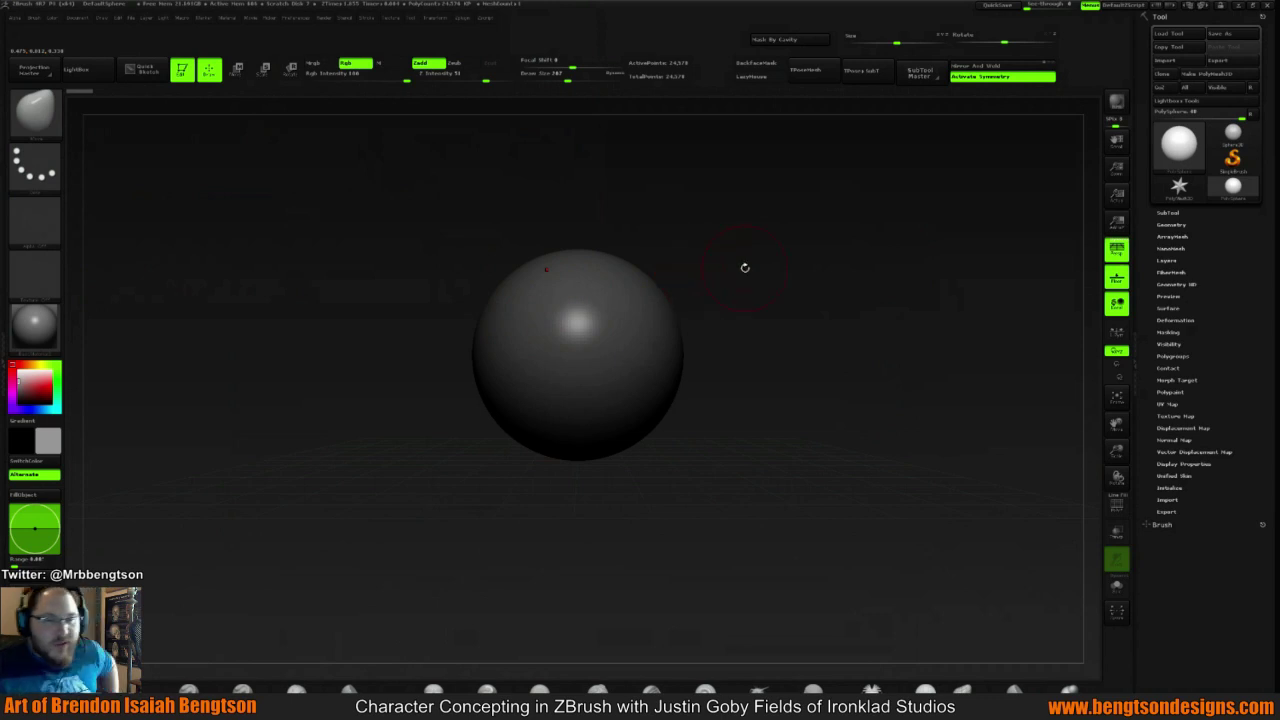
Enlarge the Move brush and pull the sphere's upper area and sides into a rough egg-shaped head
key("b")
key("Escape")
key("space")
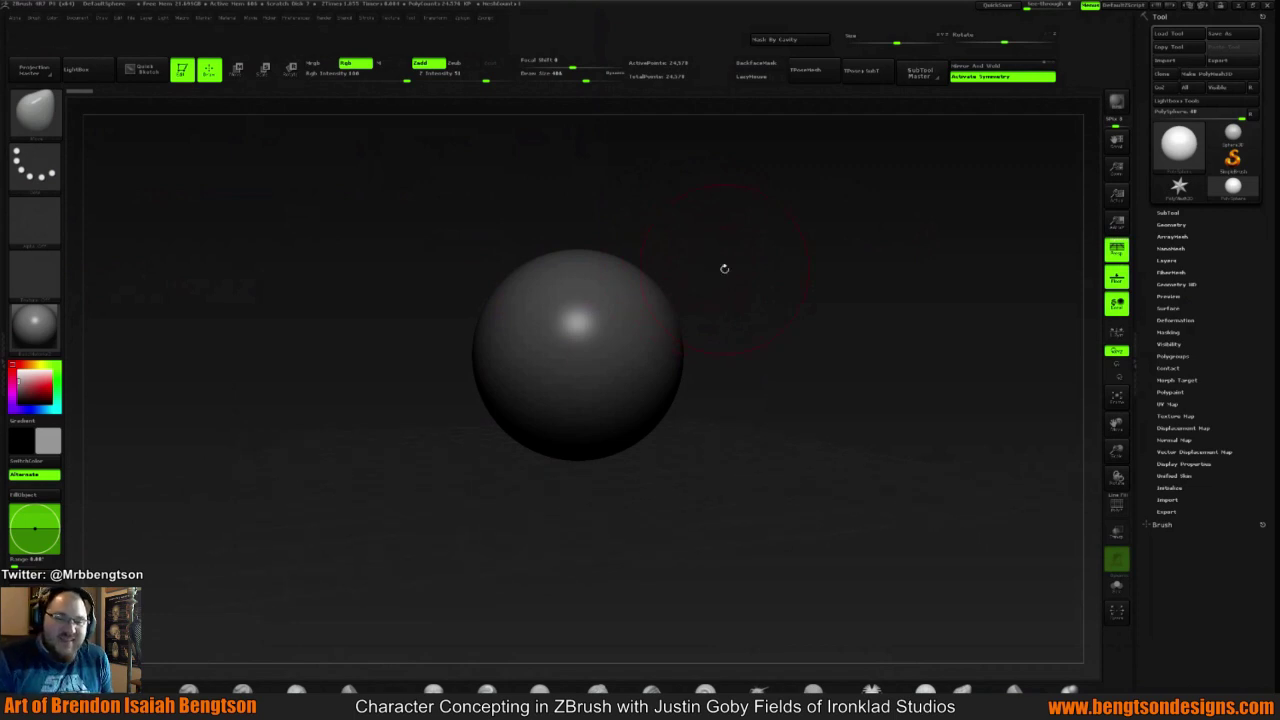
left_click_drag(724, 268, 717, 304, "alt")
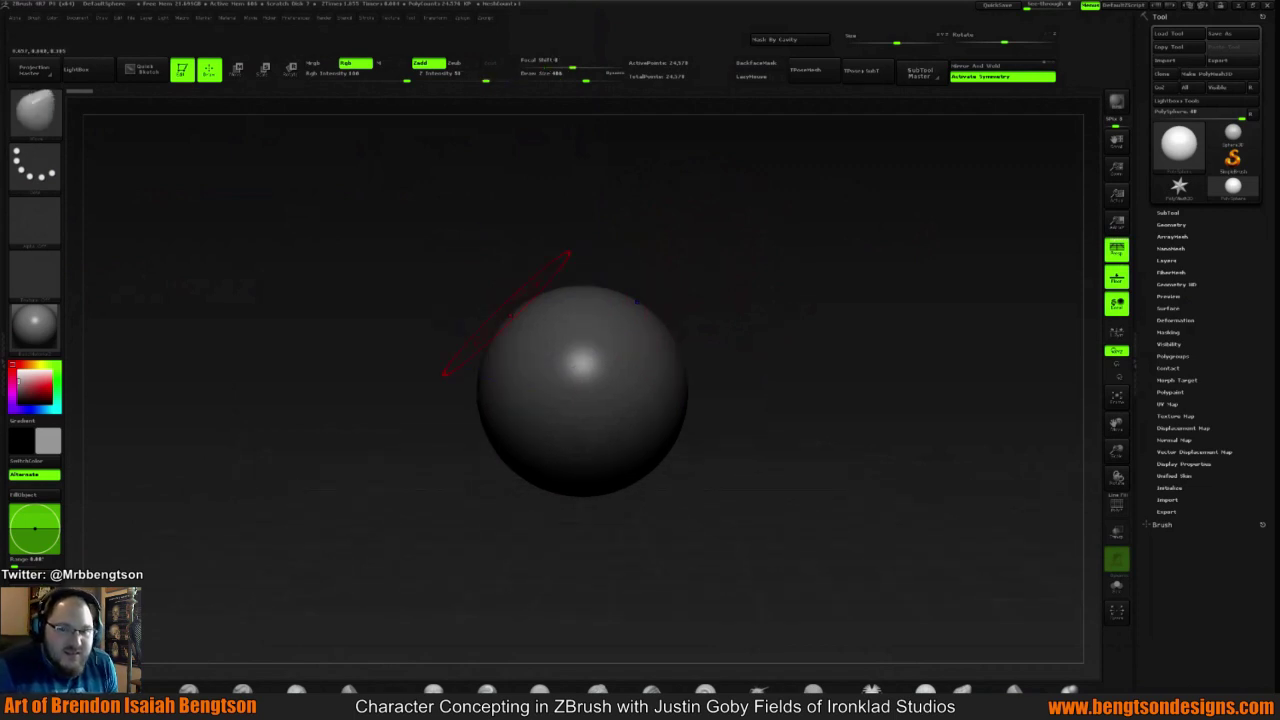
left_click_drag(511, 321, 499, 302)
mouse_move(580, 294)
left_mouse_down()
mouse_move(580, 276)
mouse_move(730, 266)
left_mouse_up()
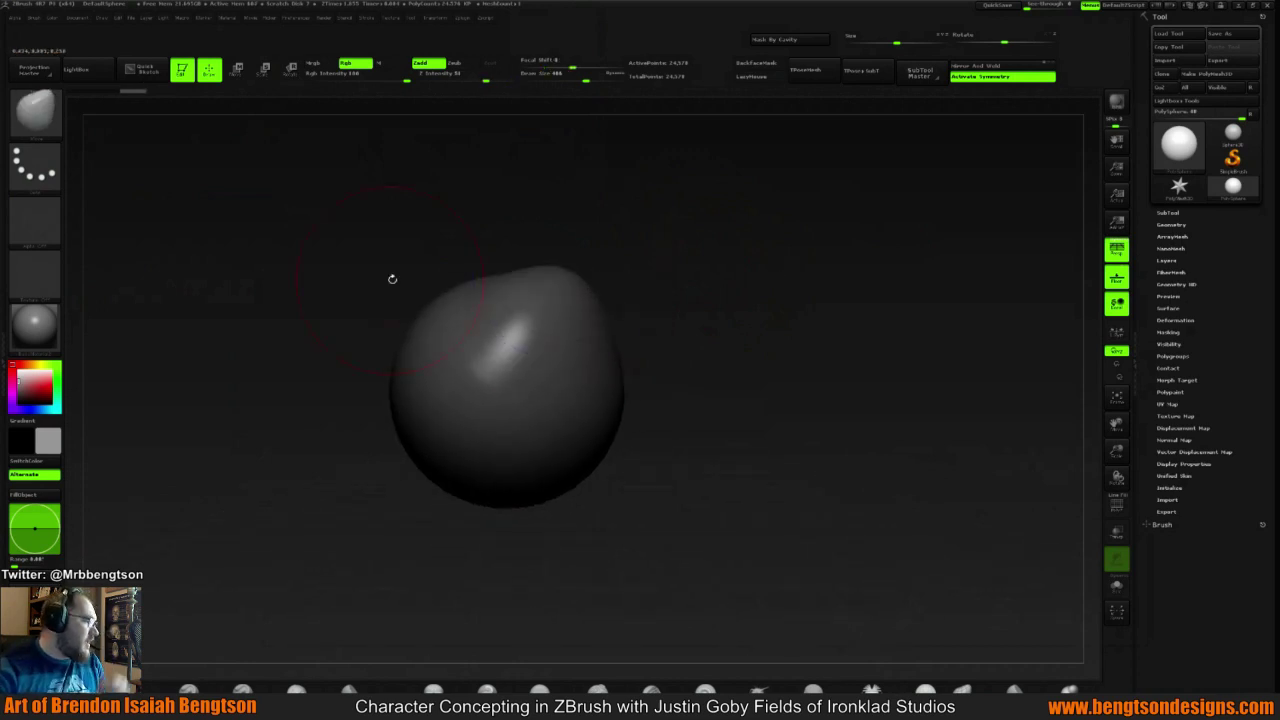
mouse_move(459, 282)
left_mouse_down()
mouse_move(437, 241)
mouse_move(417, 246)
left_mouse_up()
mouse_move(623, 243)
left_mouse_down()
mouse_move(589, 265)
mouse_move(594, 240)
mouse_move(623, 277)
mouse_move(697, 237)
mouse_move(697, 274)
mouse_move(740, 310)
mouse_move(754, 303)
mouse_move(830, 334)
left_mouse_up()
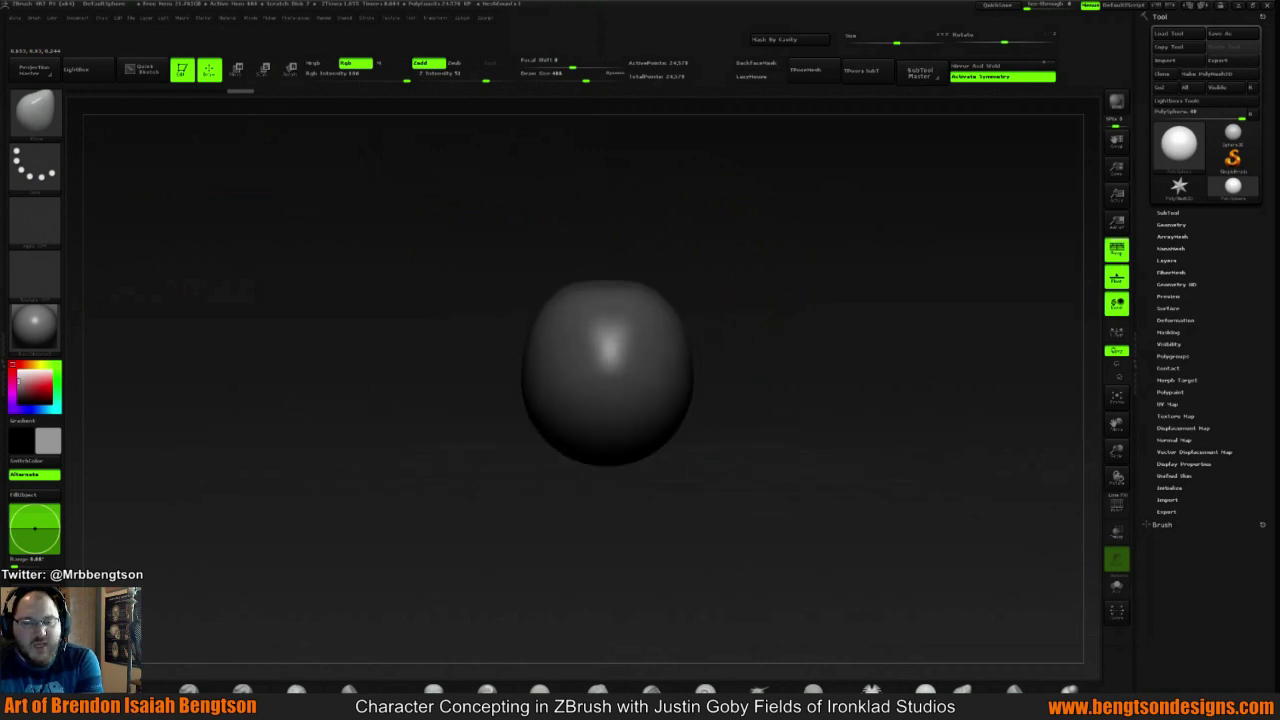
Turn off perspective and enable DynaMesh at resolution 128, without freezing the subdivision levels
left_click(1117, 248)
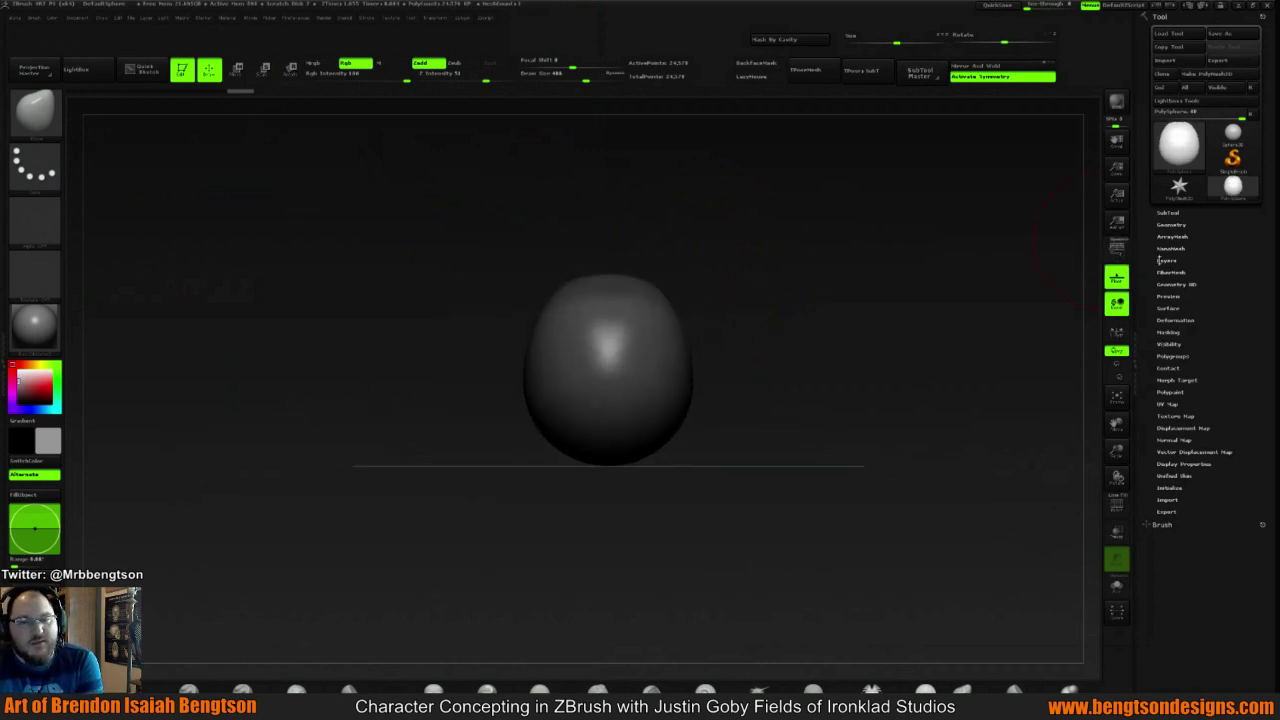
left_click(1175, 224)
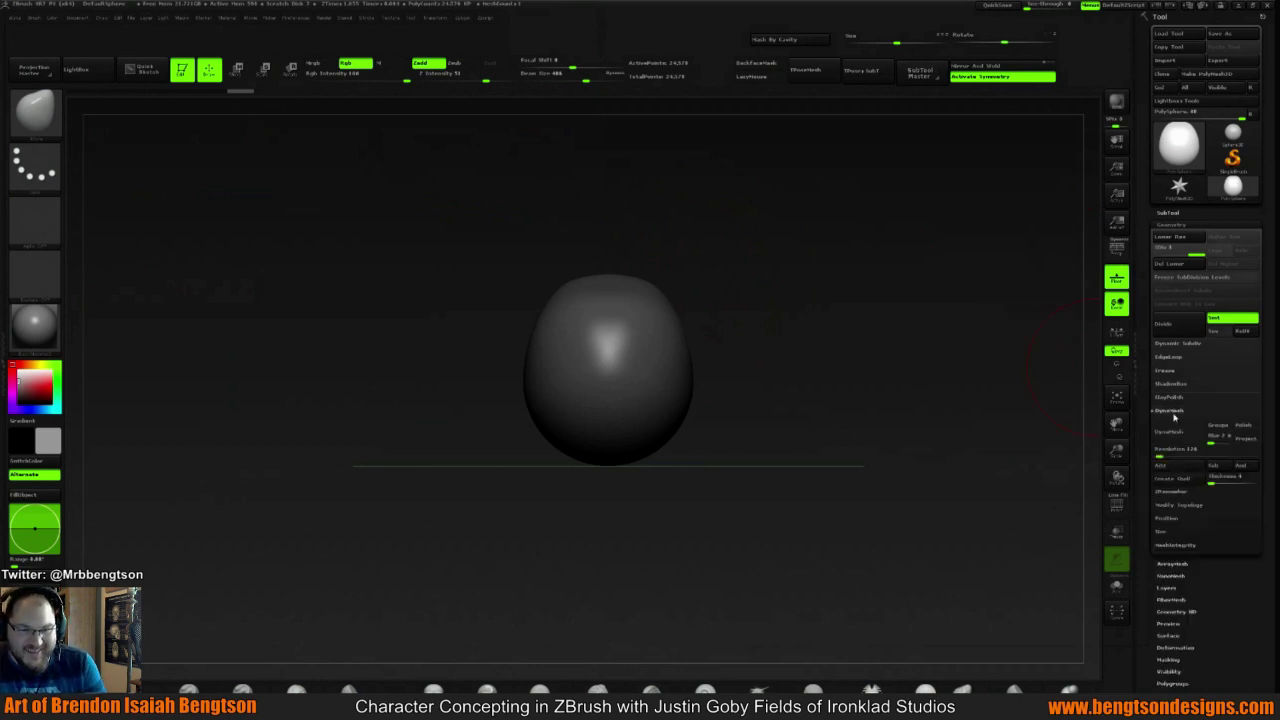
left_click(1170, 410)
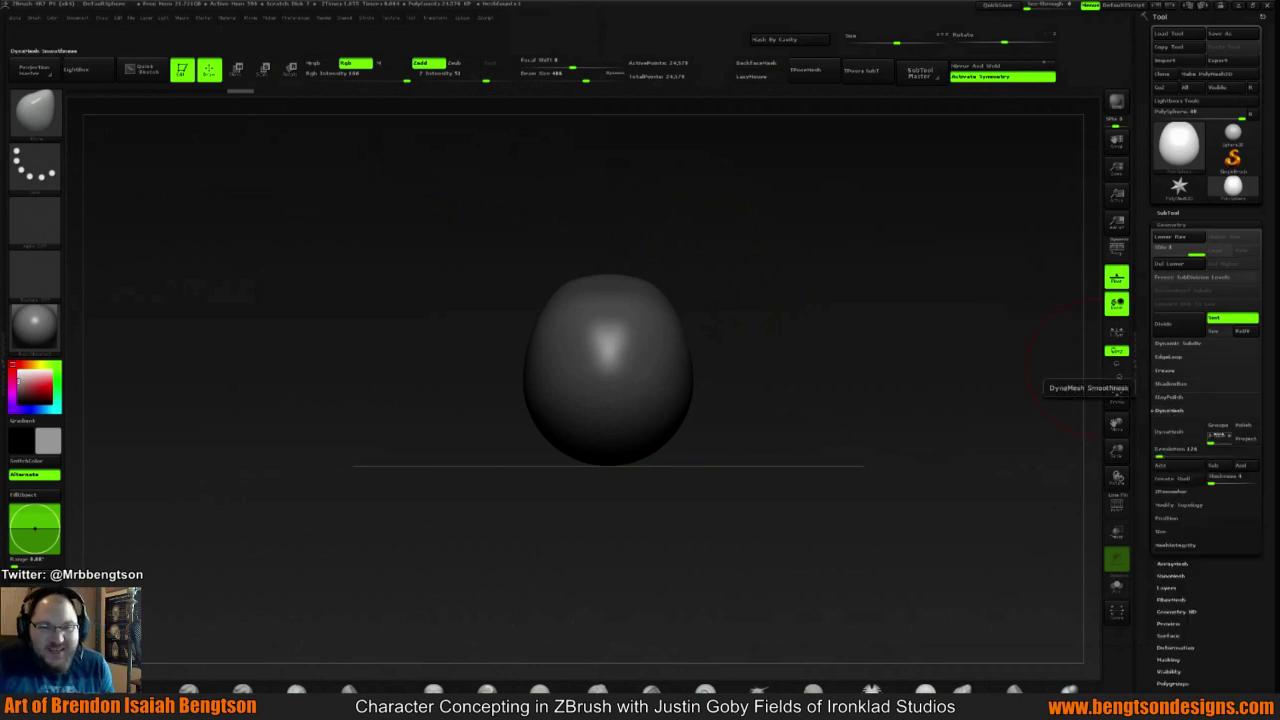
left_click(1170, 431)
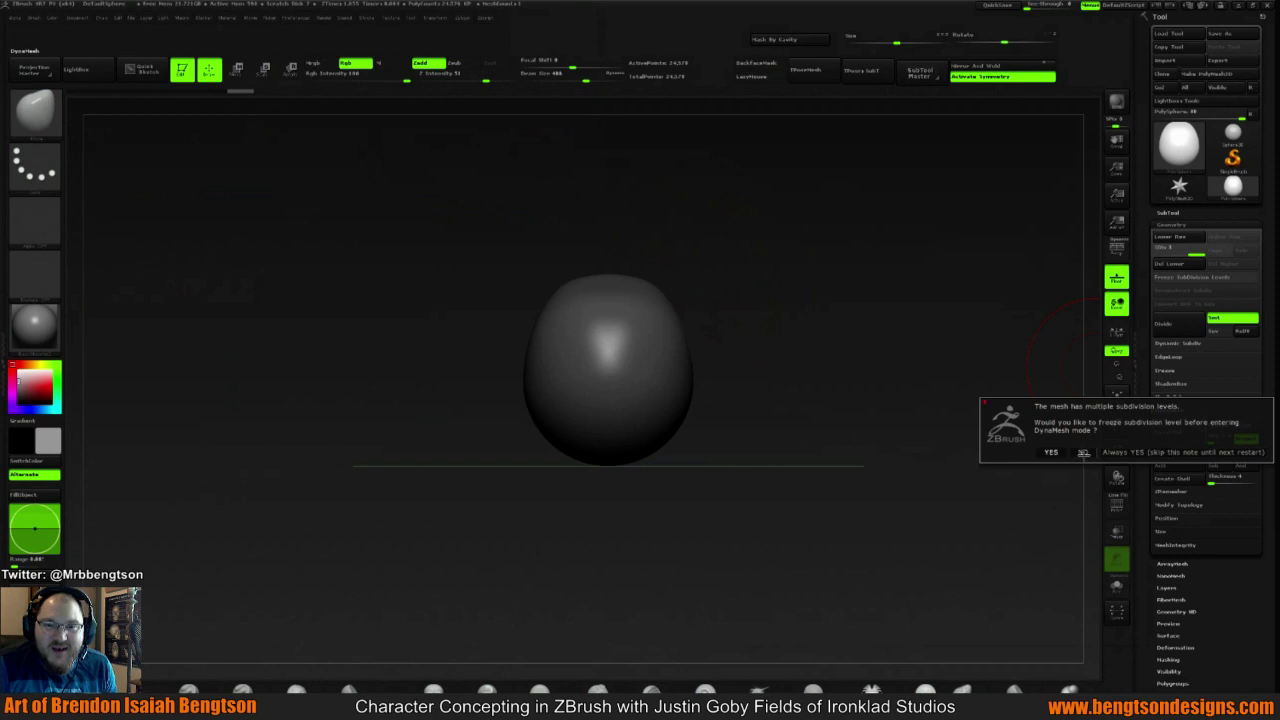
left_click(1083, 452)
Stretch the crown of the head upward and push the sides in with the Move brush to narrow the face
left_click_drag(926, 330, 827, 356)
mouse_move(600, 279)
left_mouse_down()
mouse_move(600, 264)
mouse_move(548, 244)
mouse_move(626, 257)
left_mouse_up()
left_click_drag(691, 313, 729, 329)
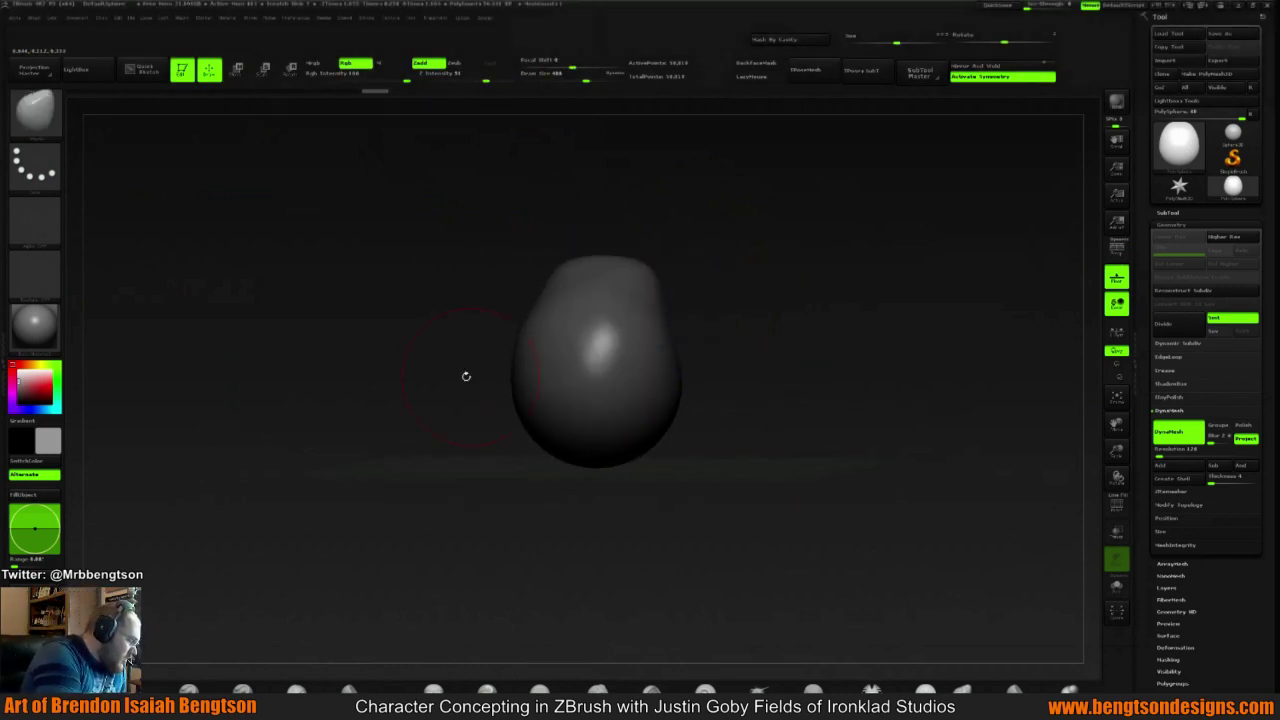
mouse_move(500, 366)
left_mouse_down("shift")
mouse_move(523, 380)
mouse_move(550, 373)
mouse_move(540, 408)
mouse_move(565, 440)
left_mouse_up("shift")
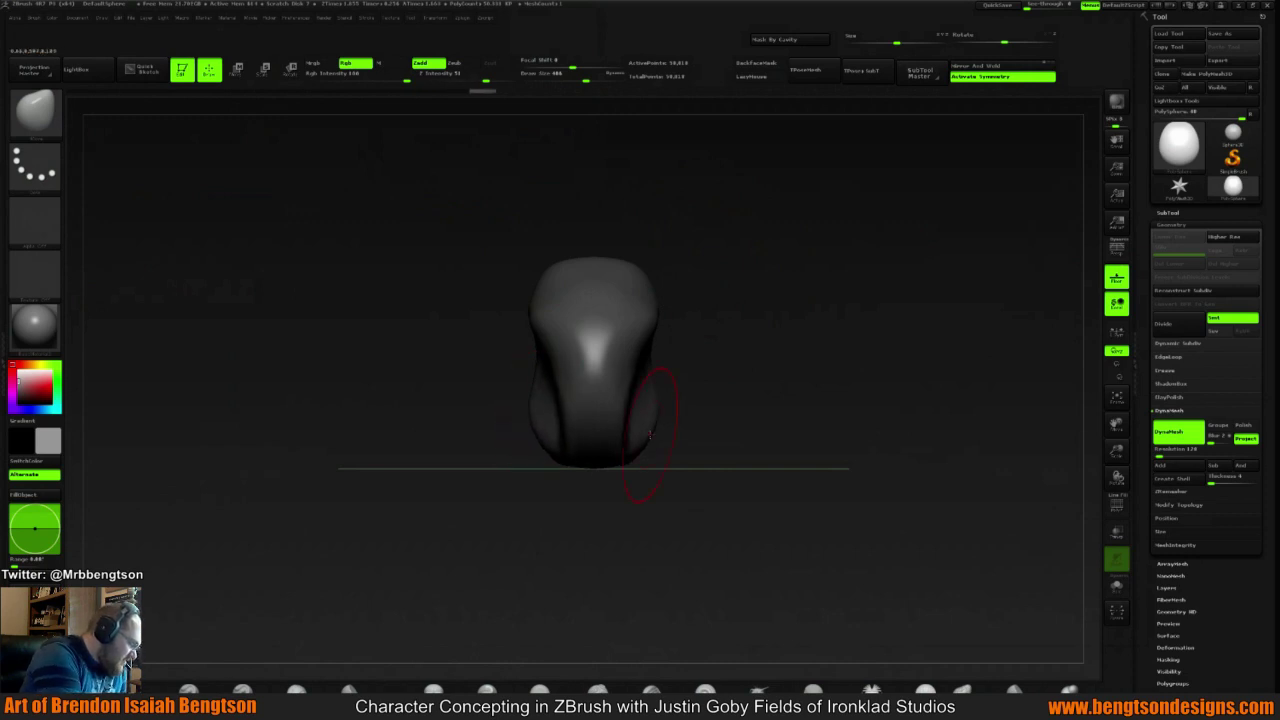
left_click_drag(650, 433, 585, 437)
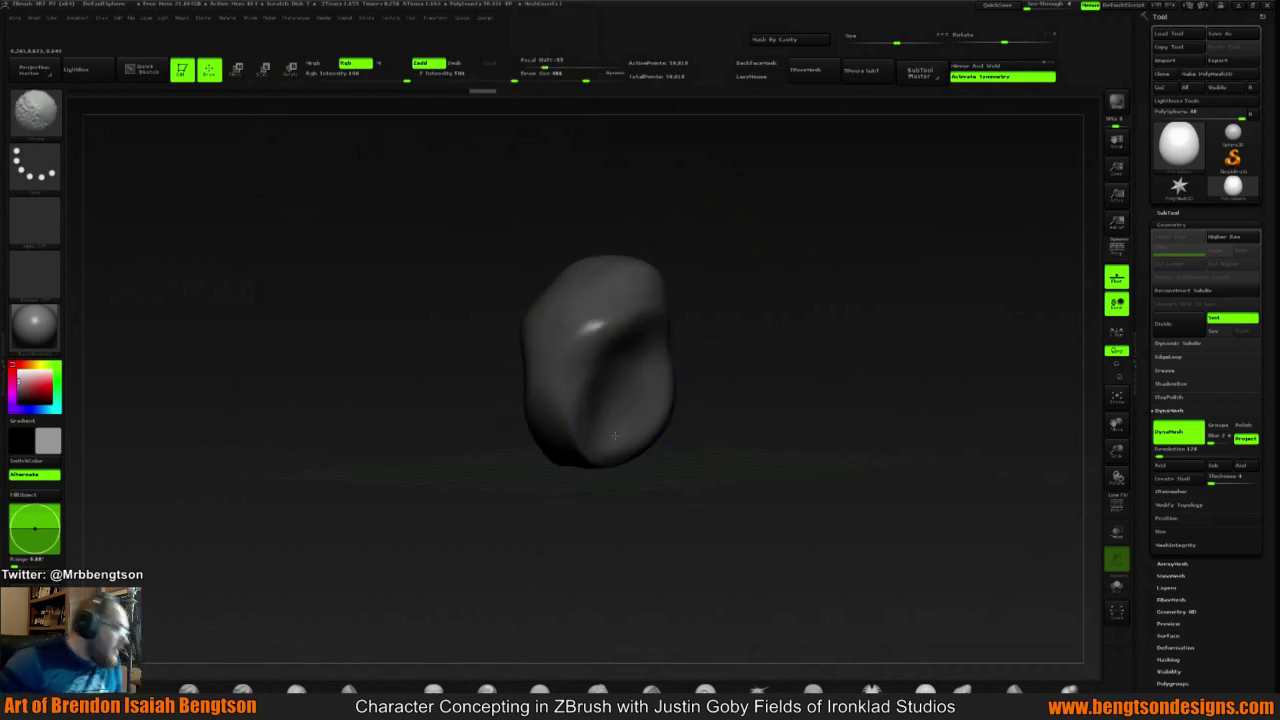
Pull the lower part of the form down and backward to start the neck and shoulders, and smooth the side hollow
left_click_drag(700, 372, 746, 334, "shift")
mouse_move(700, 403)
left_mouse_down()
mouse_move(711, 418)
mouse_move(768, 394)
mouse_move(754, 450)
left_mouse_up()
mouse_move(664, 449)
left_mouse_down()
mouse_move(668, 521)
mouse_move(700, 434)
left_mouse_up()
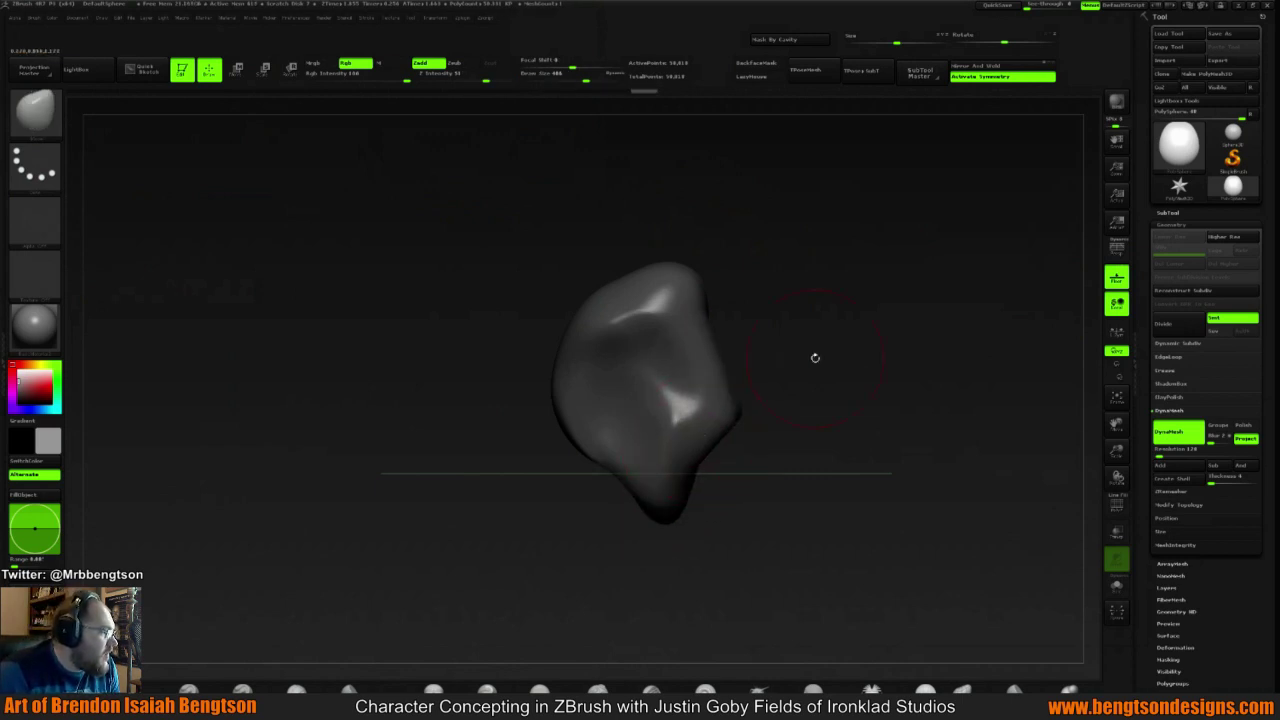
left_click_drag(820, 289, 826, 318)
mouse_move(620, 372)
left_mouse_down("shift")
mouse_move(600, 363)
mouse_move(650, 315)
left_mouse_up("shift")
left_click_drag(745, 290, 807, 276, "shift")
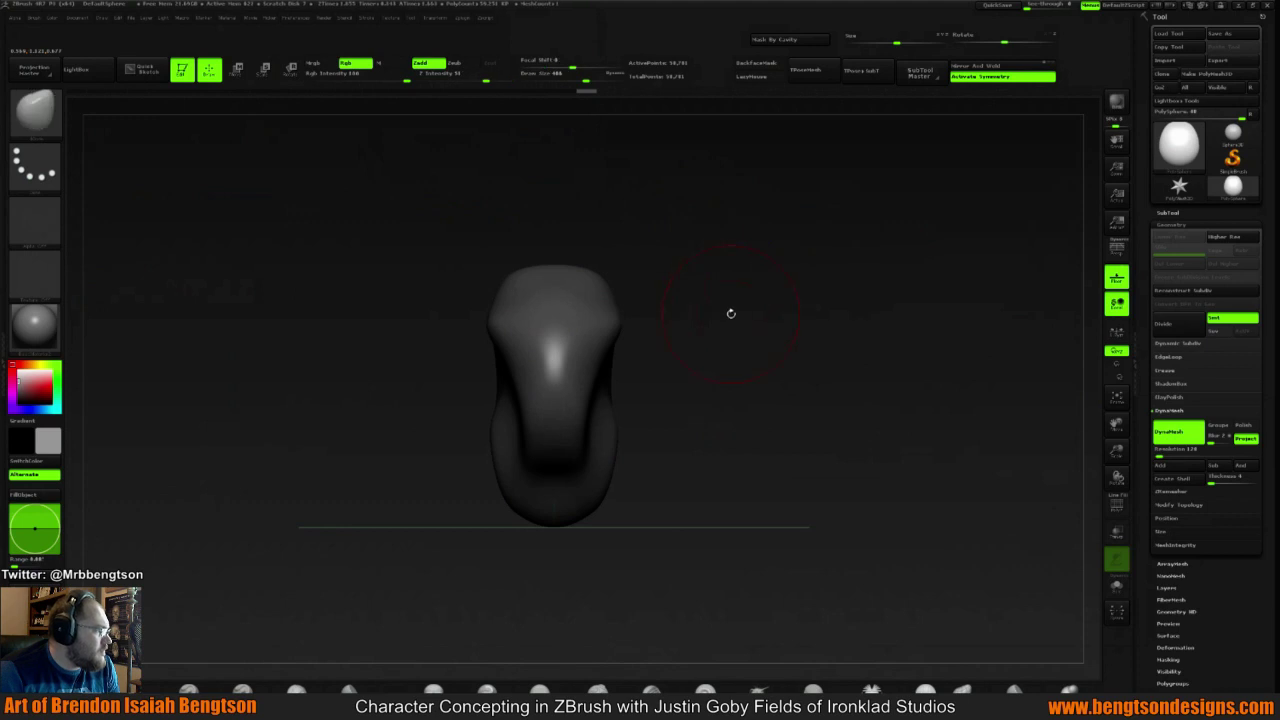
Smooth the side hollows and brow, and refine the head's silhouette from the front and side
mouse_move(774, 337)
left_mouse_down("alt")
mouse_move(808, 310)
mouse_move(789, 317)
mouse_move(781, 343)
mouse_move(477, 413)
mouse_move(486, 419)
left_mouse_up("alt")
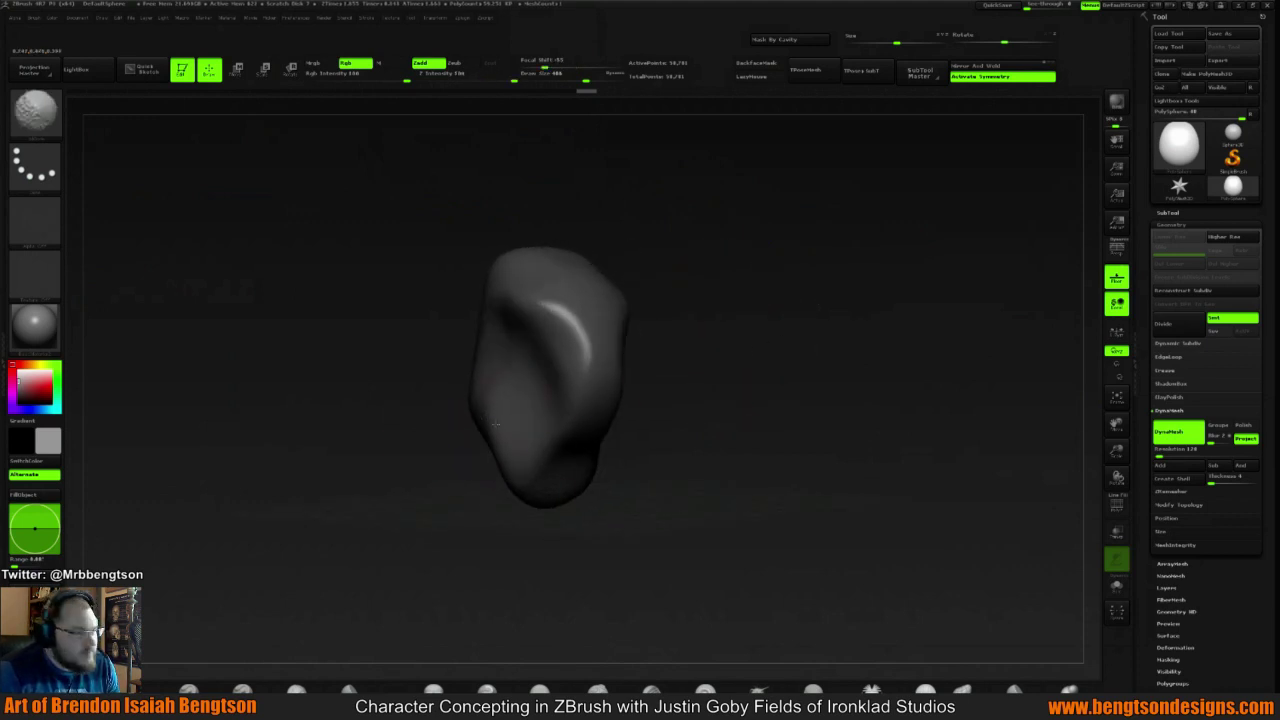
mouse_move(794, 330)
left_mouse_down()
mouse_move(734, 354)
mouse_move(789, 331)
mouse_move(683, 311)
left_mouse_up()
key("shift")
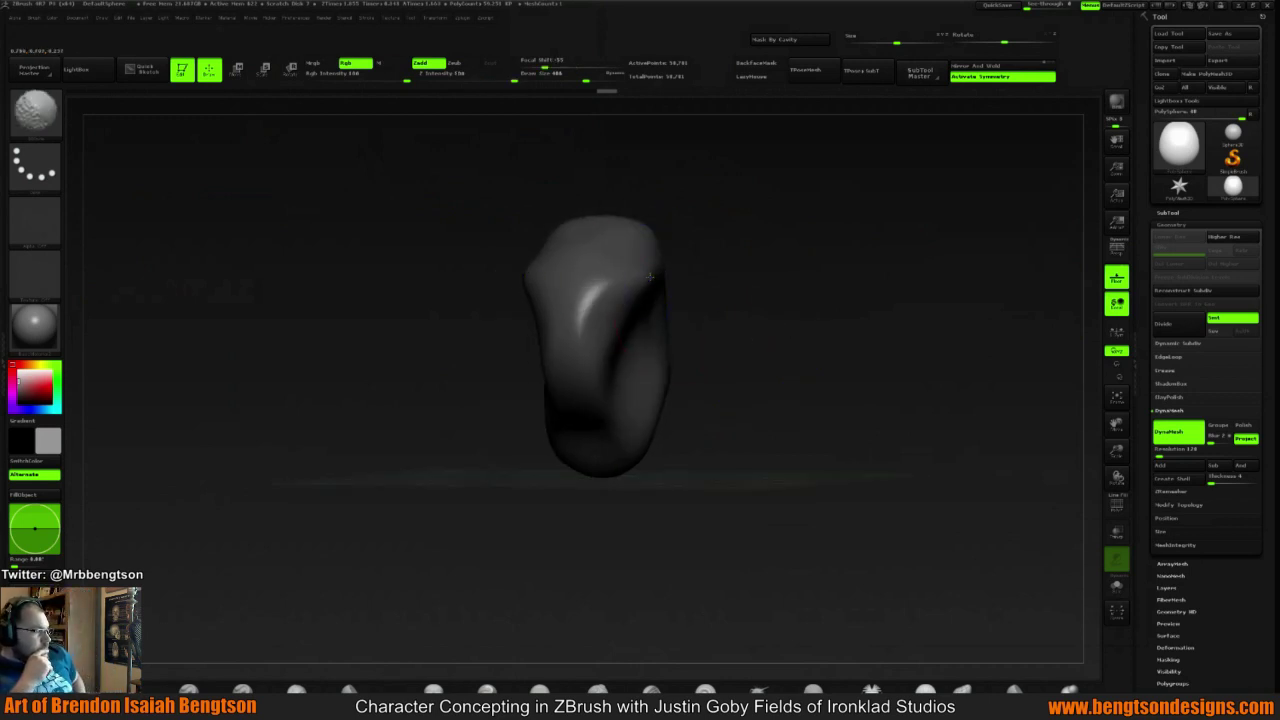
mouse_move(765, 270)
left_mouse_down()
mouse_move(706, 257)
mouse_move(645, 282)
left_mouse_up()
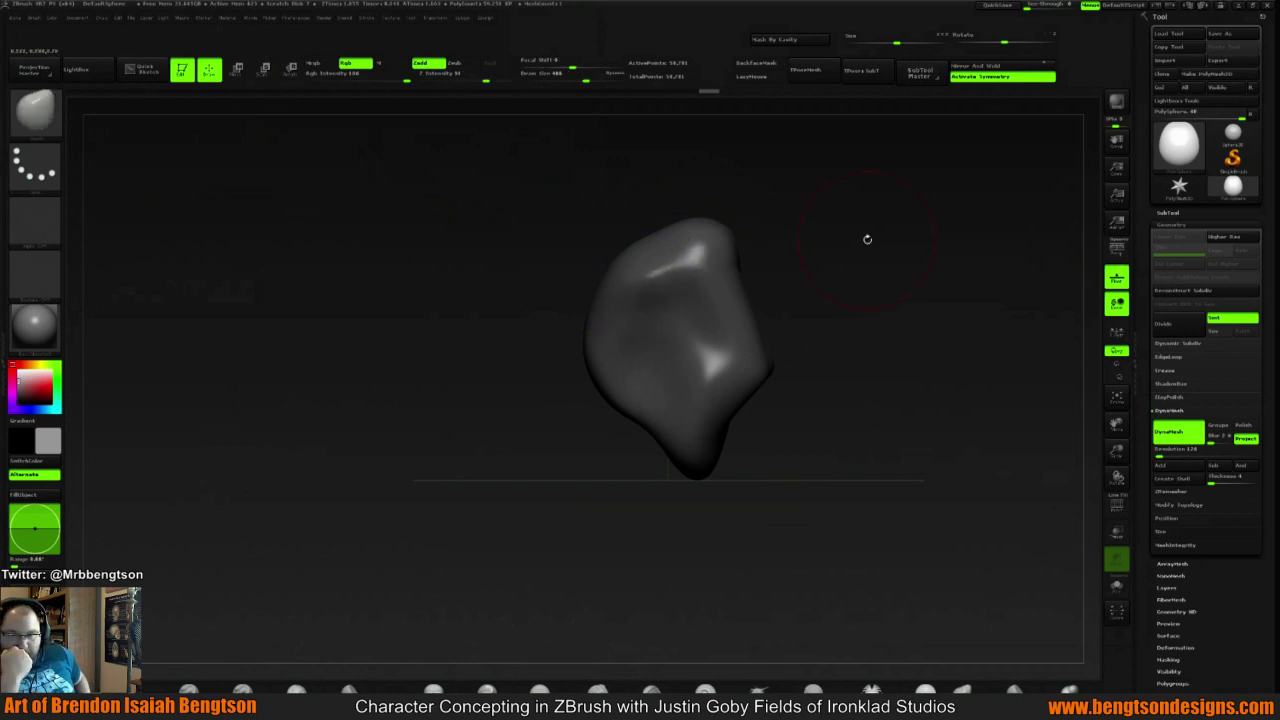
mouse_move(866, 240)
left_mouse_down()
mouse_move(883, 277)
mouse_move(744, 298)
mouse_move(731, 313)
mouse_move(717, 334)
mouse_move(757, 373)
left_mouse_up()
left_click_drag(807, 288, 843, 283)
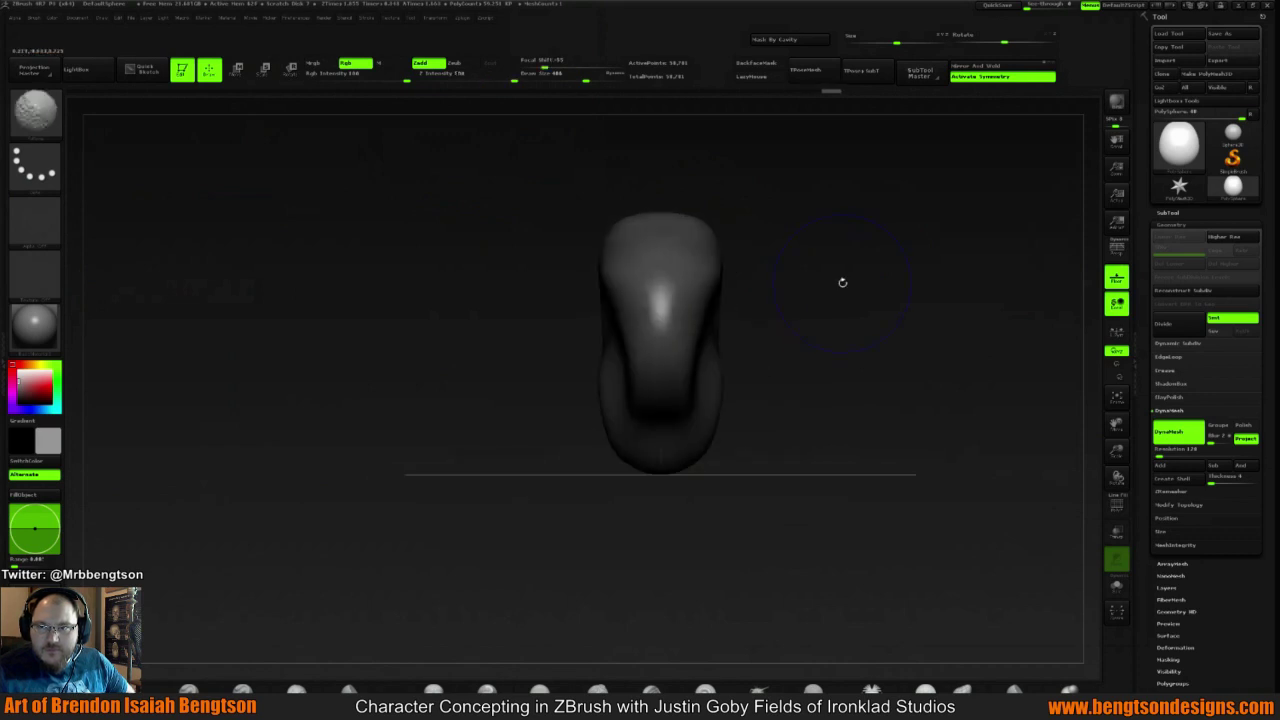
Draw in the lower sides and shape the back of the neck and shoulders with the Move brush
mouse_move(603, 372)
left_mouse_down()
mouse_move(607, 404)
mouse_move(619, 380)
left_mouse_up()
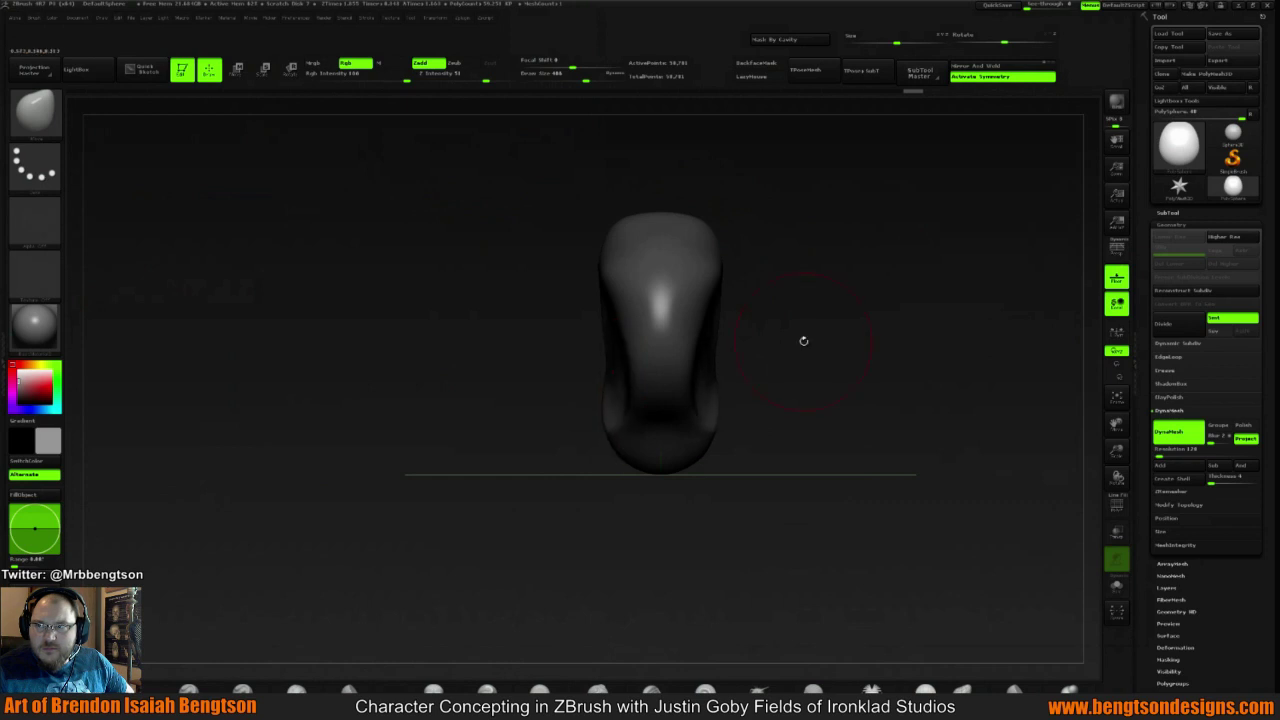
left_click_drag(803, 340, 740, 335)
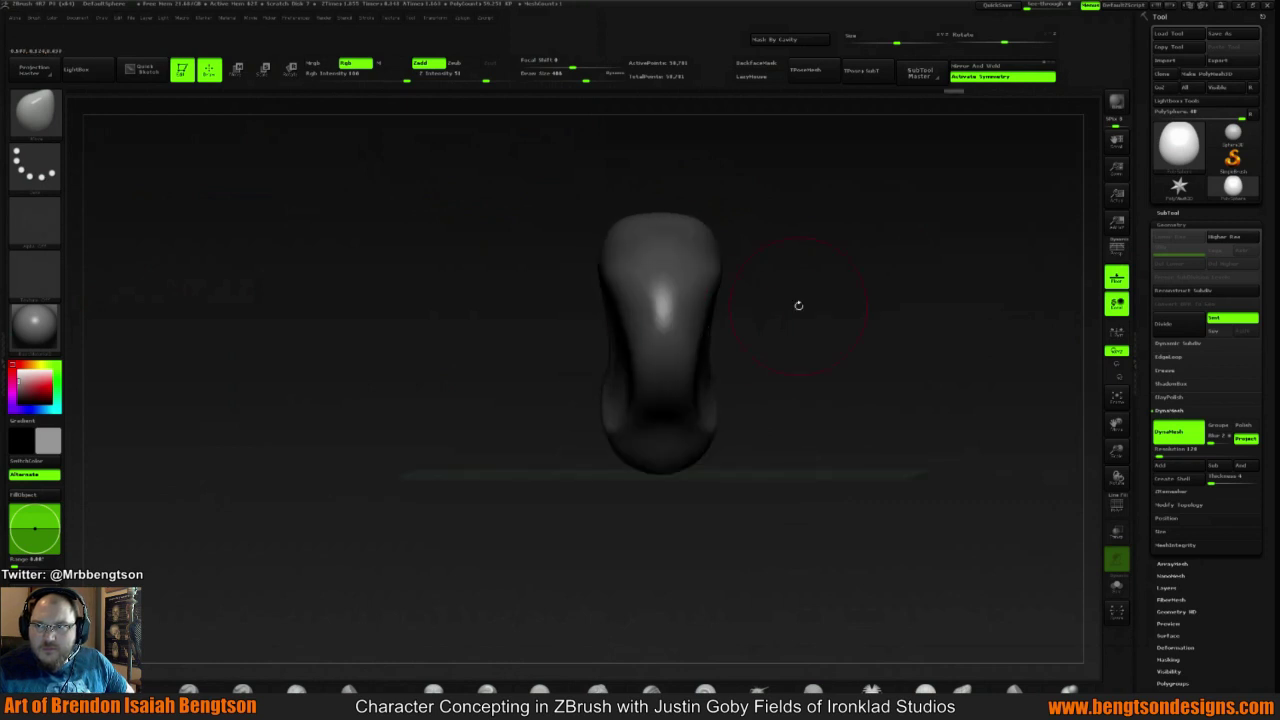
mouse_move(797, 306)
left_mouse_down()
mouse_move(686, 332)
mouse_move(851, 311)
mouse_move(868, 350)
left_mouse_up()
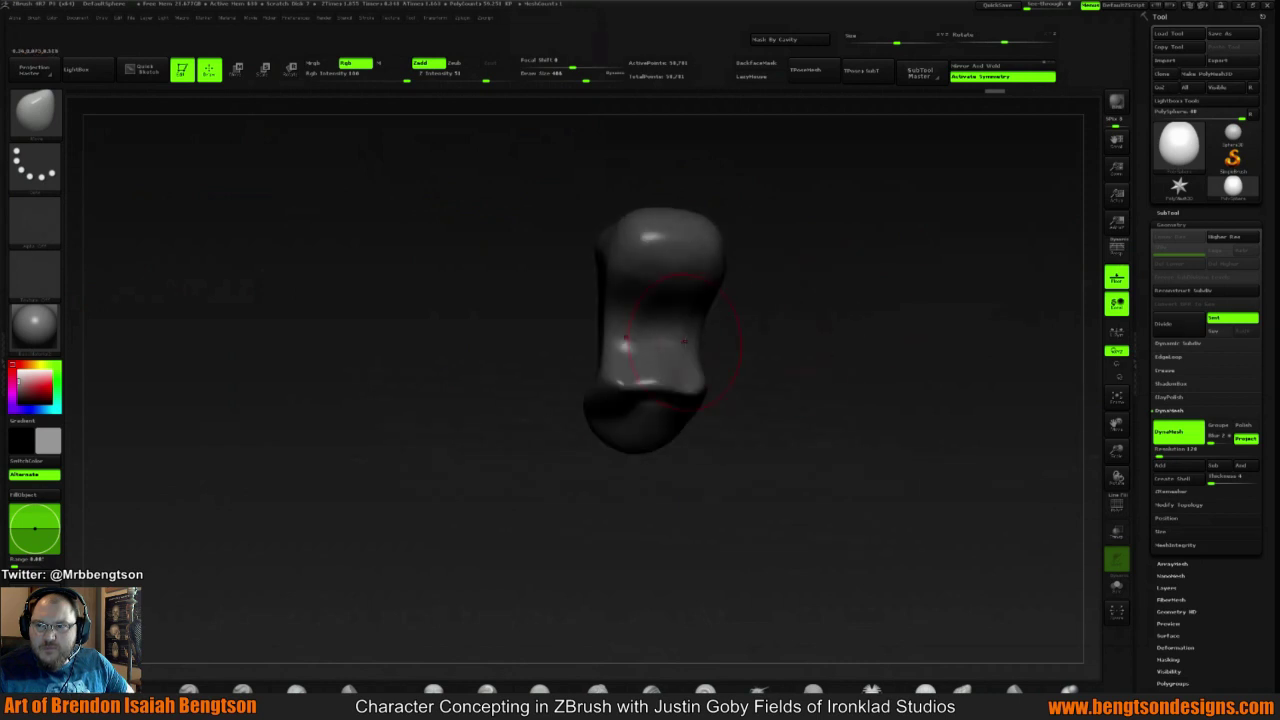
left_click_drag(622, 344, 654, 338)
left_click_drag(820, 335, 700, 330)
left_click_drag(830, 330, 800, 290)
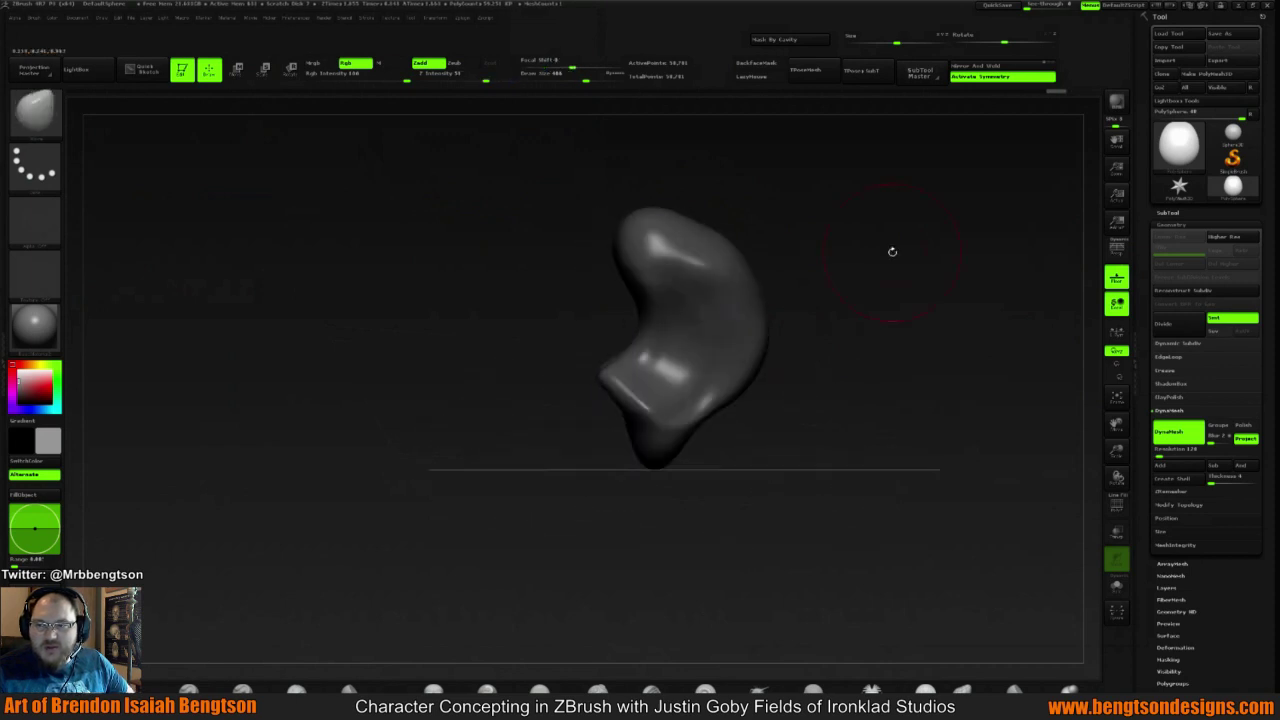
Remesh the form with DynaMesh, push in the area beneath the jaw to separate it from the neck, and smooth it
left_click_drag(881, 233, 941, 381, "ctrl")
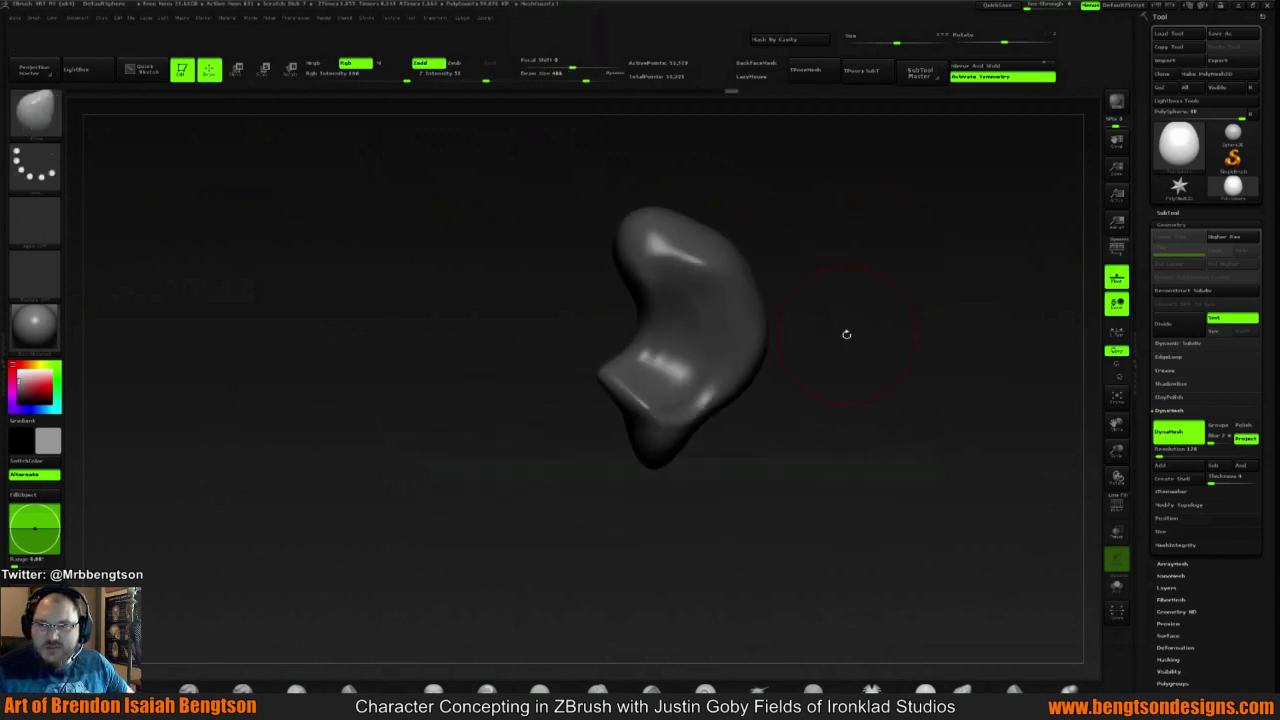
mouse_move(706, 414)
left_mouse_down()
mouse_move(670, 397)
mouse_move(685, 363)
left_mouse_up()
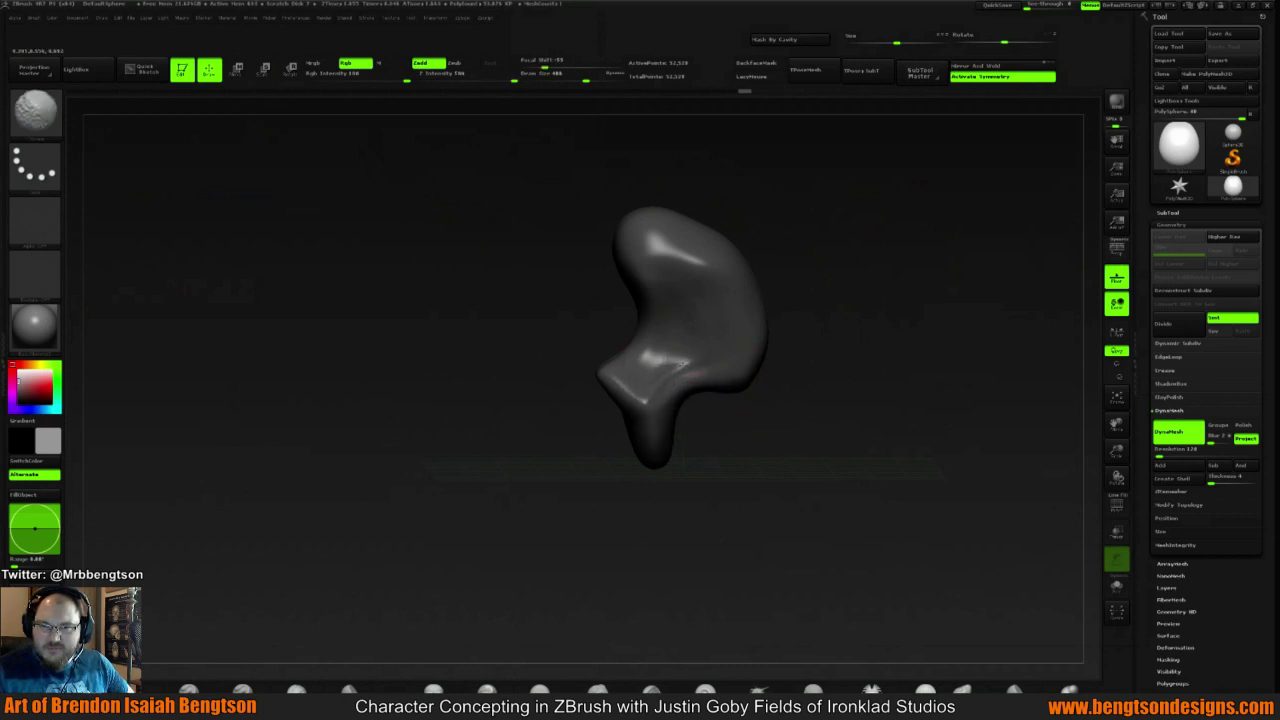
mouse_move(866, 392)
left_mouse_down()
mouse_move(672, 426)
mouse_move(867, 390)
left_mouse_up()
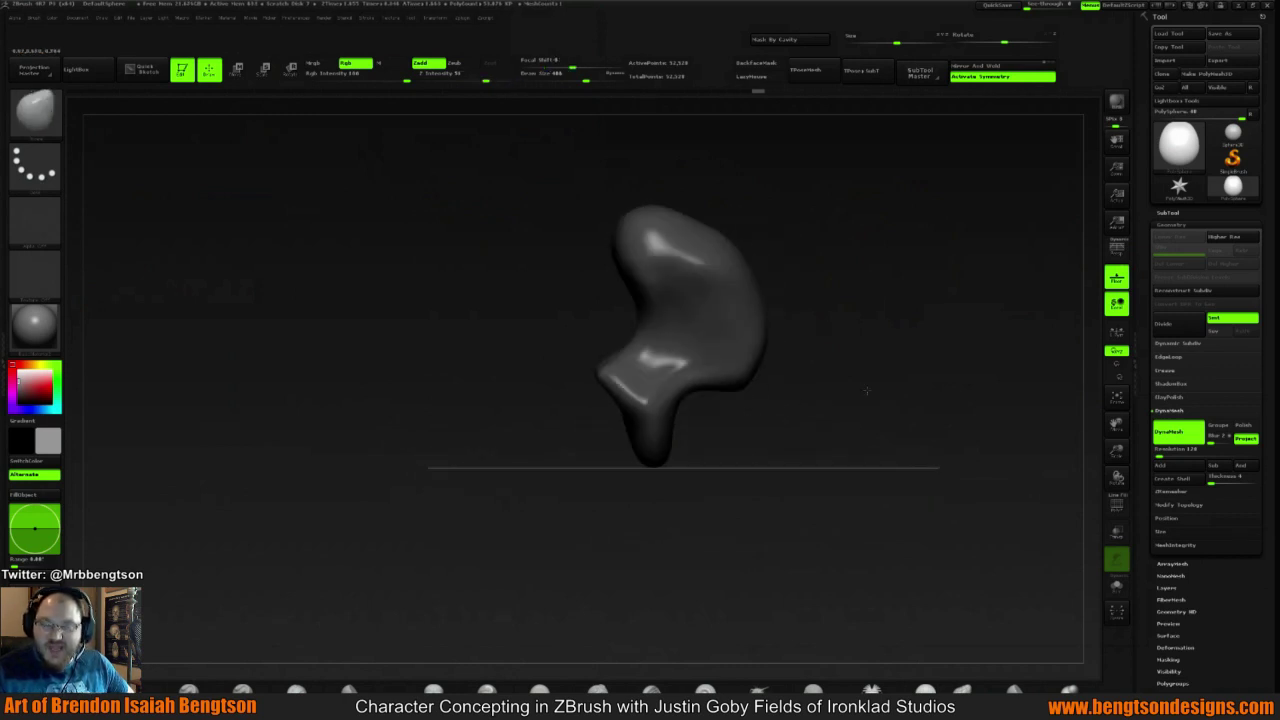
Extend the lower end of the form downward into a tapered torso and round out the shoulders
mouse_move(669, 461)
left_mouse_down()
mouse_move(732, 497)
mouse_move(652, 484)
left_mouse_up()
mouse_move(635, 433)
left_mouse_down()
mouse_move(746, 396)
mouse_move(717, 408)
mouse_move(714, 394)
left_mouse_up()
left_click_drag(789, 372, 714, 366)
mouse_move(700, 444)
left_mouse_down()
mouse_move(678, 436)
mouse_move(711, 465)
mouse_move(683, 492)
mouse_move(843, 466)
mouse_move(829, 469)
left_mouse_up()
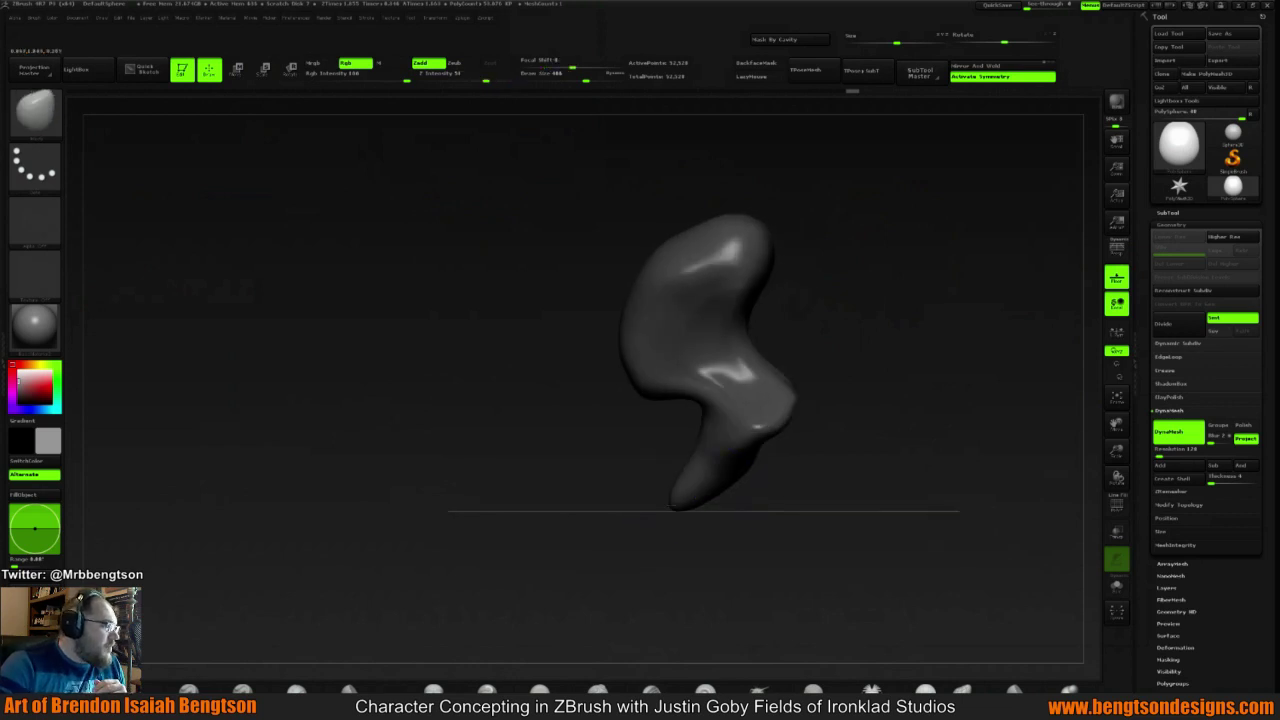
mouse_move(683, 501)
left_mouse_down()
mouse_move(704, 542)
mouse_move(678, 493)
mouse_move(672, 385)
left_mouse_up()
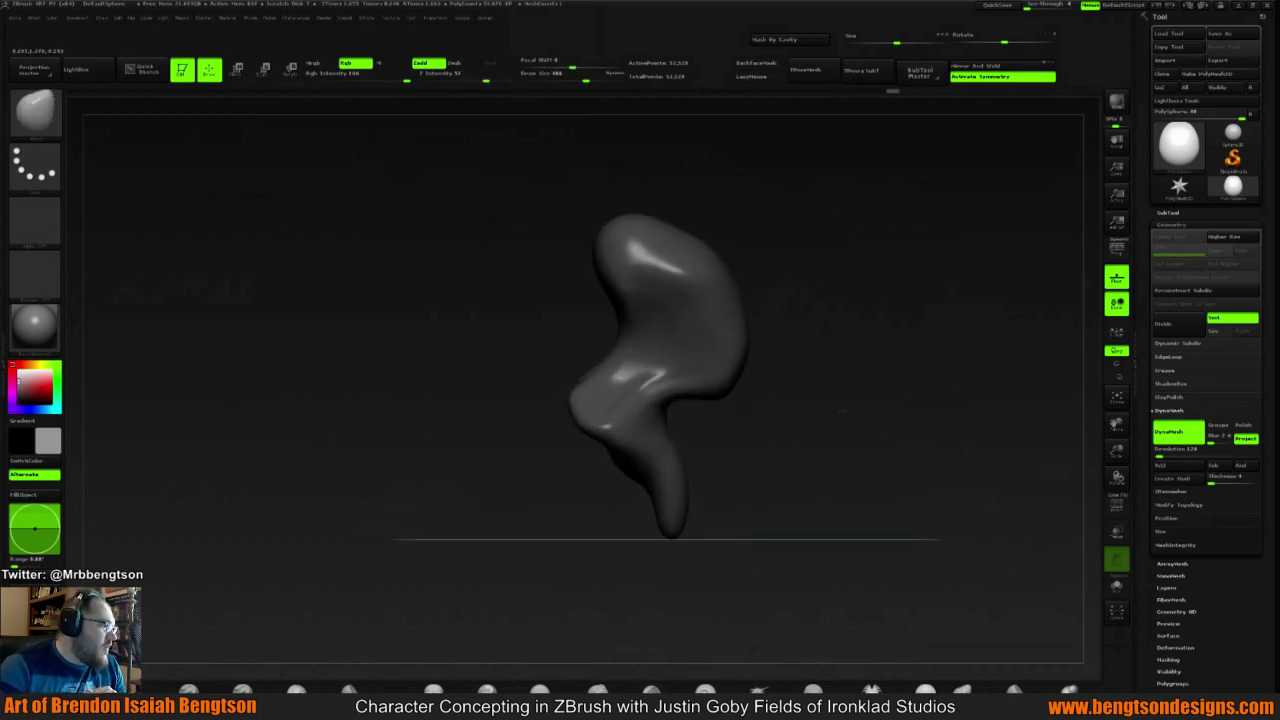
Reduce the brush size, then refine and smooth the transition between the neck and shoulders
key("space")
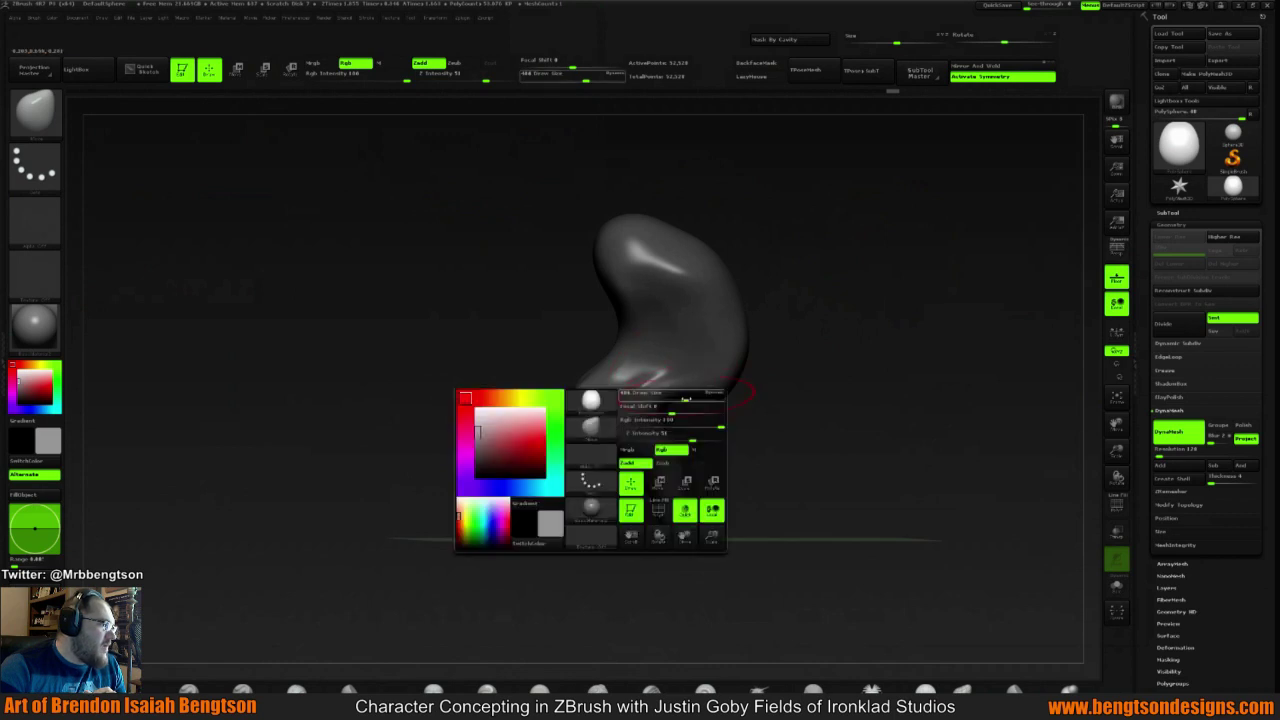
left_click_drag(686, 398, 664, 398)
left_click_drag(765, 414, 664, 414)
left_click_drag(833, 391, 854, 420)
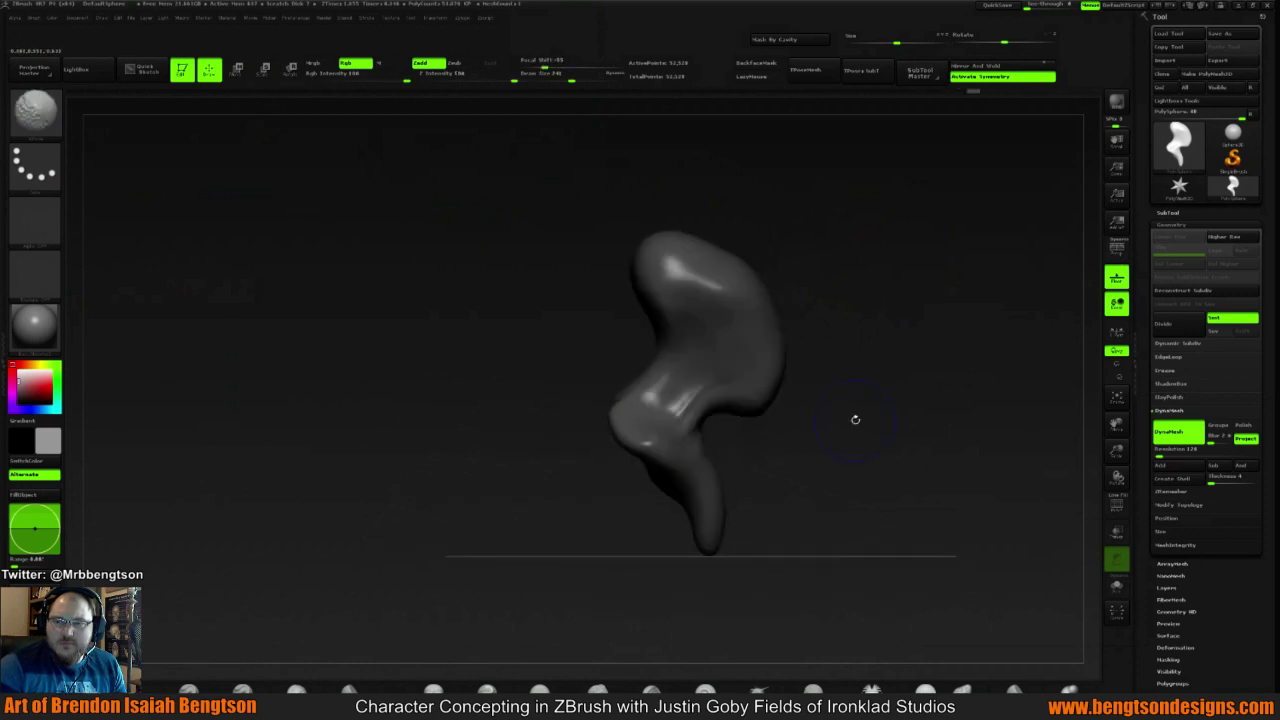
left_click_drag(661, 409, 684, 389)
left_click_drag(830, 428, 760, 403)
left_click_drag(659, 388, 702, 398)
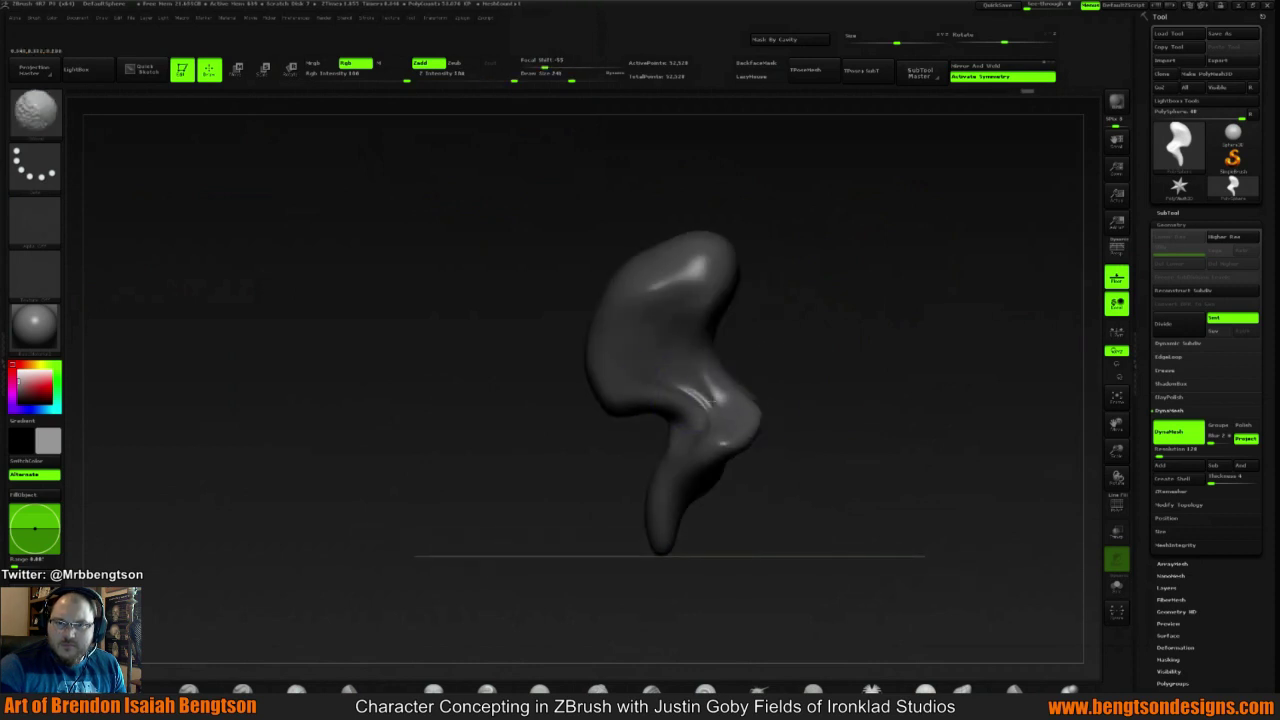
Shape the chin, jaw and cheeks of the head with the smaller Move brush, checking the front and side profiles
mouse_move(810, 371)
left_mouse_down()
mouse_move(858, 363)
mouse_move(809, 372)
left_mouse_up()
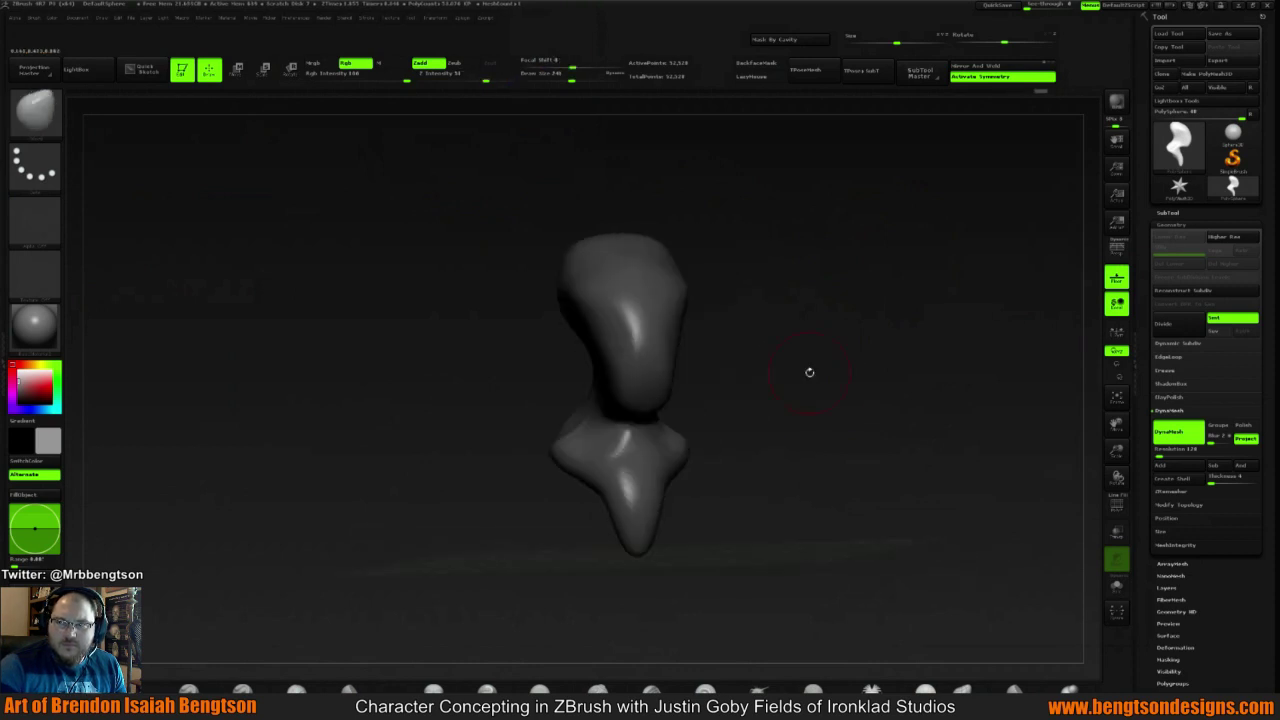
left_click_drag(771, 317, 783, 360)
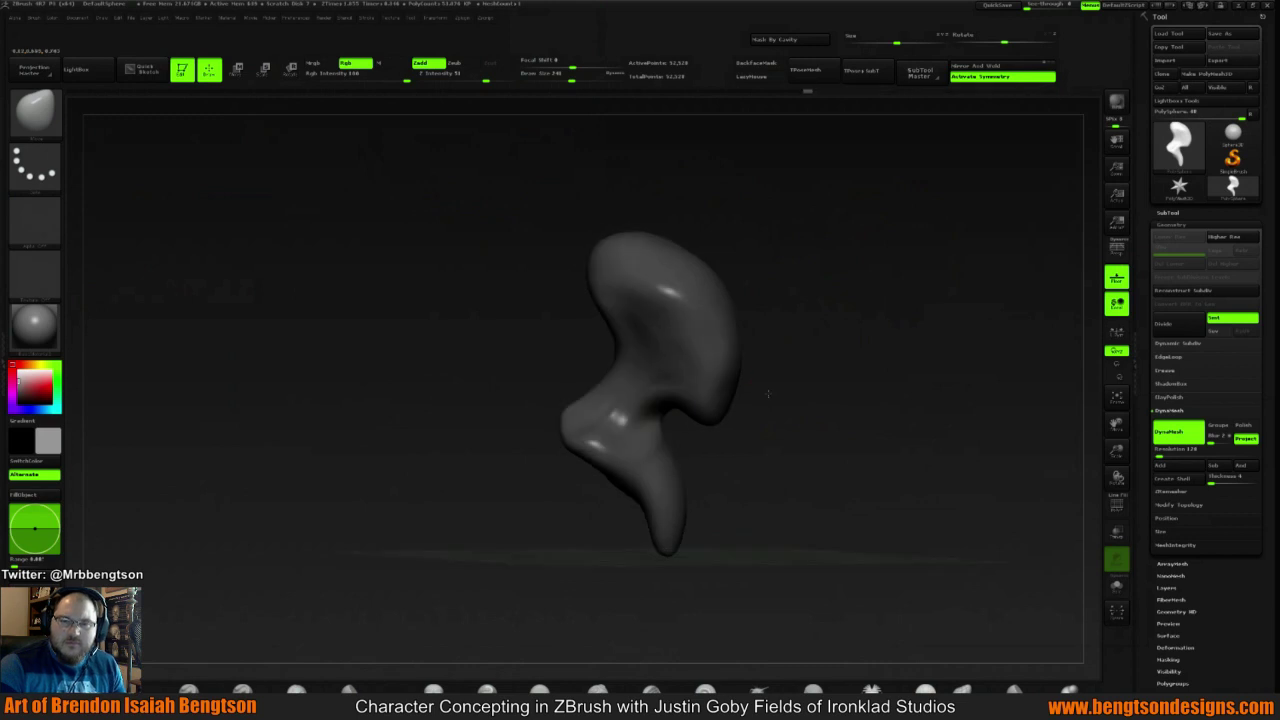
left_click_drag(717, 400, 697, 372)
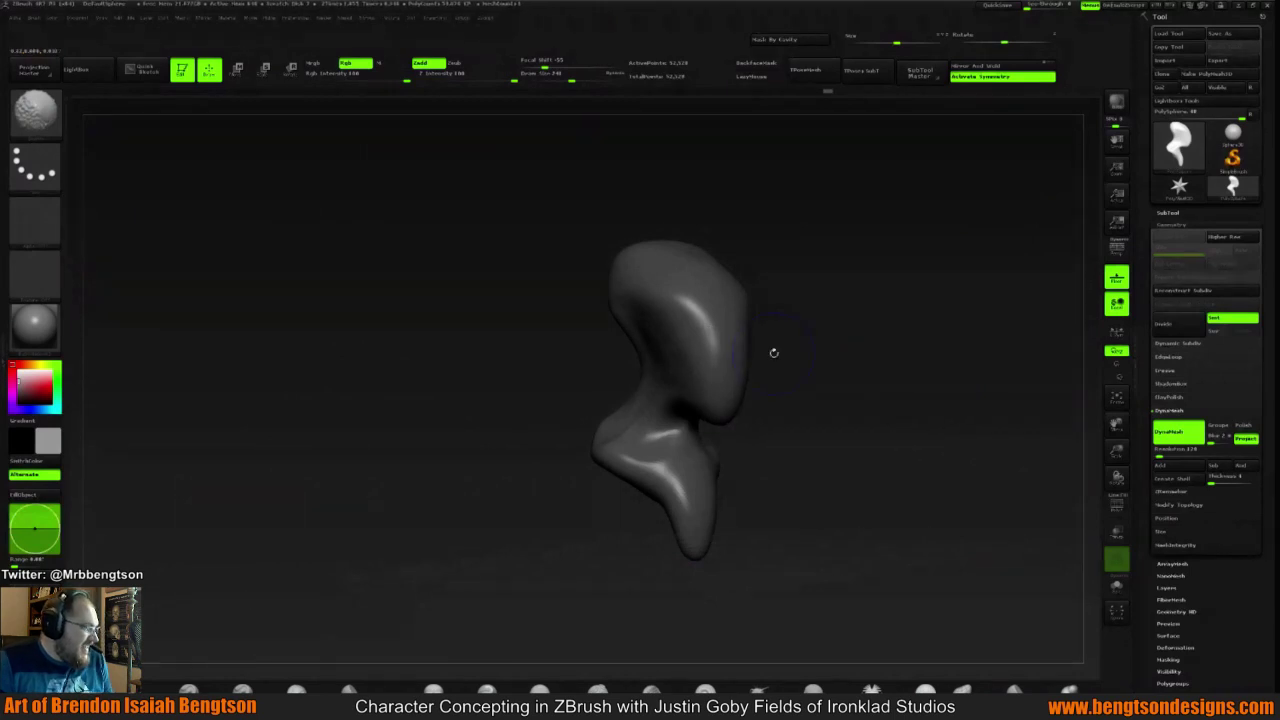
mouse_move(774, 353)
left_mouse_down()
mouse_move(700, 345)
mouse_move(669, 375)
left_mouse_up()
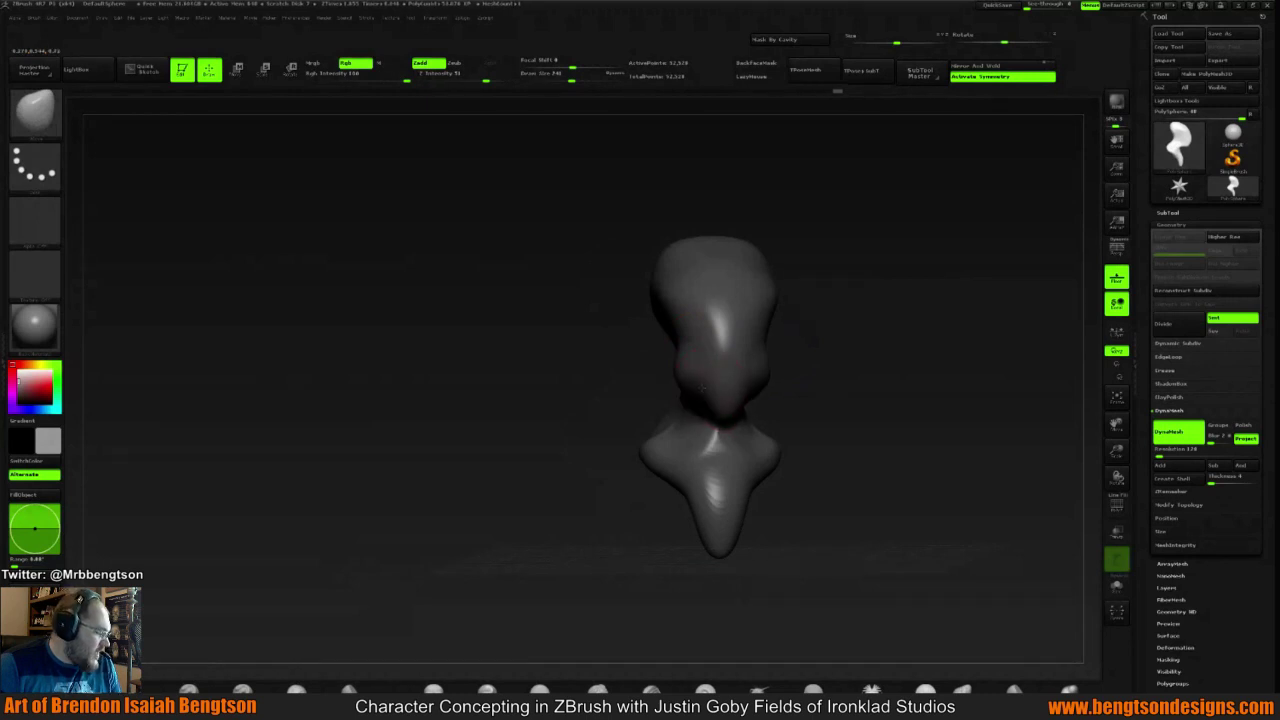
left_click_drag(786, 374, 877, 343)
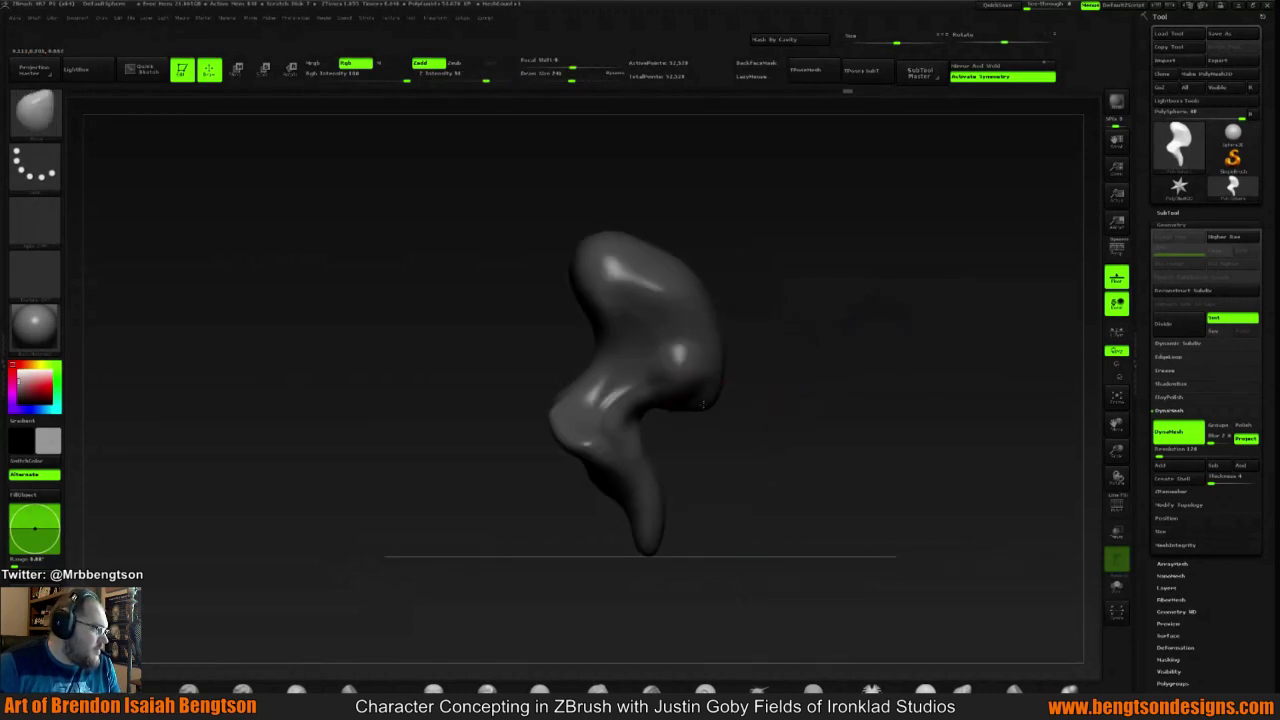
left_click_drag(832, 350, 751, 374)
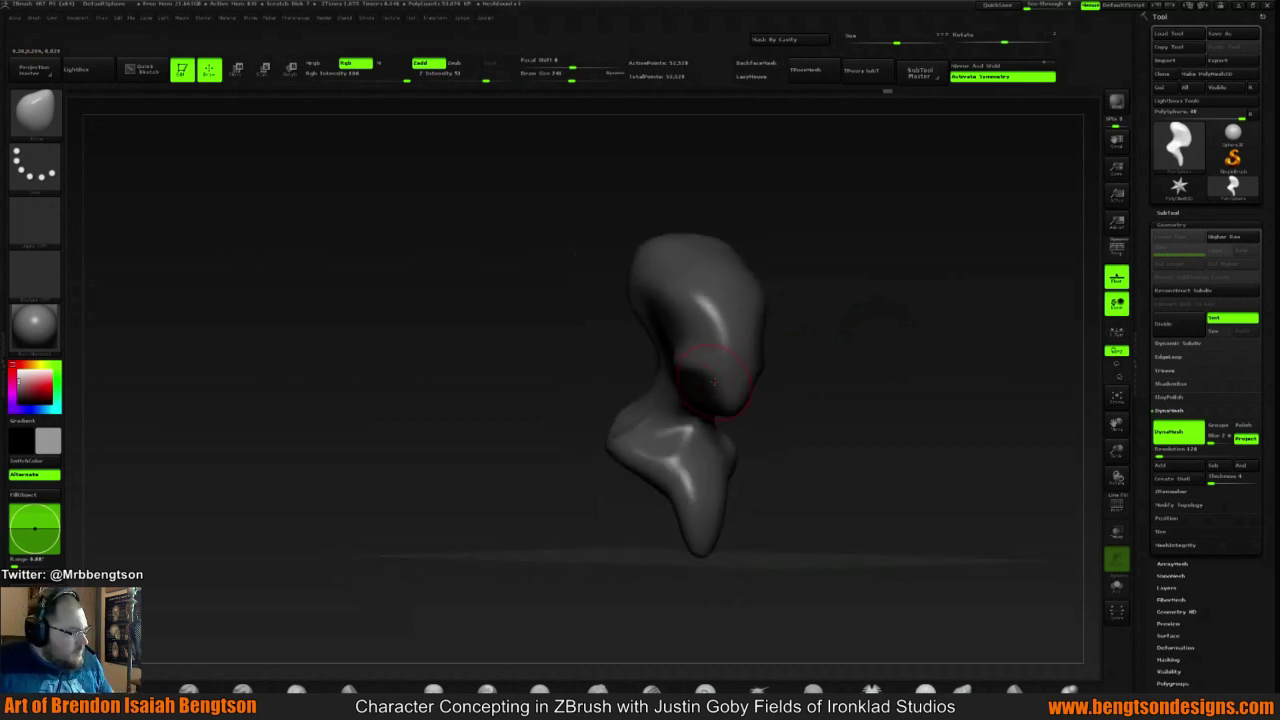
Refine the underside of the chin and jaw with the Move brush and smooth the area
left_click_drag(874, 340, 817, 351)
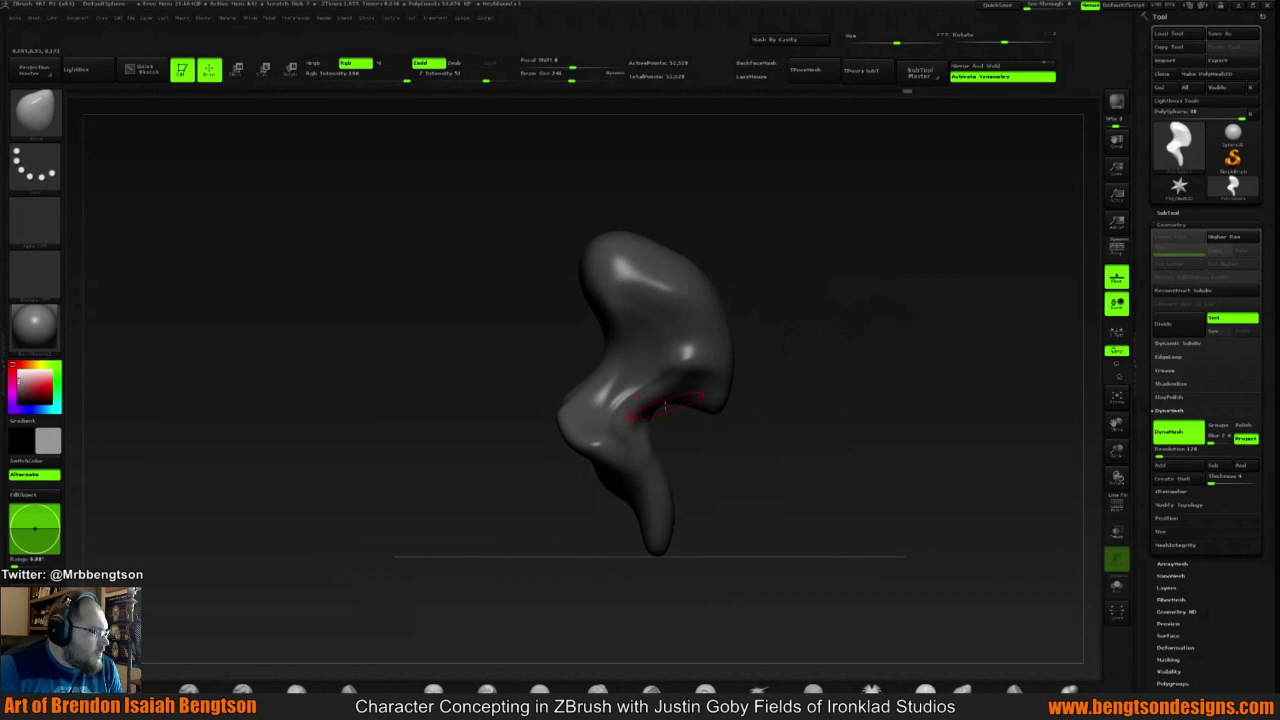
left_click_drag(665, 405, 664, 418)
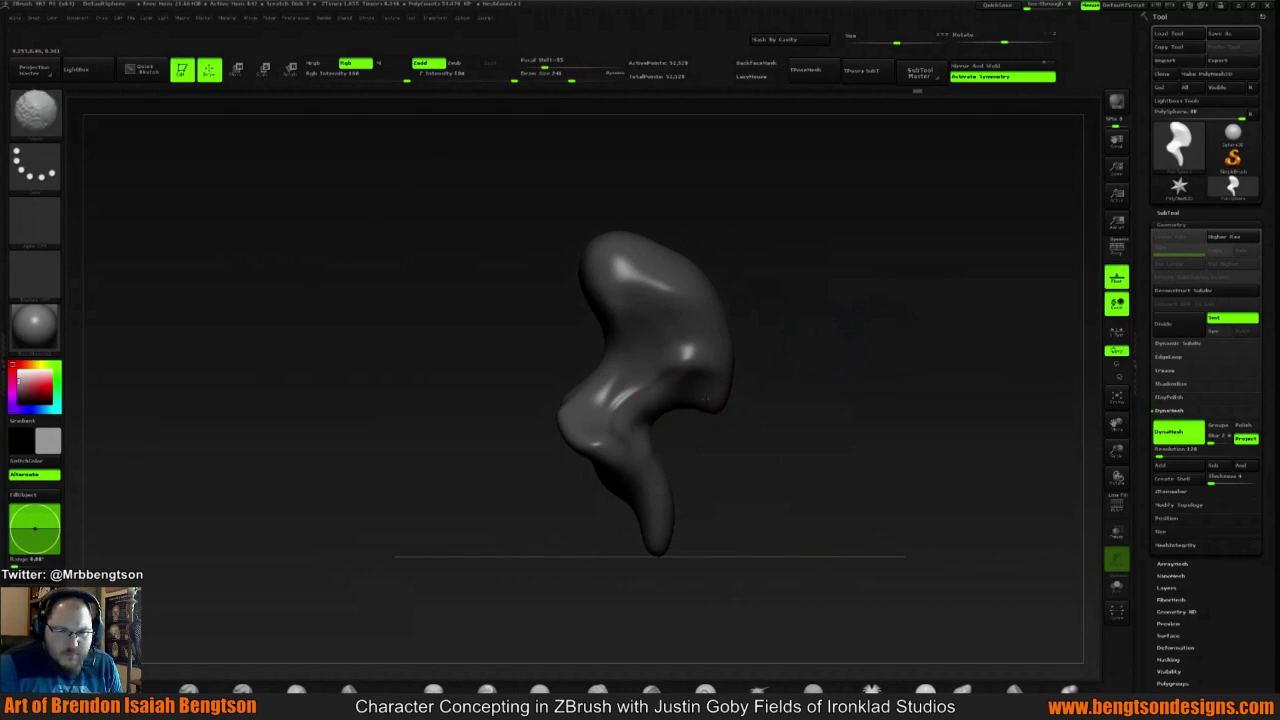
mouse_move(829, 403)
left_mouse_down()
mouse_move(815, 400)
mouse_move(840, 392)
mouse_move(830, 396)
left_mouse_up()
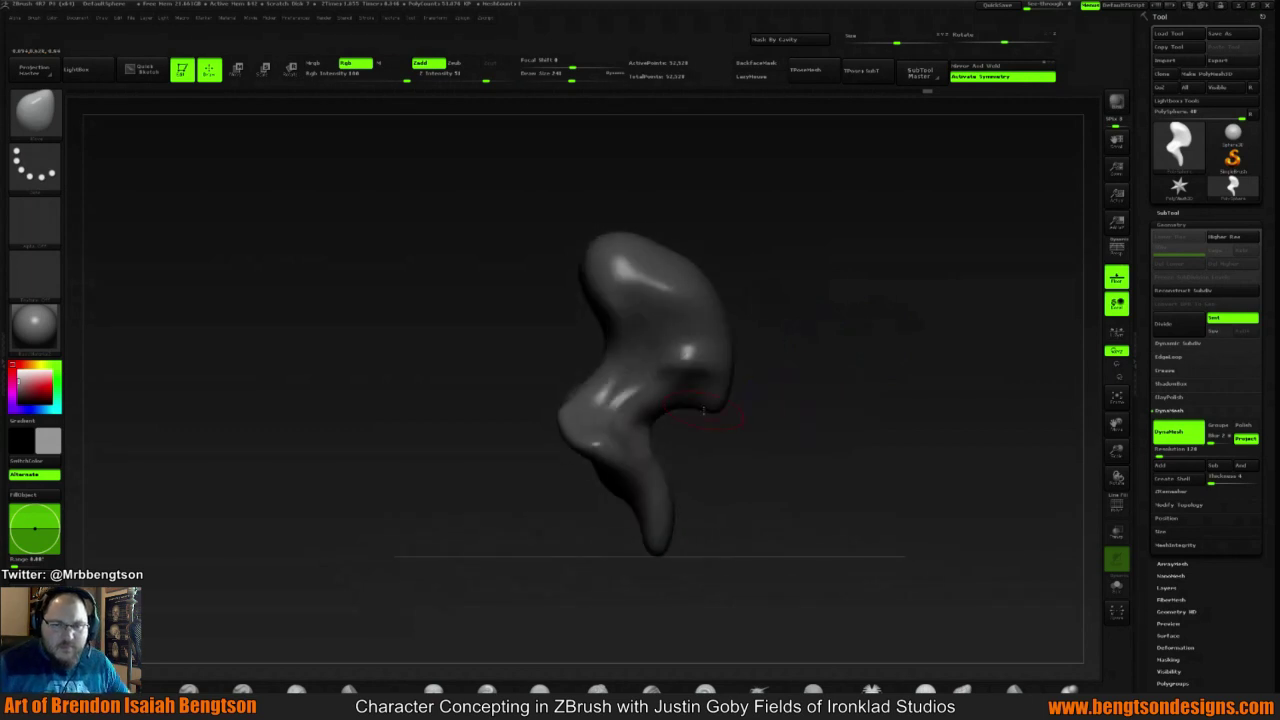
mouse_move(723, 405)
left_mouse_down()
mouse_move(767, 382)
mouse_move(799, 390)
mouse_move(722, 392)
mouse_move(803, 374)
mouse_move(831, 428)
left_mouse_up()
Pull the rear edge of the shoulders farther back with the Move brush
key("b")
key("c")
key("b")
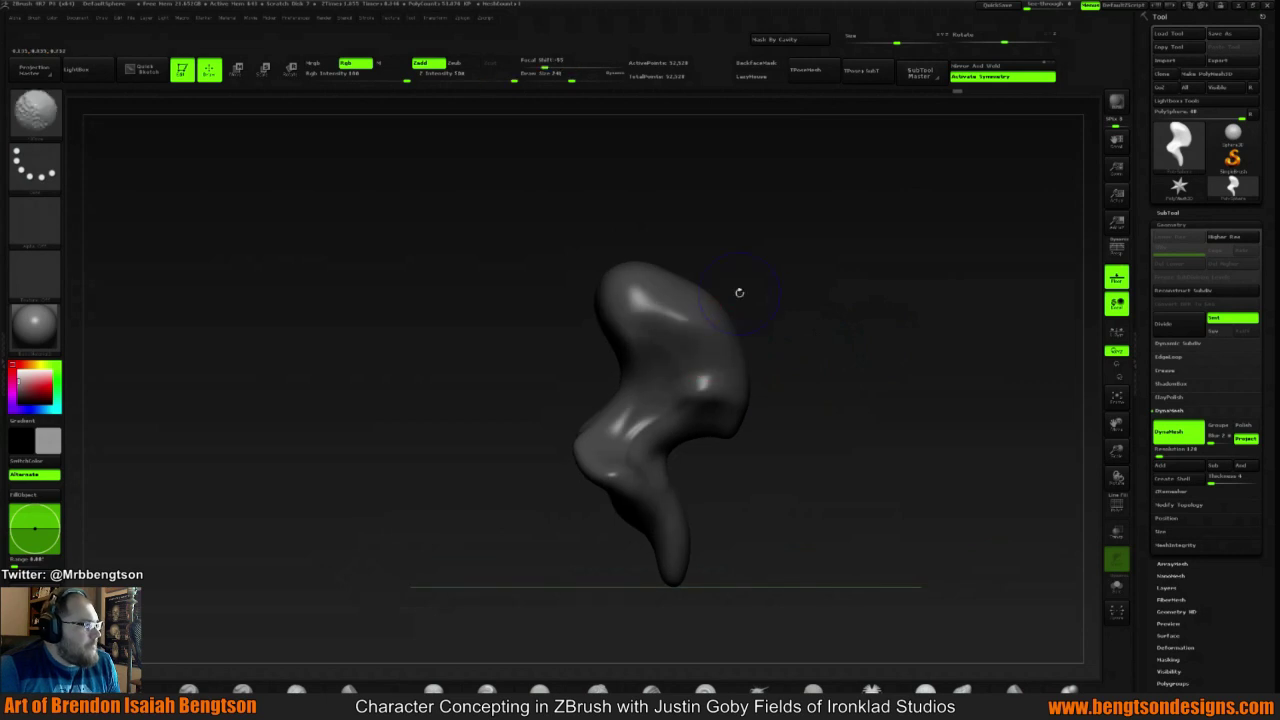
key("b")
key("m")
key("v")
mouse_move(615, 384)
left_mouse_down()
mouse_move(600, 392)
mouse_move(600, 422)
left_mouse_up()
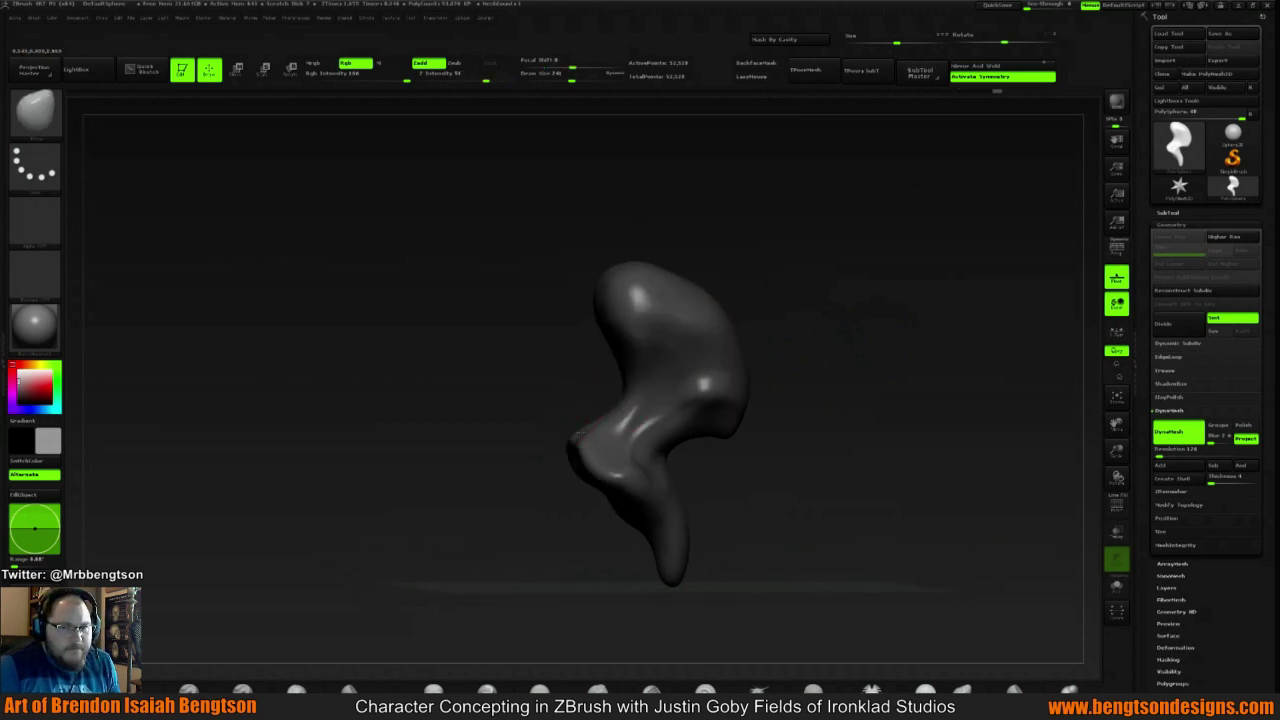
mouse_move(905, 390)
left_mouse_down()
mouse_move(816, 388)
mouse_move(840, 400)
mouse_move(829, 380)
mouse_move(891, 349)
left_mouse_up()
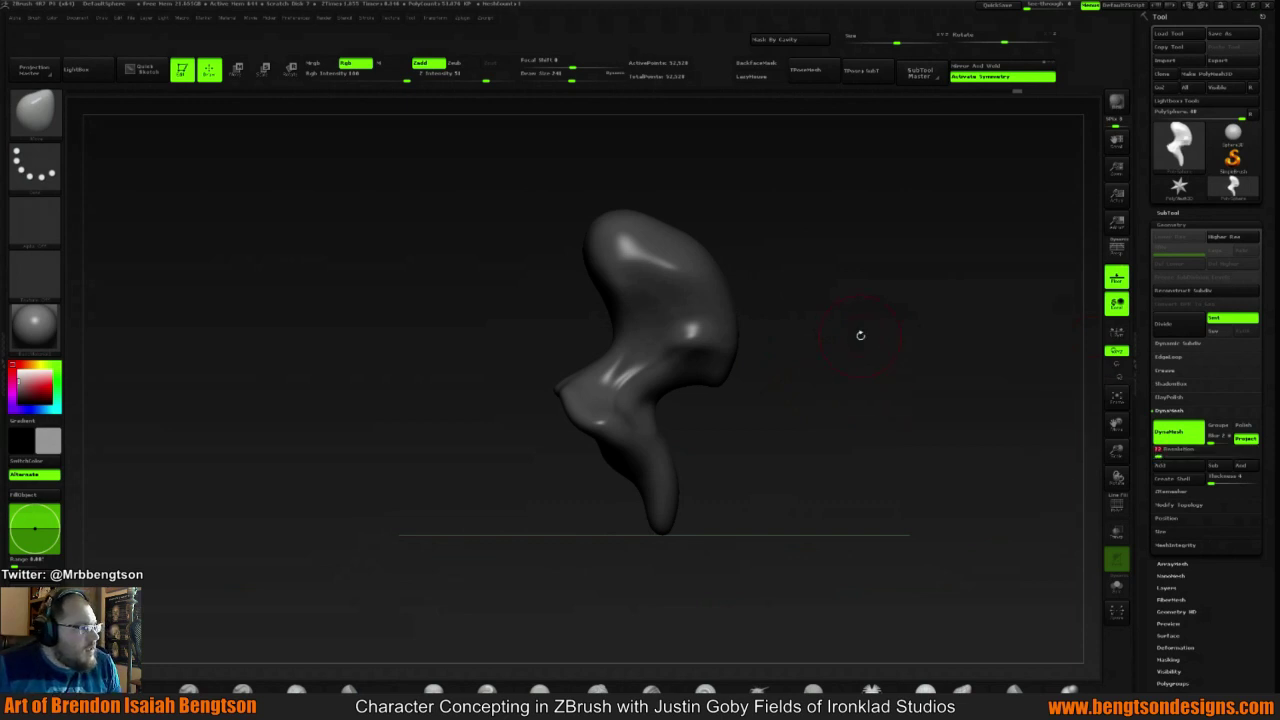
Remesh the form with DynaMesh at a lower resolution, then smooth the shoulders and upper chest
left_click_drag(870, 330, 985, 425, "ctrl")
key("c")
key("b")
left_click_drag(925, 377, 889, 377)
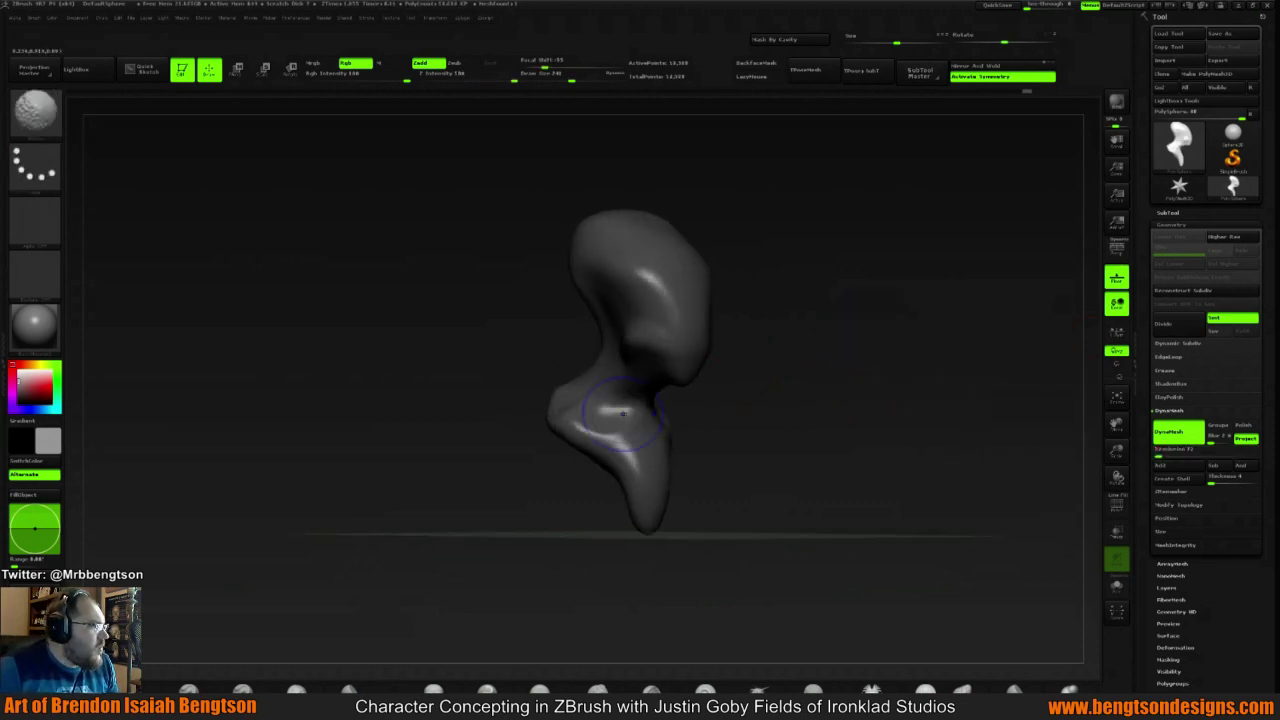
left_click_drag(616, 411, 590, 428, "shift")
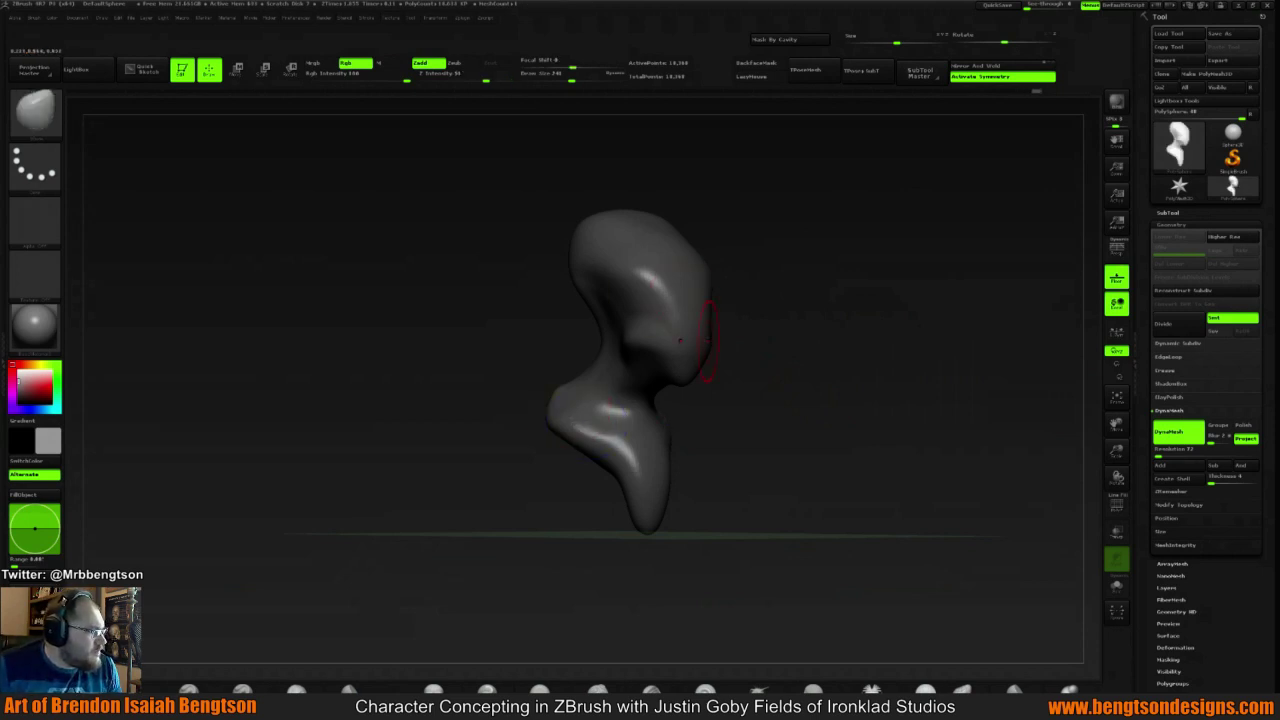
Pull the upper chest forward with the Move brush to form a distinct front edge above the tapered torso
left_click_drag(818, 331, 618, 372)
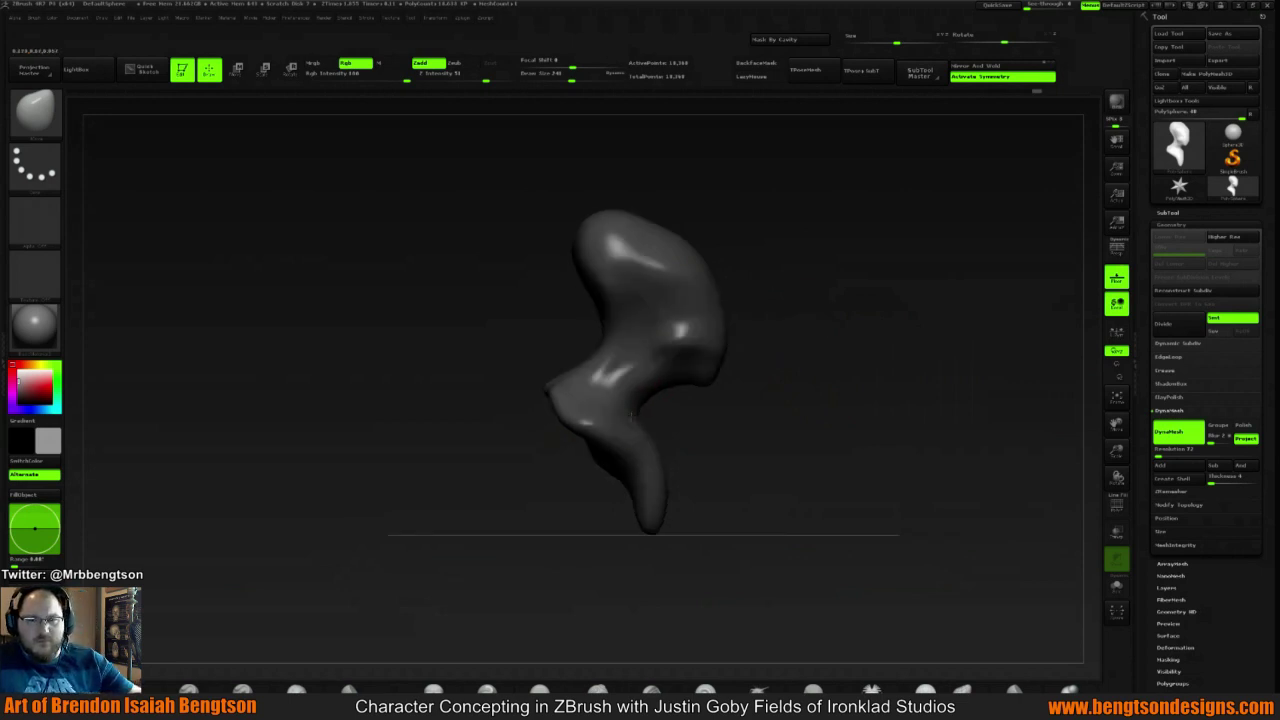
mouse_move(651, 436)
left_mouse_down()
mouse_move(669, 465)
mouse_move(620, 411)
left_mouse_up()
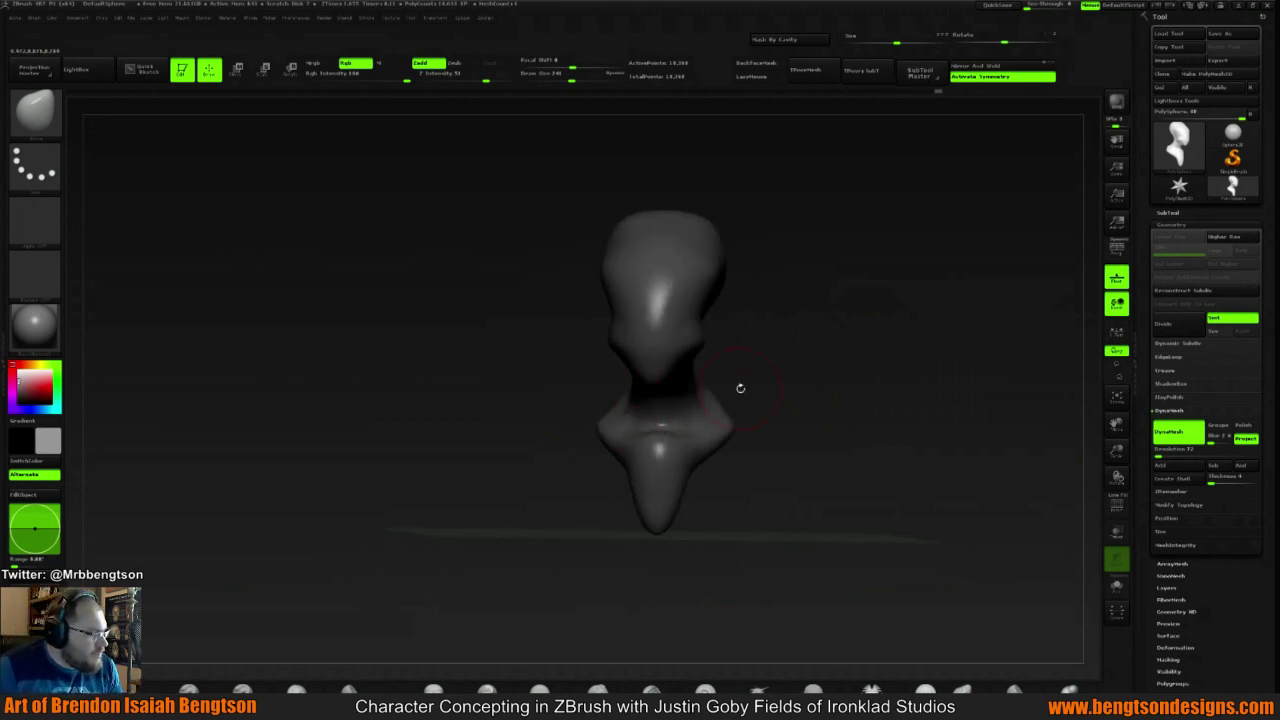
mouse_move(740, 386)
left_mouse_down()
mouse_move(738, 372)
mouse_move(656, 378)
mouse_move(586, 322)
left_mouse_up()
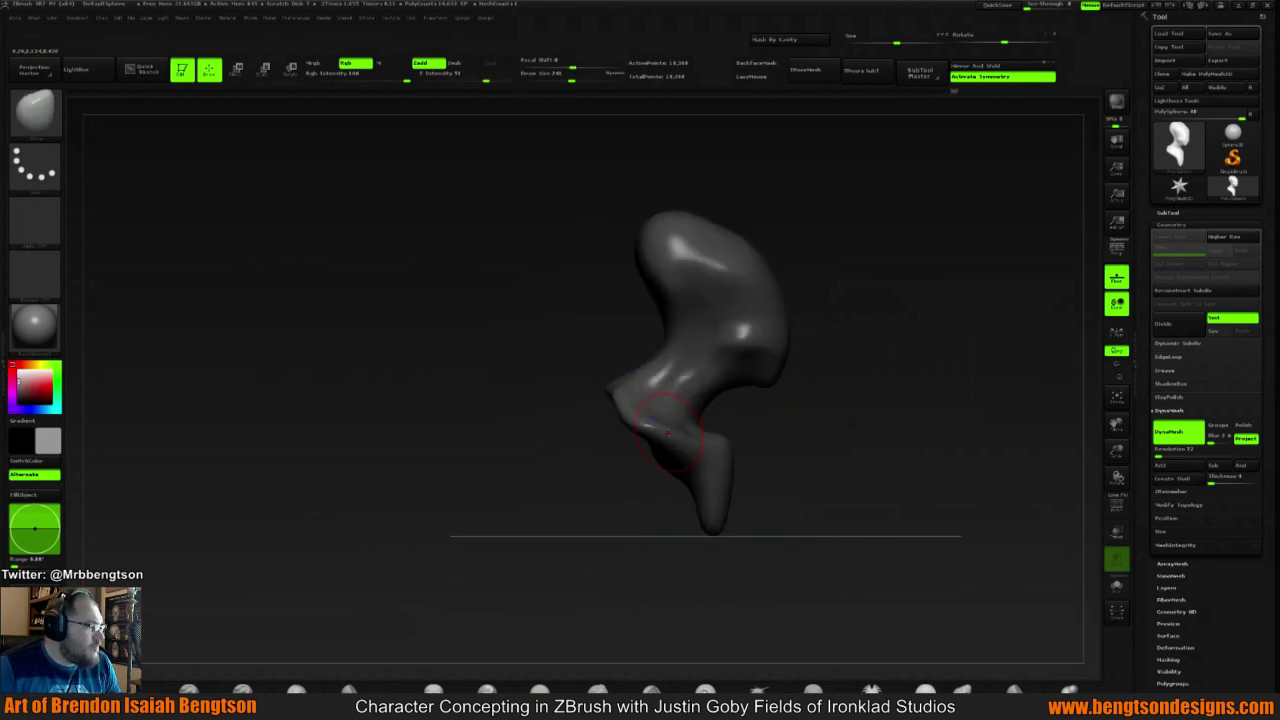
mouse_move(823, 432)
left_mouse_down()
mouse_move(880, 386)
mouse_move(811, 394)
left_mouse_up()
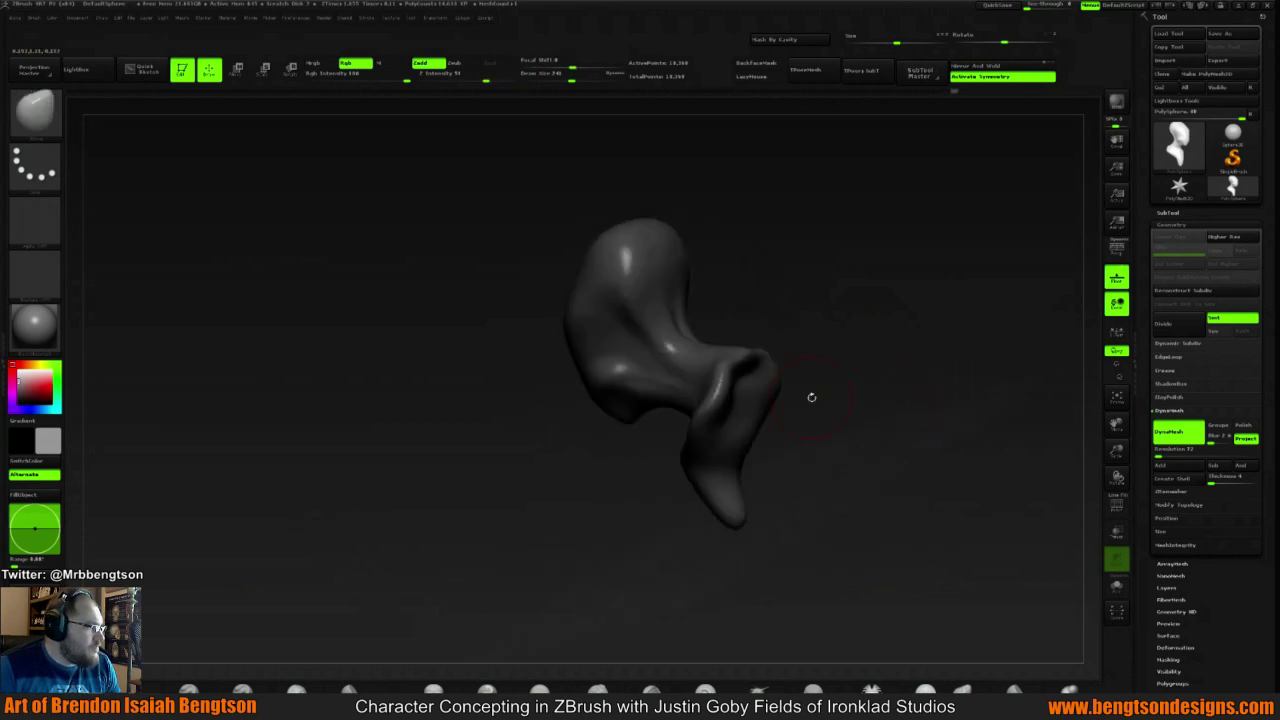
Push in the outer sides of the shoulders with the Move brush to form shallow arm sockets
left_click_drag(723, 388, 758, 382)
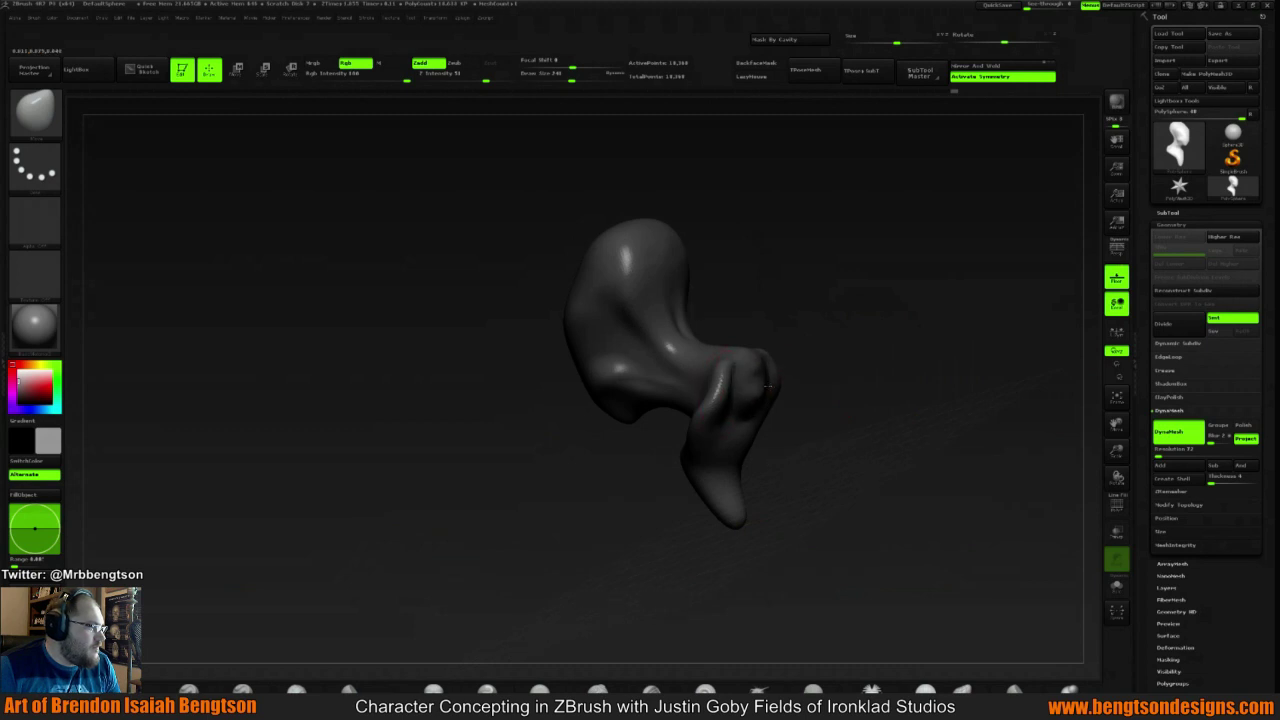
mouse_move(880, 390)
left_mouse_down()
mouse_move(725, 385)
mouse_move(860, 347)
mouse_move(775, 295)
mouse_move(786, 317)
left_mouse_up()
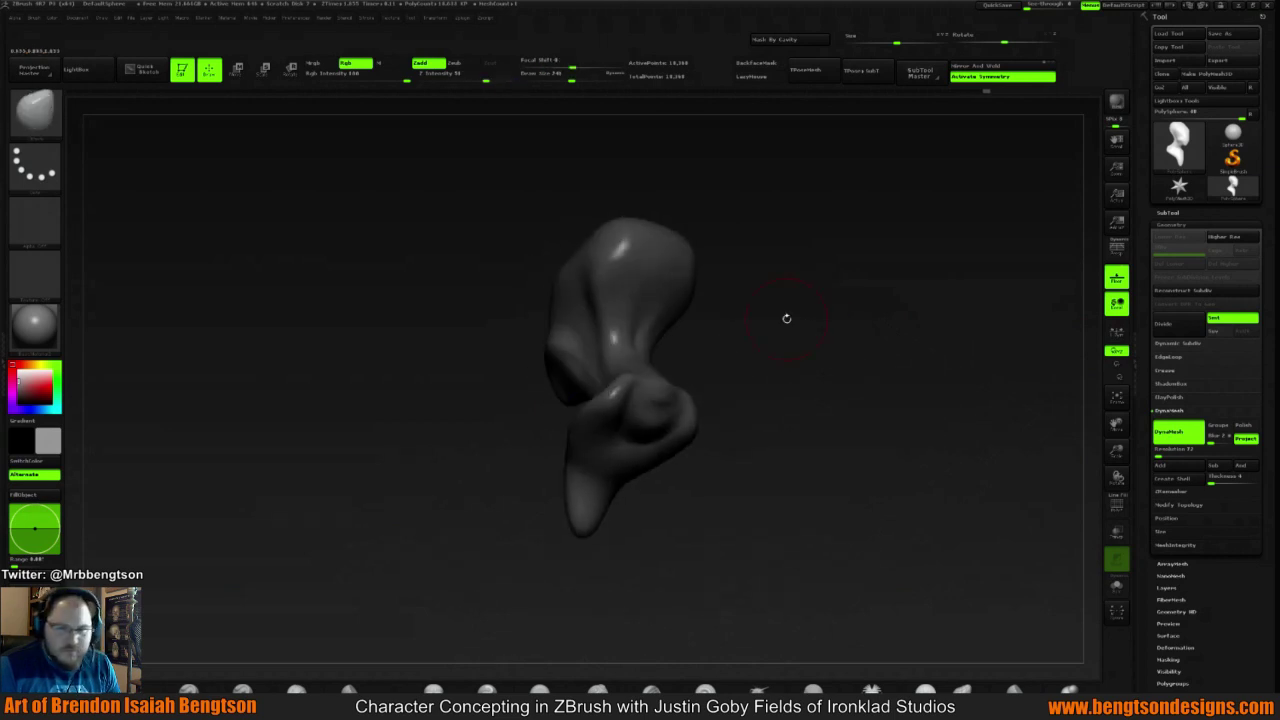
left_click_drag(604, 442, 829, 383)
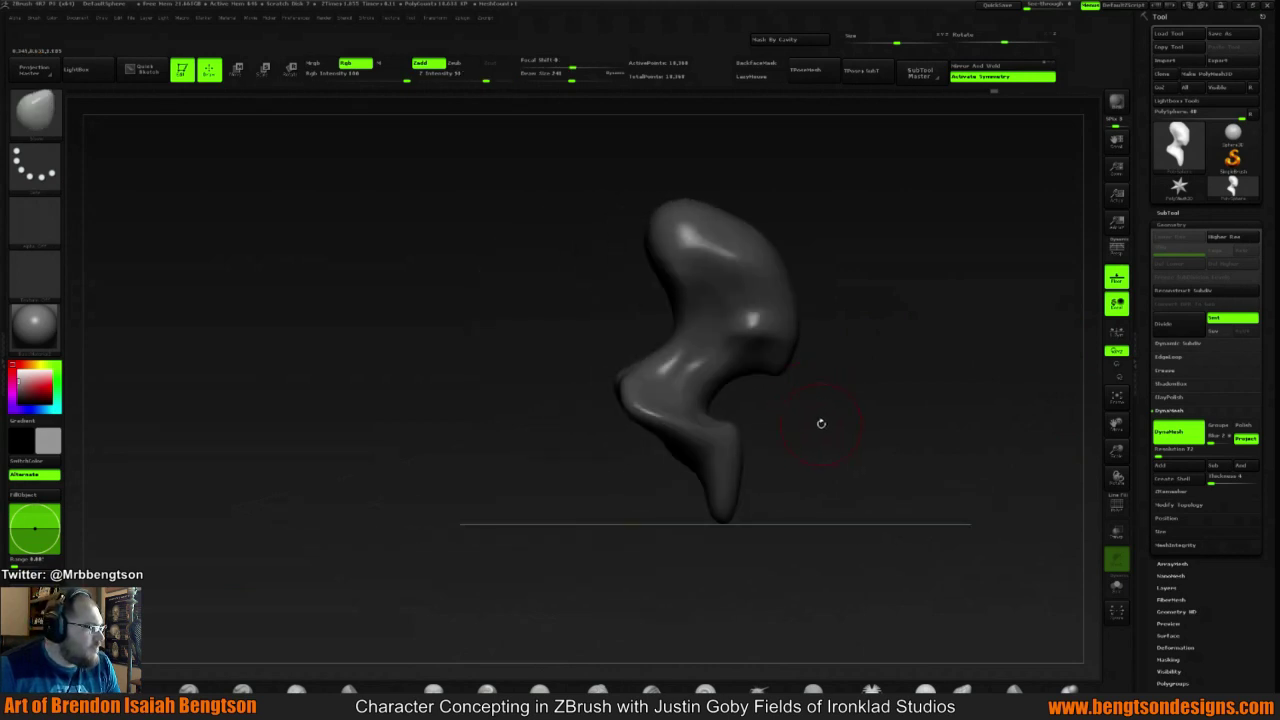
Refine the chest profile and pull the lower tip of the torso slightly downward
mouse_move(811, 434)
left_mouse_down()
mouse_move(760, 444)
mouse_move(740, 423)
mouse_move(780, 394)
mouse_move(673, 406)
left_mouse_up()
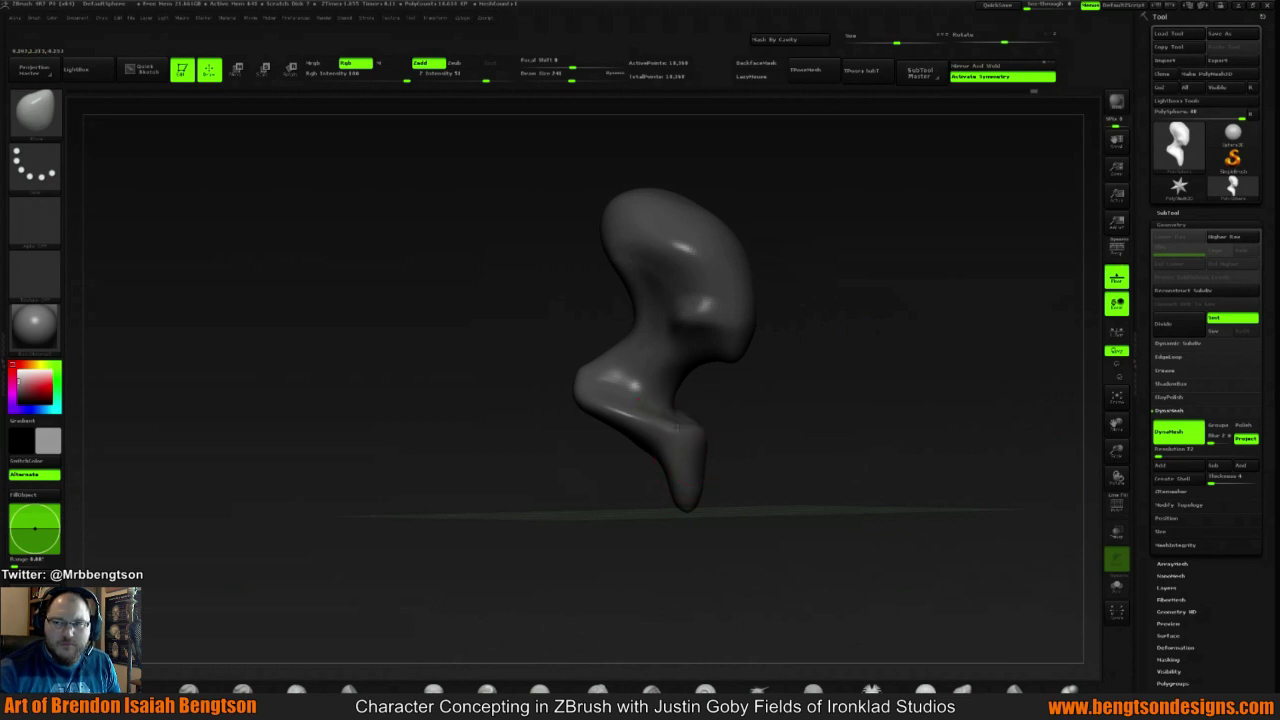
left_click_drag(662, 444, 685, 515)
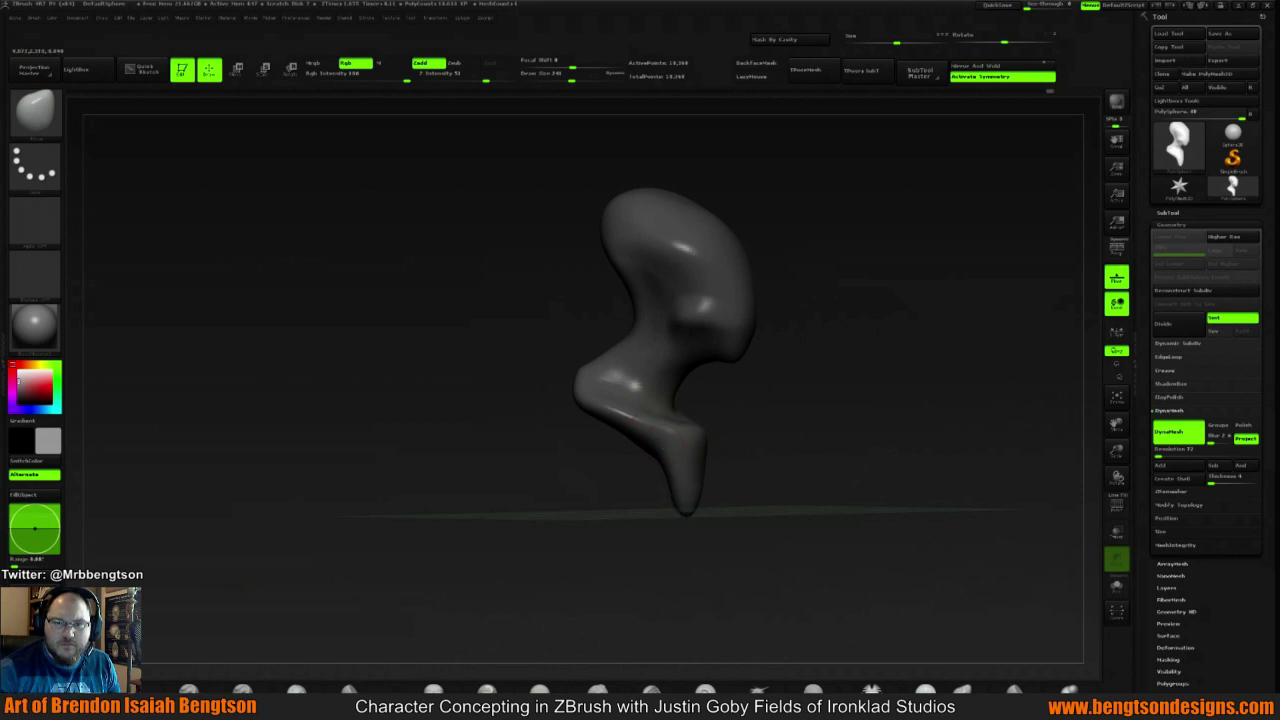
mouse_move(809, 420)
left_mouse_down()
mouse_move(600, 416)
mouse_move(809, 414)
mouse_move(823, 303)
mouse_move(768, 262)
left_mouse_up()
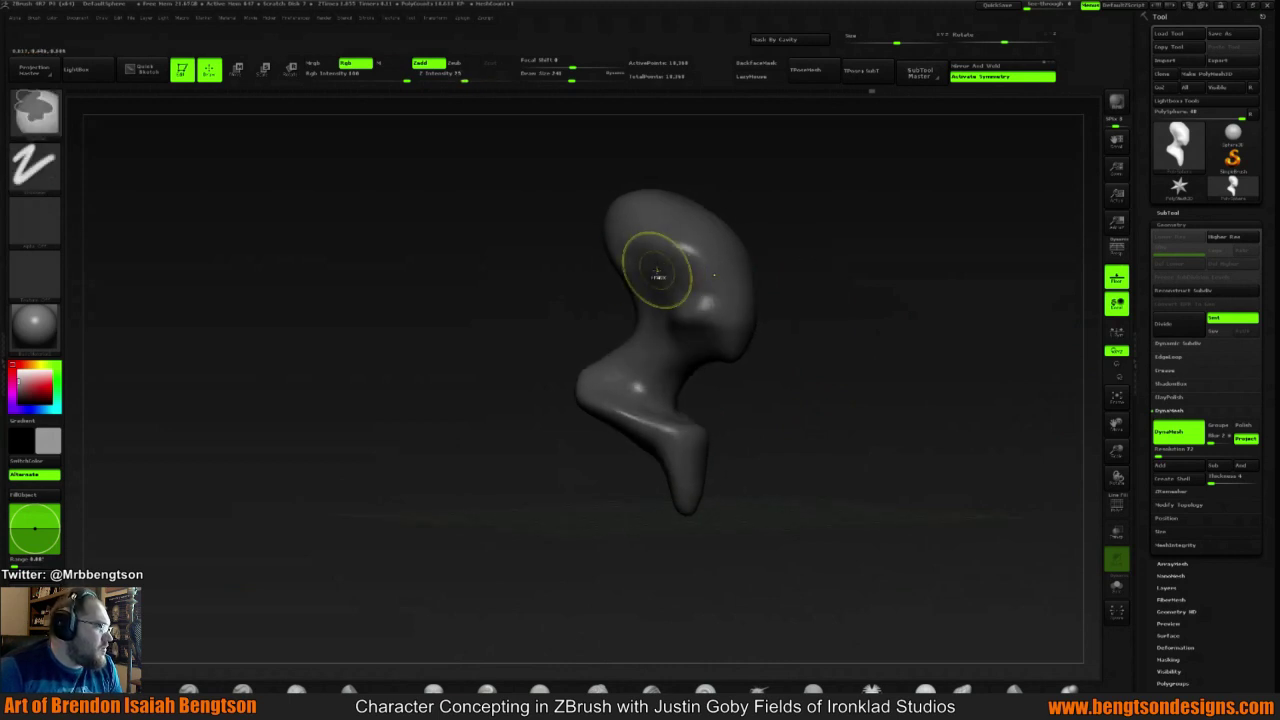
Reduce the brush size, mask a band along each side of the upper face, and invert the mask
key("space")
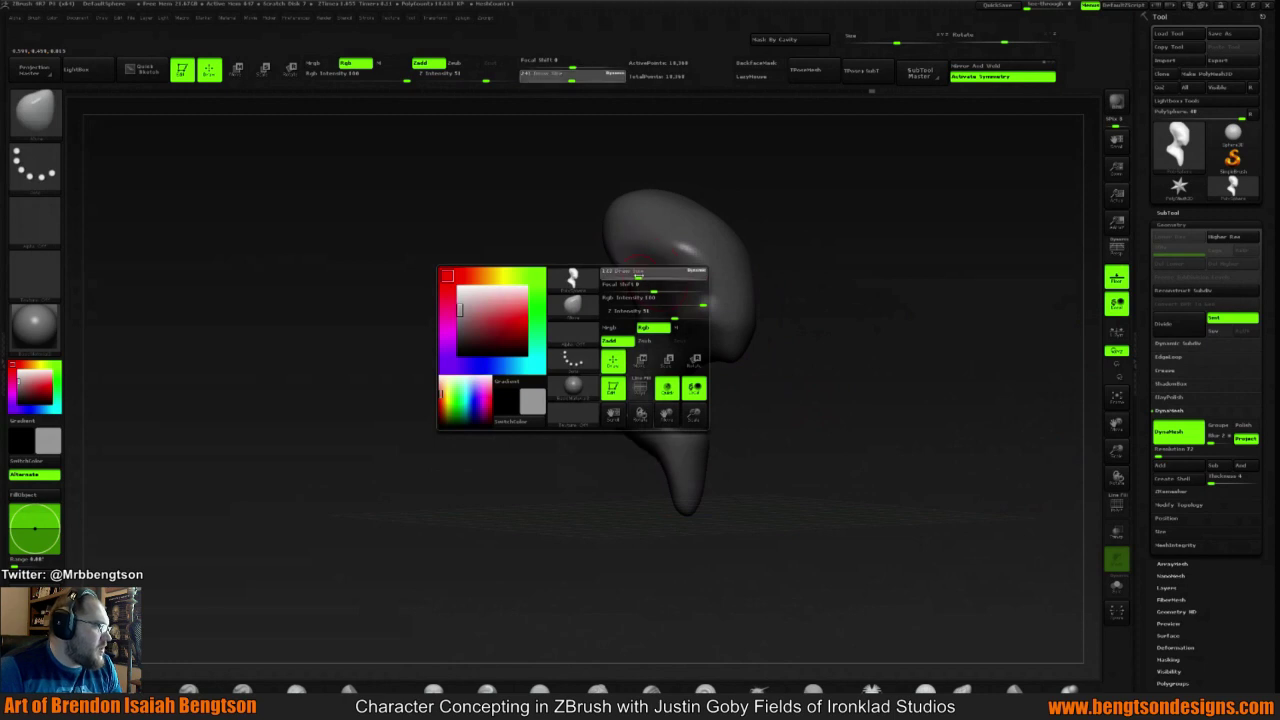
mouse_move(638, 275)
left_mouse_down()
mouse_move(708, 290)
mouse_move(650, 252)
mouse_move(714, 284)
mouse_move(686, 249)
left_mouse_up()
mouse_move(880, 250)
left_mouse_down()
mouse_move(807, 249)
mouse_move(872, 234)
left_mouse_up()
left_click(873, 271, "ctrl")
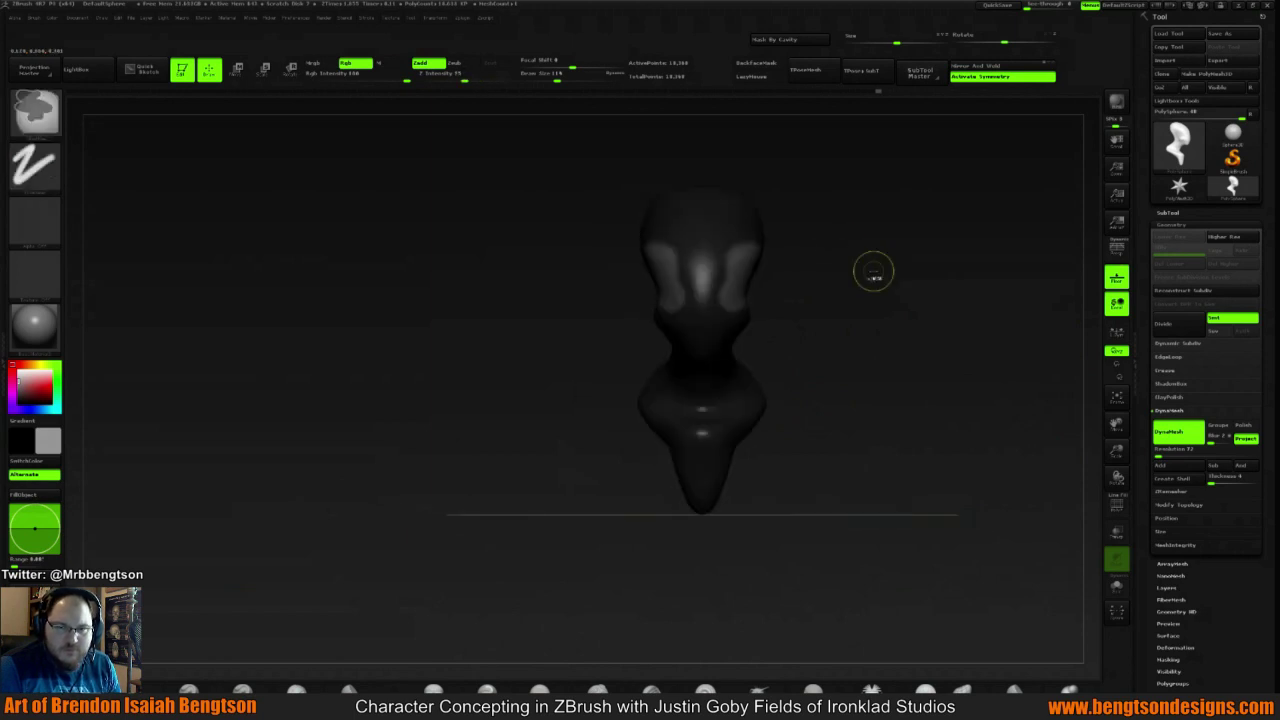
Move the unmasked side bands of the head outward with the Transpose Move line, then clear the mask
key("w")
mouse_move(697, 311)
left_mouse_down()
mouse_move(848, 274)
mouse_move(792, 274)
mouse_move(820, 274)
mouse_move(855, 232)
mouse_move(854, 287)
mouse_move(837, 292)
left_mouse_up()
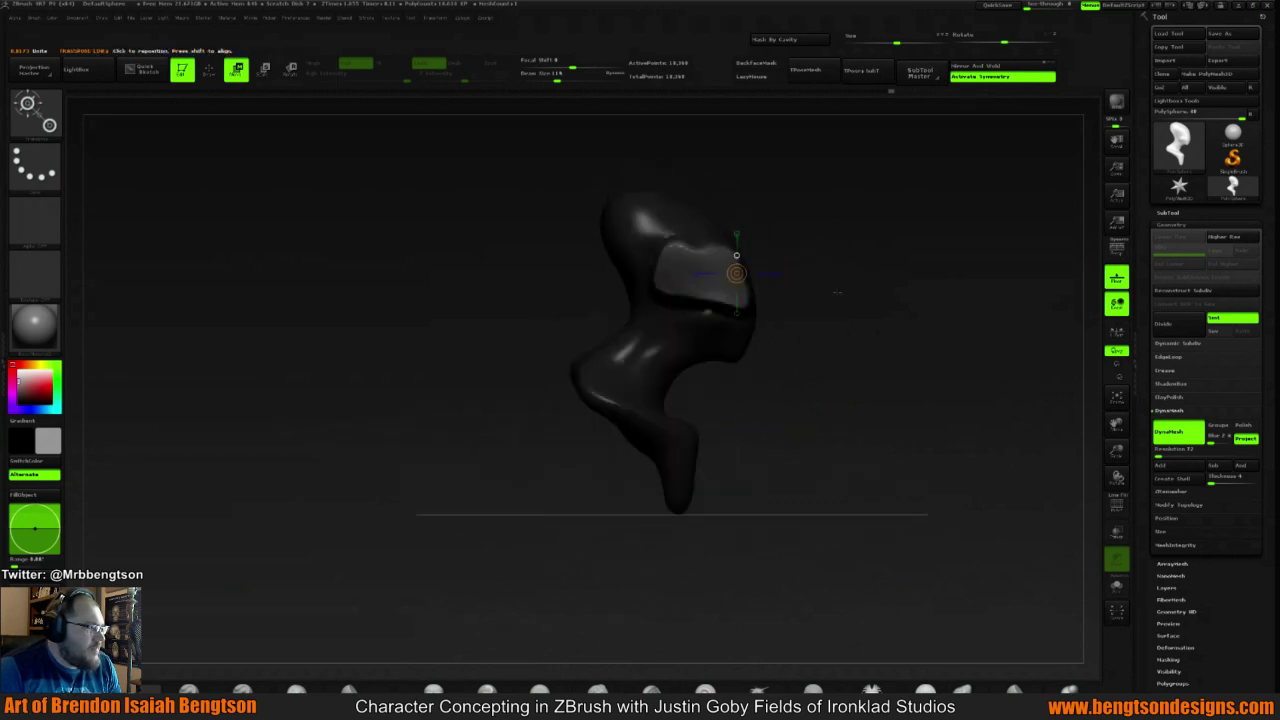
left_click(818, 297, "ctrl")
left_click_drag(909, 321, 917, 340)
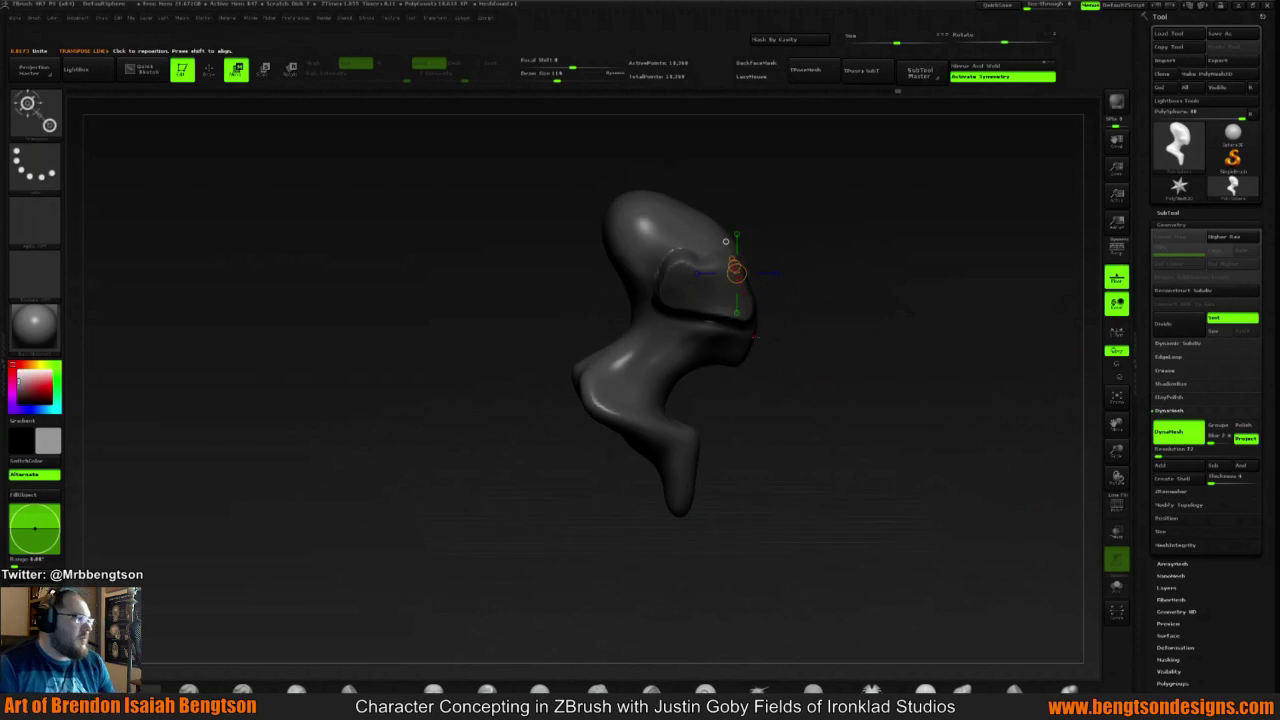
Smooth the edges of the raised side bands on the head and remesh the form with DynaMesh
key("q")
mouse_move(712, 316)
left_mouse_down("shift")
mouse_move(691, 257)
mouse_move(647, 276)
left_mouse_up("shift")
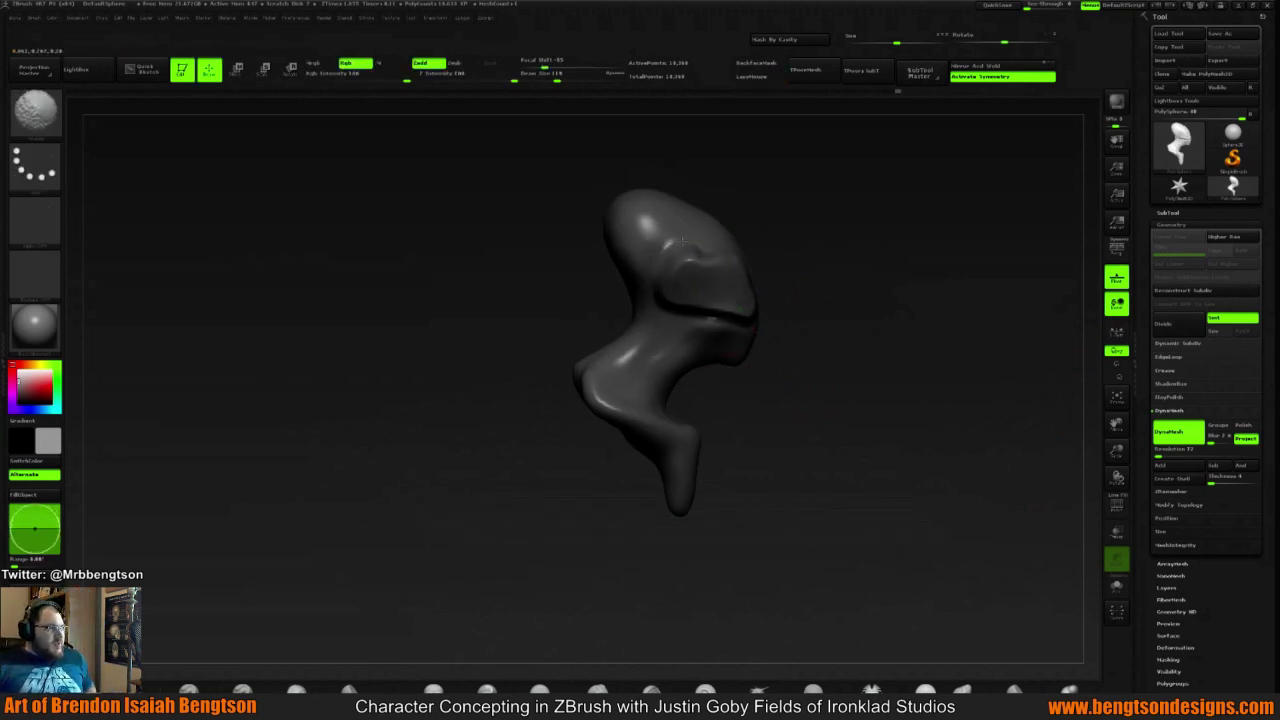
mouse_move(834, 266)
left_mouse_down()
mouse_move(673, 313)
mouse_move(742, 324)
left_mouse_up()
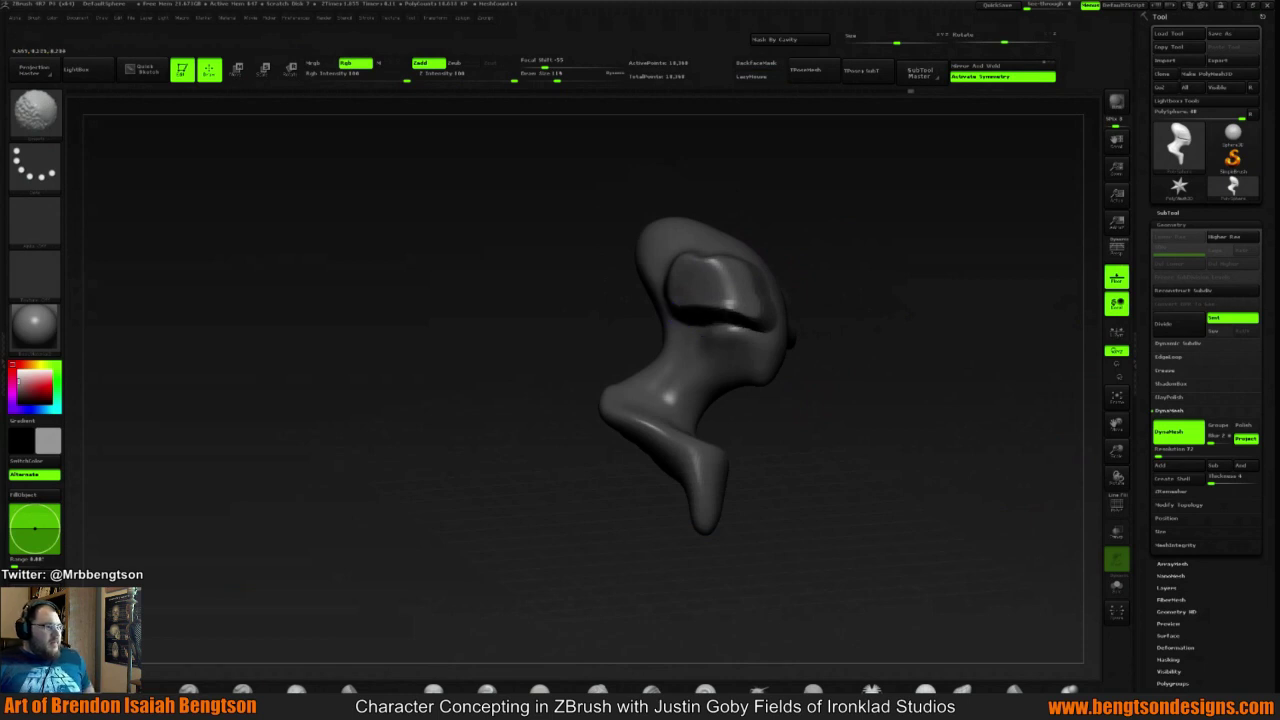
left_click_drag(940, 295, 814, 283)
key("2")
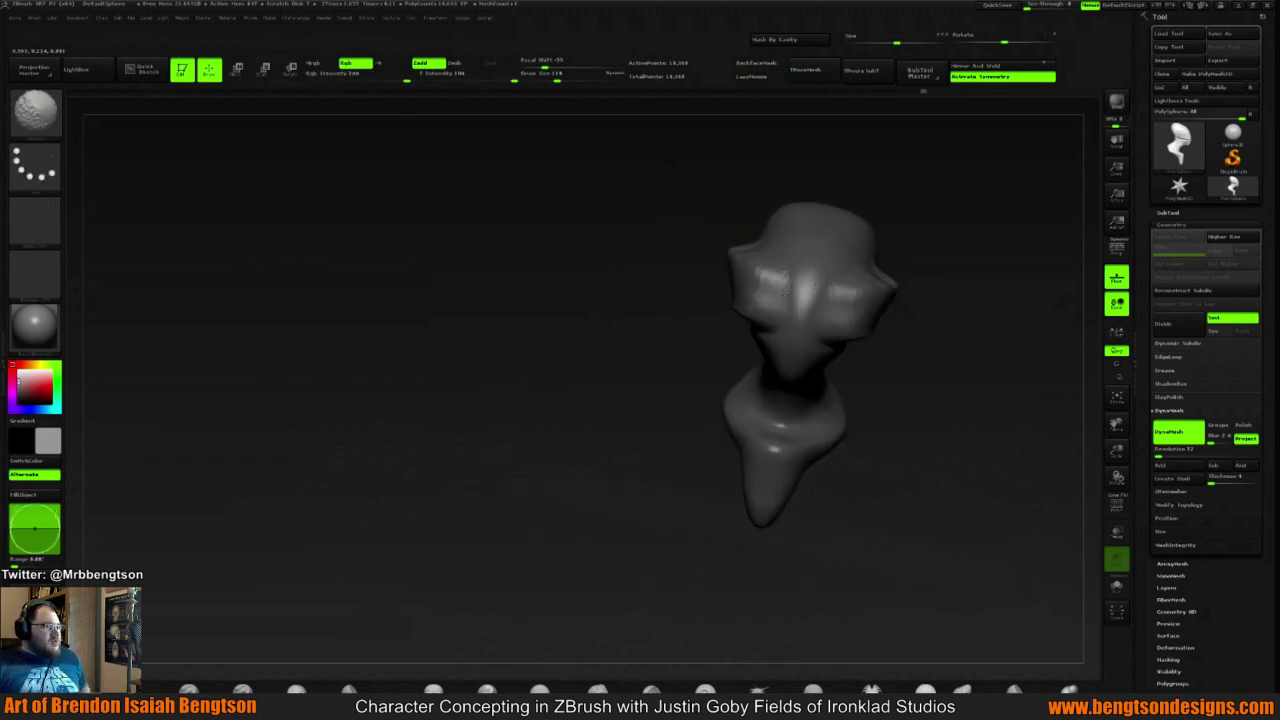
mouse_move(915, 283)
left_mouse_down("shift")
mouse_move(940, 247)
mouse_move(915, 306)
left_mouse_up("shift")
left_click_drag(873, 408, 929, 261)
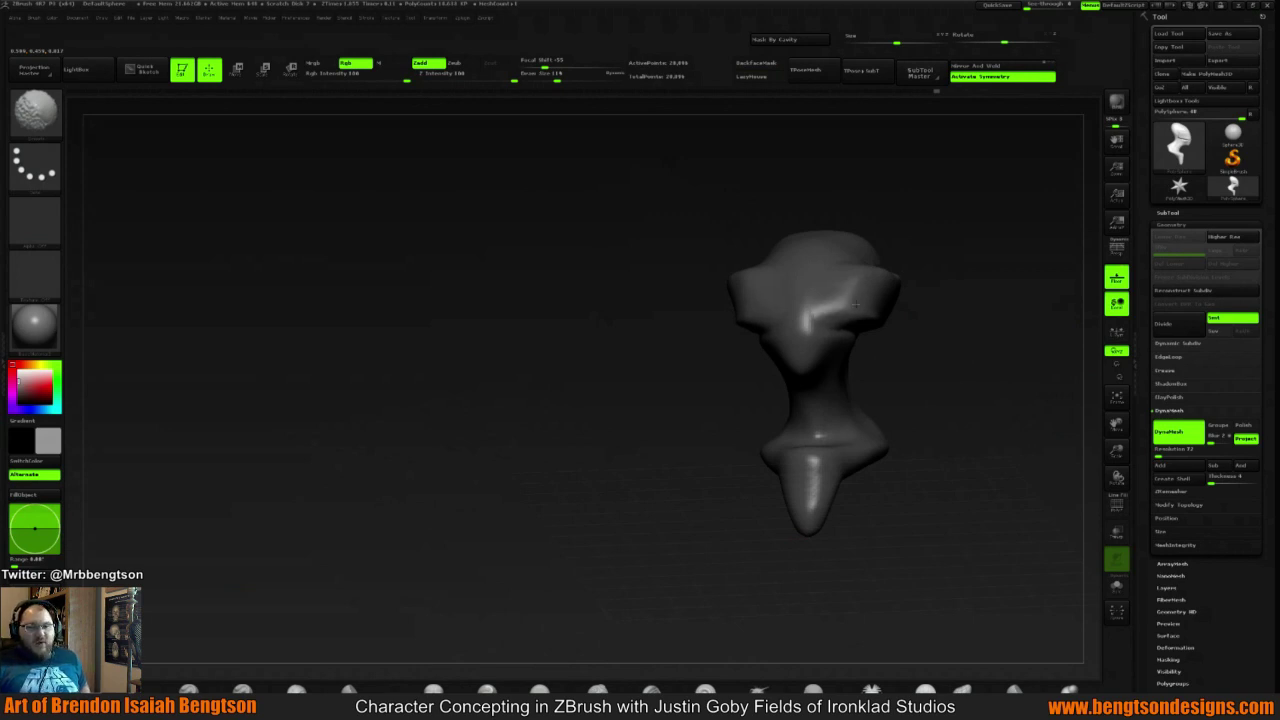
Flatten and smooth the raised planes on the sides of the head
key("3")
left_click_drag(951, 280, 938, 309)
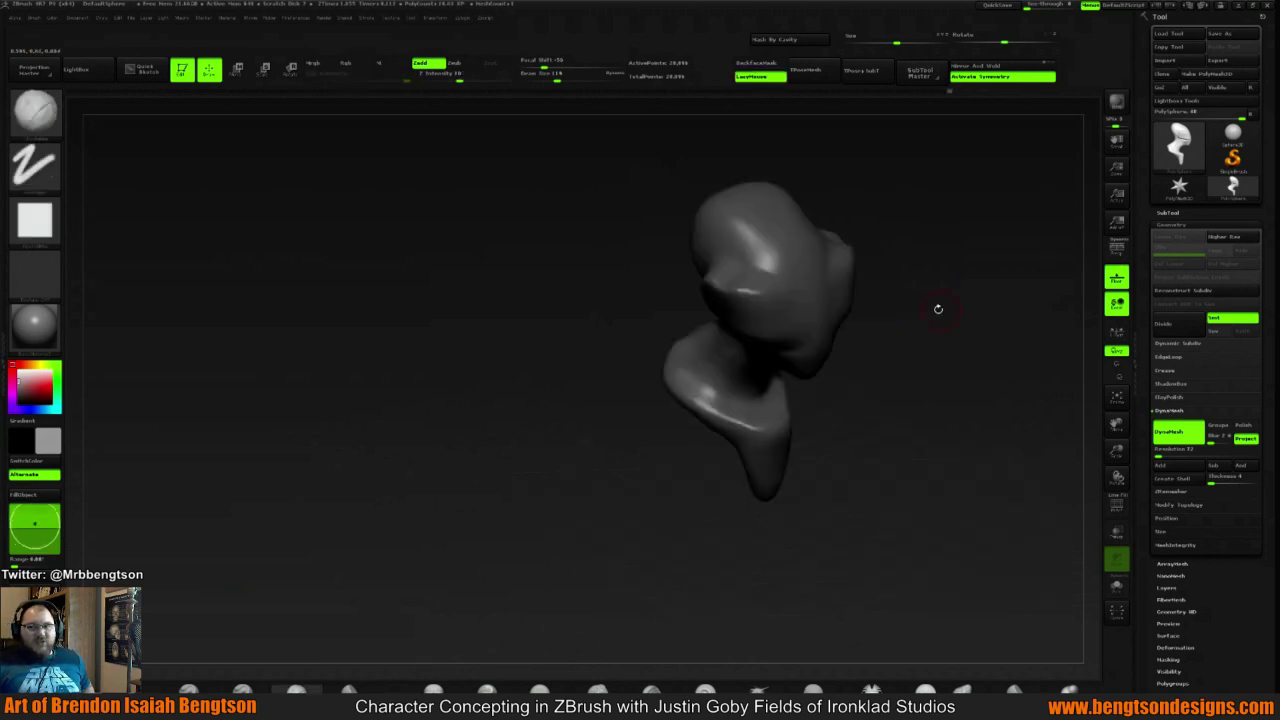
key("2")
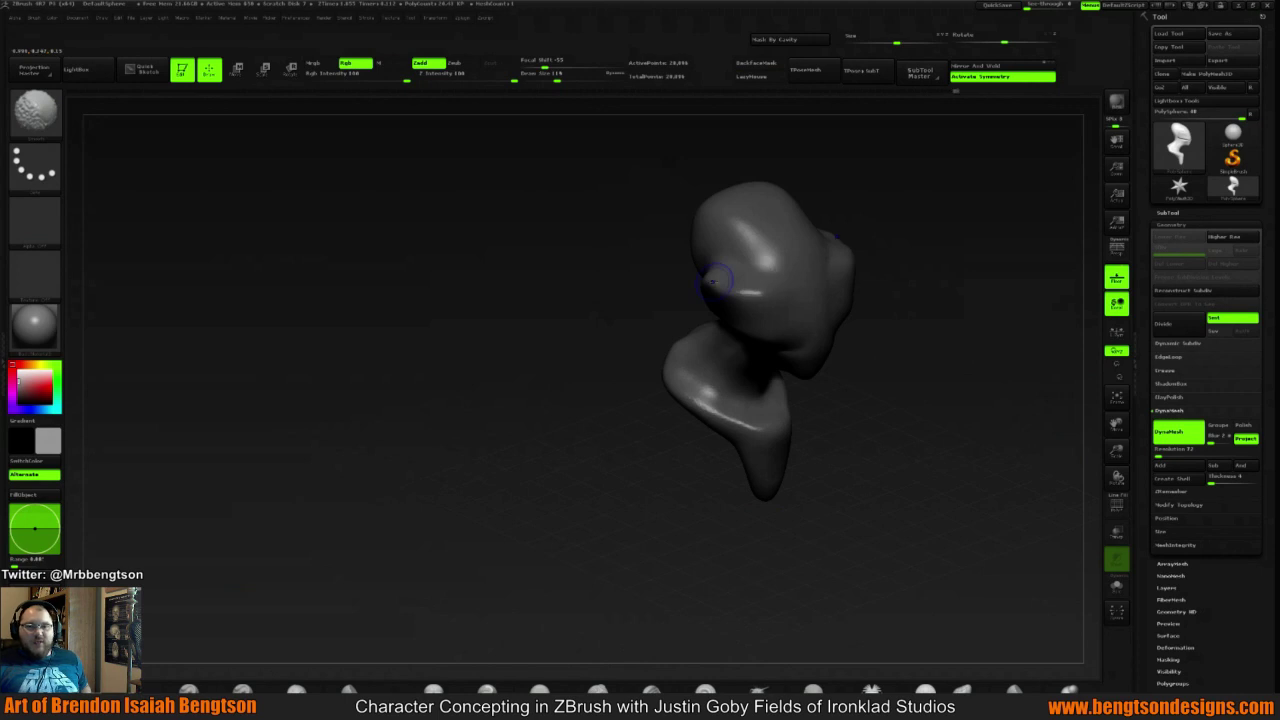
mouse_move(990, 228)
left_mouse_down()
mouse_move(942, 227)
mouse_move(933, 254)
mouse_move(980, 274)
mouse_move(920, 281)
mouse_move(1012, 283)
left_mouse_up()
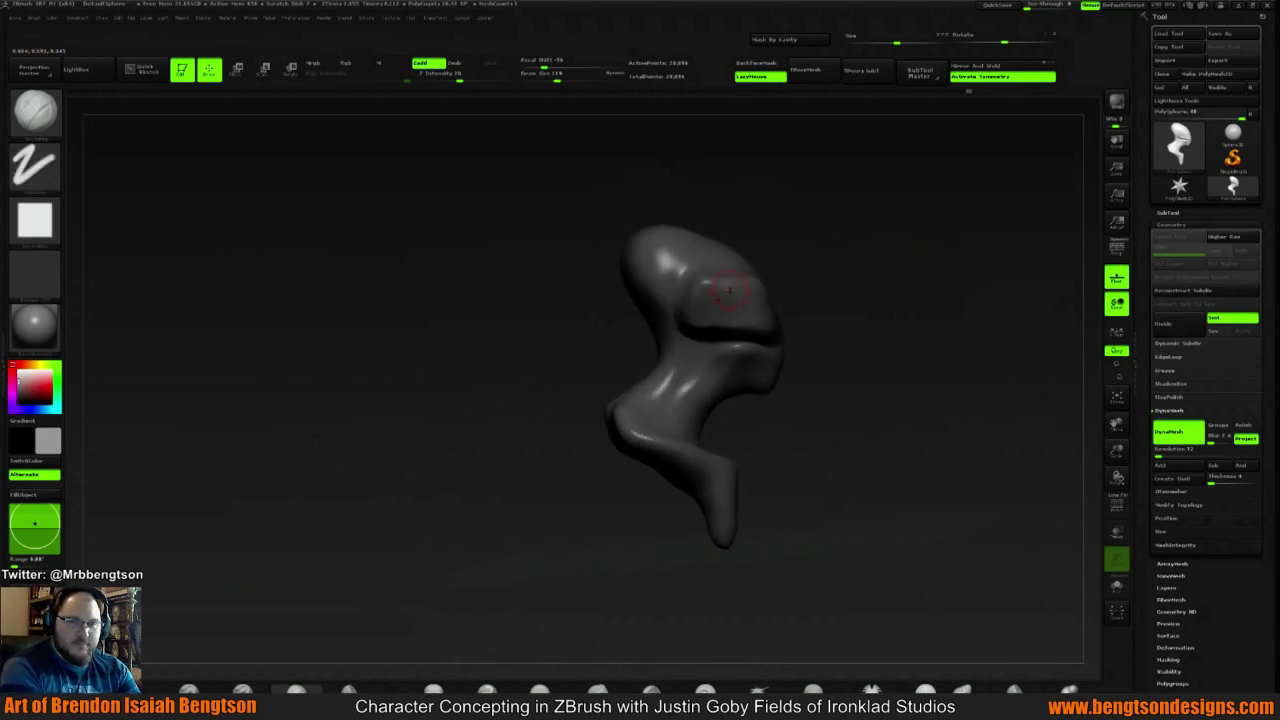
mouse_move(894, 280)
left_mouse_down()
mouse_move(880, 292)
mouse_move(858, 254)
mouse_move(960, 254)
mouse_move(885, 305)
mouse_move(819, 257)
mouse_move(880, 270)
mouse_move(851, 257)
mouse_move(877, 266)
mouse_move(831, 306)
mouse_move(762, 308)
left_mouse_up()
key("shift")
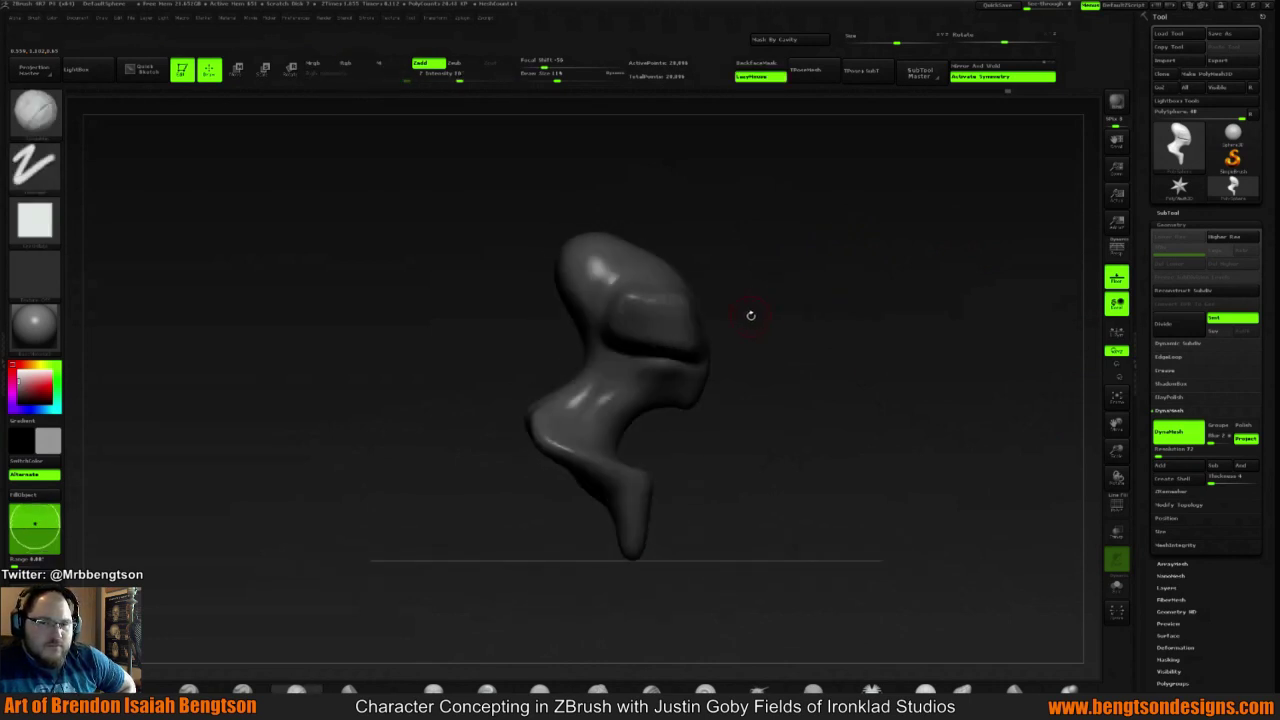
Enlarge the Move brush and pull the brow and front of the face forward, refining the head's profile
key("b")
key("m")
key("v")
key("space")
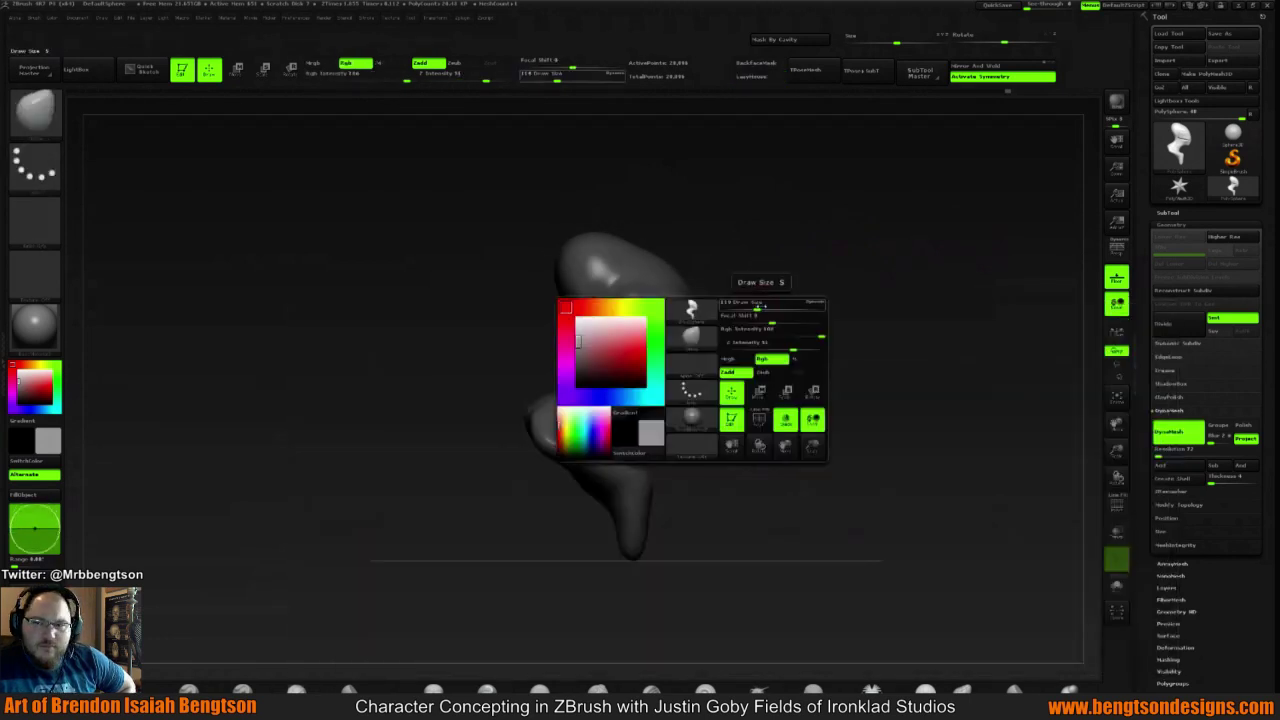
left_click_drag(757, 306, 785, 306)
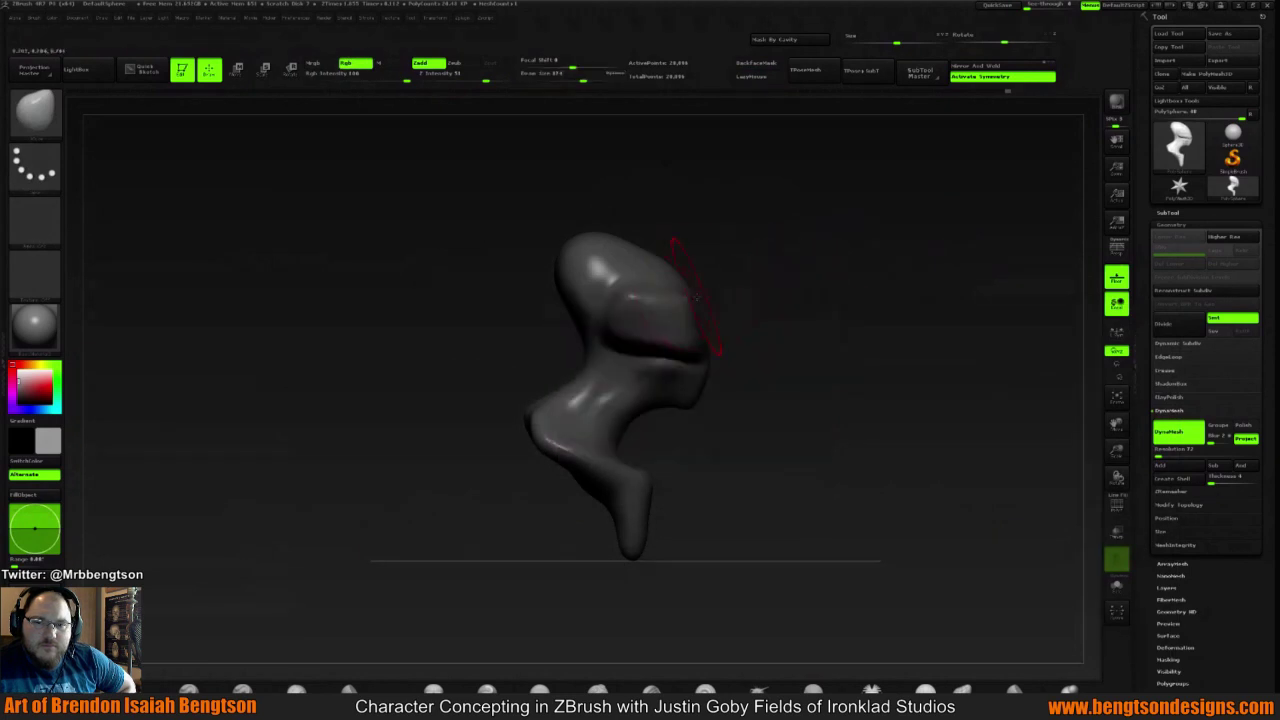
left_click_drag(697, 287, 710, 295)
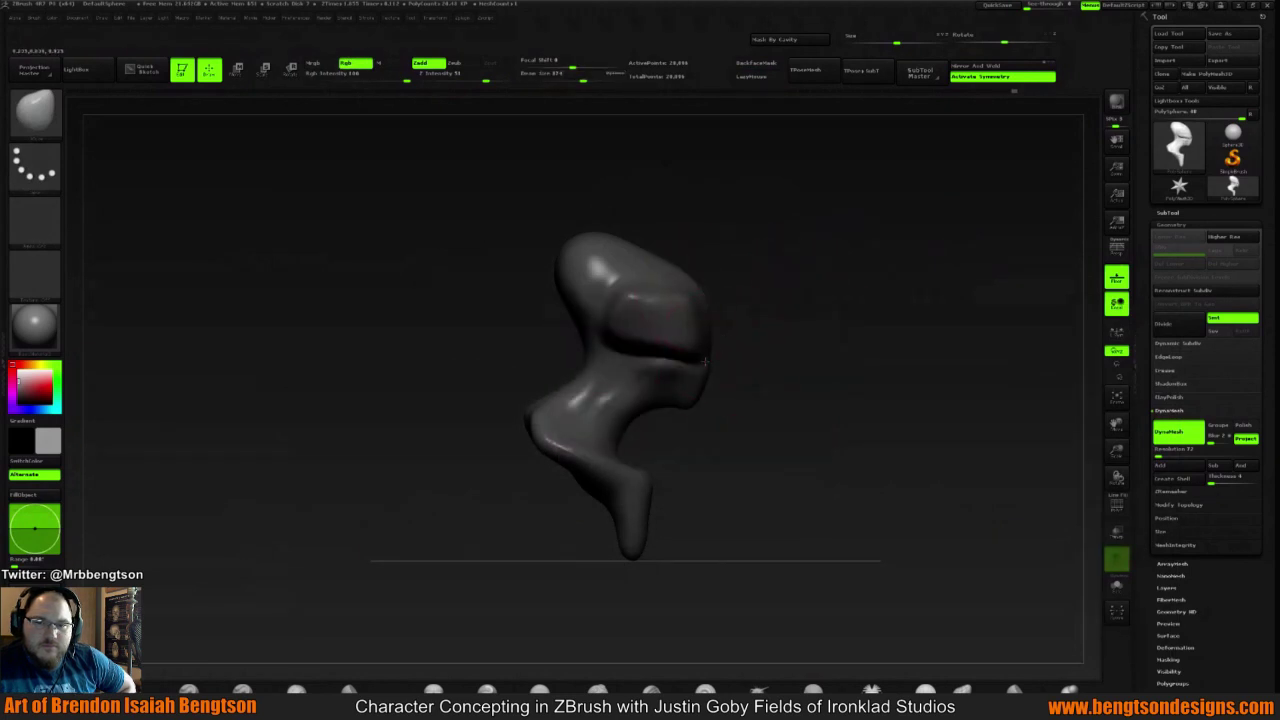
left_click_drag(801, 270, 705, 271)
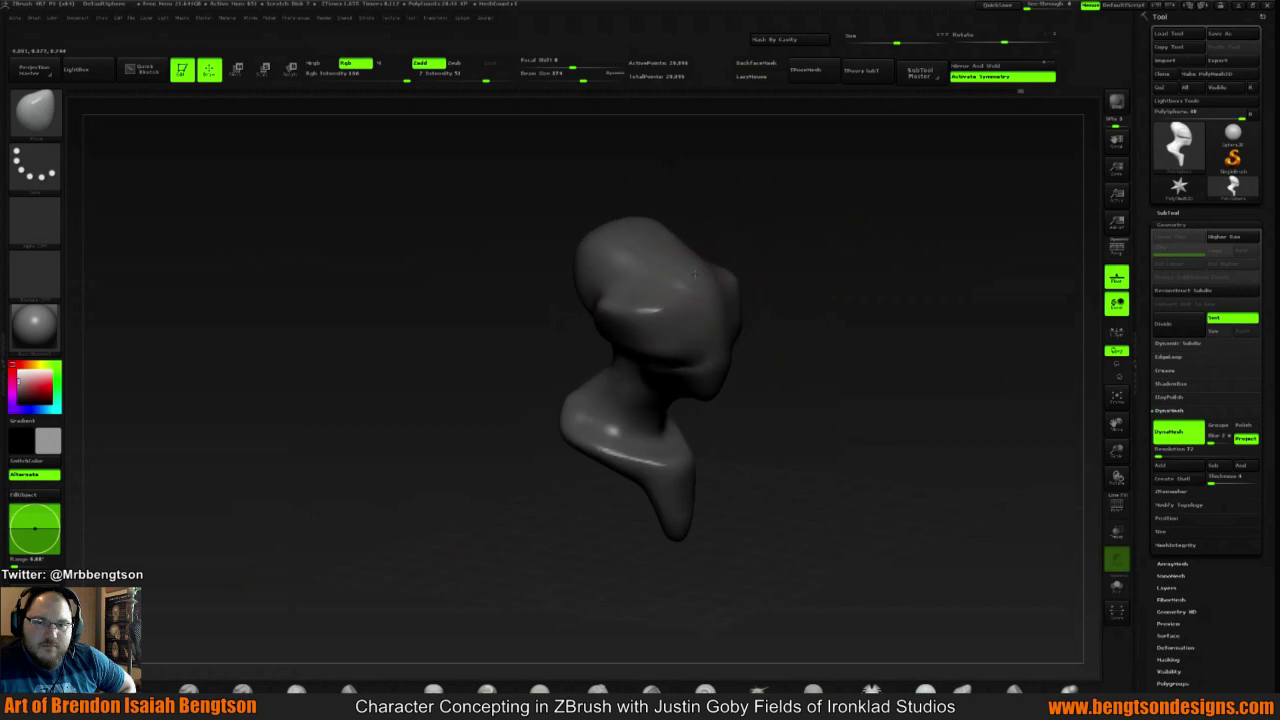
left_click_drag(783, 243, 760, 231)
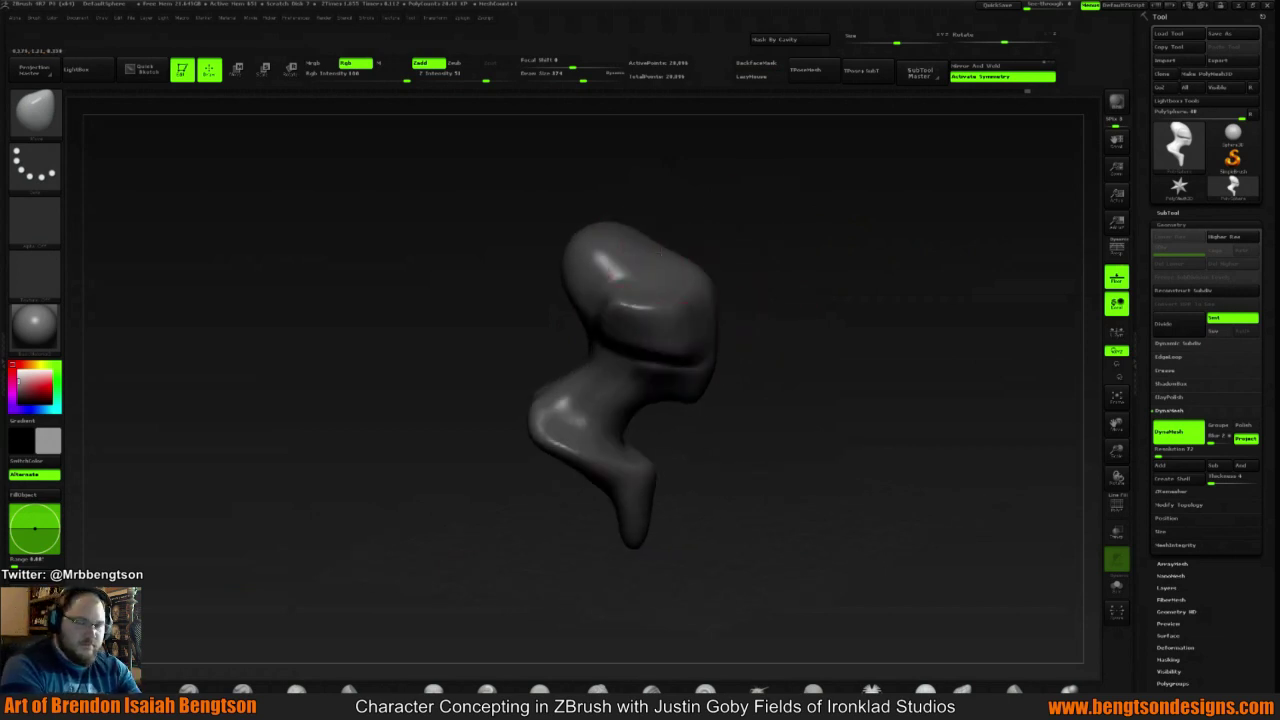
Reshape the crown and back of the head with the Move brush, smoothing the surface around the skull
mouse_move(663, 243)
left_mouse_down()
mouse_move(545, 265)
mouse_move(573, 264)
left_mouse_up()
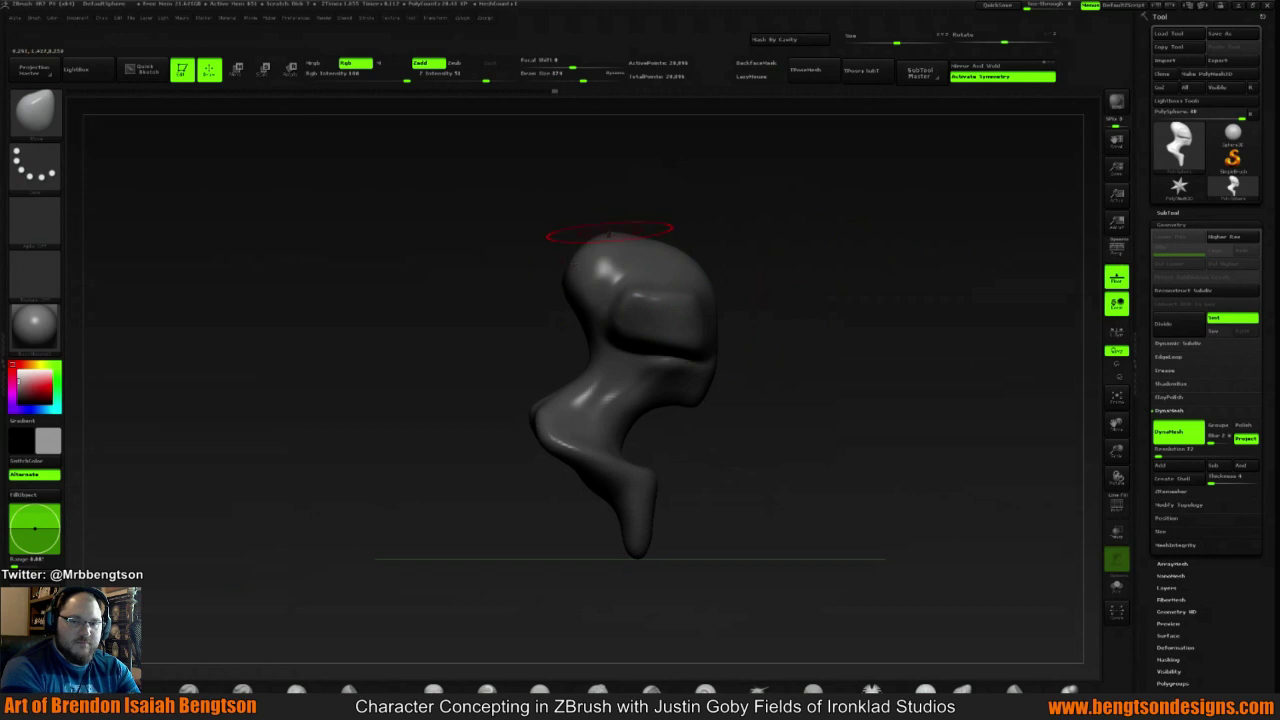
mouse_move(685, 207)
left_mouse_down()
mouse_move(695, 222)
mouse_move(683, 232)
mouse_move(550, 245)
left_mouse_up()
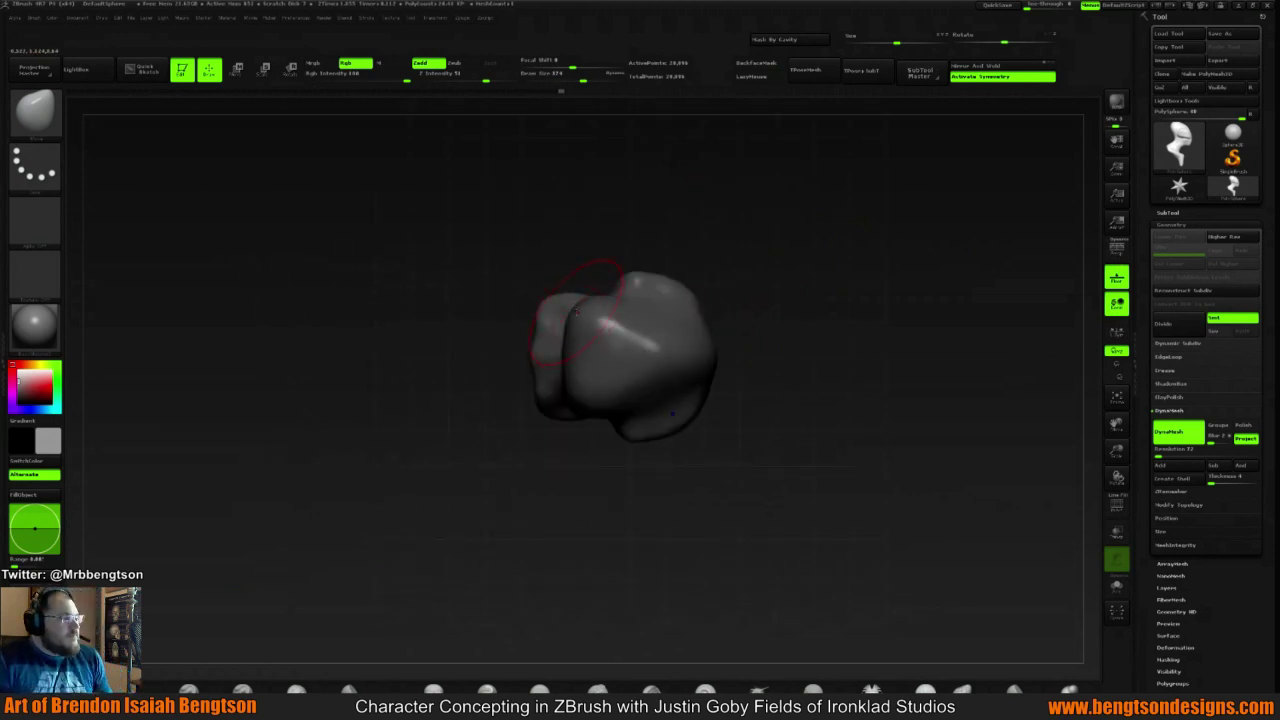
left_click_drag(576, 314, 548, 352)
mouse_move(600, 228)
left_mouse_down()
mouse_move(604, 262)
mouse_move(560, 268)
left_mouse_up()
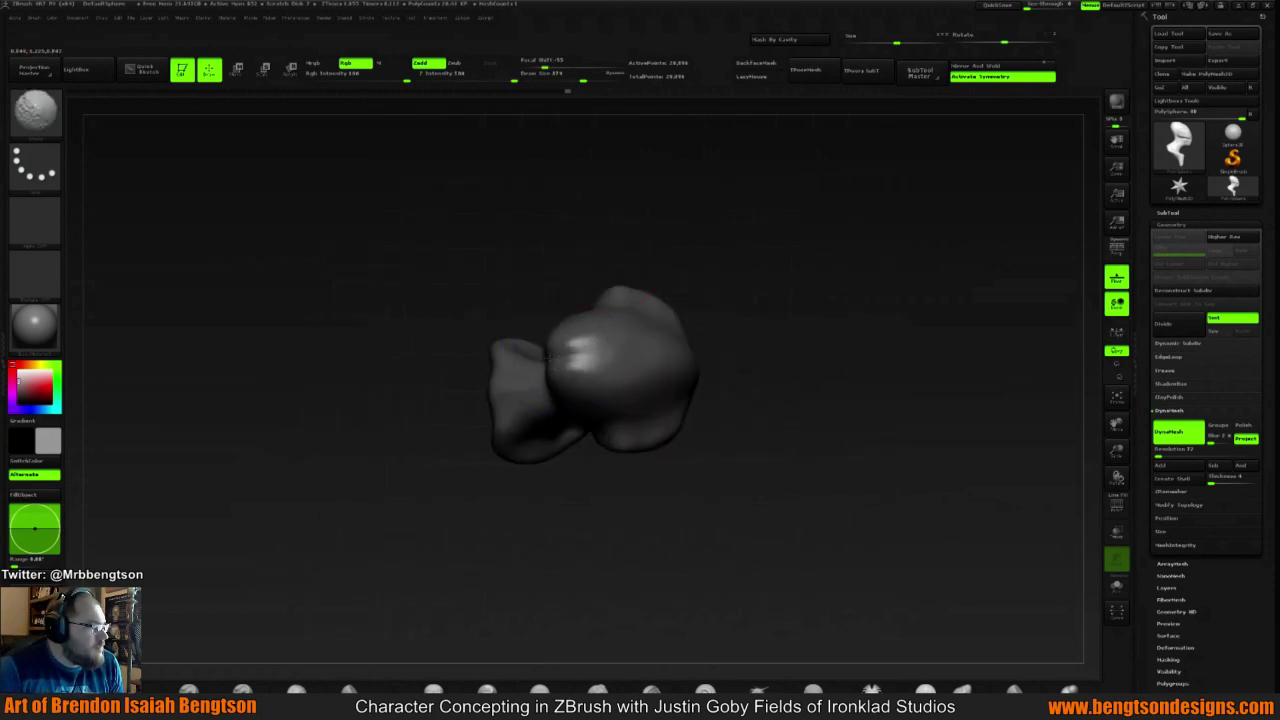
mouse_move(789, 300)
left_mouse_down()
mouse_move(748, 254)
mouse_move(758, 313)
left_mouse_up()
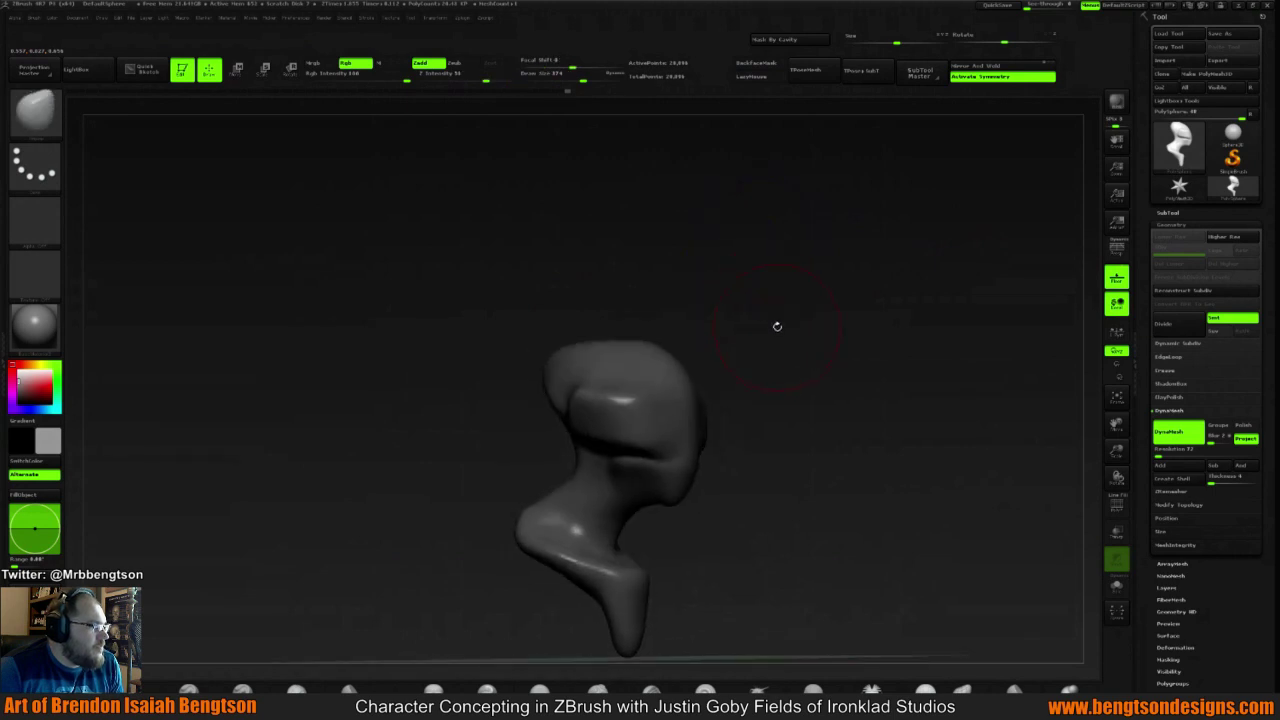
mouse_move(793, 358)
left_mouse_down()
mouse_move(810, 312)
mouse_move(820, 317)
mouse_move(769, 317)
left_mouse_up()
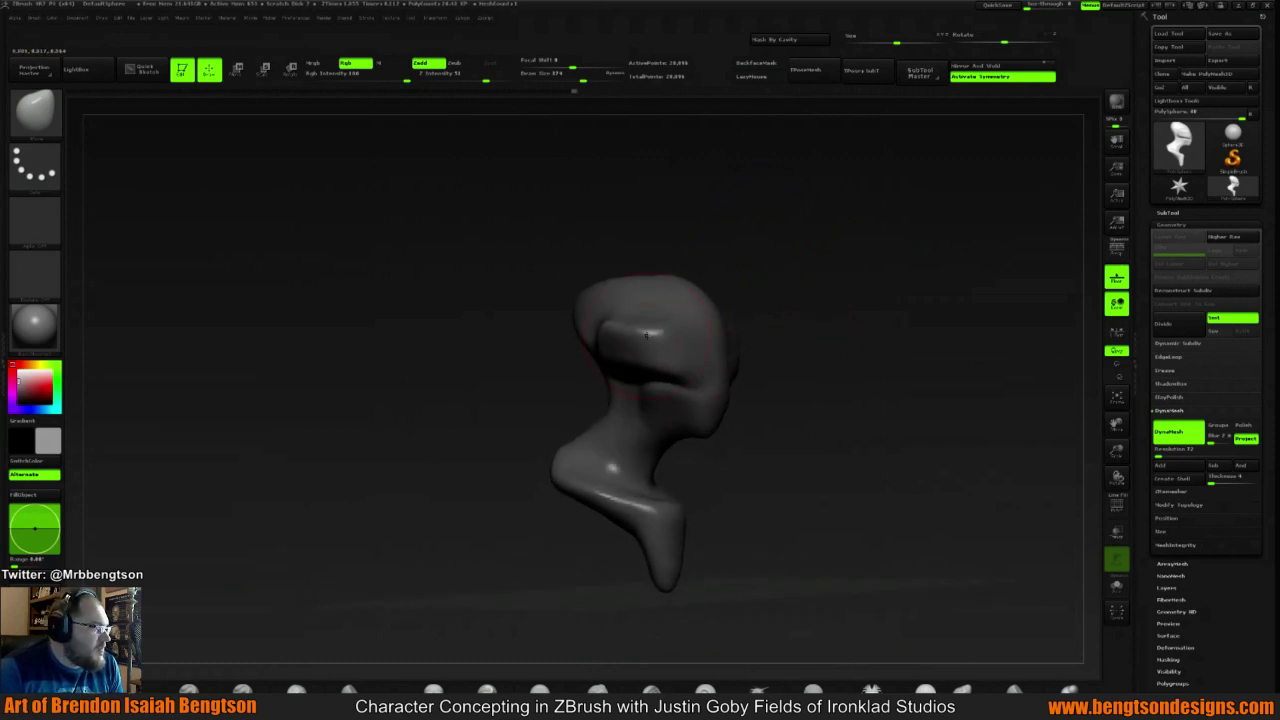
mouse_move(646, 335)
right_mouse_down()
mouse_move(560, 330)
mouse_move(701, 314)
right_mouse_up()
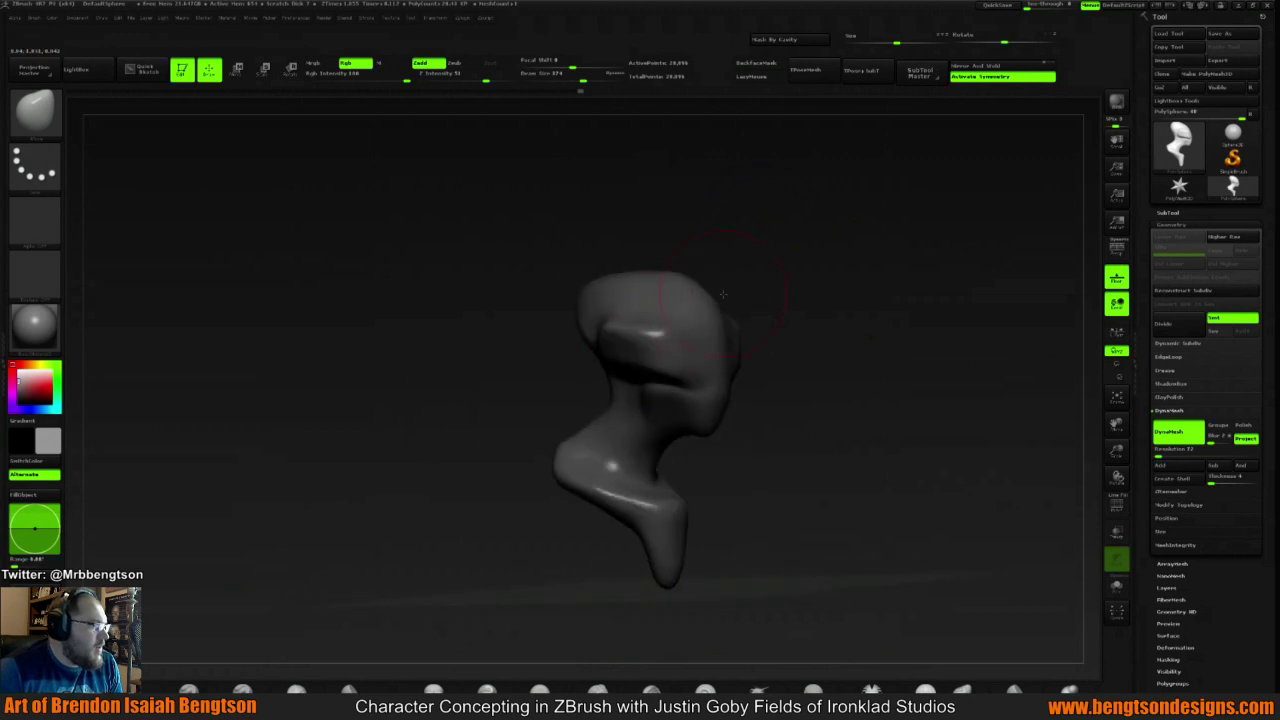
mouse_move(752, 290)
left_mouse_down()
mouse_move(805, 317)
mouse_move(770, 387)
mouse_move(782, 301)
left_mouse_up()
Stretch the lower tip of the torso further downward with the Move brush
left_click_drag(630, 414, 625, 441)
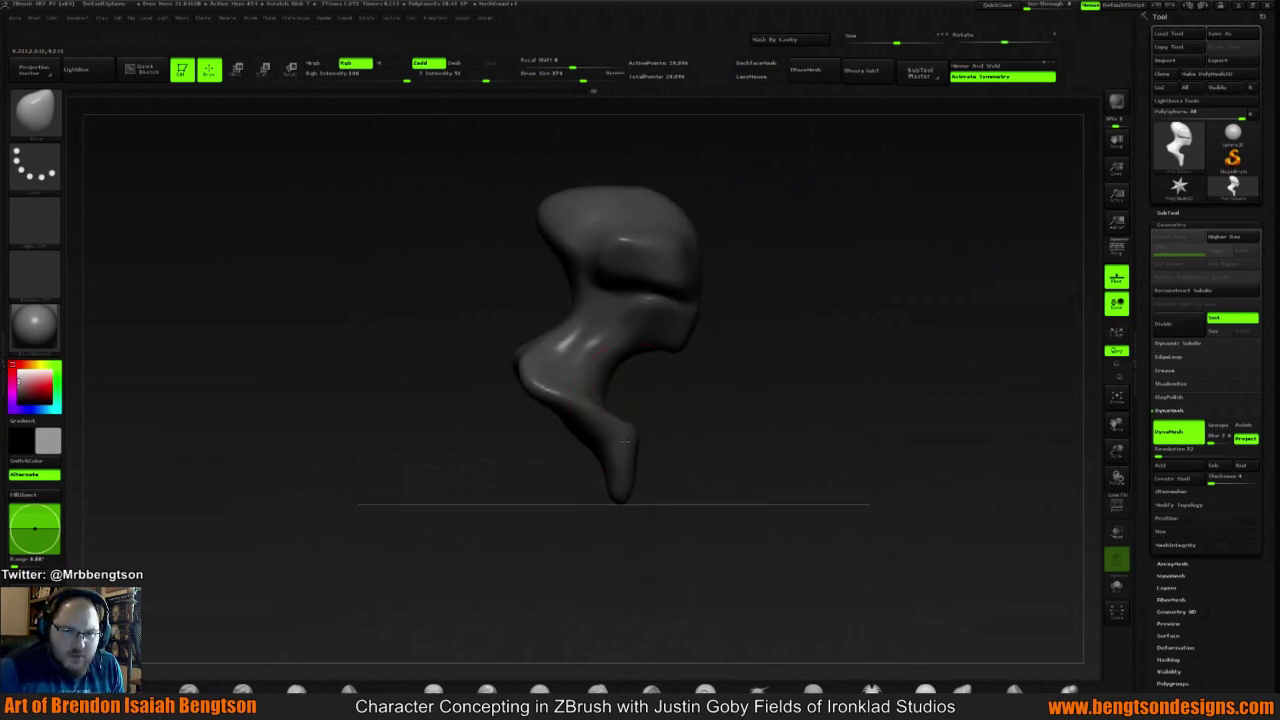
left_click_drag(620, 488, 621, 522)
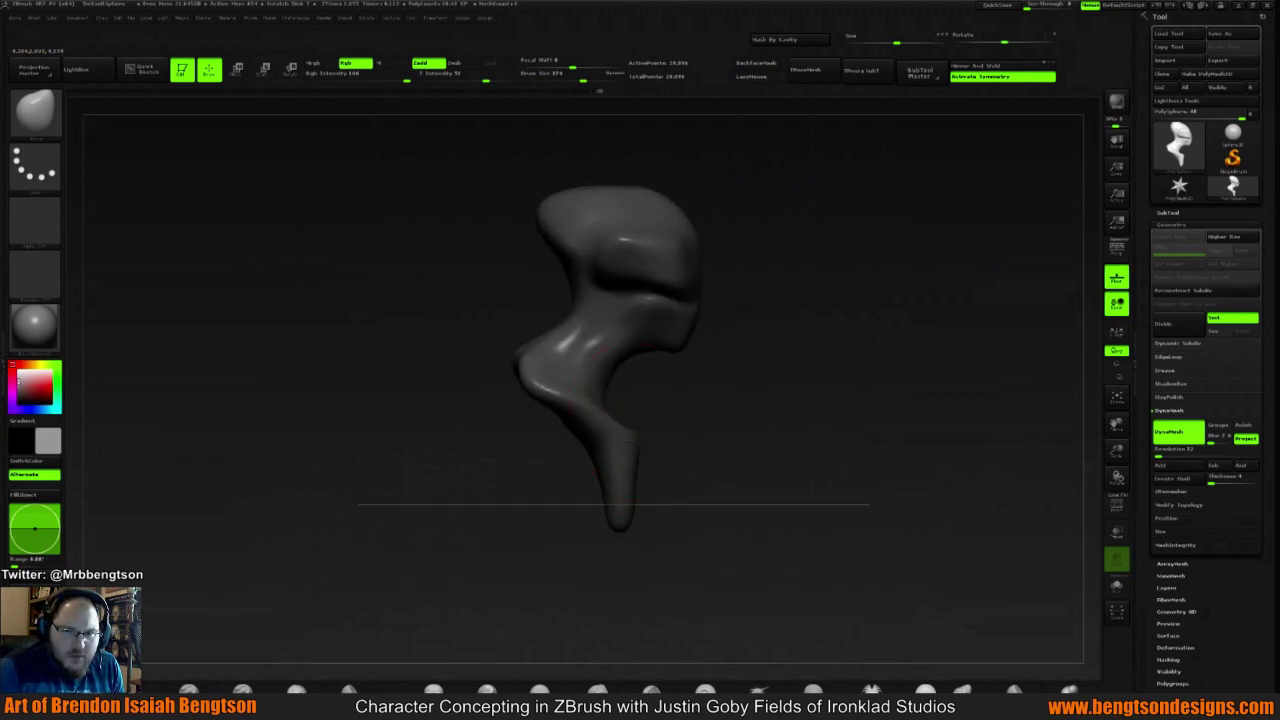
left_click_drag(617, 414, 450, 395)
Pull the chin downward in profile and refine the jaw with a smaller Move brush
left_click_drag(761, 316, 750, 314, "shift")
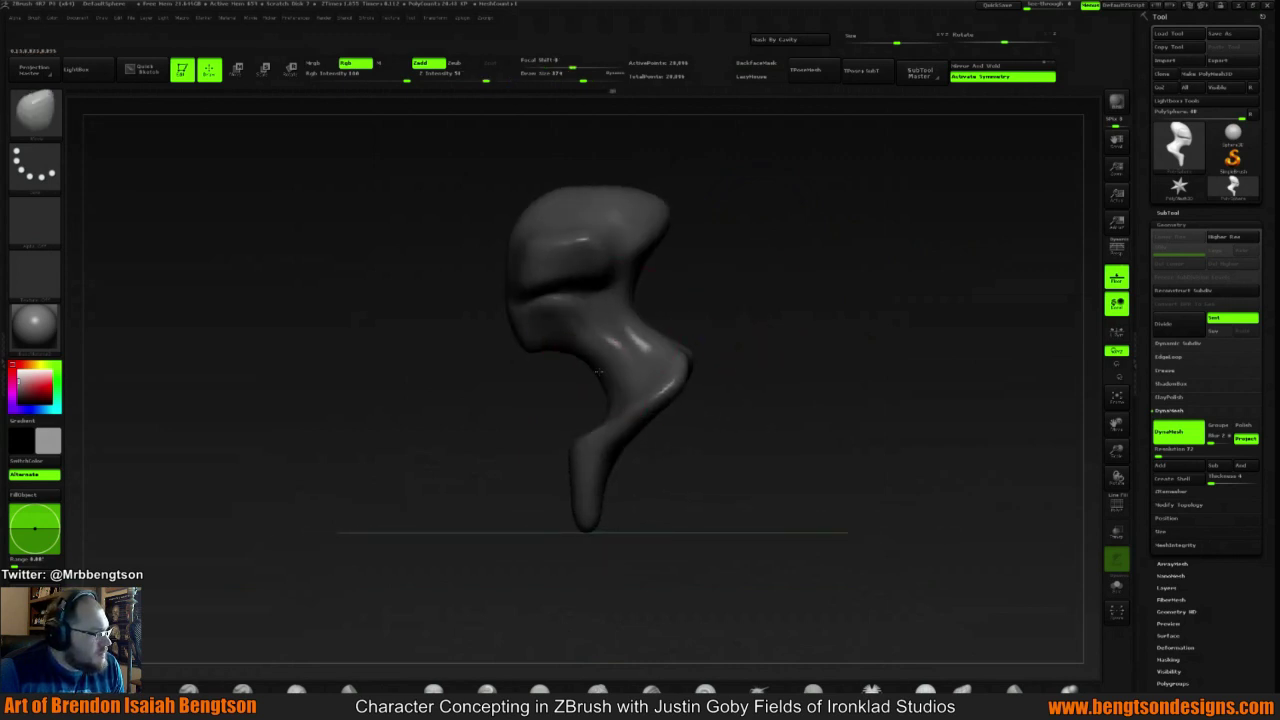
left_click_drag(553, 347, 562, 367)
key("space")
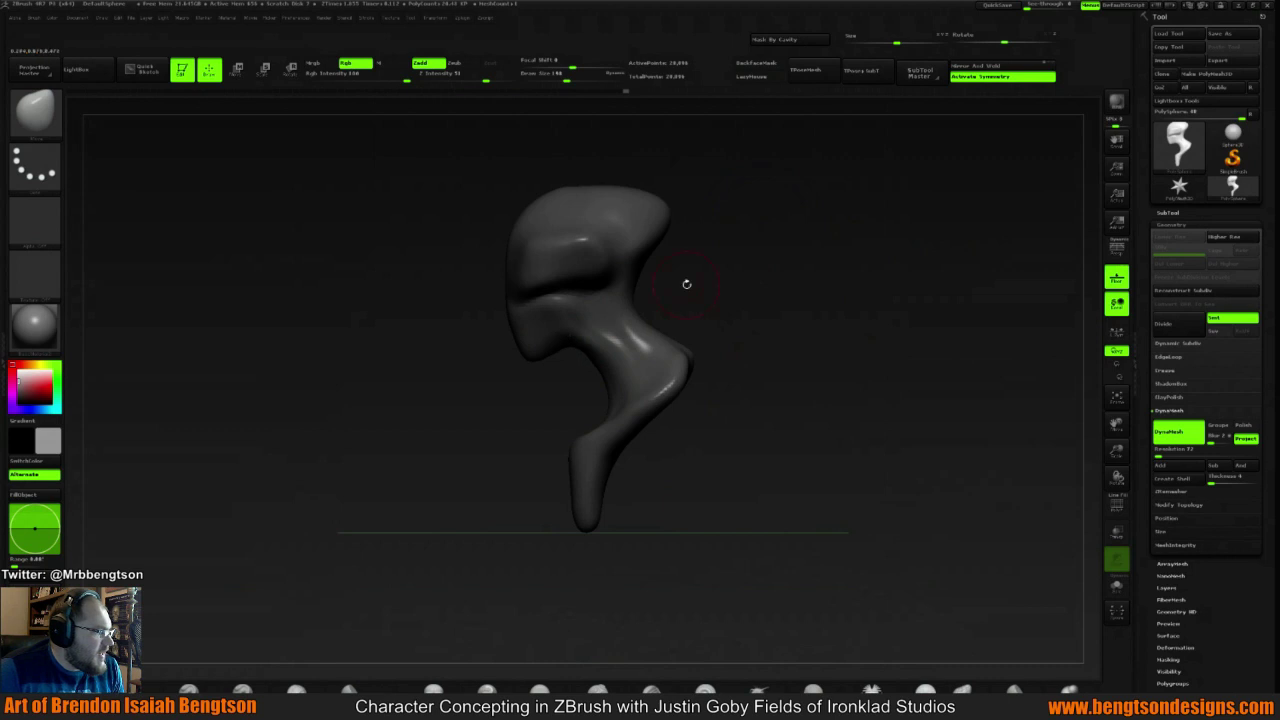
left_click_drag(683, 280, 725, 292)
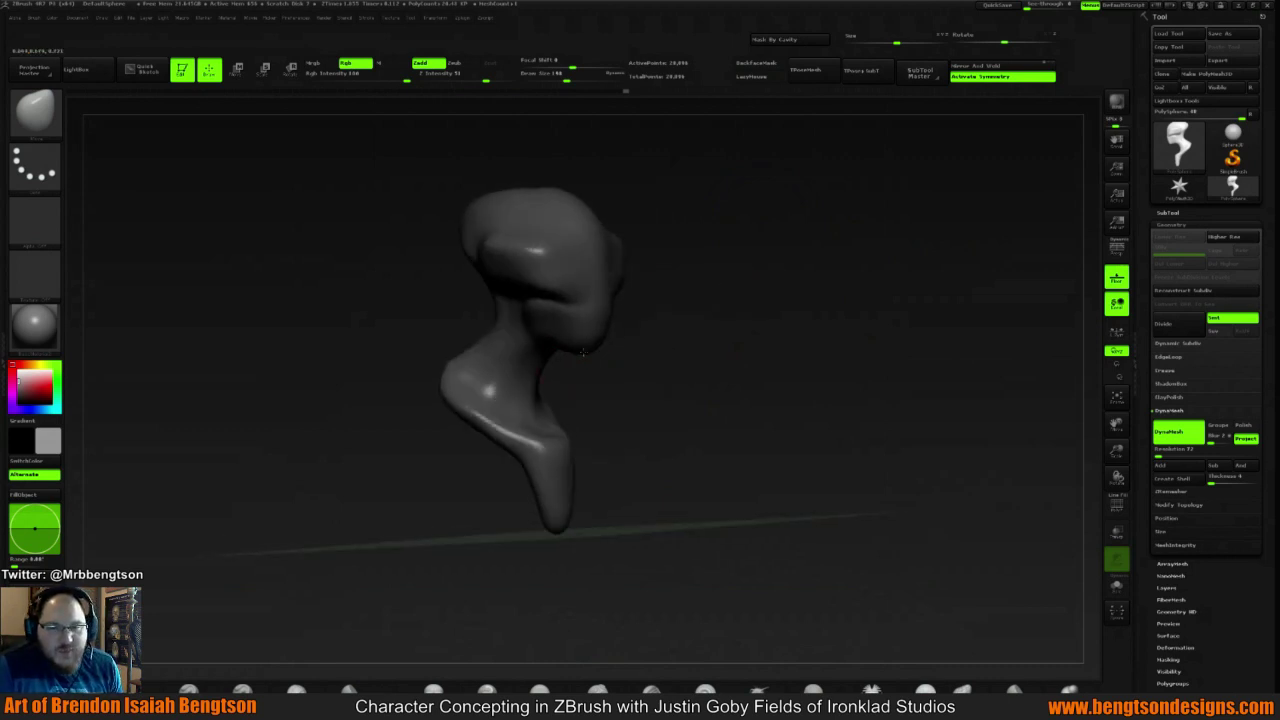
left_click_drag(592, 351, 588, 325)
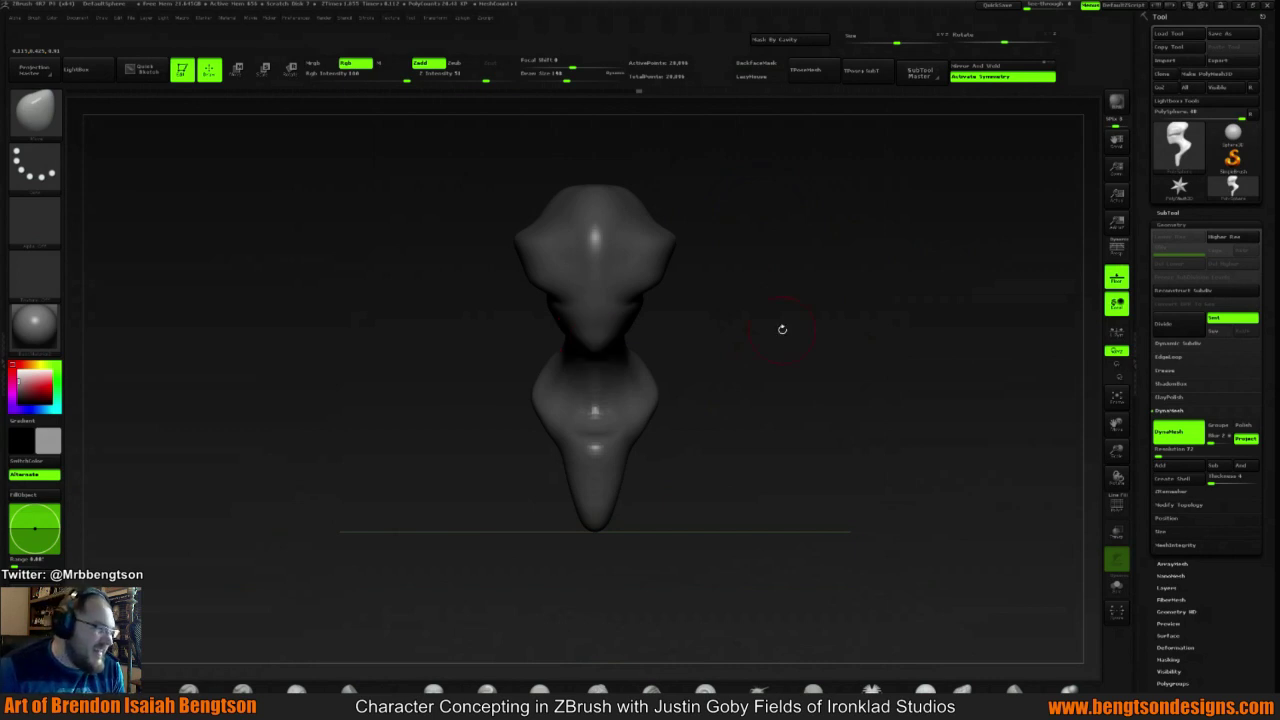
mouse_move(859, 302)
left_mouse_down()
mouse_move(660, 308)
mouse_move(774, 280)
mouse_move(712, 300)
mouse_move(786, 289)
mouse_move(777, 264)
mouse_move(715, 296)
mouse_move(729, 283)
left_mouse_up()
Switch to the TrimCurve brush and cut flat planes across the back, top and sloping forehead of the head
key("b")
key("m")
key("r")
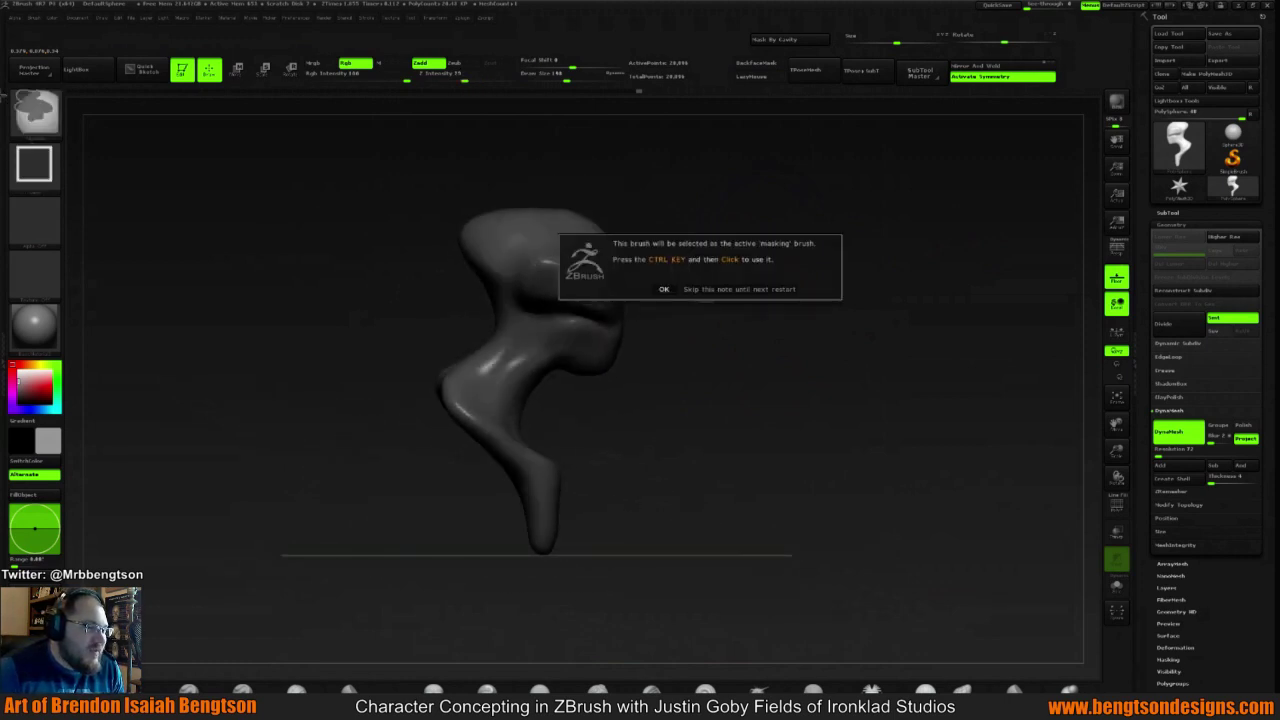
left_click(663, 289)
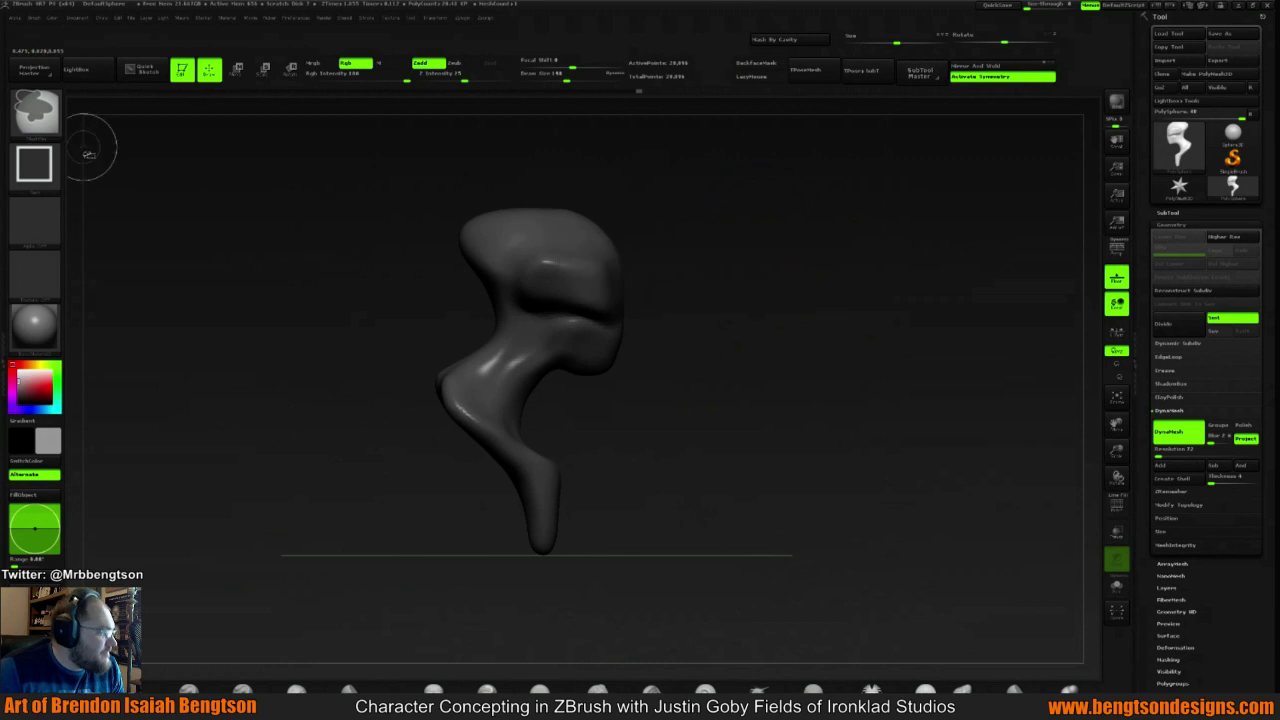
left_click(40, 118)
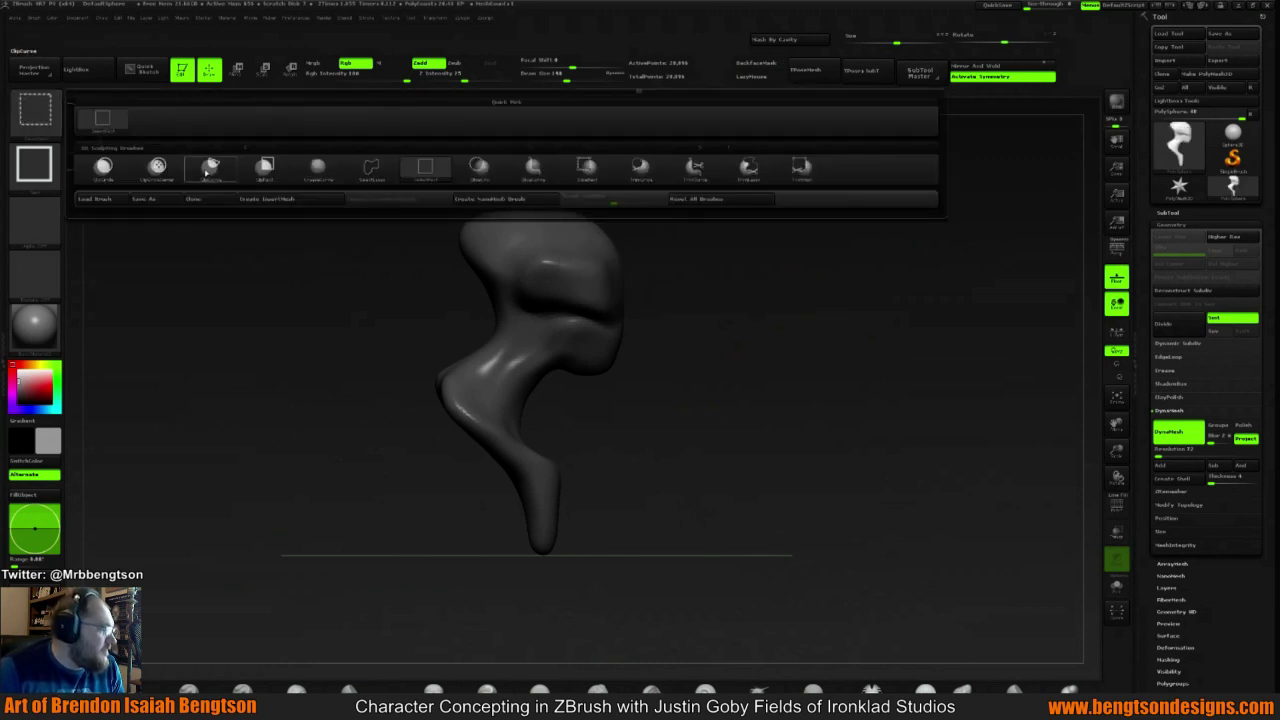
left_click(693, 172)
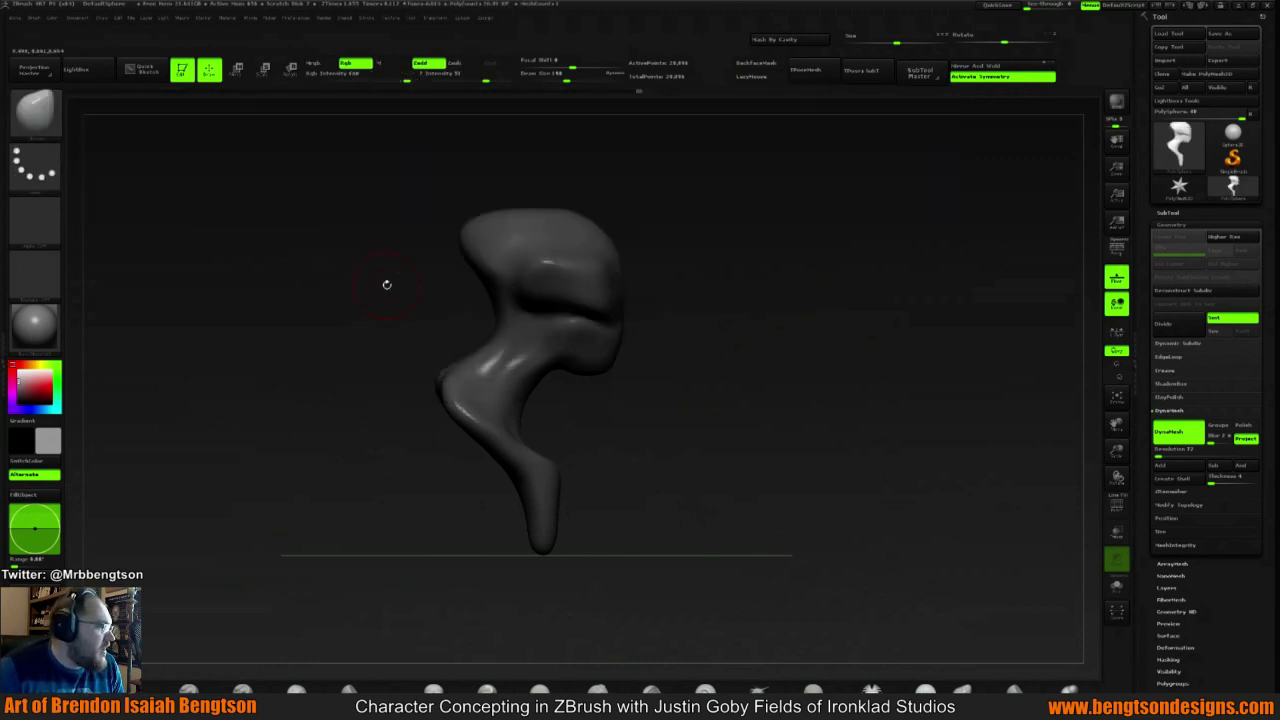
mouse_move(402, 313)
left_mouse_down("ctrl+shift")
mouse_move(486, 246)
mouse_move(538, 175)
mouse_move(465, 245)
mouse_move(620, 145)
mouse_move(460, 250)
mouse_move(547, 157)
left_mouse_up("ctrl+shift")
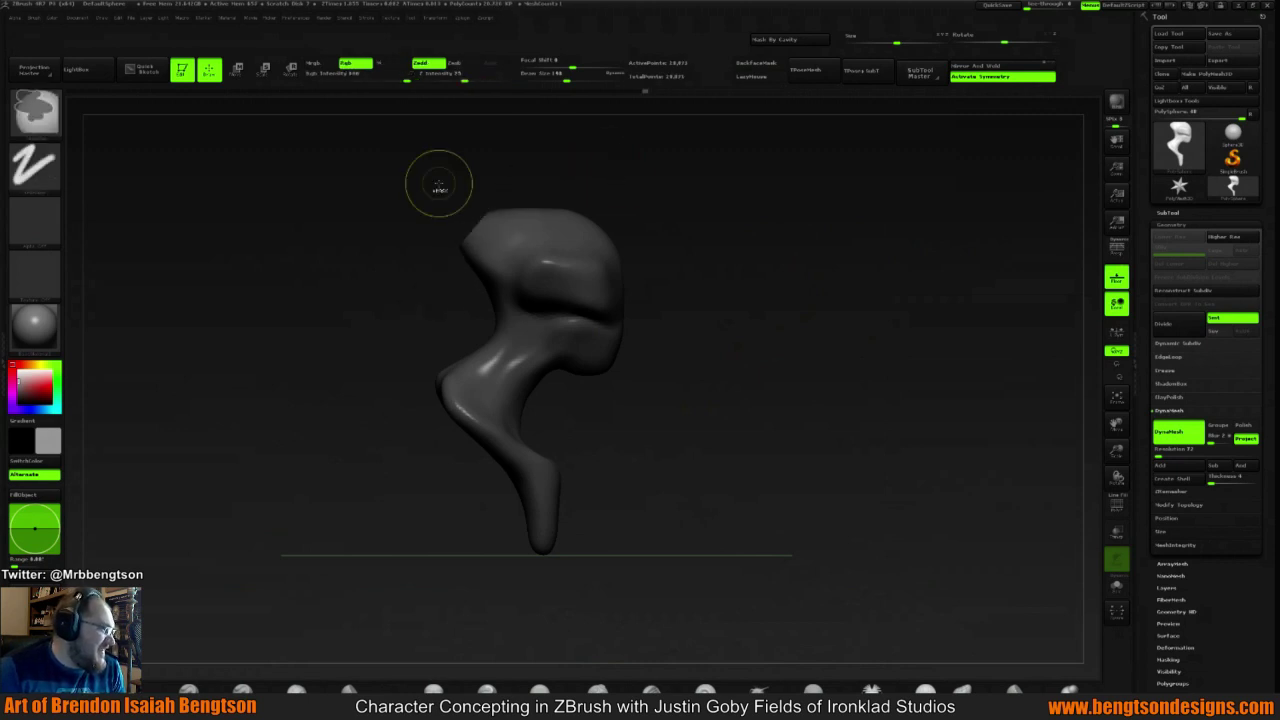
left_click_drag(410, 162, 728, 204, "ctrl+shift")
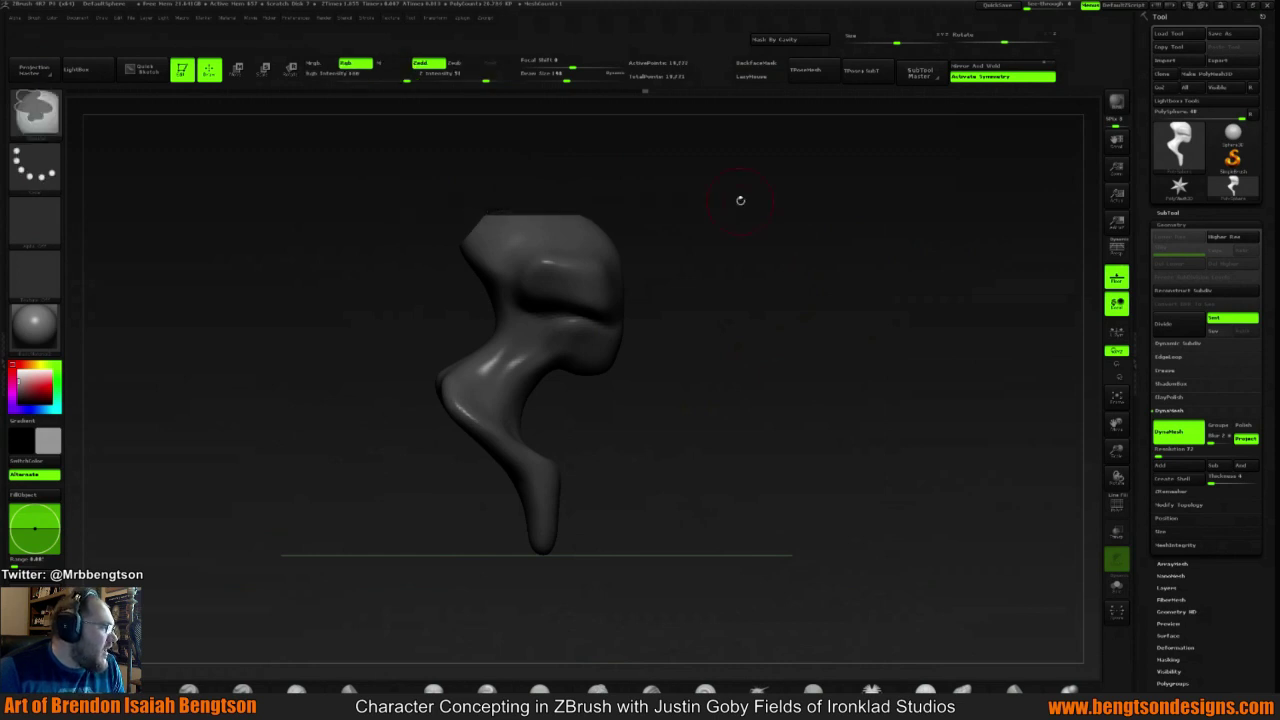
mouse_move(508, 198)
left_mouse_down("ctrl+shift")
mouse_move(723, 270)
mouse_move(714, 252)
mouse_move(694, 287)
left_mouse_up("ctrl+shift")
Trim the front of the face to a straight plane in side view with a TrimCurve cut
mouse_move(750, 242)
left_mouse_down()
mouse_move(734, 246)
mouse_move(712, 199)
mouse_move(690, 225)
mouse_move(557, 212)
left_mouse_up()
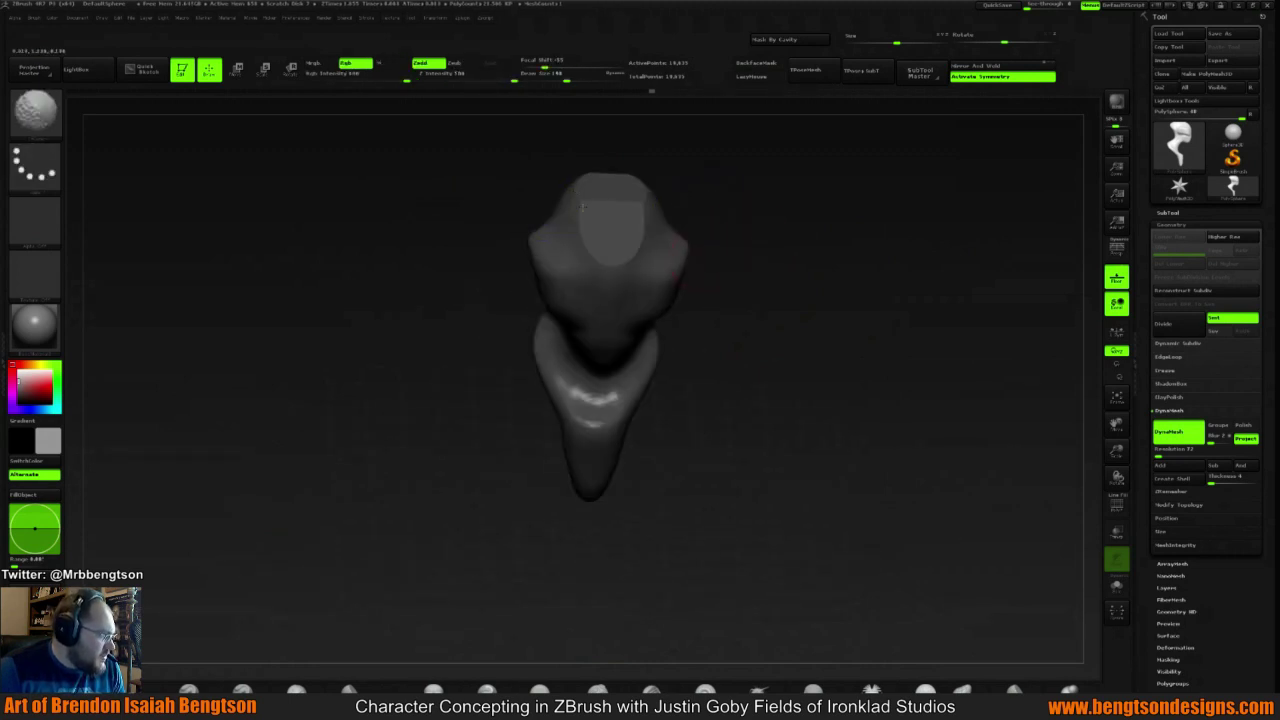
mouse_move(480, 300)
left_mouse_down()
mouse_move(724, 201)
mouse_move(680, 188)
mouse_move(718, 178)
left_mouse_up()
left_click_drag(845, 237, 800, 270)
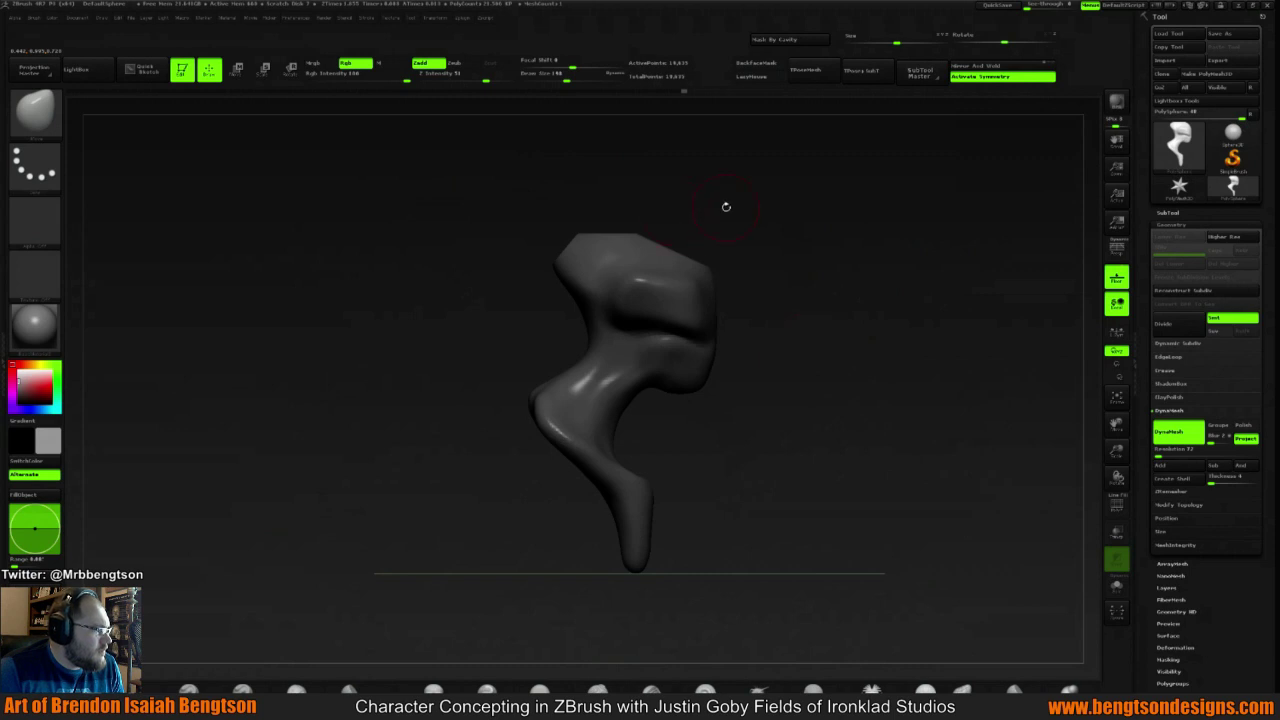
mouse_move(764, 231)
left_mouse_down()
mouse_move(800, 262)
mouse_move(774, 246)
left_mouse_up()
key("ctrl+shift")
mouse_move(727, 208)
left_mouse_down("ctrl+shift")
mouse_move(766, 428)
mouse_move(731, 523)
mouse_move(699, 531)
left_mouse_up("ctrl+shift")
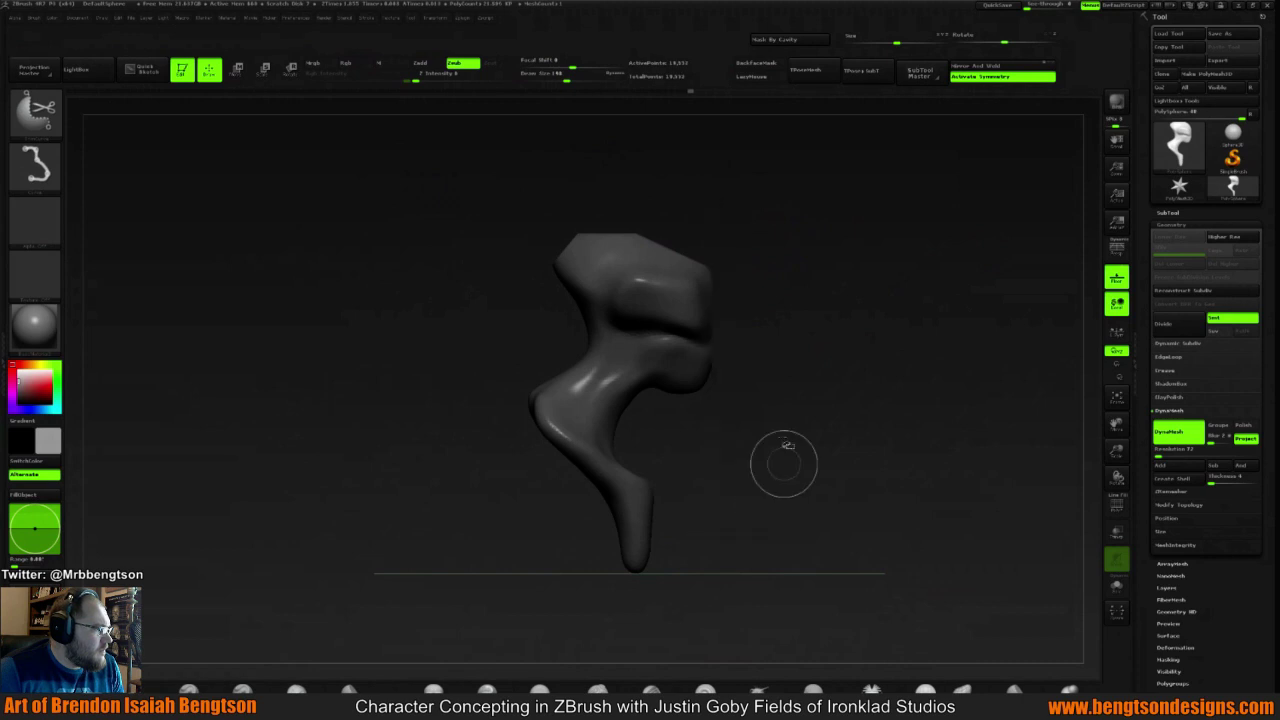
Smooth the hard edges left by the trim cuts around the brow, cheeks and face
mouse_move(880, 300)
left_mouse_down()
mouse_move(798, 277)
mouse_move(750, 286)
left_mouse_up()
left_click_drag(629, 334, 657, 349, "shift")
mouse_move(840, 209)
left_mouse_down()
mouse_move(809, 214)
mouse_move(807, 258)
left_mouse_up()
left_click_drag(630, 298, 627, 306, "shift")
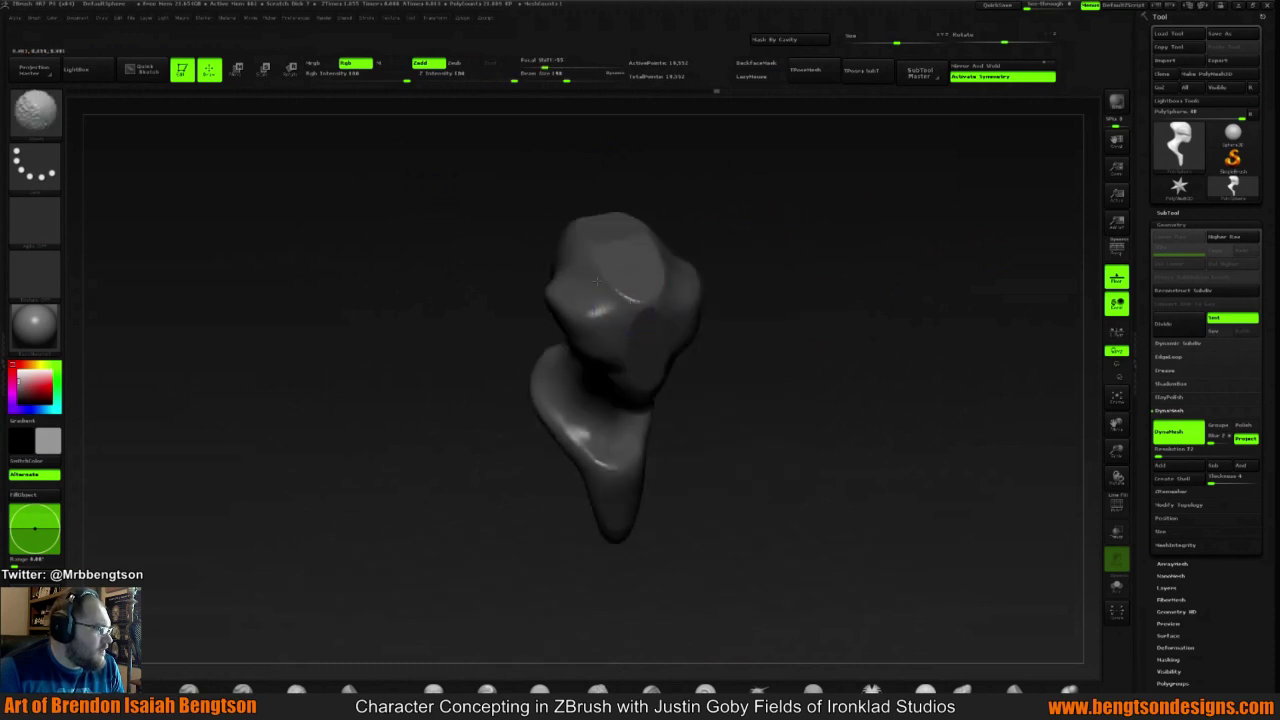
mouse_move(843, 237)
left_mouse_down()
mouse_move(808, 222)
mouse_move(593, 374)
left_mouse_up()
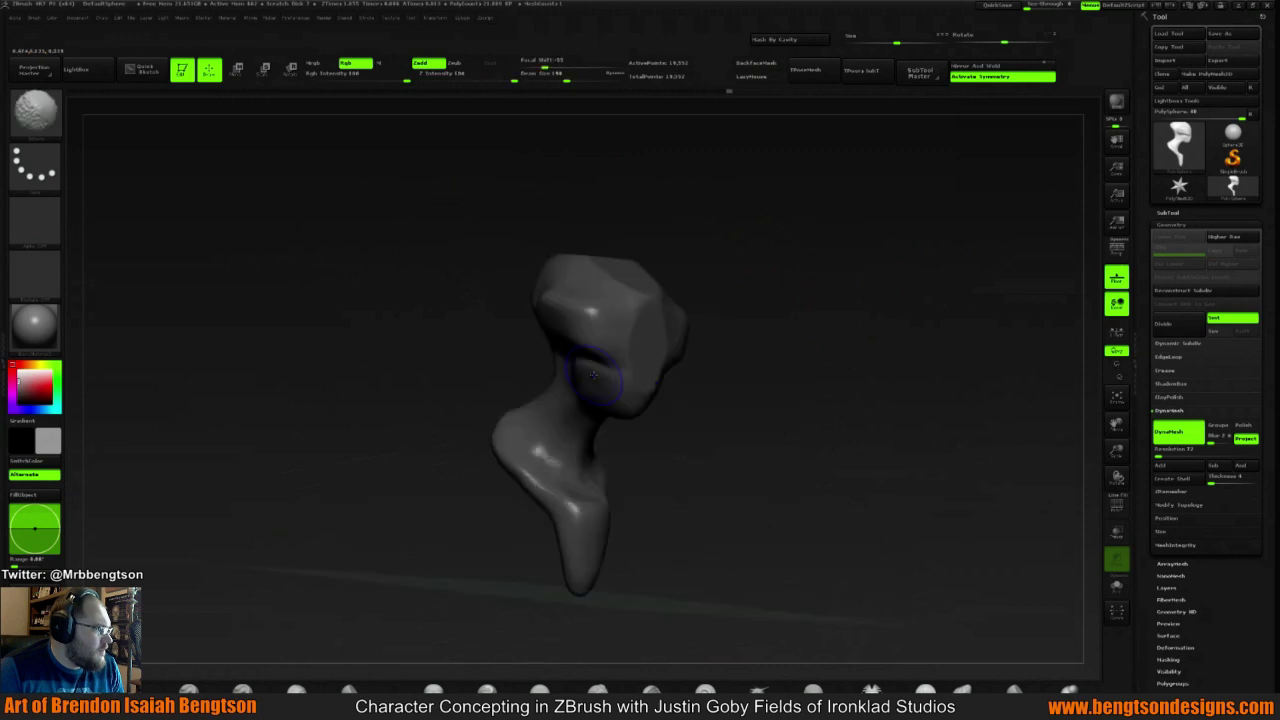
left_click_drag(833, 274, 424, 496, "shift")
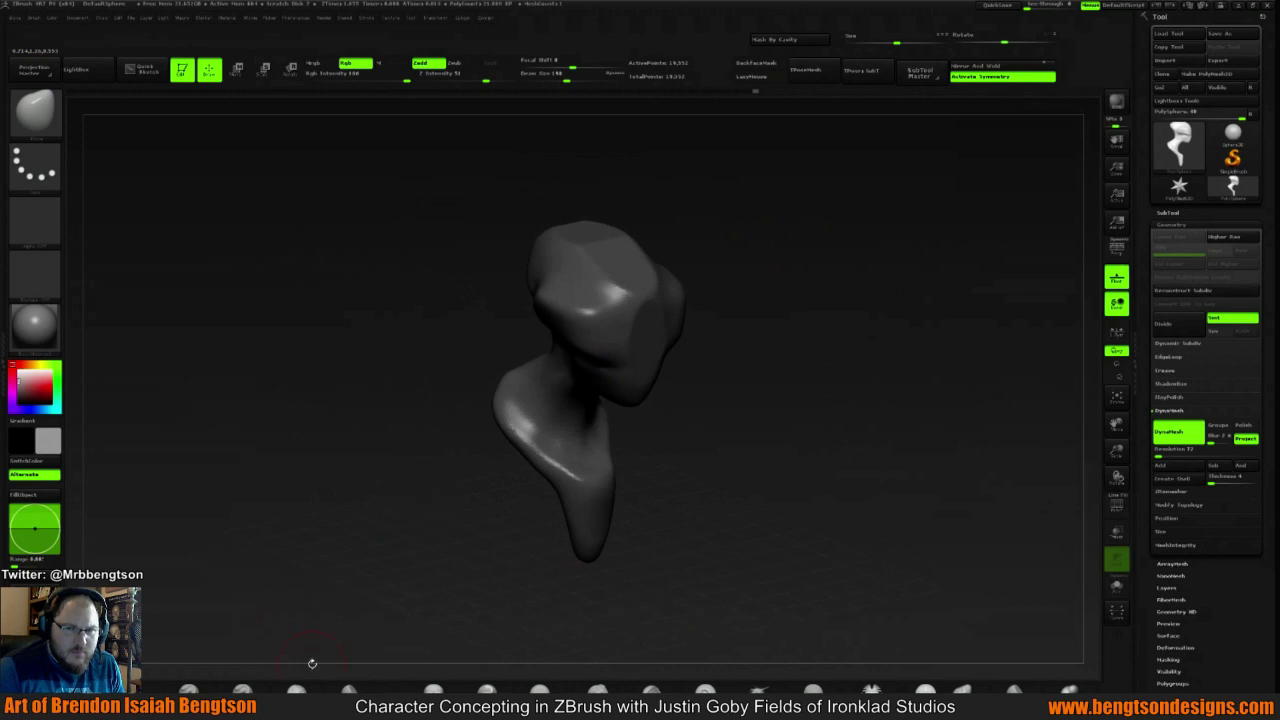
Flatten the brow, cheek and side band surfaces into crisp planes with a planar polishing brush
left_click_drag(834, 306, 595, 320)
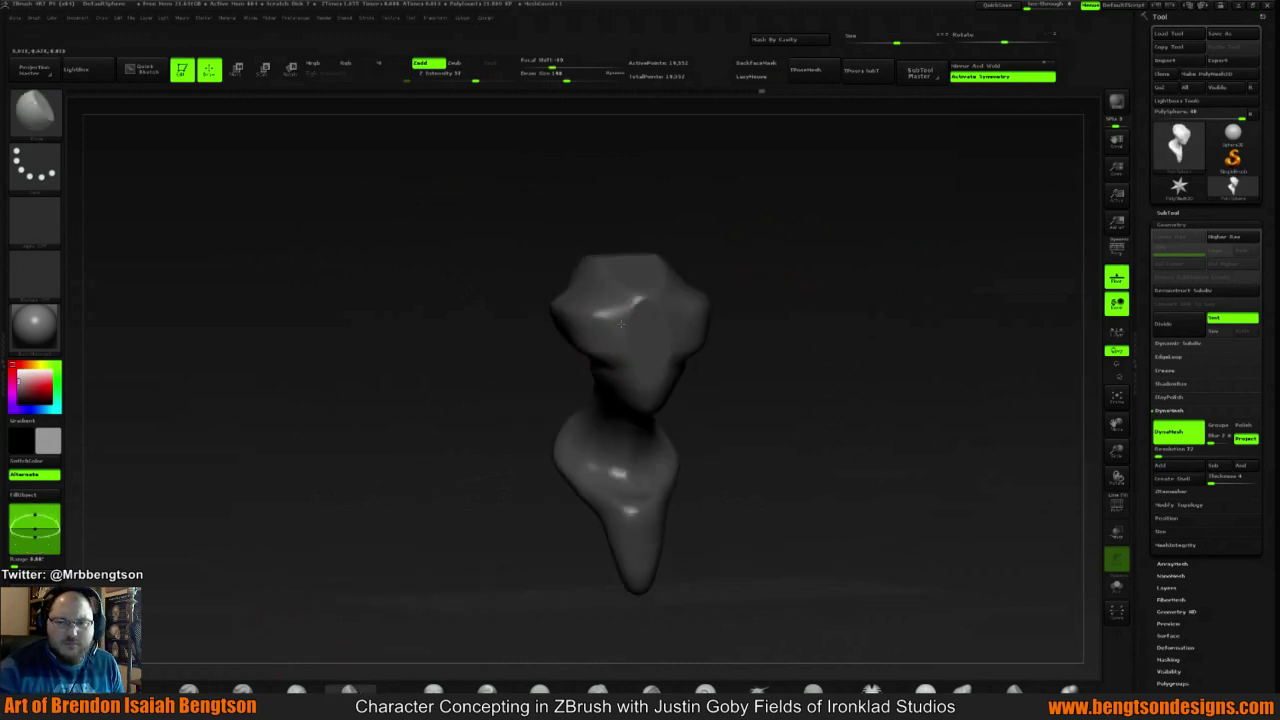
left_click_drag(789, 283, 601, 325)
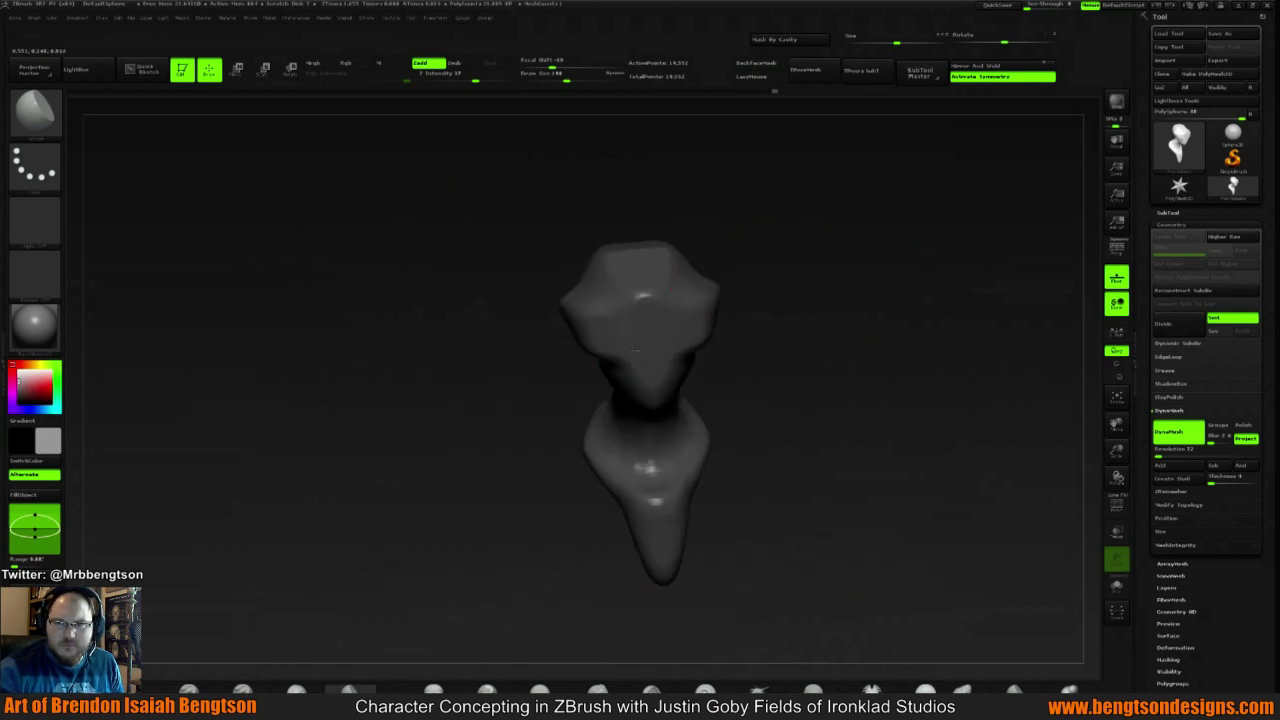
mouse_move(780, 330)
left_mouse_down()
mouse_move(712, 300)
mouse_move(700, 280)
mouse_move(722, 306)
mouse_move(697, 315)
left_mouse_up()
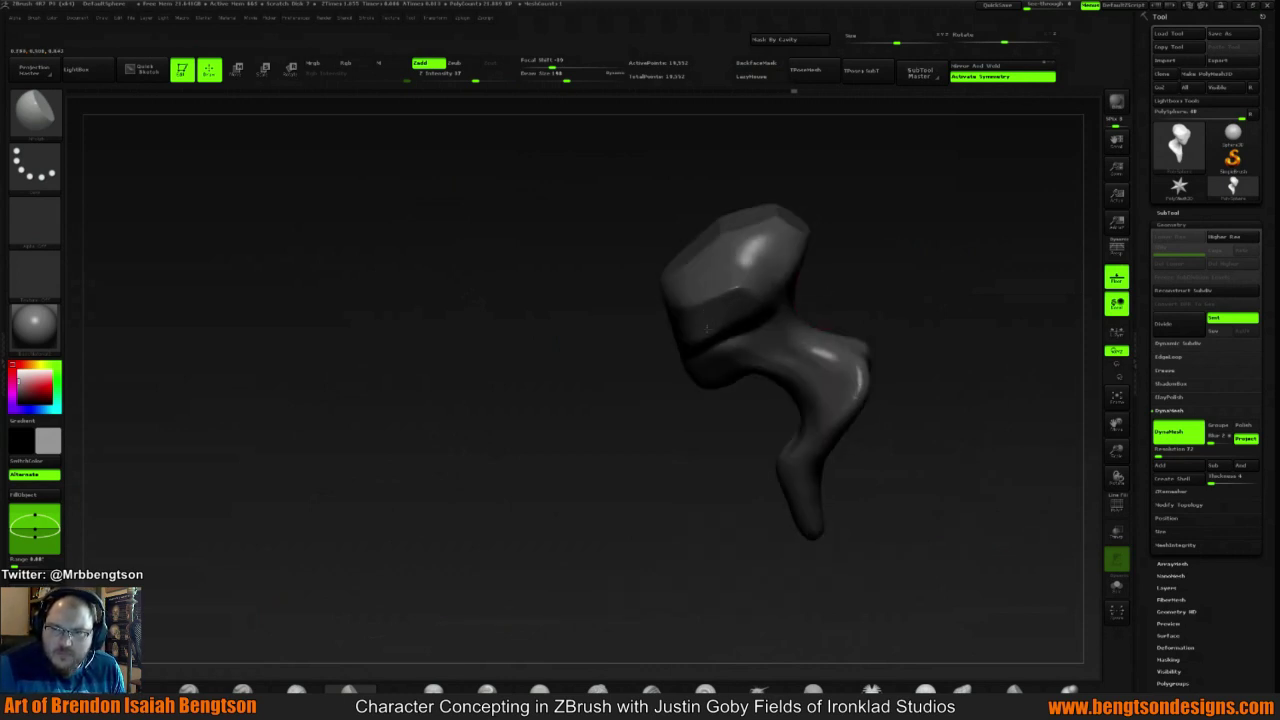
mouse_move(913, 250)
left_mouse_down()
mouse_move(814, 260)
mouse_move(831, 228)
mouse_move(812, 233)
left_mouse_up()
Reduce the brush size and sharpen the facets of the forehead, brow ridge and face front
key("space")
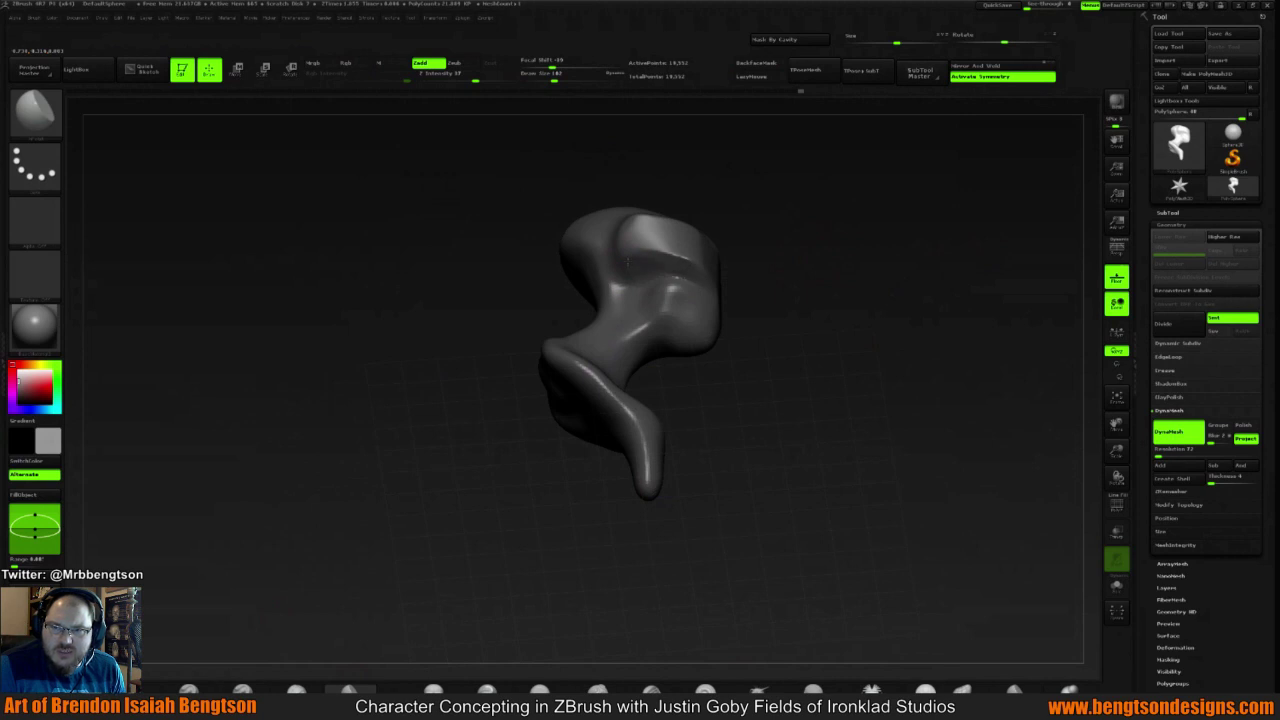
mouse_move(789, 281)
left_mouse_down()
mouse_move(871, 279)
mouse_move(712, 314)
mouse_move(690, 300)
mouse_move(750, 280)
mouse_move(805, 300)
mouse_move(788, 277)
mouse_move(799, 293)
left_mouse_up()
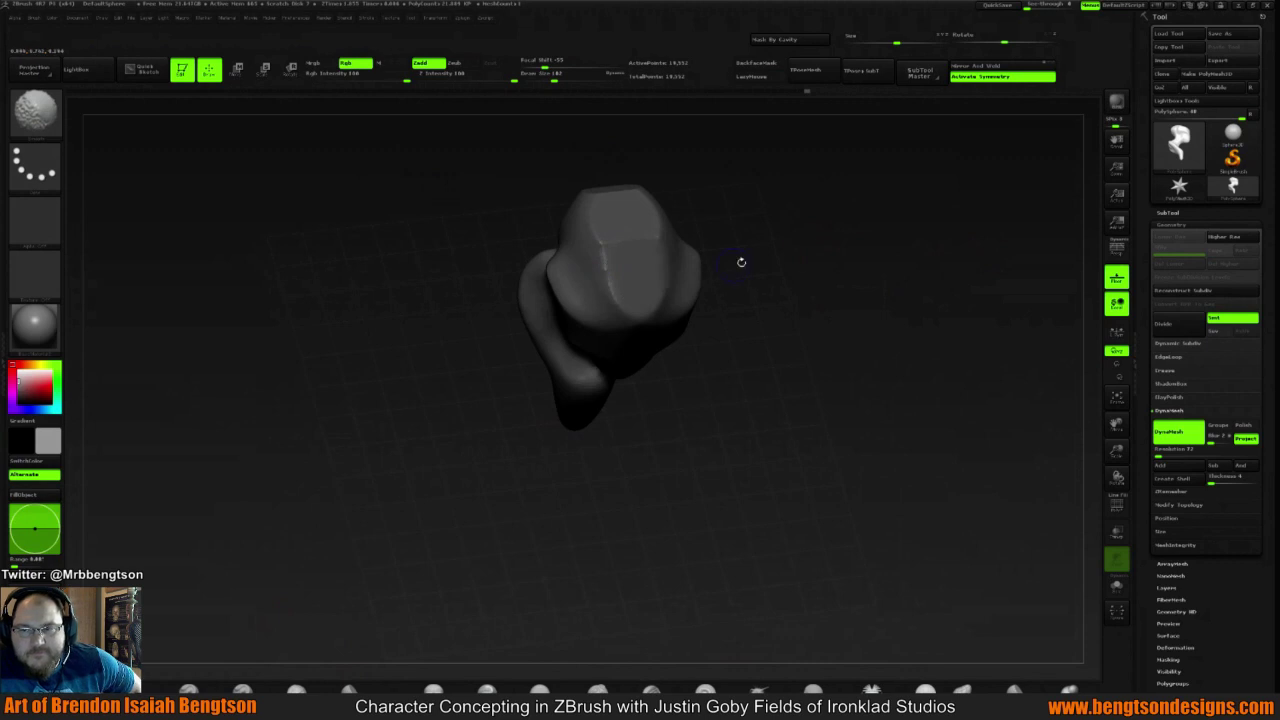
mouse_move(740, 260)
left_mouse_down()
mouse_move(780, 191)
mouse_move(788, 231)
mouse_move(640, 300)
left_mouse_up()
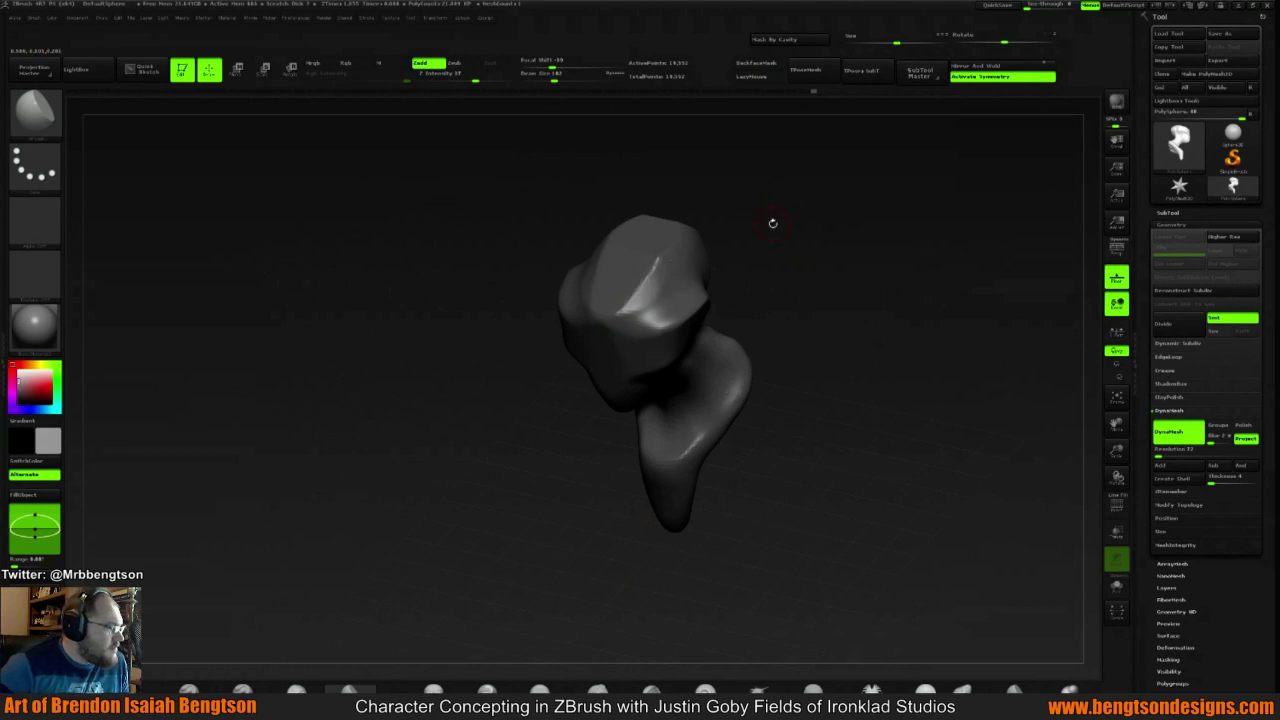
mouse_move(771, 220)
left_mouse_down()
mouse_move(797, 231)
mouse_move(576, 265)
left_mouse_up()
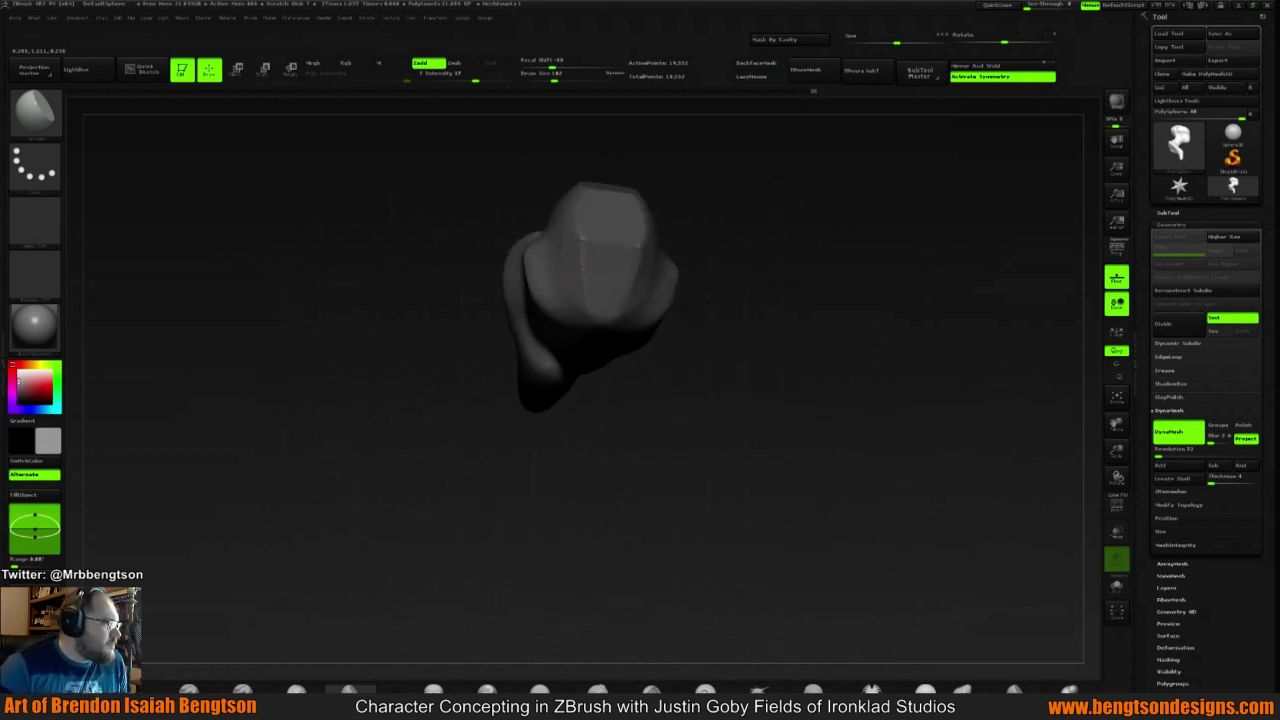
mouse_move(700, 262)
left_mouse_down()
mouse_move(832, 257)
mouse_move(720, 255)
mouse_move(787, 244)
mouse_move(629, 263)
left_mouse_up()
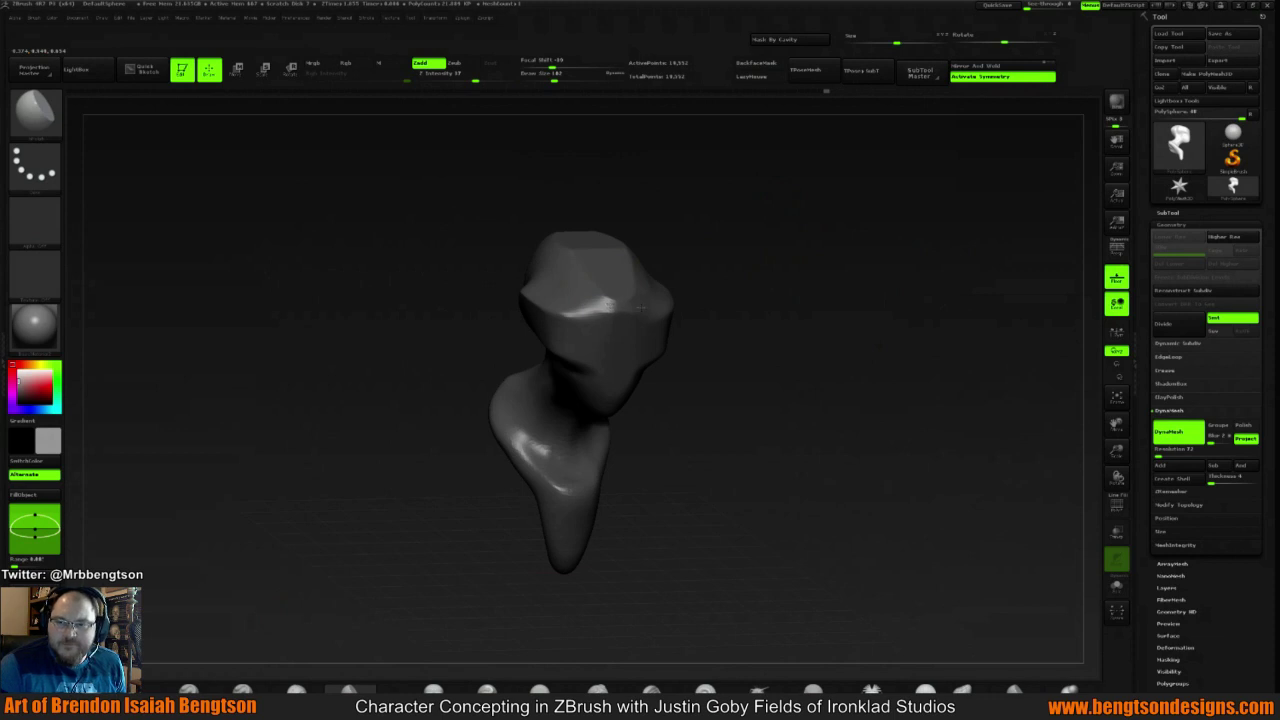
mouse_move(719, 268)
left_mouse_down()
mouse_move(705, 246)
mouse_move(737, 234)
mouse_move(801, 251)
mouse_move(723, 291)
mouse_move(740, 288)
mouse_move(665, 281)
mouse_move(617, 312)
left_mouse_up()
Select the MAHcut Mech B brush and carve grooves separating the side bands from the center of the face
key("b")
left_click(707, 341)
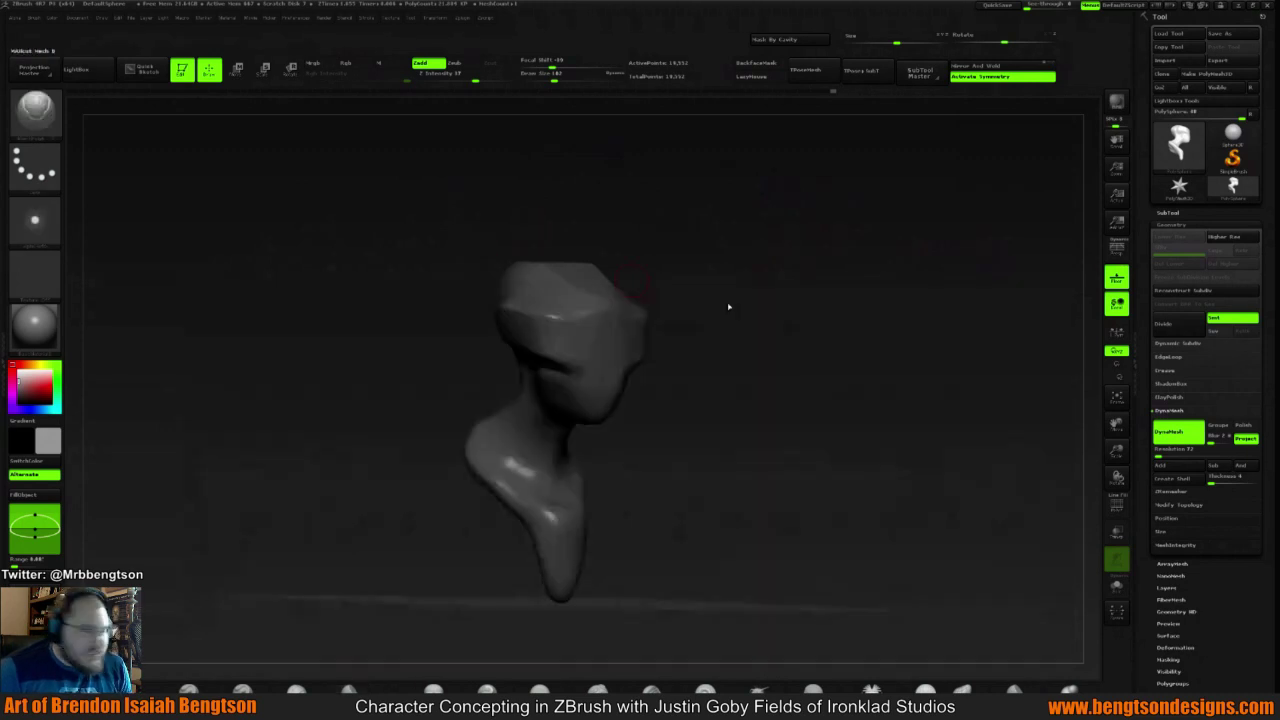
left_click_drag(729, 306, 692, 297)
key("space")
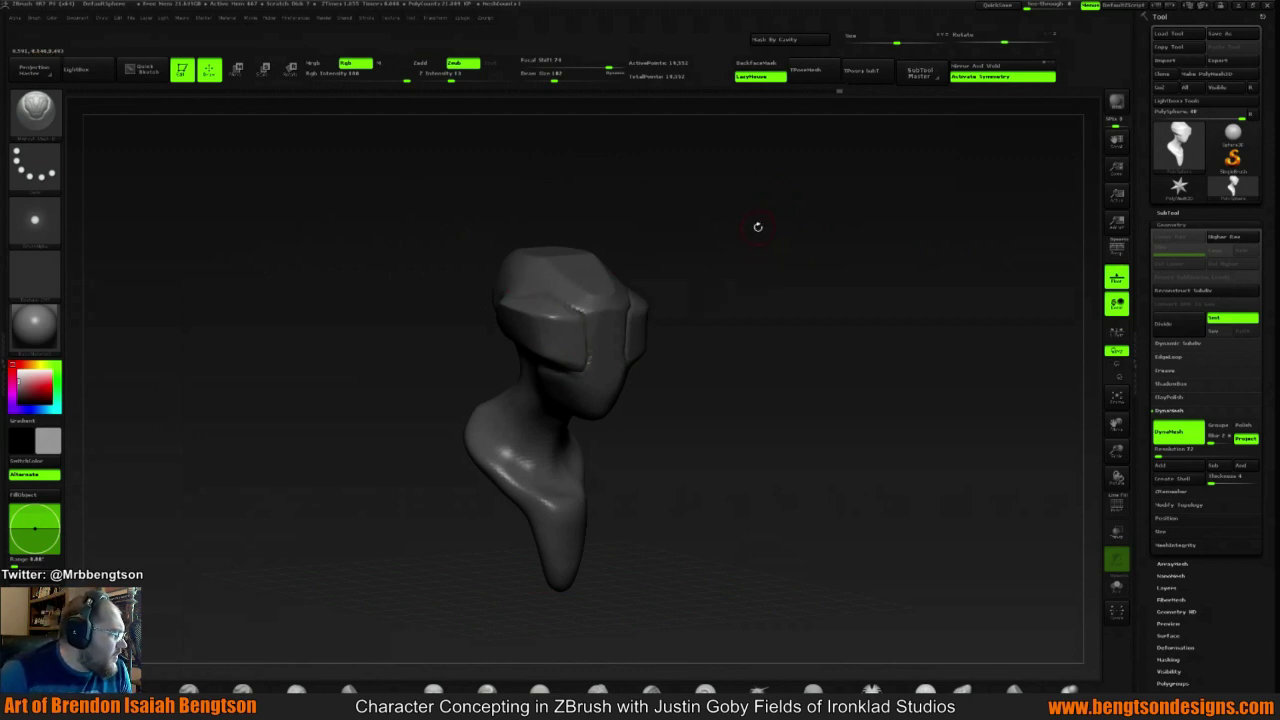
Clean up the carved side panels of the head by smoothing their upper edges and surfaces
mouse_move(749, 237)
left_mouse_down()
mouse_move(731, 282)
mouse_move(717, 283)
left_mouse_up()
left_click_drag(523, 298, 566, 300, "shift")
mouse_move(700, 262)
left_mouse_down()
mouse_move(773, 239)
mouse_move(723, 274)
left_mouse_up()
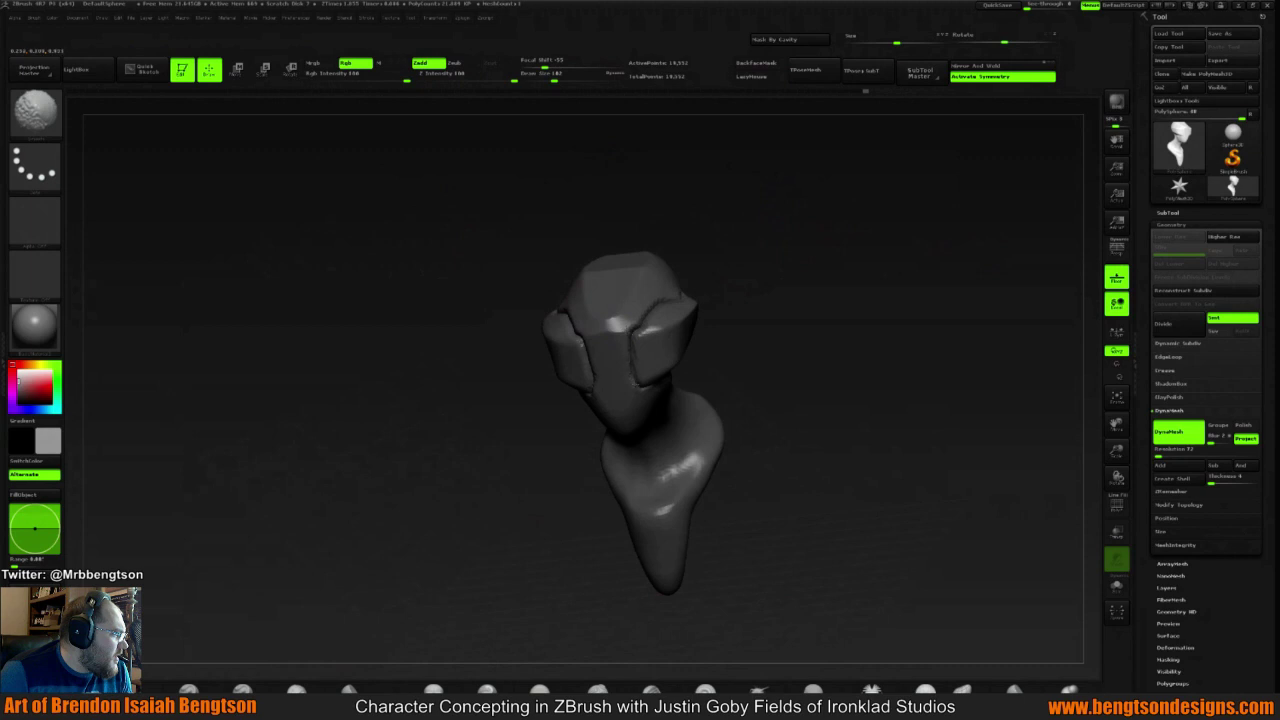
Carve a groove along the upper and front edges of the side panels with the MAHcut Mech B brush, using a smaller brush size
key("b")
mouse_move(814, 303)
left_mouse_down()
mouse_move(853, 307)
mouse_move(757, 309)
mouse_move(763, 323)
mouse_move(721, 373)
left_mouse_up()
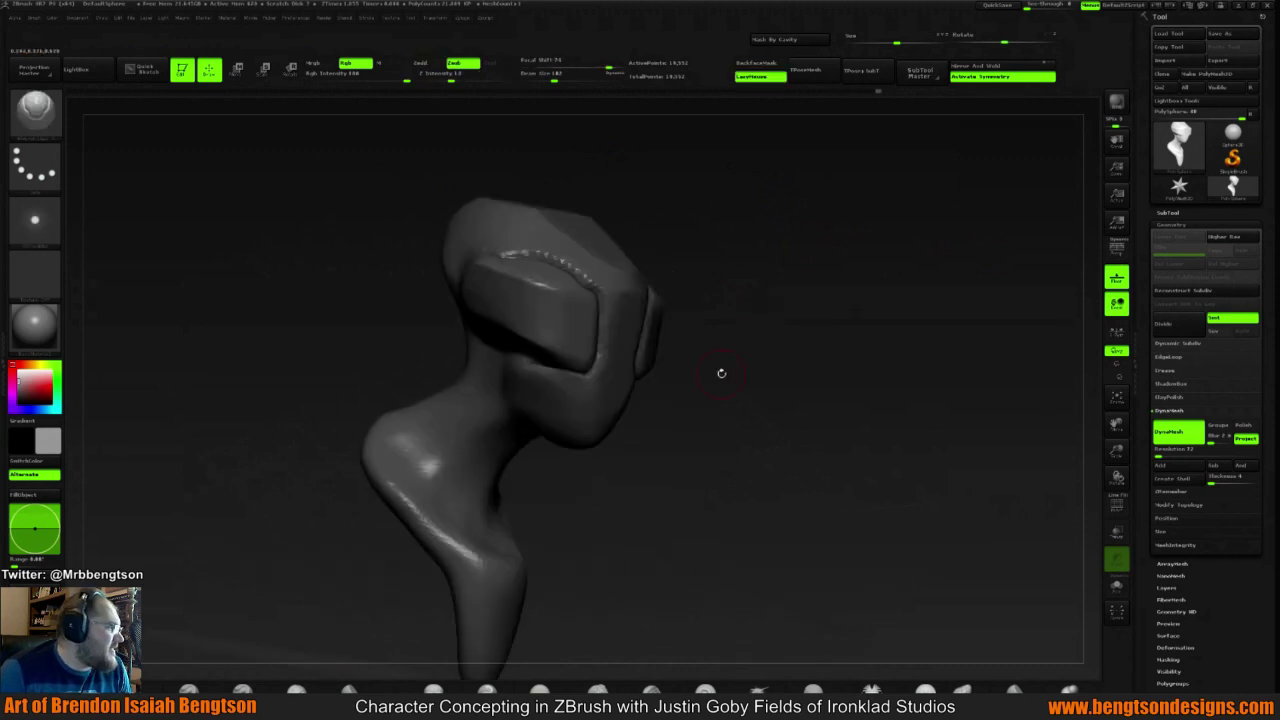
key("space")
left_click_drag(516, 391, 491, 398)
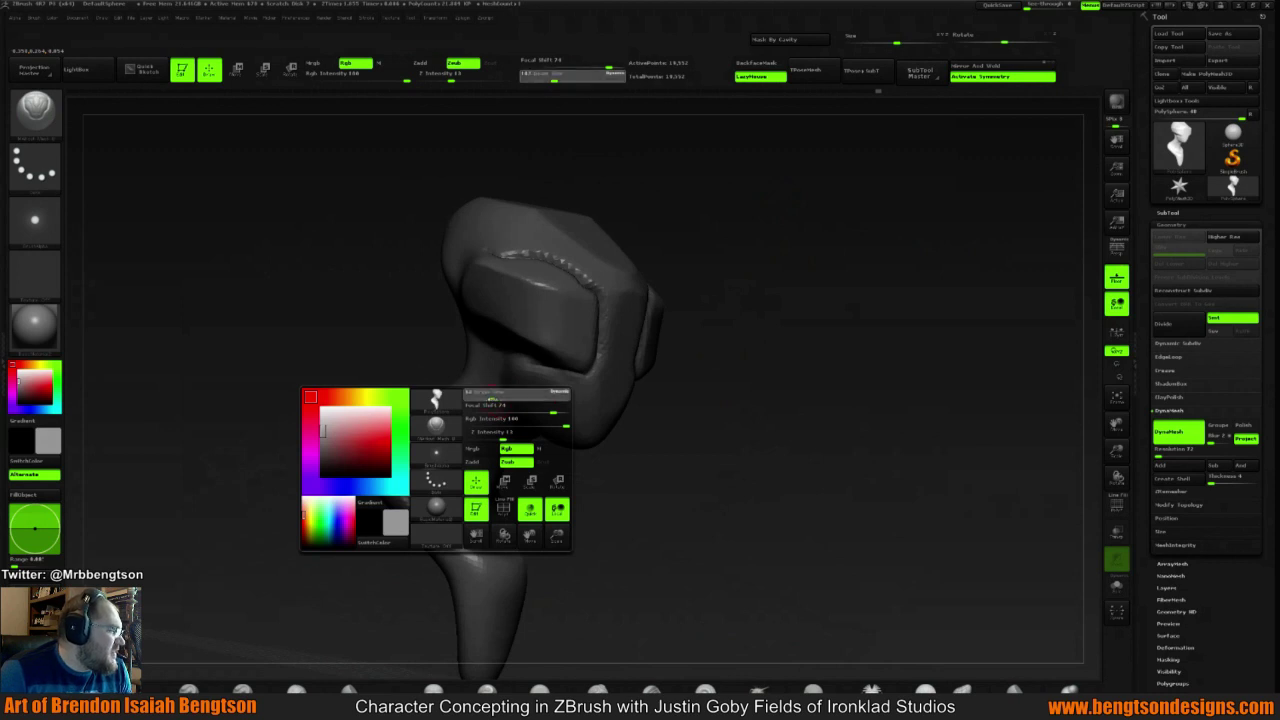
mouse_move(753, 274)
left_mouse_down()
mouse_move(697, 290)
mouse_move(670, 330)
left_mouse_up()
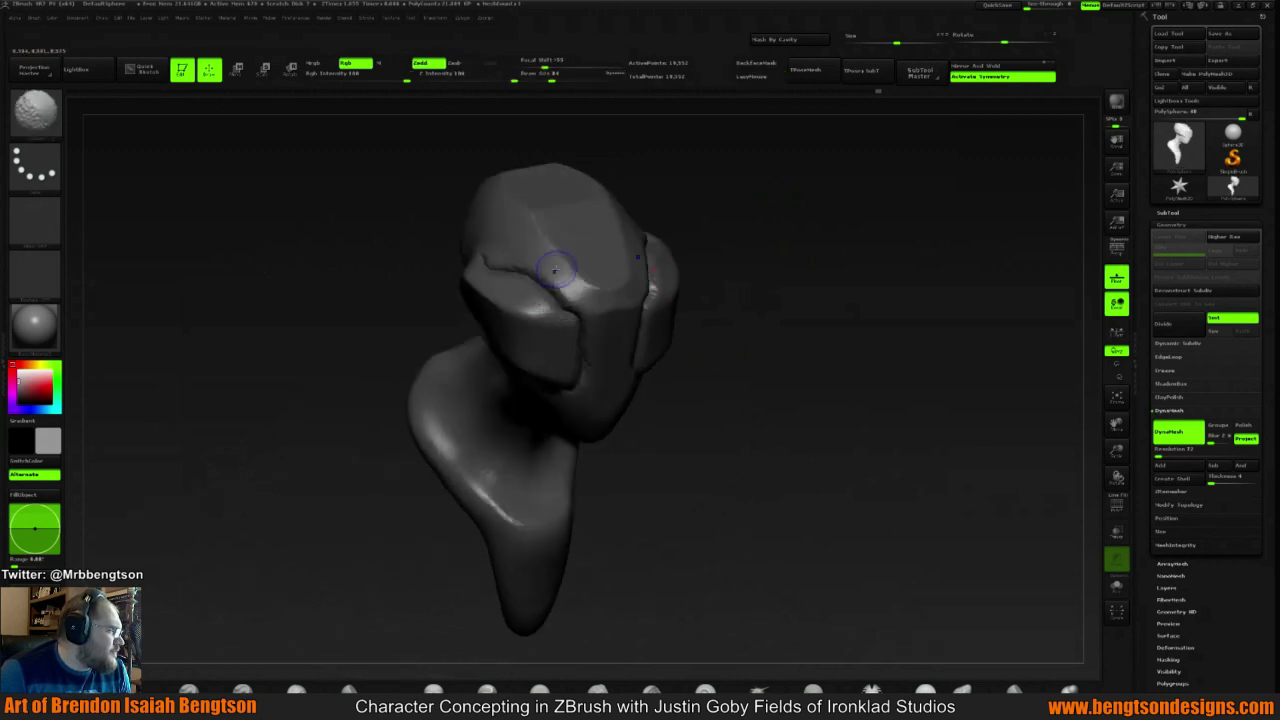
Smooth the jagged groove edges where the side panels meet the forehead and the center of the face
mouse_move(551, 266)
left_mouse_down("shift")
mouse_move(529, 270)
mouse_move(586, 290)
left_mouse_up("shift")
mouse_move(800, 228)
left_mouse_down()
mouse_move(780, 234)
mouse_move(765, 300)
left_mouse_up()
left_click_drag(514, 251, 494, 237, "shift")
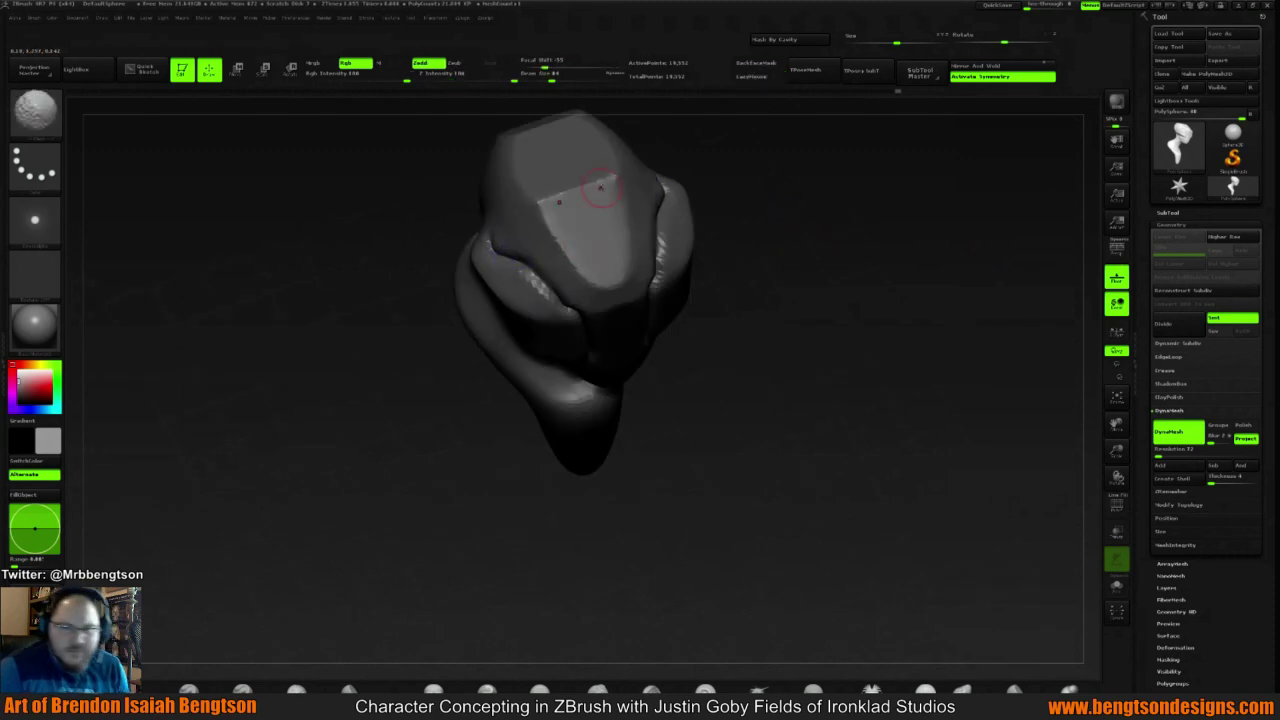
mouse_move(790, 250)
left_mouse_down()
mouse_move(812, 192)
mouse_move(792, 197)
left_mouse_up()
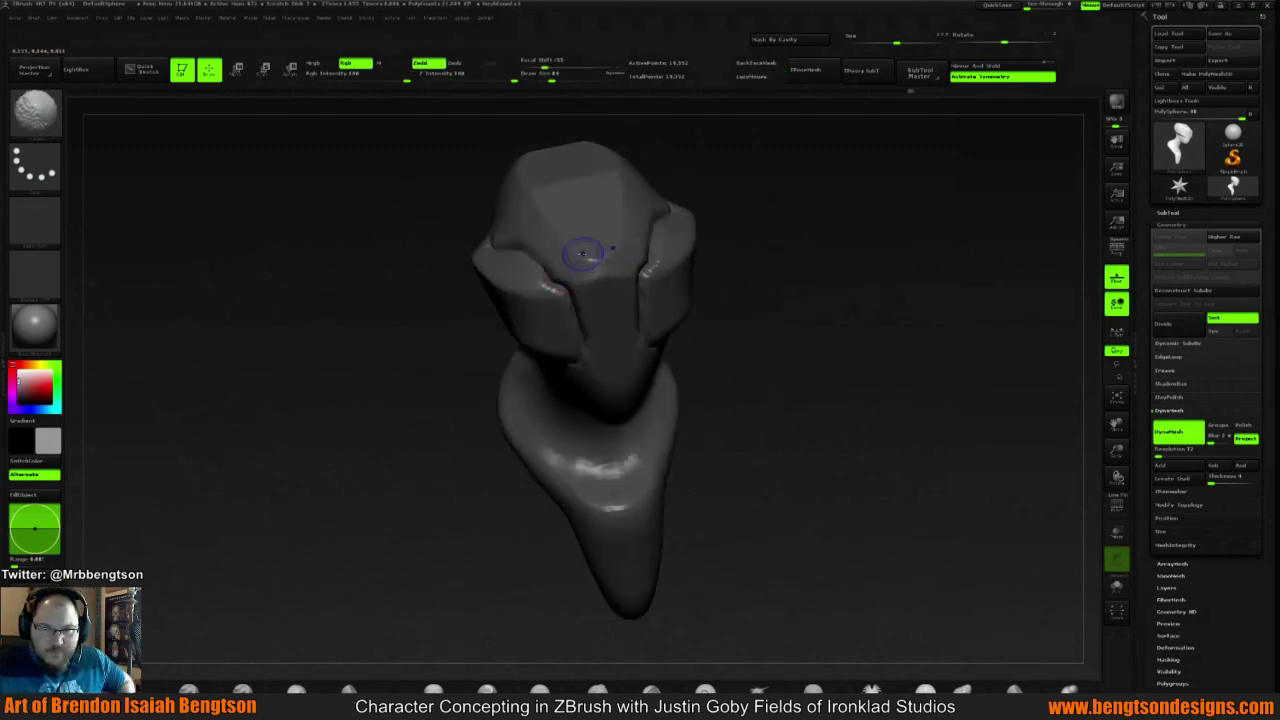
left_click_drag(586, 254, 598, 260, "shift")
left_click_drag(837, 234, 660, 270)
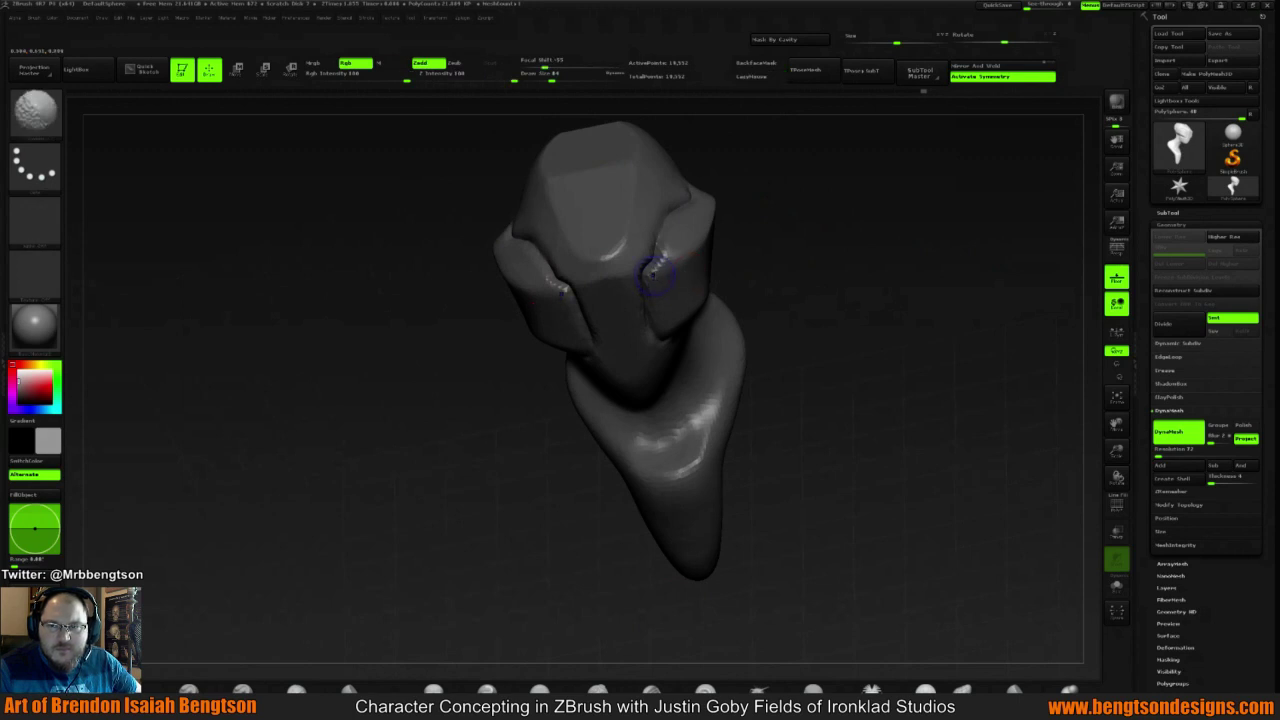
mouse_move(820, 231)
left_mouse_down()
mouse_move(842, 220)
mouse_move(795, 243)
mouse_move(706, 390)
mouse_move(680, 330)
mouse_move(786, 280)
mouse_move(752, 288)
left_mouse_up()
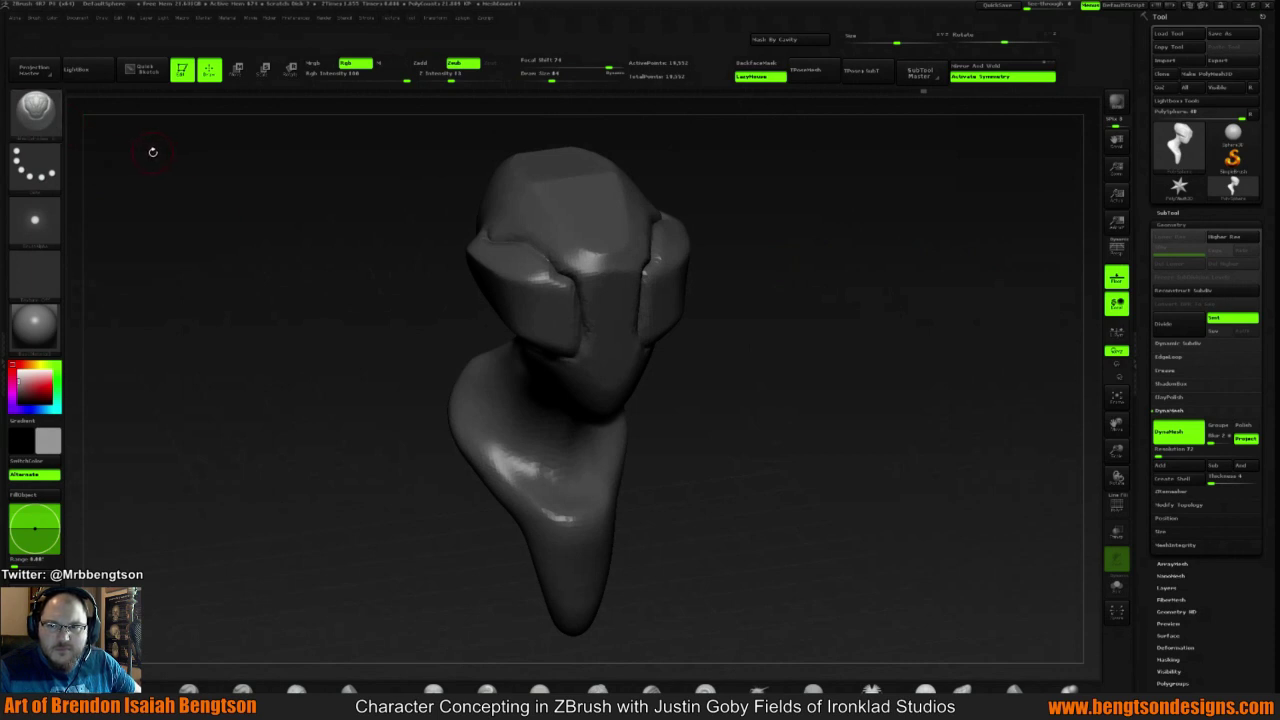
Recut the grooves between the side panels and the center of the face and soften their edges
mouse_move(793, 278)
left_mouse_down()
mouse_move(791, 297)
mouse_move(720, 262)
left_mouse_up()
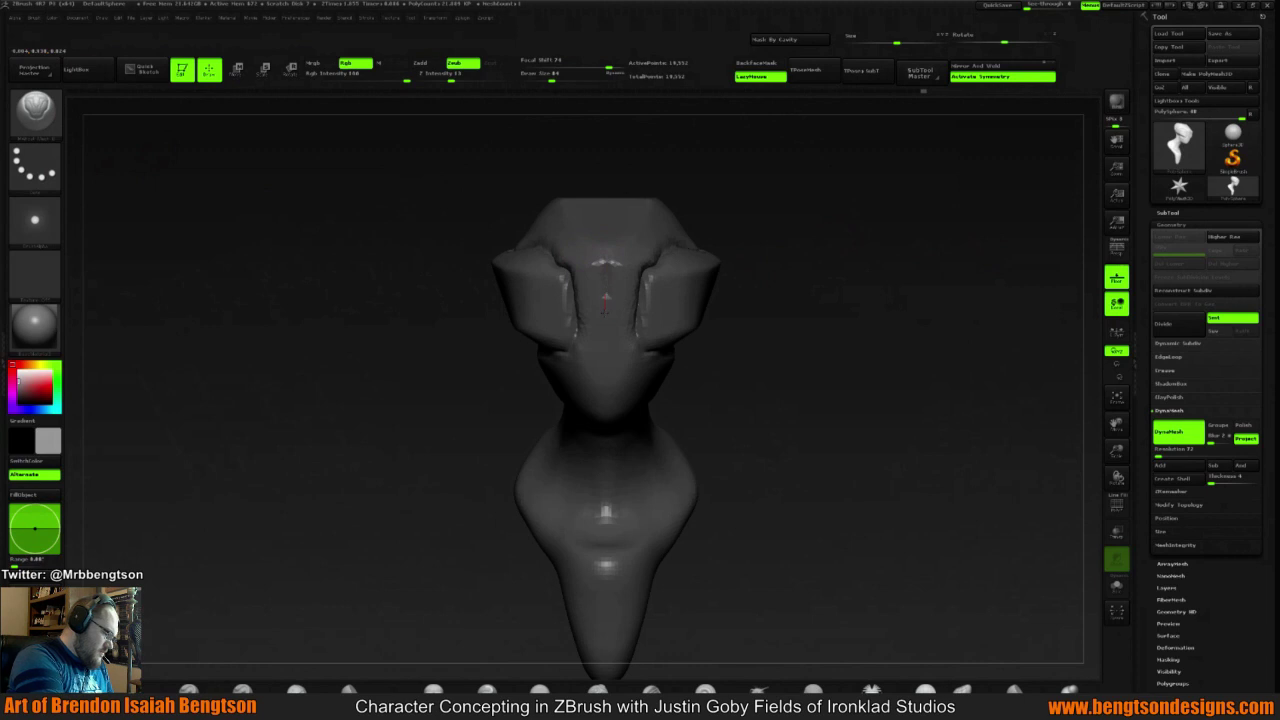
left_click_drag(711, 220, 670, 235)
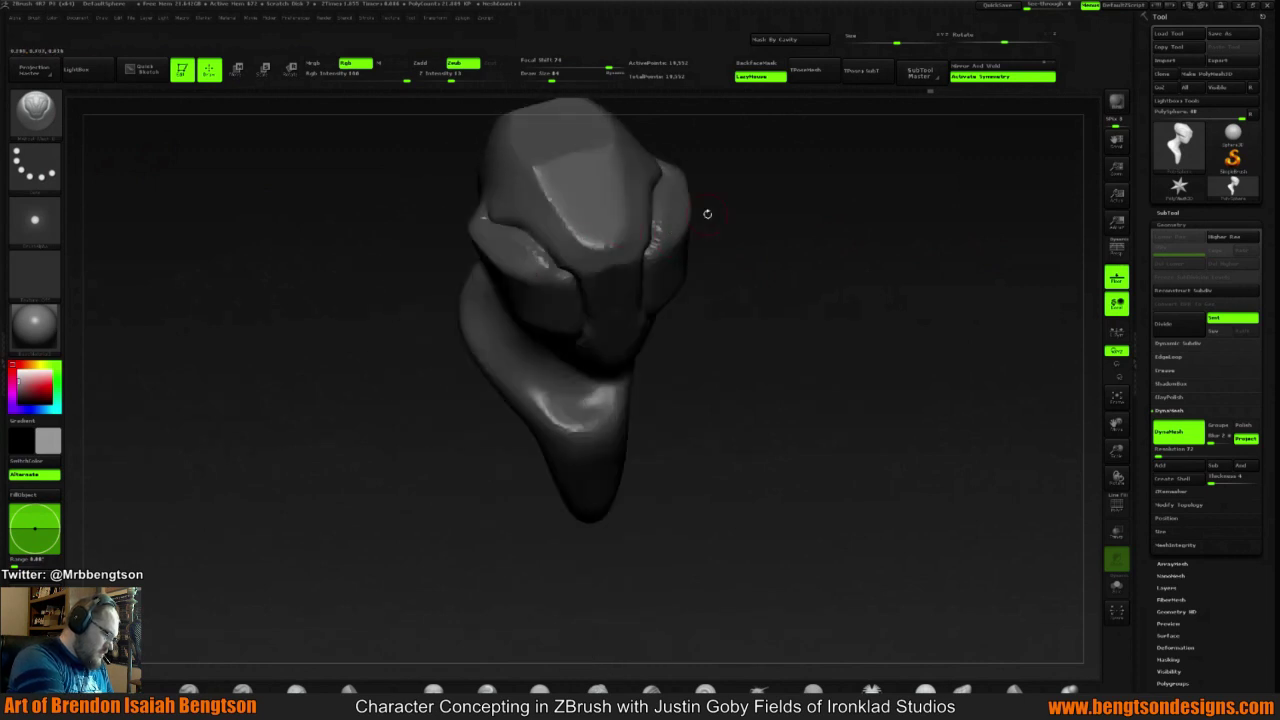
left_click_drag(761, 185, 608, 266)
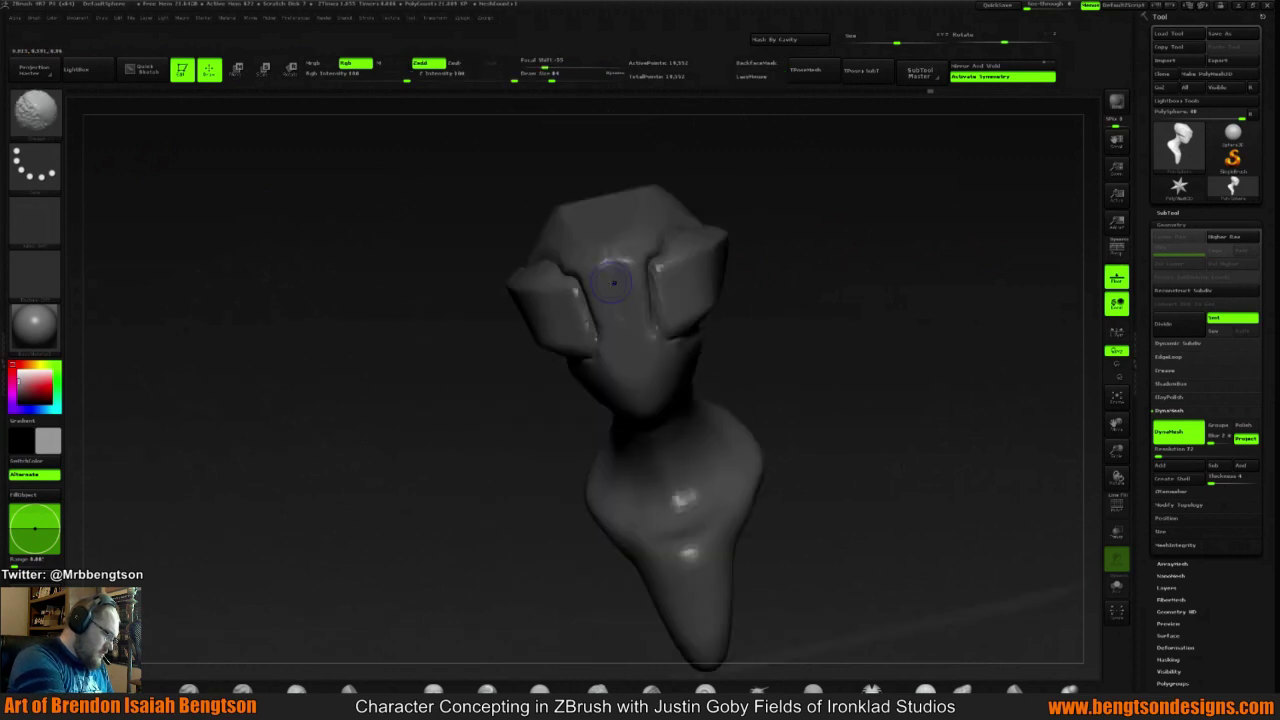
Try carving a horizontal slit across each side panel and undo the slit strokes
mouse_move(868, 201)
left_mouse_down()
mouse_move(870, 259)
mouse_move(934, 223)
mouse_move(823, 248)
mouse_move(695, 242)
left_mouse_up()
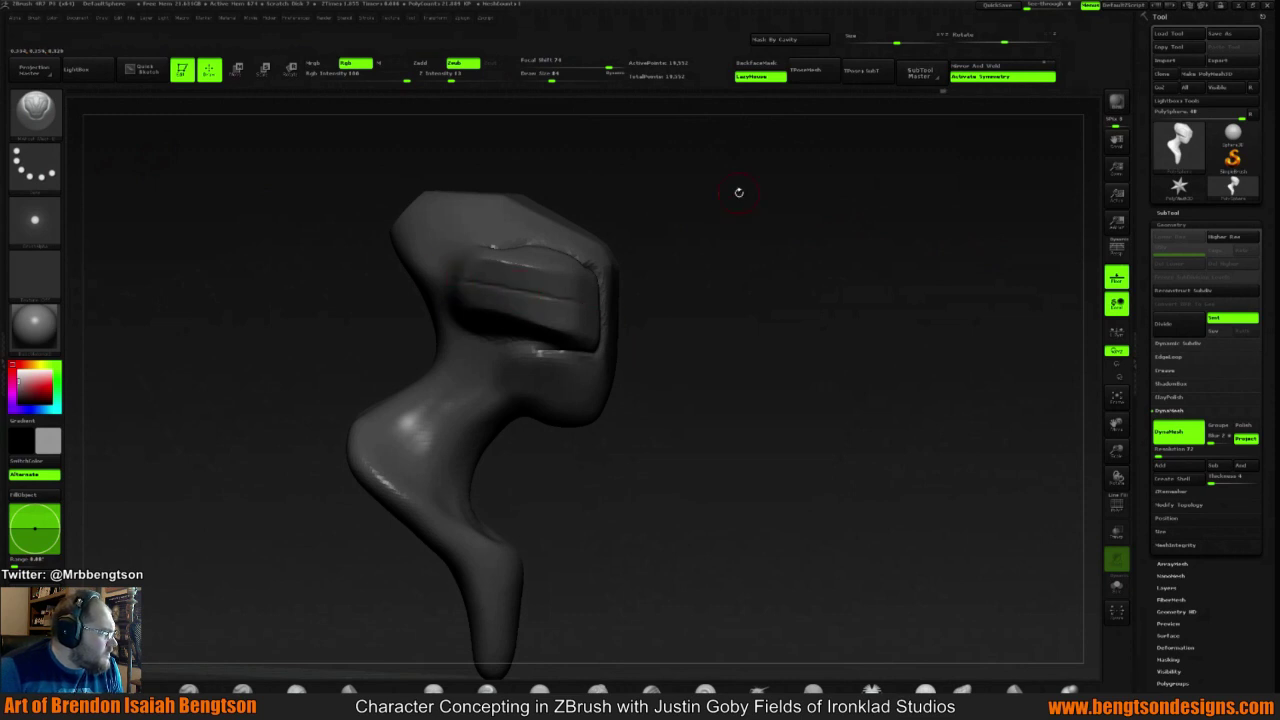
key("ctrl+z")
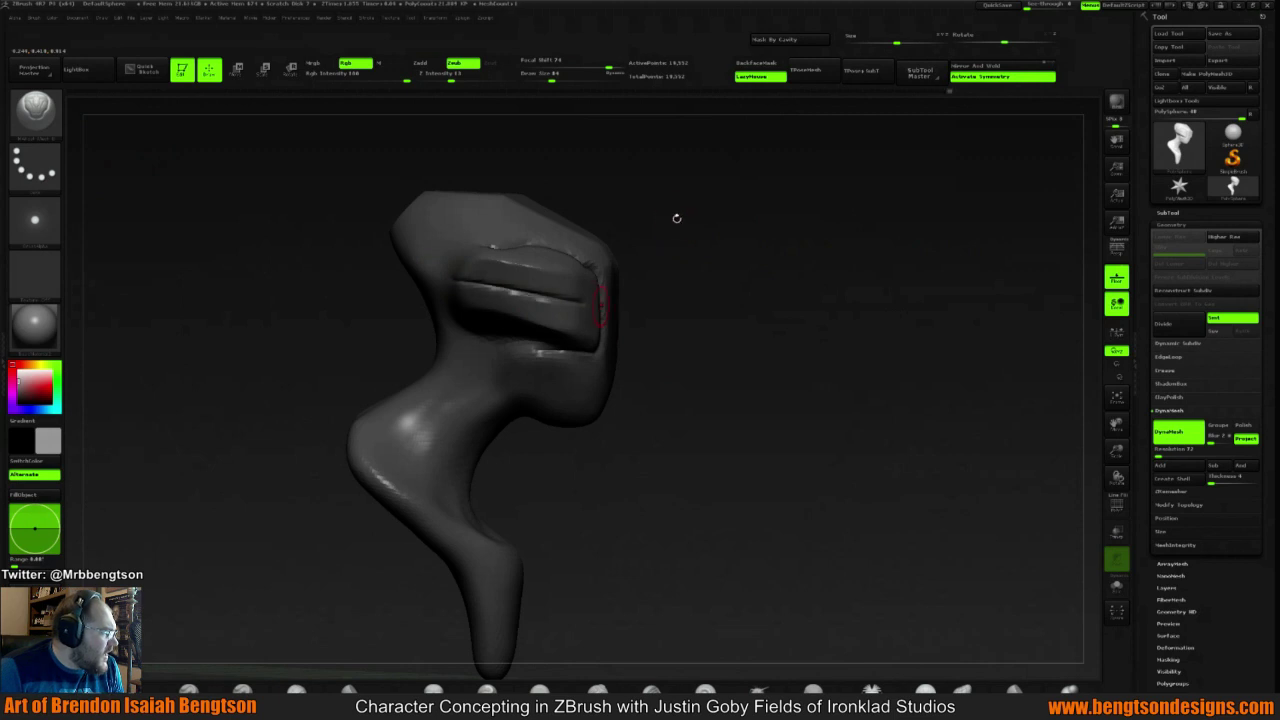
left_click_drag(703, 224, 692, 243)
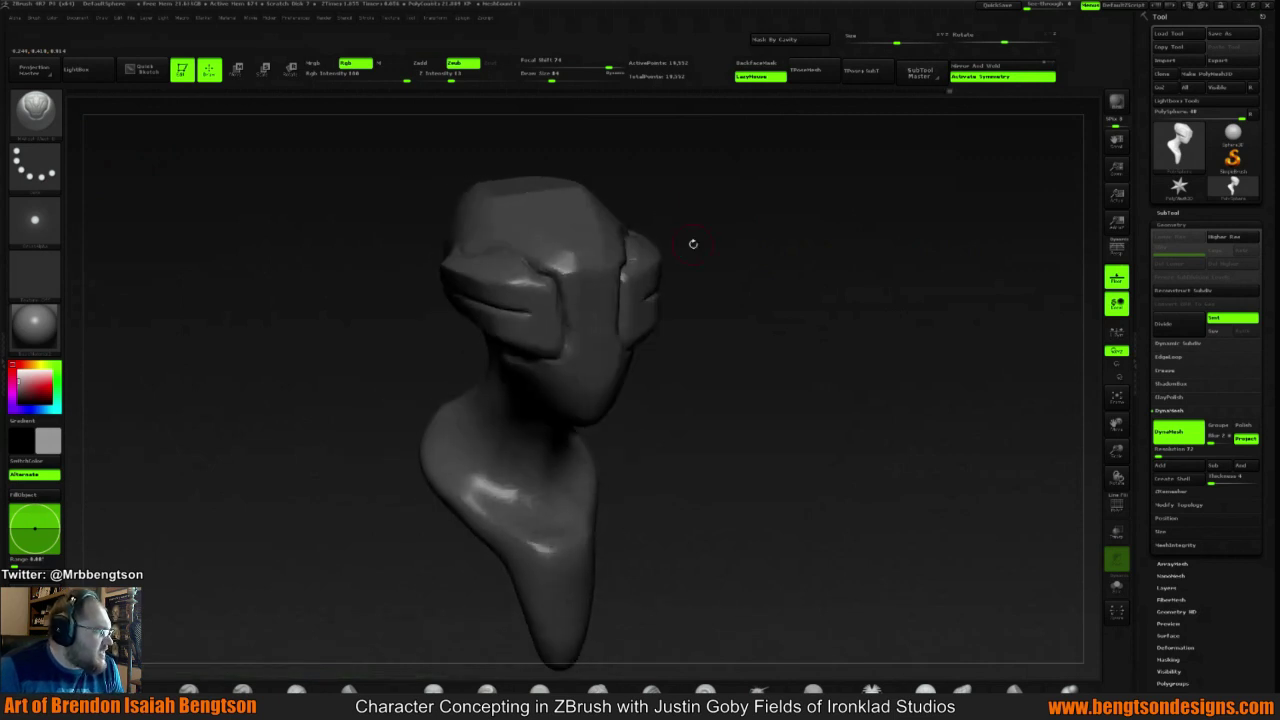
key("ctrl+z")
key("ctrl+z")
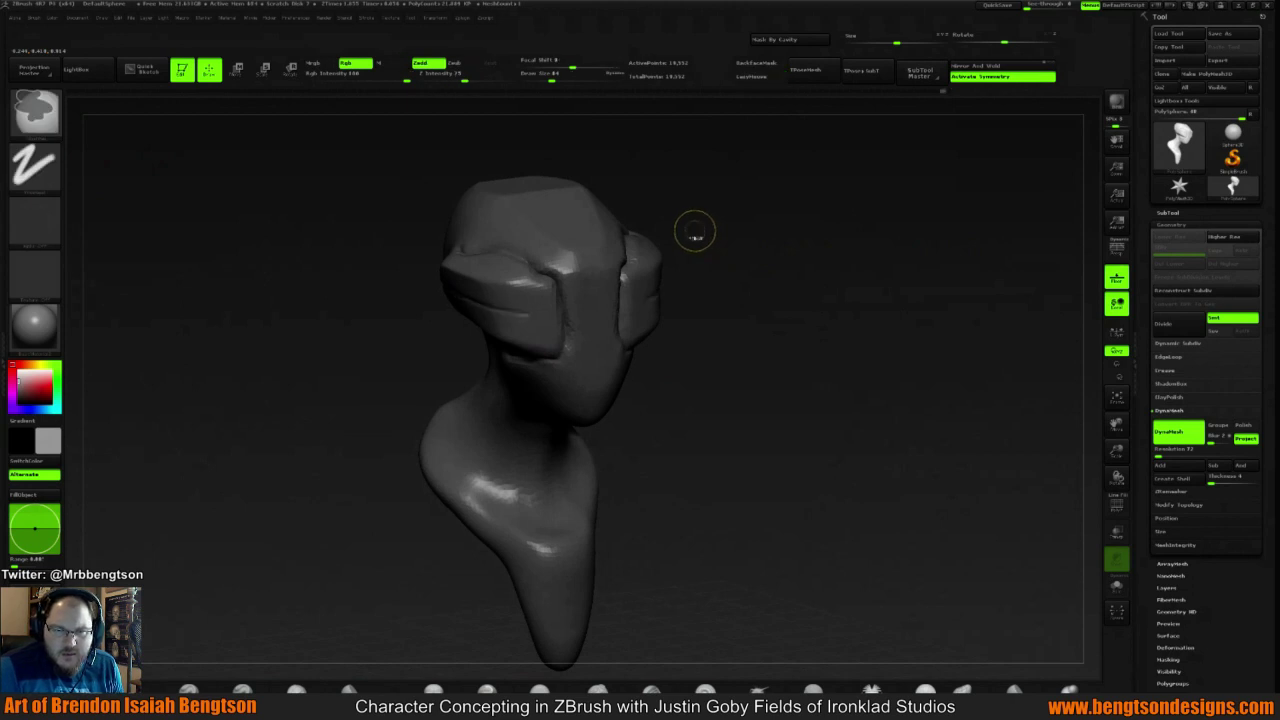
key("ctrl+z")
Smooth the inner front edges of the side panels and extend the groove above them across the back of the head
left_click_drag(746, 247, 745, 289)
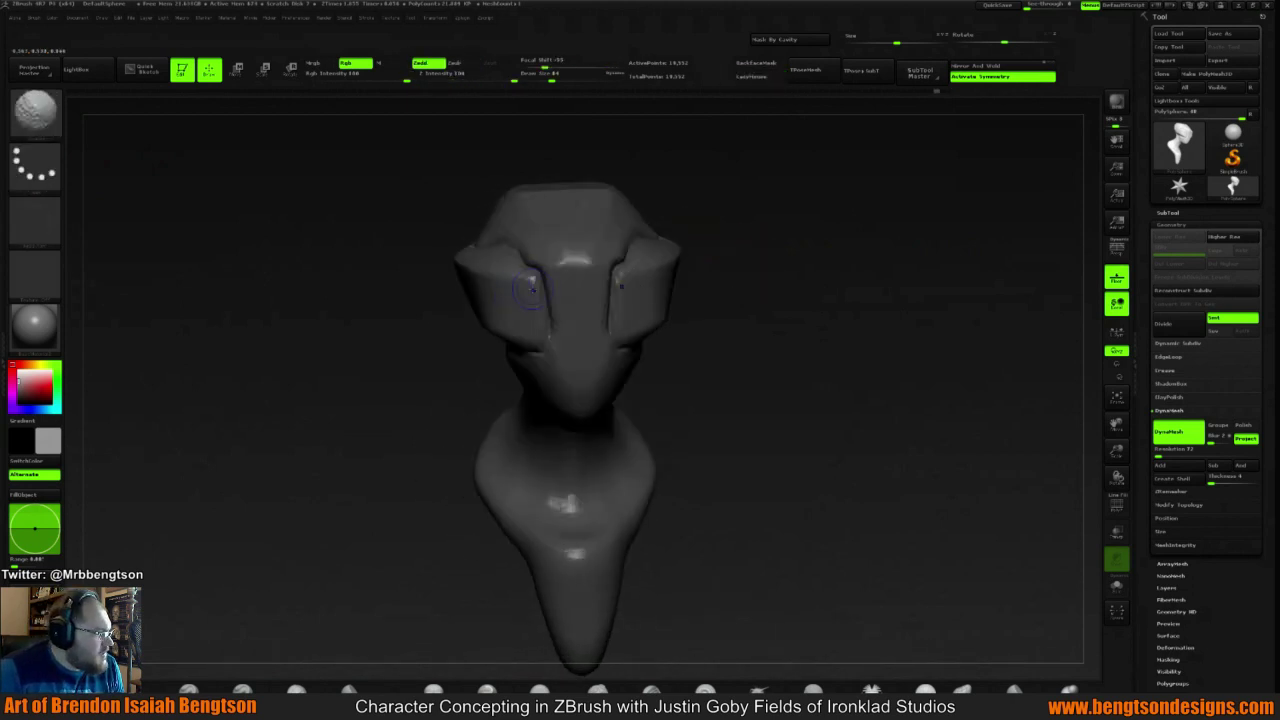
mouse_move(526, 284)
left_mouse_down("shift")
mouse_move(537, 317)
mouse_move(534, 251)
left_mouse_up("shift")
mouse_move(746, 228)
left_mouse_down()
mouse_move(748, 213)
mouse_move(650, 222)
left_mouse_up()
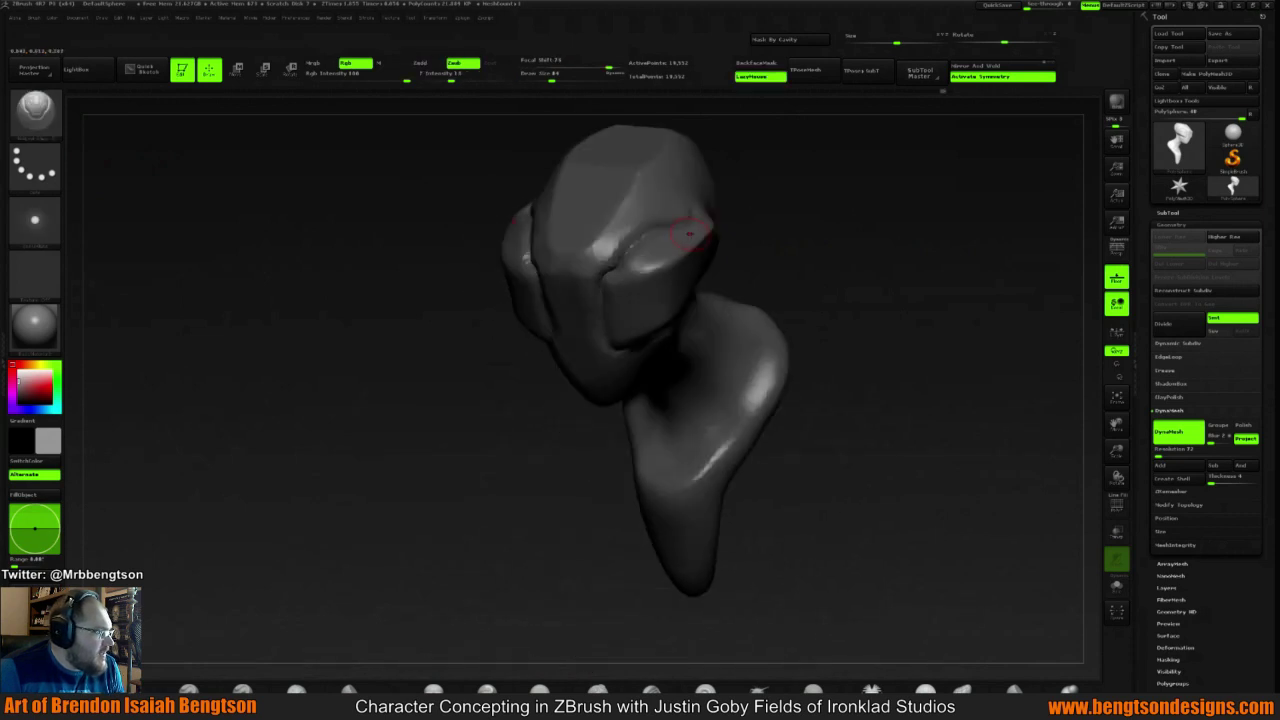
left_click_drag(722, 199, 825, 189)
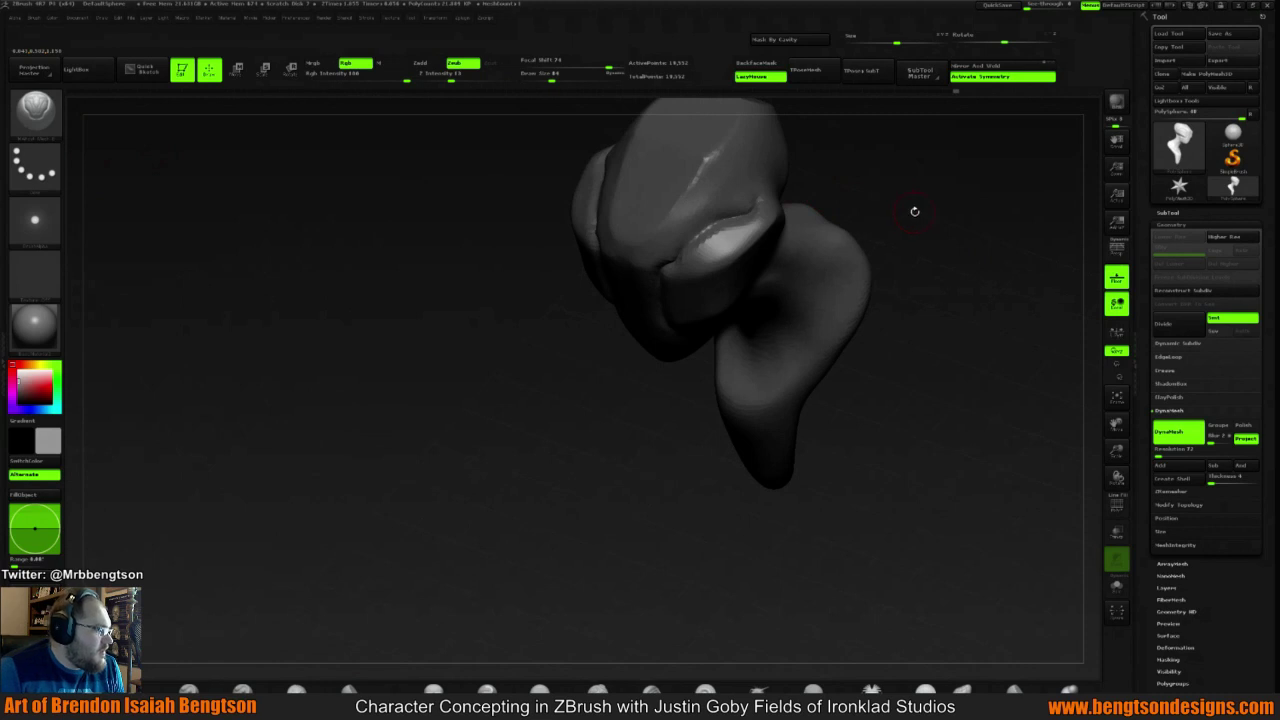
mouse_move(914, 211)
left_mouse_down()
mouse_move(763, 277)
mouse_move(563, 283)
left_mouse_up()
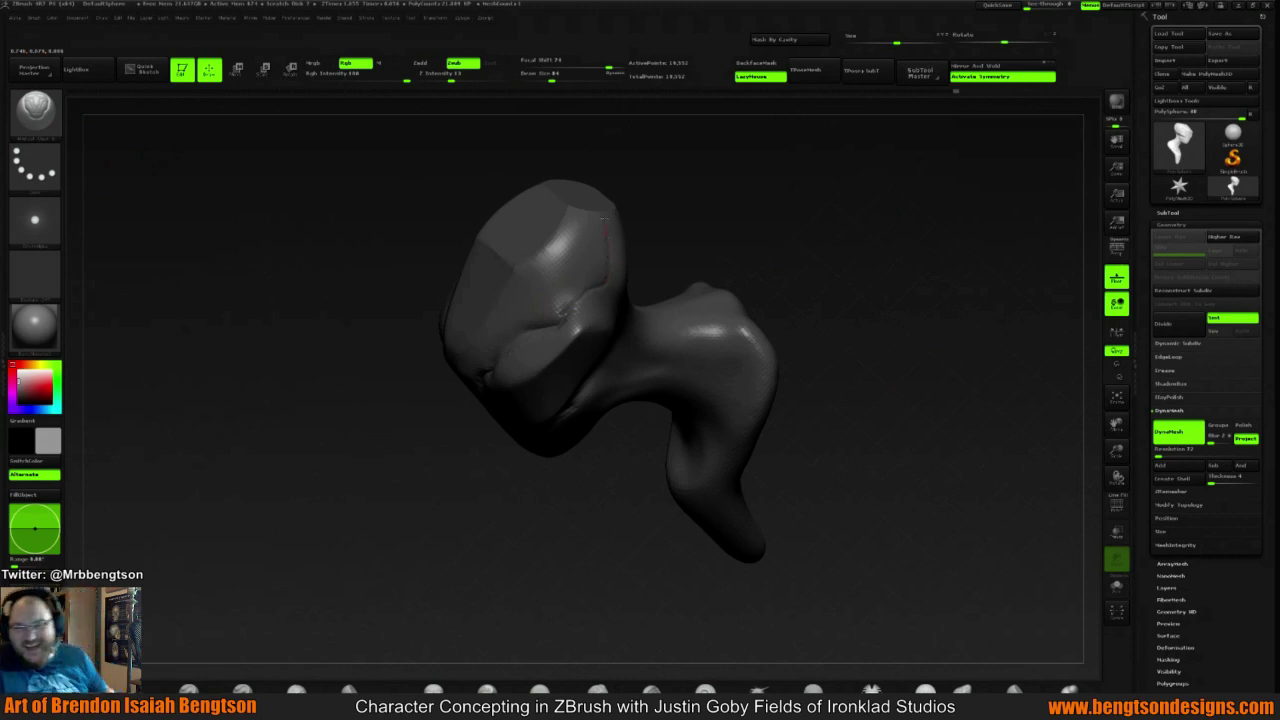
left_click_drag(604, 214, 598, 198)
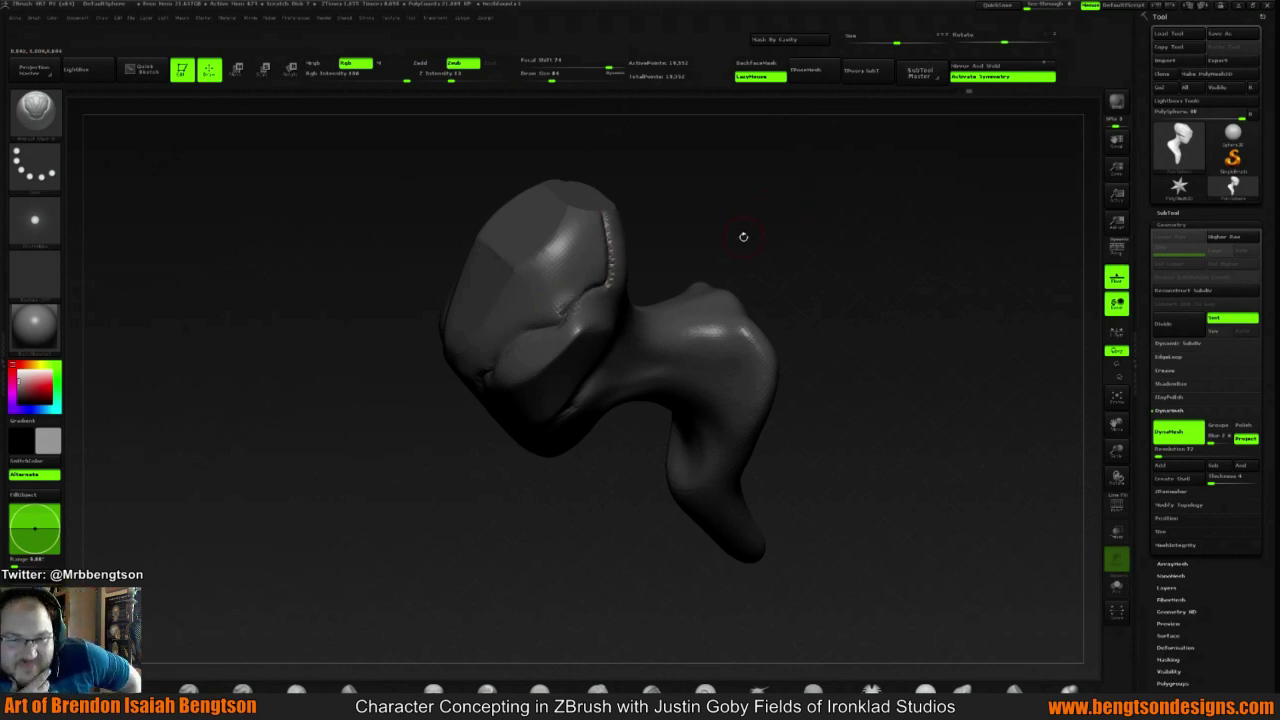
mouse_move(743, 232)
left_mouse_down()
mouse_move(760, 228)
mouse_move(751, 220)
mouse_move(707, 260)
mouse_move(566, 236)
mouse_move(746, 241)
mouse_move(720, 251)
mouse_move(769, 260)
mouse_move(830, 251)
mouse_move(808, 277)
mouse_move(858, 238)
mouse_move(755, 286)
left_mouse_up()
key("shift")
key("b")
key("v")
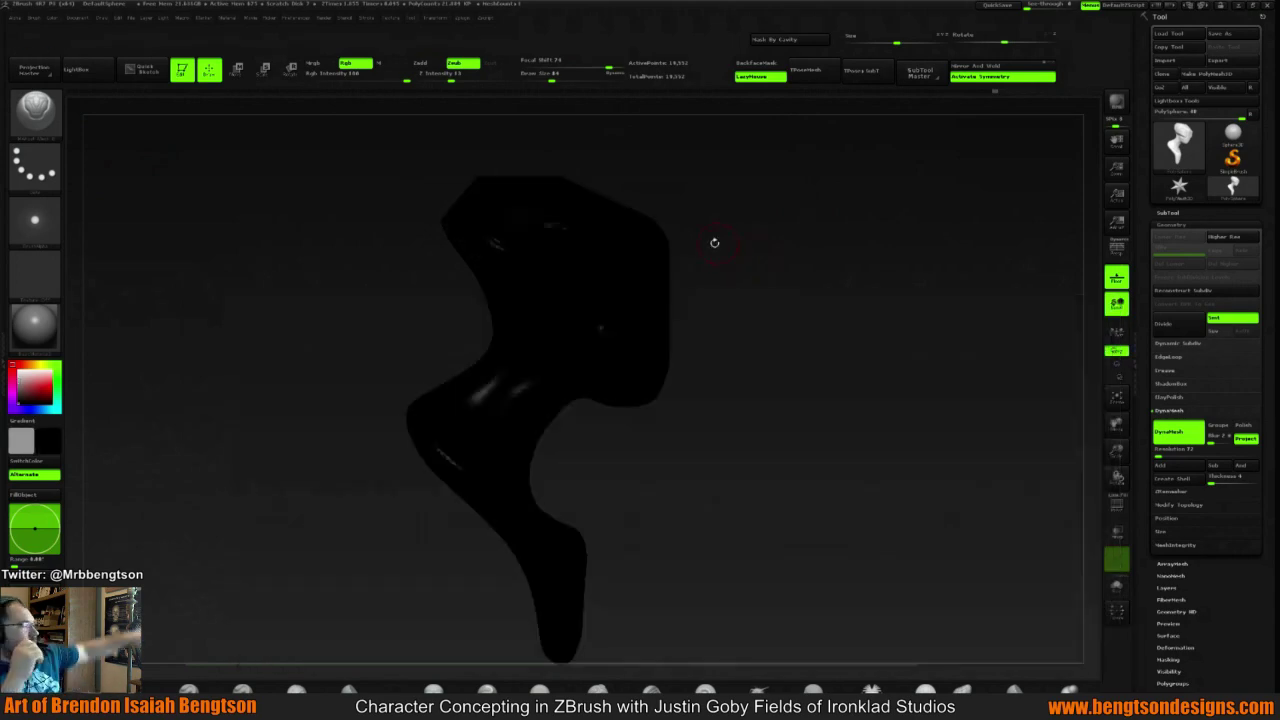
key("v")
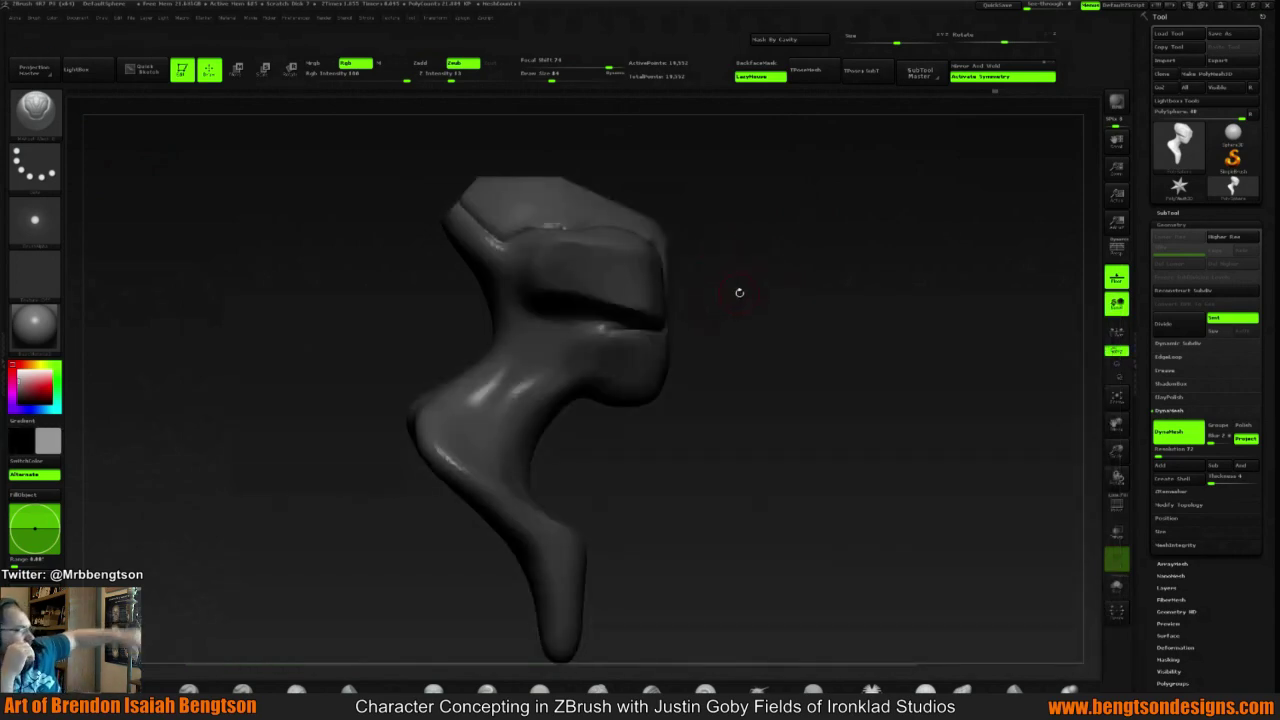
Switch to an enlarged Move brush and reshape the profile of the forehead and crown
key("b")
key("m")
key("v")
key("space")
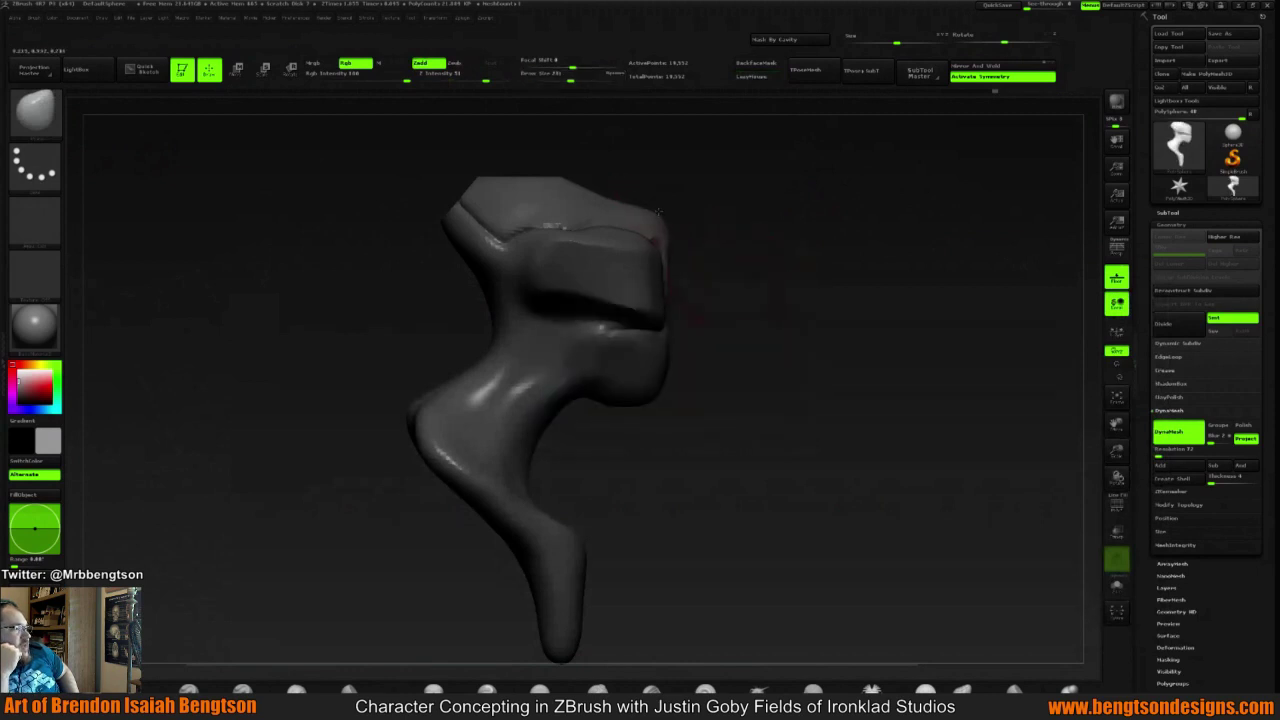
mouse_move(612, 201)
left_mouse_down()
mouse_move(616, 190)
mouse_move(654, 204)
mouse_move(650, 218)
left_mouse_up()
left_click_drag(671, 176, 560, 184)
mouse_move(658, 183)
left_mouse_down()
mouse_move(874, 217)
mouse_move(891, 203)
mouse_move(820, 234)
mouse_move(655, 228)
mouse_move(637, 210)
mouse_move(656, 206)
left_mouse_up()
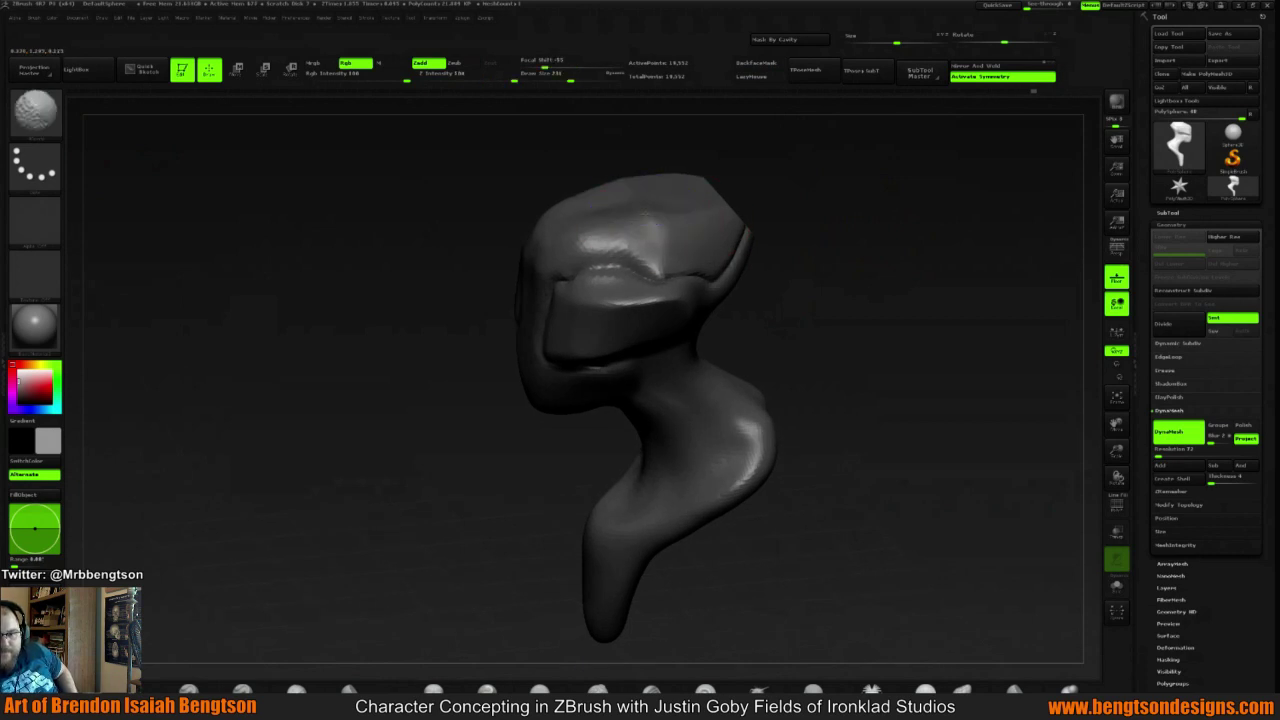
mouse_move(819, 184)
left_mouse_down()
mouse_move(729, 222)
mouse_move(646, 211)
mouse_move(702, 205)
left_mouse_up()
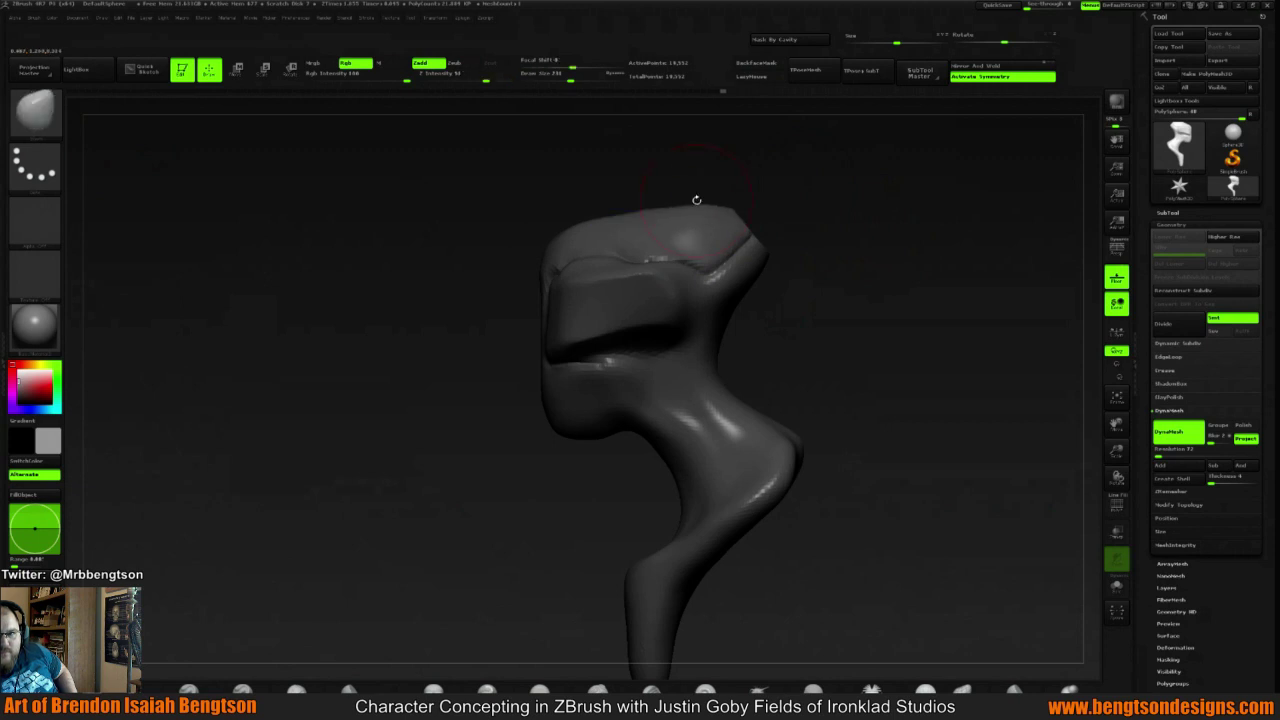
Smooth the top of the head and round off the crown and rear of the skull
left_click_drag(783, 185, 662, 203)
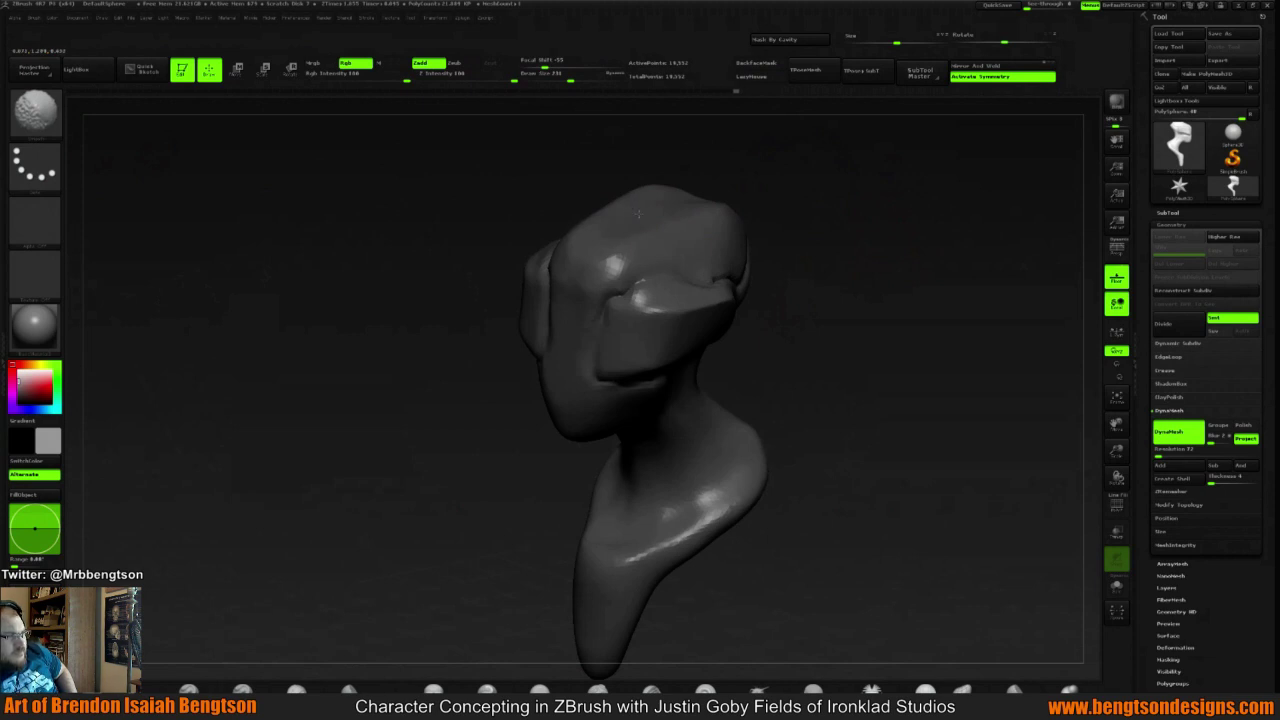
left_click_drag(638, 214, 630, 222, "shift")
left_click_drag(830, 220, 705, 232)
mouse_move(890, 225)
left_mouse_down()
mouse_move(791, 223)
mouse_move(800, 236)
mouse_move(946, 203)
left_mouse_up()
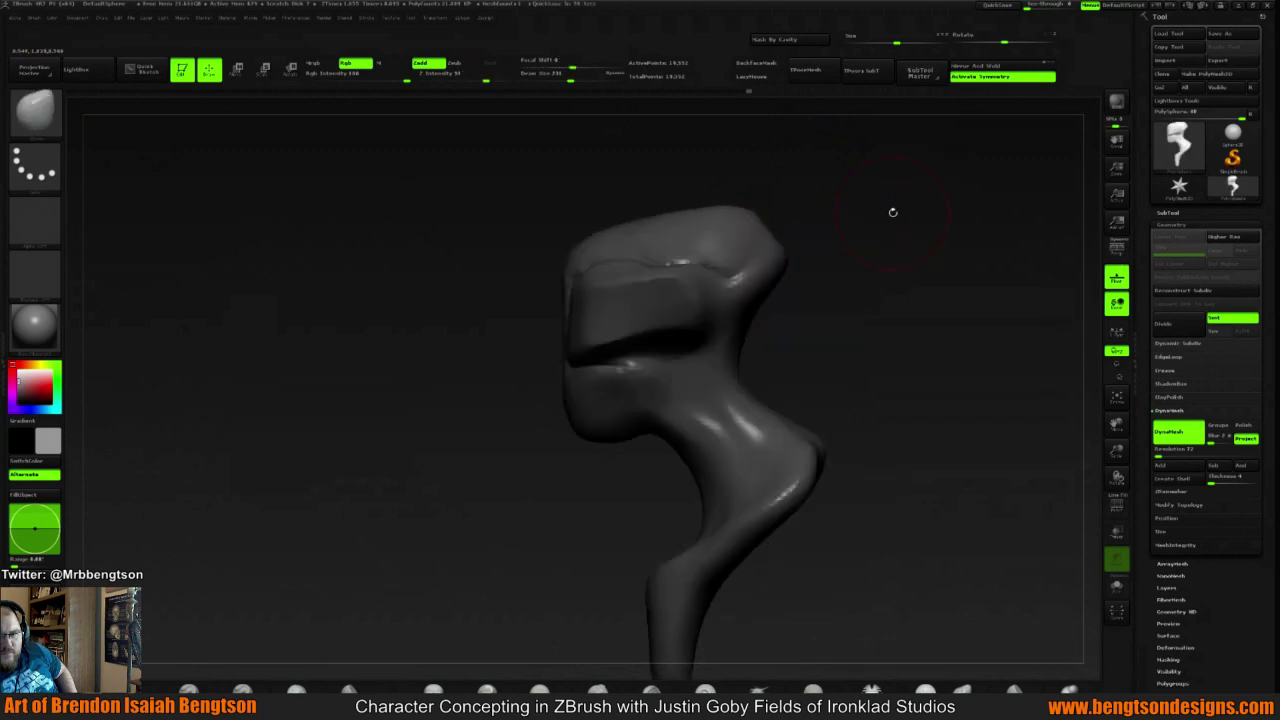
Adjust the outer contour of the side panels and the shape of the chin and jaw with the Move brush
mouse_move(860, 258)
left_mouse_down()
mouse_move(916, 278)
mouse_move(998, 217)
mouse_move(900, 255)
mouse_move(840, 255)
left_mouse_up()
mouse_move(524, 345)
left_mouse_down()
mouse_move(509, 357)
mouse_move(507, 307)
mouse_move(534, 355)
mouse_move(521, 344)
left_mouse_up()
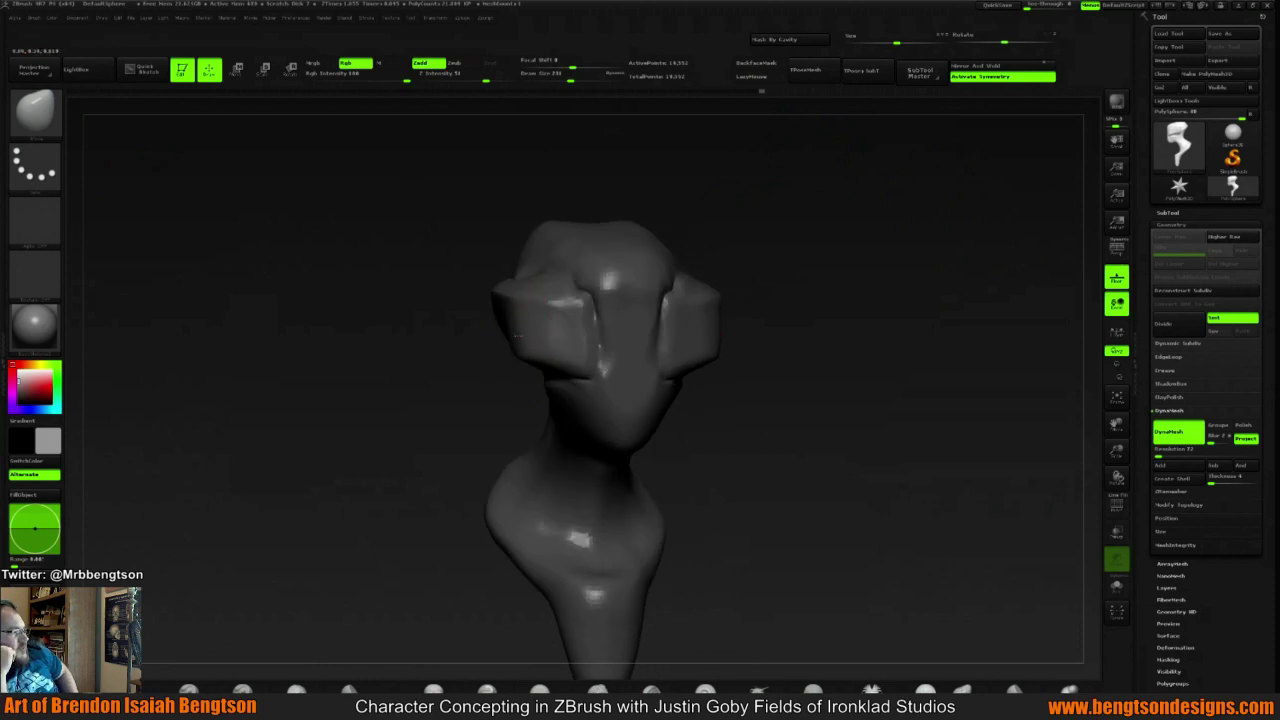
left_click_drag(809, 264, 798, 319)
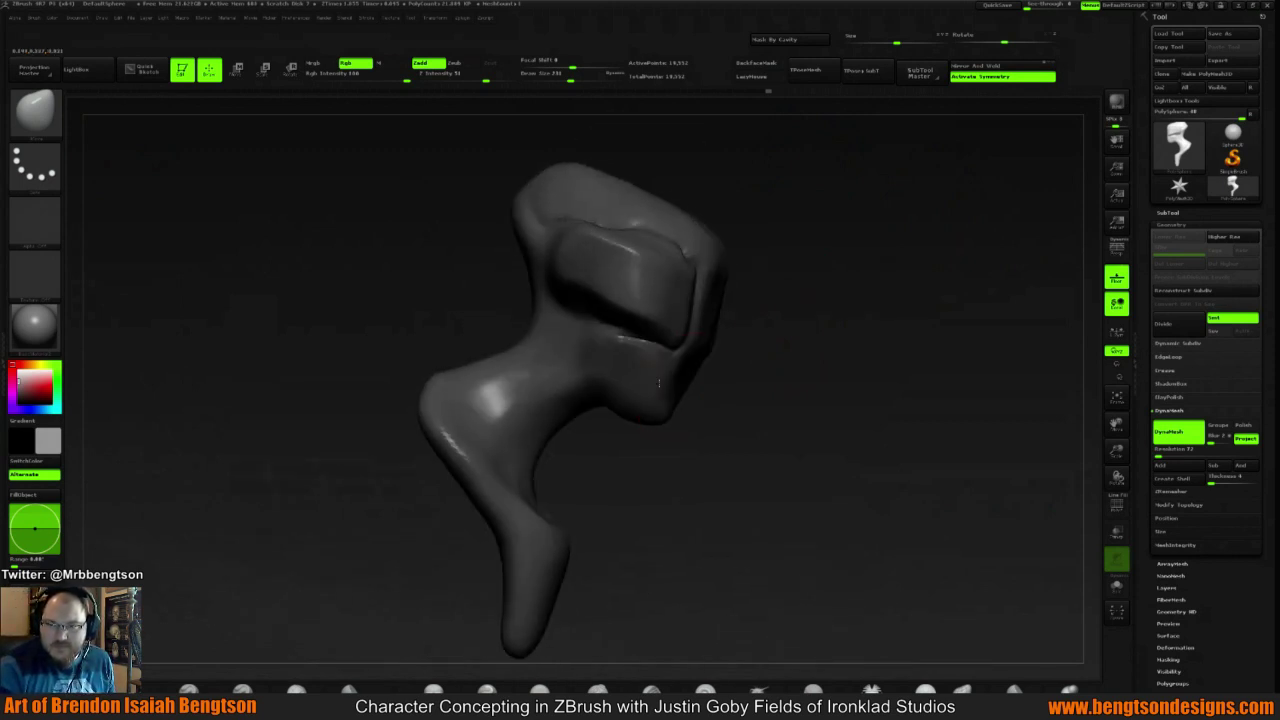
mouse_move(690, 360)
left_mouse_down()
mouse_move(706, 283)
mouse_move(923, 306)
mouse_move(750, 370)
left_mouse_up()
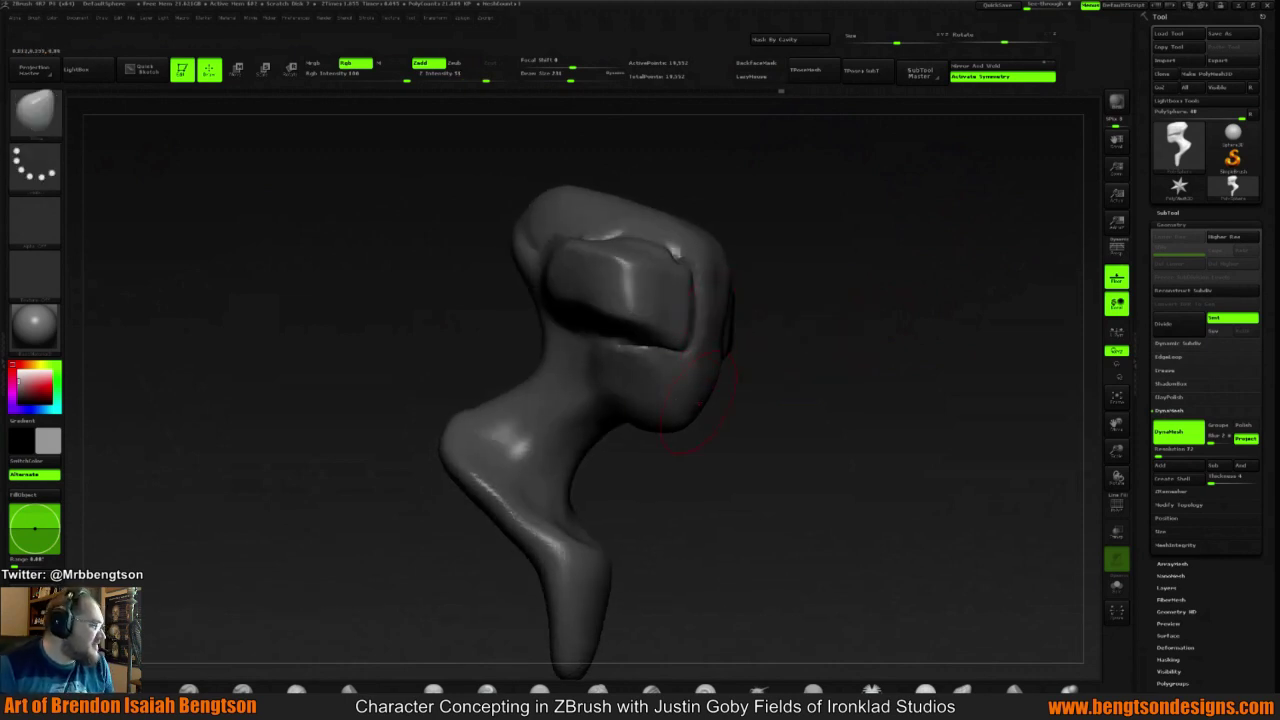
left_click_drag(698, 405, 831, 357)
left_click_drag(920, 323, 396, 407)
mouse_move(856, 291)
left_mouse_down()
mouse_move(814, 314)
mouse_move(824, 334)
mouse_move(803, 311)
mouse_move(757, 311)
mouse_move(780, 309)
mouse_move(751, 334)
mouse_move(806, 347)
left_mouse_up()
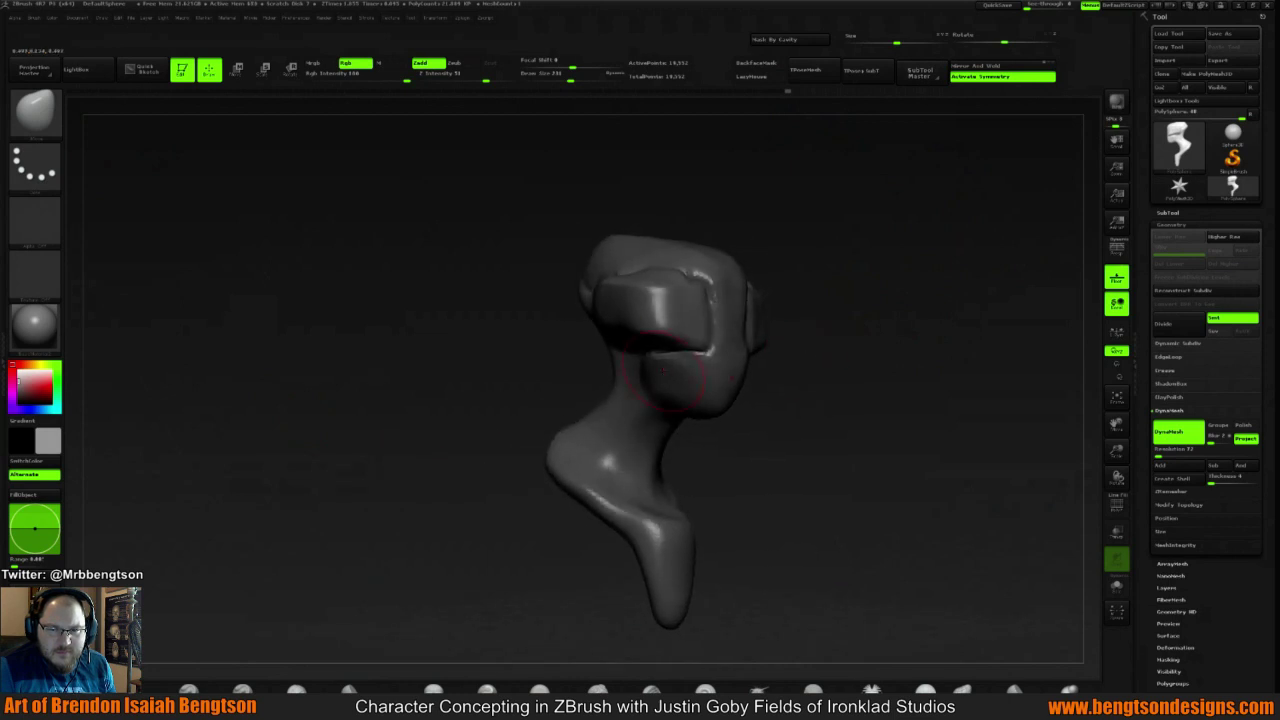
Switch to a small square-alpha brush, sculpt a recess into each cheek below the side panel, and smooth it
key("space")
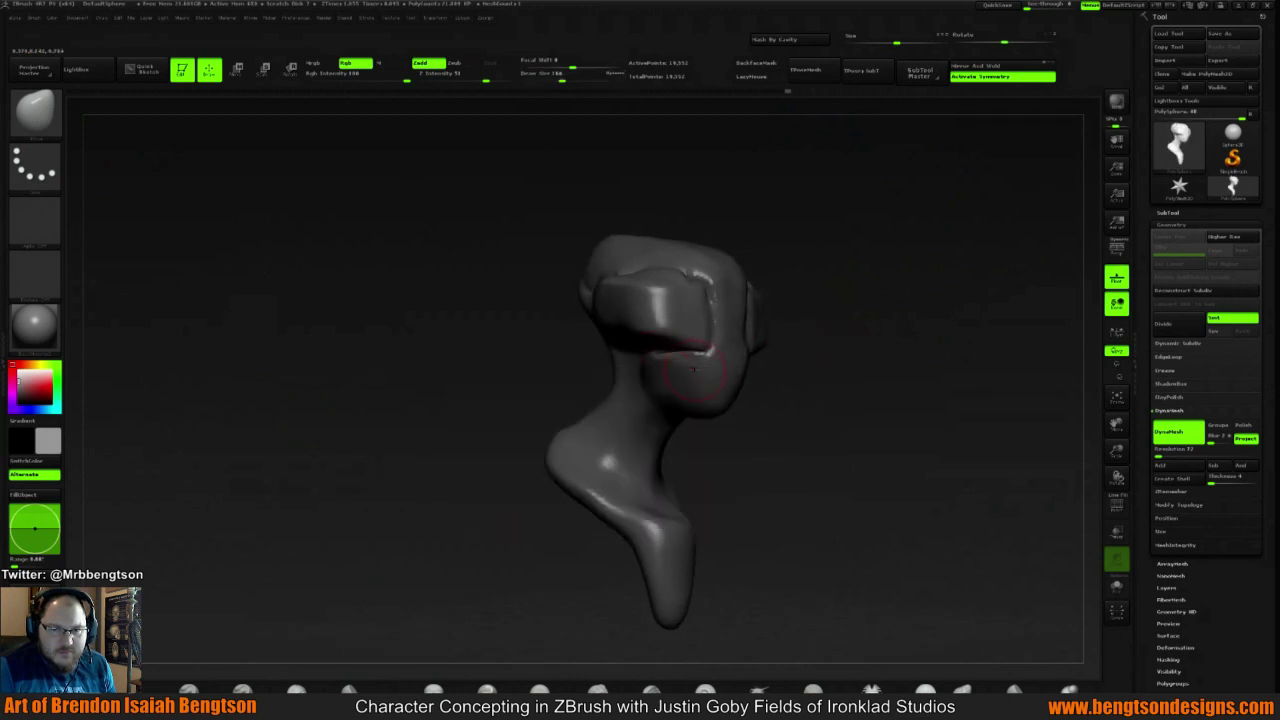
key("space")
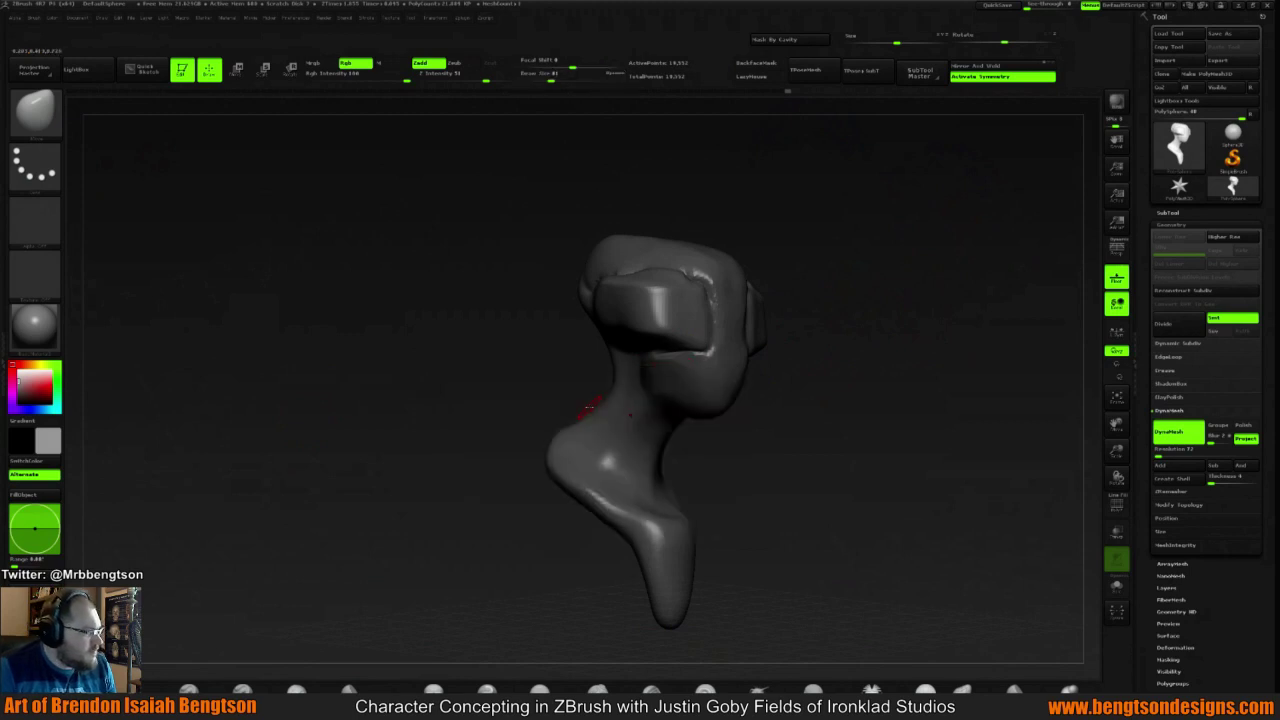
left_click(285, 683)
key("space")
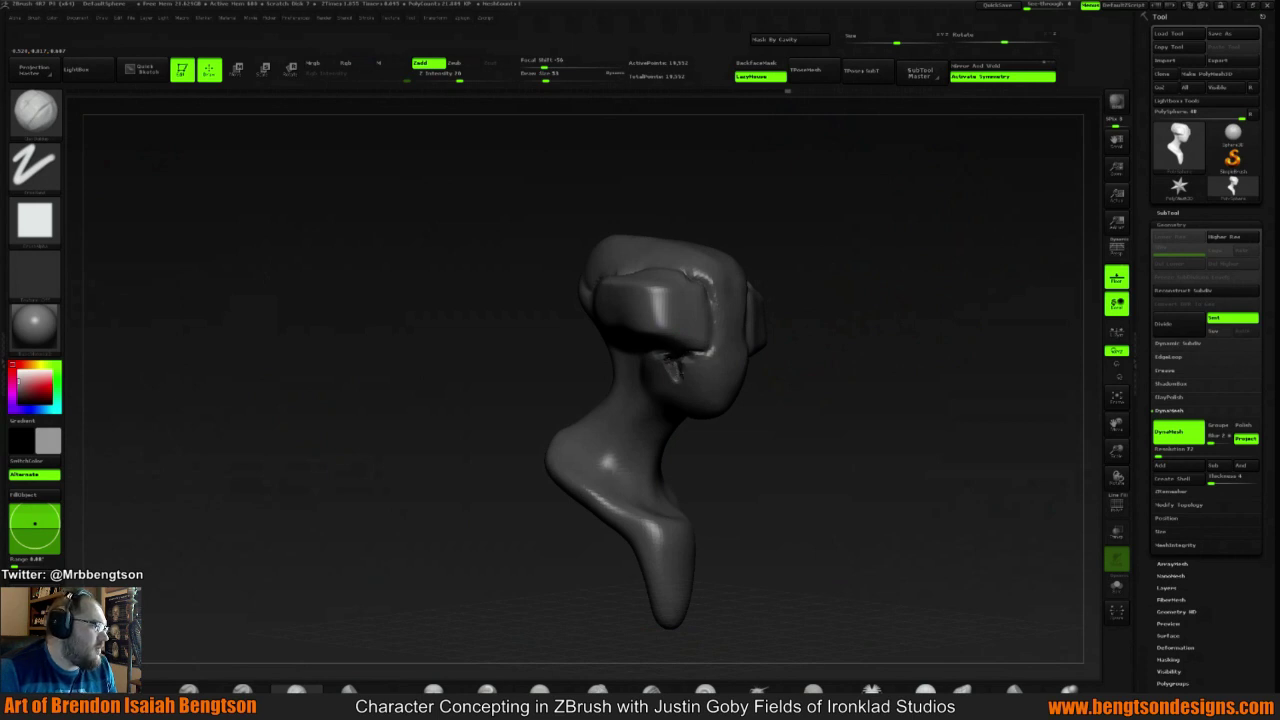
mouse_move(860, 364)
left_mouse_down()
mouse_move(722, 364)
mouse_move(892, 364)
left_mouse_up()
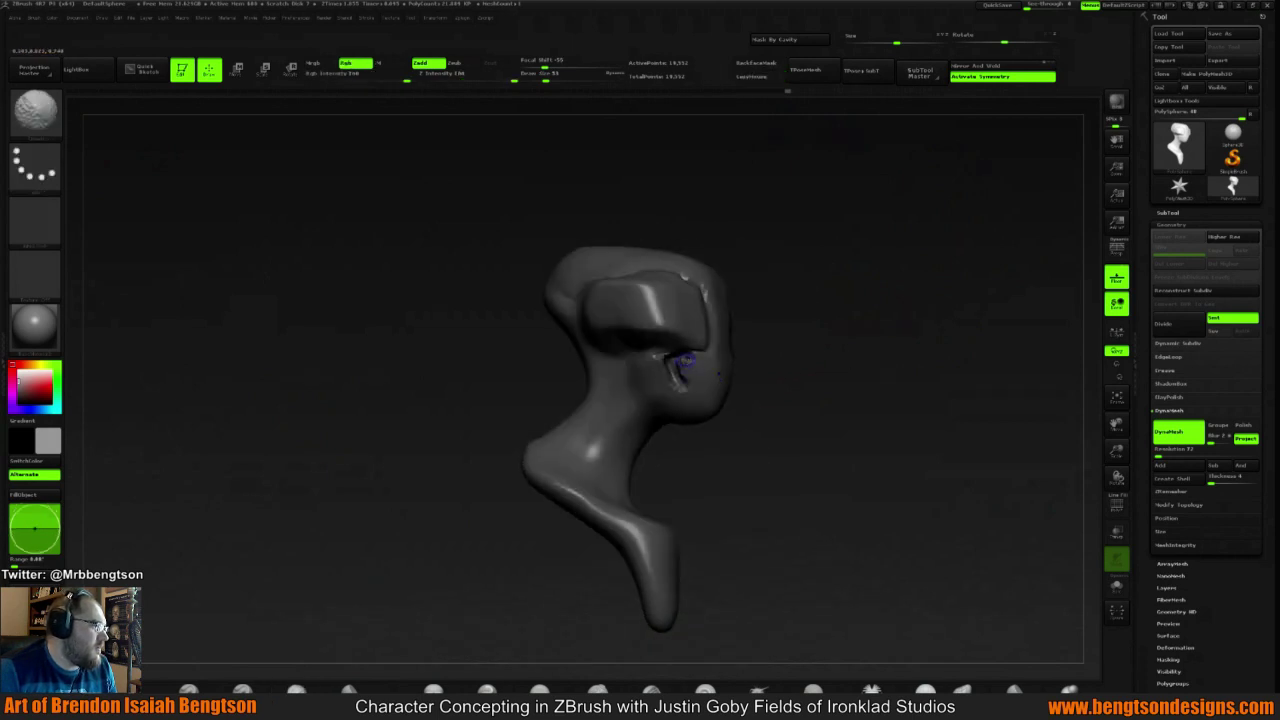
left_click_drag(813, 347, 776, 349, "shift")
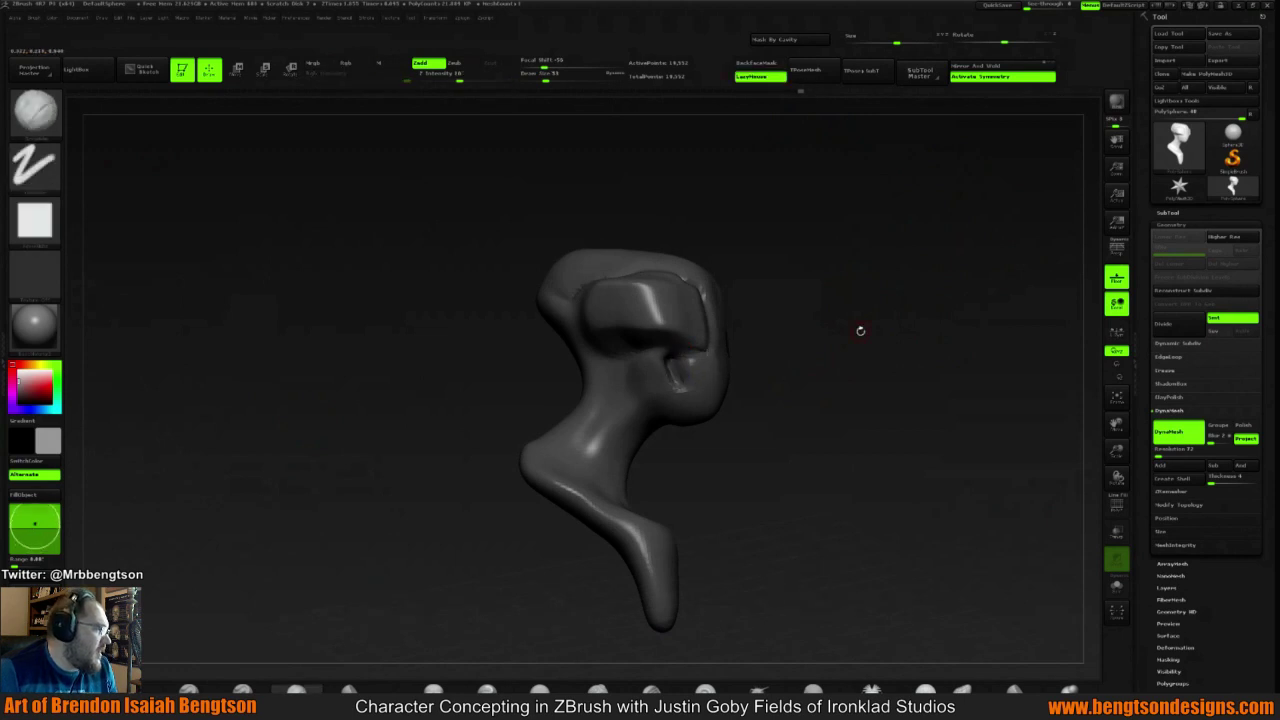
Sculpt the inner front edges of both side panels so they stand out more clearly from the face
mouse_move(860, 330)
left_mouse_down()
mouse_move(804, 347)
mouse_move(831, 334)
mouse_move(868, 341)
mouse_move(818, 342)
left_mouse_up()
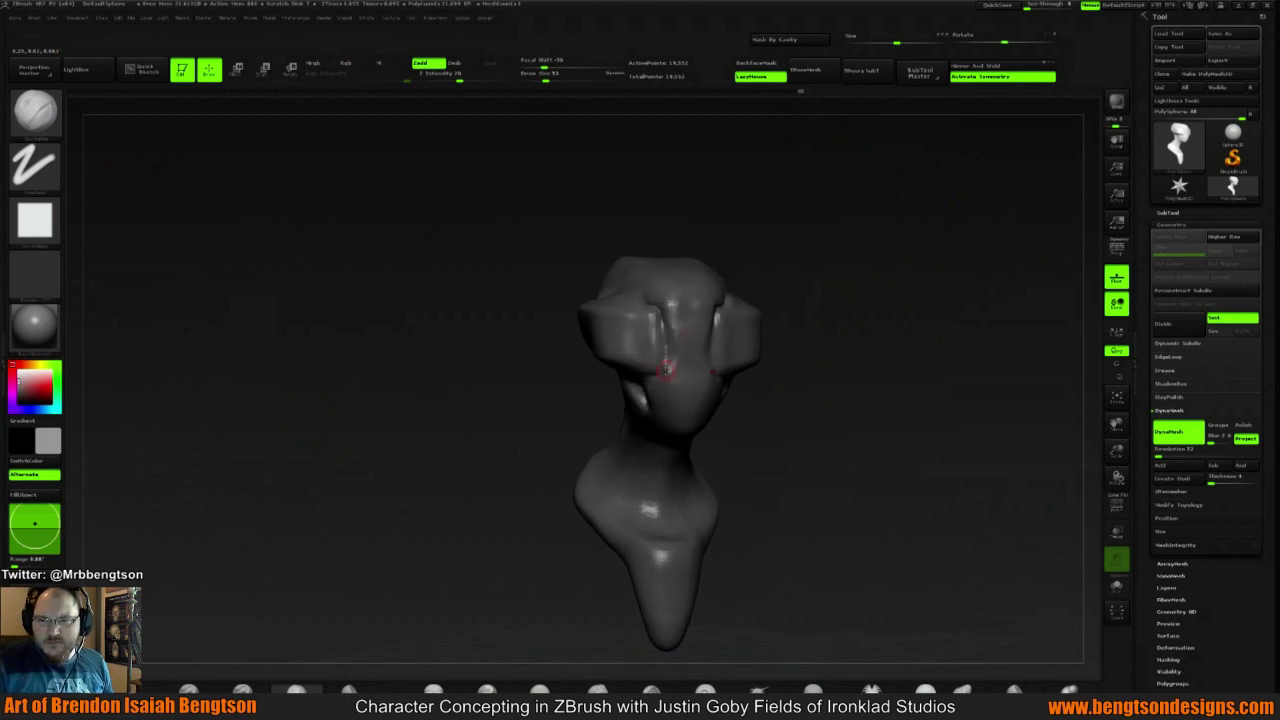
left_click_drag(658, 367, 651, 318)
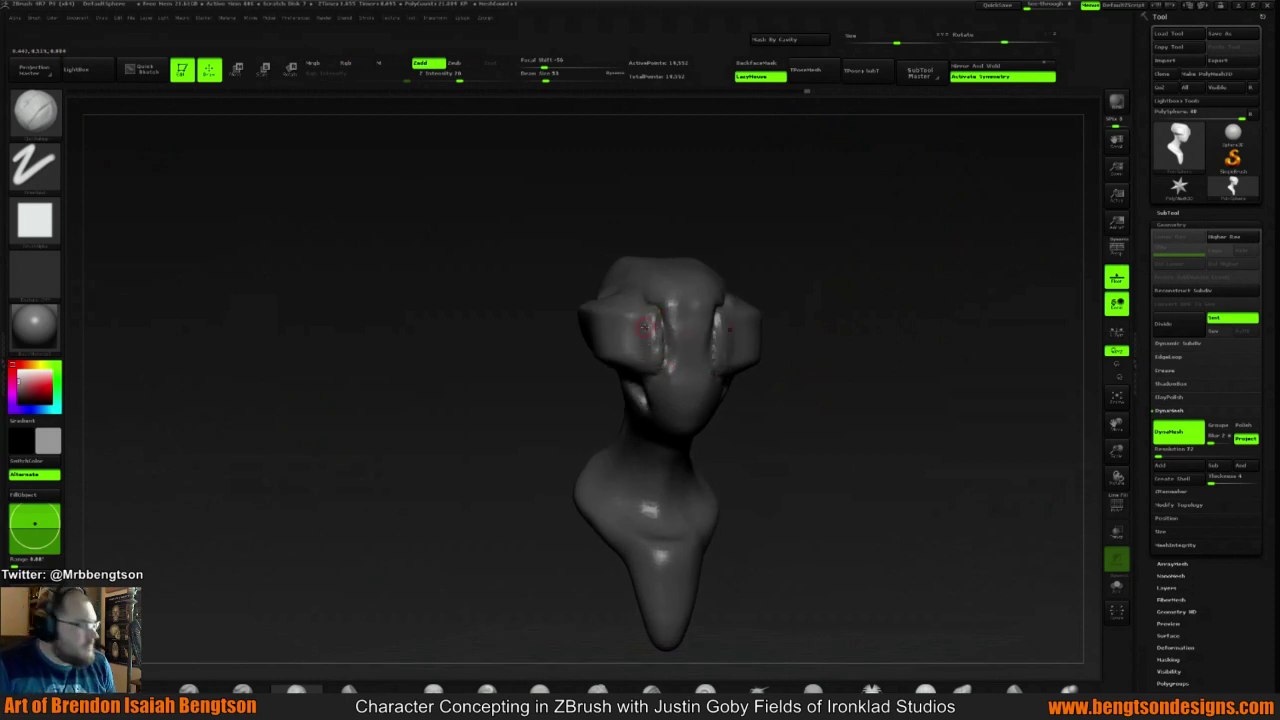
mouse_move(634, 336)
left_mouse_down()
mouse_move(650, 332)
mouse_move(628, 326)
left_mouse_up()
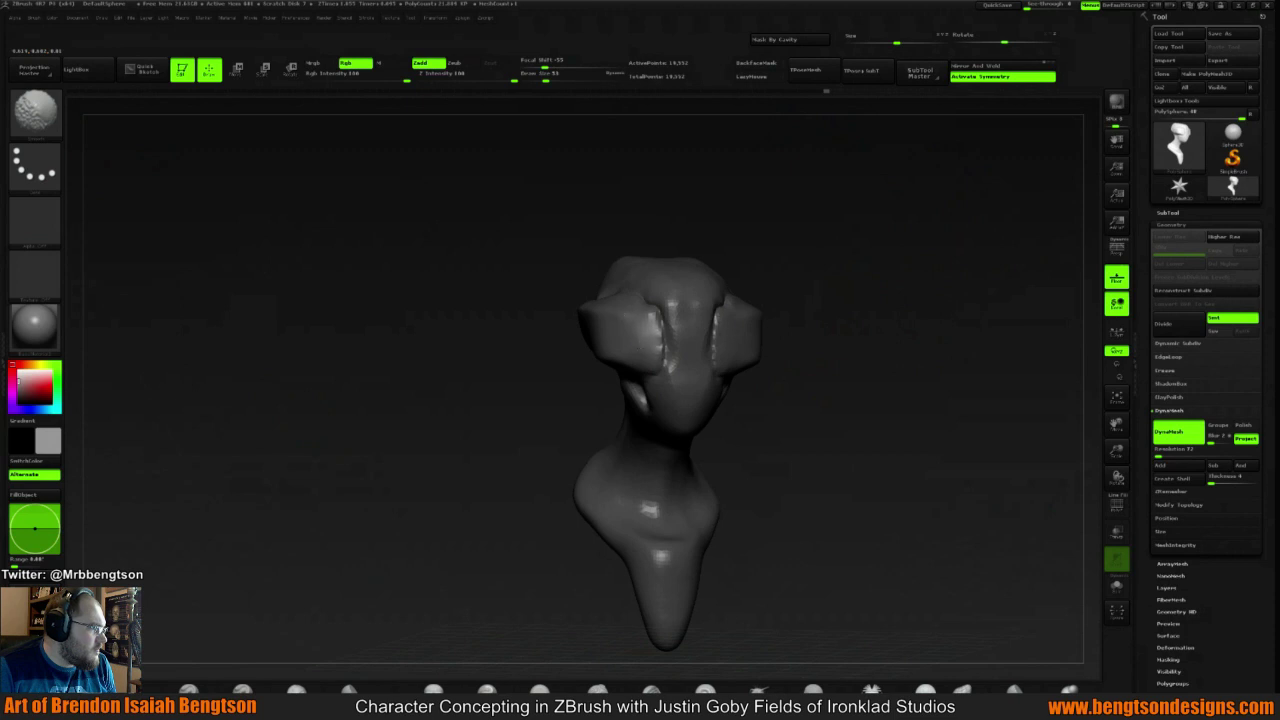
key("b")
key("s")
key("t")
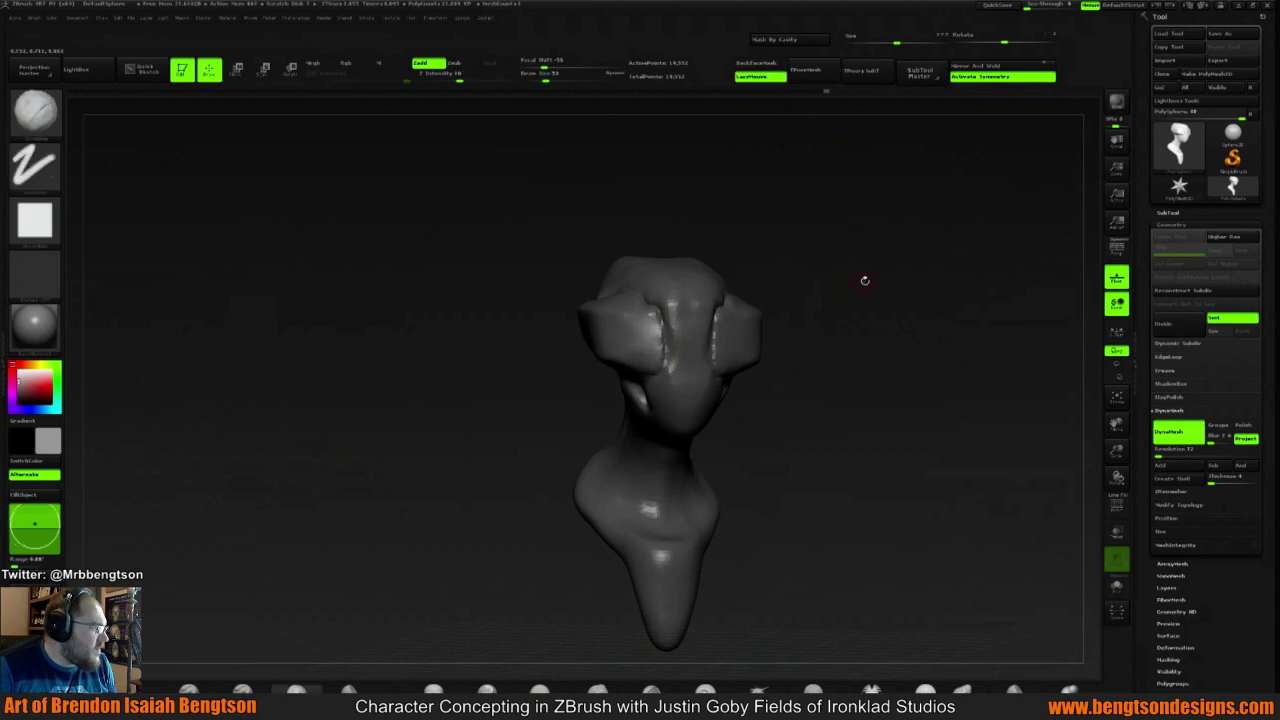
Refine the lower front corner of each side panel above the cheek recess and smooth the edge
mouse_move(863, 280)
left_mouse_down()
mouse_move(837, 321)
mouse_move(791, 297)
mouse_move(855, 318)
left_mouse_up()
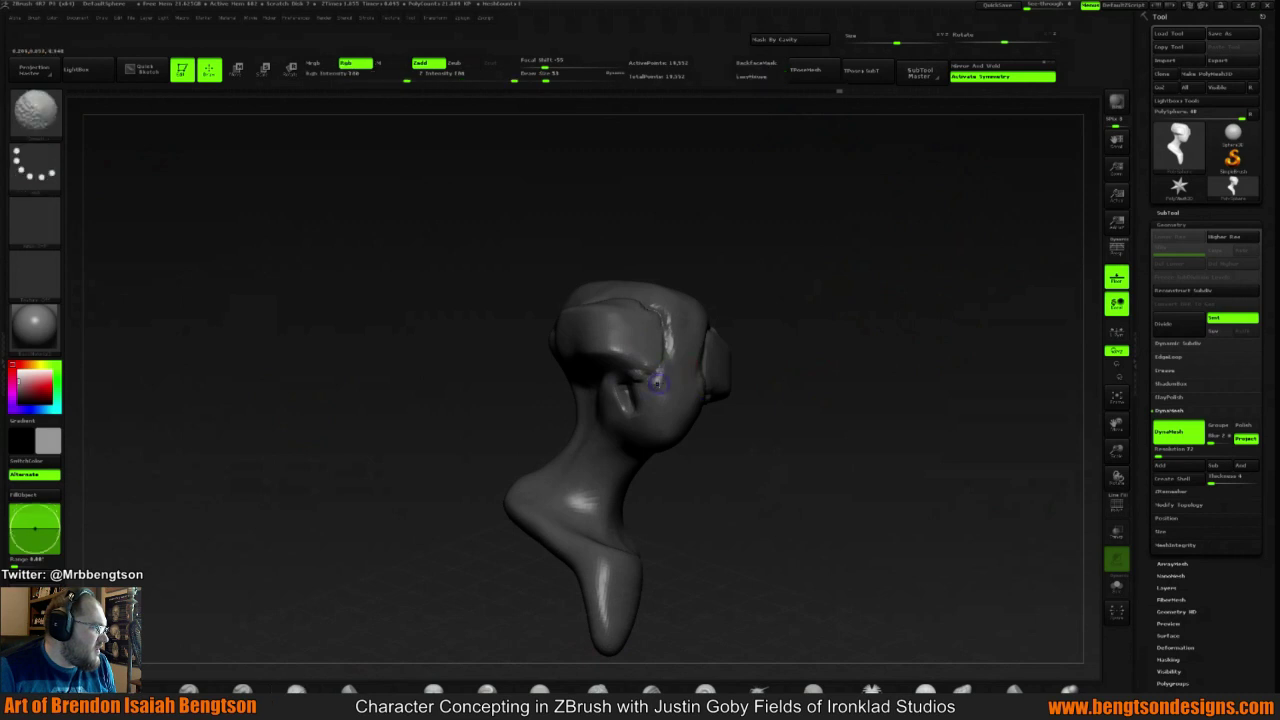
left_click_drag(880, 330, 806, 331)
left_click_drag(911, 320, 885, 314)
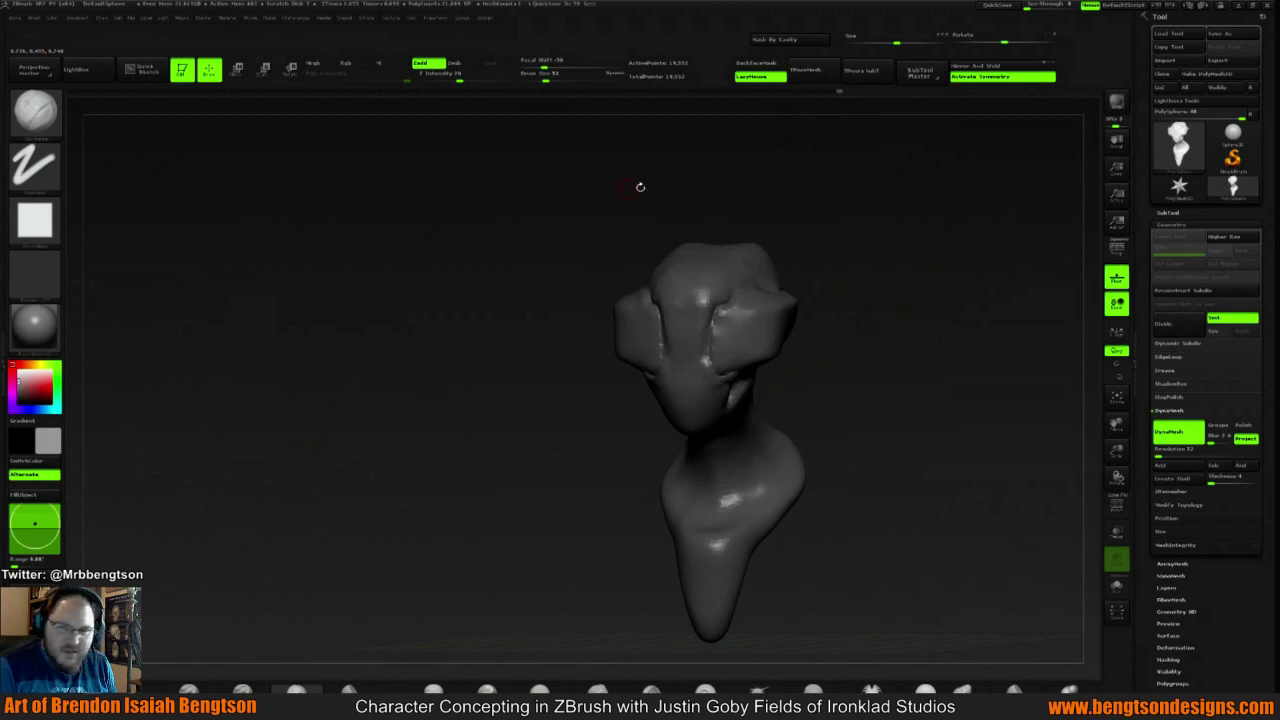
left_click_drag(895, 257, 651, 370)
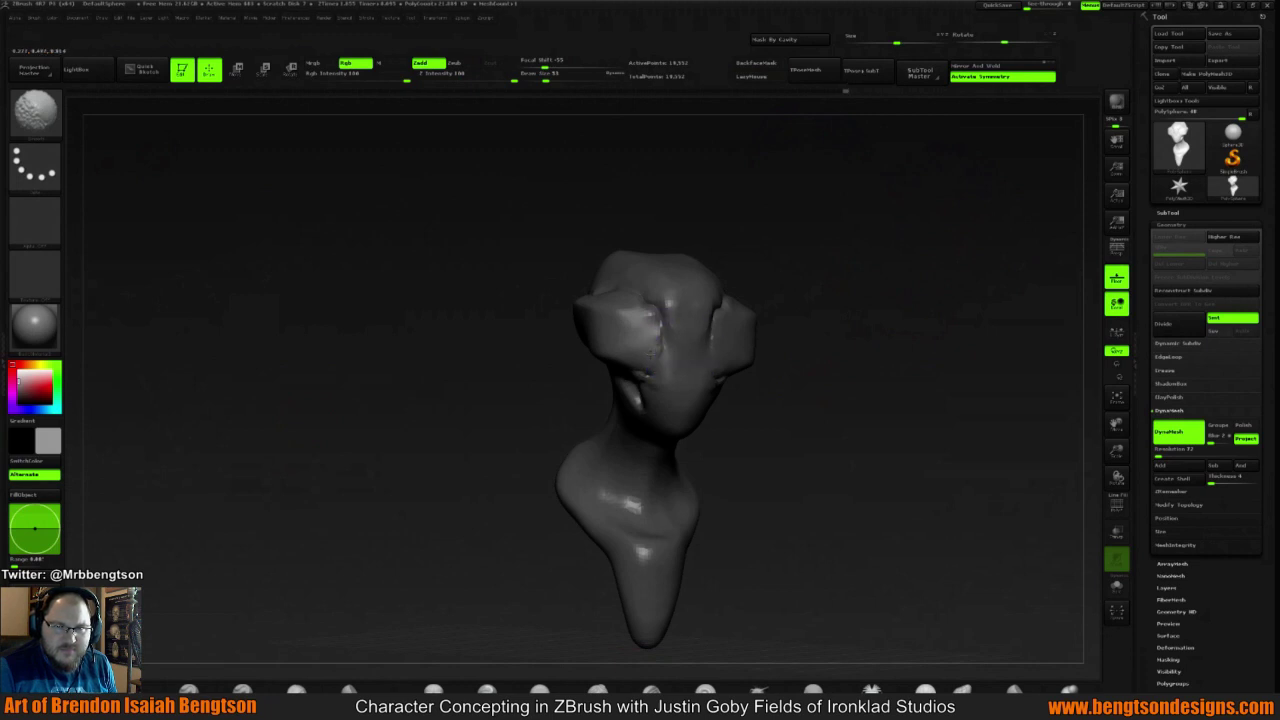
Carve a crease between the back of the jaw and the neck and smooth it into the surface
key("b")
key("c")
key("b")
mouse_move(841, 238)
left_mouse_down()
mouse_move(865, 276)
mouse_move(846, 289)
mouse_move(873, 270)
mouse_move(854, 257)
mouse_move(861, 248)
mouse_move(804, 288)
mouse_move(847, 285)
mouse_move(816, 275)
left_mouse_up()
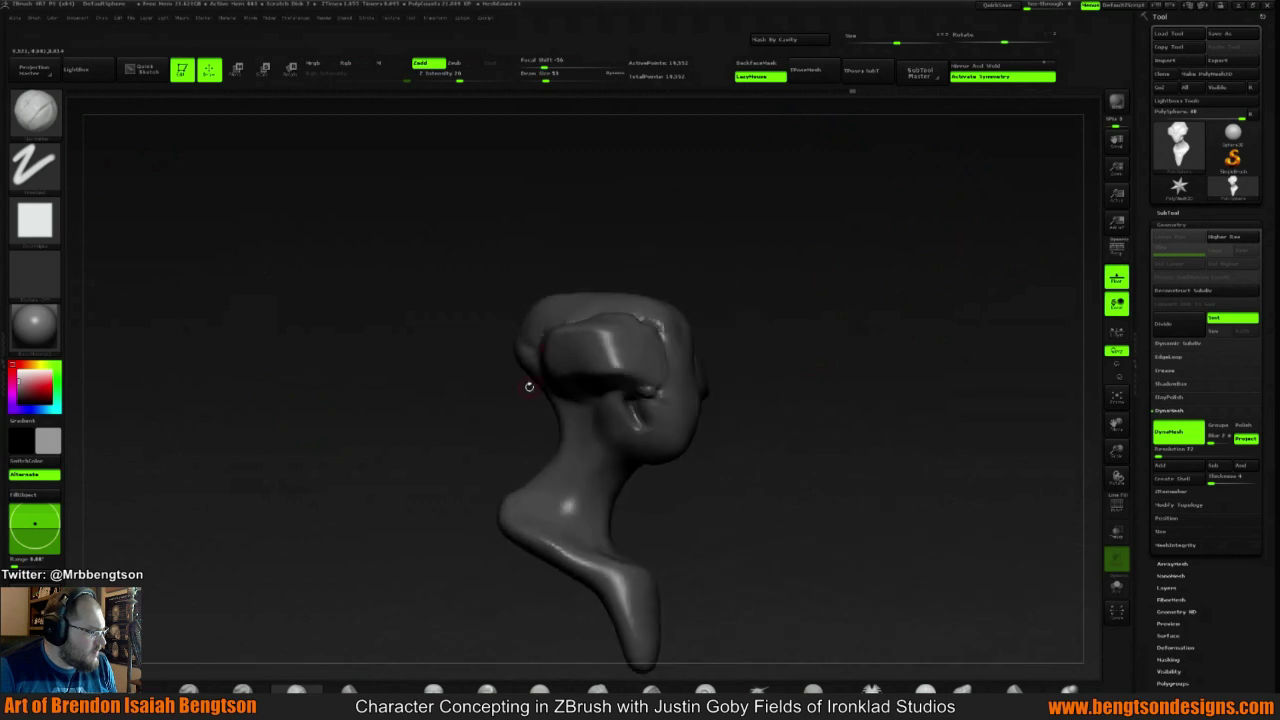
left_click_drag(614, 454, 590, 434)
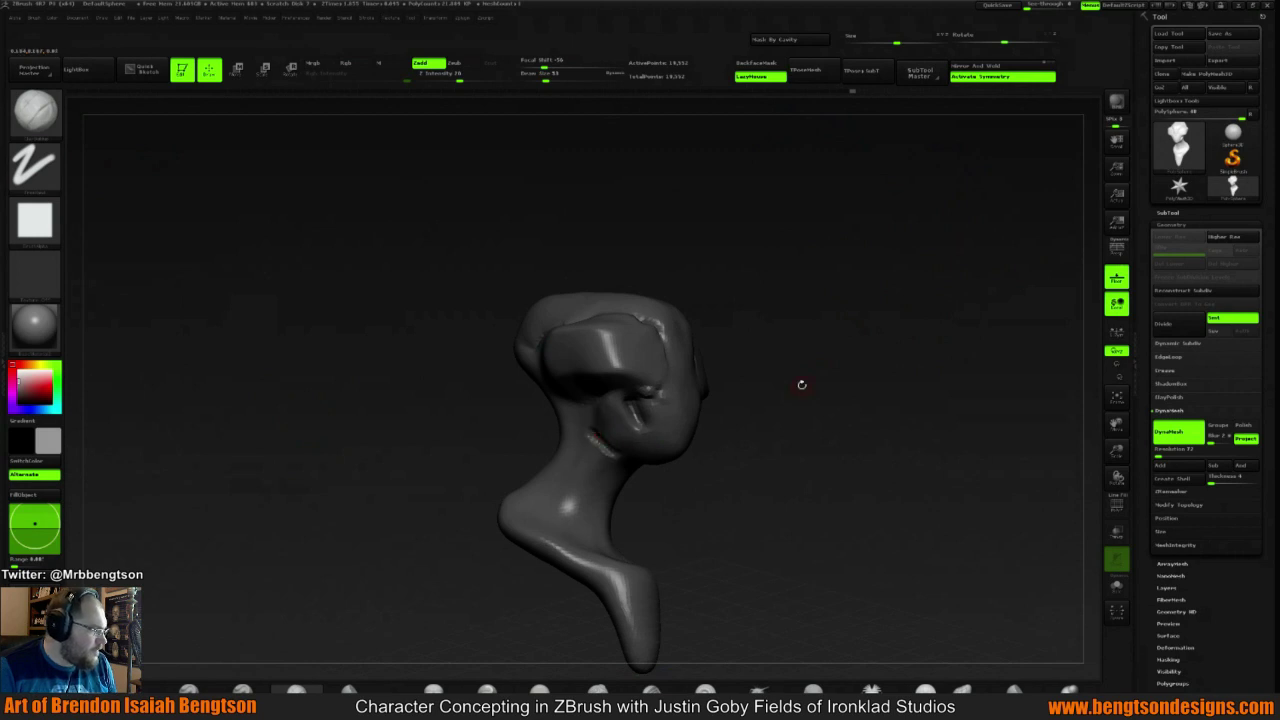
left_click_drag(801, 384, 726, 360)
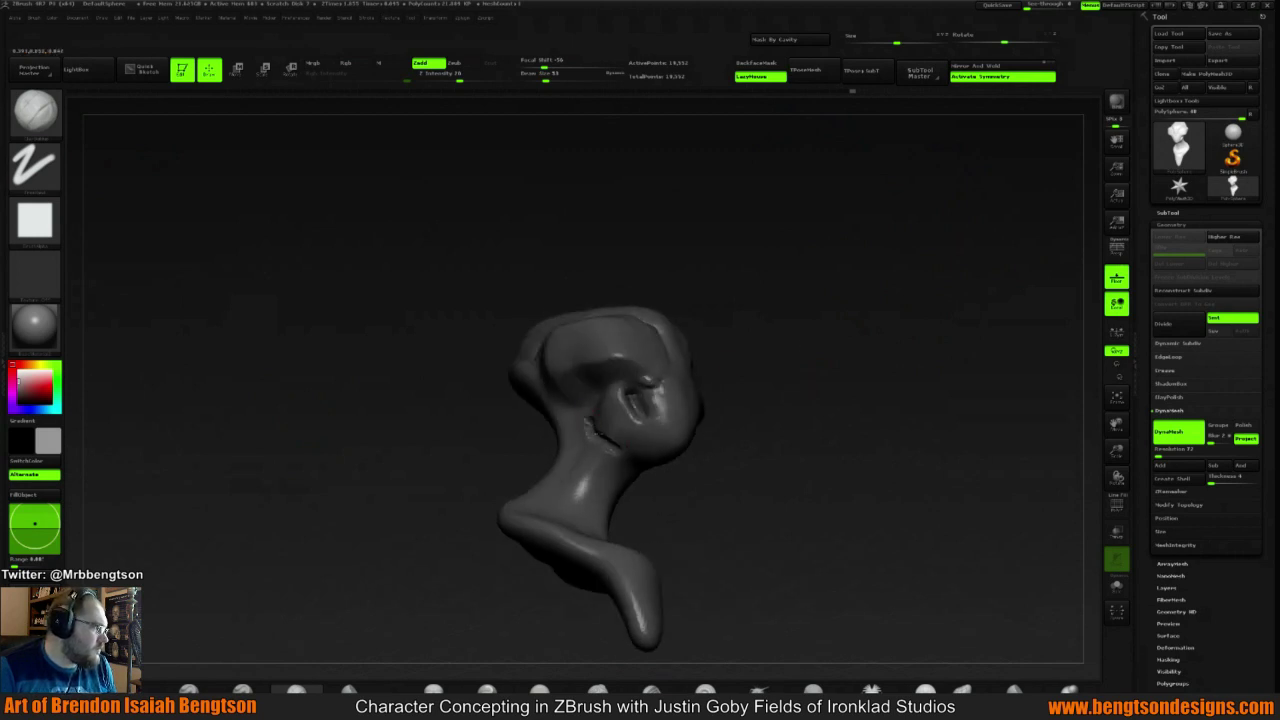
left_click_drag(786, 396, 780, 349)
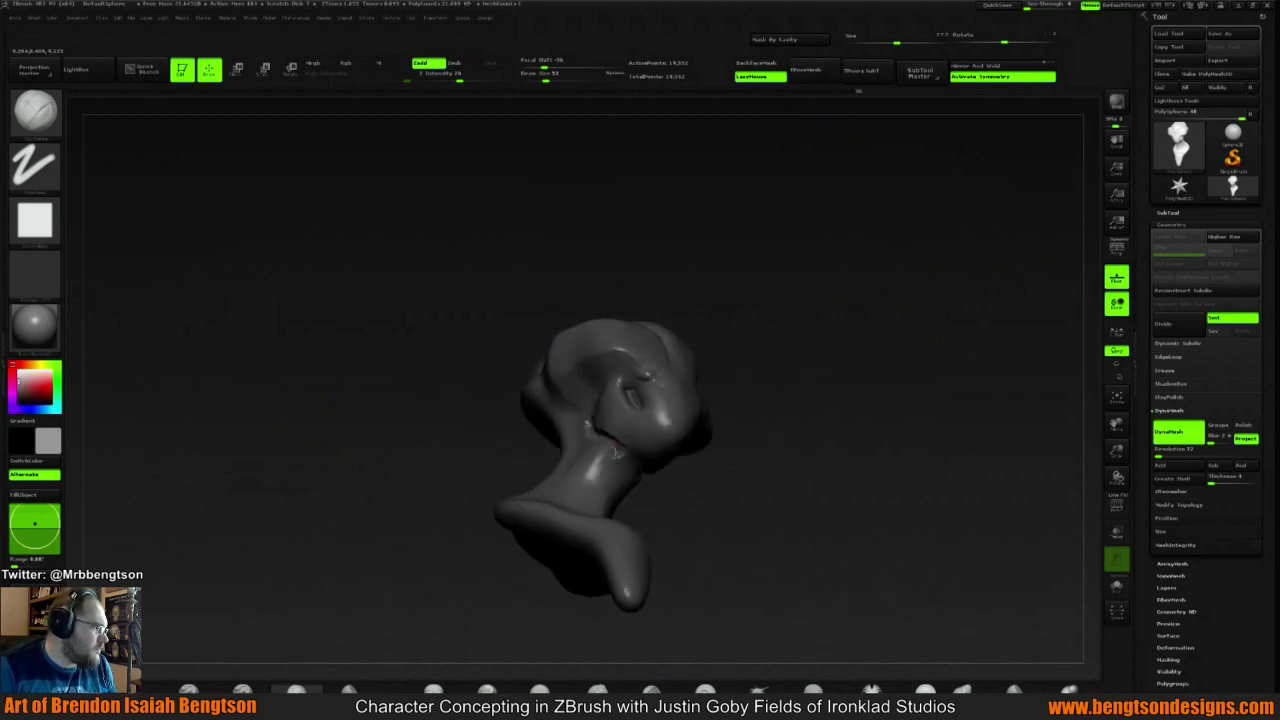
mouse_move(616, 456)
left_mouse_down()
mouse_move(601, 460)
mouse_move(608, 443)
left_mouse_up()
left_click_drag(806, 406, 797, 452)
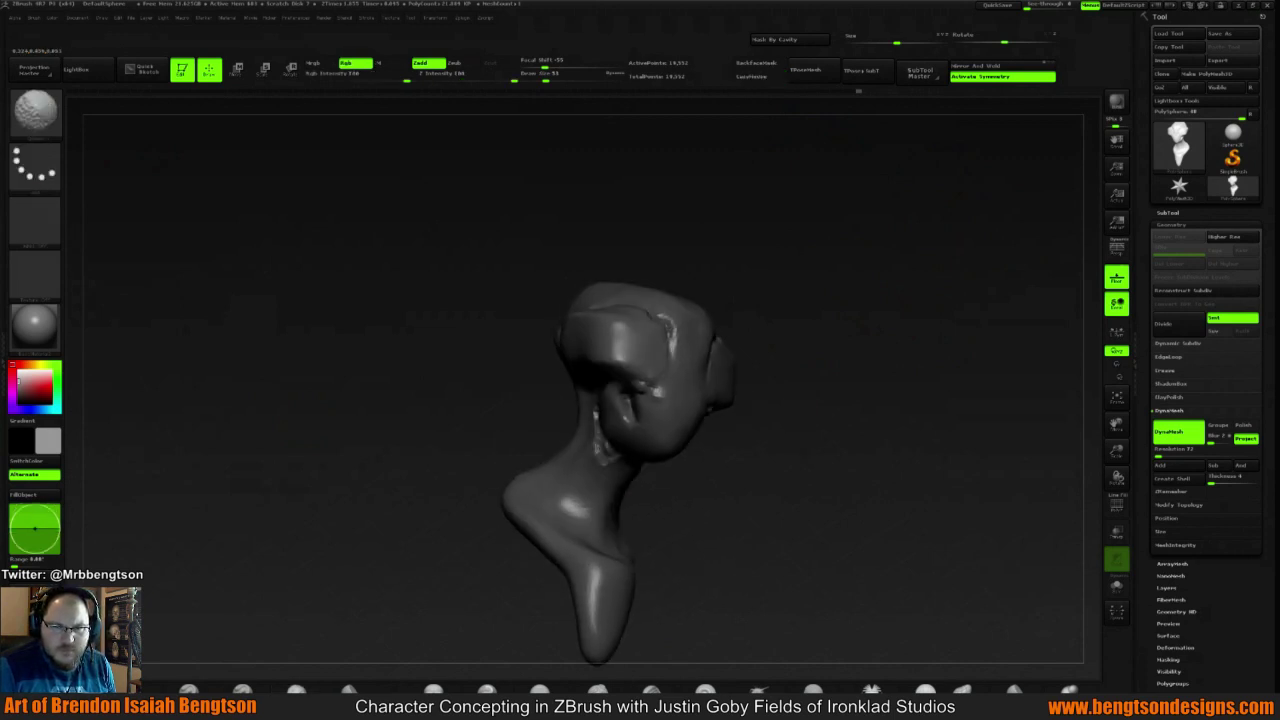
left_click_drag(598, 444, 603, 450, "shift")
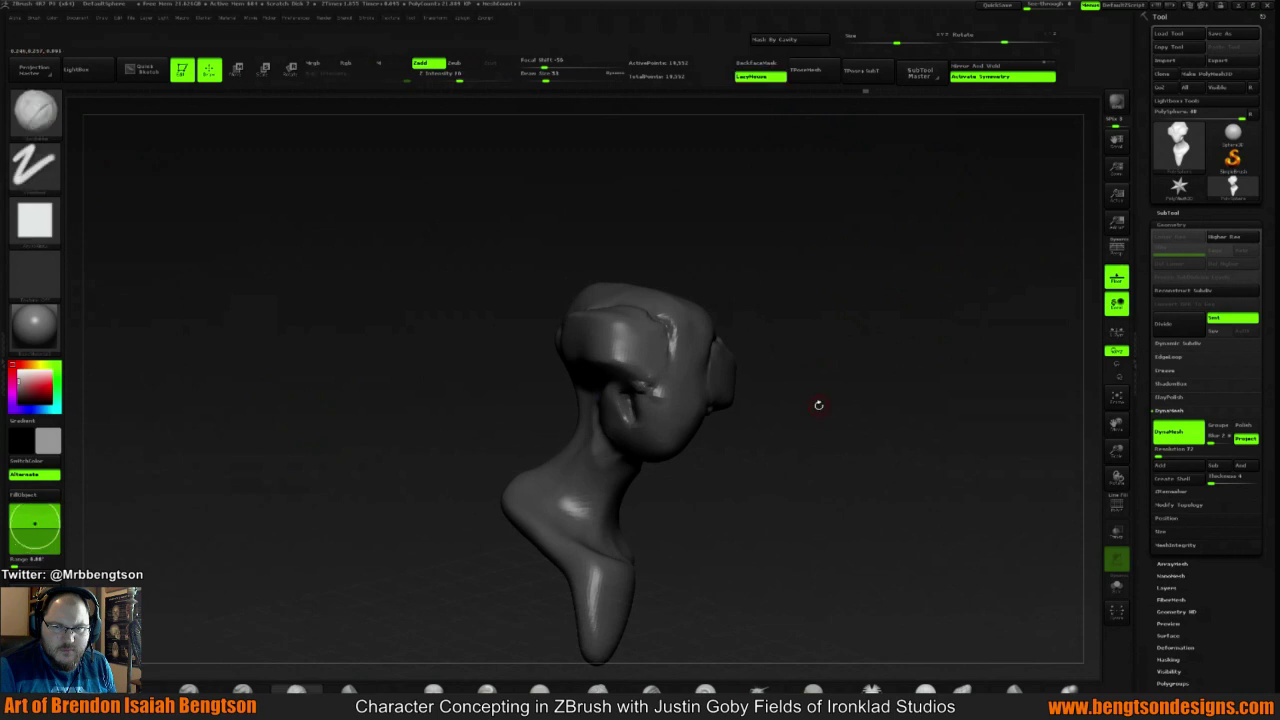
Cut in the jawline from below, separating the underside of the jaw and chin from the neck
left_click_drag(817, 406, 677, 403)
key("b")
key("c")
key("b")
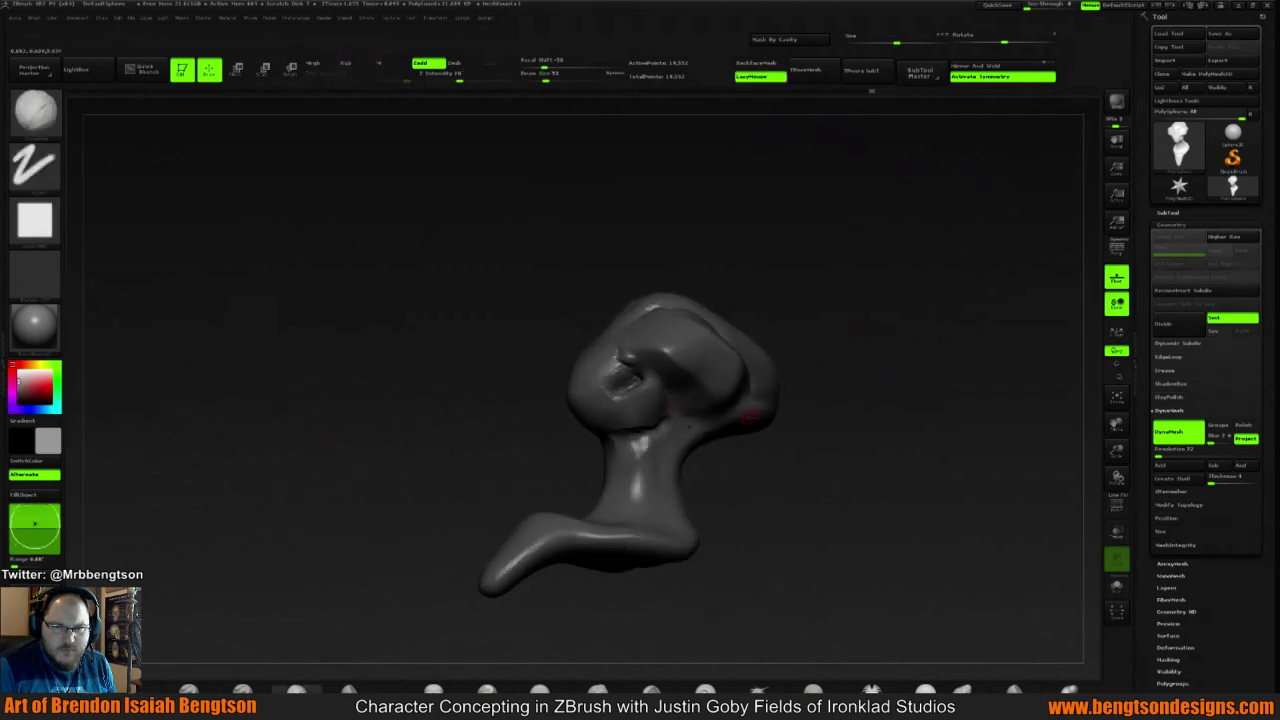
left_click_drag(900, 356, 614, 414)
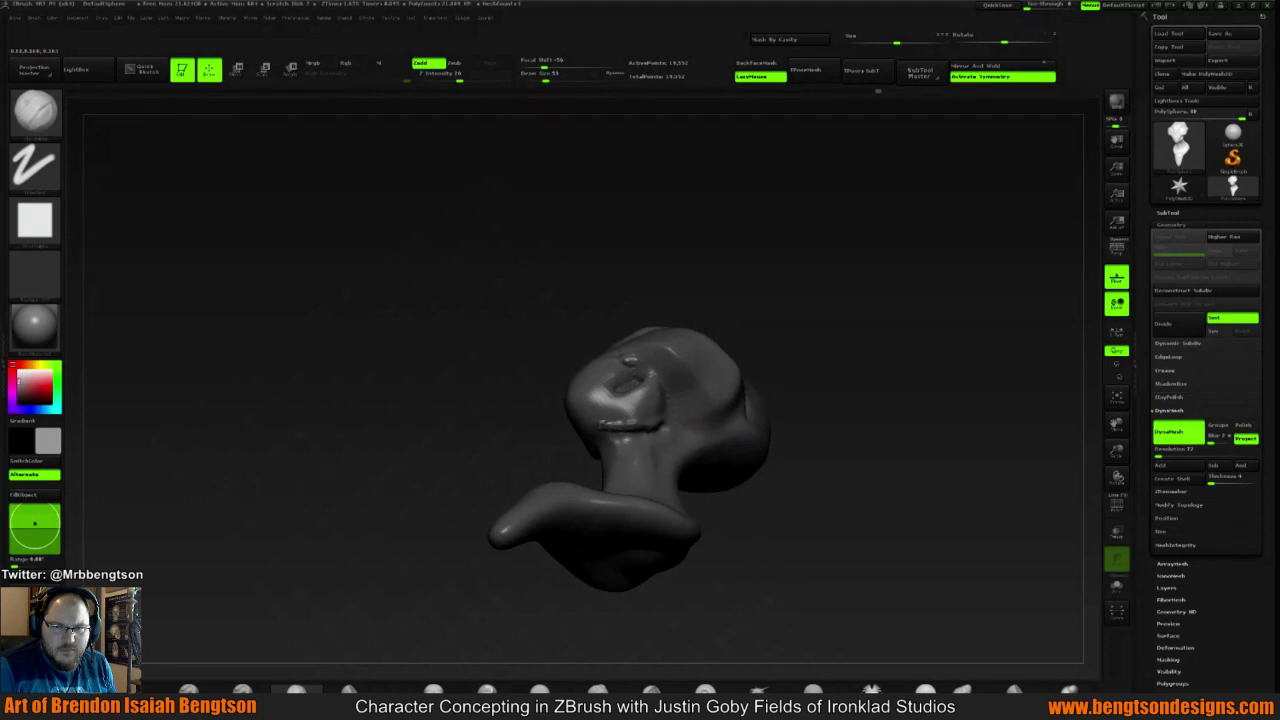
mouse_move(743, 318)
left_mouse_down()
mouse_move(771, 294)
mouse_move(703, 291)
left_mouse_up()
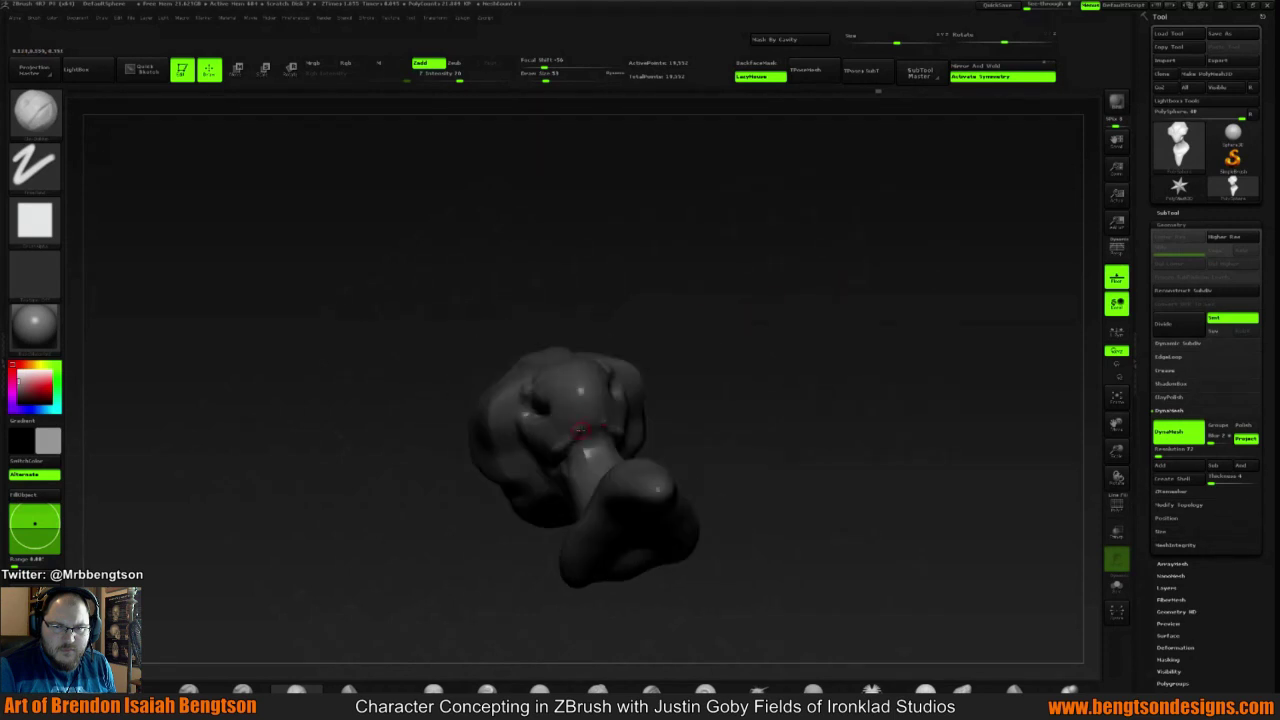
mouse_move(574, 414)
left_mouse_down()
mouse_move(602, 404)
mouse_move(578, 424)
left_mouse_up()
mouse_move(742, 330)
left_mouse_down()
mouse_move(749, 414)
mouse_move(630, 416)
left_mouse_up()
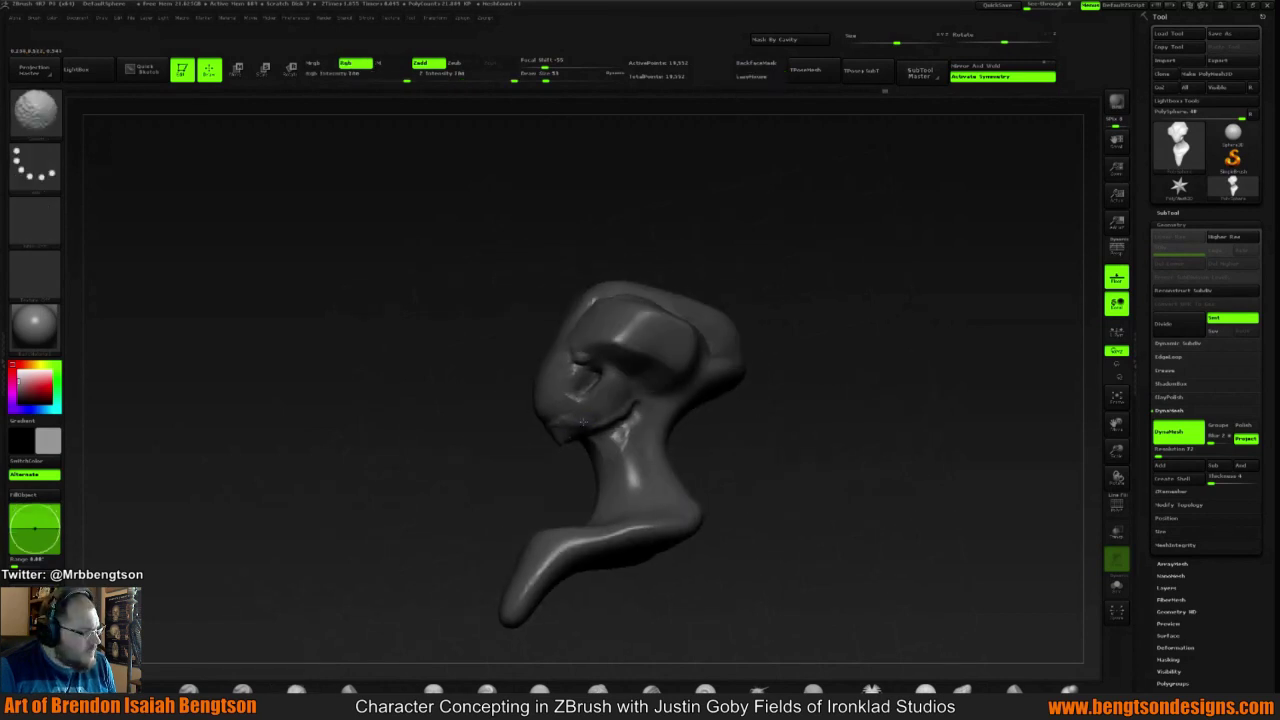
Smooth the chin, sharpen the jaw edge, and carve hollows behind the jaw and under the rear of the side panels
left_click_drag(505, 400, 743, 360)
mouse_move(728, 340)
left_mouse_down()
mouse_move(708, 344)
mouse_move(763, 366)
mouse_move(757, 309)
mouse_move(780, 320)
mouse_move(684, 351)
mouse_move(349, 330)
left_mouse_up()
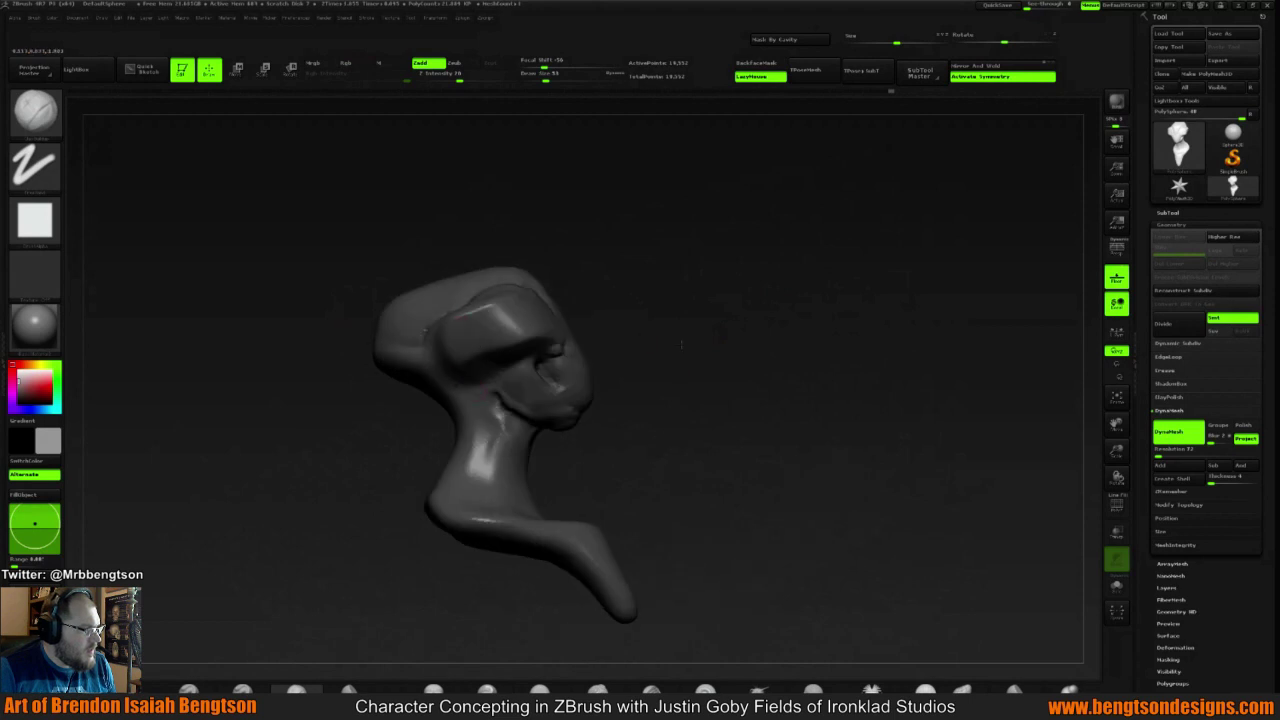
mouse_move(681, 344)
left_mouse_down()
mouse_move(508, 390)
mouse_move(512, 402)
left_mouse_up()
left_click_drag(711, 329, 683, 334)
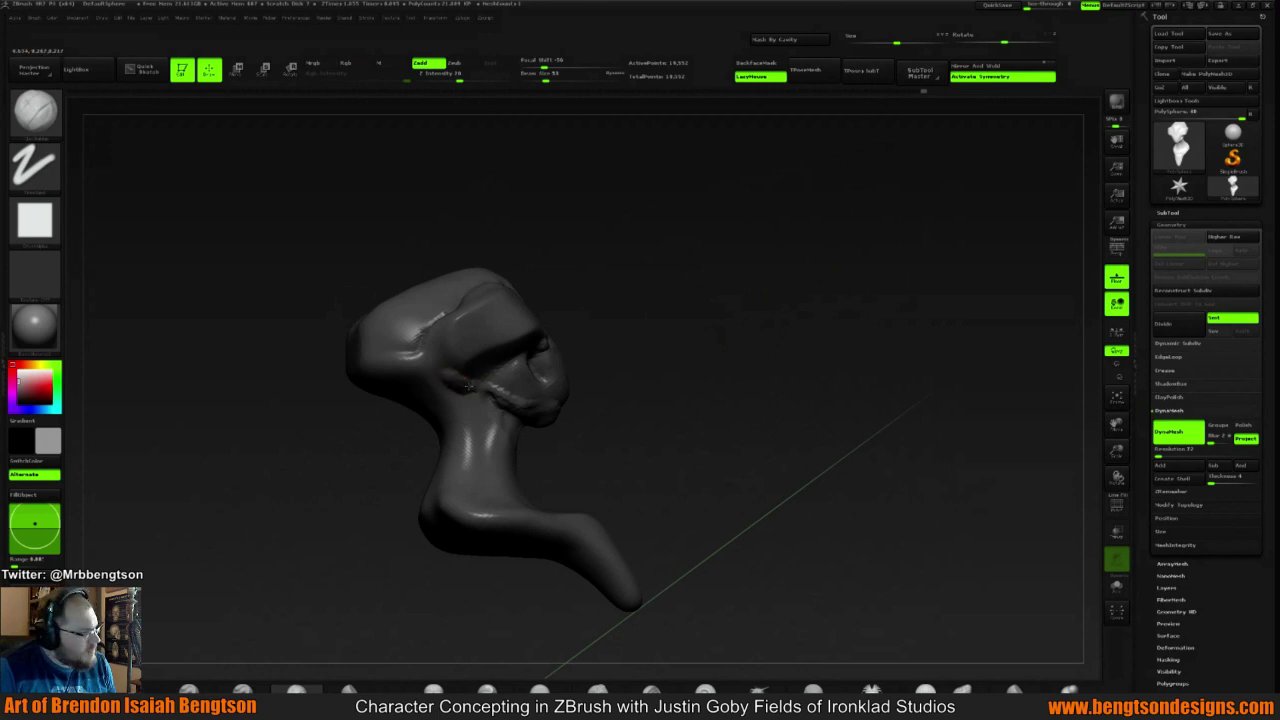
left_click_drag(673, 350, 440, 340)
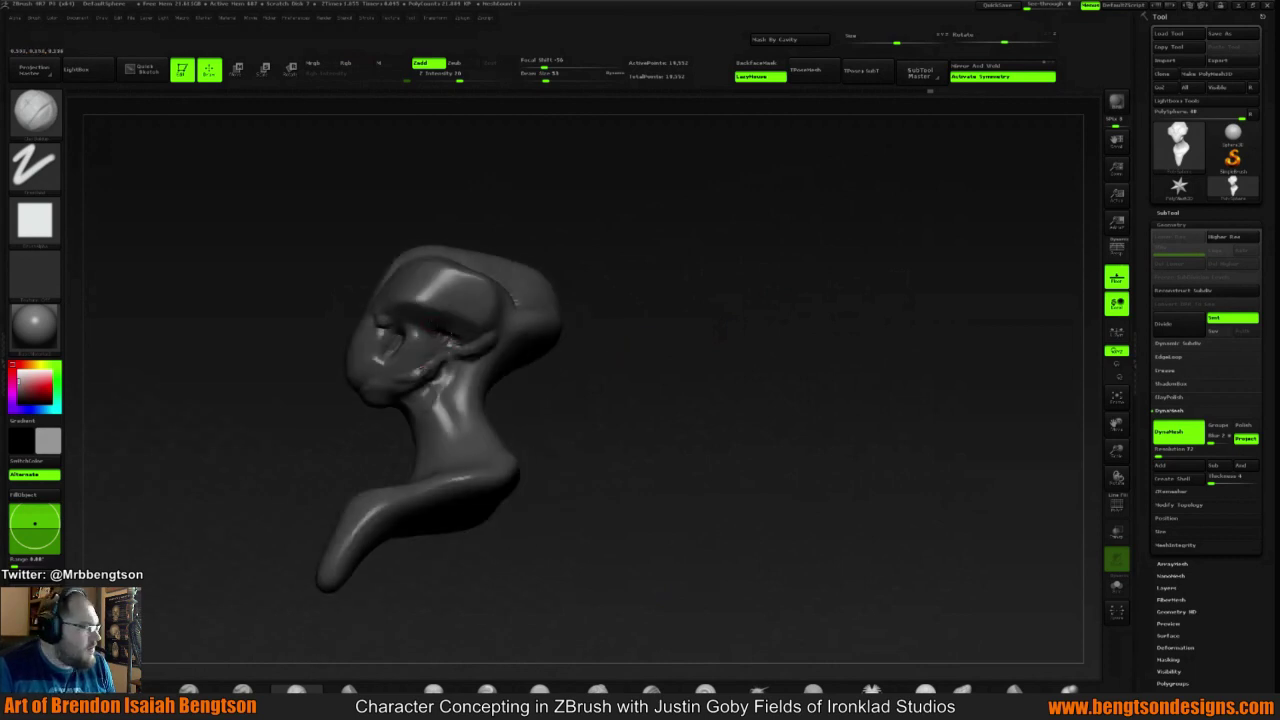
left_click_drag(648, 311, 469, 310)
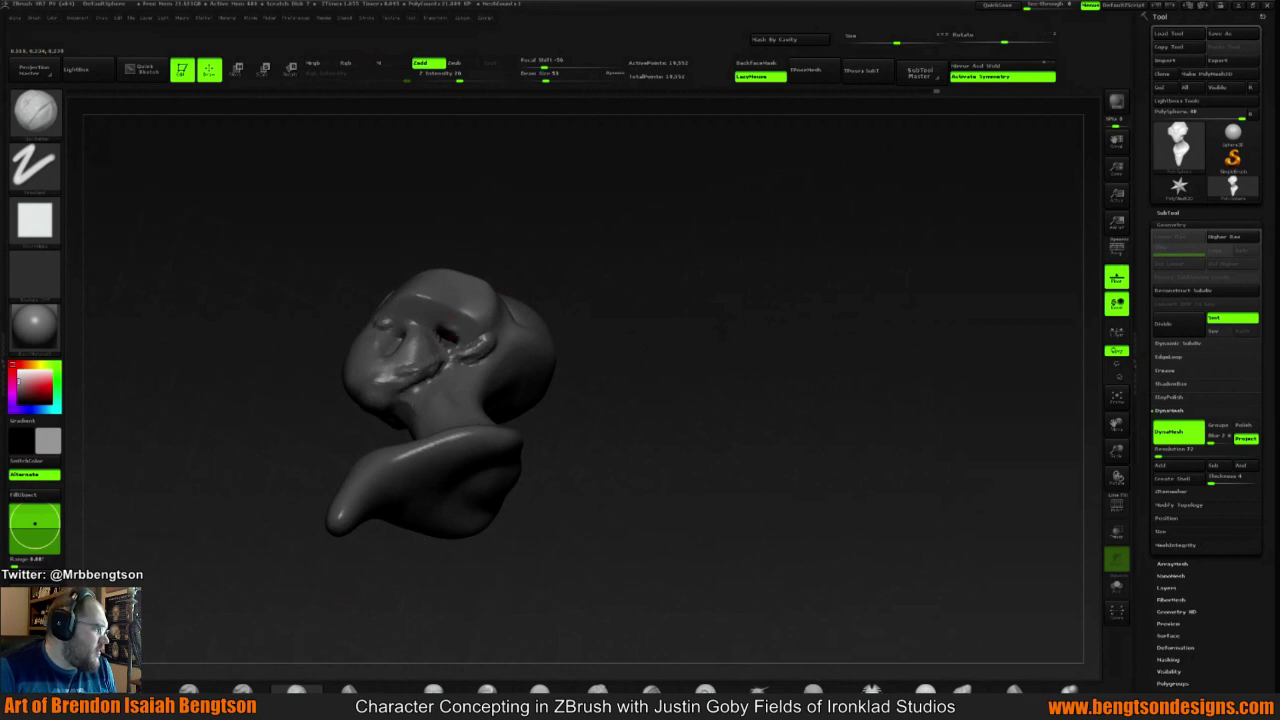
mouse_move(617, 241)
left_mouse_down()
mouse_move(629, 300)
mouse_move(567, 278)
mouse_move(692, 253)
mouse_move(663, 320)
mouse_move(677, 324)
left_mouse_up()
mouse_move(575, 337)
left_mouse_down("alt")
mouse_move(760, 314)
mouse_move(586, 358)
left_mouse_up("alt")
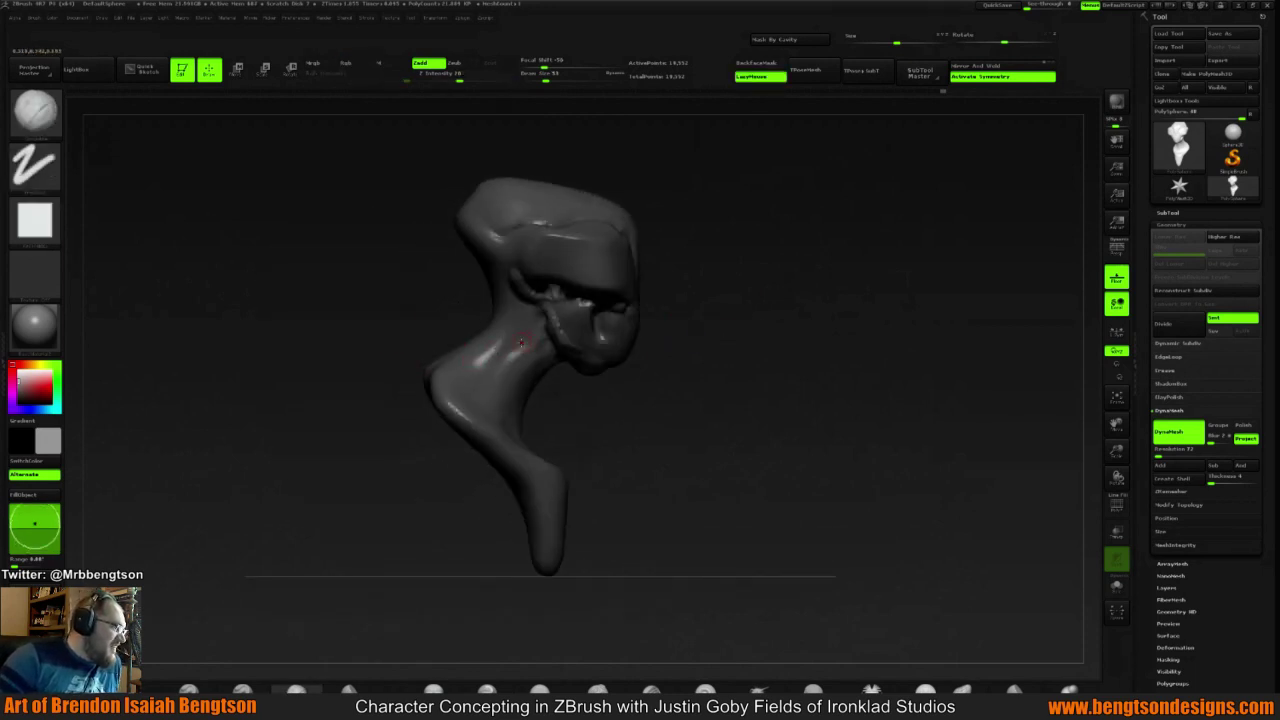
Sculpt a groove down each side of the neck to the shoulder, update the DynaMesh, and smooth the groove
key("space")
mouse_move(508, 357)
left_mouse_down()
mouse_move(495, 410)
mouse_move(525, 335)
mouse_move(490, 390)
mouse_move(494, 408)
left_mouse_up()
mouse_move(632, 393)
left_mouse_down()
mouse_move(597, 404)
mouse_move(728, 344)
left_mouse_up()
left_click_drag(783, 251, 897, 354, "ctrl")
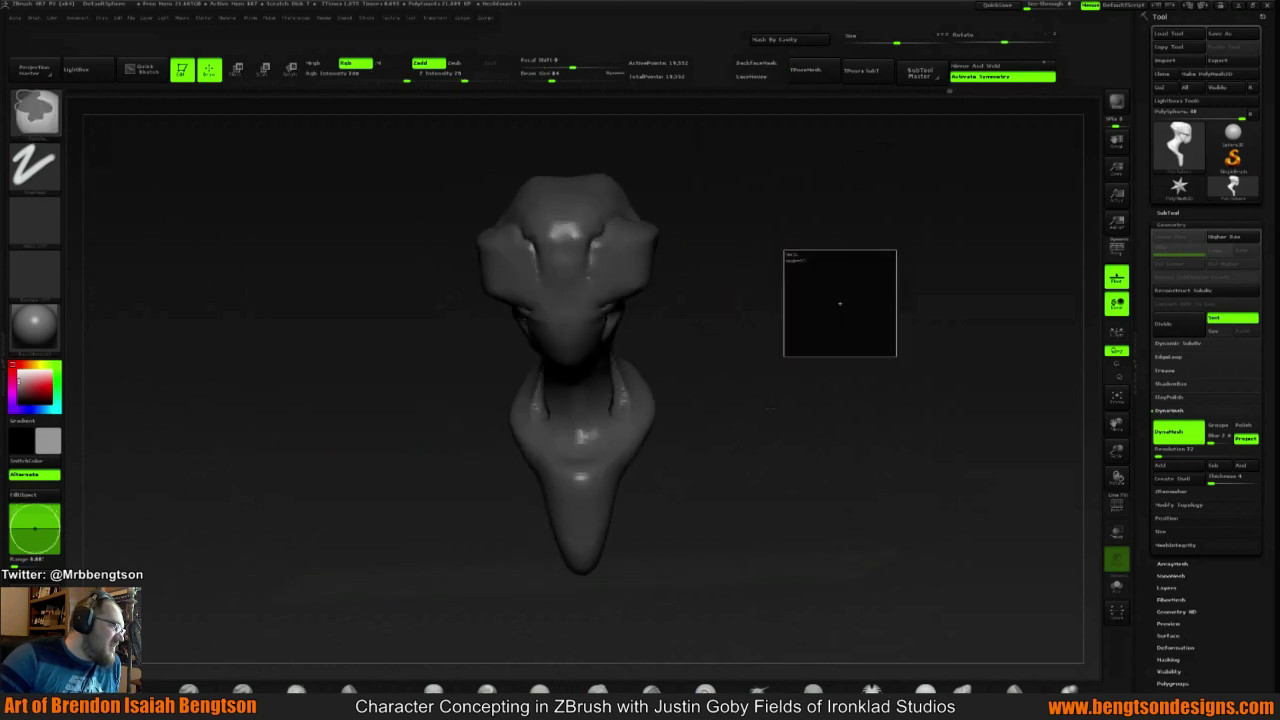
left_click_drag(806, 314, 680, 330)
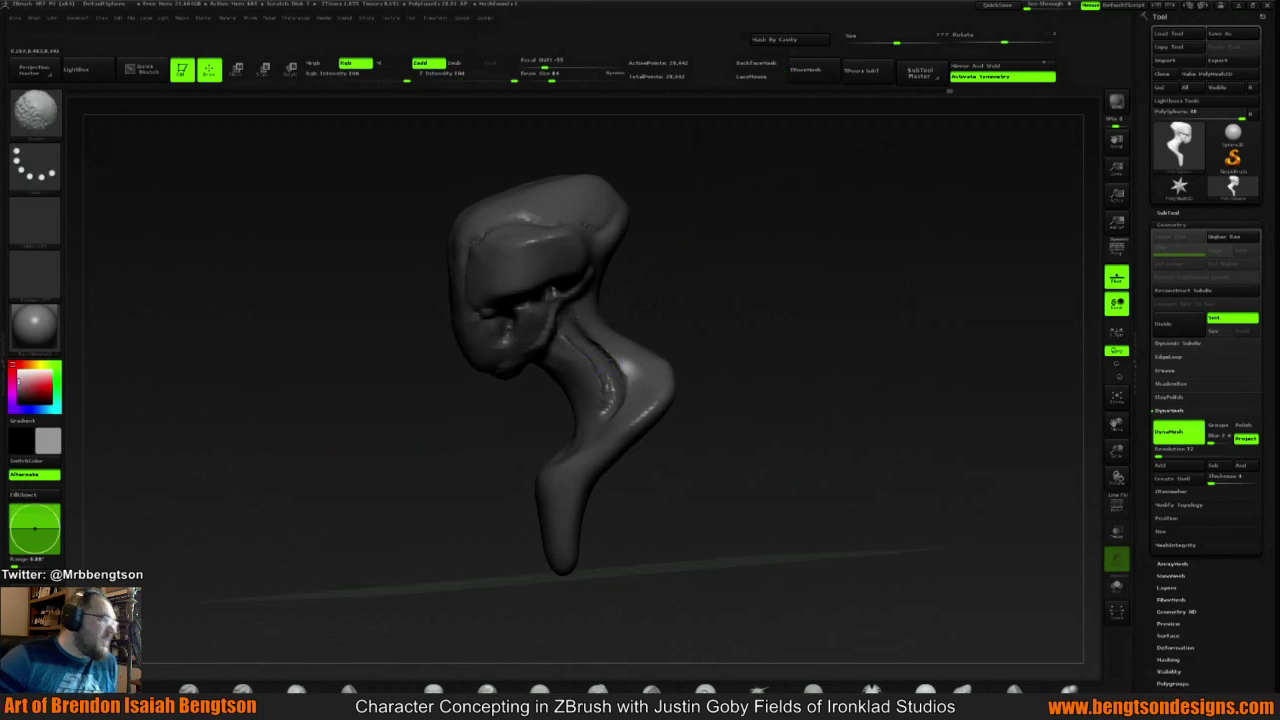
mouse_move(631, 271)
left_mouse_down()
mouse_move(711, 250)
mouse_move(765, 268)
mouse_move(740, 283)
left_mouse_up()
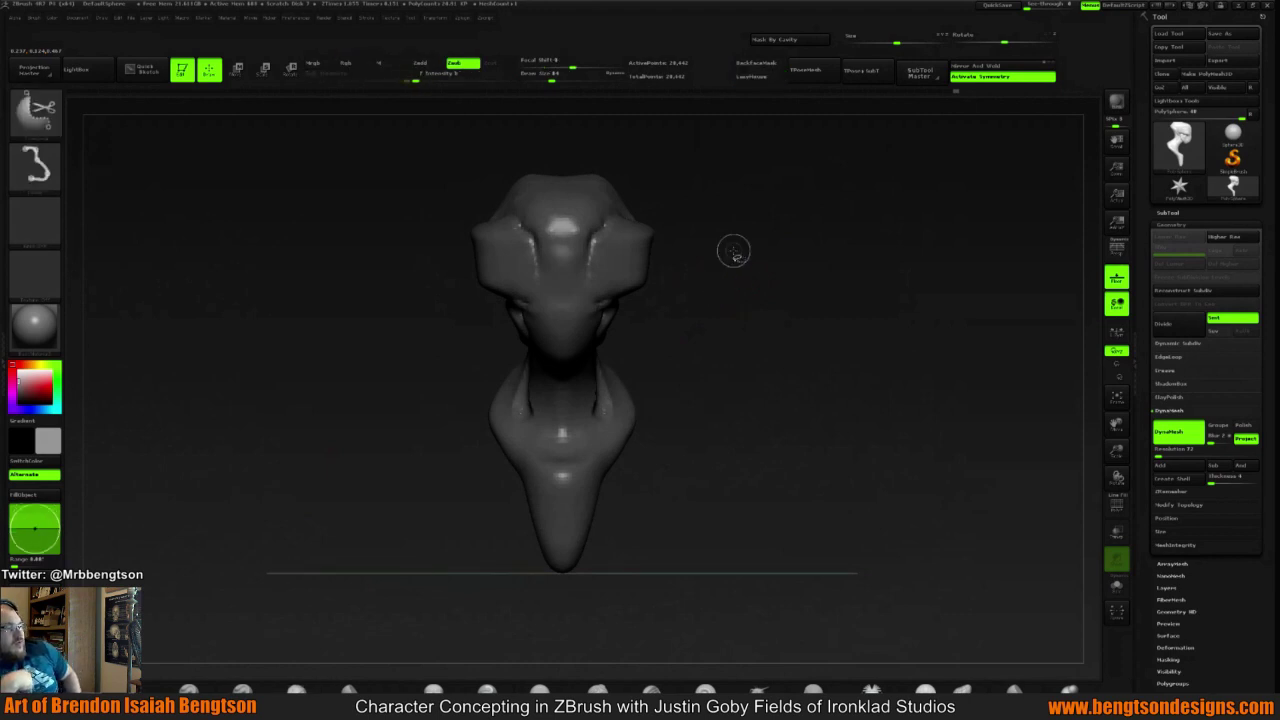
mouse_move(730, 232)
left_mouse_down("ctrl+shift")
mouse_move(712, 462)
mouse_move(675, 376)
mouse_move(697, 385)
mouse_move(643, 406)
left_mouse_up("ctrl+shift")
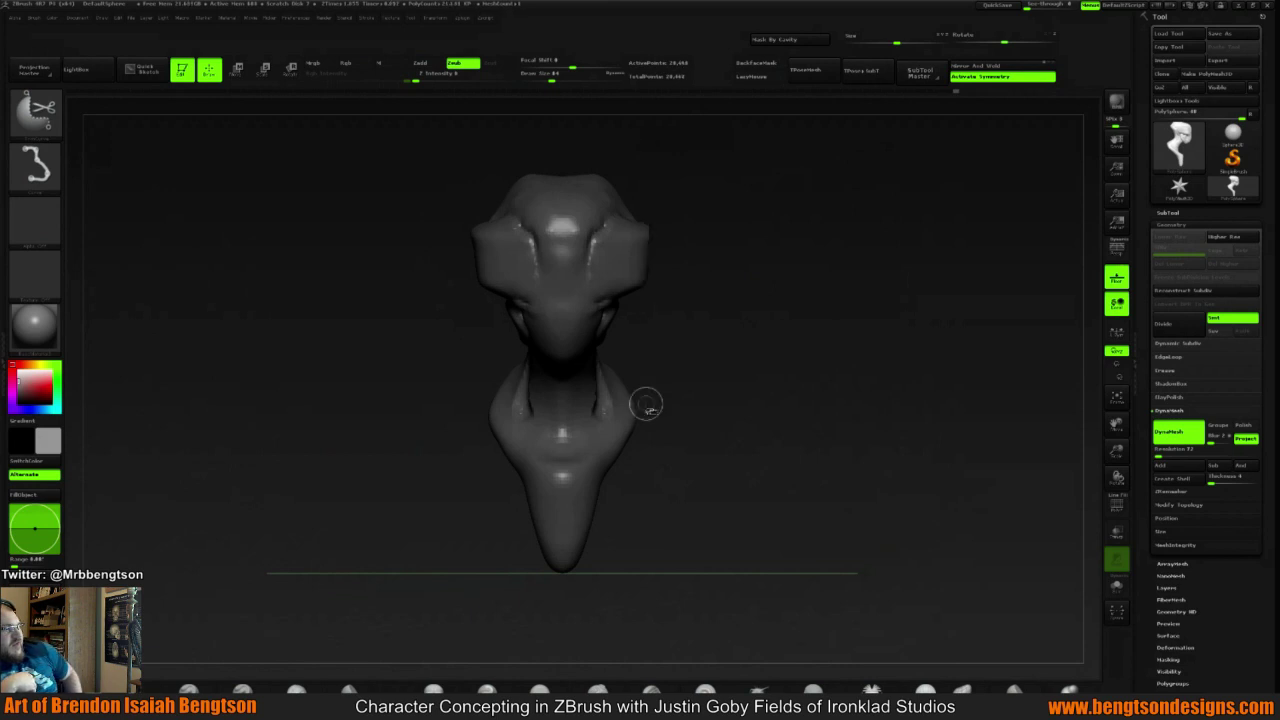
key("shift")
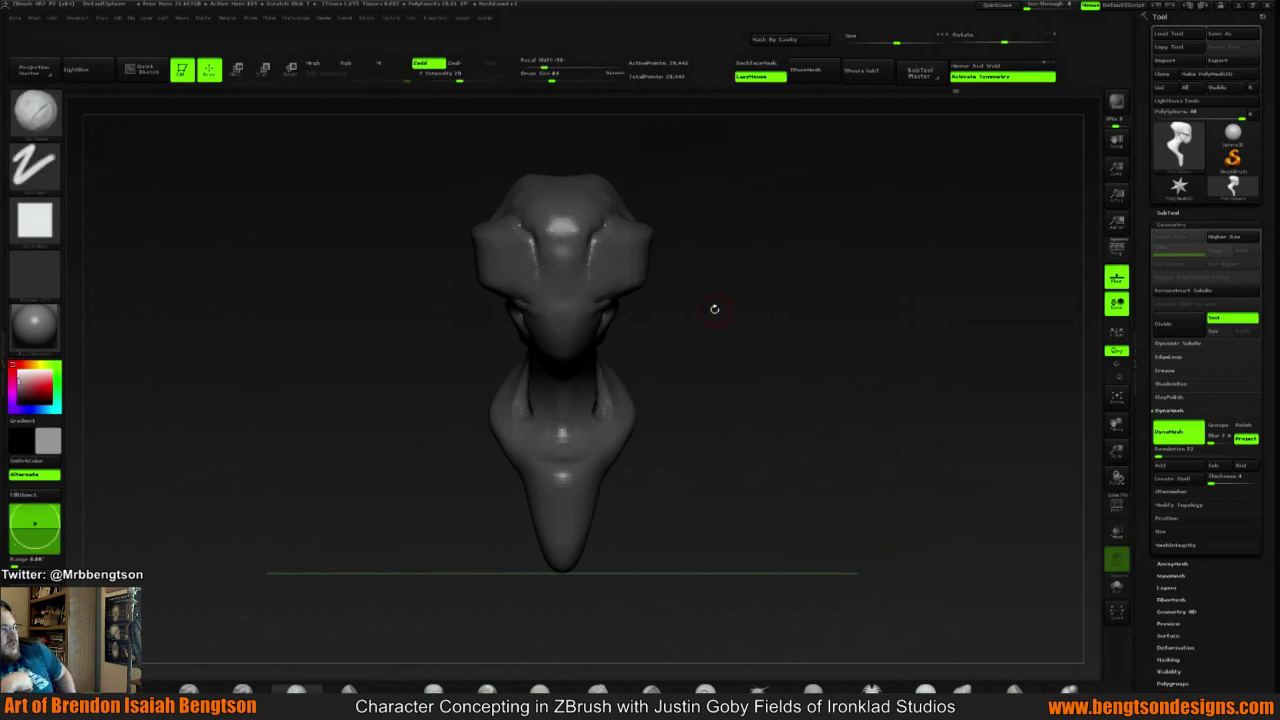
mouse_move(714, 306)
left_mouse_down()
mouse_move(720, 286)
mouse_move(685, 282)
left_mouse_up()
Trim the outer face of one side panel flat with a vertical cut and mirror and weld it across
mouse_move(446, 484)
left_mouse_down("ctrl+shift")
mouse_move(449, 223)
mouse_move(480, 154)
left_mouse_up("ctrl+shift")
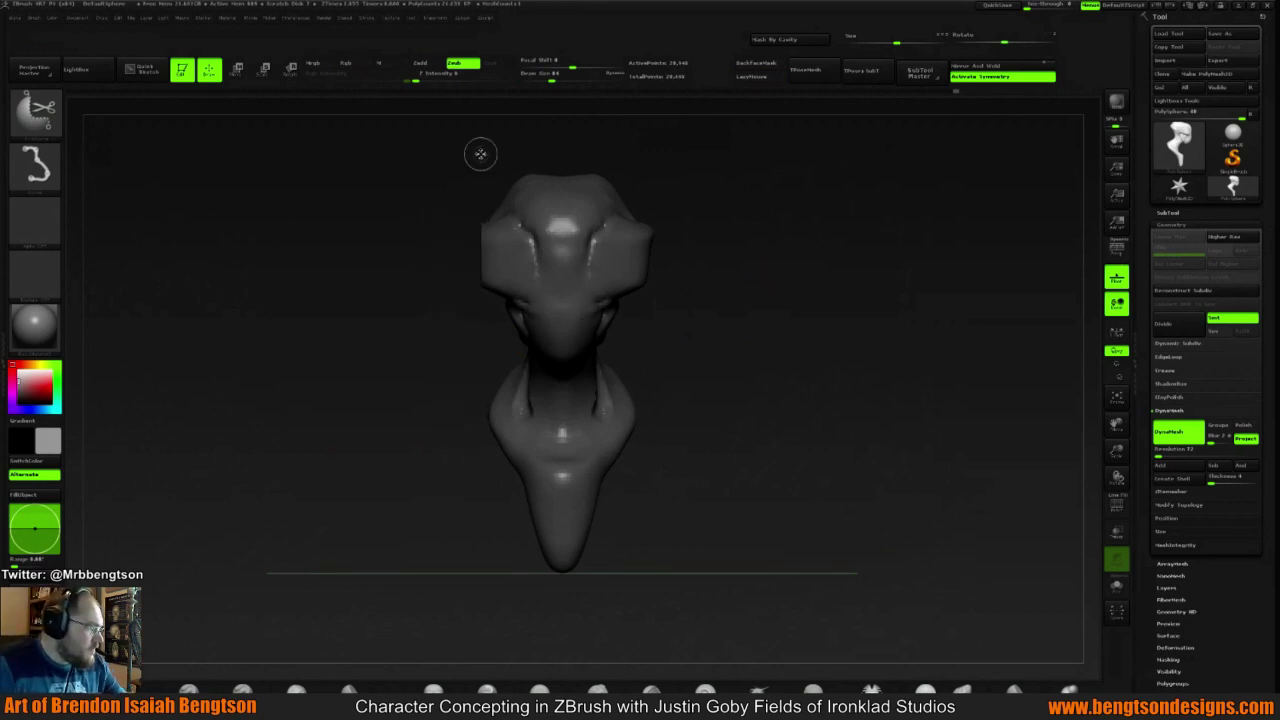
left_click(1177, 545)
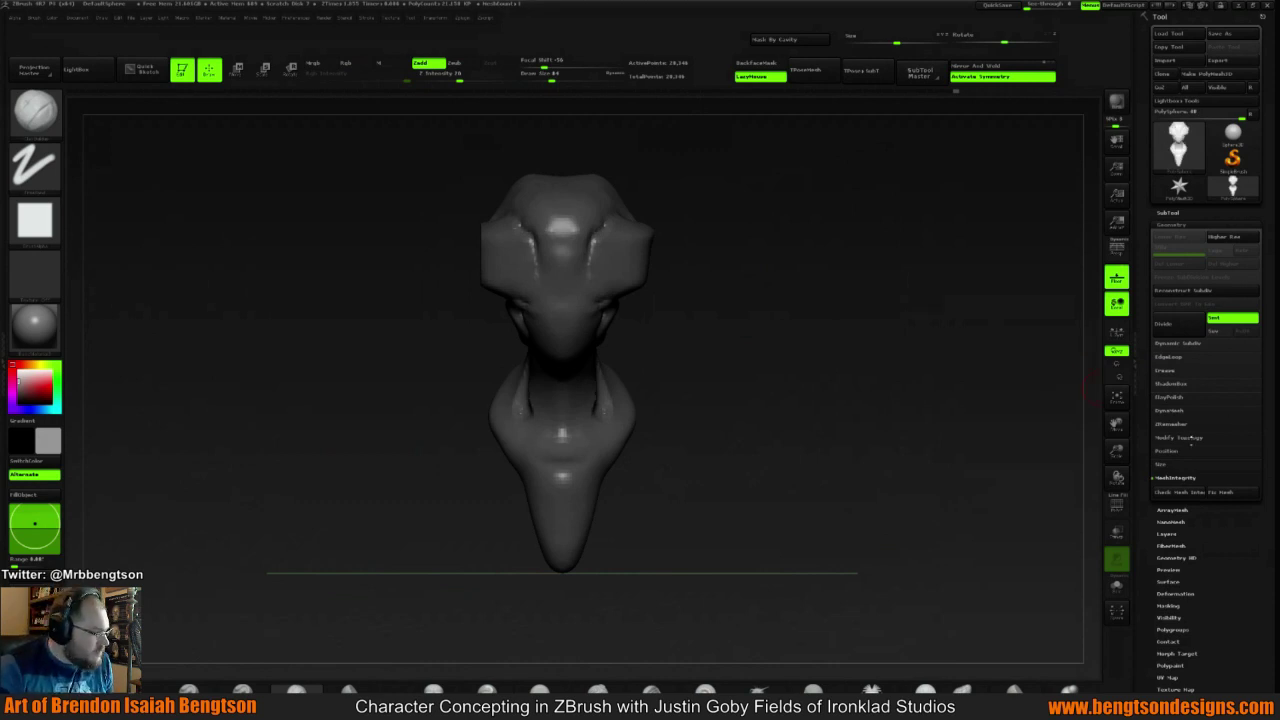
left_click(1178, 437)
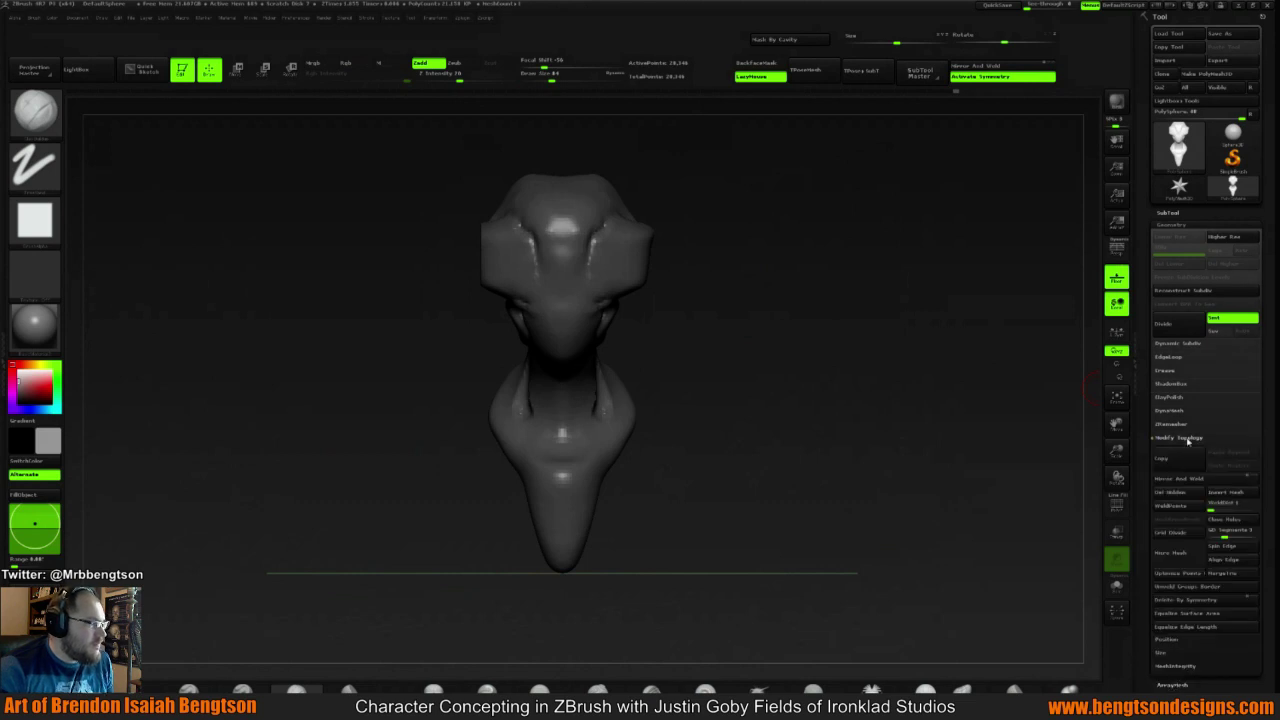
left_click(1180, 478)
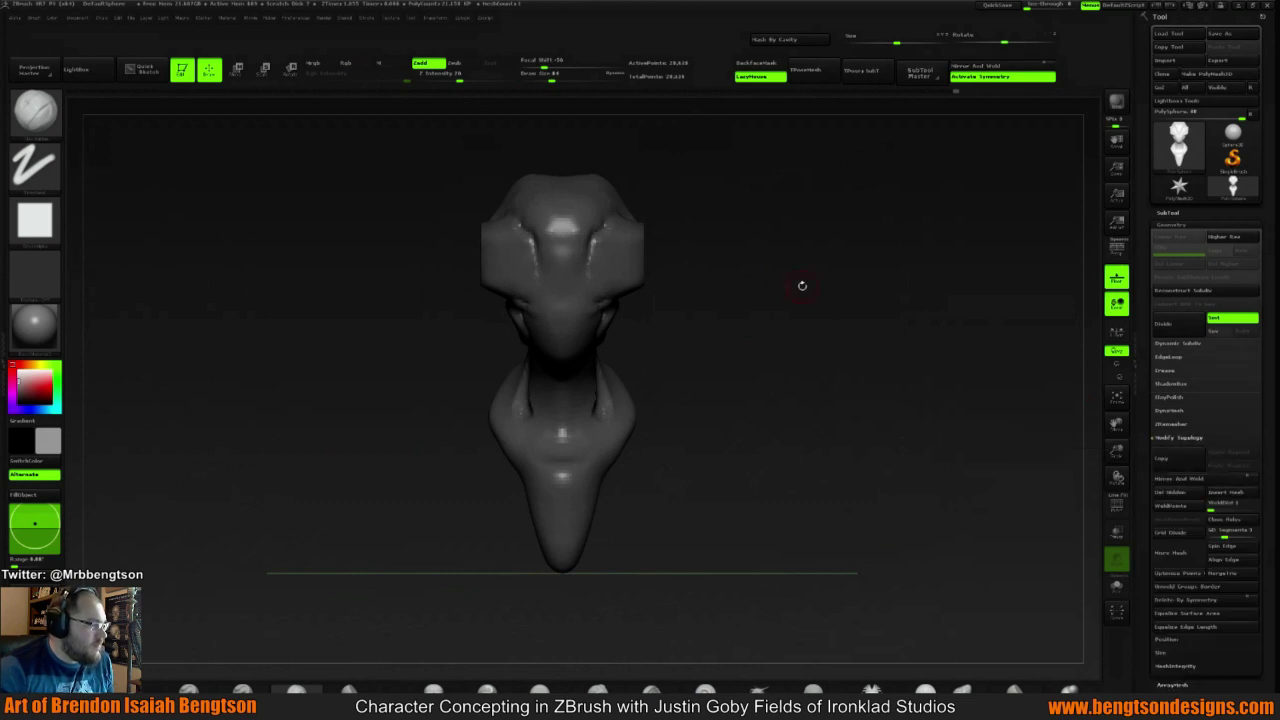
Smooth the trimmed side panels and the surrounding surface of the head
mouse_move(802, 286)
left_mouse_down()
mouse_move(737, 246)
mouse_move(680, 257)
left_mouse_up()
mouse_move(566, 280)
left_mouse_down("shift")
mouse_move(594, 252)
mouse_move(623, 251)
mouse_move(689, 211)
left_mouse_up("shift")
mouse_move(563, 293)
left_mouse_down("shift")
mouse_move(553, 287)
mouse_move(560, 314)
mouse_move(549, 288)
mouse_move(550, 323)
left_mouse_up("shift")
key("b")
key("s")
key("t")
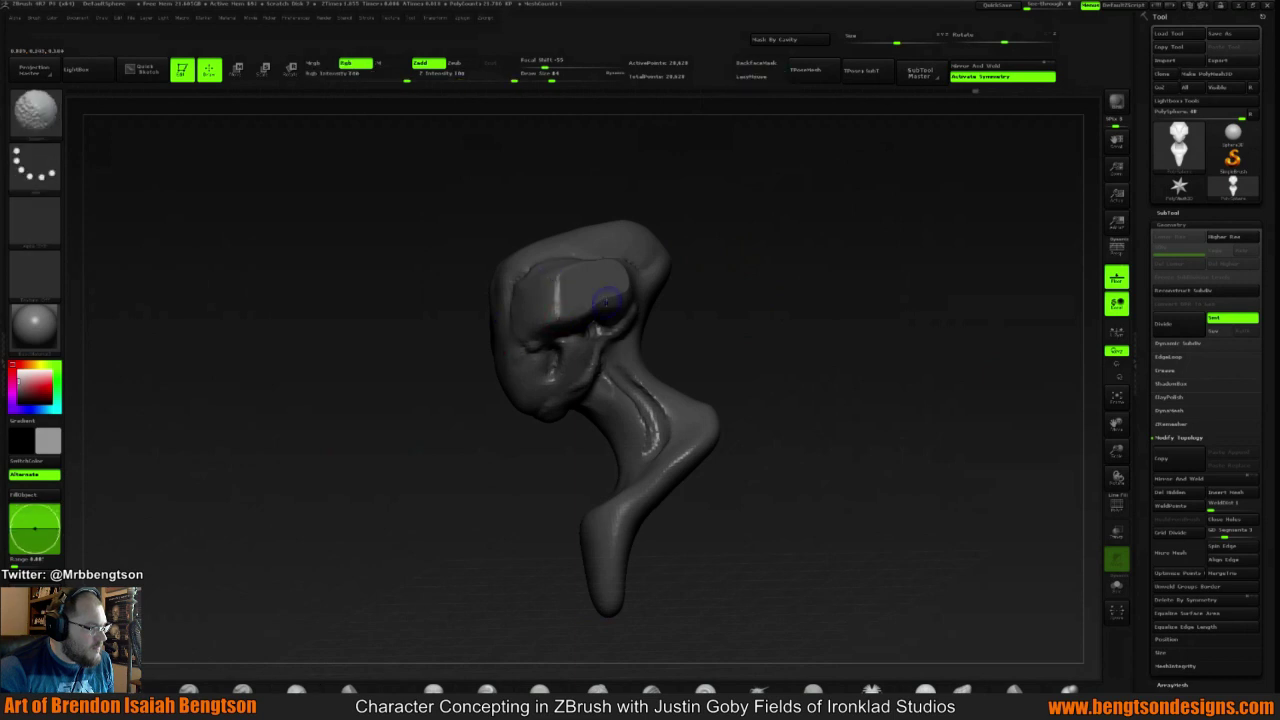
left_click_drag(628, 287, 623, 263, "shift")
right_click_drag(623, 263, 597, 285)
Rework the form around the flattened side panels and mirror and weld the mesh again
key("b")
key("c")
key("b")
mouse_move(740, 252)
left_mouse_down()
mouse_move(811, 249)
mouse_move(737, 263)
mouse_move(700, 325)
mouse_move(677, 289)
mouse_move(563, 372)
mouse_move(551, 346)
mouse_move(526, 346)
mouse_move(557, 342)
left_mouse_up()
mouse_move(734, 334)
left_mouse_down()
mouse_move(981, 286)
mouse_move(1085, 334)
left_mouse_up()
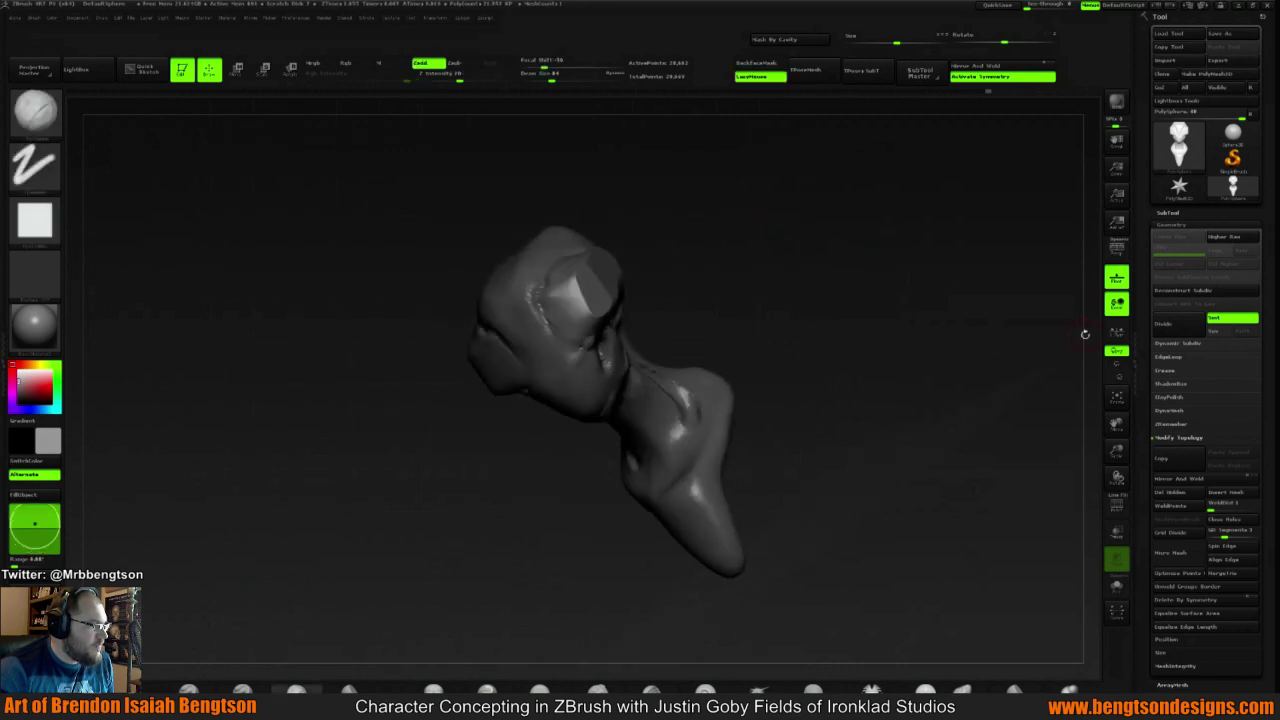
left_click(1183, 481)
Trim the front corner of one side panel at an angle, cutting from a top view of the head
left_click_drag(804, 331, 733, 328)
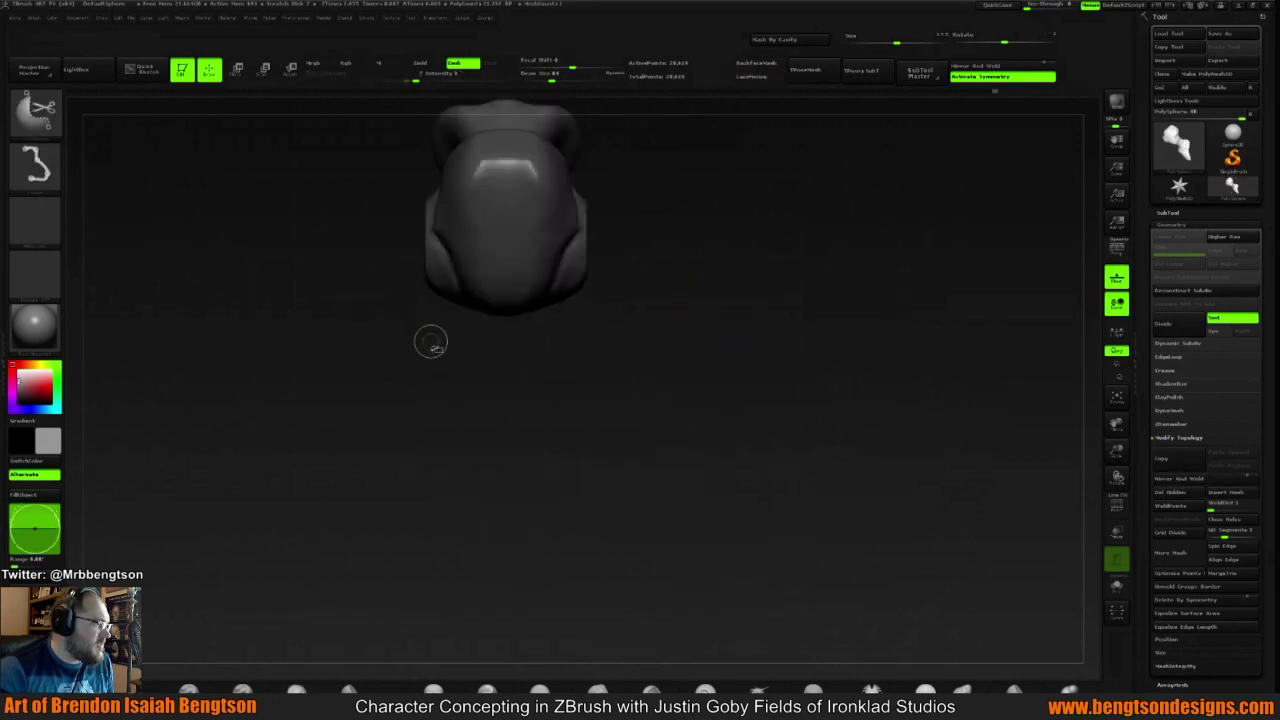
mouse_move(465, 353)
left_mouse_down("ctrl+shift")
mouse_move(400, 249)
mouse_move(410, 220)
left_mouse_up("ctrl+shift")
mouse_move(829, 366)
left_mouse_down()
mouse_move(770, 353)
mouse_move(754, 326)
mouse_move(767, 323)
left_mouse_up()
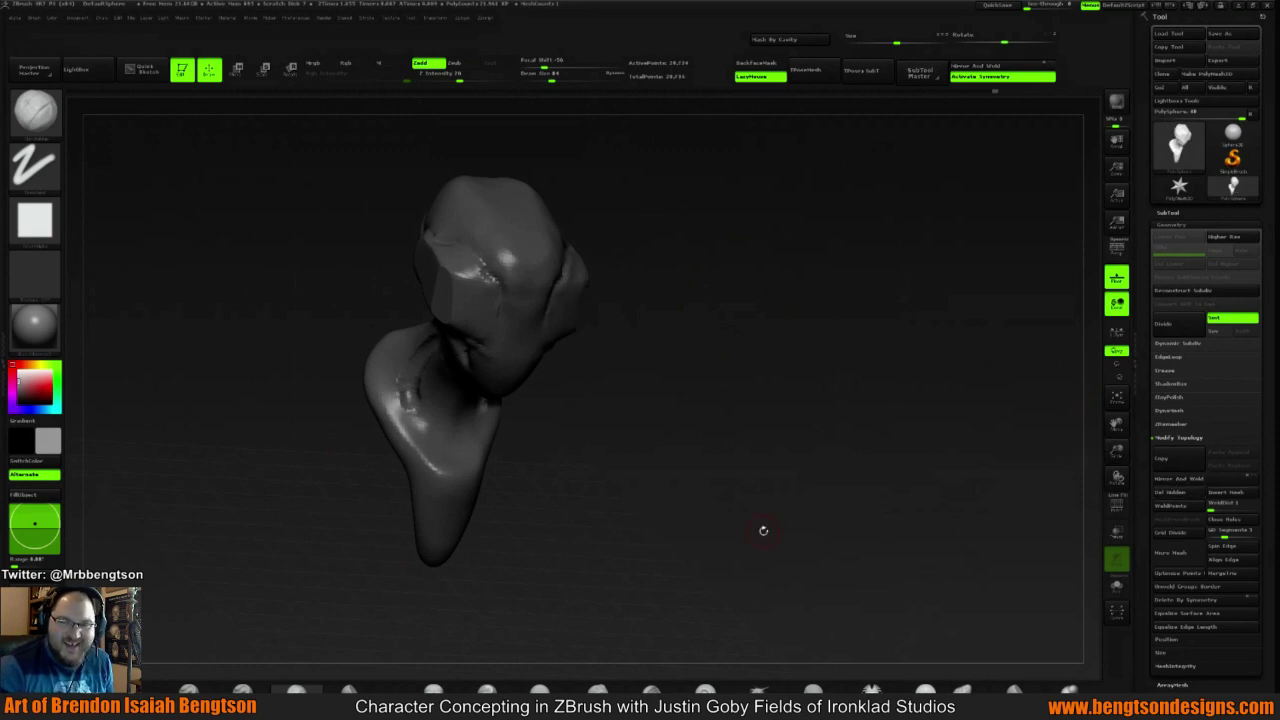
Refine the seams between the trimmed side panels and the forehead, evening out the surface around the cut front corners
left_click_drag(759, 432, 767, 372)
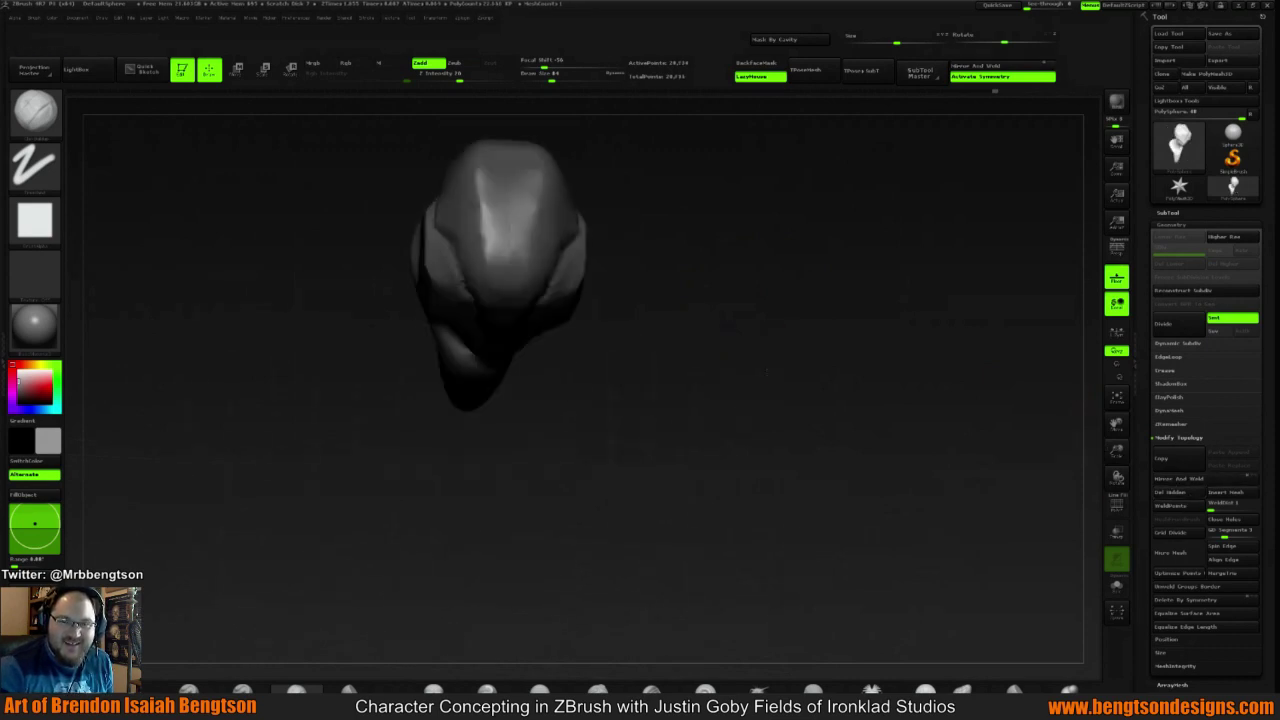
mouse_move(753, 258)
left_mouse_down()
mouse_move(743, 241)
mouse_move(748, 278)
left_mouse_up()
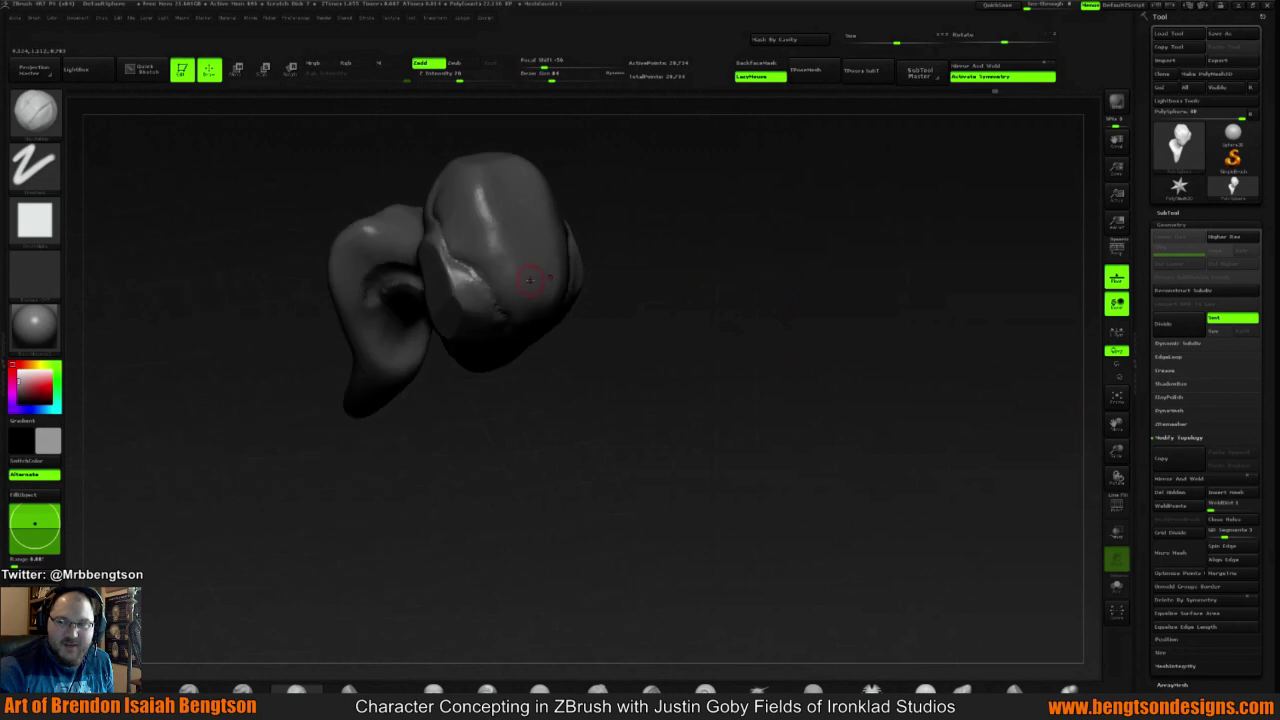
key("shift")
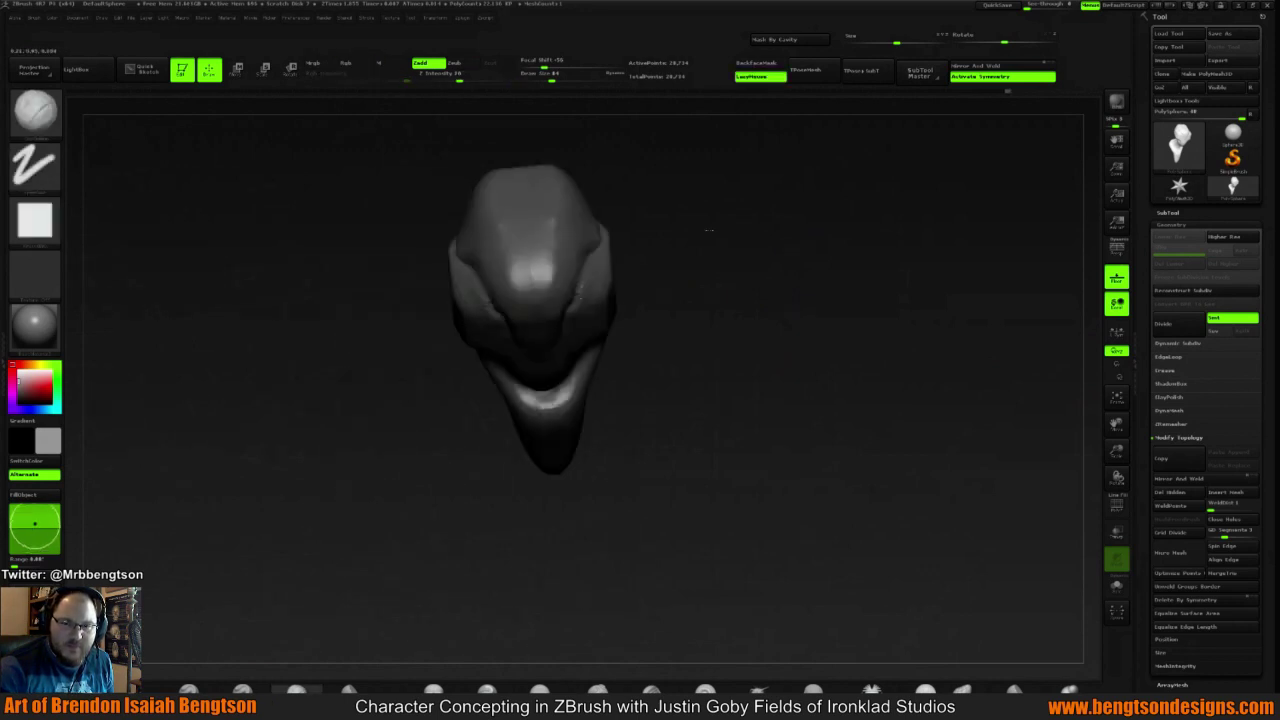
left_click_drag(700, 230, 730, 173)
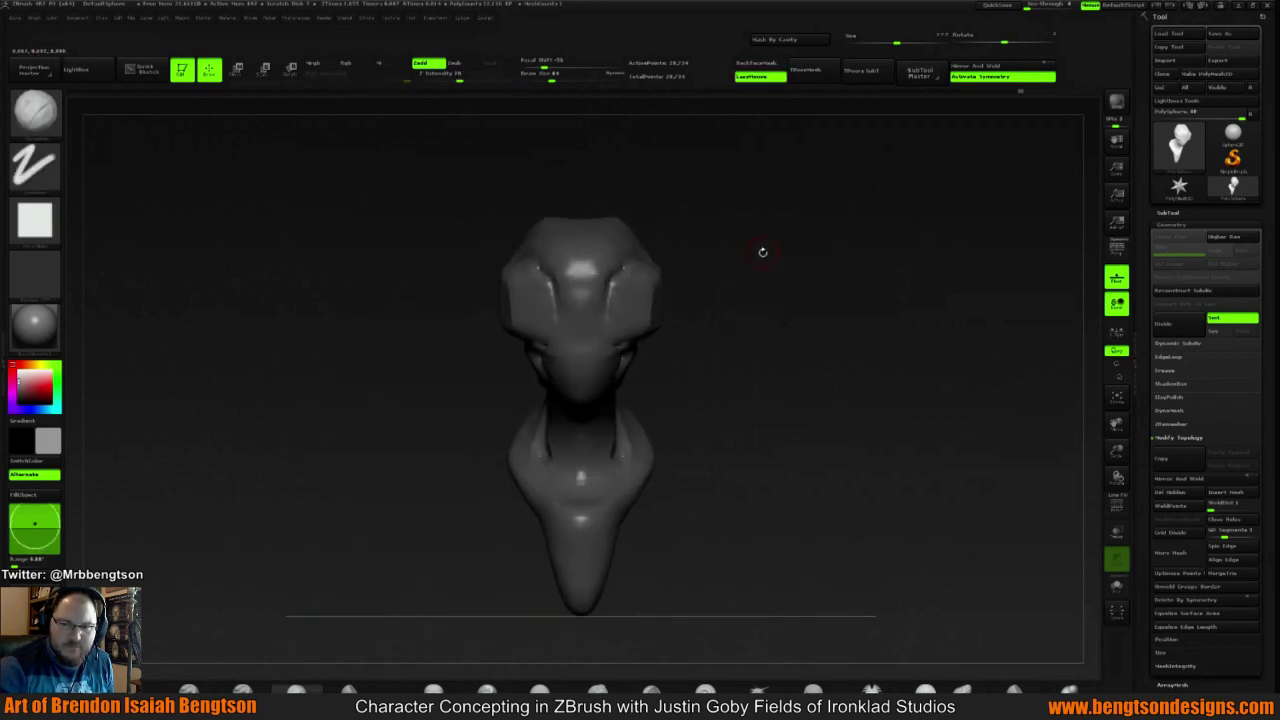
mouse_move(762, 252)
left_mouse_down()
mouse_move(751, 277)
mouse_move(700, 292)
left_mouse_up()
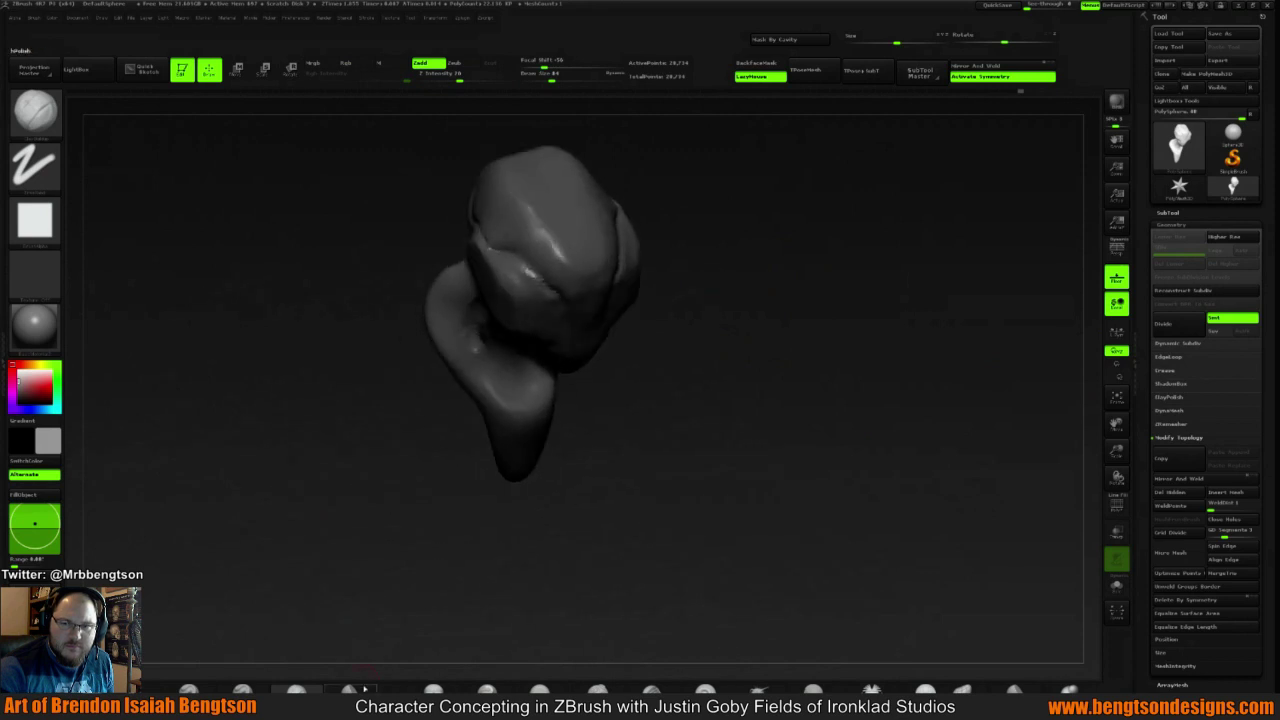
Reshape the side panels and the brow and crown of the head with the Move brush
left_click(349, 688)
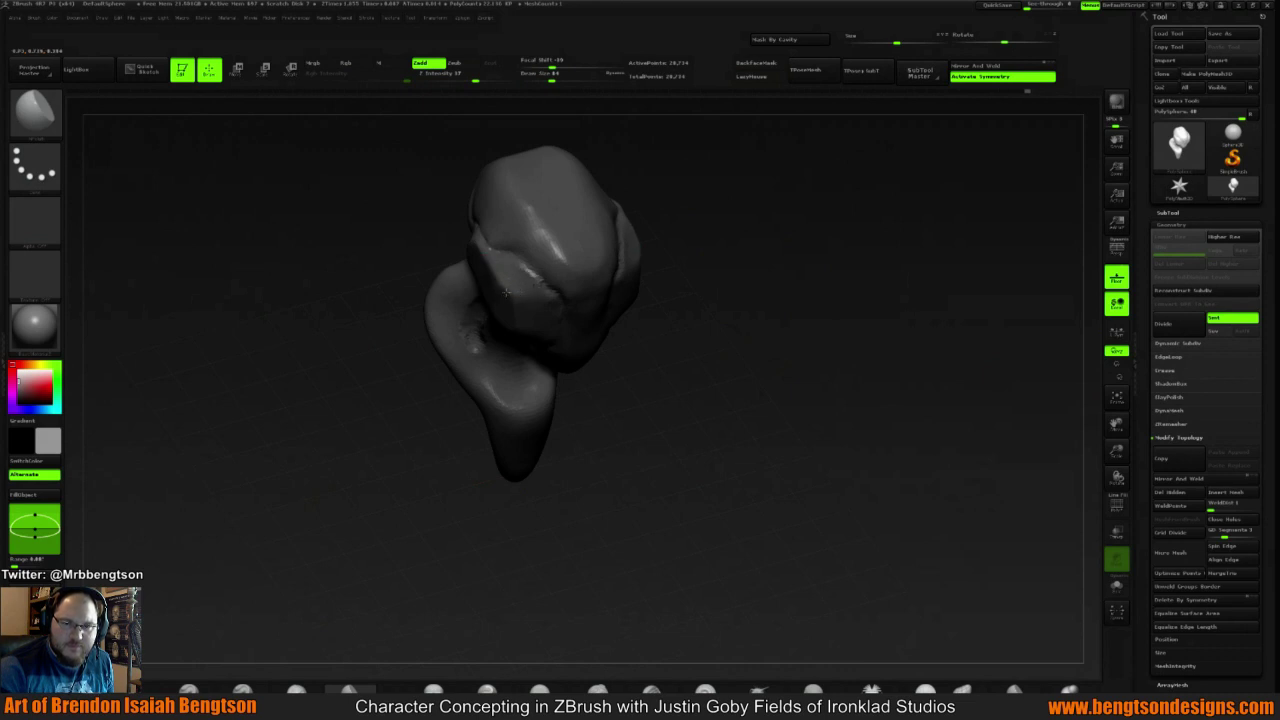
left_click_drag(820, 212, 717, 229)
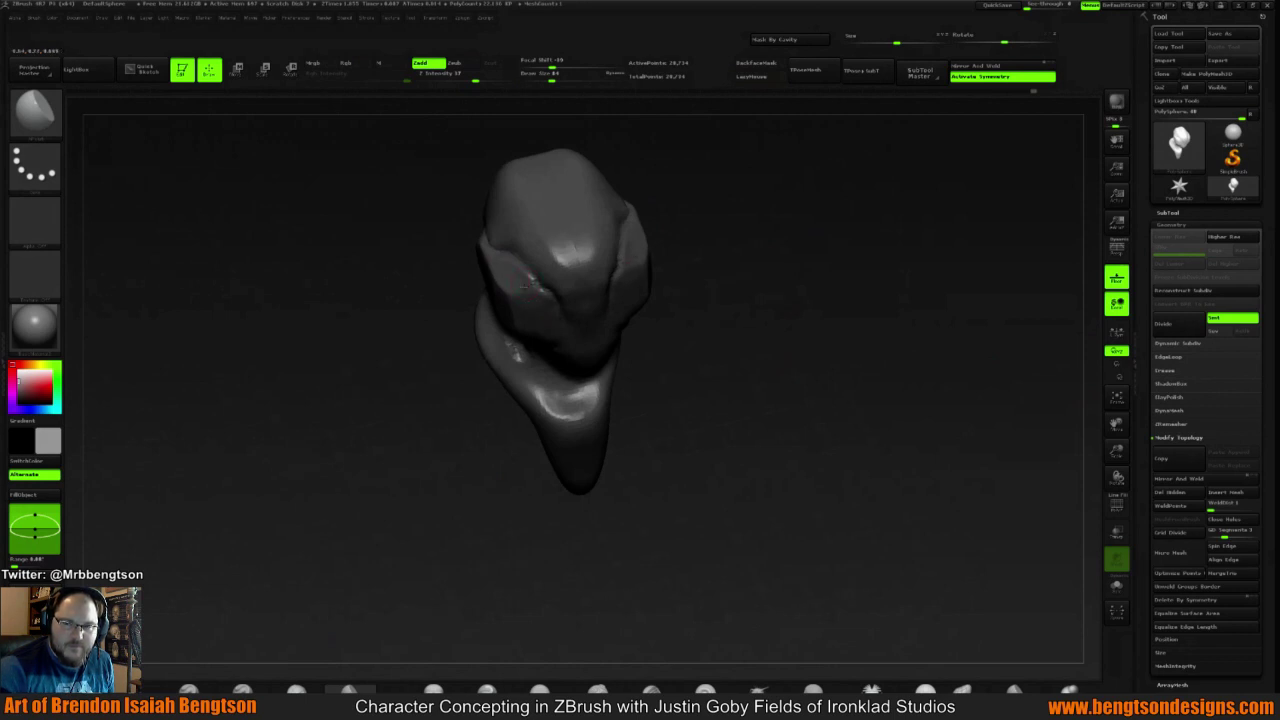
mouse_move(794, 251)
left_mouse_down()
mouse_move(780, 227)
mouse_move(700, 237)
mouse_move(580, 280)
left_mouse_up()
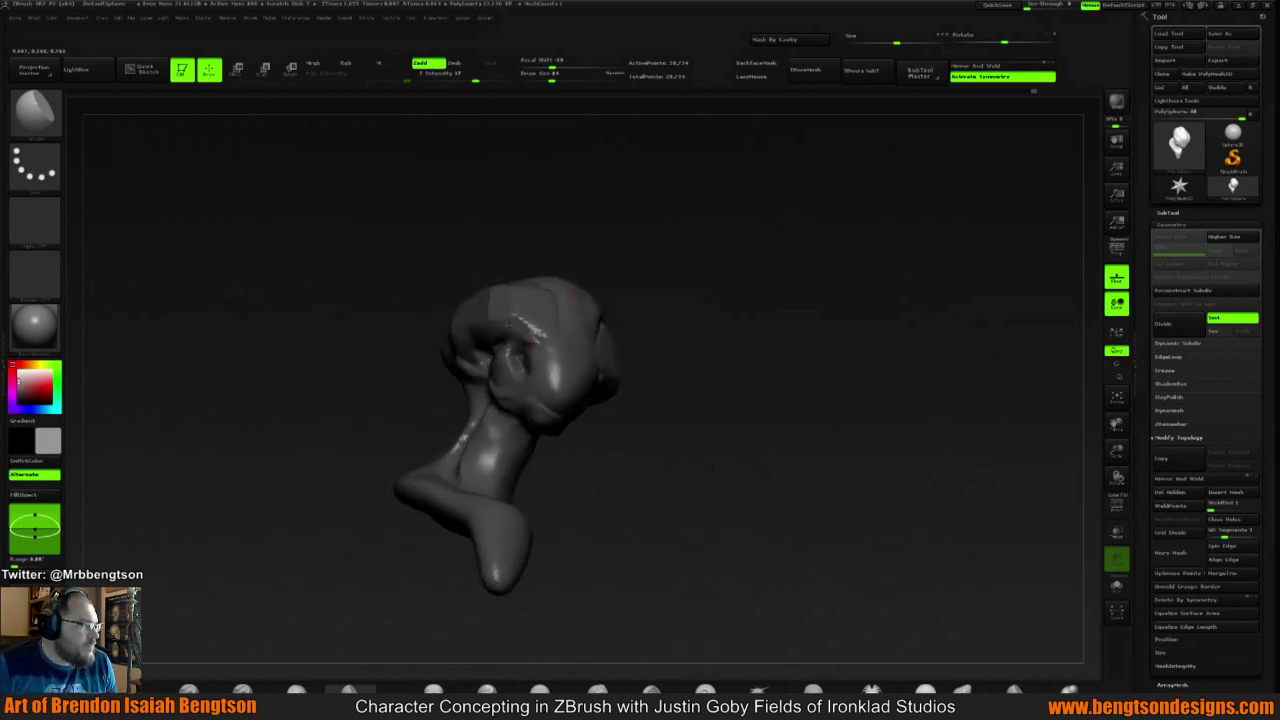
mouse_move(715, 270)
left_mouse_down()
mouse_move(654, 283)
mouse_move(749, 294)
mouse_move(480, 274)
left_mouse_up()
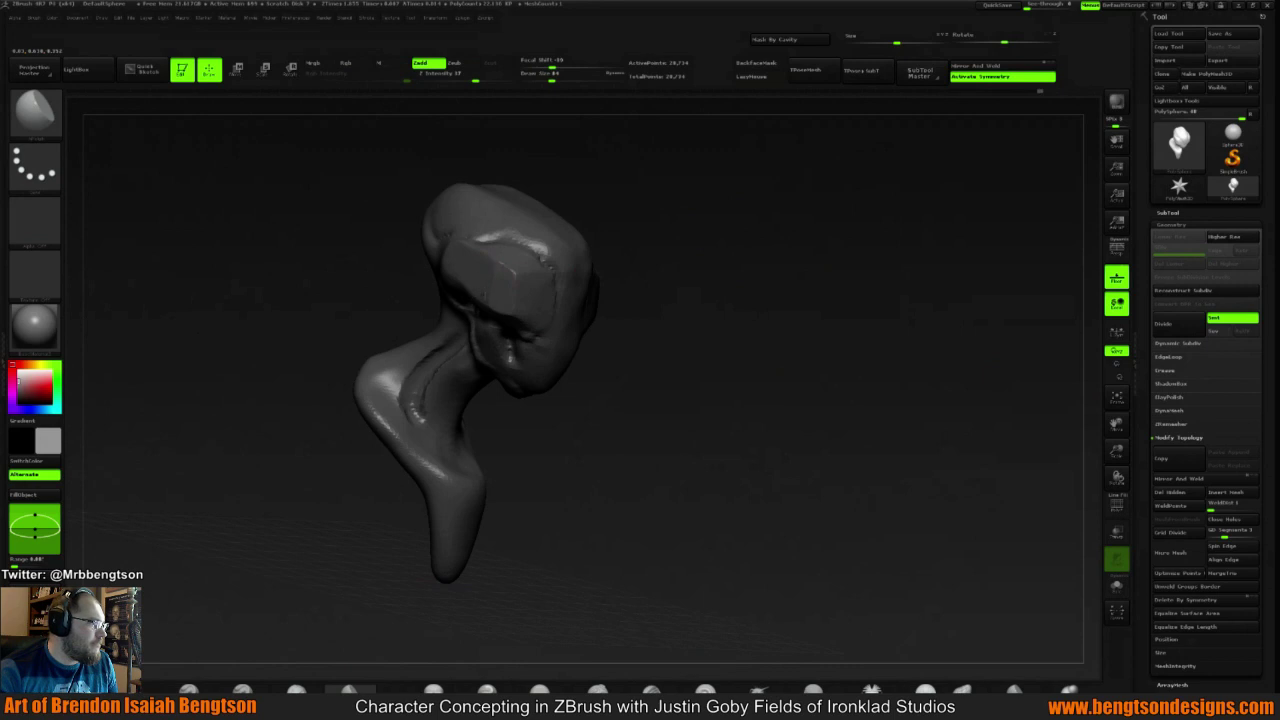
mouse_move(711, 237)
left_mouse_down()
mouse_move(742, 236)
mouse_move(657, 232)
mouse_move(680, 237)
mouse_move(665, 240)
left_mouse_up()
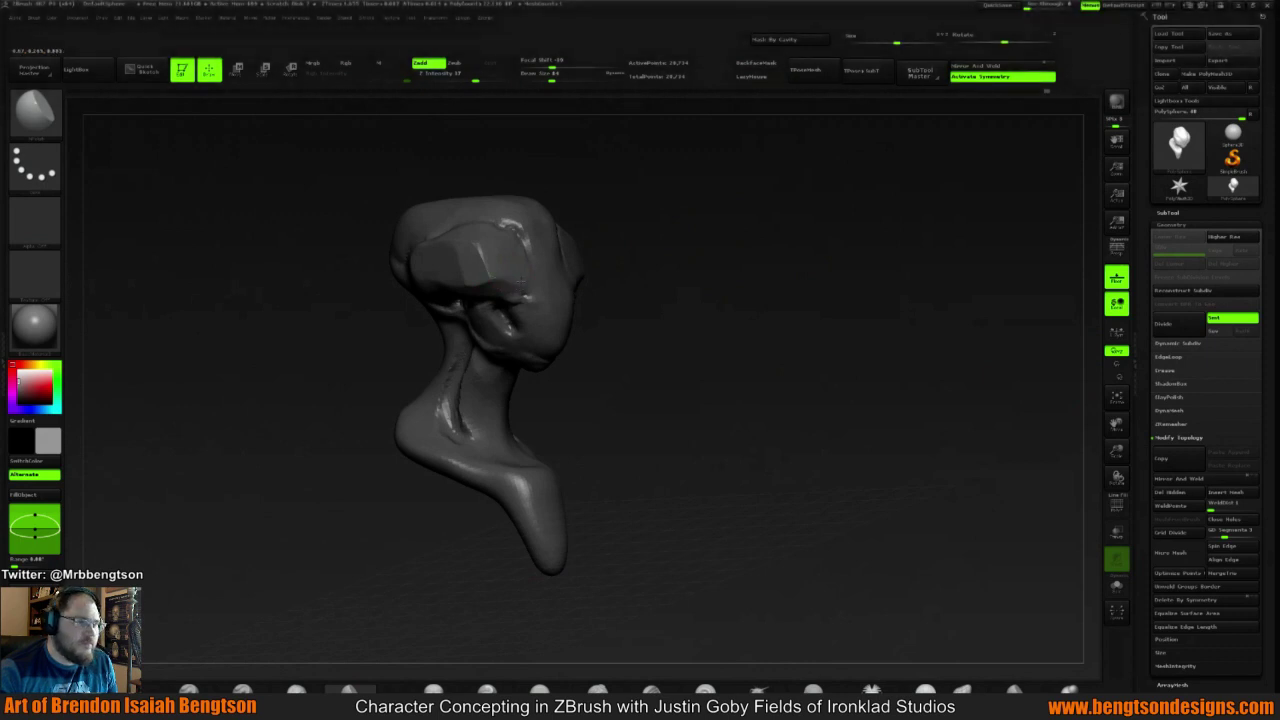
mouse_move(760, 220)
left_mouse_down()
mouse_move(726, 214)
mouse_move(686, 237)
left_mouse_up()
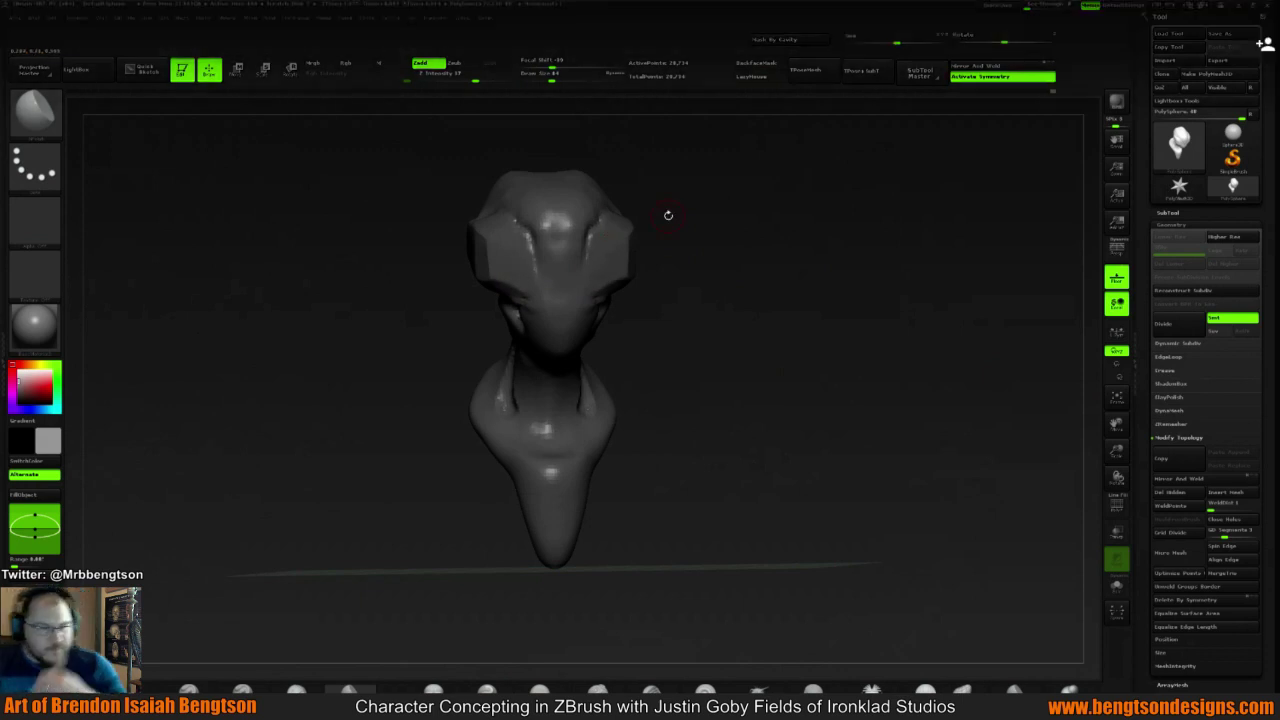
Mask both side panels of the head symmetrically and invert the mask so only the panels stay editable
mouse_move(668, 215)
left_mouse_down()
mouse_move(717, 211)
mouse_move(760, 237)
mouse_move(700, 217)
mouse_move(764, 211)
mouse_move(670, 211)
mouse_move(650, 190)
mouse_move(610, 216)
mouse_move(596, 266)
mouse_move(630, 245)
mouse_move(625, 228)
mouse_move(641, 213)
left_mouse_up()
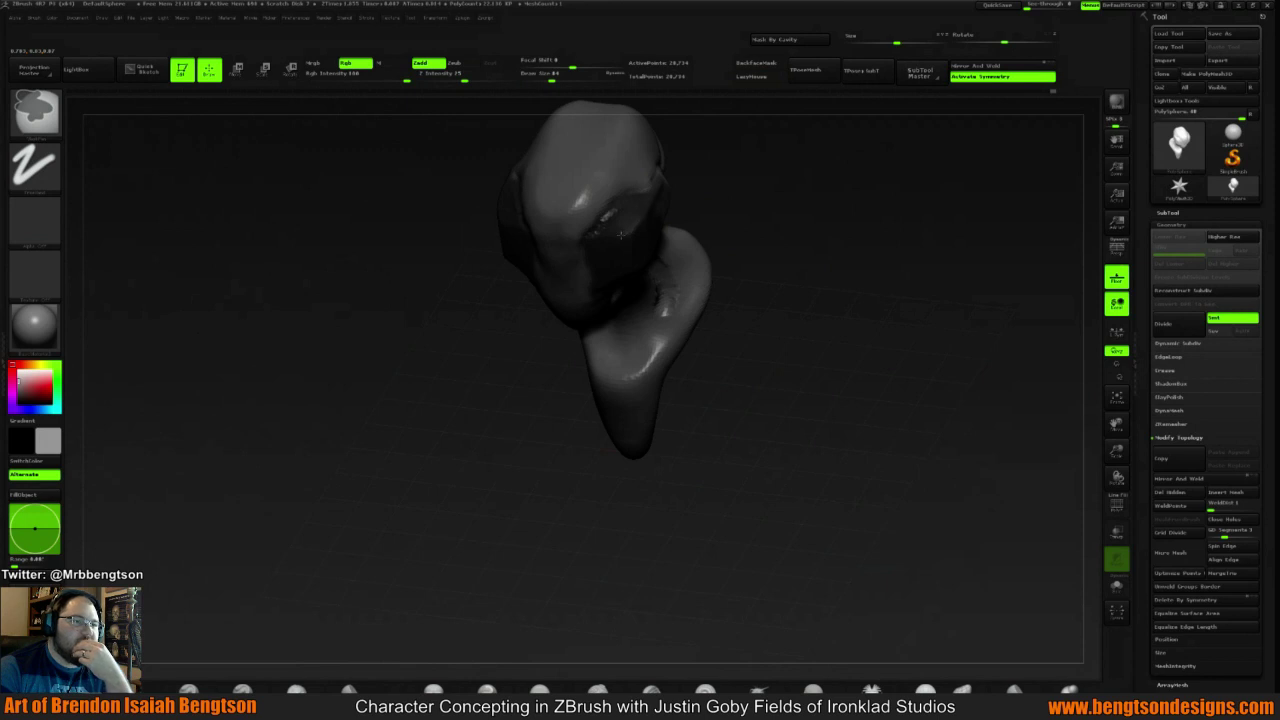
left_click_drag(751, 180, 692, 224)
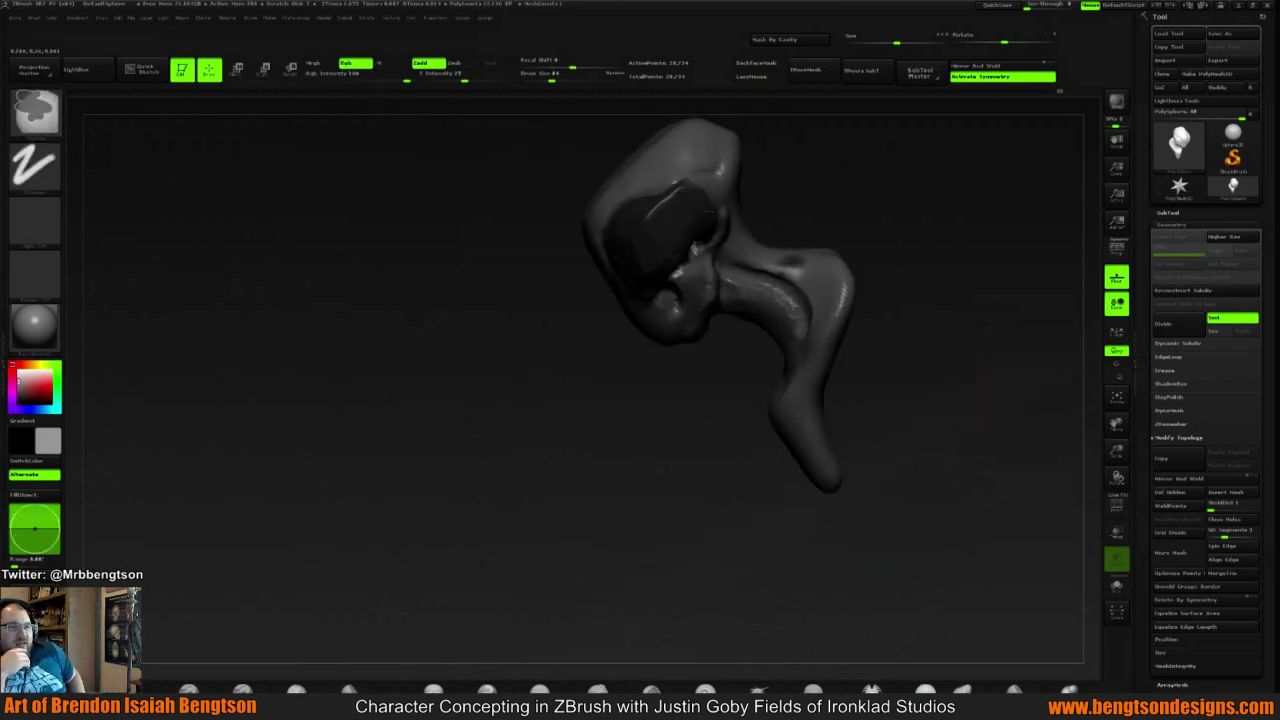
mouse_move(845, 187)
left_mouse_down()
mouse_move(815, 194)
mouse_move(865, 208)
left_mouse_up()
left_click(865, 208, "ctrl")
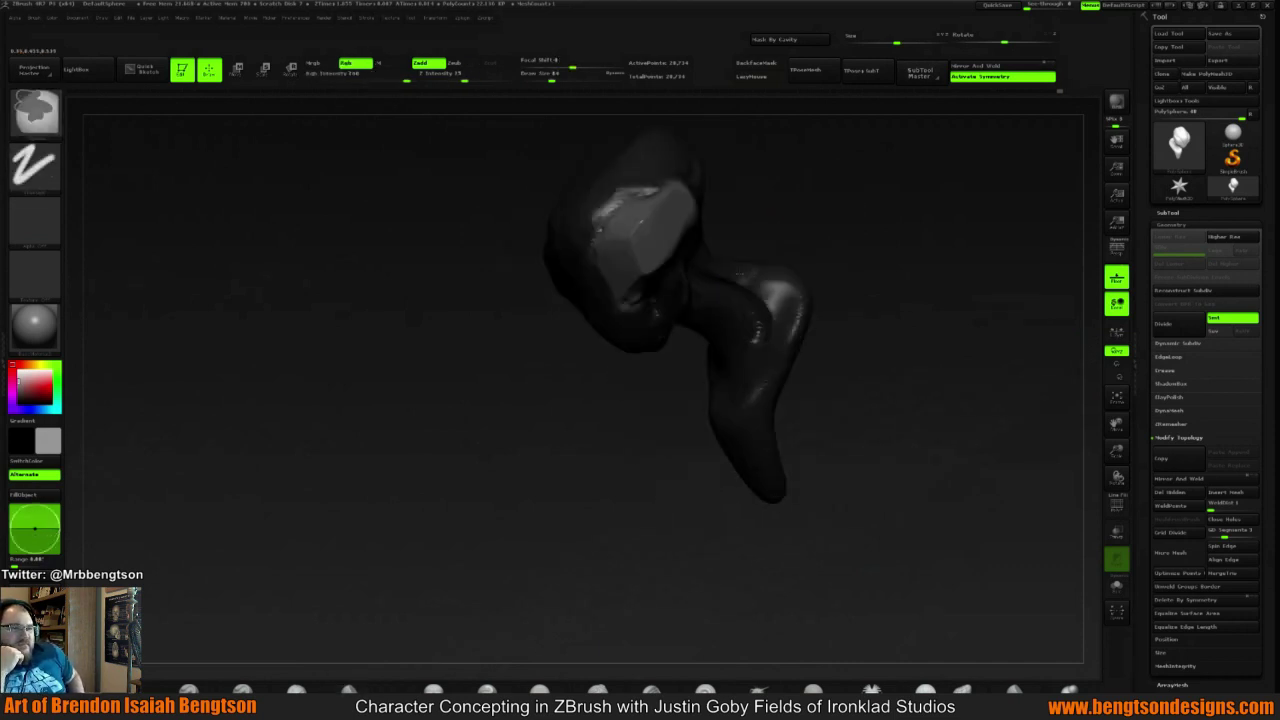
mouse_move(851, 209)
left_mouse_down("shift")
mouse_move(877, 189)
mouse_move(857, 227)
mouse_move(745, 298)
mouse_move(718, 276)
left_mouse_up("shift")
Move the unmasked side panels outward from the head along a Transpose line
key("w")
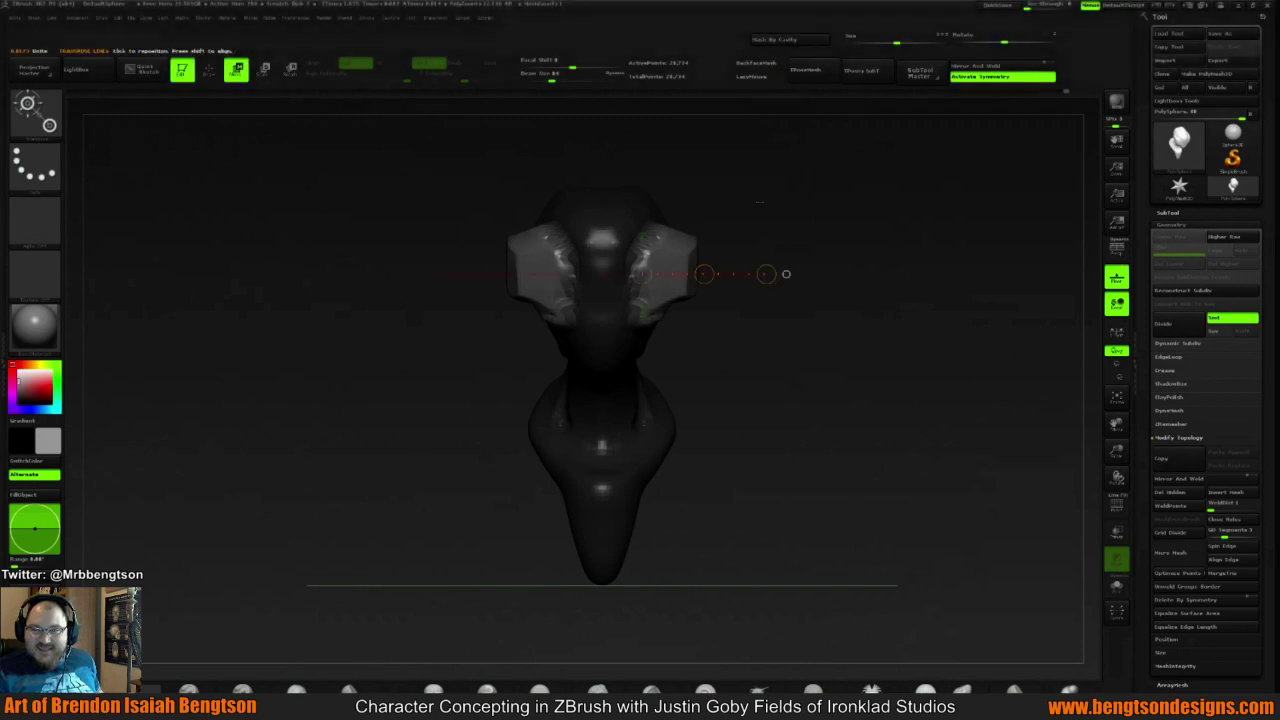
left_click_drag(840, 215, 772, 205)
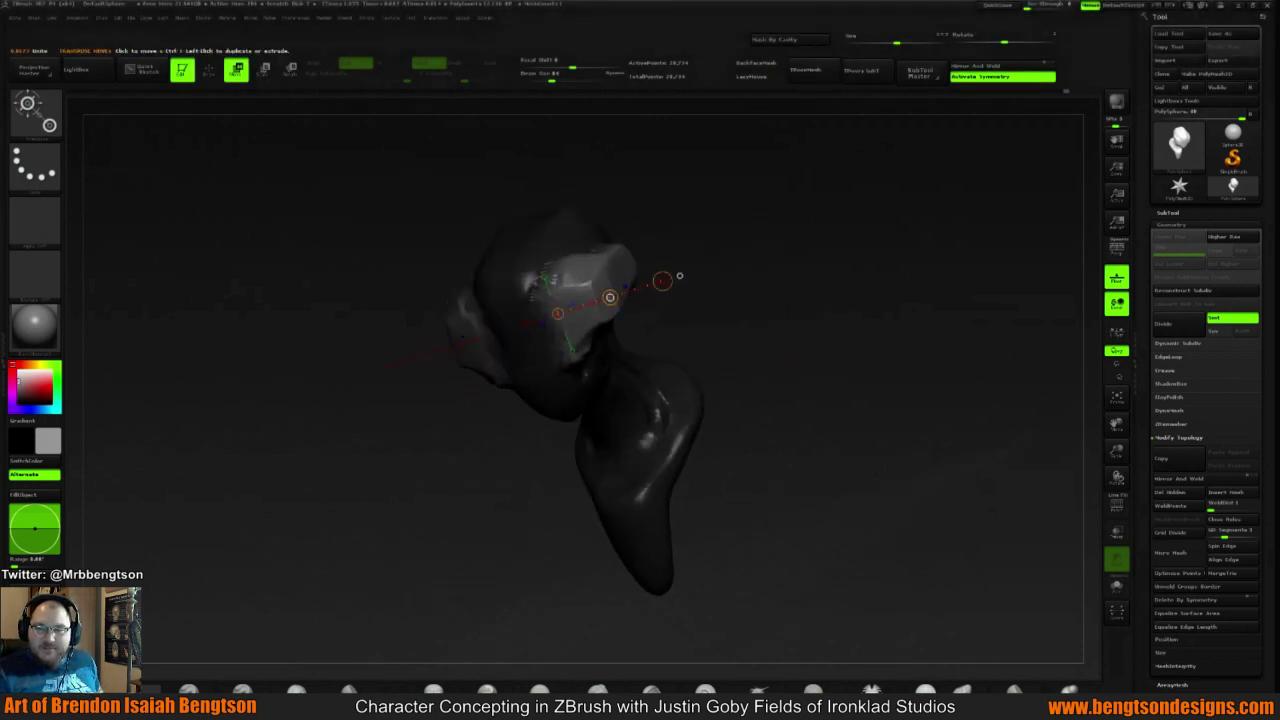
left_click_drag(609, 297, 687, 224)
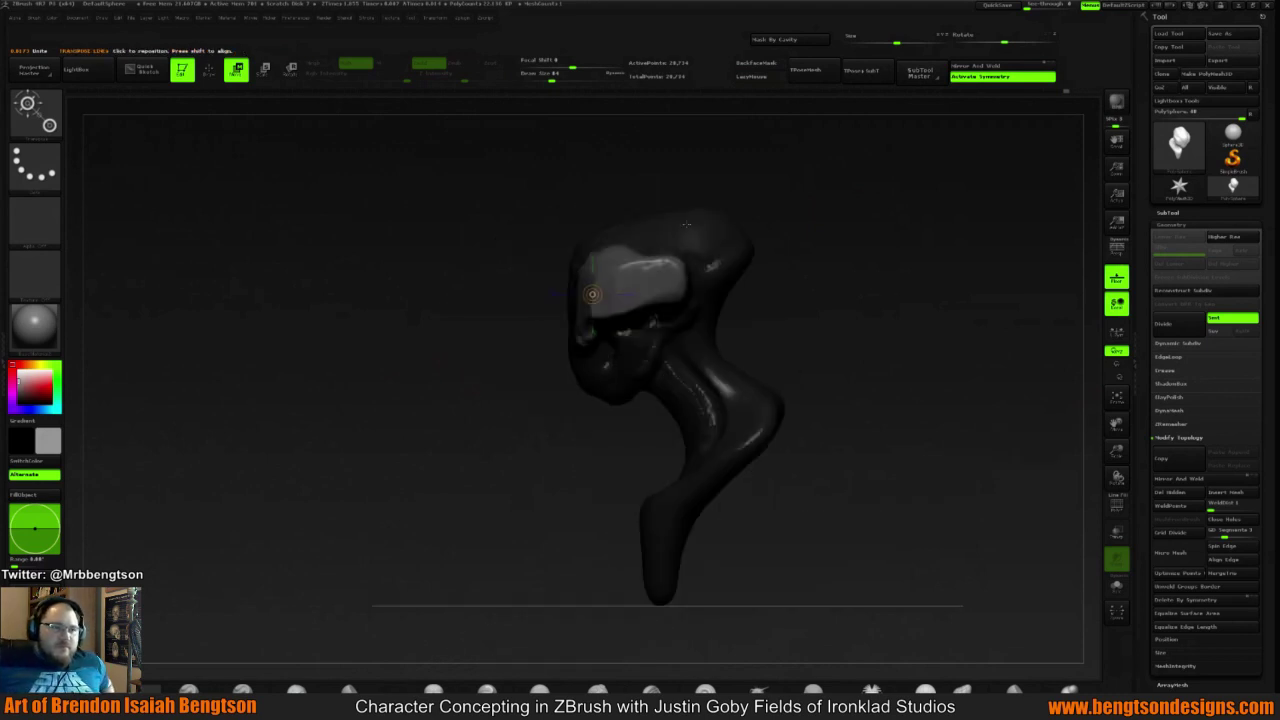
Clear the mask and update the DynaMesh of the head with the extended side panels
left_click_drag(789, 214, 851, 274)
mouse_move(811, 229)
left_mouse_down()
mouse_move(789, 211)
mouse_move(840, 194)
mouse_move(840, 260)
mouse_move(805, 286)
left_mouse_up()
left_click_drag(686, 171, 770, 231)
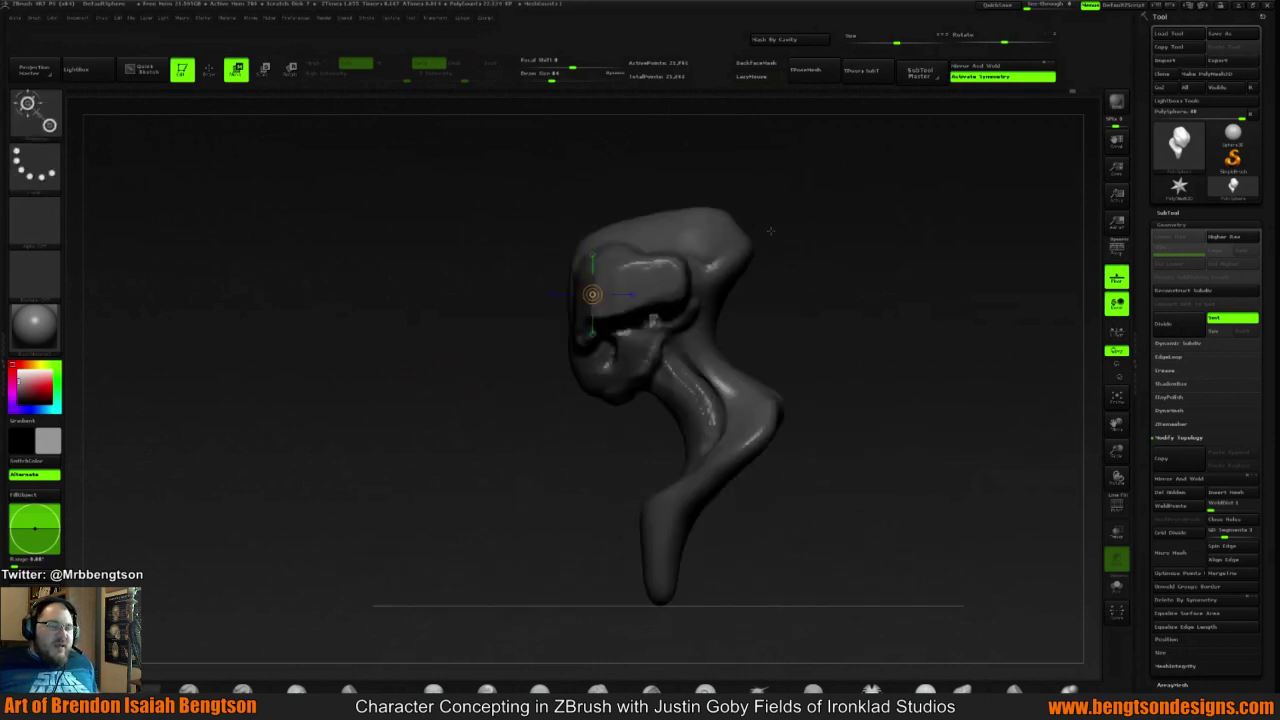
mouse_move(672, 257)
left_mouse_down("ctrl")
mouse_move(529, 231)
mouse_move(570, 137)
mouse_move(606, 116)
left_mouse_up("ctrl")
left_click_drag(846, 195, 820, 270, "ctrl")
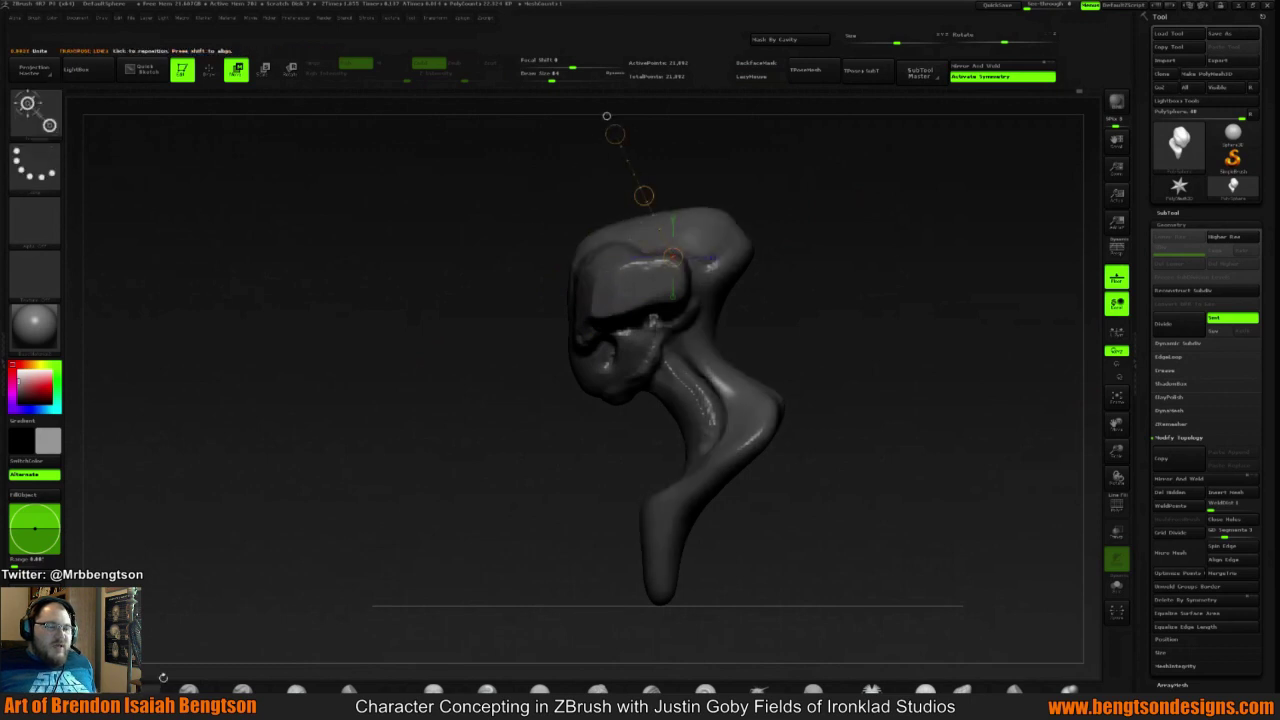
Paint a mask over the rear end faces of the side panels, covering them from the side and back
key("q")
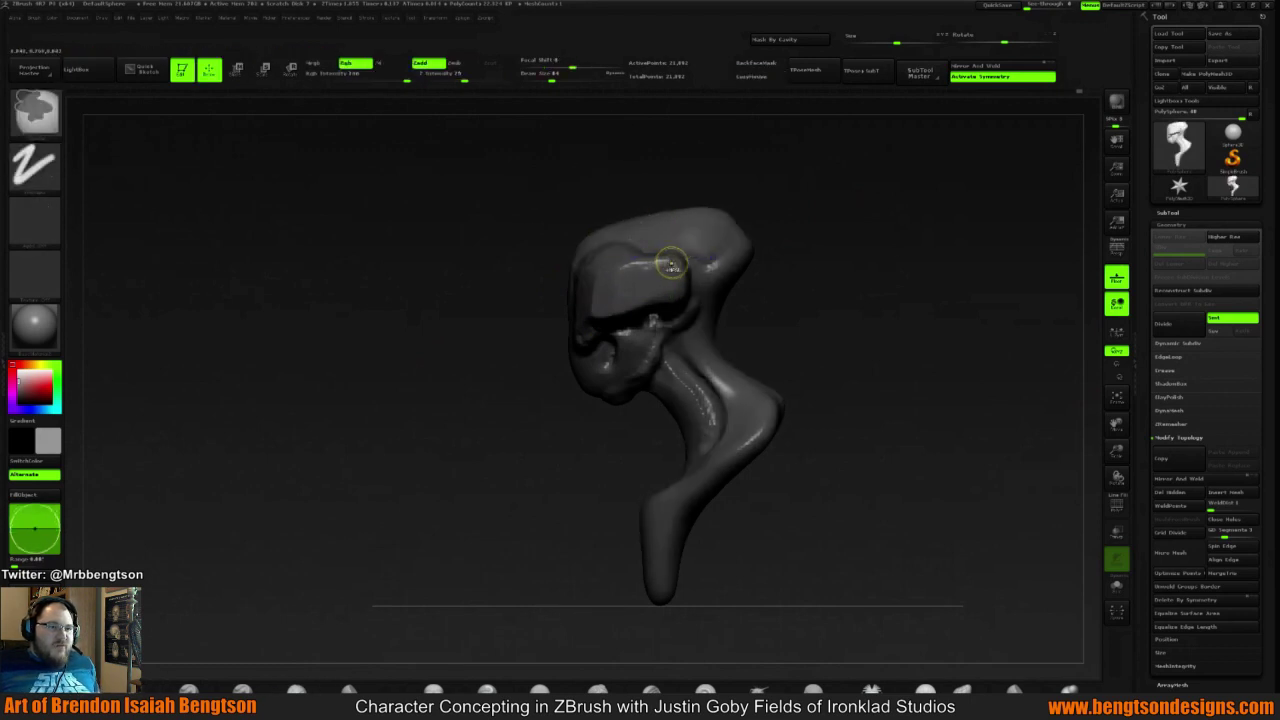
mouse_move(670, 265)
left_mouse_down("ctrl")
mouse_move(673, 287)
mouse_move(683, 282)
left_mouse_up("ctrl")
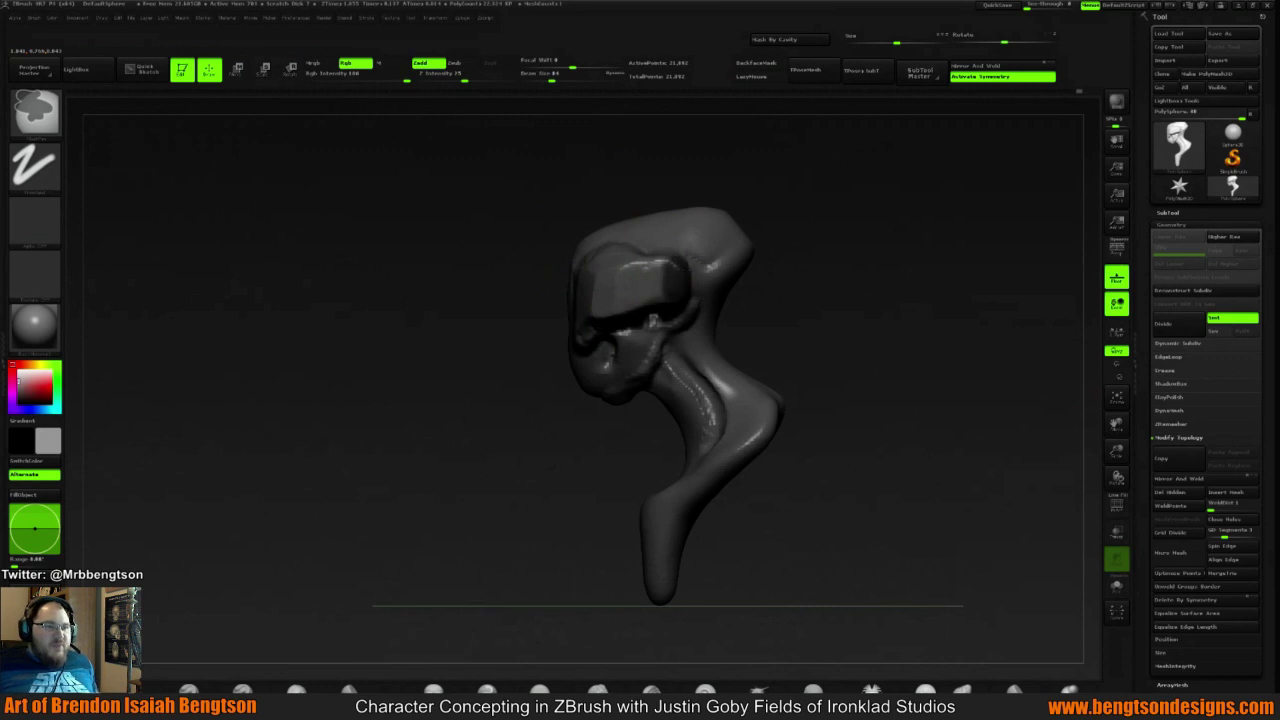
mouse_move(879, 234)
left_mouse_down()
mouse_move(706, 256)
mouse_move(698, 295)
left_mouse_up()
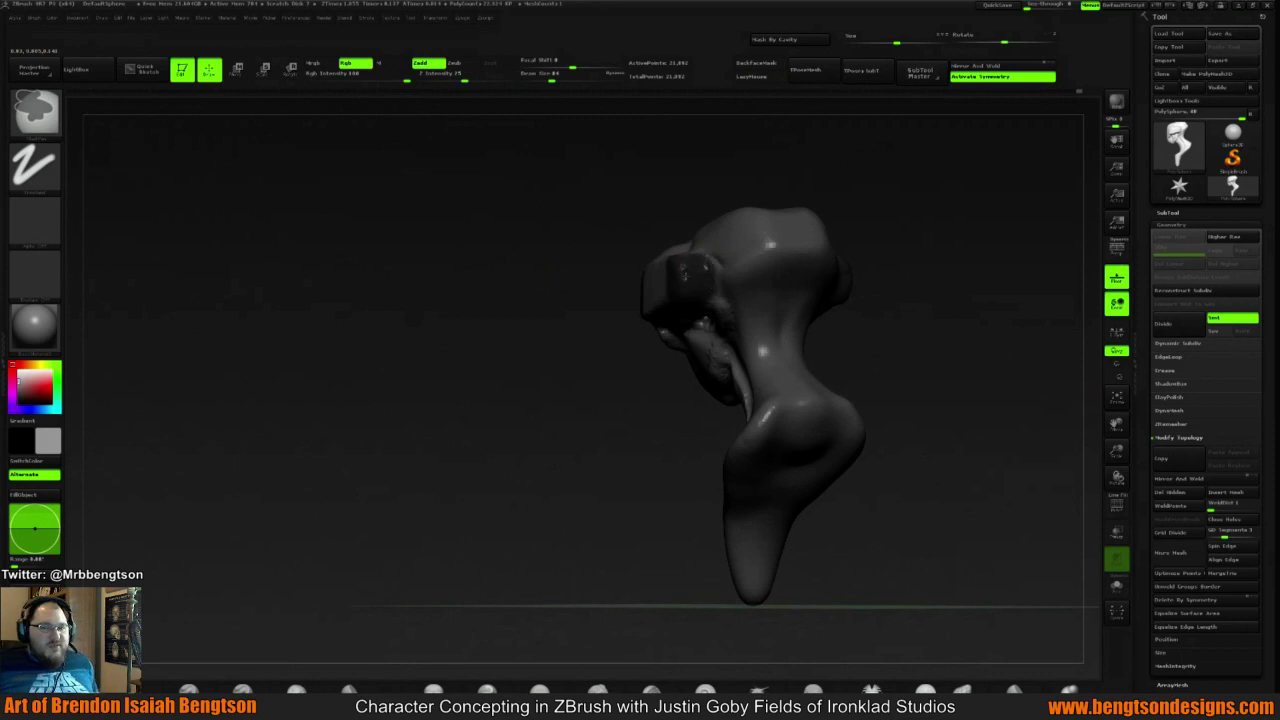
key("b")
key("s")
key("t")
left_click_drag(900, 212, 850, 310)
mouse_move(674, 263)
left_mouse_down("shift")
mouse_move(686, 254)
mouse_move(676, 258)
left_mouse_up("shift")
mouse_move(880, 325)
left_mouse_down()
mouse_move(894, 243)
mouse_move(835, 190)
mouse_move(871, 160)
left_mouse_up()
key("b")
key("c")
key("b")
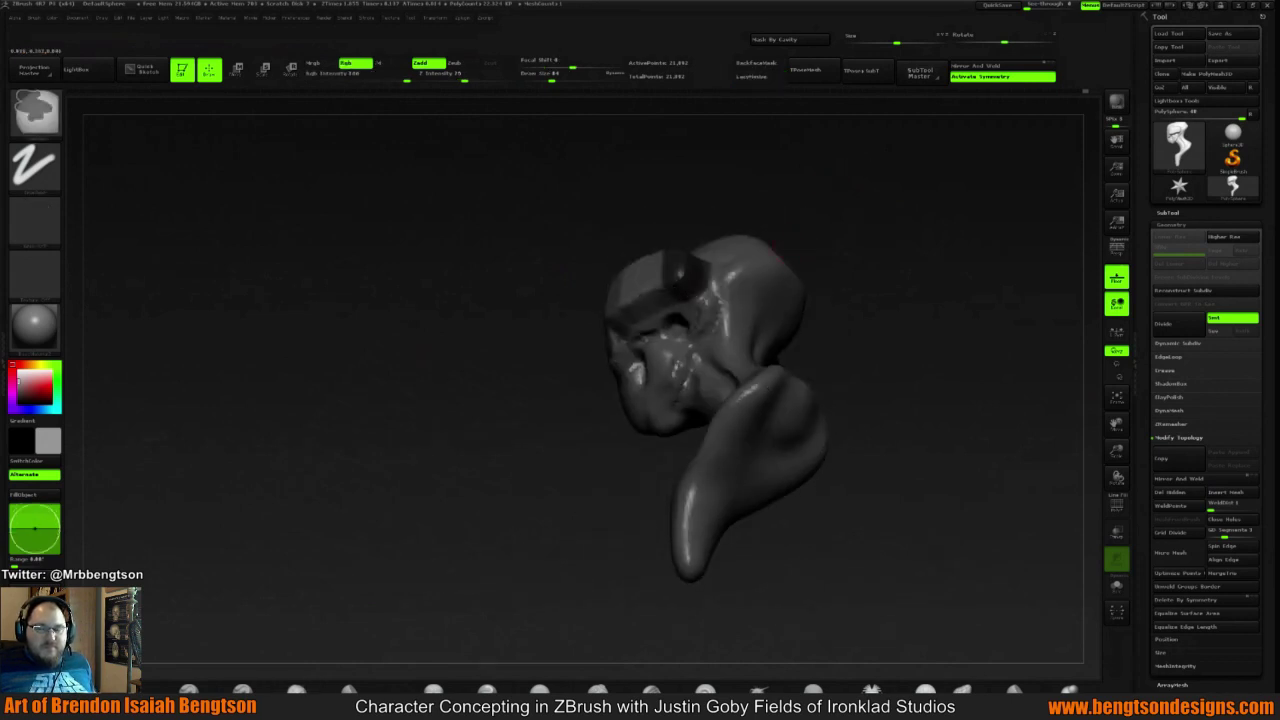
key("b")
key("s")
key("t")
left_click_drag(777, 214, 812, 255)
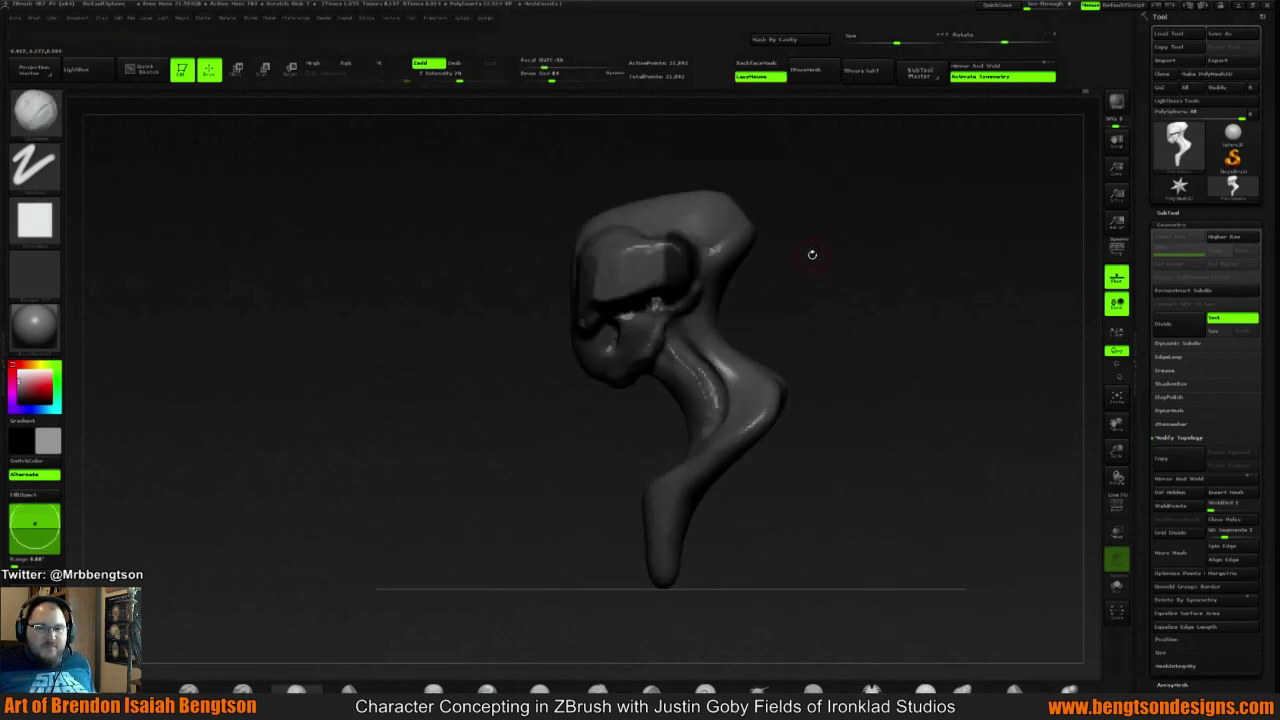
Invert the mask and pull the rear ends of the side panels backward with a horizontal Transpose move line
key("w")
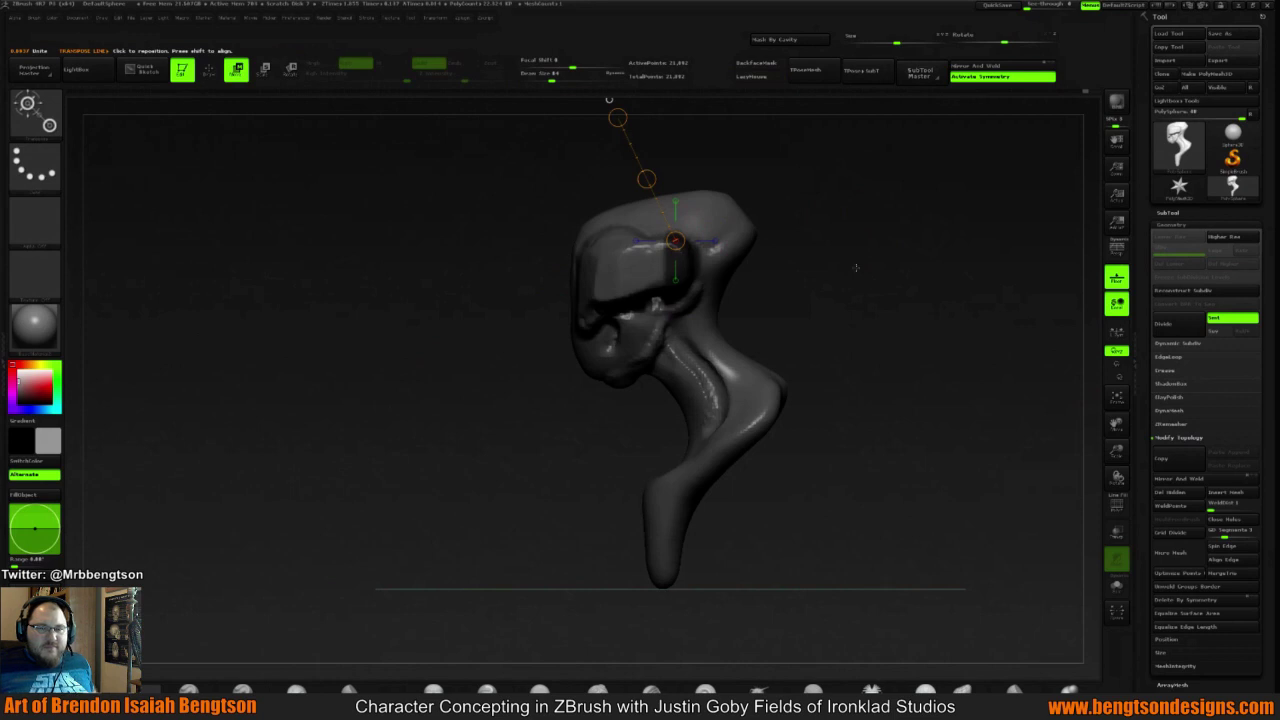
key("ctrl+a")
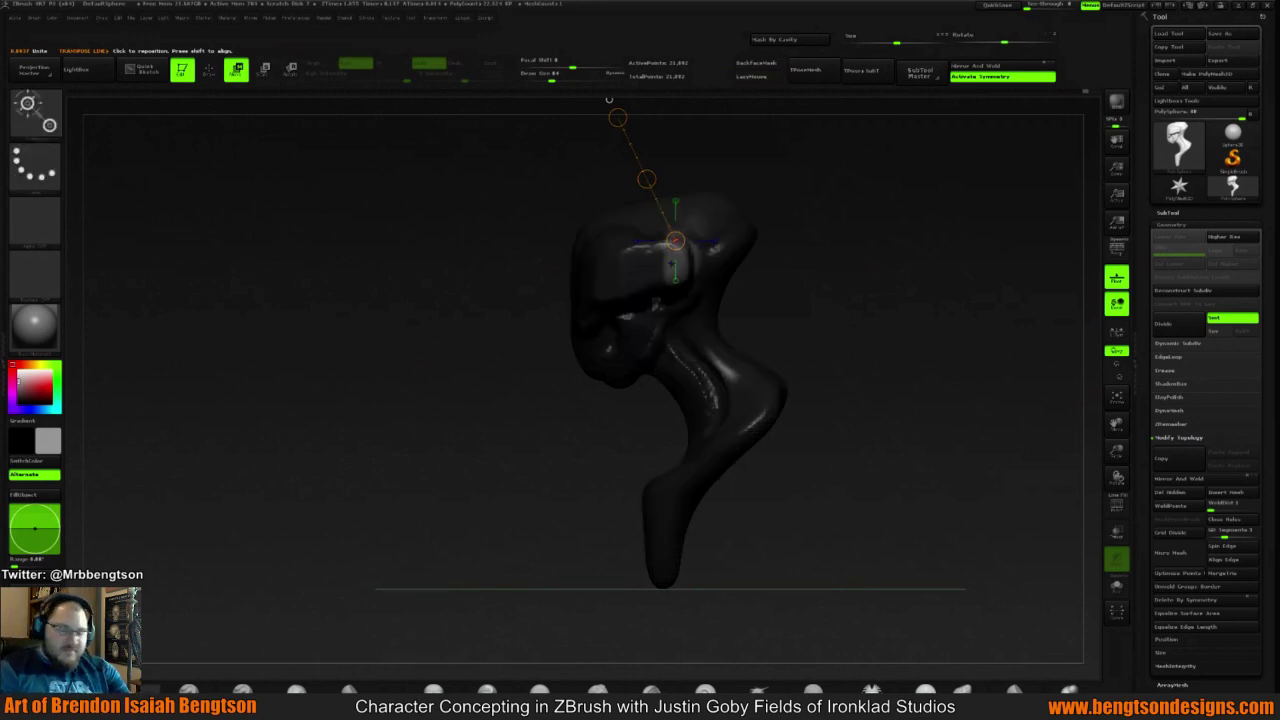
left_click_drag(660, 252, 860, 252)
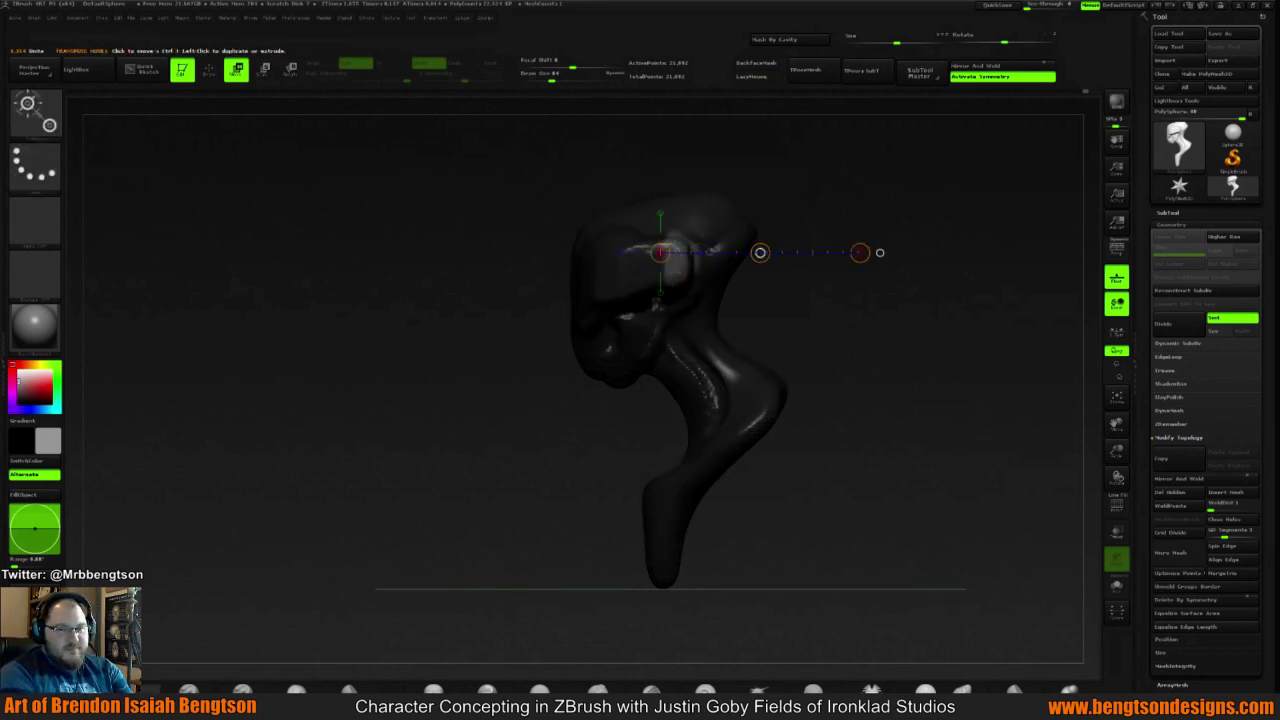
left_click_drag(760, 253, 826, 252)
left_click_drag(840, 280, 840, 440)
Rotate the extended rear ends of the side panels inward toward the head, working from a top view
left_click_drag(799, 223, 768, 347, "alt")
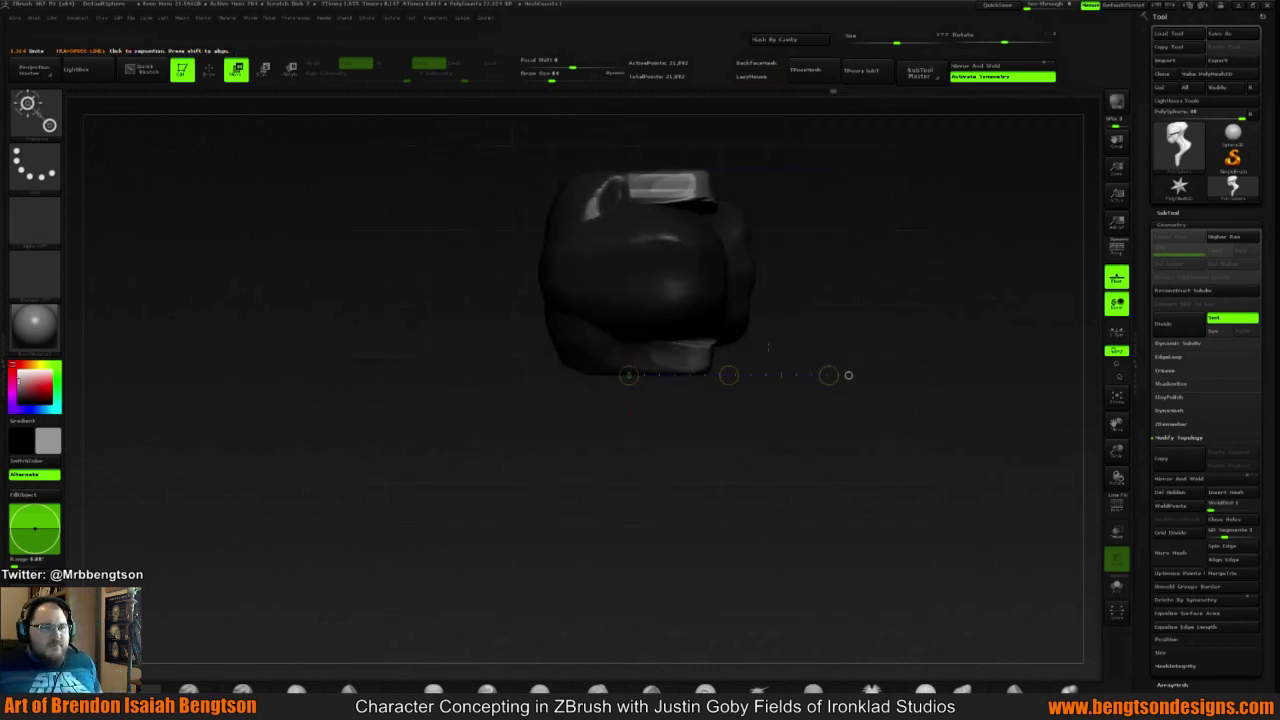
left_click_drag(632, 356, 829, 296)
key("r")
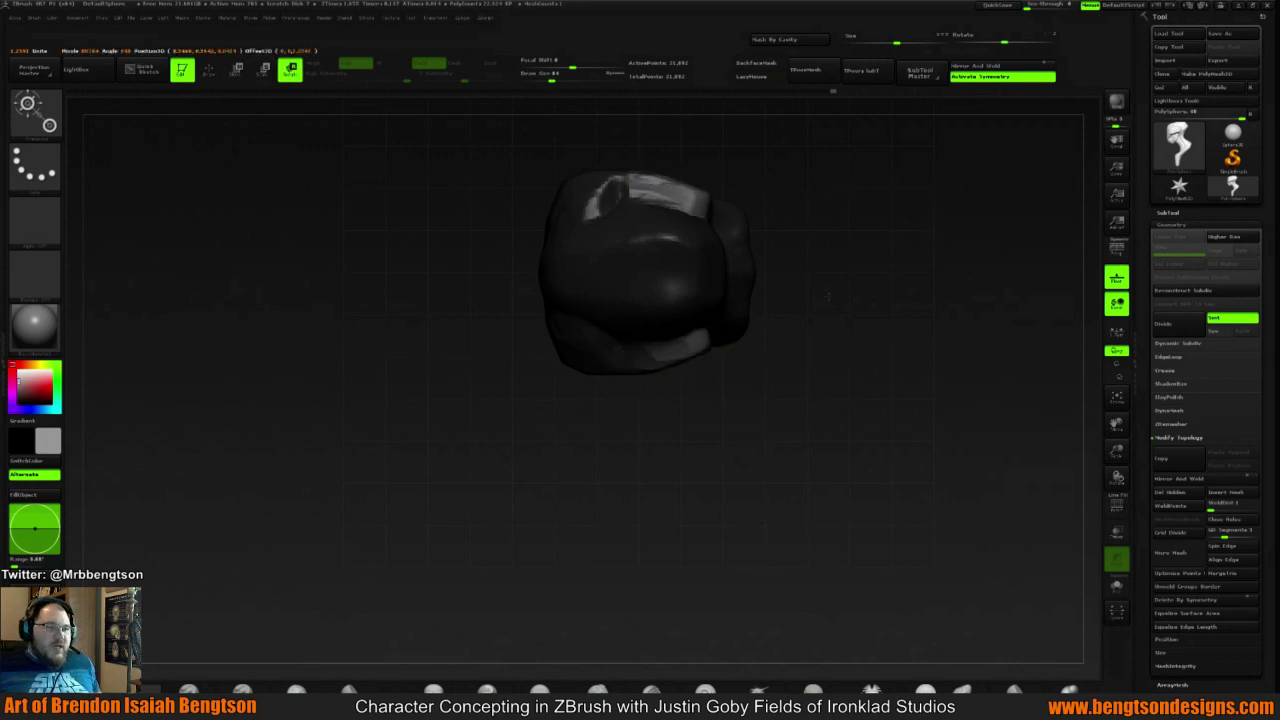
Clear the mask, remesh the bust, and smooth the joints where the panel ends meet the back of the head
left_click_drag(820, 420, 923, 301)
left_click_drag(845, 250, 955, 344, "ctrl")
mouse_move(826, 236)
left_mouse_down()
mouse_move(851, 263)
mouse_move(828, 230)
mouse_move(777, 294)
left_mouse_up()
key("q")
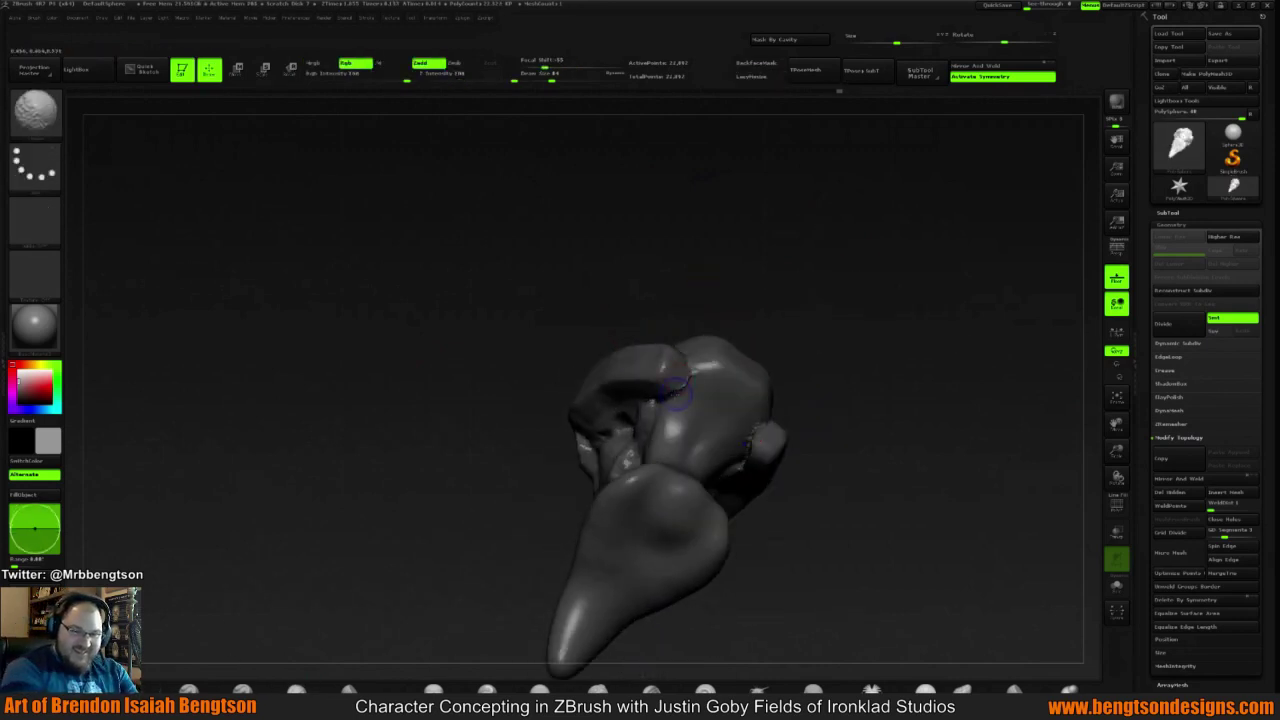
left_click_drag(676, 393, 644, 405, "shift")
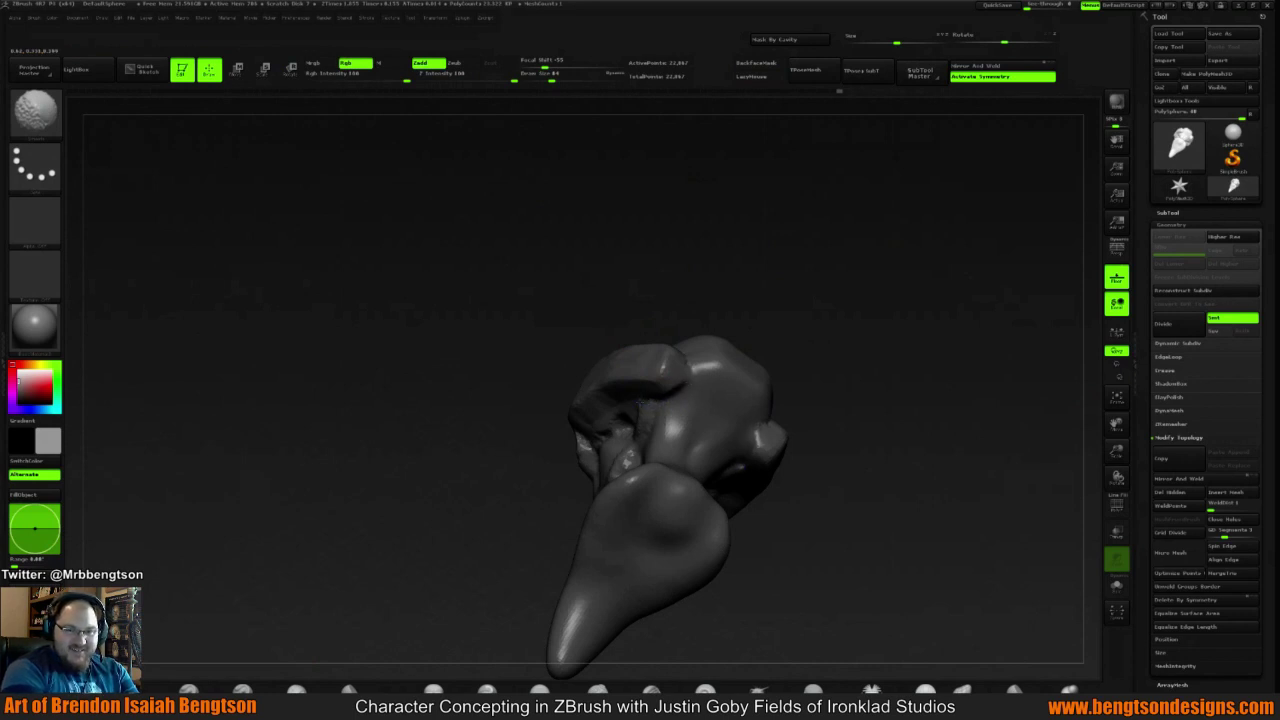
Sculpt along the crease between the crown and the side panels to sharpen the transition on the upper head
left_click_drag(818, 284, 777, 322)
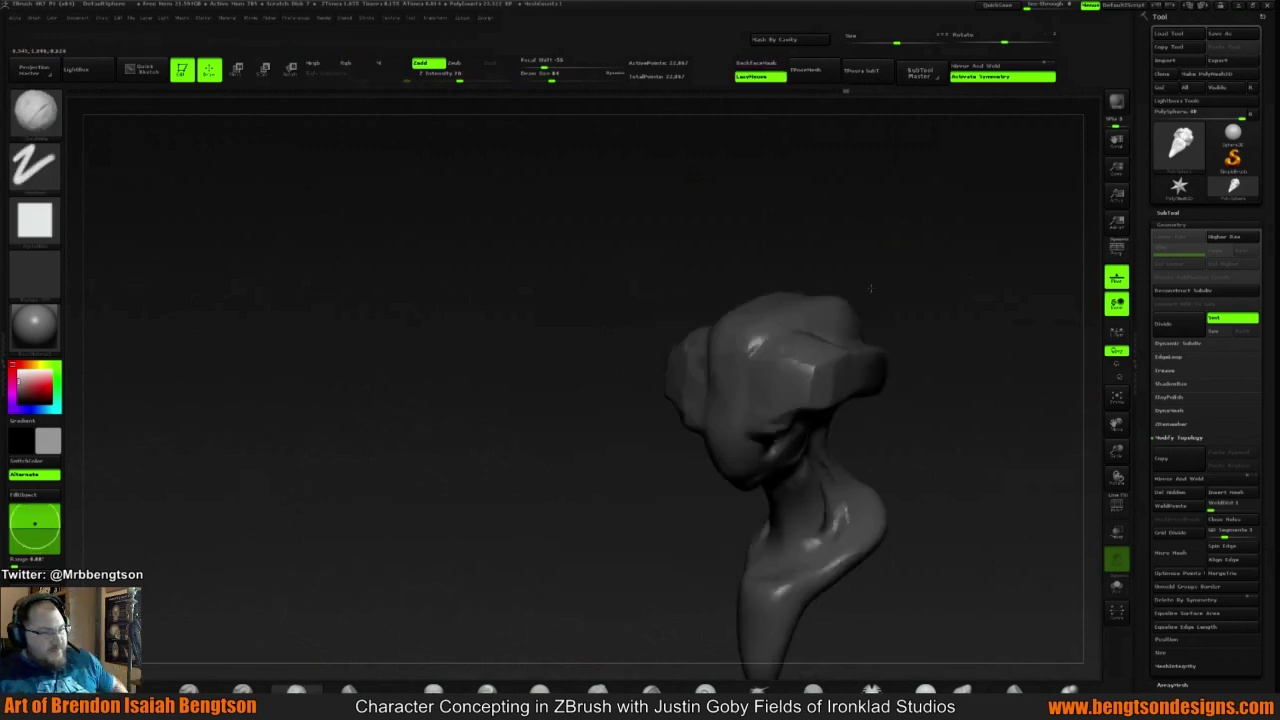
mouse_move(900, 300)
left_mouse_down()
mouse_move(963, 270)
mouse_move(810, 336)
left_mouse_up()
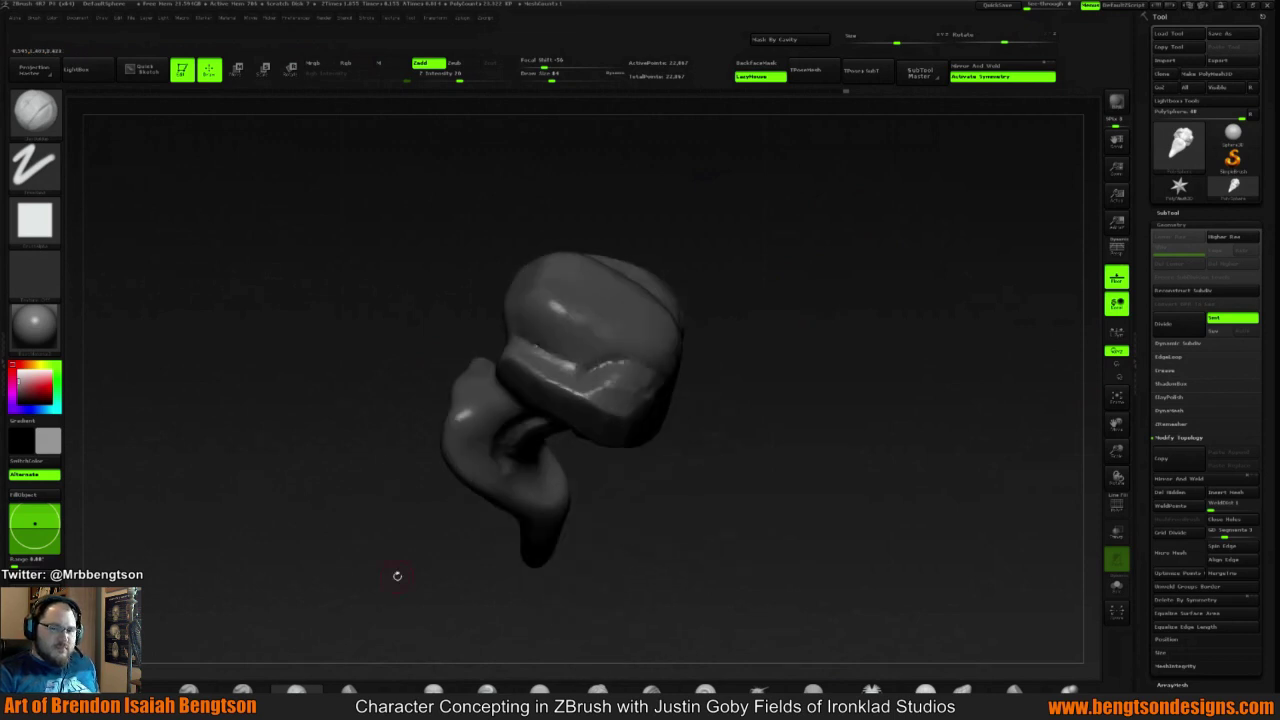
mouse_move(532, 336)
left_mouse_down()
mouse_move(576, 358)
mouse_move(556, 350)
mouse_move(600, 343)
mouse_move(556, 338)
mouse_move(600, 341)
left_mouse_up()
mouse_move(817, 266)
left_mouse_down()
mouse_move(820, 206)
mouse_move(801, 250)
mouse_move(828, 265)
left_mouse_up()
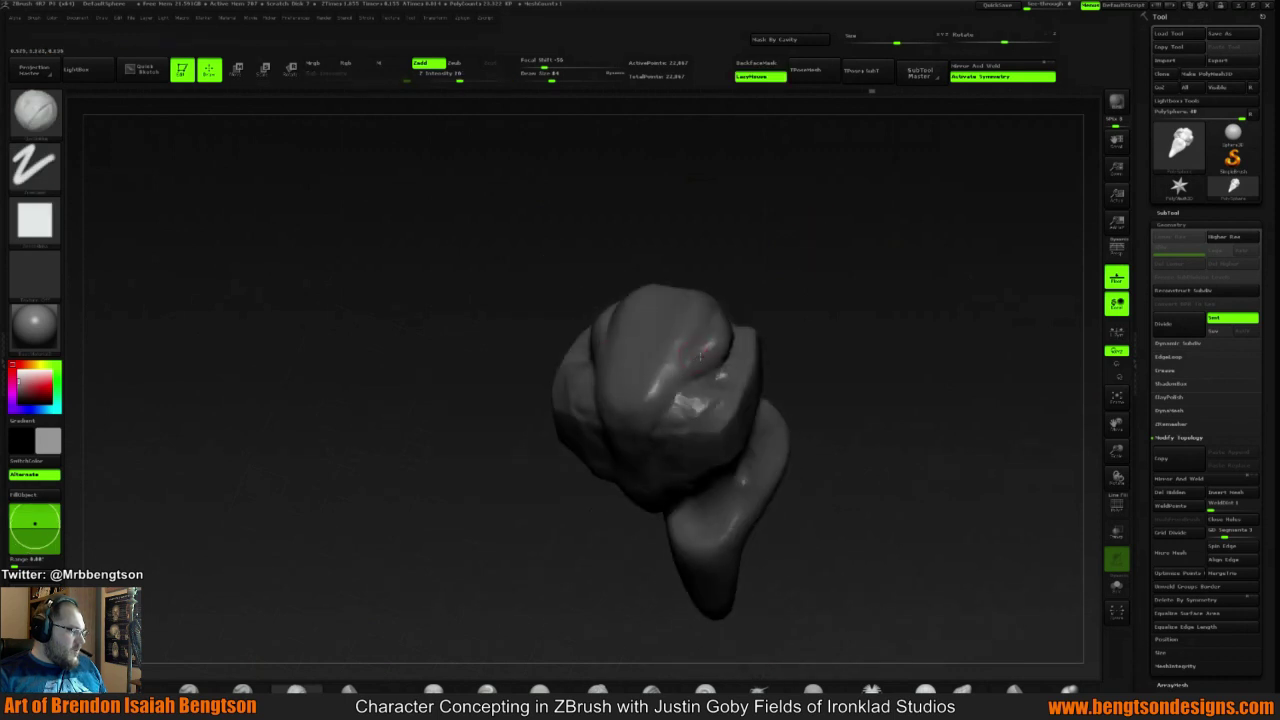
mouse_move(676, 370)
left_mouse_down()
mouse_move(661, 404)
mouse_move(706, 364)
mouse_move(660, 392)
left_mouse_up()
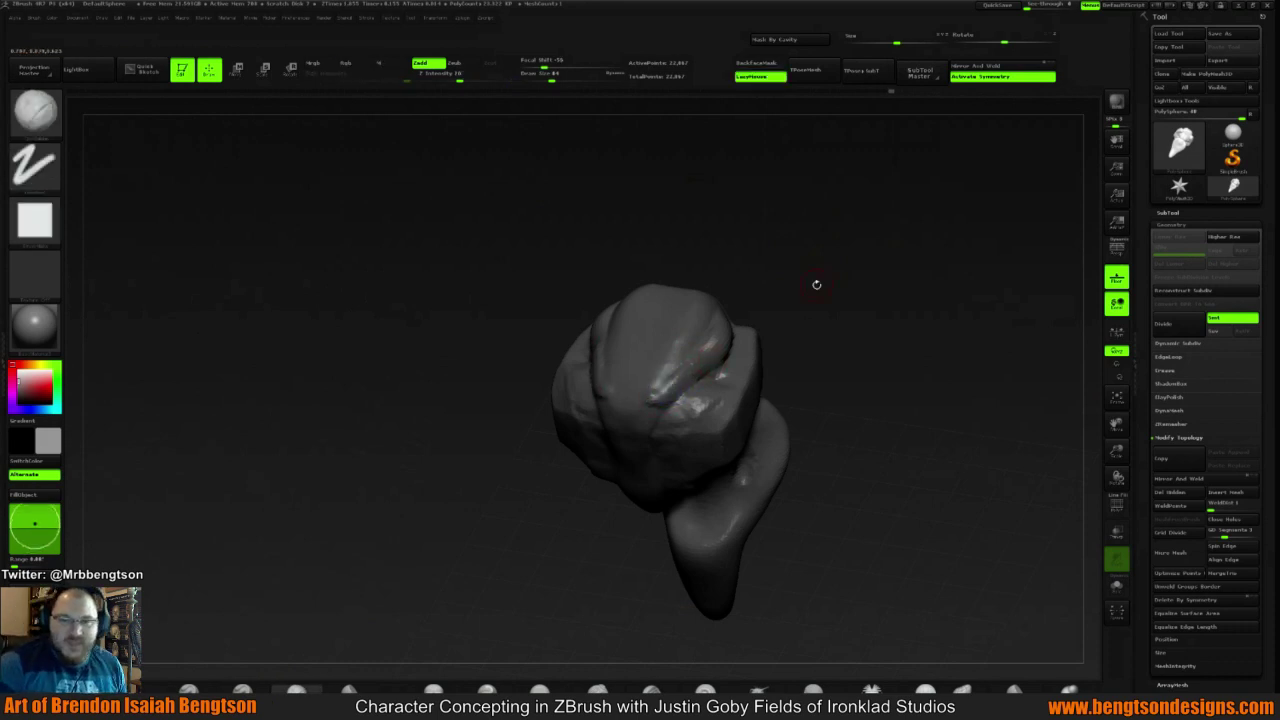
Smooth the crown and its crease beside the side panels, checking the shape from the top and side
mouse_move(816, 285)
left_mouse_down()
mouse_move(799, 254)
mouse_move(700, 262)
left_mouse_up()
mouse_move(592, 408)
left_mouse_down("shift")
mouse_move(608, 412)
mouse_move(576, 400)
mouse_move(622, 418)
mouse_move(590, 406)
left_mouse_up("shift")
left_click_drag(714, 266, 776, 270)
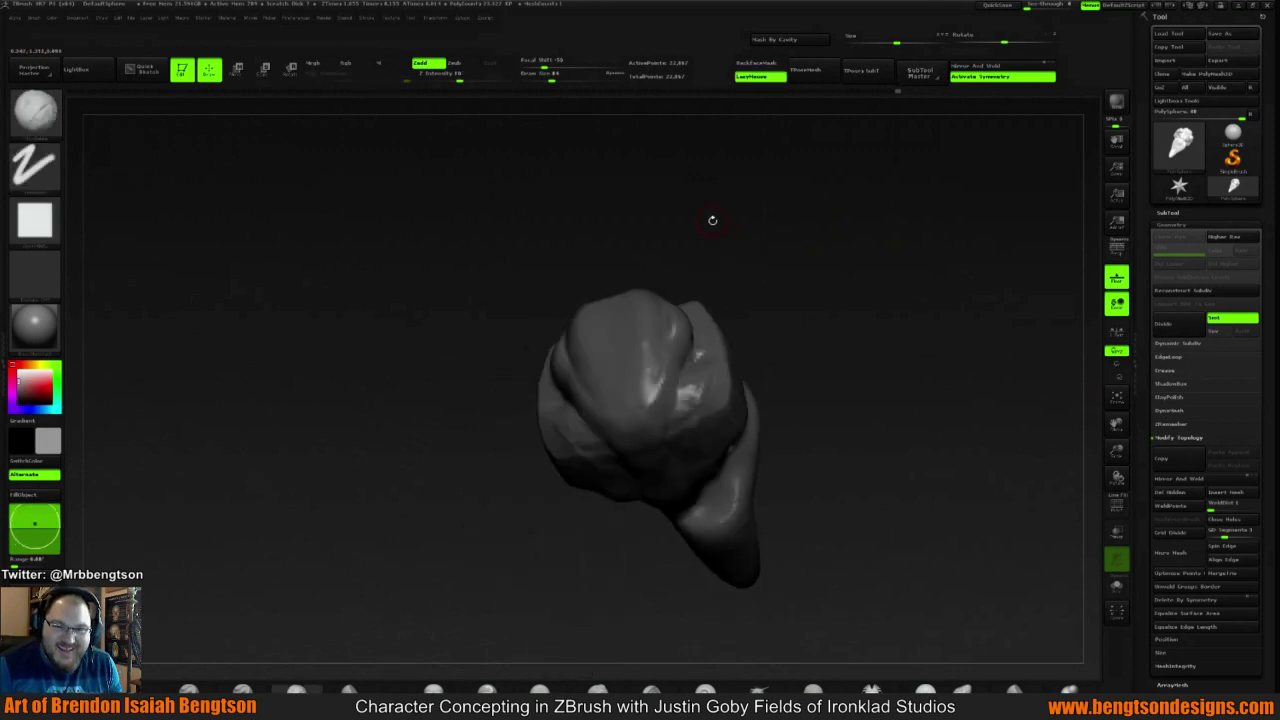
left_click_drag(855, 263, 880, 240)
left_click_drag(846, 284, 866, 283, "shift")
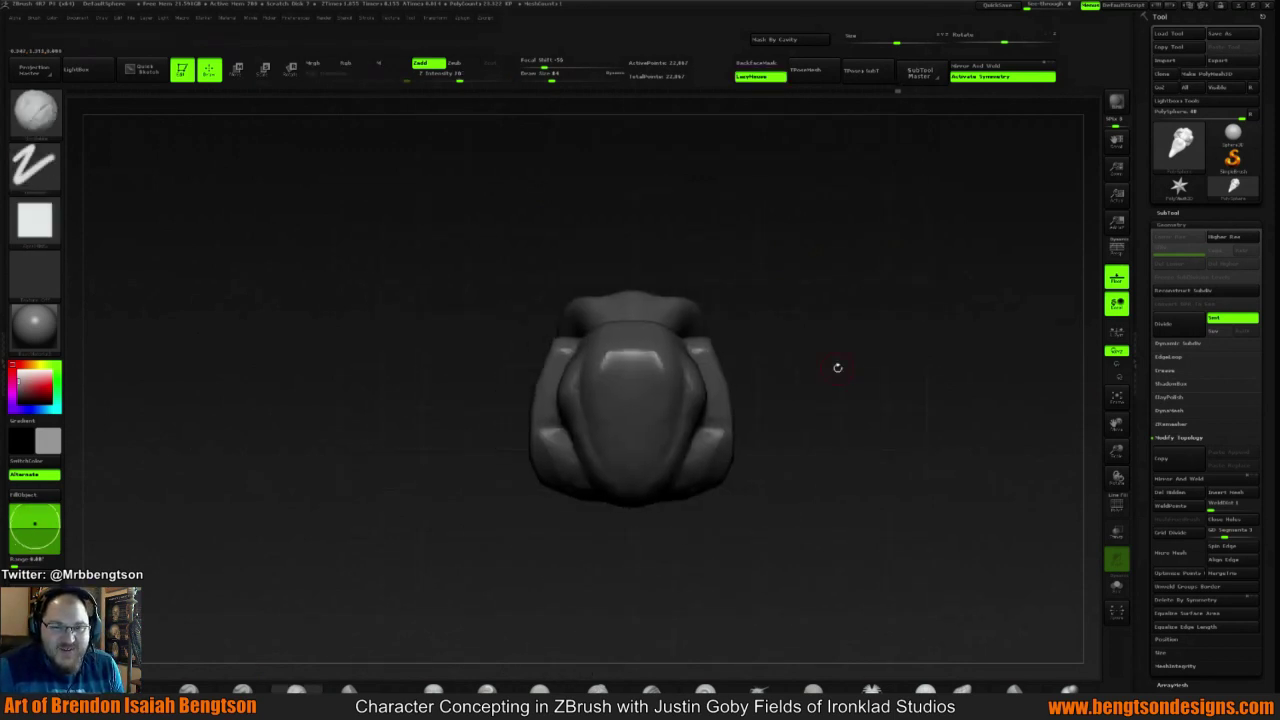
mouse_move(837, 369)
left_mouse_down("shift")
mouse_move(740, 345)
mouse_move(653, 350)
left_mouse_up("shift")
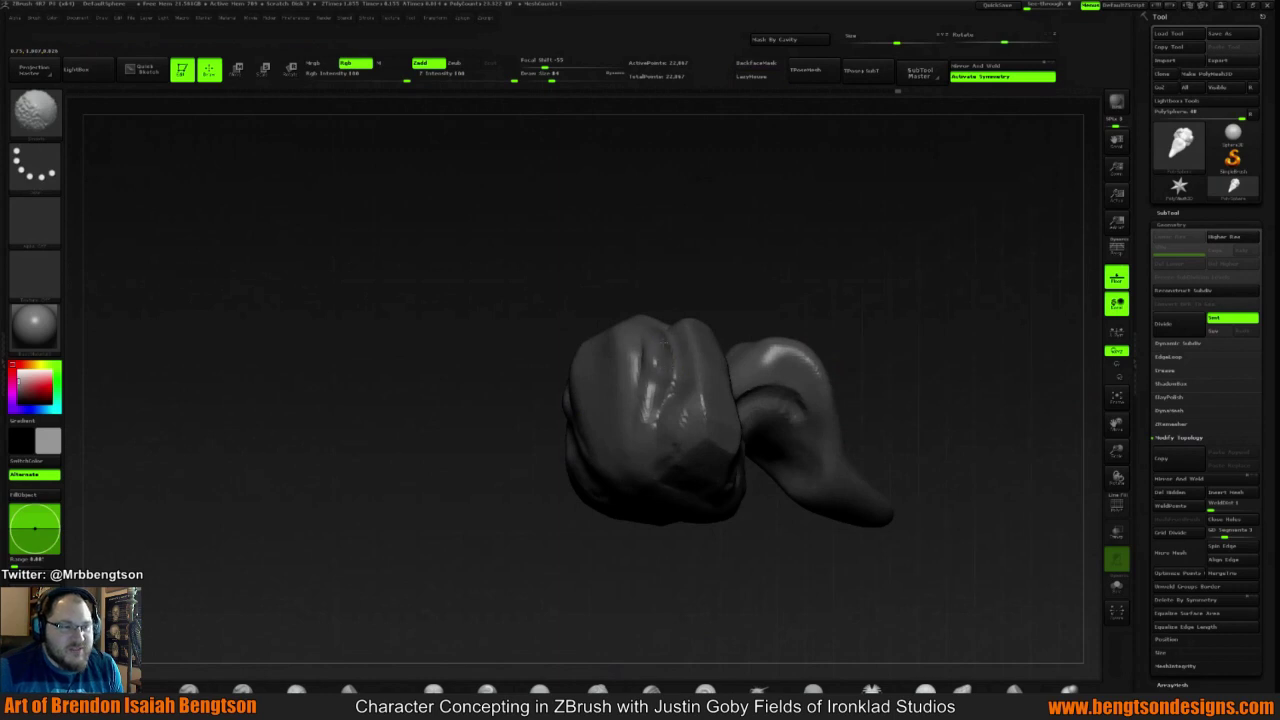
mouse_move(652, 405)
left_mouse_down("shift")
mouse_move(857, 177)
mouse_move(787, 193)
left_mouse_up("shift")
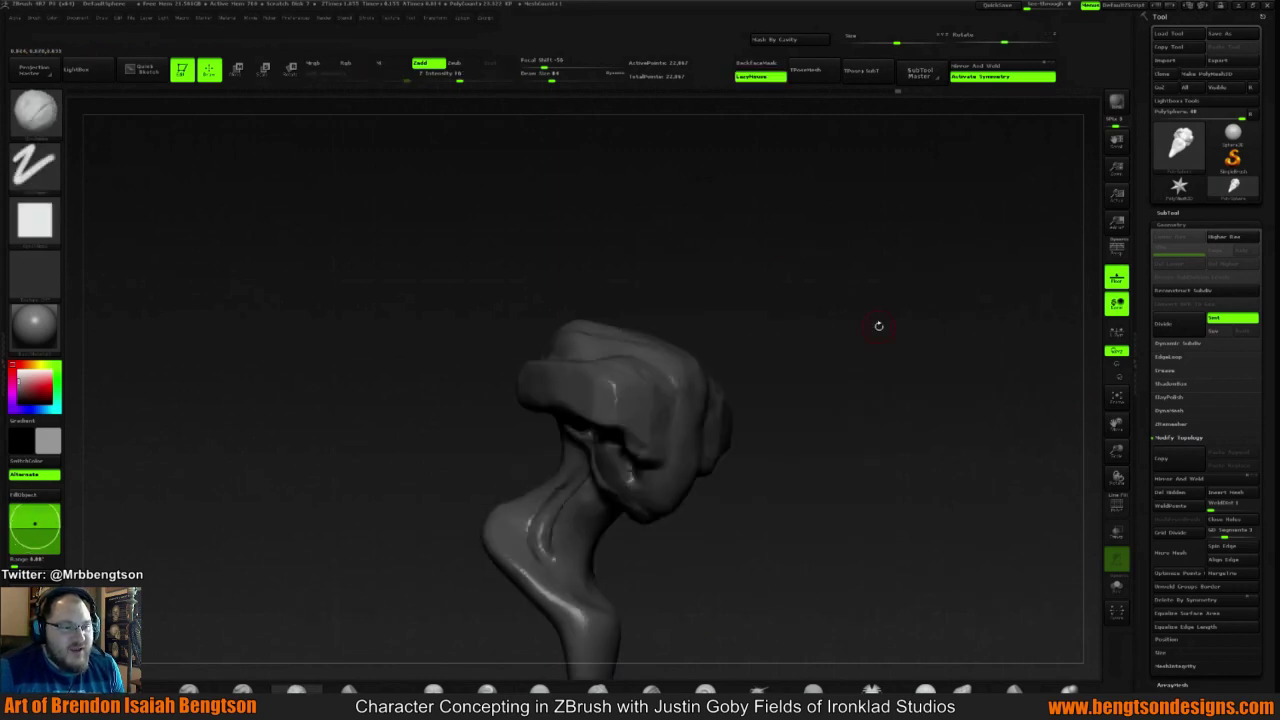
Sculpt the recesses beneath the side panels where they meet the cheeks and upper neck
mouse_move(957, 323)
left_mouse_down("shift")
mouse_move(869, 234)
mouse_move(849, 271)
mouse_move(890, 250)
mouse_move(865, 280)
mouse_move(856, 289)
mouse_move(836, 271)
left_mouse_up("shift")
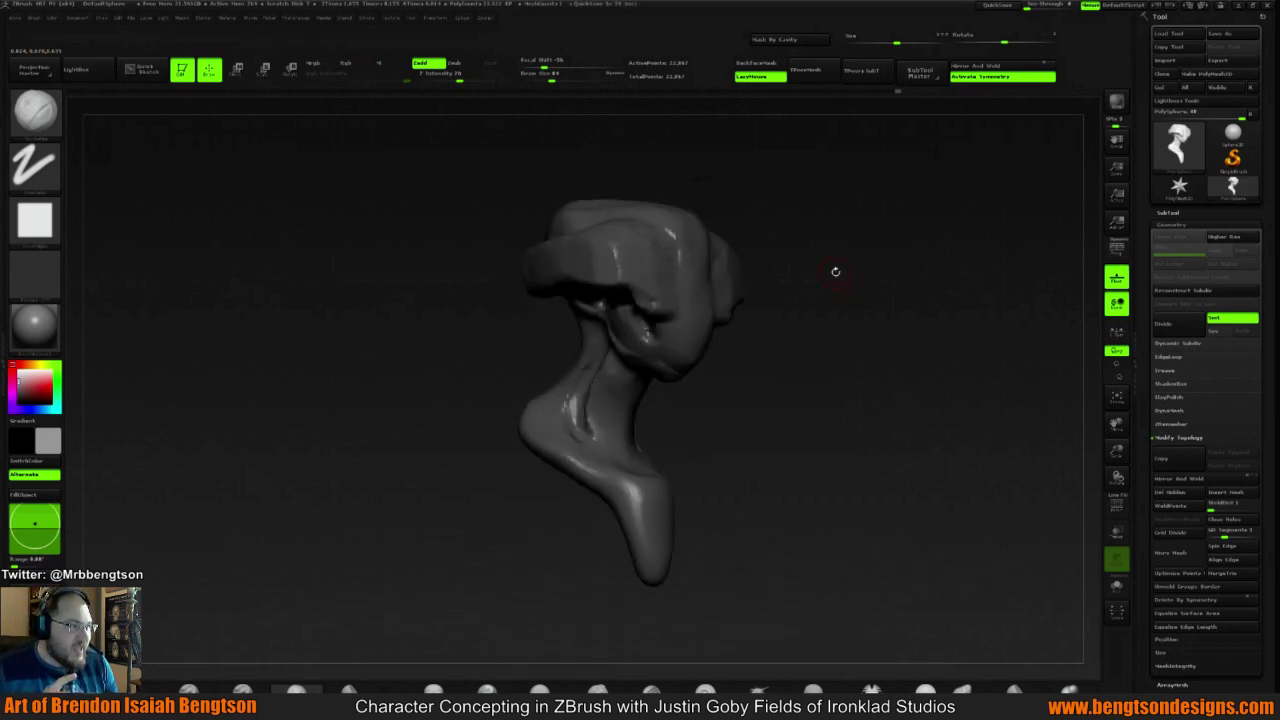
mouse_move(857, 263)
left_mouse_down()
mouse_move(751, 266)
mouse_move(786, 263)
mouse_move(731, 200)
left_mouse_up()
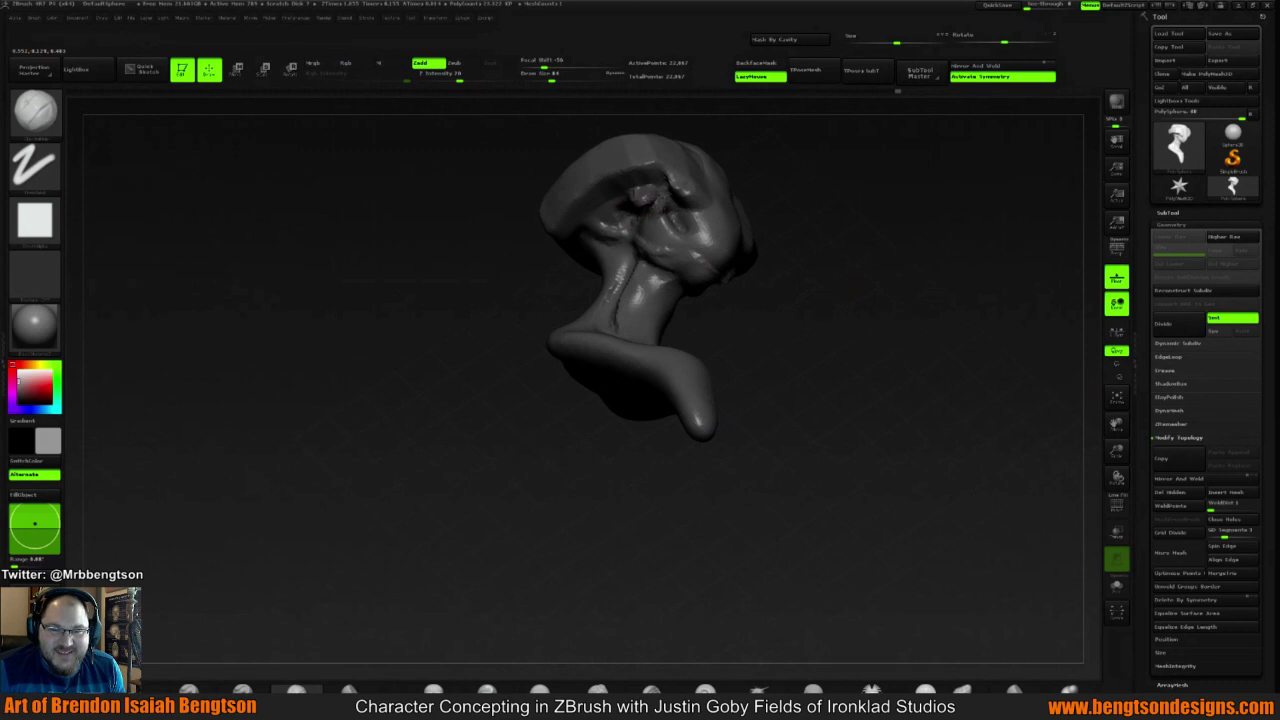
mouse_move(770, 250)
left_mouse_down()
mouse_move(801, 210)
mouse_move(710, 241)
left_mouse_up()
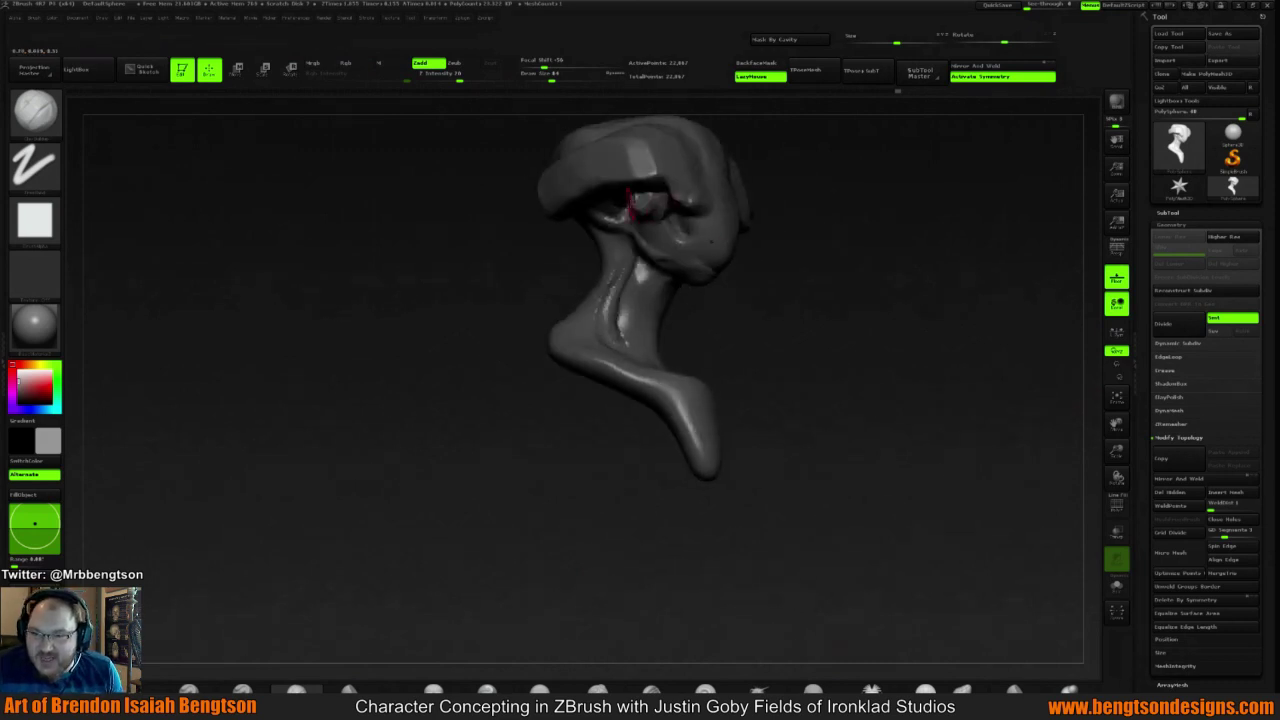
mouse_move(860, 190)
left_mouse_down()
mouse_move(866, 171)
mouse_move(643, 180)
left_mouse_up()
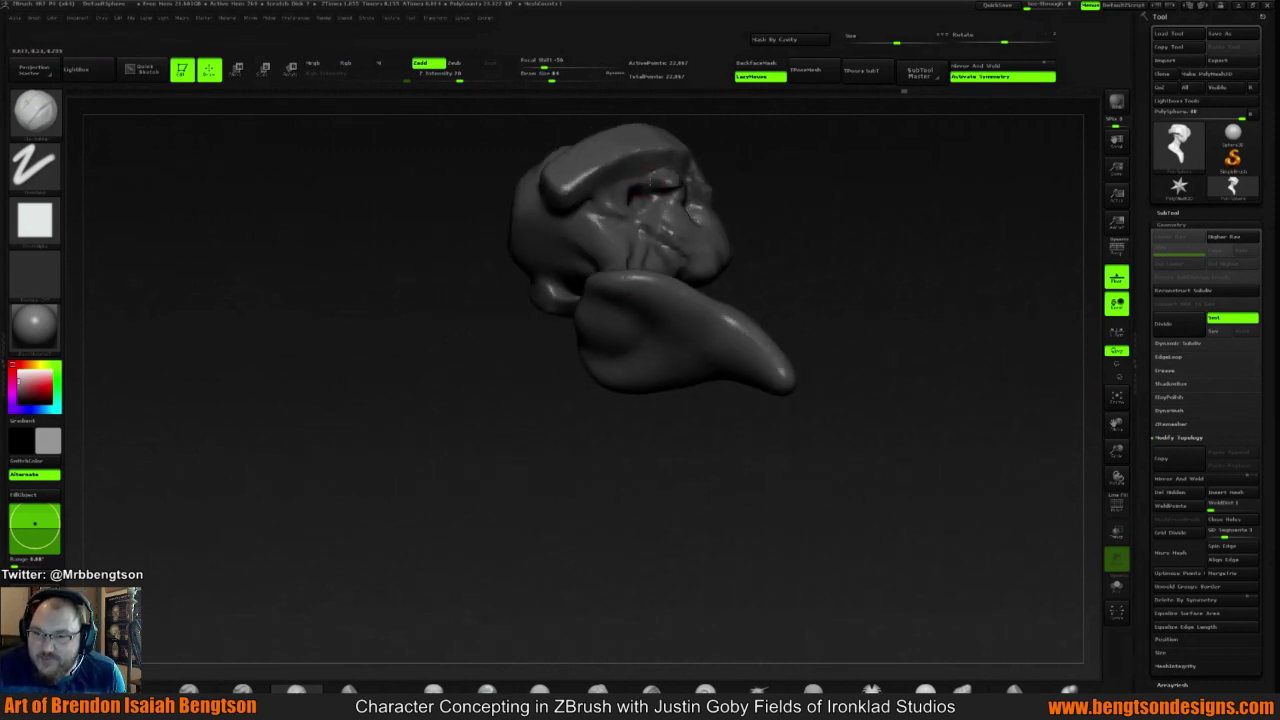
Shape the jaw and chin at the lower front of the head, roughing in a small mouth area
mouse_move(743, 180)
left_mouse_down()
mouse_move(876, 200)
mouse_move(862, 216)
mouse_move(715, 243)
left_mouse_up()
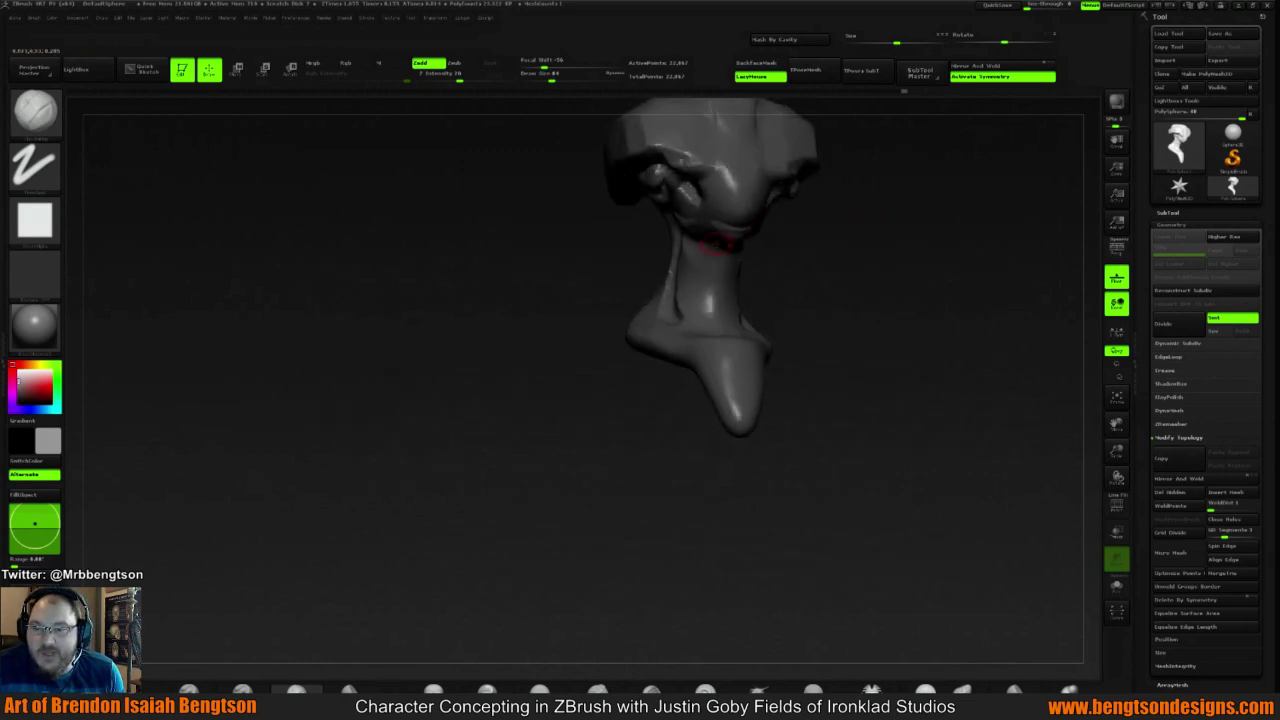
left_click_drag(811, 229, 831, 206)
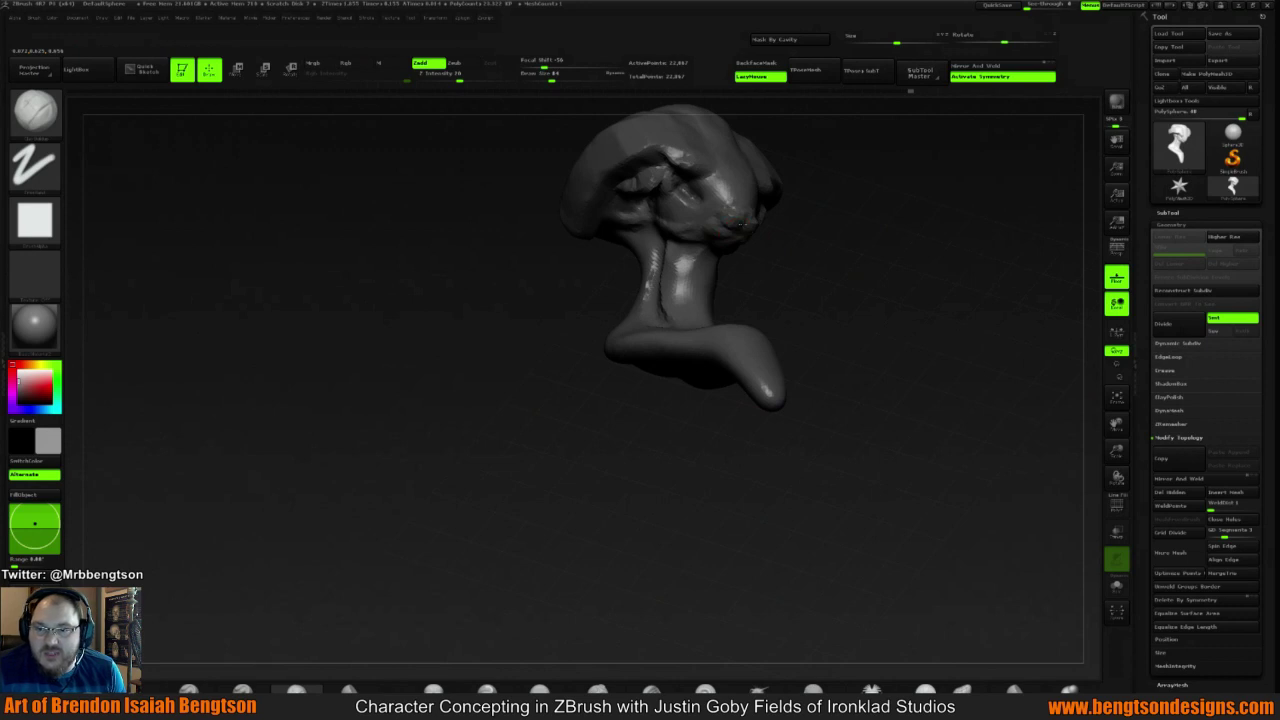
mouse_move(833, 243)
left_mouse_down()
mouse_move(911, 220)
mouse_move(828, 346)
mouse_move(754, 314)
mouse_move(748, 323)
mouse_move(746, 303)
left_mouse_up()
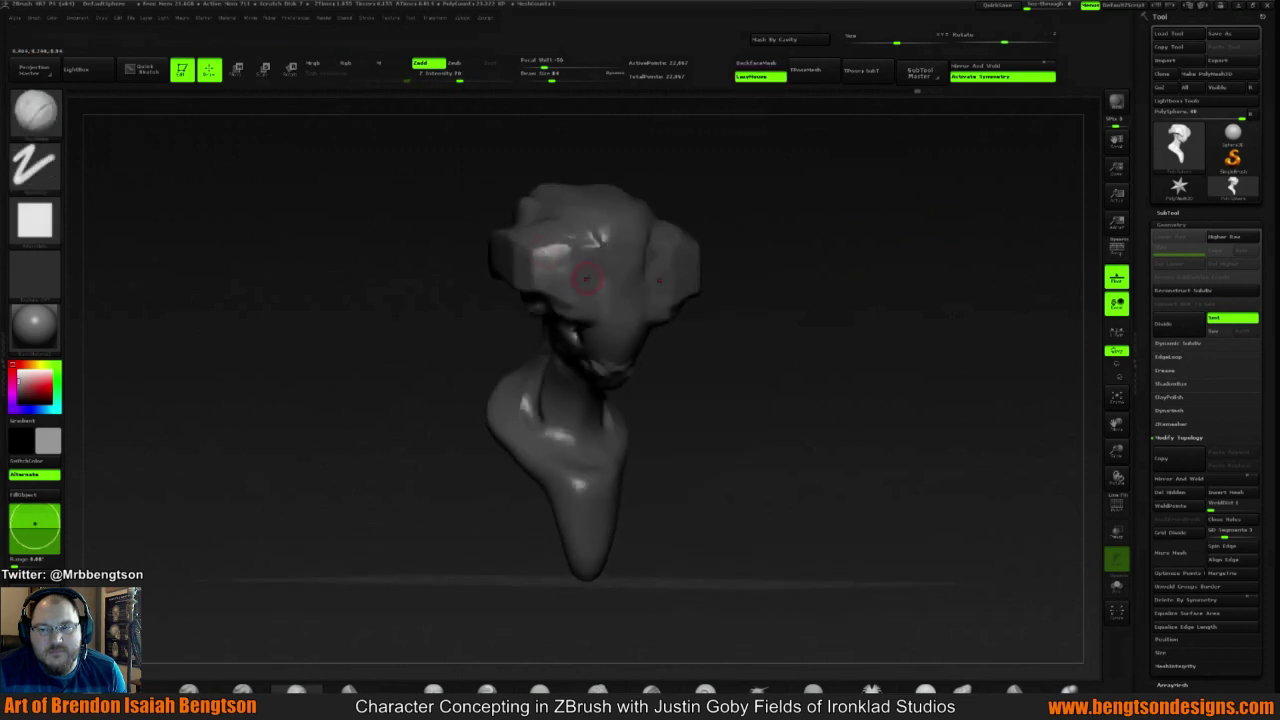
Enlarge the brush and smooth the brow where the crown meets the front of the side panels
key("space")
key("shift")
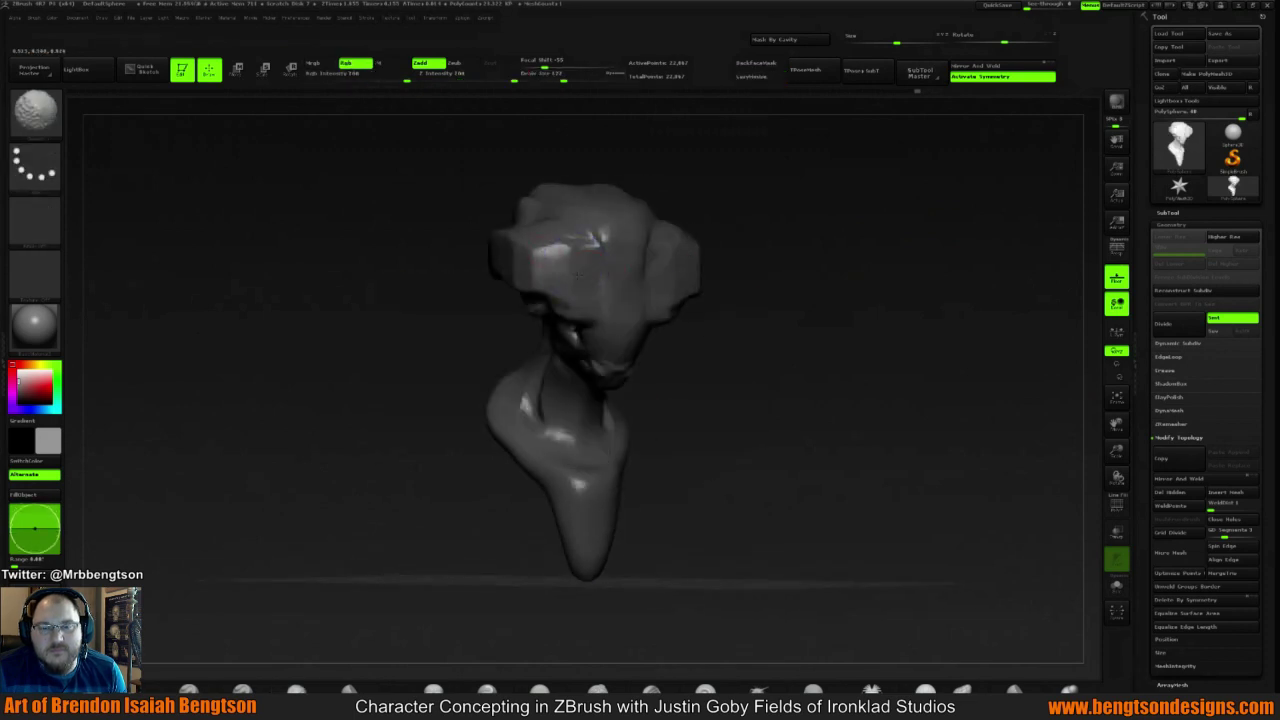
left_click_drag(598, 240, 545, 246, "shift")
Reshape the brow and the lower front edges of the side panels using the Move brush at a reduced draw size
mouse_move(873, 234)
left_mouse_down()
mouse_move(760, 225)
mouse_move(848, 216)
mouse_move(774, 277)
left_mouse_up()
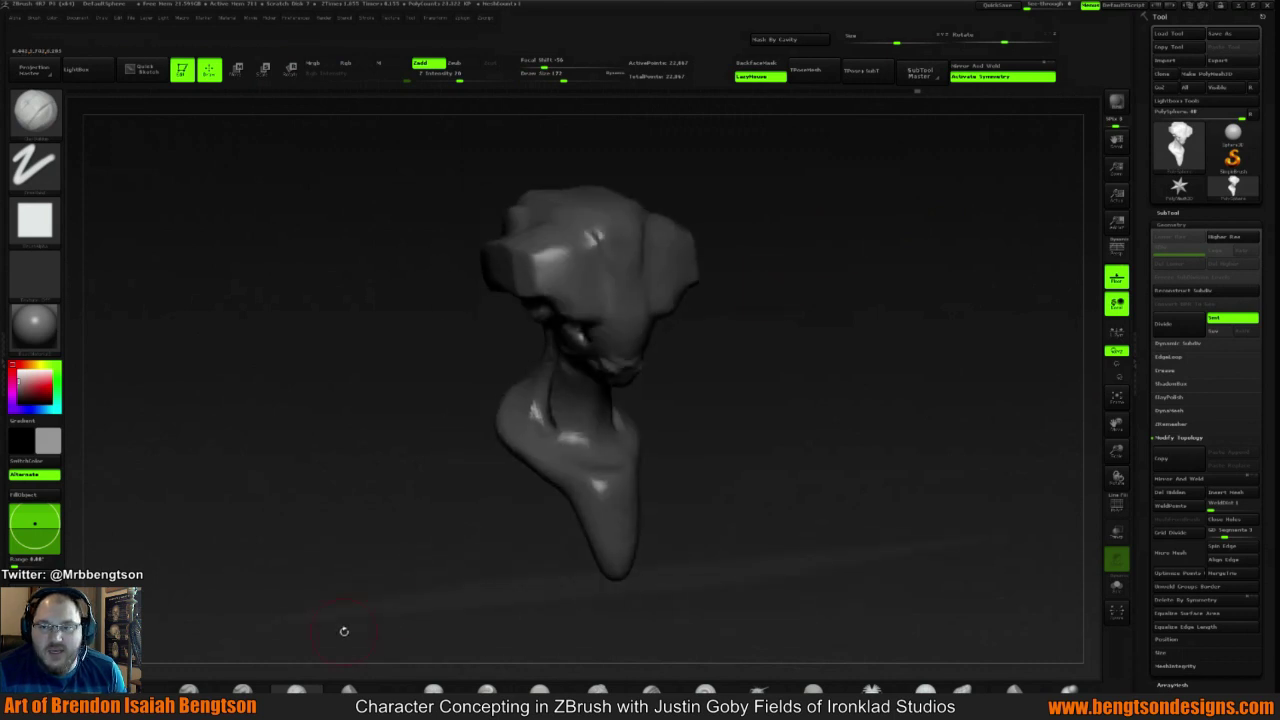
left_click(350, 687)
key("space")
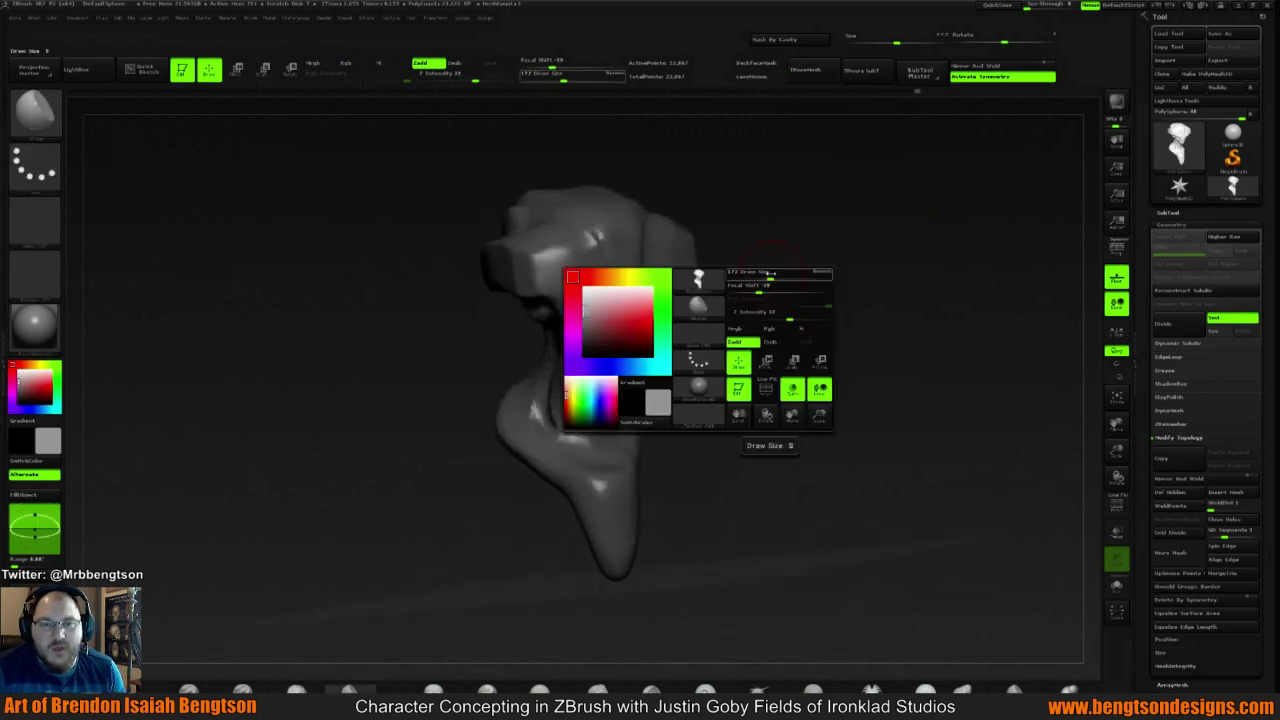
left_click_drag(769, 276, 765, 205)
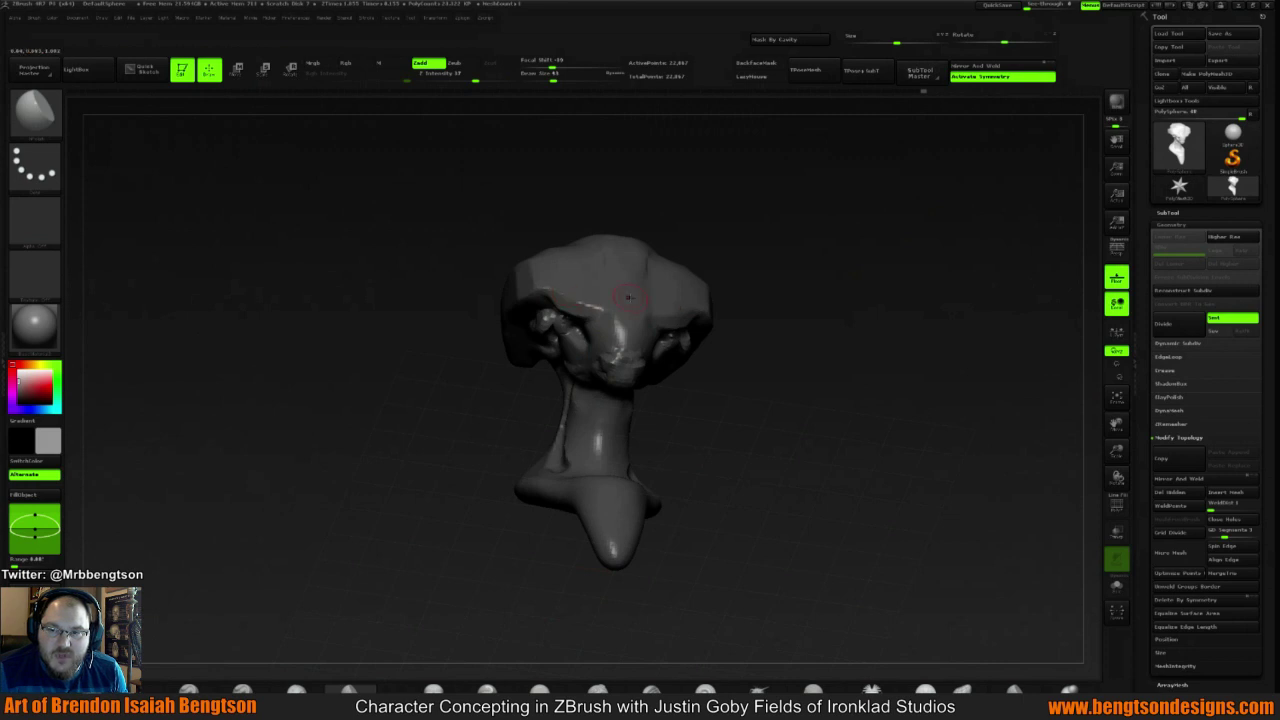
mouse_move(752, 215)
left_mouse_down()
mouse_move(760, 280)
mouse_move(797, 257)
left_mouse_up()
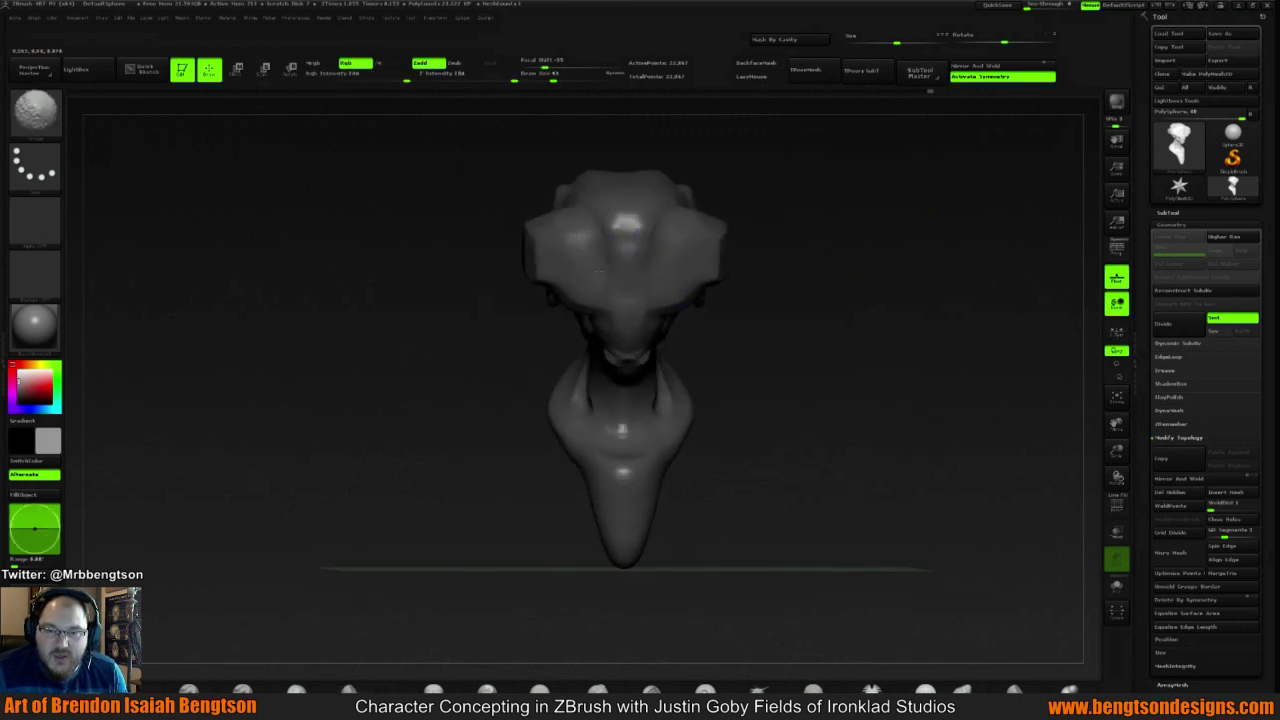
key("shift")
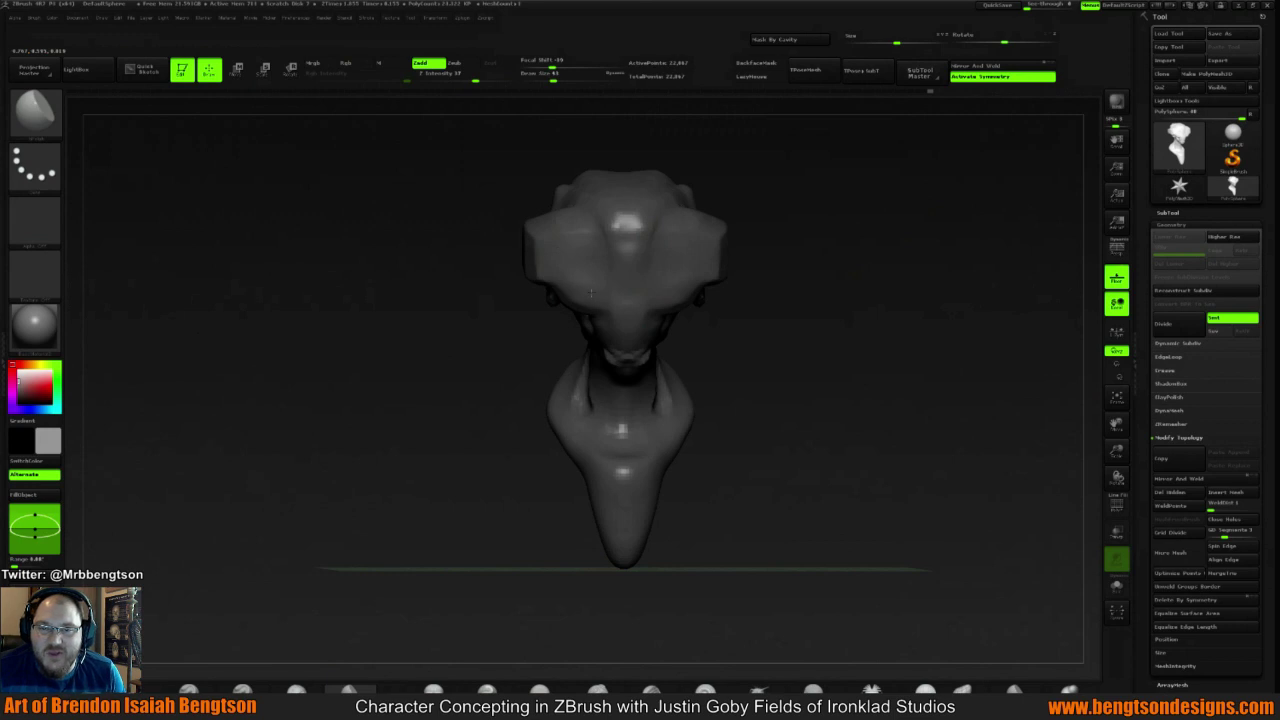
Adjust the side panels' lower edges and cheeks from several angles, smooth them, and remesh the bust
left_click_drag(840, 222, 770, 206)
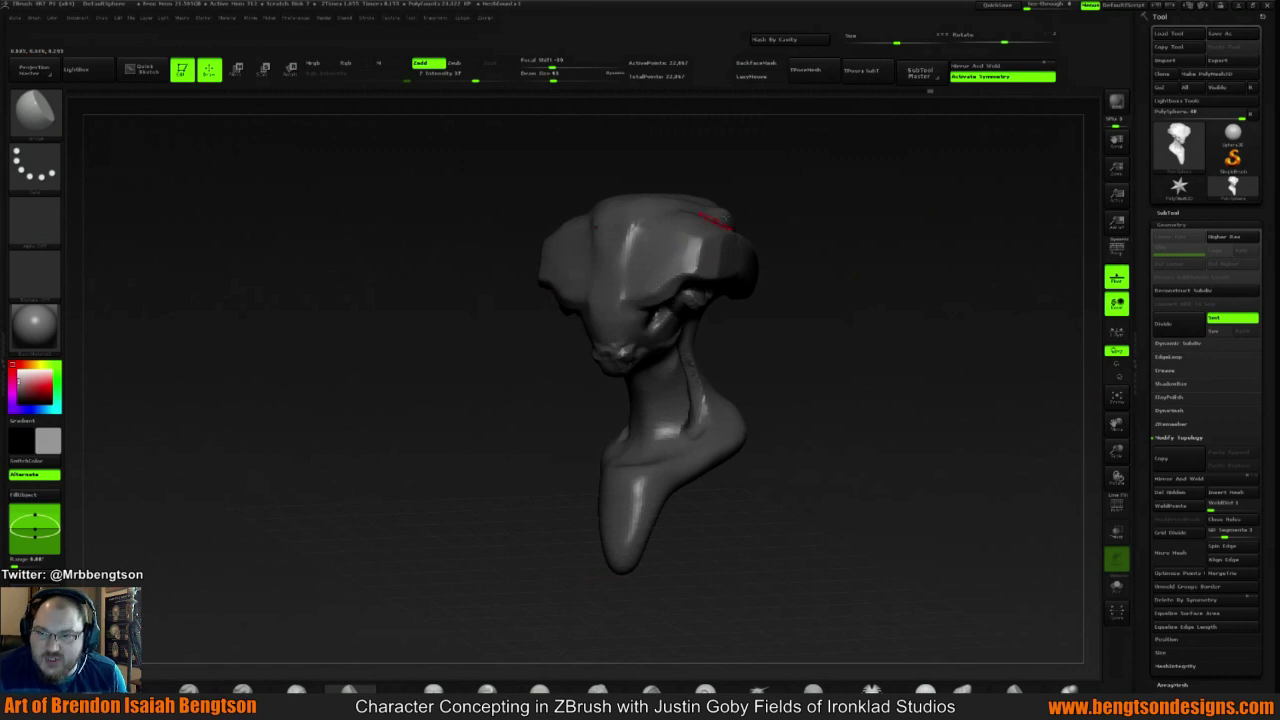
left_click_drag(880, 160, 826, 149)
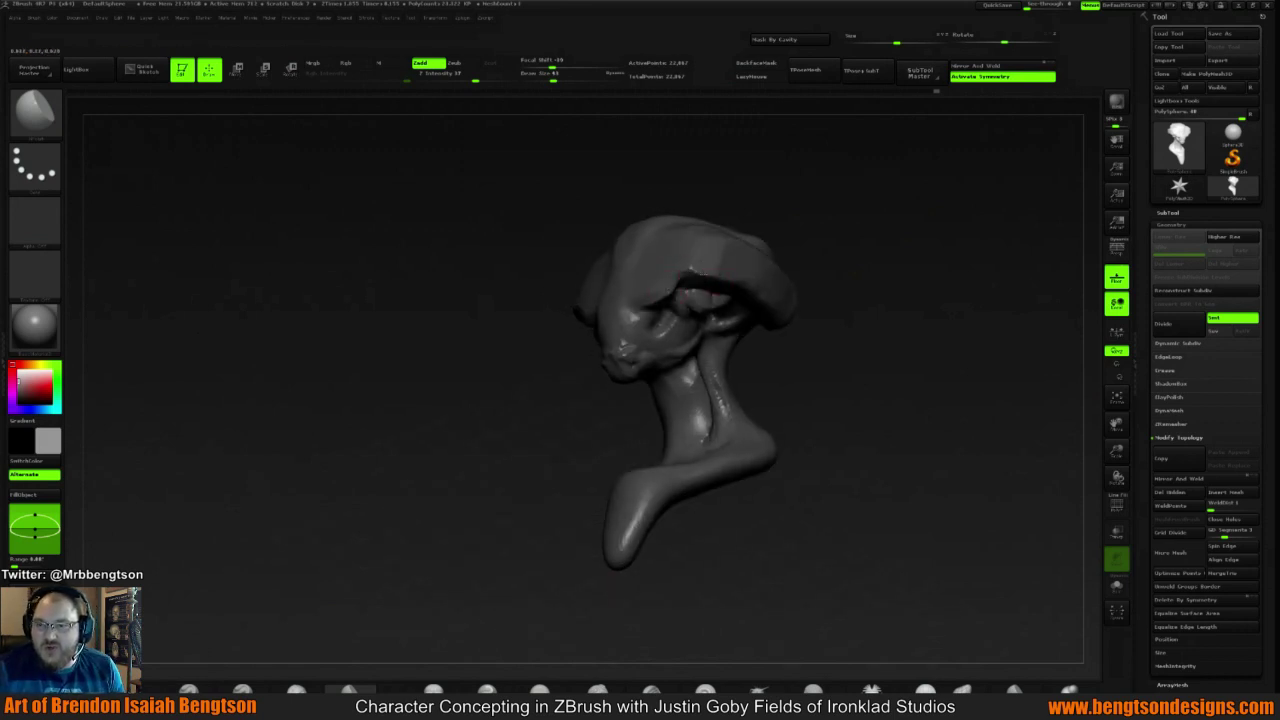
mouse_move(815, 200)
left_mouse_down()
mouse_move(831, 251)
mouse_move(798, 261)
left_mouse_up()
left_click_drag(677, 251, 690, 258, "shift")
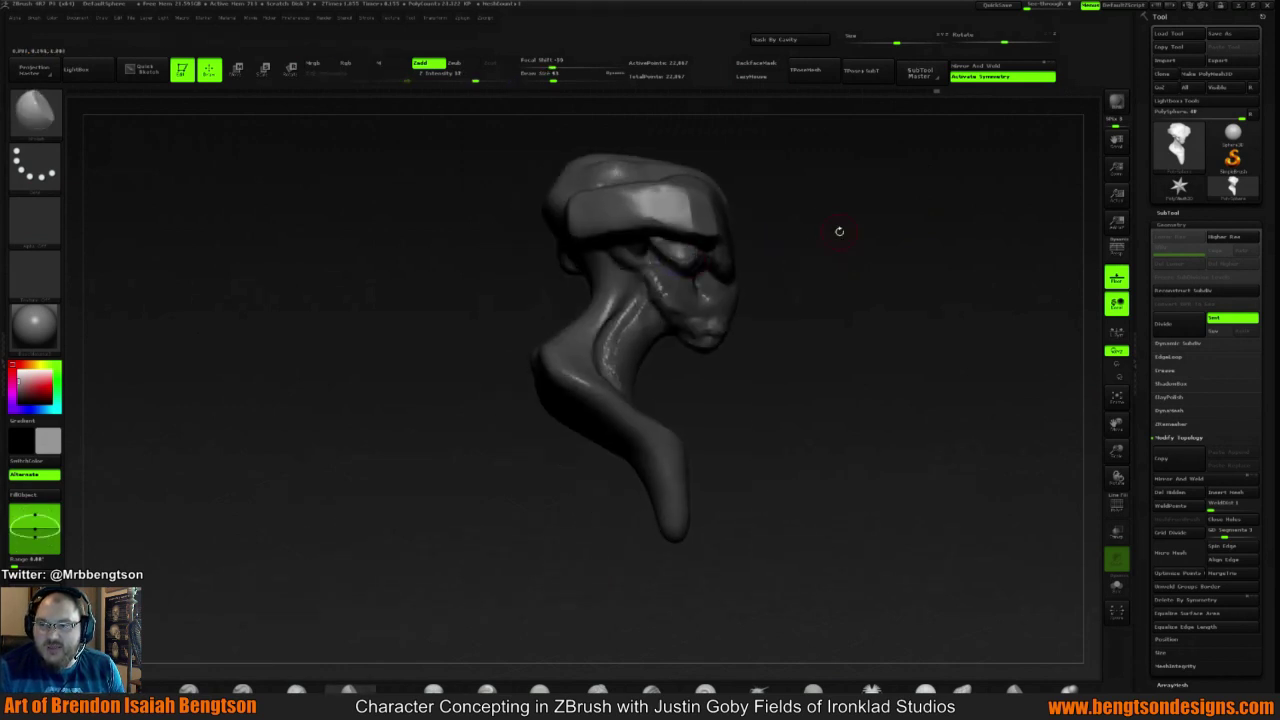
mouse_move(874, 243)
left_mouse_down("shift")
mouse_move(946, 249)
mouse_move(944, 306)
mouse_move(897, 331)
mouse_move(910, 309)
mouse_move(813, 340)
mouse_move(800, 309)
mouse_move(700, 307)
left_mouse_up("shift")
mouse_move(866, 277)
left_mouse_down("shift")
mouse_move(803, 322)
mouse_move(814, 320)
mouse_move(794, 305)
left_mouse_up("shift")
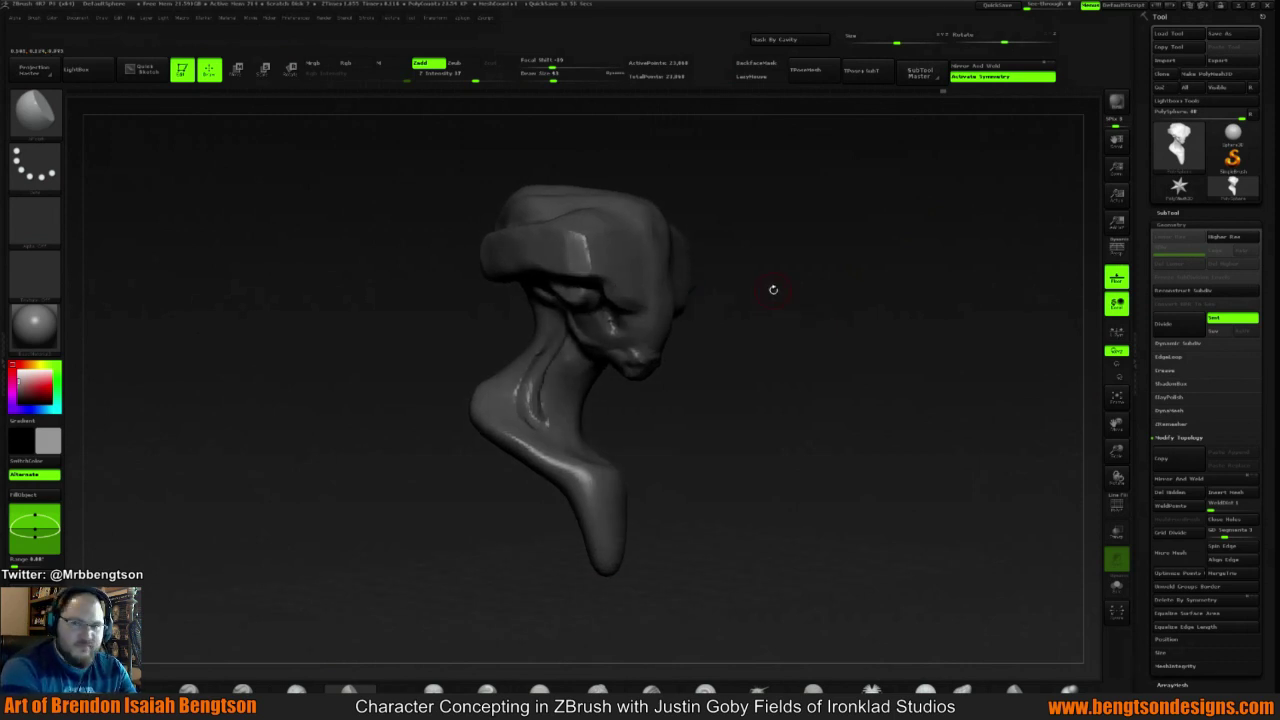
Reduce the Move brush slightly and reshape the lower outer corners and underside edges of the side panels
left_click_drag(773, 289, 746, 271)
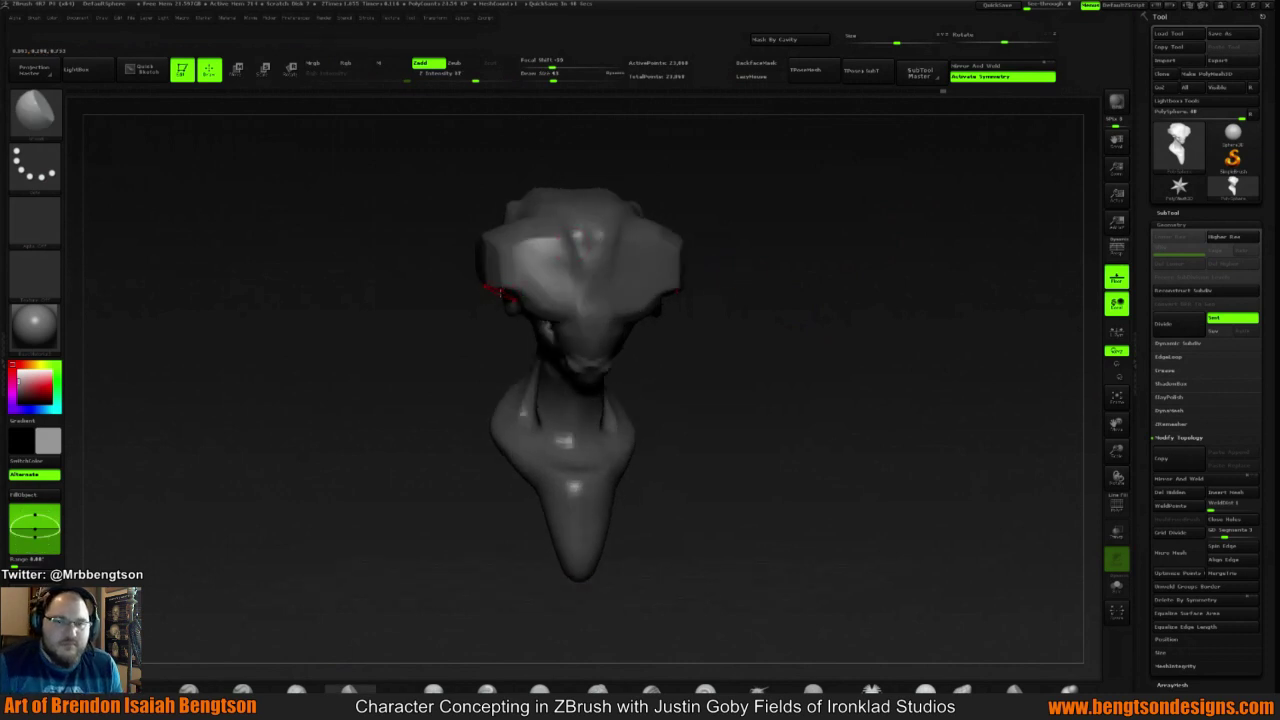
key("space")
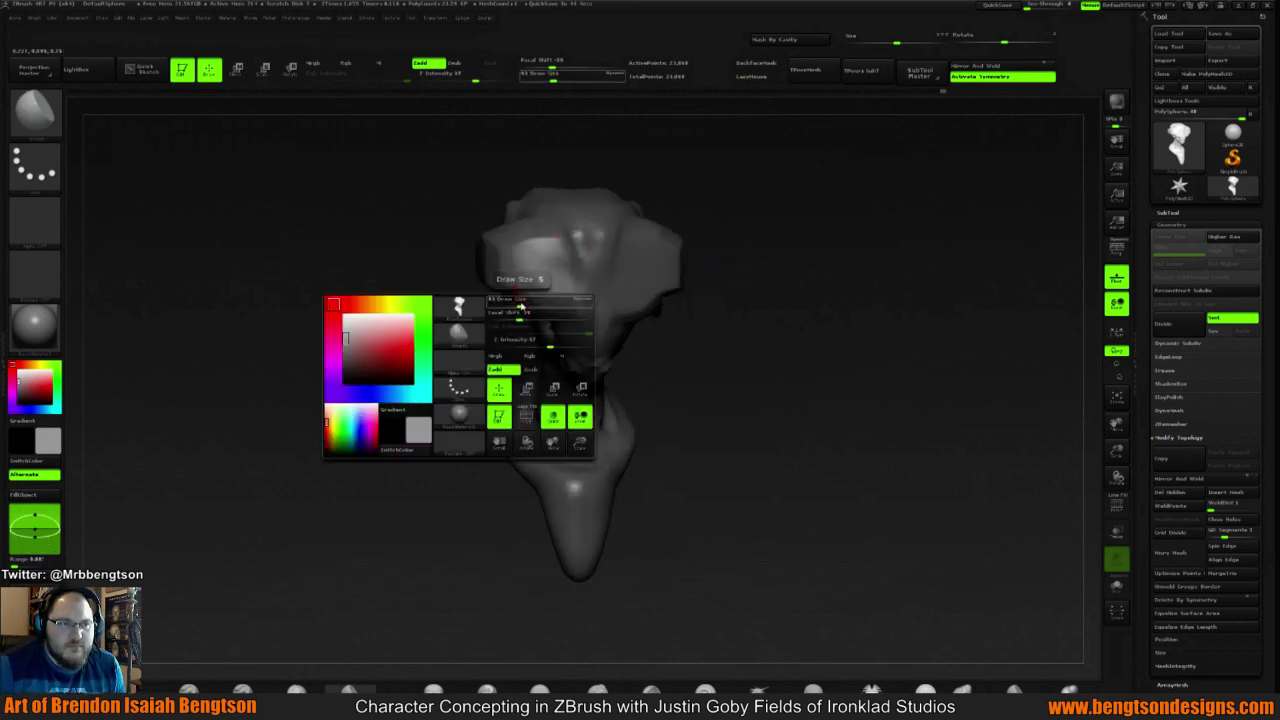
left_click_drag(521, 304, 516, 304)
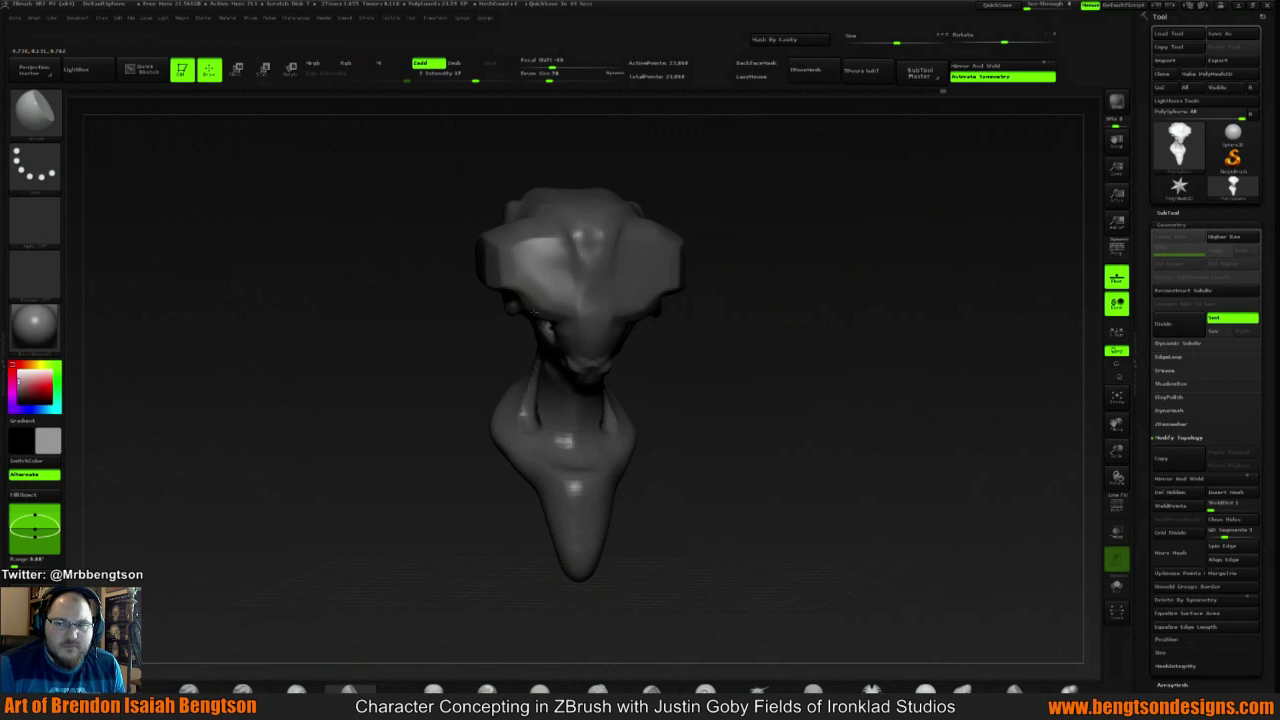
mouse_move(514, 306)
left_mouse_down()
mouse_move(643, 309)
mouse_move(690, 283)
left_mouse_up()
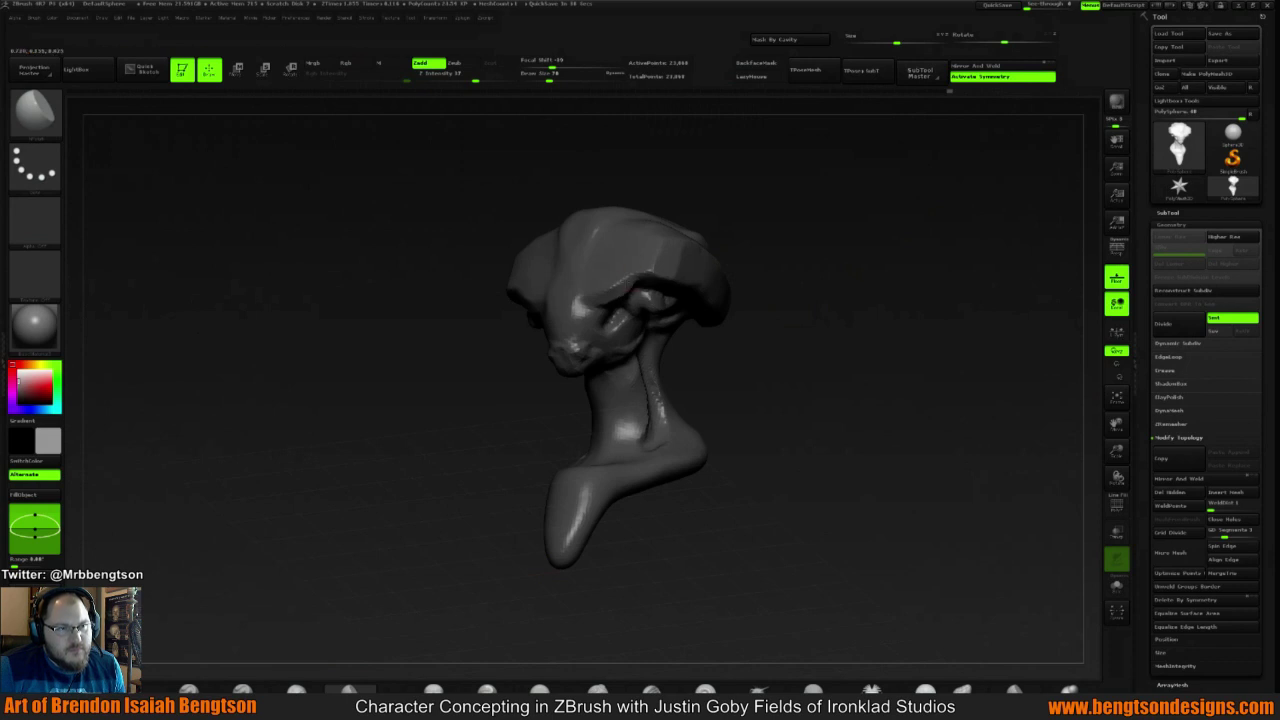
left_click_drag(814, 249, 768, 343)
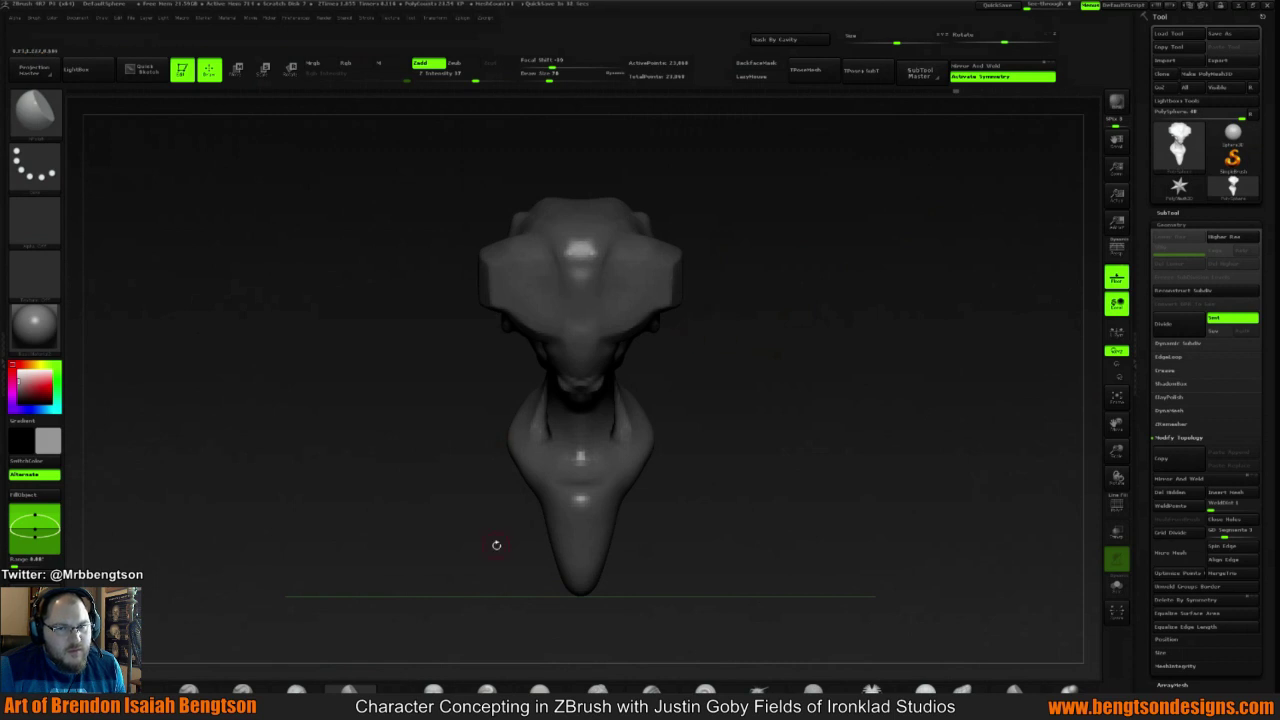
Switch to a fine carving brush and cut panel lines separating the side panels from the front of the face
key("b")
left_click(648, 406)
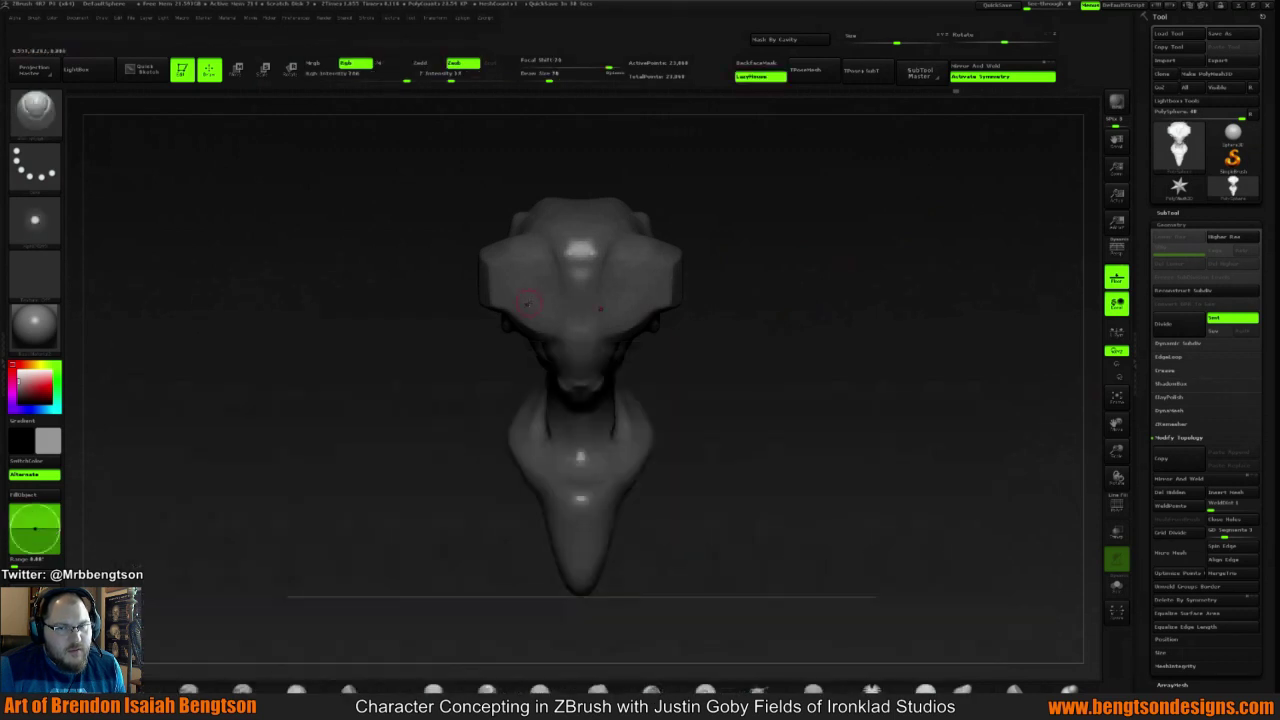
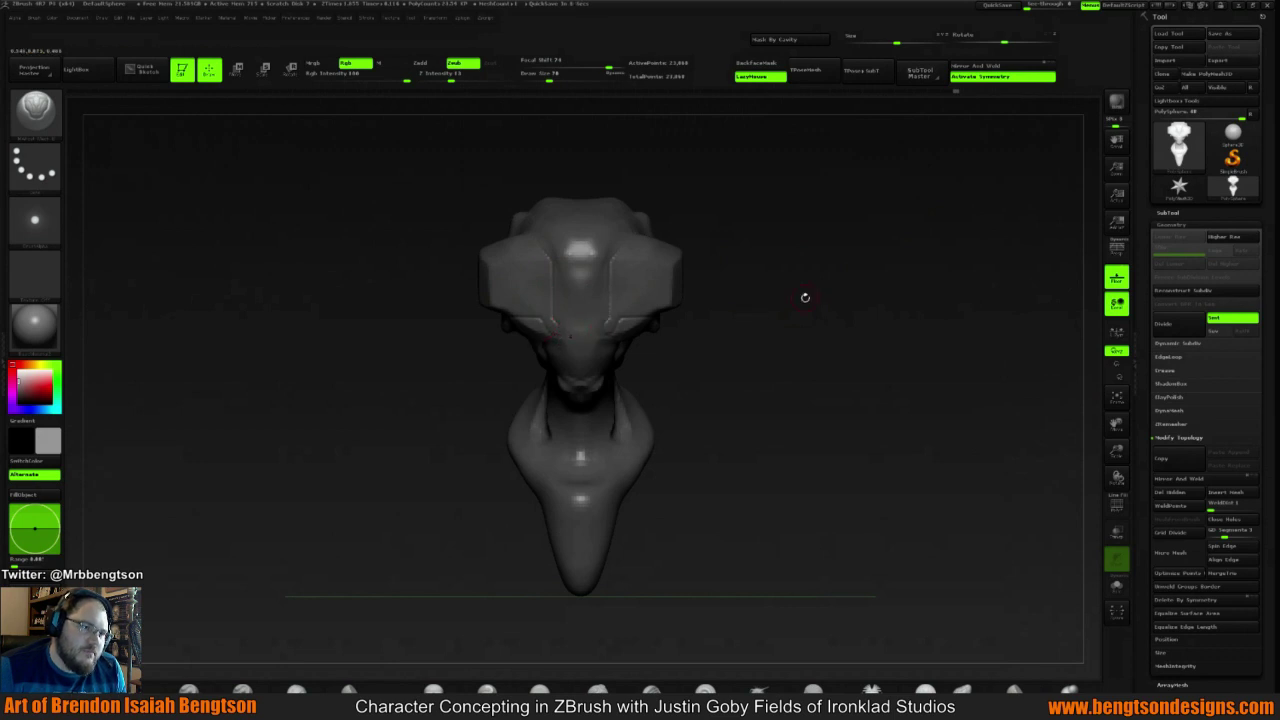
left_click_drag(805, 298, 754, 309)
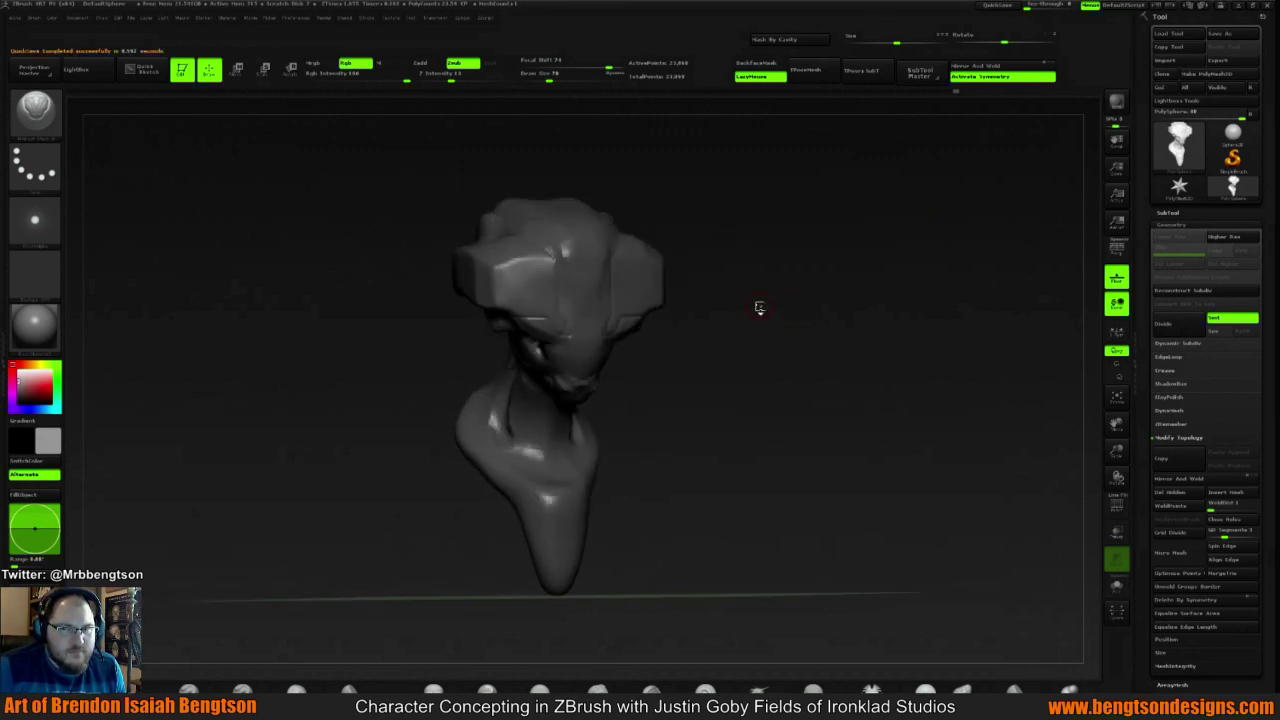
Carve creases along the seams where the tops of the side panels meet the crown of the head
left_click_drag(727, 261, 725, 279)
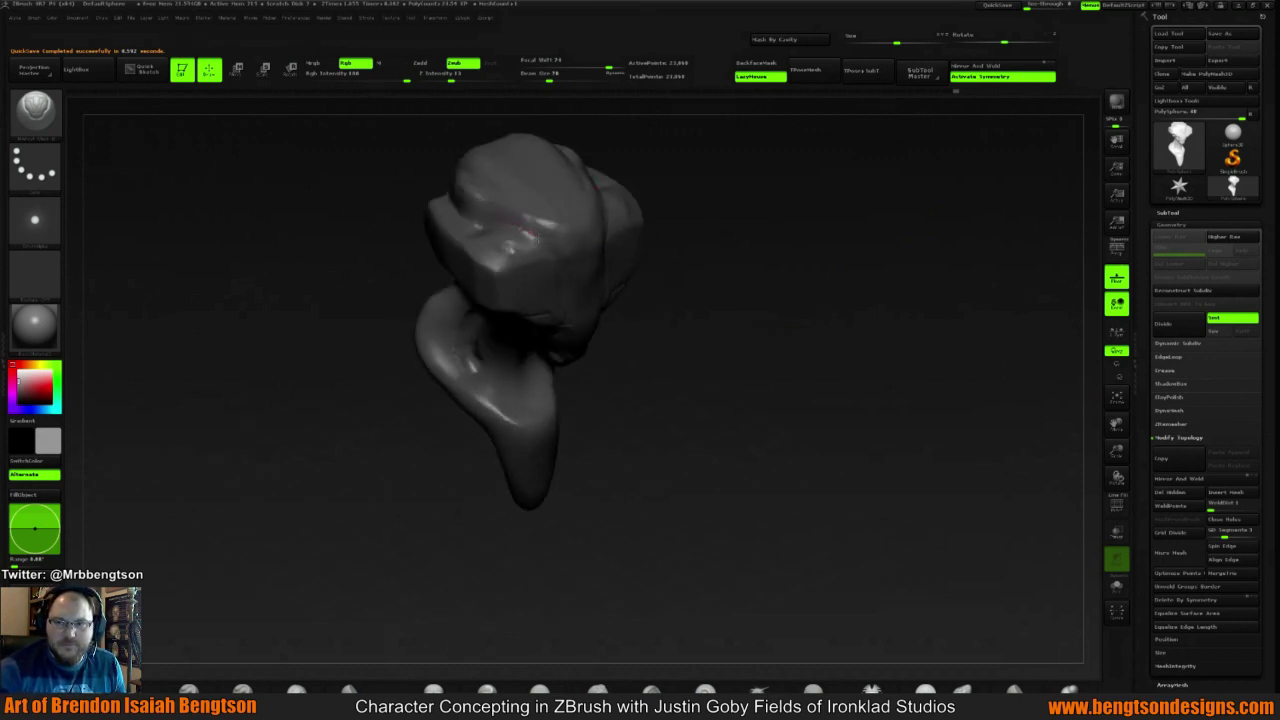
left_click_drag(533, 234, 574, 265)
mouse_move(769, 217)
left_mouse_down()
mouse_move(760, 165)
mouse_move(773, 248)
mouse_move(588, 283)
left_mouse_up()
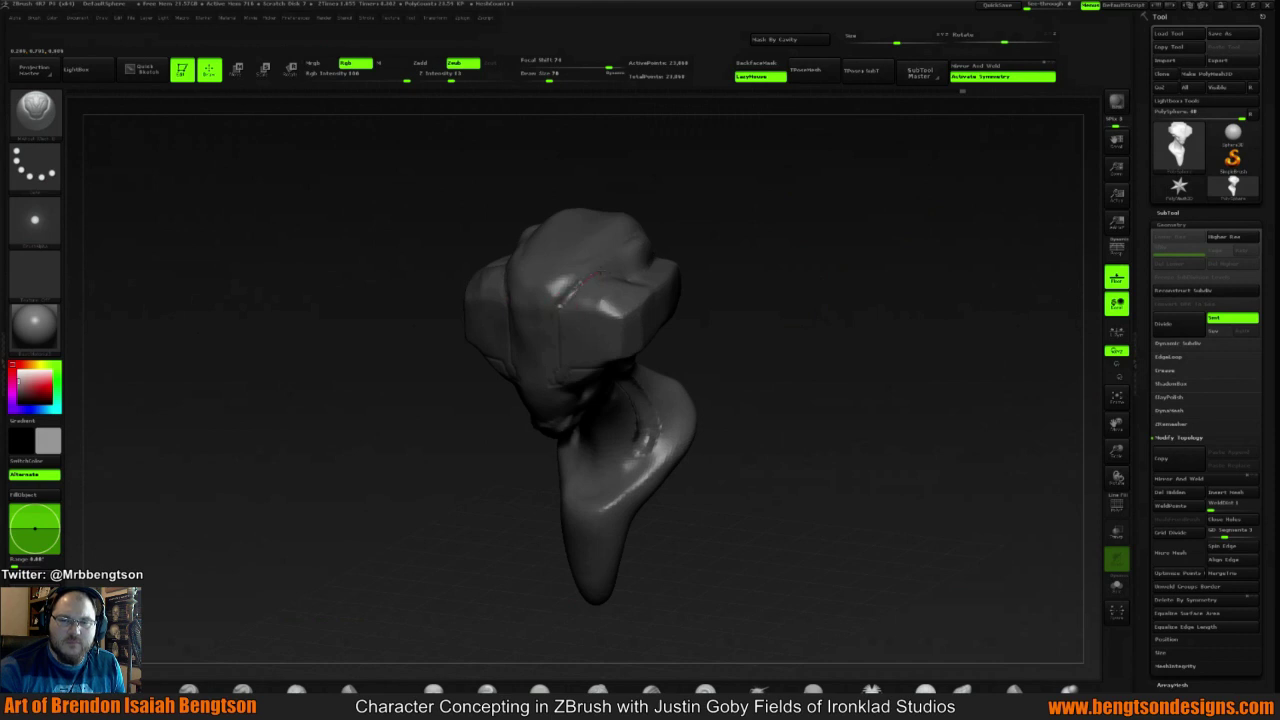
mouse_move(633, 277)
left_mouse_down()
mouse_move(743, 197)
mouse_move(662, 237)
mouse_move(829, 257)
mouse_move(805, 223)
left_mouse_up()
Switch to a flattening brush, enlarge it, and plane the carved junction between the side panels and the crown
left_click(350, 688)
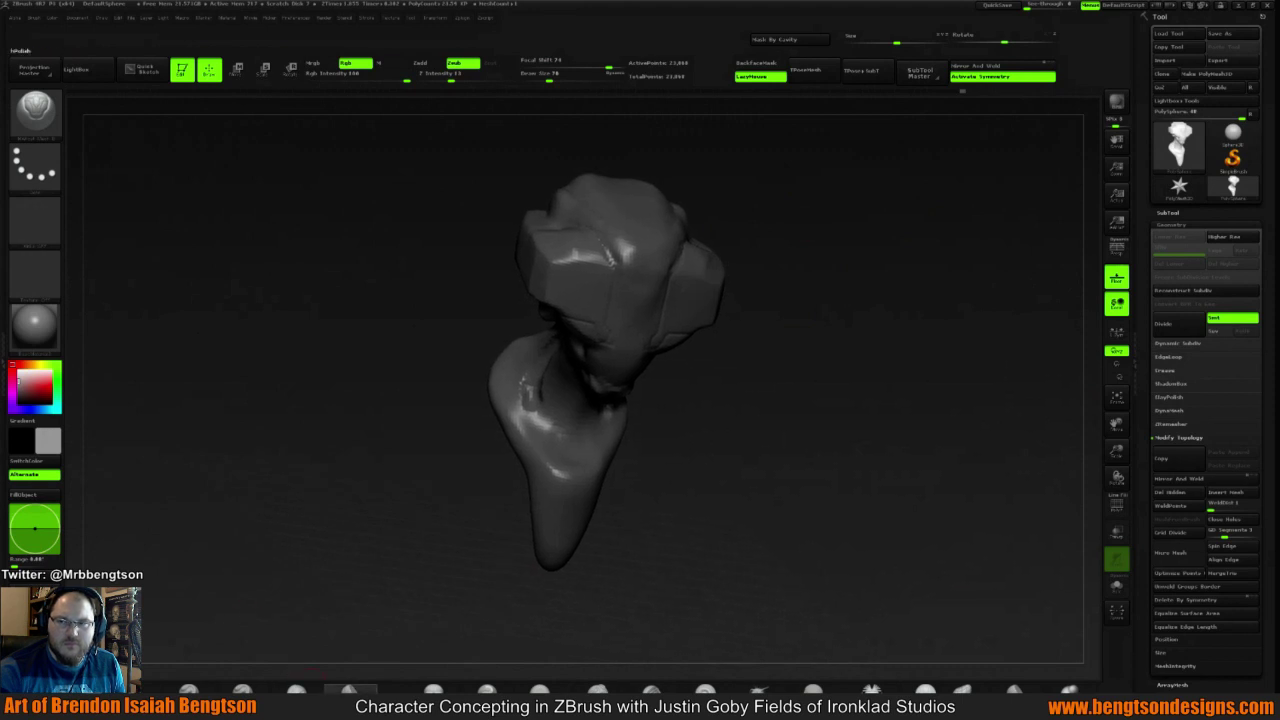
key("space")
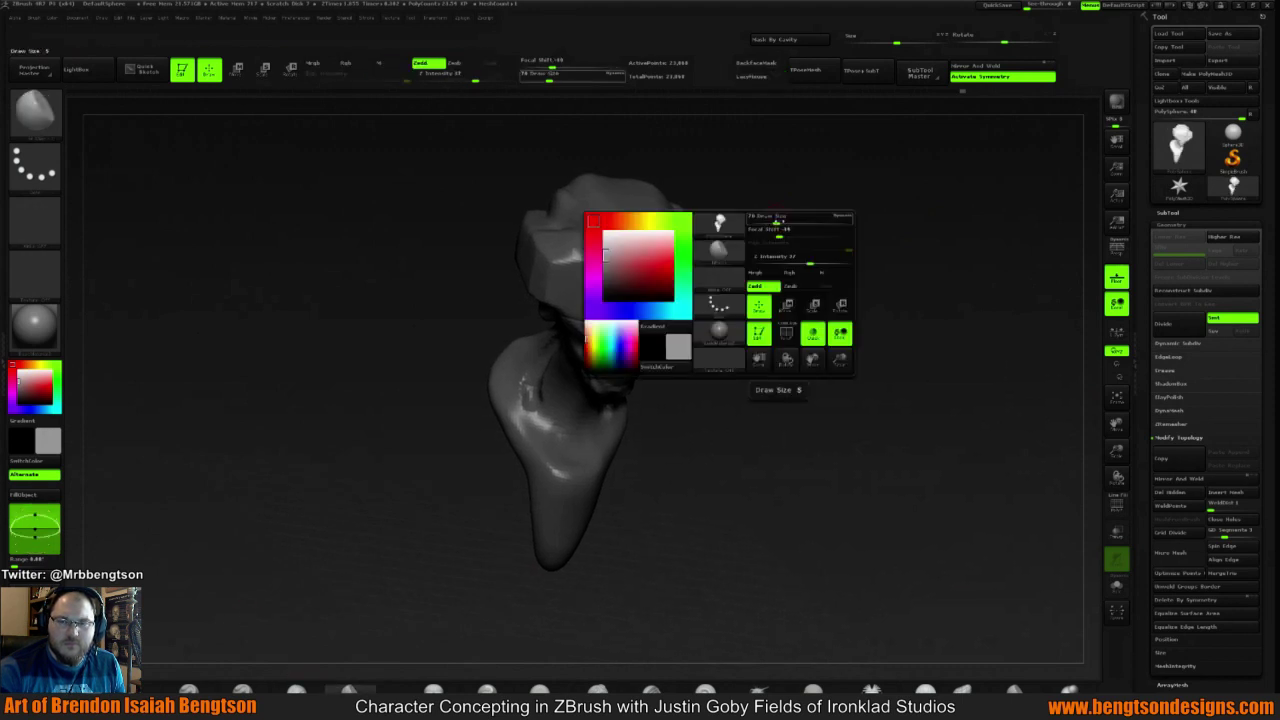
left_click_drag(776, 222, 789, 222)
left_click_drag(749, 228, 749, 206)
mouse_move(618, 240)
left_mouse_down()
mouse_move(586, 254)
mouse_move(606, 260)
left_mouse_up()
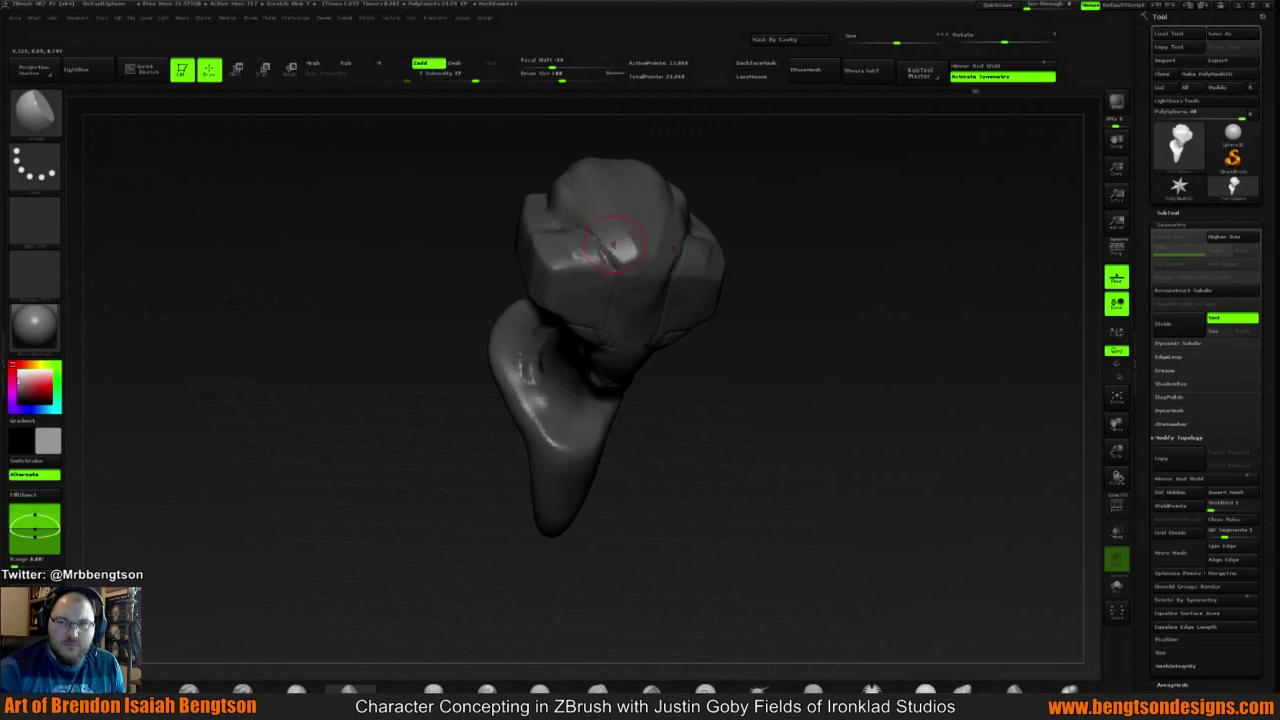
mouse_move(805, 187)
left_mouse_down()
mouse_move(740, 200)
mouse_move(778, 150)
left_mouse_up()
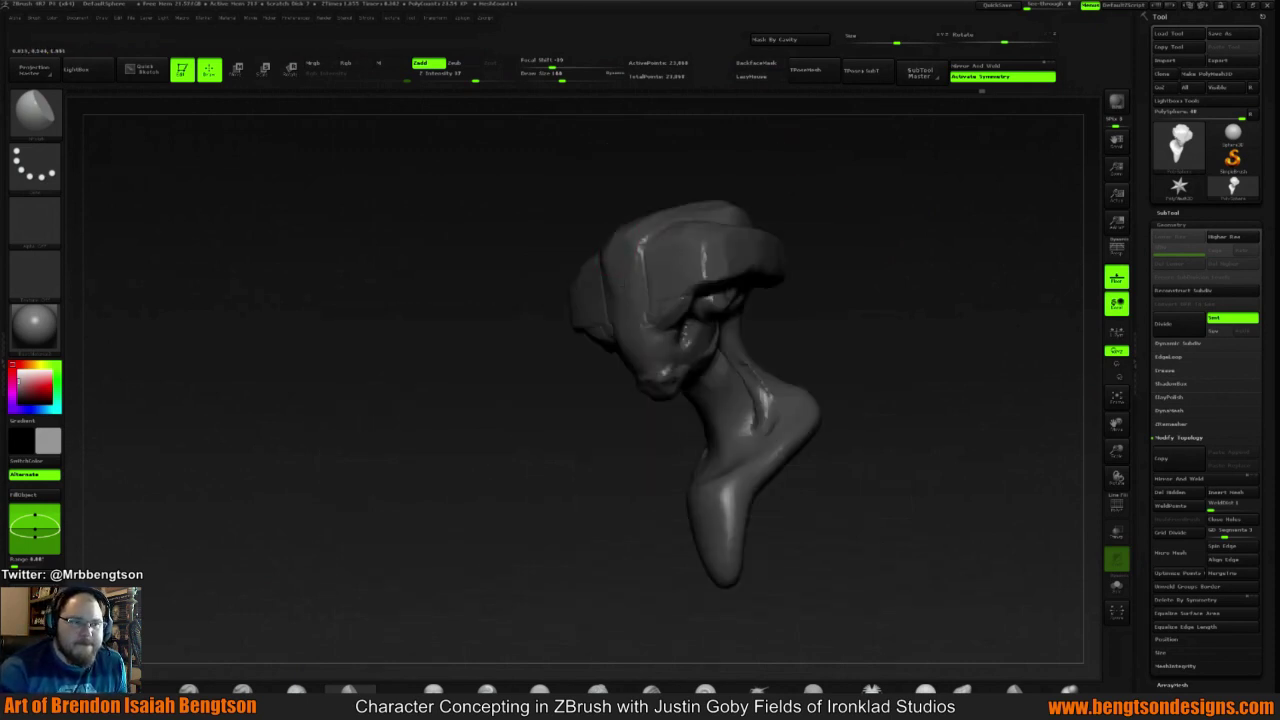
left_click_drag(814, 168, 634, 214)
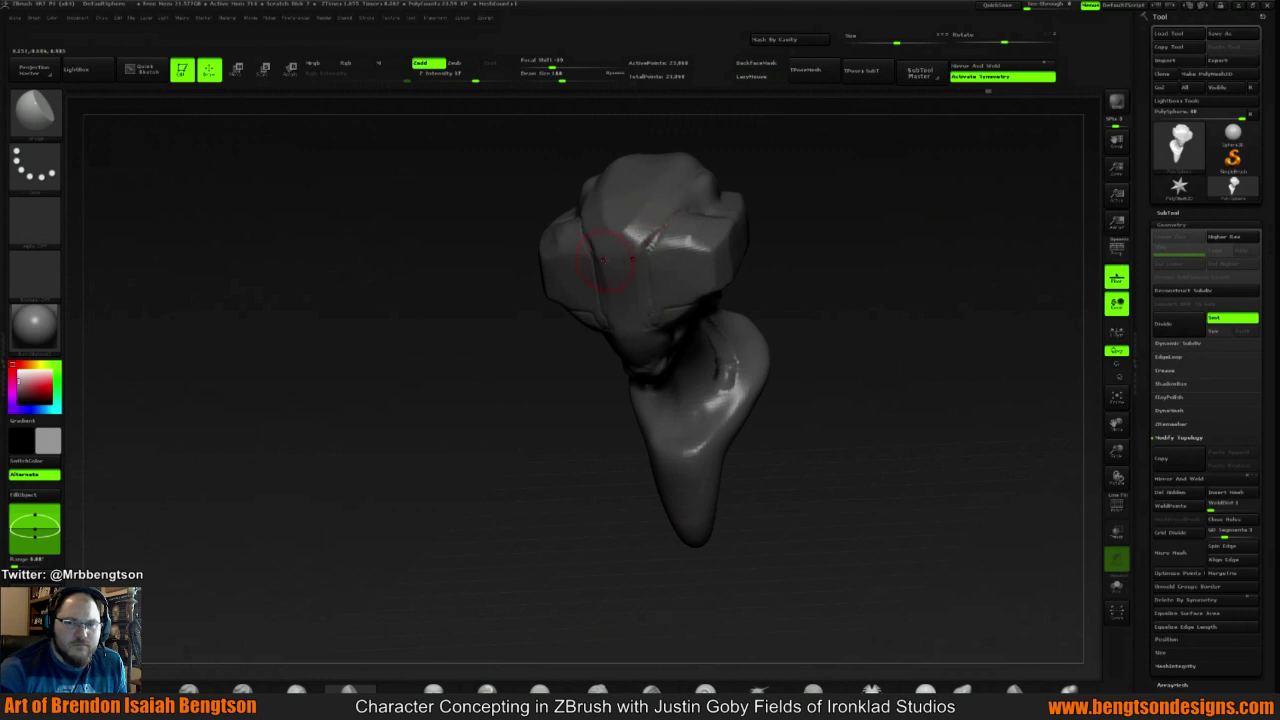
Flatten the outer faces and upper edges of the side panels from the side and rear
left_click_drag(819, 246, 900, 250)
mouse_move(700, 250)
left_mouse_down()
mouse_move(774, 237)
mouse_move(749, 240)
mouse_move(735, 208)
mouse_move(726, 219)
mouse_move(740, 198)
left_mouse_up()
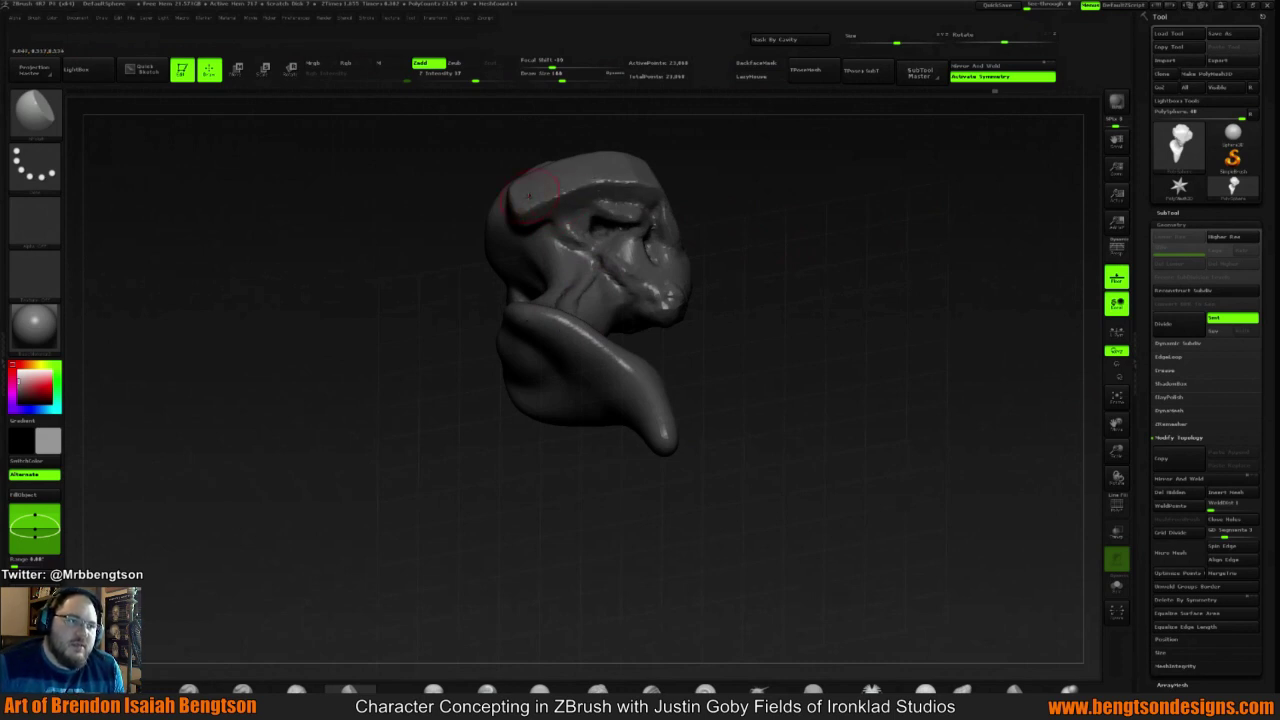
left_click_drag(788, 185, 565, 190)
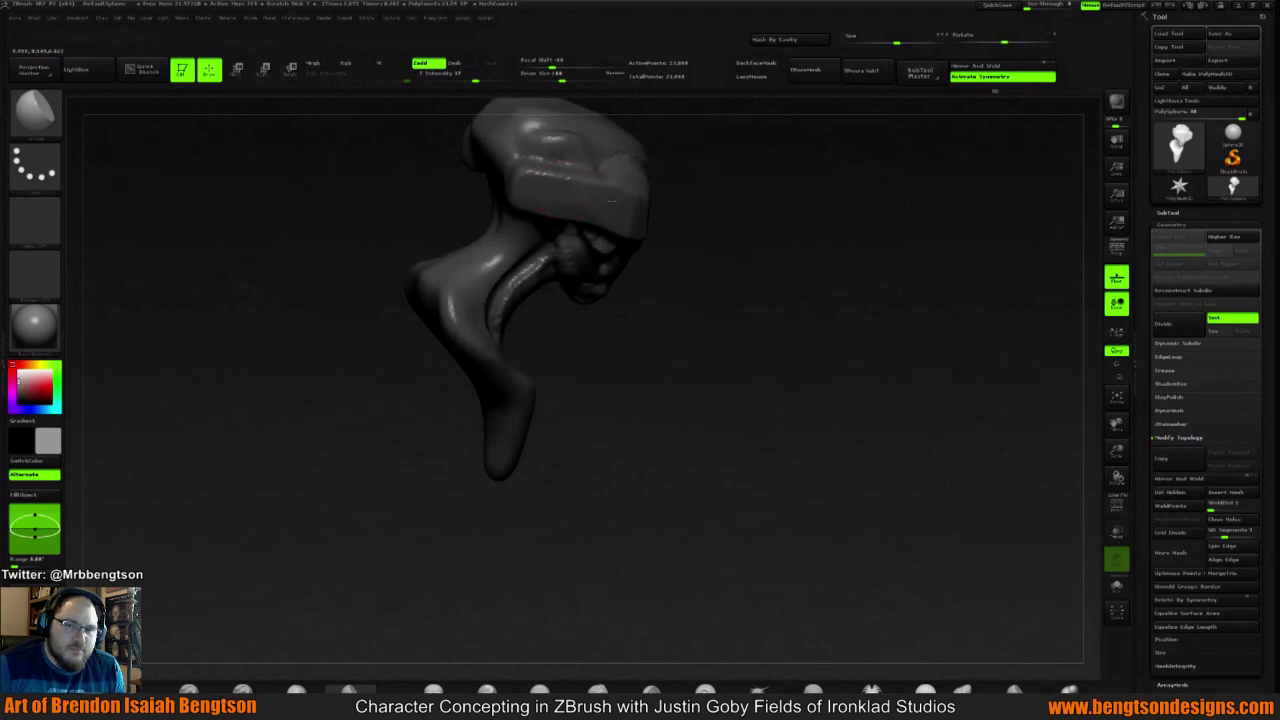
mouse_move(596, 183)
left_mouse_down()
mouse_move(860, 150)
mouse_move(782, 183)
mouse_move(814, 206)
mouse_move(797, 260)
mouse_move(774, 251)
mouse_move(714, 267)
left_mouse_up()
Reduce the flattening brush and plane the crown's sides and the recess above the side panels
key("space")
left_click_drag(757, 223, 713, 258)
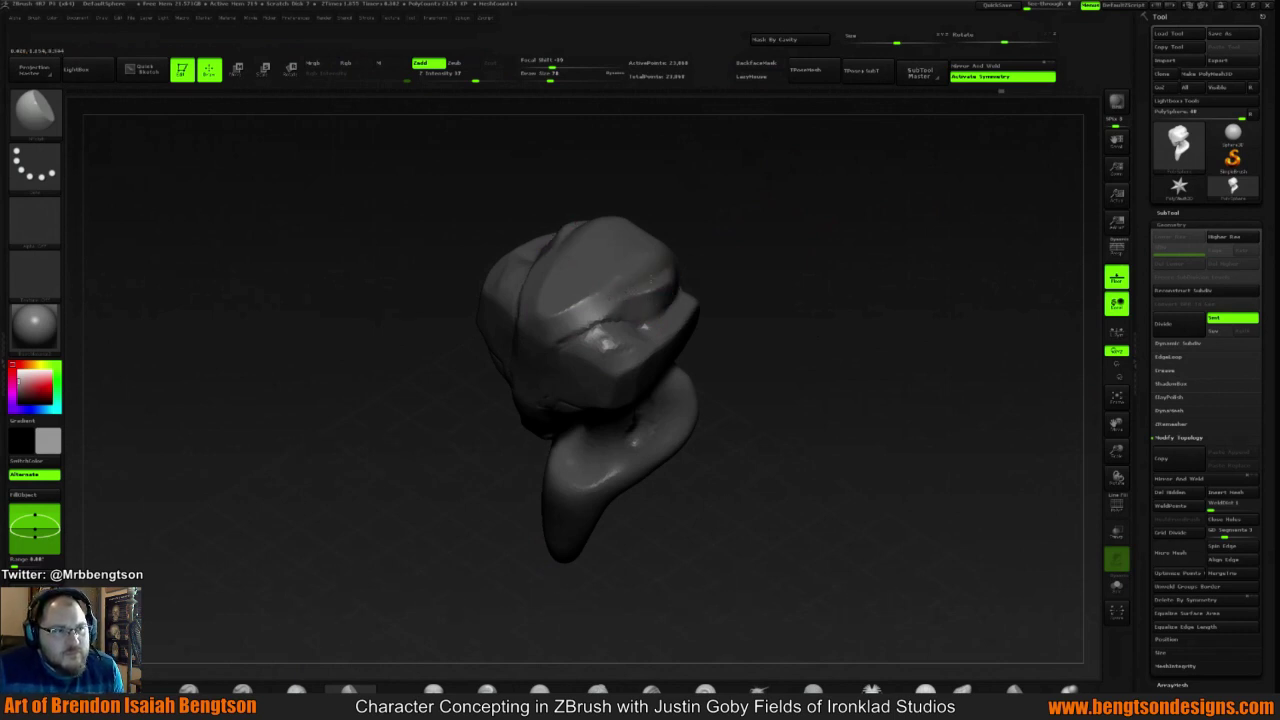
mouse_move(718, 225)
left_mouse_down()
mouse_move(728, 236)
mouse_move(742, 226)
mouse_move(660, 253)
left_mouse_up()
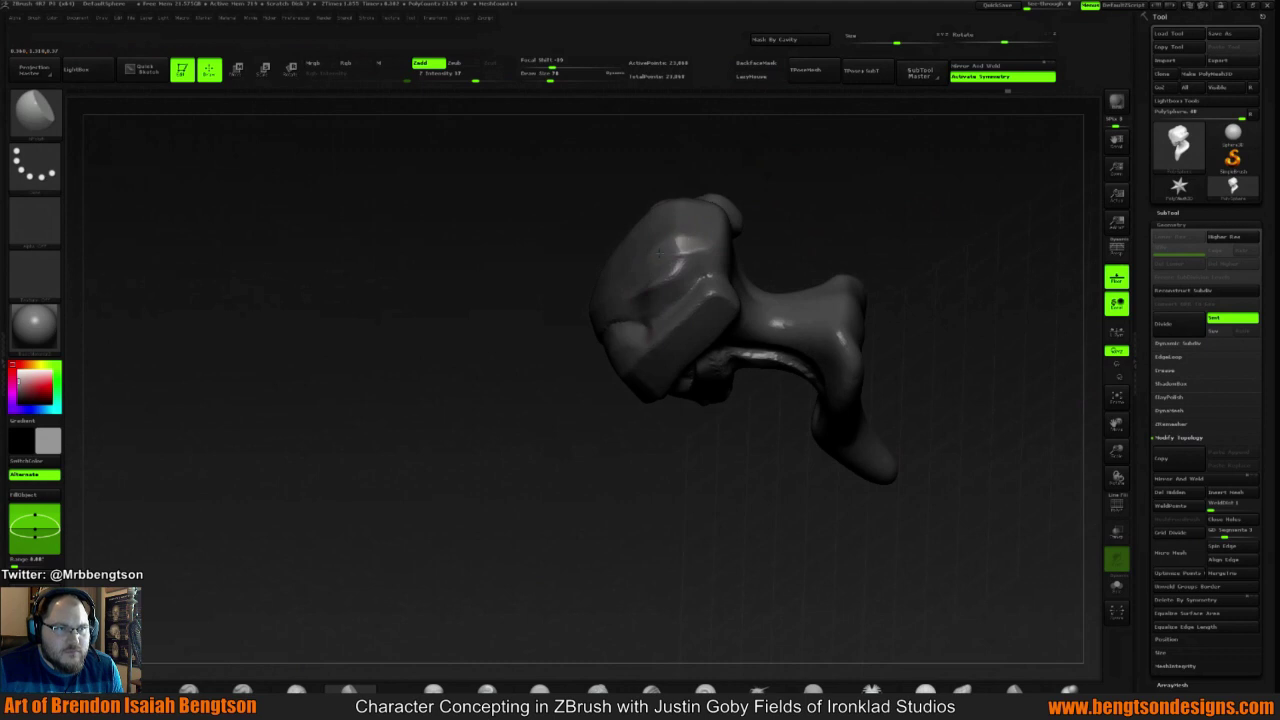
left_click_drag(771, 211, 718, 242)
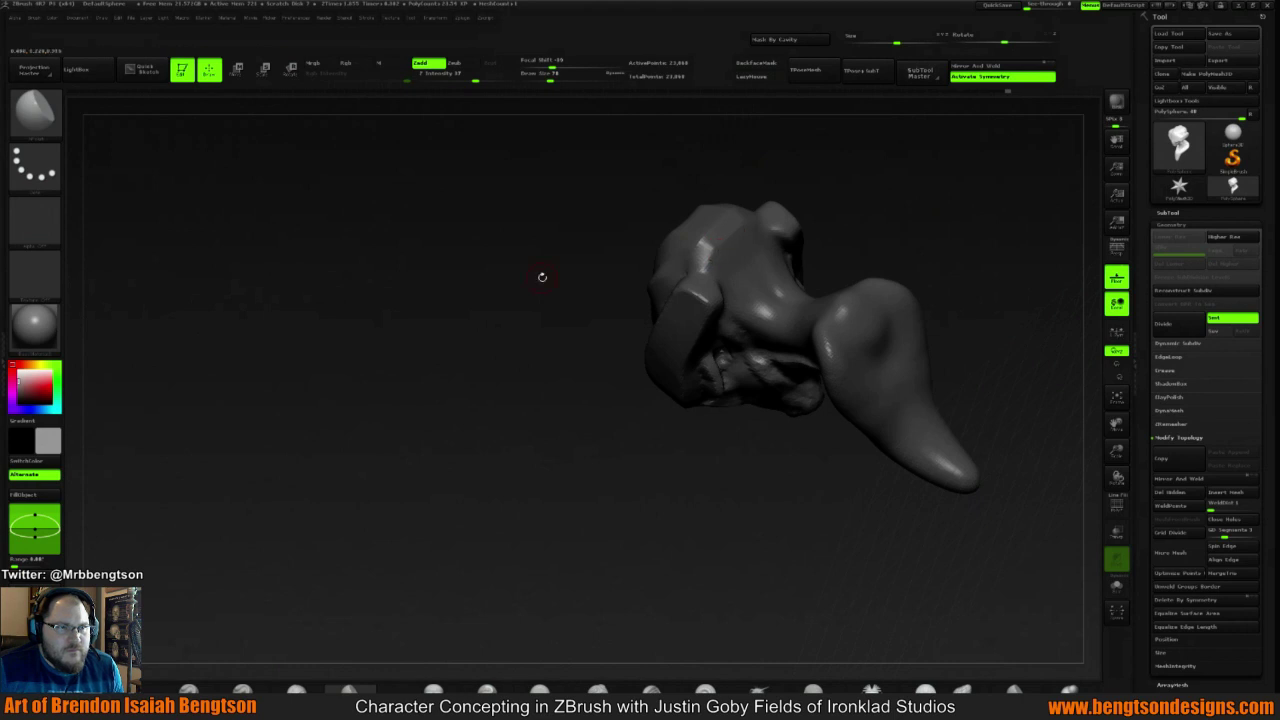
mouse_move(542, 277)
left_mouse_down()
mouse_move(817, 200)
mouse_move(800, 240)
left_mouse_up()
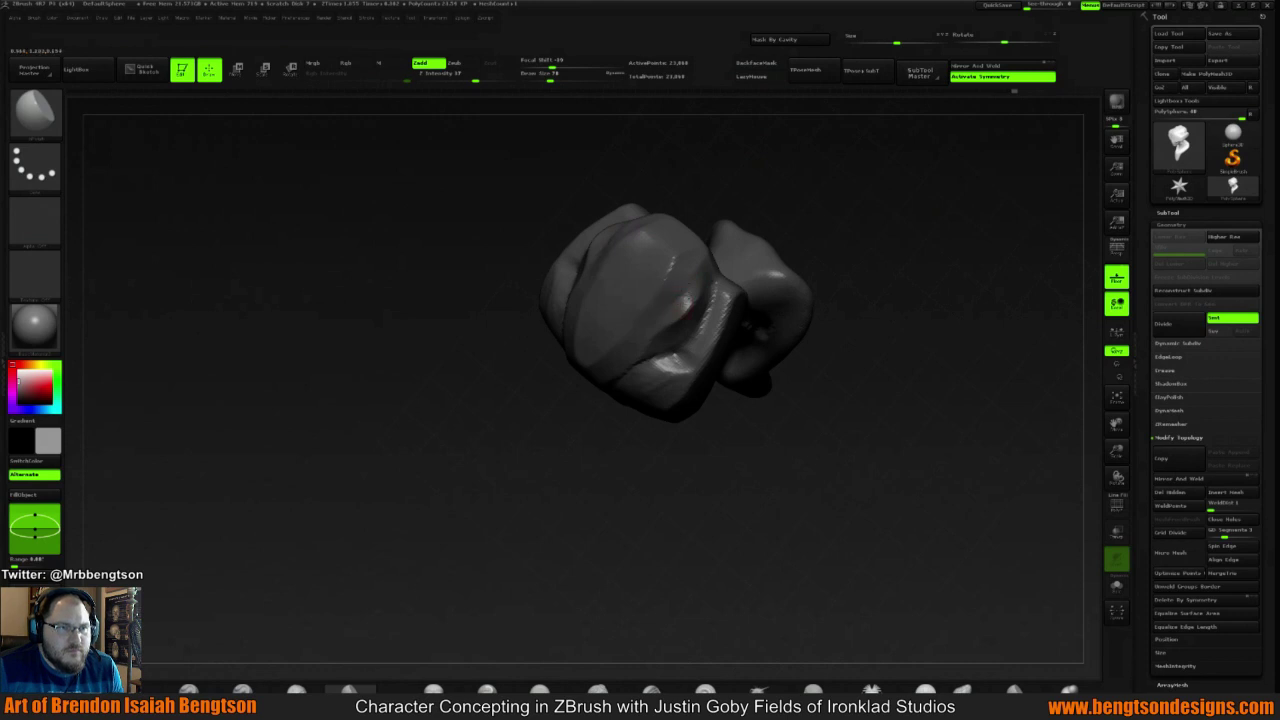
Flatten the lower front edges of the side panels around the brow and cheeks
mouse_move(843, 204)
left_mouse_down()
mouse_move(790, 239)
mouse_move(763, 296)
mouse_move(810, 360)
mouse_move(851, 277)
mouse_move(786, 354)
mouse_move(763, 316)
left_mouse_up()
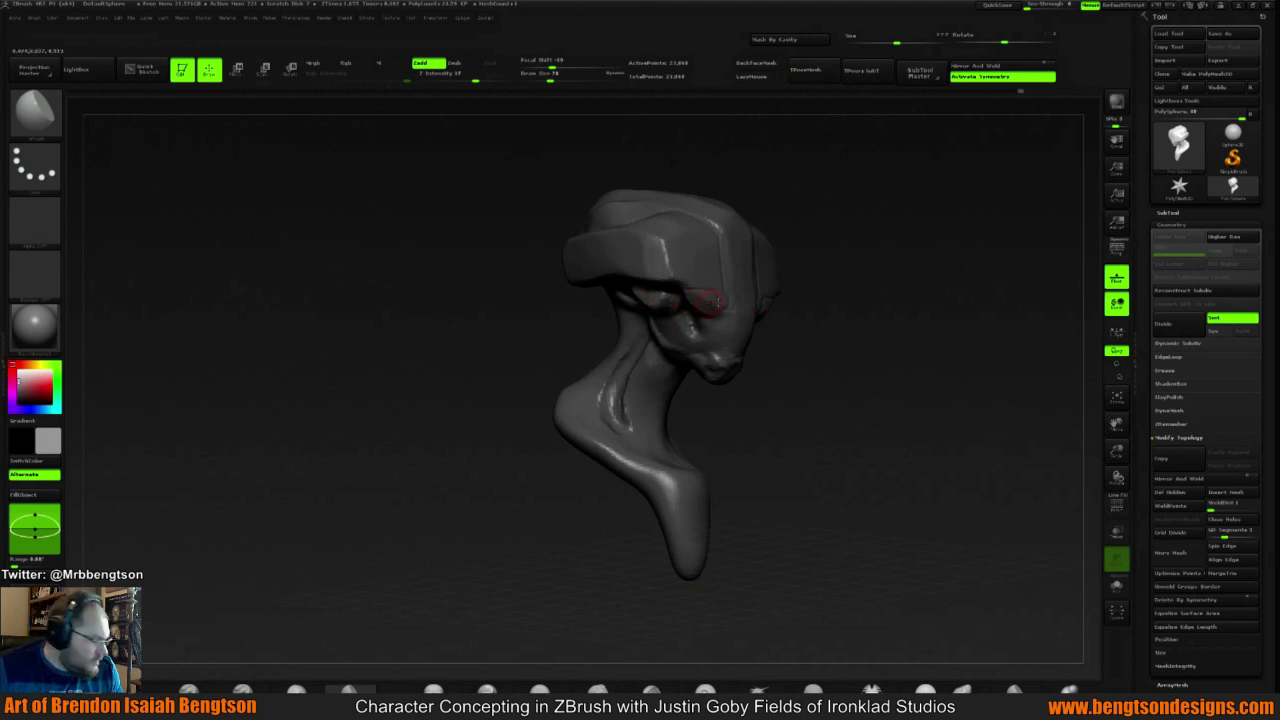
mouse_move(830, 310)
left_mouse_down()
mouse_move(712, 325)
mouse_move(720, 297)
left_mouse_up()
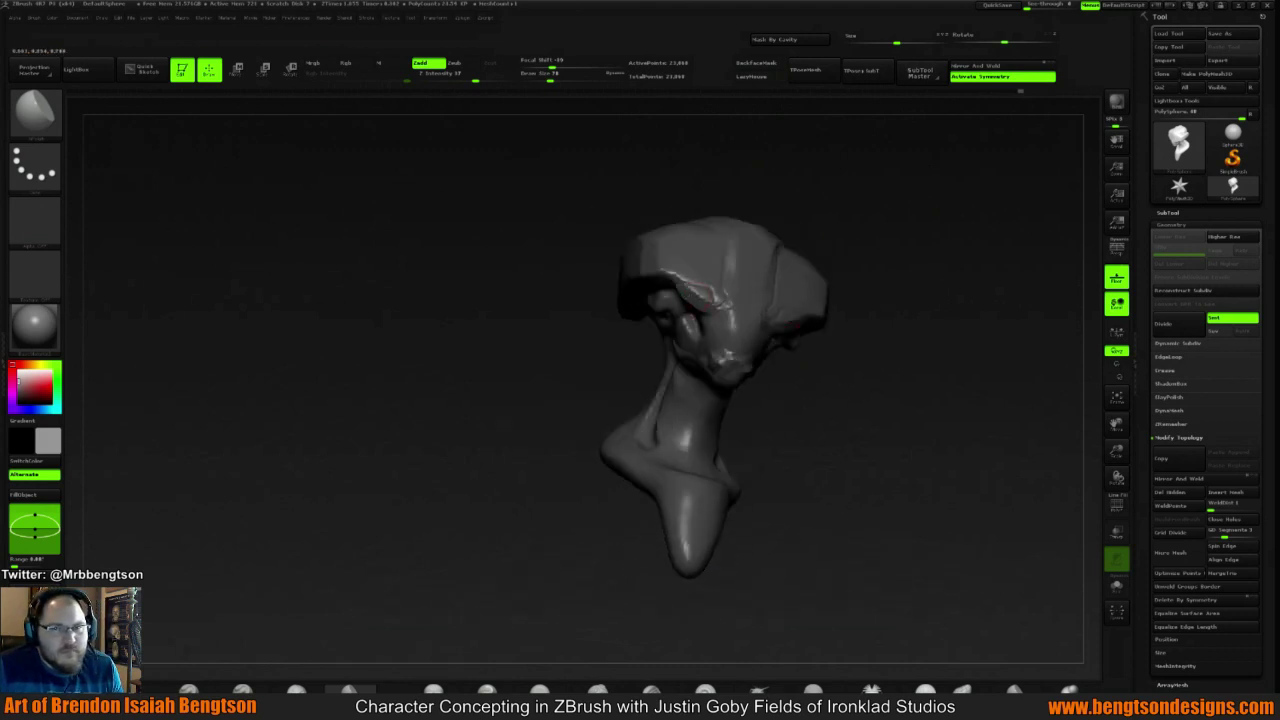
left_click_drag(888, 242, 739, 316)
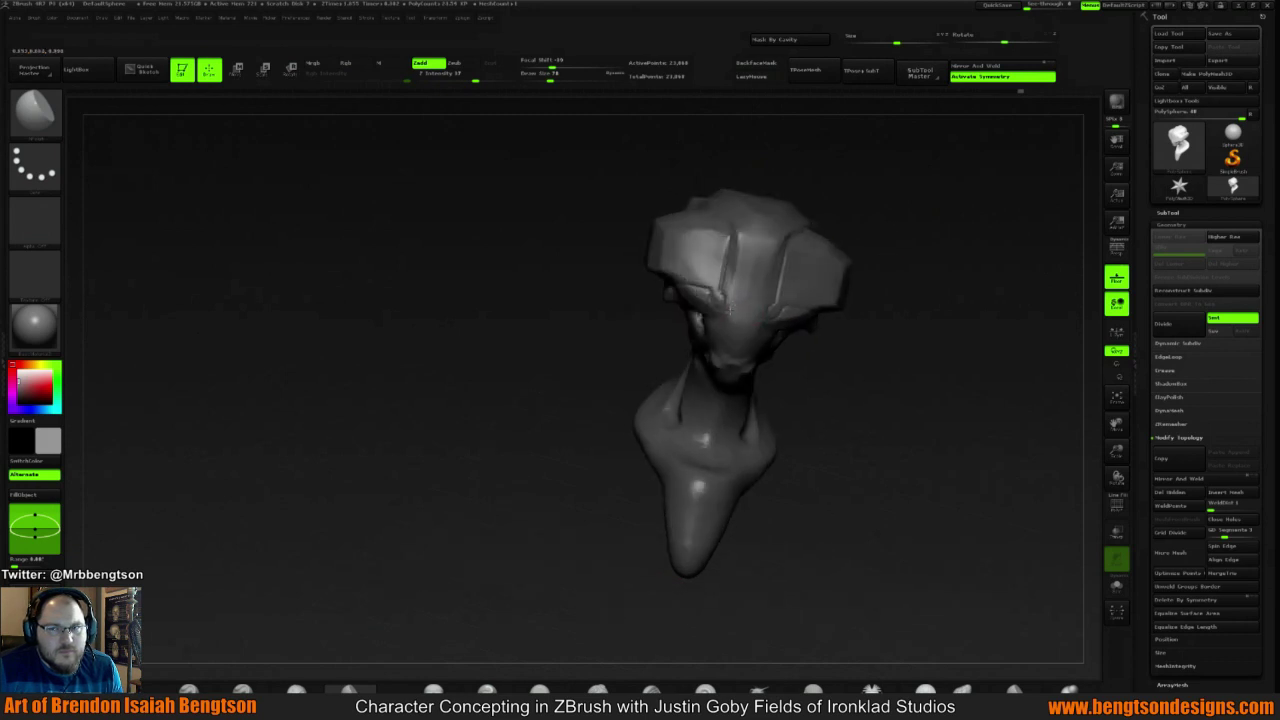
mouse_move(985, 312)
left_mouse_down()
mouse_move(917, 289)
mouse_move(816, 305)
left_mouse_up()
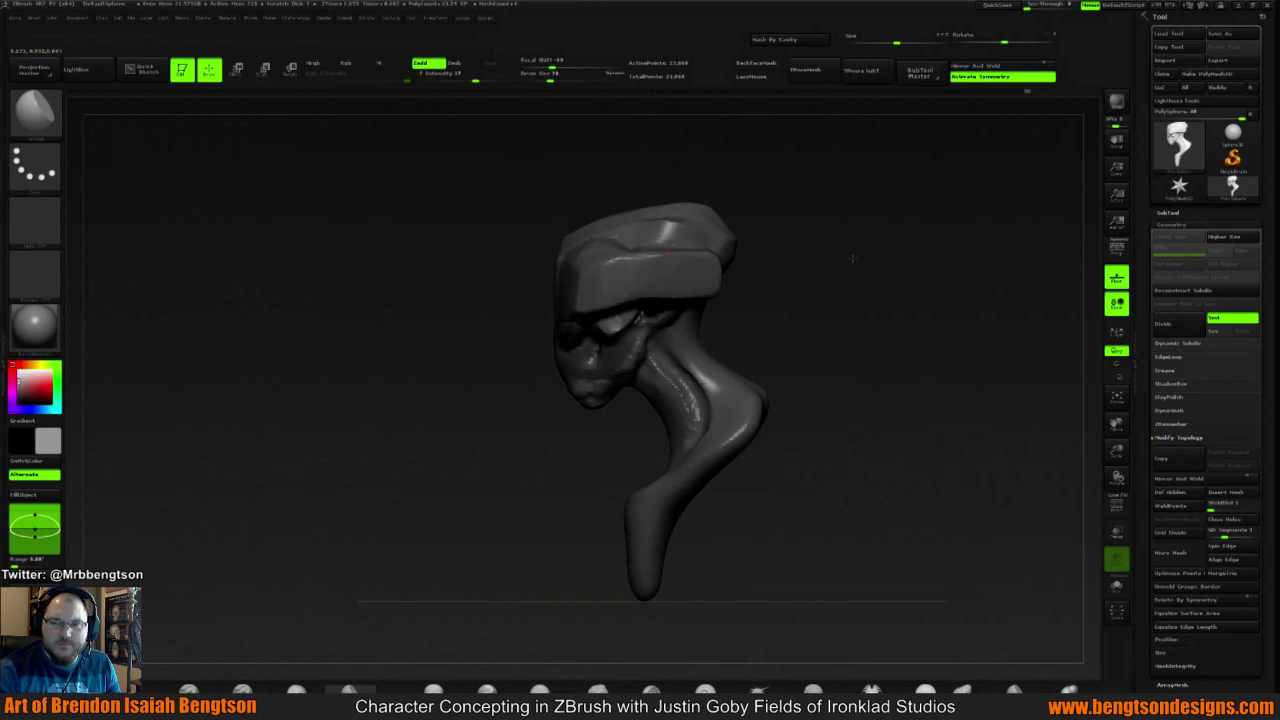
Enlarge the brush, switch to the Move brush, and adjust the silhouette of the face and side panels
mouse_move(831, 258)
left_mouse_down()
mouse_move(872, 270)
mouse_move(831, 306)
mouse_move(823, 286)
mouse_move(806, 289)
mouse_move(828, 256)
left_mouse_up()
key("space")
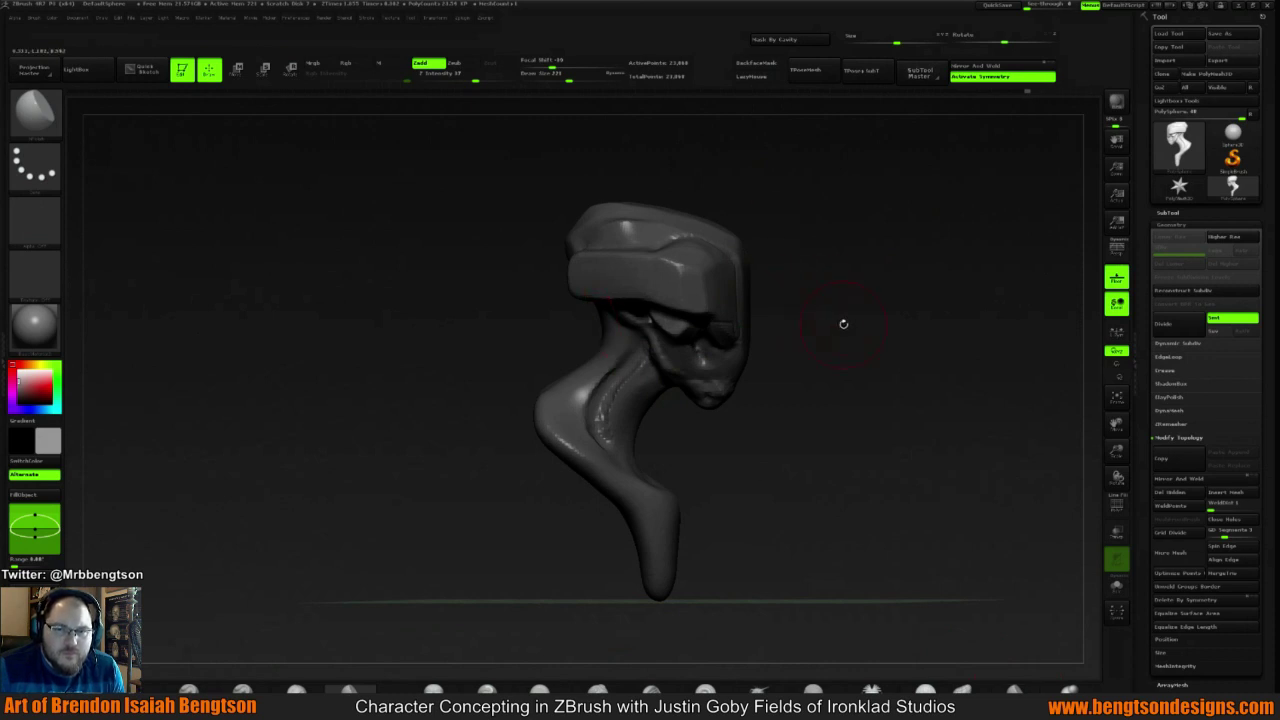
key("b")
key("m")
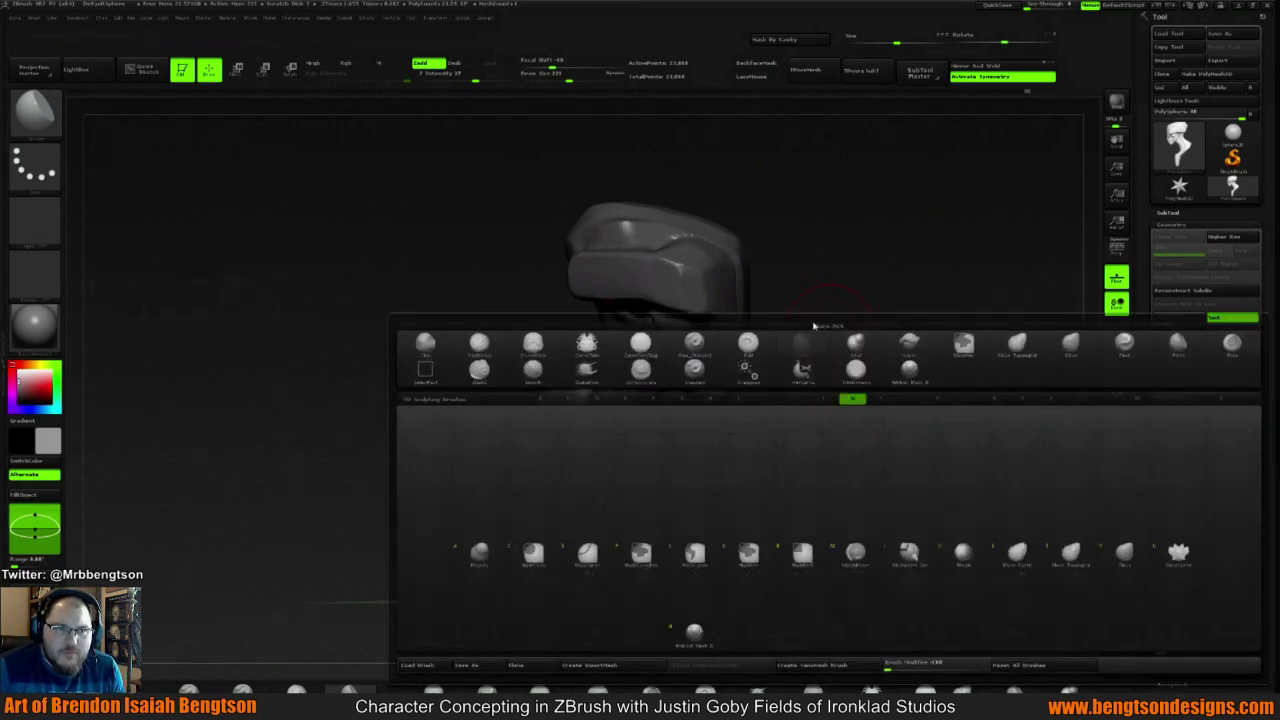
key("v")
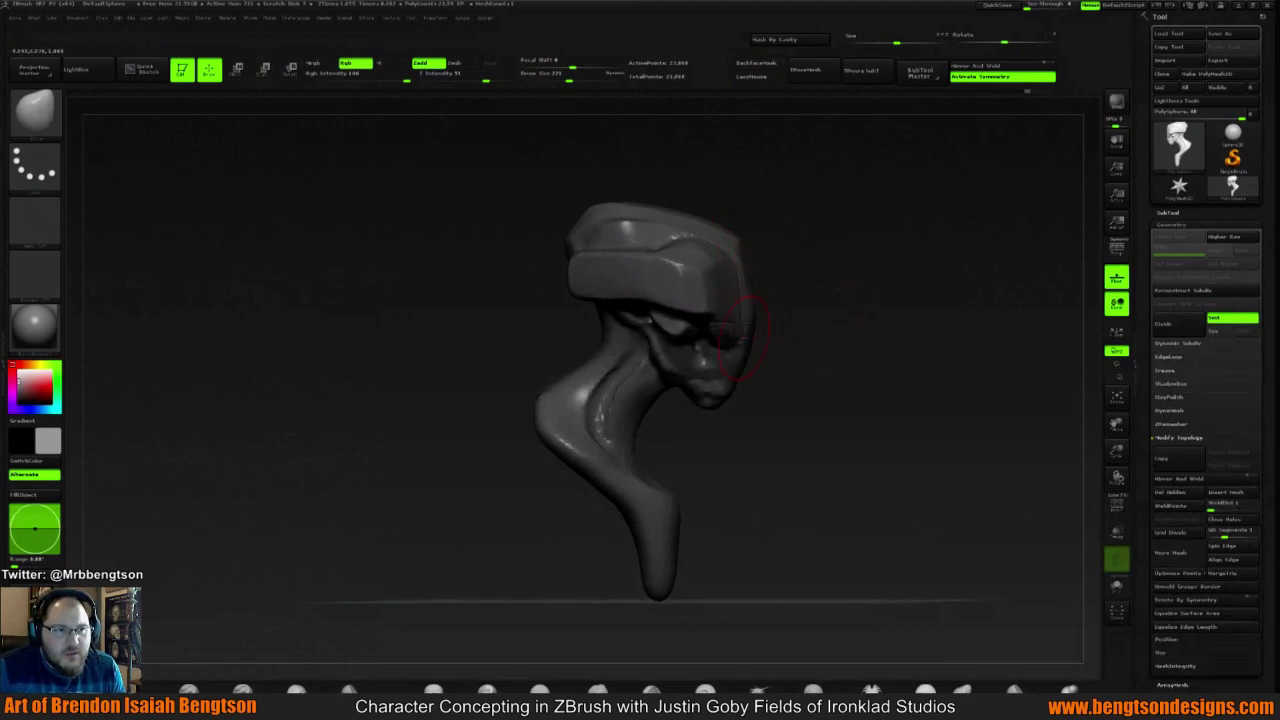
mouse_move(826, 231)
left_mouse_down()
mouse_move(817, 254)
mouse_move(655, 268)
left_mouse_up()
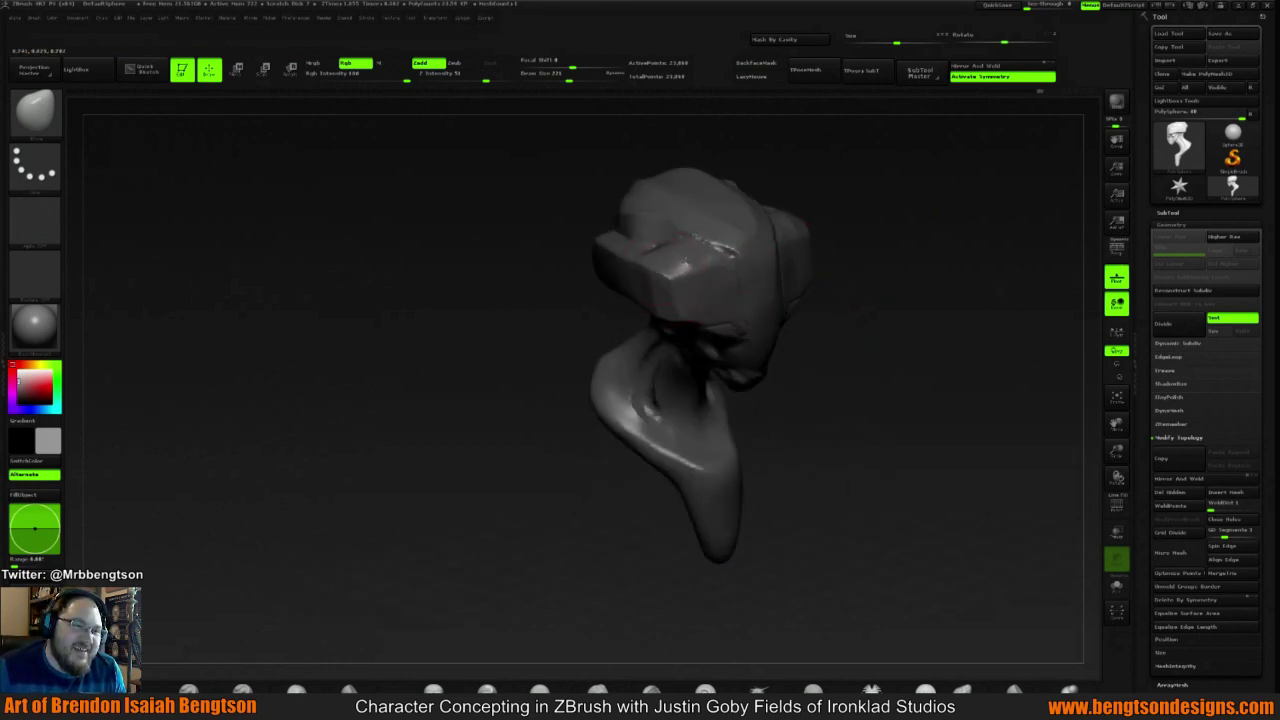
mouse_move(930, 215)
left_mouse_down()
mouse_move(923, 198)
mouse_move(910, 216)
mouse_move(926, 251)
mouse_move(940, 251)
left_mouse_up()
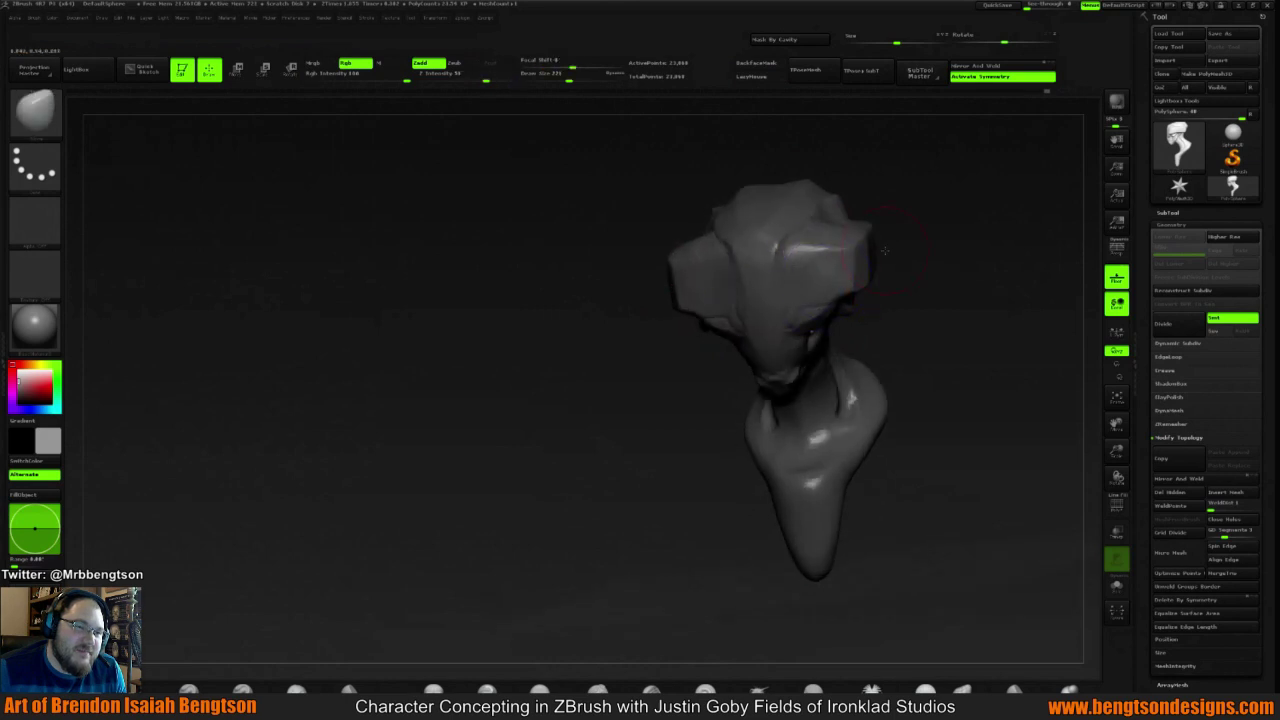
mouse_move(1005, 208)
left_mouse_down()
mouse_move(881, 235)
mouse_move(889, 249)
left_mouse_up()
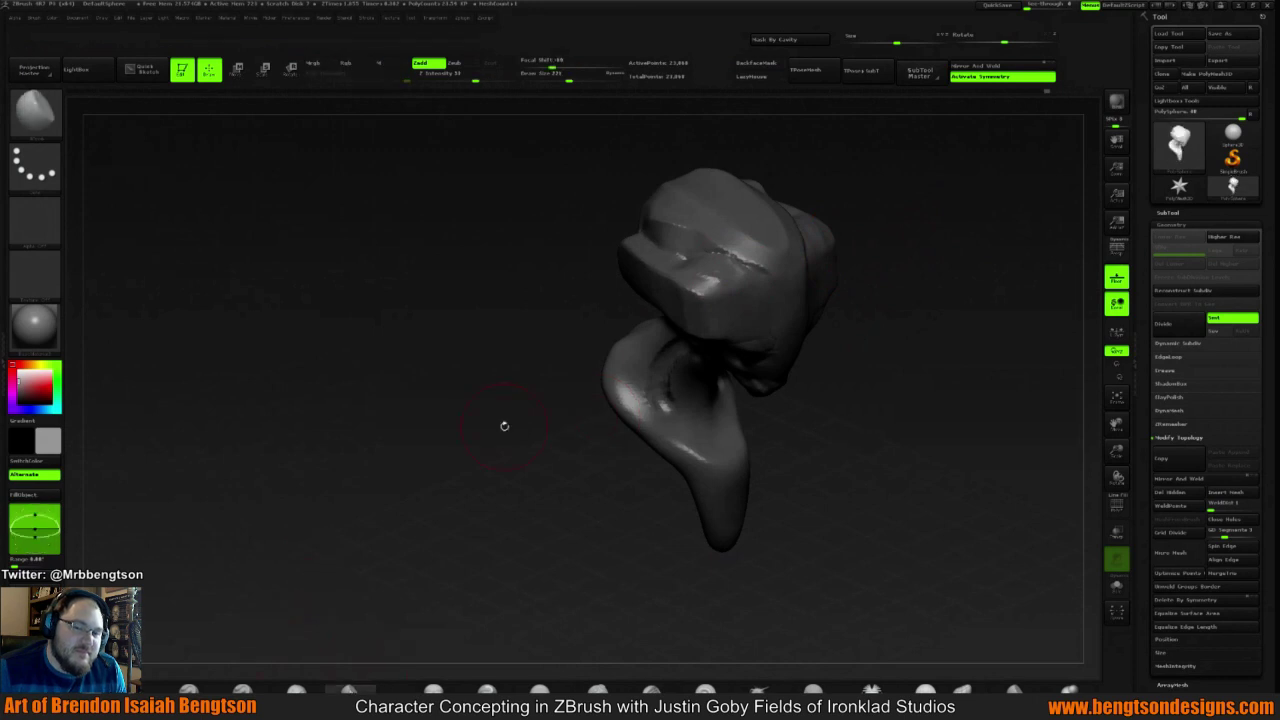
Return to the flattening brush at a smaller draw size and sharpen the planes atop the side panels
key("space")
left_click_drag(565, 362, 546, 362)
left_click_drag(941, 237, 817, 262)
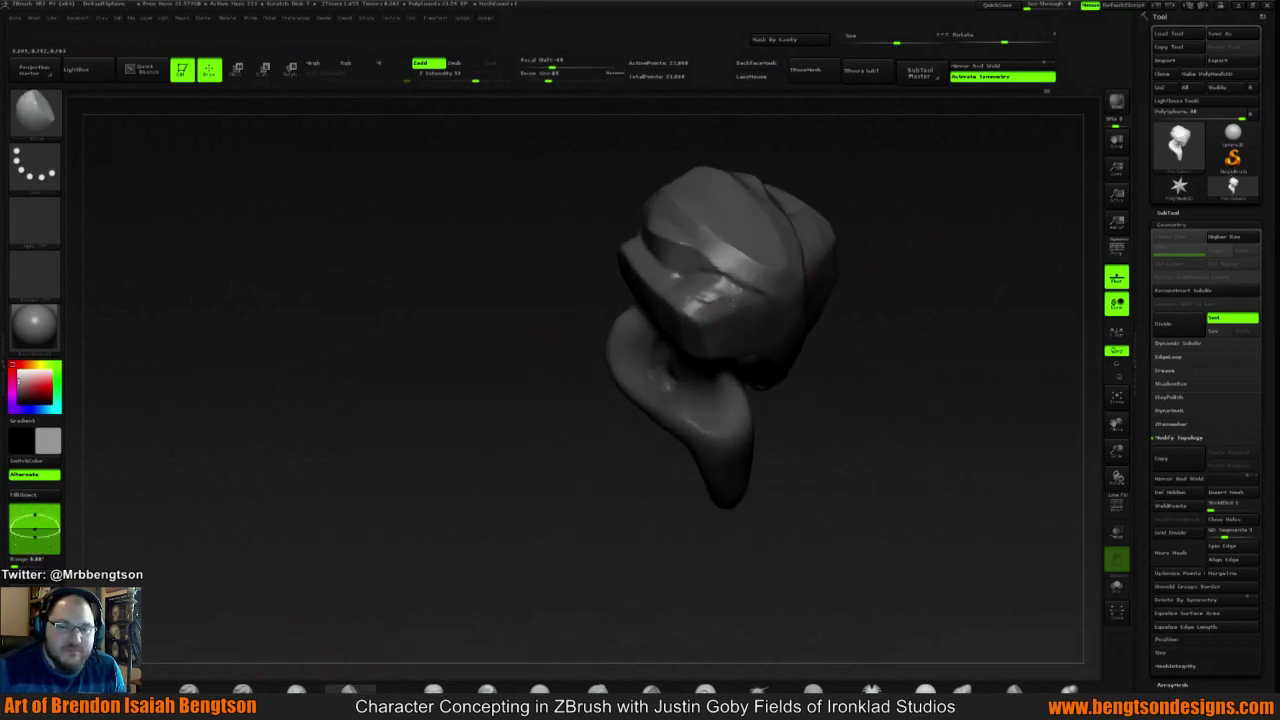
mouse_move(742, 294)
left_mouse_down()
mouse_move(690, 310)
mouse_move(692, 296)
mouse_move(728, 298)
mouse_move(718, 312)
left_mouse_up()
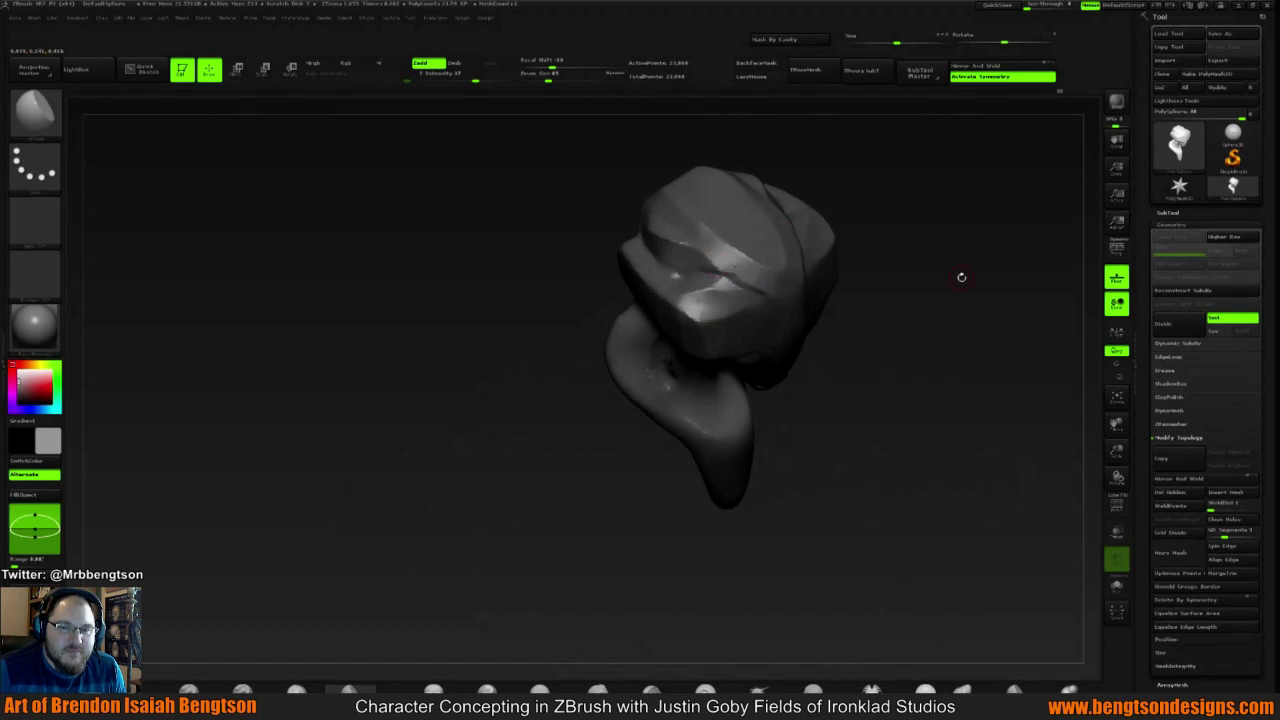
left_click_drag(961, 277, 948, 221)
mouse_move(945, 233)
left_mouse_down()
mouse_move(954, 249)
mouse_move(823, 323)
left_mouse_up()
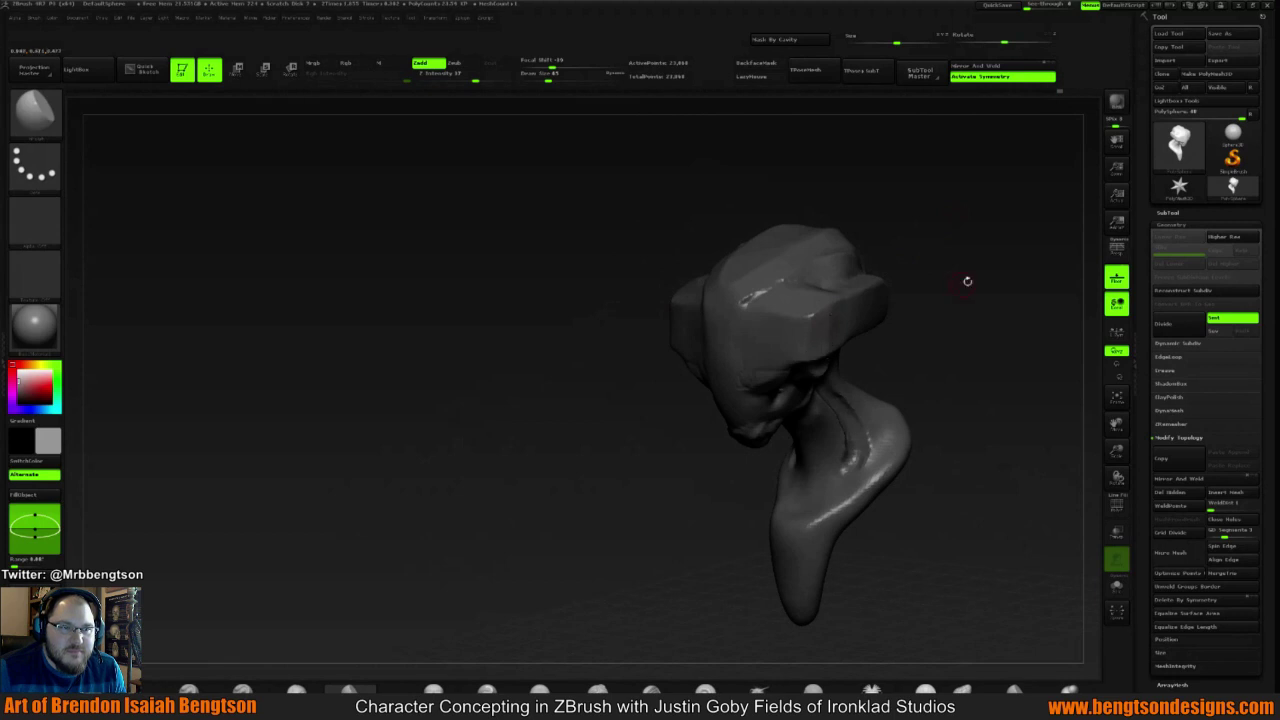
Smooth the neck and the collar hollows from both sides of the bust
mouse_move(967, 281)
left_mouse_down()
mouse_move(917, 286)
mouse_move(894, 317)
mouse_move(896, 297)
mouse_move(854, 260)
mouse_move(863, 294)
mouse_move(828, 323)
mouse_move(854, 317)
mouse_move(801, 351)
left_mouse_up()
key("shift")
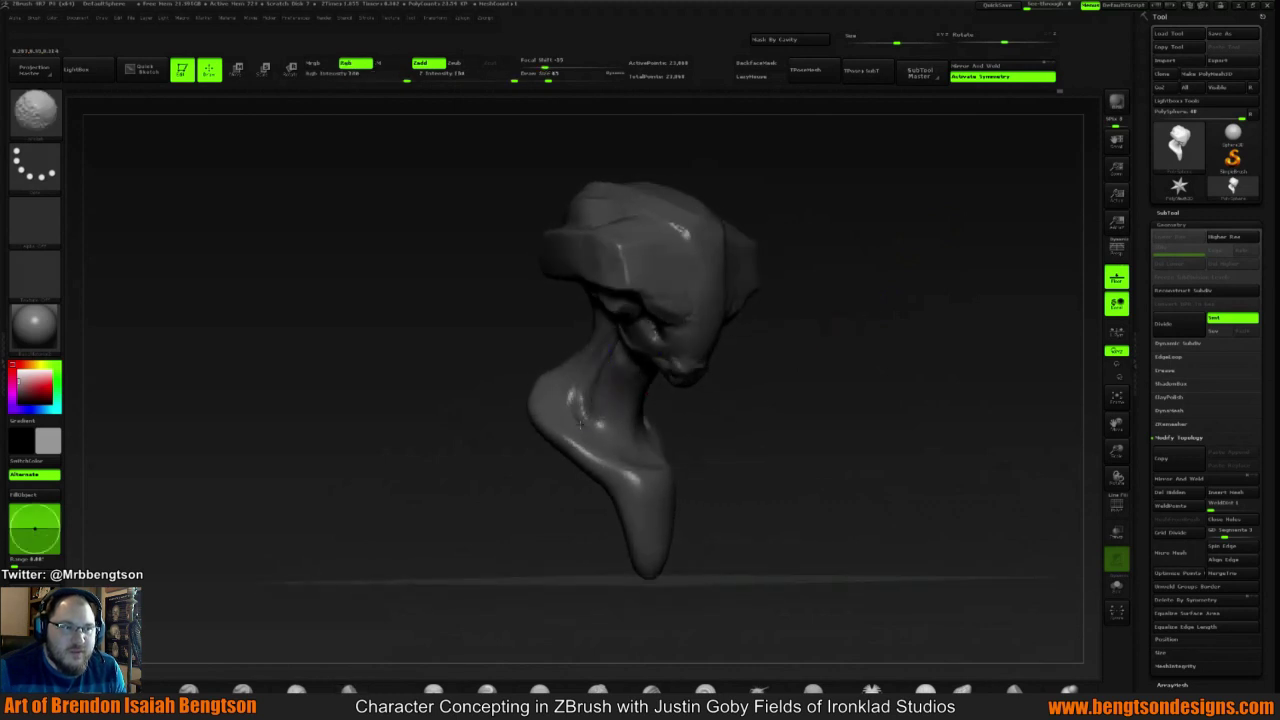
left_click_drag(774, 394, 715, 372)
key("shift")
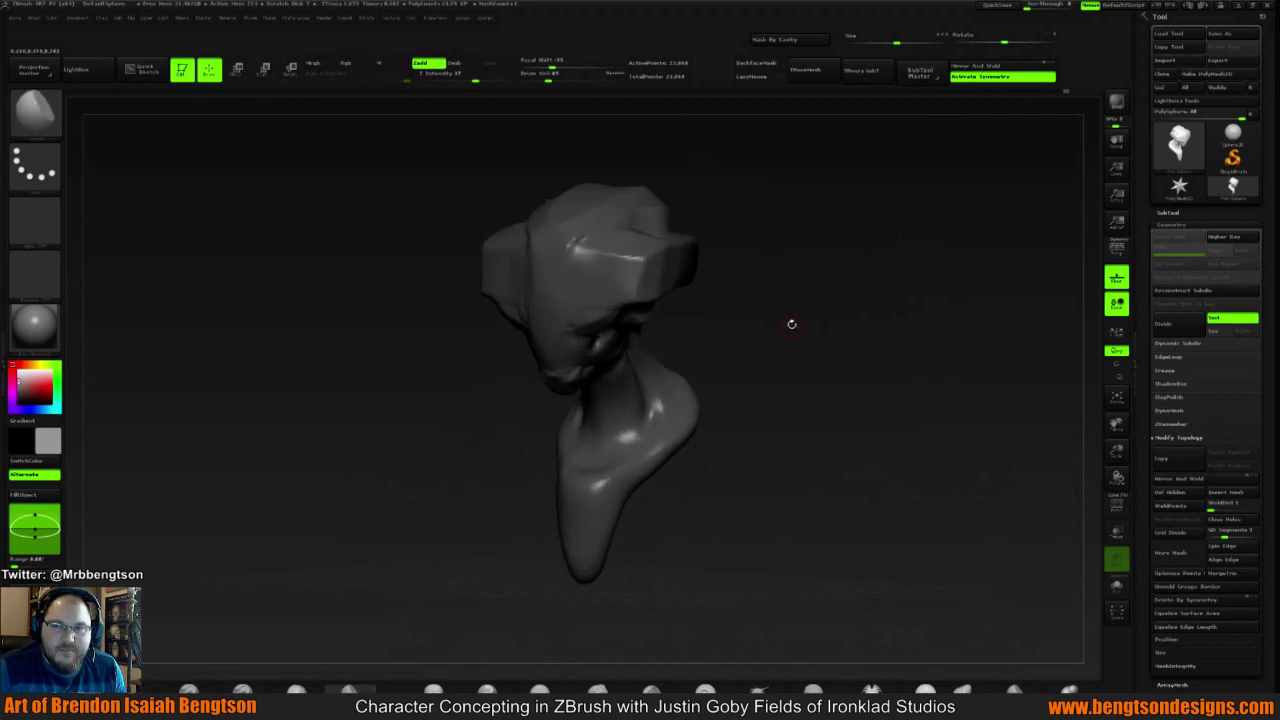
mouse_move(791, 324)
left_mouse_down()
mouse_move(840, 323)
mouse_move(838, 373)
mouse_move(858, 291)
mouse_move(832, 370)
left_mouse_up()
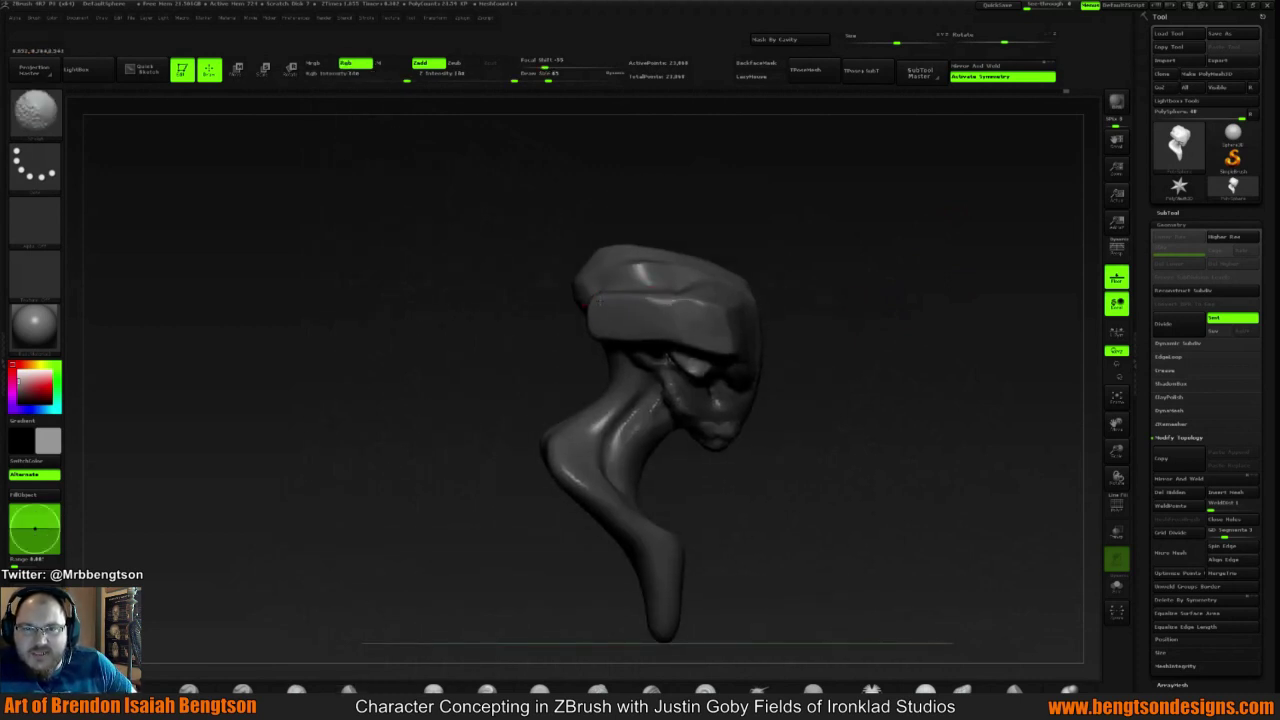
Flatten the rear and upper surfaces of the side panels, adjusting the draw size between broad and fine planes
left_click_drag(755, 289, 656, 325)
key("space")
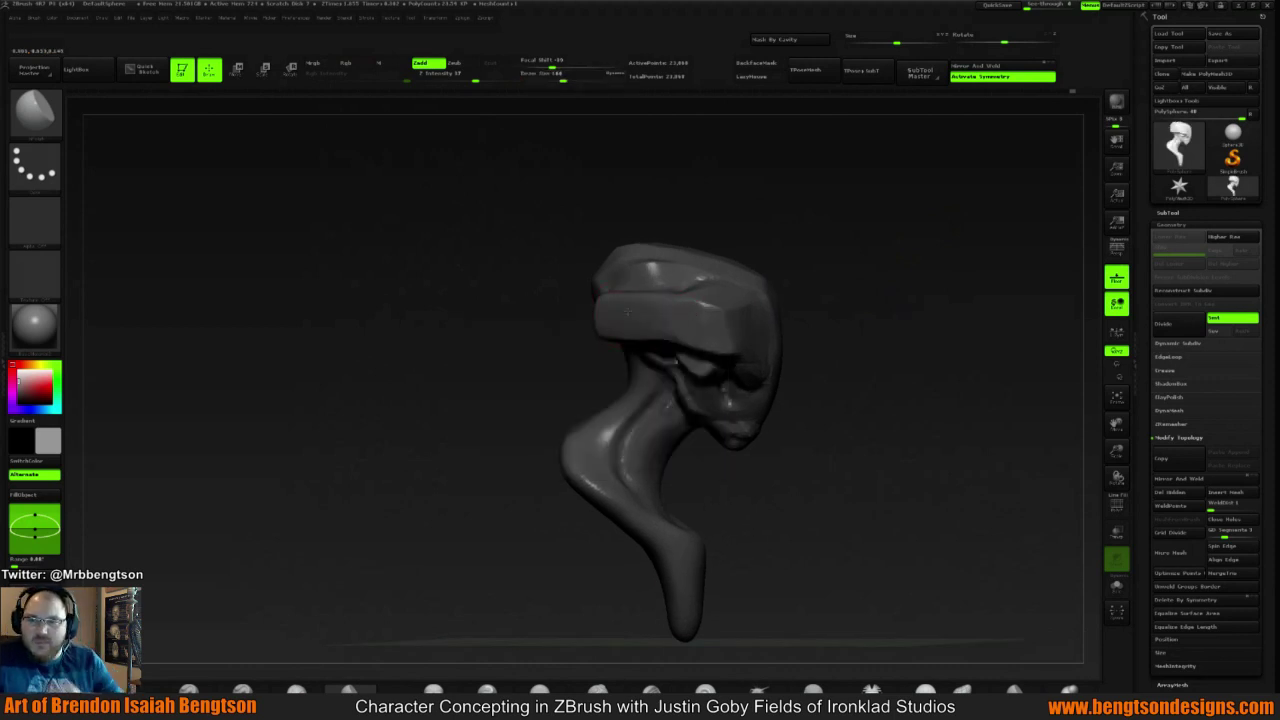
left_click_drag(781, 248, 836, 292)
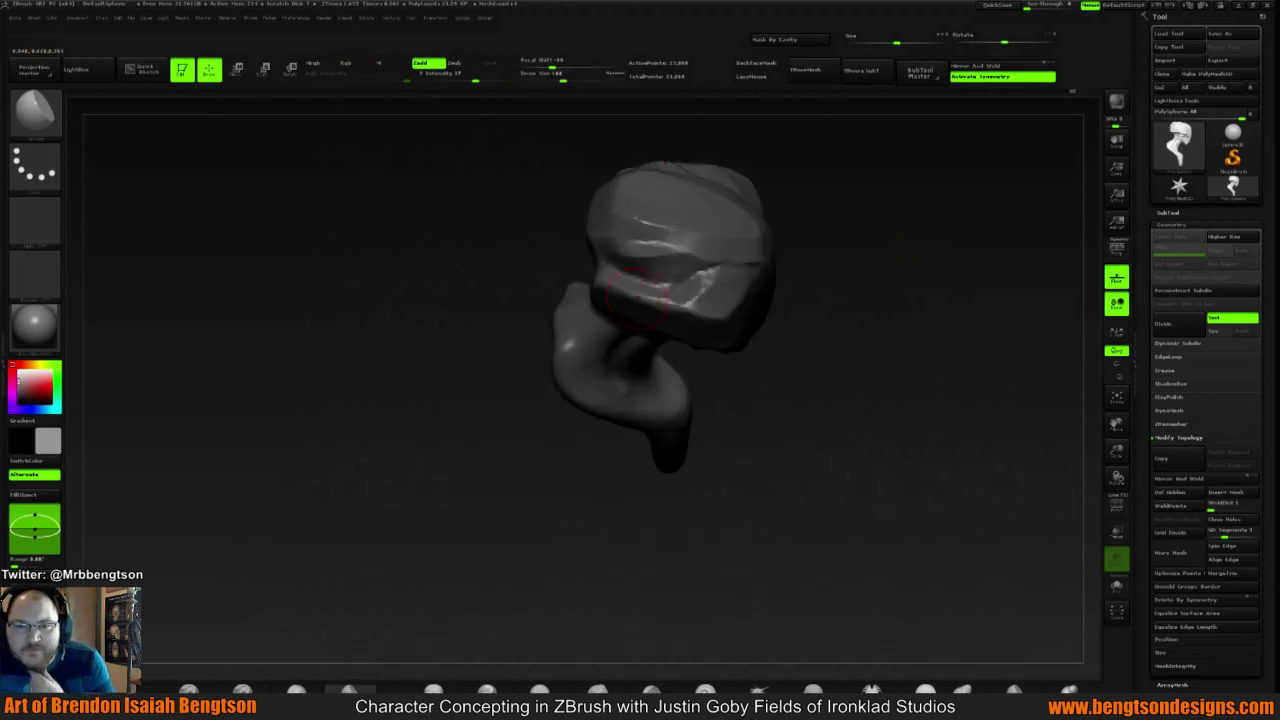
key("space")
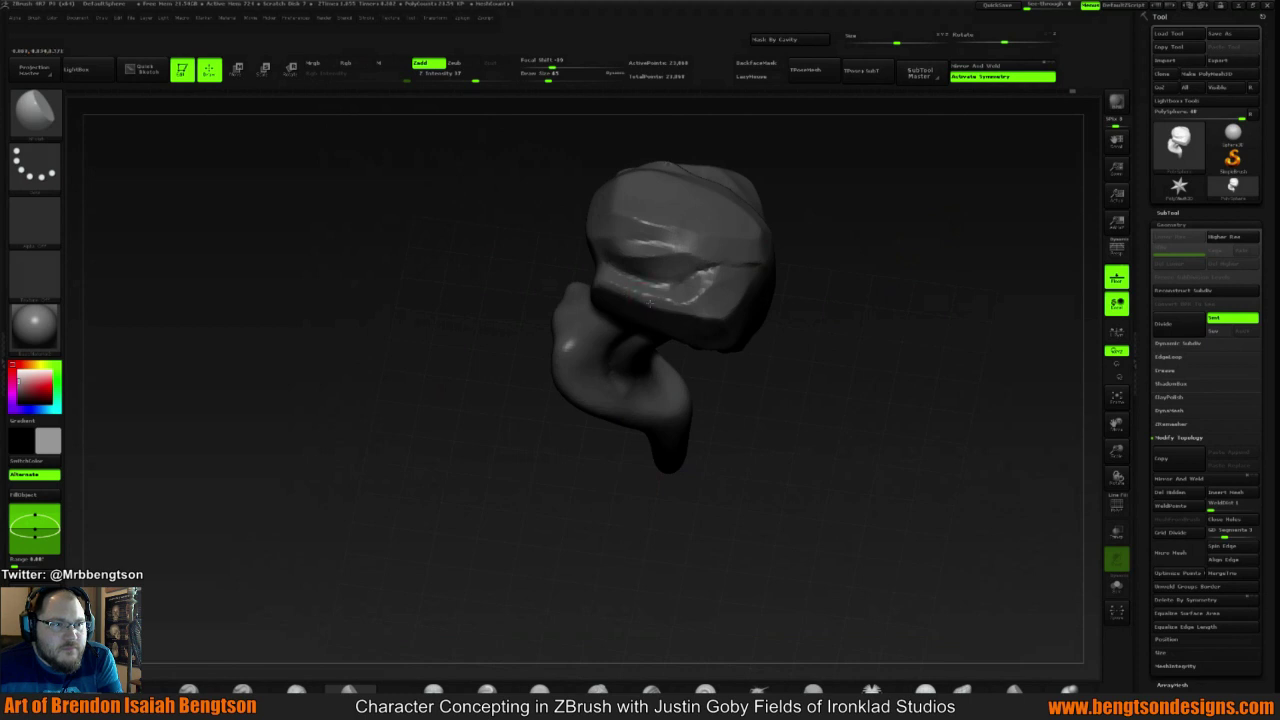
mouse_move(894, 252)
left_mouse_down()
mouse_move(800, 240)
mouse_move(871, 242)
left_mouse_up()
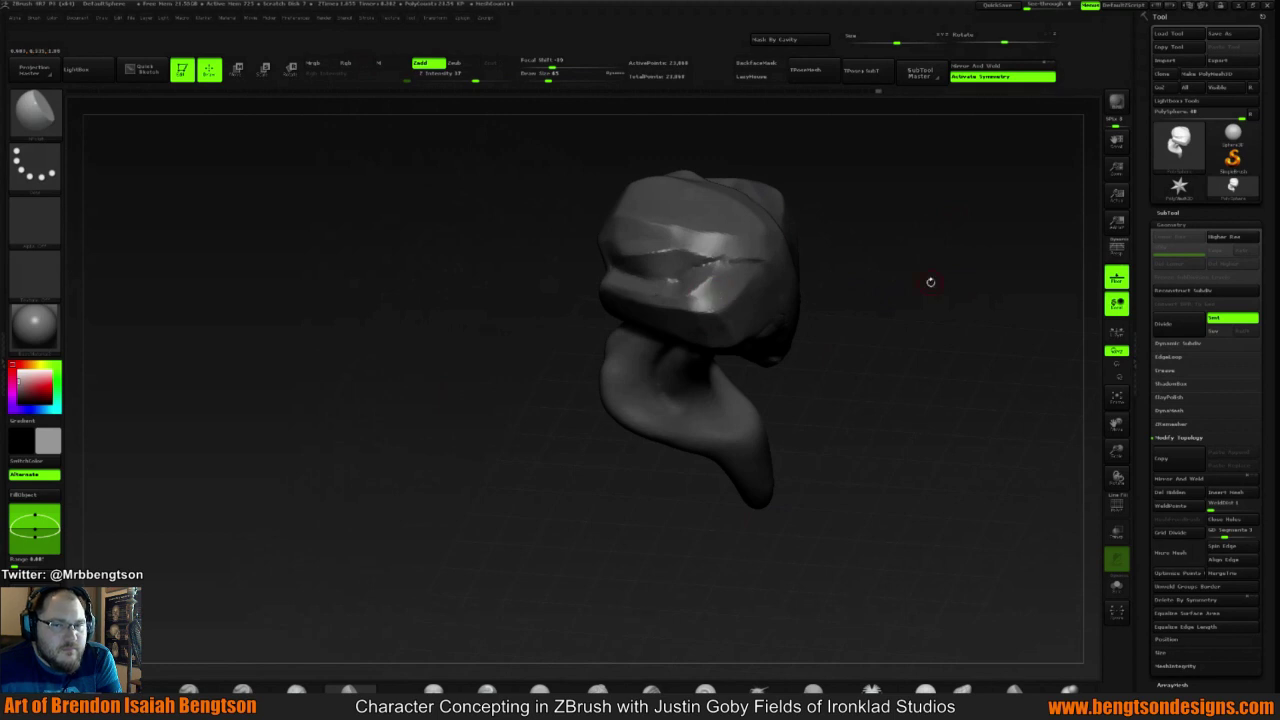
left_click_drag(929, 280, 869, 253)
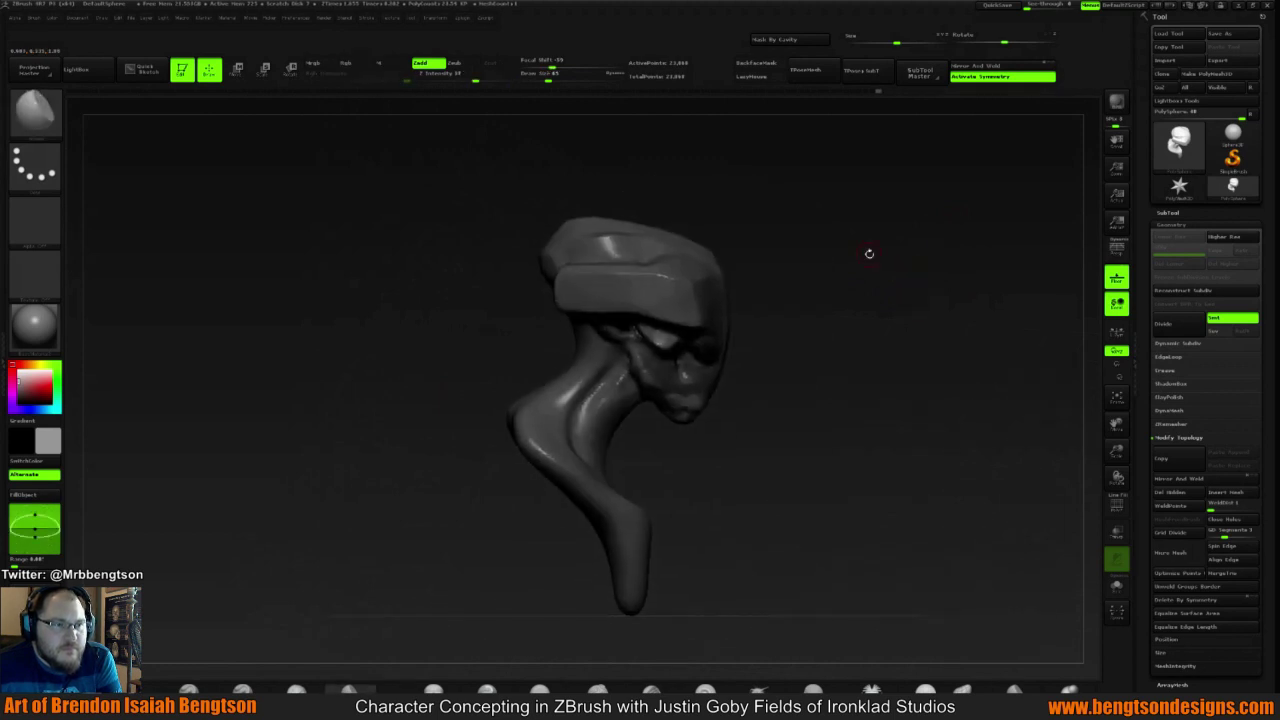
mouse_move(742, 265)
left_mouse_down()
mouse_move(946, 237)
mouse_move(925, 299)
mouse_move(850, 371)
mouse_move(830, 360)
mouse_move(851, 363)
mouse_move(929, 297)
mouse_move(798, 307)
mouse_move(817, 320)
mouse_move(874, 323)
mouse_move(817, 289)
mouse_move(814, 339)
left_mouse_up()
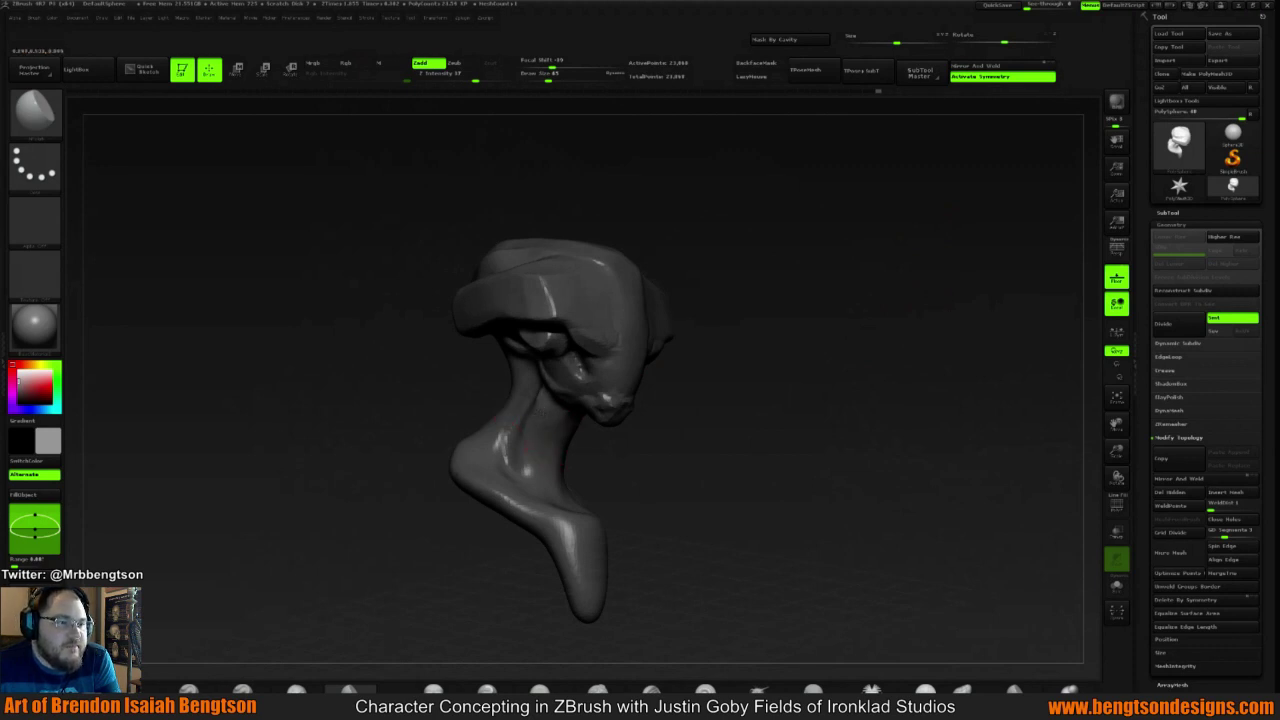
Divide the bust mesh three times to bring it up to subdivision level 4
mouse_move(769, 380)
left_mouse_down()
mouse_move(785, 385)
mouse_move(729, 400)
mouse_move(770, 370)
mouse_move(720, 386)
mouse_move(743, 340)
mouse_move(764, 331)
mouse_move(737, 343)
mouse_move(767, 358)
mouse_move(751, 366)
left_mouse_up()
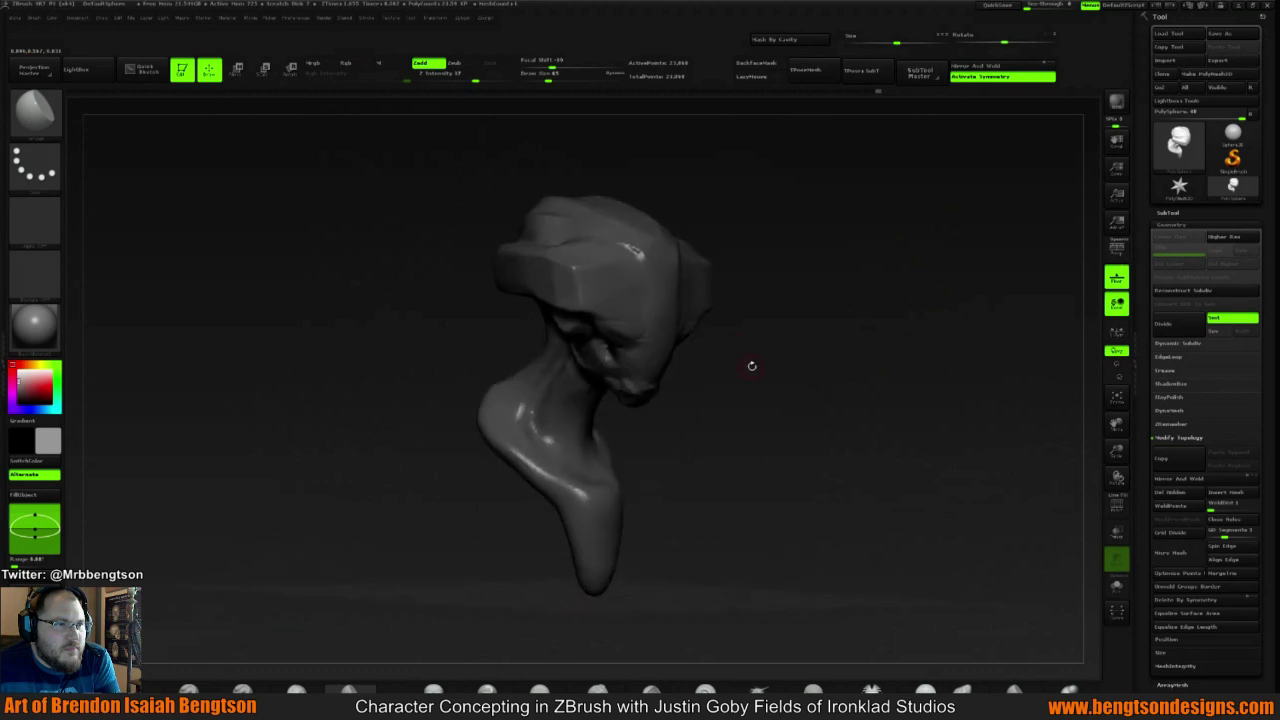
left_click(36, 272)
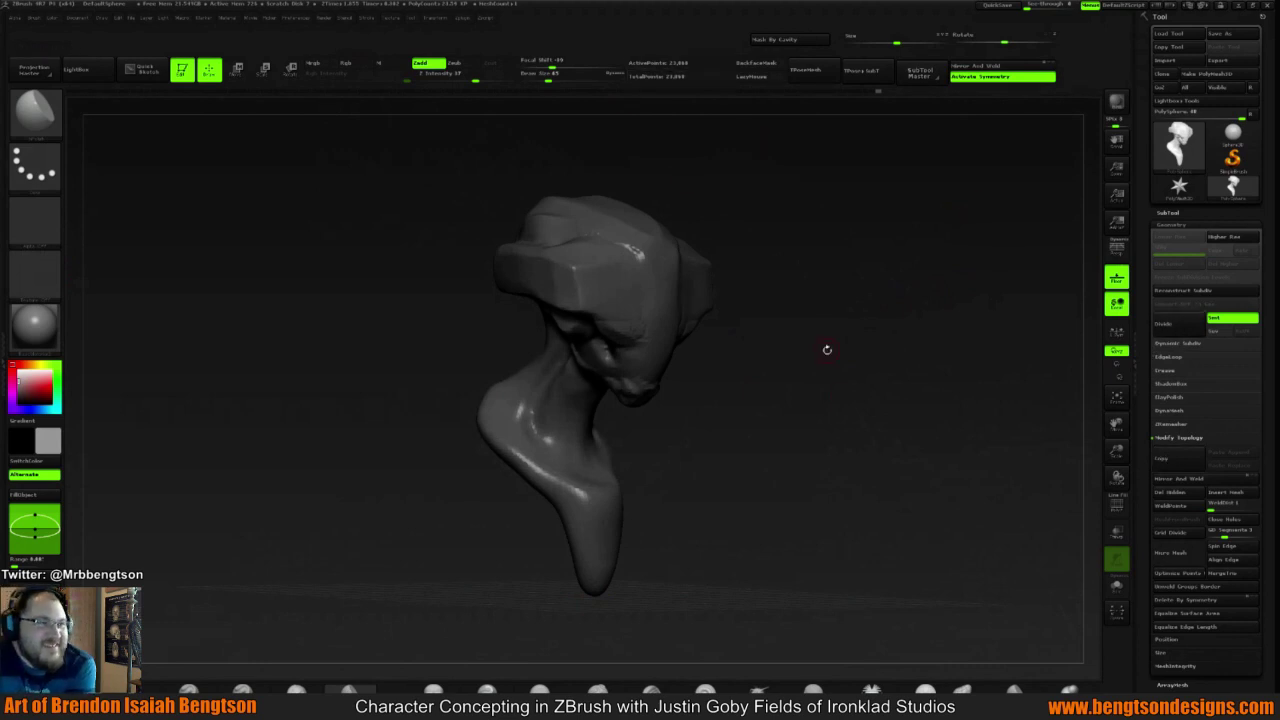
mouse_move(826, 349)
left_mouse_down()
mouse_move(780, 400)
mouse_move(831, 383)
mouse_move(845, 390)
mouse_move(835, 397)
mouse_move(850, 392)
left_mouse_up()
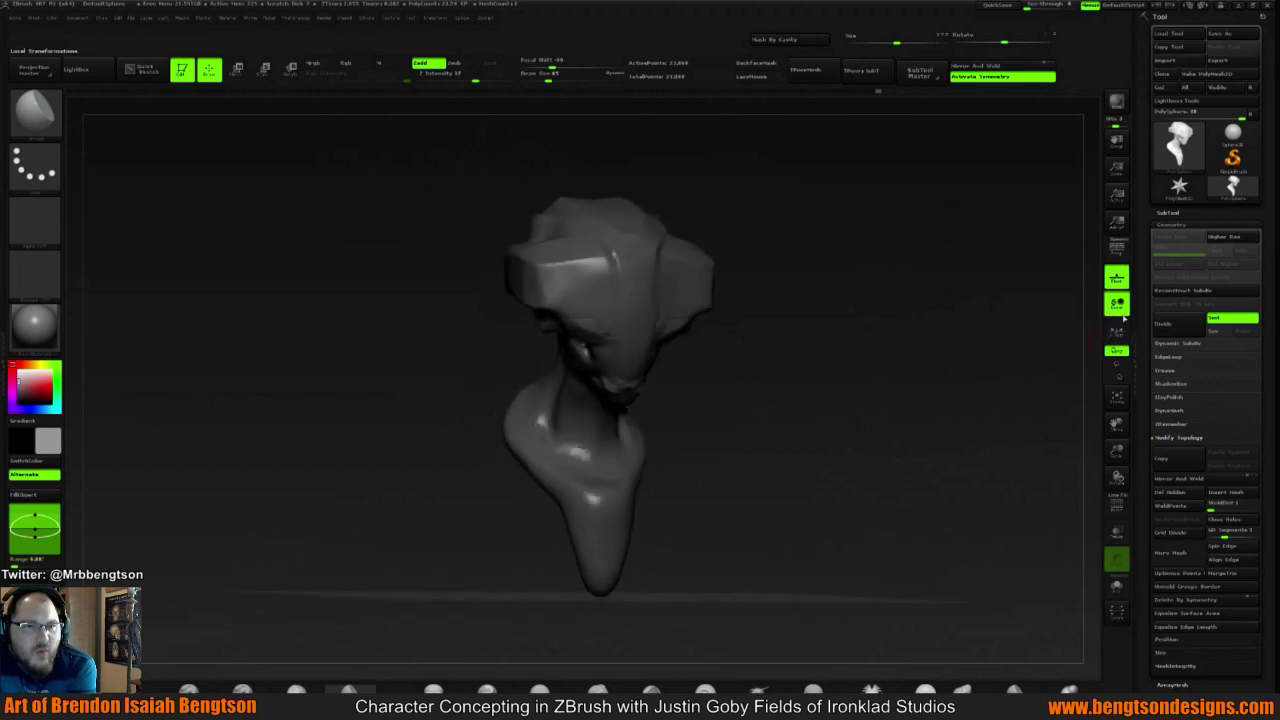
key("shift")
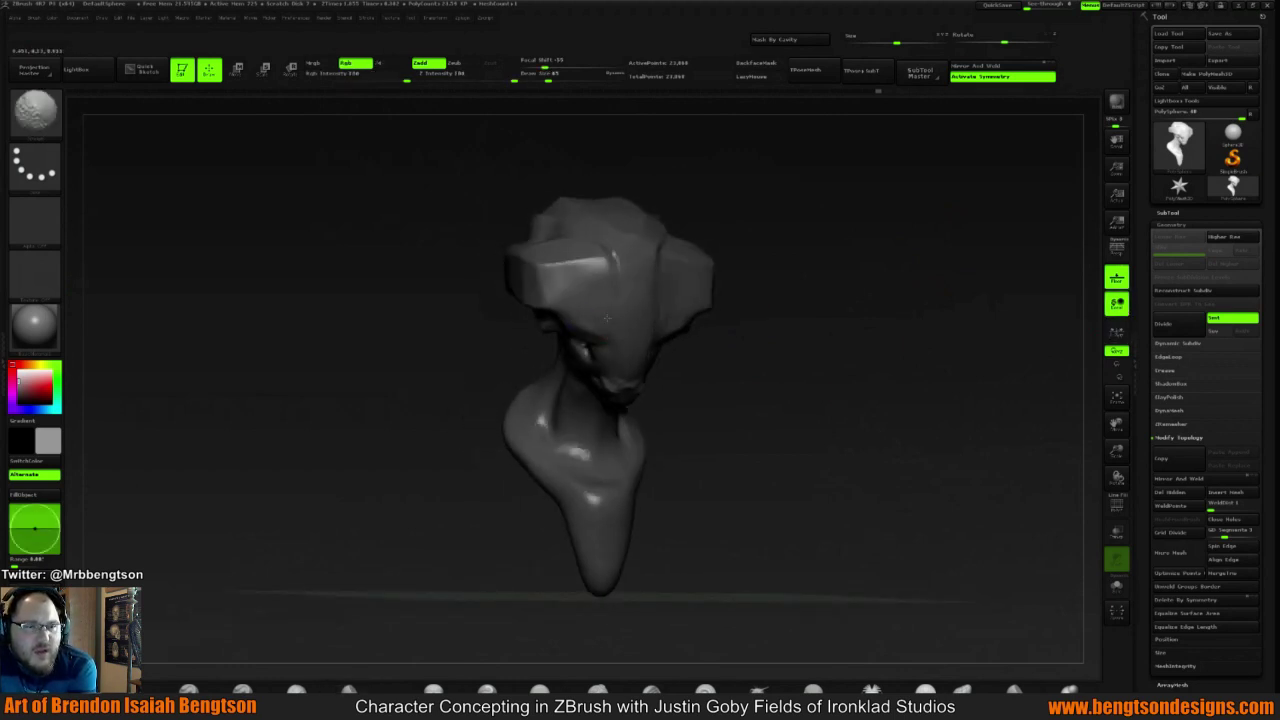
mouse_move(891, 281)
left_mouse_down()
mouse_move(831, 271)
mouse_move(851, 298)
mouse_move(811, 263)
mouse_move(820, 257)
mouse_move(798, 256)
left_mouse_up()
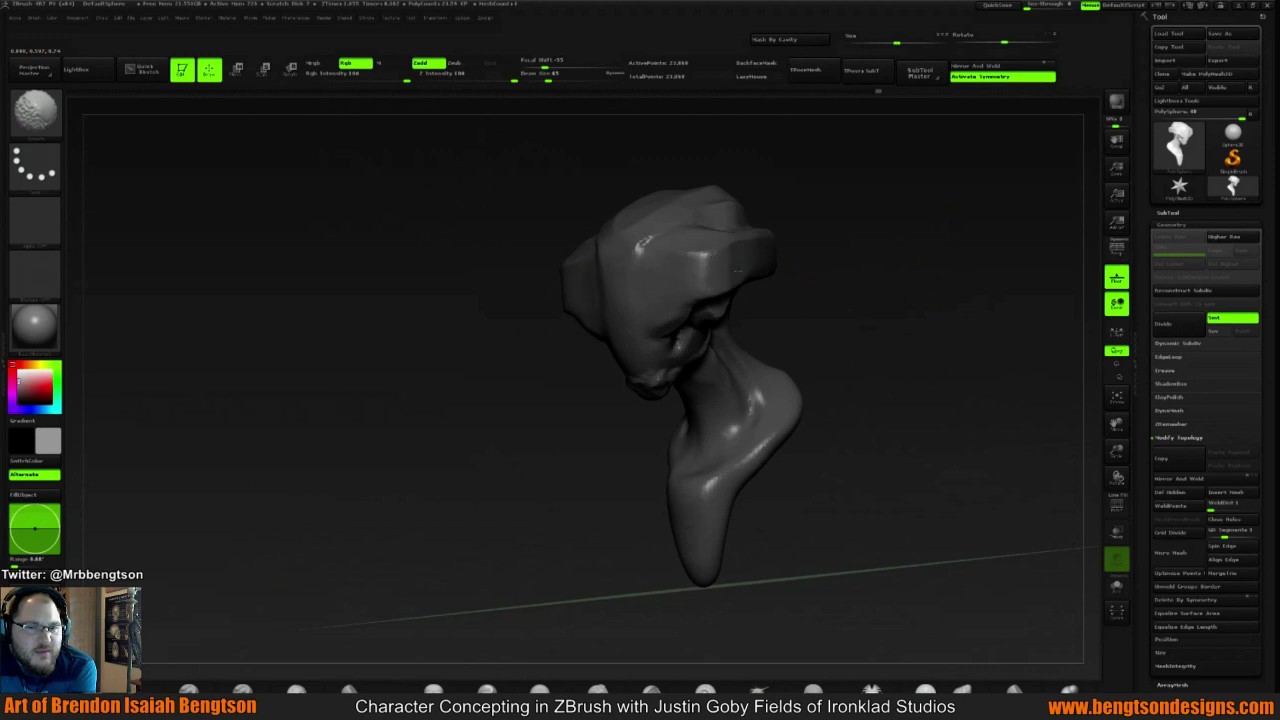
left_click_drag(908, 271, 811, 364)
left_click(1179, 324)
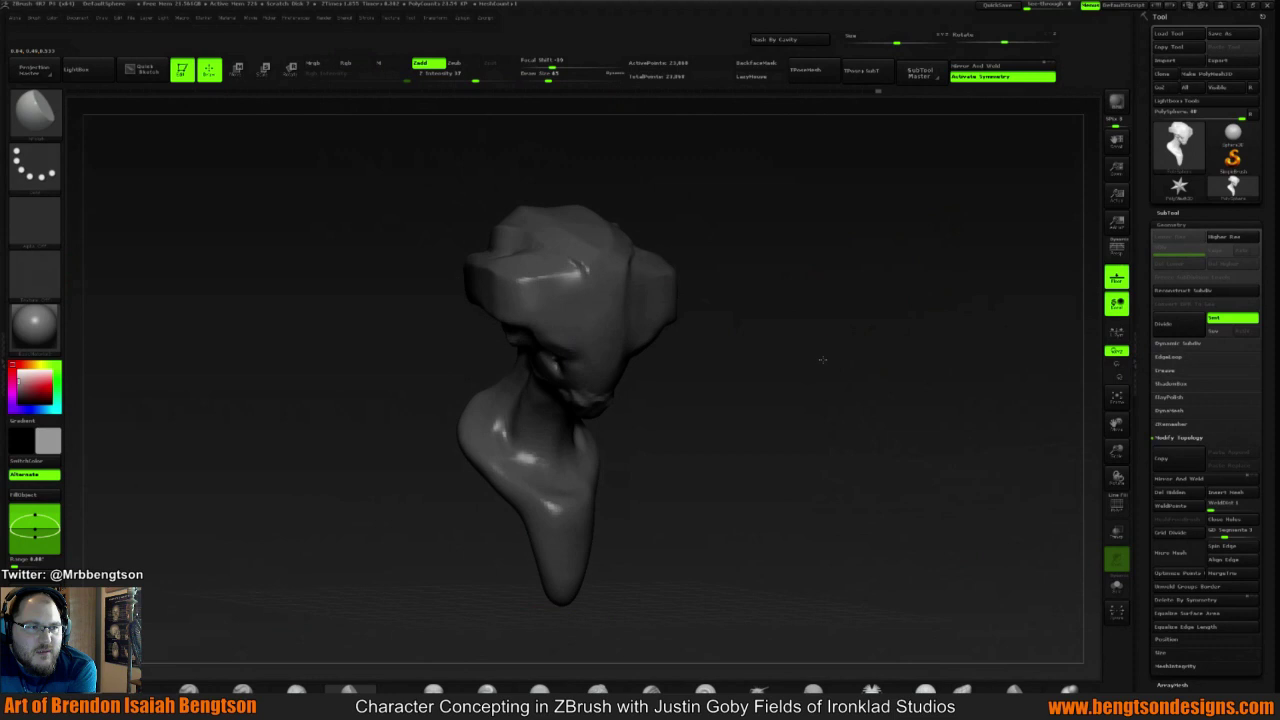
left_click(1177, 327)
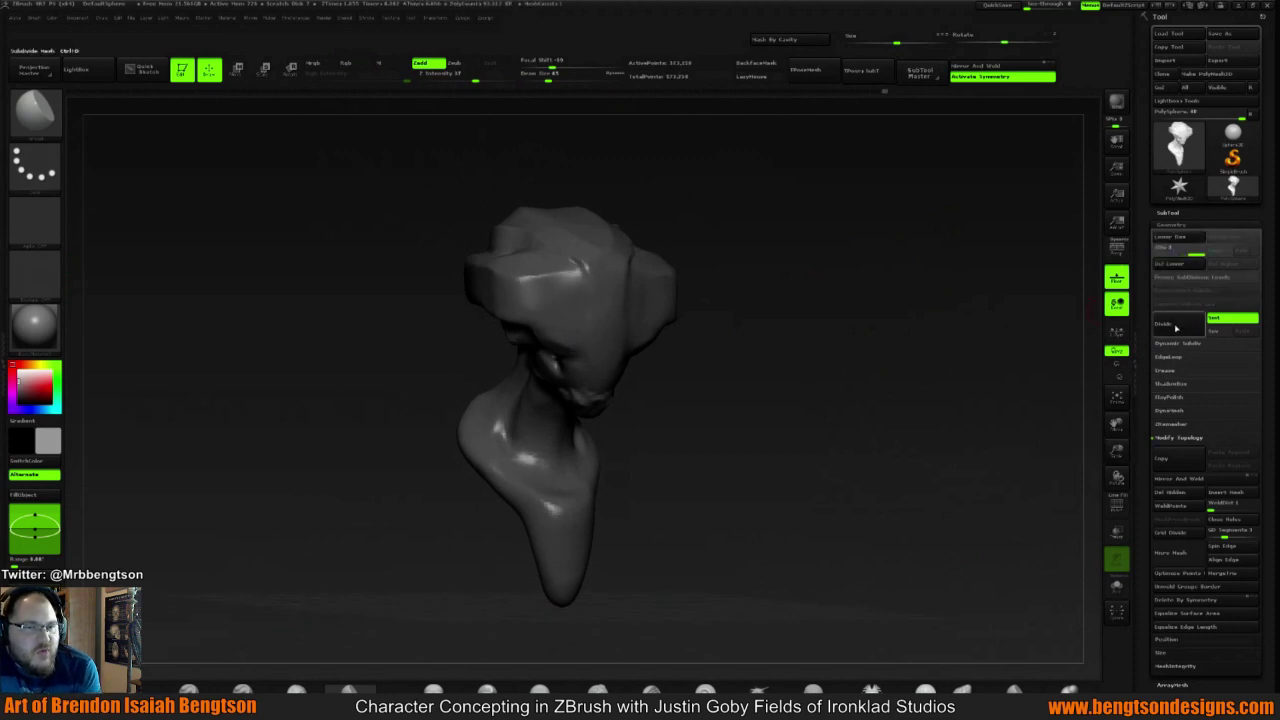
left_click(1177, 327)
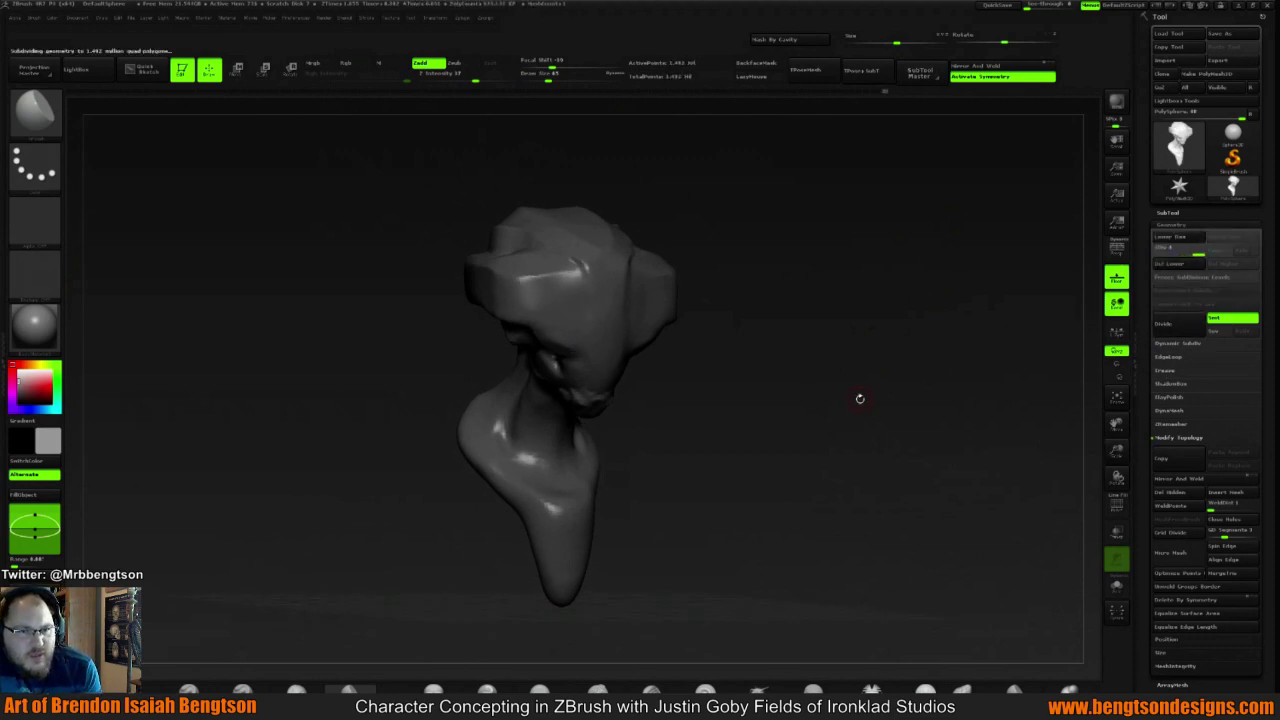
Expand the DynaMesh settings for the subdivided bust
mouse_move(857, 397)
left_mouse_down()
mouse_move(851, 380)
mouse_move(822, 377)
mouse_move(650, 386)
mouse_move(720, 380)
left_mouse_up()
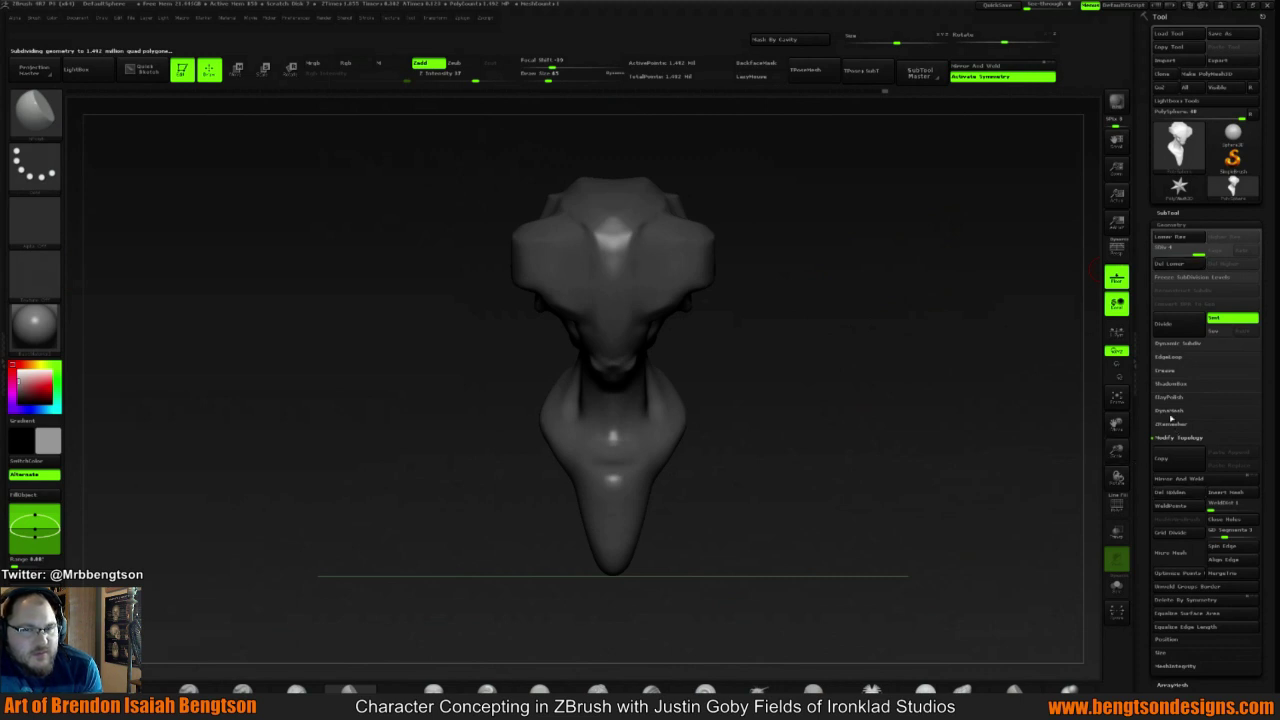
left_click(1171, 414)
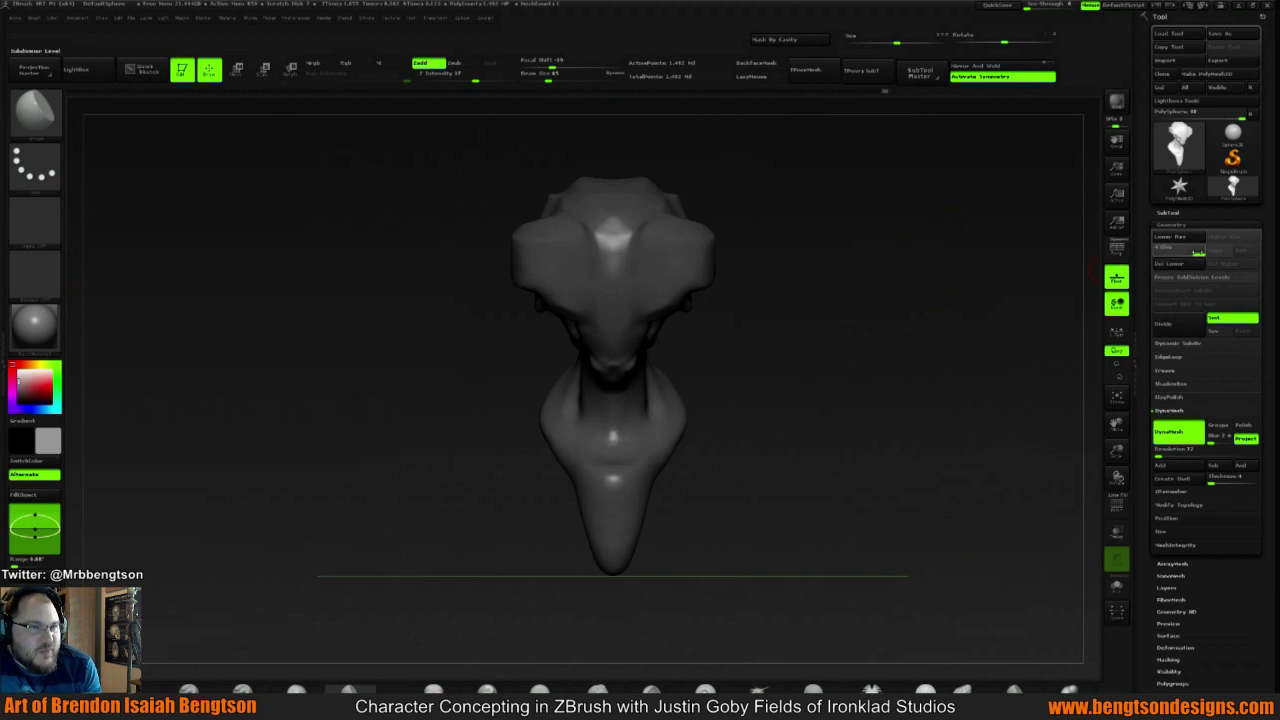
left_click_drag(966, 320, 767, 238)
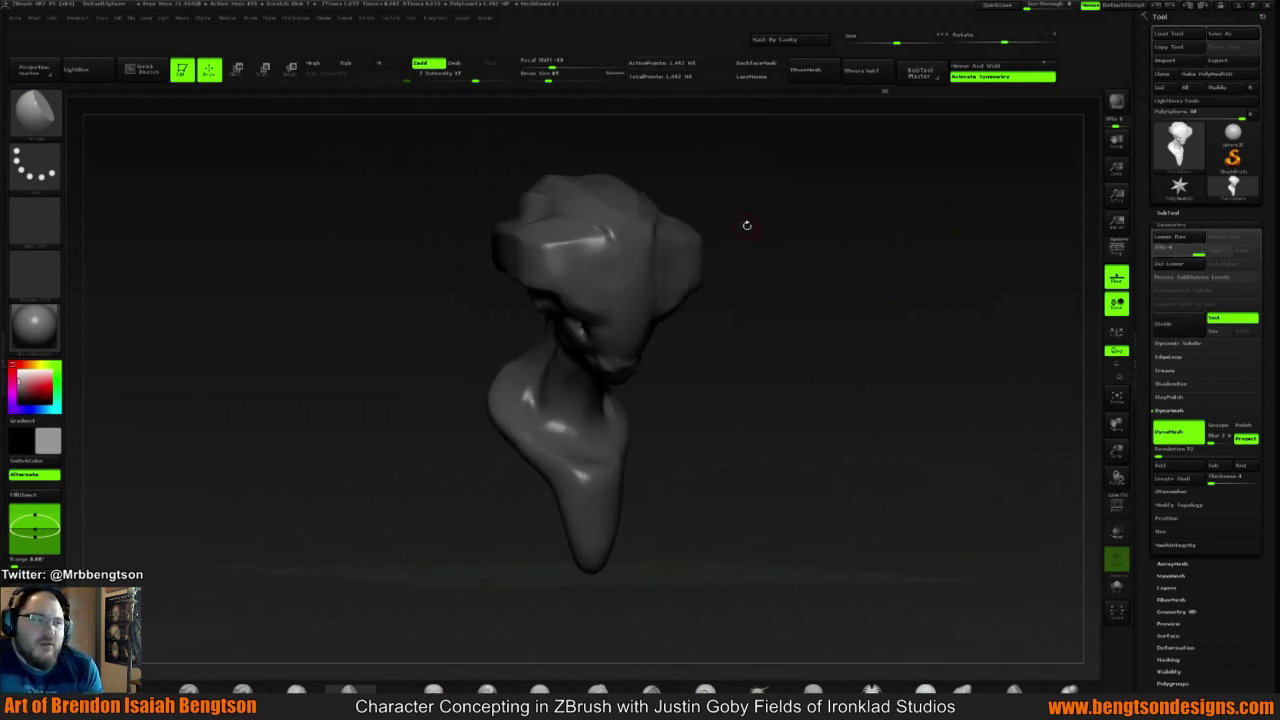
mouse_move(790, 356)
left_mouse_down()
mouse_move(814, 334)
mouse_move(786, 334)
mouse_move(846, 371)
mouse_move(837, 389)
mouse_move(783, 382)
mouse_move(810, 352)
left_mouse_up()
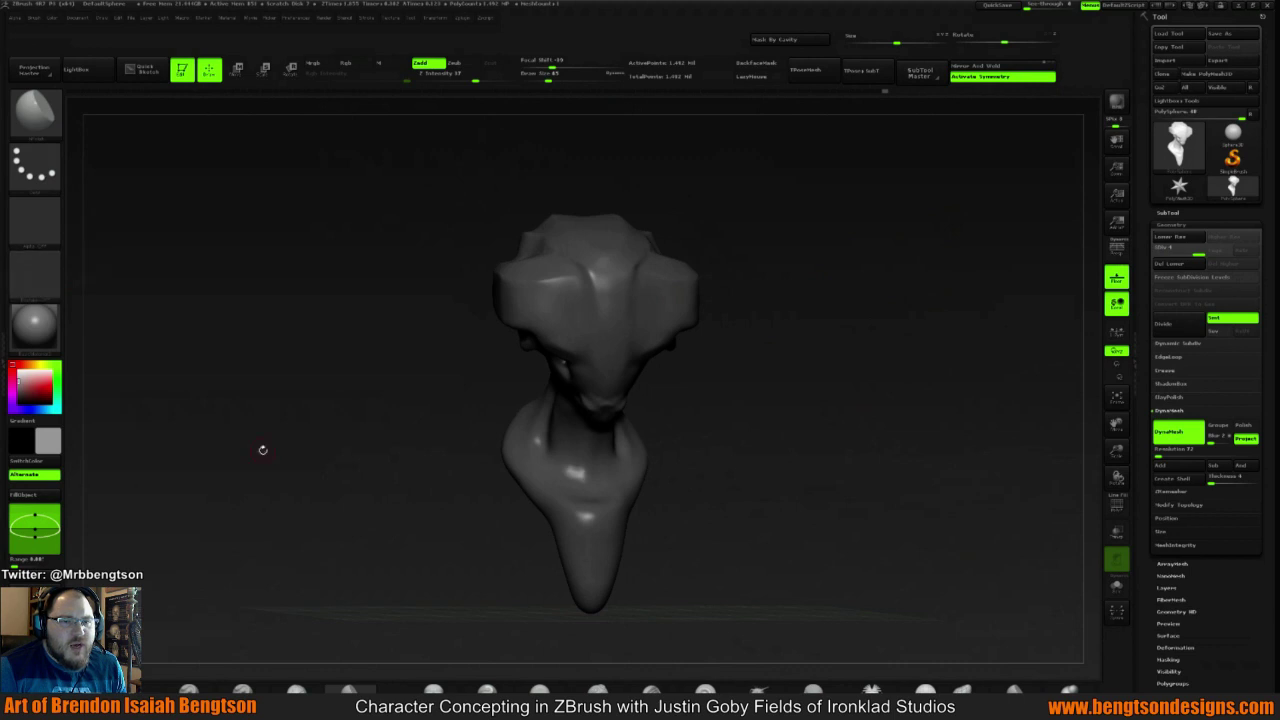
Switch to the Standard brush and load the imported dark texture with crossing angular struts
left_click(189, 686)
left_click(34, 280)
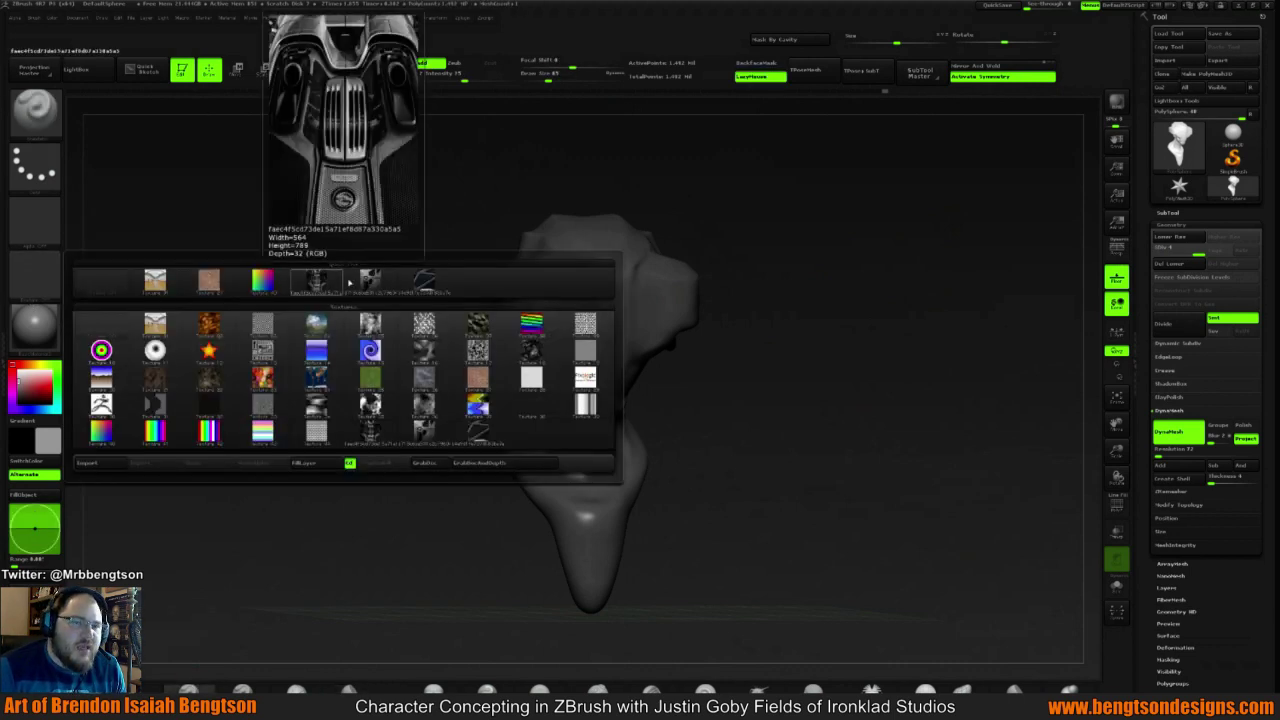
left_click(424, 281)
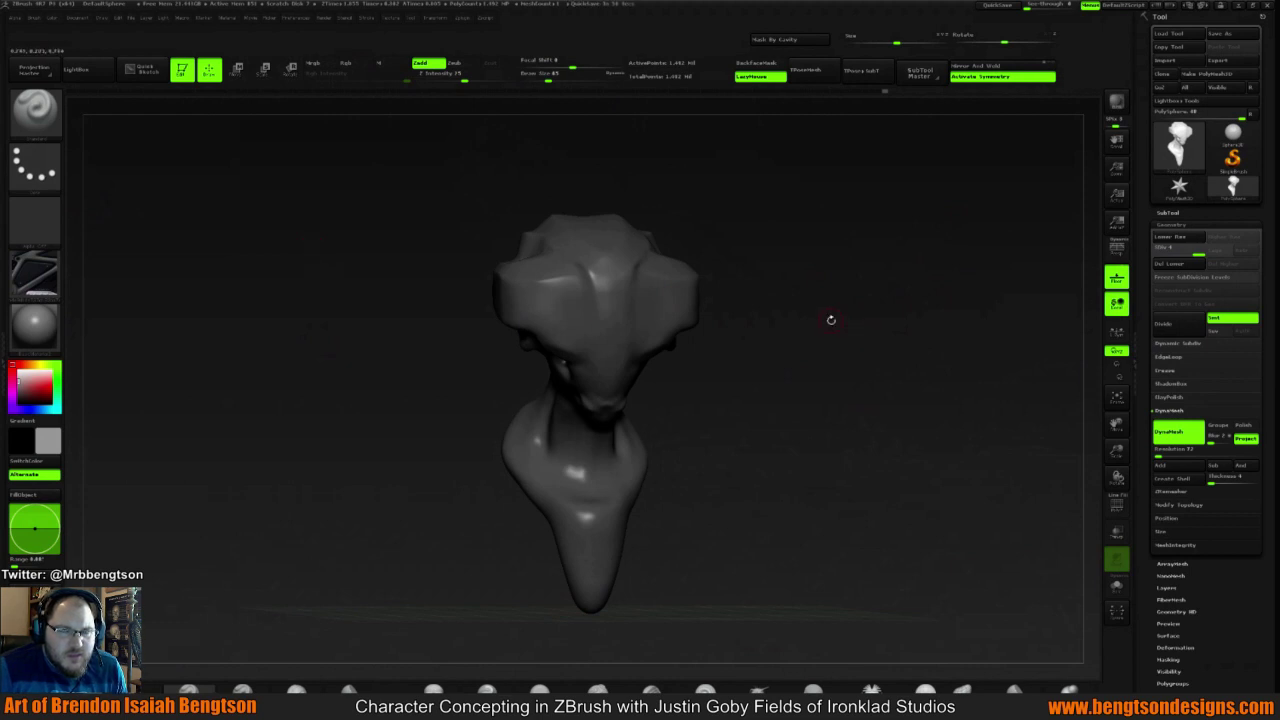
Turn off DynaMesh on the bust mesh
mouse_move(831, 320)
left_mouse_down()
mouse_move(812, 330)
mouse_move(845, 322)
mouse_move(847, 341)
left_mouse_up()
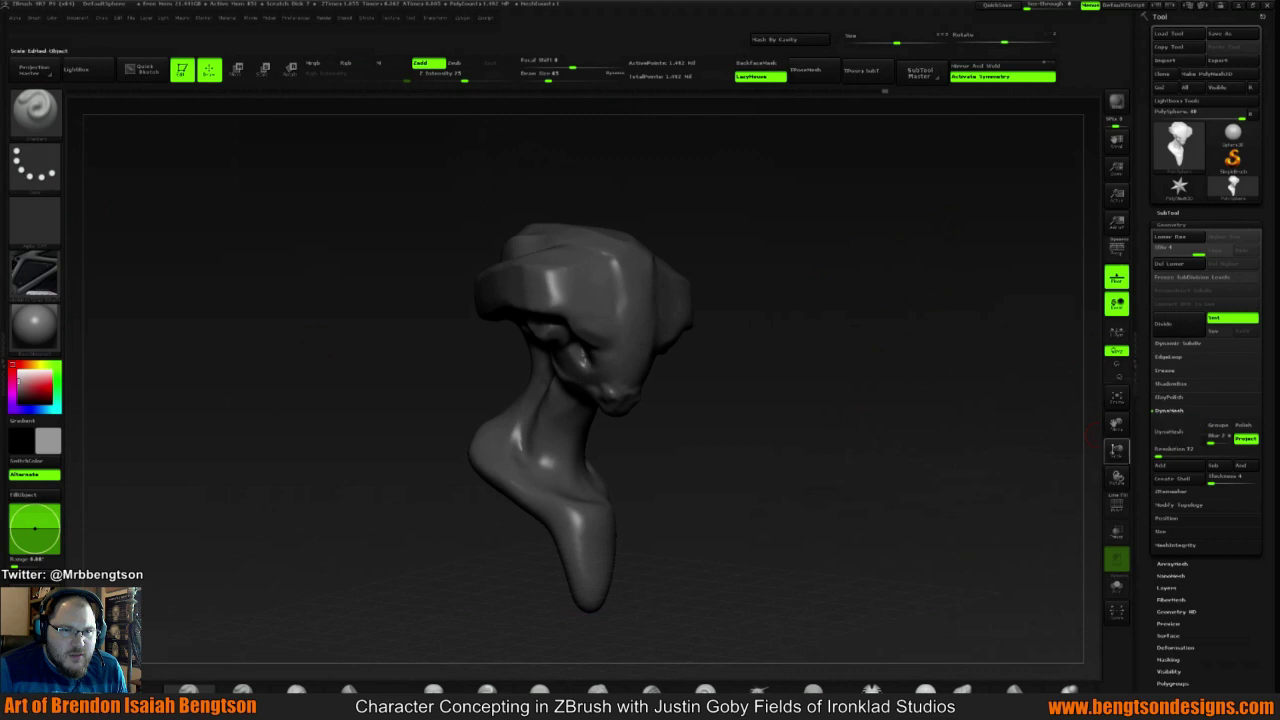
mouse_move(862, 386)
left_mouse_down("shift")
mouse_move(786, 423)
mouse_move(843, 403)
left_mouse_up("shift")
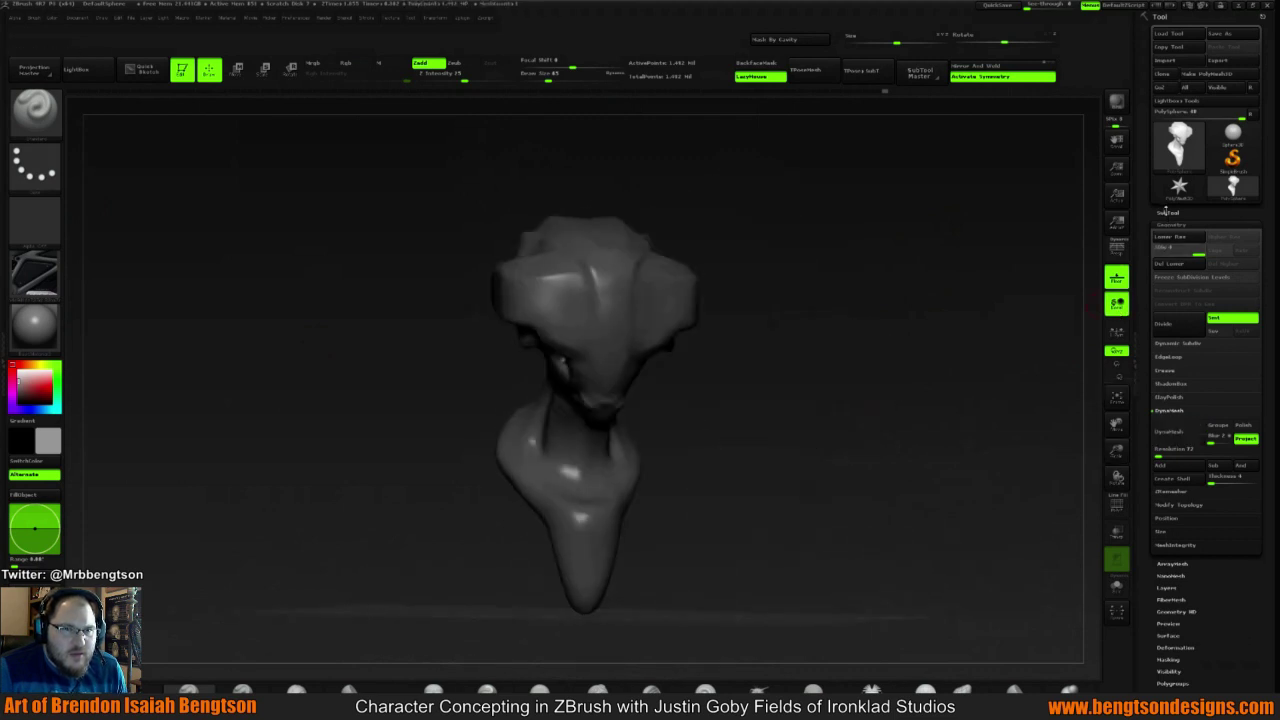
mouse_move(755, 375)
left_mouse_down()
mouse_move(794, 271)
mouse_move(572, 280)
left_mouse_up()
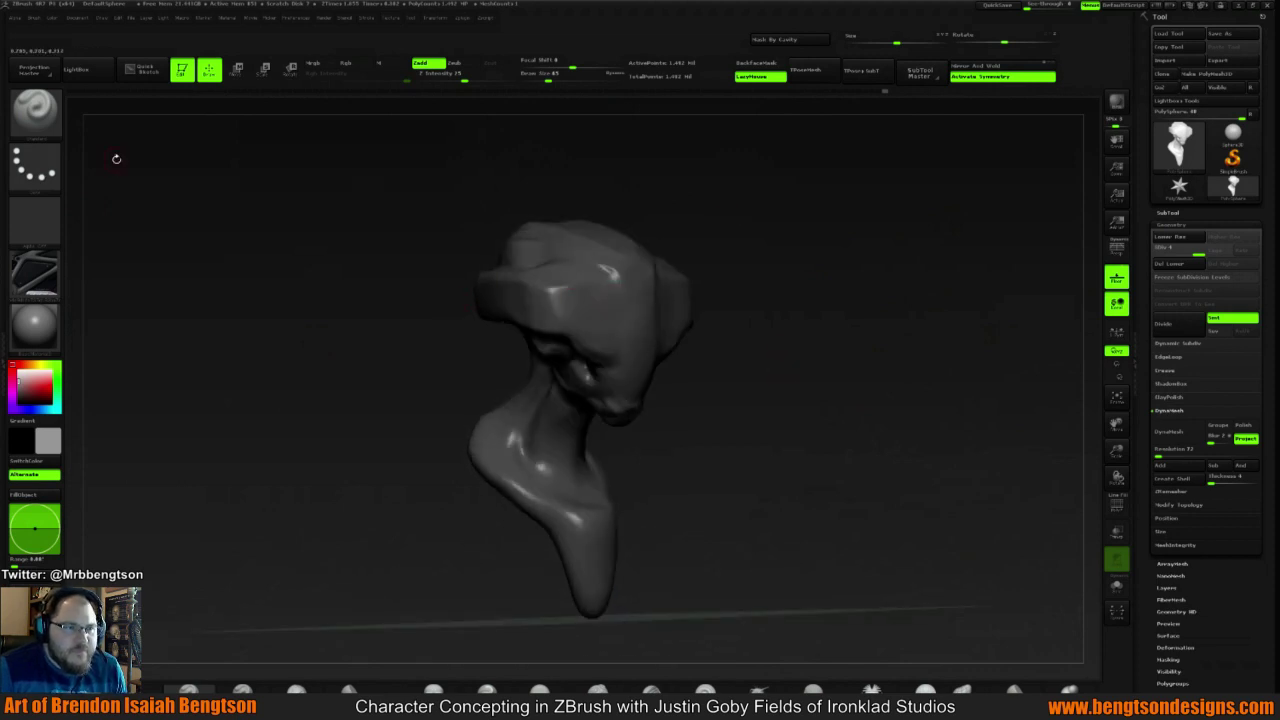
Set the brush to paint colour only, with Rgb on and Zadd off, using the DragRect stroke
left_click(36, 165)
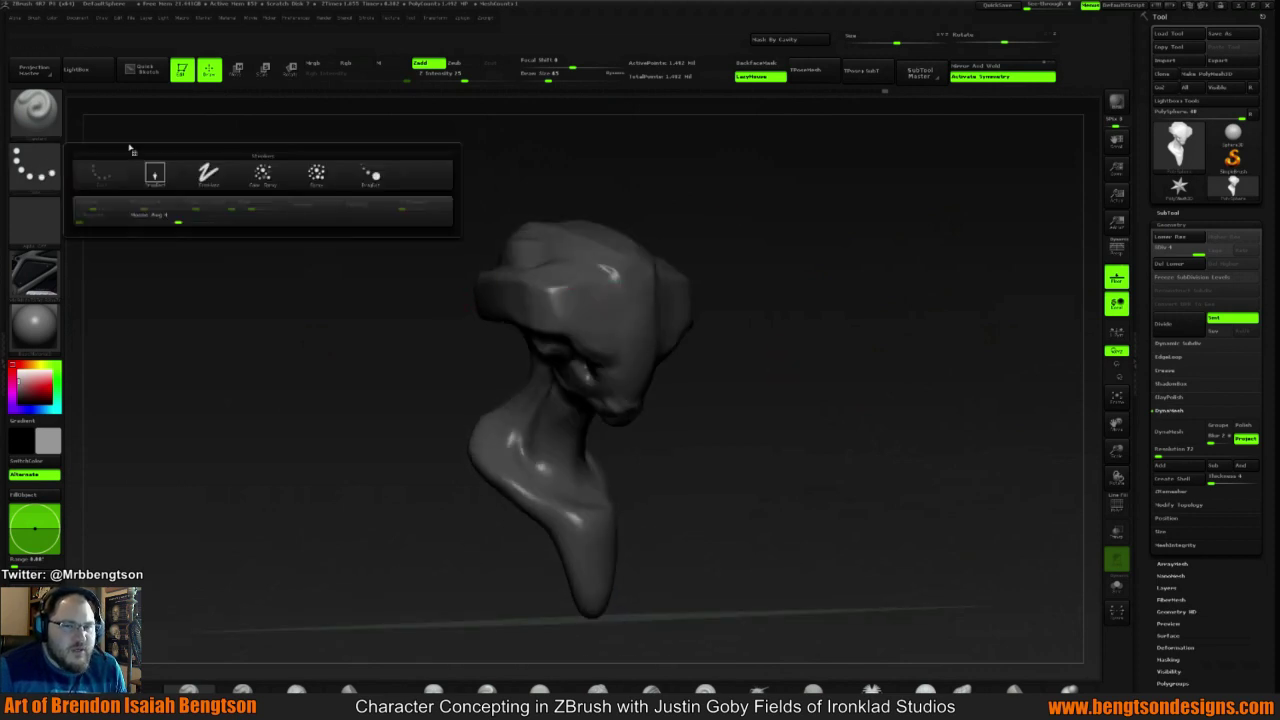
left_click(352, 63)
left_click(432, 63)
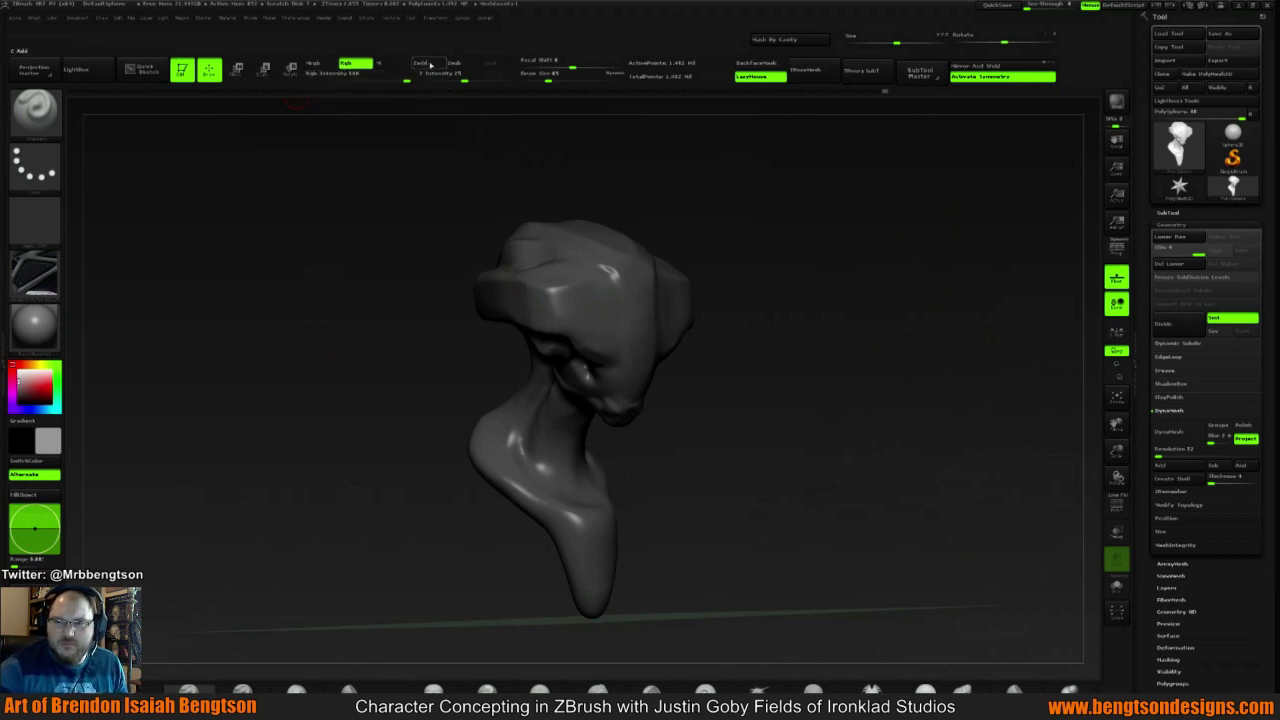
left_click(35, 220)
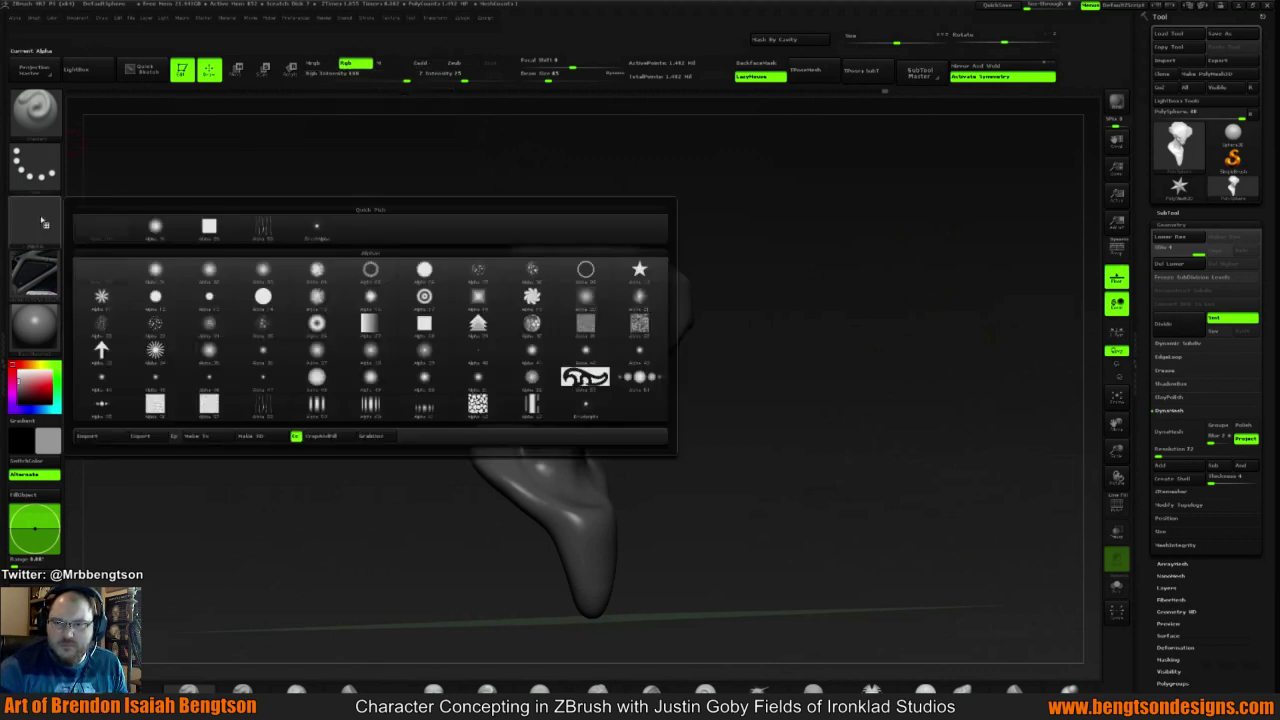
left_click(40, 180)
left_click(176, 174)
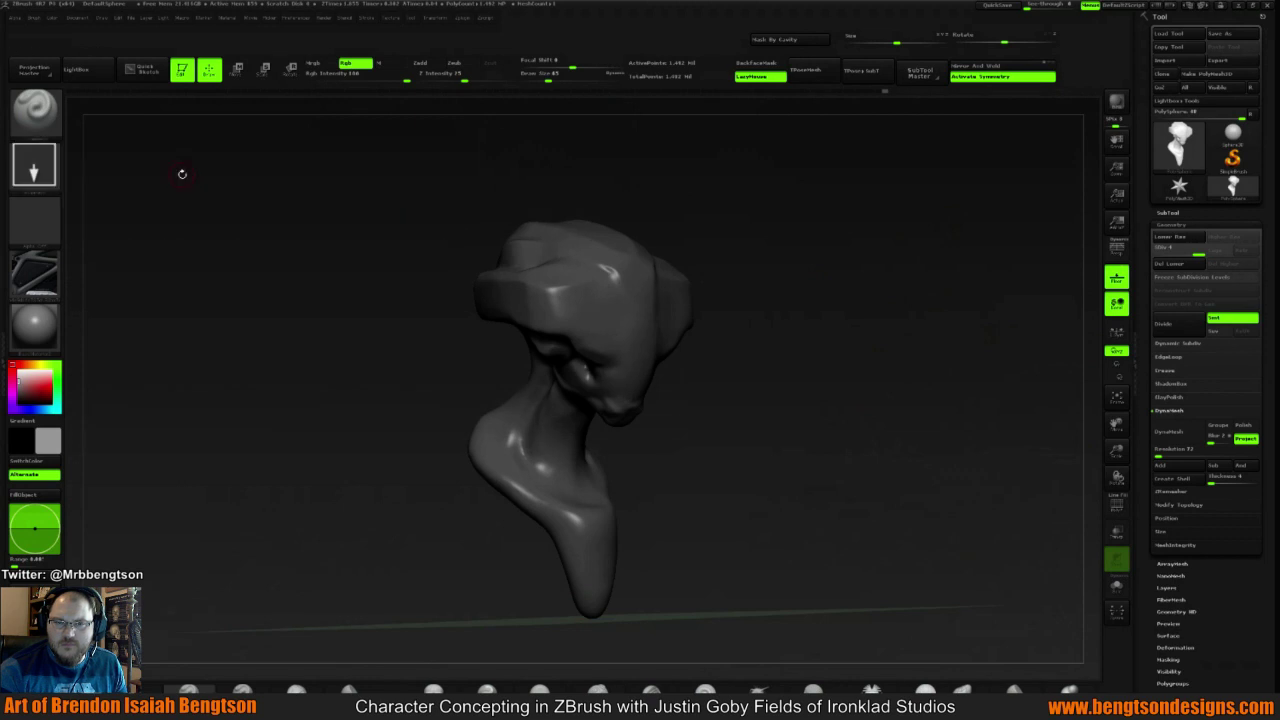
left_click_drag(786, 251, 680, 265)
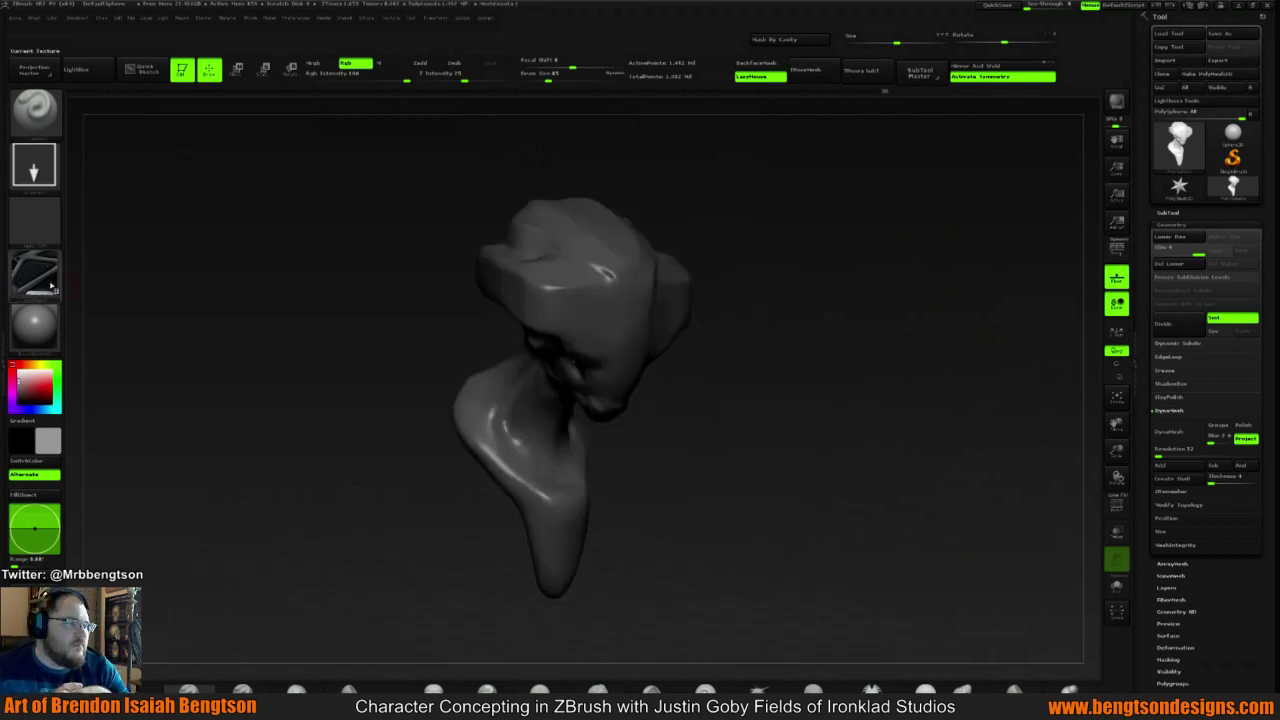
mouse_move(763, 258)
left_mouse_down()
mouse_move(803, 266)
mouse_move(768, 271)
left_mouse_up()
mouse_move(557, 305)
left_mouse_down()
mouse_move(405, 270)
mouse_move(774, 243)
mouse_move(850, 283)
mouse_move(920, 296)
mouse_move(825, 288)
left_mouse_up()
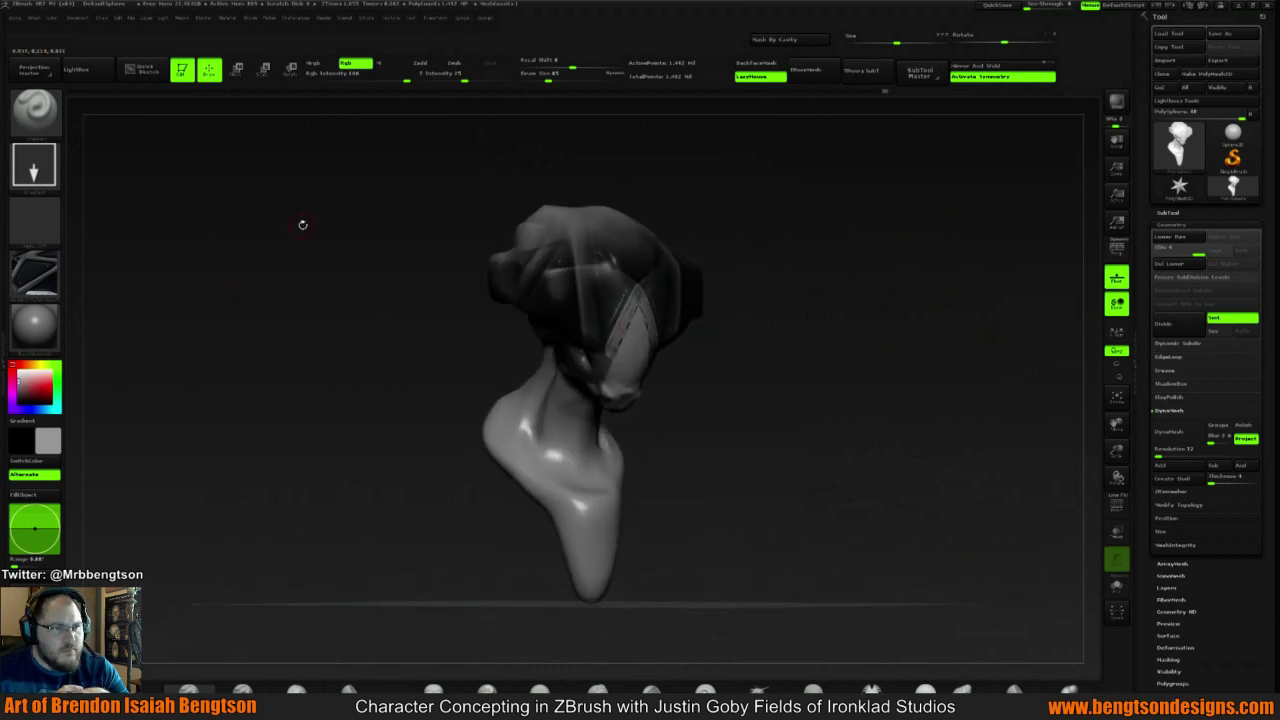
Fill the whole bust with the current grey as a base and stamp the strut texture onto the side panels
left_click(52, 18)
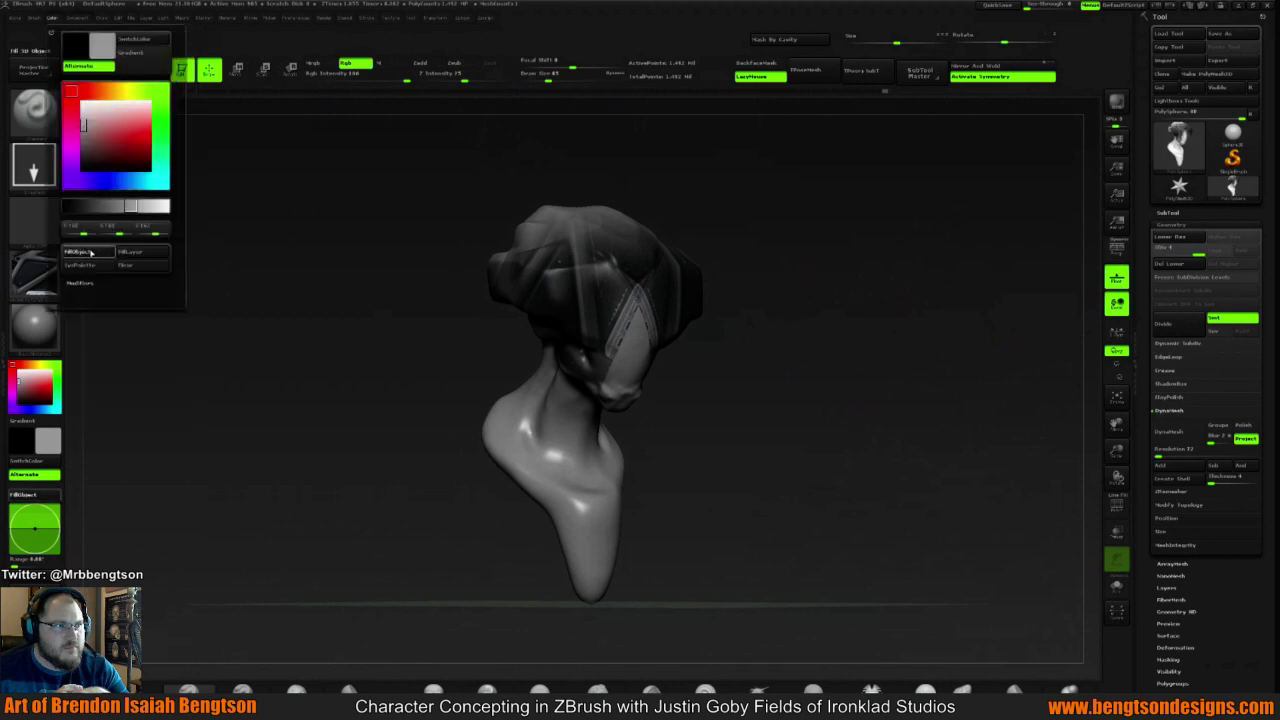
left_click(90, 253)
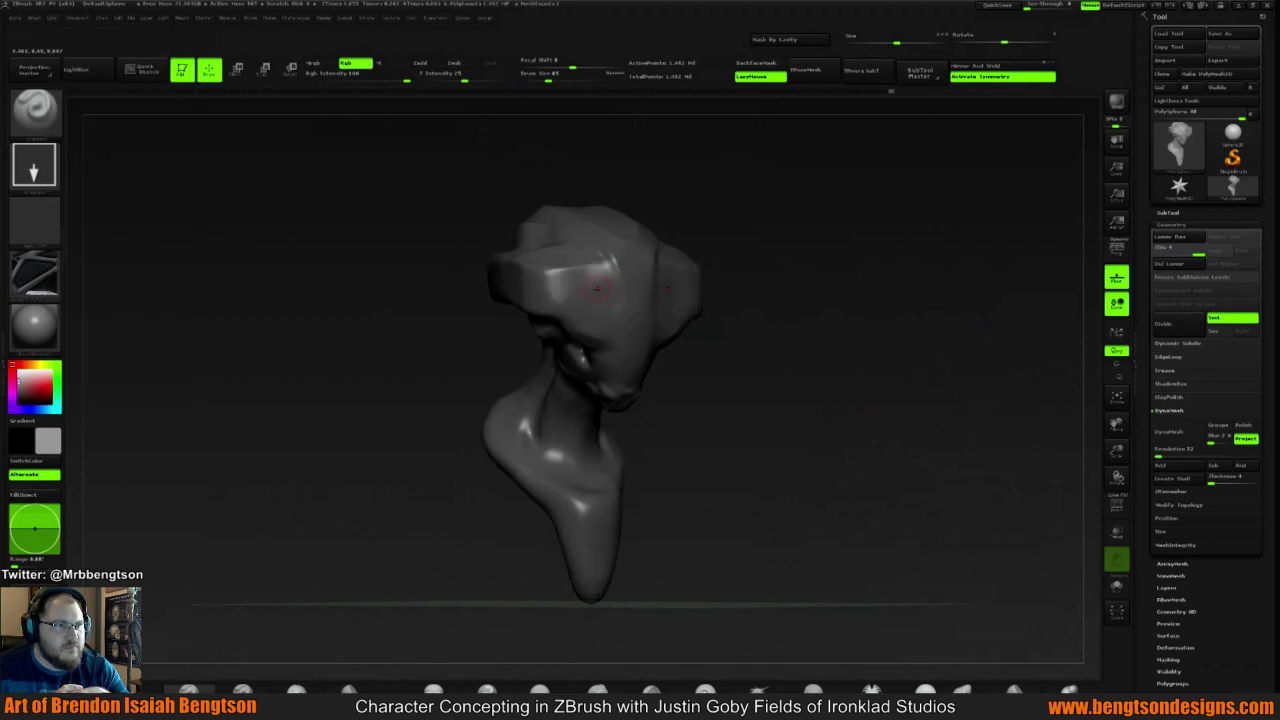
mouse_move(546, 285)
left_mouse_down()
mouse_move(600, 292)
mouse_move(652, 326)
mouse_move(691, 220)
mouse_move(758, 169)
mouse_move(706, 150)
mouse_move(604, 165)
mouse_move(518, 253)
mouse_move(629, 294)
mouse_move(636, 204)
mouse_move(724, 210)
mouse_move(735, 228)
mouse_move(665, 286)
left_mouse_up()
mouse_move(815, 240)
left_mouse_down()
mouse_move(820, 260)
mouse_move(780, 240)
left_mouse_up()
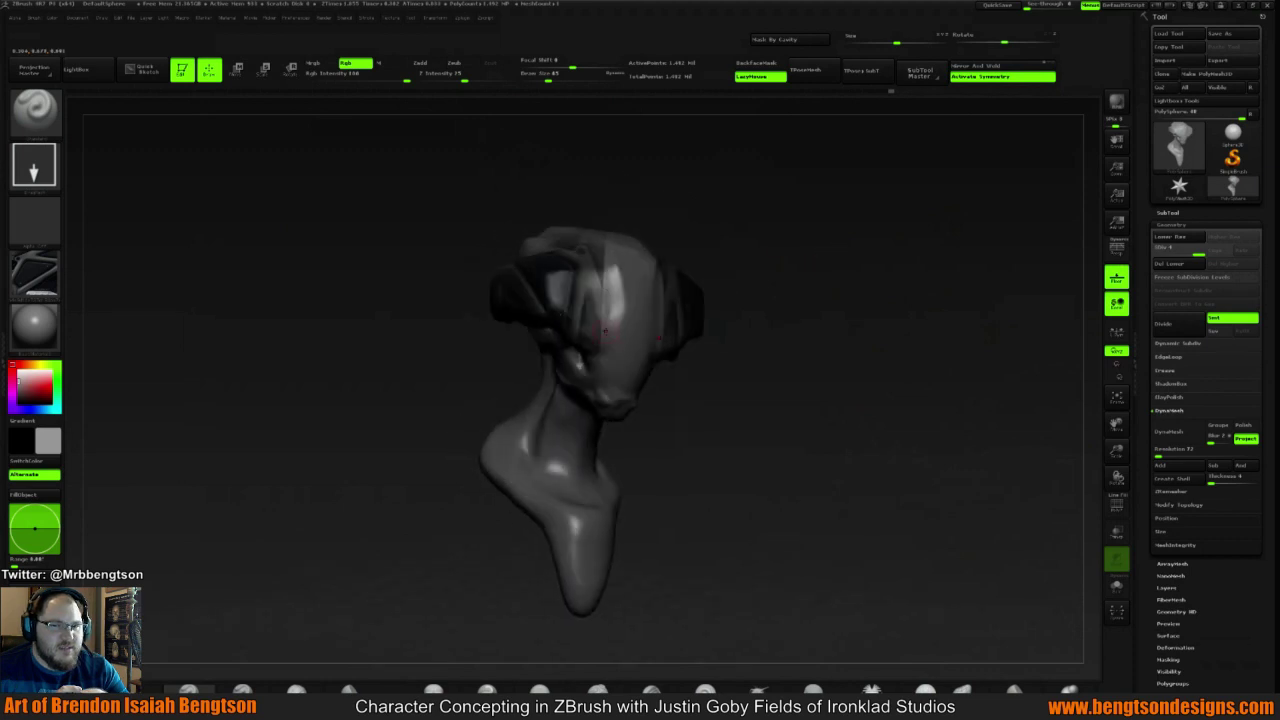
Stamp the strut texture across the centre of the face and over the forehead
mouse_move(597, 336)
left_mouse_down()
mouse_move(625, 320)
mouse_move(665, 343)
left_mouse_up()
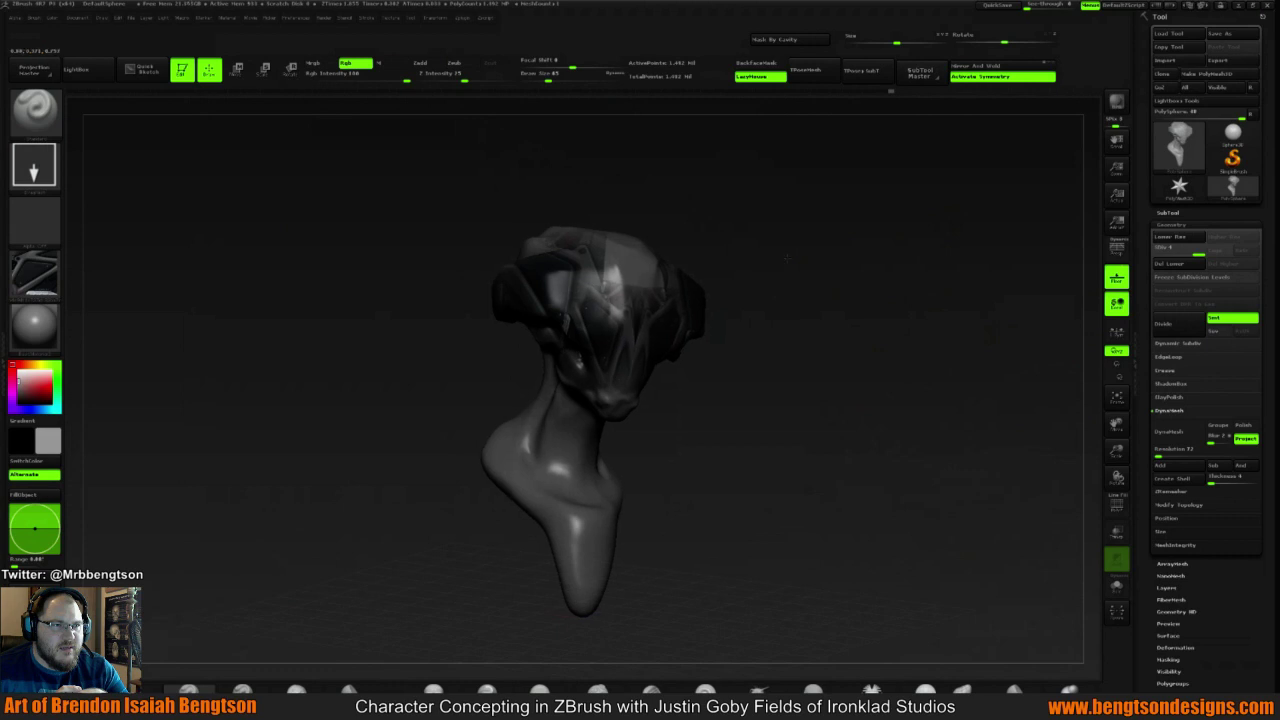
left_click_drag(769, 273, 776, 278)
left_click_drag(597, 246, 675, 215)
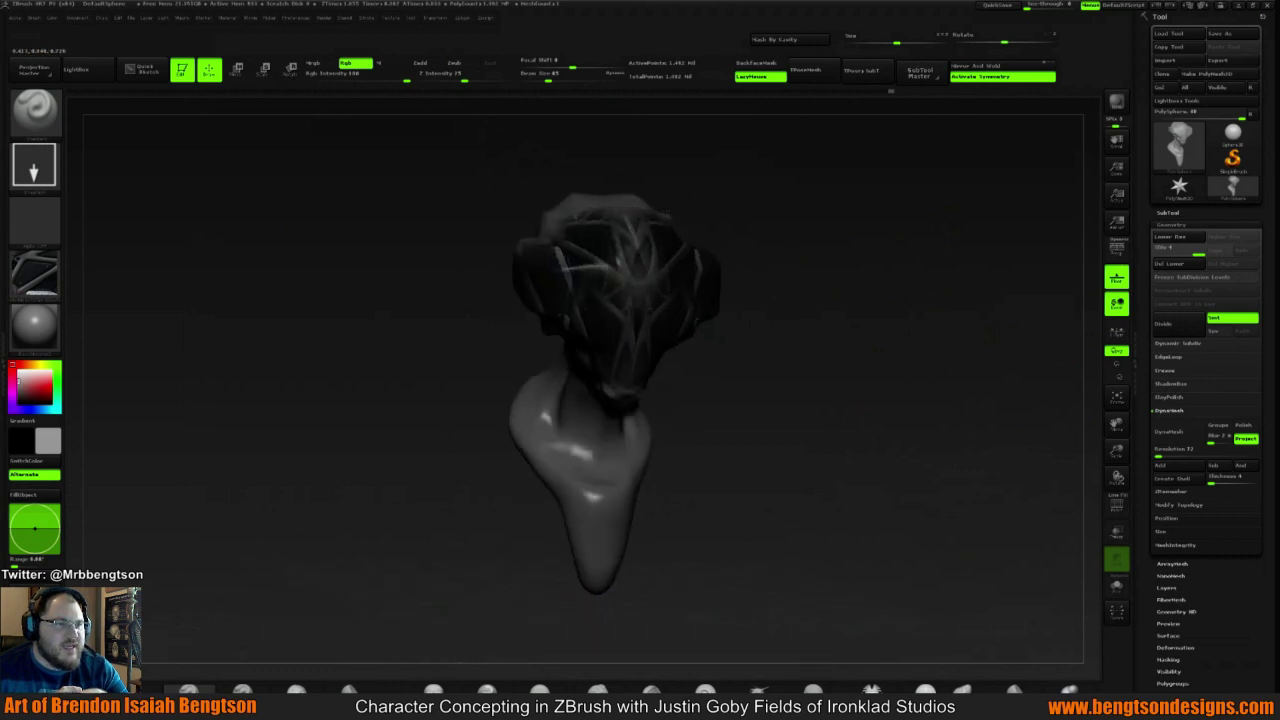
mouse_move(880, 217)
left_mouse_down()
mouse_move(820, 211)
mouse_move(866, 203)
mouse_move(853, 203)
left_mouse_up()
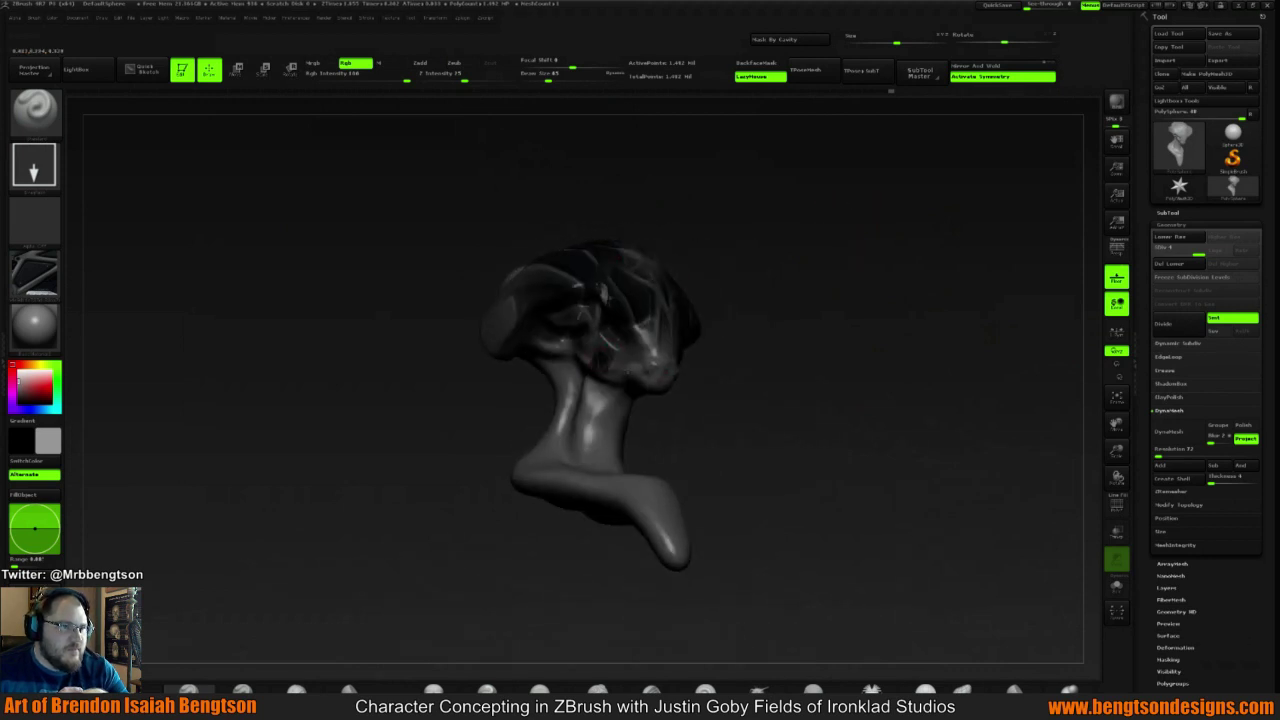
Stamp the strut texture around the jaw and beneath the chin, covering the underside of the head
left_click_drag(602, 360, 671, 295)
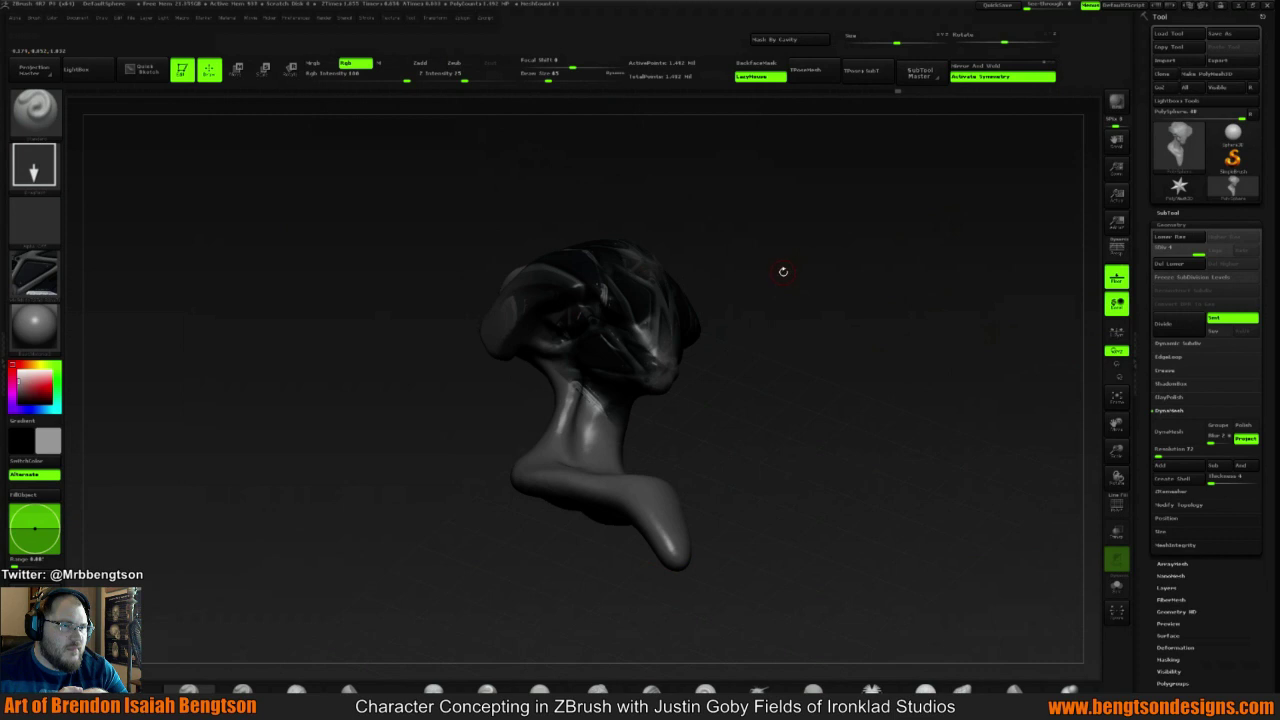
left_click_drag(781, 269, 735, 330)
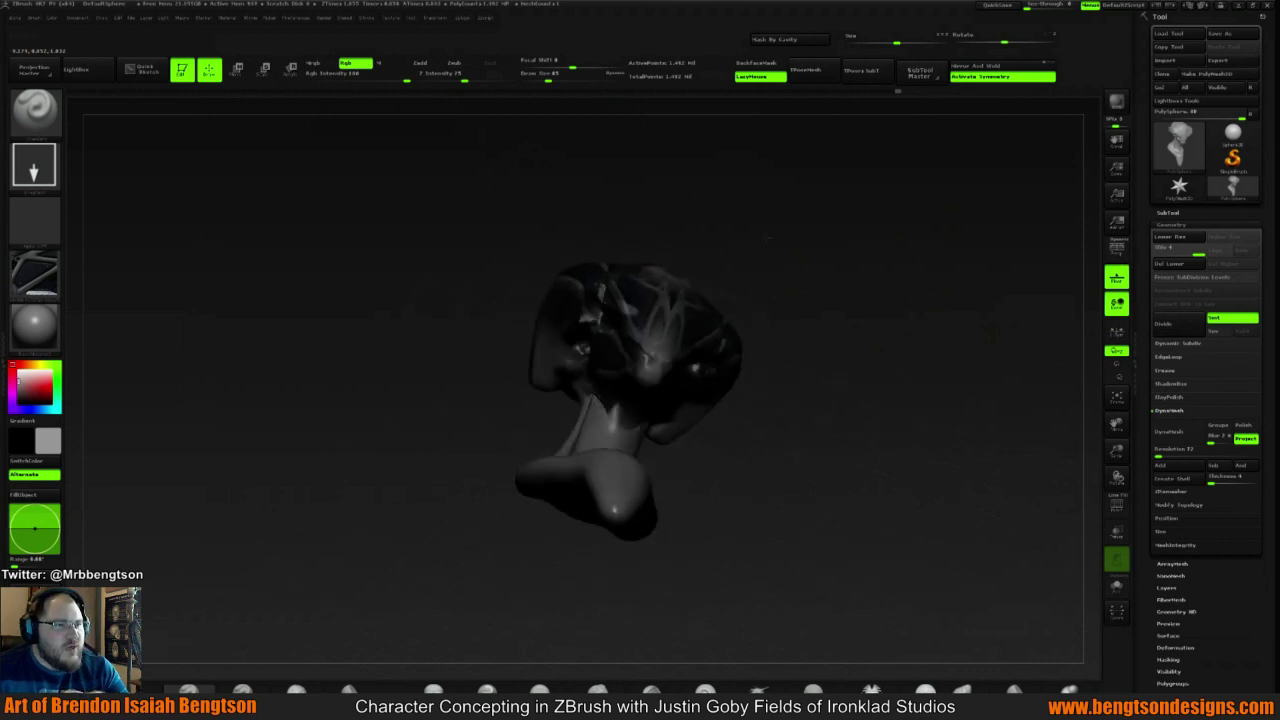
mouse_move(651, 376)
left_mouse_down()
mouse_move(652, 336)
mouse_move(660, 352)
left_mouse_up()
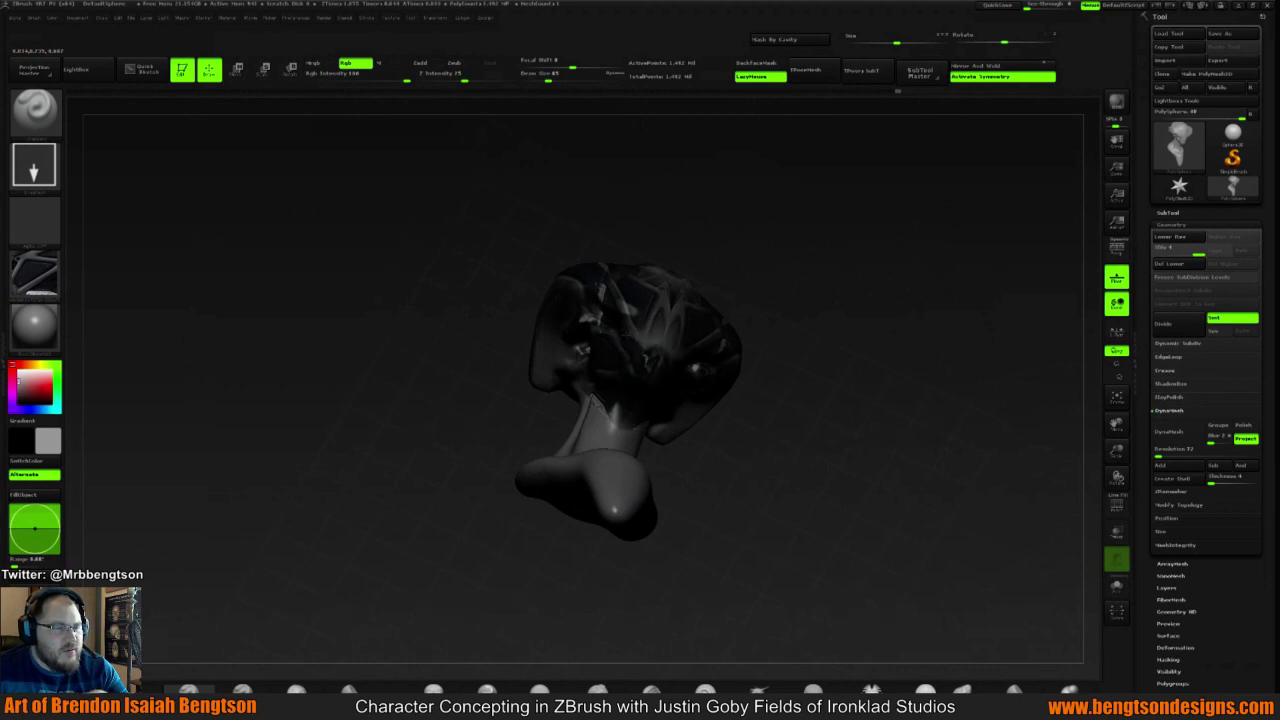
mouse_move(654, 362)
left_mouse_down()
mouse_move(645, 346)
mouse_move(656, 338)
left_mouse_up()
left_click_drag(712, 369, 692, 396)
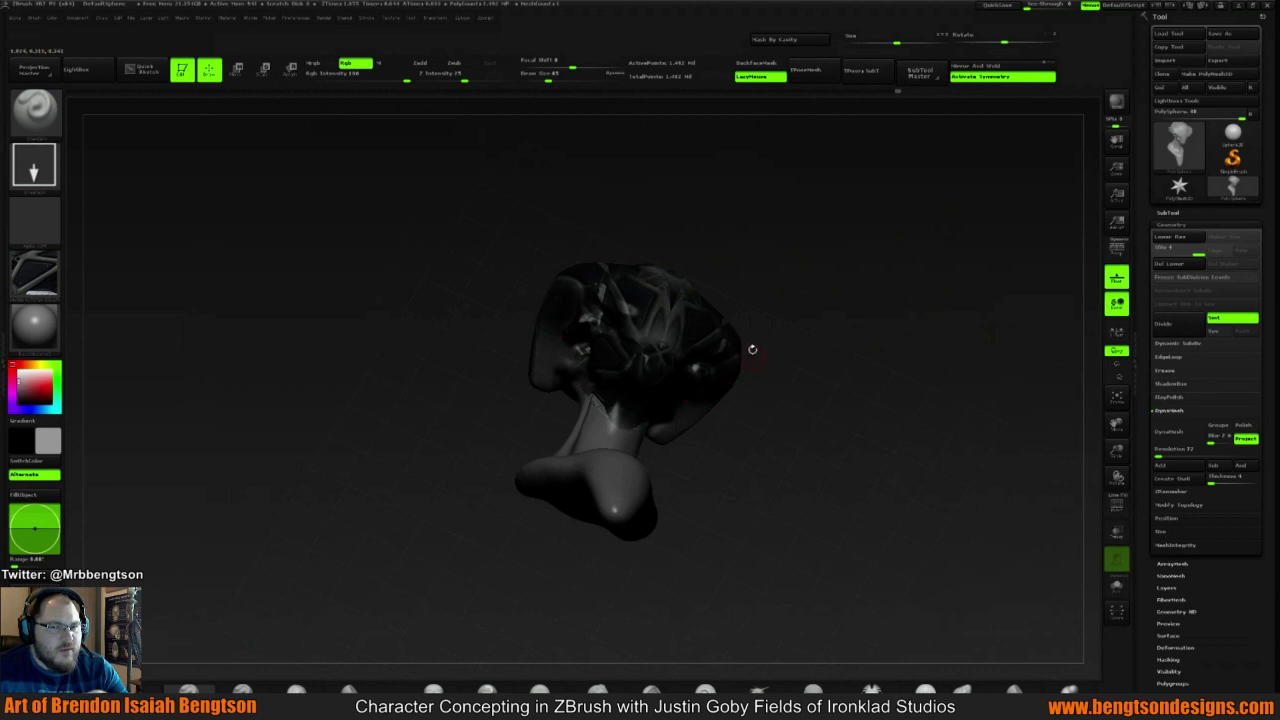
Cover the neck and the side of the head with further stamps of the strut texture
mouse_move(792, 245)
left_mouse_down()
mouse_move(791, 317)
mouse_move(814, 330)
mouse_move(866, 277)
mouse_move(855, 240)
mouse_move(871, 237)
mouse_move(866, 209)
mouse_move(884, 213)
mouse_move(846, 209)
mouse_move(886, 249)
mouse_move(800, 298)
mouse_move(810, 303)
mouse_move(737, 234)
mouse_move(753, 196)
mouse_move(765, 206)
mouse_move(503, 346)
mouse_move(525, 395)
mouse_move(560, 410)
mouse_move(634, 268)
mouse_move(624, 280)
left_mouse_up()
left_click_drag(737, 259, 743, 232)
left_click_drag(649, 287, 457, 246)
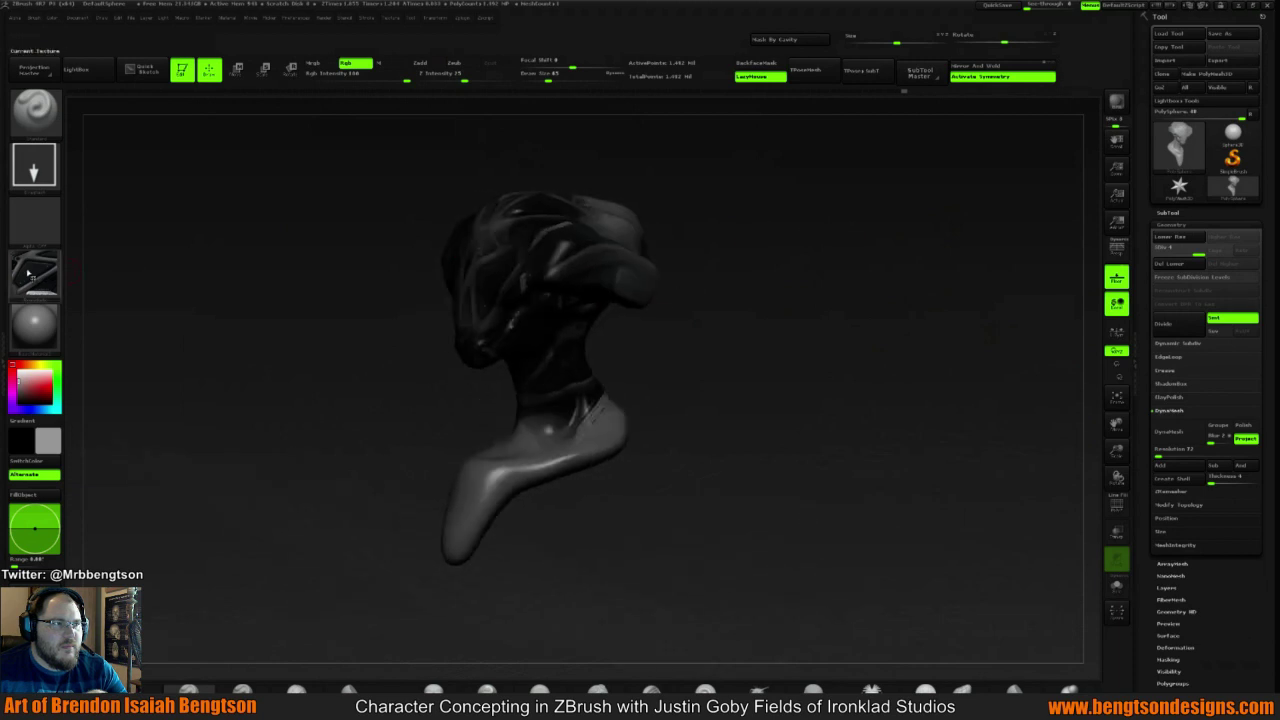
mouse_move(35, 281)
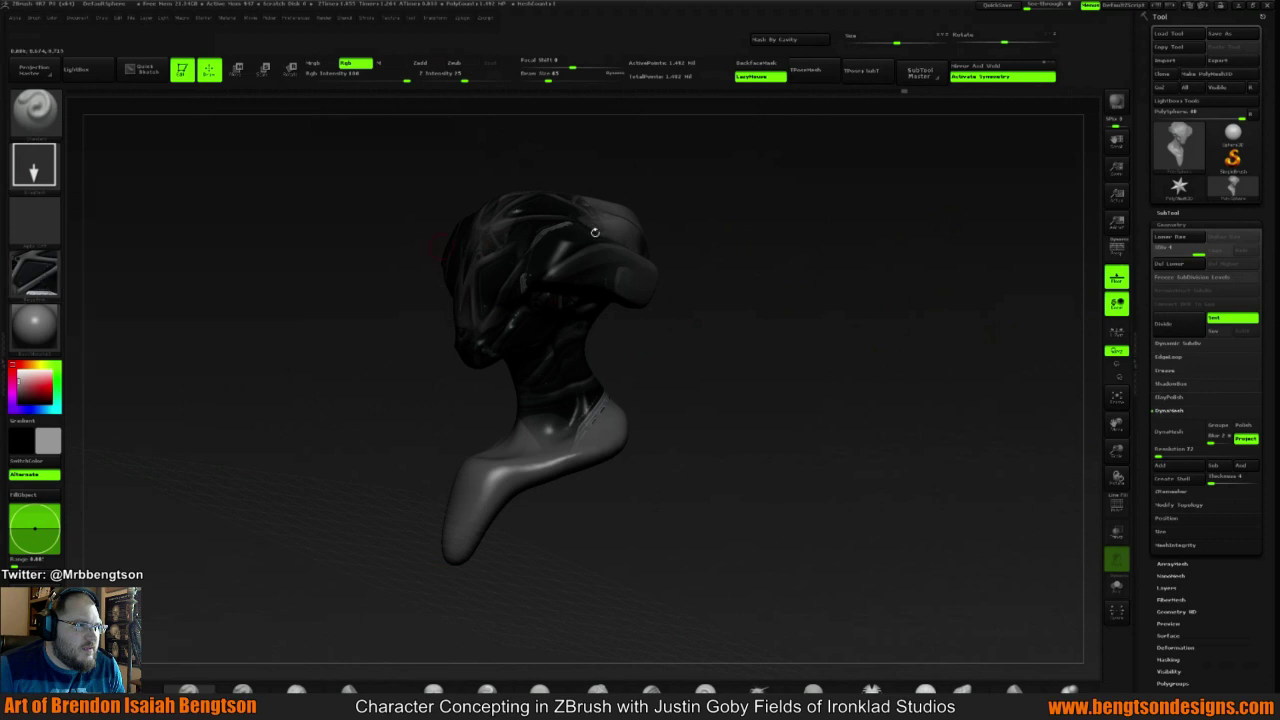
Stamp the strut texture over the bare back of the head, undoing the unwanted stamps
mouse_move(743, 218)
left_mouse_down()
mouse_move(502, 262)
mouse_move(515, 240)
mouse_move(500, 250)
mouse_move(585, 176)
mouse_move(589, 151)
mouse_move(720, 230)
left_mouse_up()
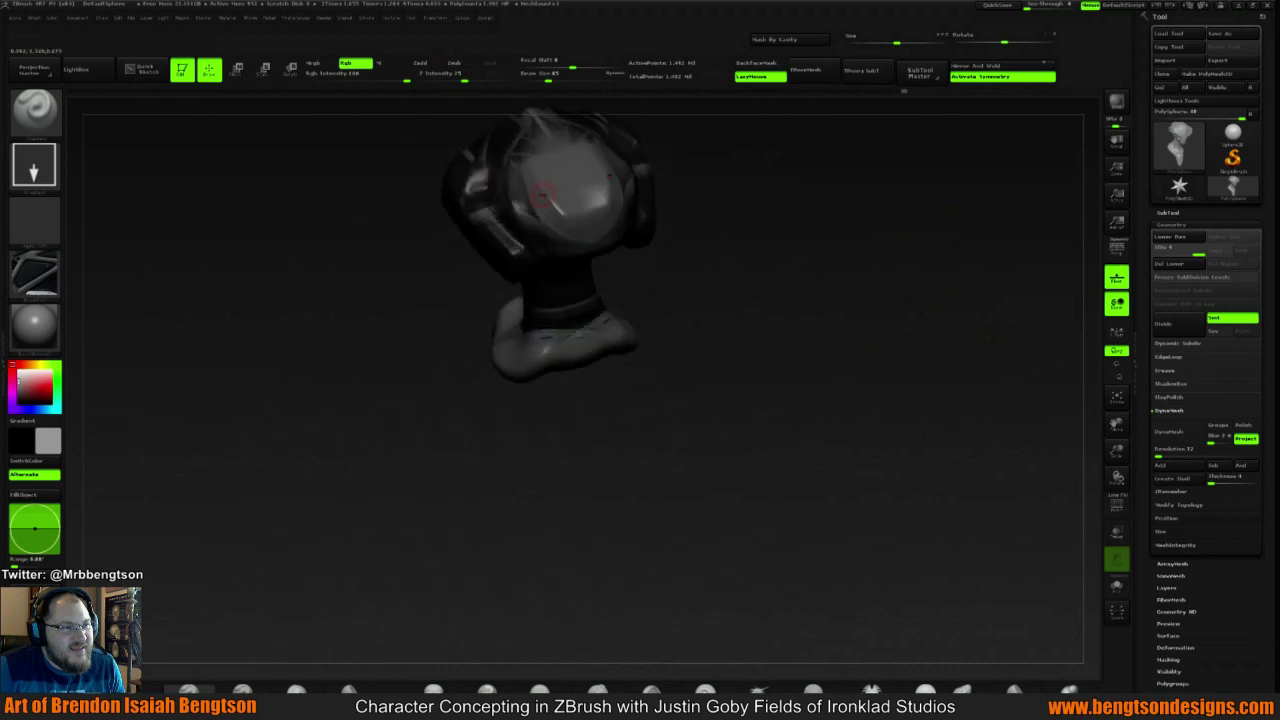
left_click(544, 197)
mouse_move(544, 197)
left_mouse_down()
mouse_move(600, 170)
mouse_move(560, 150)
mouse_move(590, 225)
left_mouse_up()
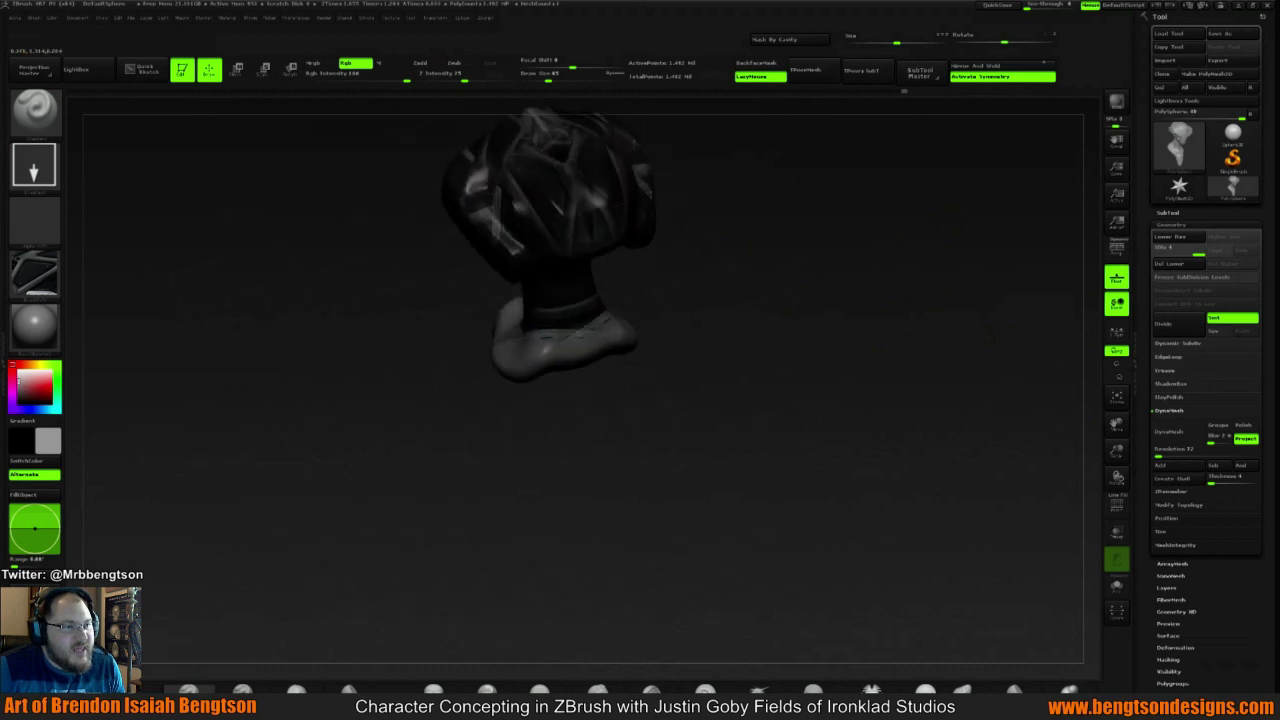
mouse_move(641, 186)
left_mouse_down()
mouse_move(643, 172)
mouse_move(592, 205)
mouse_move(545, 145)
mouse_move(595, 185)
mouse_move(611, 158)
left_mouse_up()
key("ctrl+z")
key("ctrl+z")
key("ctrl+z")
key("ctrl+z")
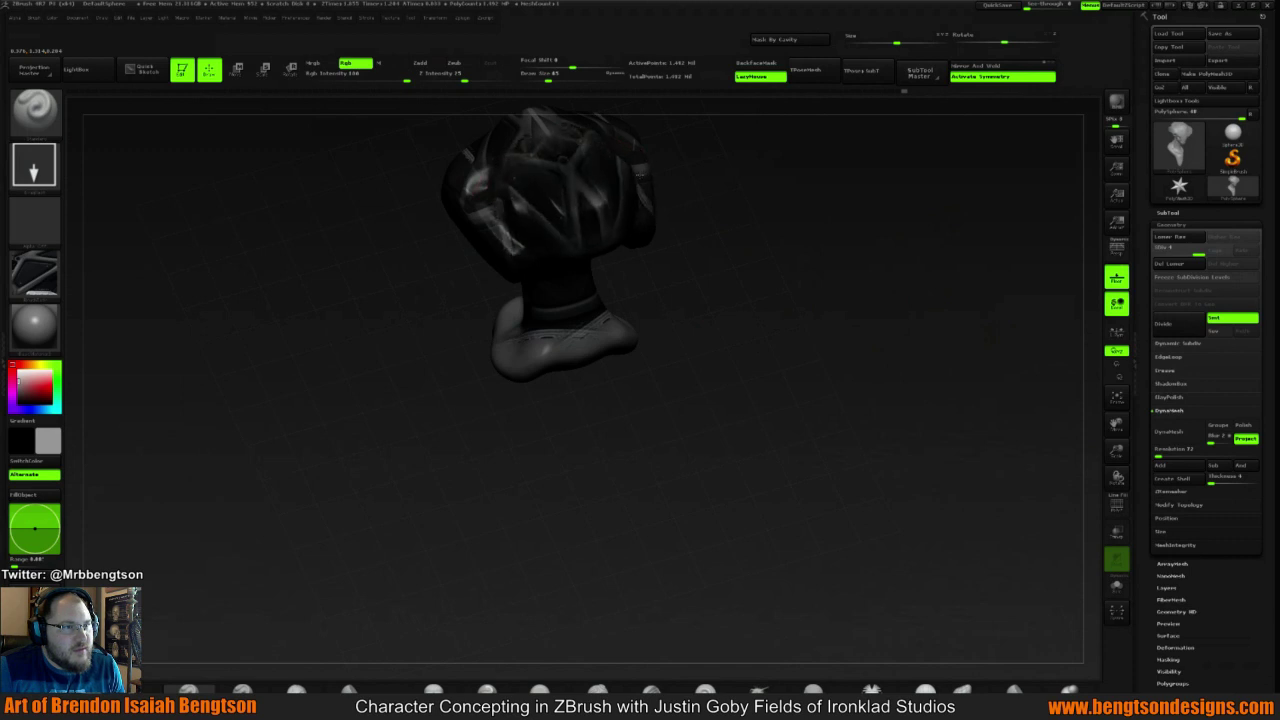
Stamp the strut texture over the shoulders and down the chest until the bare grey base is covered
mouse_move(736, 294)
left_mouse_down()
mouse_move(737, 209)
mouse_move(720, 228)
mouse_move(640, 246)
mouse_move(564, 316)
mouse_move(620, 255)
mouse_move(600, 262)
left_mouse_up()
mouse_move(708, 224)
left_mouse_down()
mouse_move(690, 218)
mouse_move(703, 237)
mouse_move(707, 204)
left_mouse_up()
mouse_move(457, 423)
left_mouse_down()
mouse_move(452, 442)
mouse_move(538, 488)
left_mouse_up()
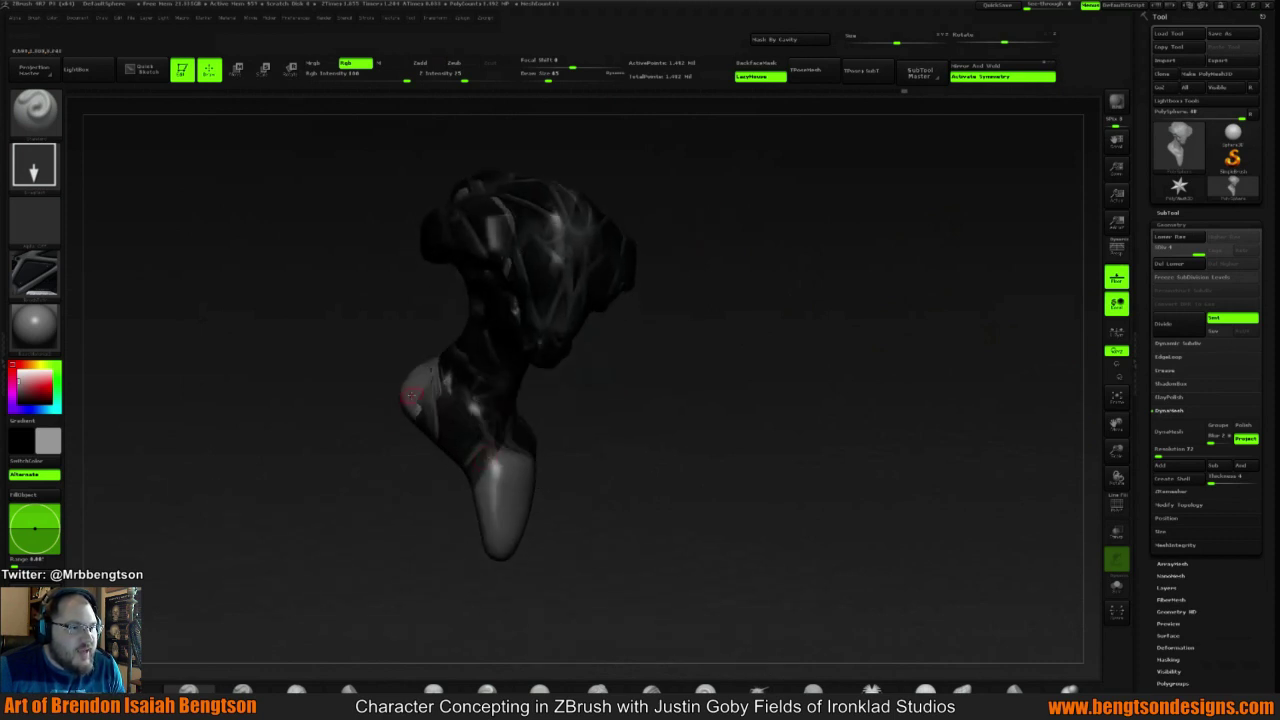
left_click_drag(410, 395, 455, 390)
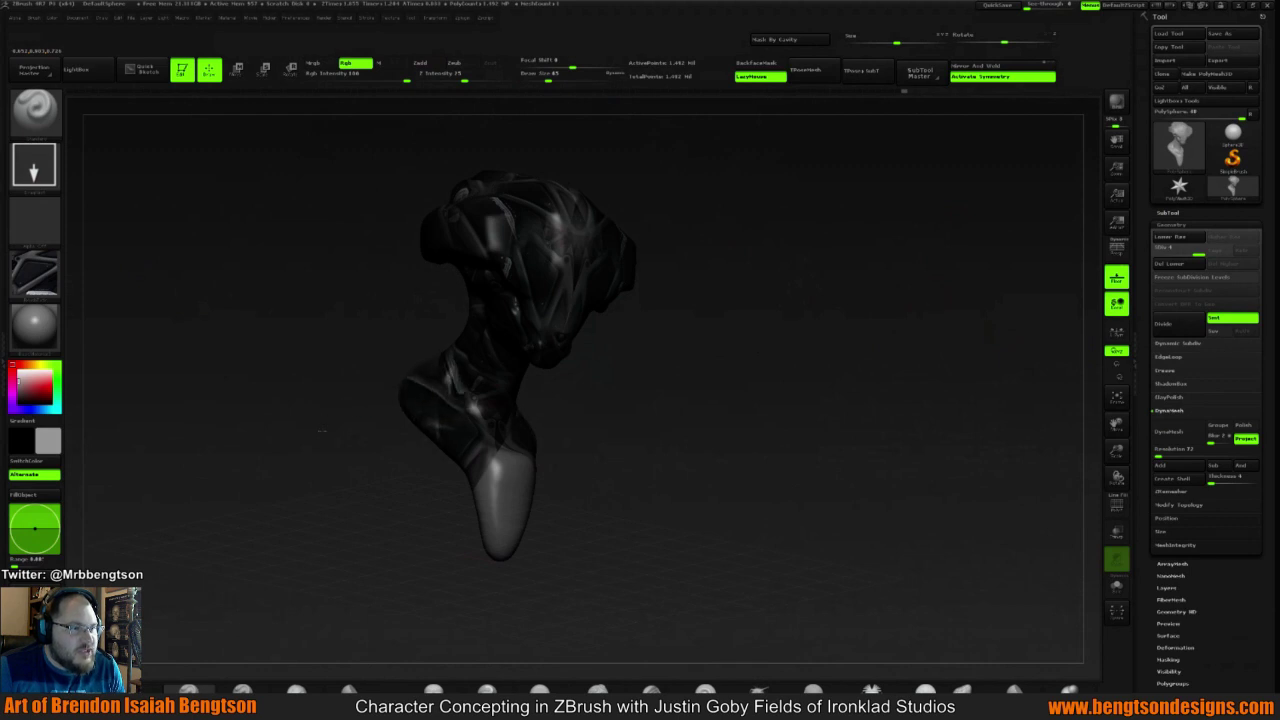
mouse_move(661, 354)
left_mouse_down()
mouse_move(671, 369)
mouse_move(657, 375)
left_mouse_up()
mouse_move(418, 507)
left_mouse_down()
mouse_move(421, 522)
mouse_move(438, 462)
left_mouse_up()
key("ctrl+z")
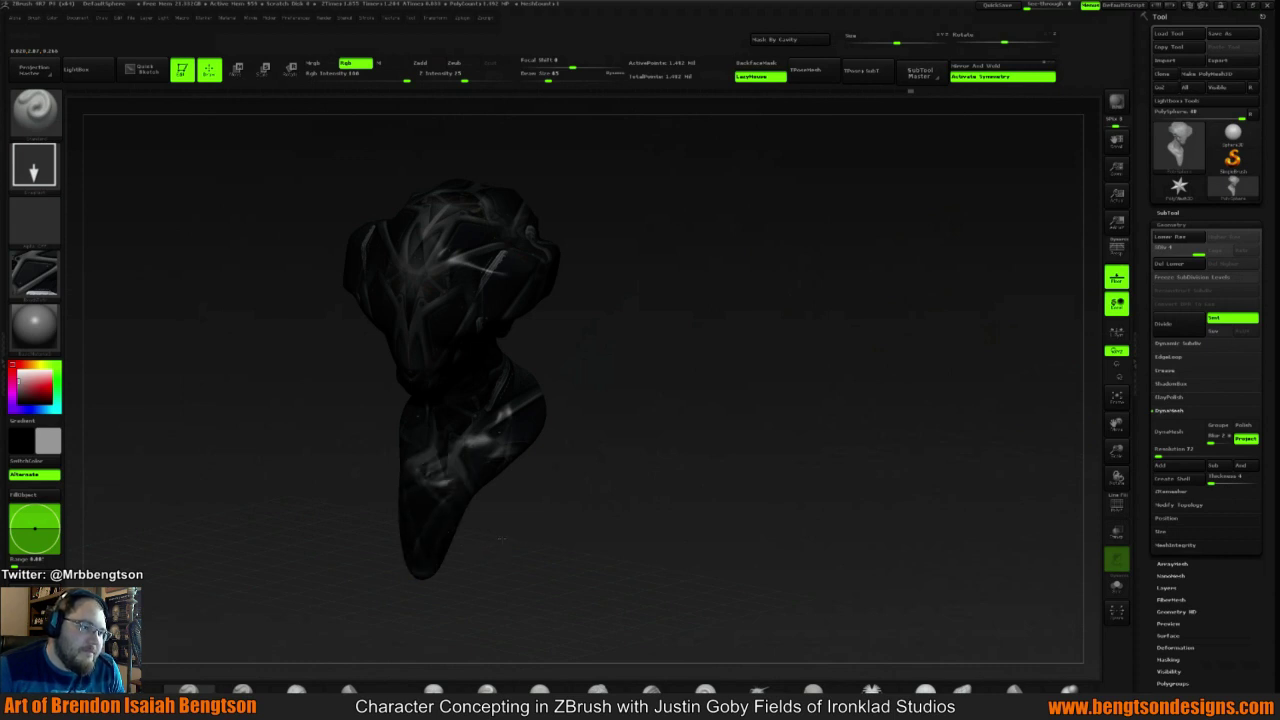
mouse_move(693, 353)
left_mouse_down()
mouse_move(664, 284)
mouse_move(683, 286)
mouse_move(652, 332)
mouse_move(607, 330)
mouse_move(765, 304)
mouse_move(756, 298)
left_mouse_up()
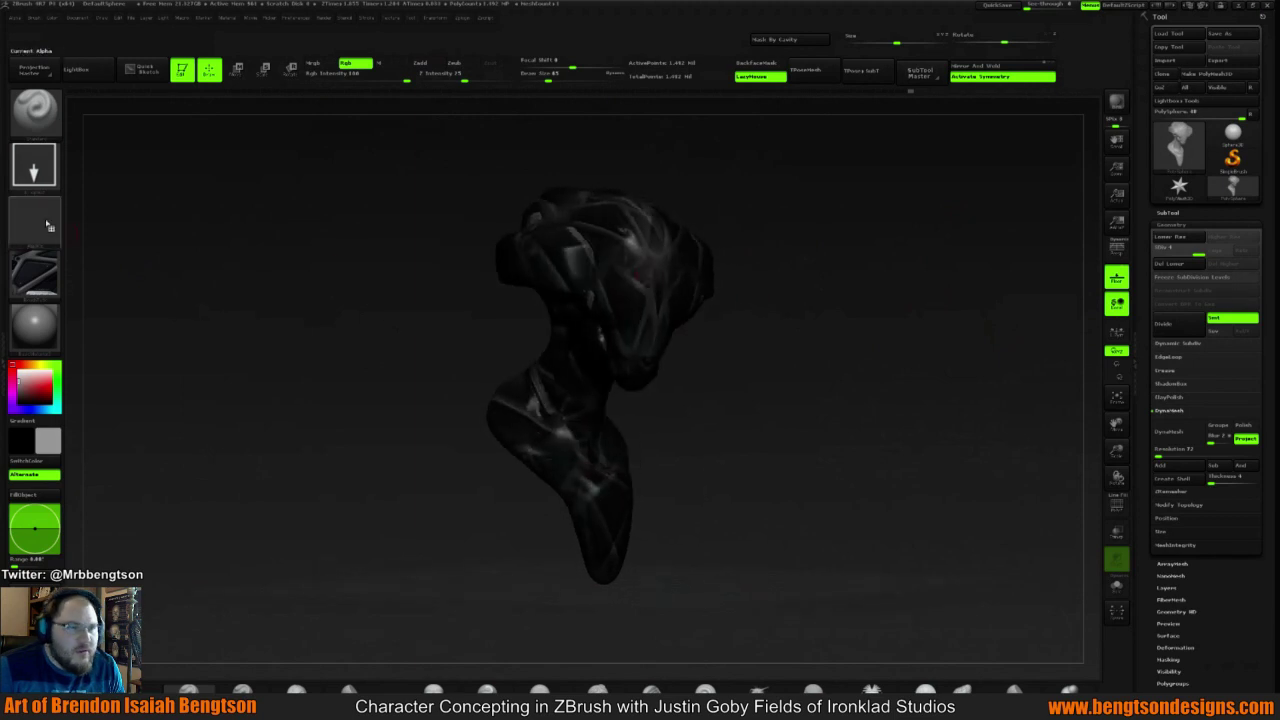
Clear the brush texture, set the stroke to Dots and choose the solid square alpha
left_click(46, 278)
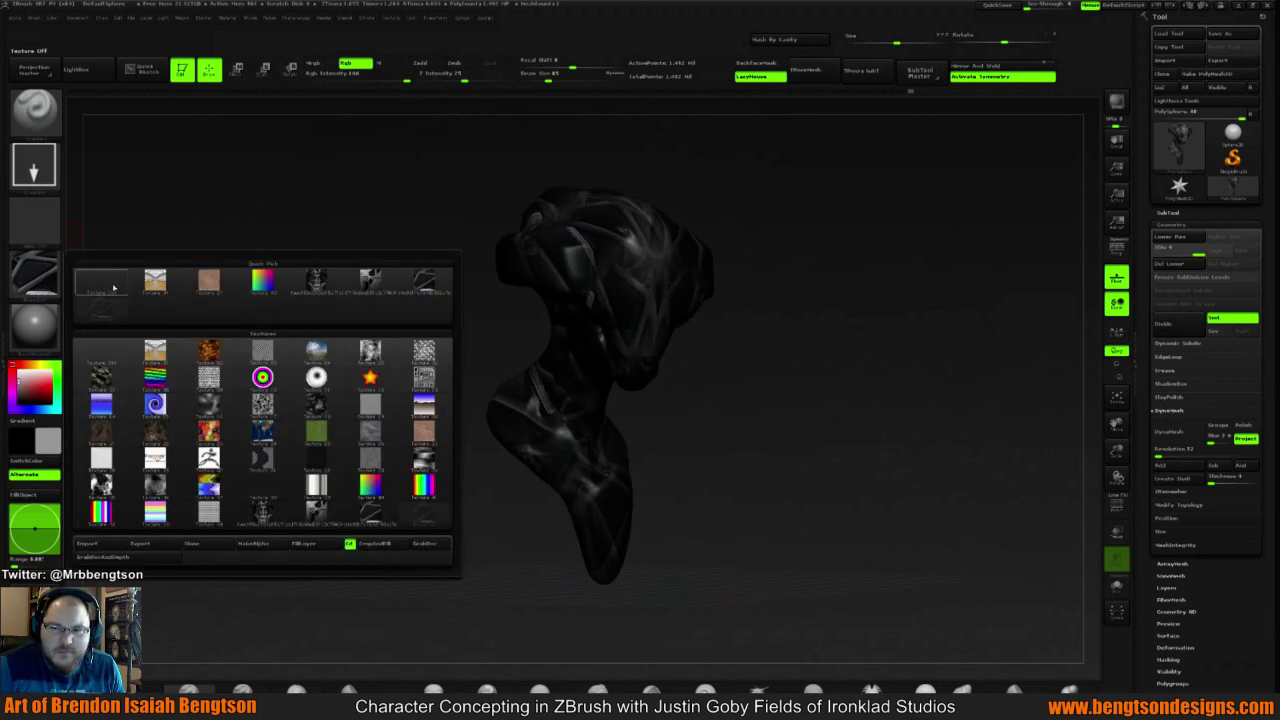
left_click(113, 288)
left_click(34, 165)
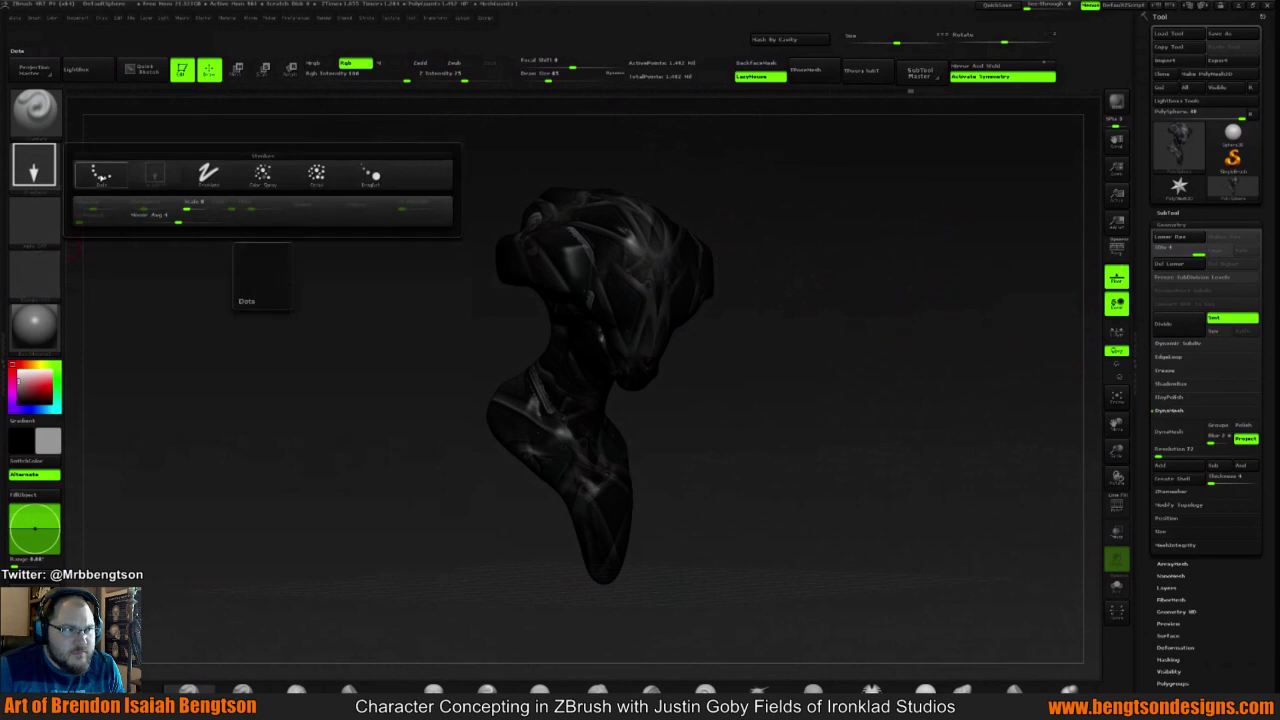
left_click(101, 175)
left_click(42, 226)
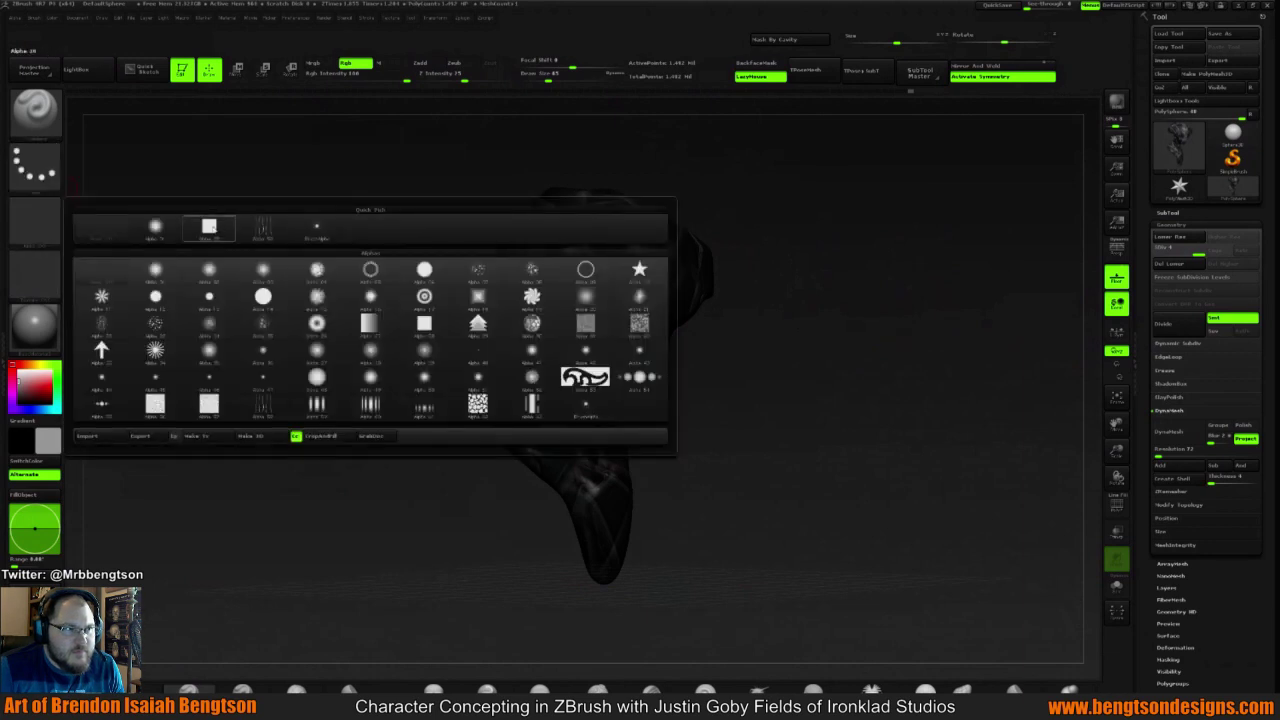
left_click(208, 227)
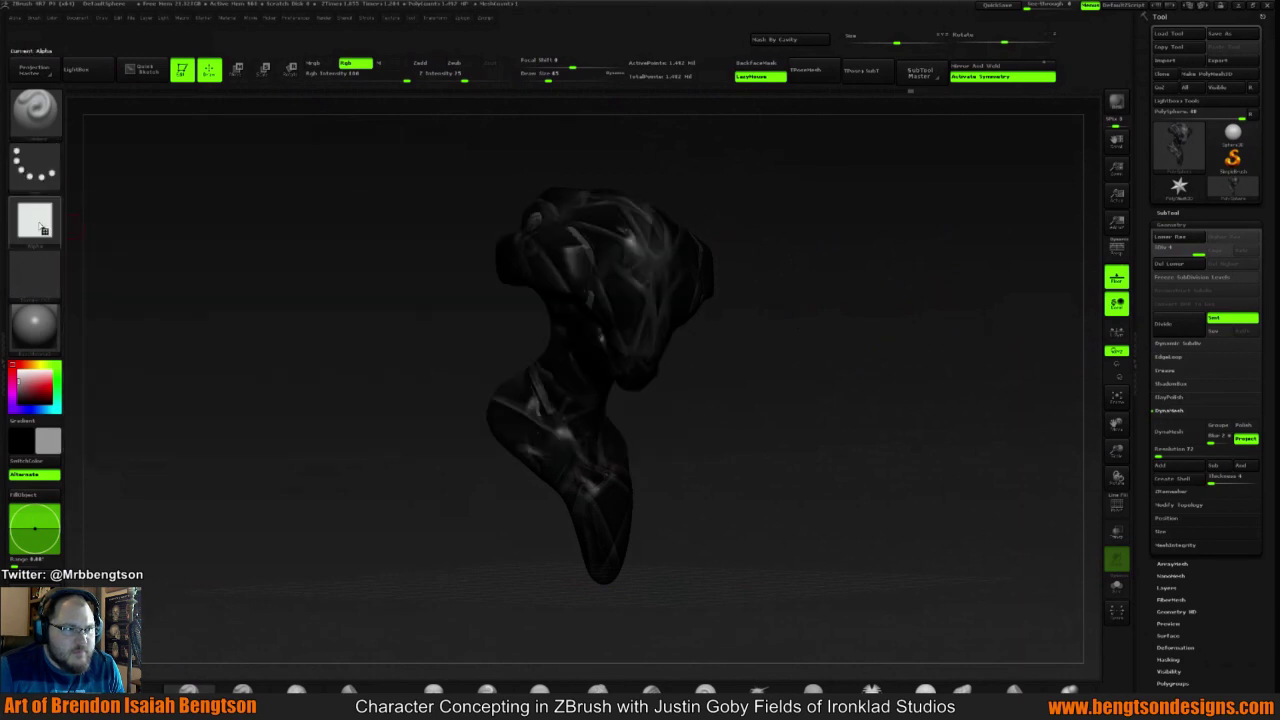
Increase the LazyRadius of the brush's Lazy Mouse settings for steadier strokes
left_click(366, 18)
left_click(414, 213)
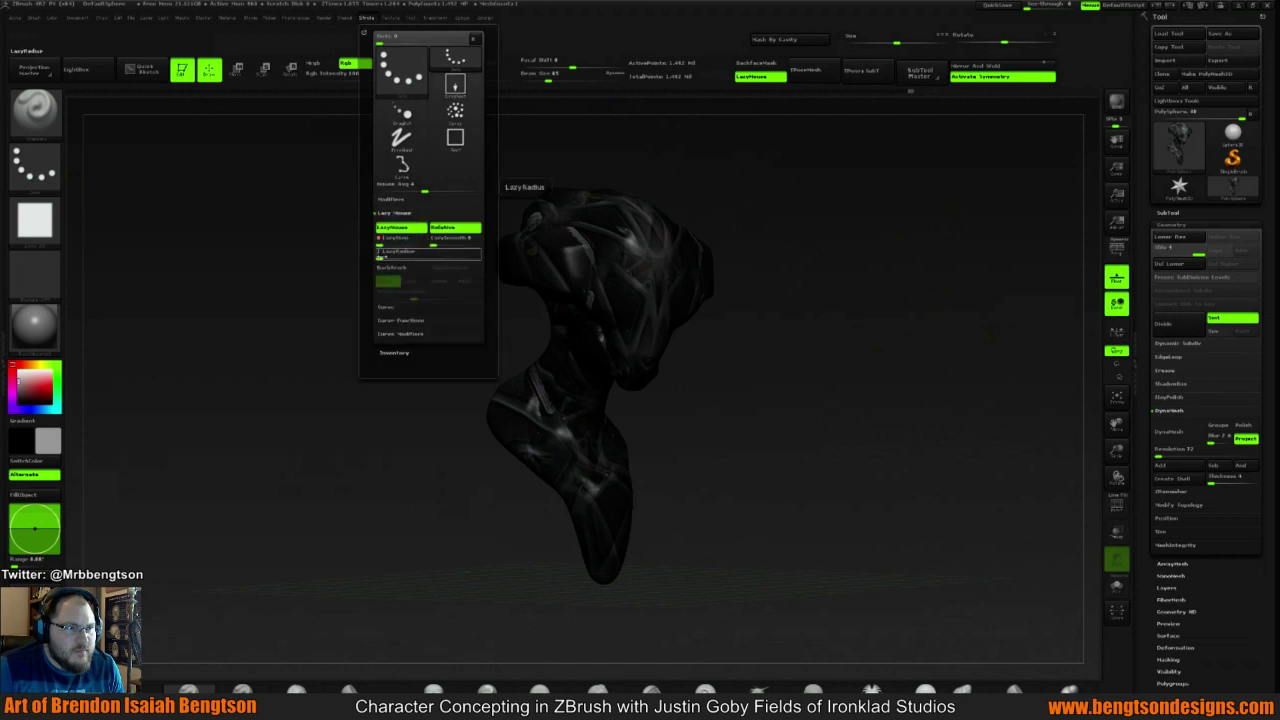
left_click_drag(381, 256, 416, 257)
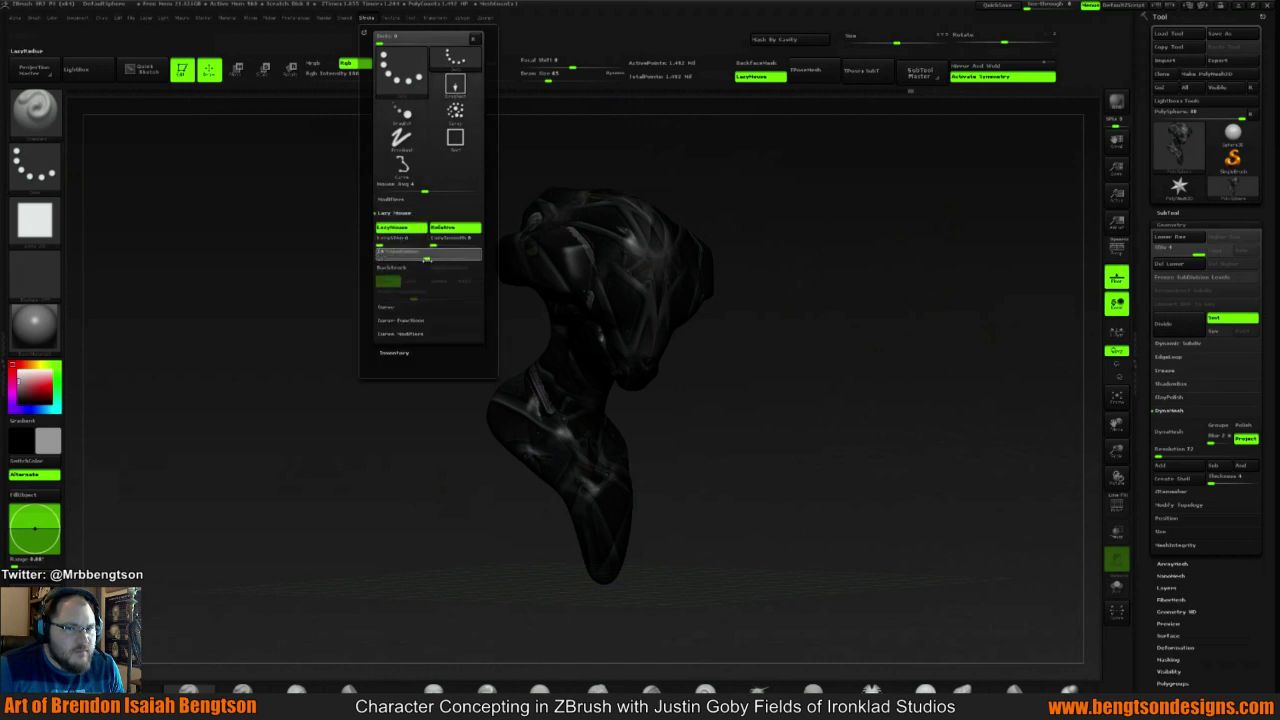
Sample a dark tone from the bust, reduce the brush size and paint out the struts on the side panels below the brow
mouse_move(900, 276)
left_mouse_down()
mouse_move(786, 274)
mouse_move(880, 283)
mouse_move(896, 226)
mouse_move(926, 289)
mouse_move(889, 289)
mouse_move(859, 245)
mouse_move(835, 290)
mouse_move(823, 251)
mouse_move(858, 218)
mouse_move(740, 266)
left_mouse_up()
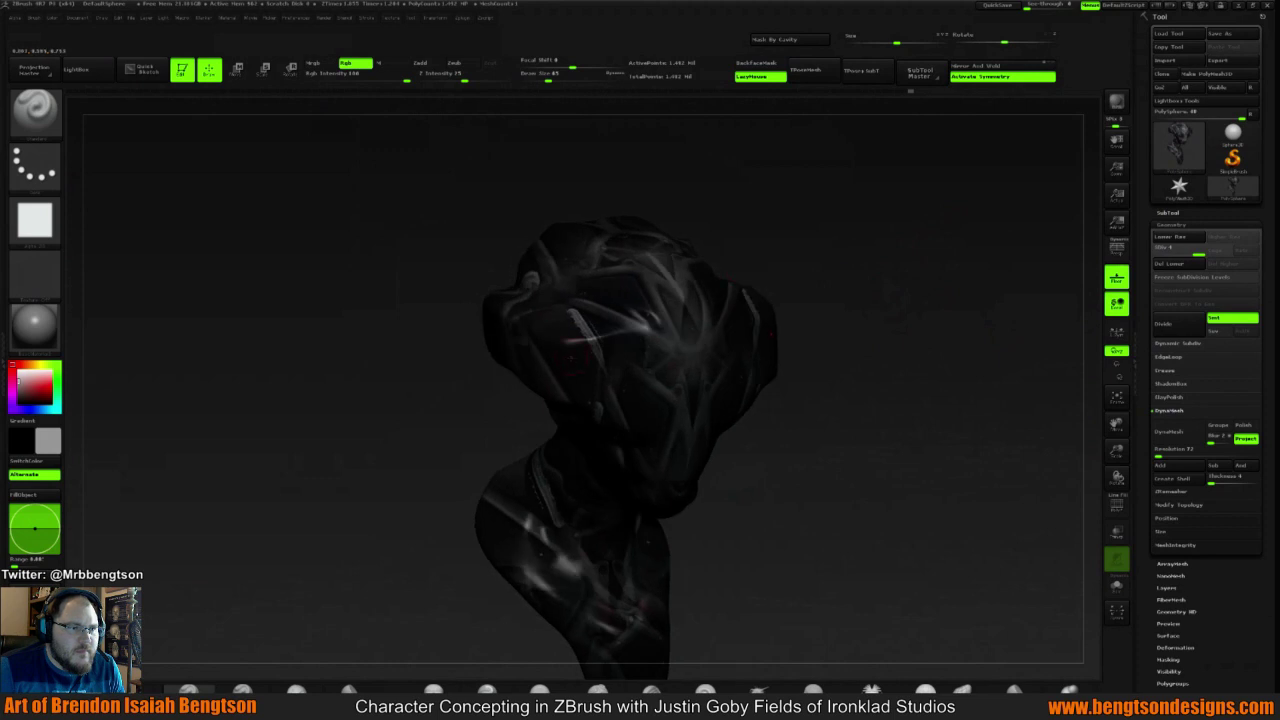
key("c")
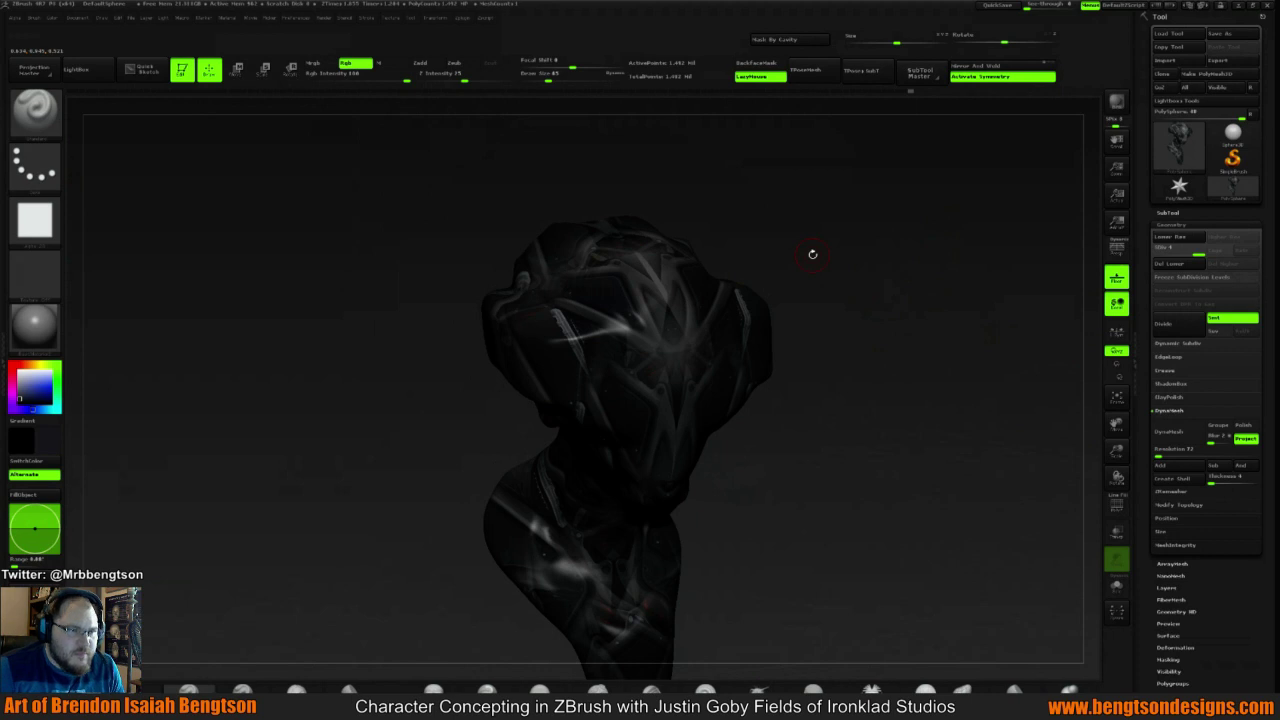
key("space")
left_click_drag(799, 265, 794, 265)
left_click_drag(795, 263, 803, 237)
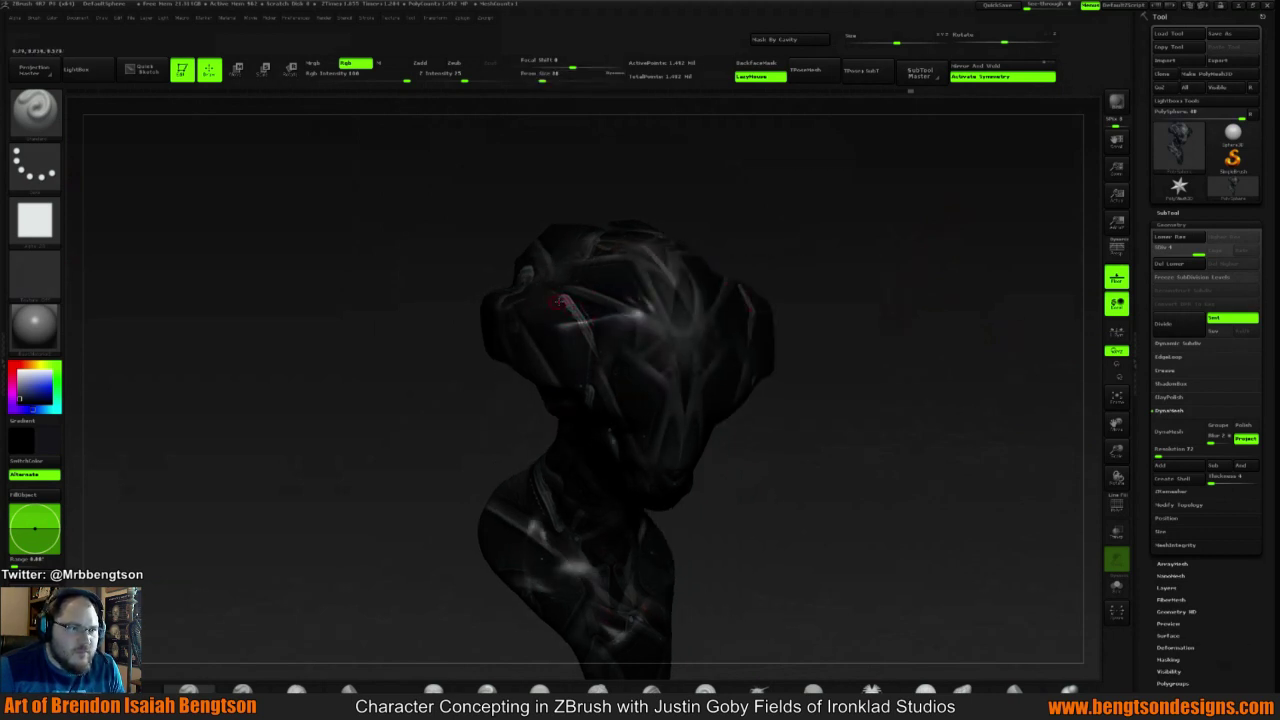
mouse_move(576, 314)
left_mouse_down()
mouse_move(589, 334)
mouse_move(582, 312)
left_mouse_up()
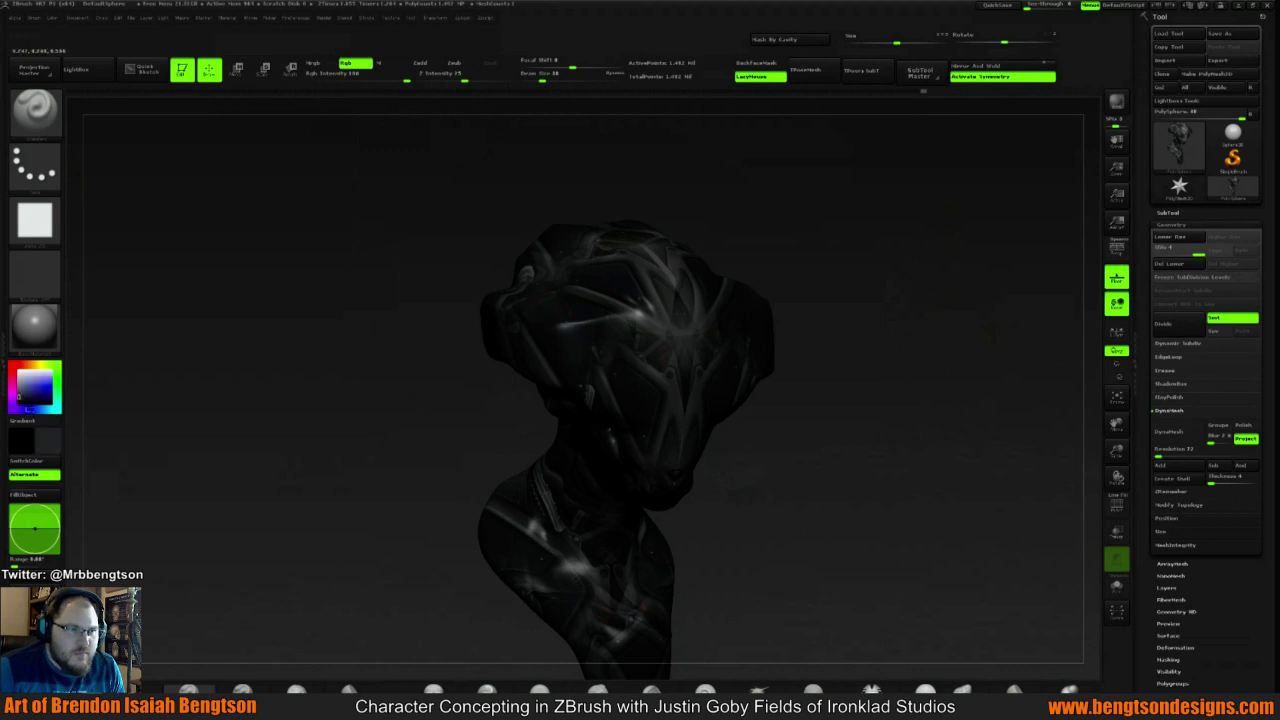
mouse_move(791, 234)
left_mouse_down()
mouse_move(794, 214)
mouse_move(557, 315)
left_mouse_up()
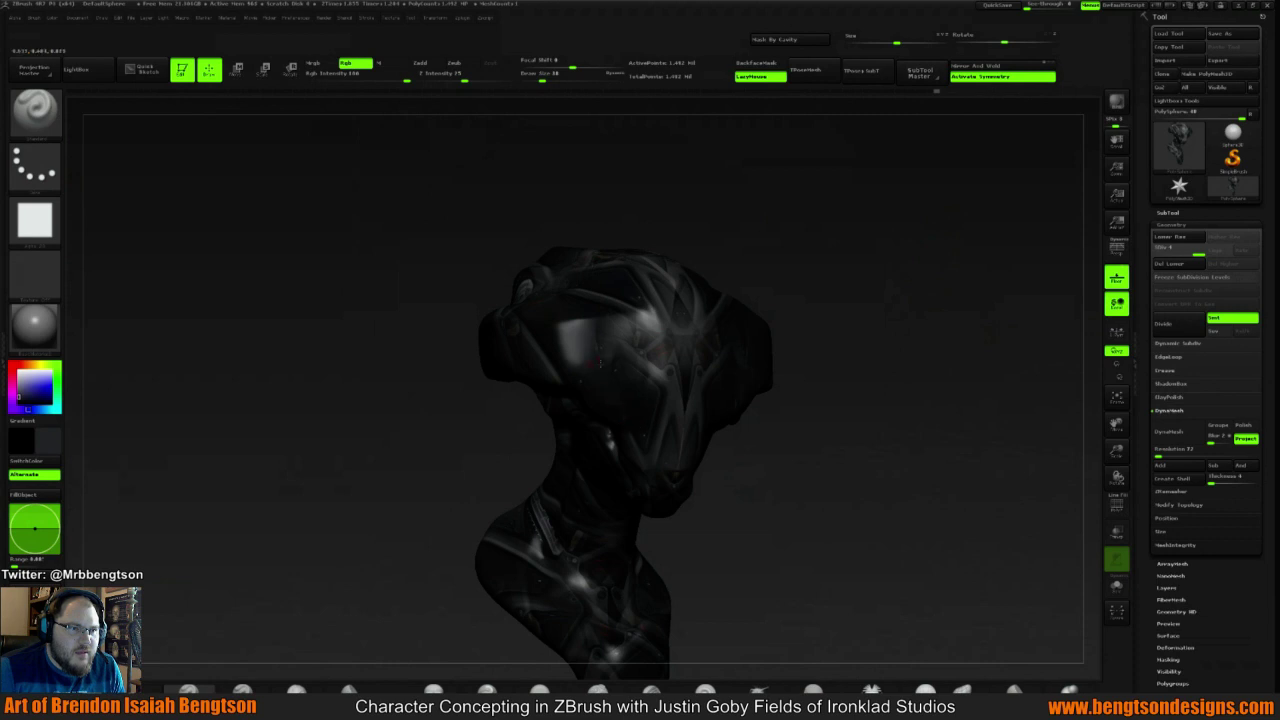
Refine the painted panels on the side of the helmet and draw a dark notched line across the centre of the brow
mouse_move(834, 249)
left_mouse_down()
mouse_move(870, 243)
mouse_move(828, 239)
mouse_move(822, 285)
mouse_move(697, 283)
left_mouse_up()
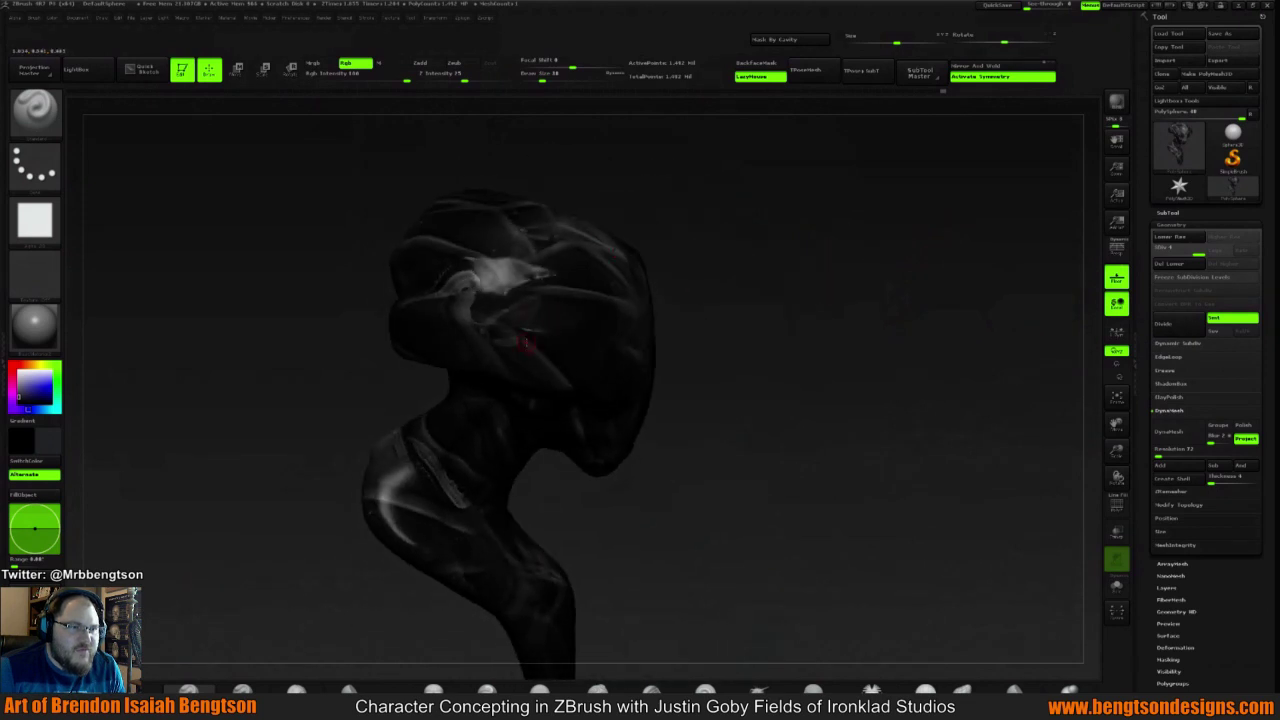
key("space")
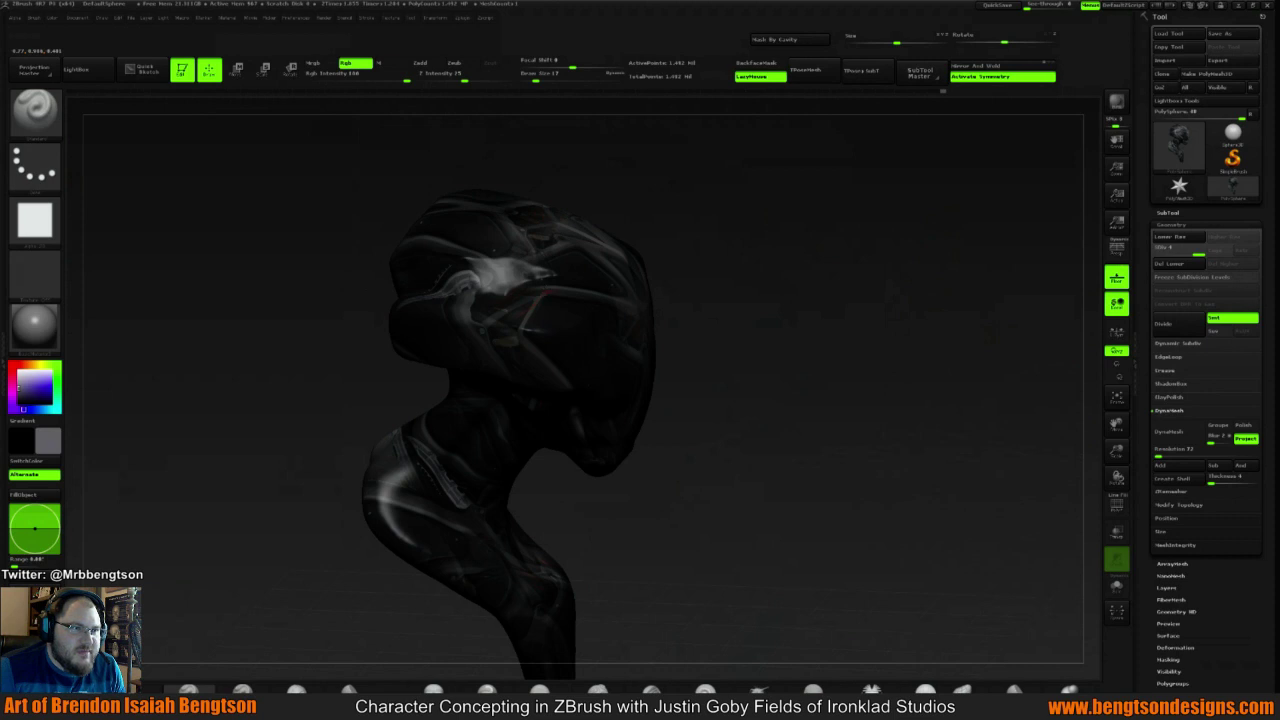
mouse_move(831, 251)
left_mouse_down()
mouse_move(869, 211)
mouse_move(836, 233)
mouse_move(855, 248)
mouse_move(811, 255)
mouse_move(754, 291)
mouse_move(743, 234)
mouse_move(758, 244)
mouse_move(550, 305)
left_mouse_up()
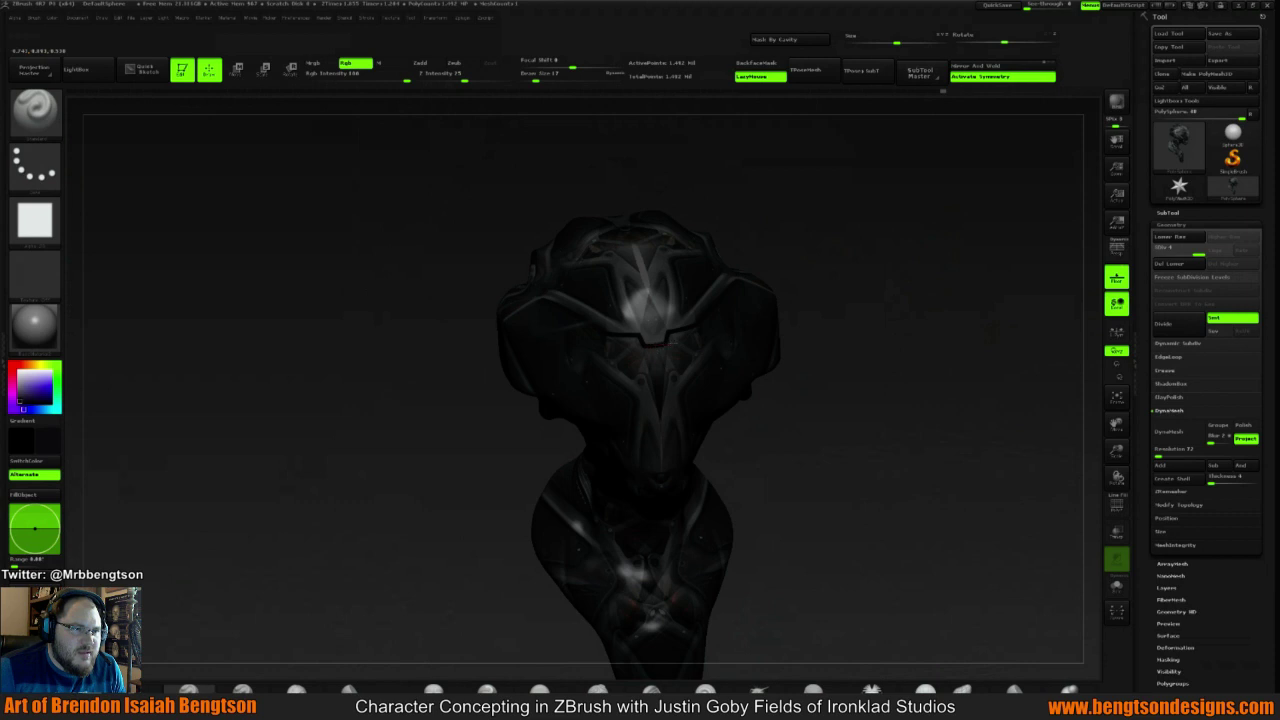
mouse_move(856, 286)
left_mouse_down()
mouse_move(840, 274)
mouse_move(838, 292)
left_mouse_up()
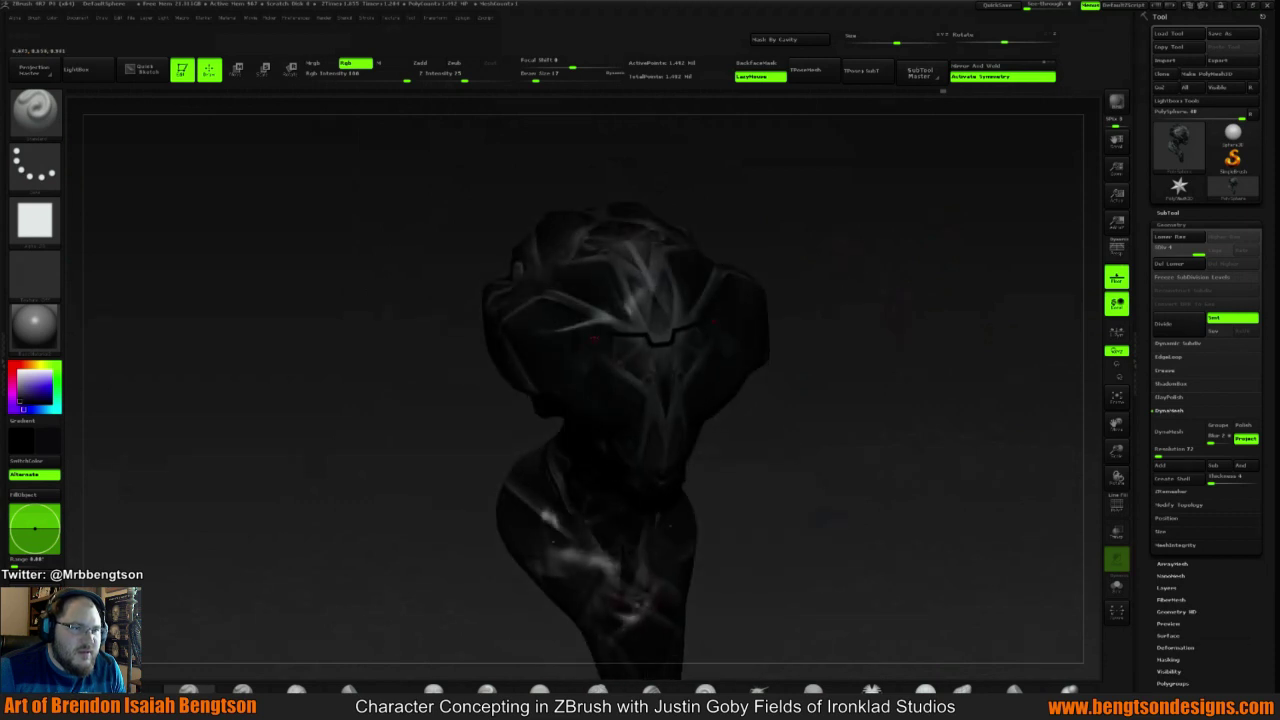
Resample a dark tone and paint over the area beneath the notched brow edge and around the eyes
key("c")
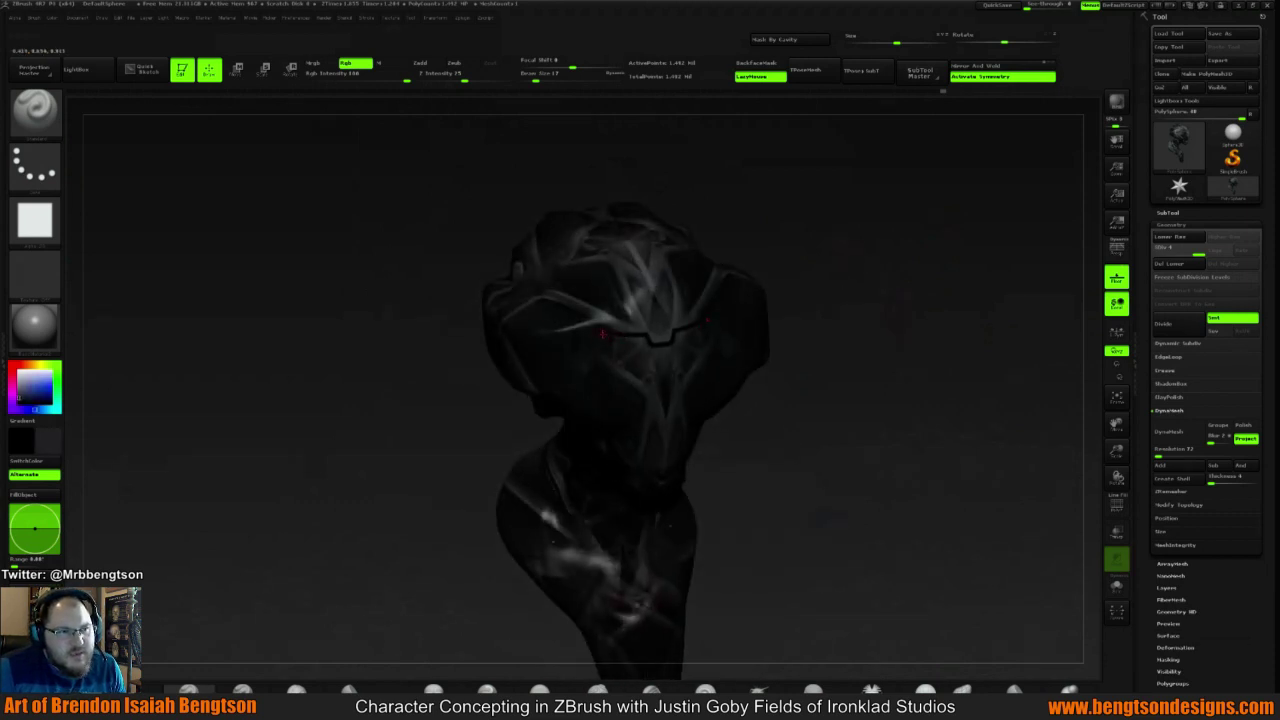
key("space")
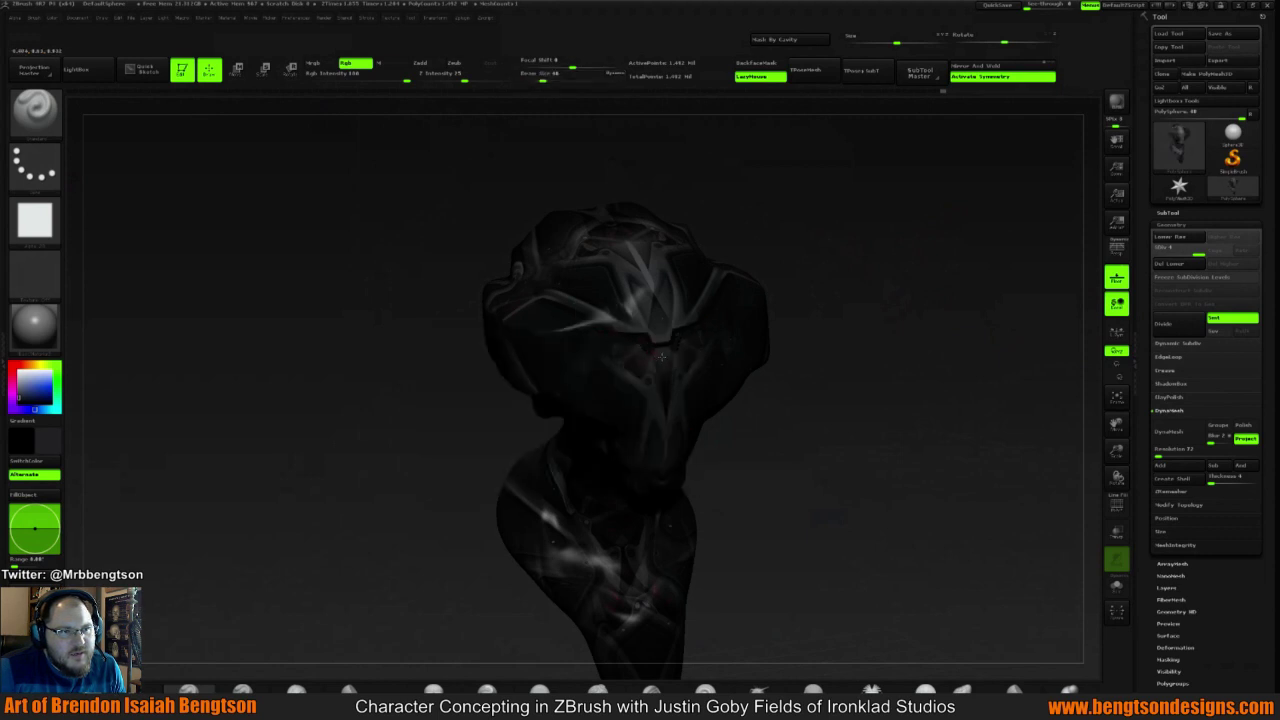
left_click_drag(831, 271, 598, 343)
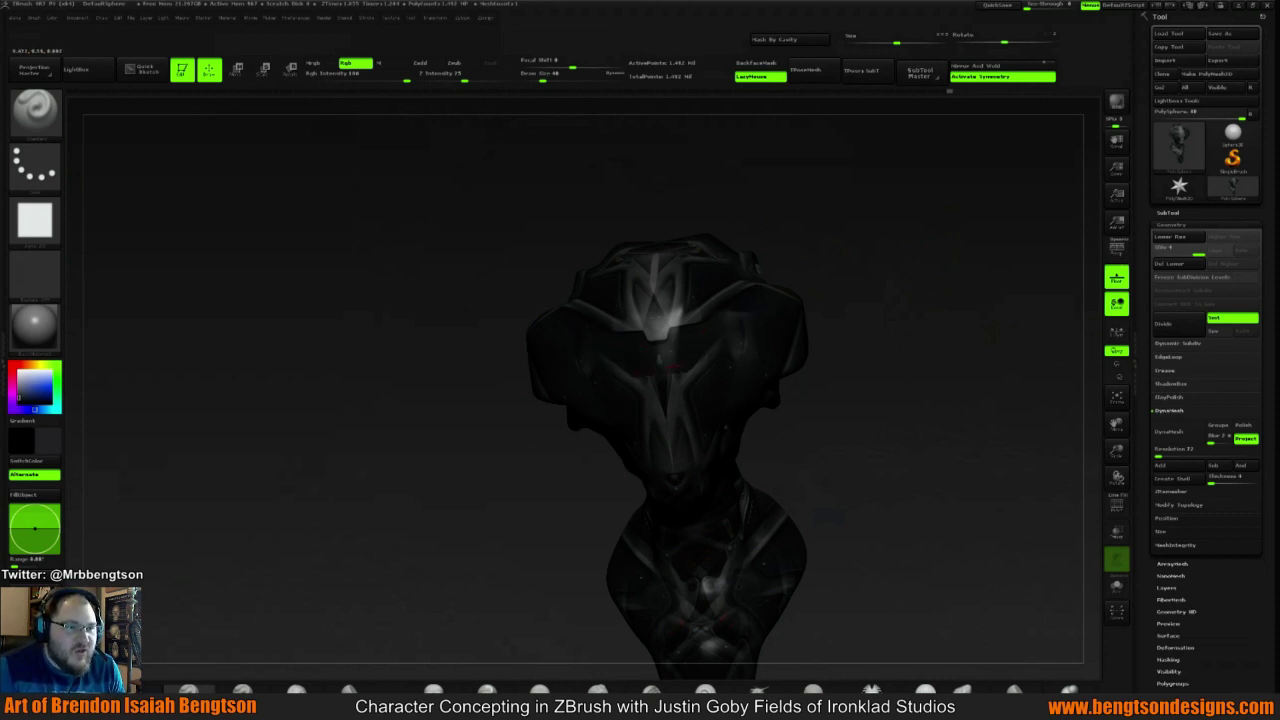
left_click_drag(908, 253, 790, 262)
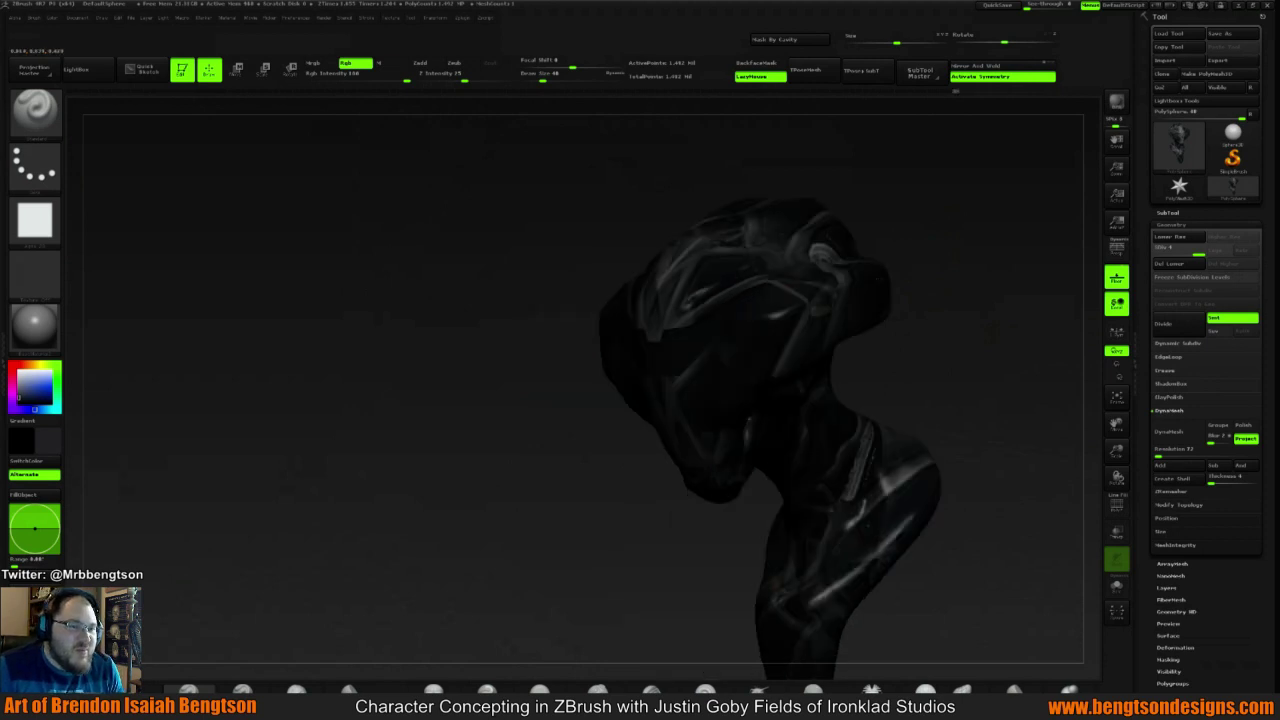
Paint the visor band and cheeks dark, leaving a Y-shaped centre piece, and add a dark mouth line above the chin
mouse_move(955, 300)
left_mouse_down()
mouse_move(826, 286)
mouse_move(883, 246)
mouse_move(925, 250)
left_mouse_up()
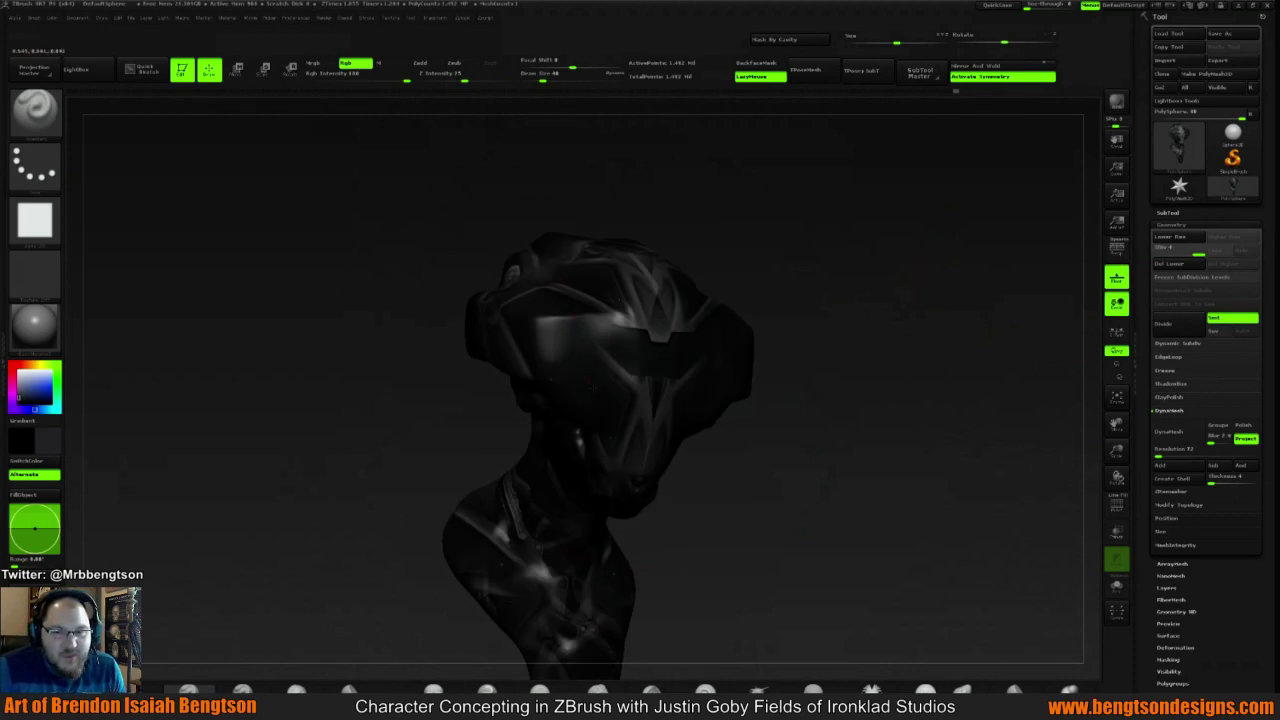
mouse_move(883, 250)
left_mouse_down()
mouse_move(822, 235)
mouse_move(843, 237)
mouse_move(871, 274)
left_mouse_up()
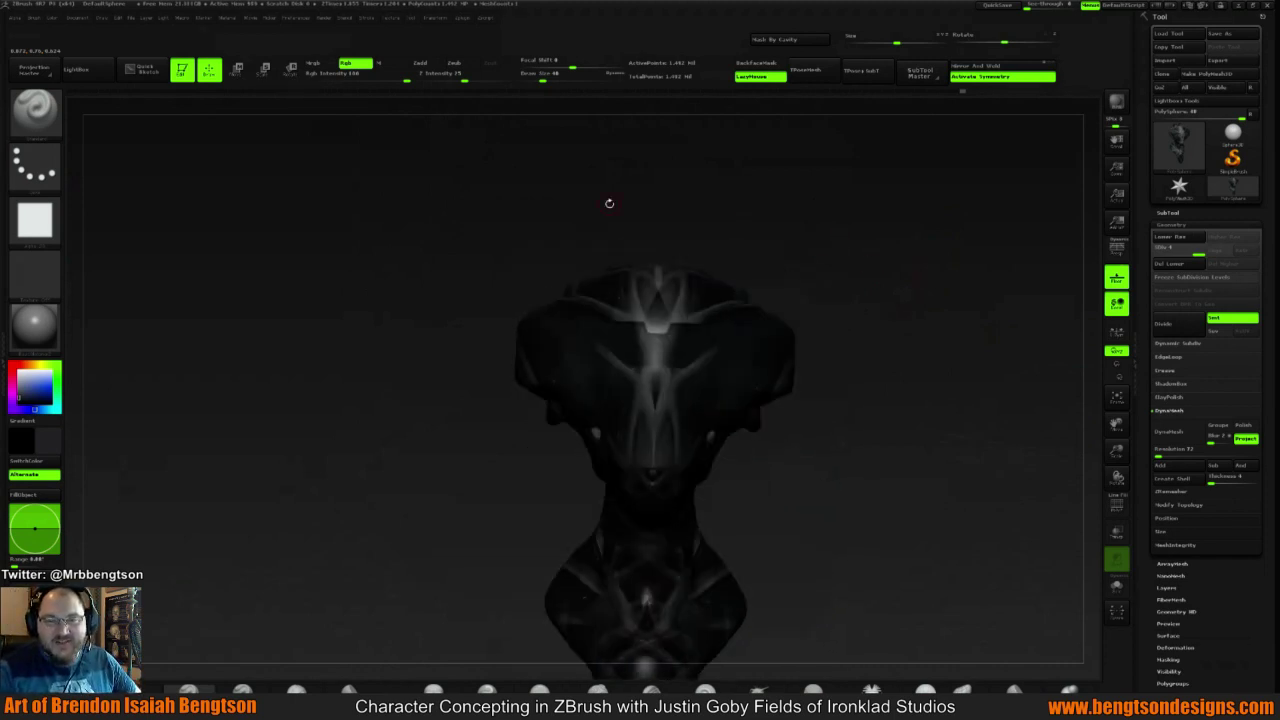
left_click_drag(857, 237, 830, 330)
left_click_drag(822, 268, 780, 312)
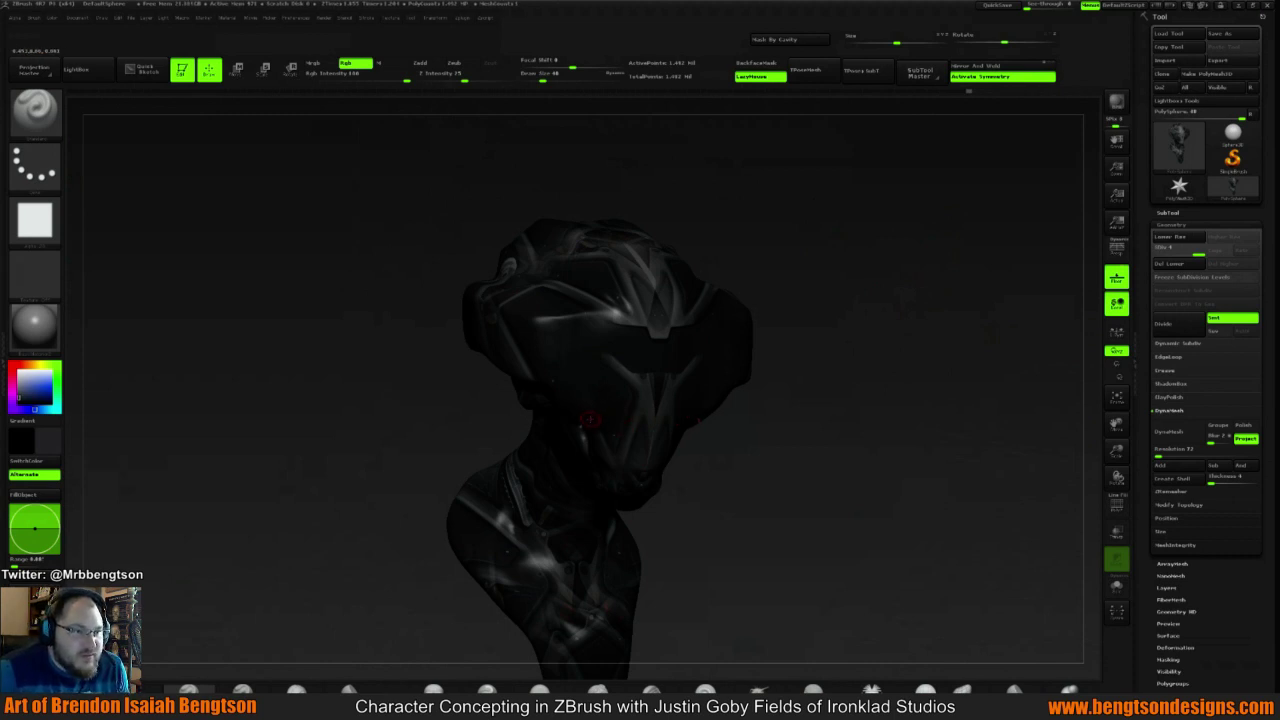
left_click_drag(806, 377, 683, 384)
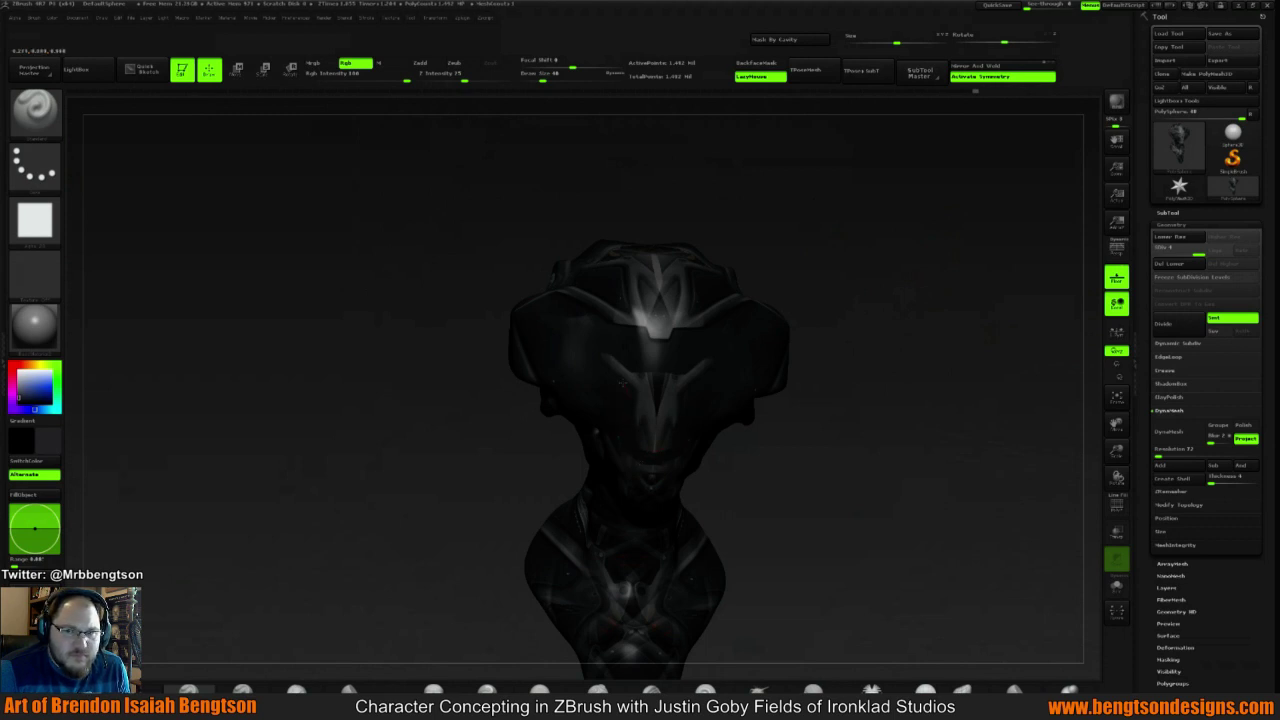
mouse_move(829, 343)
left_mouse_down()
mouse_move(876, 317)
mouse_move(857, 288)
left_mouse_up()
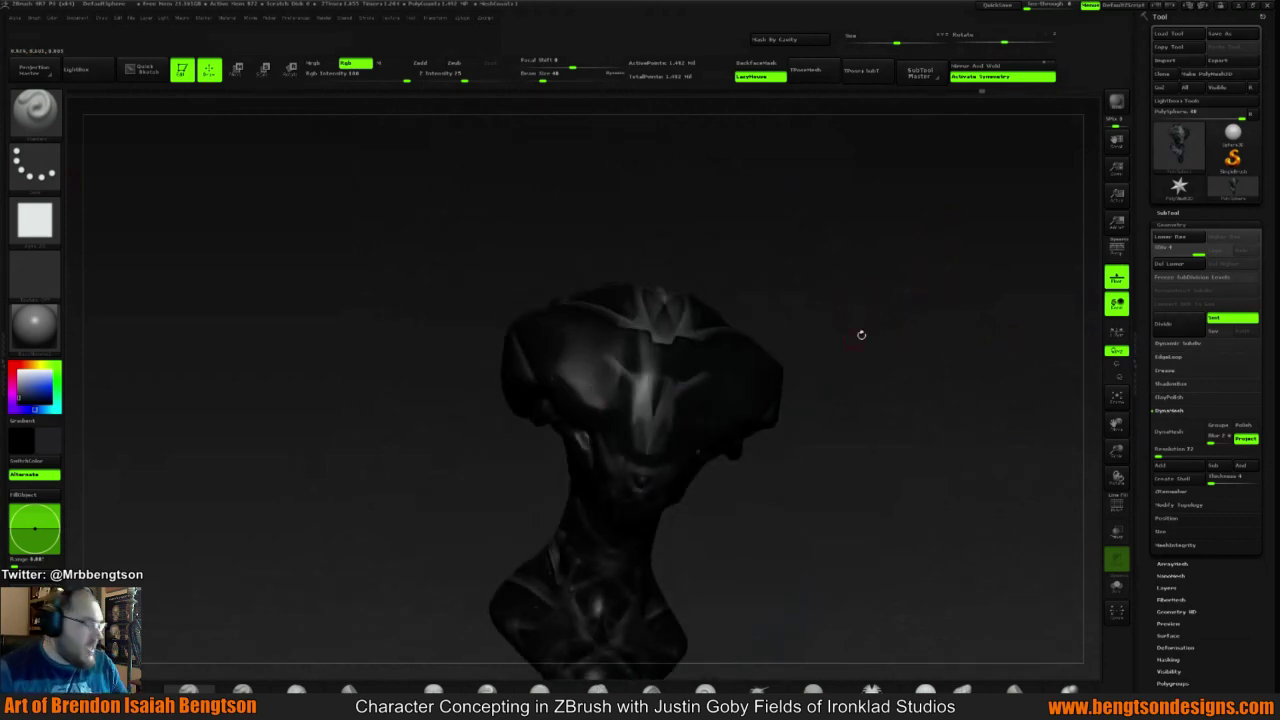
Pick a lighter grey and paint a smooth Y-shaped faceplate under the visor, extending its arms up to frame the visor
mouse_move(860, 334)
left_mouse_down()
mouse_move(876, 332)
mouse_move(797, 300)
left_mouse_up()
left_click_drag(648, 293, 611, 311)
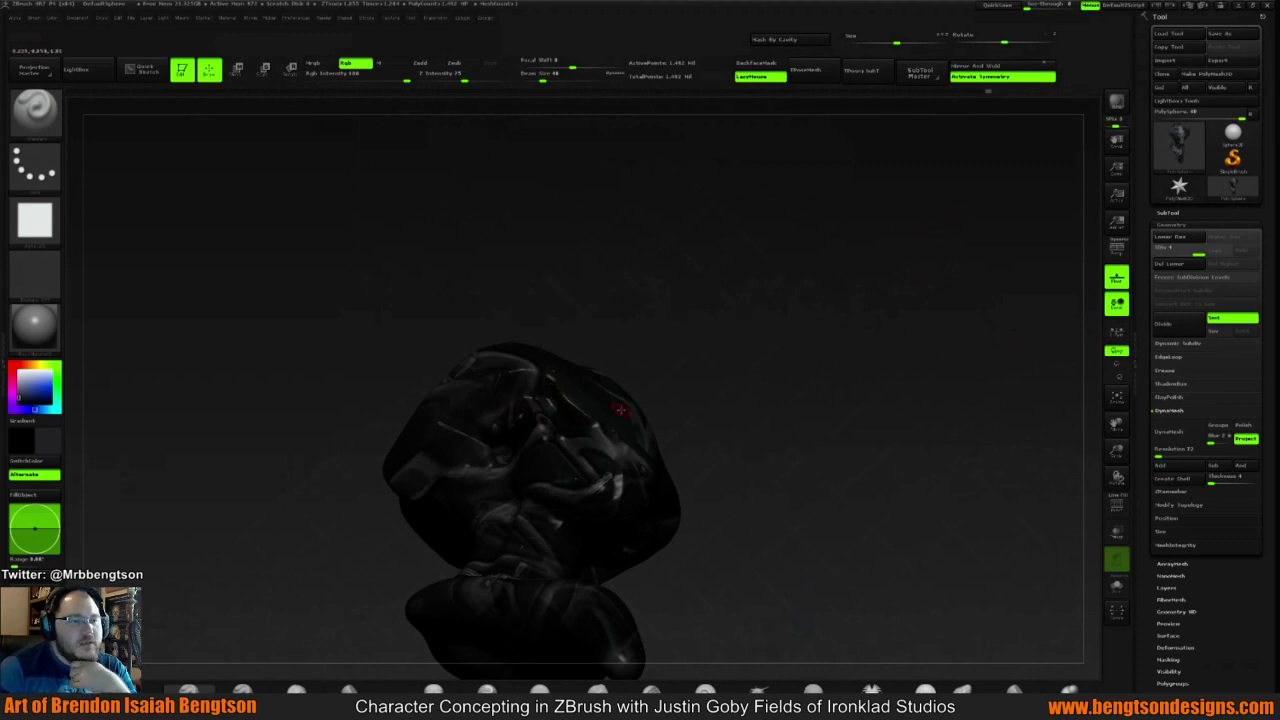
right_click_drag(621, 410, 740, 389)
mouse_move(741, 391)
left_mouse_down()
mouse_move(885, 285)
mouse_move(846, 261)
mouse_move(832, 309)
mouse_move(775, 323)
mouse_move(838, 339)
mouse_move(830, 367)
mouse_move(595, 370)
mouse_move(785, 372)
mouse_move(610, 346)
left_mouse_up()
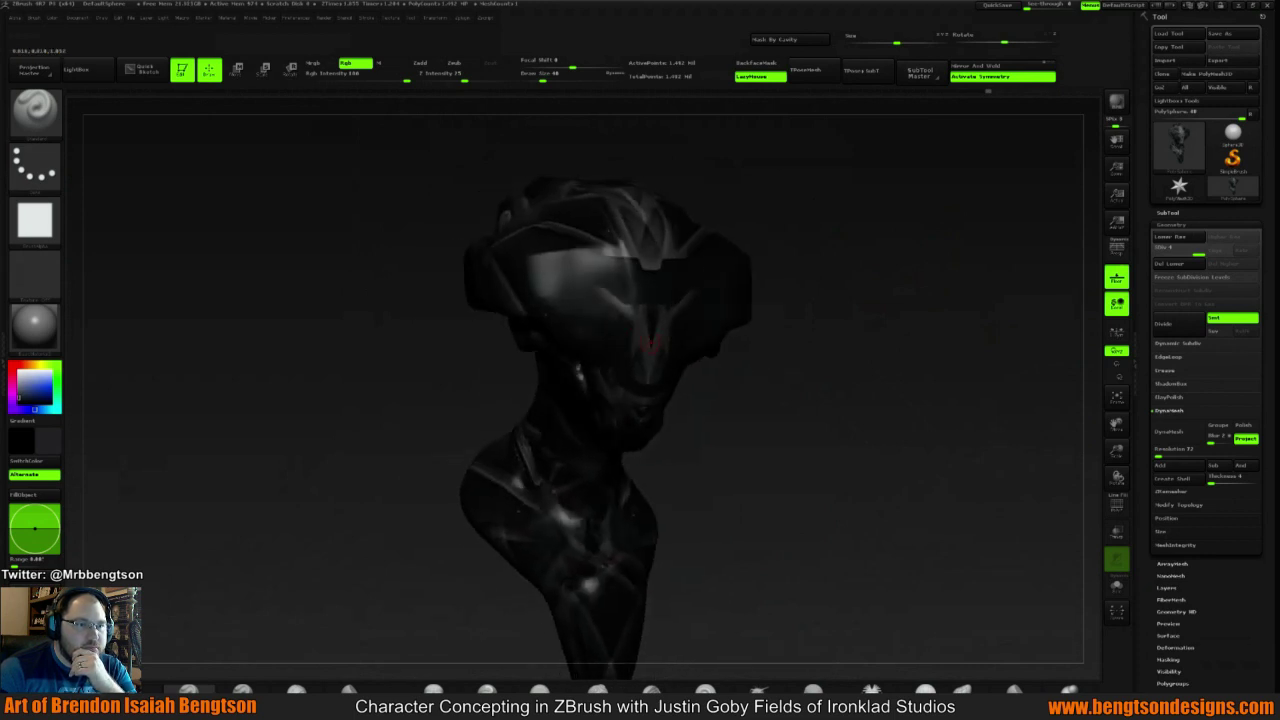
key("space")
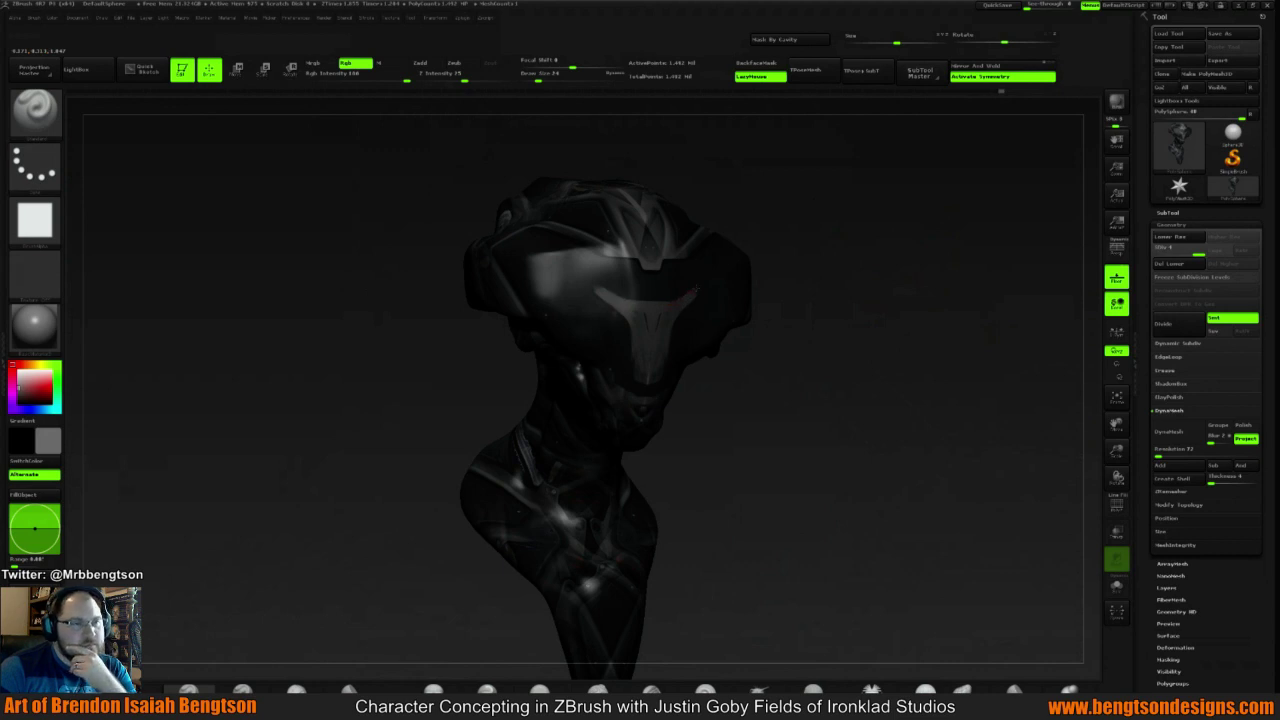
left_click_drag(829, 243, 763, 246)
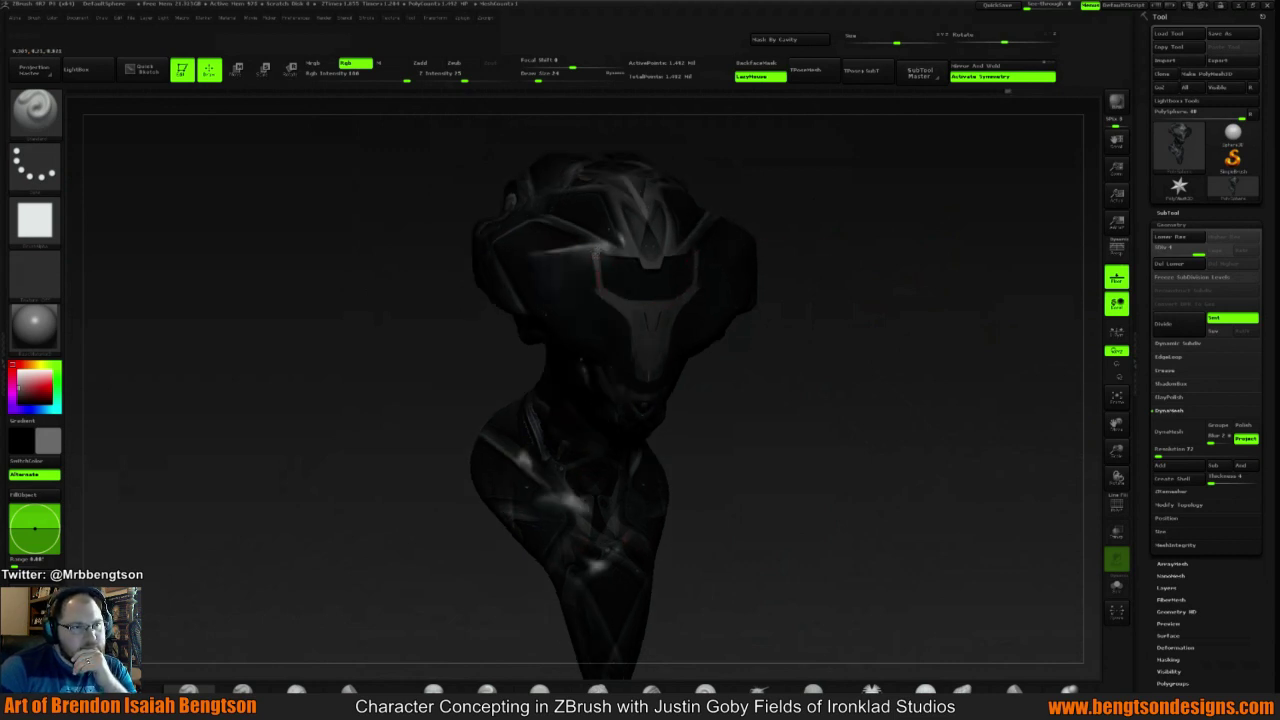
left_click_drag(843, 235, 754, 232)
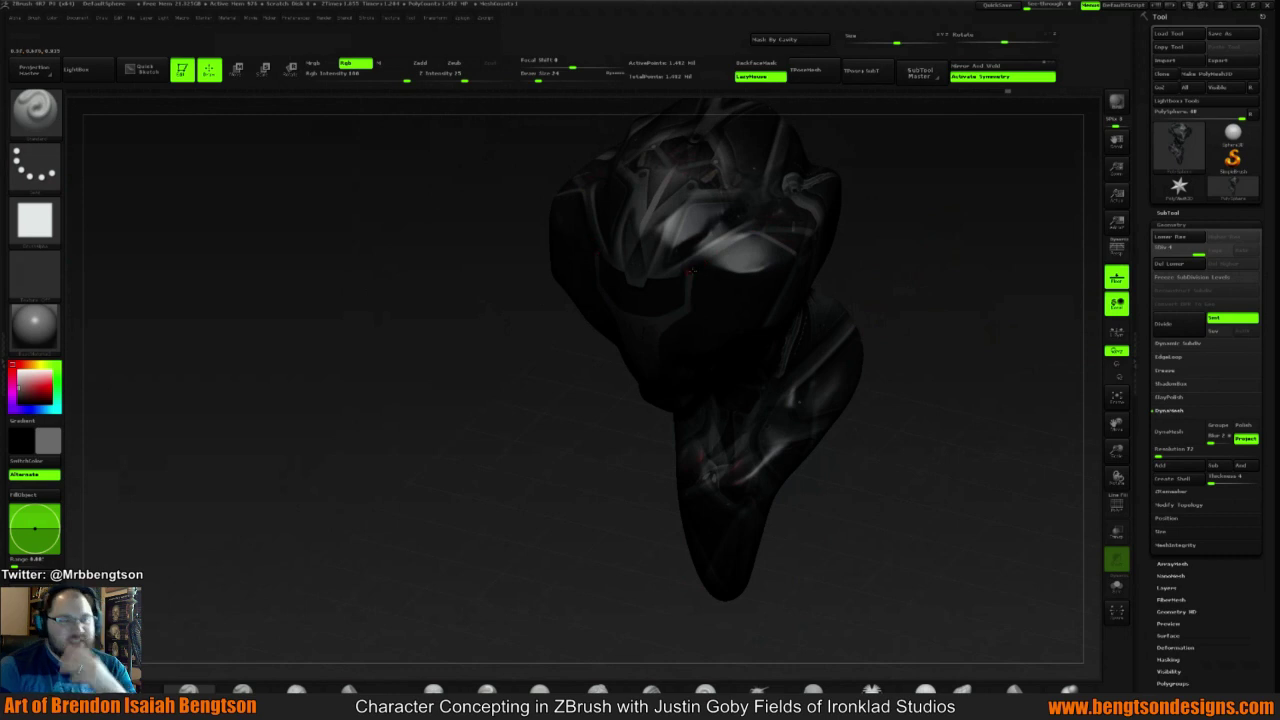
left_click_drag(943, 258, 841, 315)
key("shift")
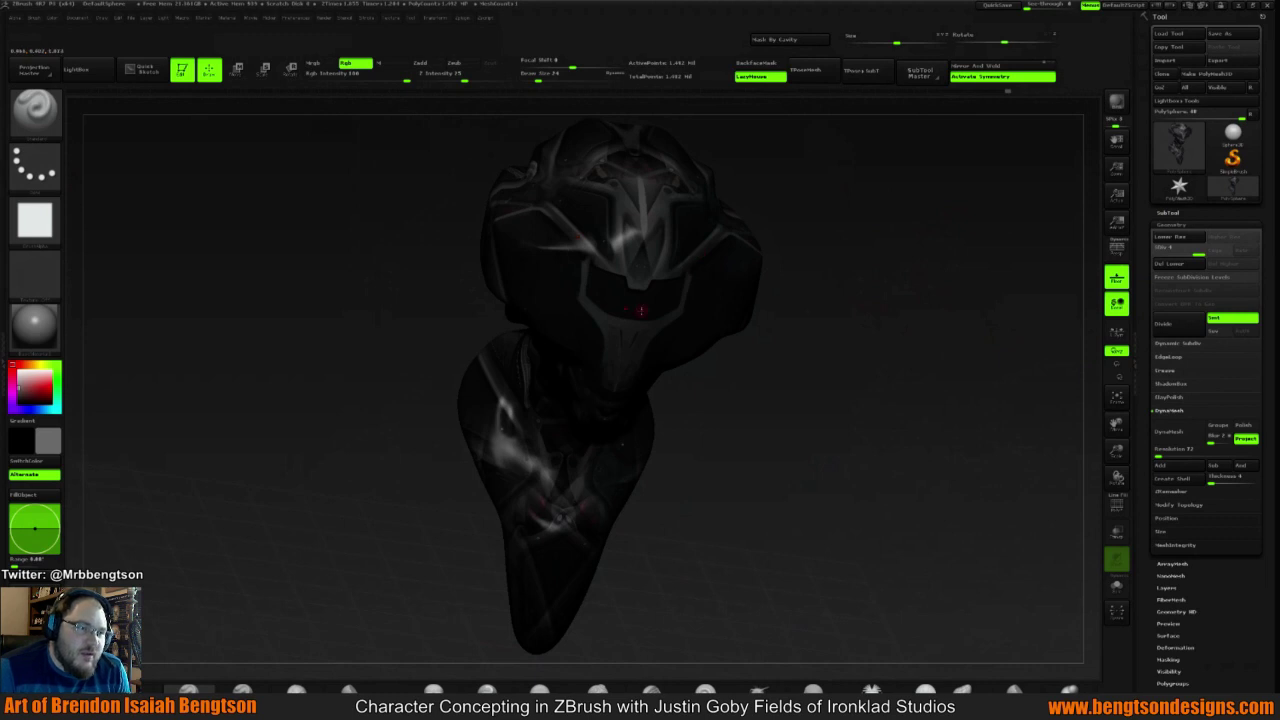
Switch to the fine subtractive brush with colour enabled and sample a dark colour from the helmet
left_click_drag(811, 355, 751, 343)
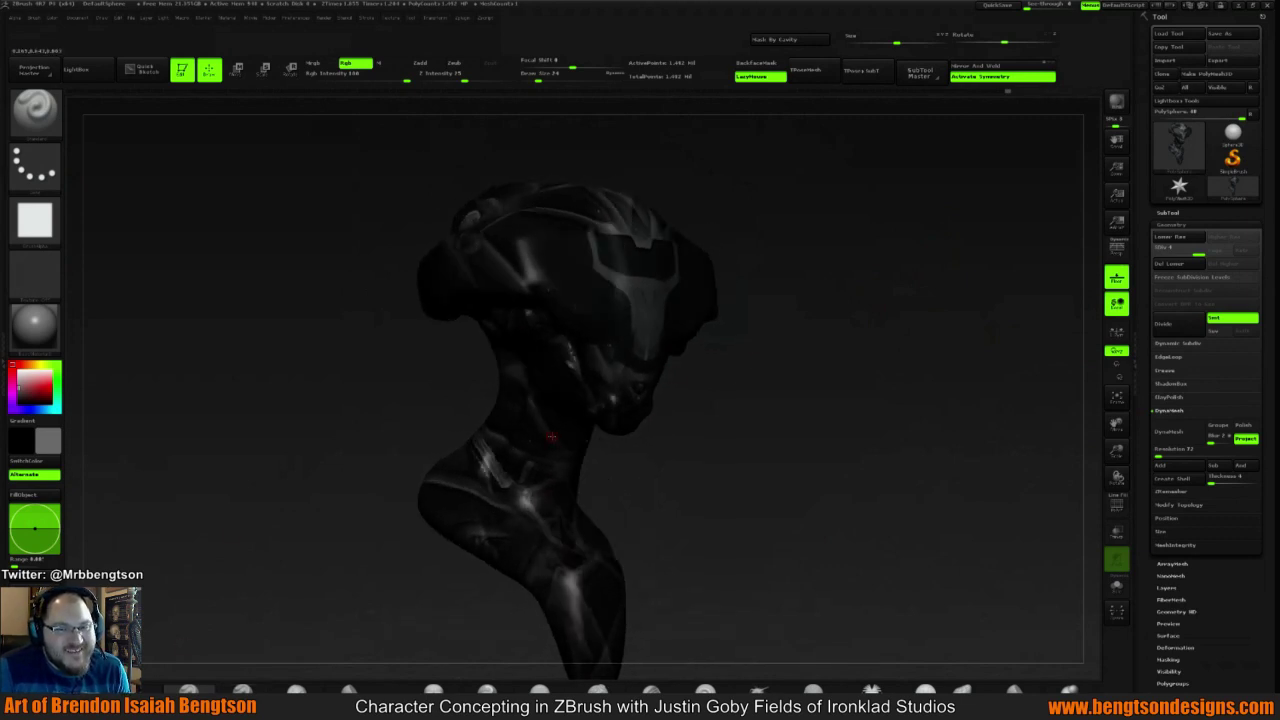
key("b")
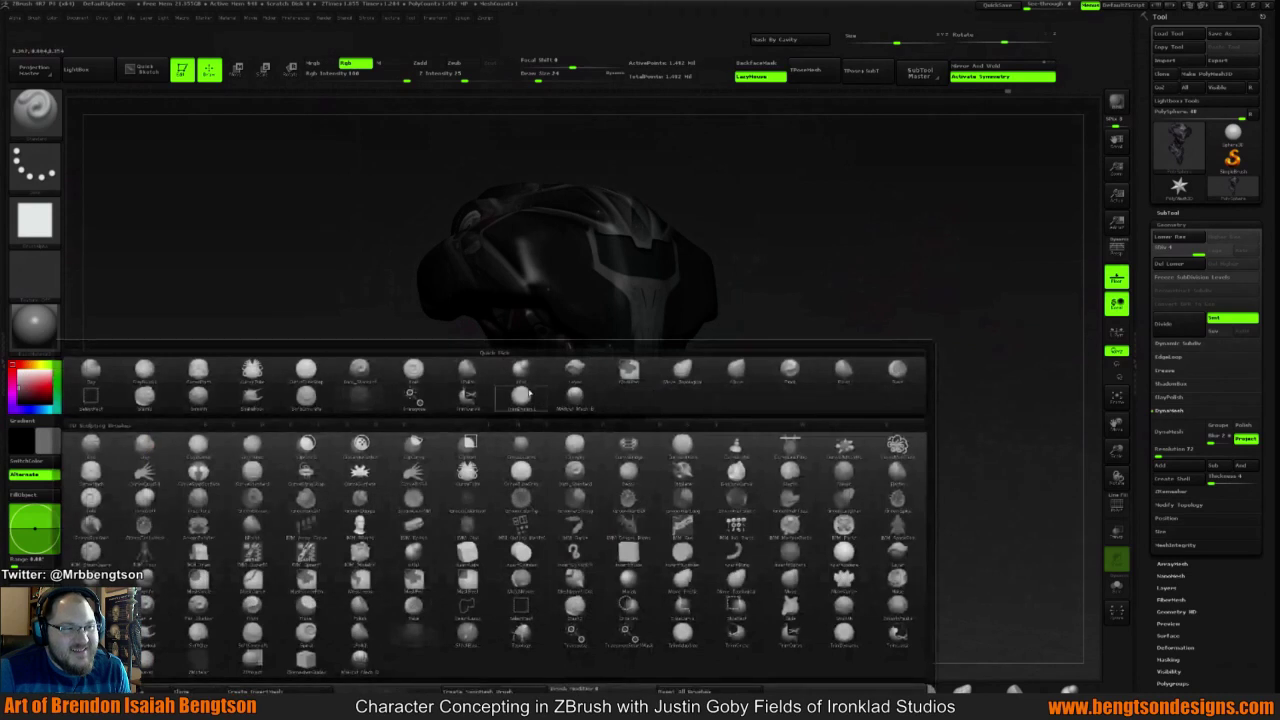
left_click(528, 393)
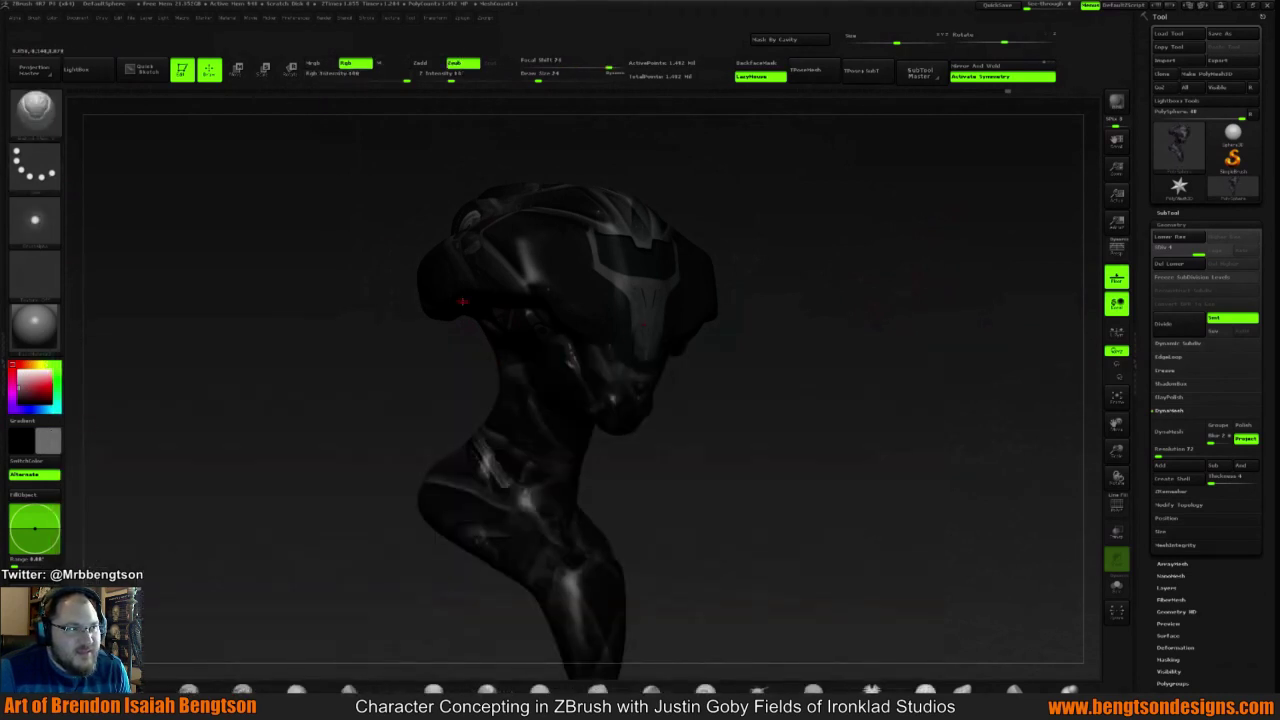
key("c")
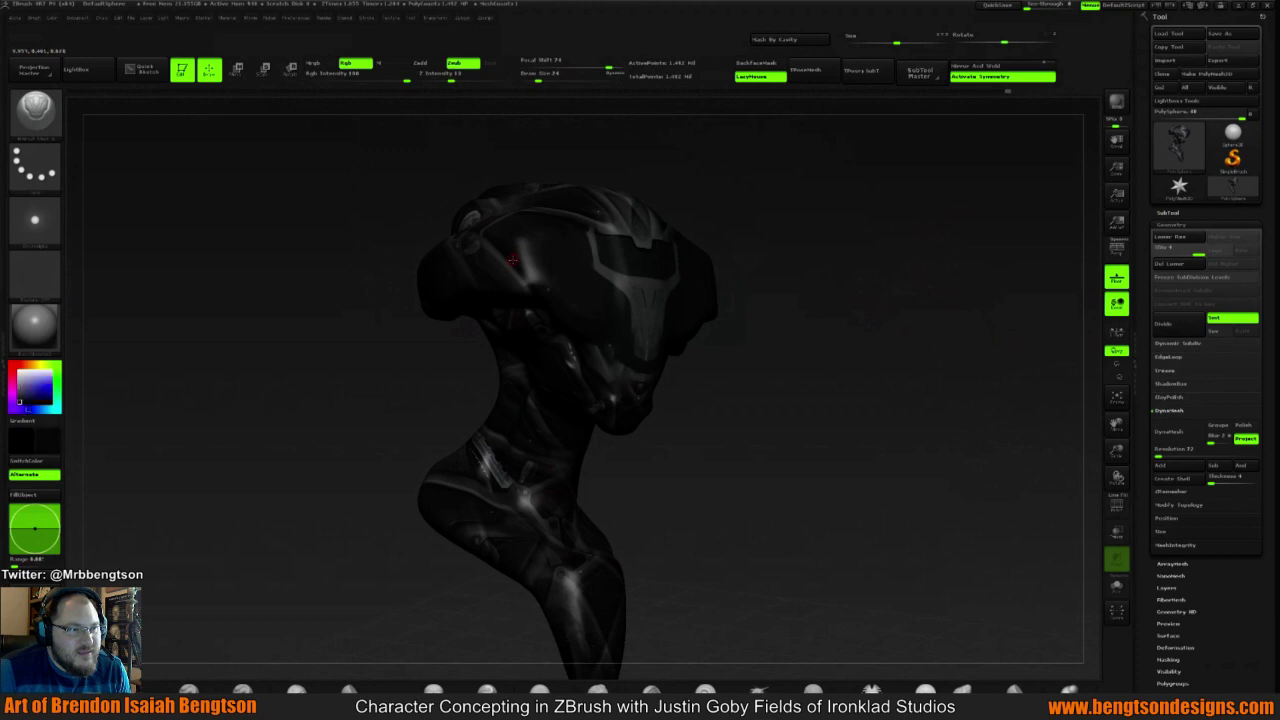
key("c")
key("c")
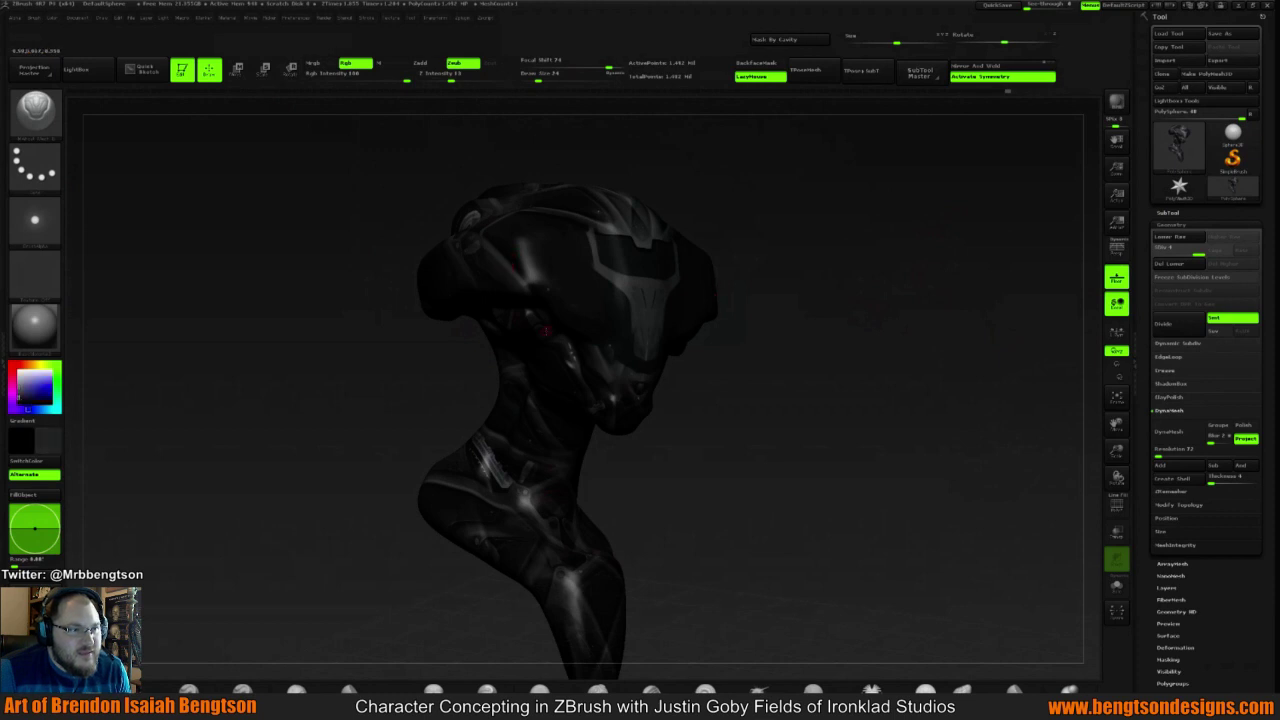
left_click_drag(737, 174, 628, 257)
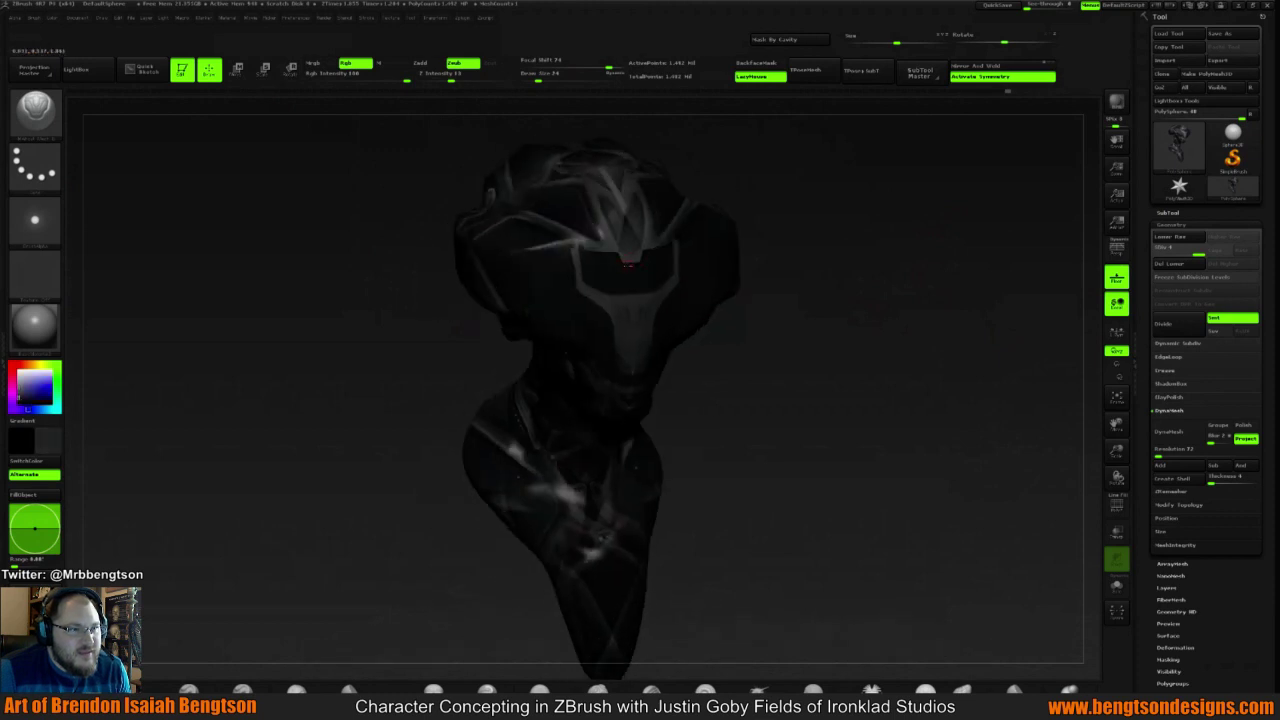
key("c")
key("c")
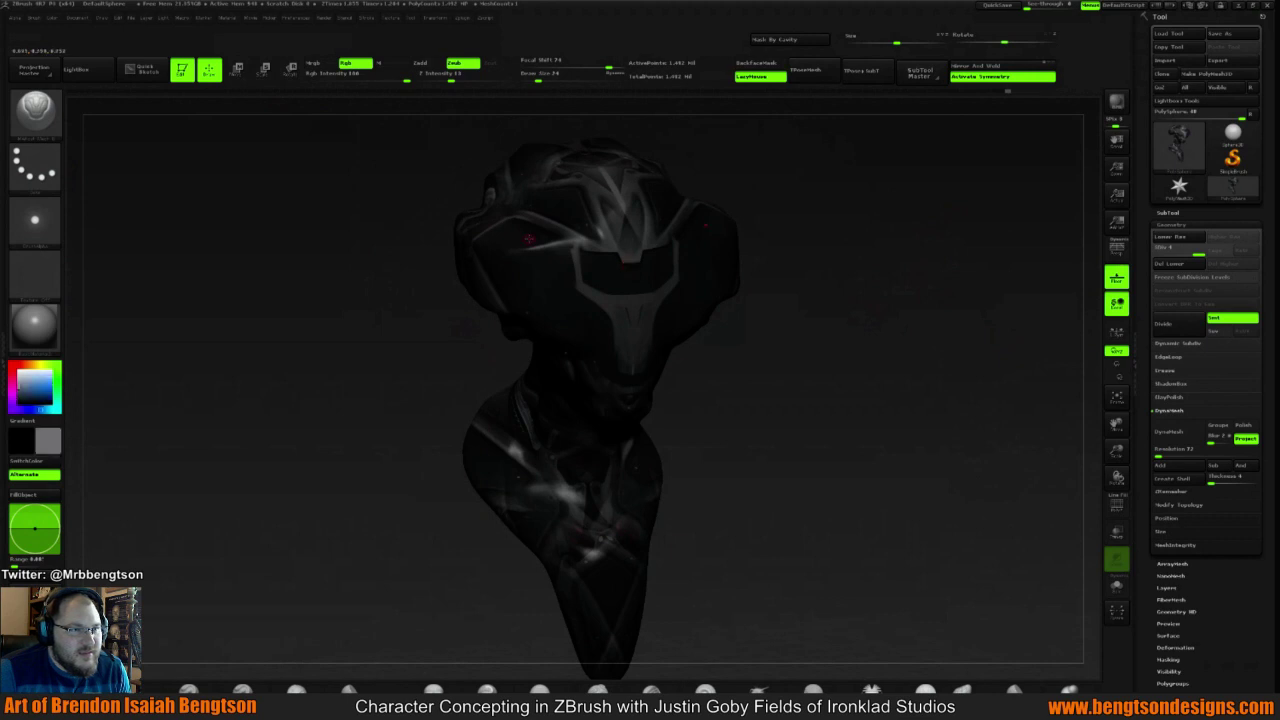
key("c")
Carve thin dark lines along the lower edge of the visor and the faceplate markings
left_click_drag(883, 277, 854, 238)
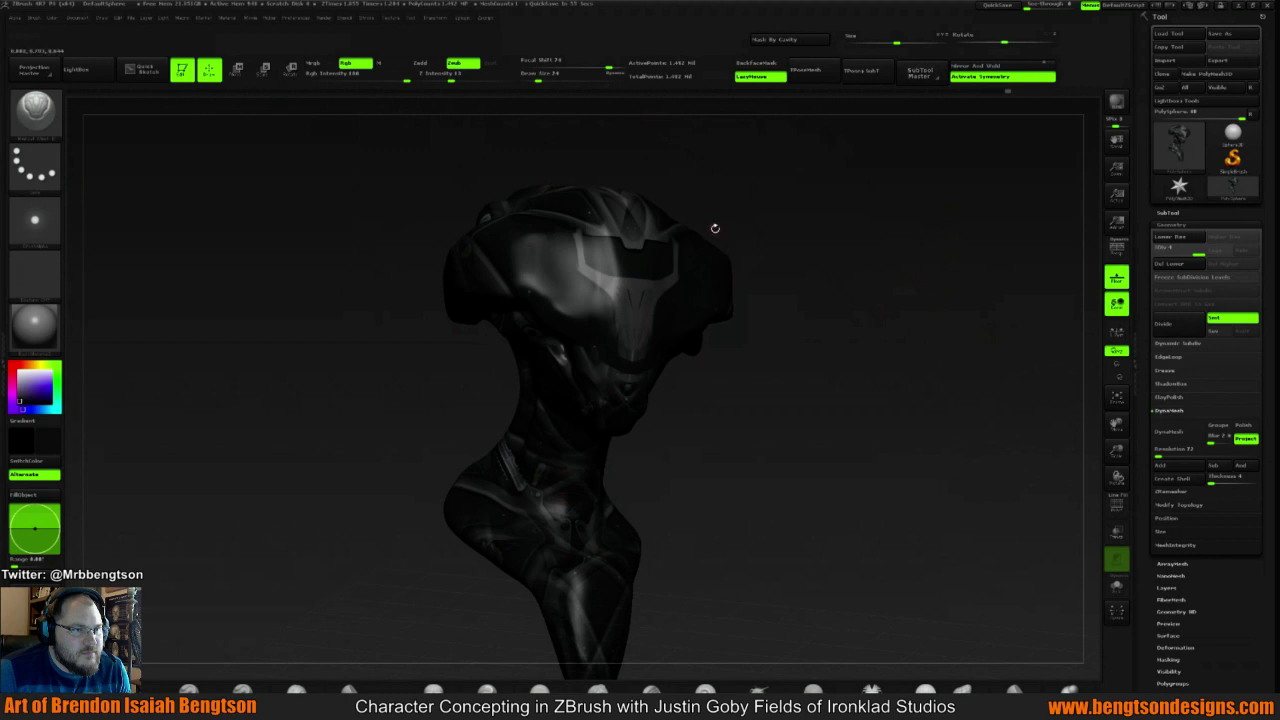
mouse_move(714, 223)
left_mouse_down()
mouse_move(780, 209)
mouse_move(797, 229)
mouse_move(580, 242)
left_mouse_up()
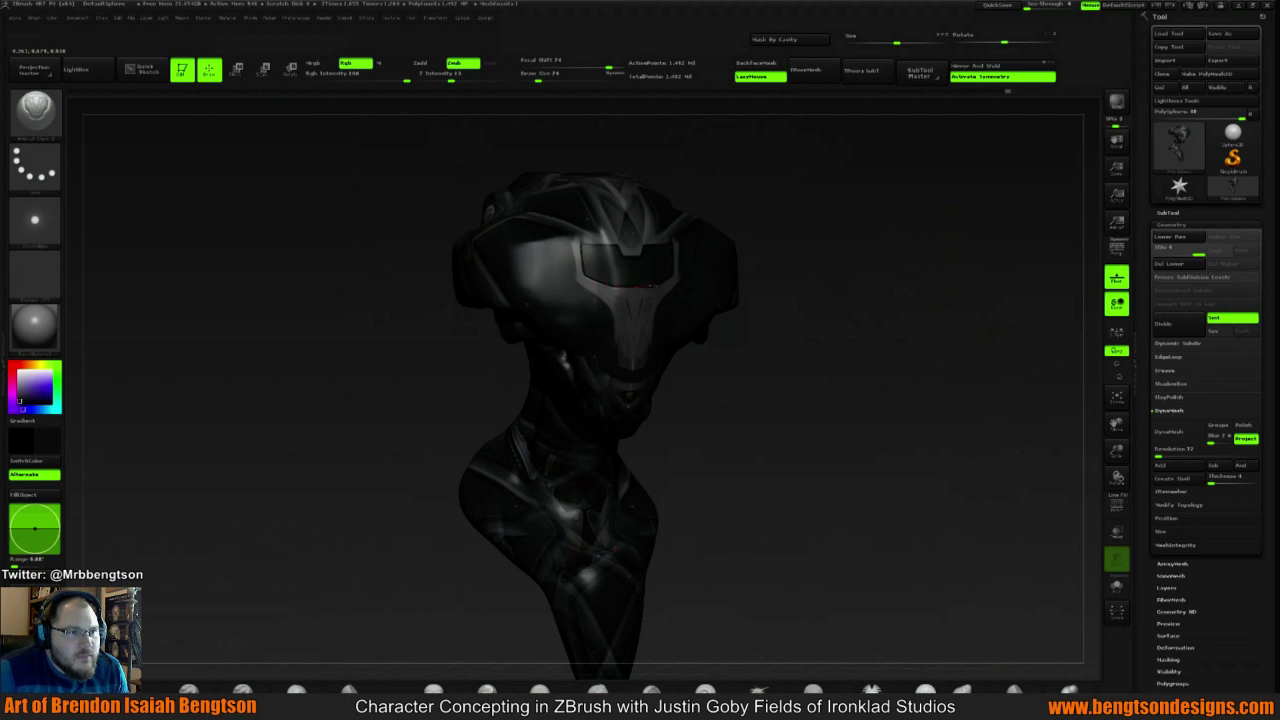
left_click_drag(875, 228, 776, 276)
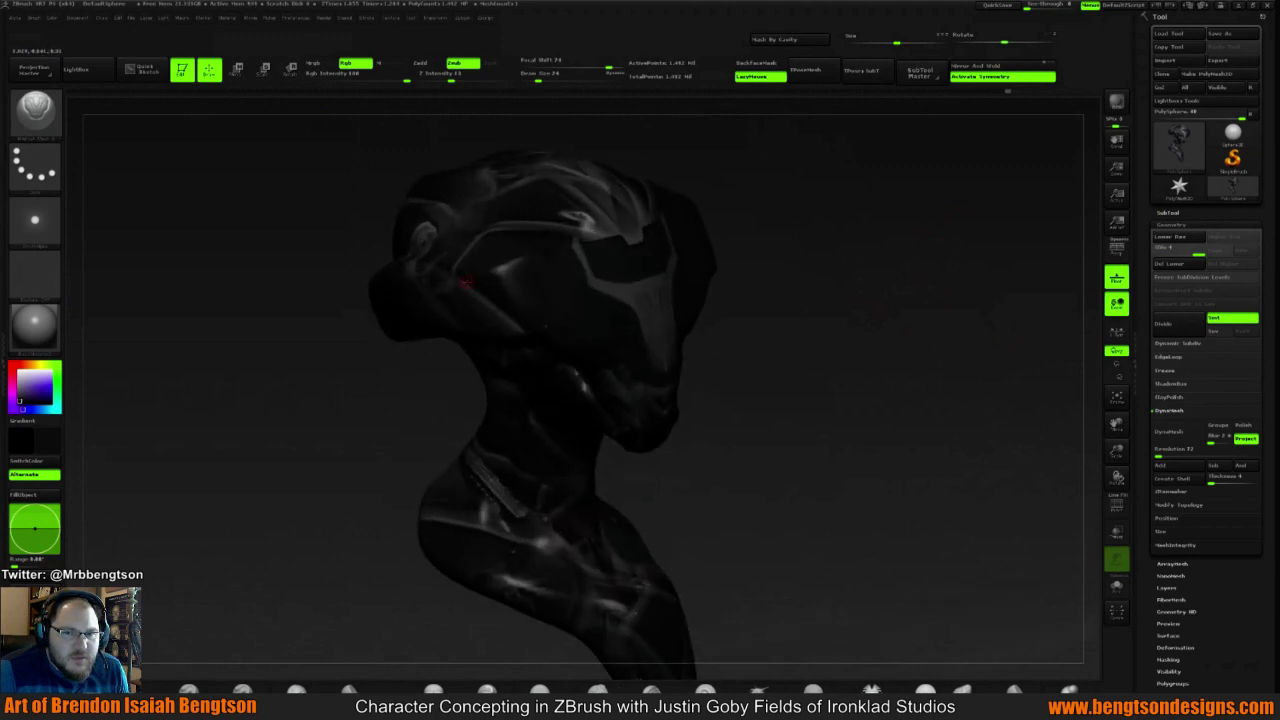
Enlarge the brush slightly and carve dark panel lines across the side and back of the helmet
key("space")
left_click_drag(466, 284, 471, 284)
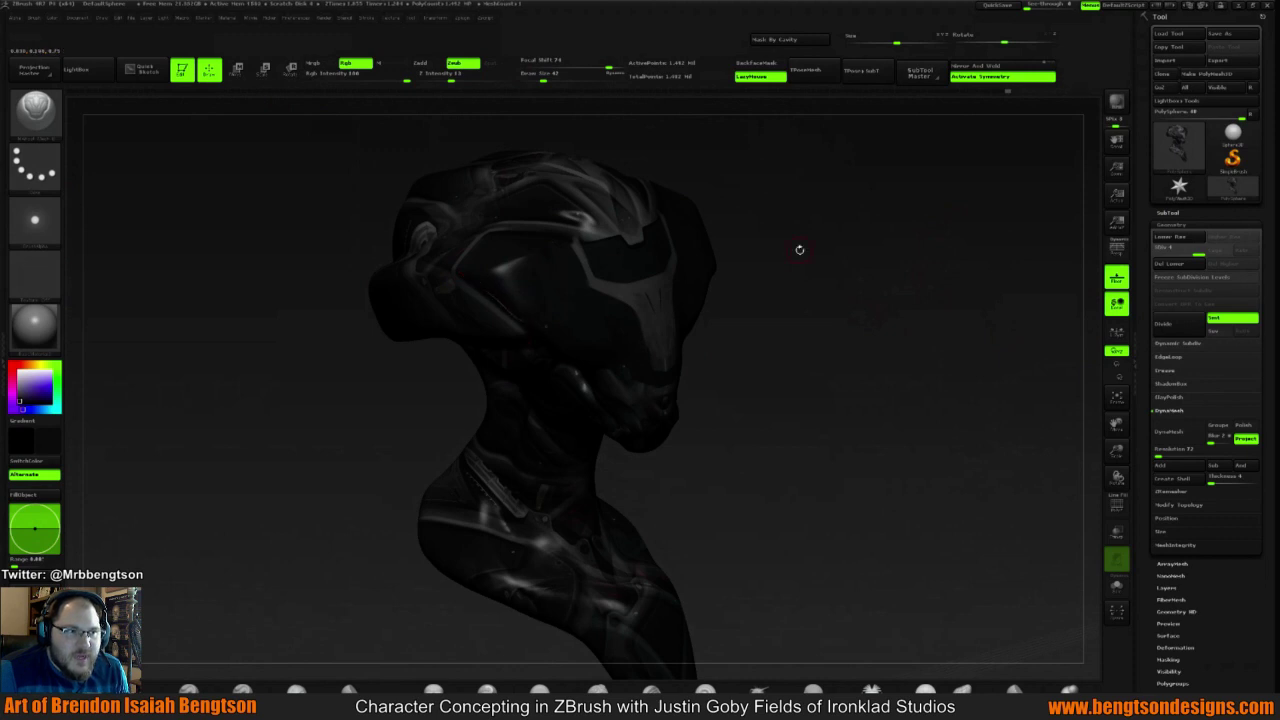
mouse_move(900, 246)
left_mouse_down()
mouse_move(794, 193)
mouse_move(794, 254)
mouse_move(740, 276)
left_mouse_up()
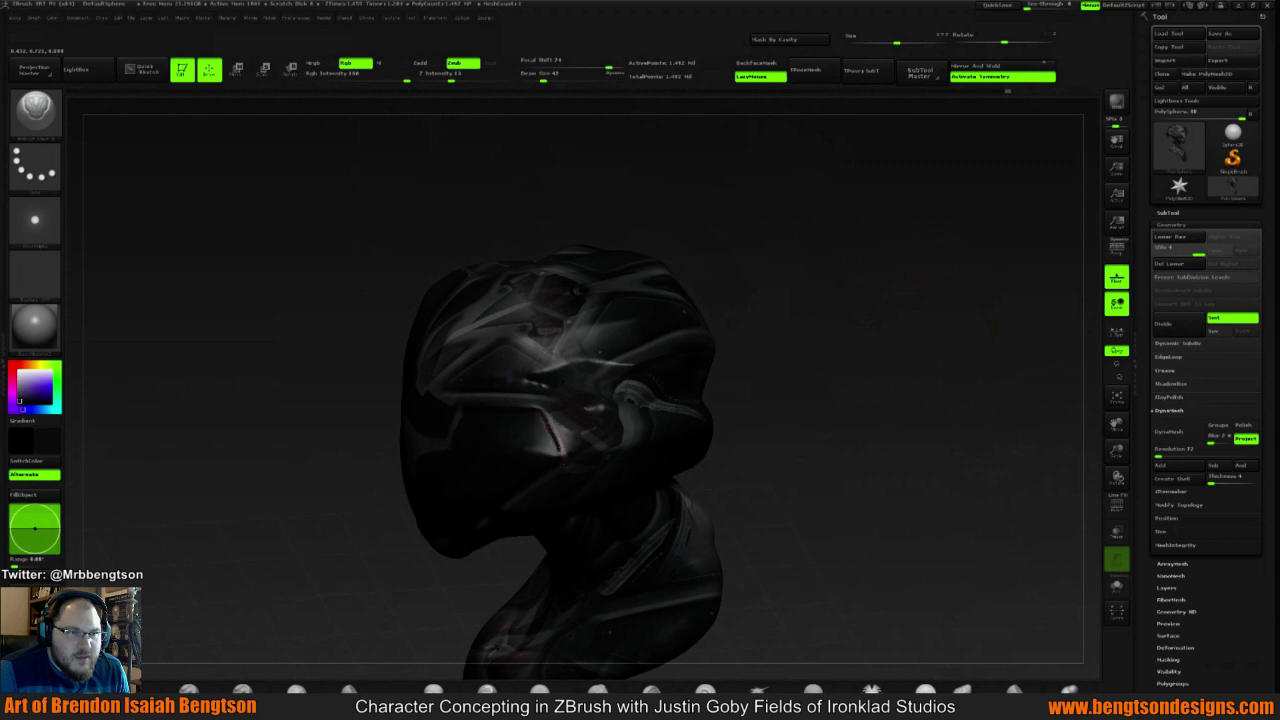
mouse_move(813, 352)
left_mouse_down()
mouse_move(780, 340)
mouse_move(759, 371)
mouse_move(830, 292)
mouse_move(743, 306)
mouse_move(772, 323)
mouse_move(723, 346)
mouse_move(702, 391)
mouse_move(748, 321)
mouse_move(737, 308)
left_mouse_up()
left_click_drag(740, 314, 514, 300)
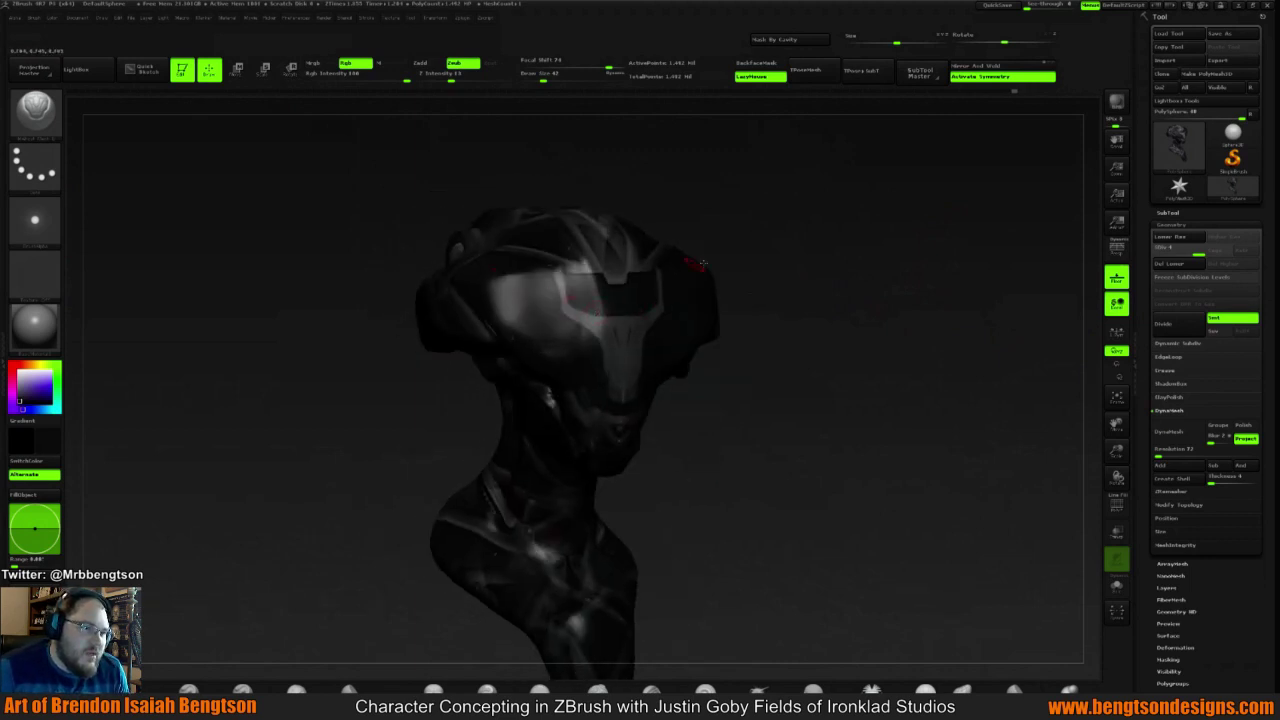
Carve and darken the mouth opening below the faceplate with progressively smaller brush sizes
left_click_drag(786, 265, 780, 298)
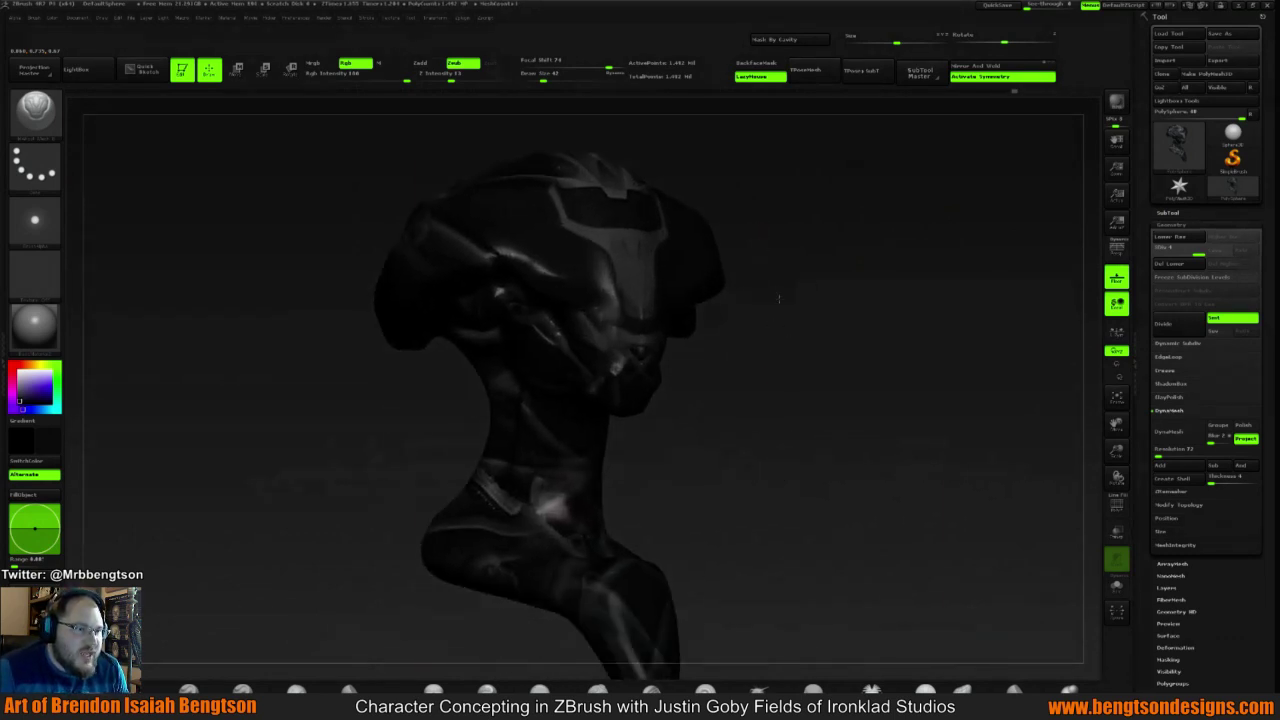
left_click_drag(754, 352, 599, 419, "alt")
key("space")
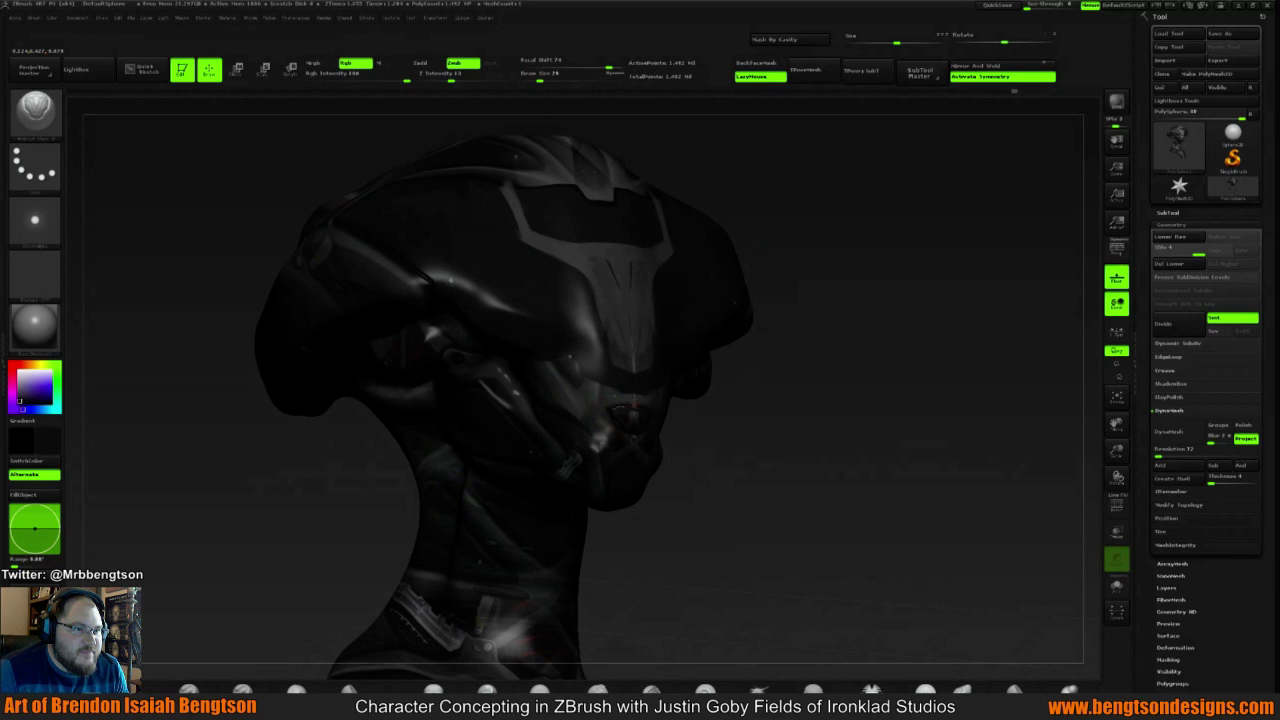
left_click_drag(786, 394, 657, 409)
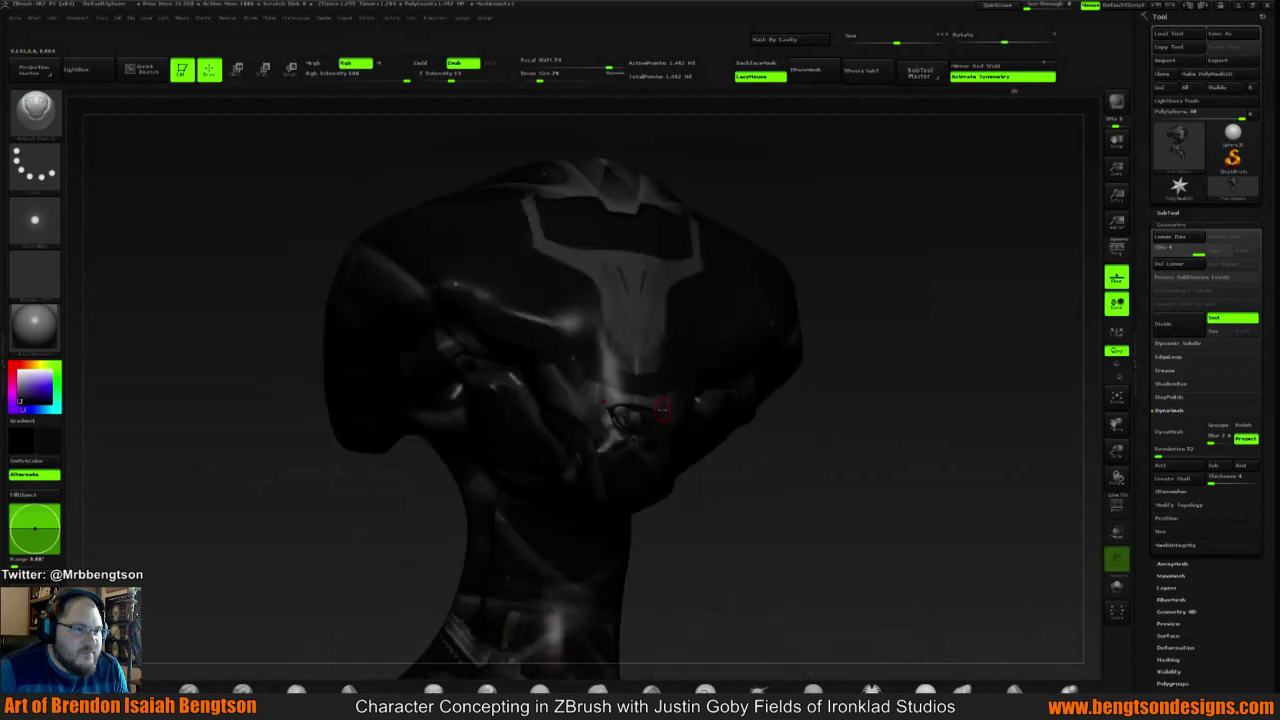
key("space")
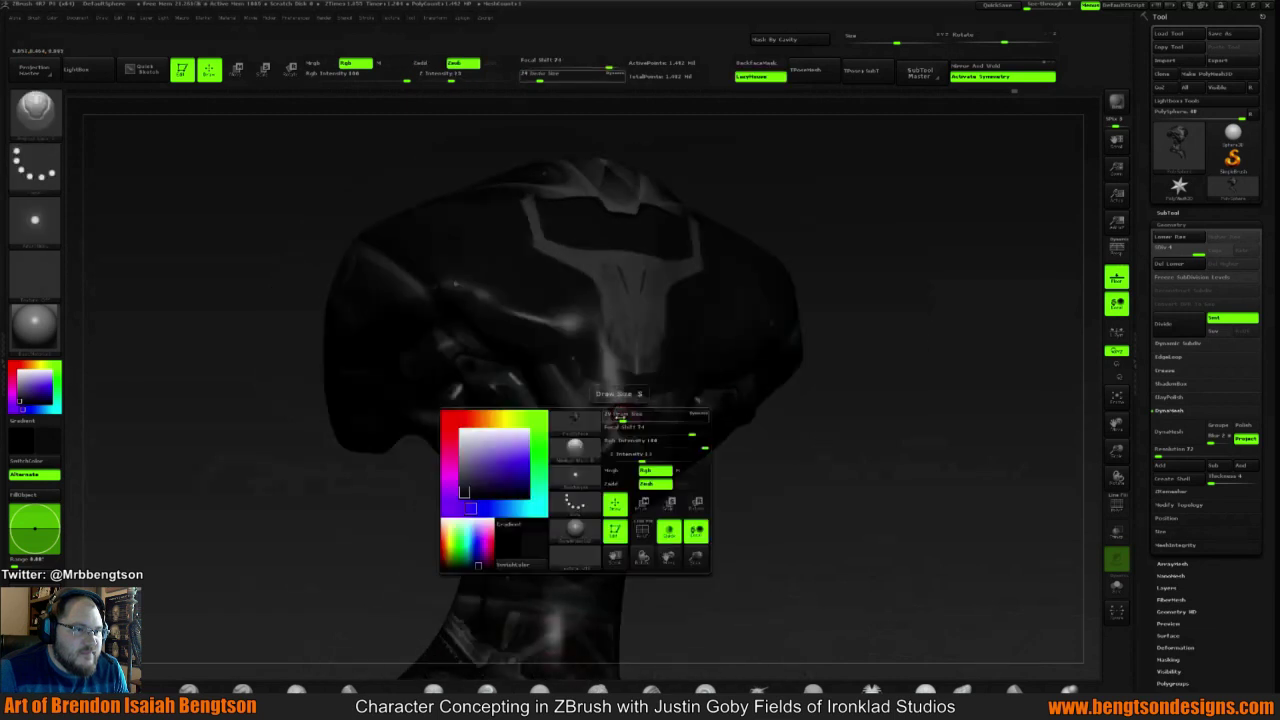
Mask the area around the mouth, pull the lip outward in profile with the Move transpose tool, and clear the mask
key("ctrl")
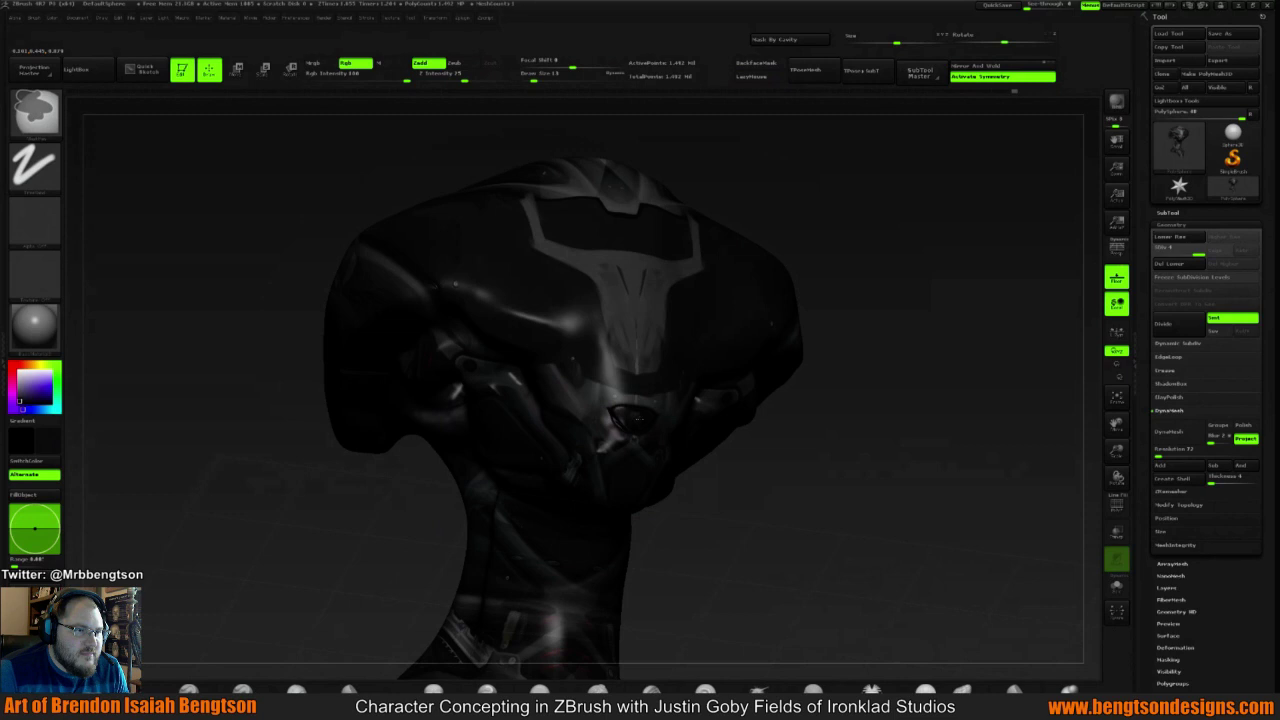
key("b")
key("d")
key("s")
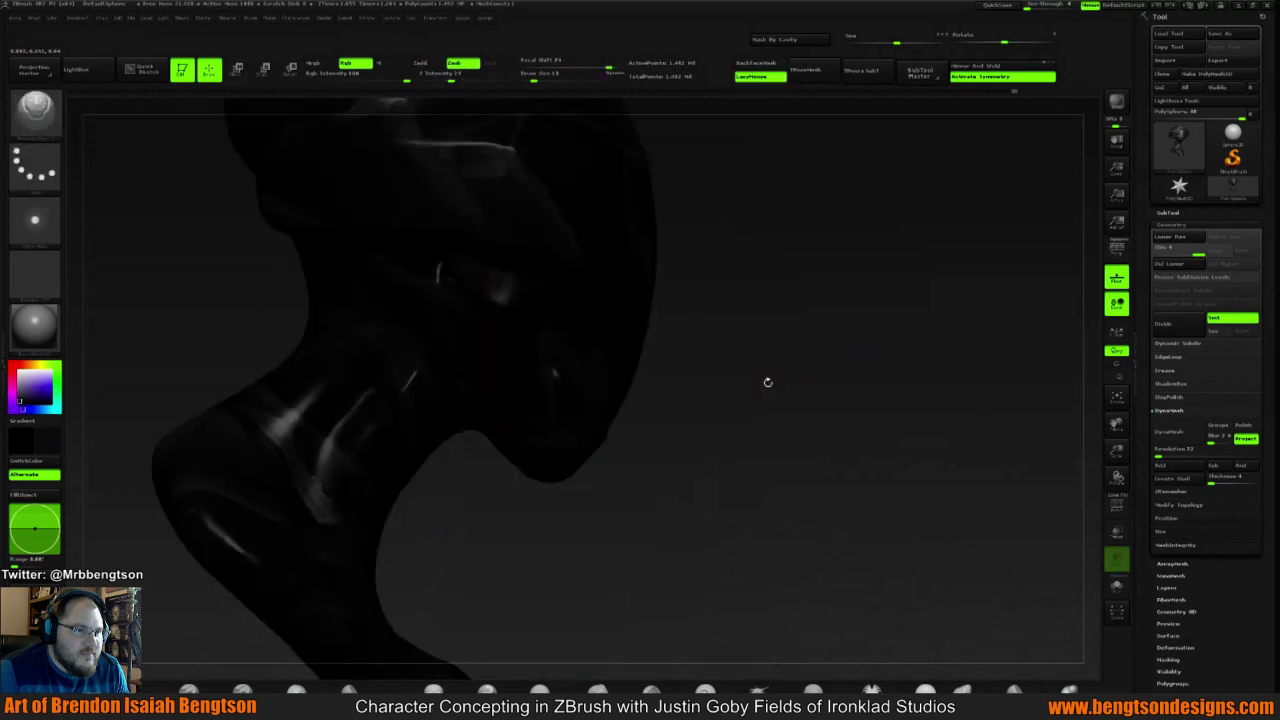
key("w")
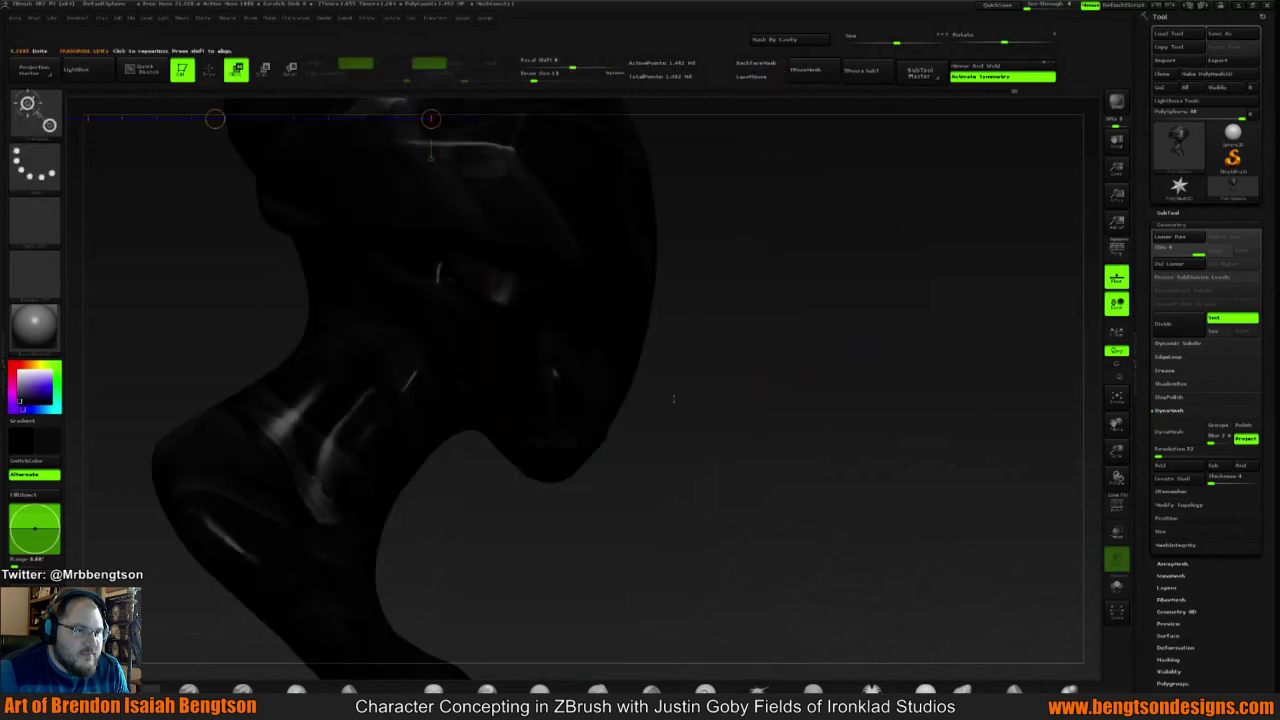
left_click_drag(603, 409, 660, 409, "shift")
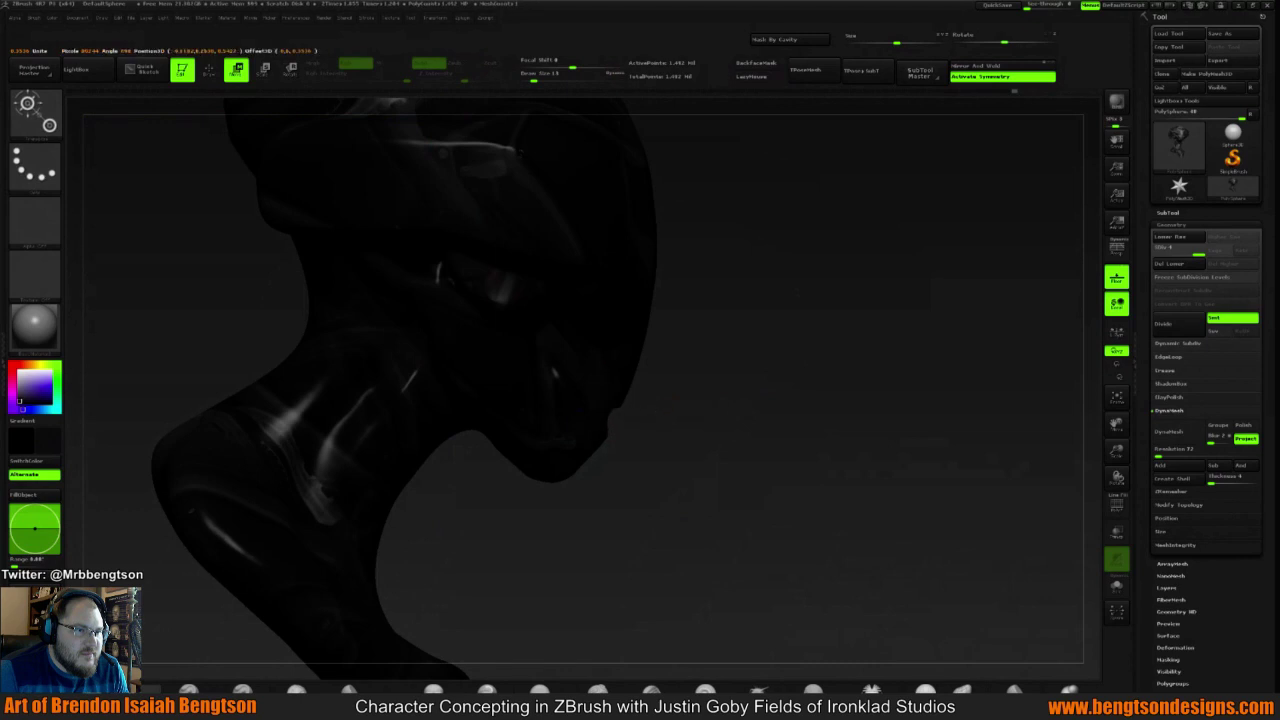
left_click_drag(860, 409, 720, 400)
mouse_move(898, 360)
left_mouse_down("ctrl")
mouse_move(930, 372)
mouse_move(879, 383)
mouse_move(705, 375)
mouse_move(880, 354)
mouse_move(934, 374)
mouse_move(786, 385)
mouse_move(900, 395)
mouse_move(830, 441)
mouse_move(800, 425)
left_mouse_up("ctrl")
Build up the lips with an additive brush at a draw size of about 24 and smooth the mouth's edges
key("q")
key("space")
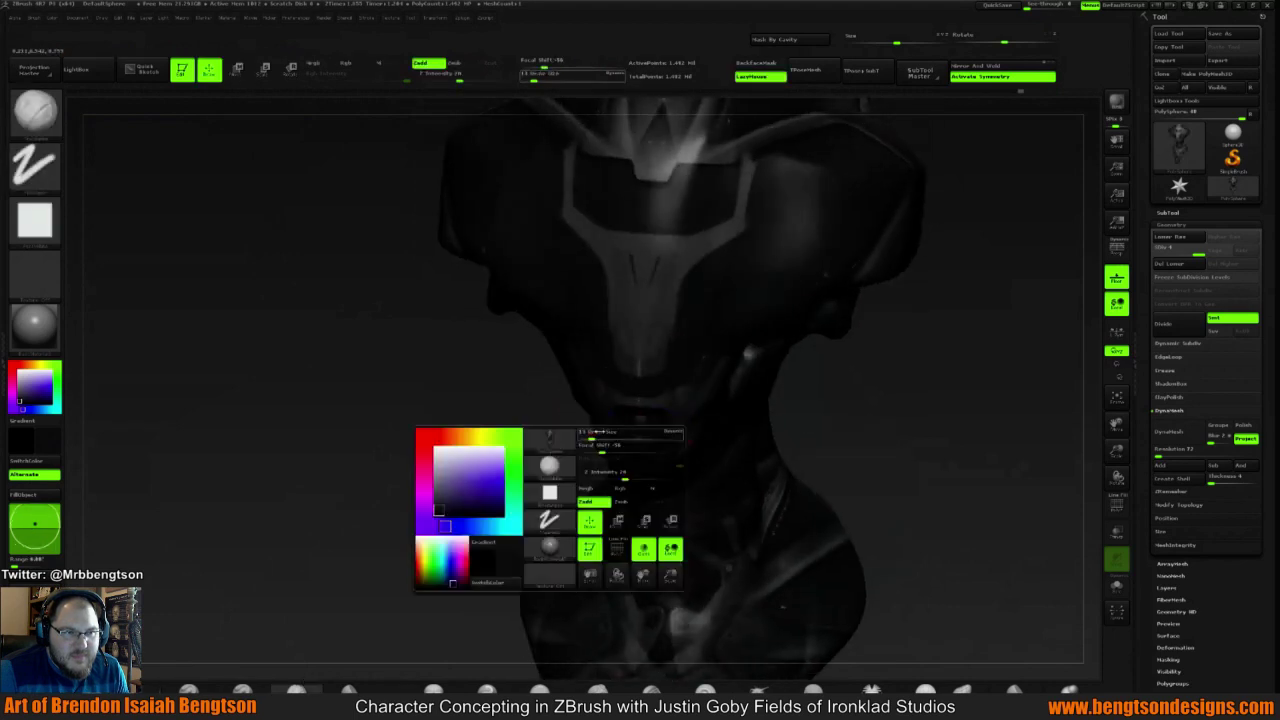
left_click_drag(599, 432, 606, 435)
key("shift")
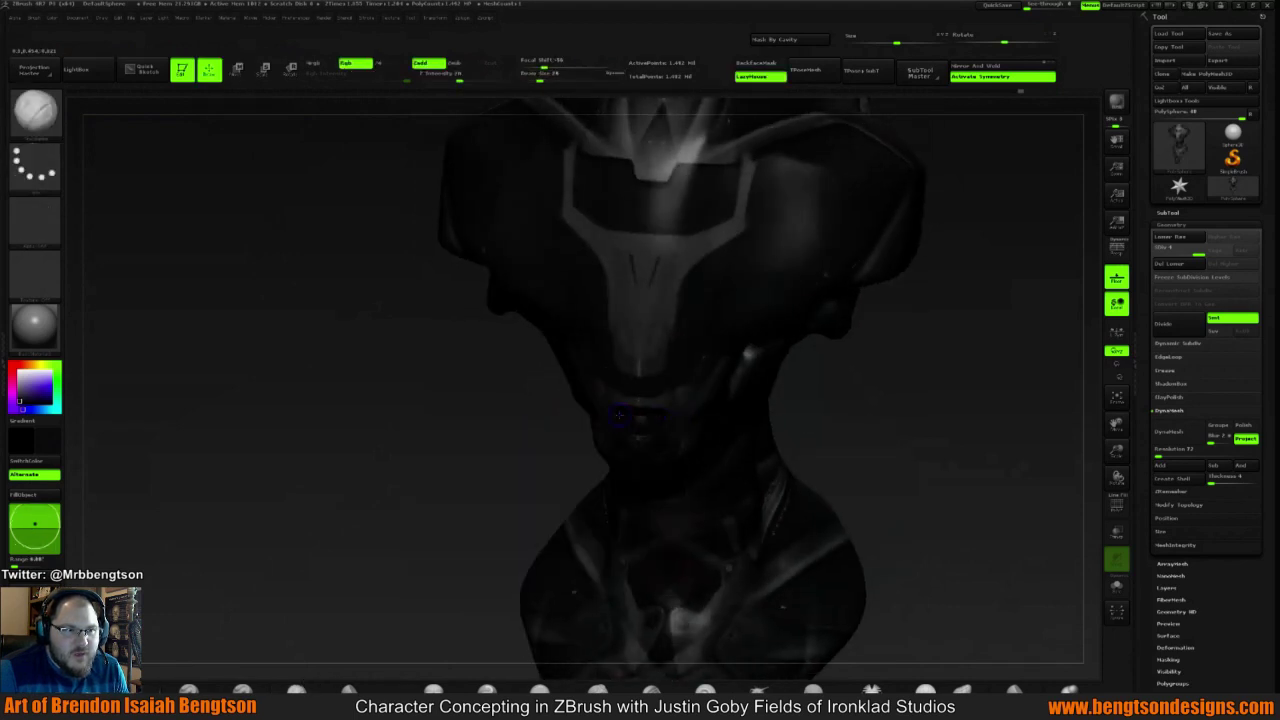
key("b")
mouse_move(866, 400)
left_mouse_down()
mouse_move(818, 405)
mouse_move(826, 397)
left_mouse_up()
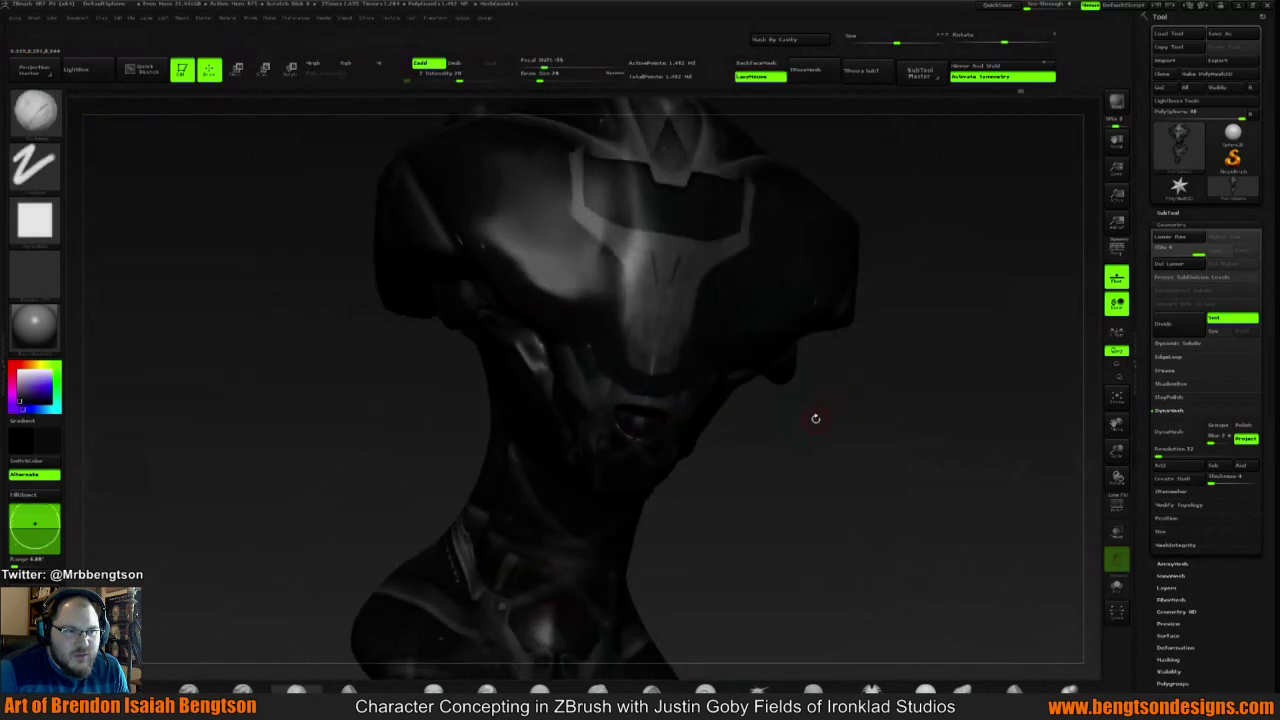
key("shift")
left_click_drag(813, 414, 870, 410)
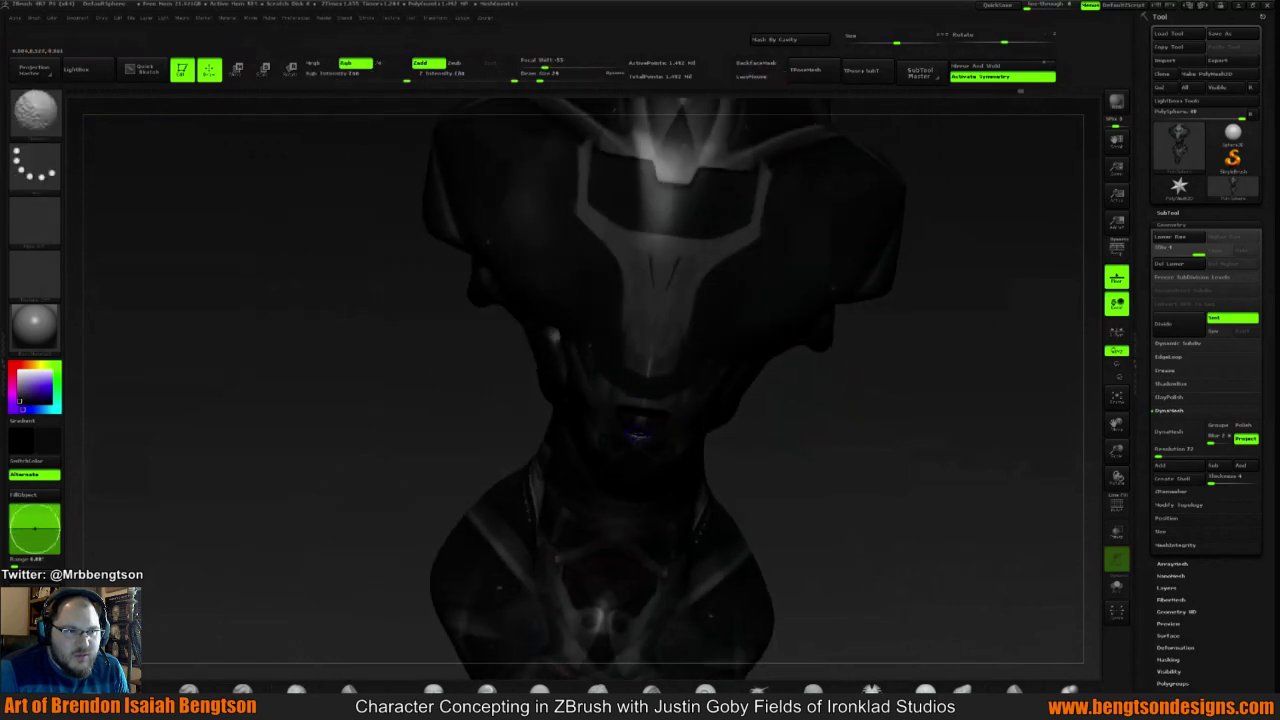
left_click_drag(640, 432, 630, 420, "shift")
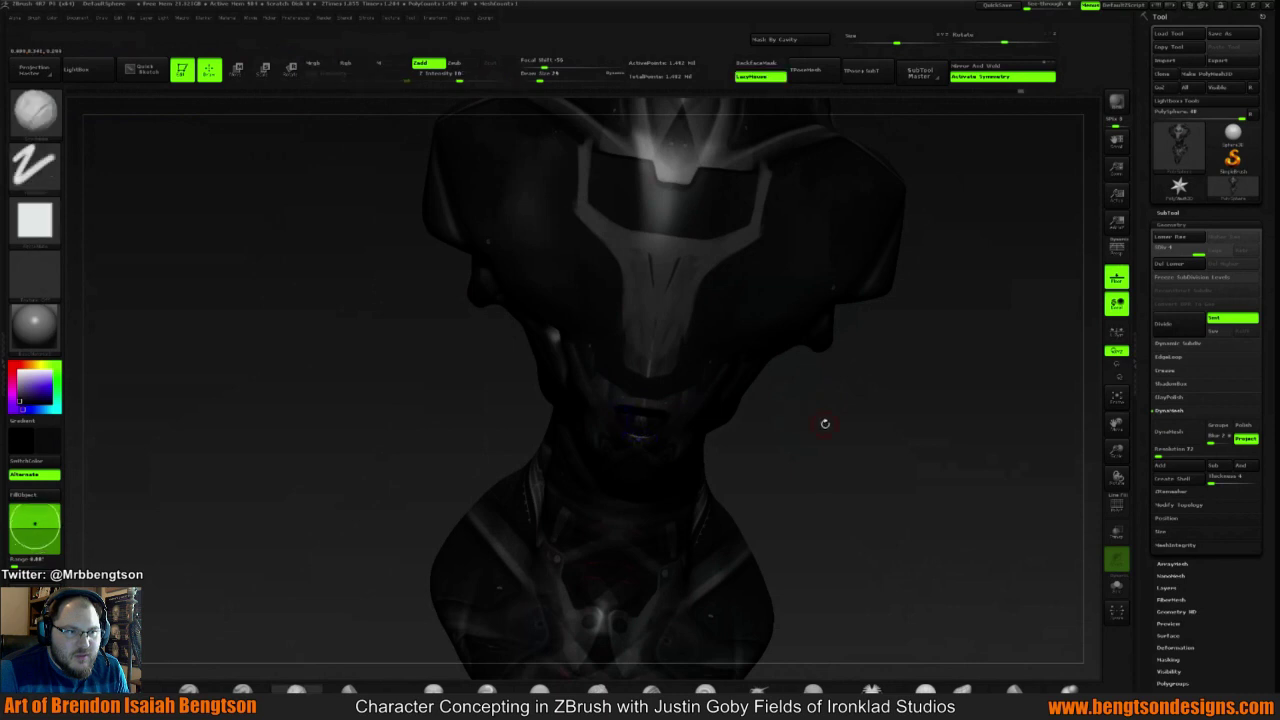
Turn off the Rgb channel for the Smooth brush and smooth the surface around the mouth
left_click_drag(825, 424, 671, 428)
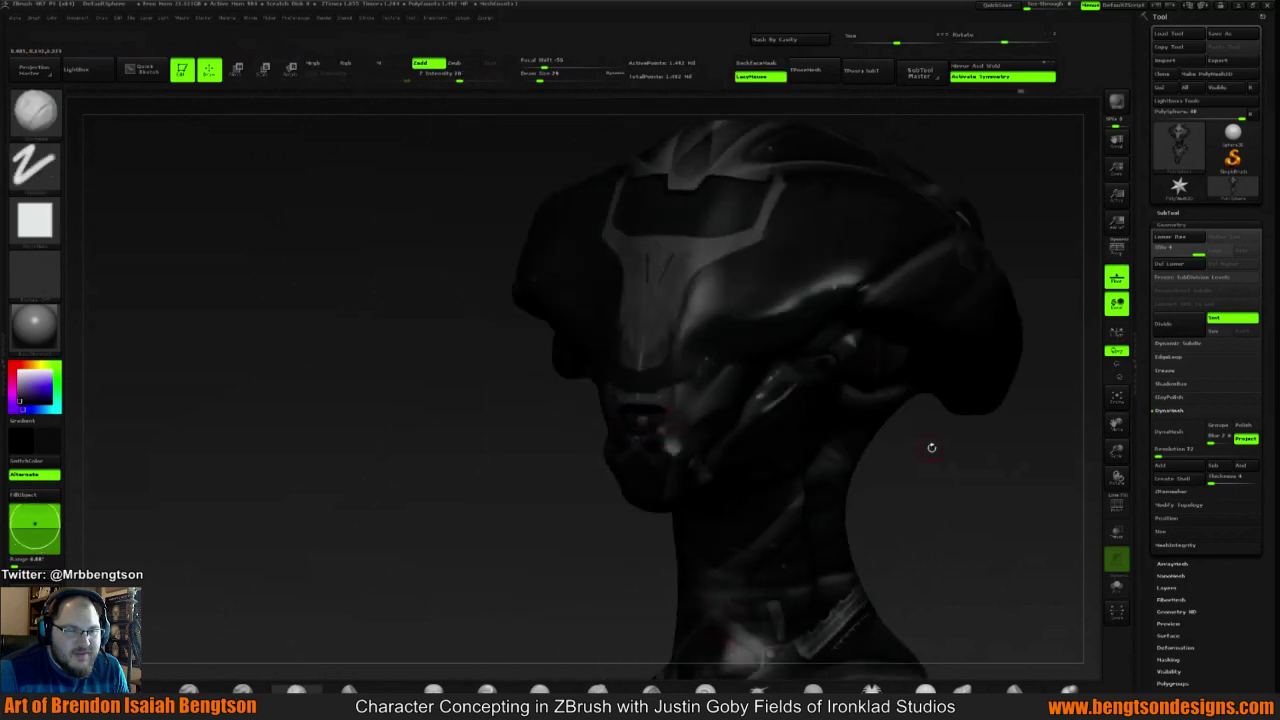
left_click_drag(932, 448, 971, 463)
key("shift")
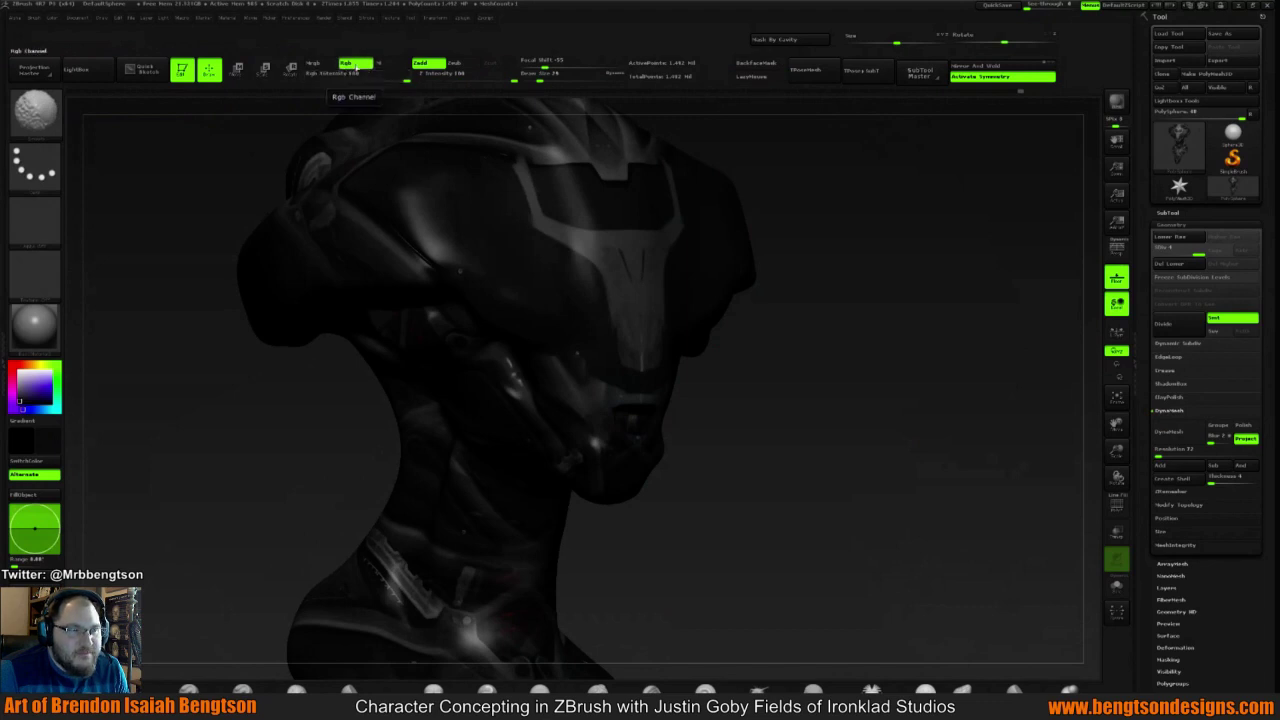
left_click(356, 65)
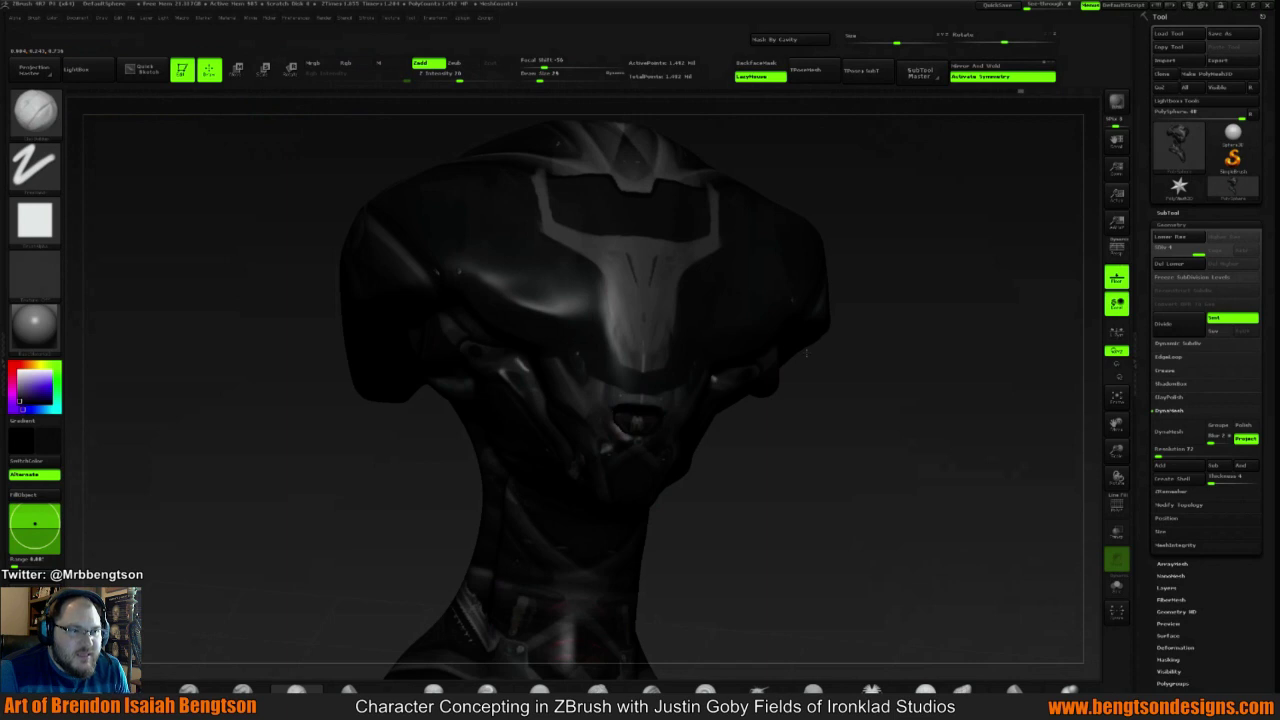
mouse_move(806, 353)
left_mouse_down()
mouse_move(817, 371)
mouse_move(801, 414)
mouse_move(818, 414)
mouse_move(844, 348)
left_mouse_up()
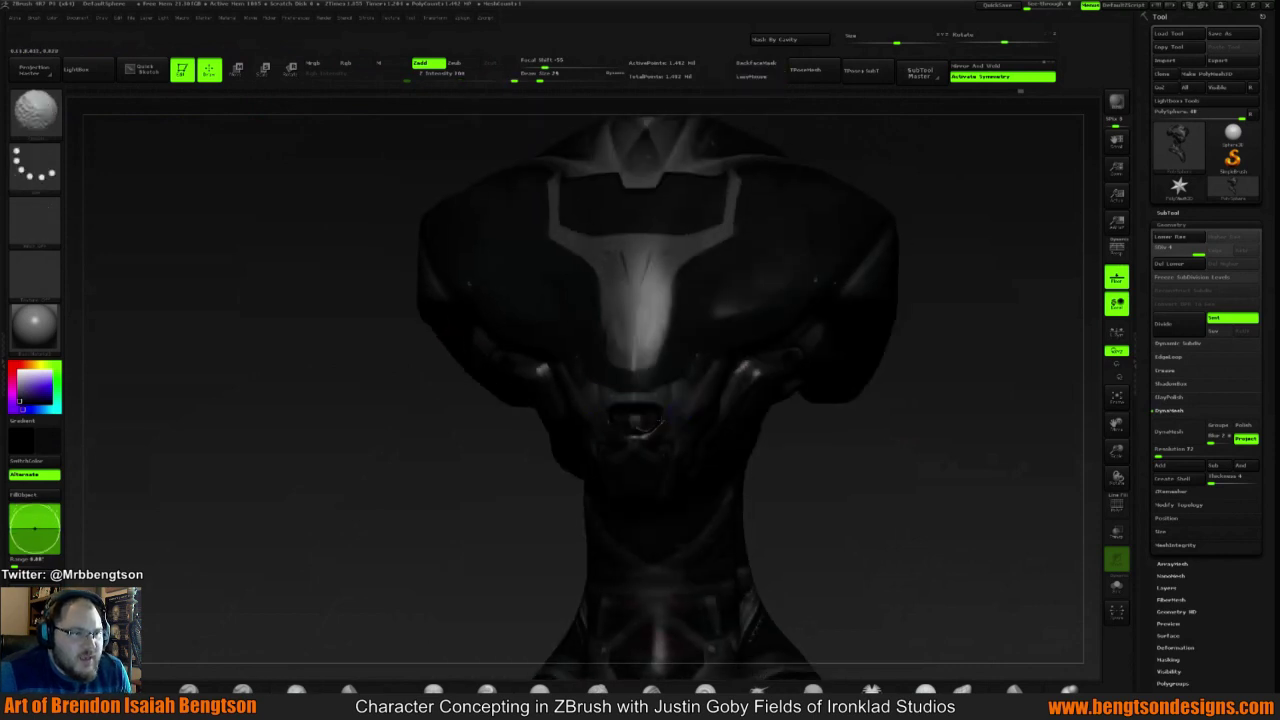
mouse_move(880, 398)
left_mouse_down("shift")
mouse_move(919, 404)
mouse_move(823, 397)
mouse_move(803, 420)
mouse_move(790, 386)
left_mouse_up("shift")
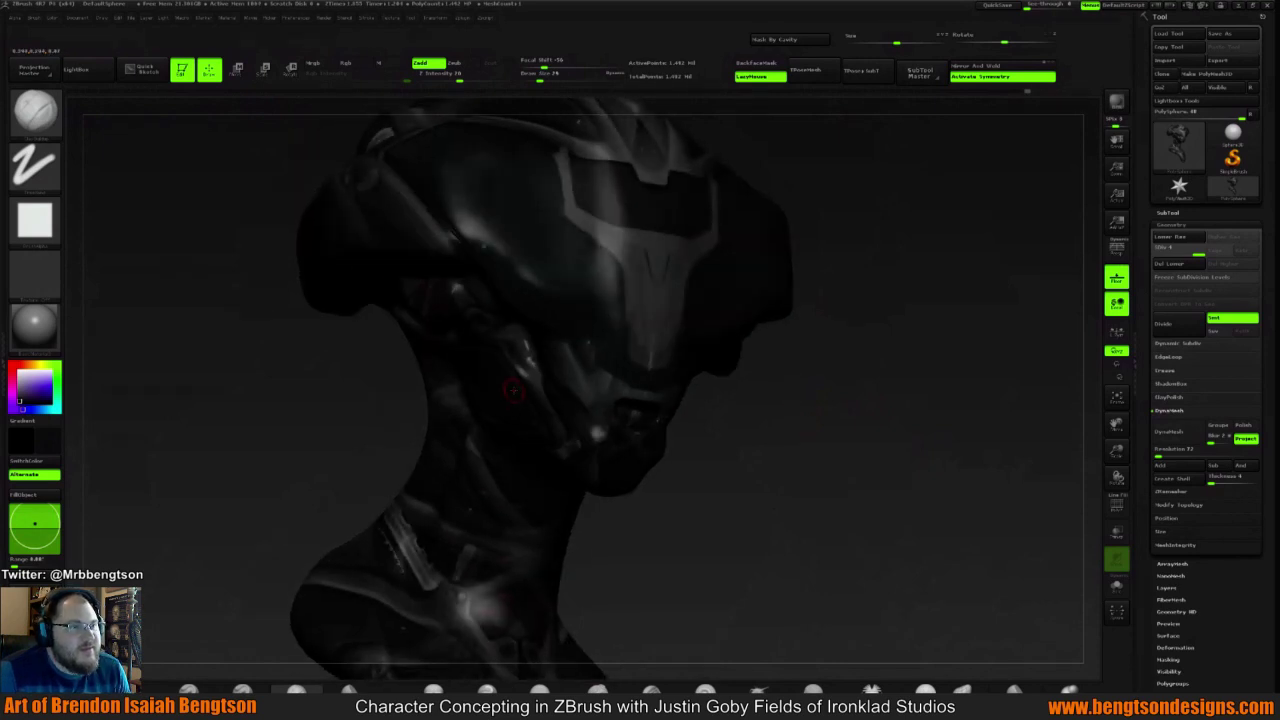
Switch to the Rgb-only painting brush, reduce its size, sample a grey tone and paint accents beside the cheek
mouse_move(803, 366)
left_mouse_down()
mouse_move(896, 368)
mouse_move(800, 372)
left_mouse_up()
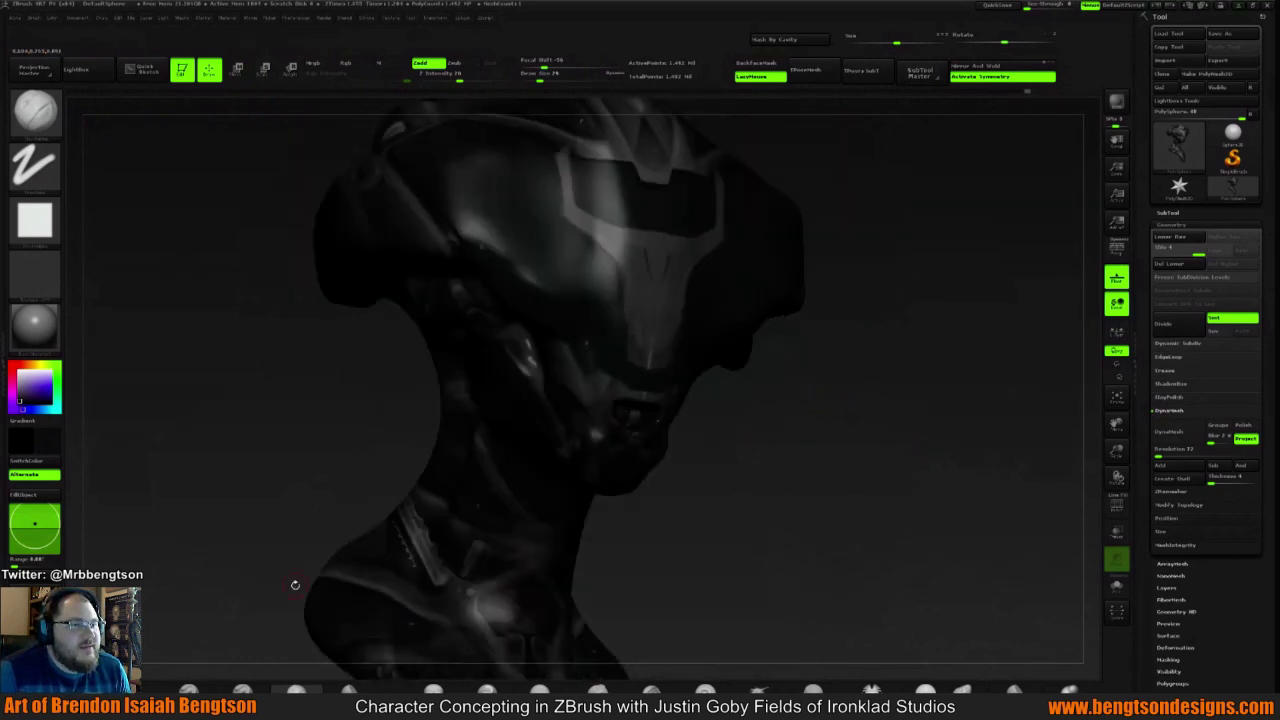
left_click(188, 688)
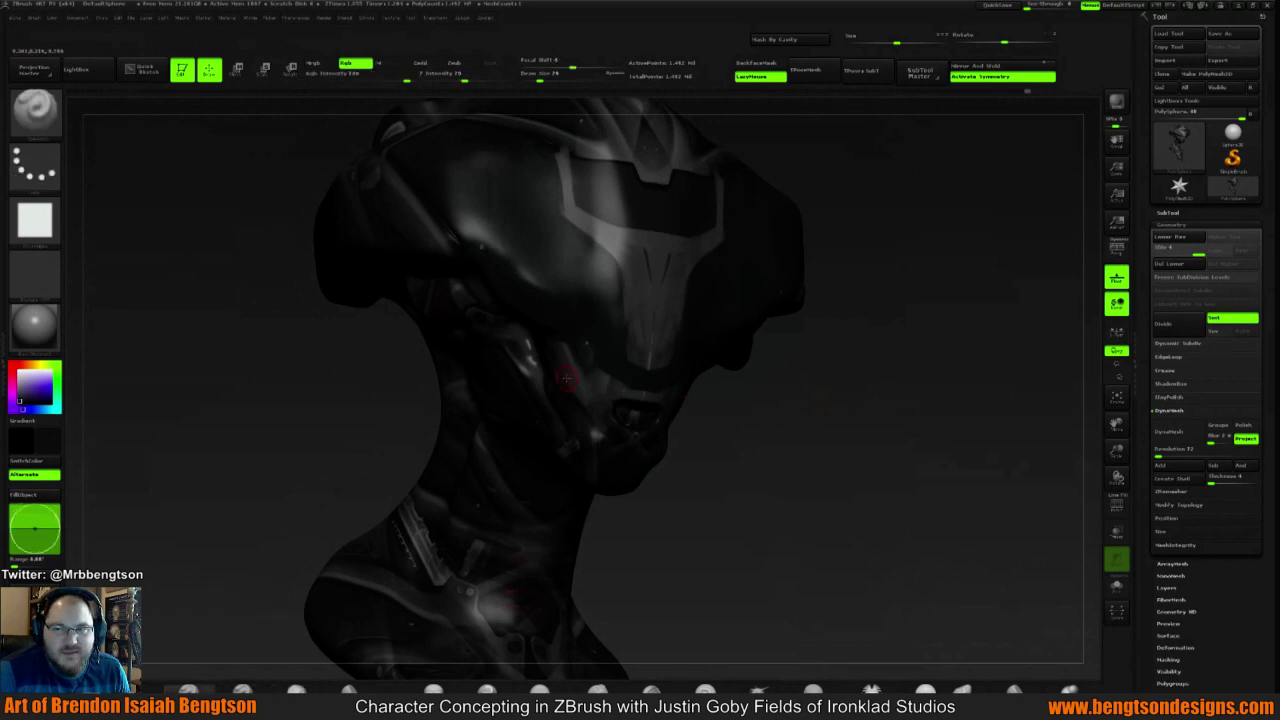
key("space")
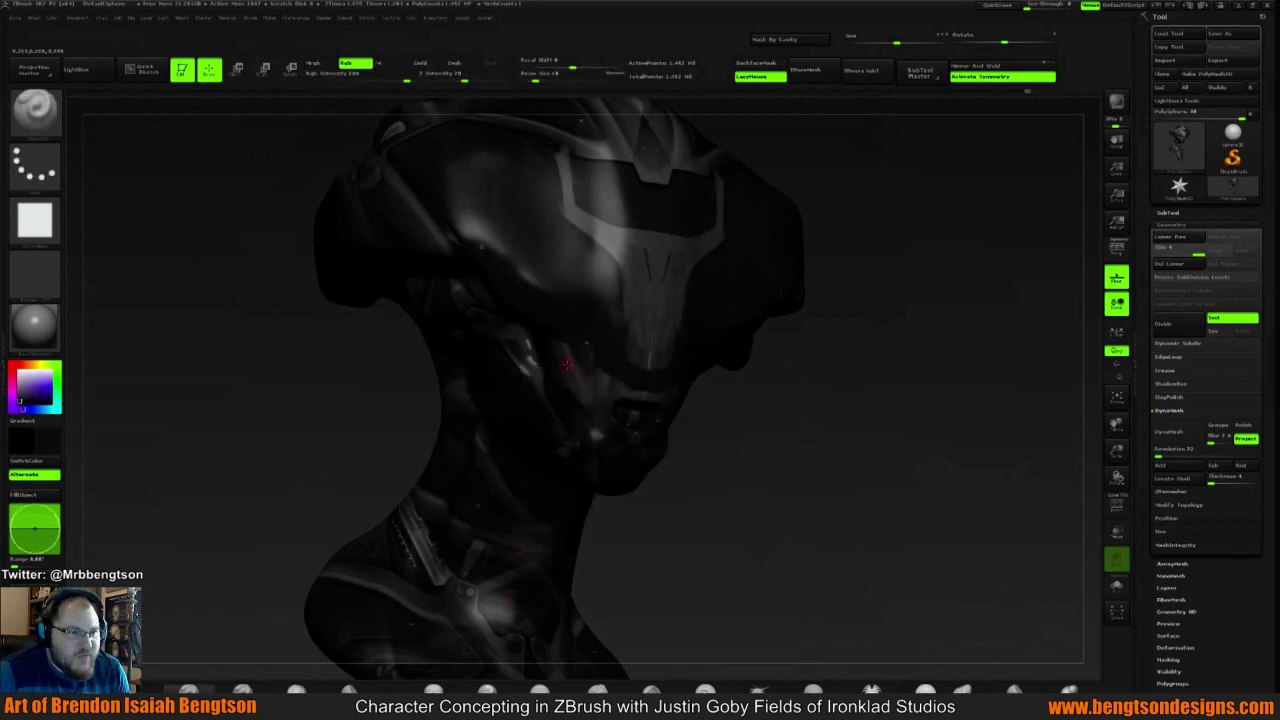
key("c")
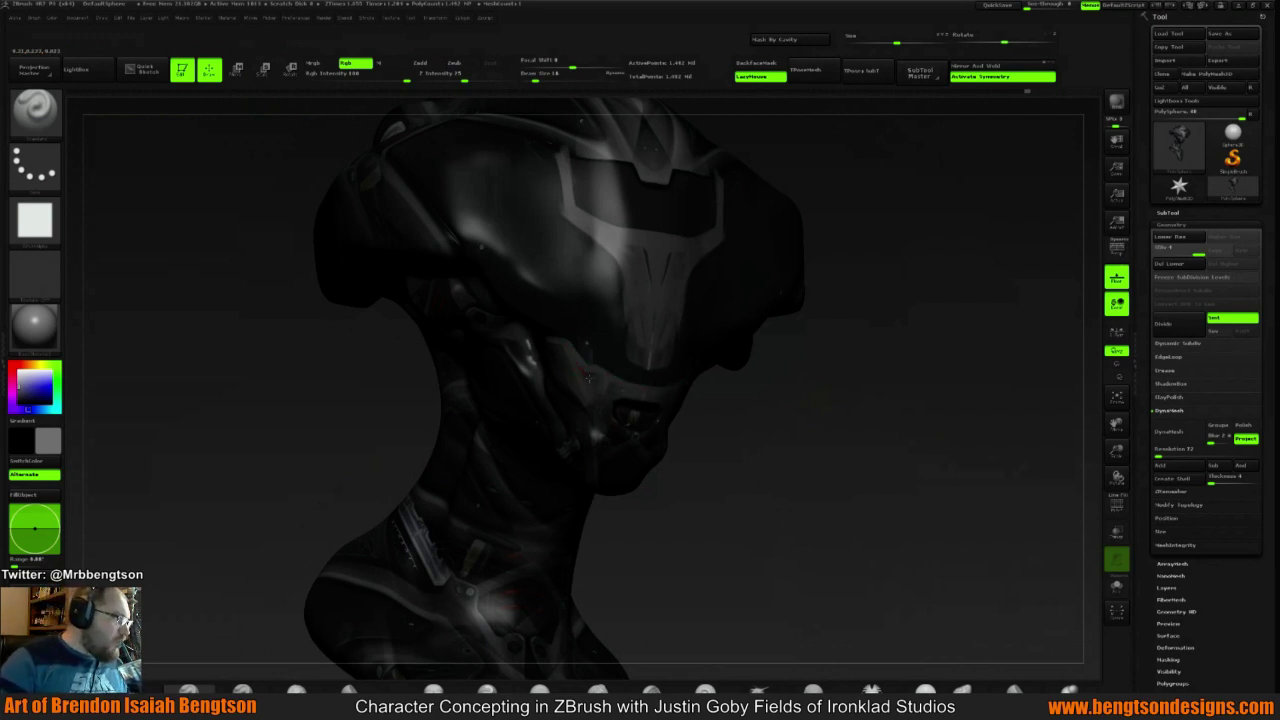
Paint the grey accents across the cheek and jaw so they meet the central face stripe
left_click_drag(817, 423, 817, 400, "shift")
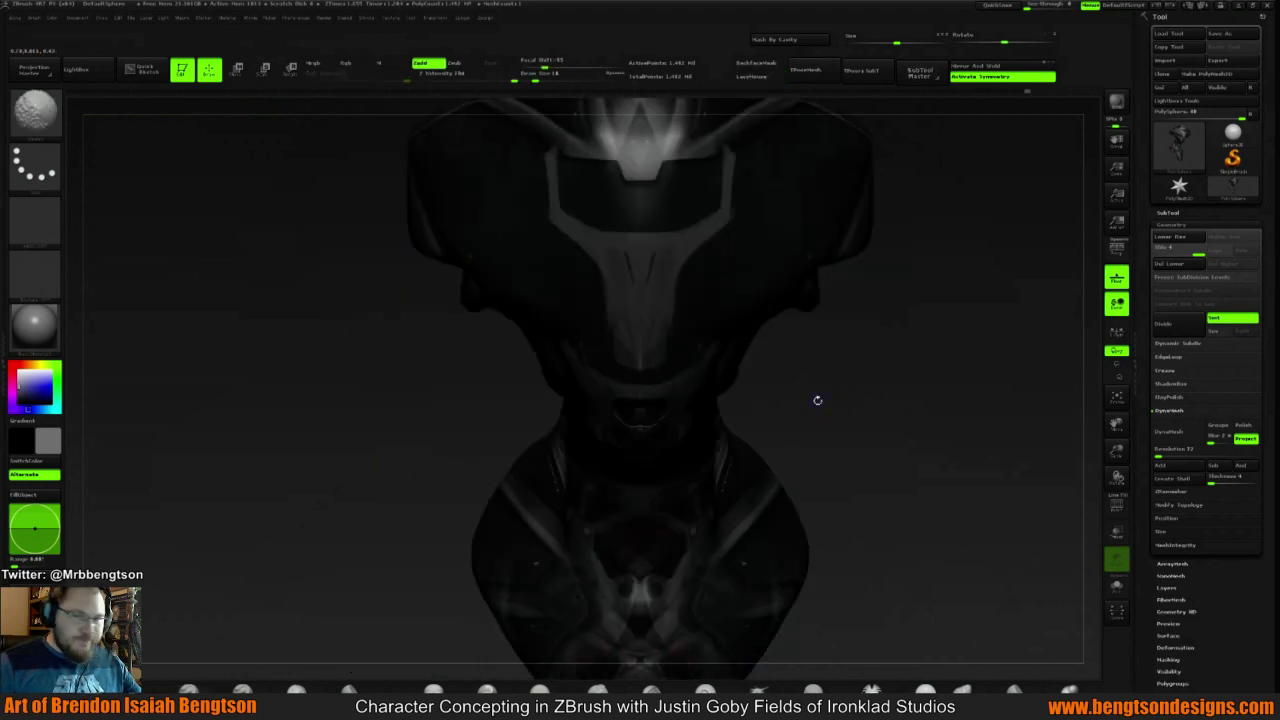
mouse_move(871, 357)
left_mouse_down()
mouse_move(640, 370)
mouse_move(715, 302)
left_mouse_up()
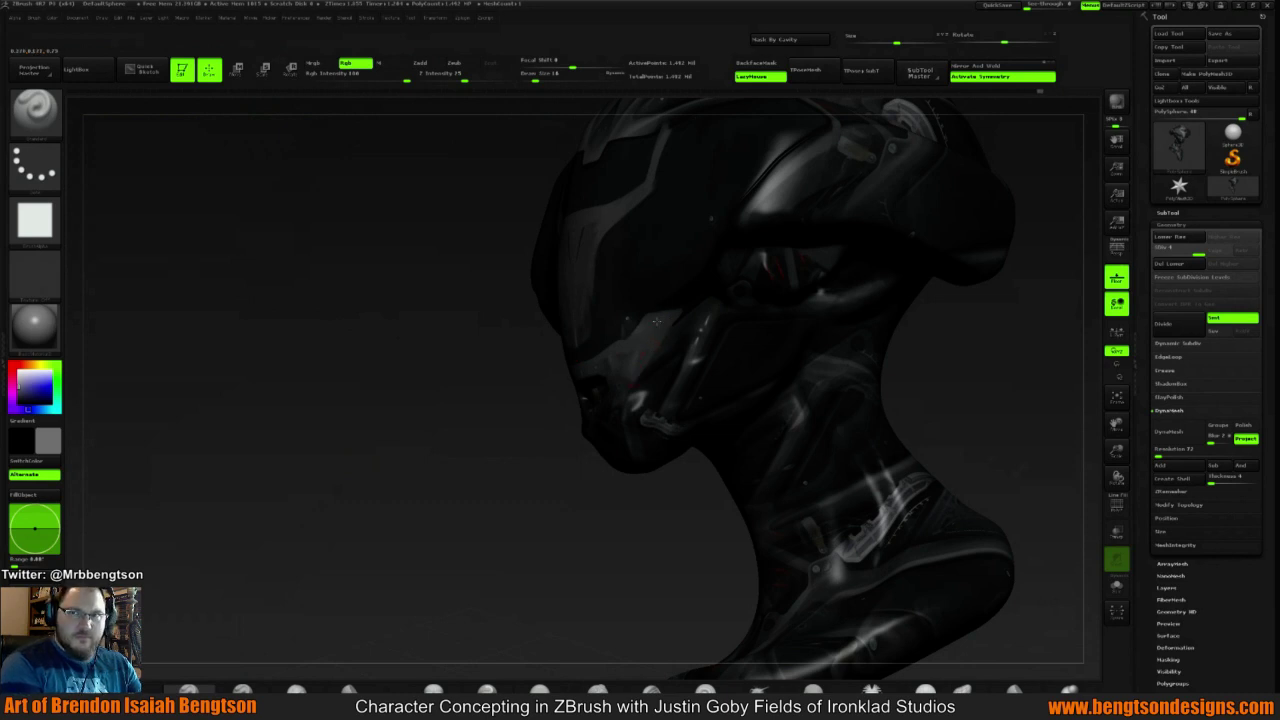
mouse_move(434, 366)
left_mouse_down()
mouse_move(560, 370)
mouse_move(800, 326)
mouse_move(783, 397)
mouse_move(760, 393)
mouse_move(749, 354)
mouse_move(769, 367)
mouse_move(814, 334)
mouse_move(797, 377)
mouse_move(842, 366)
mouse_move(824, 398)
left_mouse_up()
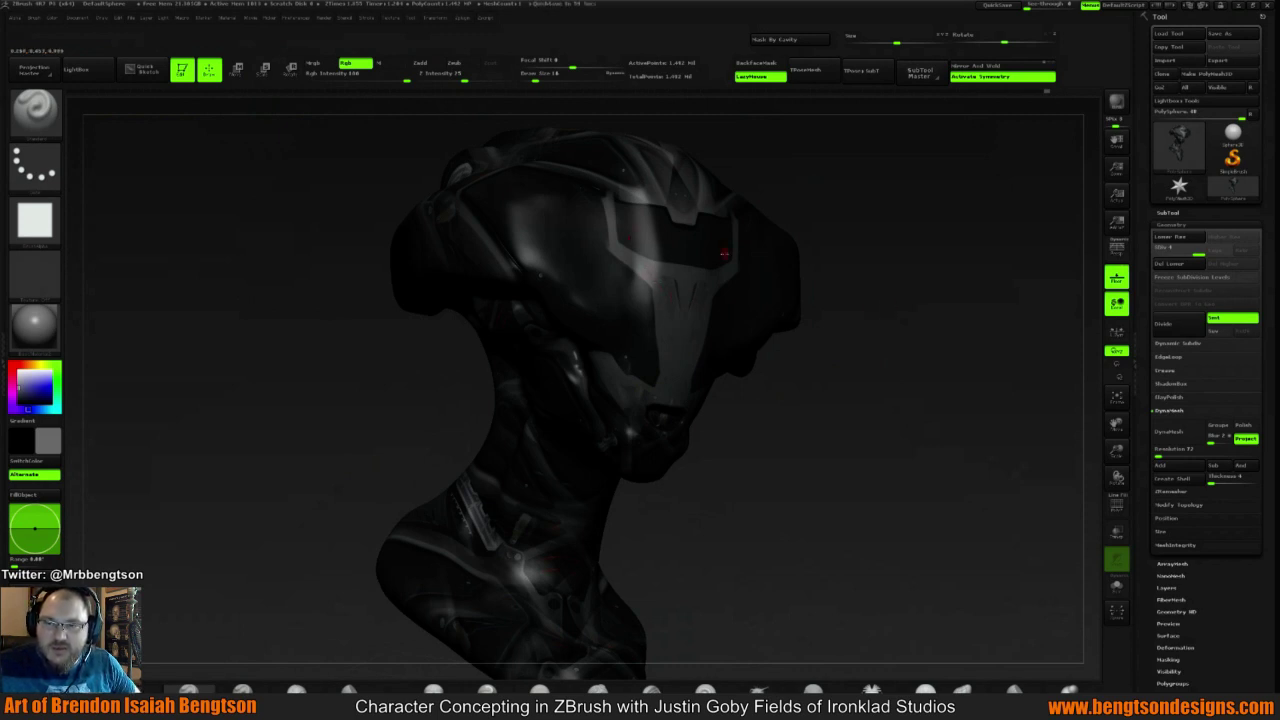
Paint thin grey dividing lines across the dark visor and pointed grey accents rising from the cheeks beside the face plate
left_click_drag(890, 246, 516, 248, "shift")
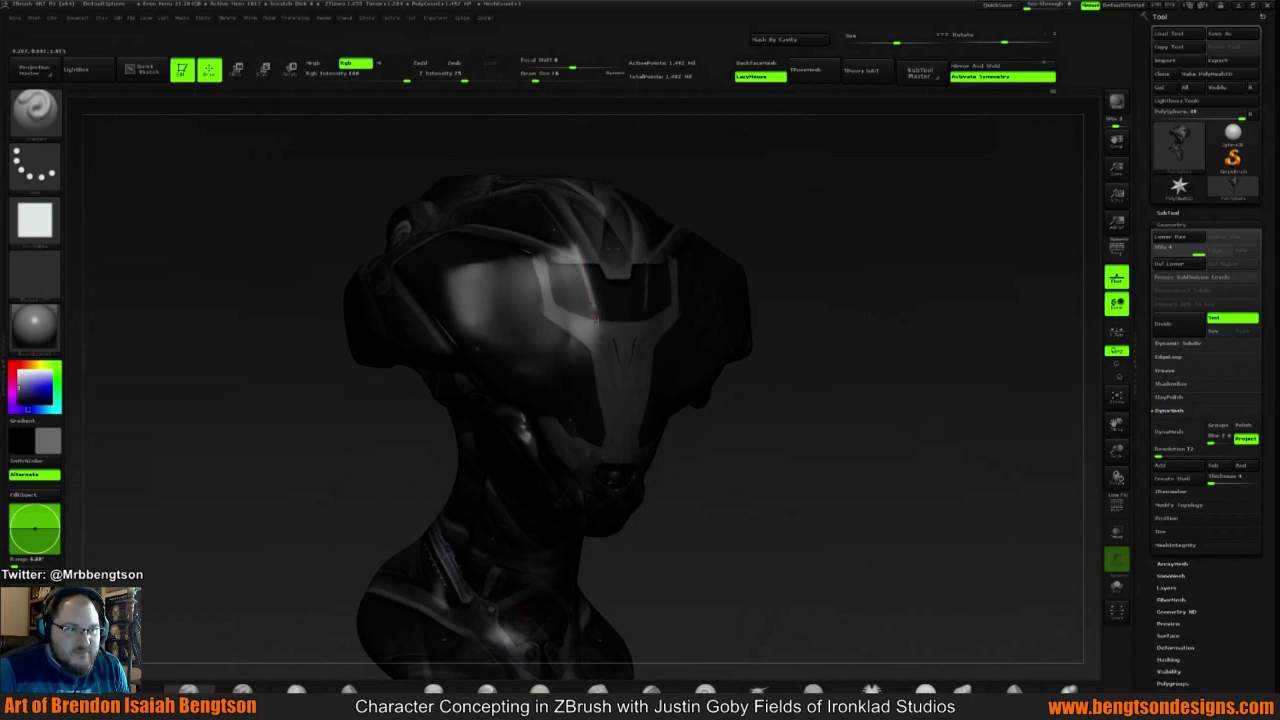
mouse_move(791, 251)
left_mouse_down()
mouse_move(850, 248)
mouse_move(786, 242)
mouse_move(781, 259)
left_mouse_up()
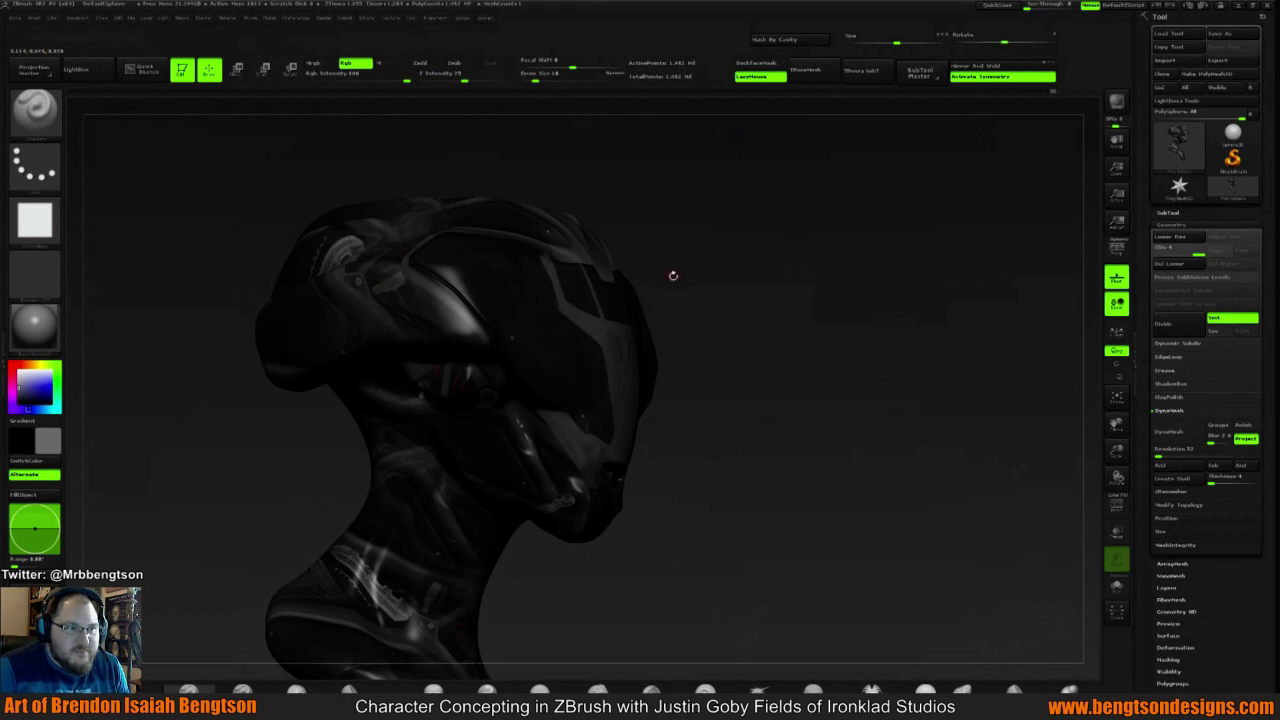
left_click_drag(671, 274, 710, 290)
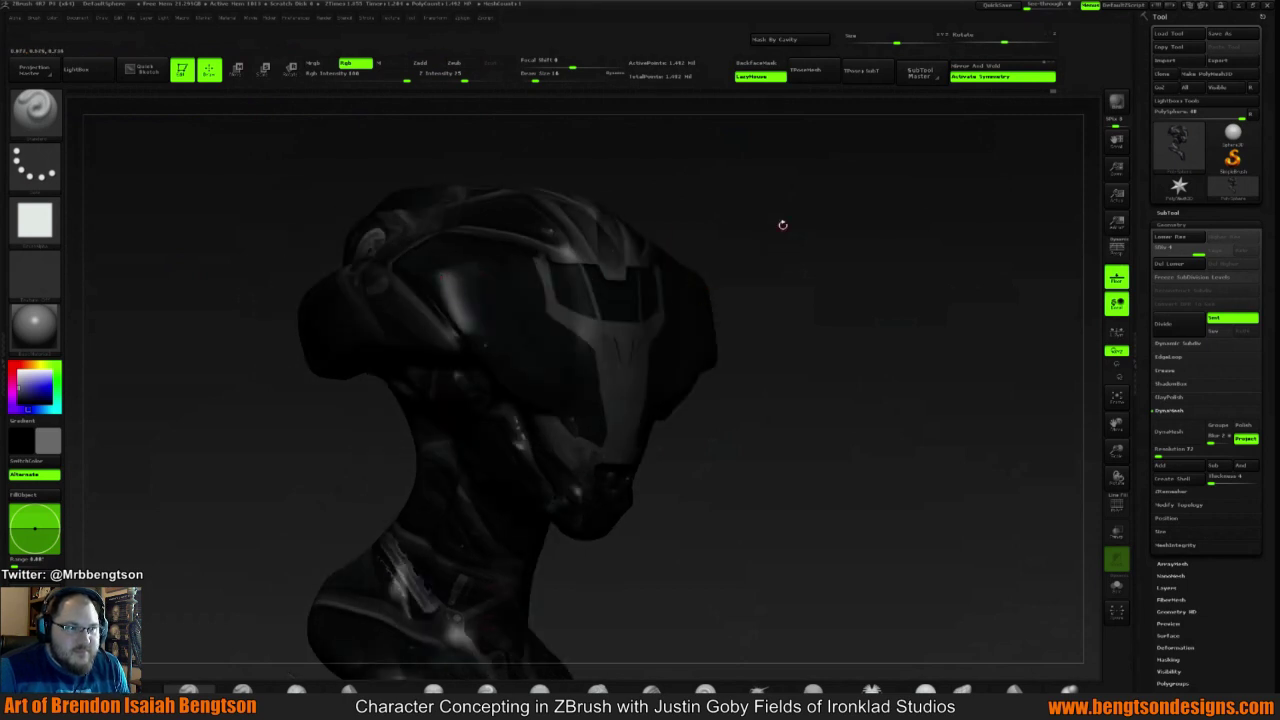
mouse_move(783, 224)
left_mouse_down()
mouse_move(751, 260)
mouse_move(771, 281)
mouse_move(705, 285)
left_mouse_up()
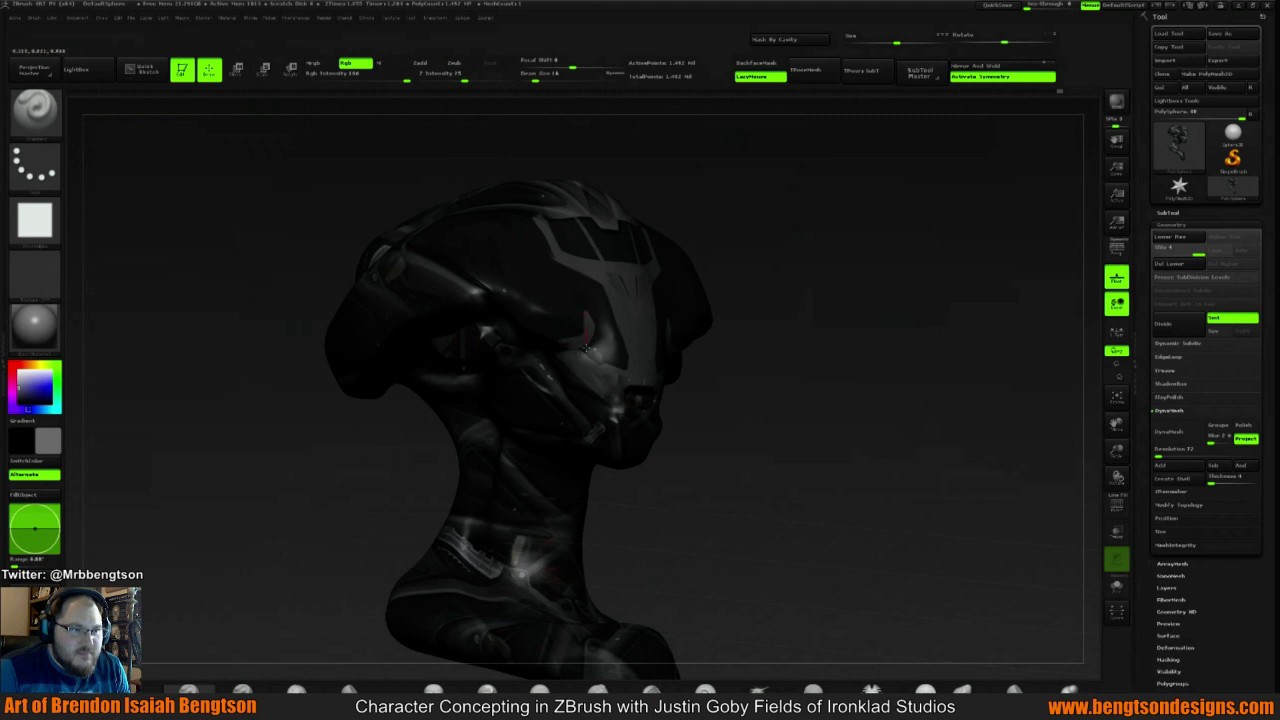
left_click_drag(811, 326, 595, 337)
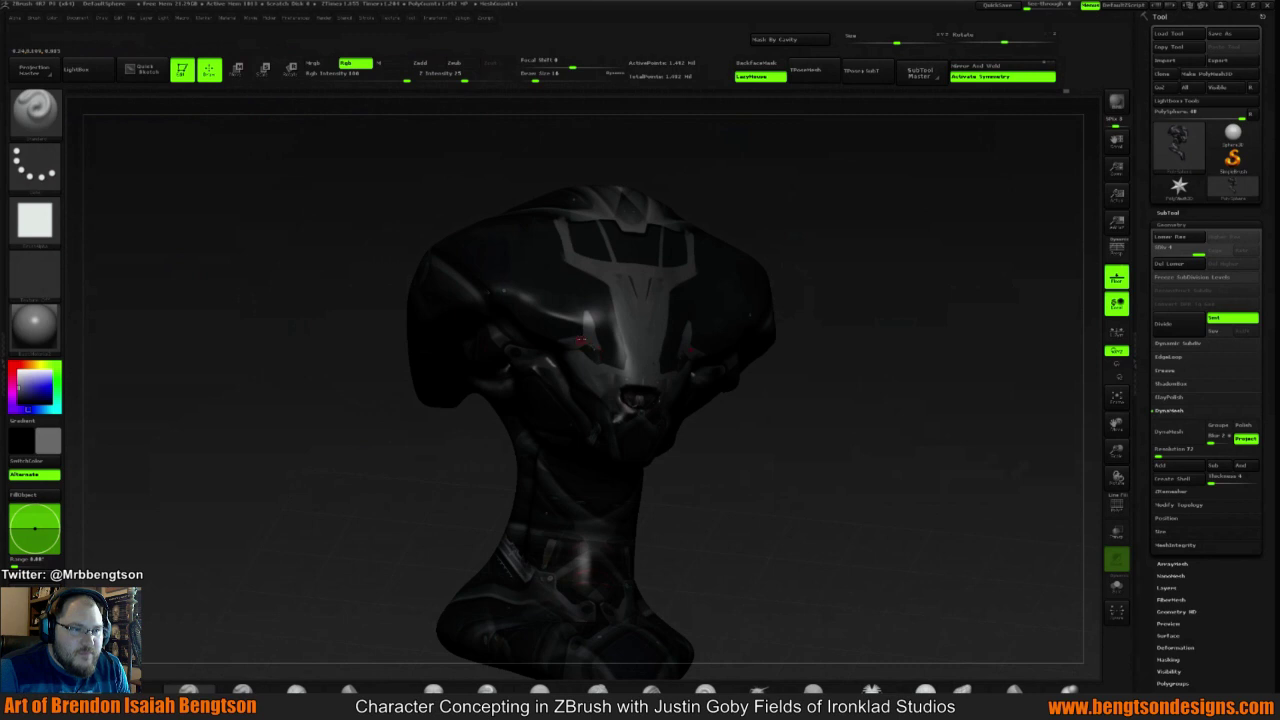
Enlarge the painting brush to a draw size of about 56 and shade the helmet's side panel with dark grey
mouse_move(829, 281)
left_mouse_down()
mouse_move(834, 320)
mouse_move(871, 317)
mouse_move(858, 324)
mouse_move(860, 260)
mouse_move(749, 283)
mouse_move(738, 281)
mouse_move(763, 271)
mouse_move(737, 263)
mouse_move(743, 286)
mouse_move(424, 356)
left_mouse_up()
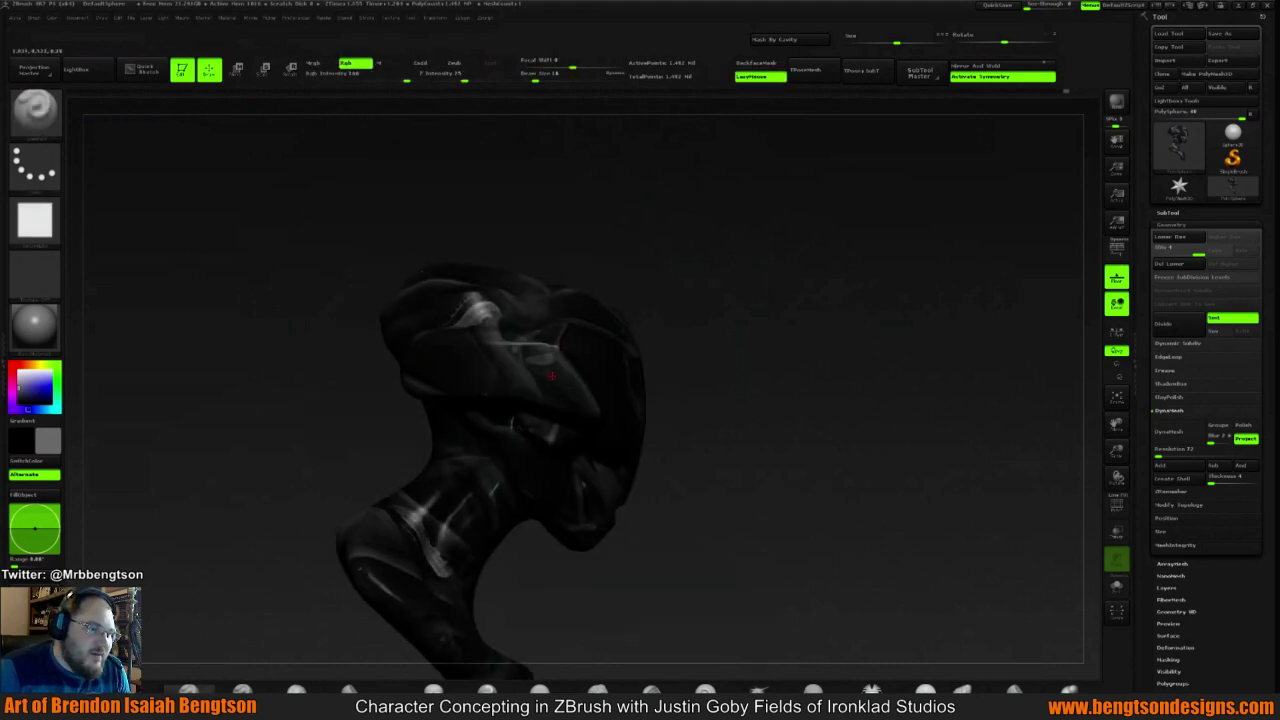
key("space")
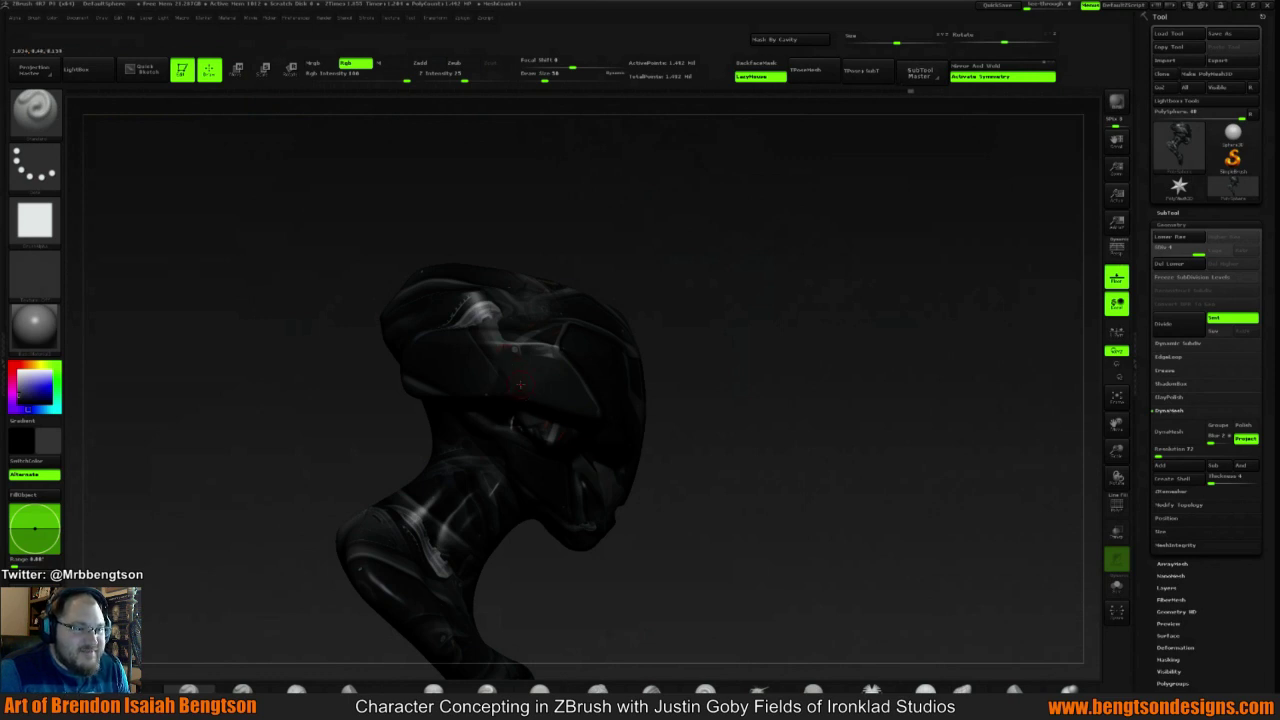
mouse_move(757, 310)
left_mouse_down()
mouse_move(717, 304)
mouse_move(814, 286)
mouse_move(865, 295)
mouse_move(852, 331)
mouse_move(830, 323)
mouse_move(822, 276)
mouse_move(775, 290)
mouse_move(790, 268)
left_mouse_up()
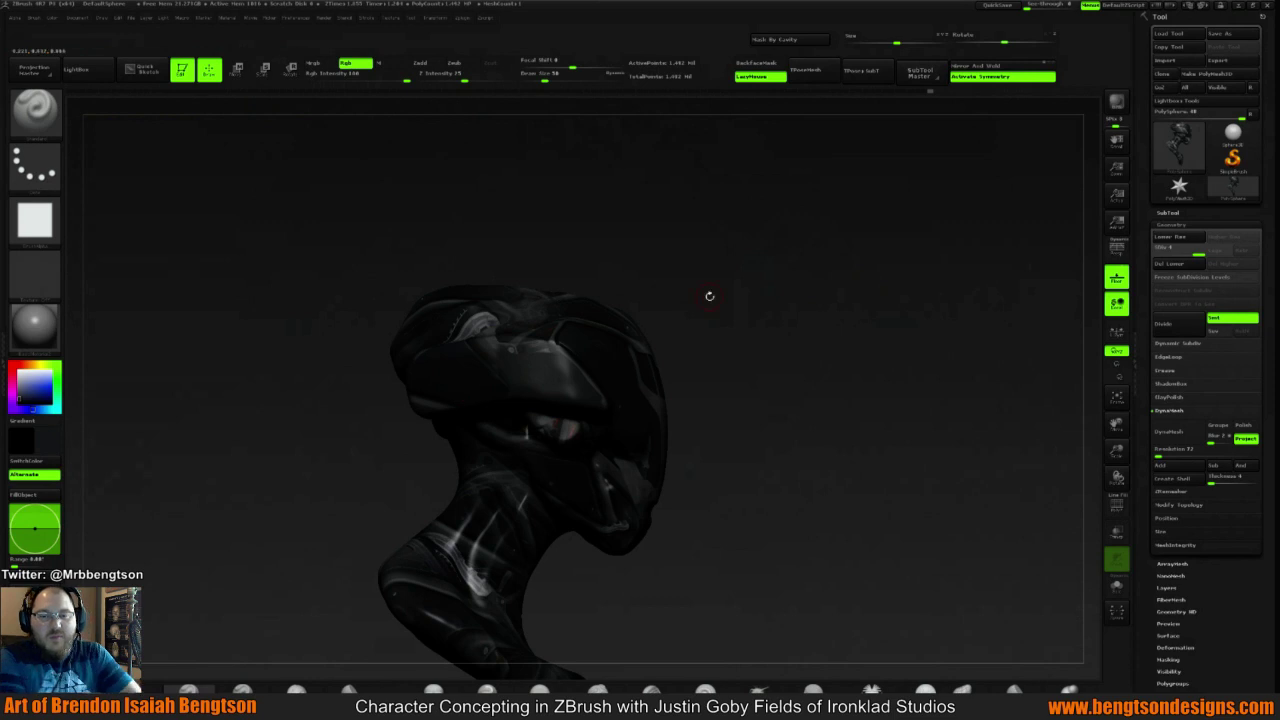
left_click_drag(710, 296, 775, 322)
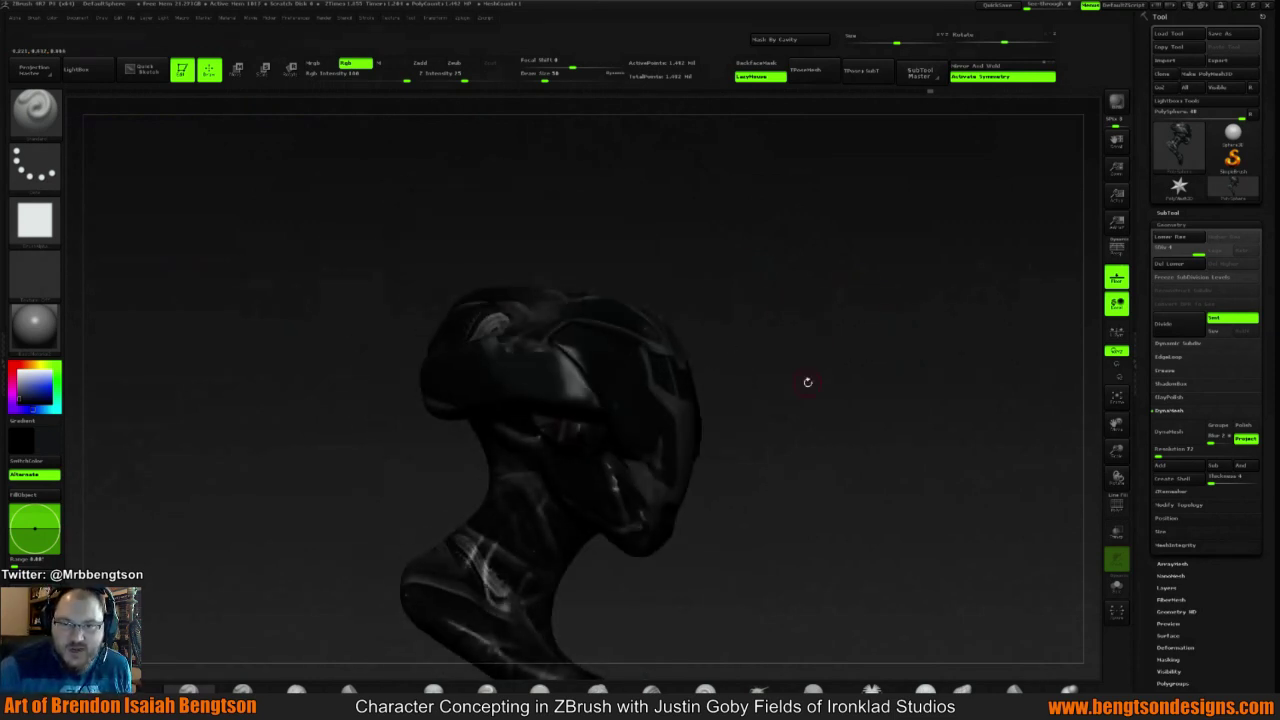
left_click_drag(807, 408, 770, 385, "alt")
left_click_drag(860, 320, 797, 388)
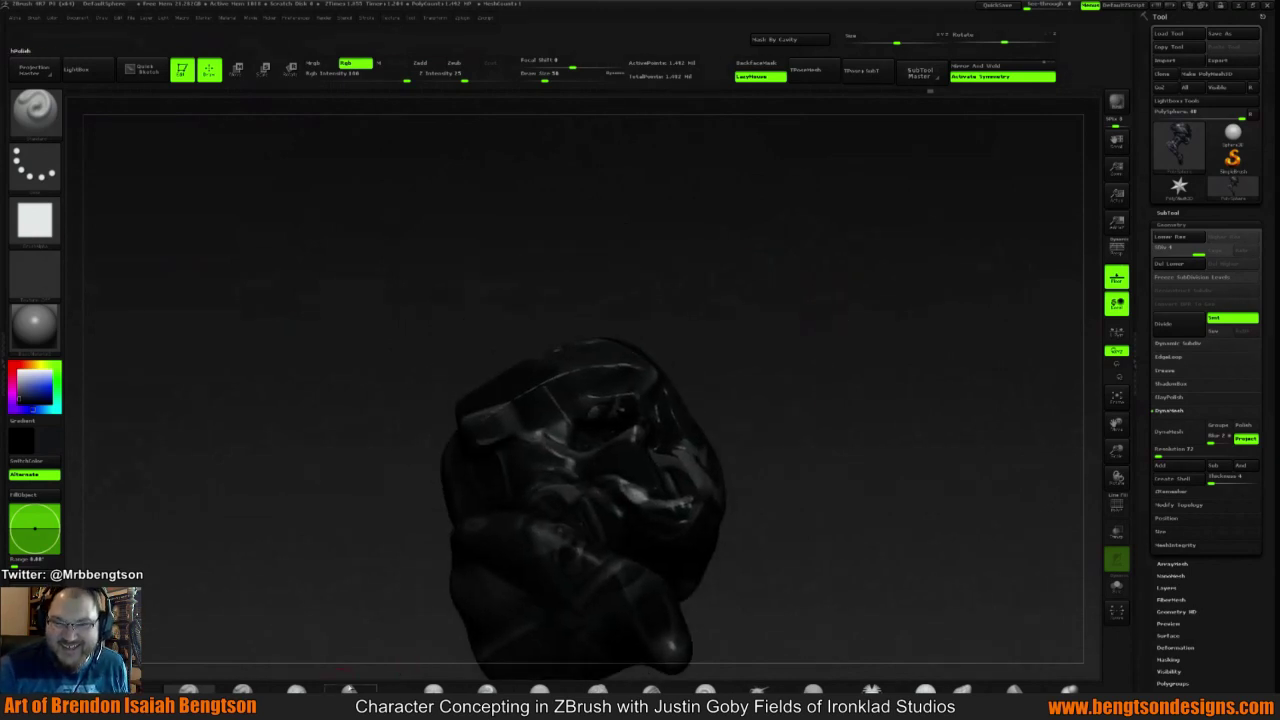
Switch to a Zadd brush with Rgb on at a draw size of about 56 and refine the helmet's panel edges
left_click(487, 690)
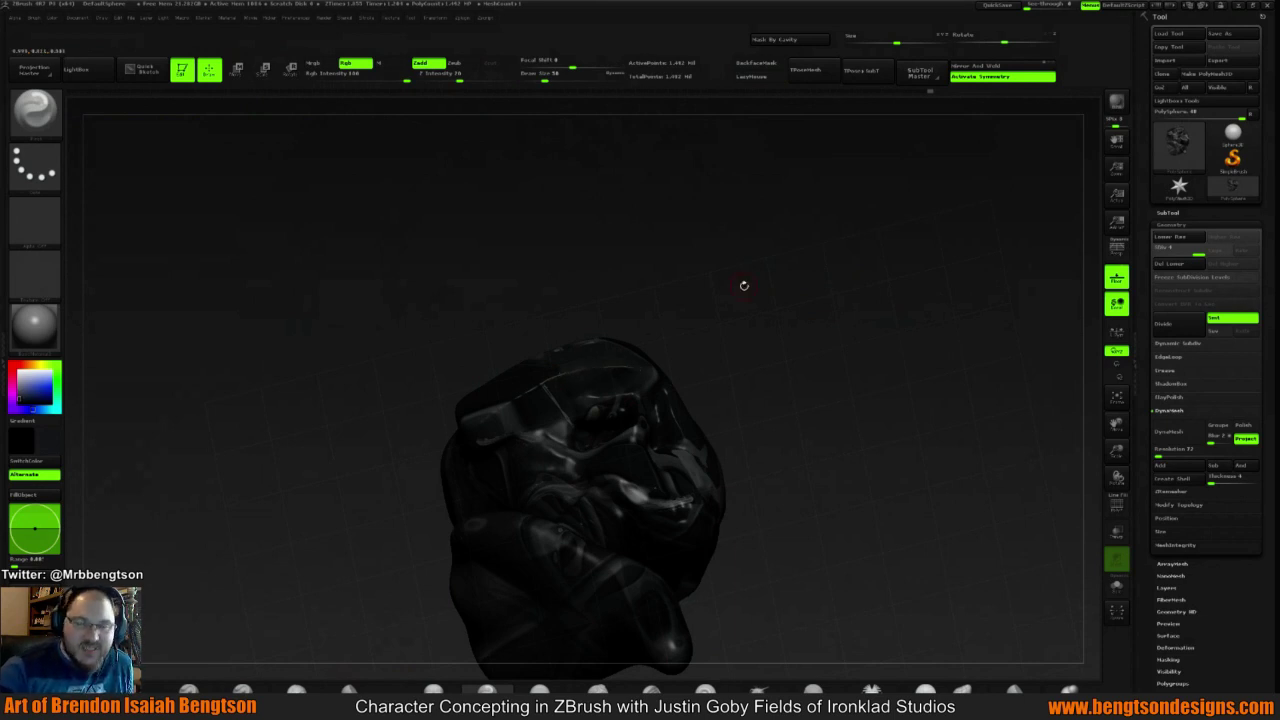
mouse_move(743, 286)
left_mouse_down()
mouse_move(785, 368)
mouse_move(595, 366)
left_mouse_up()
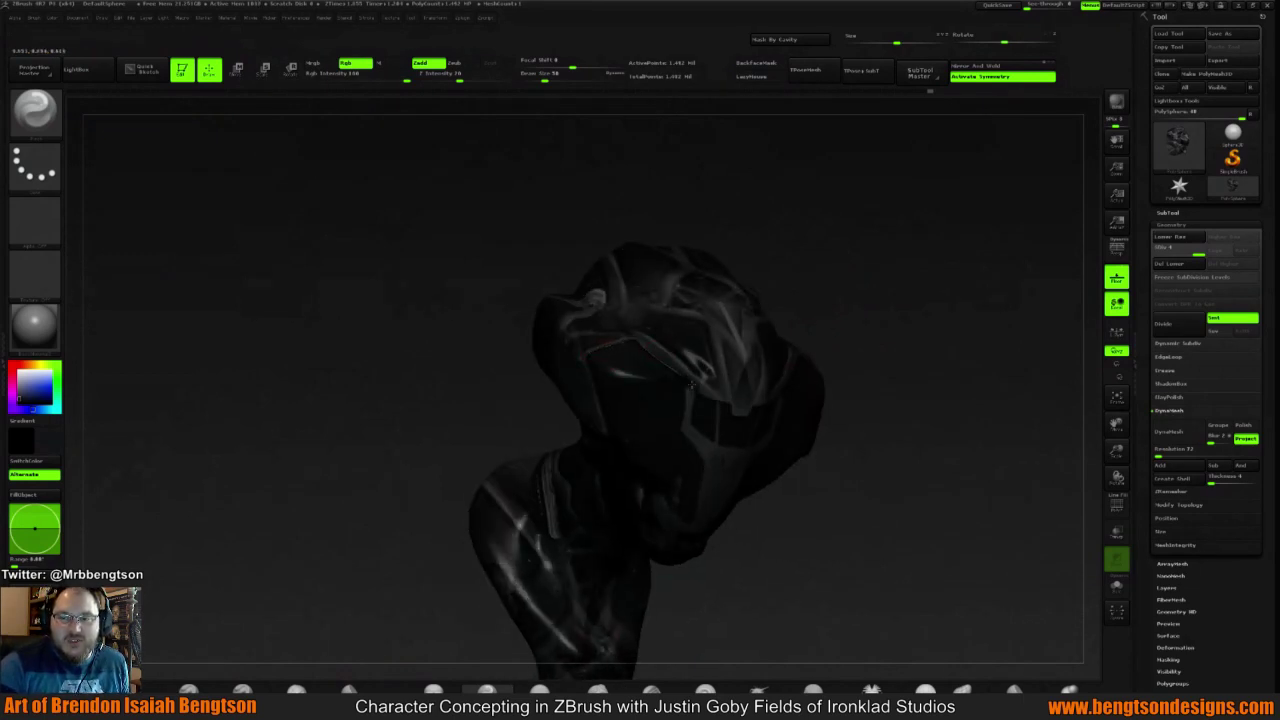
mouse_move(931, 380)
left_mouse_down()
mouse_move(903, 357)
mouse_move(893, 275)
left_mouse_up()
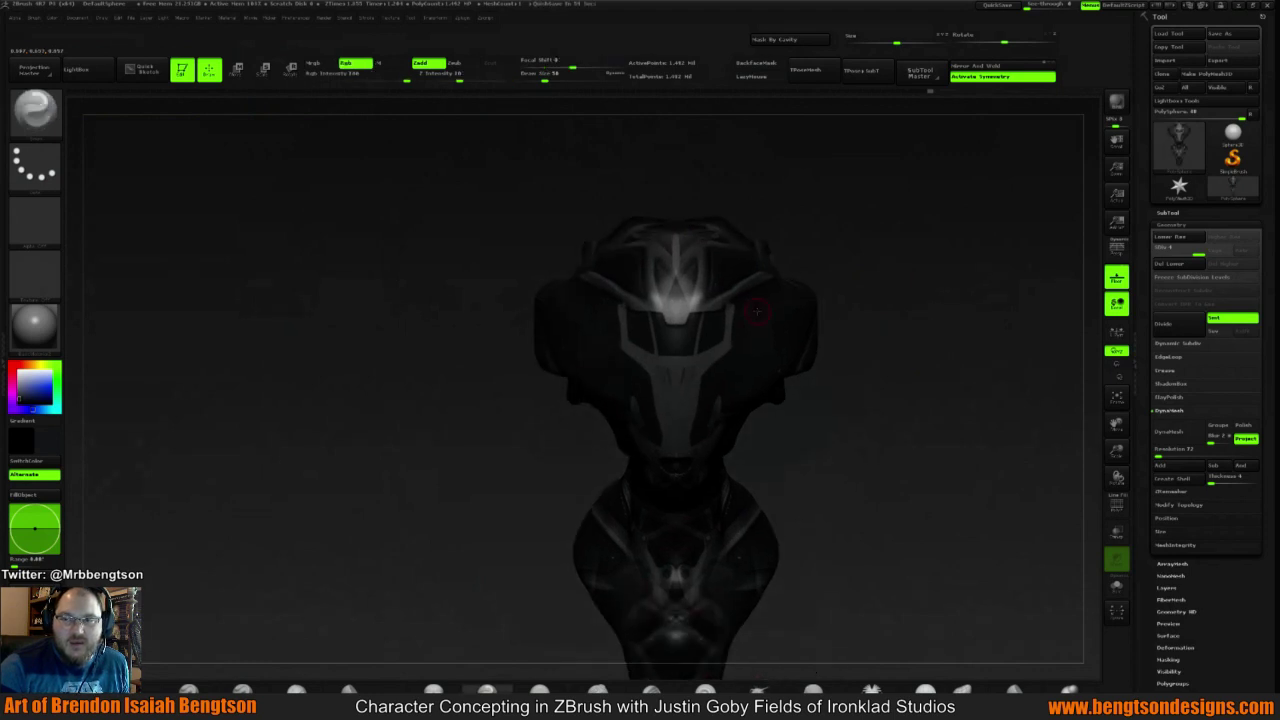
mouse_move(894, 274)
left_mouse_down()
mouse_move(905, 285)
mouse_move(922, 267)
mouse_move(877, 329)
mouse_move(866, 325)
mouse_move(863, 348)
mouse_move(849, 326)
left_mouse_up()
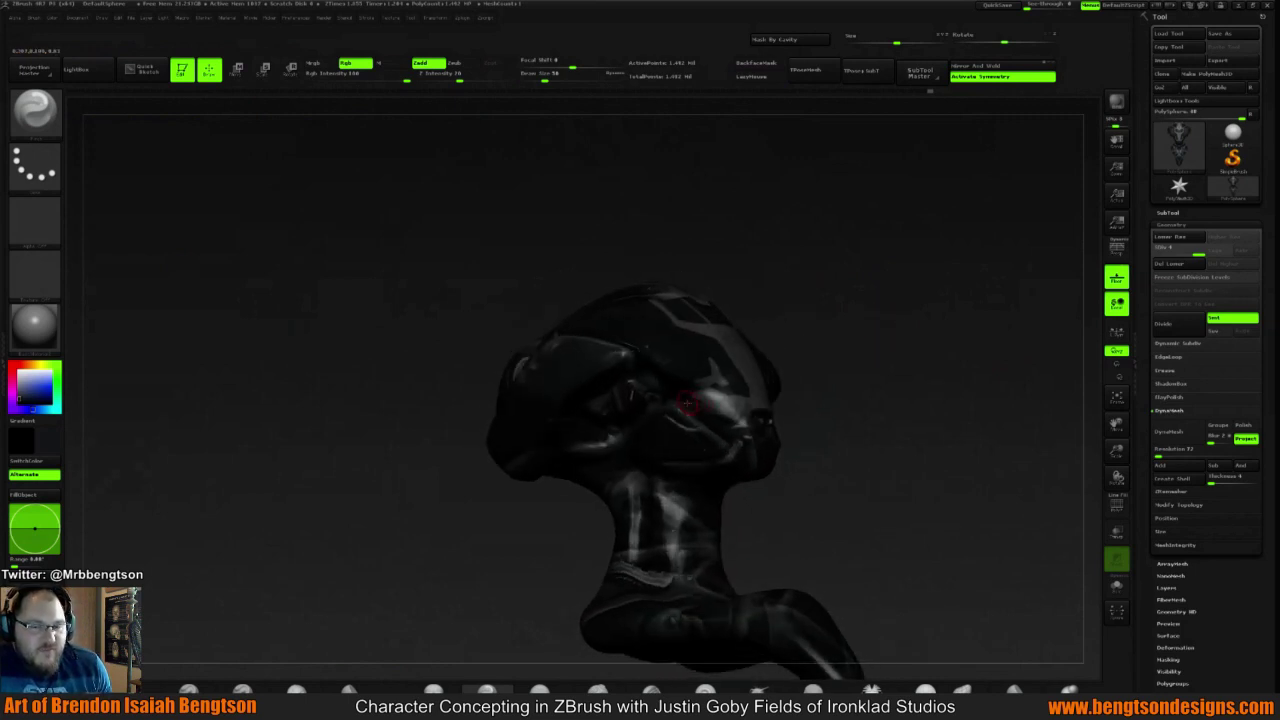
Sample a grey tone, switch back to the Rgb-only painting brush and paint the cheek area
key("c")
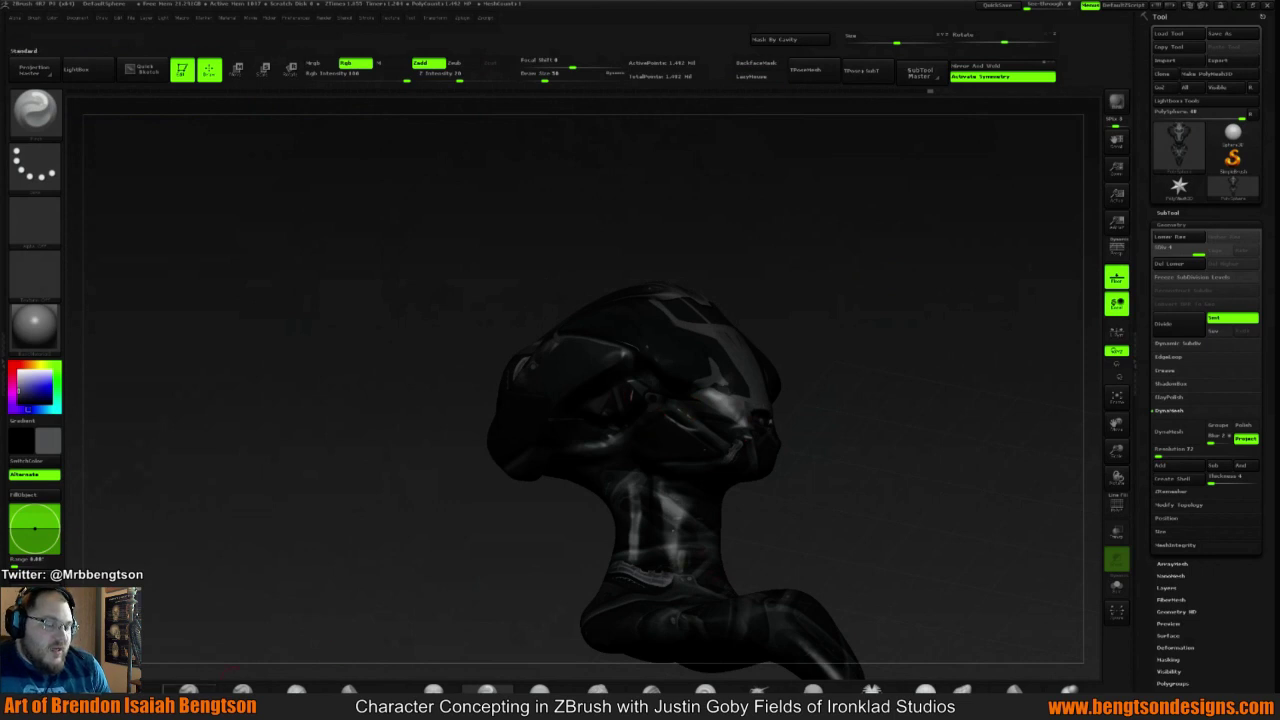
key("1")
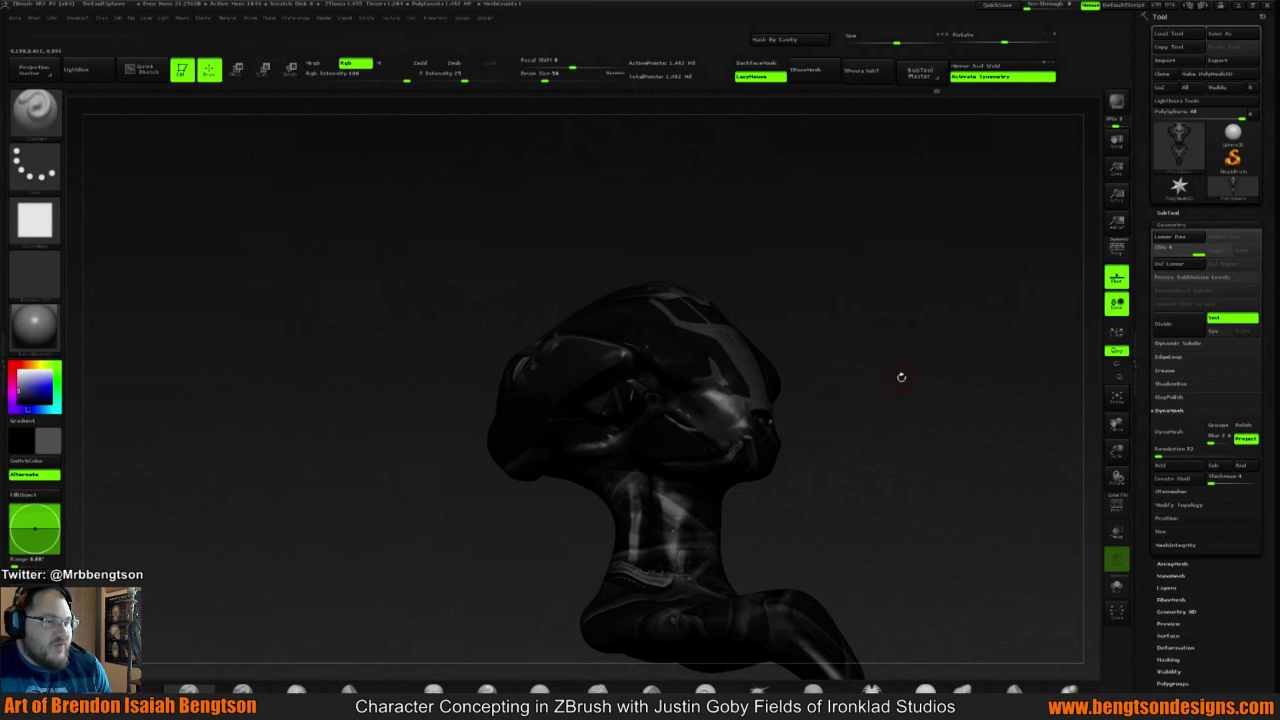
mouse_move(902, 378)
left_mouse_down()
mouse_move(840, 380)
mouse_move(871, 381)
left_mouse_up()
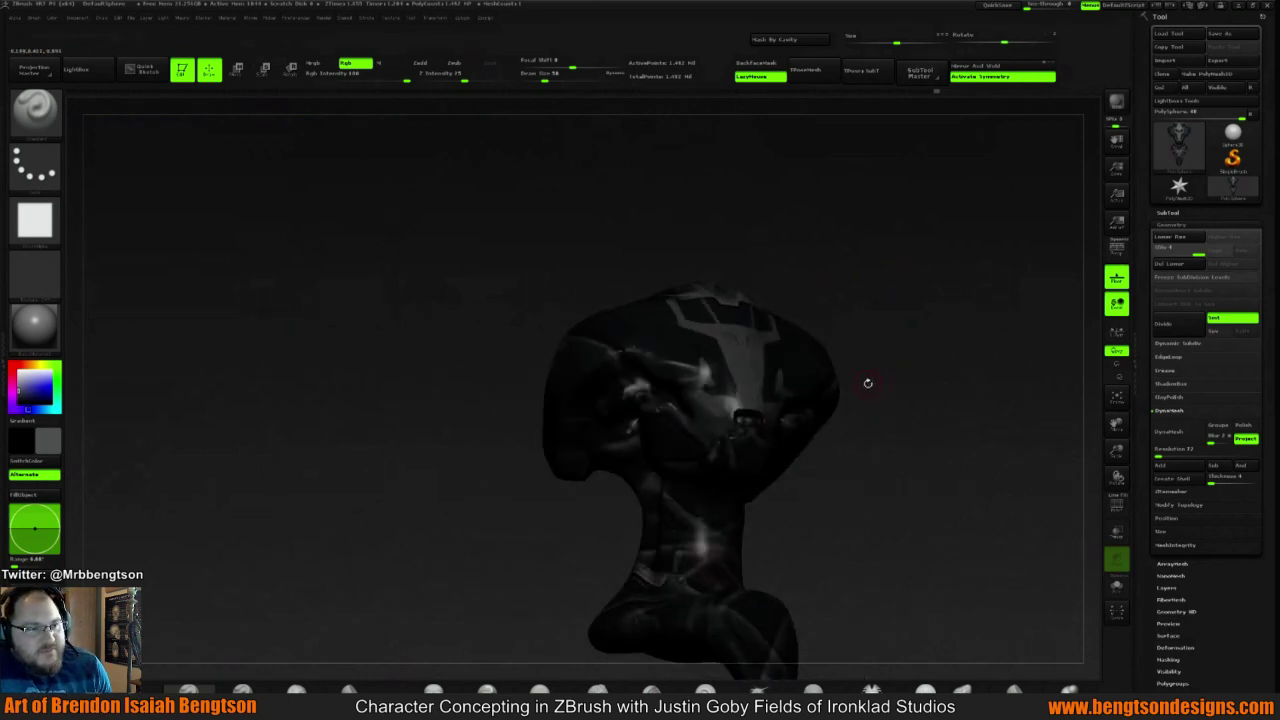
left_click_drag(892, 315, 890, 385)
Reduce the painting brush to a draw size of about 34 and paint grey accents beside the mouth and under the brow
key("space")
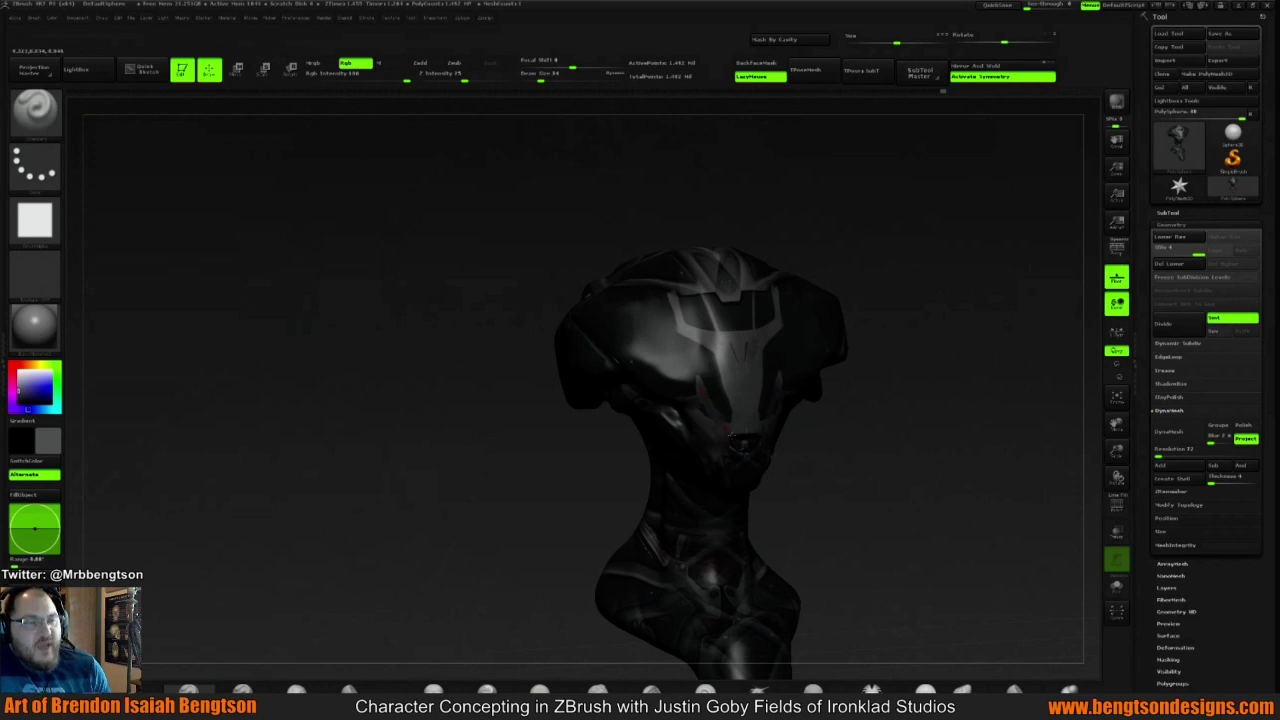
left_click_drag(891, 371, 800, 355)
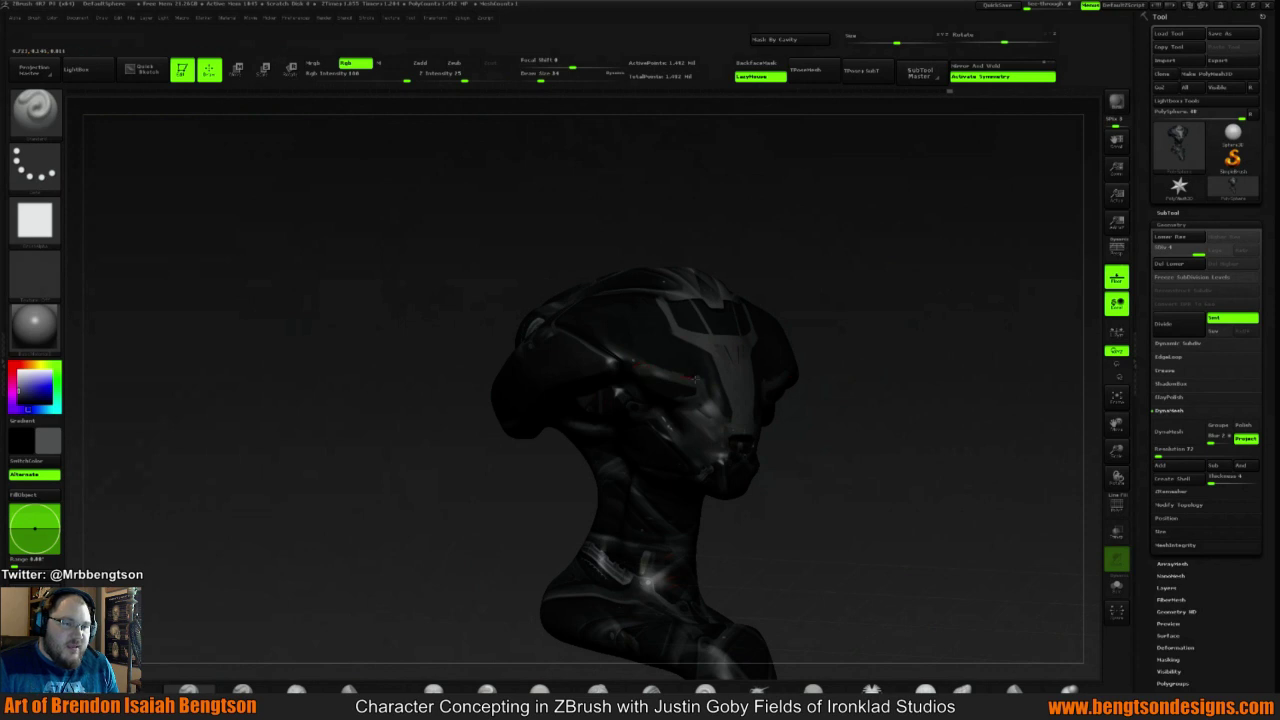
mouse_move(914, 346)
left_mouse_down()
mouse_move(886, 391)
mouse_move(930, 323)
mouse_move(974, 343)
left_mouse_up()
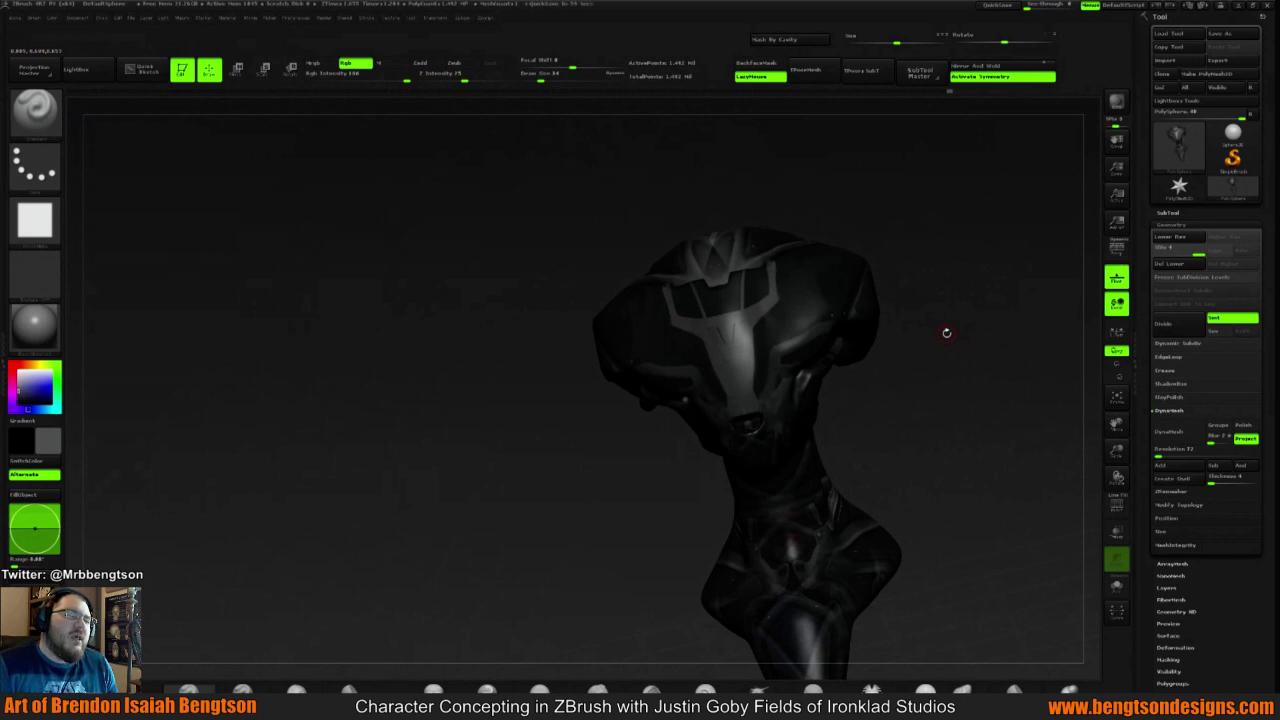
mouse_move(903, 229)
left_mouse_down()
mouse_move(936, 284)
mouse_move(808, 303)
mouse_move(808, 323)
mouse_move(844, 322)
mouse_move(835, 300)
mouse_move(900, 317)
left_mouse_up()
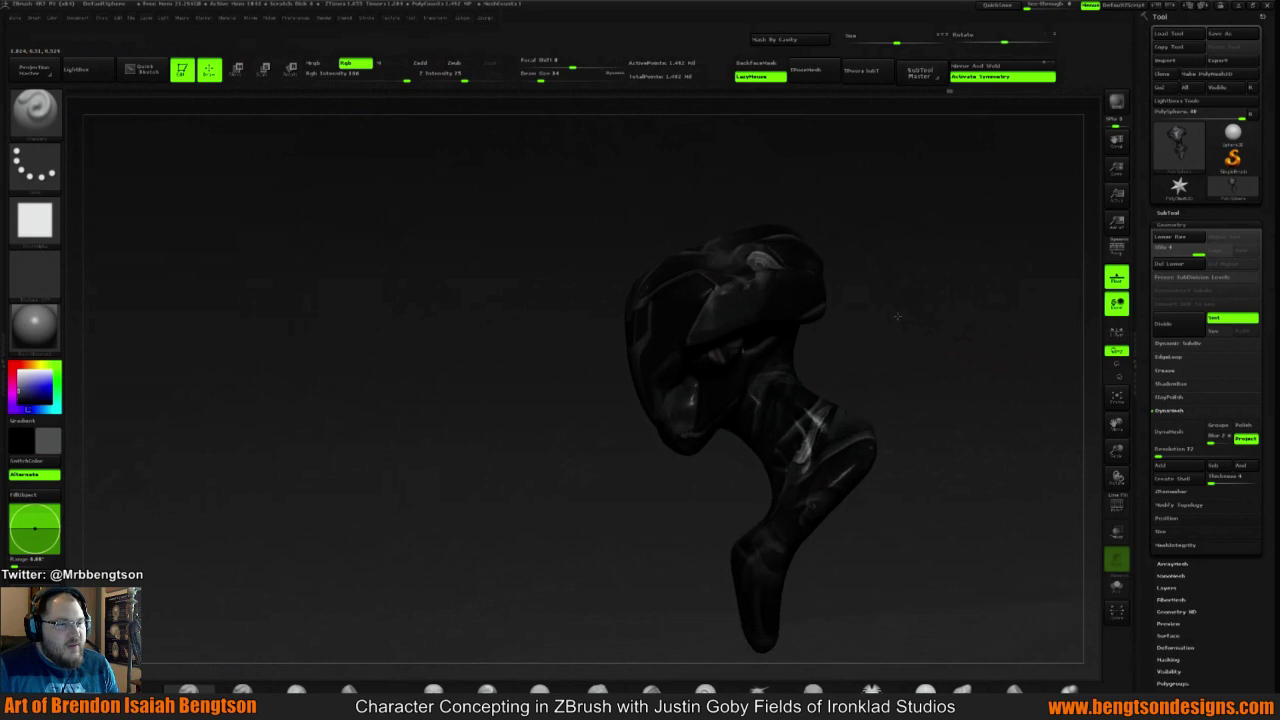
Reshape the helmet's silhouette from several angles with the Move brush at a draw size of about 246
left_click(350, 688)
key("space")
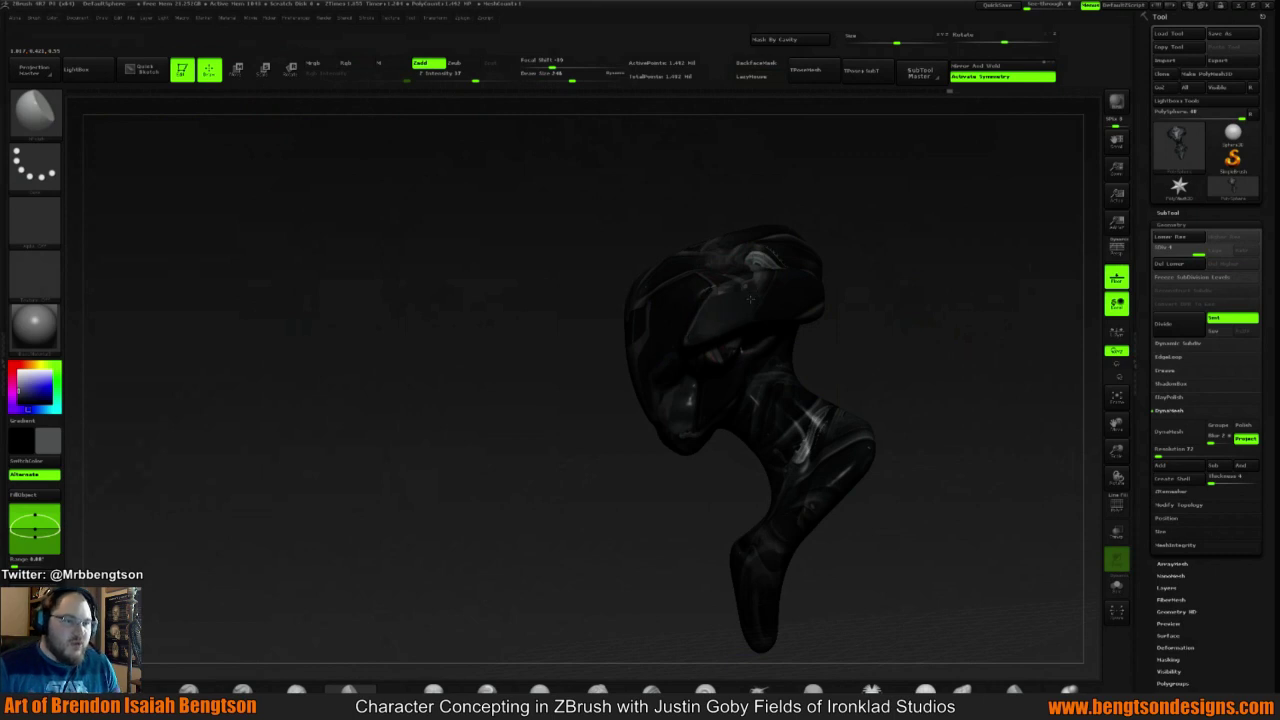
mouse_move(875, 233)
left_mouse_down()
mouse_move(880, 285)
mouse_move(830, 256)
mouse_move(760, 275)
left_mouse_up()
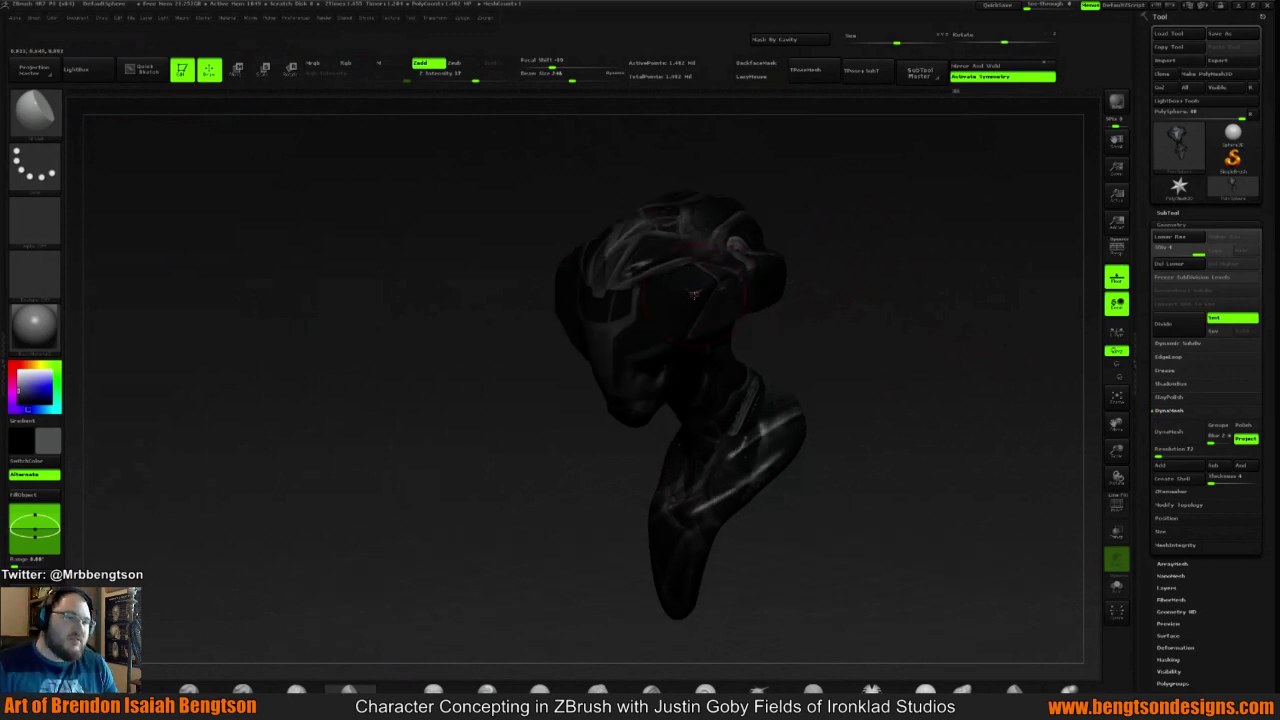
mouse_move(840, 310)
left_mouse_down()
mouse_move(870, 270)
mouse_move(667, 245)
left_mouse_up()
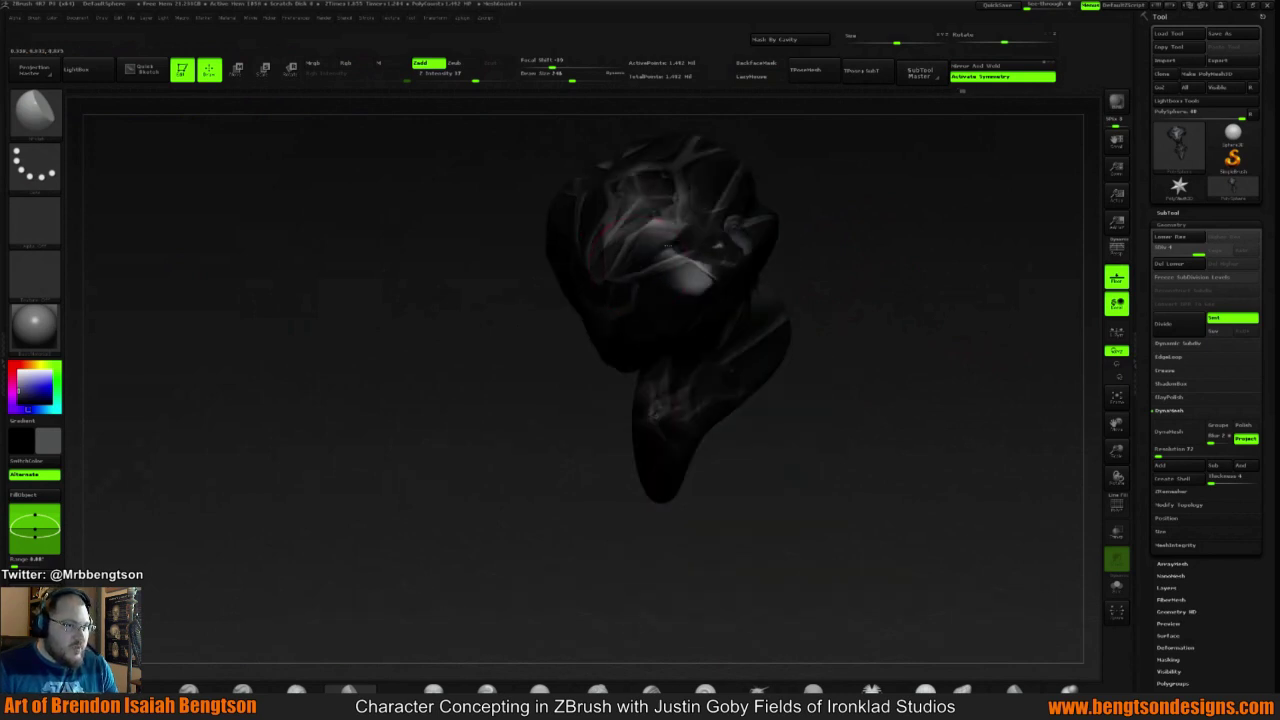
mouse_move(857, 237)
left_mouse_down()
mouse_move(854, 274)
mouse_move(780, 348)
mouse_move(670, 300)
mouse_move(830, 279)
left_mouse_up()
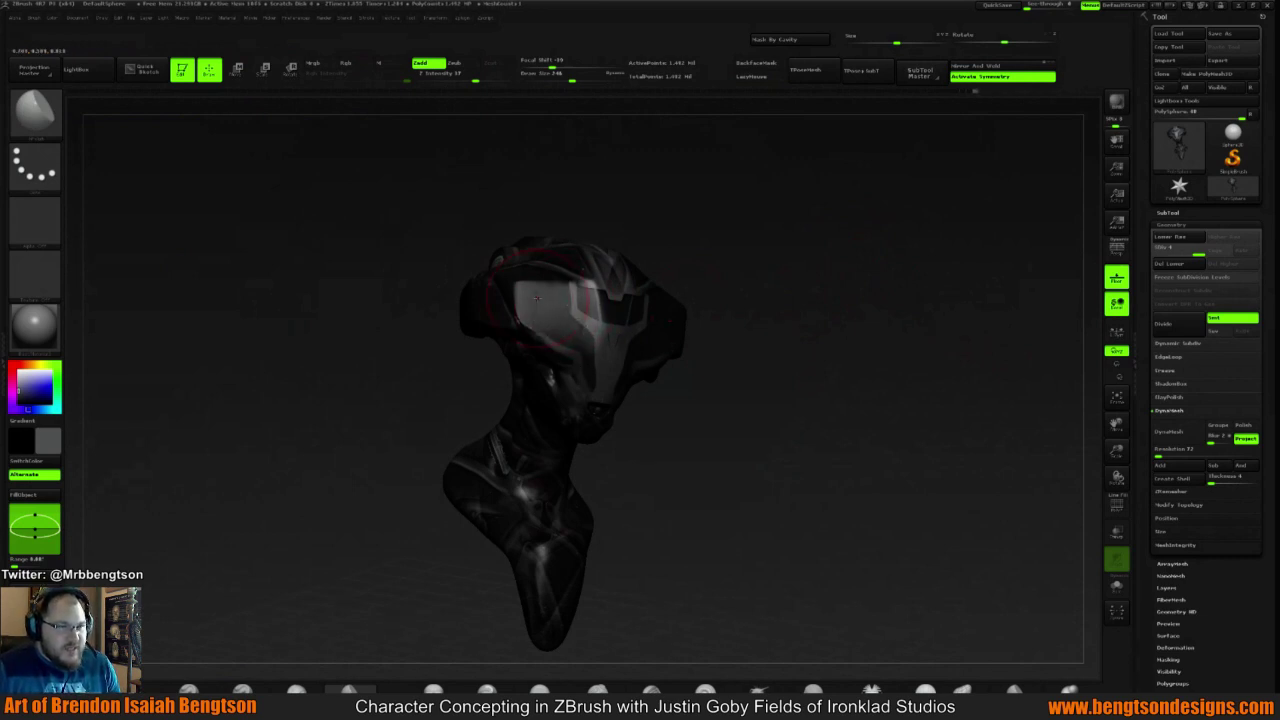
mouse_move(742, 309)
left_mouse_down()
mouse_move(720, 312)
mouse_move(830, 308)
mouse_move(800, 306)
mouse_move(796, 286)
mouse_move(712, 300)
mouse_move(774, 254)
mouse_move(805, 260)
mouse_move(737, 340)
mouse_move(780, 368)
mouse_move(814, 349)
mouse_move(710, 352)
left_mouse_up()
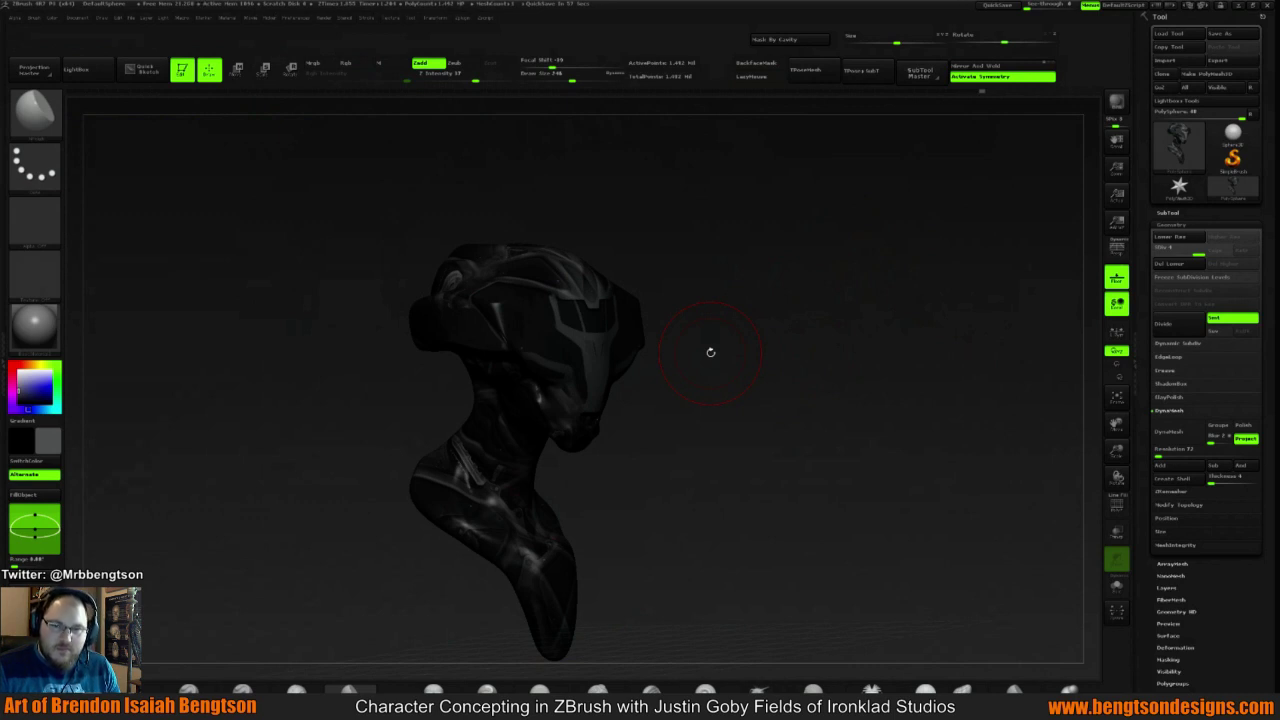
mouse_move(776, 261)
left_mouse_down()
mouse_move(726, 264)
mouse_move(820, 248)
mouse_move(802, 243)
left_mouse_up()
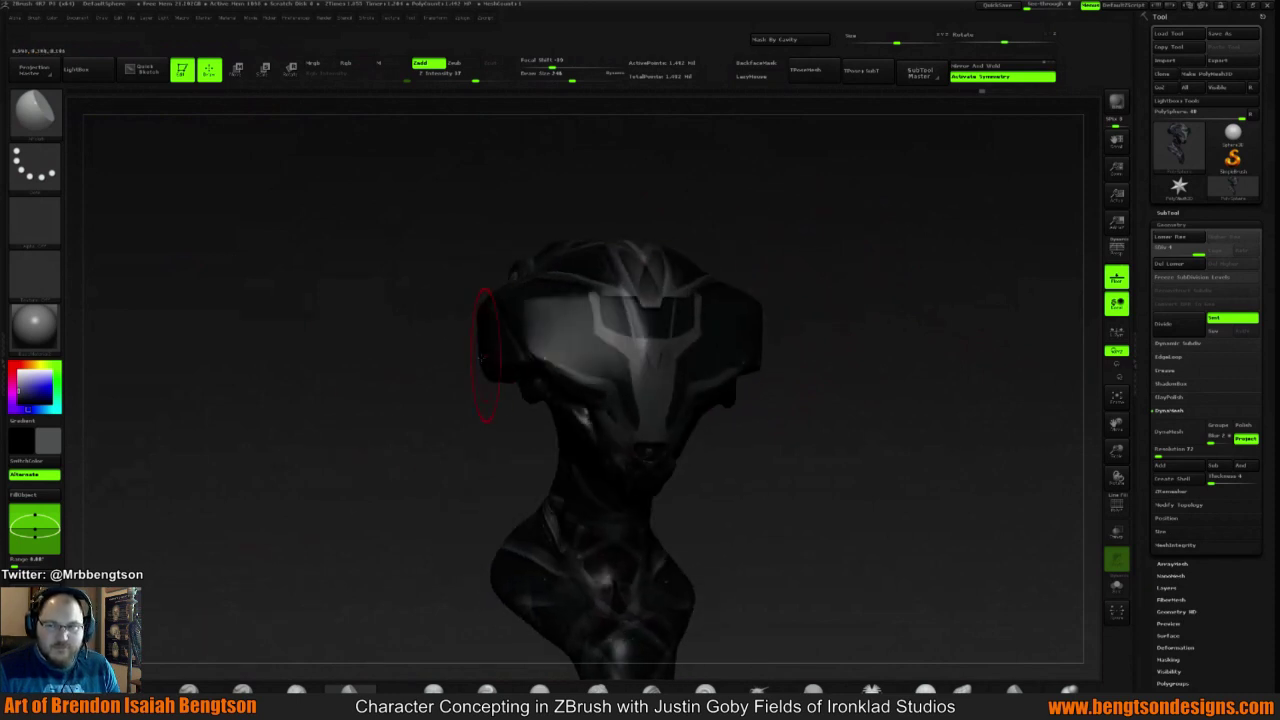
Select a Zsub brush with Rgb on, set its draw size to about 115, and carve and darken vertical lines from the visor down the face plate
key("b")
left_click(574, 400)
key("space")
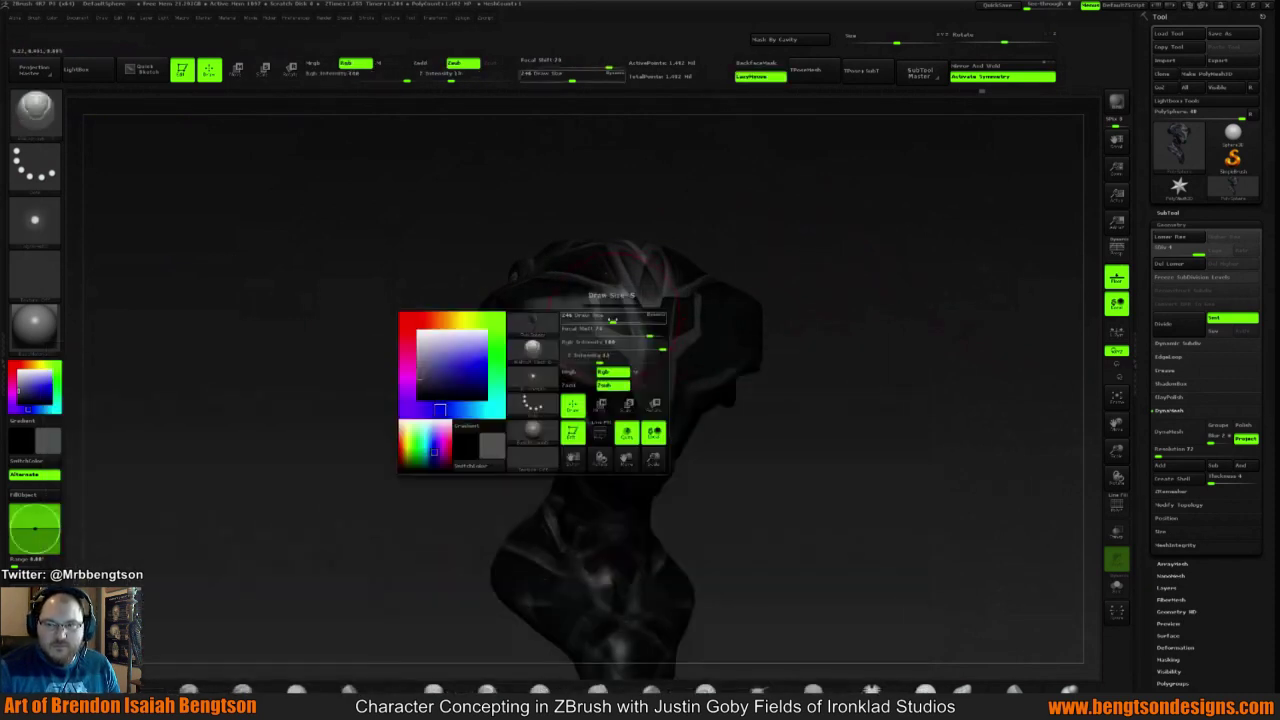
left_click_drag(608, 320, 597, 321)
left_click_drag(800, 263, 780, 285)
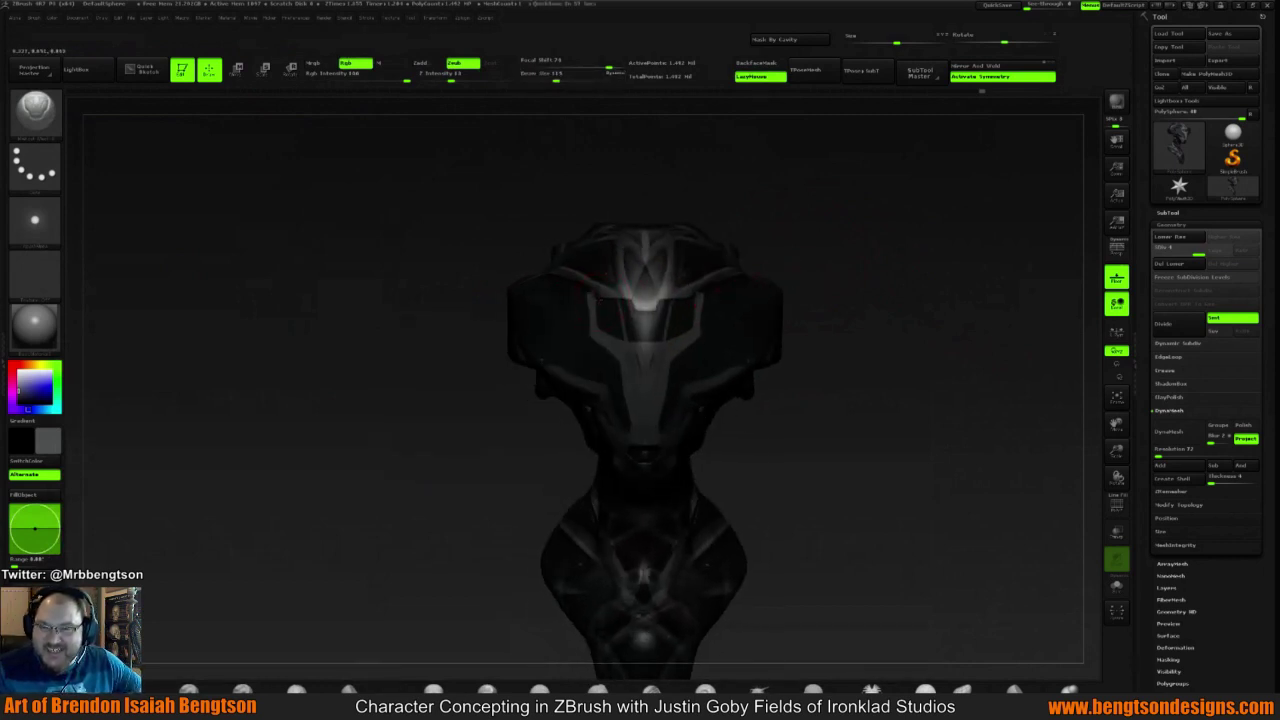
left_click_drag(685, 302, 685, 380)
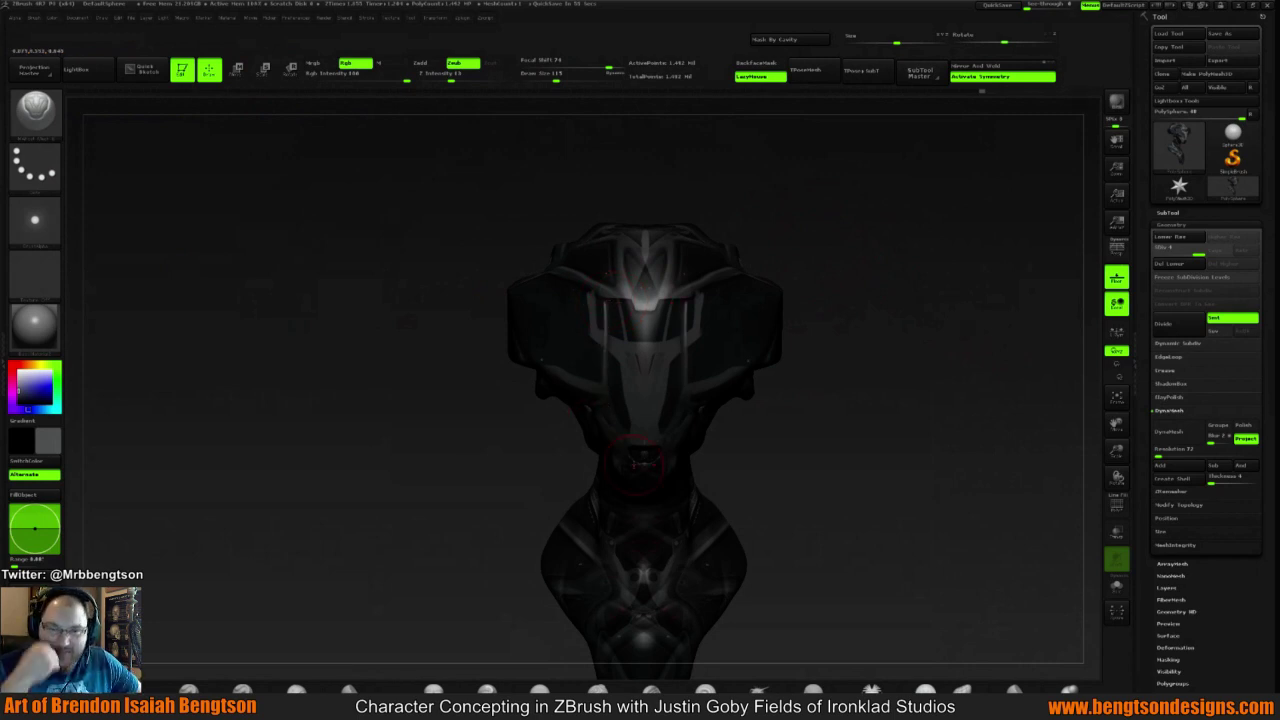
key("ctrl+z")
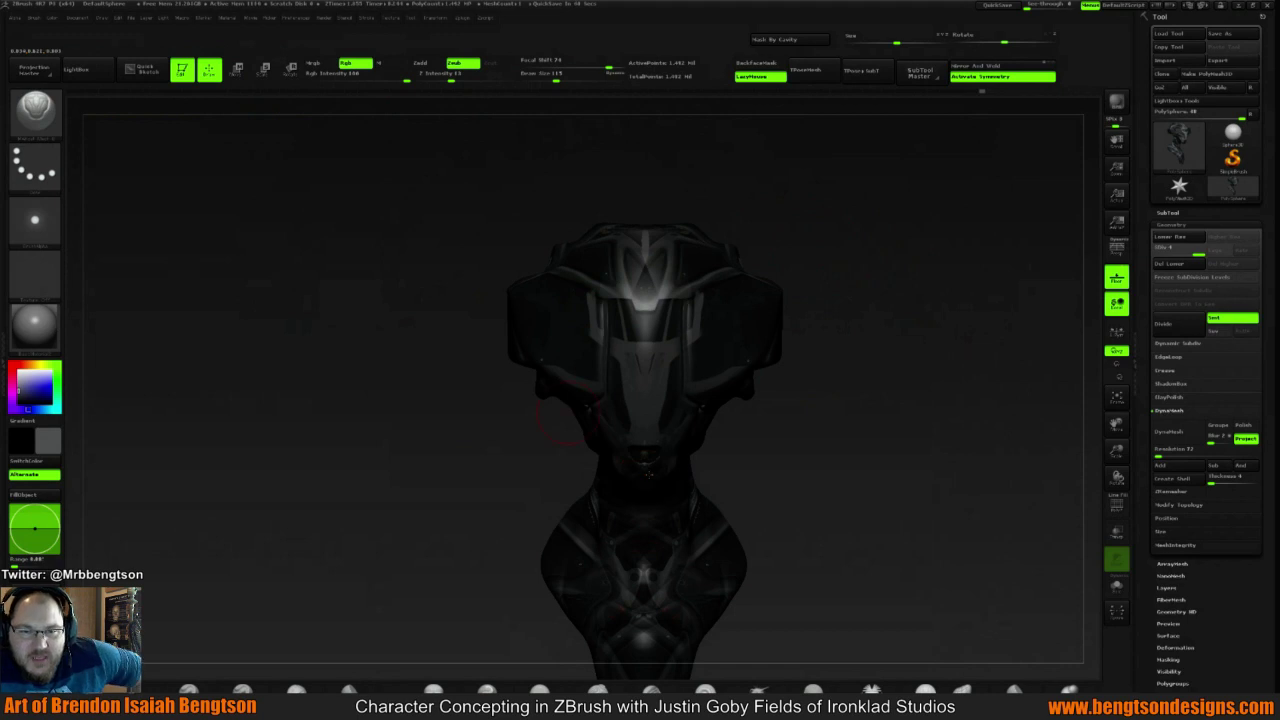
left_click_drag(866, 274, 794, 250)
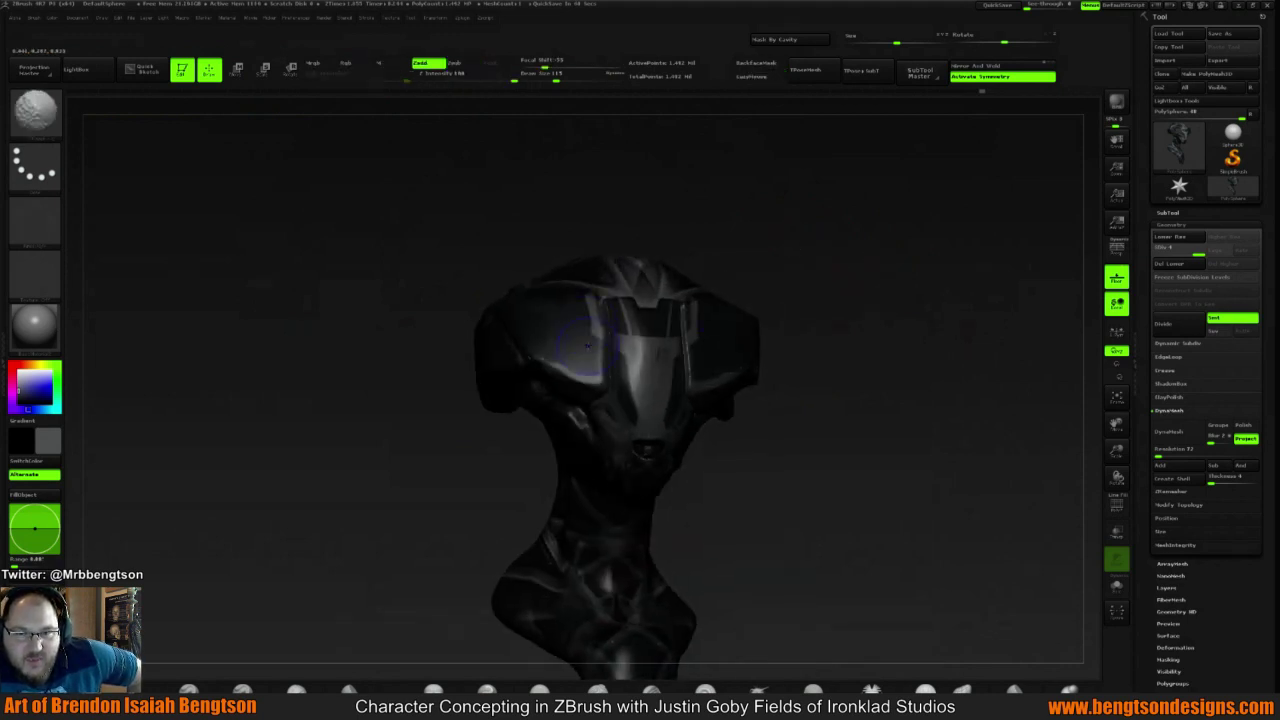
Smooth the area beside the visor, reduce the carving brush's draw size to about 65 and carve lines along the brow
left_click_drag(588, 330, 604, 292, "shift")
key("space")
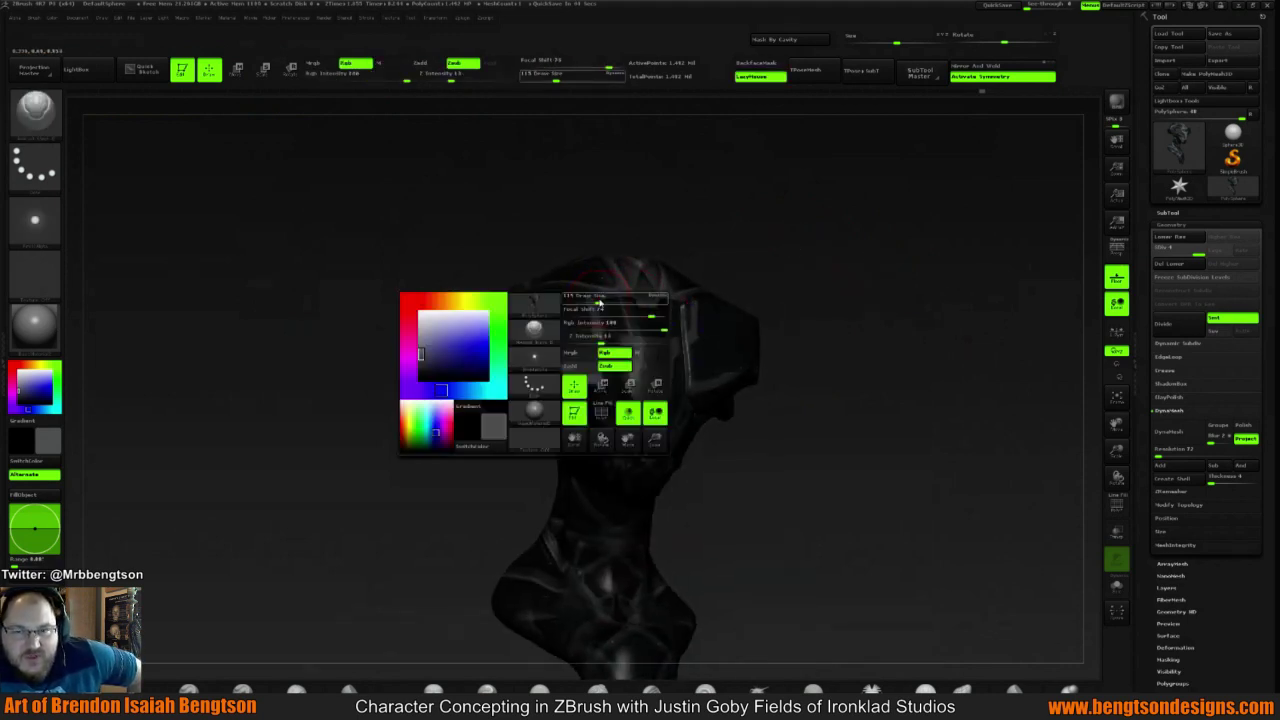
left_click_drag(731, 220, 632, 272)
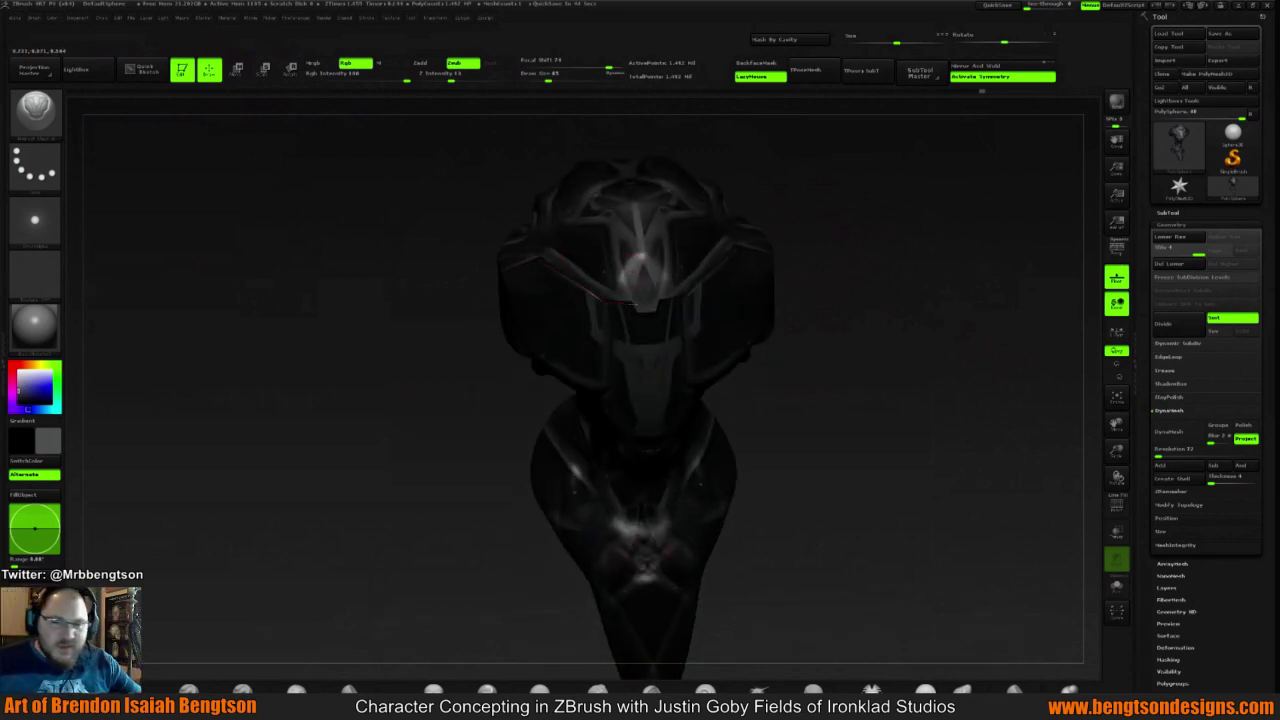
mouse_move(891, 266)
left_mouse_down()
mouse_move(869, 251)
mouse_move(853, 272)
mouse_move(853, 243)
mouse_move(800, 251)
left_mouse_up()
key("shift")
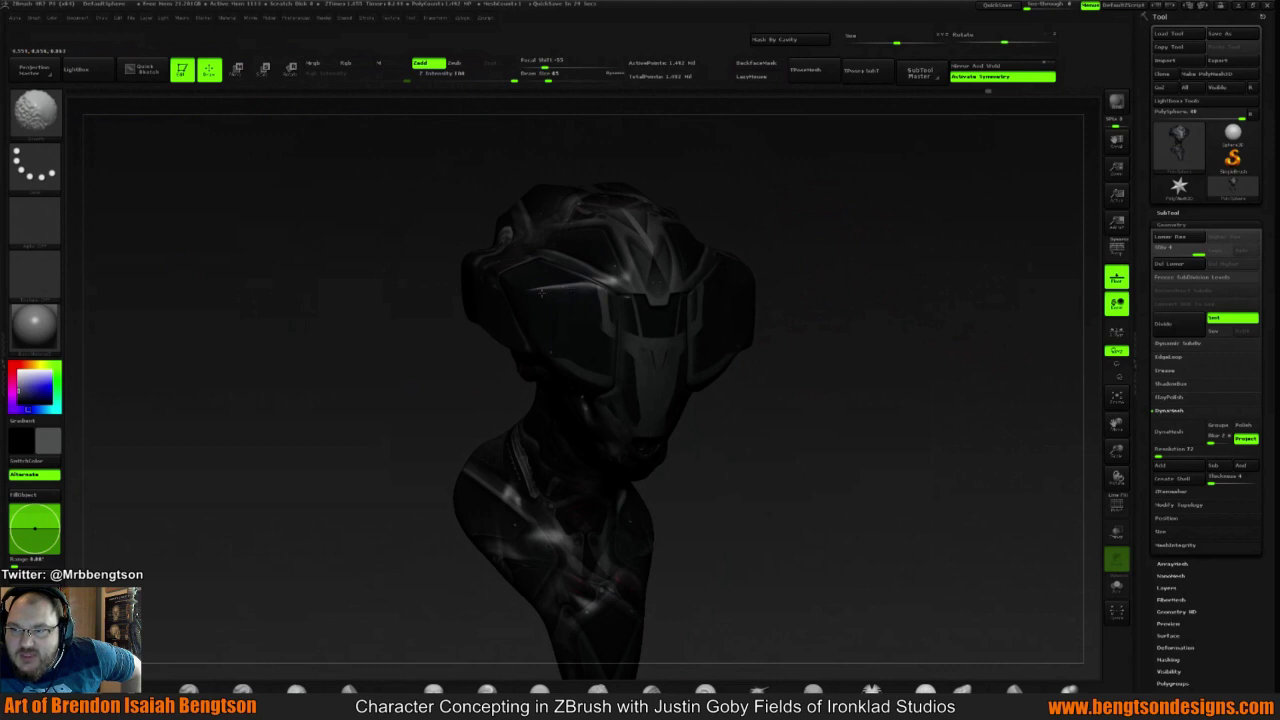
Refine the helmet and mouth area with the Dam Standard brush, change the paint colour to black and save the project
key("b")
key("d")
key("s")
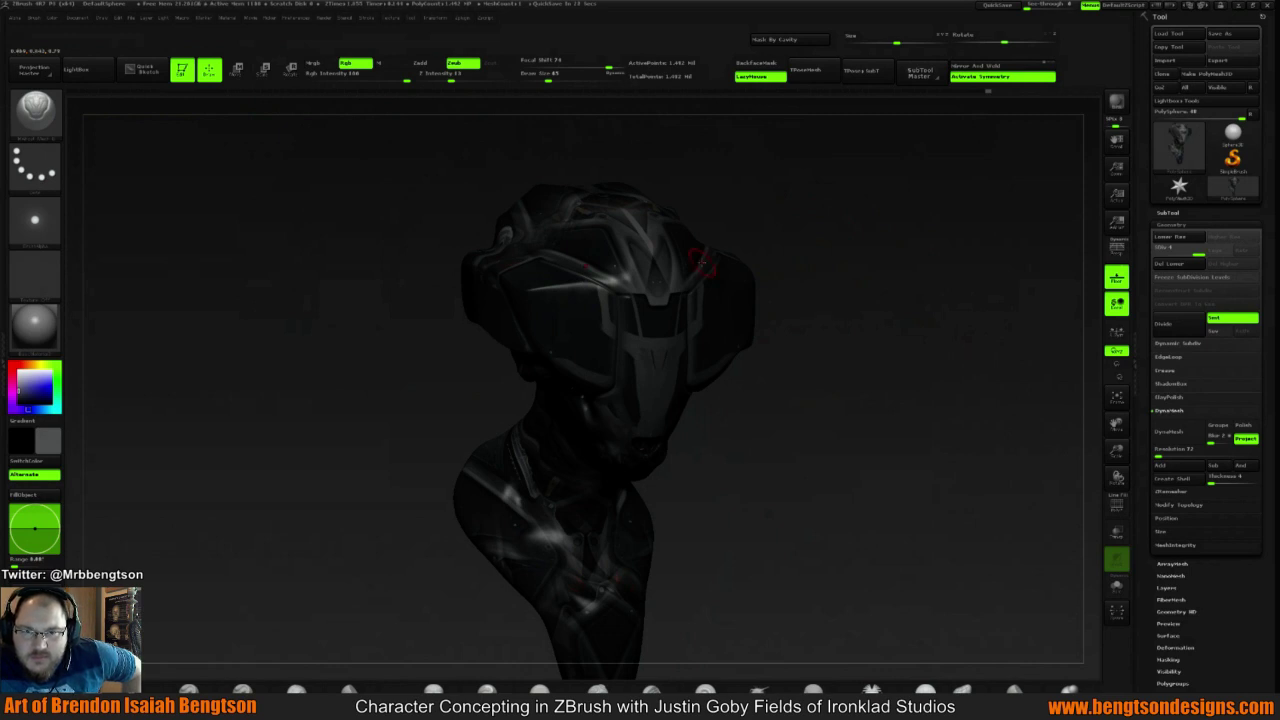
mouse_move(815, 247)
left_mouse_down()
mouse_move(804, 263)
mouse_move(820, 280)
mouse_move(800, 285)
mouse_move(850, 275)
mouse_move(820, 266)
mouse_move(860, 250)
left_mouse_up()
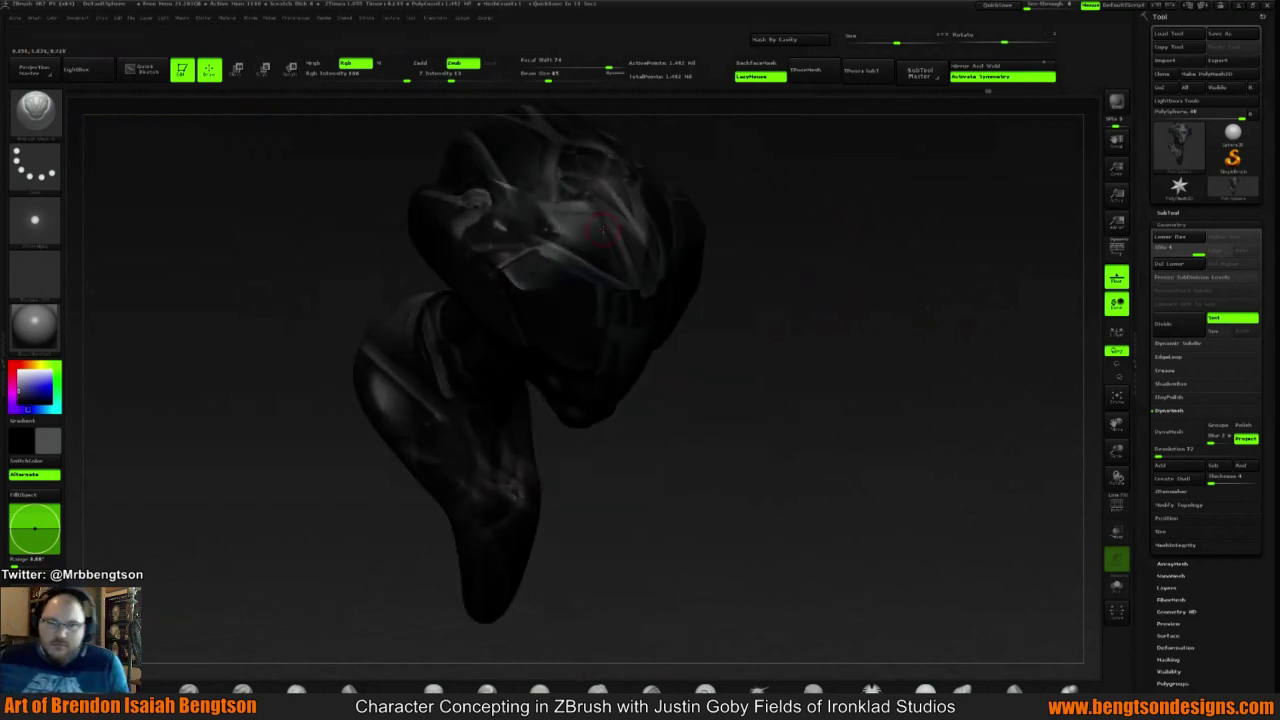
mouse_move(783, 208)
left_mouse_down()
mouse_move(750, 225)
mouse_move(810, 215)
mouse_move(755, 199)
mouse_move(829, 209)
mouse_move(869, 249)
mouse_move(848, 216)
left_mouse_up()
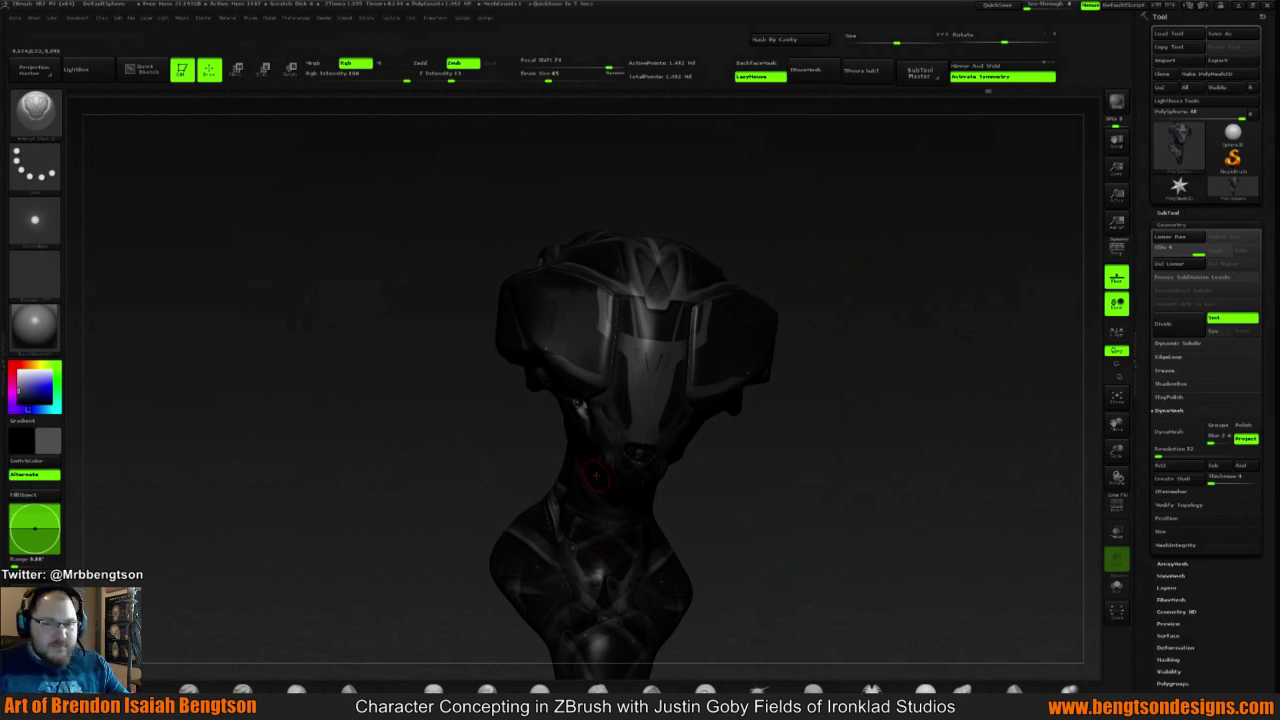
left_click_drag(803, 257, 723, 297)
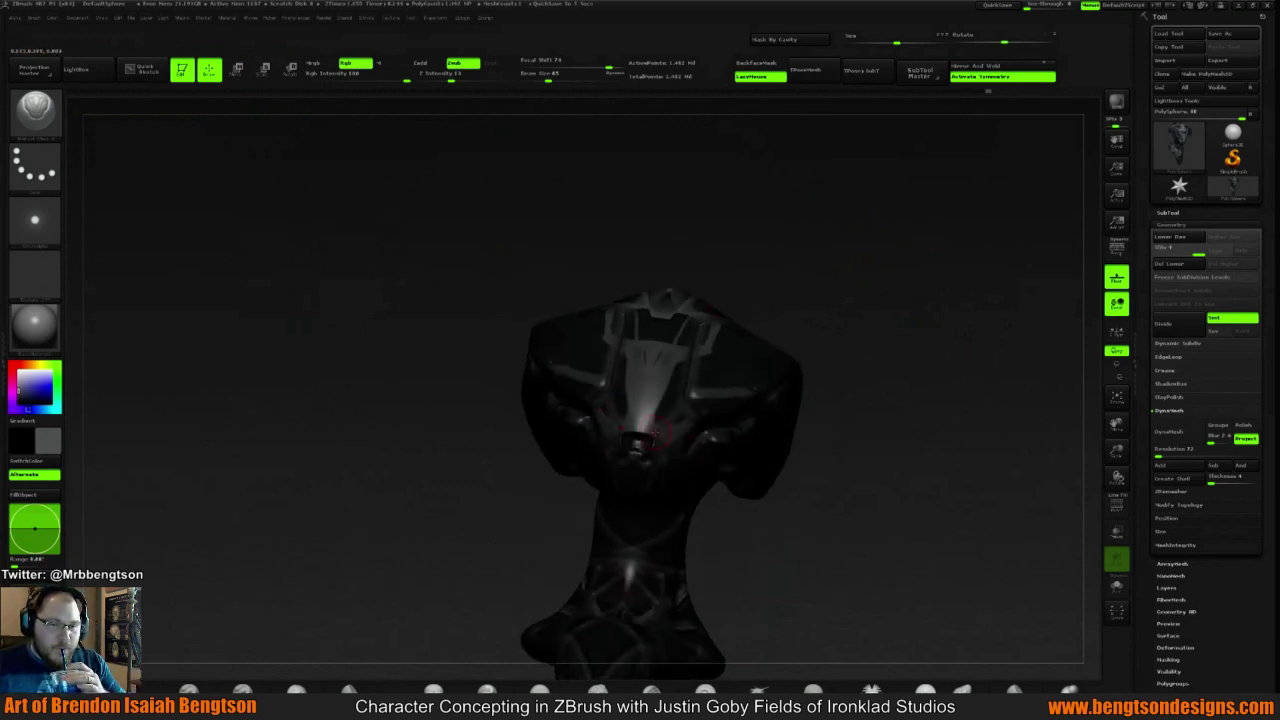
key("ctrl+s")
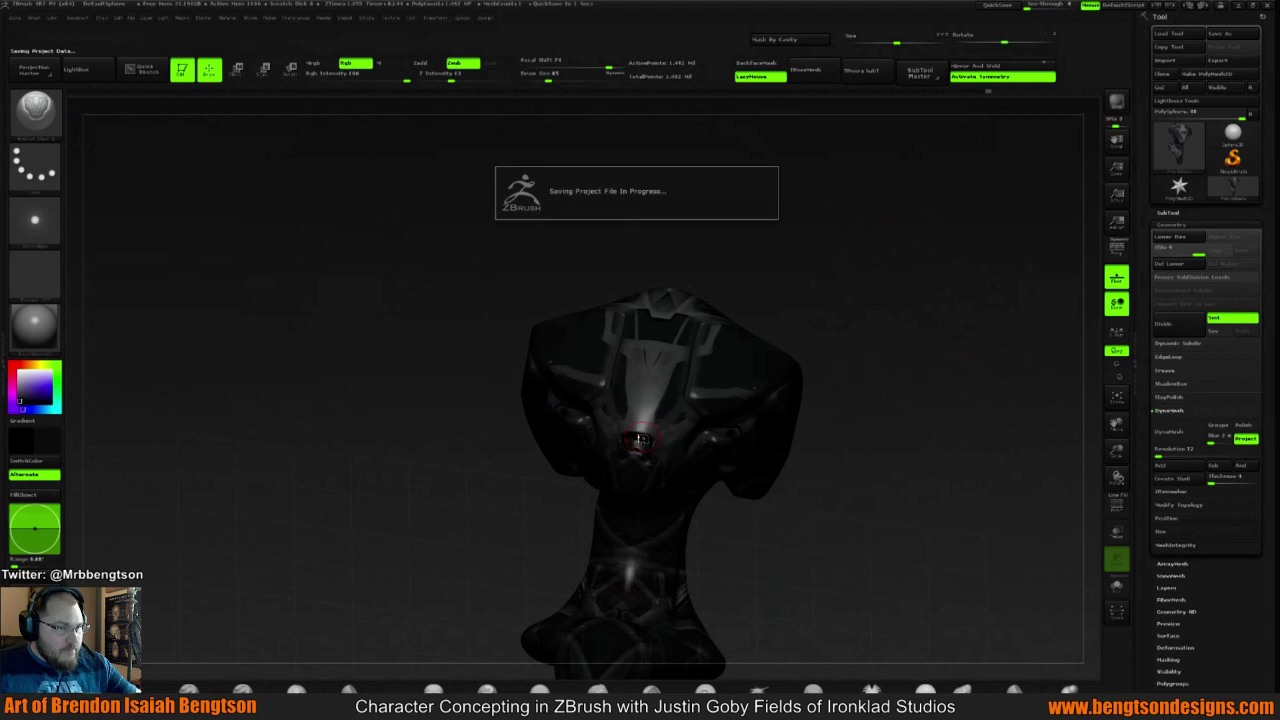
Carve a dark line along the helmet's brow ridge toward the tip of the forehead plate
mouse_move(826, 251)
left_mouse_down()
mouse_move(845, 272)
mouse_move(810, 307)
left_mouse_up()
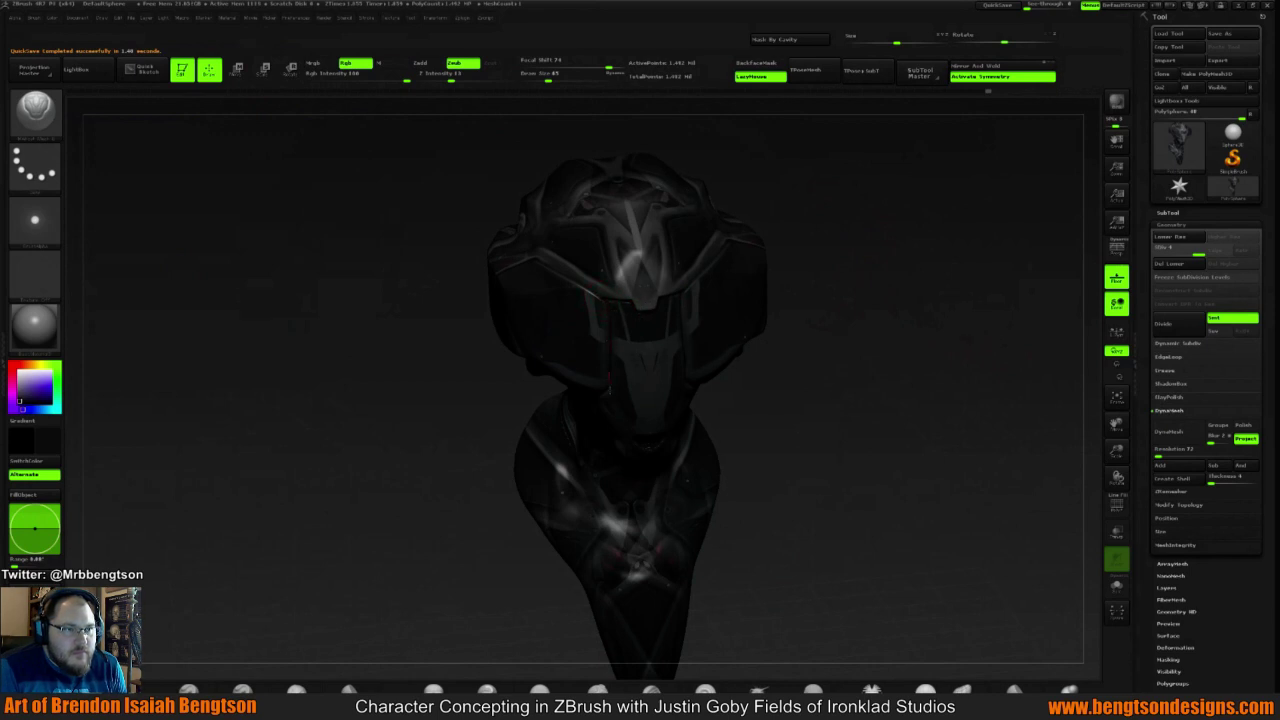
mouse_move(872, 286)
left_mouse_down()
mouse_move(802, 216)
mouse_move(811, 301)
left_mouse_up()
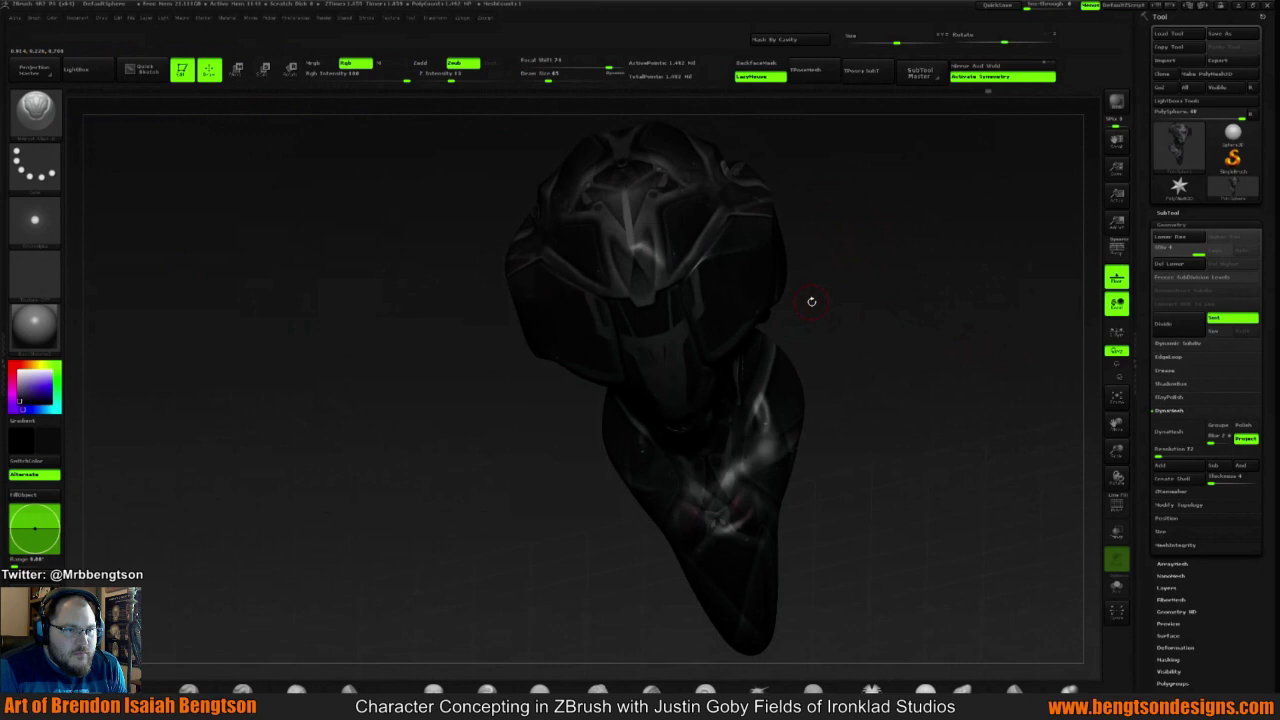
left_click_drag(877, 209, 840, 240)
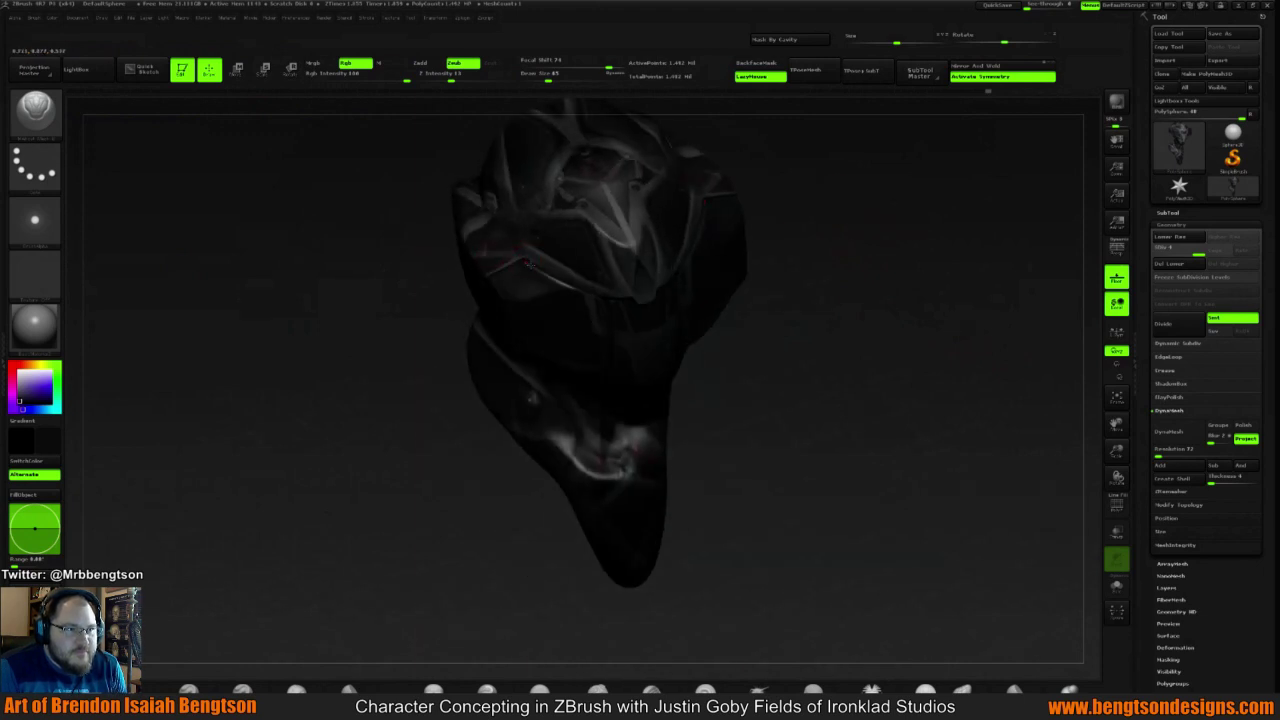
left_click_drag(524, 262, 588, 290)
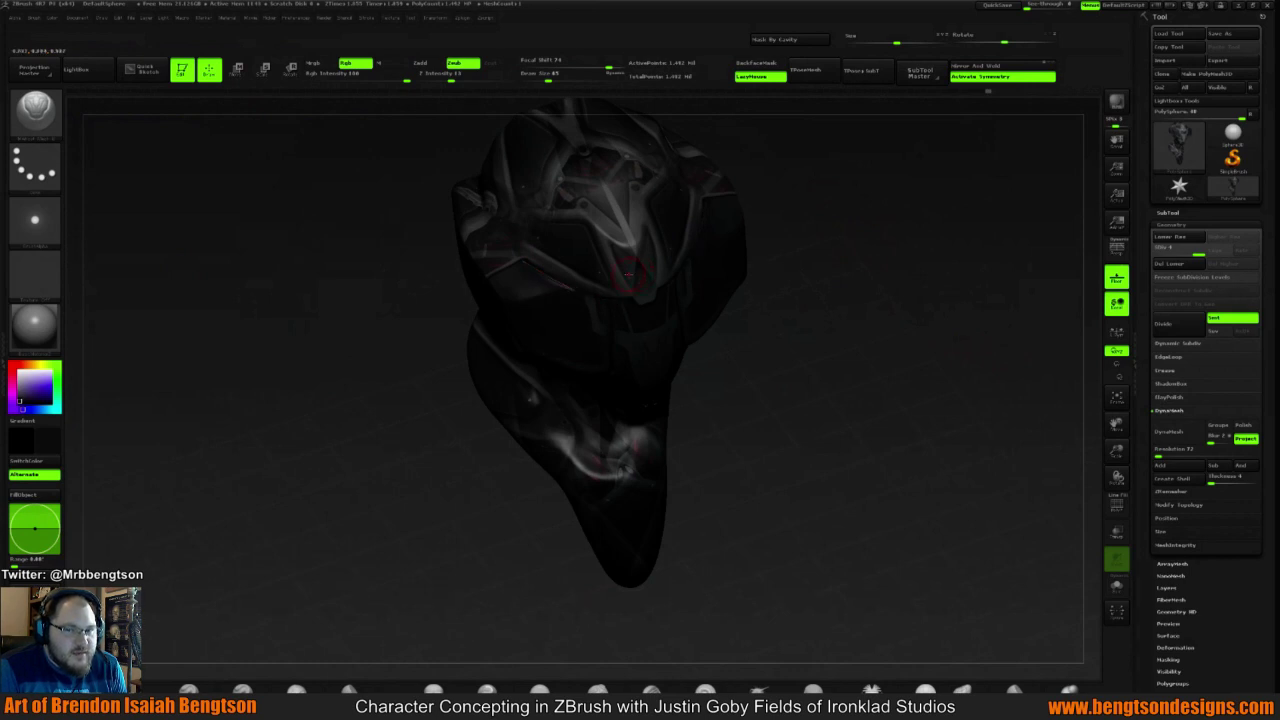
mouse_move(838, 232)
left_mouse_down()
mouse_move(818, 229)
mouse_move(823, 194)
mouse_move(771, 192)
mouse_move(789, 251)
mouse_move(818, 236)
mouse_move(489, 325)
left_mouse_up()
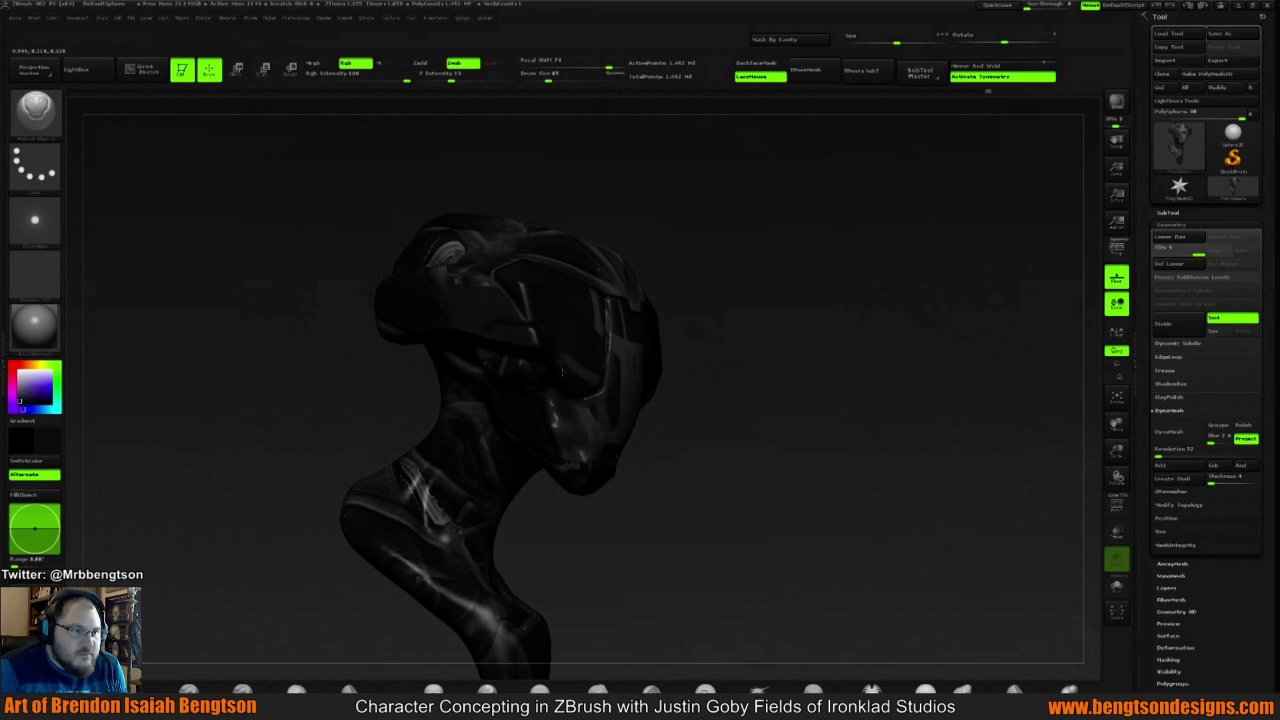
Check the bust from the sides and below, and carve dark seams along both edges of the forehead plate
left_click_drag(794, 257, 731, 268)
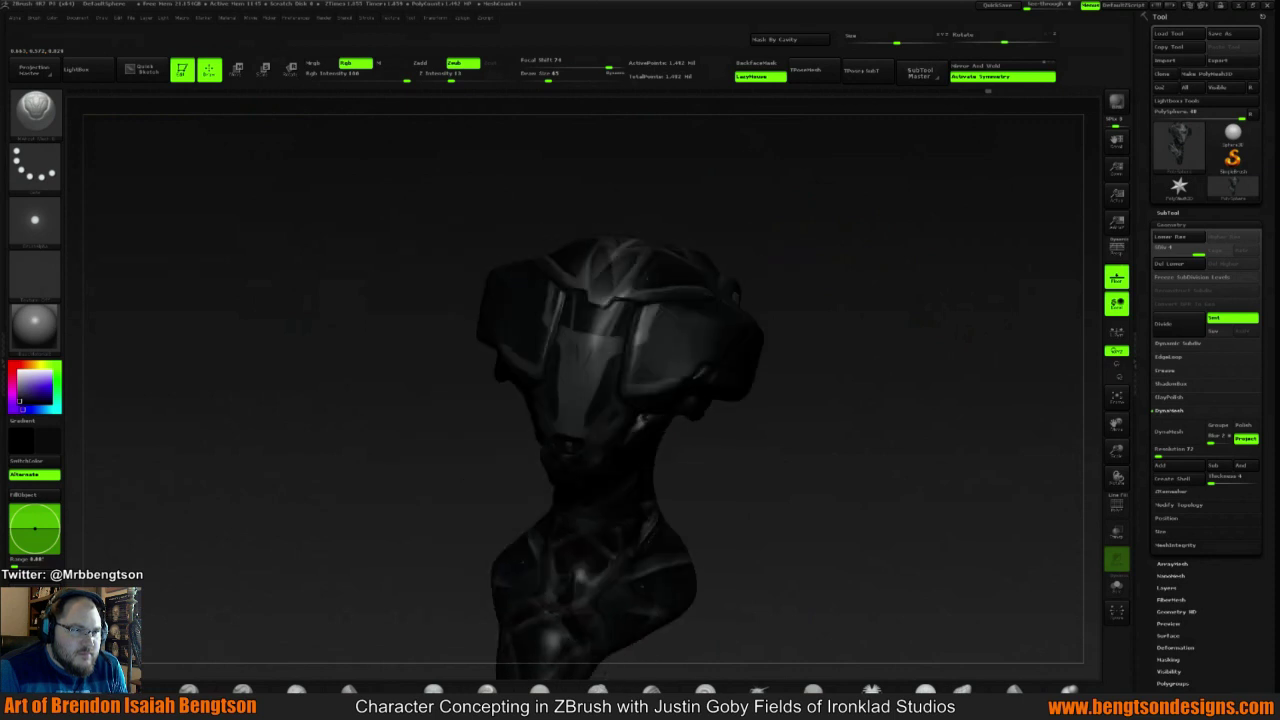
left_click_drag(797, 234, 614, 260)
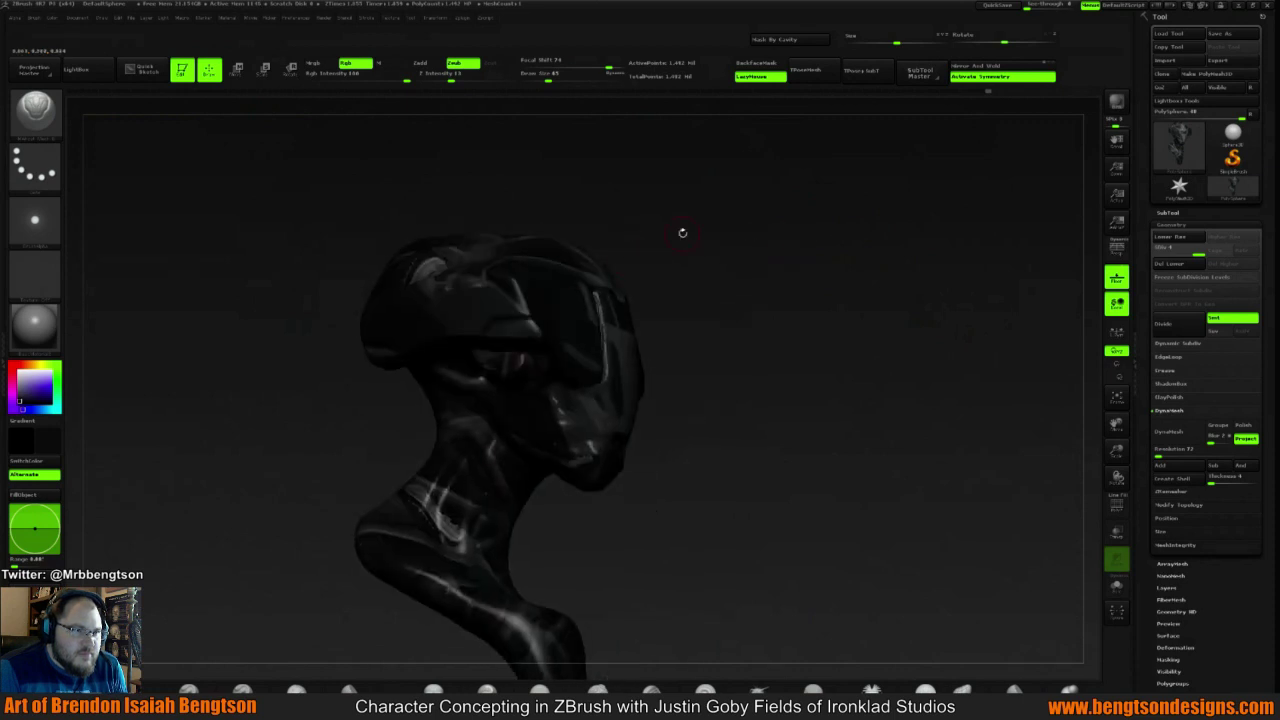
left_click_drag(682, 232, 617, 203)
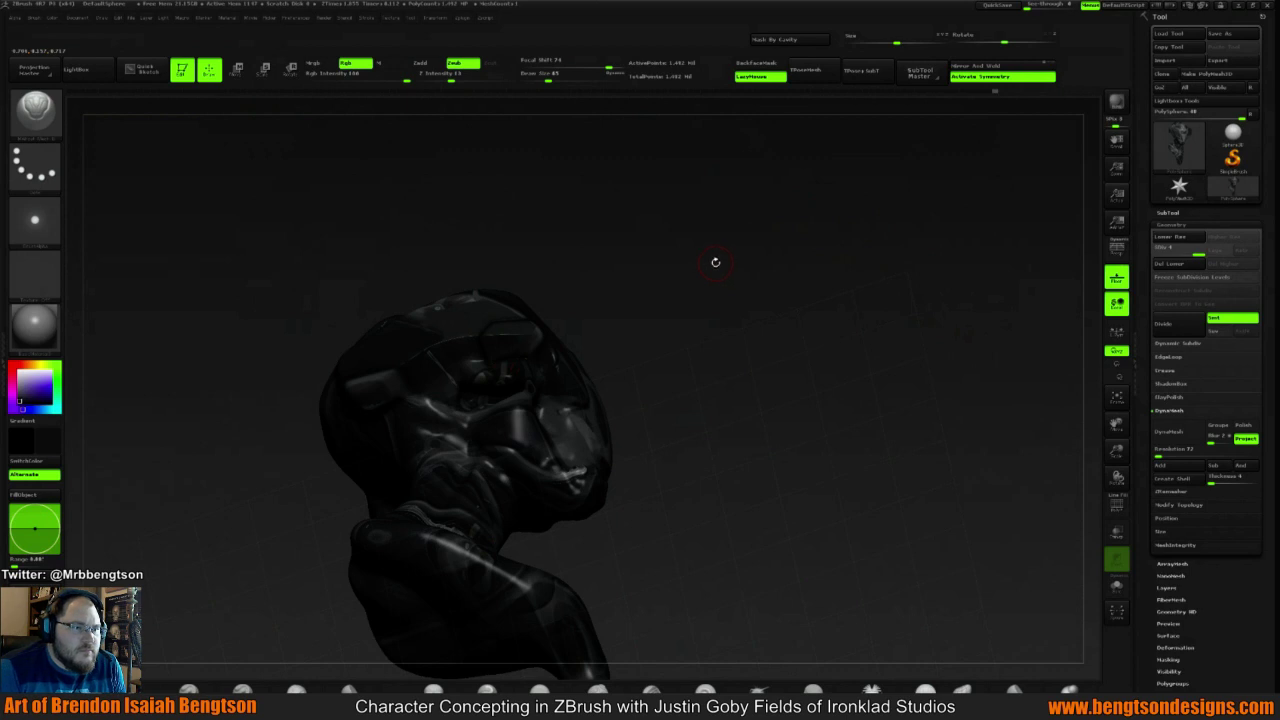
mouse_move(711, 263)
left_mouse_down()
mouse_move(674, 295)
mouse_move(541, 353)
left_mouse_up()
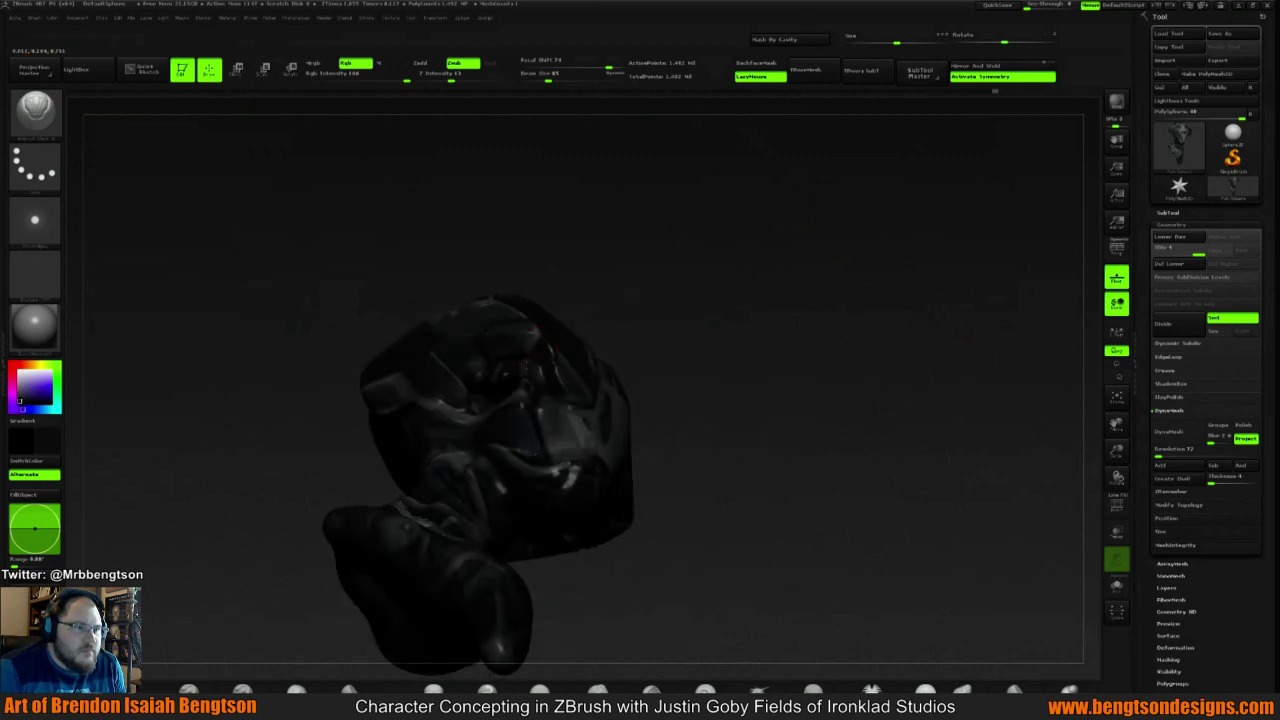
mouse_move(755, 267)
left_mouse_down()
mouse_move(740, 310)
mouse_move(750, 355)
mouse_move(728, 300)
mouse_move(778, 300)
mouse_move(820, 280)
mouse_move(800, 266)
mouse_move(812, 260)
mouse_move(776, 255)
mouse_move(834, 234)
mouse_move(840, 258)
mouse_move(841, 241)
left_mouse_up()
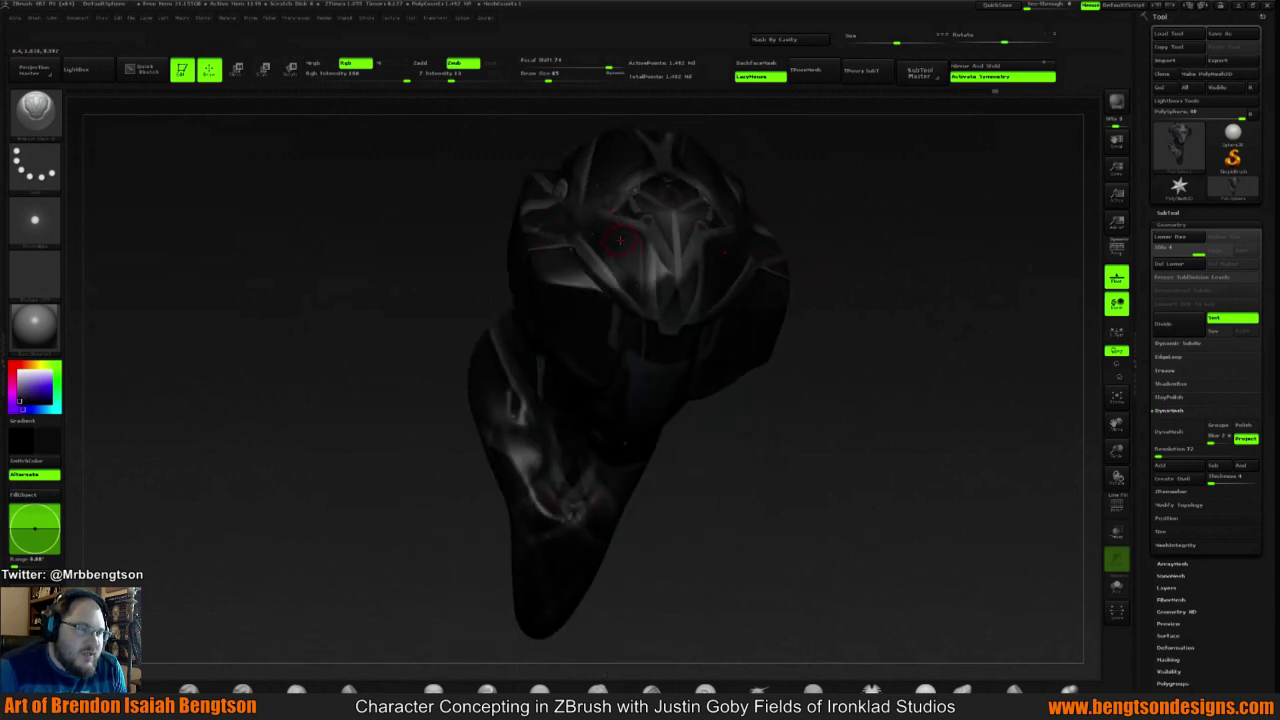
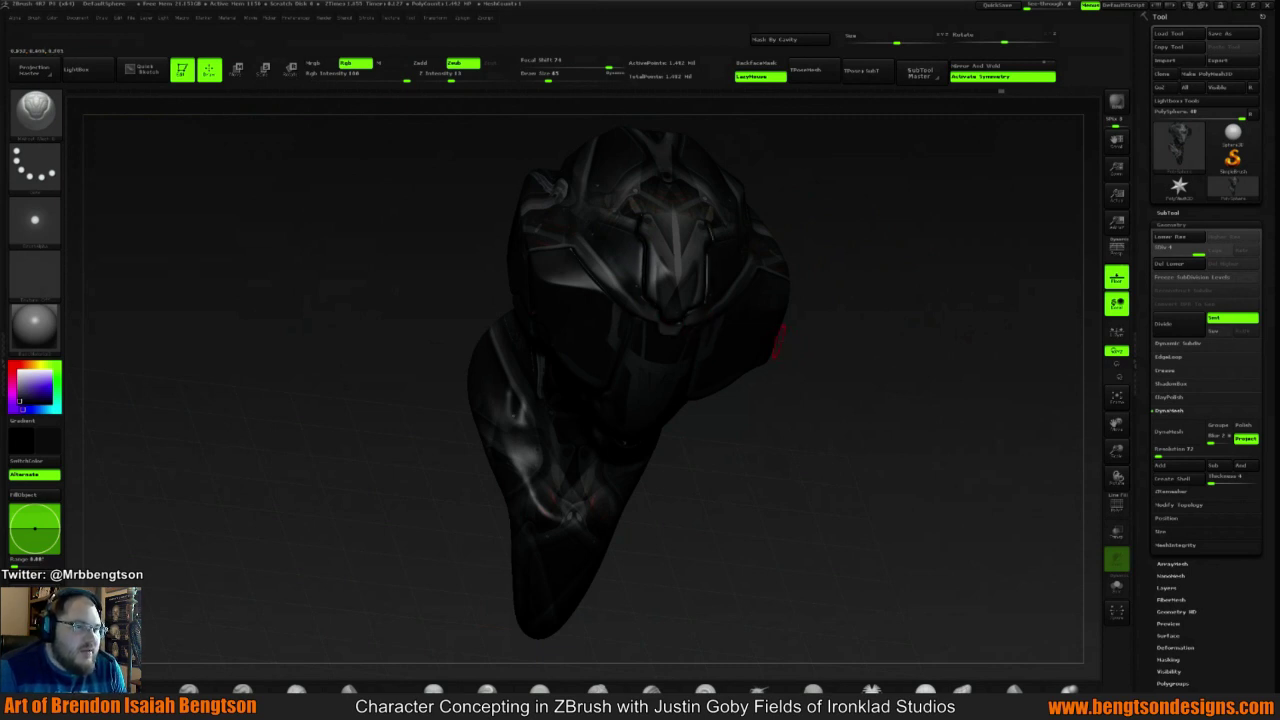
mouse_move(894, 254)
left_mouse_down()
mouse_move(848, 210)
mouse_move(866, 292)
mouse_move(850, 282)
left_mouse_up()
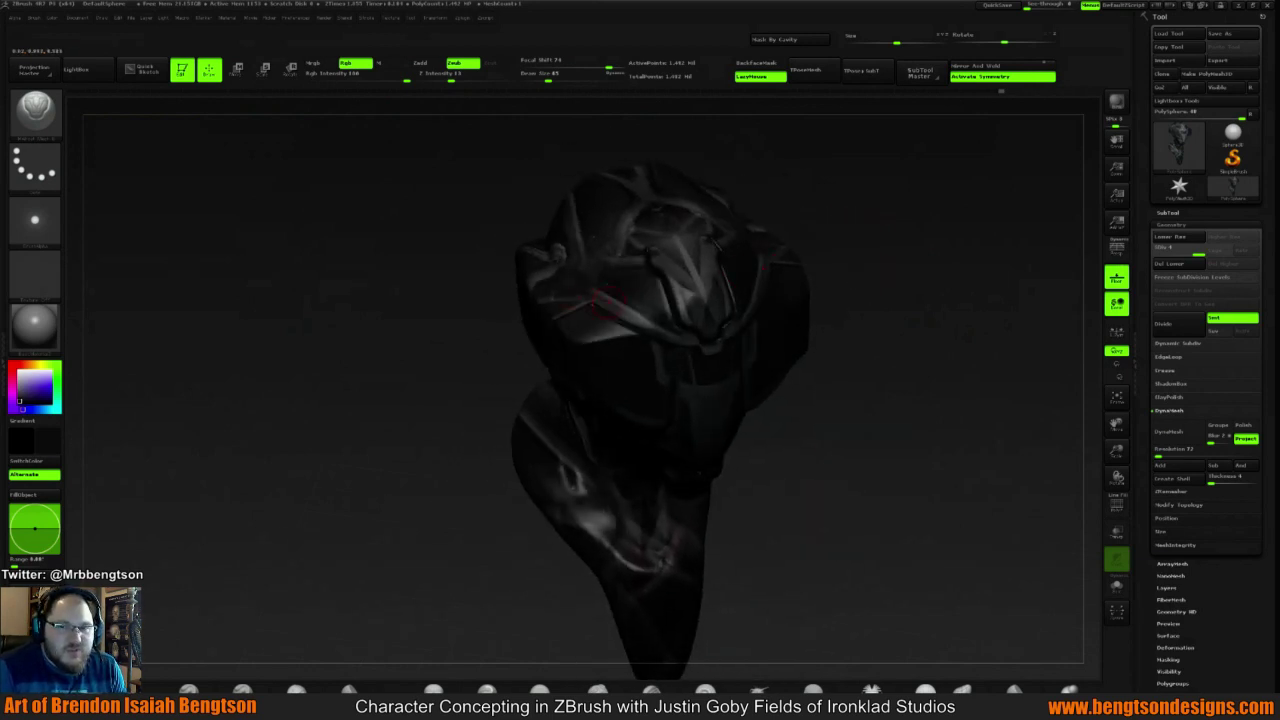
Reduce the draw size to about 43 and carve side panel seams, a jagged seam and two rounded outlines above the forehead plate
key("space")
left_click_drag(622, 303, 613, 302)
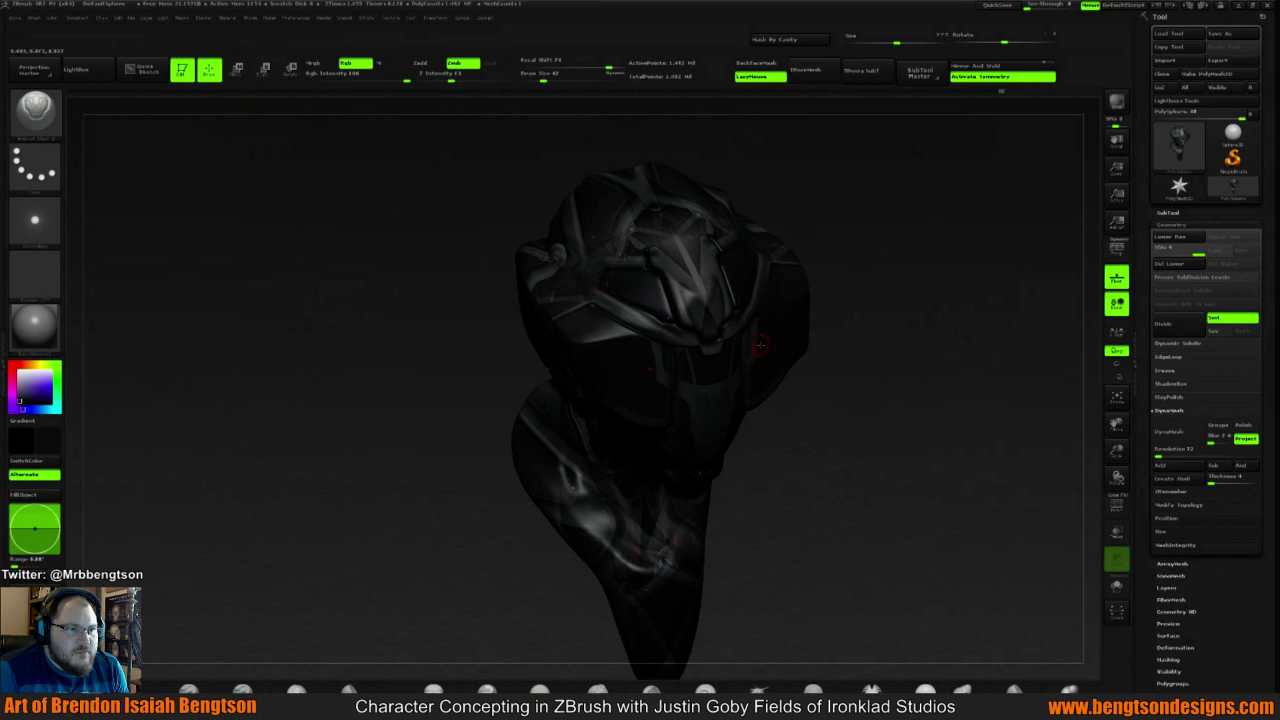
mouse_move(840, 218)
left_mouse_down()
mouse_move(850, 295)
mouse_move(878, 184)
left_mouse_up()
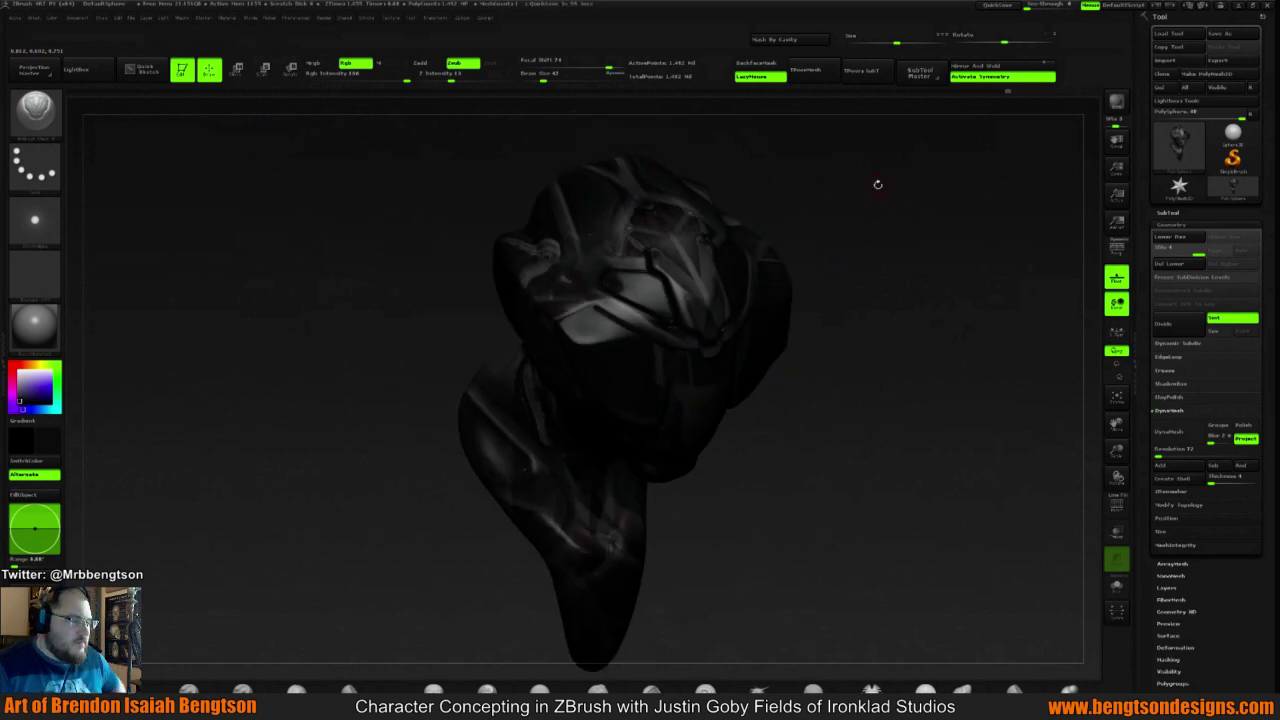
mouse_move(834, 213)
left_mouse_down()
mouse_move(830, 232)
mouse_move(824, 219)
left_mouse_up()
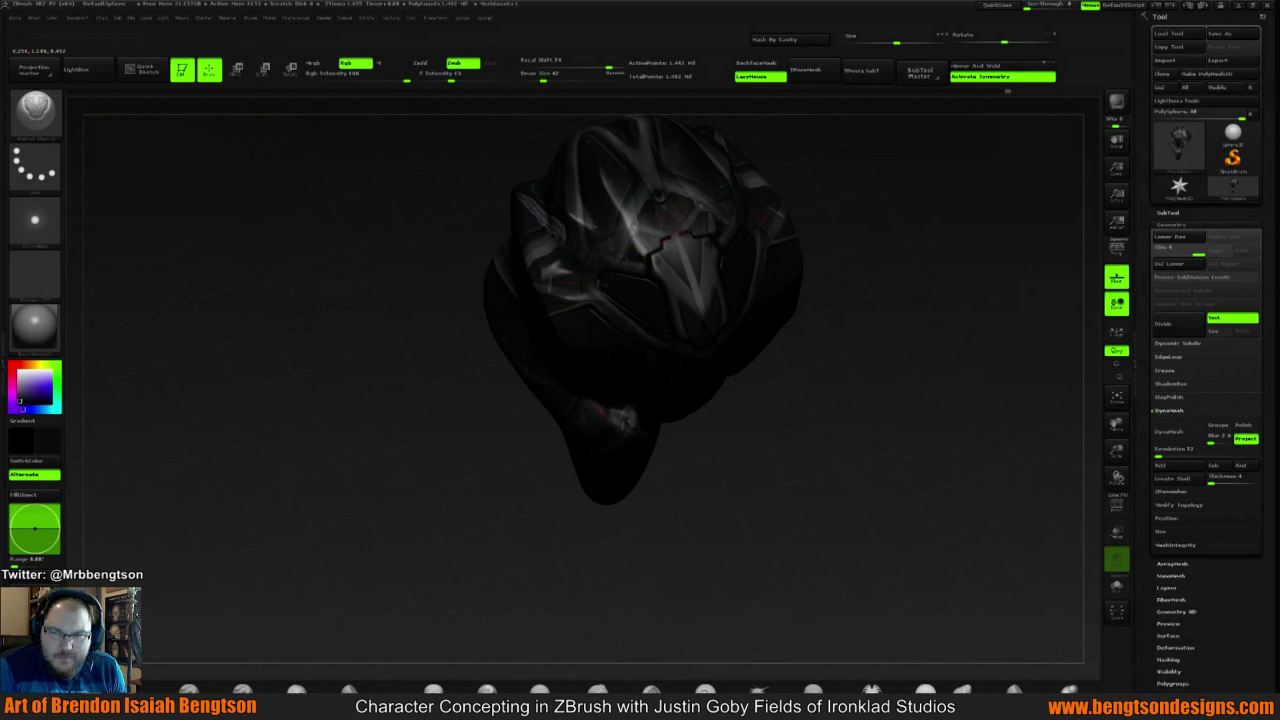
mouse_move(965, 239)
left_mouse_down()
mouse_move(921, 270)
mouse_move(890, 240)
mouse_move(933, 208)
mouse_move(877, 217)
mouse_move(838, 266)
mouse_move(748, 253)
mouse_move(722, 272)
left_mouse_up()
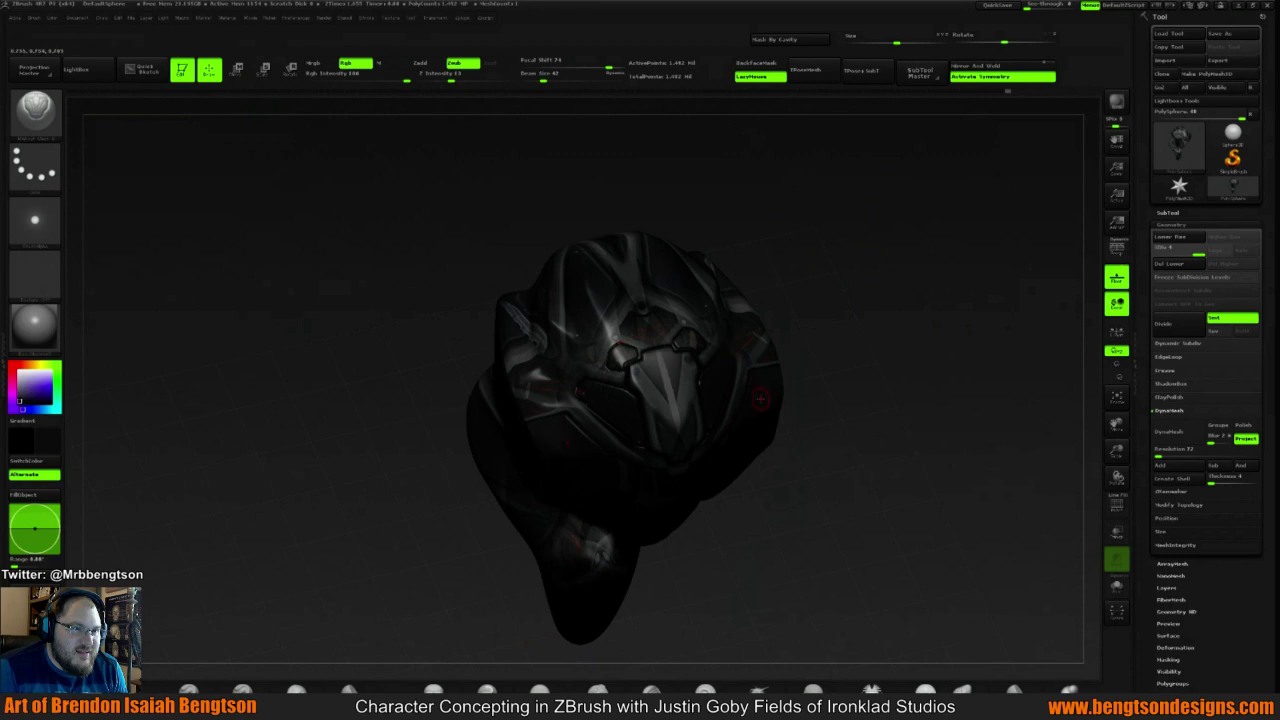
Set the draw size to about 25, mask the two rounded details at the forehead plate's upper corners and invert the mask
left_click_drag(870, 253, 740, 273)
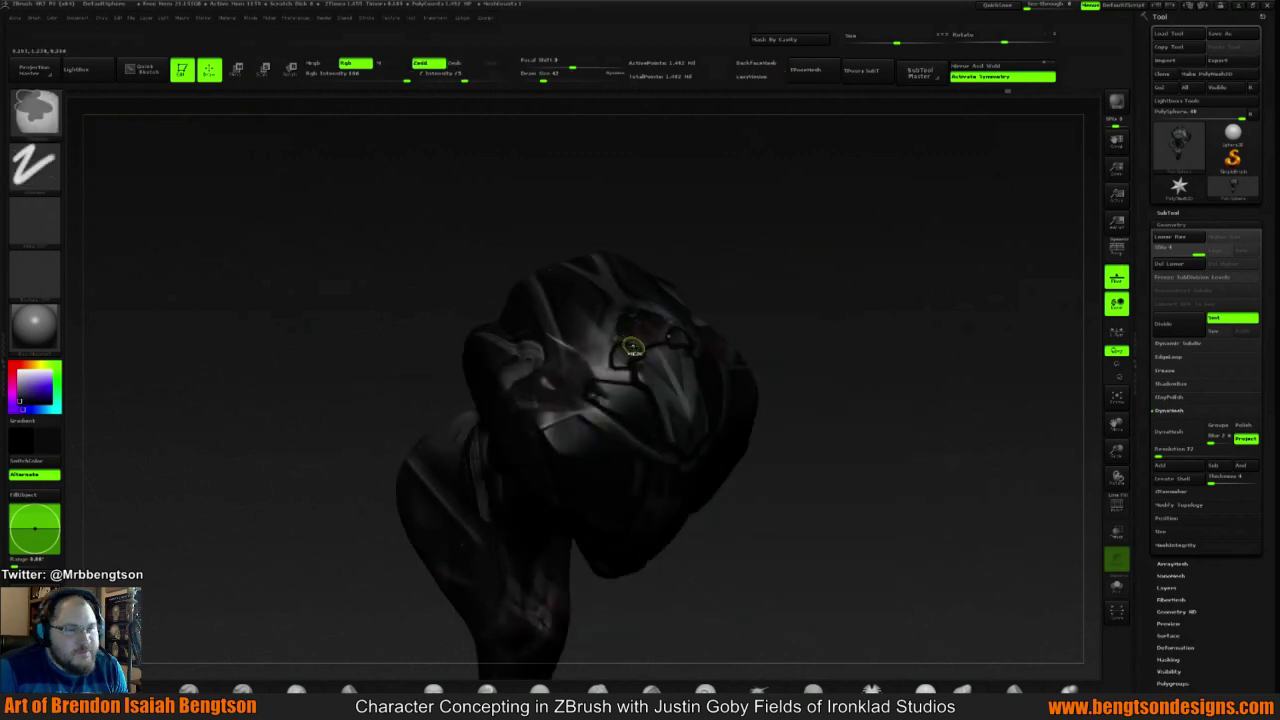
key("space")
left_click_drag(654, 326, 622, 326)
right_click_drag(622, 326, 626, 356)
left_click_drag(617, 360, 629, 354, "shift")
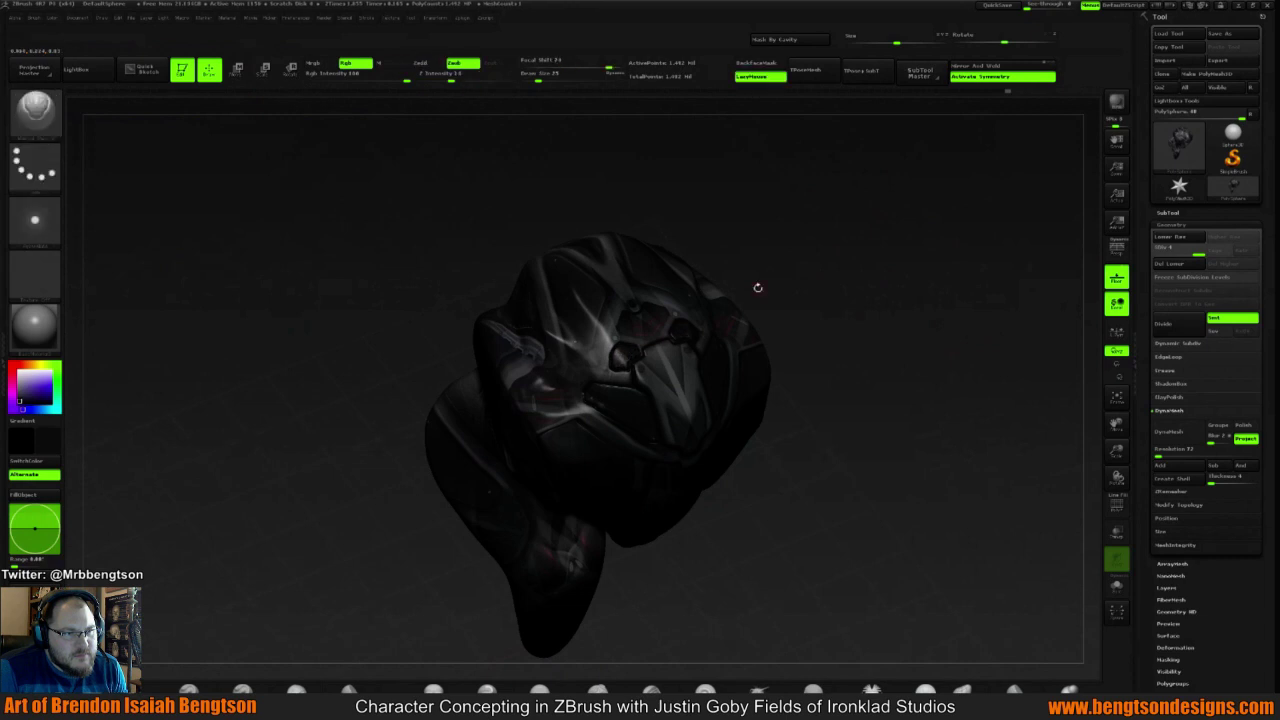
left_click(817, 268, "ctrl")
left_click_drag(817, 272, 820, 251)
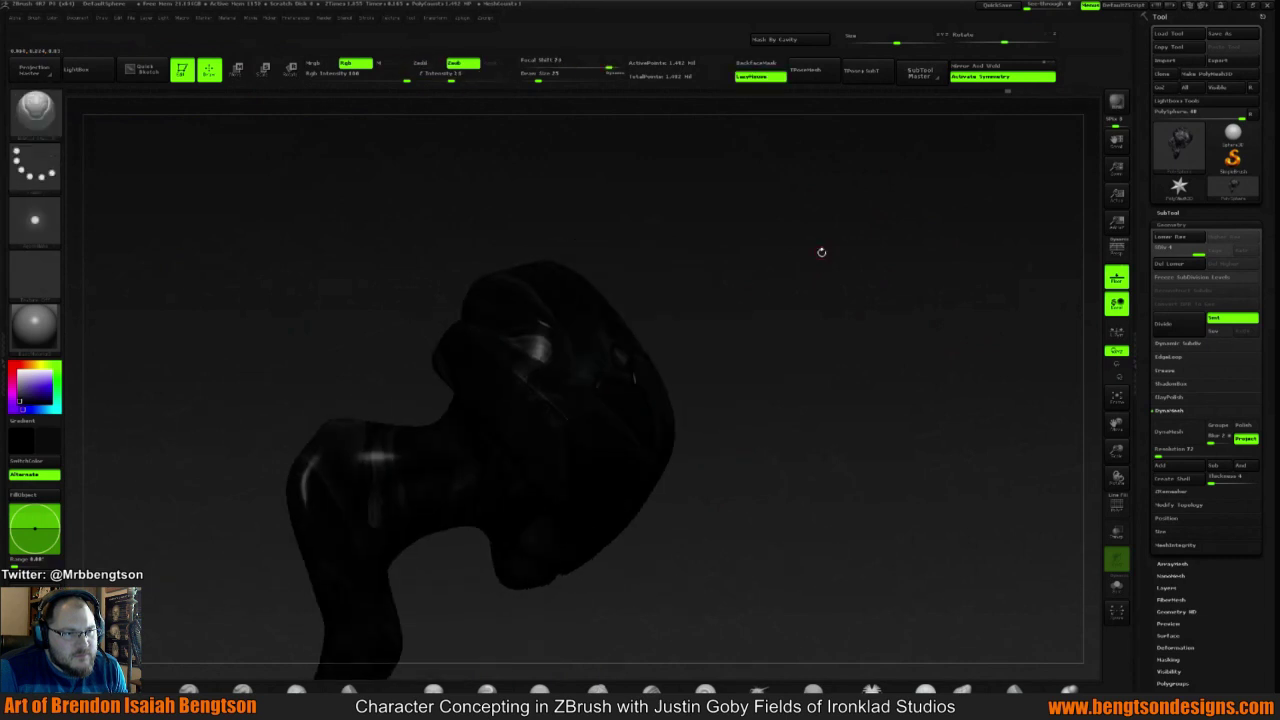
Move the unmasked rounded details with a Transpose line and clear the mask
key("w")
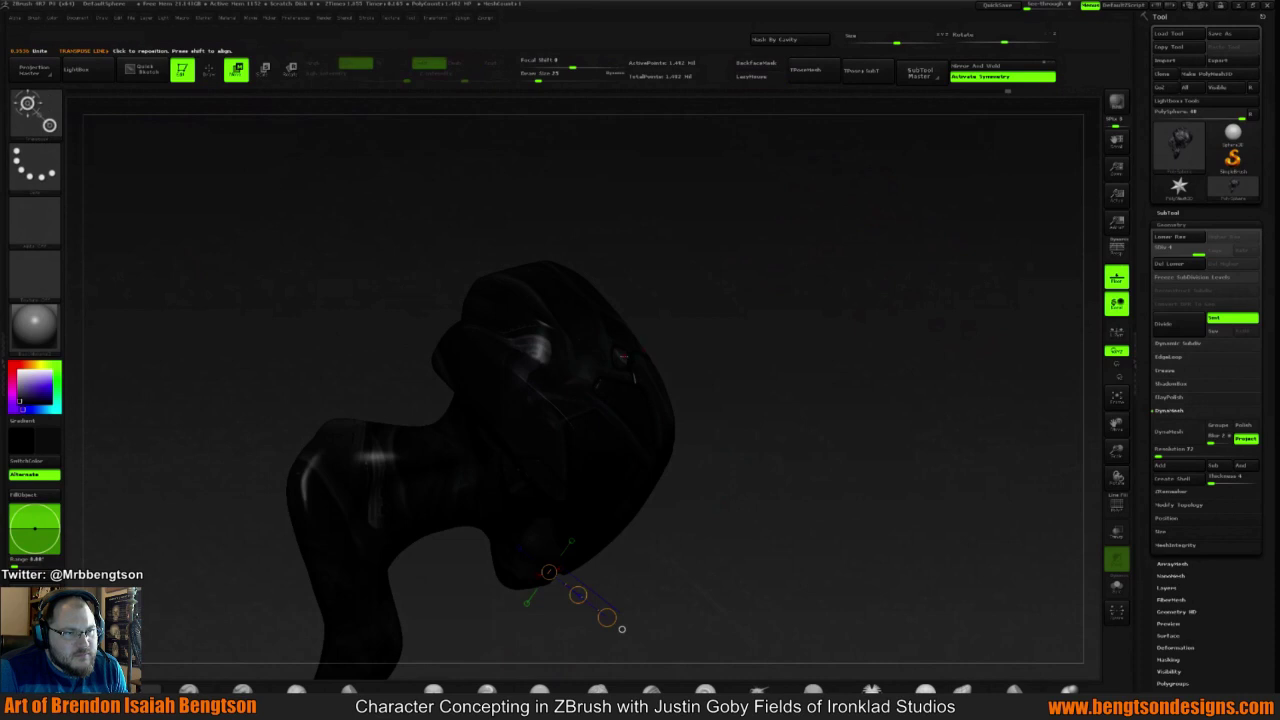
right_click_drag(623, 356, 623, 357)
left_click_drag(623, 357, 623, 263, "shift")
left_click_drag(623, 310, 622, 313)
right_click_drag(622, 313, 786, 263)
left_click_drag(803, 247, 877, 289, "ctrl")
left_click_drag(877, 289, 864, 236)
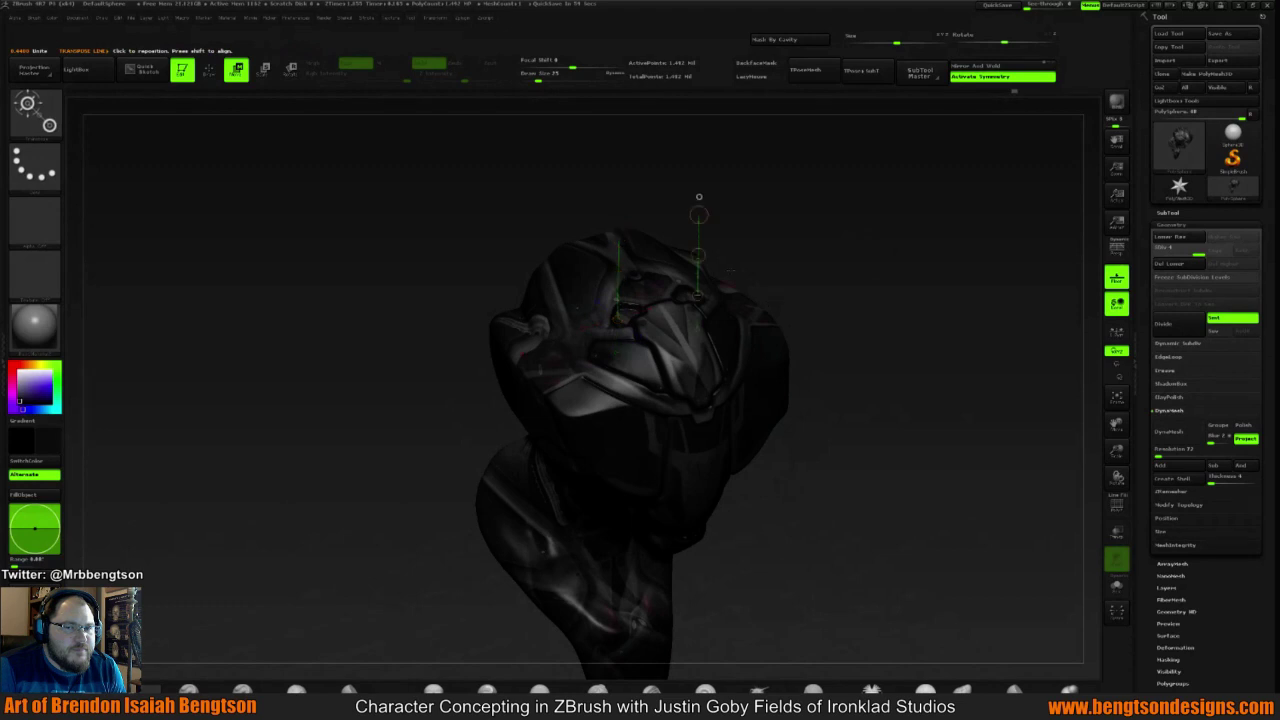
left_click_drag(776, 300, 882, 295)
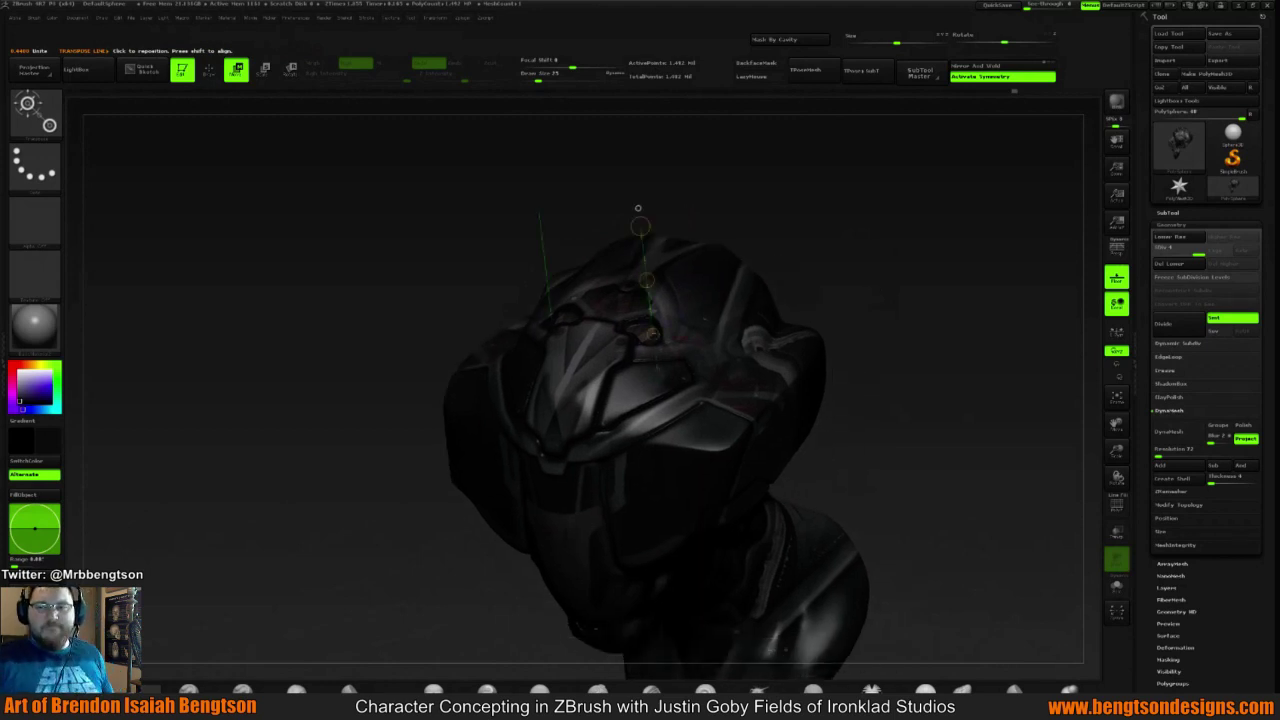
left_click_drag(640, 212, 640, 242)
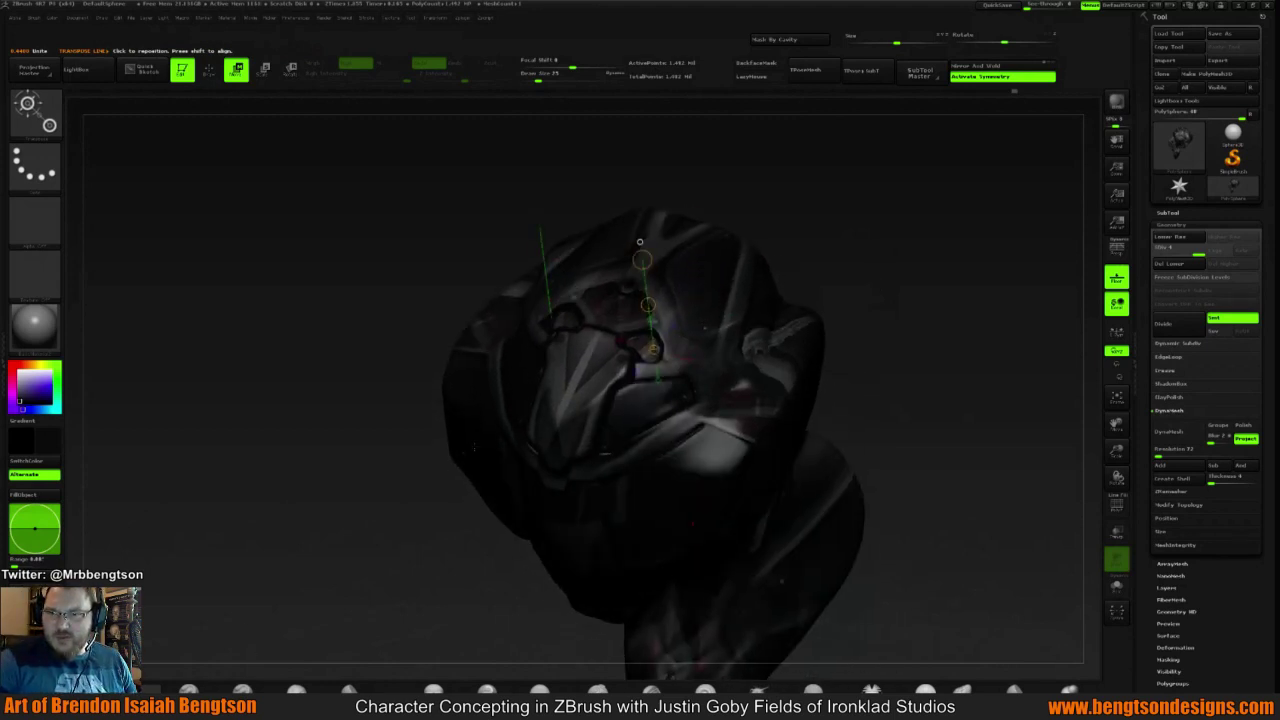
Carve a closed angular panel on the crown between the rounded details with Dam Standard, and refine the forehead plate's tip
key("b")
key("d")
key("s")
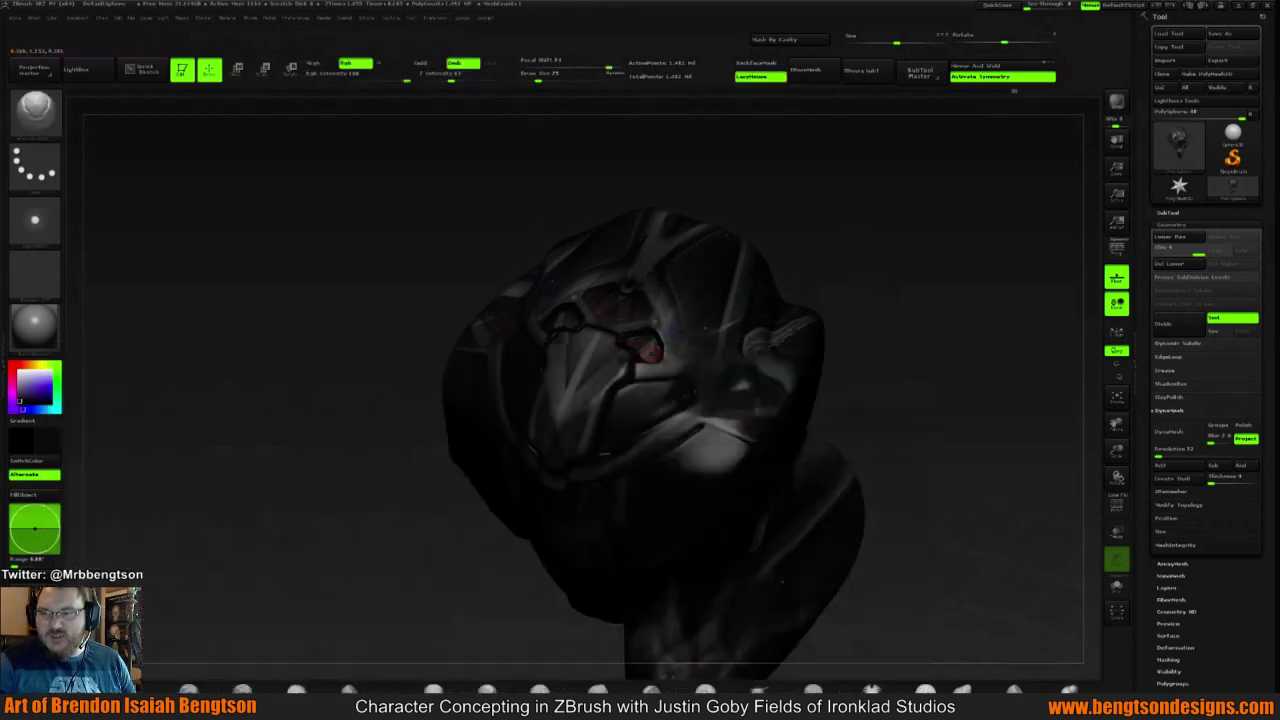
mouse_move(854, 242)
left_mouse_down()
mouse_move(588, 303)
mouse_move(620, 327)
left_mouse_up()
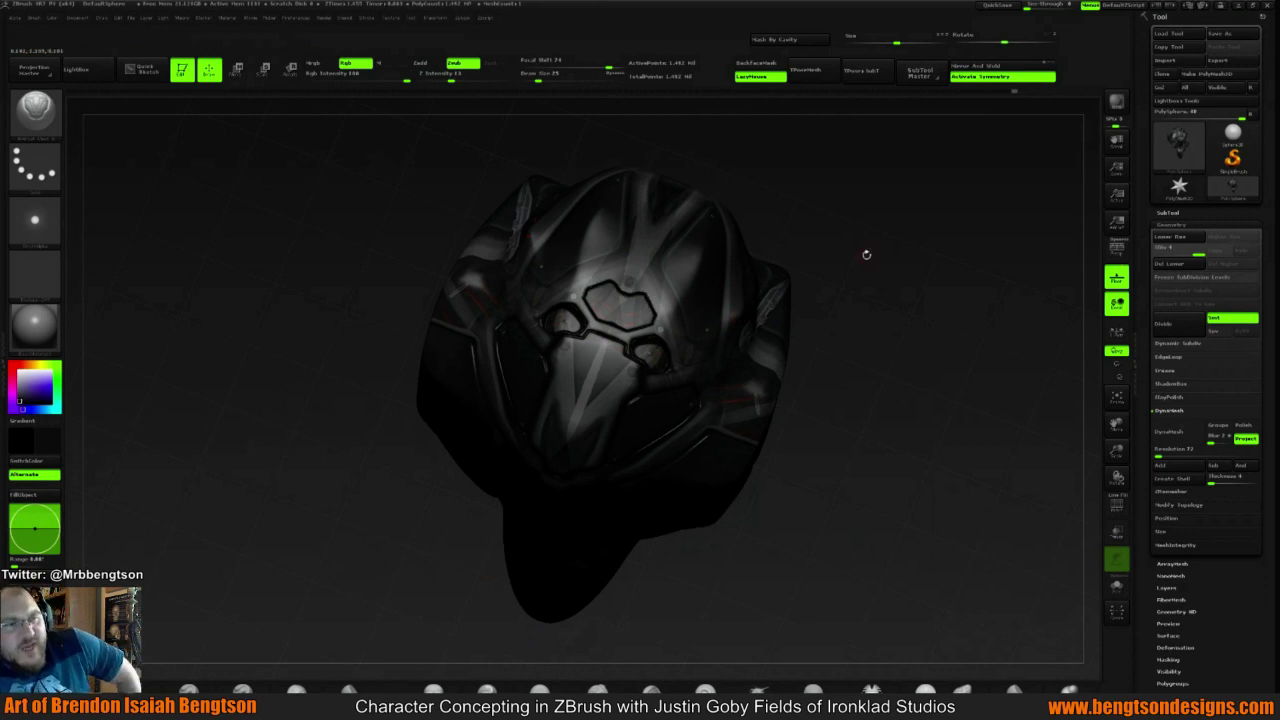
left_click_drag(866, 255, 872, 264)
mouse_move(884, 331)
left_mouse_down()
mouse_move(869, 266)
mouse_move(820, 301)
mouse_move(886, 349)
mouse_move(869, 254)
mouse_move(847, 316)
left_mouse_up()
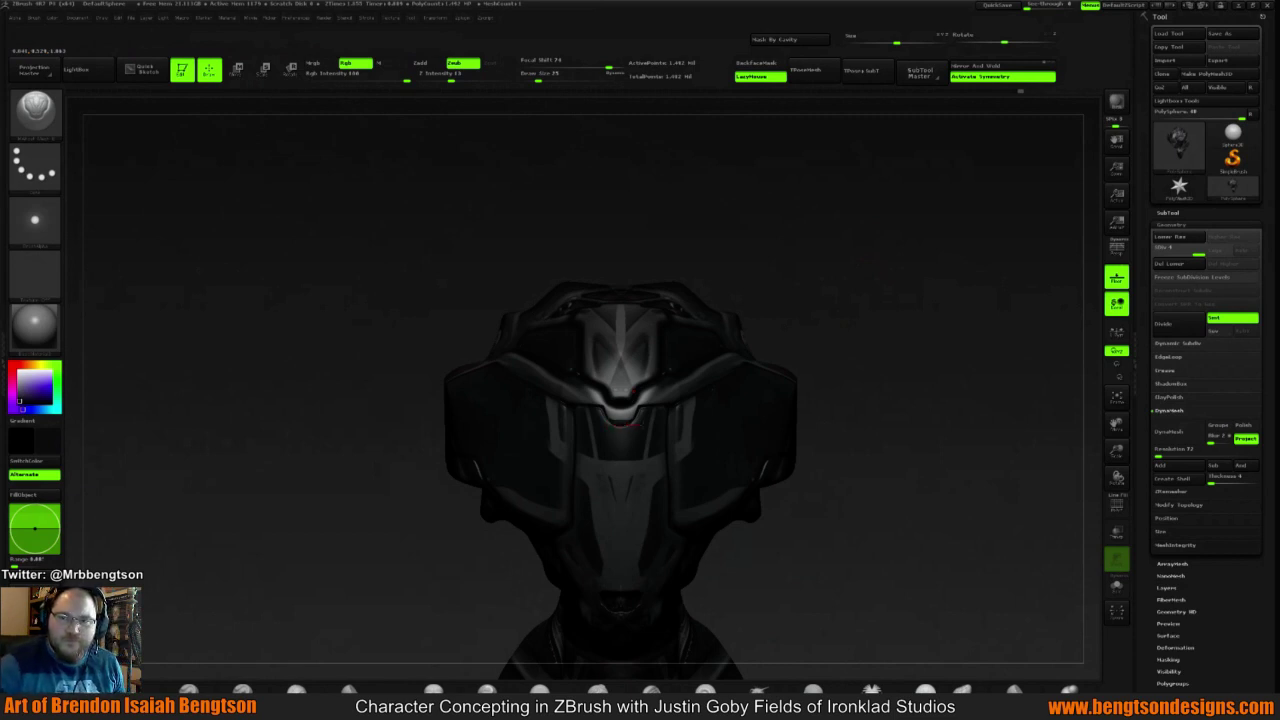
mouse_move(752, 289)
left_mouse_down()
mouse_move(765, 316)
mouse_move(837, 293)
left_mouse_up()
right_click_drag(837, 292, 786, 269)
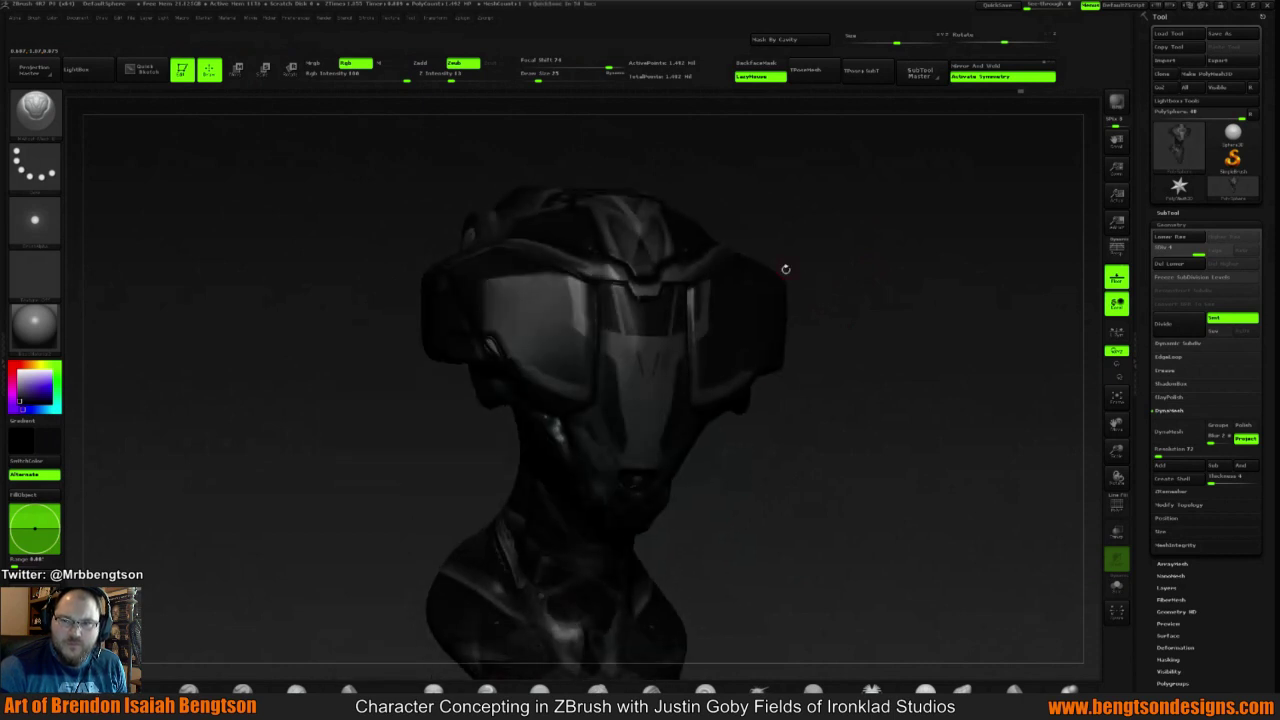
Carve inset panel outlines and a row of small vent slots at the inner upper corners of both visor panels
mouse_move(926, 205)
right_mouse_down()
mouse_move(836, 255)
mouse_move(858, 281)
mouse_move(840, 234)
mouse_move(845, 277)
mouse_move(572, 286)
right_mouse_up()
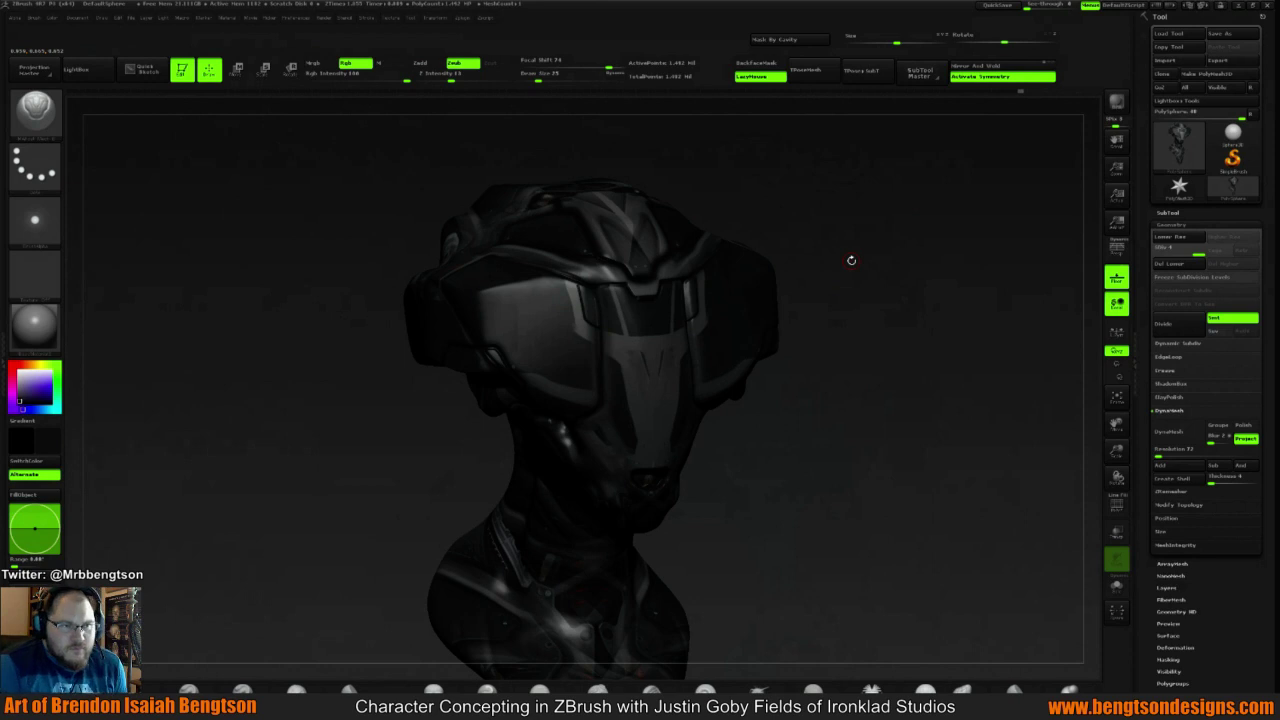
mouse_move(851, 260)
left_mouse_down()
mouse_move(700, 500)
mouse_move(658, 600)
left_mouse_up()
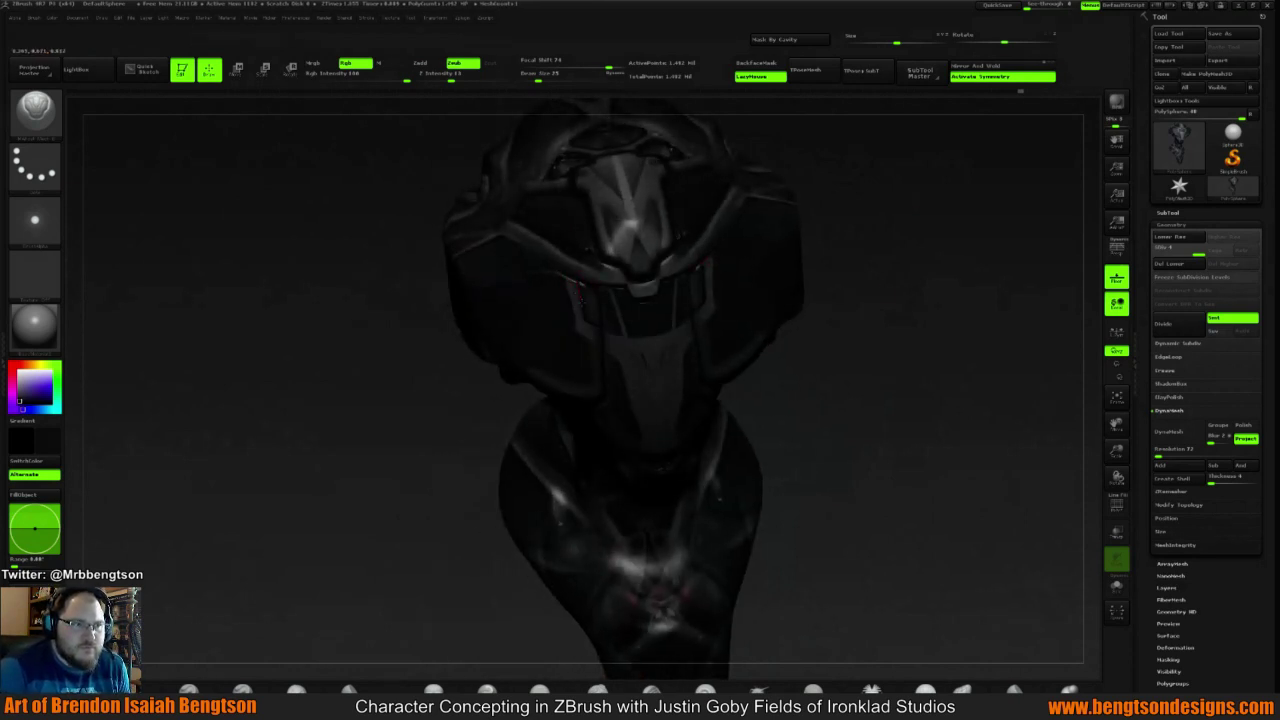
mouse_move(880, 300)
left_mouse_down()
mouse_move(883, 214)
mouse_move(760, 190)
mouse_move(873, 280)
left_mouse_up()
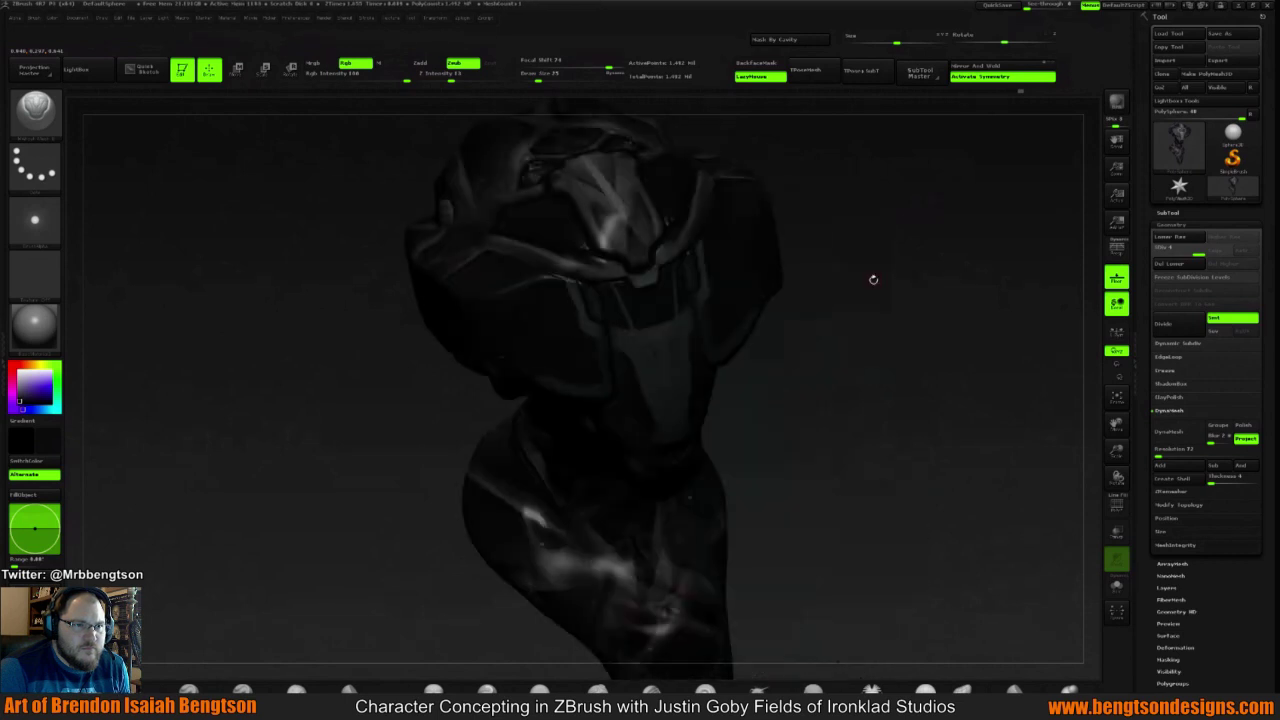
mouse_move(873, 280)
right_mouse_down()
mouse_move(873, 256)
mouse_move(846, 251)
mouse_move(861, 210)
mouse_move(856, 230)
right_mouse_up()
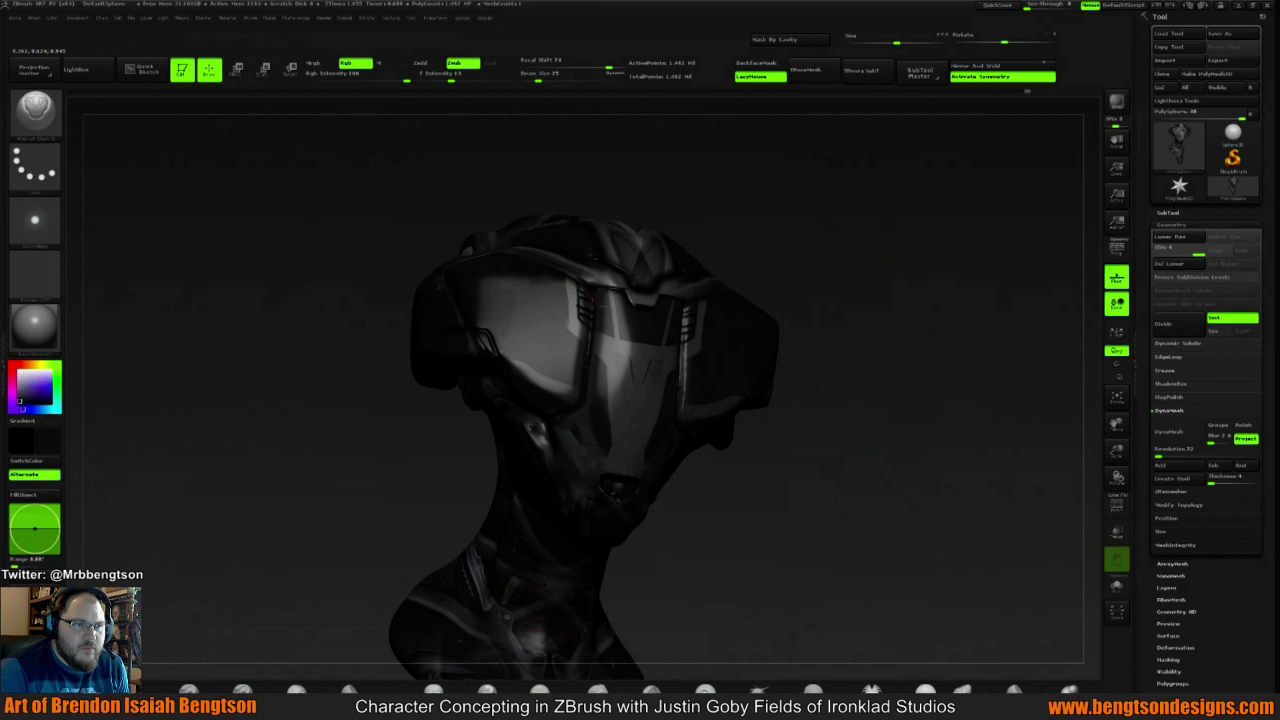
Refine the vent slots and the seams around them on both sides of the forehead plate with Dam Standard
left_click_drag(808, 249, 609, 291)
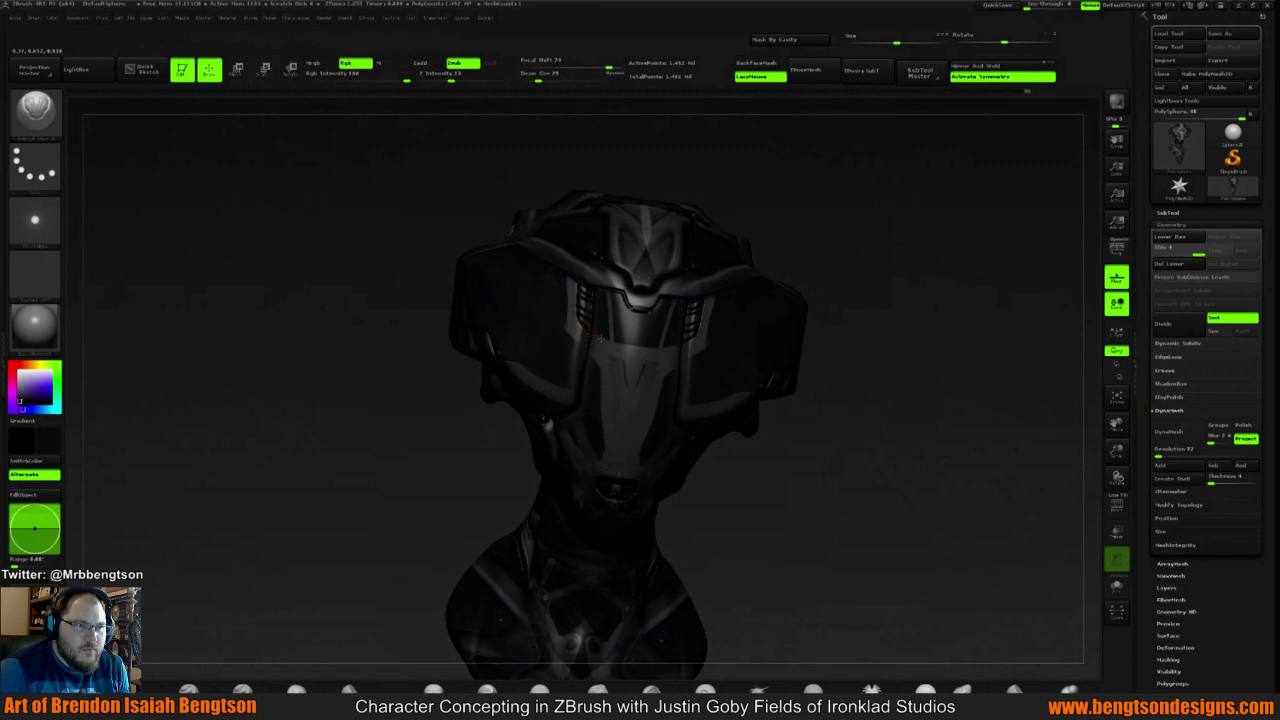
mouse_move(874, 248)
left_mouse_down()
mouse_move(770, 258)
mouse_move(868, 258)
left_mouse_up()
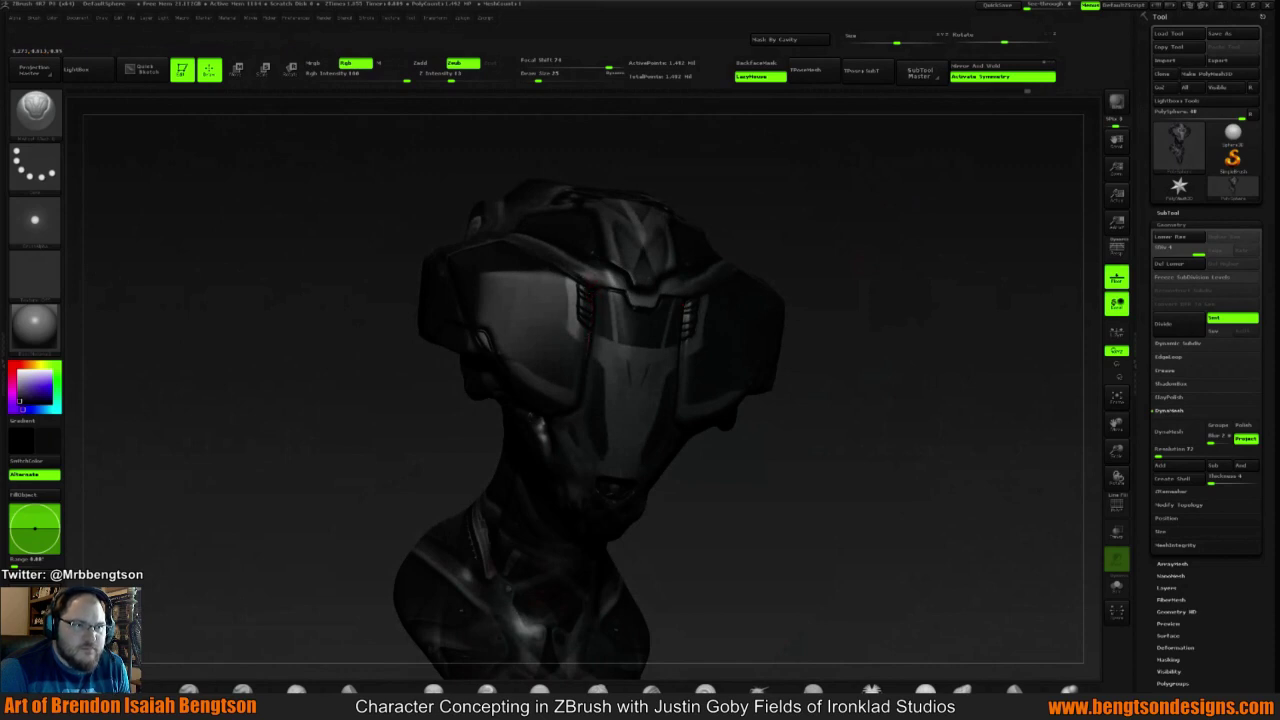
left_click_drag(920, 282, 714, 318)
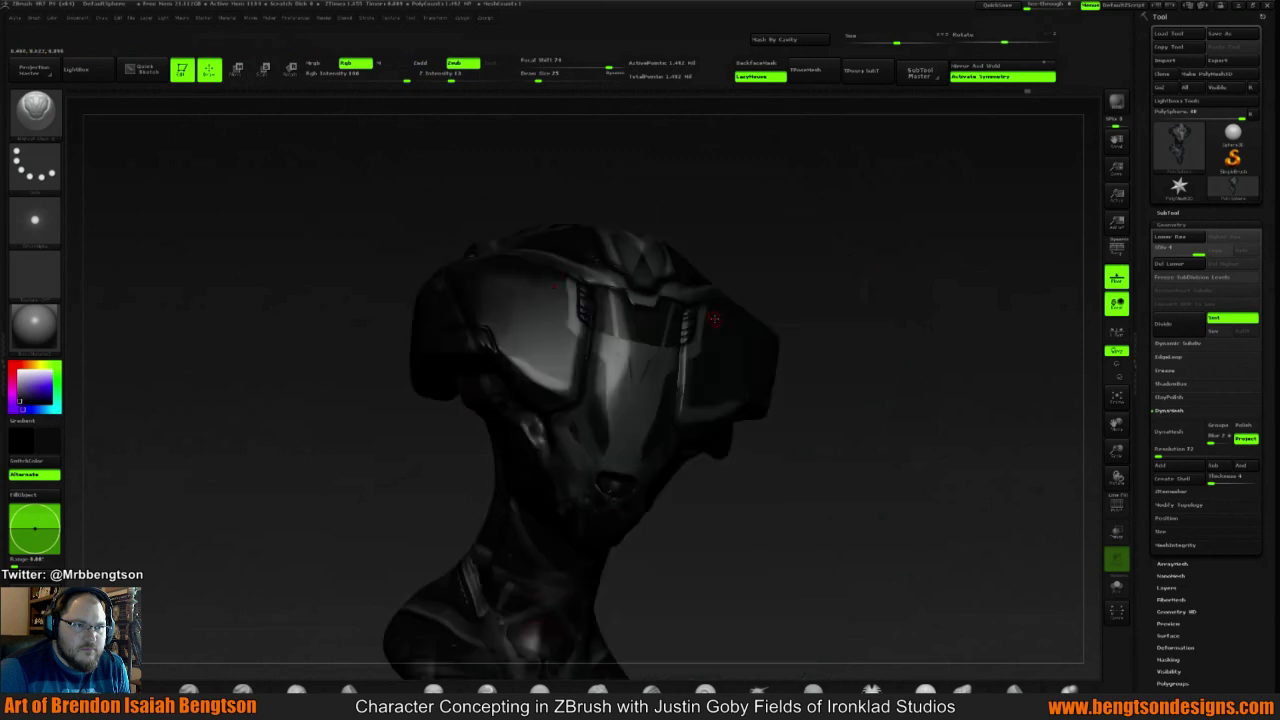
mouse_move(877, 271)
left_mouse_down()
mouse_move(760, 277)
mouse_move(813, 232)
mouse_move(846, 251)
mouse_move(837, 271)
mouse_move(863, 277)
mouse_move(857, 289)
mouse_move(826, 280)
left_mouse_up()
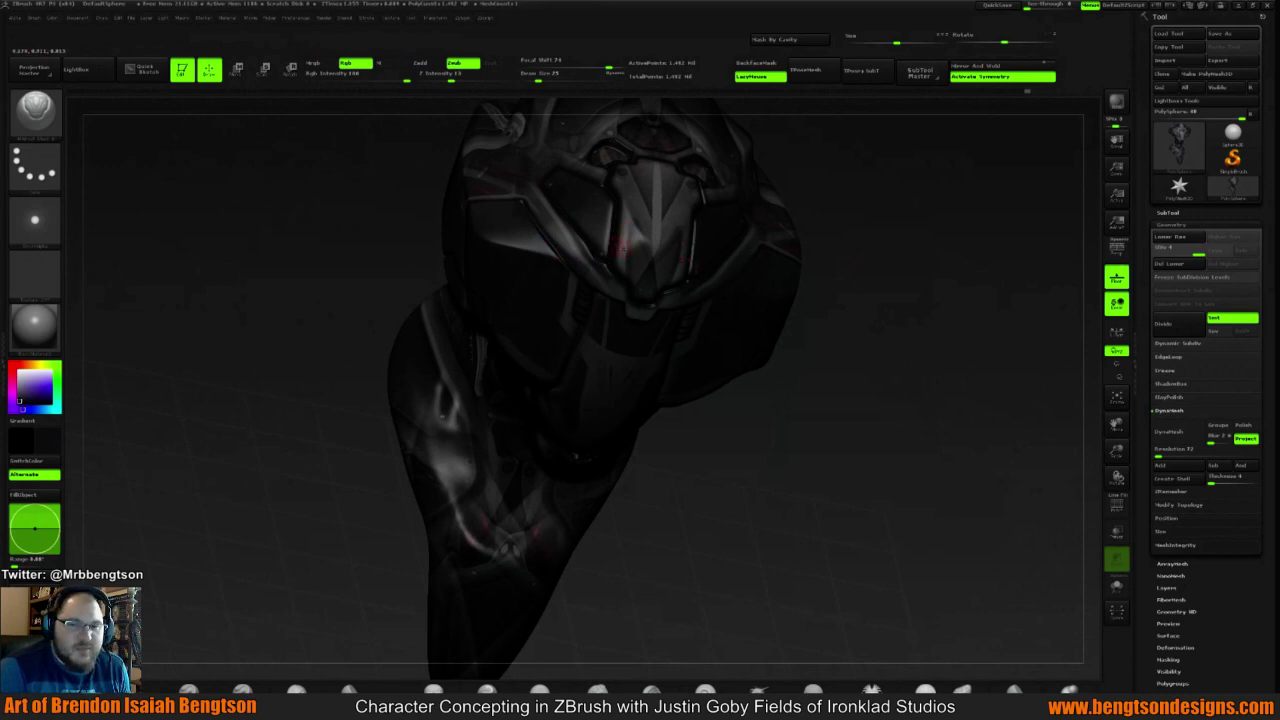
Sample a grey from the helmet, swap the colours to make black active, and darken the visor panels' edges
key("c")
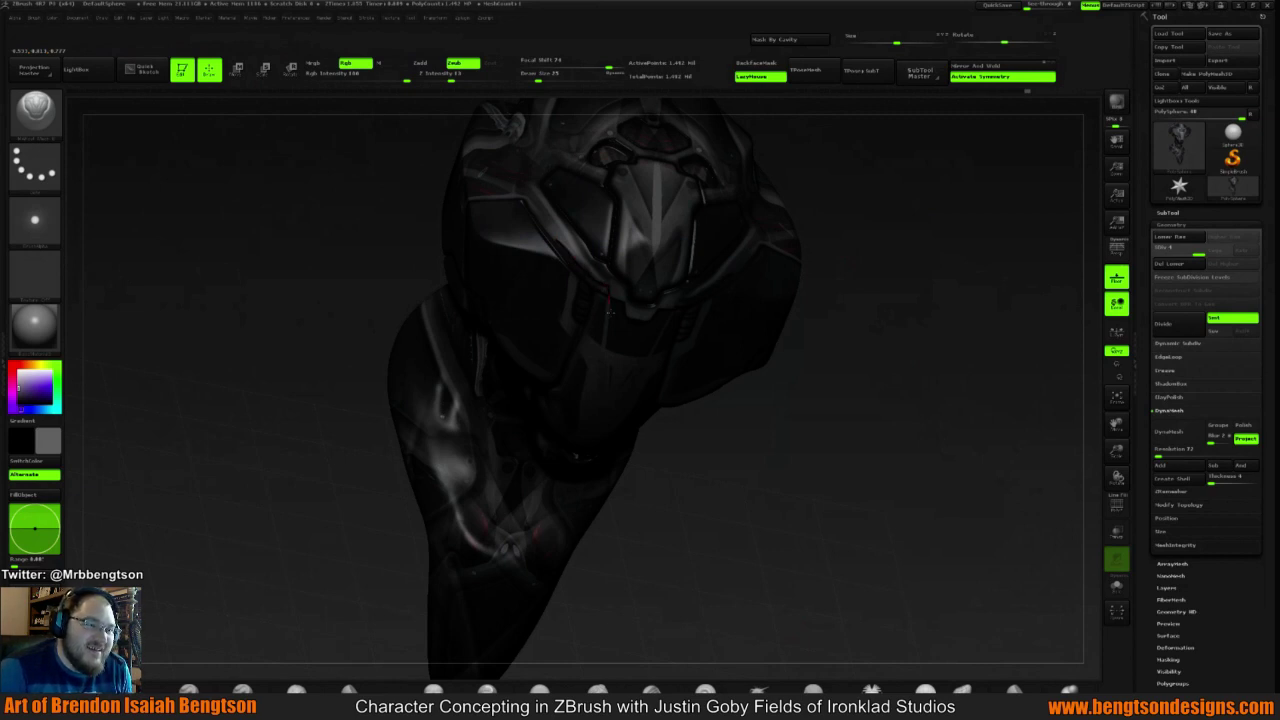
left_click_drag(840, 243, 908, 220)
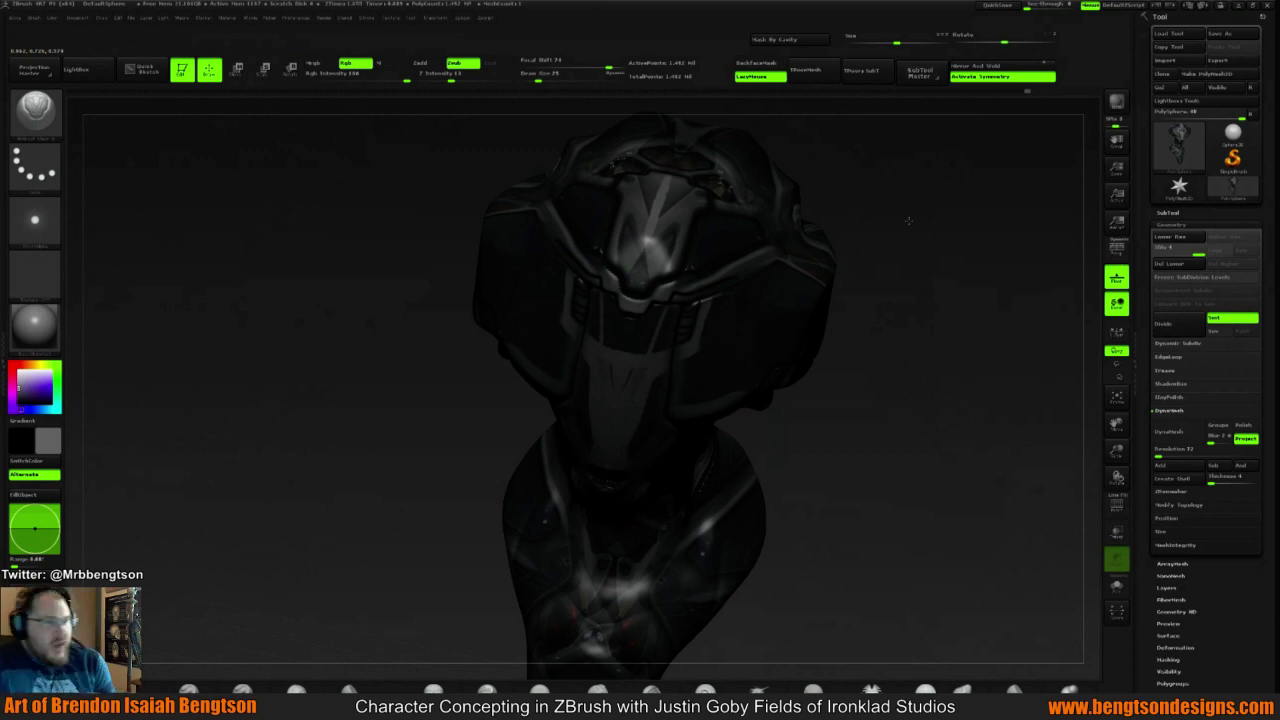
left_click_drag(908, 221, 744, 220)
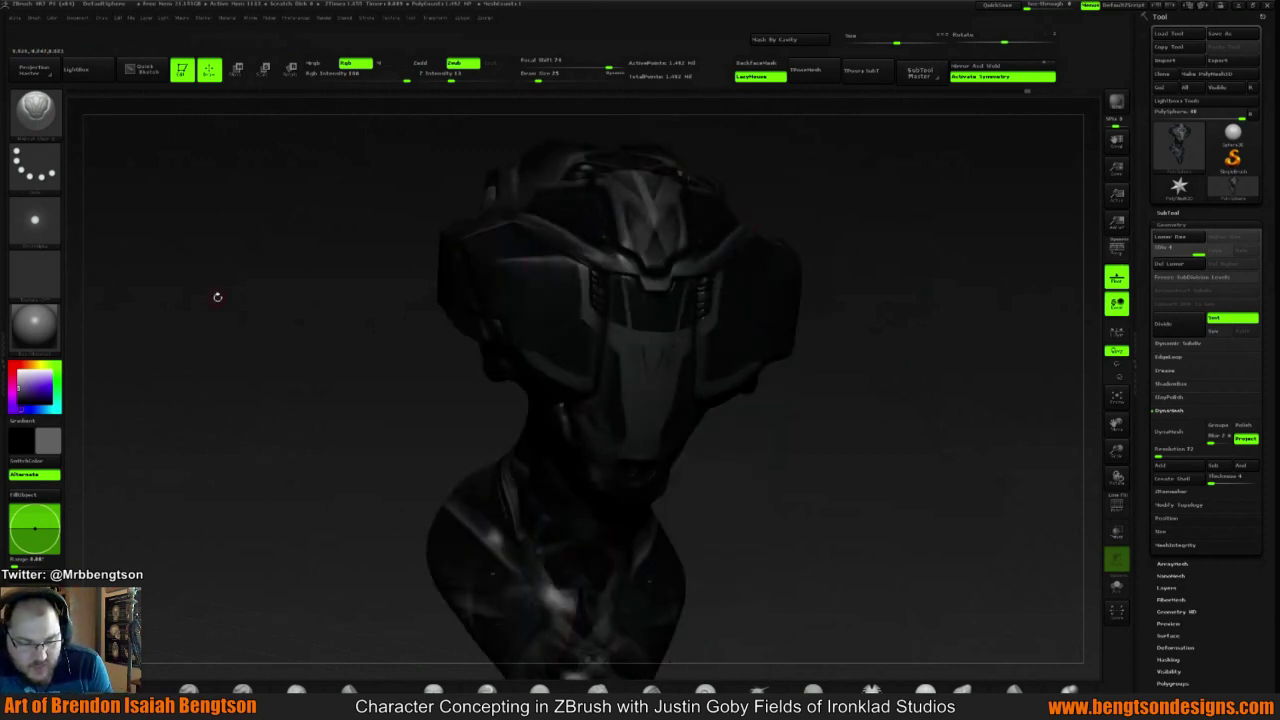
left_click(37, 461)
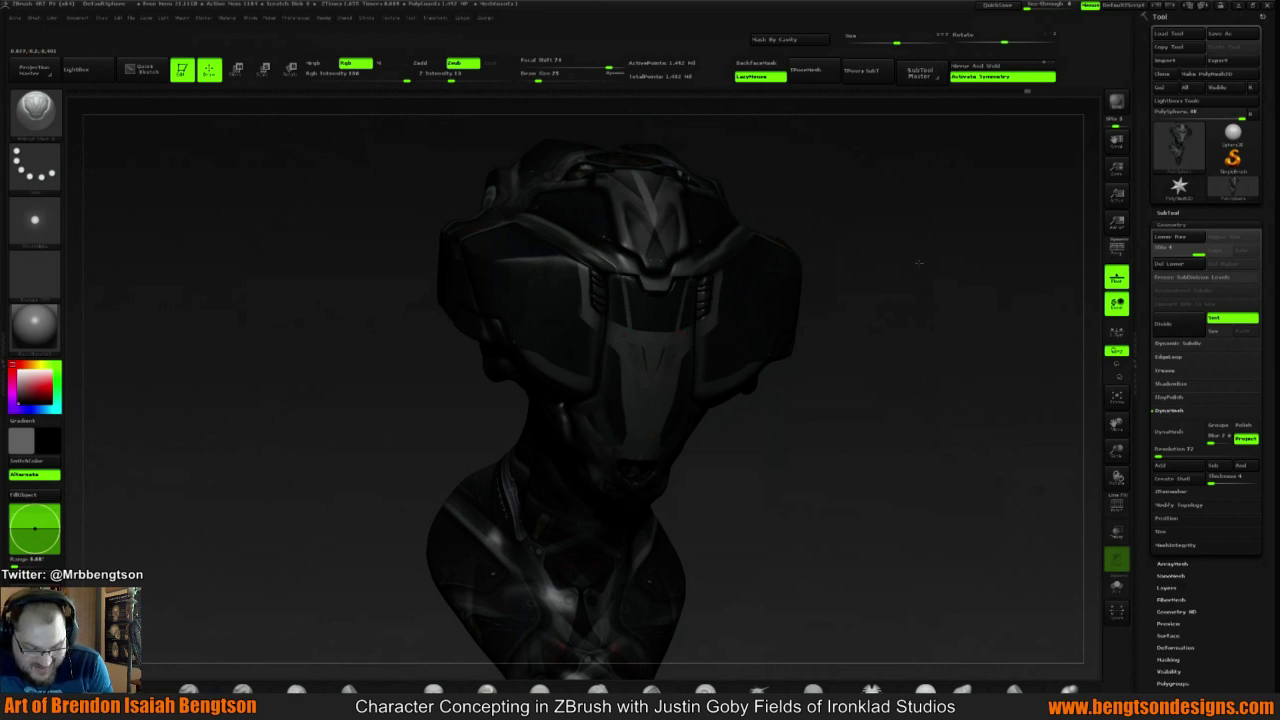
left_click_drag(919, 263, 846, 254)
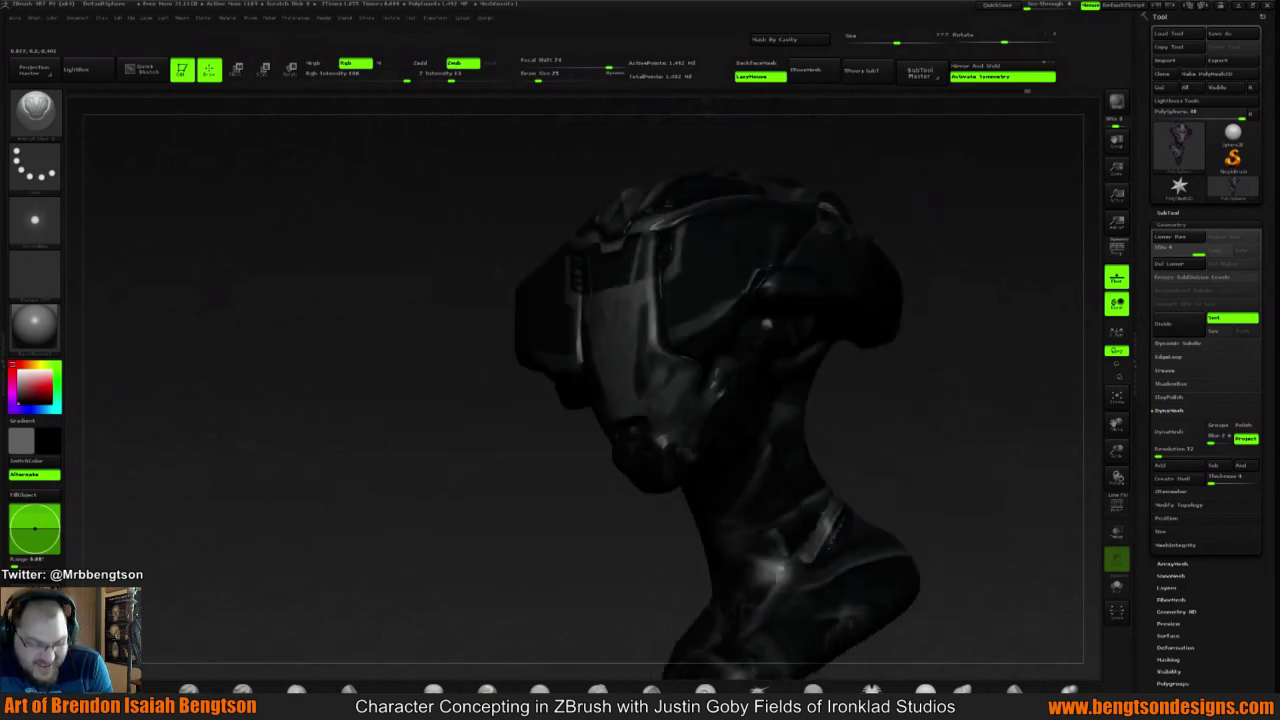
mouse_move(962, 270)
left_mouse_down()
mouse_move(871, 277)
mouse_move(898, 272)
mouse_move(849, 294)
mouse_move(880, 297)
mouse_move(911, 254)
mouse_move(895, 288)
mouse_move(895, 259)
mouse_move(620, 352)
left_mouse_up()
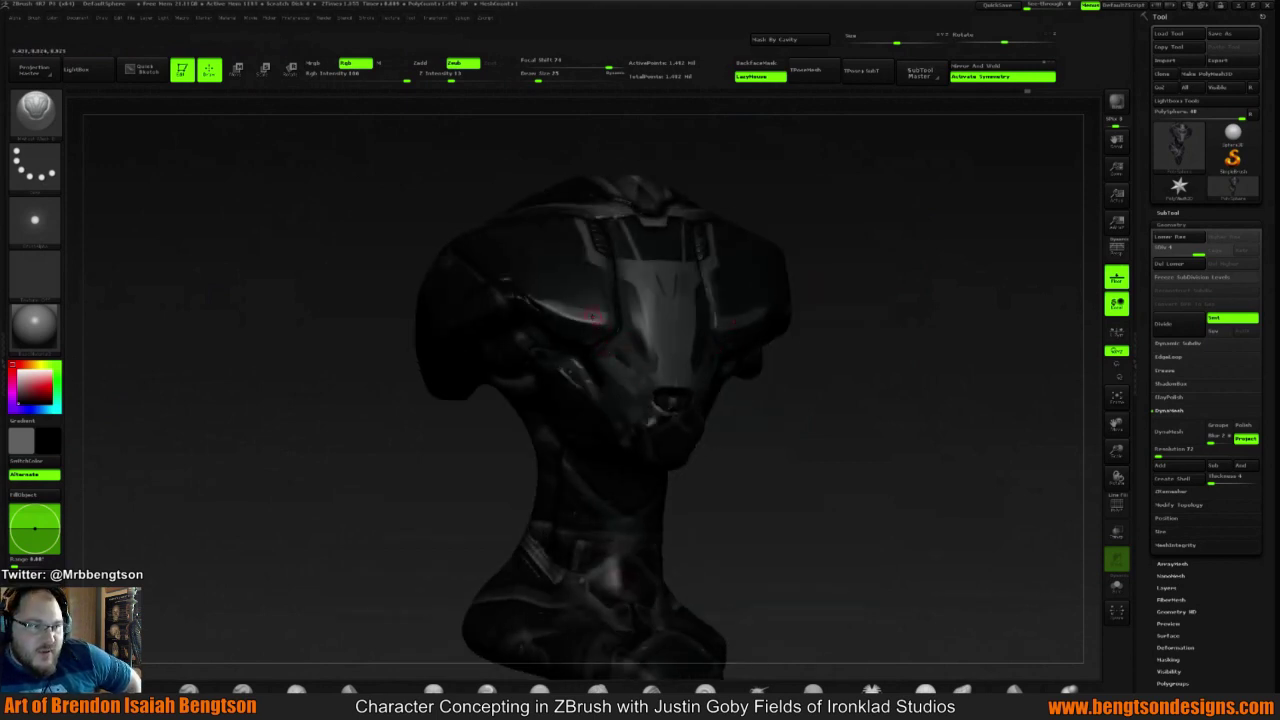
Sample darker shades from the cheek and the brow as the active brush colour
key("c")
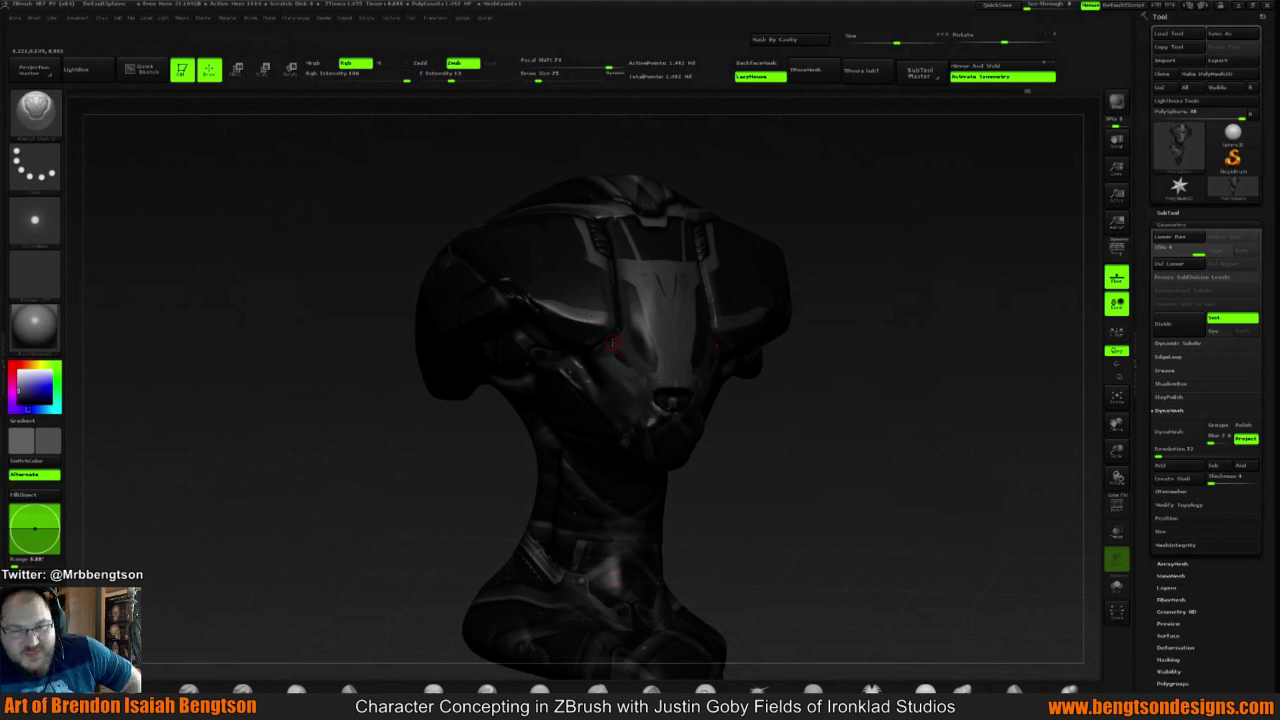
key("c")
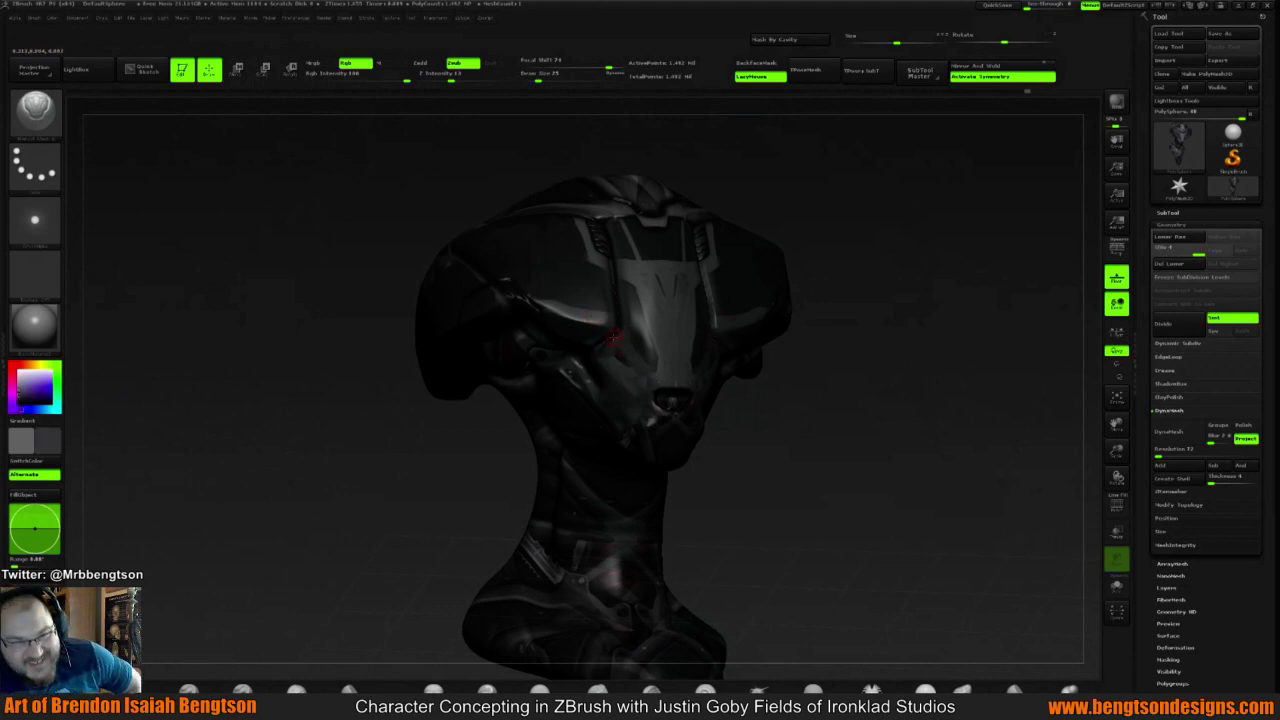
left_click_drag(857, 193, 662, 216)
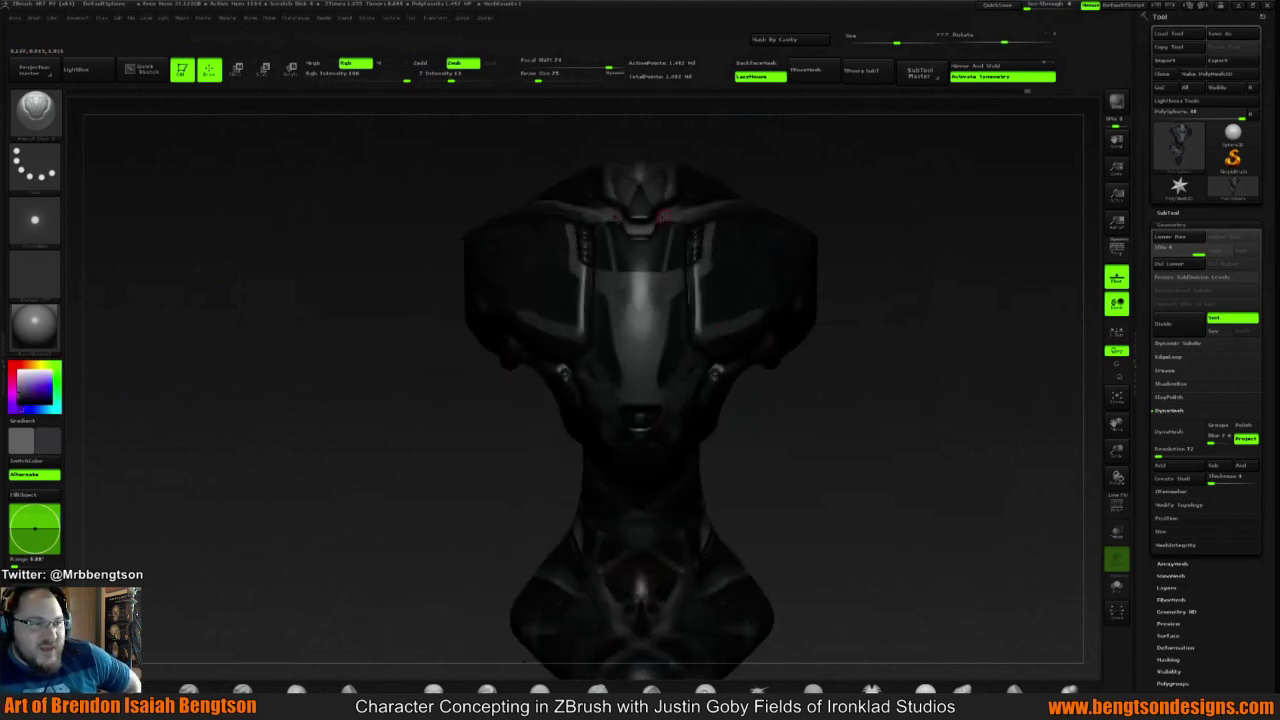
key("c")
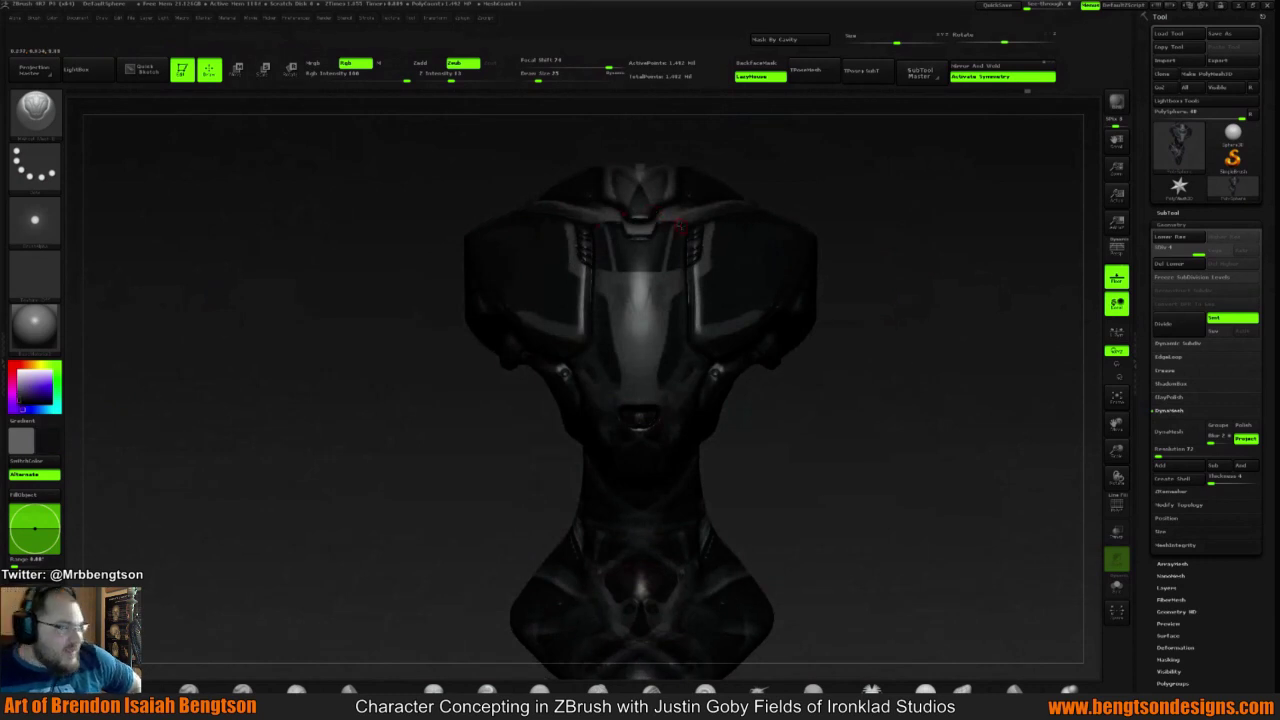
left_click_drag(912, 264, 727, 246)
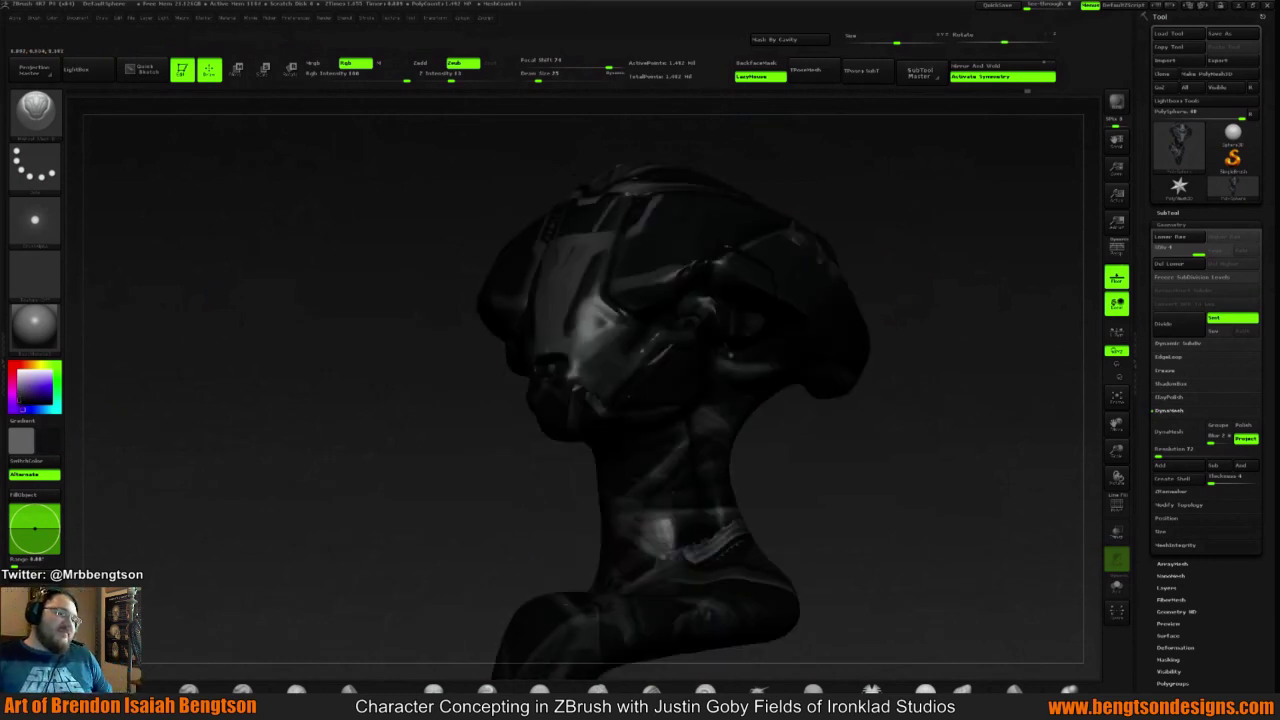
mouse_move(880, 172)
left_mouse_down()
mouse_move(855, 170)
mouse_move(886, 243)
mouse_move(856, 313)
mouse_move(829, 306)
left_mouse_up()
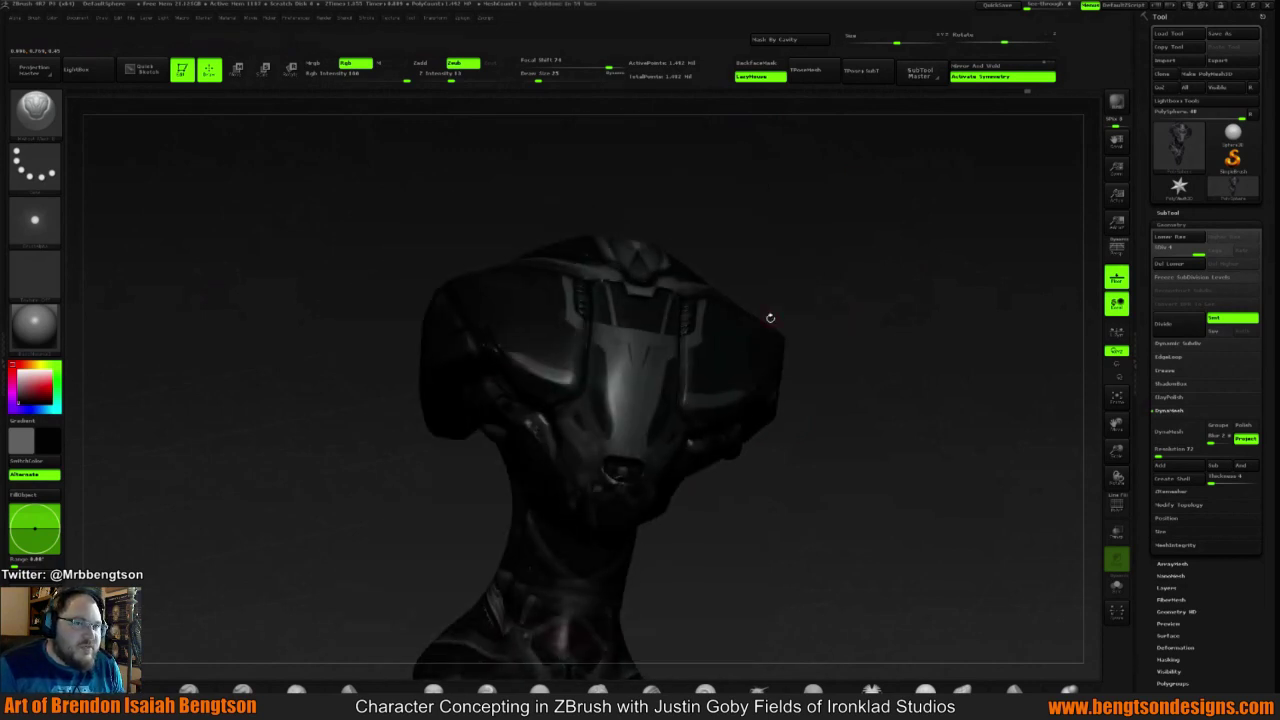
Carve a black seam across the muzzle above the nose and up along the cheek to the visor's lower corner
mouse_move(770, 318)
left_mouse_down()
mouse_move(820, 282)
mouse_move(800, 285)
mouse_move(825, 250)
mouse_move(584, 425)
left_mouse_up()
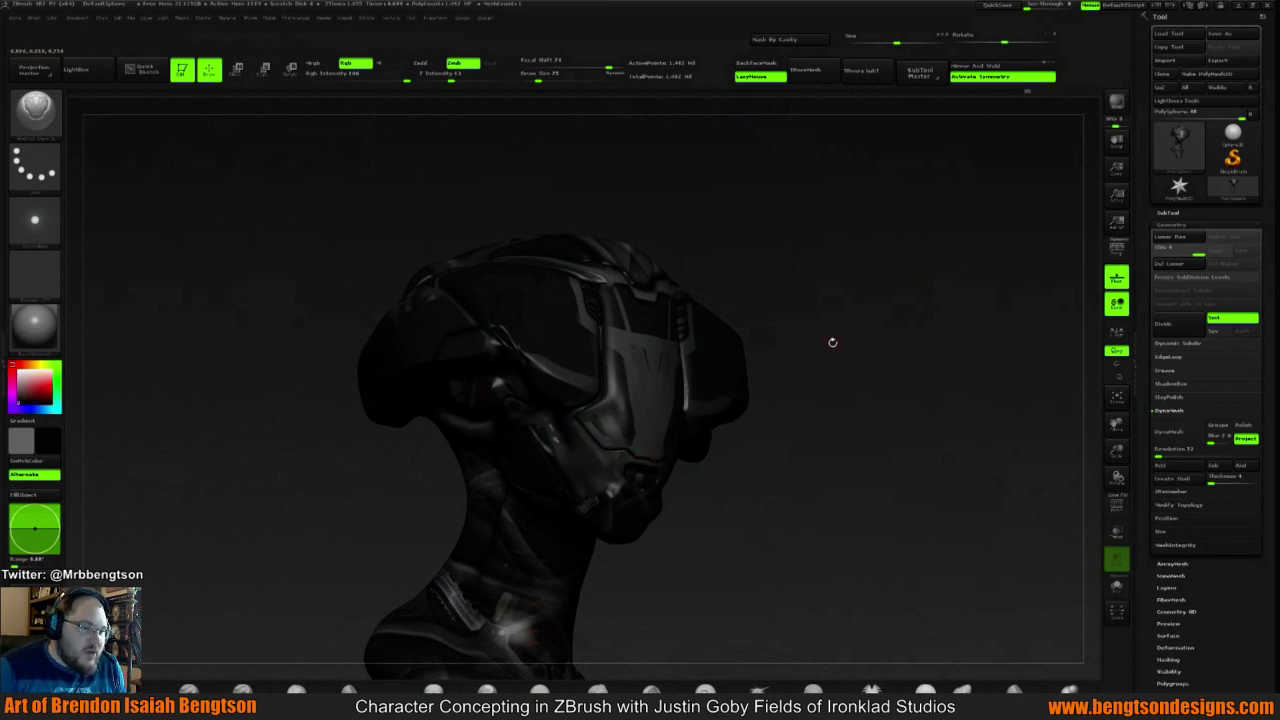
mouse_move(834, 310)
left_mouse_down()
mouse_move(734, 312)
mouse_move(830, 316)
left_mouse_up()
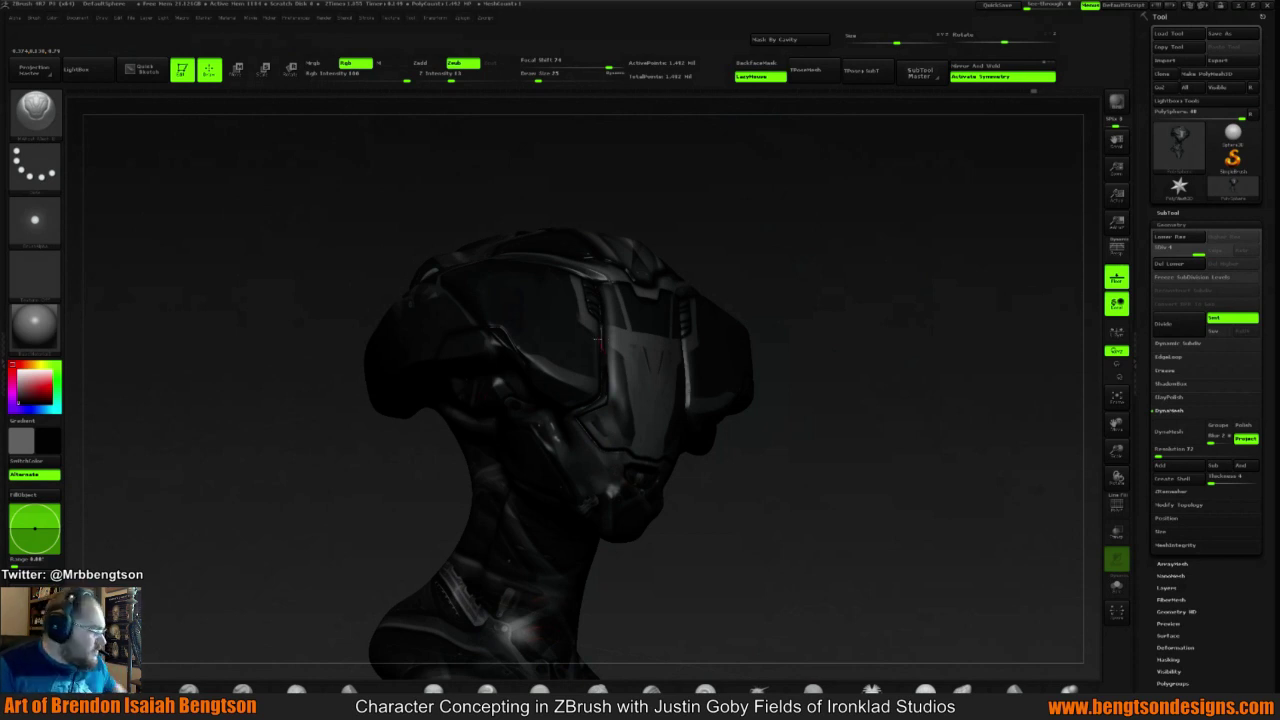
mouse_move(820, 286)
left_mouse_down()
mouse_move(821, 300)
mouse_move(877, 271)
mouse_move(886, 306)
mouse_move(829, 303)
left_mouse_up()
key("b")
key("c")
key("b")
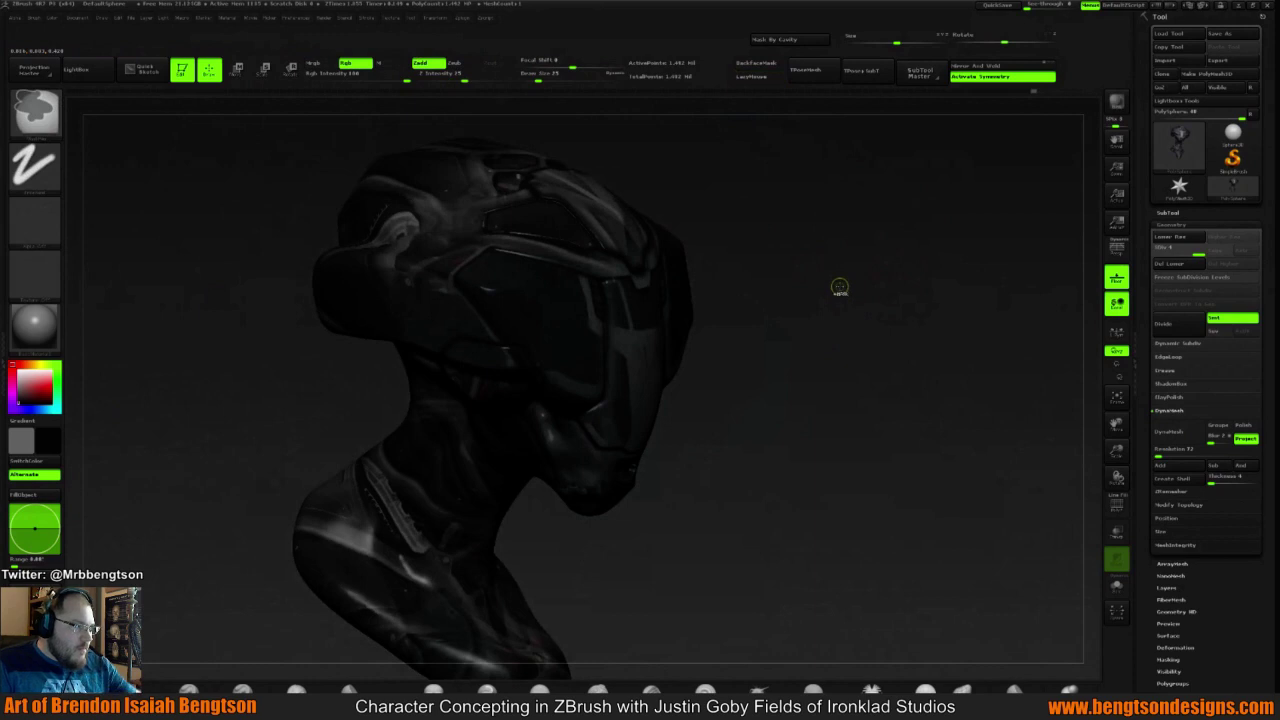
left_click_drag(837, 289, 827, 295)
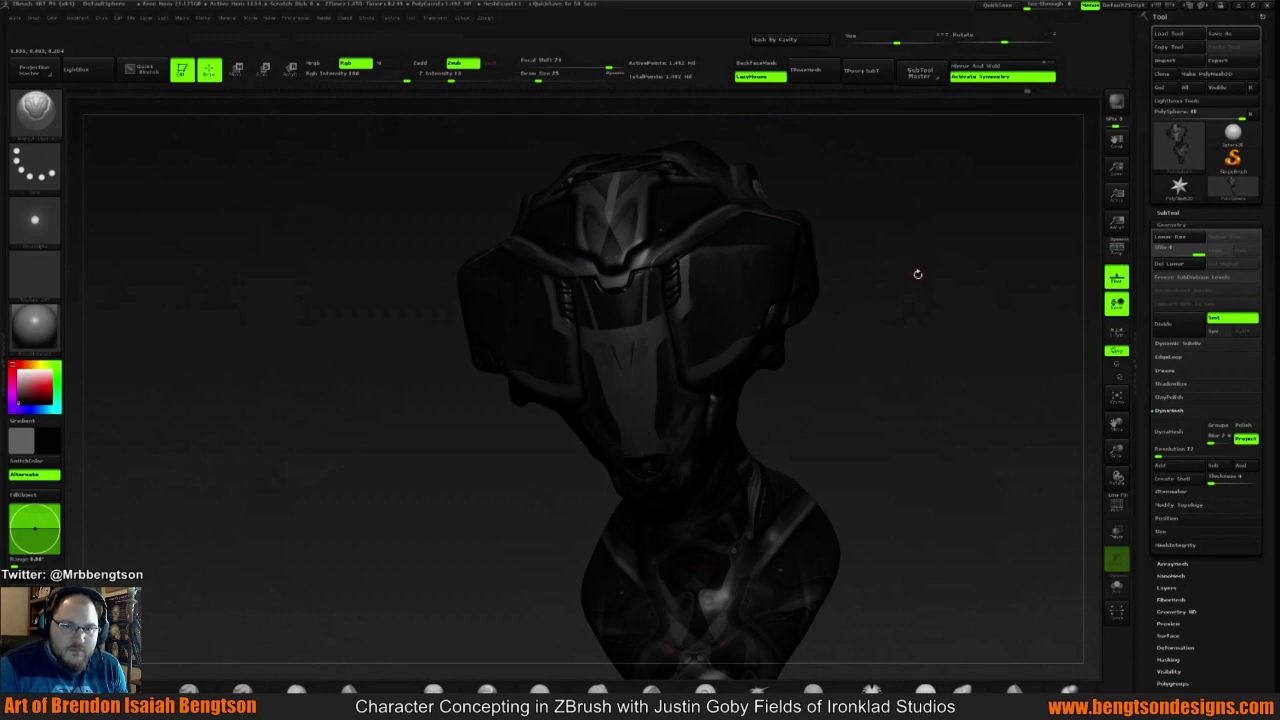
Switch to the colour-only Paint brush, sample a dark grey and darken the cheek and jaw below the visor
mouse_move(917, 274)
left_mouse_down()
mouse_move(860, 290)
mouse_move(926, 257)
mouse_move(957, 263)
mouse_move(877, 313)
mouse_move(823, 283)
mouse_move(824, 338)
mouse_move(817, 313)
mouse_move(875, 320)
mouse_move(811, 320)
mouse_move(794, 392)
mouse_move(791, 354)
mouse_move(755, 362)
left_mouse_up()
left_click(192, 686)
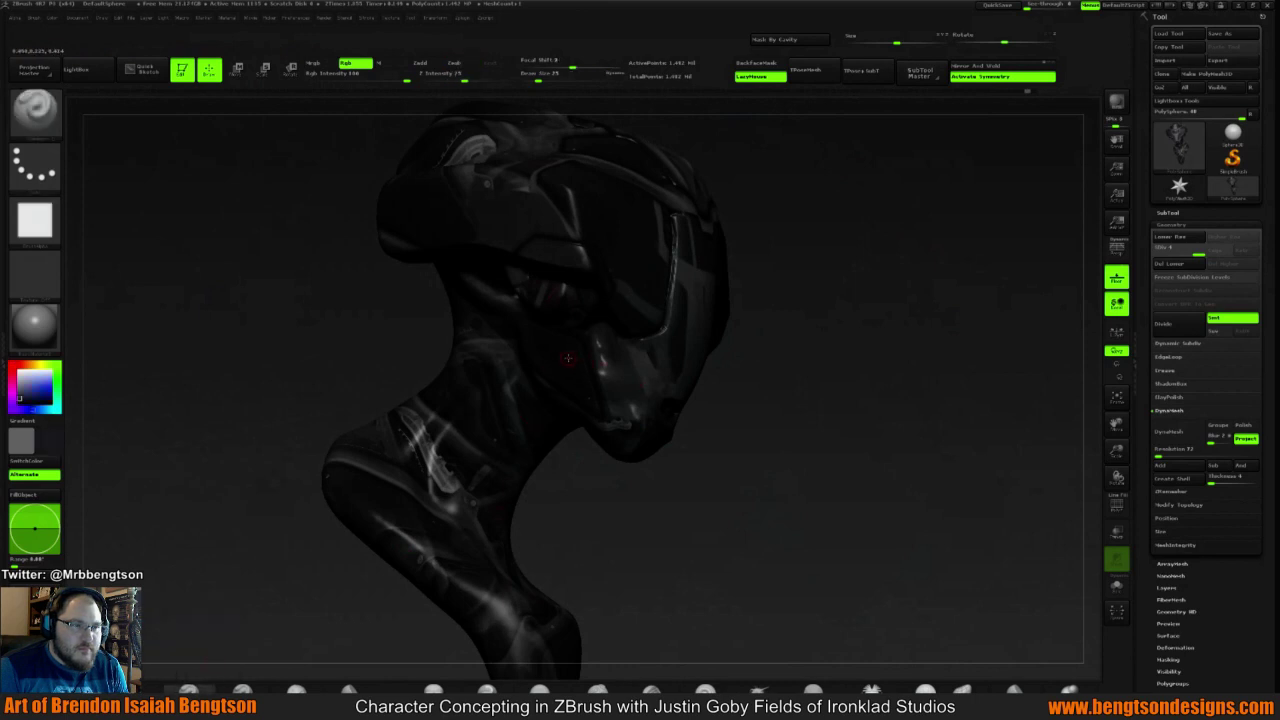
left_click_drag(799, 378, 658, 368)
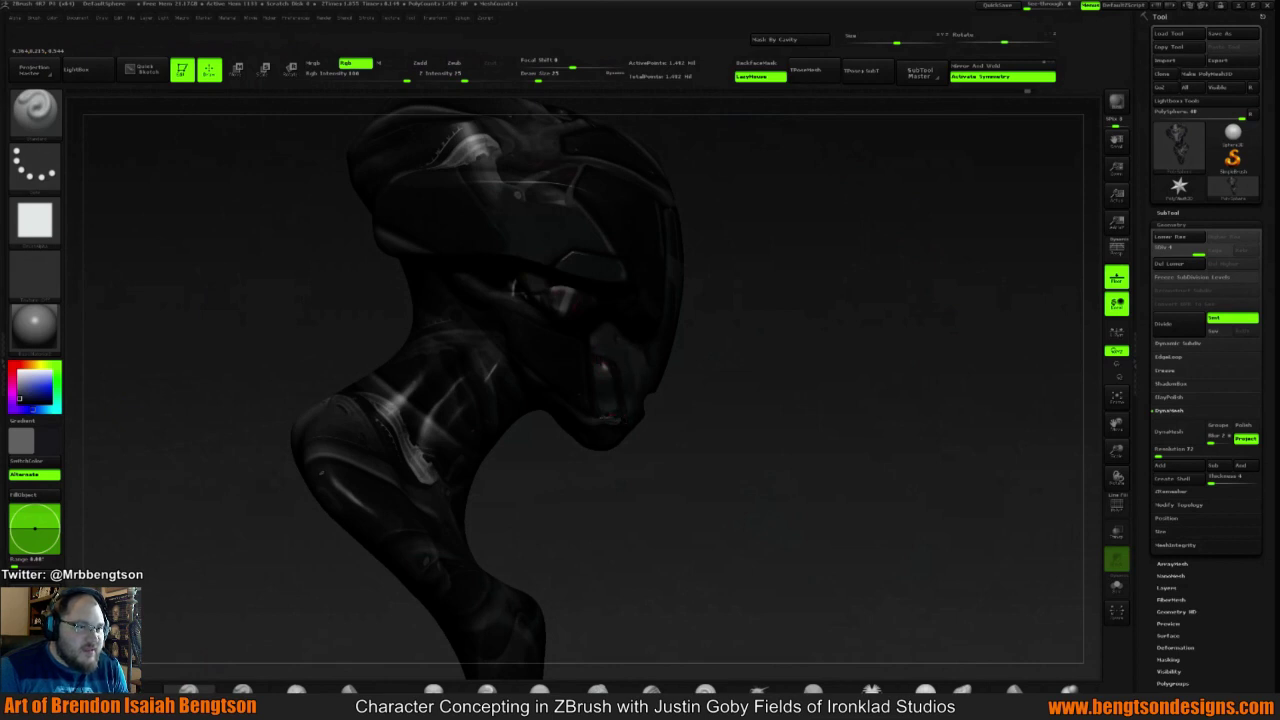
left_click_drag(811, 369, 790, 385)
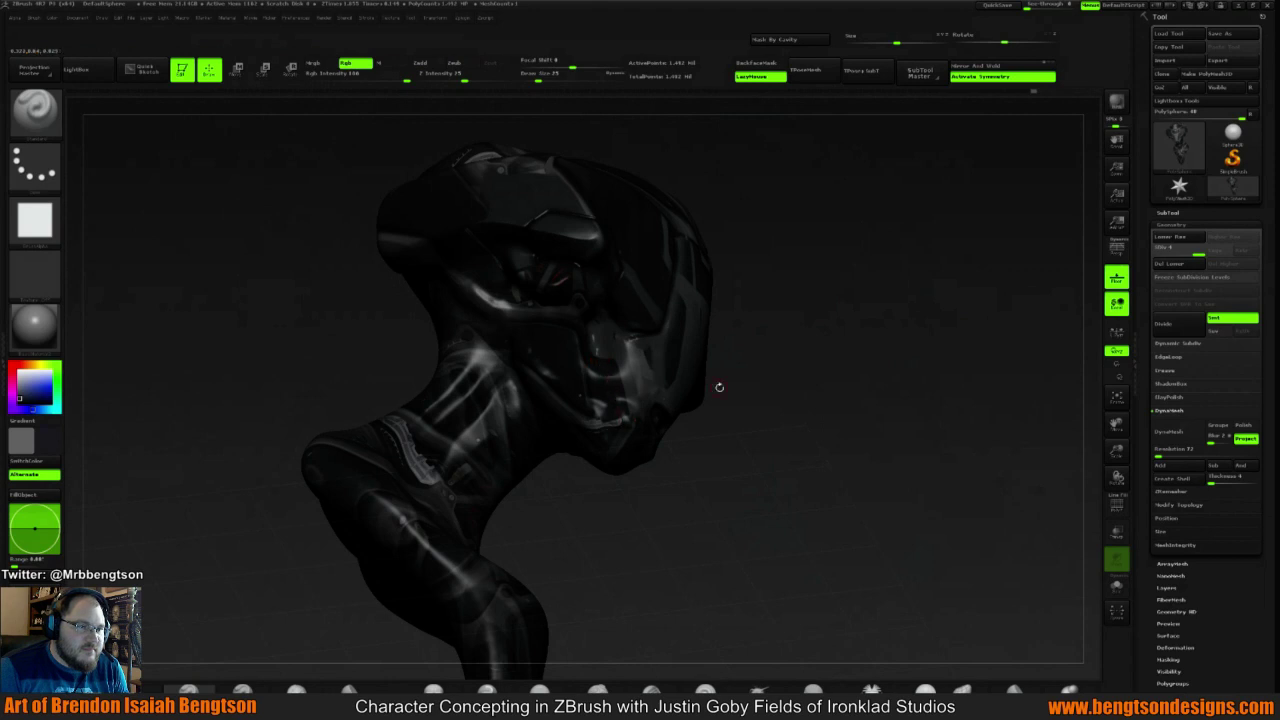
mouse_move(845, 356)
left_mouse_down()
mouse_move(806, 364)
mouse_move(760, 400)
mouse_move(797, 298)
mouse_move(840, 334)
mouse_move(636, 333)
left_mouse_up()
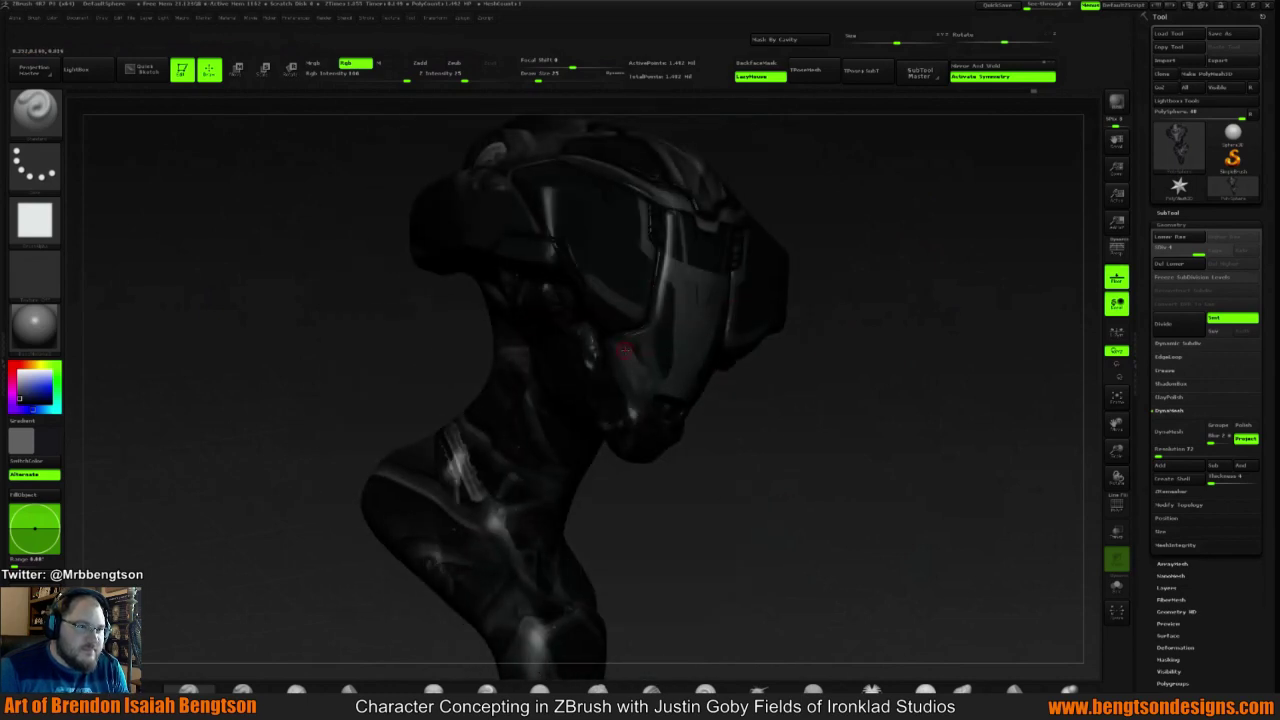
Sample a lighter grey and paint the muzzle and forehead plate up to the brow around a dark central notch
key("c")
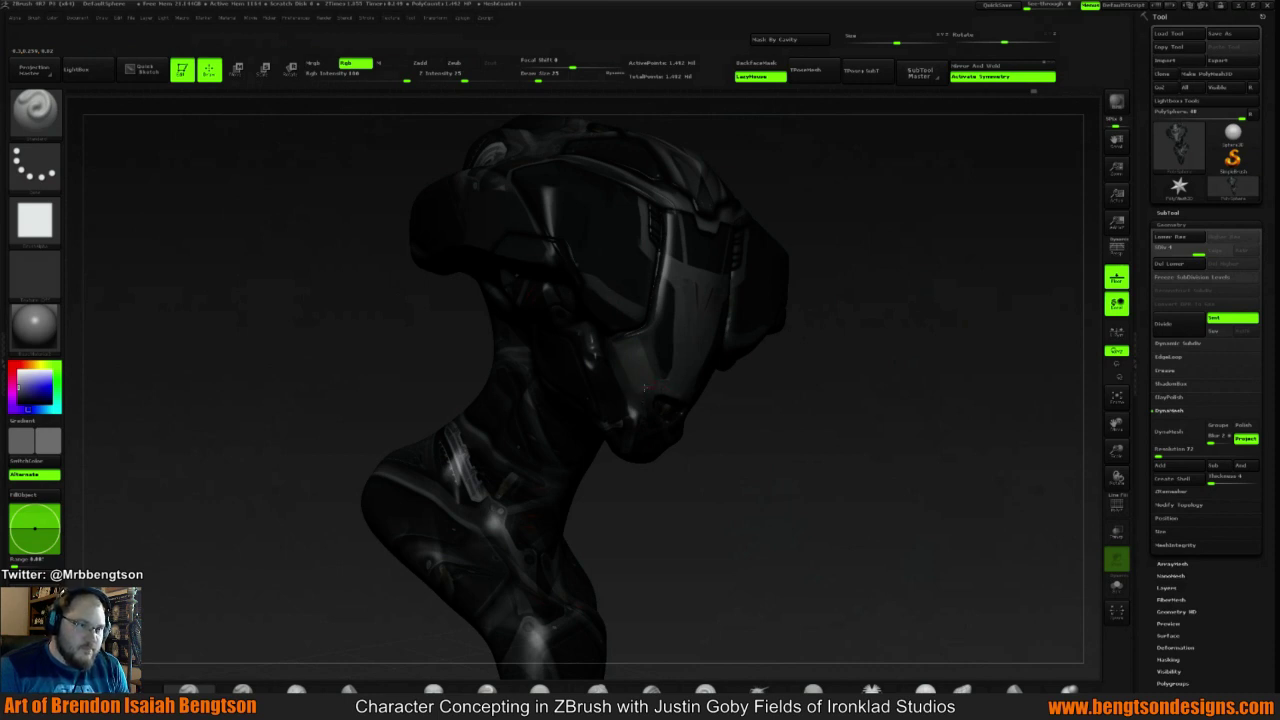
mouse_move(854, 366)
left_mouse_down()
mouse_move(850, 450)
mouse_move(846, 337)
left_mouse_up()
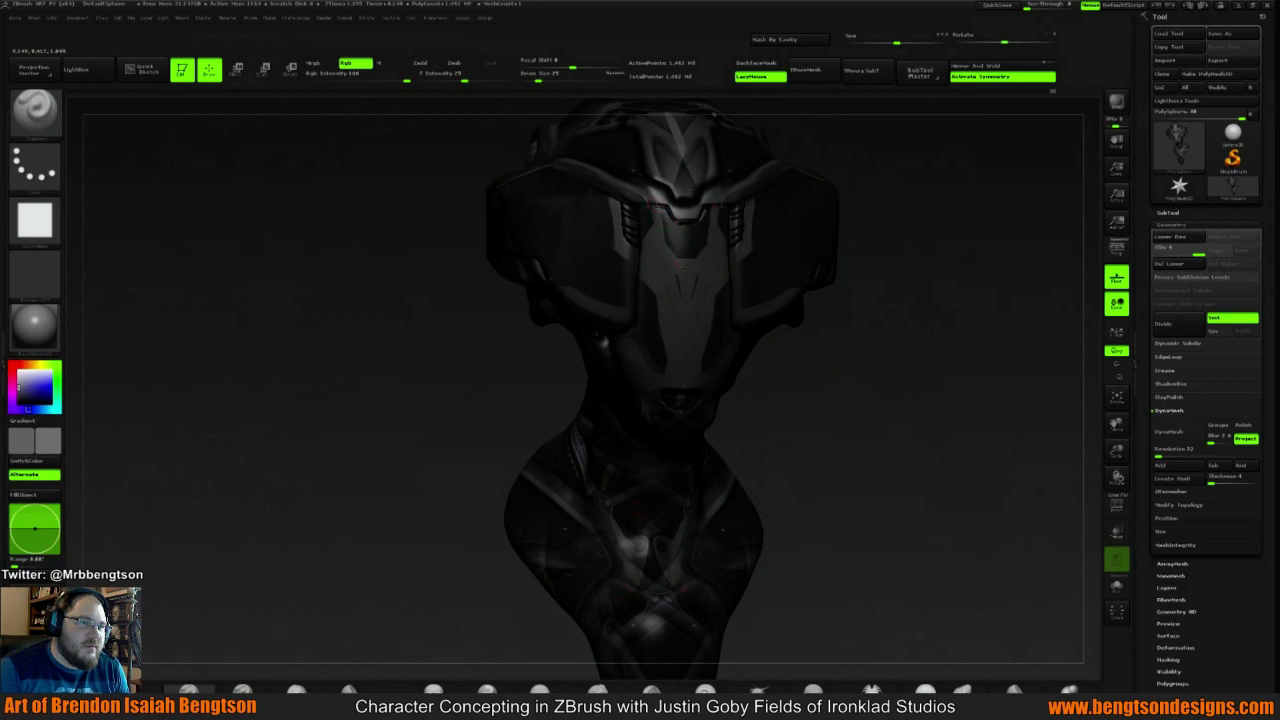
left_click_drag(934, 280, 740, 303)
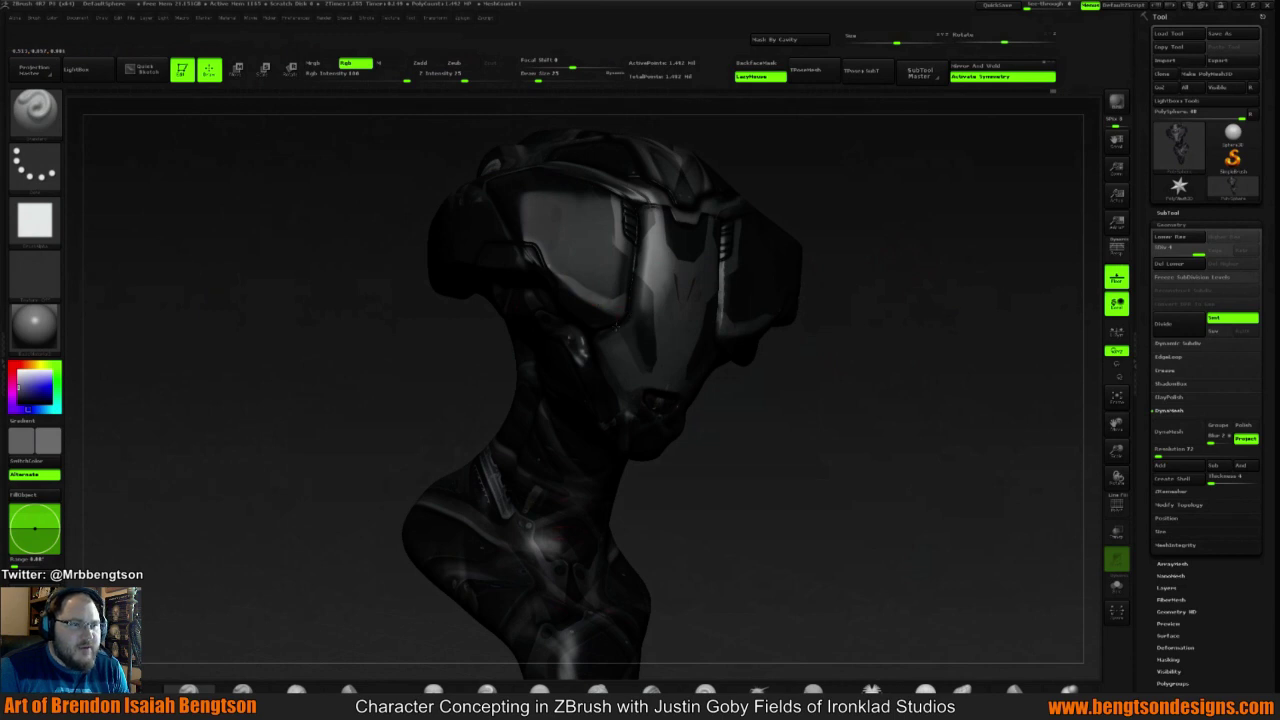
mouse_move(949, 263)
left_mouse_down()
mouse_move(850, 280)
mouse_move(955, 275)
mouse_move(905, 265)
mouse_move(887, 315)
mouse_move(860, 326)
mouse_move(854, 383)
left_mouse_up()
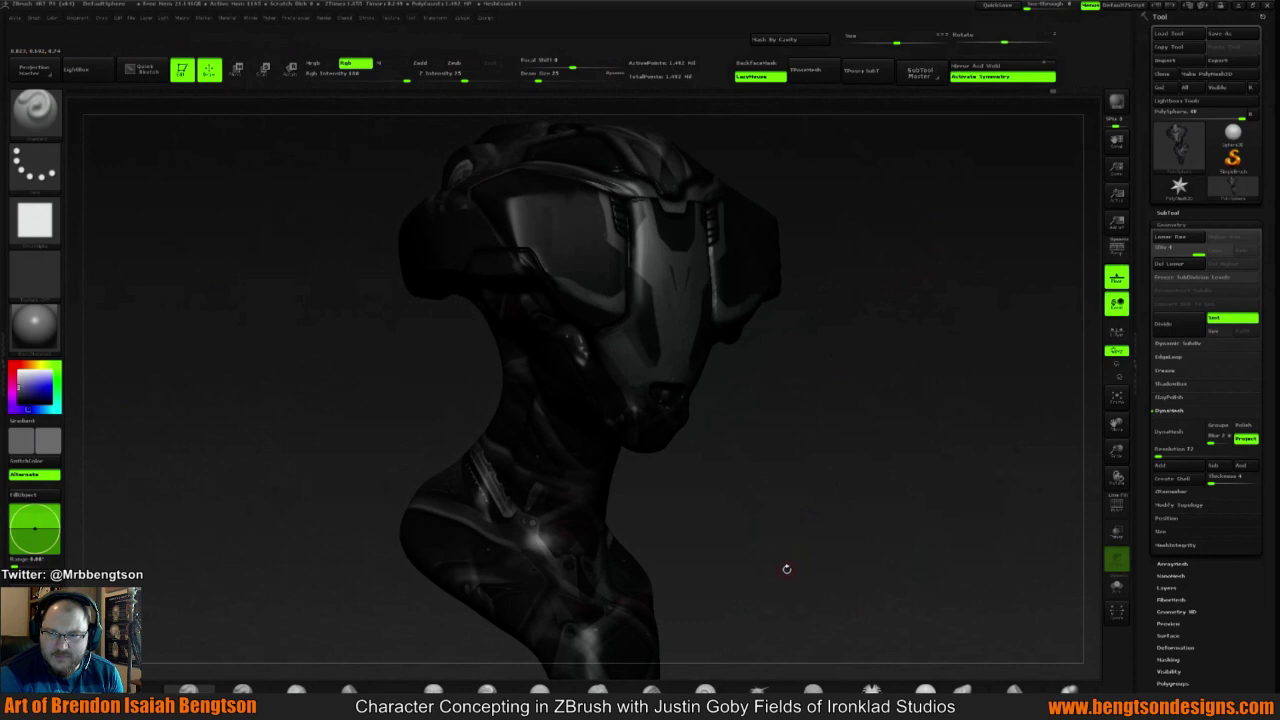
Return to Dam Standard, touch up the edges beside the face plate and set the draw size to about 38
key("b")
left_click(865, 402)
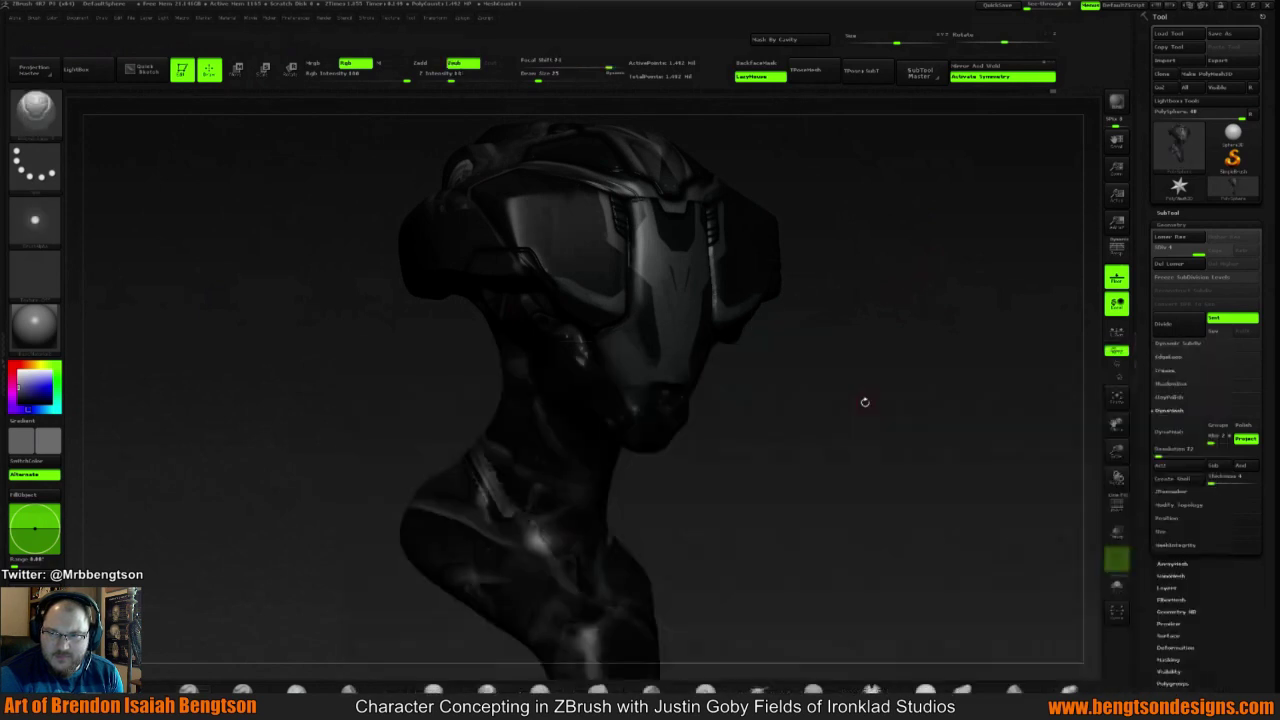
left_click_drag(865, 245, 645, 253)
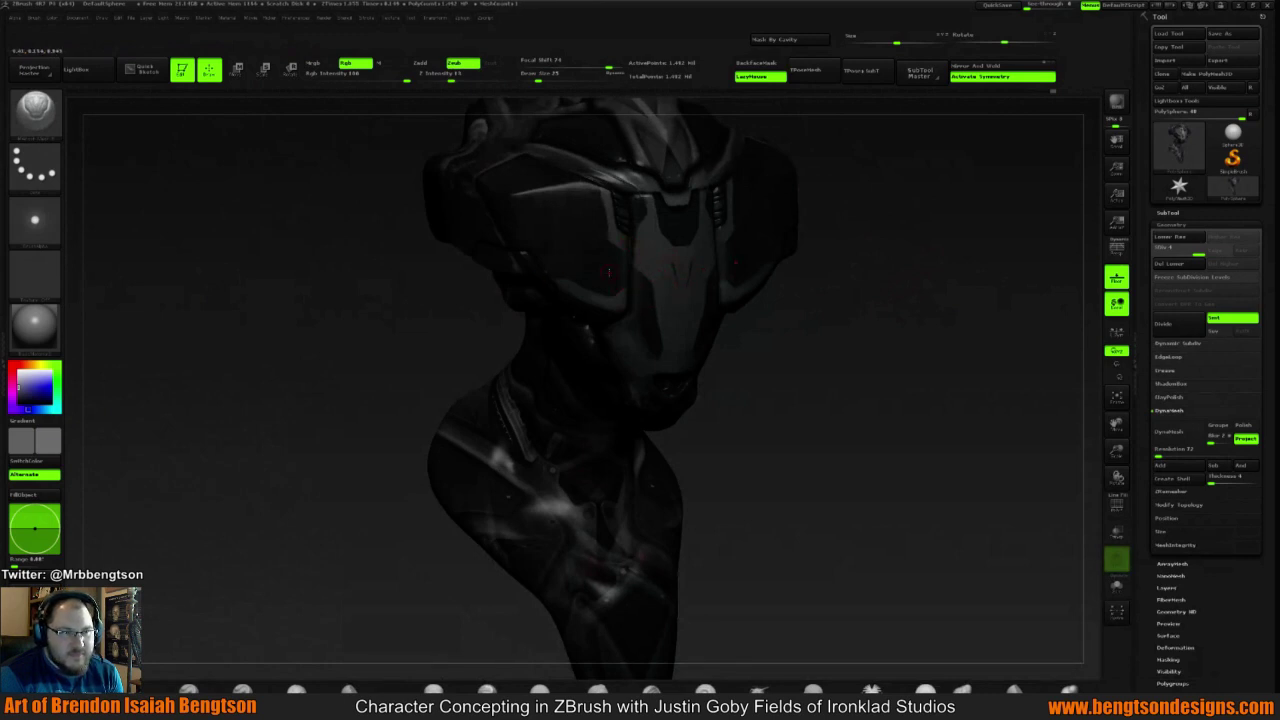
mouse_move(803, 337)
left_mouse_down()
mouse_move(811, 314)
mouse_move(834, 312)
mouse_move(804, 308)
mouse_move(837, 303)
mouse_move(810, 307)
left_mouse_up()
key("space")
left_click(824, 319)
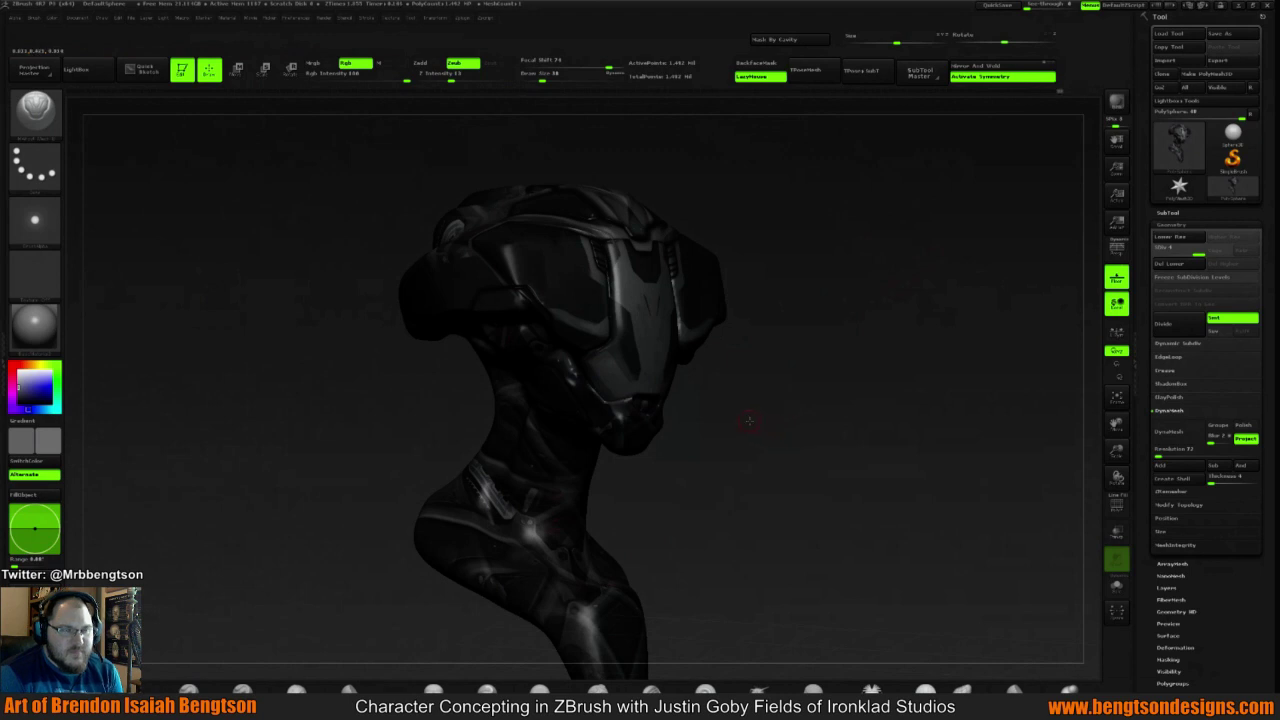
Switch to the Move brush, set its draw size to about 75 and adjust the visor's lower edge and the vent area beside the face plate
left_click_drag(814, 343, 745, 272, "shift")
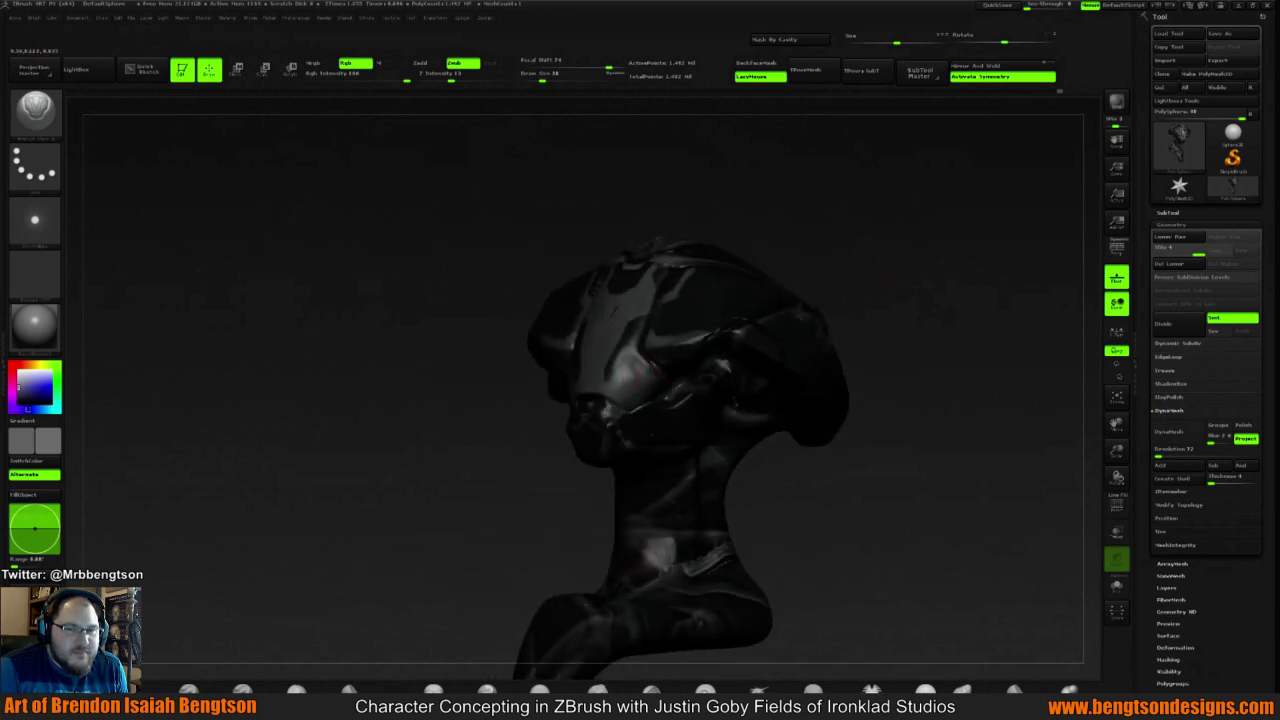
left_click_drag(745, 272, 883, 291)
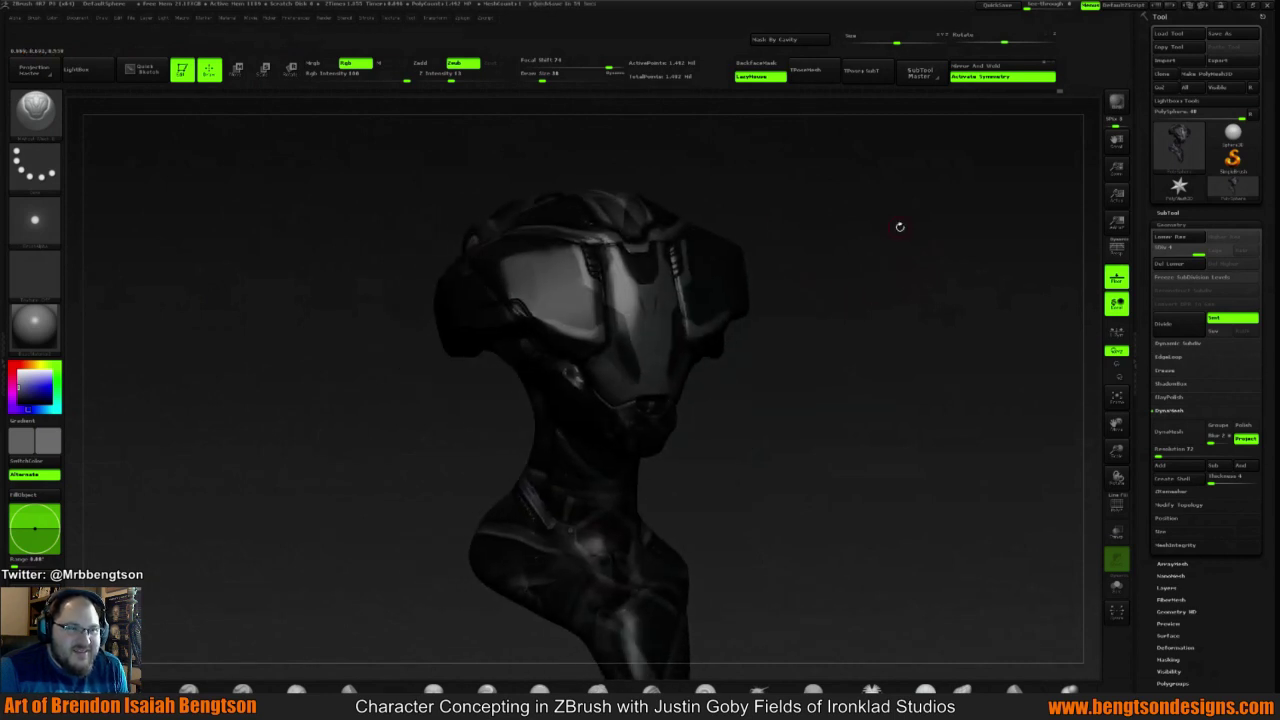
left_click_drag(900, 227, 740, 290)
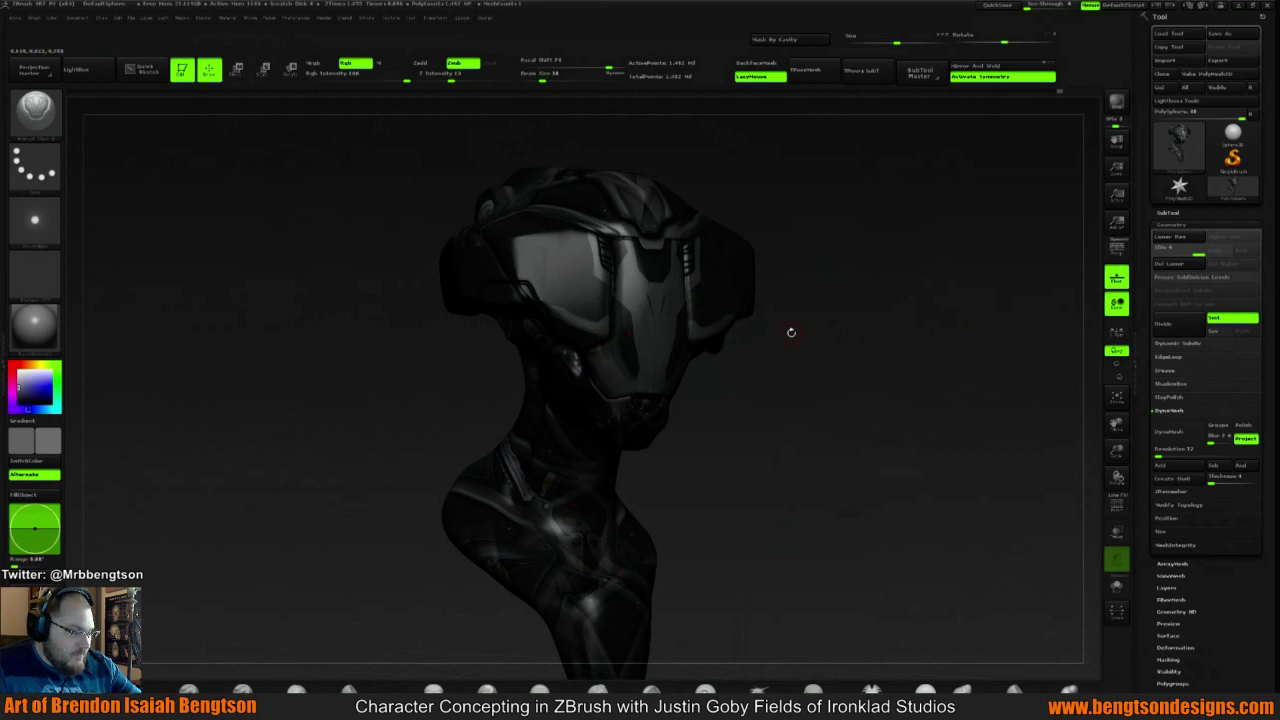
mouse_move(843, 303)
left_mouse_down("shift")
mouse_move(830, 325)
mouse_move(920, 326)
mouse_move(842, 320)
mouse_move(831, 243)
mouse_move(851, 266)
mouse_move(831, 235)
mouse_move(850, 240)
mouse_move(849, 323)
mouse_move(775, 306)
mouse_move(834, 289)
mouse_move(826, 341)
mouse_move(860, 298)
mouse_move(817, 296)
mouse_move(863, 291)
mouse_move(871, 277)
mouse_move(830, 340)
mouse_move(806, 340)
mouse_move(723, 410)
left_mouse_up("shift")
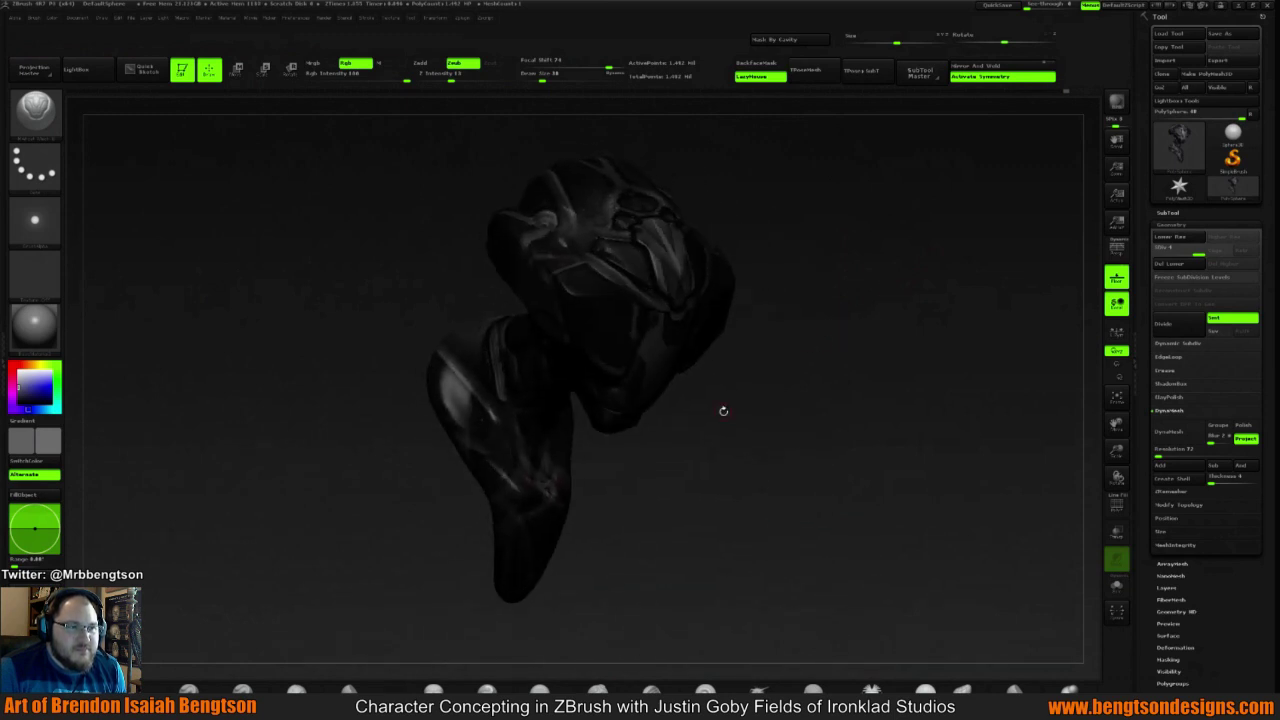
key("space")
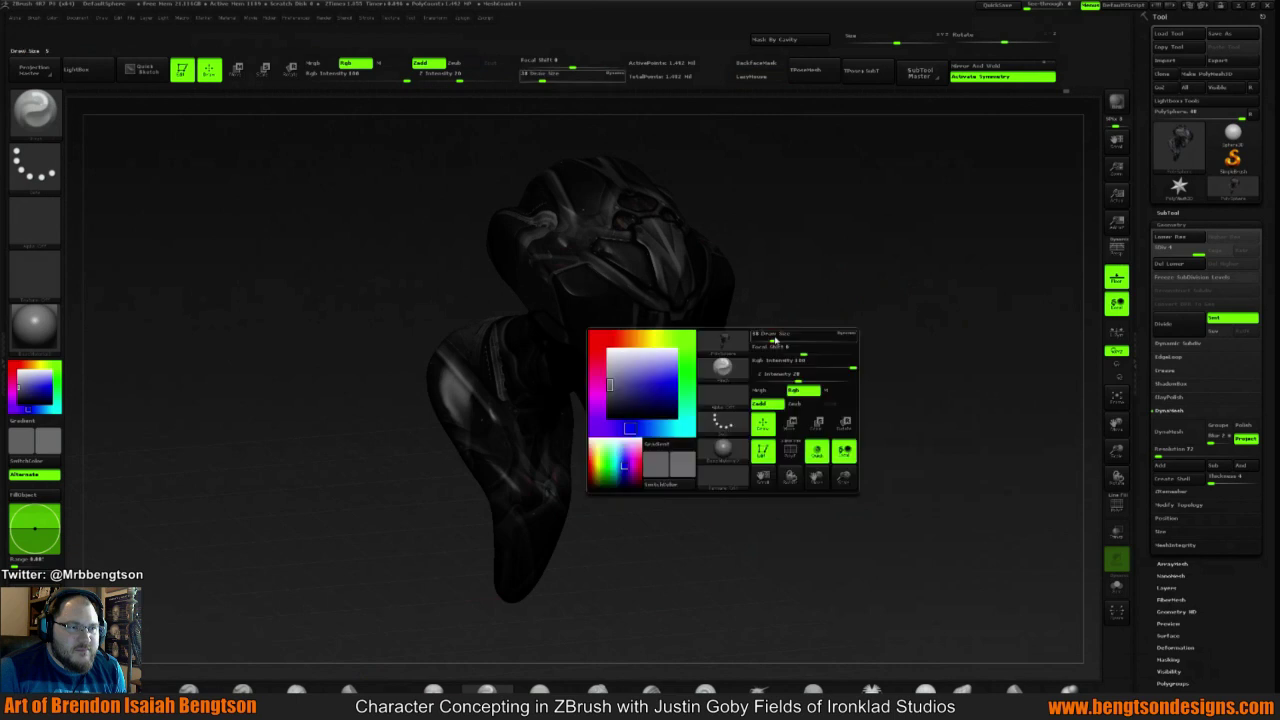
left_click_drag(775, 340, 806, 314)
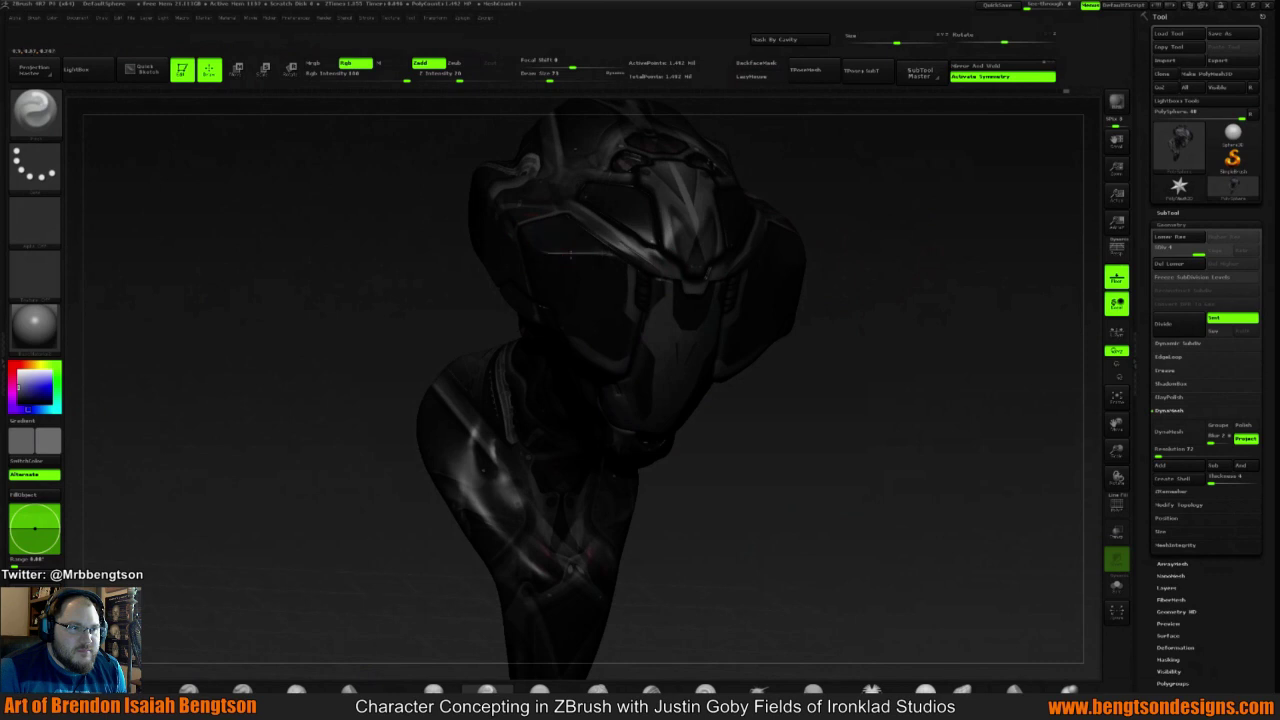
mouse_move(913, 224)
left_mouse_down()
mouse_move(900, 209)
mouse_move(790, 240)
left_mouse_up()
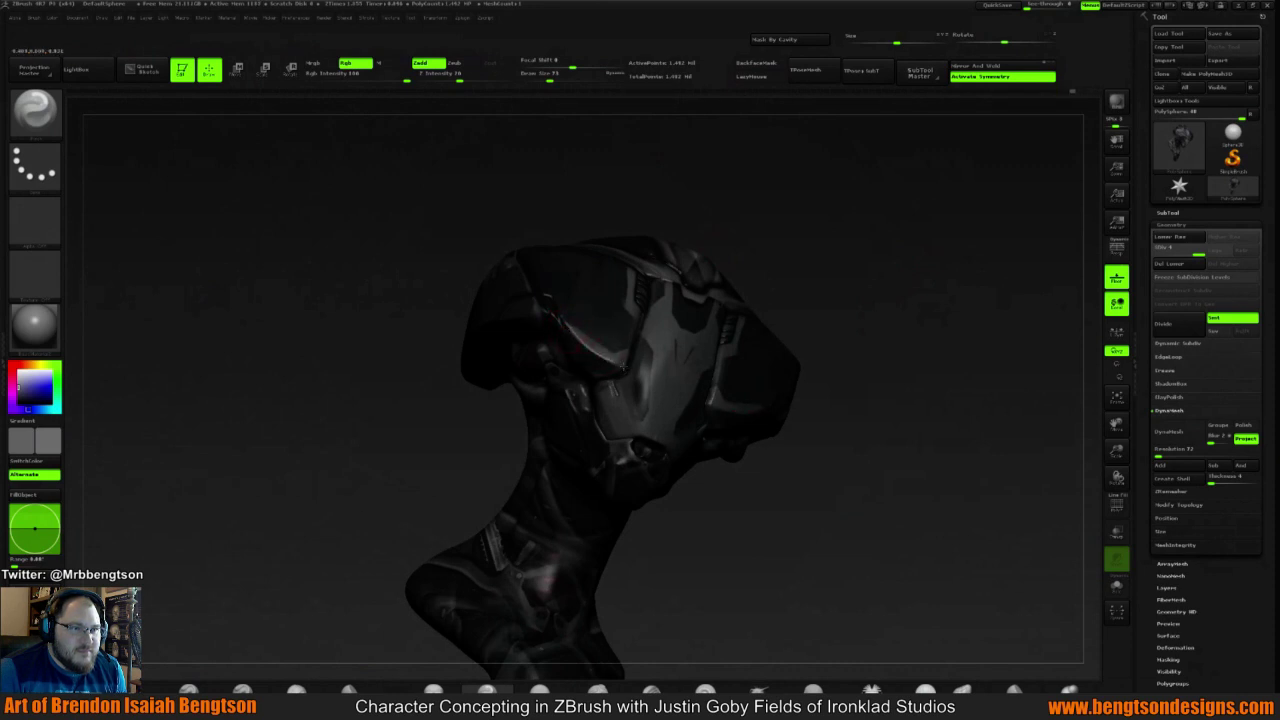
left_click_drag(894, 263, 720, 385)
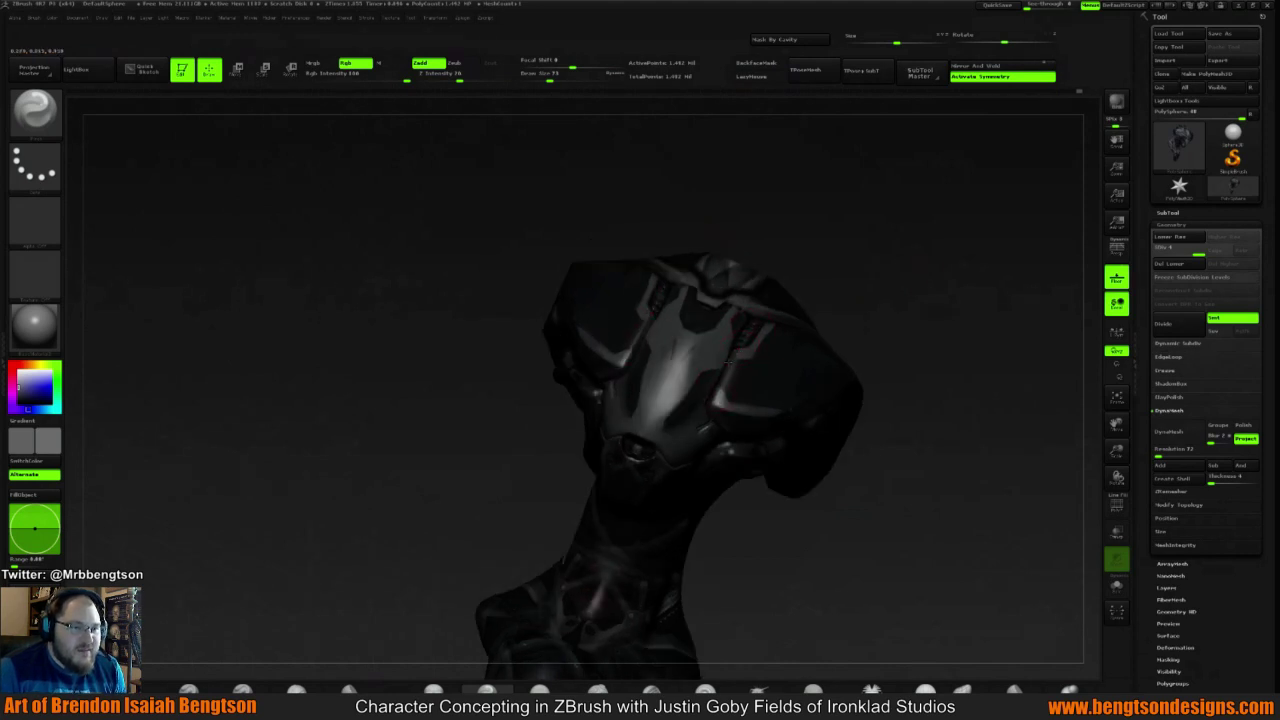
Reshape the brow ridge, crown openings and side plates of the helmet with the Move brush, working from several angles
mouse_move(1063, 229)
left_mouse_down()
mouse_move(890, 280)
mouse_move(949, 254)
mouse_move(966, 271)
mouse_move(888, 254)
mouse_move(775, 270)
mouse_move(539, 271)
left_mouse_up()
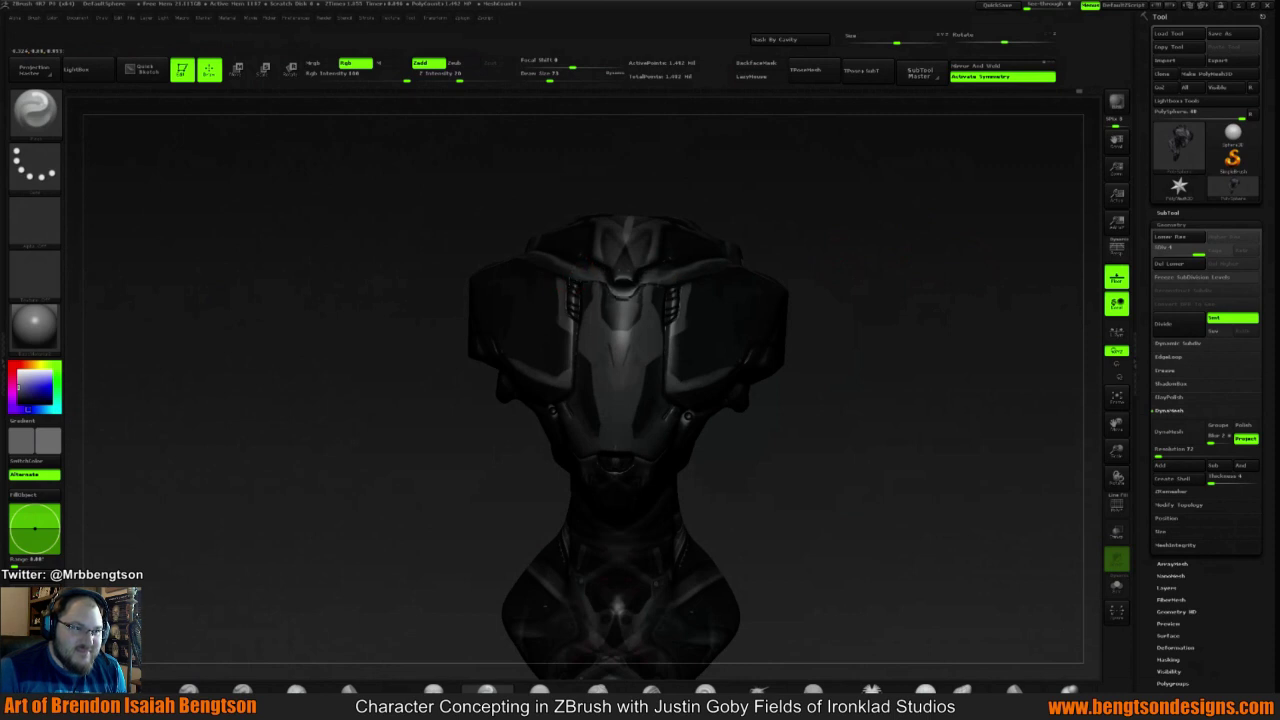
mouse_move(848, 251)
left_mouse_down()
mouse_move(821, 266)
mouse_move(846, 210)
left_mouse_up()
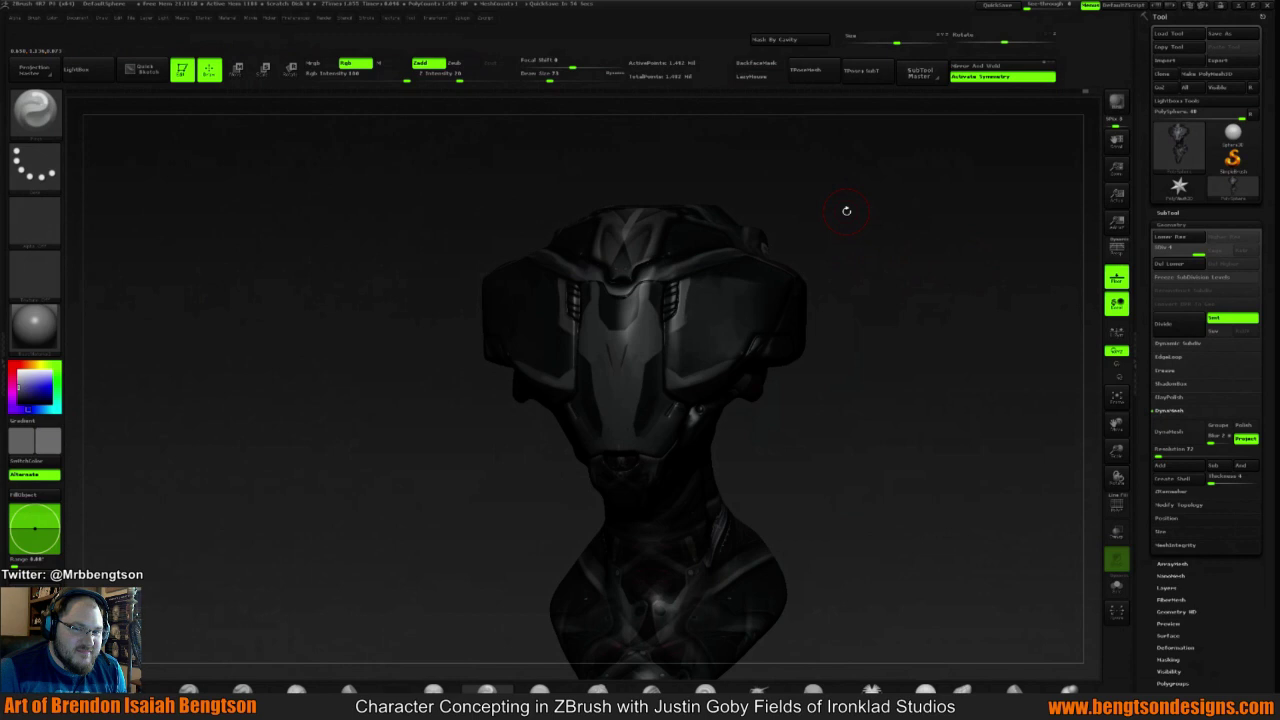
mouse_move(877, 242)
left_mouse_down()
mouse_move(840, 300)
mouse_move(859, 260)
mouse_move(849, 246)
mouse_move(820, 269)
mouse_move(845, 245)
mouse_move(866, 266)
left_mouse_up()
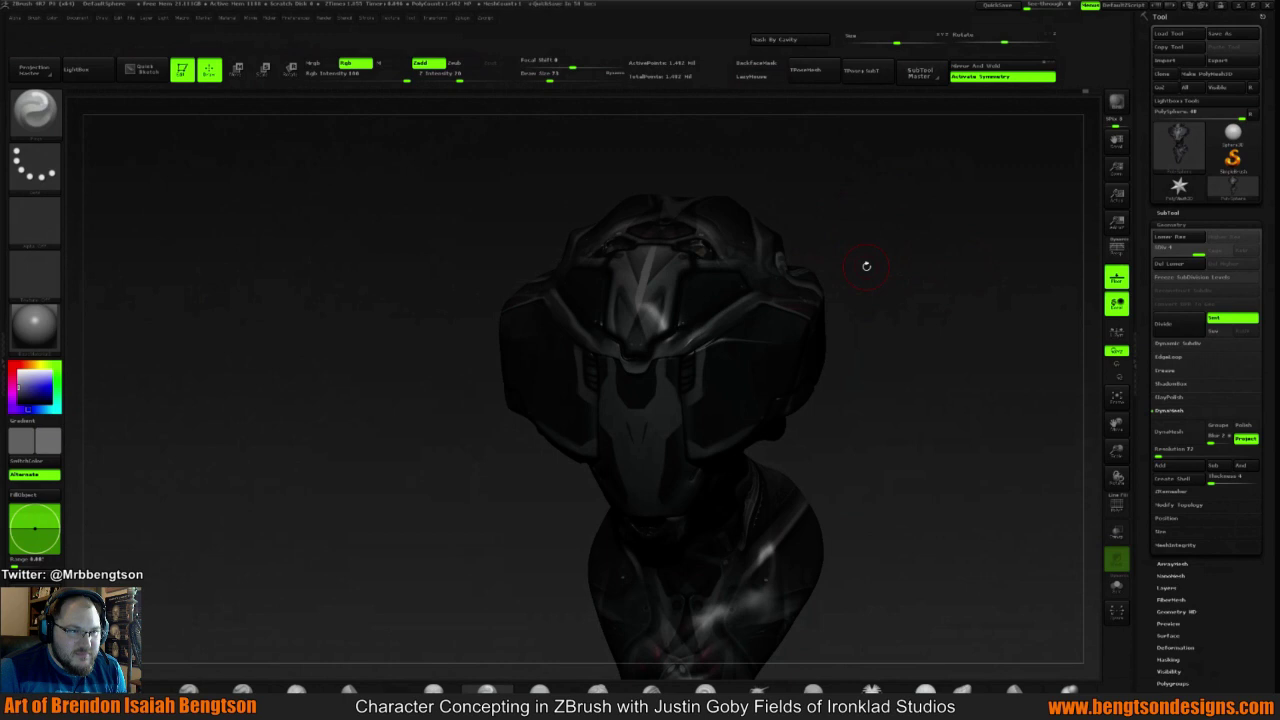
mouse_move(904, 246)
left_mouse_down()
mouse_move(885, 258)
mouse_move(916, 269)
mouse_move(900, 285)
left_mouse_up()
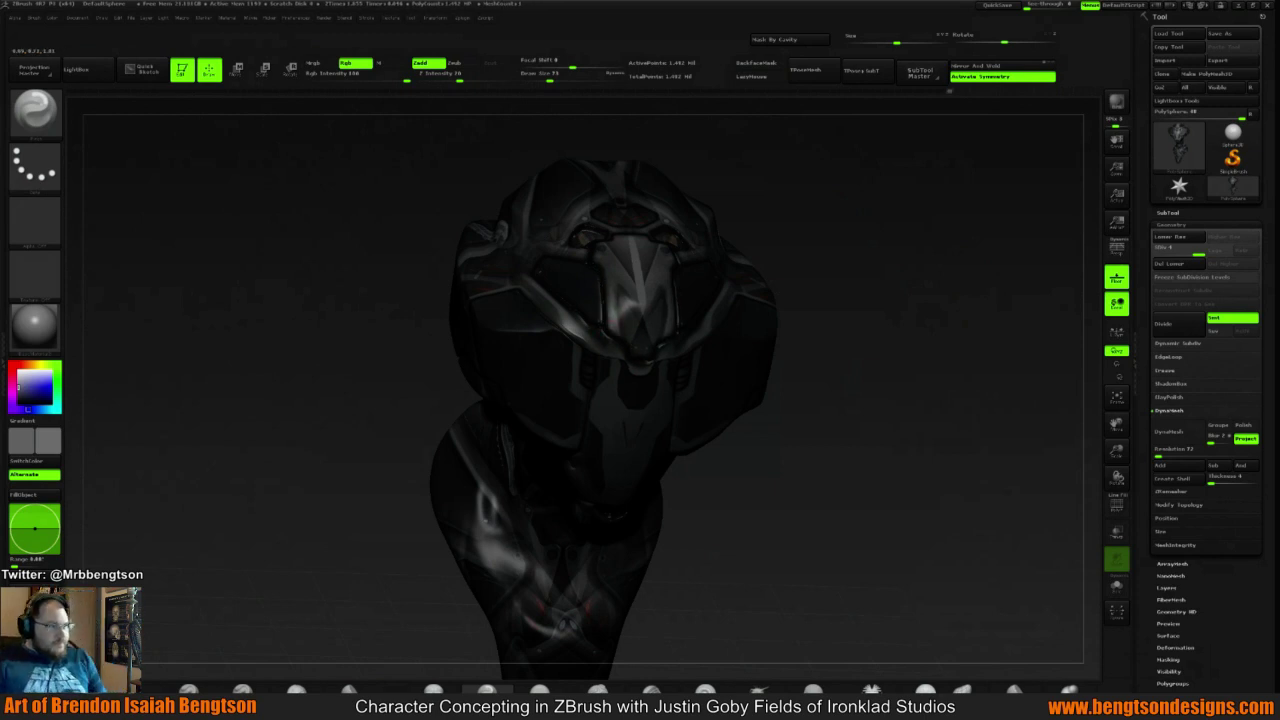
mouse_move(903, 303)
left_mouse_down()
mouse_move(888, 271)
mouse_move(437, 452)
left_mouse_up()
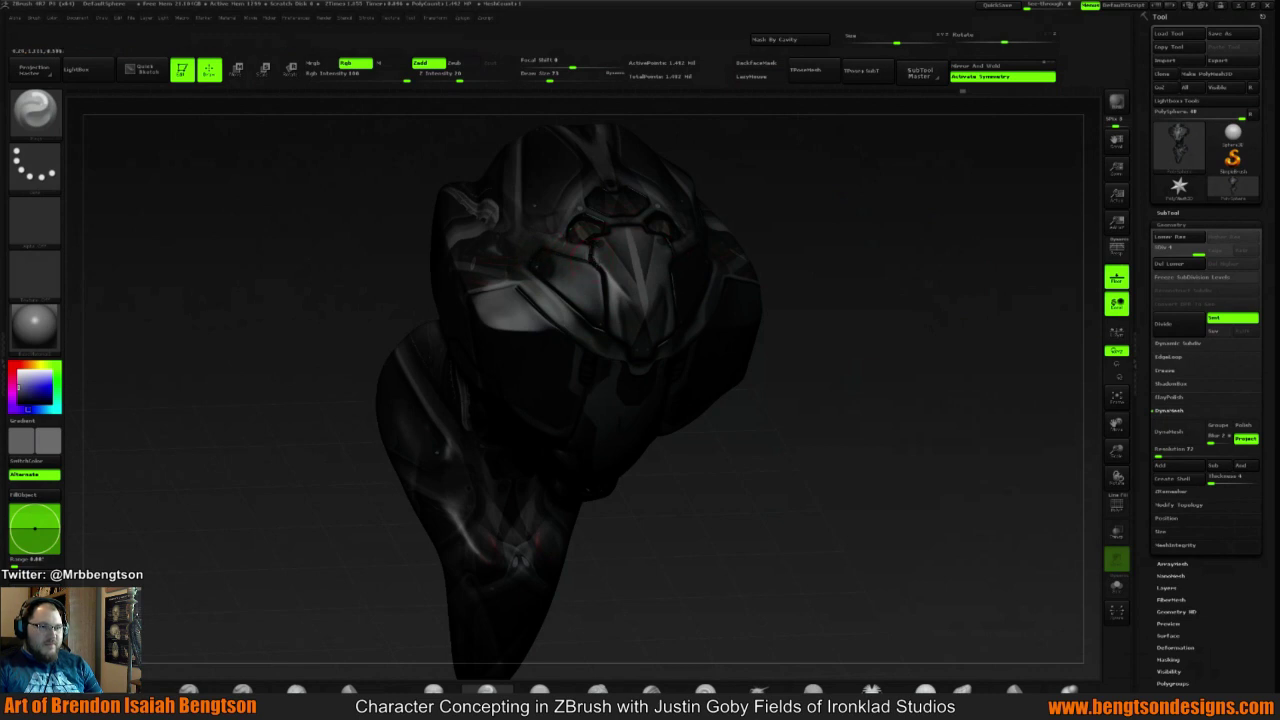
mouse_move(890, 228)
left_mouse_down()
mouse_move(850, 215)
mouse_move(889, 220)
mouse_move(854, 220)
mouse_move(887, 256)
mouse_move(863, 266)
mouse_move(647, 280)
left_mouse_up()
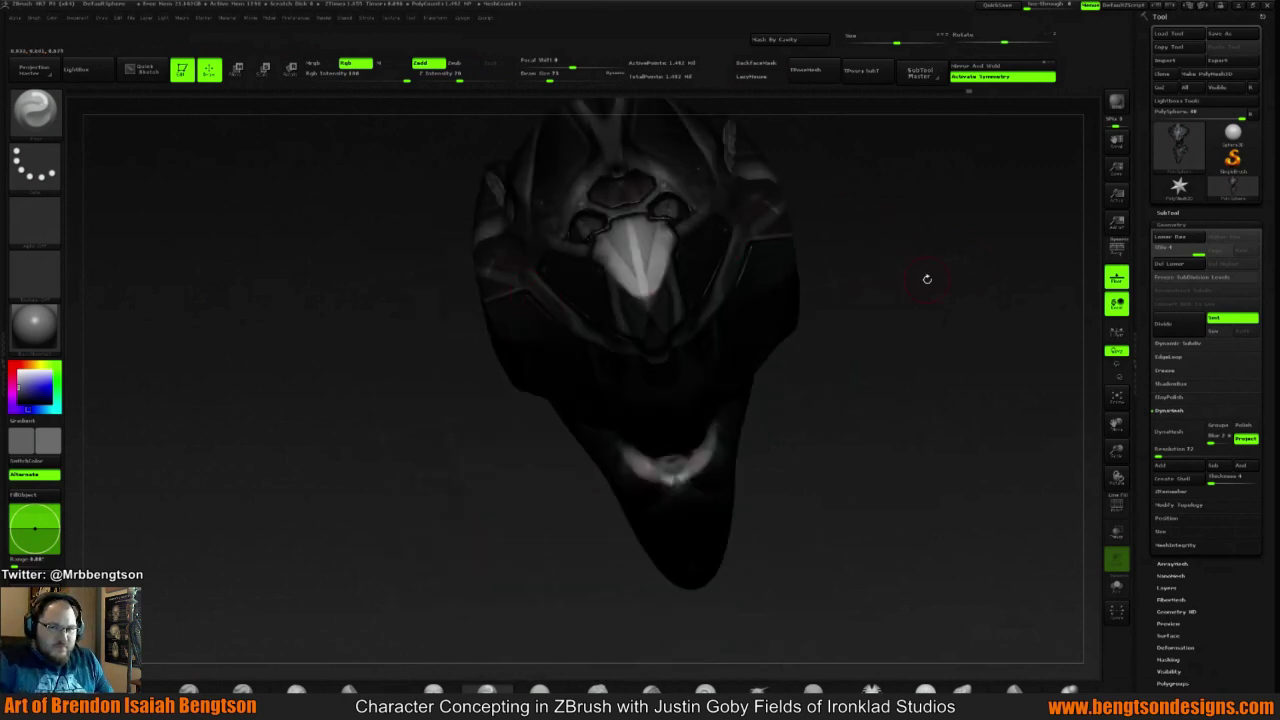
mouse_move(926, 277)
left_mouse_down()
mouse_move(903, 229)
mouse_move(846, 257)
mouse_move(840, 319)
mouse_move(840, 300)
left_mouse_up()
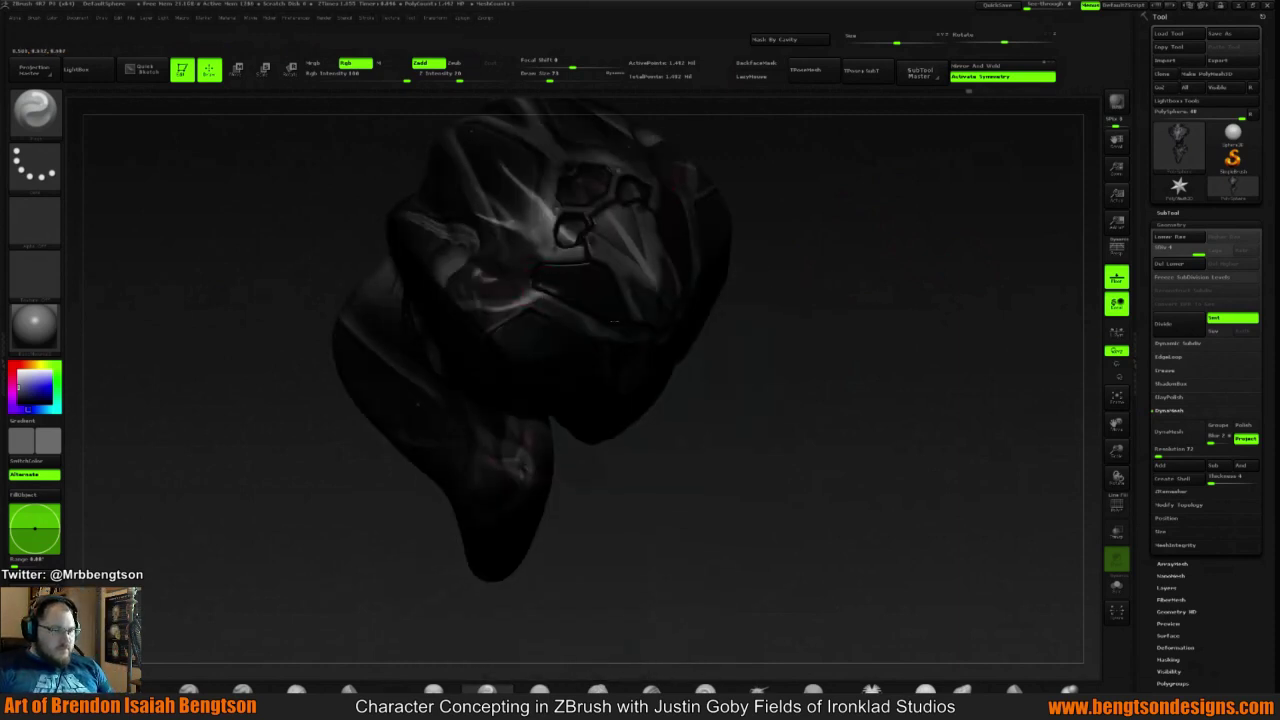
mouse_move(614, 321)
left_mouse_down()
mouse_move(869, 220)
mouse_move(857, 217)
mouse_move(903, 247)
mouse_move(857, 366)
mouse_move(878, 357)
mouse_move(857, 380)
mouse_move(880, 337)
mouse_move(861, 358)
mouse_move(864, 390)
mouse_move(871, 334)
mouse_move(895, 330)
mouse_move(884, 315)
mouse_move(895, 304)
mouse_move(865, 351)
left_mouse_up()
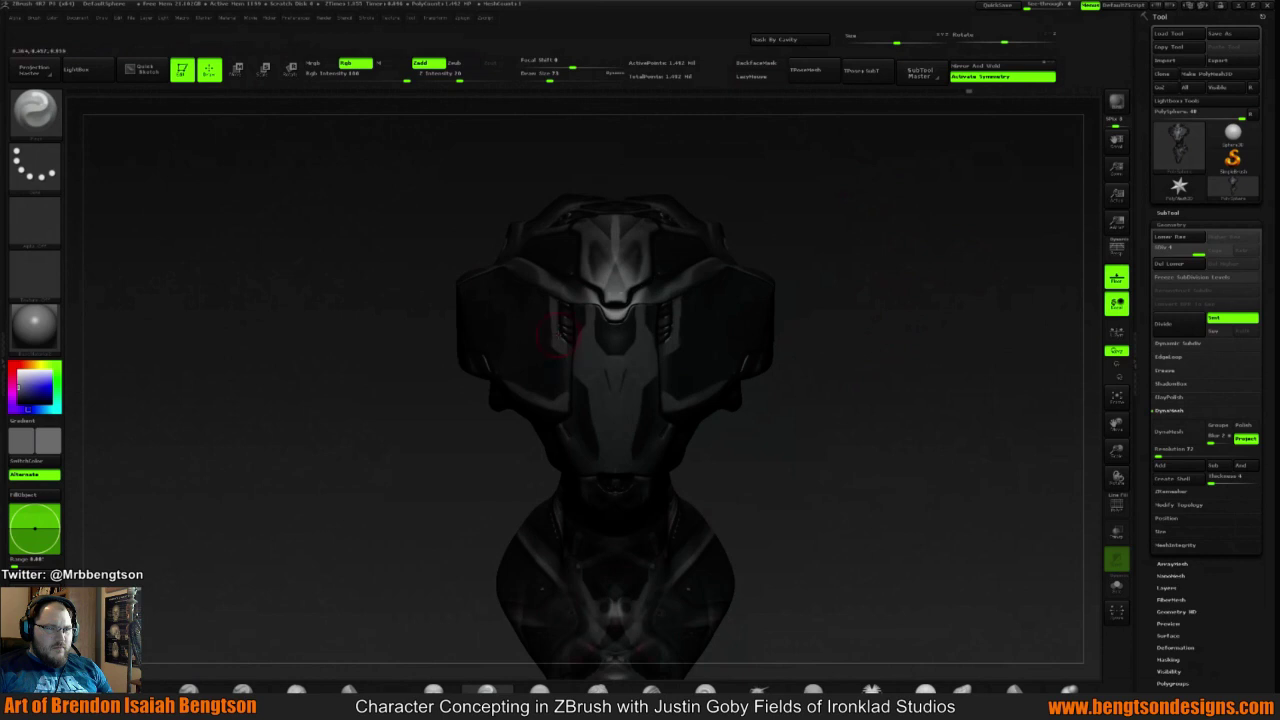
Give the mask brush a solid square alpha, mask a notched patch at the centre of the face plate and invert the mask
left_click(44, 224)
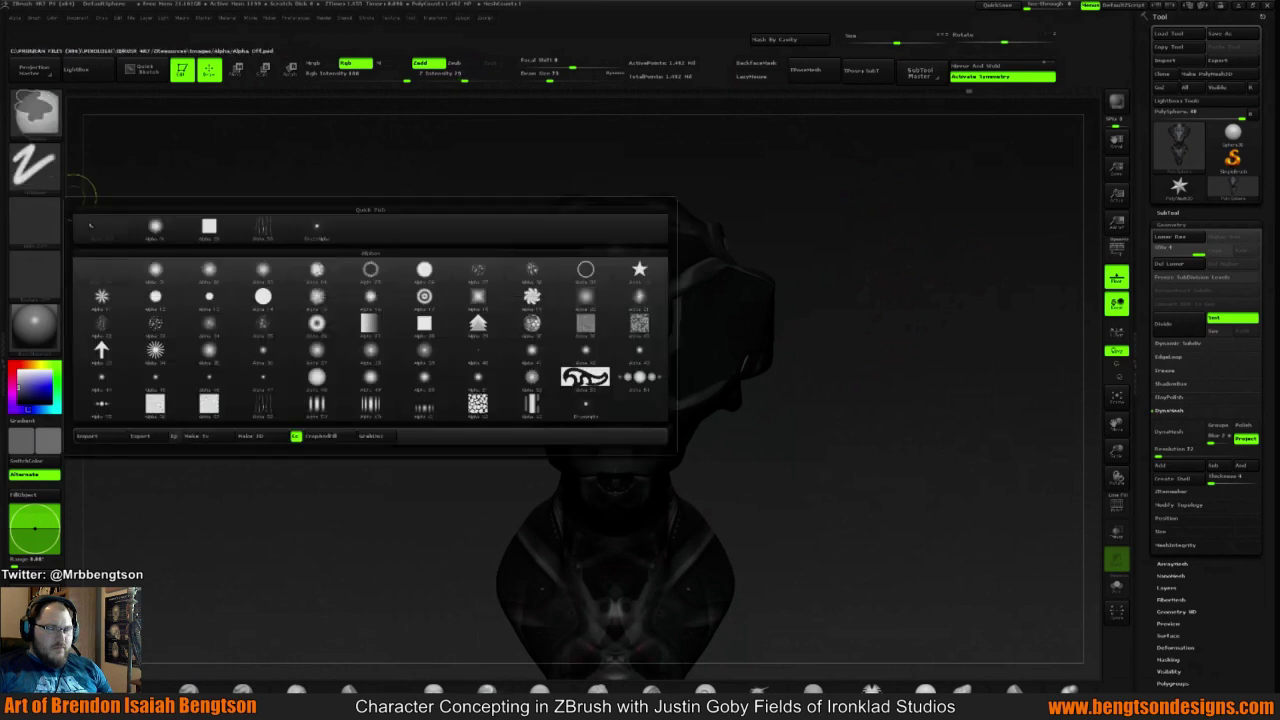
left_click(214, 231, "ctrl")
key("space")
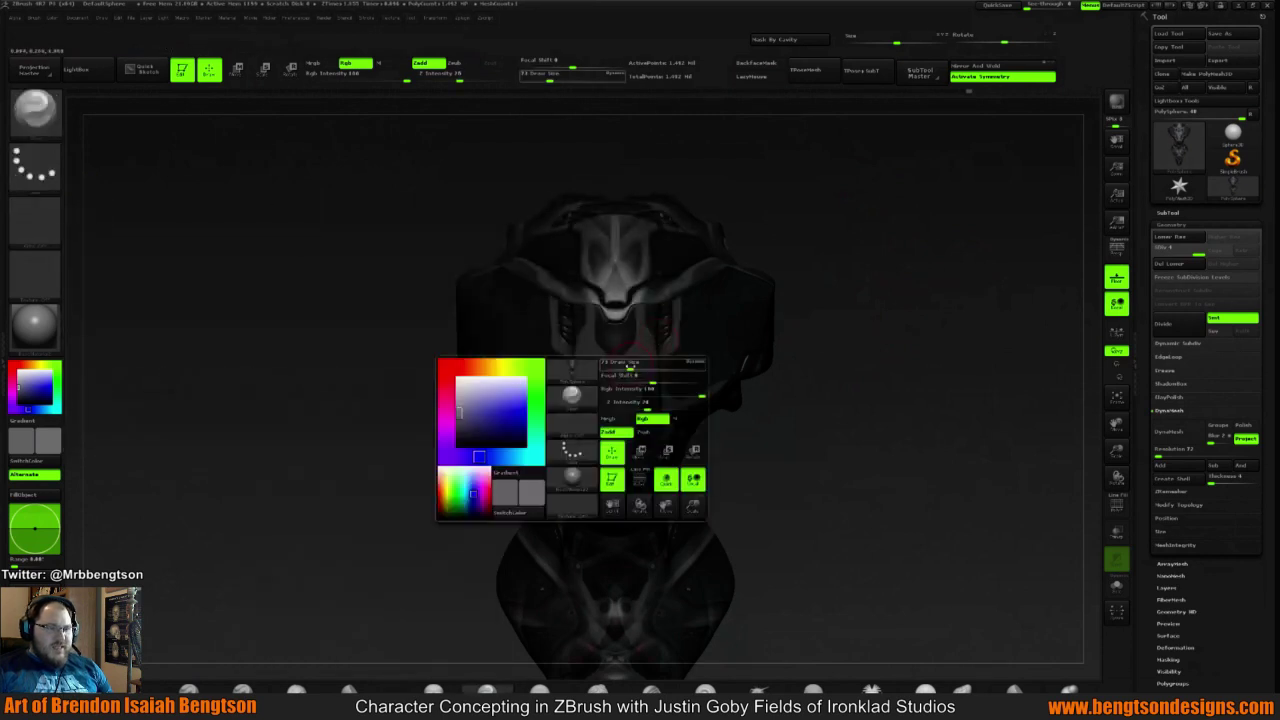
left_click(628, 367)
key("b")
key("c")
key("b")
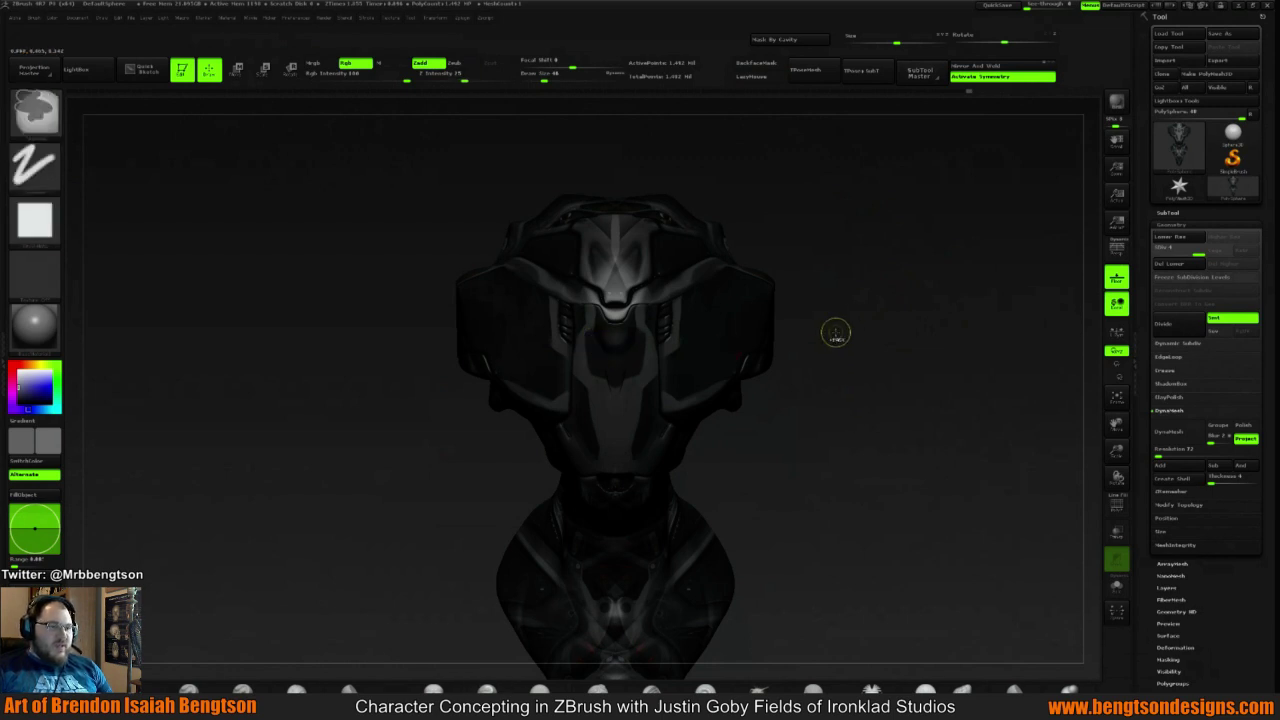
left_click(835, 330, "ctrl")
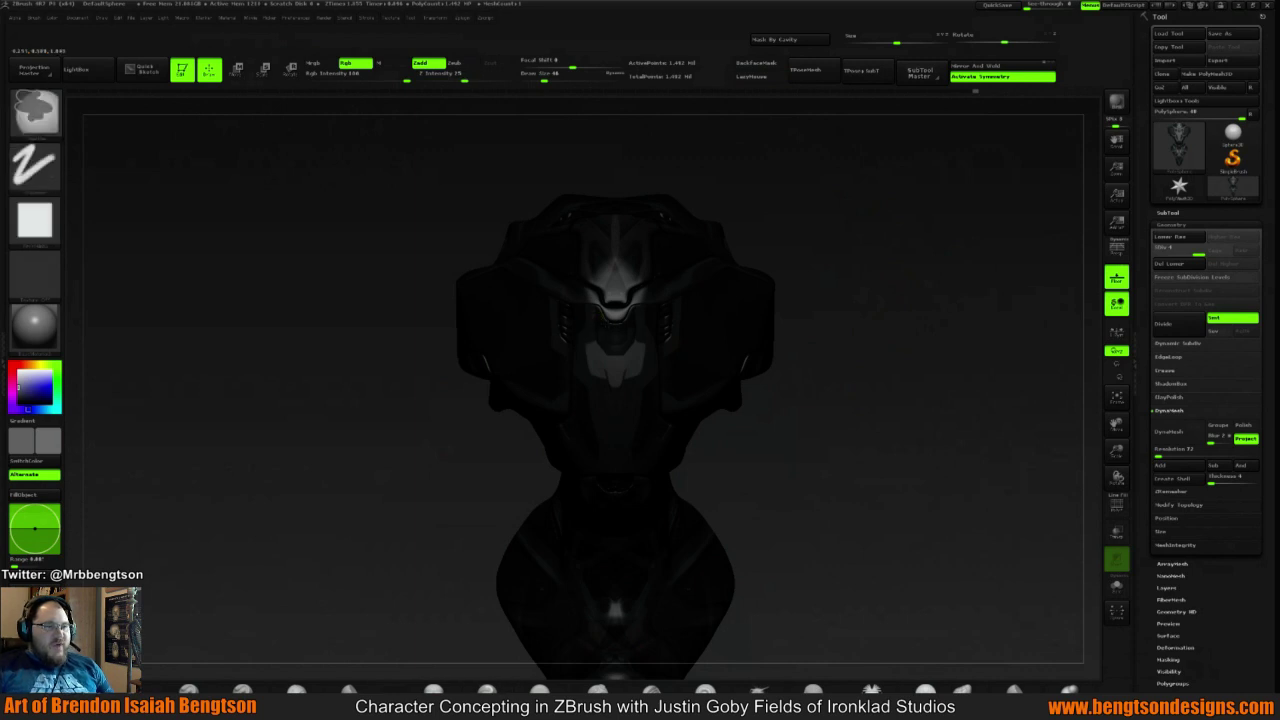
Refine the patch by masking small symmetrical cutouts into its sides, reducing the draw size to 22
key("shift")
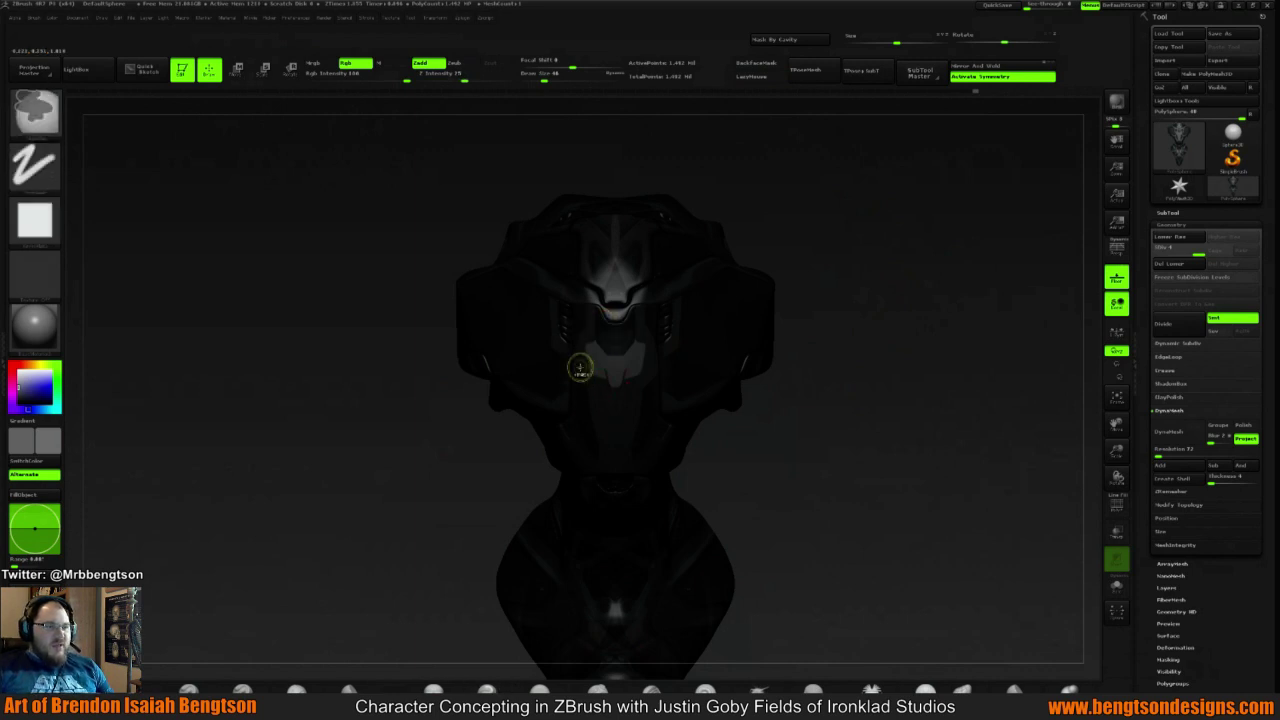
key("space")
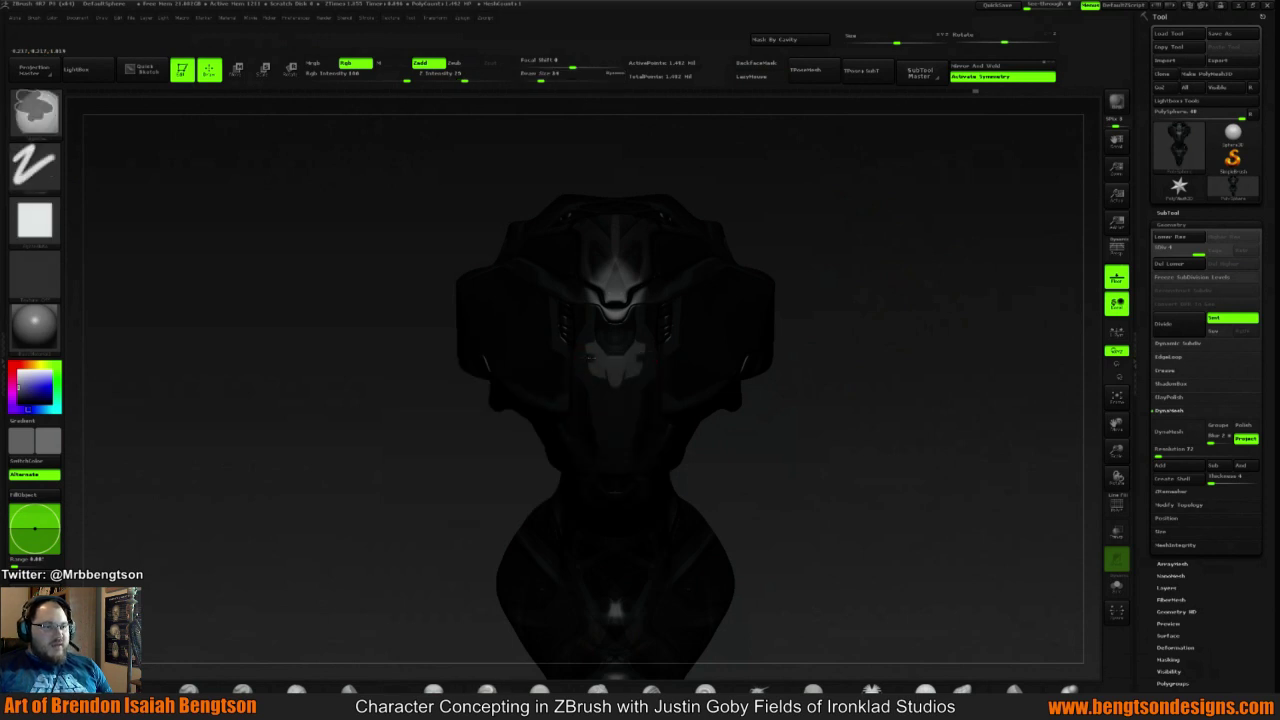
key("shift")
key("space")
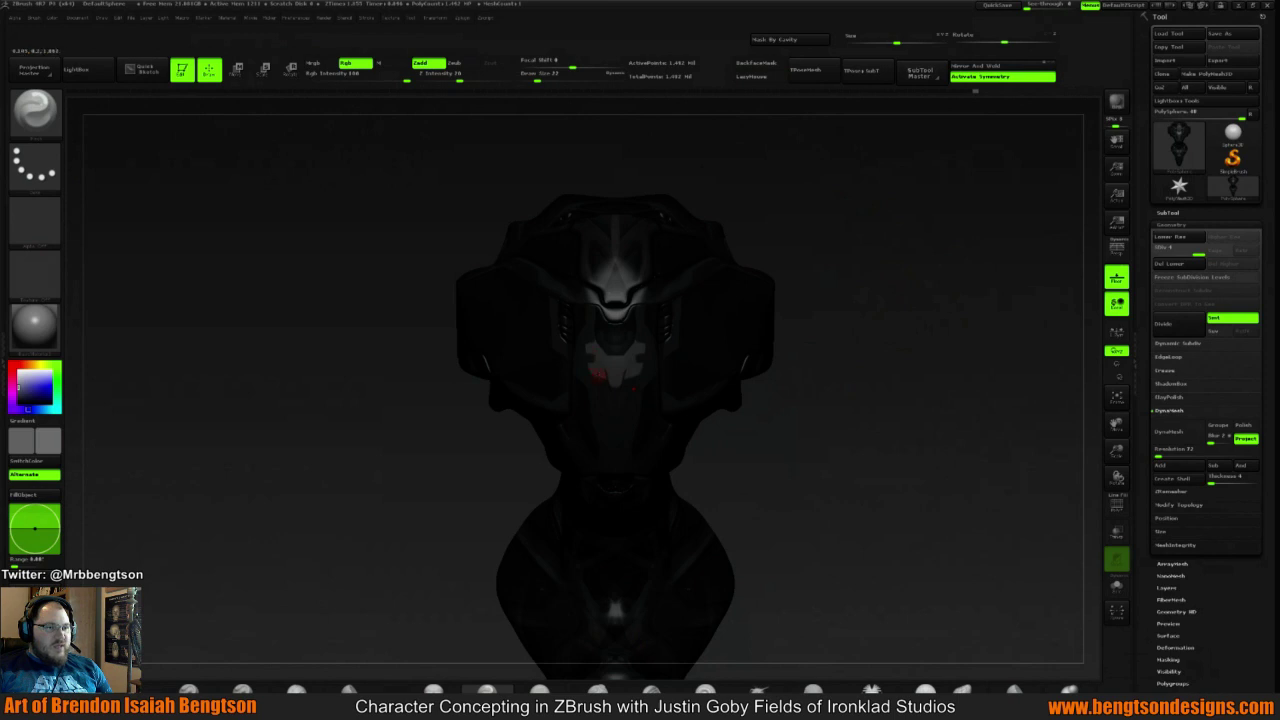
key("ctrl")
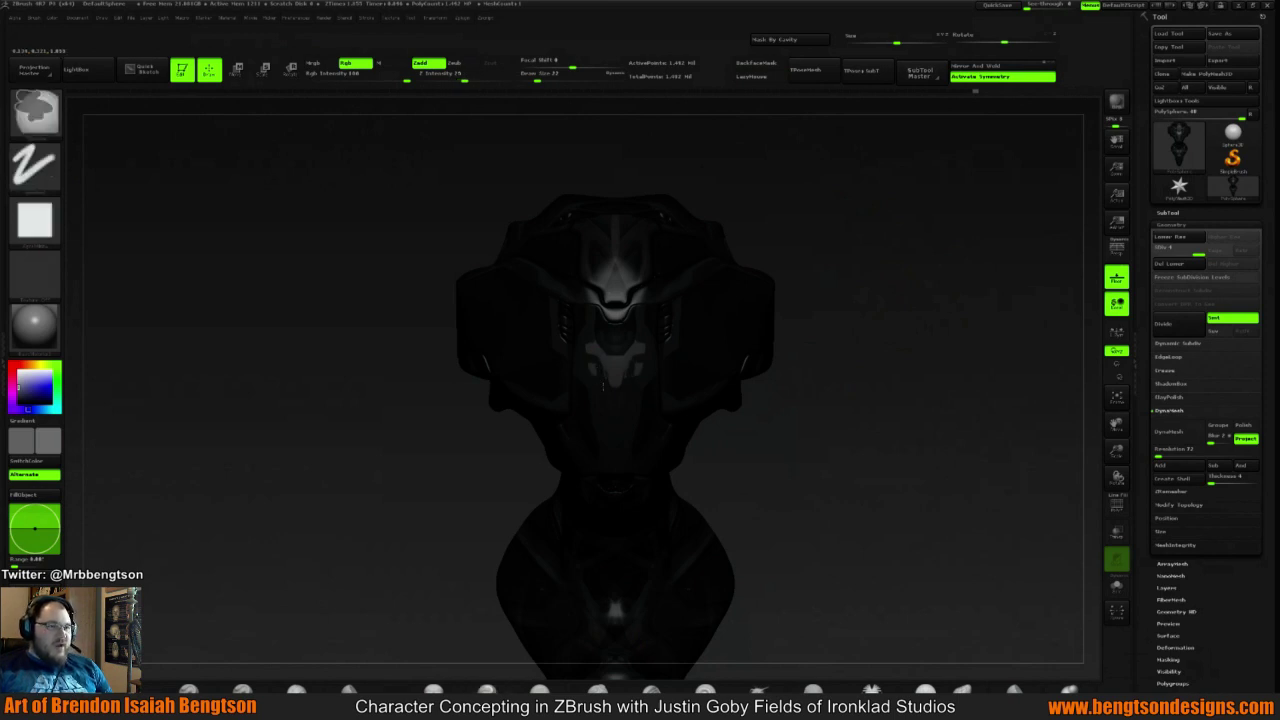
left_click_drag(897, 323, 844, 310, "ctrl")
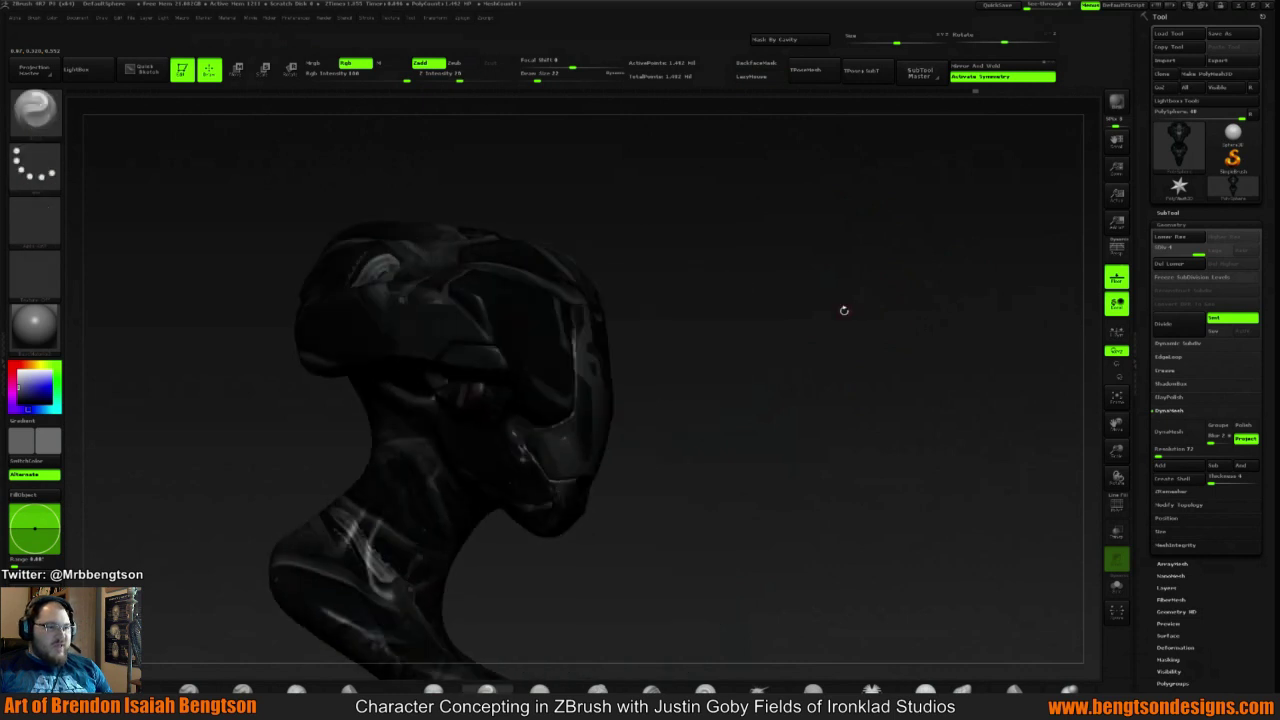
Invert the mask and offset the isolated face patch with a Transpose Move line running forward from the face
key("w")
left_click_drag(737, 326, 712, 314)
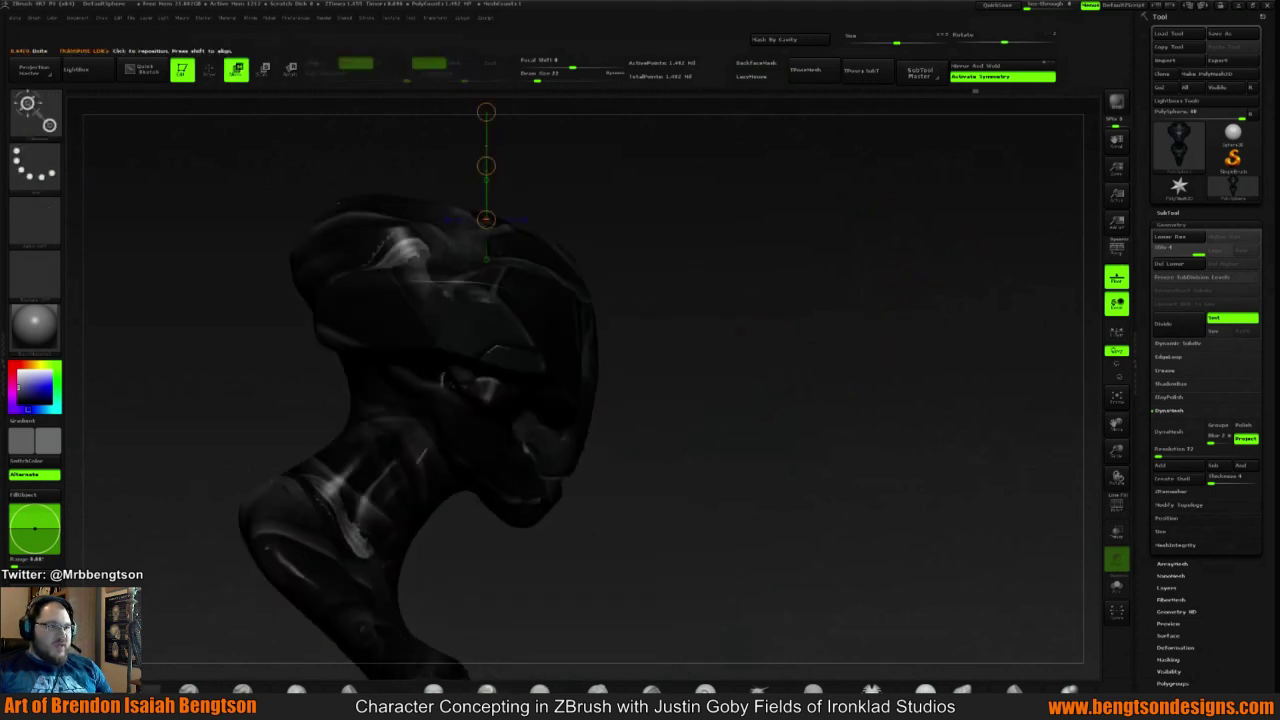
mouse_move(585, 352)
left_mouse_down()
mouse_move(723, 351)
mouse_move(648, 354)
left_mouse_up()
key("ctrl+z")
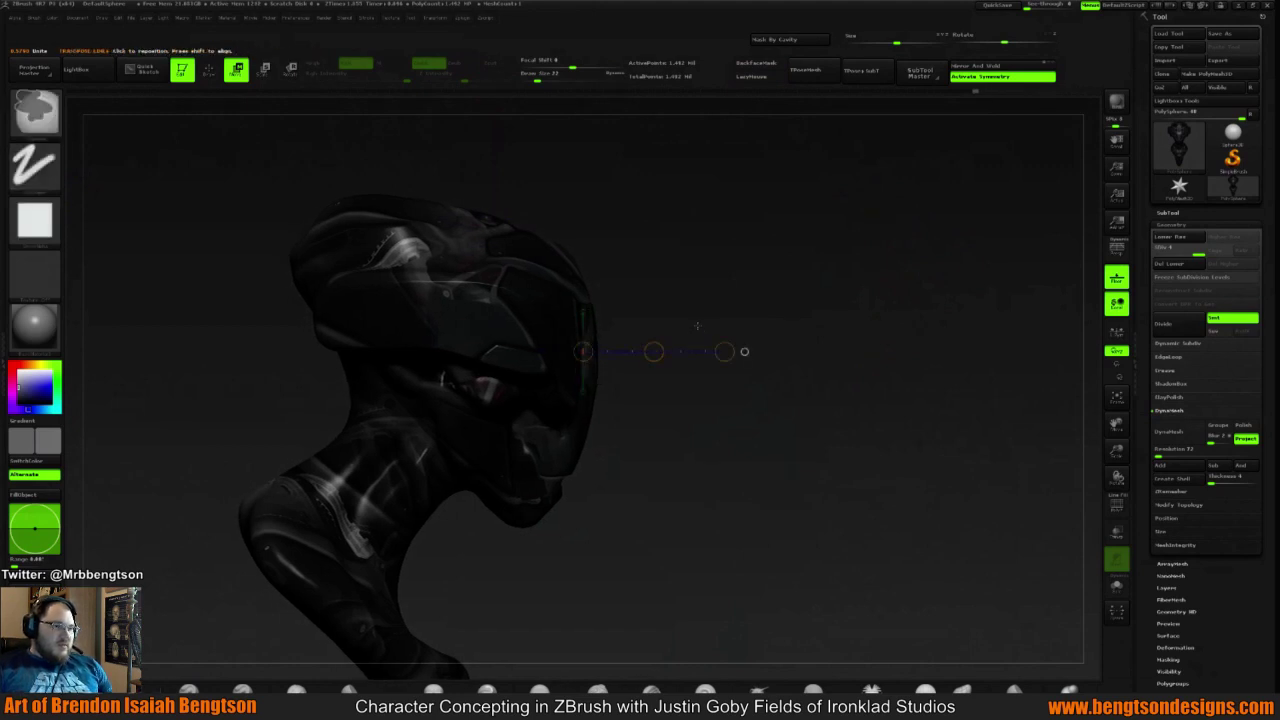
left_click(697, 326, "ctrl")
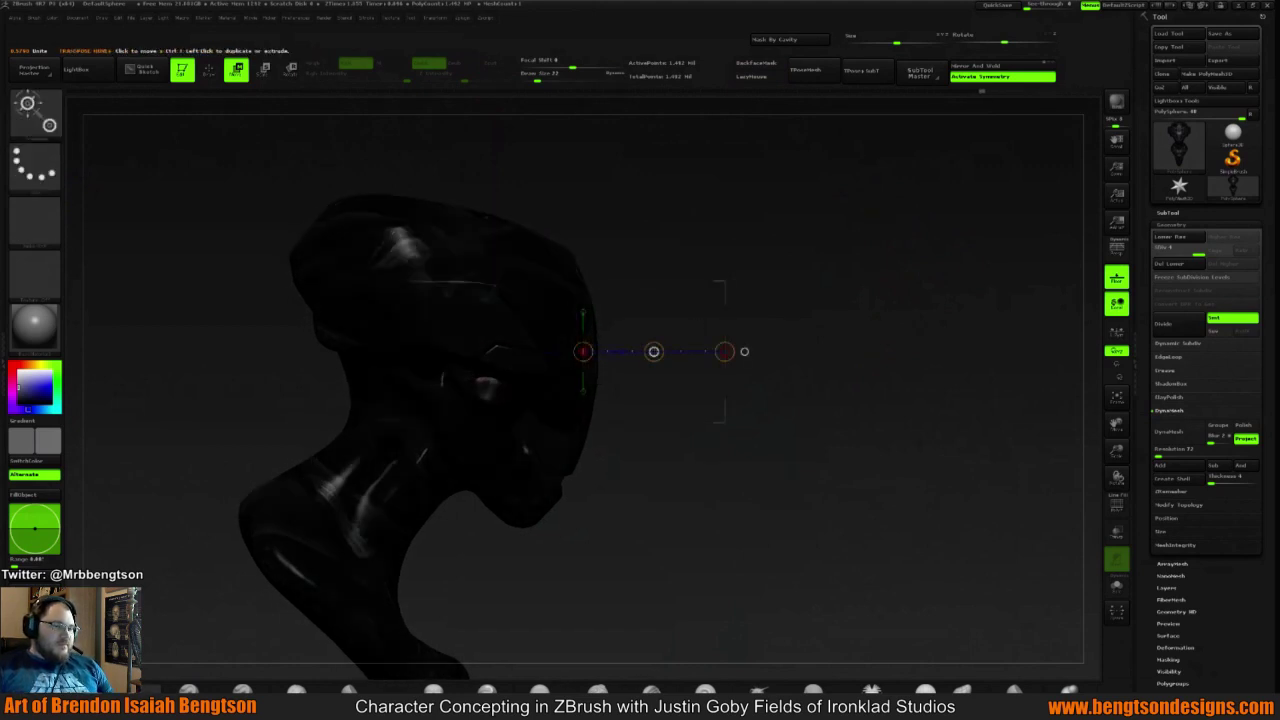
left_click_drag(654, 351, 654, 351)
left_click_drag(663, 296, 649, 243)
left_click_drag(640, 334, 633, 336)
mouse_move(714, 311)
left_mouse_down()
mouse_move(674, 328)
mouse_move(834, 289)
mouse_move(899, 361)
mouse_move(815, 298)
mouse_move(860, 298)
mouse_move(834, 323)
left_mouse_up()
left_click_drag(325, 610, 358, 612)
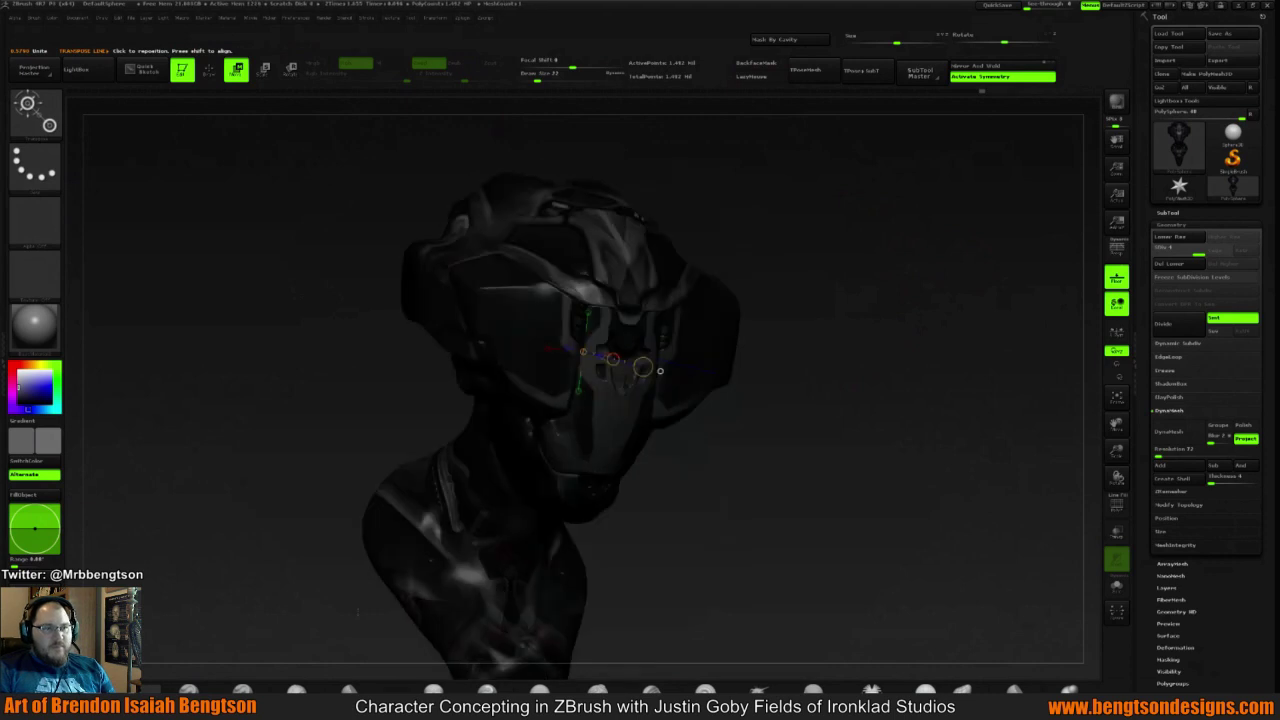
Switch to Dam Standard and sharpen the edges around the face patch and its cutouts, smoothing where needed
left_click(297, 688)
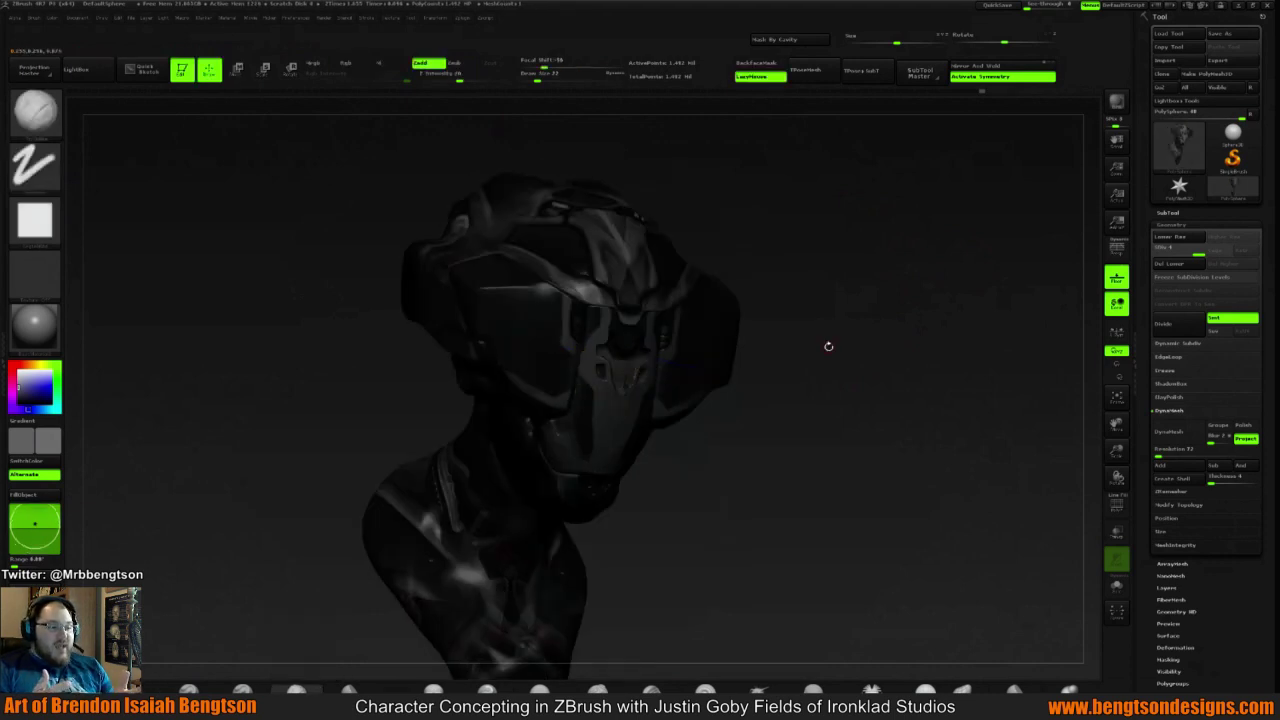
left_click_drag(828, 346, 770, 346, "shift")
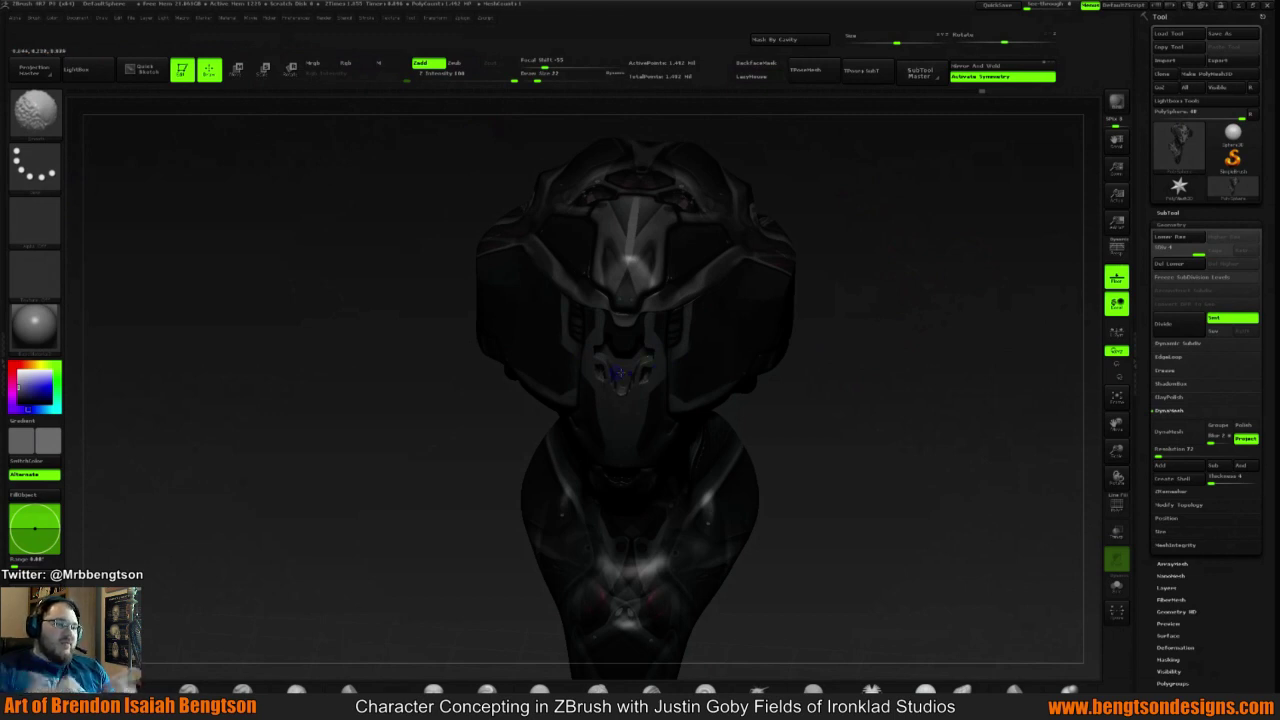
mouse_move(840, 363)
left_mouse_down()
mouse_move(826, 312)
mouse_move(860, 329)
mouse_move(700, 400)
left_mouse_up()
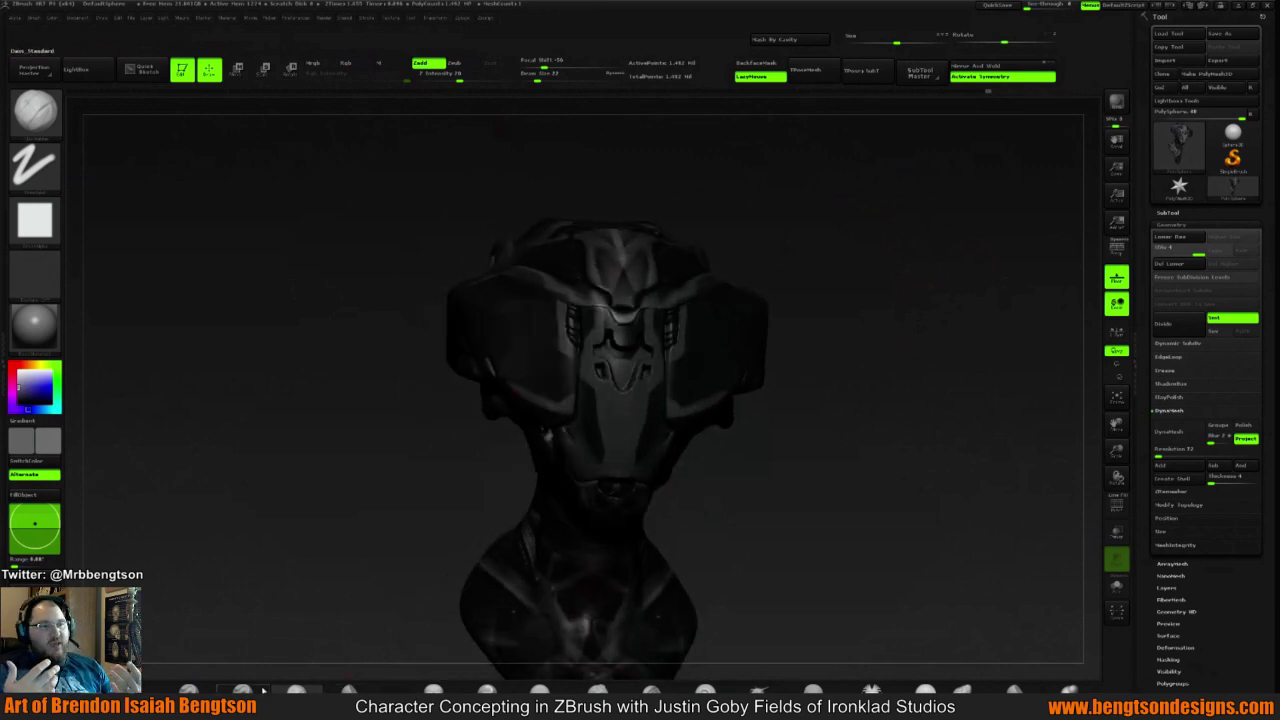
Return to the Move brush with a larger draw size, then reshape and smooth the patch's cutouts and pointed lower end
left_click(487, 690)
key("space")
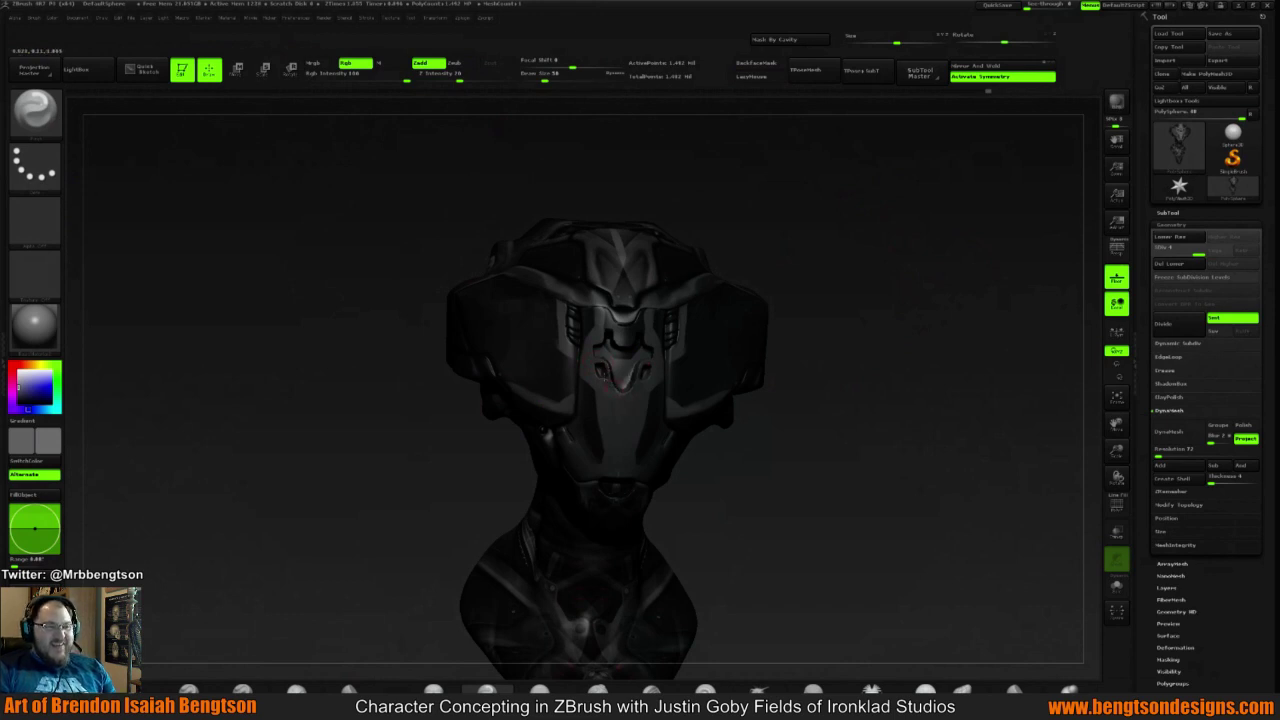
key("shift")
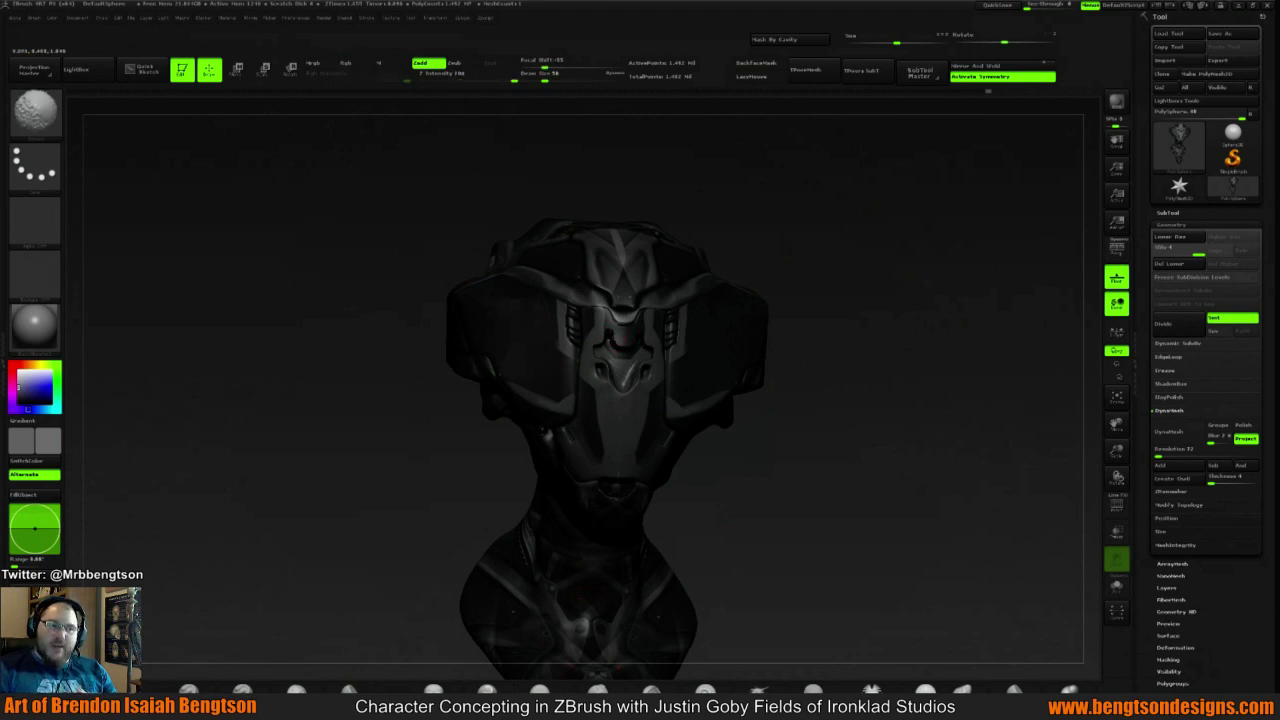
key("shift")
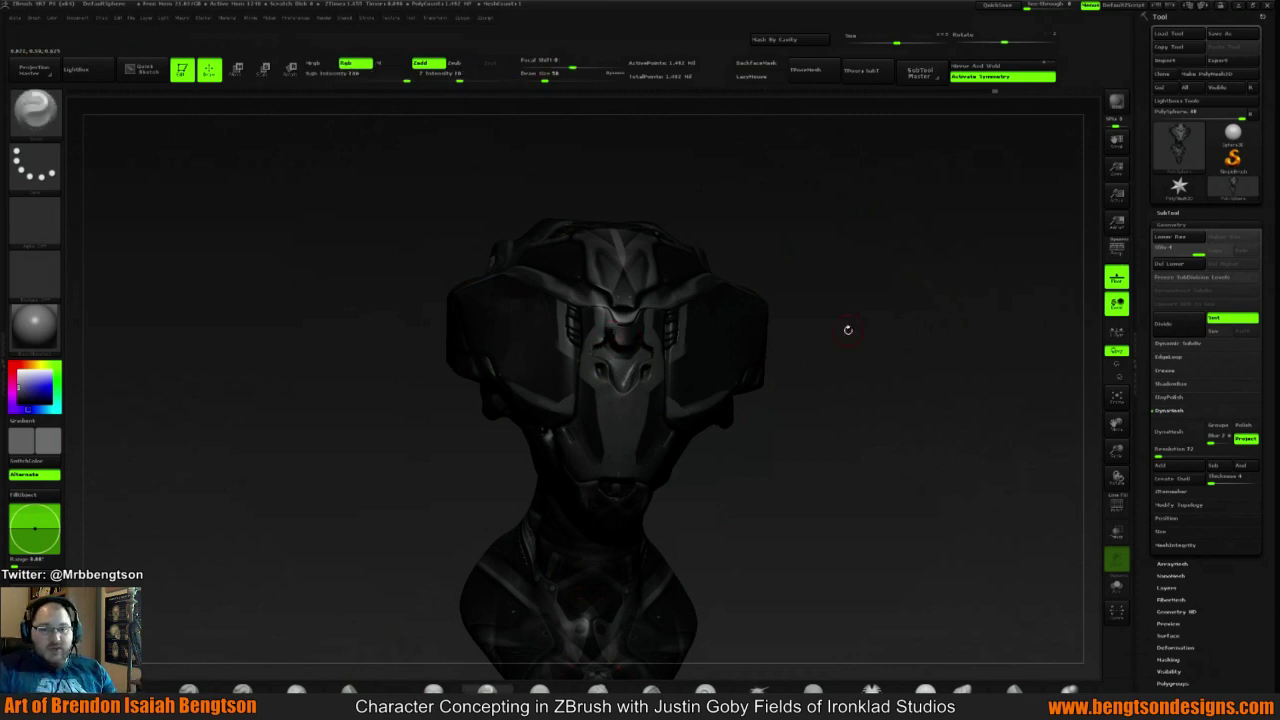
Refine the raised face patch with the Move brush and smooth its transitions from the front and side
left_click_drag(846, 329, 630, 374)
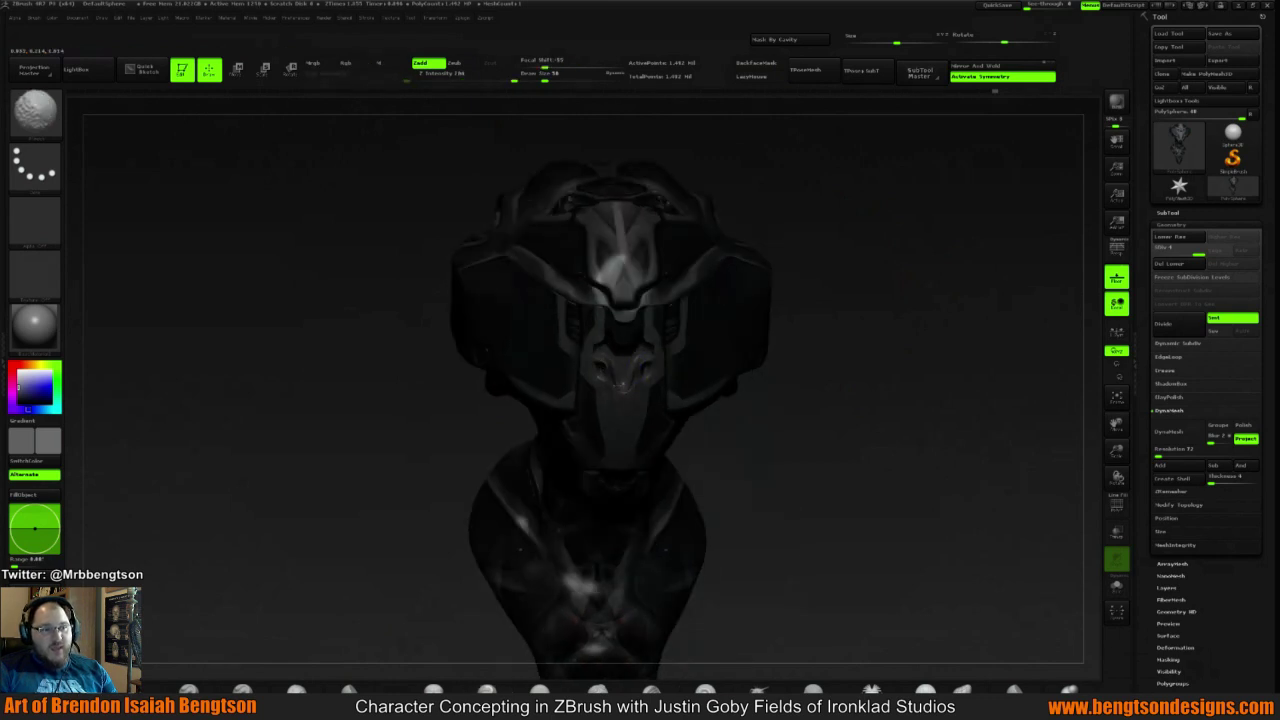
mouse_move(911, 338)
left_mouse_down()
mouse_move(700, 339)
mouse_move(880, 339)
mouse_move(868, 354)
mouse_move(817, 343)
mouse_move(825, 354)
mouse_move(870, 335)
mouse_move(830, 318)
mouse_move(811, 331)
mouse_move(846, 306)
mouse_move(777, 346)
mouse_move(775, 335)
left_mouse_up()
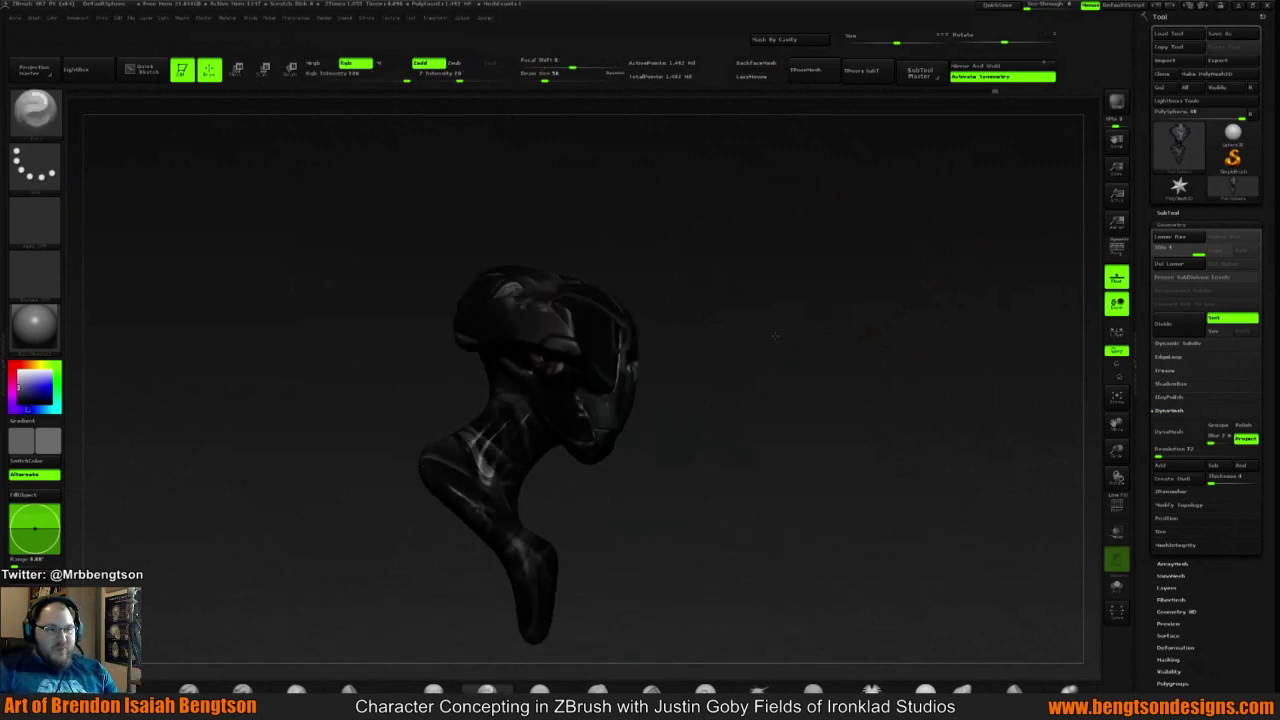
left_click_drag(672, 402, 717, 389, "shift")
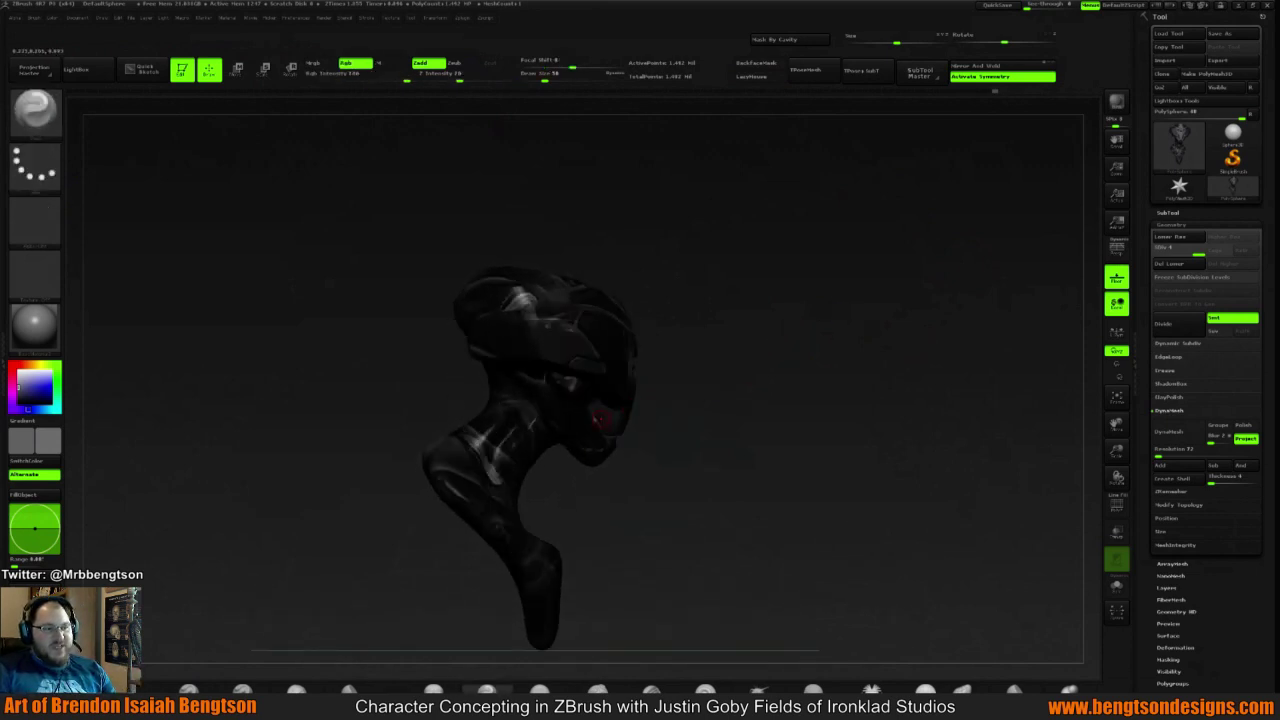
Mask around the narrow areas beside the face patch and shift them outward with a sideways Transpose Move line
key("ctrl")
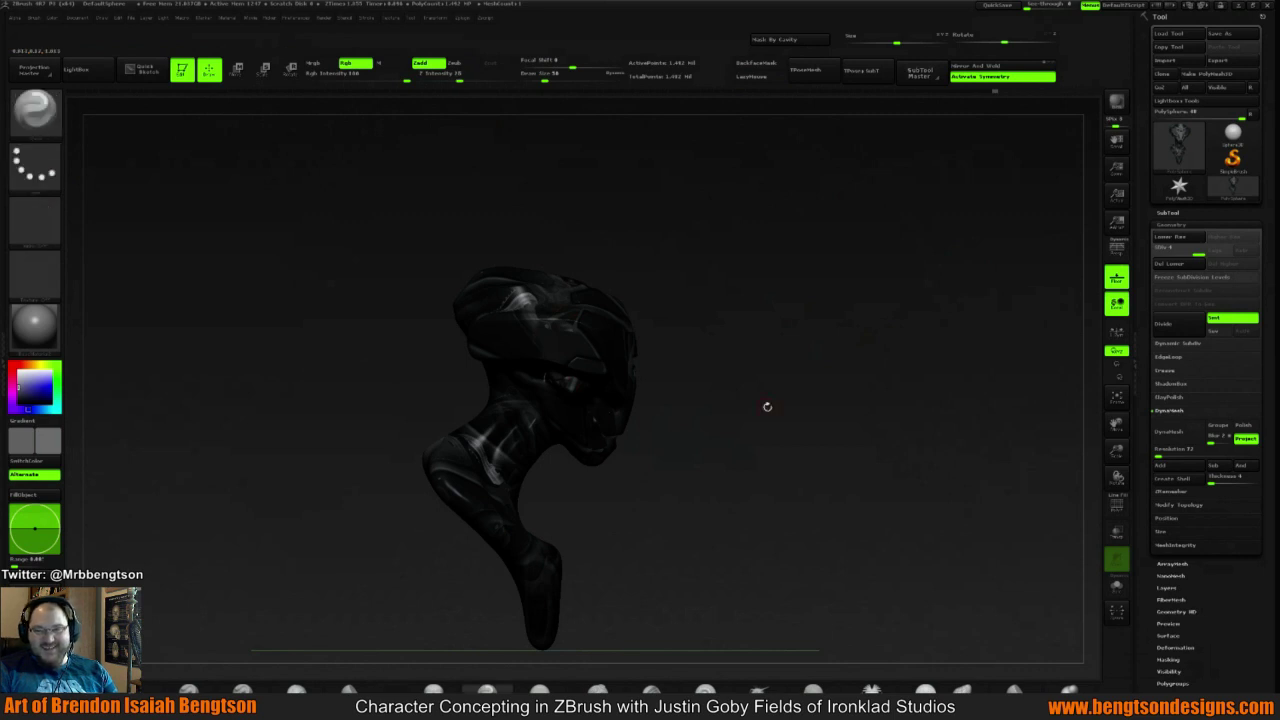
mouse_move(766, 406)
left_mouse_down()
mouse_move(800, 329)
mouse_move(790, 340)
mouse_move(812, 394)
left_mouse_up()
key("w")
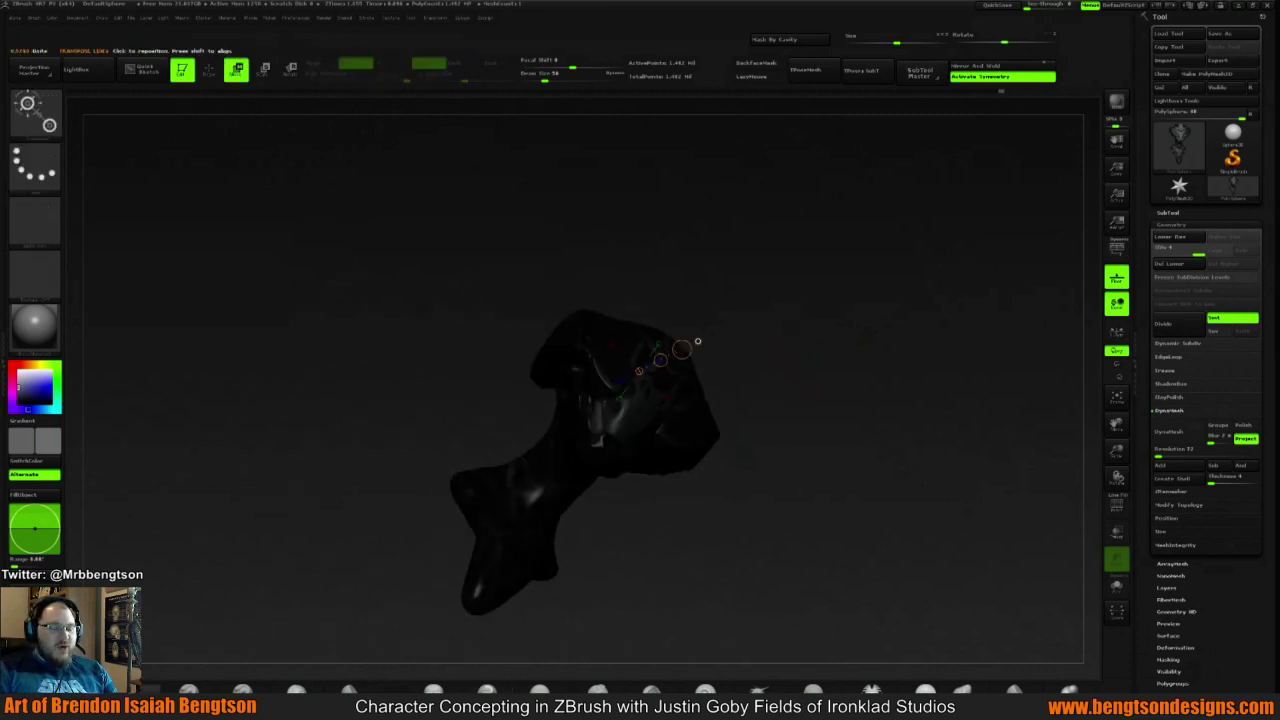
left_click_drag(697, 343, 598, 360)
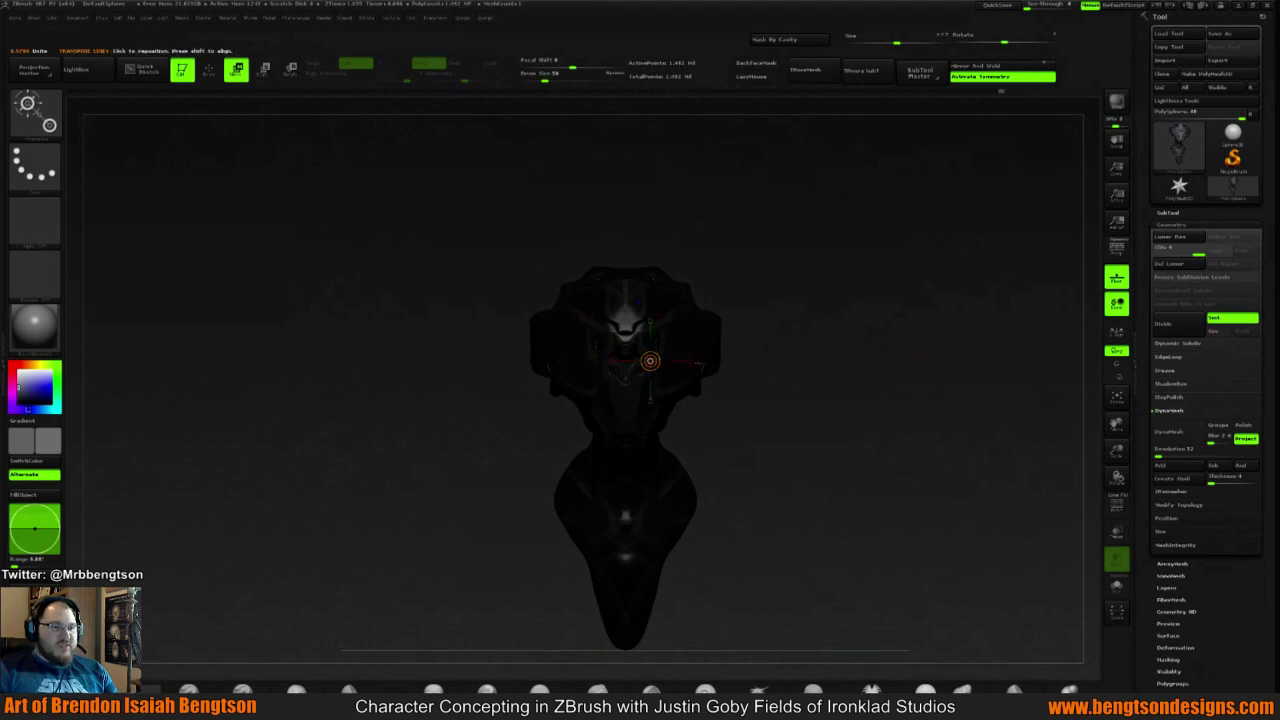
left_click(691, 360)
left_click_drag(814, 354, 775, 305)
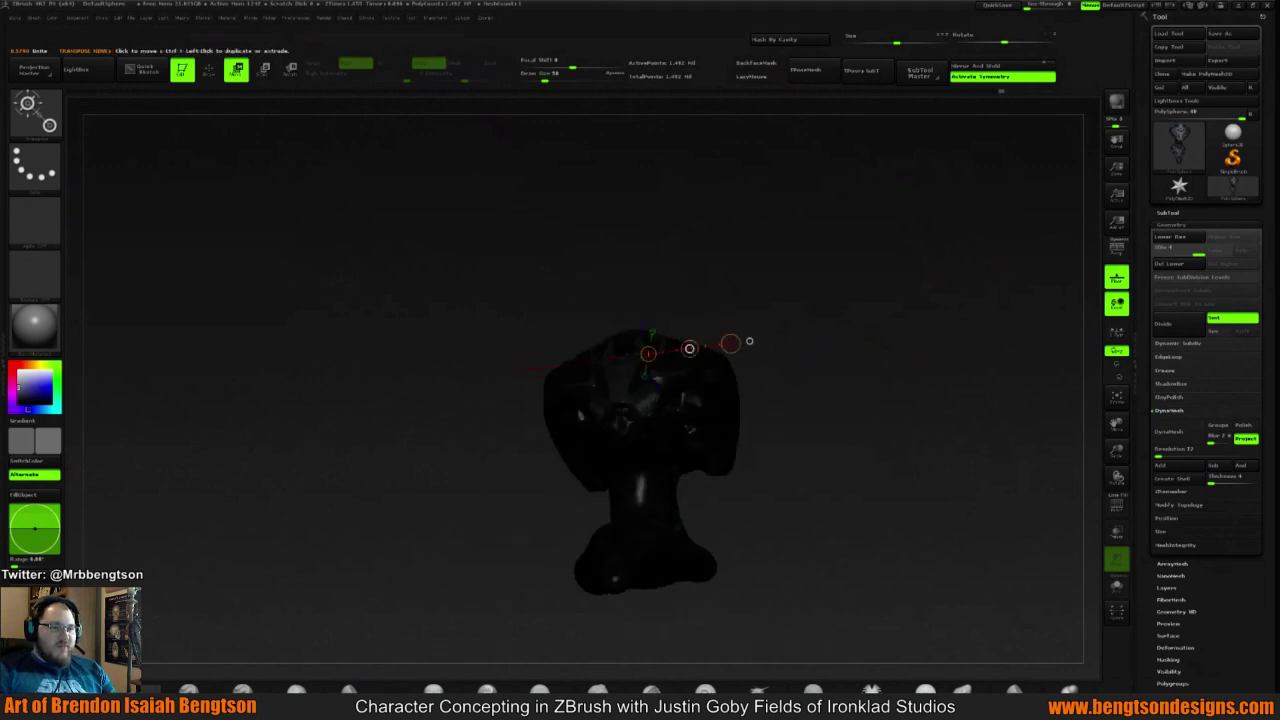
left_click_drag(689, 349, 719, 344)
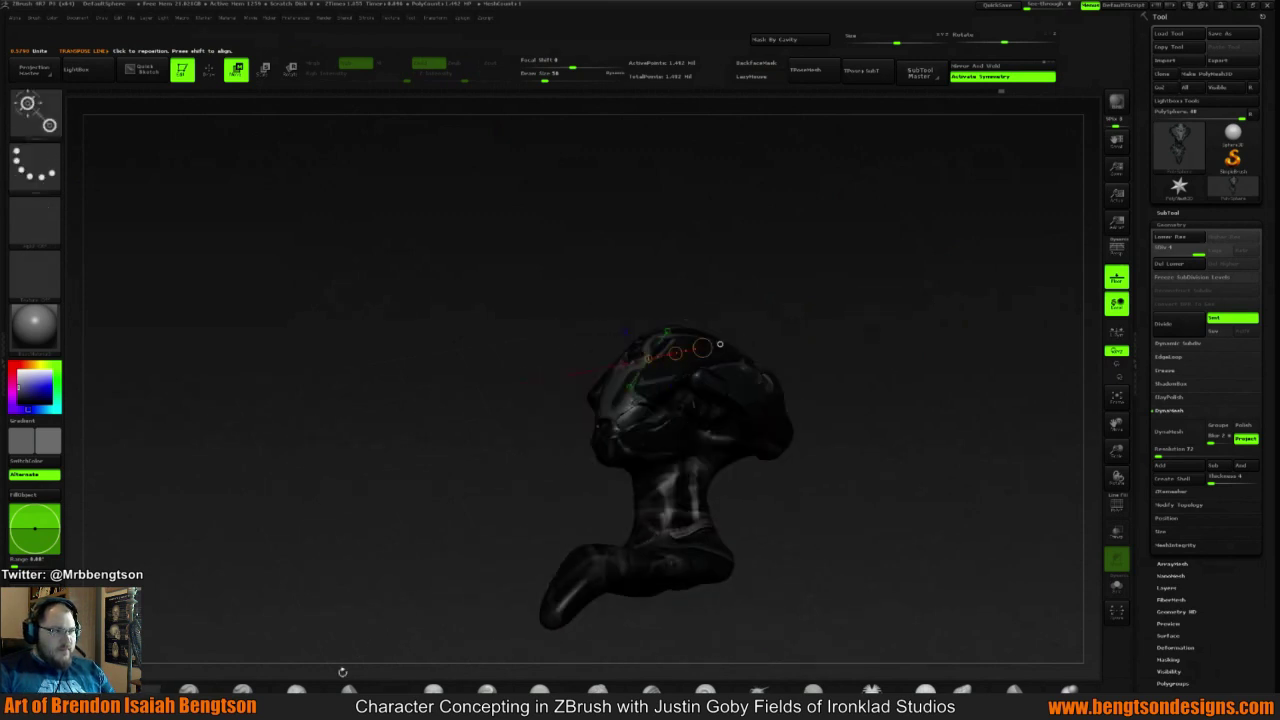
Return to drawing with a square-alpha freehand brush at intensity 20, then shape and smooth the cheek recesses beside the face plate
key("q")
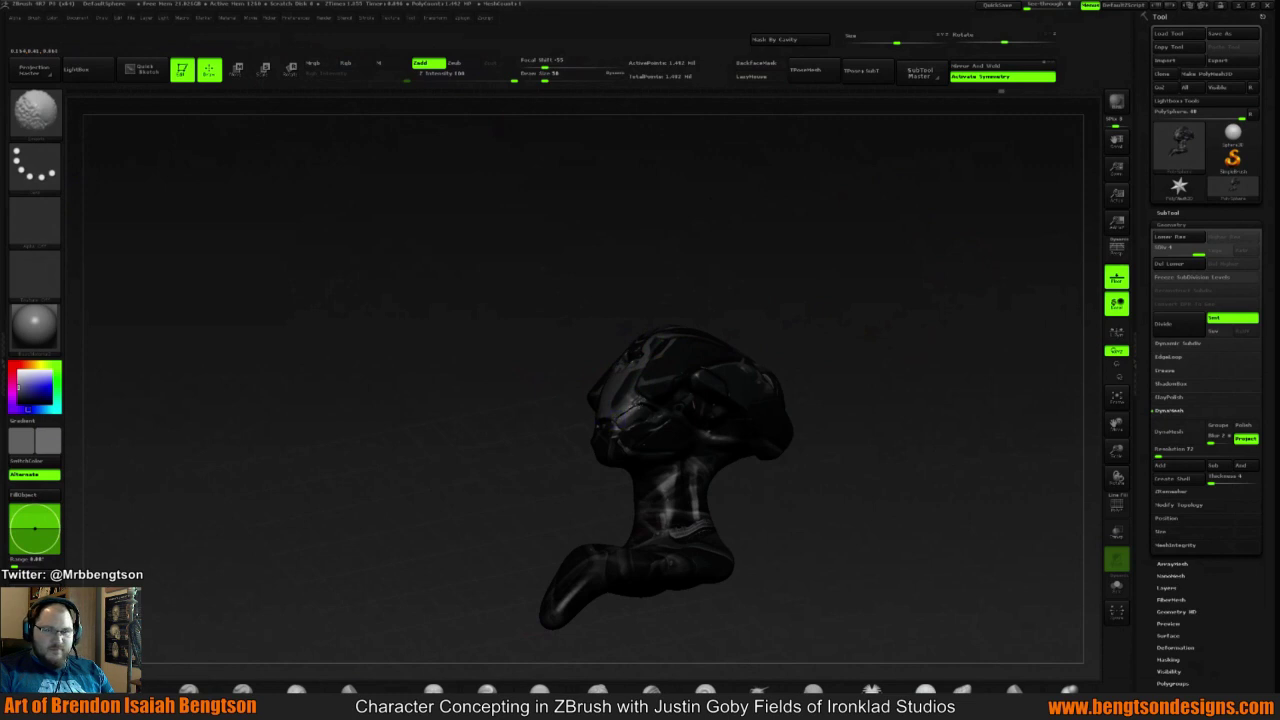
key("b")
key("s")
key("t")
mouse_move(797, 291)
left_mouse_down()
mouse_move(808, 340)
mouse_move(792, 357)
left_mouse_up()
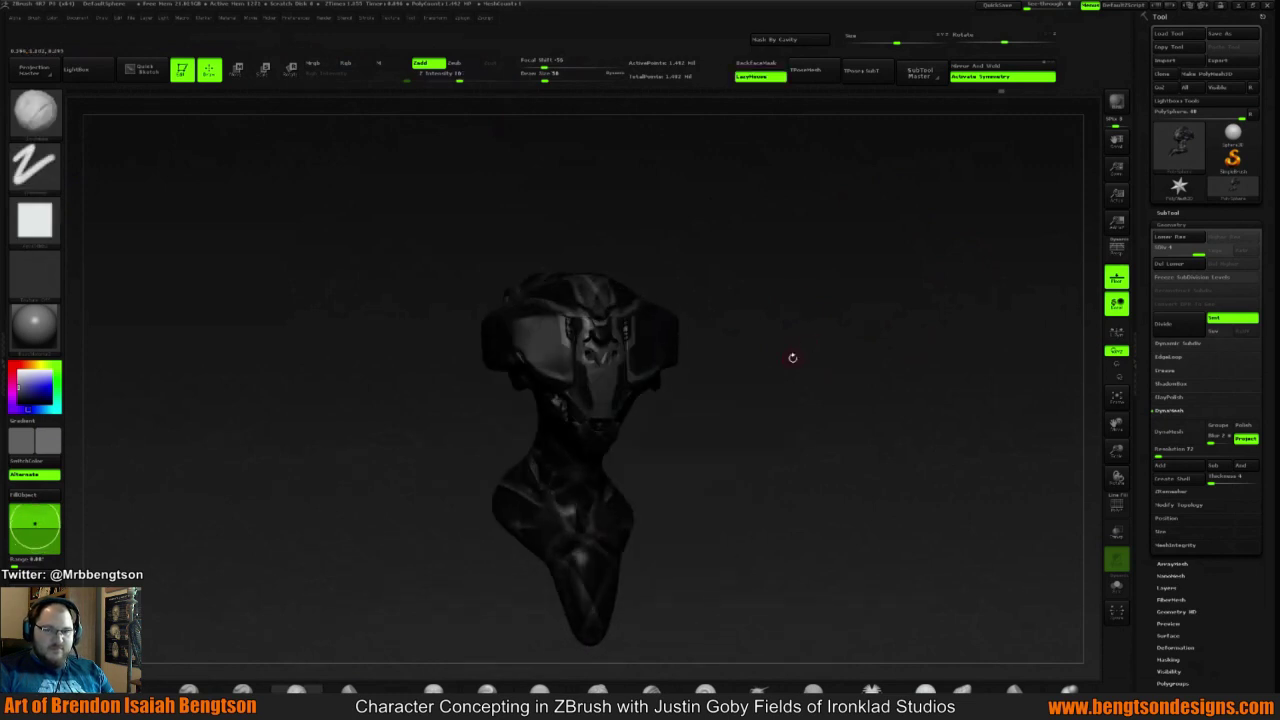
left_click_drag(780, 374, 857, 293)
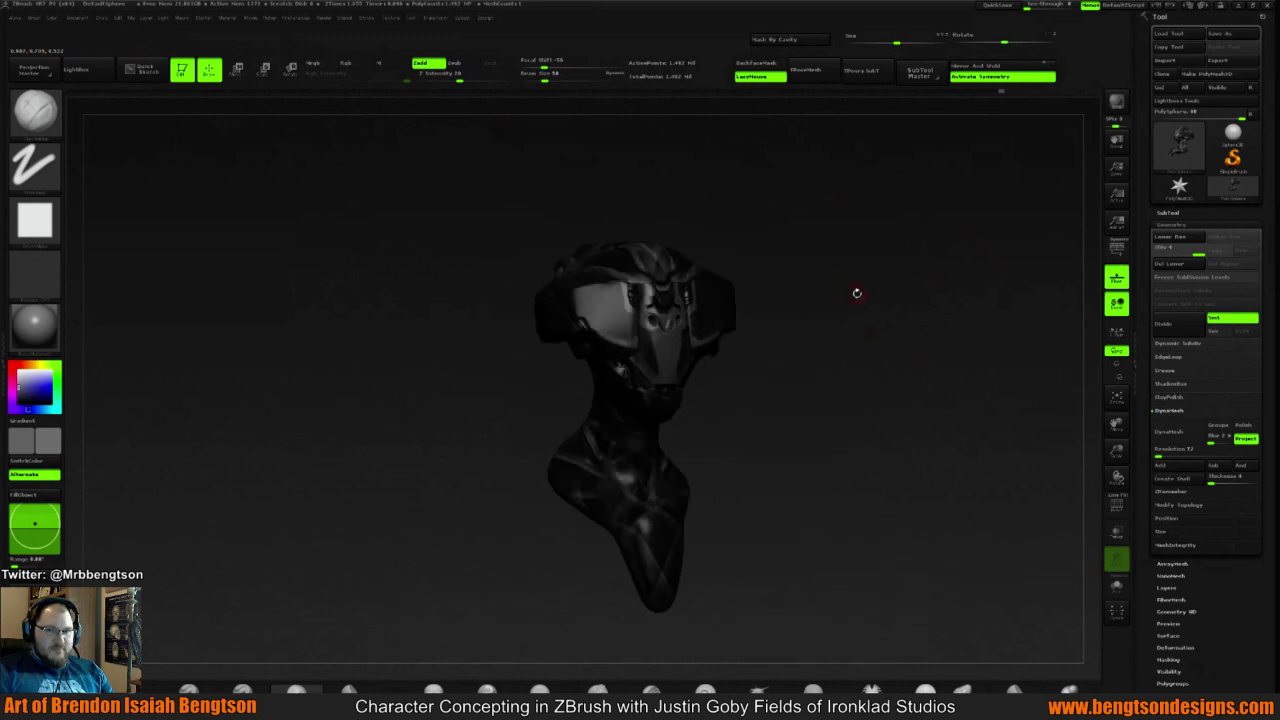
mouse_move(809, 334)
left_mouse_down()
mouse_move(820, 314)
mouse_move(821, 396)
mouse_move(836, 360)
mouse_move(931, 297)
mouse_move(835, 296)
left_mouse_up()
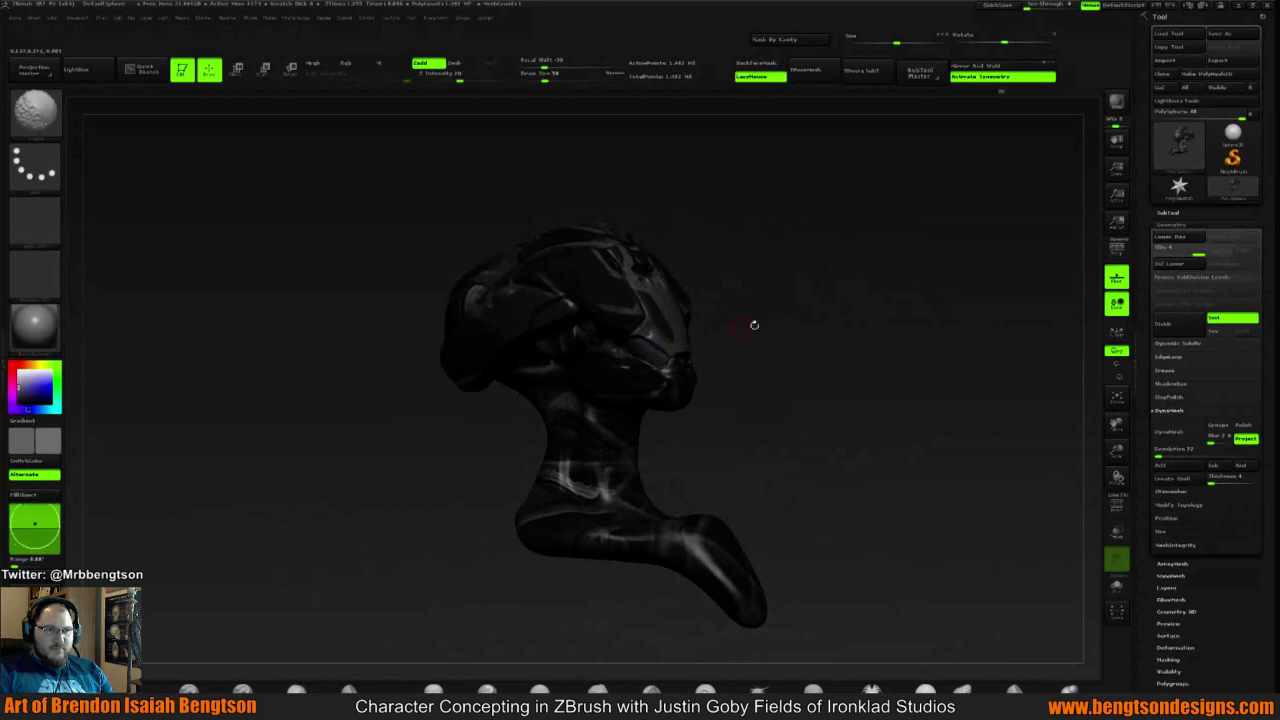
Reduce the brush's draw size, then shape and smooth the small forms around the face patch's cutouts
mouse_move(751, 323)
left_mouse_down()
mouse_move(843, 300)
mouse_move(880, 262)
mouse_move(837, 316)
mouse_move(805, 330)
left_mouse_up()
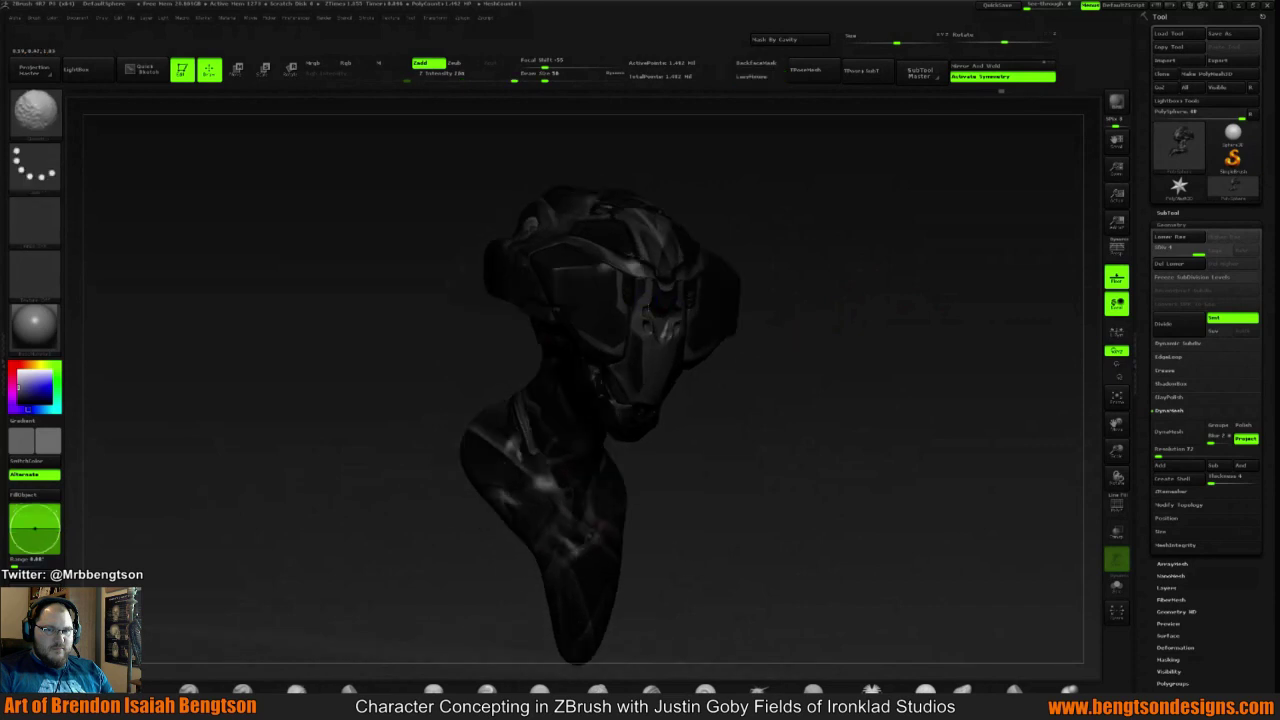
mouse_move(806, 225)
left_mouse_down()
mouse_move(829, 291)
mouse_move(815, 302)
mouse_move(811, 272)
left_mouse_up()
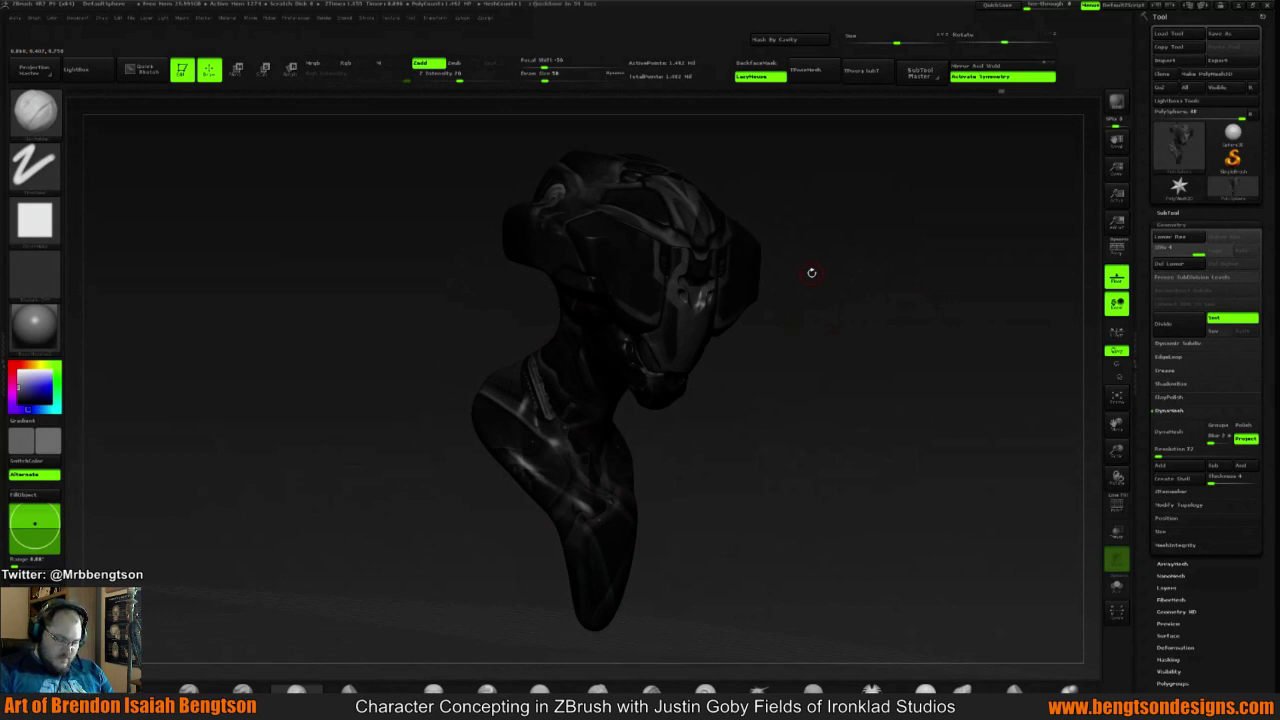
mouse_move(814, 289)
left_mouse_down()
mouse_move(805, 280)
mouse_move(826, 263)
mouse_move(776, 291)
left_mouse_up()
key("space")
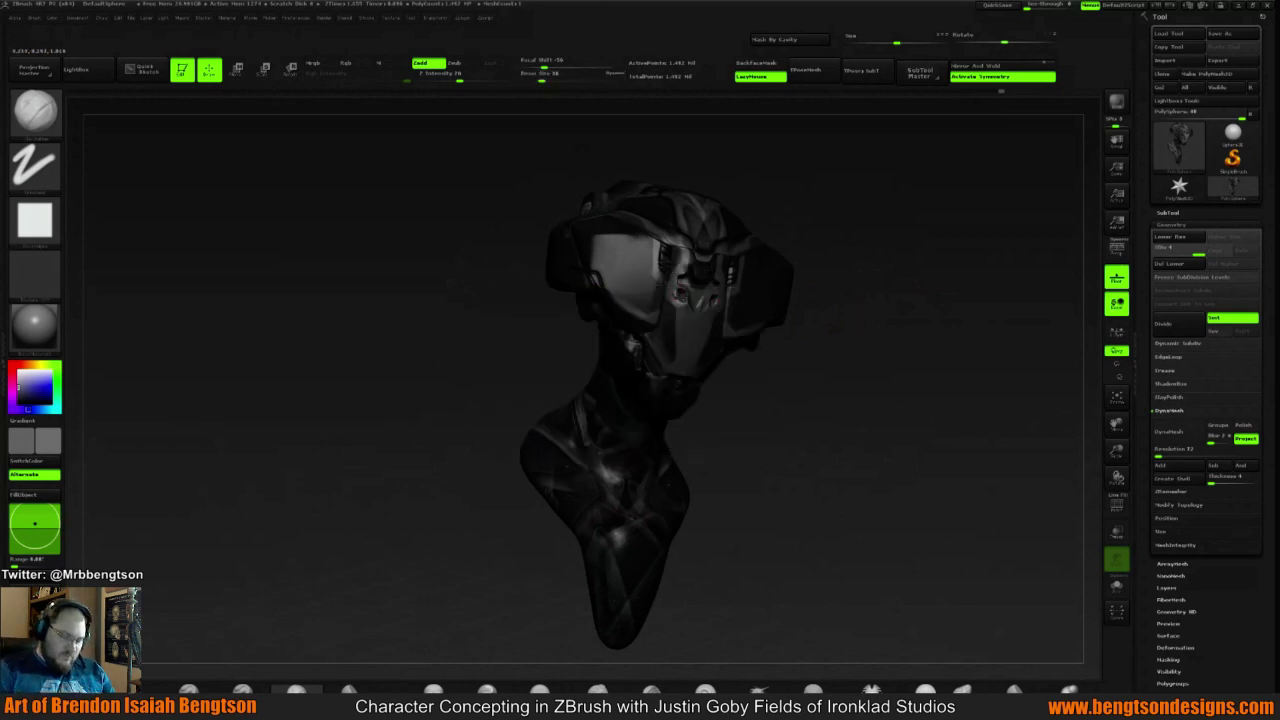
mouse_move(822, 278)
left_mouse_down()
mouse_move(794, 302)
mouse_move(830, 318)
left_mouse_up()
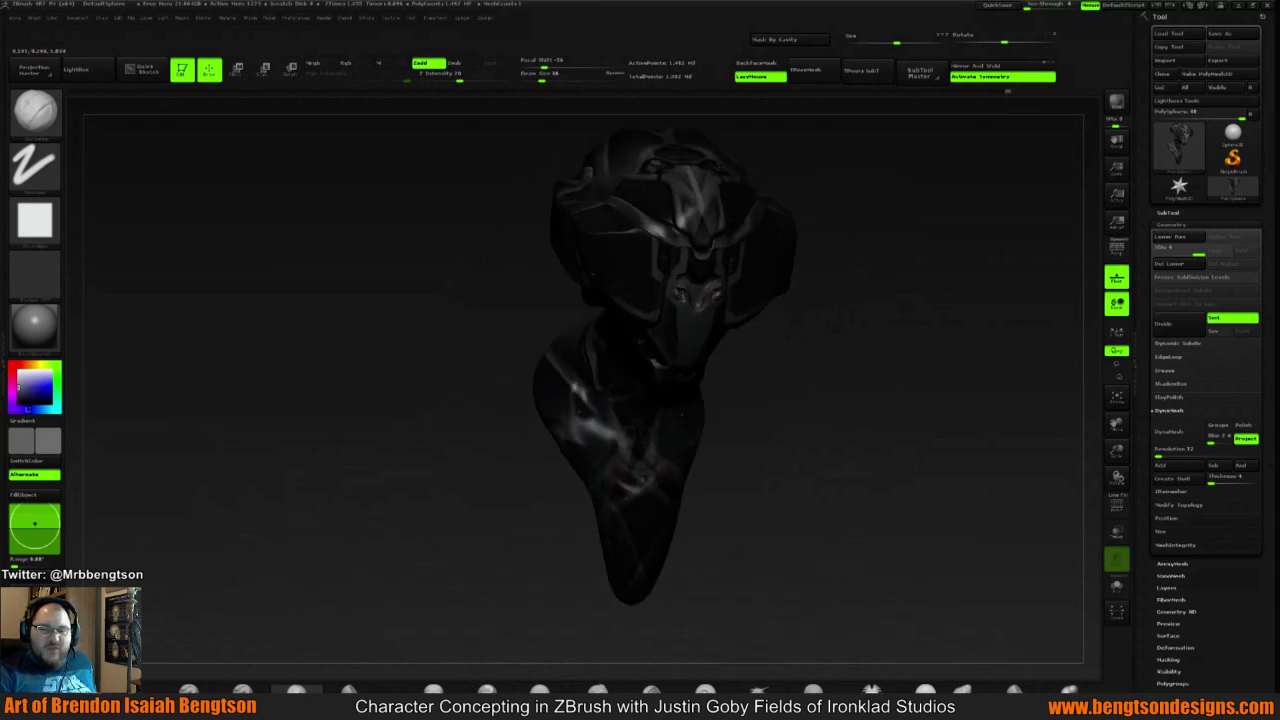
key("shift")
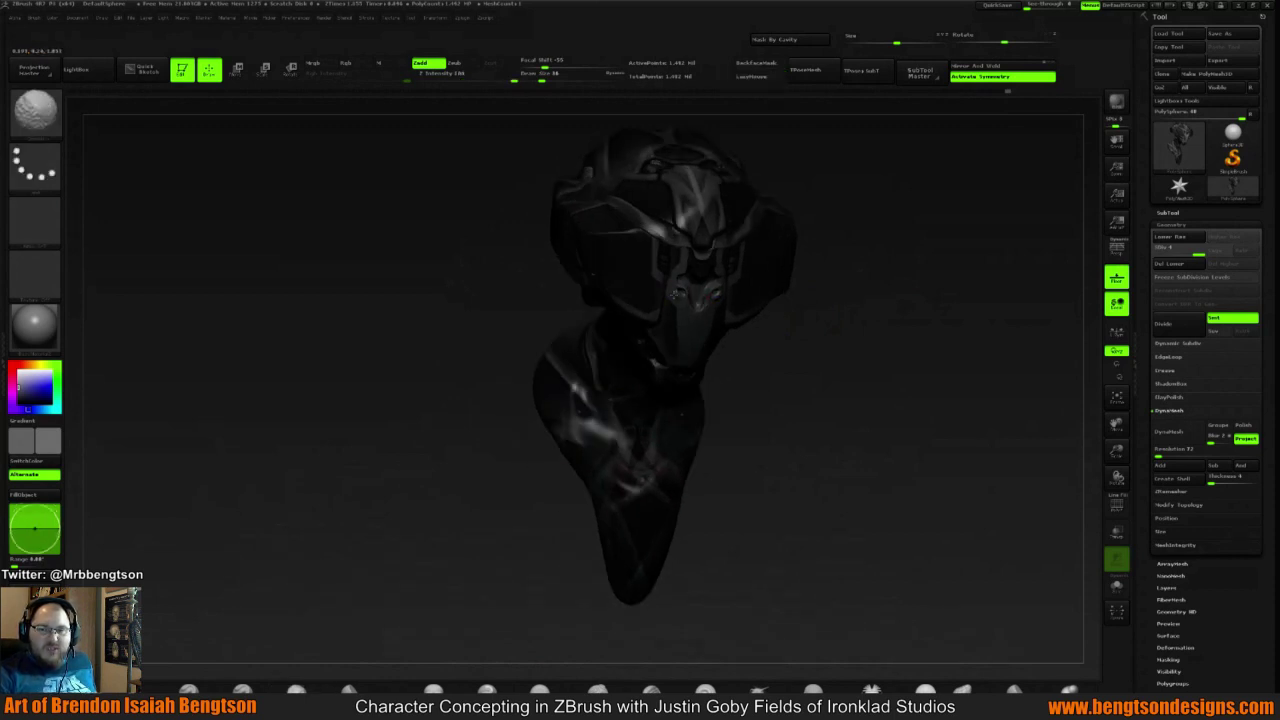
mouse_move(880, 289)
left_mouse_down()
mouse_move(800, 270)
mouse_move(835, 262)
left_mouse_up()
key("shift")
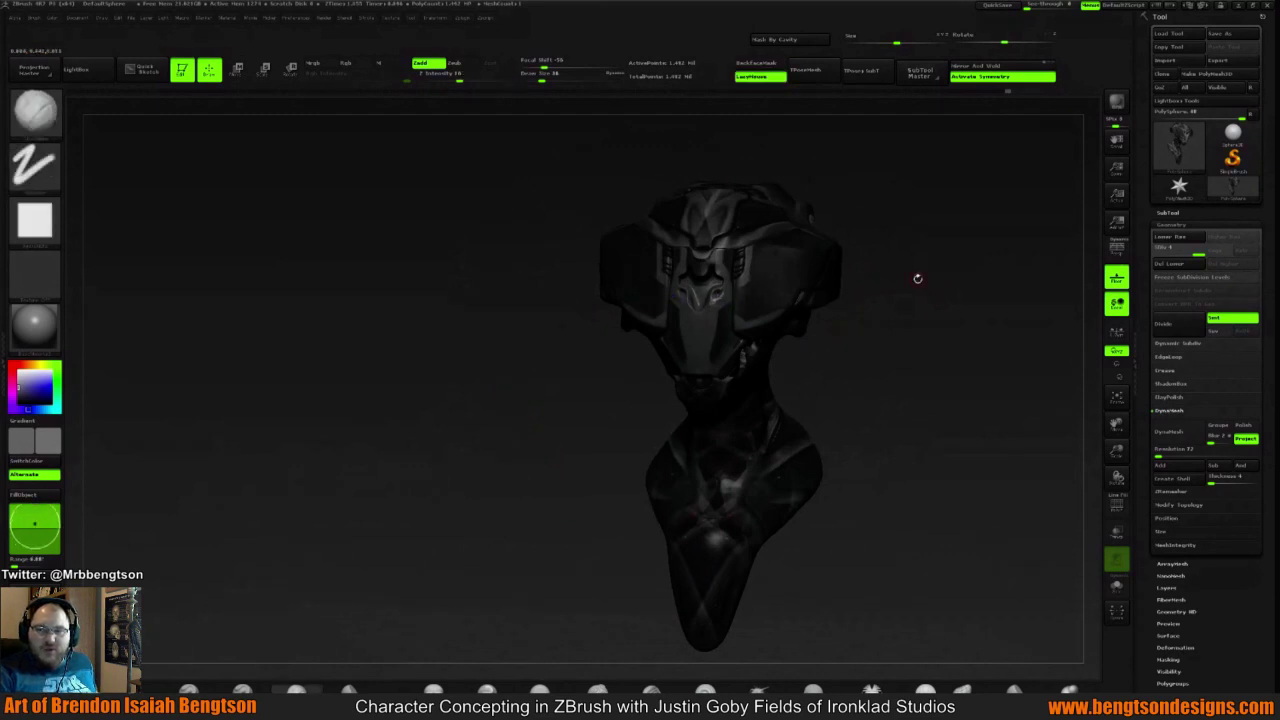
Refine and smooth the jaw and lower cheek surfaces behind the face plate
left_click_drag(917, 278, 990, 284)
mouse_move(860, 317)
left_mouse_down("alt")
mouse_move(862, 283)
mouse_move(894, 257)
mouse_move(767, 263)
left_mouse_up("alt")
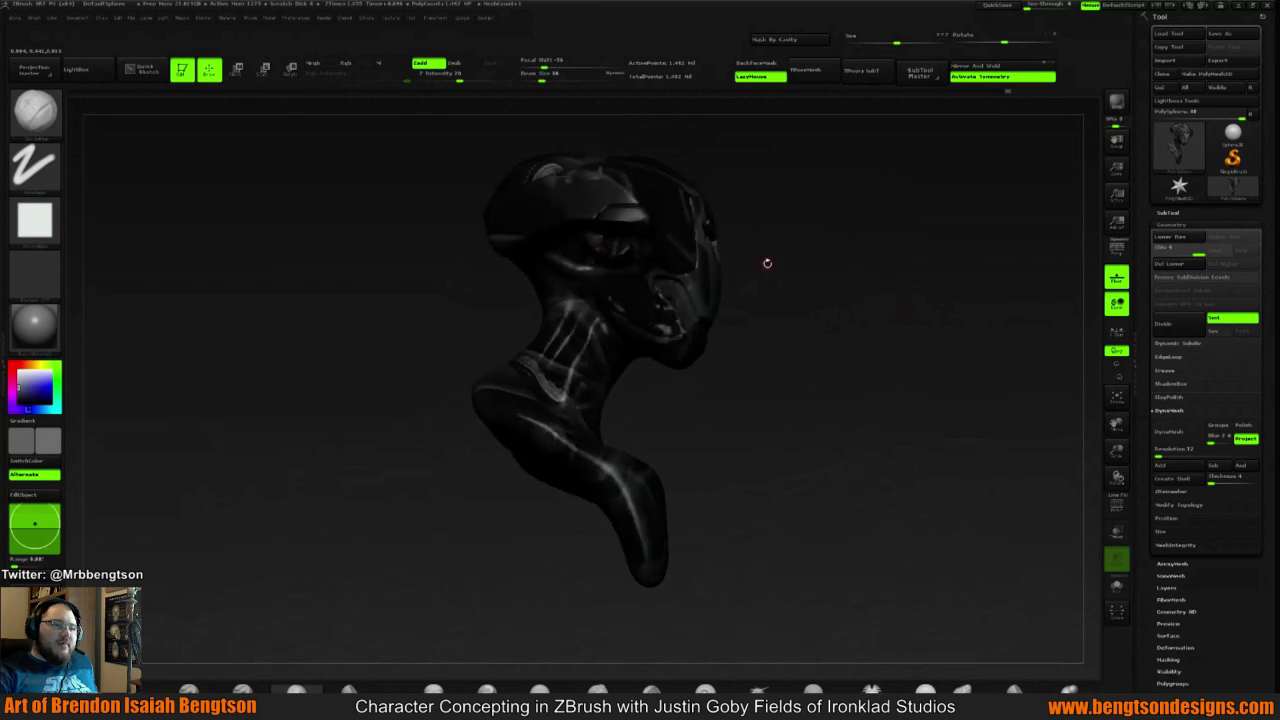
key("shift")
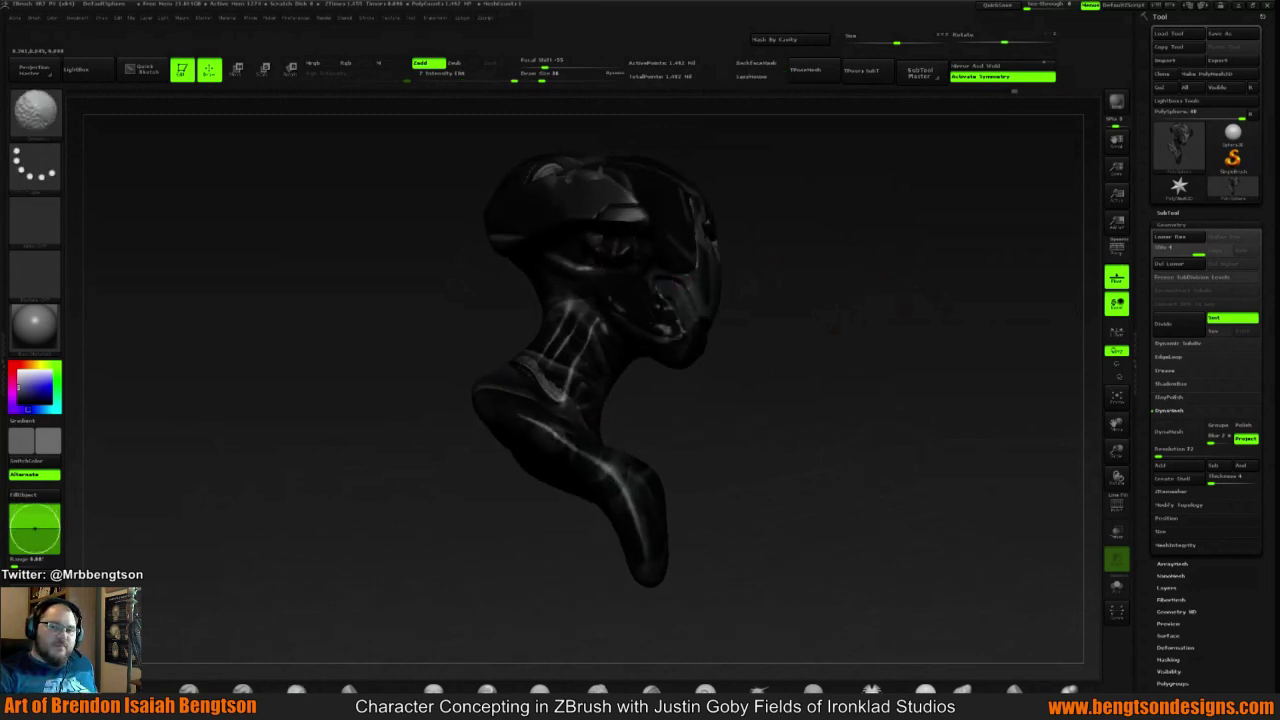
left_click_drag(769, 274, 707, 289, "shift")
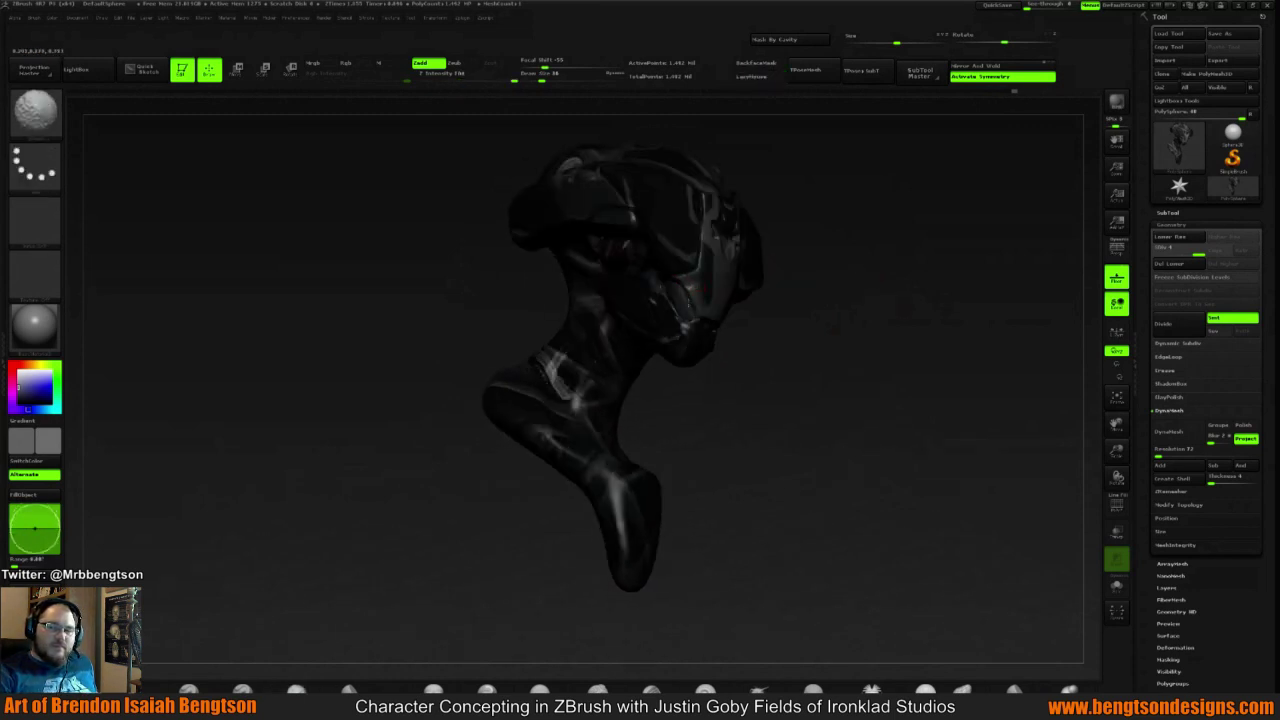
mouse_move(950, 275)
left_mouse_down()
mouse_move(856, 234)
mouse_move(889, 277)
mouse_move(881, 264)
mouse_move(913, 260)
mouse_move(834, 326)
left_mouse_up()
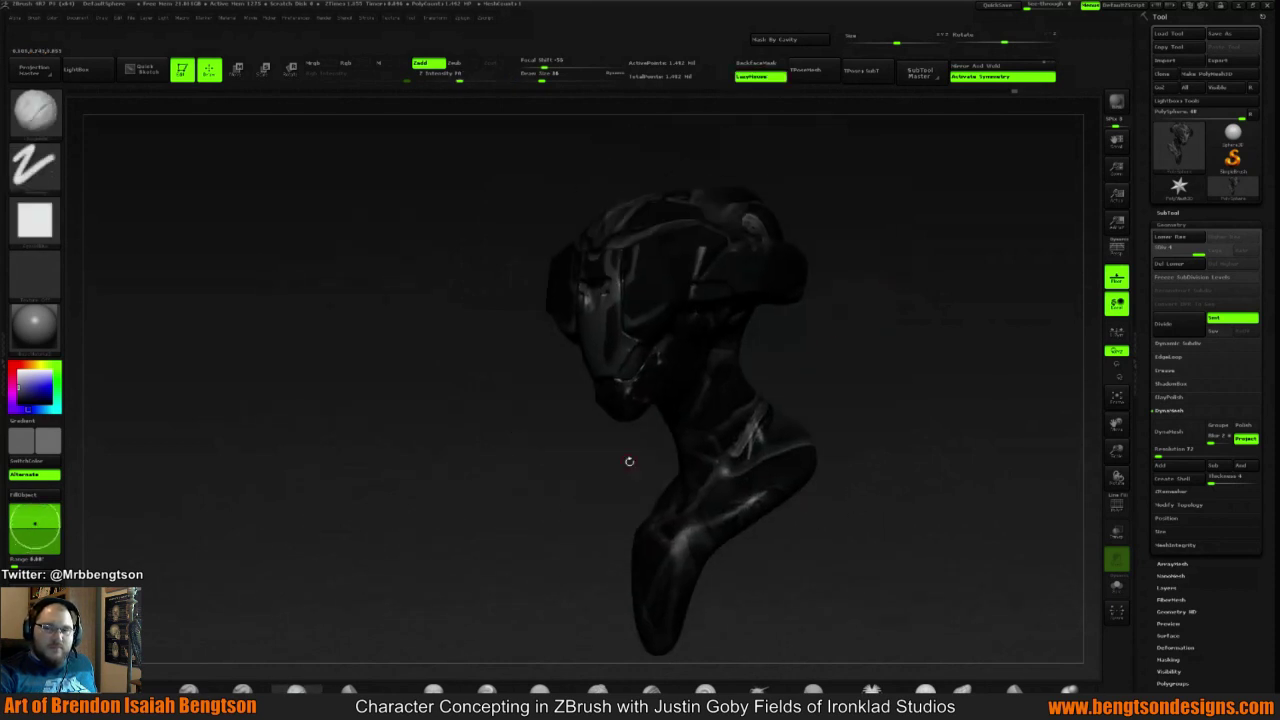
Switch to Dam Standard and carve a sharper crease along the lower cheek beside the face plate
left_click(242, 680)
left_click_drag(548, 420, 500, 450)
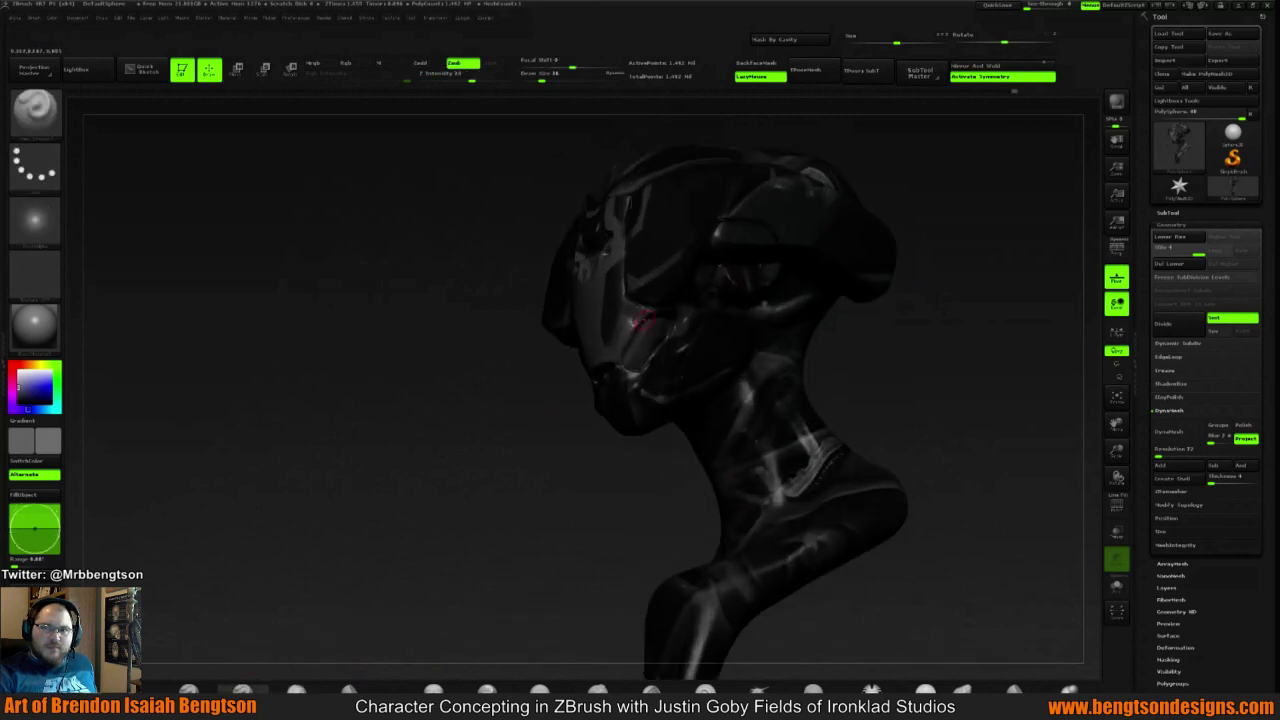
left_click_drag(942, 306, 846, 302)
Mask around the vent area beside the face patch and adjust its depth with a Transpose Move line running forward from the face
key("ctrl")
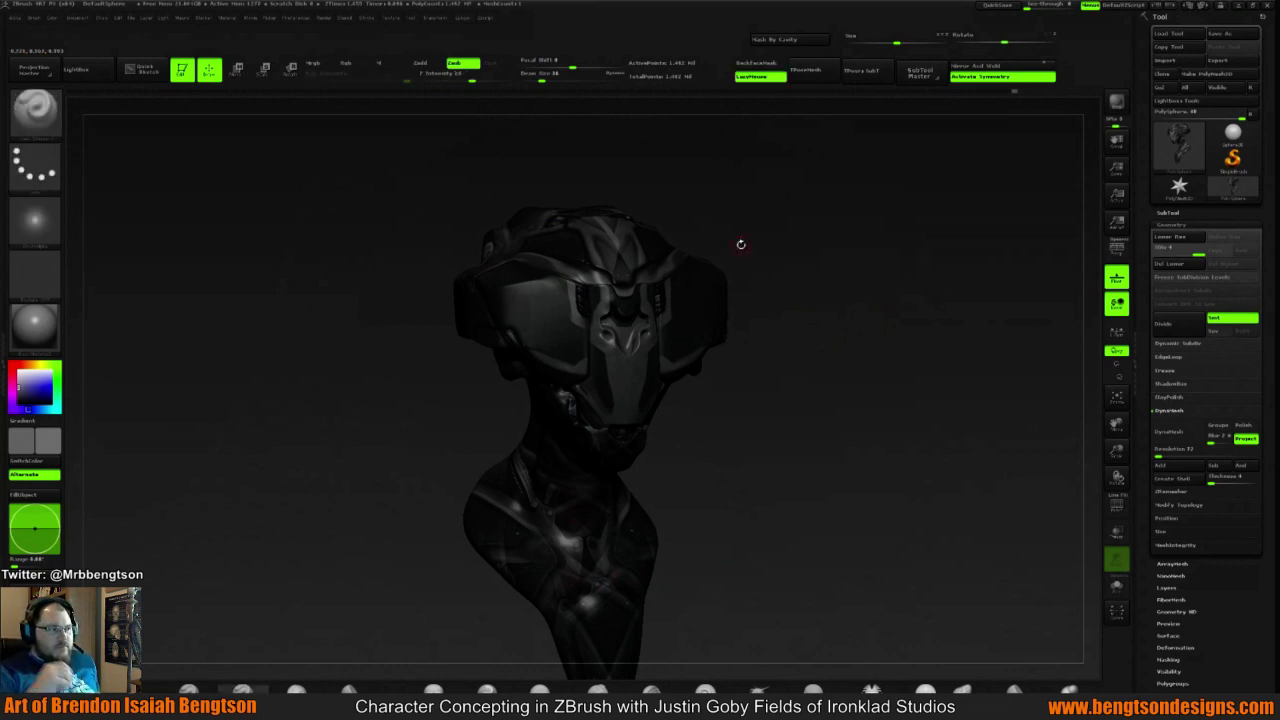
left_click_drag(771, 252, 757, 283)
key("w")
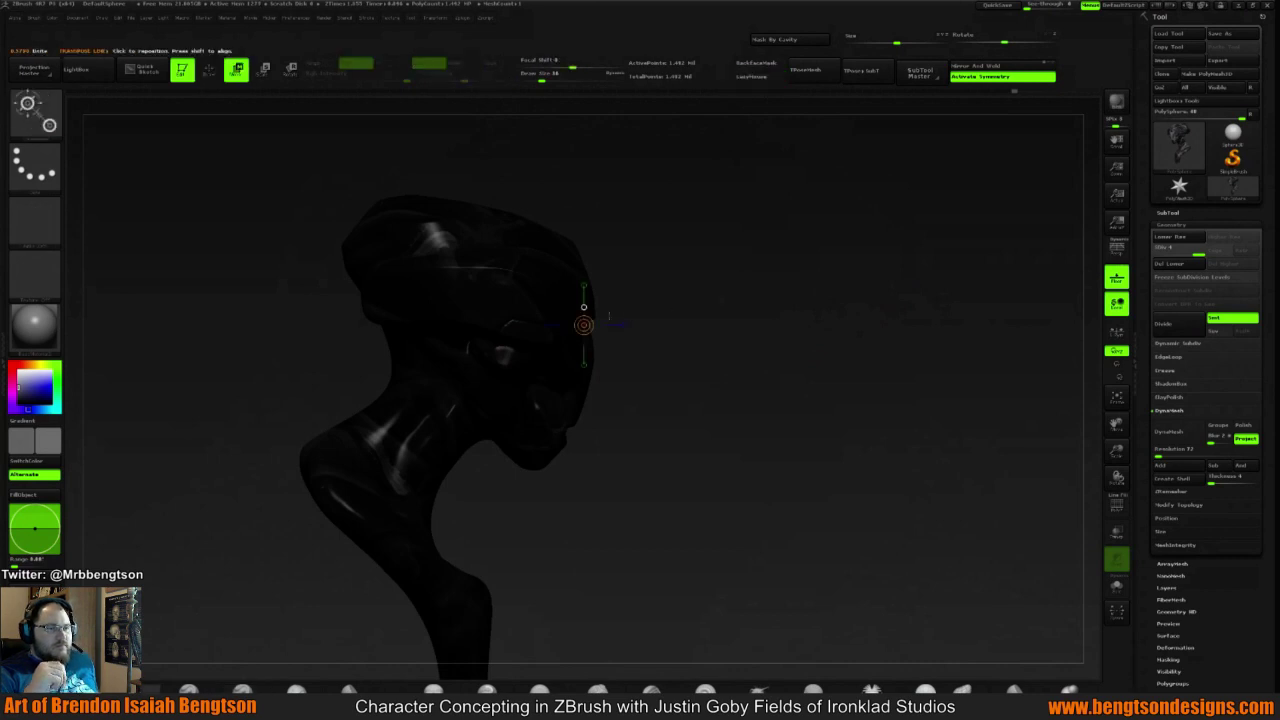
left_click_drag(586, 324, 700, 323)
left_click_drag(714, 256, 690, 224)
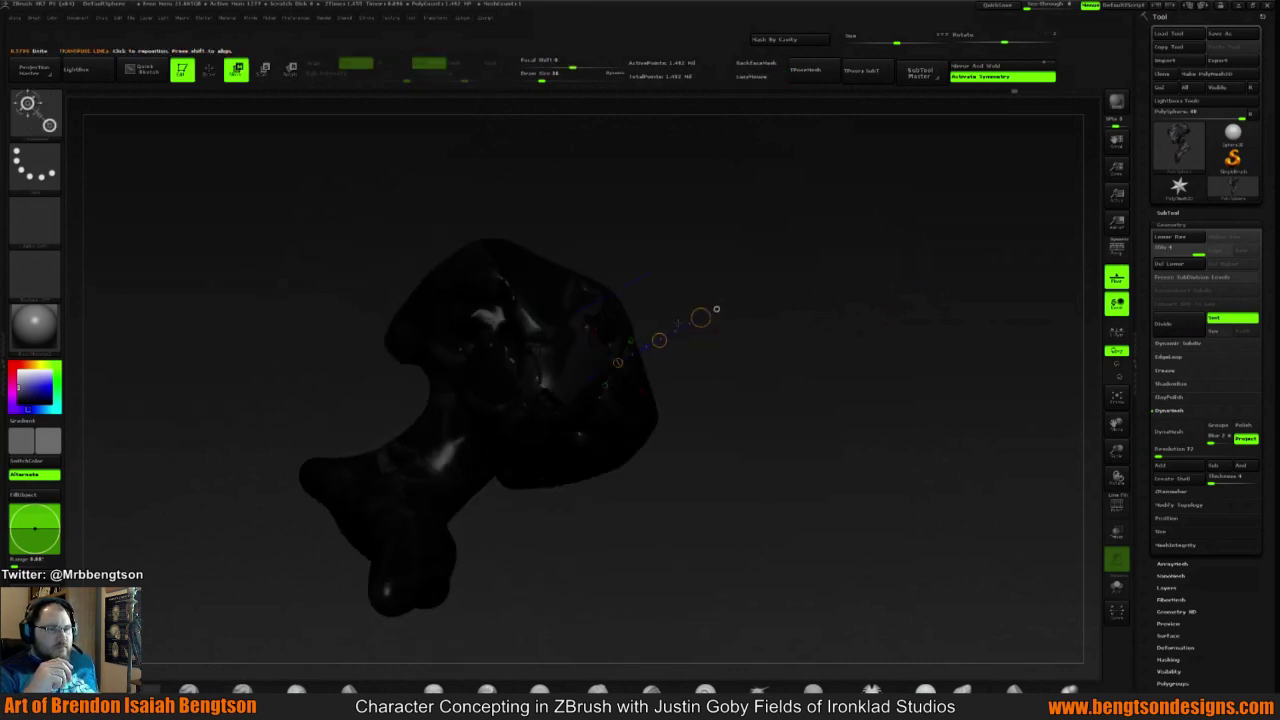
left_click_drag(659, 340, 657, 340)
left_click_drag(714, 309, 805, 265)
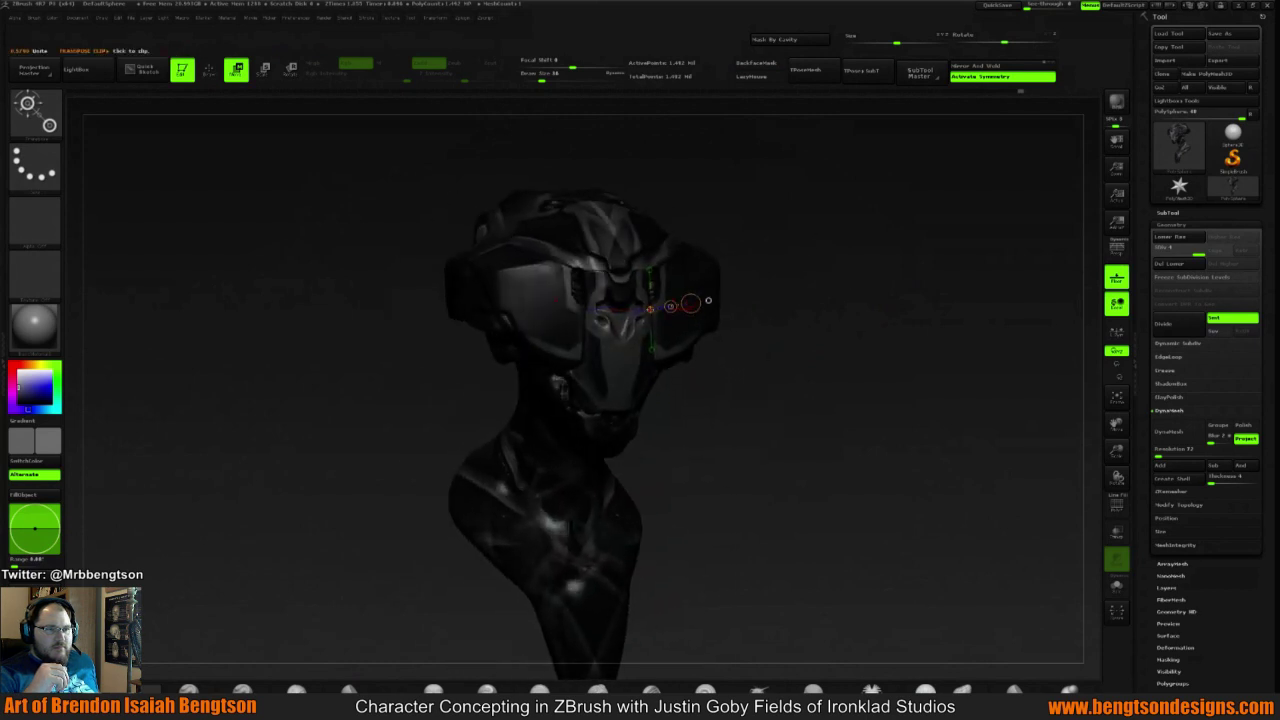
Switch to a colour-only Paint brush with a square alpha and paint the edge strips and recesses around the face patch
key("q")
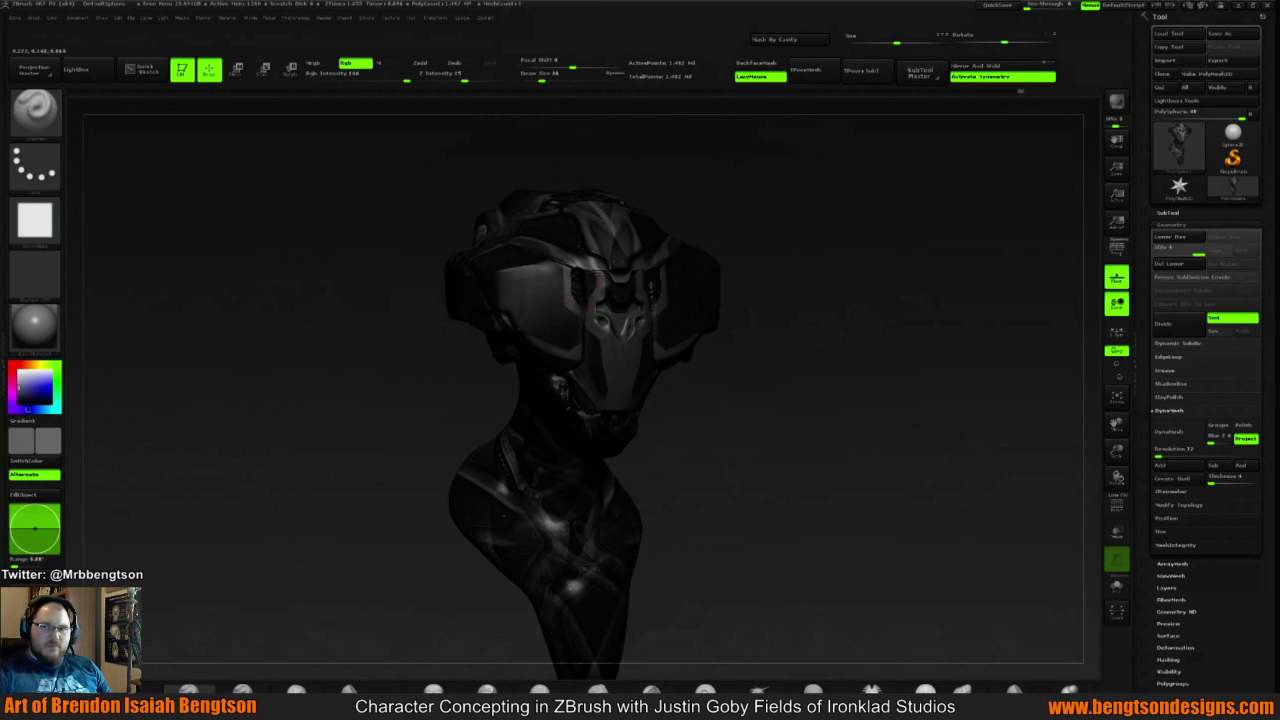
mouse_move(791, 229)
left_mouse_down()
mouse_move(766, 233)
mouse_move(783, 226)
mouse_move(800, 243)
mouse_move(770, 236)
left_mouse_up()
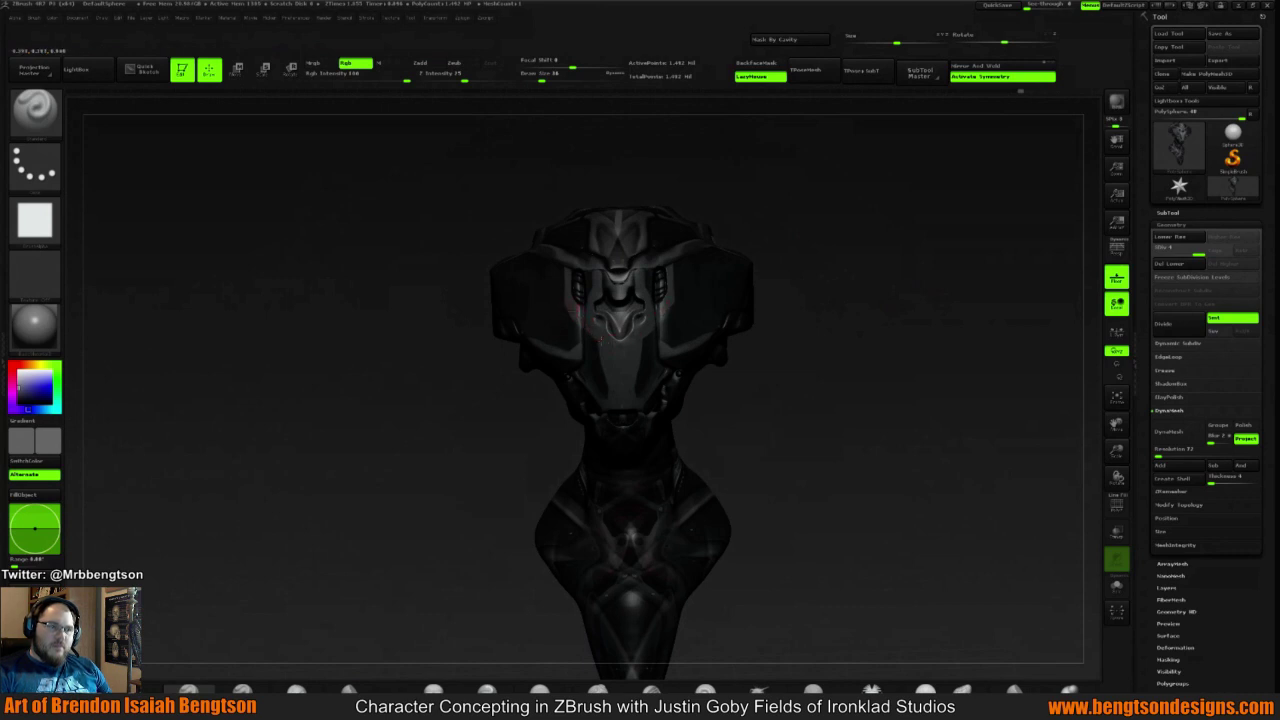
left_click_drag(829, 218, 776, 250)
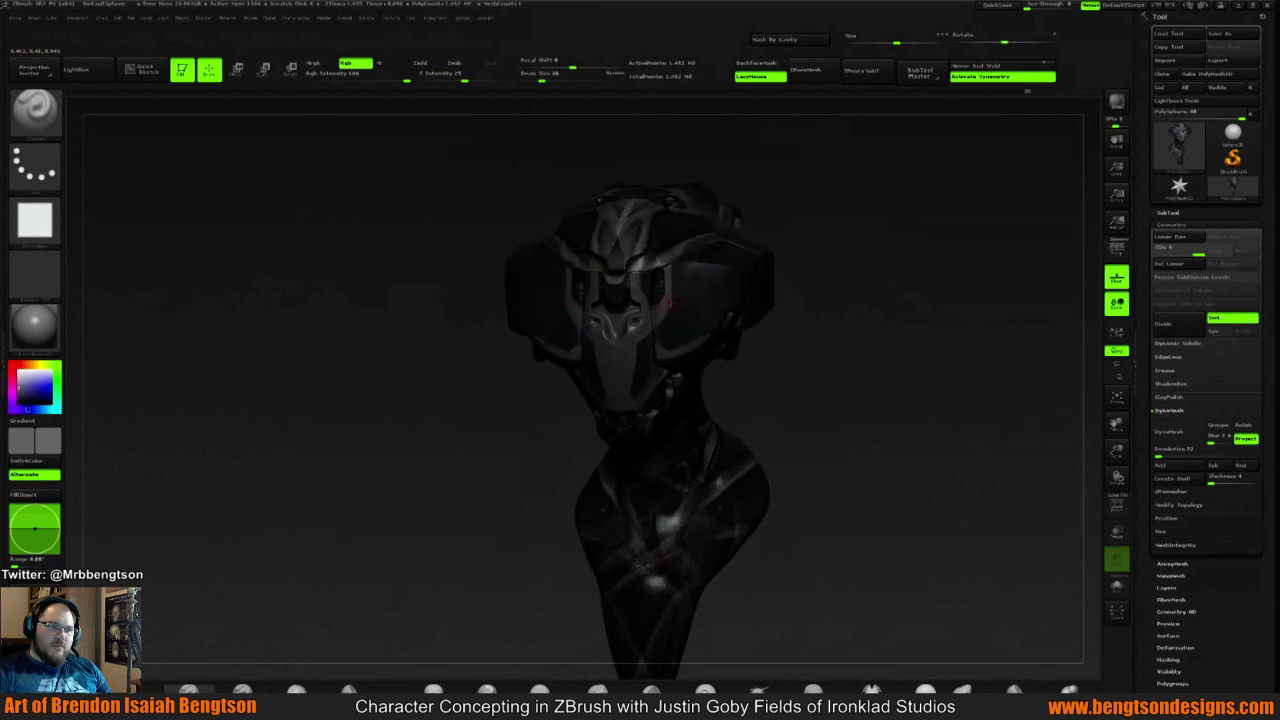
left_click_drag(820, 206, 763, 240)
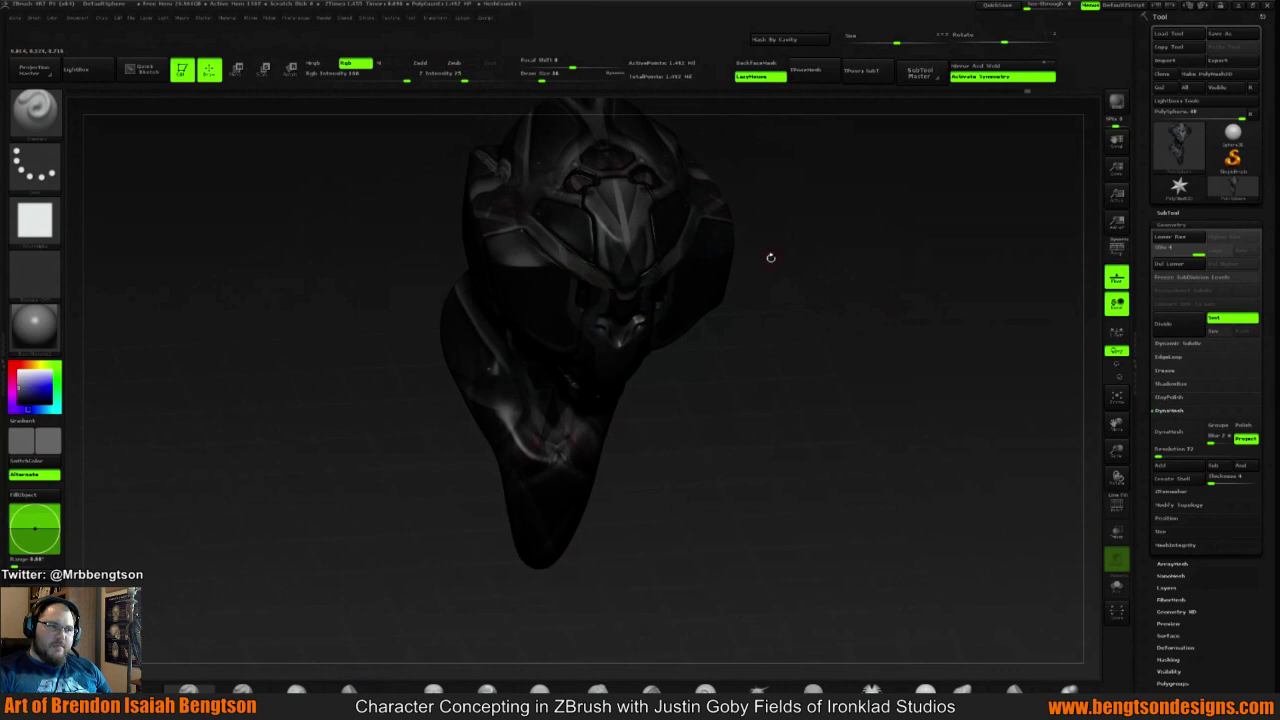
Paint the forehead plate, the grooves around the small crown panels and the adjoining helmet edges
mouse_move(845, 236)
left_mouse_down()
mouse_move(814, 194)
mouse_move(791, 197)
mouse_move(770, 250)
left_mouse_up()
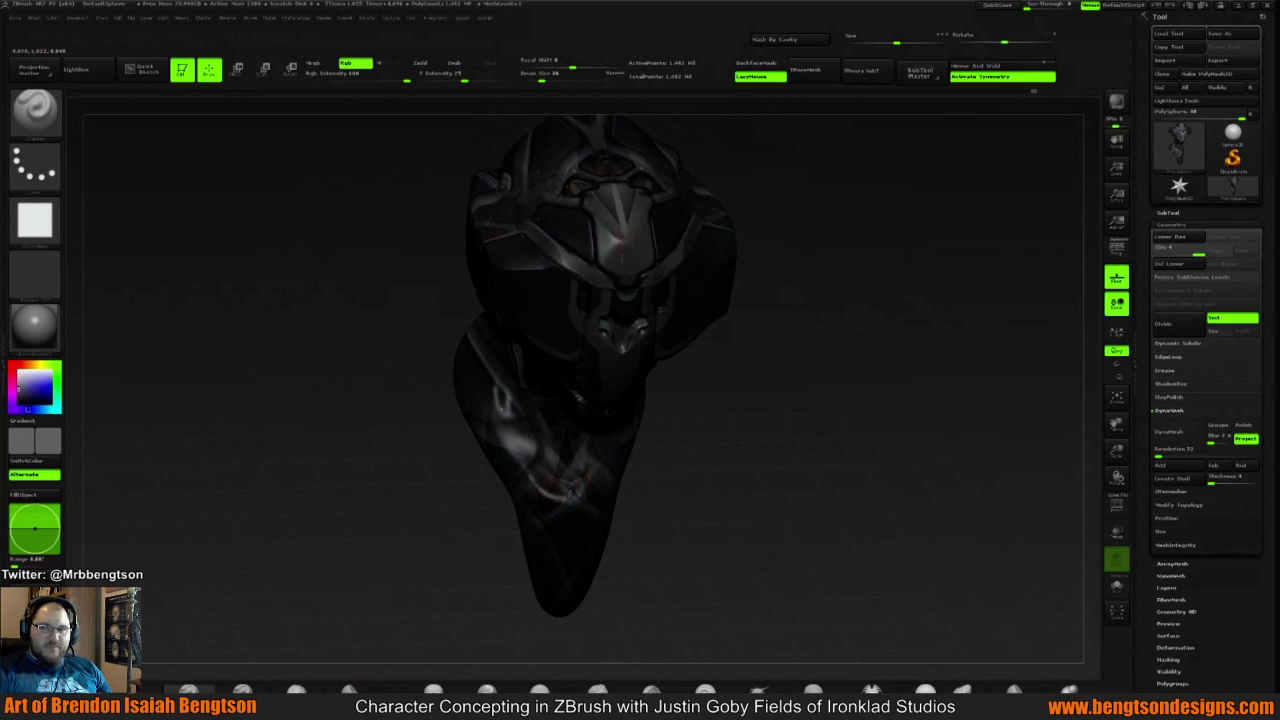
left_click_drag(809, 205, 800, 310)
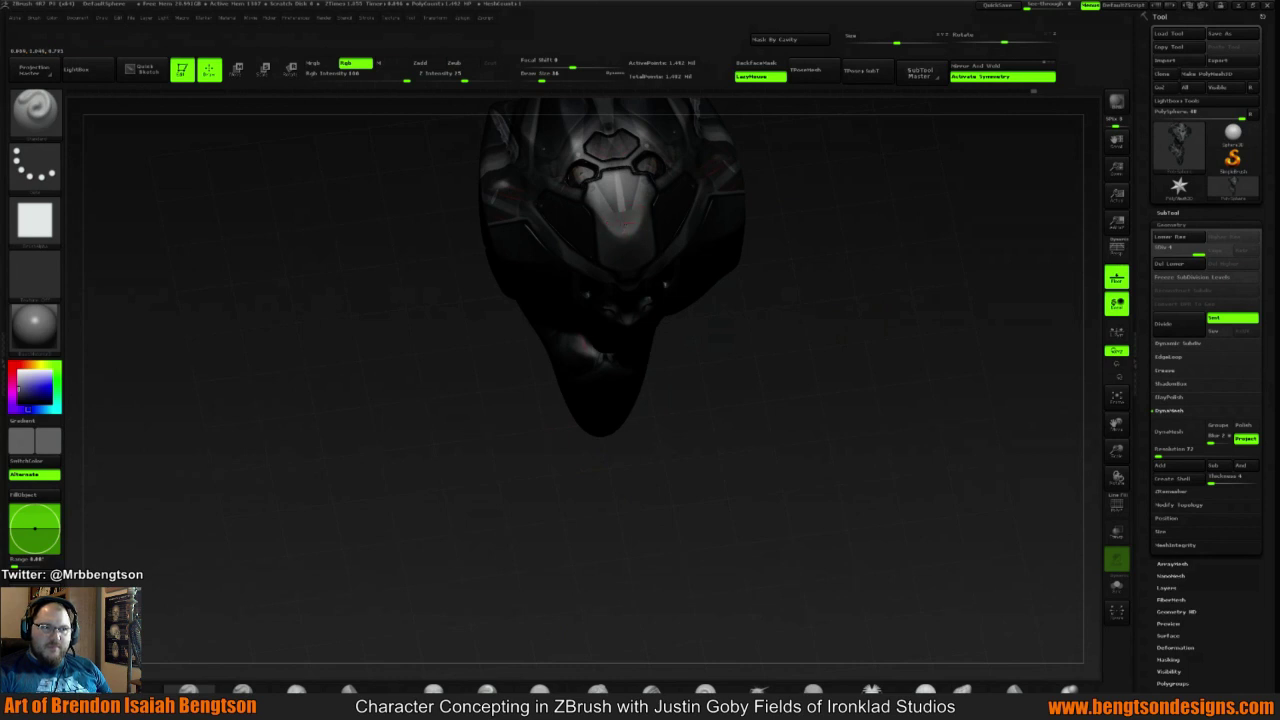
mouse_move(854, 259)
left_mouse_down()
mouse_move(880, 255)
mouse_move(887, 230)
mouse_move(835, 279)
mouse_move(755, 283)
mouse_move(757, 266)
mouse_move(760, 291)
mouse_move(748, 257)
mouse_move(750, 290)
left_mouse_up()
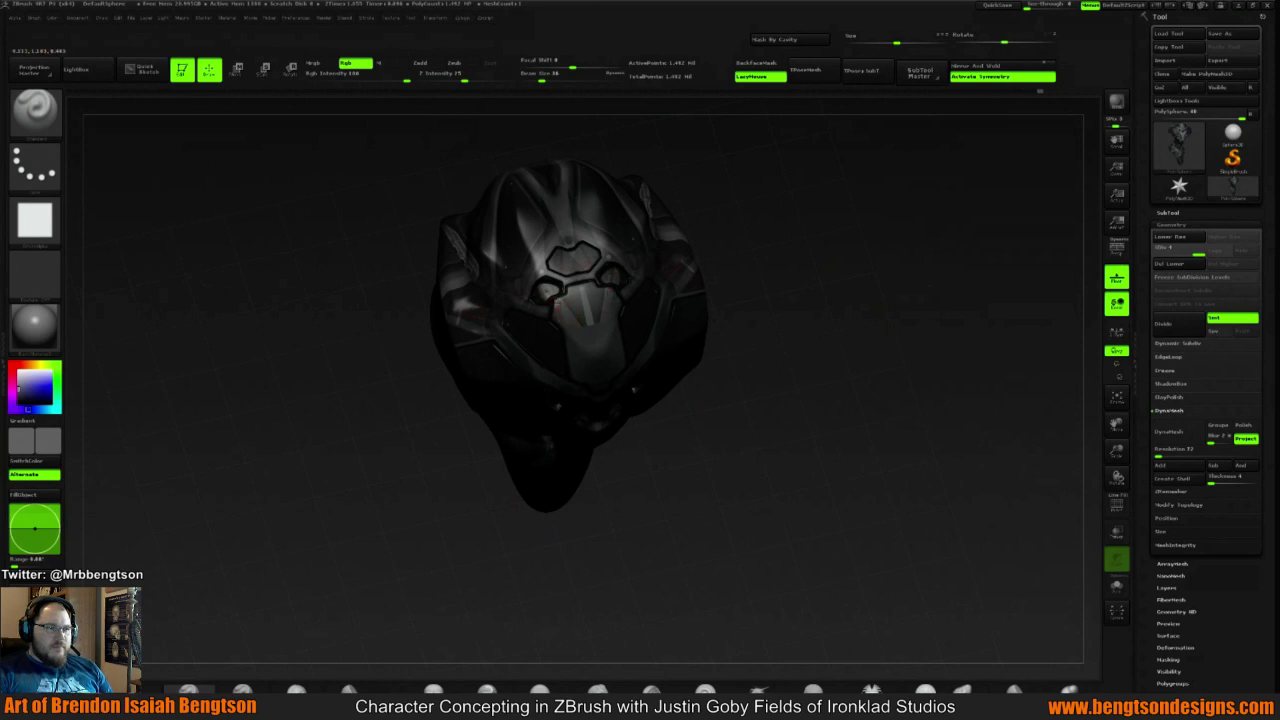
mouse_move(805, 266)
left_mouse_down()
mouse_move(776, 231)
mouse_move(829, 223)
mouse_move(764, 243)
left_mouse_up()
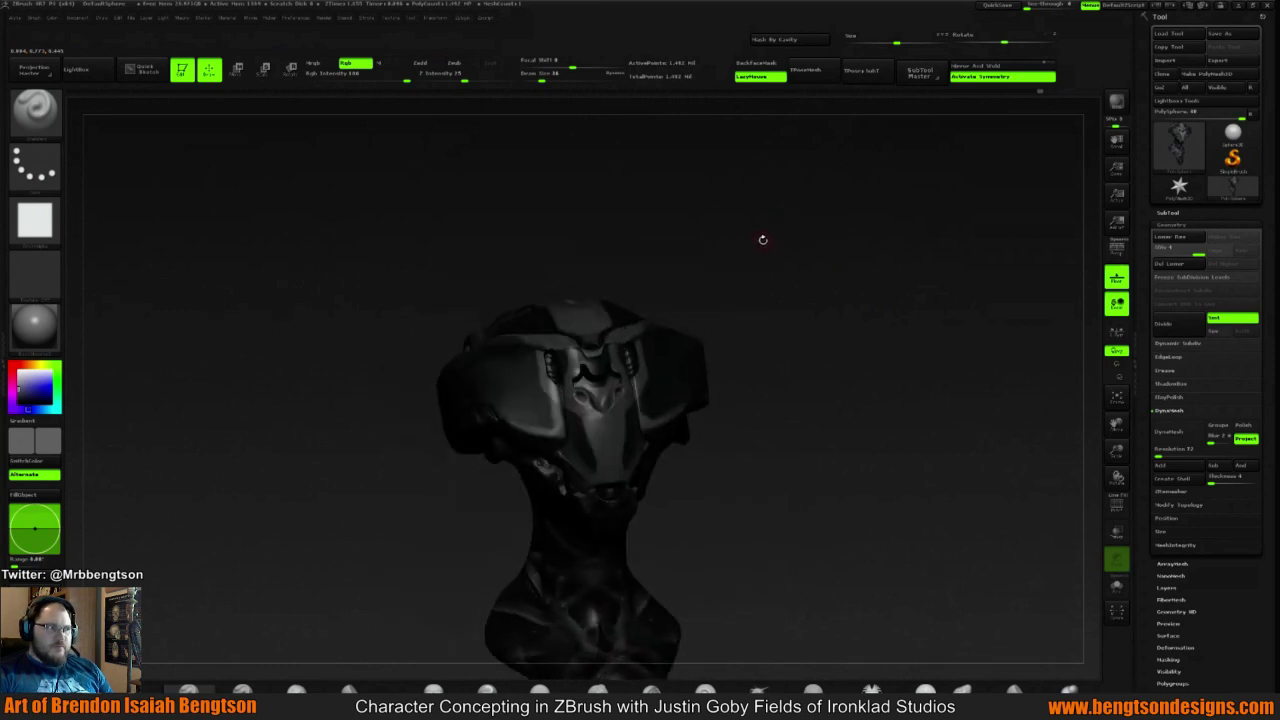
Switch to Dam Standard and carve thin panel lines into the large side face plate and along the brow strip's edge
key("b")
left_click(840, 255)
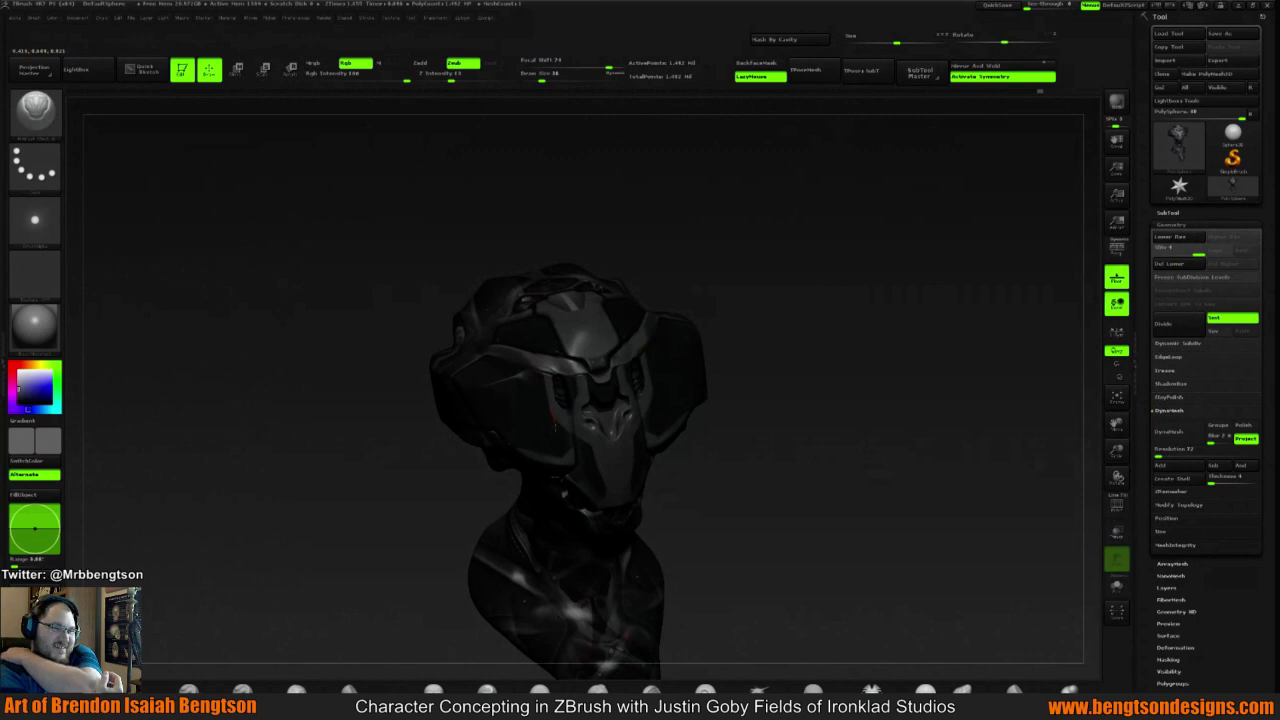
left_click_drag(793, 288, 665, 275, "shift")
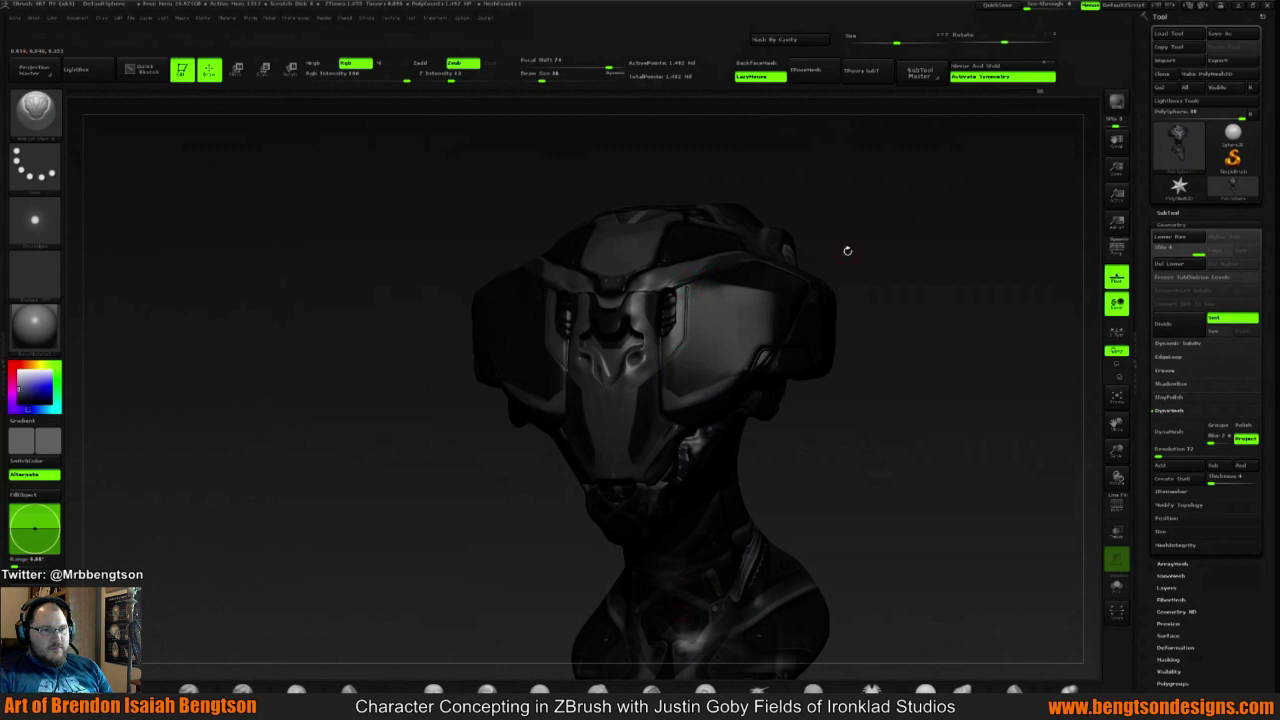
left_click_drag(925, 222, 850, 273)
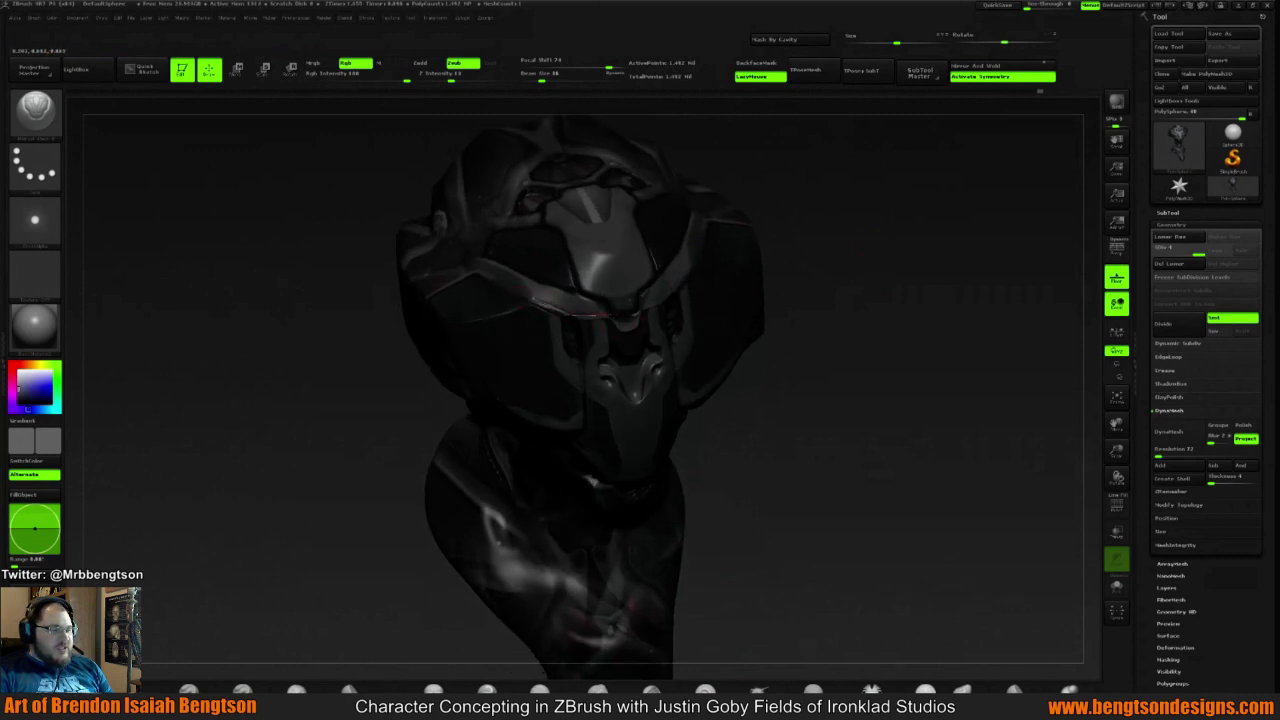
mouse_move(873, 270)
left_mouse_down()
mouse_move(942, 229)
mouse_move(883, 228)
mouse_move(777, 320)
mouse_move(850, 263)
left_mouse_up()
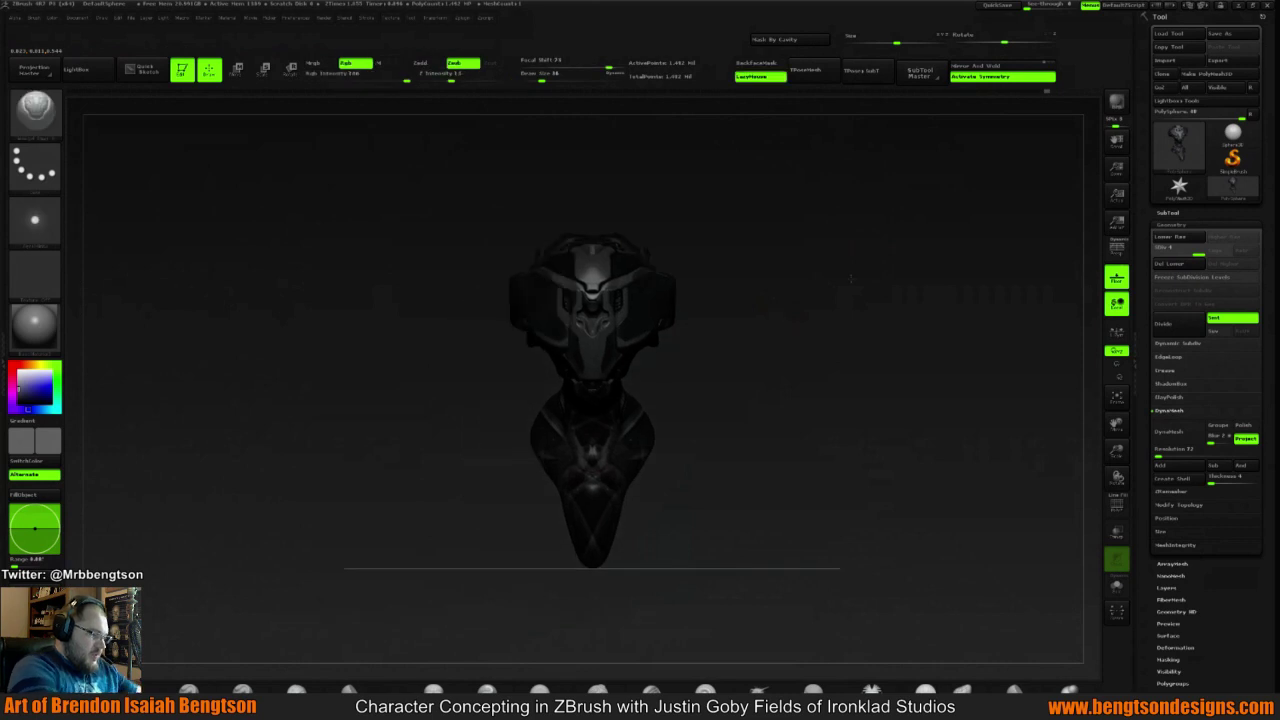
Turn off perspective and build up the upper rear corner of the side face plate with the Standard brush
left_click(1116, 277)
left_click_drag(769, 328, 748, 358)
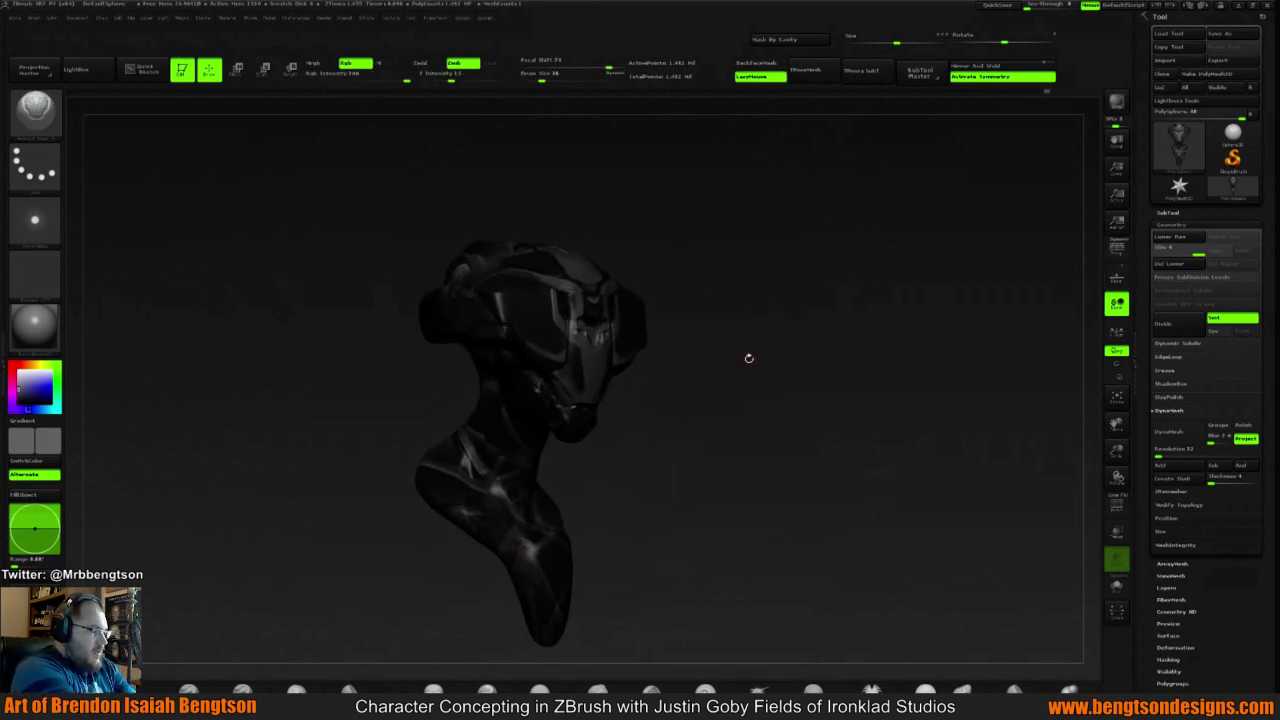
right_click_drag(600, 291, 660, 341, "ctrl")
left_click_drag(777, 271, 504, 564, "shift")
left_click(488, 686)
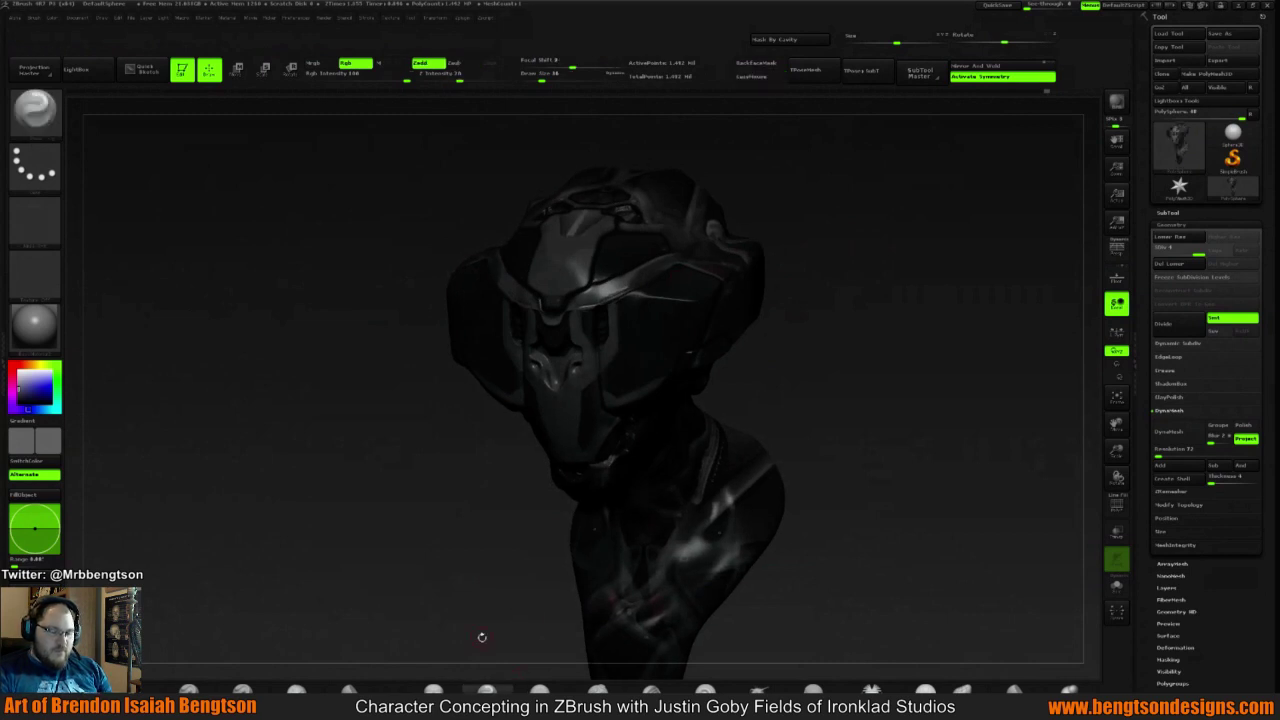
left_click_drag(834, 243, 752, 275)
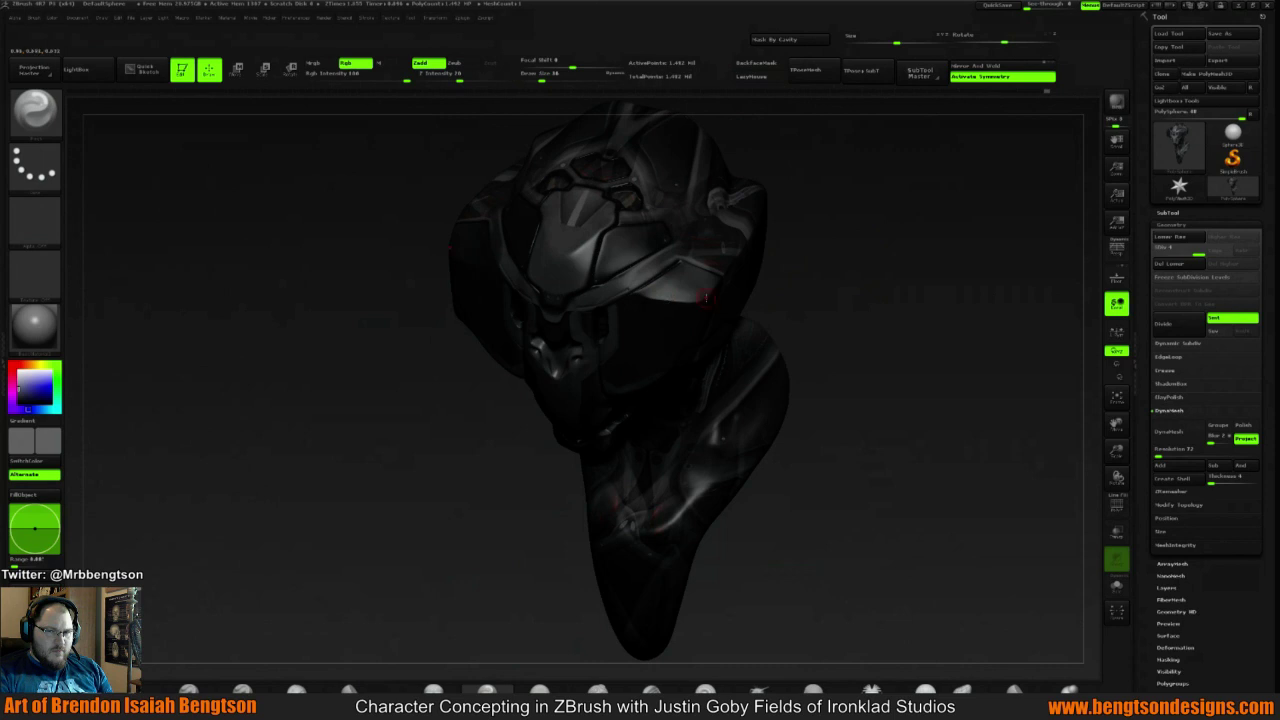
left_click_drag(853, 267, 705, 297)
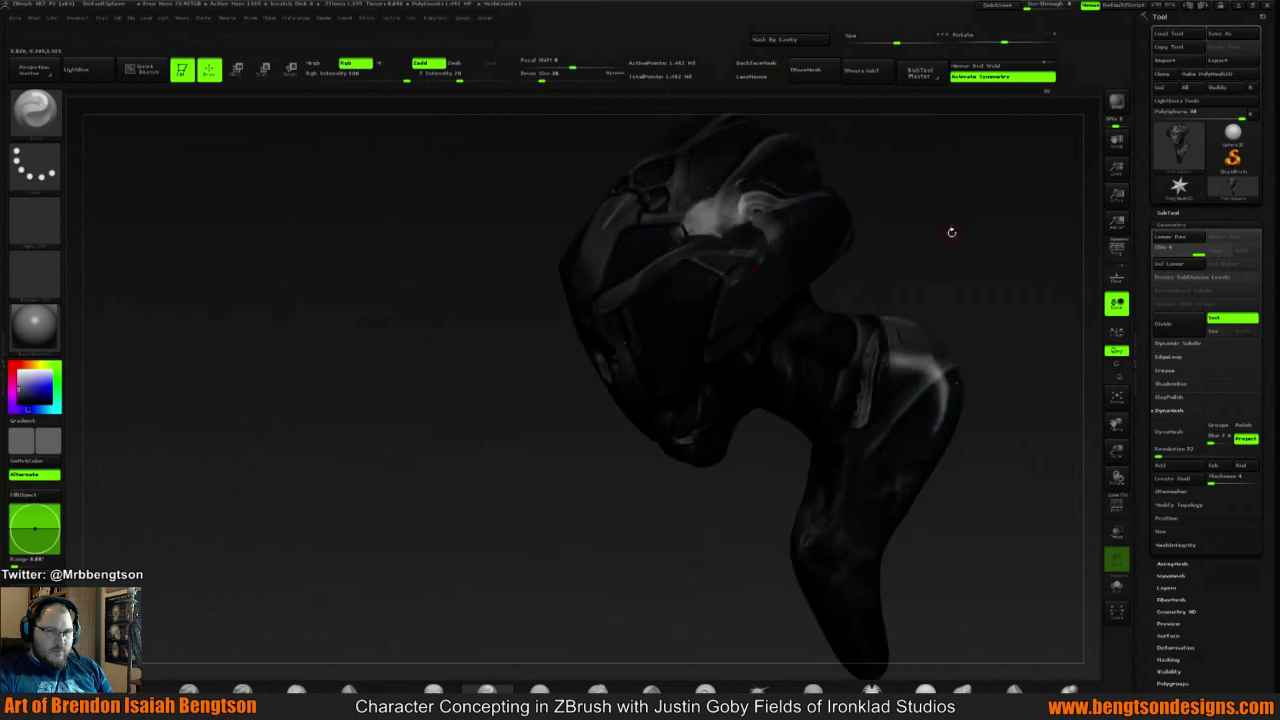
left_click_drag(952, 232, 605, 372)
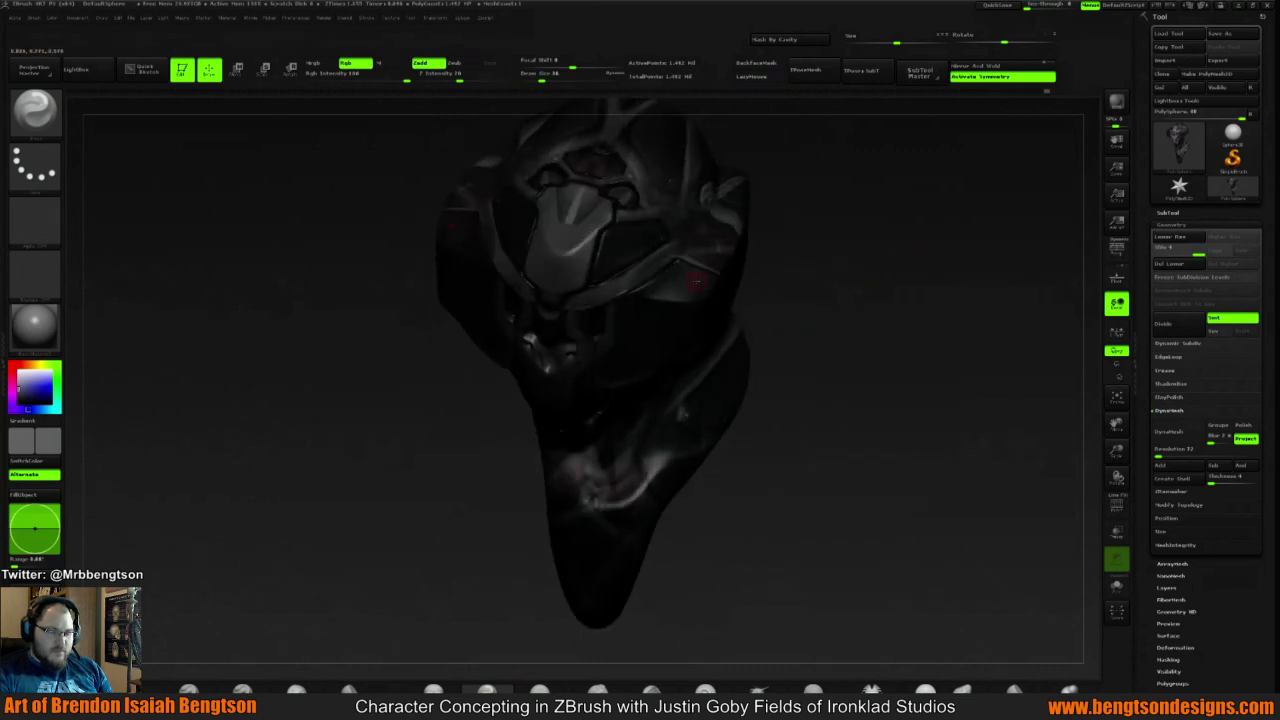
Switch back to Dam Standard and sharpen the seams at the side face plate's upper rear corner
key("b")
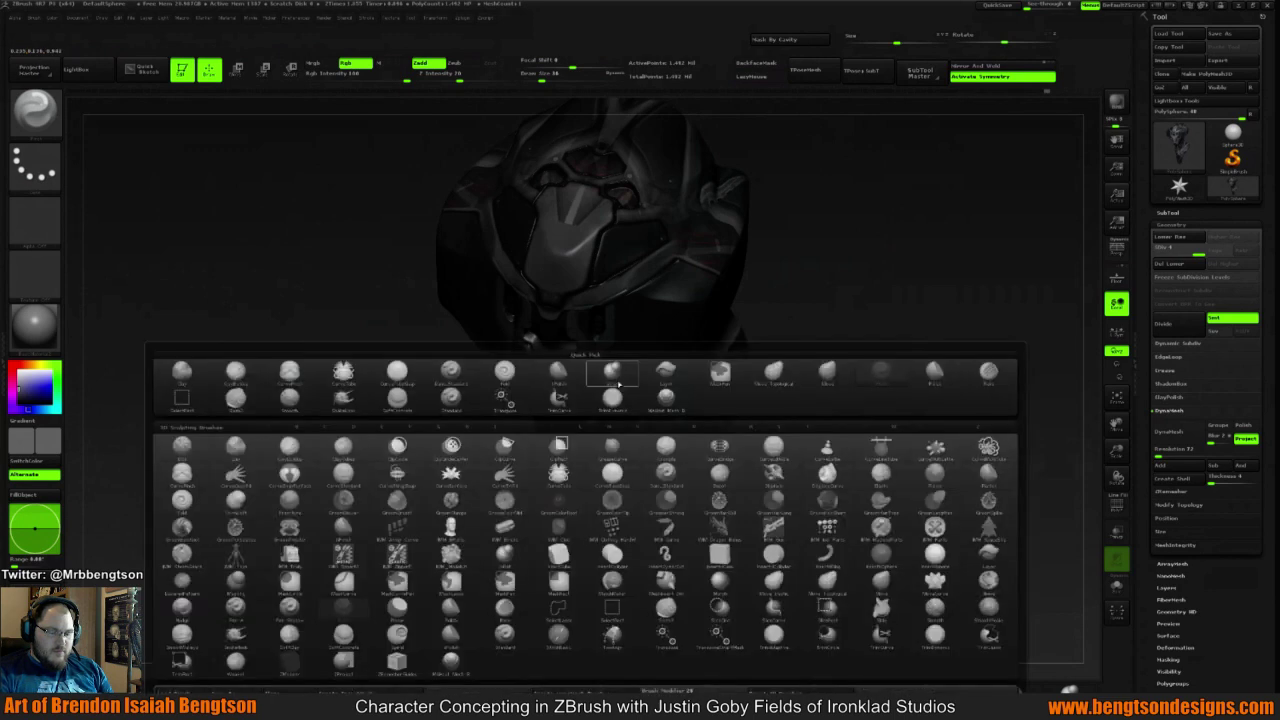
left_click(618, 383)
left_click_drag(856, 243, 757, 258)
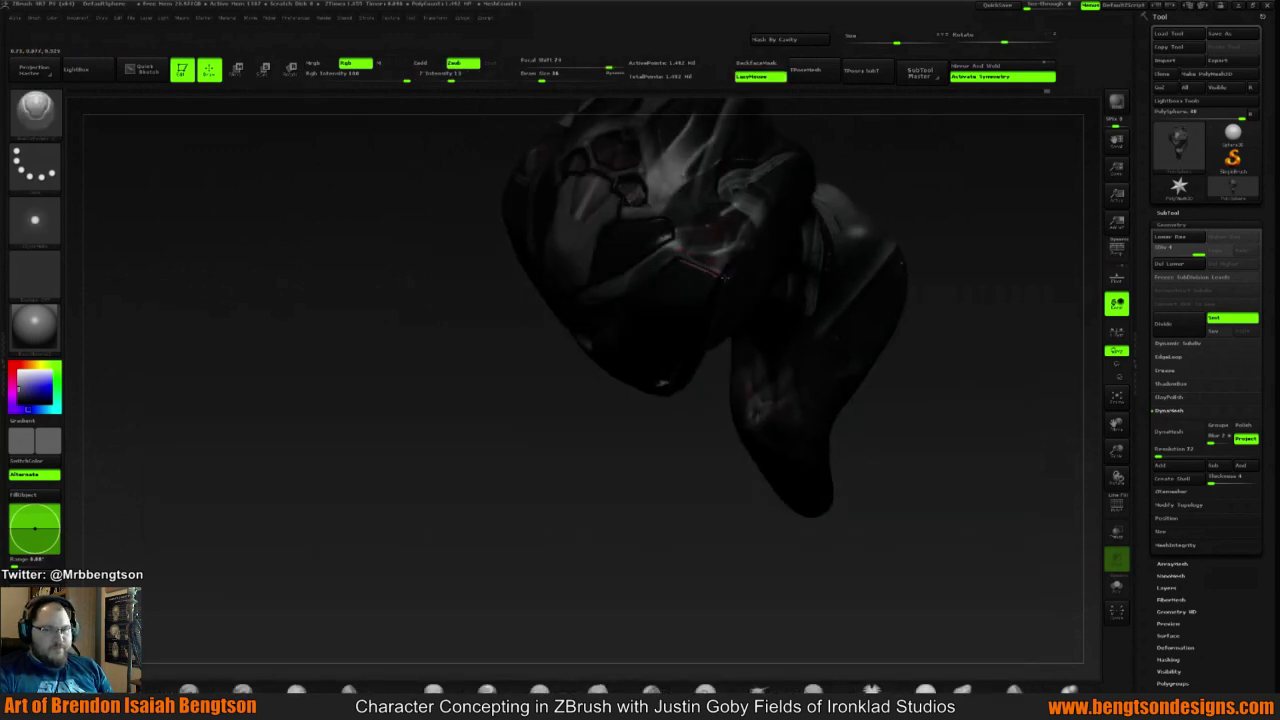
left_click_drag(929, 240, 746, 254, "shift")
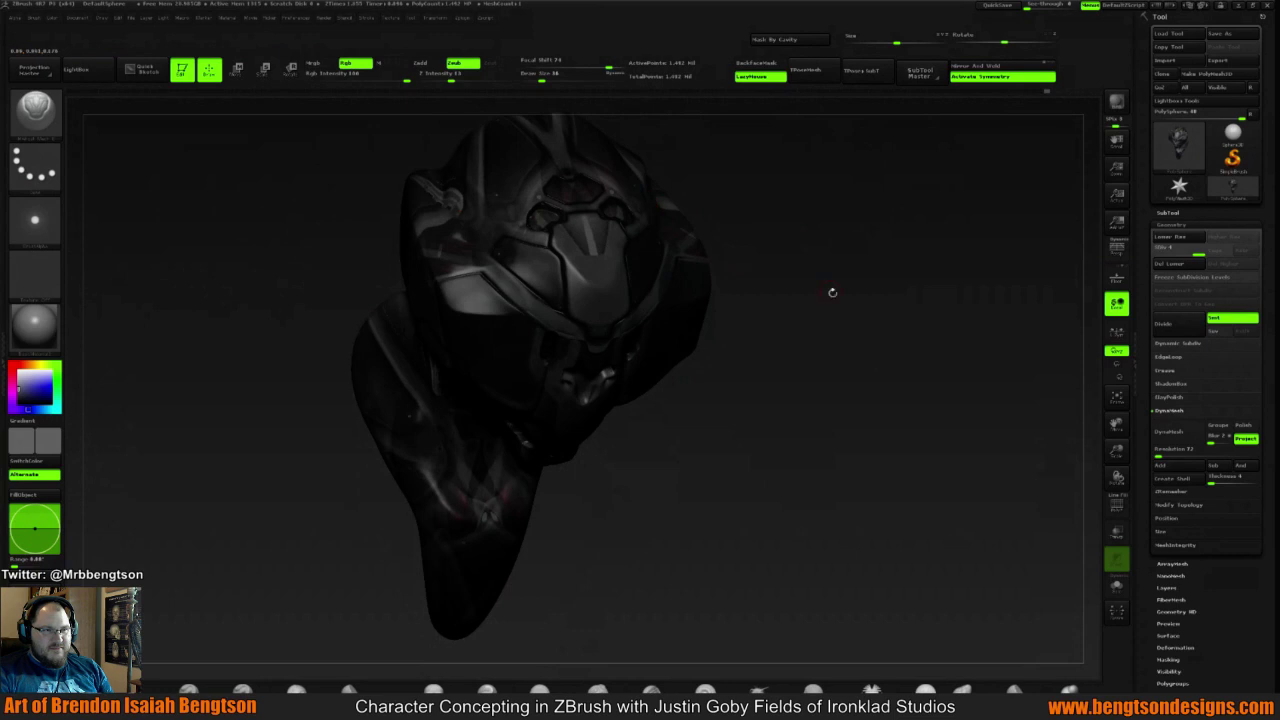
left_click_drag(831, 289, 652, 298)
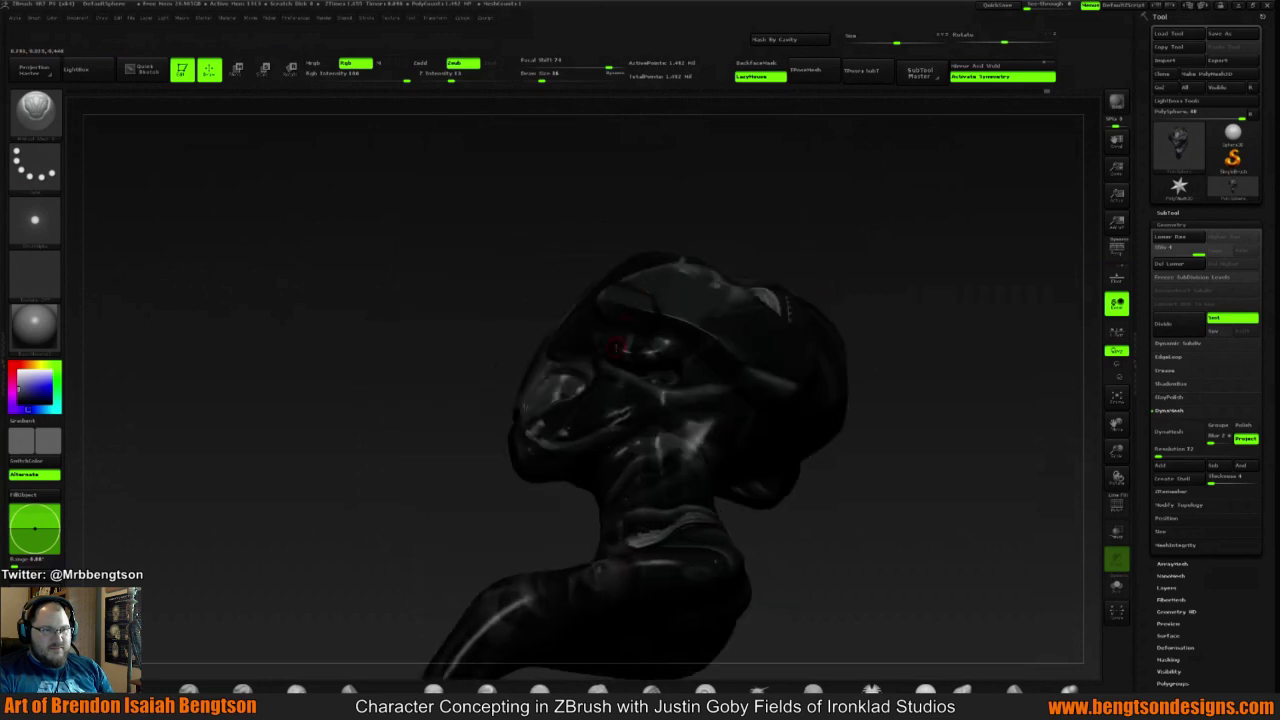
Set the brush colour to black and carve dark seams around the helmet's side panel and the recess behind the brow strip
left_click_drag(814, 189, 416, 275)
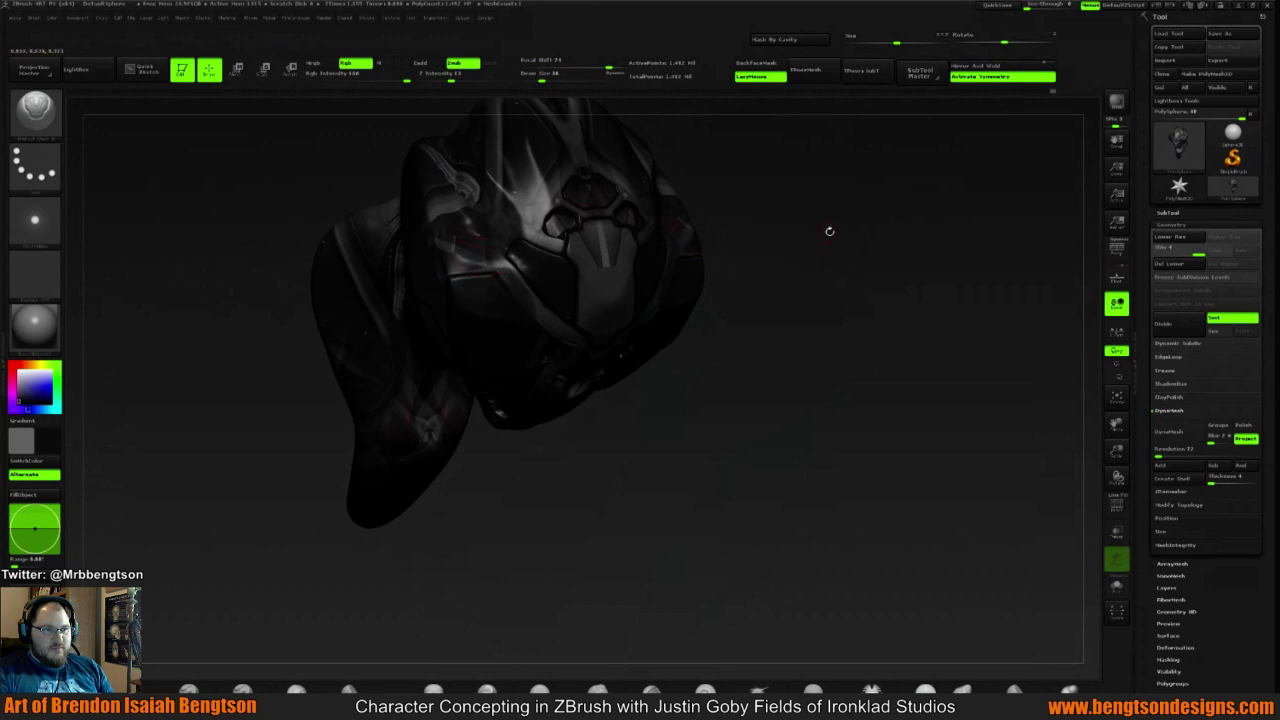
left_click_drag(829, 229, 737, 223)
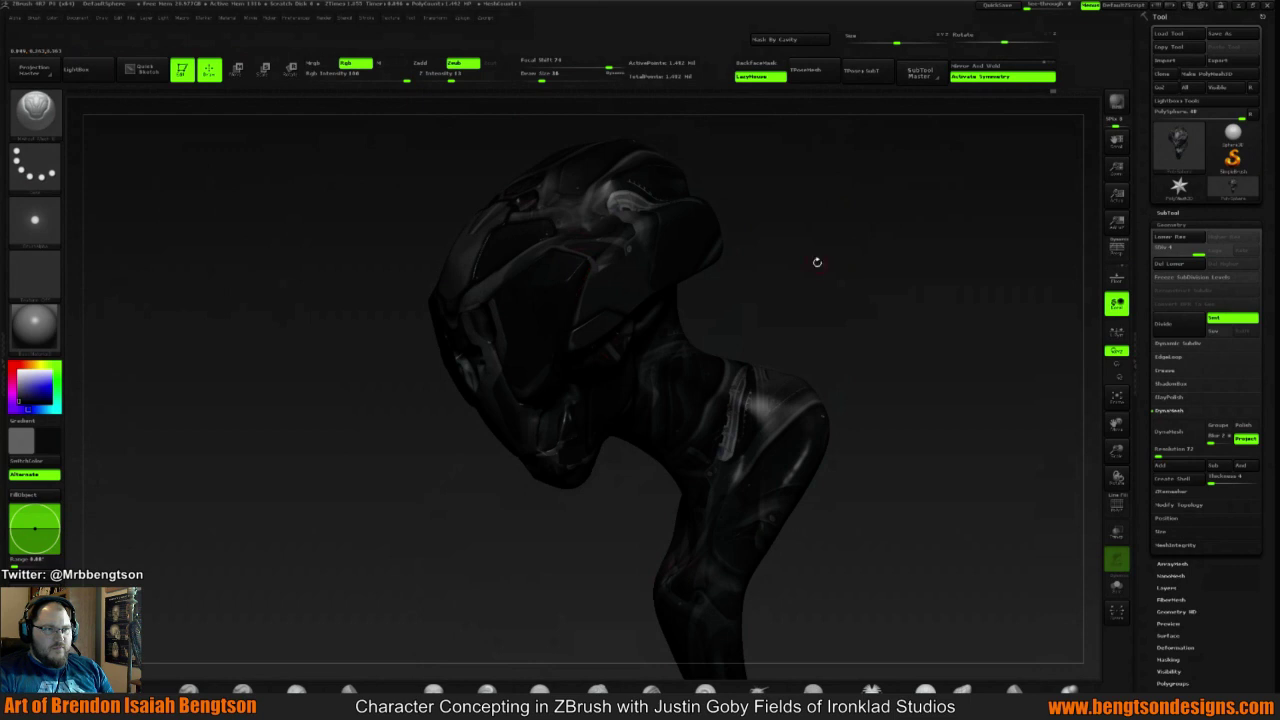
left_click_drag(817, 262, 857, 231)
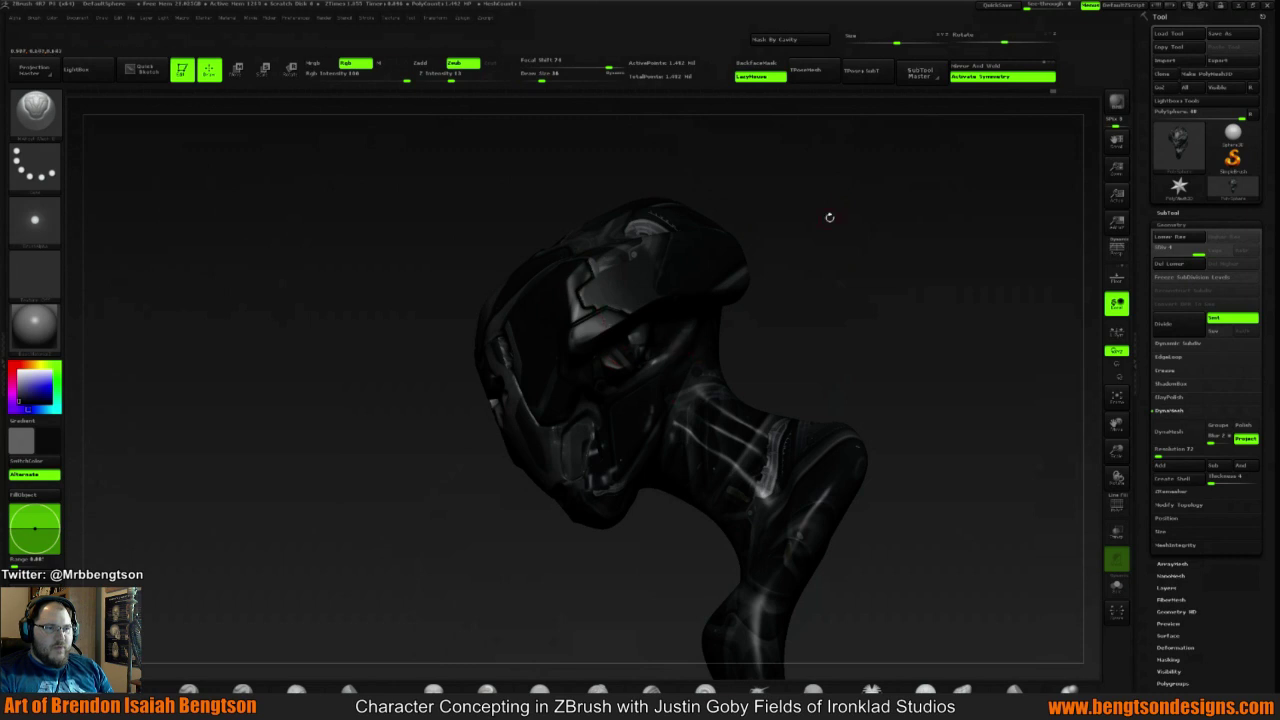
mouse_move(829, 214)
left_mouse_down()
mouse_move(843, 246)
mouse_move(811, 240)
mouse_move(823, 211)
mouse_move(860, 201)
mouse_move(873, 275)
mouse_move(829, 277)
mouse_move(846, 251)
mouse_move(860, 270)
mouse_move(850, 283)
mouse_move(823, 231)
mouse_move(791, 254)
mouse_move(797, 240)
mouse_move(878, 244)
mouse_move(811, 265)
left_mouse_up()
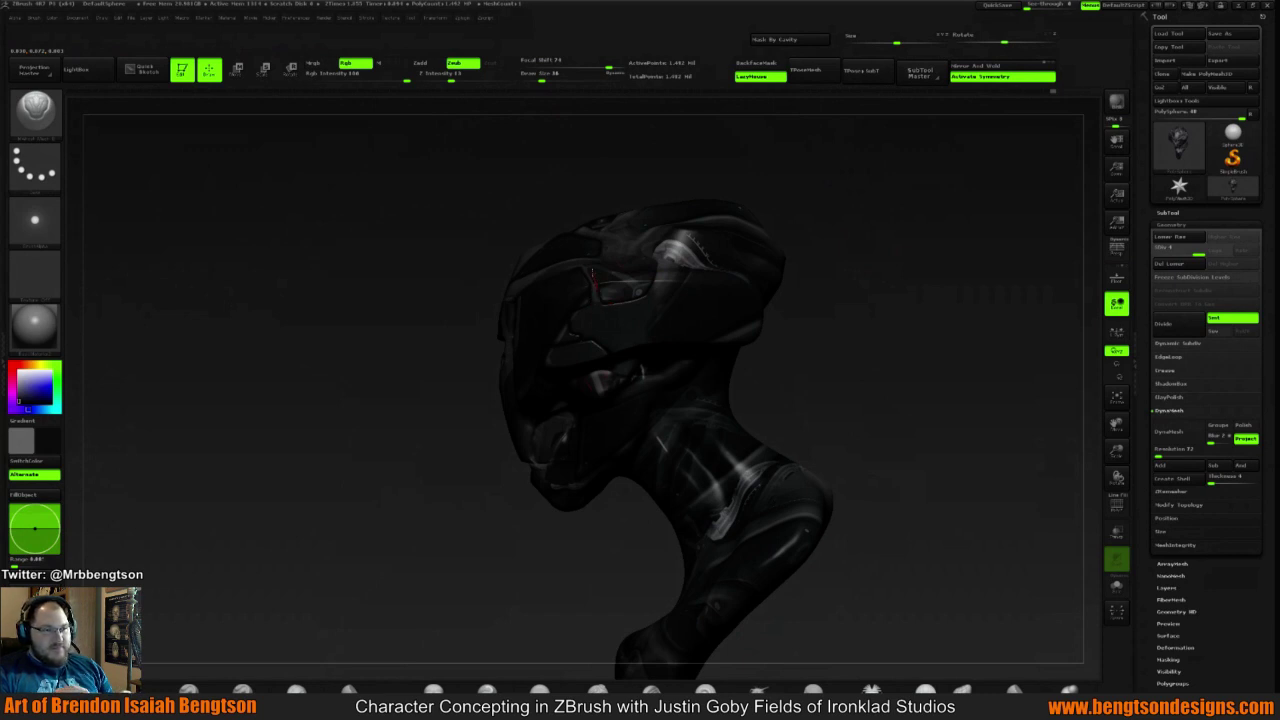
left_click_drag(887, 222, 840, 360)
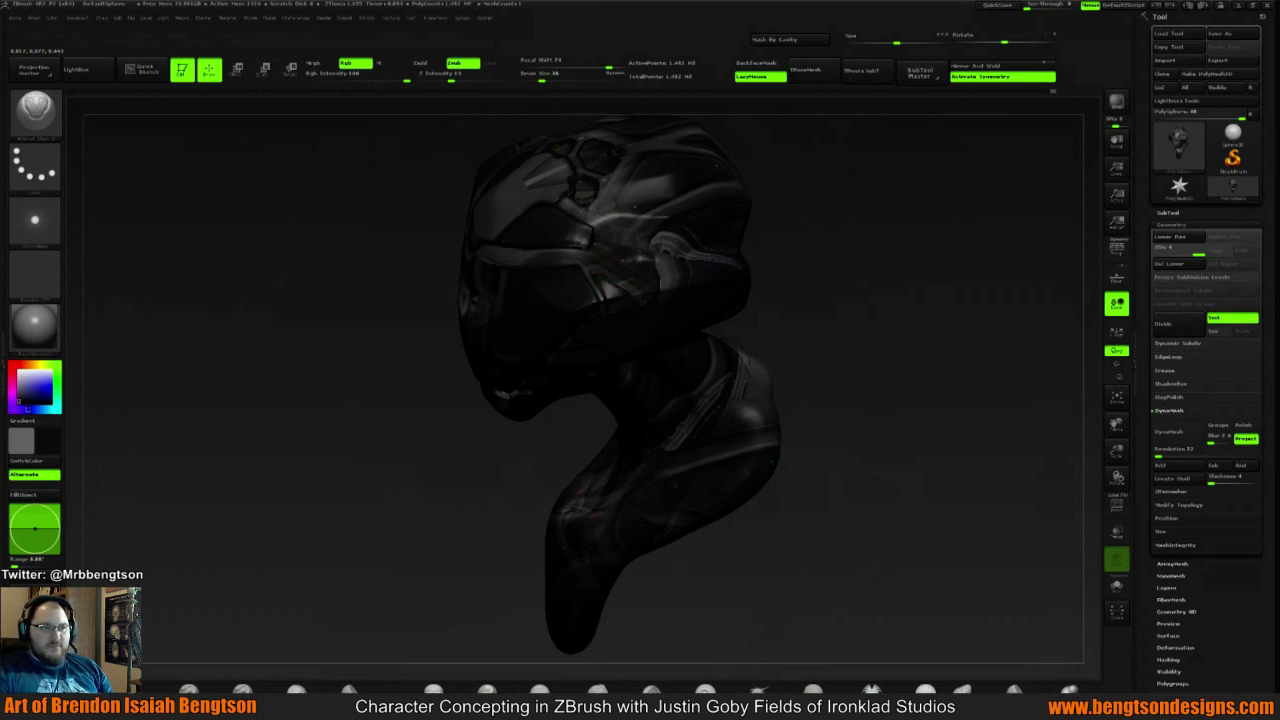
mouse_move(860, 262)
left_mouse_down()
mouse_move(853, 211)
mouse_move(851, 234)
mouse_move(949, 198)
mouse_move(811, 237)
left_mouse_up()
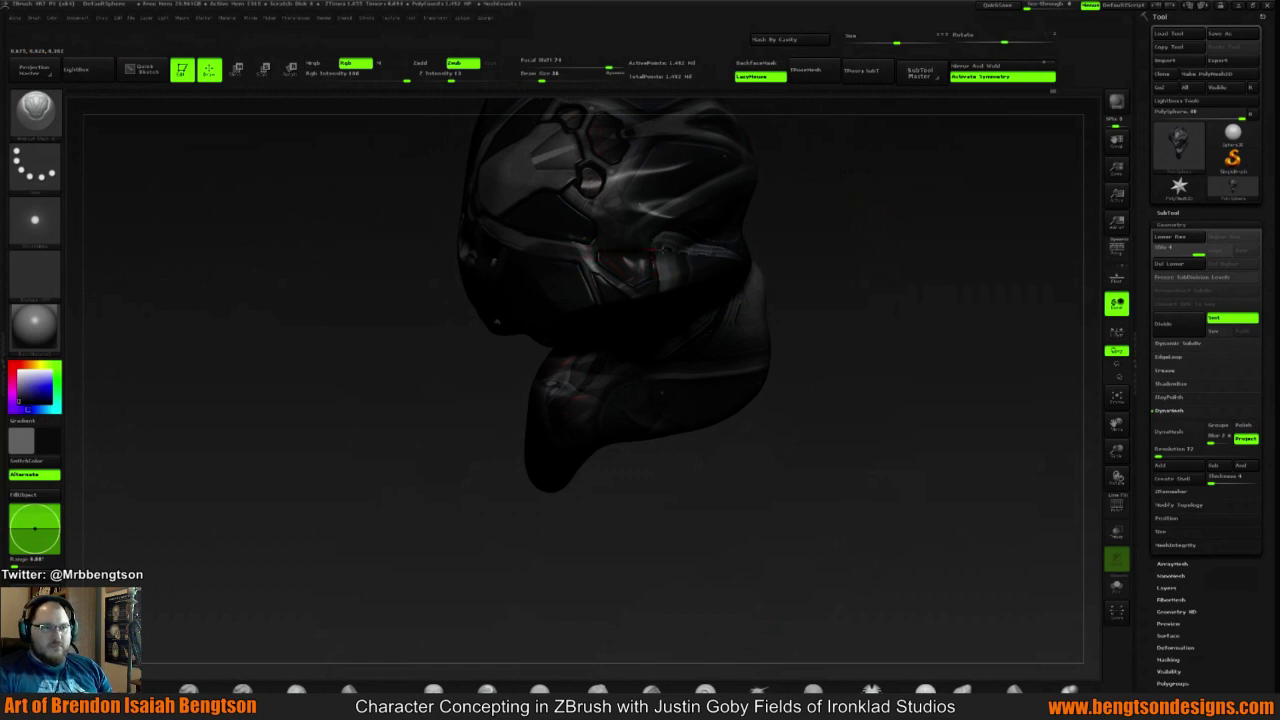
mouse_move(854, 286)
left_mouse_down()
mouse_move(857, 246)
mouse_move(797, 268)
left_mouse_up()
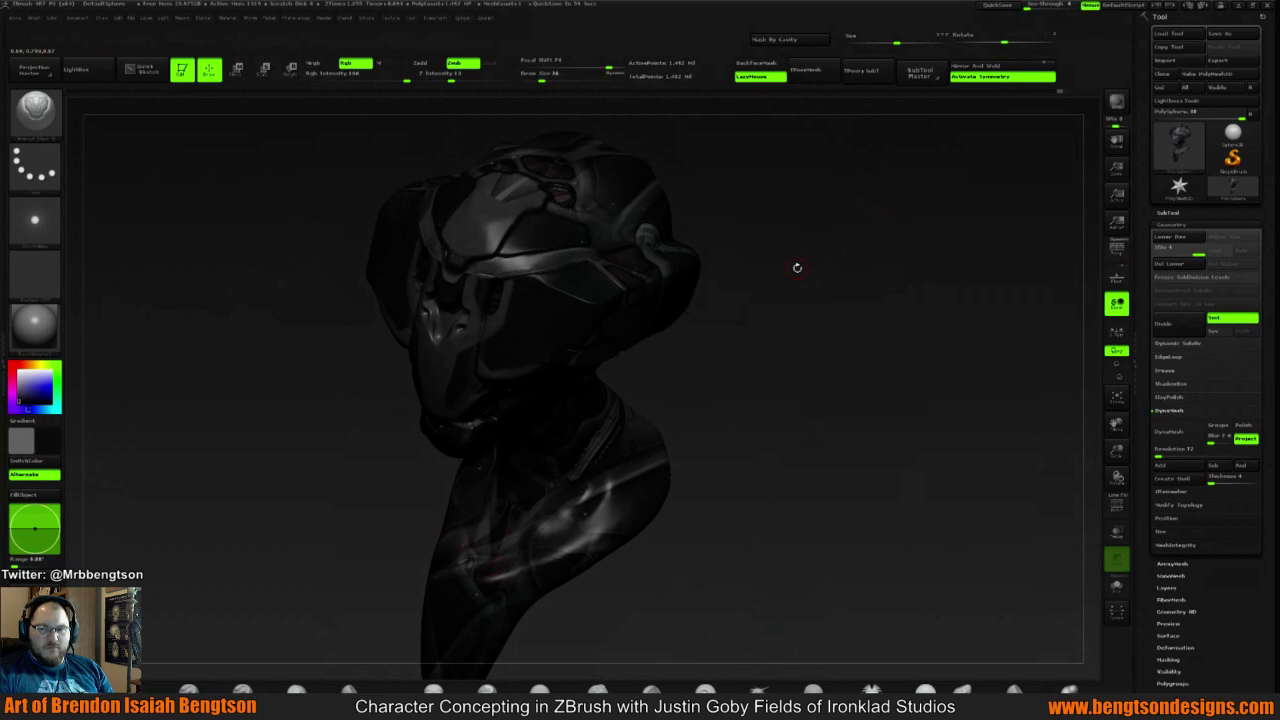
Carve creases along the brow strip's lower edge above the side face plate and return the brush colour to grey
mouse_move(774, 251)
left_mouse_down()
mouse_move(854, 206)
mouse_move(905, 245)
mouse_move(849, 229)
mouse_move(911, 257)
mouse_move(827, 246)
mouse_move(877, 237)
mouse_move(817, 249)
mouse_move(797, 224)
mouse_move(840, 229)
mouse_move(827, 229)
mouse_move(828, 262)
mouse_move(811, 238)
left_mouse_up()
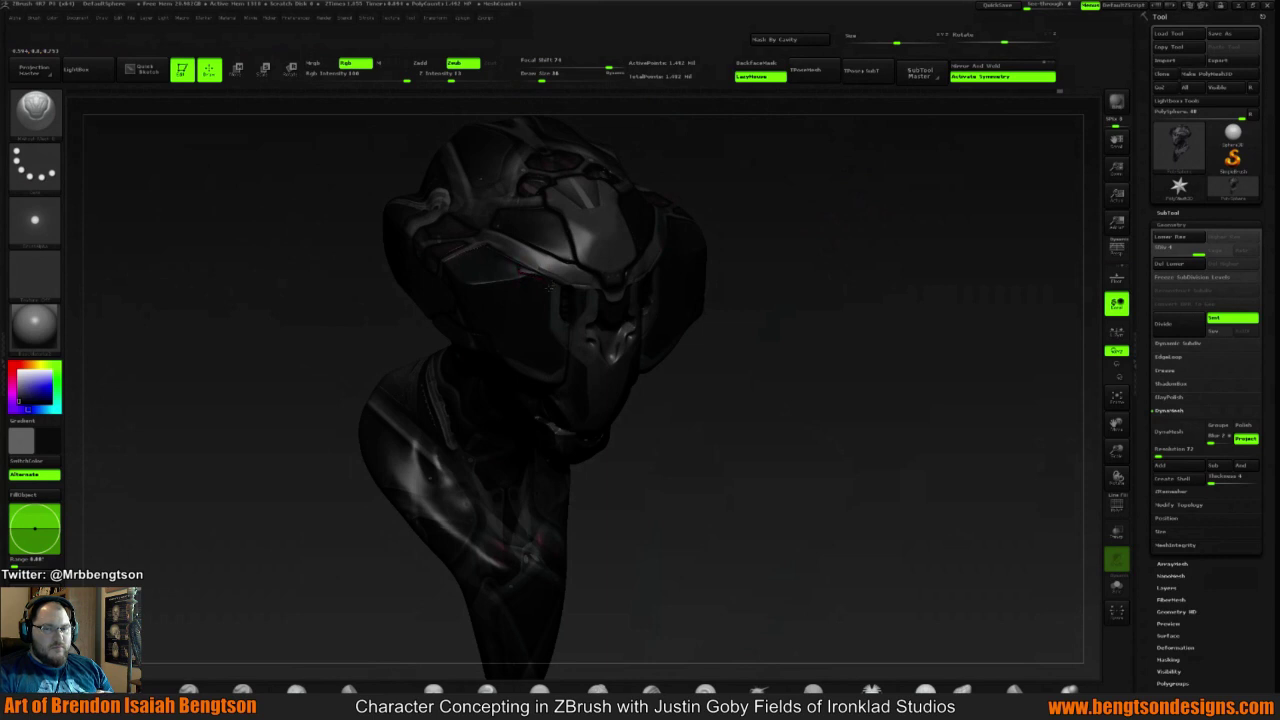
mouse_move(834, 251)
left_mouse_down()
mouse_move(858, 195)
mouse_move(860, 226)
mouse_move(849, 211)
mouse_move(820, 229)
mouse_move(826, 271)
mouse_move(806, 291)
mouse_move(846, 280)
mouse_move(826, 257)
mouse_move(837, 260)
mouse_move(812, 289)
mouse_move(760, 291)
left_mouse_up()
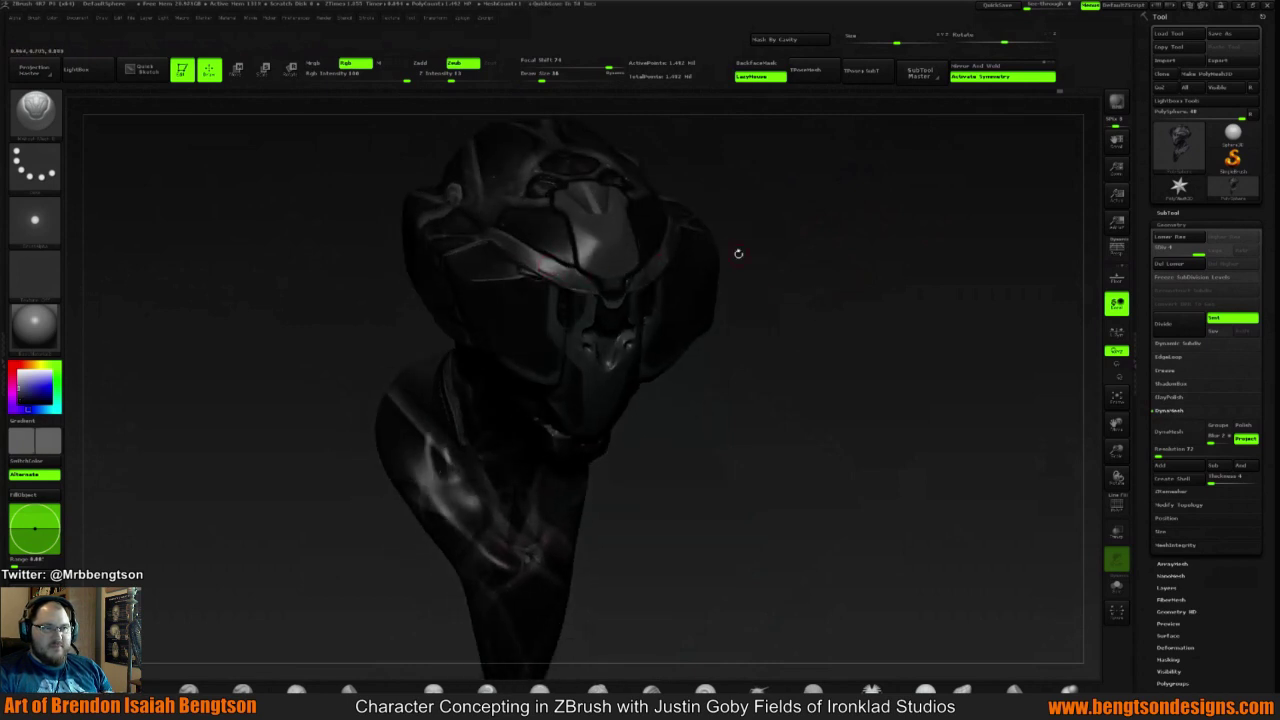
mouse_move(737, 251)
left_mouse_down()
mouse_move(855, 270)
mouse_move(789, 229)
left_mouse_up()
left_click_drag(788, 267, 770, 275)
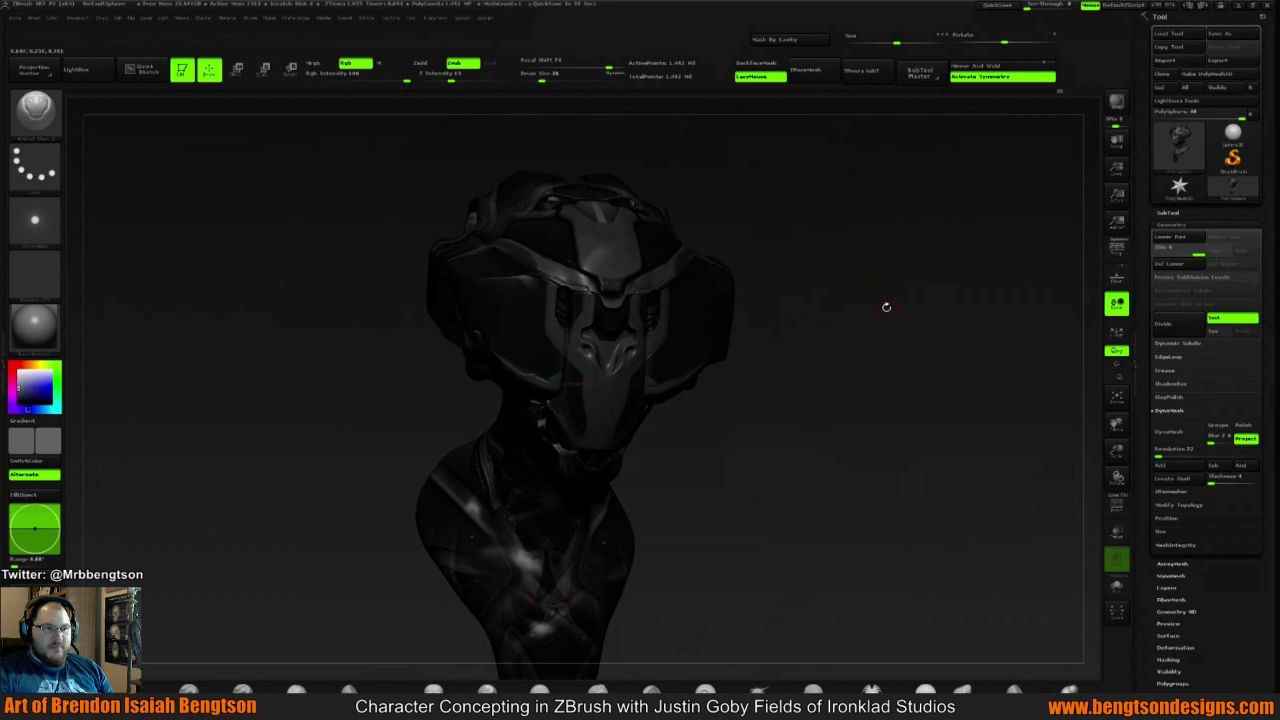
Rework the jaw side and hollow beneath the cheek plate with Clay Buildup and Dam Standard
key("b")
key("c")
key("b")
mouse_move(883, 306)
left_mouse_down()
mouse_move(871, 291)
mouse_move(785, 280)
mouse_move(863, 246)
mouse_move(856, 270)
mouse_move(882, 255)
mouse_move(880, 241)
mouse_move(837, 277)
mouse_move(869, 314)
mouse_move(841, 291)
mouse_move(771, 289)
mouse_move(811, 277)
mouse_move(723, 303)
mouse_move(737, 303)
mouse_move(711, 329)
mouse_move(699, 297)
mouse_move(574, 309)
mouse_move(657, 266)
mouse_move(720, 311)
mouse_move(739, 346)
mouse_move(851, 294)
mouse_move(700, 350)
left_mouse_up()
key("b")
key("d")
key("s")
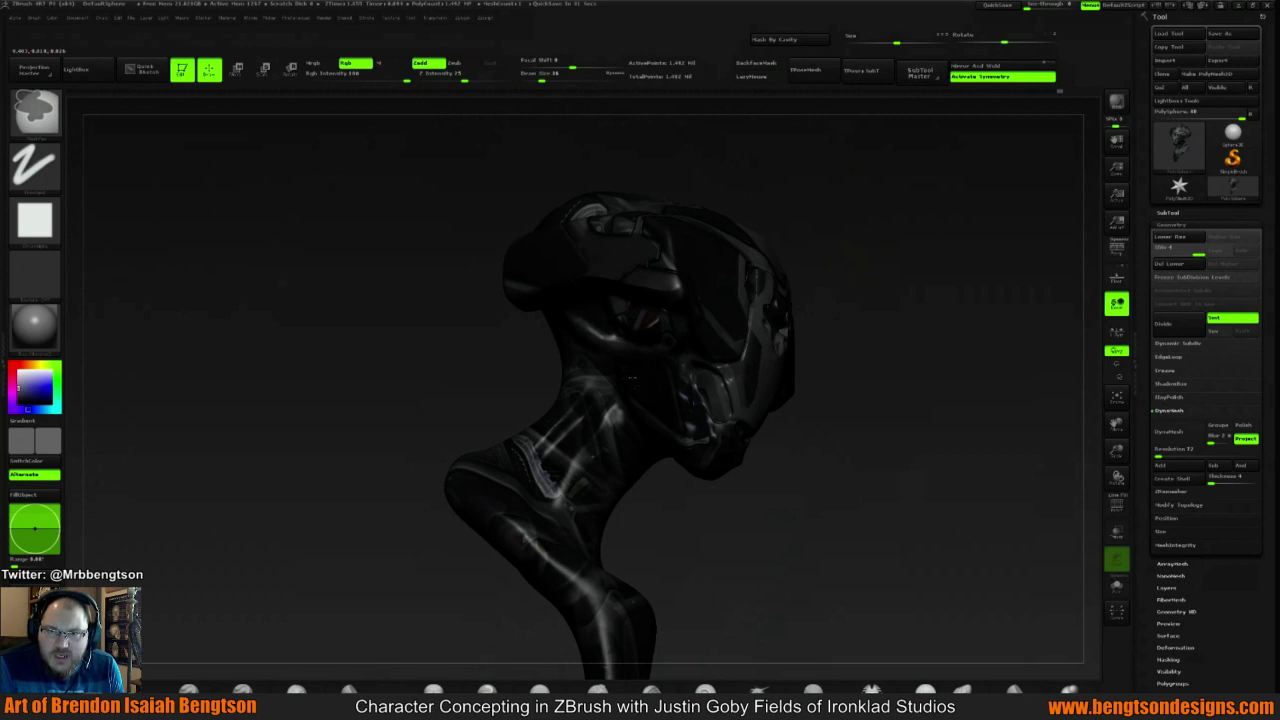
Mask off the rest of the bust, move the lower jaw sides outward with a horizontal Transpose line, and clear the mask
mouse_move(923, 304)
left_mouse_down("shift")
mouse_move(883, 263)
mouse_move(909, 290)
mouse_move(889, 231)
mouse_move(880, 262)
left_mouse_up("shift")
key("w")
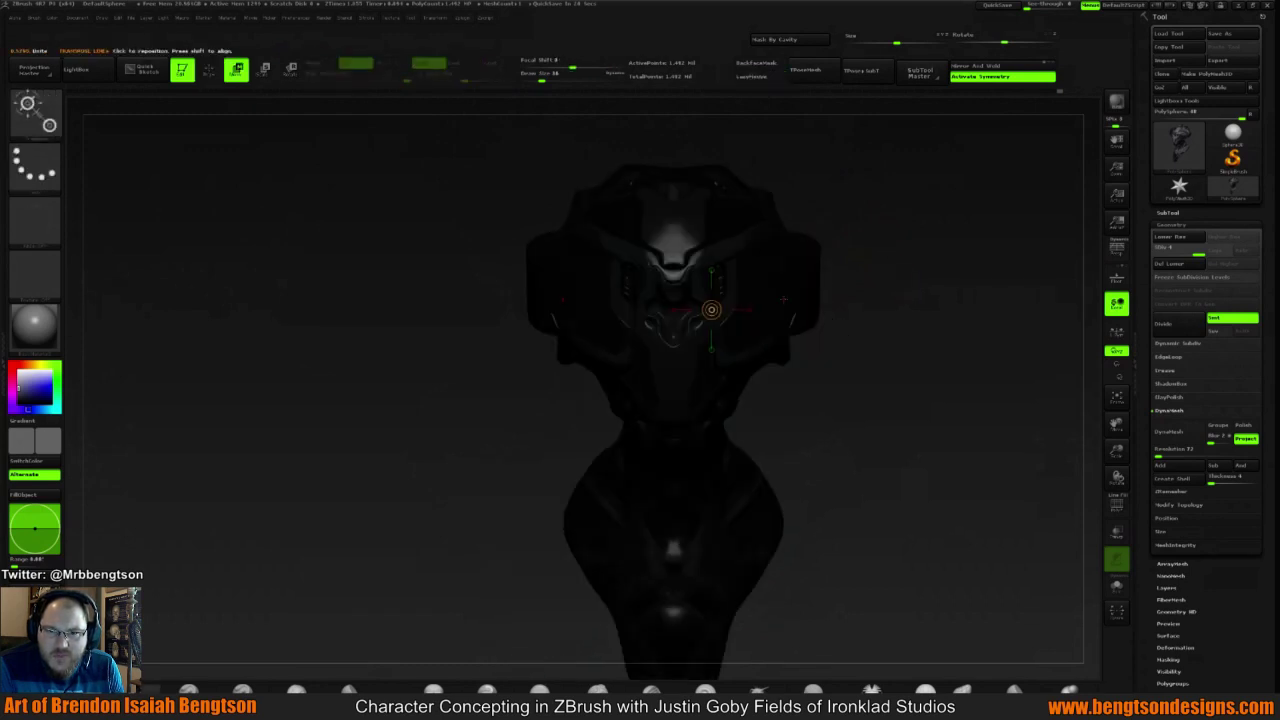
left_click_drag(711, 309, 920, 309, "shift")
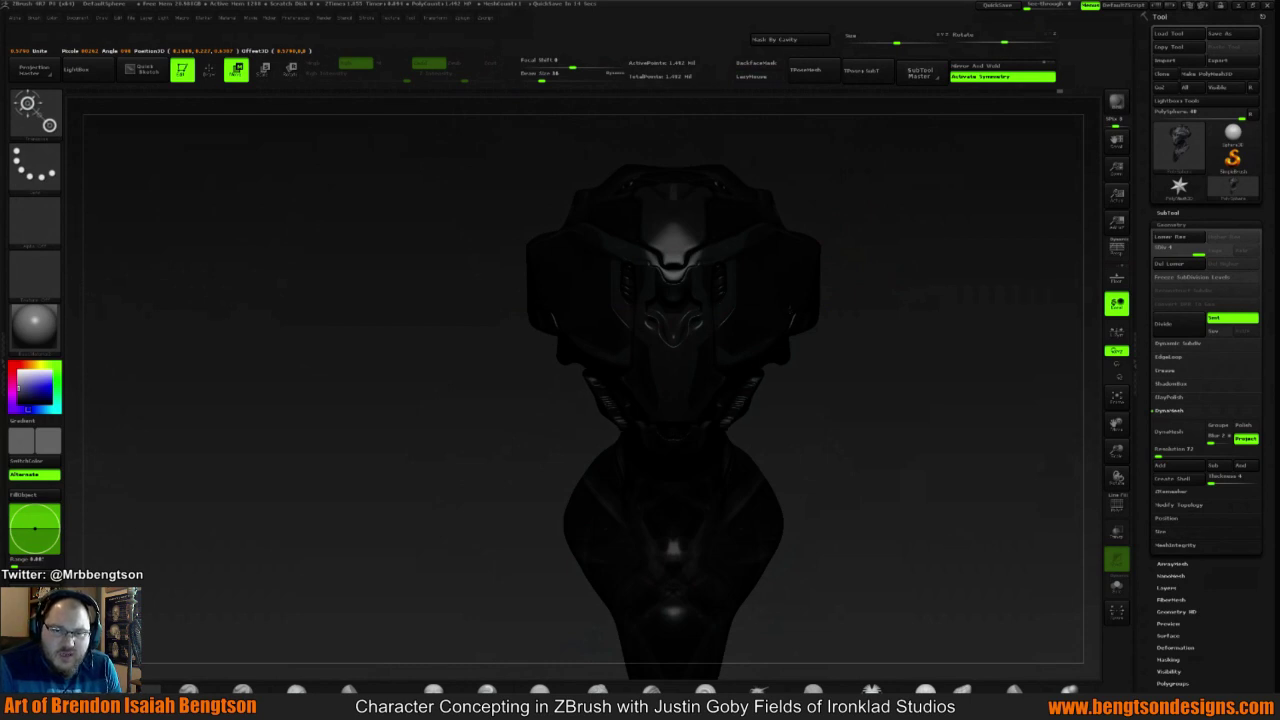
left_click_drag(866, 351, 862, 309)
left_click_drag(862, 389, 845, 458, "ctrl")
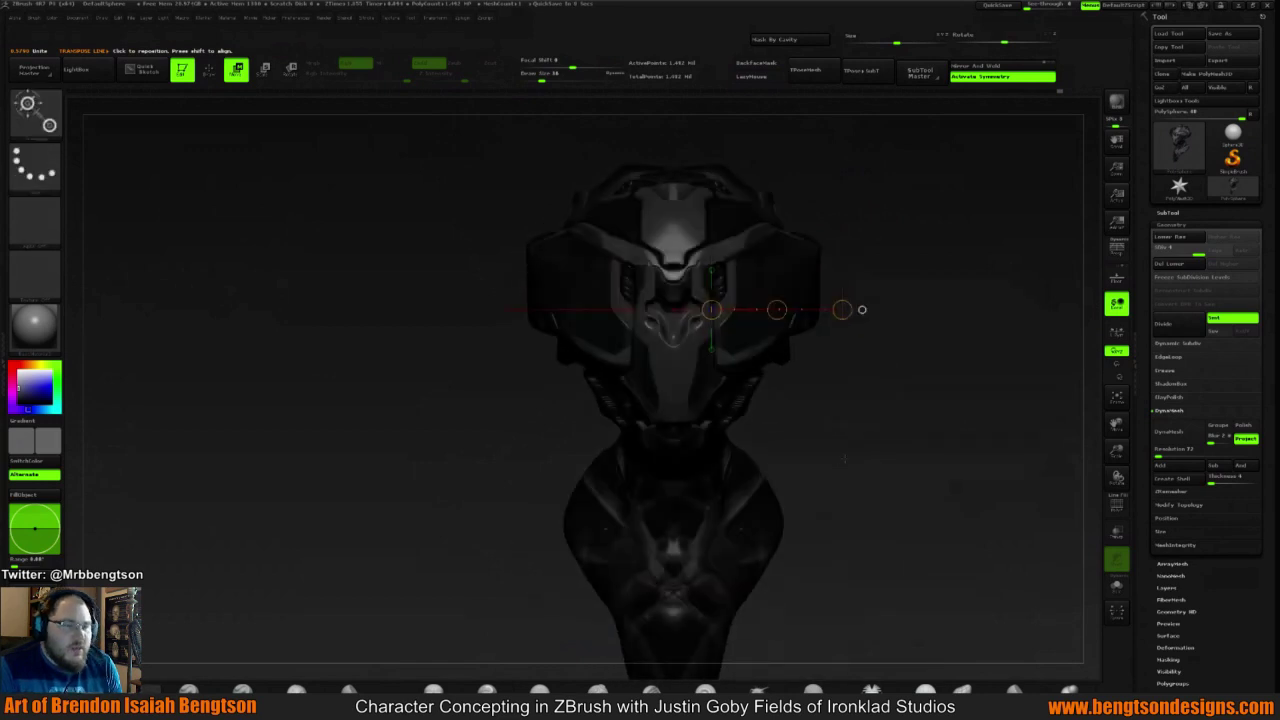
key("q")
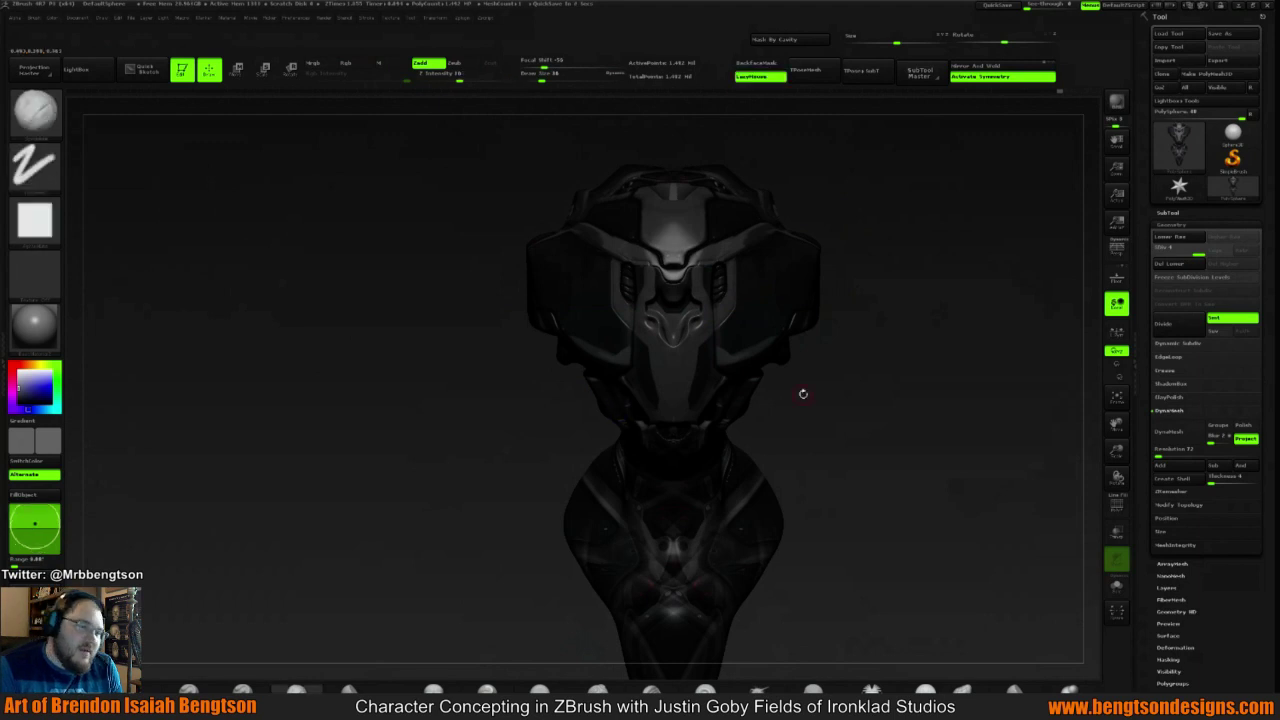
Quick-save the project, and smooth the jaw side and the hollow beneath the cheek plate
left_click_drag(803, 394, 697, 417)
key("ctrl+s")
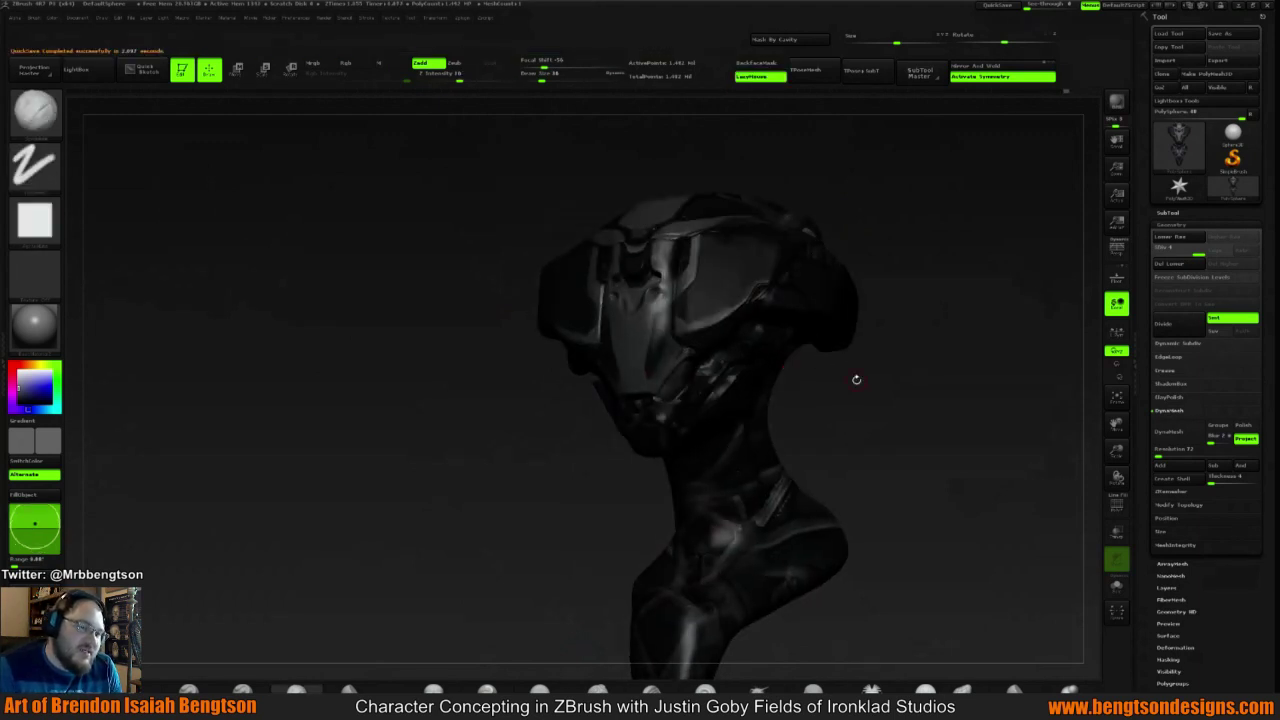
left_click_drag(937, 314, 701, 411)
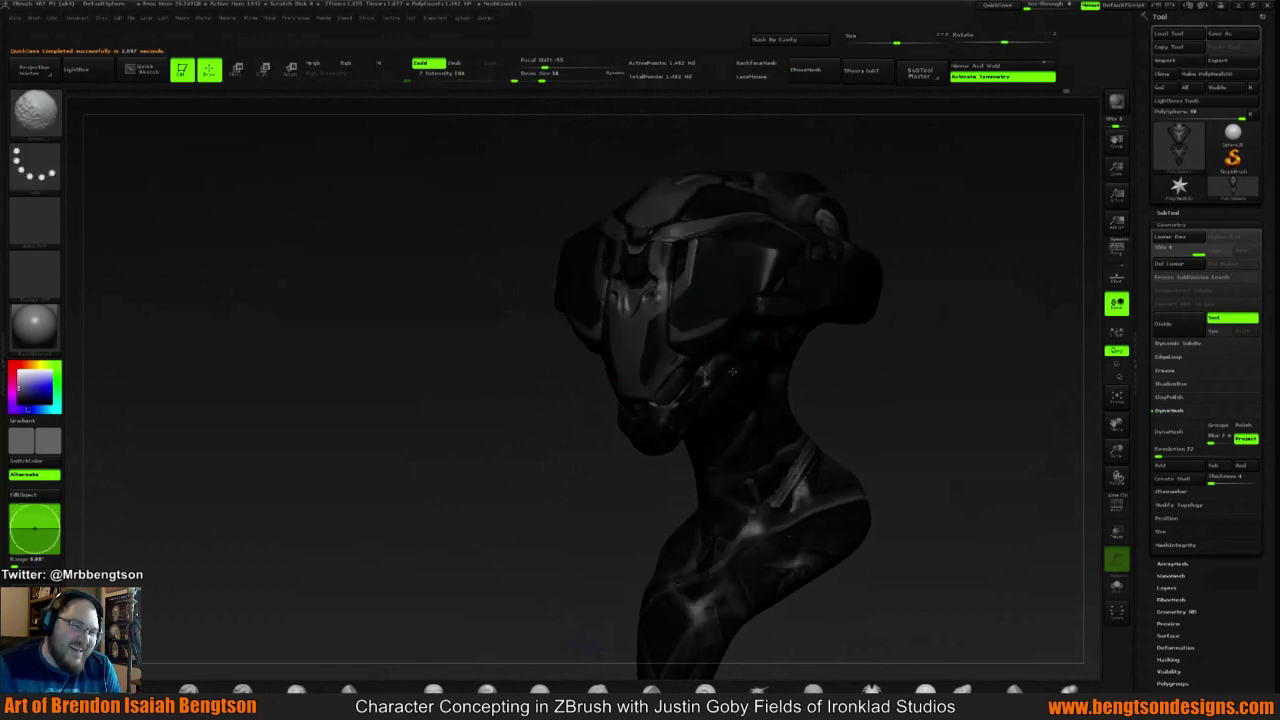
left_click_drag(994, 314, 757, 378)
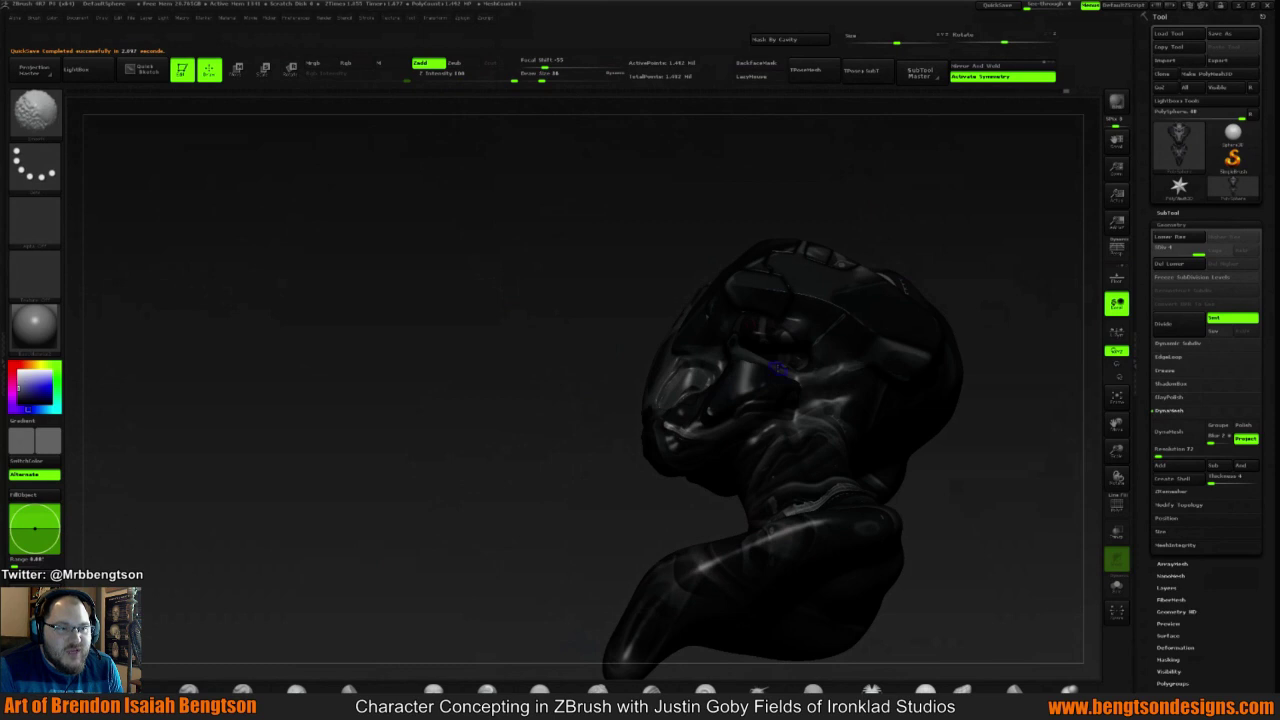
left_click_drag(991, 220, 748, 380)
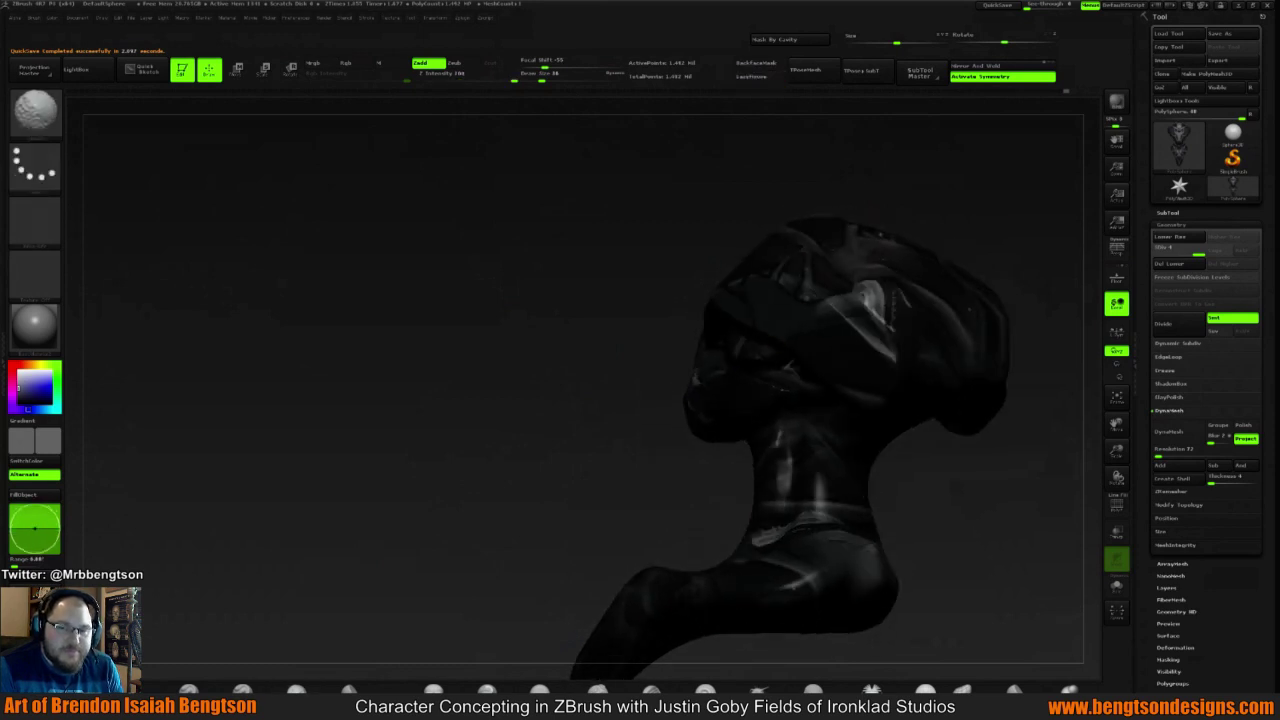
mouse_move(560, 351)
left_mouse_down()
mouse_move(903, 340)
mouse_move(923, 317)
mouse_move(857, 348)
mouse_move(866, 374)
mouse_move(861, 343)
mouse_move(886, 315)
mouse_move(846, 351)
mouse_move(860, 325)
left_mouse_up()
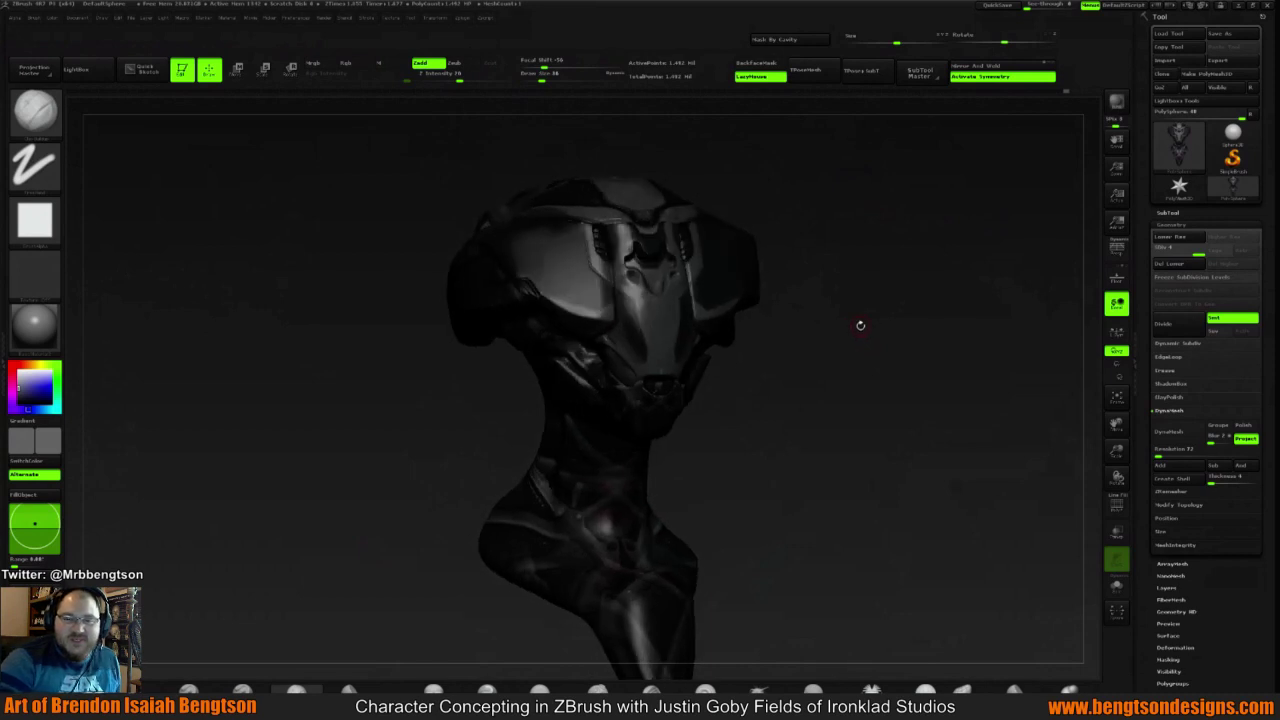
Carve the lower edge of the nose crest on the centre face plate with Dam Standard and smooth it
mouse_move(789, 269)
left_mouse_down()
mouse_move(866, 271)
mouse_move(799, 253)
left_mouse_up()
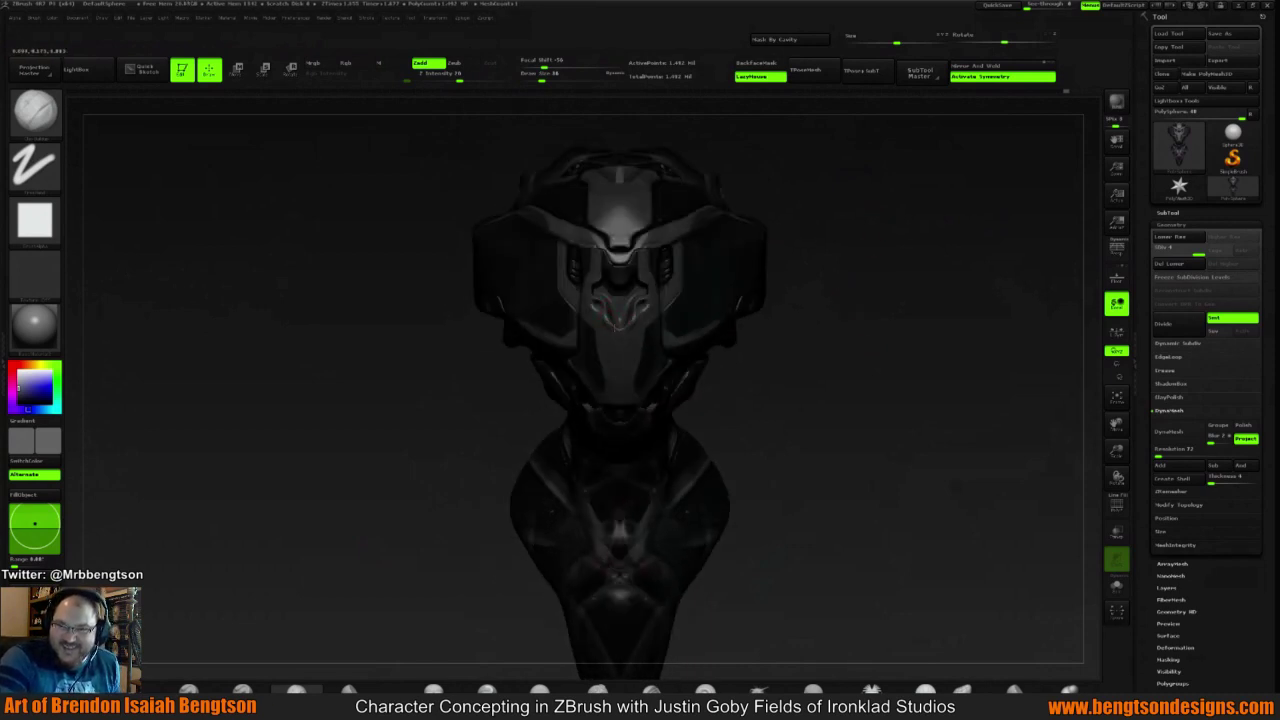
left_click_drag(616, 324, 626, 318)
key("shift")
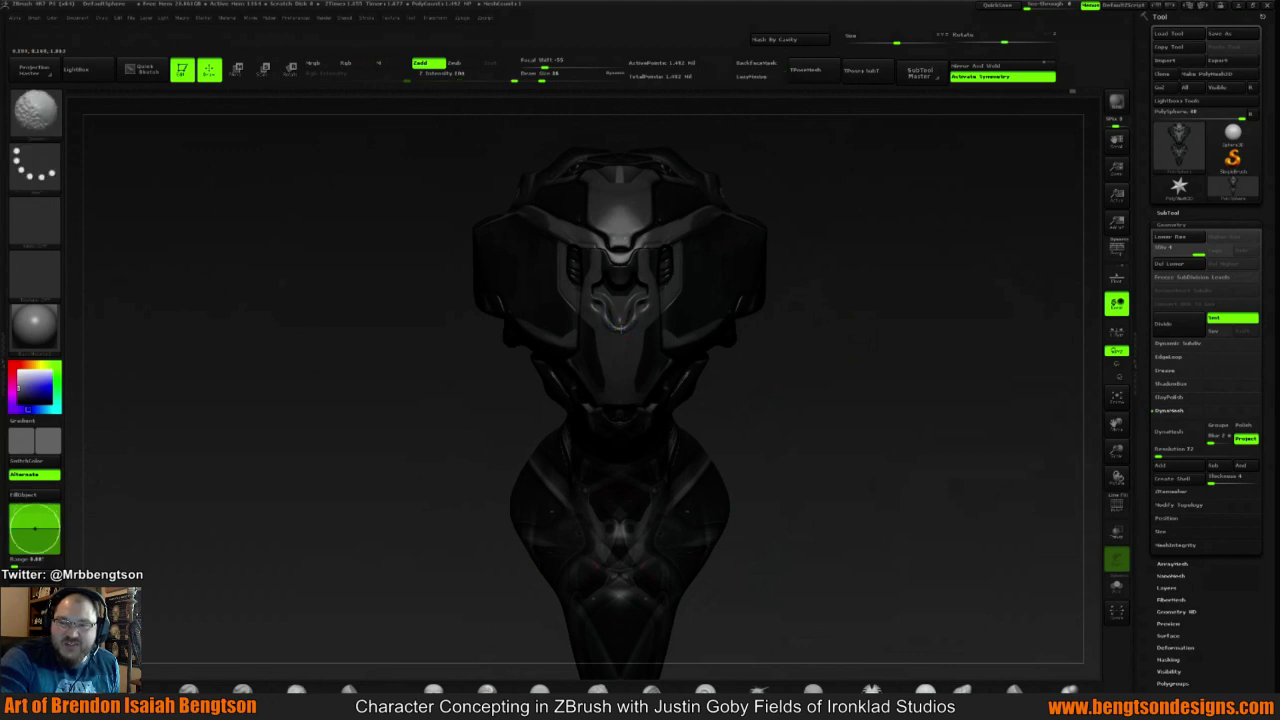
key("b")
key("d")
key("a")
left_click_drag(854, 289, 833, 290)
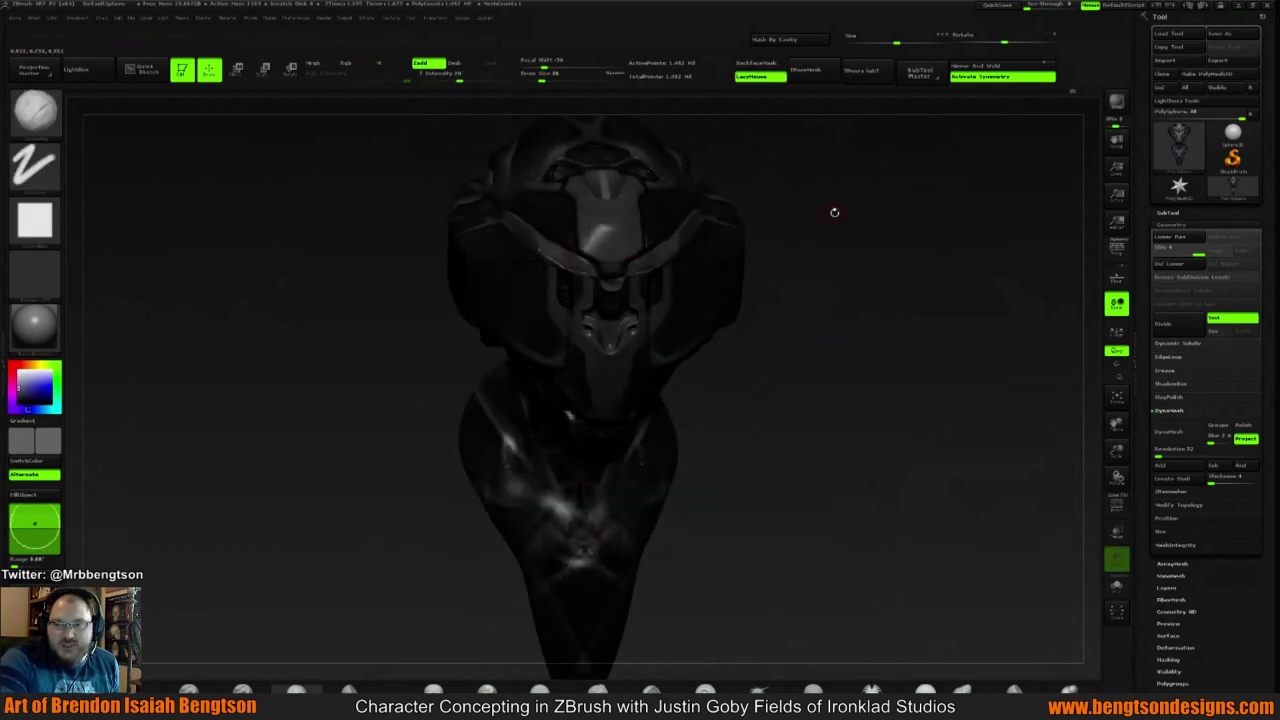
mouse_move(820, 222)
left_mouse_down()
mouse_move(832, 247)
mouse_move(915, 234)
mouse_move(880, 245)
mouse_move(921, 259)
mouse_move(865, 262)
left_mouse_up()
left_click_drag(842, 314, 855, 278, "alt")
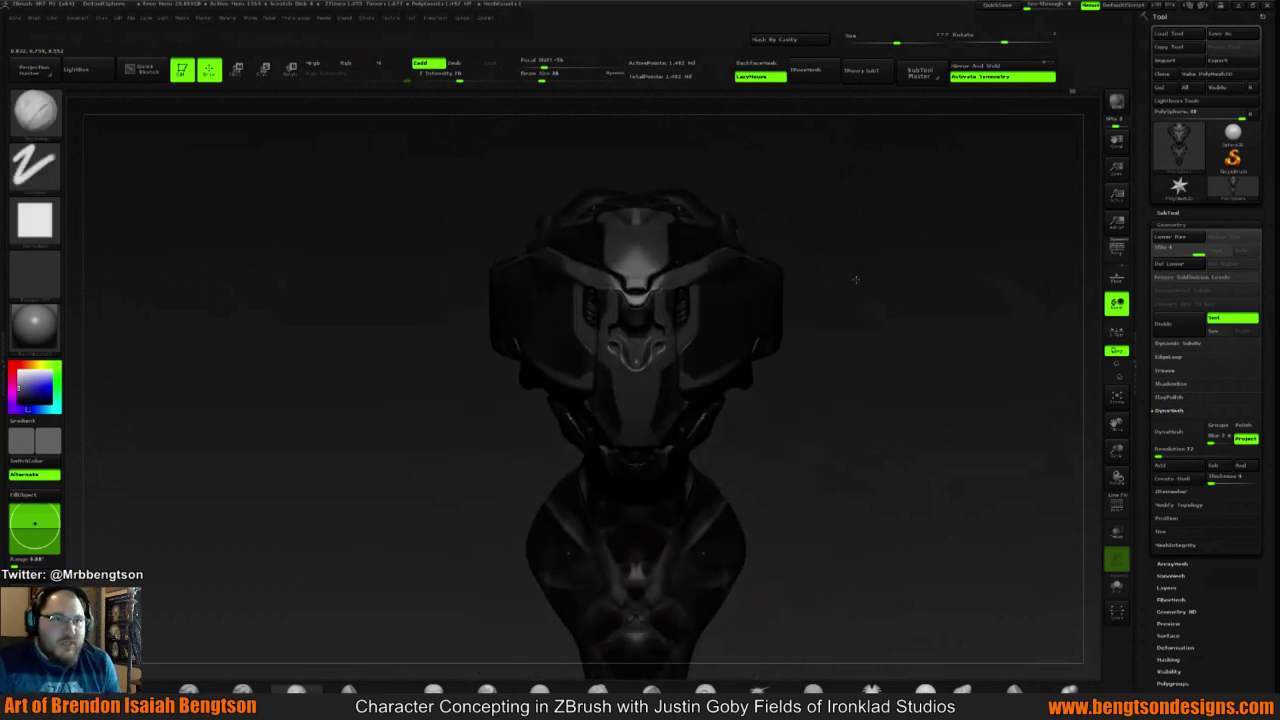
Sample a dark tone from the bust and paint the side face plates and their rear sections with the colour-only brush
left_click(198, 688)
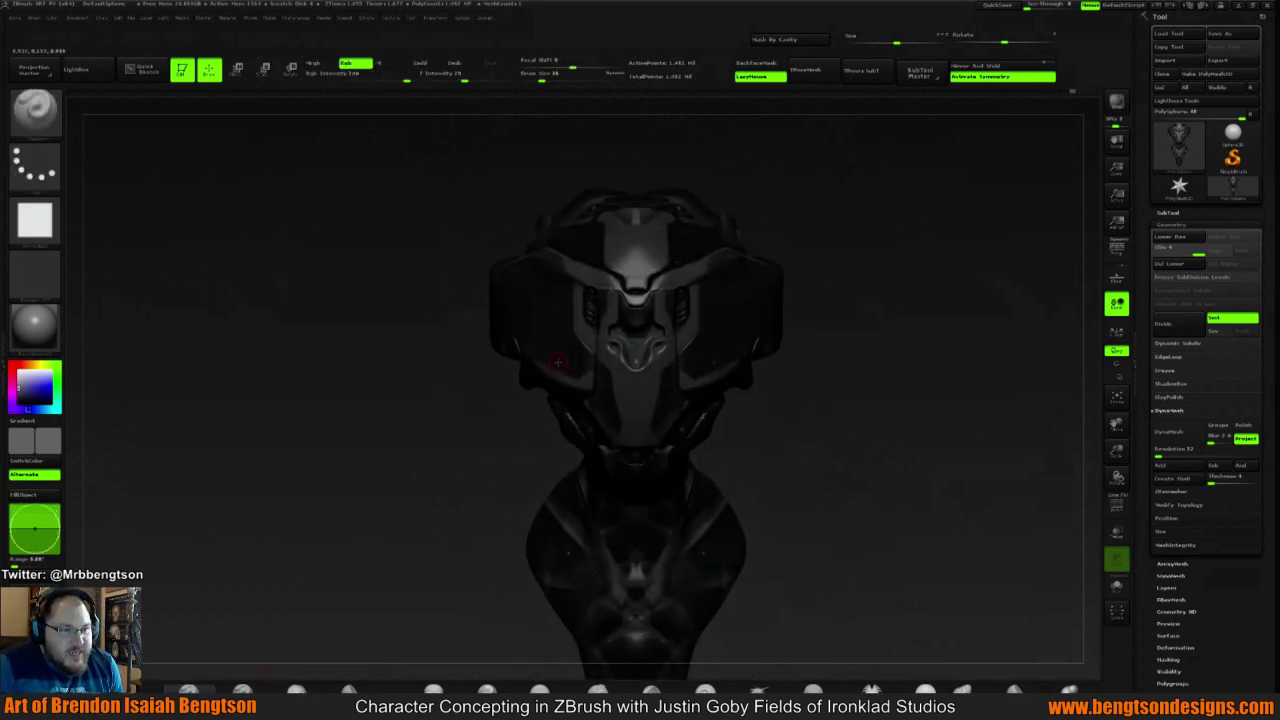
key("c")
left_click_drag(881, 302, 930, 268)
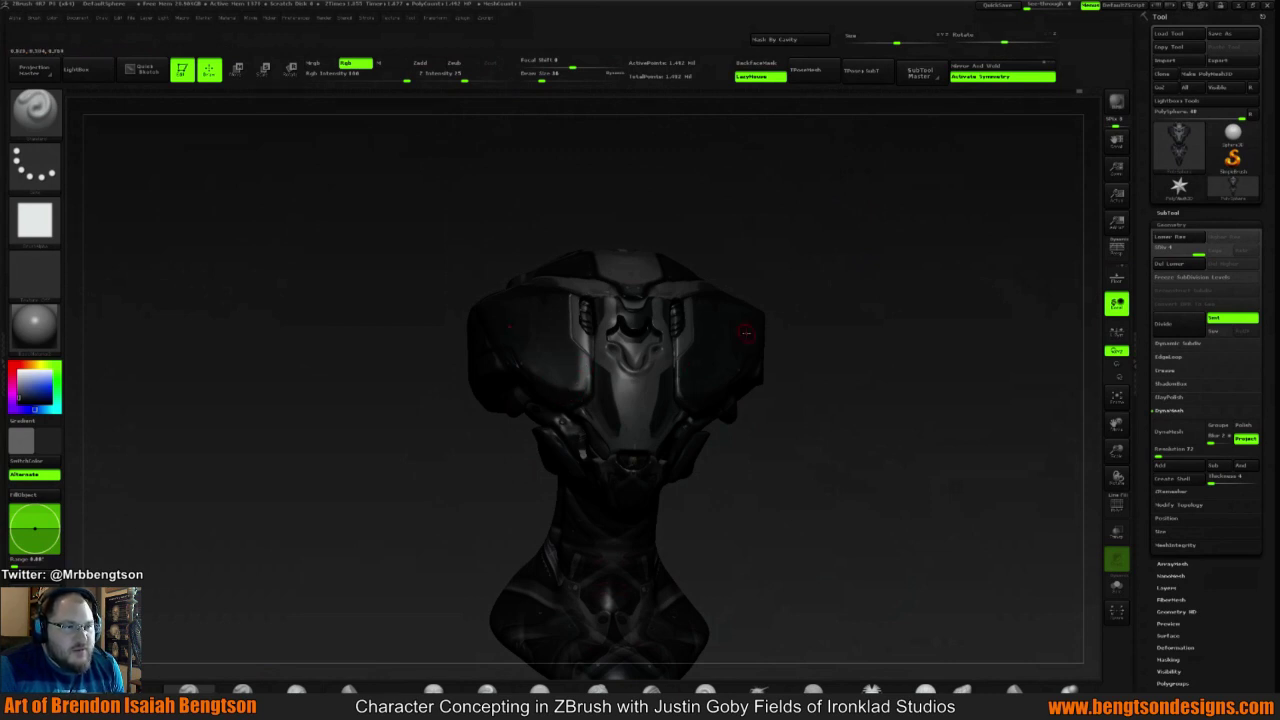
mouse_move(865, 282)
left_mouse_down()
mouse_move(865, 224)
mouse_move(777, 300)
left_mouse_up()
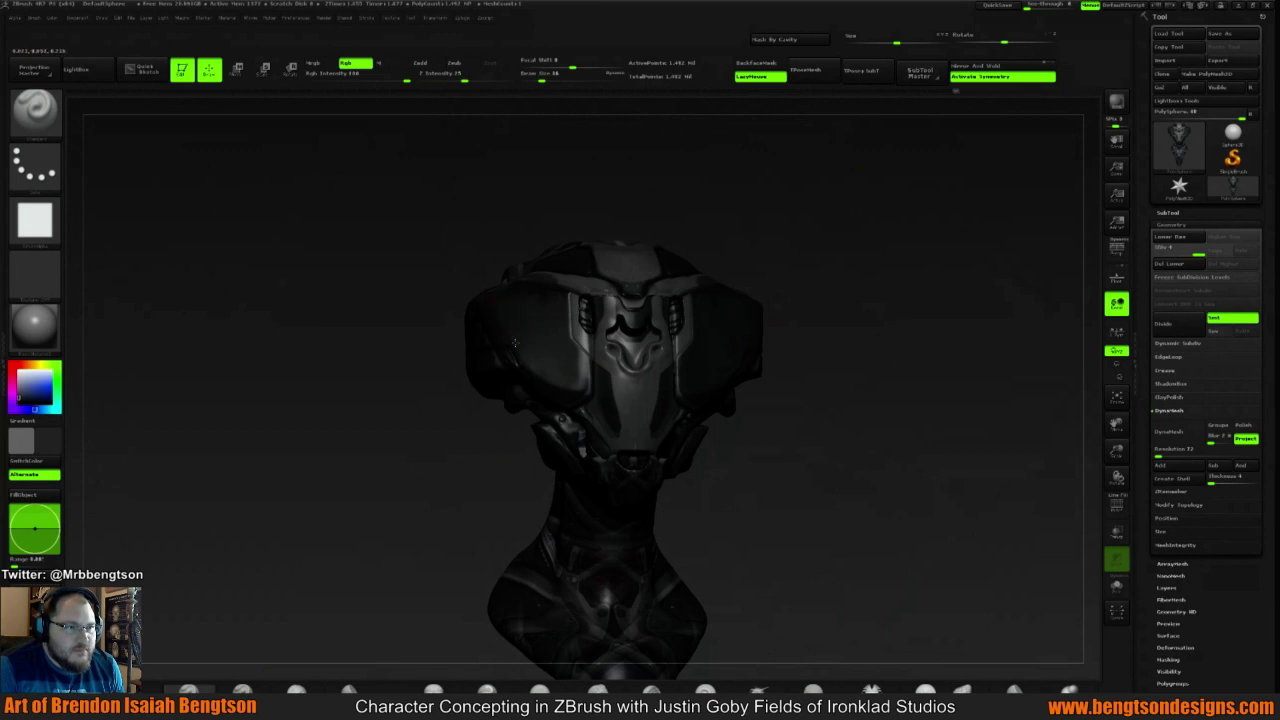
left_click_drag(823, 234, 691, 318)
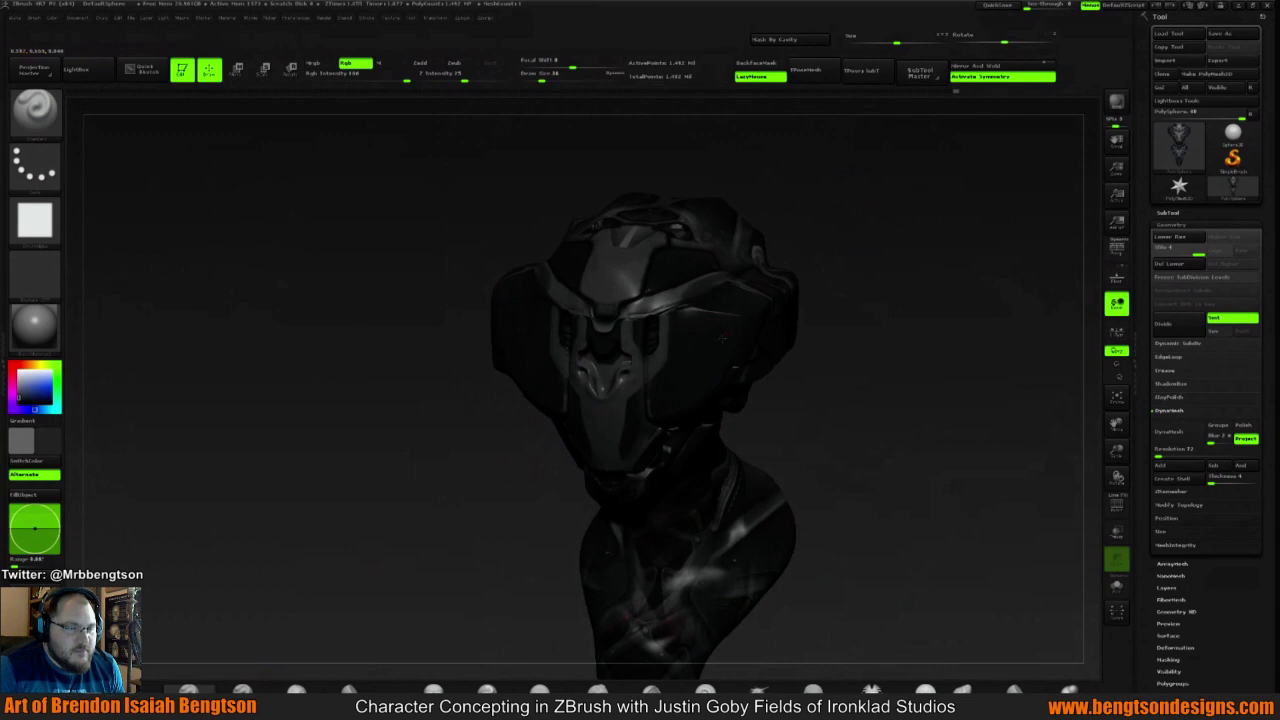
mouse_move(889, 283)
left_mouse_down()
mouse_move(800, 262)
mouse_move(934, 243)
mouse_move(905, 250)
mouse_move(965, 255)
mouse_move(932, 322)
left_mouse_up()
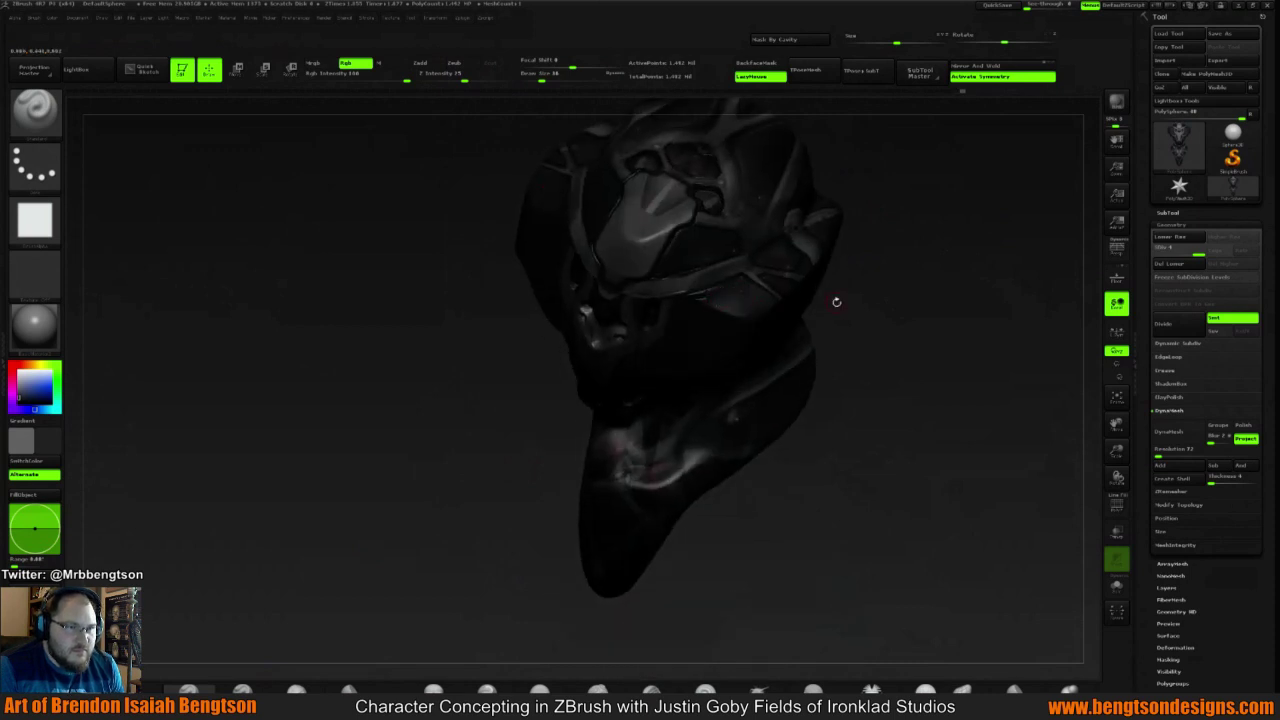
left_click_drag(837, 302, 912, 268)
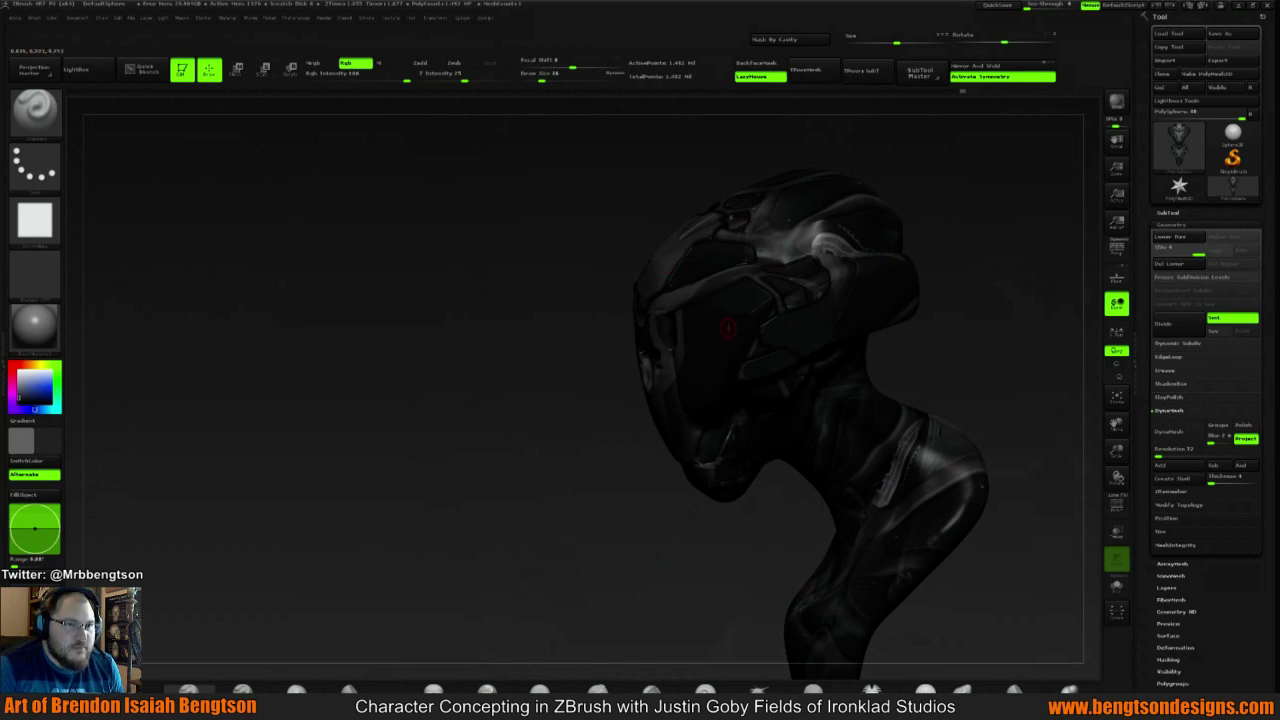
mouse_move(1017, 282)
left_mouse_down()
mouse_move(866, 286)
mouse_move(864, 311)
mouse_move(885, 282)
mouse_move(826, 277)
mouse_move(627, 370)
left_mouse_up()
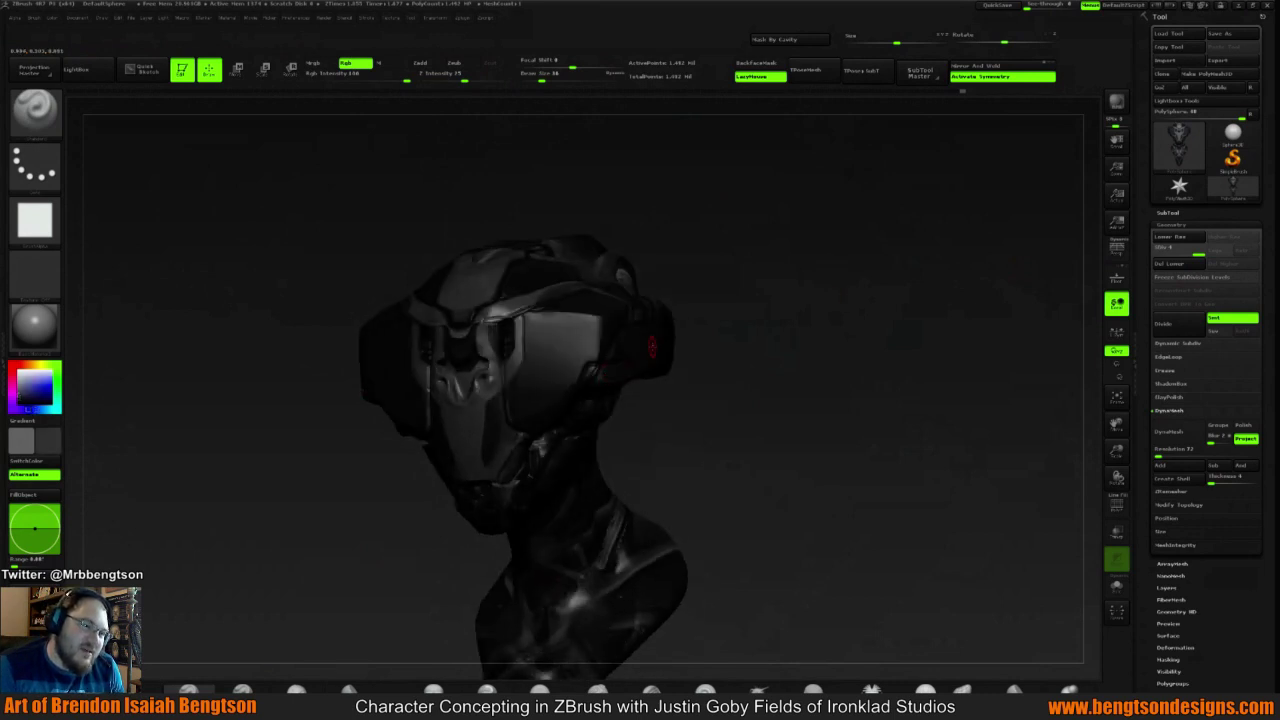
left_click_drag(740, 318, 600, 388)
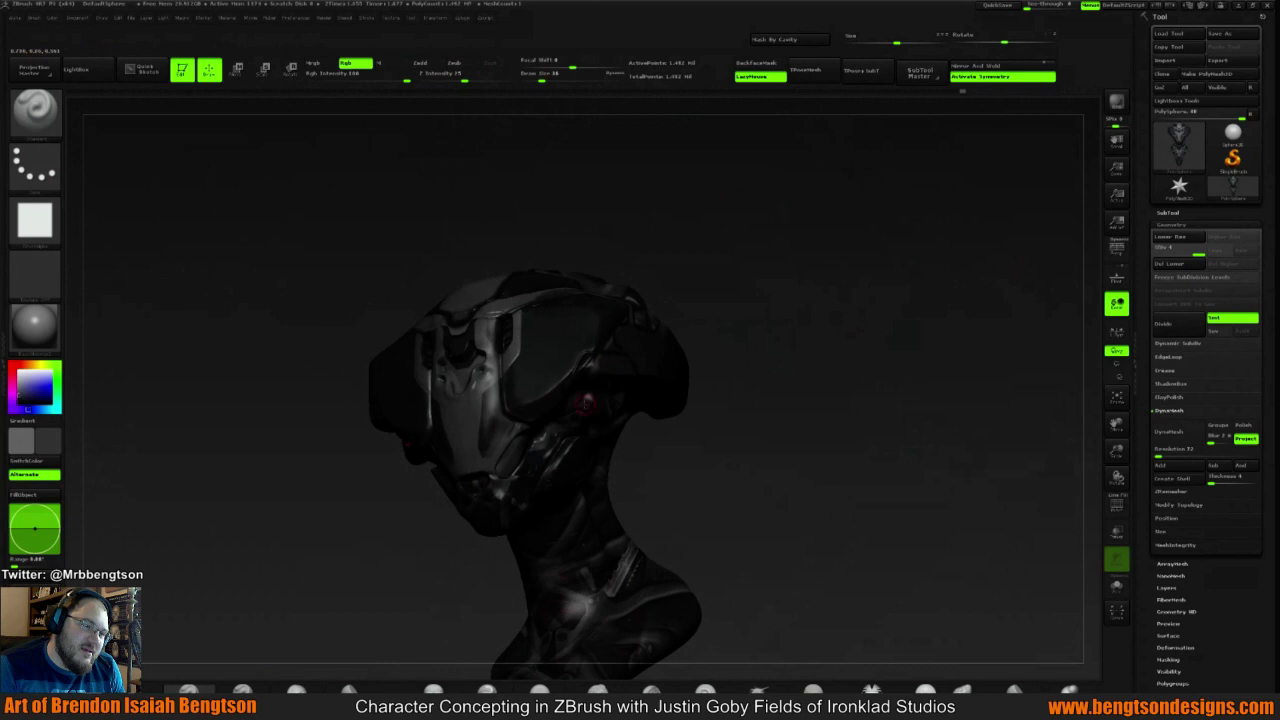
Reduce the brush size and paint along the side face plate's lower rear edge and the recesses beneath it
key("space")
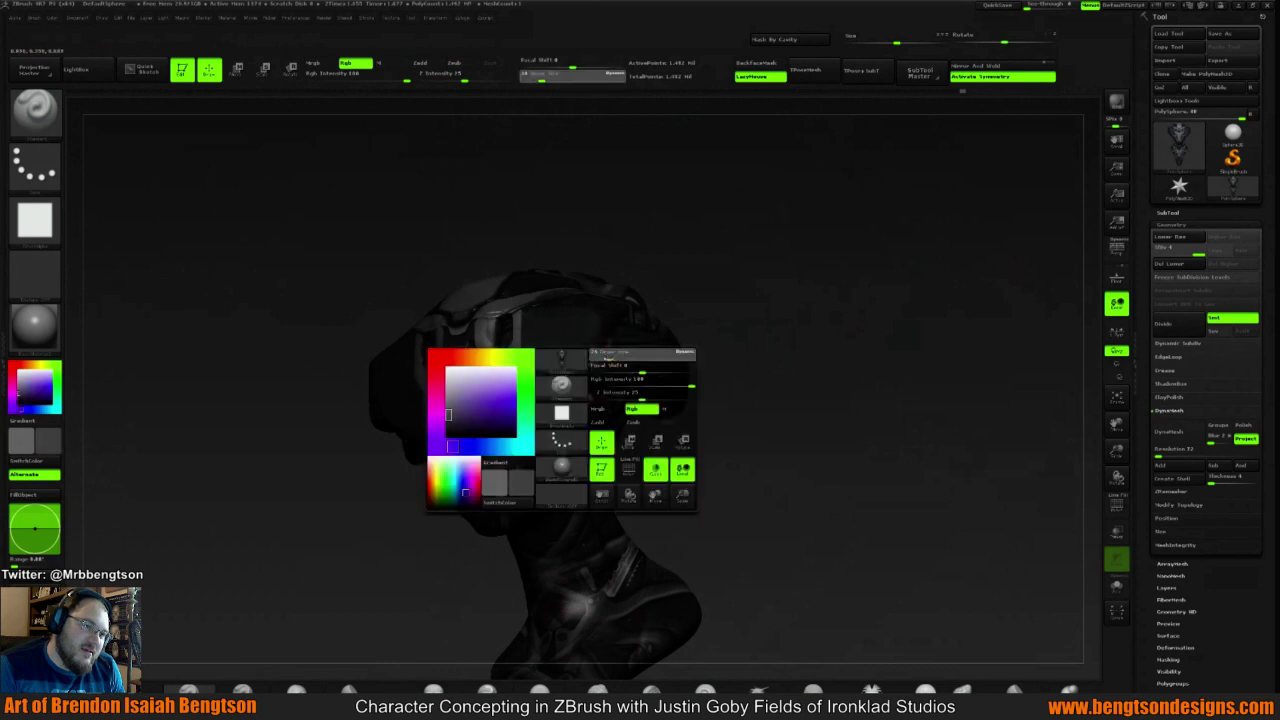
left_click_drag(607, 357, 602, 357)
left_click_drag(697, 289, 574, 379)
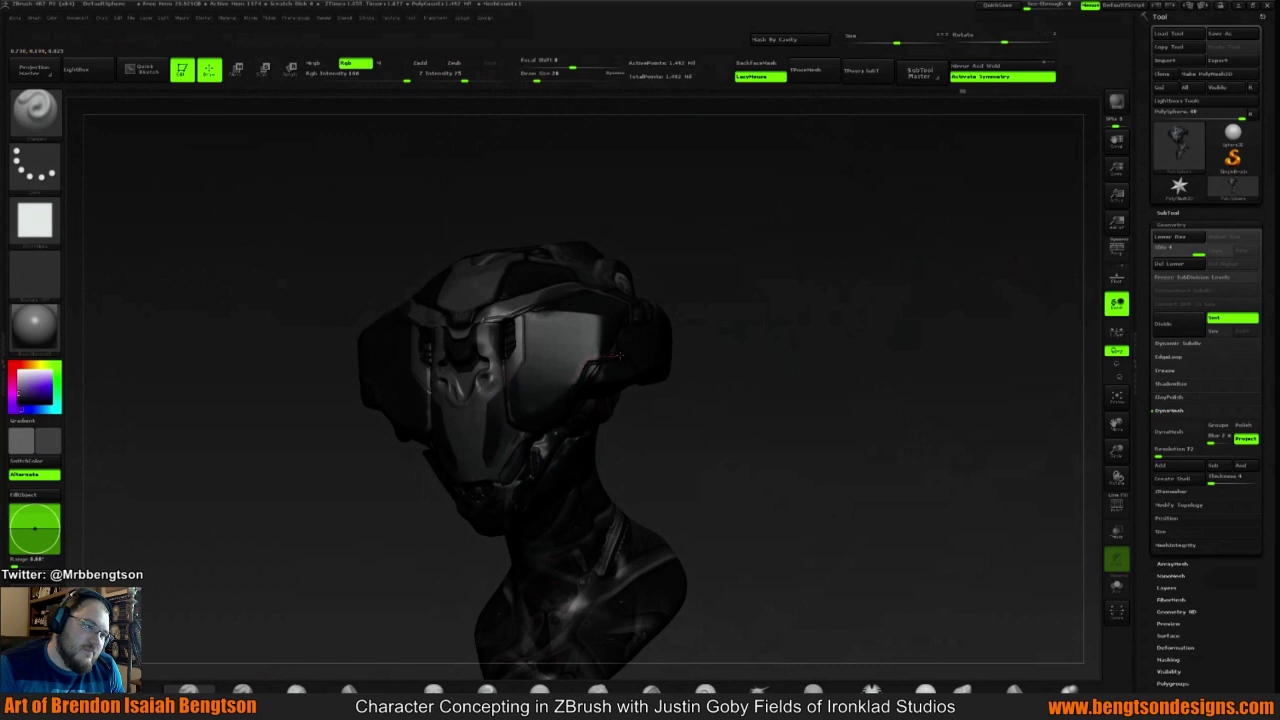
mouse_move(771, 340)
left_mouse_down()
mouse_move(680, 329)
mouse_move(585, 375)
left_mouse_up()
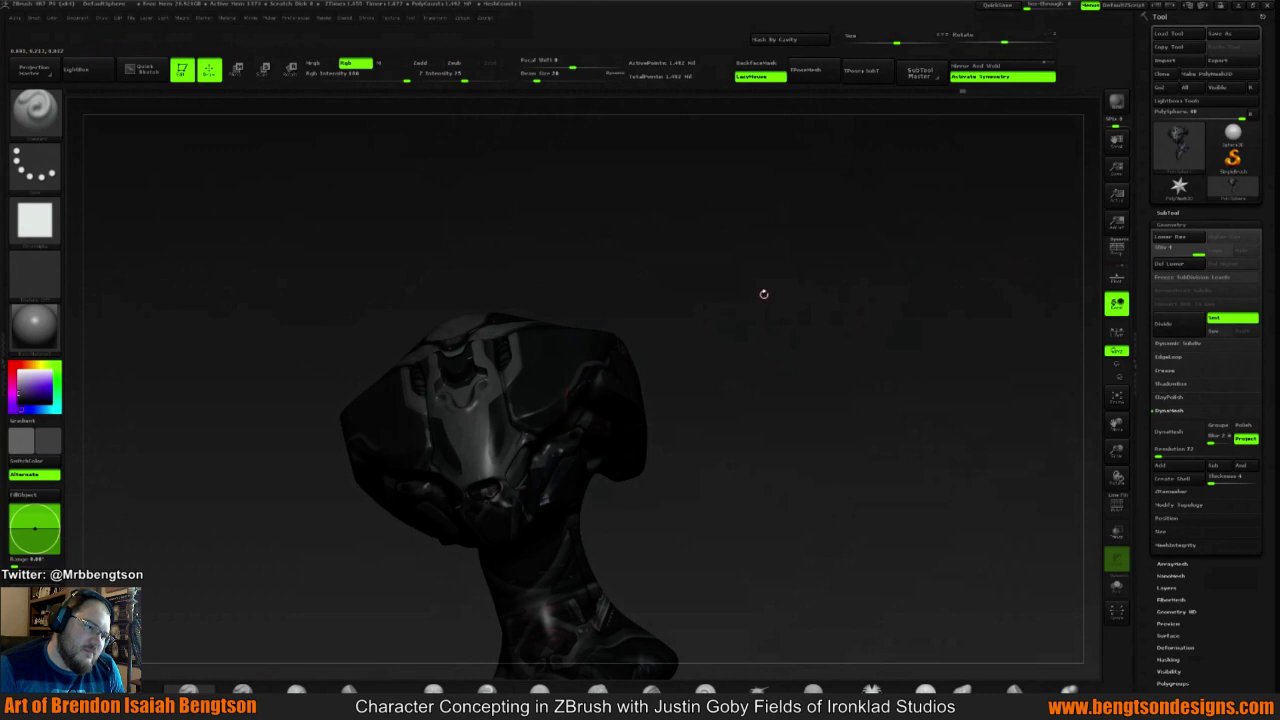
mouse_move(763, 292)
left_mouse_down()
mouse_move(791, 310)
mouse_move(856, 284)
mouse_move(829, 263)
mouse_move(585, 405)
left_mouse_up()
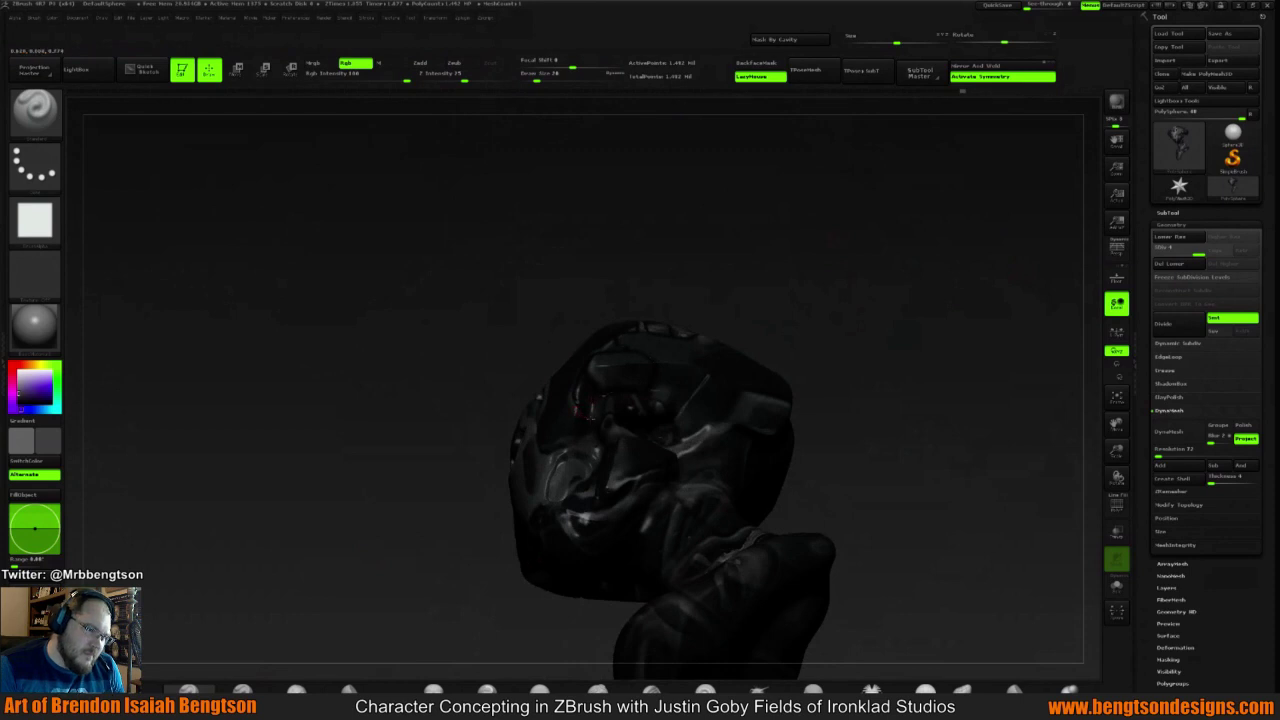
mouse_move(849, 262)
left_mouse_down()
mouse_move(880, 328)
mouse_move(746, 303)
mouse_move(510, 378)
left_mouse_up()
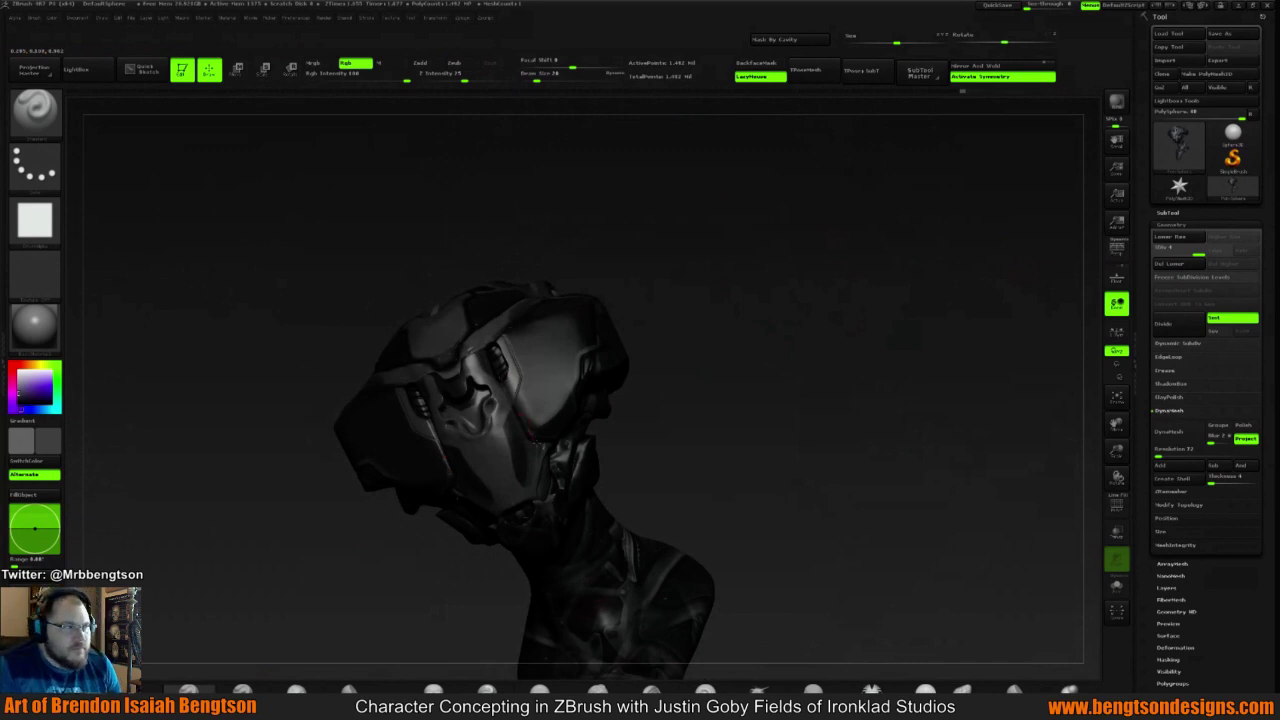
Sample colours from the face and touch up the border between the centre face plate and the side plates
mouse_move(791, 323)
left_mouse_down()
mouse_move(776, 271)
mouse_move(788, 305)
mouse_move(743, 371)
mouse_move(817, 320)
mouse_move(797, 271)
mouse_move(786, 277)
mouse_move(805, 351)
mouse_move(812, 308)
left_mouse_up()
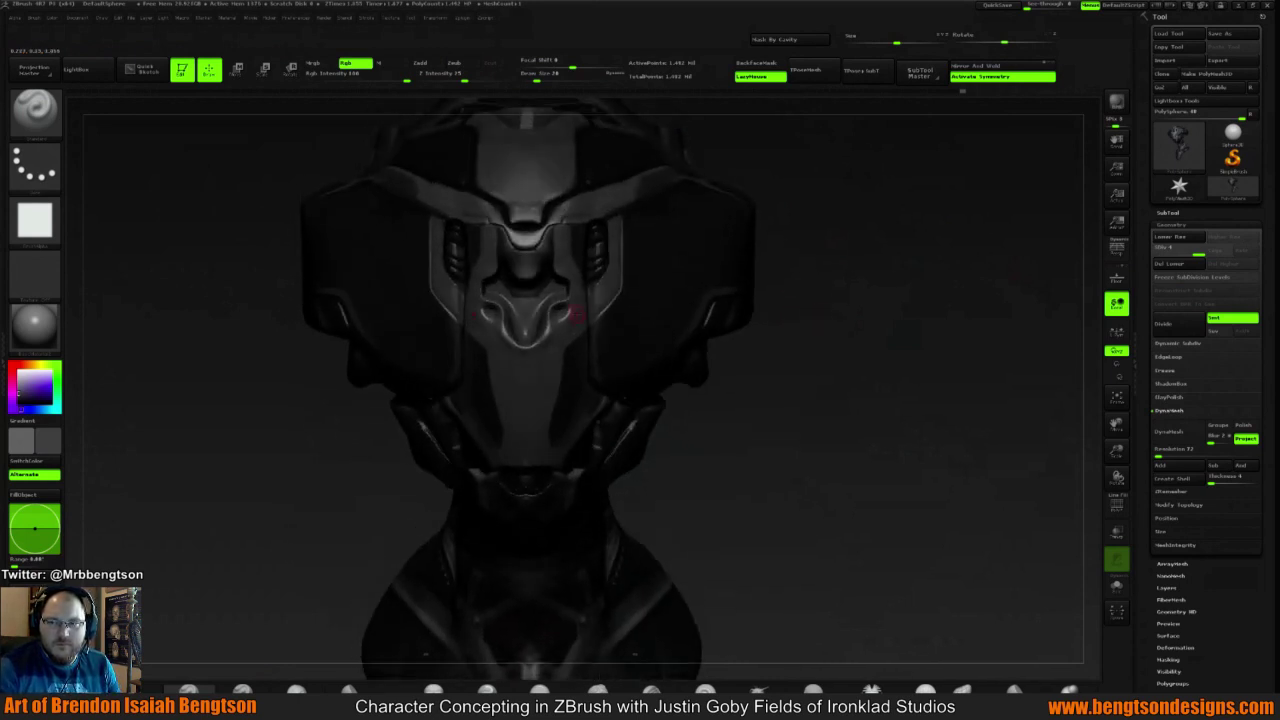
key("c")
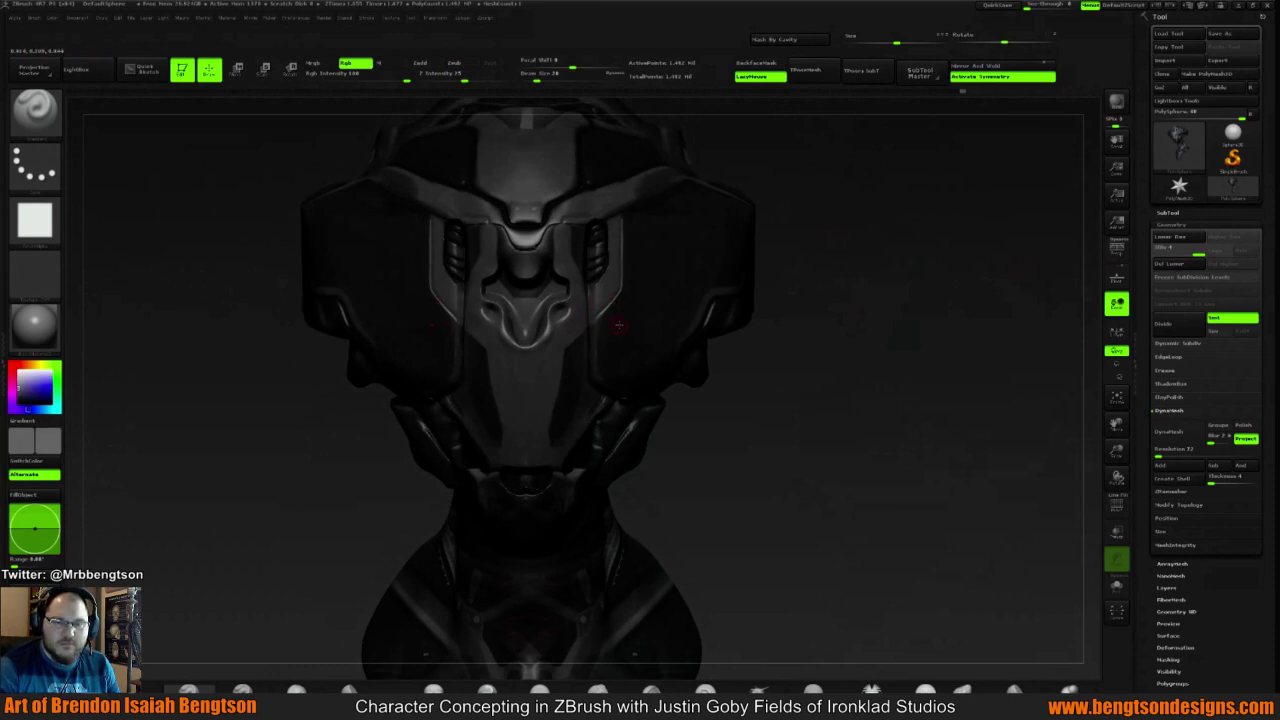
key("c")
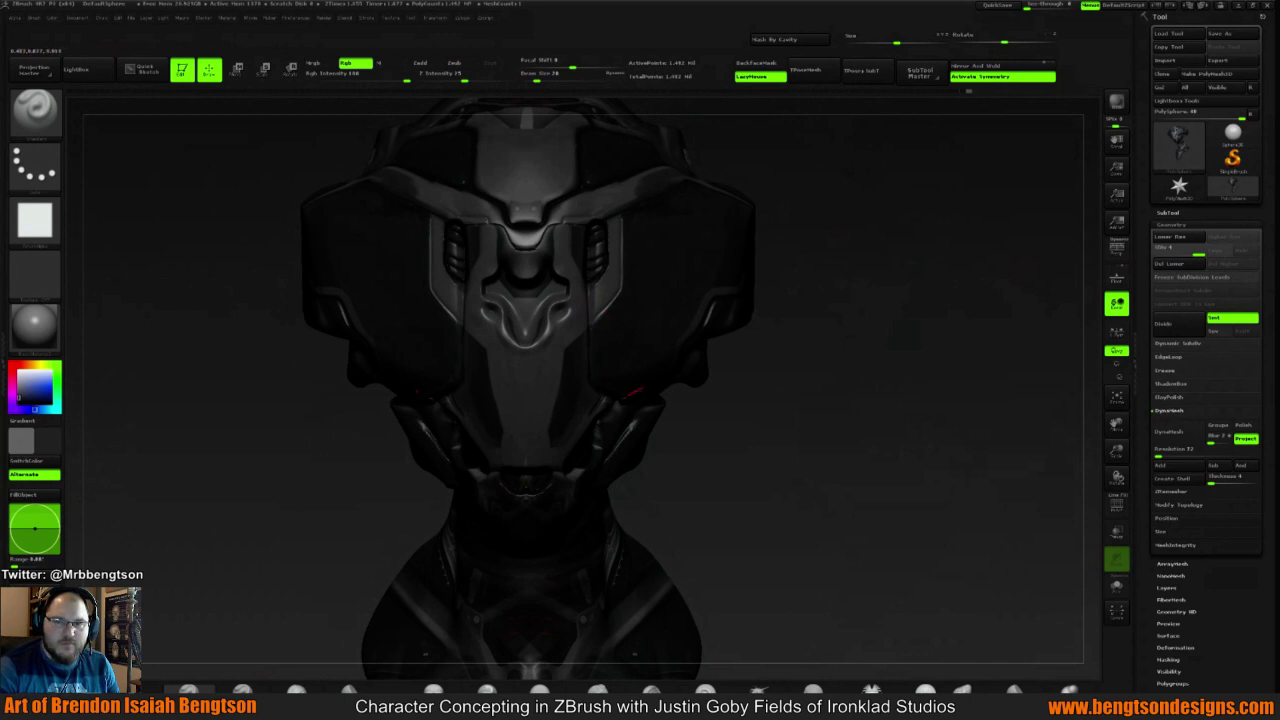
Paint the jaw recesses beneath the cheek plates and touch up the dark insets on the lower centre face plate
left_click_drag(877, 351, 603, 351)
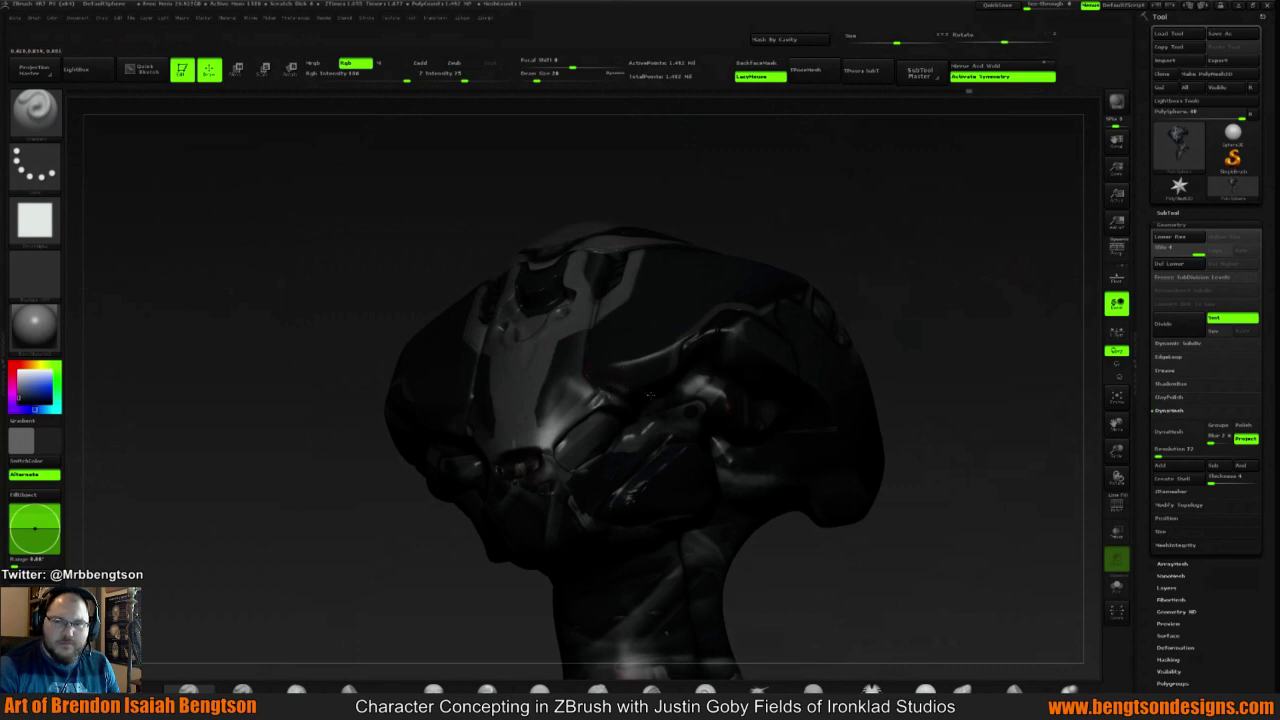
left_click_drag(908, 223, 847, 236)
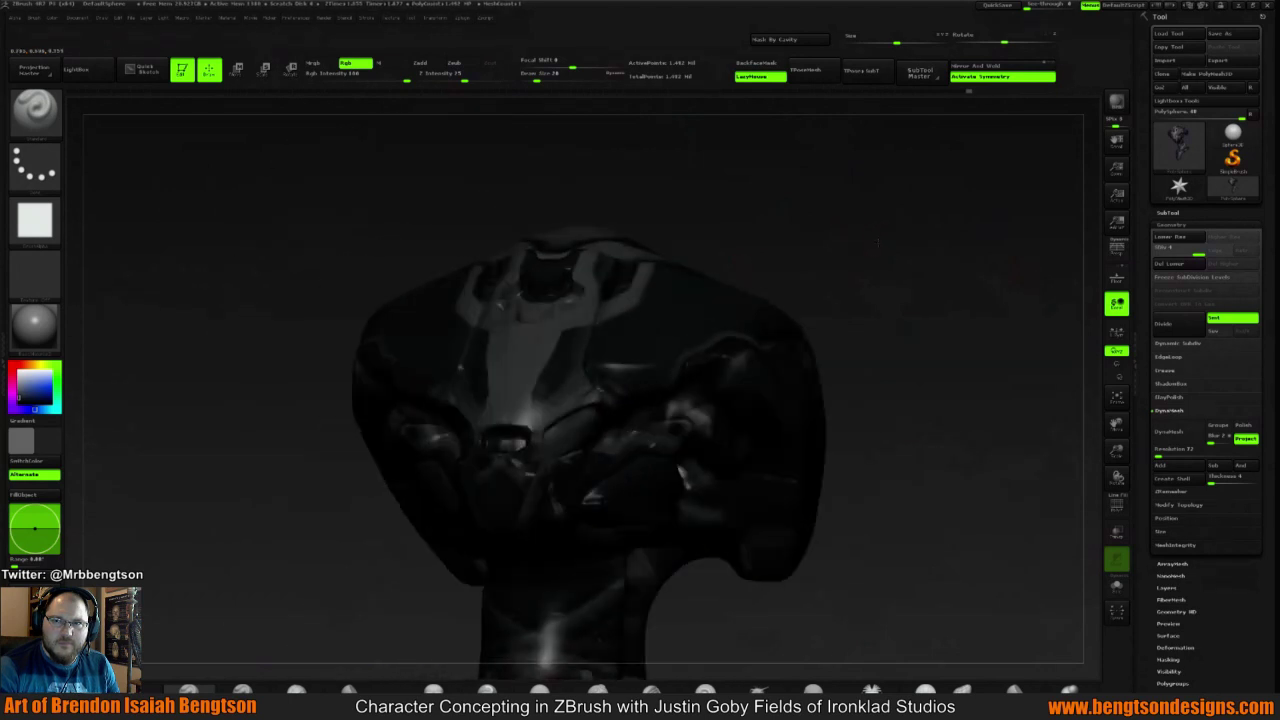
mouse_move(878, 243)
left_mouse_down()
mouse_move(900, 300)
mouse_move(900, 360)
left_mouse_up()
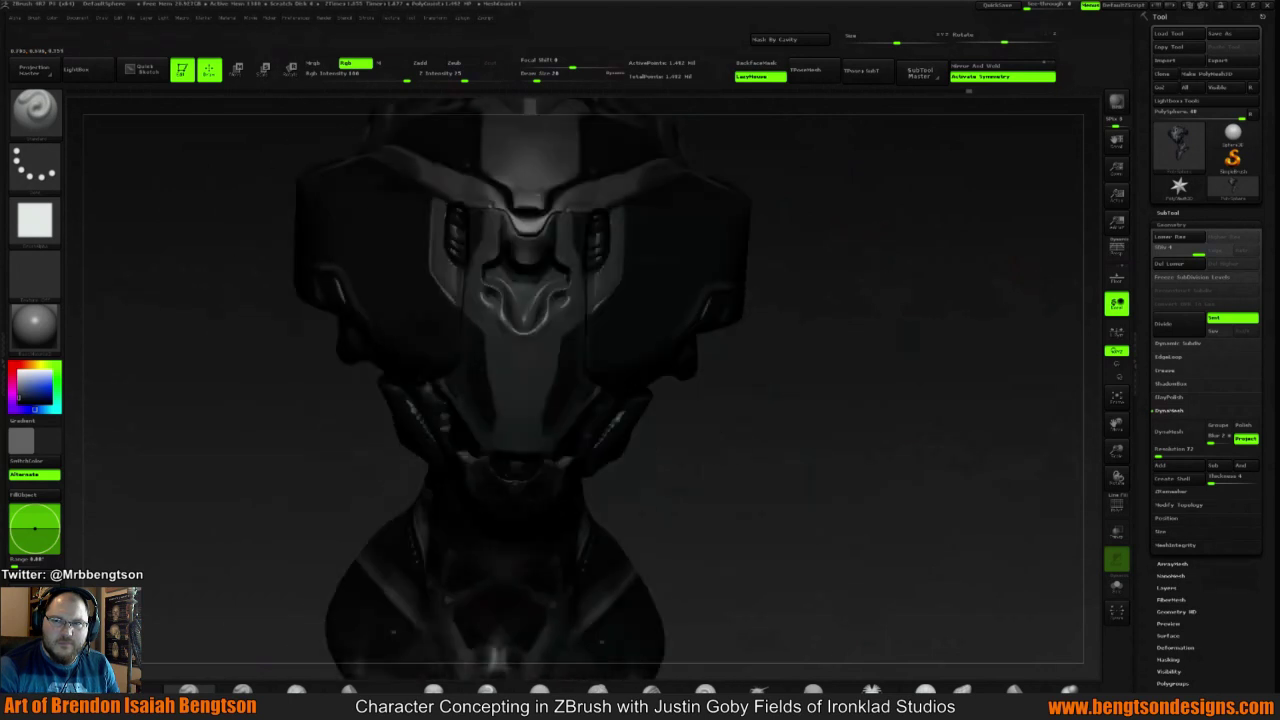
left_click_drag(900, 285, 714, 280)
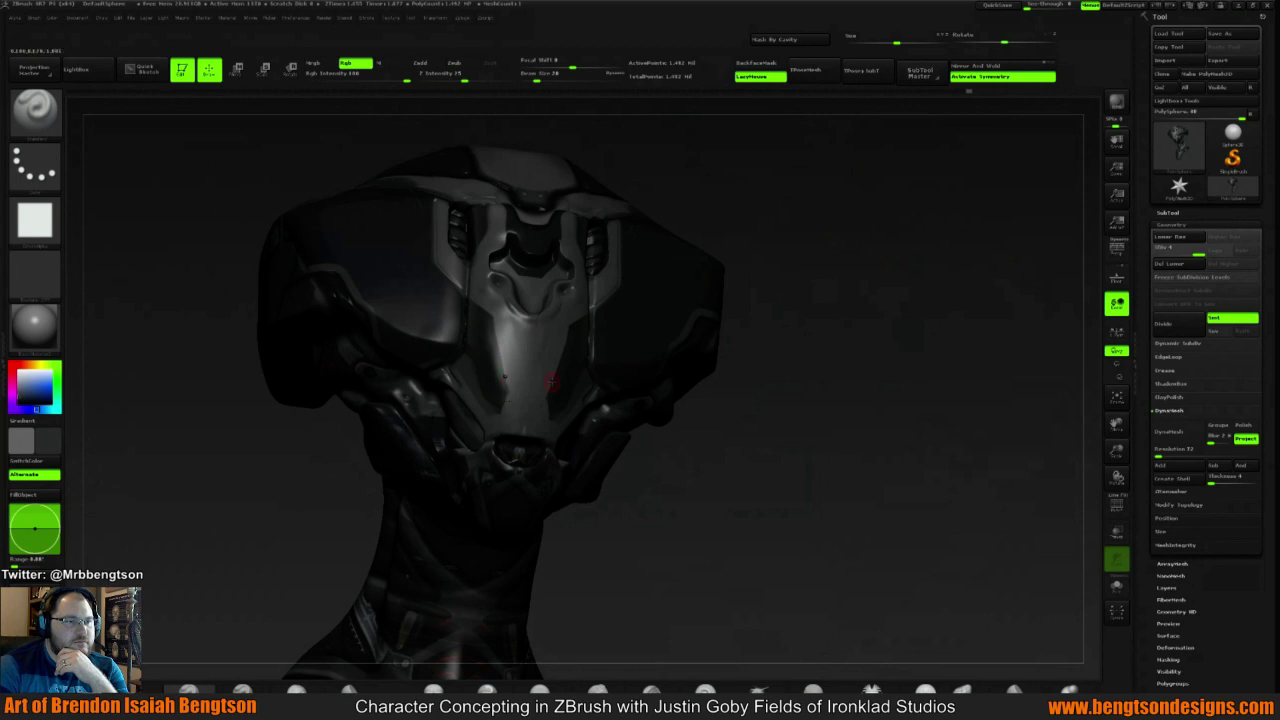
mouse_move(823, 300)
left_mouse_down()
mouse_move(774, 321)
mouse_move(788, 301)
mouse_move(676, 310)
mouse_move(738, 360)
mouse_move(650, 325)
left_mouse_up()
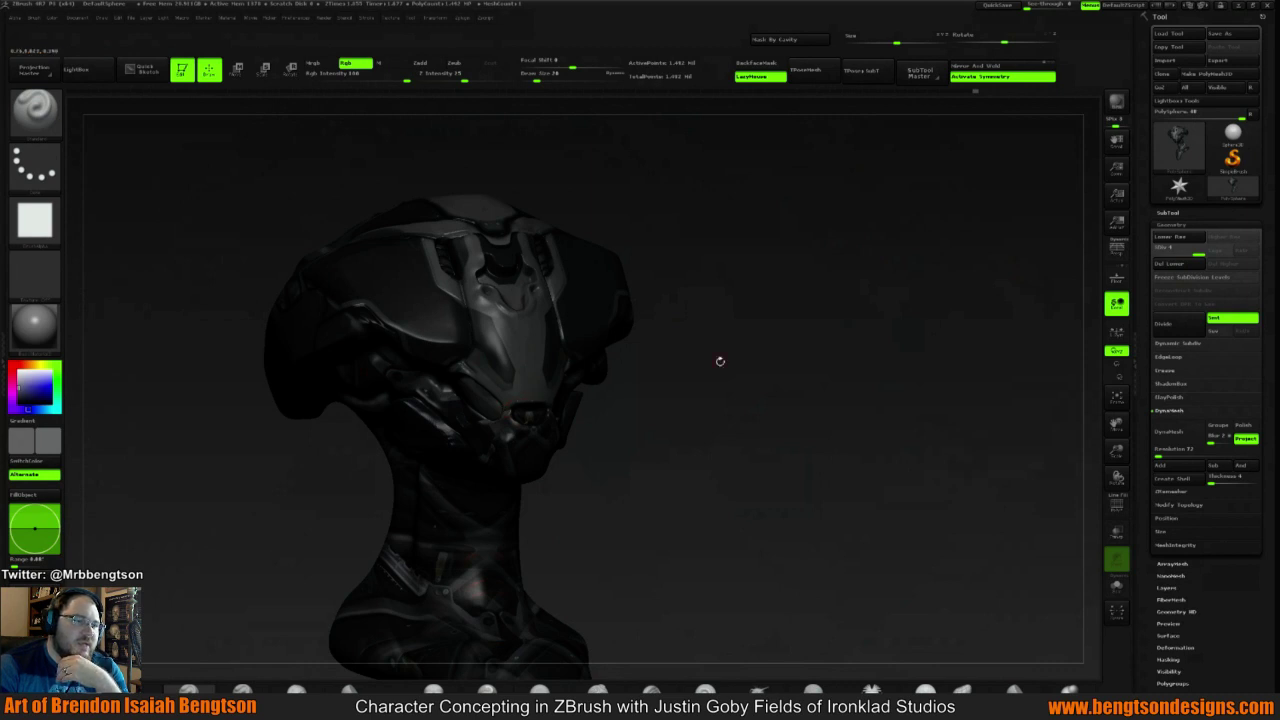
mouse_move(720, 360)
left_mouse_down()
mouse_move(610, 362)
mouse_move(714, 371)
mouse_move(727, 331)
mouse_move(675, 310)
mouse_move(700, 283)
left_mouse_up()
Enlarge the Move brush and reshape the side face plates' lower inner edges and rear contour
left_click(348, 689)
key("space")
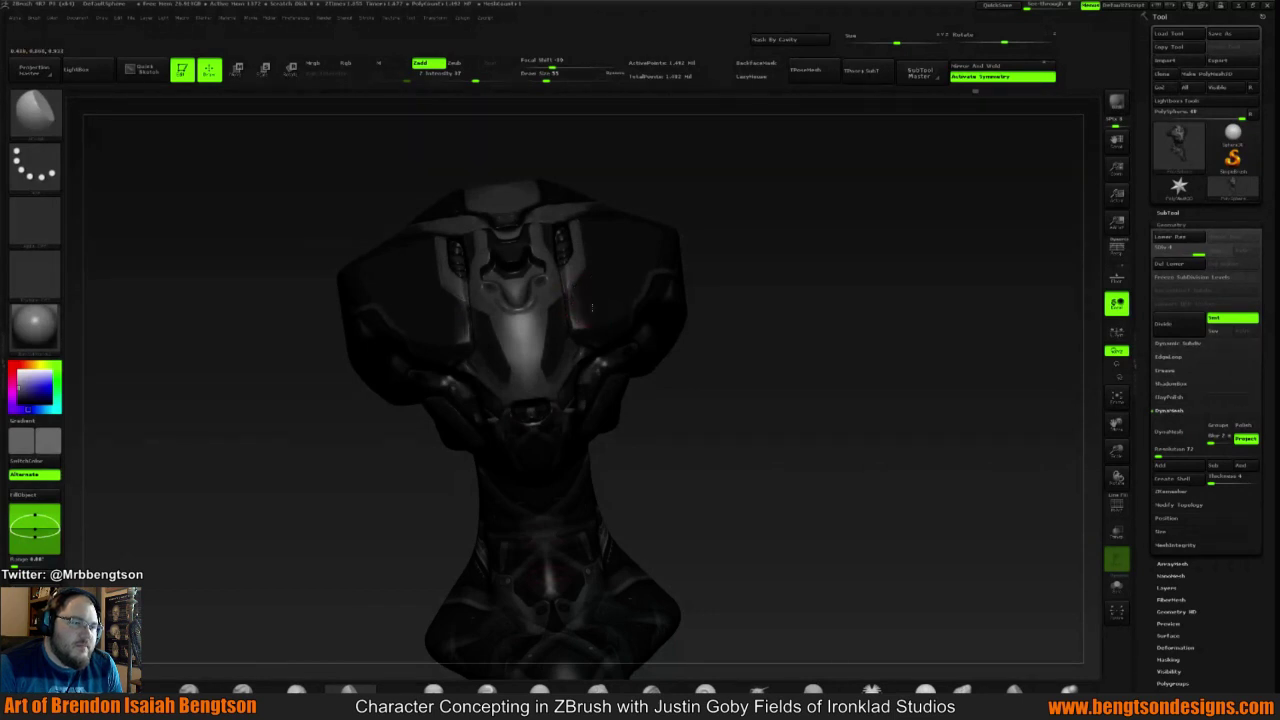
left_click_drag(803, 271, 803, 330)
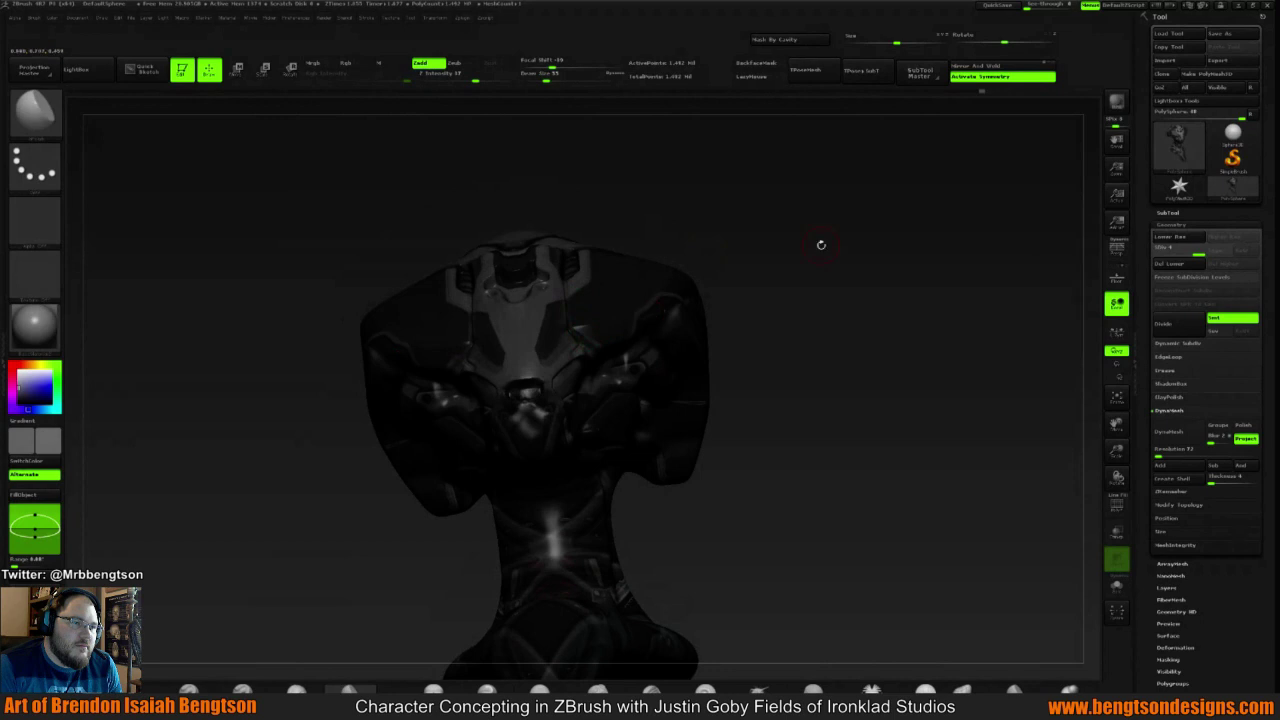
left_click_drag(821, 244, 600, 325)
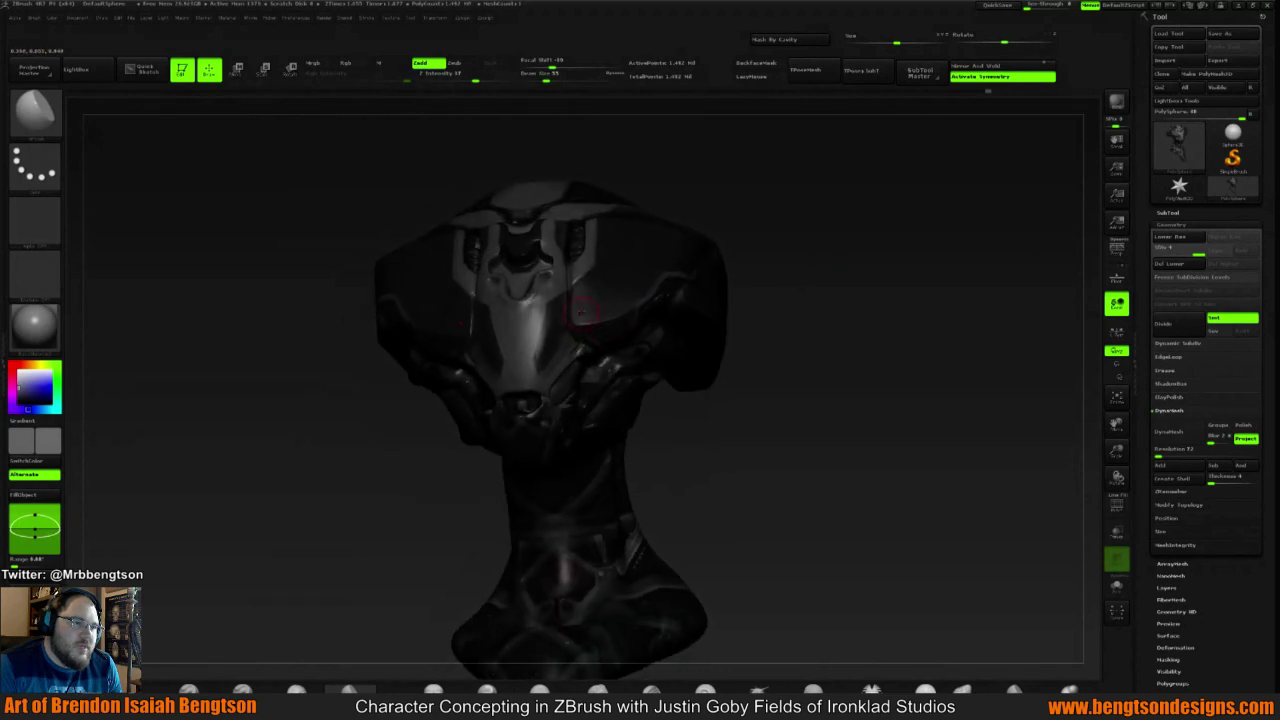
mouse_move(820, 220)
left_mouse_down()
mouse_move(815, 290)
mouse_move(809, 237)
mouse_move(690, 218)
mouse_move(678, 261)
left_mouse_up()
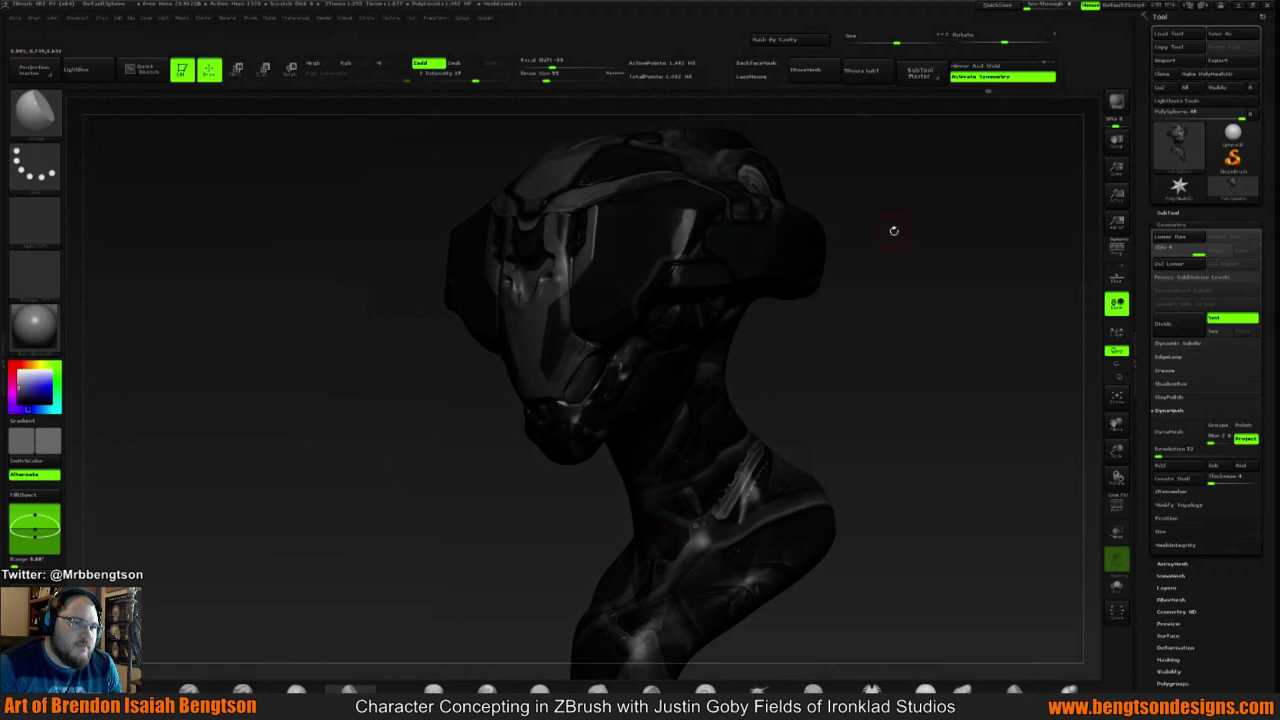
mouse_move(898, 246)
left_mouse_down()
mouse_move(903, 257)
mouse_move(790, 215)
mouse_move(875, 204)
mouse_move(821, 200)
left_mouse_up()
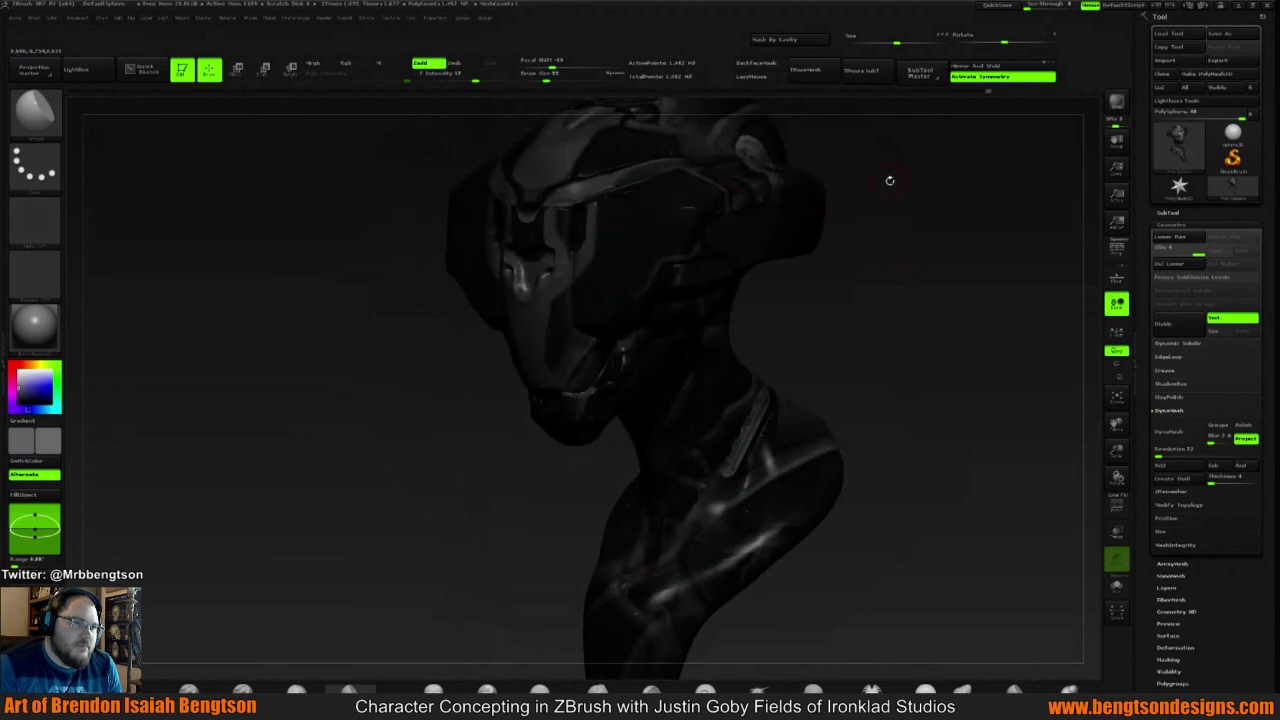
left_click_drag(890, 181, 775, 318)
mouse_move(406, 309)
left_mouse_down()
mouse_move(740, 225)
mouse_move(874, 212)
mouse_move(811, 283)
mouse_move(751, 303)
mouse_move(744, 292)
mouse_move(737, 344)
left_mouse_up()
key("shift")
key("ctrl")
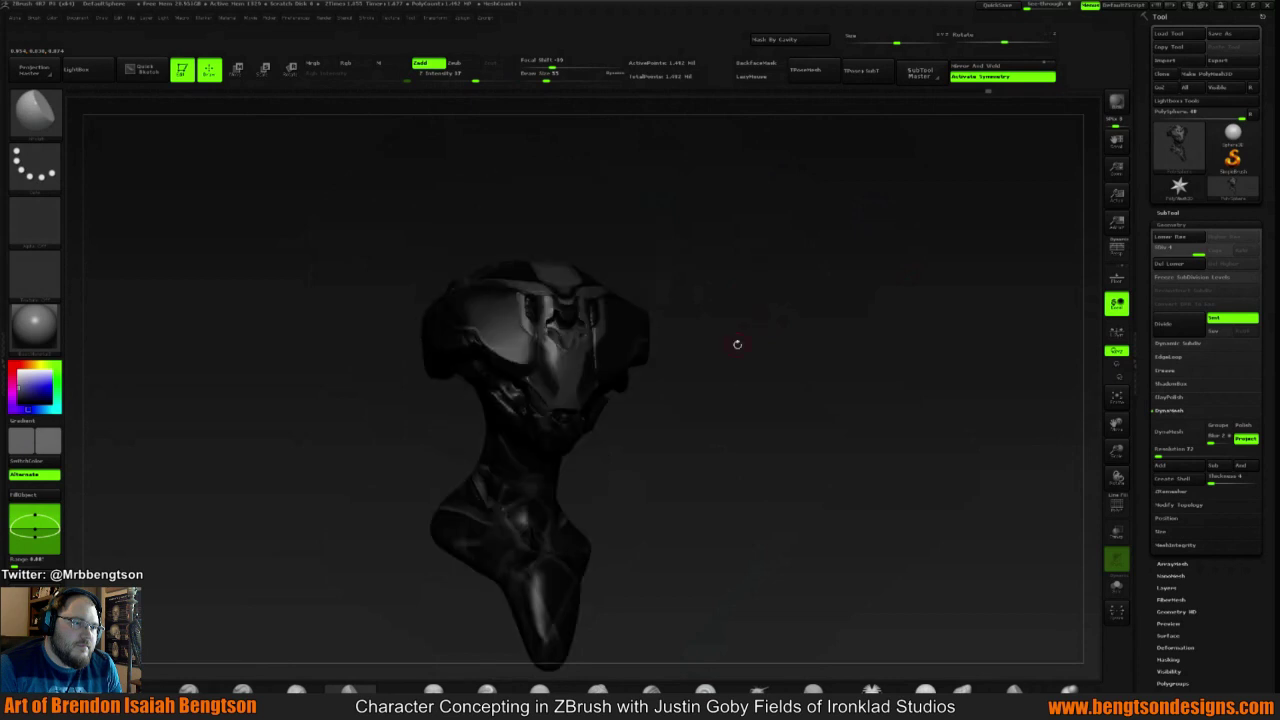
Sample a dark tone and paint the crown of the head behind the forehead plate with the colour-only brush
mouse_move(782, 261)
left_mouse_down()
mouse_move(825, 228)
mouse_move(798, 180)
mouse_move(787, 229)
mouse_move(746, 277)
mouse_move(825, 294)
mouse_move(789, 318)
left_mouse_up()
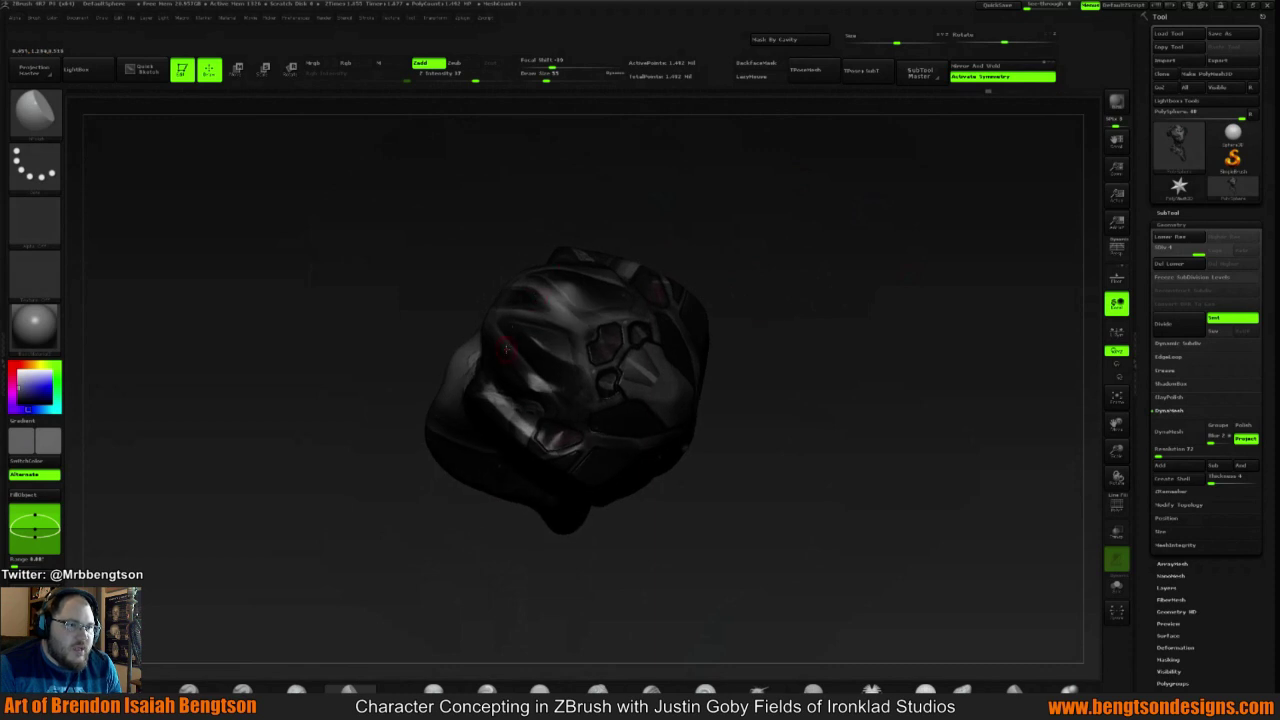
left_click(189, 689)
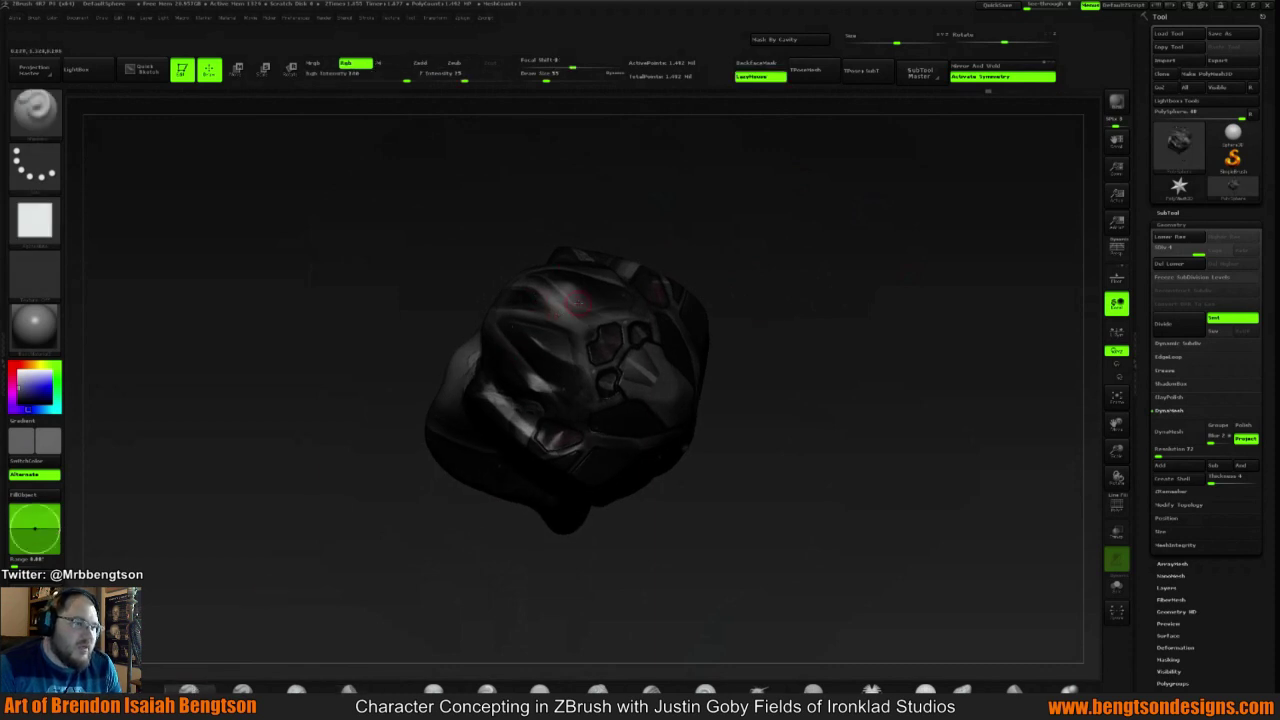
key("c")
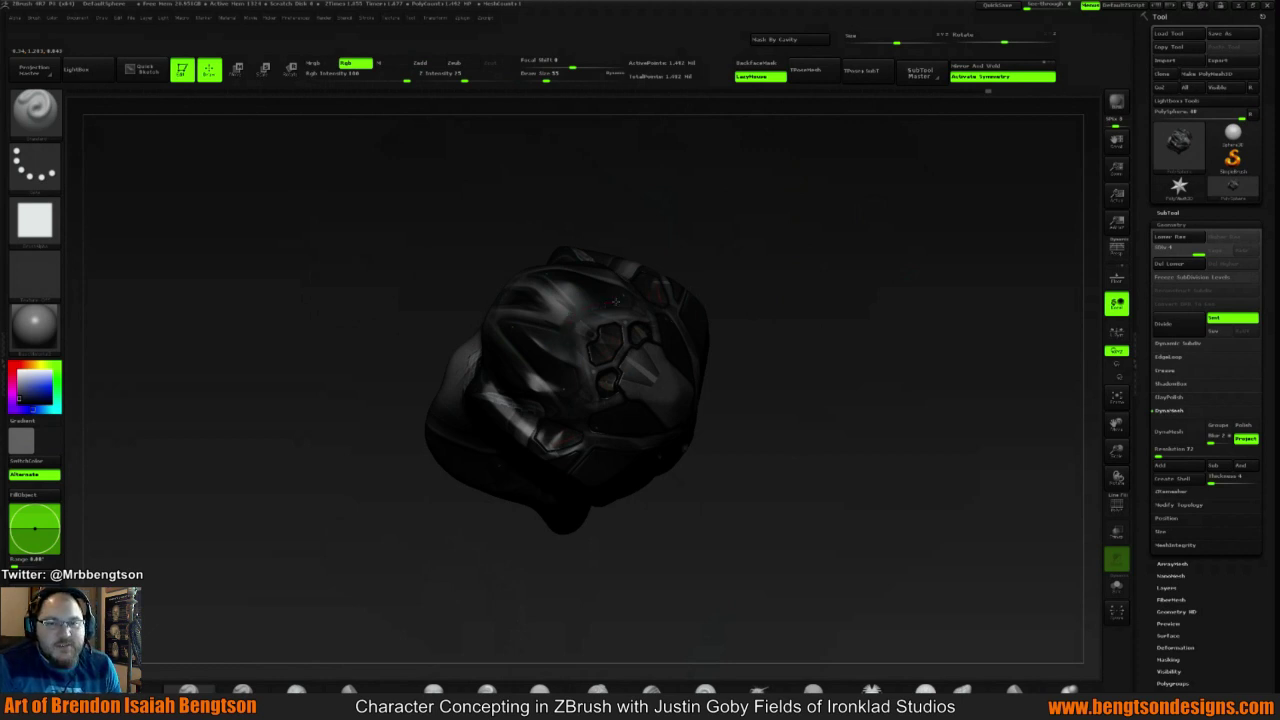
left_click_drag(811, 229, 760, 255)
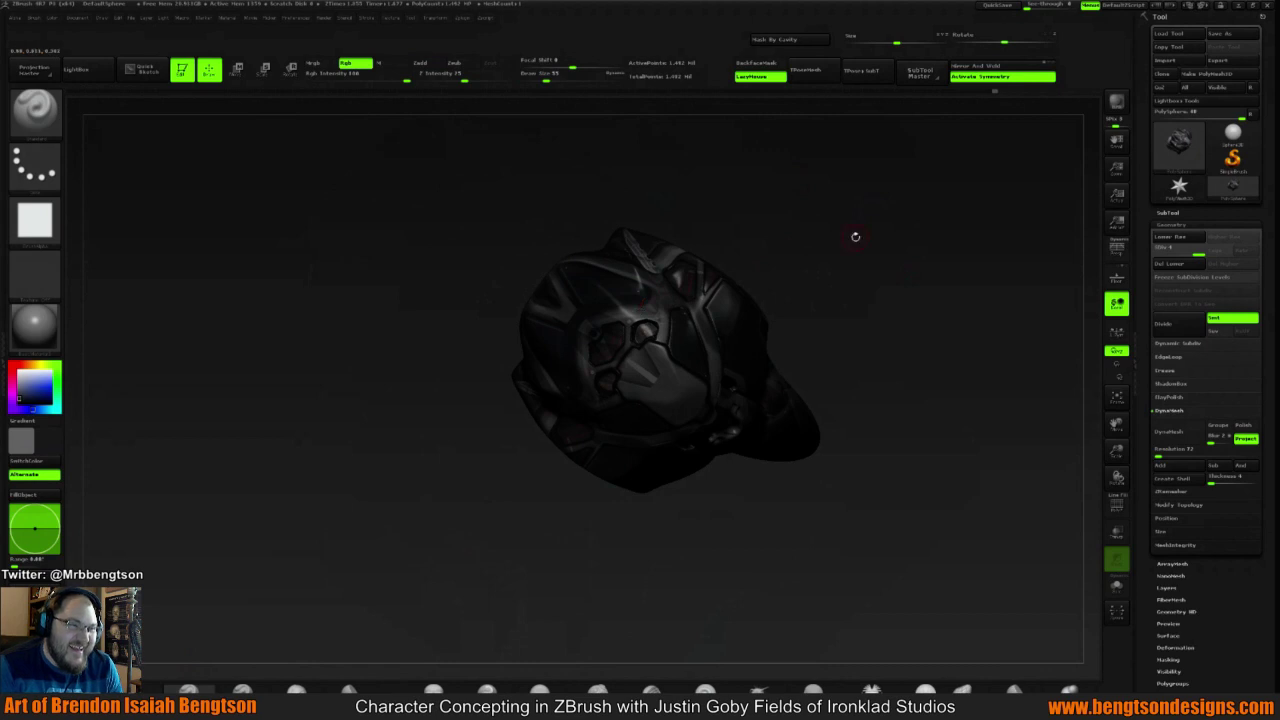
Paint dark tones over the upper head plates and the recesses around the forehead plate with the colour-only brush
left_click_drag(854, 234, 600, 305)
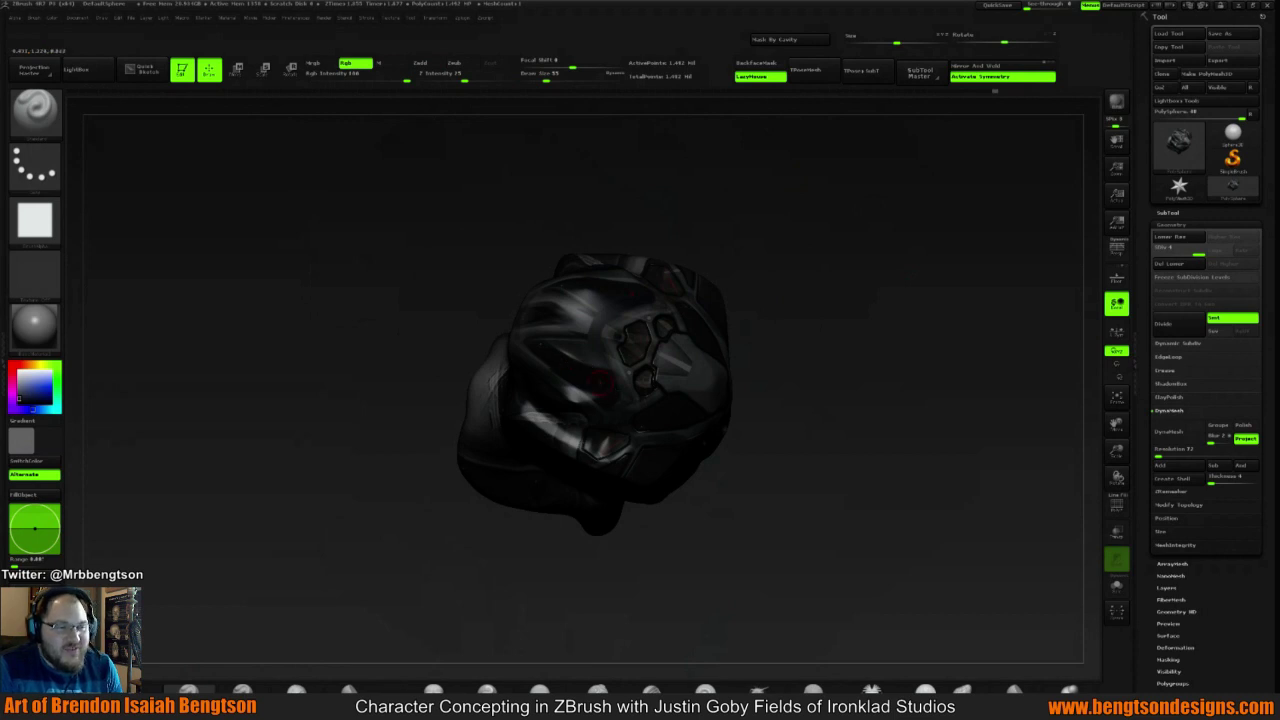
mouse_move(851, 242)
left_mouse_down()
mouse_move(831, 243)
mouse_move(822, 205)
mouse_move(795, 245)
mouse_move(581, 383)
left_mouse_up()
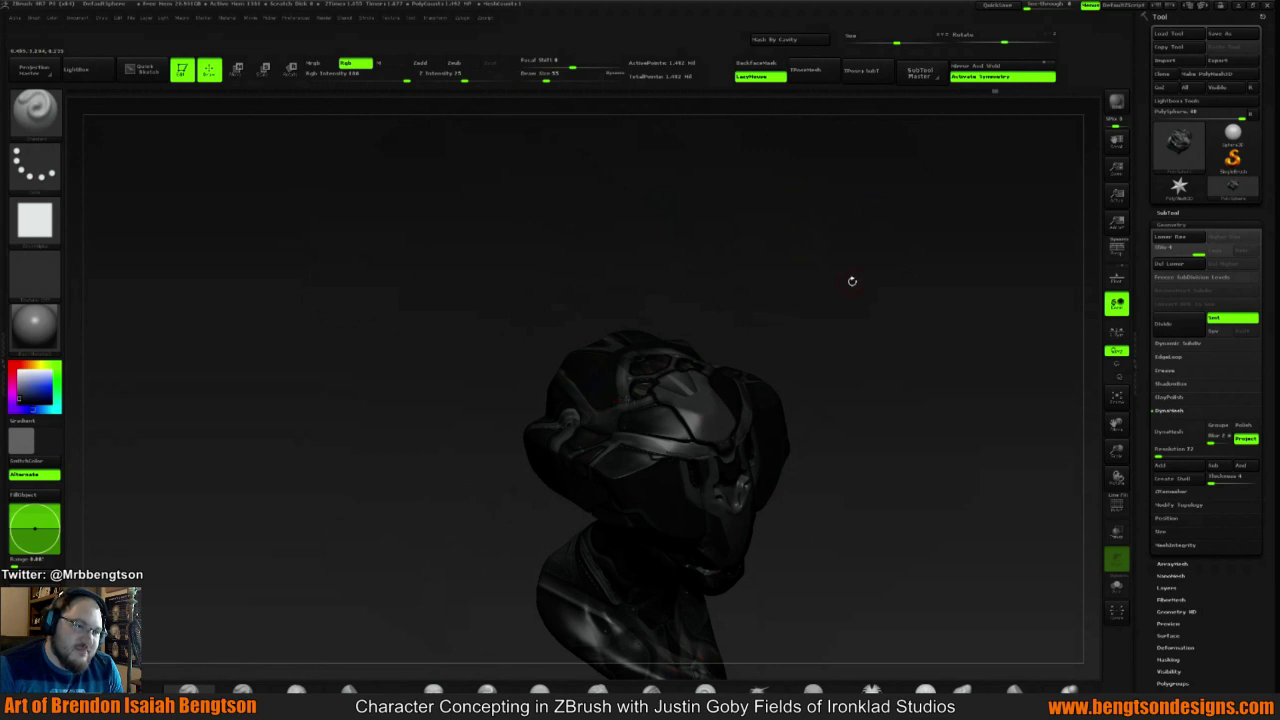
mouse_move(851, 280)
left_mouse_down()
mouse_move(800, 300)
mouse_move(850, 251)
mouse_move(780, 274)
left_mouse_up()
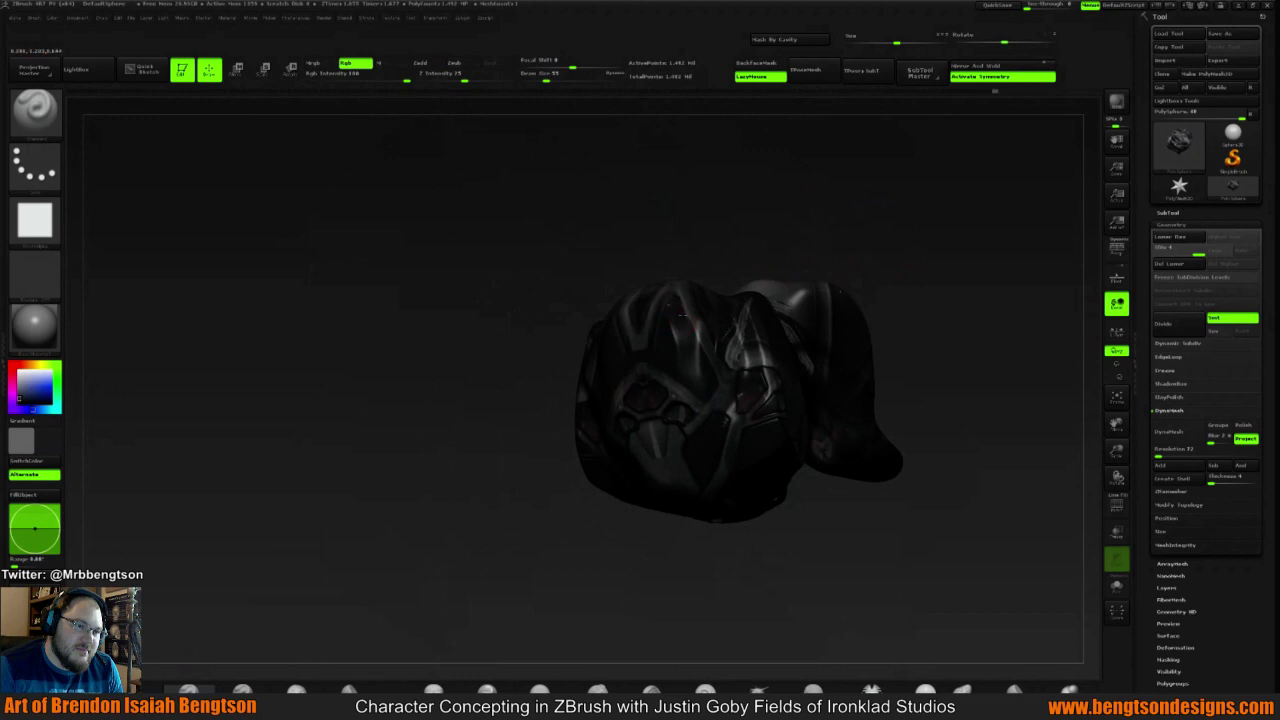
mouse_move(861, 256)
left_mouse_down()
mouse_move(886, 180)
mouse_move(840, 165)
left_mouse_up()
mouse_move(785, 274)
left_mouse_down()
mouse_move(803, 237)
mouse_move(816, 286)
mouse_move(633, 342)
left_mouse_up()
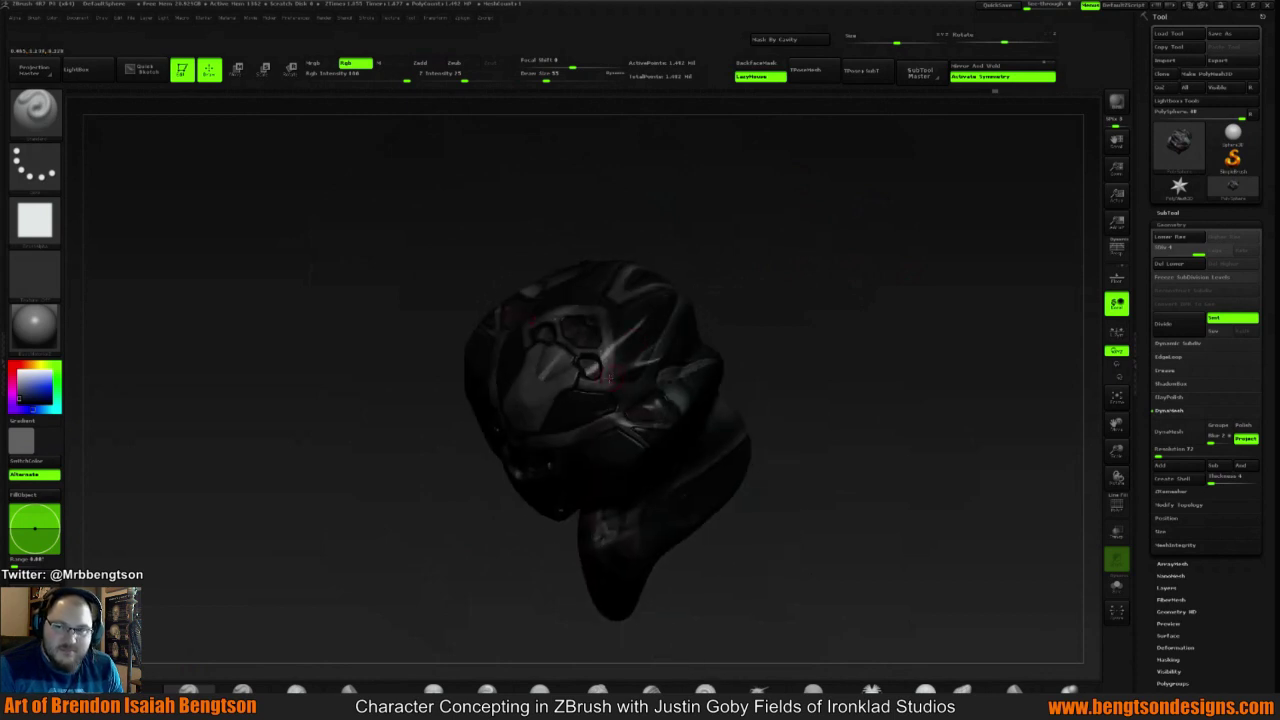
Sample a dark tone from the head and paint the side plates between the crown and the temple
key("c")
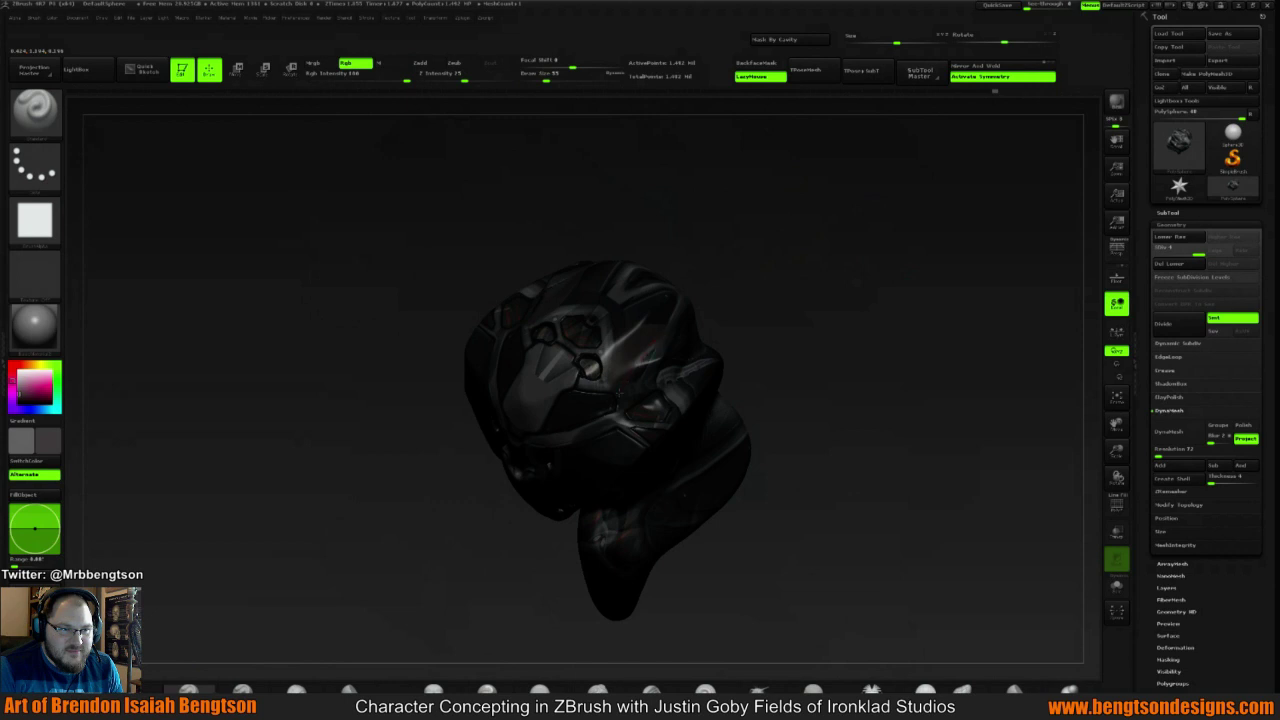
left_click_drag(846, 271, 899, 262)
mouse_move(760, 360)
left_mouse_down()
mouse_move(779, 318)
mouse_move(774, 251)
mouse_move(691, 297)
left_mouse_up()
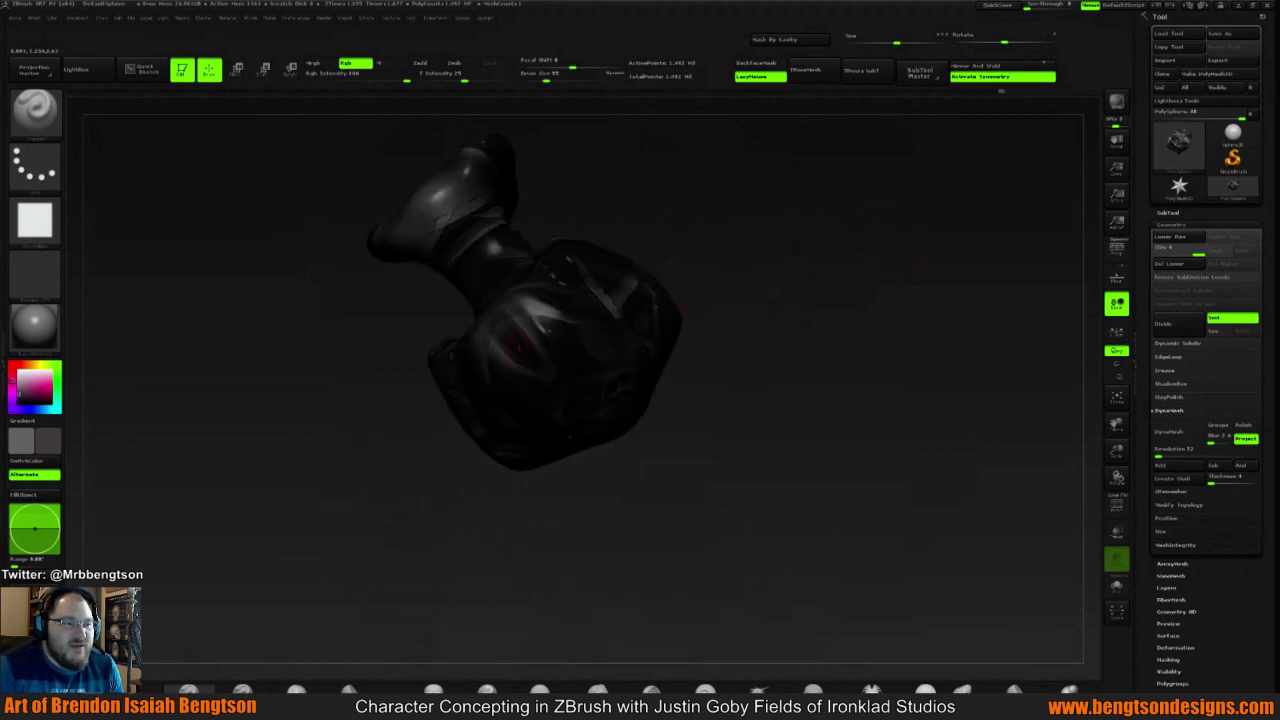
Sample a neutral grey, reduce the brush size to 32, and paint the plates on the back of the head
key("c")
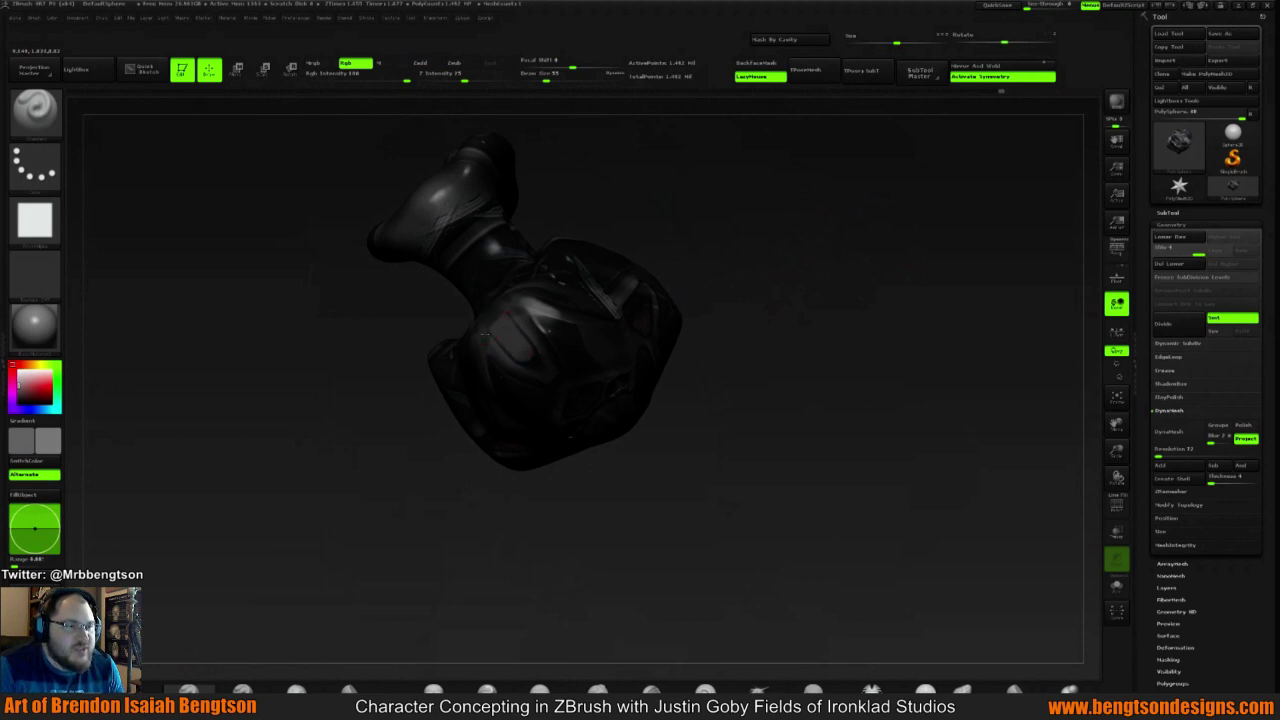
mouse_move(843, 280)
left_mouse_down()
mouse_move(791, 246)
mouse_move(763, 257)
mouse_move(742, 294)
mouse_move(645, 270)
left_mouse_up()
key("space")
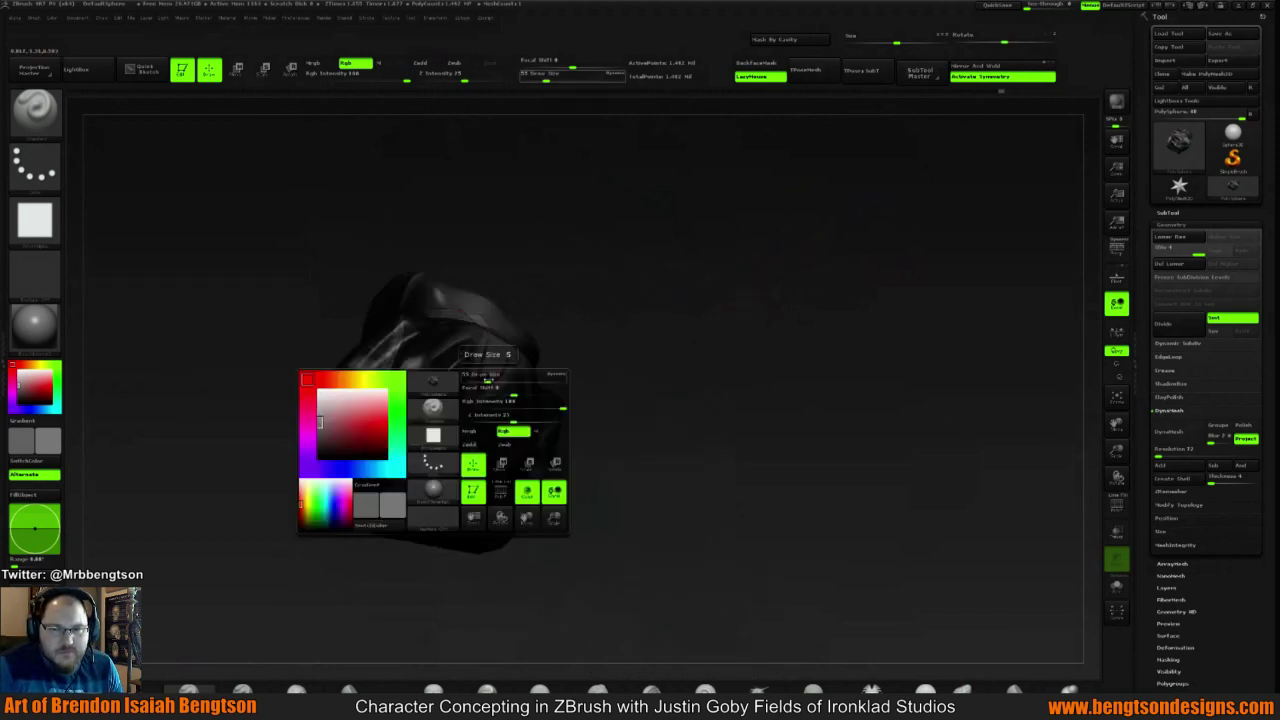
left_click_drag(488, 381, 482, 381)
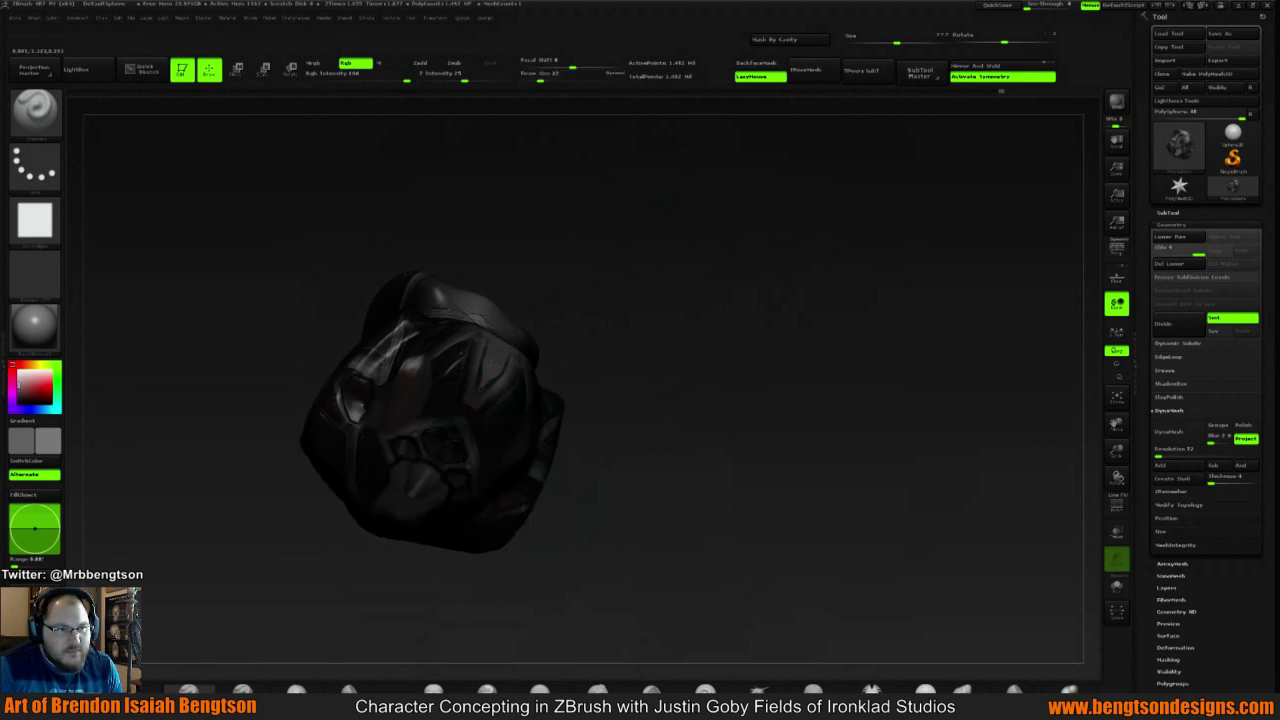
left_click_drag(609, 291, 560, 380)
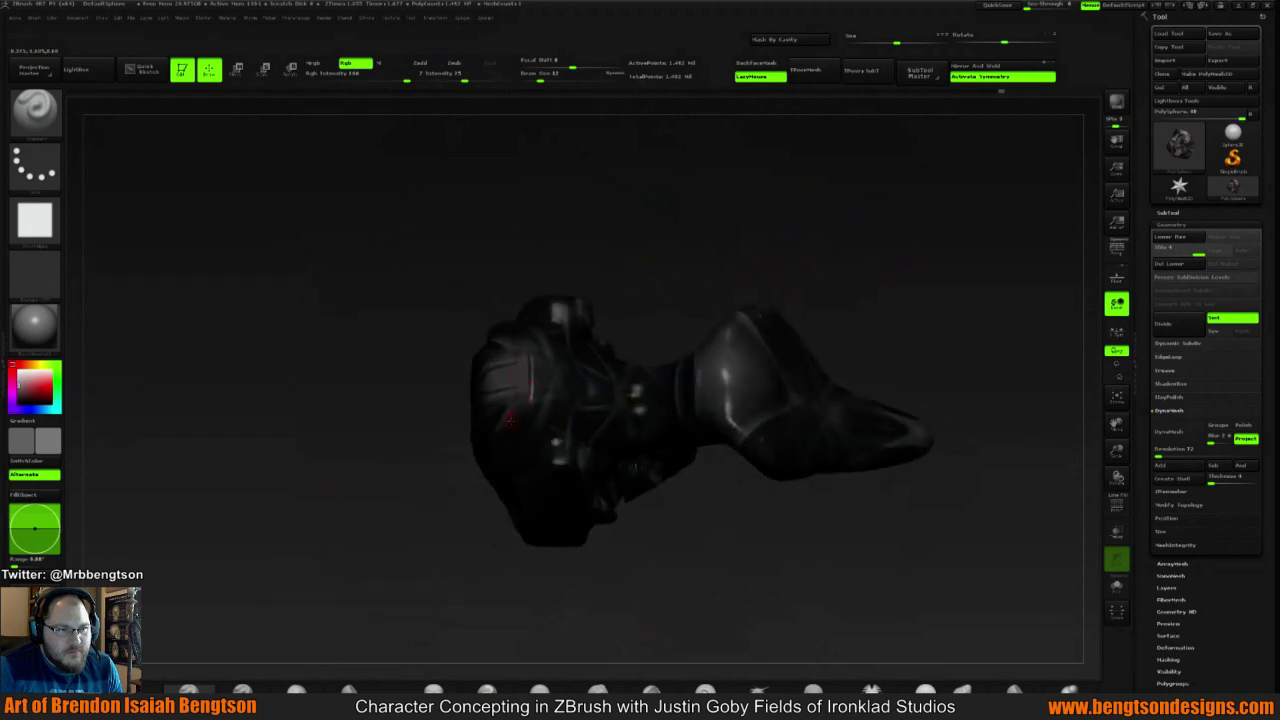
mouse_move(547, 389)
left_mouse_down()
mouse_move(541, 364)
mouse_move(536, 396)
left_mouse_up()
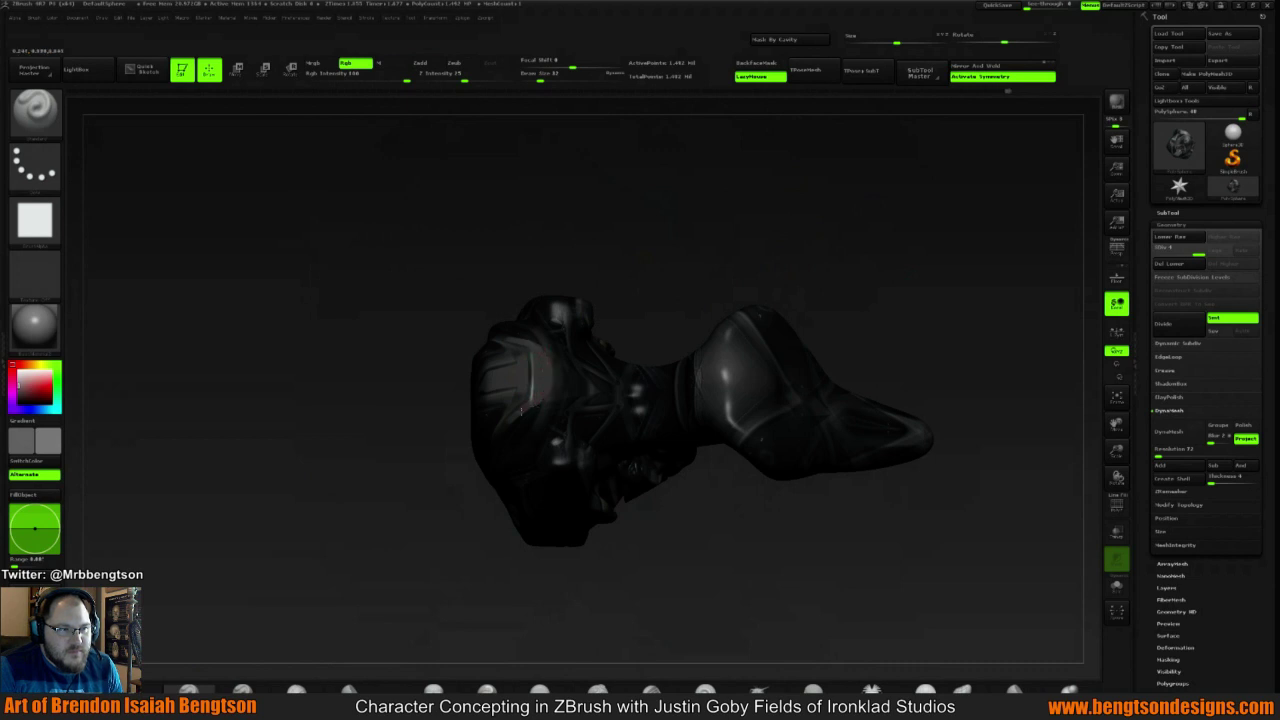
Apply a glossier material with a sharper highlight to the bust and inspect it from the side
left_click_drag(728, 269, 773, 300)
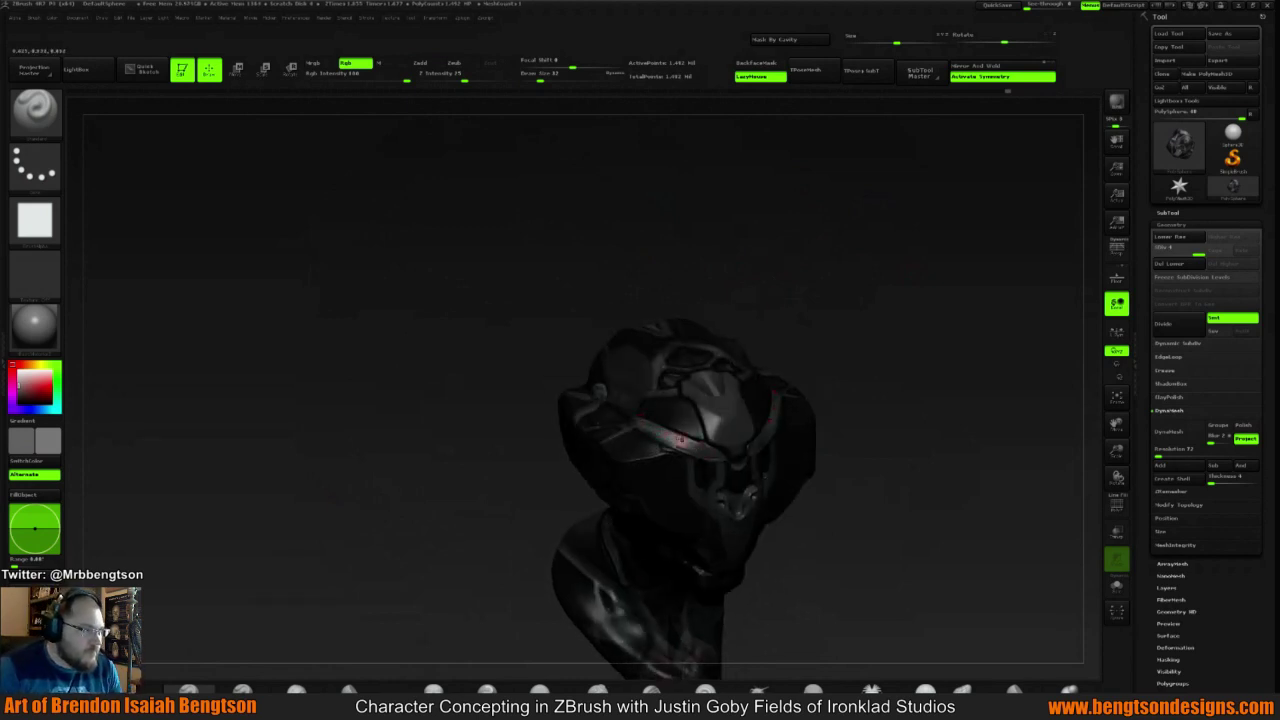
left_click_drag(883, 289, 679, 377)
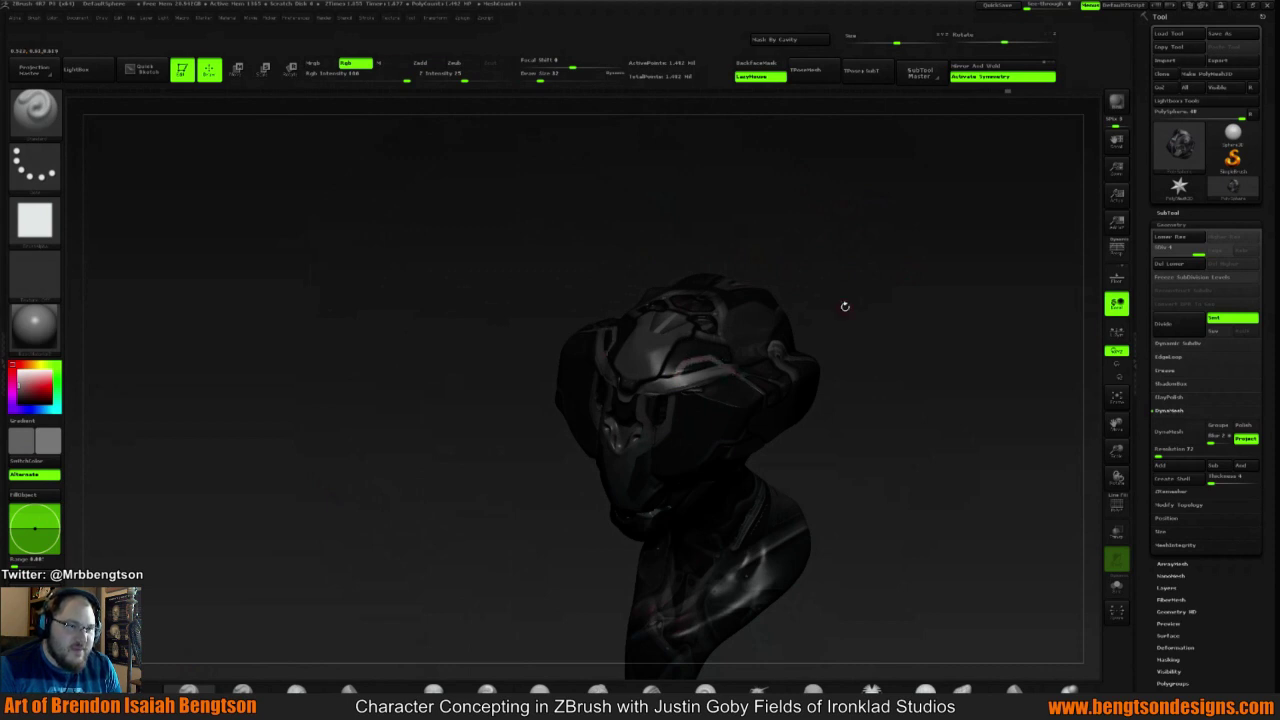
mouse_move(843, 303)
left_mouse_down()
mouse_move(900, 265)
mouse_move(877, 249)
mouse_move(907, 252)
mouse_move(838, 294)
mouse_move(839, 270)
mouse_move(815, 313)
mouse_move(833, 228)
left_mouse_up()
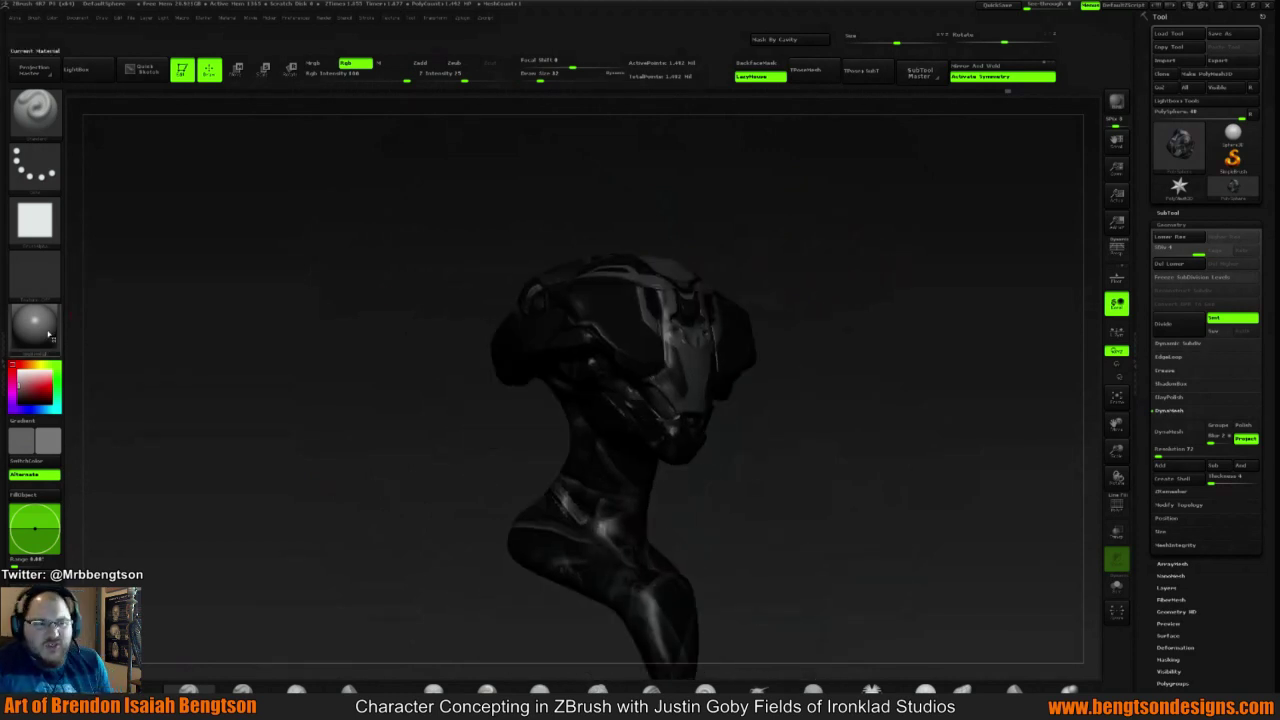
left_click(50, 335)
left_click(803, 508)
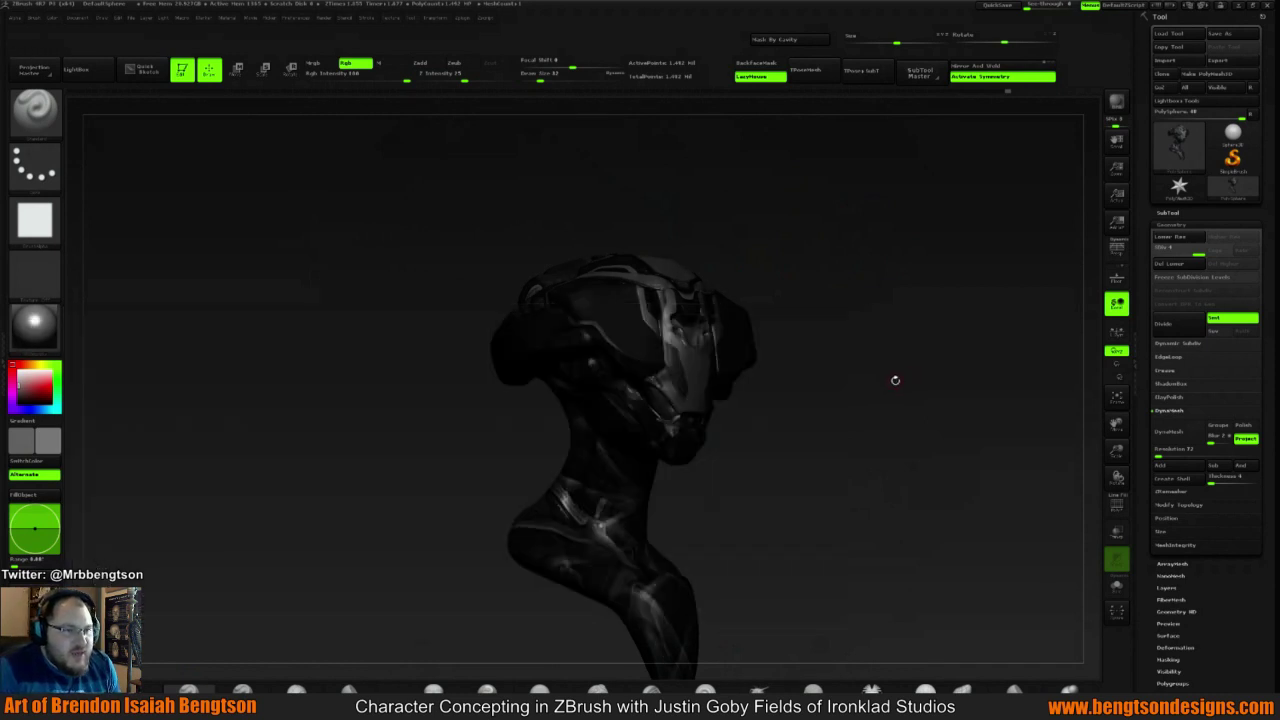
mouse_move(894, 374)
left_mouse_down()
mouse_move(866, 391)
mouse_move(856, 421)
mouse_move(860, 409)
mouse_move(800, 437)
mouse_move(820, 358)
mouse_move(774, 434)
left_mouse_up()
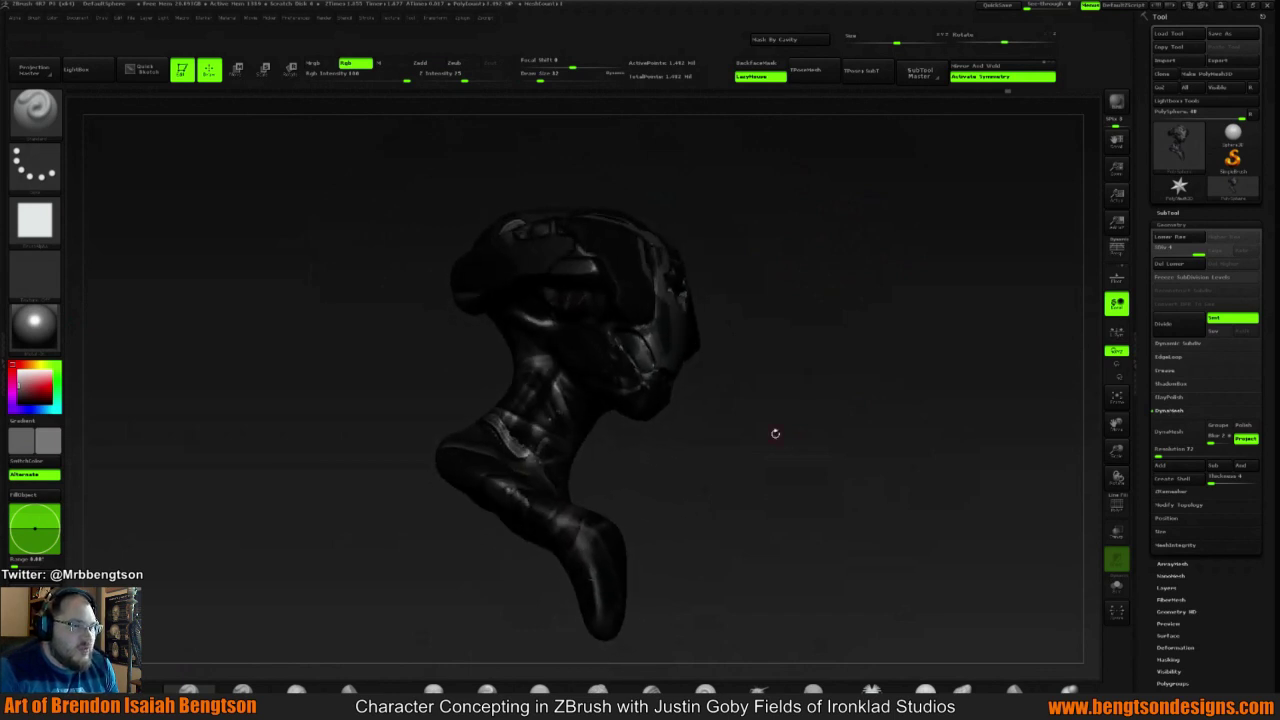
Switch to an additive round-alpha brush, reduce its size to 18, and add small raised details to the head, neck and collar
key("b")
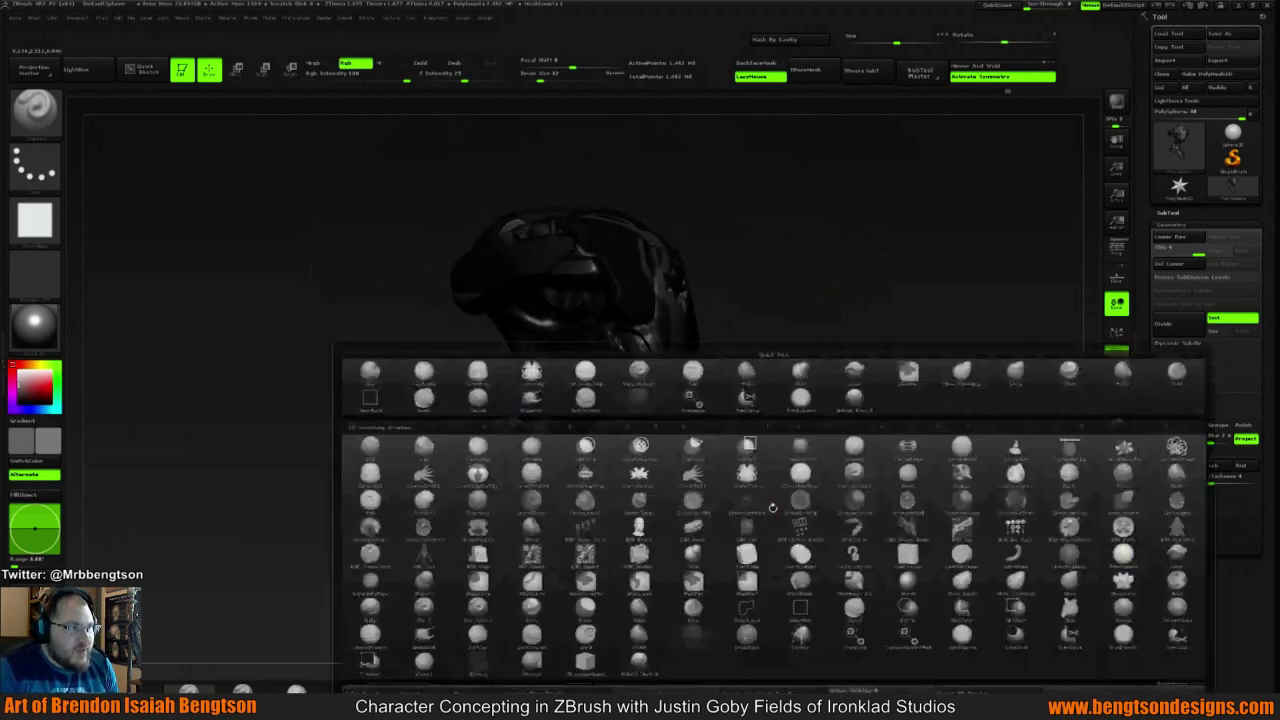
left_click(864, 378)
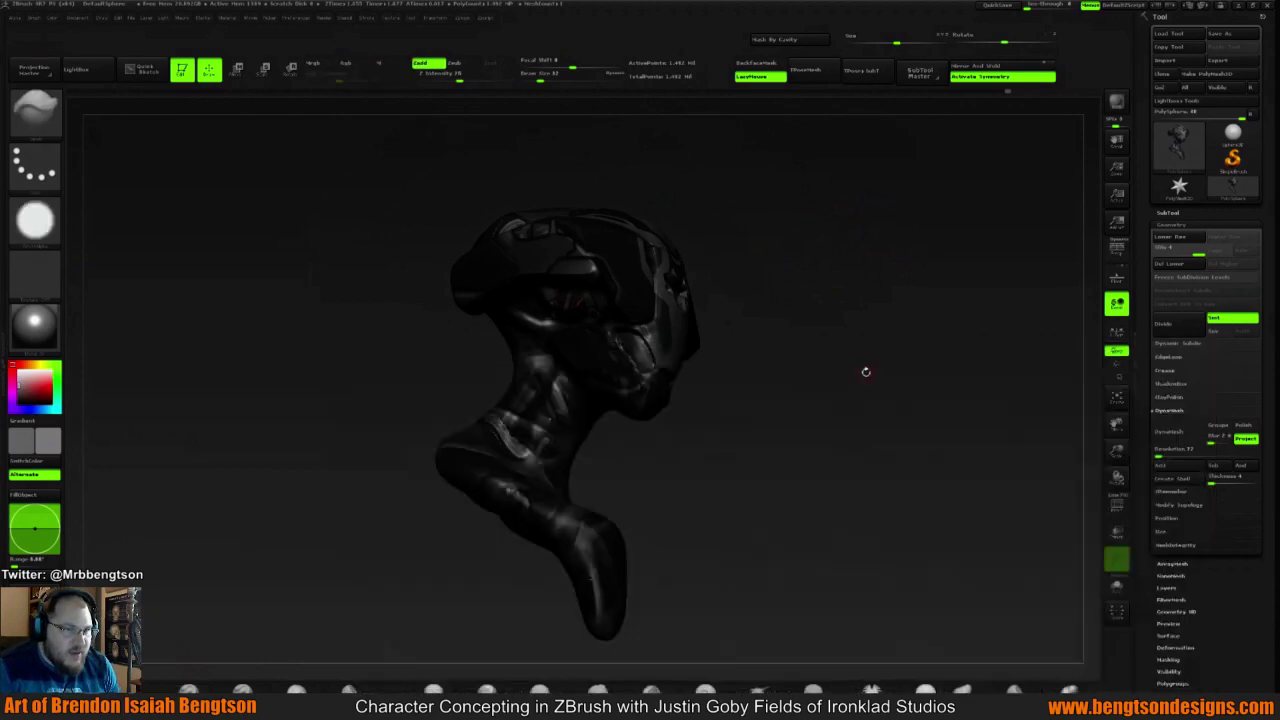
mouse_move(771, 274)
left_mouse_down()
mouse_move(768, 254)
mouse_move(790, 290)
left_mouse_up()
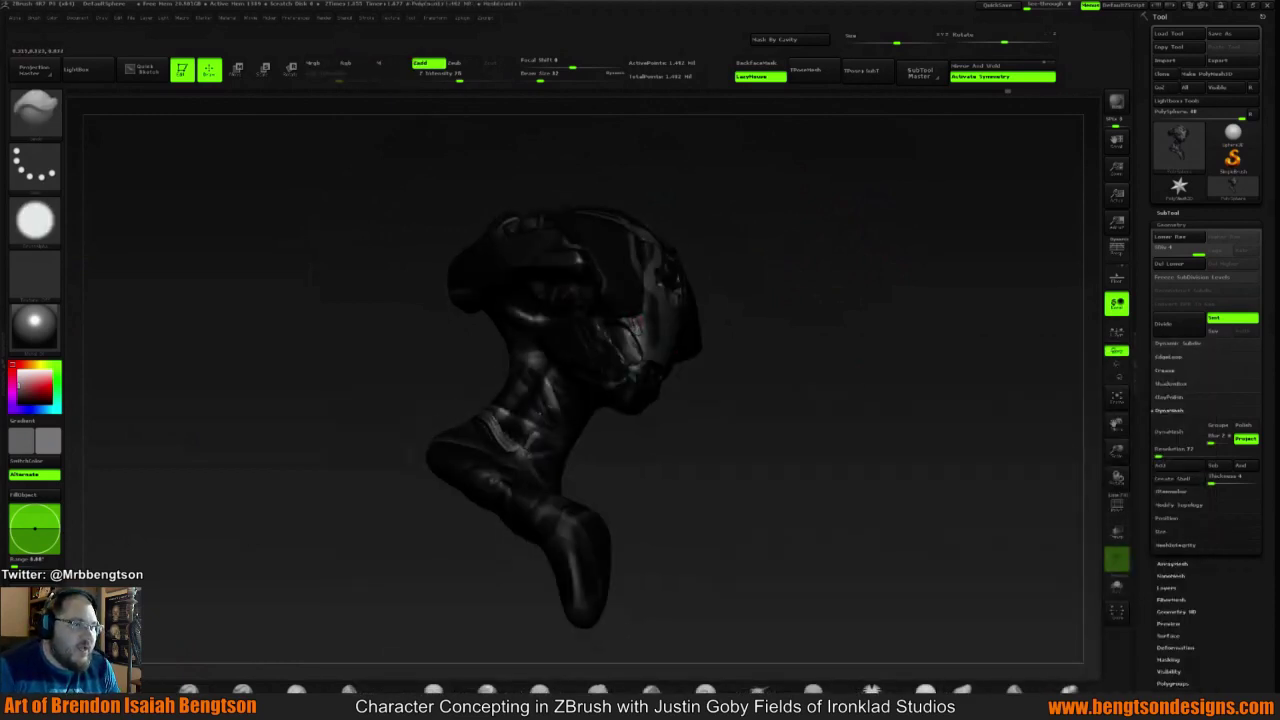
mouse_move(797, 274)
left_mouse_down()
mouse_move(690, 272)
mouse_move(670, 296)
left_mouse_up()
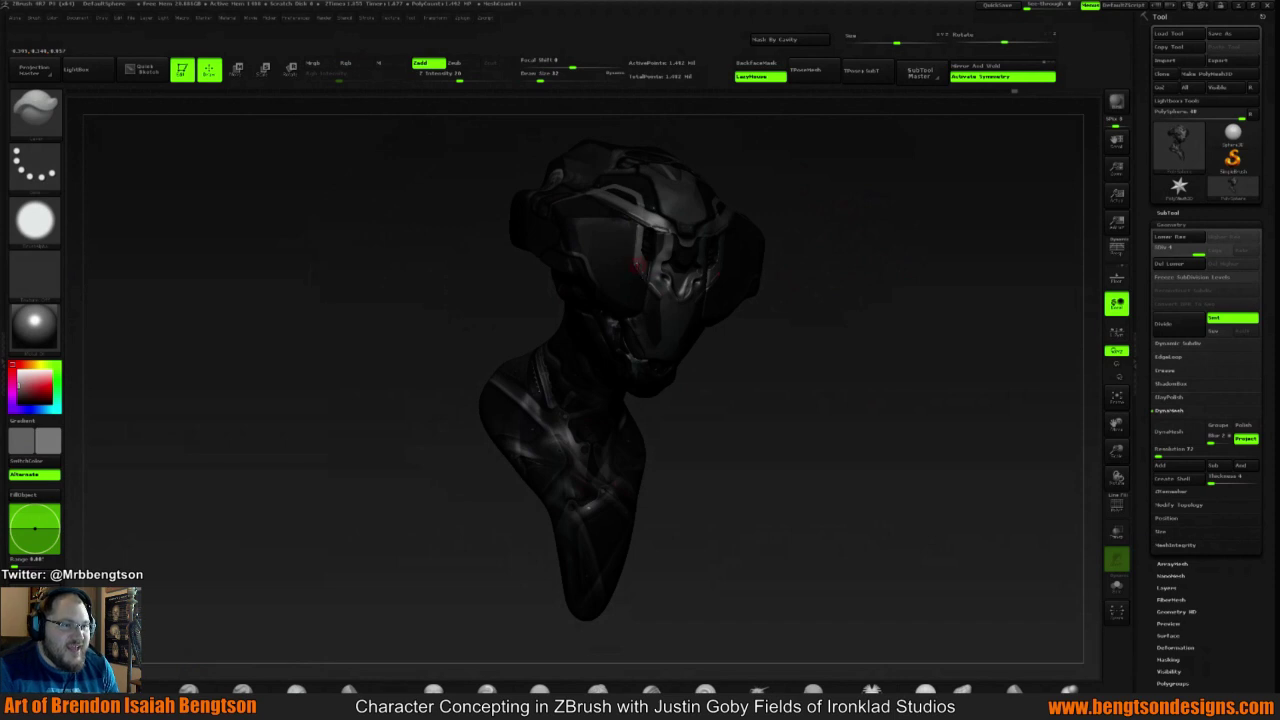
mouse_move(875, 223)
left_mouse_down()
mouse_move(851, 206)
mouse_move(890, 215)
mouse_move(906, 240)
mouse_move(848, 266)
mouse_move(829, 309)
mouse_move(757, 343)
mouse_move(829, 335)
mouse_move(794, 283)
left_mouse_up()
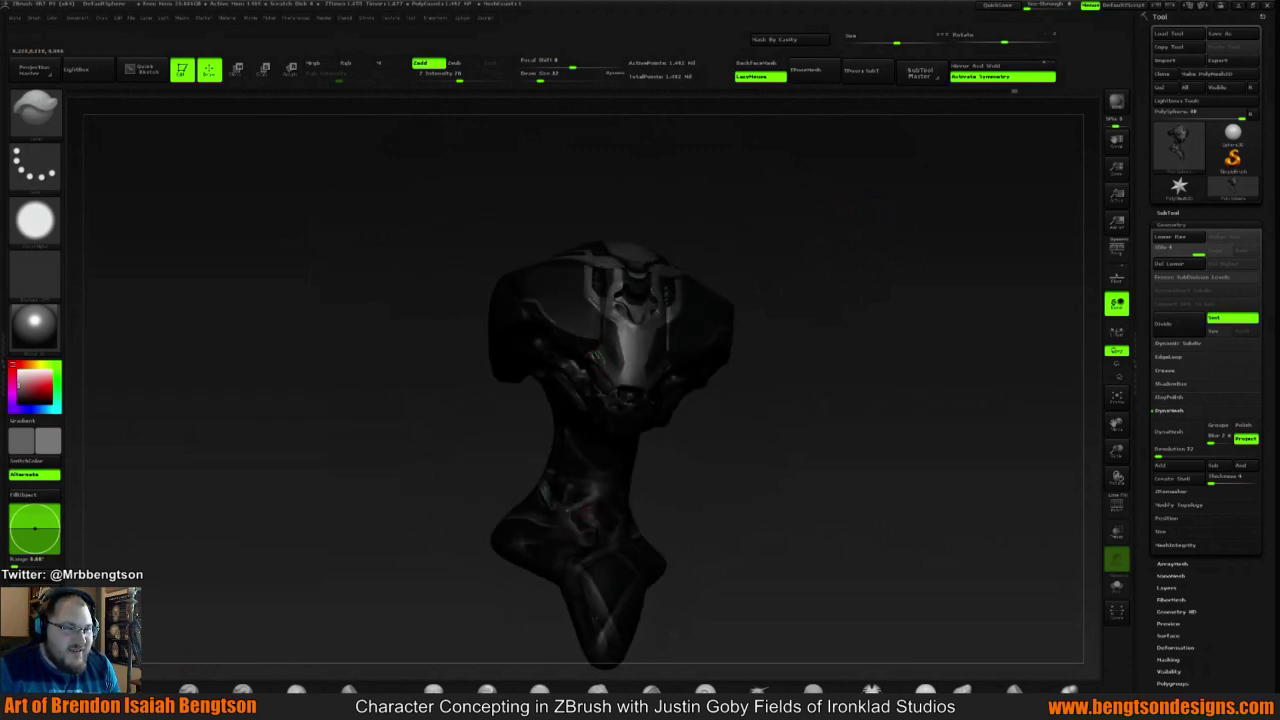
mouse_move(865, 315)
left_mouse_down()
mouse_move(837, 326)
mouse_move(800, 300)
mouse_move(812, 306)
mouse_move(791, 317)
mouse_move(715, 278)
mouse_move(749, 297)
mouse_move(444, 280)
left_mouse_up()
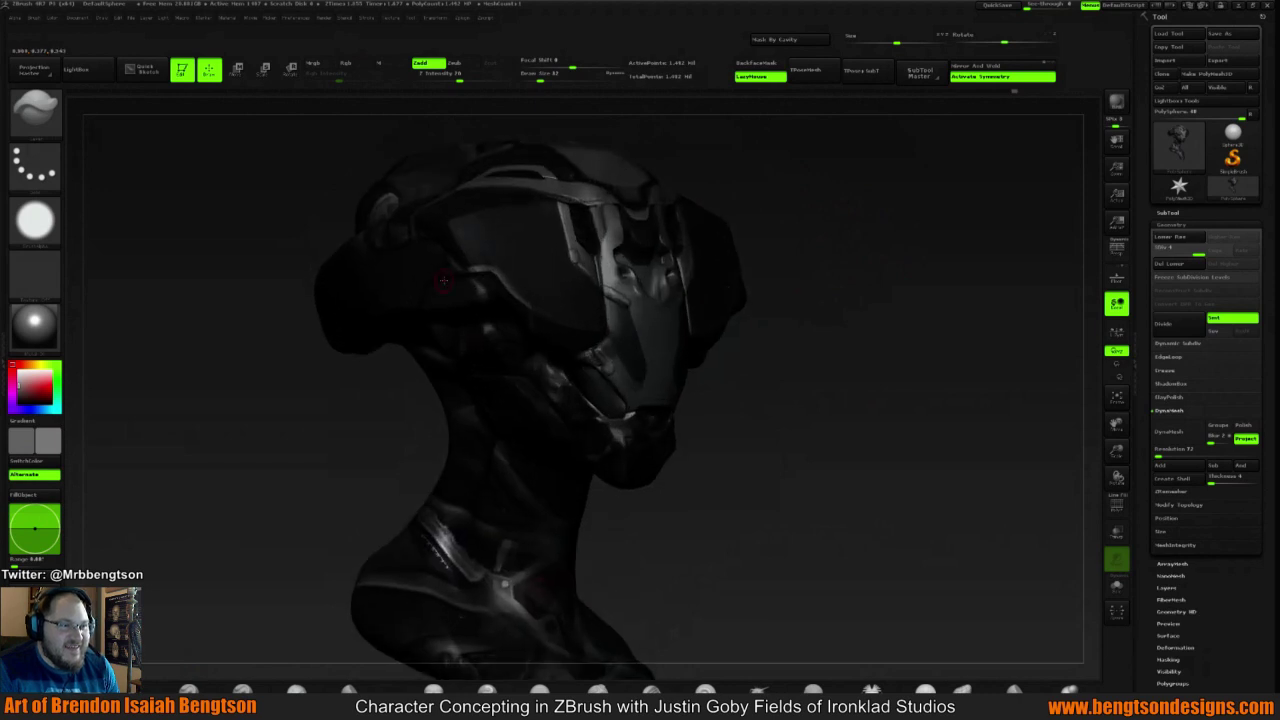
key("space")
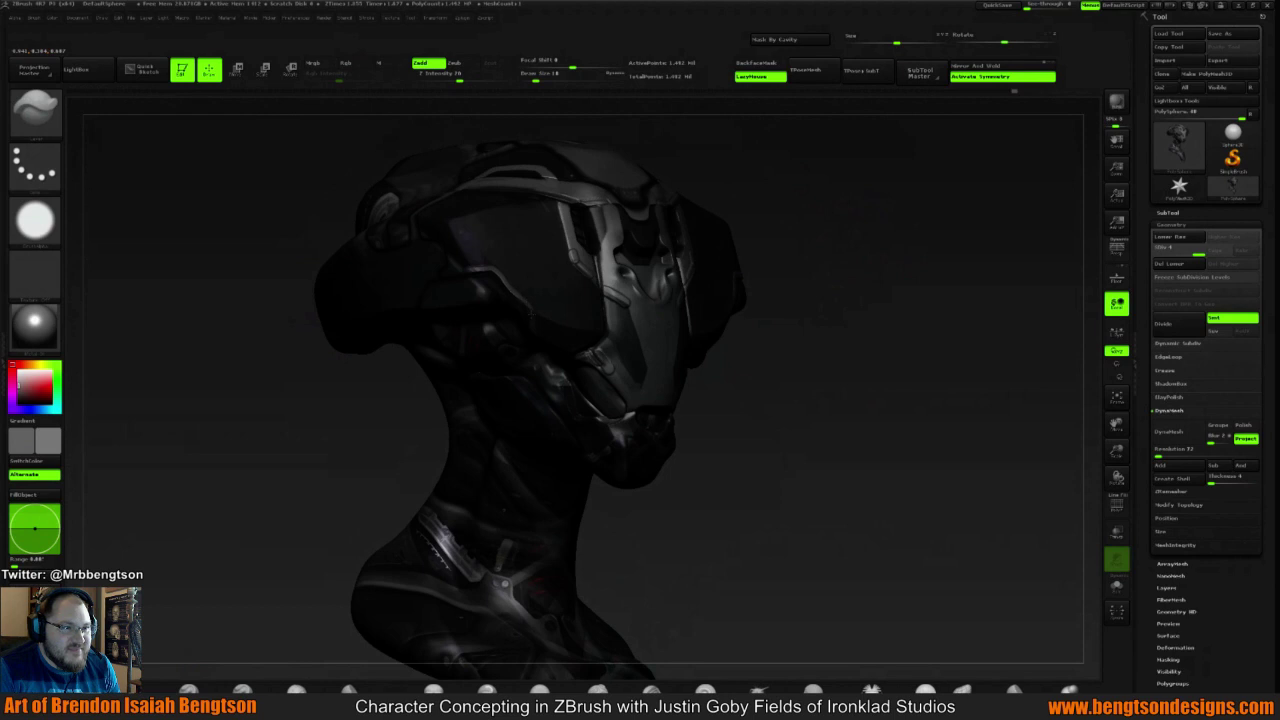
mouse_move(767, 291)
left_mouse_down()
mouse_move(918, 216)
mouse_move(911, 181)
left_mouse_up()
key("ctrl")
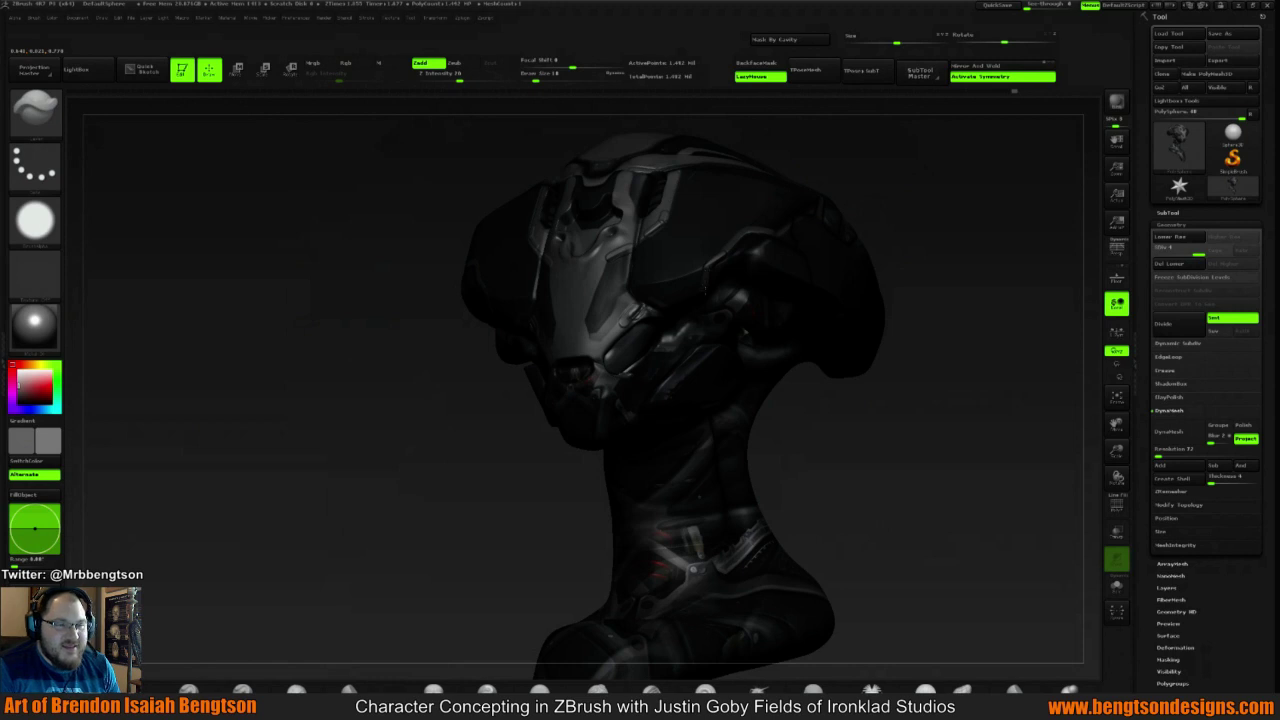
mouse_move(923, 189)
left_mouse_down()
mouse_move(935, 205)
mouse_move(911, 229)
mouse_move(897, 237)
mouse_move(892, 224)
mouse_move(815, 282)
mouse_move(826, 284)
mouse_move(812, 269)
left_mouse_up()
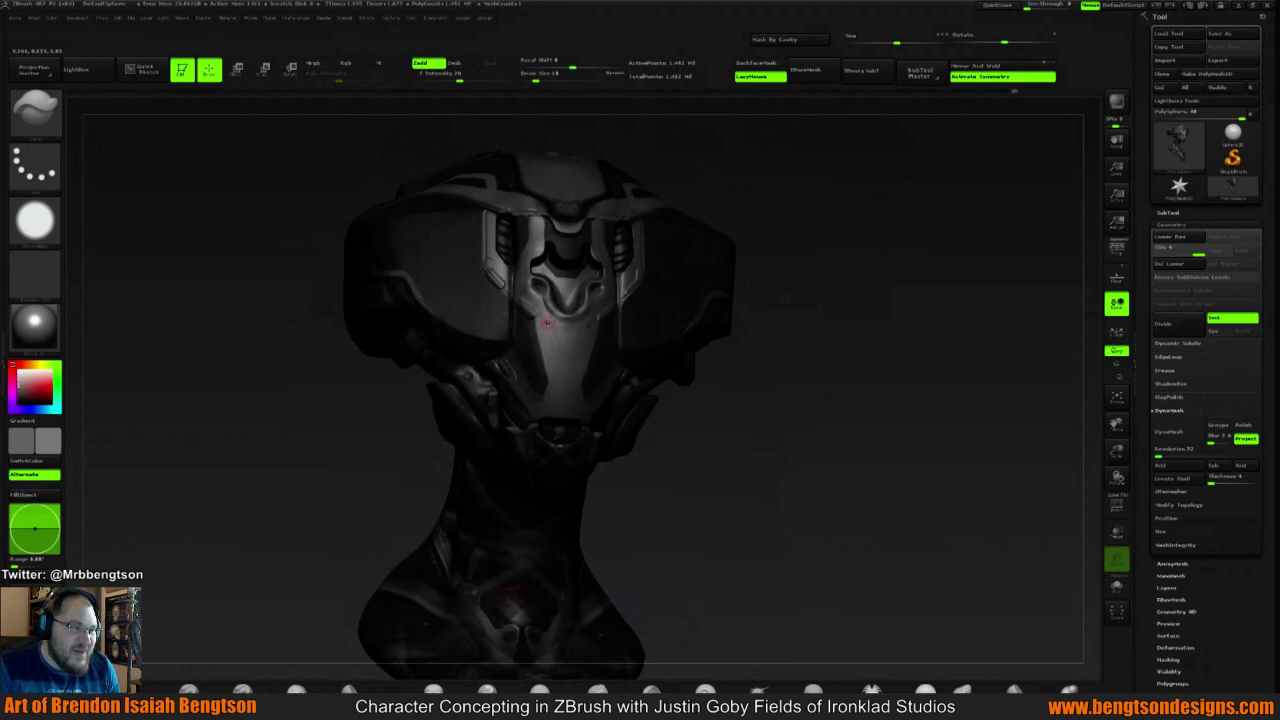
Reduce the brush size further and add fine raised details along the edges of the centre and inner face plates
key("space")
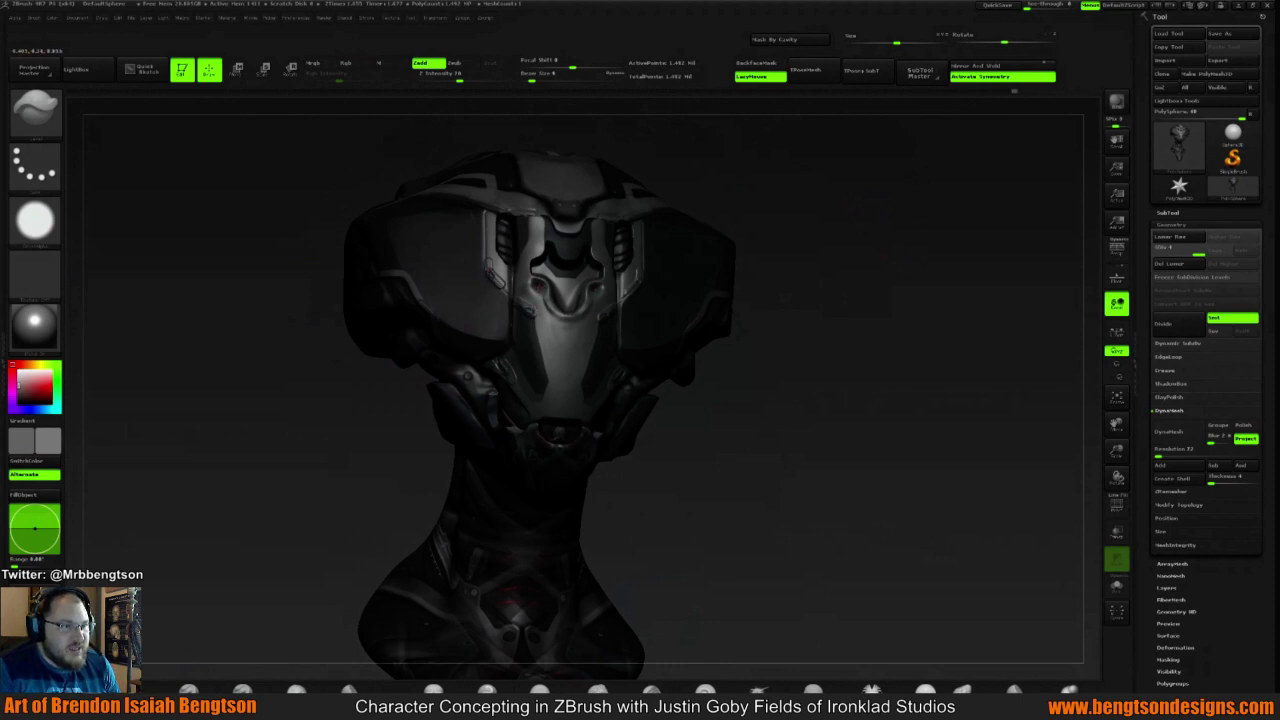
left_click_drag(846, 238, 812, 310)
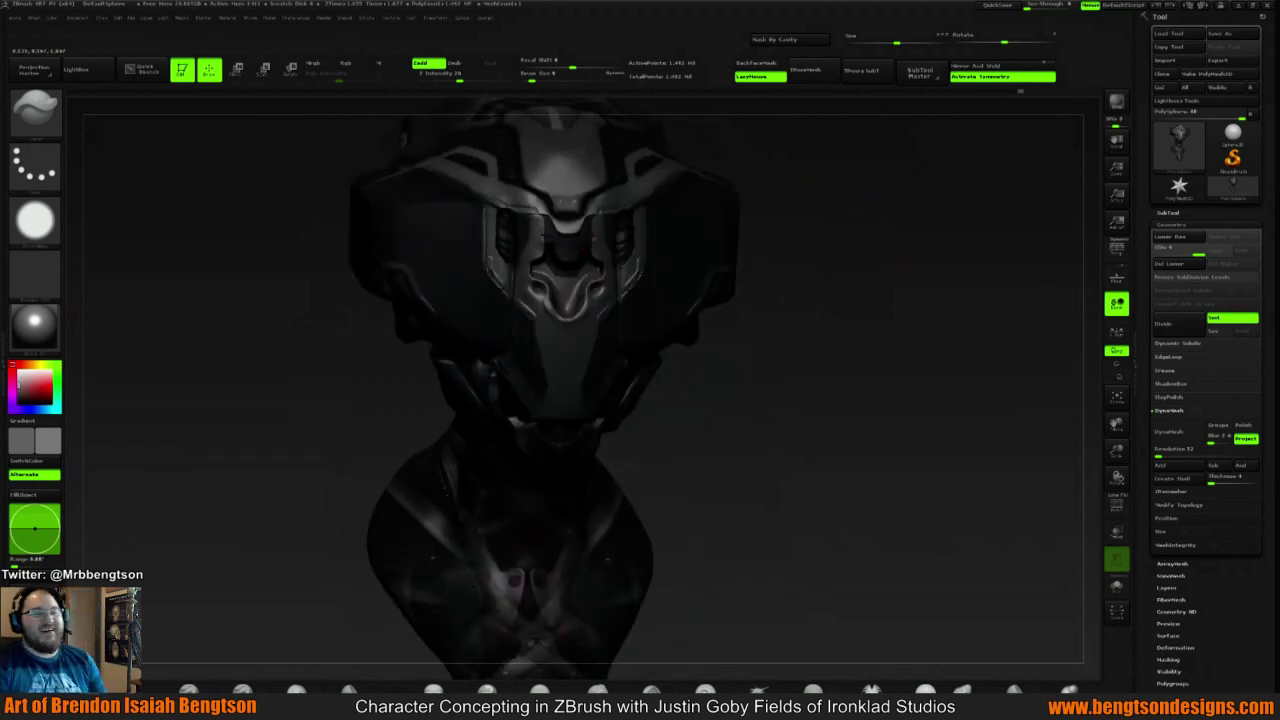
mouse_move(818, 273)
left_mouse_down()
mouse_move(816, 250)
mouse_move(785, 250)
mouse_move(814, 291)
mouse_move(821, 283)
left_mouse_up()
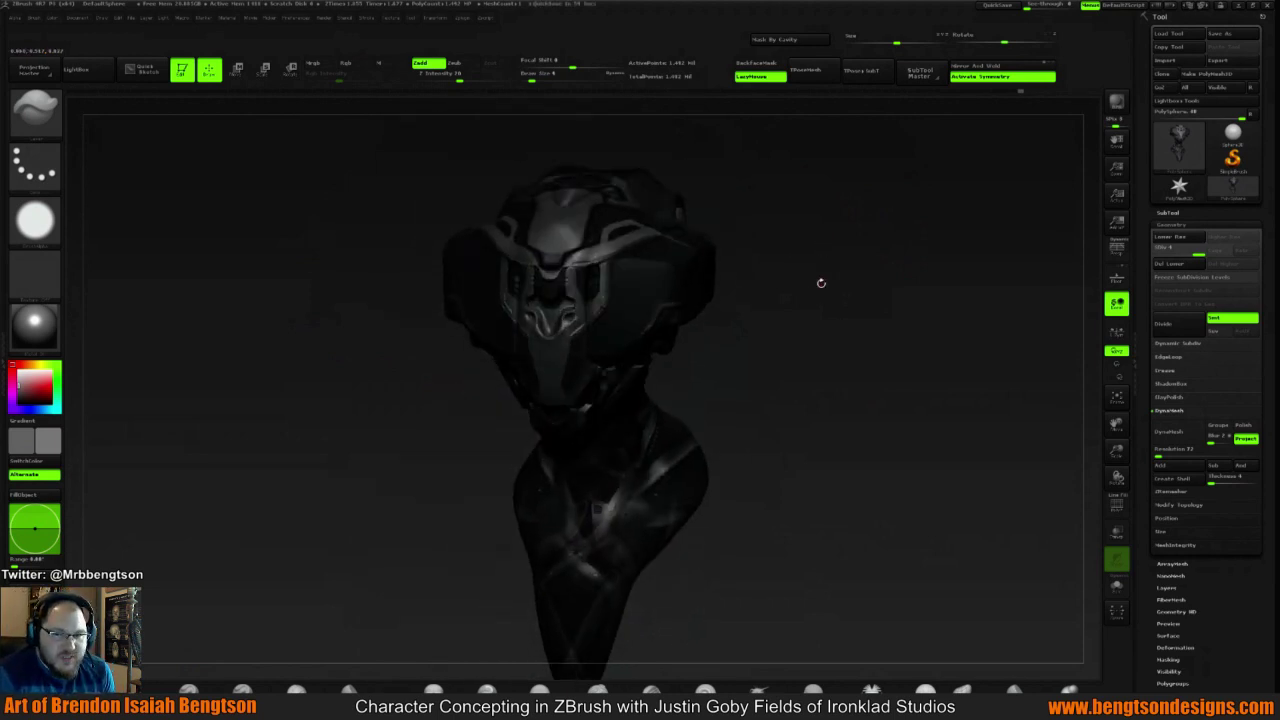
left_click_drag(849, 223, 821, 321)
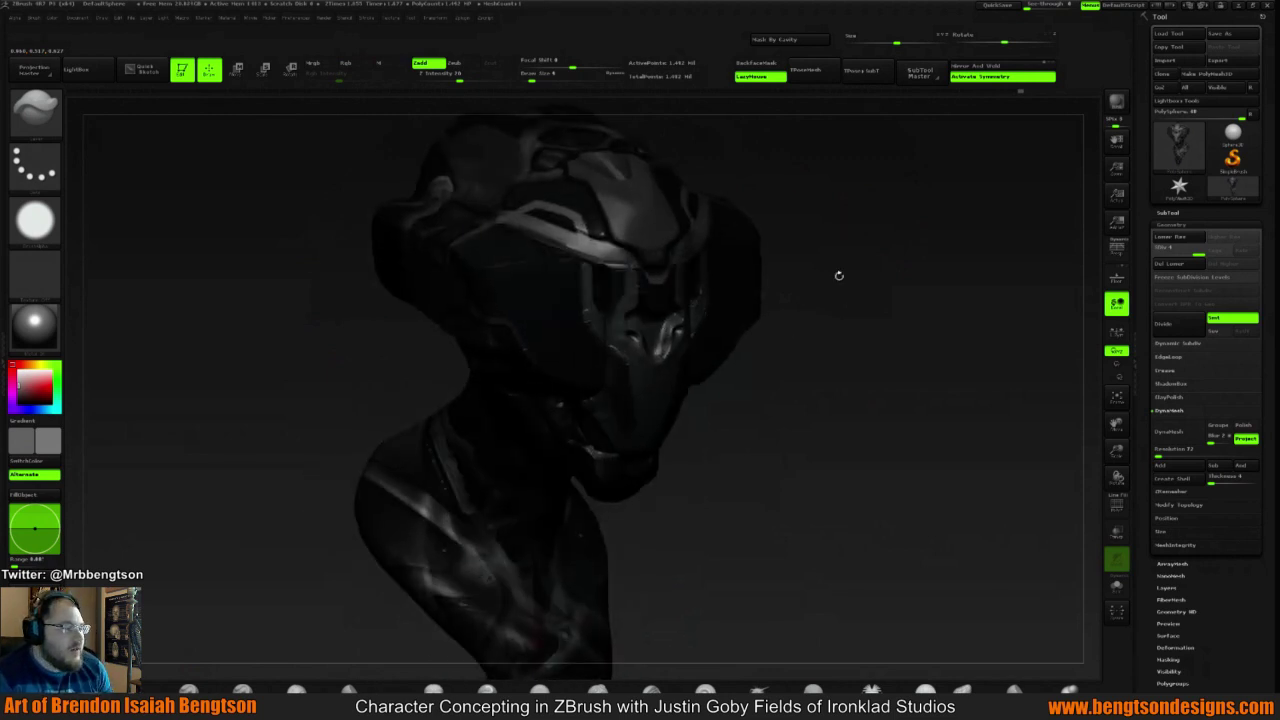
mouse_move(839, 276)
left_mouse_down("alt")
mouse_move(870, 291)
mouse_move(820, 262)
left_mouse_up("alt")
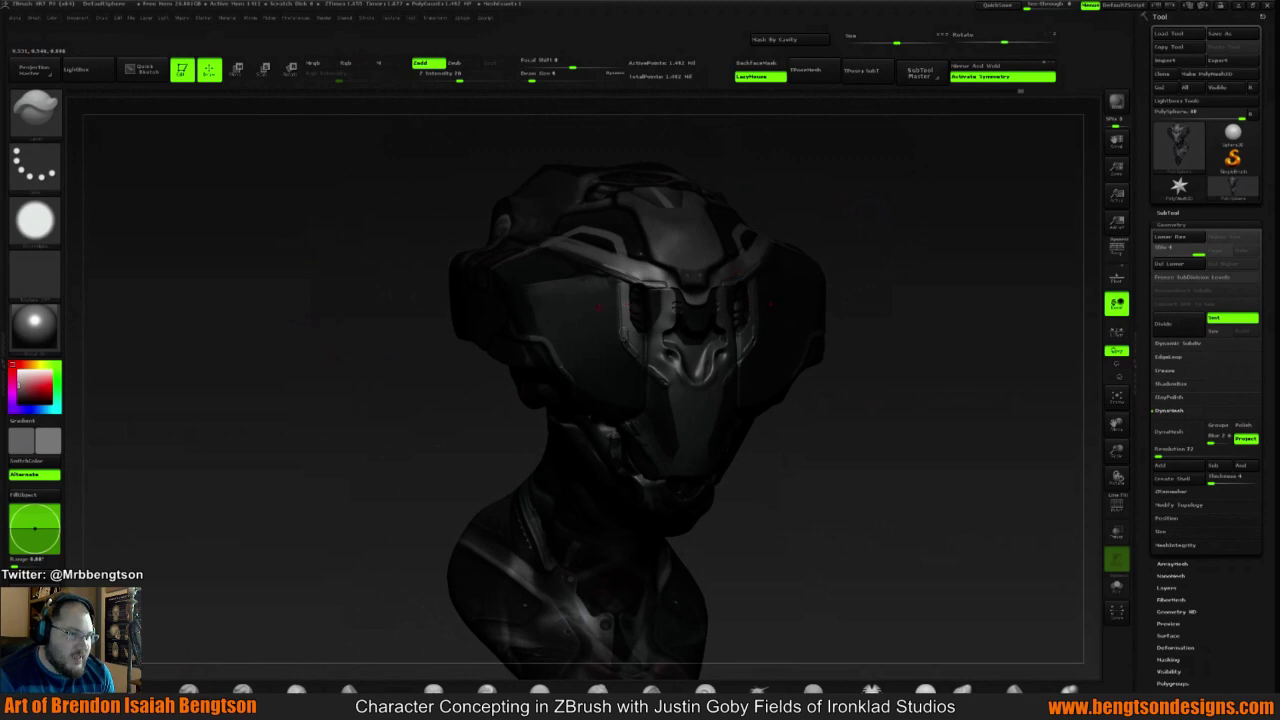
Enlarge the additive brush to 32 and add round details to the side face plates
key("space")
left_click(598, 305)
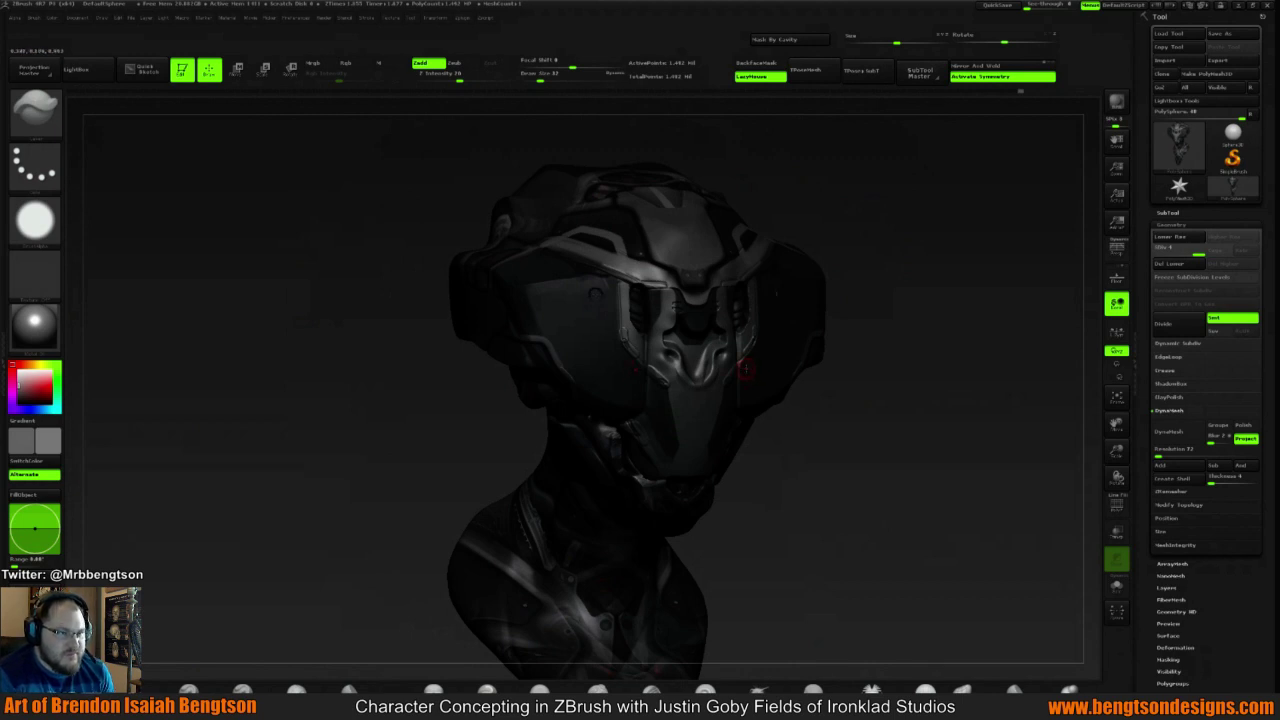
mouse_move(917, 263)
left_mouse_down()
mouse_move(926, 274)
mouse_move(882, 305)
mouse_move(862, 290)
mouse_move(831, 211)
mouse_move(871, 231)
mouse_move(858, 310)
left_mouse_up()
key("ctrl")
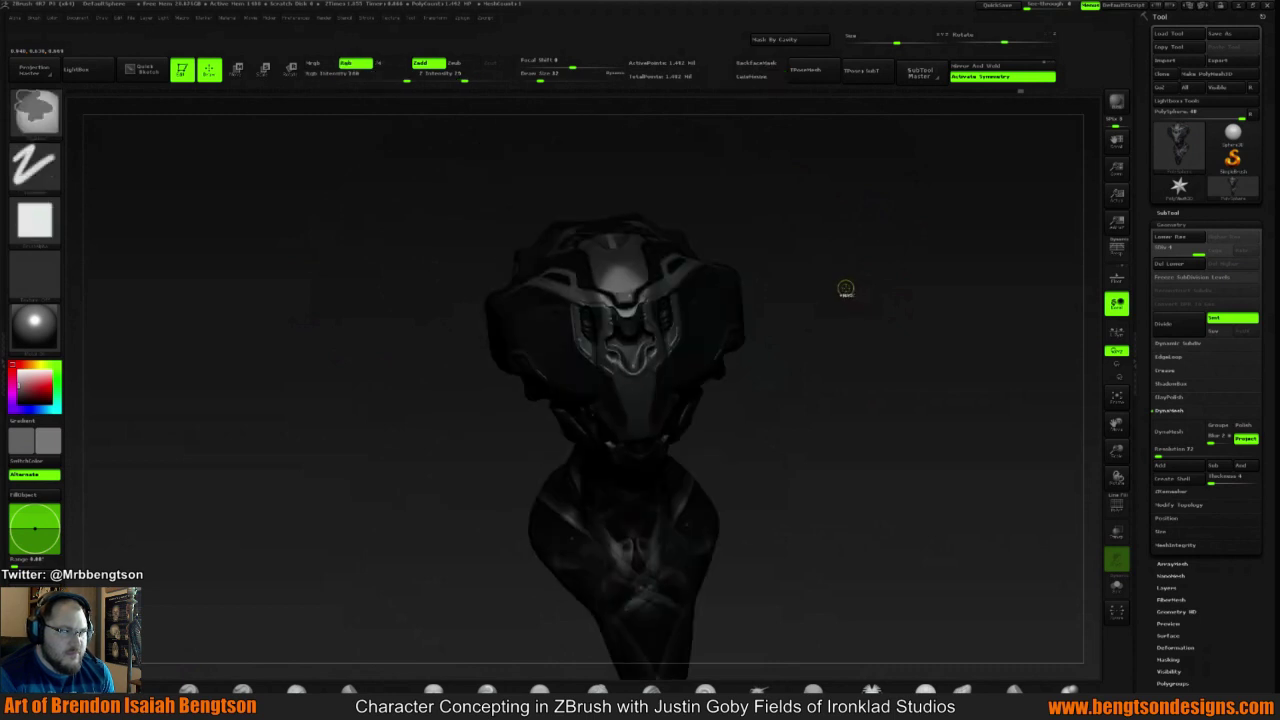
mouse_move(845, 288)
left_mouse_down()
mouse_move(777, 274)
mouse_move(815, 279)
mouse_move(800, 289)
left_mouse_up()
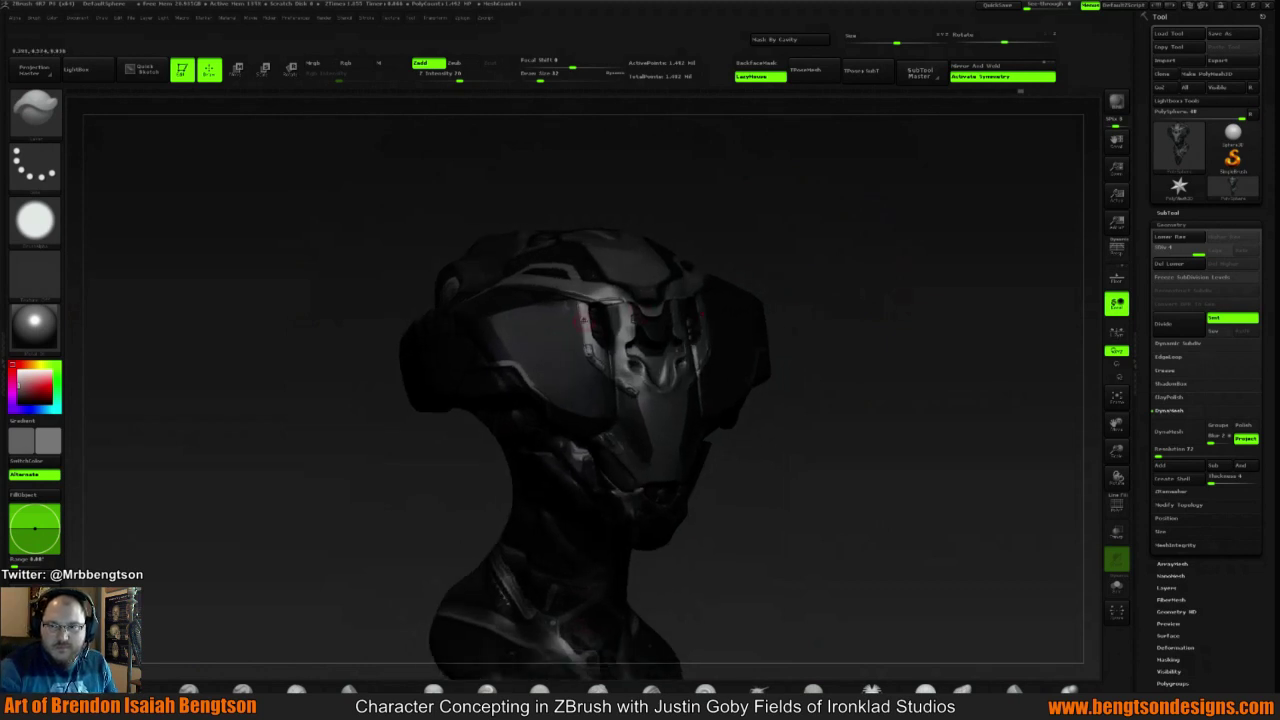
Resize the additive brush and add a vertical pair of small round details on each side face plate, near the inner plate
key("space")
left_click_drag(563, 321, 560, 322)
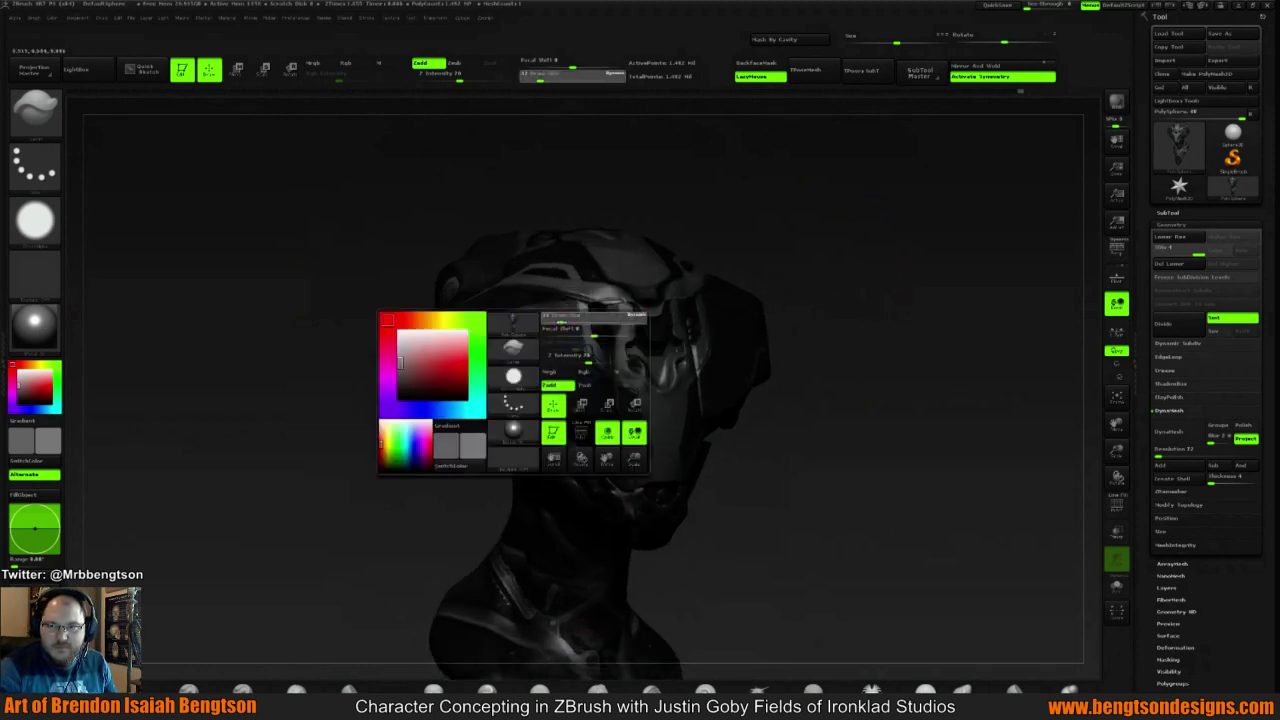
left_click_drag(737, 240, 663, 246, "shift")
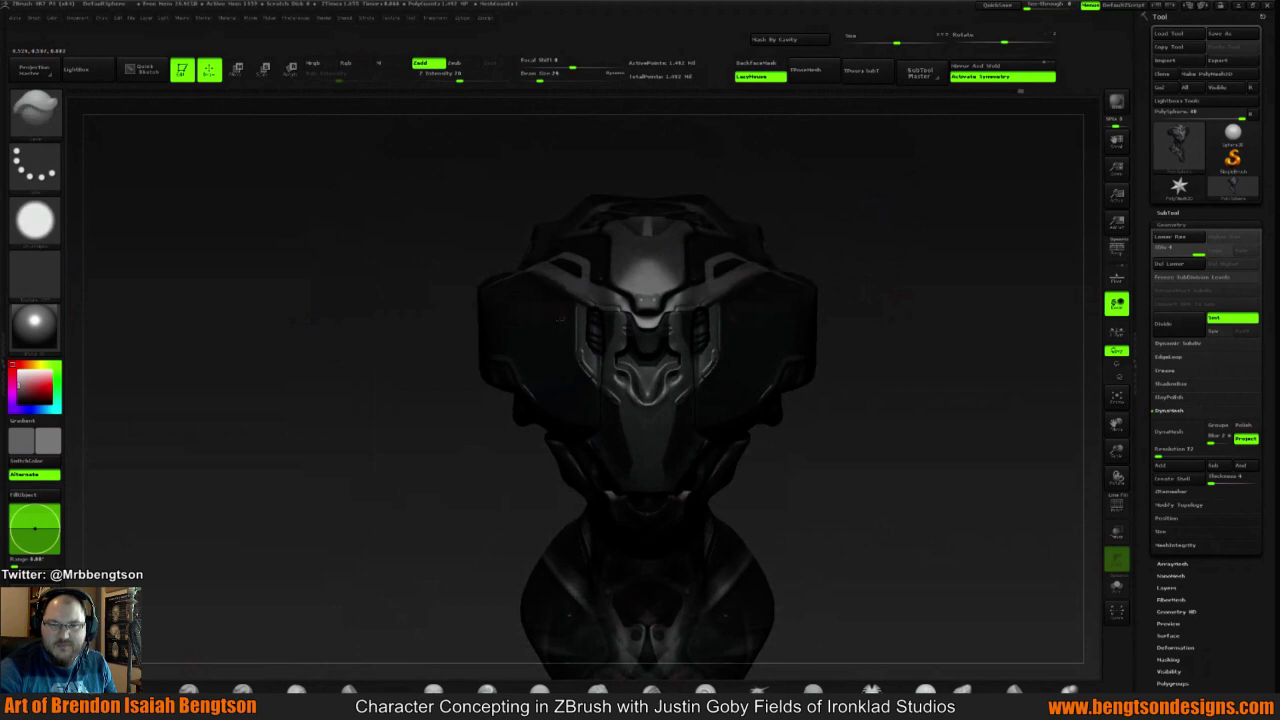
left_click_drag(880, 249, 932, 238)
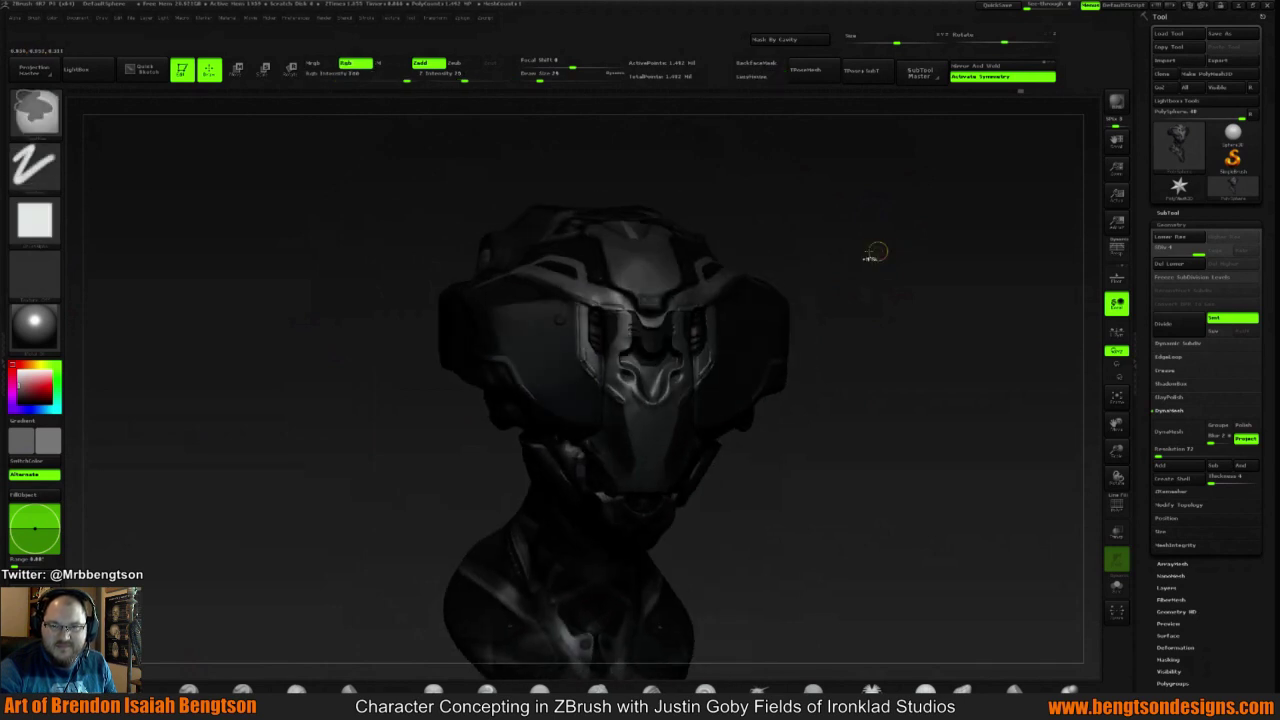
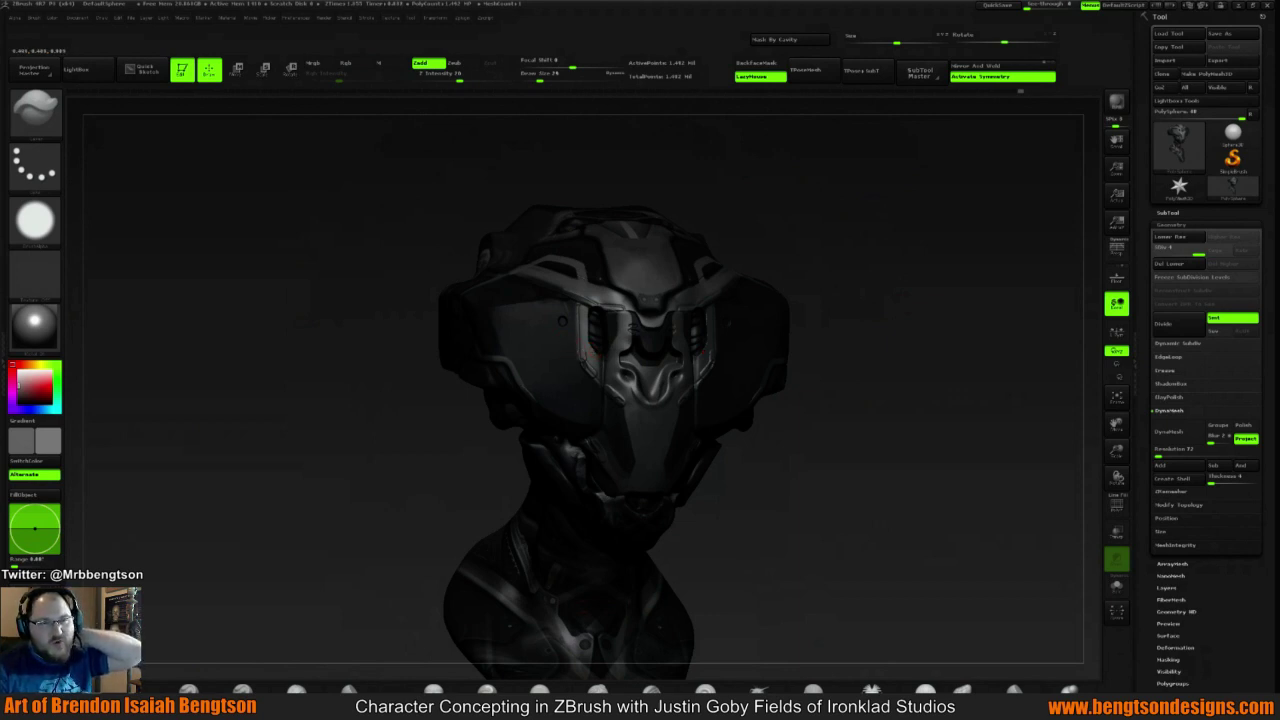
key("ctrl")
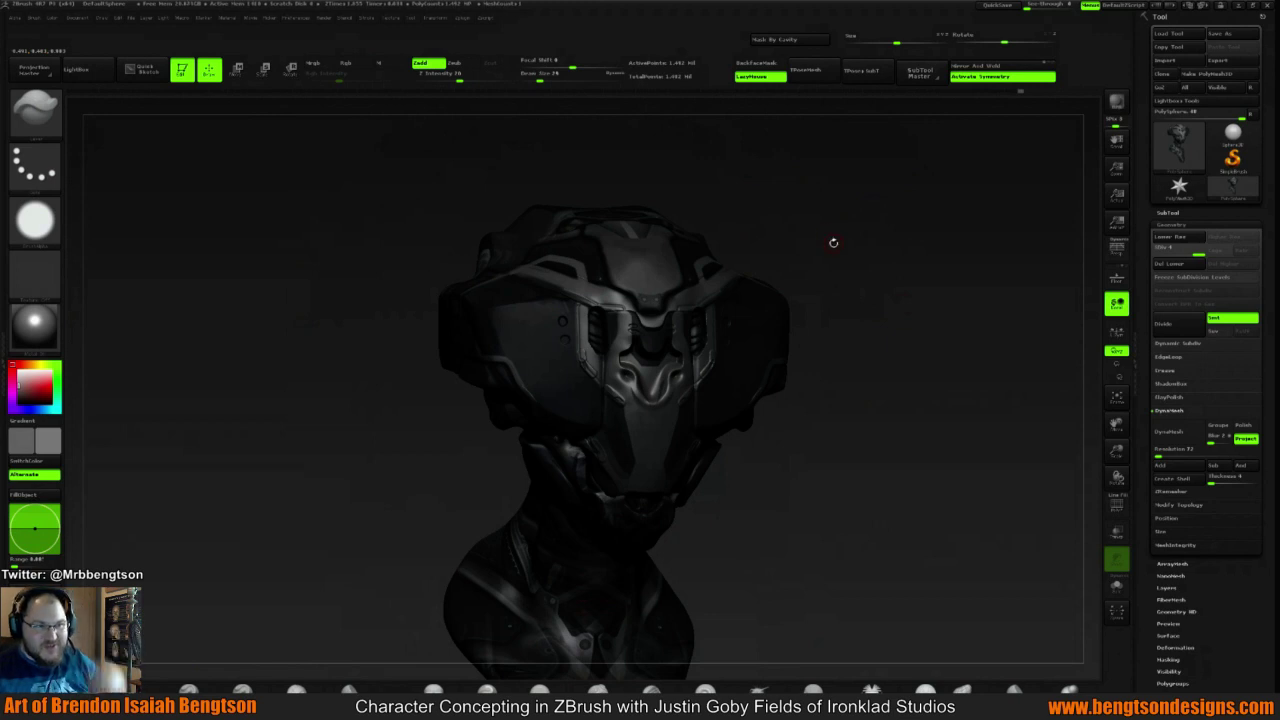
Reduce the brush size to 18 and add pairs of small round details to the centre face plate and the forehead plate's lower tip
mouse_move(821, 241)
left_mouse_down()
mouse_move(820, 258)
mouse_move(759, 310)
left_mouse_up()
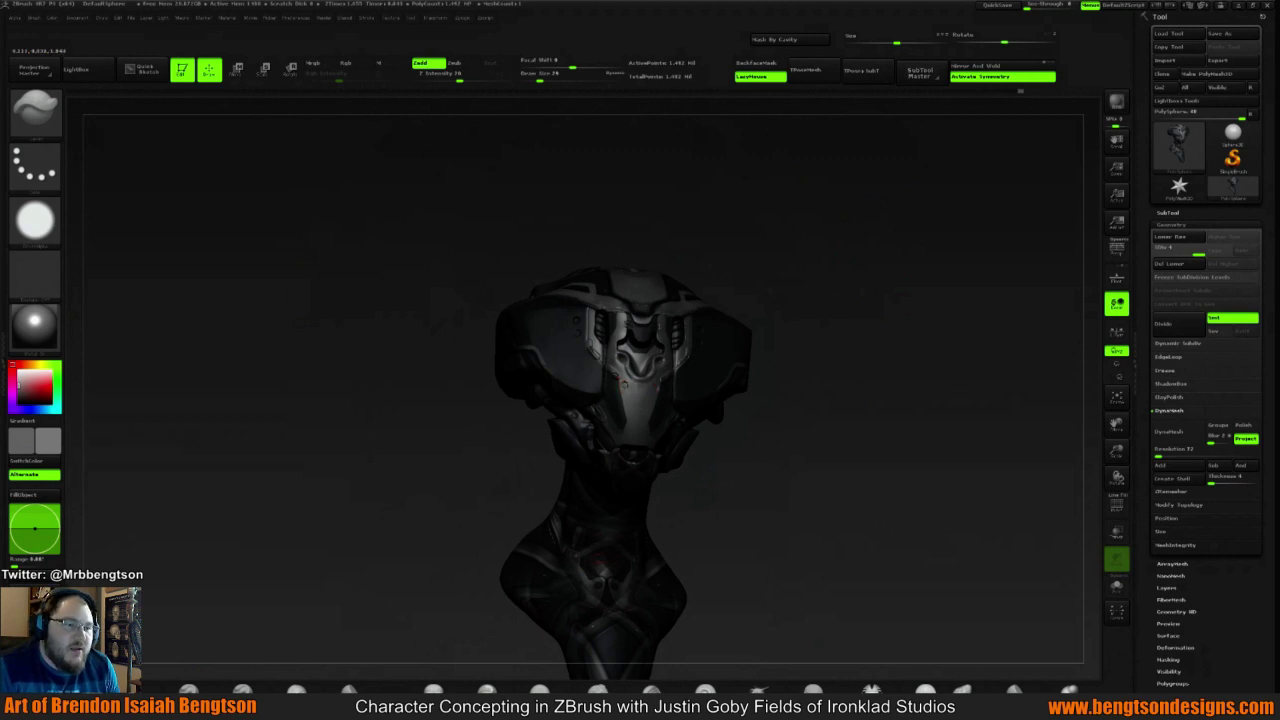
mouse_move(825, 284)
left_mouse_down()
mouse_move(770, 290)
mouse_move(820, 308)
mouse_move(803, 323)
mouse_move(786, 271)
mouse_move(620, 290)
left_mouse_up()
key("space")
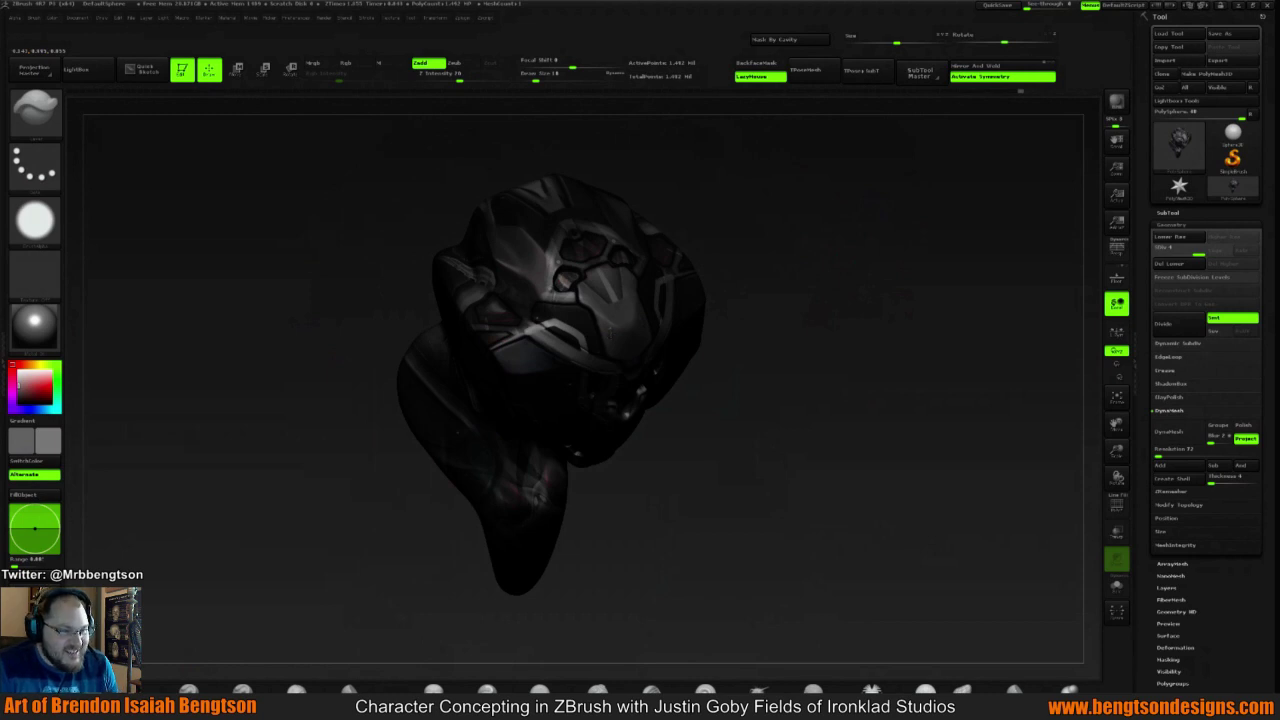
left_click_drag(811, 277, 650, 322)
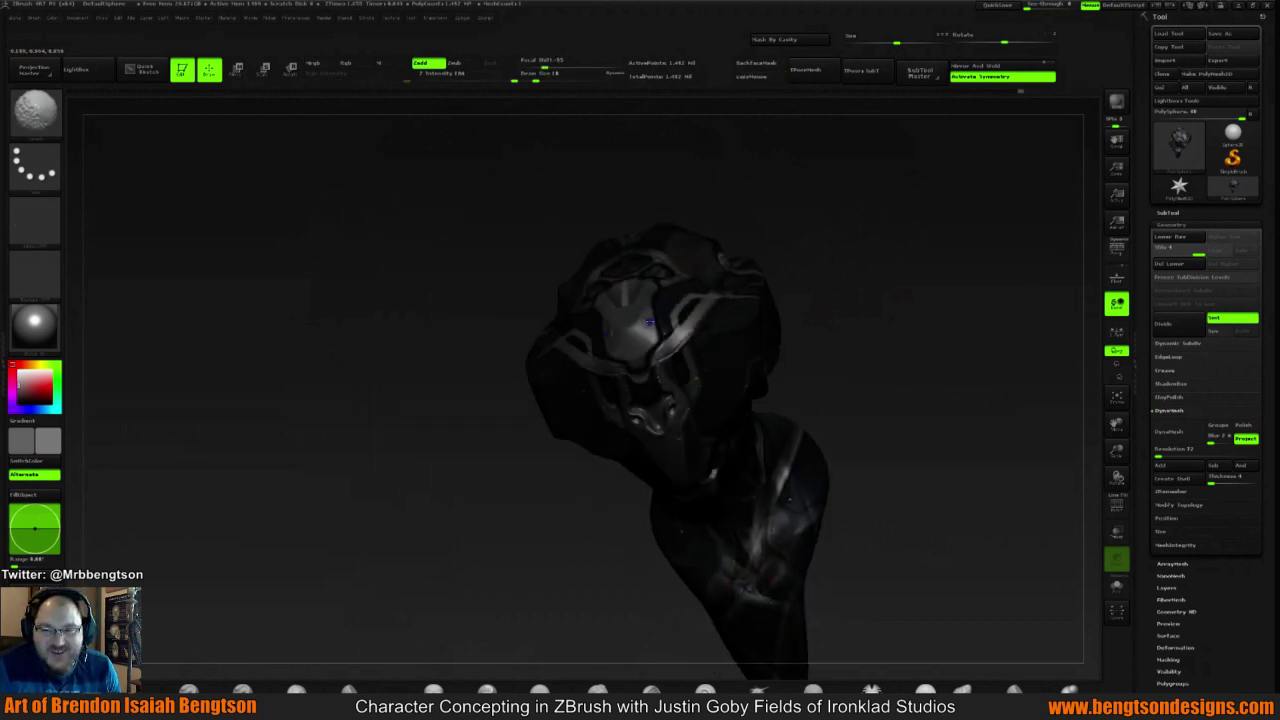
mouse_move(817, 226)
left_mouse_down()
mouse_move(800, 275)
mouse_move(841, 307)
left_mouse_up()
mouse_move(899, 274)
left_mouse_down()
mouse_move(886, 314)
mouse_move(894, 294)
mouse_move(734, 317)
left_mouse_up()
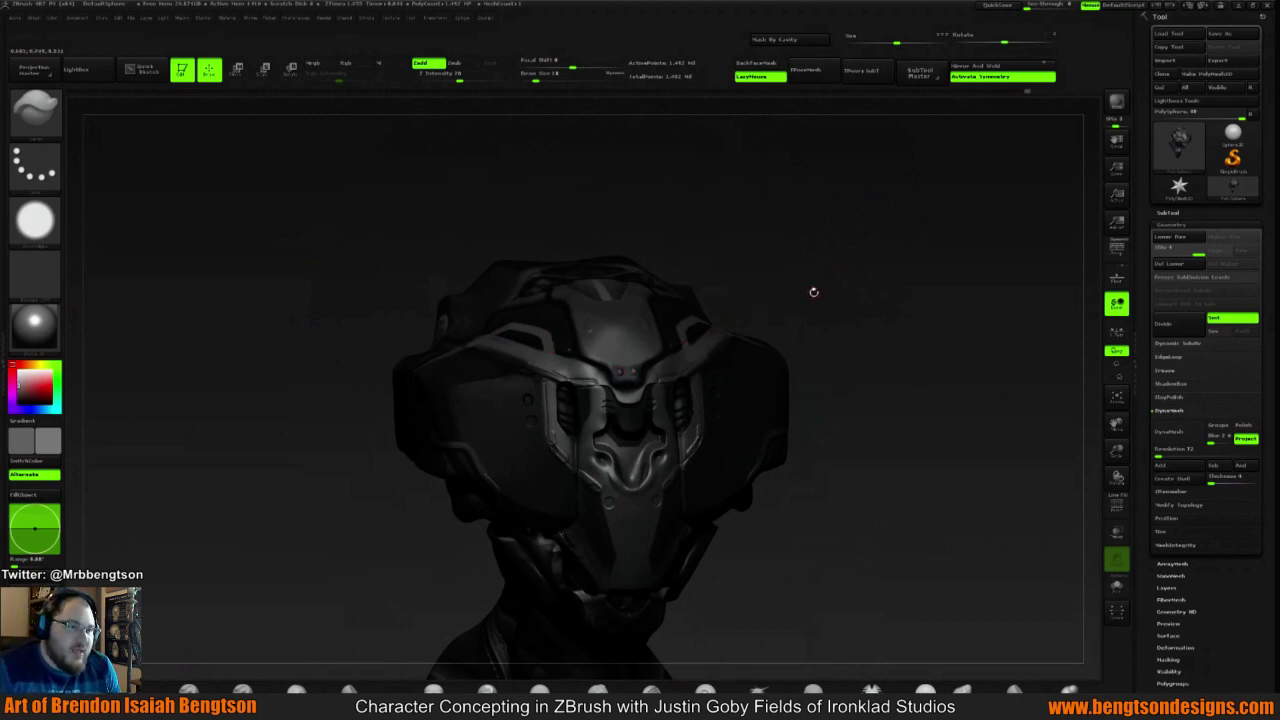
mouse_move(798, 273)
left_mouse_down()
mouse_move(846, 254)
mouse_move(823, 269)
mouse_move(797, 326)
mouse_move(806, 294)
mouse_move(790, 312)
mouse_move(798, 351)
left_mouse_up()
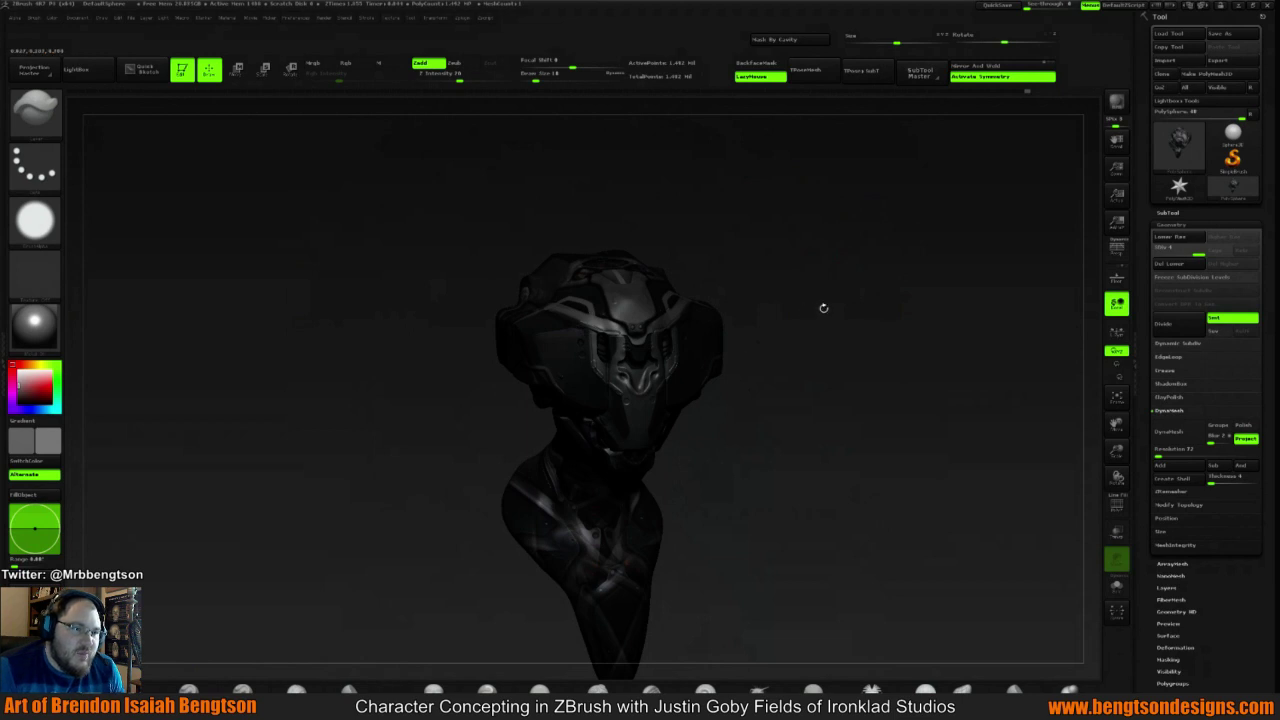
left_click_drag(823, 306, 798, 305)
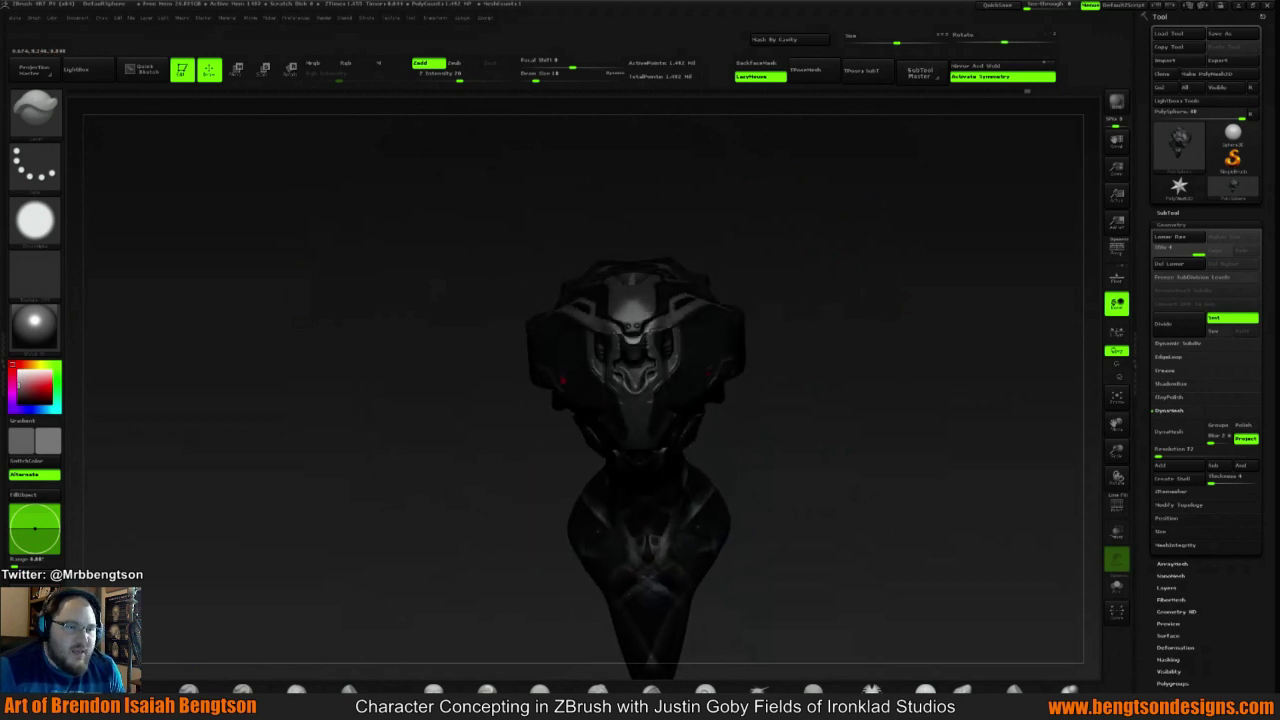
Enlarge the additive brush to 21 and add round details farther out on the side face plates
key("space")
left_click(561, 365)
left_click_drag(561, 365, 563, 365)
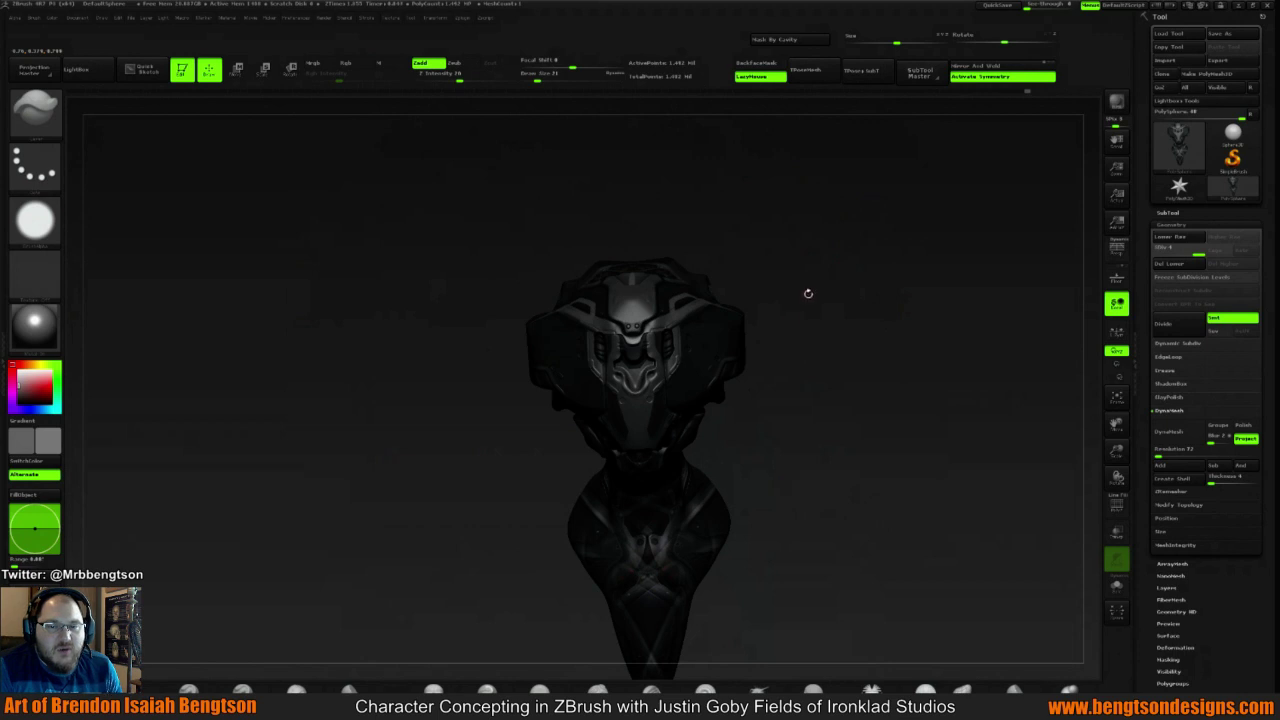
mouse_move(808, 291)
left_mouse_down()
mouse_move(880, 256)
mouse_move(840, 258)
left_mouse_up()
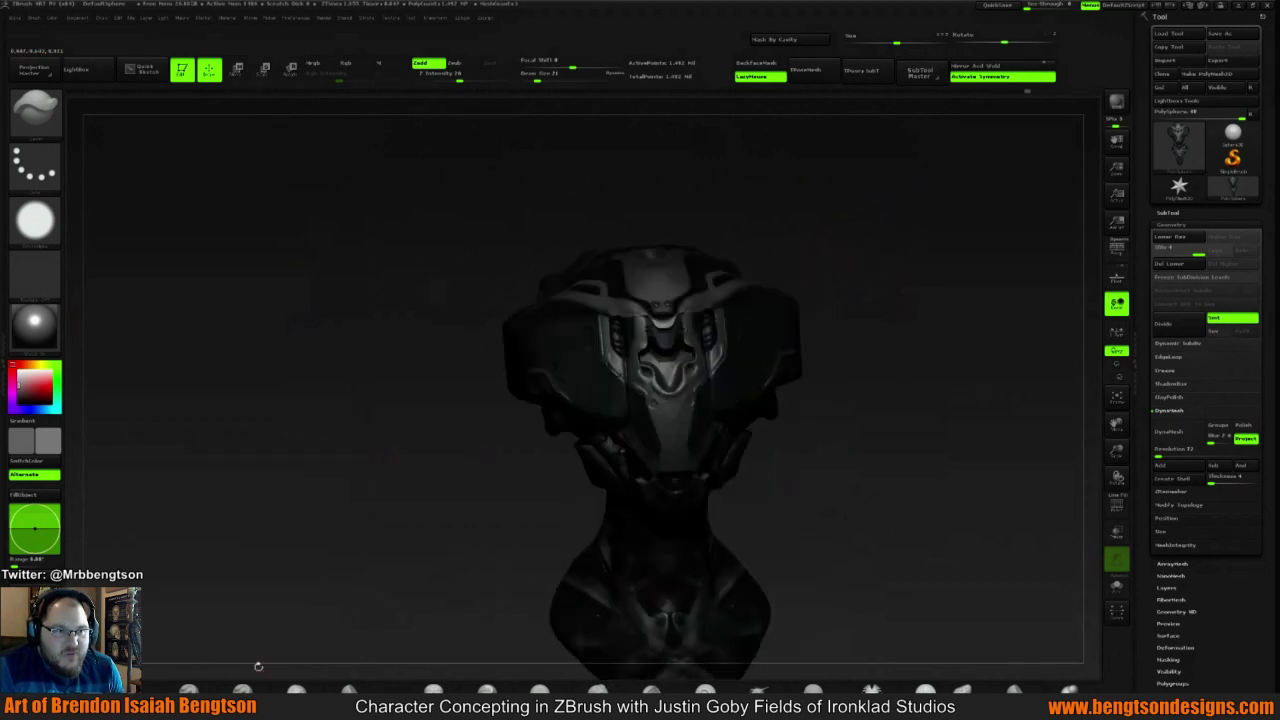
Switch to a colour-only paint brush with a round alpha and pick a dark orange as the paint colour
left_click(189, 688)
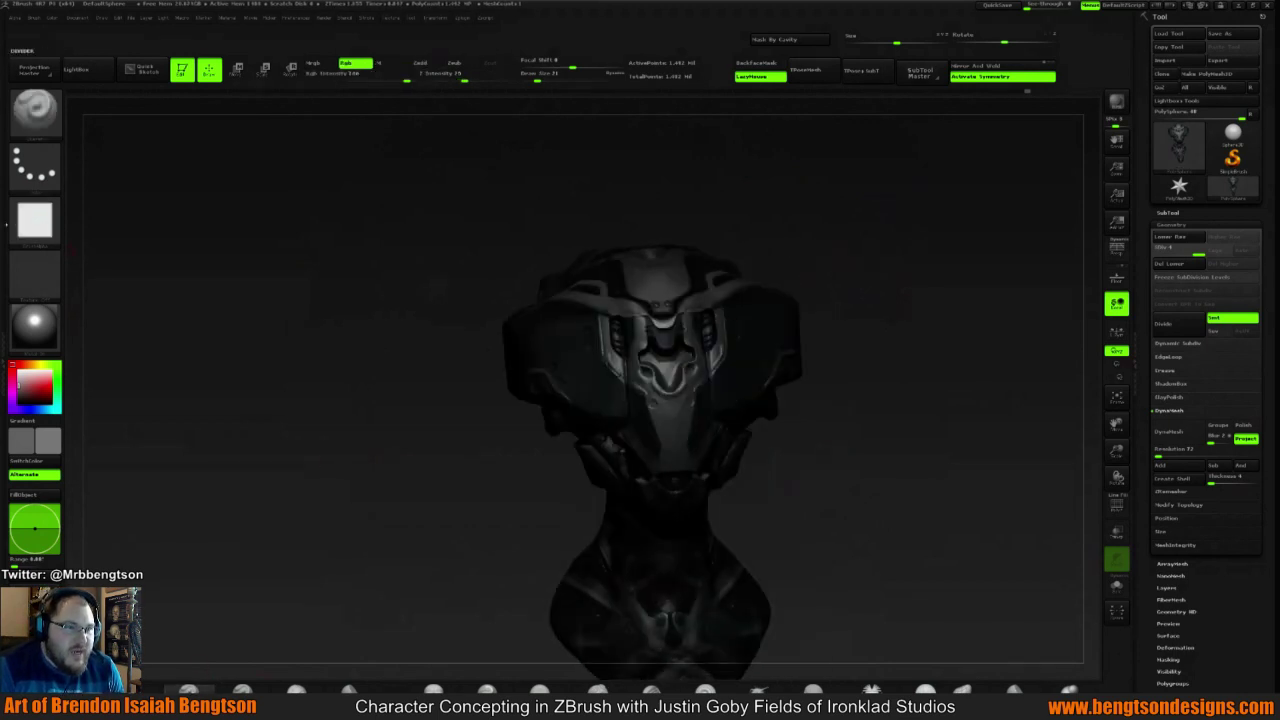
left_click(34, 222)
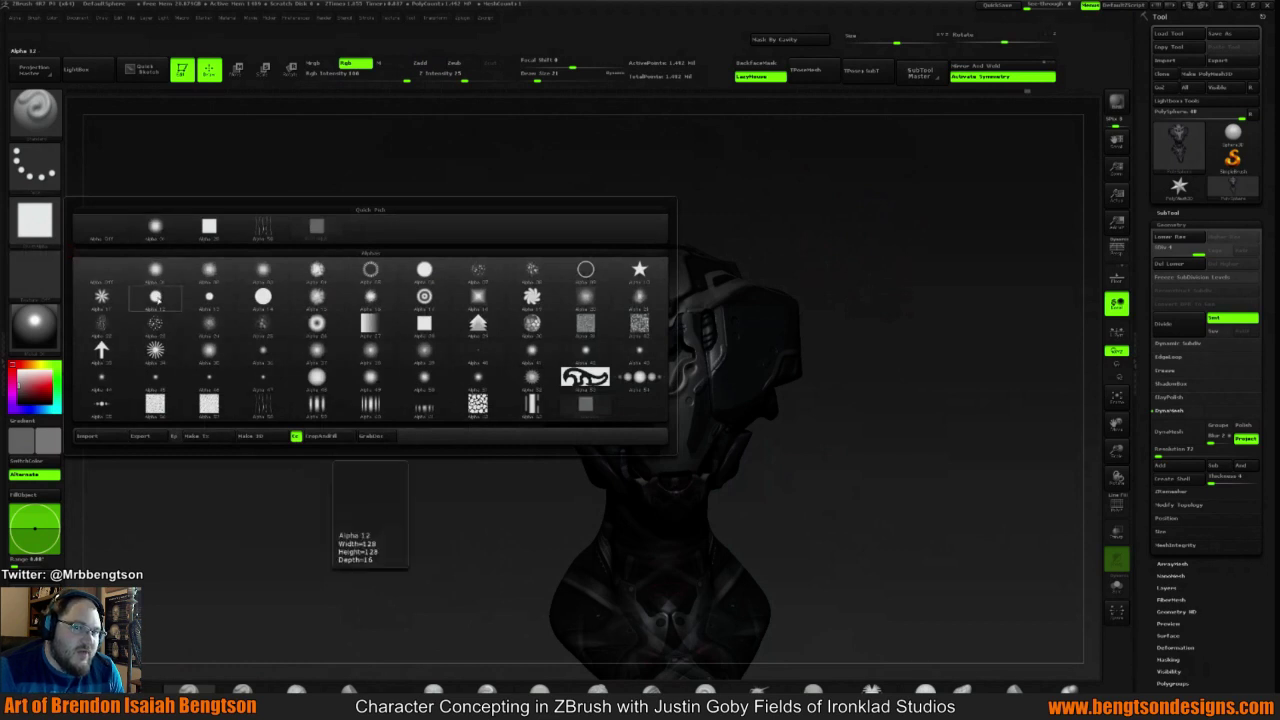
left_click(160, 277)
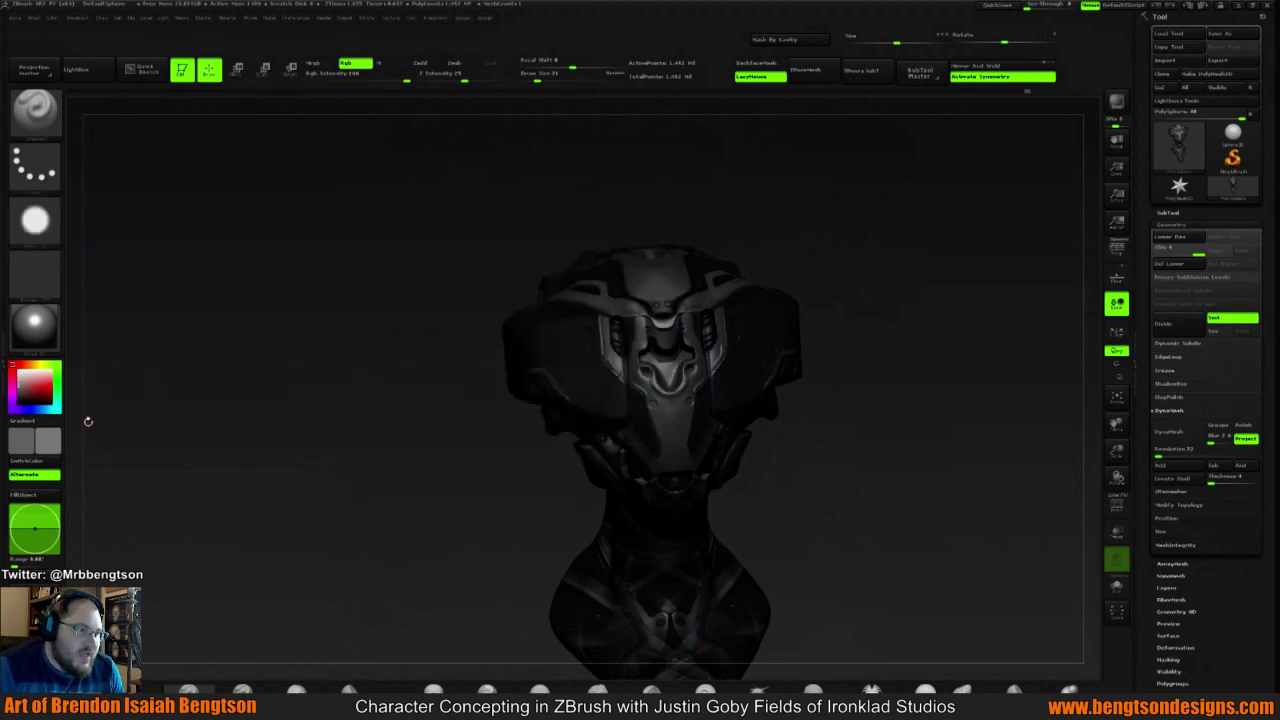
left_click(47, 415)
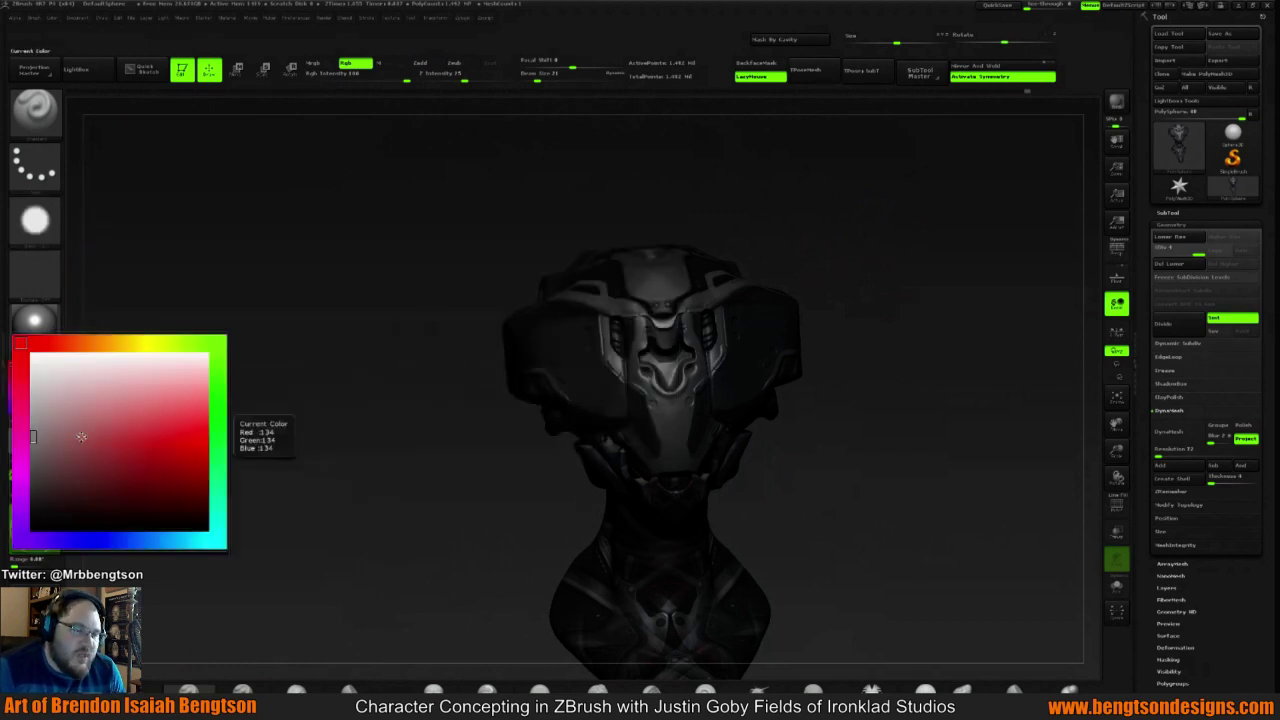
left_click(76, 343)
left_click_drag(76, 343, 85, 343)
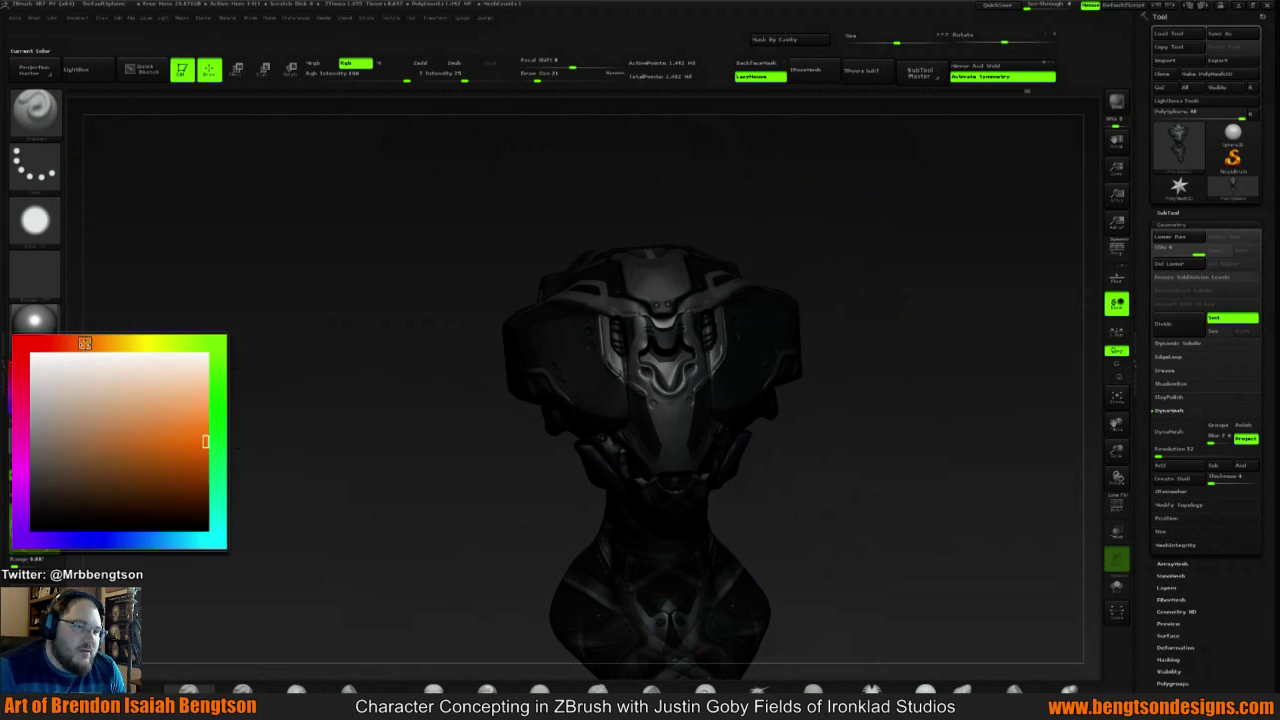
left_click_drag(198, 453, 204, 471)
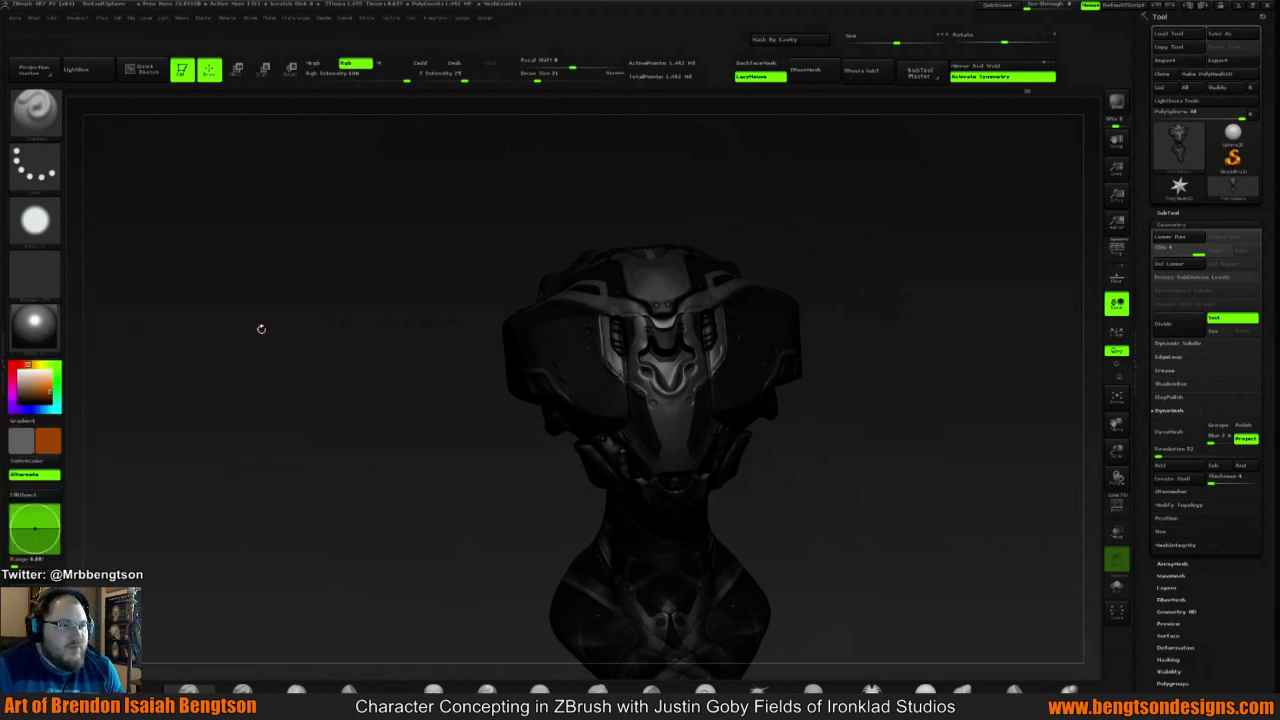
Reduce the paint brush to size 18, turn off LazyMouse, and paint the round details on the side face plates dark orange
mouse_move(866, 334)
left_mouse_down("shift")
mouse_move(871, 309)
mouse_move(1022, 226)
mouse_move(874, 223)
mouse_move(931, 227)
mouse_move(894, 234)
left_mouse_up("shift")
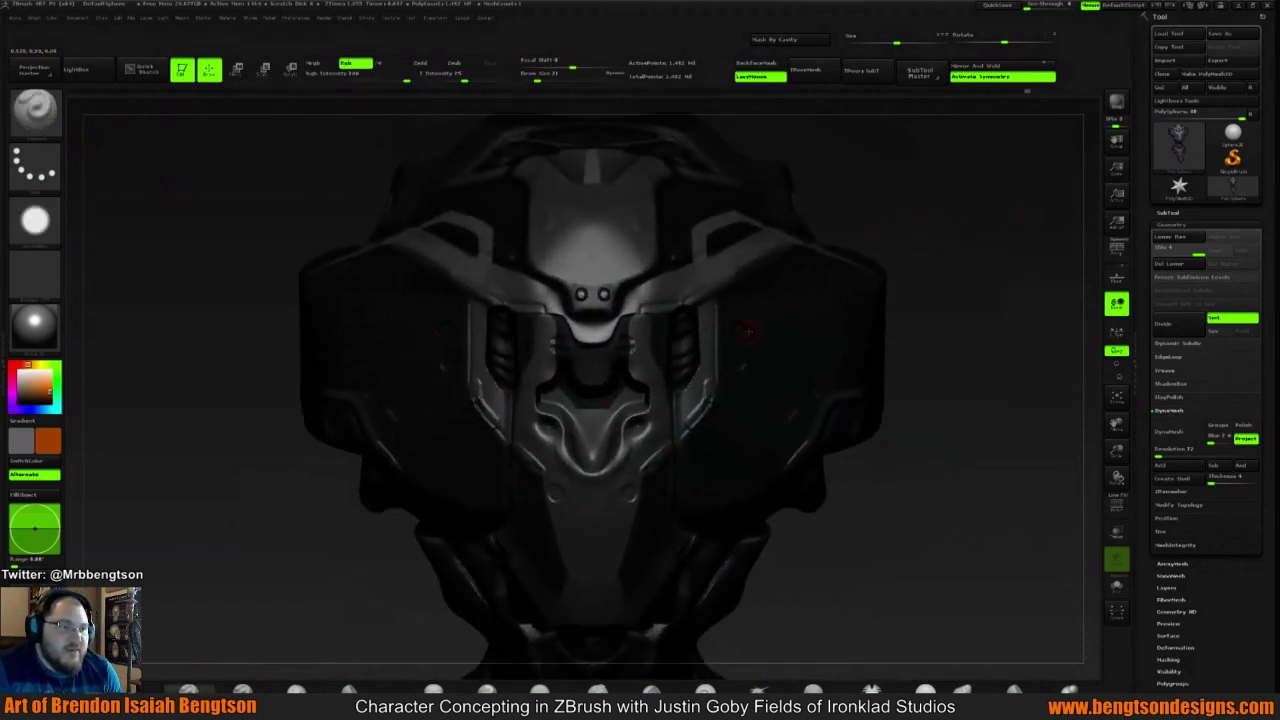
key("space")
left_click_drag(745, 335, 740, 331)
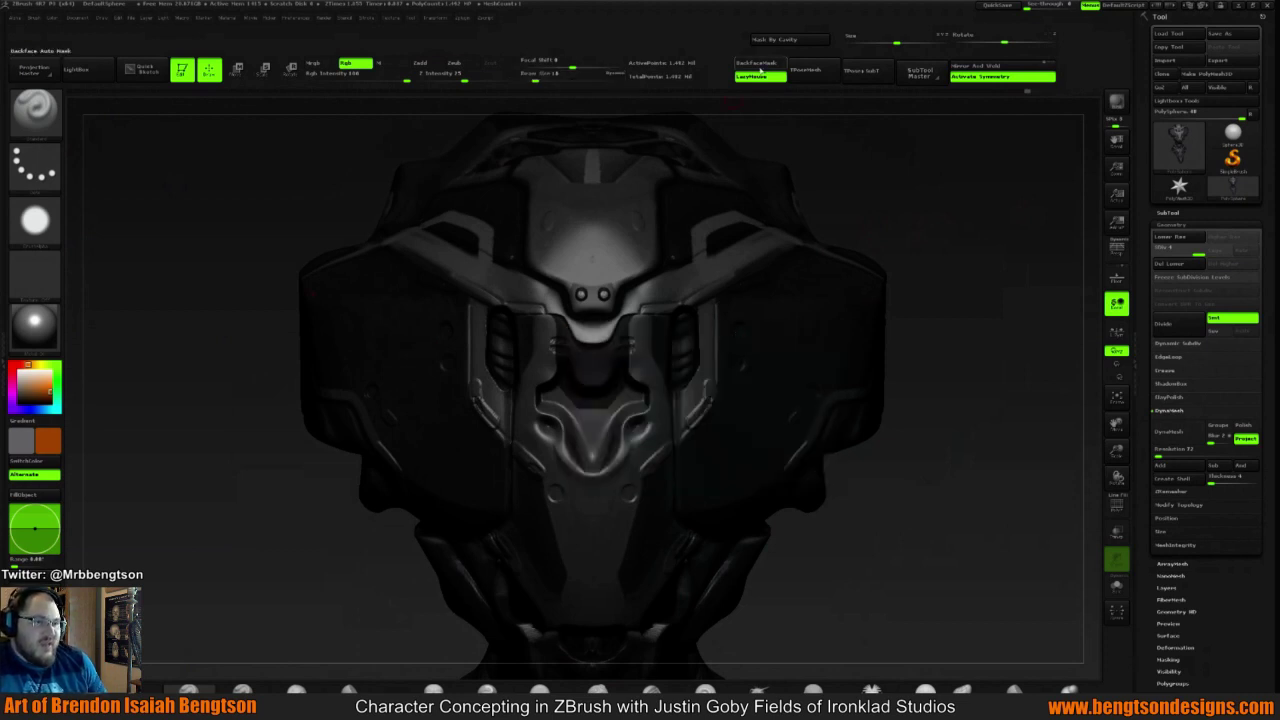
left_click(760, 76)
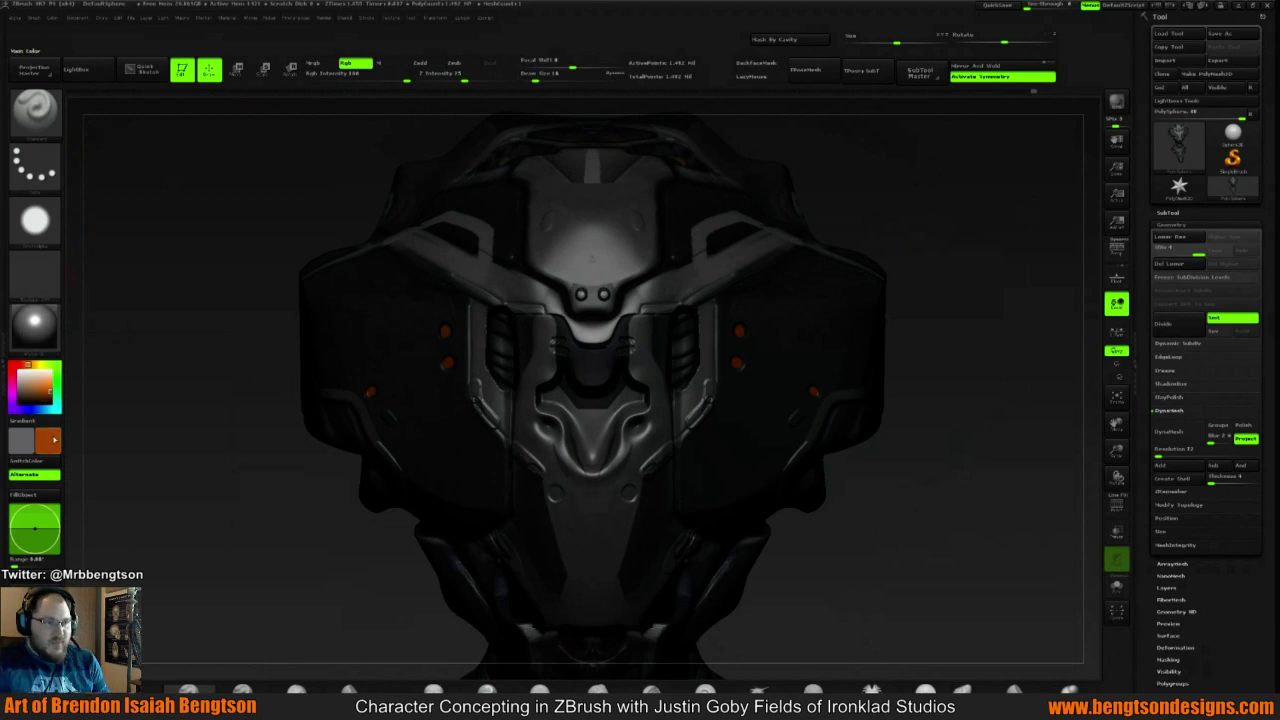
Pick a lighter orange and paint it into the centres of the orange details on both side face plates
left_click(52, 440)
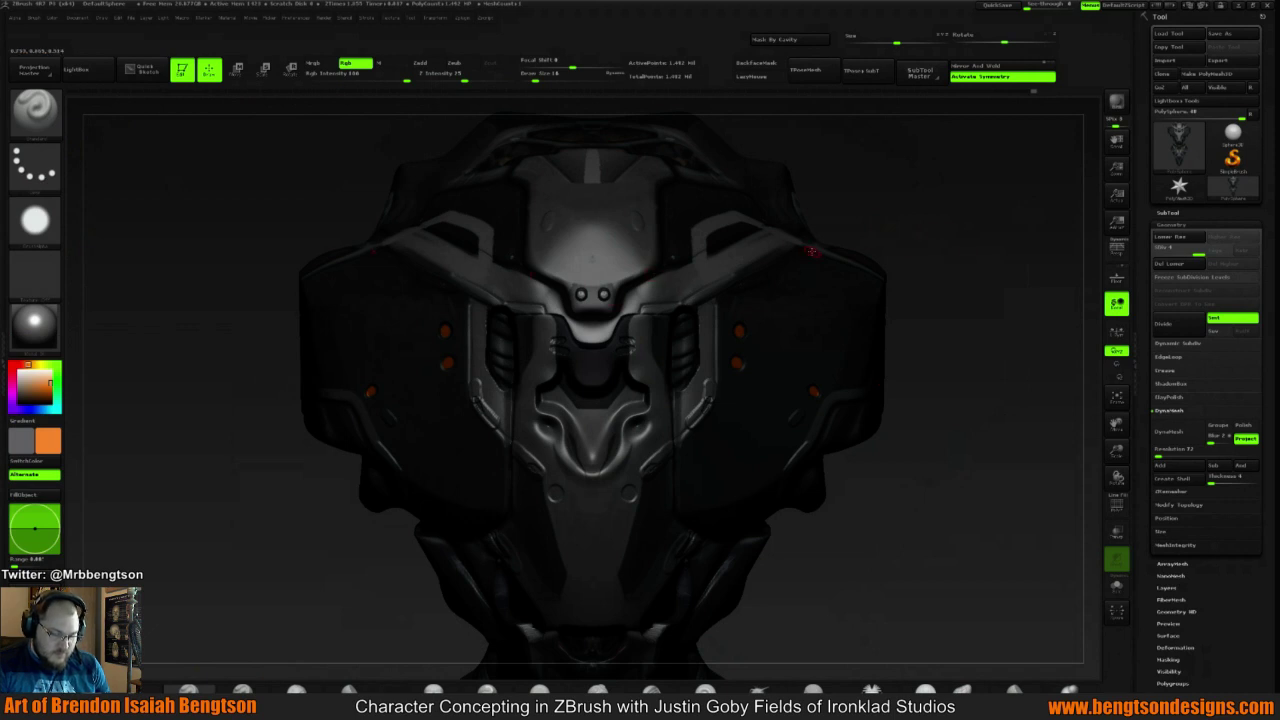
left_click_drag(943, 235, 990, 262)
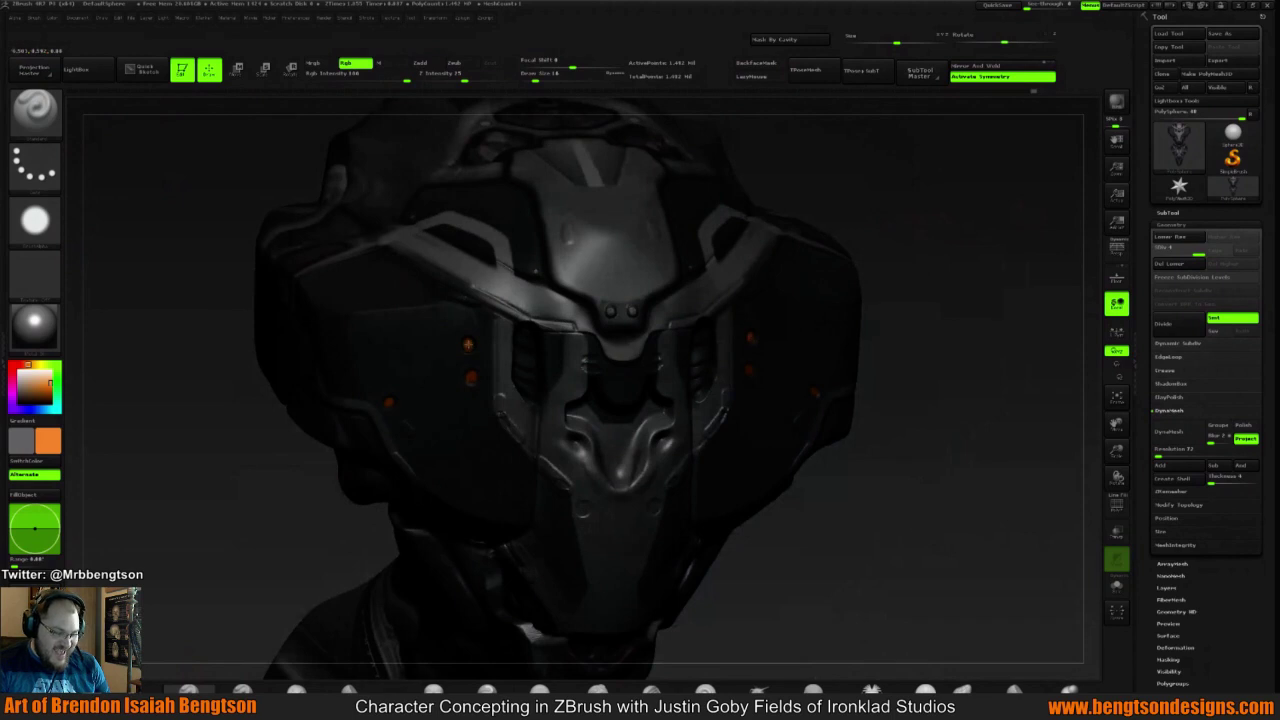
left_click_drag(991, 263, 740, 350)
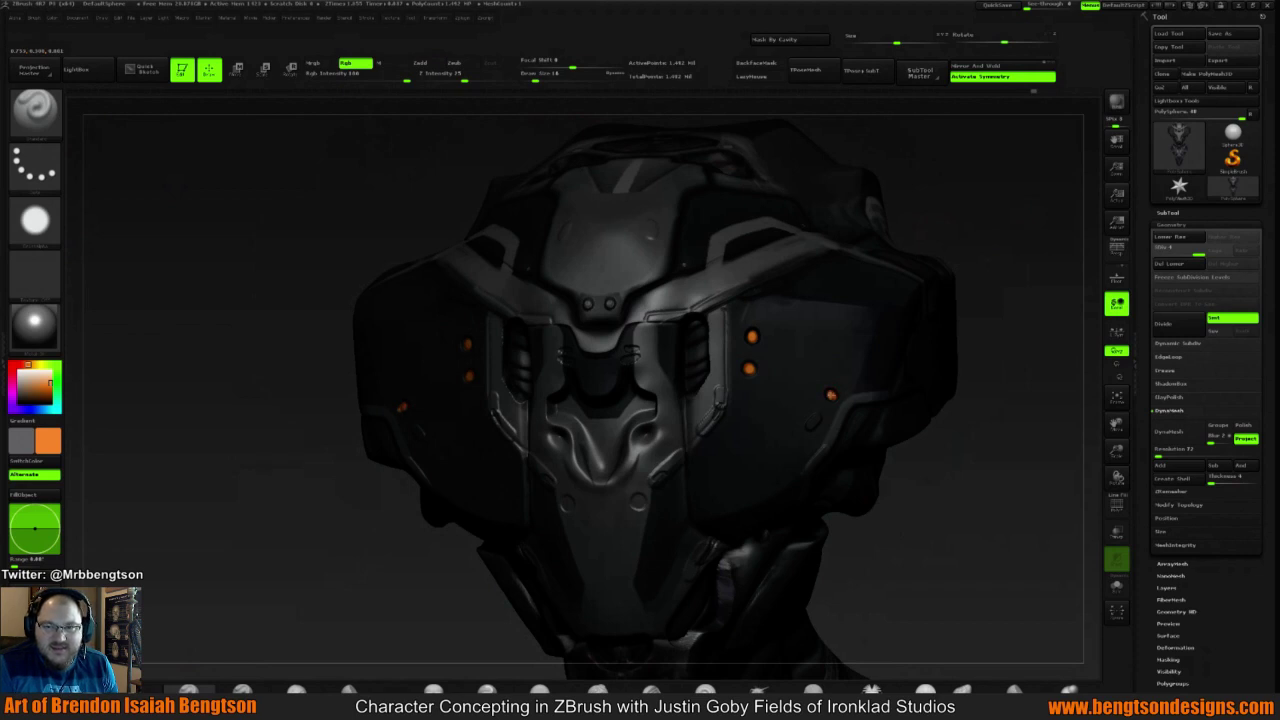
left_click_drag(1006, 220, 923, 286)
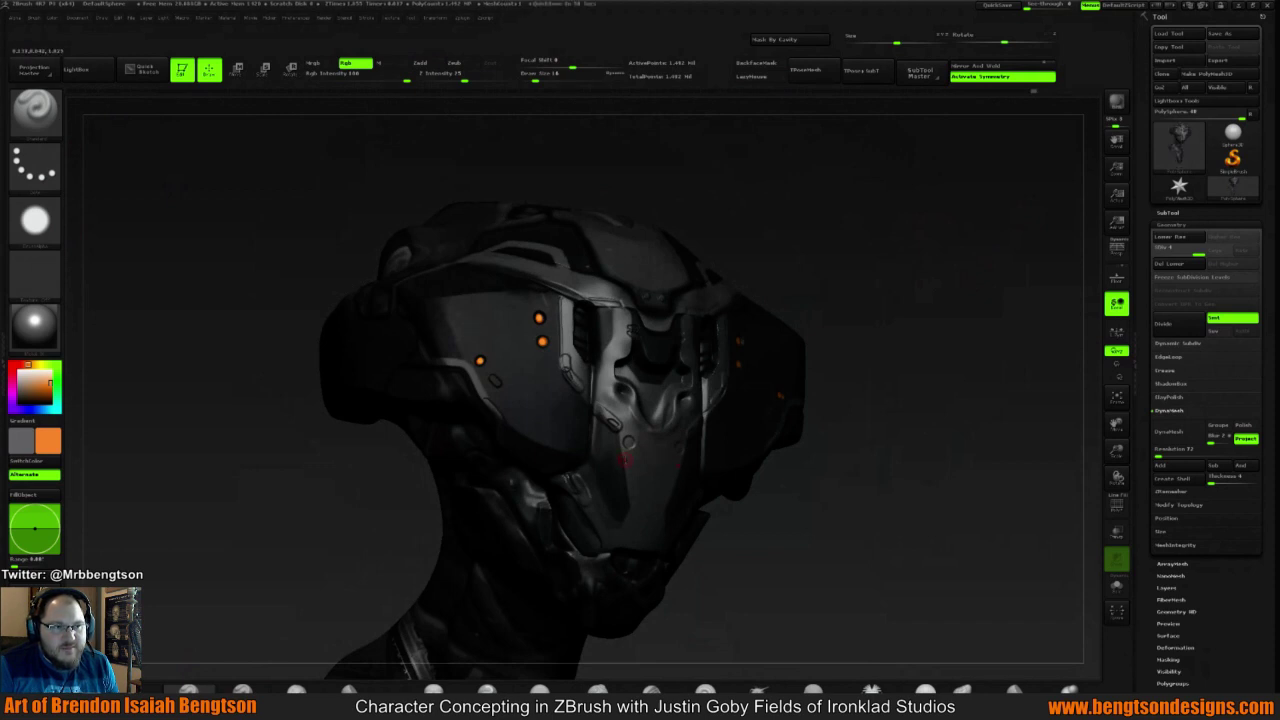
left_click_drag(813, 230, 843, 242)
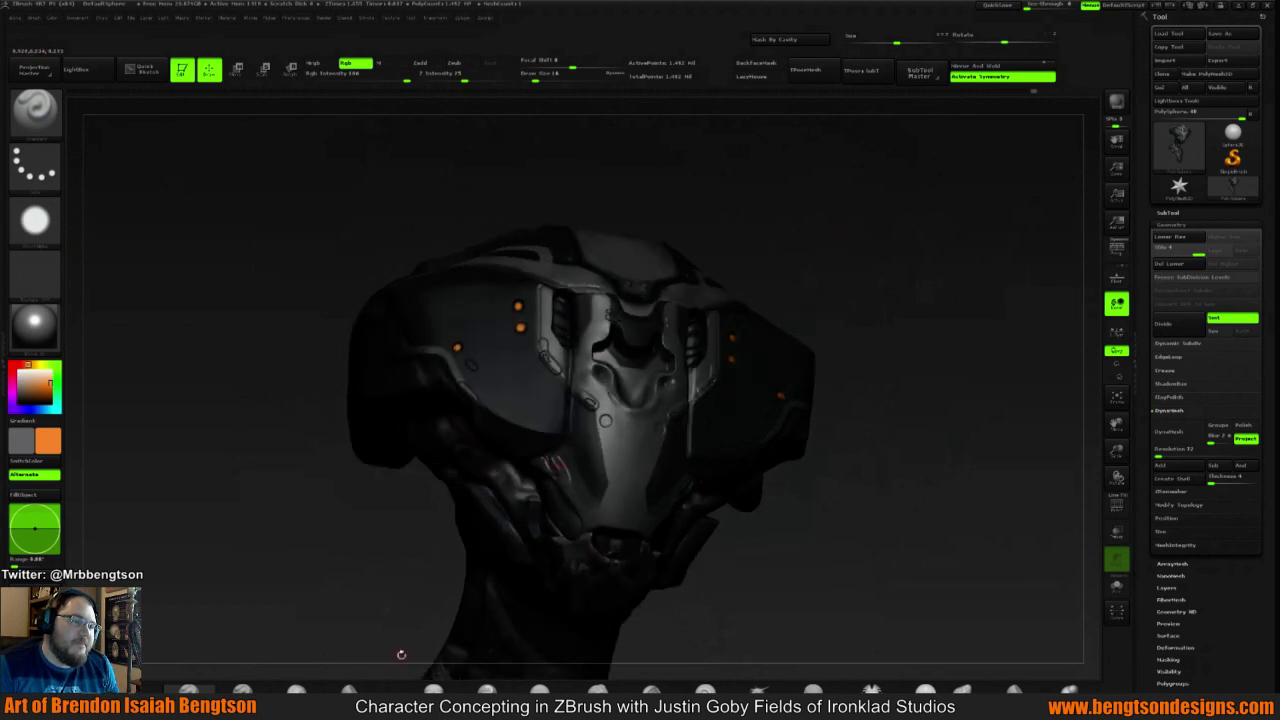
Switch back to the additive round-alpha brush and add small details around the lower face and jaw
key("b")
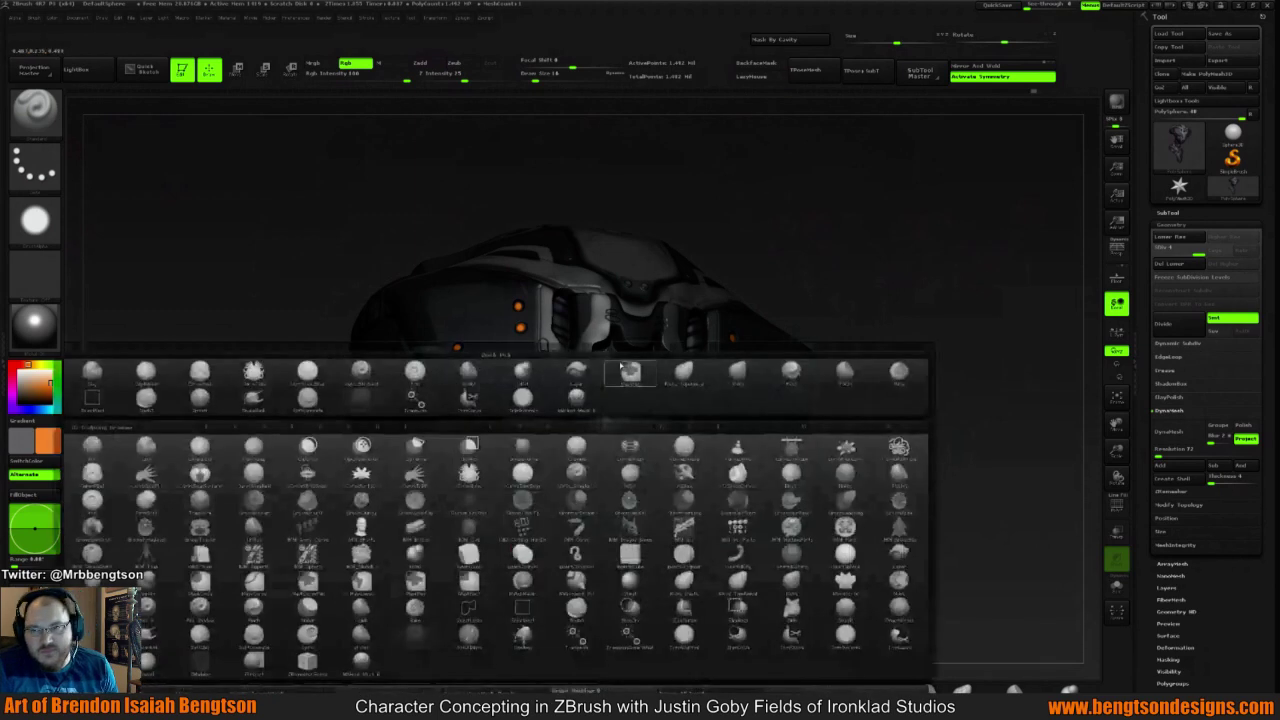
left_click(645, 372)
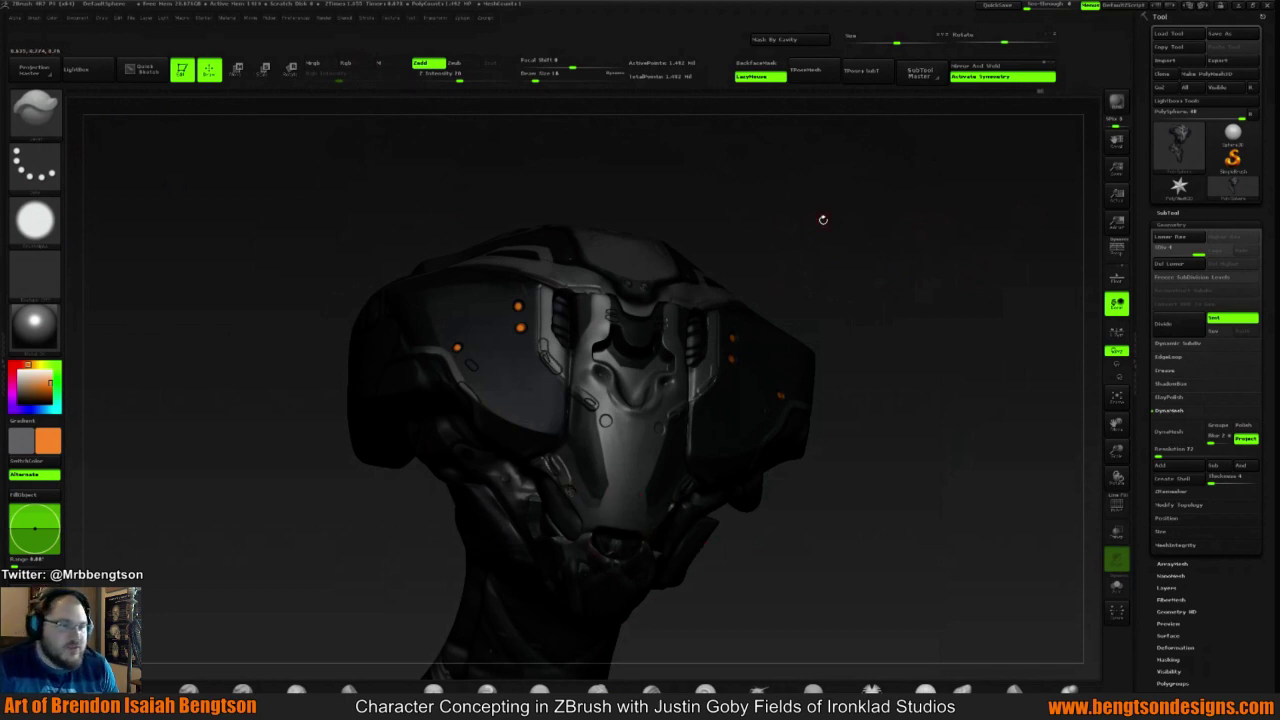
left_click_drag(823, 217, 830, 241)
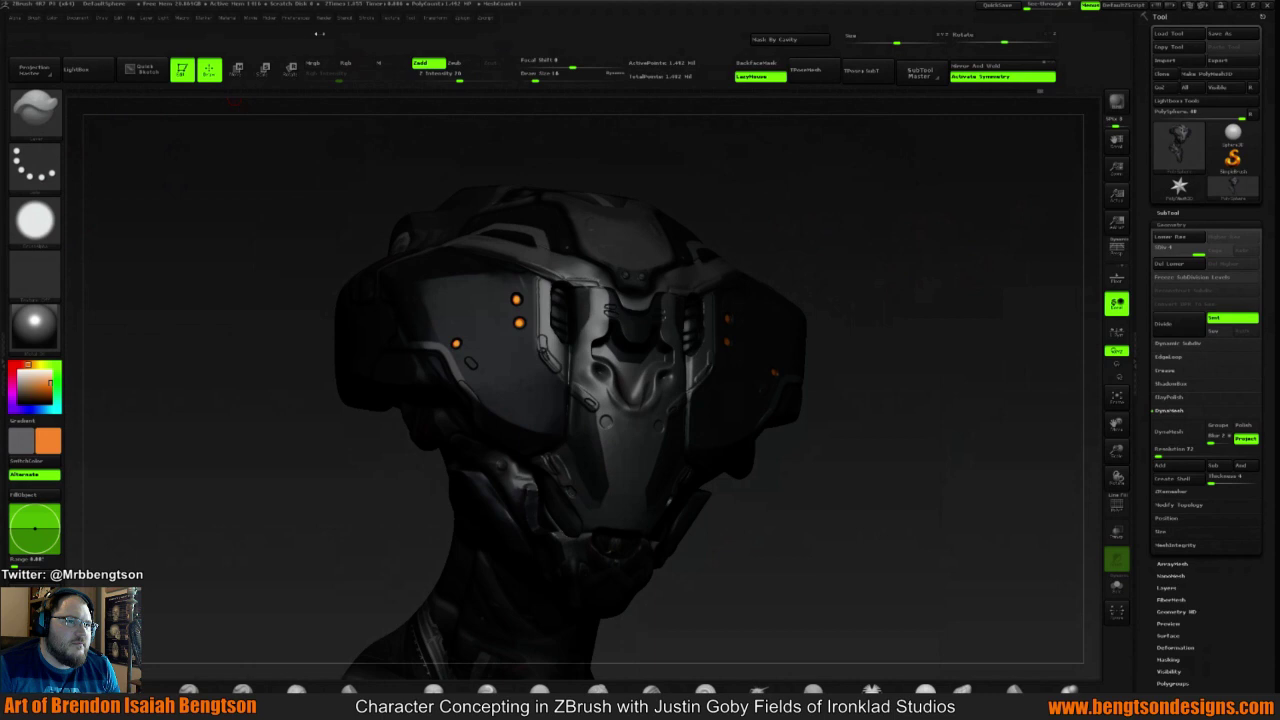
Lower the additive brush's LazyMouse radius and continue detailing the lower face
left_click(367, 18)
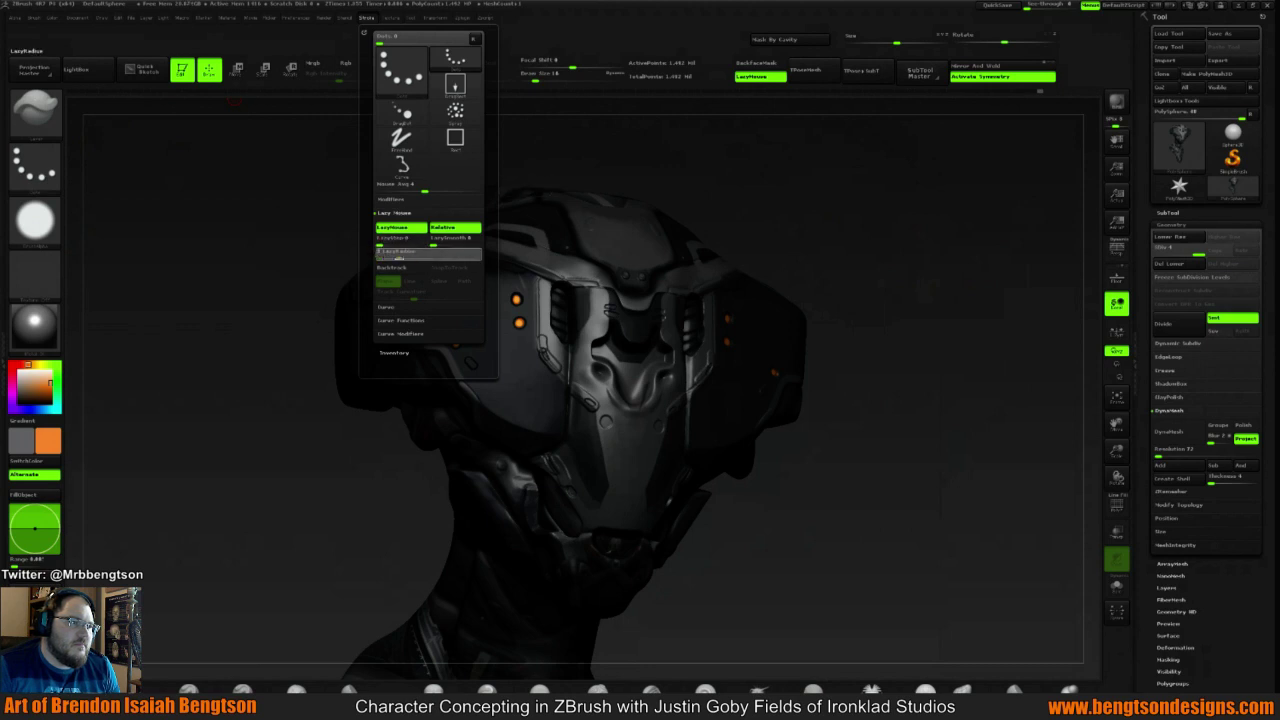
left_click_drag(398, 258, 428, 259)
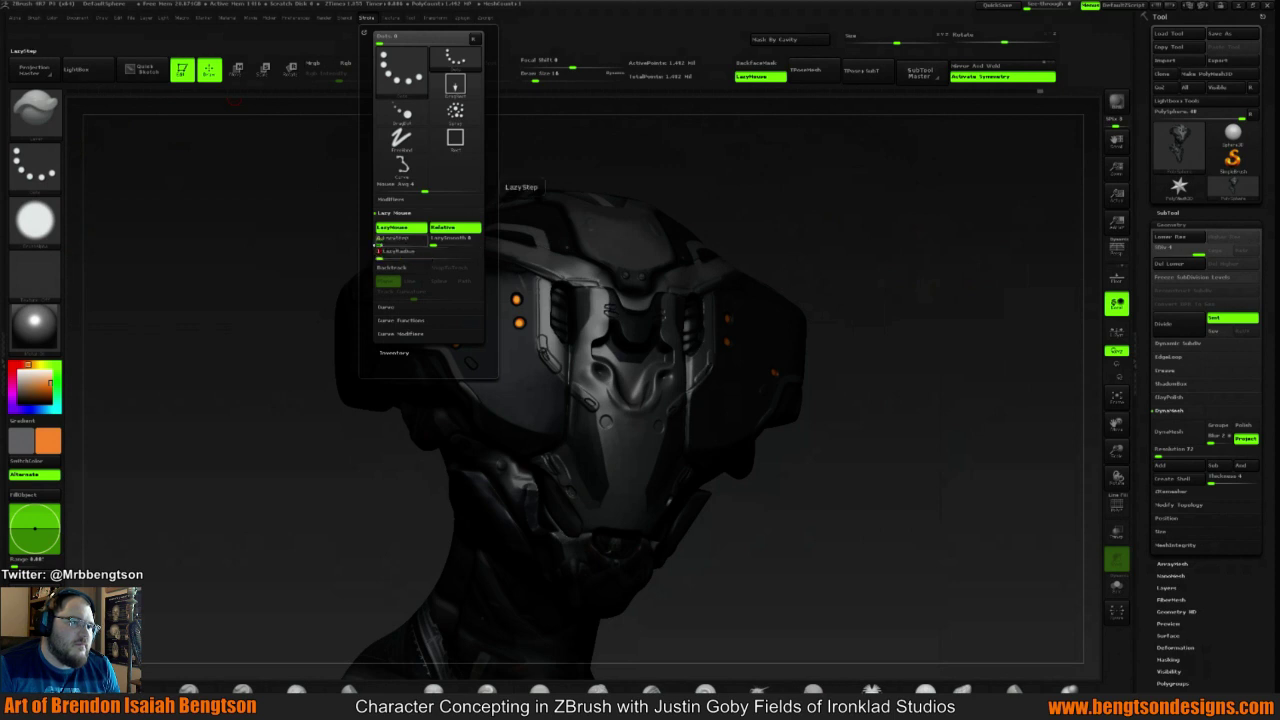
left_click_drag(777, 234, 660, 517)
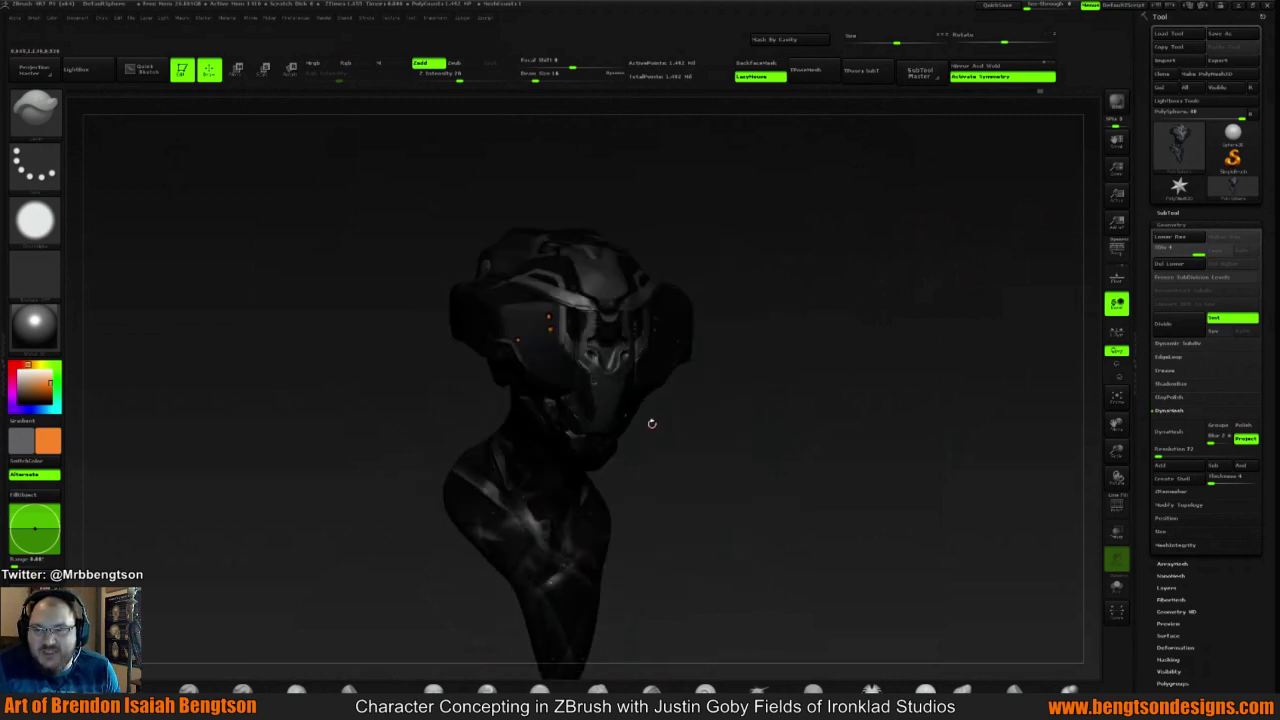
Switch to a subtractive brush that also applies colour and start working on the side face plate near the orange lights
key("b")
left_click(738, 398)
mouse_move(757, 365)
left_mouse_down("alt")
mouse_move(746, 395)
mouse_move(776, 390)
mouse_move(878, 297)
mouse_move(825, 300)
left_mouse_up("alt")
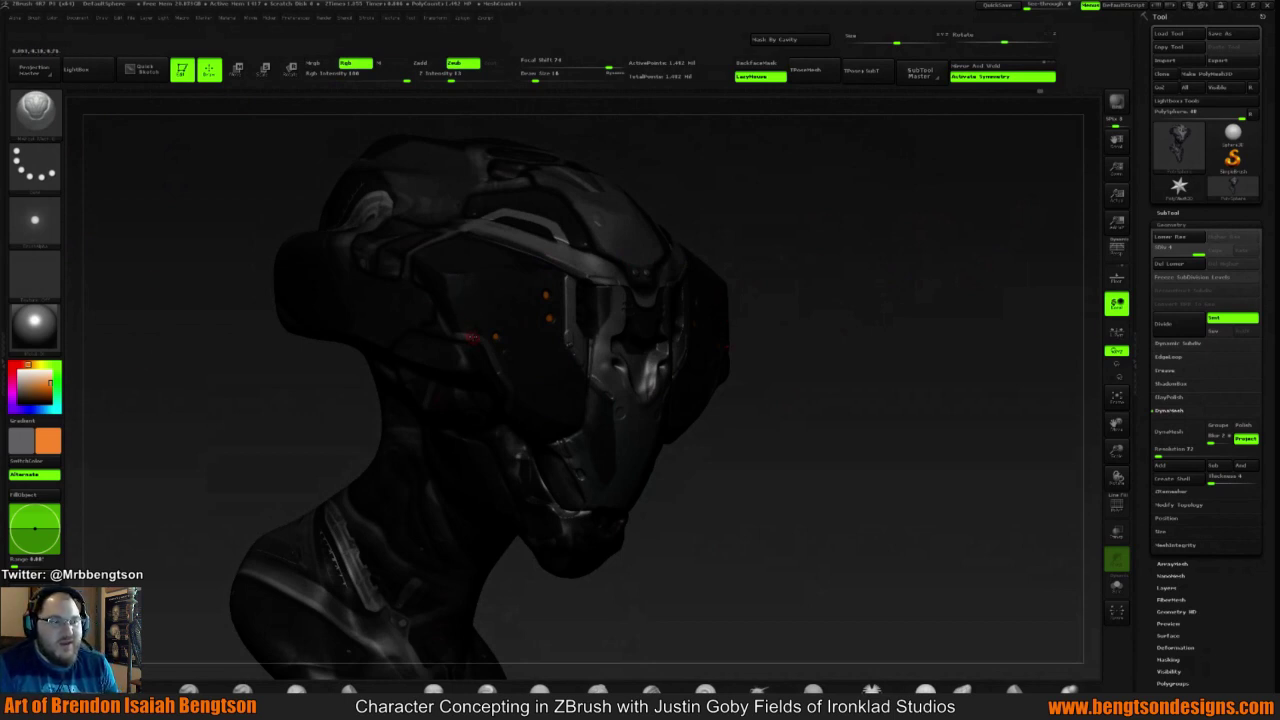
Sample a near-black paint colour from the helmet and examine the head from the front, underneath and above
key("c")
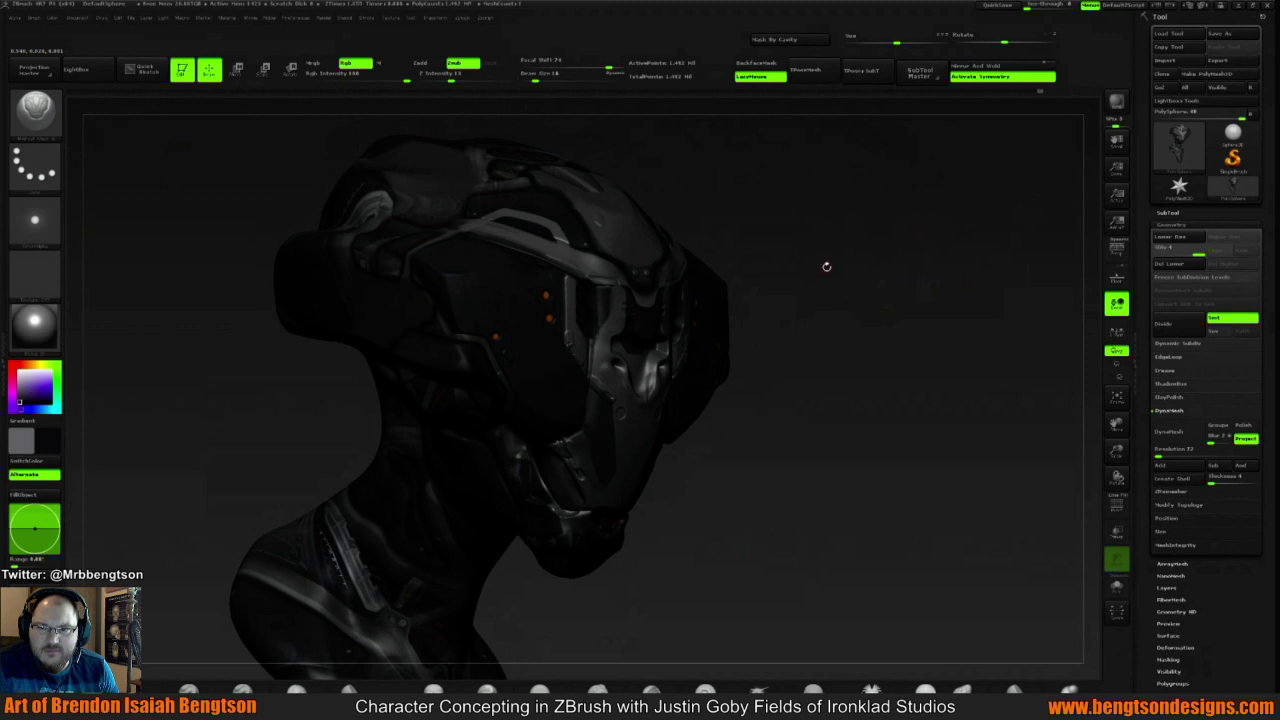
mouse_move(809, 243)
left_mouse_down()
mouse_move(795, 243)
mouse_move(849, 209)
mouse_move(820, 231)
mouse_move(876, 203)
mouse_move(904, 210)
mouse_move(864, 212)
mouse_move(880, 213)
left_mouse_up()
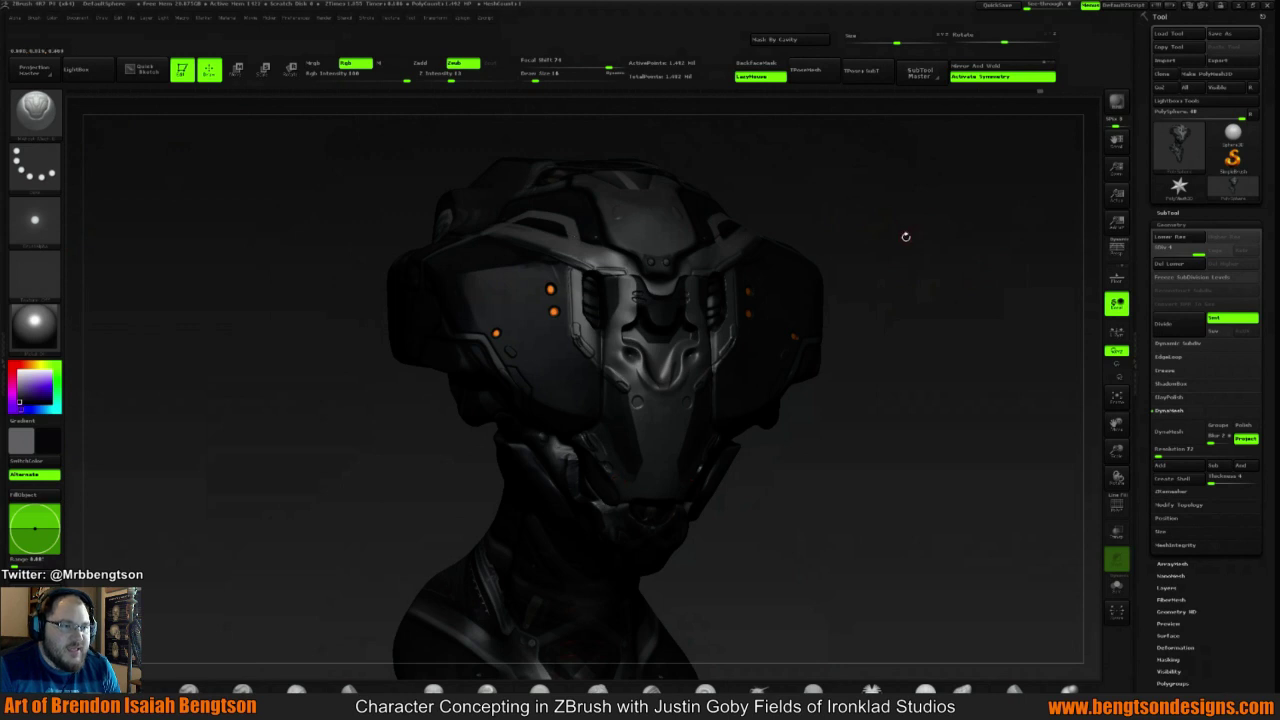
left_click_drag(906, 236, 806, 240)
left_click_drag(880, 262, 743, 278)
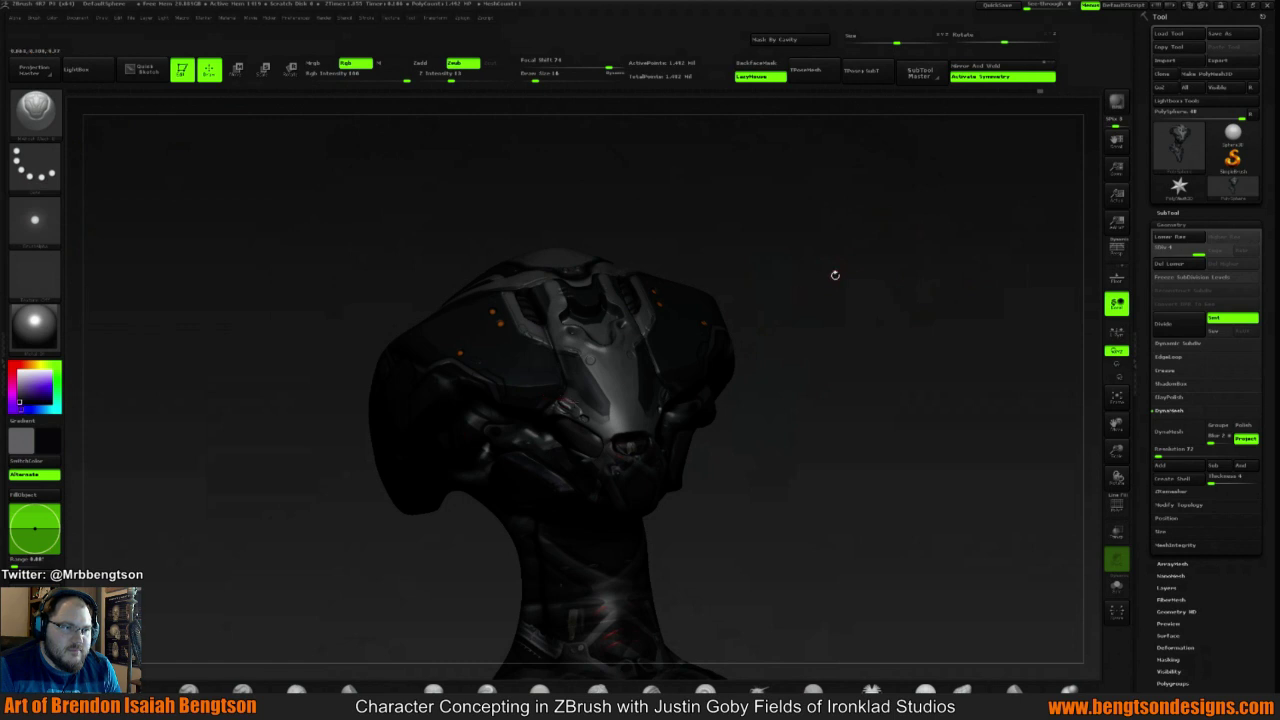
left_click_drag(834, 274, 836, 263)
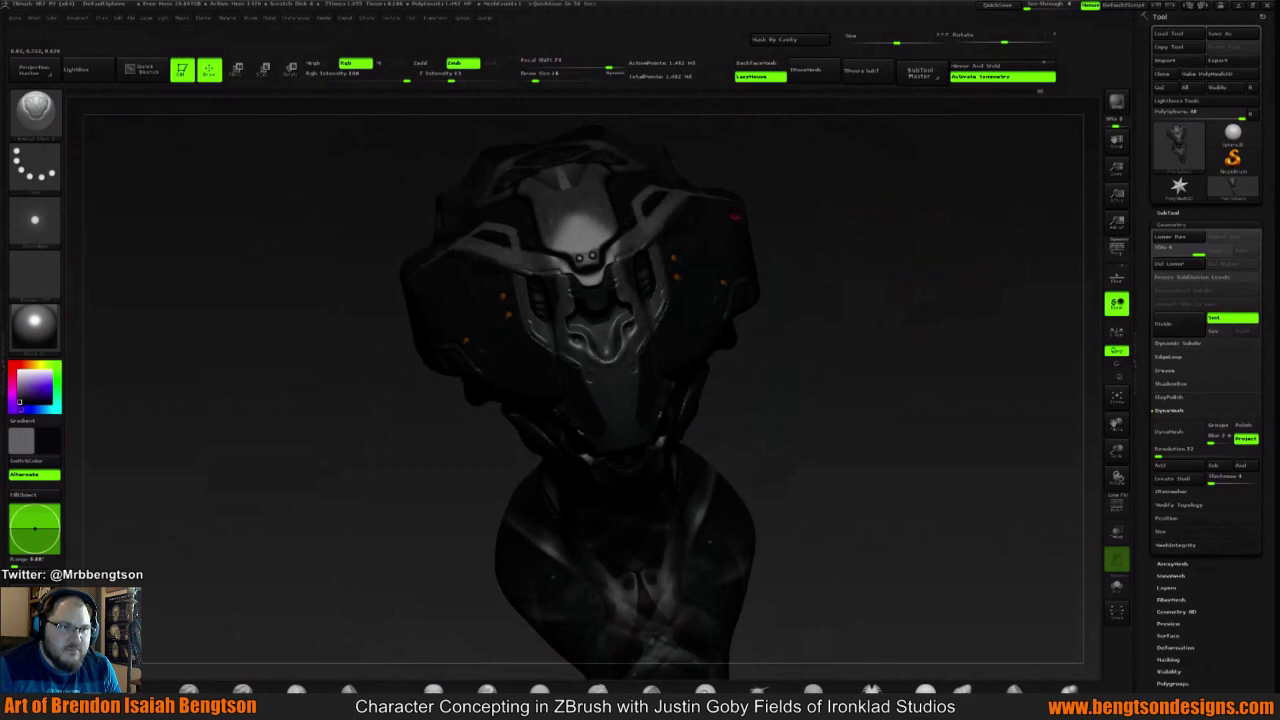
mouse_move(856, 230)
left_mouse_down()
mouse_move(858, 208)
mouse_move(840, 212)
left_mouse_up()
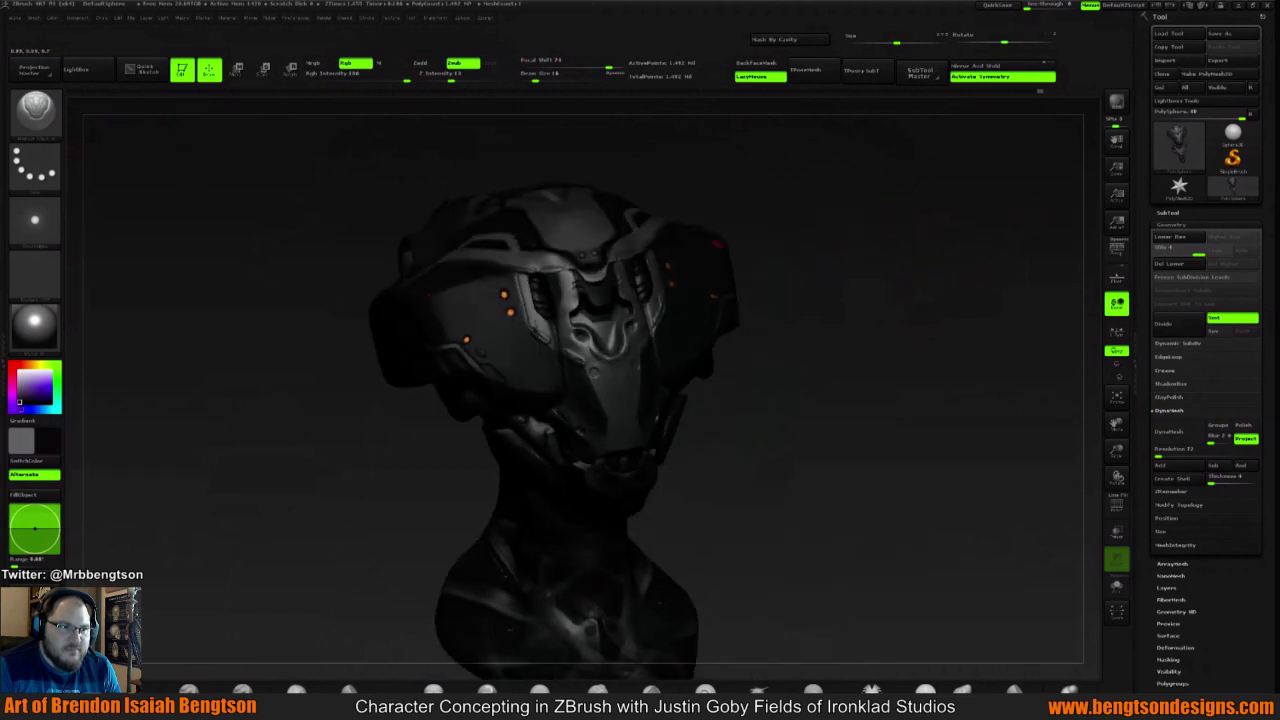
left_click_drag(749, 237, 585, 319)
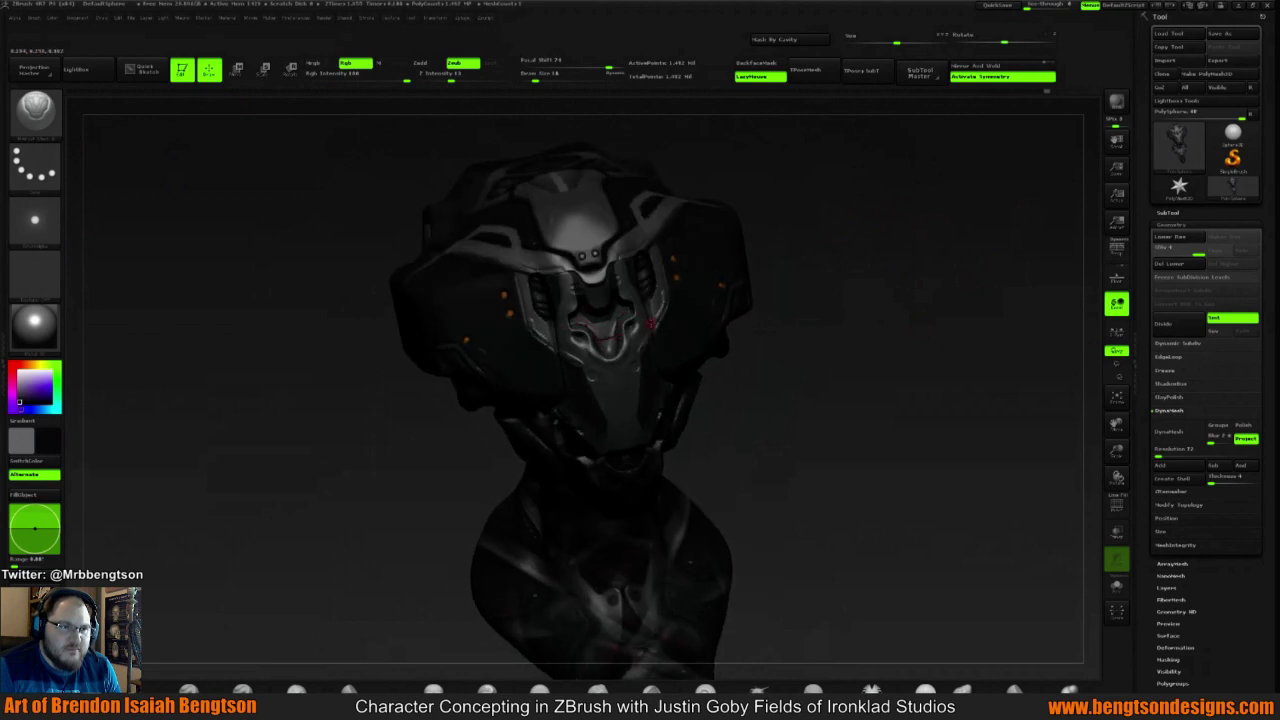
mouse_move(848, 273)
left_mouse_down()
mouse_move(793, 244)
mouse_move(821, 226)
left_mouse_up()
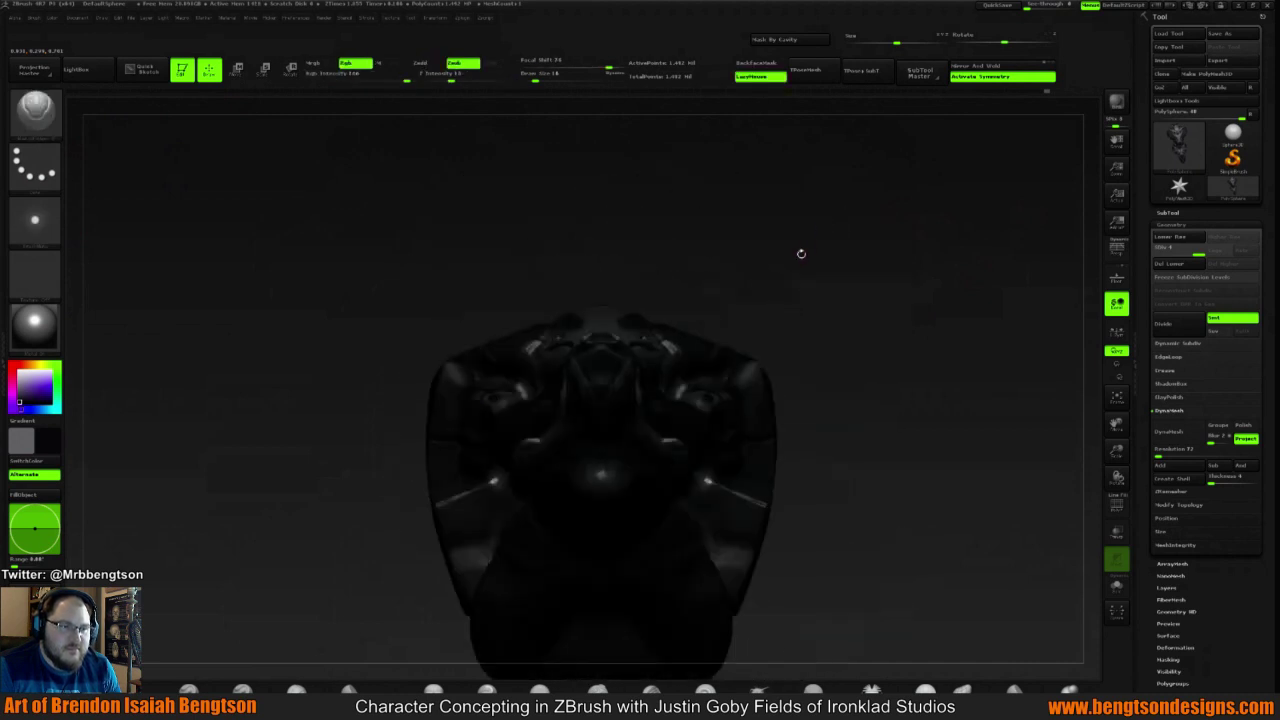
mouse_move(800, 251)
left_mouse_down()
mouse_move(823, 349)
mouse_move(858, 300)
mouse_move(831, 303)
mouse_move(826, 280)
mouse_move(839, 272)
mouse_move(808, 334)
mouse_move(841, 273)
mouse_move(873, 268)
mouse_move(817, 259)
left_mouse_up()
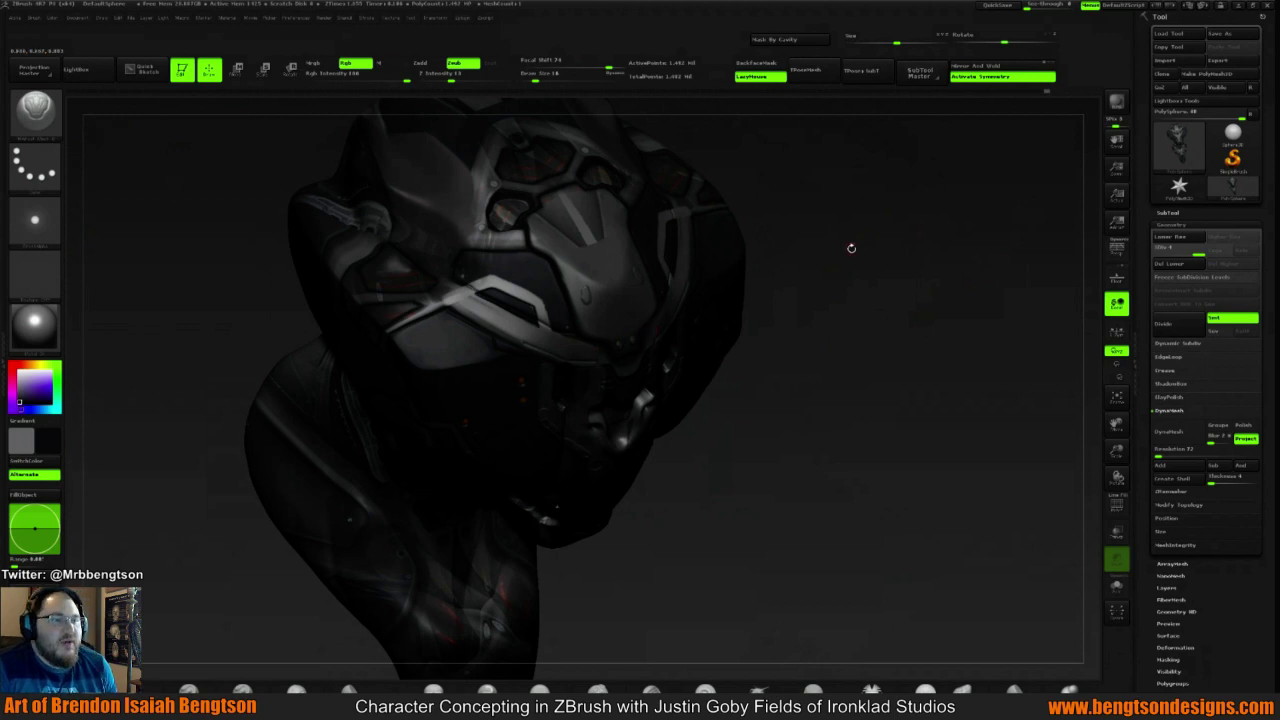
left_click_drag(851, 248, 794, 260)
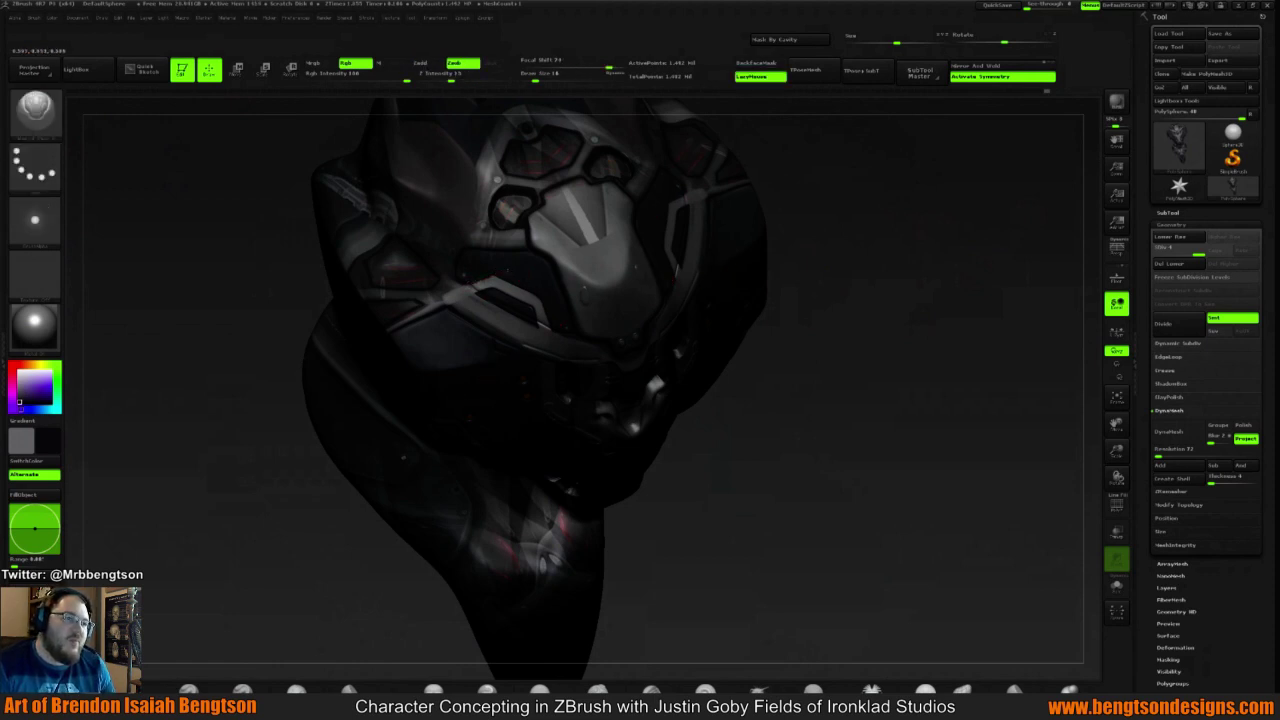
mouse_move(919, 233)
left_mouse_down()
mouse_move(880, 205)
mouse_move(909, 173)
mouse_move(770, 222)
mouse_move(520, 278)
left_mouse_up()
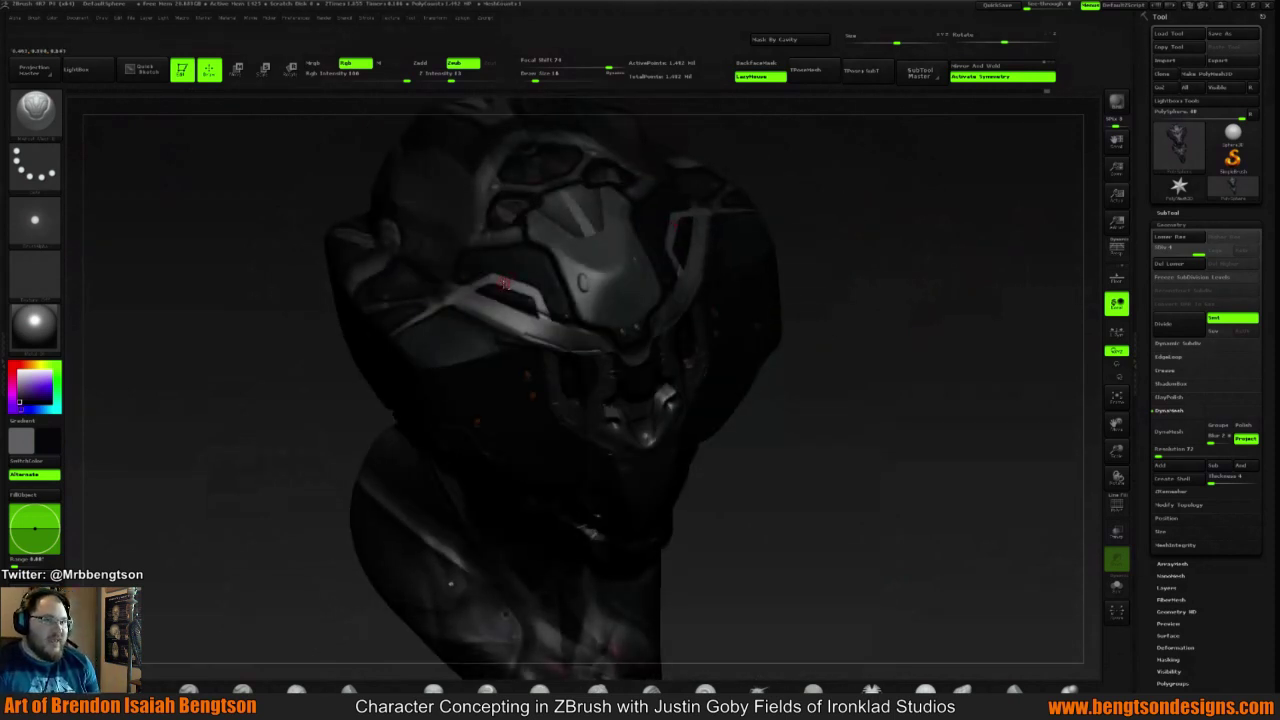
Touch up the raised brow frame above the side plate, sample a mid-grey from it and smooth its inner edge
left_click_drag(507, 284, 504, 281)
key("c")
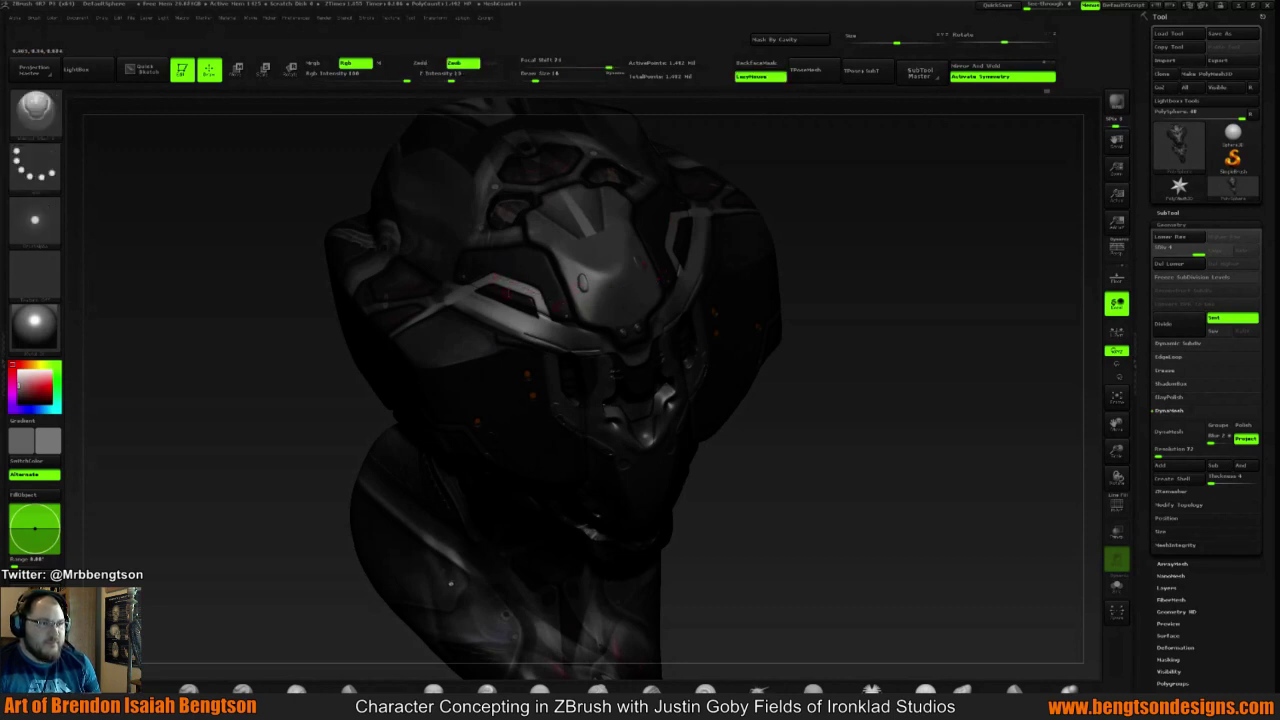
key("space")
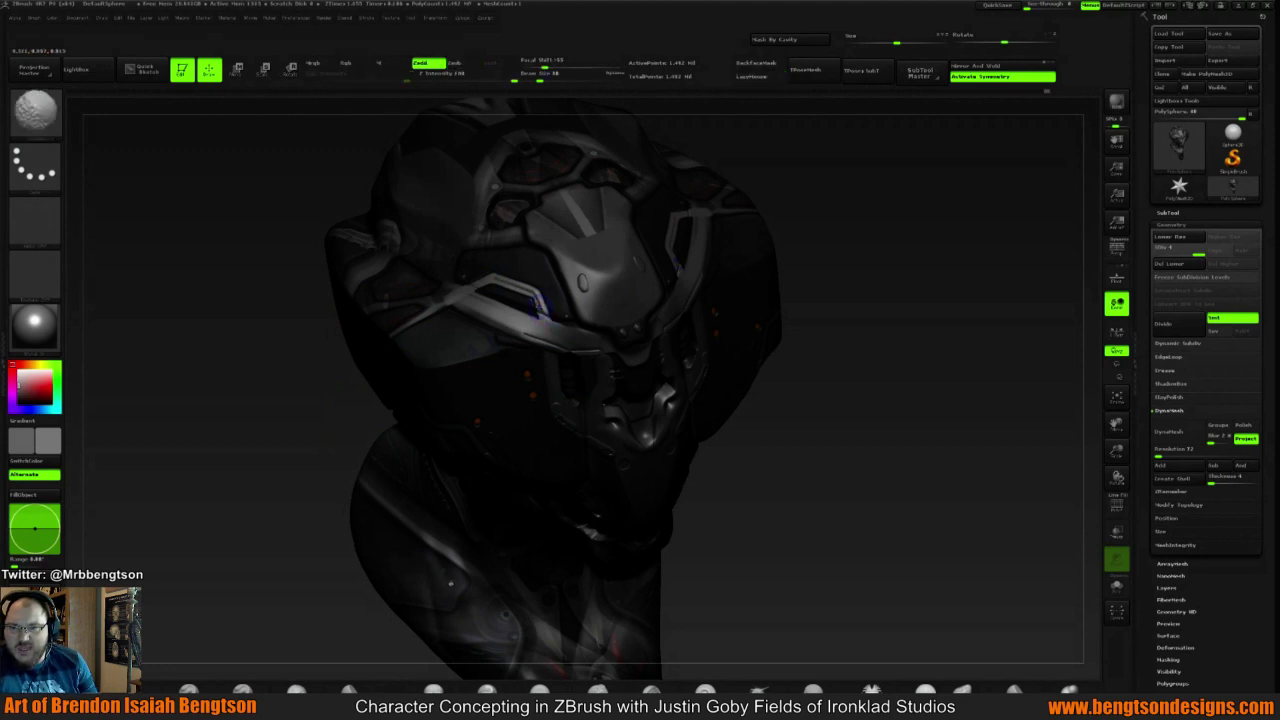
left_click_drag(541, 306, 495, 281, "shift")
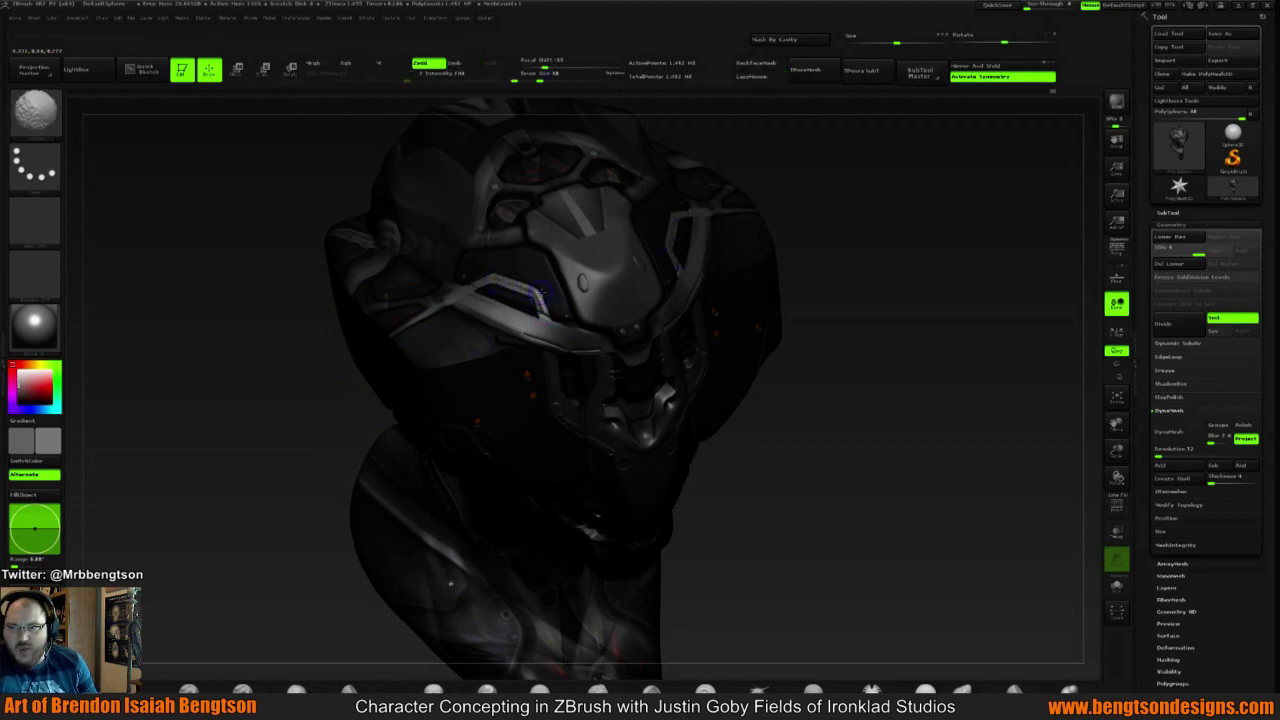
Select the Standard brush and set its draw size to 17 for detailing the face
key("b")
key("s")
key("t")
mouse_move(897, 240)
left_mouse_down()
mouse_move(894, 189)
mouse_move(877, 209)
left_mouse_up()
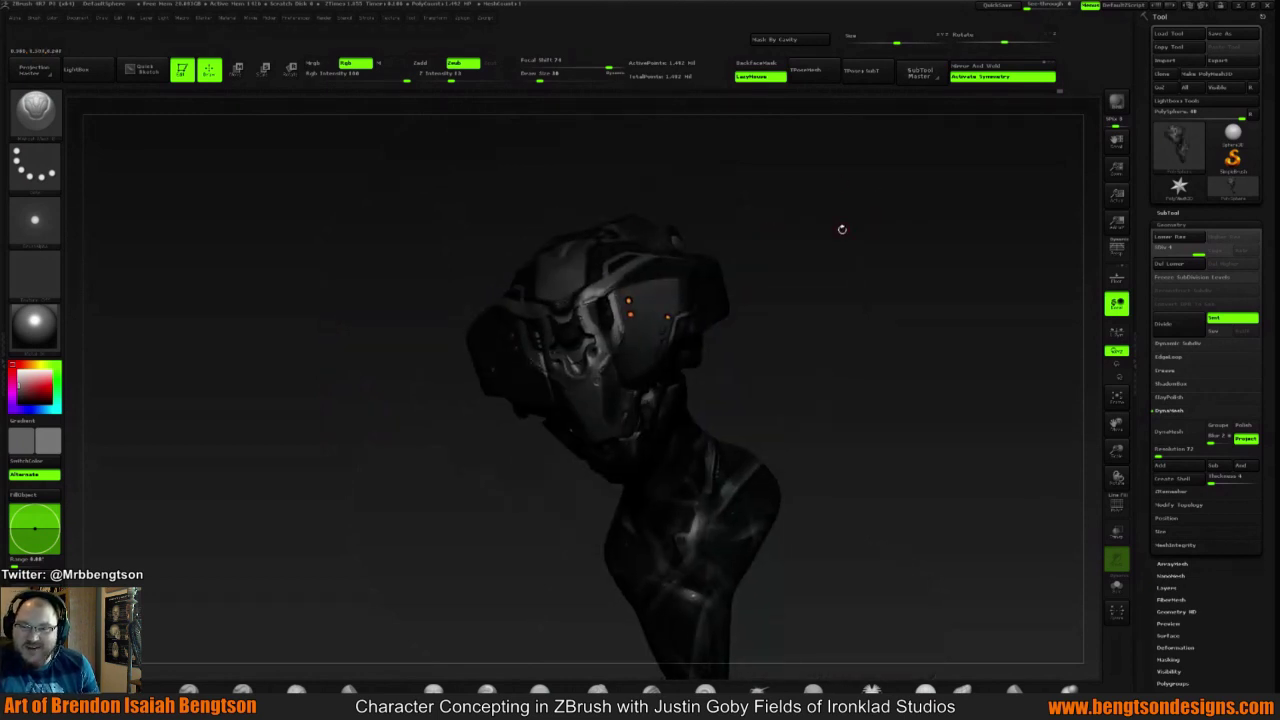
left_click_drag(843, 230, 794, 260)
key("space")
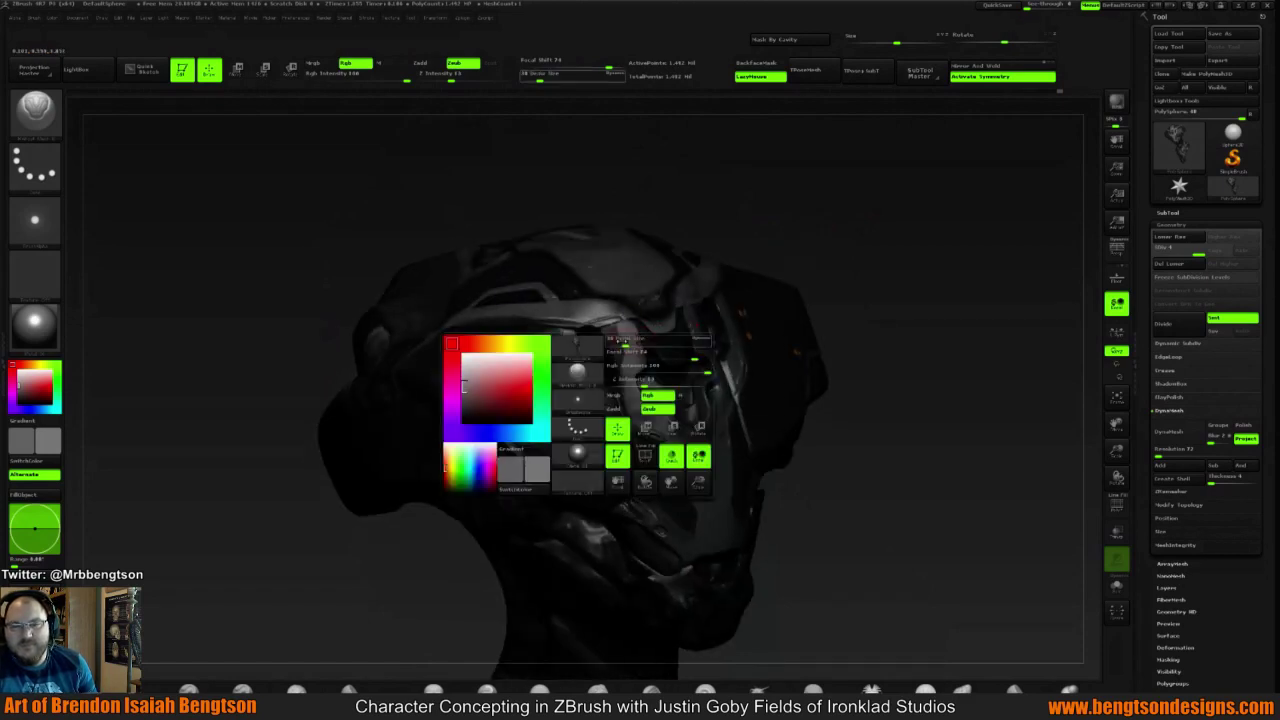
mouse_move(640, 342)
left_mouse_down()
mouse_move(619, 342)
mouse_move(611, 323)
left_mouse_up()
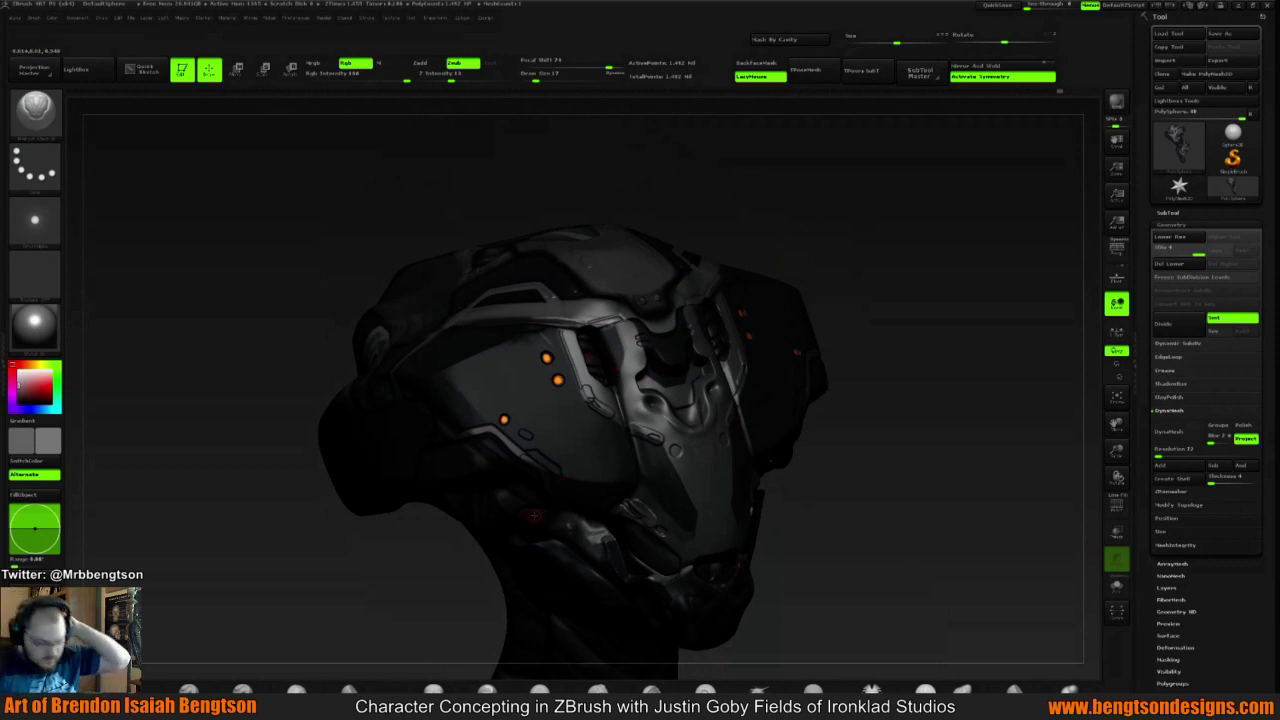
Sample dark blue and near-black tones from the helmet and add small dark details beside the nose bridge
key("c")
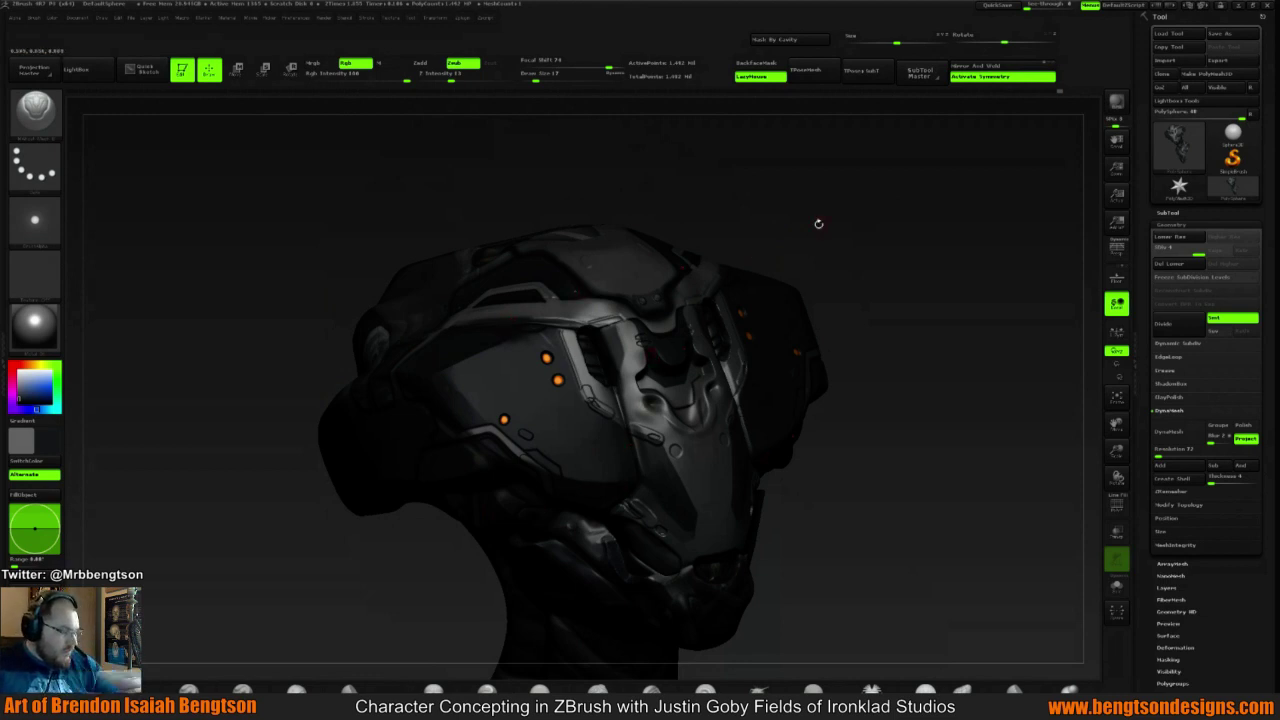
mouse_move(817, 220)
left_mouse_down()
mouse_move(800, 250)
mouse_move(808, 336)
left_mouse_up()
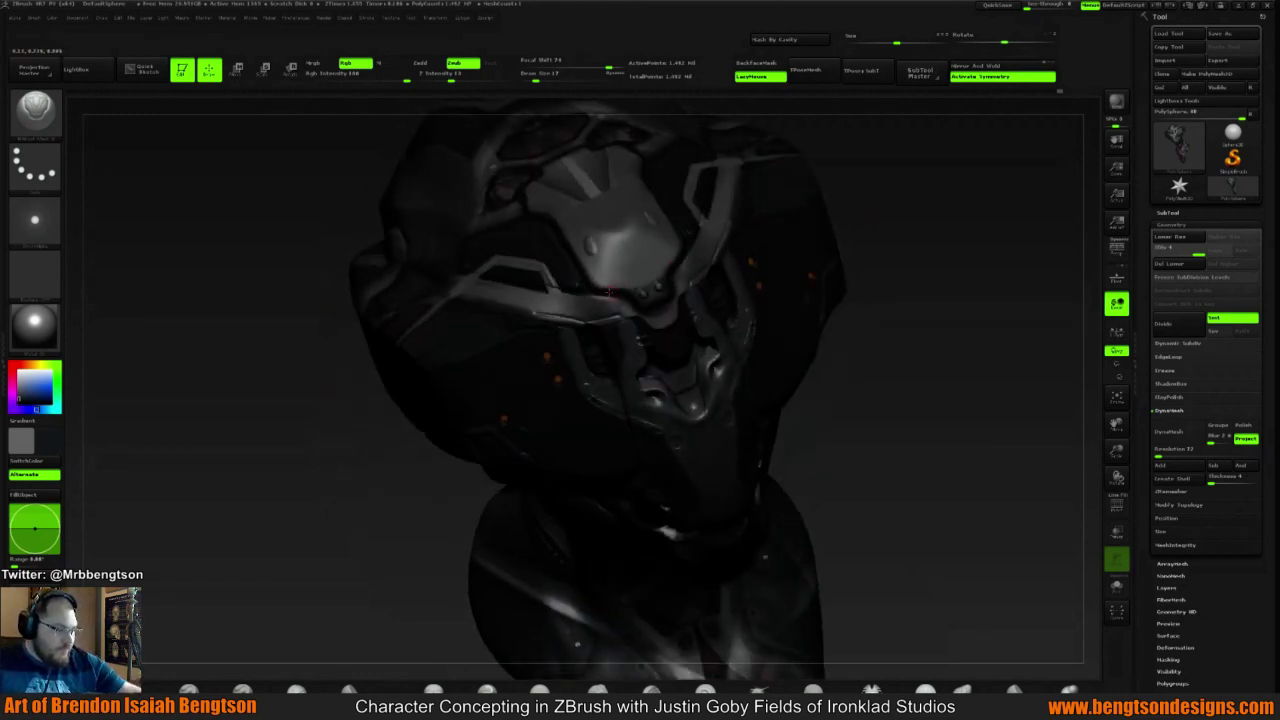
key("c")
left_click_drag(951, 329, 928, 282)
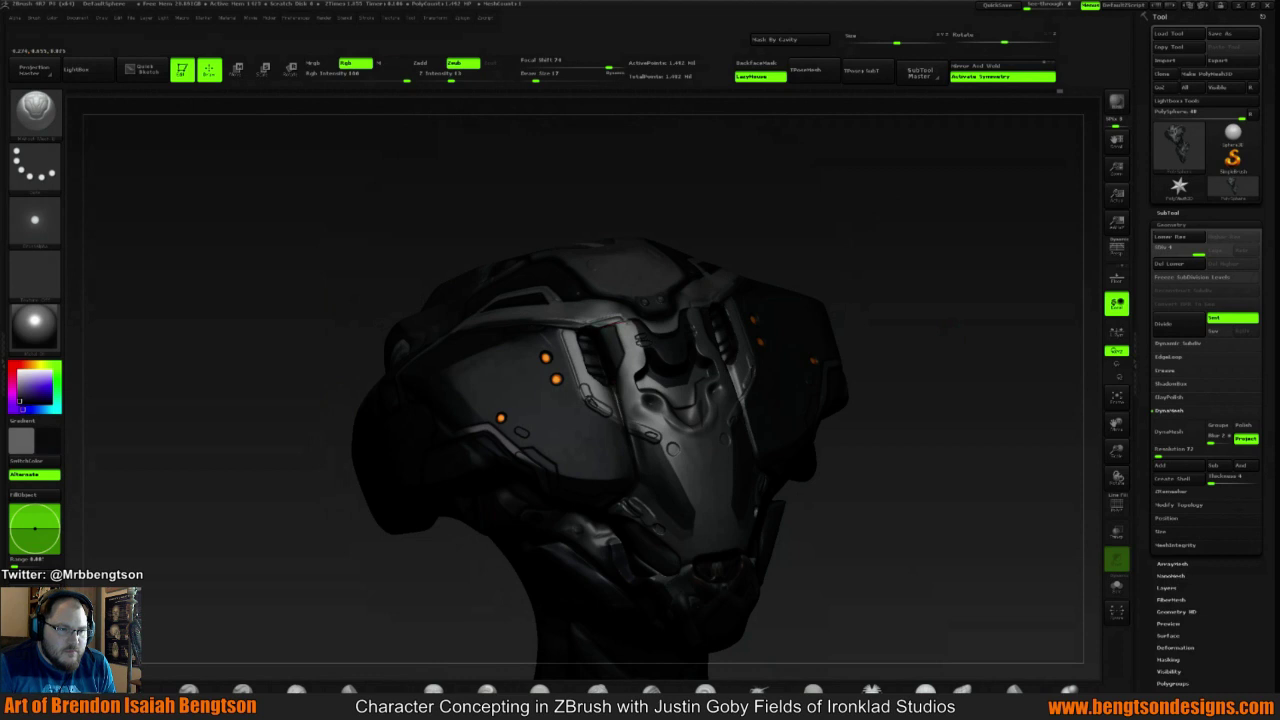
left_click_drag(902, 259, 909, 206)
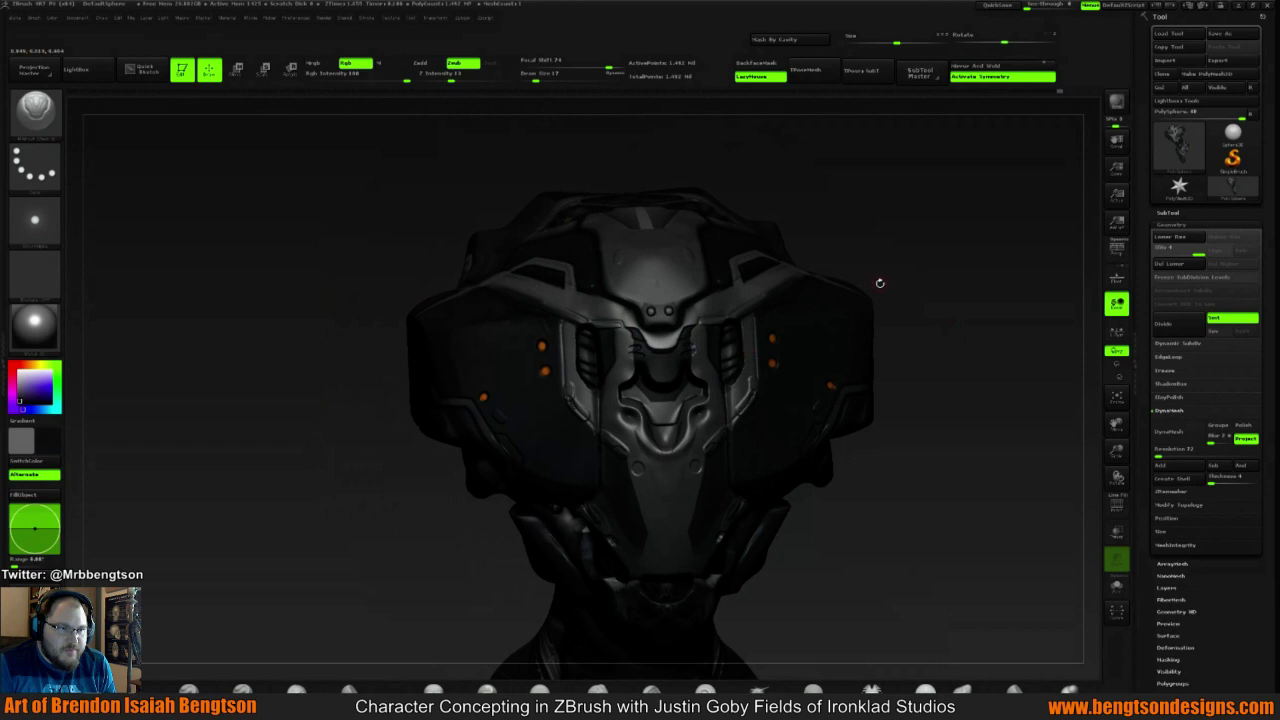
mouse_move(877, 283)
left_mouse_down()
mouse_move(898, 264)
mouse_move(885, 281)
mouse_move(908, 274)
mouse_move(886, 270)
left_mouse_up()
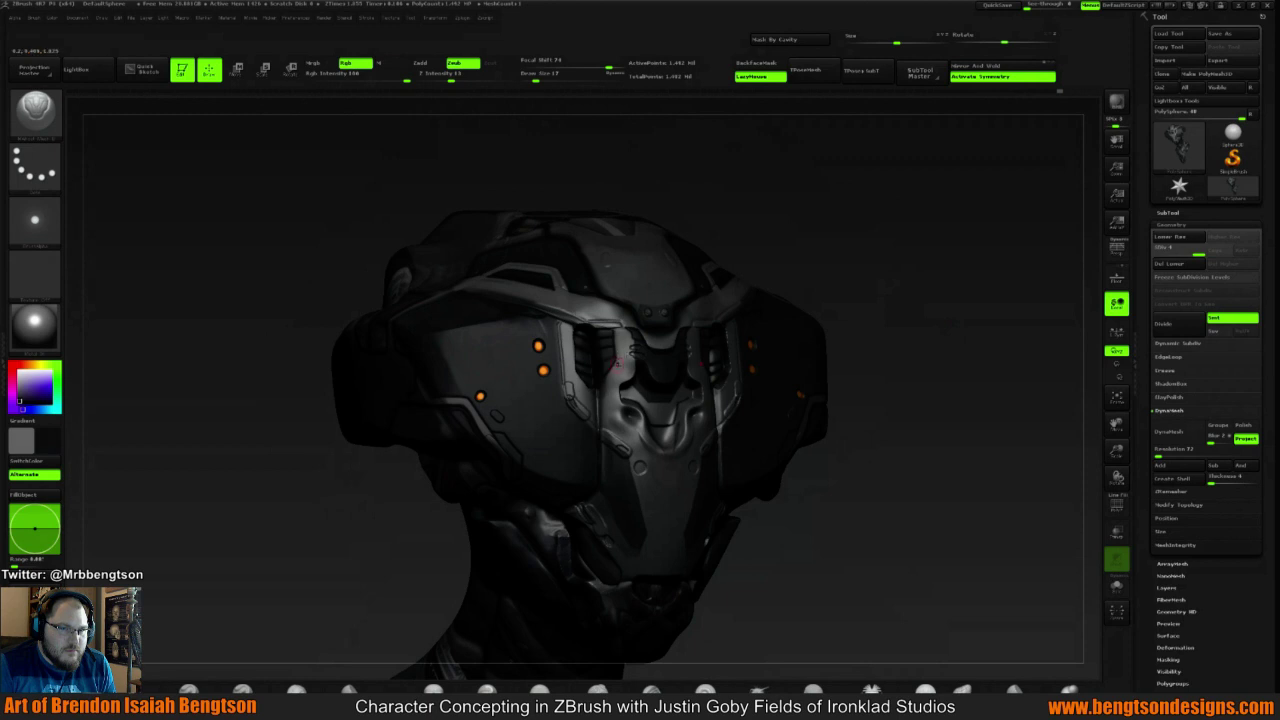
mouse_move(897, 263)
left_mouse_down()
mouse_move(883, 266)
mouse_move(914, 234)
left_mouse_up()
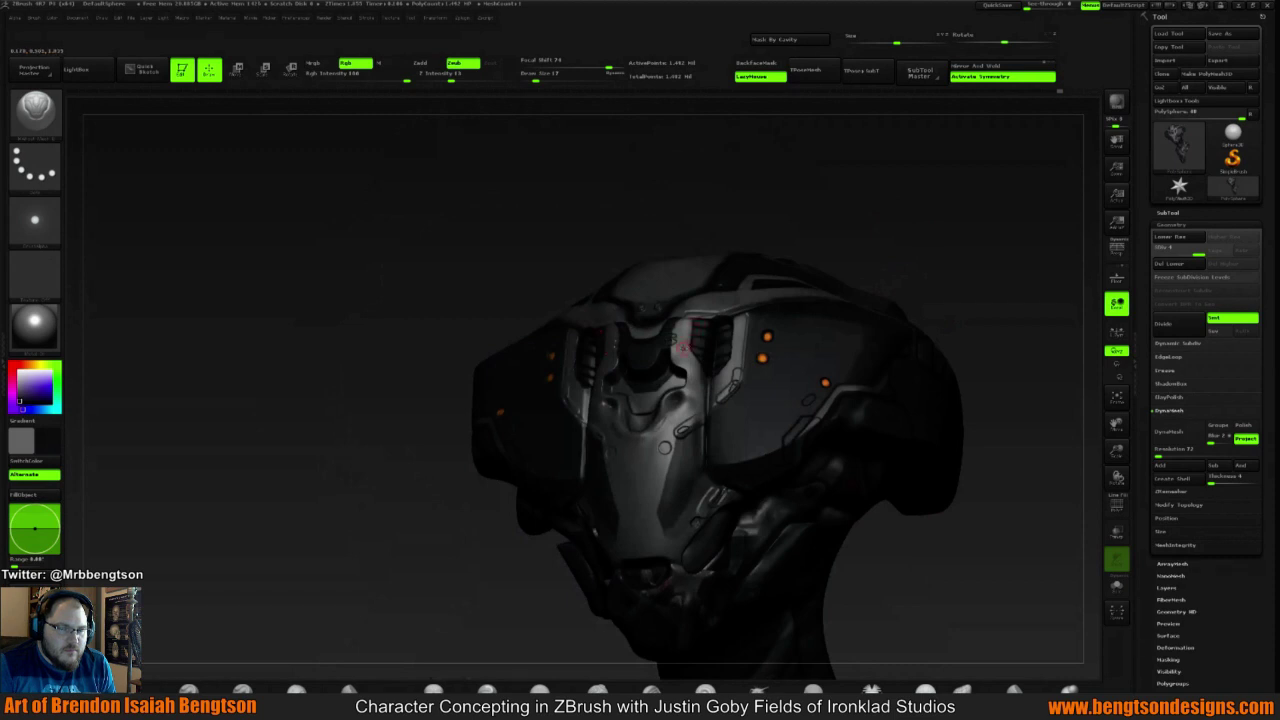
Sample a grey tone from the face plate and check the head and neck from both sides
key("c")
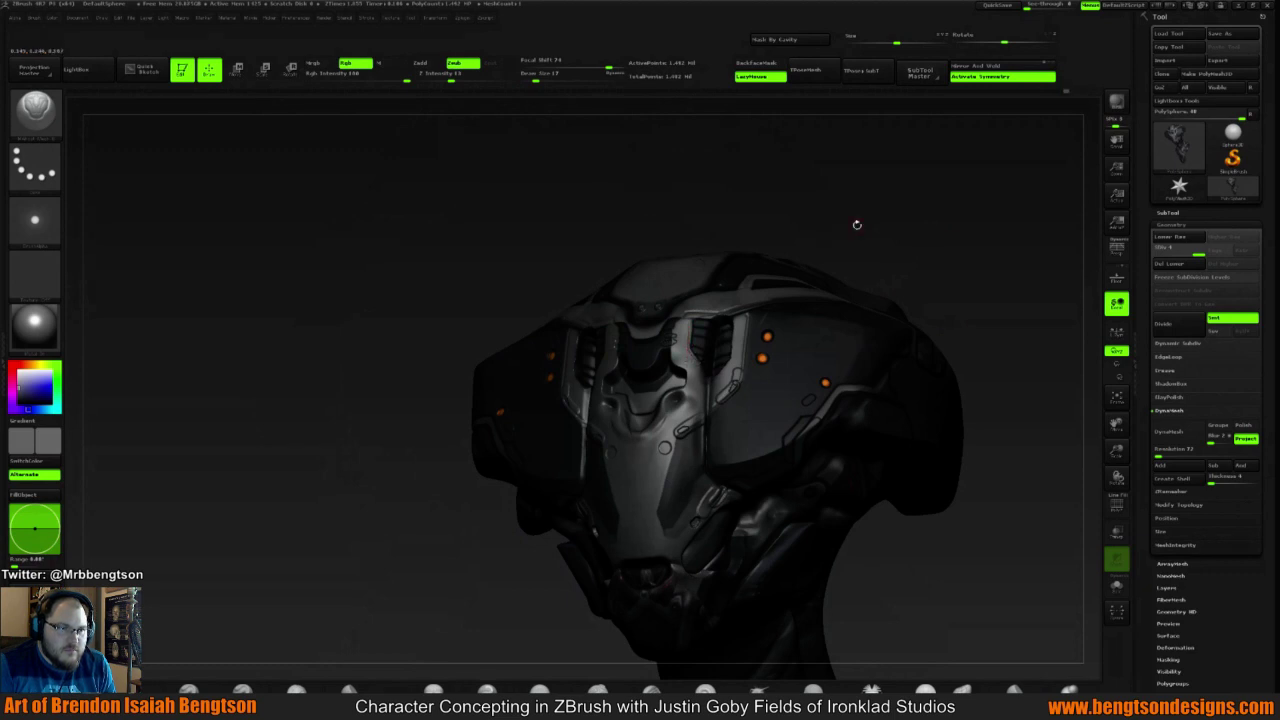
left_click_drag(857, 222, 878, 280, "shift")
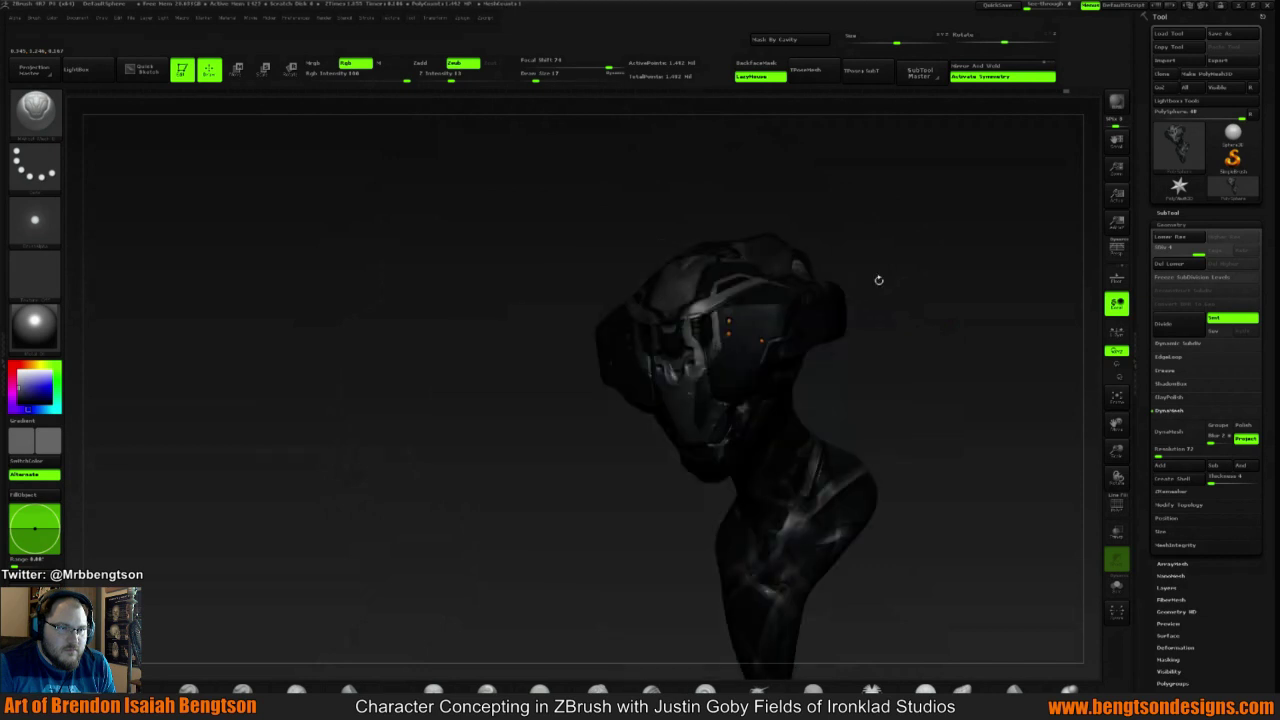
left_click_drag(962, 212, 530, 370)
left_click_drag(791, 306, 750, 372)
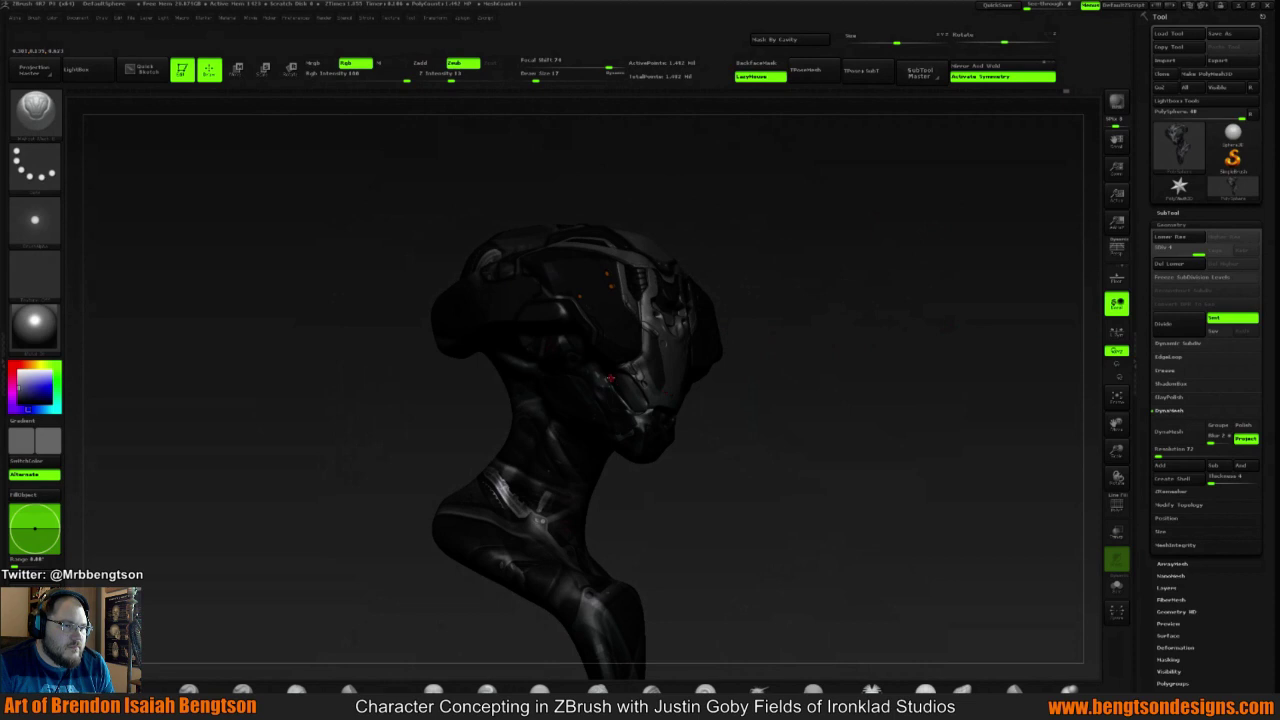
left_click_drag(789, 323, 820, 360)
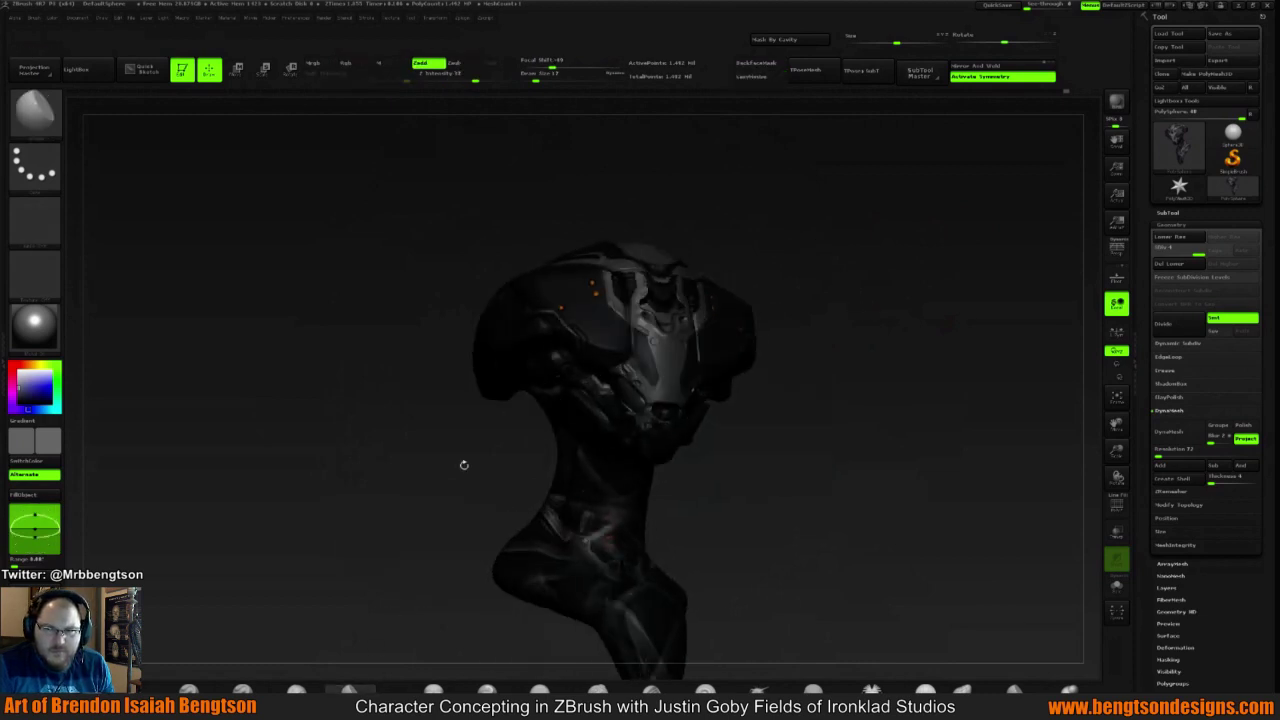
Enlarge the Move brush and adjust the jaw pieces' shape, working from the front, side and underside
key("space")
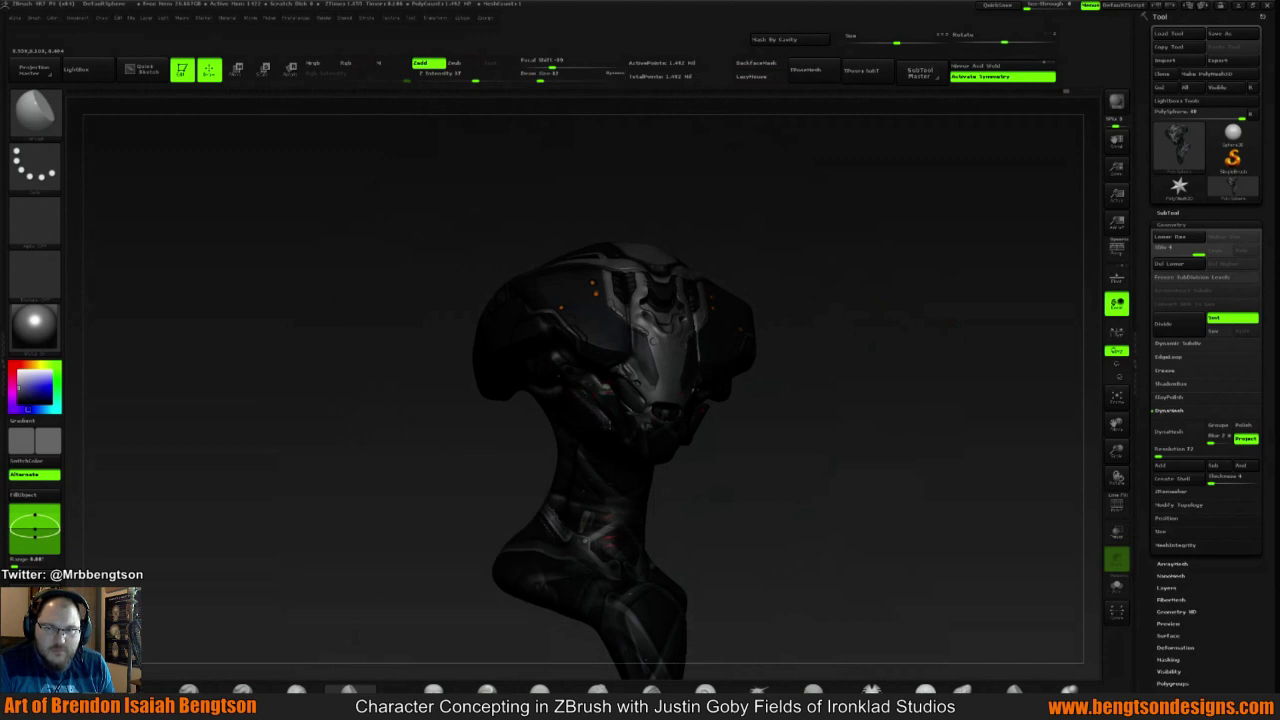
left_click_drag(871, 380, 679, 420)
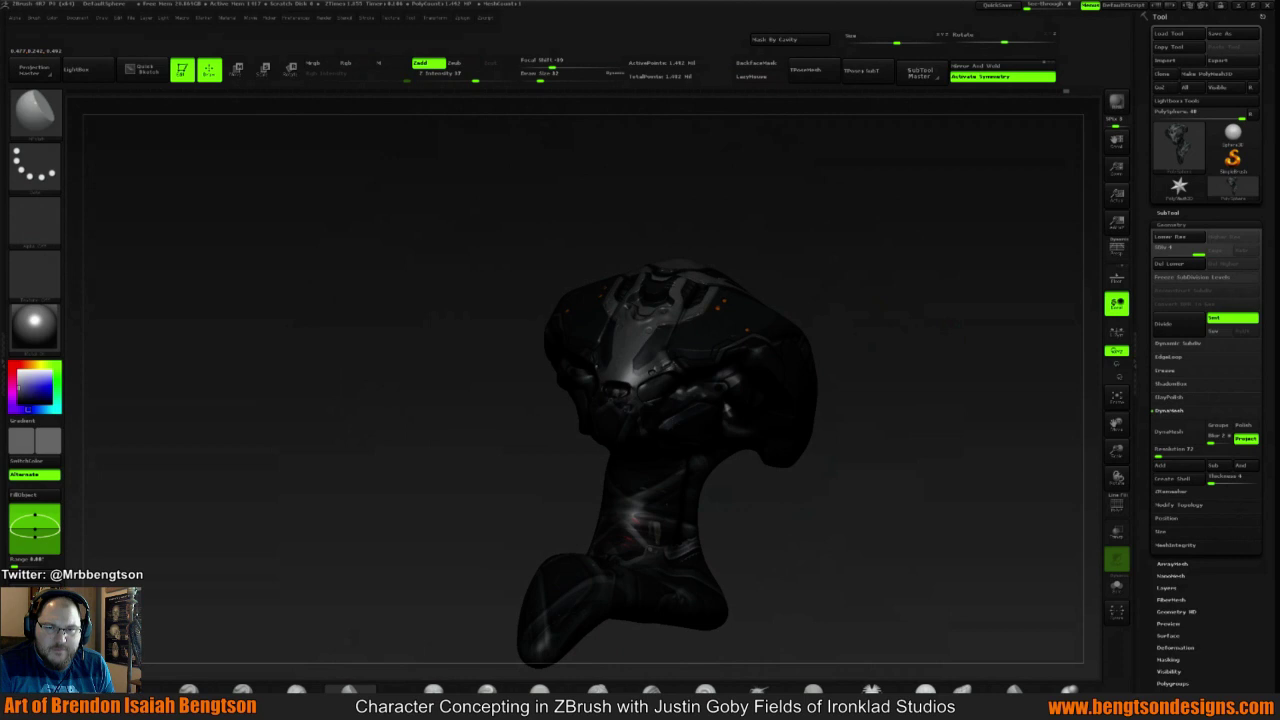
mouse_move(834, 374)
left_mouse_down()
mouse_move(903, 282)
mouse_move(883, 268)
left_mouse_up()
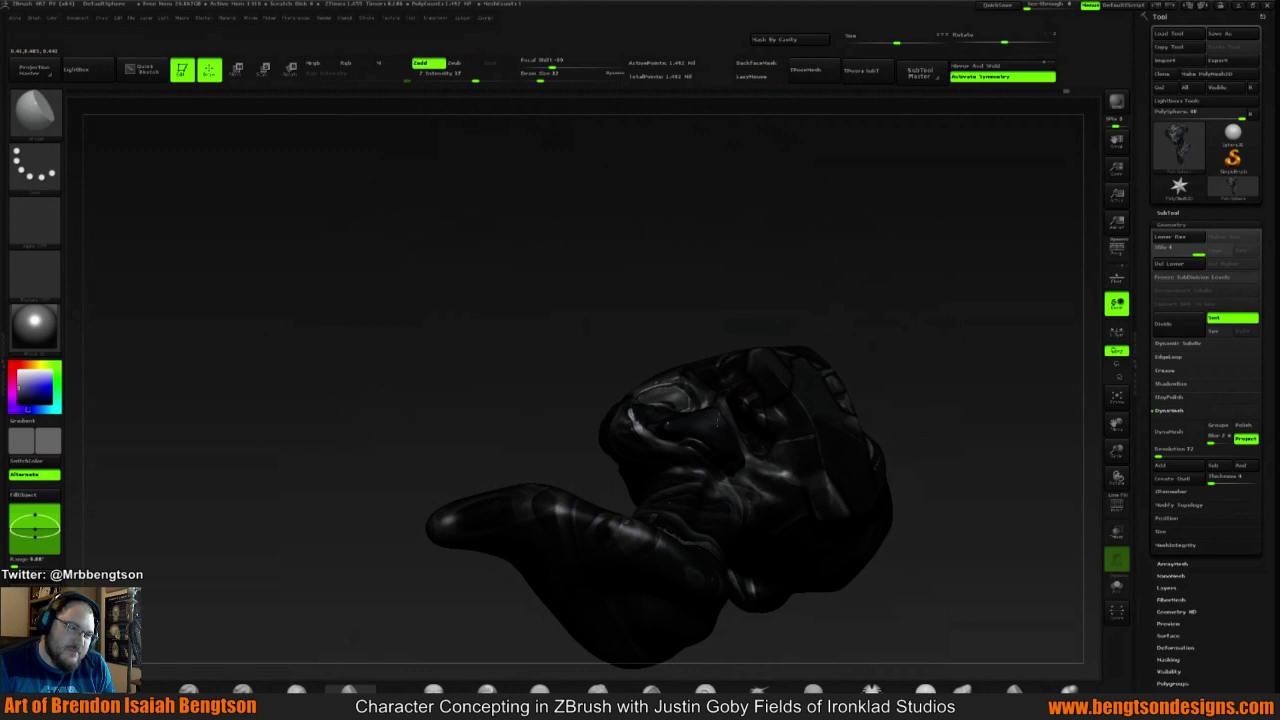
left_click_drag(775, 376, 789, 337)
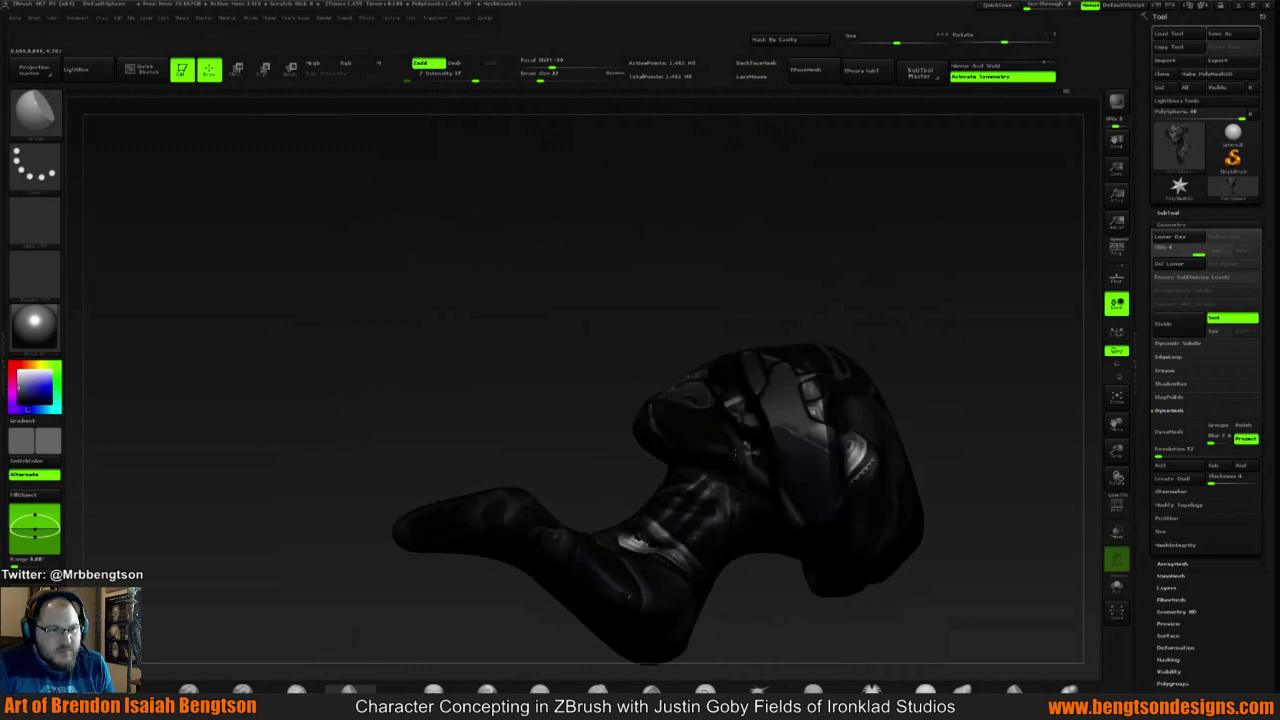
mouse_move(945, 330)
left_mouse_down()
mouse_move(891, 314)
mouse_move(880, 352)
mouse_move(712, 432)
left_mouse_up()
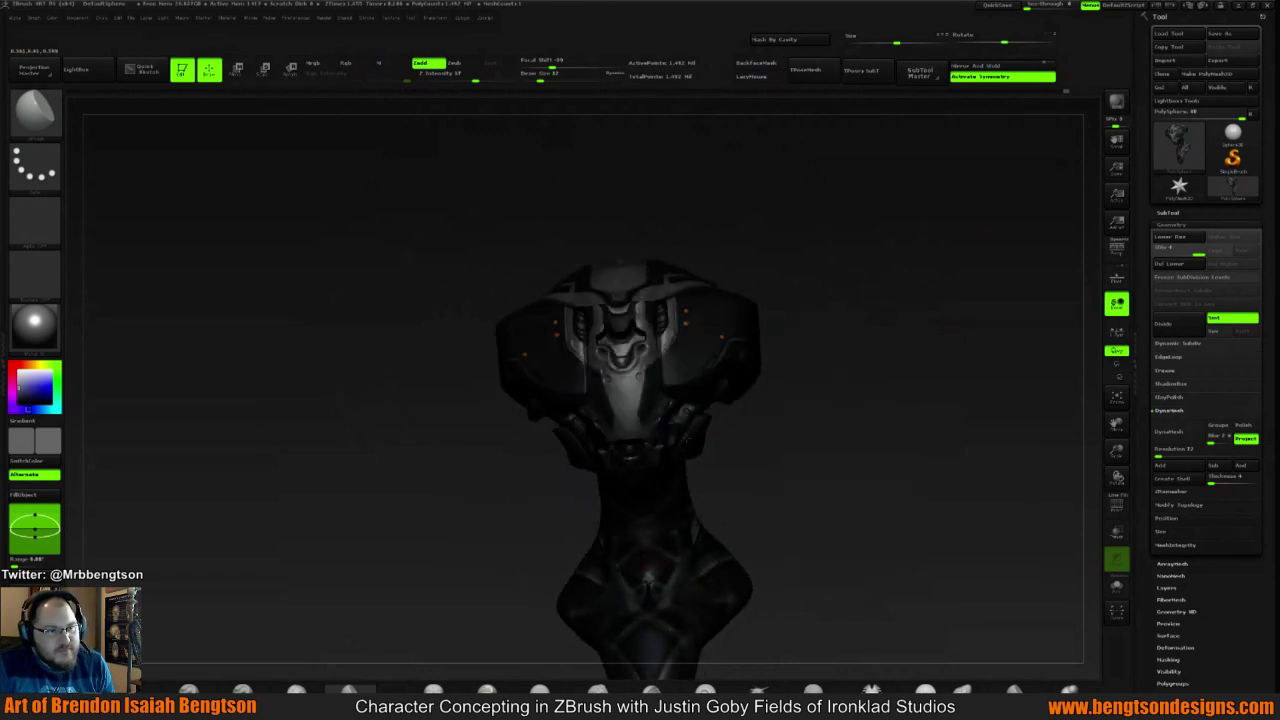
mouse_move(875, 350)
left_mouse_down()
mouse_move(815, 397)
mouse_move(865, 389)
mouse_move(826, 386)
mouse_move(858, 375)
mouse_move(826, 386)
mouse_move(861, 340)
mouse_move(632, 313)
left_mouse_up()
Resize the Move brush to suit the underside of the jaw and refine the form near the jaw hinge
key("space")
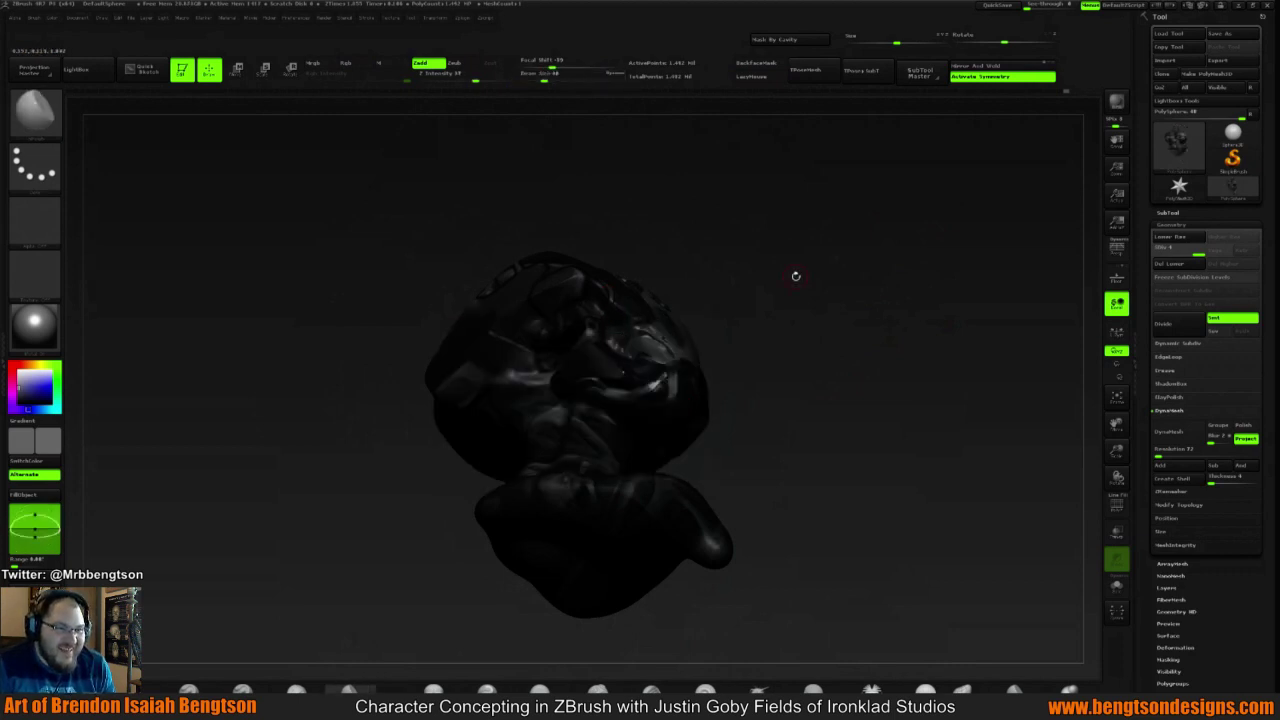
mouse_move(794, 277)
left_mouse_down()
mouse_move(889, 343)
mouse_move(855, 318)
mouse_move(911, 300)
mouse_move(845, 307)
mouse_move(852, 262)
mouse_move(740, 265)
left_mouse_up()
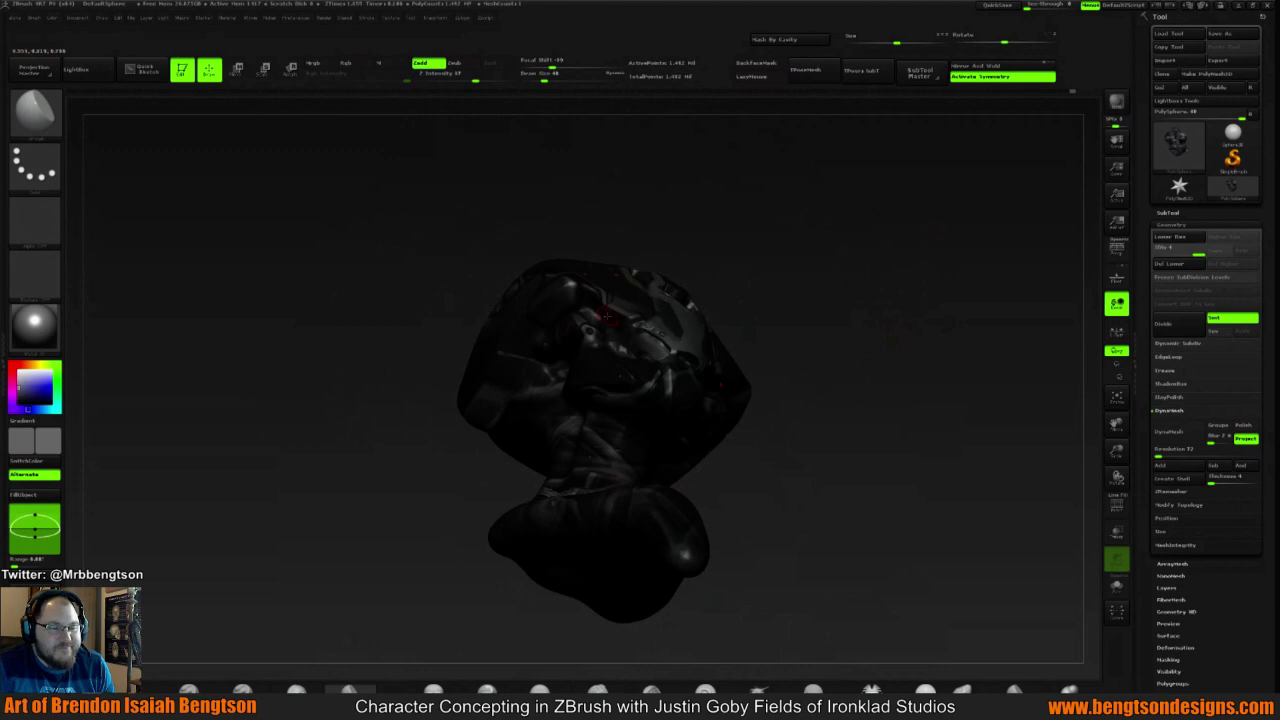
key("space")
left_click_drag(607, 325, 590, 324)
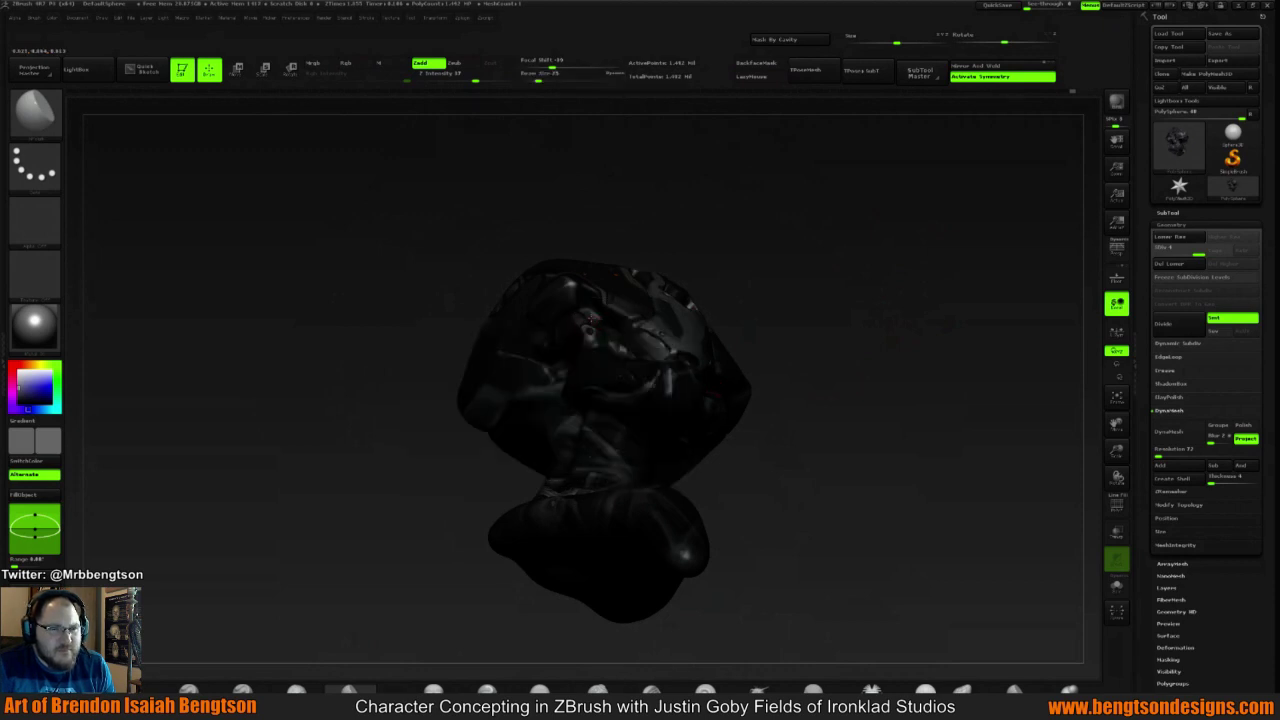
mouse_move(745, 265)
left_mouse_down()
mouse_move(650, 300)
mouse_move(575, 292)
left_mouse_up()
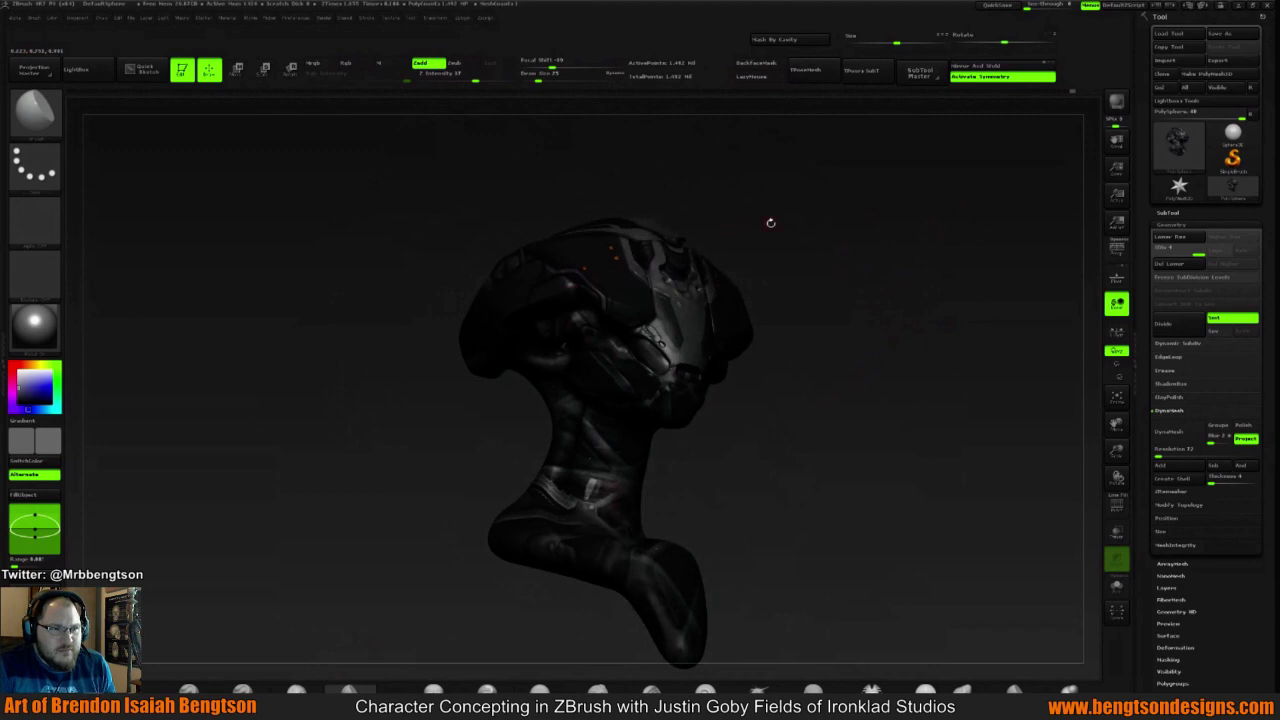
Switch to the Standard brush in colour-only mode, enlarge it slightly and touch up the paint on the lower face plate
left_click_drag(769, 220, 597, 325)
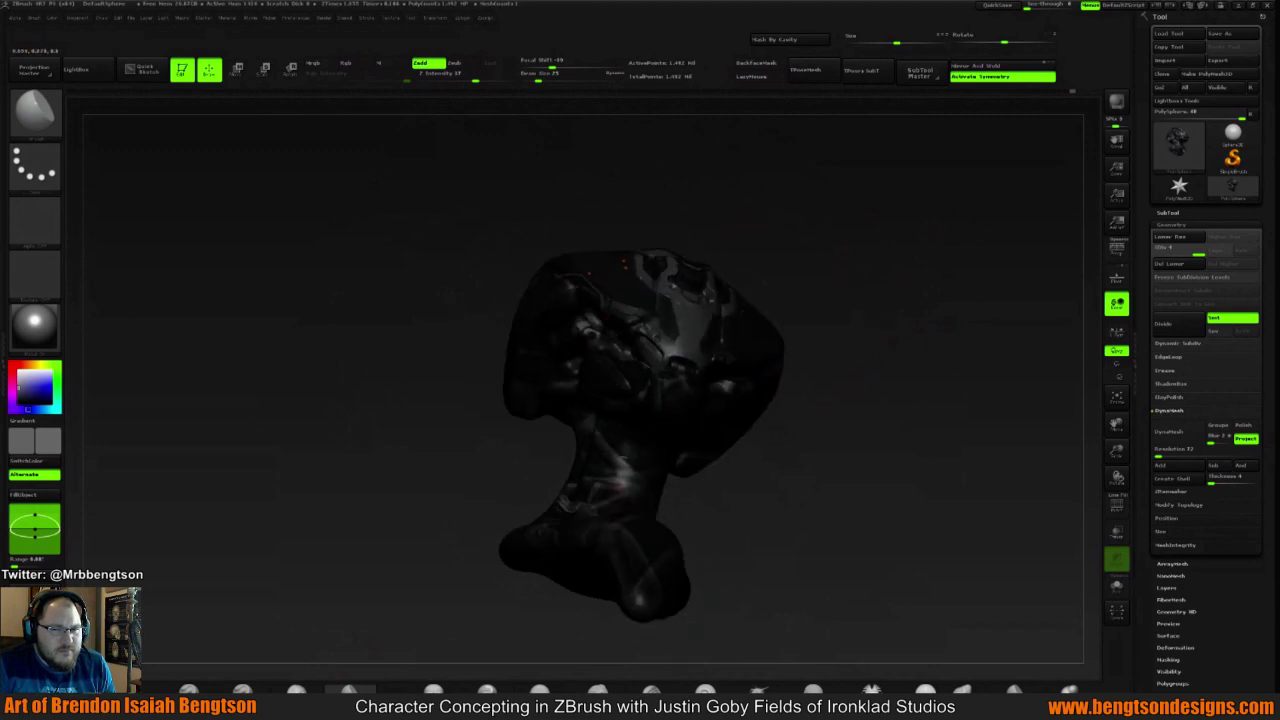
left_click_drag(865, 250, 696, 312)
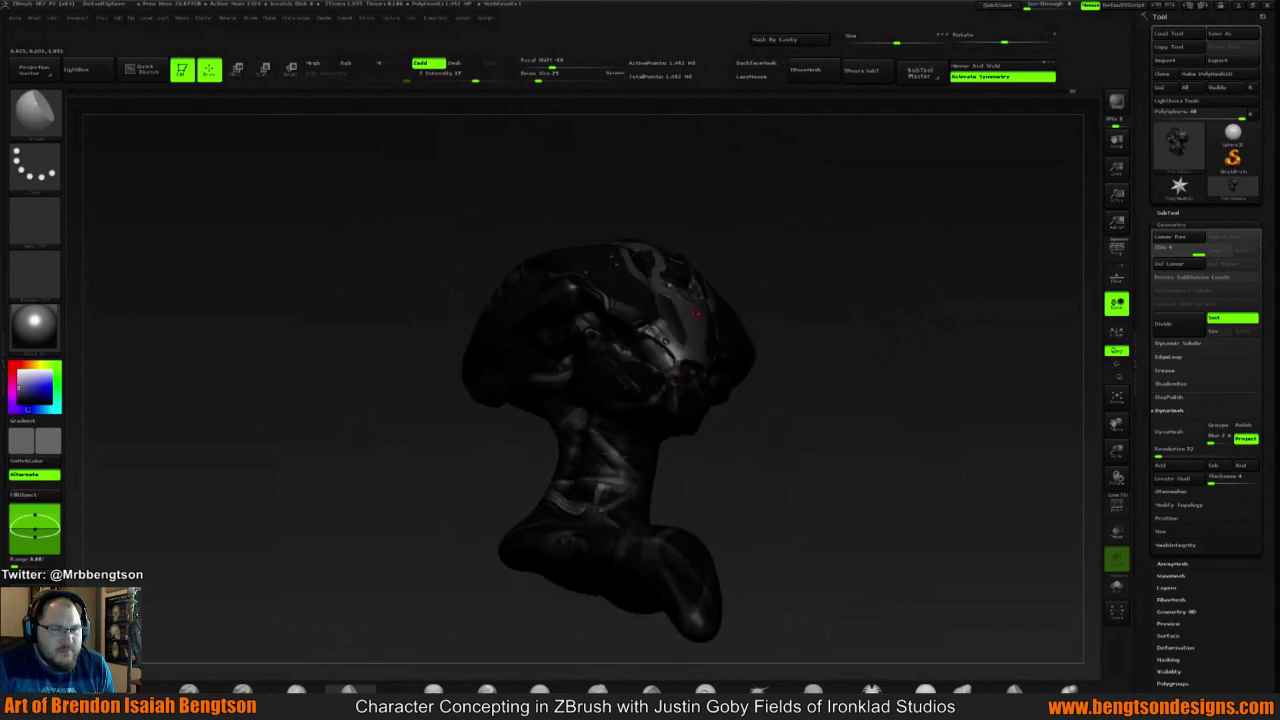
mouse_move(889, 341)
left_mouse_down()
mouse_move(809, 280)
mouse_move(886, 309)
mouse_move(862, 320)
mouse_move(911, 286)
mouse_move(846, 339)
mouse_move(880, 310)
mouse_move(855, 324)
mouse_move(848, 347)
mouse_move(862, 330)
mouse_move(767, 341)
left_mouse_up()
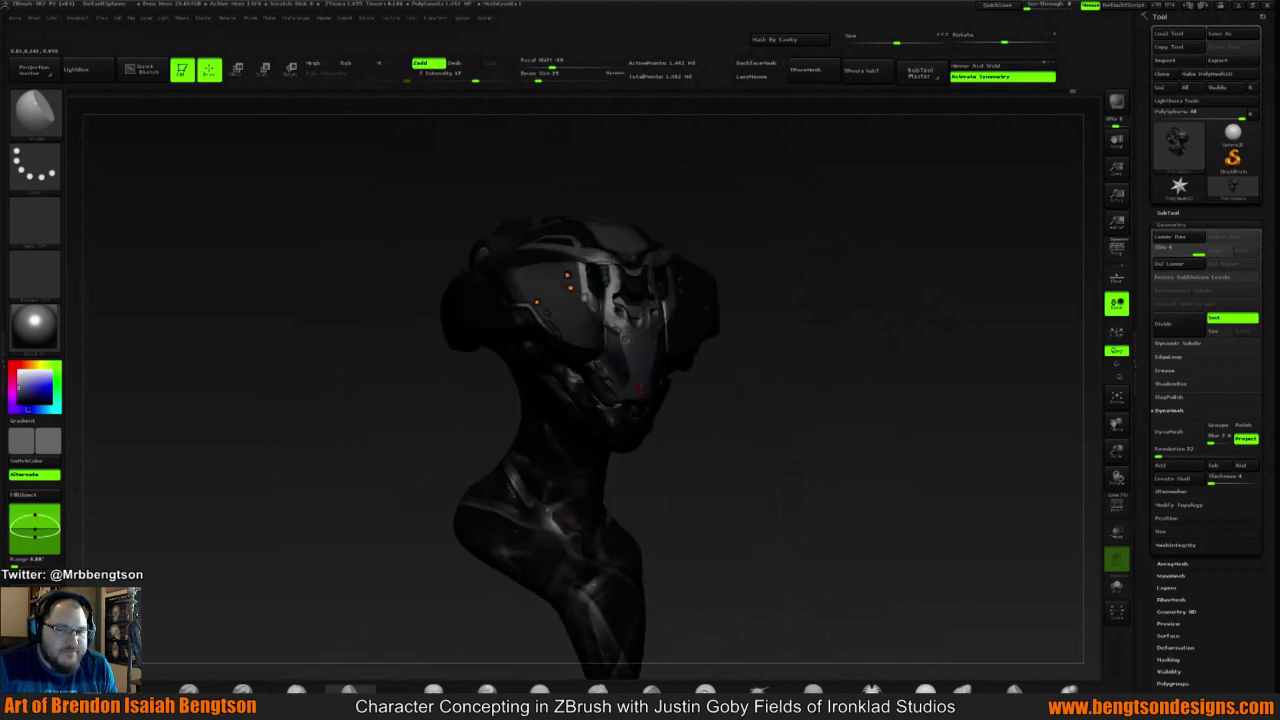
left_click(190, 688)
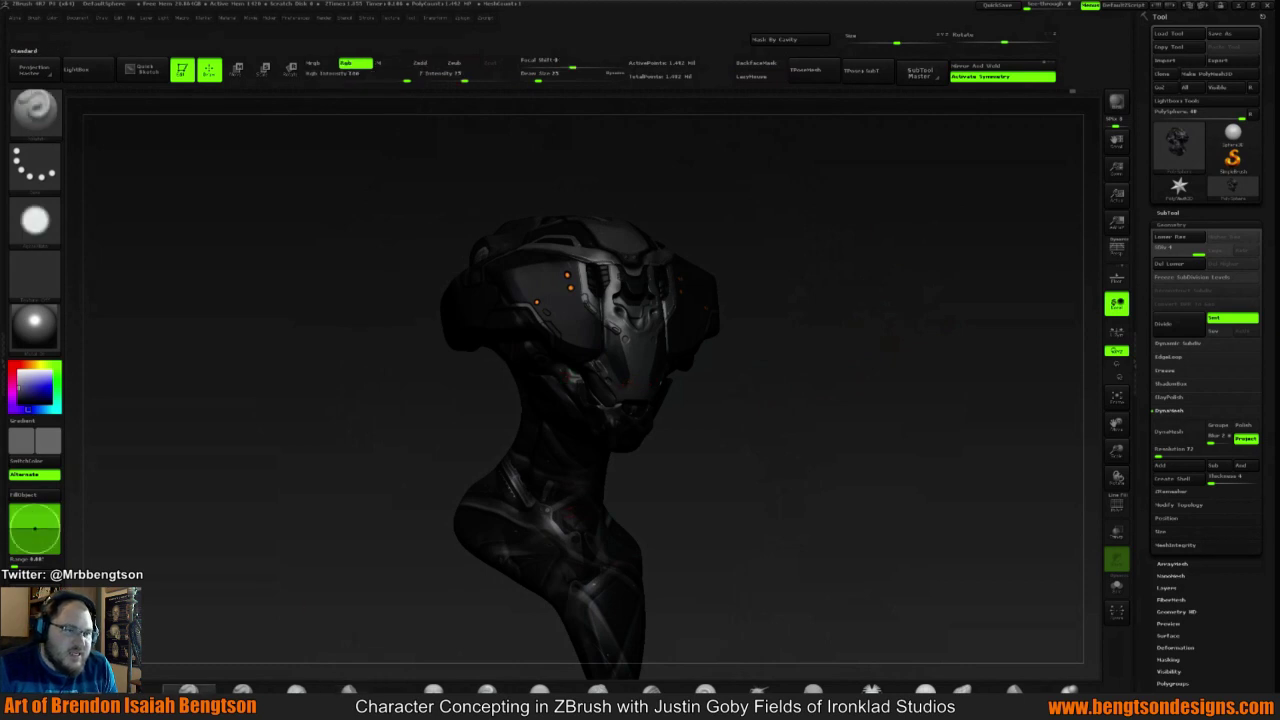
key("space")
left_click_drag(603, 389, 606, 389)
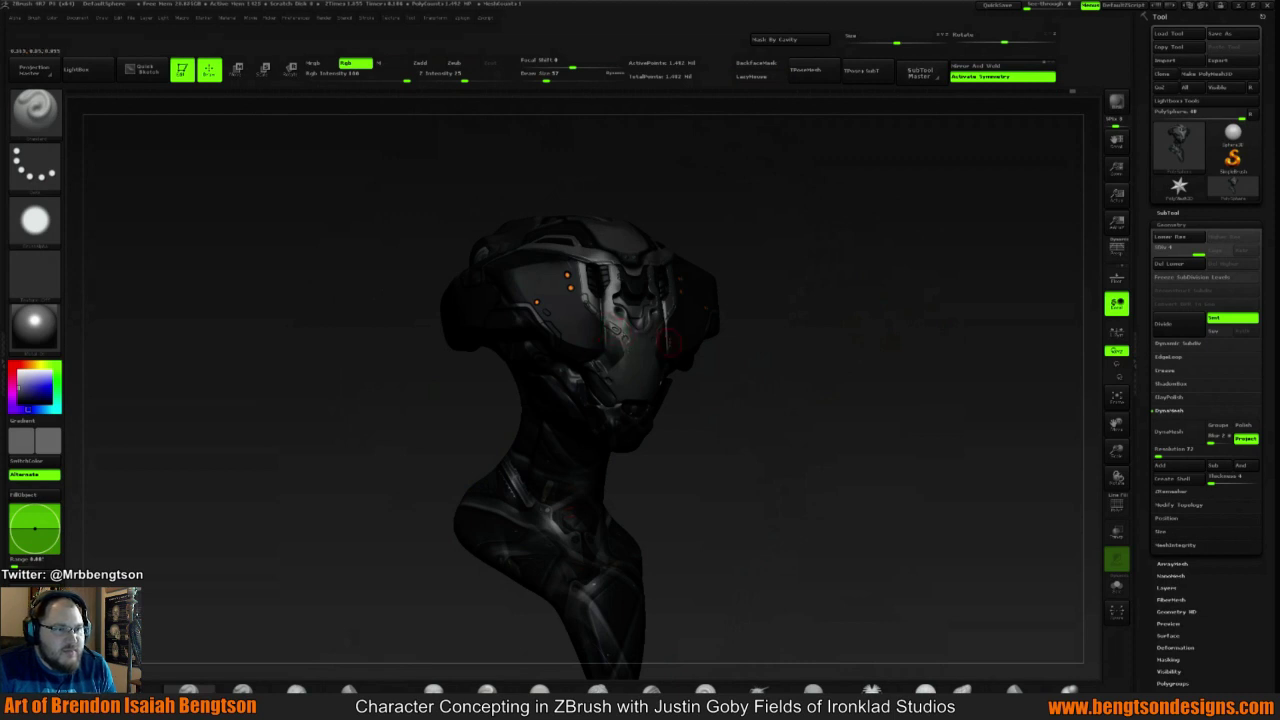
Reduce the brush size and work over the helmet's side around the brow and ear with the ClayBuildup brush
mouse_move(932, 296)
left_mouse_down()
mouse_move(780, 298)
mouse_move(868, 288)
mouse_move(831, 283)
mouse_move(771, 297)
mouse_move(750, 335)
mouse_move(840, 325)
mouse_move(783, 326)
left_mouse_up()
mouse_move(718, 295)
left_mouse_down()
mouse_move(786, 263)
mouse_move(884, 340)
left_mouse_up()
key("space")
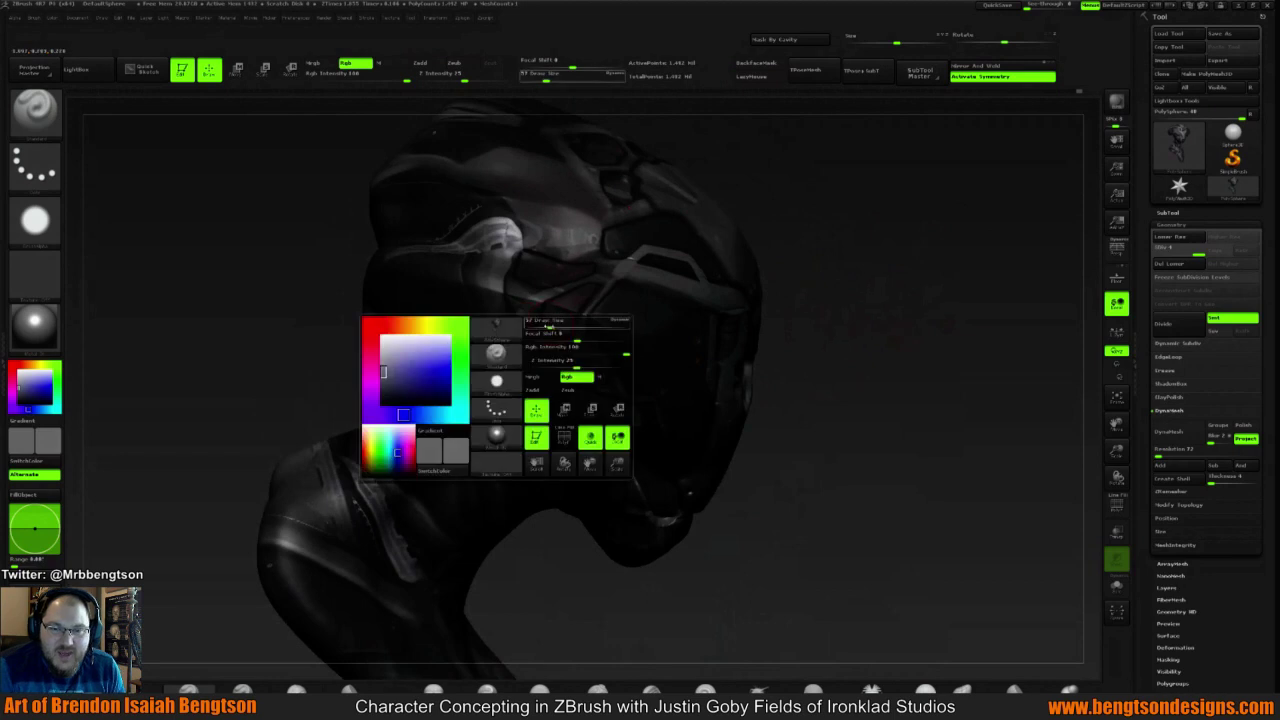
key("b")
key("c")
key("b")
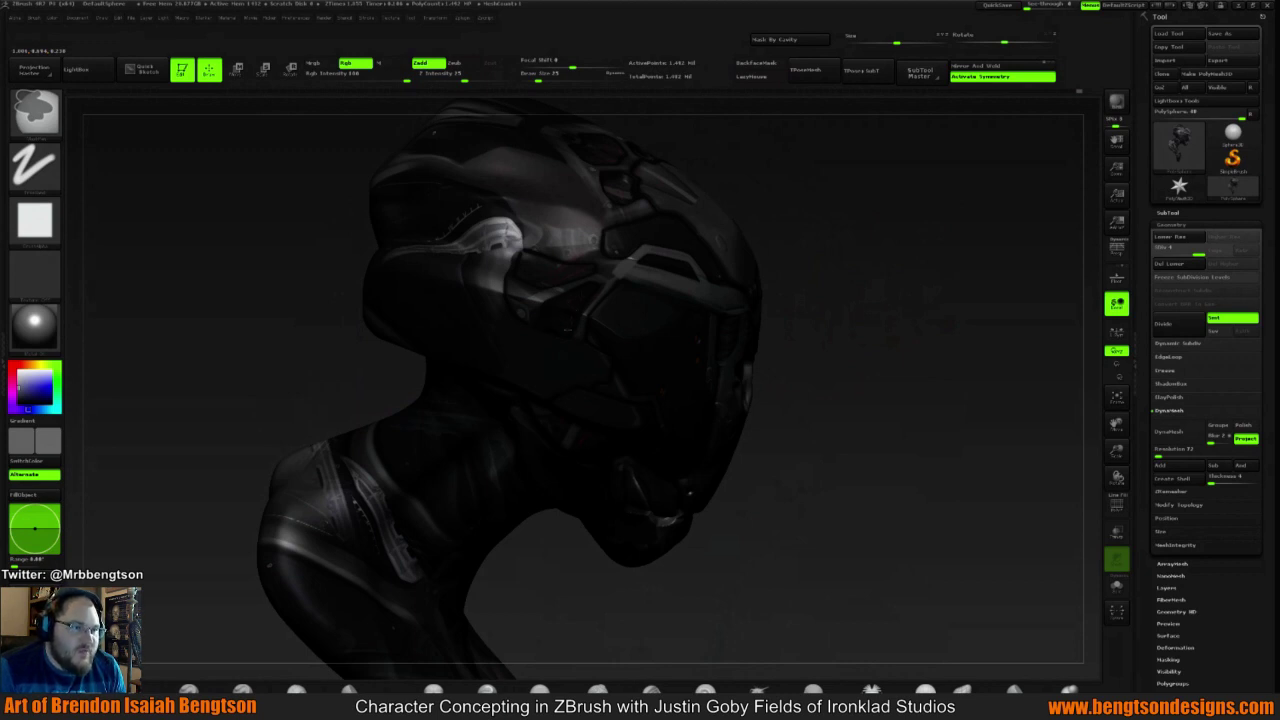
mouse_move(880, 271)
left_mouse_down("shift")
mouse_move(859, 254)
mouse_move(887, 232)
mouse_move(914, 300)
mouse_move(890, 292)
mouse_move(846, 223)
mouse_move(866, 251)
mouse_move(809, 249)
left_mouse_up("shift")
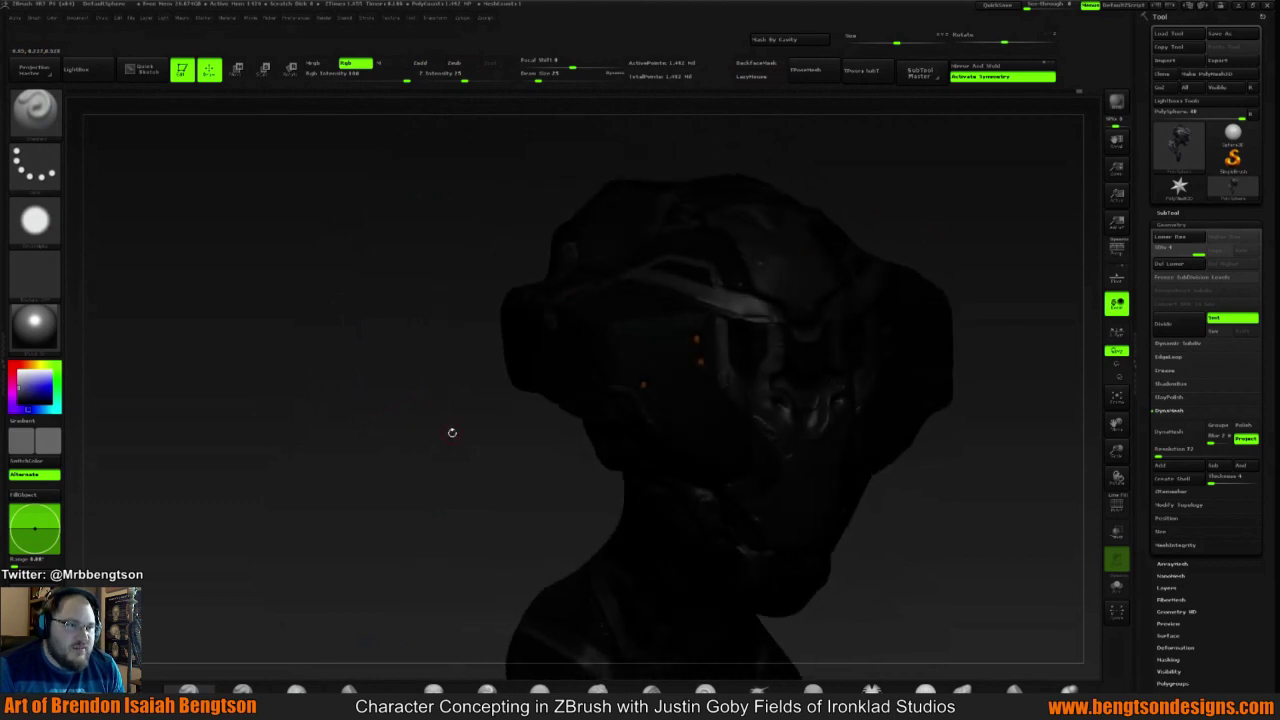
Place a Transpose line on the outer side of the helmet and reposition the unmasked area with it
left_click_drag(452, 432, 538, 312, "shift")
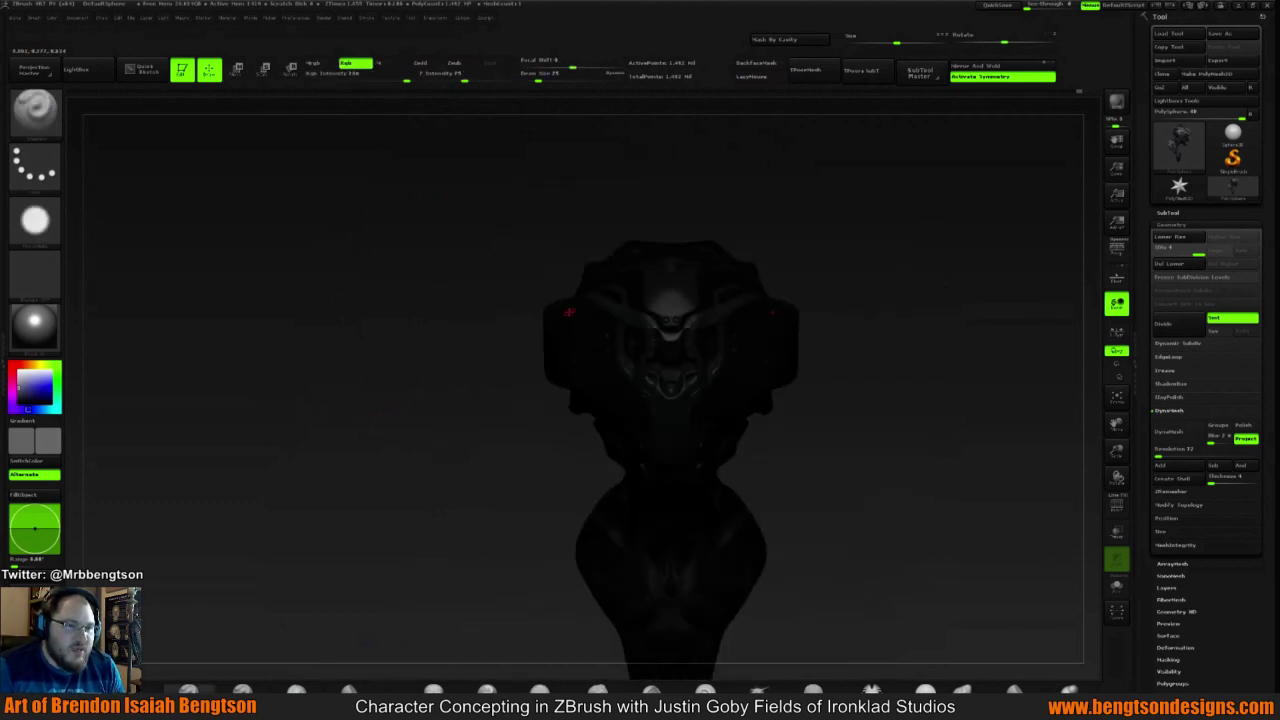
key("r")
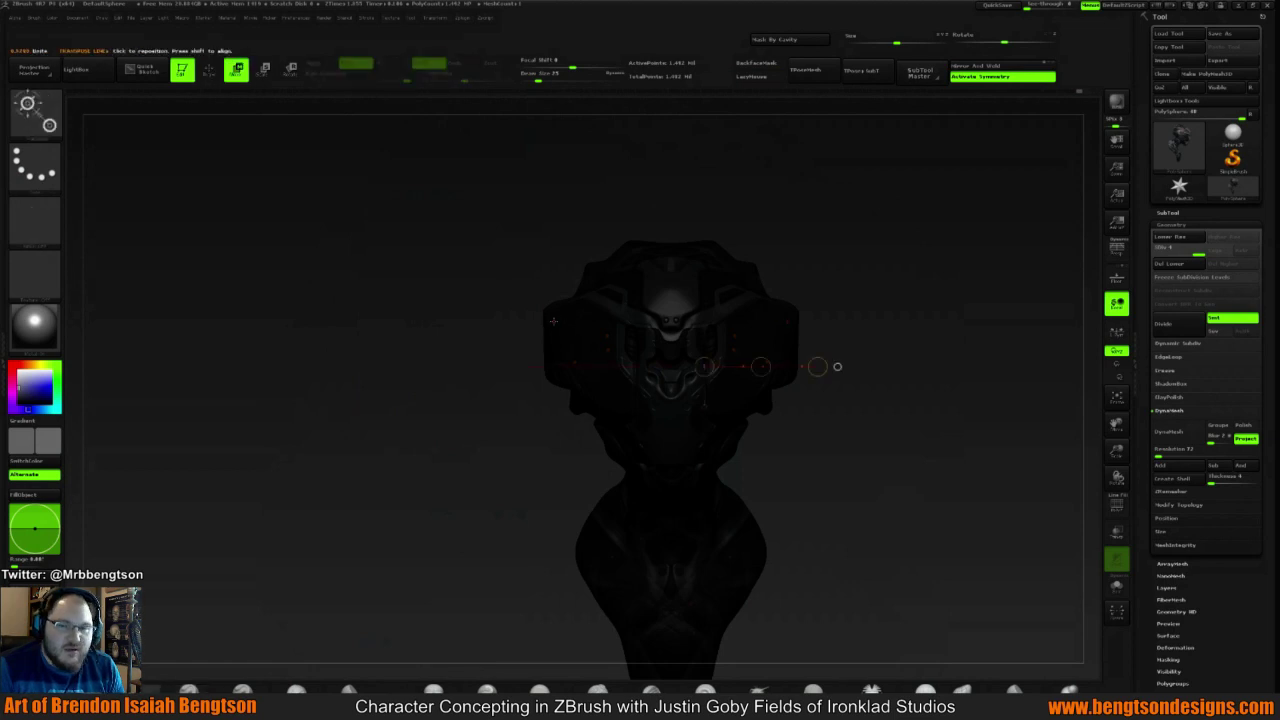
mouse_move(569, 313)
left_mouse_down()
mouse_move(427, 314)
mouse_move(449, 326)
mouse_move(431, 329)
left_mouse_up()
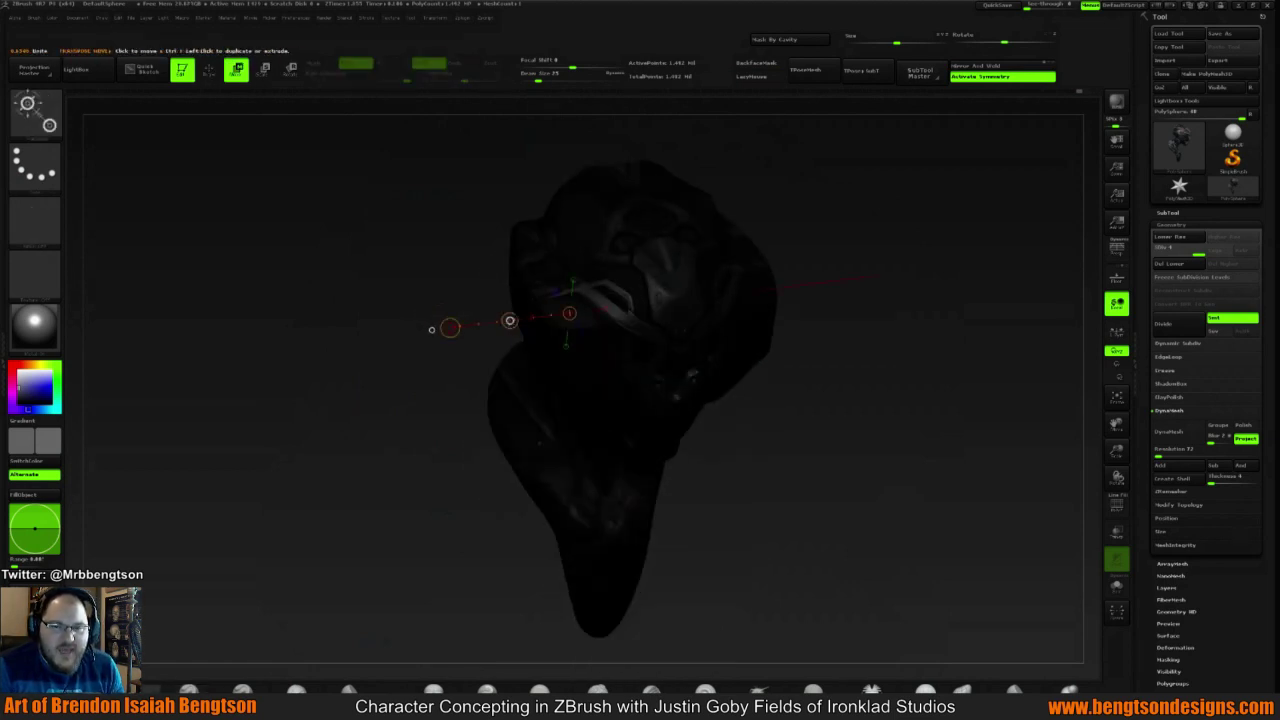
left_click_drag(510, 320, 583, 188)
left_click(575, 259)
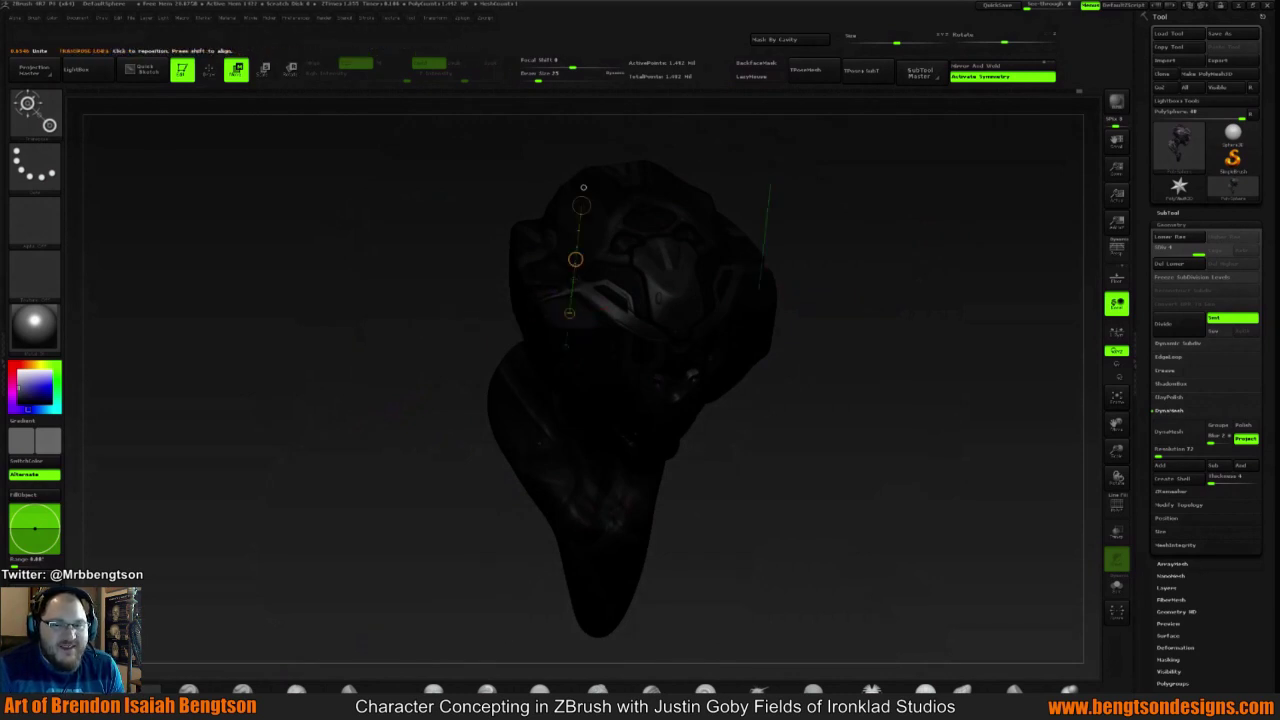
mouse_move(874, 231)
left_mouse_down()
mouse_move(843, 209)
mouse_move(875, 282)
mouse_move(840, 234)
mouse_move(840, 270)
left_mouse_up()
key("q")
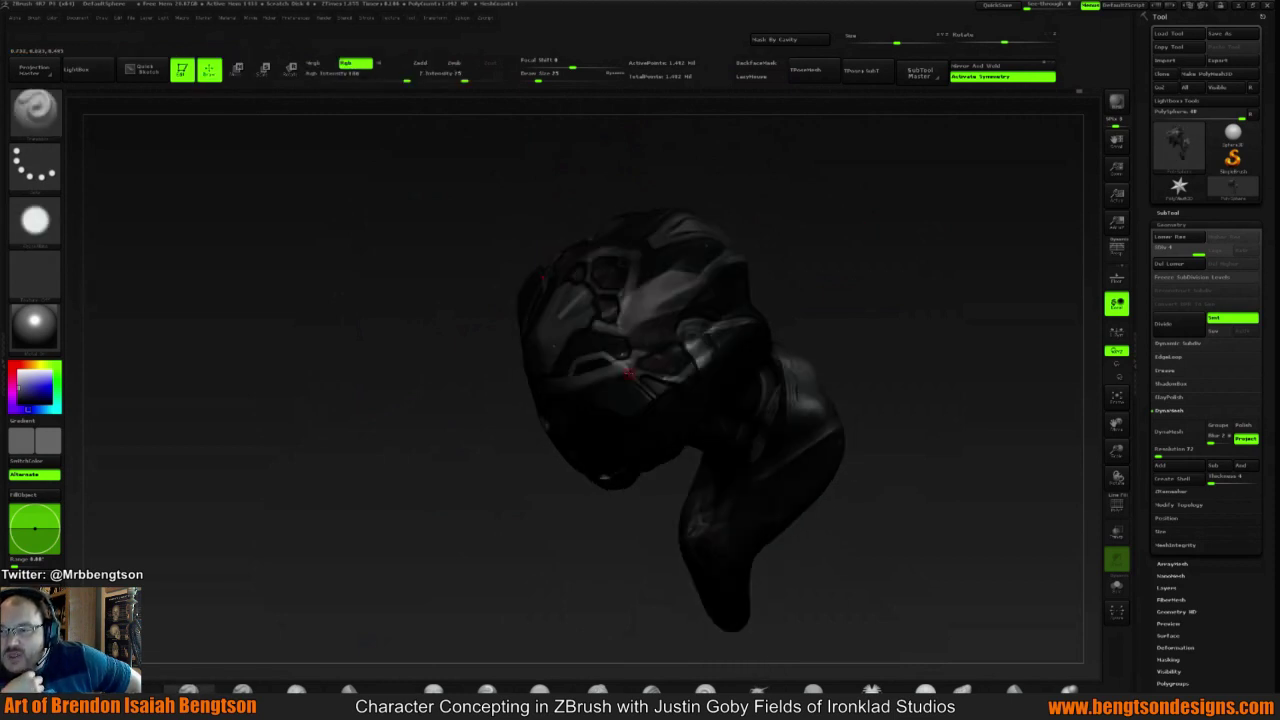
Build up the forms along the upper side of the helmet near the temple with the ClayBuildup brush
key("b")
key("c")
key("b")
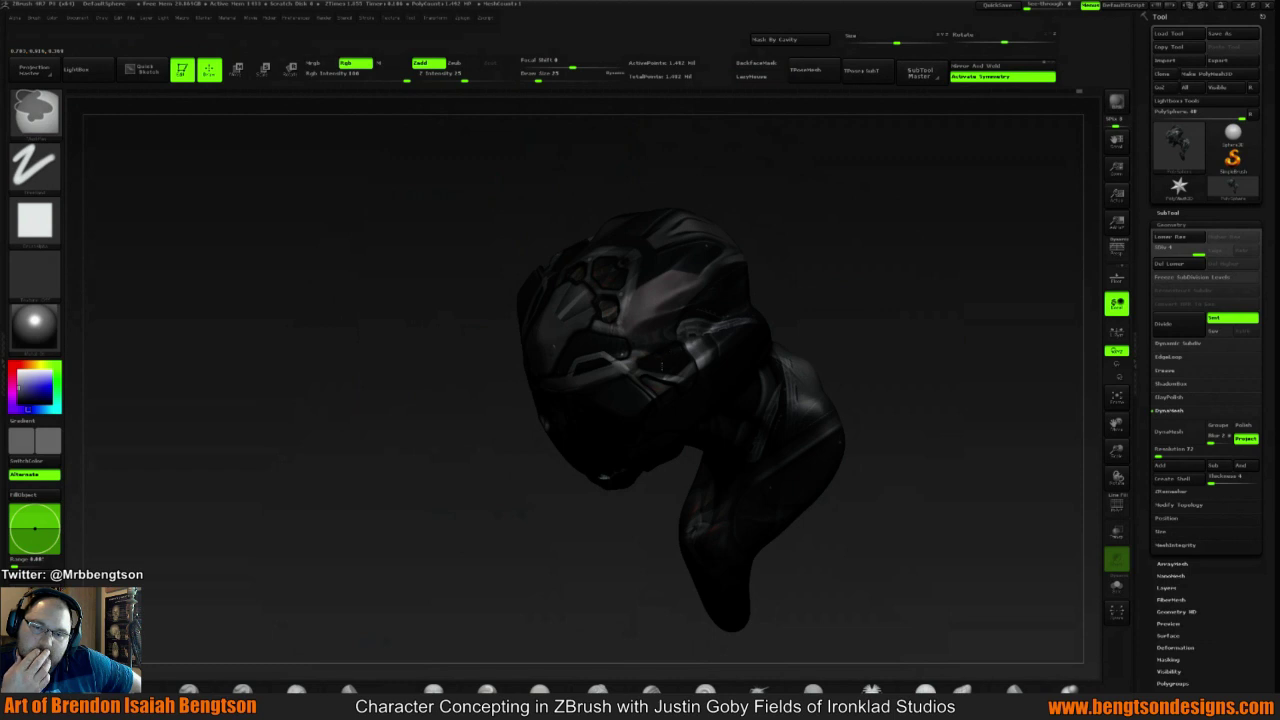
mouse_move(826, 291)
left_mouse_down("shift")
mouse_move(840, 251)
mouse_move(803, 278)
mouse_move(825, 240)
mouse_move(814, 263)
mouse_move(838, 263)
mouse_move(752, 246)
left_mouse_up("shift")
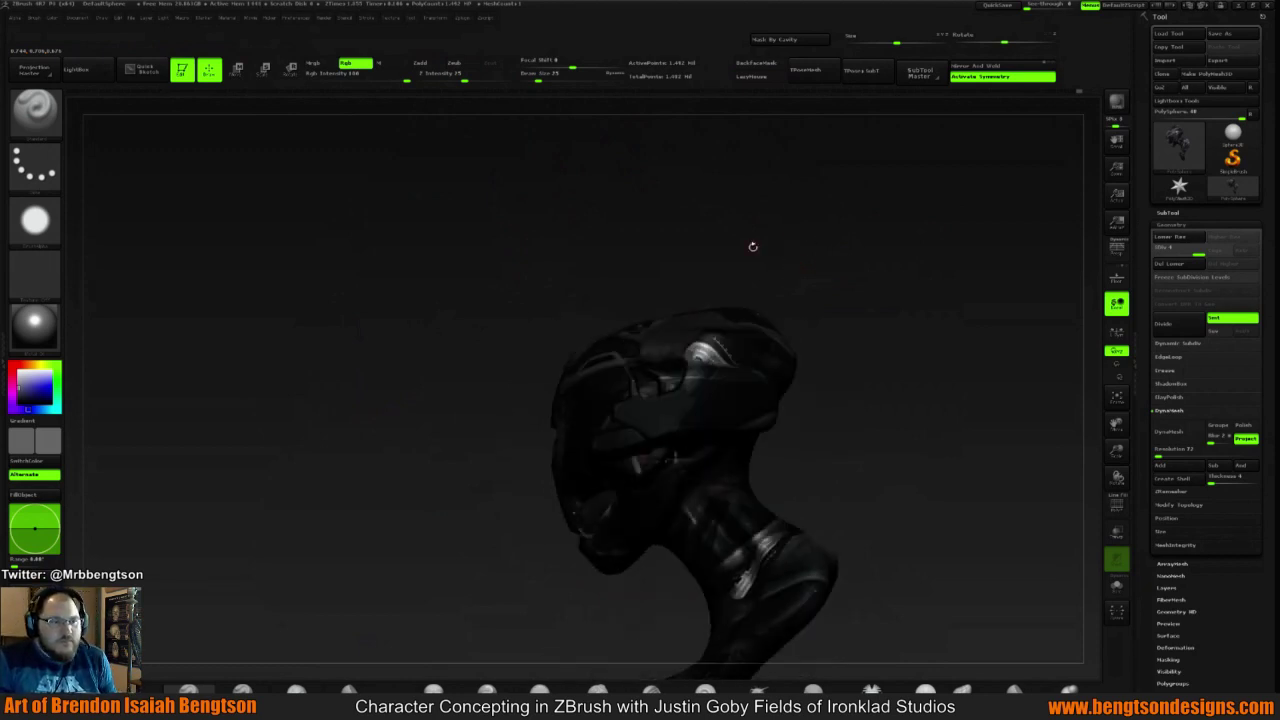
Invert the mask and shift the exposed helmet area slightly with a Transpose line placed above the ear
left_click(798, 257, "ctrl")
key("w")
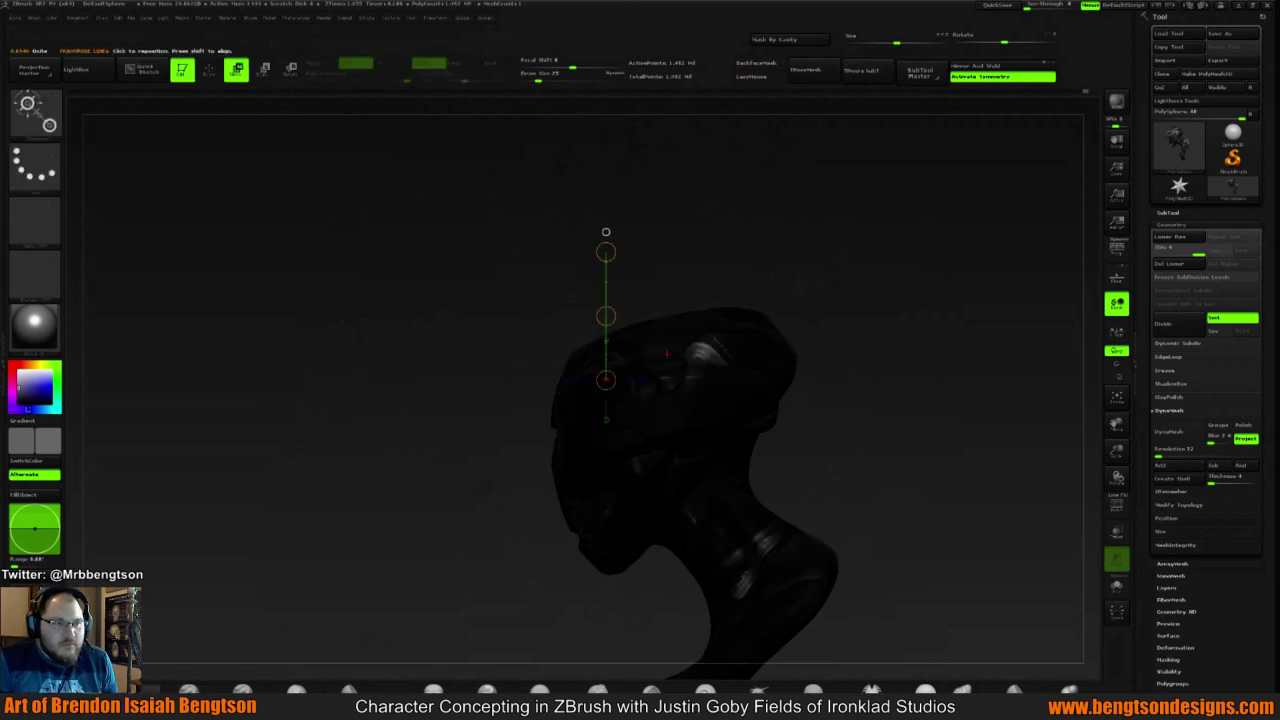
left_click_drag(606, 251, 780, 240)
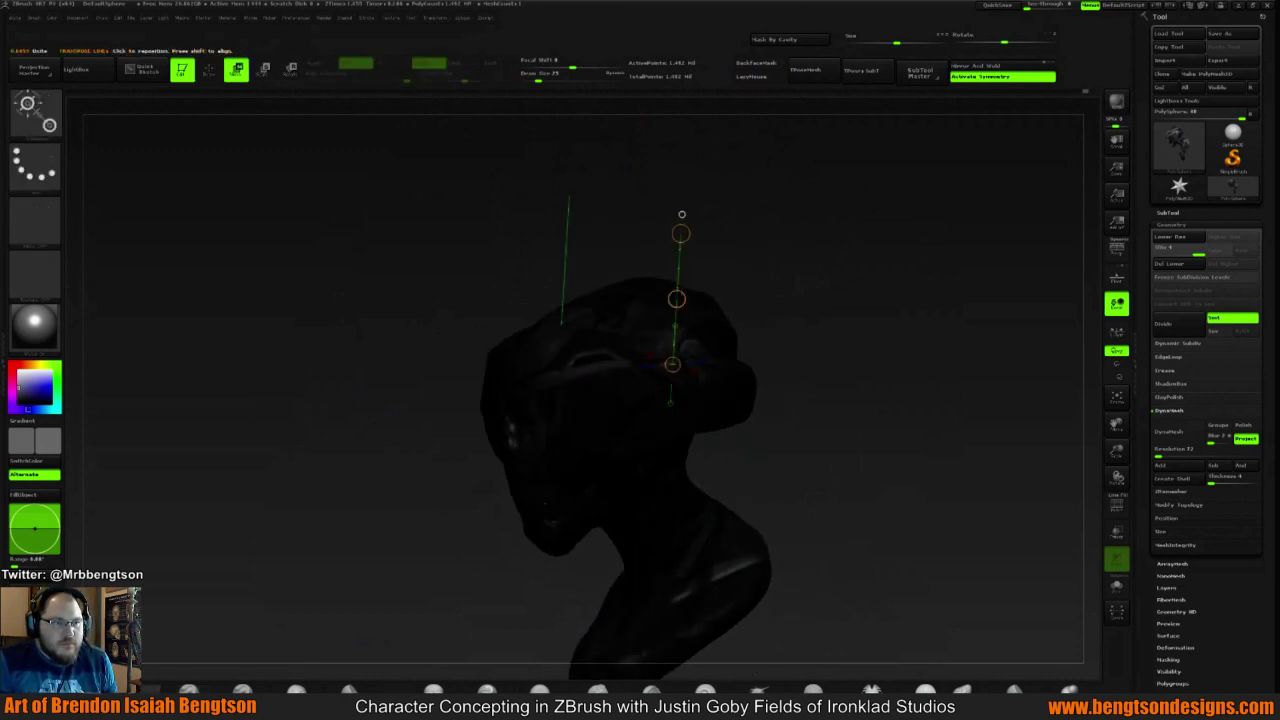
left_click_drag(676, 298, 676, 304)
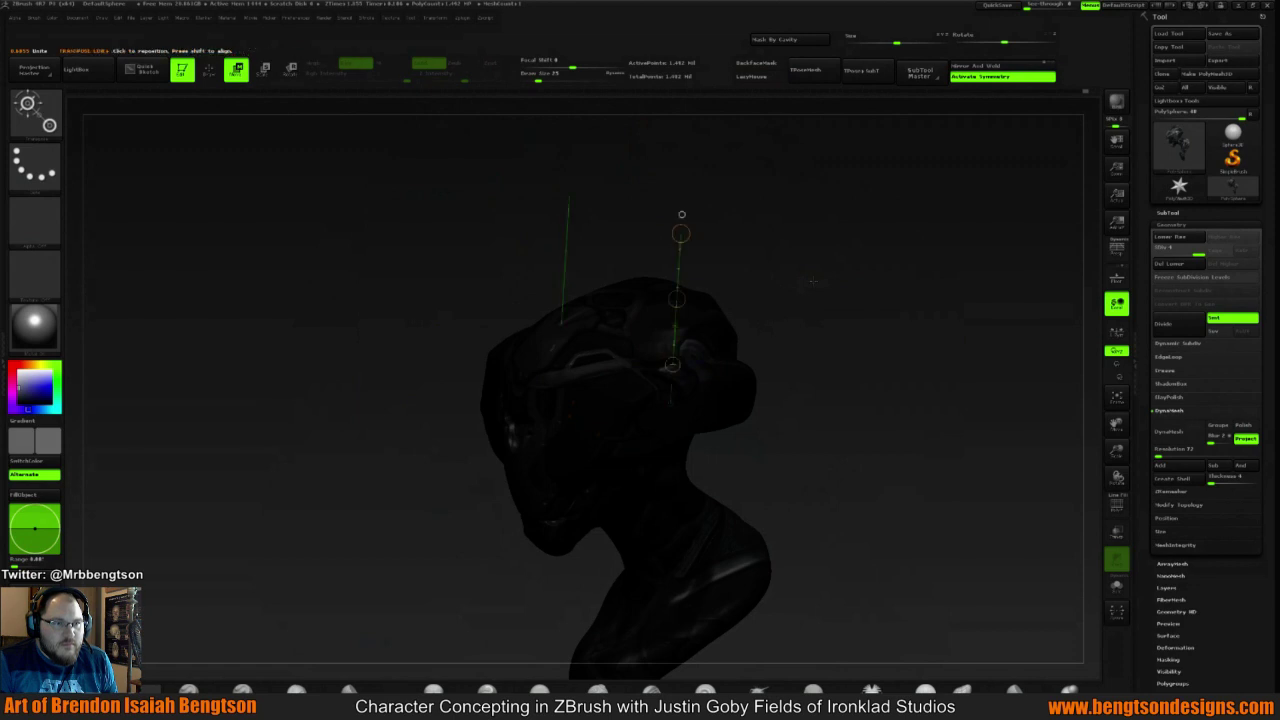
mouse_move(814, 283)
left_mouse_down()
mouse_move(822, 346)
mouse_move(852, 344)
mouse_move(845, 262)
mouse_move(832, 241)
mouse_move(798, 251)
mouse_move(849, 276)
mouse_move(860, 298)
mouse_move(838, 262)
left_mouse_up()
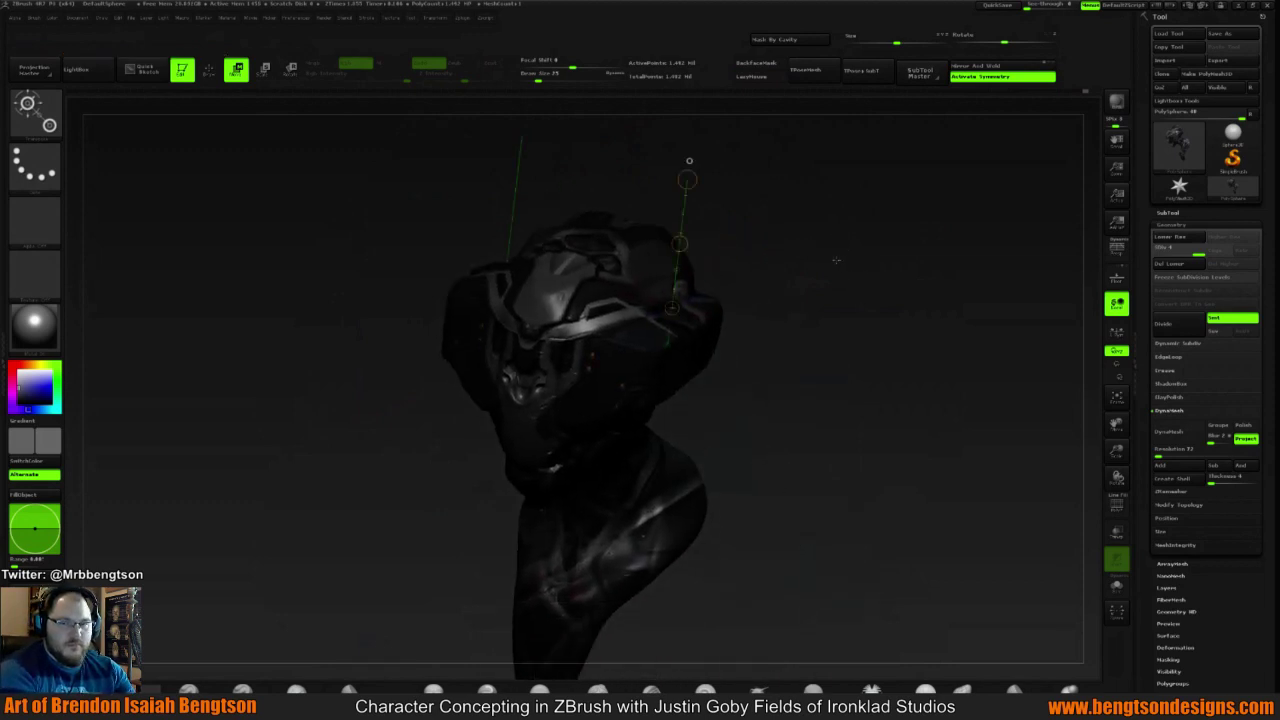
mouse_move(836, 260)
left_mouse_down()
mouse_move(823, 267)
mouse_move(831, 201)
mouse_move(810, 210)
mouse_move(804, 255)
mouse_move(861, 240)
mouse_move(798, 318)
left_mouse_up()
Pick a fine subtractive detail brush with LazyMouse, adjust its size and carve panel lines into the helmet's crown and side
key("b")
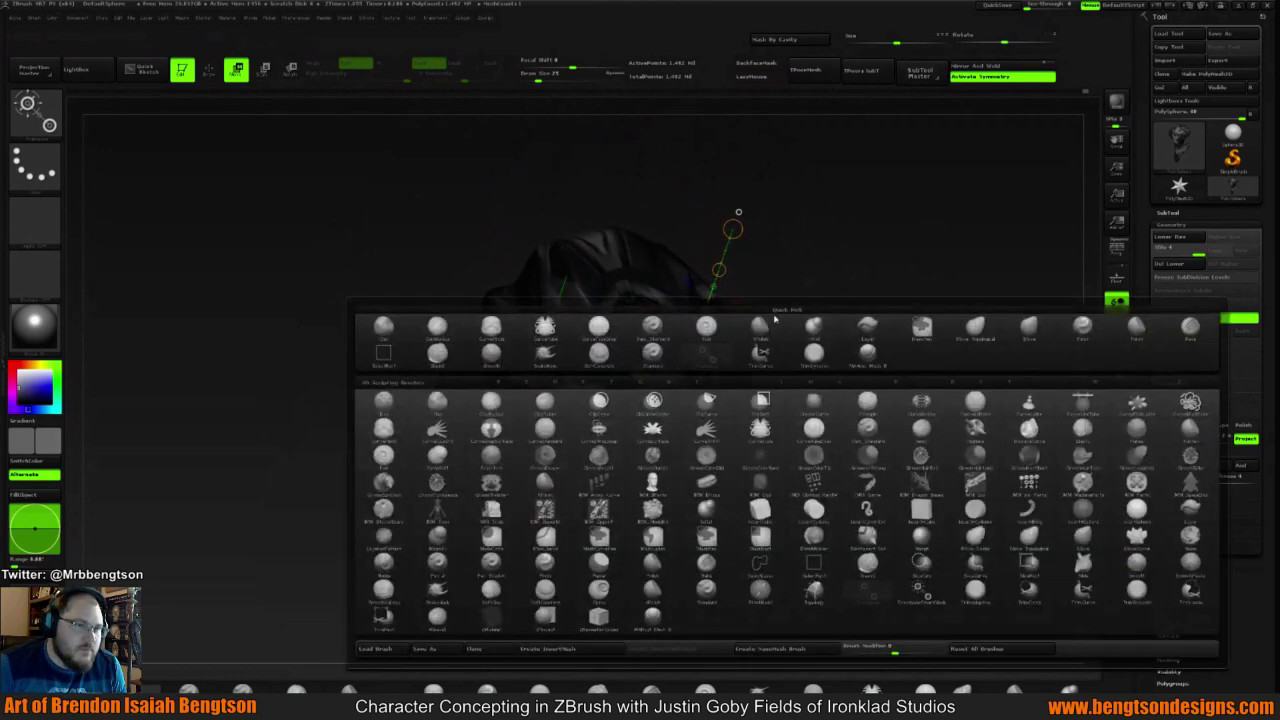
left_click(867, 354)
key("space")
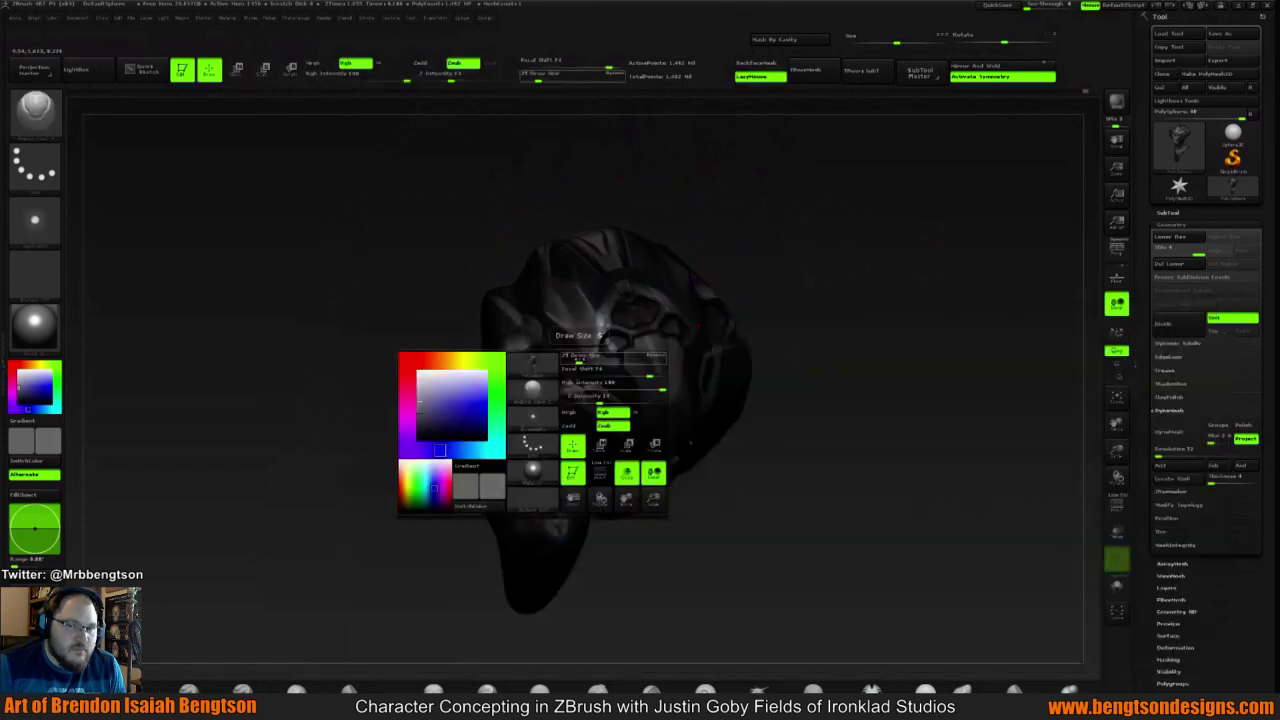
left_click_drag(581, 361, 584, 361)
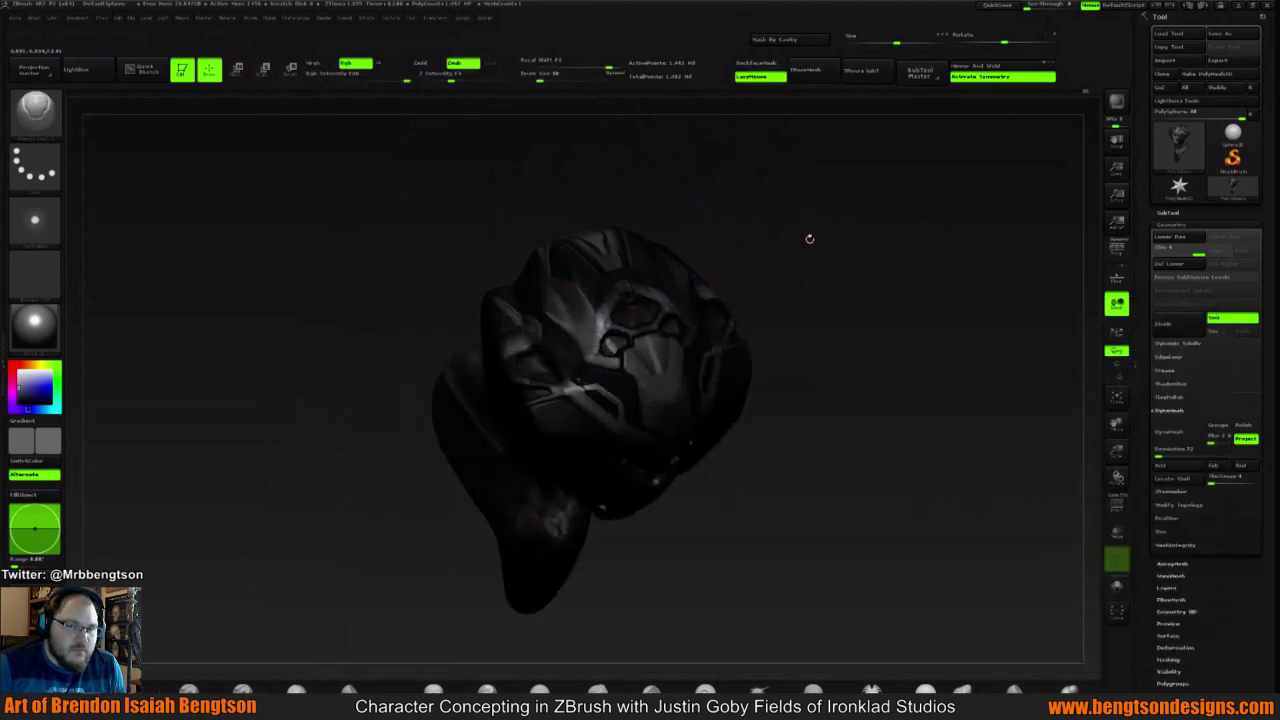
mouse_move(808, 240)
left_mouse_down()
mouse_move(820, 260)
mouse_move(840, 250)
left_mouse_up()
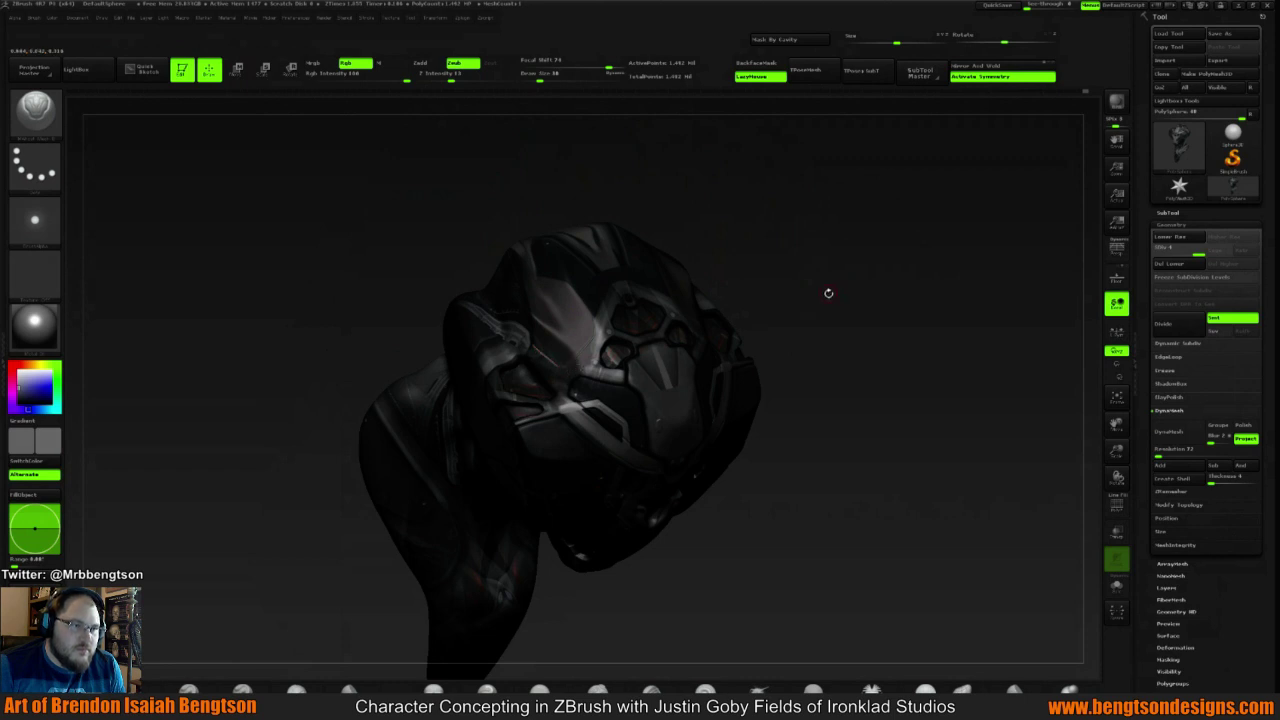
mouse_move(807, 278)
left_mouse_down()
mouse_move(765, 275)
mouse_move(840, 238)
mouse_move(817, 251)
mouse_move(803, 286)
mouse_move(774, 266)
mouse_move(821, 252)
mouse_move(817, 274)
mouse_move(826, 226)
mouse_move(843, 256)
mouse_move(865, 200)
mouse_move(837, 217)
mouse_move(849, 209)
mouse_move(863, 240)
mouse_move(836, 242)
left_mouse_up()
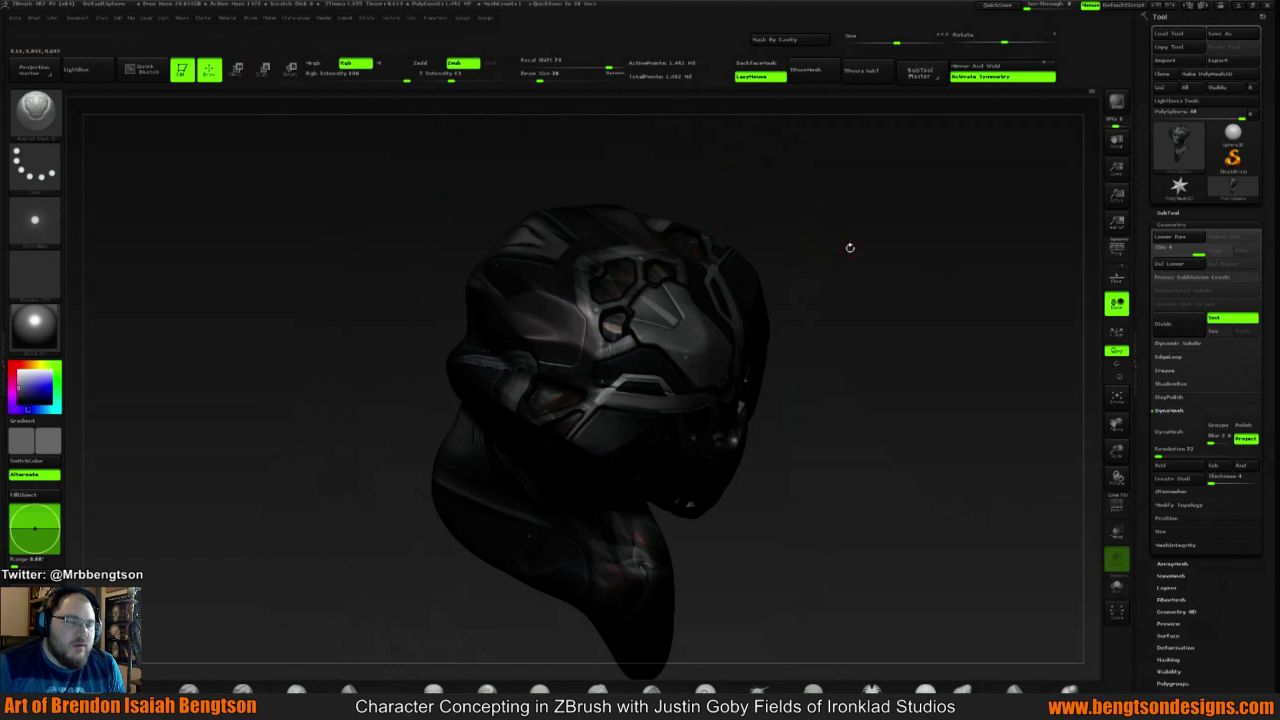
Carve panel lines and small surface details into the forehead plate and the lower face plate
mouse_move(849, 246)
left_mouse_down()
mouse_move(843, 194)
mouse_move(833, 226)
mouse_move(880, 287)
left_mouse_up()
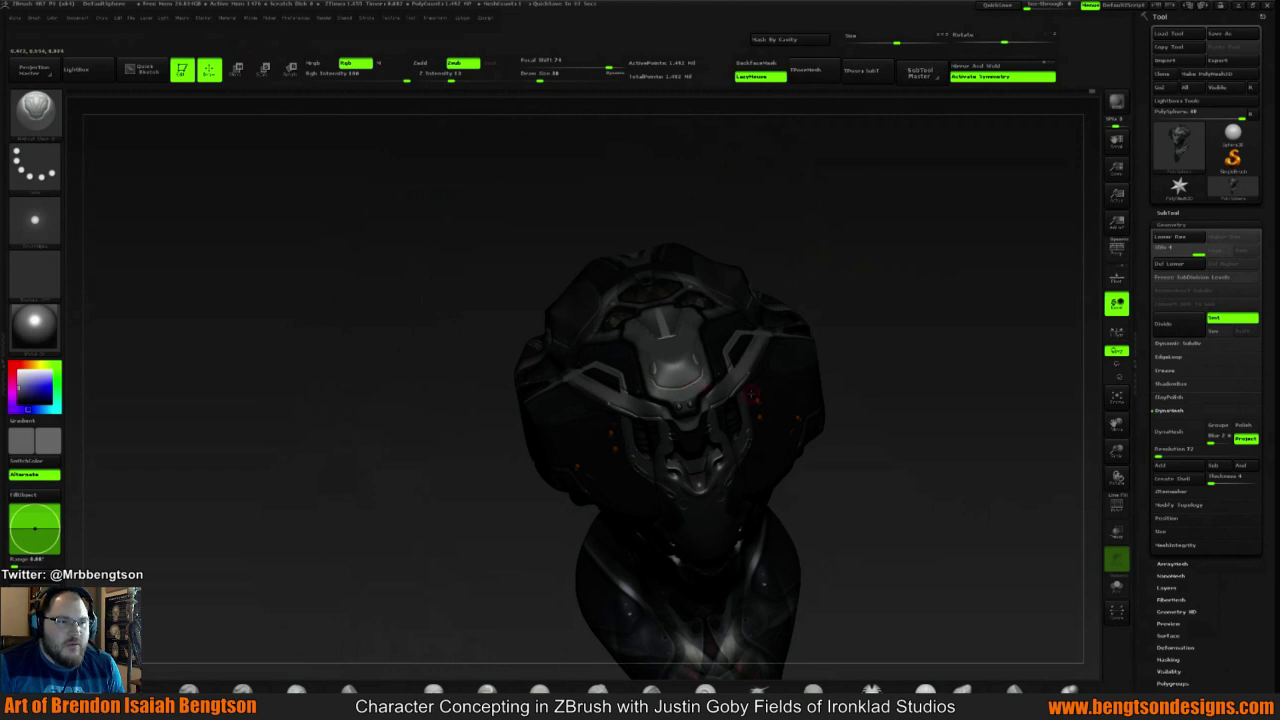
mouse_move(846, 243)
left_mouse_down()
mouse_move(860, 262)
mouse_move(830, 285)
mouse_move(750, 316)
mouse_move(789, 251)
mouse_move(868, 322)
mouse_move(863, 260)
mouse_move(845, 242)
mouse_move(824, 248)
mouse_move(898, 306)
mouse_move(872, 320)
mouse_move(880, 297)
mouse_move(824, 281)
left_mouse_up()
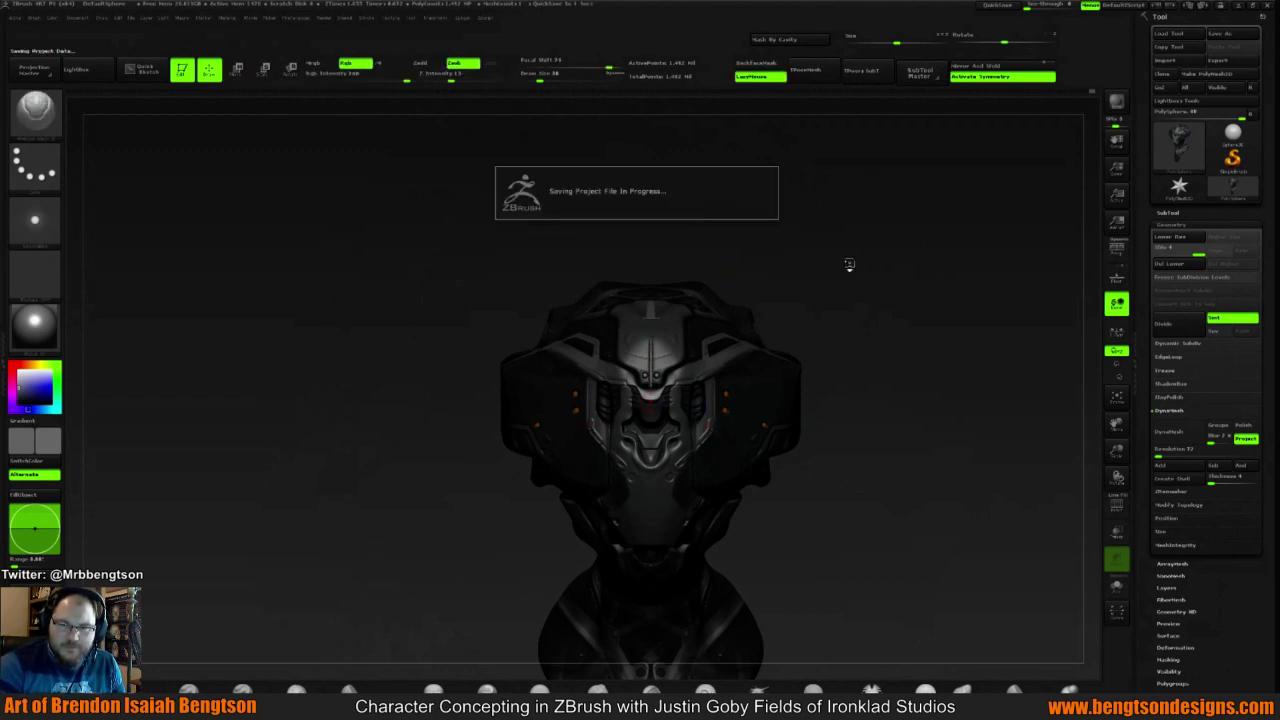
mouse_move(830, 259)
left_mouse_down()
mouse_move(825, 289)
mouse_move(880, 300)
mouse_move(848, 257)
mouse_move(857, 277)
mouse_move(856, 250)
mouse_move(834, 274)
mouse_move(846, 252)
left_mouse_up()
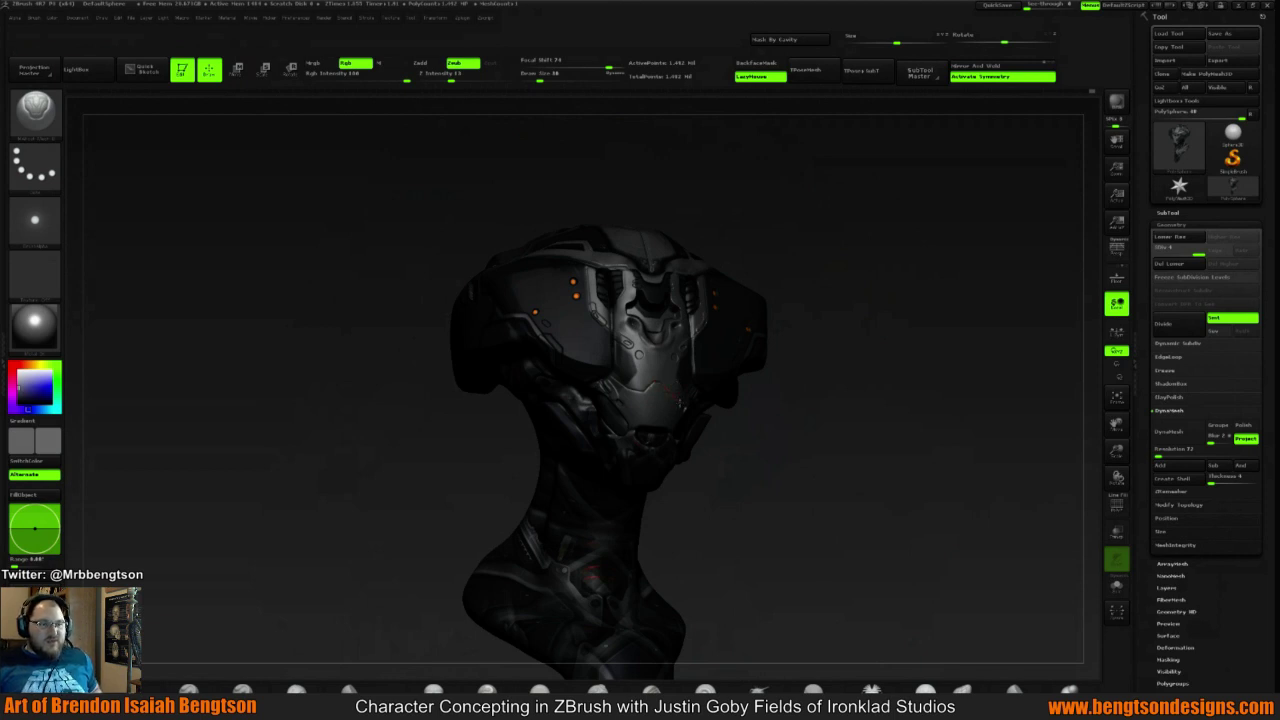
Enlarge the Move brush and refine the proportions of the helmet, jaw and neck, checking the bust from the front, above and both sides
left_click_drag(860, 283, 733, 376)
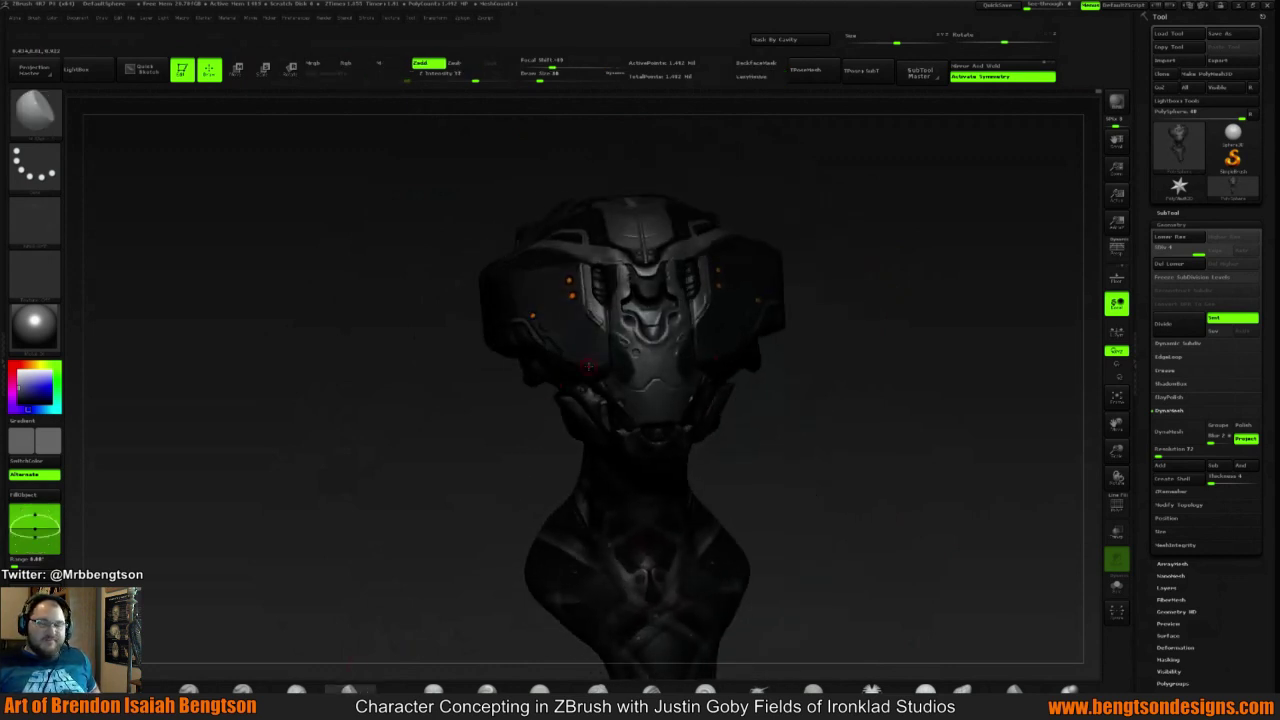
key("space")
left_click_drag(635, 336, 639, 336)
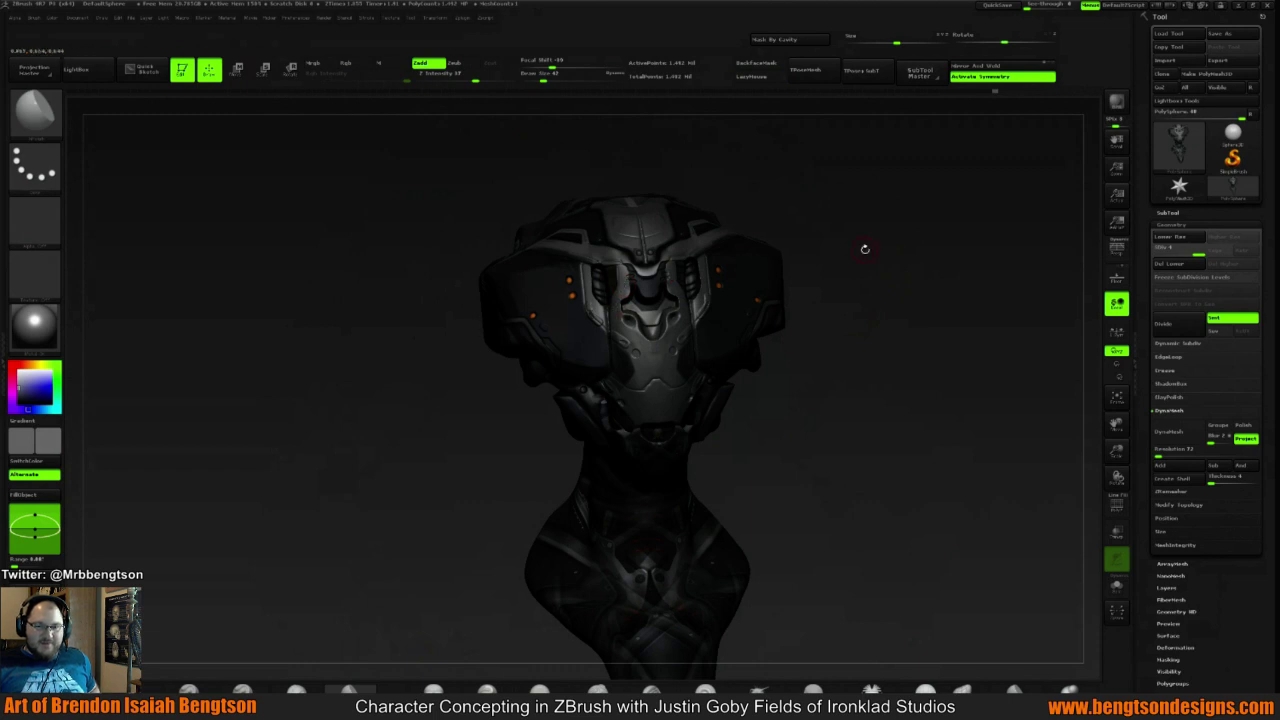
left_click_drag(863, 249, 829, 255)
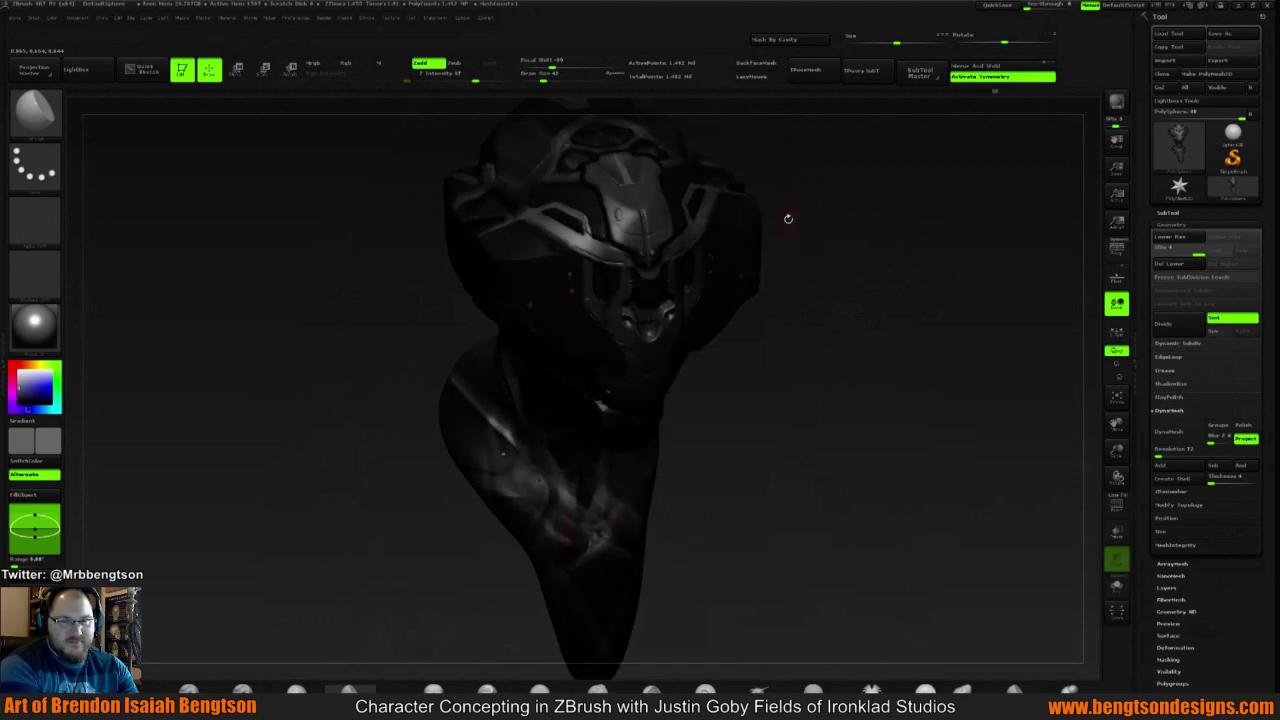
left_click_drag(831, 170, 842, 200)
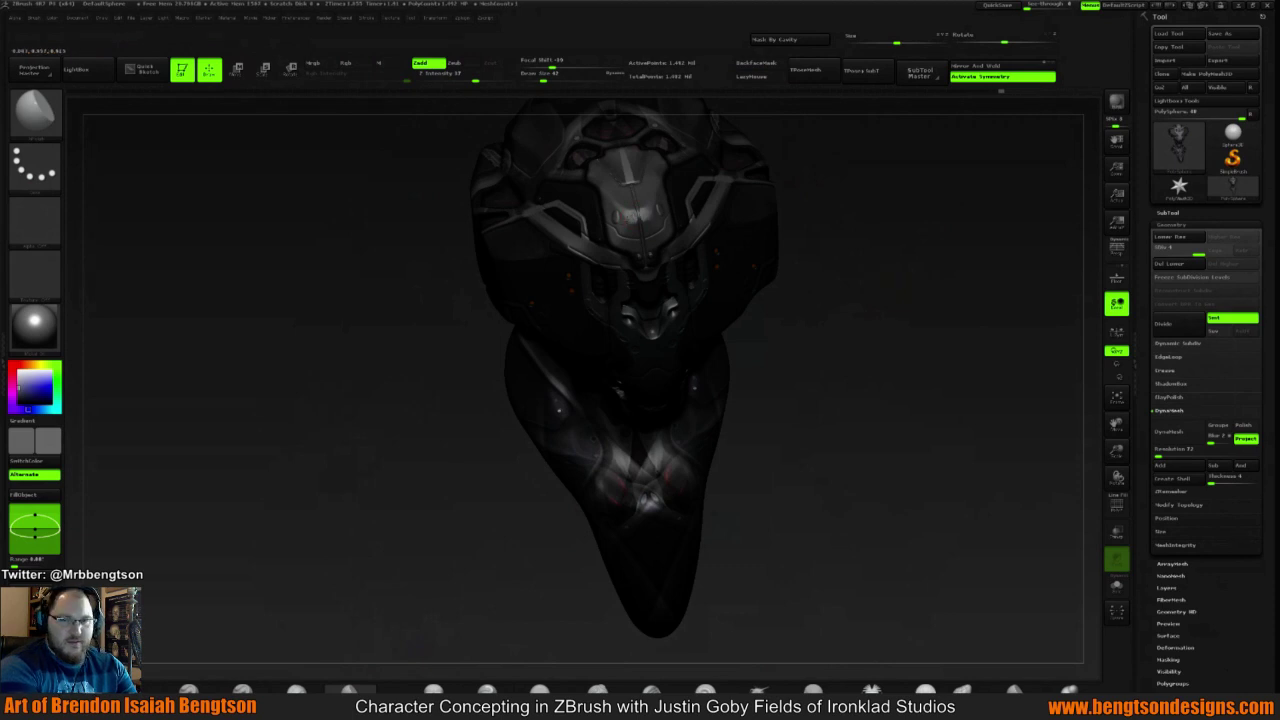
mouse_move(887, 184)
left_mouse_down()
mouse_move(860, 150)
mouse_move(884, 186)
left_mouse_up()
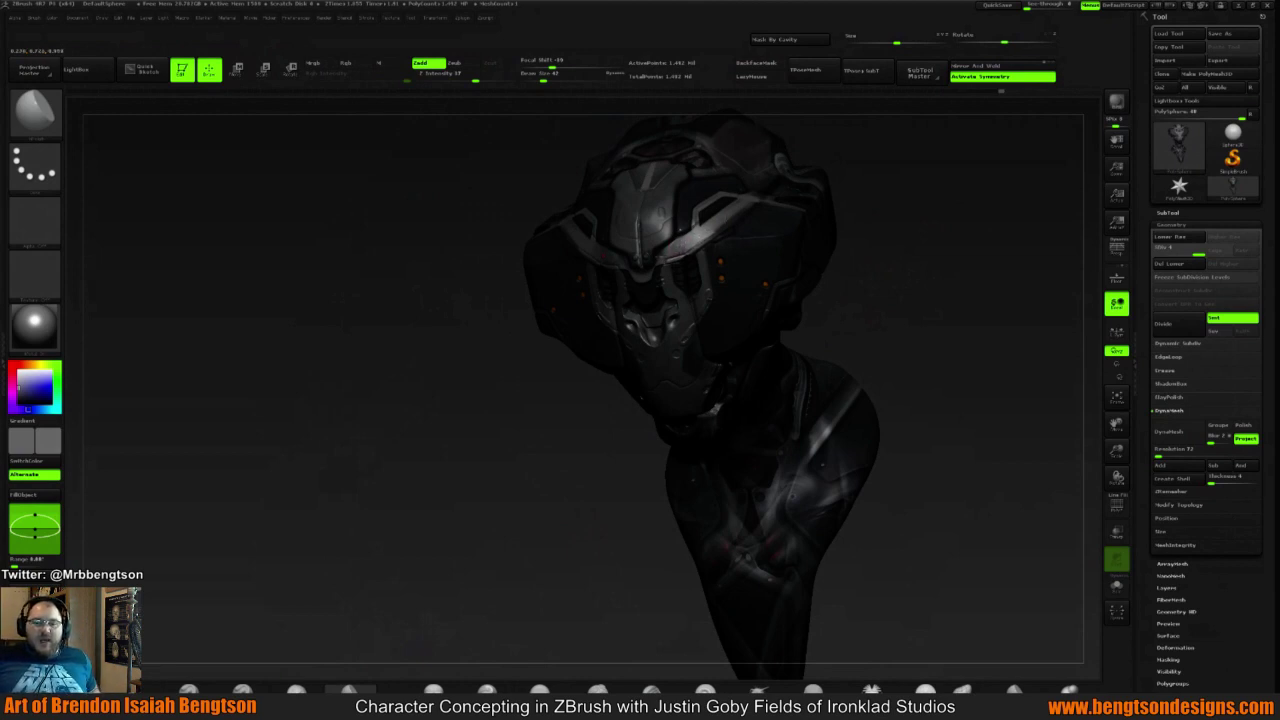
mouse_move(934, 197)
left_mouse_down()
mouse_move(834, 255)
mouse_move(847, 230)
mouse_move(840, 266)
mouse_move(850, 246)
mouse_move(892, 250)
mouse_move(831, 263)
mouse_move(878, 216)
mouse_move(688, 248)
left_mouse_up()
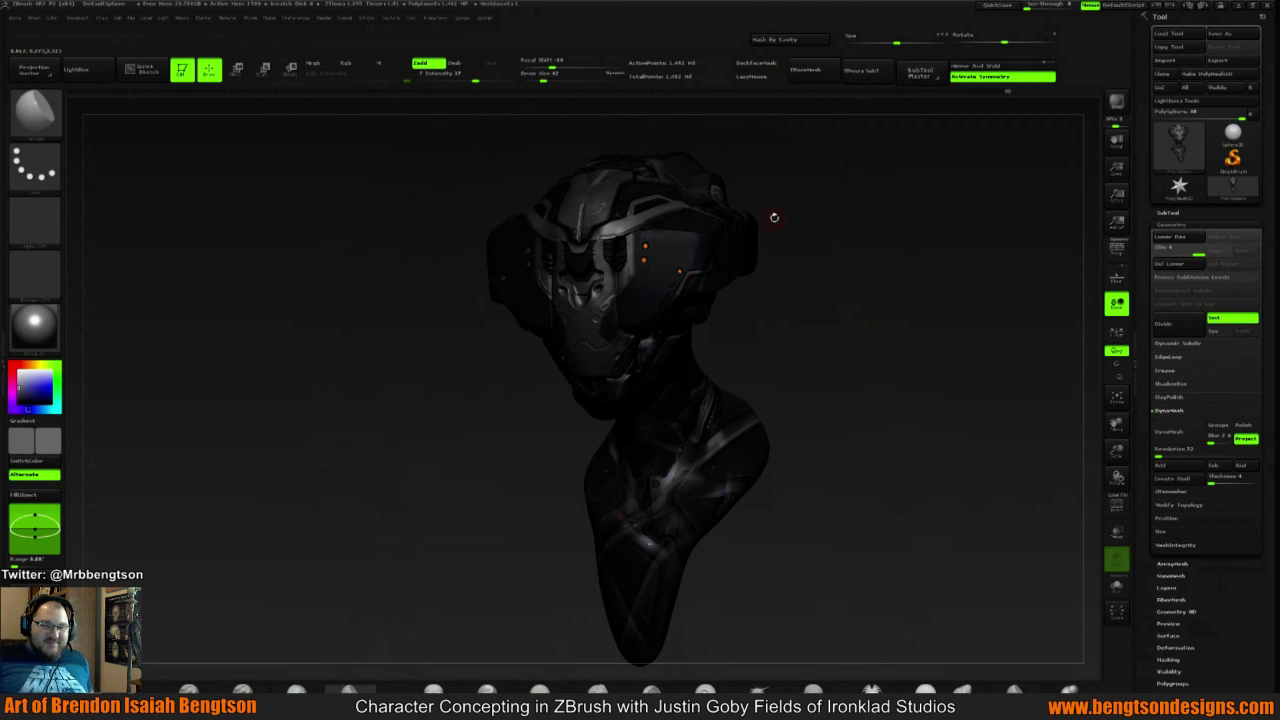
left_click_drag(771, 214, 702, 245)
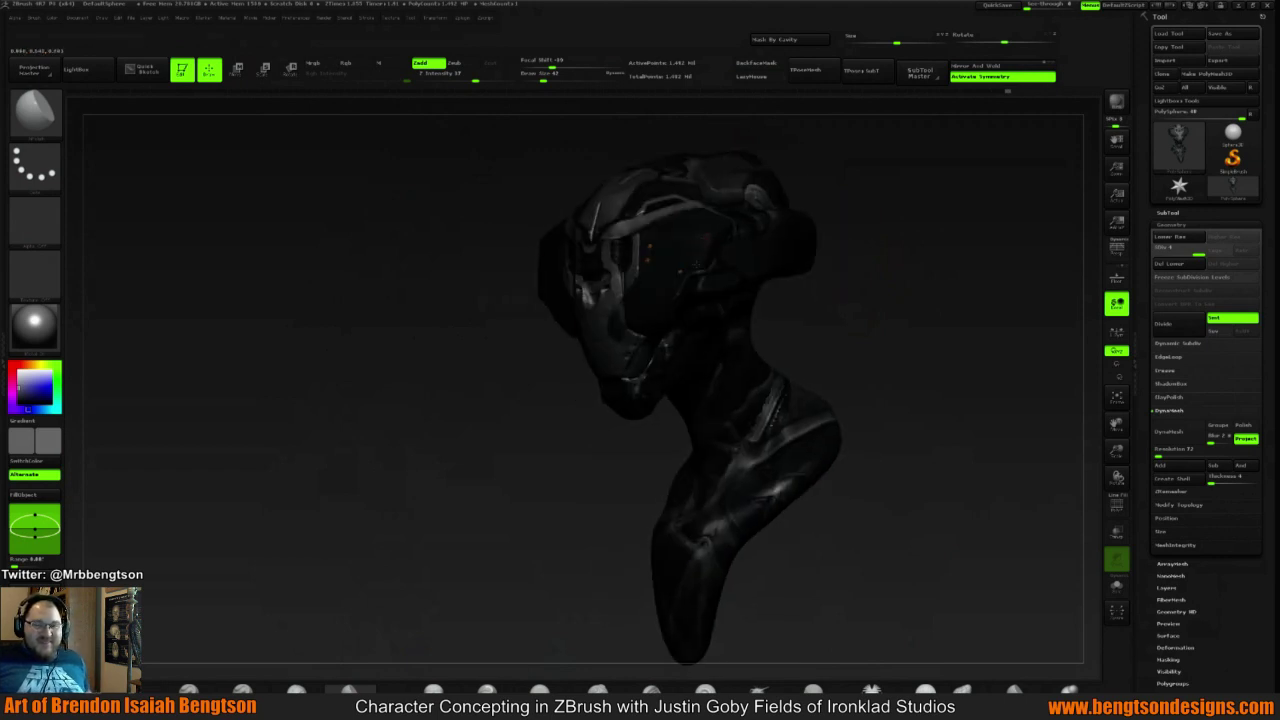
left_click_drag(920, 217, 843, 291)
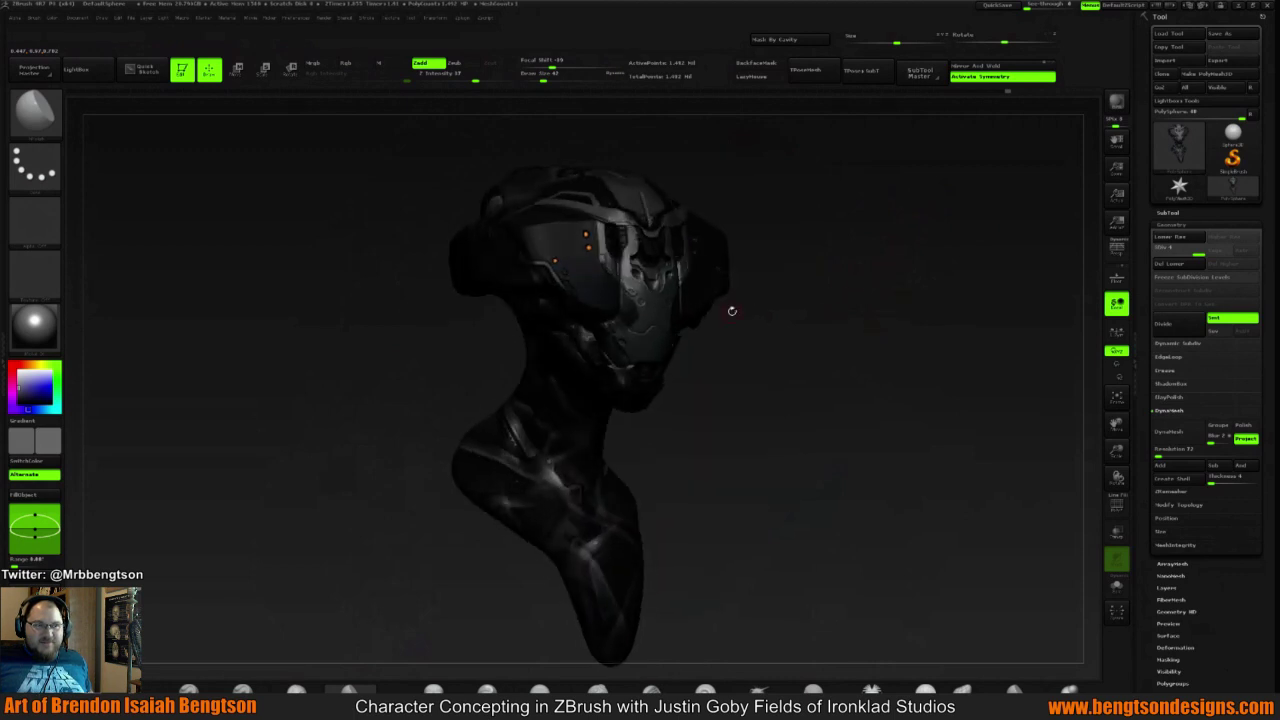
Pick the fine LazyMouse detail brush and carve small panel details into the lower neck and upper chest
key("b")
left_click(688, 317)
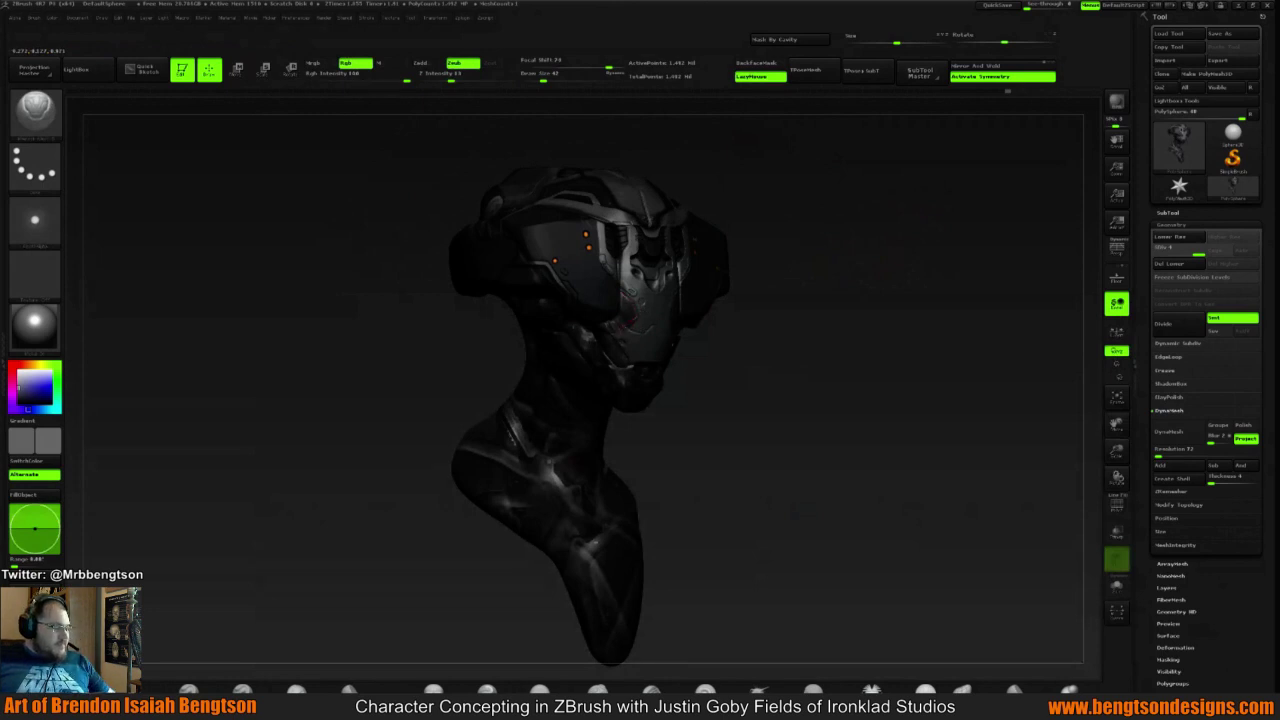
left_click_drag(900, 268, 848, 271)
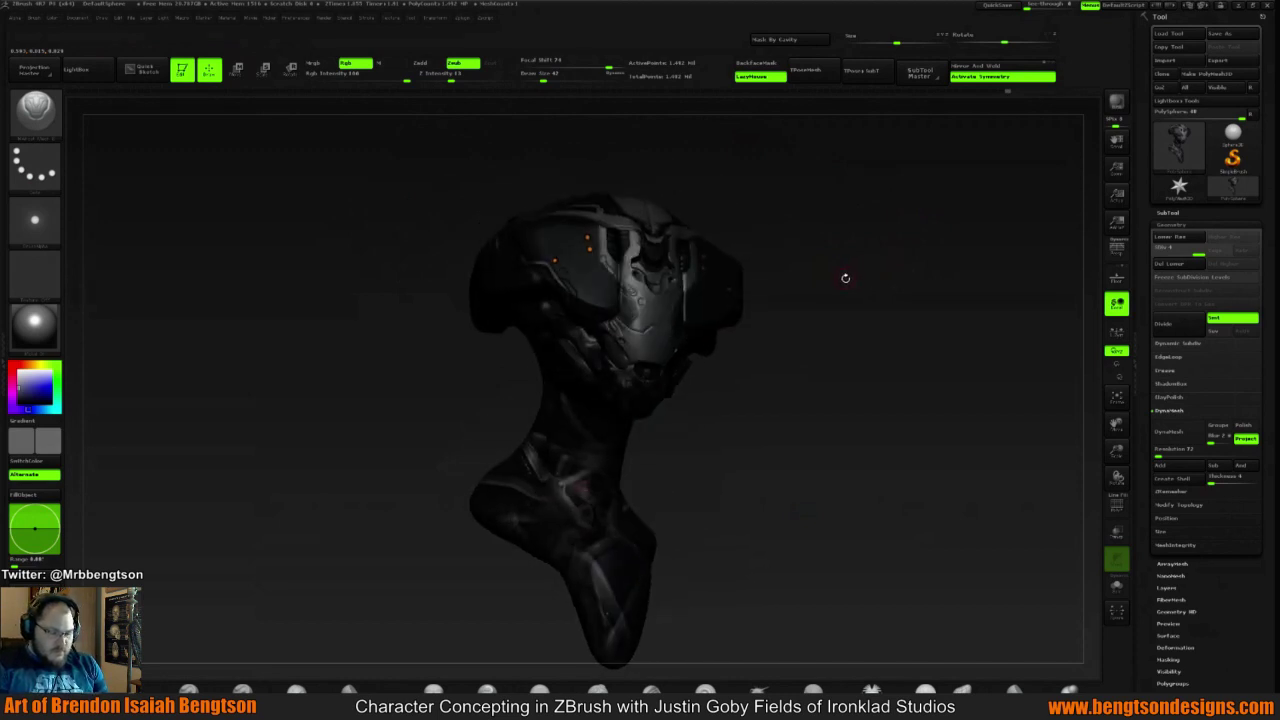
mouse_move(806, 254)
left_mouse_down()
mouse_move(856, 280)
mouse_move(857, 296)
mouse_move(866, 283)
mouse_move(852, 302)
mouse_move(849, 251)
mouse_move(868, 229)
left_mouse_up()
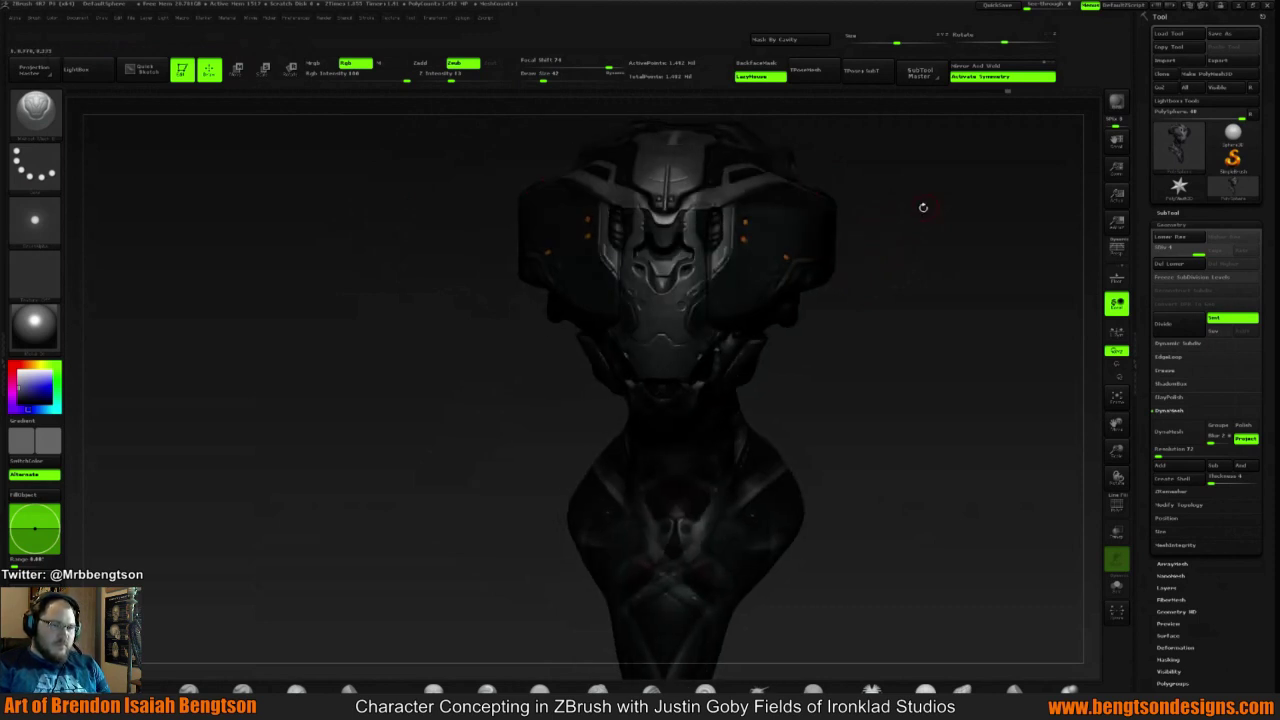
mouse_move(924, 208)
left_mouse_down()
mouse_move(909, 263)
mouse_move(953, 238)
mouse_move(943, 233)
mouse_move(953, 240)
left_mouse_up()
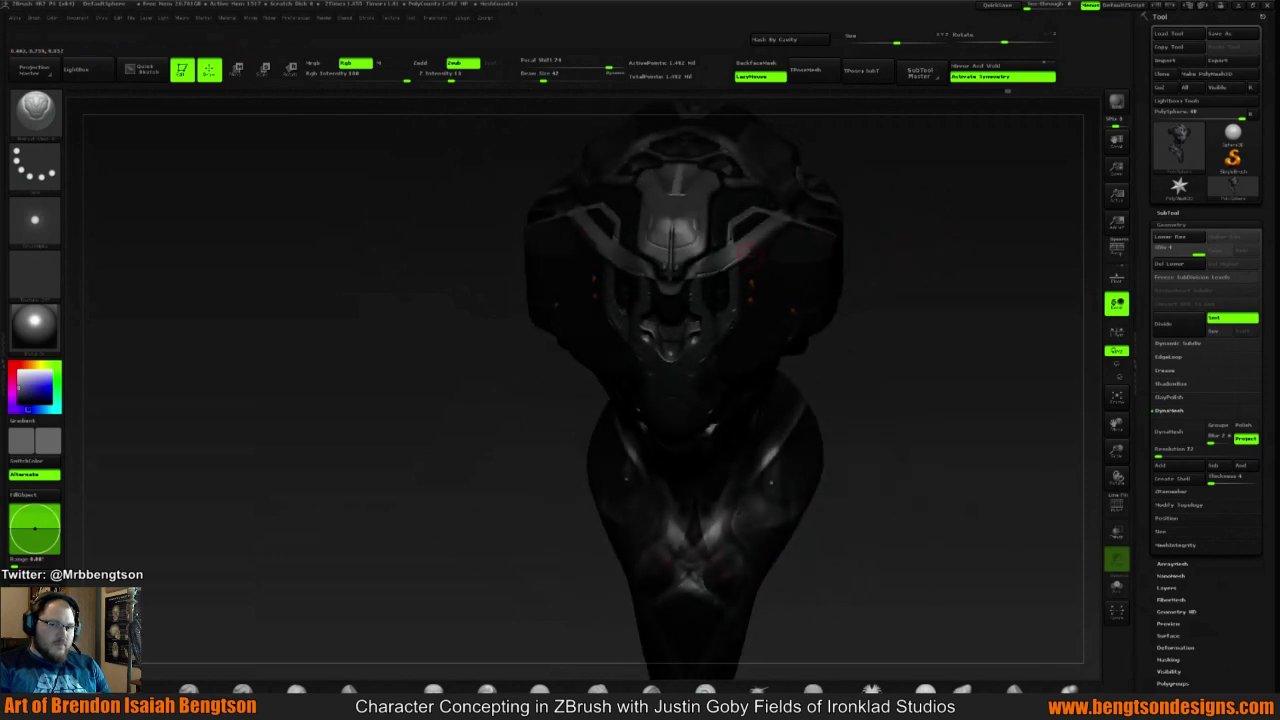
Switch to the colour-only paint brush, sample a dark tone from the model and paint the chest and collar area
key("shift")
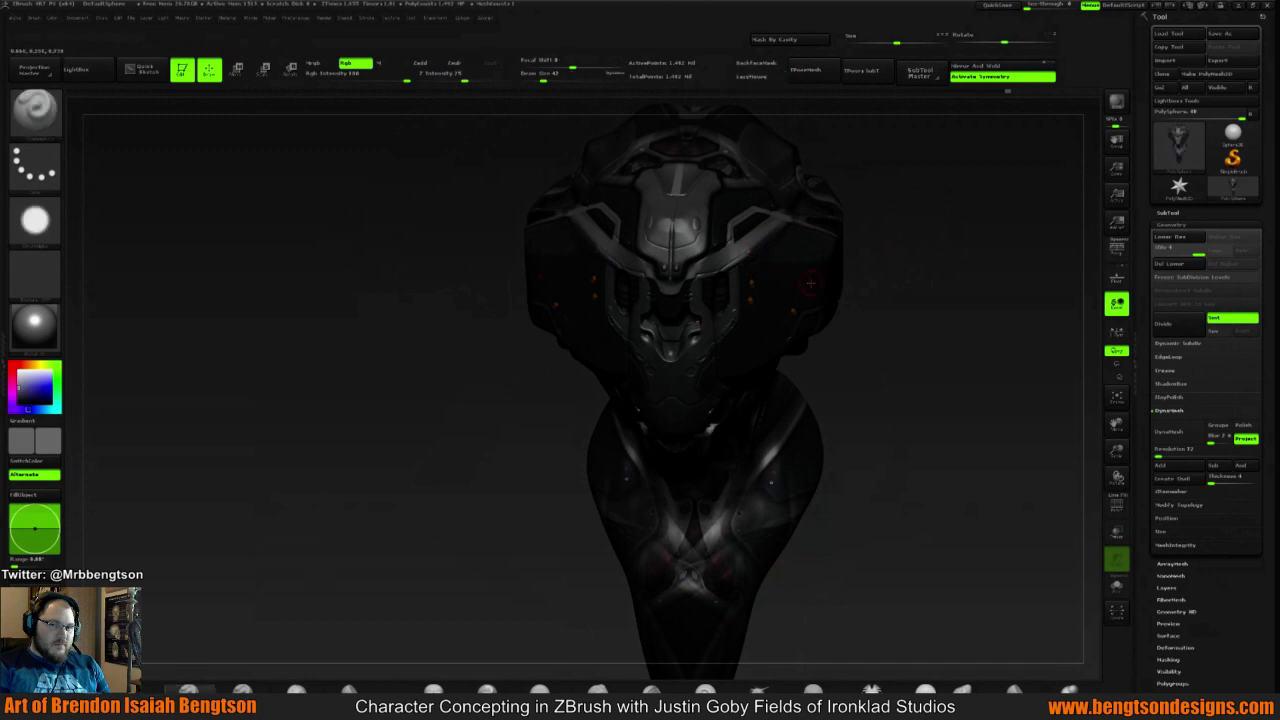
key("c")
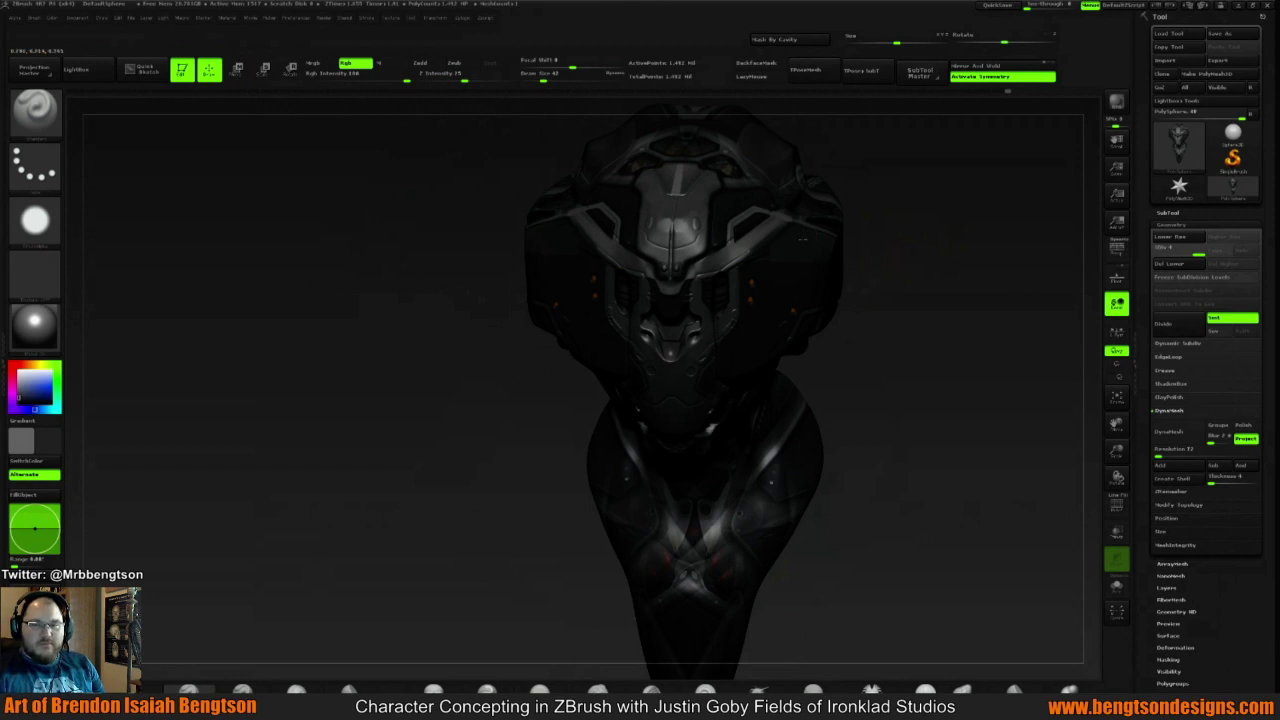
left_click_drag(955, 214, 1010, 222)
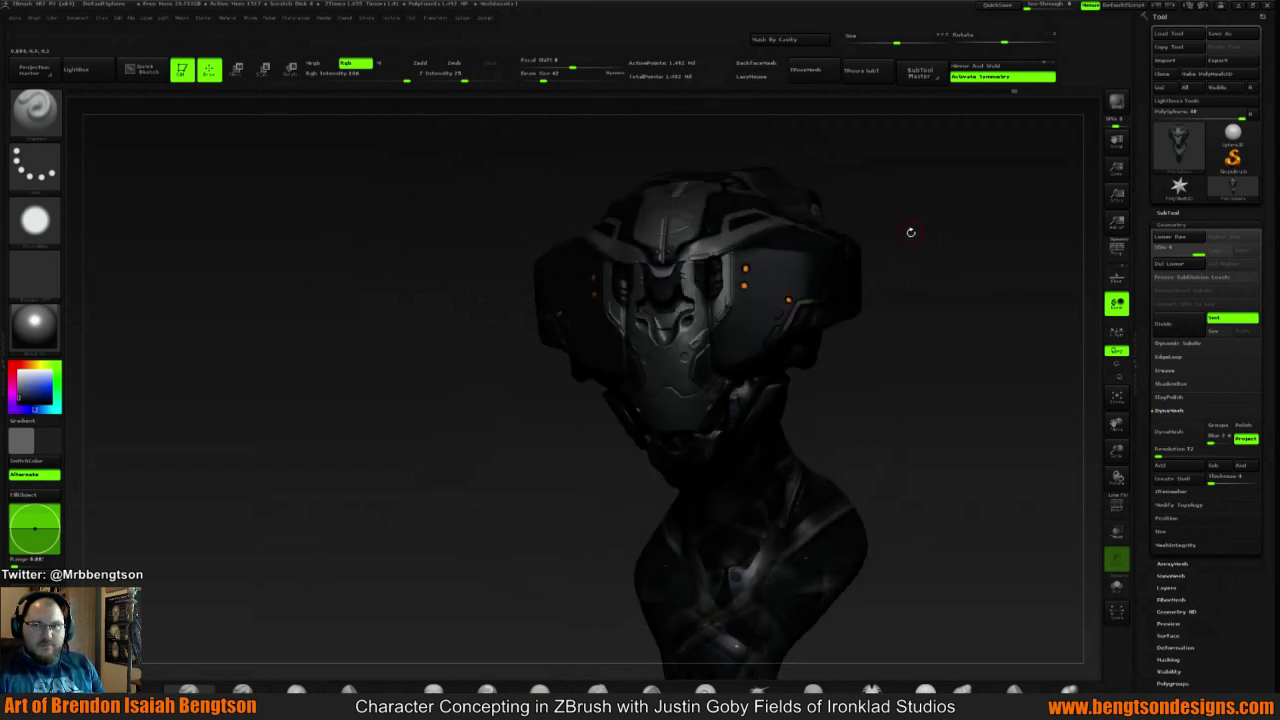
mouse_move(909, 229)
left_mouse_down()
mouse_move(950, 248)
mouse_move(893, 276)
mouse_move(912, 245)
mouse_move(871, 321)
mouse_move(886, 320)
mouse_move(897, 231)
mouse_move(877, 254)
left_mouse_up()
key("shift")
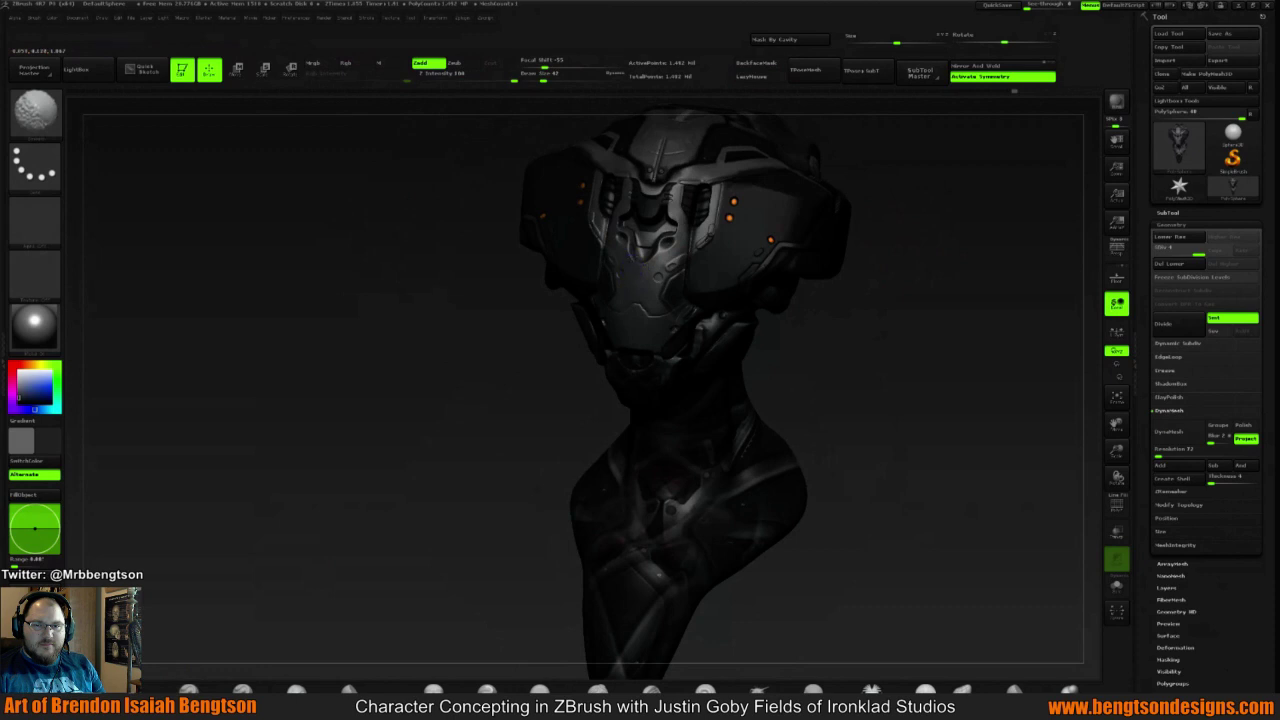
mouse_move(994, 236)
left_mouse_down()
mouse_move(860, 250)
mouse_move(899, 270)
mouse_move(874, 300)
mouse_move(790, 330)
mouse_move(842, 323)
mouse_move(826, 341)
mouse_move(846, 368)
mouse_move(788, 390)
left_mouse_up()
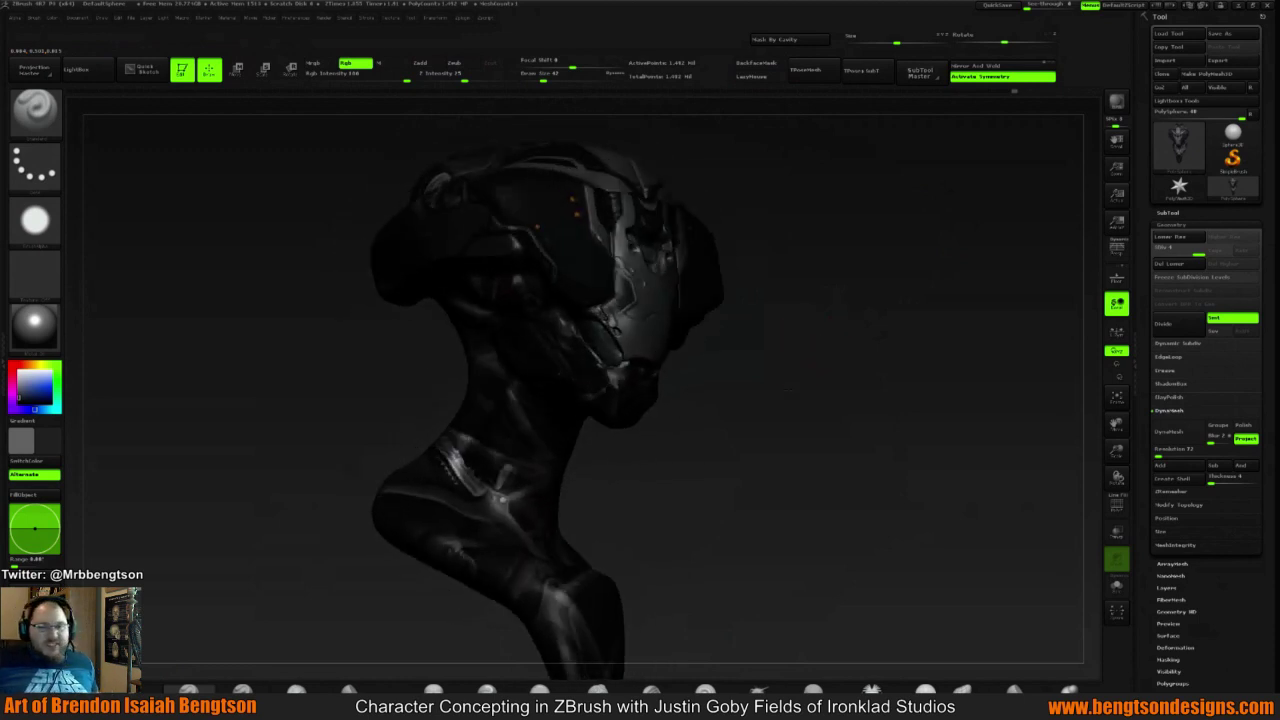
left_click_drag(660, 380, 771, 397)
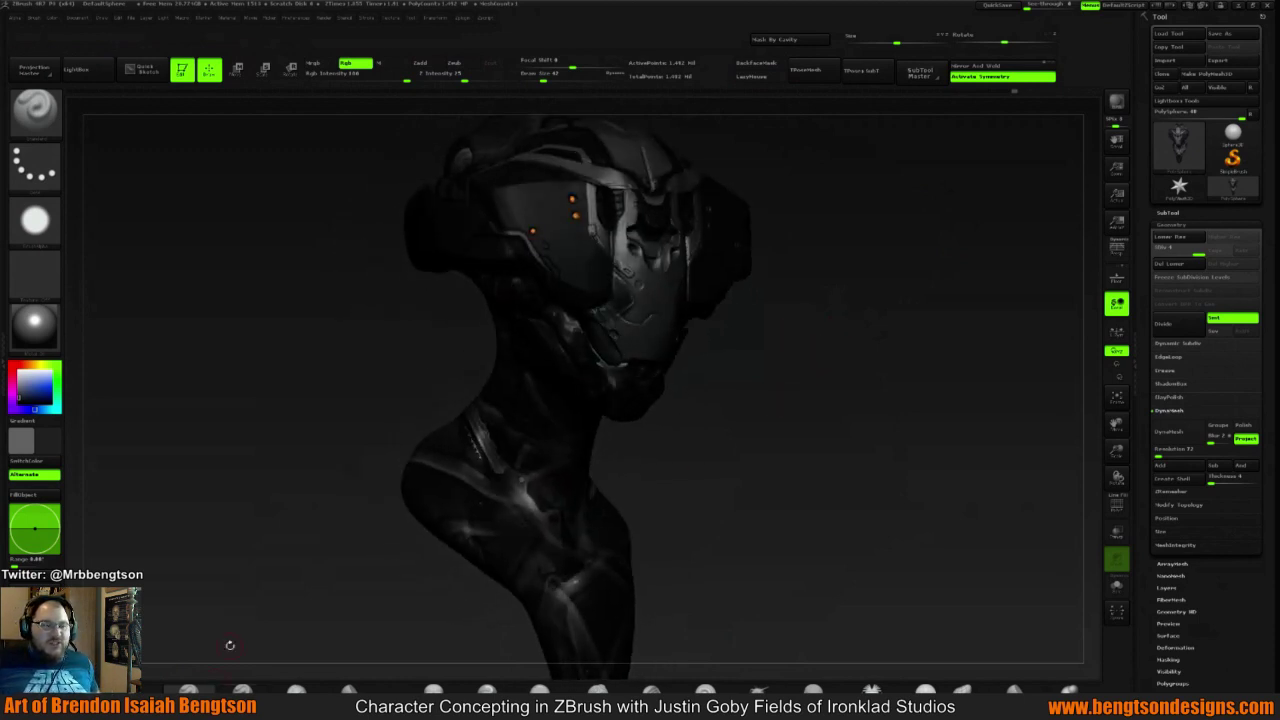
Give the paint brush a square alpha, sample a grey from the model and paint a lighter plate on the side of the neck
left_click(35, 222)
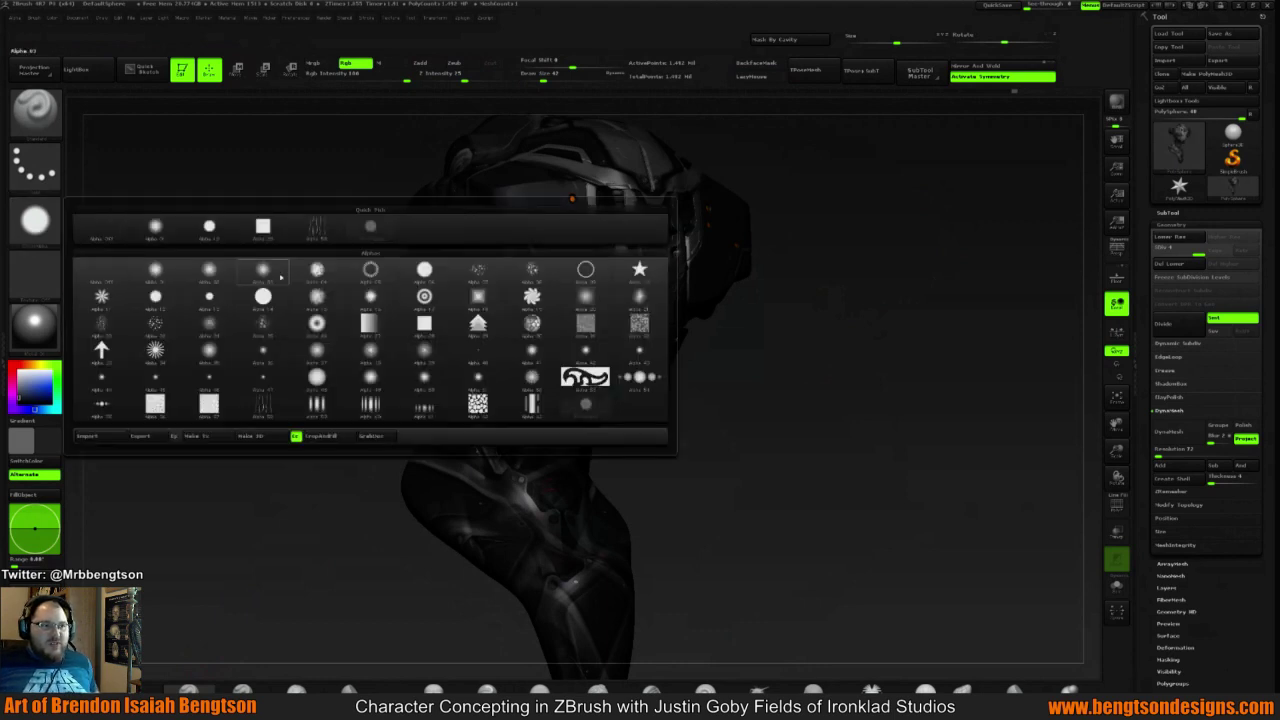
left_click(263, 226)
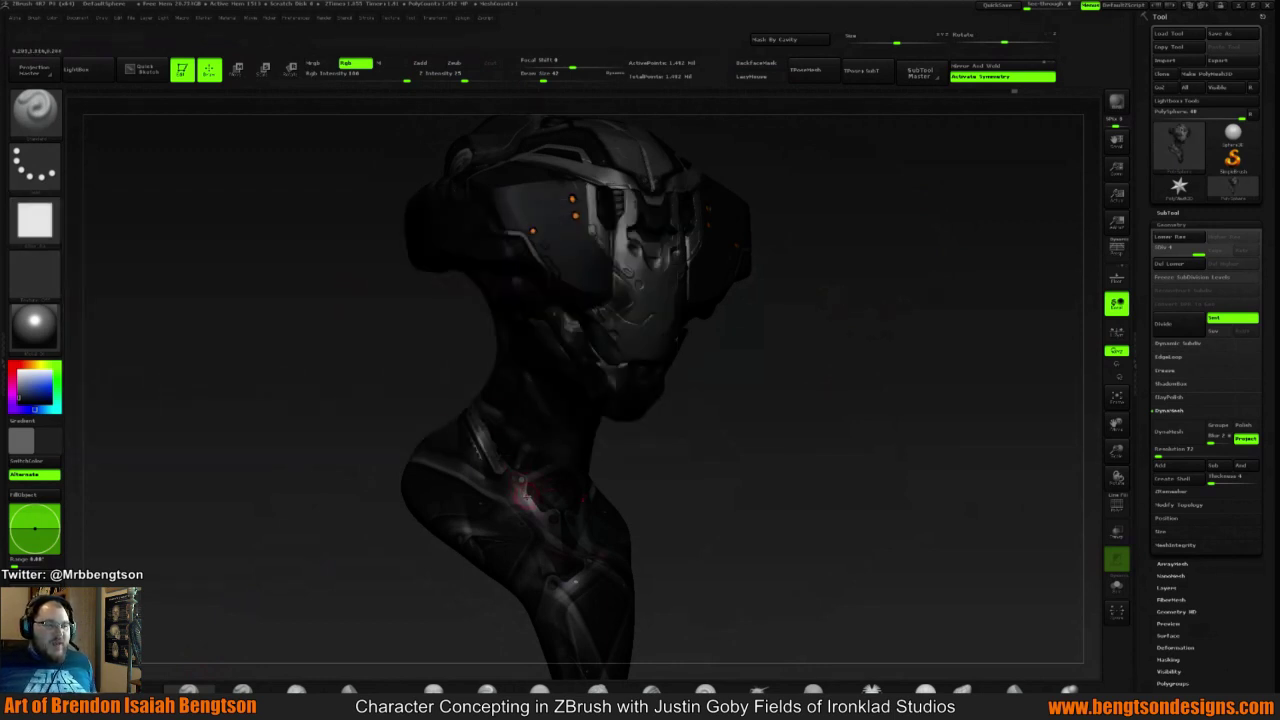
key("c")
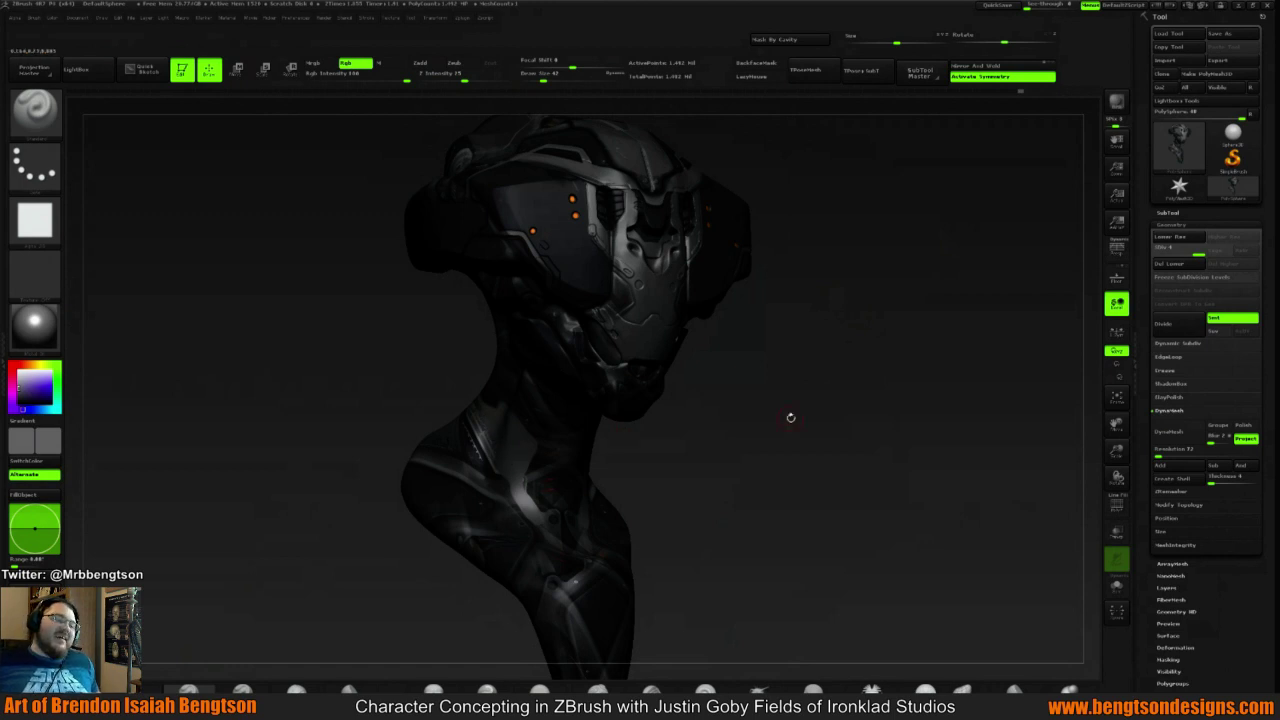
mouse_move(790, 418)
left_mouse_down()
mouse_move(725, 388)
mouse_move(493, 425)
left_mouse_up()
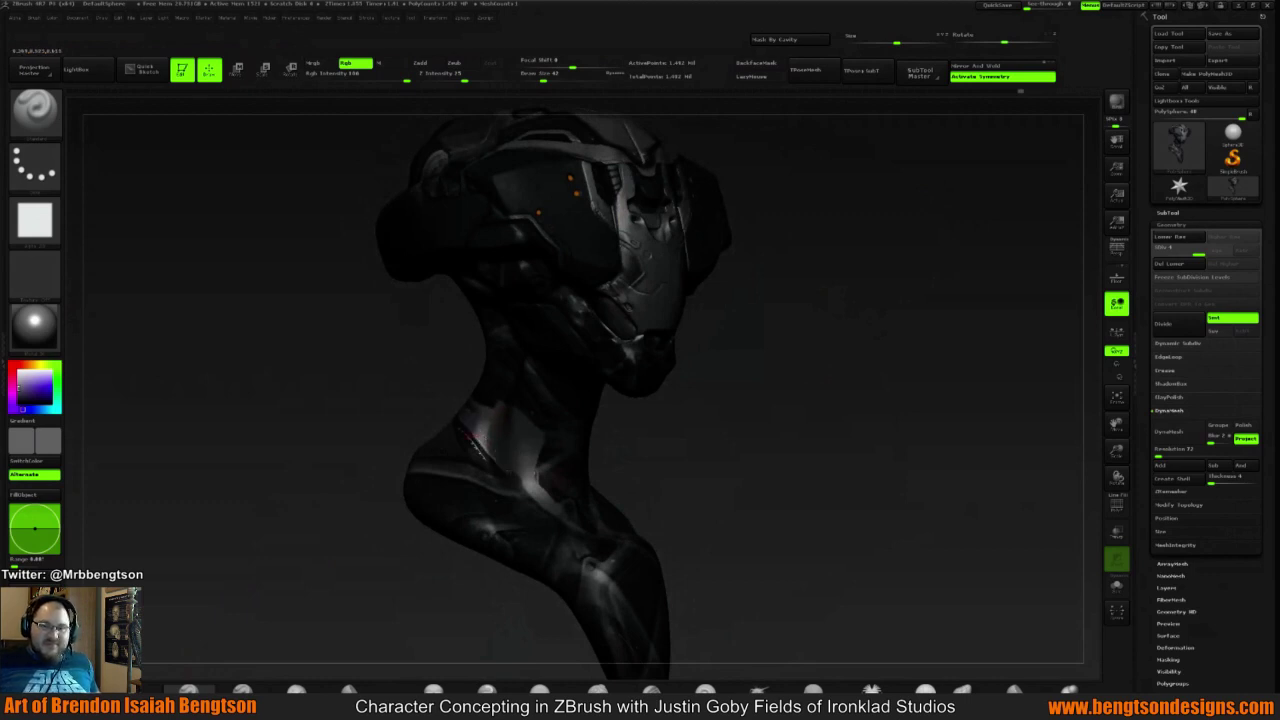
left_click_drag(761, 448, 511, 415)
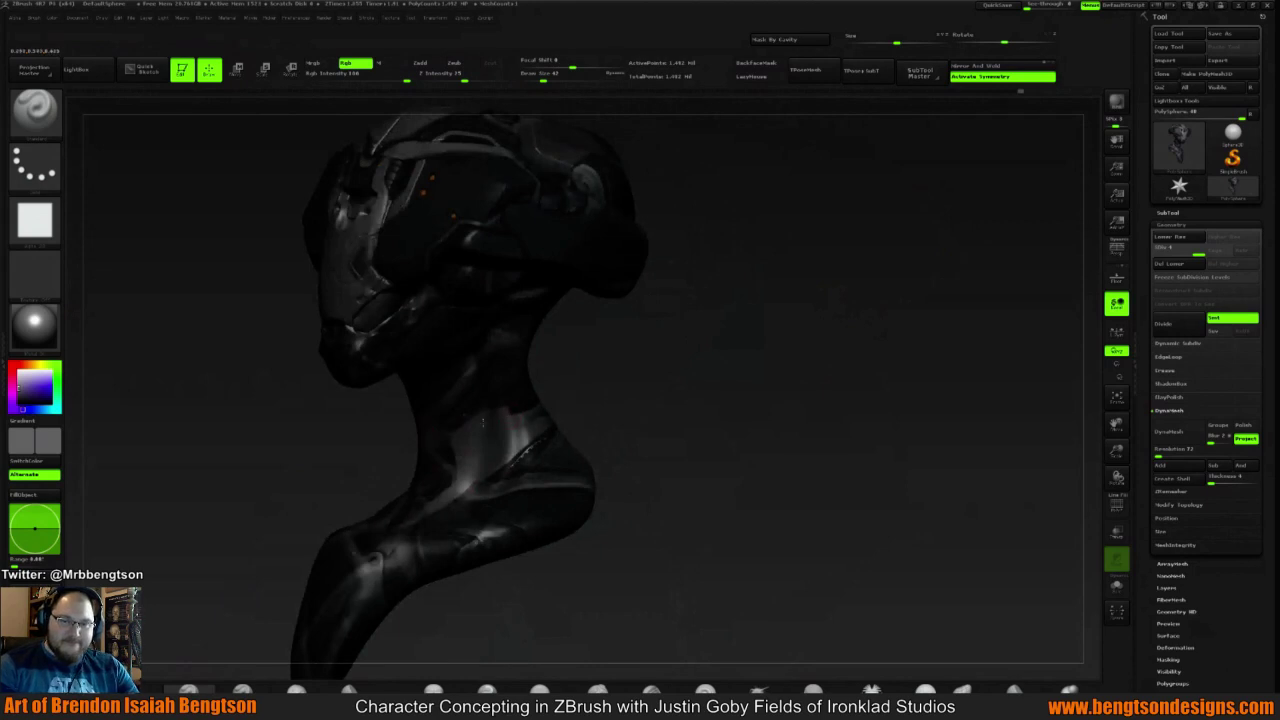
left_click_drag(620, 366, 489, 409)
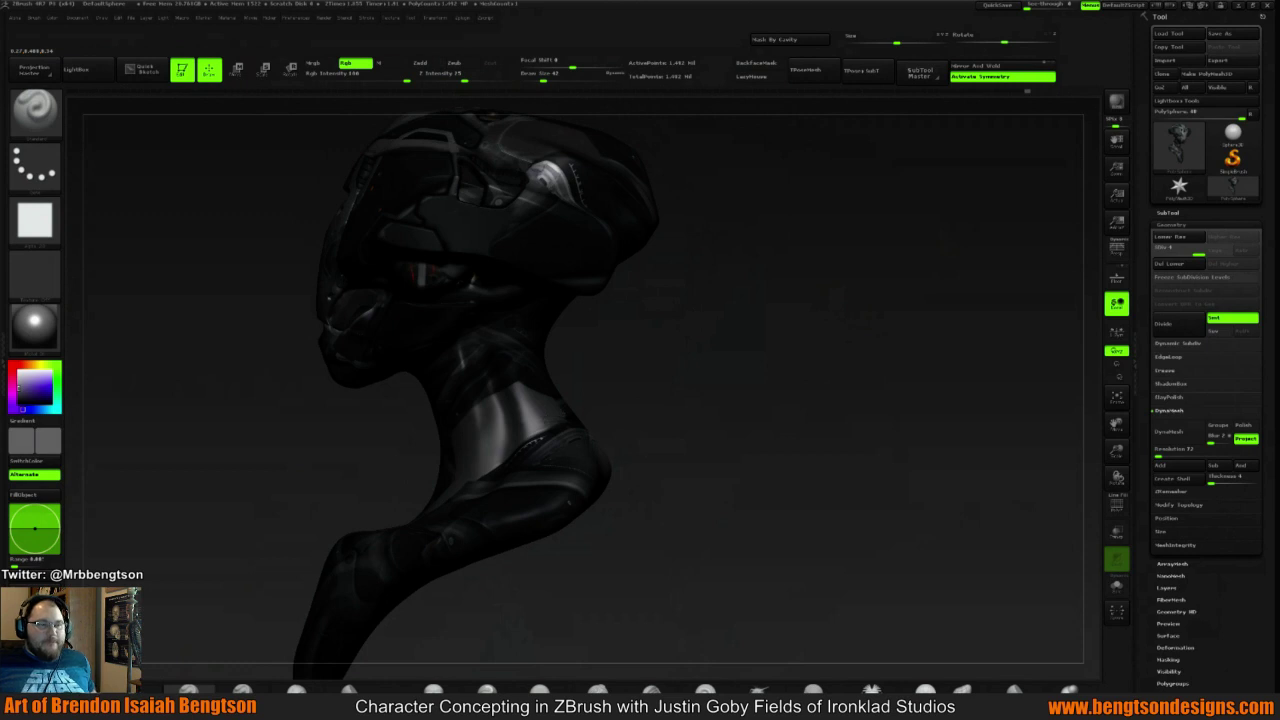
mouse_move(646, 380)
left_mouse_down()
mouse_move(720, 384)
mouse_move(644, 425)
left_mouse_up()
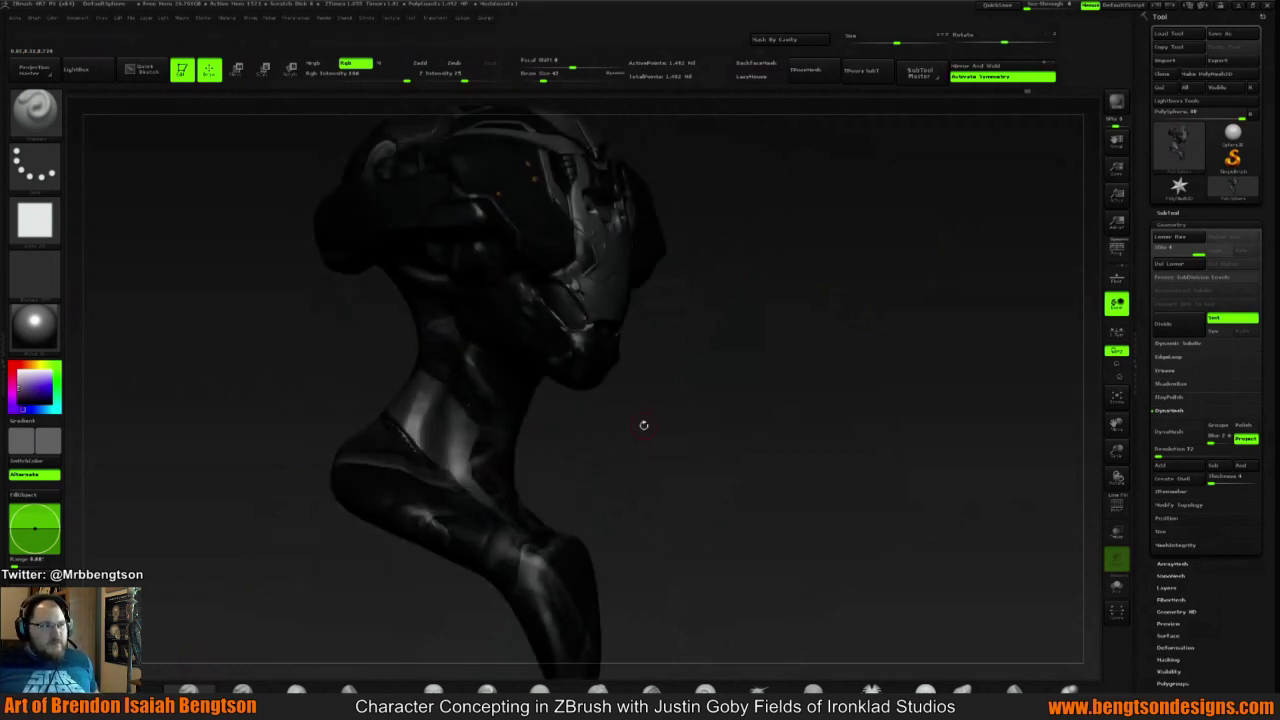
mouse_move(640, 329)
left_mouse_down()
mouse_move(748, 349)
mouse_move(560, 350)
mouse_move(590, 370)
mouse_move(631, 331)
mouse_move(778, 360)
mouse_move(783, 331)
mouse_move(711, 354)
mouse_move(739, 349)
mouse_move(757, 363)
mouse_move(763, 391)
mouse_move(737, 394)
mouse_move(734, 367)
mouse_move(753, 346)
mouse_move(733, 342)
mouse_move(760, 345)
left_mouse_up()
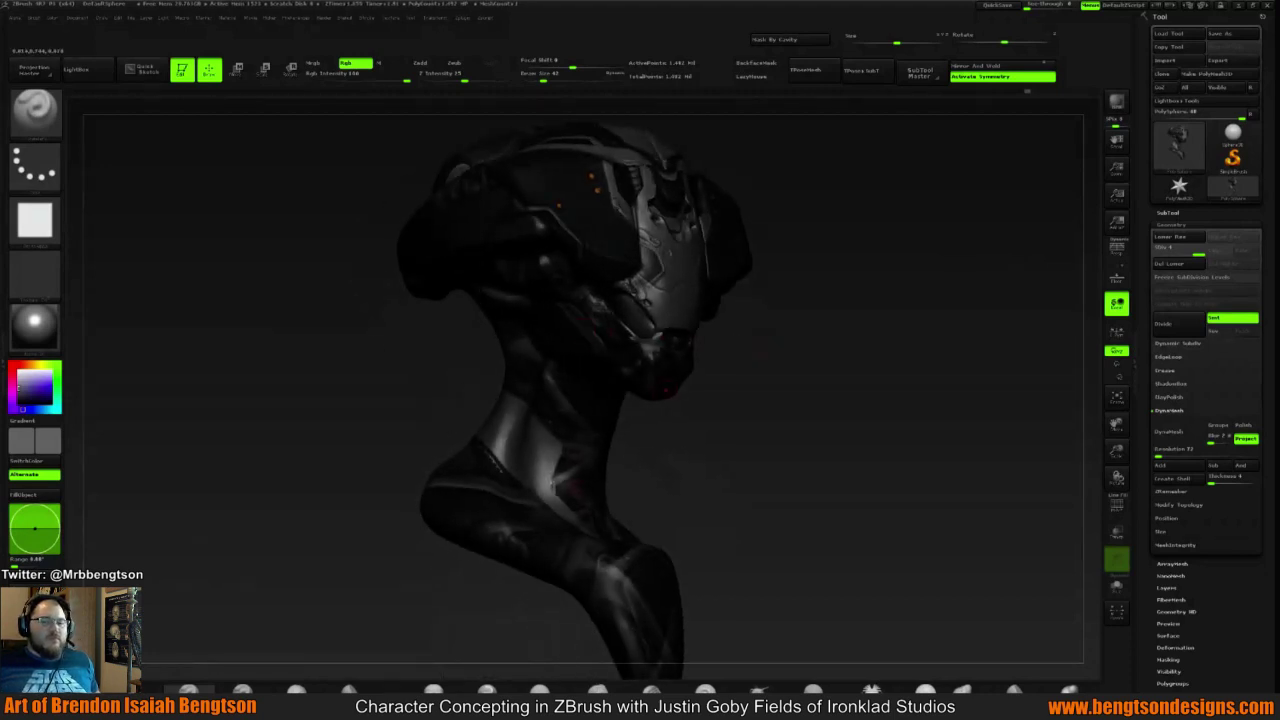
Paint symmetrical light grey plates on both sides of the upper chest below the collar bands
mouse_move(689, 437)
left_mouse_down()
mouse_move(681, 422)
mouse_move(506, 521)
left_mouse_up()
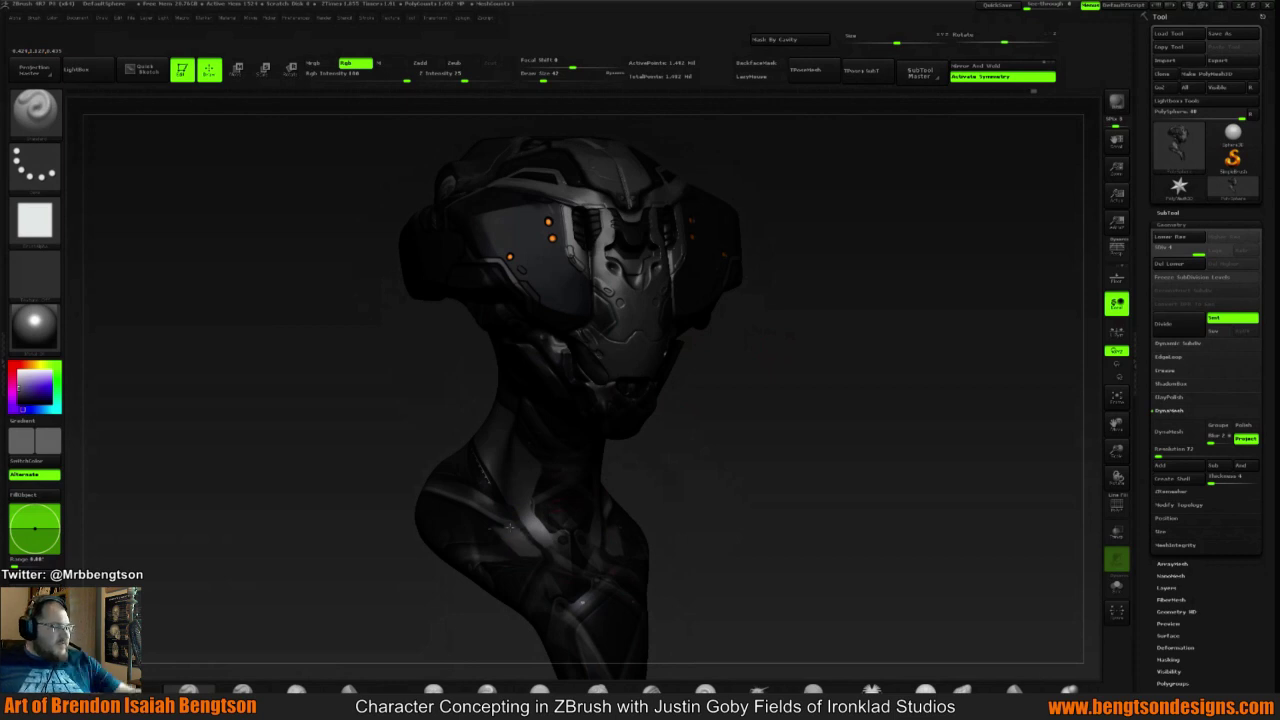
right_click_drag(515, 534, 505, 534)
left_click_drag(720, 383, 779, 383)
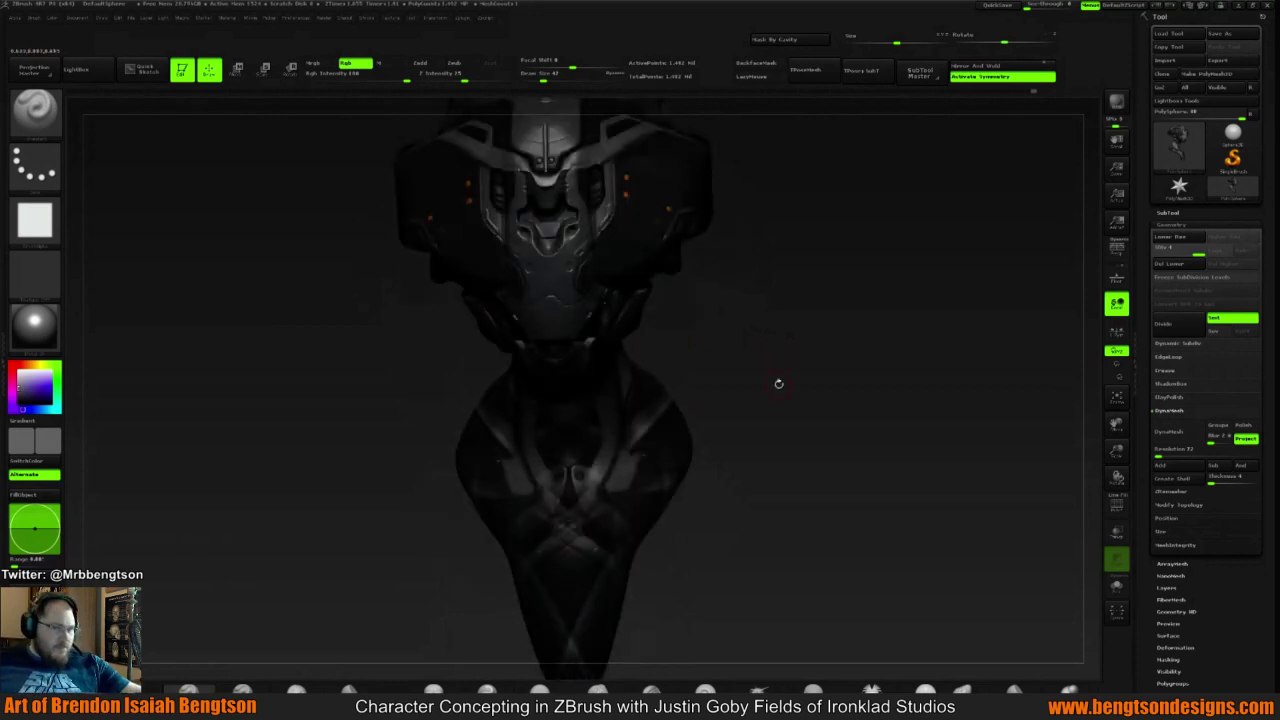
mouse_move(761, 418)
left_mouse_down()
mouse_move(778, 432)
mouse_move(637, 453)
left_mouse_up()
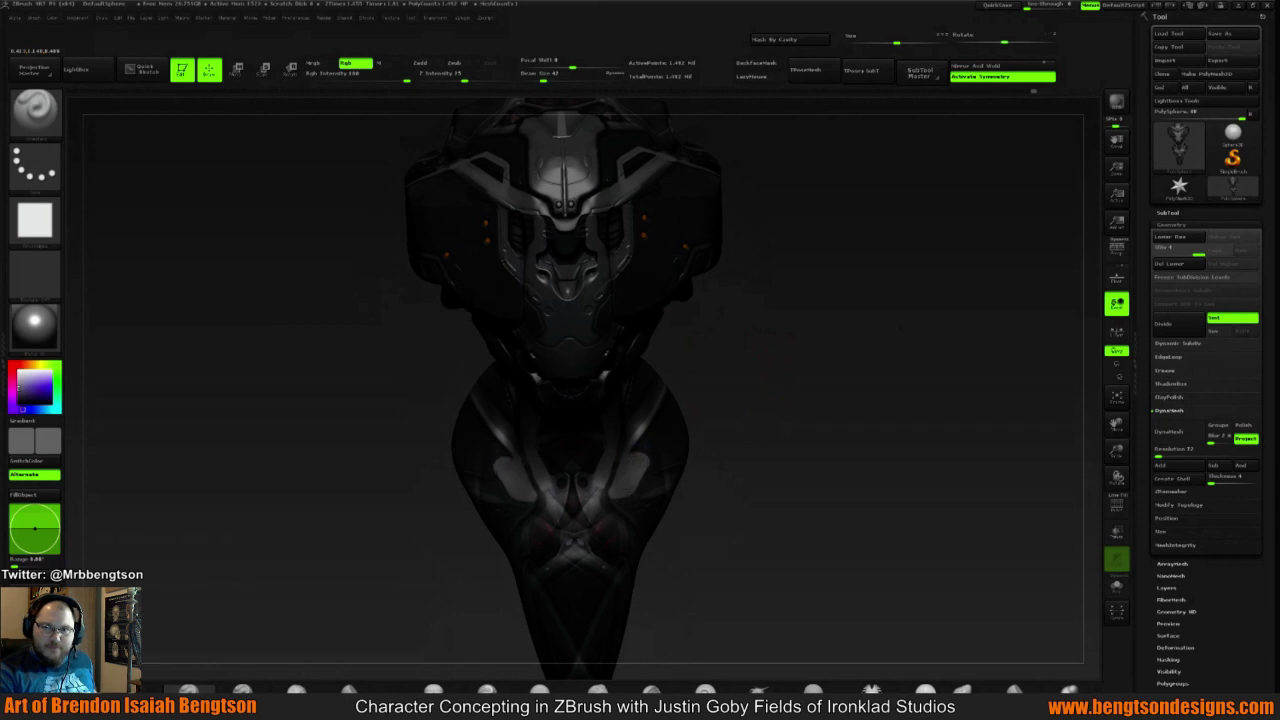
mouse_move(737, 437)
left_mouse_down()
mouse_move(812, 408)
mouse_move(780, 412)
left_mouse_up()
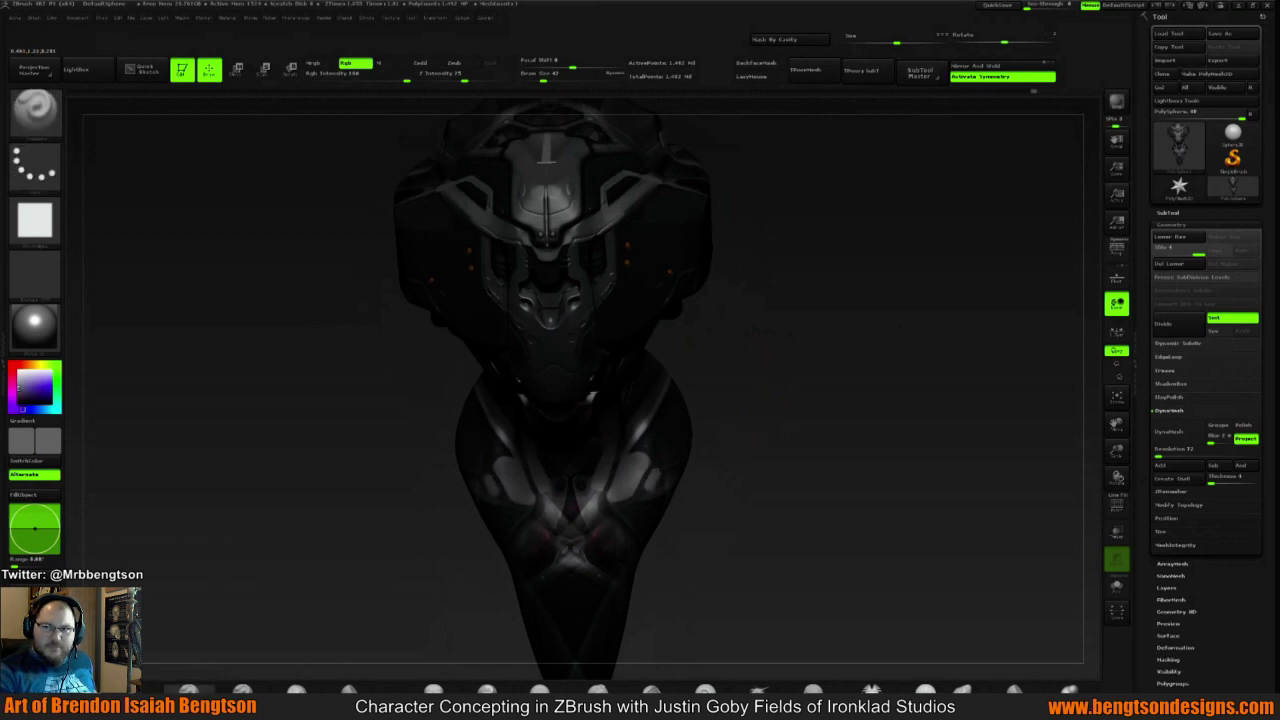
mouse_move(748, 434)
left_mouse_down()
mouse_move(801, 403)
mouse_move(760, 410)
left_mouse_up()
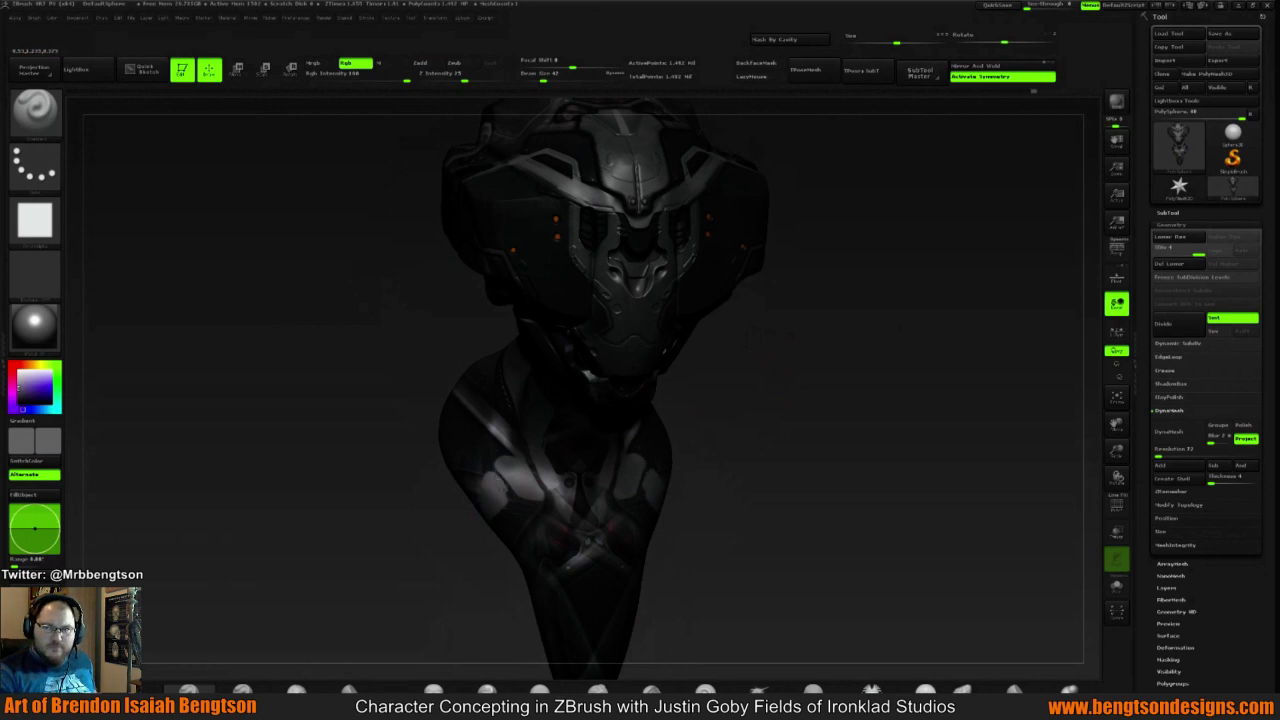
Extend the light grey paint along the collar and shoulder band, using a smaller brush for the edges
left_click_drag(829, 434, 690, 435)
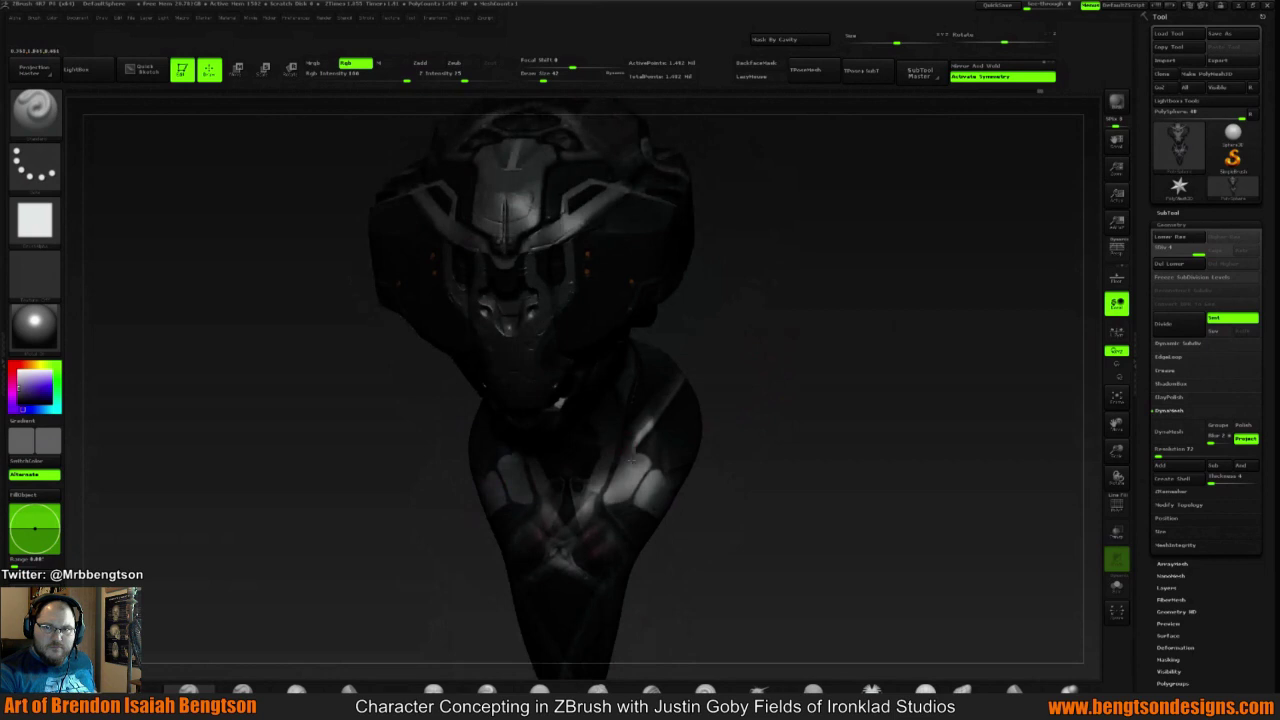
mouse_move(749, 406)
left_mouse_down()
mouse_move(786, 406)
mouse_move(642, 420)
left_mouse_up()
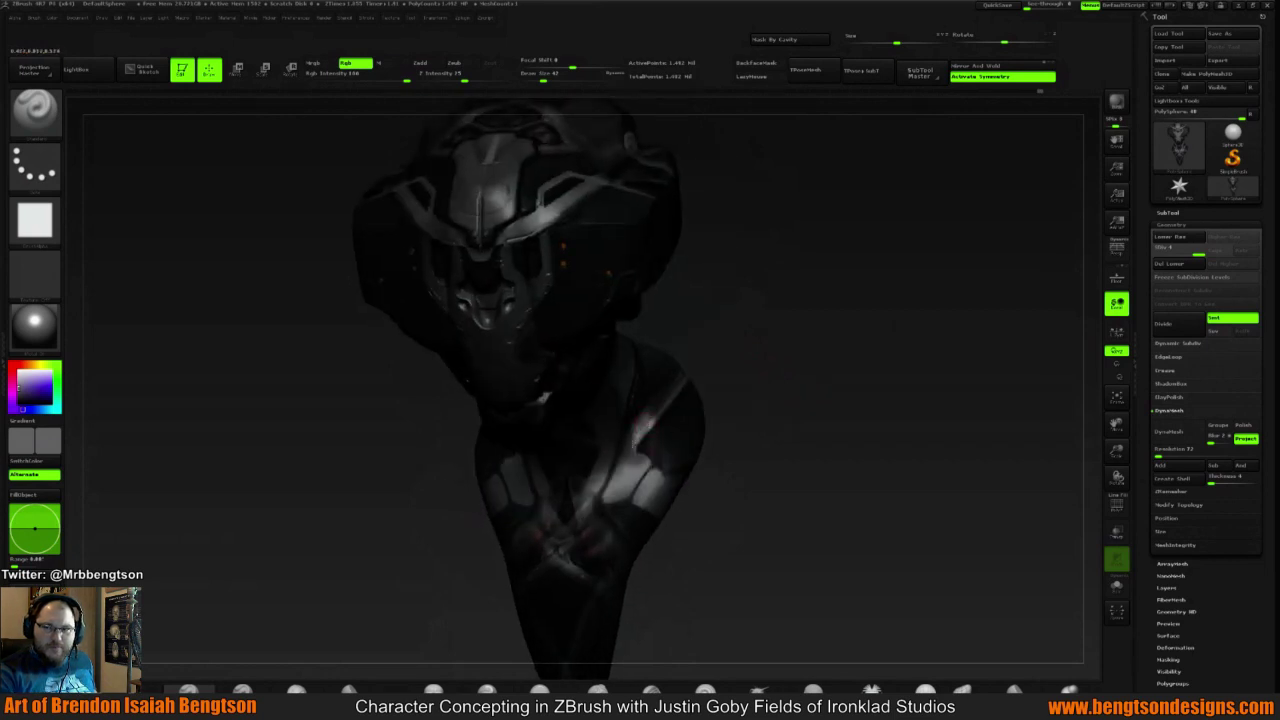
mouse_move(760, 406)
left_mouse_down()
mouse_move(800, 406)
mouse_move(755, 408)
mouse_move(778, 405)
mouse_move(623, 457)
left_mouse_up()
key("space")
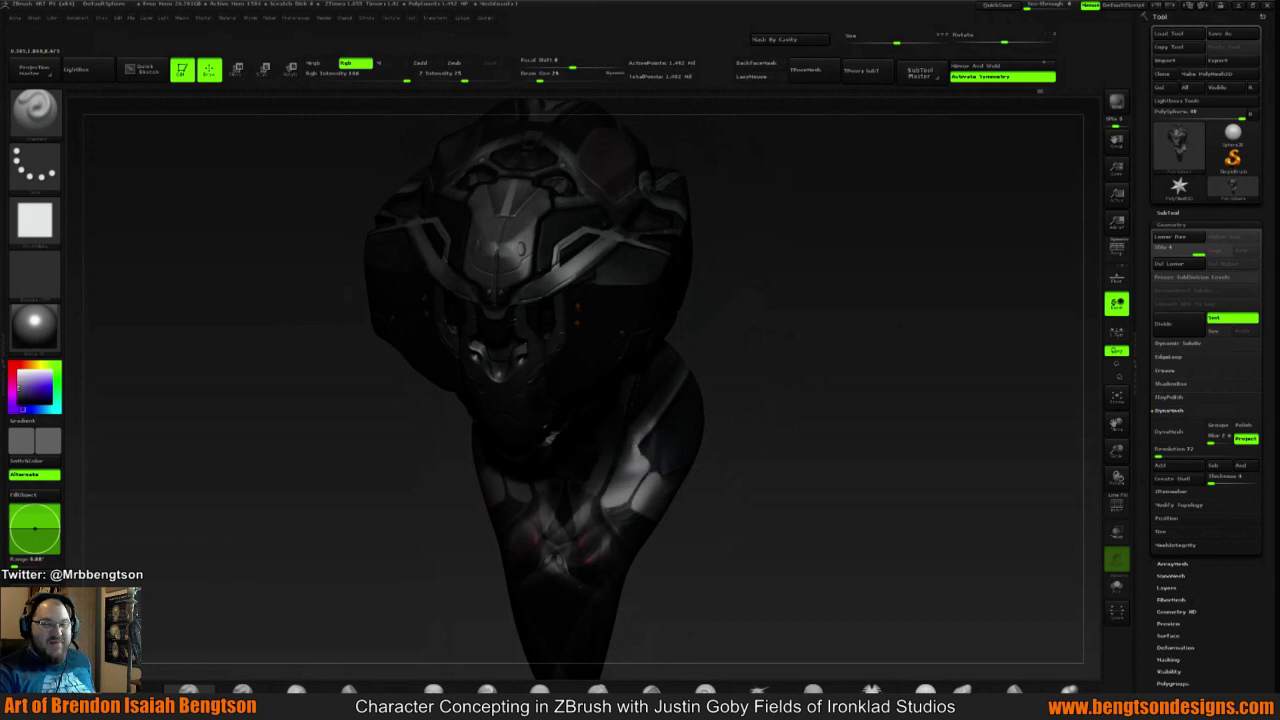
left_click_drag(721, 453, 660, 420)
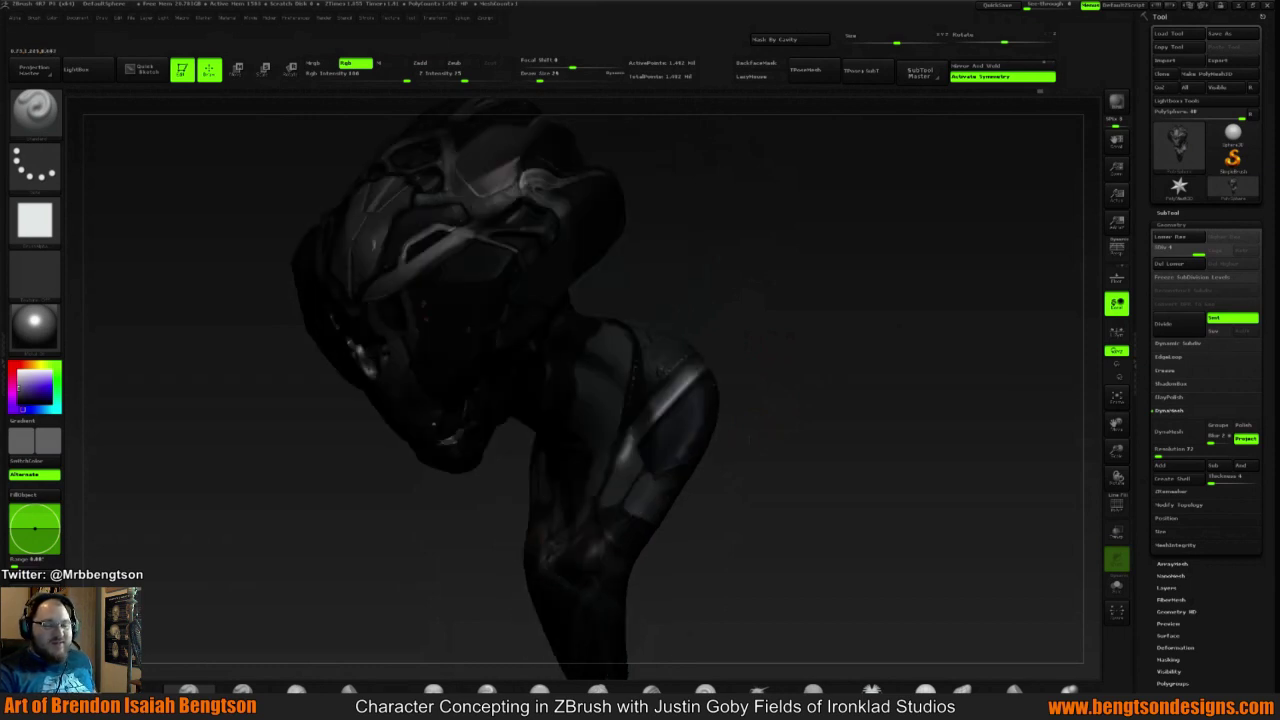
left_click_drag(663, 371, 651, 481)
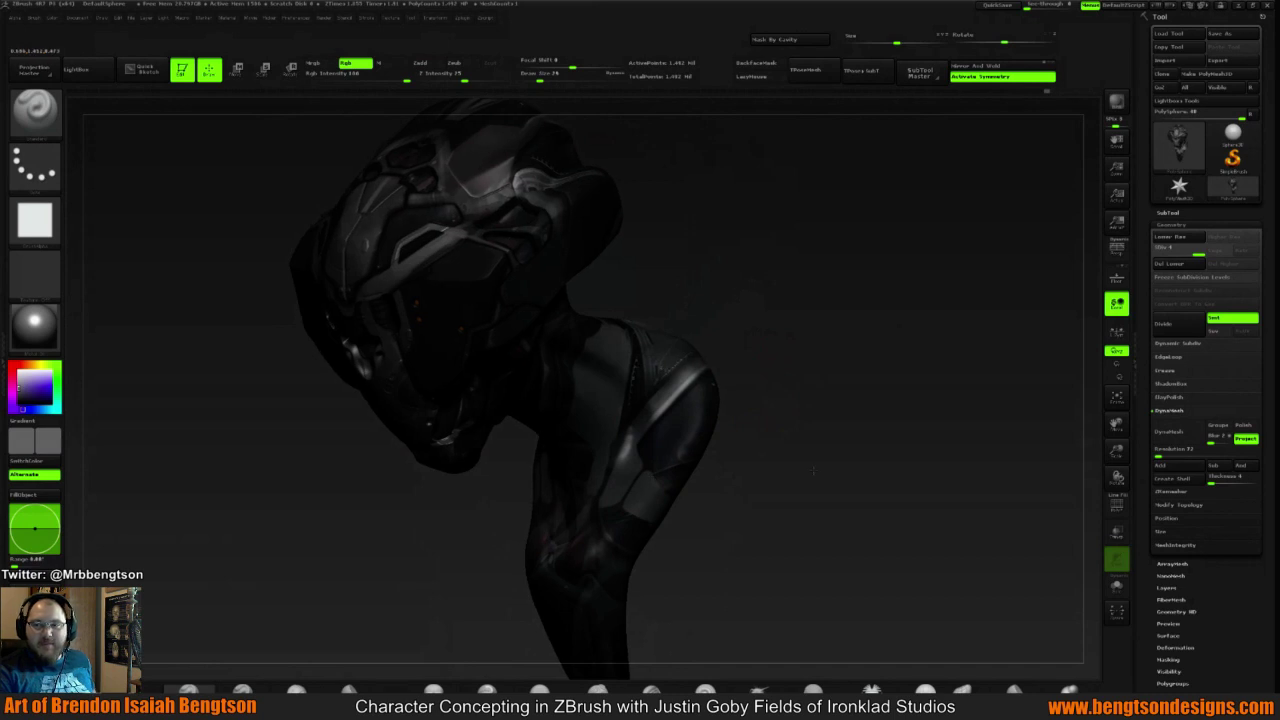
mouse_move(813, 471)
left_mouse_down()
mouse_move(803, 446)
mouse_move(777, 443)
mouse_move(786, 411)
mouse_move(812, 406)
mouse_move(796, 402)
left_mouse_up()
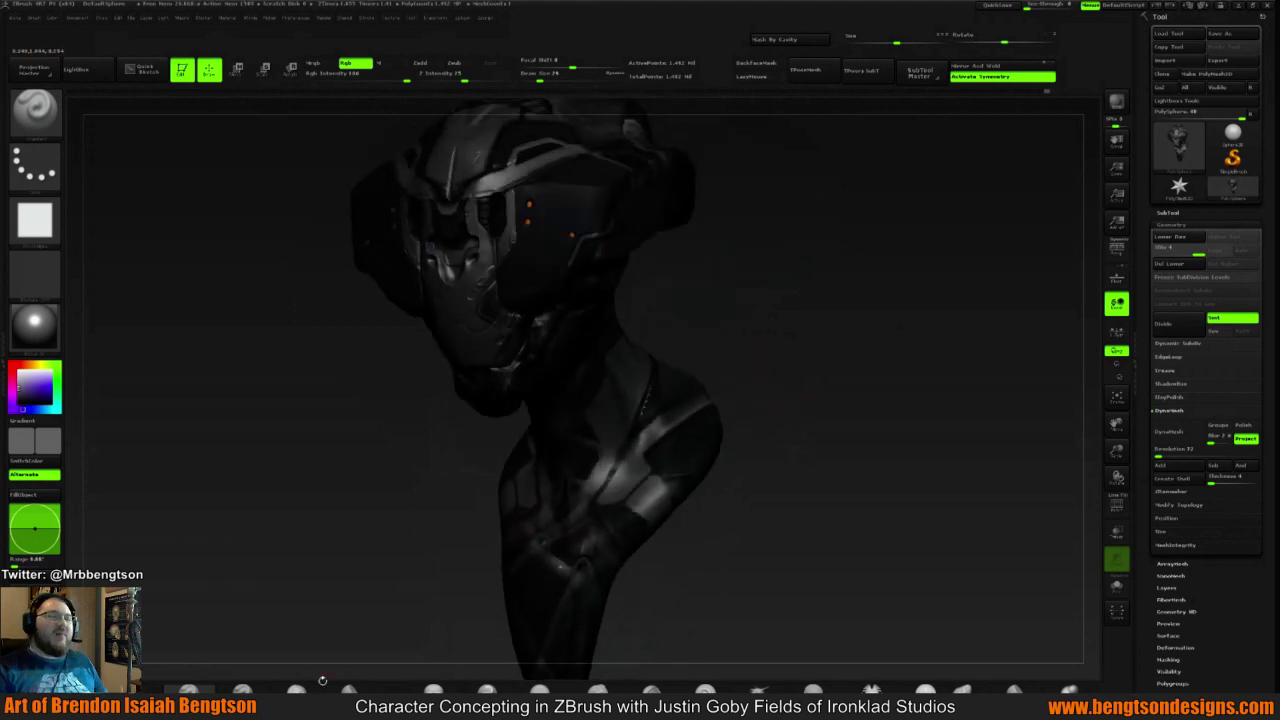
Return to the fine LazyMouse detail brush, enlarge it and carve details around the base of the neck
key("b")
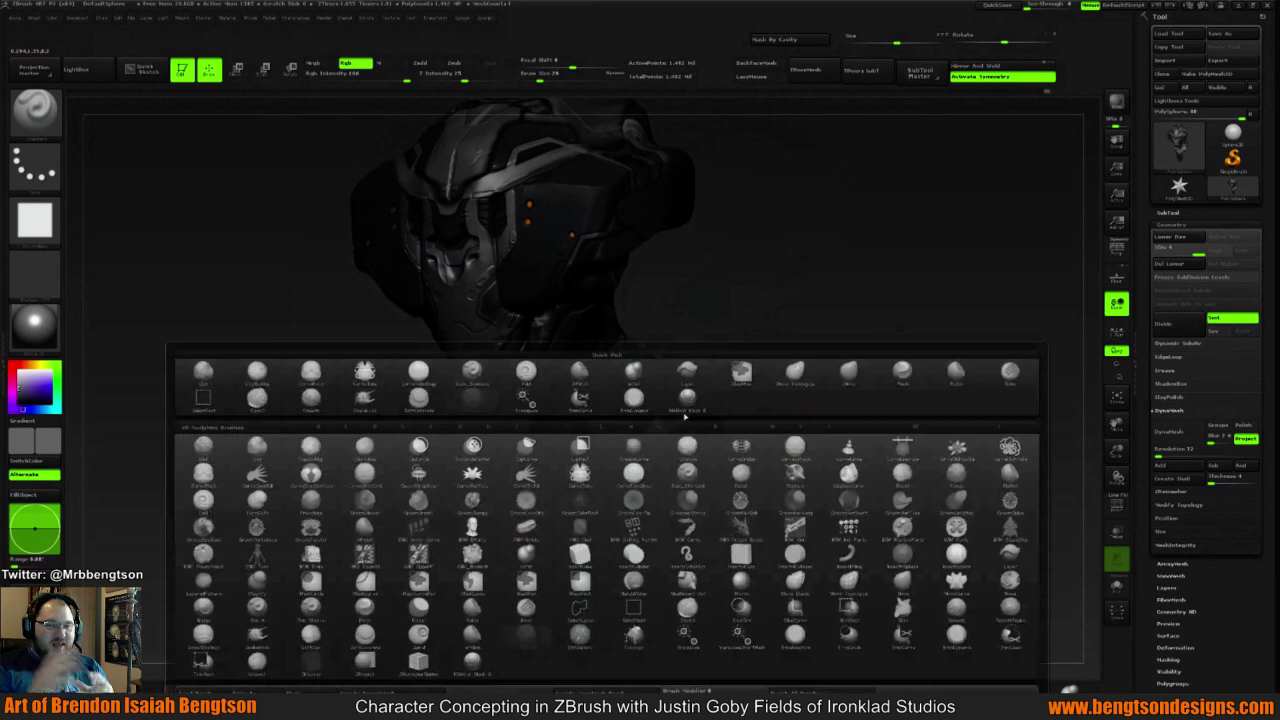
left_click(686, 410)
key("space")
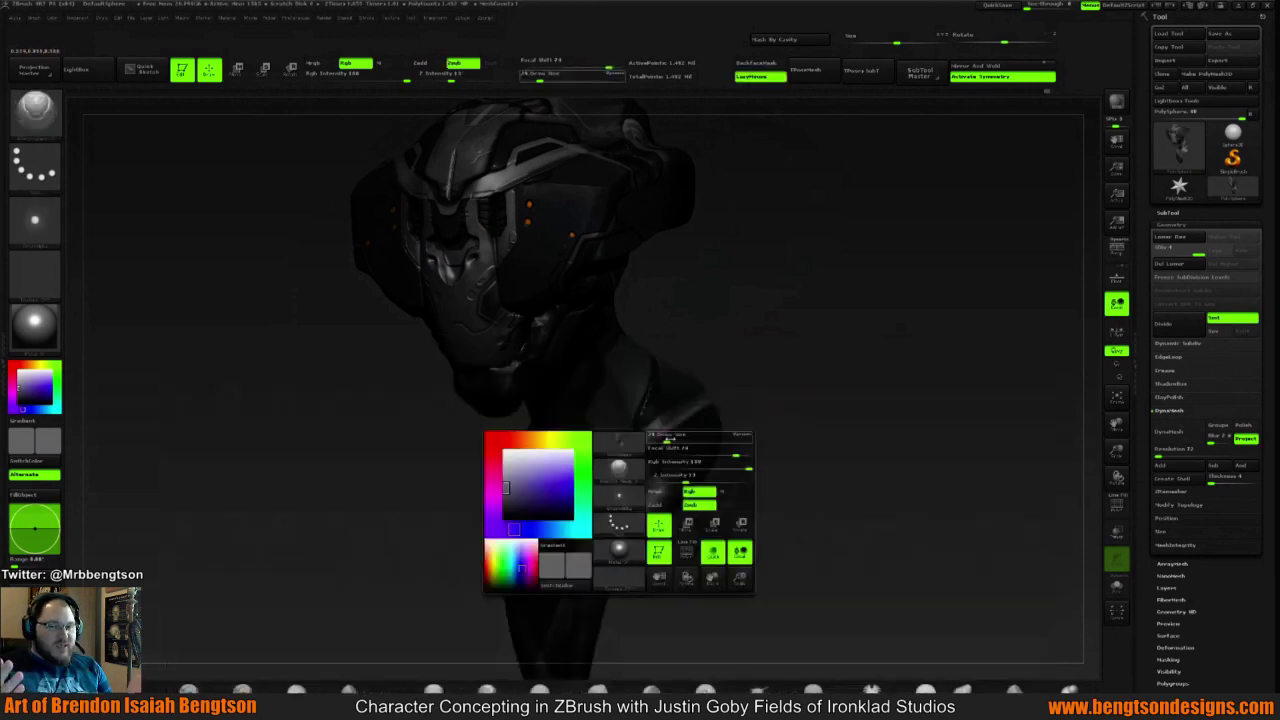
left_click_drag(669, 439, 676, 439)
left_click_drag(740, 374, 749, 392)
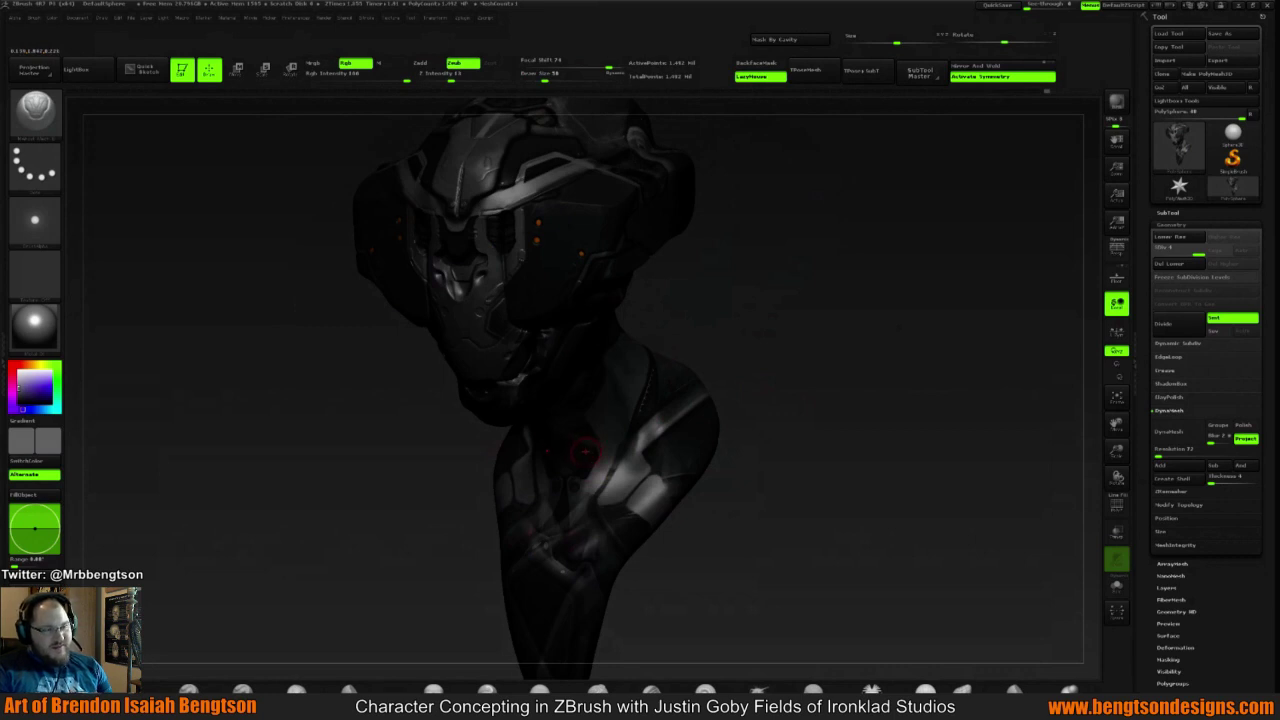
Sample a neutral dark grey and refine the seams between the neck, collar and upper chest plates
key("c")
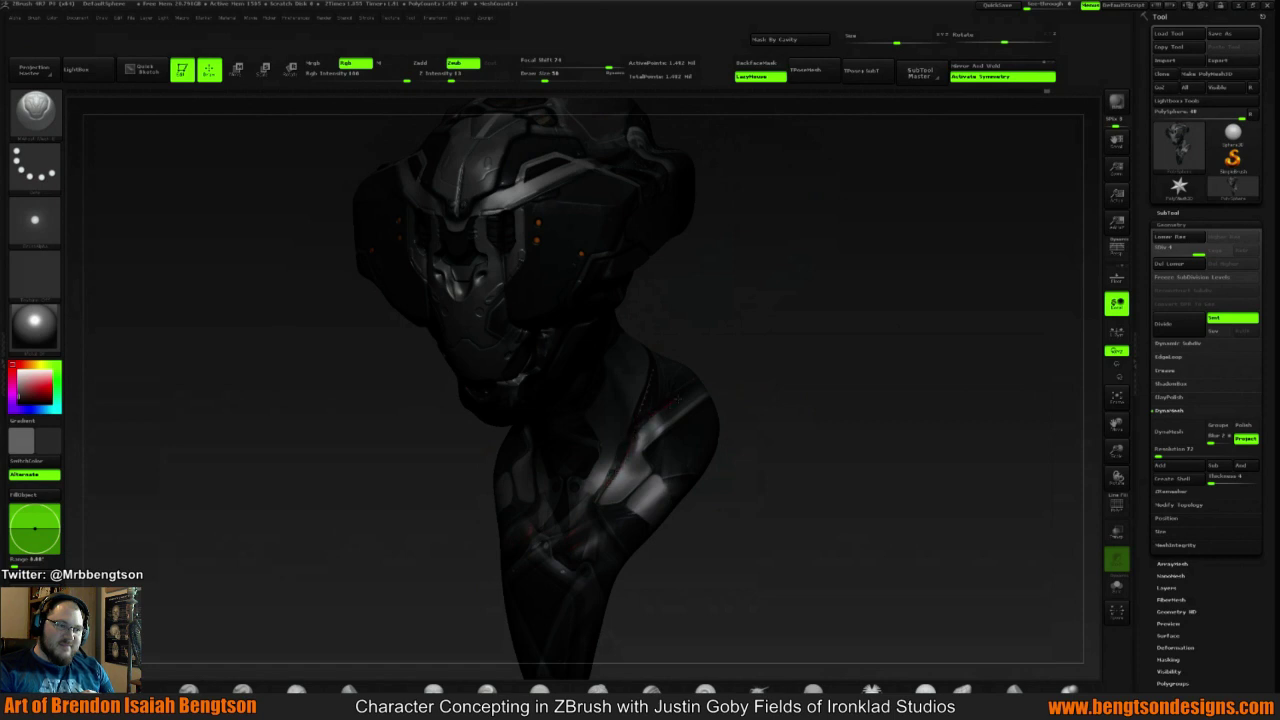
mouse_move(819, 360)
left_mouse_down()
mouse_move(795, 372)
mouse_move(830, 385)
mouse_move(680, 395)
mouse_move(566, 440)
left_mouse_up()
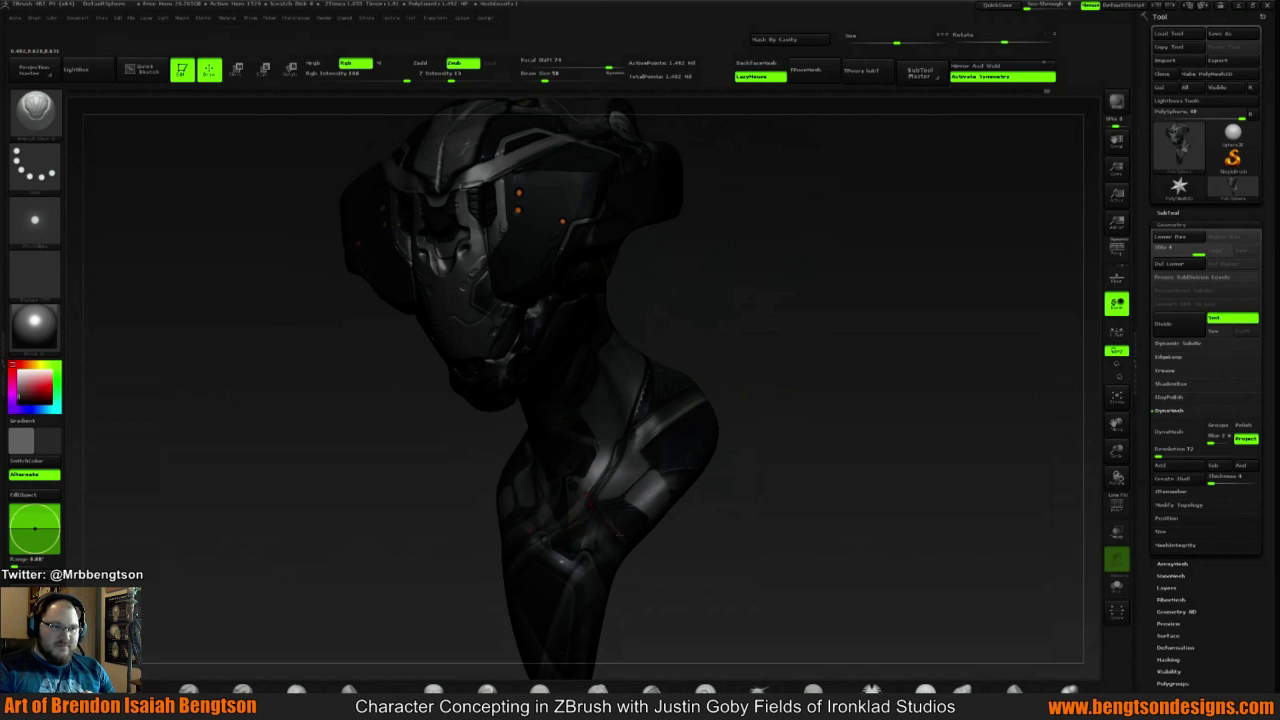
mouse_move(716, 540)
left_mouse_down()
mouse_move(765, 536)
mouse_move(757, 408)
mouse_move(781, 402)
left_mouse_up()
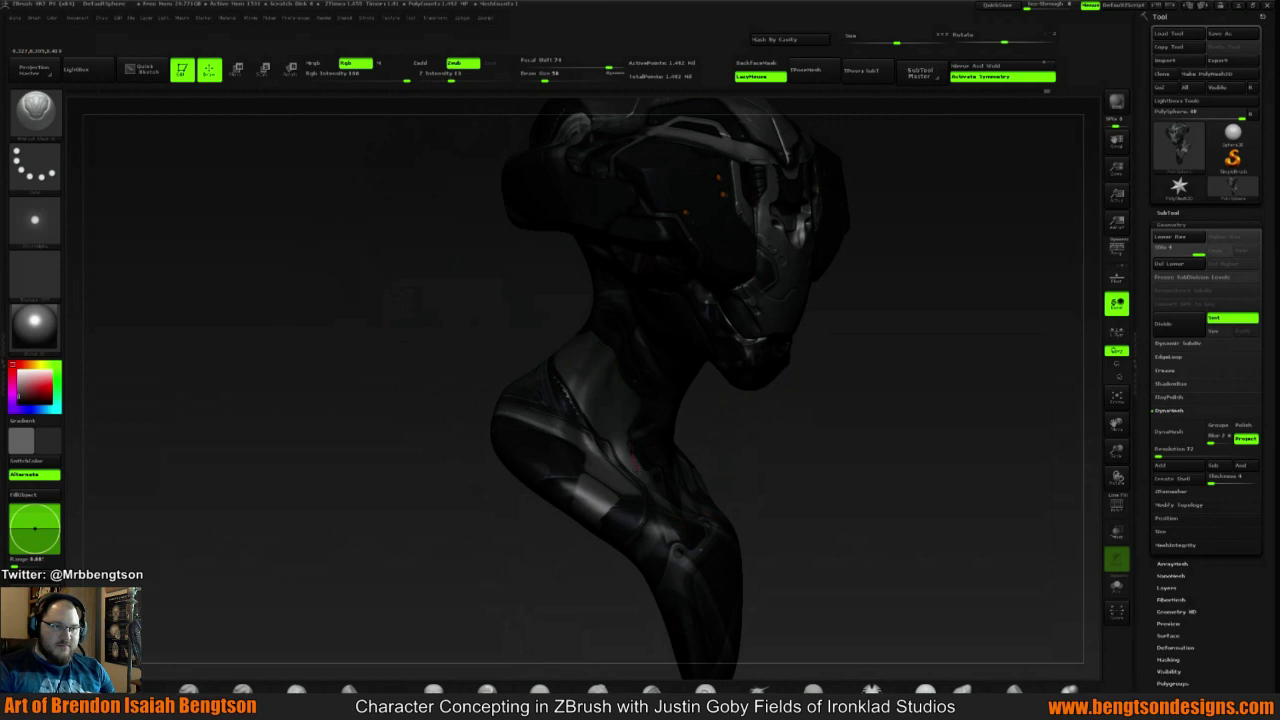
Mask the raised plates along the sides of the neck and invert the mask to isolate them
mouse_move(821, 444)
left_mouse_down()
mouse_move(876, 385)
mouse_move(800, 365)
mouse_move(857, 357)
mouse_move(800, 368)
mouse_move(810, 393)
mouse_move(848, 406)
left_mouse_up()
left_click_drag(759, 388, 633, 398)
key("ctrl")
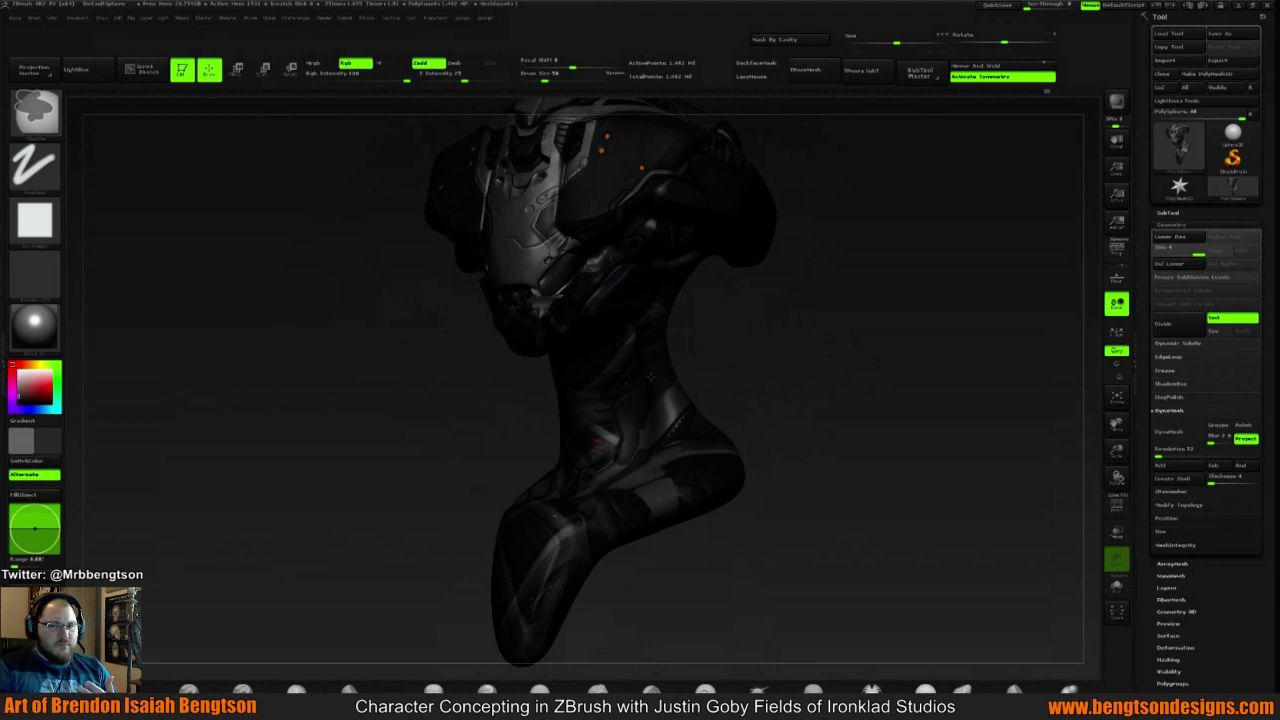
left_click_drag(683, 360, 600, 350)
left_click_drag(766, 337, 651, 380)
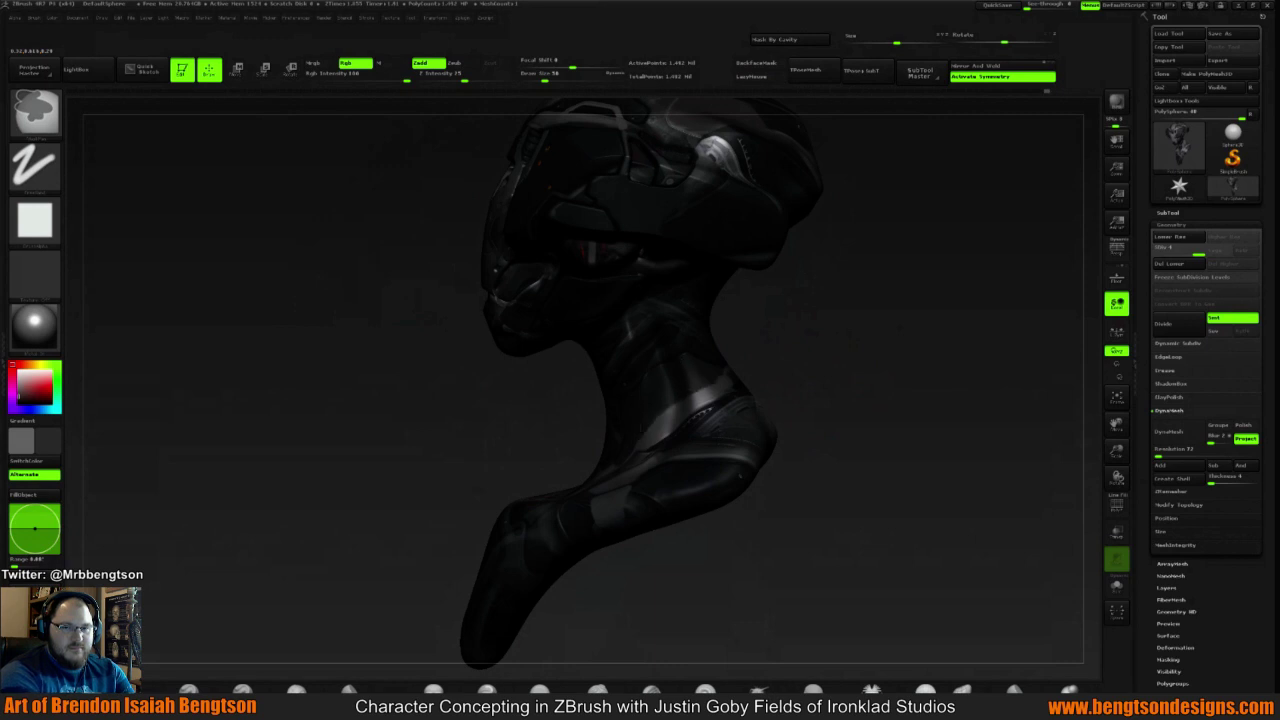
mouse_move(800, 360)
left_mouse_down("shift")
mouse_move(830, 380)
mouse_move(846, 357)
mouse_move(789, 401)
mouse_move(776, 376)
left_mouse_up("shift")
left_click(787, 400, "ctrl")
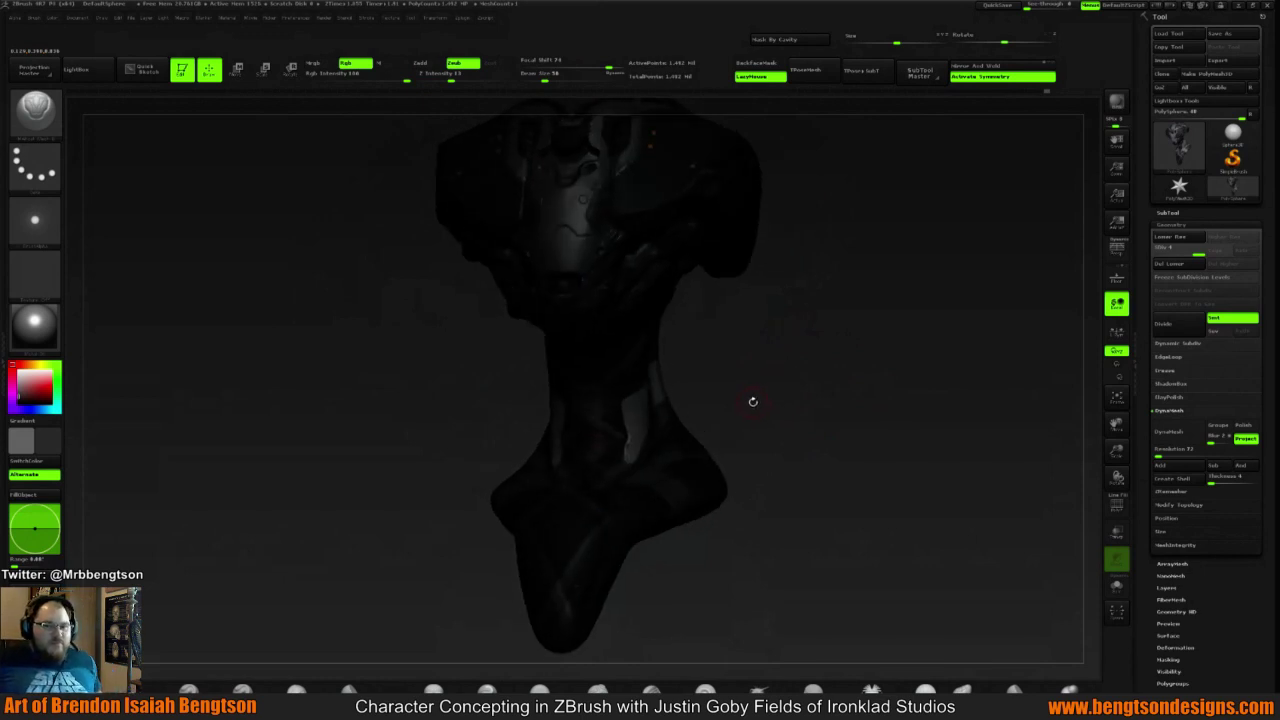
Switch to the Move brush, enlarge its draw size and pull the unmasked side neck plates outward
key("b")
key("m")
key("v")
key("space")
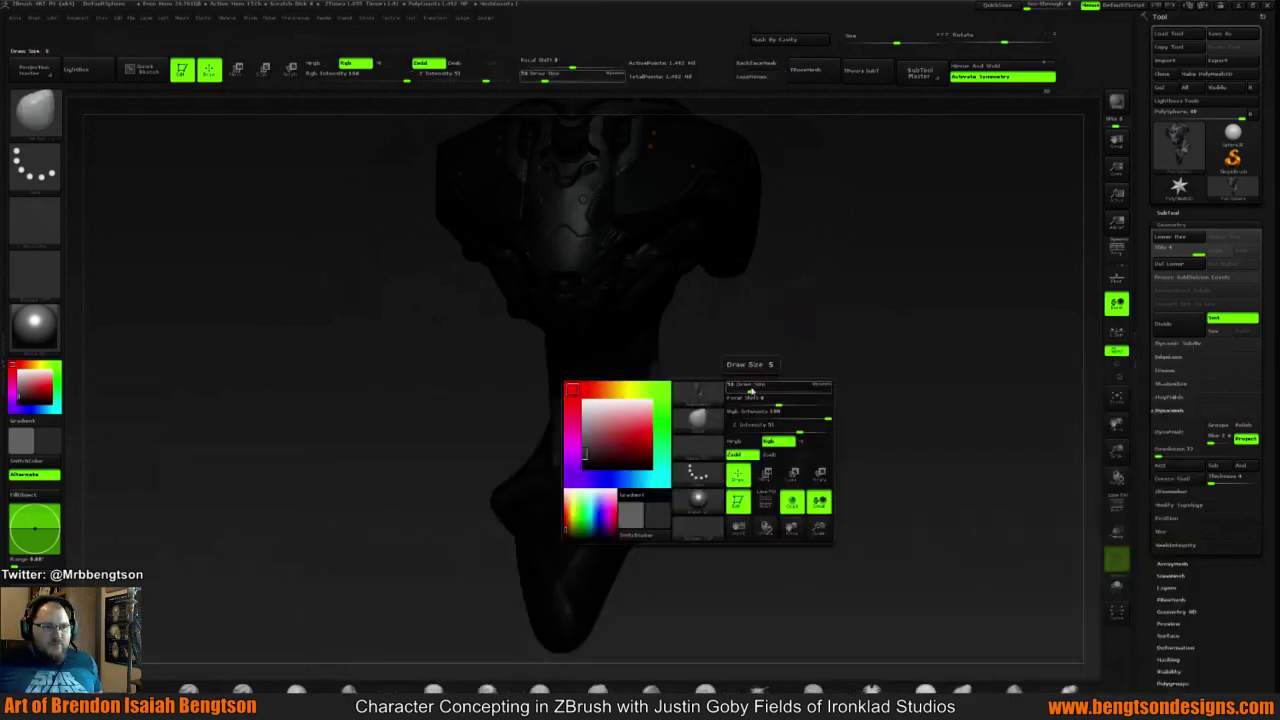
mouse_move(750, 390)
left_mouse_down()
mouse_move(767, 389)
mouse_move(720, 360)
mouse_move(674, 403)
left_mouse_up()
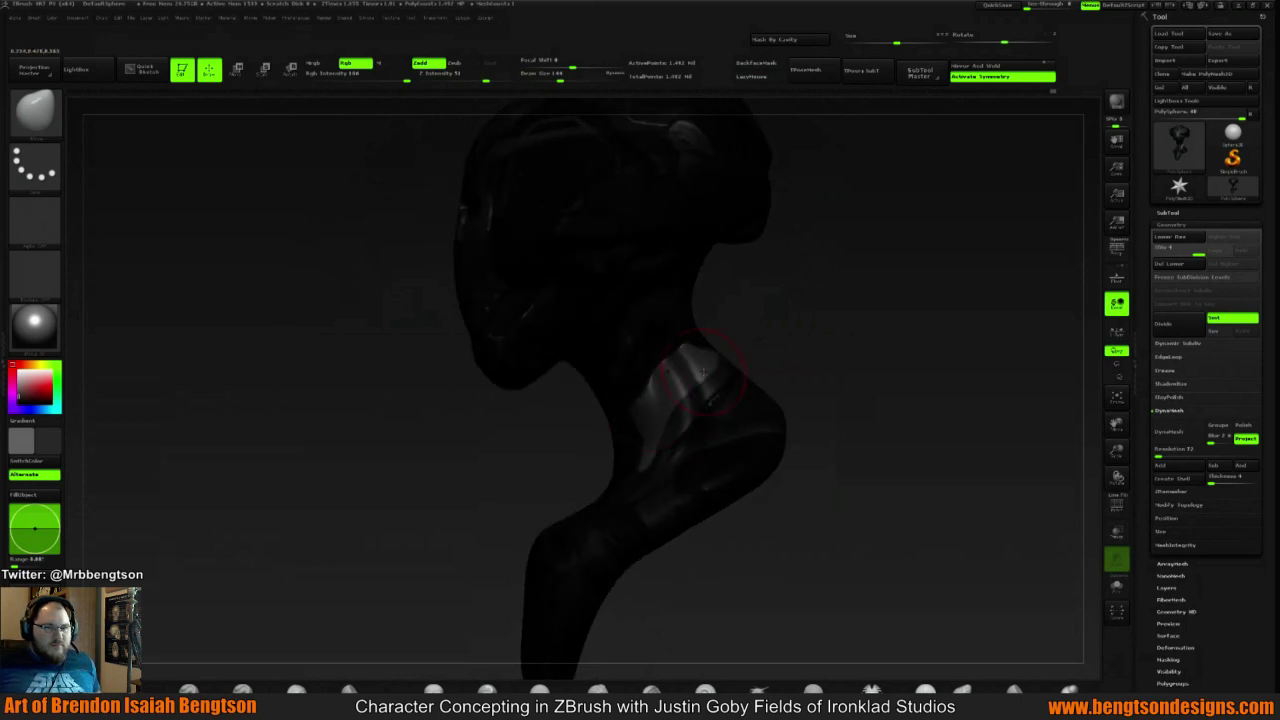
mouse_move(726, 356)
left_mouse_down()
mouse_move(805, 330)
mouse_move(763, 366)
left_mouse_up()
key("w")
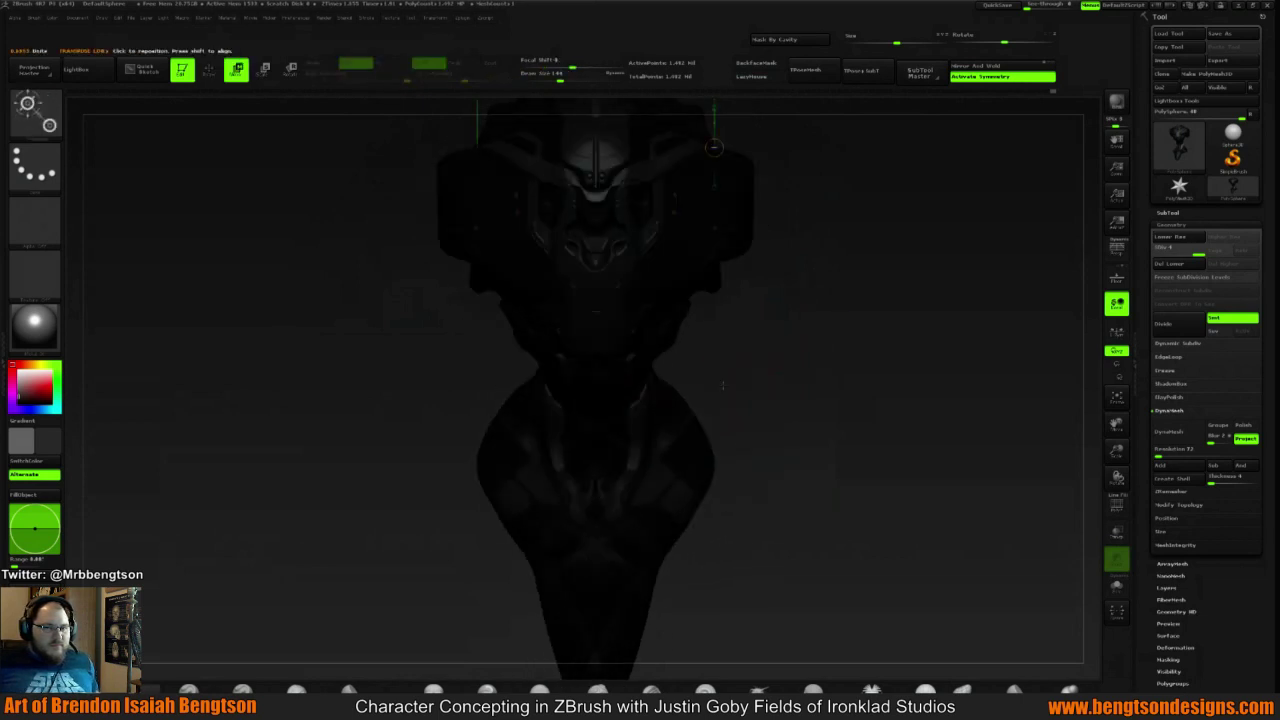
mouse_move(650, 405)
left_mouse_down("shift")
mouse_move(760, 405)
mouse_move(707, 405)
left_mouse_up("shift")
mouse_move(805, 330)
left_mouse_down()
mouse_move(771, 328)
mouse_move(839, 338)
mouse_move(763, 346)
mouse_move(830, 339)
left_mouse_up()
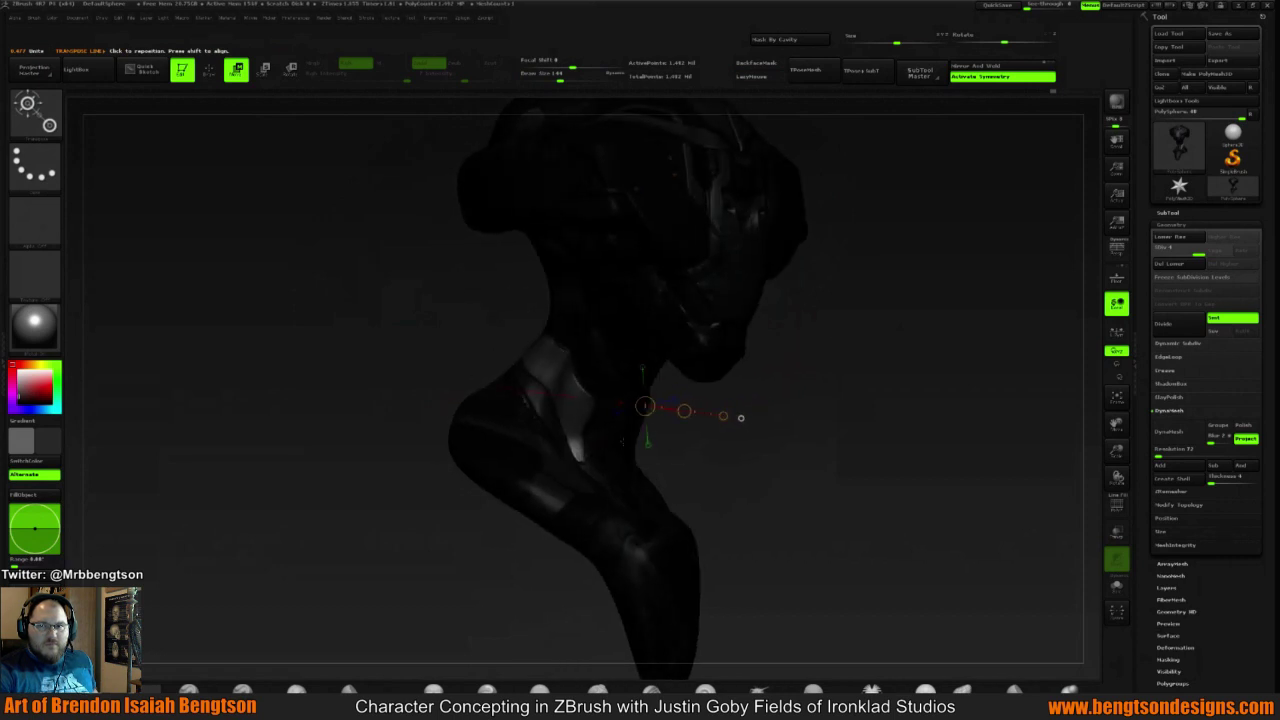
Return to the Move brush and pull the upper ends of the neck plates out around the back of the neck
key("b")
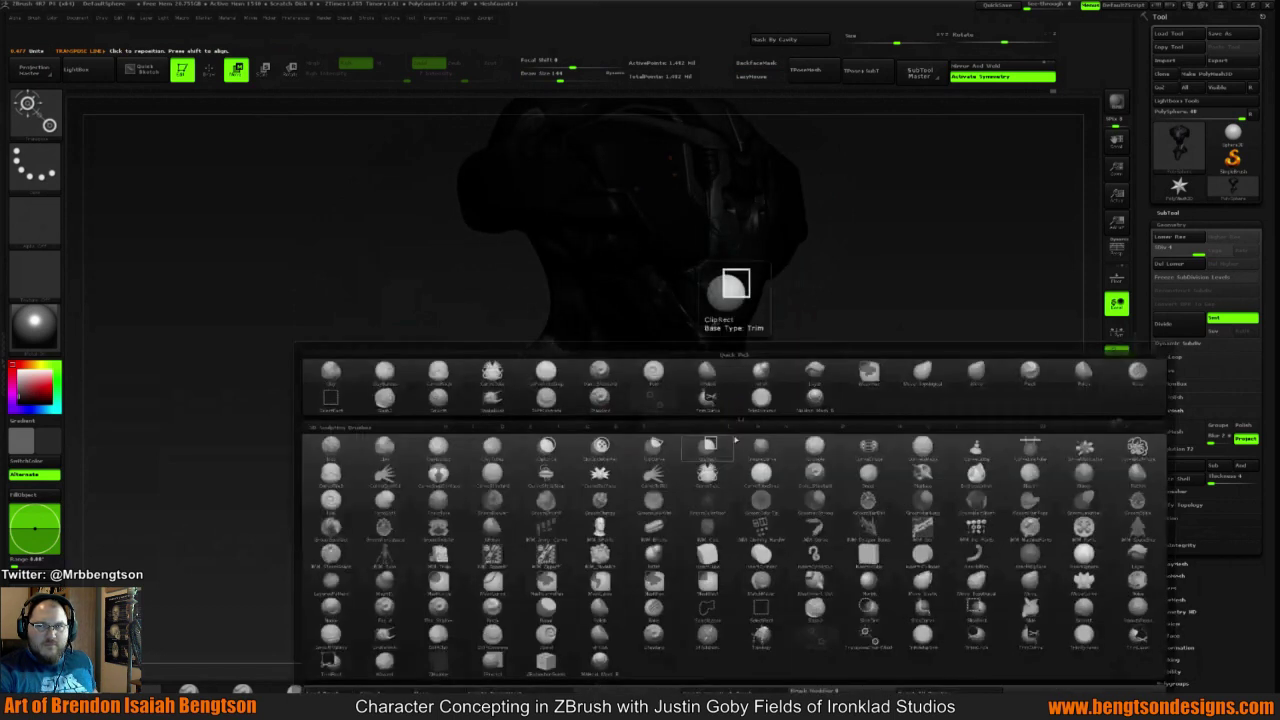
key("m")
key("v")
mouse_move(777, 386)
left_mouse_down()
mouse_move(658, 355)
mouse_move(683, 341)
mouse_move(662, 350)
left_mouse_up()
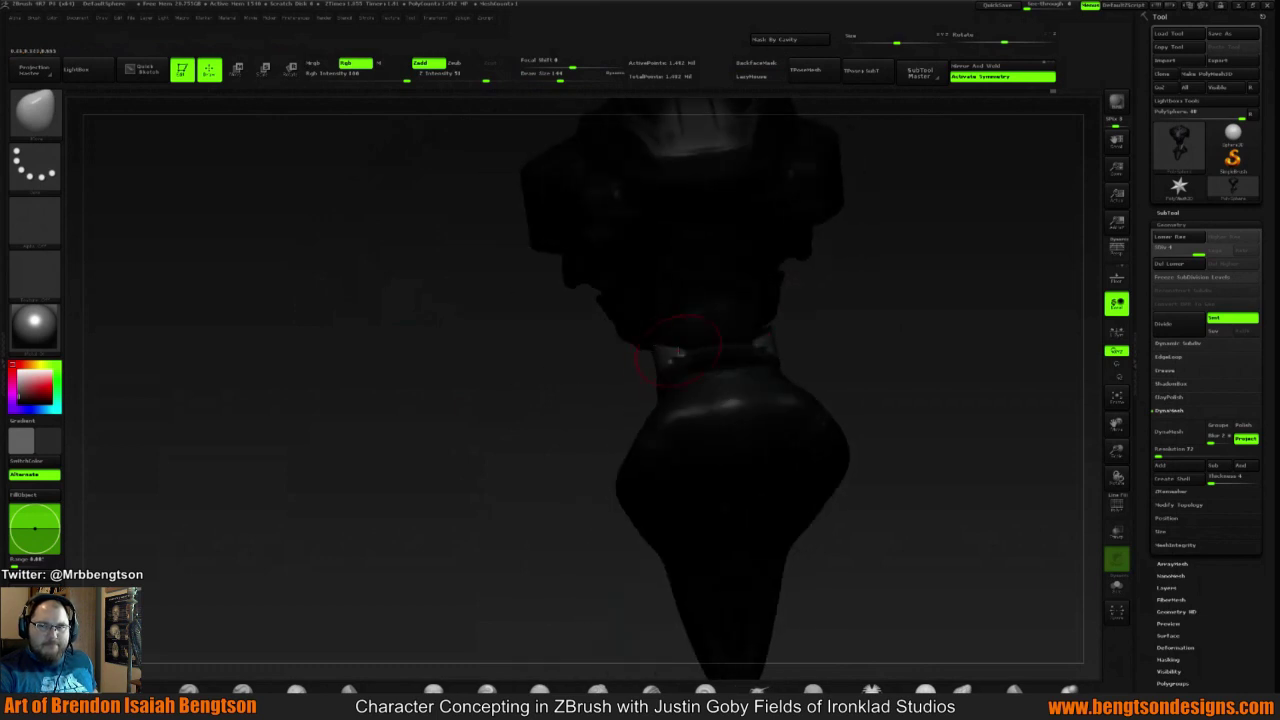
left_click_drag(668, 352, 615, 388)
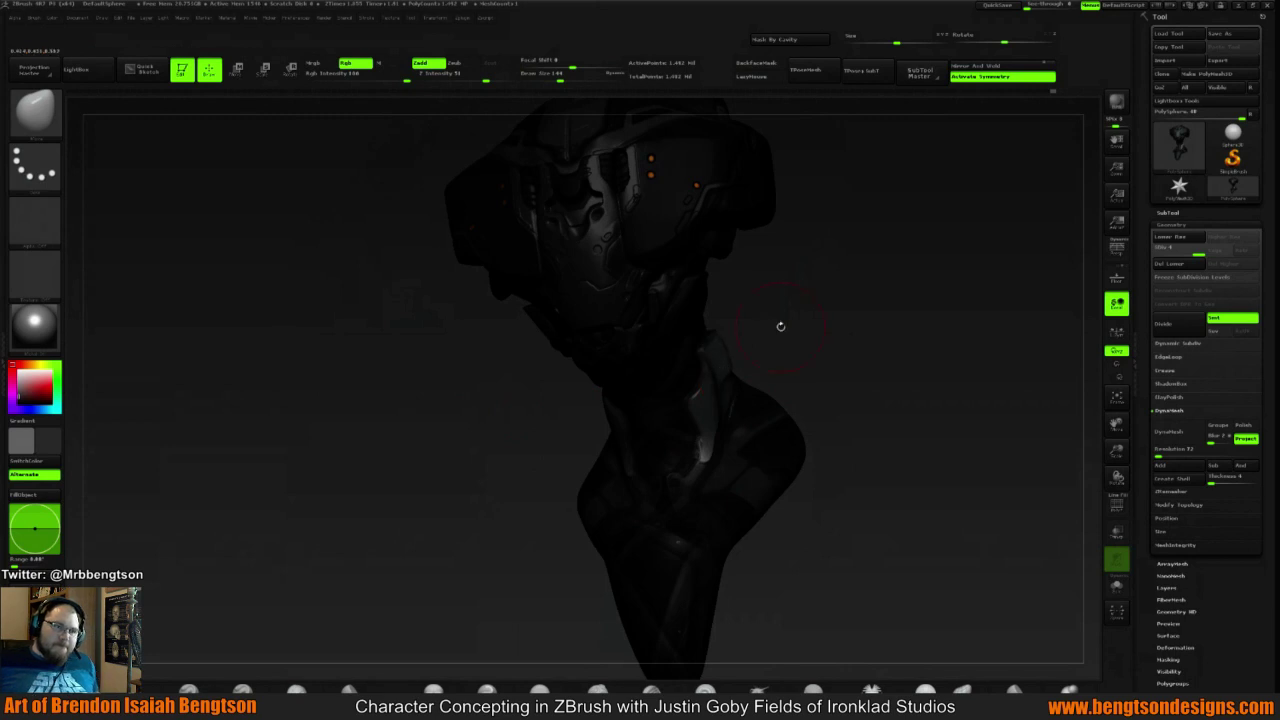
Reshape the lower ends and side edges of the unmasked neck plates, smoothing their surface
left_click_drag(781, 326, 655, 450)
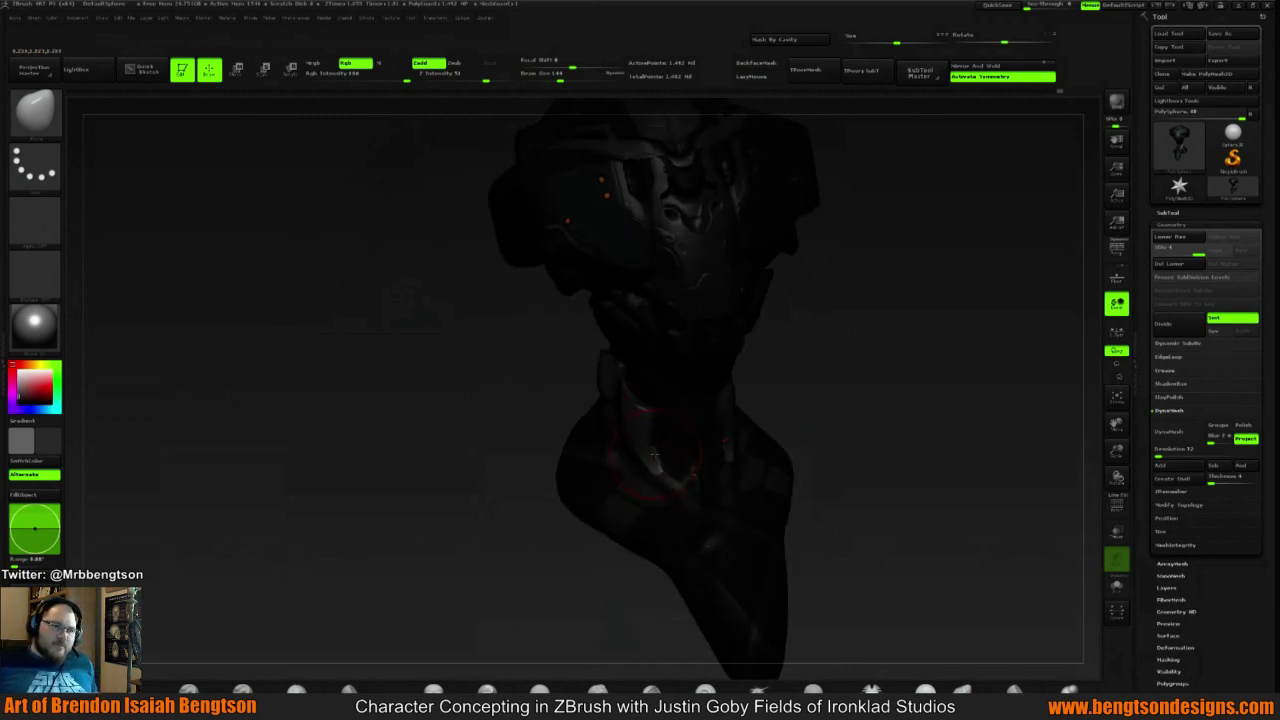
mouse_move(800, 410)
left_mouse_down()
mouse_move(847, 383)
mouse_move(745, 425)
left_mouse_up()
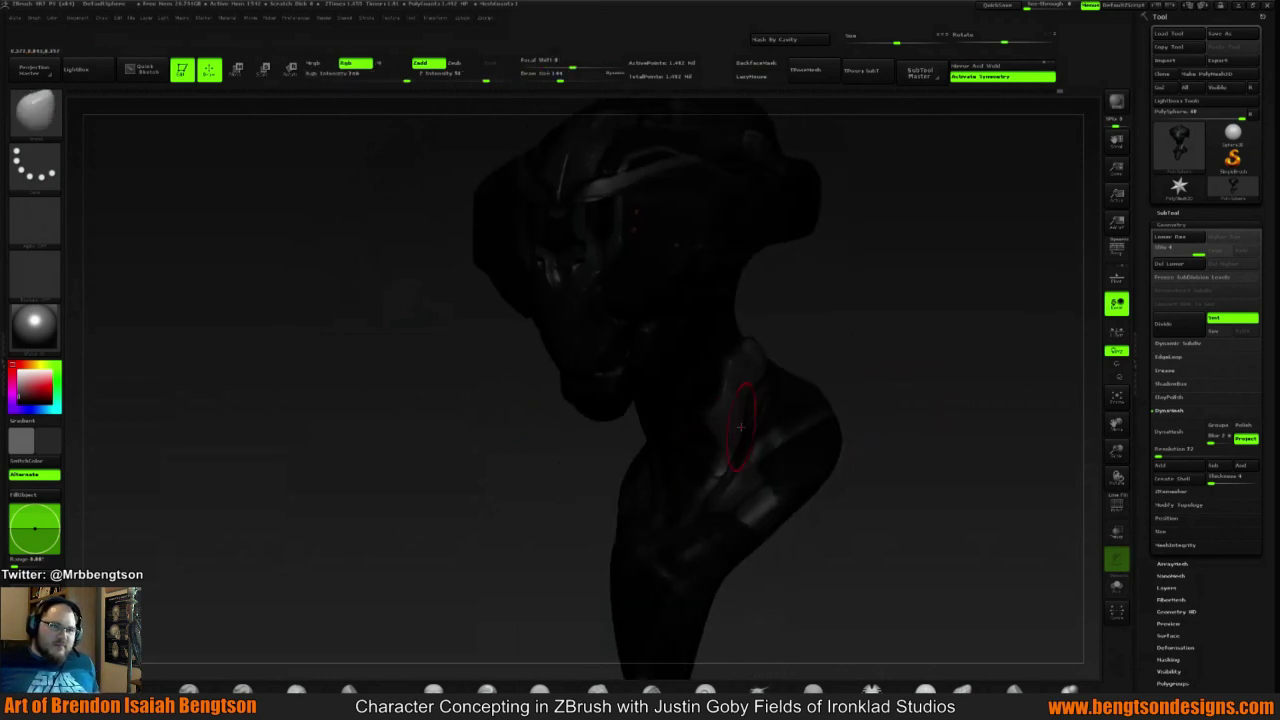
left_click_drag(764, 337, 748, 356)
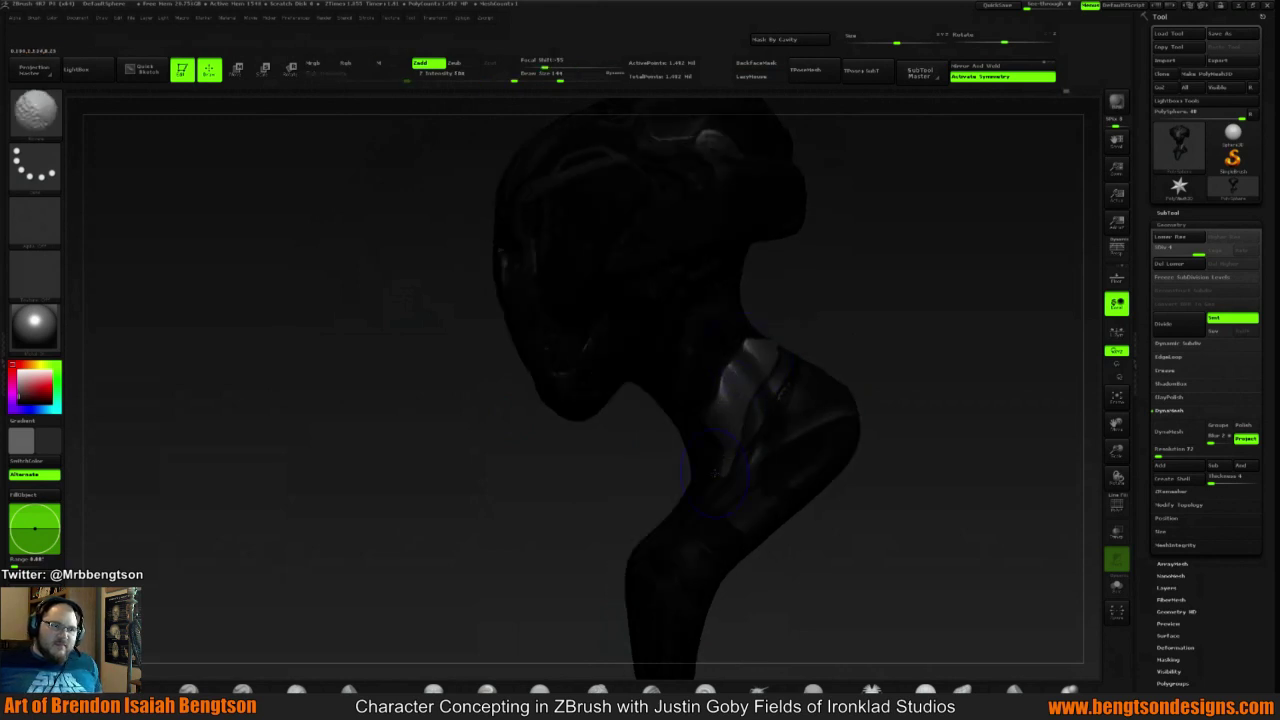
left_click_drag(837, 323, 775, 340)
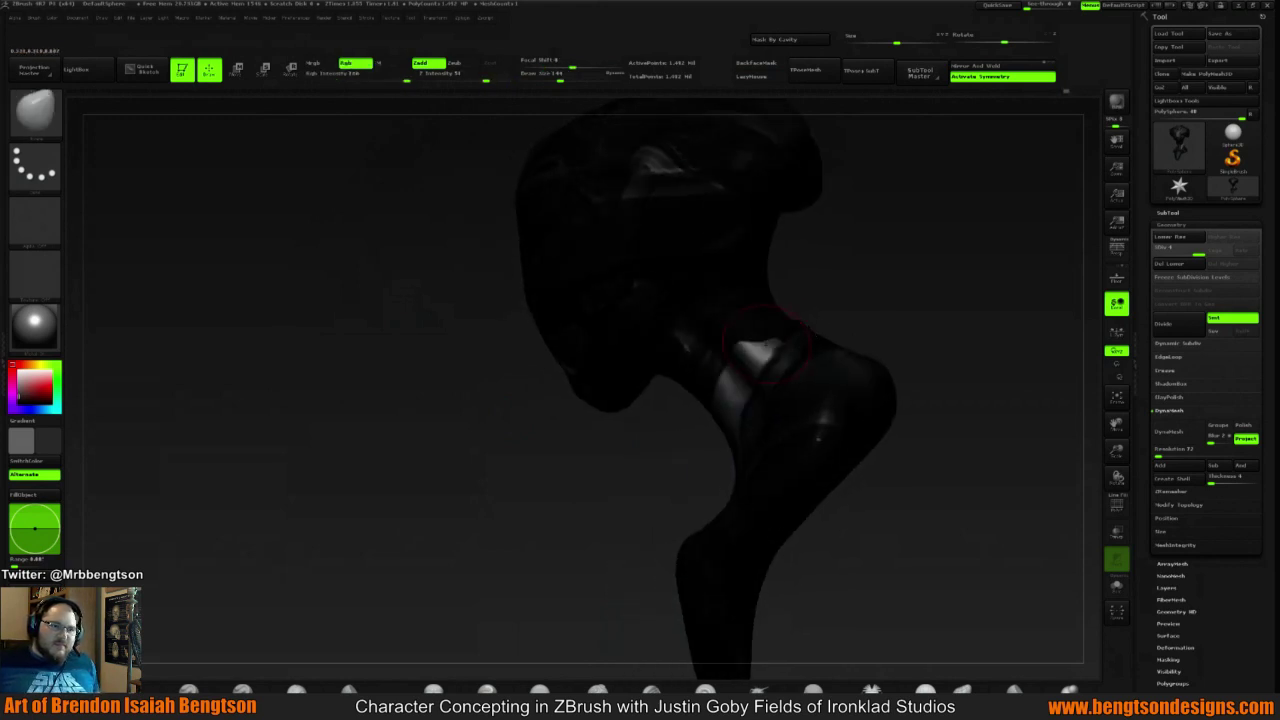
mouse_move(630, 486)
left_mouse_down()
mouse_move(750, 376)
mouse_move(906, 375)
mouse_move(700, 420)
left_mouse_up()
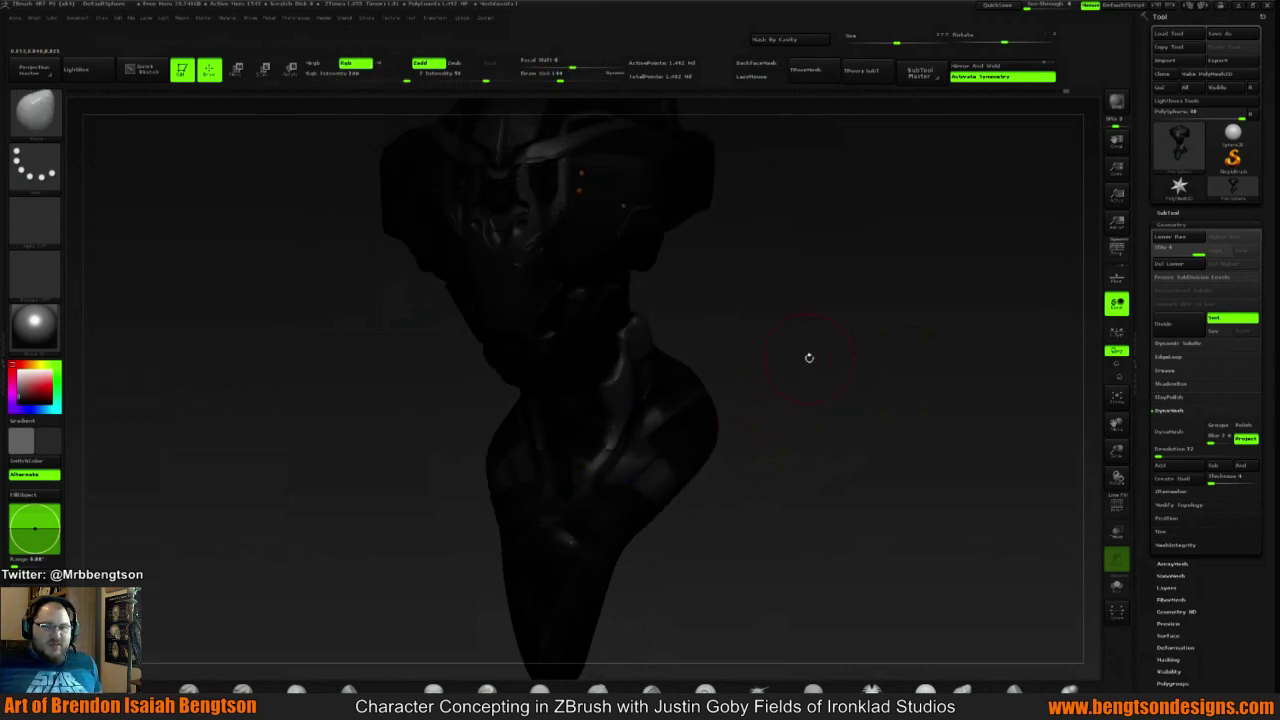
mouse_move(827, 353)
left_mouse_down()
mouse_move(758, 346)
mouse_move(803, 348)
mouse_move(802, 372)
mouse_move(729, 437)
left_mouse_up()
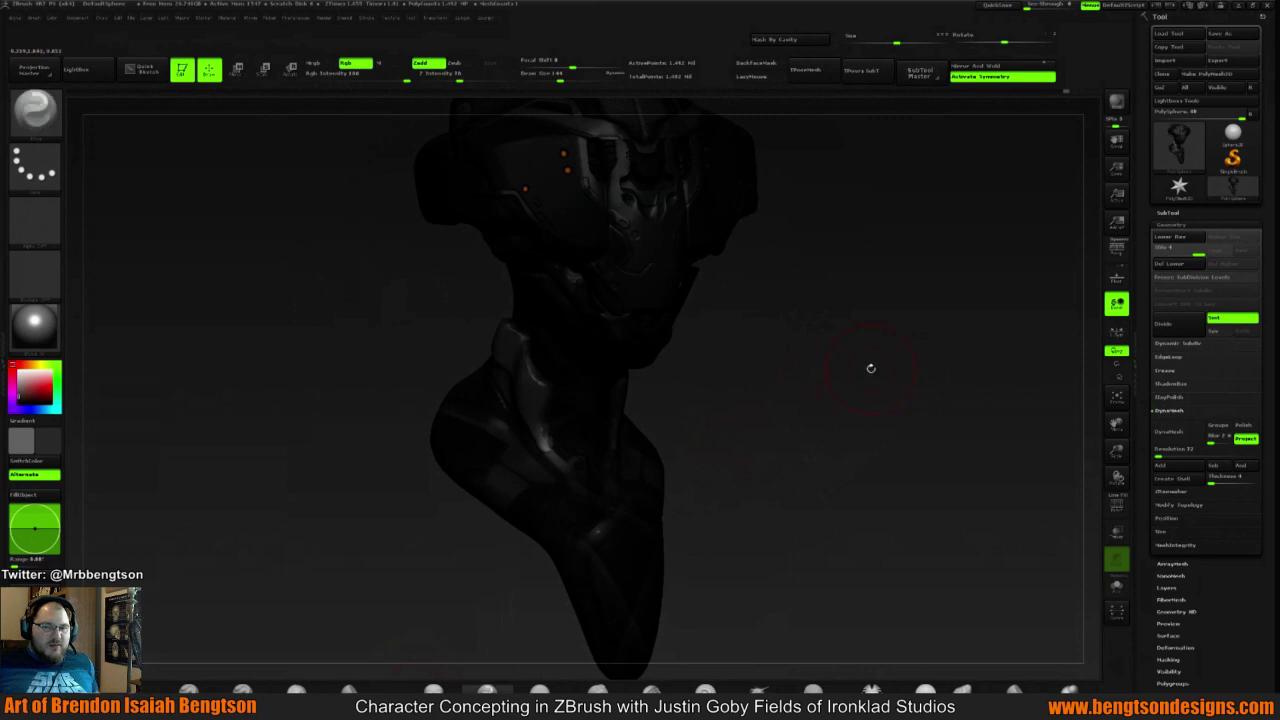
Reduce the brush's draw size and refine the raised edges of the neck plates above the collar
mouse_move(869, 366)
left_mouse_down()
mouse_move(747, 393)
mouse_move(774, 377)
mouse_move(783, 412)
mouse_move(829, 411)
mouse_move(748, 394)
mouse_move(523, 388)
left_mouse_up()
key("space")
key("space")
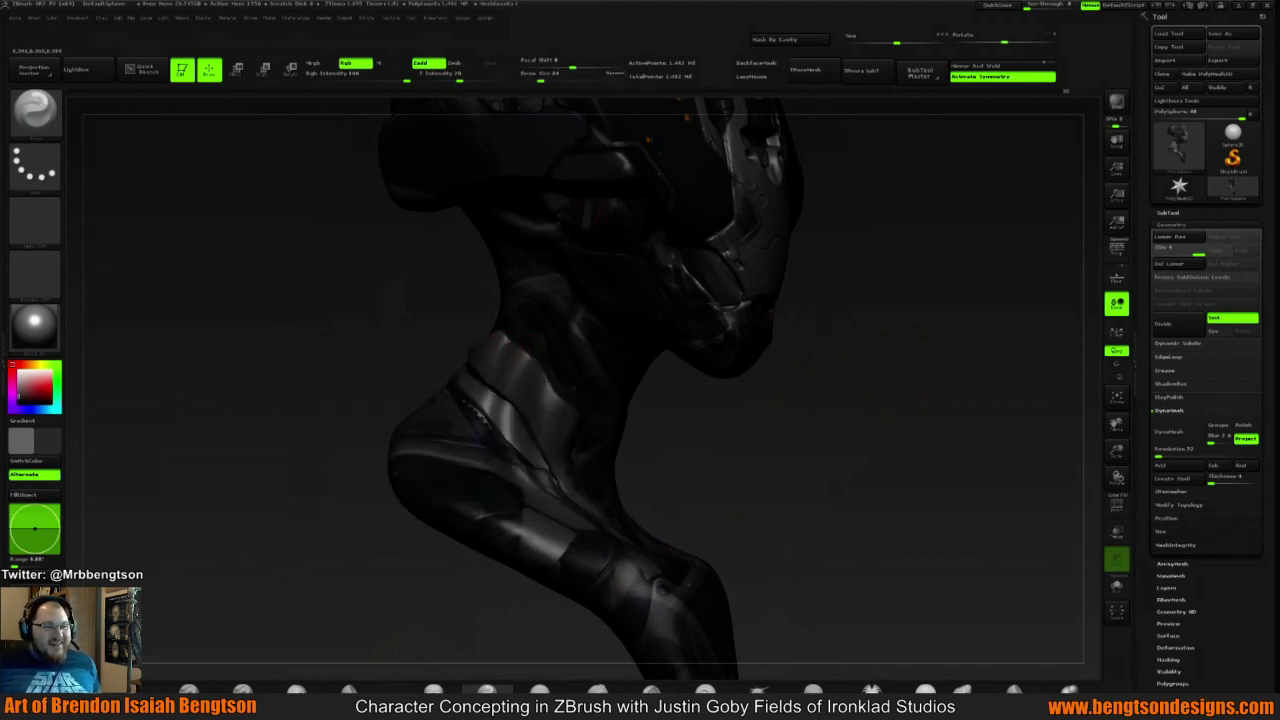
mouse_move(609, 434)
left_mouse_down()
mouse_move(750, 440)
mouse_move(751, 363)
mouse_move(627, 393)
left_mouse_up()
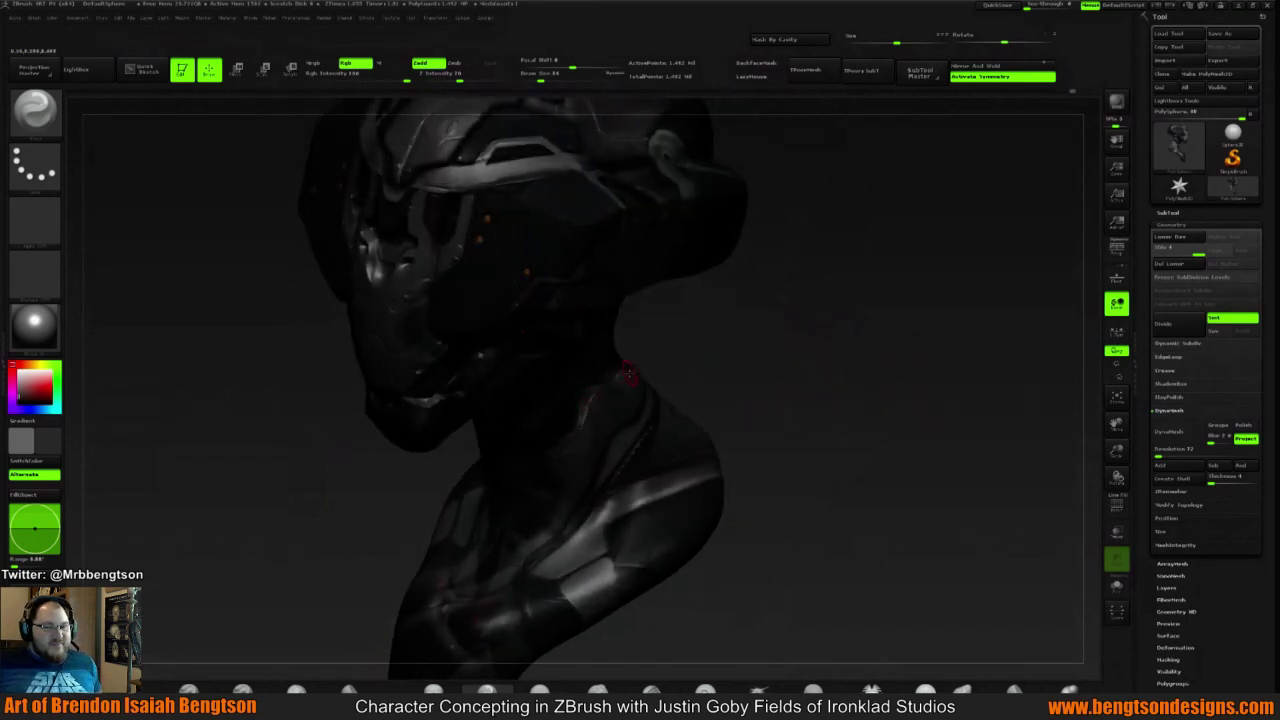
mouse_move(730, 360)
left_mouse_down()
mouse_move(625, 380)
mouse_move(698, 358)
mouse_move(820, 286)
mouse_move(791, 311)
left_mouse_up()
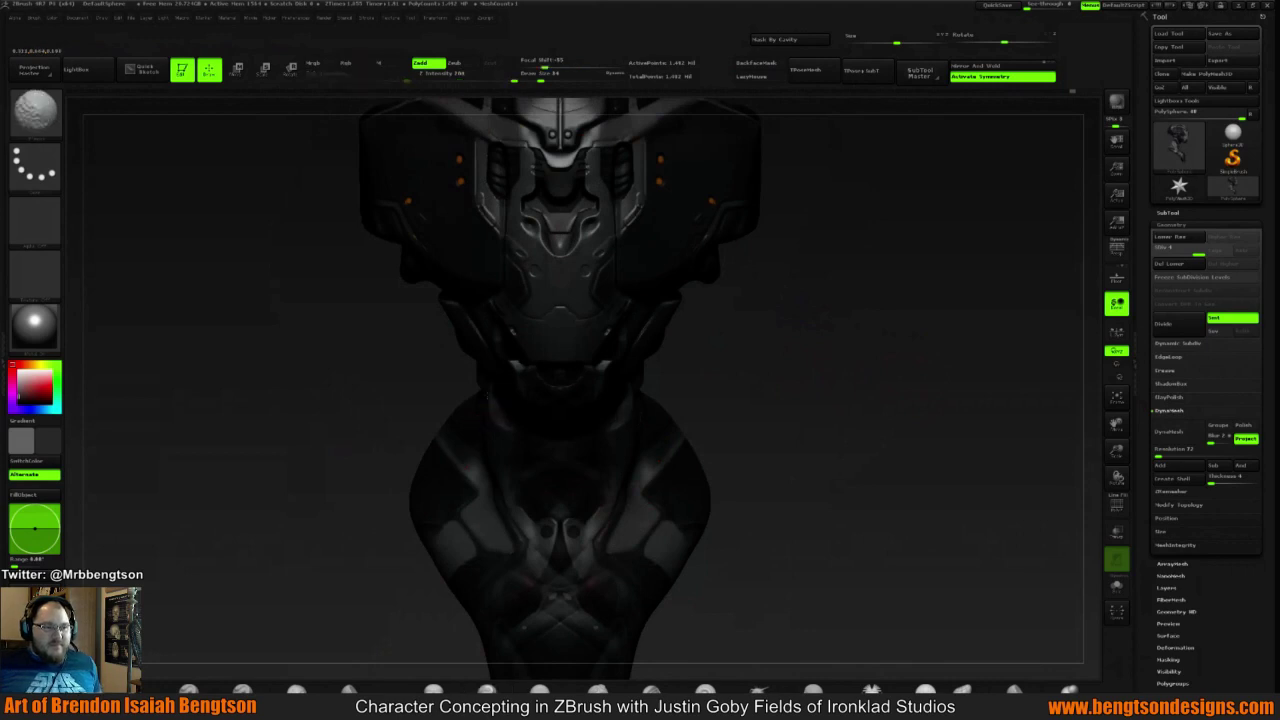
Smooth the neck plates and the seams where they meet the collar
key("shift")
key("shift")
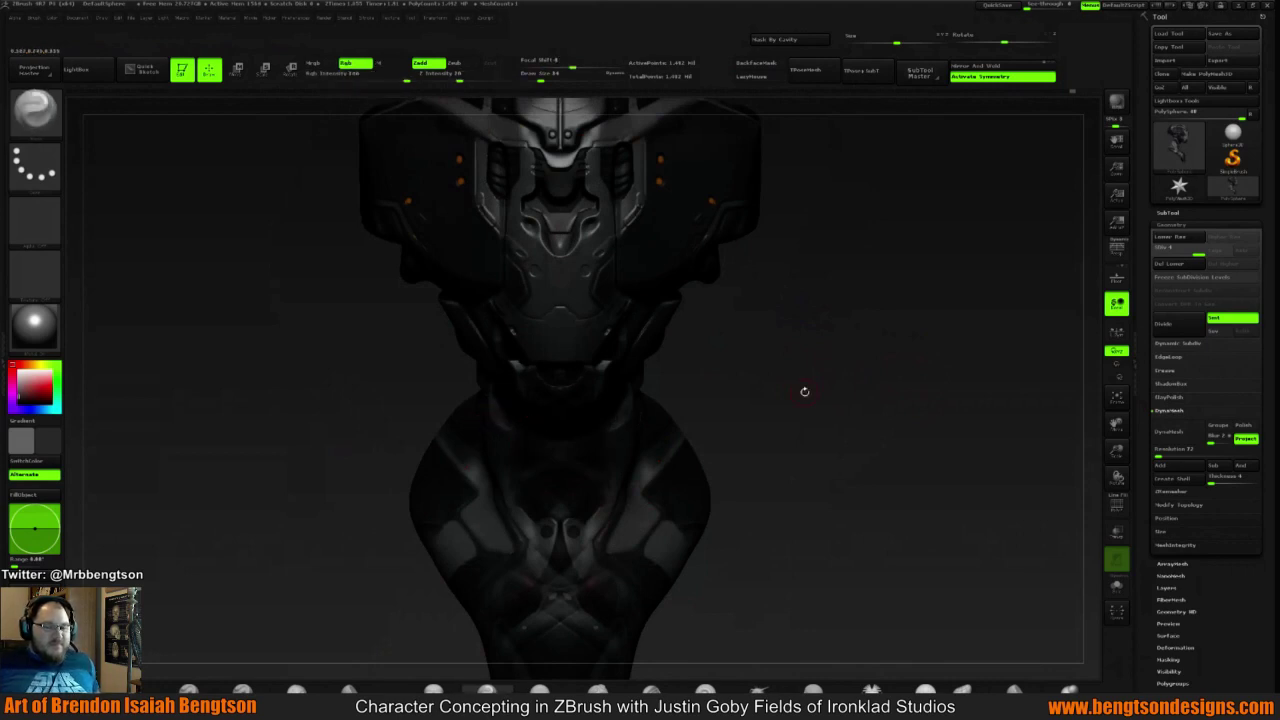
mouse_move(803, 391)
left_mouse_down("alt")
mouse_move(803, 345)
mouse_move(720, 380)
mouse_move(737, 378)
mouse_move(626, 397)
left_mouse_up("alt")
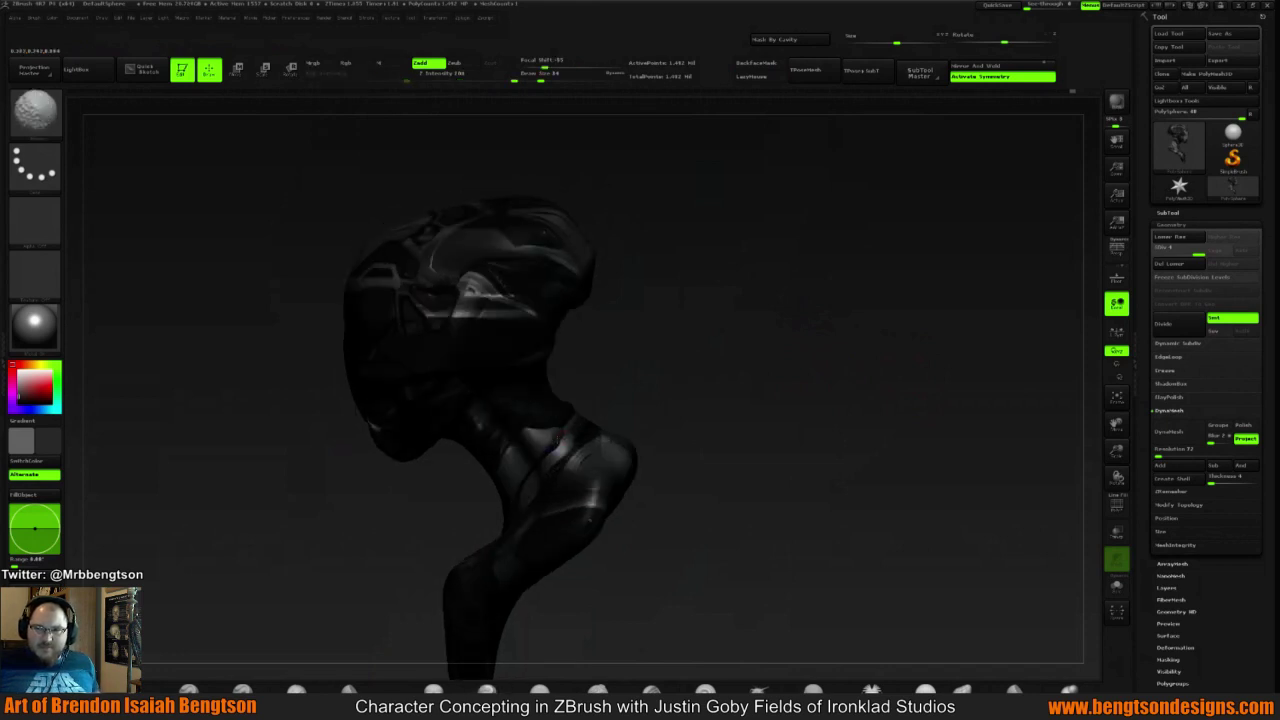
mouse_move(548, 445)
left_mouse_down("shift")
mouse_move(690, 372)
mouse_move(887, 369)
mouse_move(826, 363)
mouse_move(688, 432)
mouse_move(740, 434)
mouse_move(726, 423)
mouse_move(737, 429)
mouse_move(720, 446)
mouse_move(733, 454)
mouse_move(706, 466)
mouse_move(740, 474)
mouse_move(710, 491)
left_mouse_up("shift")
Mask the shoulder and upper chest plates below the collar and invert the mask to isolate them
key("b")
key("c")
key("b")
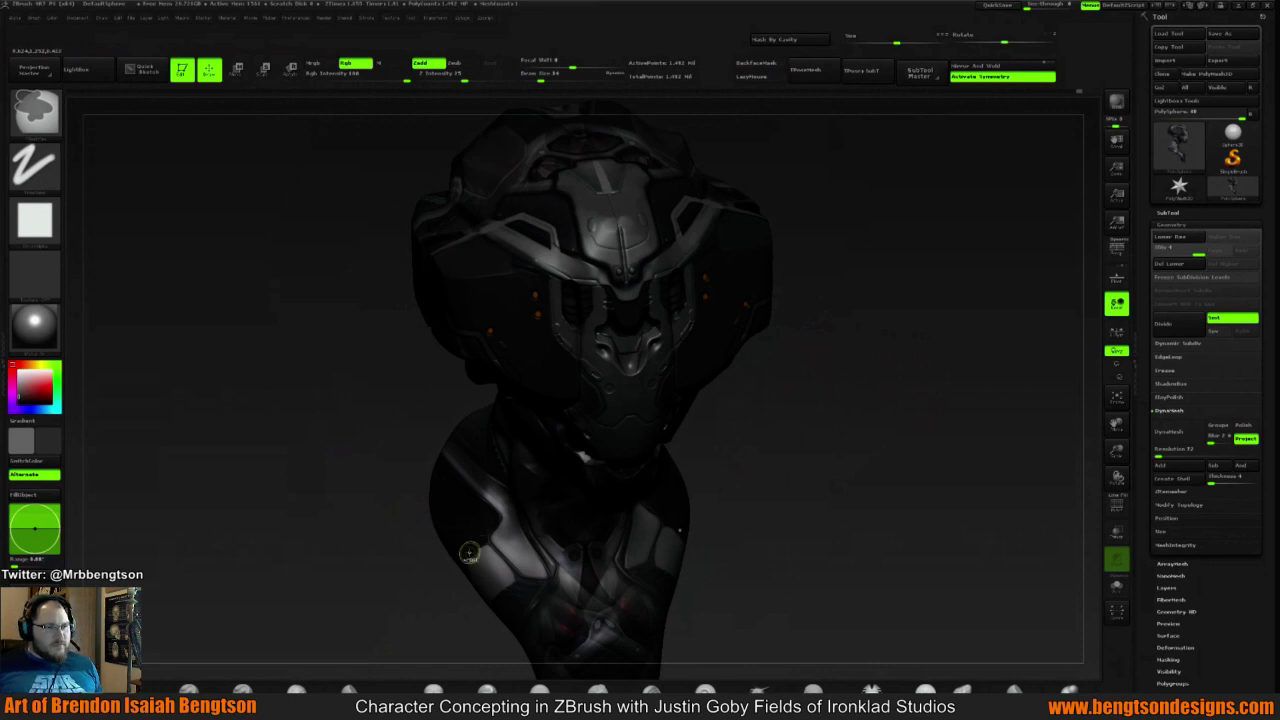
mouse_move(761, 464)
left_mouse_down()
mouse_move(767, 430)
mouse_move(740, 432)
left_mouse_up()
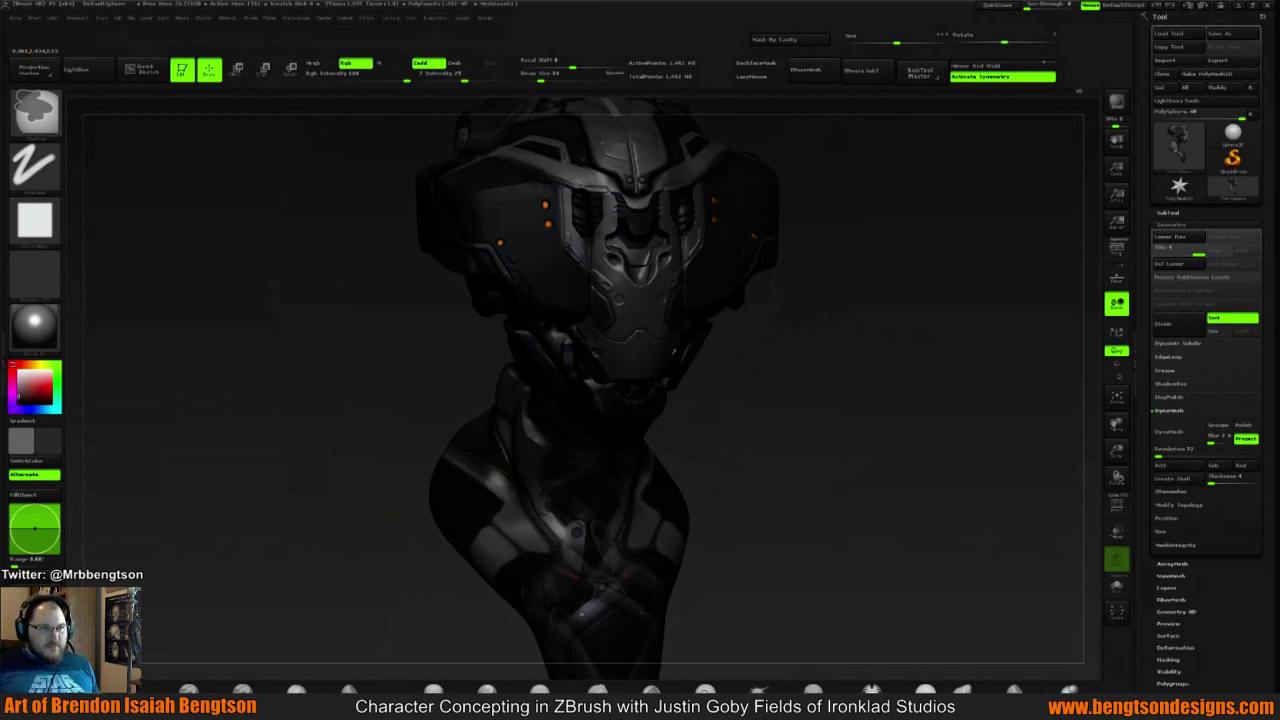
mouse_move(781, 469)
left_mouse_down("shift")
mouse_move(763, 486)
mouse_move(795, 457)
left_mouse_up("shift")
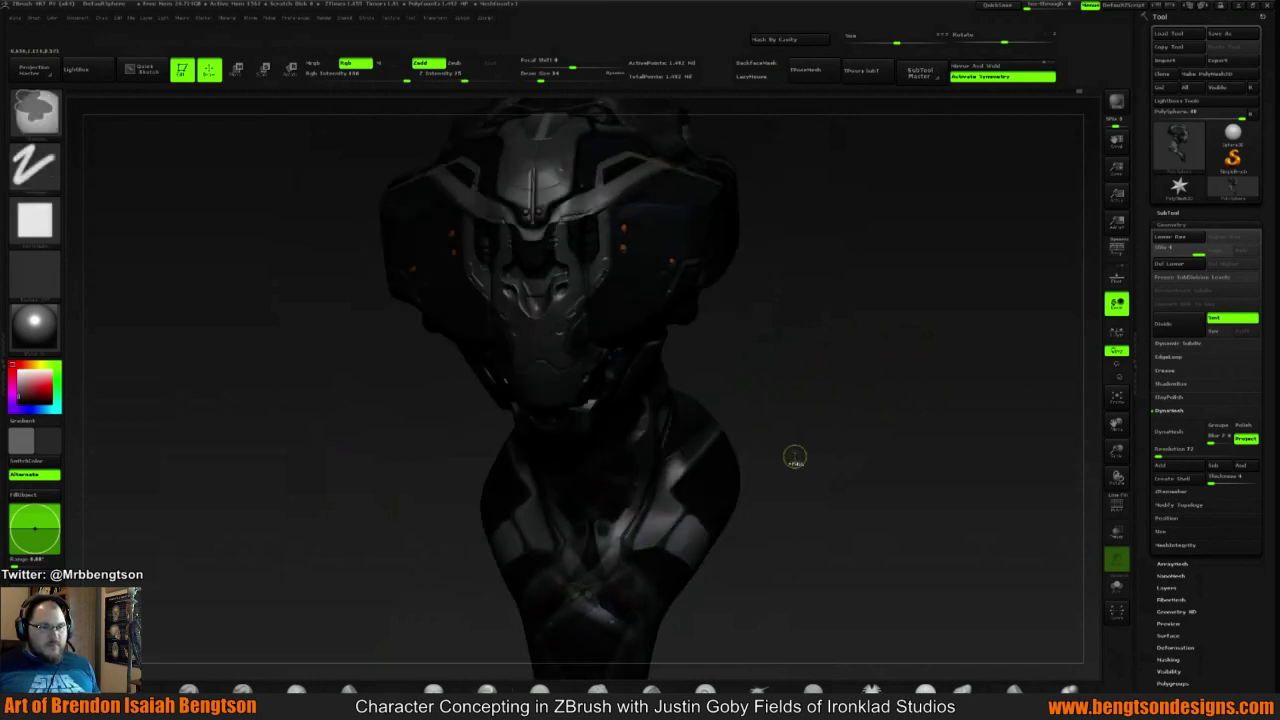
left_click(794, 451, "ctrl")
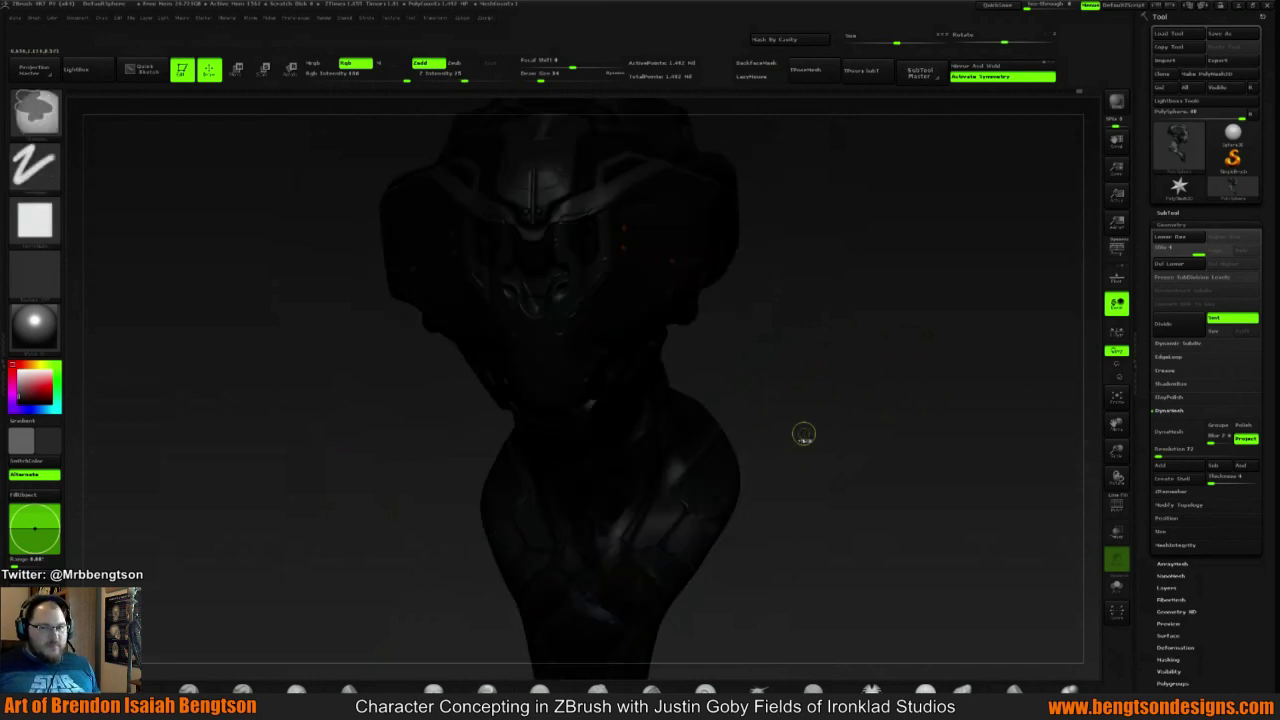
Draw a Transpose Move line out from the shoulder and offset the unmasked shoulder plates from the body
key("shift")
mouse_move(805, 433)
left_mouse_down("shift")
mouse_move(797, 405)
mouse_move(850, 394)
mouse_move(723, 434)
left_mouse_up("shift")
key("shift")
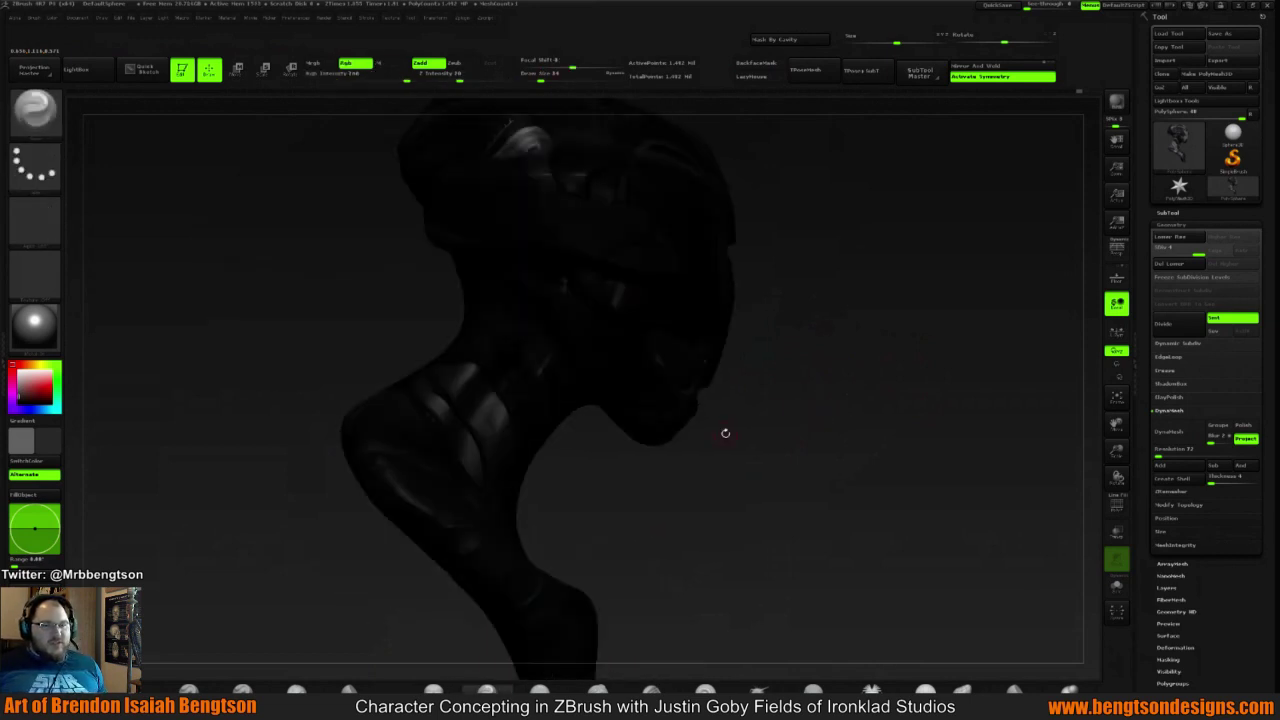
key("w")
left_click_drag(451, 529, 506, 510)
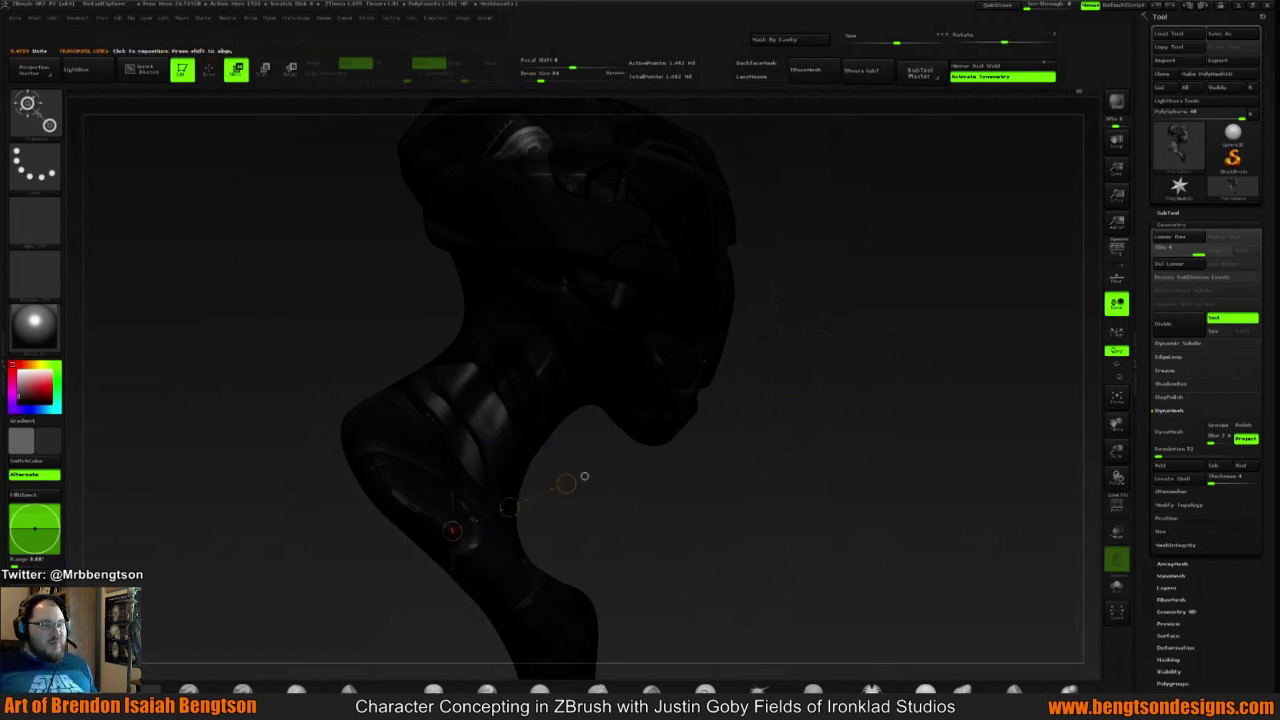
left_click_drag(580, 477, 386, 480)
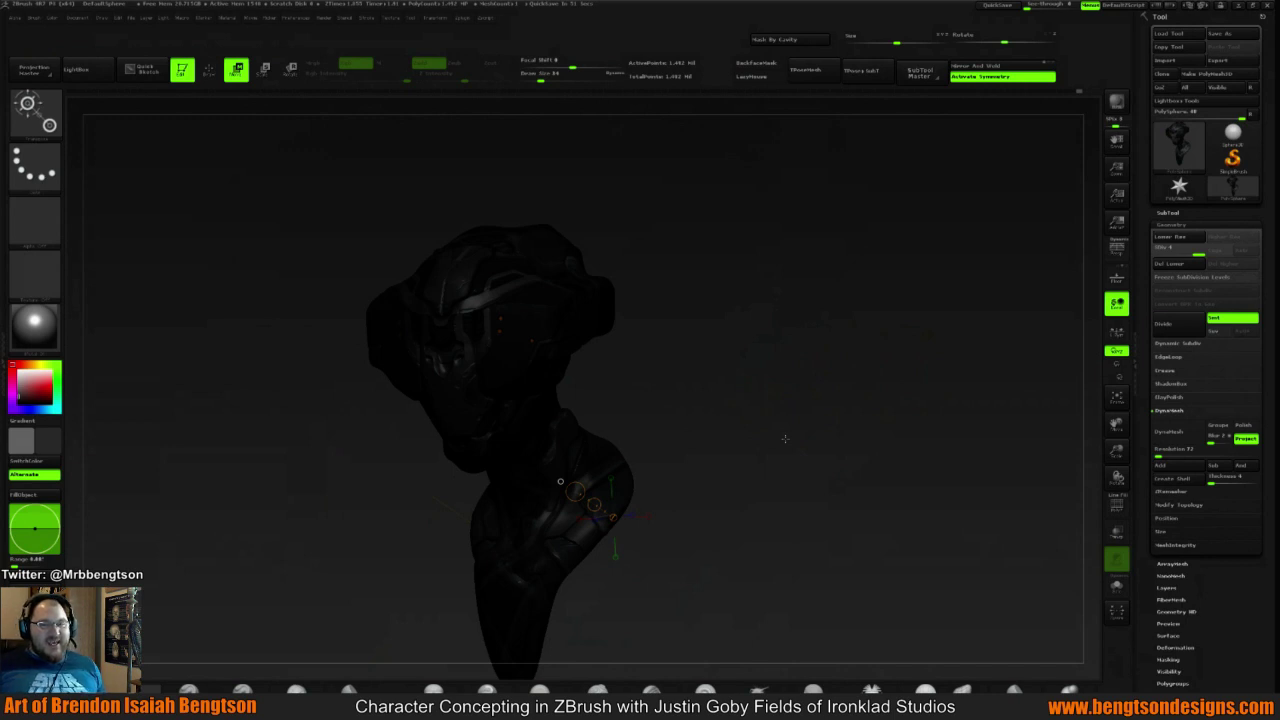
left_click_drag(765, 358, 668, 404)
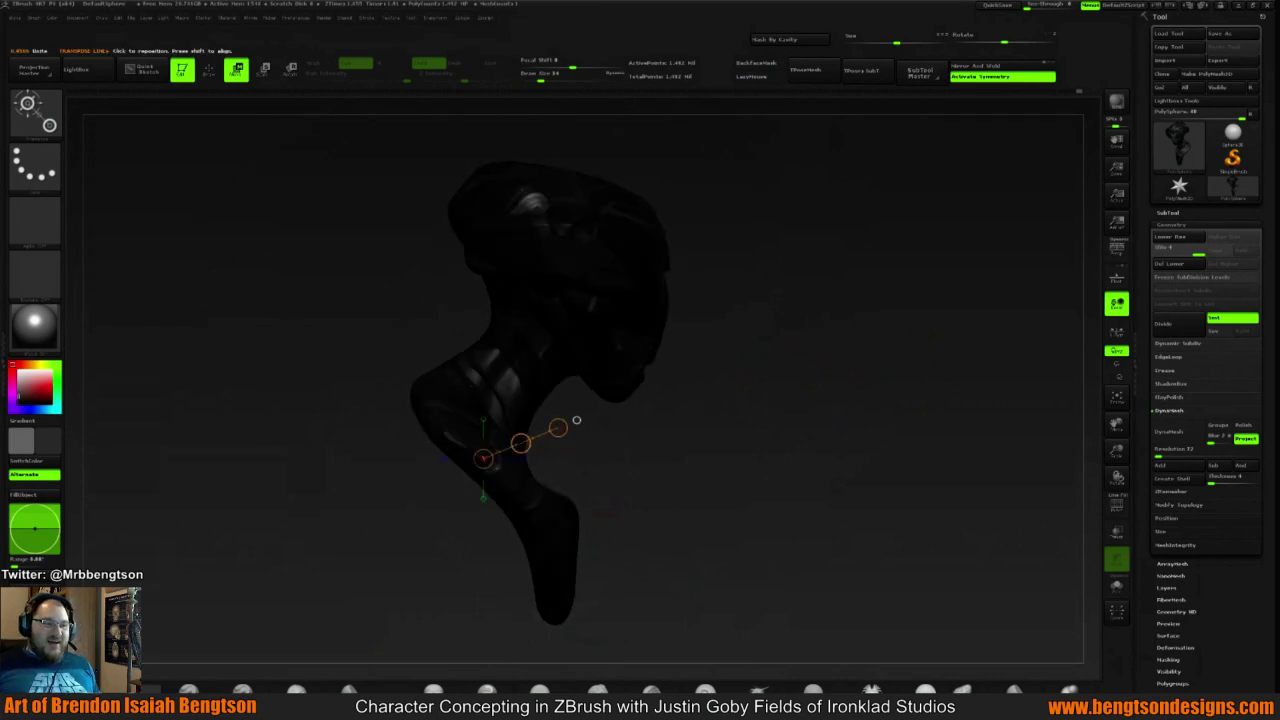
left_click_drag(521, 443, 522, 443)
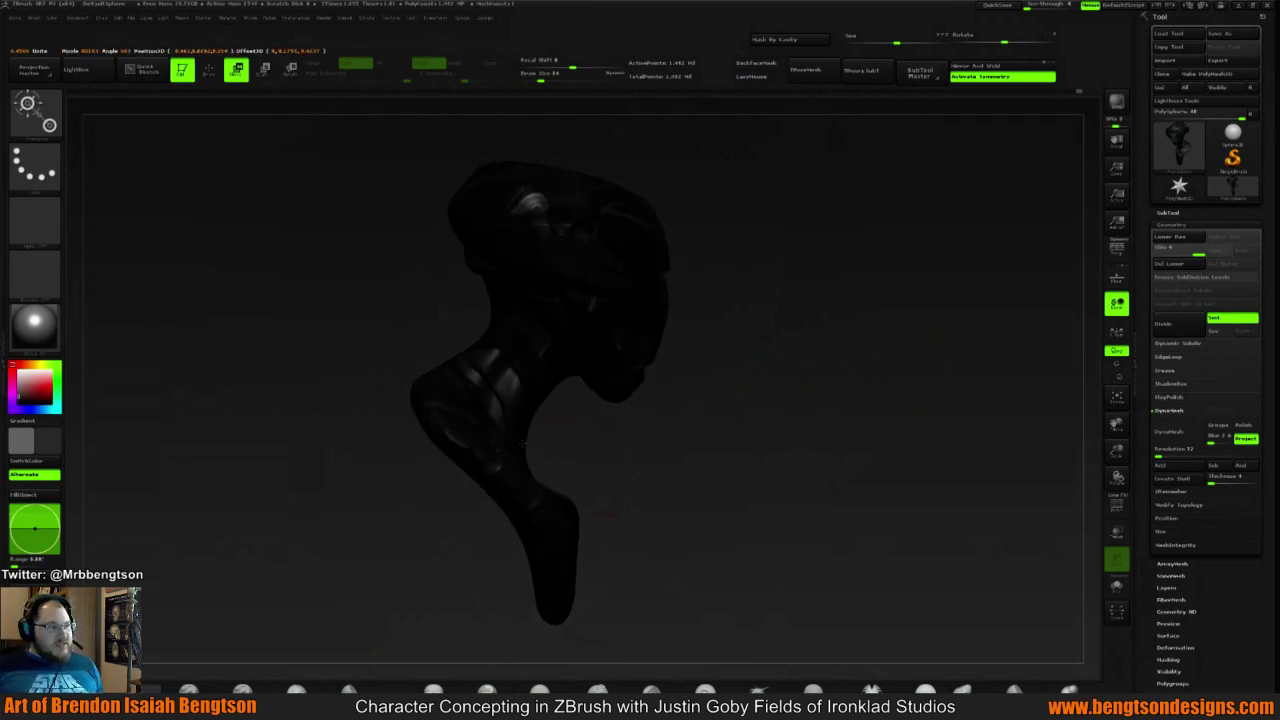
Return to Draw mode and clear the mask from the bust
left_click_drag(848, 440, 743, 434)
left_click_drag(782, 359, 706, 386, "alt")
key("q")
mouse_move(770, 349)
left_mouse_down("ctrl")
mouse_move(802, 366)
mouse_move(577, 451)
left_mouse_up("ctrl")
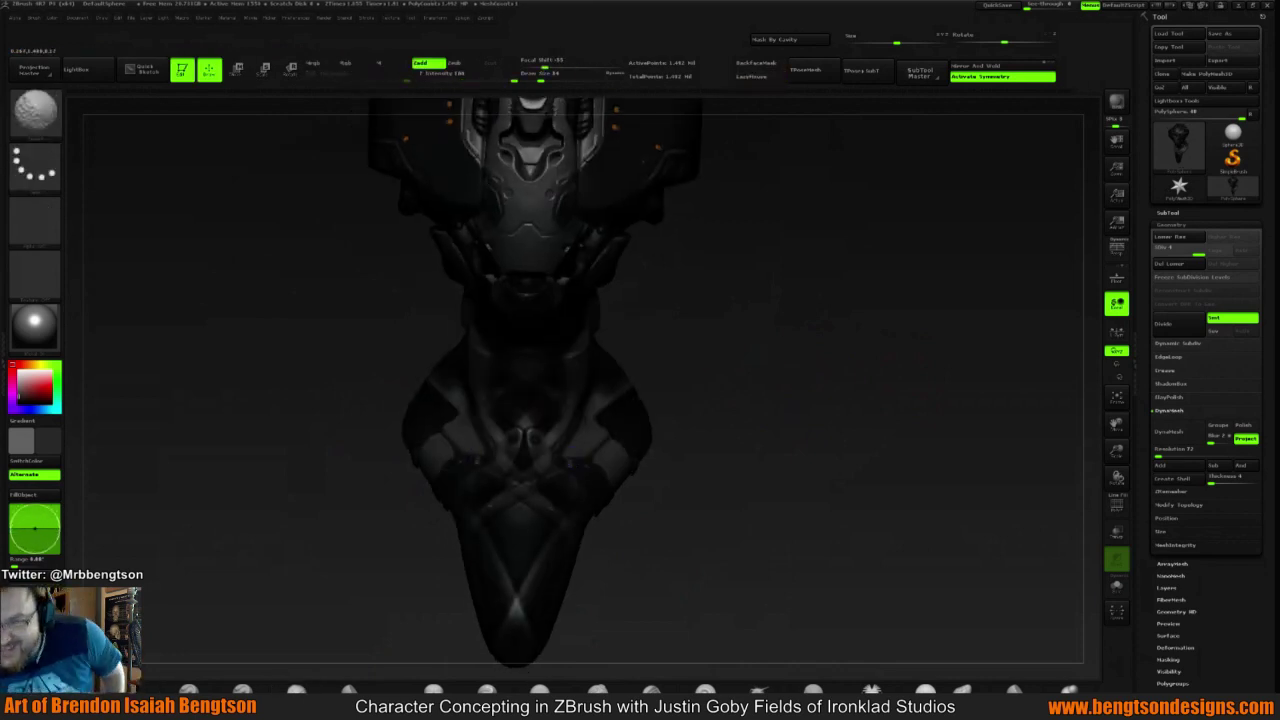
Smooth the edges and surfaces of the offset shoulder plates, and select a LazyMouse brush for detailing
left_click_drag(770, 366, 676, 422)
left_click_drag(616, 424, 632, 438, "shift")
mouse_move(748, 407)
left_mouse_down()
mouse_move(692, 382)
mouse_move(774, 366)
mouse_move(783, 380)
left_mouse_up()
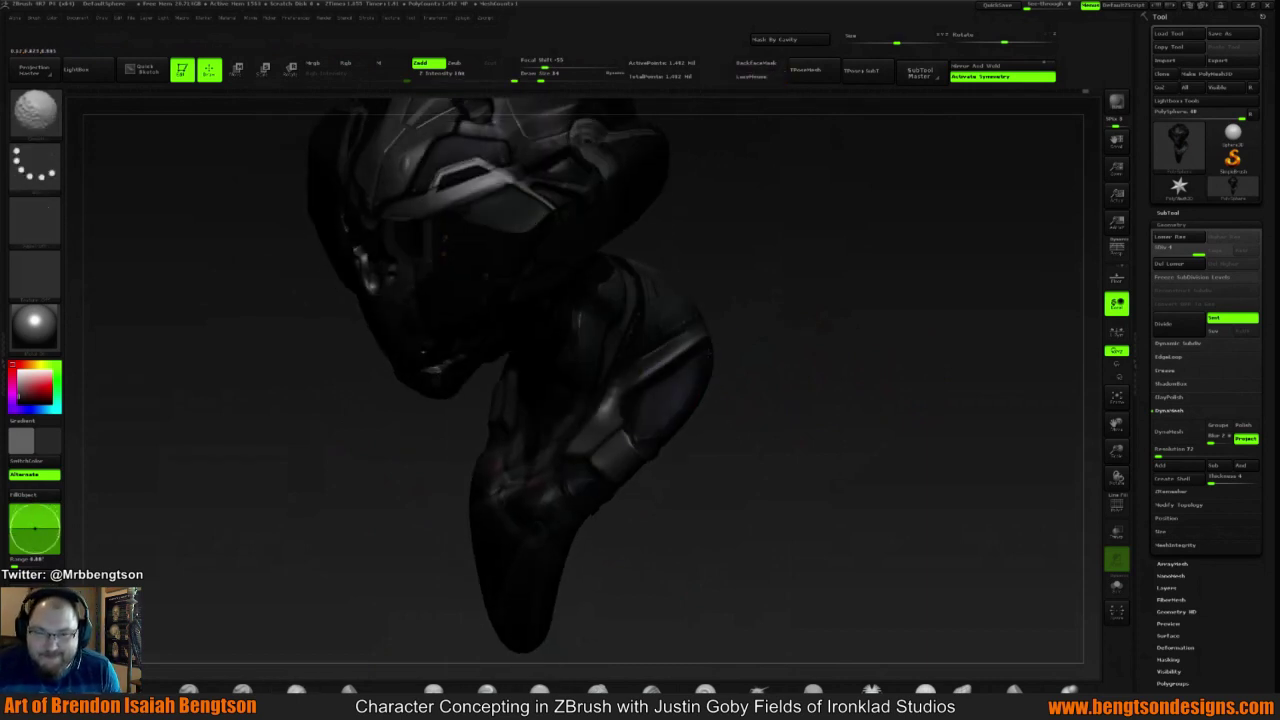
mouse_move(706, 360)
left_mouse_down()
mouse_move(760, 391)
mouse_move(651, 423)
mouse_move(645, 397)
left_mouse_up()
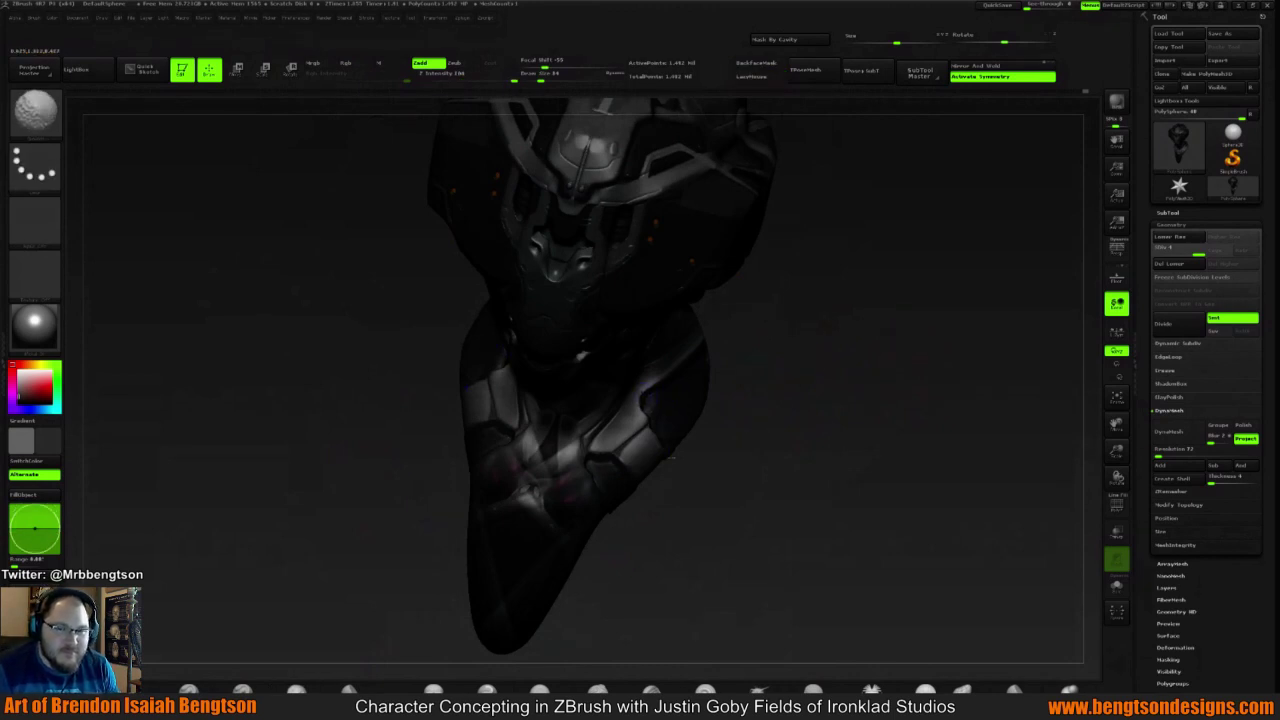
left_click_drag(763, 437, 797, 389)
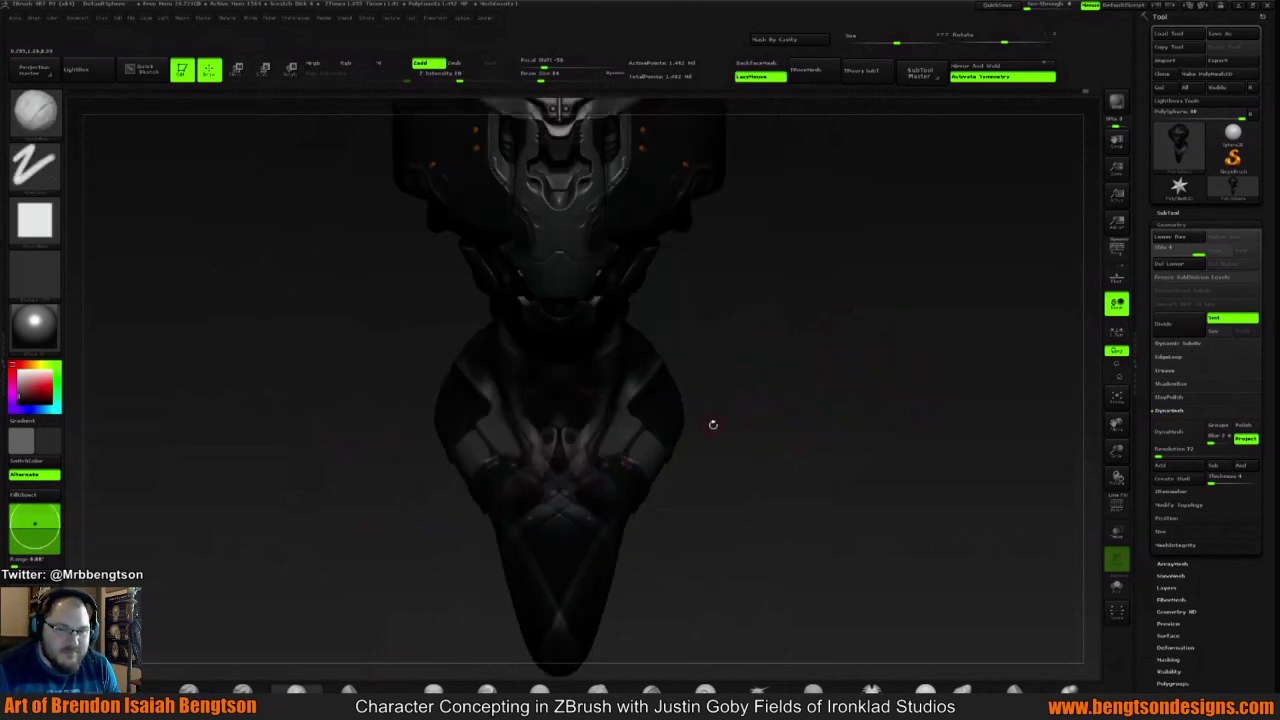
mouse_move(713, 424)
left_mouse_down()
mouse_move(790, 382)
mouse_move(750, 372)
mouse_move(760, 357)
mouse_move(754, 371)
mouse_move(797, 365)
mouse_move(697, 403)
mouse_move(726, 385)
left_mouse_up()
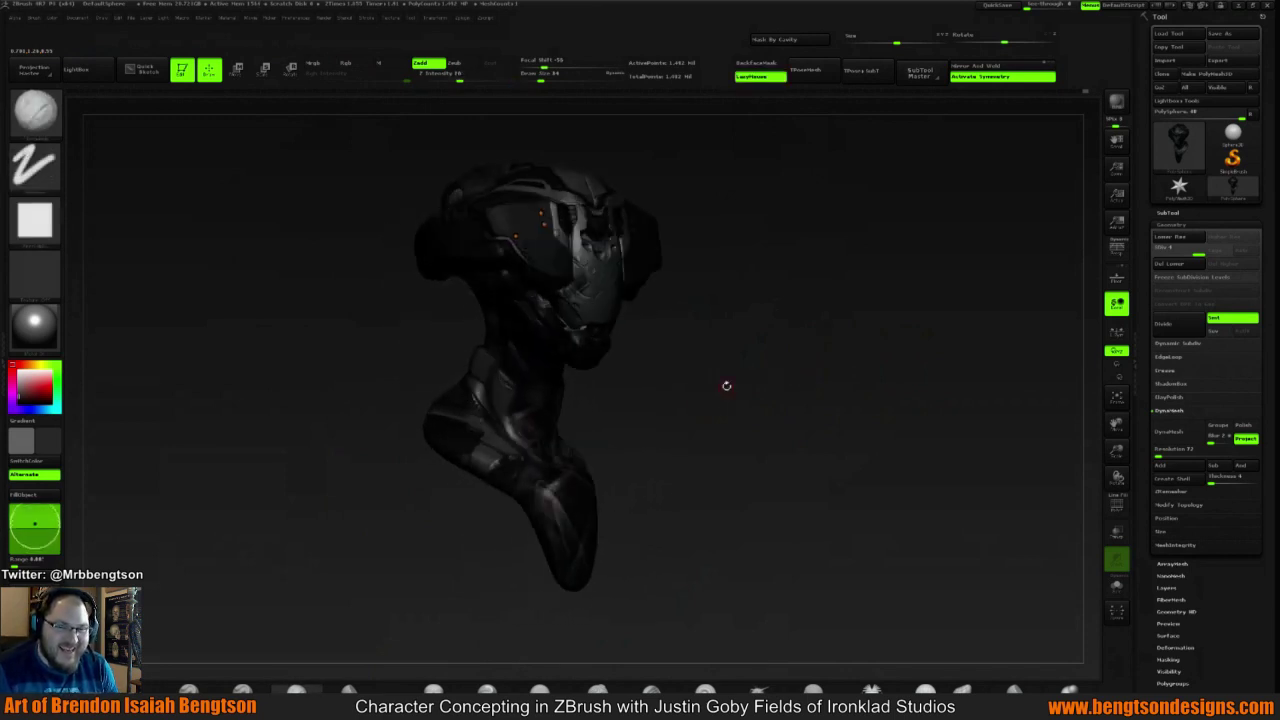
Pick a subtractive LazyMouse creasing brush and refine the carved panel lines on the chest and shoulder plates below the collar
key("b")
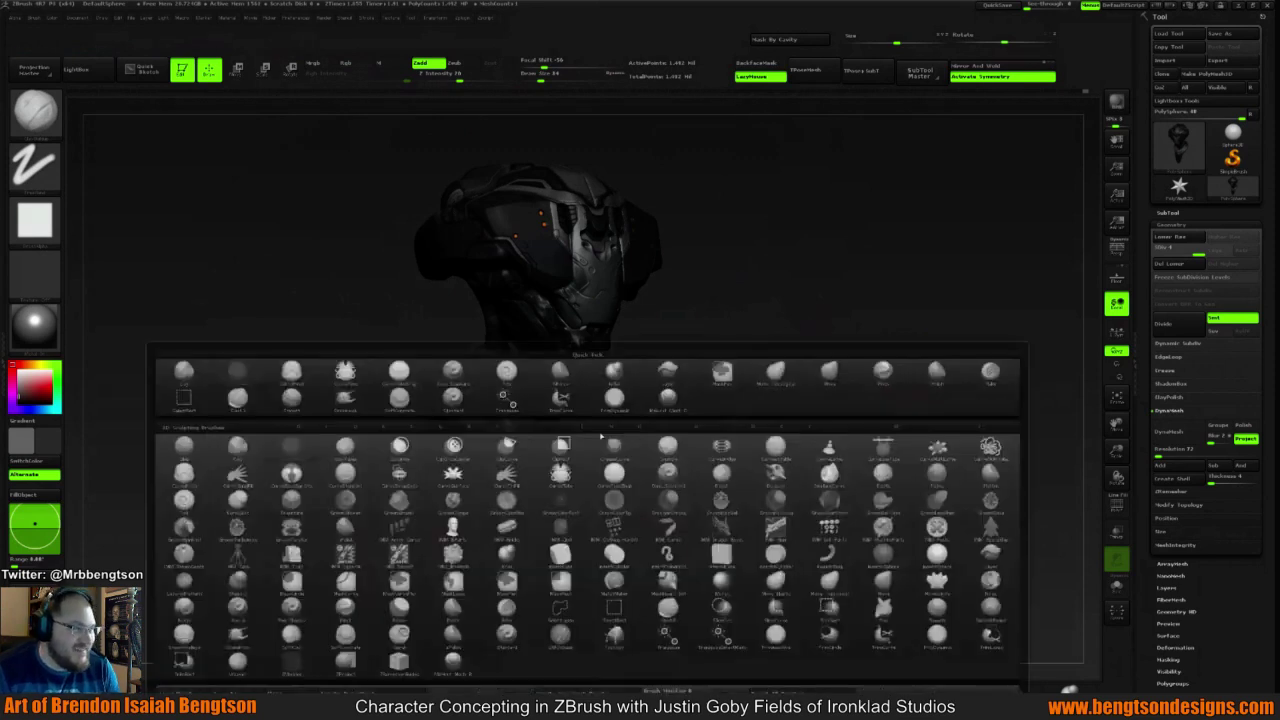
left_click(665, 400)
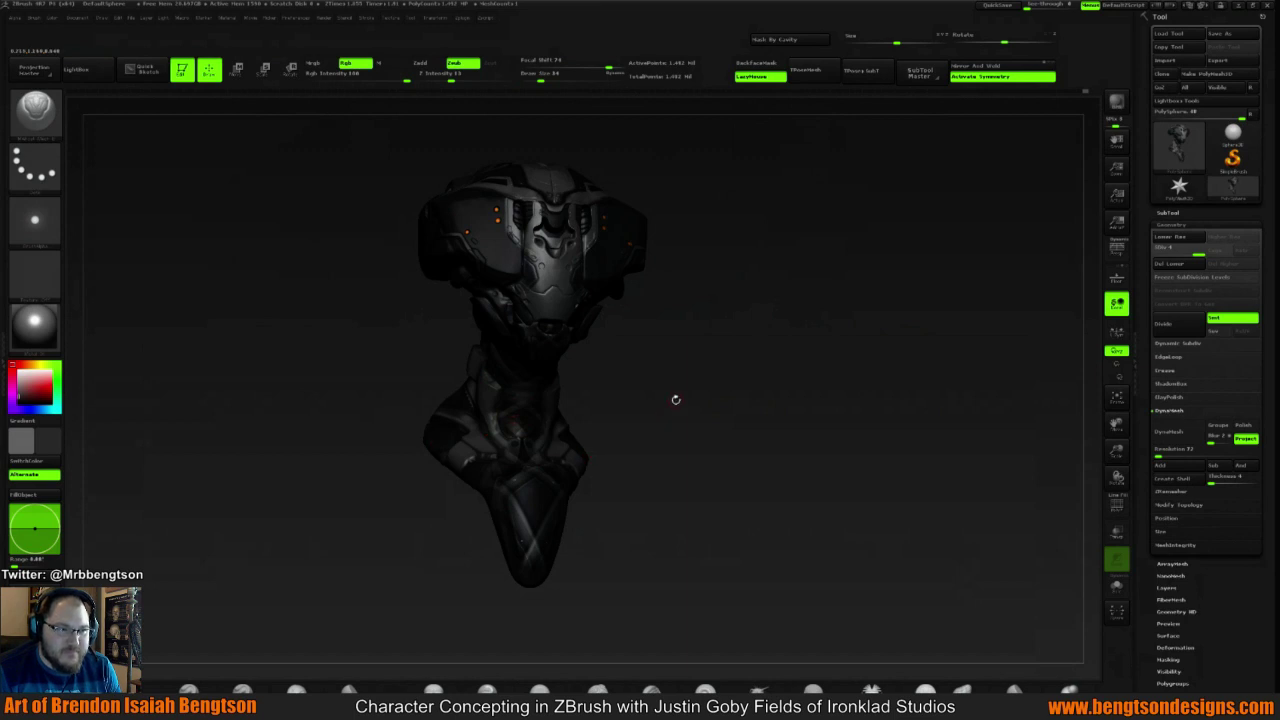
mouse_move(666, 391)
left_mouse_down()
mouse_move(688, 382)
mouse_move(678, 390)
mouse_move(629, 357)
mouse_move(582, 354)
left_mouse_up()
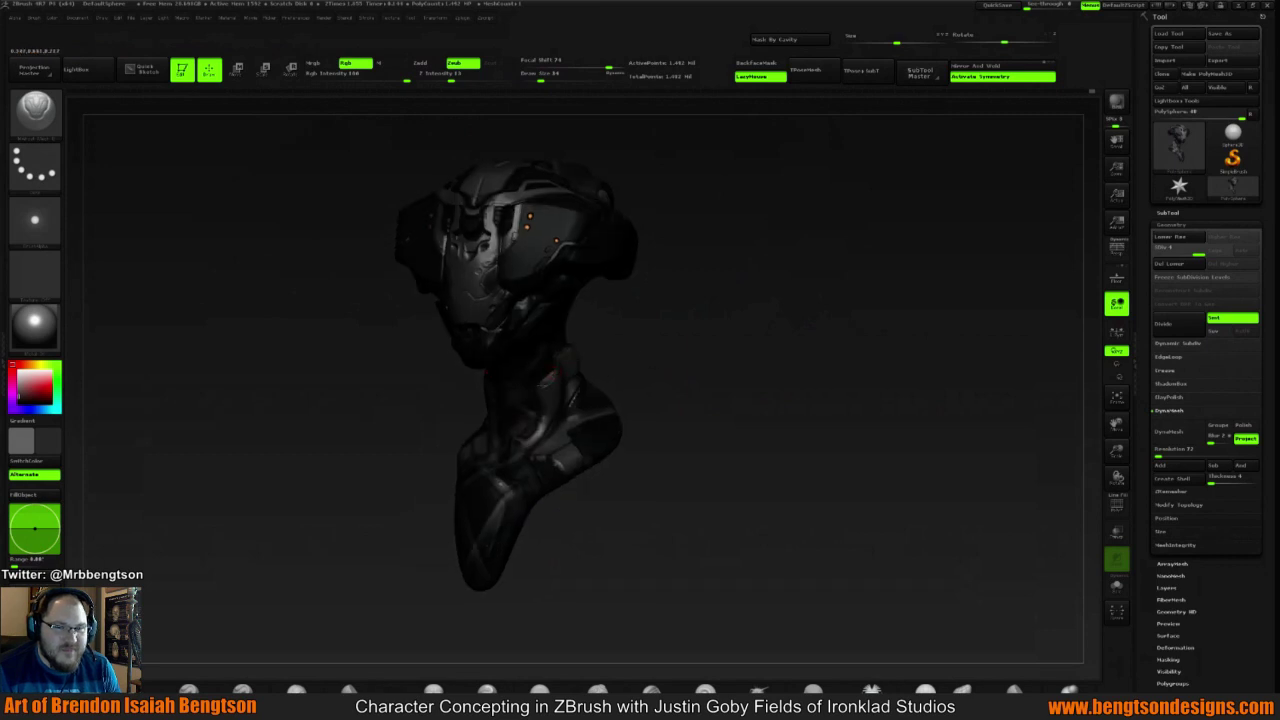
mouse_move(689, 383)
left_mouse_down()
mouse_move(743, 346)
mouse_move(790, 346)
mouse_move(646, 331)
mouse_move(712, 345)
mouse_move(706, 386)
mouse_move(626, 414)
mouse_move(666, 386)
mouse_move(666, 480)
mouse_move(690, 457)
mouse_move(686, 427)
mouse_move(690, 466)
mouse_move(686, 478)
mouse_move(676, 440)
left_mouse_up()
key("shift")
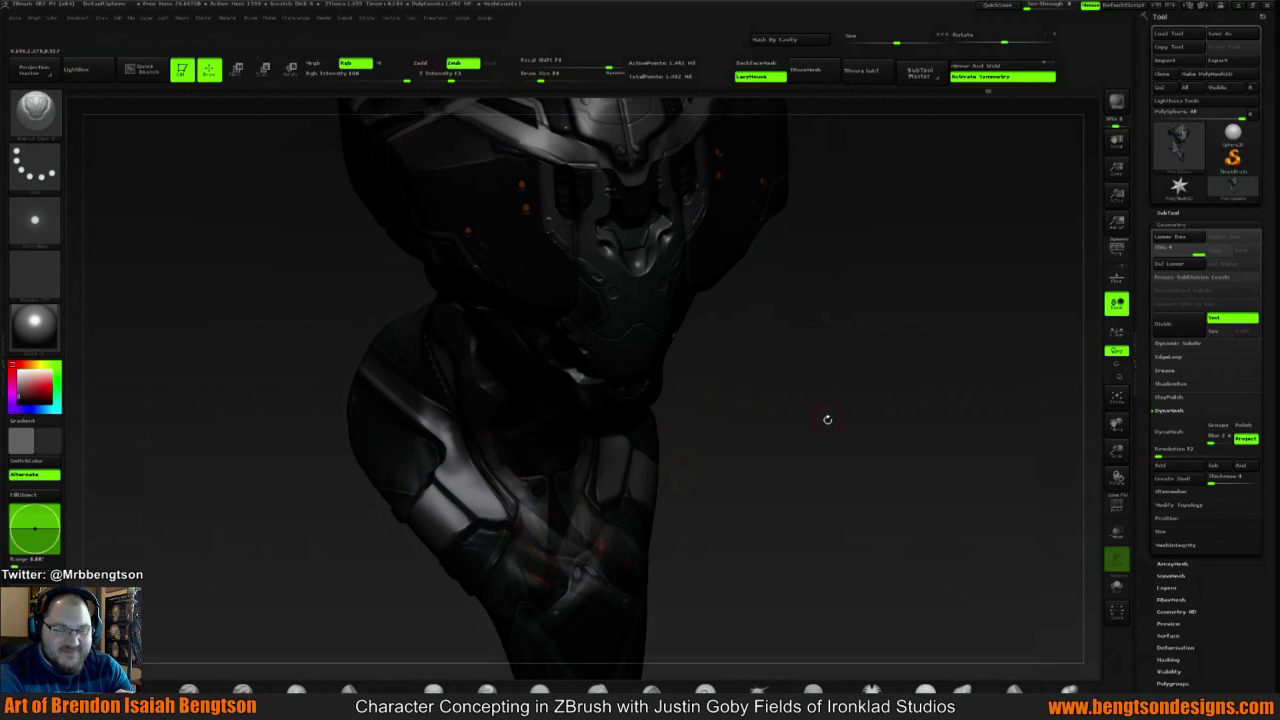
mouse_move(827, 419)
left_mouse_down()
mouse_move(794, 403)
mouse_move(808, 385)
mouse_move(774, 380)
mouse_move(739, 422)
left_mouse_up()
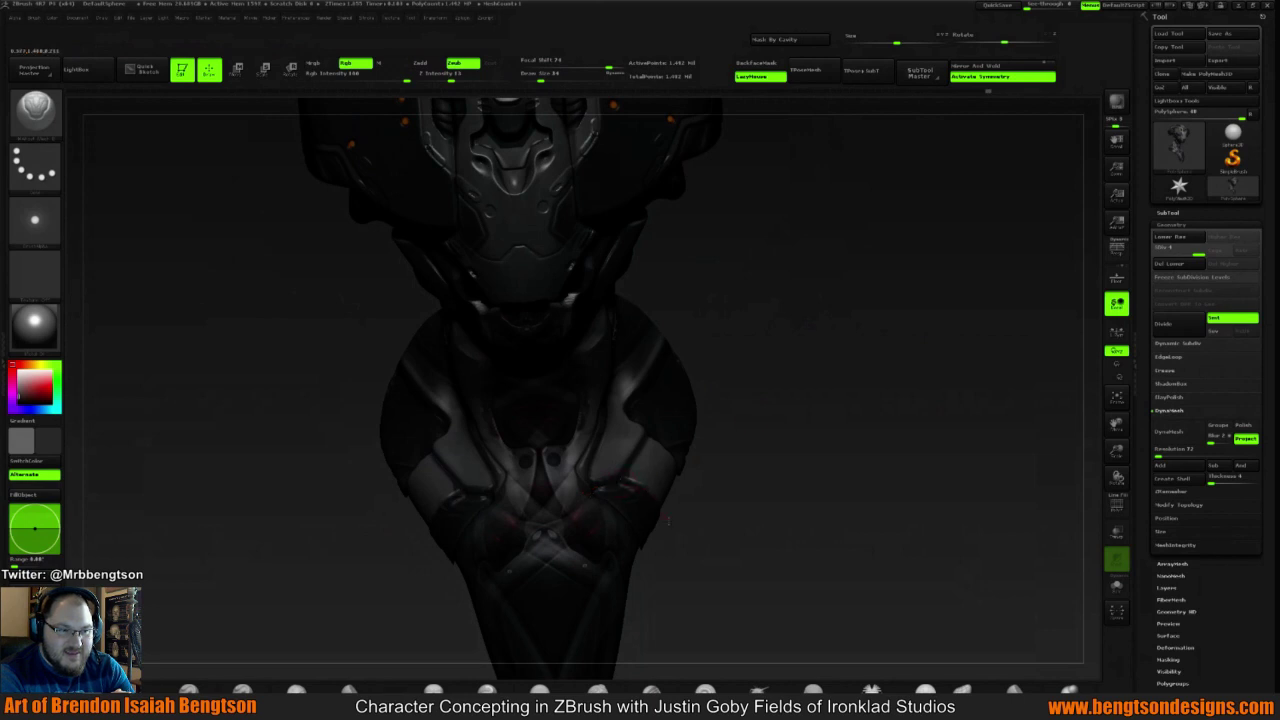
left_click_drag(783, 411, 751, 354)
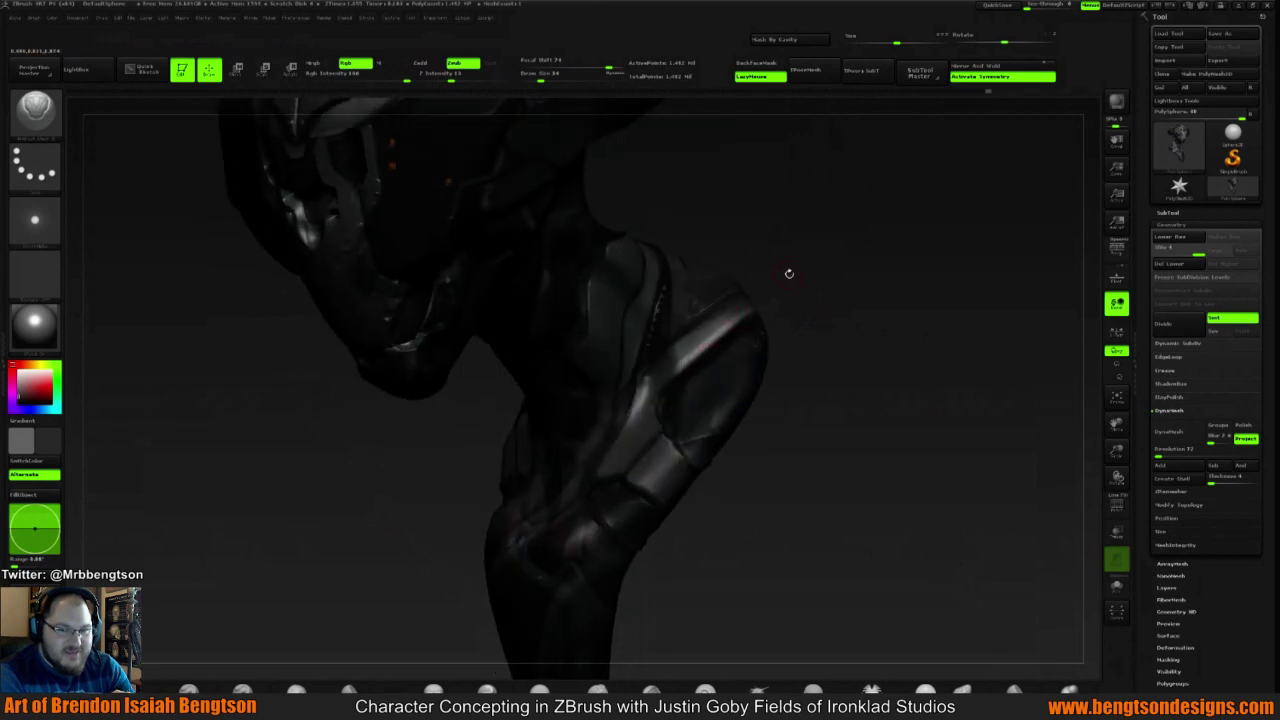
left_click_drag(789, 273, 757, 328)
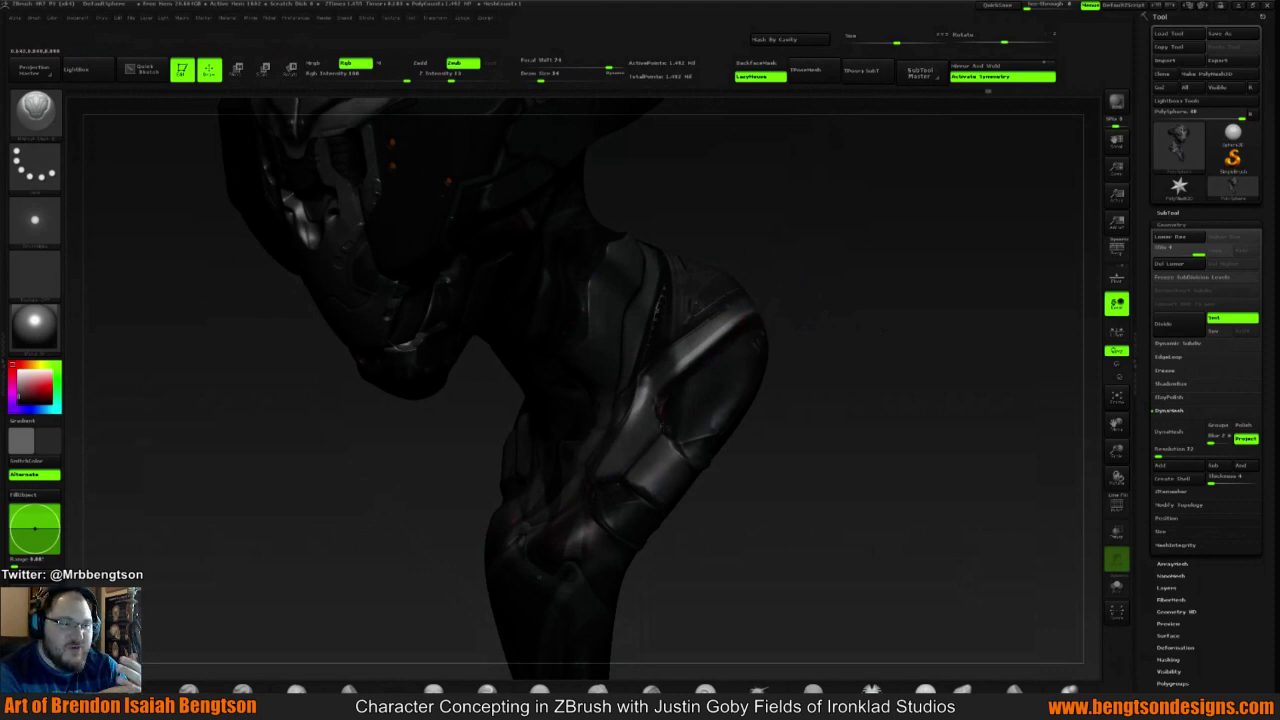
mouse_move(780, 380)
left_mouse_down("shift")
mouse_move(897, 383)
mouse_move(862, 279)
mouse_move(824, 394)
mouse_move(800, 380)
mouse_move(709, 381)
mouse_move(789, 366)
mouse_move(751, 366)
mouse_move(790, 366)
mouse_move(706, 397)
mouse_move(731, 406)
mouse_move(734, 386)
mouse_move(855, 357)
left_mouse_up("shift")
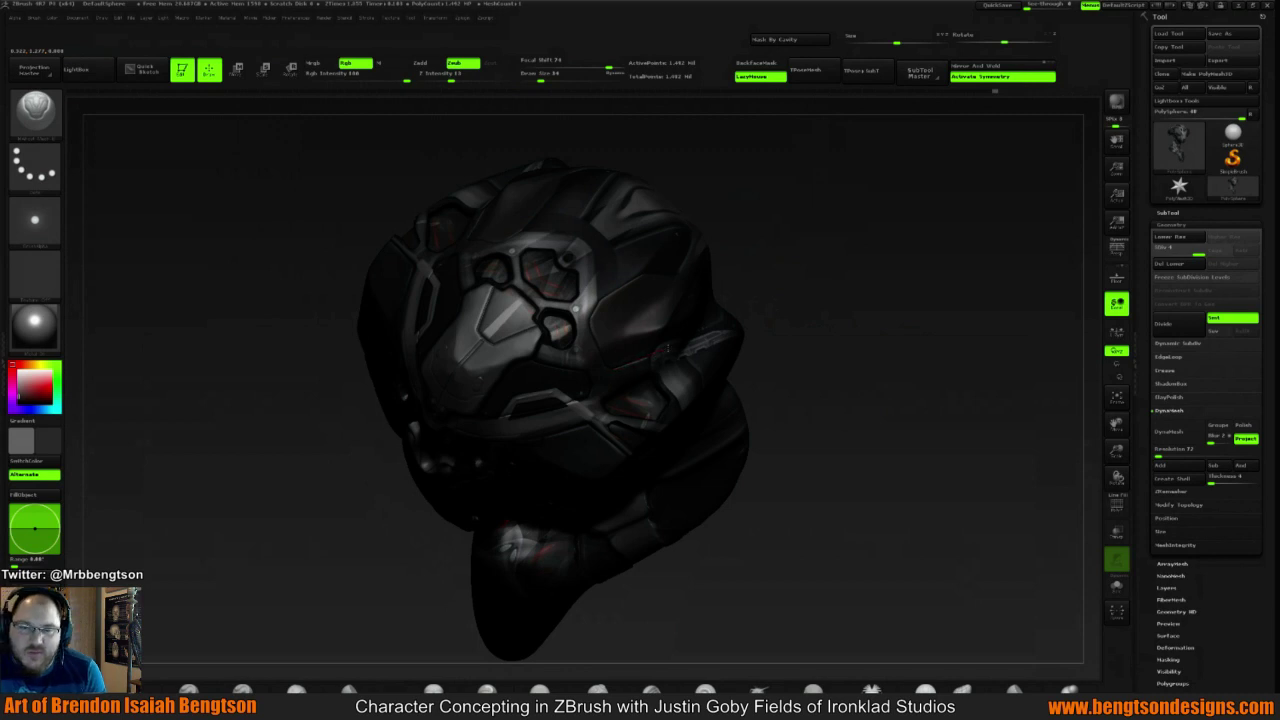
Carve and sharpen the panel seams around the crown openings and upper helmet plates, and smooth the plate beside the brow
left_click_drag(811, 252, 714, 280)
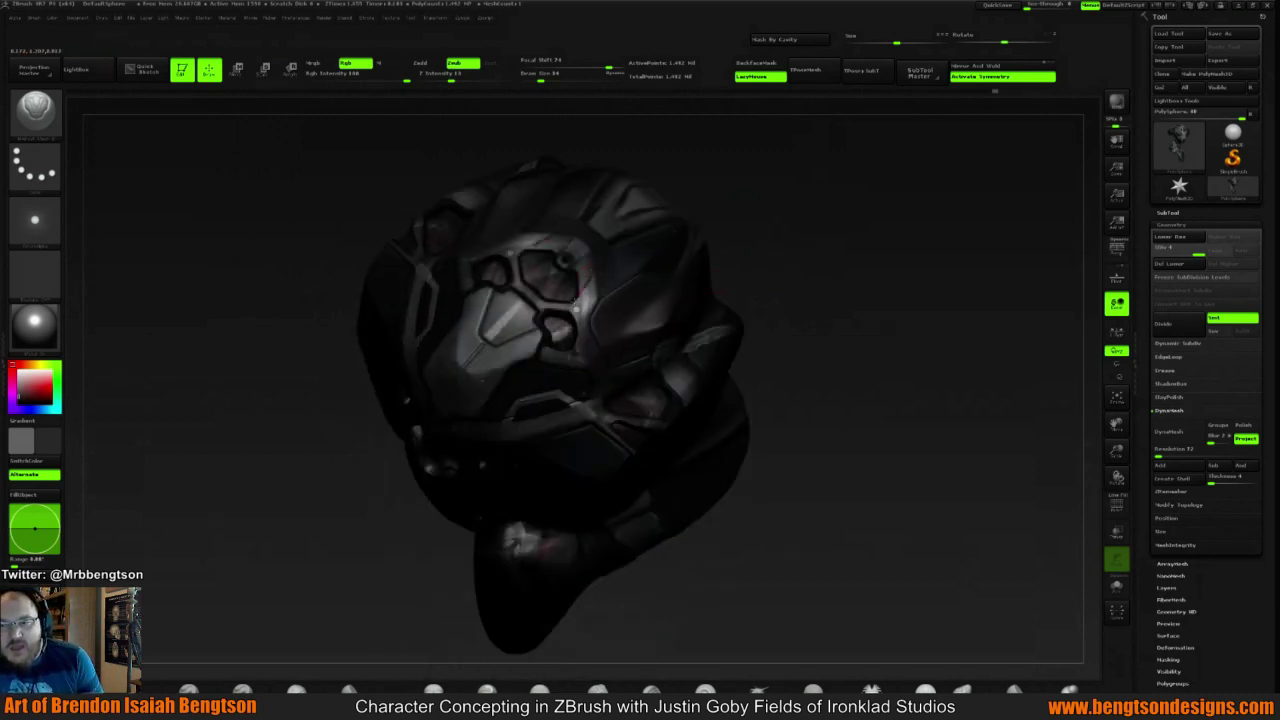
left_click_drag(751, 207, 760, 240)
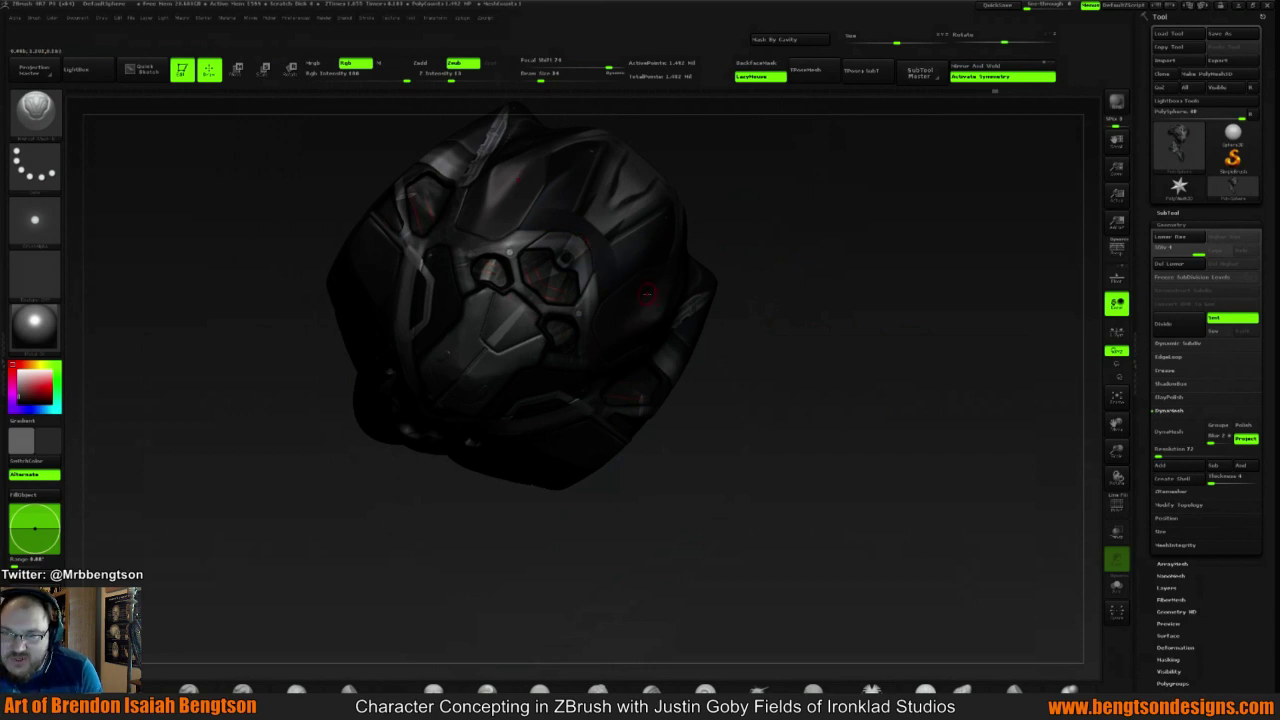
mouse_move(829, 334)
left_mouse_down()
mouse_move(817, 263)
mouse_move(789, 280)
mouse_move(790, 257)
mouse_move(795, 280)
mouse_move(772, 271)
mouse_move(796, 295)
left_mouse_up()
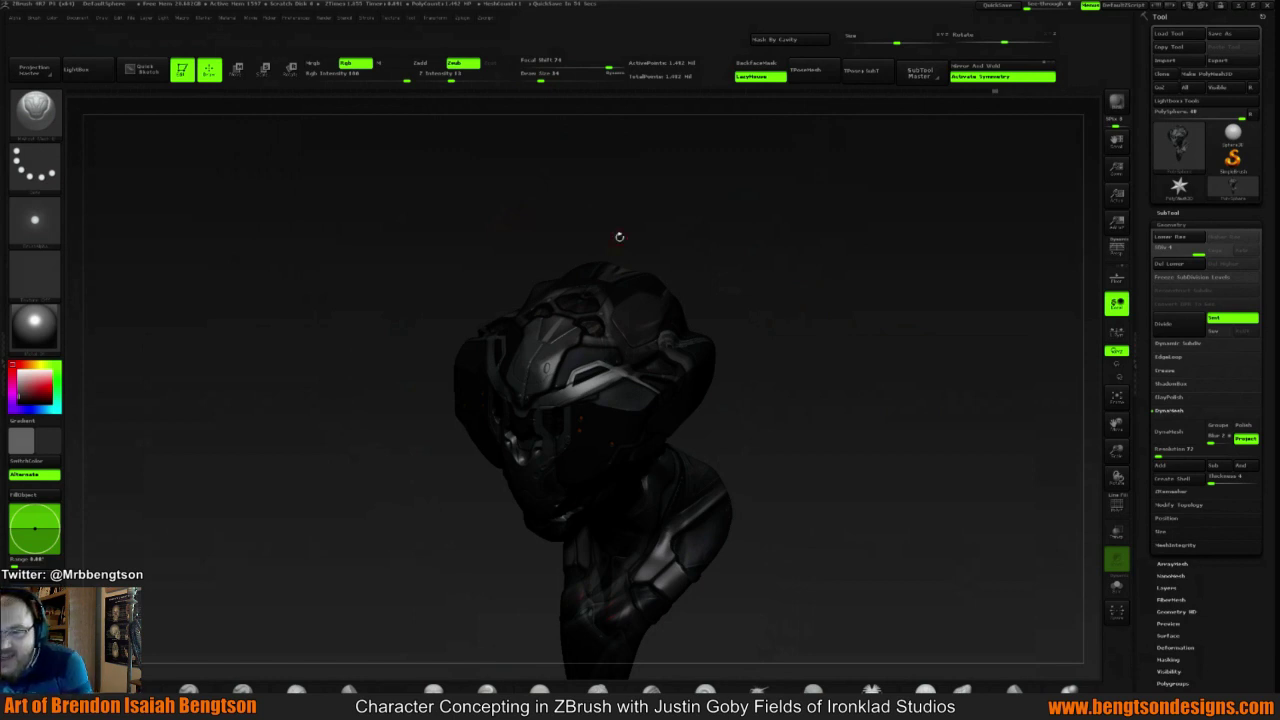
mouse_move(757, 296)
left_mouse_down()
mouse_move(806, 254)
mouse_move(800, 274)
mouse_move(802, 251)
mouse_move(771, 266)
mouse_move(785, 268)
mouse_move(757, 314)
mouse_move(786, 268)
mouse_move(803, 291)
mouse_move(782, 289)
left_mouse_up()
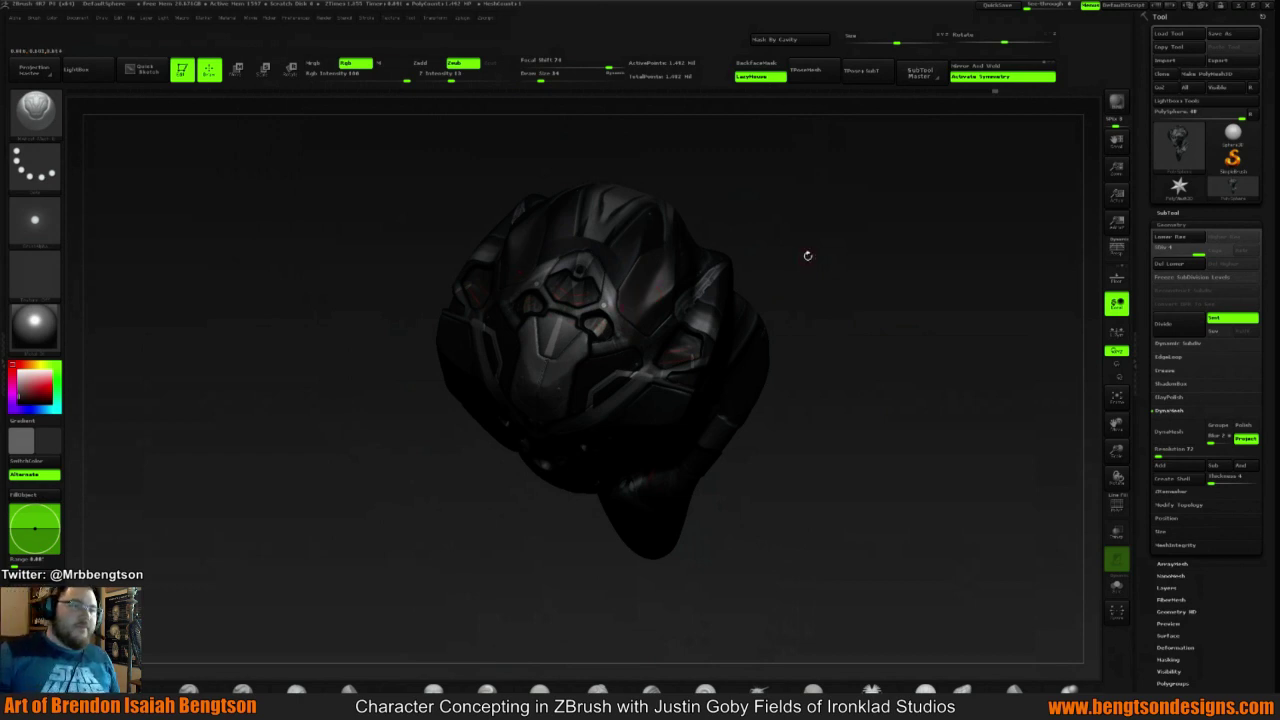
mouse_move(808, 257)
left_mouse_down()
mouse_move(776, 276)
mouse_move(789, 298)
mouse_move(763, 277)
mouse_move(556, 268)
left_mouse_up()
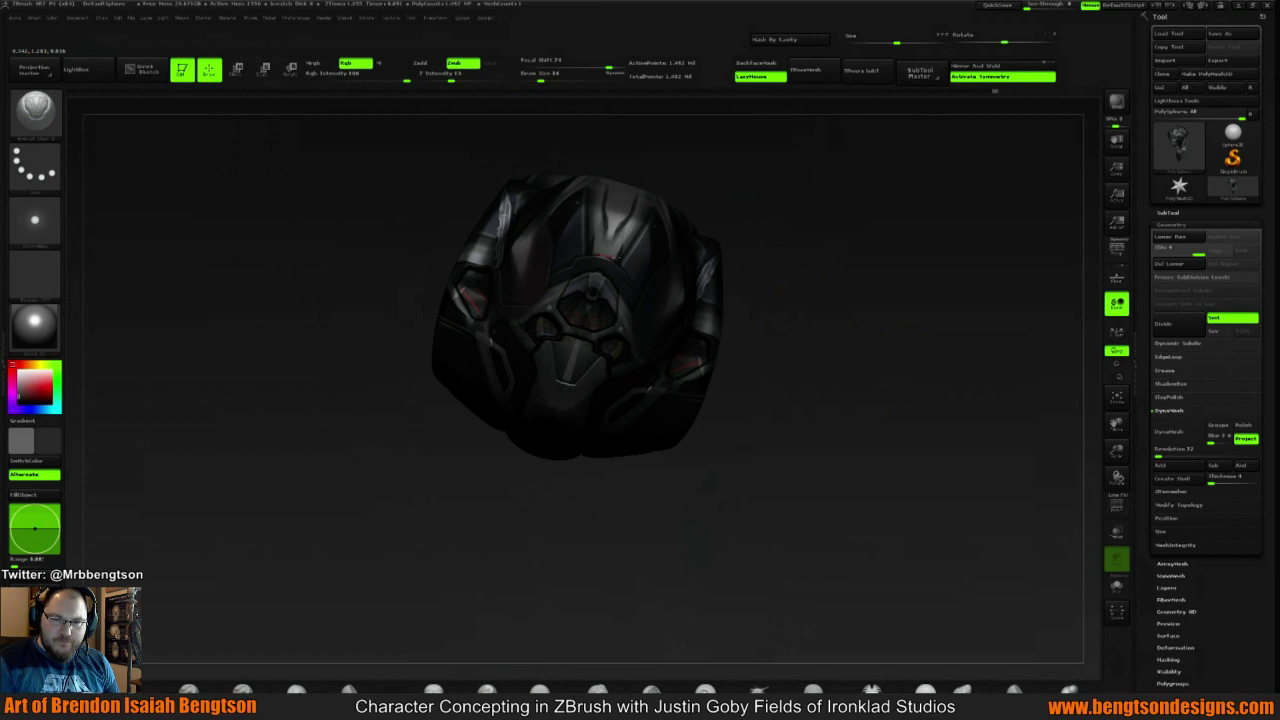
mouse_move(849, 291)
left_mouse_down()
mouse_move(814, 236)
mouse_move(674, 280)
left_mouse_up()
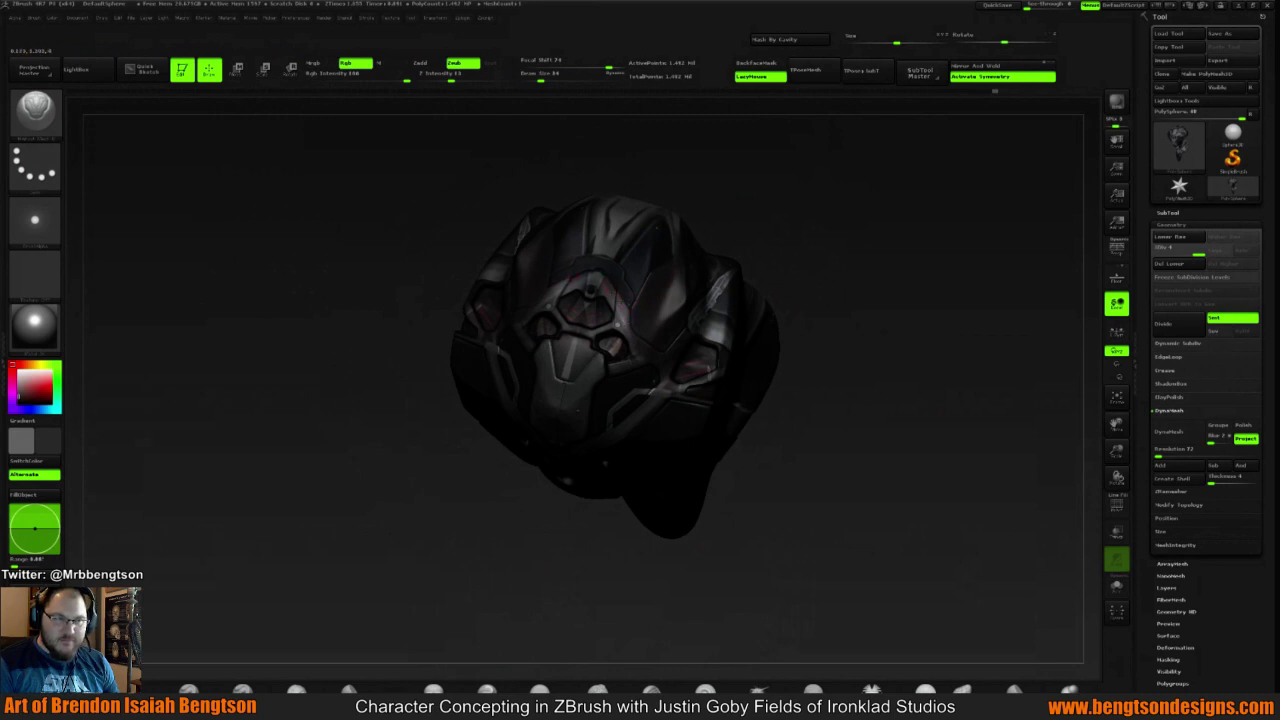
mouse_move(811, 257)
left_mouse_down()
mouse_move(820, 242)
mouse_move(806, 280)
mouse_move(720, 291)
left_mouse_up()
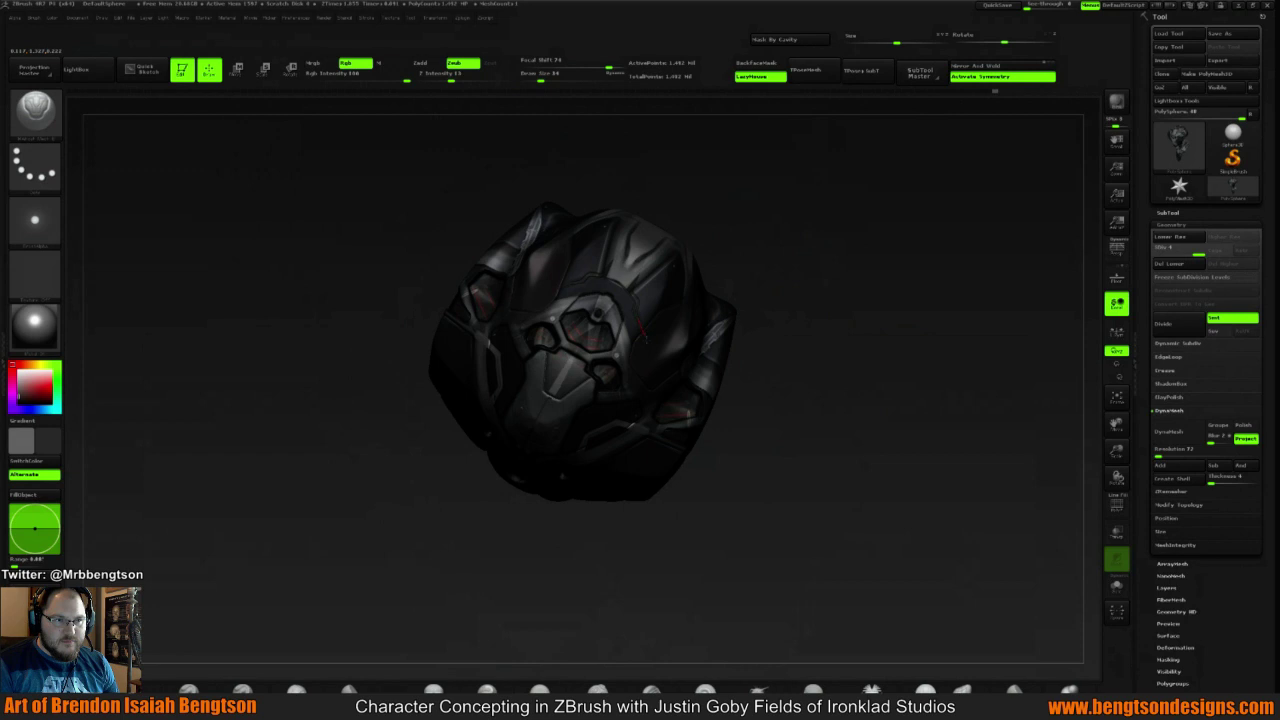
mouse_move(791, 289)
left_mouse_down()
mouse_move(834, 246)
mouse_move(856, 248)
mouse_move(847, 235)
left_mouse_up()
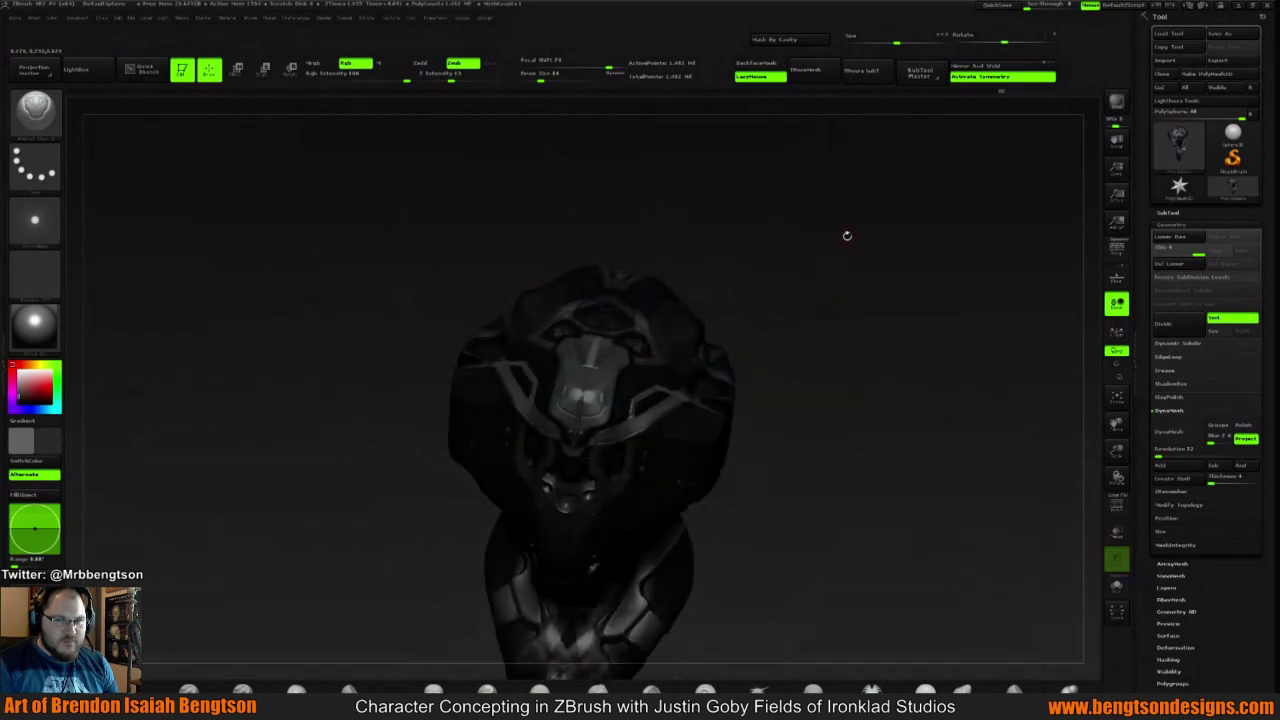
mouse_move(808, 271)
left_mouse_down()
mouse_move(810, 316)
mouse_move(811, 257)
mouse_move(823, 269)
mouse_move(829, 258)
mouse_move(841, 314)
mouse_move(866, 290)
mouse_move(838, 270)
mouse_move(843, 280)
mouse_move(841, 254)
mouse_move(771, 280)
left_mouse_up()
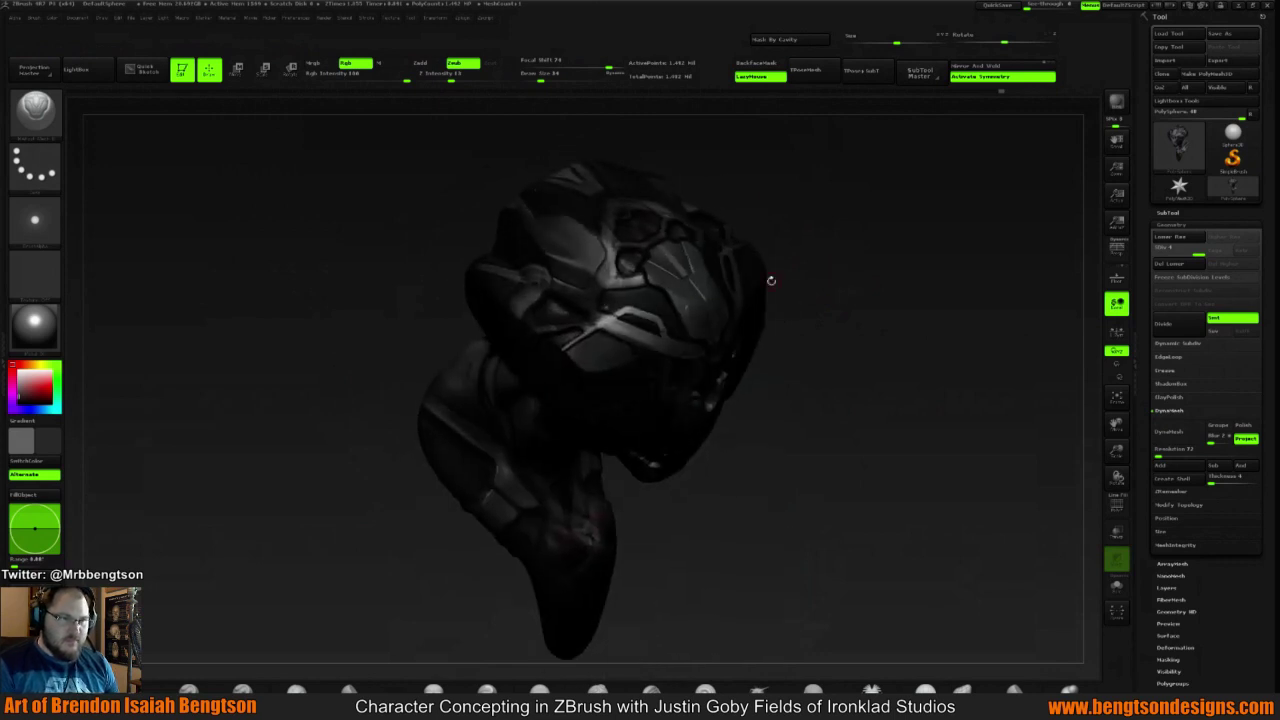
mouse_move(671, 294)
left_mouse_down("shift")
mouse_move(557, 297)
mouse_move(606, 306)
left_mouse_up("shift")
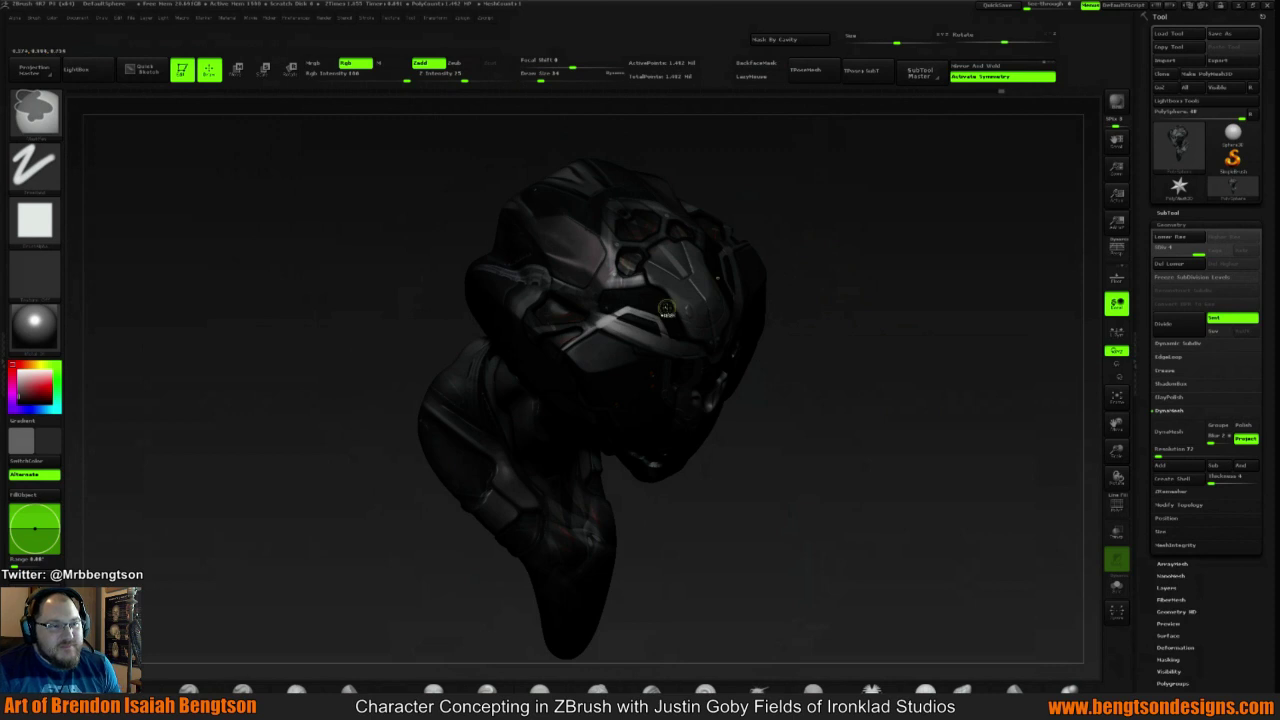
Clear the mask and settle on the Dam Standard brush after switching between it and ClayBuildup
key("b")
key("d")
key("s")
left_click_drag(897, 267, 749, 257)
left_click_drag(826, 232, 715, 280)
key("b")
key("c")
key("b")
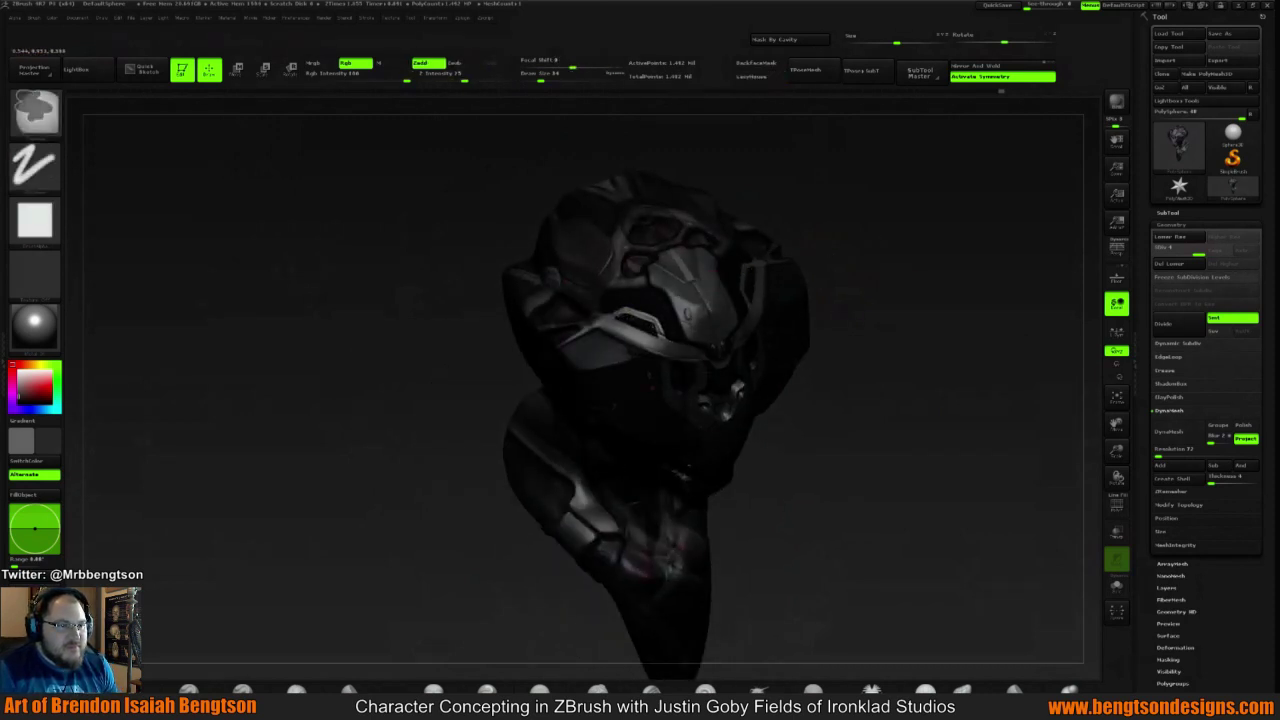
left_click(876, 281, "ctrl")
key("b")
key("d")
key("s")
left_click_drag(885, 268, 886, 231)
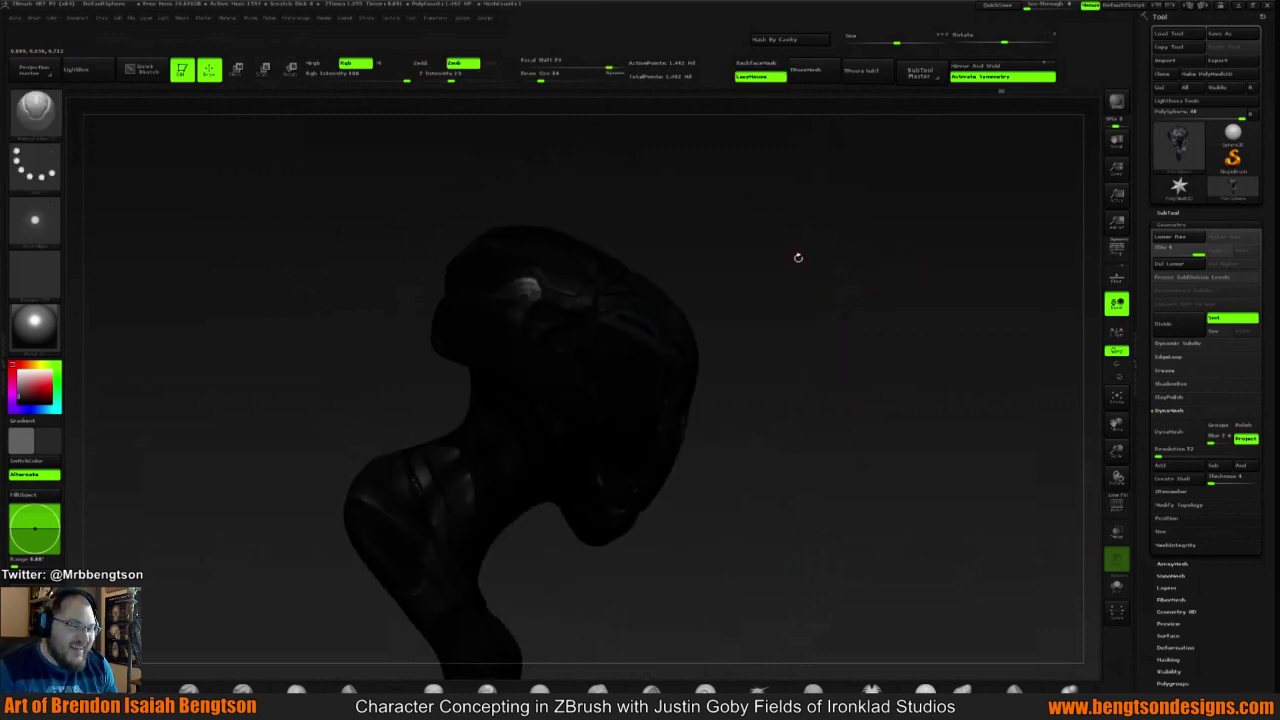
Try Transpose Move lines running outward from the helmet's forehead, and return to Draw mode
key("w")
left_click_drag(790, 258, 780, 300)
left_click_drag(466, 625, 566, 581)
left_click_drag(630, 315, 724, 220)
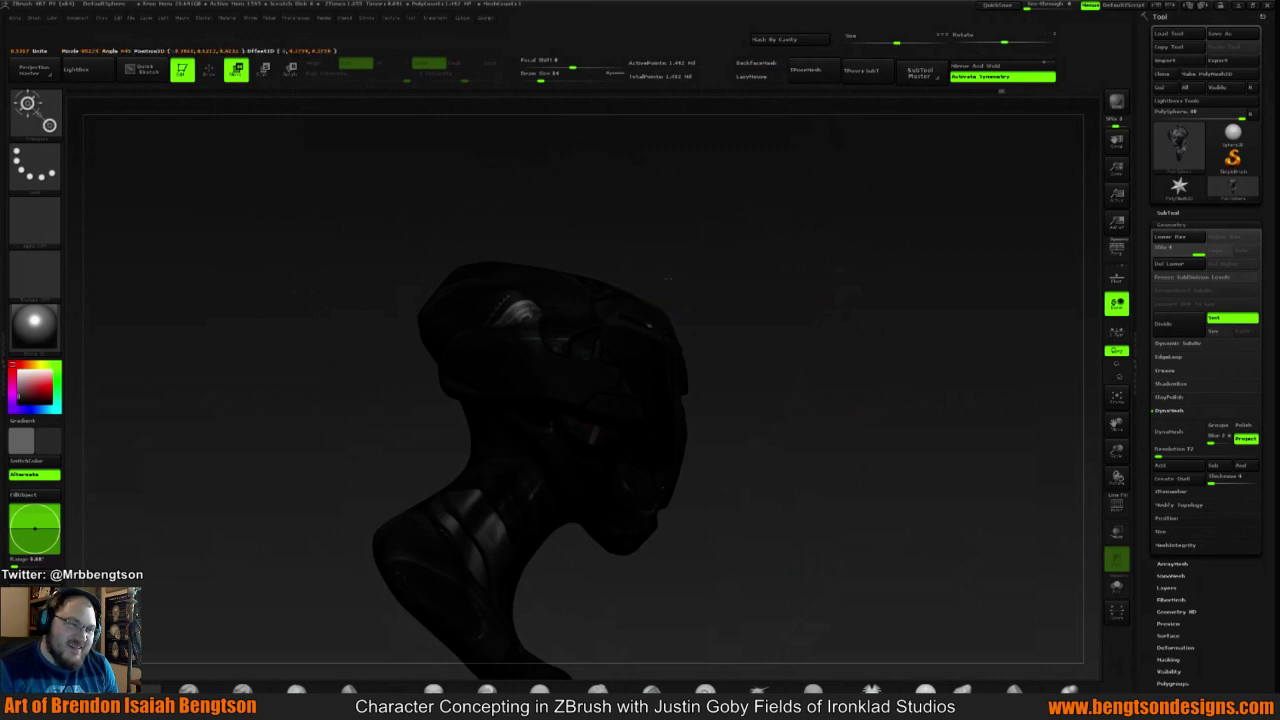
left_click_drag(770, 260, 630, 275)
mouse_move(900, 225)
left_mouse_down()
mouse_move(889, 220)
mouse_move(917, 208)
mouse_move(983, 278)
mouse_move(908, 285)
mouse_move(875, 257)
left_mouse_up()
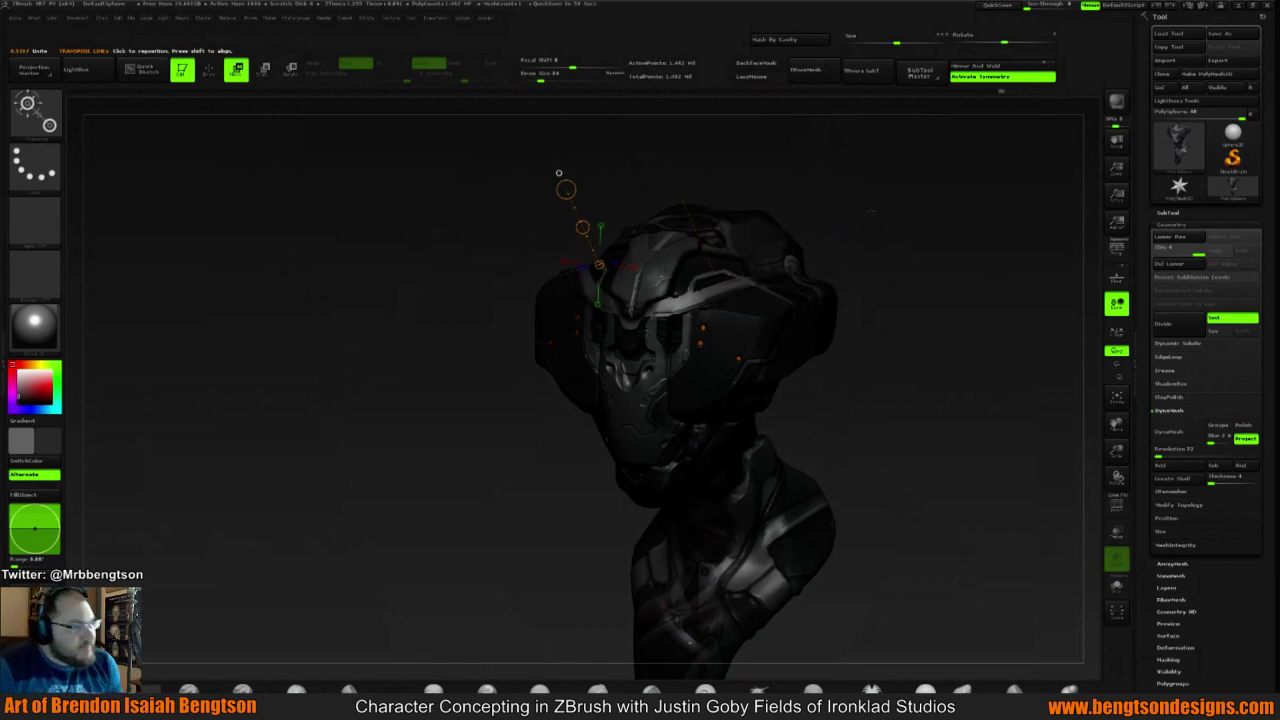
mouse_move(868, 254)
left_mouse_down()
mouse_move(920, 238)
mouse_move(882, 277)
mouse_move(840, 241)
left_mouse_up()
left_click_drag(432, 248, 459, 243)
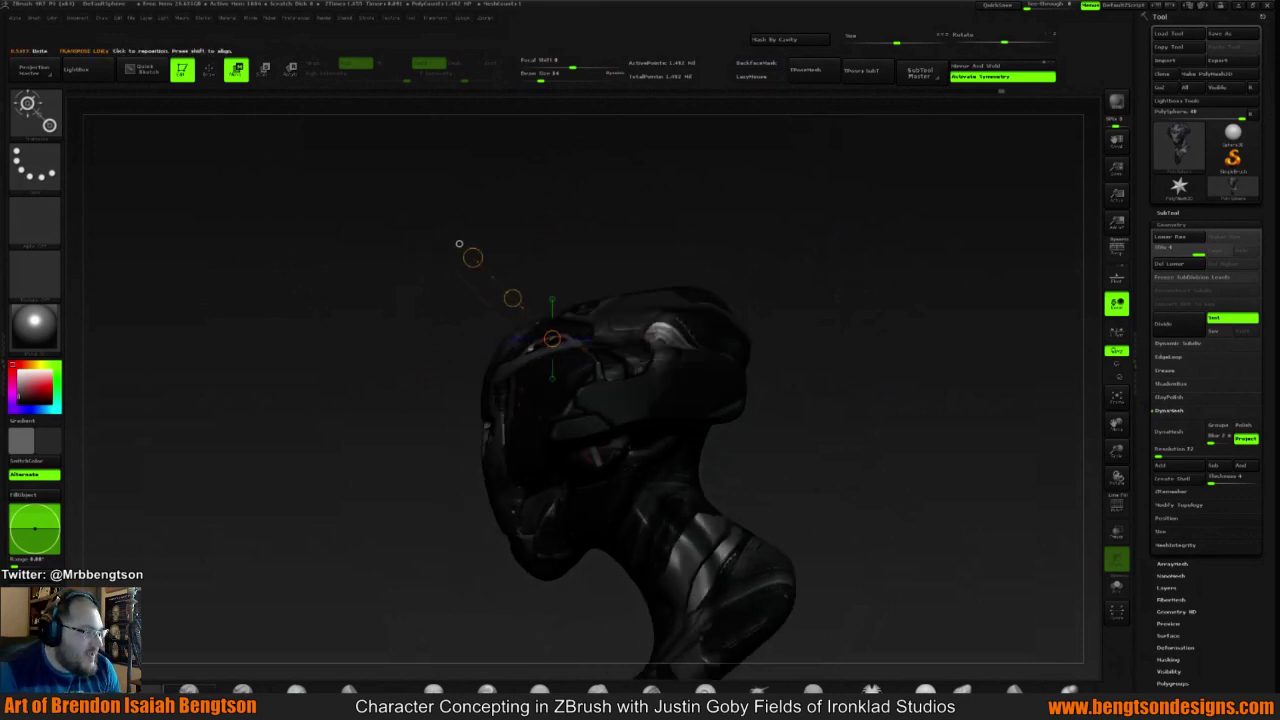
key("q")
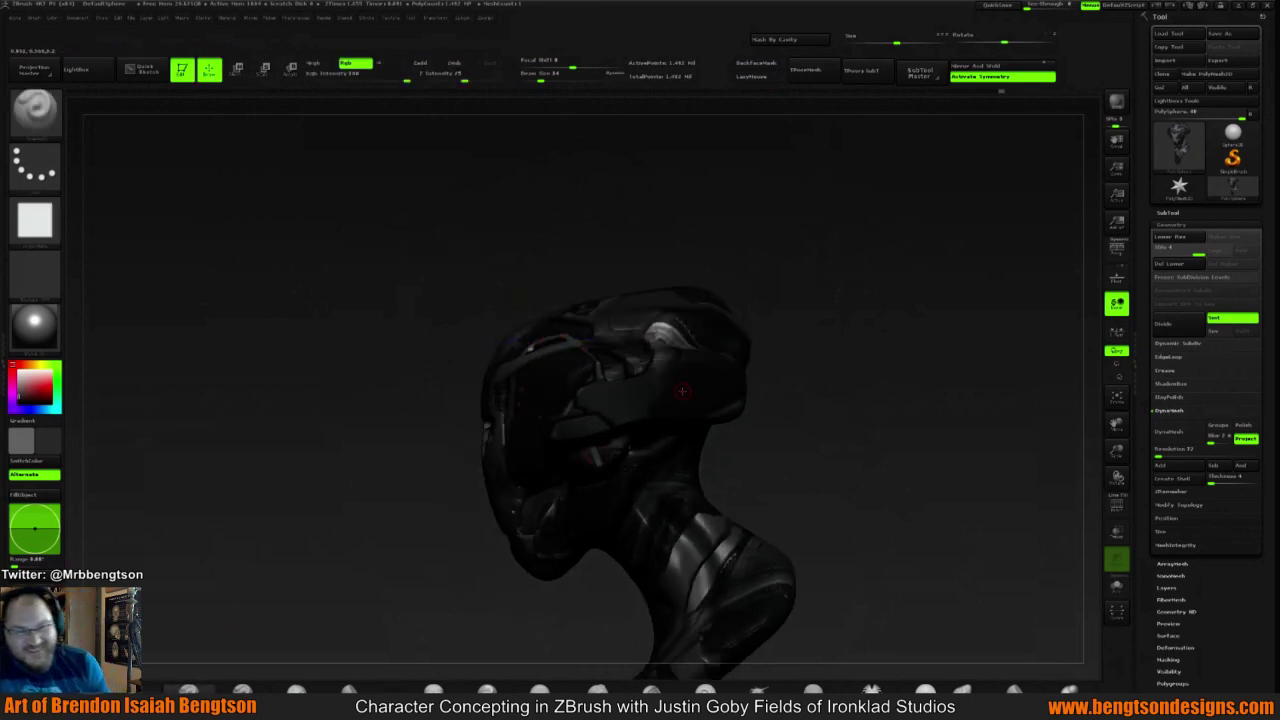
Sample a dark tone from the model and paint the side and rear helmet plates with a colour-only brush
key("c")
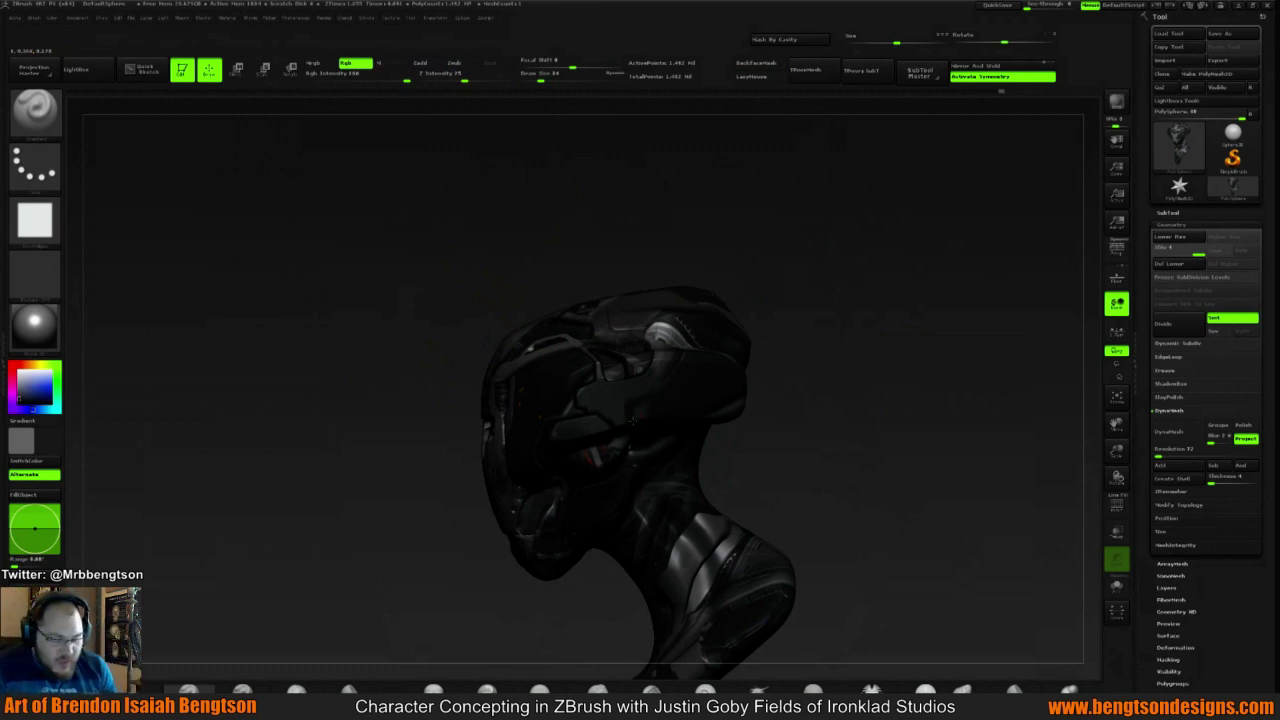
mouse_move(896, 346)
left_mouse_down()
mouse_move(883, 314)
mouse_move(820, 320)
mouse_move(713, 363)
left_mouse_up()
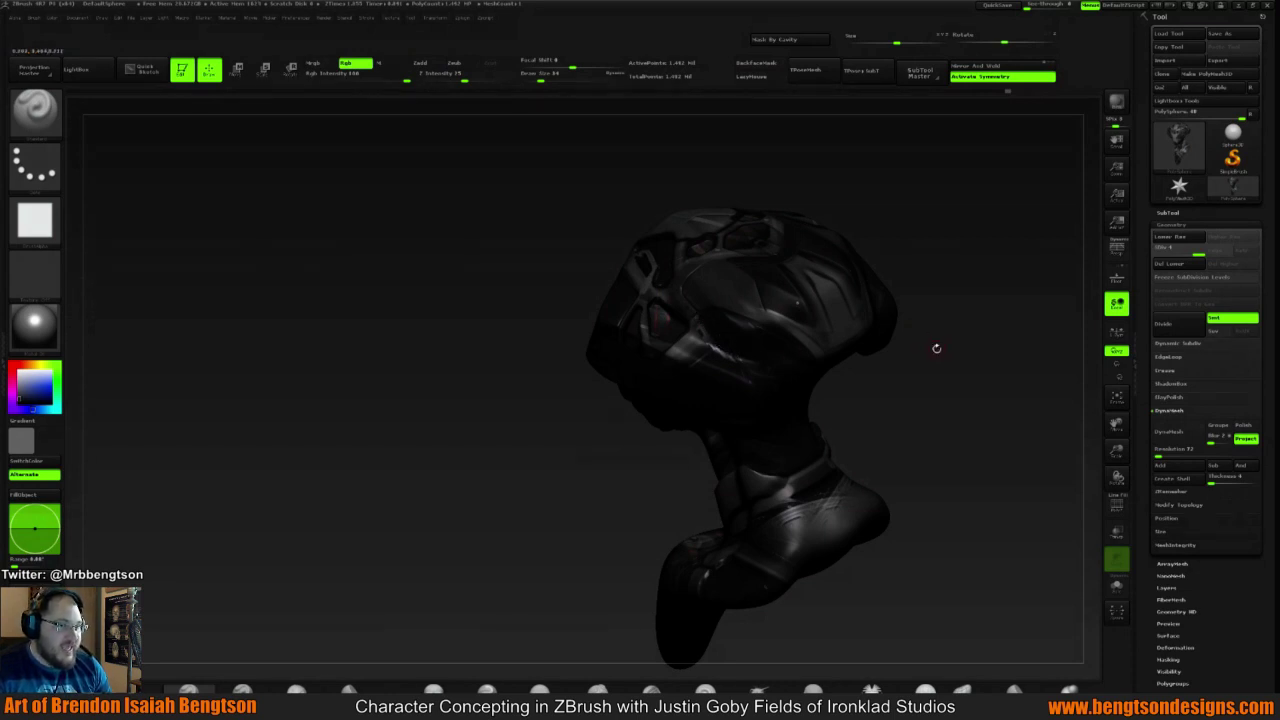
mouse_move(934, 349)
left_mouse_down()
mouse_move(957, 274)
mouse_move(957, 325)
mouse_move(931, 343)
mouse_move(908, 304)
mouse_move(876, 296)
left_mouse_up()
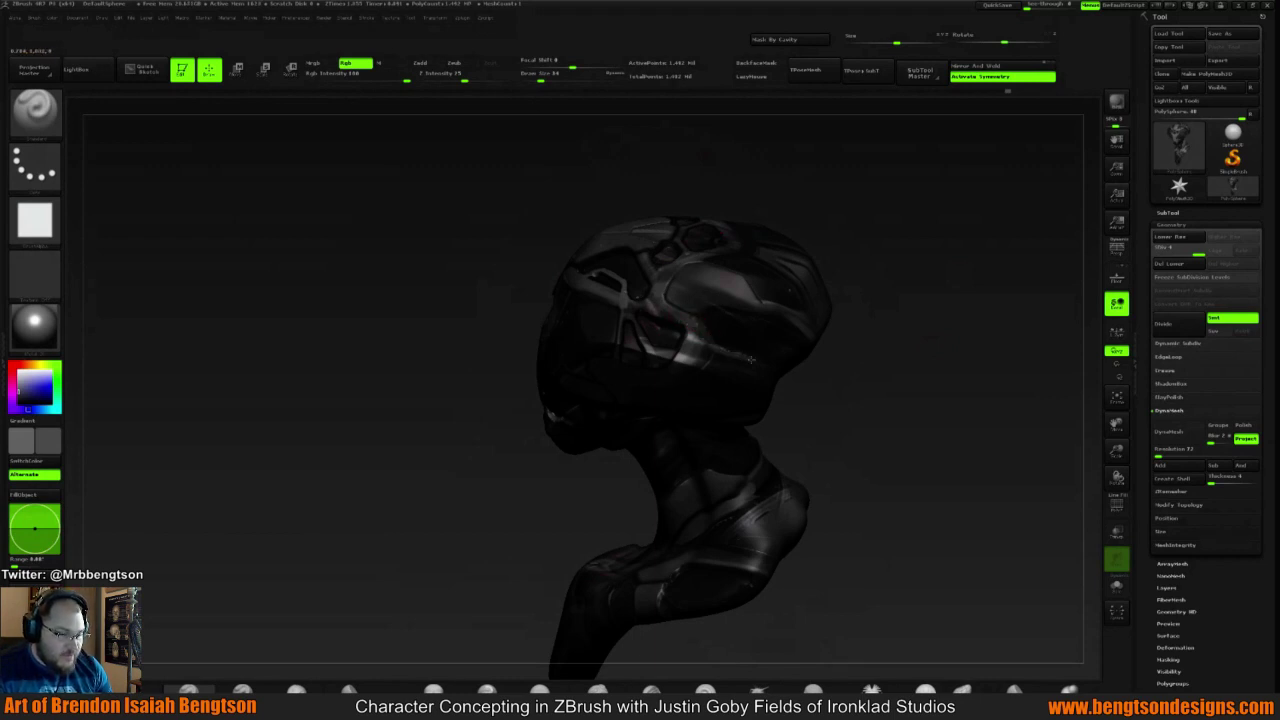
left_click_drag(990, 310, 910, 330)
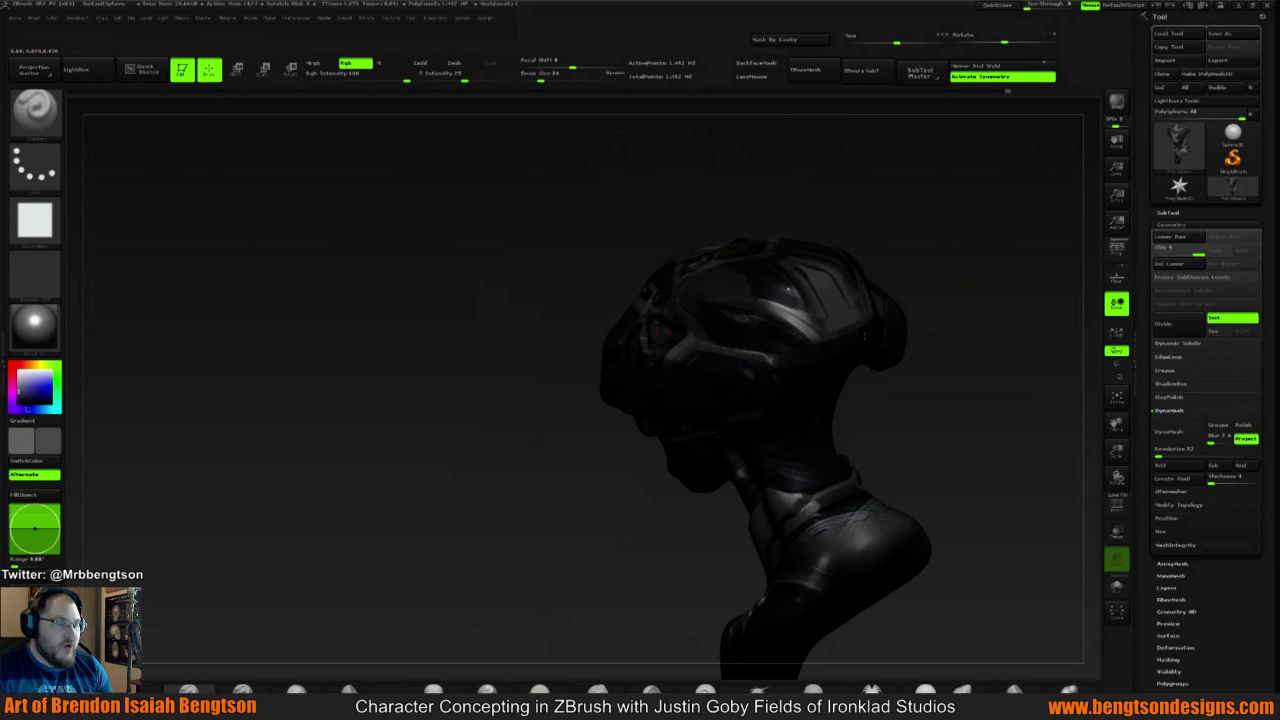
mouse_move(971, 309)
left_mouse_down()
mouse_move(943, 277)
mouse_move(949, 242)
mouse_move(798, 341)
left_mouse_up()
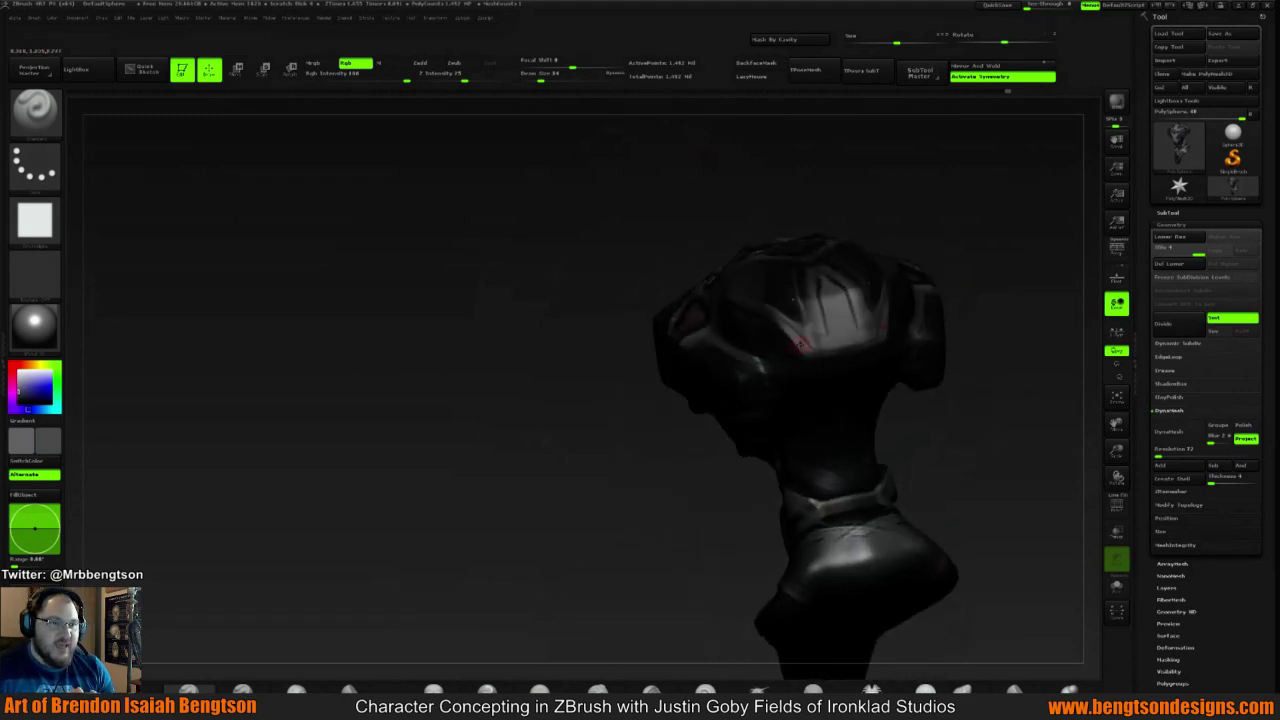
Sample a grey tone from the helmet and paint the raised plates on its rear, sides and crown
key("c")
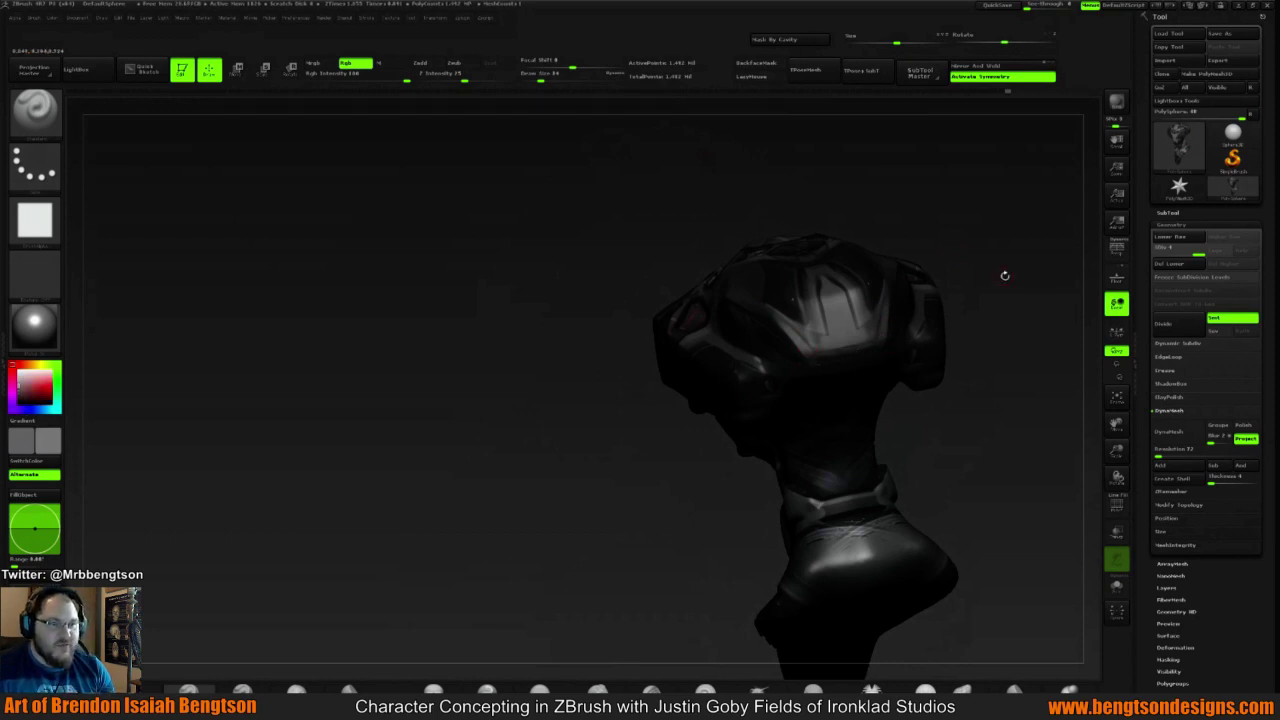
left_click_drag(1003, 277, 756, 281)
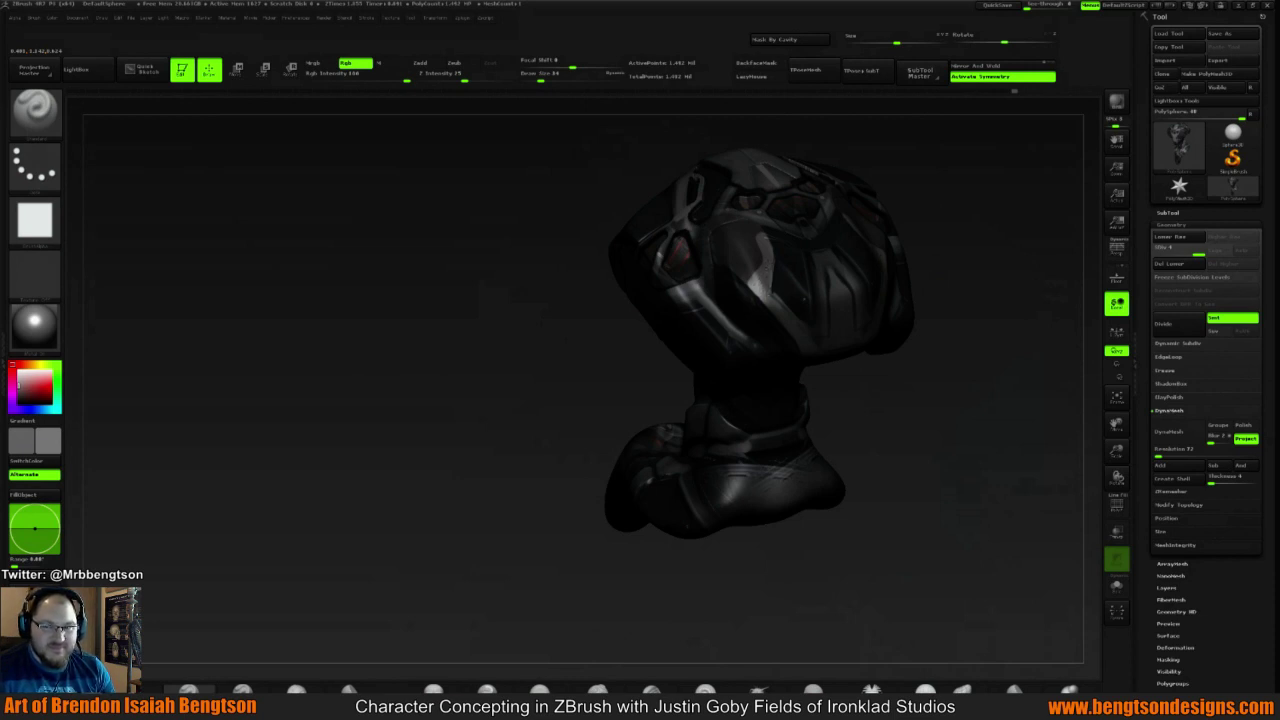
mouse_move(983, 354)
left_mouse_down()
mouse_move(606, 457)
mouse_move(960, 268)
mouse_move(946, 243)
mouse_move(940, 283)
left_mouse_up()
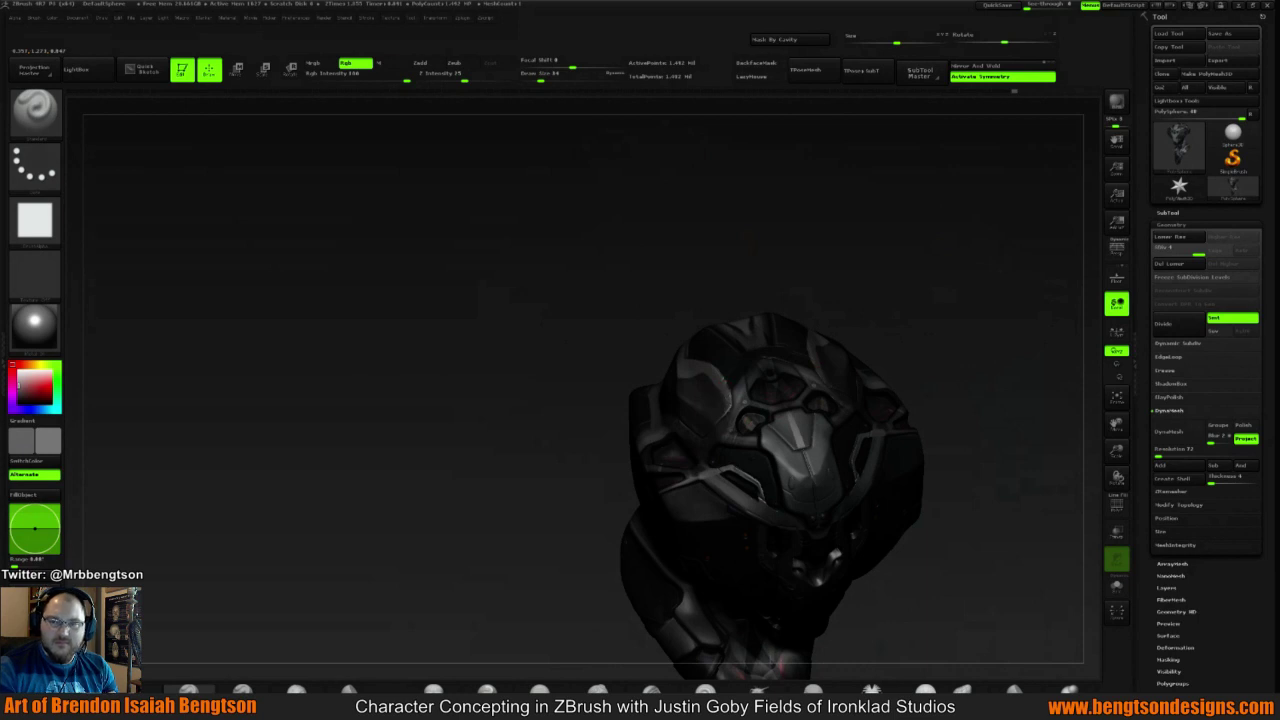
left_click_drag(932, 288, 871, 338)
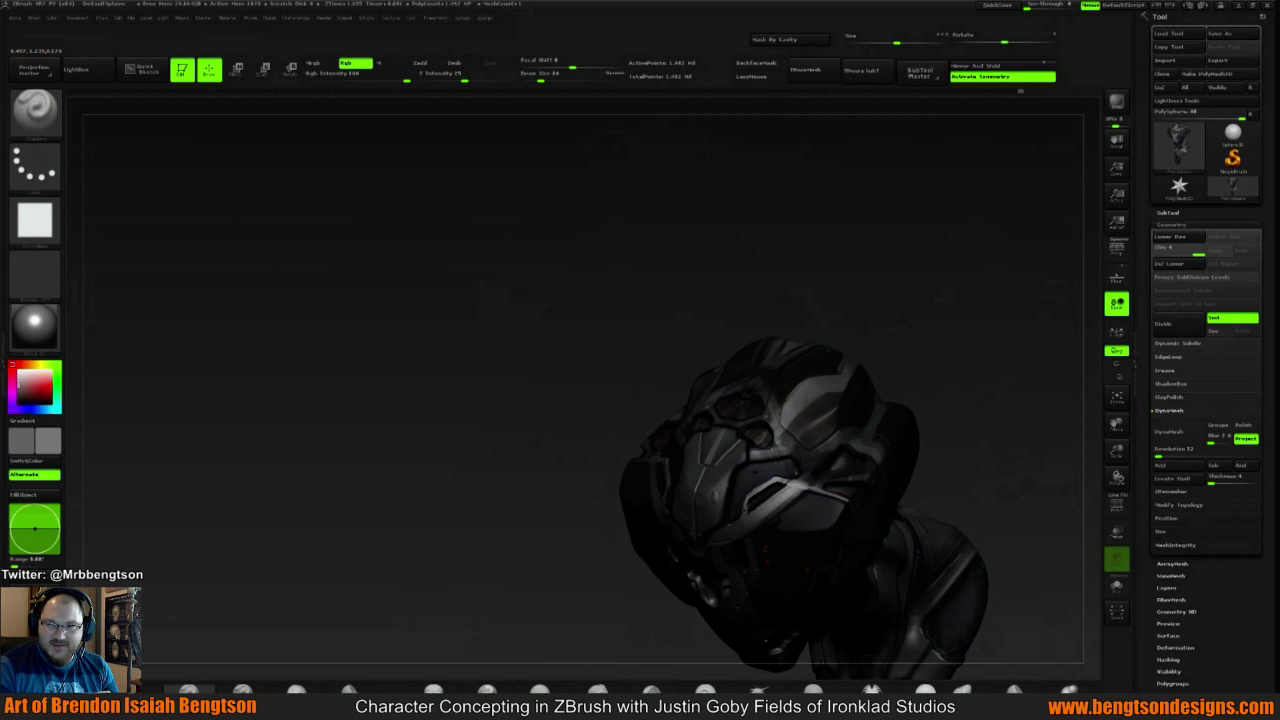
mouse_move(957, 306)
left_mouse_down()
mouse_move(968, 321)
mouse_move(895, 288)
left_mouse_up()
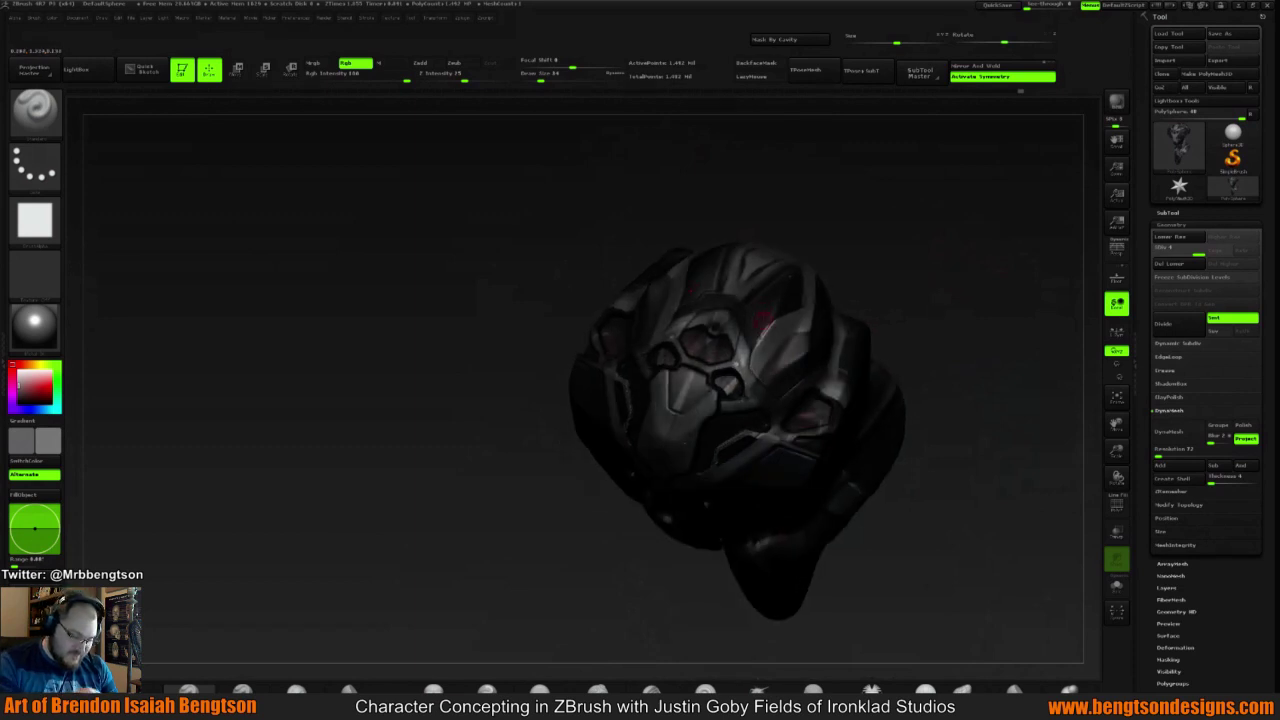
Sample a darker tone from the crown and darken the recessed panels between the upper helmet plates
key("c")
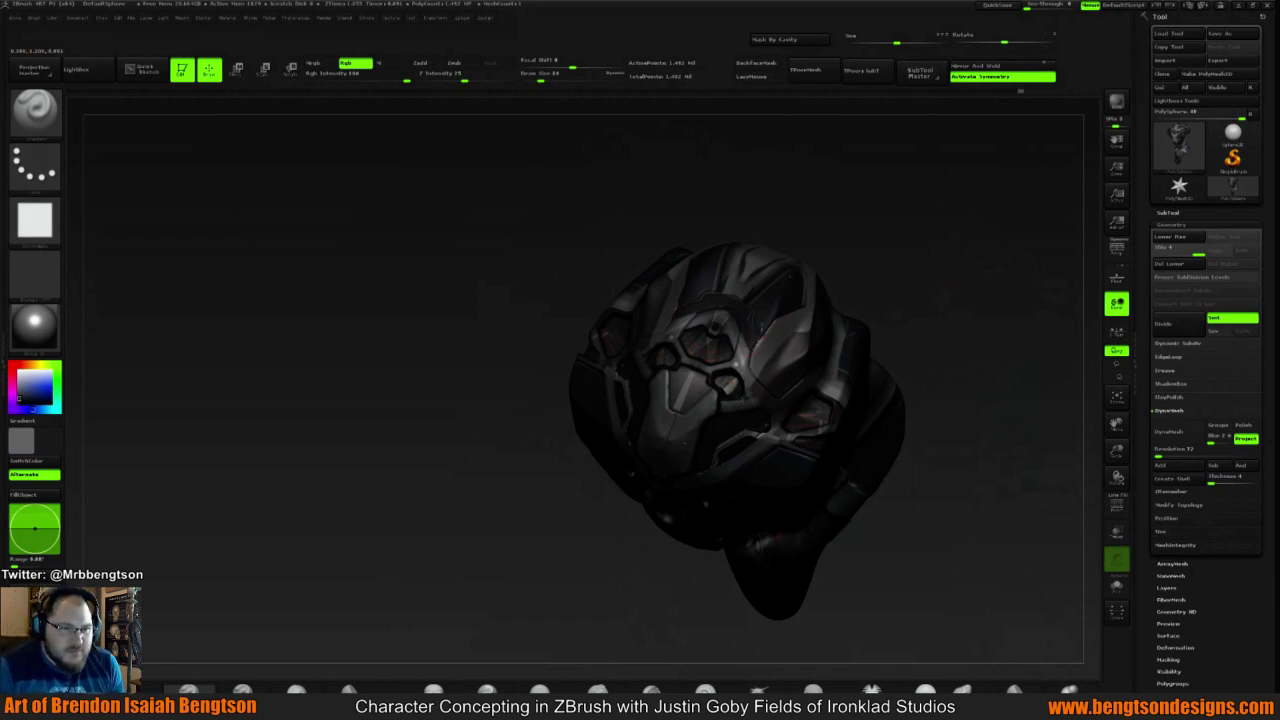
left_click_drag(923, 249, 839, 288)
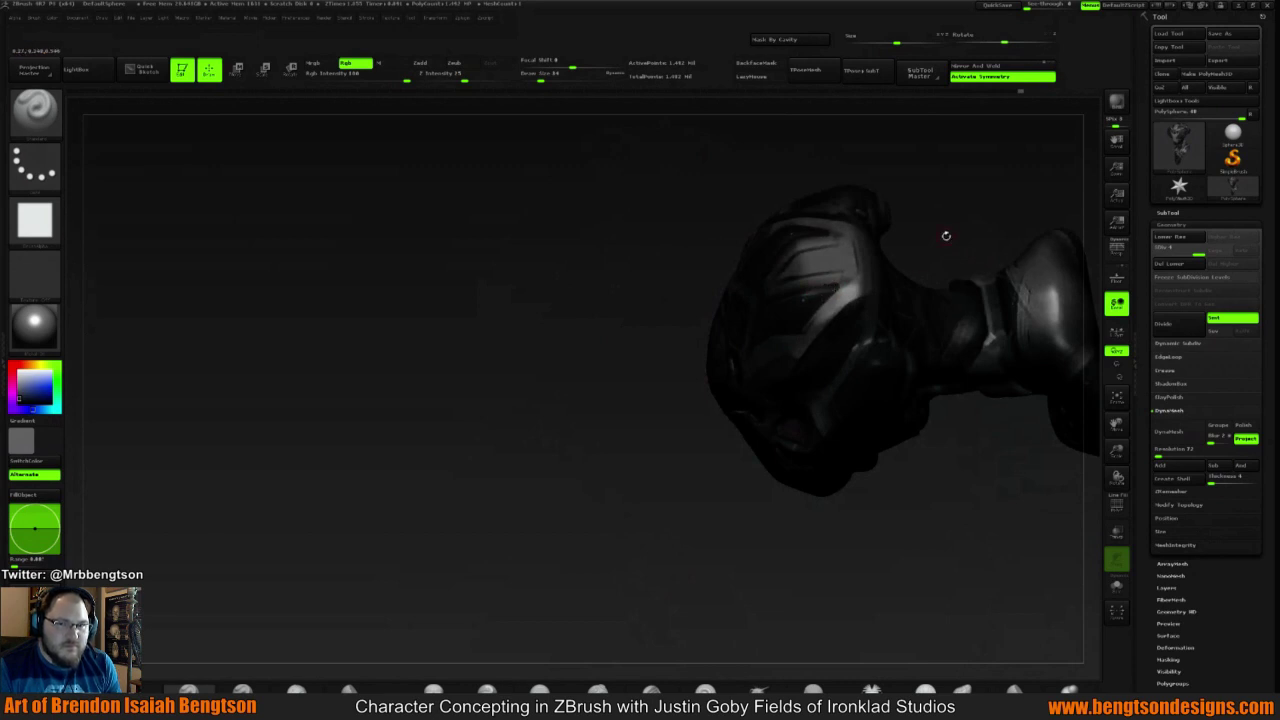
left_click_drag(946, 235, 918, 280)
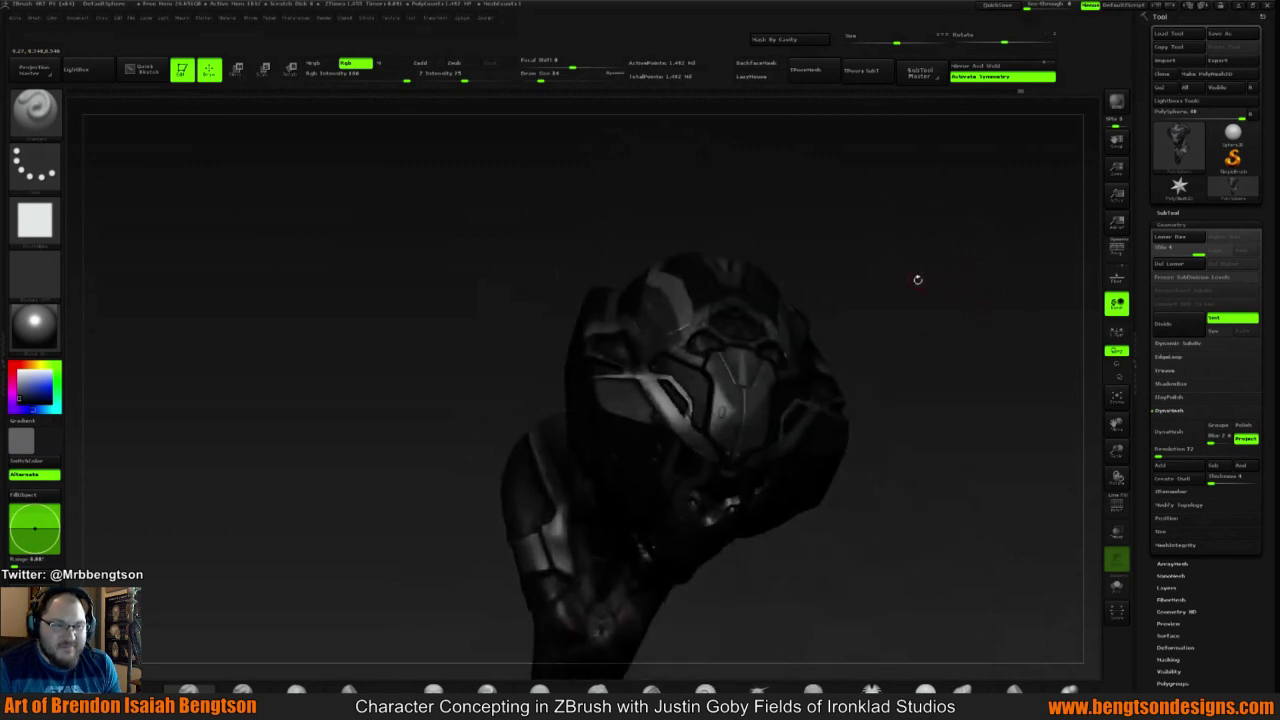
mouse_move(831, 243)
left_mouse_down()
mouse_move(853, 240)
mouse_move(856, 292)
left_mouse_up()
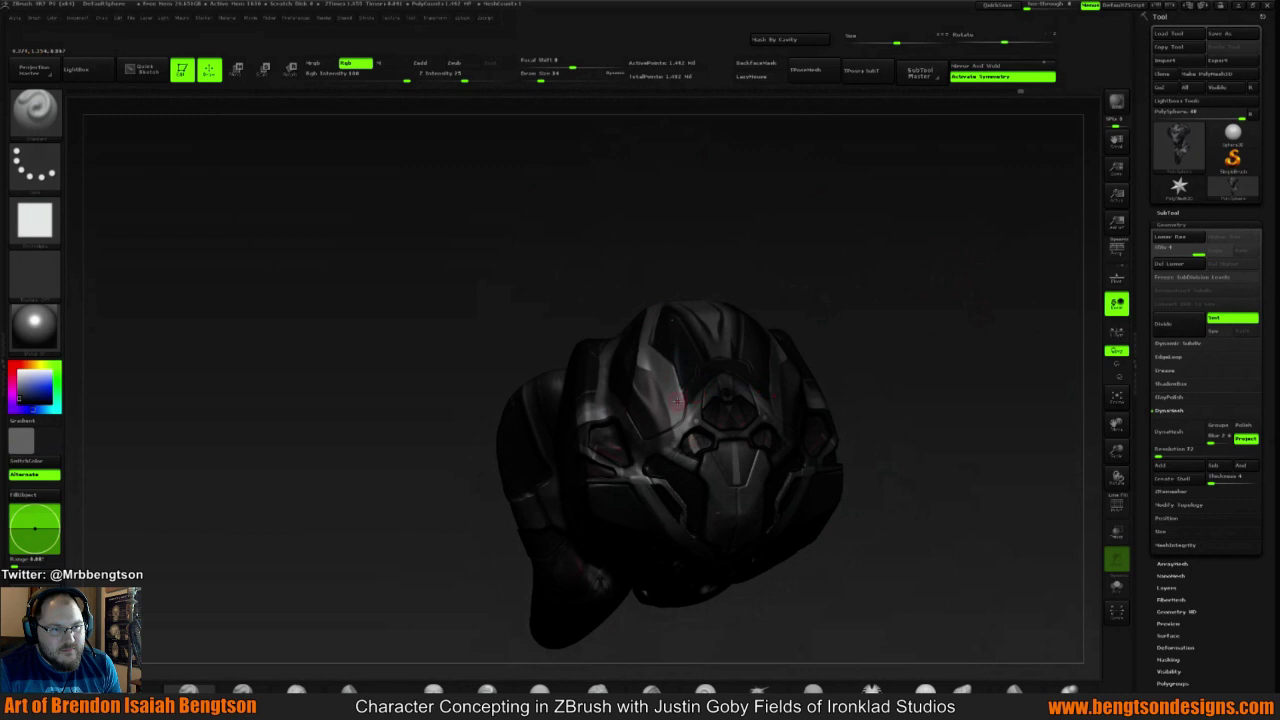
Sample a lighter grey and paint the plating above the central crown opening and along the brow framing
key("c")
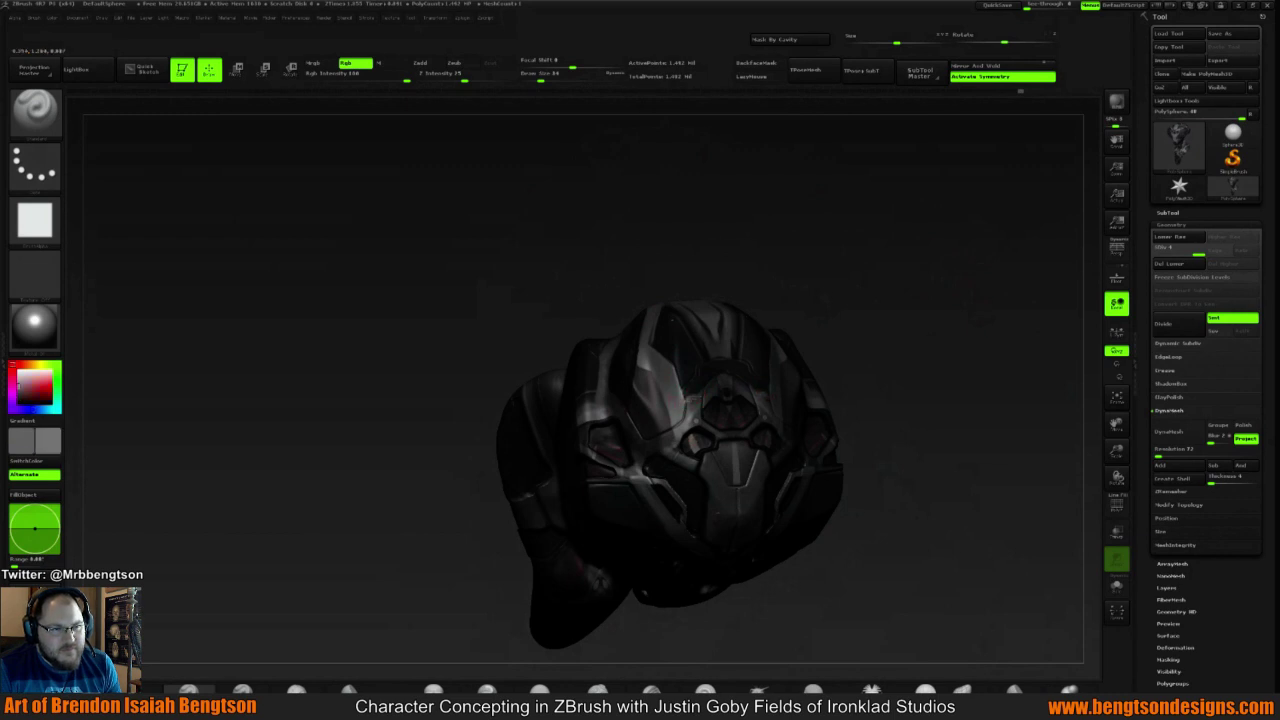
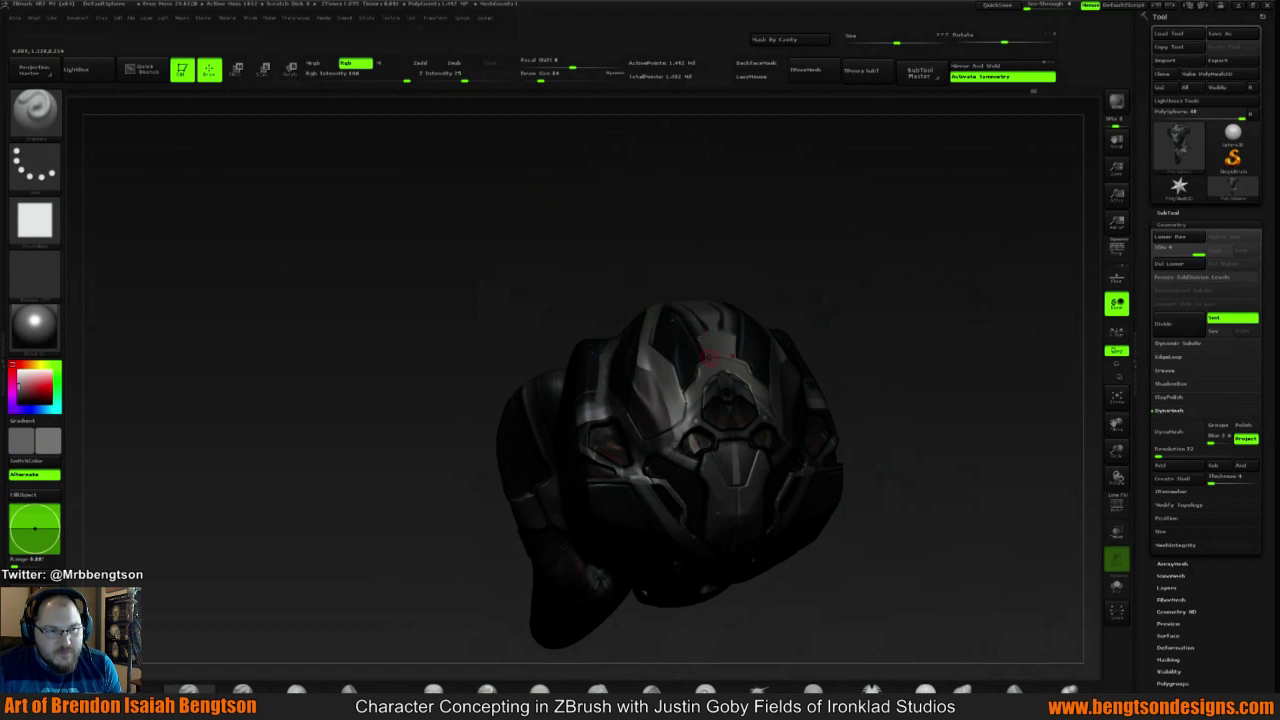
left_click_drag(868, 261, 845, 245)
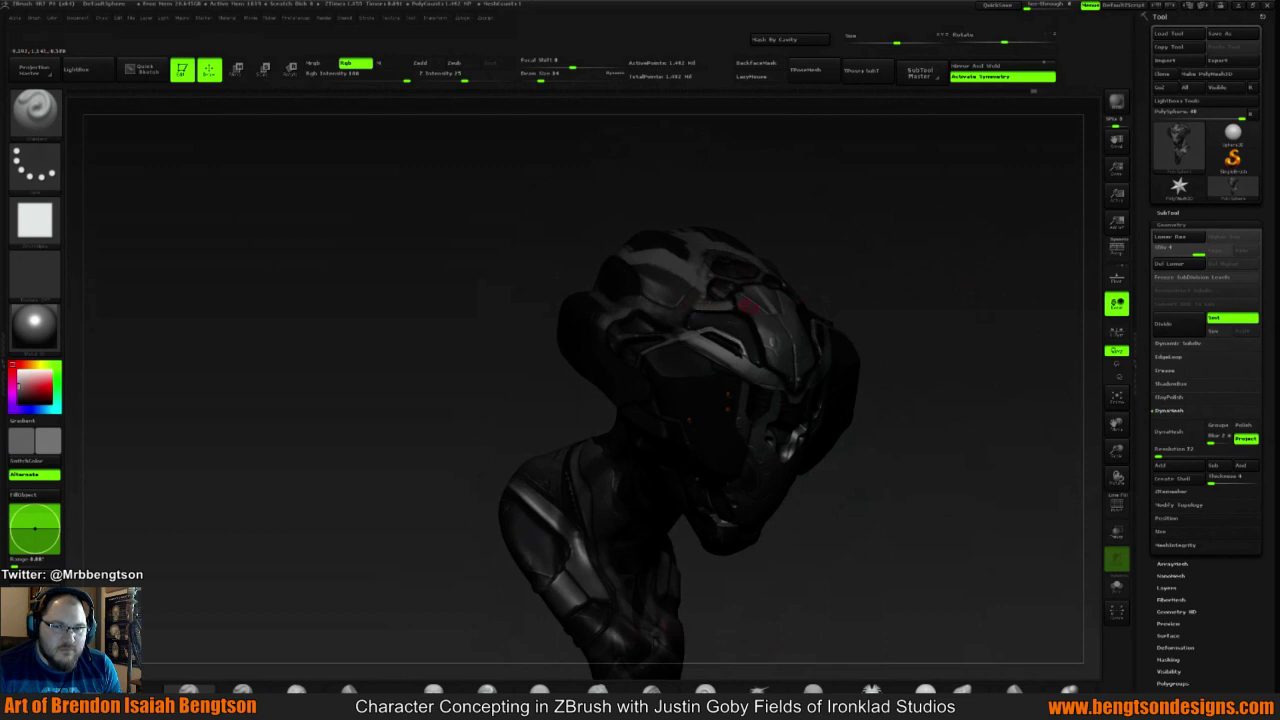
left_click_drag(746, 305, 762, 334)
left_click_drag(872, 263, 813, 297)
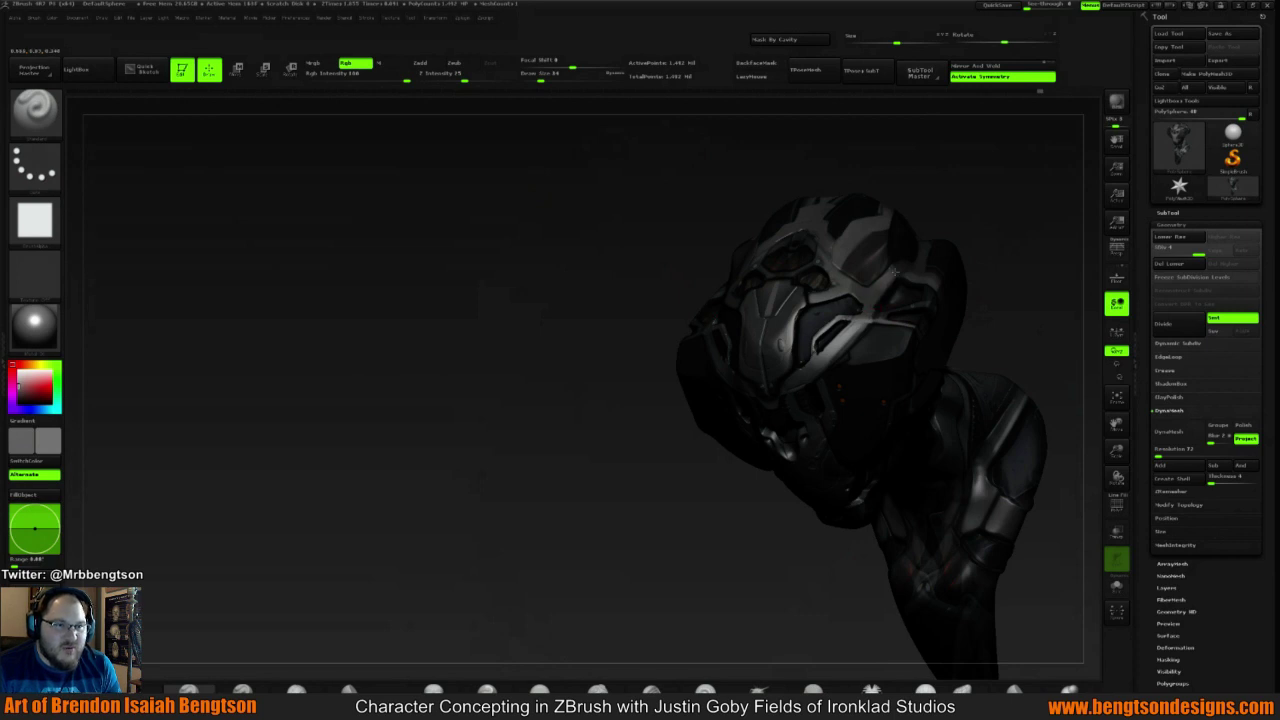
left_click_drag(1017, 242, 883, 311)
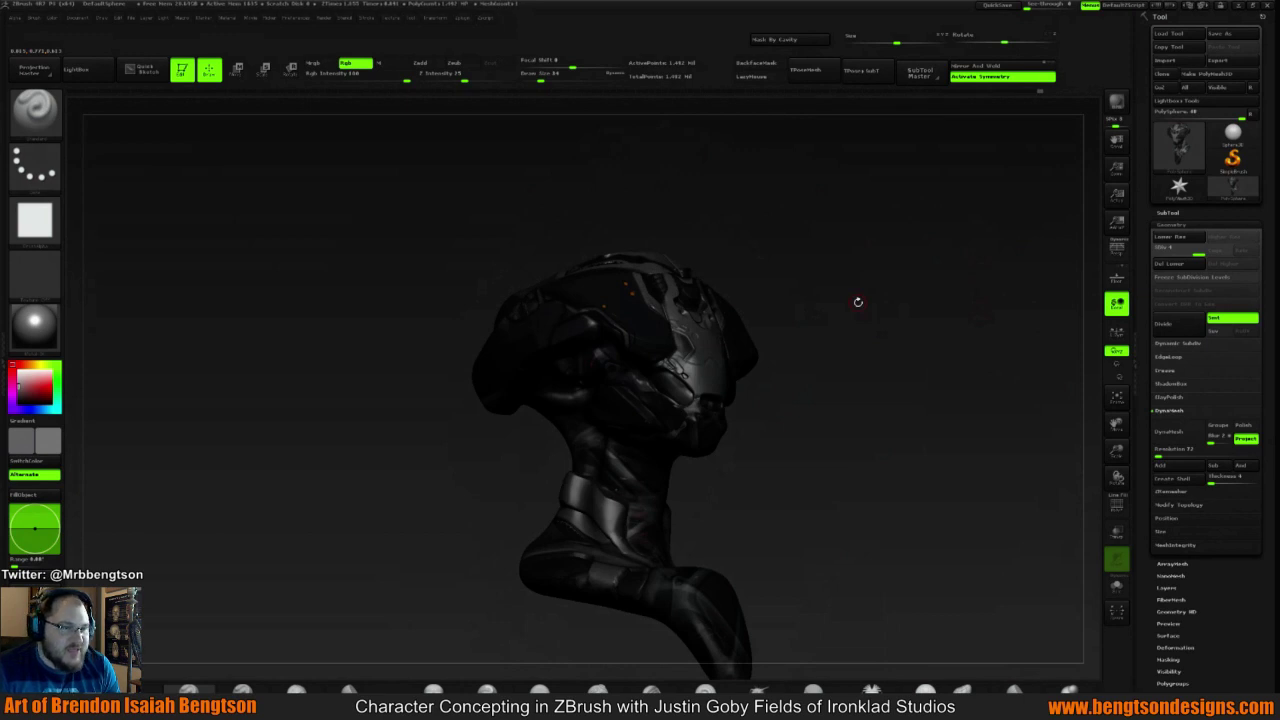
mouse_move(803, 276)
left_mouse_down()
mouse_move(791, 280)
mouse_move(808, 309)
mouse_move(837, 277)
mouse_move(835, 296)
mouse_move(817, 289)
mouse_move(838, 268)
mouse_move(799, 315)
left_mouse_up()
Switch to the Dam Standard brush, sample a dark tone and carve the seams around the brow and faceplate
key("b")
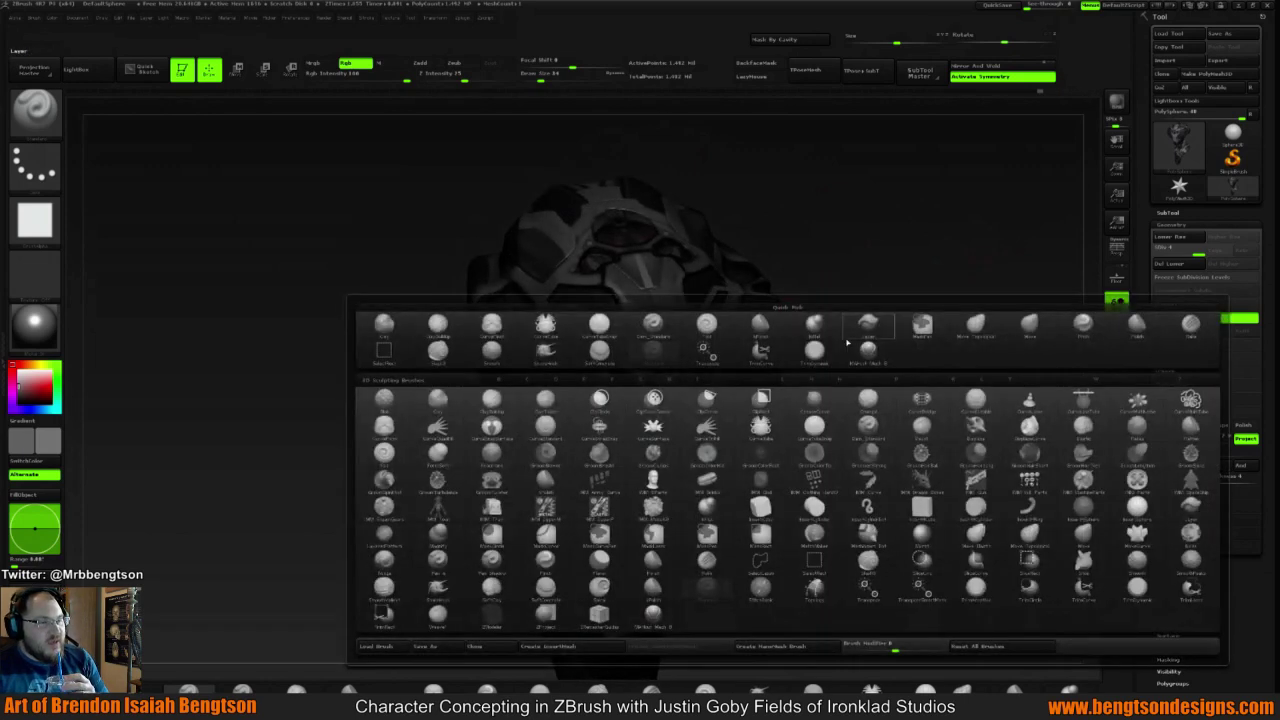
key("s")
key("t")
mouse_move(849, 276)
left_mouse_down()
mouse_move(860, 240)
mouse_move(853, 285)
left_mouse_up()
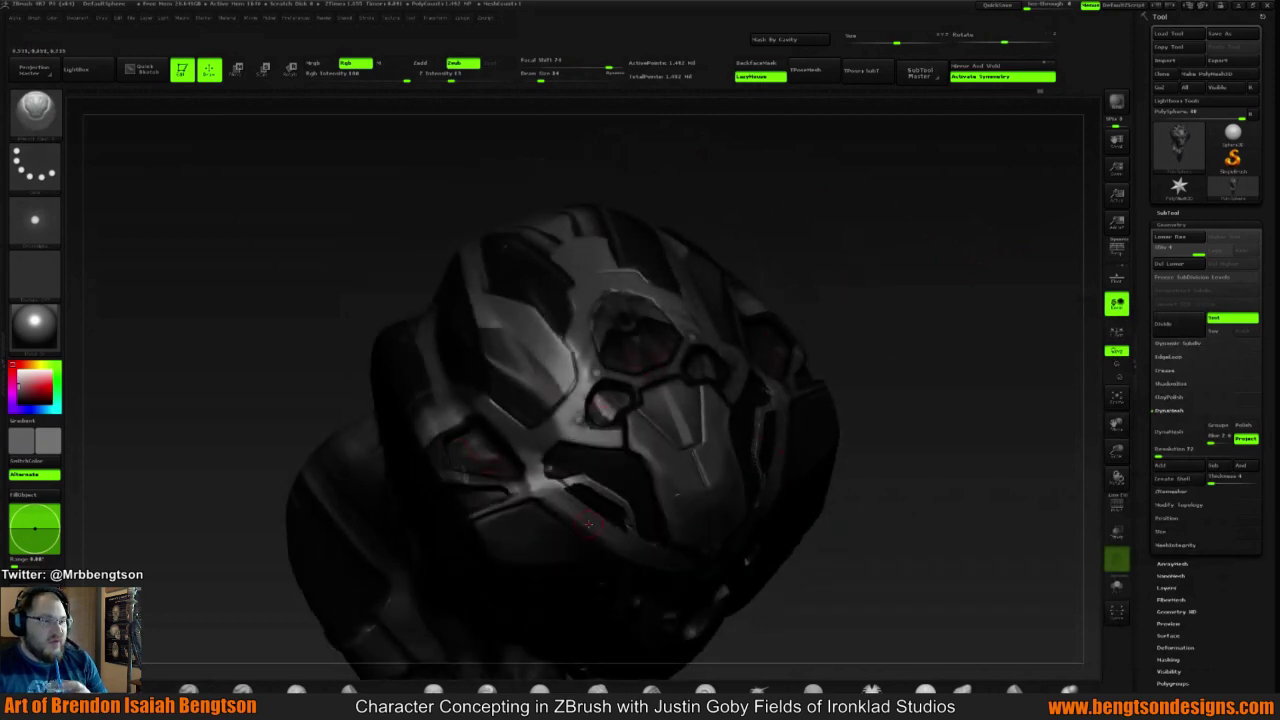
key("c")
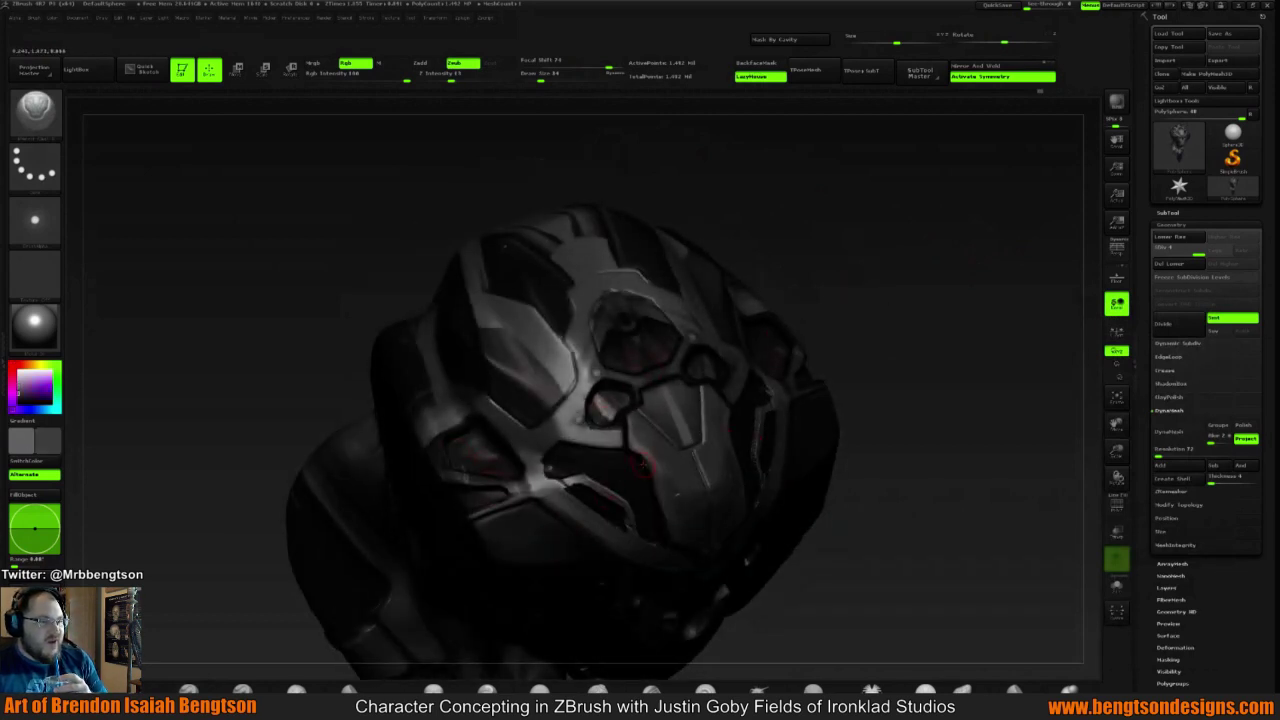
mouse_move(860, 291)
left_mouse_down()
mouse_move(862, 262)
mouse_move(855, 280)
mouse_move(566, 426)
left_mouse_up()
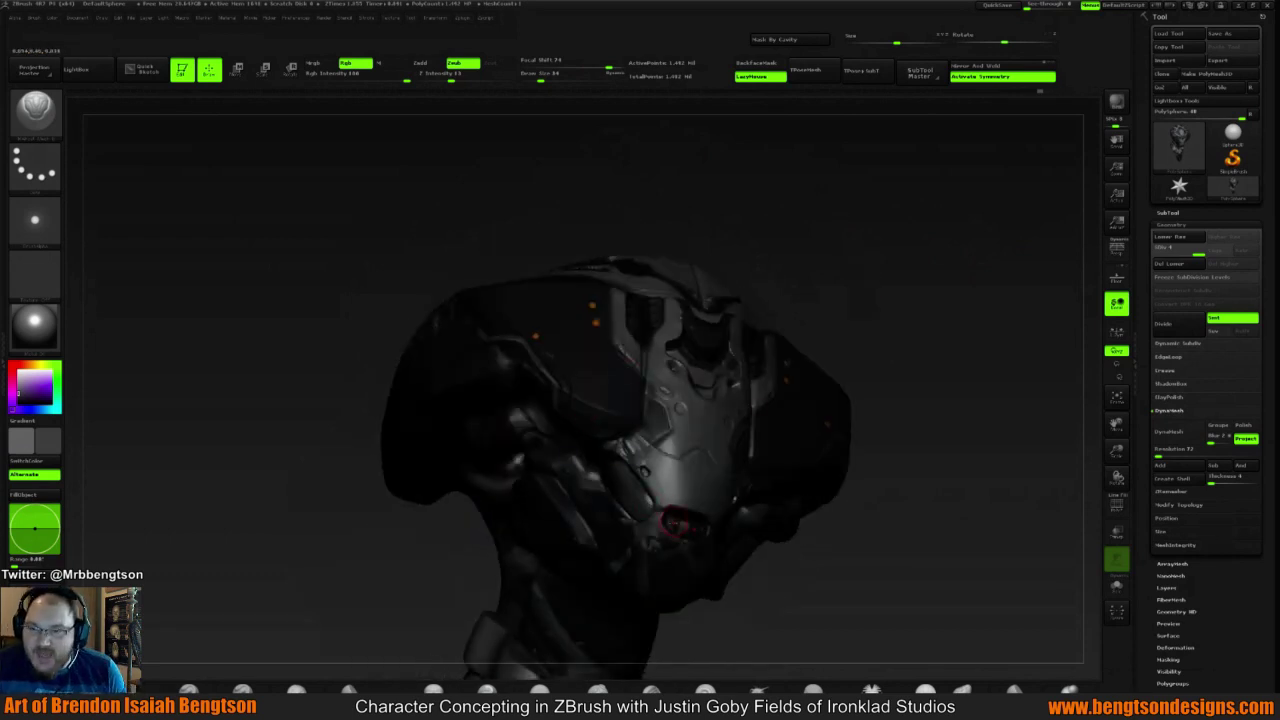
left_click_drag(871, 197, 852, 330)
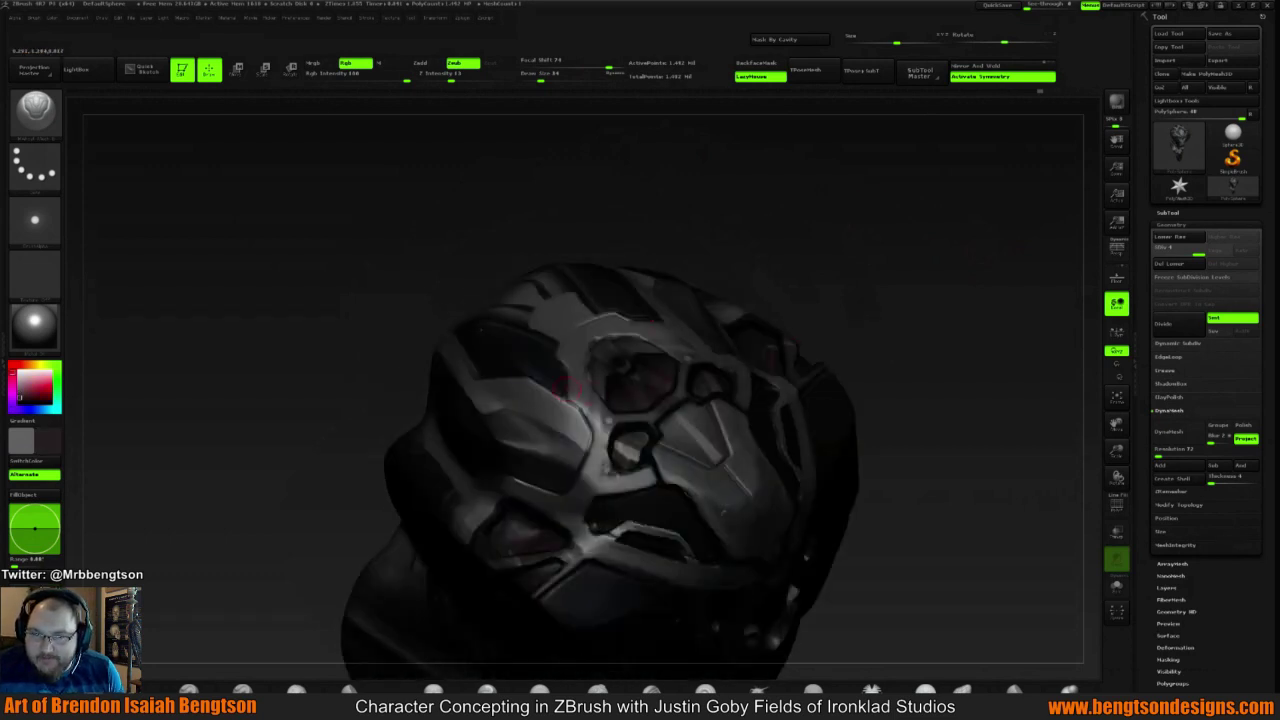
Carve and darken the seams bordering the recessed crown panels and the plates beside the central opening
left_click_drag(677, 254, 529, 384)
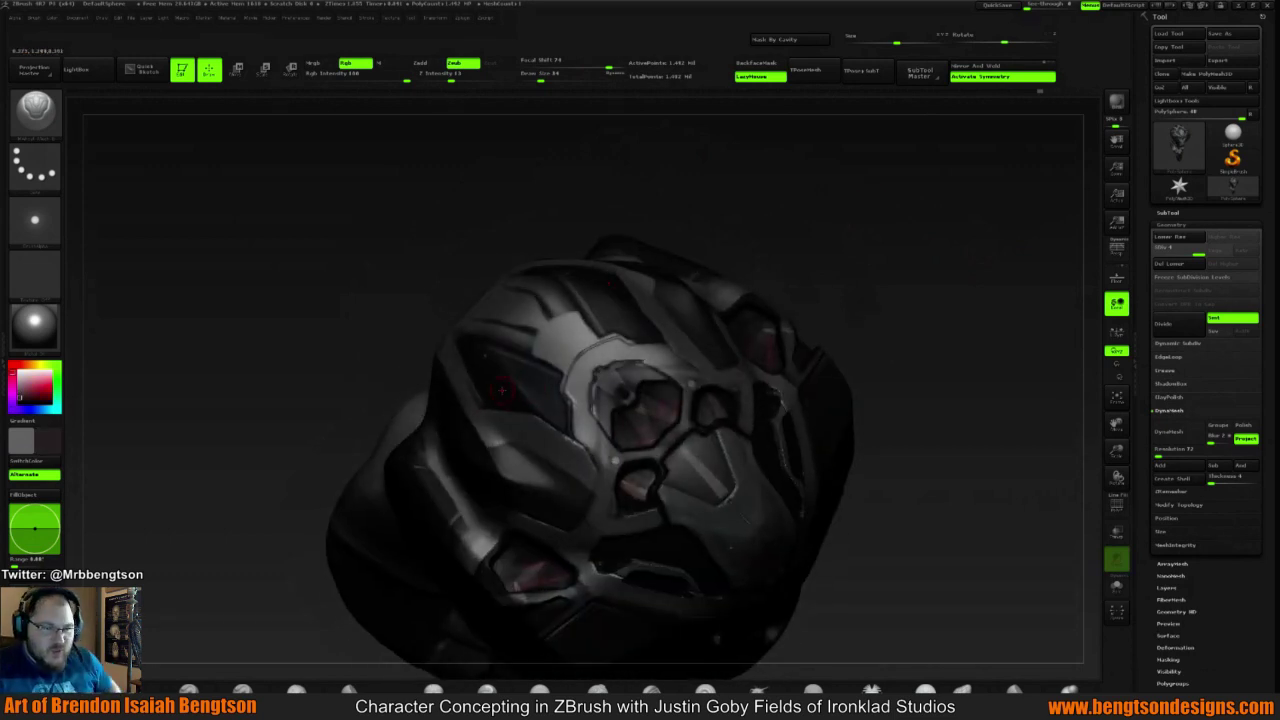
left_click_drag(737, 211, 541, 271)
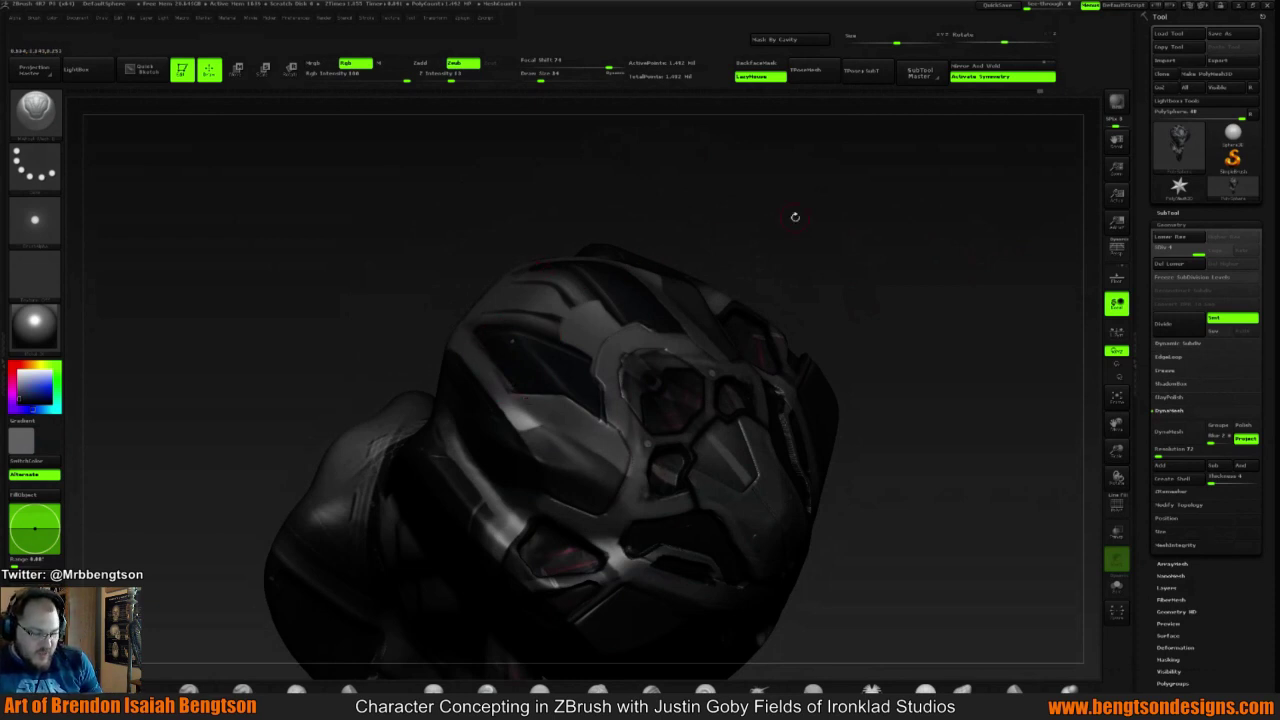
left_click_drag(795, 217, 497, 286)
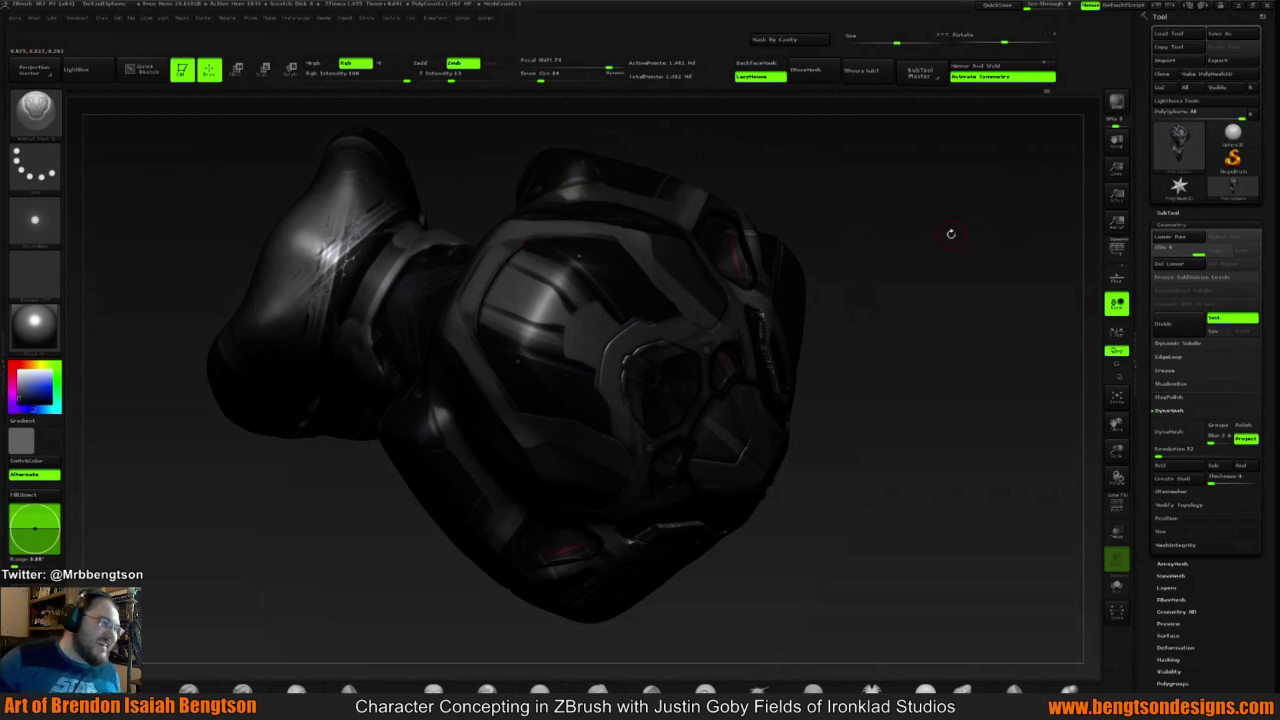
left_click_drag(949, 234, 771, 263)
left_click_drag(672, 321, 617, 289)
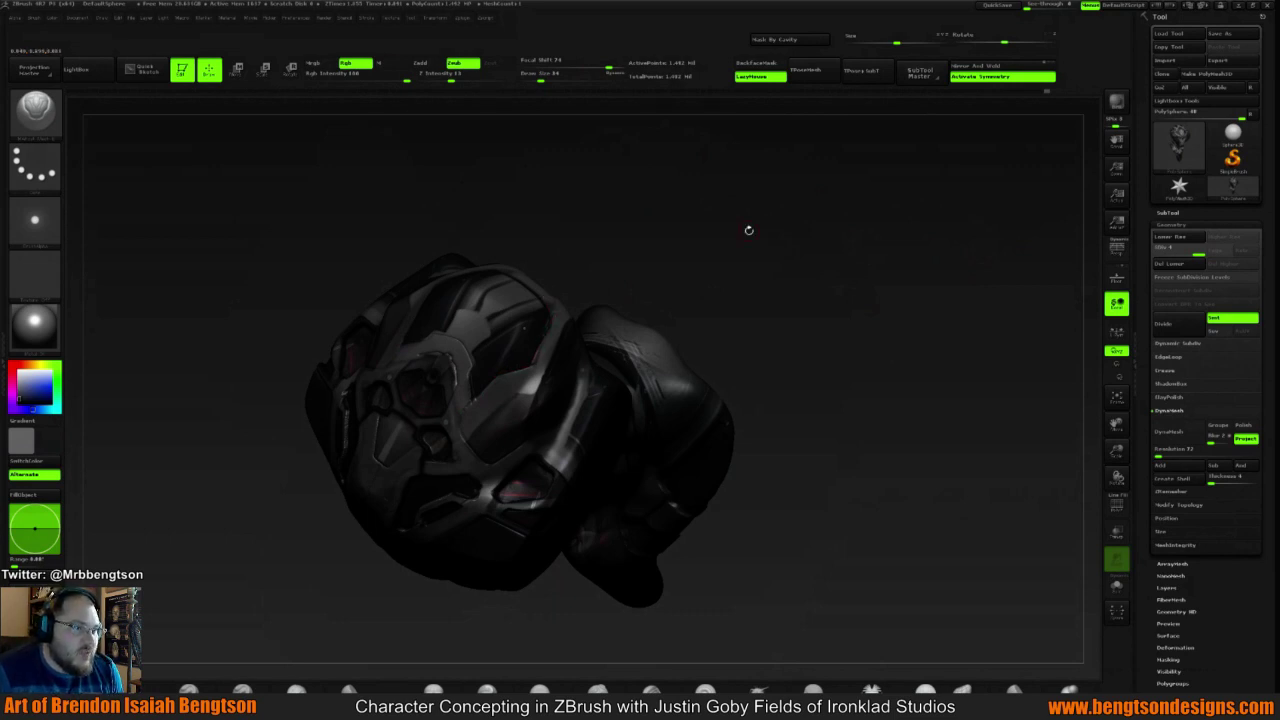
left_click_drag(746, 229, 560, 345)
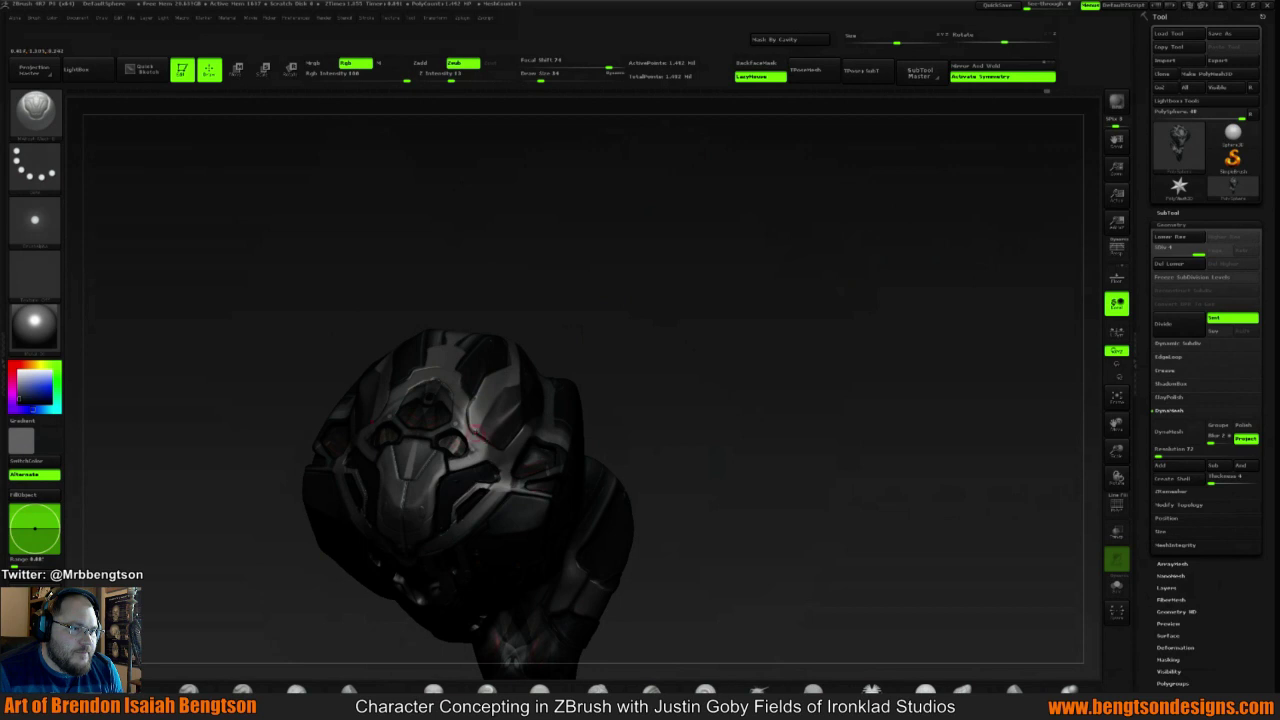
left_click_drag(596, 390, 735, 271)
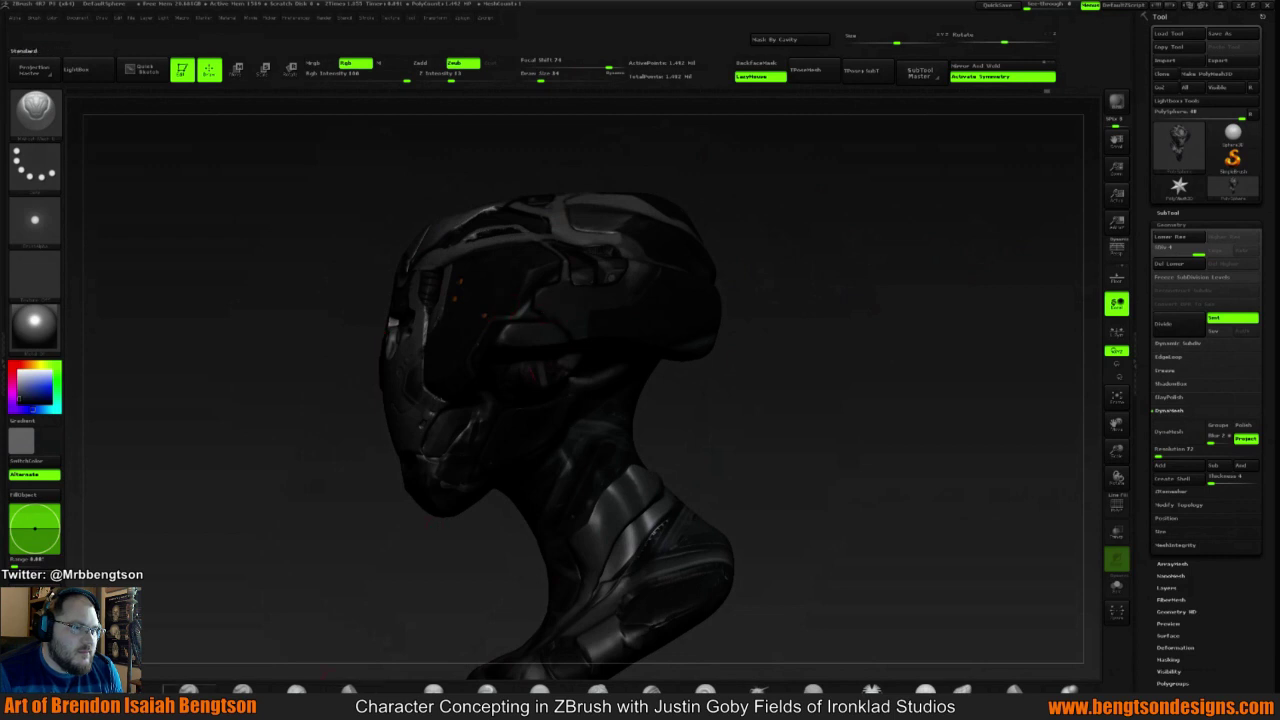
Switch to the Standard brush in colour-only mode and paint the dark plate on the side of the helmet
left_click(349, 688)
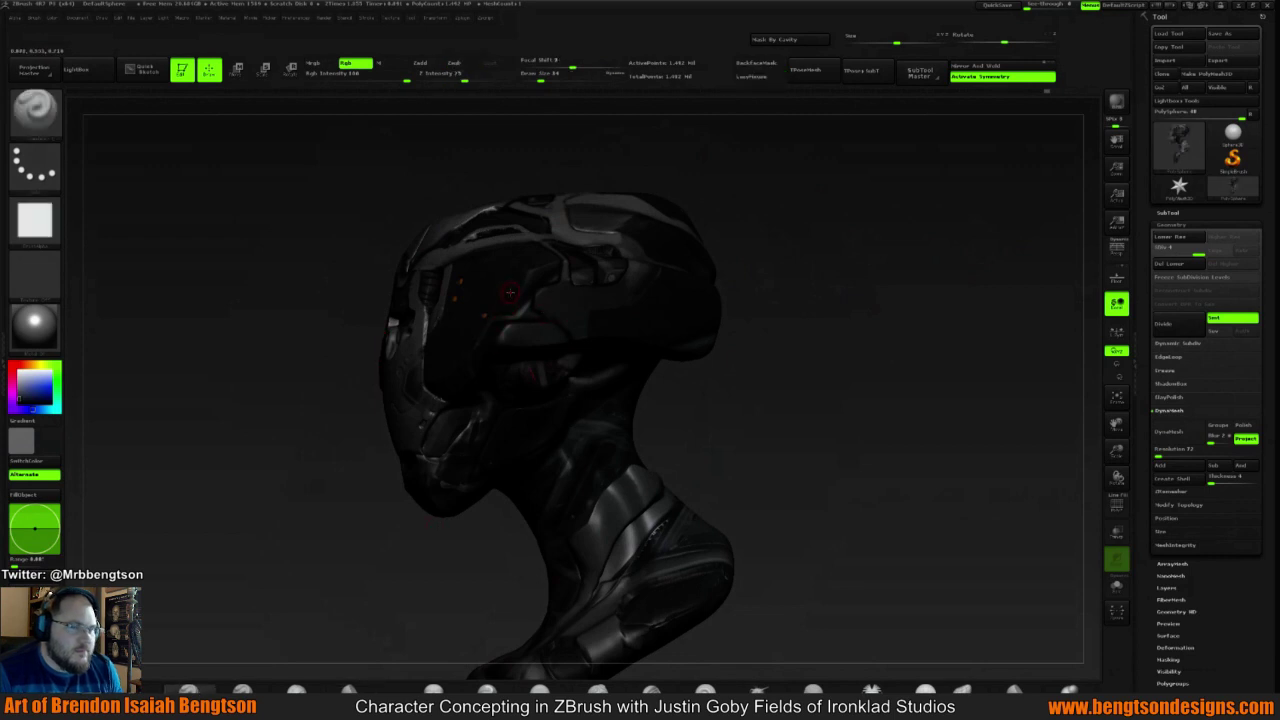
left_click_drag(728, 250, 690, 238)
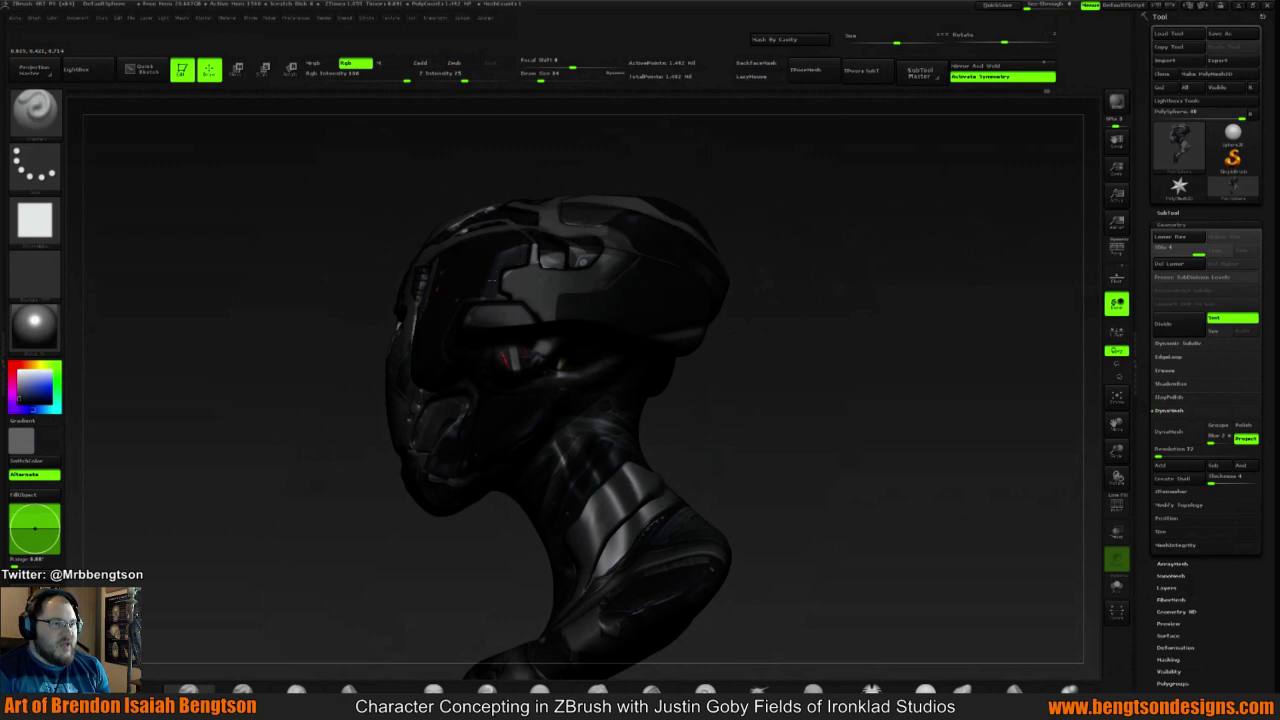
left_click_drag(806, 229, 480, 270)
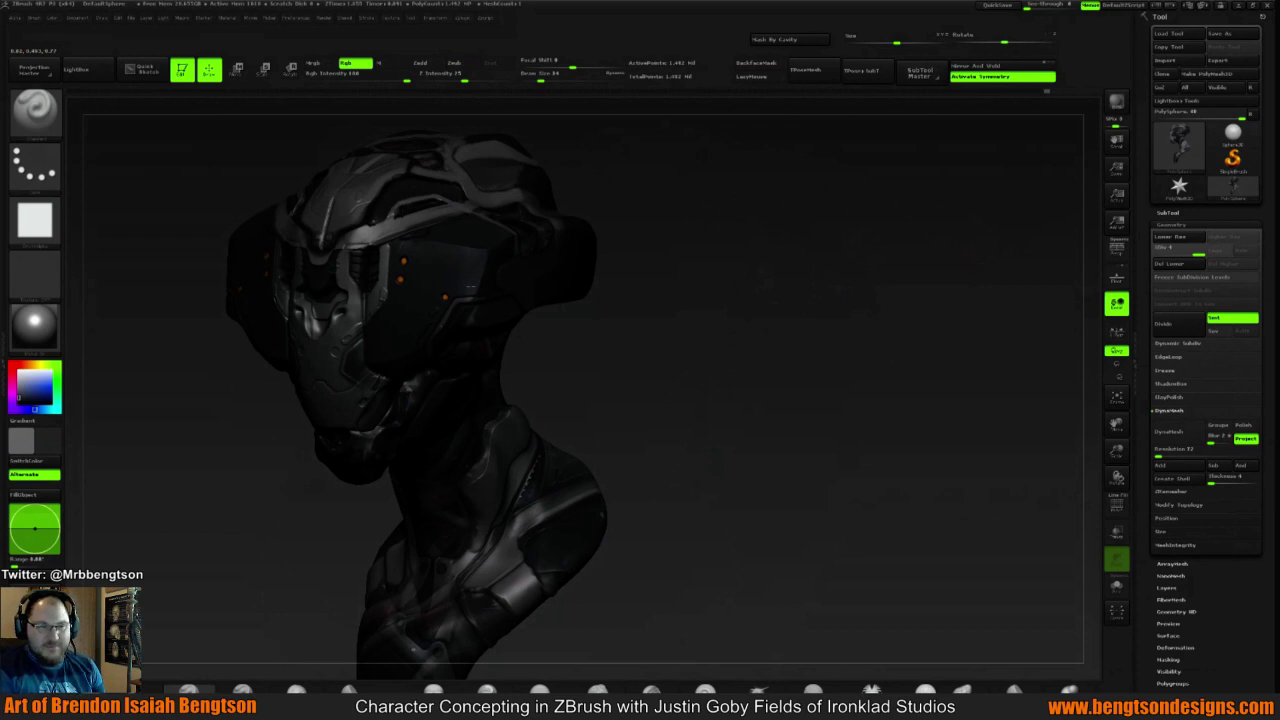
left_click_drag(640, 263, 477, 280)
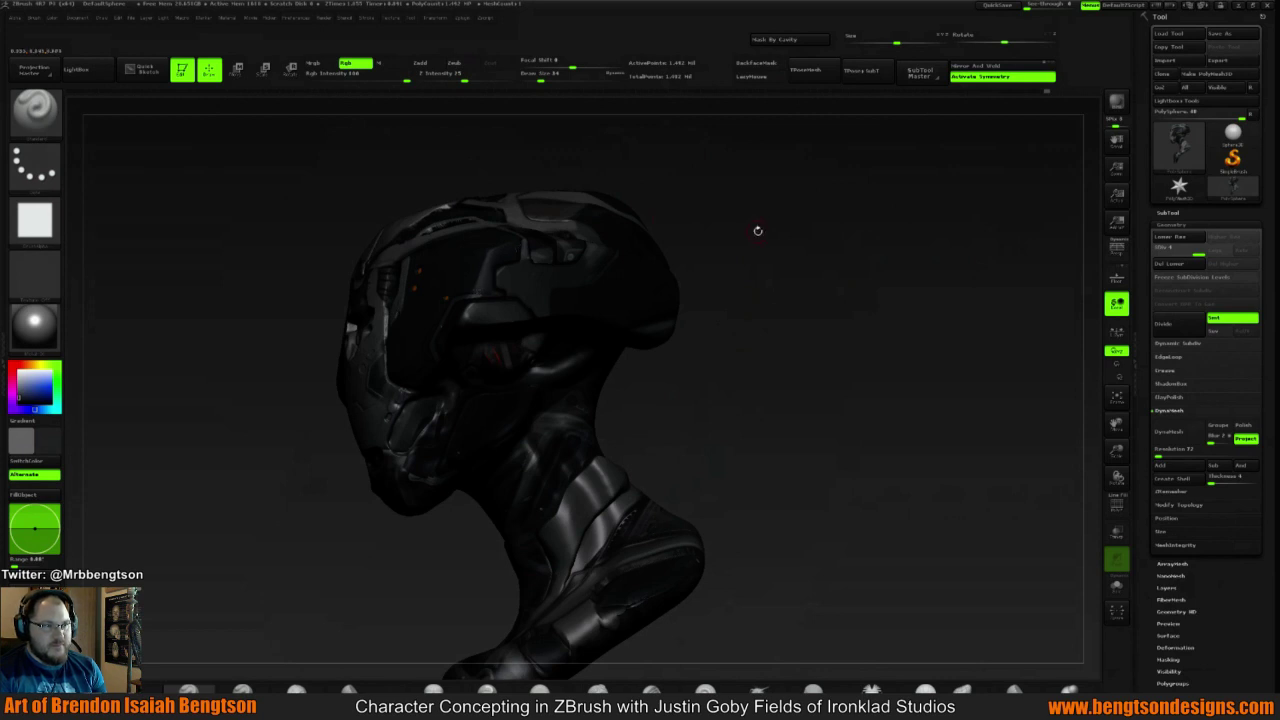
left_click_drag(757, 229, 715, 335)
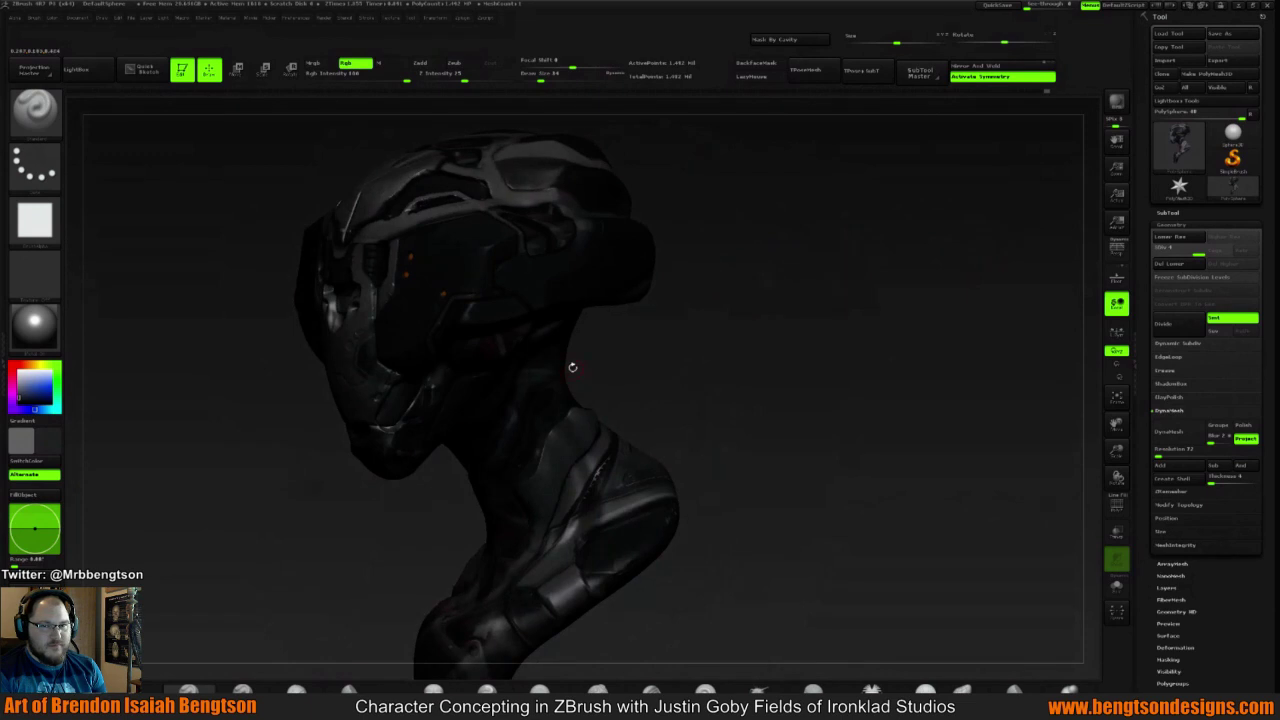
Switch to the Dam Standard brush, then carve and smooth the seams between the plates on the side of the helmet
key("b")
left_click(597, 373)
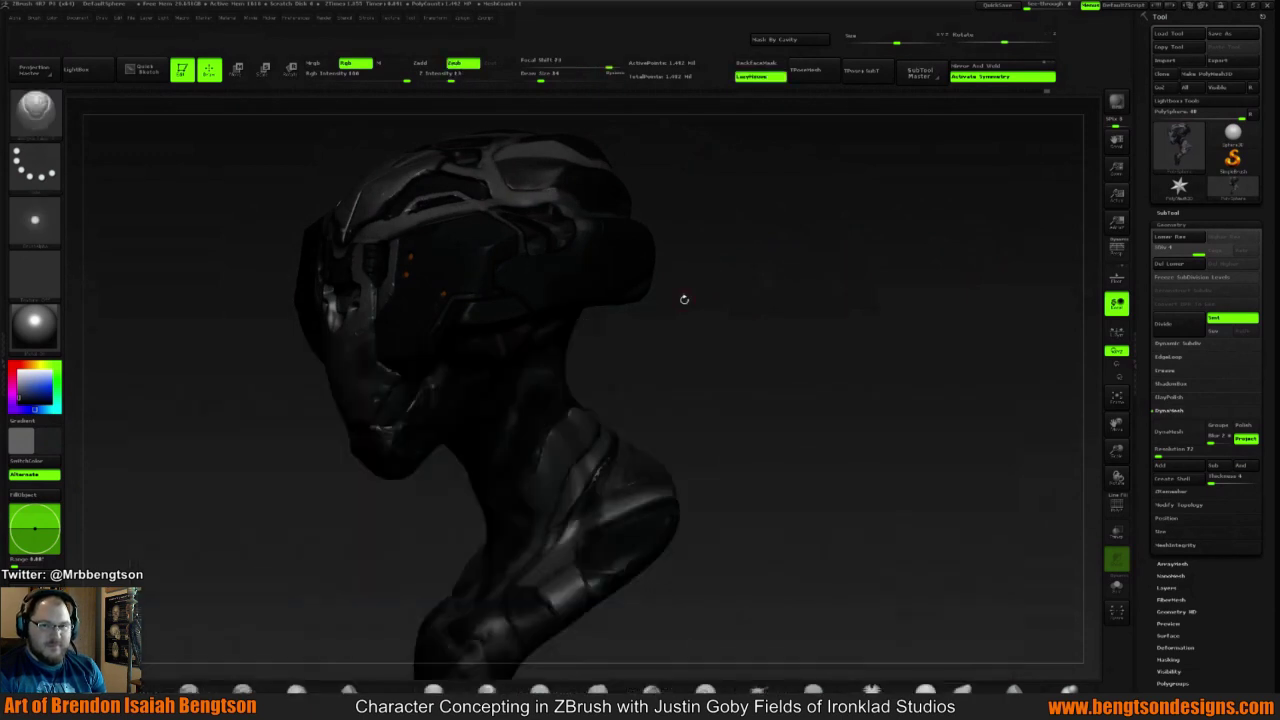
left_click_drag(680, 294, 357, 313)
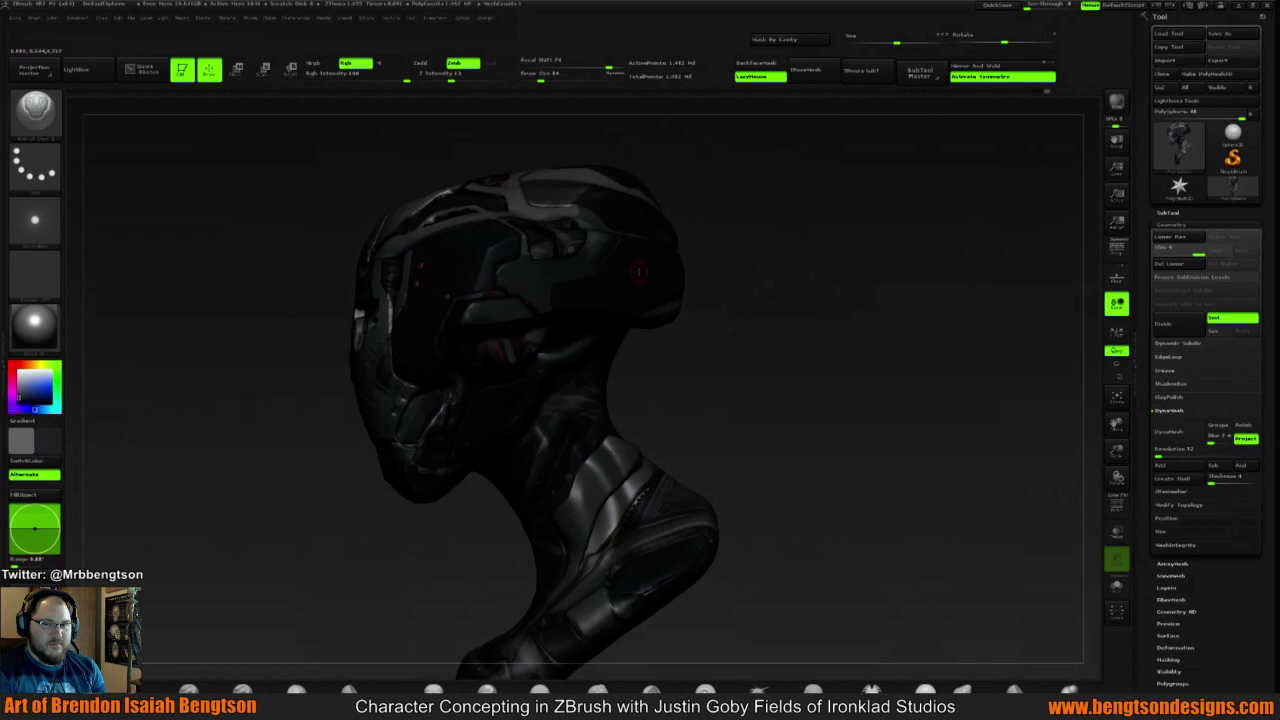
left_click_drag(760, 234, 750, 272)
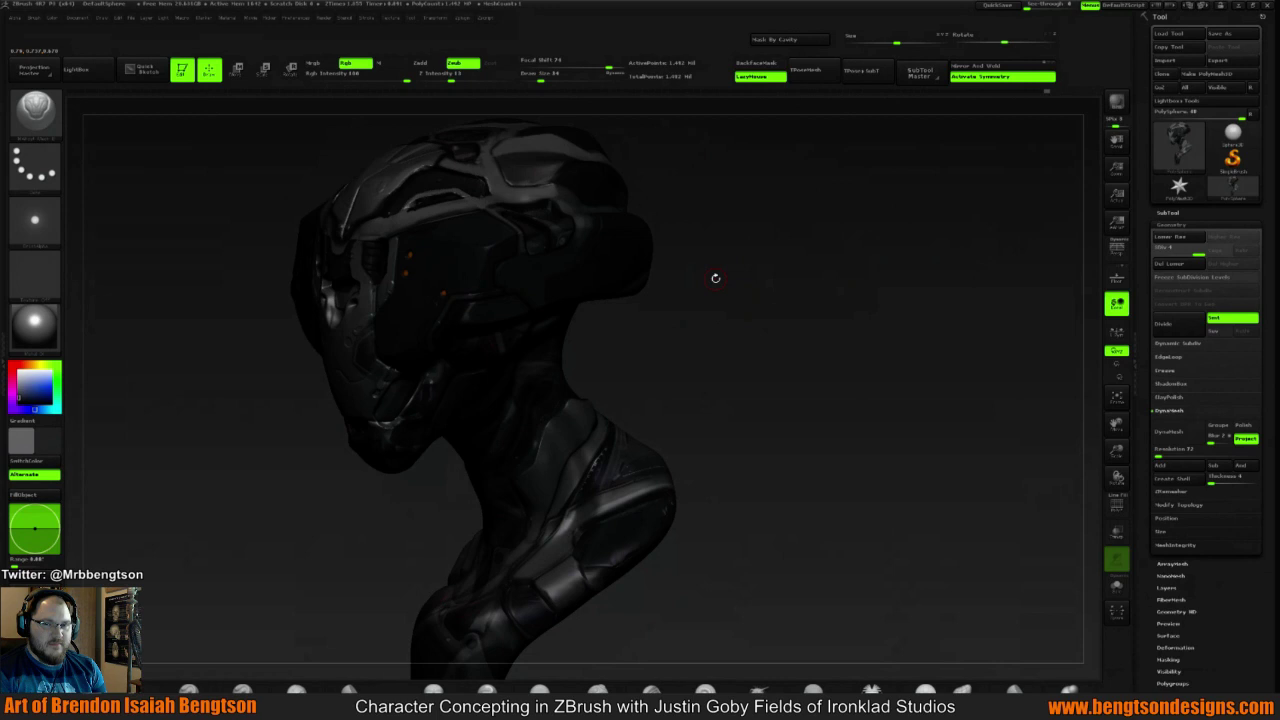
left_click_drag(786, 234, 538, 265)
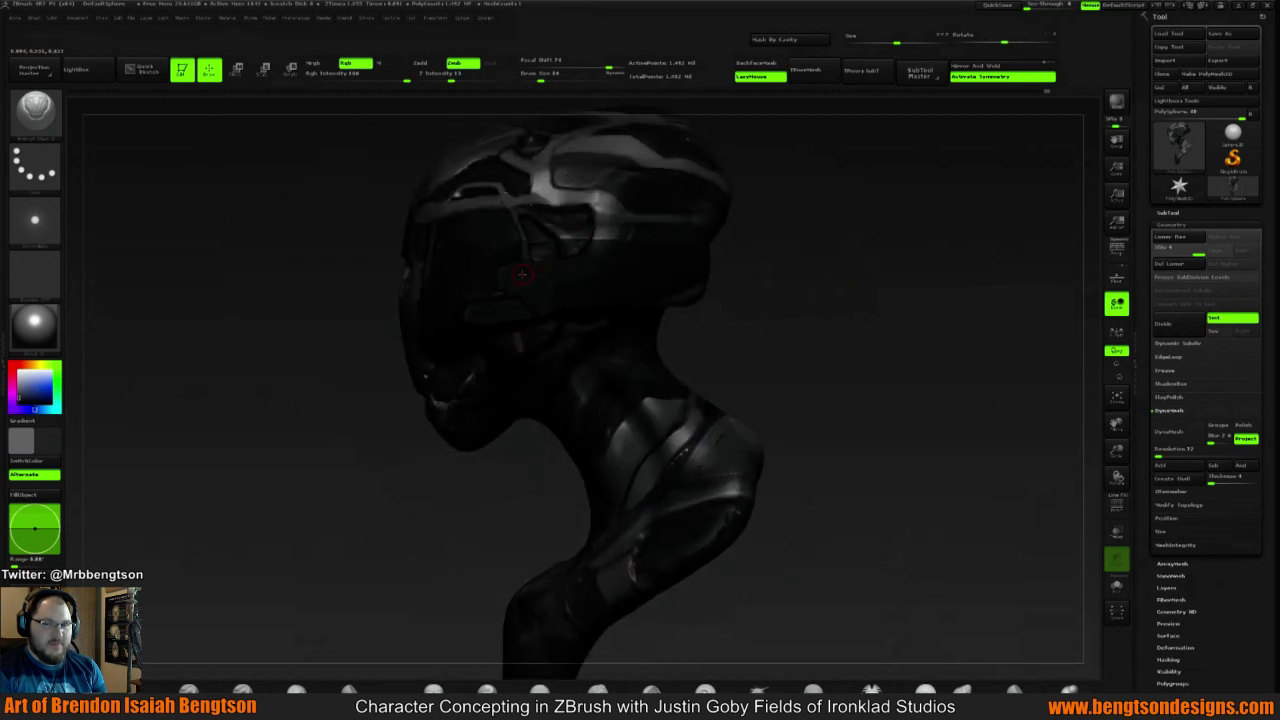
key("shift")
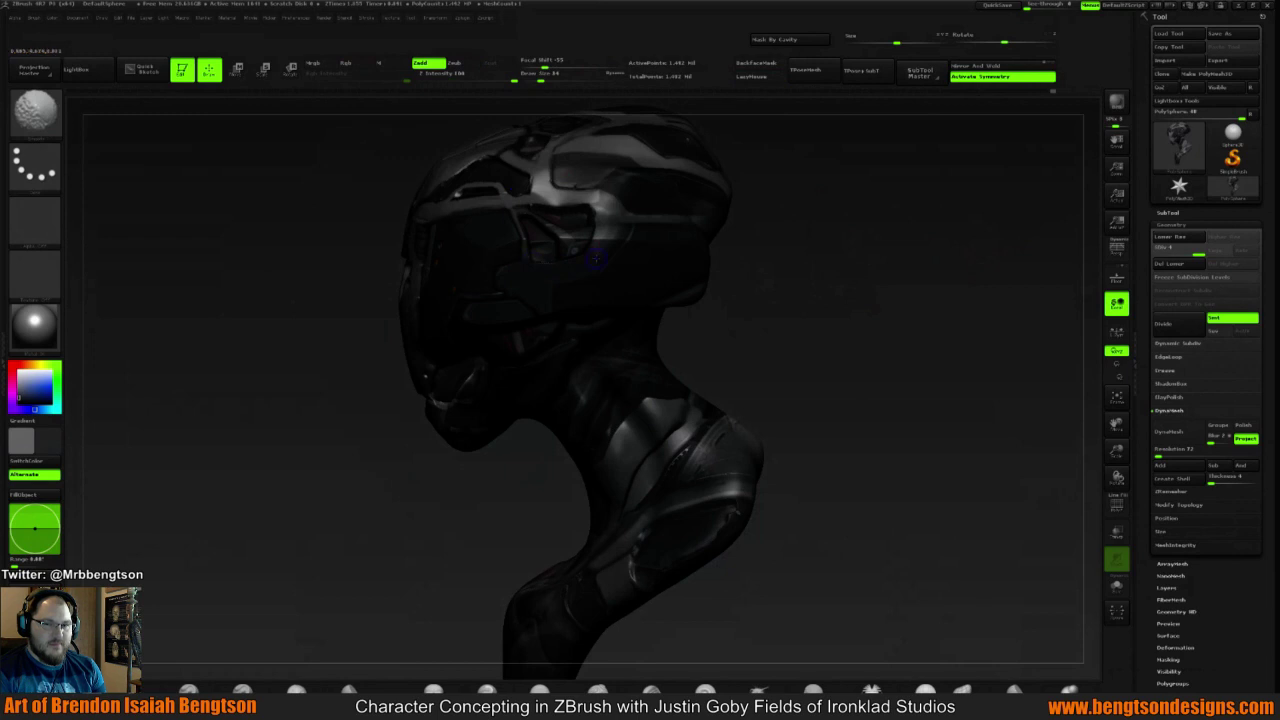
left_click_drag(750, 258, 766, 286)
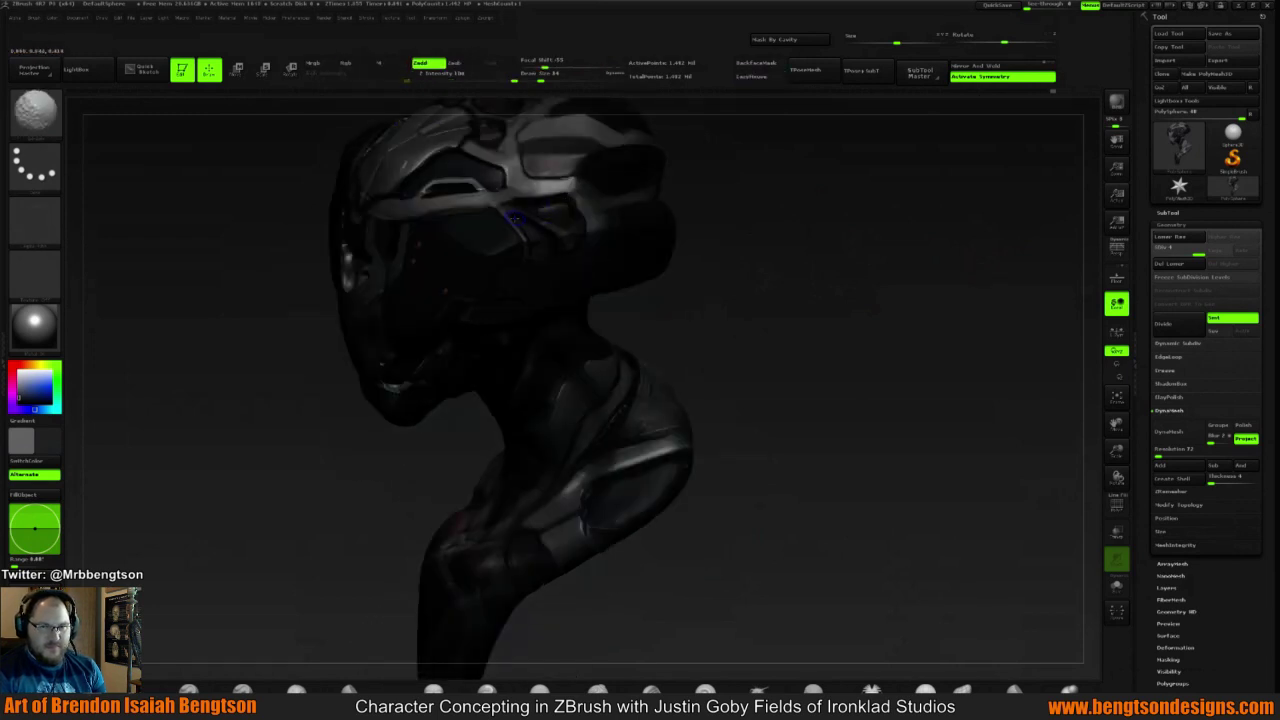
mouse_move(726, 226)
left_mouse_down()
mouse_move(786, 202)
mouse_move(754, 223)
mouse_move(751, 277)
mouse_move(727, 270)
mouse_move(731, 289)
mouse_move(658, 320)
left_mouse_up()
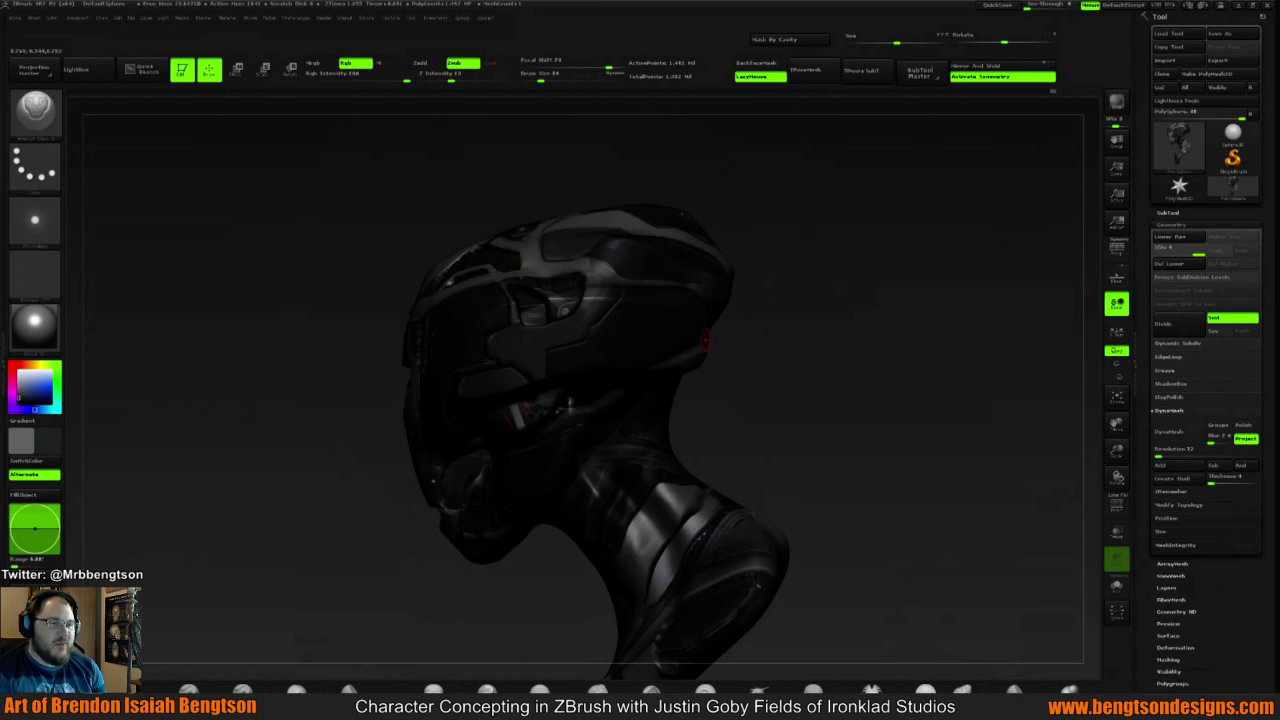
Carve further seam detail around the rear rim of the helmet and the lower edge of the faceplate
mouse_move(786, 214)
left_mouse_down()
mouse_move(780, 241)
mouse_move(727, 270)
left_mouse_up()
mouse_move(711, 283)
left_mouse_down()
mouse_move(714, 294)
mouse_move(694, 294)
mouse_move(715, 297)
mouse_move(688, 258)
mouse_move(655, 252)
left_mouse_up()
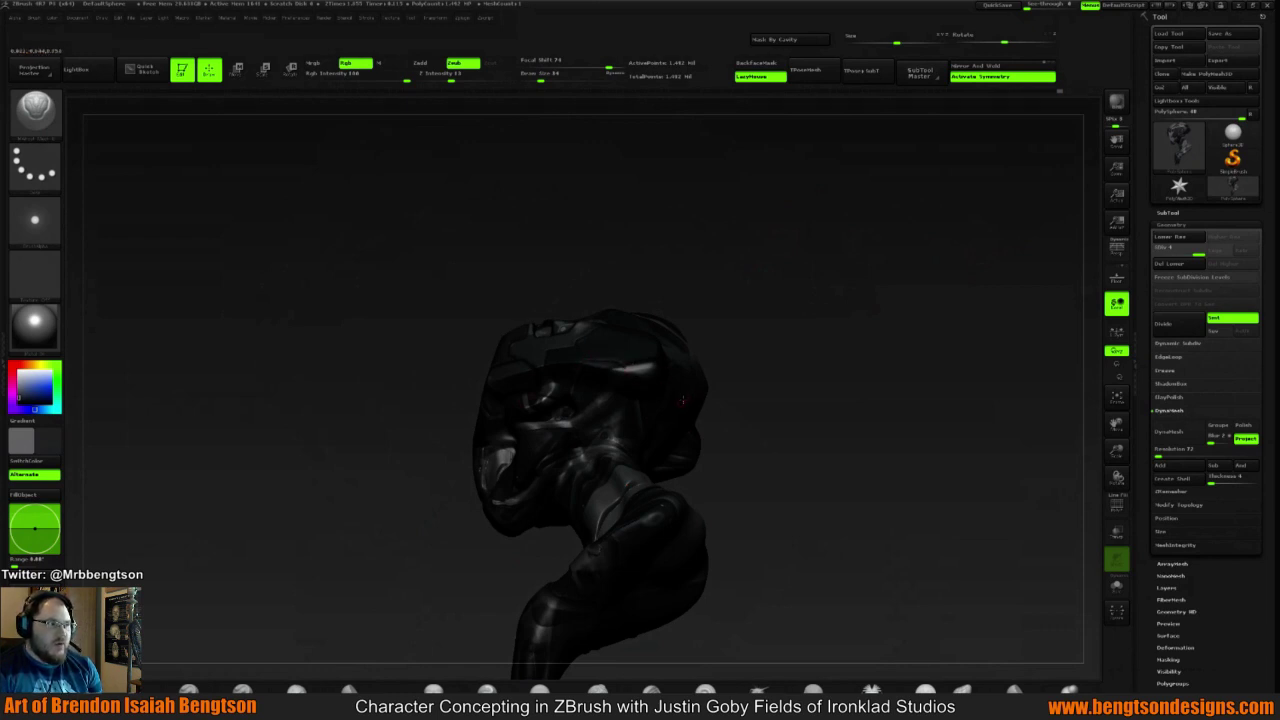
left_click_drag(757, 275, 700, 300)
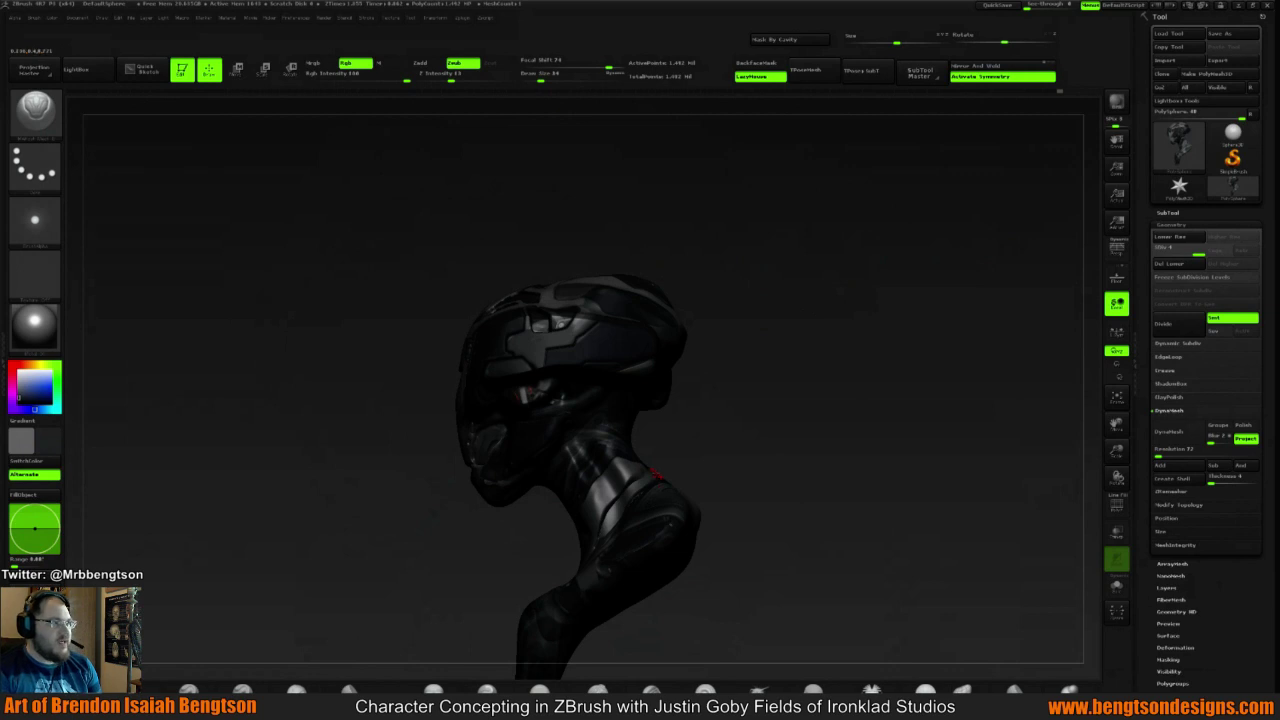
mouse_move(795, 282)
left_mouse_down()
mouse_move(711, 255)
mouse_move(754, 281)
mouse_move(754, 267)
left_mouse_up()
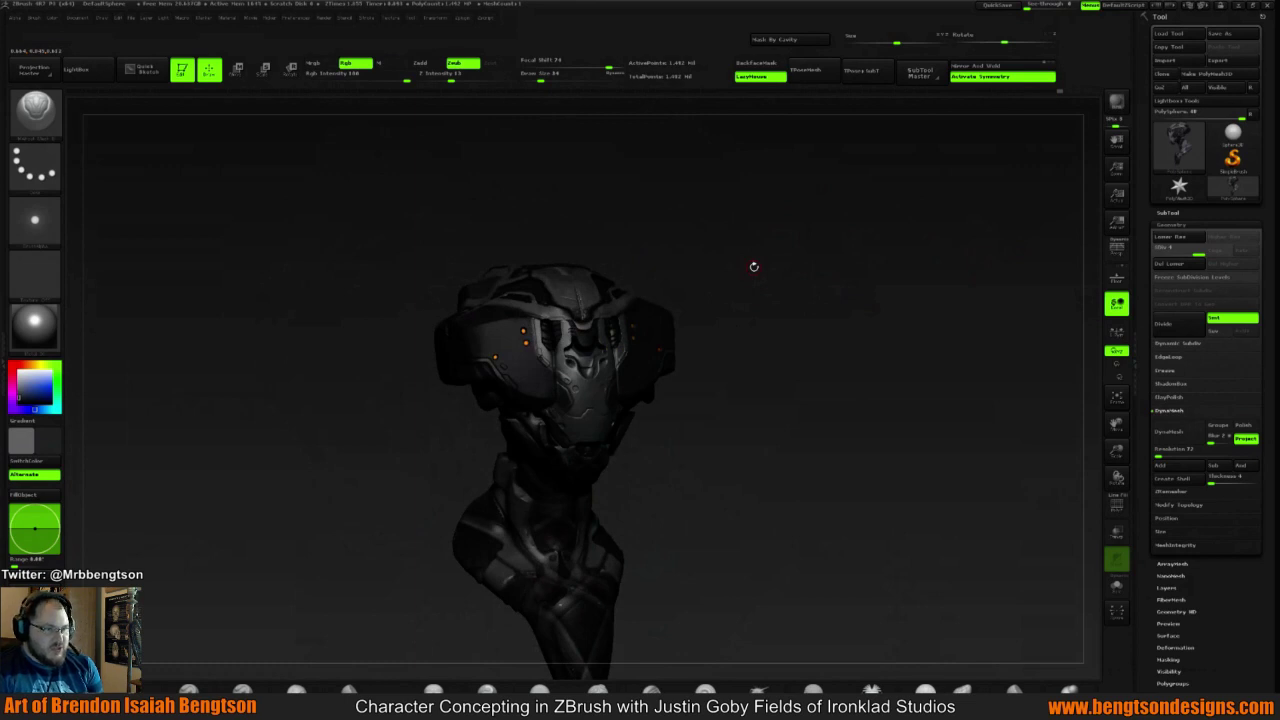
left_click_drag(740, 306, 741, 286)
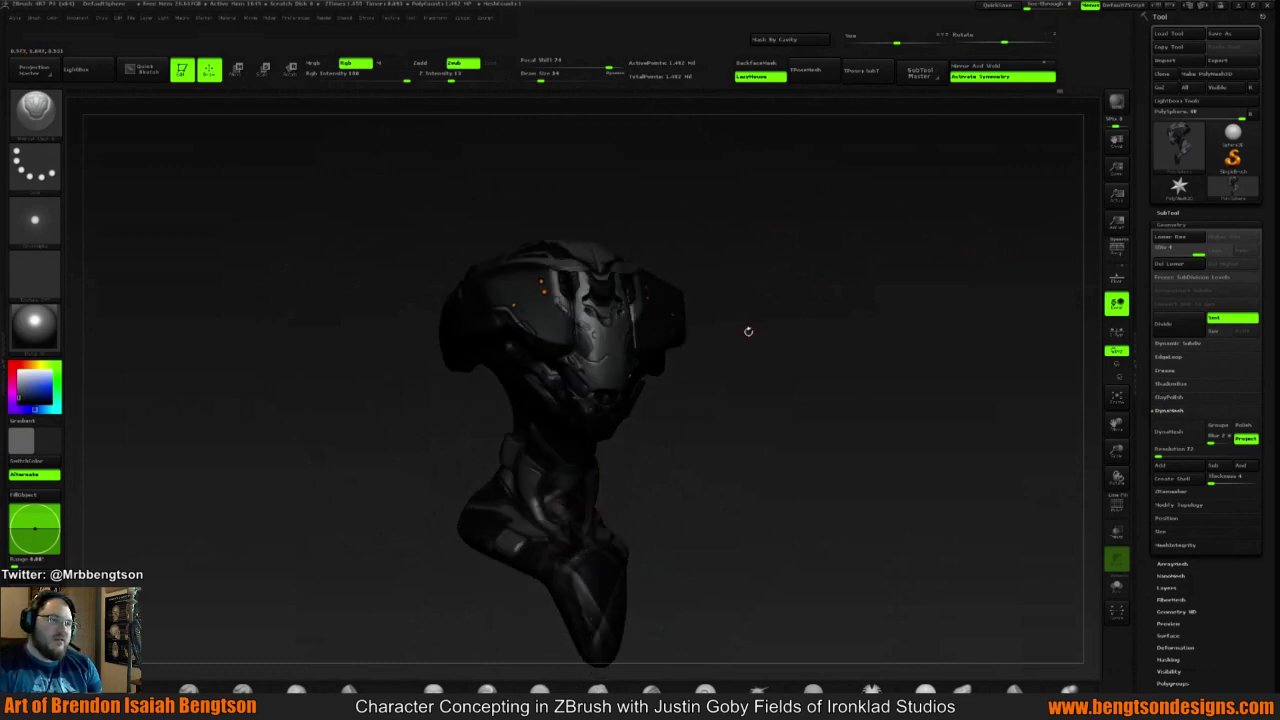
mouse_move(748, 331)
left_mouse_down()
mouse_move(746, 371)
mouse_move(745, 360)
left_mouse_up()
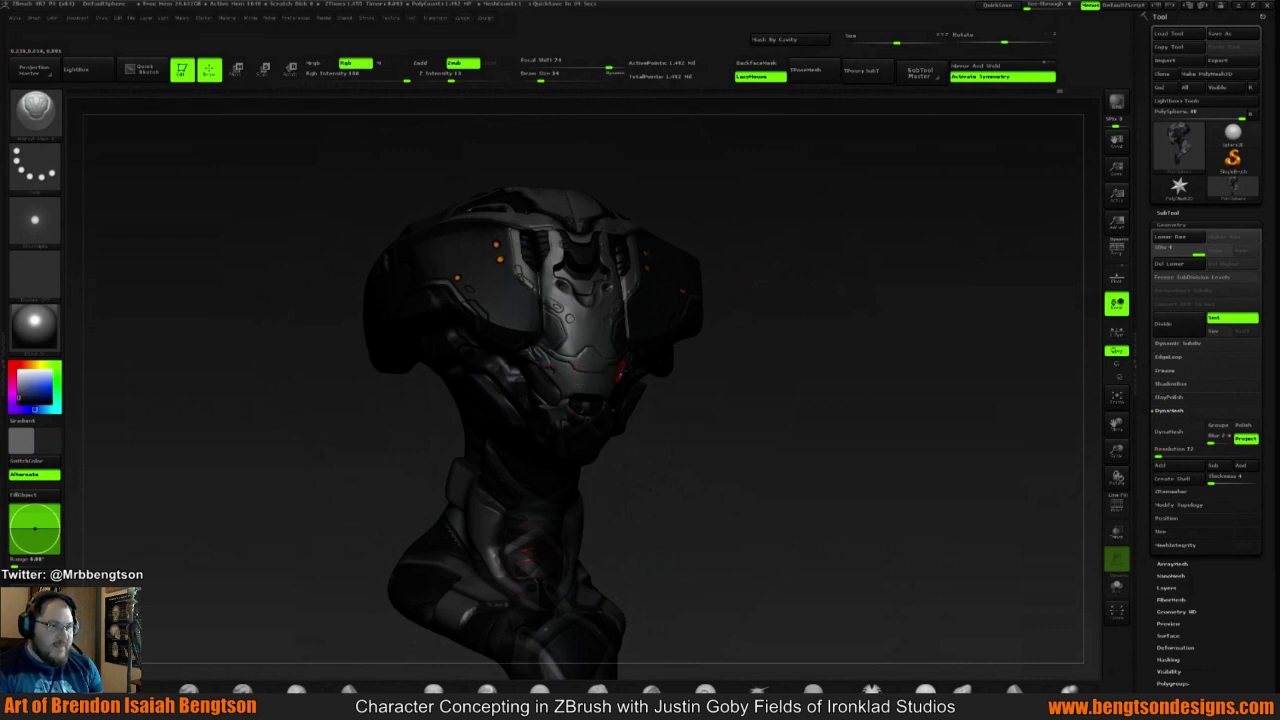
mouse_move(843, 315)
left_mouse_down()
mouse_move(690, 365)
mouse_move(830, 336)
left_mouse_up()
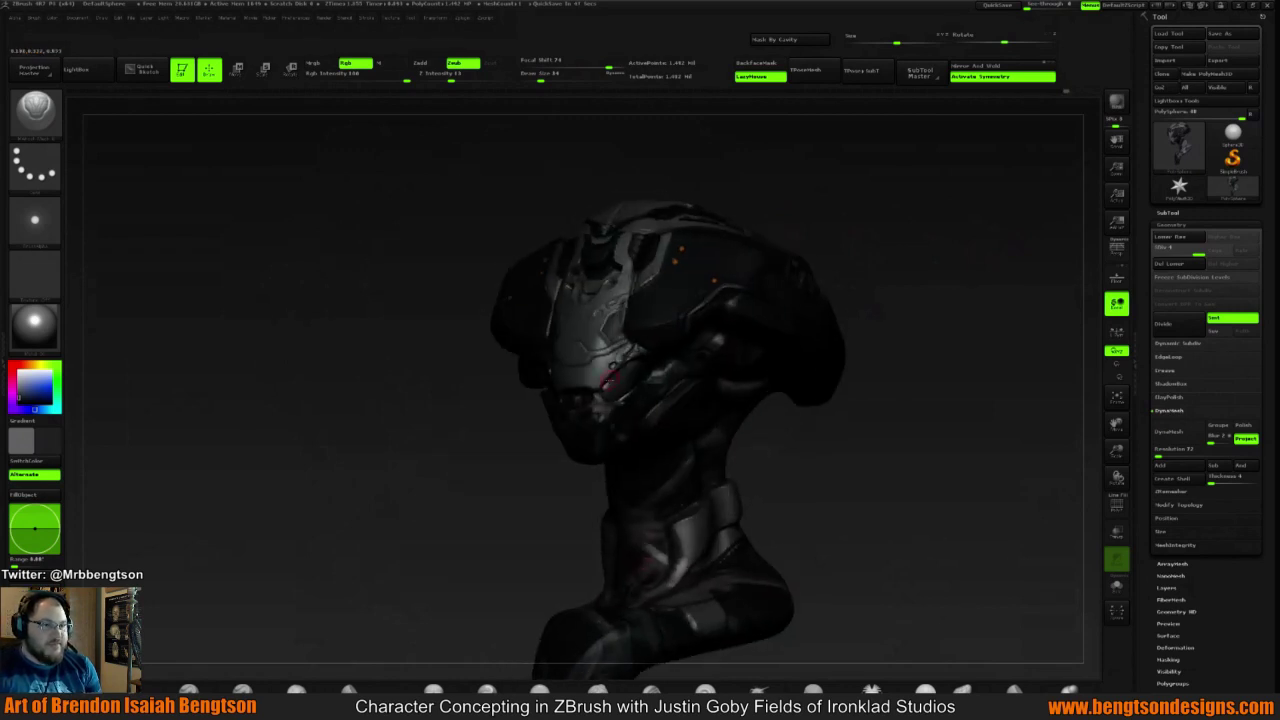
left_click_drag(889, 276, 737, 309)
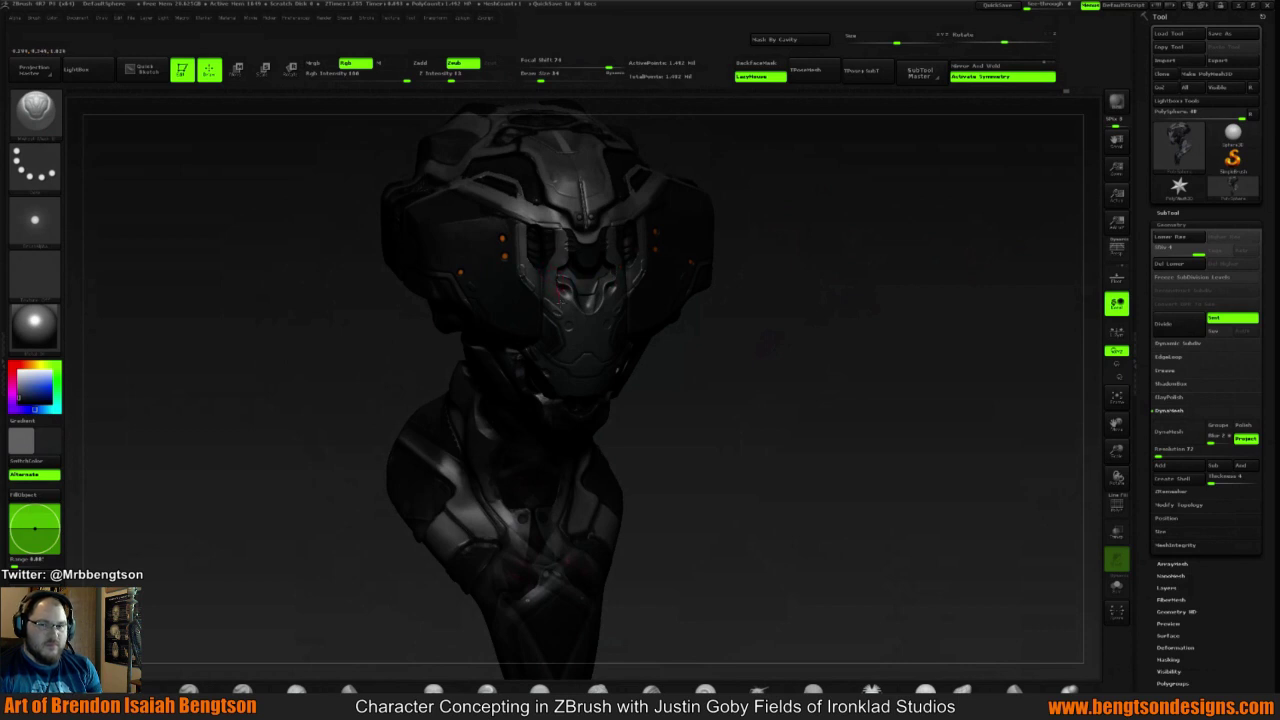
Switch to the hPolish brush, enlarge it, and flatten and smooth the plate on the side of the neck
left_click_drag(825, 301, 790, 300)
left_click_drag(801, 193, 814, 318)
mouse_move(851, 194)
left_mouse_down()
mouse_move(810, 190)
mouse_move(846, 181)
left_mouse_up()
left_click_drag(811, 287, 771, 325)
left_click_drag(903, 307, 809, 320)
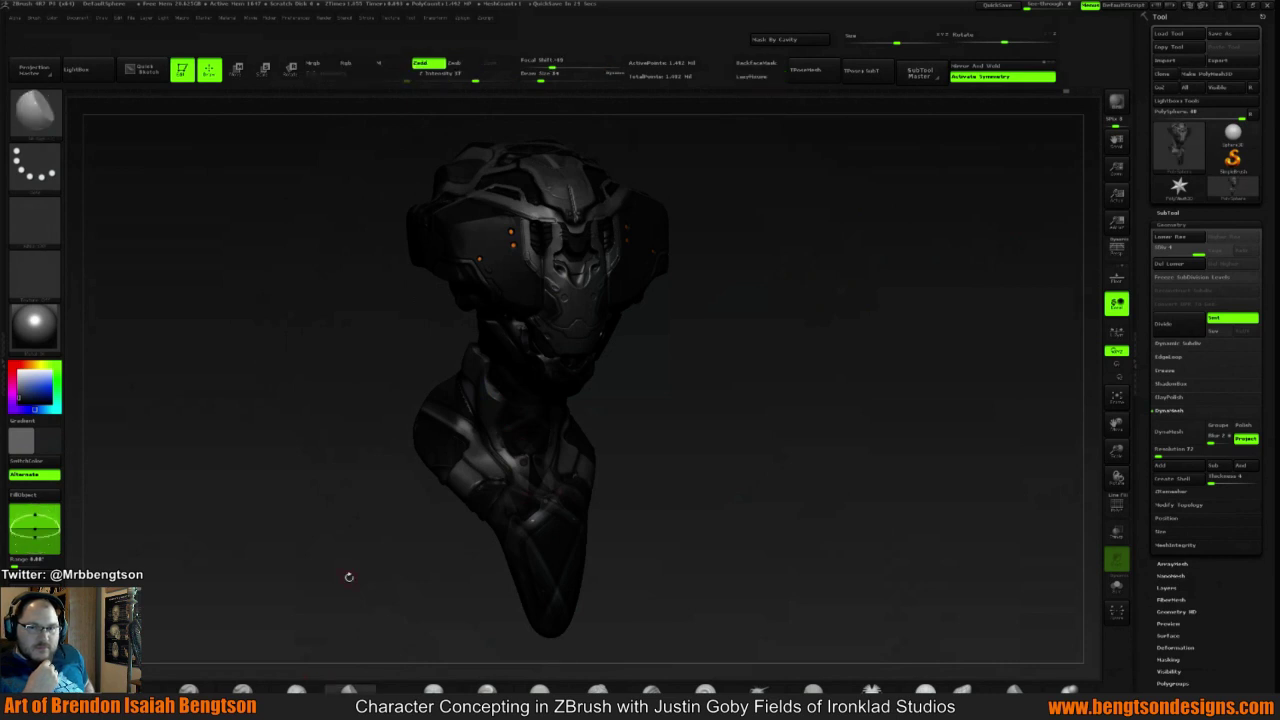
key("space")
left_click(491, 401)
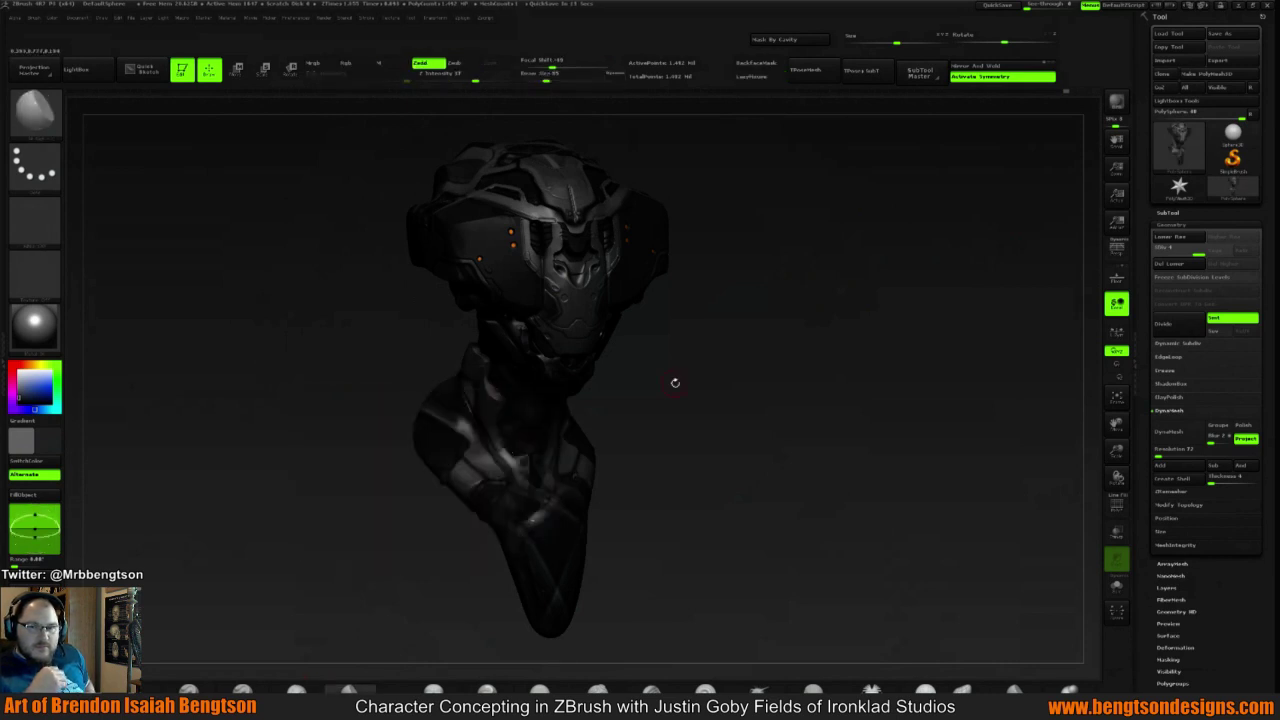
mouse_move(699, 380)
left_mouse_down("alt")
mouse_move(711, 409)
mouse_move(760, 368)
left_mouse_up("alt")
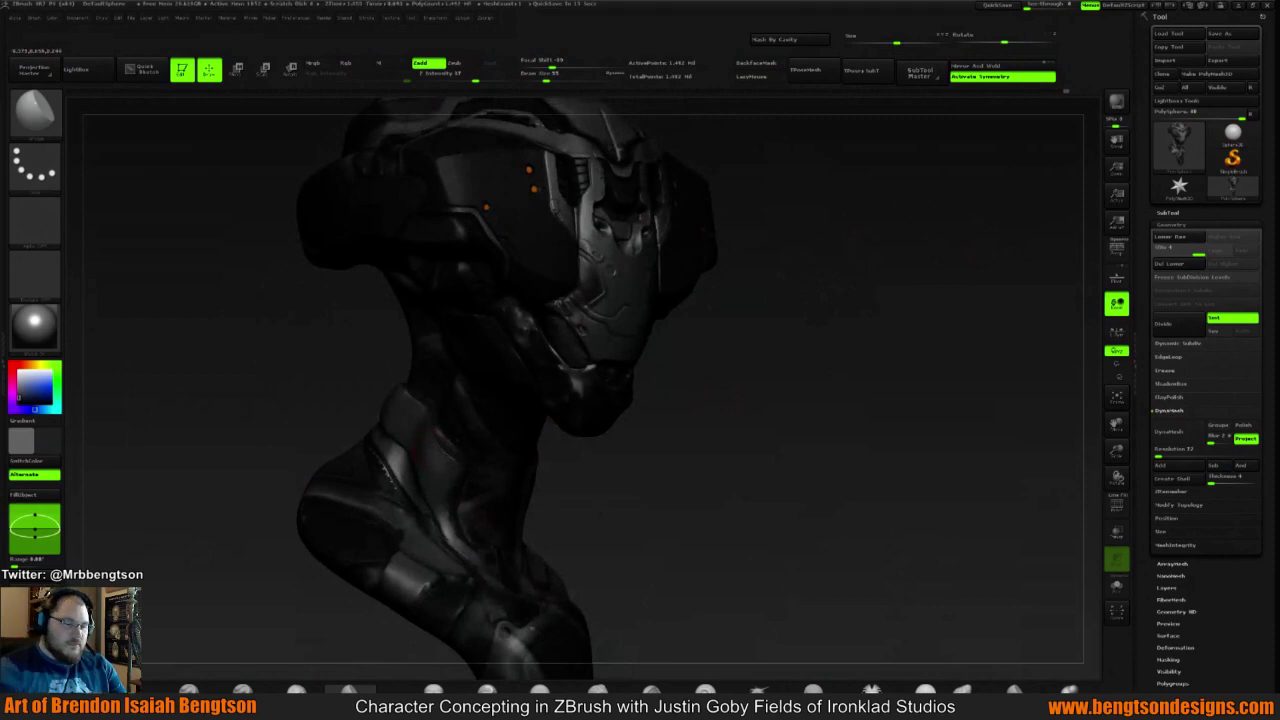
key("shift")
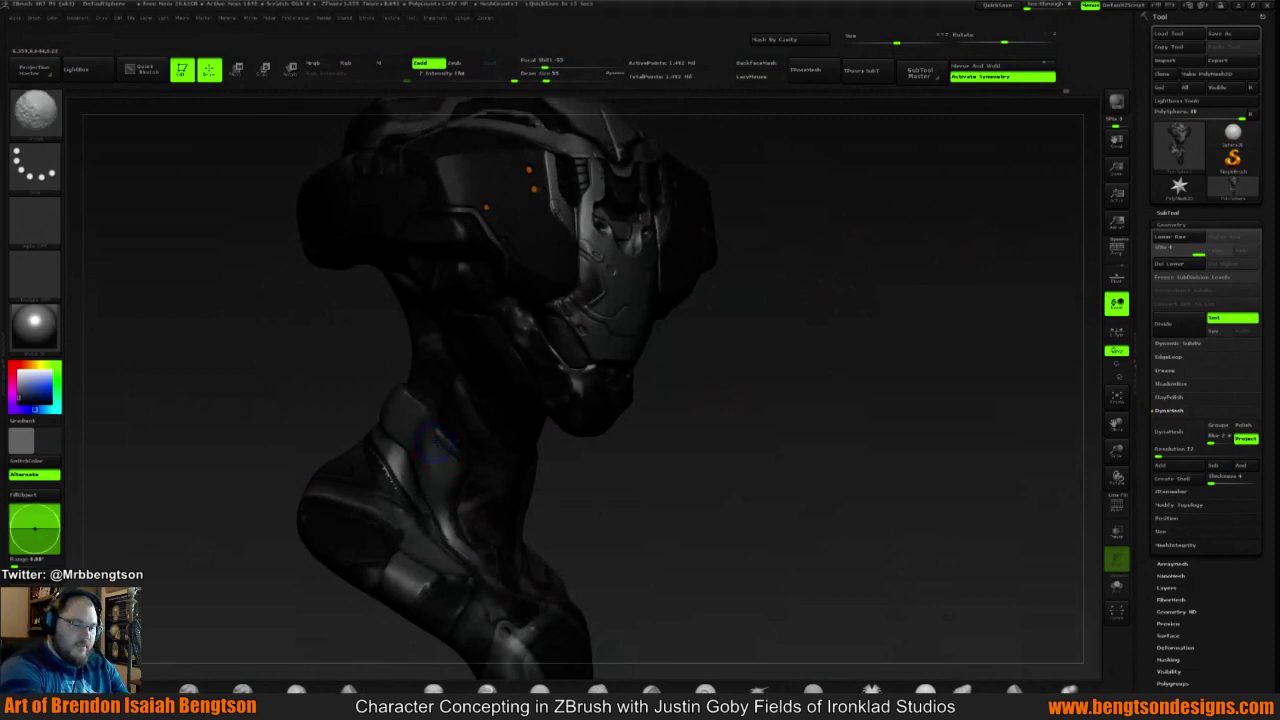
left_click_drag(442, 450, 453, 462, "shift")
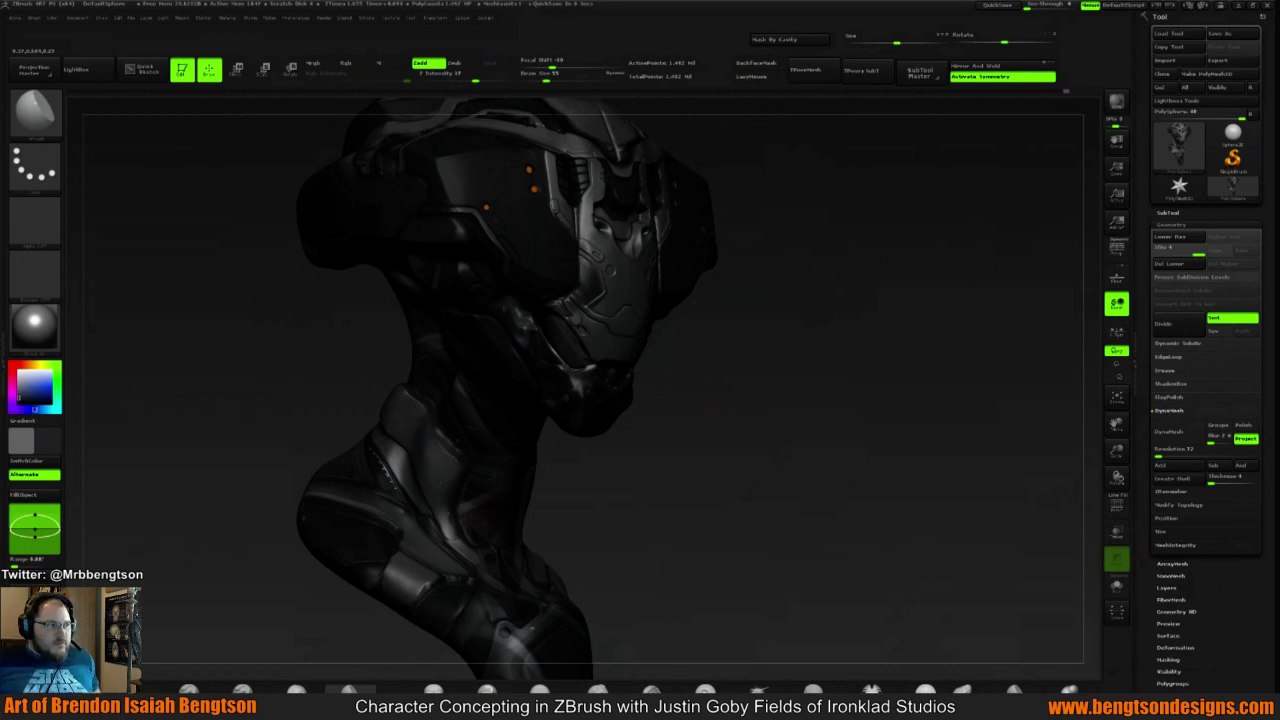
Save the project and check the bust from the front and side
mouse_move(671, 451)
left_mouse_down()
mouse_move(745, 374)
mouse_move(723, 357)
mouse_move(750, 328)
mouse_move(720, 329)
left_mouse_up()
key("ctrl+s")
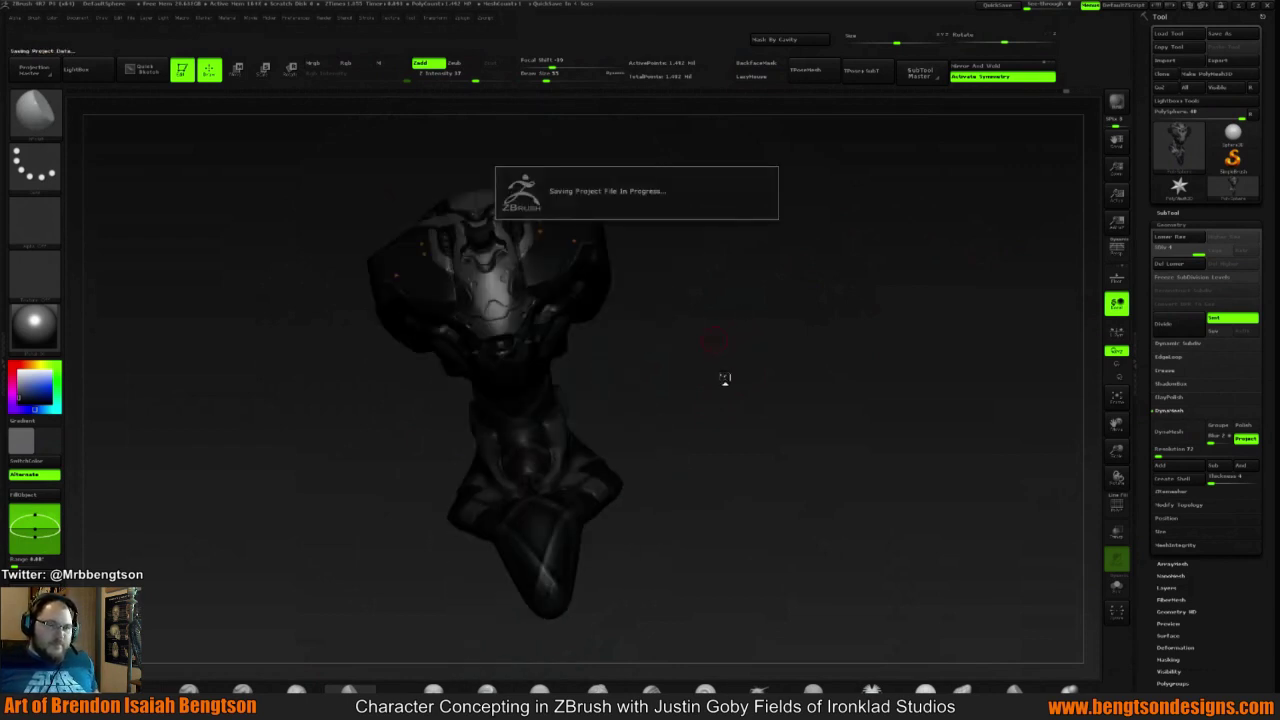
left_click_drag(725, 378, 725, 375)
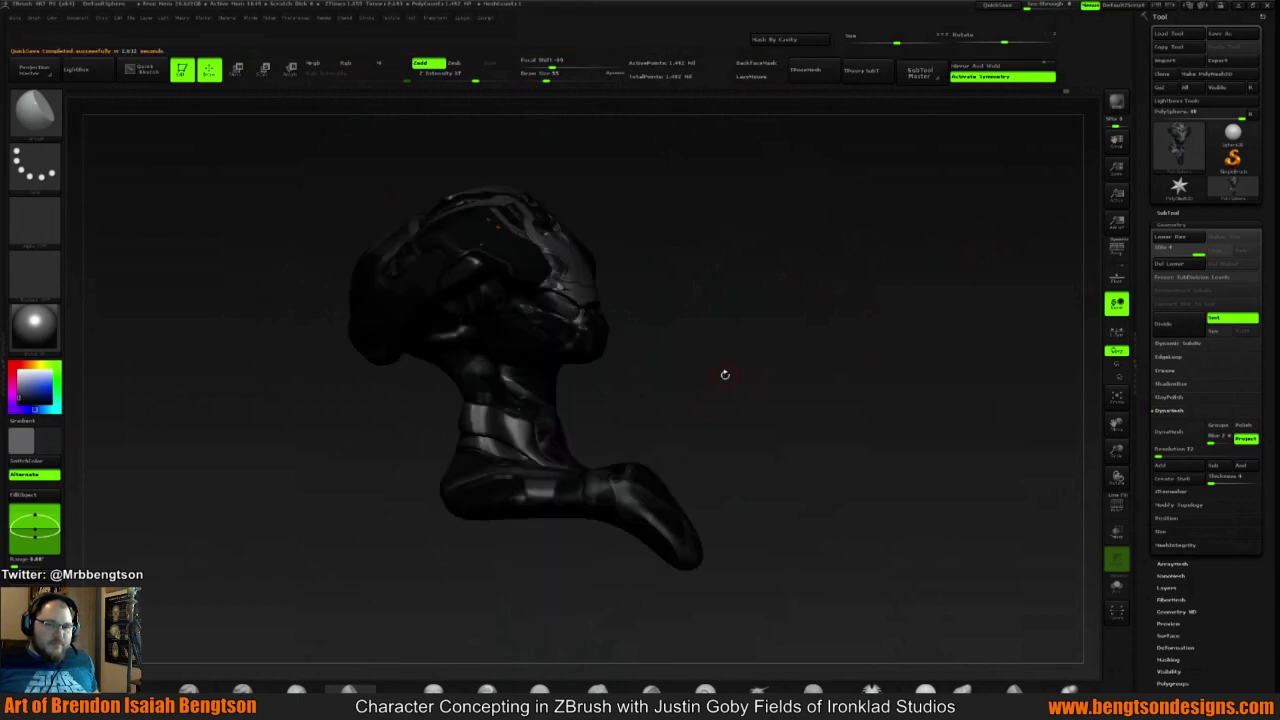
left_click_drag(751, 260, 700, 349)
Switch to the Move brush, enlarge it, and adjust the profile of the chin and jaw from the side
key("b")
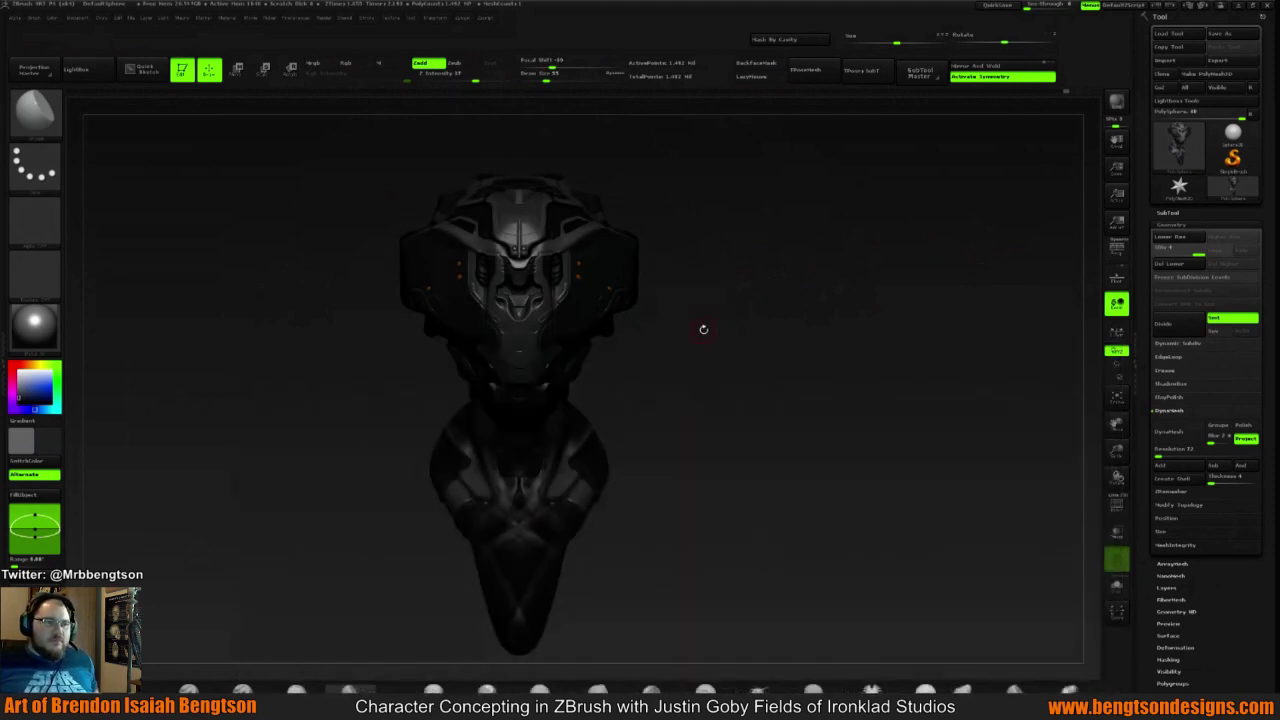
key("b")
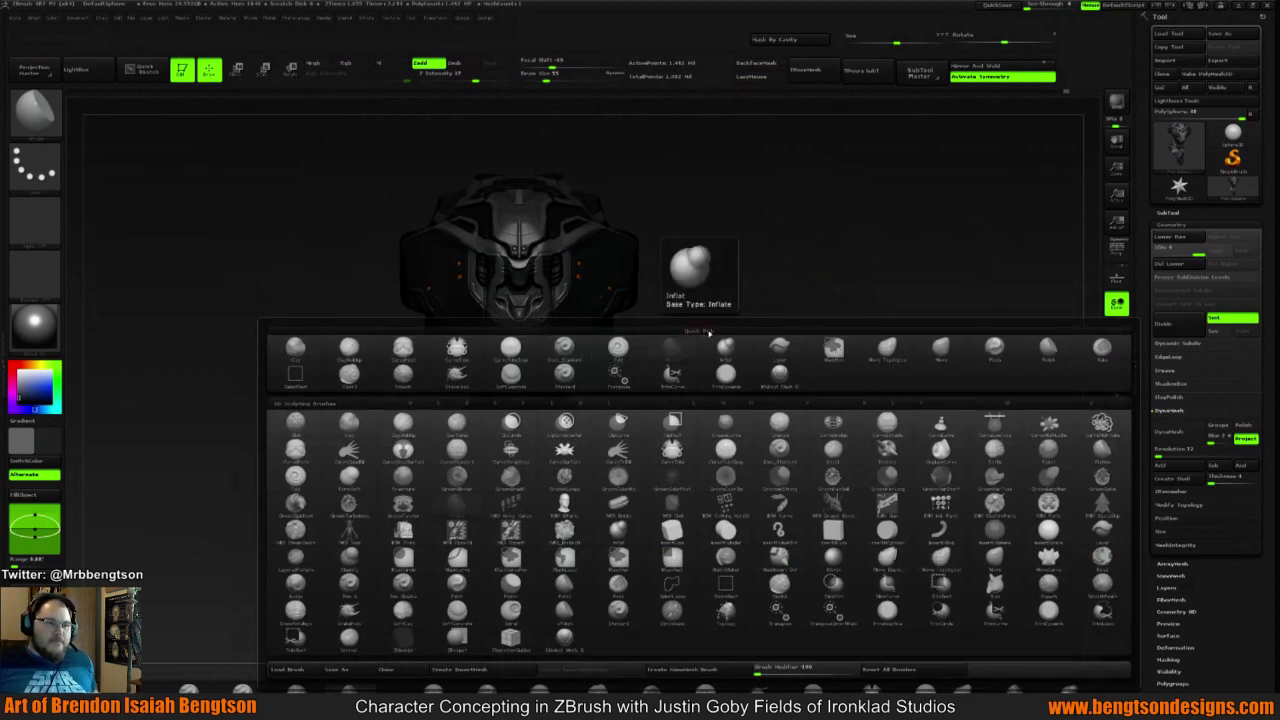
key("b")
key("m")
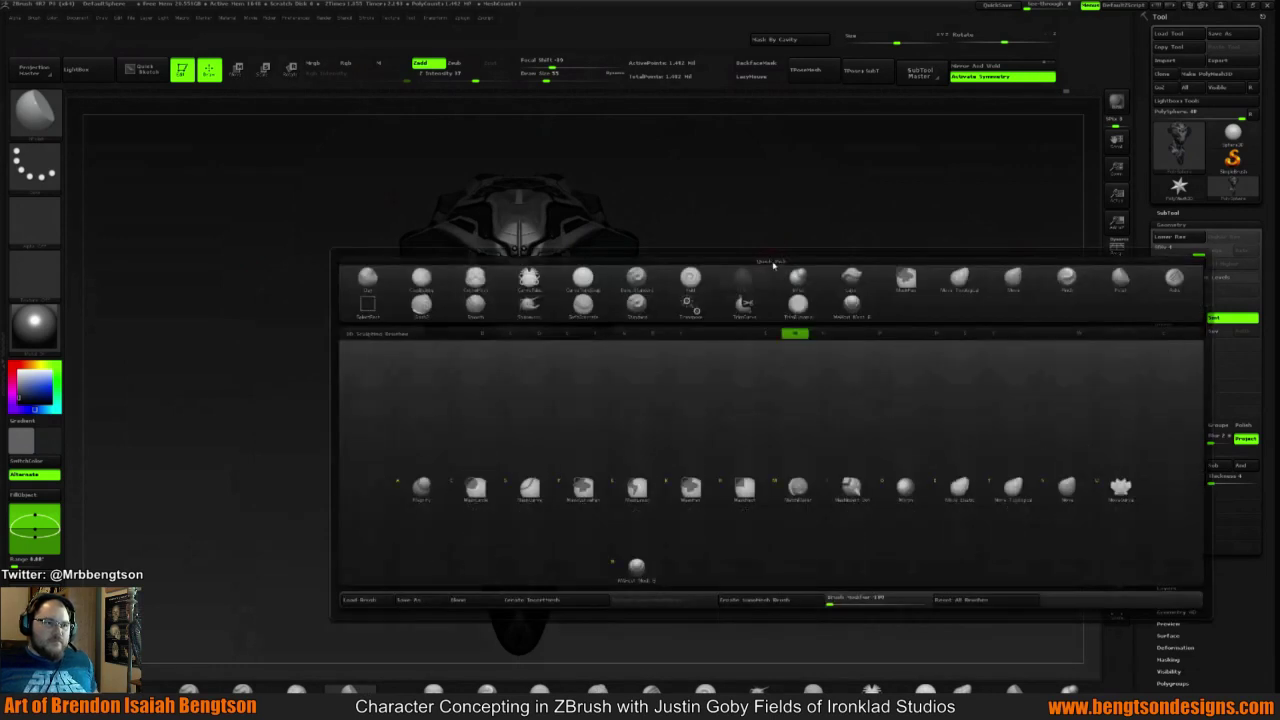
key("v")
key("space")
left_click_drag(768, 262, 920, 255)
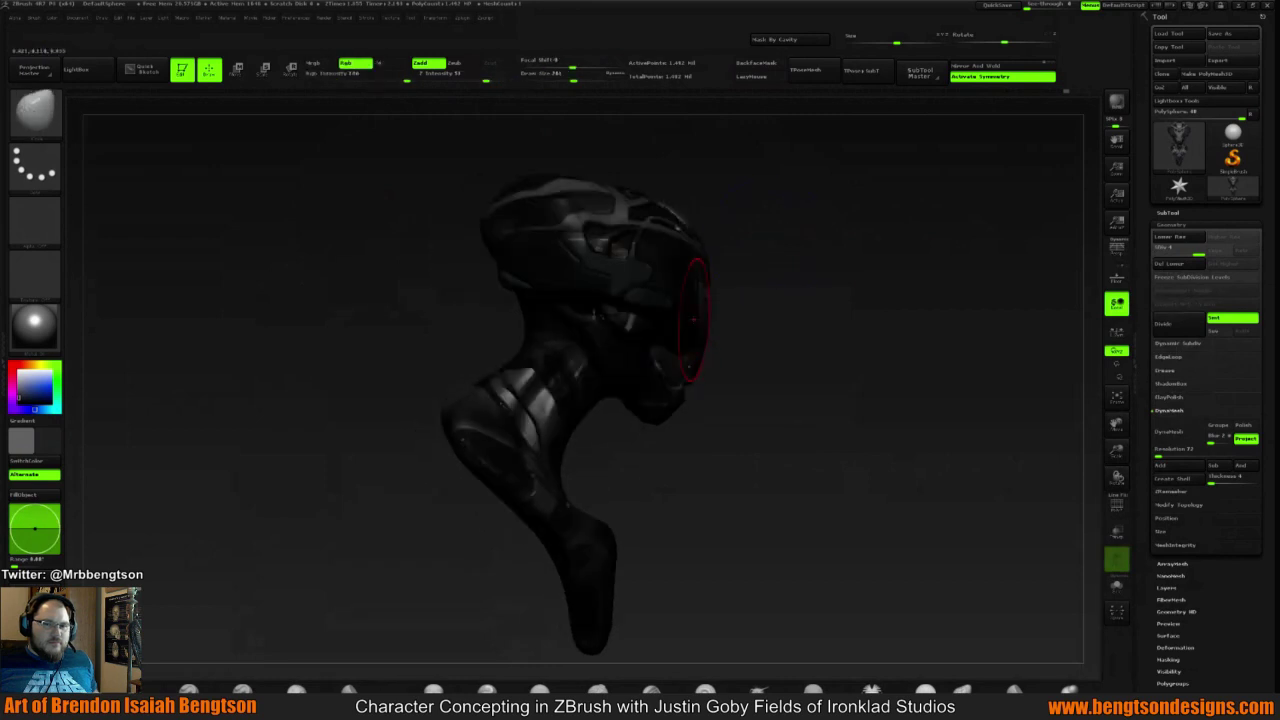
left_click_drag(648, 414, 609, 403)
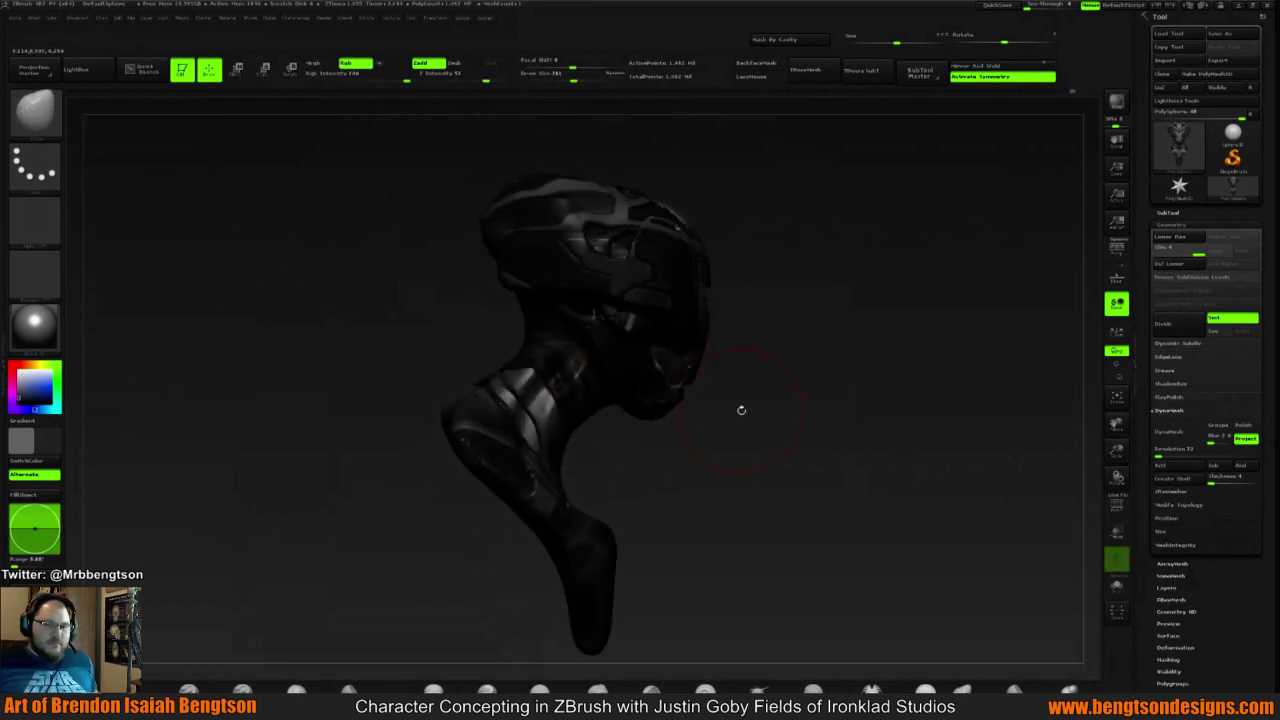
left_click_drag(741, 410, 860, 340)
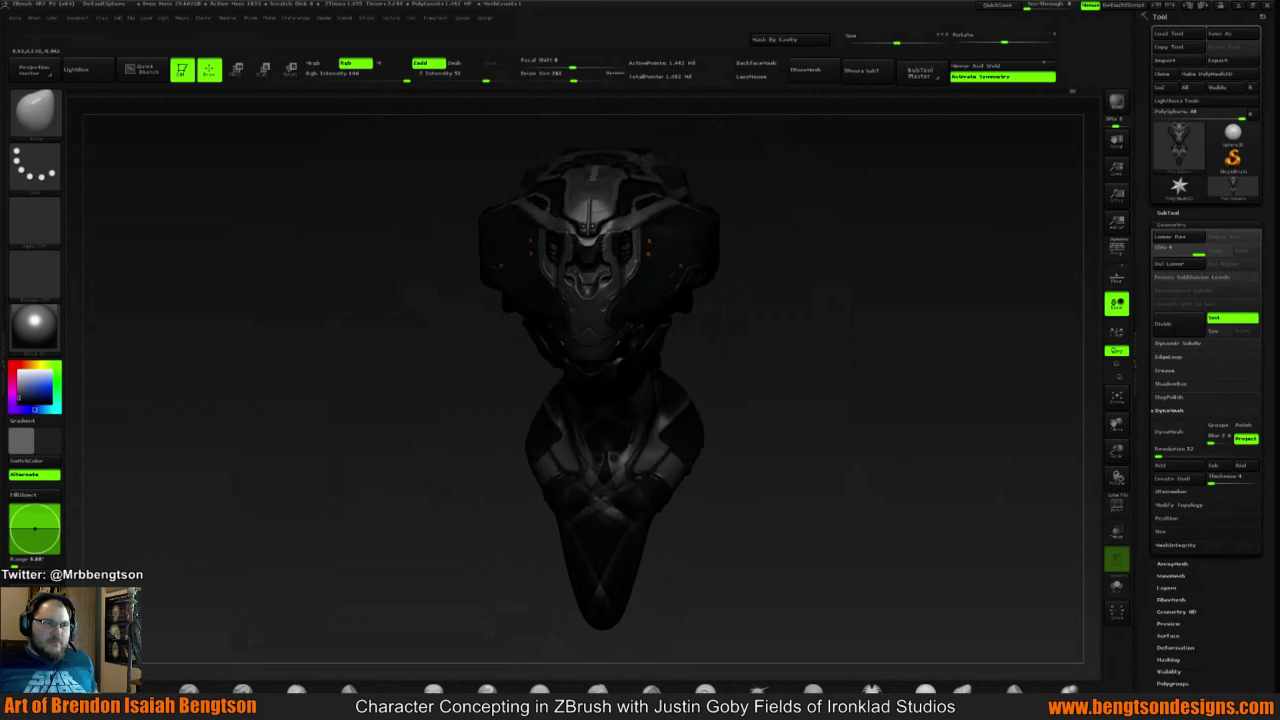
Reshape the outer edges of the helmet's side plates with the Move brush, pushing them slightly outward
left_click_drag(850, 254, 785, 242)
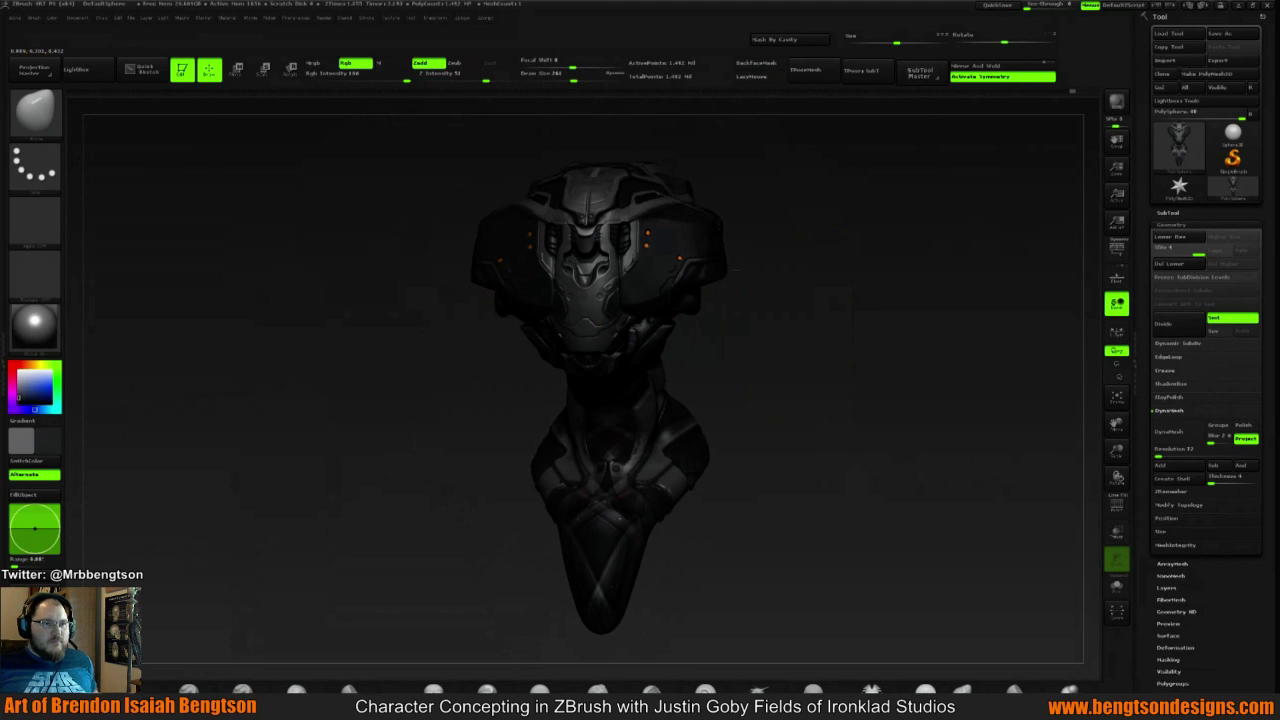
left_click_drag(717, 244, 728, 241)
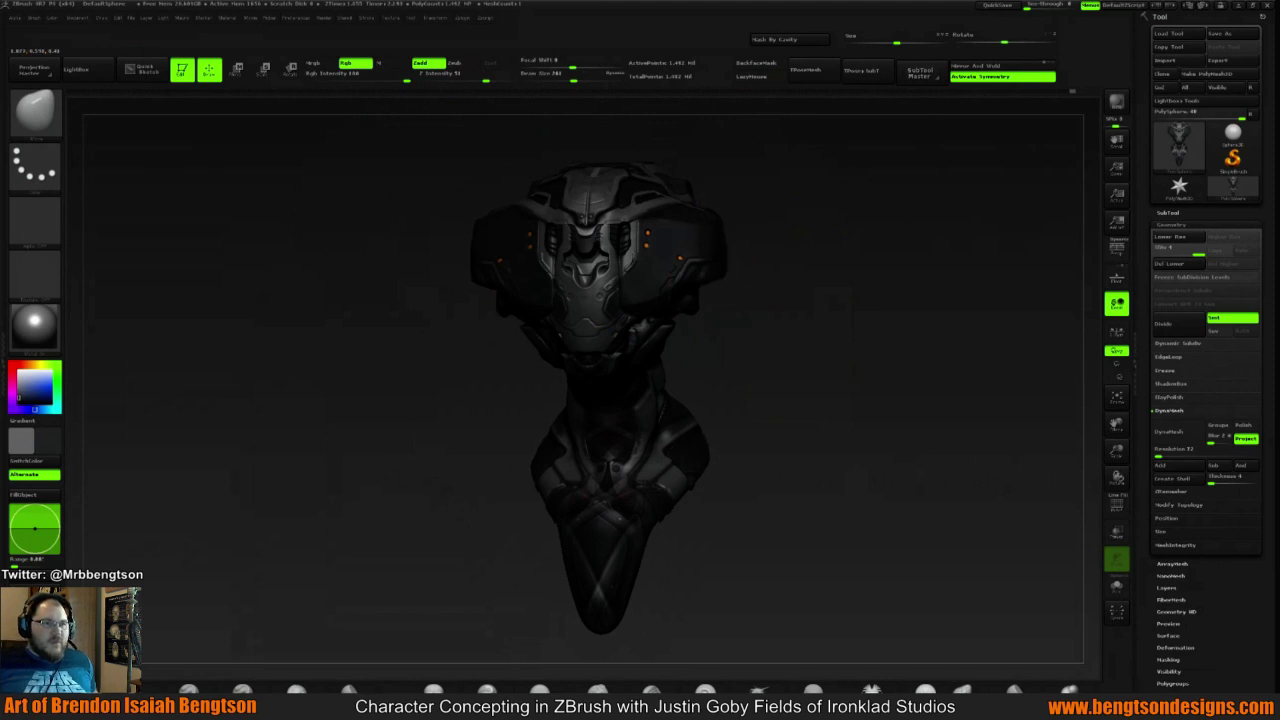
mouse_move(799, 216)
left_mouse_down()
mouse_move(838, 297)
mouse_move(845, 216)
mouse_move(780, 228)
left_mouse_up()
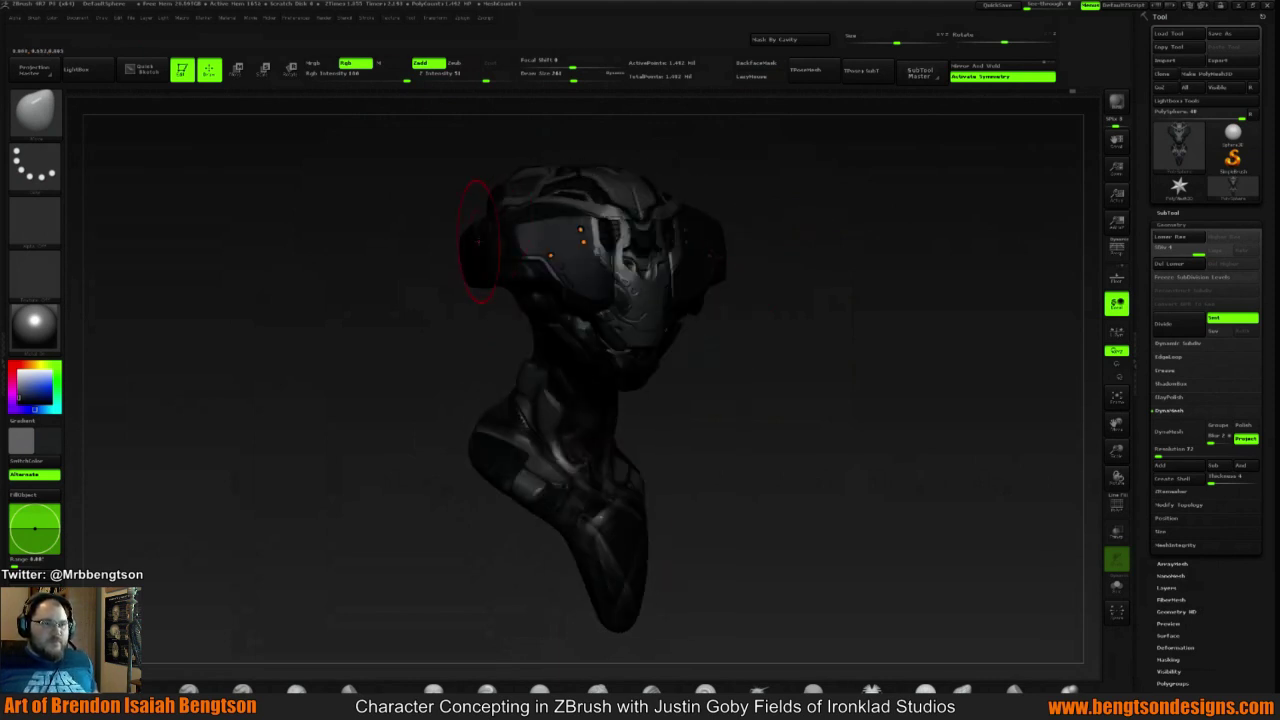
left_click_drag(780, 177, 612, 237)
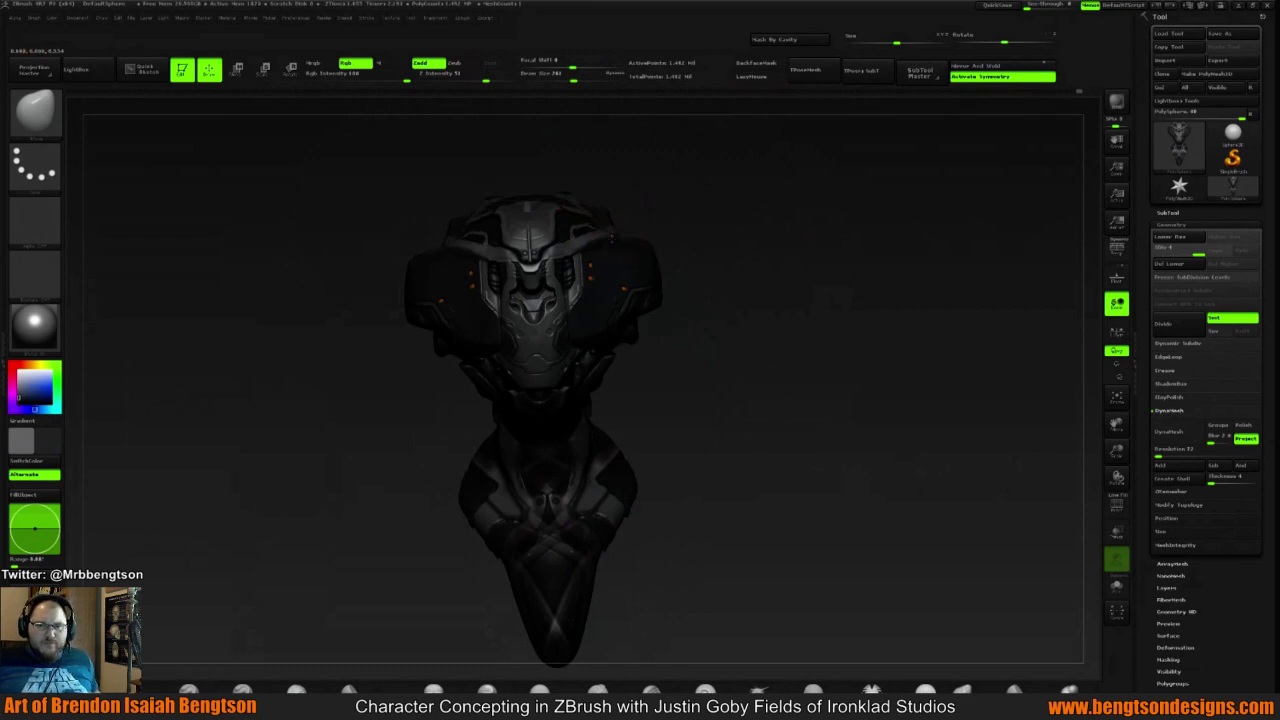
Check the silhouette of the head and bust from the side, above, behind and the front
left_click_drag(683, 200, 655, 205)
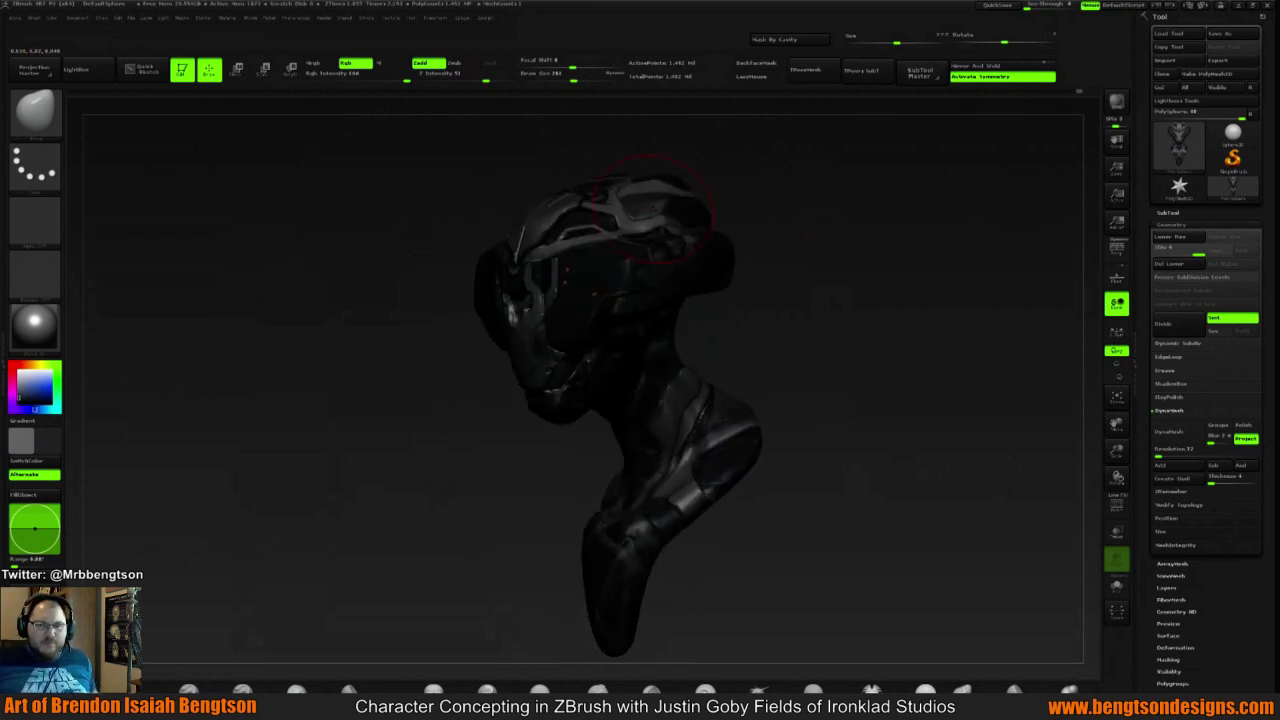
mouse_move(745, 175)
left_mouse_down()
mouse_move(743, 206)
mouse_move(761, 190)
left_mouse_up()
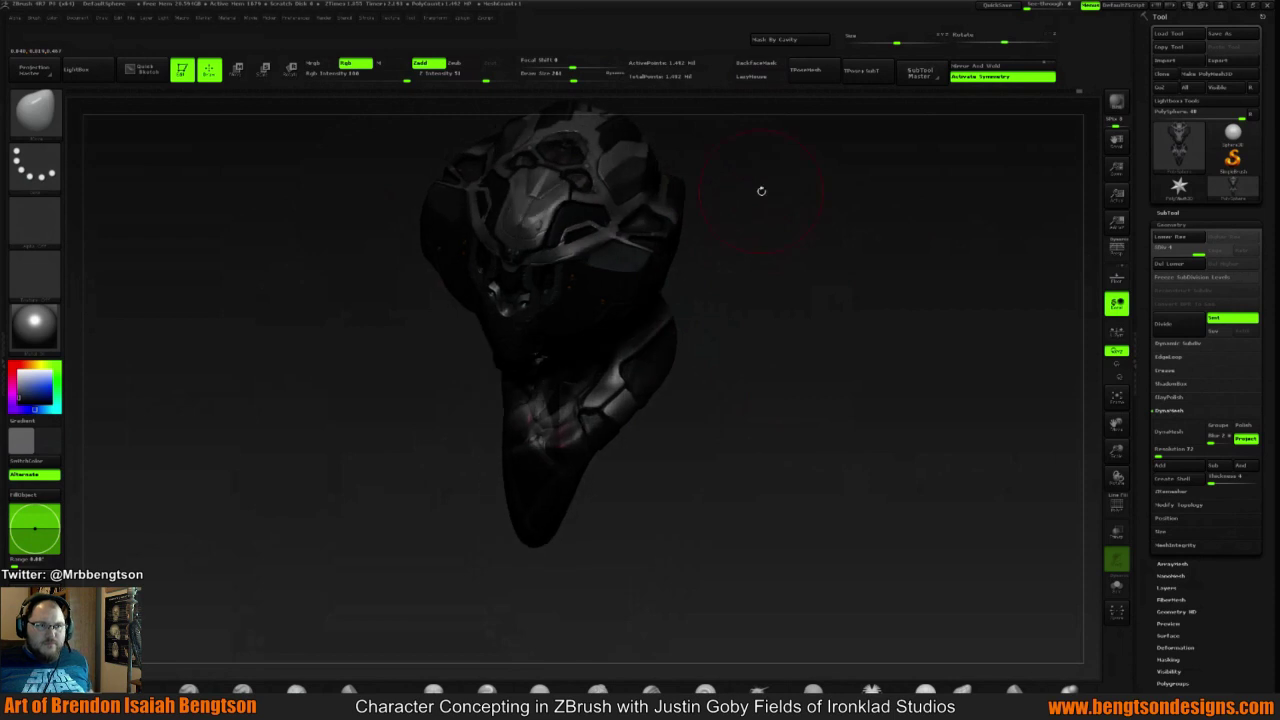
mouse_move(825, 222)
left_mouse_down()
mouse_move(834, 209)
mouse_move(693, 266)
left_mouse_up()
key("space")
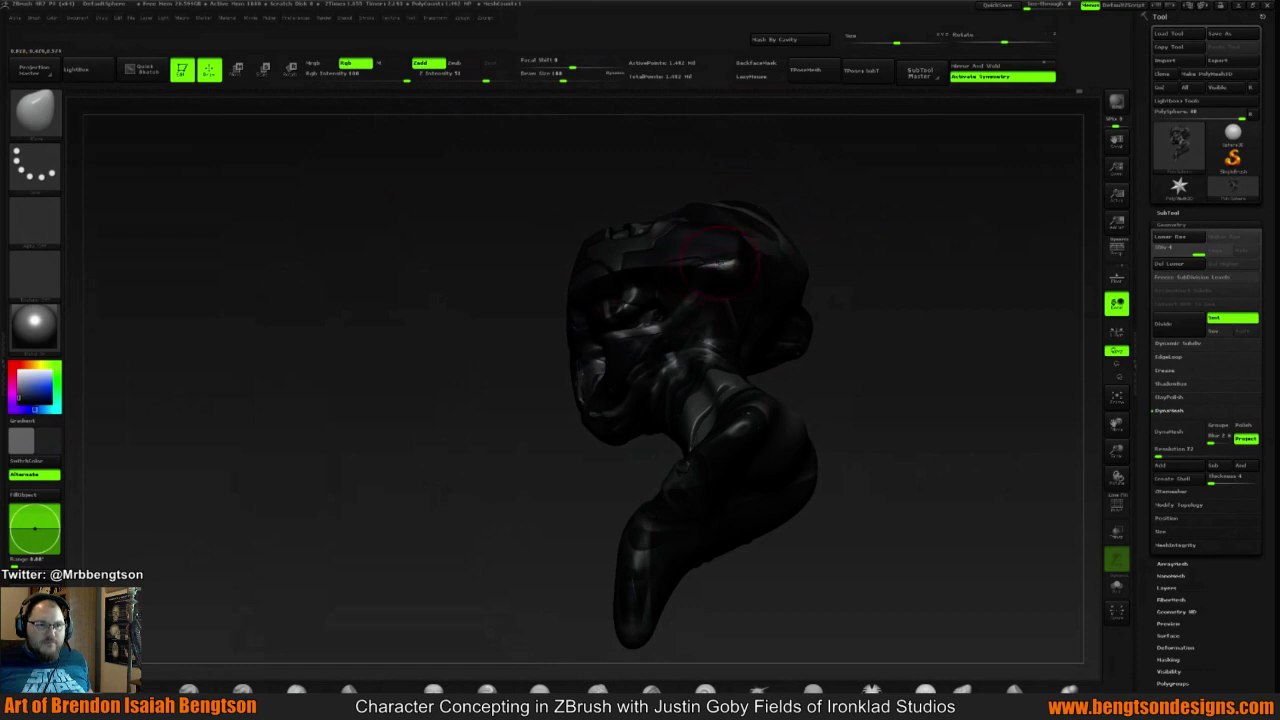
left_click_drag(815, 213, 712, 235)
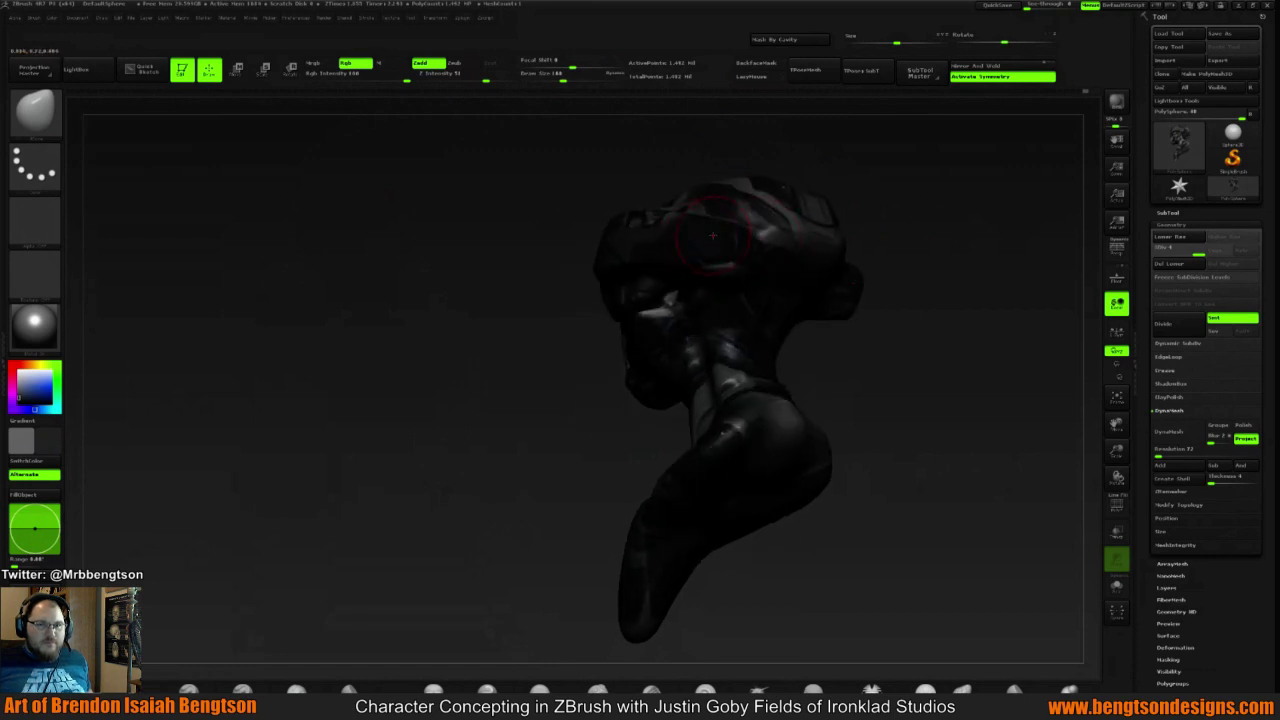
left_click_drag(921, 200, 735, 250)
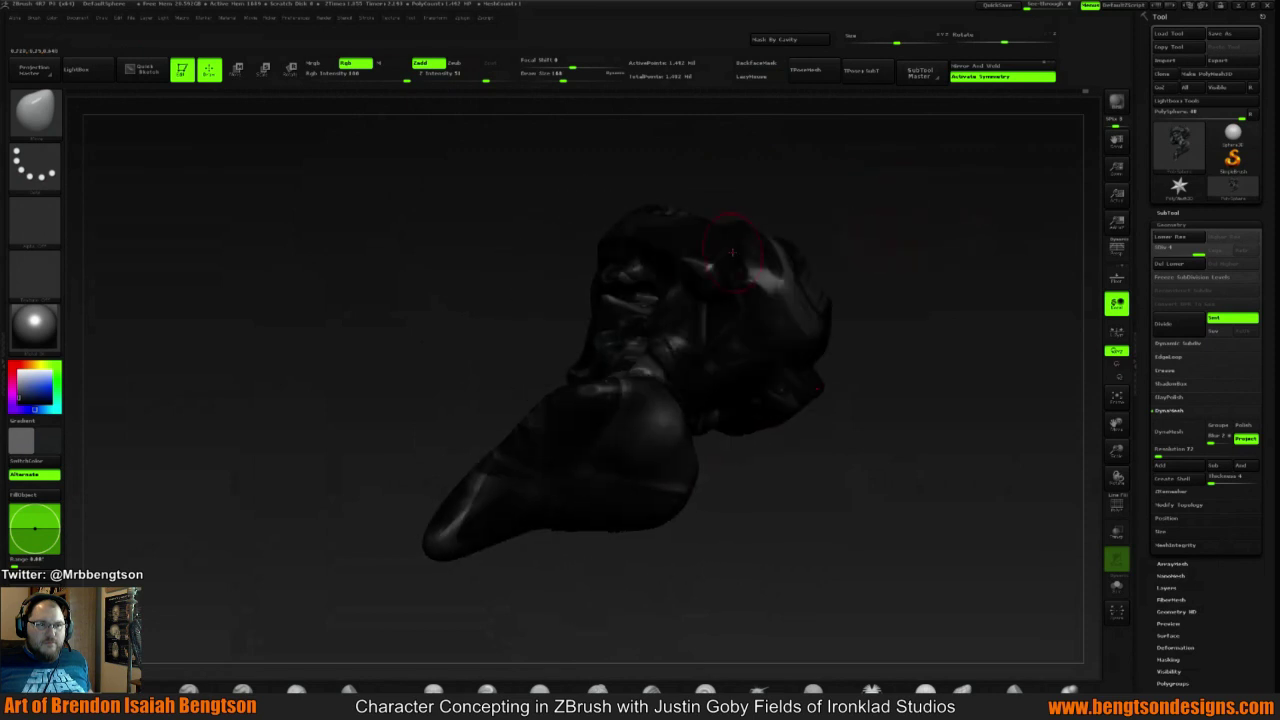
mouse_move(831, 223)
left_mouse_down()
mouse_move(853, 268)
mouse_move(780, 274)
mouse_move(826, 260)
mouse_move(908, 288)
mouse_move(780, 294)
mouse_move(662, 346)
mouse_move(654, 371)
mouse_move(781, 340)
mouse_move(766, 363)
mouse_move(704, 383)
mouse_move(637, 367)
mouse_move(727, 298)
mouse_move(680, 340)
mouse_move(723, 334)
mouse_move(715, 354)
mouse_move(711, 322)
left_mouse_up()
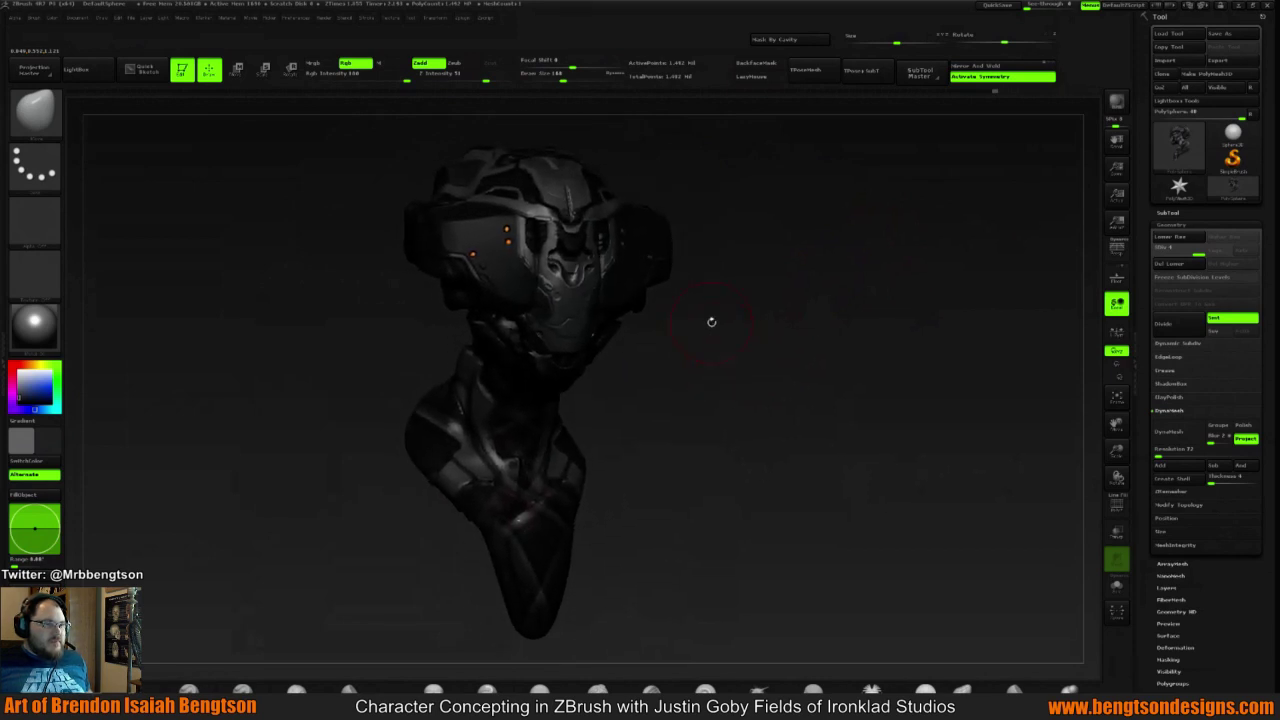
left_click_drag(785, 290, 795, 324)
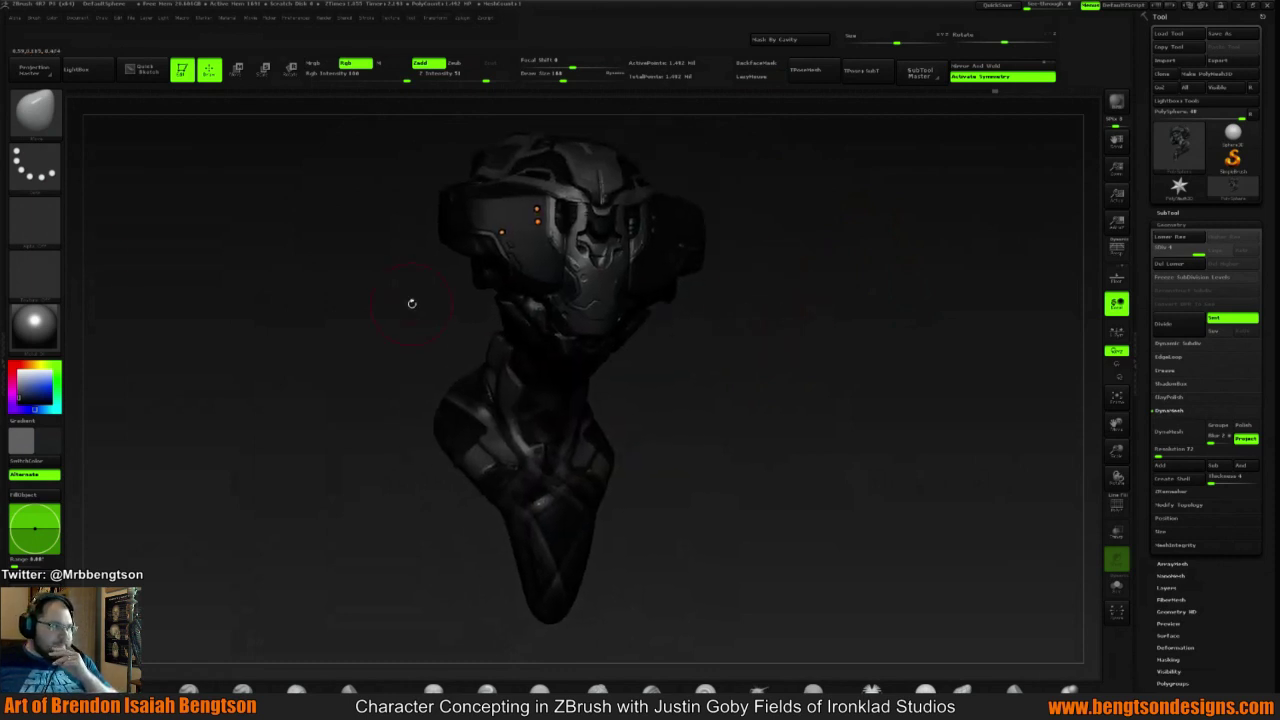
Import the handle21 image as an alpha from the Handles subfolder of the alphas folder
left_click(38, 228)
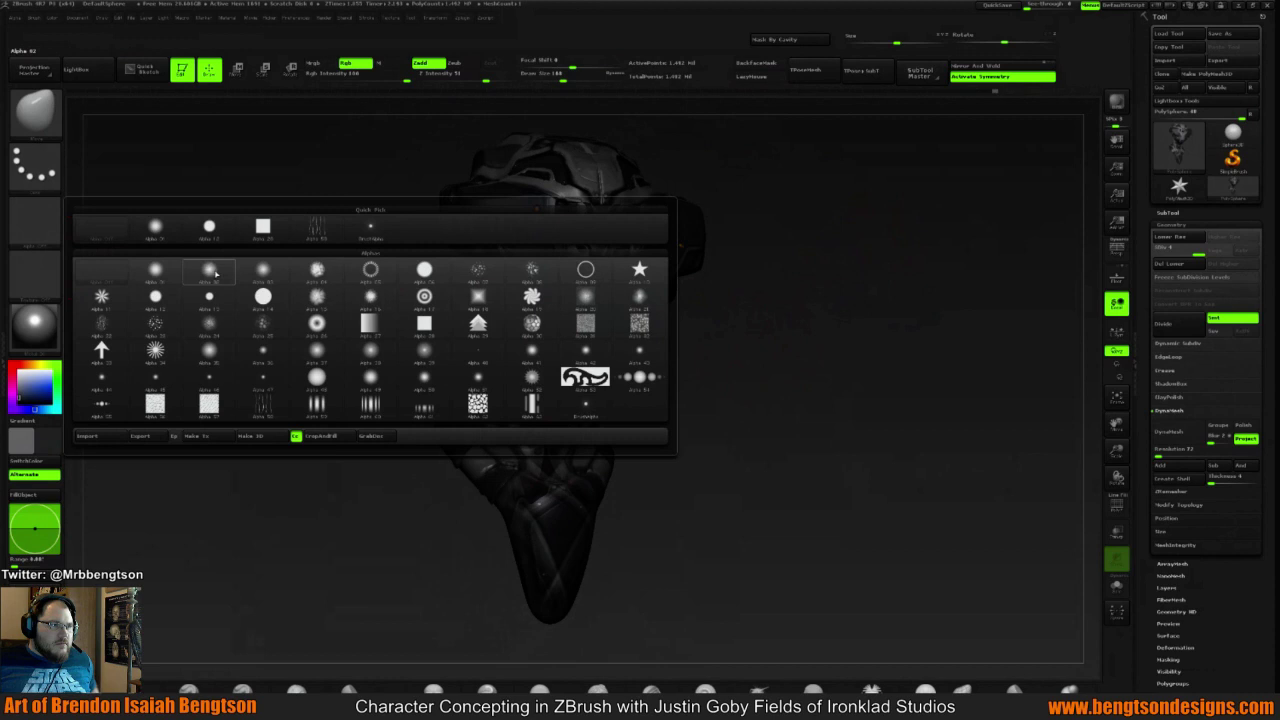
left_click(88, 436)
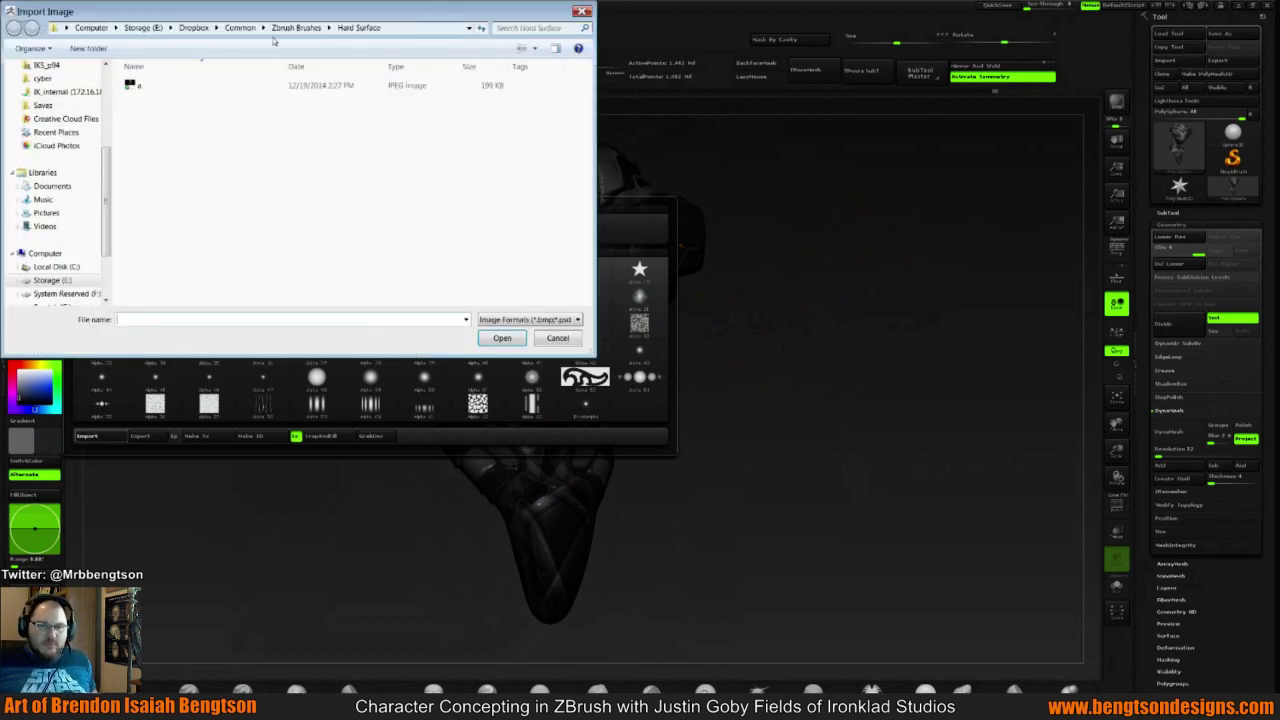
left_click(240, 28)
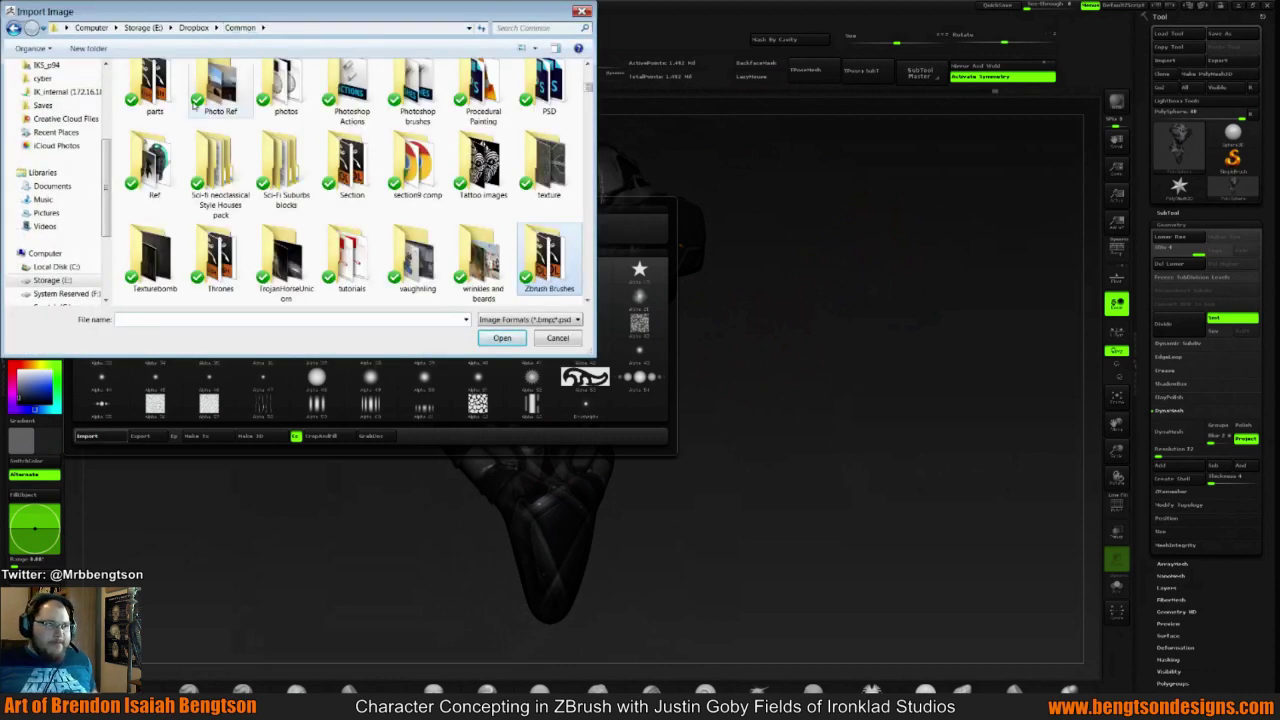
left_click_drag(590, 91, 588, 64)
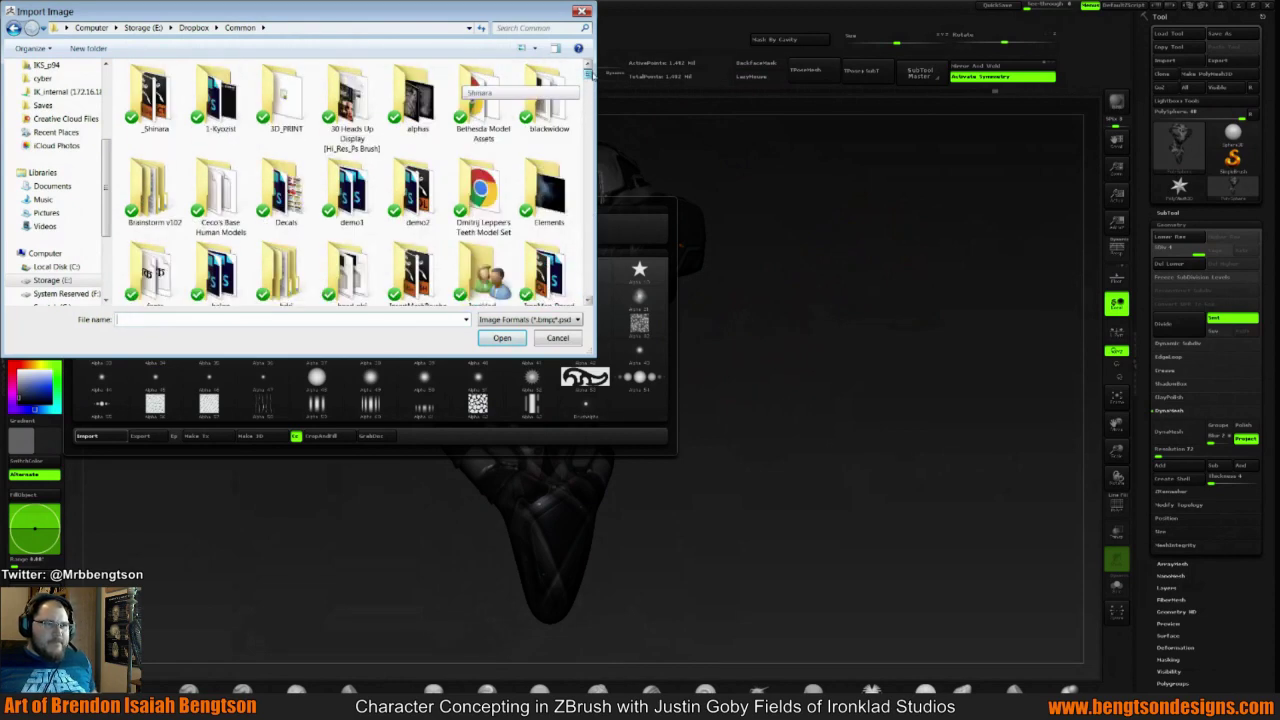
double_click(420, 100)
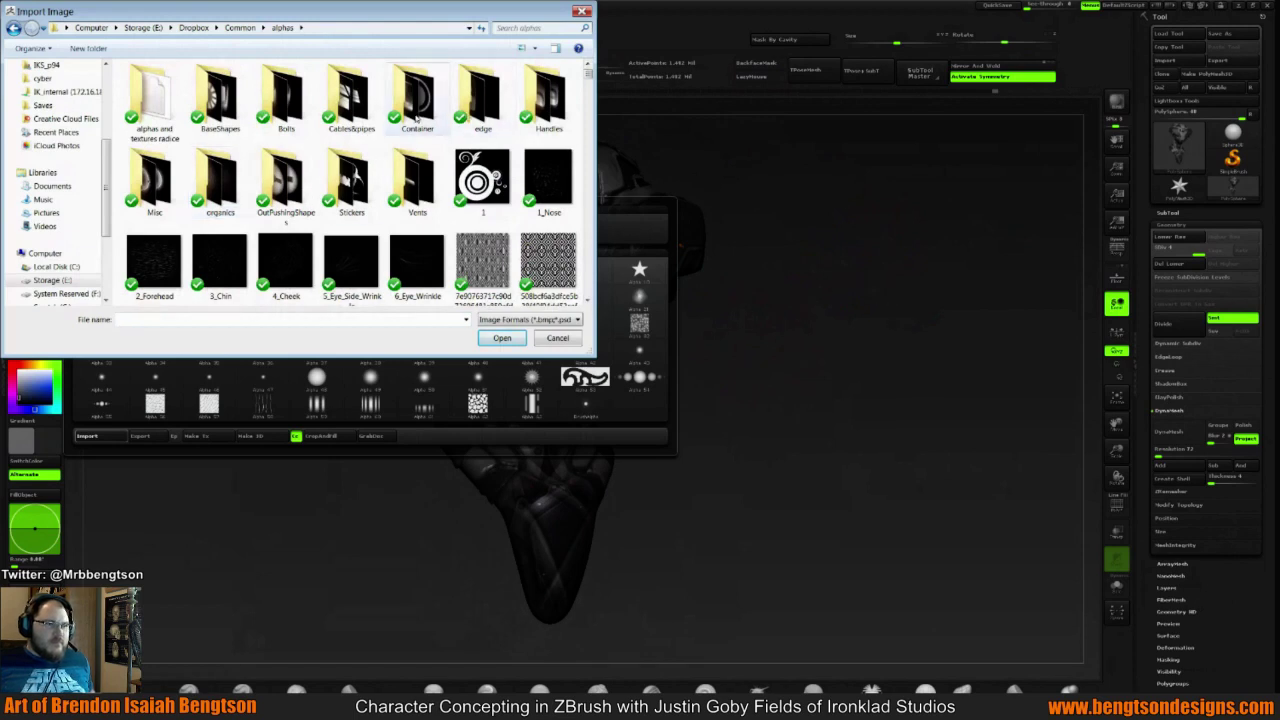
double_click(548, 95)
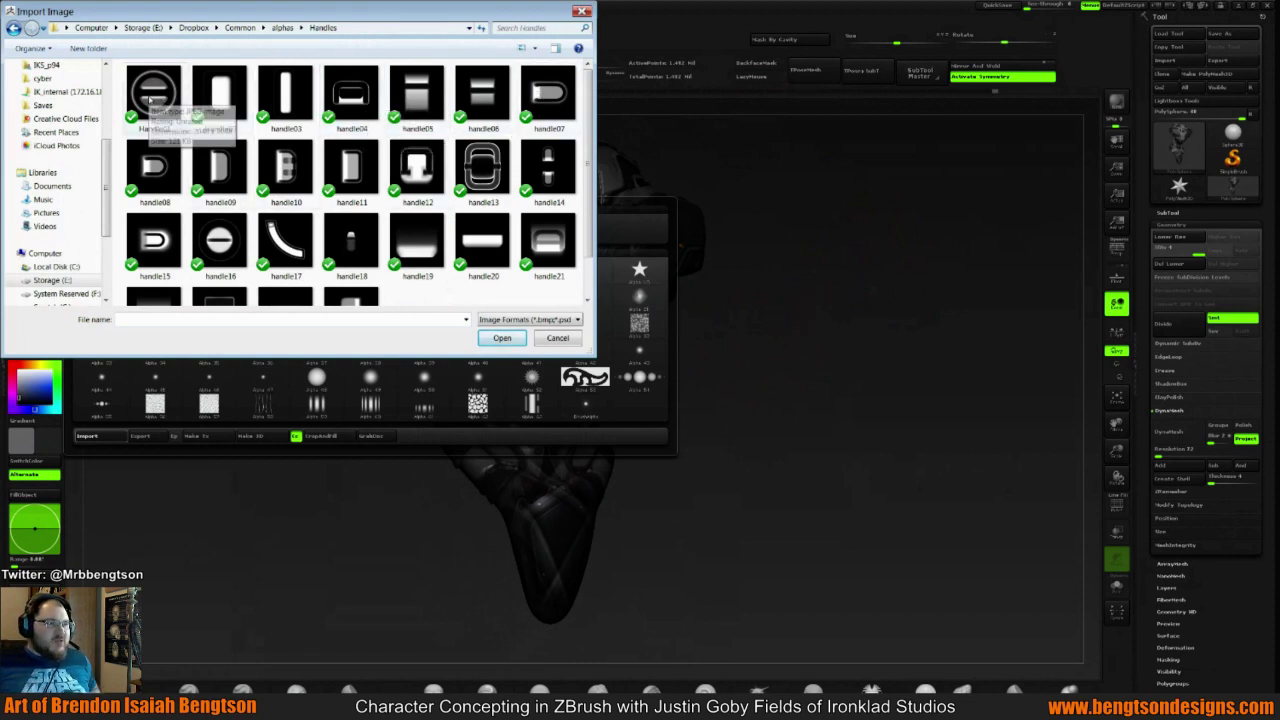
double_click(549, 248)
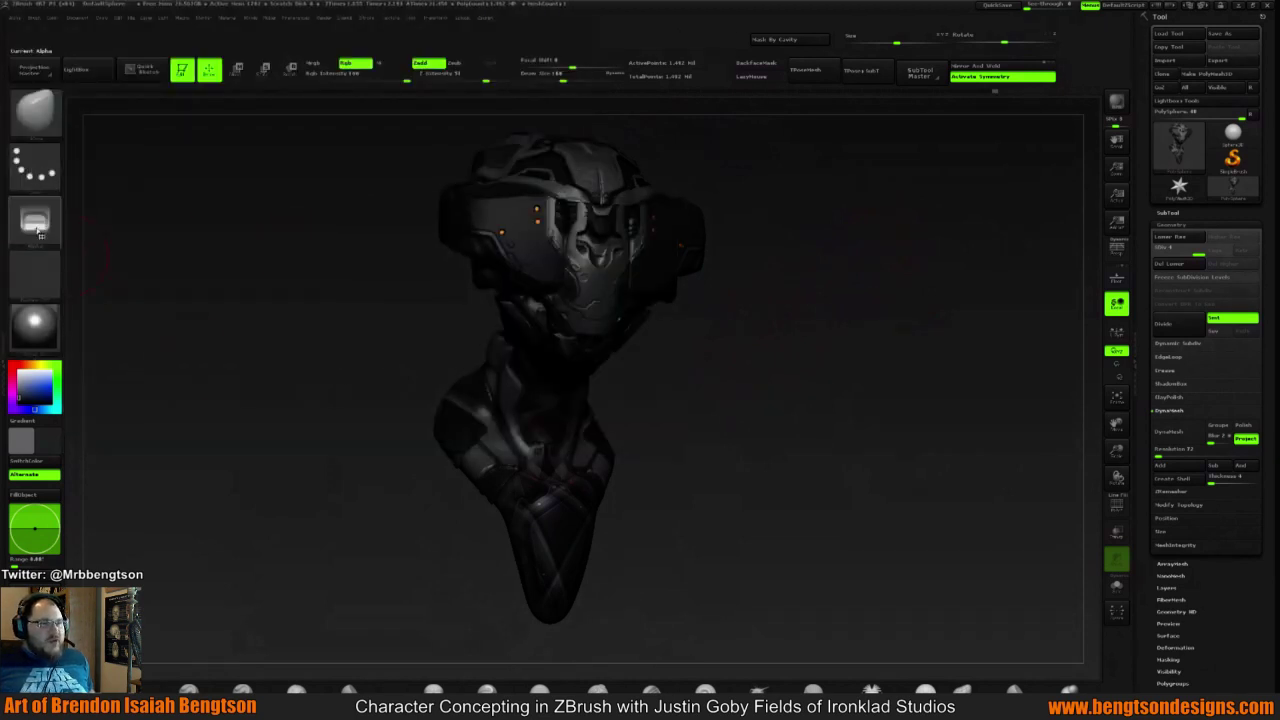
Clear the Move brush's alpha and set up the Standard brush with the imported handle21 alpha and the DragRect stroke
left_click(50, 220)
left_click(100, 232)
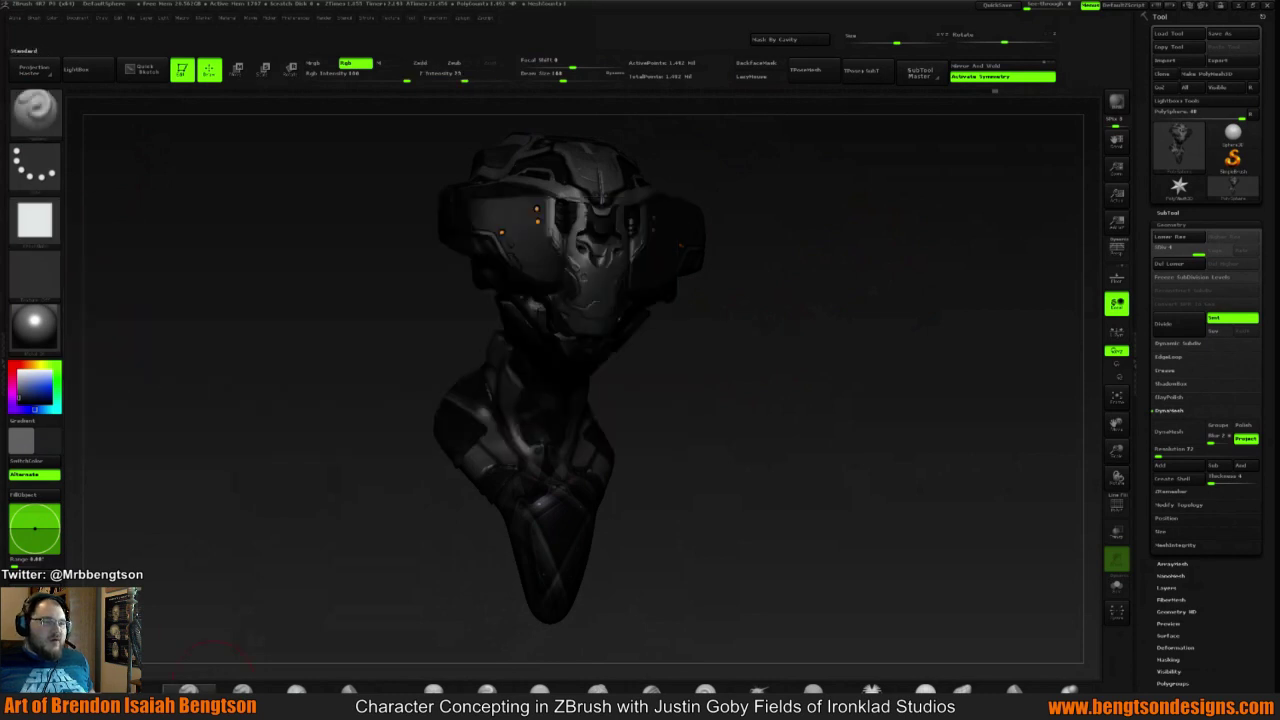
left_click(34, 220)
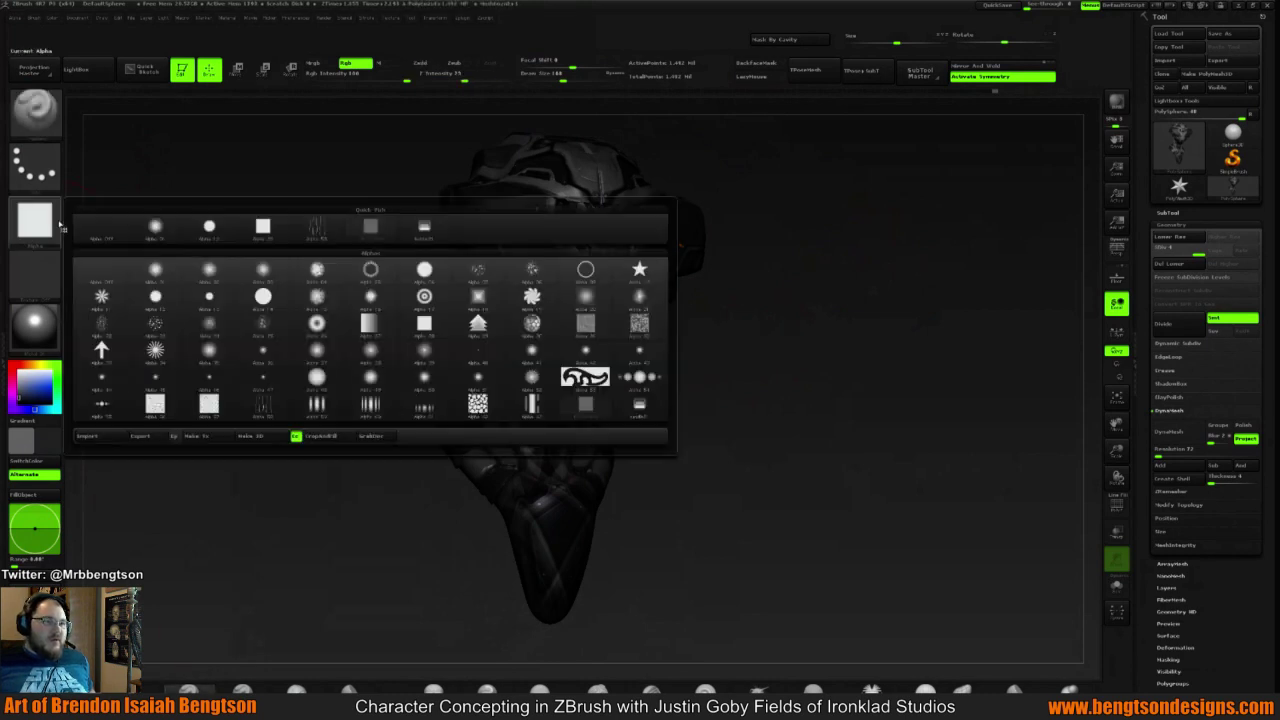
left_click(424, 227)
left_click(34, 165)
left_click(155, 175)
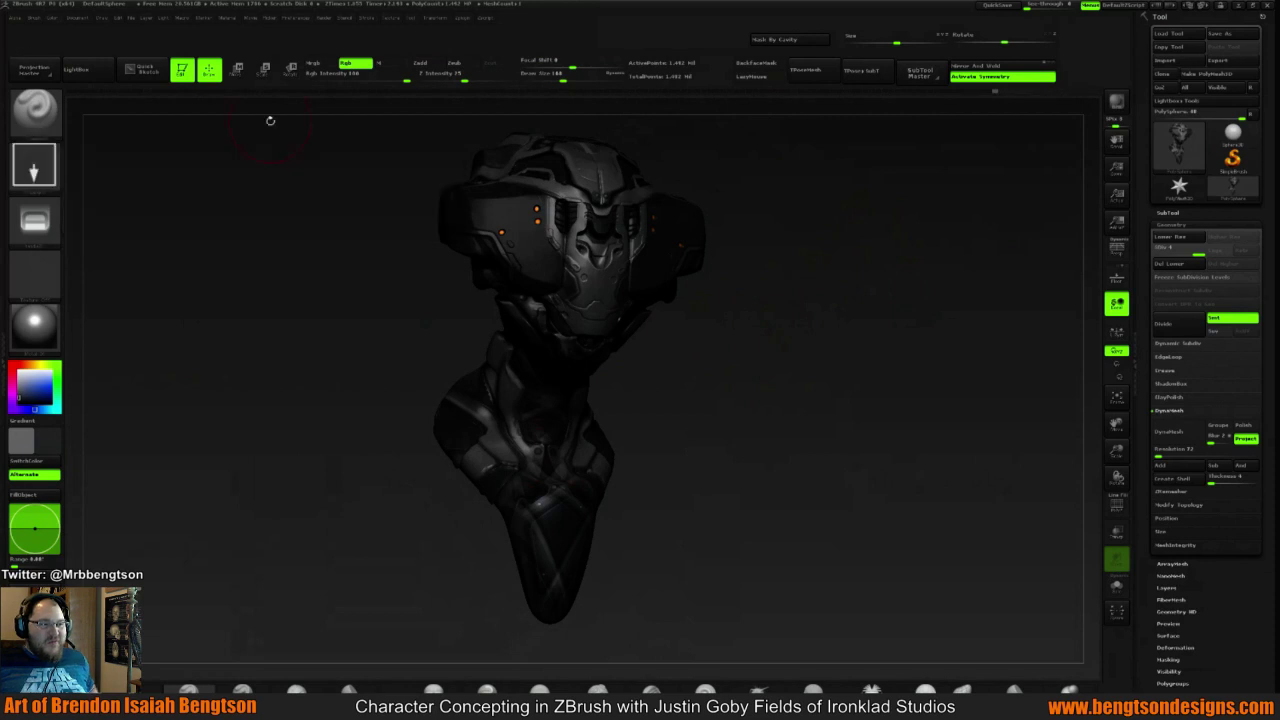
Set the Standard brush to Zsub and stamp the handle21 detail into the helmet's side plates
left_click(463, 63)
left_click_drag(847, 229, 930, 232)
mouse_move(750, 160)
left_mouse_down()
mouse_move(812, 158)
mouse_move(823, 189)
left_mouse_up()
left_click_drag(780, 228, 780, 180)
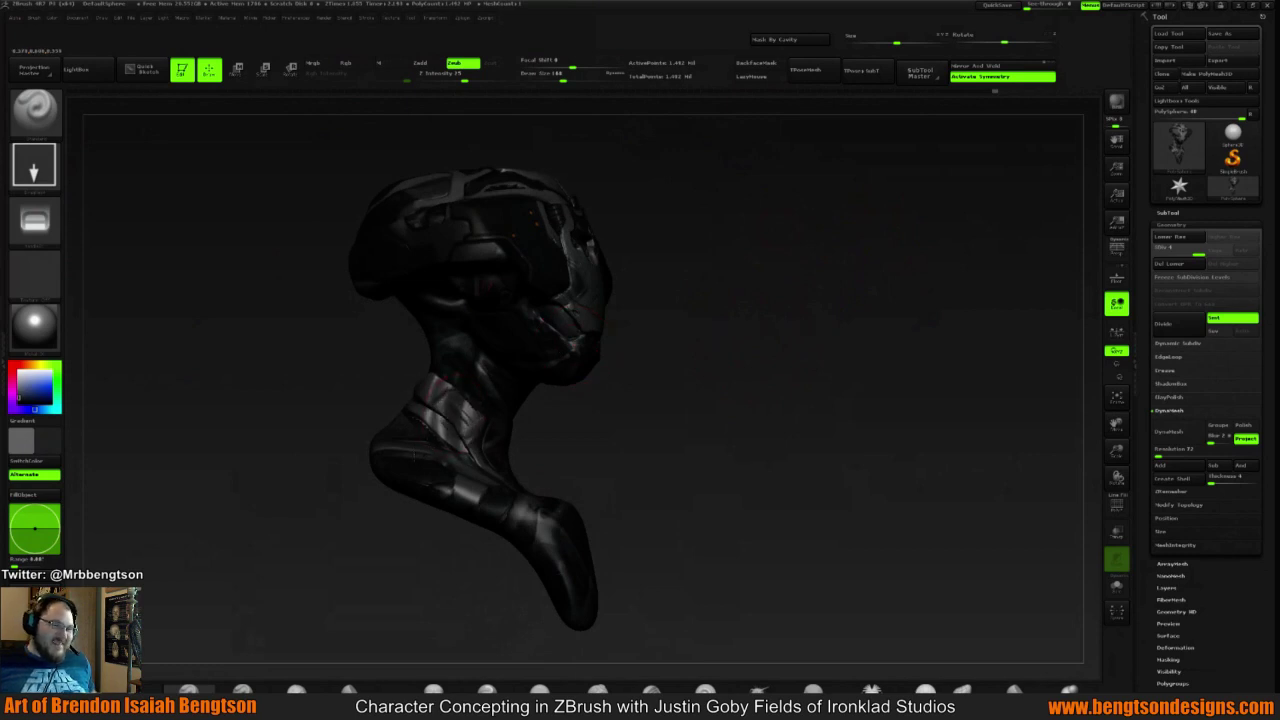
mouse_move(900, 335)
left_mouse_down()
mouse_move(729, 343)
mouse_move(751, 343)
left_mouse_up()
left_click_drag(711, 280, 694, 271)
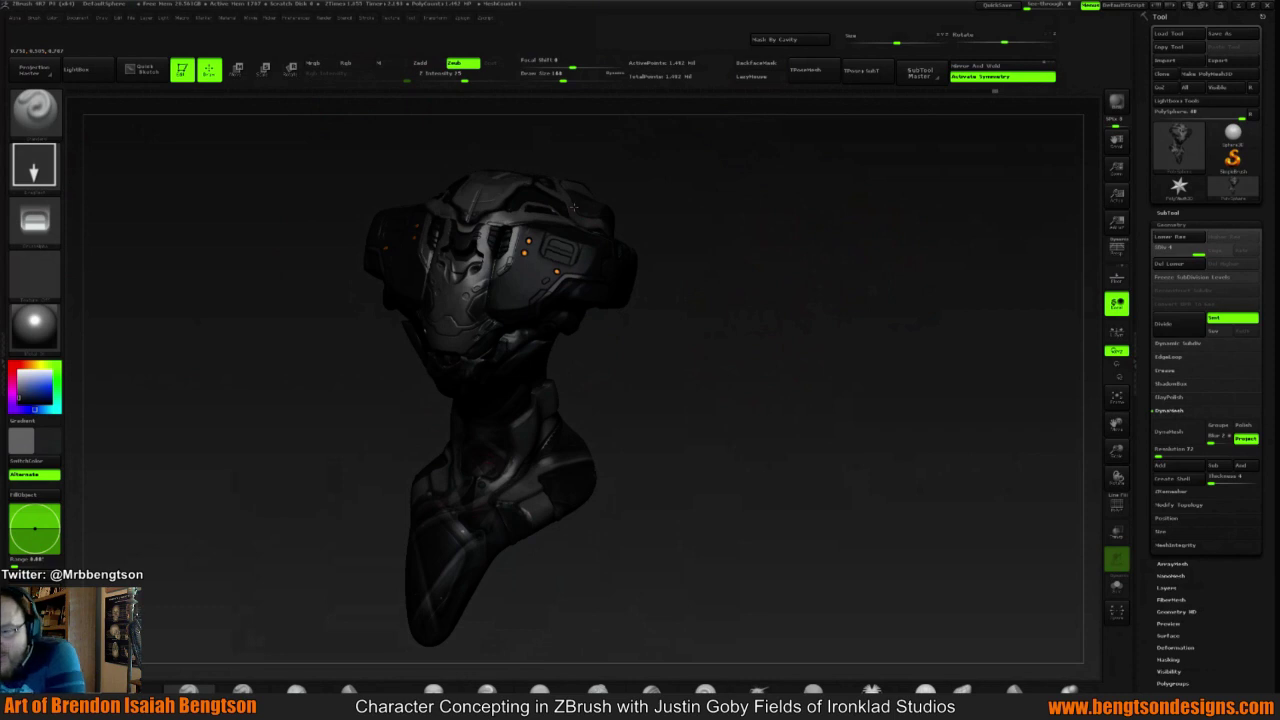
Review the helmet from above and import the Handle01 alpha from the Handles folder for the Standard brush
mouse_move(714, 200)
left_mouse_down()
mouse_move(660, 210)
mouse_move(706, 240)
left_mouse_up()
mouse_move(681, 159)
left_mouse_down()
mouse_move(684, 216)
mouse_move(390, 285)
left_mouse_up()
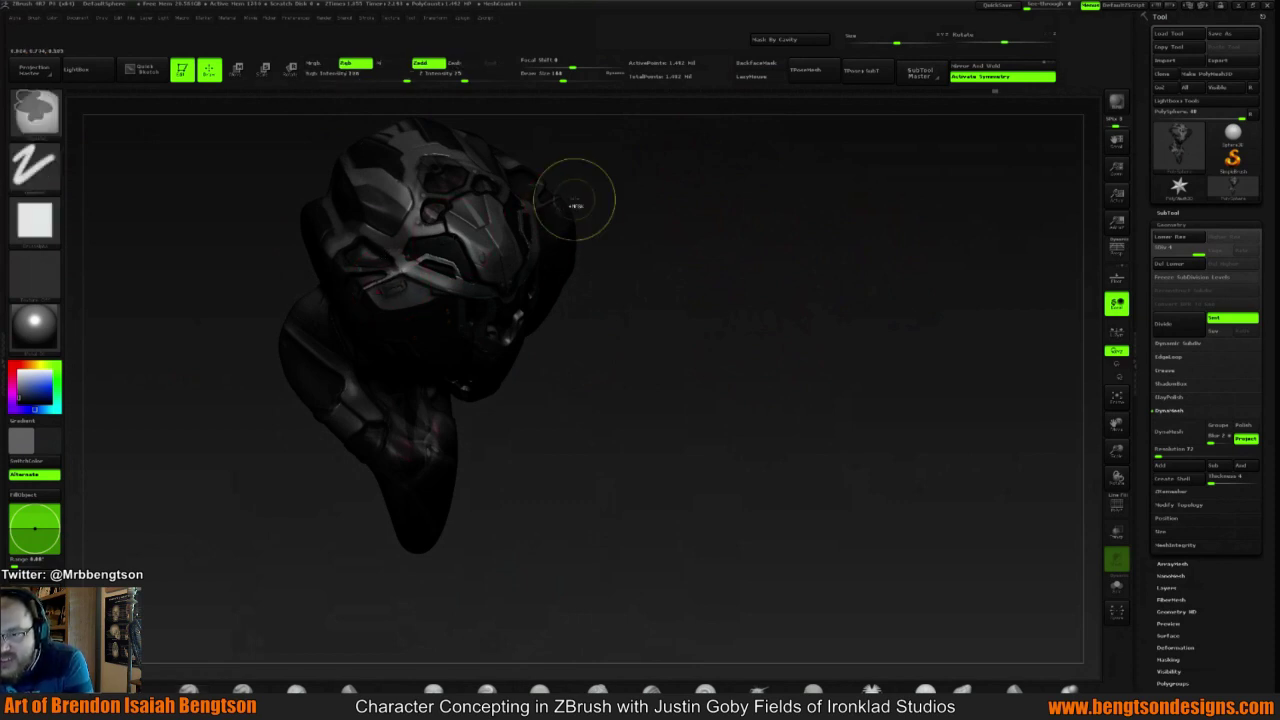
left_click_drag(600, 189, 424, 291)
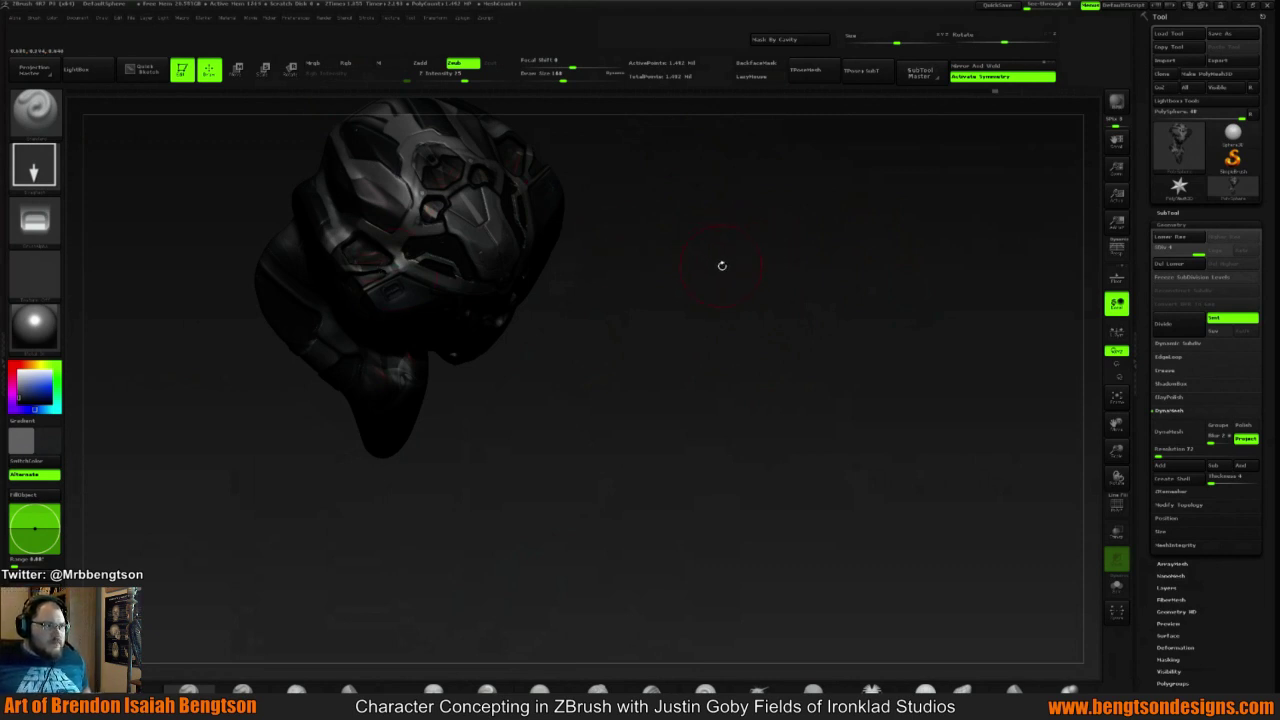
mouse_move(651, 340)
left_mouse_down()
mouse_move(685, 300)
mouse_move(683, 246)
mouse_move(718, 228)
mouse_move(769, 251)
left_mouse_up()
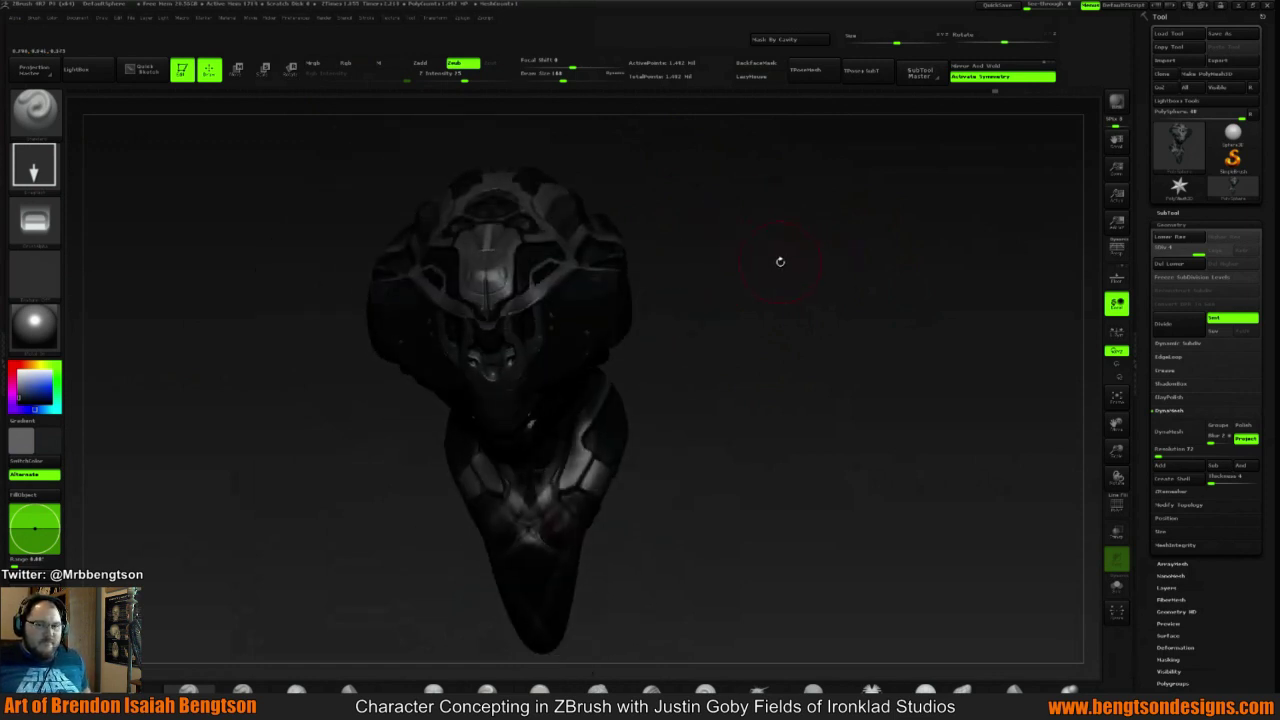
mouse_move(770, 263)
left_mouse_down()
mouse_move(720, 187)
mouse_move(743, 236)
mouse_move(789, 248)
mouse_move(734, 263)
mouse_move(780, 277)
mouse_move(797, 251)
mouse_move(790, 210)
mouse_move(497, 241)
left_mouse_up()
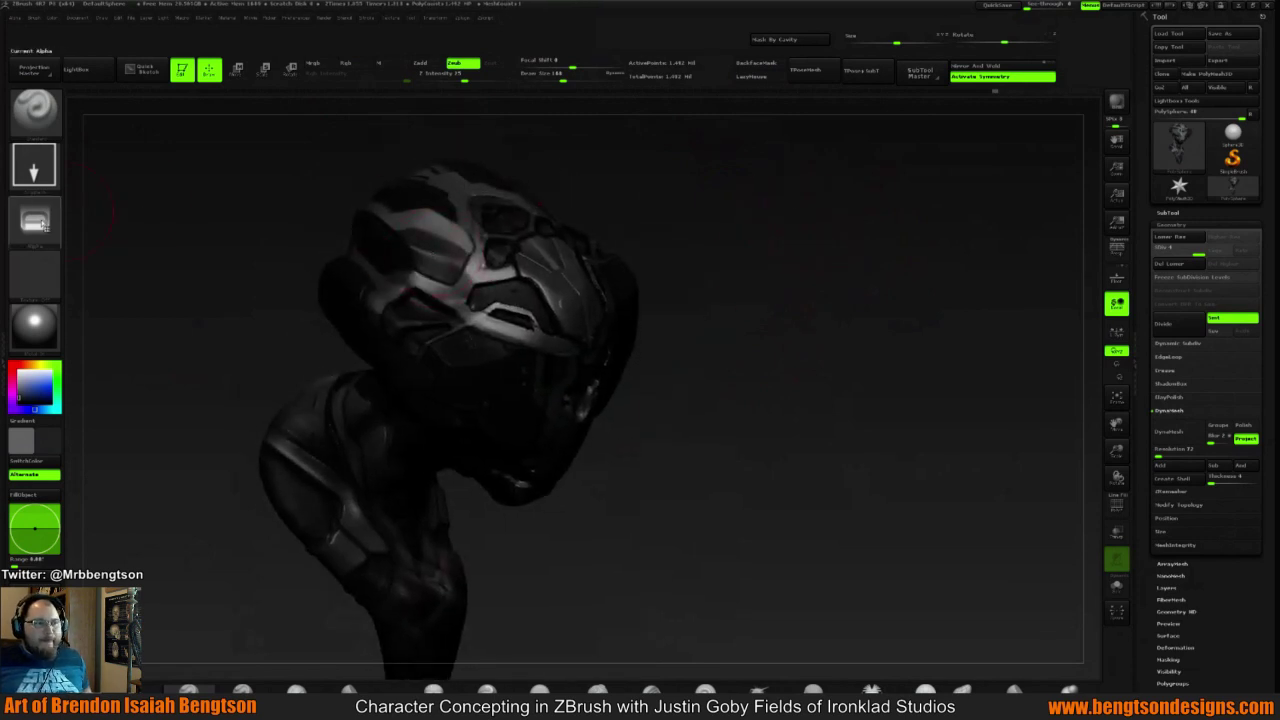
left_click(38, 225)
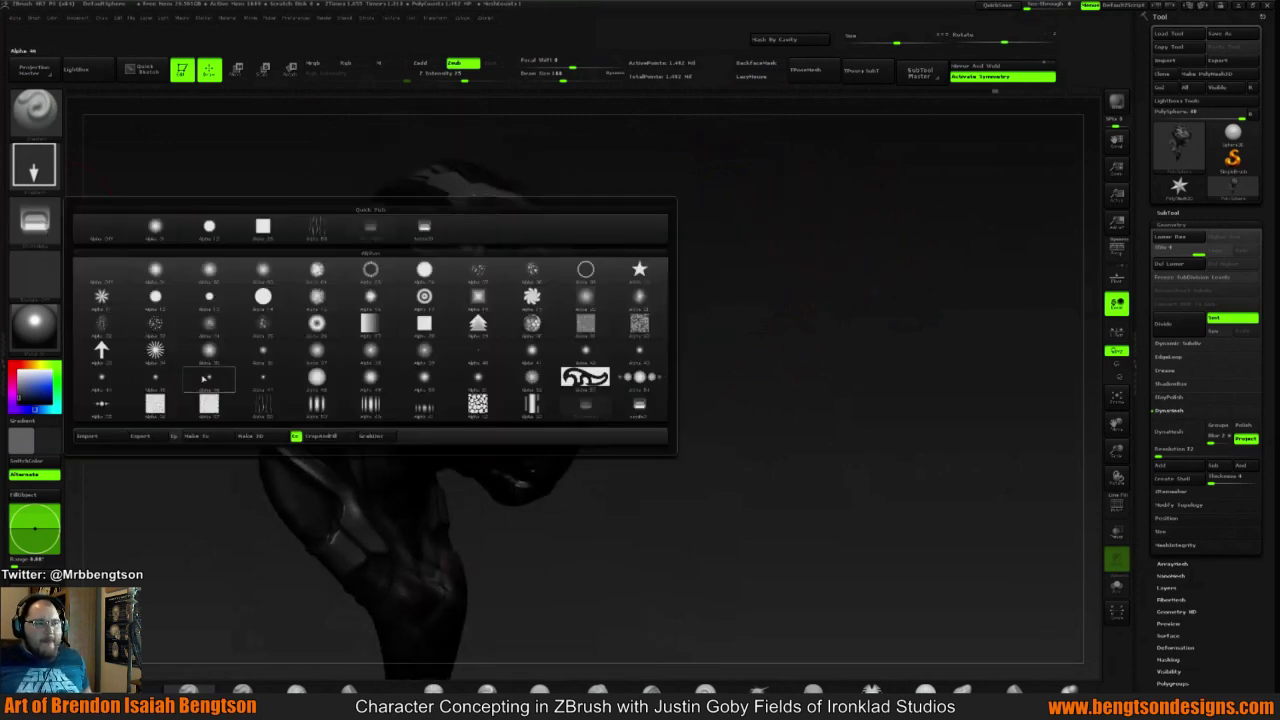
left_click(100, 436)
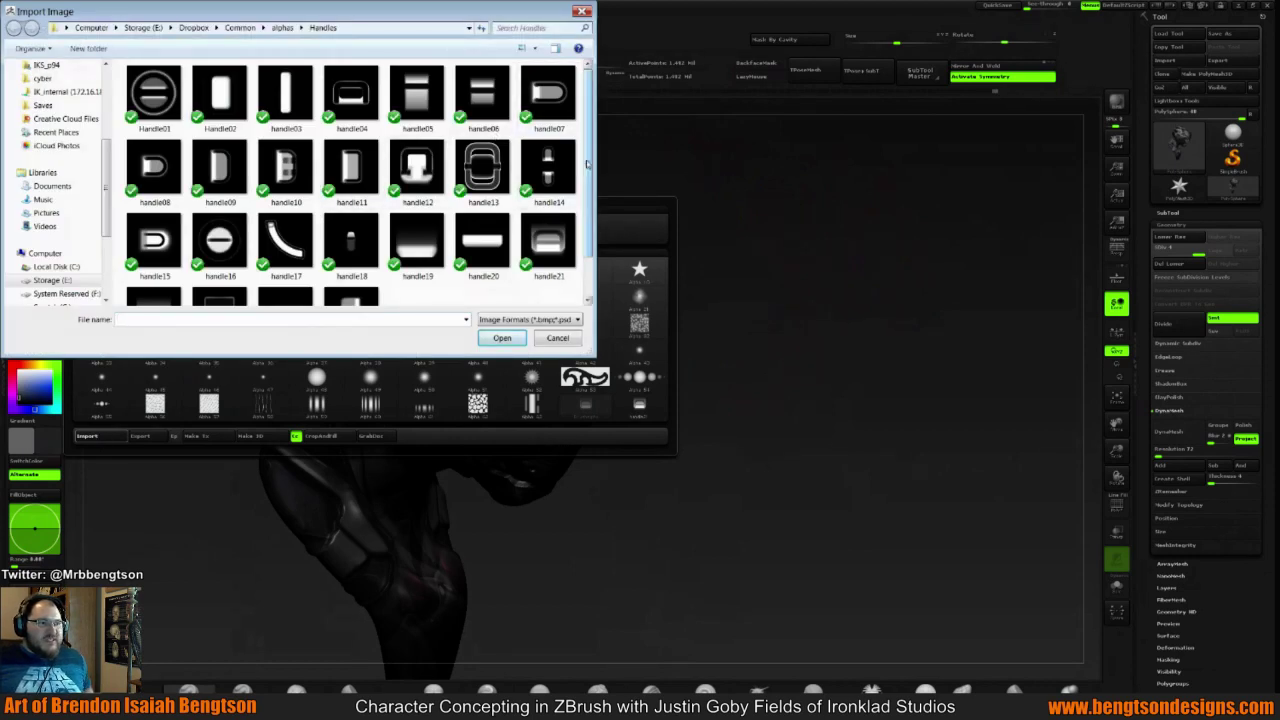
left_click_drag(588, 167, 575, 120)
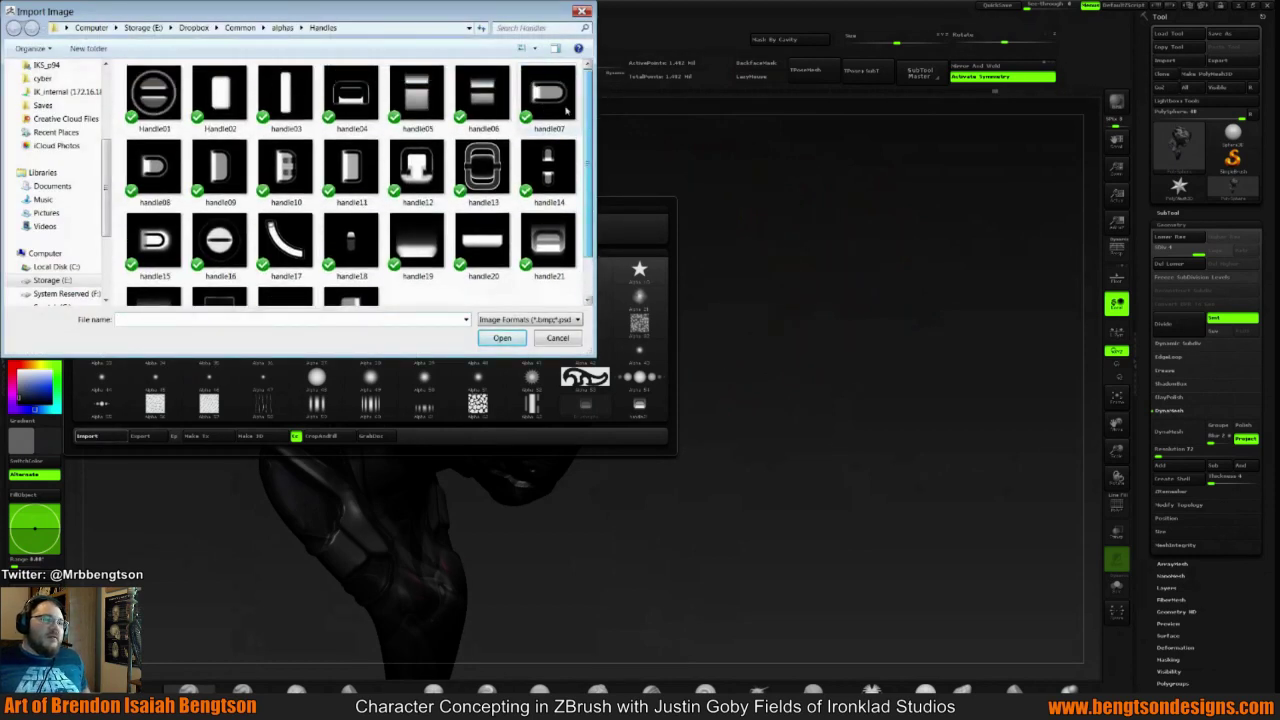
double_click(153, 98)
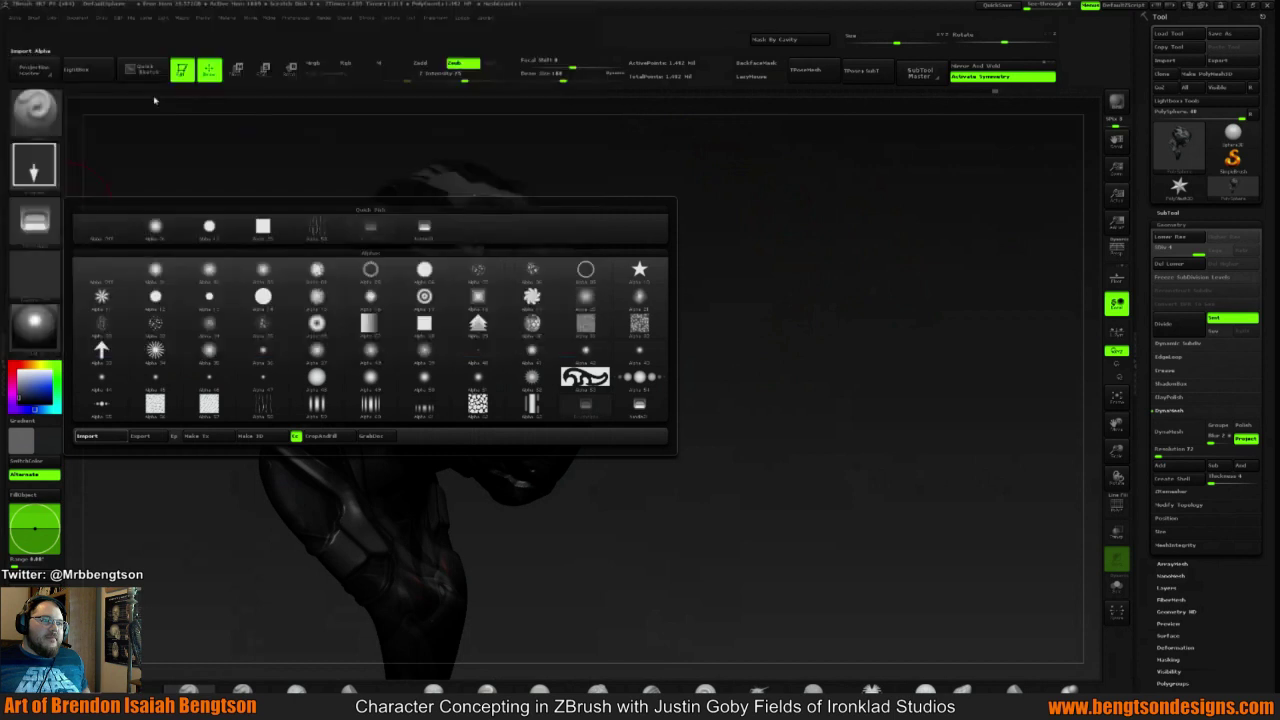
Turn on Rgb alongside Zsub for the Standard brush and choose a darker main colour
mouse_move(677, 210)
left_mouse_down()
mouse_move(688, 225)
mouse_move(517, 209)
left_mouse_up()
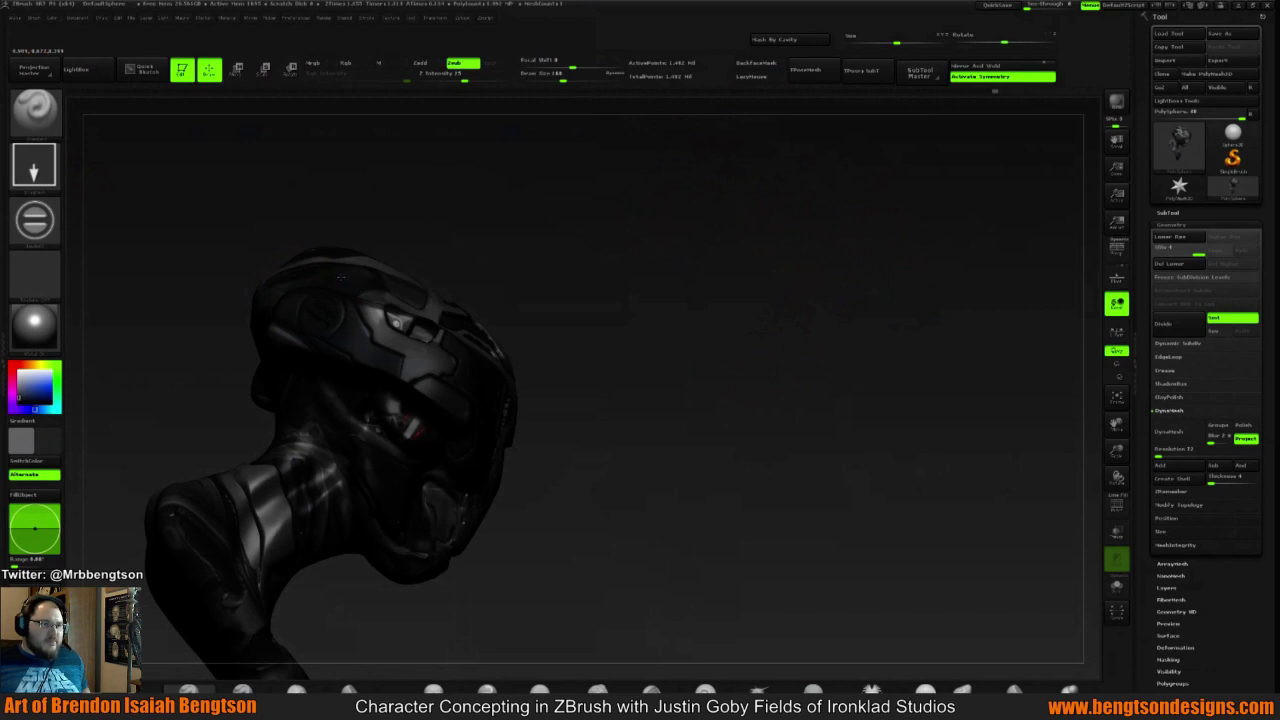
mouse_move(652, 246)
left_mouse_down()
mouse_move(603, 260)
mouse_move(597, 221)
mouse_move(577, 229)
mouse_move(597, 249)
mouse_move(574, 277)
left_mouse_up()
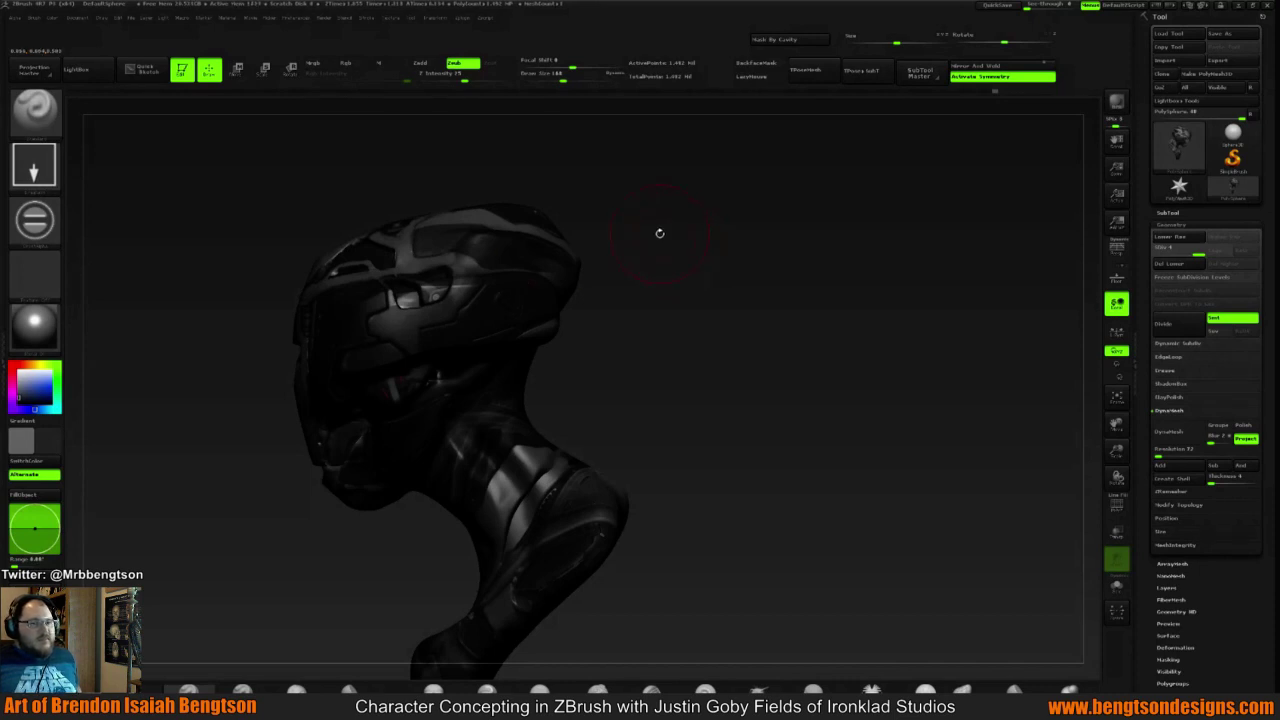
mouse_move(654, 233)
left_mouse_down()
mouse_move(678, 222)
mouse_move(668, 204)
mouse_move(694, 223)
mouse_move(632, 403)
left_mouse_up()
right_click(373, 586)
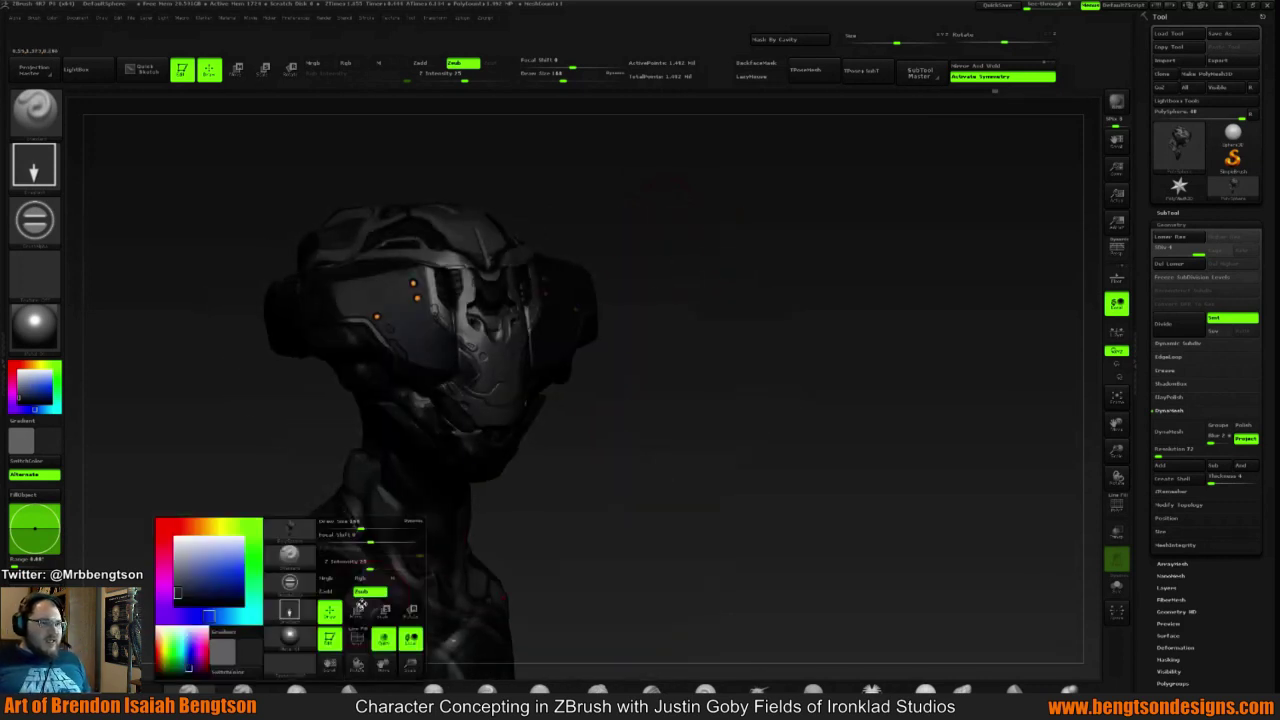
left_click(346, 63)
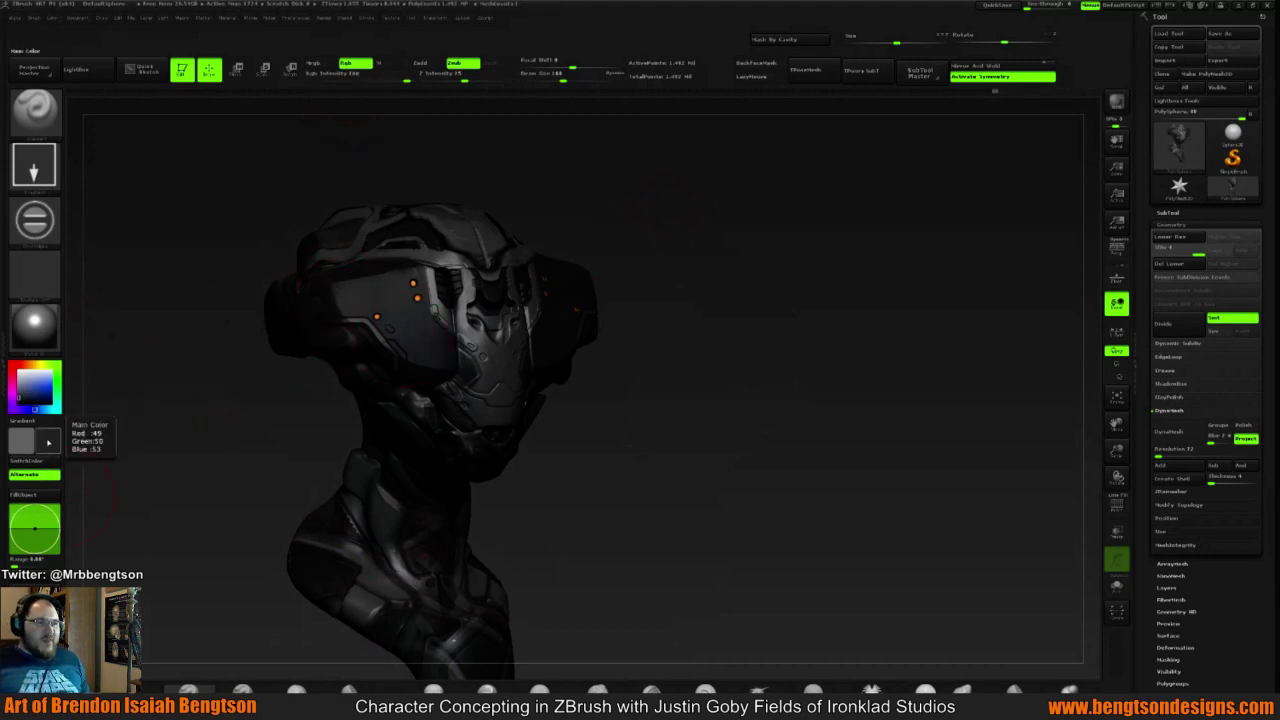
left_click(49, 440)
left_click(38, 507)
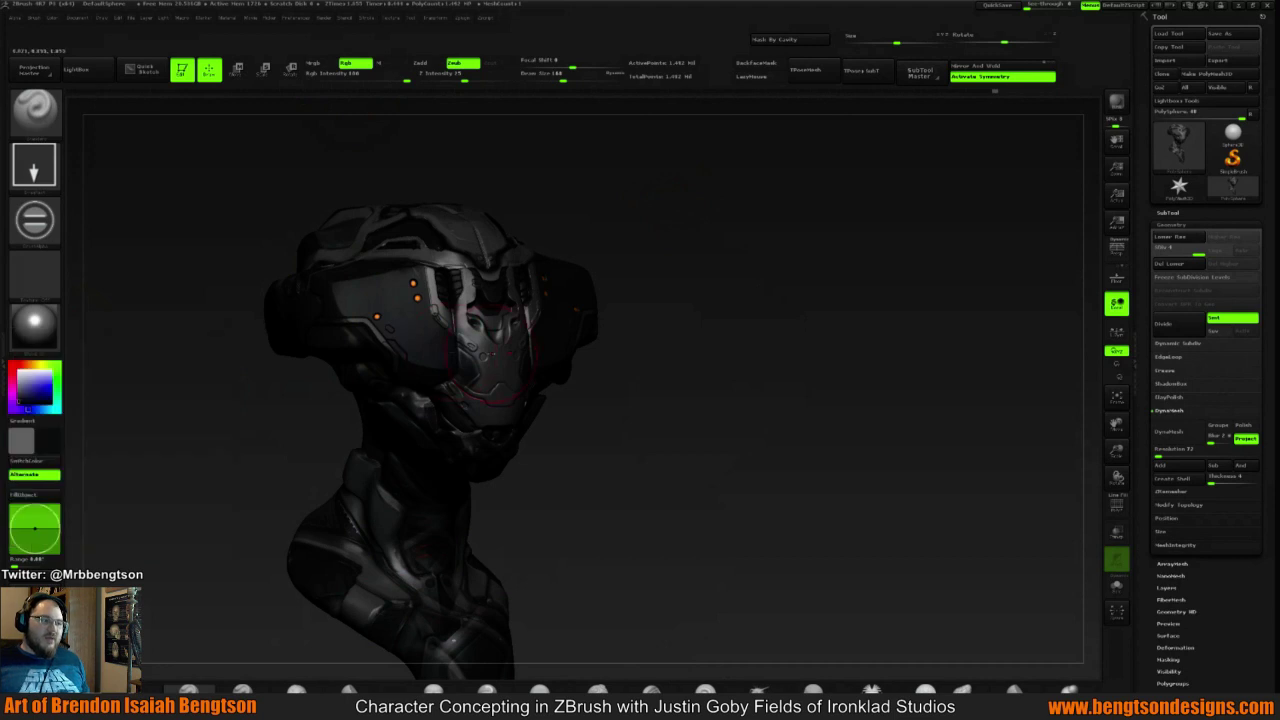
Reduce the brush size and stamp the slotted round Handle01 detail onto the light plate at the front of the shoulder
mouse_move(744, 357)
left_mouse_down("alt")
mouse_move(794, 263)
mouse_move(794, 320)
left_mouse_up("alt")
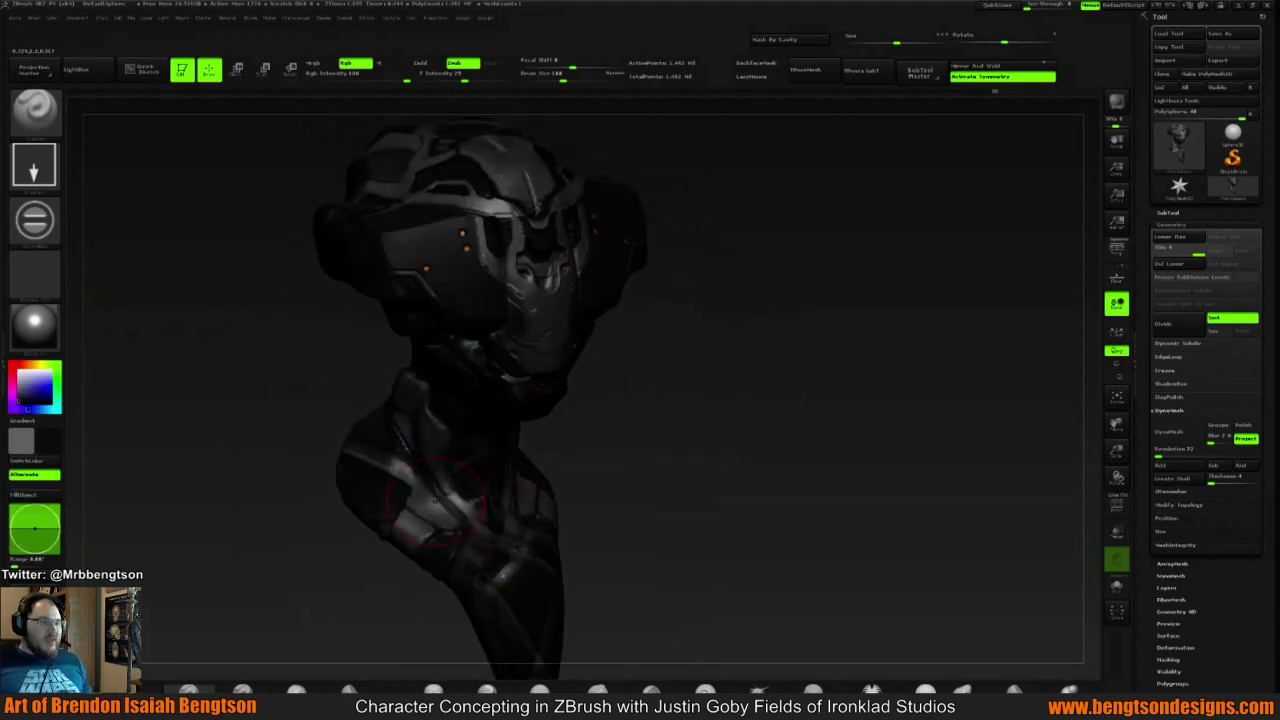
key("space")
left_click_drag(435, 511, 414, 511)
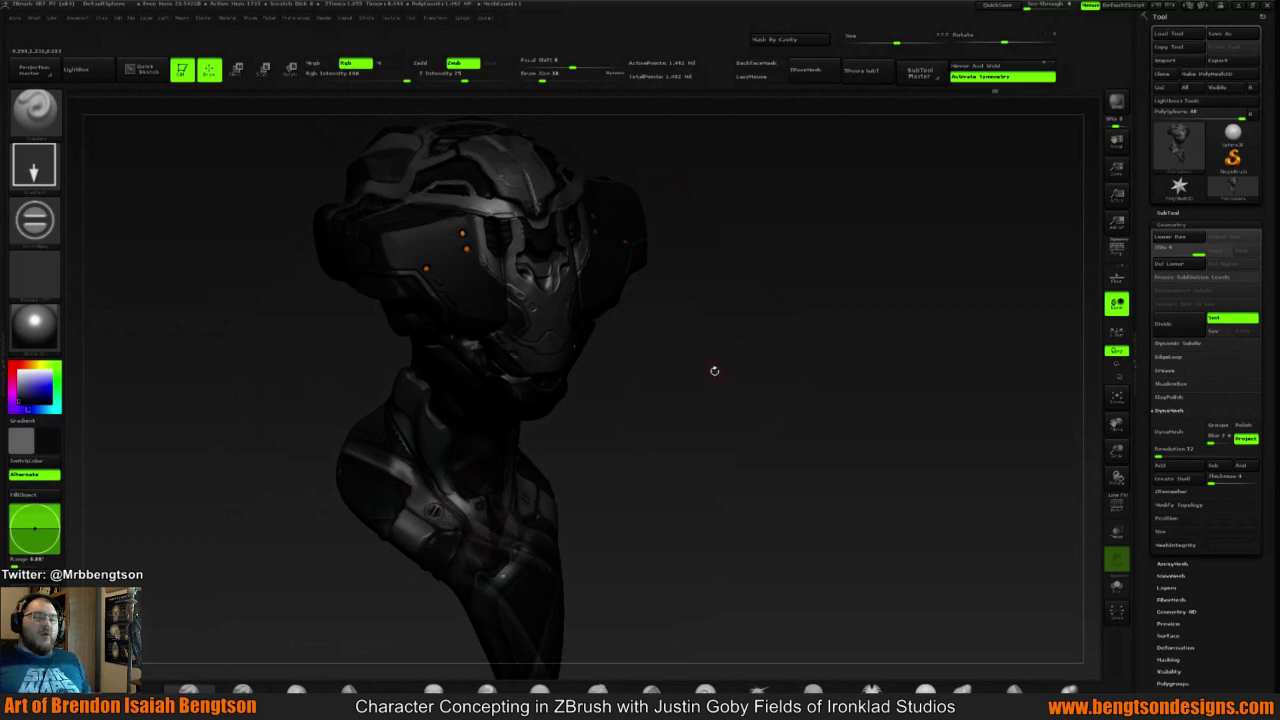
mouse_move(707, 386)
left_mouse_down()
mouse_move(697, 403)
mouse_move(711, 360)
left_mouse_up()
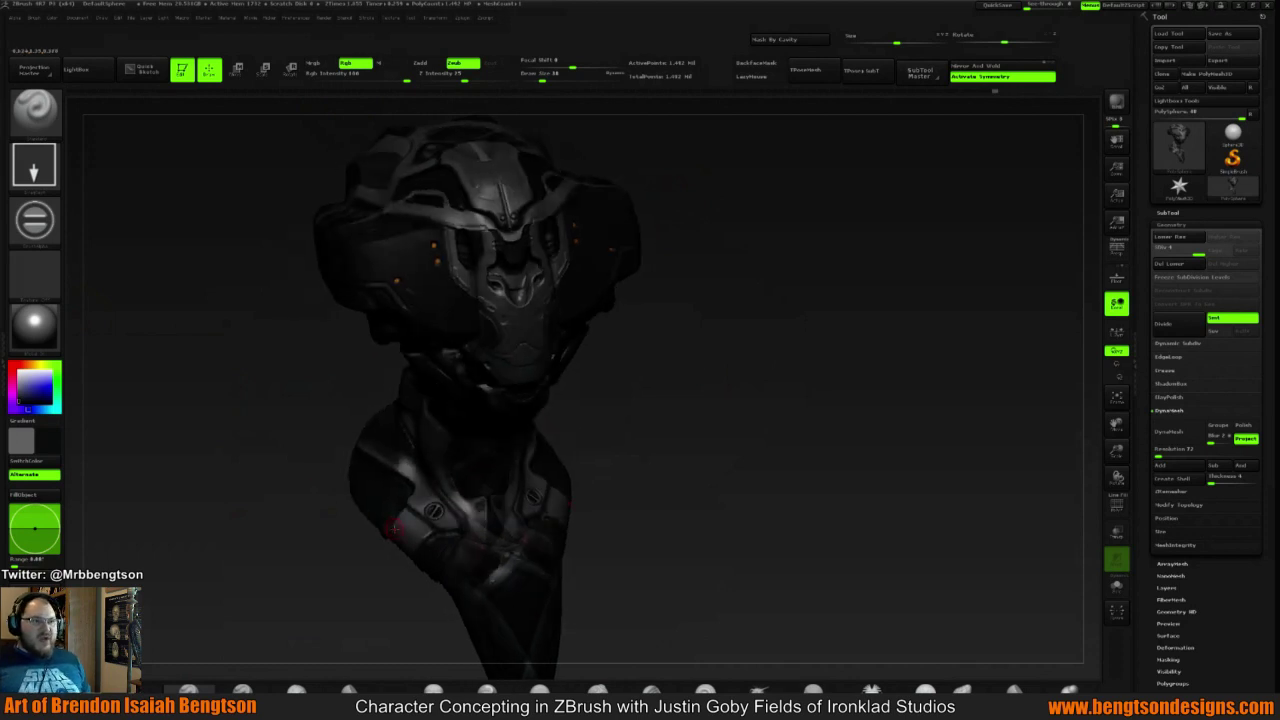
Import the Window05 alpha from the Misc folder for the Standard brush
mouse_move(663, 306)
left_mouse_down()
mouse_move(659, 340)
mouse_move(652, 322)
left_mouse_up()
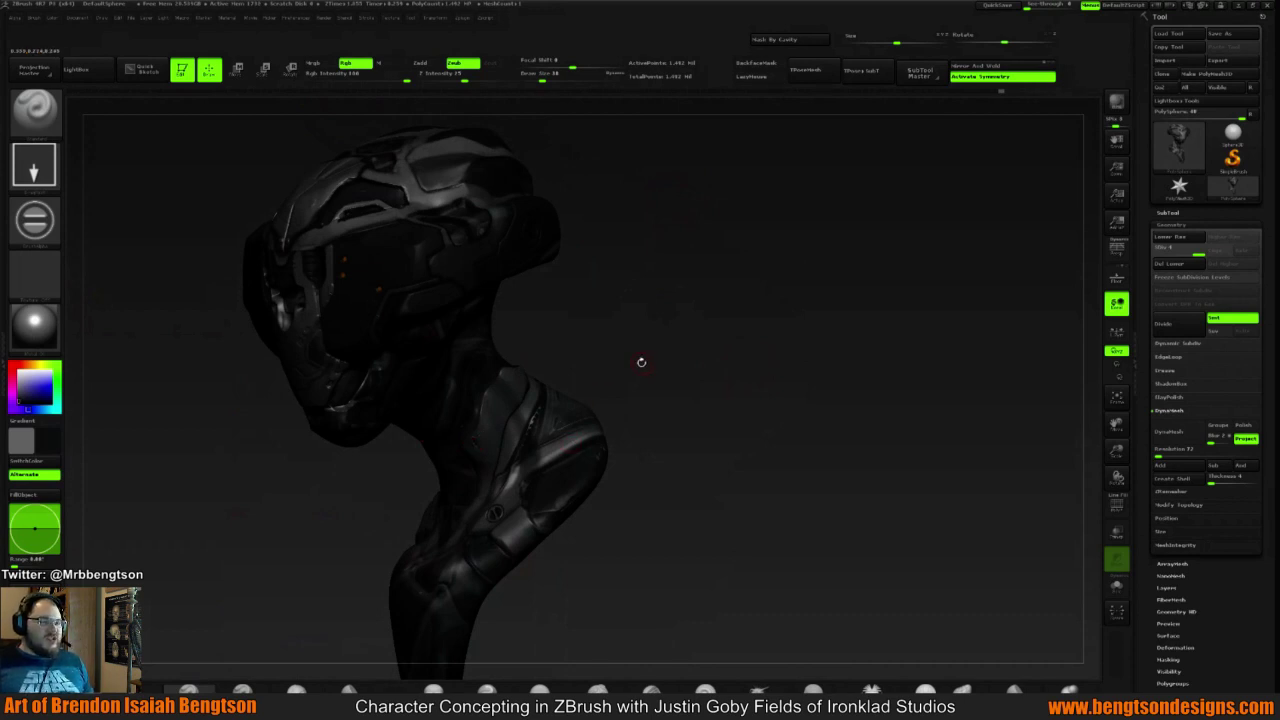
left_click_drag(624, 345, 674, 374)
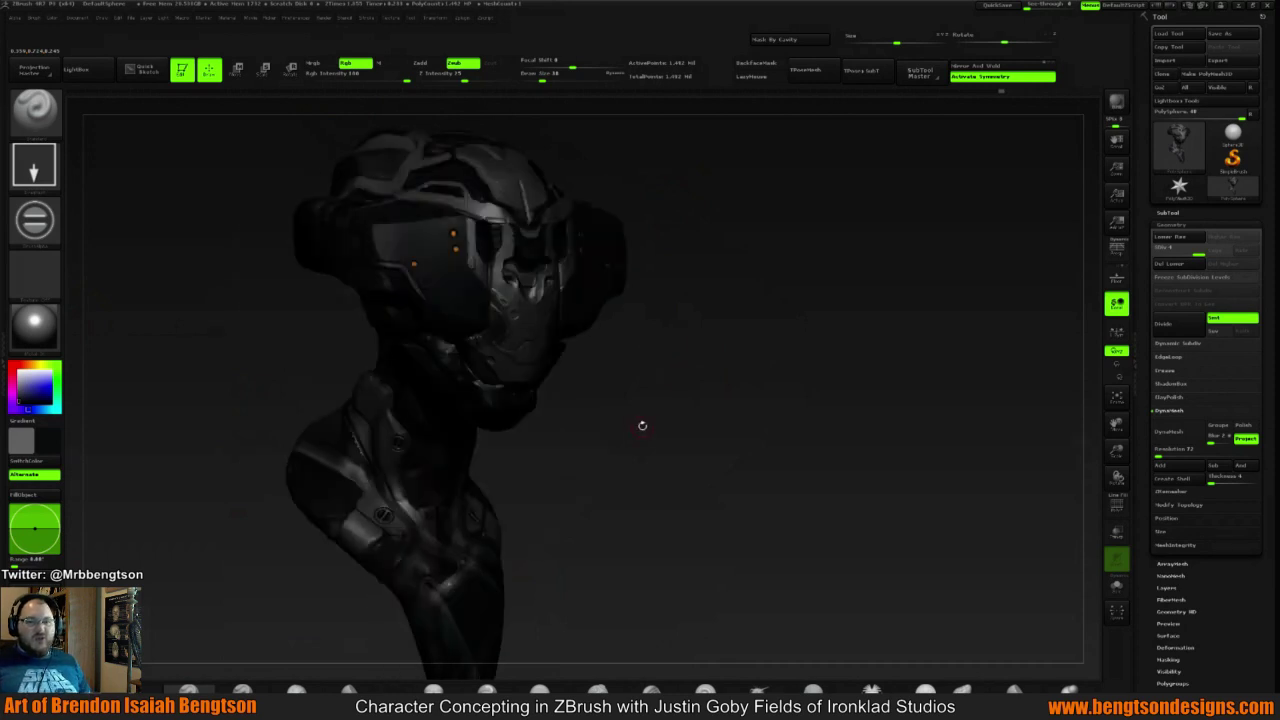
mouse_move(643, 423)
left_mouse_down()
mouse_move(611, 408)
mouse_move(719, 323)
mouse_move(694, 337)
mouse_move(663, 263)
mouse_move(674, 300)
mouse_move(683, 285)
mouse_move(666, 306)
mouse_move(654, 291)
mouse_move(691, 277)
mouse_move(446, 220)
left_mouse_up()
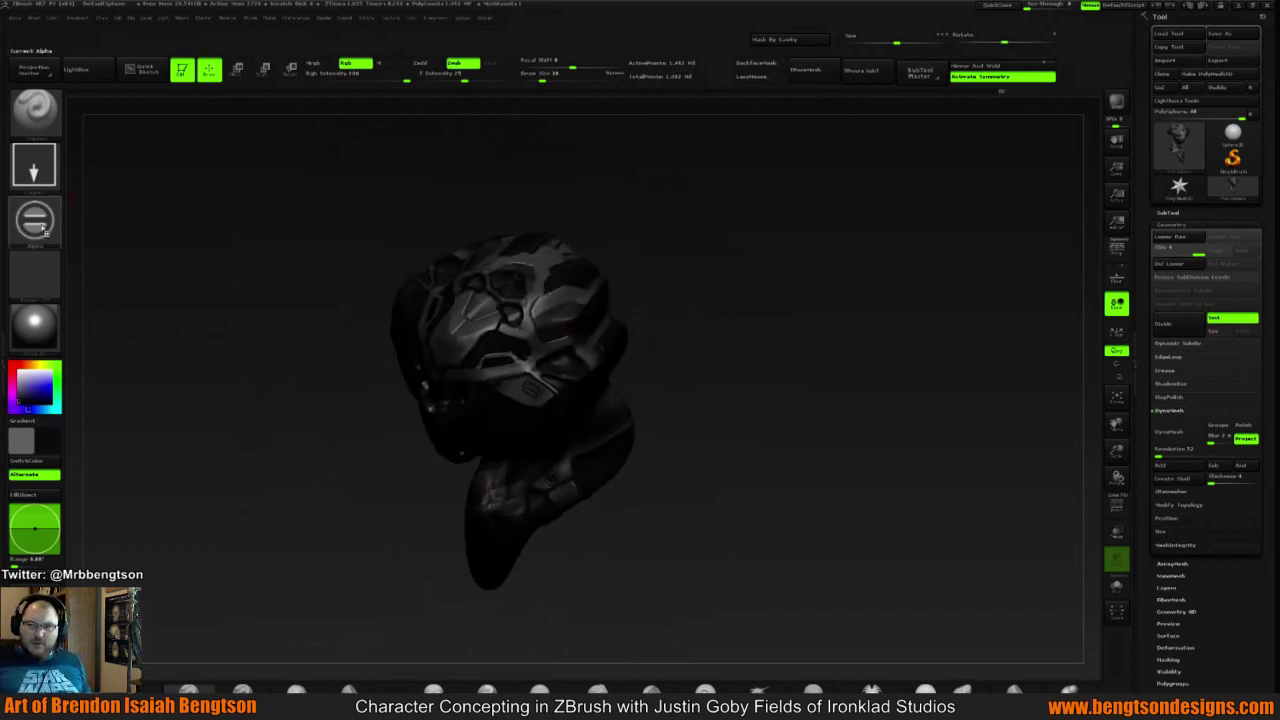
left_click(34, 220)
left_click(88, 436)
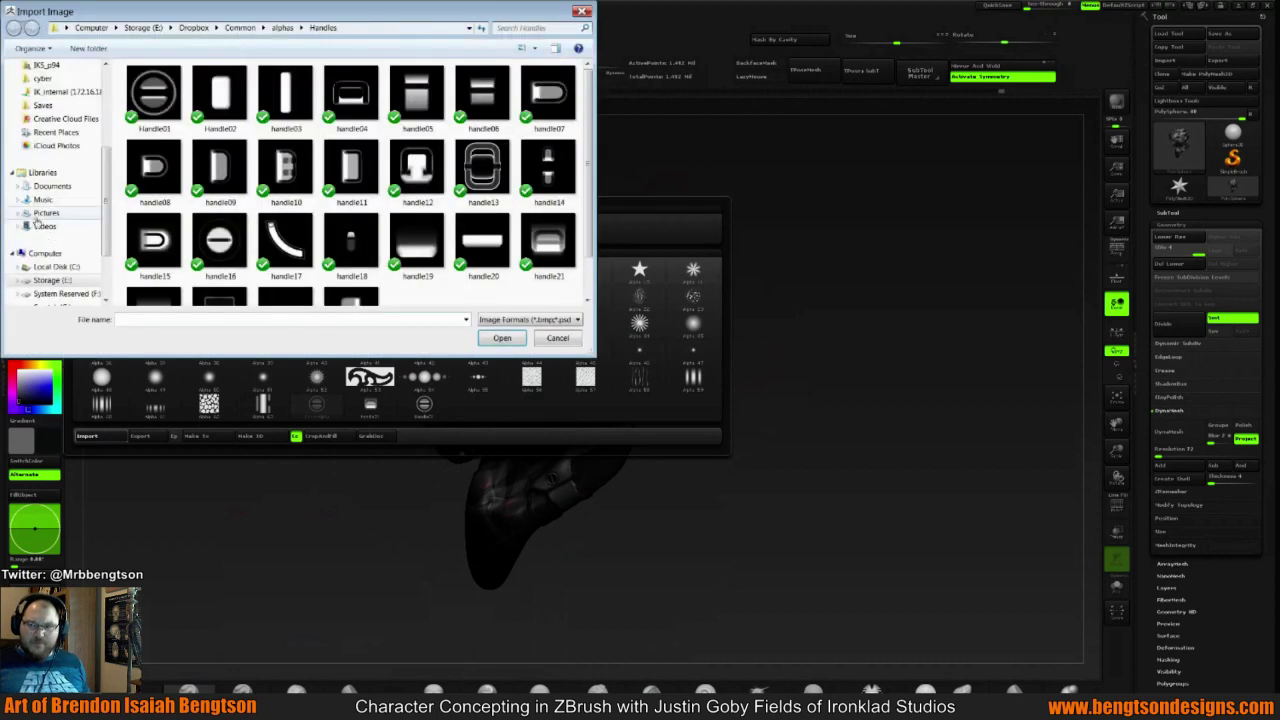
left_click(282, 27)
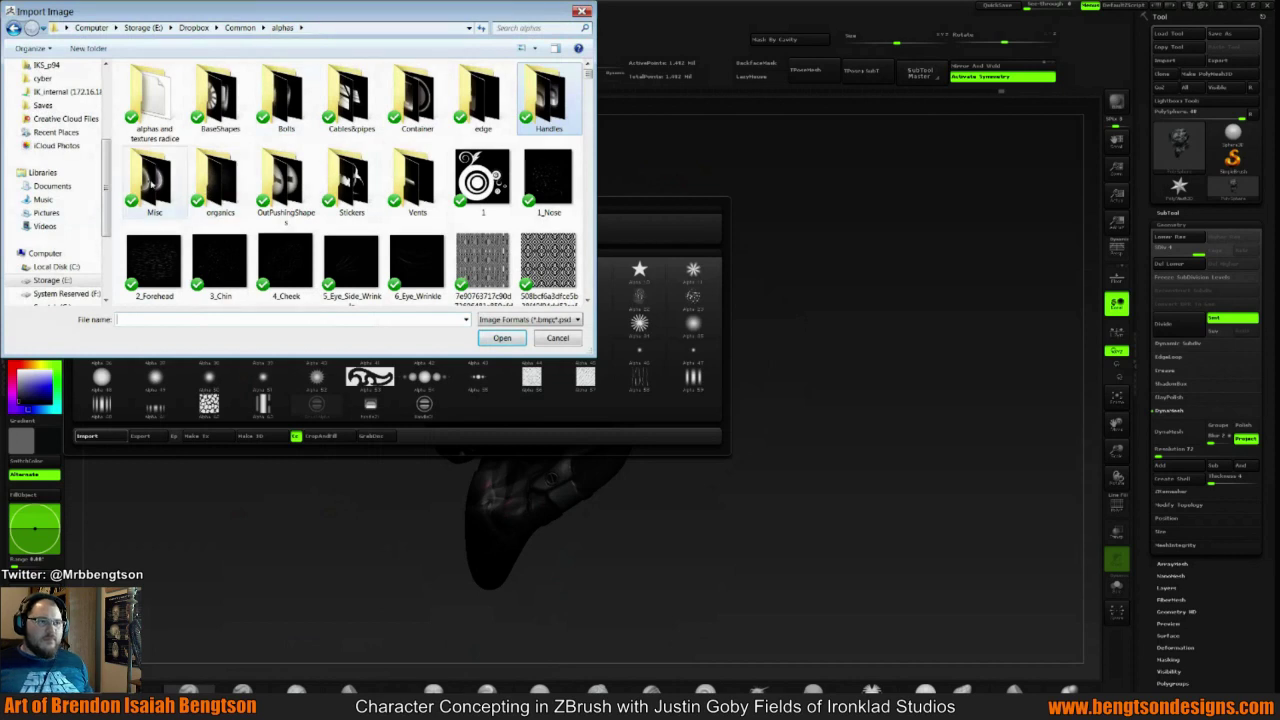
double_click(147, 183)
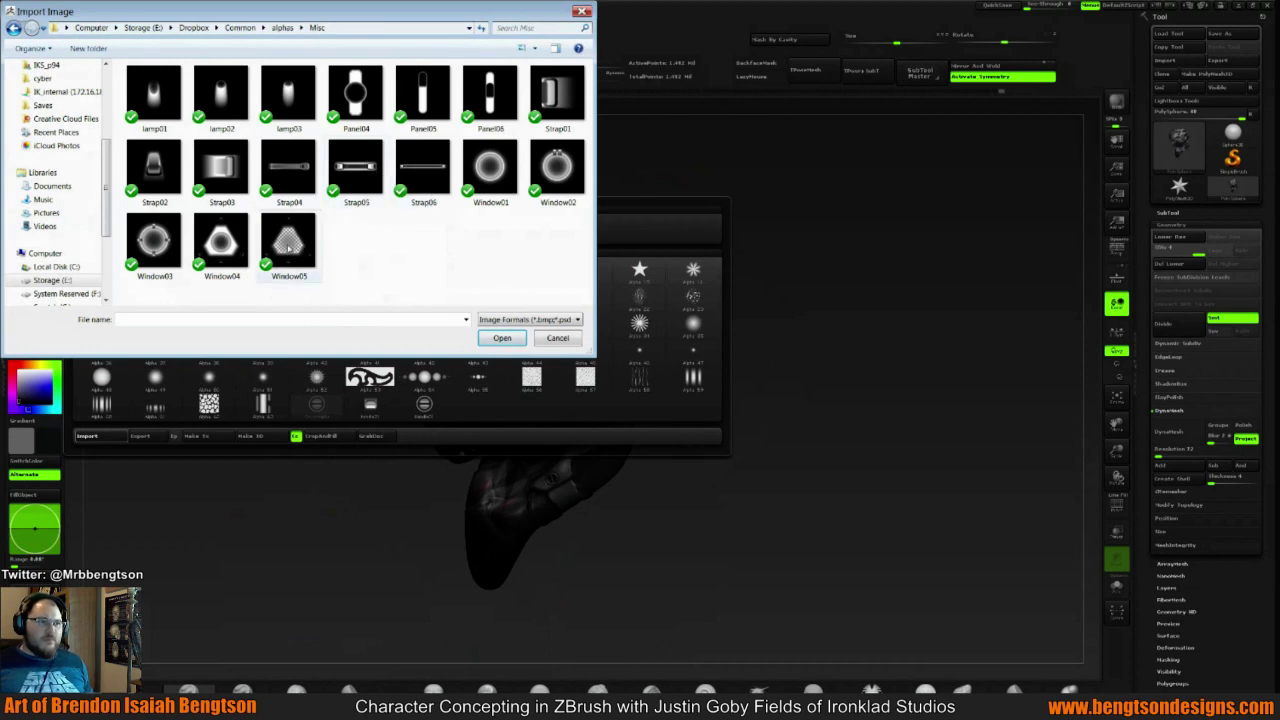
double_click(287, 242)
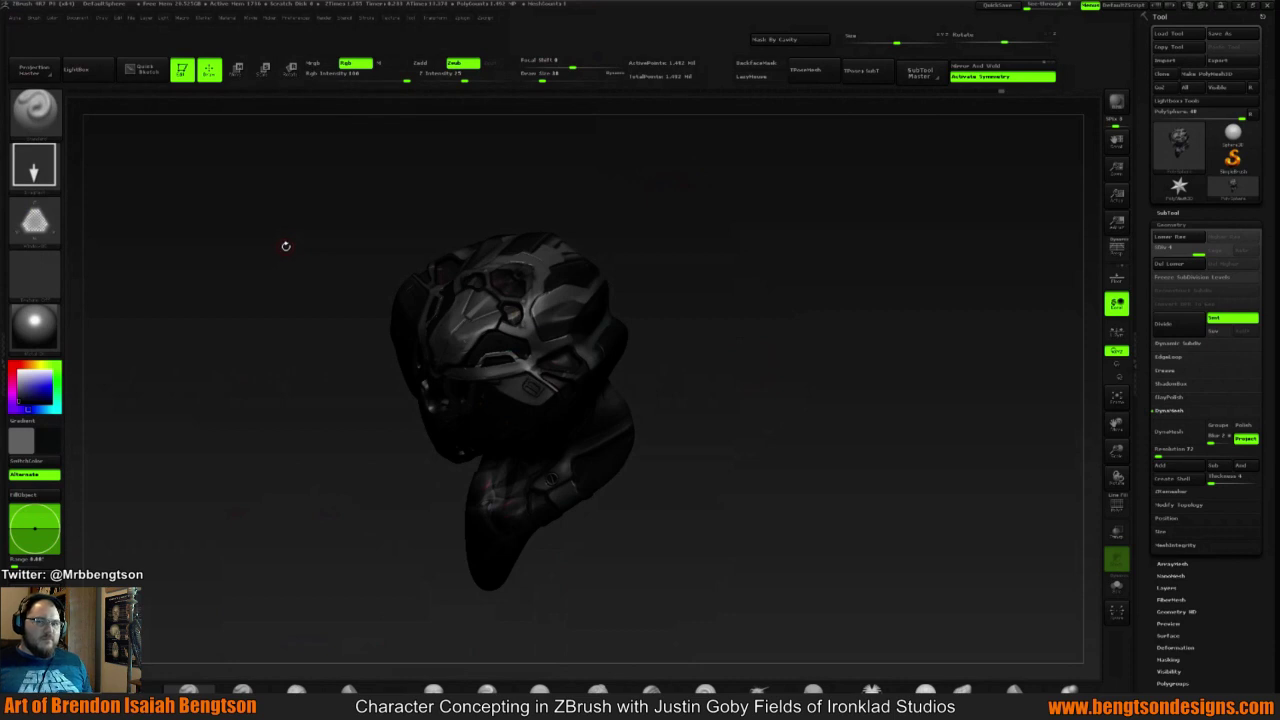
Stamp the triangular window detail into the front of the shoulder, beside the slotted round handle
left_click_drag(665, 232, 691, 207)
left_click_drag(705, 264, 643, 251)
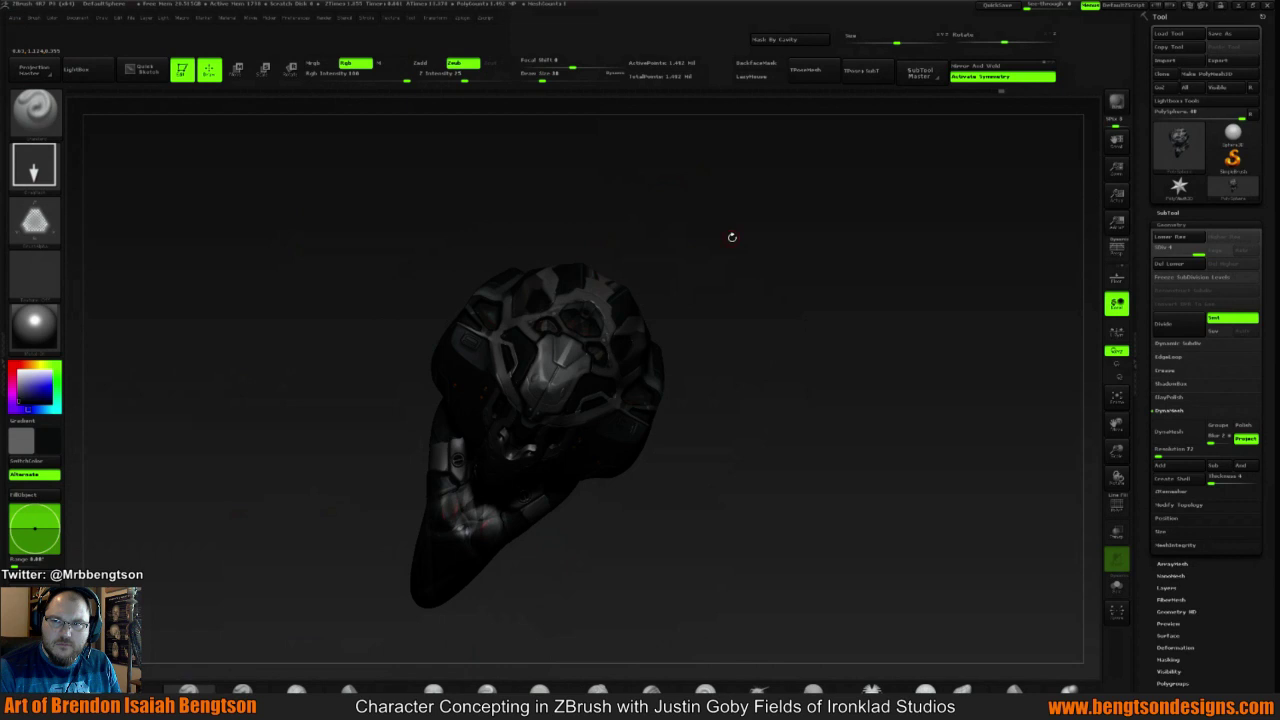
left_click_drag(732, 237, 512, 447)
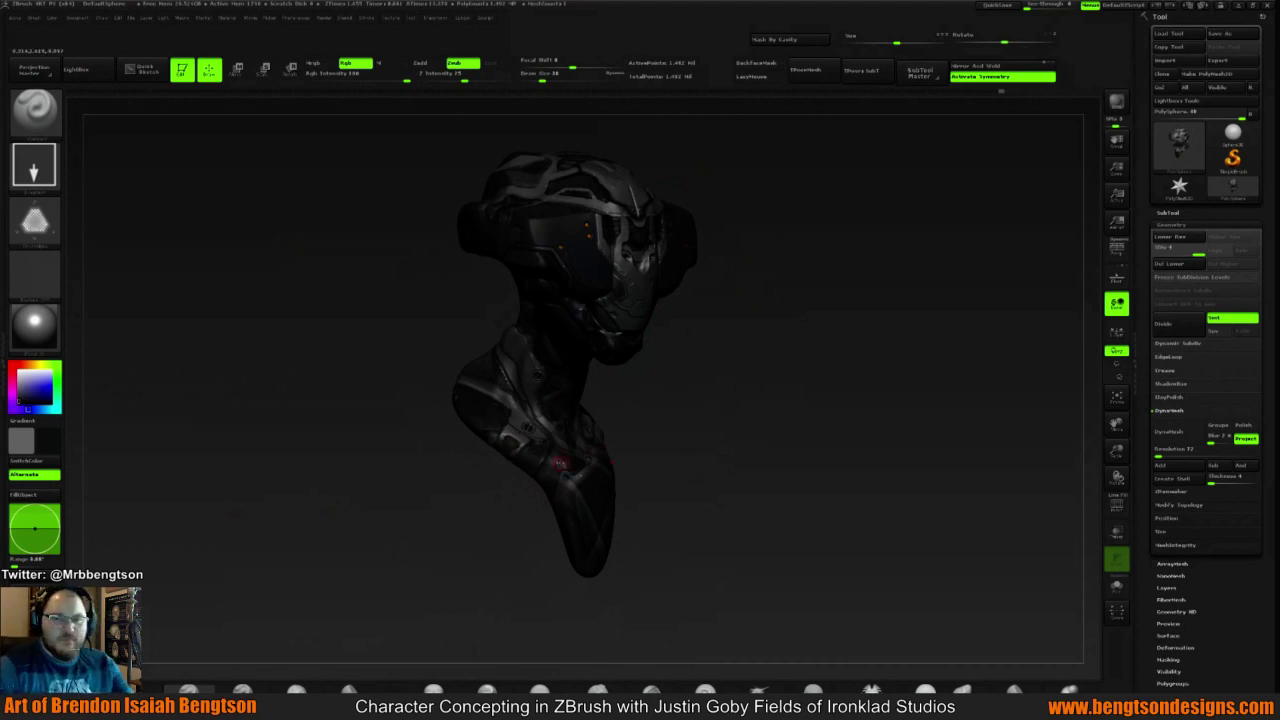
mouse_move(680, 420)
left_mouse_down()
mouse_move(803, 337)
mouse_move(896, 297)
mouse_move(780, 277)
mouse_move(791, 274)
mouse_move(813, 280)
mouse_move(773, 326)
left_mouse_up()
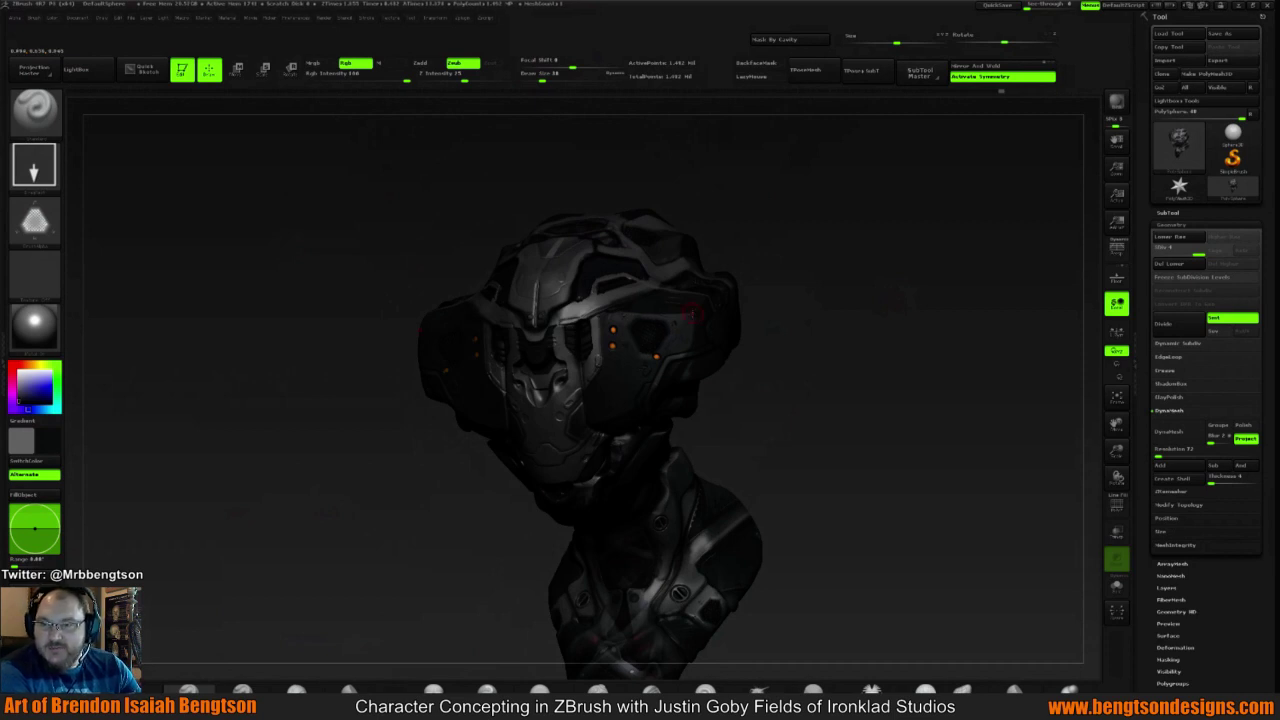
Sample colours from the helmet and set the main colour to the dark blue-grey of its side plates
left_click_drag(809, 257, 917, 229)
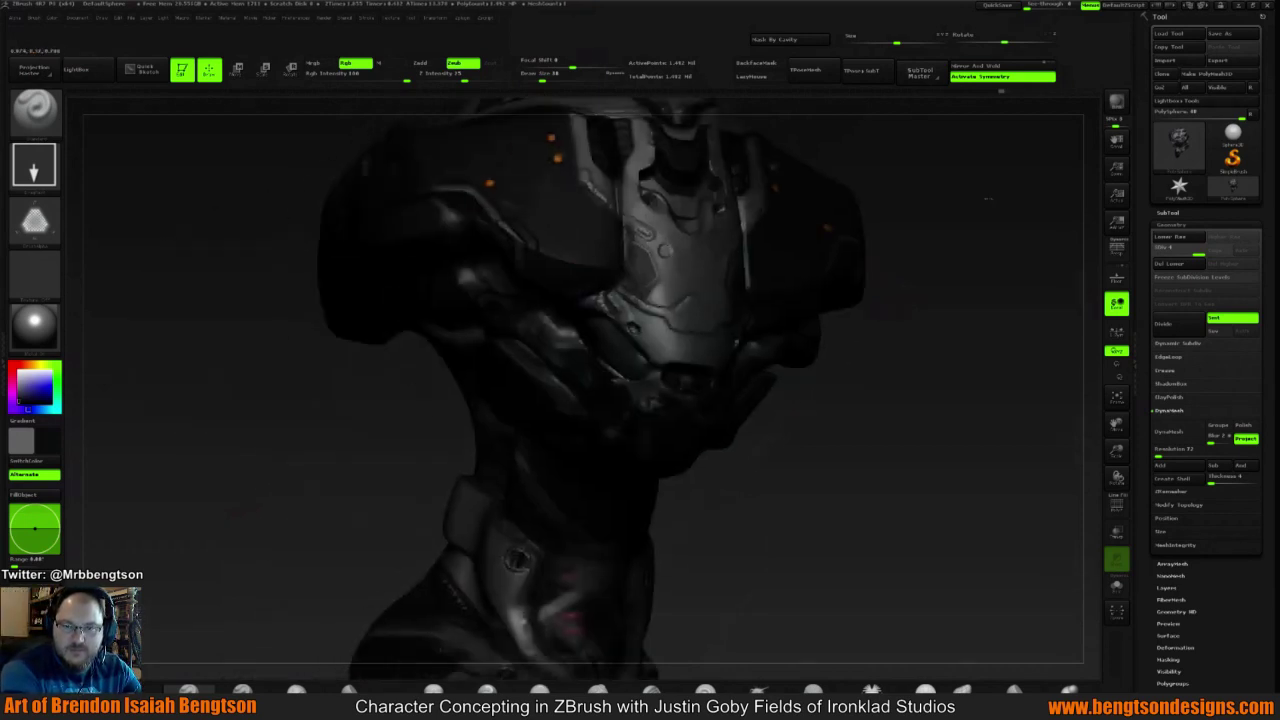
left_click_drag(906, 180, 868, 259, "alt")
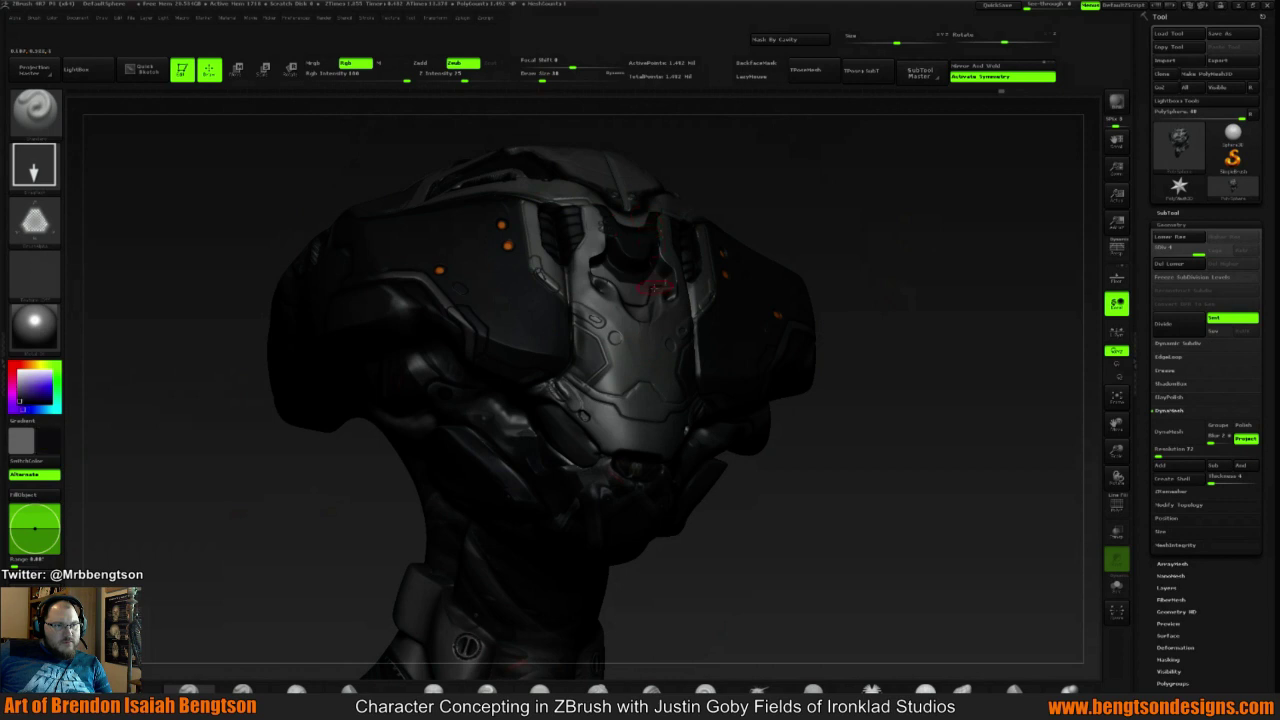
key("c")
key("c")
key("c")
key("c")
key("c")
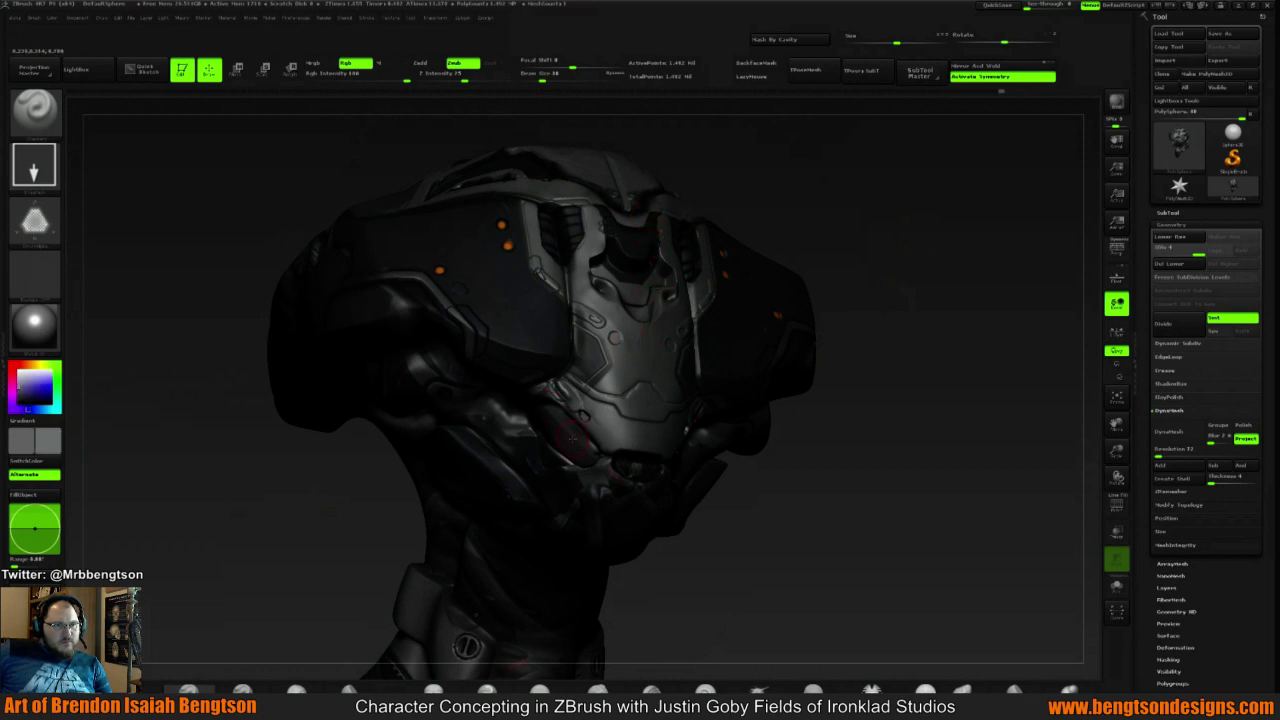
key("c")
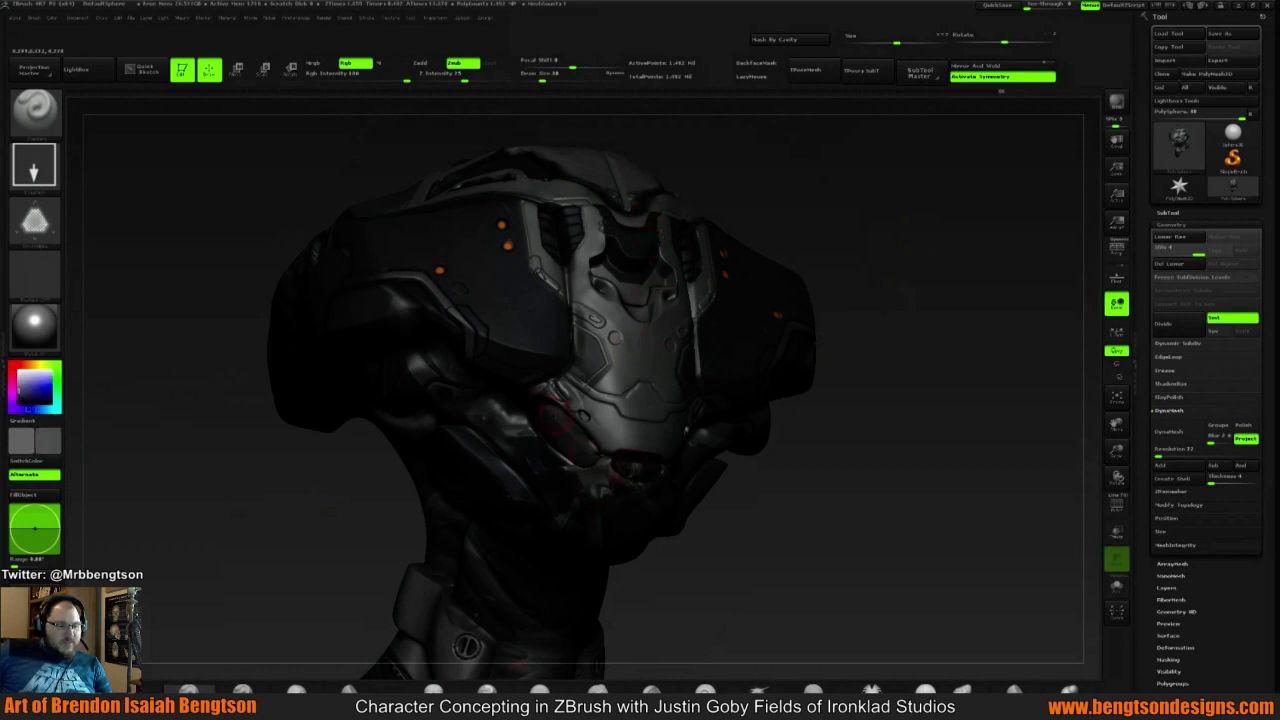
key("c")
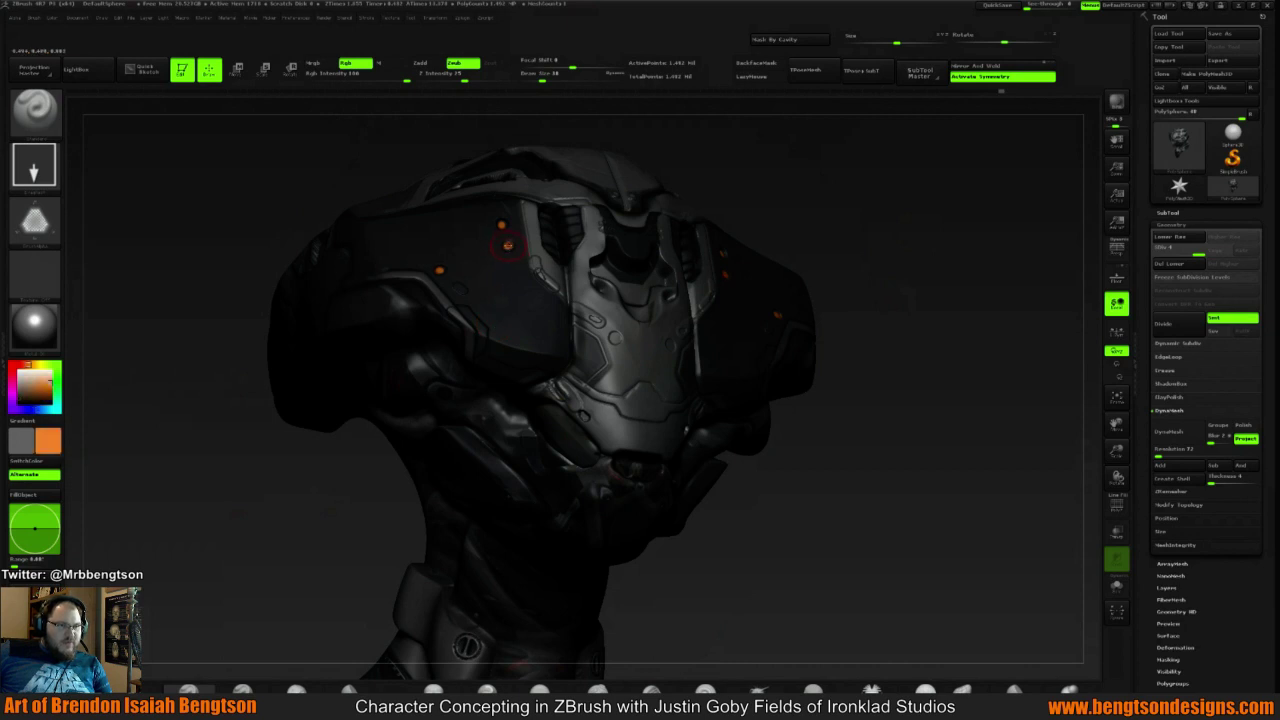
key("c")
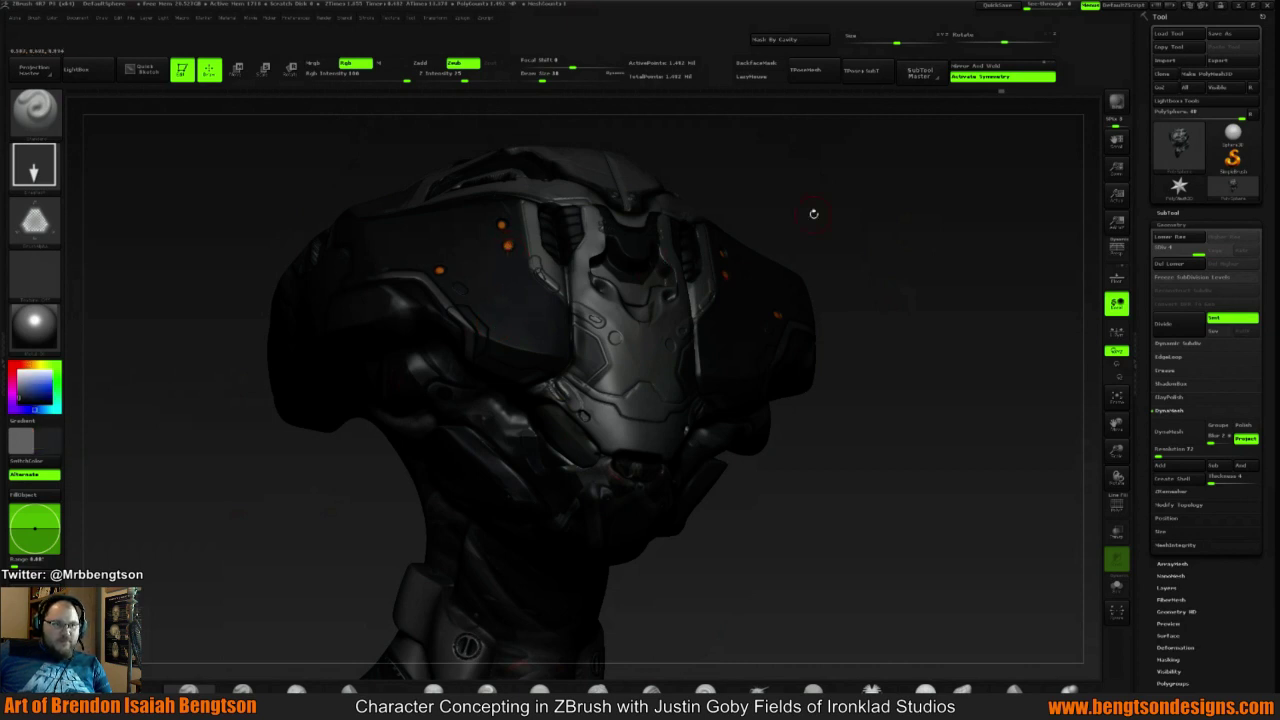
Examine the helmet, neck and shoulder plating from several front and side angles
left_click_drag(813, 213, 686, 217)
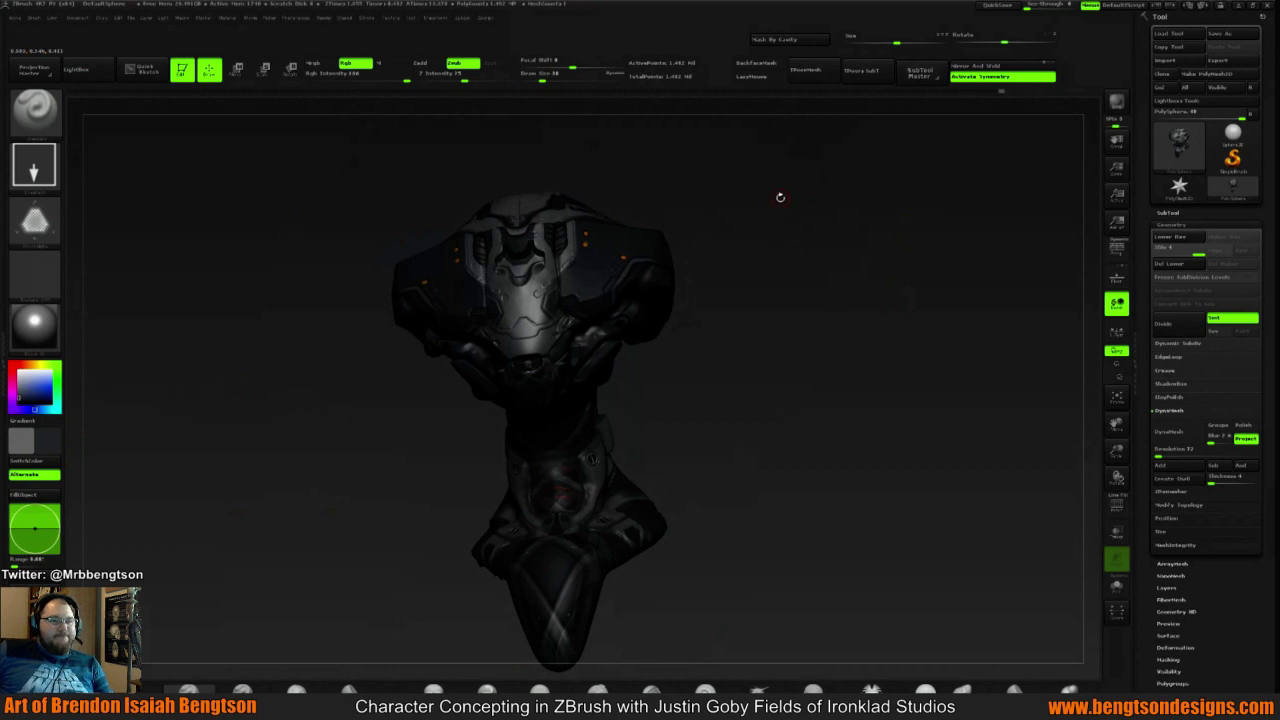
mouse_move(777, 234)
left_mouse_down()
mouse_move(831, 237)
mouse_move(843, 260)
mouse_move(827, 286)
mouse_move(786, 253)
mouse_move(798, 262)
mouse_move(734, 300)
mouse_move(755, 303)
left_mouse_up()
key("ctrl")
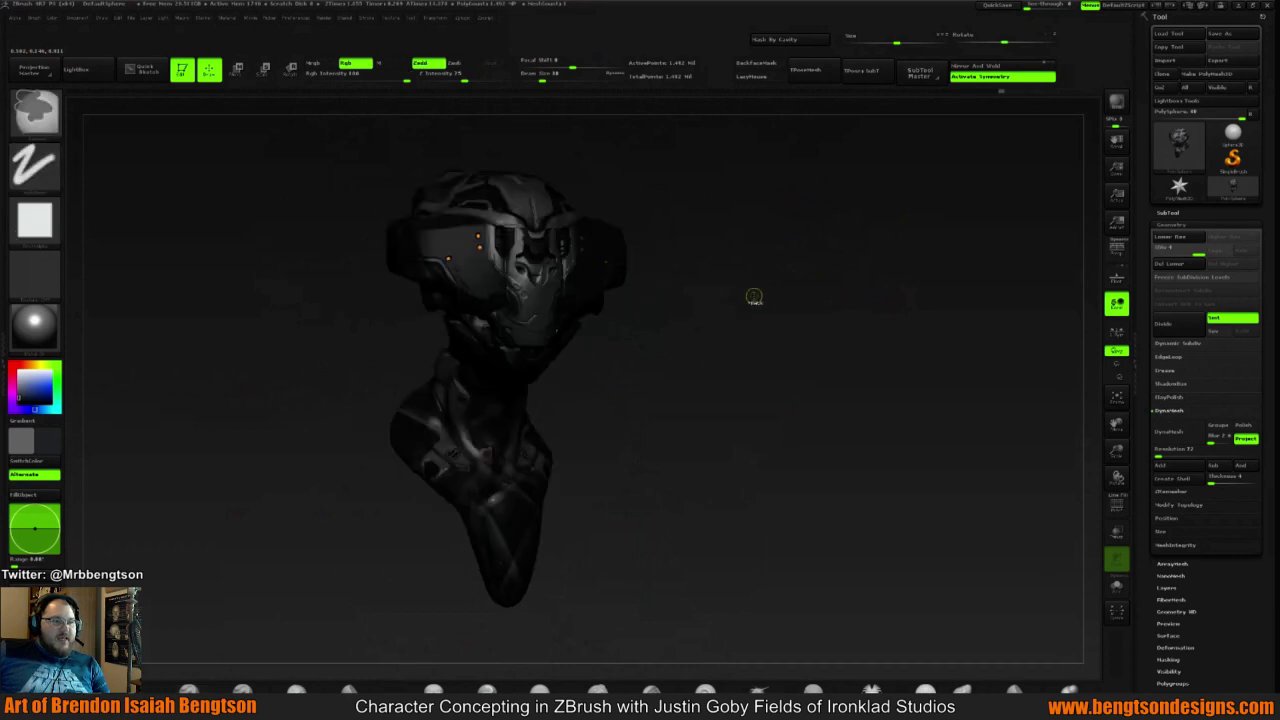
mouse_move(749, 295)
left_mouse_down()
mouse_move(735, 257)
mouse_move(623, 294)
left_mouse_up()
mouse_move(499, 338)
left_mouse_down()
mouse_move(514, 344)
mouse_move(506, 314)
left_mouse_up()
mouse_move(808, 185)
left_mouse_down()
mouse_move(815, 205)
mouse_move(766, 237)
mouse_move(736, 223)
mouse_move(774, 220)
mouse_move(716, 298)
mouse_move(737, 280)
mouse_move(714, 277)
mouse_move(714, 303)
mouse_move(698, 270)
left_mouse_up()
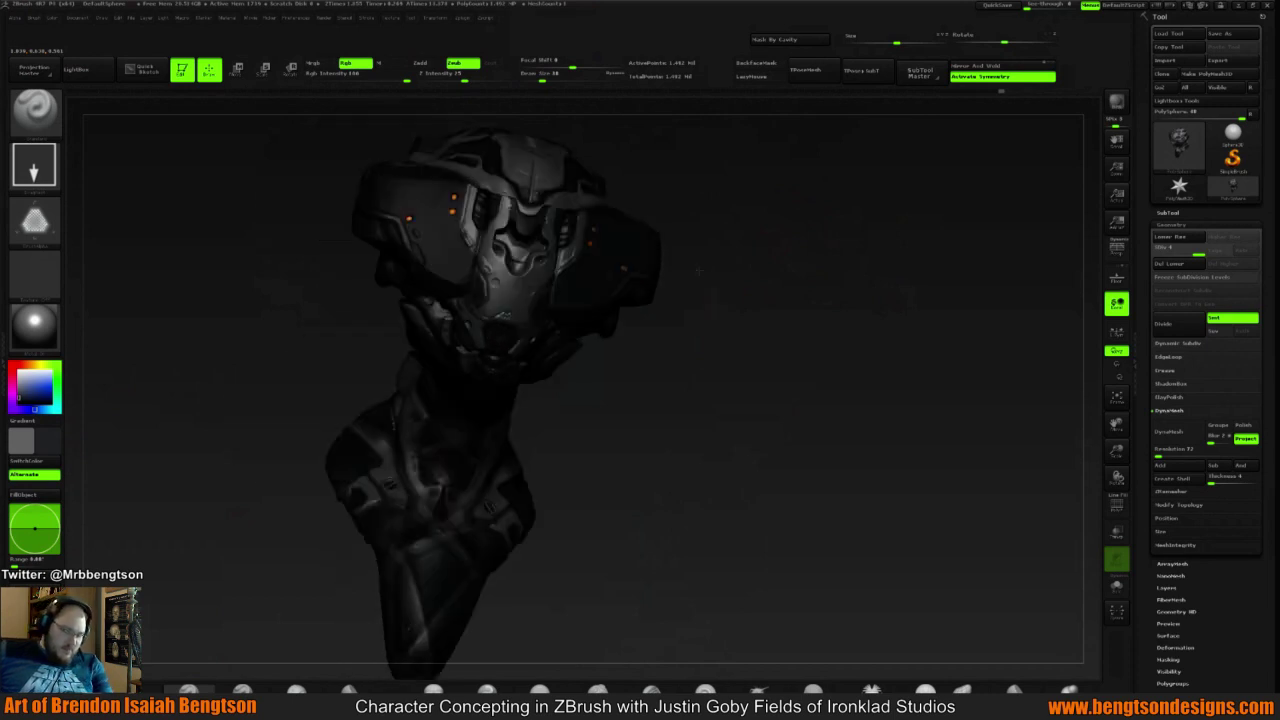
mouse_move(786, 220)
left_mouse_down()
mouse_move(871, 233)
mouse_move(746, 283)
mouse_move(708, 380)
mouse_move(808, 334)
mouse_move(720, 330)
left_mouse_up()
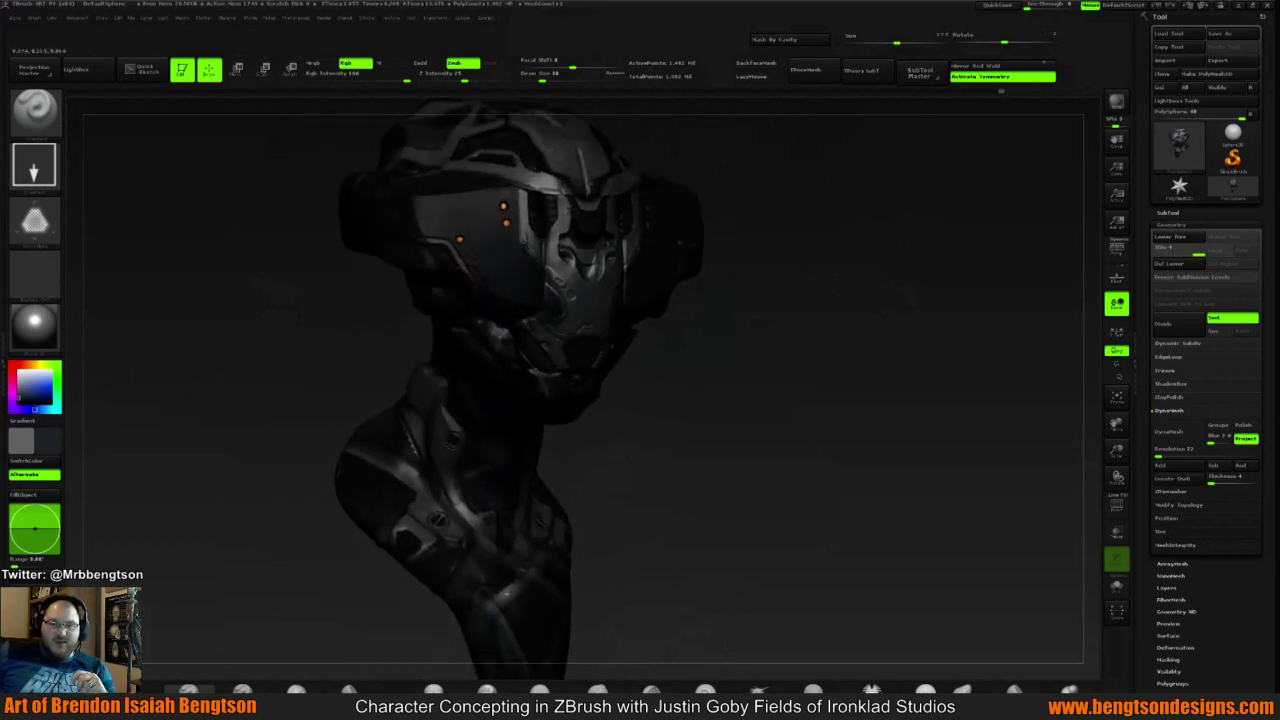
Import the Strap03 alpha from the Misc folder and stamp it with a larger brush into the helmet's side plates
left_click(48, 224)
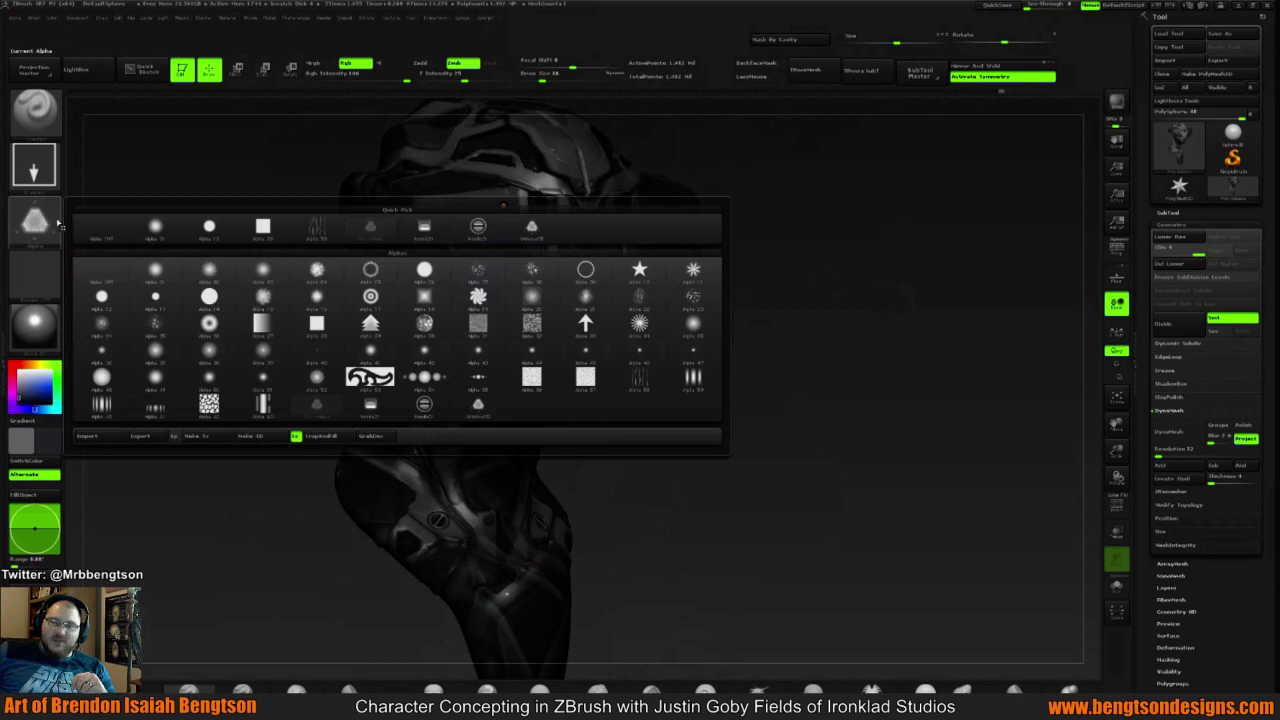
left_click(87, 436)
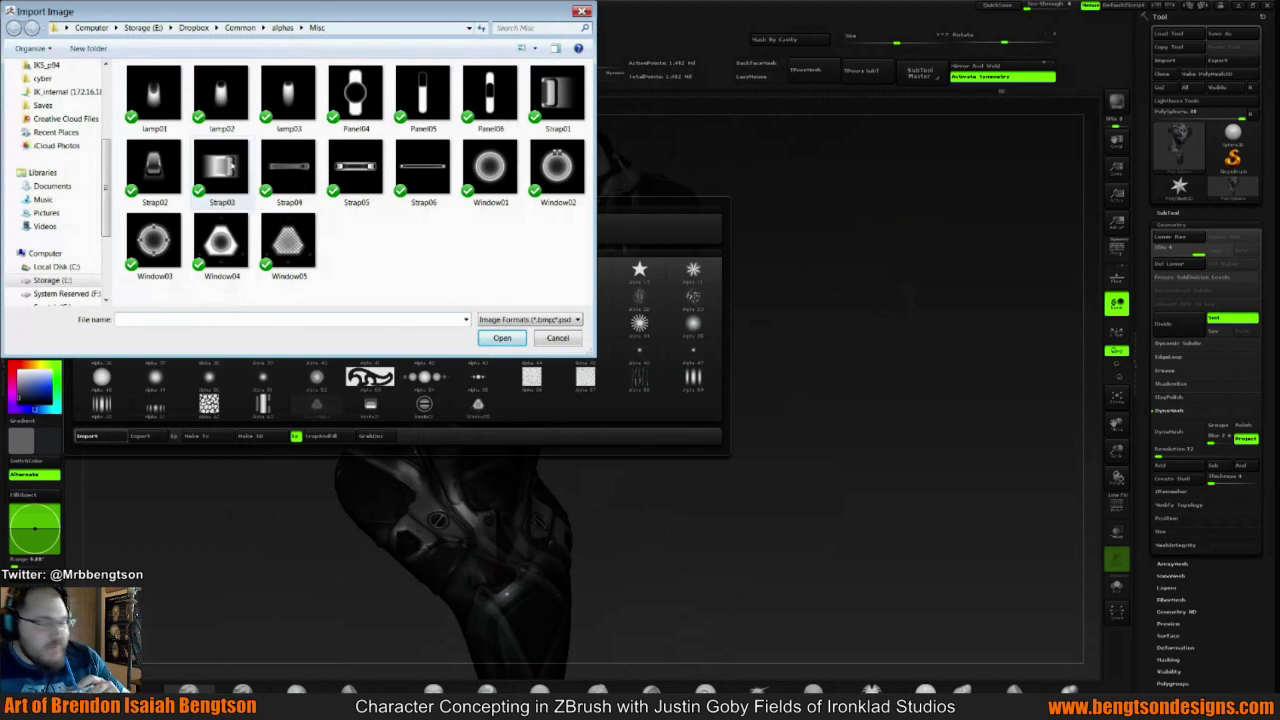
double_click(221, 165)
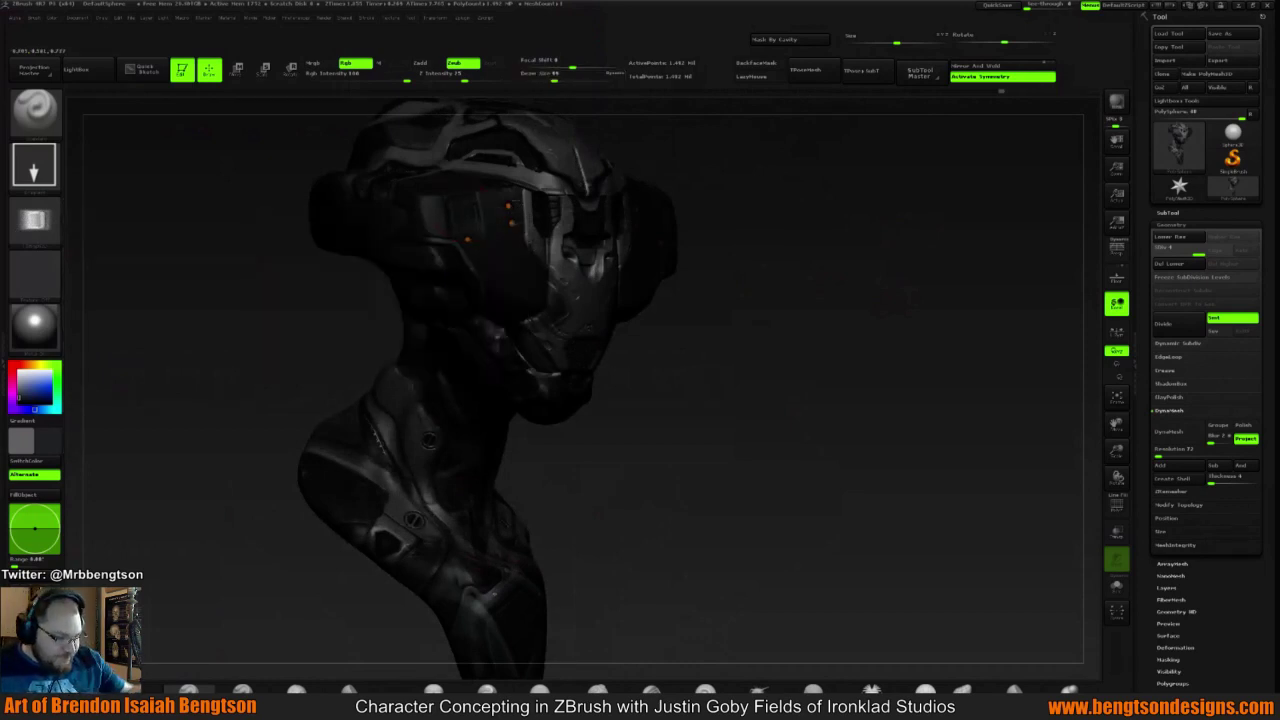
left_click_drag(950, 175, 789, 156)
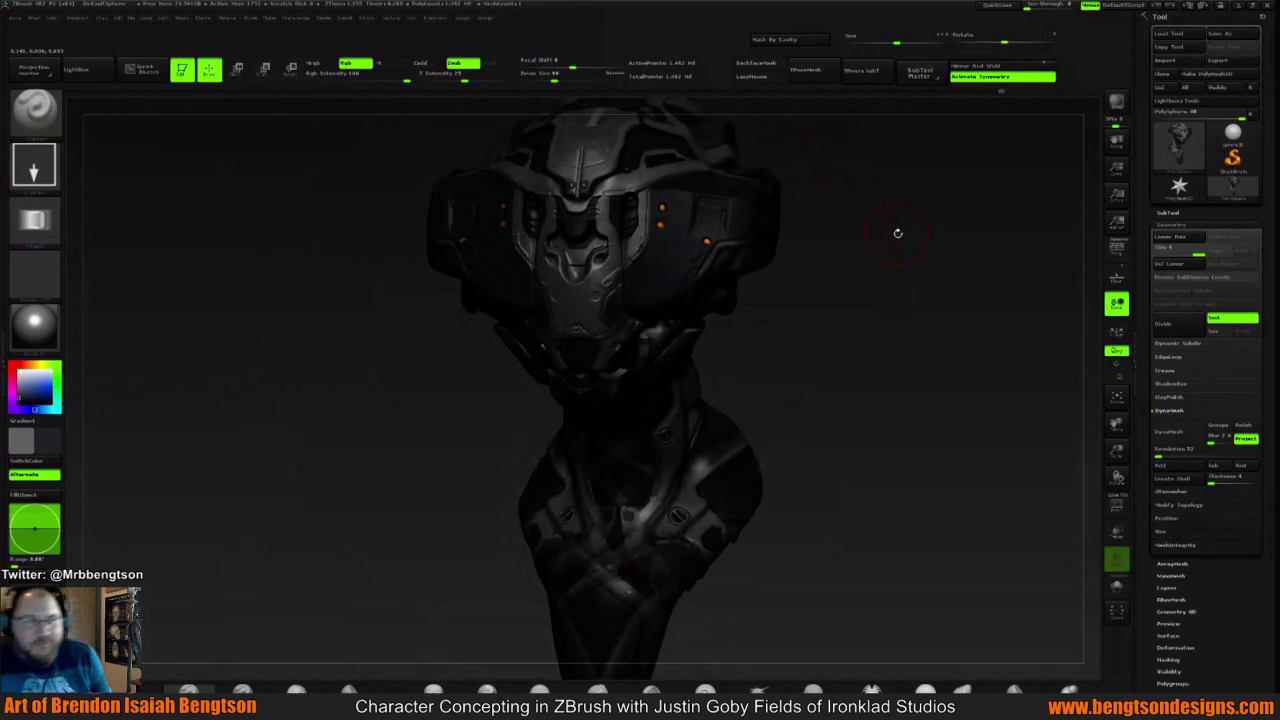
left_click_drag(897, 231, 778, 306, "alt")
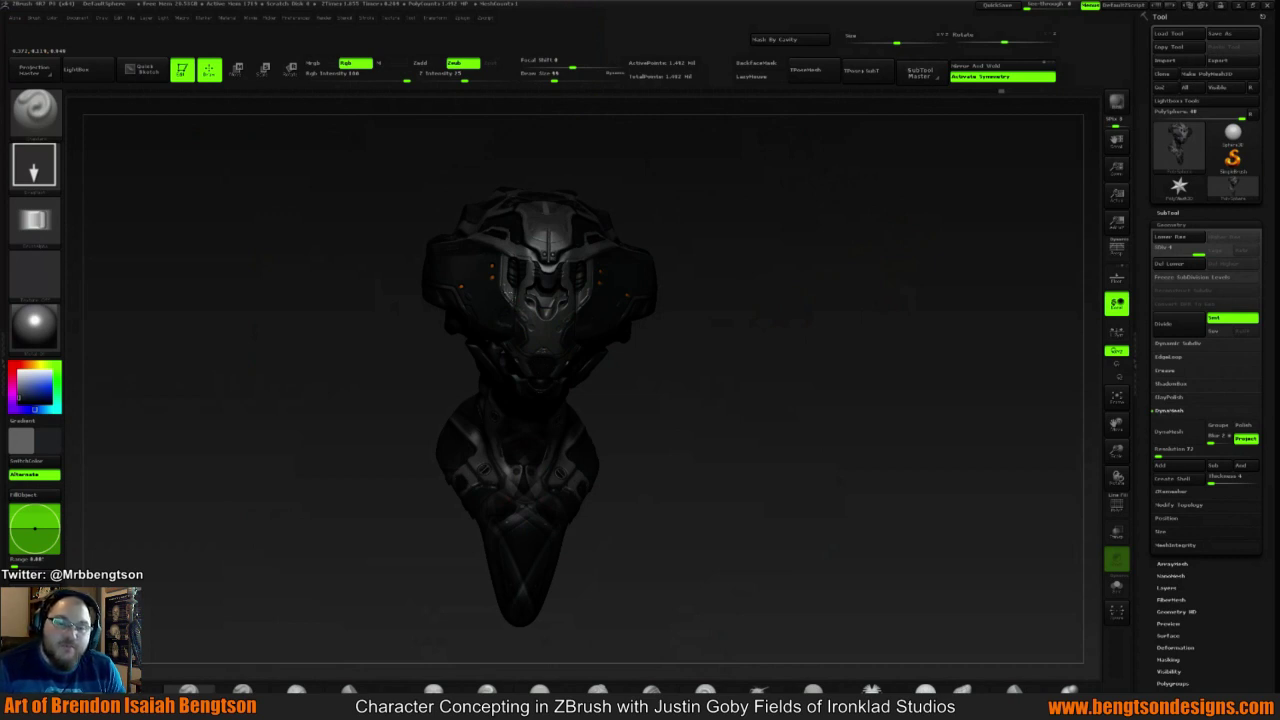
Switch to the Move brush, reduce its size and adjust the plate edges toward the back of the helmet
mouse_move(729, 243)
left_mouse_down()
mouse_move(812, 222)
mouse_move(794, 218)
mouse_move(786, 260)
left_mouse_up()
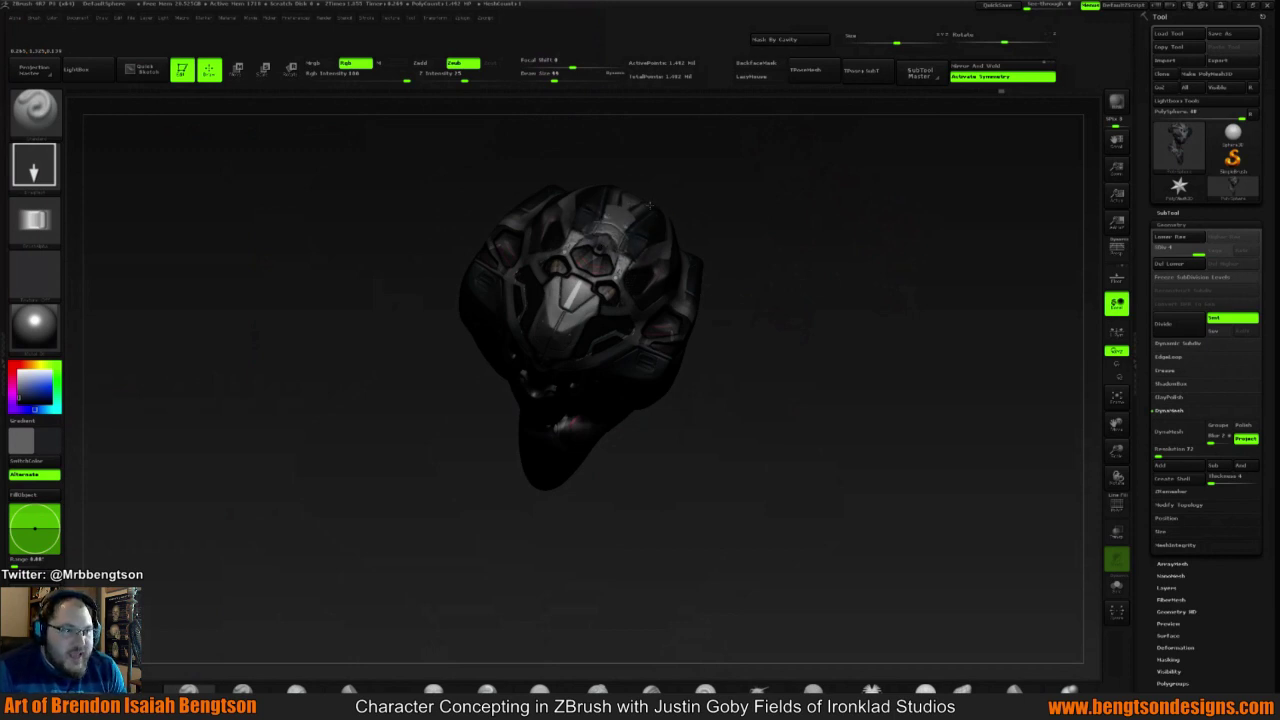
mouse_move(809, 206)
left_mouse_down()
mouse_move(829, 249)
mouse_move(786, 206)
mouse_move(822, 190)
mouse_move(800, 205)
left_mouse_up()
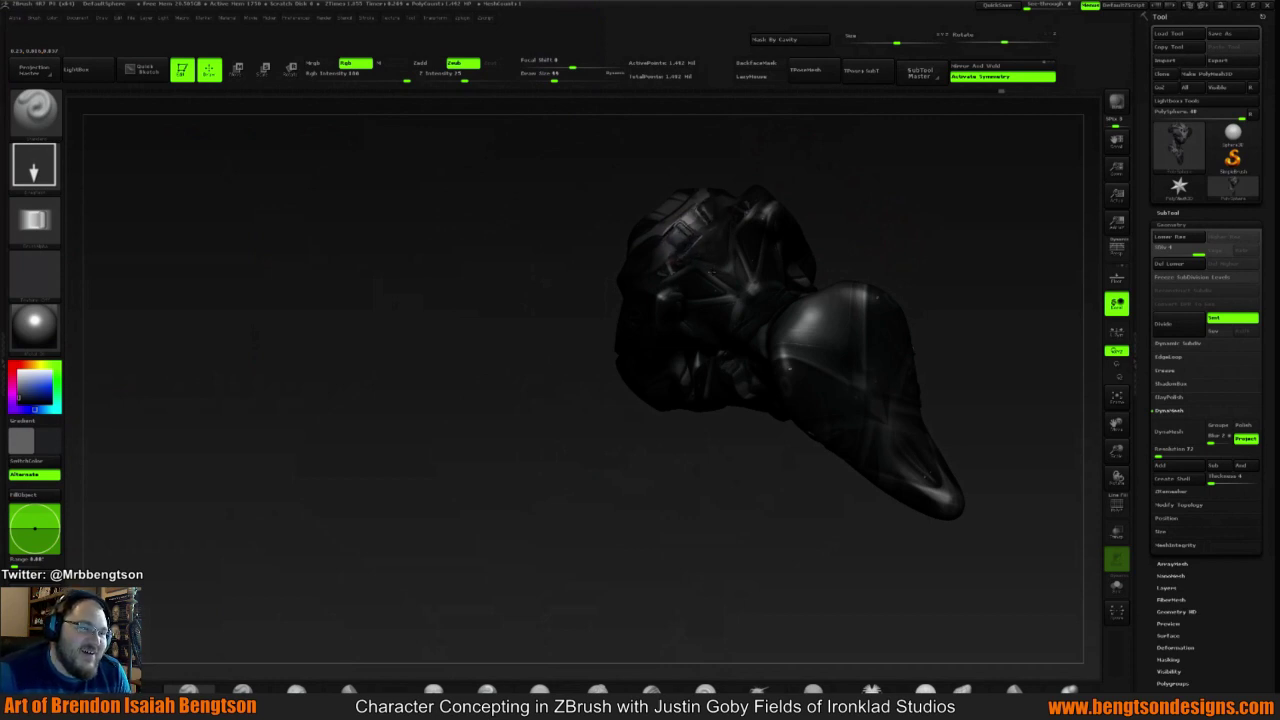
mouse_move(935, 185)
left_mouse_down()
mouse_move(903, 257)
mouse_move(874, 237)
mouse_move(845, 266)
mouse_move(826, 324)
left_mouse_up()
left_click(350, 688)
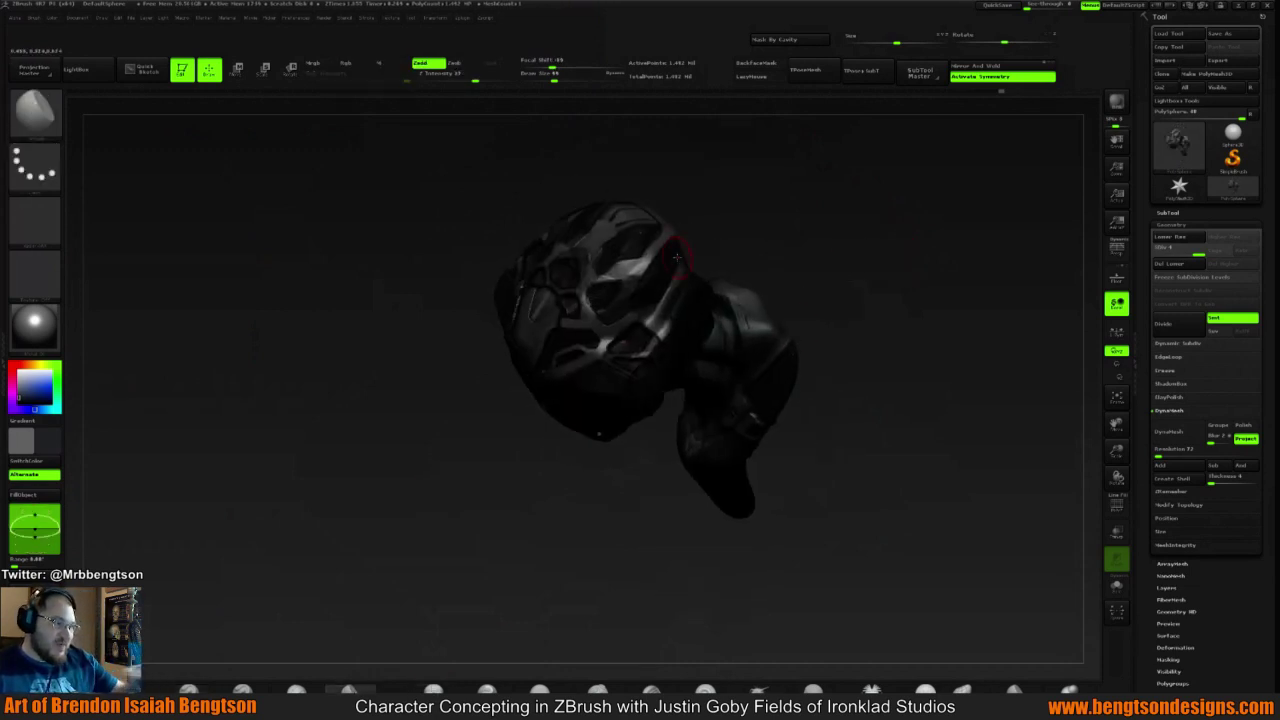
key("space")
left_click_drag(680, 298, 673, 299)
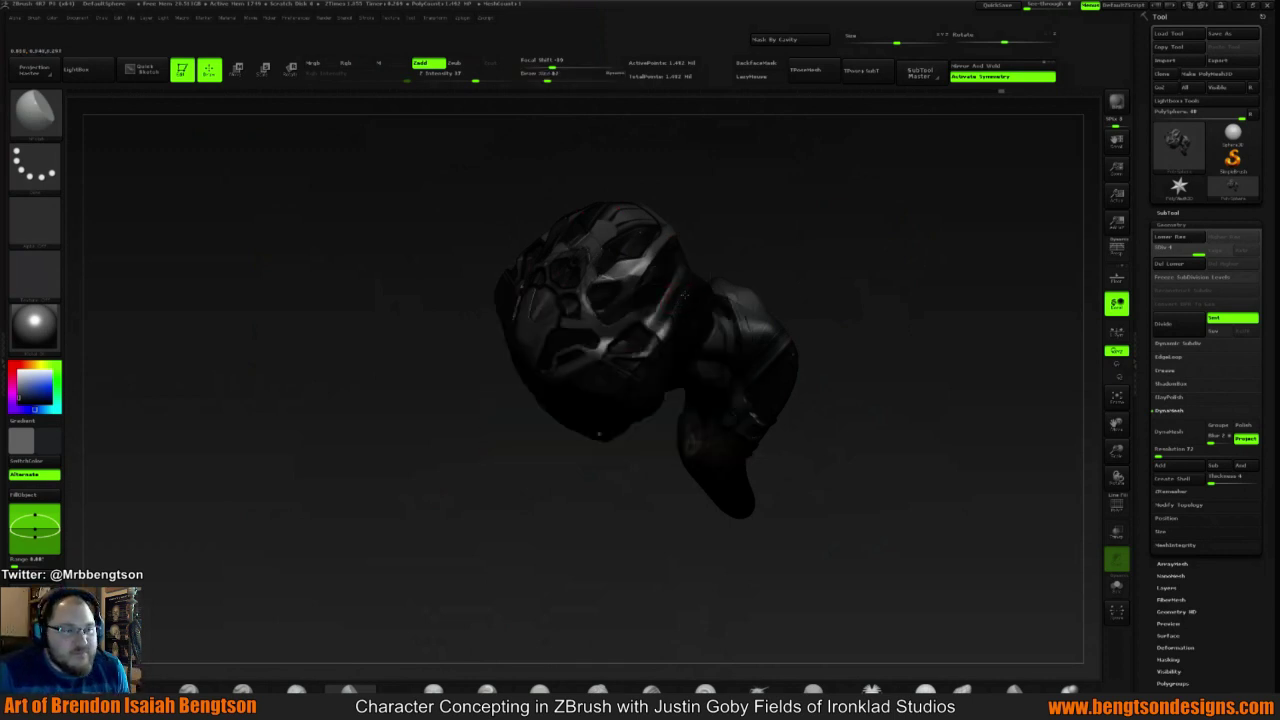
left_click_drag(743, 269, 658, 331)
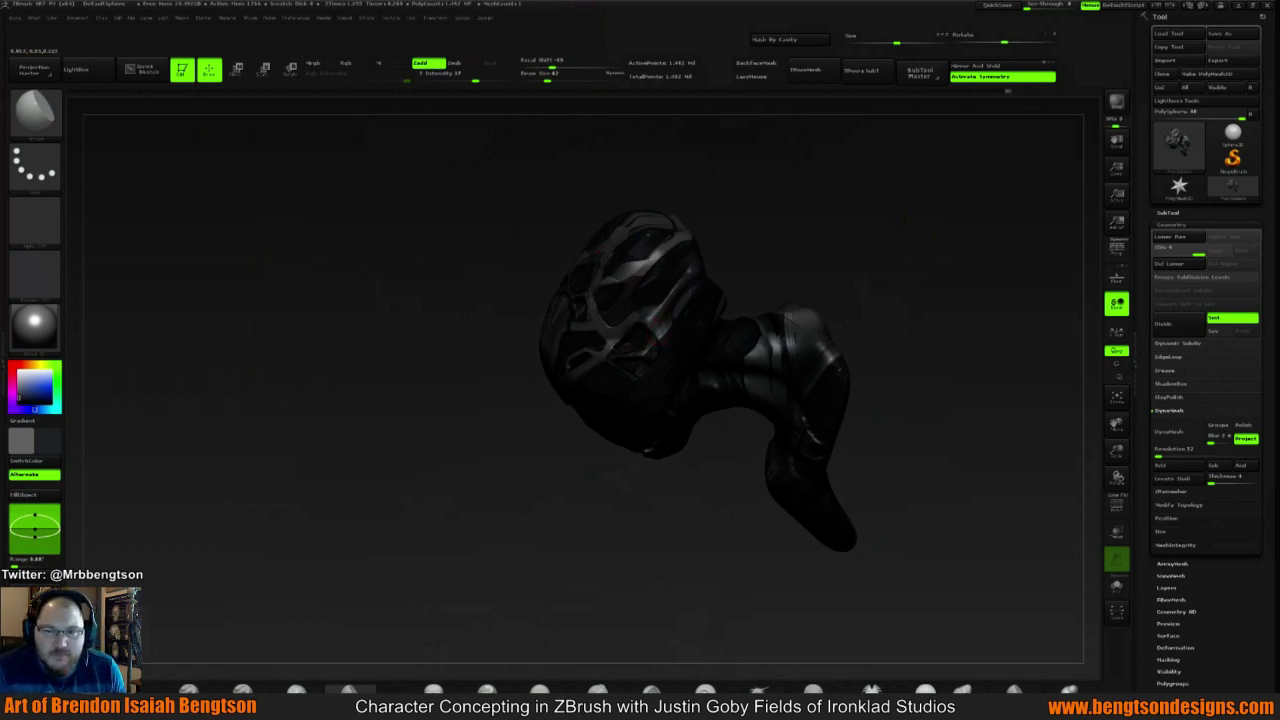
left_click_drag(688, 304, 692, 292)
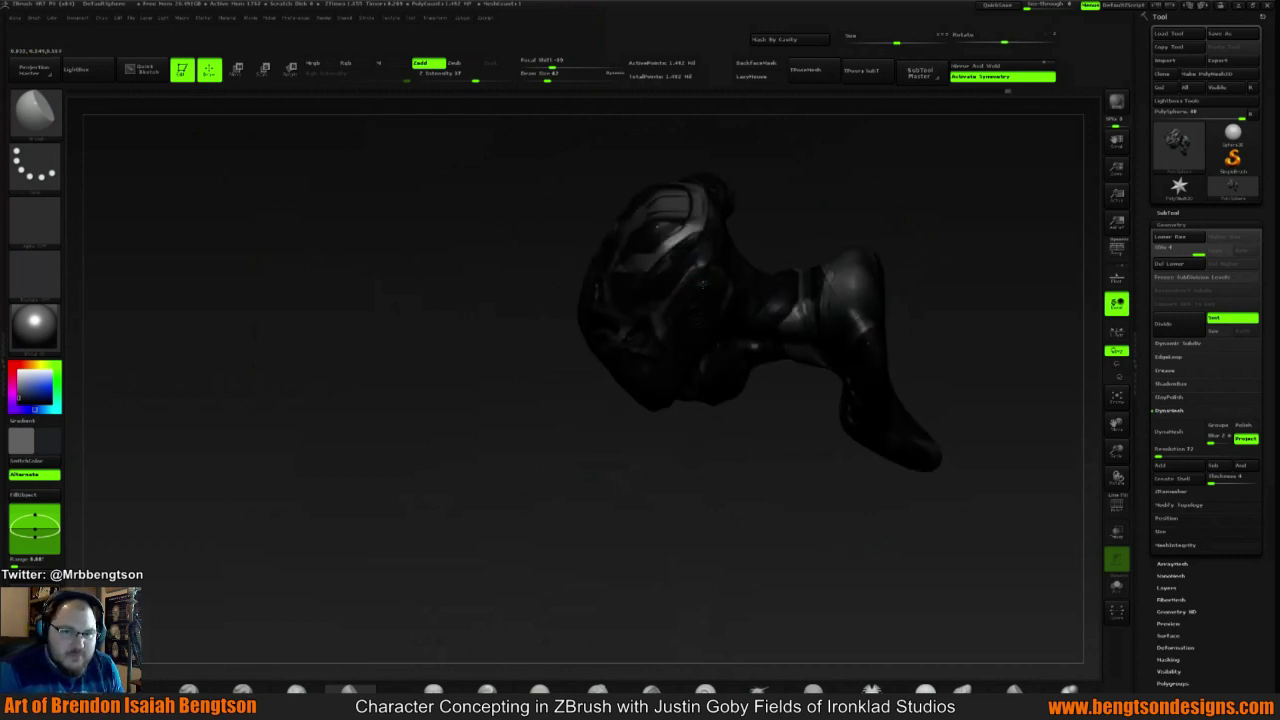
mouse_move(777, 254)
left_mouse_down()
mouse_move(829, 219)
mouse_move(831, 186)
mouse_move(792, 261)
mouse_move(866, 232)
mouse_move(878, 262)
mouse_move(826, 331)
mouse_move(842, 300)
mouse_move(809, 277)
mouse_move(868, 270)
mouse_move(855, 310)
left_mouse_up()
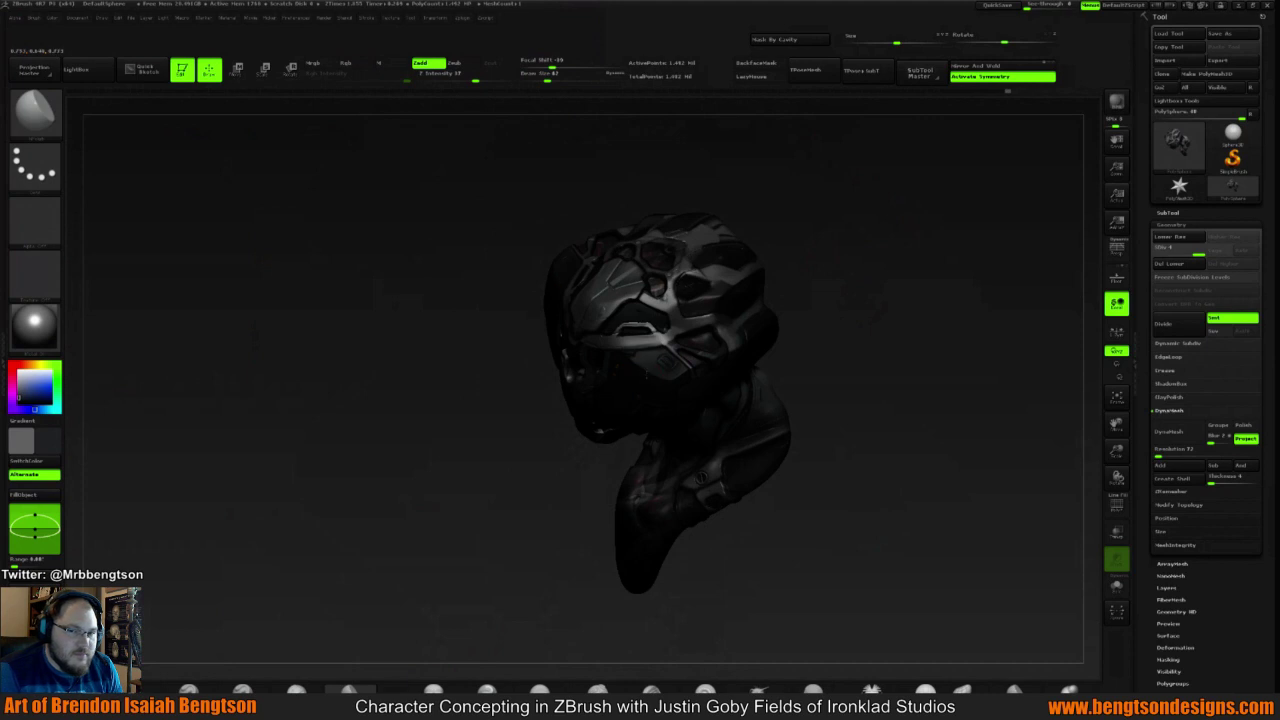
left_click_drag(862, 282, 869, 224)
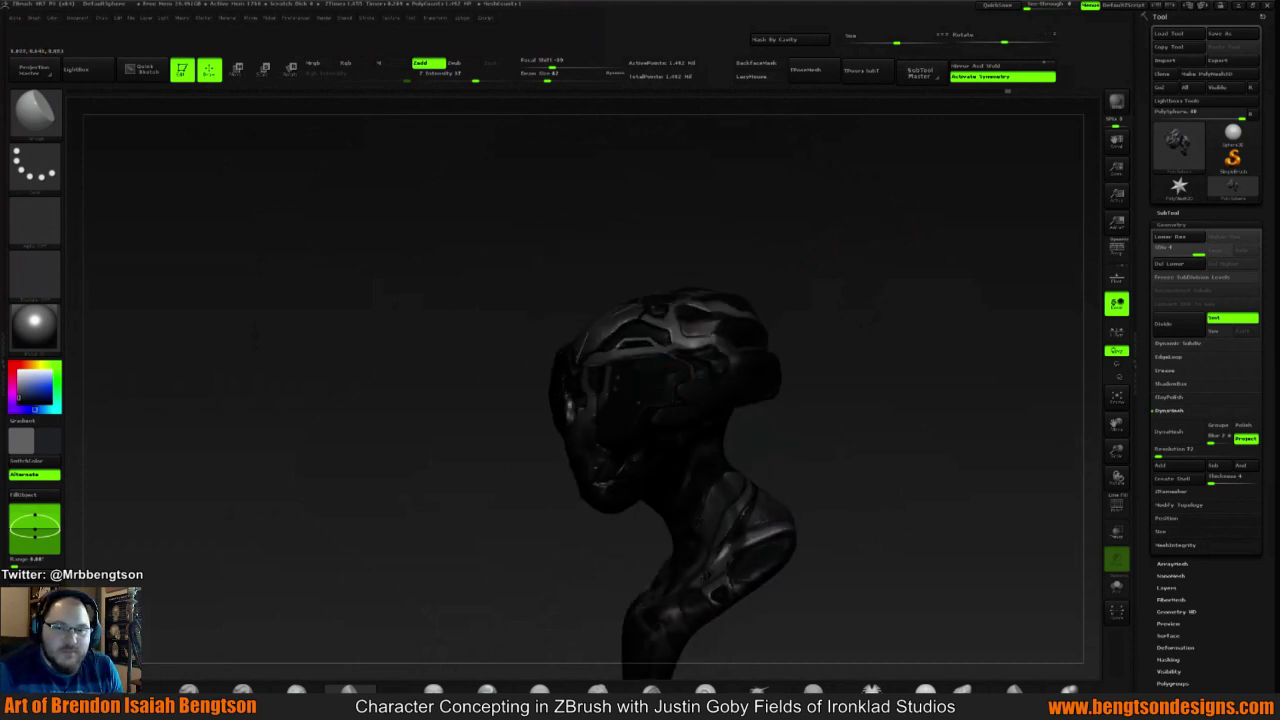
left_click_drag(785, 300, 745, 332)
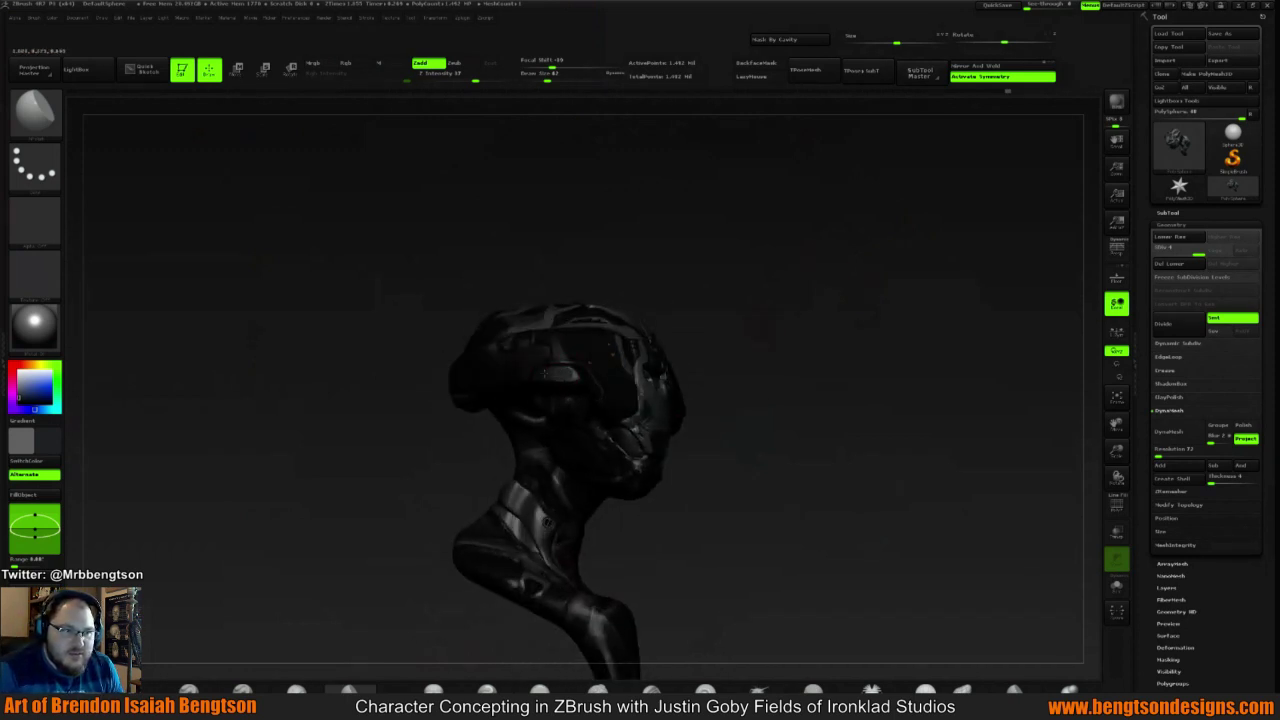
mouse_move(677, 320)
left_mouse_down()
mouse_move(710, 253)
mouse_move(646, 280)
left_mouse_up()
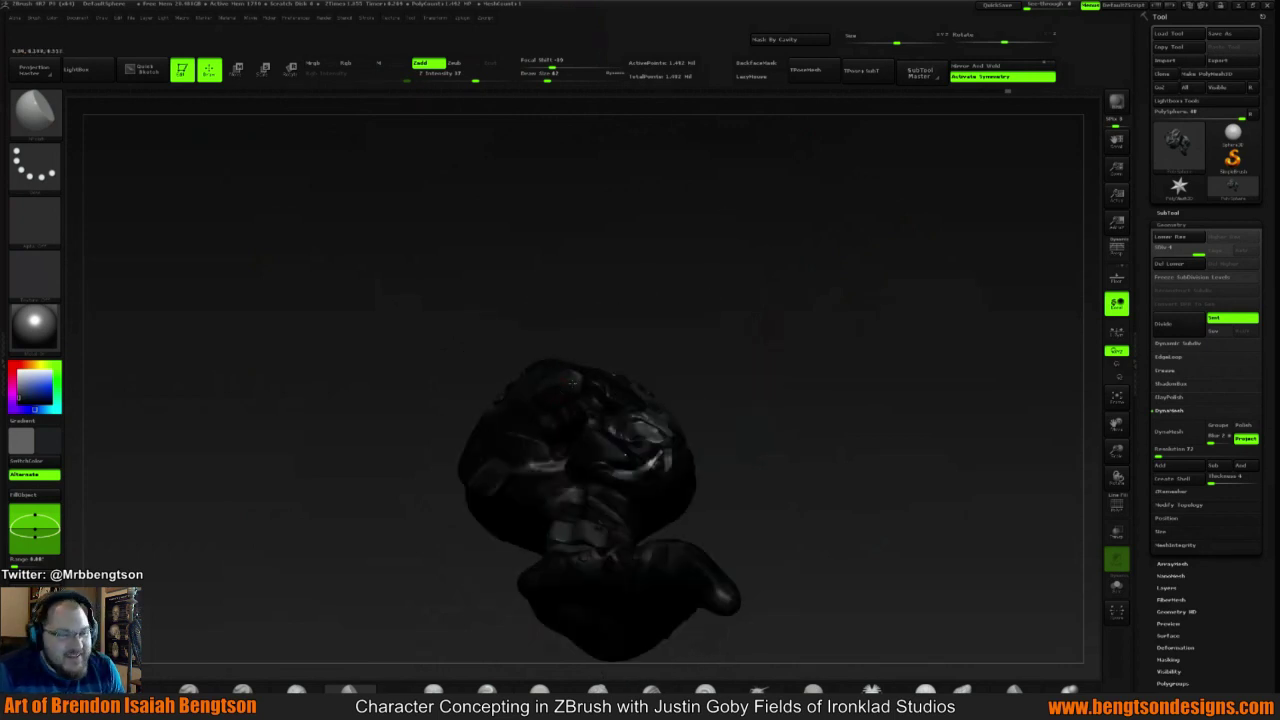
Refine and smooth the plating around the jaw, the neck and the back of the collar from several angles
left_click_drag(680, 289, 567, 368)
mouse_move(733, 262)
left_mouse_down()
mouse_move(886, 257)
mouse_move(879, 223)
left_mouse_up()
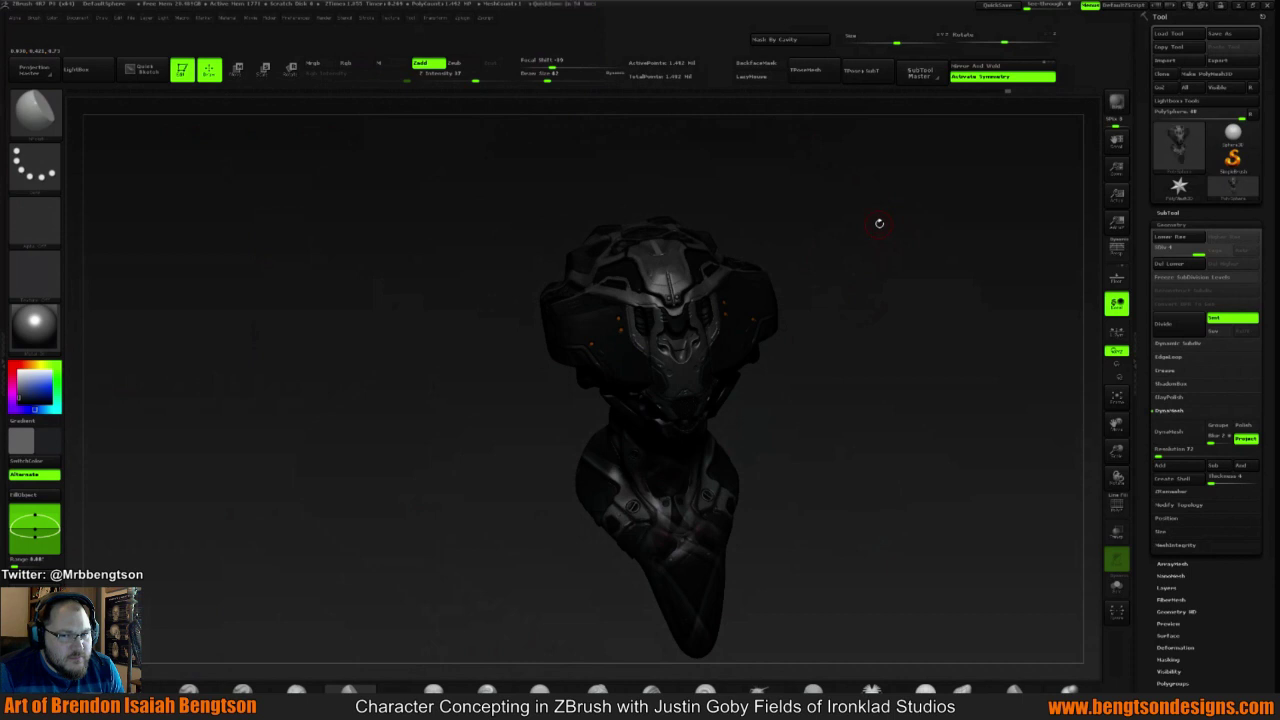
mouse_move(825, 237)
left_mouse_down()
mouse_move(940, 220)
mouse_move(897, 221)
mouse_move(914, 260)
mouse_move(863, 277)
mouse_move(876, 290)
mouse_move(932, 254)
mouse_move(874, 300)
mouse_move(866, 283)
mouse_move(899, 288)
mouse_move(843, 306)
mouse_move(771, 303)
mouse_move(866, 302)
mouse_move(926, 323)
mouse_move(830, 320)
mouse_move(823, 344)
left_mouse_up()
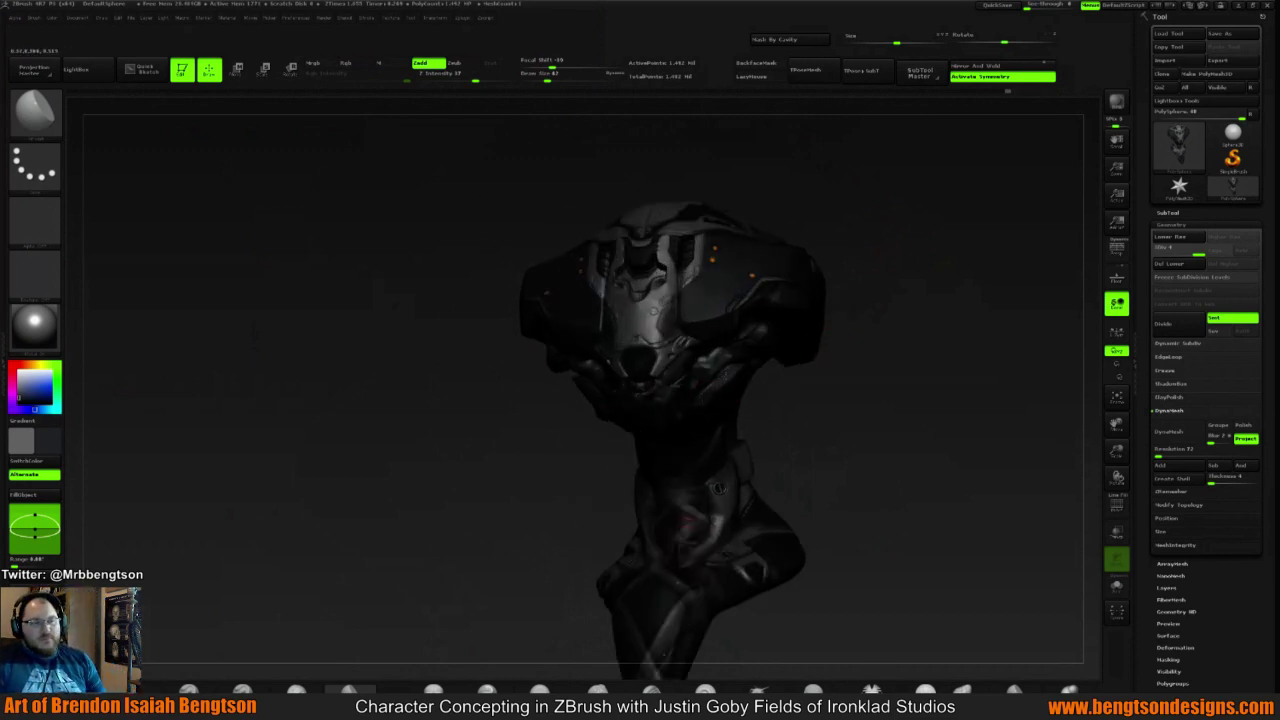
left_click_drag(913, 326, 734, 395)
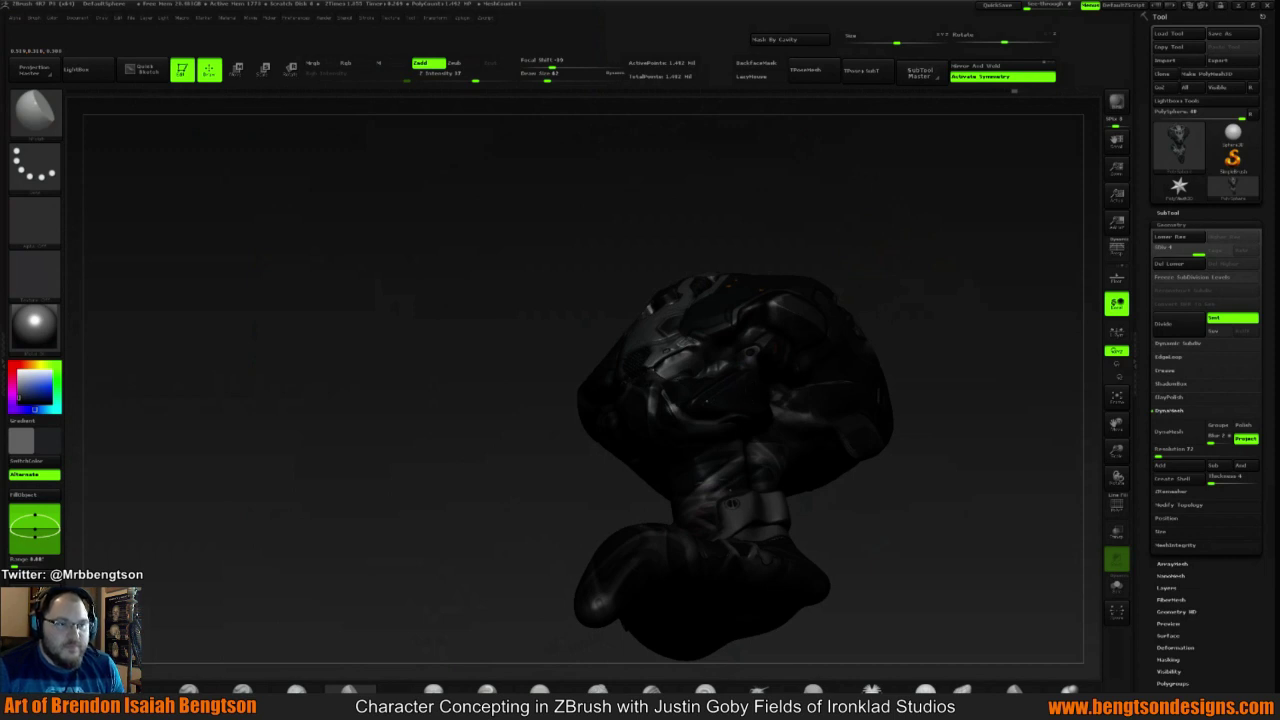
left_click_drag(941, 273, 743, 386)
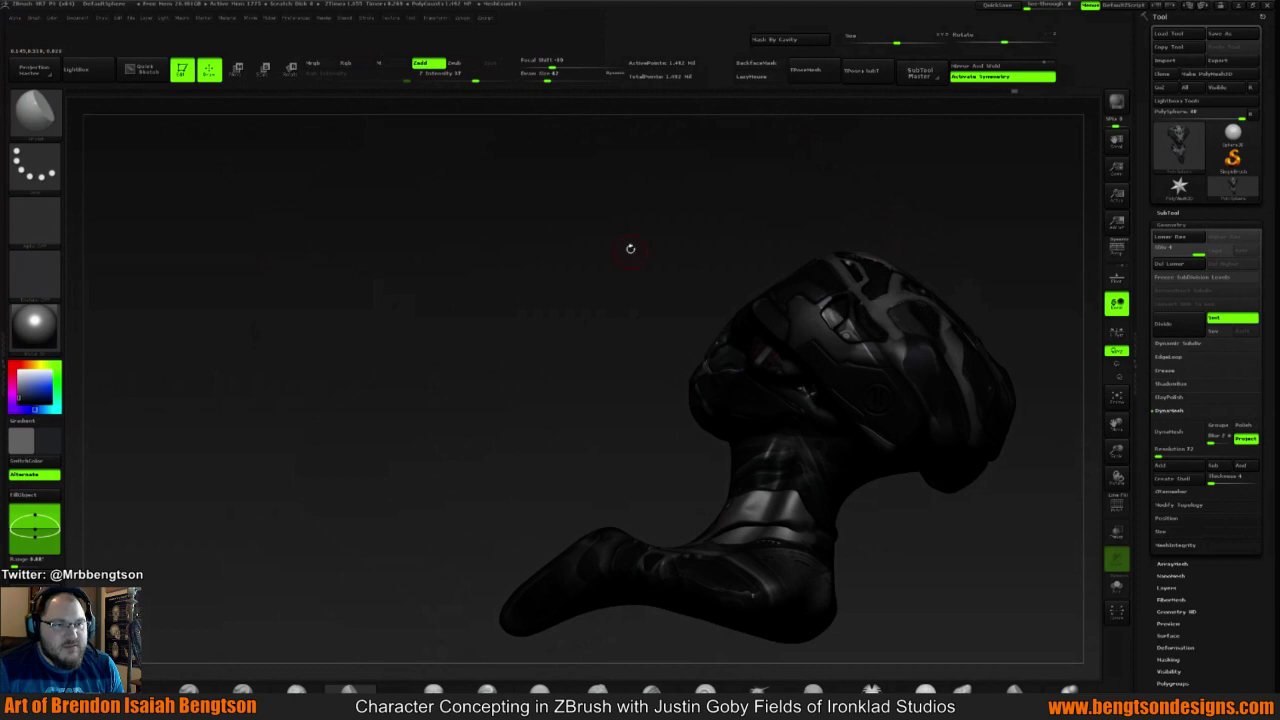
left_click_drag(662, 240, 567, 277)
mouse_move(902, 238)
left_mouse_down()
mouse_move(865, 346)
mouse_move(734, 387)
mouse_move(745, 380)
left_mouse_up()
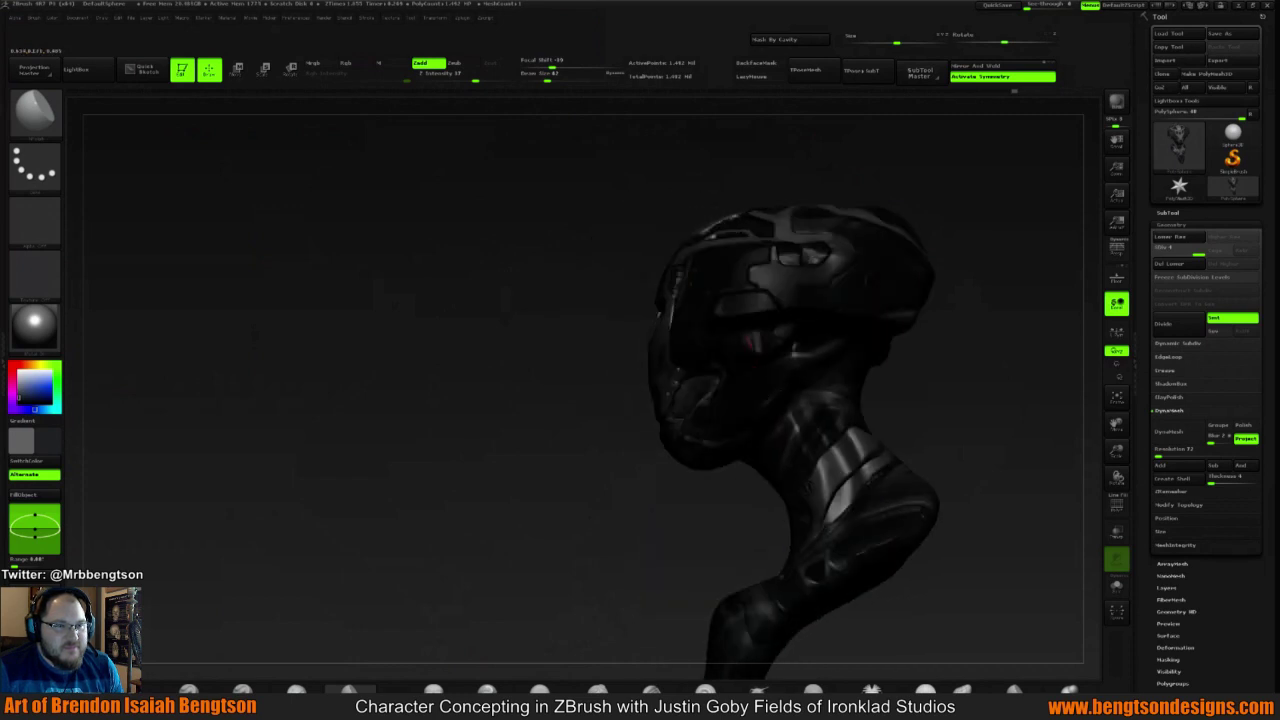
mouse_move(1000, 320)
left_mouse_down()
mouse_move(894, 357)
mouse_move(867, 341)
mouse_move(679, 366)
left_mouse_up()
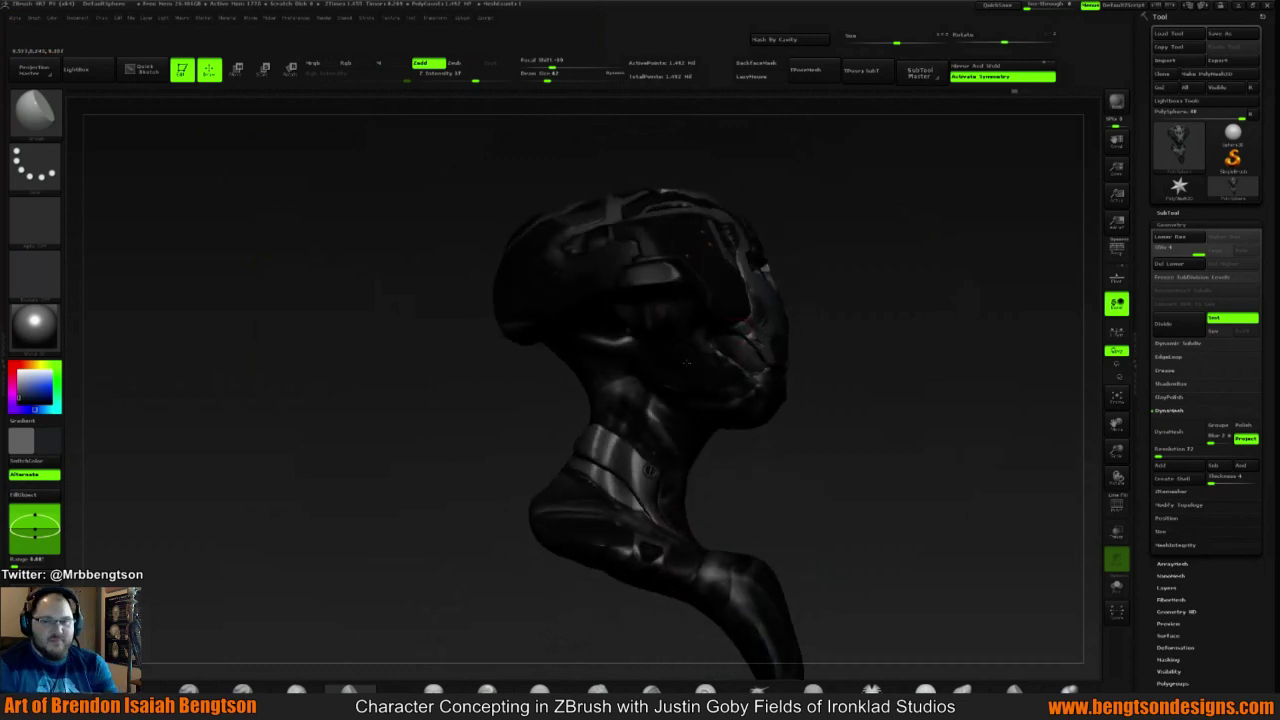
left_click_drag(907, 322, 717, 355)
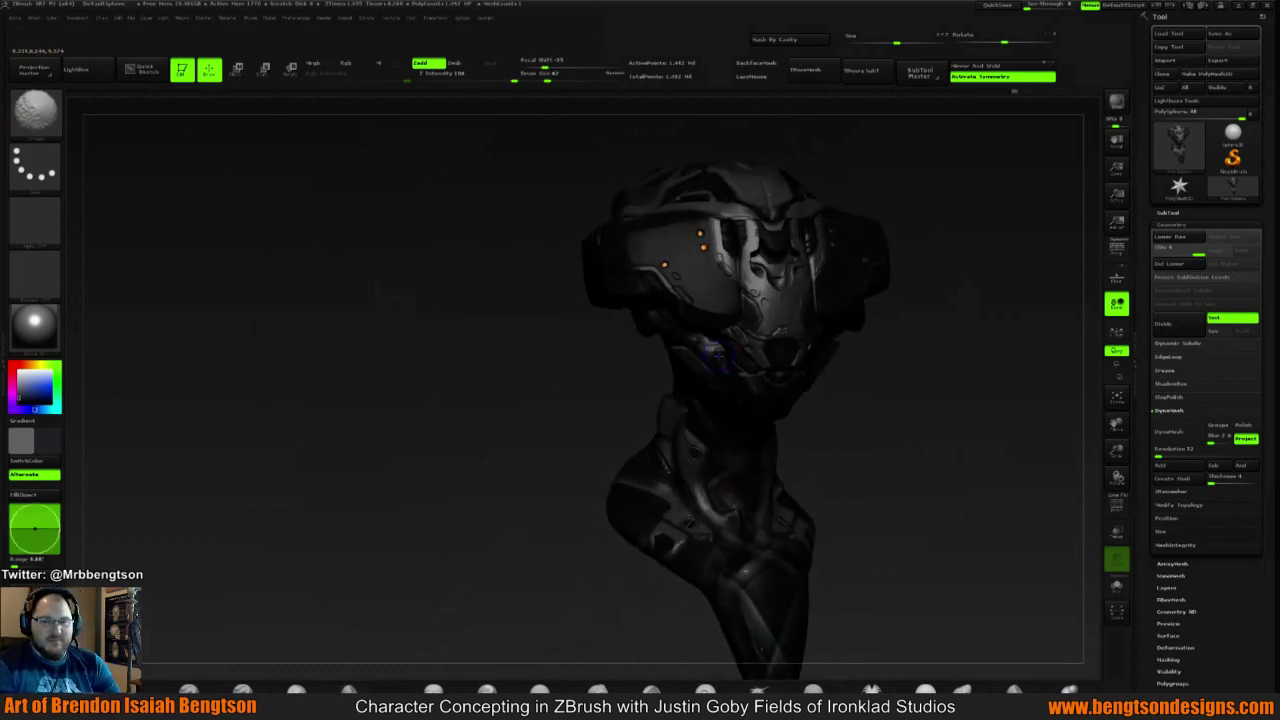
left_click_drag(966, 323, 786, 394)
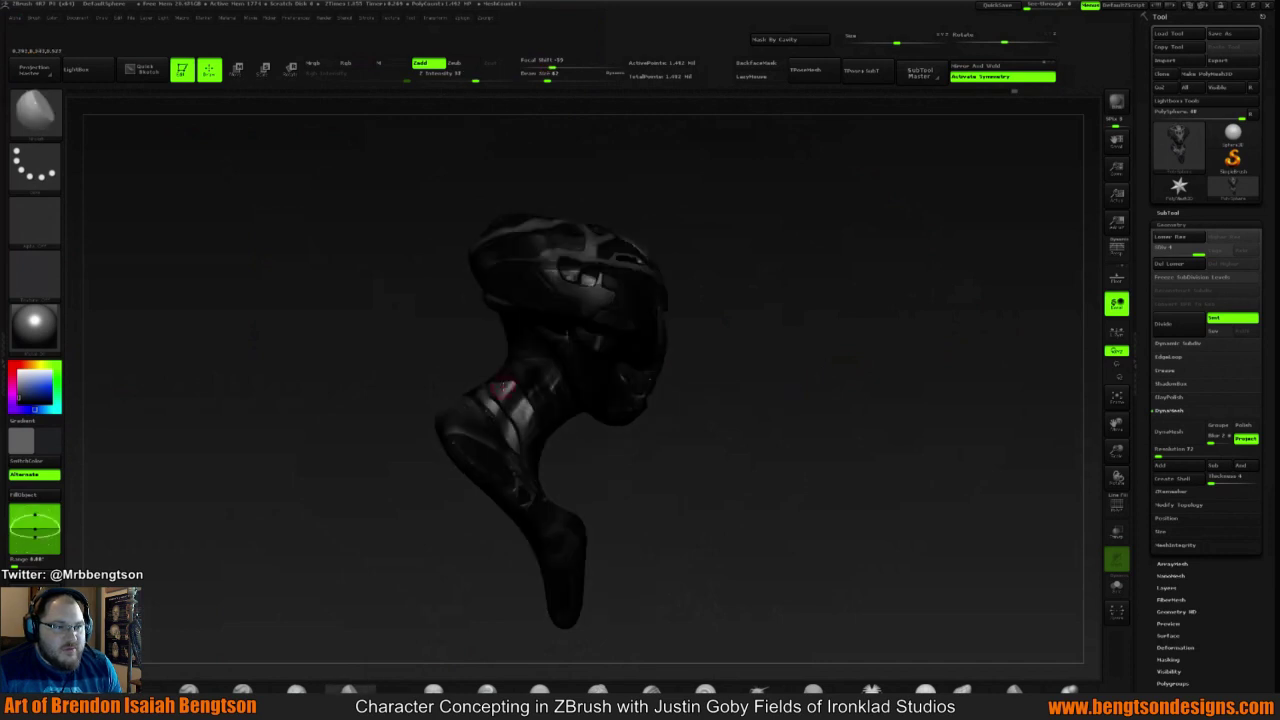
Paint a mask over the collar plate at the base of the neck and invert the mask
key("ctrl")
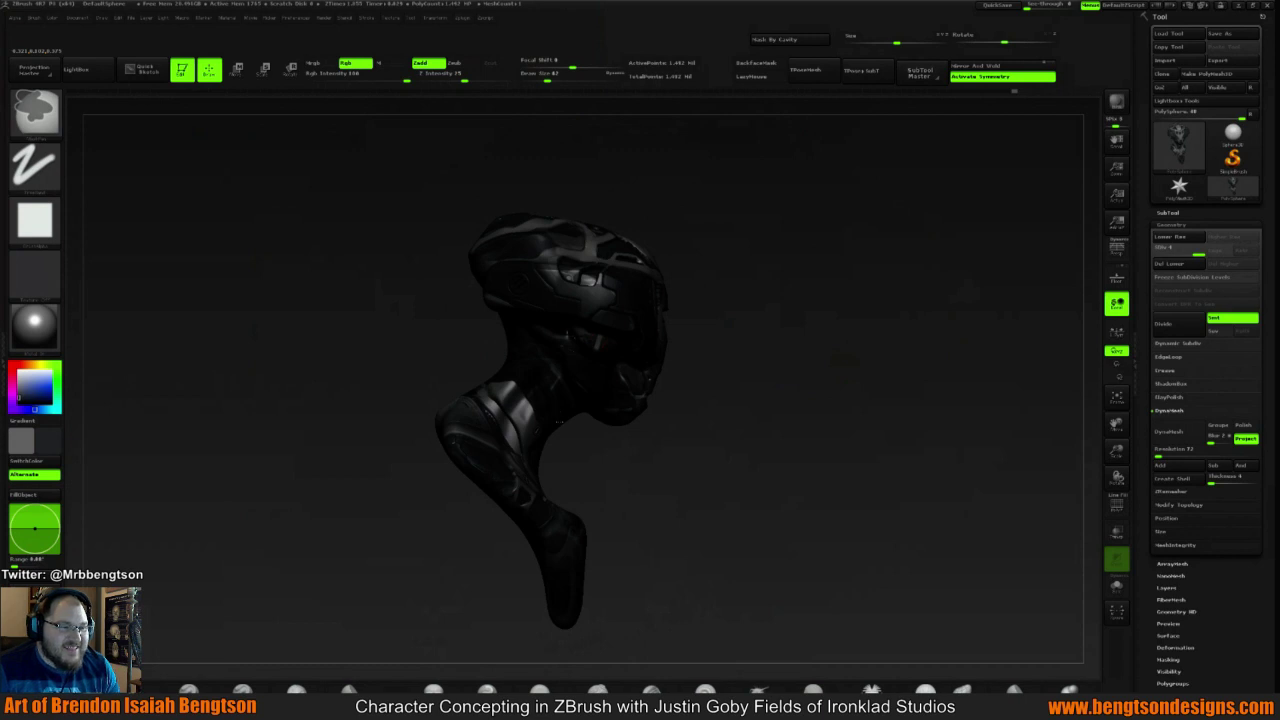
left_click_drag(623, 474, 520, 420)
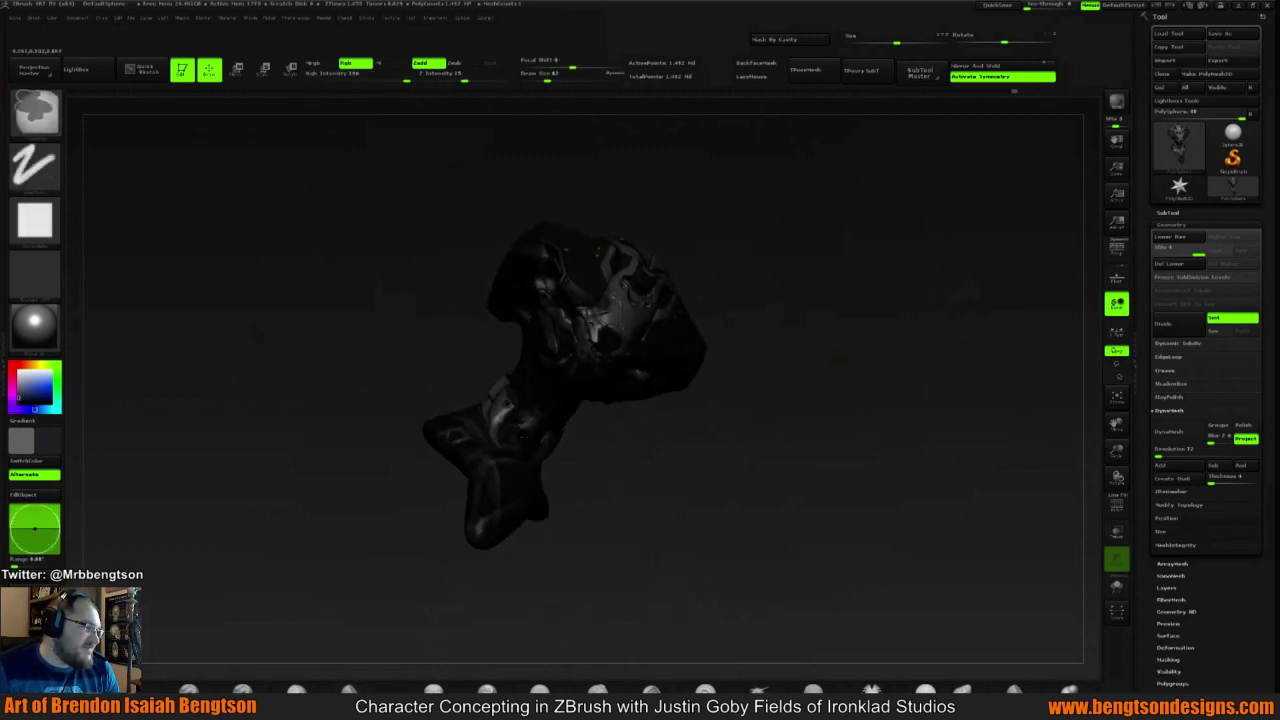
left_click_drag(530, 434, 542, 424)
mouse_move(526, 371)
left_mouse_down()
mouse_move(757, 303)
mouse_move(760, 278)
mouse_move(740, 280)
mouse_move(769, 305)
mouse_move(774, 346)
mouse_move(694, 337)
mouse_move(724, 325)
left_mouse_up()
left_click(773, 295, "ctrl")
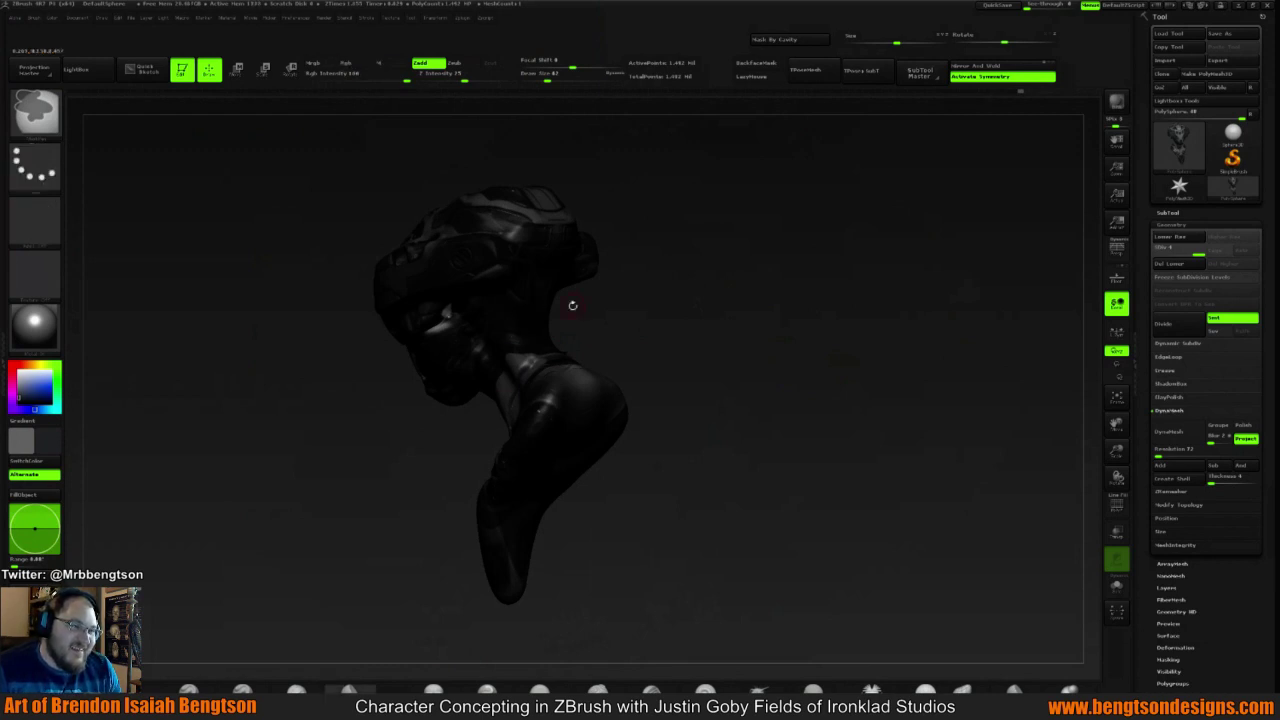
Scale the unmasked collar with a vertical Transpose line drawn from the side and shift it upward
left_click_drag(760, 308, 537, 309, "shift")
left_click_drag(836, 329, 800, 331, "shift")
mouse_move(854, 298)
left_mouse_down("shift")
mouse_move(808, 286)
mouse_move(791, 297)
left_mouse_up("shift")
left_click_drag(737, 349, 772, 333)
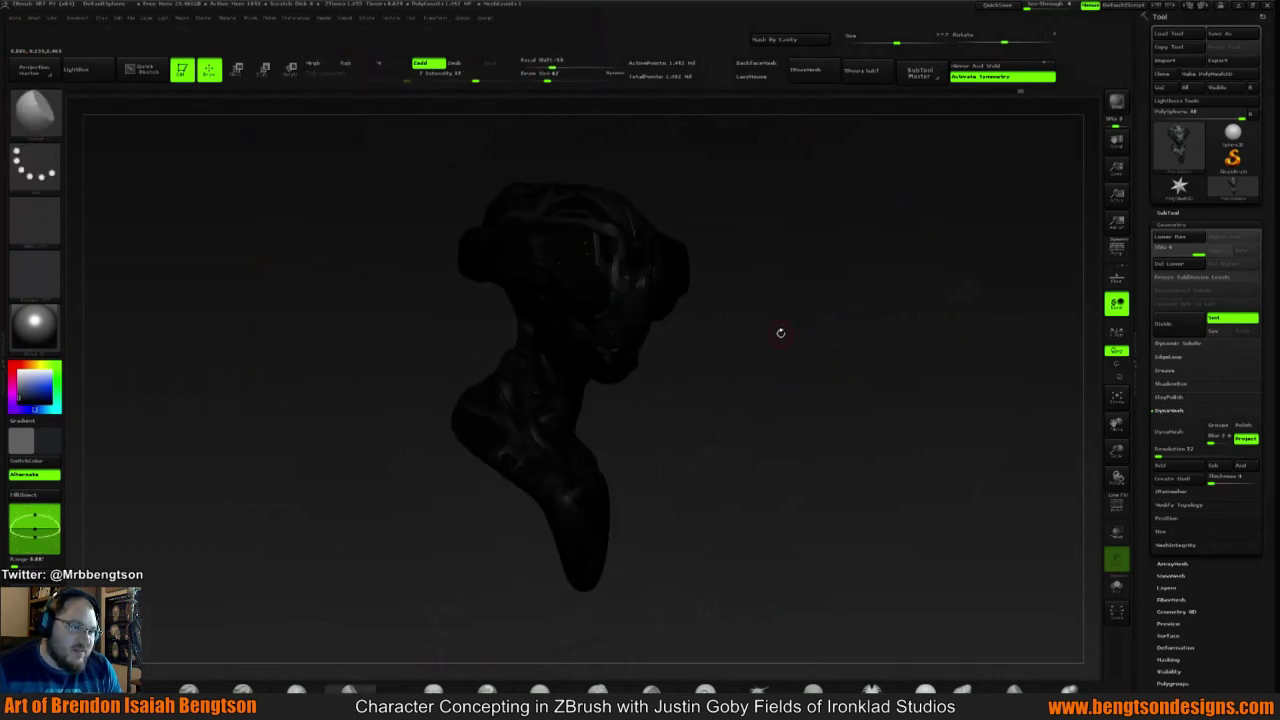
key("w")
left_click_drag(700, 351, 801, 328, "shift")
mouse_move(536, 465)
left_mouse_down()
mouse_move(534, 186)
mouse_move(684, 196)
left_mouse_up()
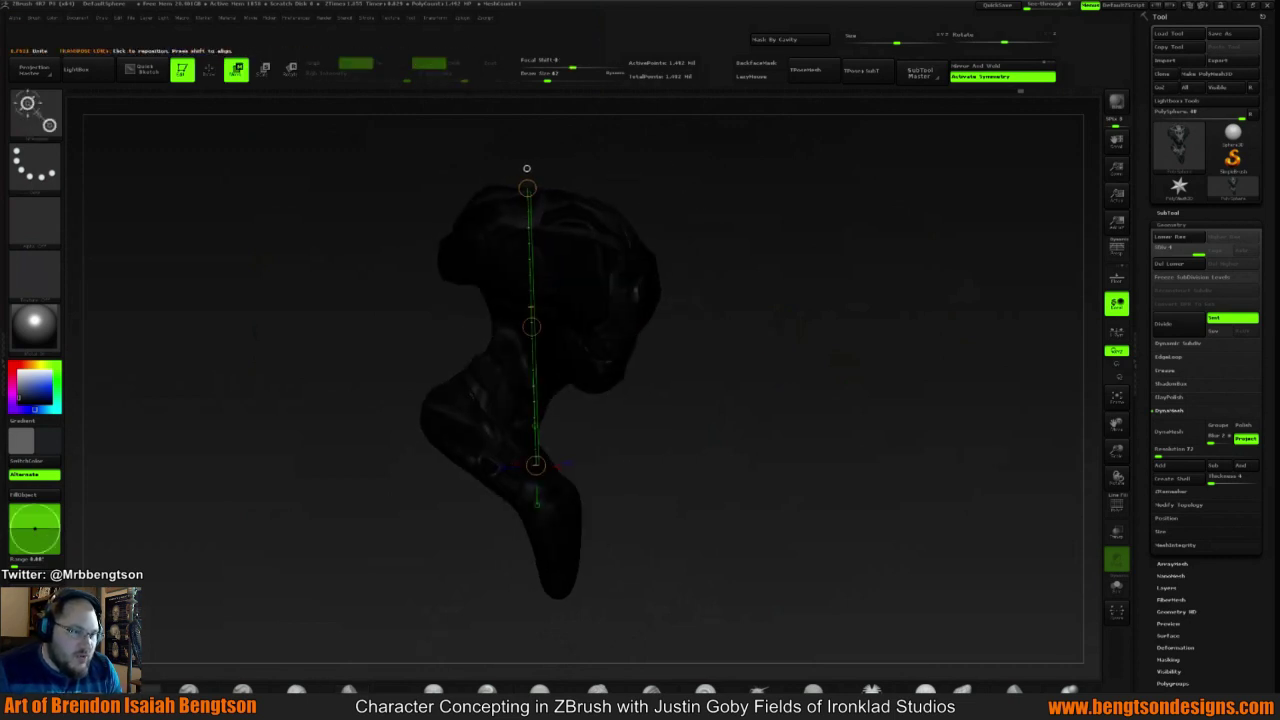
key("e")
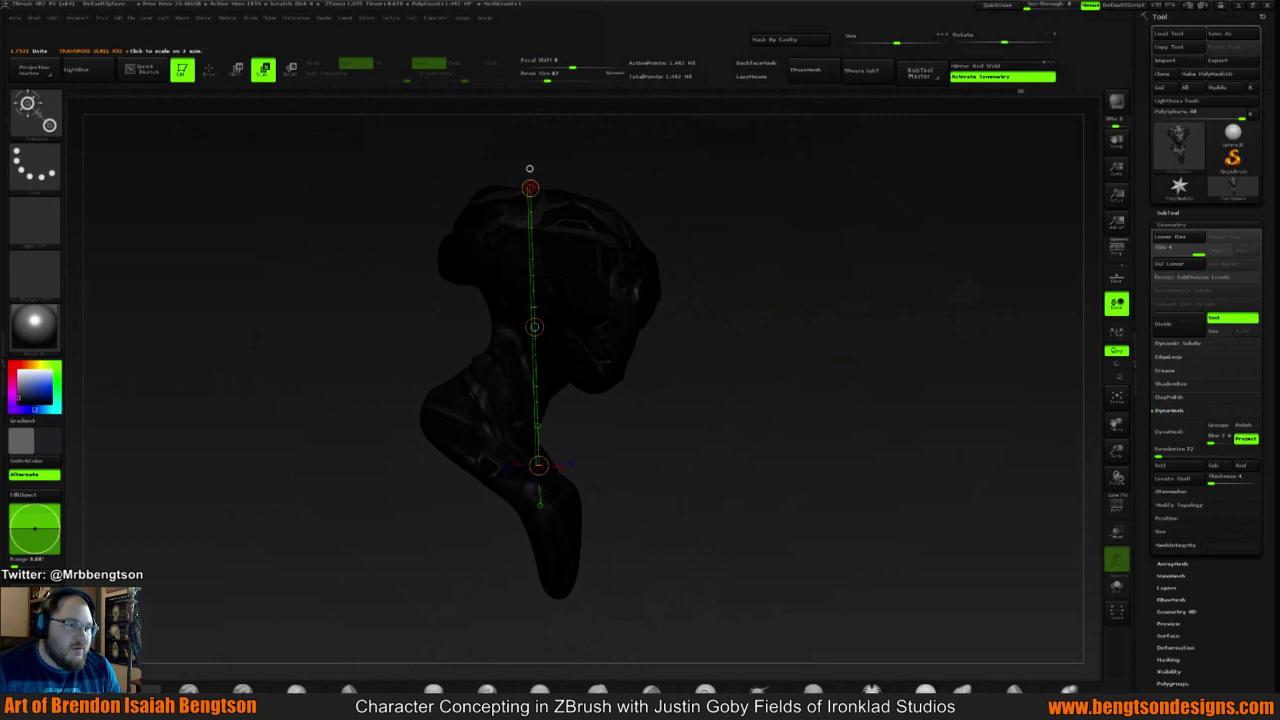
left_click_drag(530, 188, 530, 188)
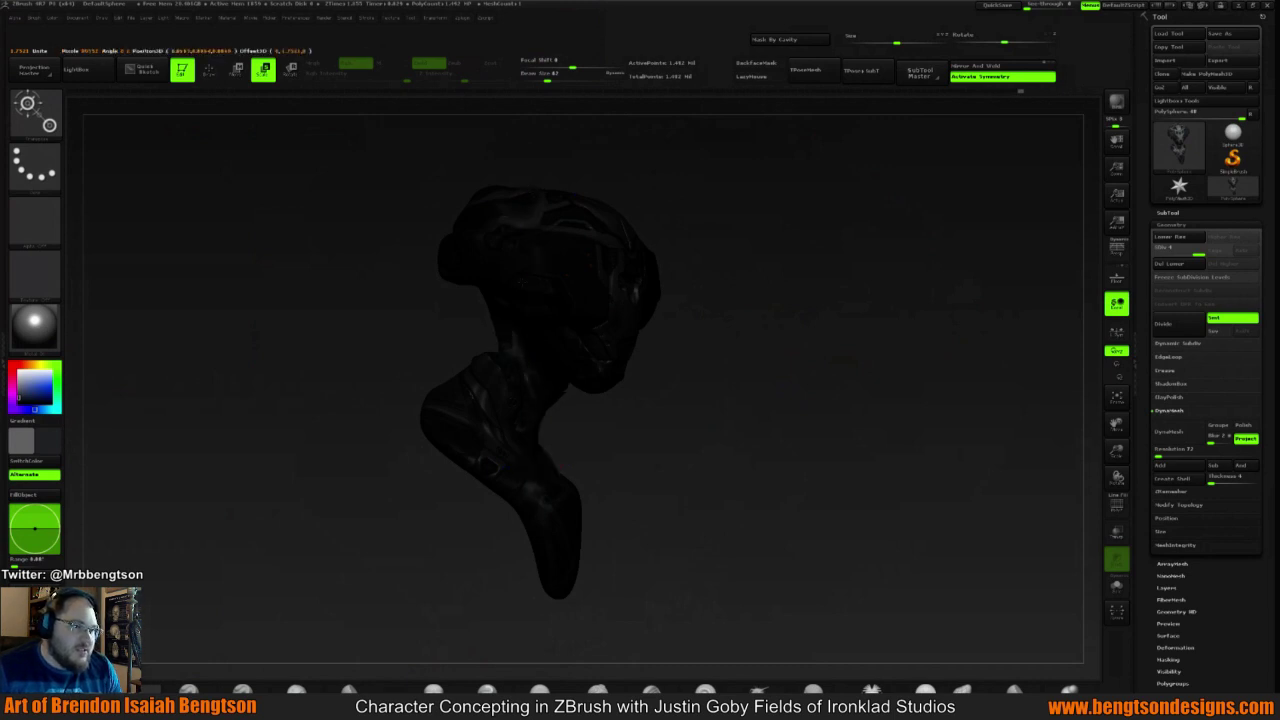
key("w")
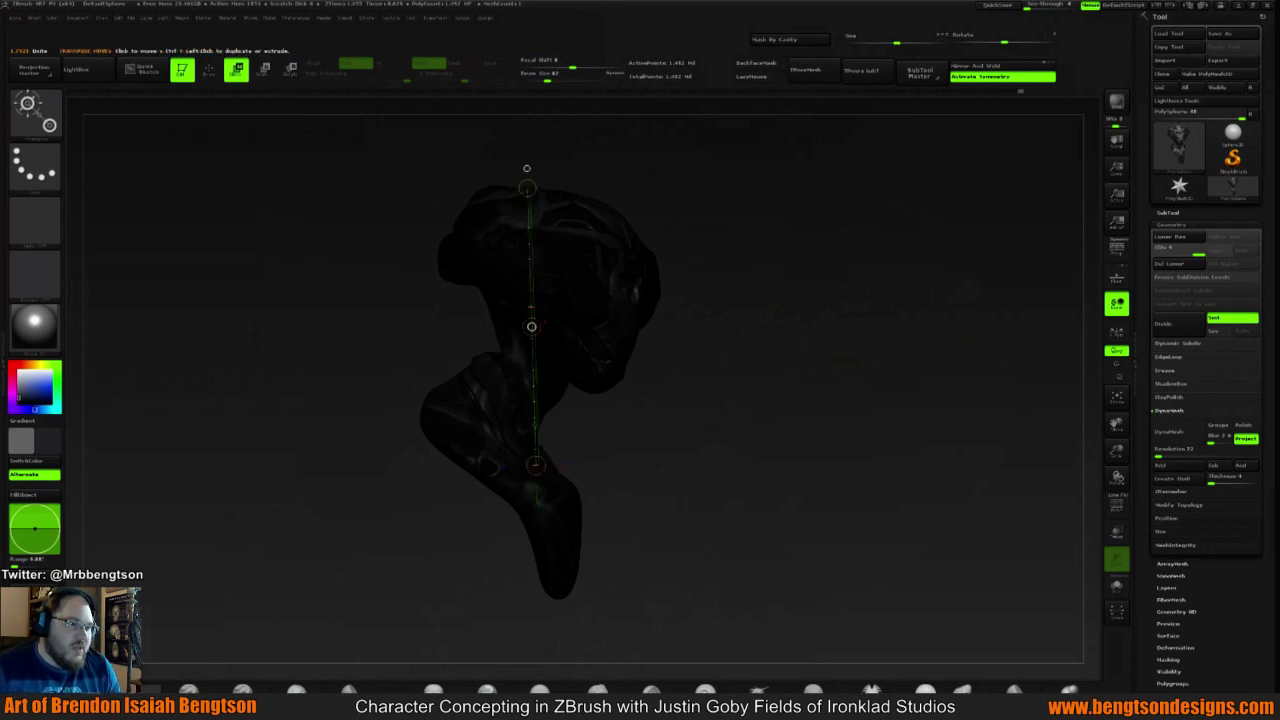
left_click_drag(531, 326, 532, 306)
Scale the collar again with a Transpose line from the front and raise it further up the neck from the side
left_click_drag(861, 283, 720, 276)
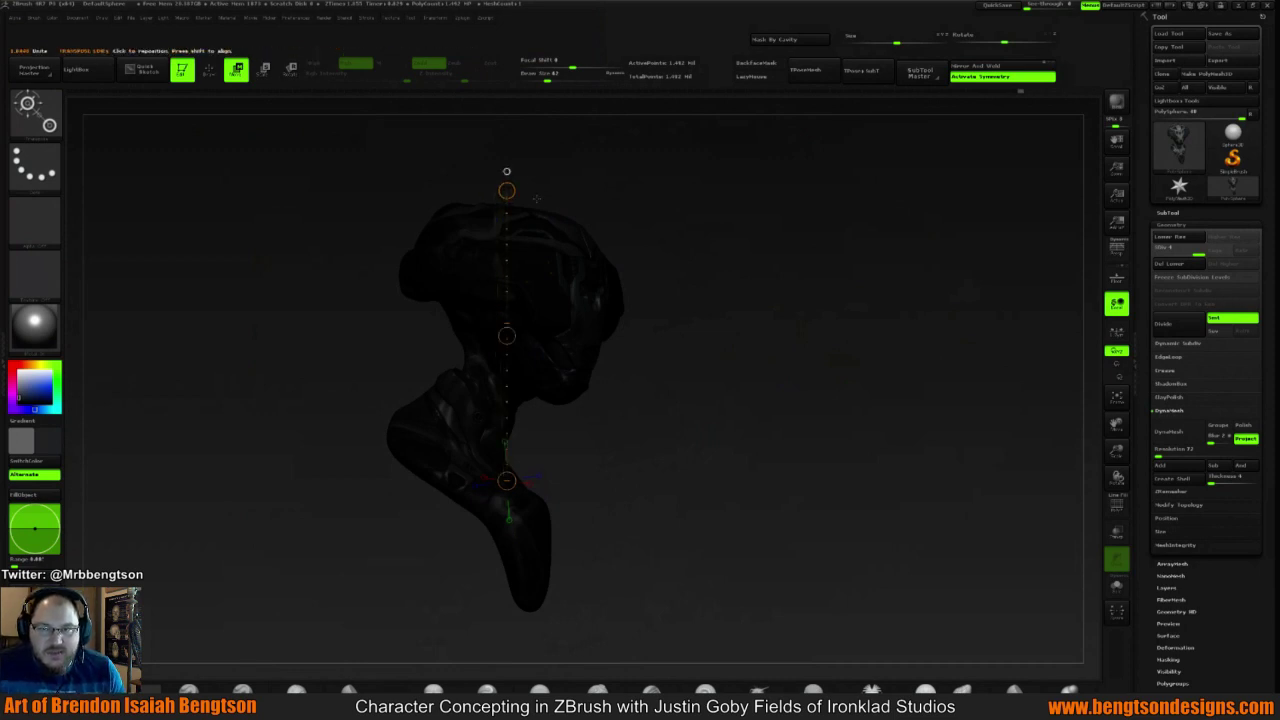
left_click_drag(489, 186, 538, 165)
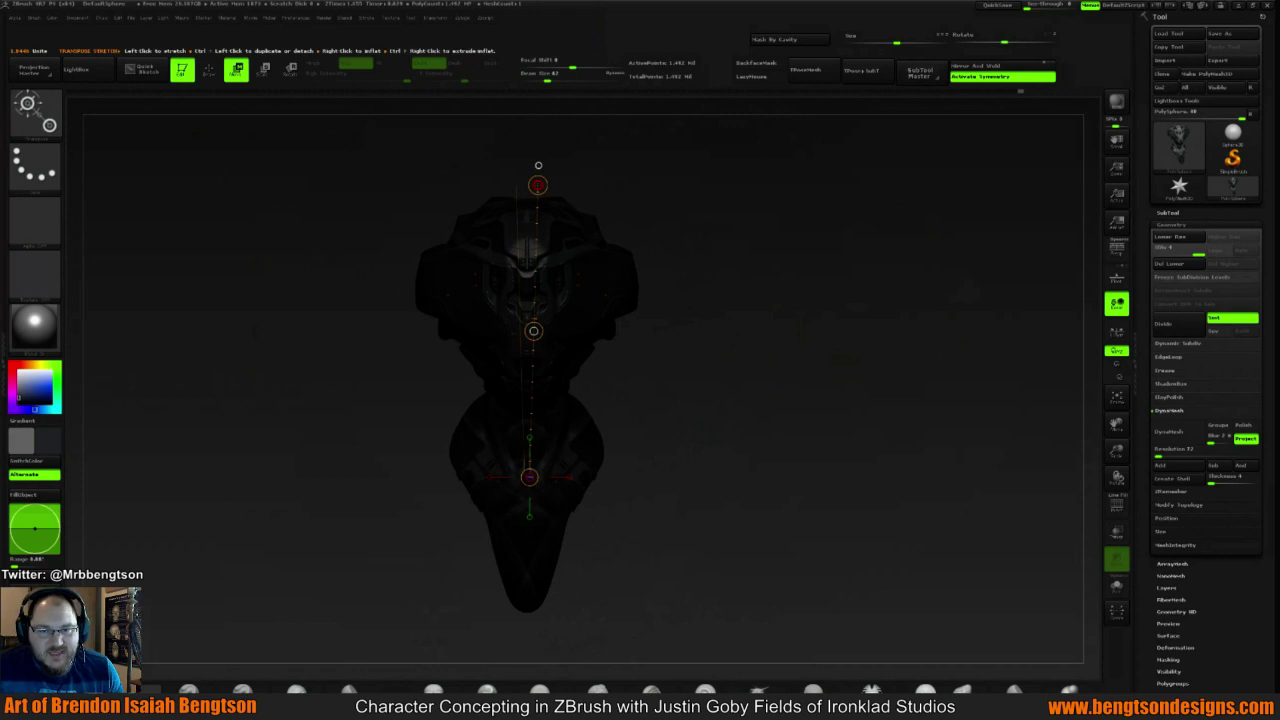
key("e")
left_click_drag(538, 185, 538, 184)
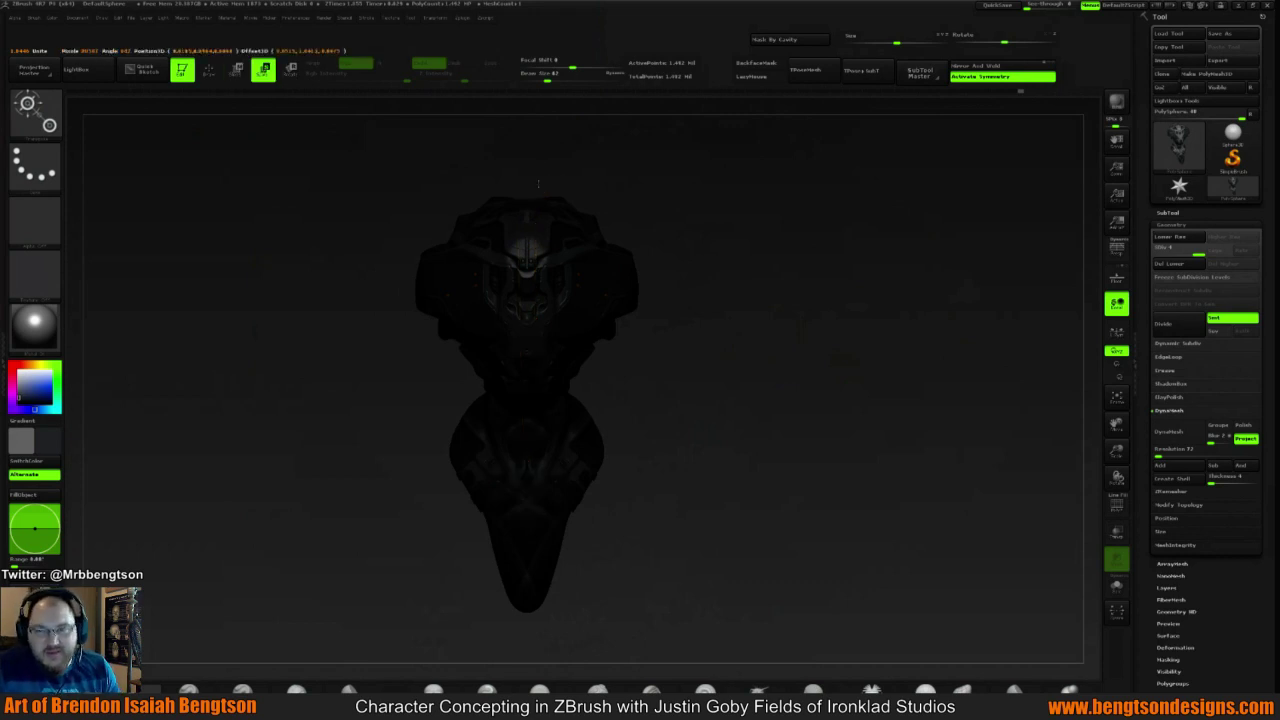
left_click_drag(830, 284, 500, 300)
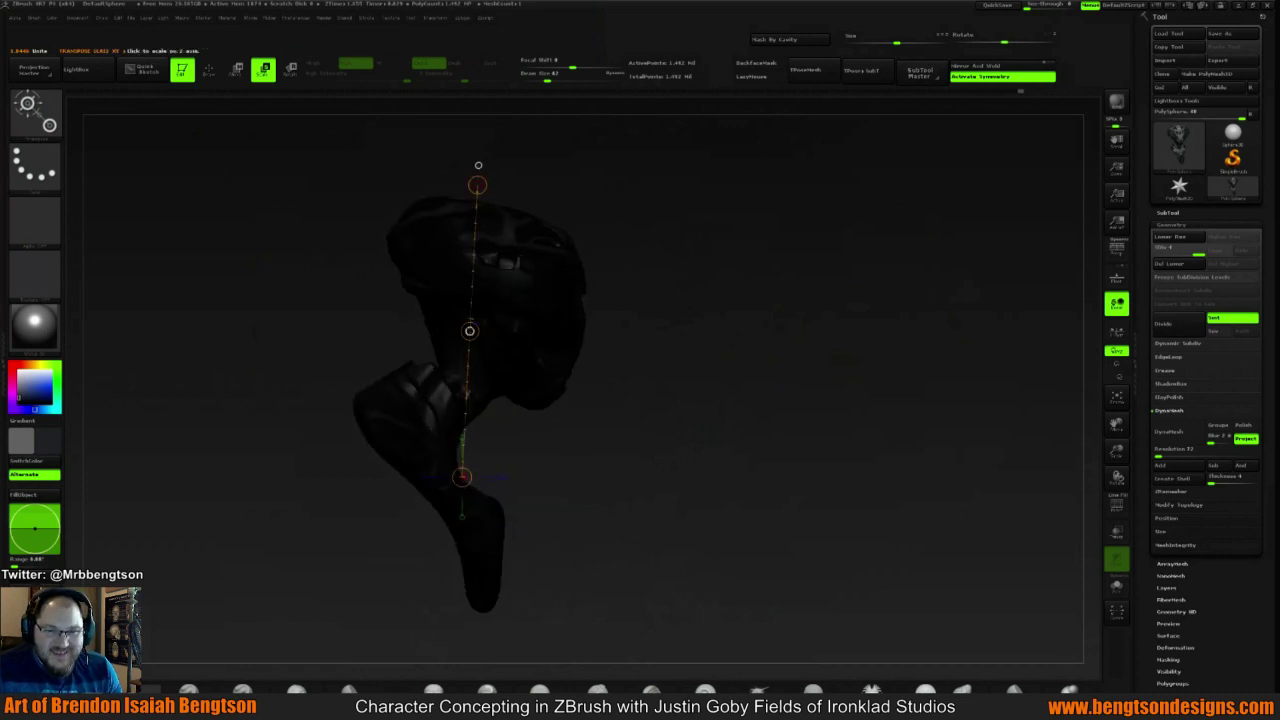
key("w")
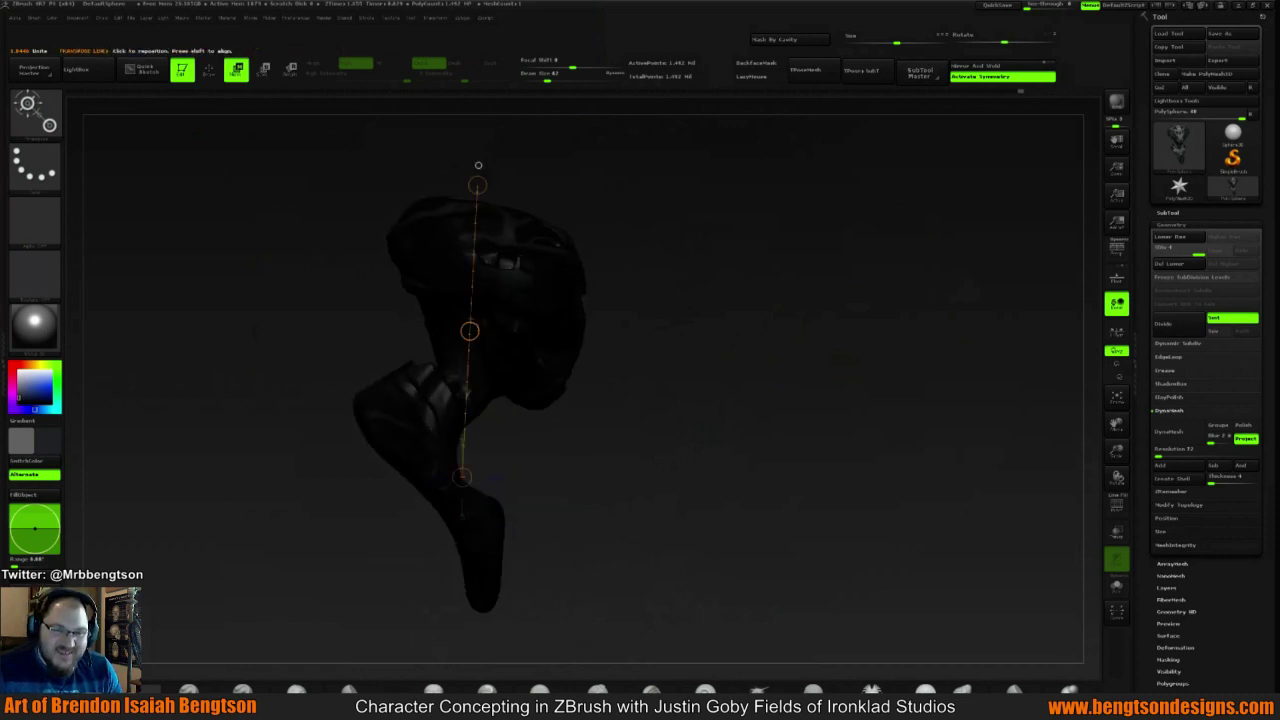
left_click_drag(470, 330, 470, 307)
mouse_move(760, 294)
left_mouse_down()
mouse_move(656, 291)
mouse_move(755, 283)
left_mouse_up()
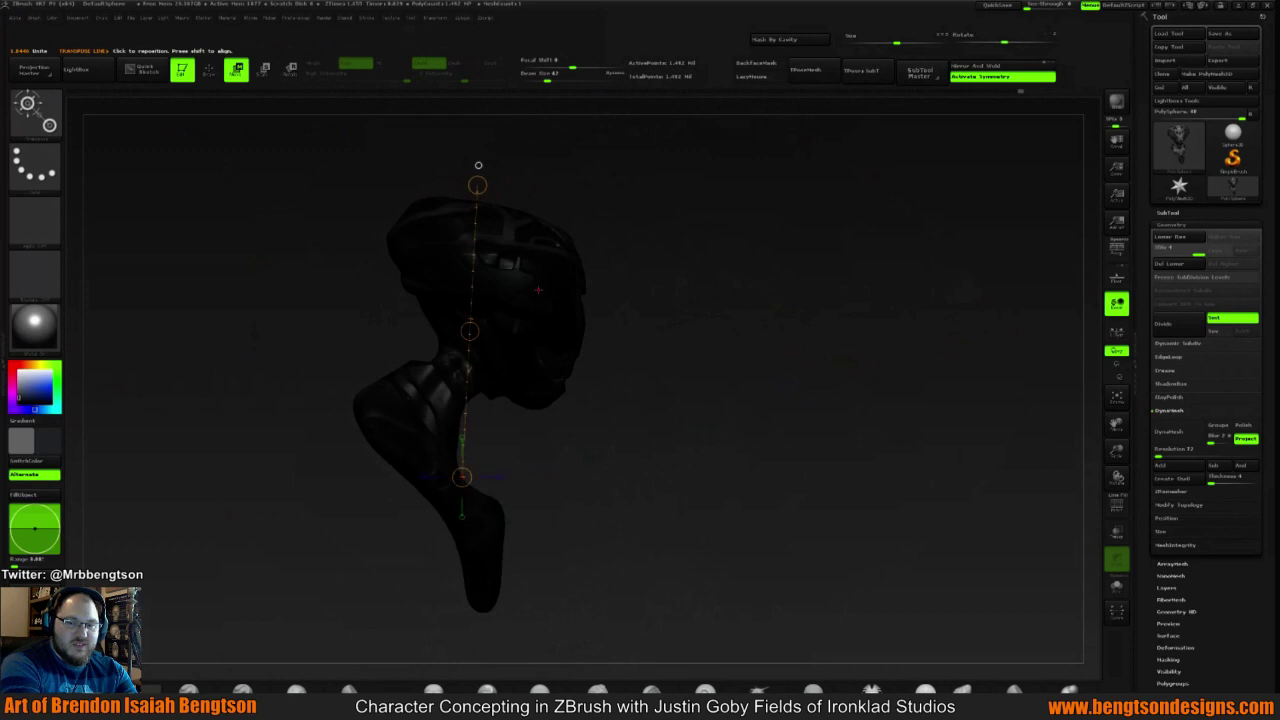
Fine-tune the raised collar's placement with the Transpose line and return to Draw mode
left_click_drag(470, 330, 467, 338)
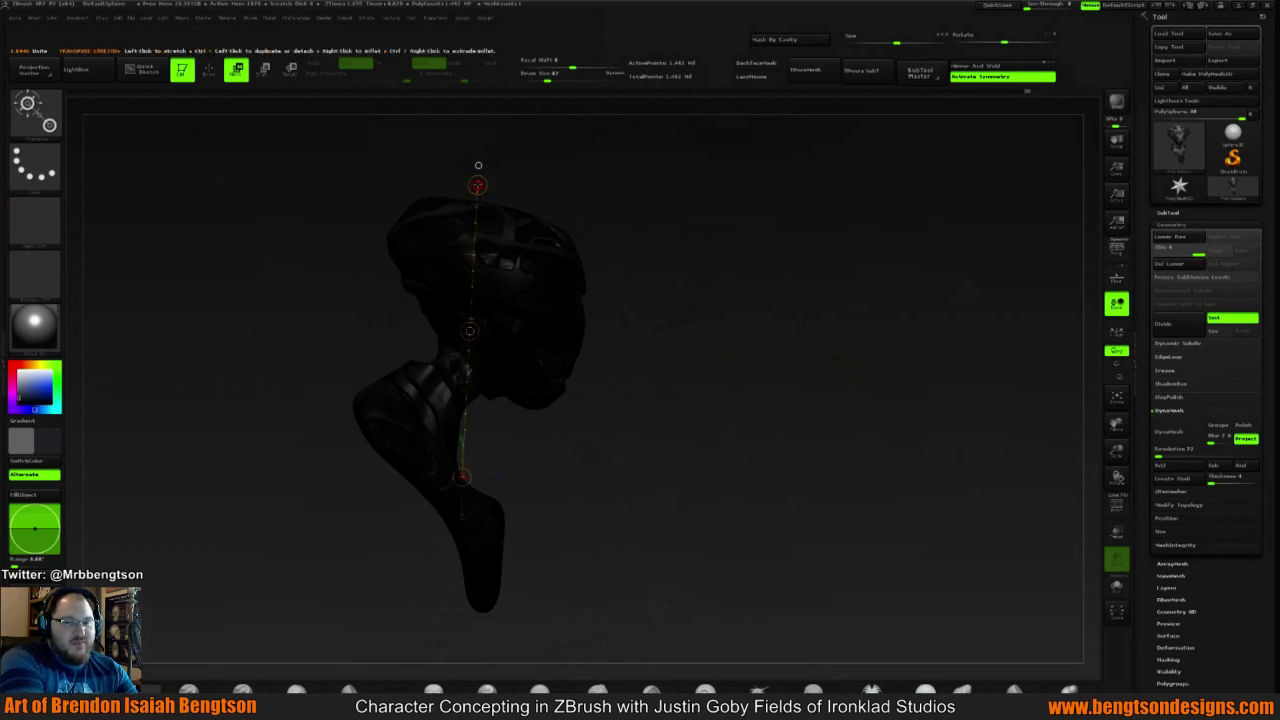
left_click_drag(478, 185, 722, 285)
left_click_drag(543, 453, 540, 217)
mouse_move(691, 214)
left_mouse_down()
mouse_move(554, 238)
mouse_move(554, 253)
left_mouse_up()
mouse_move(674, 285)
left_mouse_down()
mouse_move(706, 308)
mouse_move(745, 308)
mouse_move(698, 308)
mouse_move(697, 246)
mouse_move(788, 314)
mouse_move(725, 363)
mouse_move(712, 345)
mouse_move(732, 336)
left_mouse_up()
key("q")
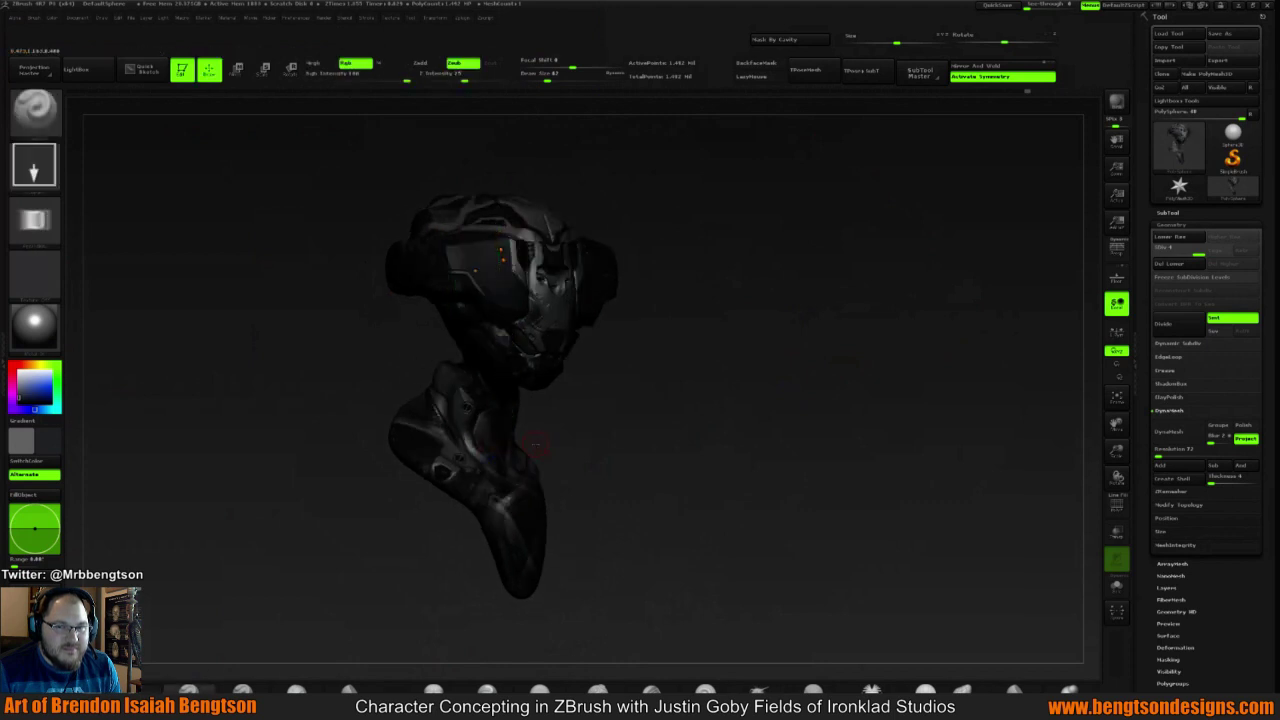
Smooth and polish the raised collar where it meets the neck and shoulders from the front, side and back
left_click_drag(536, 444, 487, 426, "shift")
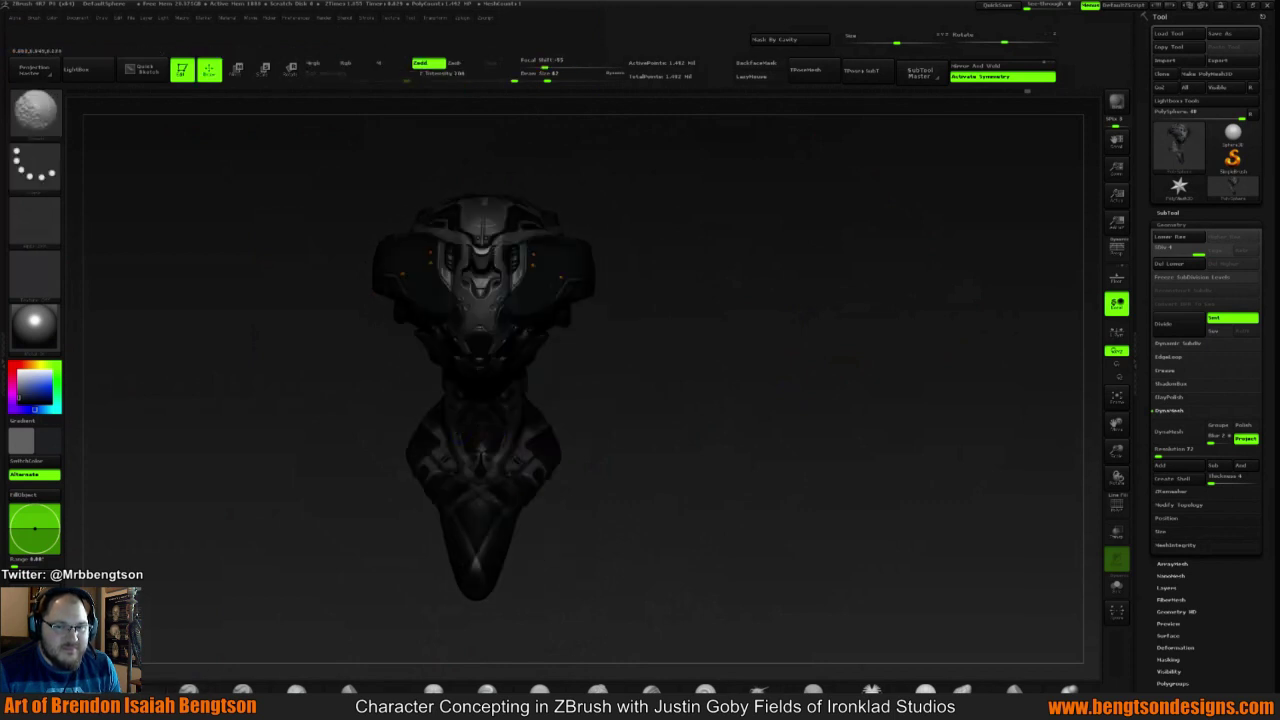
mouse_move(666, 368)
left_mouse_down()
mouse_move(520, 366)
mouse_move(611, 327)
mouse_move(527, 335)
mouse_move(663, 291)
mouse_move(660, 329)
mouse_move(540, 360)
left_mouse_up()
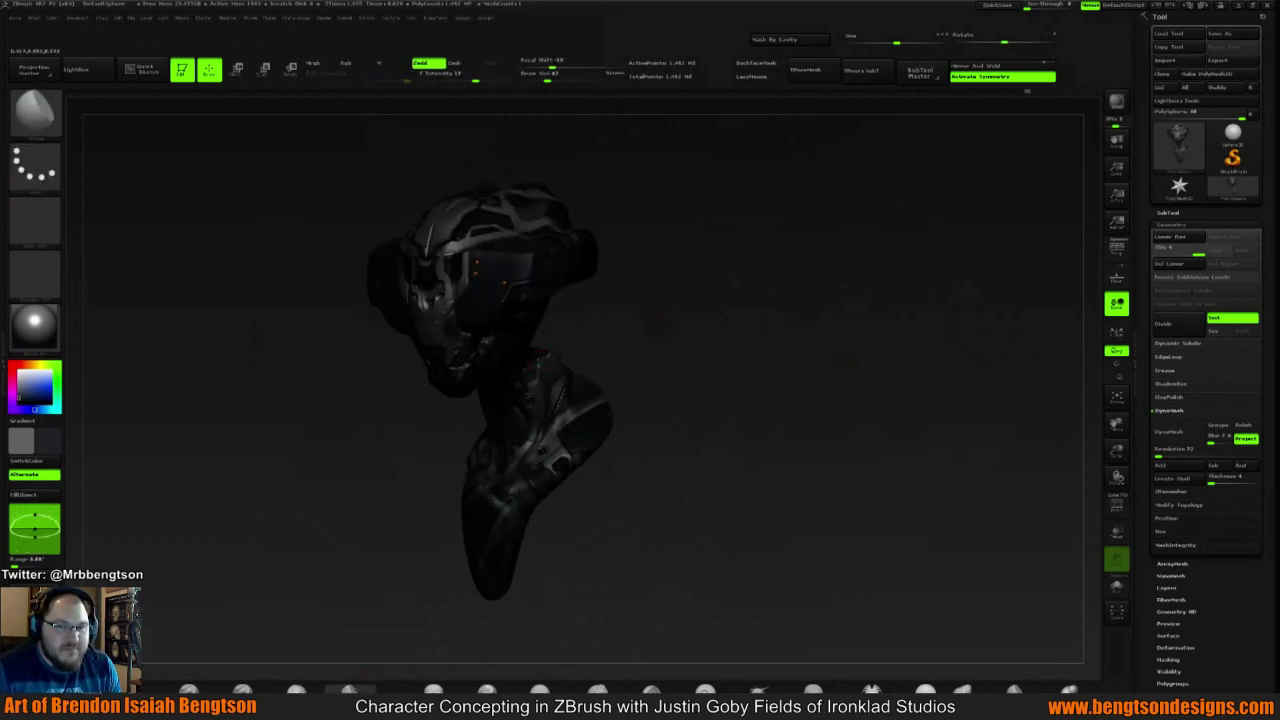
left_click_drag(626, 309, 603, 350)
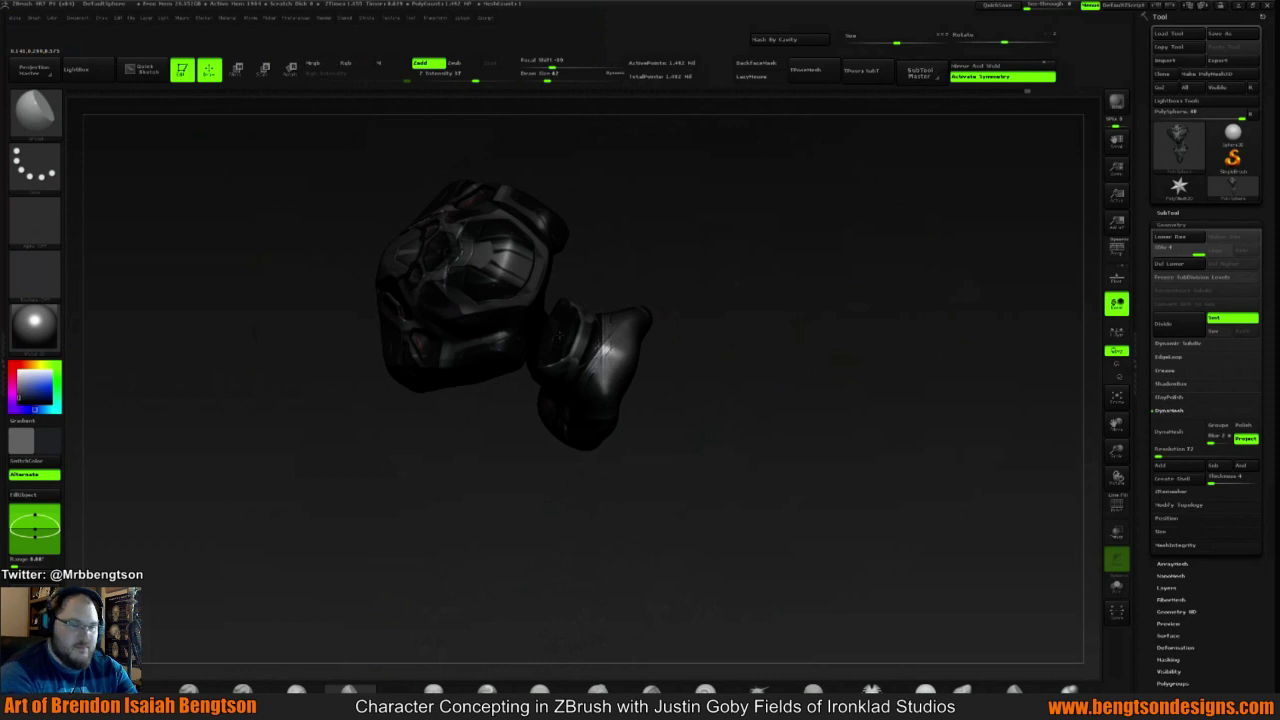
mouse_move(591, 294)
left_mouse_down()
mouse_move(570, 330)
mouse_move(584, 317)
left_mouse_up()
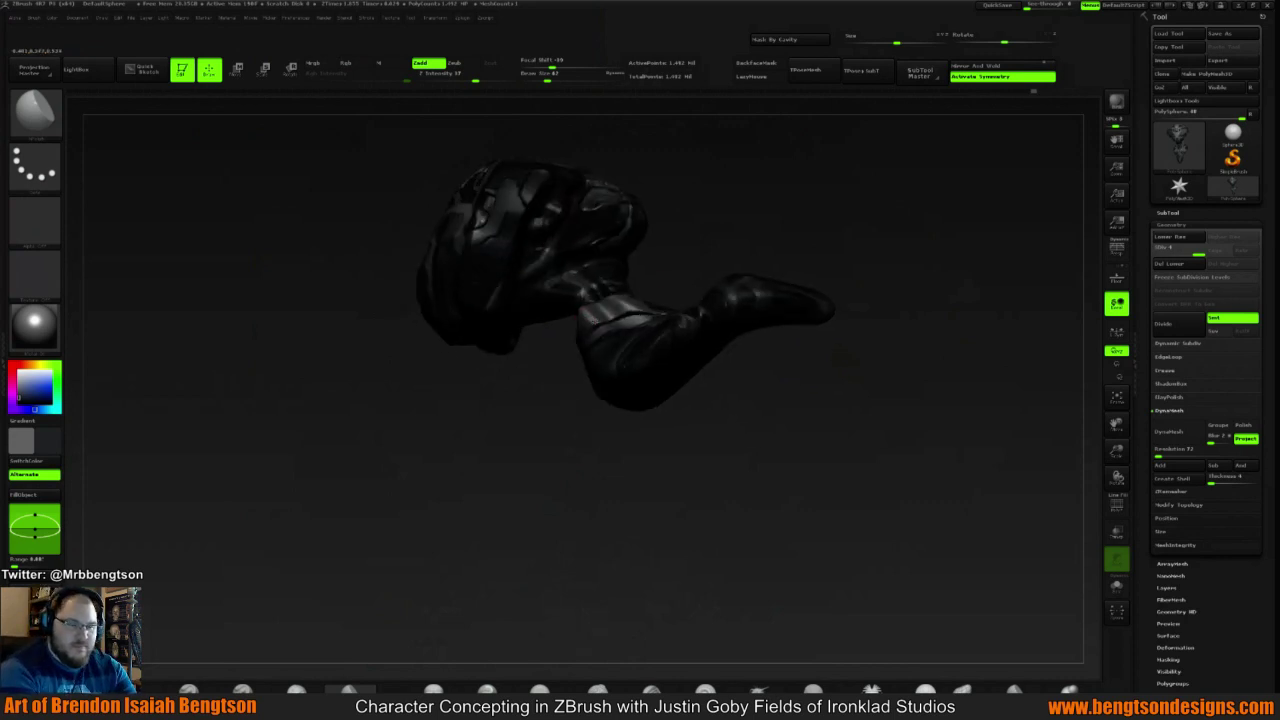
left_click_drag(714, 240, 829, 307)
mouse_move(710, 317)
left_mouse_down()
mouse_move(686, 303)
mouse_move(468, 311)
left_mouse_up()
key("shift")
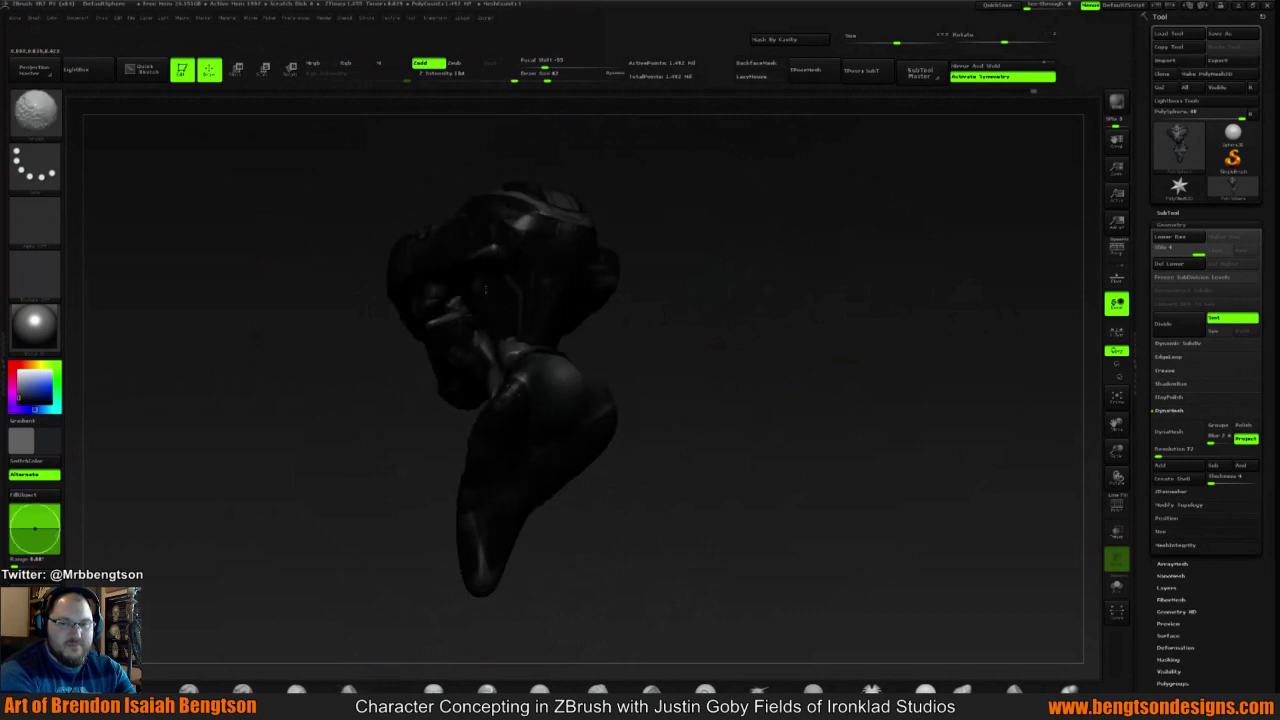
left_click_drag(720, 330, 600, 330)
mouse_move(676, 312)
left_mouse_down()
mouse_move(740, 253)
mouse_move(771, 283)
left_mouse_up()
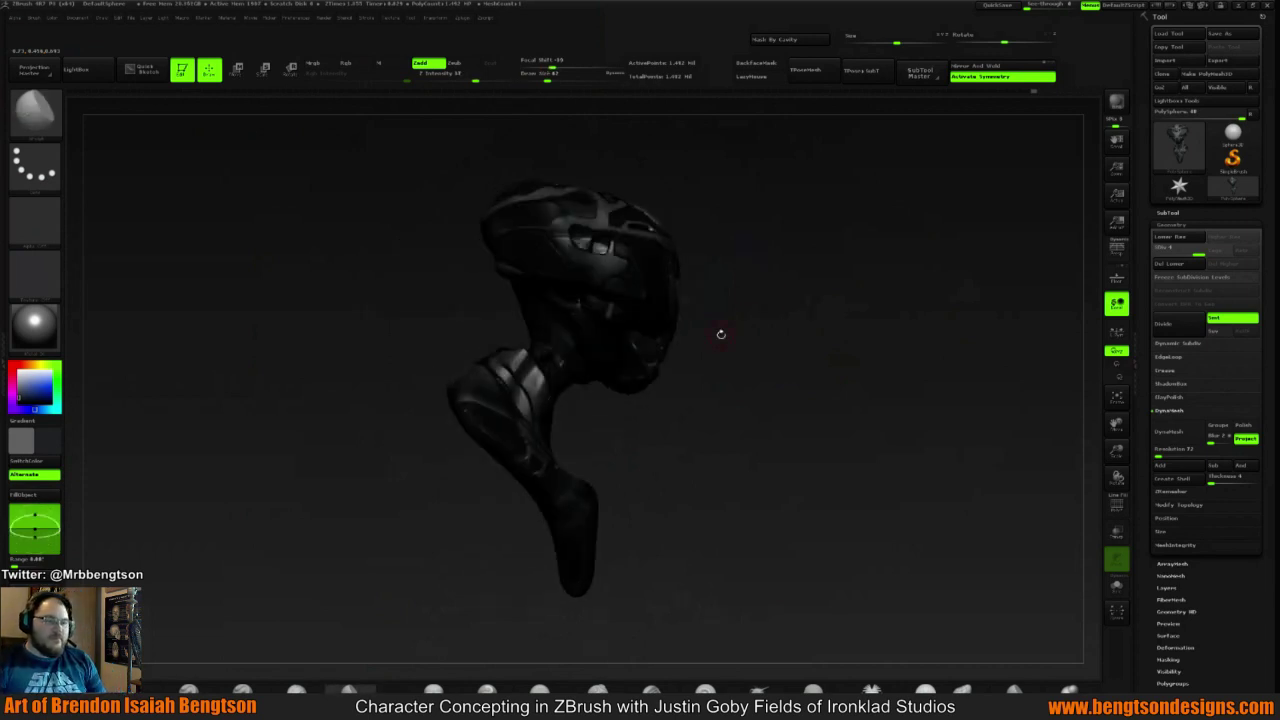
Switch to the Move brush, enlarge it and reshape the back and sides of the neck above the collar
key("b")
key("m")
key("v")
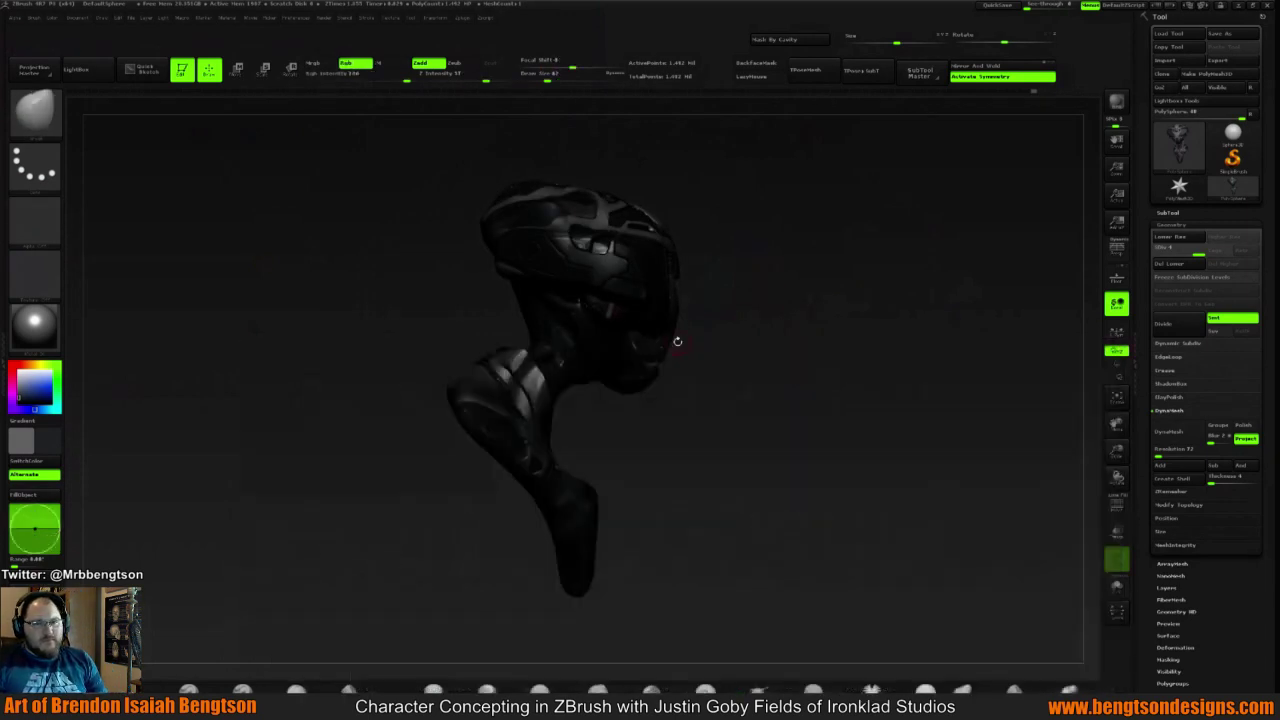
key("space")
left_click_drag(692, 349, 709, 349)
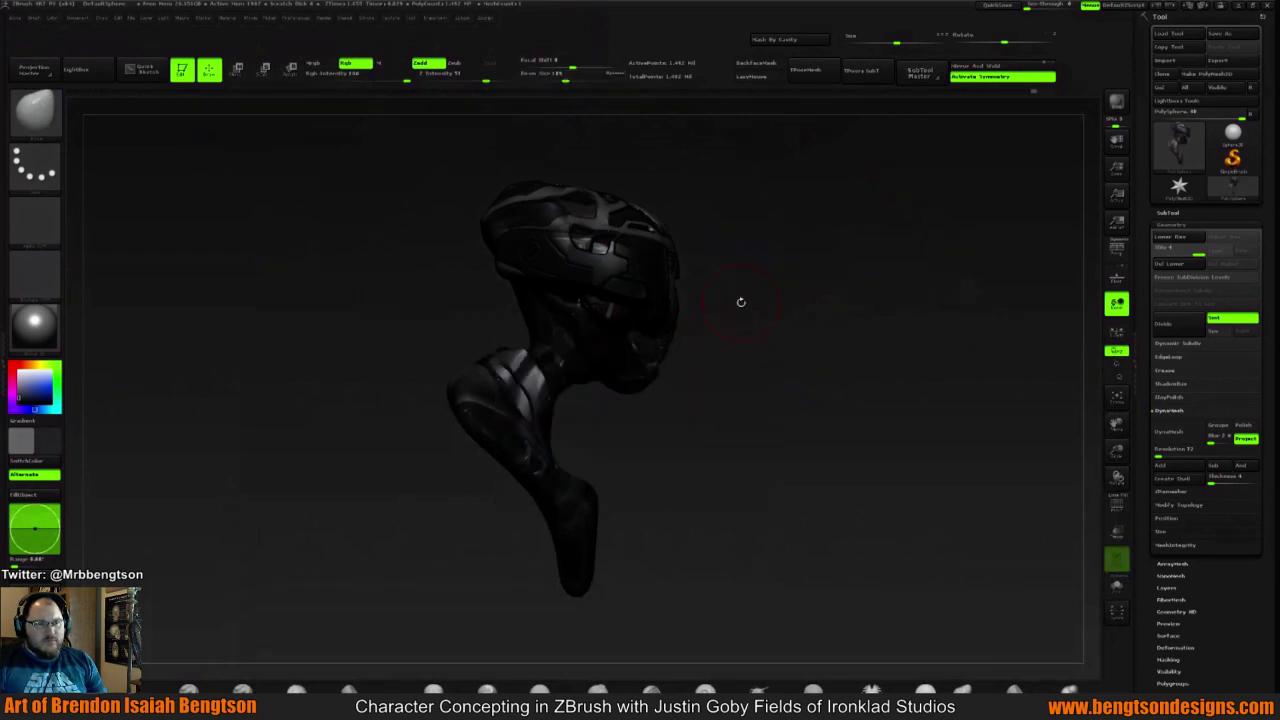
left_click_drag(741, 301, 509, 317)
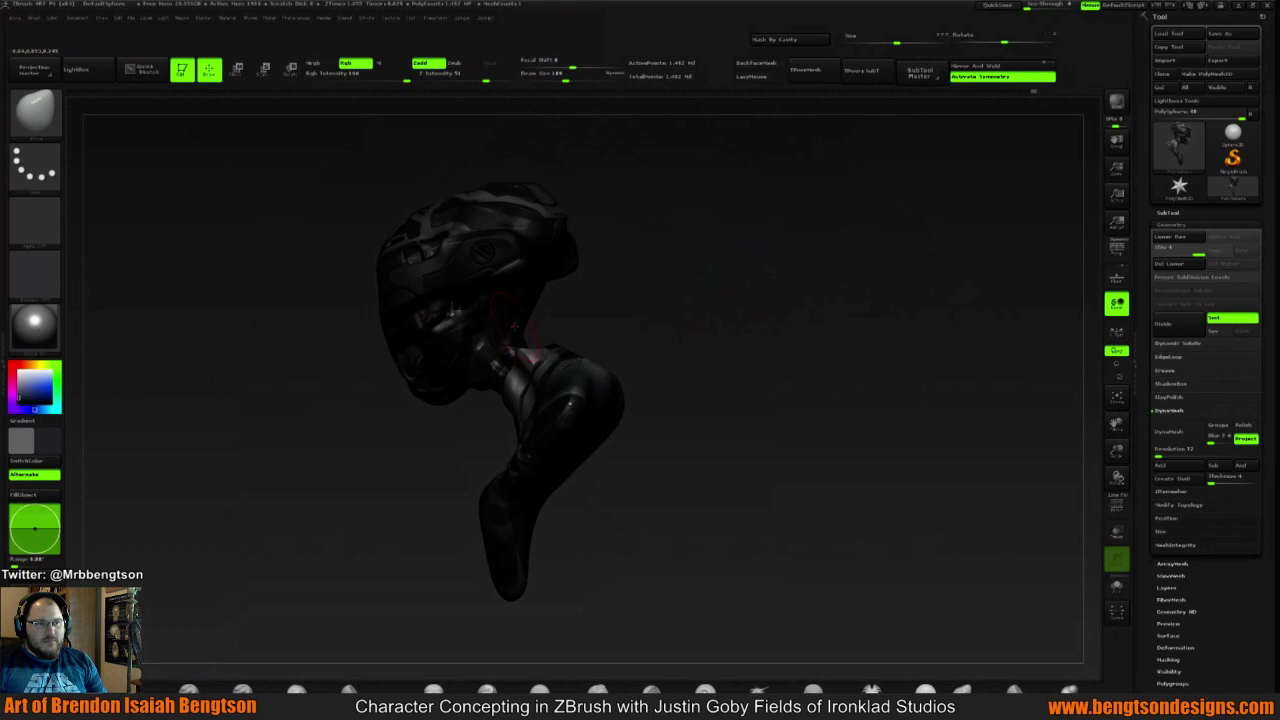
left_click_drag(514, 325, 489, 380)
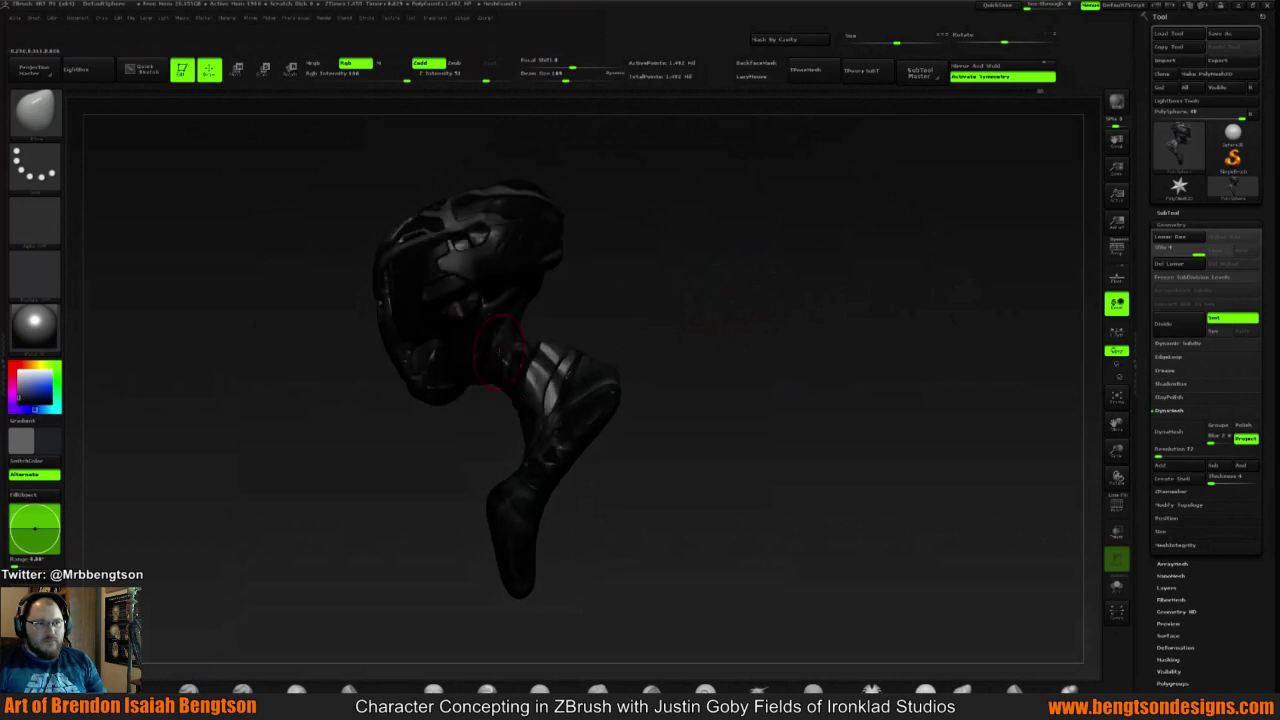
mouse_move(568, 305)
left_mouse_down()
mouse_move(595, 300)
mouse_move(510, 327)
left_mouse_up()
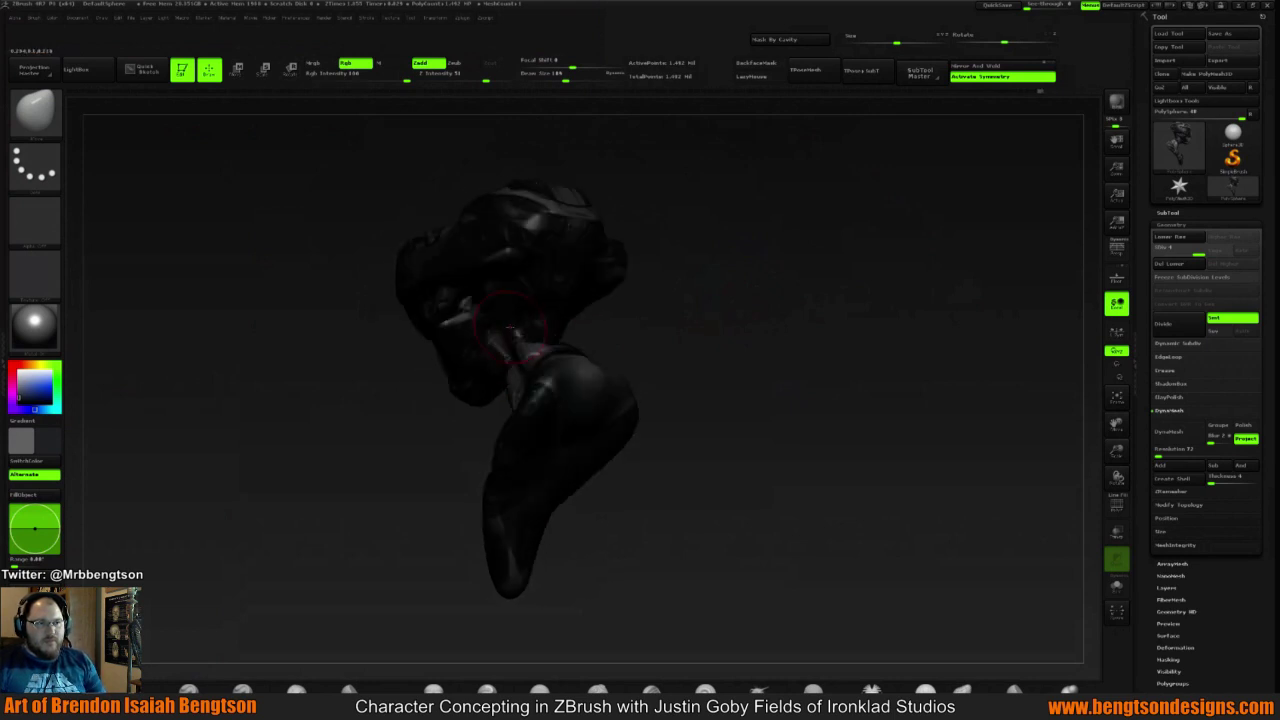
Pull up and reshape the raised collar's edges and the tops of the shoulders from the back, sides and front, smoothing the transitions
left_click_drag(637, 319, 500, 350)
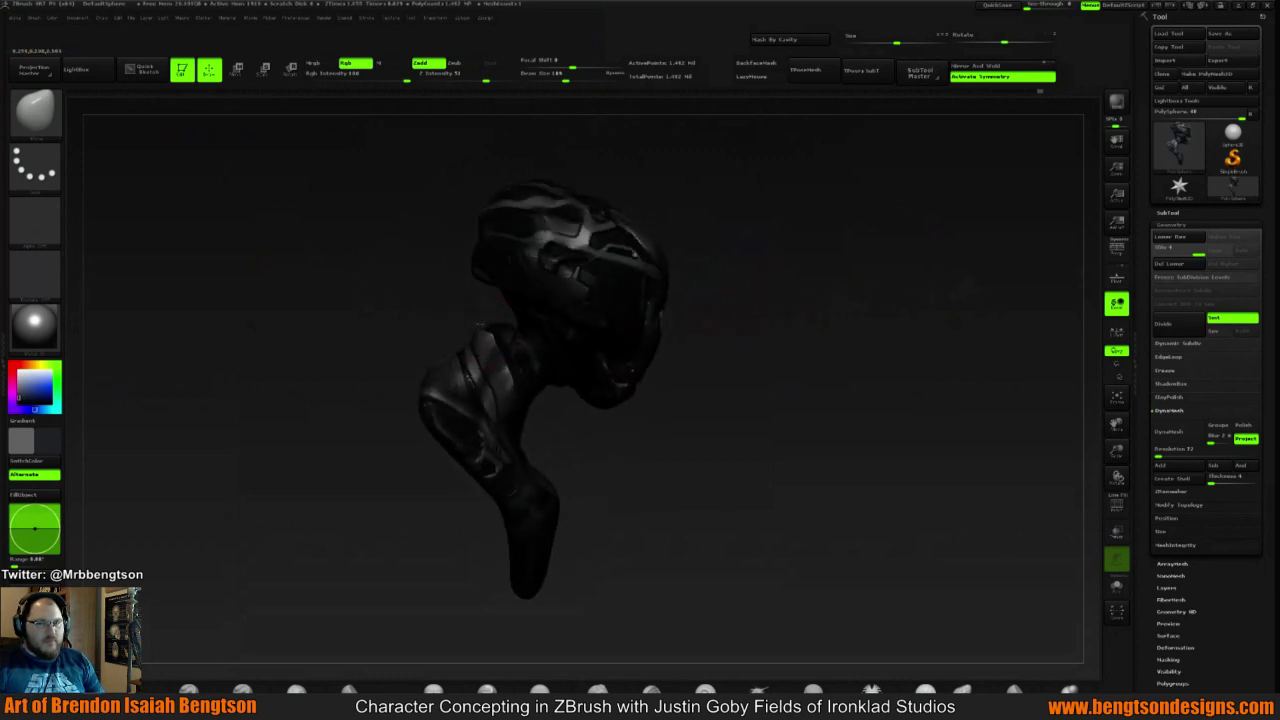
left_click_drag(677, 419, 574, 366)
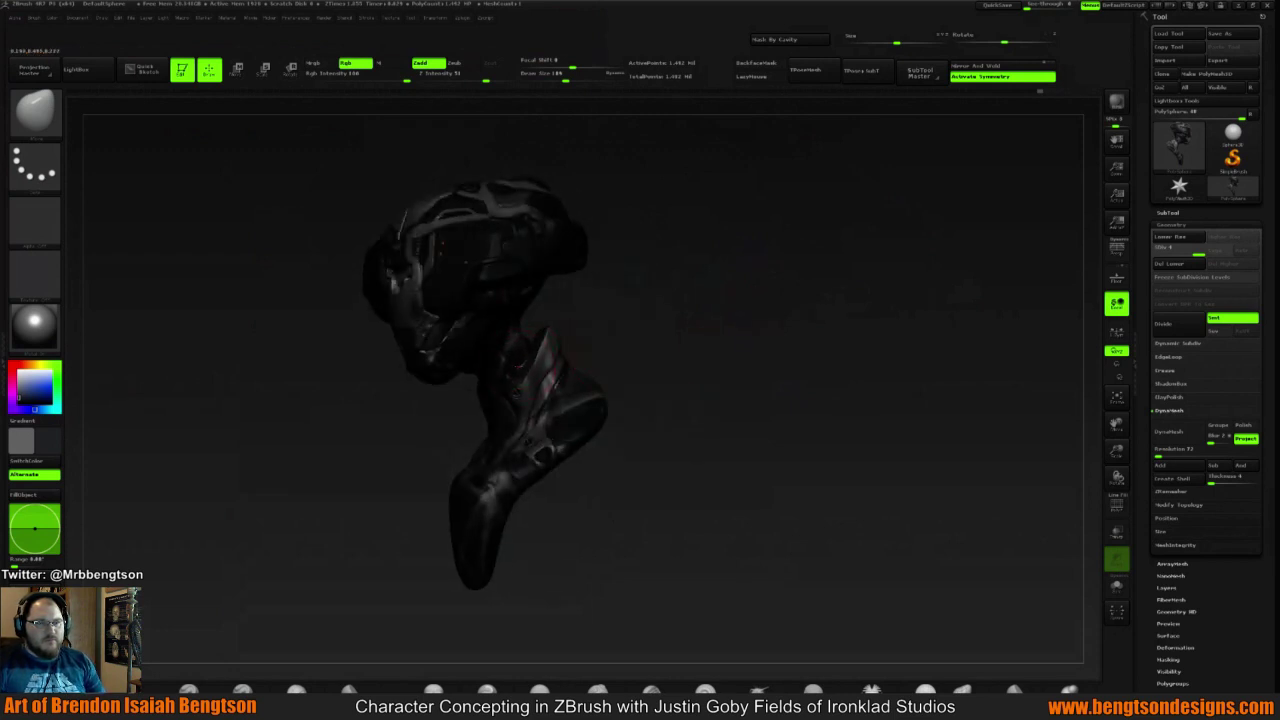
mouse_move(615, 340)
left_mouse_down()
mouse_move(660, 324)
mouse_move(610, 336)
mouse_move(671, 358)
mouse_move(547, 338)
left_mouse_up()
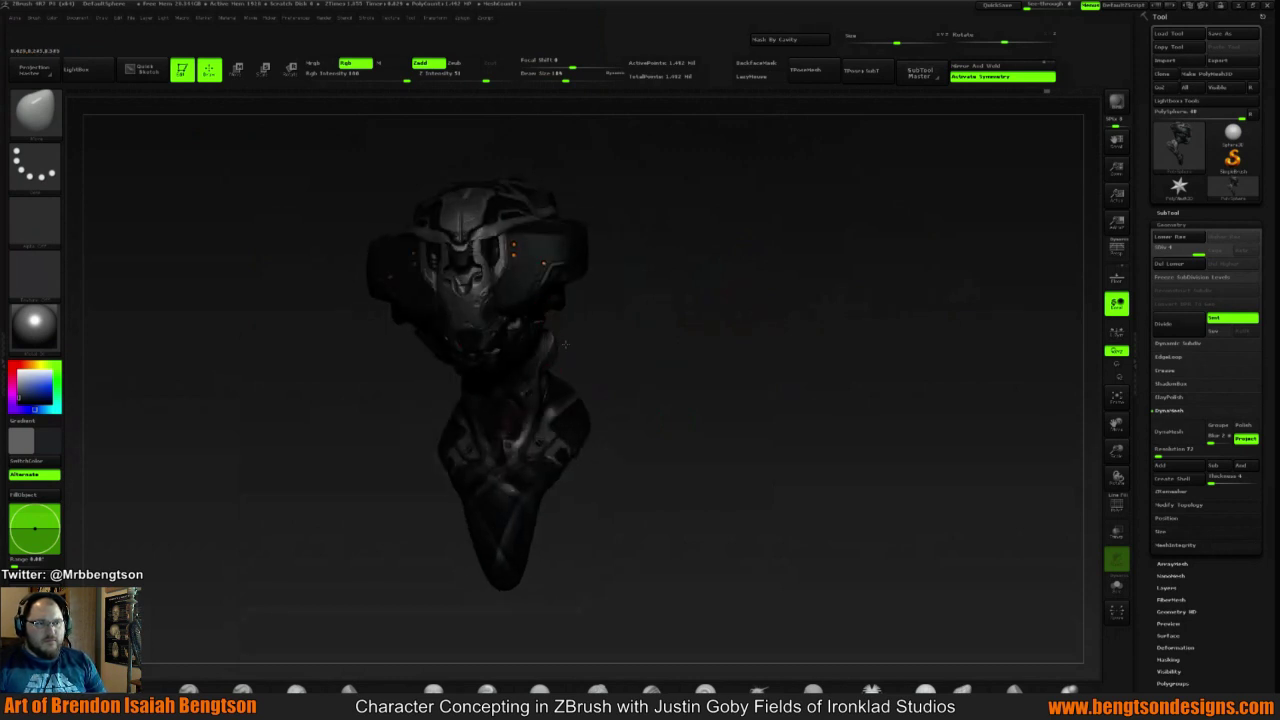
mouse_move(613, 334)
left_mouse_down()
mouse_move(590, 342)
mouse_move(690, 348)
mouse_move(753, 331)
mouse_move(725, 351)
left_mouse_up()
left_click_drag(602, 366, 600, 343)
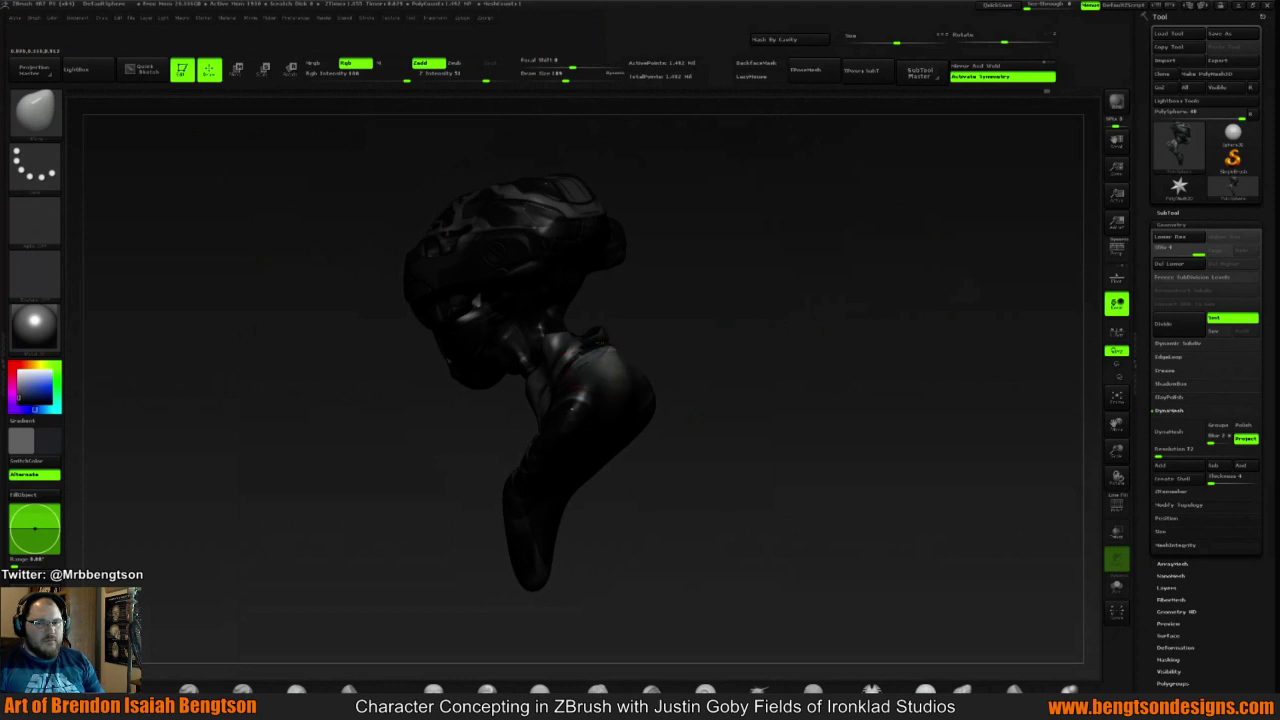
left_click_drag(685, 331, 680, 333)
mouse_move(617, 366)
left_mouse_down()
mouse_move(920, 360)
mouse_move(640, 362)
mouse_move(735, 378)
mouse_move(677, 391)
mouse_move(634, 423)
left_mouse_up()
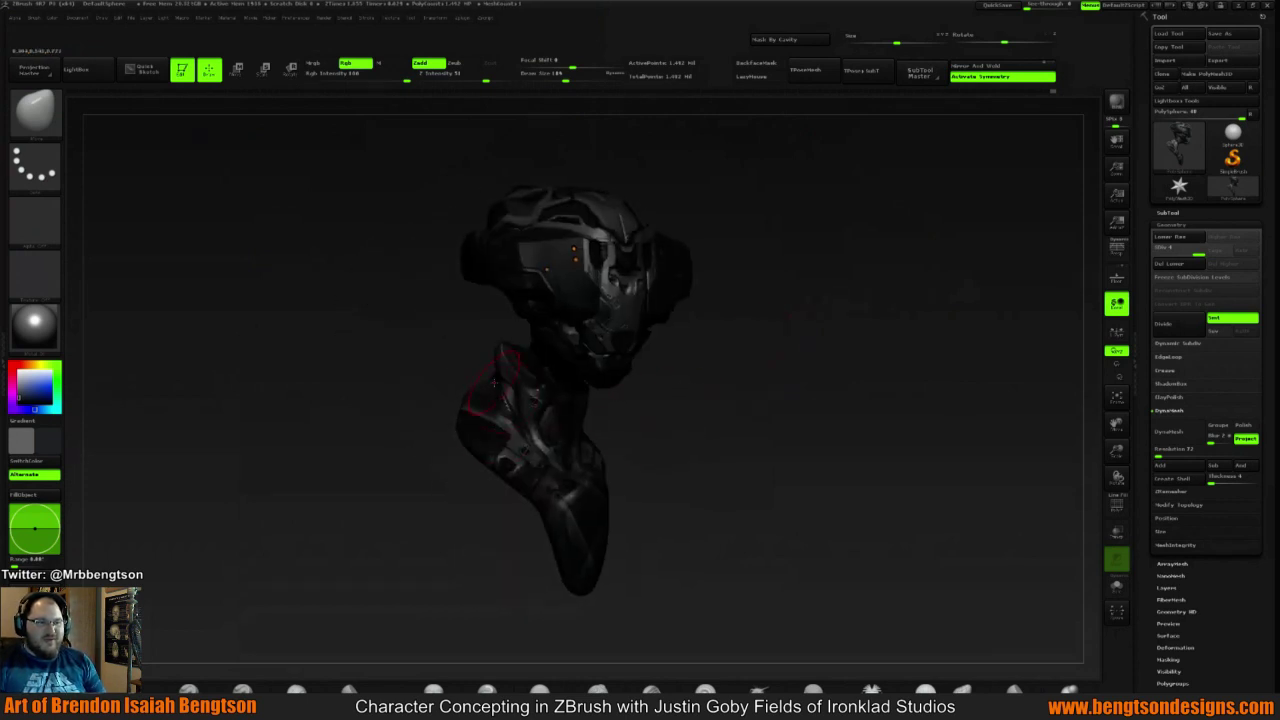
key("shift")
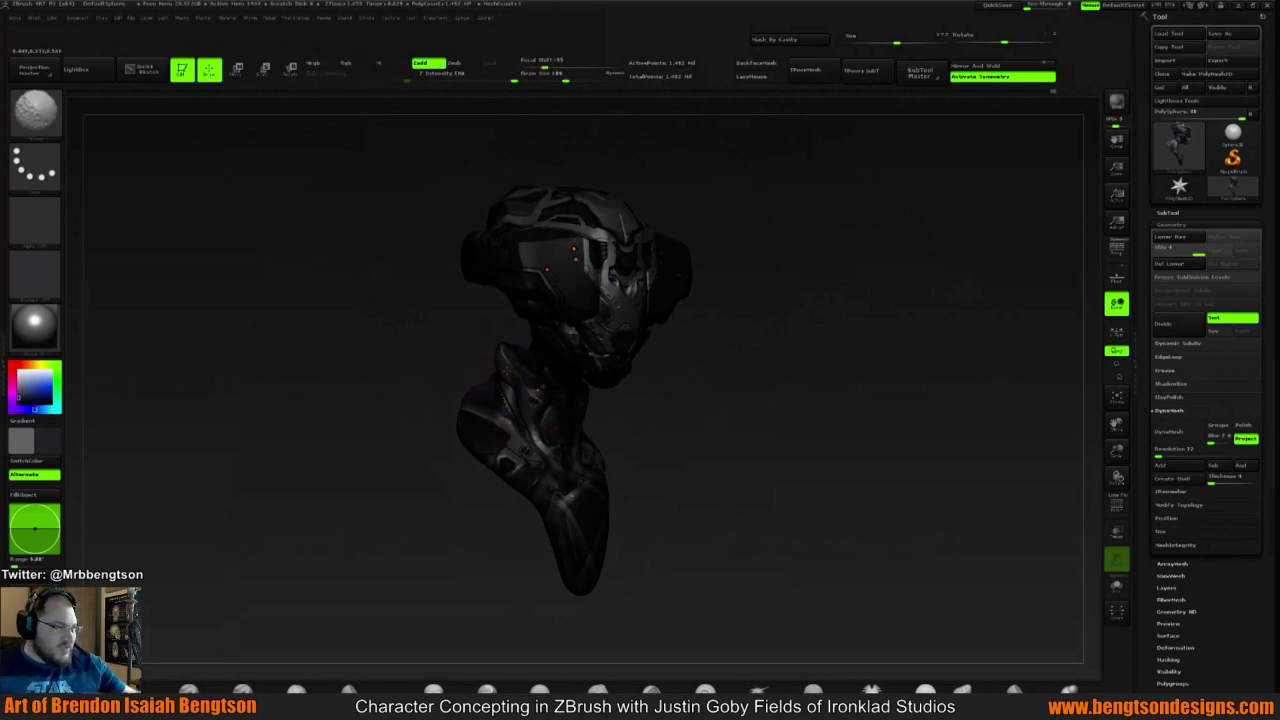
Switch the sculpting brush, reduce its draw size and refine the collar's sides against the neck from the front and side
left_click_drag(695, 386, 724, 399)
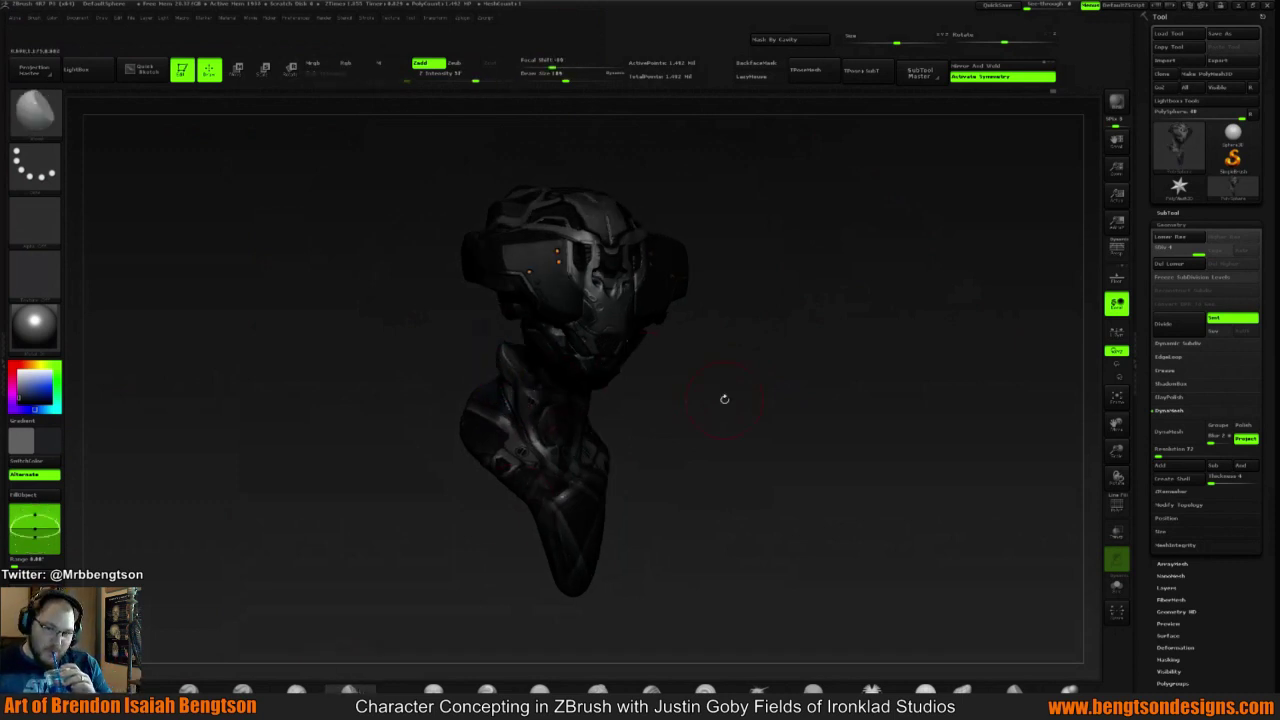
key("space")
left_click(722, 401)
left_click_drag(650, 385, 707, 368)
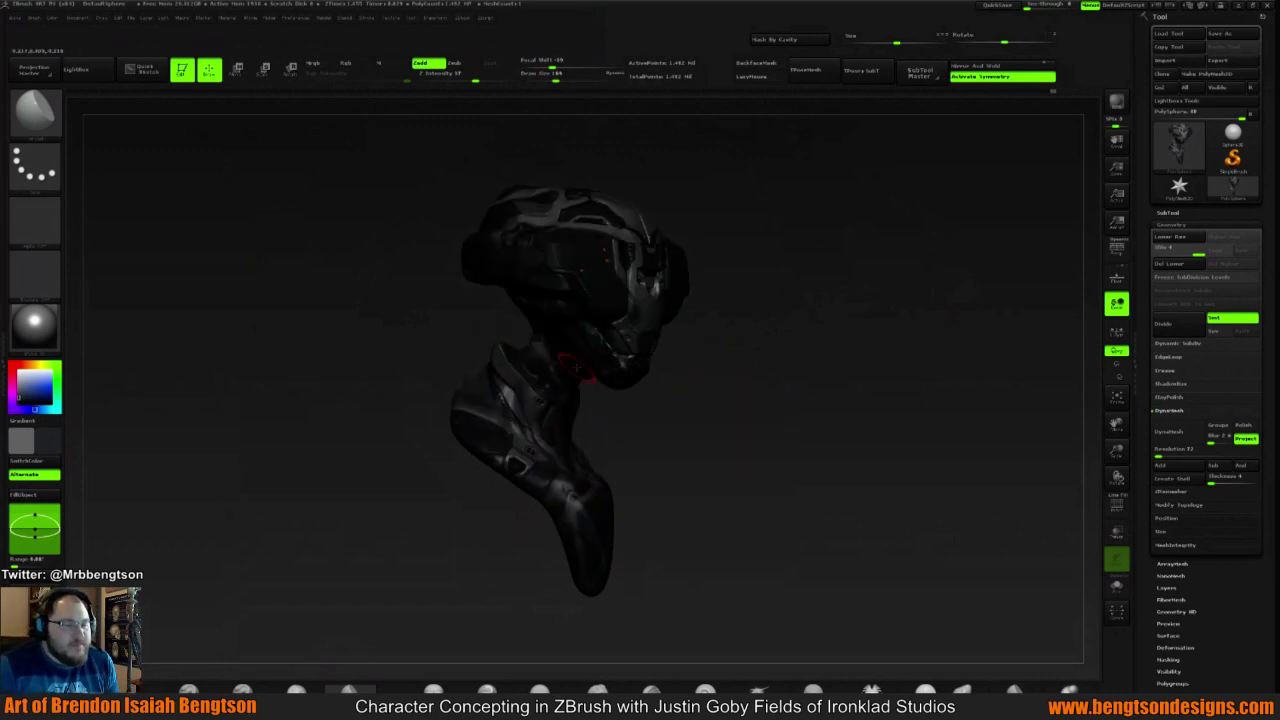
left_click_drag(705, 380, 567, 370)
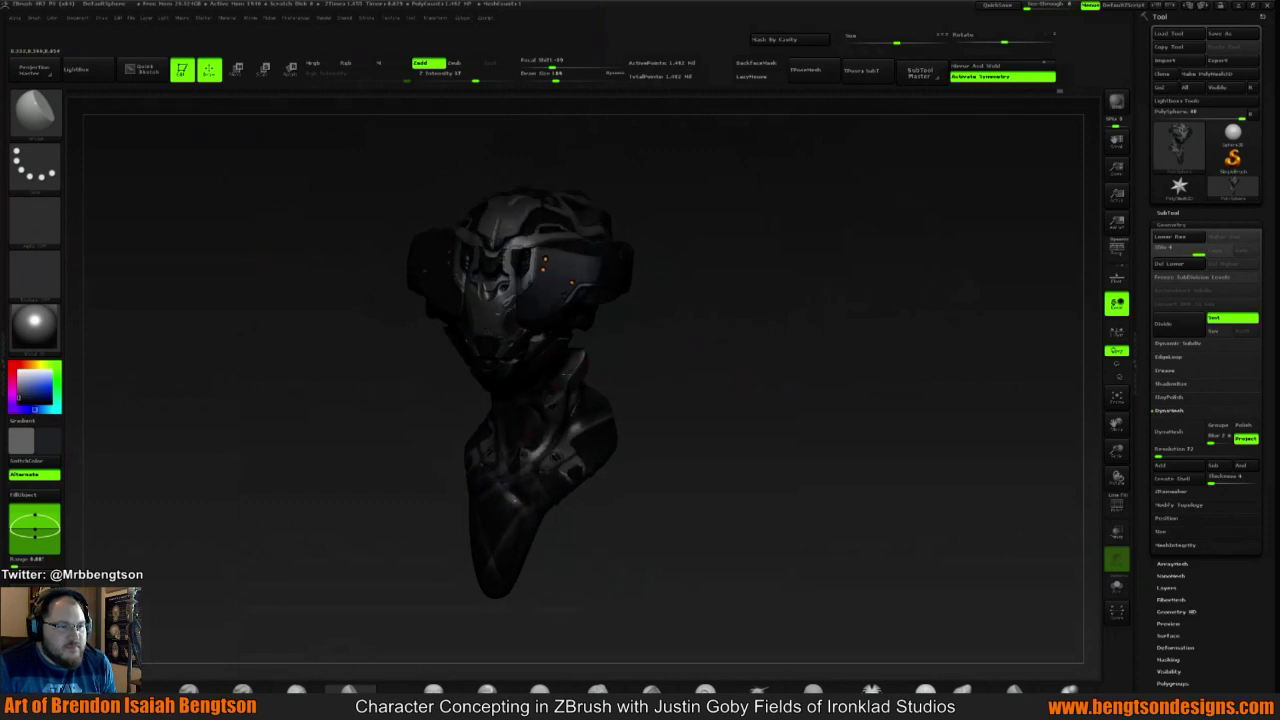
mouse_move(680, 340)
left_mouse_down()
mouse_move(628, 334)
mouse_move(592, 360)
left_mouse_up()
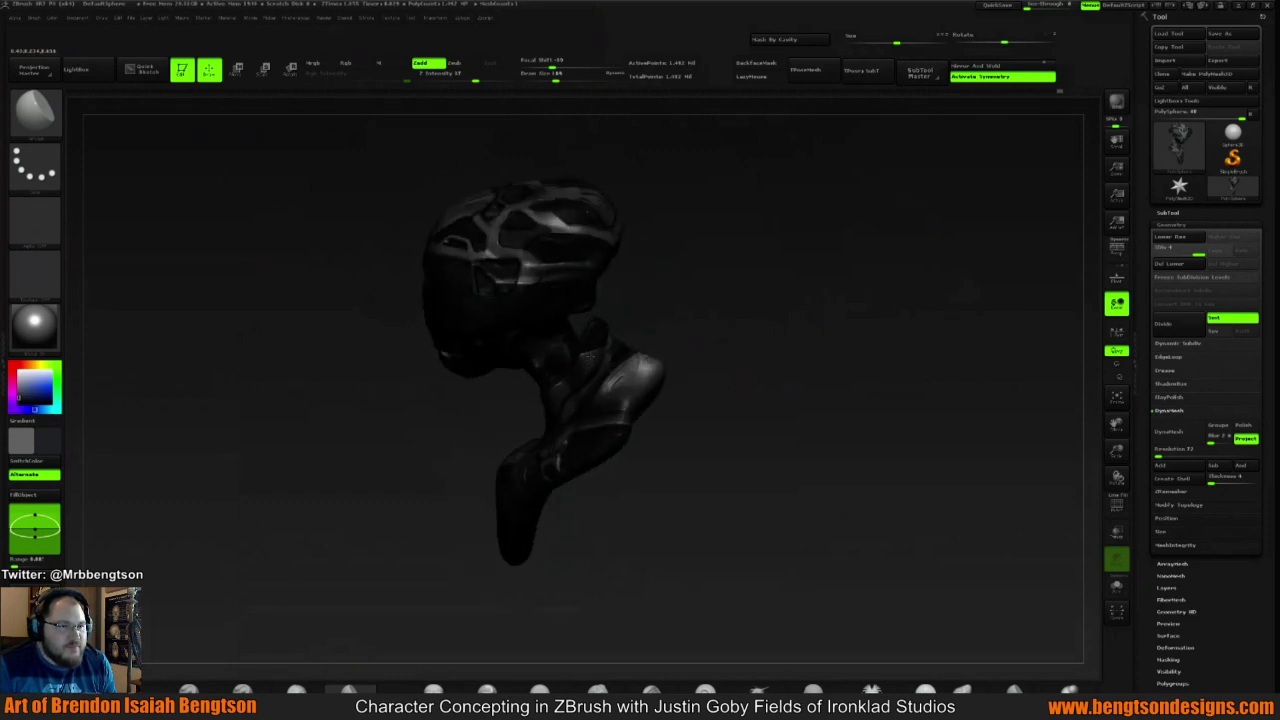
Switch to another sculpting brush and reshape the forms along the side of the neck and collar
mouse_move(689, 309)
left_mouse_down()
mouse_move(716, 312)
mouse_move(677, 314)
mouse_move(715, 390)
left_mouse_up()
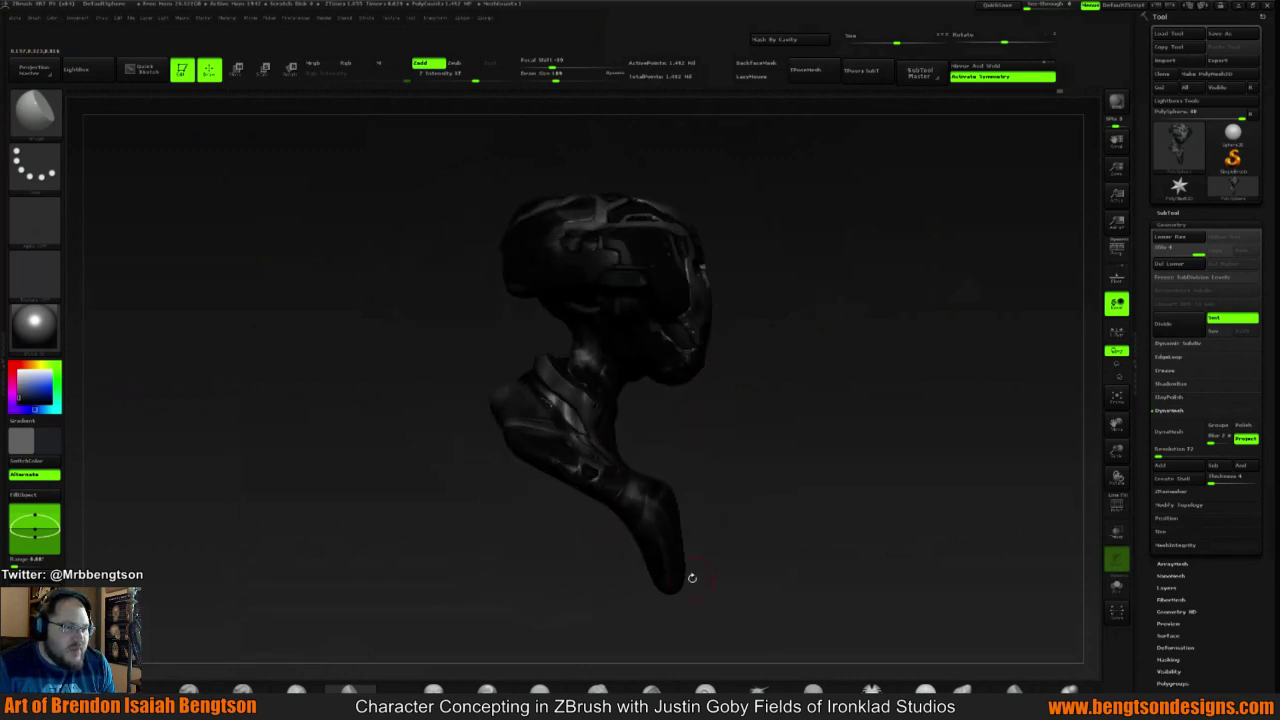
key("b")
left_click(646, 429)
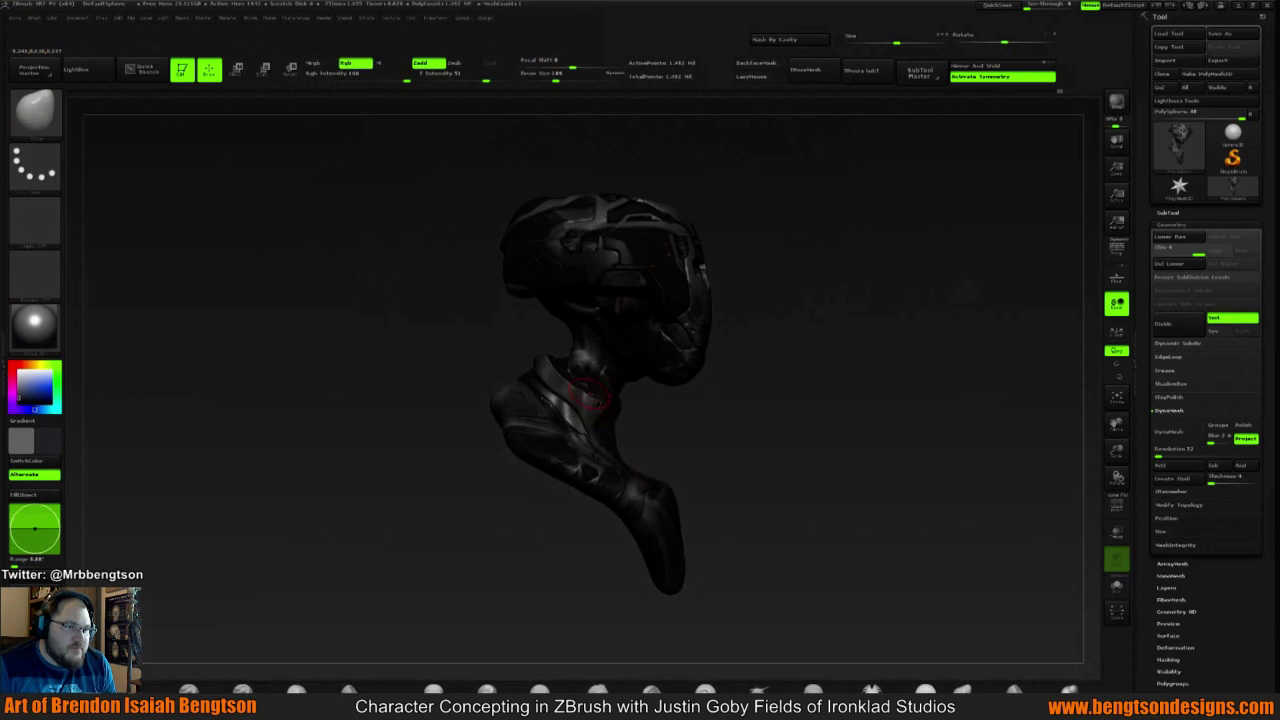
mouse_move(777, 391)
left_mouse_down()
mouse_move(749, 377)
mouse_move(590, 388)
left_mouse_up()
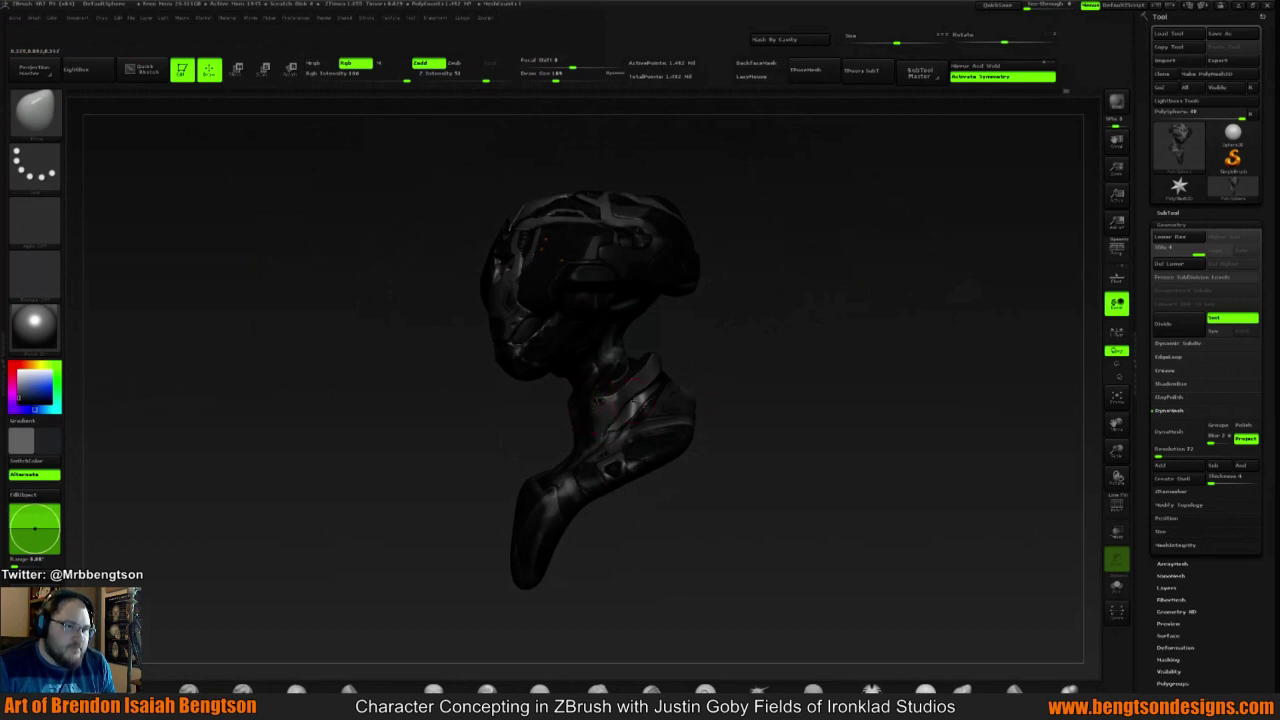
mouse_move(628, 392)
left_mouse_down()
mouse_move(774, 357)
mouse_move(532, 415)
left_mouse_up()
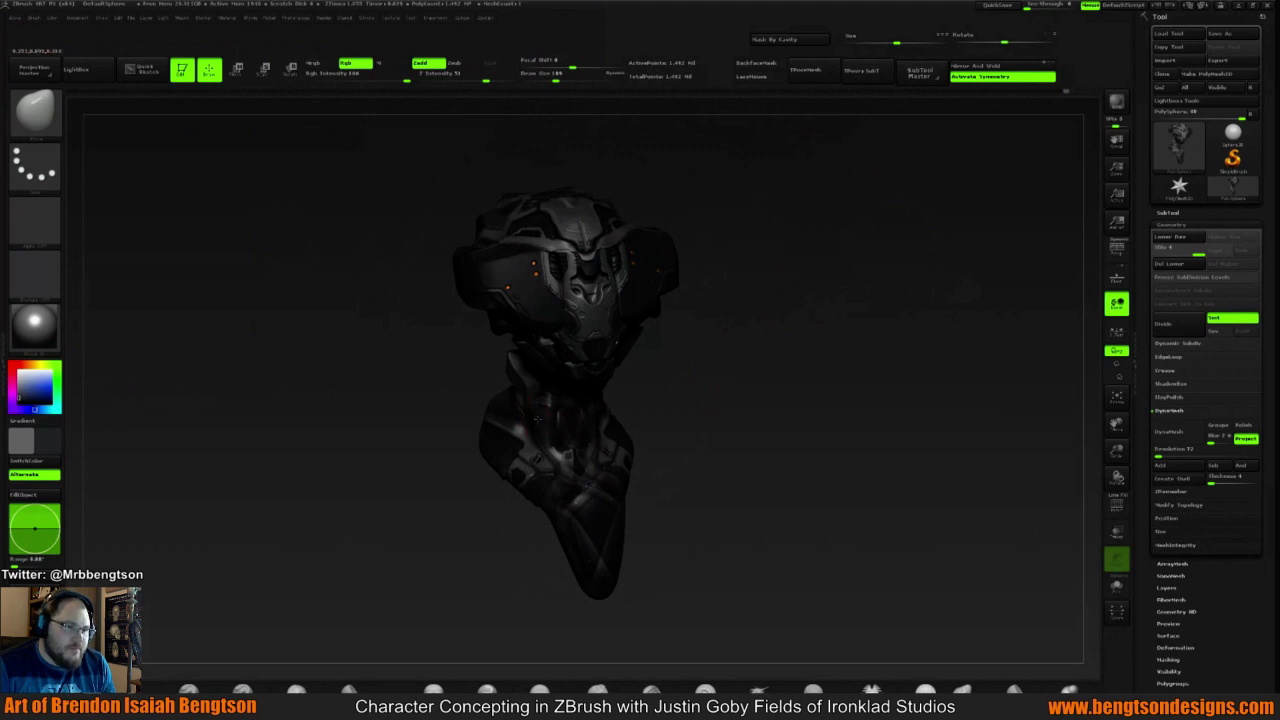
Smooth the surface where the neck meets the collar
key("shift")
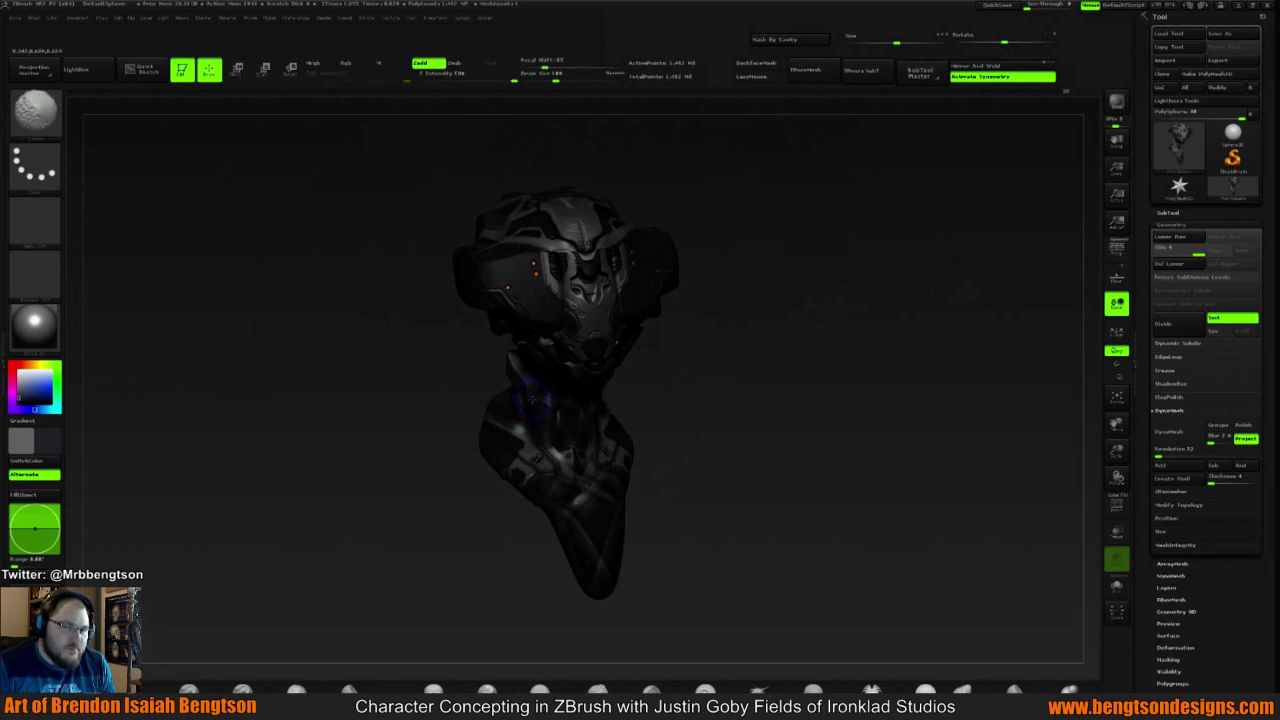
left_click_drag(722, 400, 576, 397)
key("shift")
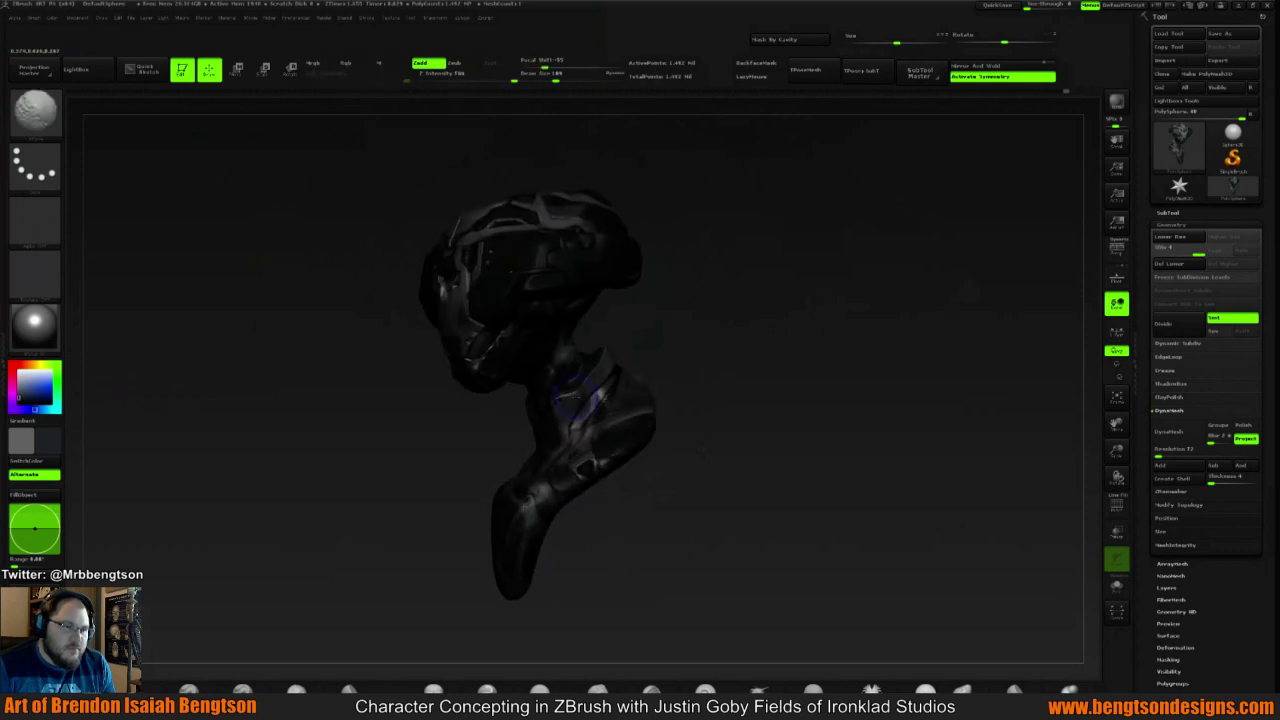
left_click_drag(684, 340, 862, 342)
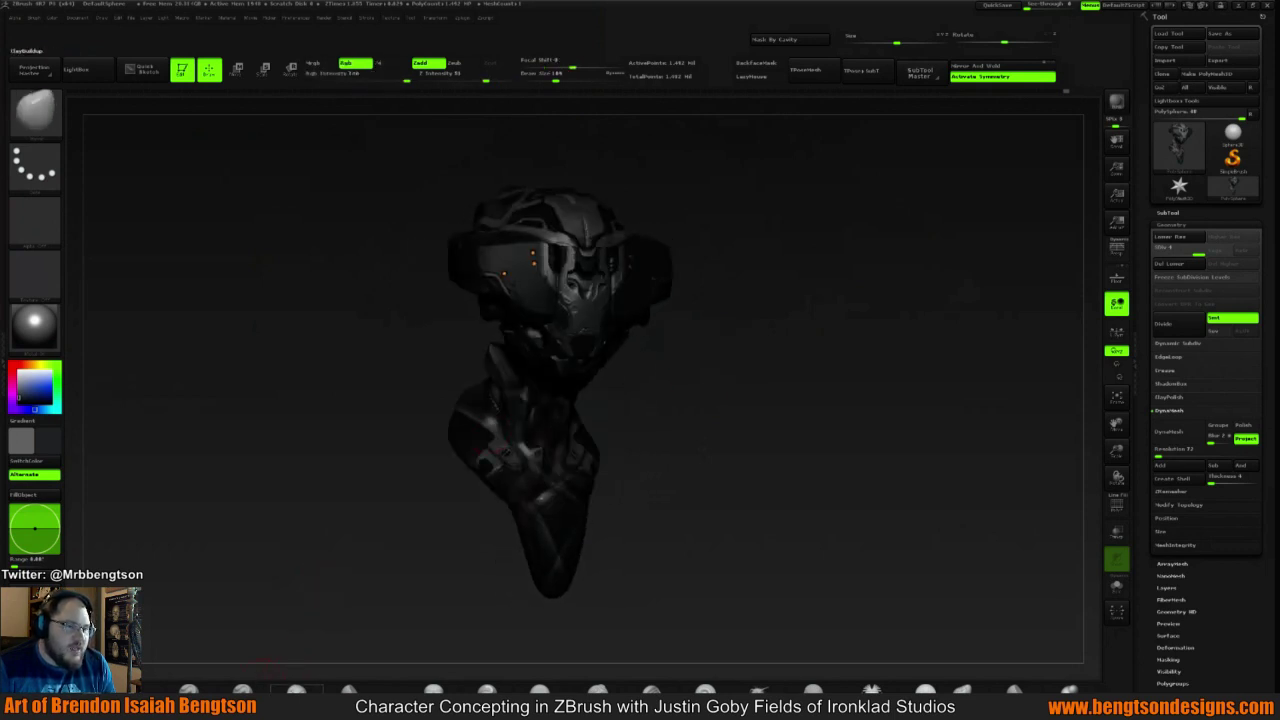
Pick a different sculpting brush and refine the planes at the base of the neck
left_click(335, 630)
left_click_drag(705, 402, 525, 393)
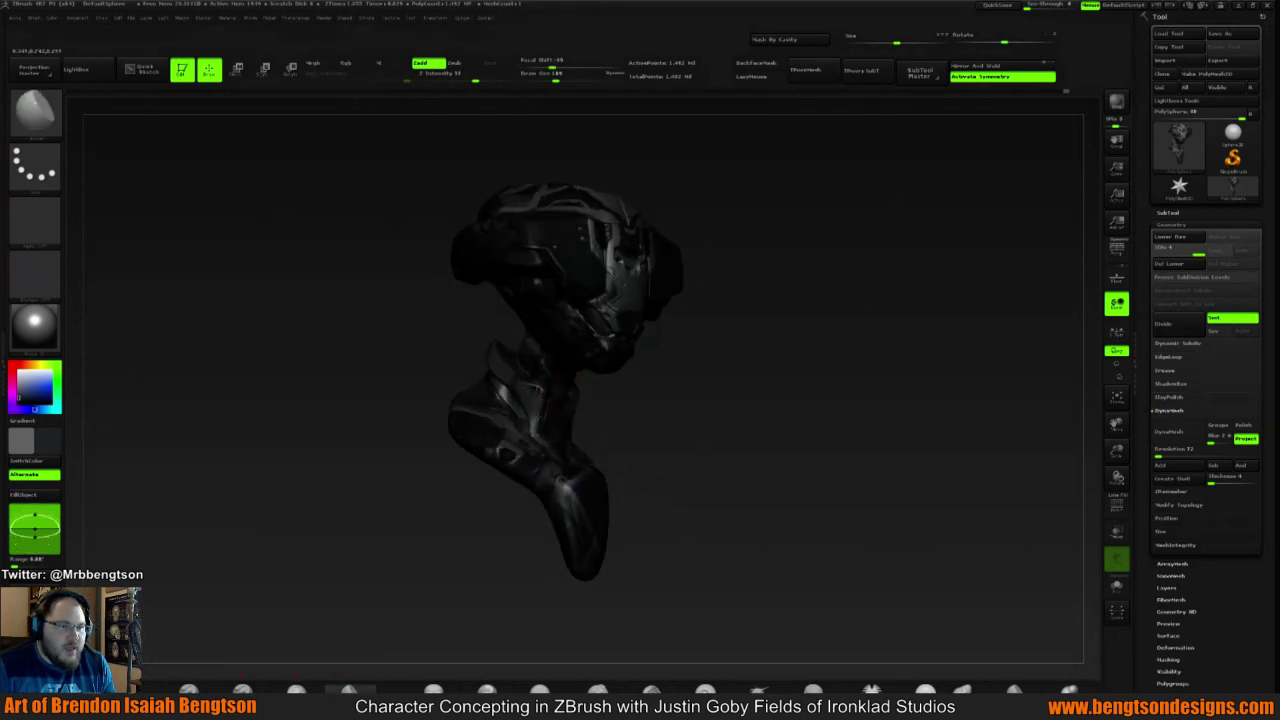
left_click_drag(697, 400, 560, 395)
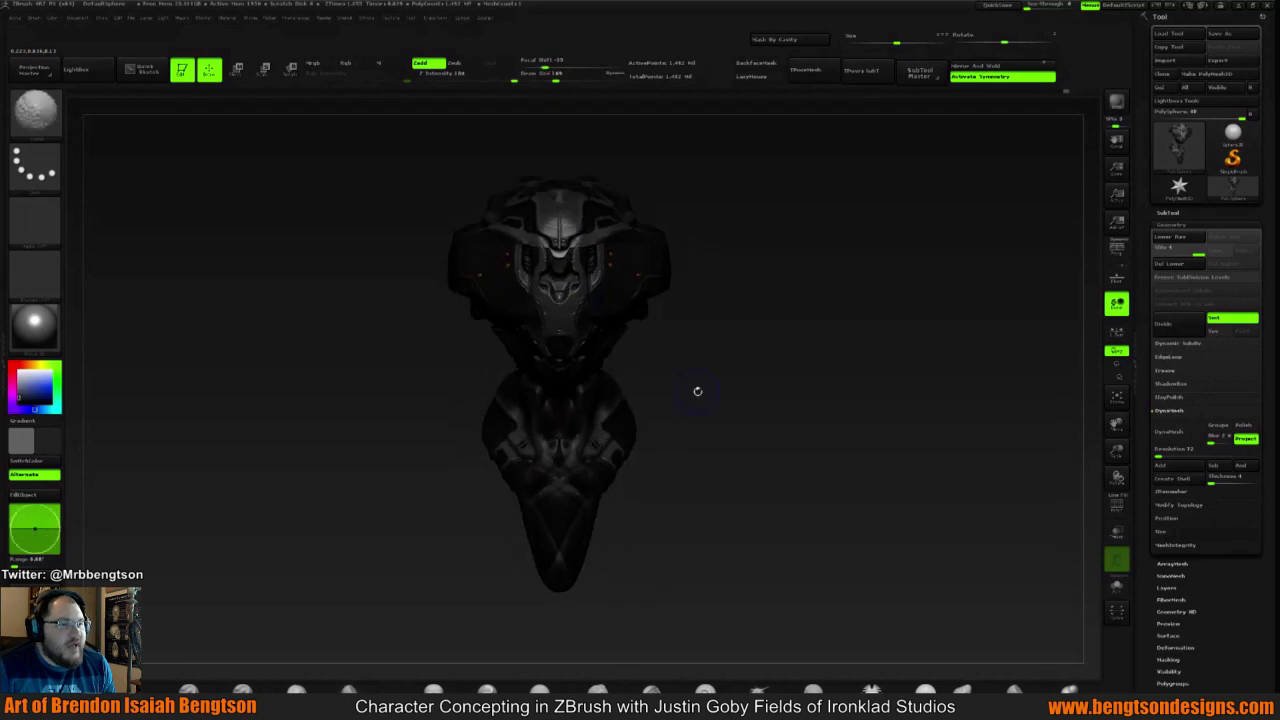
Equip the MAHcut Mech B brush and reduce its draw size for fine detail on the neck
key("b")
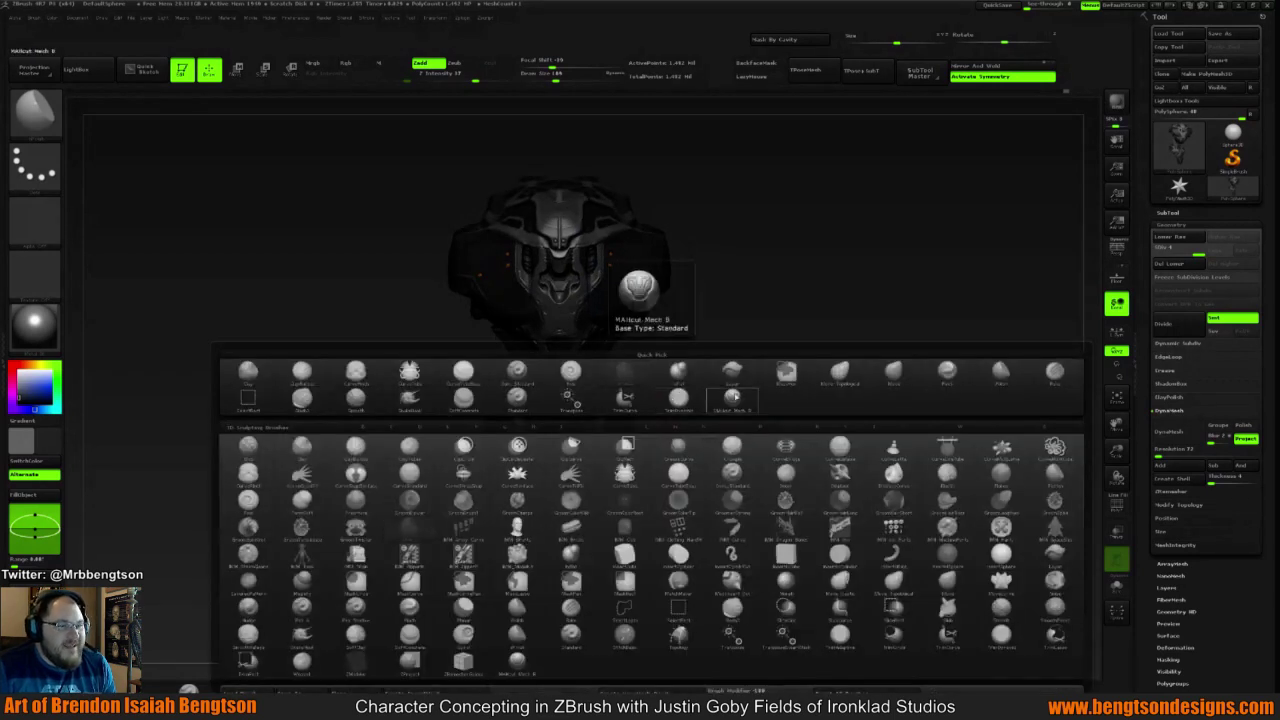
left_click(735, 395)
key("space")
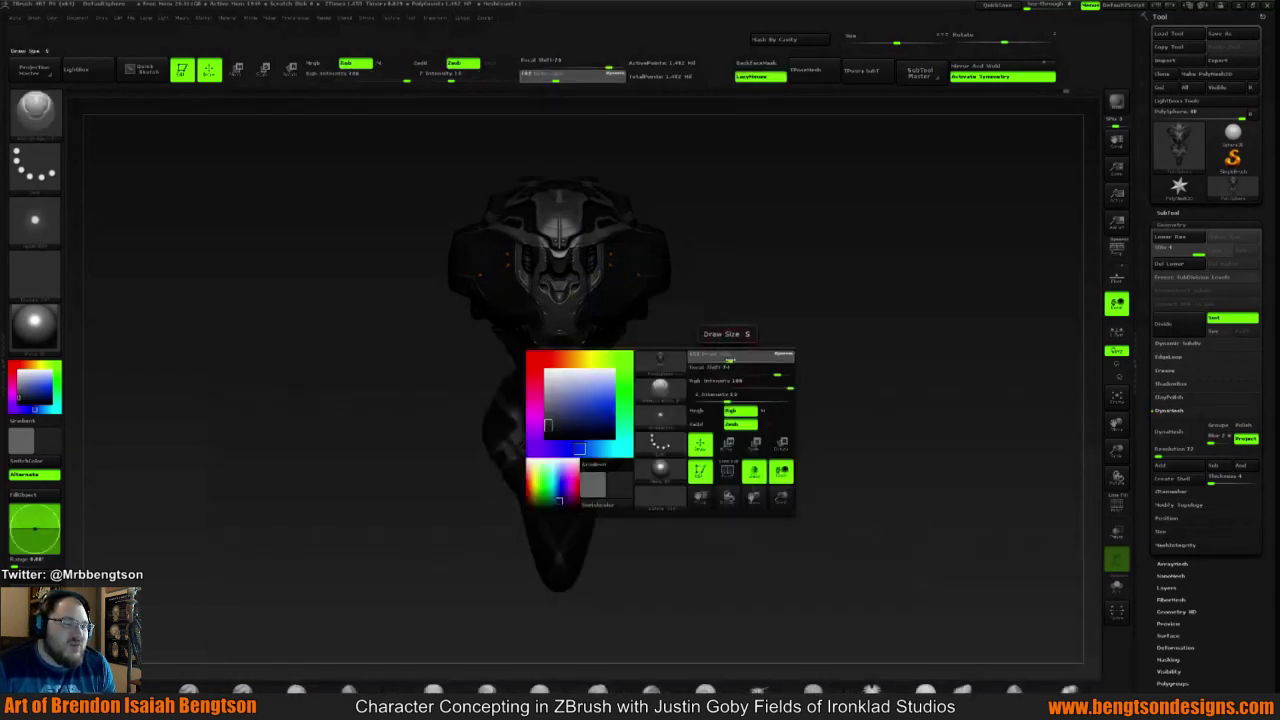
mouse_move(682, 345)
left_mouse_down()
mouse_move(740, 340)
mouse_move(622, 440)
left_mouse_up()
key("space")
left_click(549, 393)
key("space")
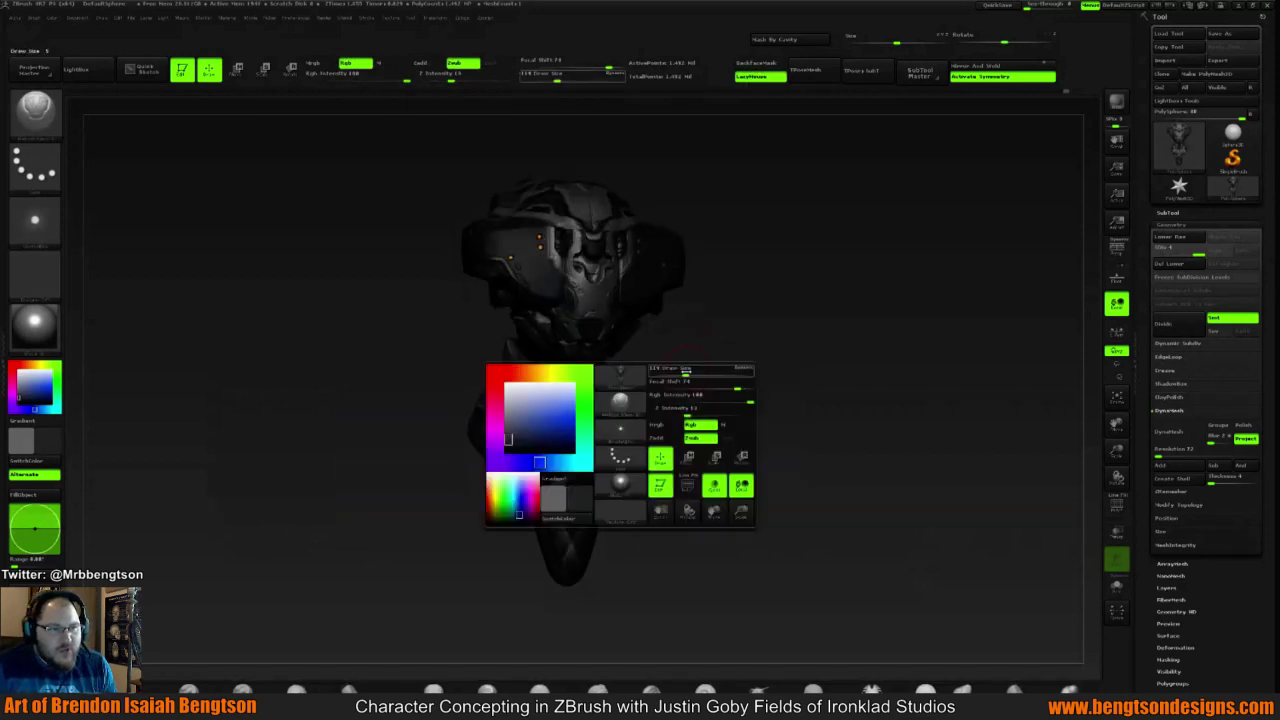
left_click(676, 371)
Cut mechanical panel lines symmetrically into the neck, collar and shoulder plates
left_click_drag(680, 356, 525, 375)
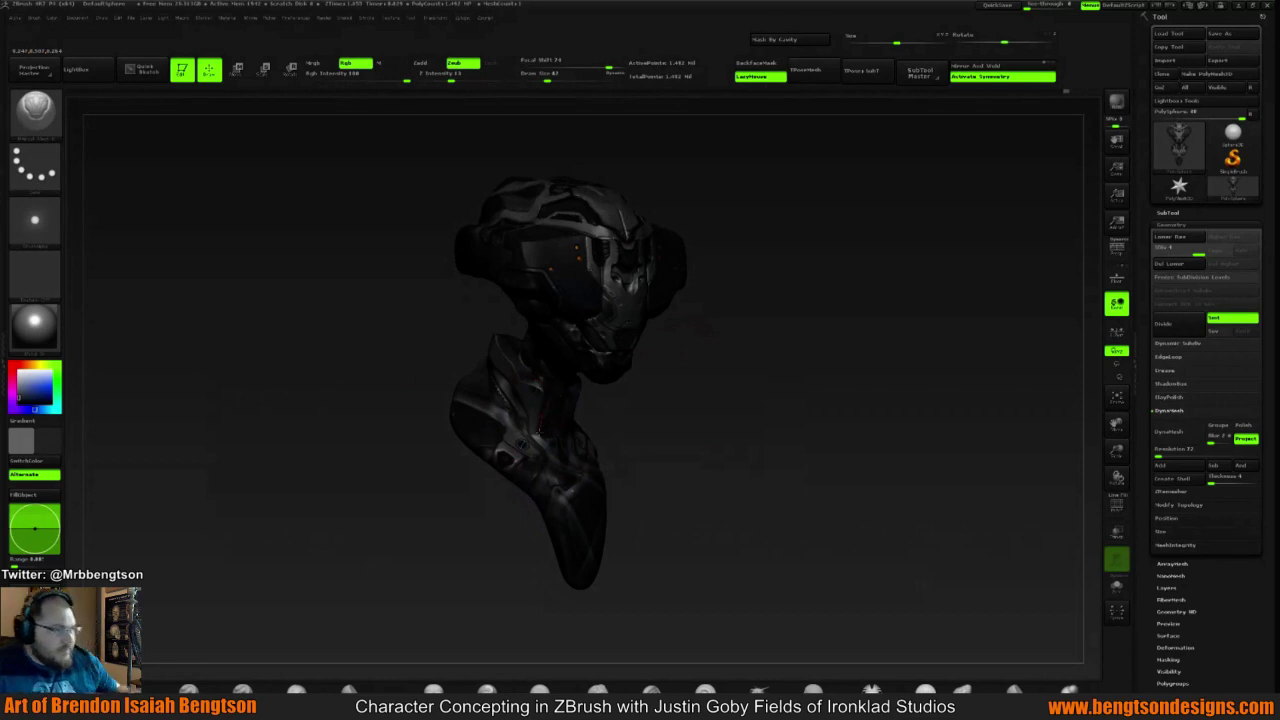
left_click_drag(740, 378, 700, 381)
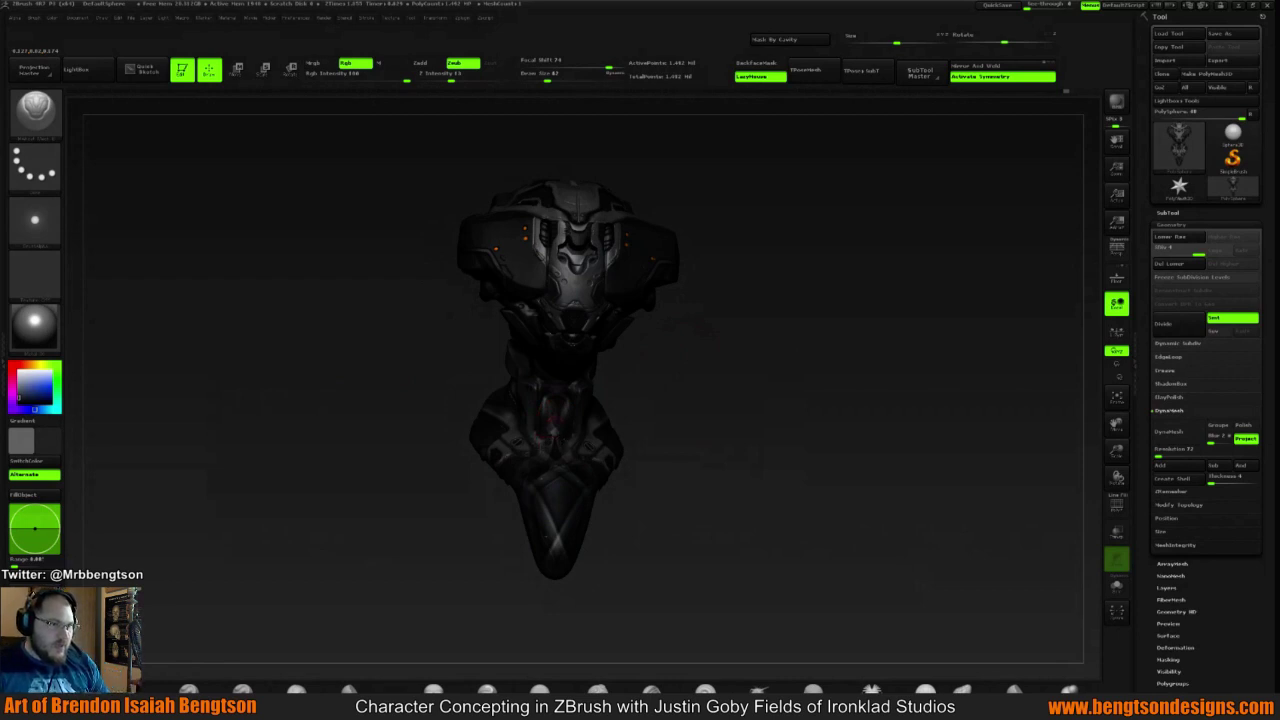
left_click_drag(749, 360, 618, 374, "shift")
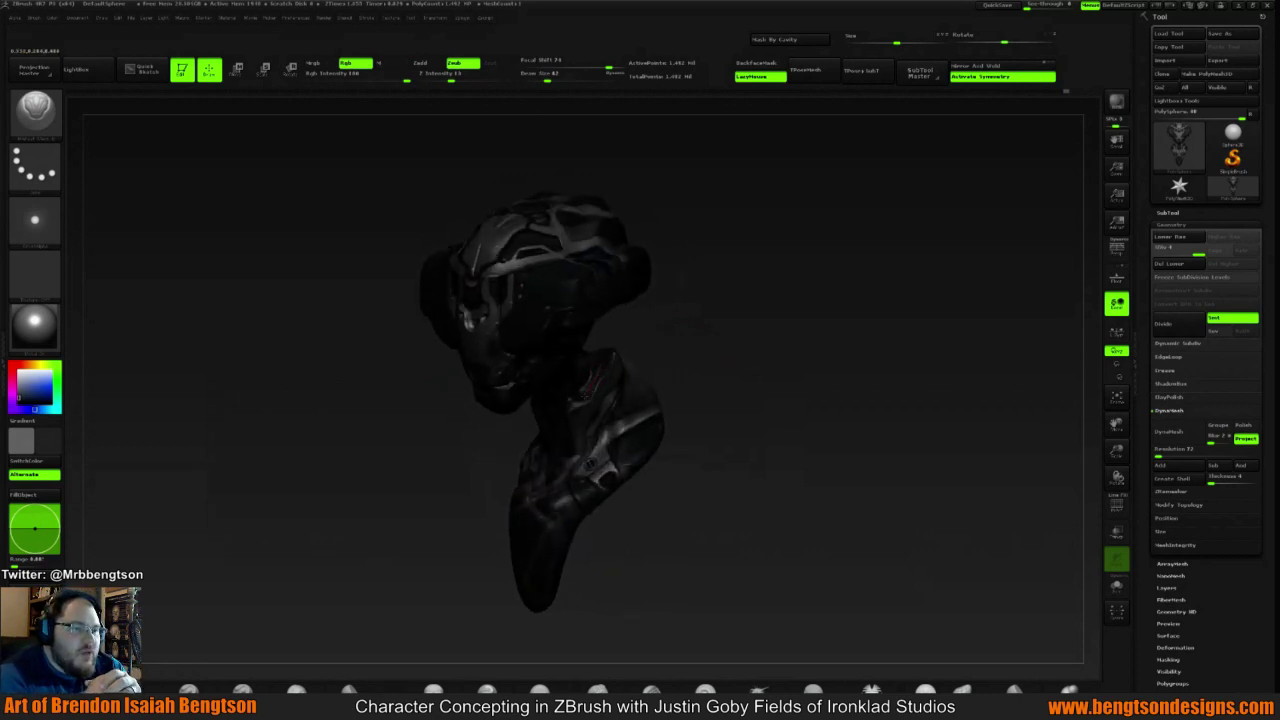
left_click_drag(650, 351, 622, 331)
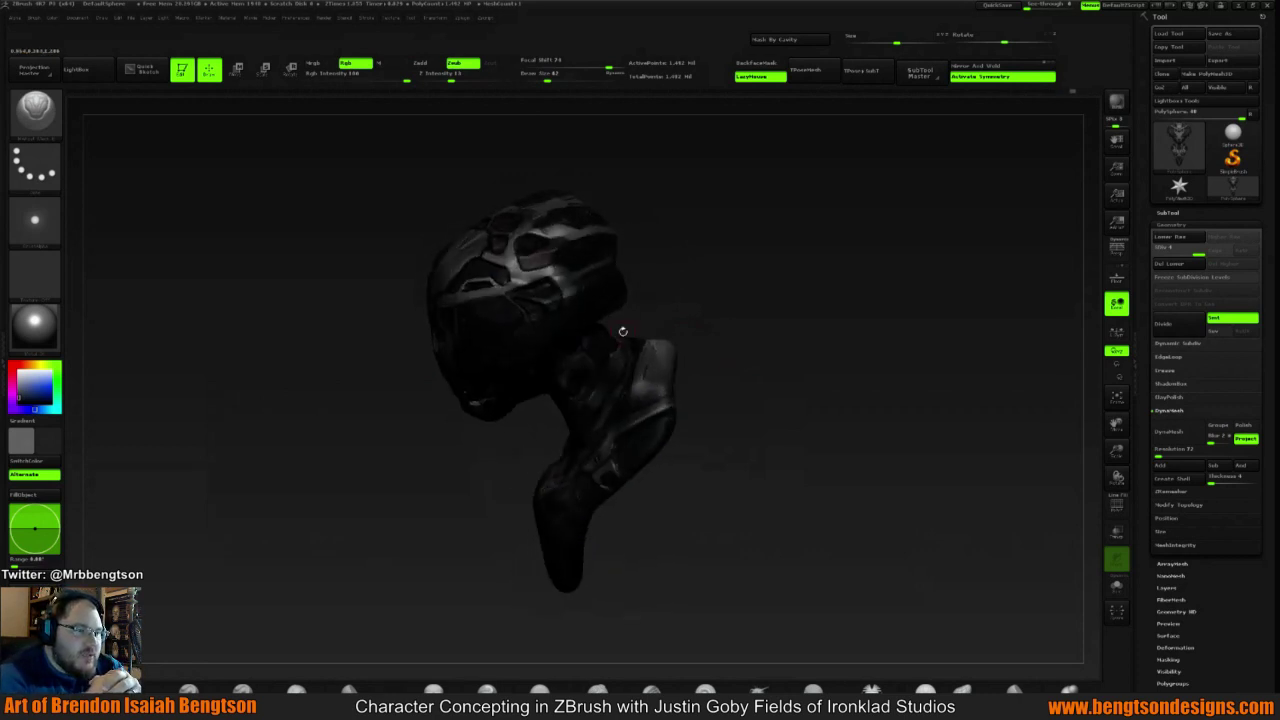
left_click_drag(780, 304, 715, 463)
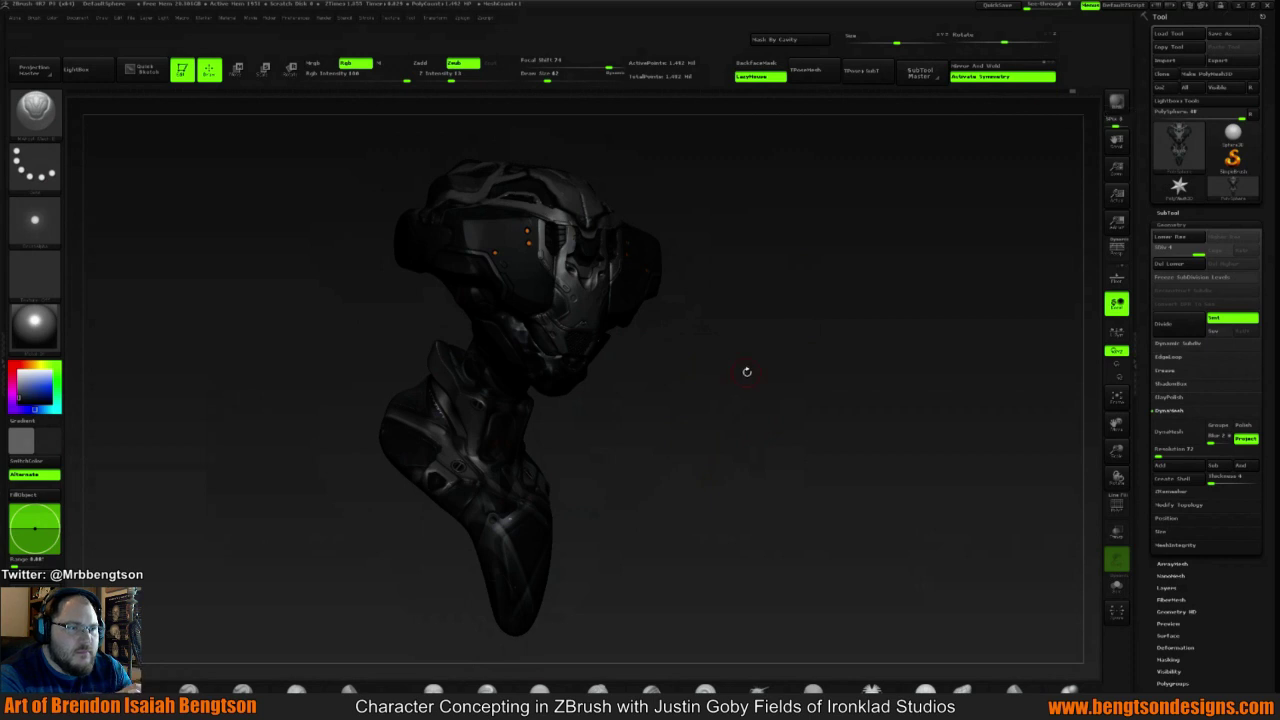
mouse_move(746, 369)
left_mouse_down()
mouse_move(715, 374)
mouse_move(792, 364)
left_mouse_up()
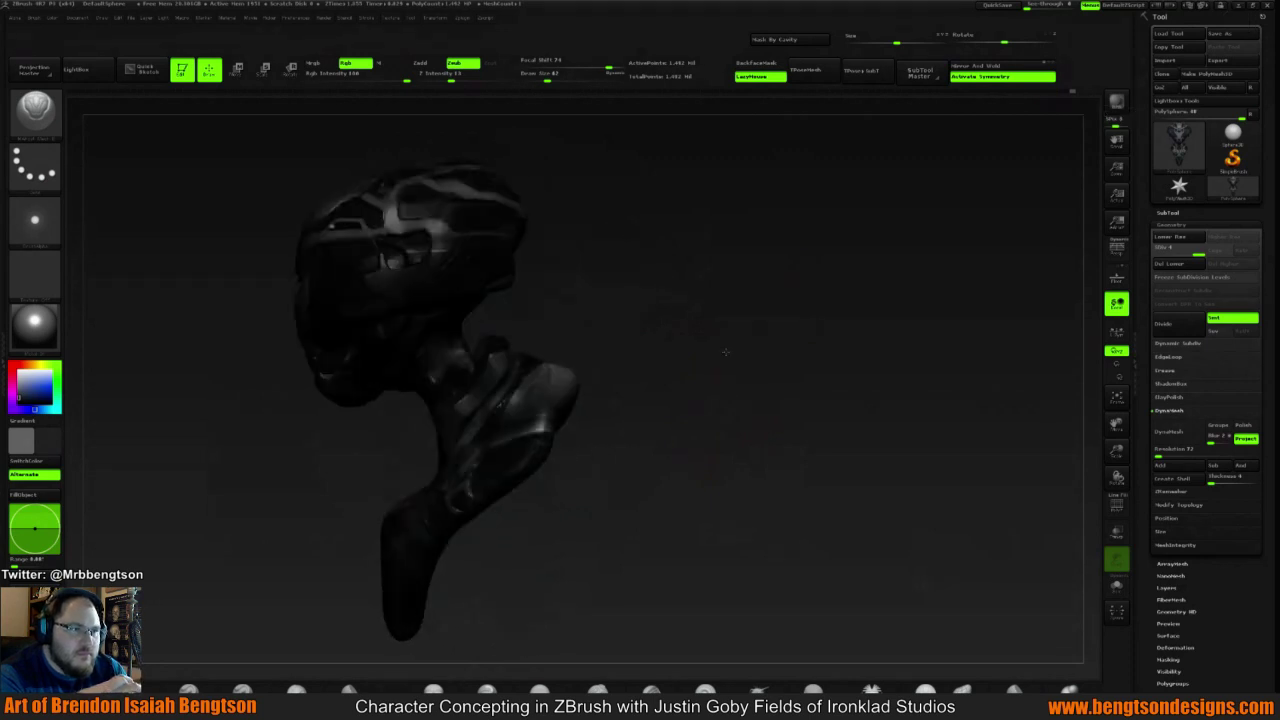
Refine and smooth the panel detail along the sides of the shoulder and lower torso
mouse_move(681, 216)
left_mouse_down()
mouse_move(676, 248)
mouse_move(714, 271)
mouse_move(708, 299)
mouse_move(868, 255)
left_mouse_up()
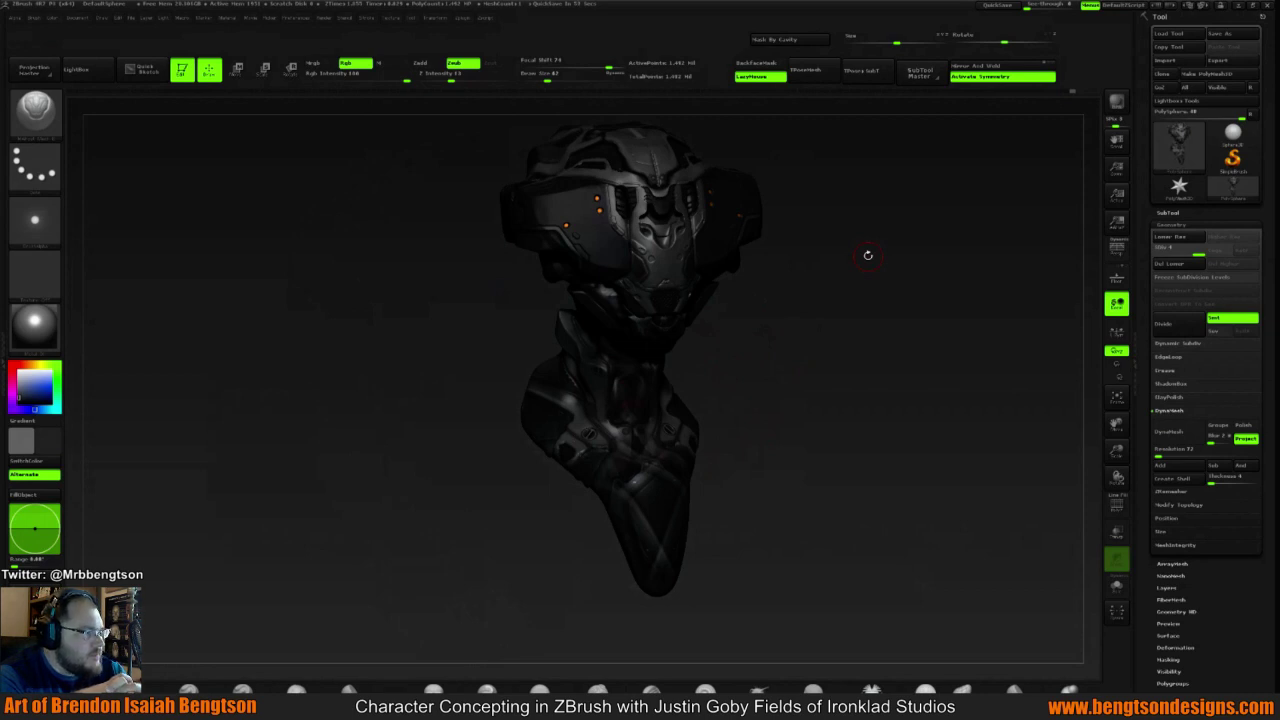
mouse_move(997, 357)
left_mouse_down()
mouse_move(934, 351)
mouse_move(836, 372)
mouse_move(872, 370)
mouse_move(864, 396)
mouse_move(883, 394)
mouse_move(780, 418)
left_mouse_up()
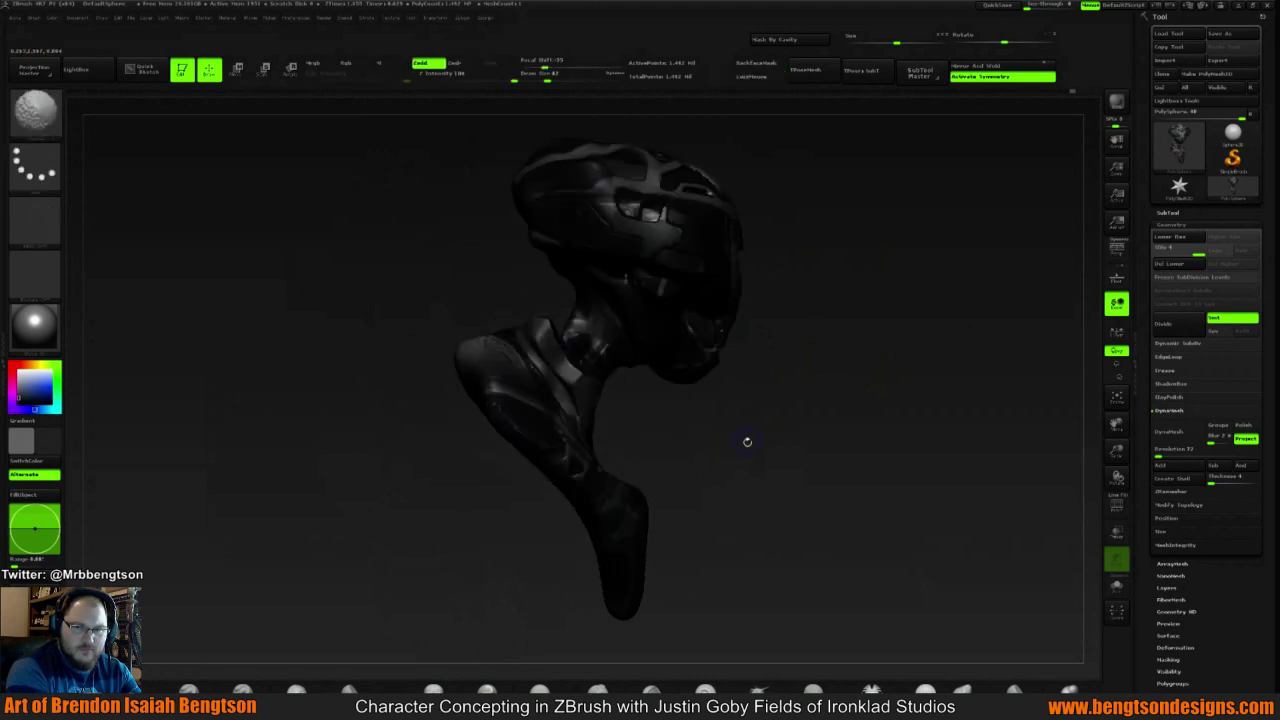
left_click_drag(634, 491, 598, 525, "shift")
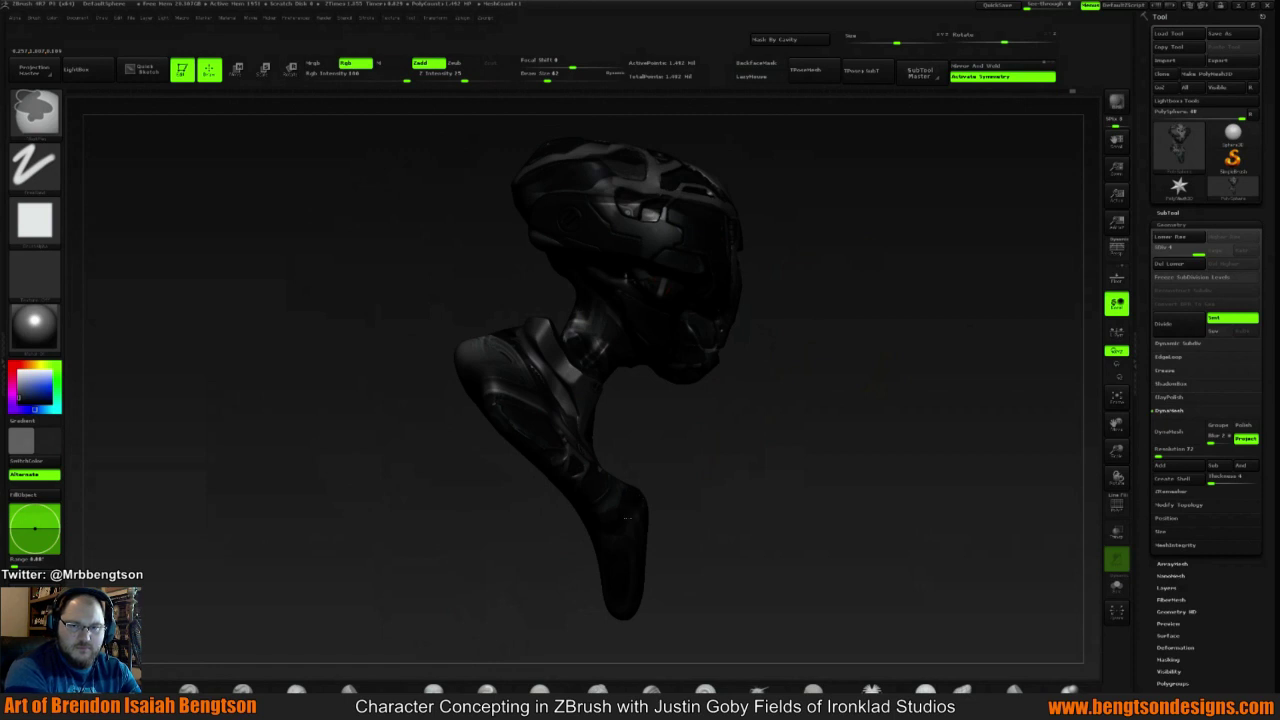
mouse_move(737, 483)
left_mouse_down("shift")
mouse_move(773, 471)
mouse_move(663, 503)
left_mouse_up("shift")
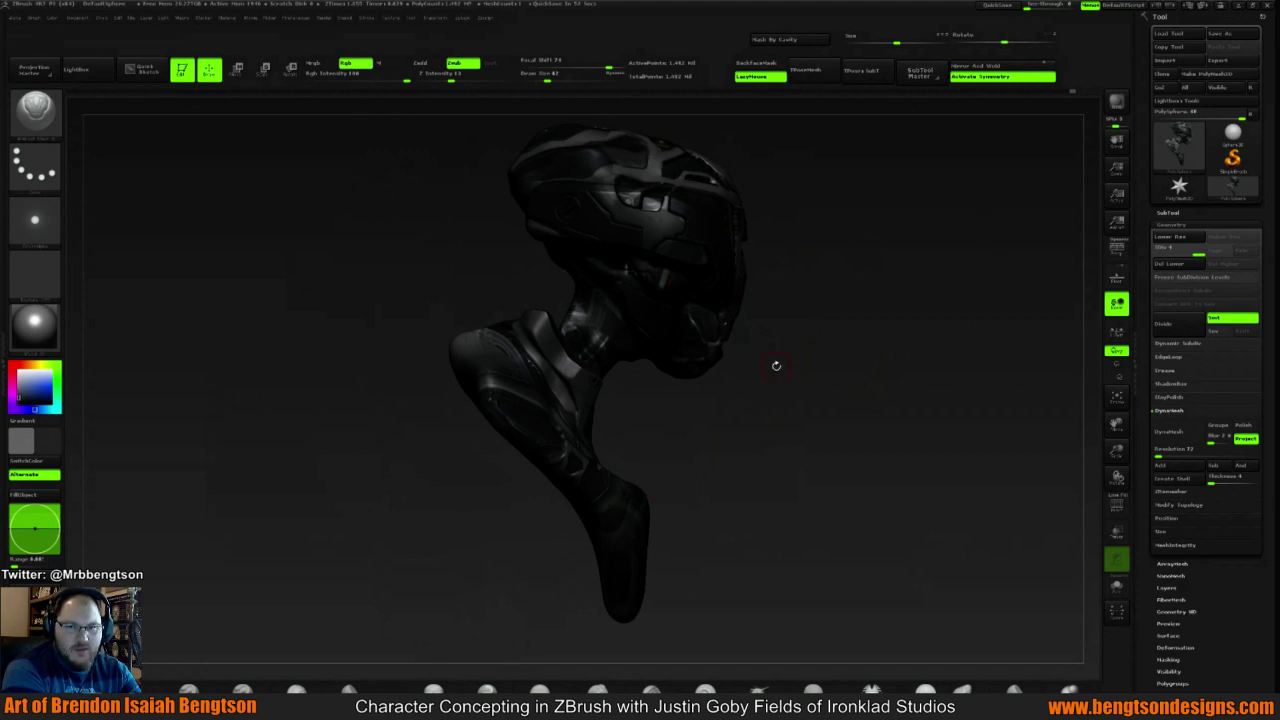
mouse_move(797, 379)
left_mouse_down("shift")
mouse_move(752, 389)
mouse_move(743, 449)
mouse_move(694, 460)
mouse_move(775, 447)
mouse_move(745, 412)
left_mouse_up("shift")
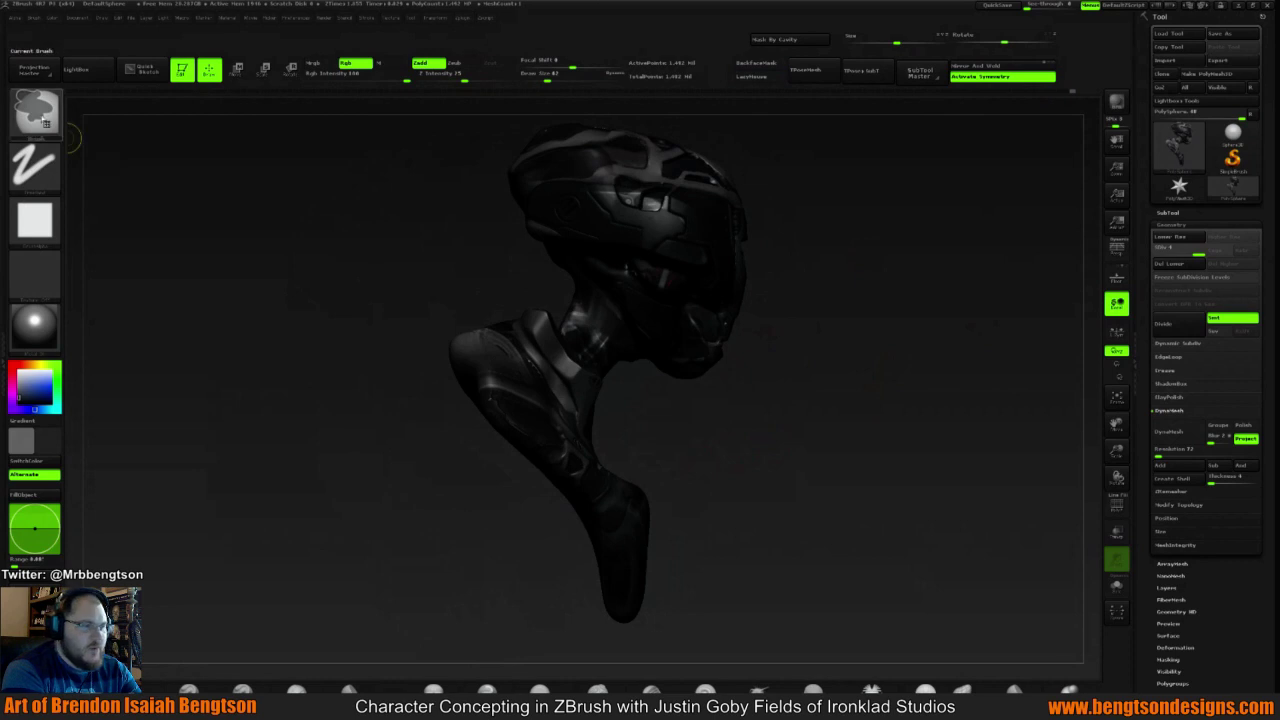
Switch to the lasso masking brush and mask the whole bust except the lower torso
left_click(48, 122)
left_click(286, 172)
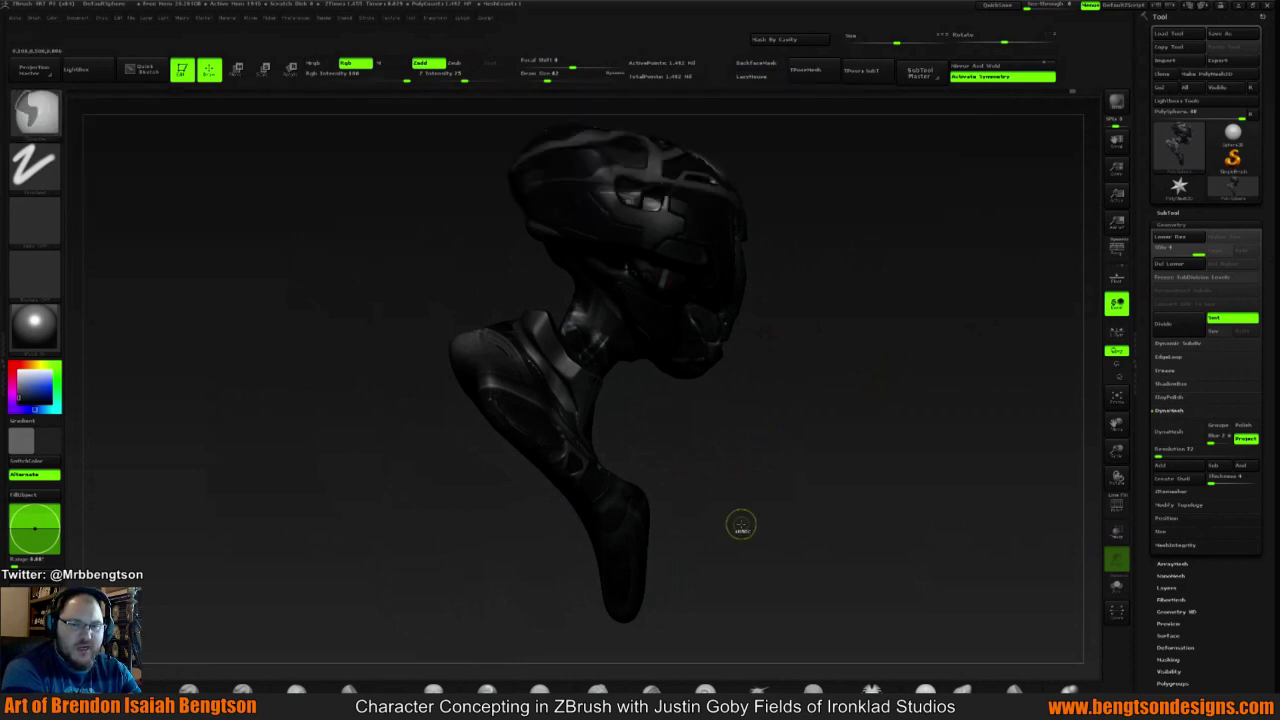
left_click_drag(672, 476, 650, 662, "ctrl")
mouse_move(705, 548)
left_mouse_down("ctrl+shift")
mouse_move(625, 650)
mouse_move(543, 543)
mouse_move(550, 492)
left_mouse_up("ctrl+shift")
left_click_drag(803, 489, 834, 500)
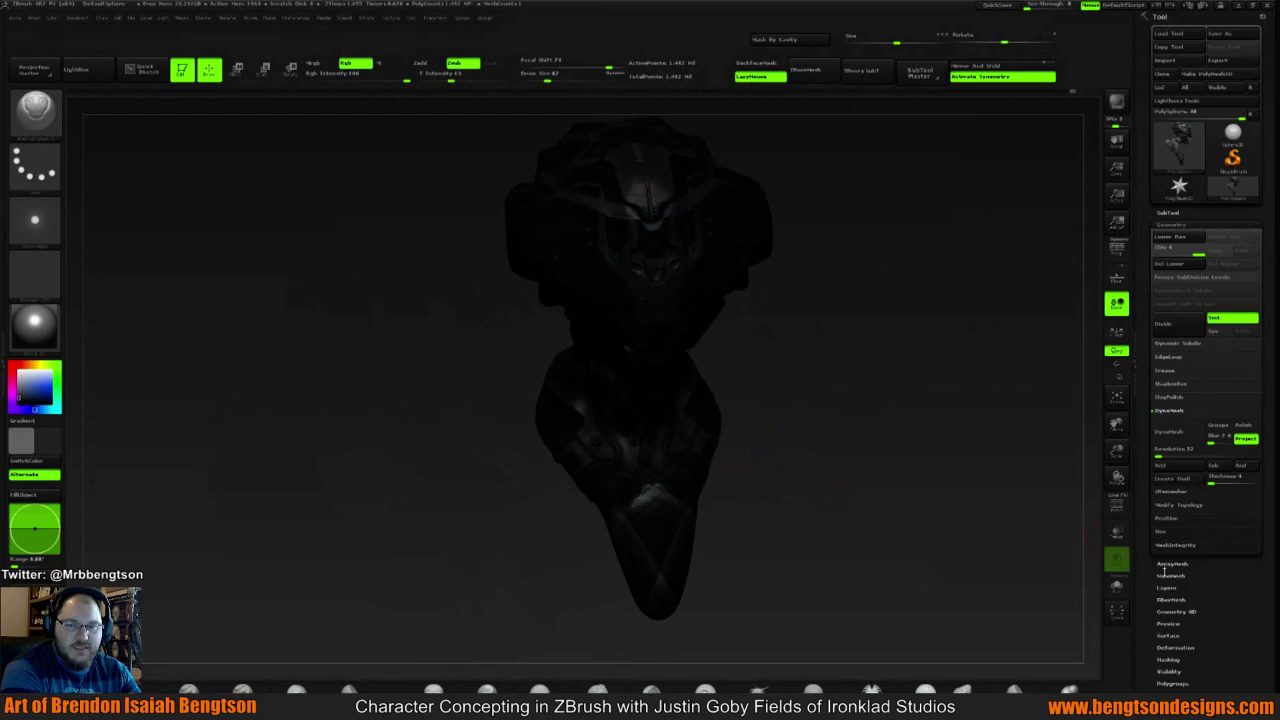
Enlarge the unmasked lower torso with the Size deformation and reposition it with the Move transpose line
left_click(1176, 647)
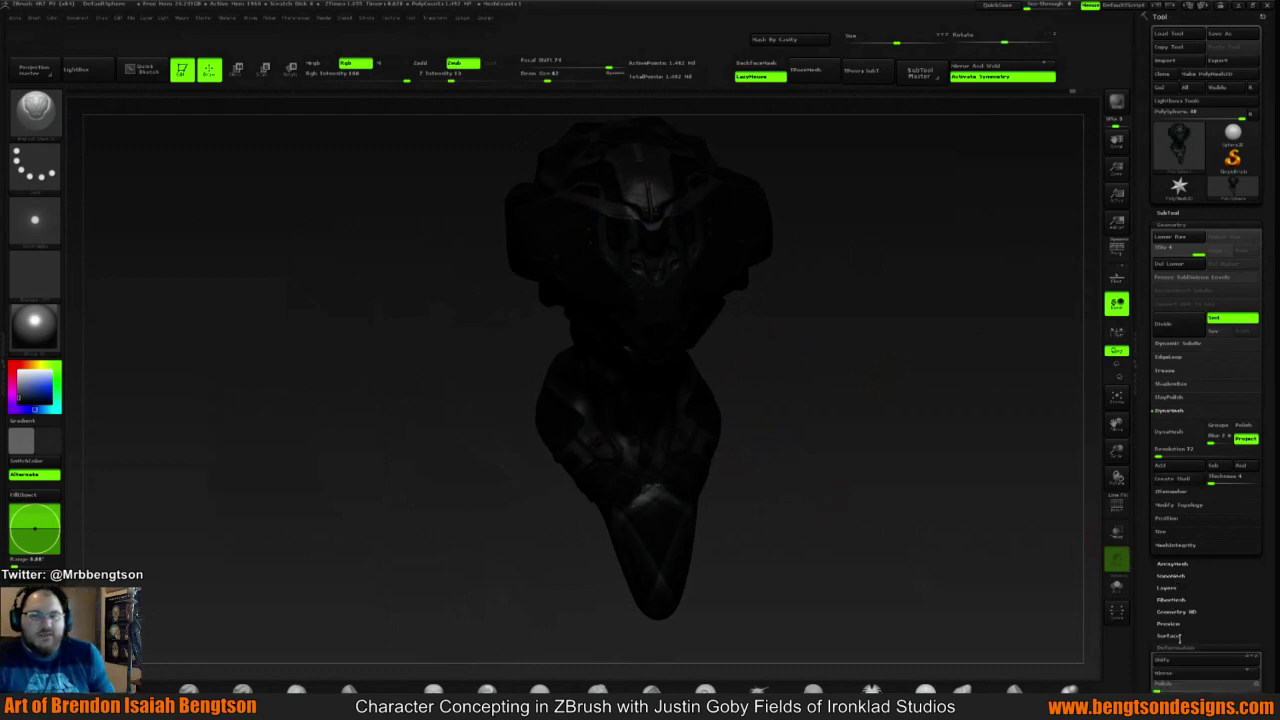
left_click_drag(1190, 417, 866, 494)
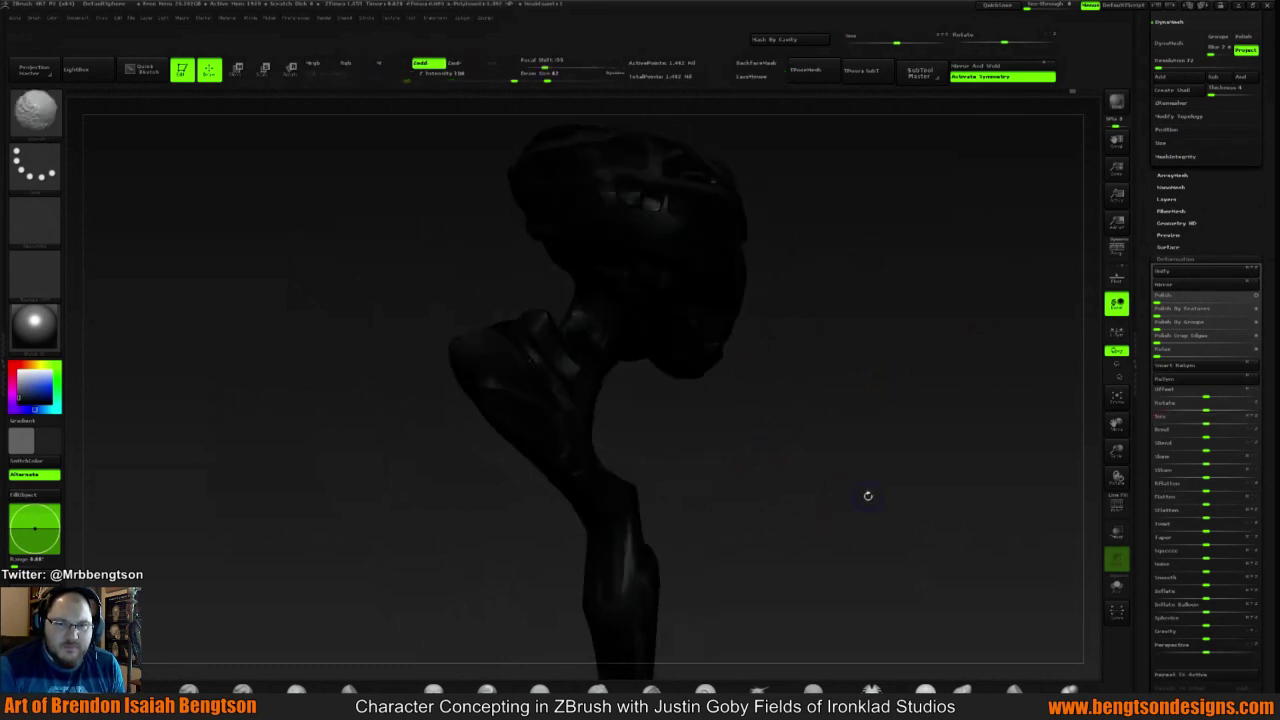
key("w")
left_click_drag(643, 628, 643, 459, "shift")
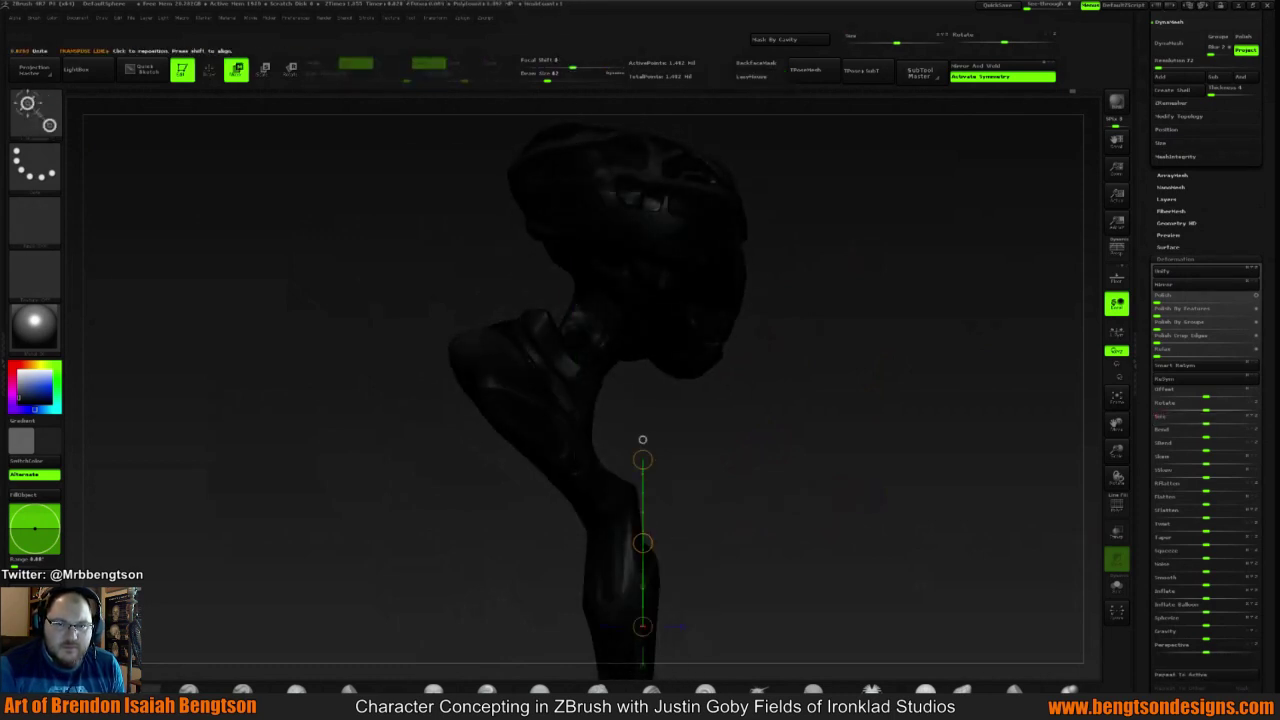
mouse_move(643, 543)
left_mouse_down()
mouse_move(651, 464)
mouse_move(776, 469)
mouse_move(746, 459)
mouse_move(762, 461)
left_mouse_up()
key("ctrl+shift+z")
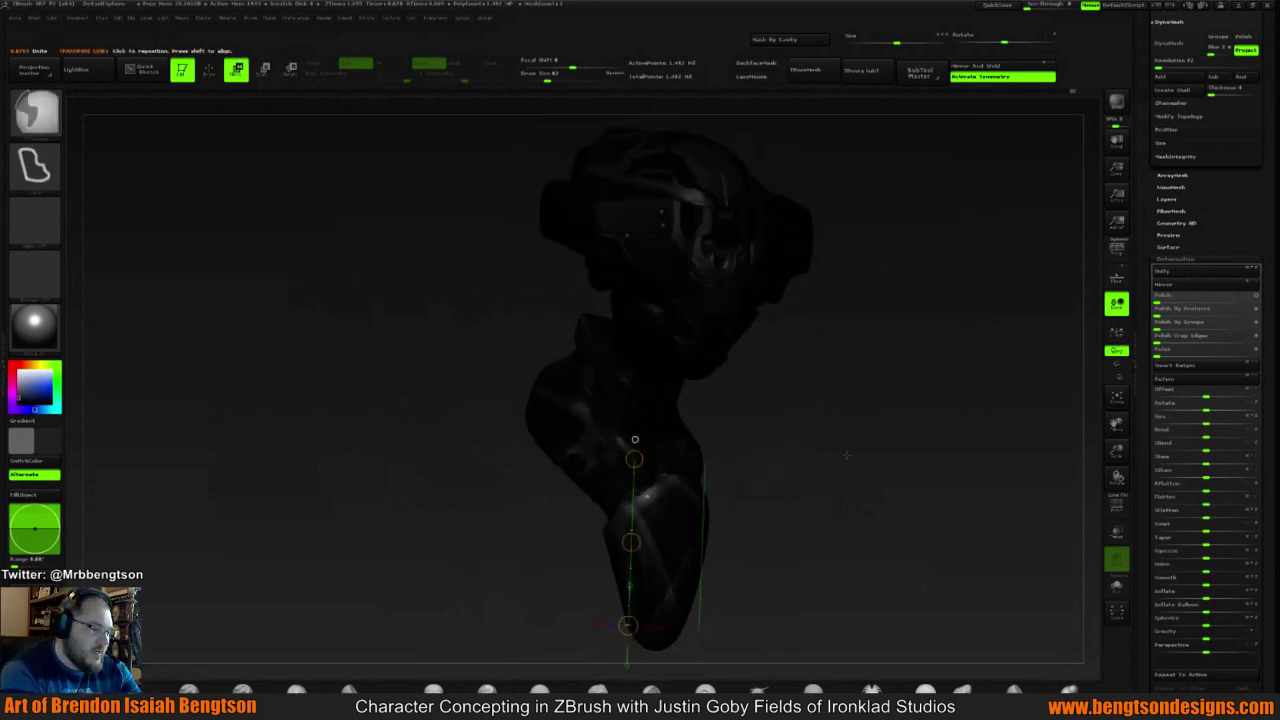
left_click_drag(851, 460, 800, 442, "shift")
key("ctrl+z")
key("ctrl+z")
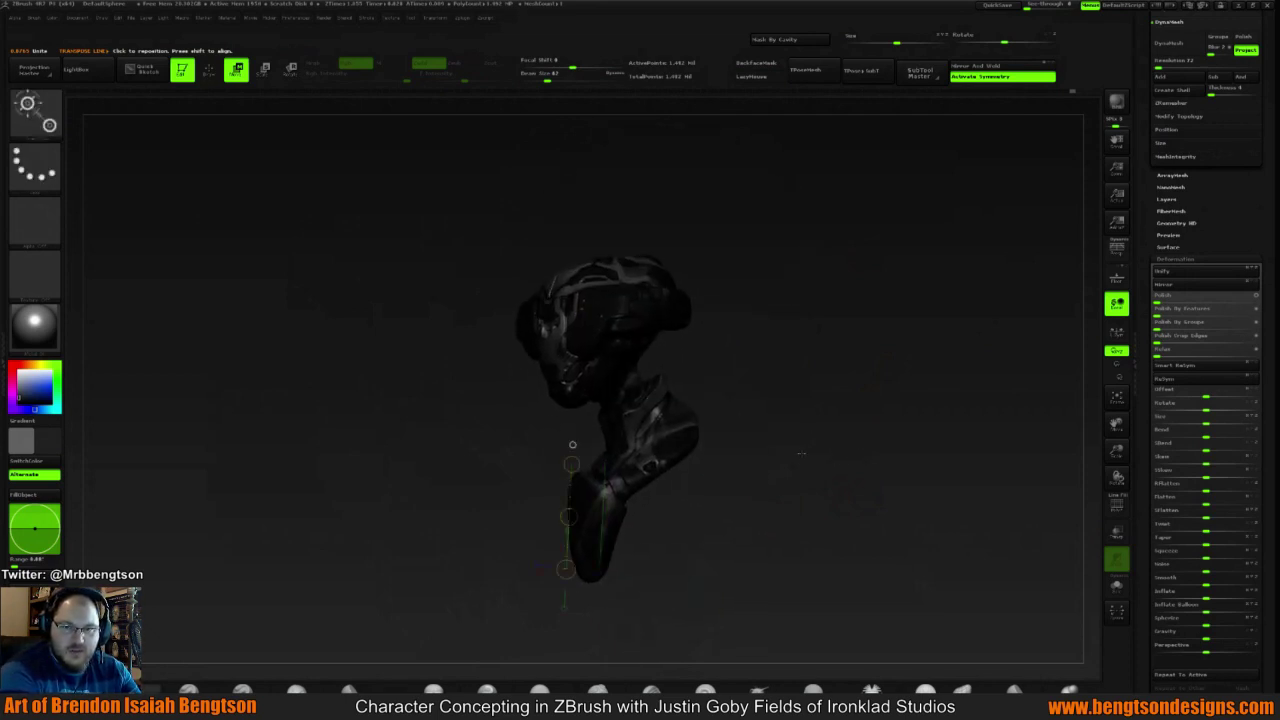
Return to sculpting and give the current brush a plain square alpha and the FreeHand stroke
key("q")
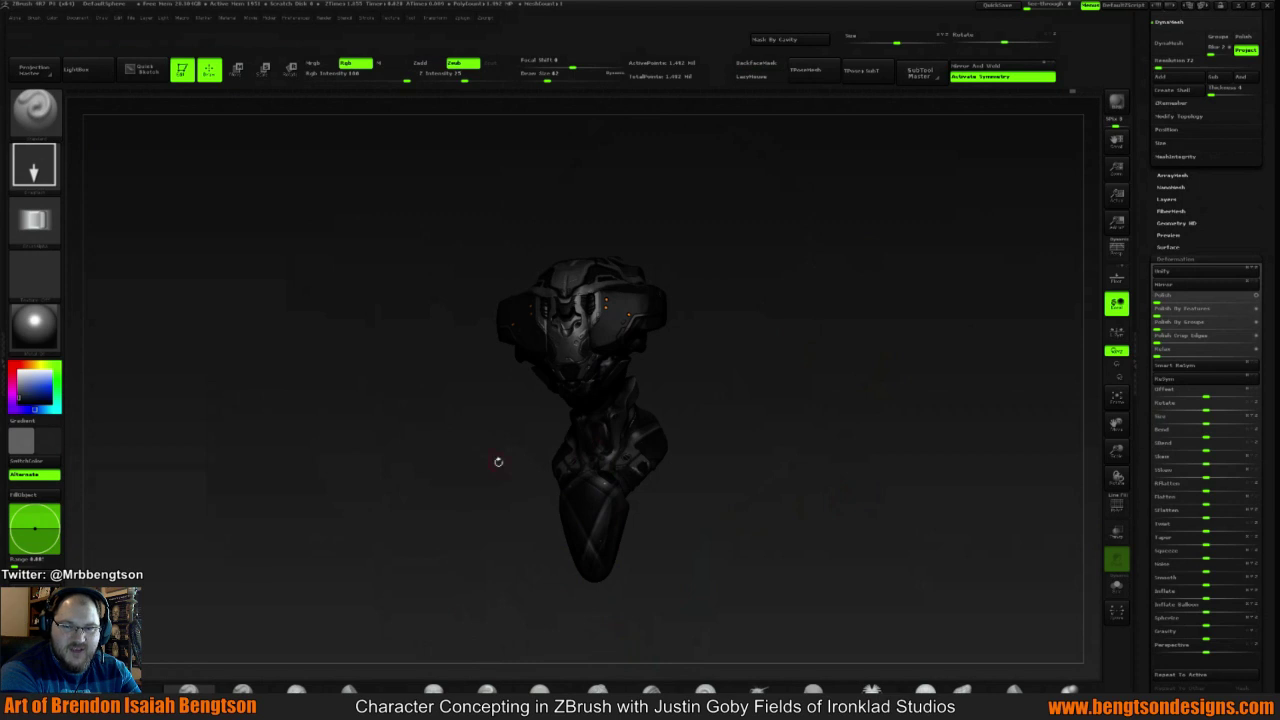
left_click(23, 234)
left_click(262, 226)
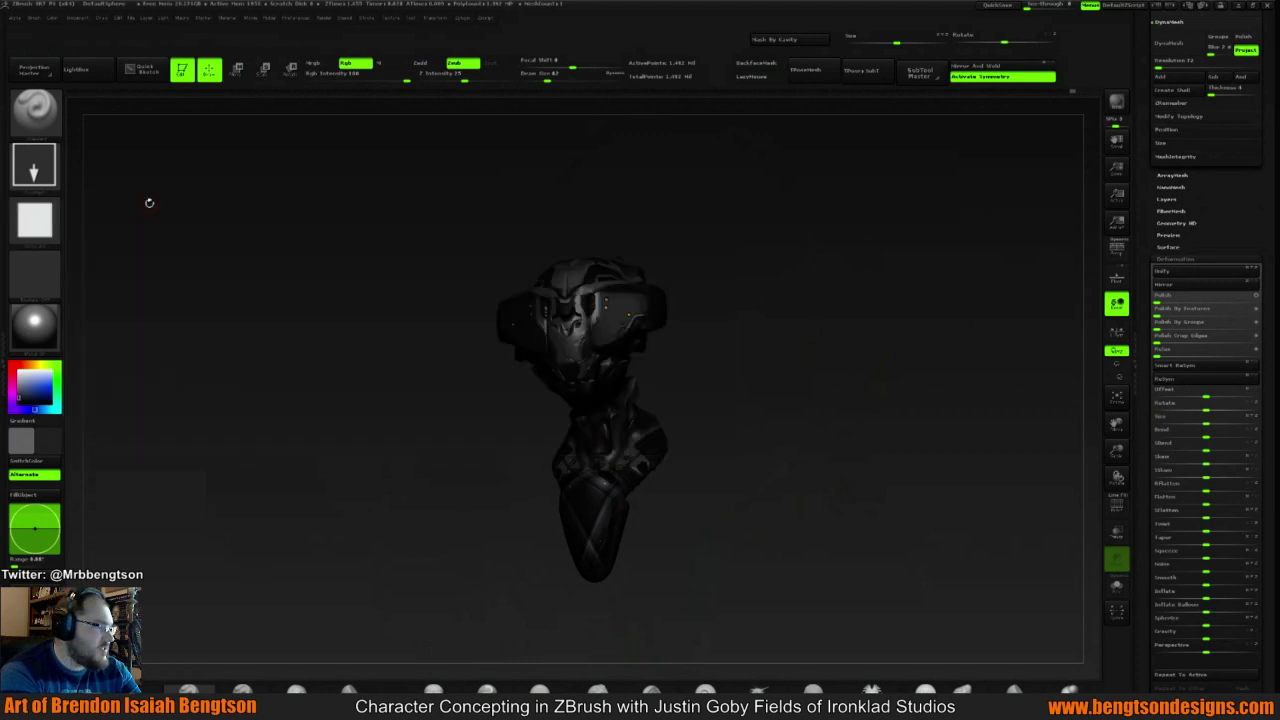
left_click(34, 165)
left_click(208, 174)
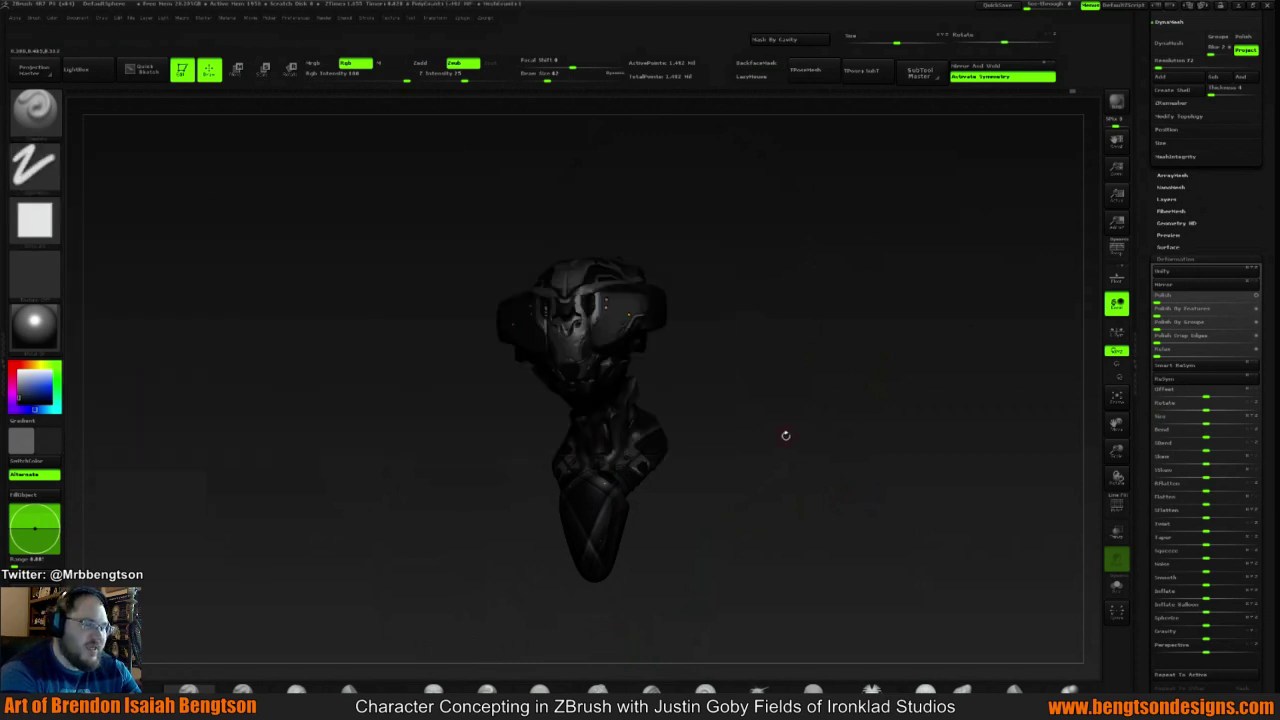
Adjust the brush size and sculpt a short stroke on the upper front of the lower torso
key("space")
mouse_move(783, 434)
left_mouse_down()
mouse_move(794, 469)
mouse_move(794, 437)
left_mouse_up()
key("c")
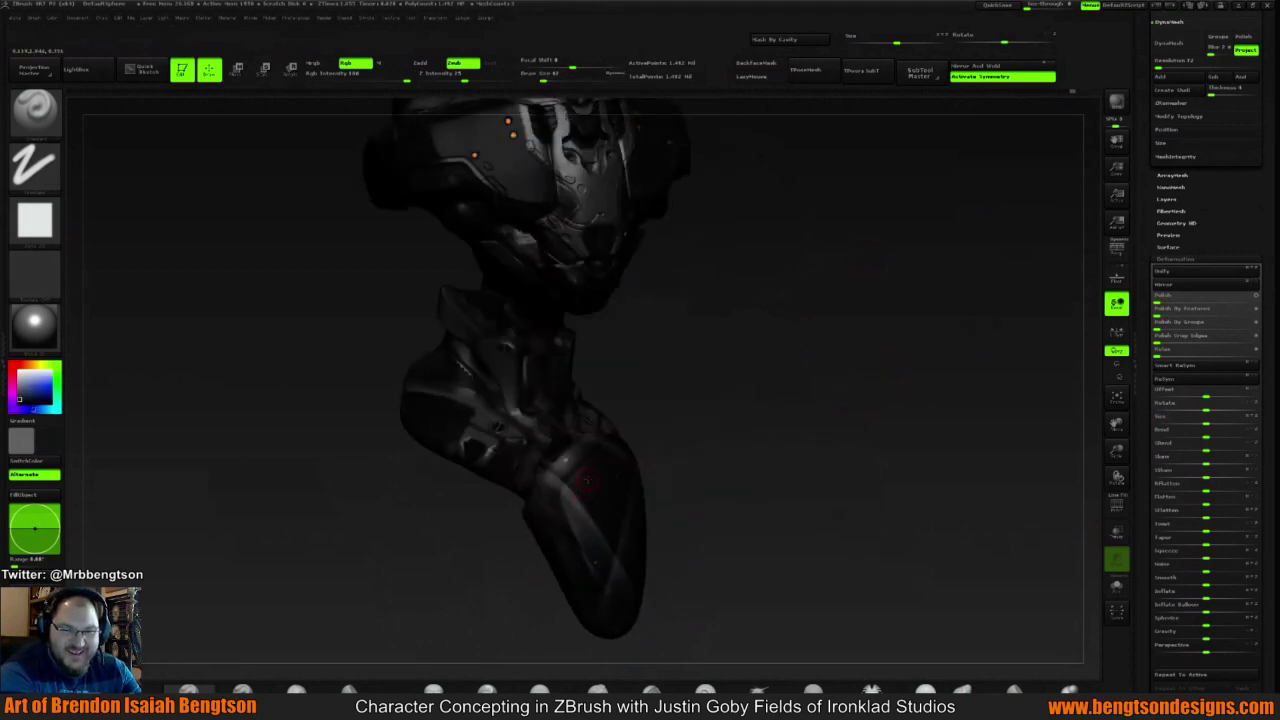
left_click_drag(587, 481, 569, 504, "alt")
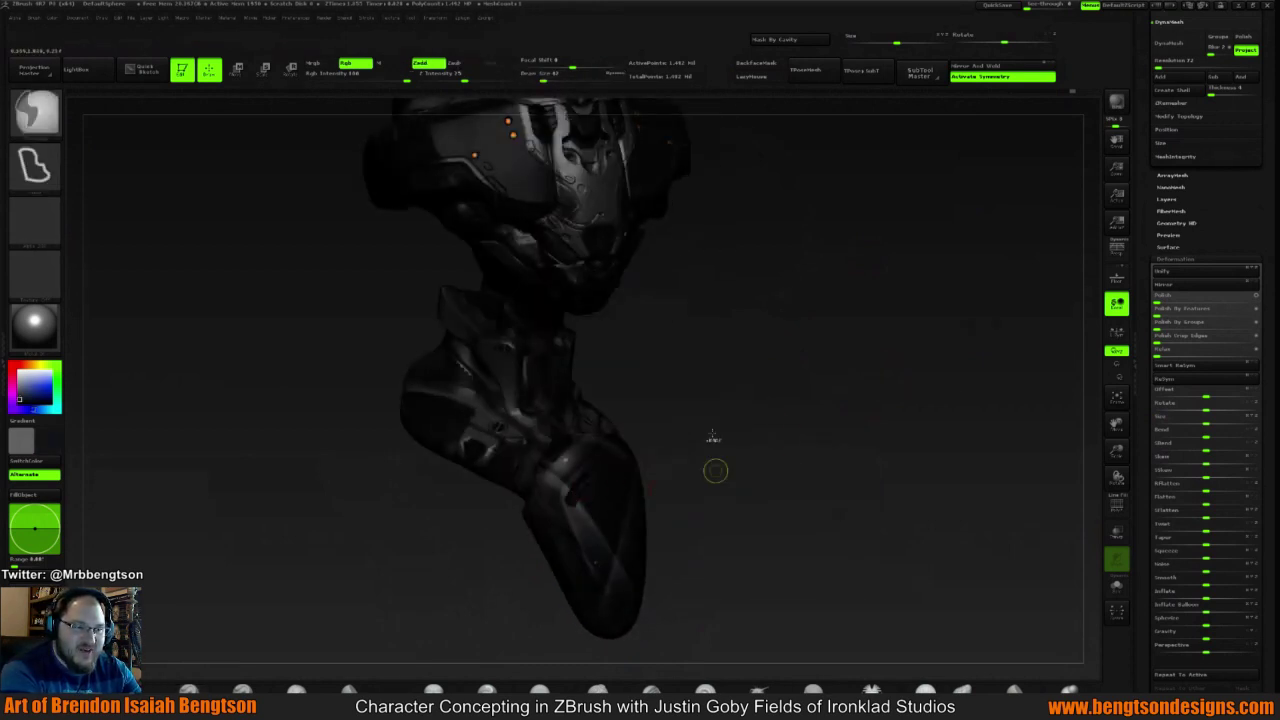
Set the brush to affect colour only (Rgb) and paint dark tones over the lower torso's front plate and surrounding joint
left_click(477, 62)
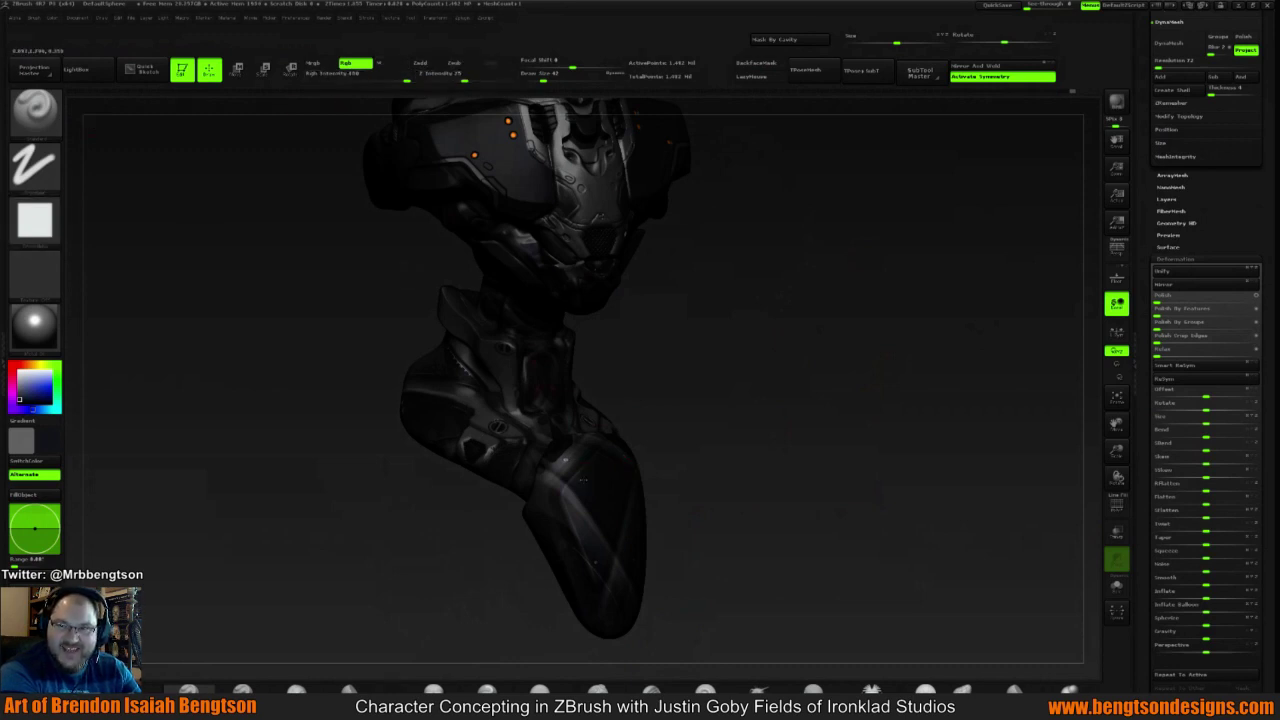
left_click_drag(572, 496, 598, 556)
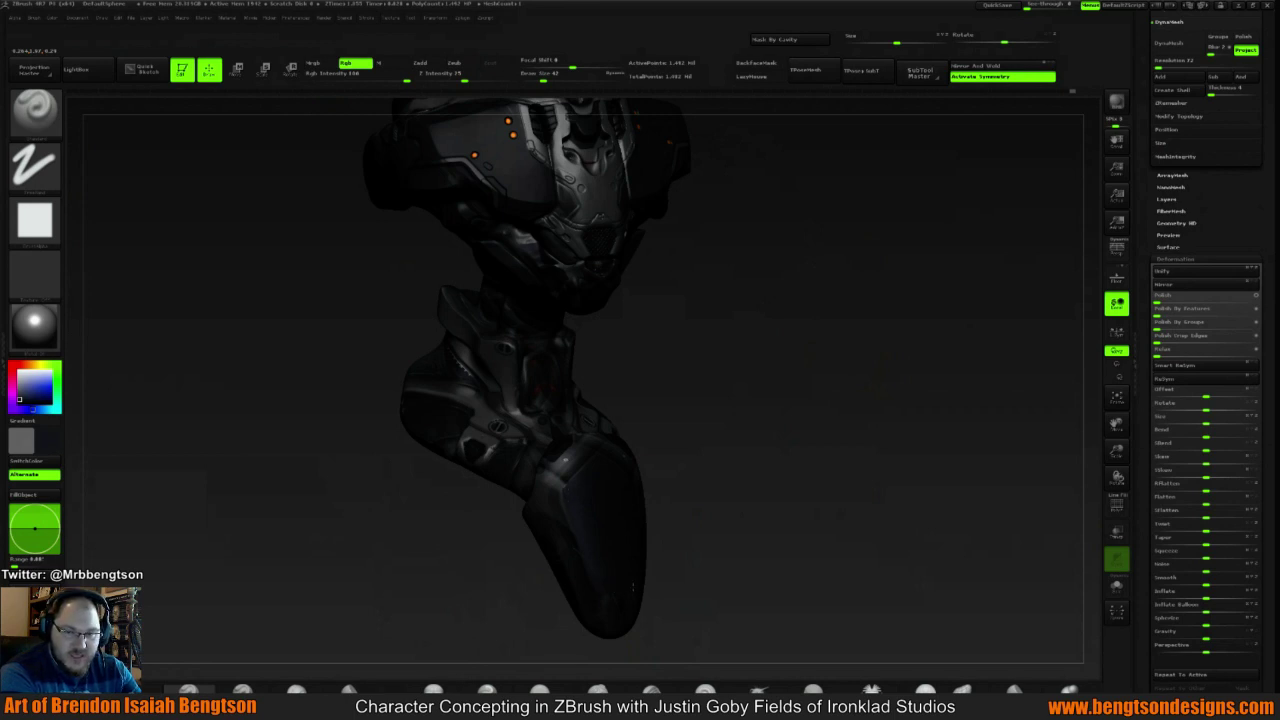
right_click_drag(633, 588, 588, 466)
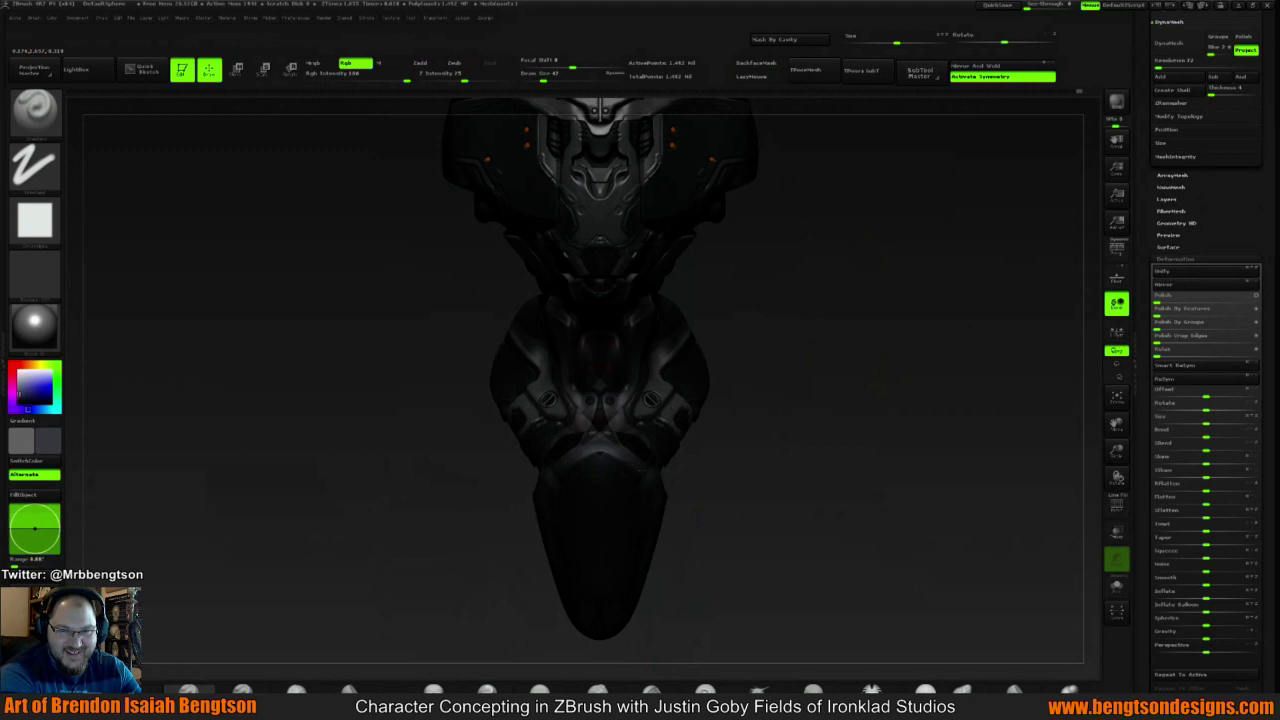
left_click_drag(770, 465, 640, 469)
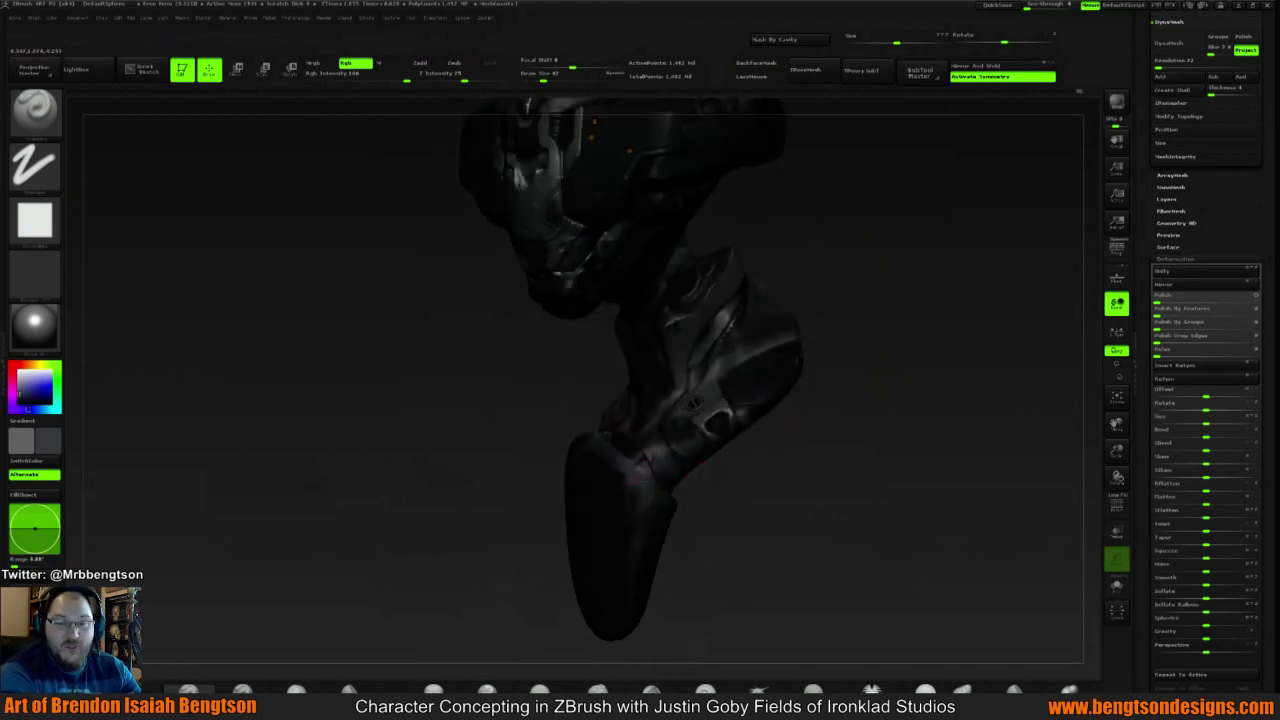
right_click_drag(786, 509, 643, 449)
key("1")
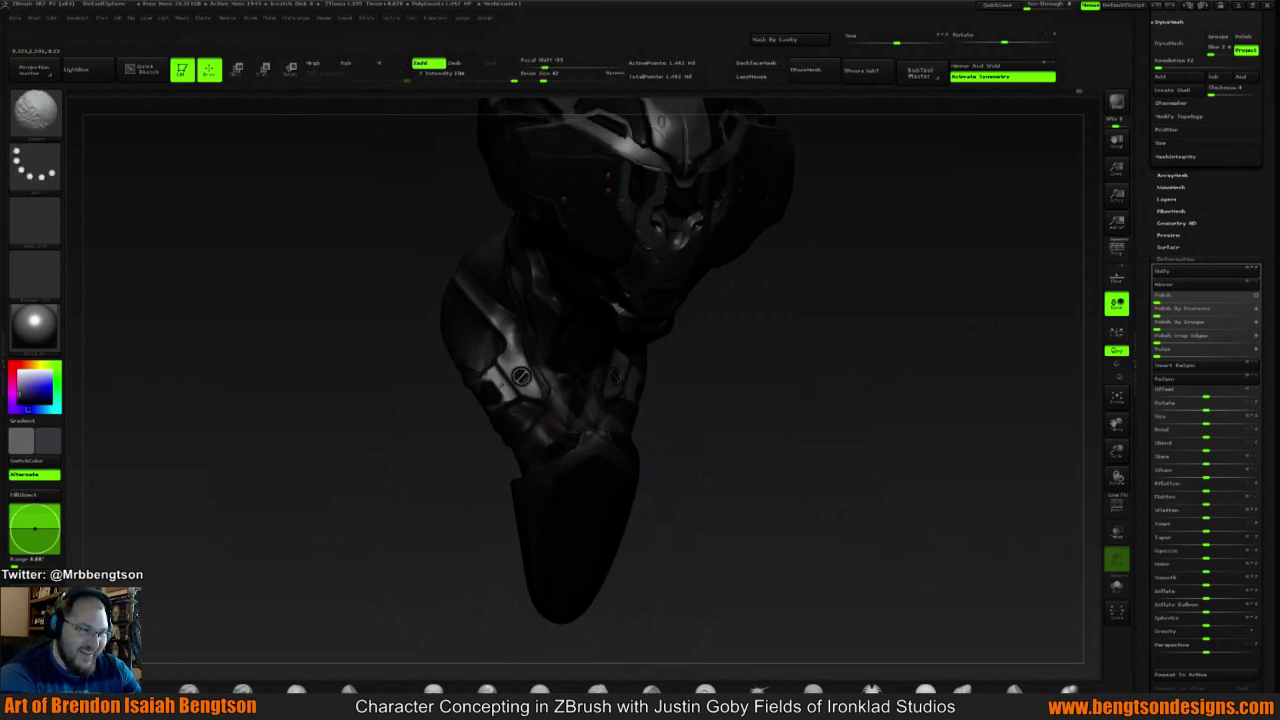
key("2")
mouse_move(749, 454)
right_mouse_down()
mouse_move(650, 462)
mouse_move(778, 490)
mouse_move(563, 517)
right_mouse_up()
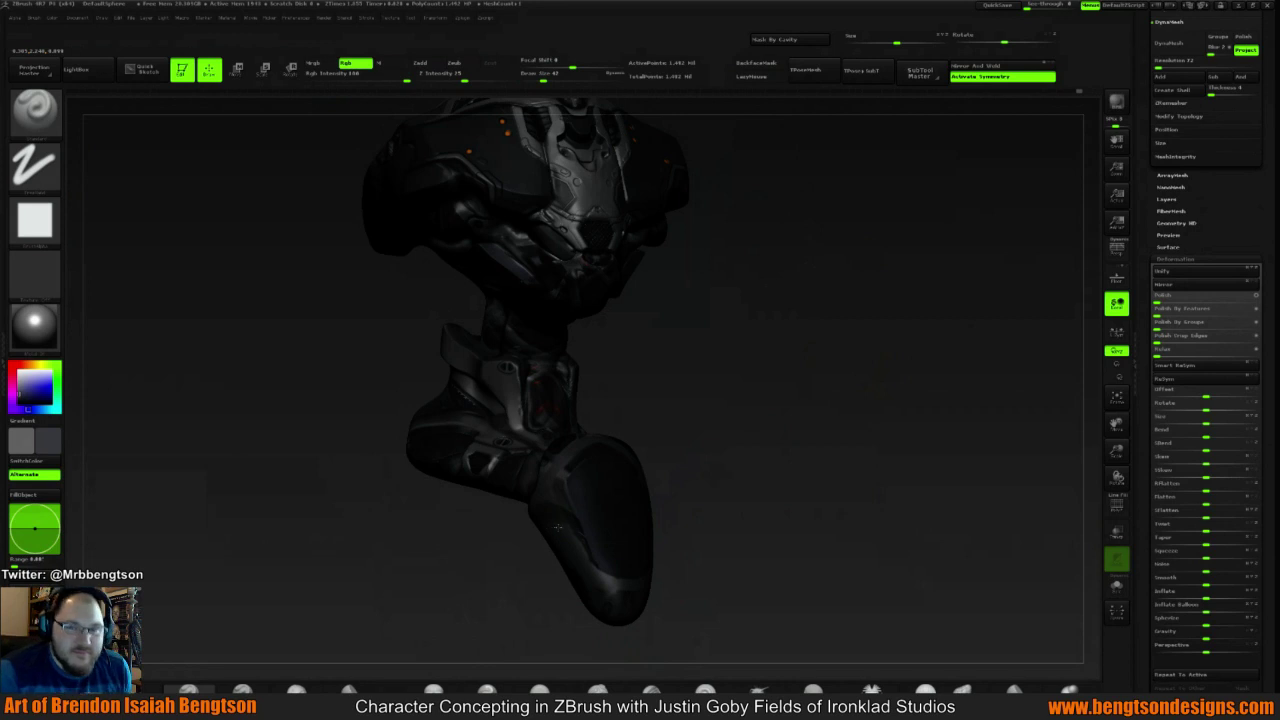
mouse_move(757, 483)
left_mouse_down("shift")
mouse_move(734, 489)
mouse_move(800, 454)
mouse_move(781, 462)
mouse_move(779, 405)
mouse_move(789, 414)
mouse_move(764, 418)
mouse_move(781, 424)
left_mouse_up("shift")
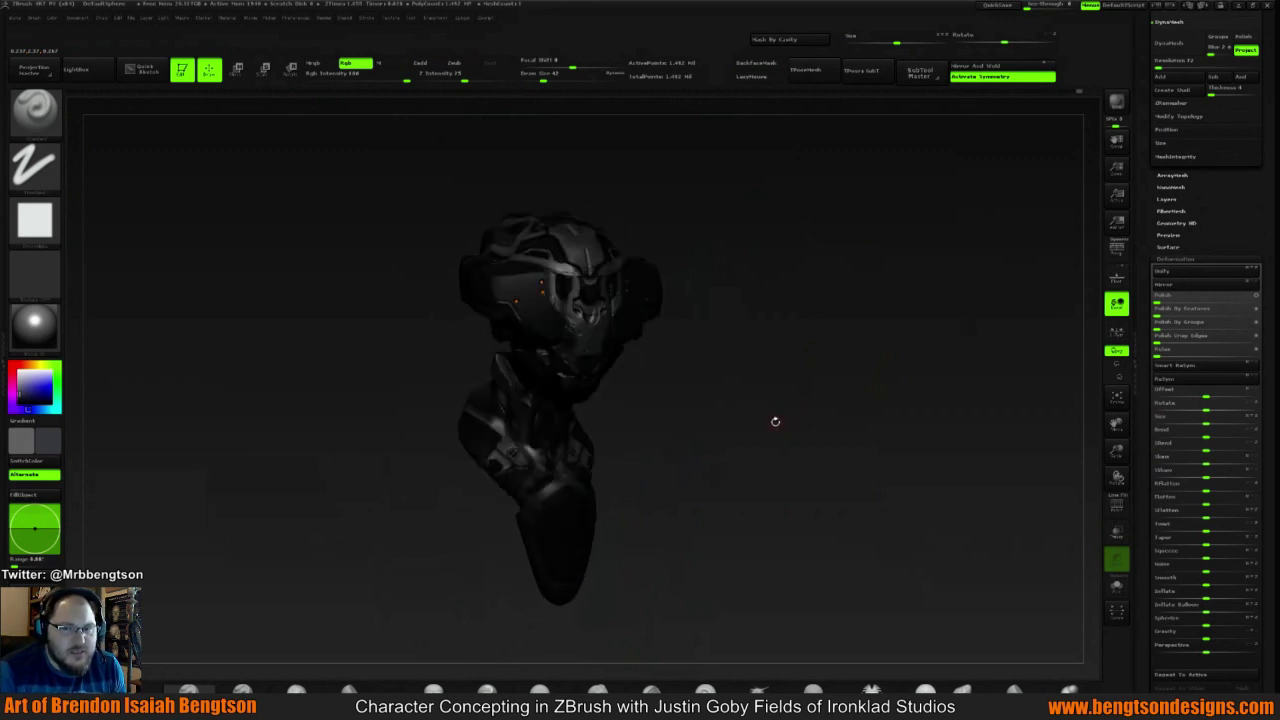
Launch KeyShot and decline its software update to version 6.1.72
key("super")
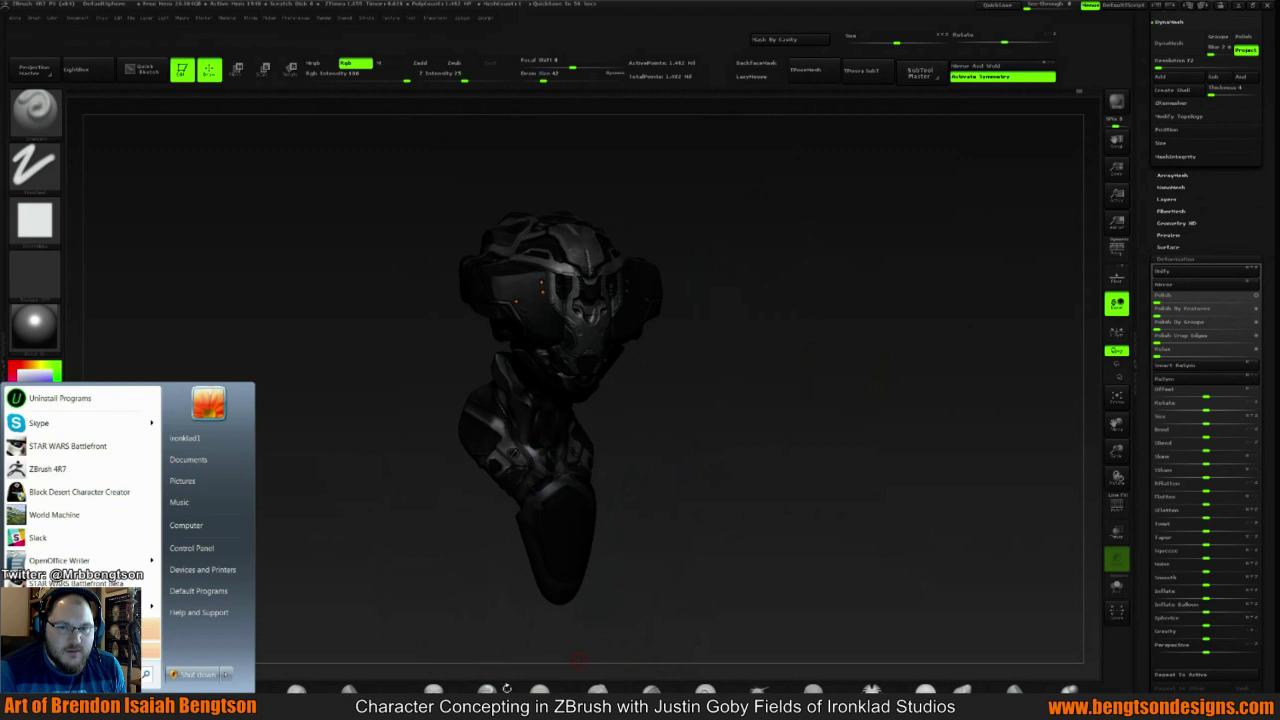
key("super")
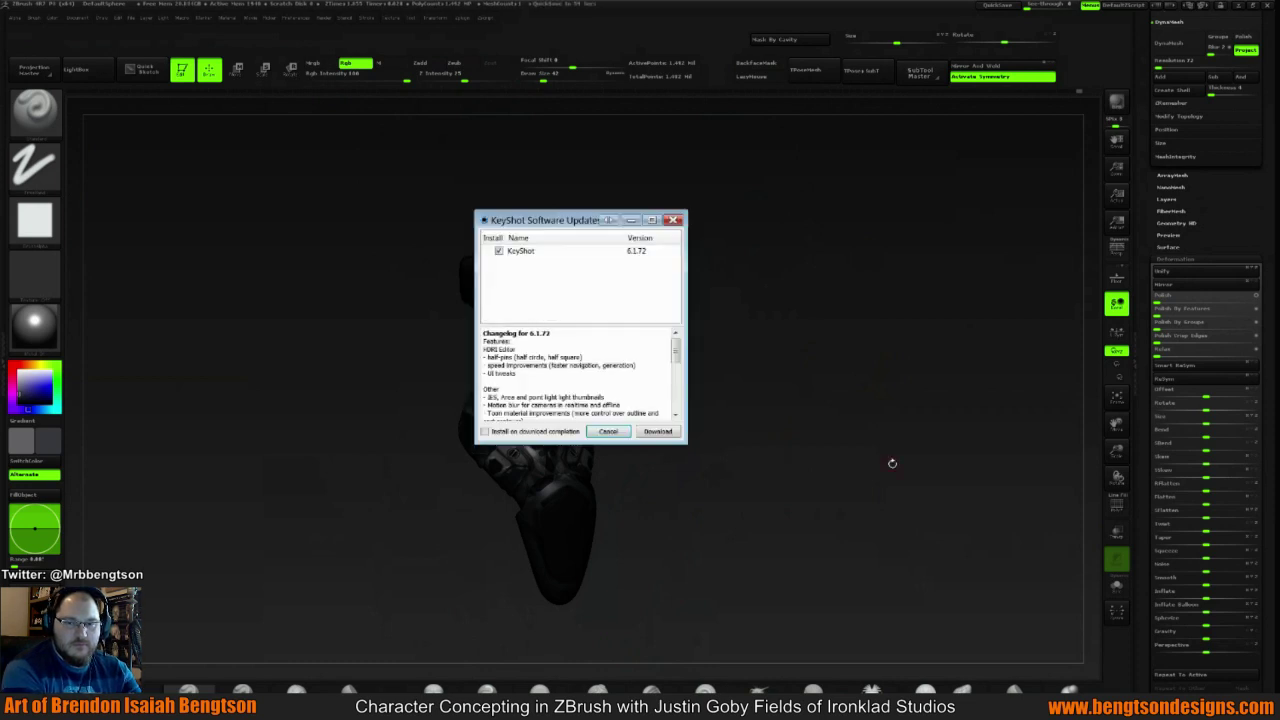
left_click(609, 431)
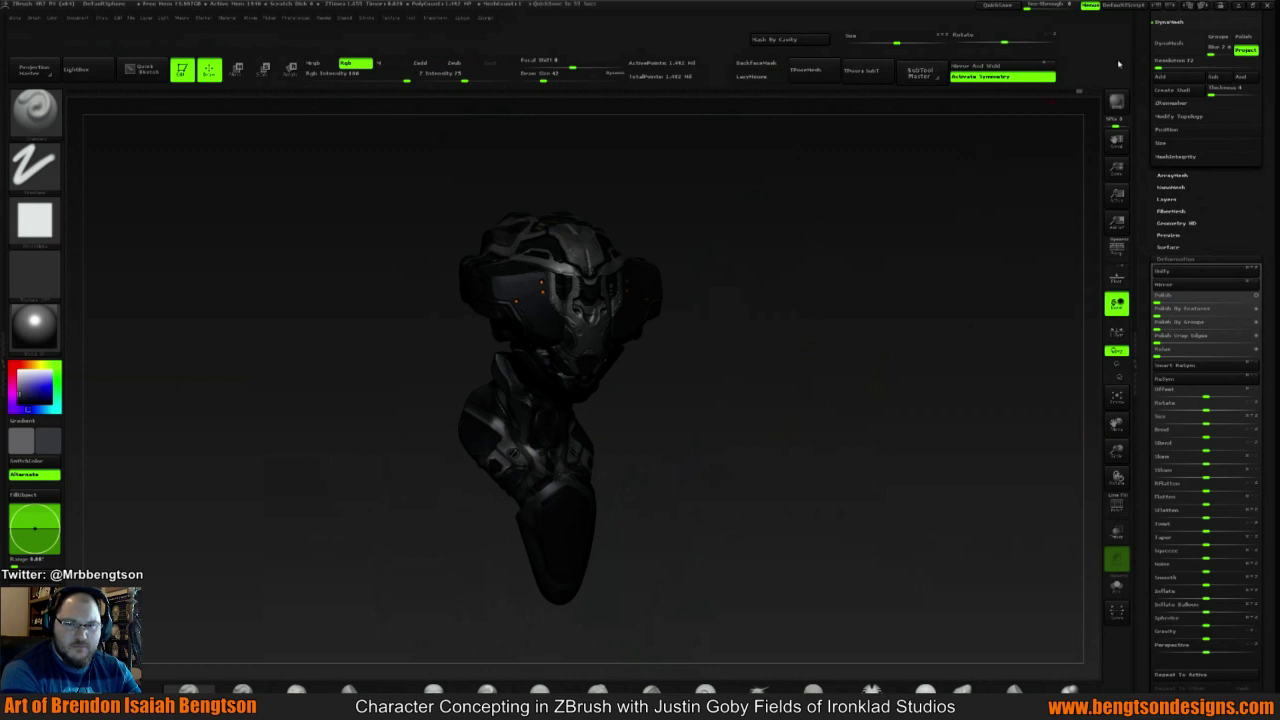
Send the bust to KeyShot with a BPR render through the external renderer, and maximize the KeyShot window
left_click(325, 18)
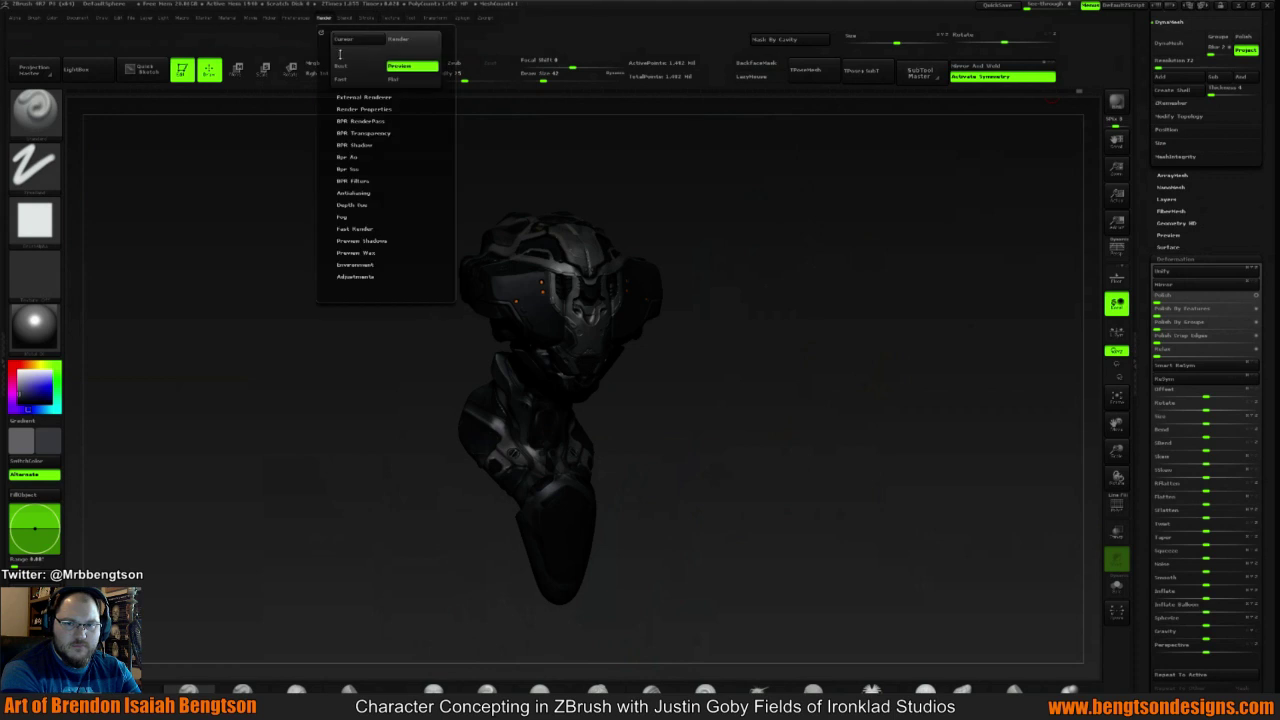
left_click(352, 97)
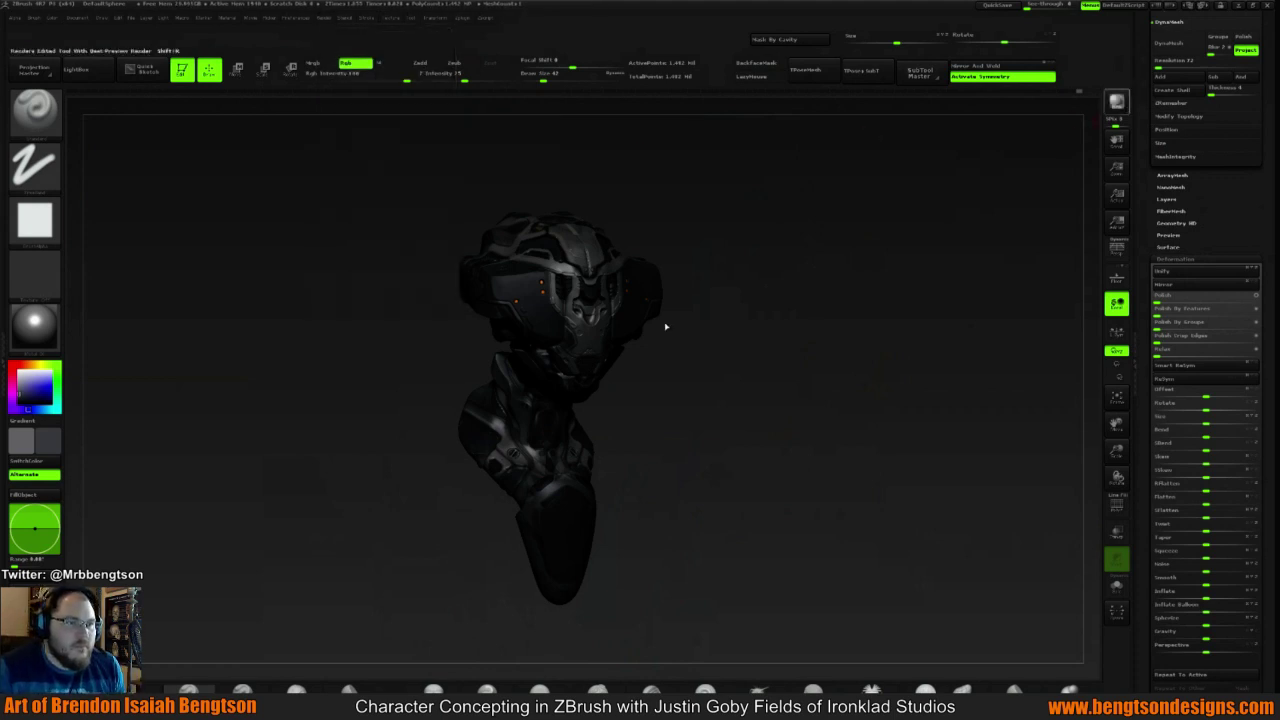
key("shift+r")
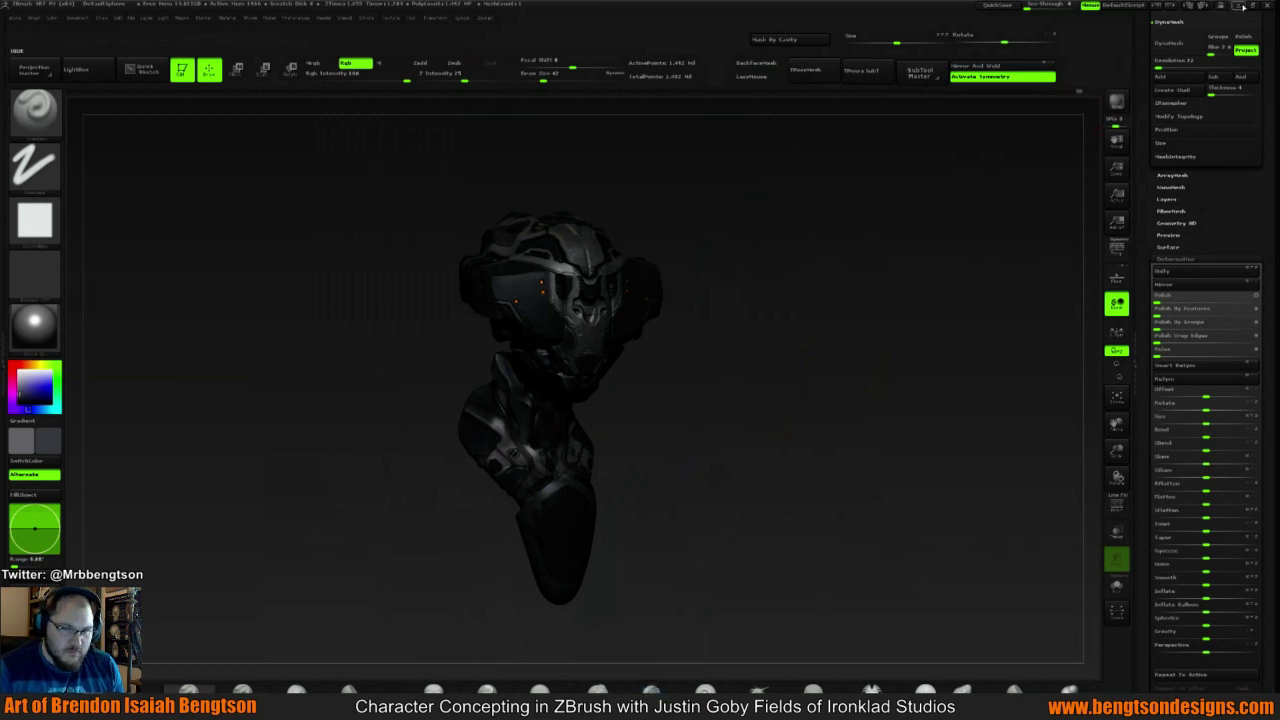
left_click(1243, 10)
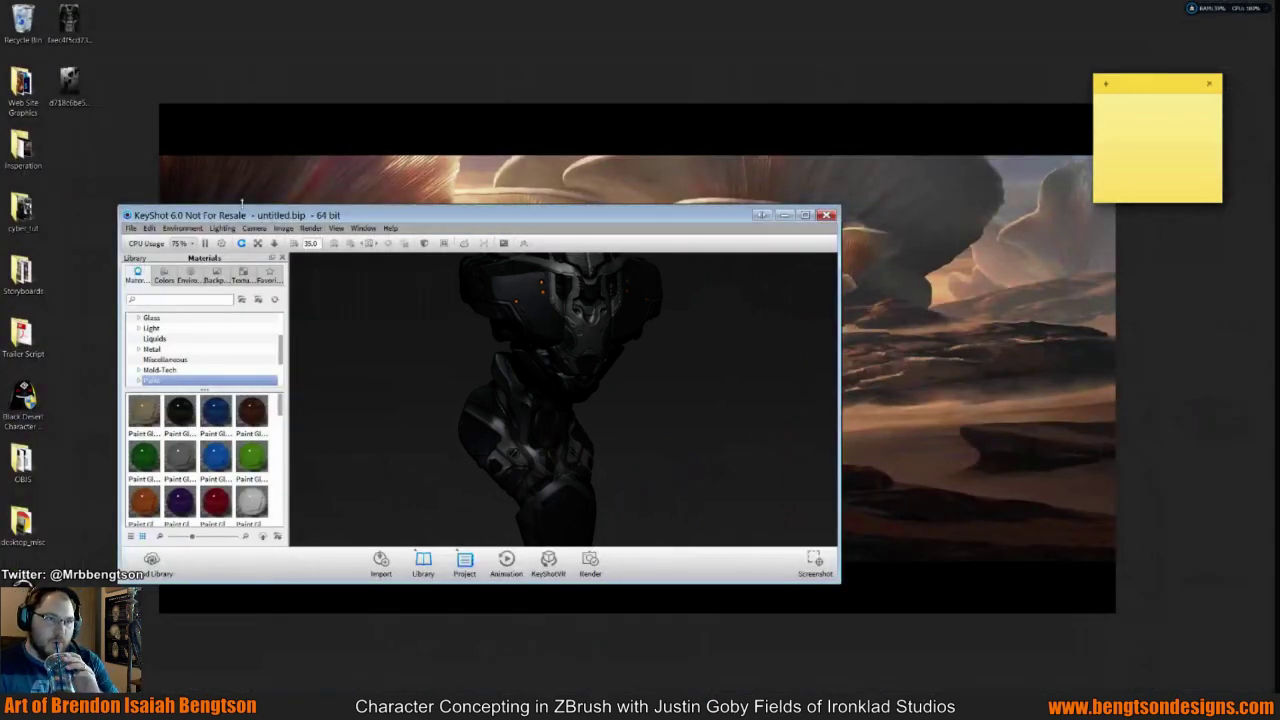
left_click(804, 215)
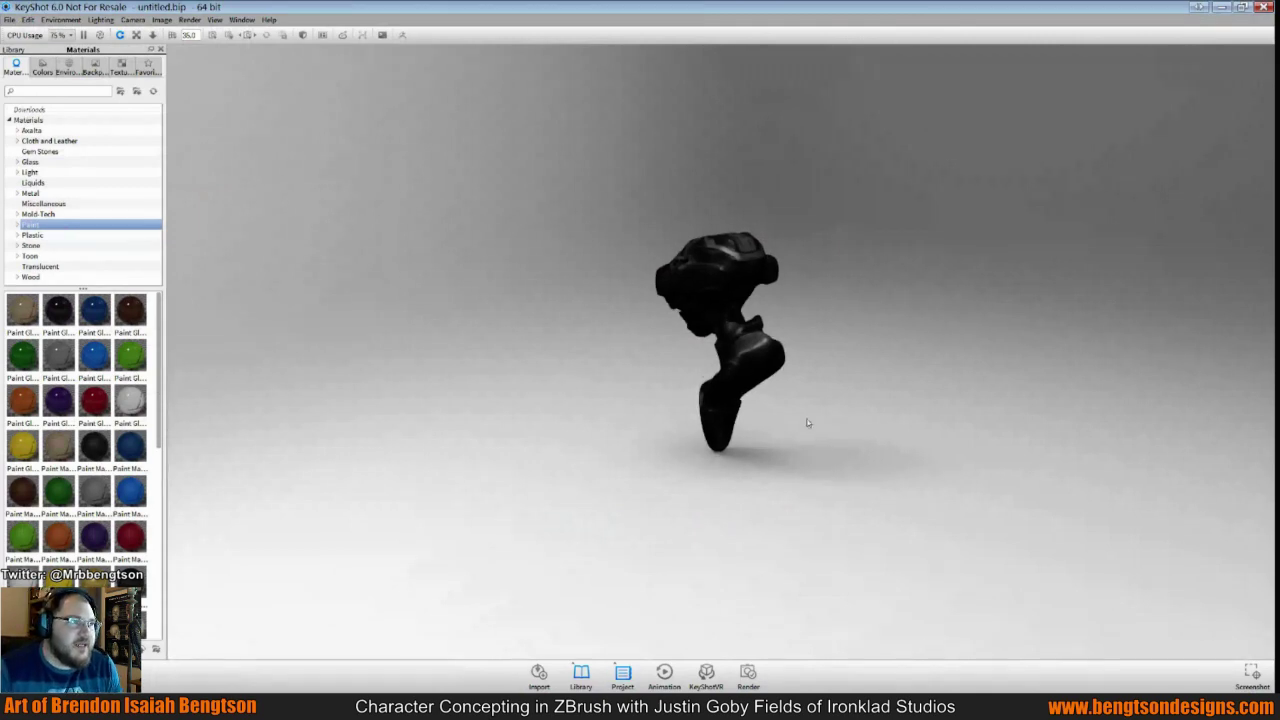
Frame the bust, light it with the hdri-locations_factory_4k environment and set the environment rotation to about 306
mouse_move(840, 418)
left_mouse_down()
mouse_move(1155, 387)
mouse_move(821, 402)
mouse_move(951, 417)
mouse_move(925, 460)
left_mouse_up()
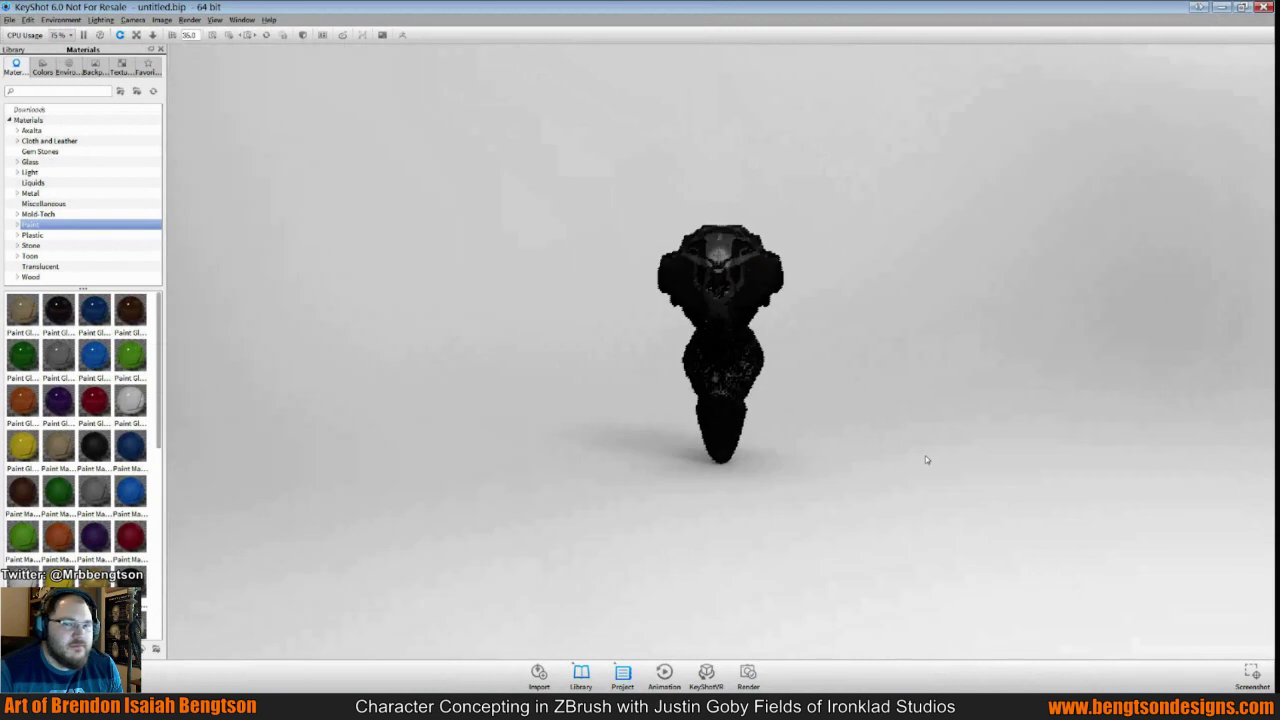
scroll(926, 459, "up", 5)
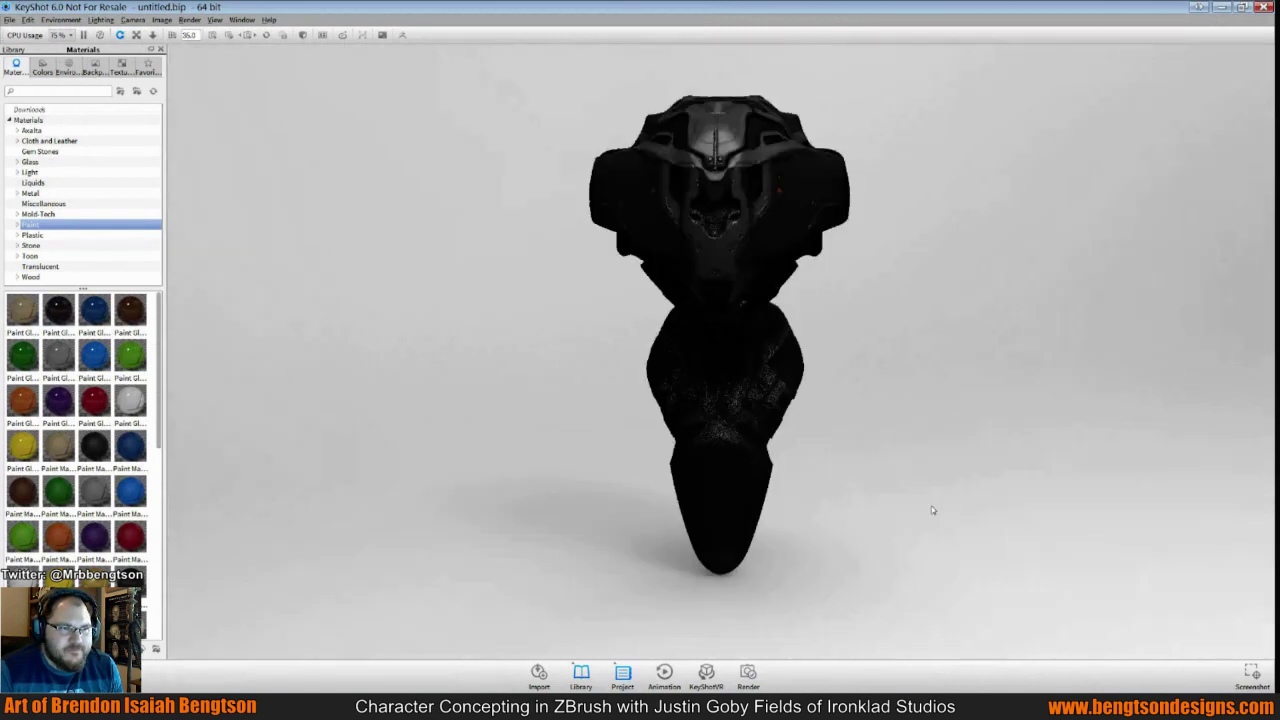
scroll(931, 510, "up", 3)
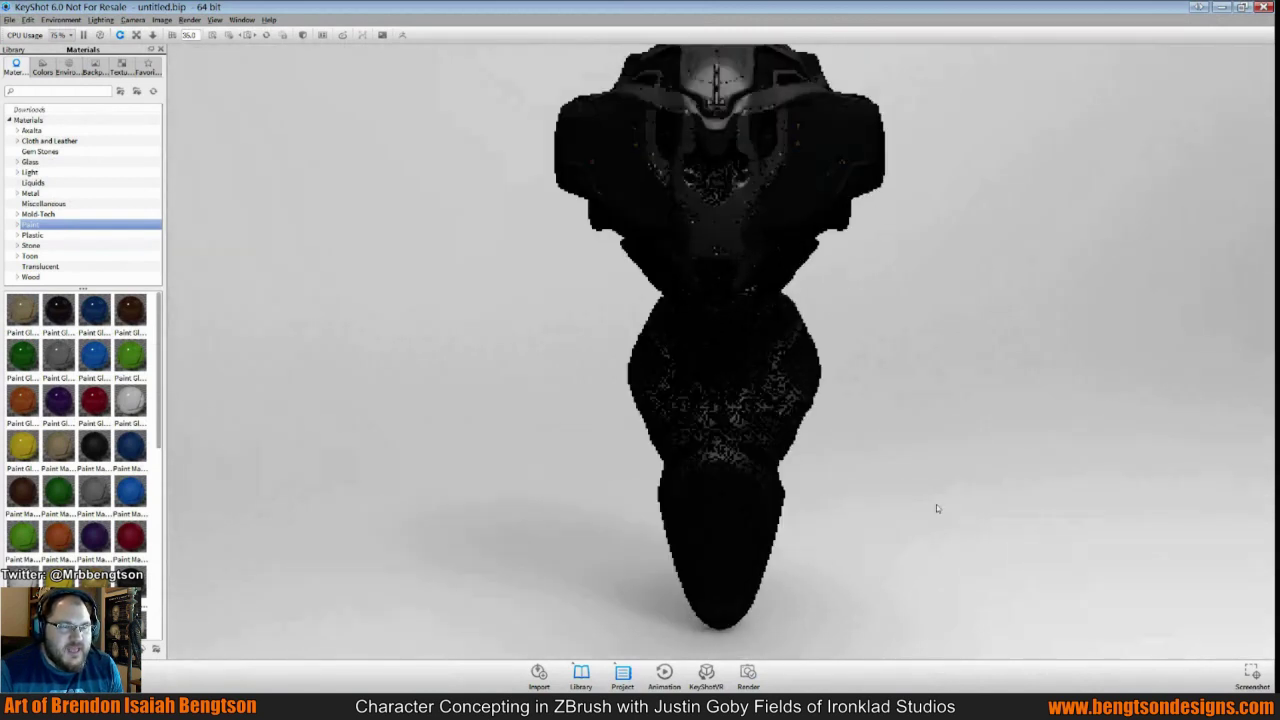
left_click_drag(936, 510, 882, 421)
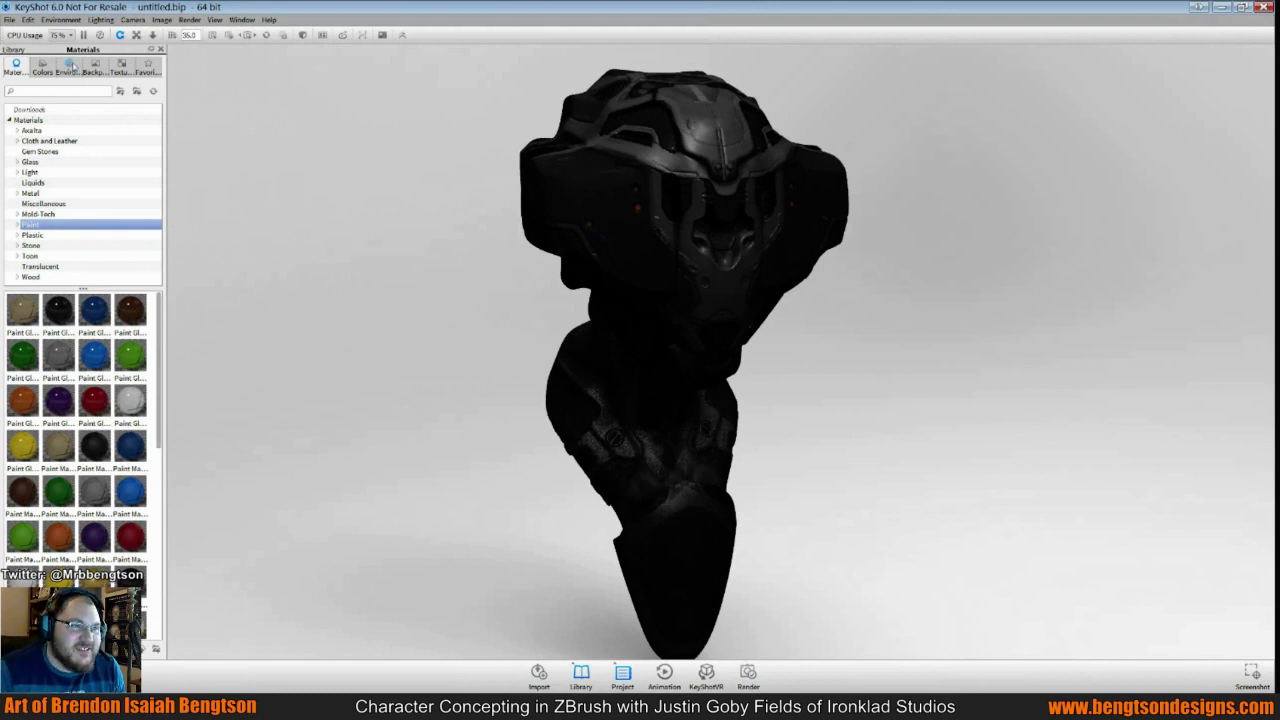
left_click(69, 65)
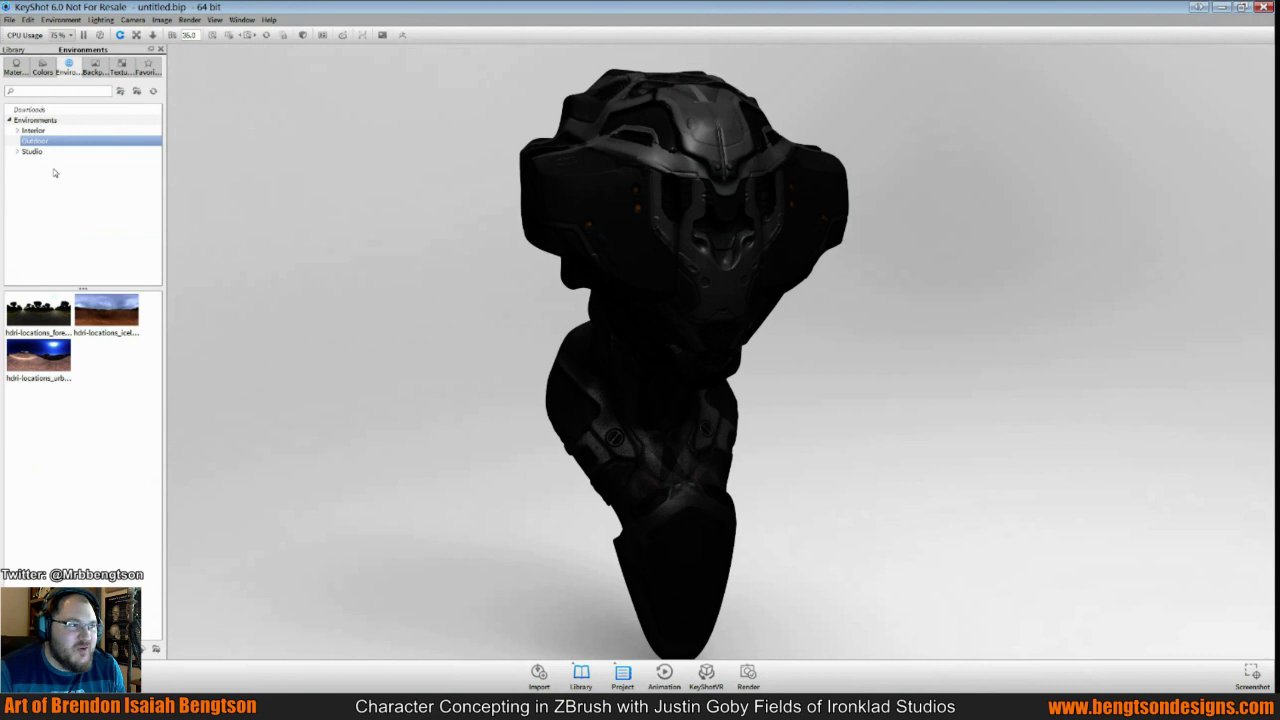
left_click(35, 120)
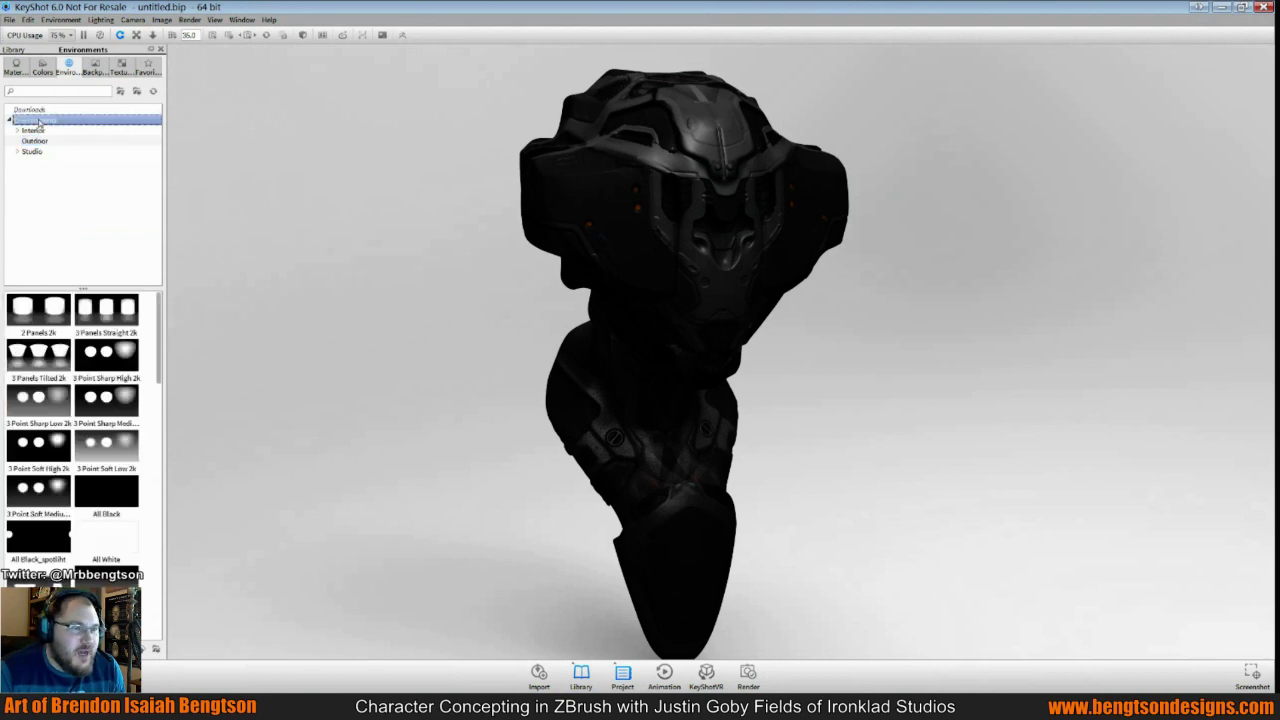
scroll(80, 420, "down", 3)
left_click_drag(38, 447, 320, 387)
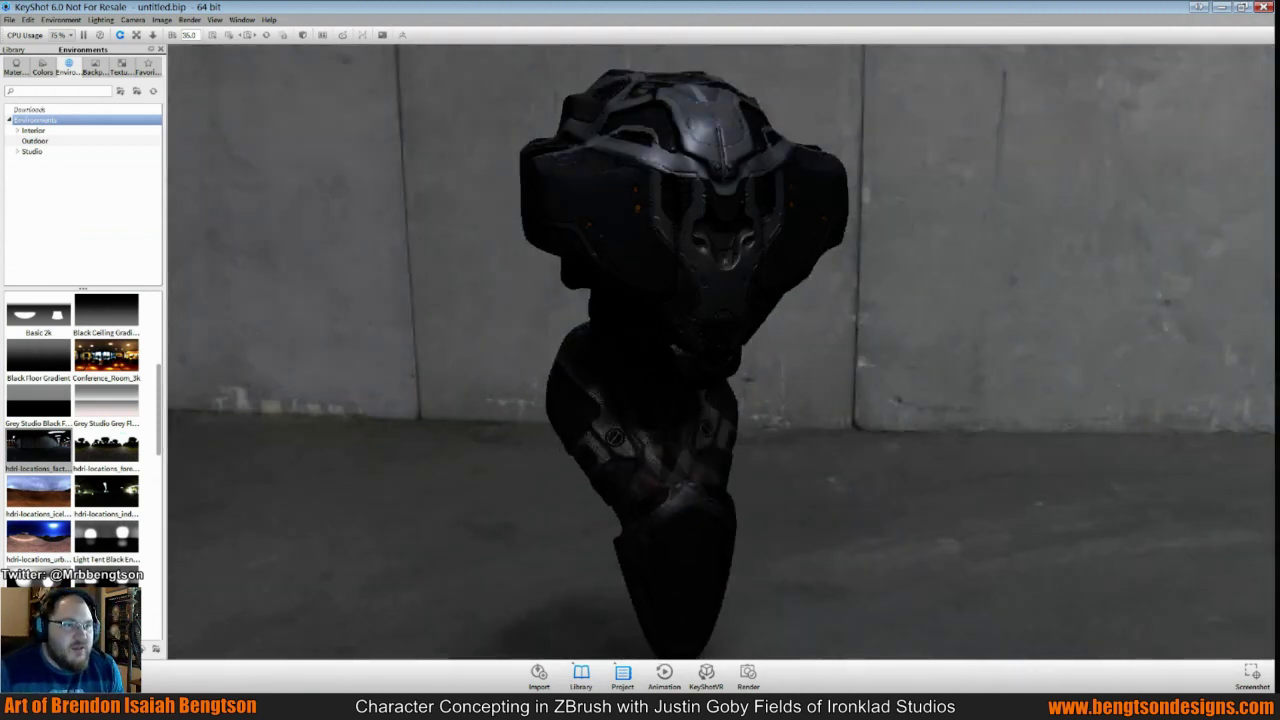
key("space")
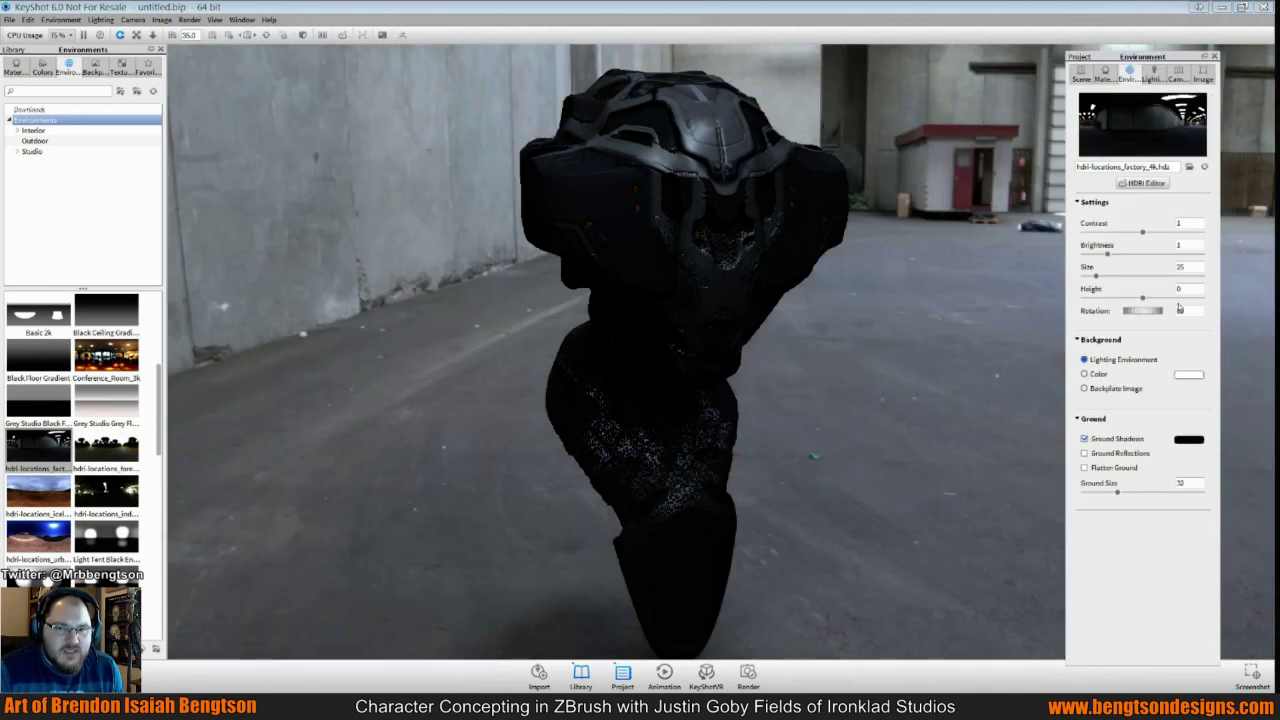
left_click_drag(1150, 310, 1072, 324)
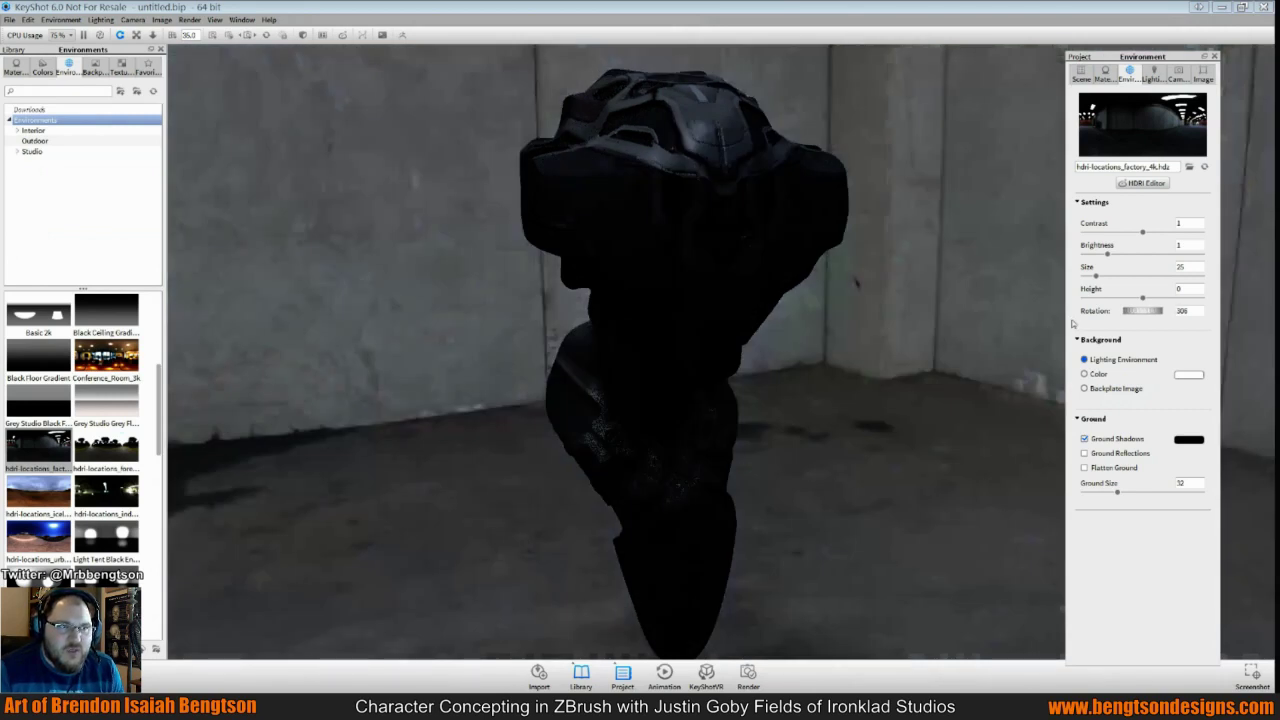
Replace the environment background with a solid dark grey colour, about RGB 41, 40, 40
left_click(1084, 374)
left_click(1085, 374)
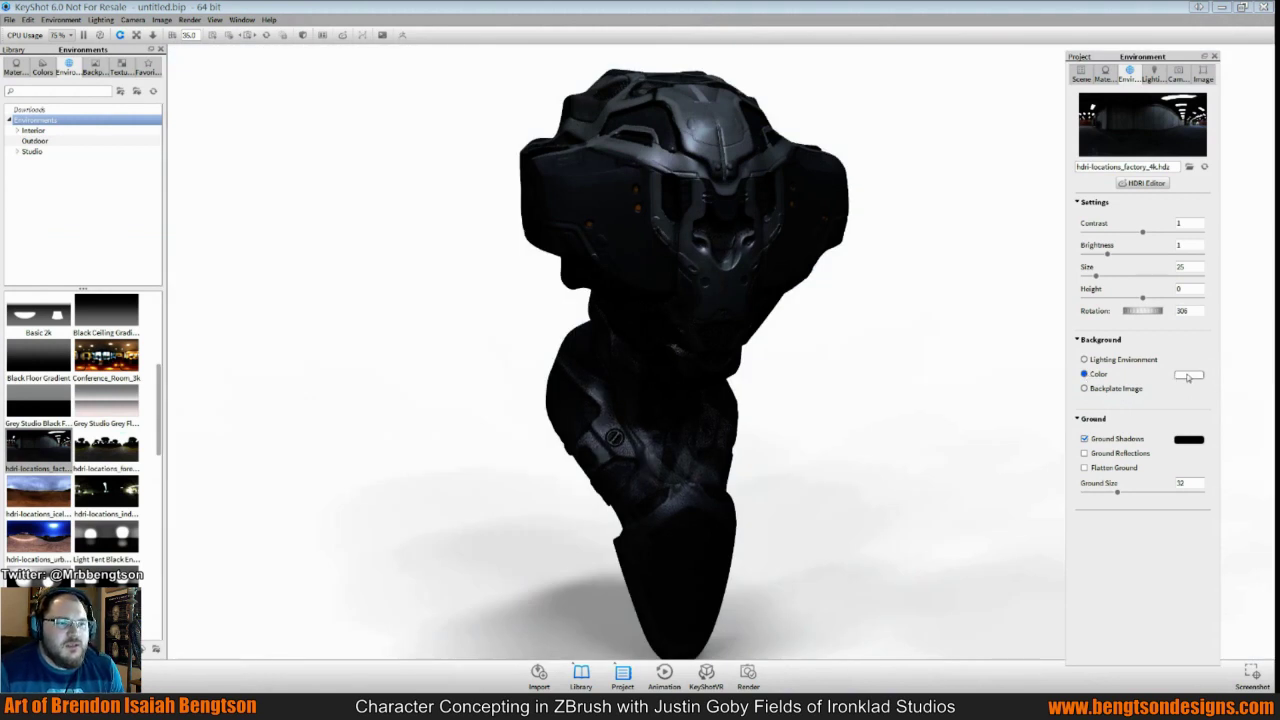
left_click(1188, 376)
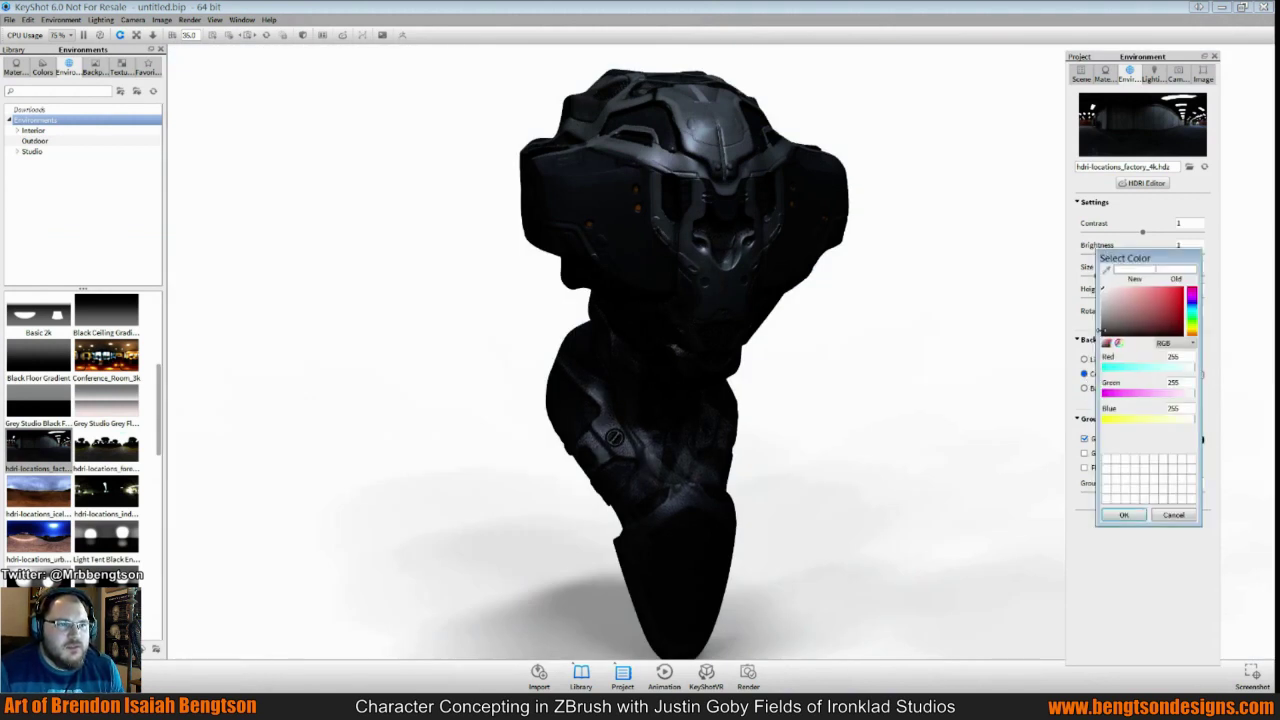
left_click(1103, 334)
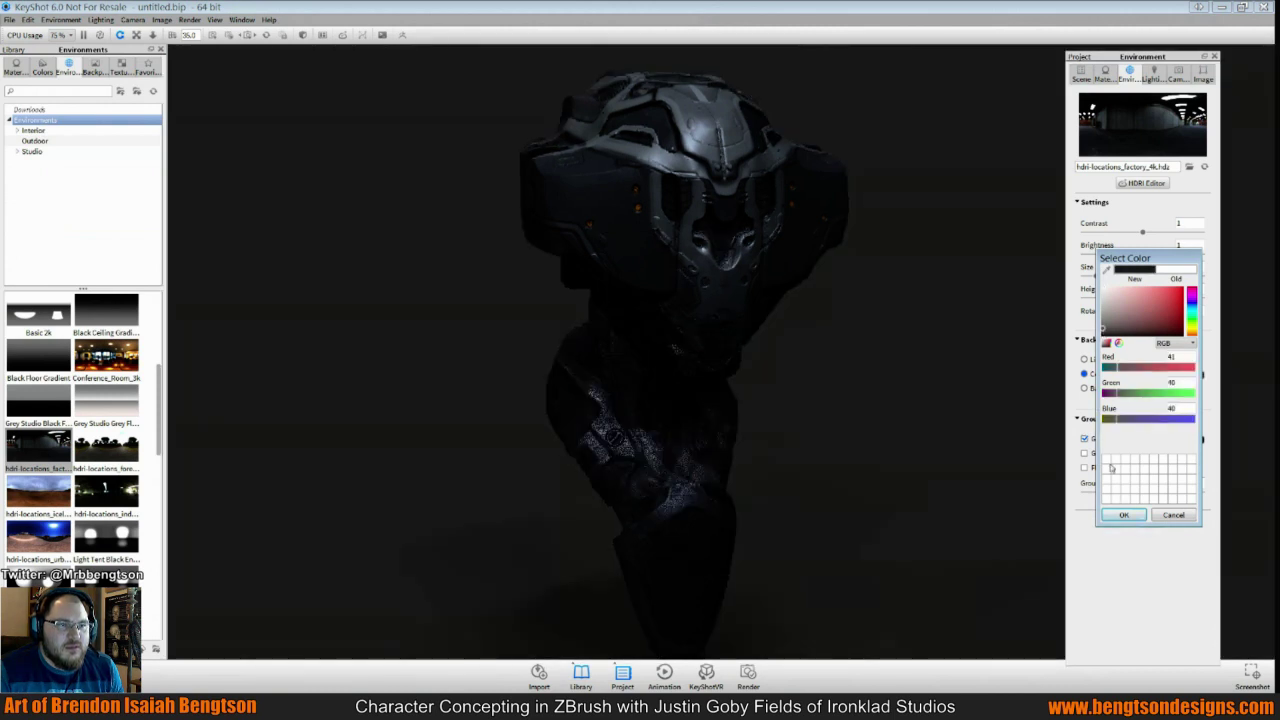
left_click(1121, 515)
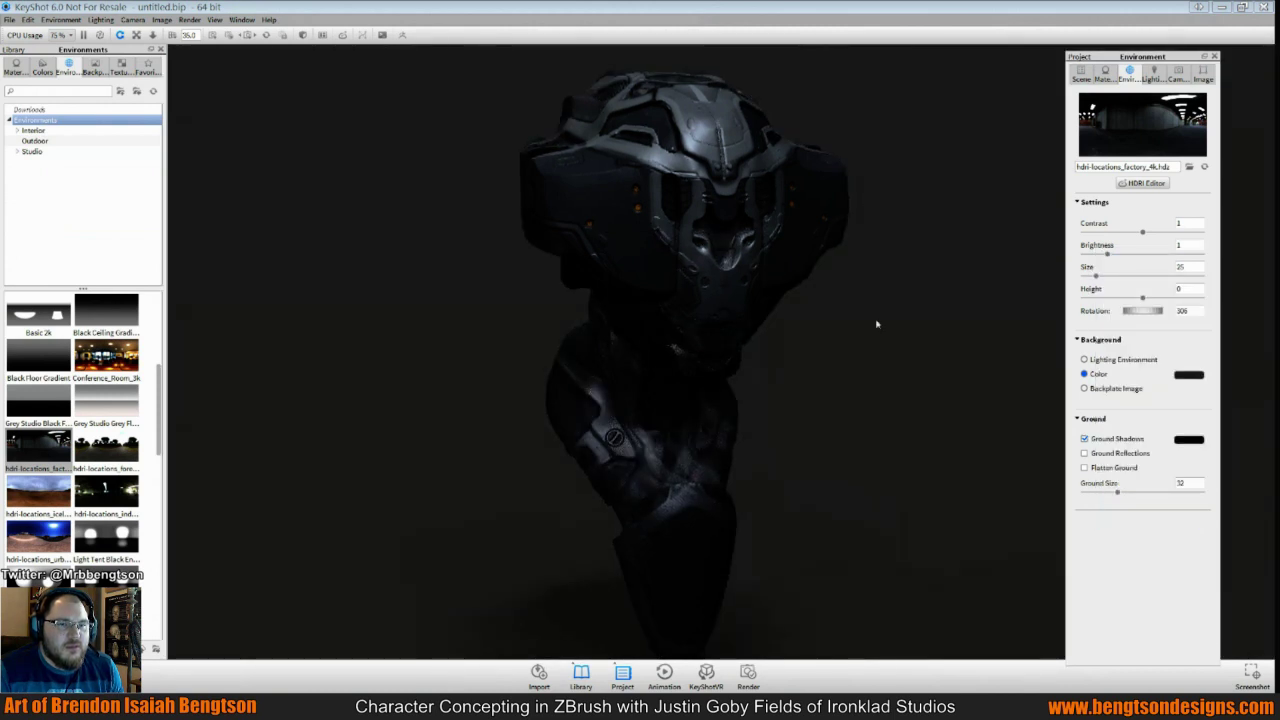
Inspect the rendered bust from several three-quarter angles on the dark background, and switch back to ZBrush
left_click(790, 427)
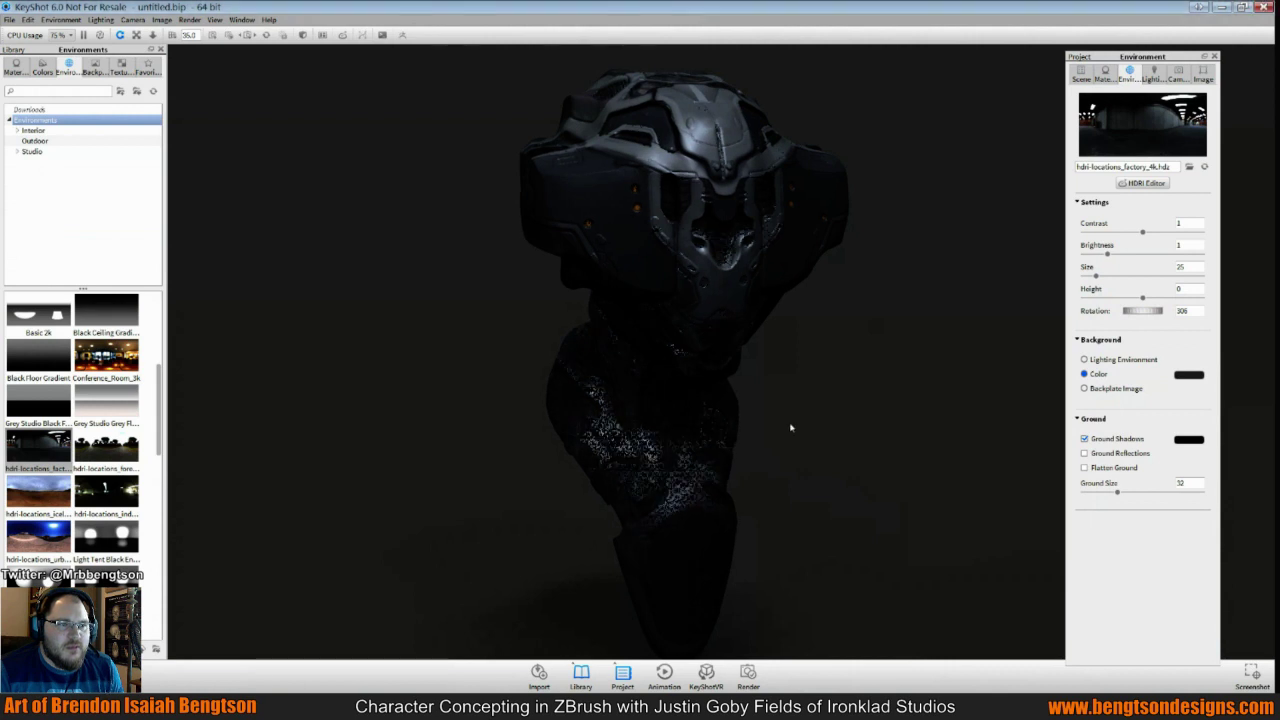
mouse_move(790, 428)
left_mouse_down()
mouse_move(608, 408)
mouse_move(478, 440)
mouse_move(785, 443)
left_mouse_up()
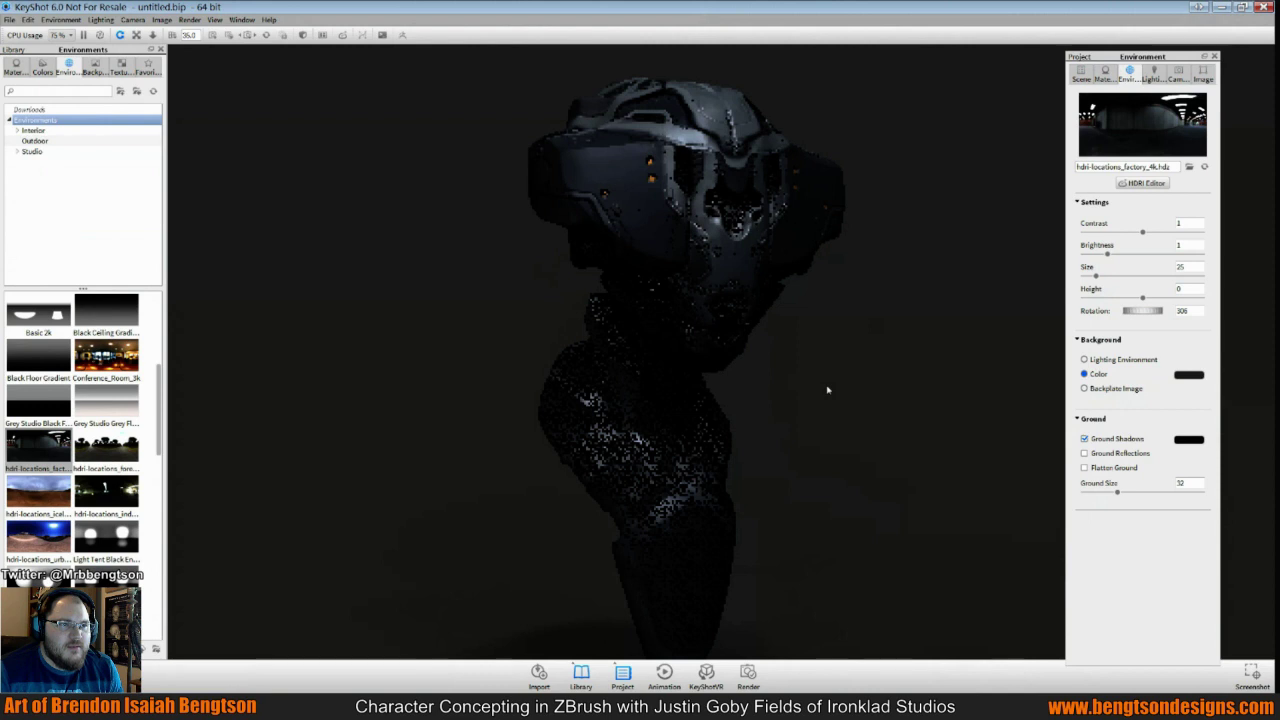
left_click_drag(829, 389, 691, 237)
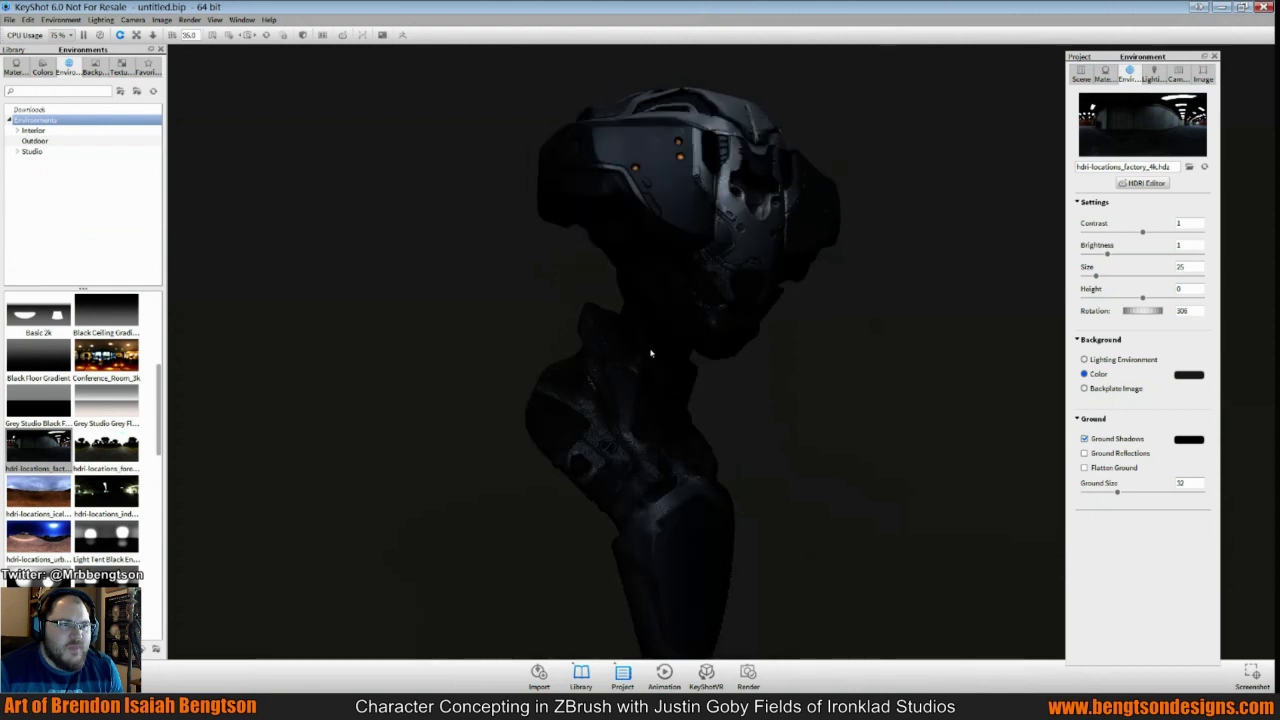
left_click_drag(650, 353, 791, 374)
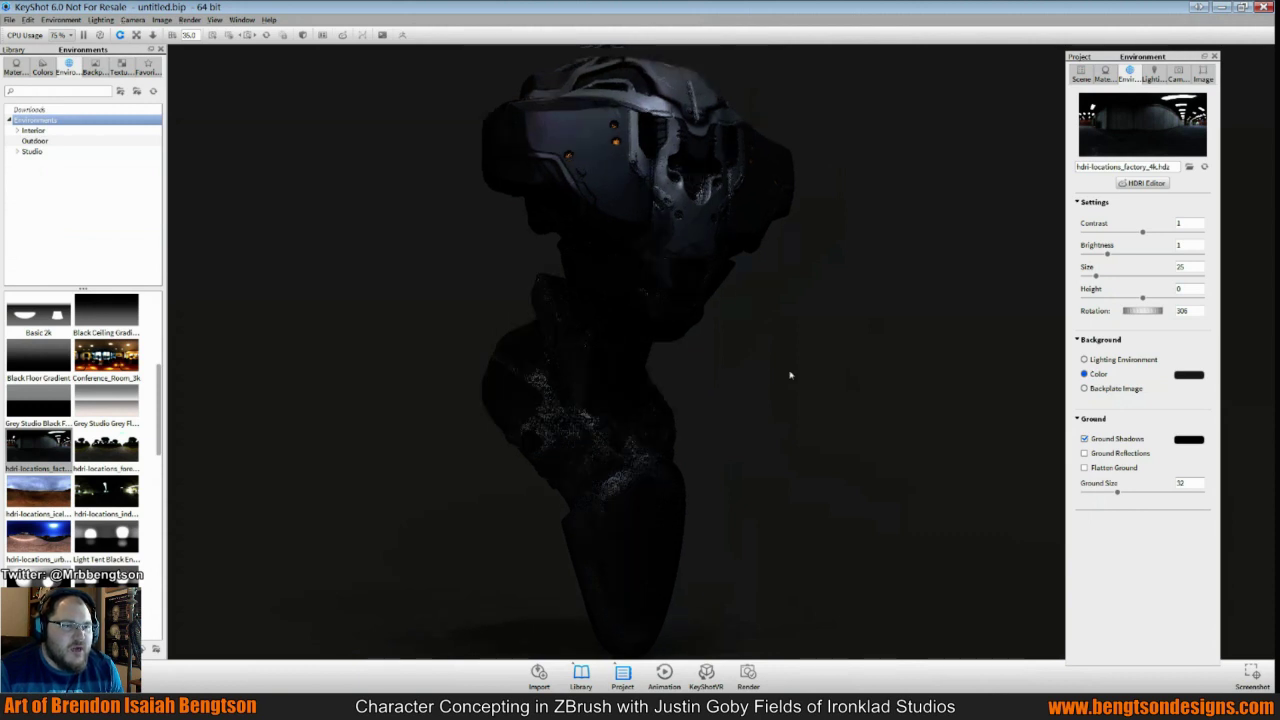
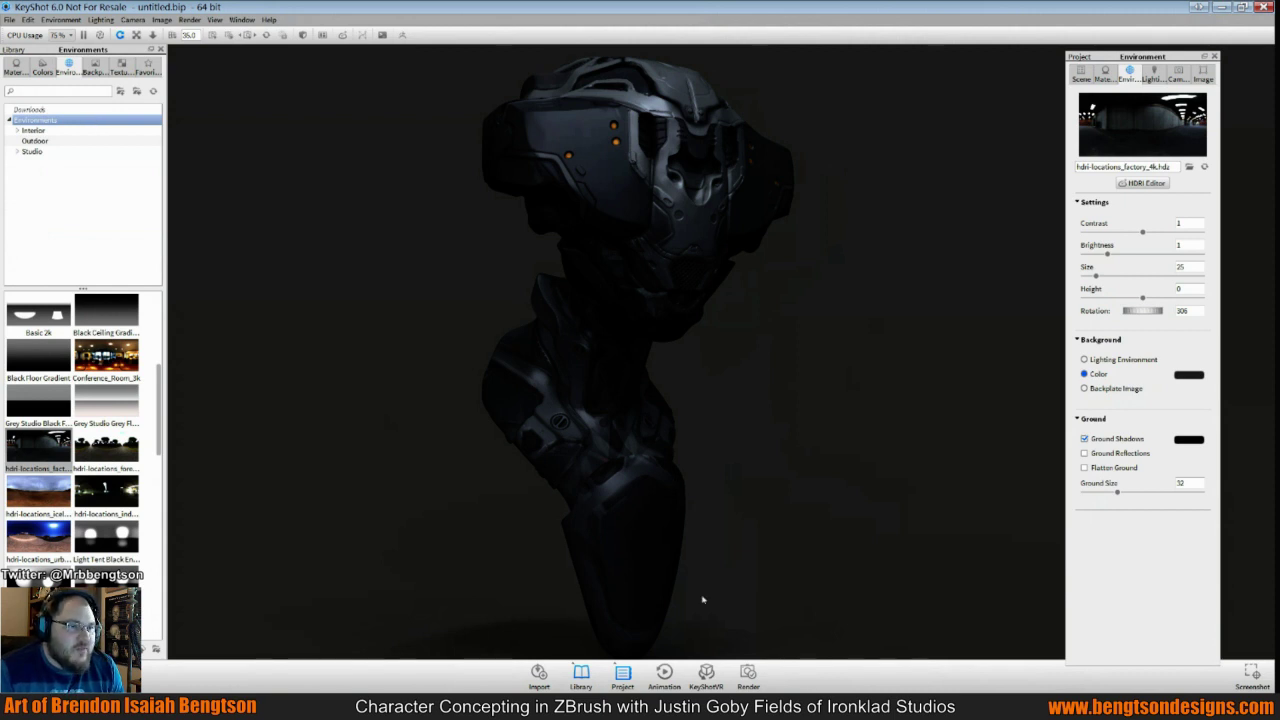
mouse_move(644, 706)
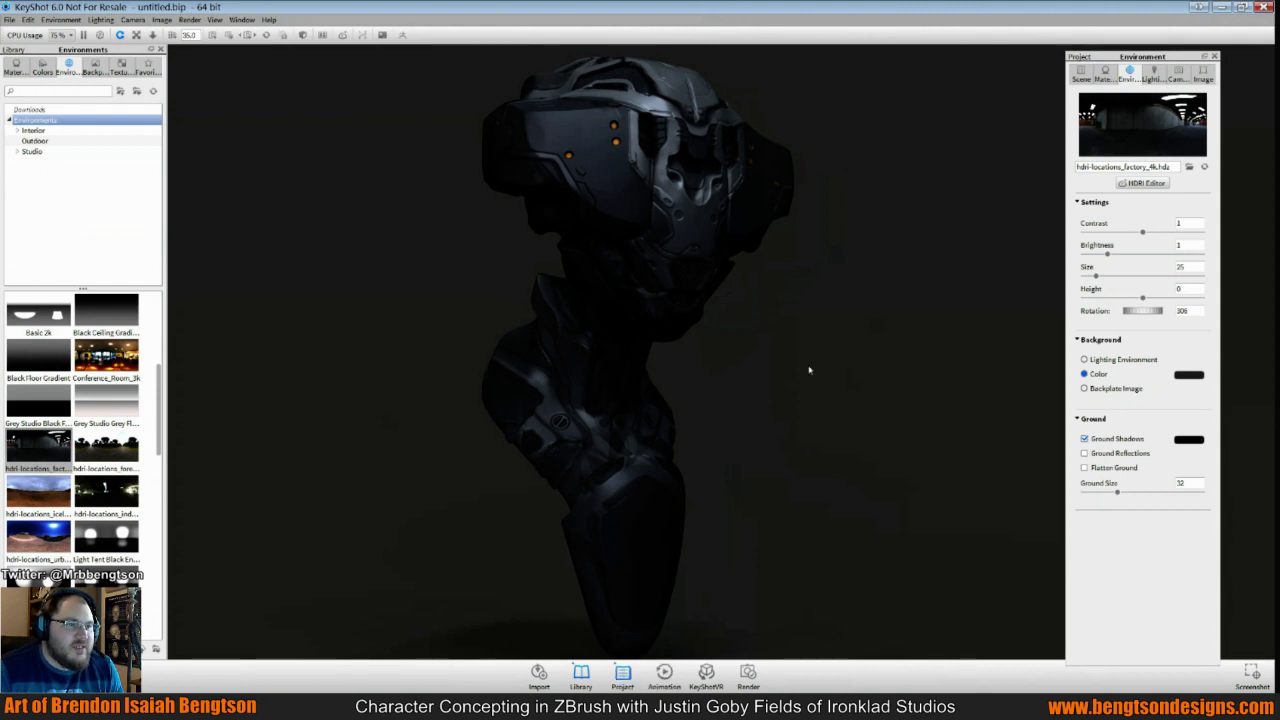
left_click_drag(809, 370, 780, 382)
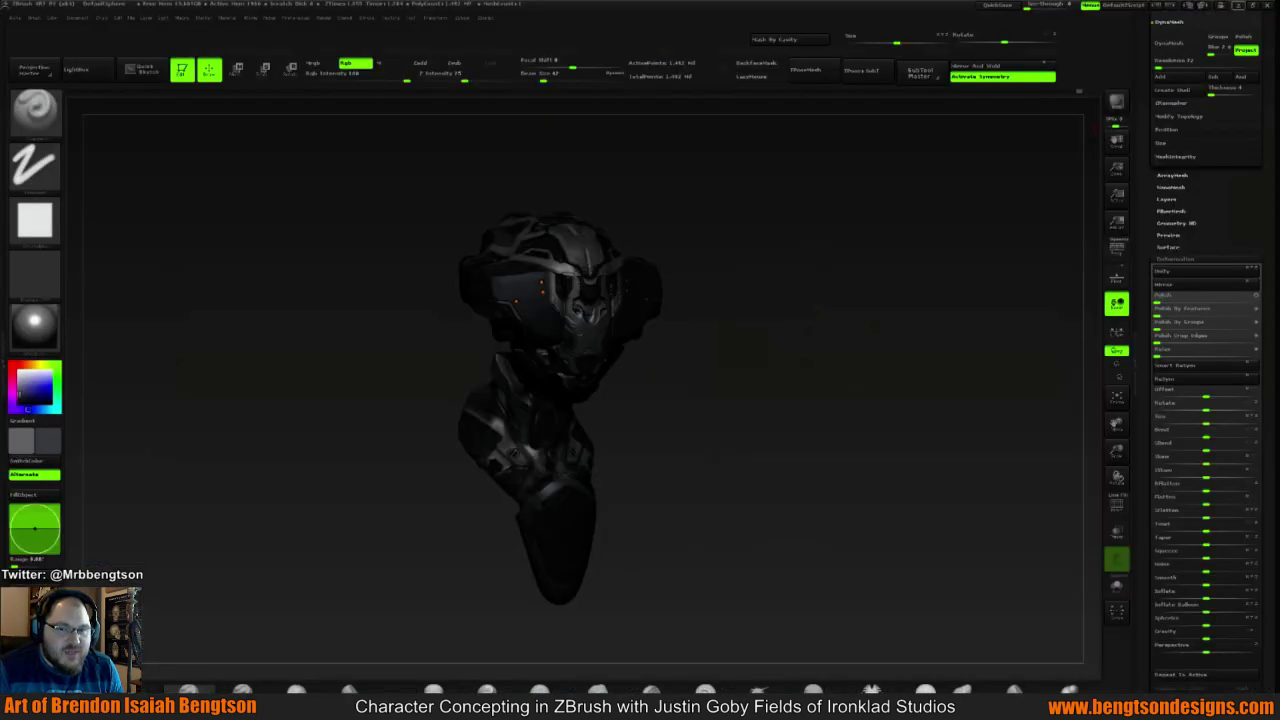
Set up the brush with a round white alpha and the DragRect stroke, painting only the material channel
left_click_drag(734, 360, 936, 388)
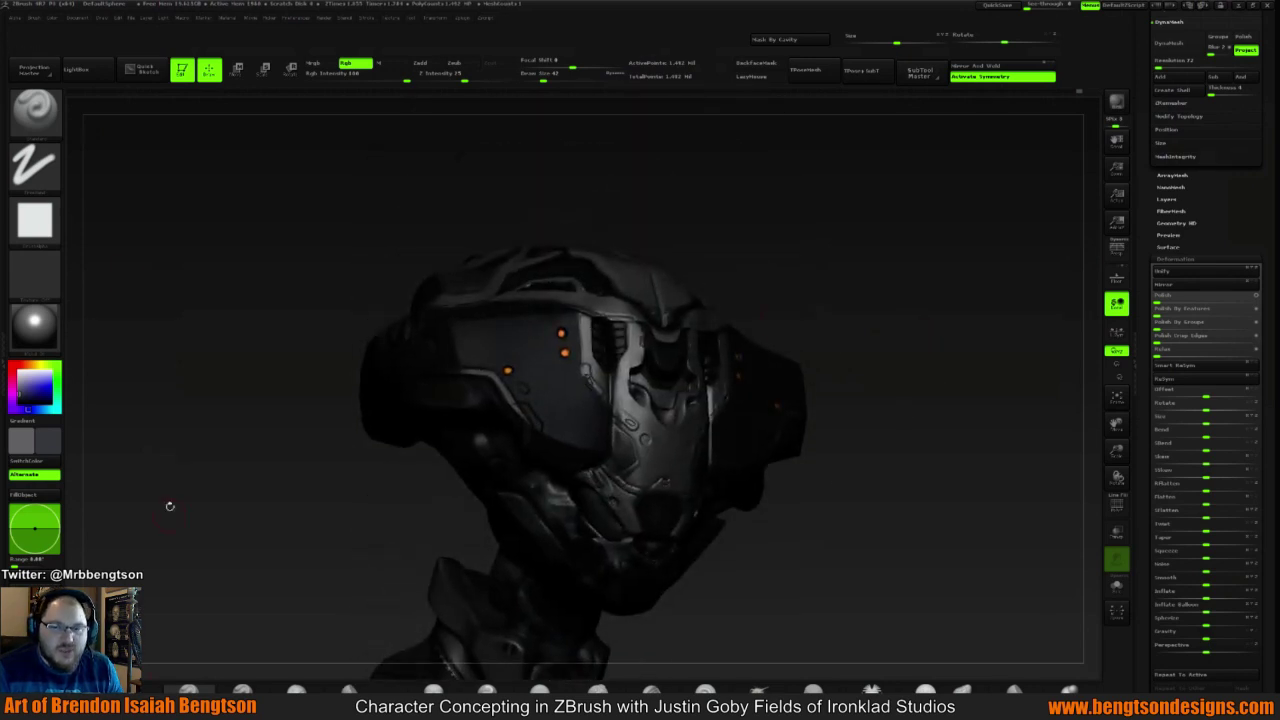
left_click(41, 219)
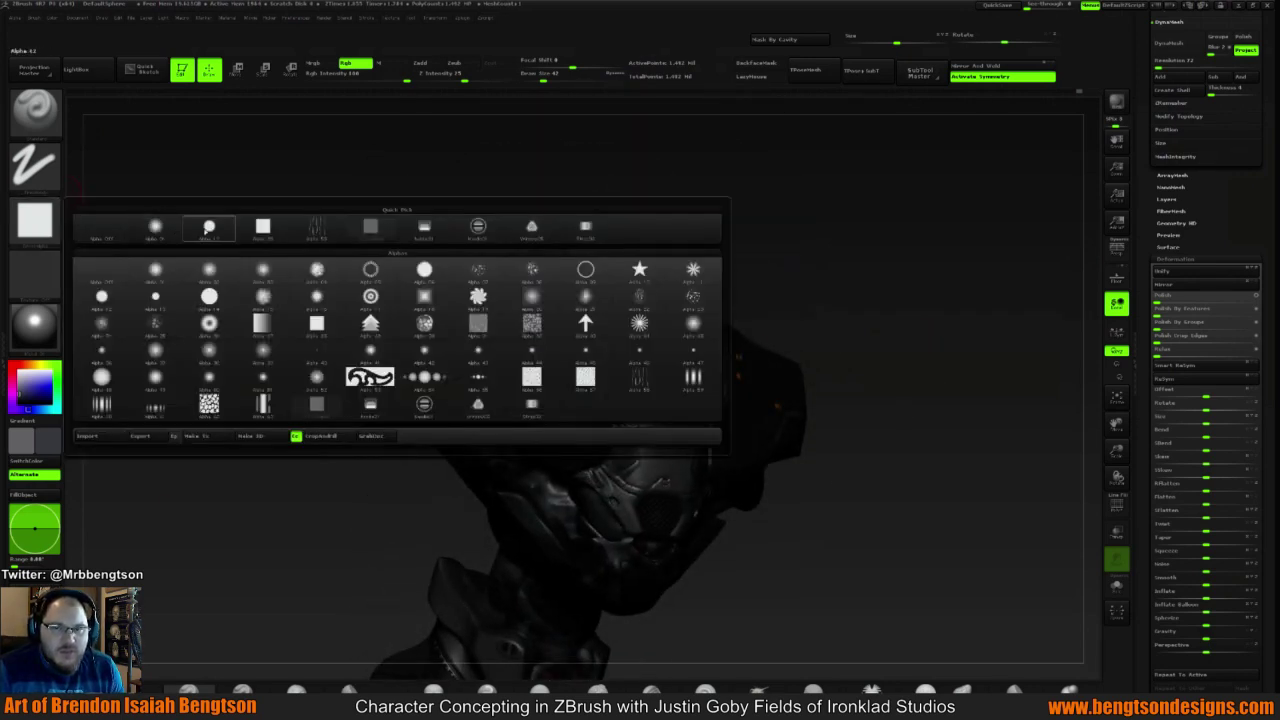
left_click(205, 228)
left_click(34, 165)
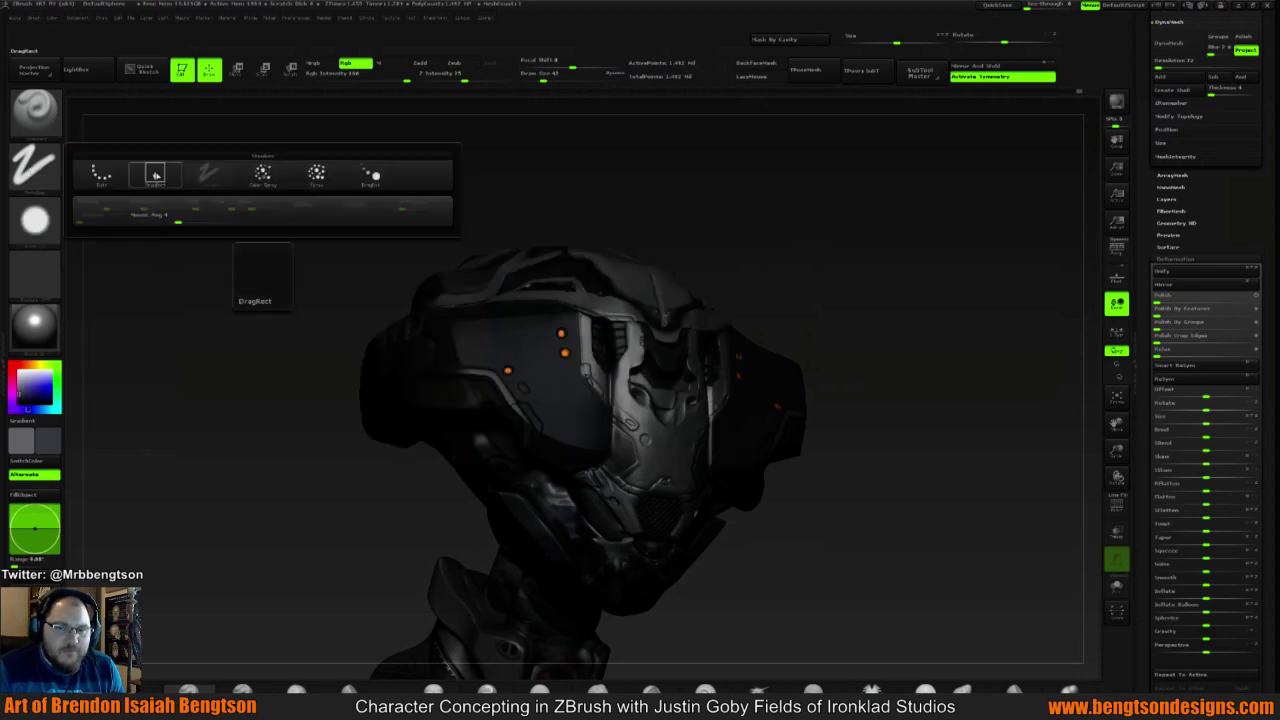
left_click(234, 171)
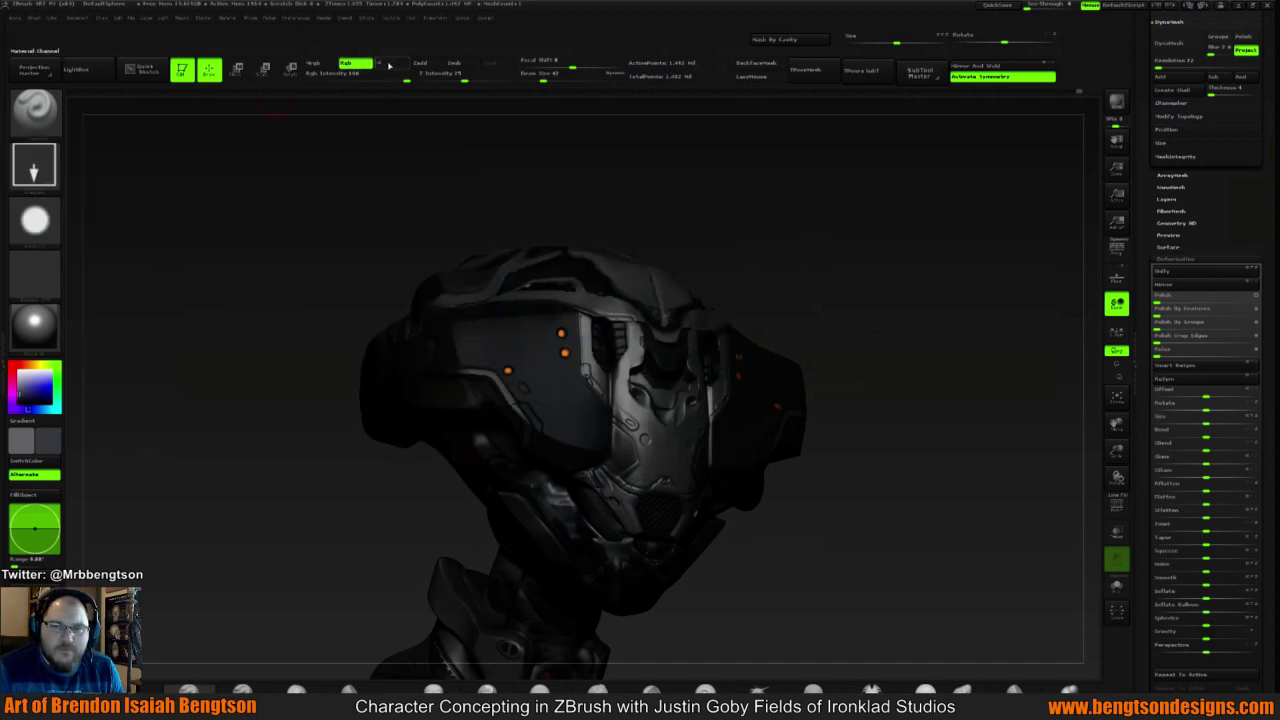
left_click(390, 64)
Choose BasicMaterial from the standard materials as the active material
mouse_move(40, 335)
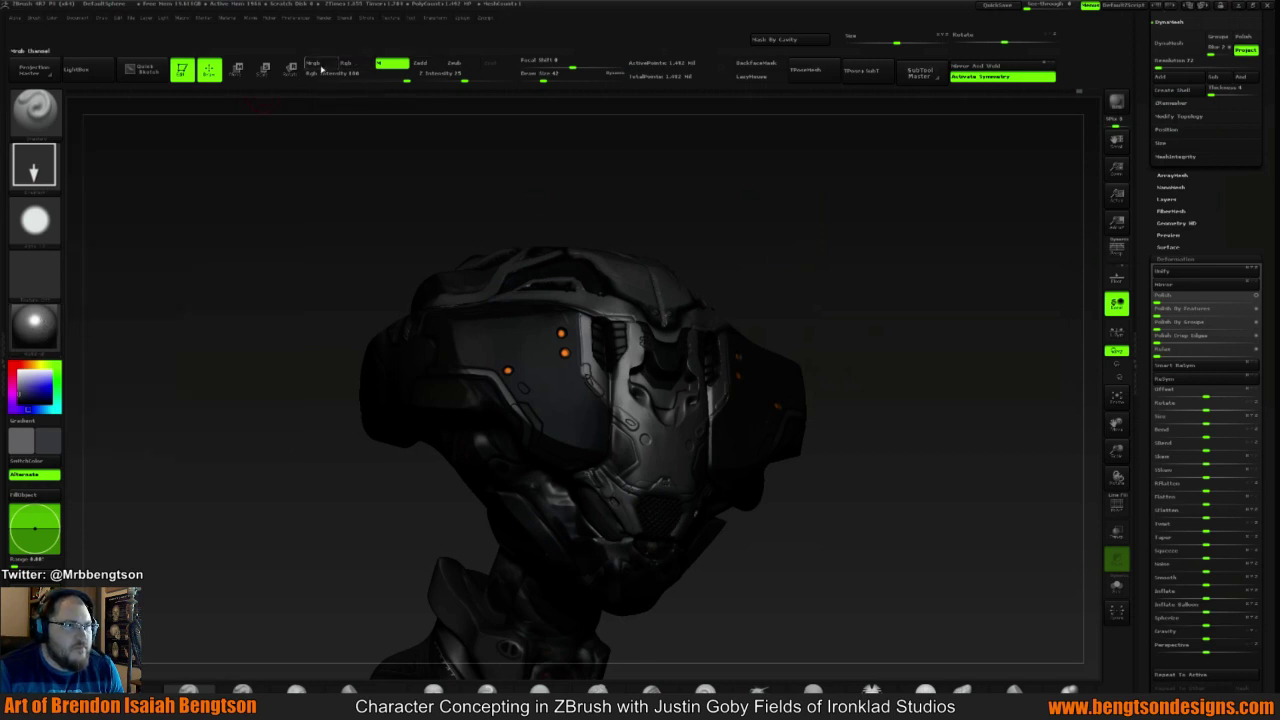
left_click(78, 19)
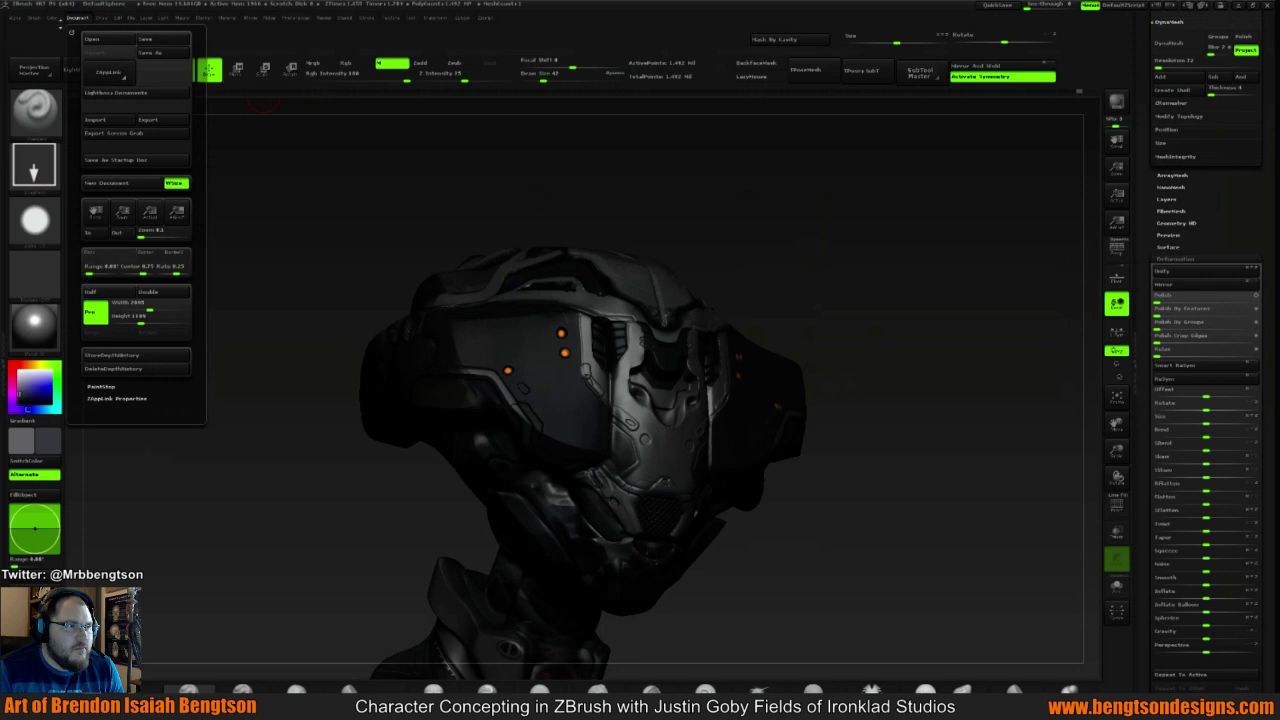
left_click(52, 17)
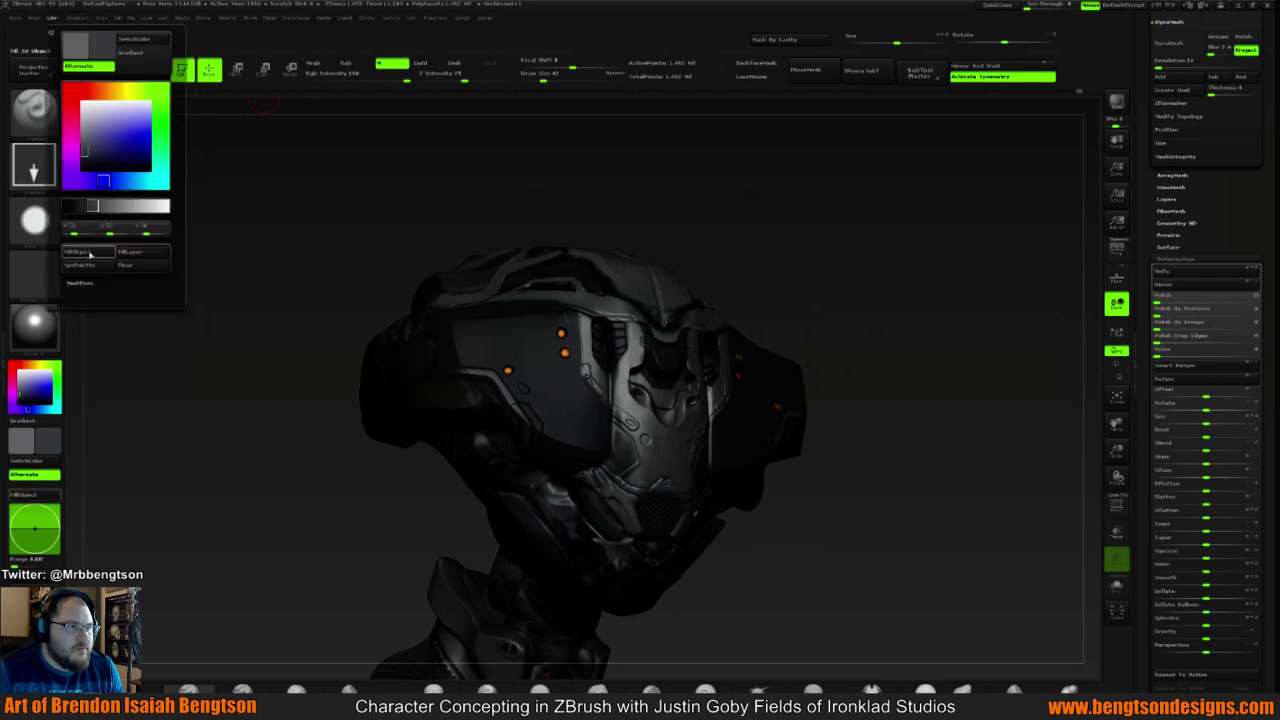
left_click(46, 328)
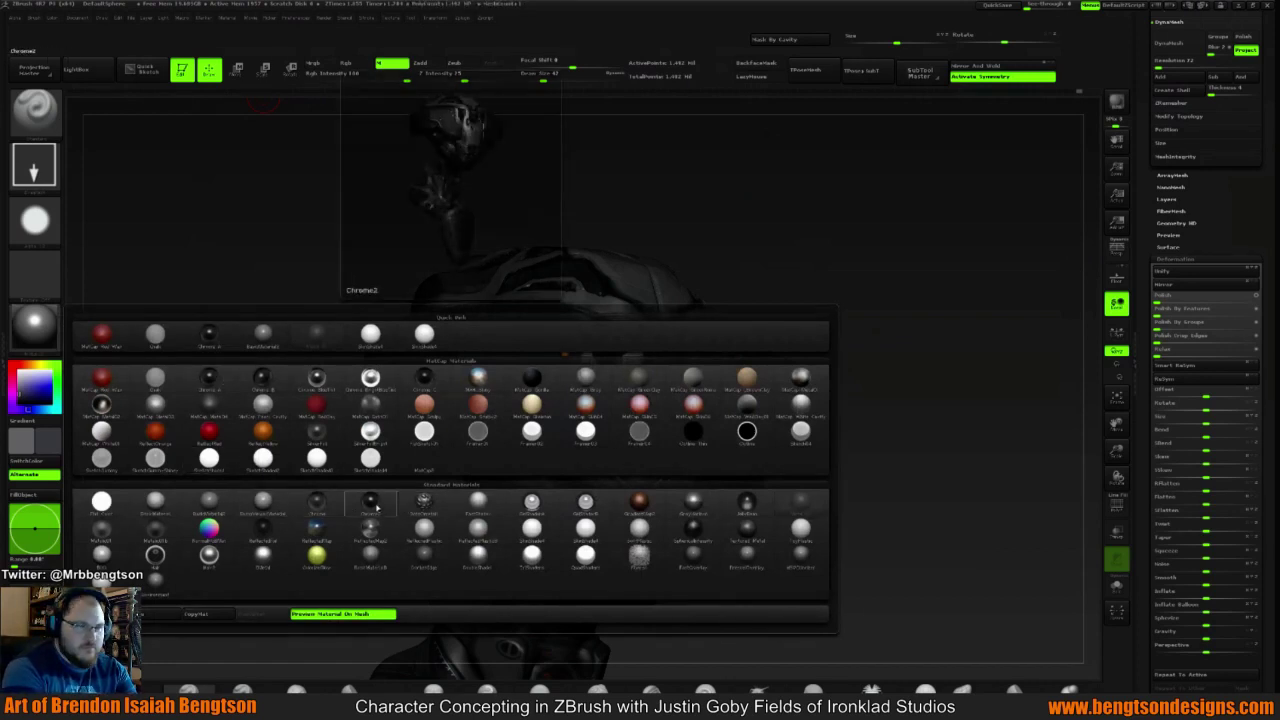
left_click(155, 502)
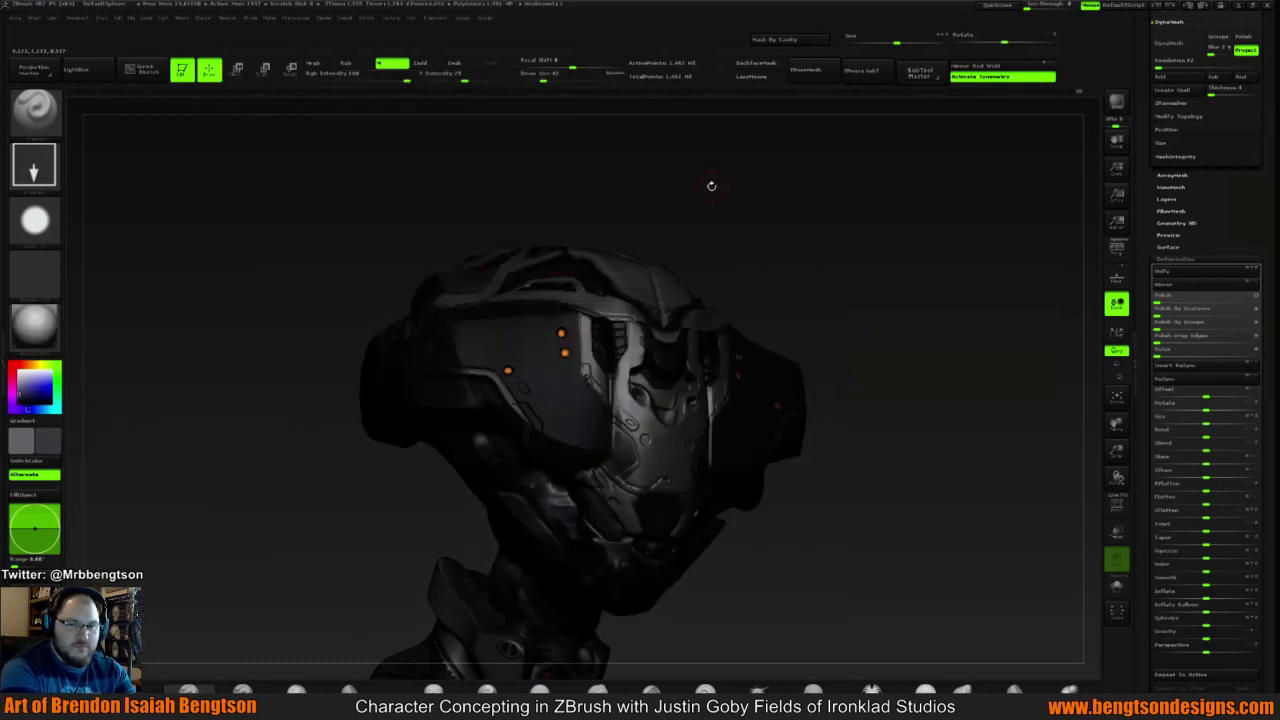
Set the draw size to about 31 and apply the new material to the orange lights on the head's side panels
left_click_drag(711, 186, 672, 194)
key("space")
left_click_drag(544, 356, 535, 356)
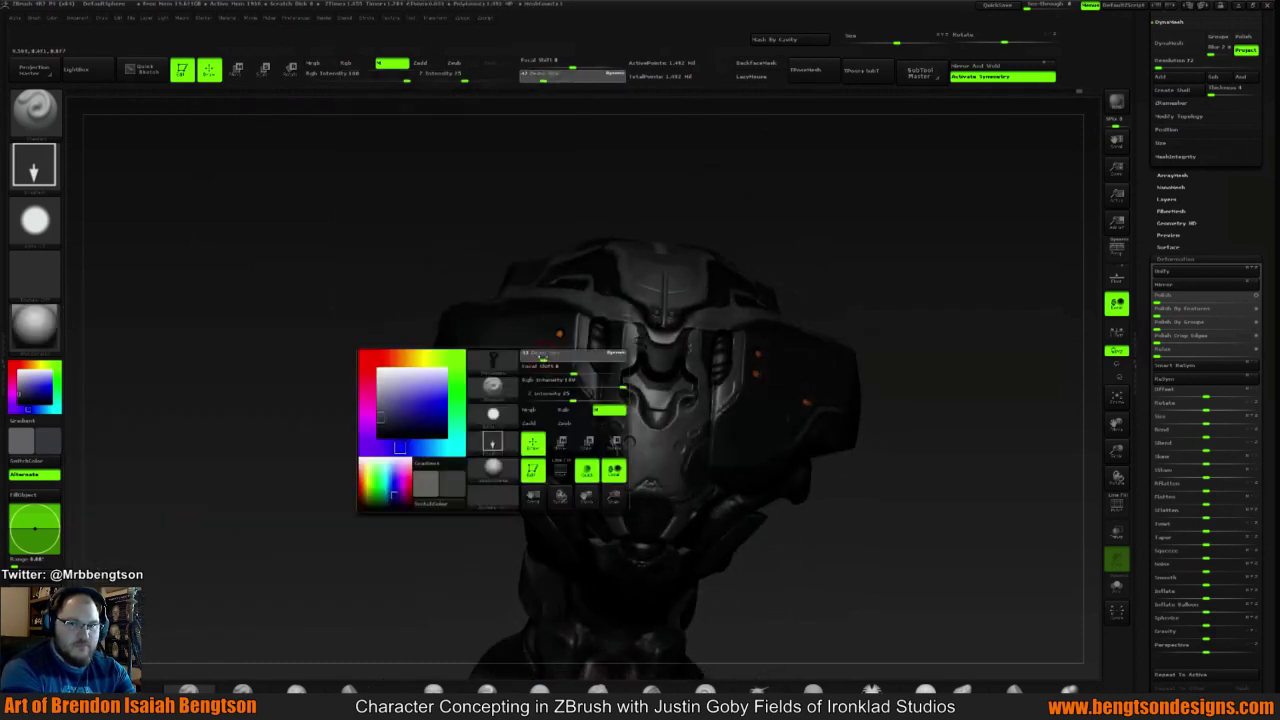
mouse_move(723, 217)
left_mouse_down()
mouse_move(729, 243)
mouse_move(682, 250)
left_mouse_up()
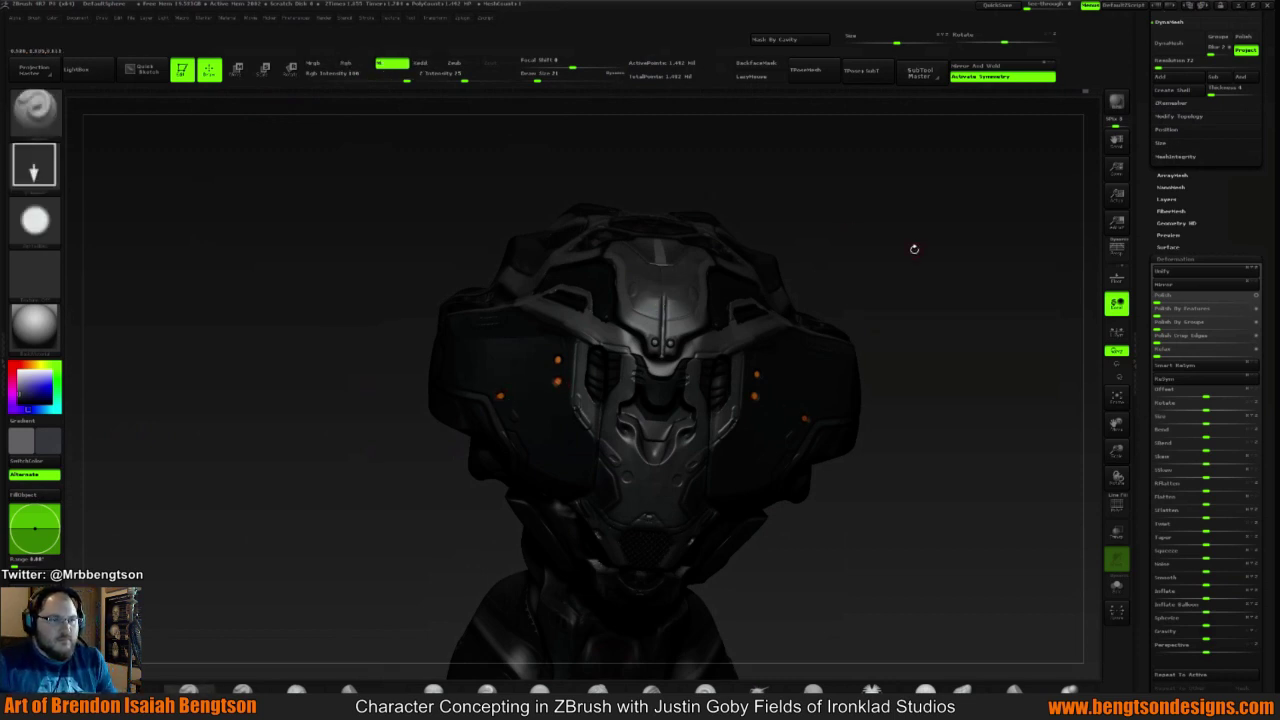
right_click_drag(922, 254, 969, 232, "ctrl")
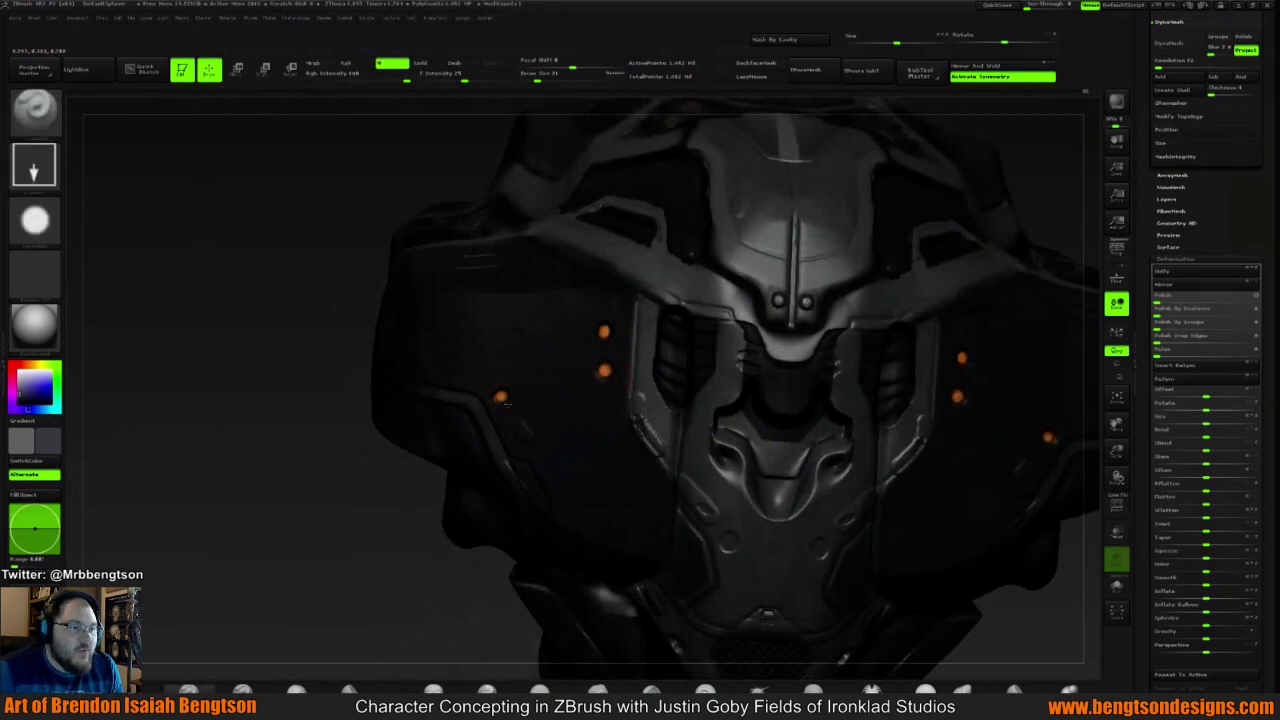
right_click_drag(912, 221, 834, 258, "ctrl")
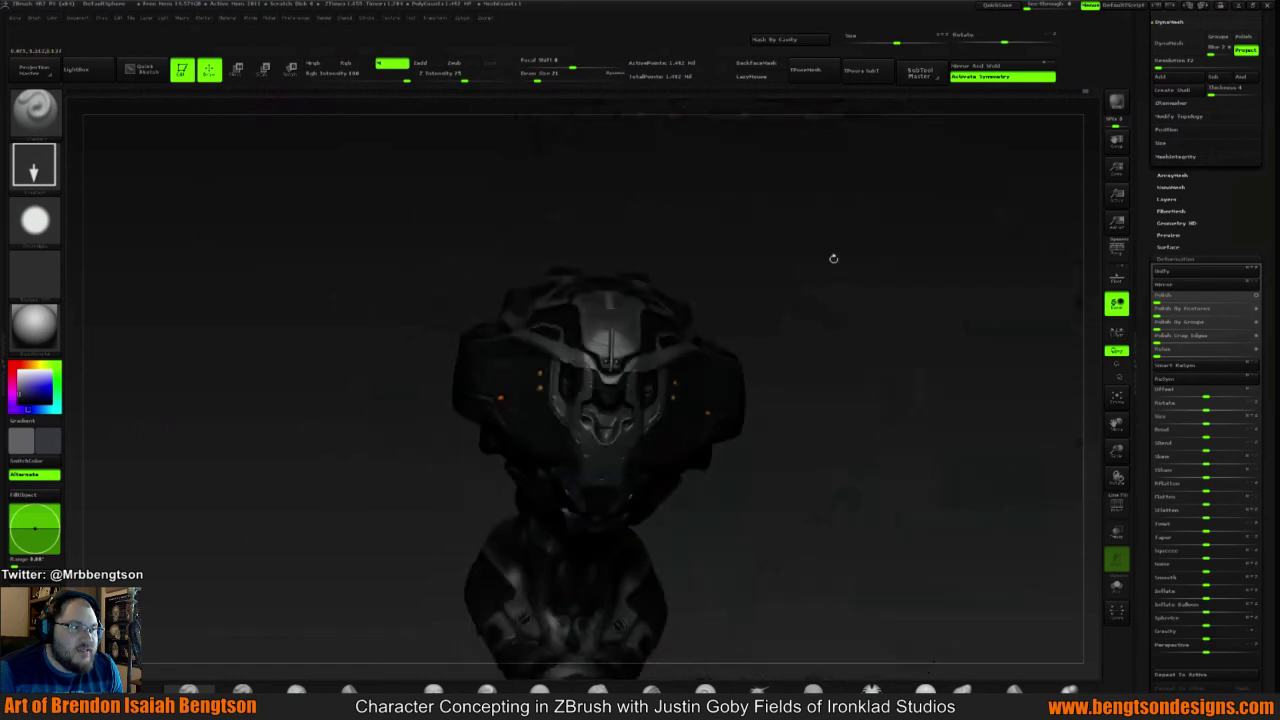
Send the updated bust to KeyShot with a BPR render from a three-quarter view, and switch to KeyShot
right_click_drag(877, 297, 814, 276, "alt")
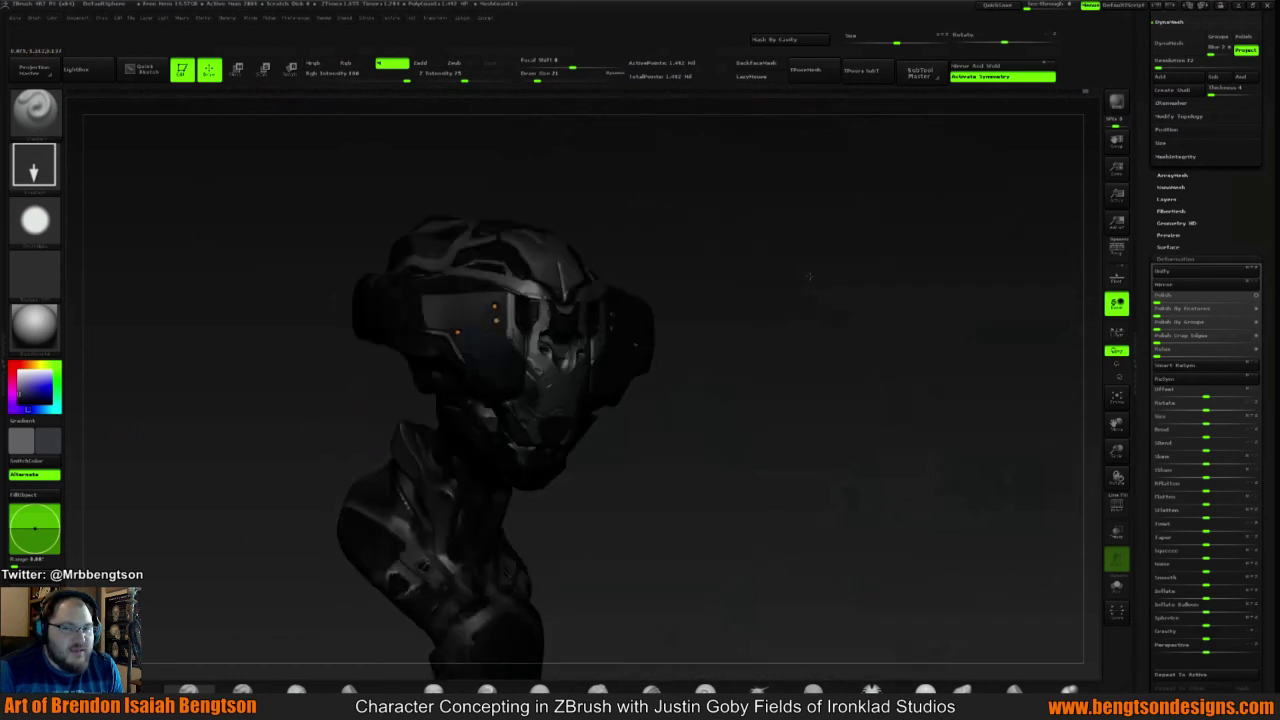
left_click(1117, 102)
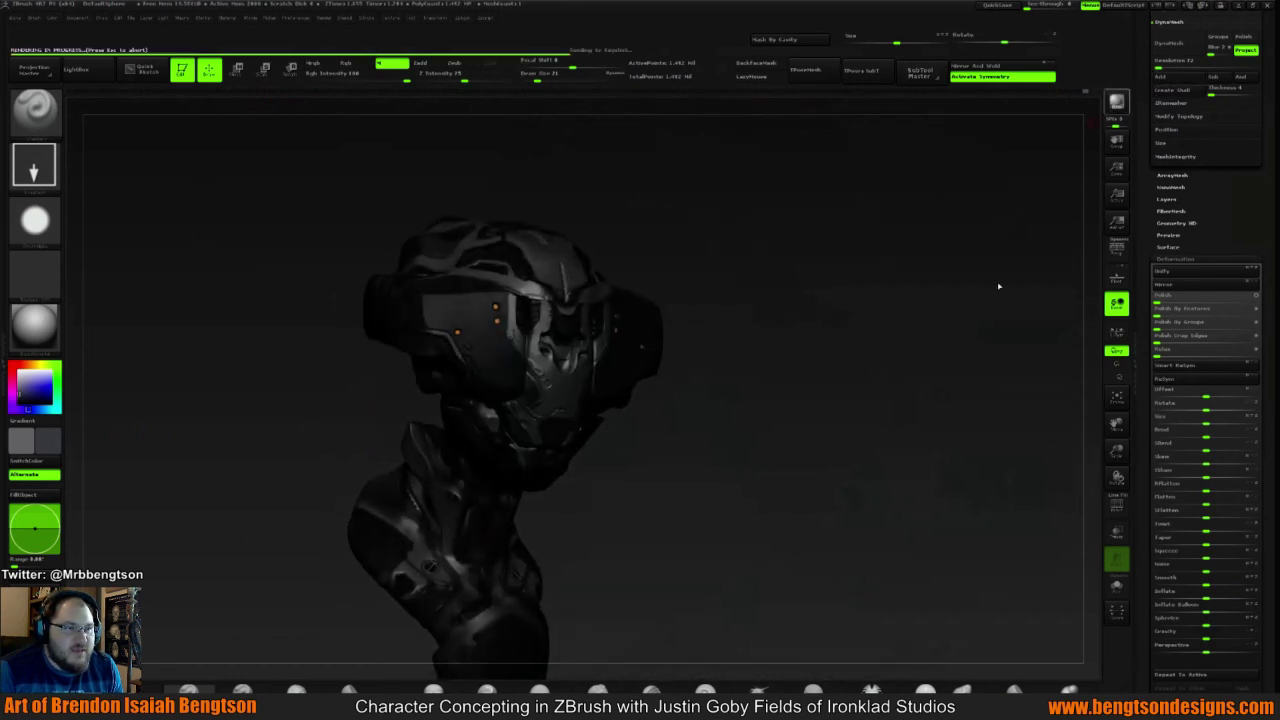
key("super")
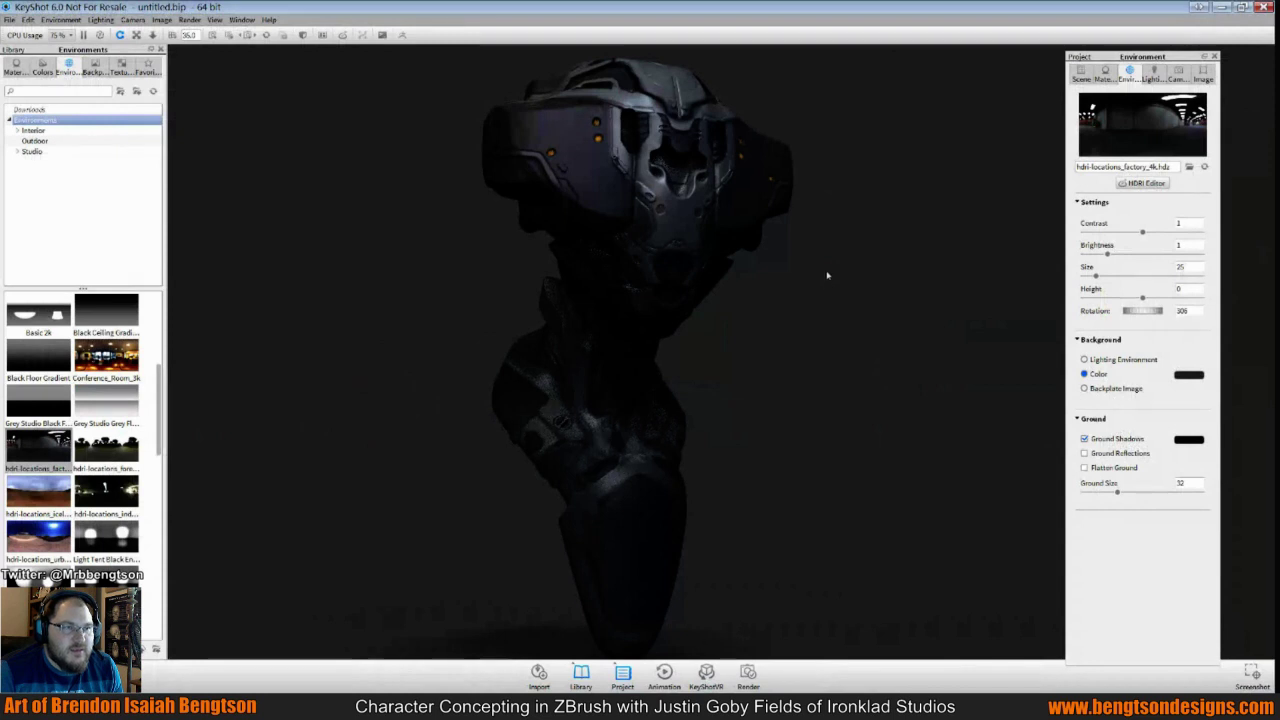
Edit the material of the orange lights on the head and change its type to Emissive
double_click(598, 141)
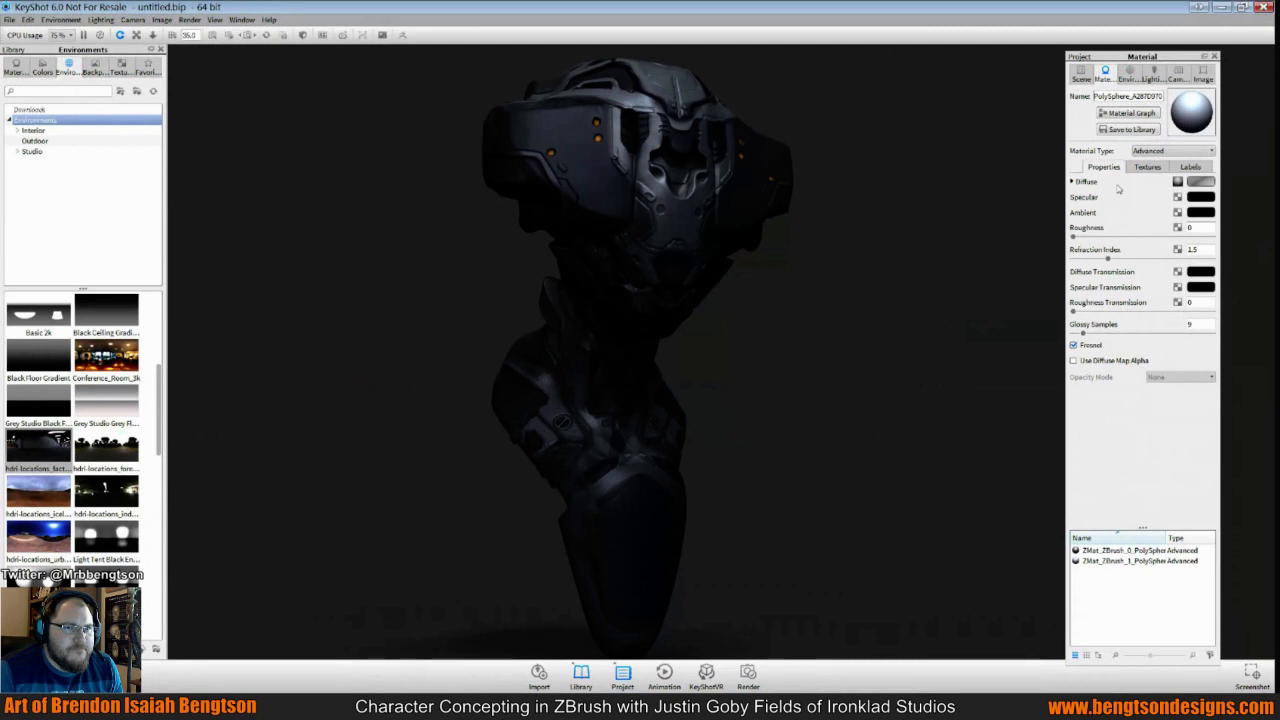
left_click(1172, 155)
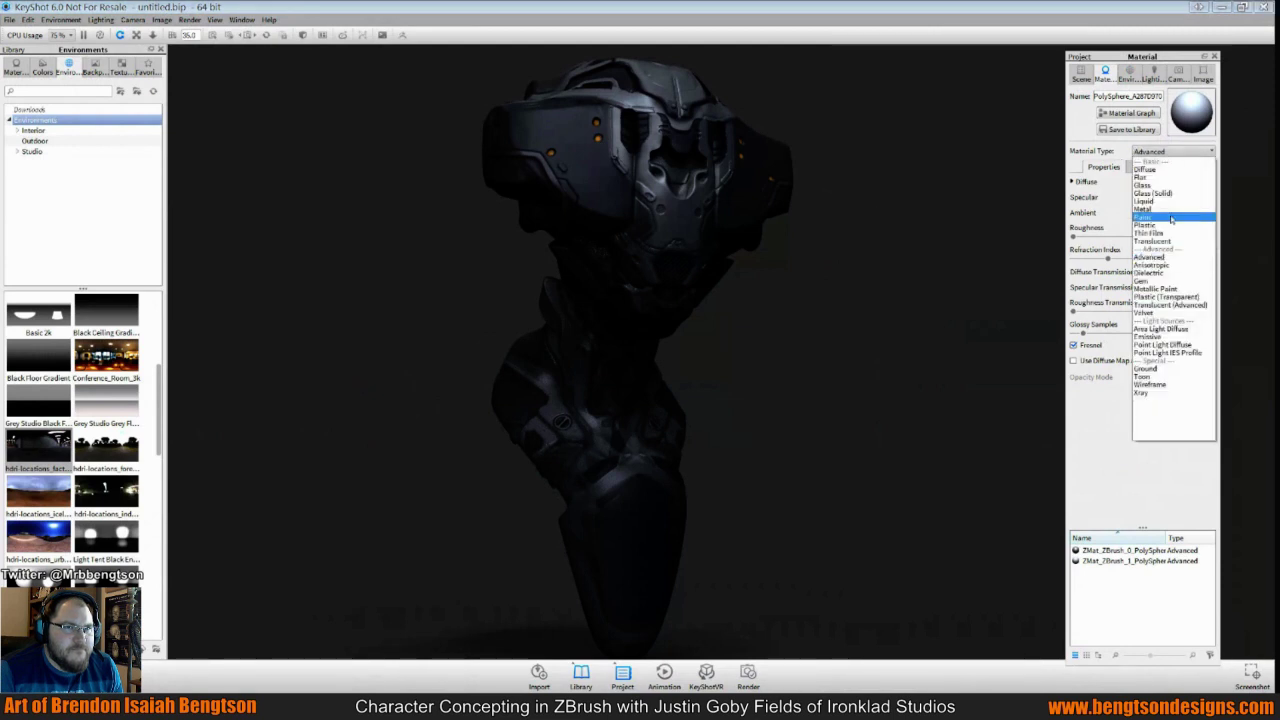
left_click(1185, 338)
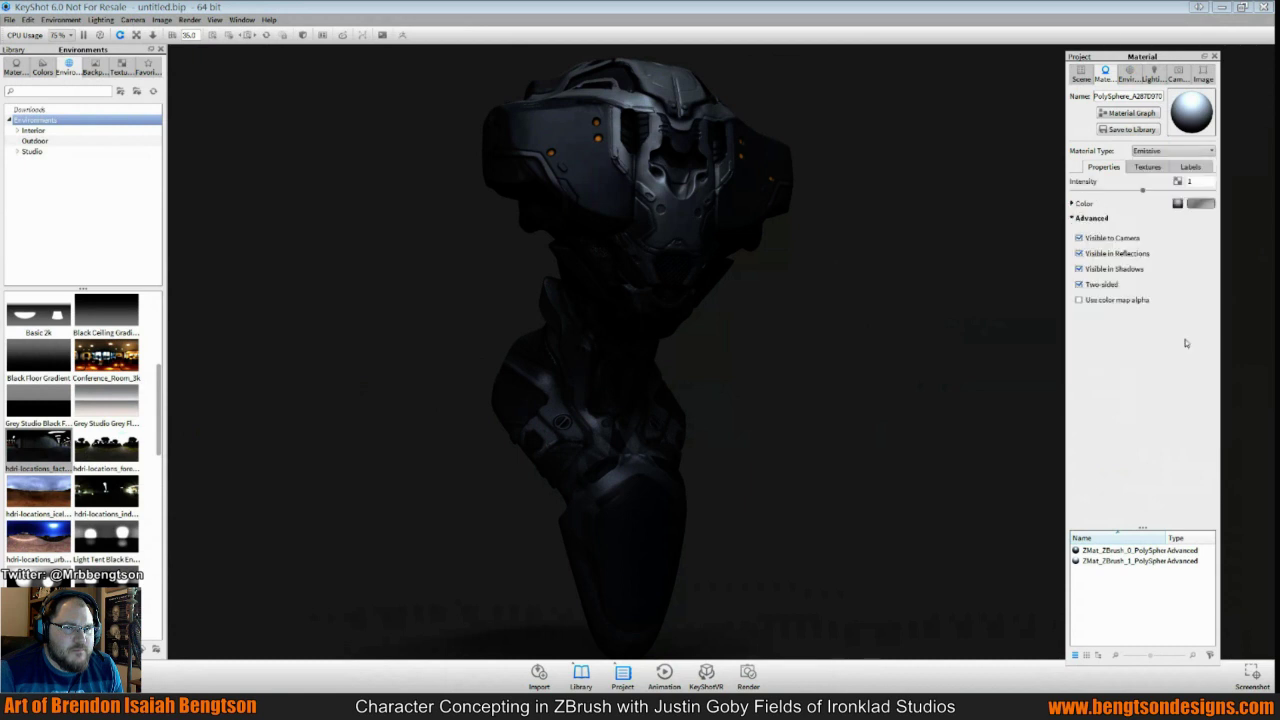
Try the Area Light Diffuse type on the orange lights' material, and set it back to Emissive
left_click(1178, 154)
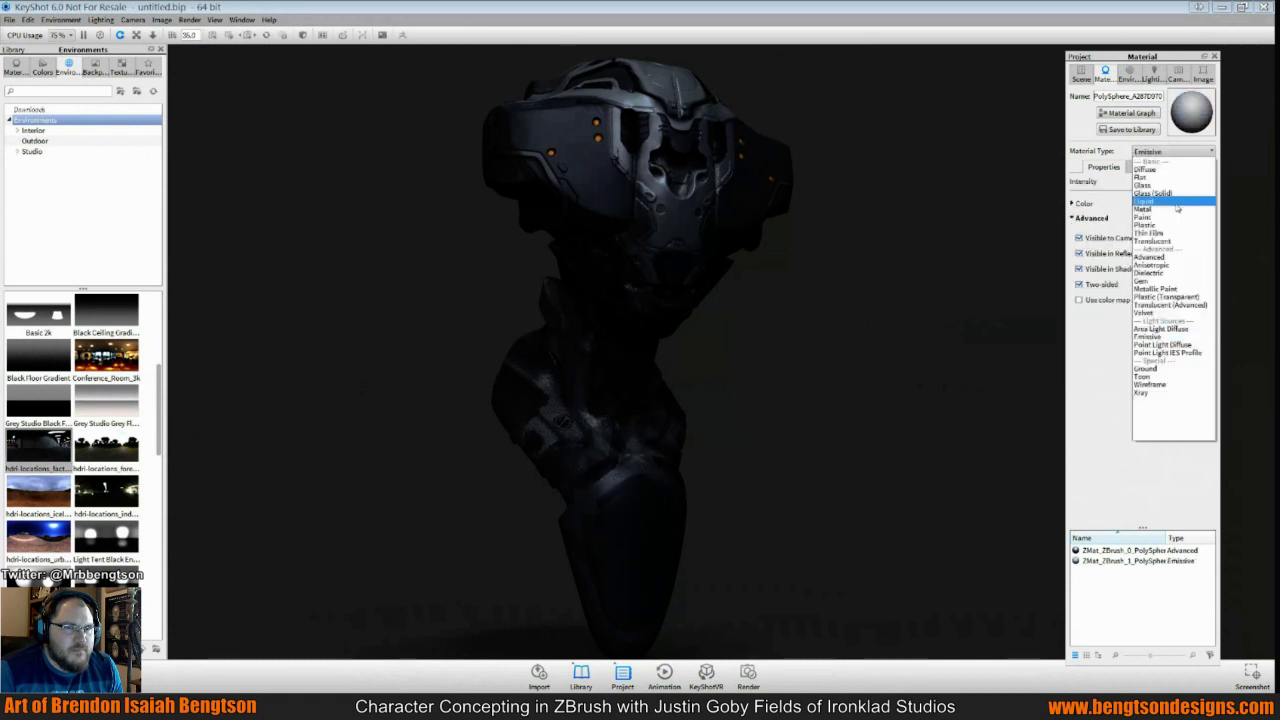
left_click(1194, 330)
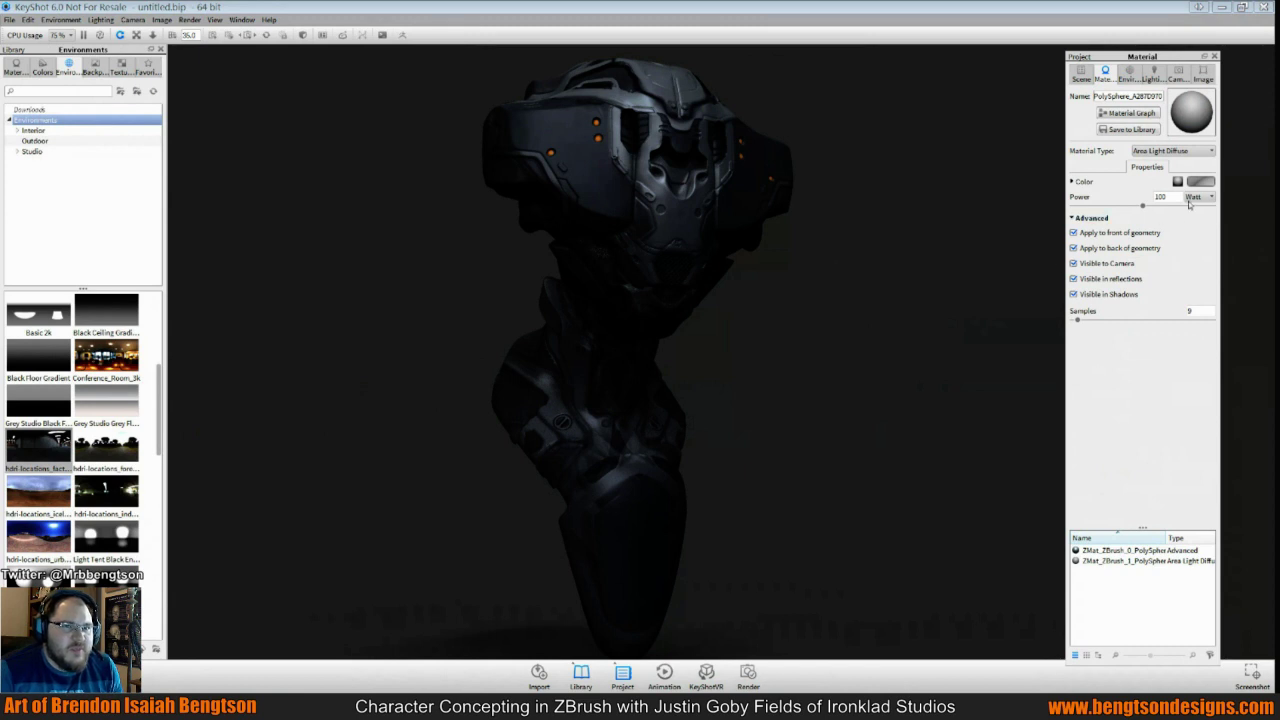
left_click(1172, 150)
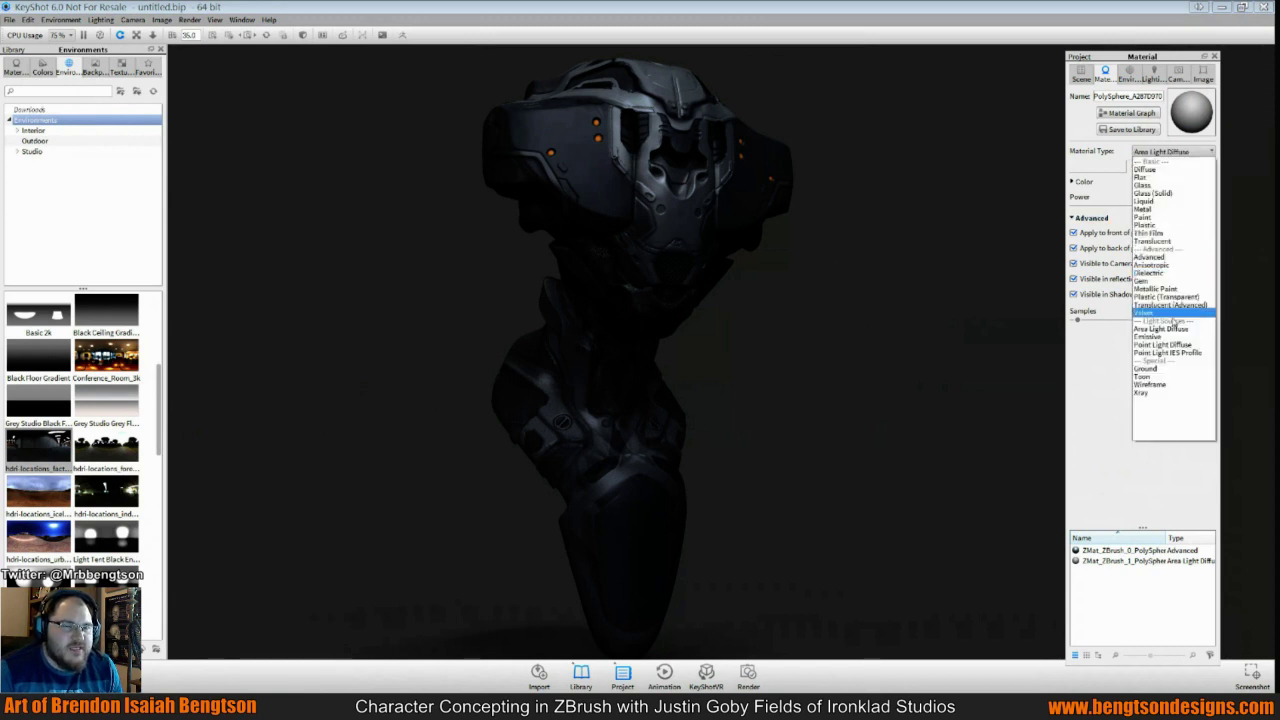
left_click(1172, 338)
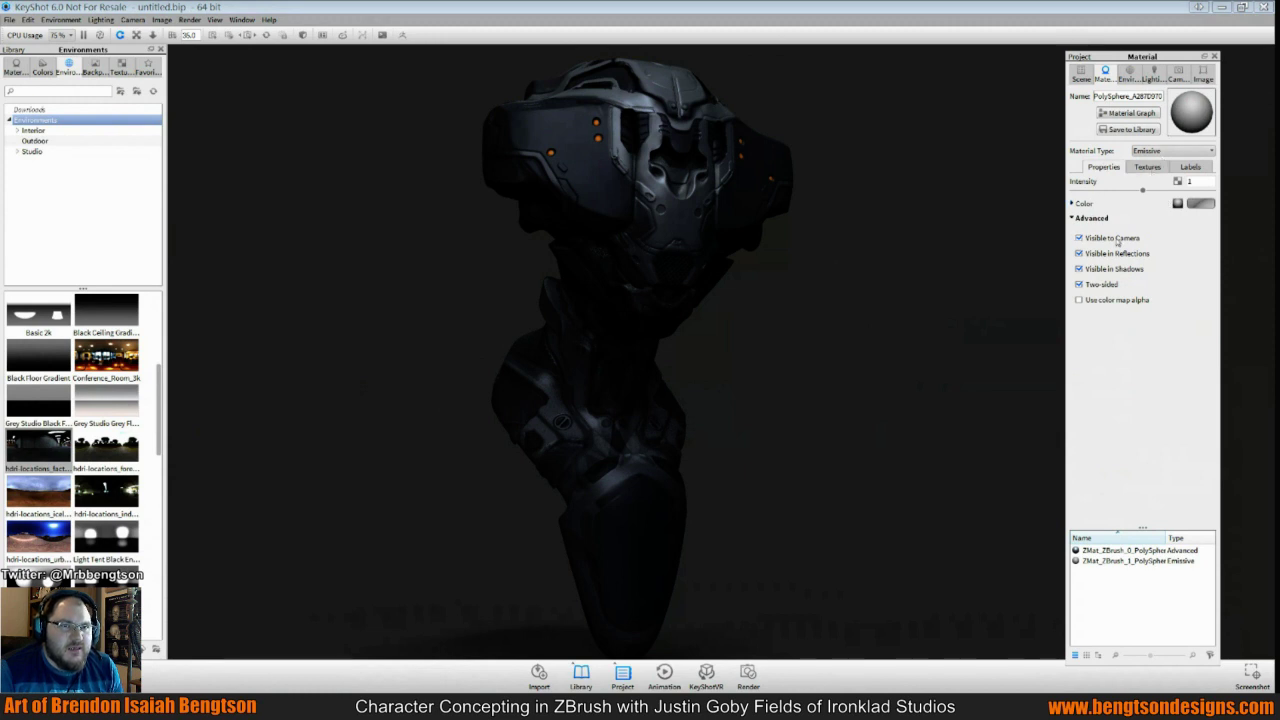
Try raising the intensity of the lights' Emissive material to 2, and set it to 10000
left_click_drag(1140, 195, 1219, 194)
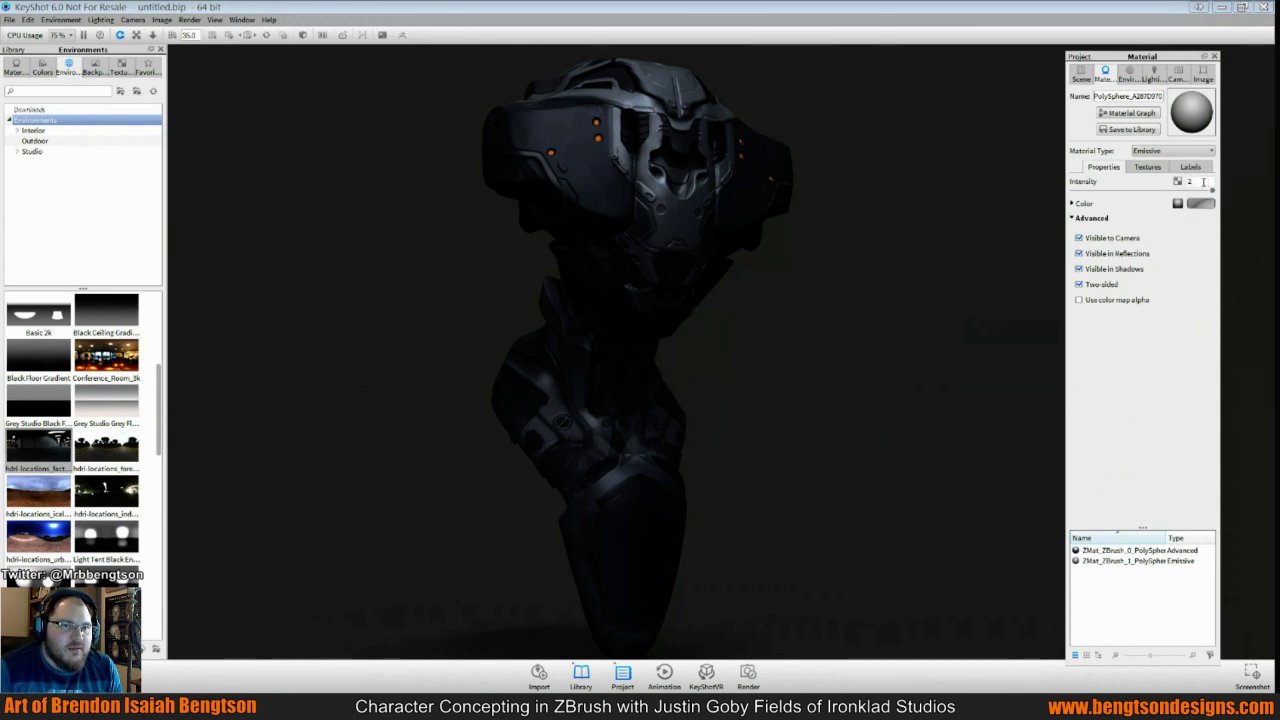
double_click(1203, 181)
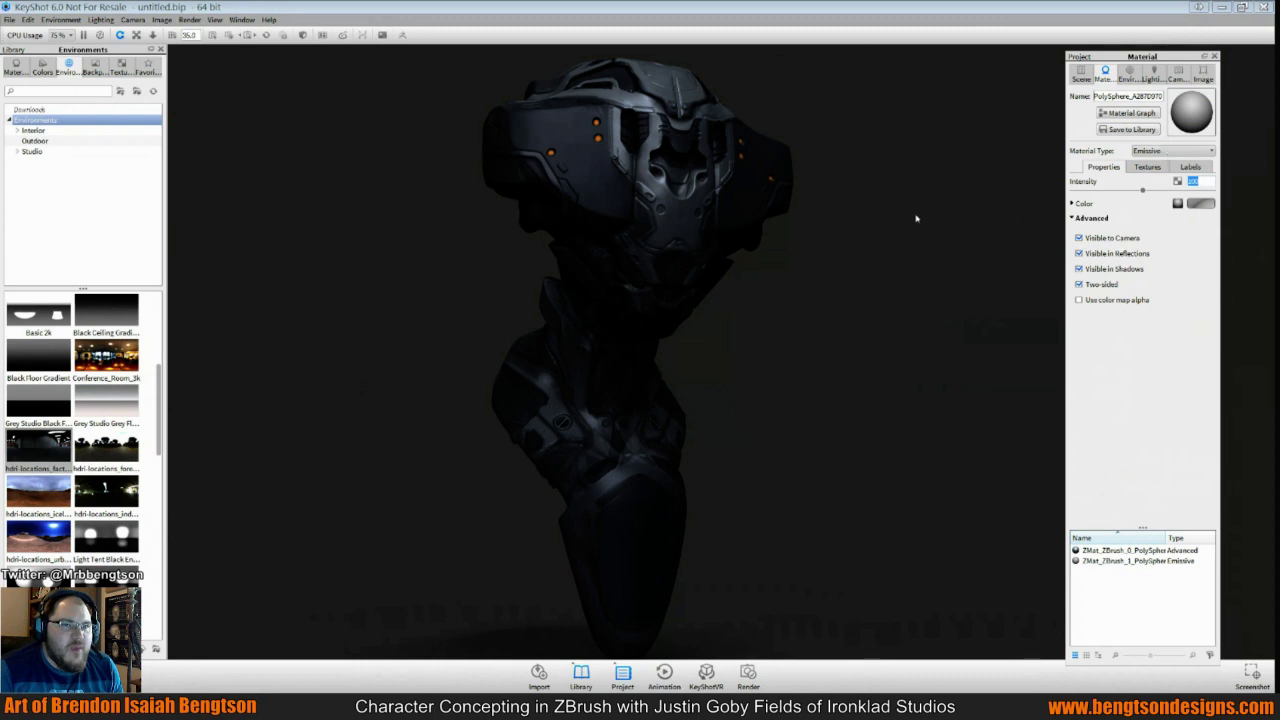
type("20000")
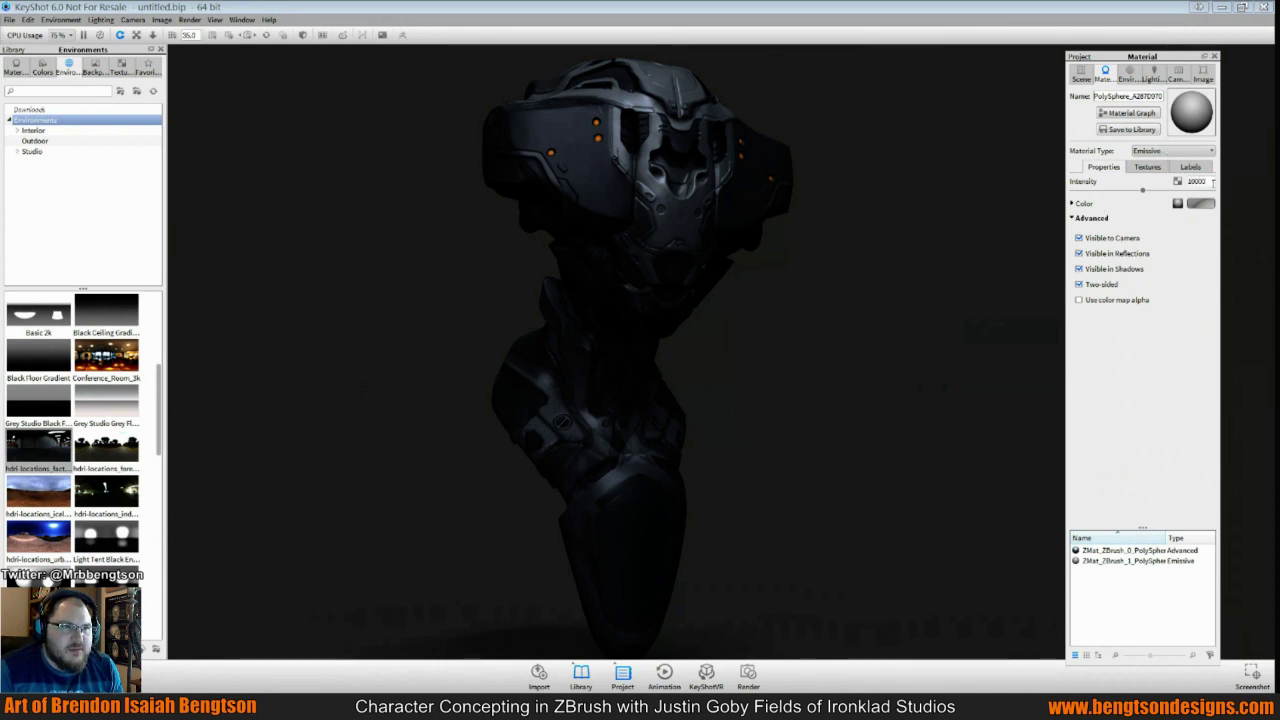
double_click(1205, 181)
left_click(827, 250)
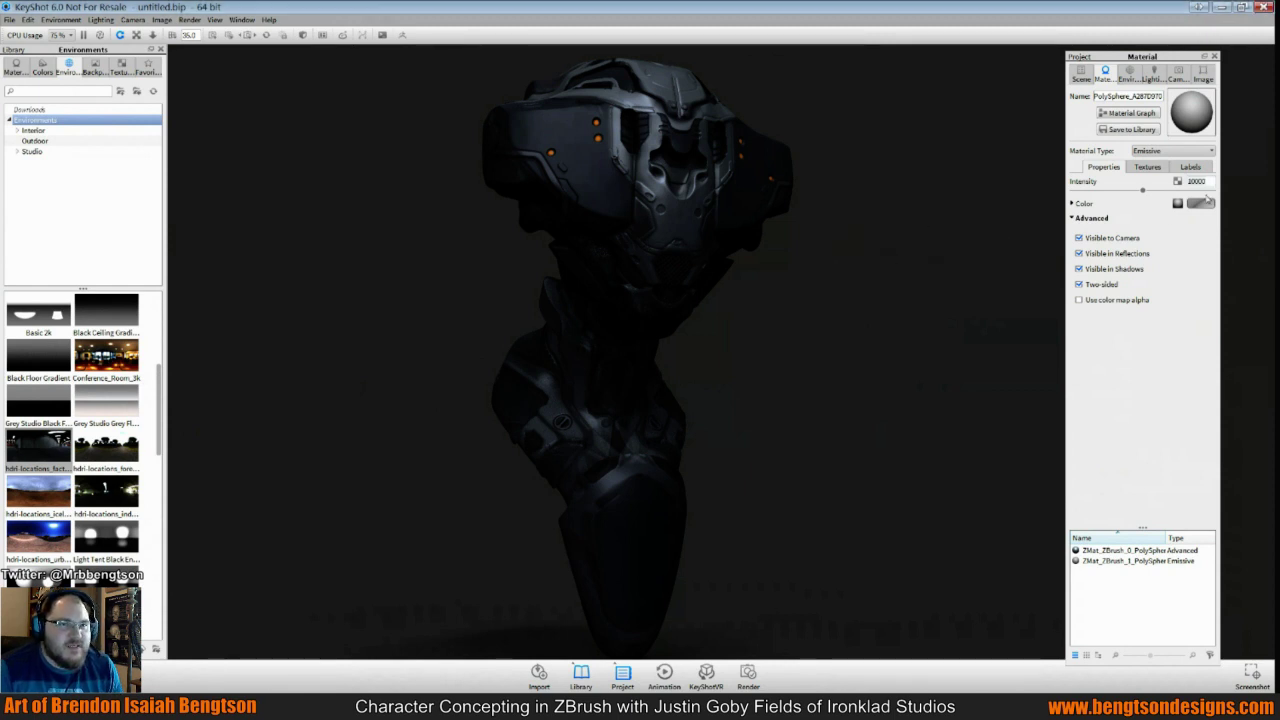
left_click_drag(1208, 182, 1150, 186)
type("1")
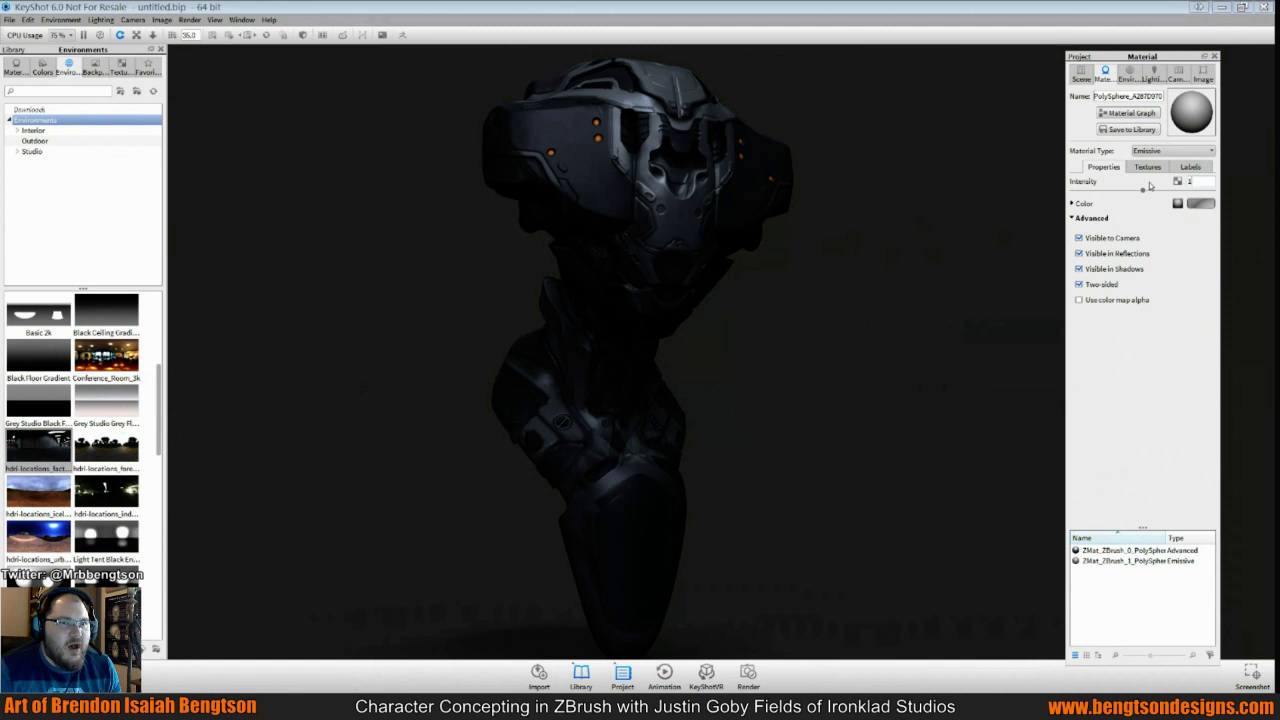
type("0000")
key("Return")
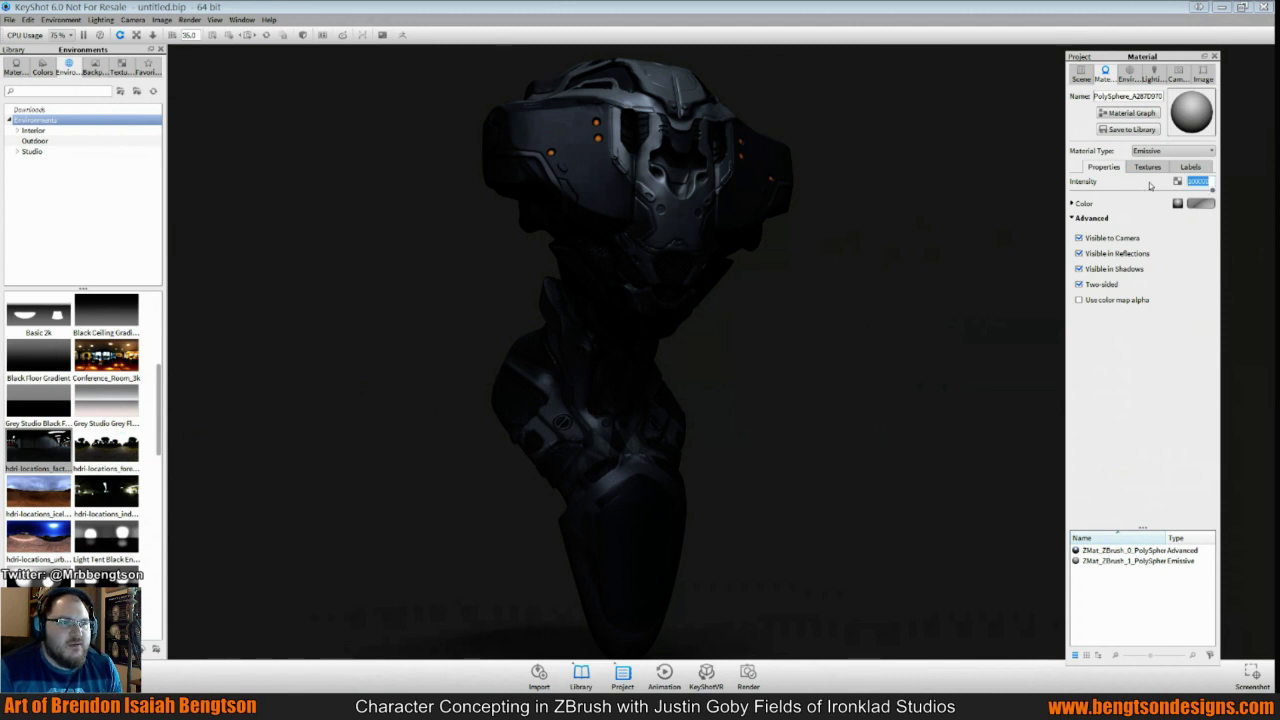
Change the lights' material type to Area Light Diffuse and raise its power to about 105.8 Watt
left_click(1172, 151)
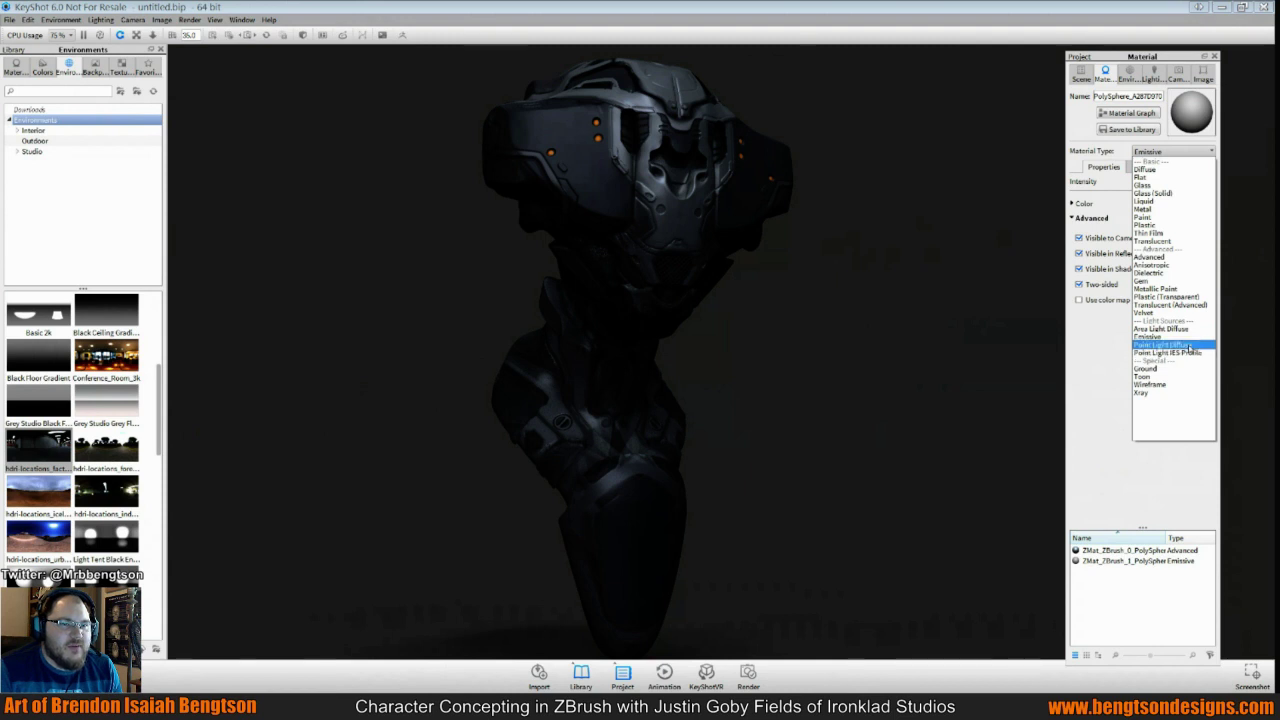
left_click(1188, 329)
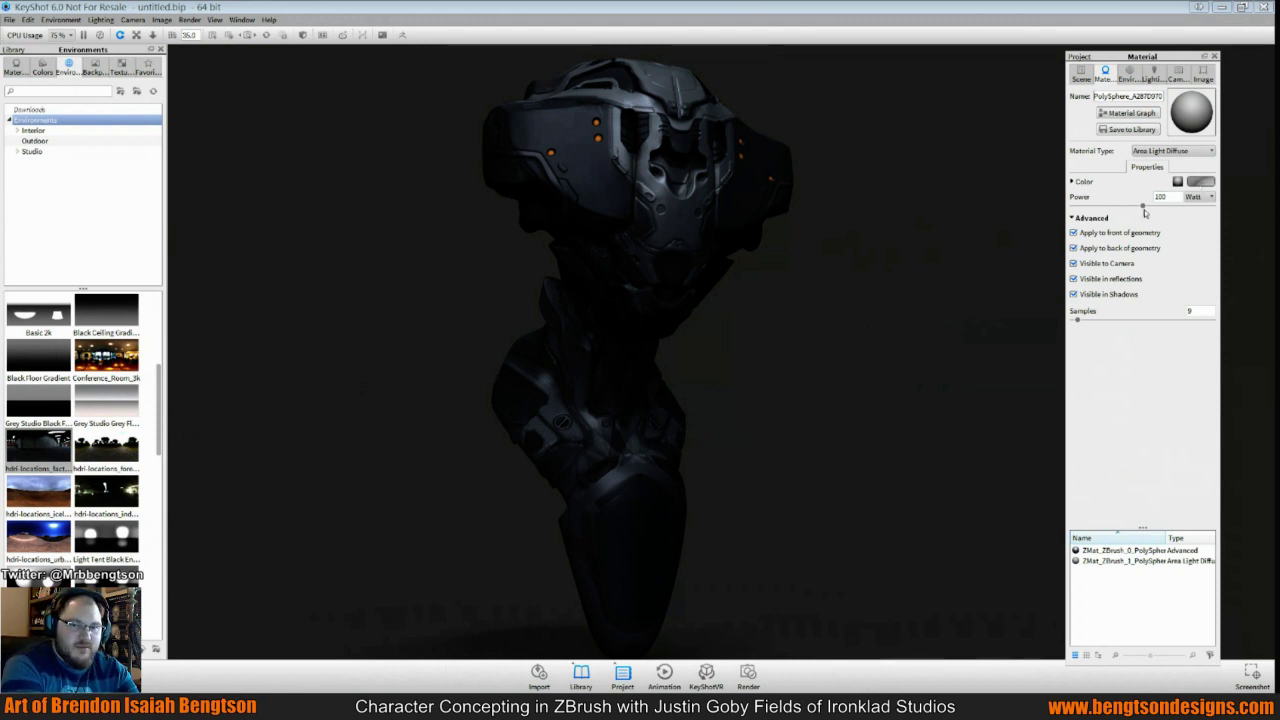
left_click_drag(1146, 208, 1192, 209)
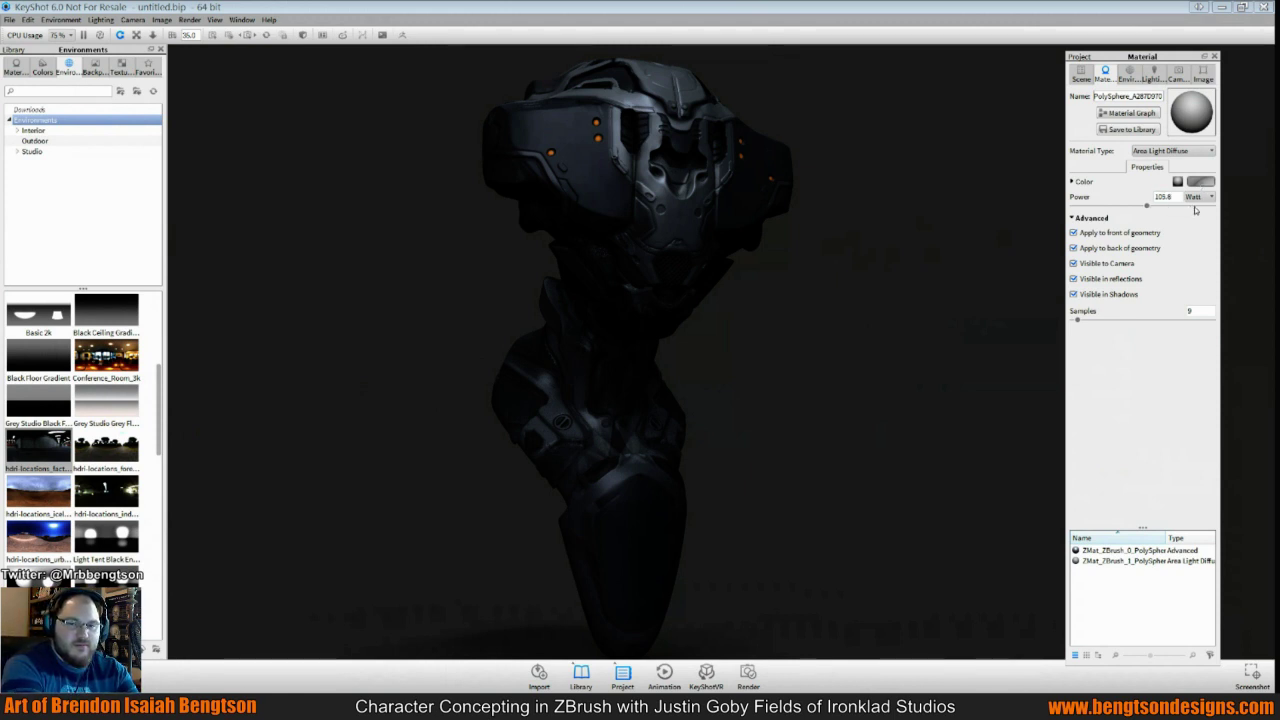
Change the lights' material type to Point Light Diffuse and raise its power to about 173 Watt
left_click(1192, 152)
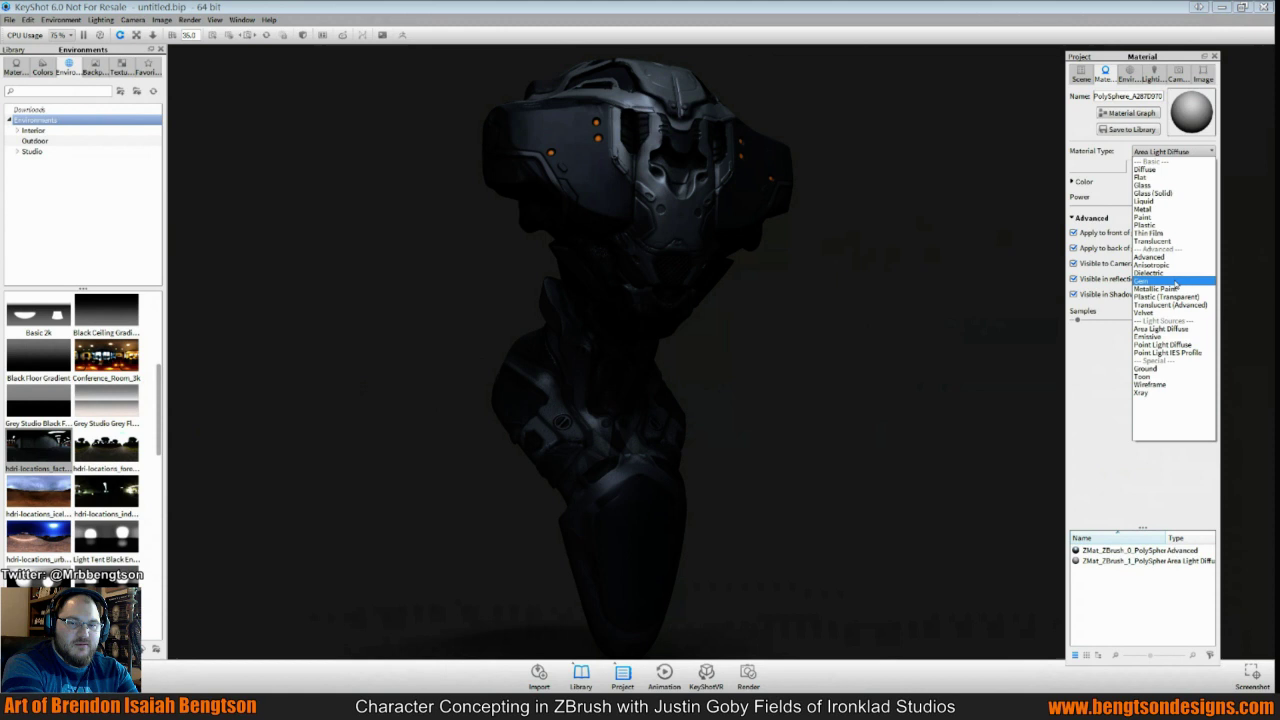
left_click(1175, 345)
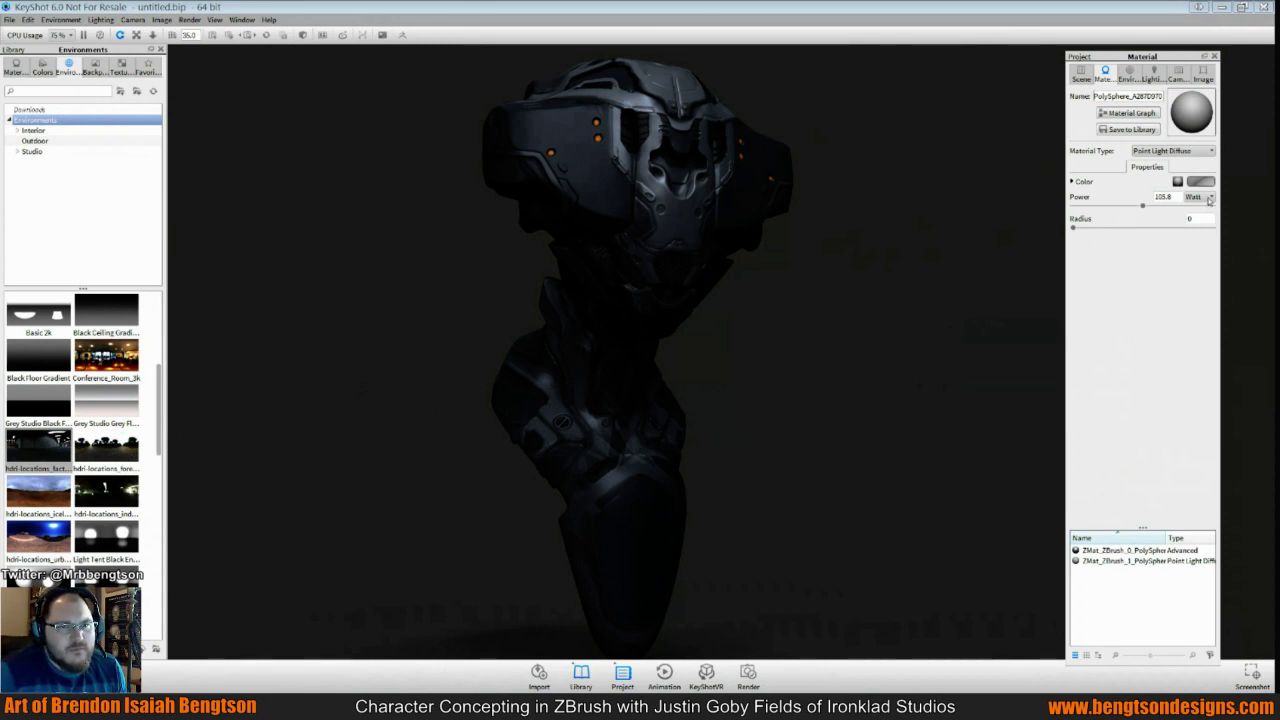
left_click_drag(1143, 206, 1190, 208)
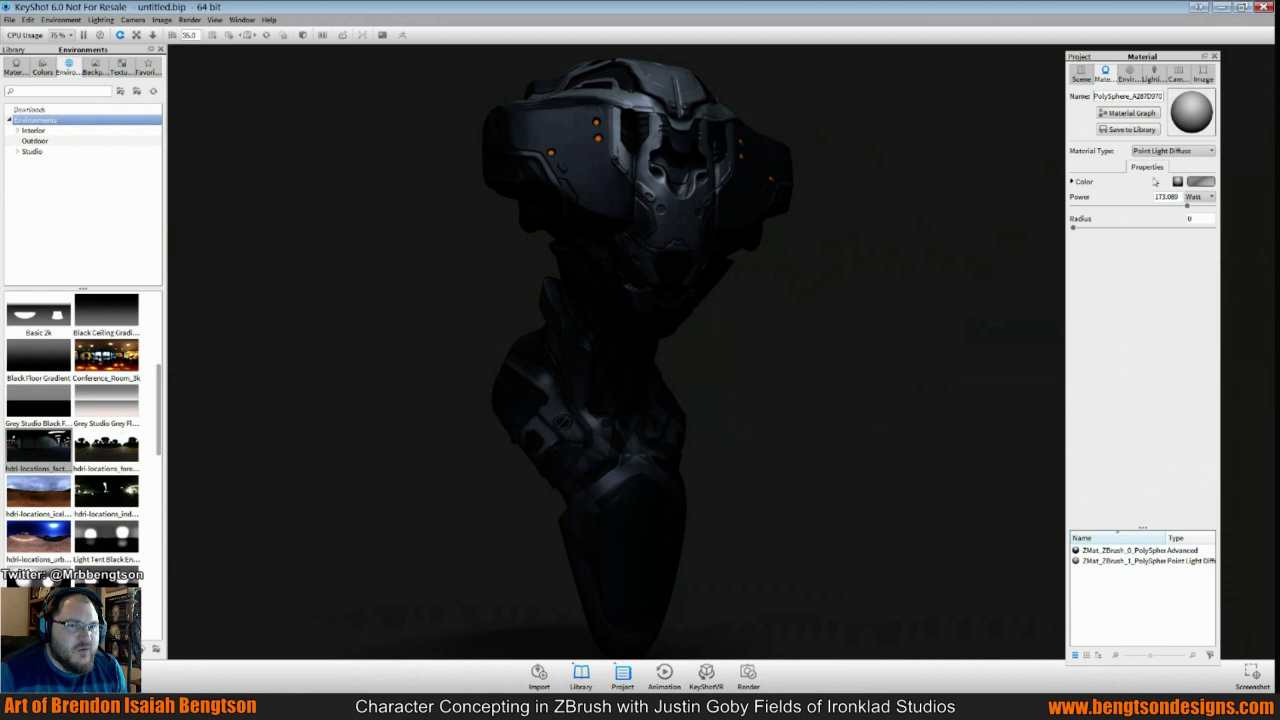
Keep the light's power unit as Watt, and try the Point Light IES Profile type on the lights' material
mouse_move(1073, 228)
left_mouse_down()
mouse_move(1102, 231)
mouse_move(1073, 228)
left_mouse_up()
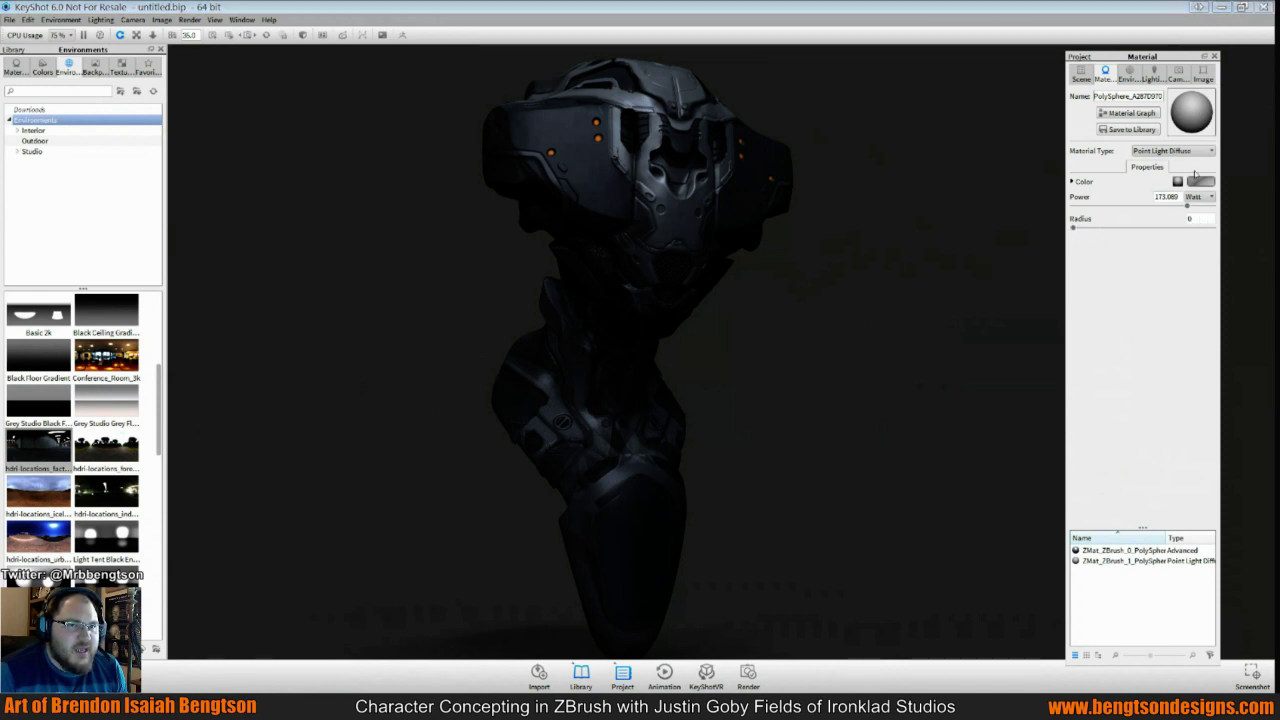
left_click(1204, 200)
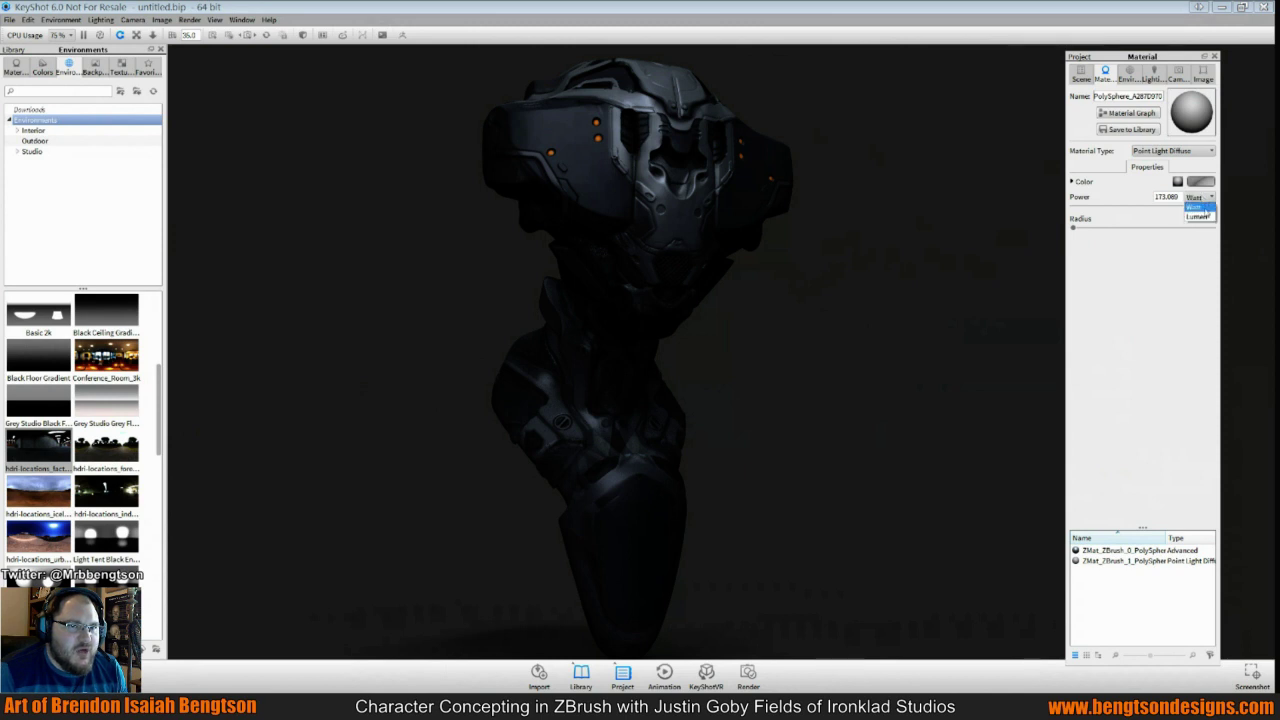
left_click(1206, 204)
left_click(1160, 152)
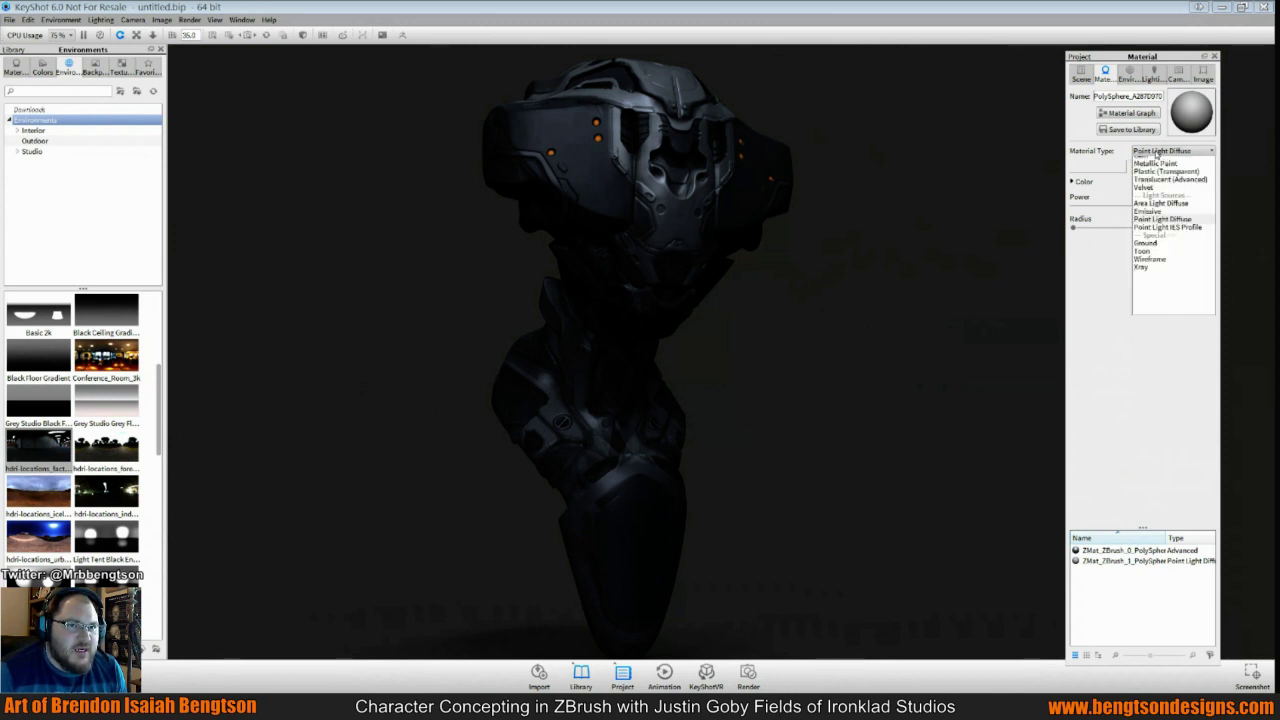
left_click(1160, 353)
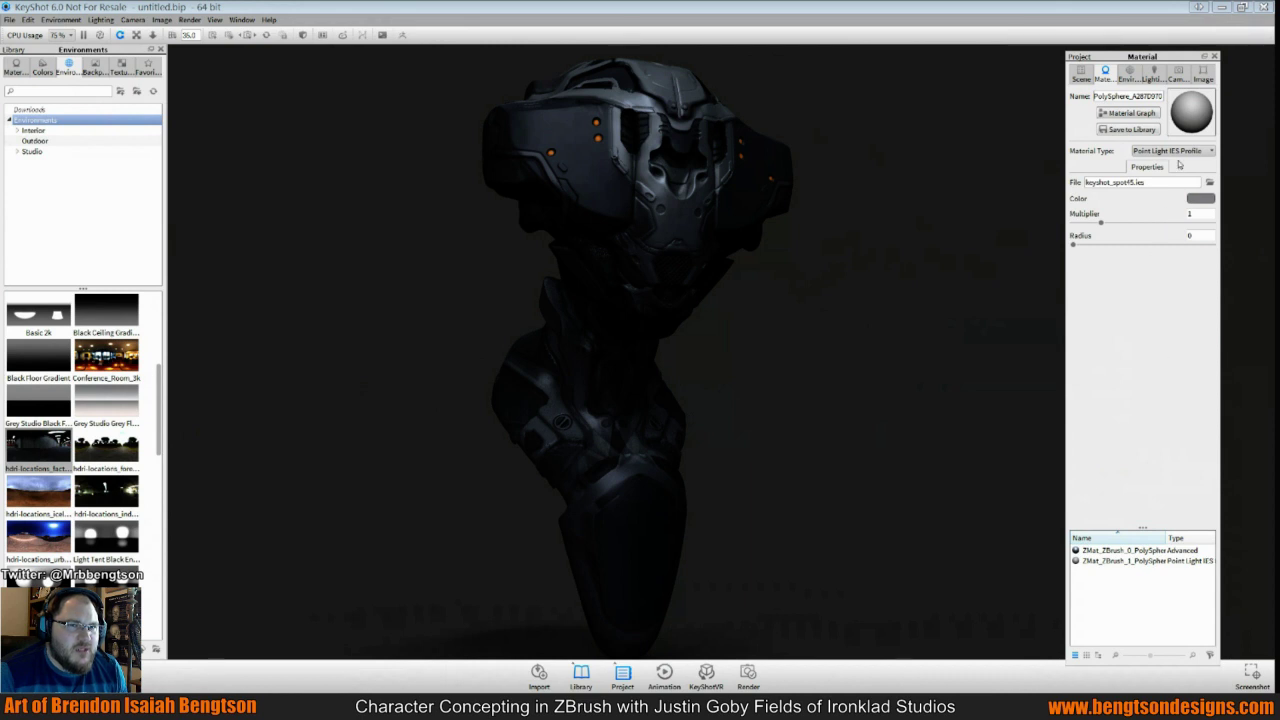
Set the lights' material type back to Emissive and raise its intensity to 2, keeping the white color
left_click(1178, 152)
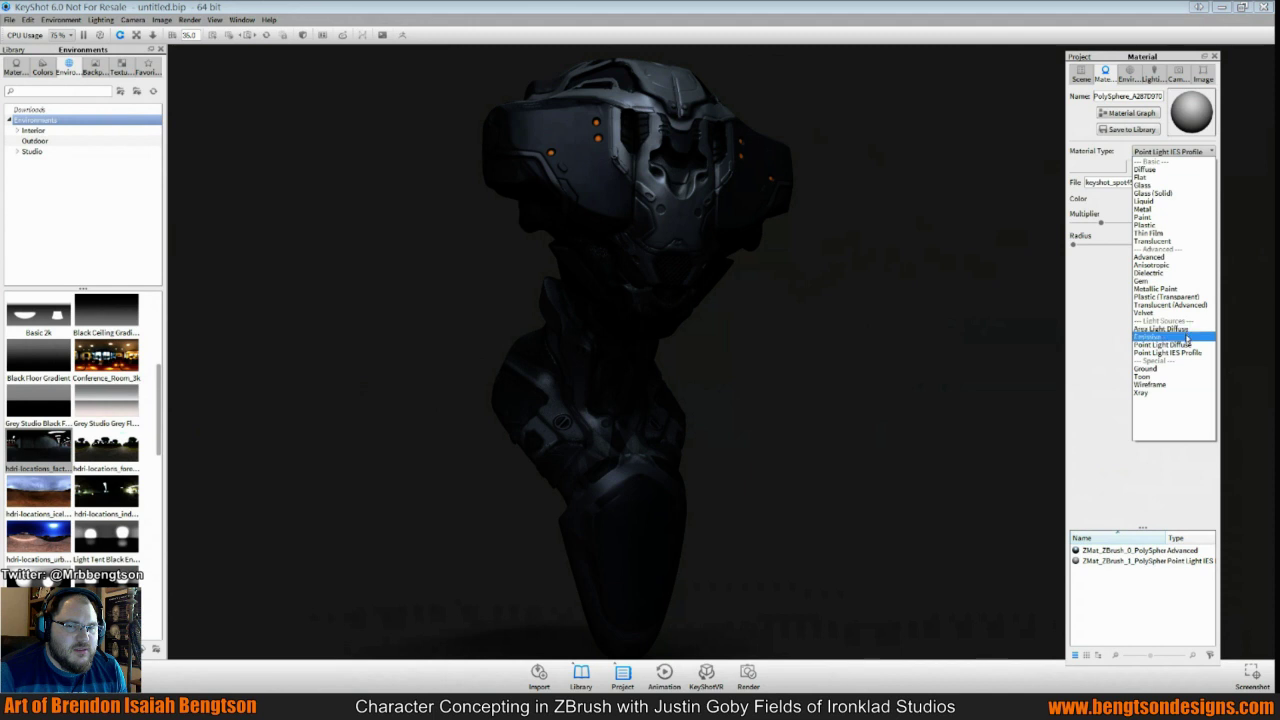
left_click(1187, 339)
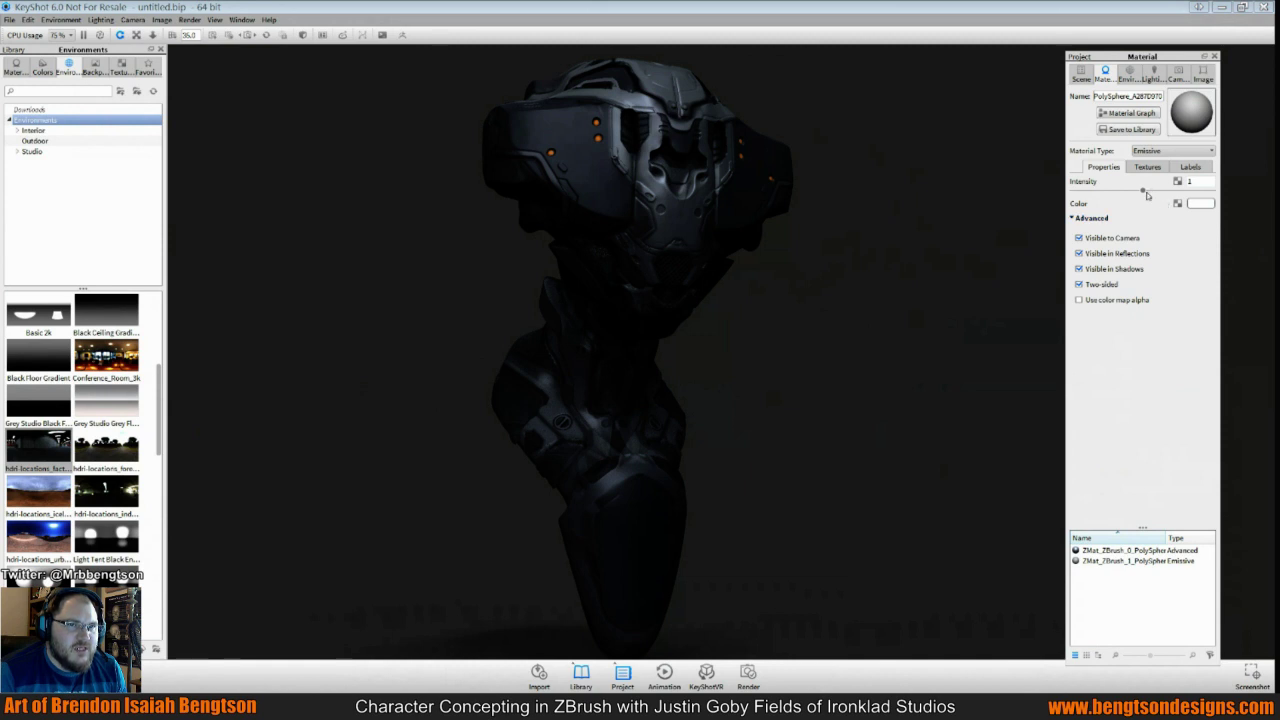
left_click_drag(1143, 191, 1214, 196)
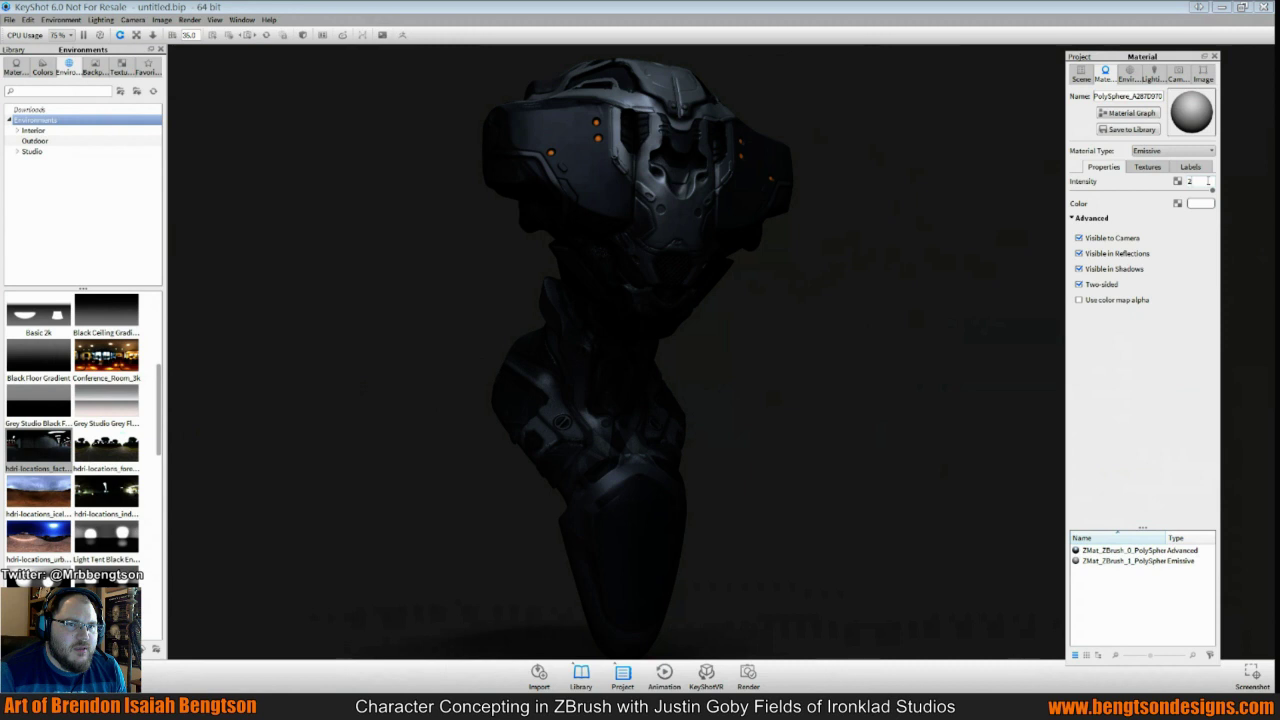
left_click(1200, 204)
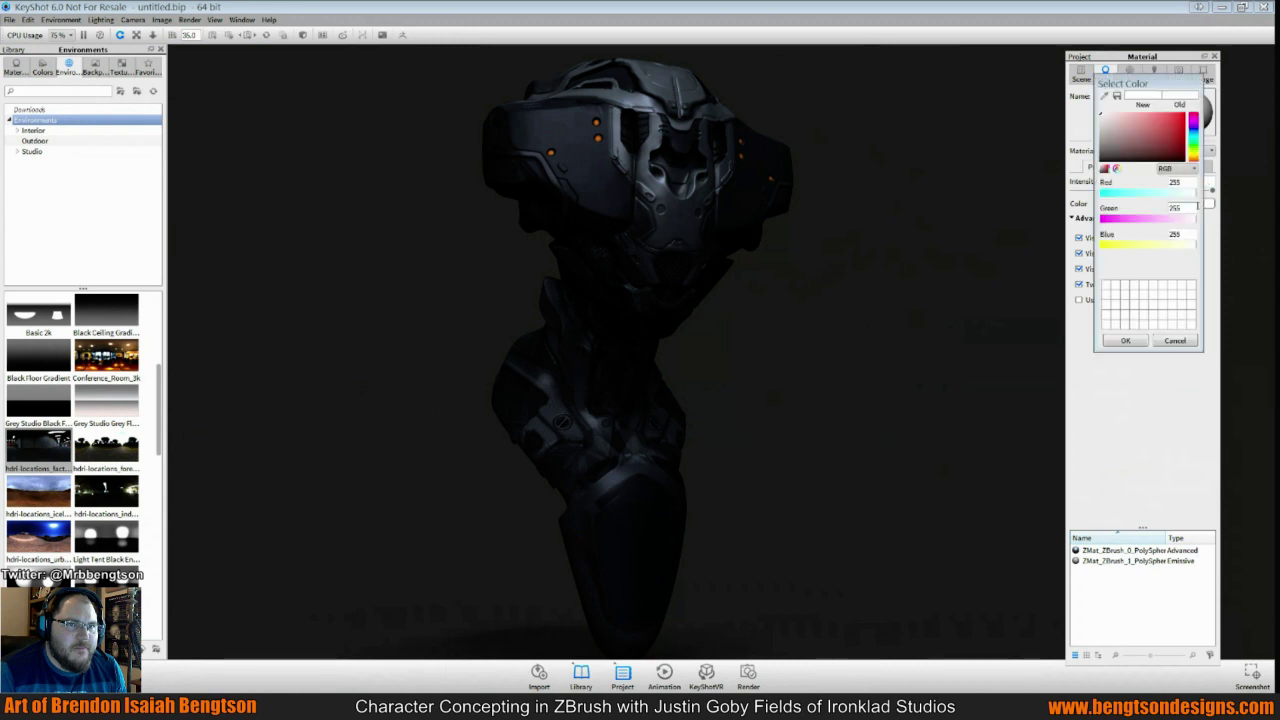
key("Return")
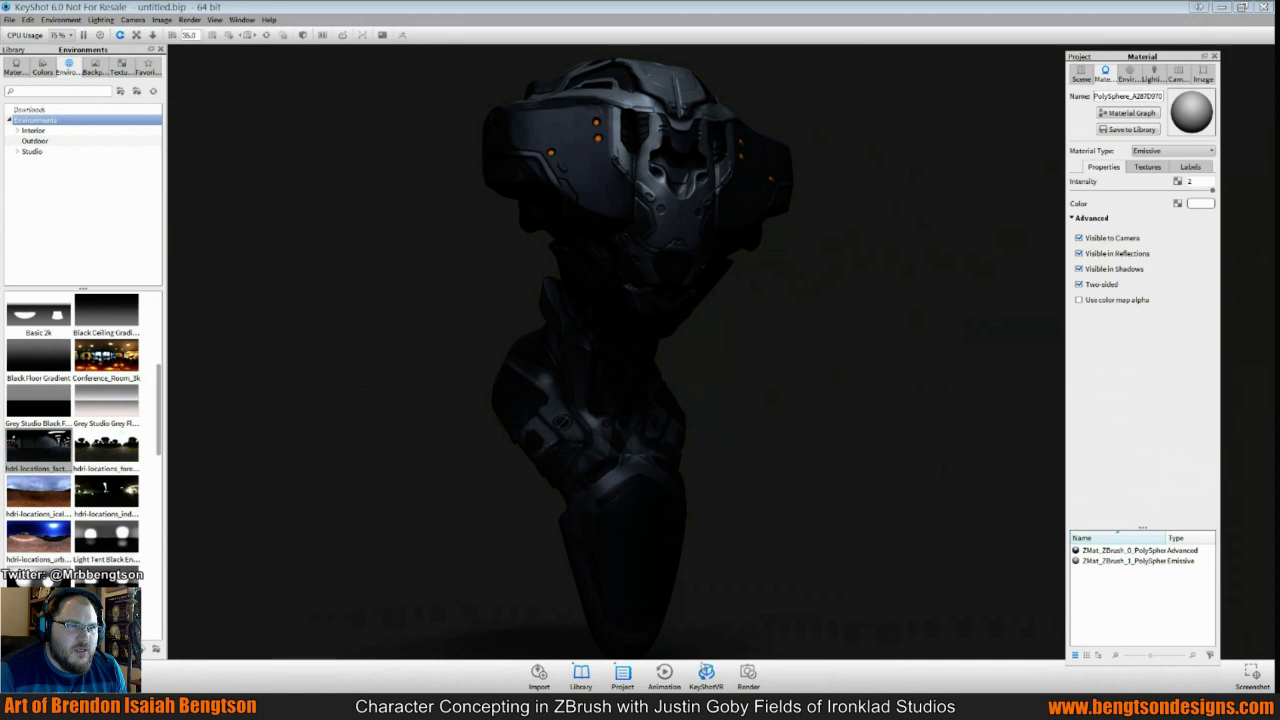
Switch to ZBrush with the head's orange lights in close view, and choose the MaskPen brush for masking
mouse_move(645, 705)
left_click(641, 679)
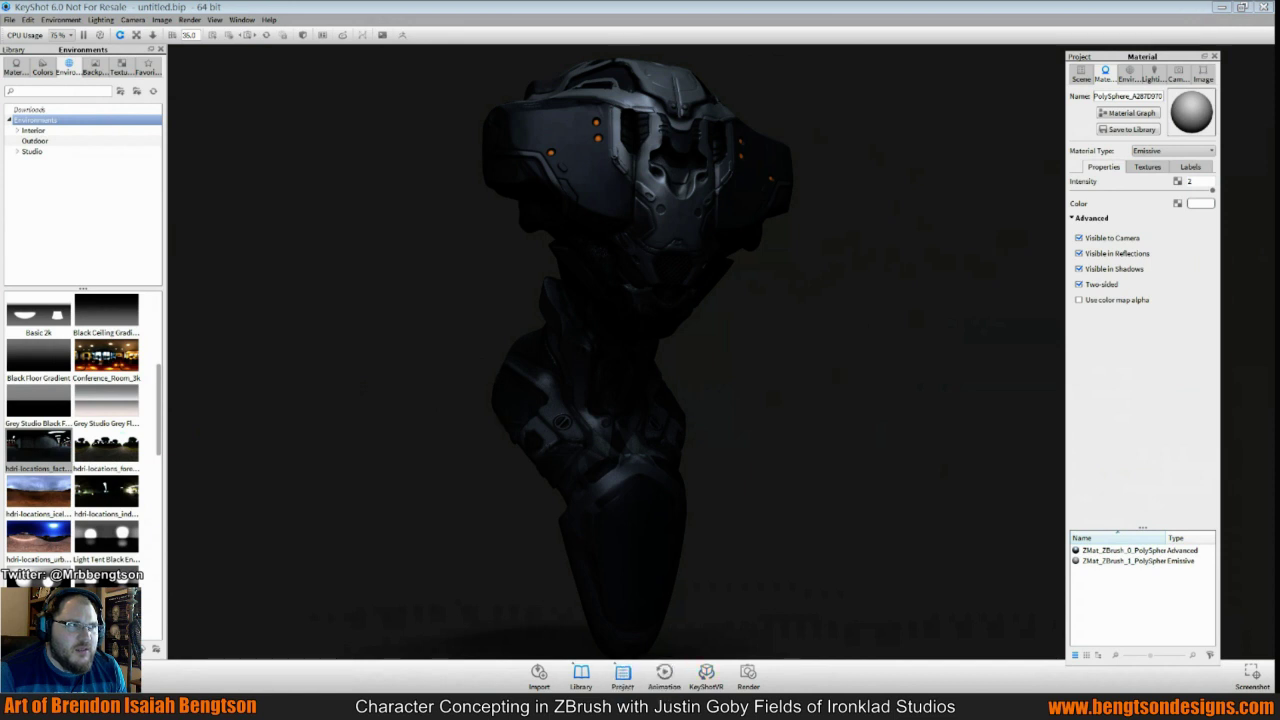
left_click_drag(789, 271, 868, 286)
mouse_move(944, 208)
left_mouse_down()
mouse_move(869, 271)
mouse_move(902, 310)
mouse_move(897, 336)
left_mouse_up()
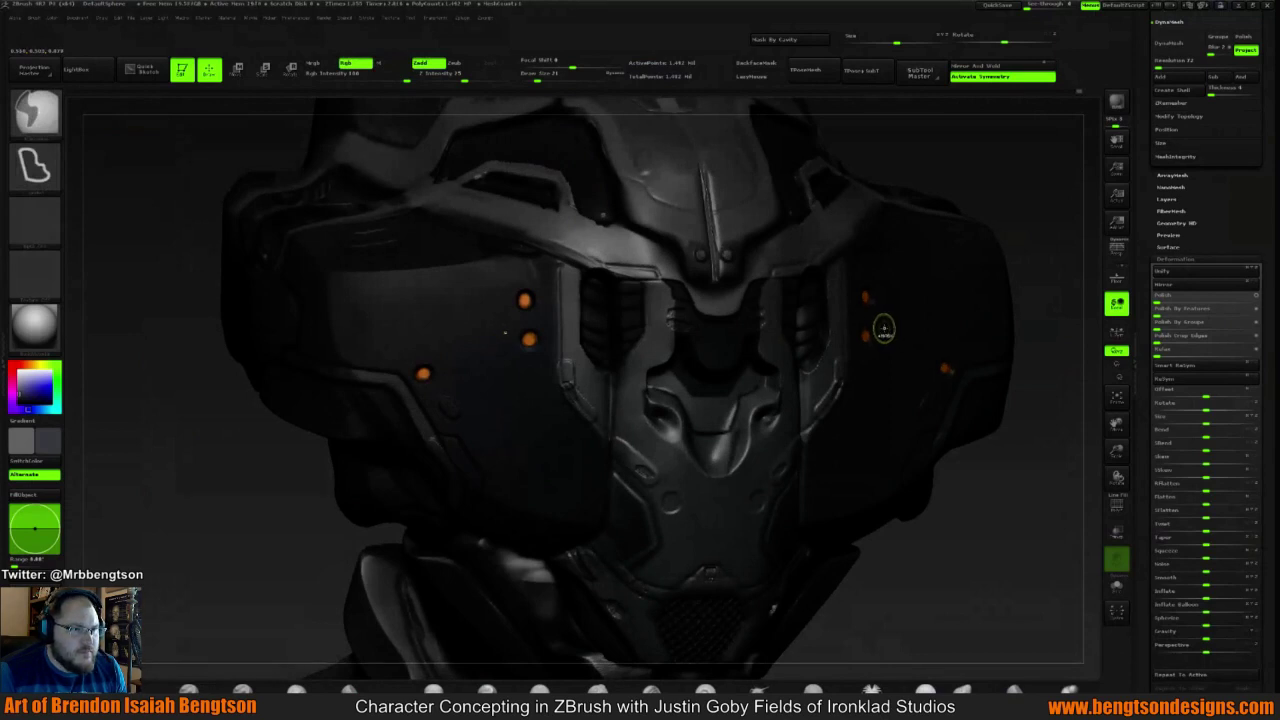
left_click(41, 120)
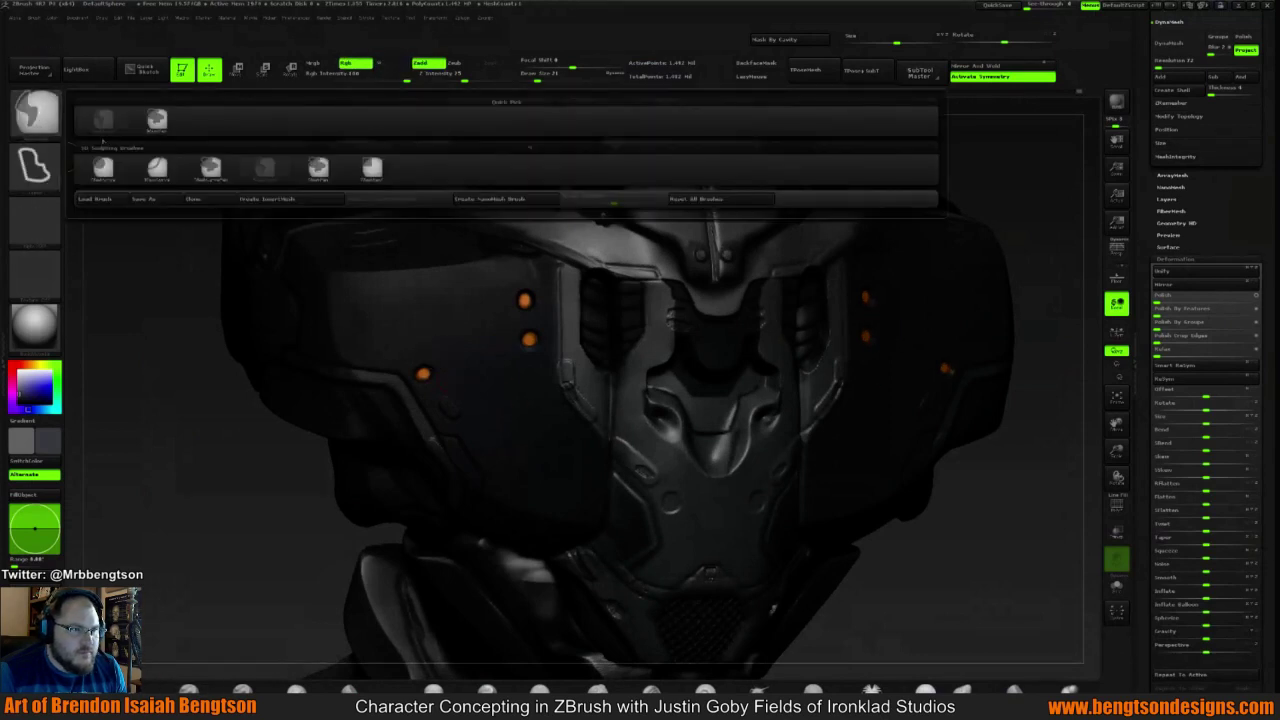
left_click(157, 120)
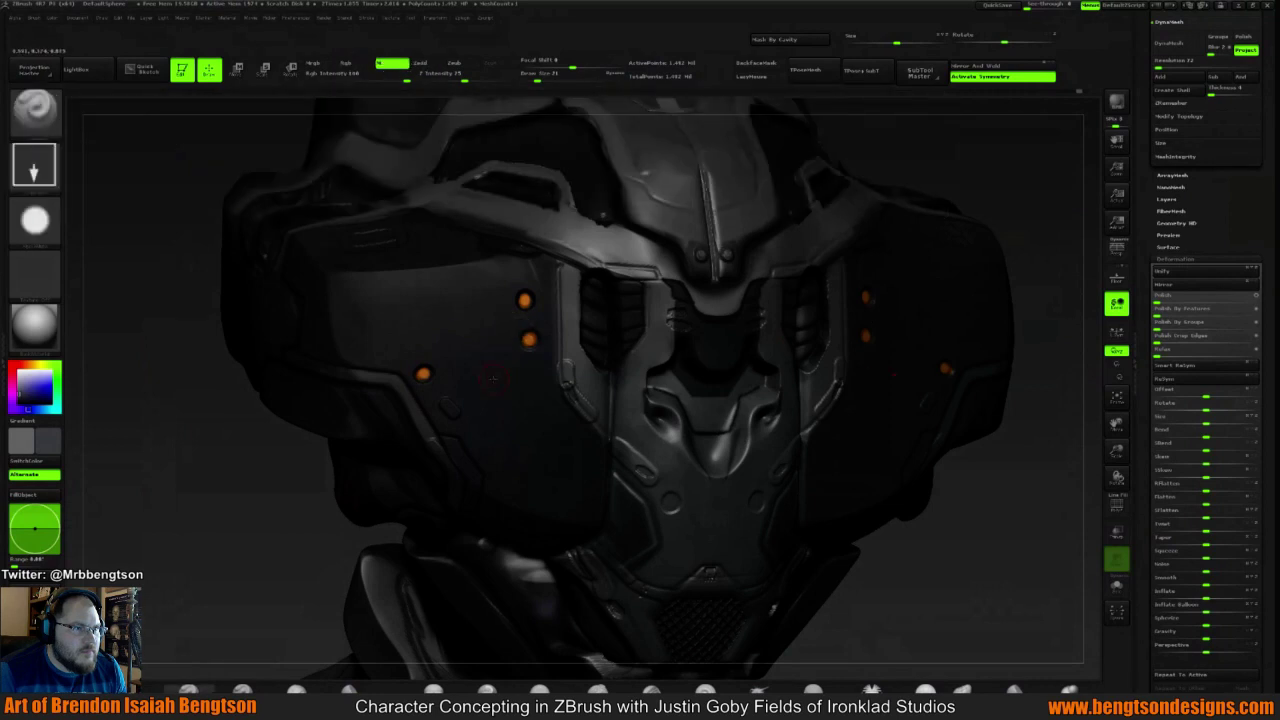
key("space")
left_click_drag(503, 379, 497, 379)
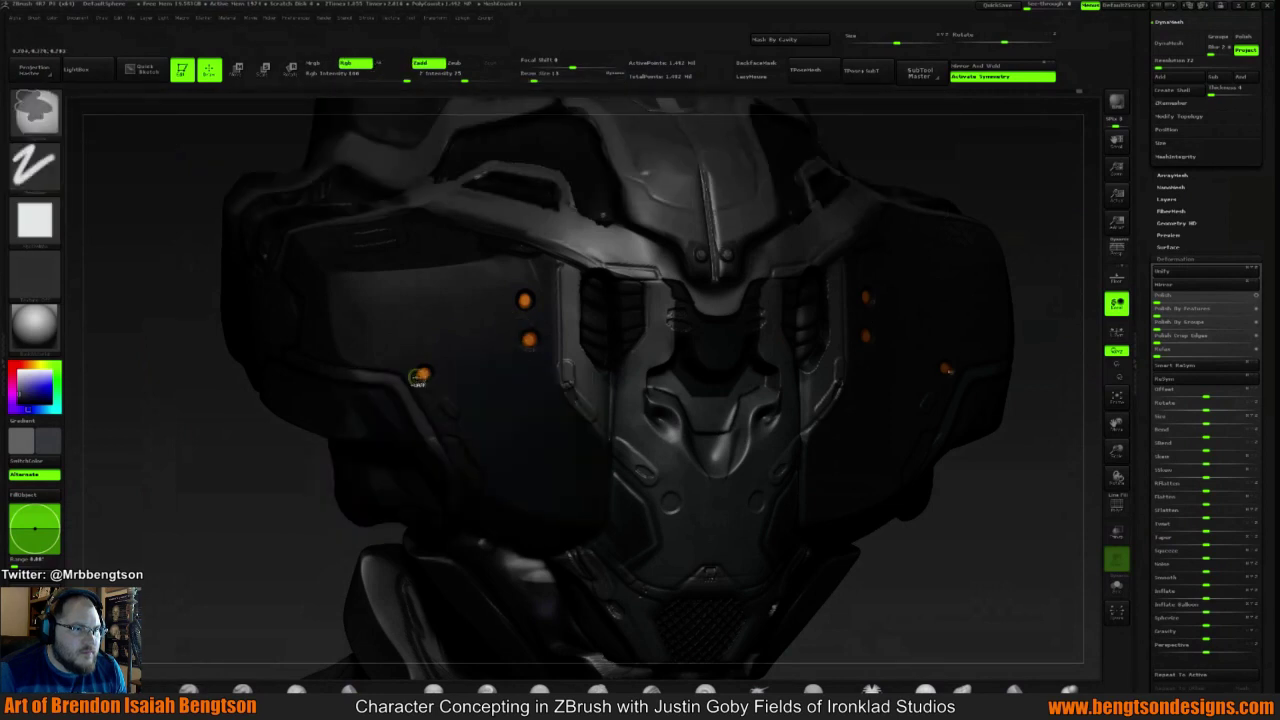
Try the MaskRect brush for masking, and go back to the MaskPen brush
left_click(35, 220)
left_click(33, 118)
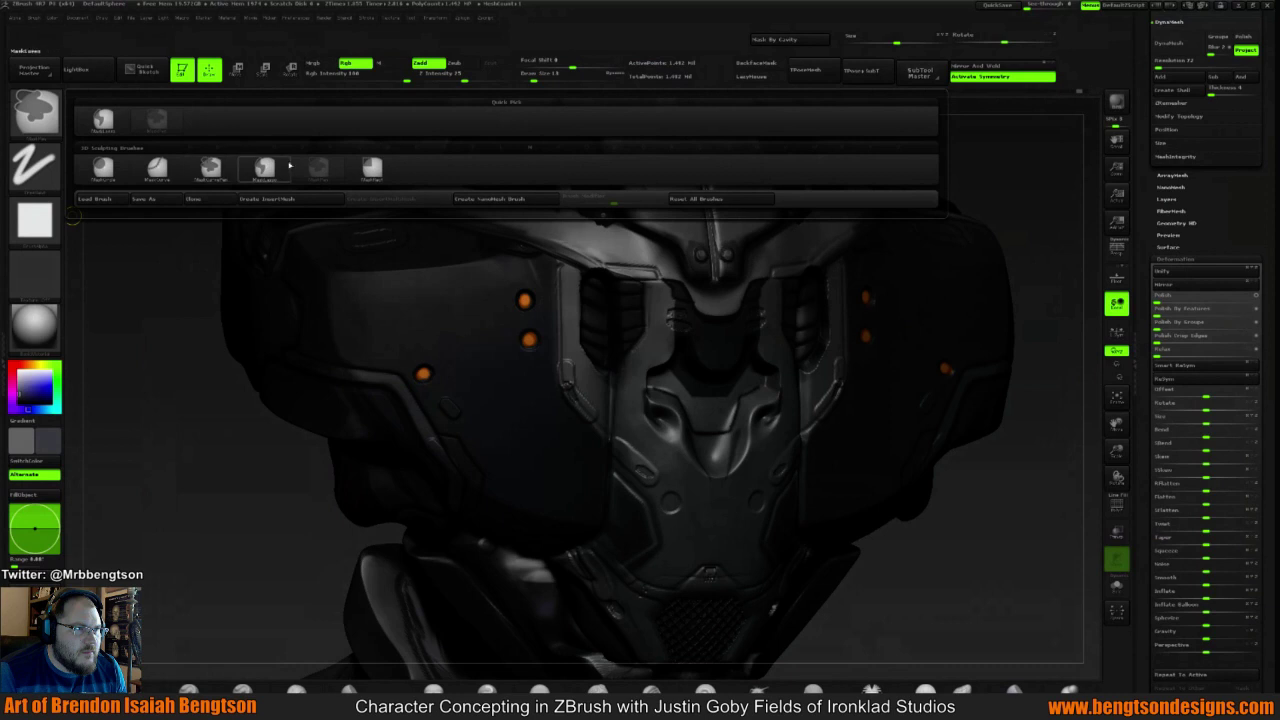
left_click(365, 168)
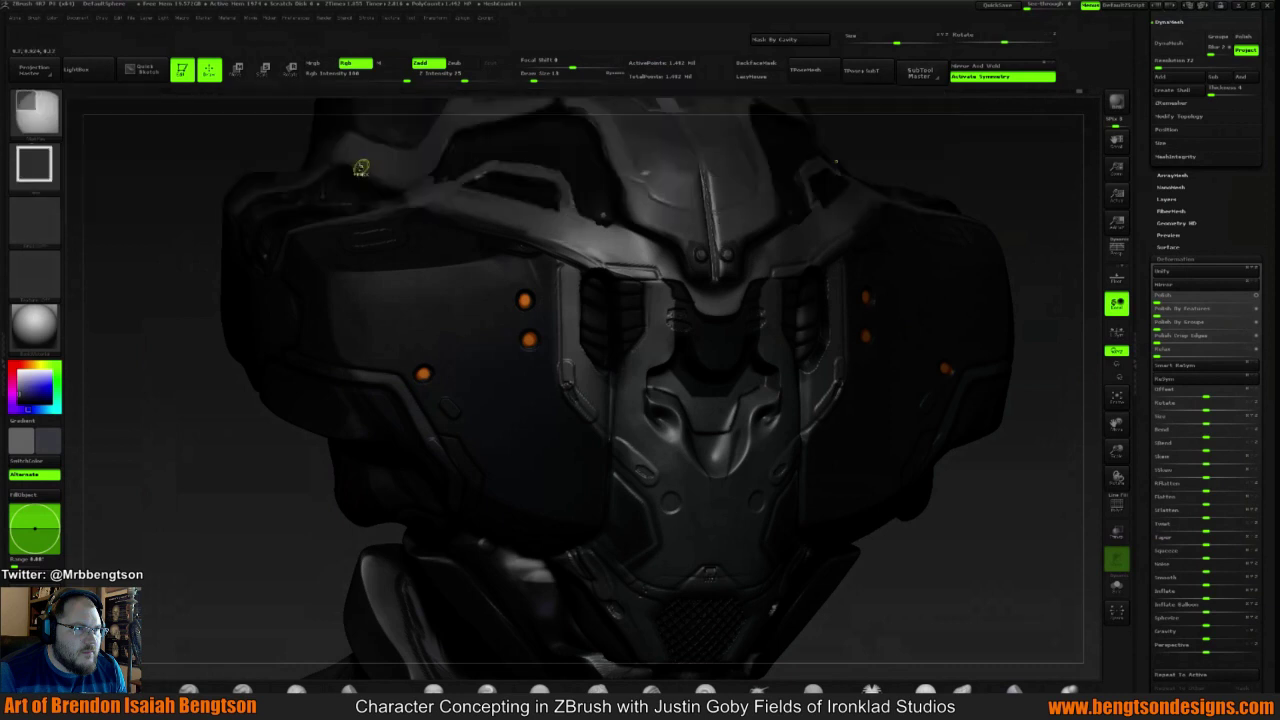
left_click(40, 118)
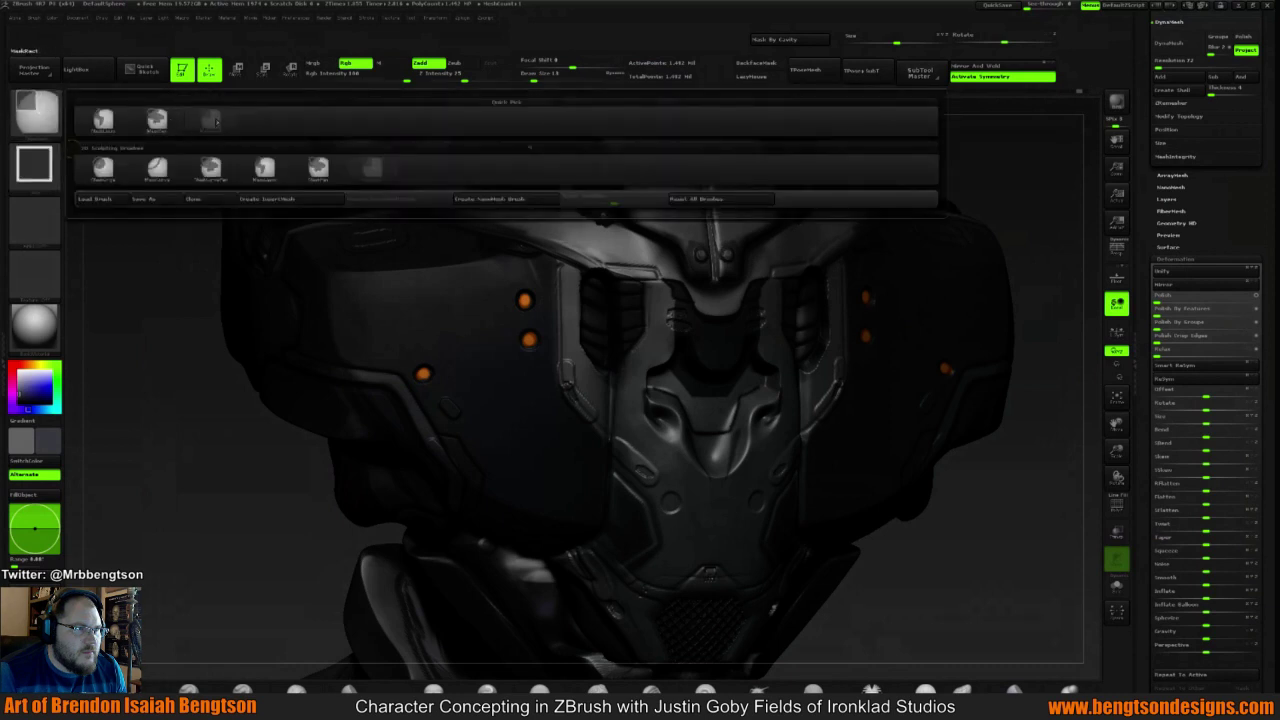
left_click(156, 120)
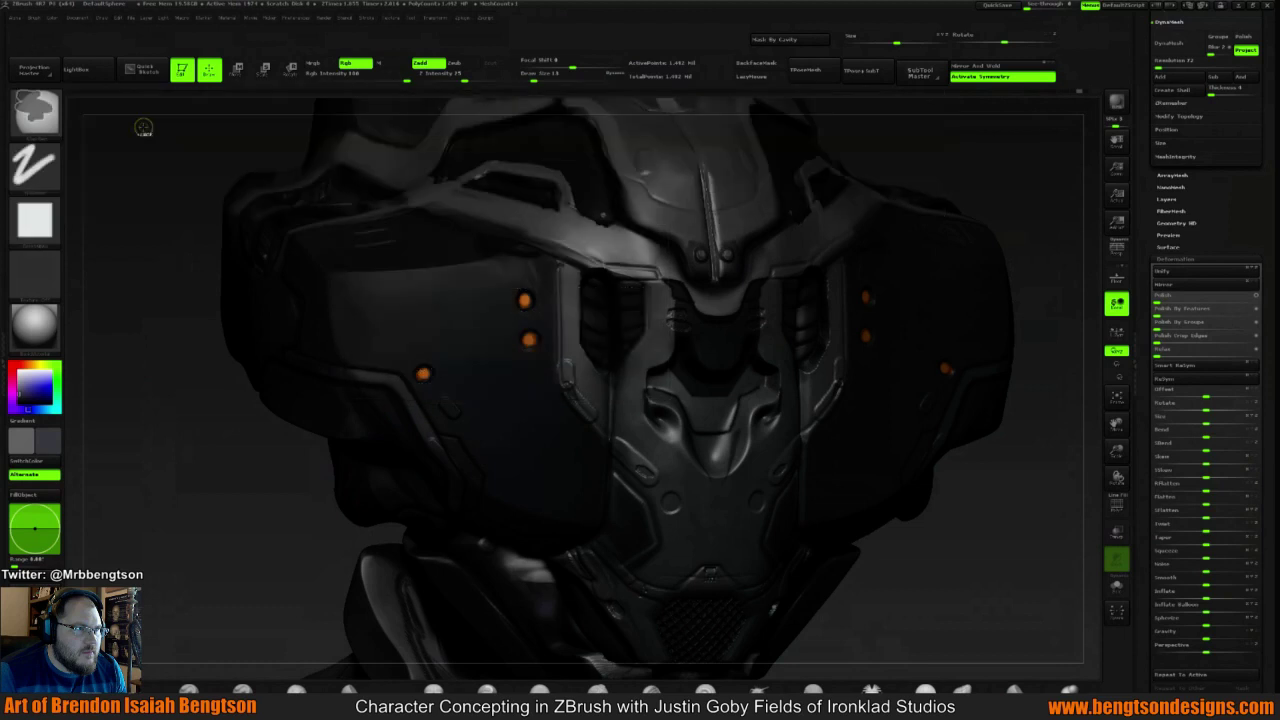
Give the MaskPen brush a round alpha and mask the orange lights on the head's side plates
left_click(35, 222)
left_click(209, 226)
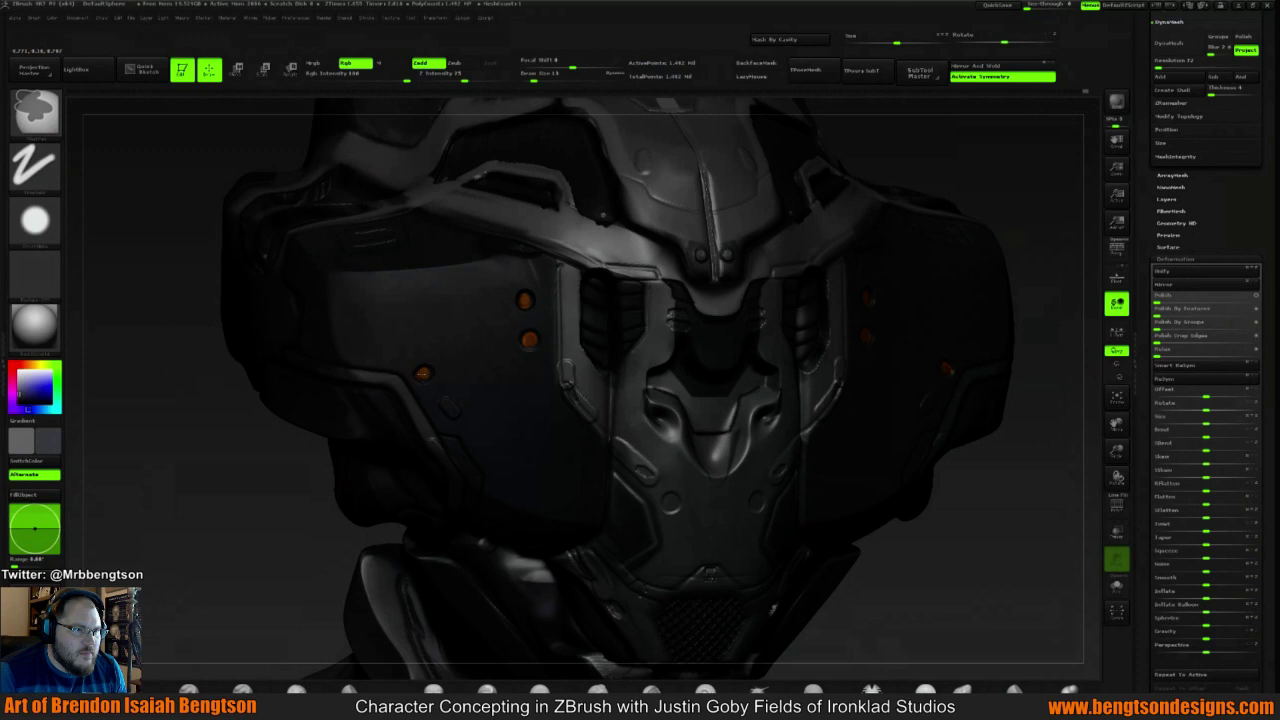
key("1")
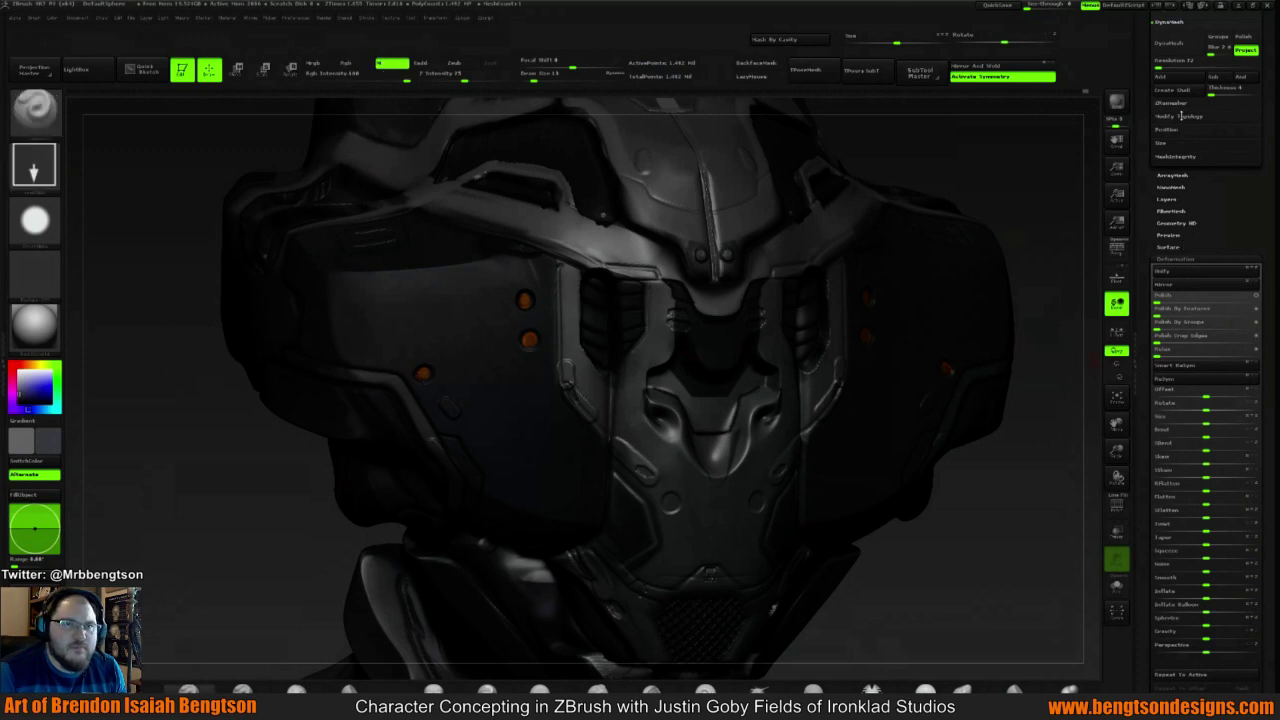
Preview an extraction of the masked lights with the subtool Extract function, and check its depth from the side
scroll(1172, 307, "up", 5)
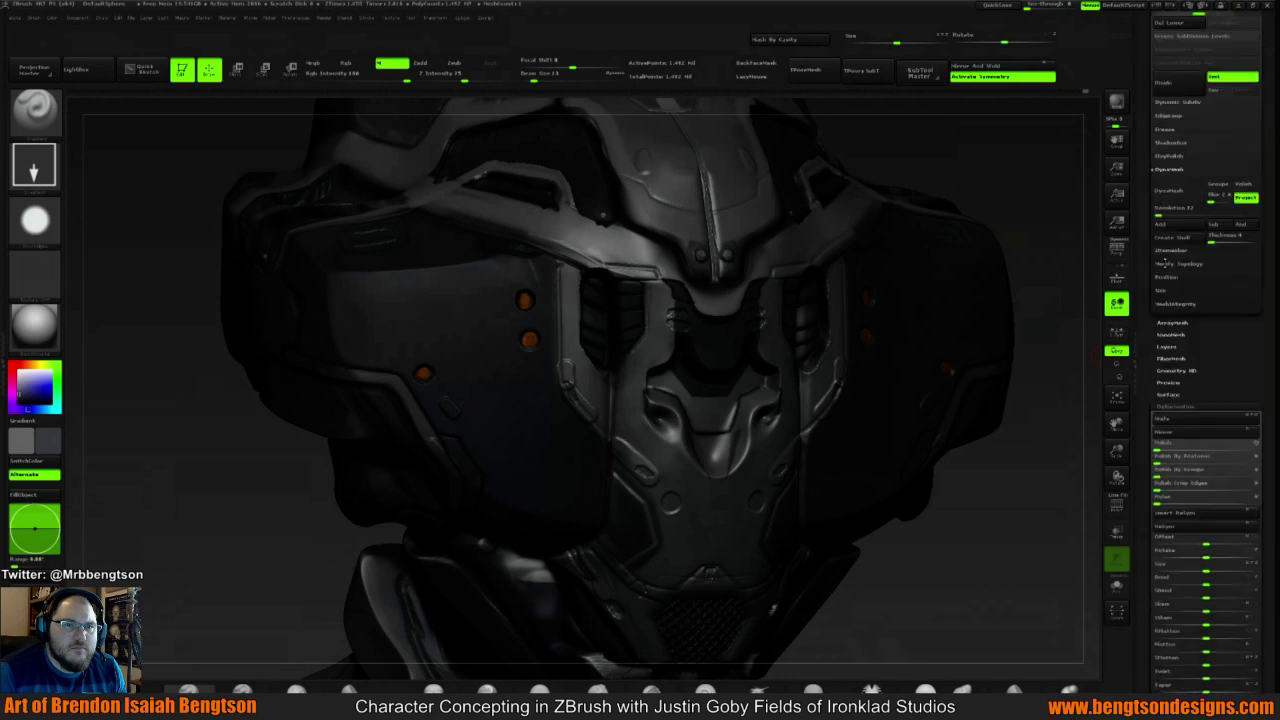
left_click(1167, 213)
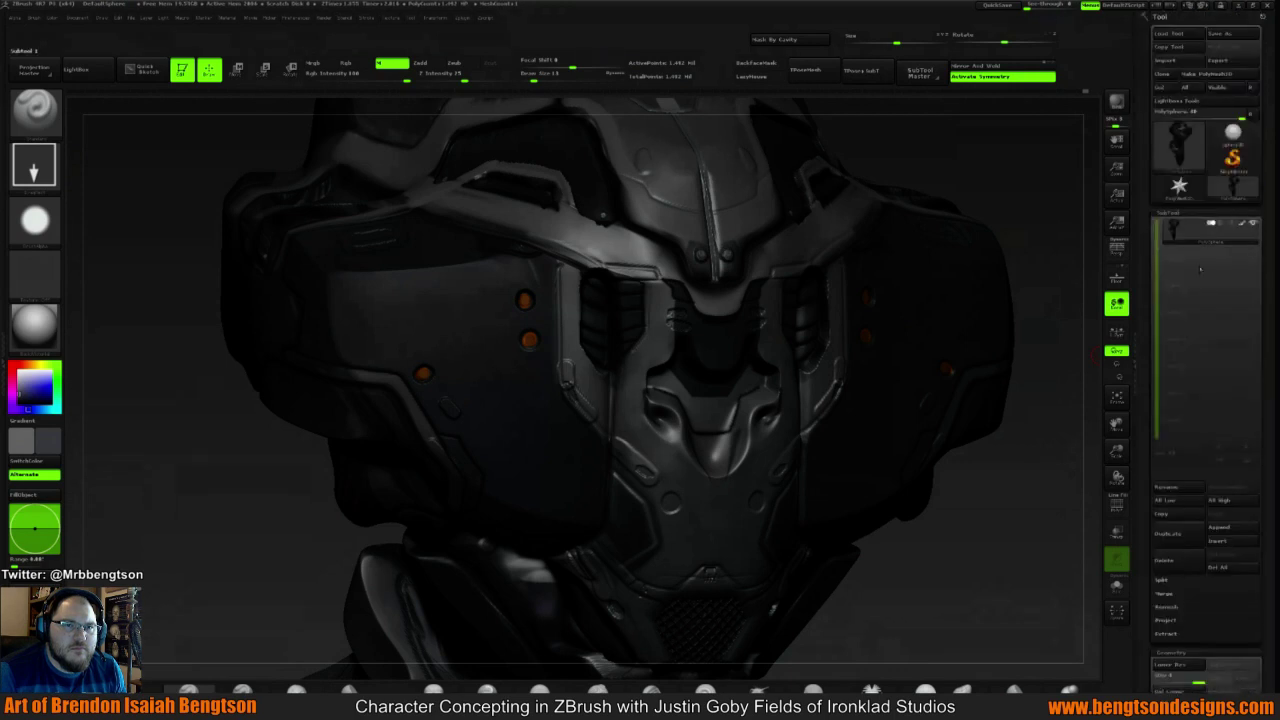
left_click(1172, 634)
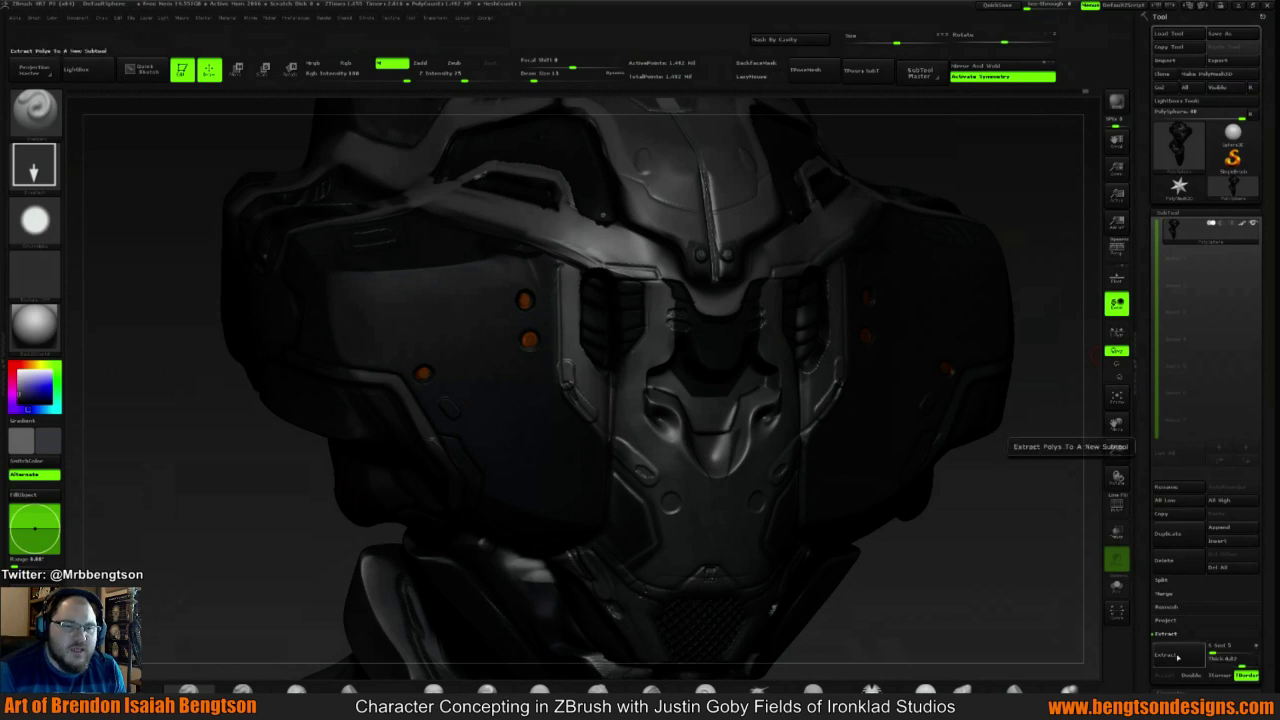
left_click(1182, 657)
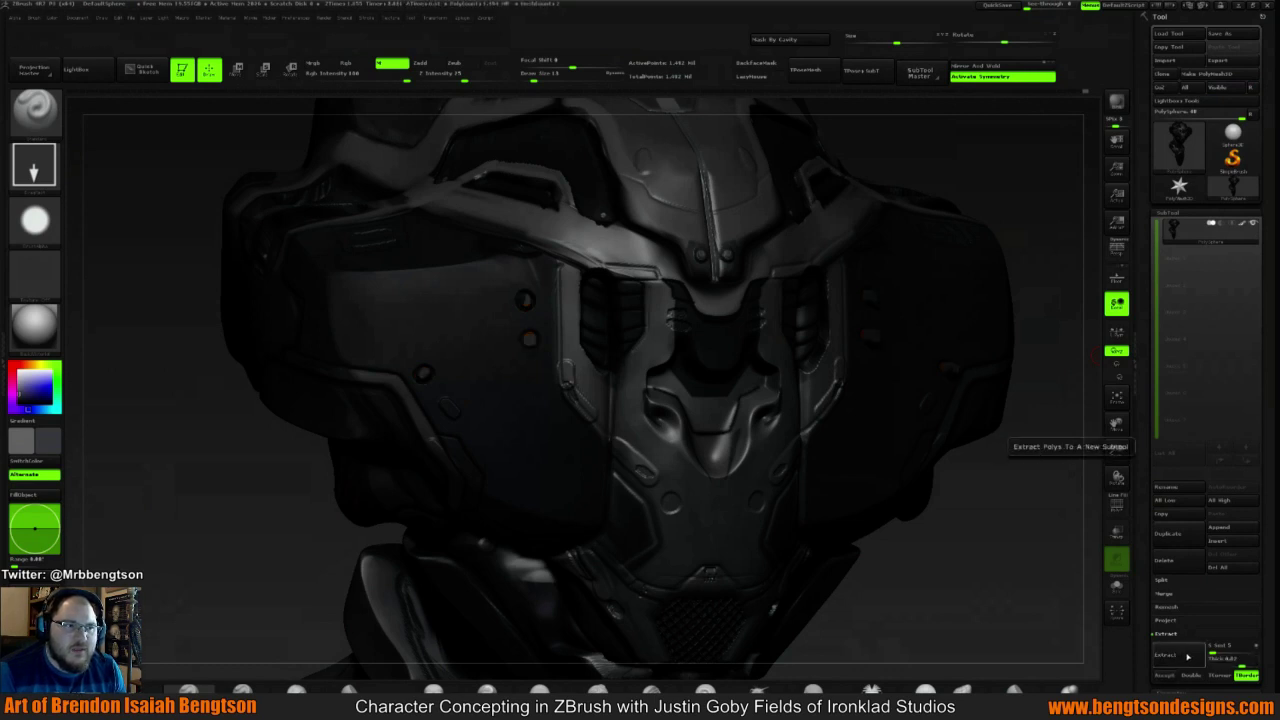
left_click_drag(1009, 591, 1219, 602)
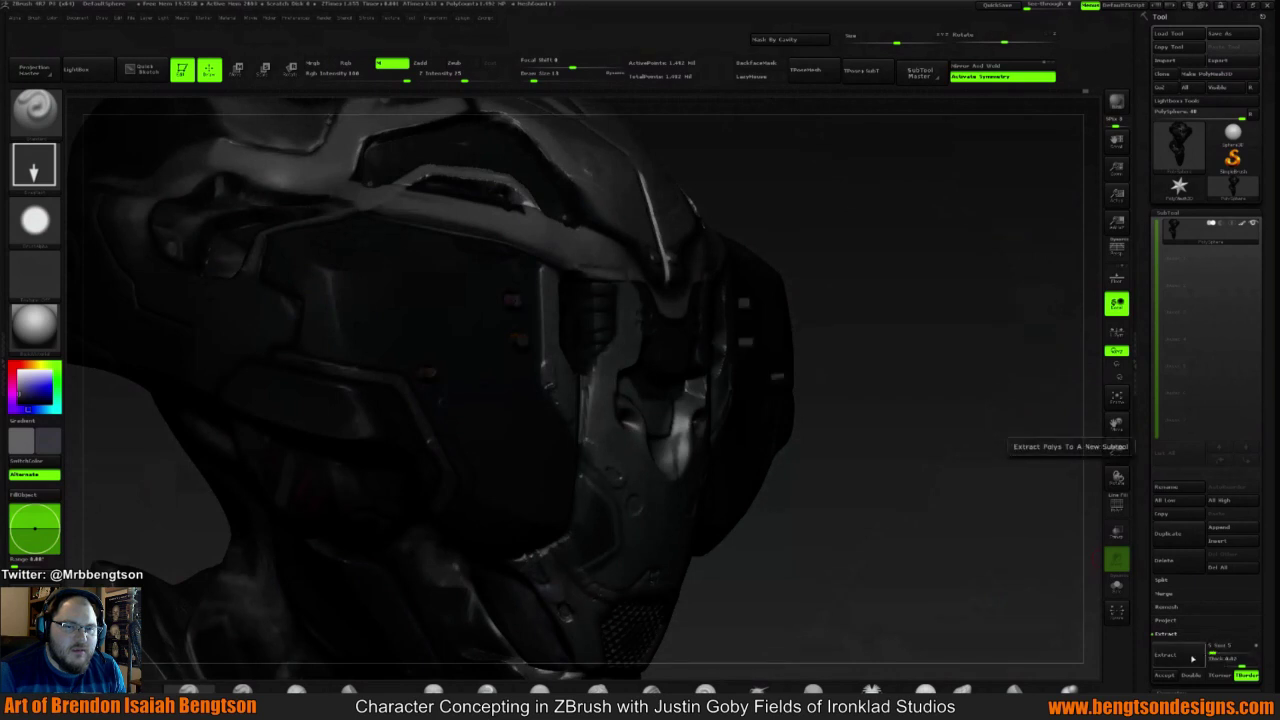
Reduce the extraction thickness, extract the masked lights again, and accept the result as a new subtool
left_click_drag(1241, 663, 1235, 663)
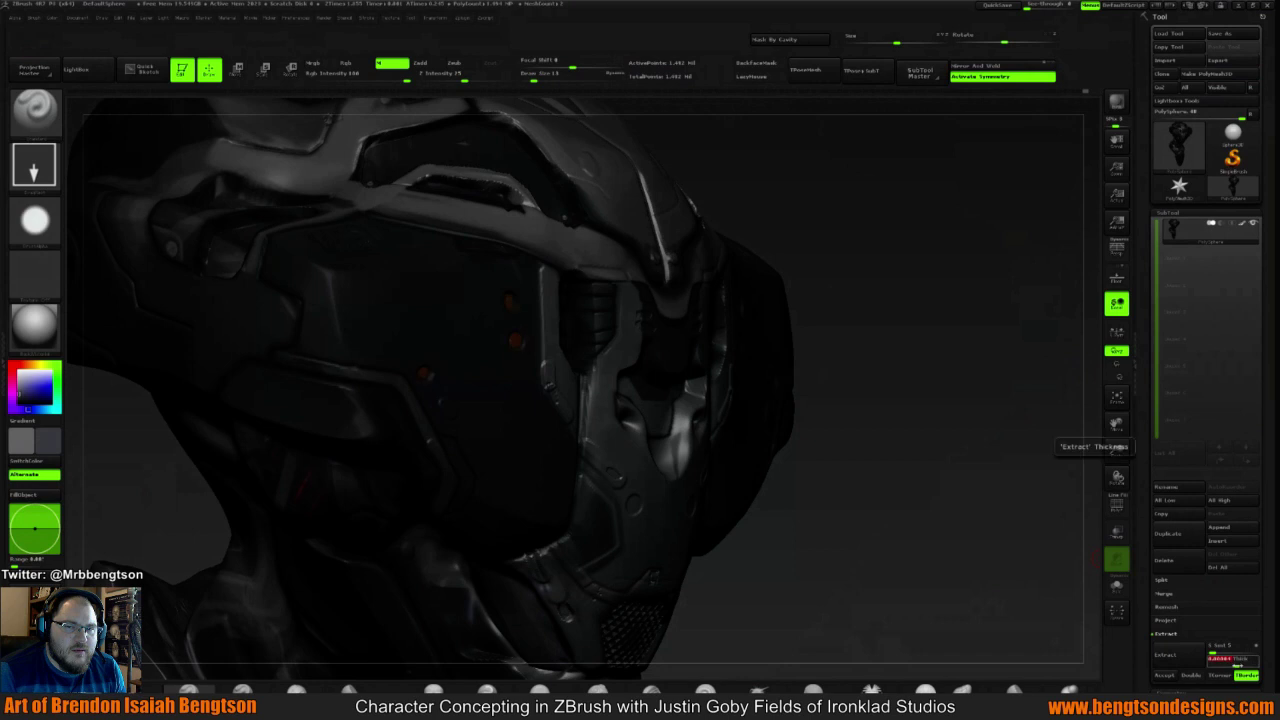
left_click(1187, 654)
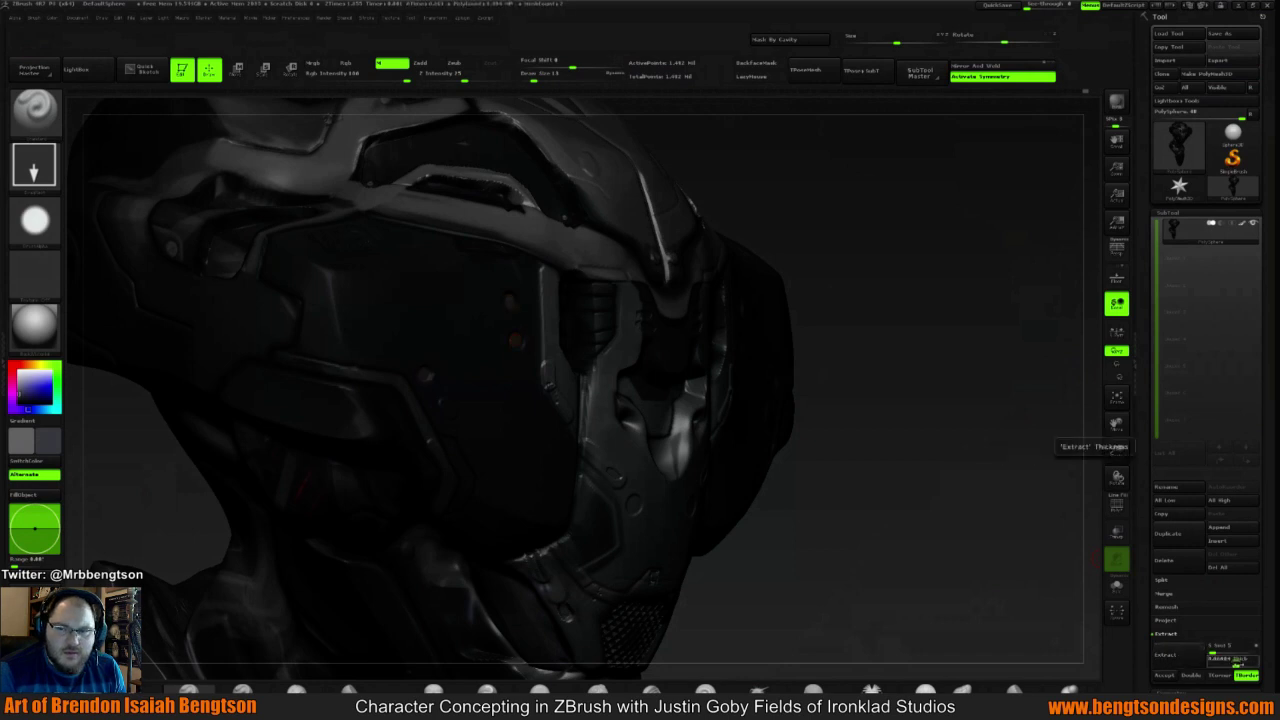
left_click_drag(1237, 663, 1240, 663)
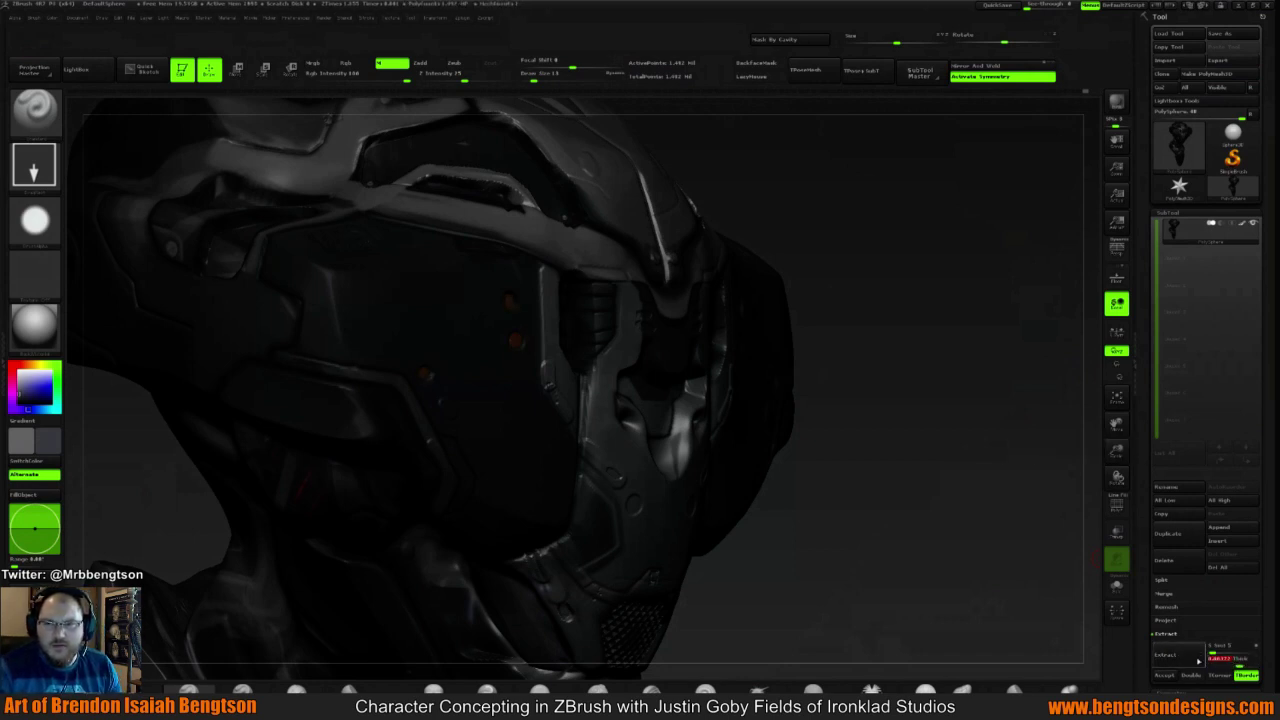
key("Return")
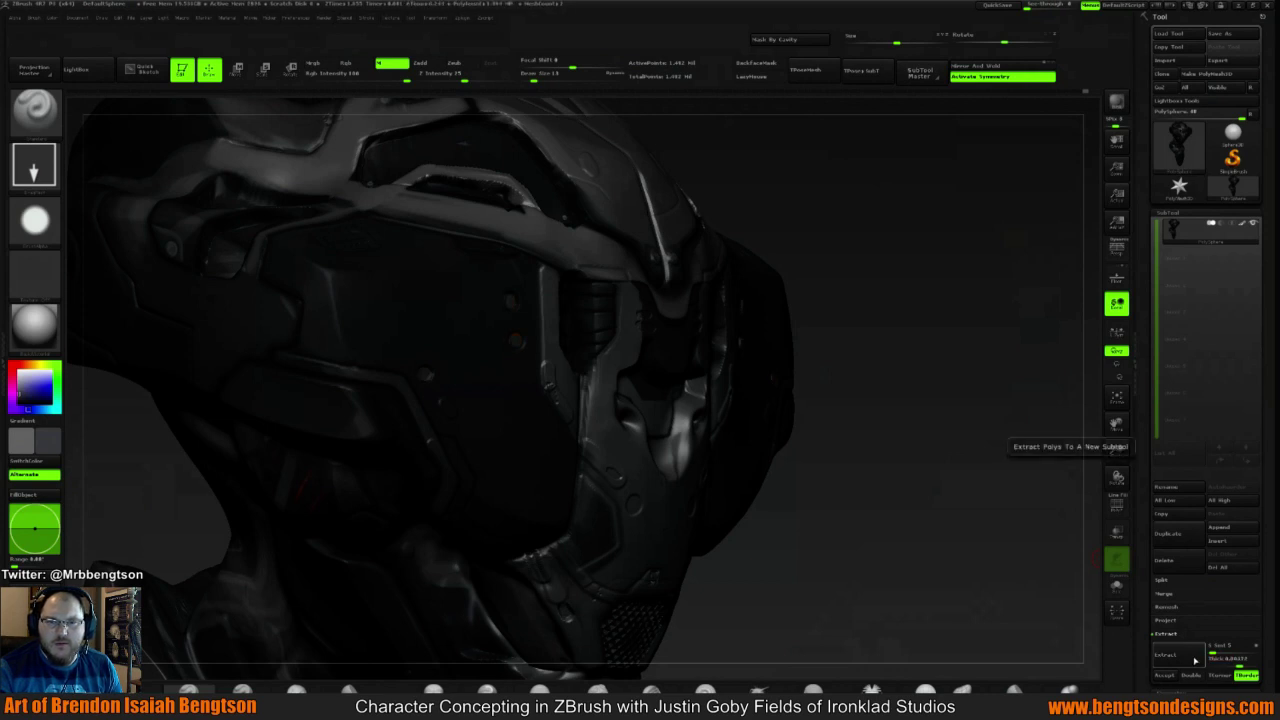
left_click(1170, 657)
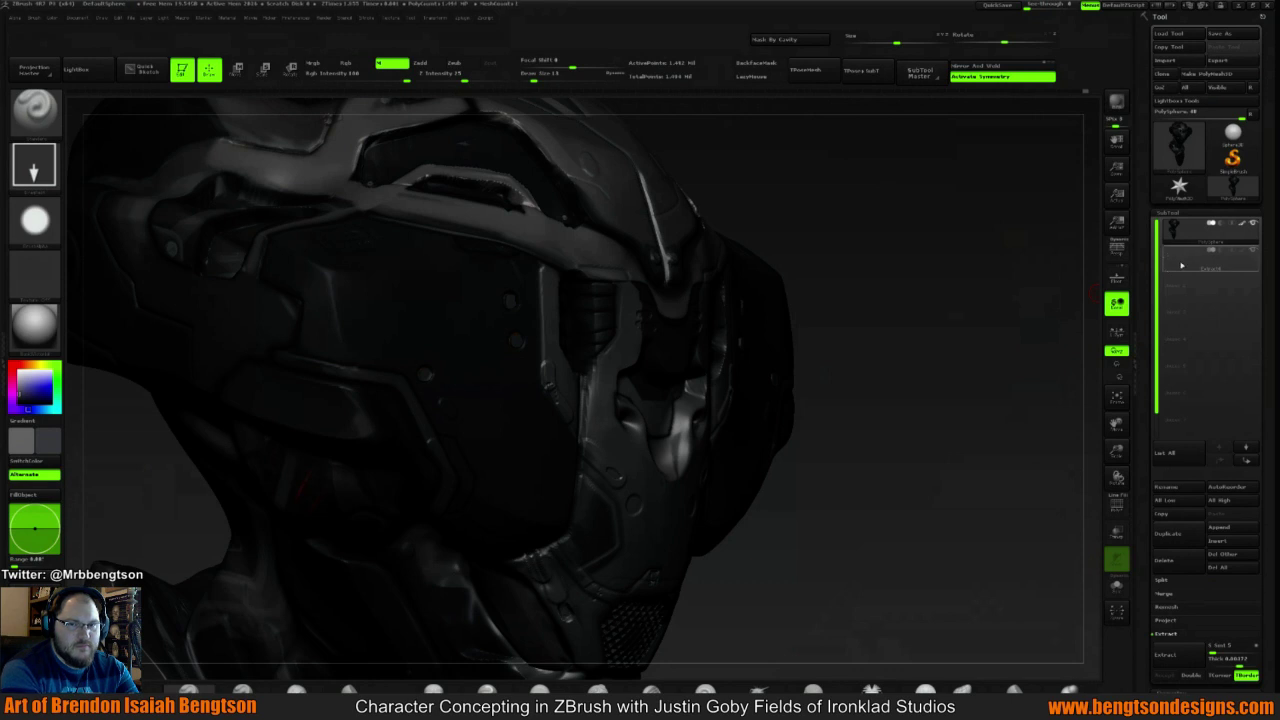
Select the extracted lights subtool and smooth the light pieces on both side plates of the head
left_click(1182, 266)
mouse_move(923, 397)
left_mouse_down()
mouse_move(911, 392)
mouse_move(1008, 439)
mouse_move(1024, 463)
left_mouse_up()
key("x")
key("shift")
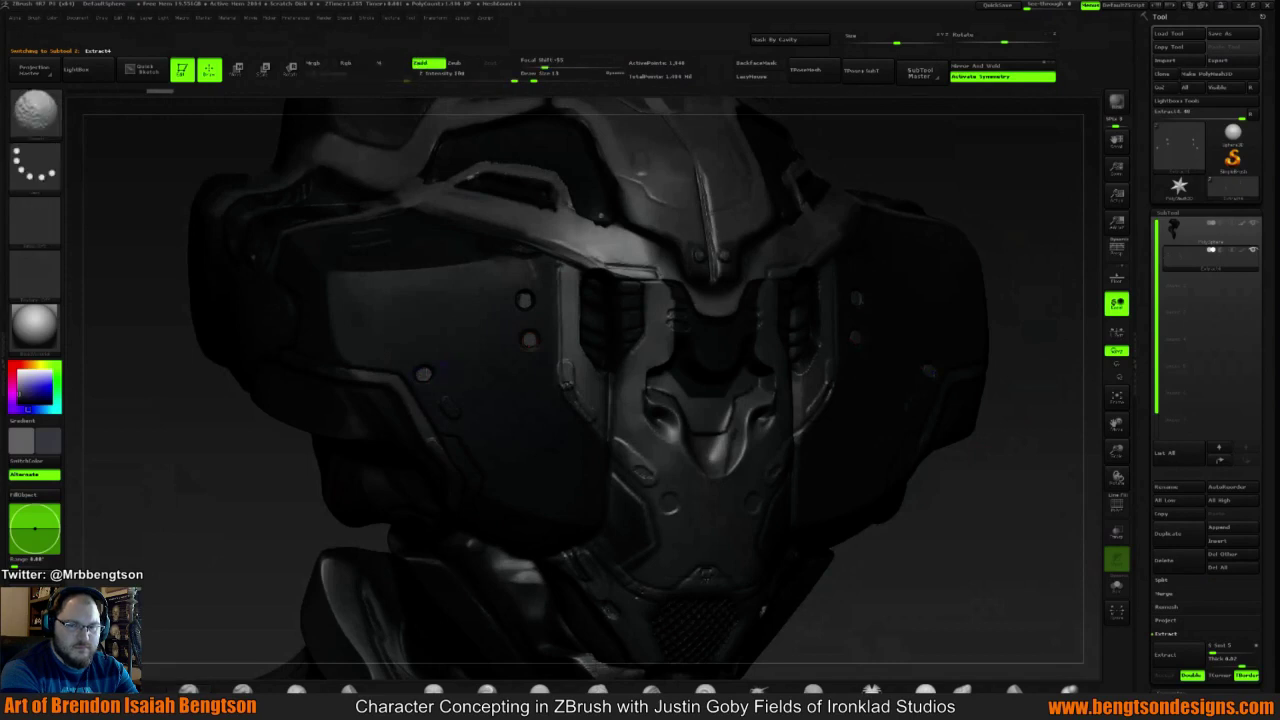
left_click(529, 340, "shift")
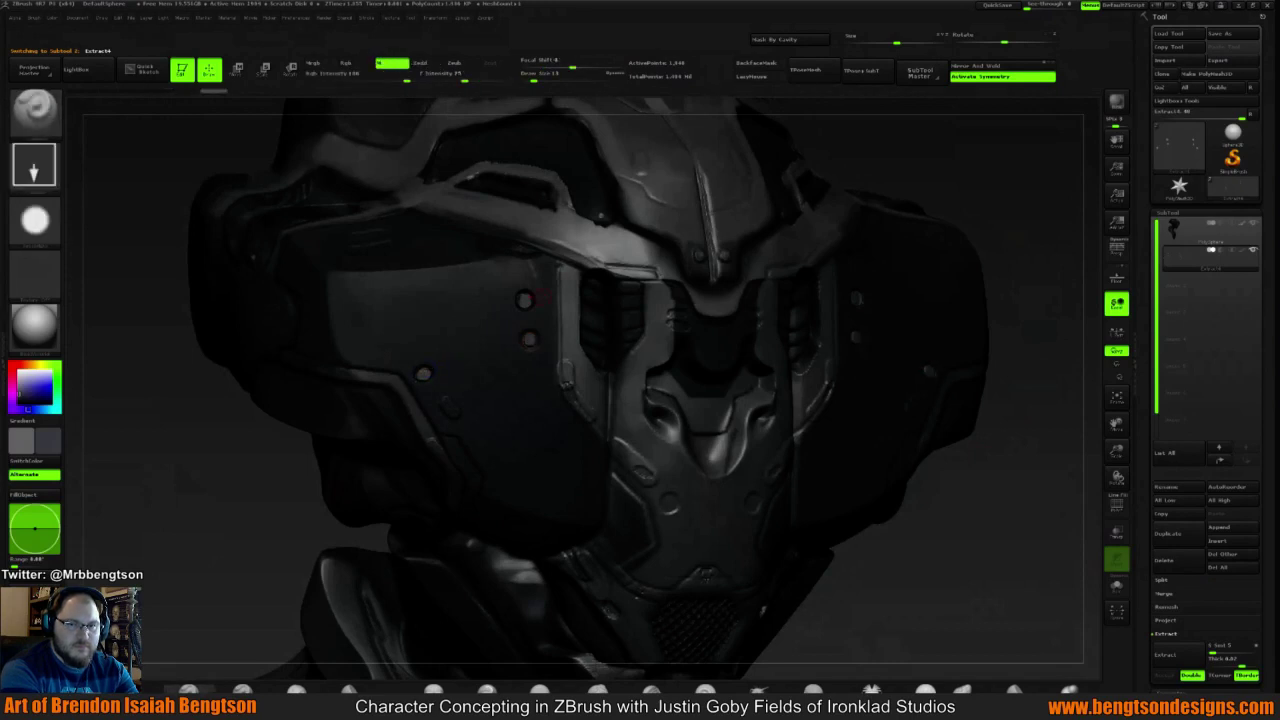
key("shift")
left_click(855, 337, "shift")
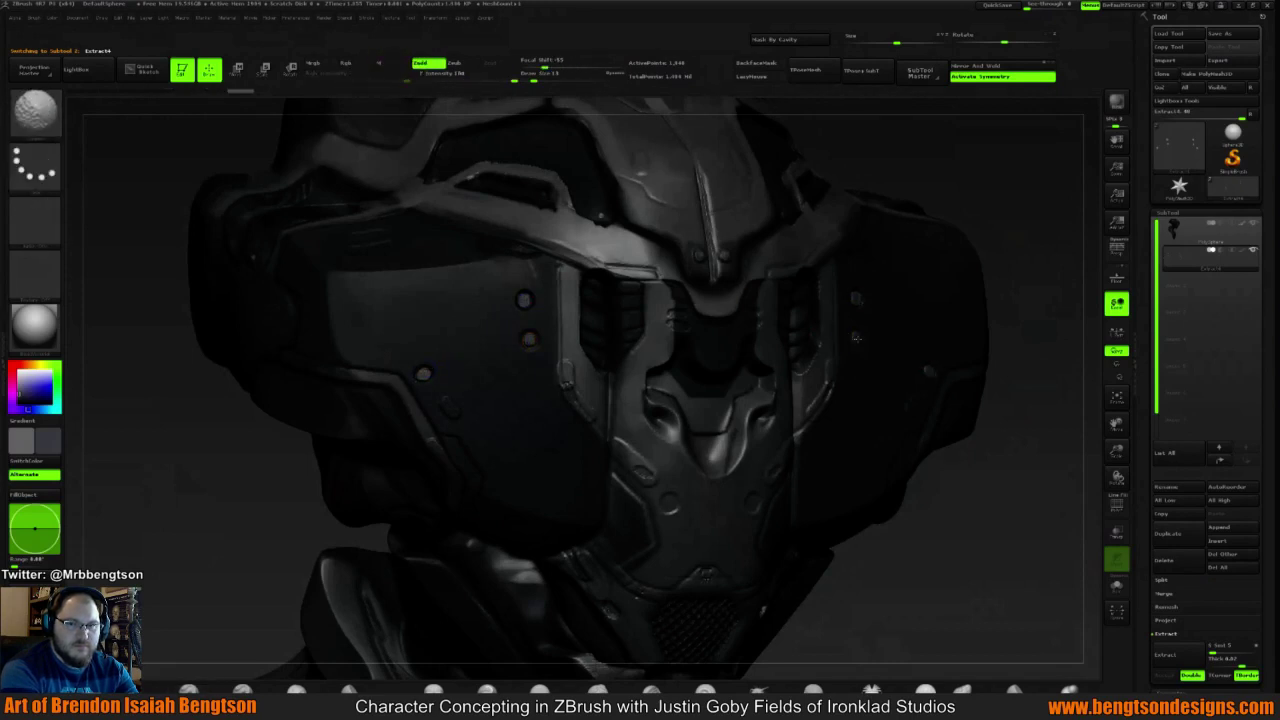
Frame the whole bust and send the updated model to KeyShot with a BPR render
key("ctrl")
key("ctrl")
mouse_move(1051, 306)
left_mouse_down()
mouse_move(1003, 274)
mouse_move(938, 181)
left_mouse_up()
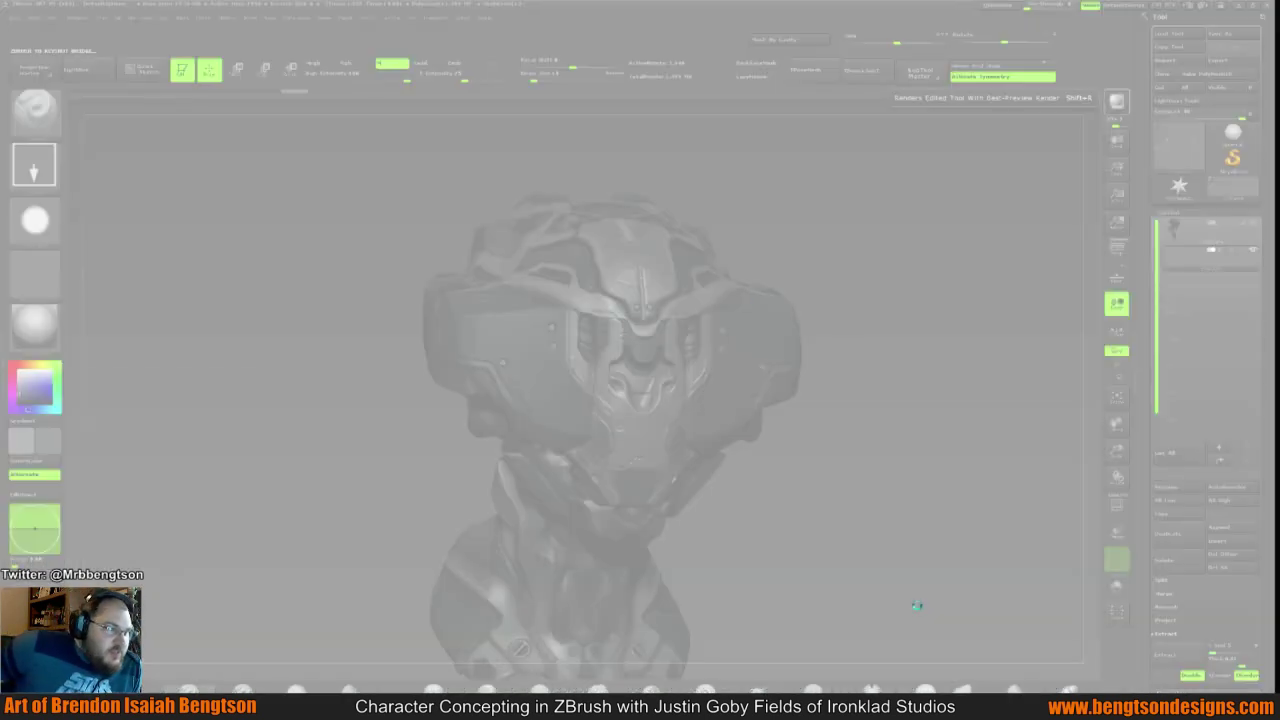
key("super")
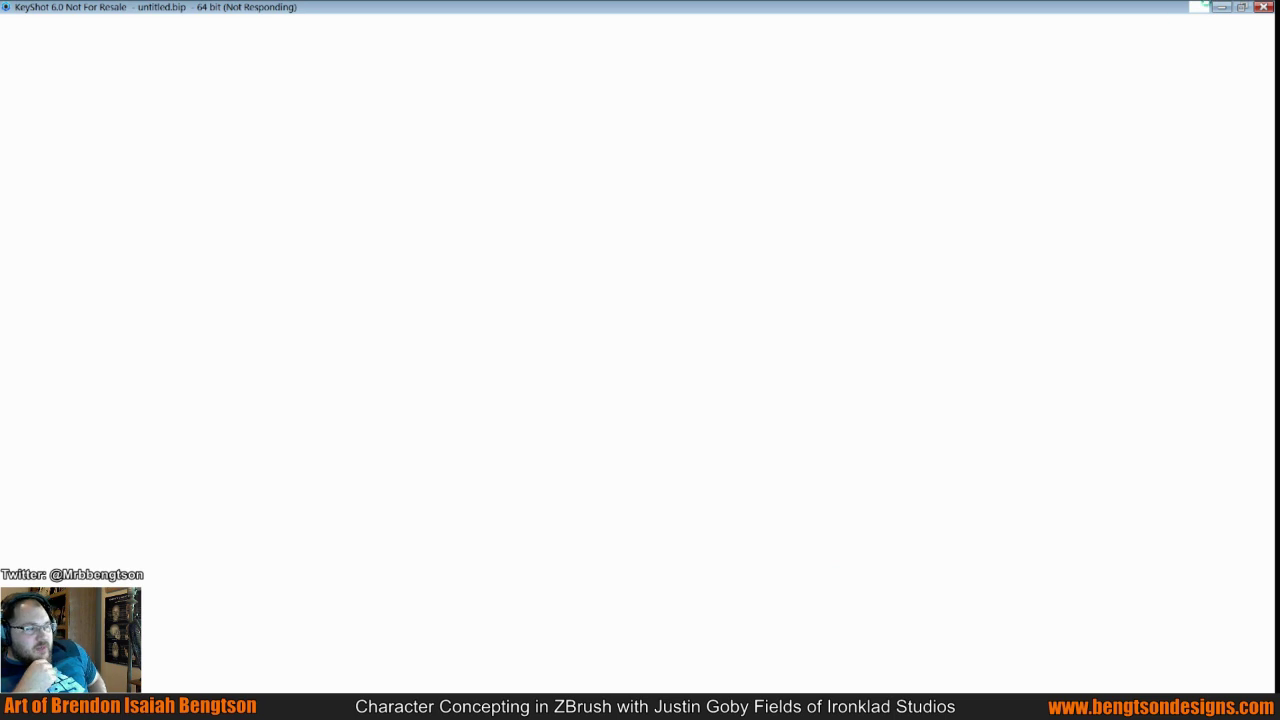
Let ZBrush wait for a response, force-close the frozen KeyShot 6, and skip the search for a solution
left_click(1221, 10)
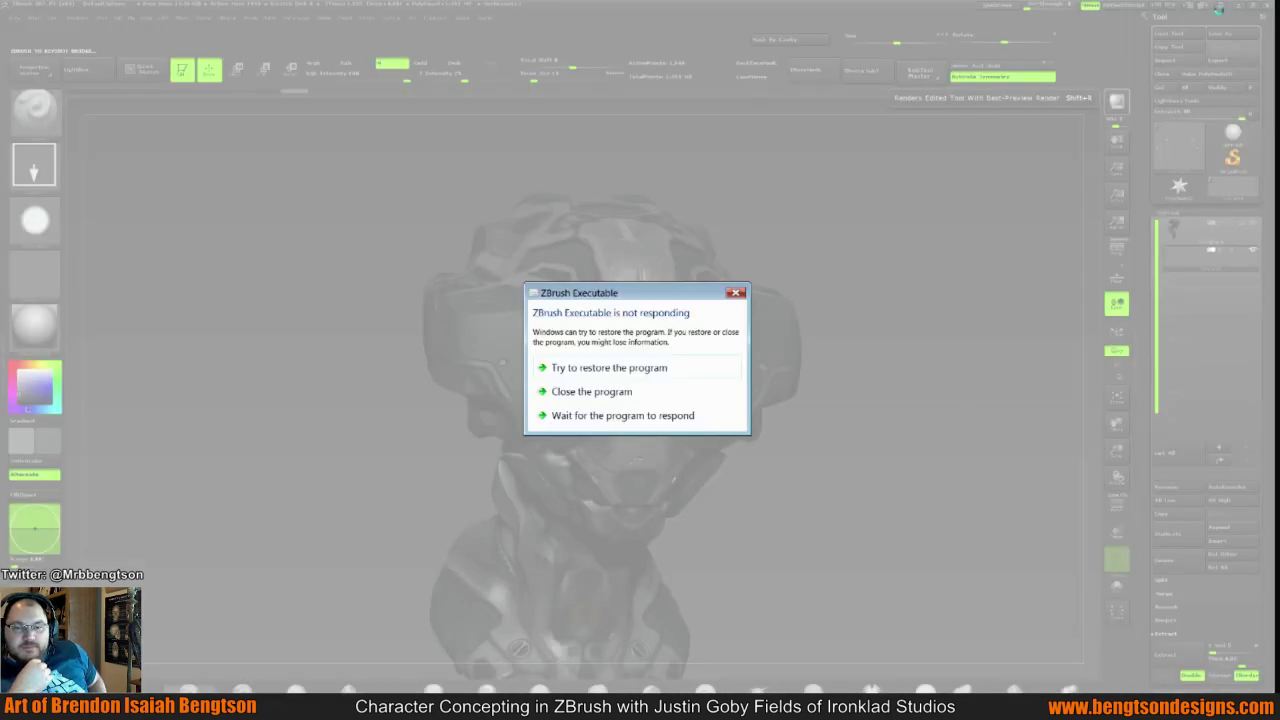
left_click(627, 422)
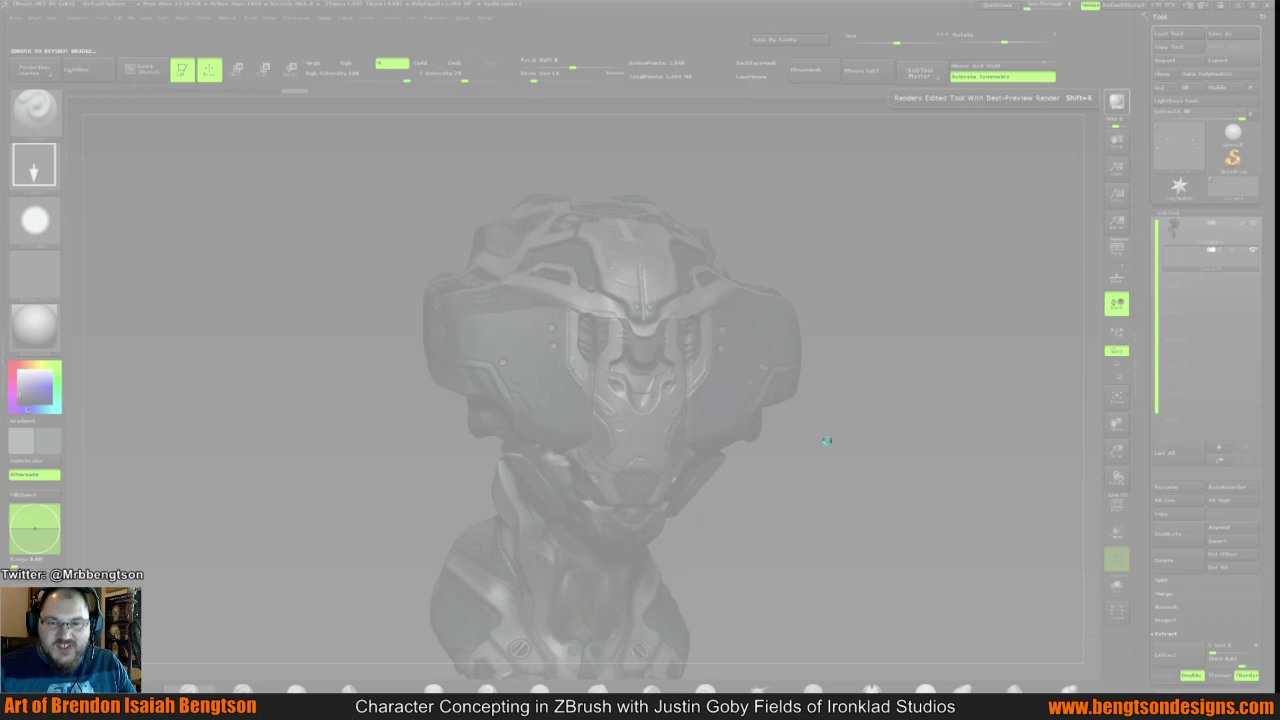
key("super")
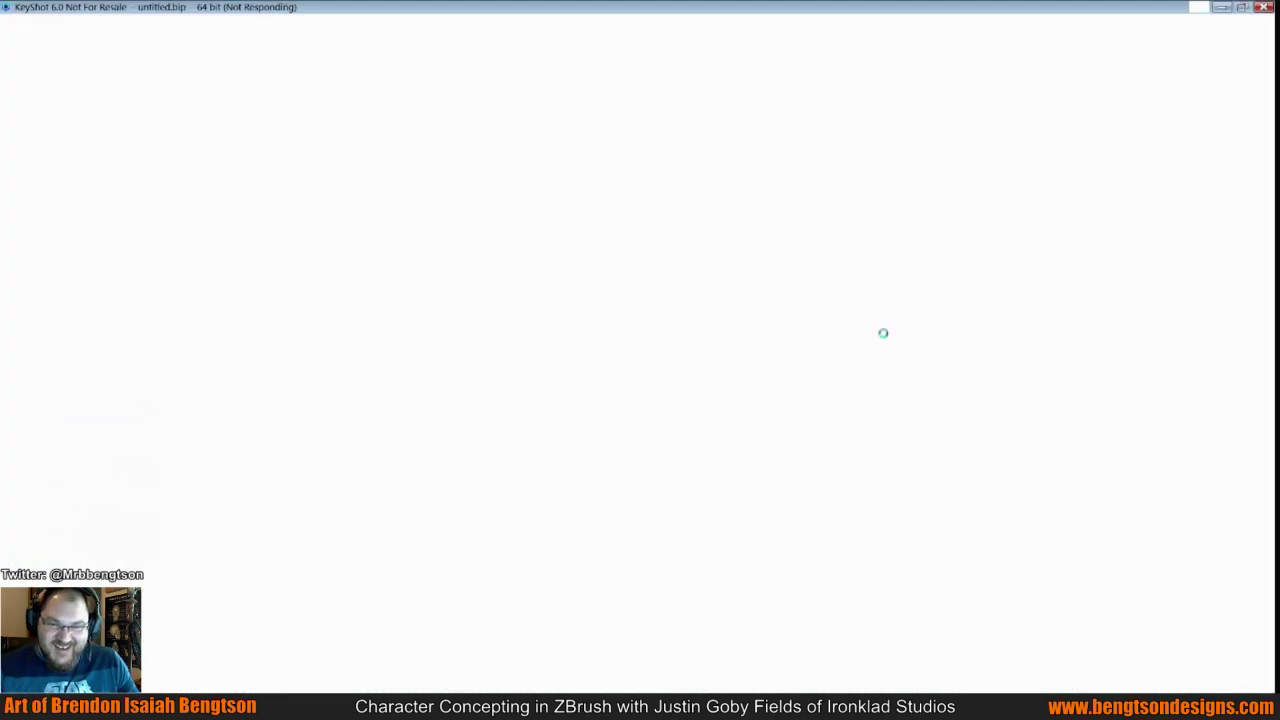
left_click(1266, 8)
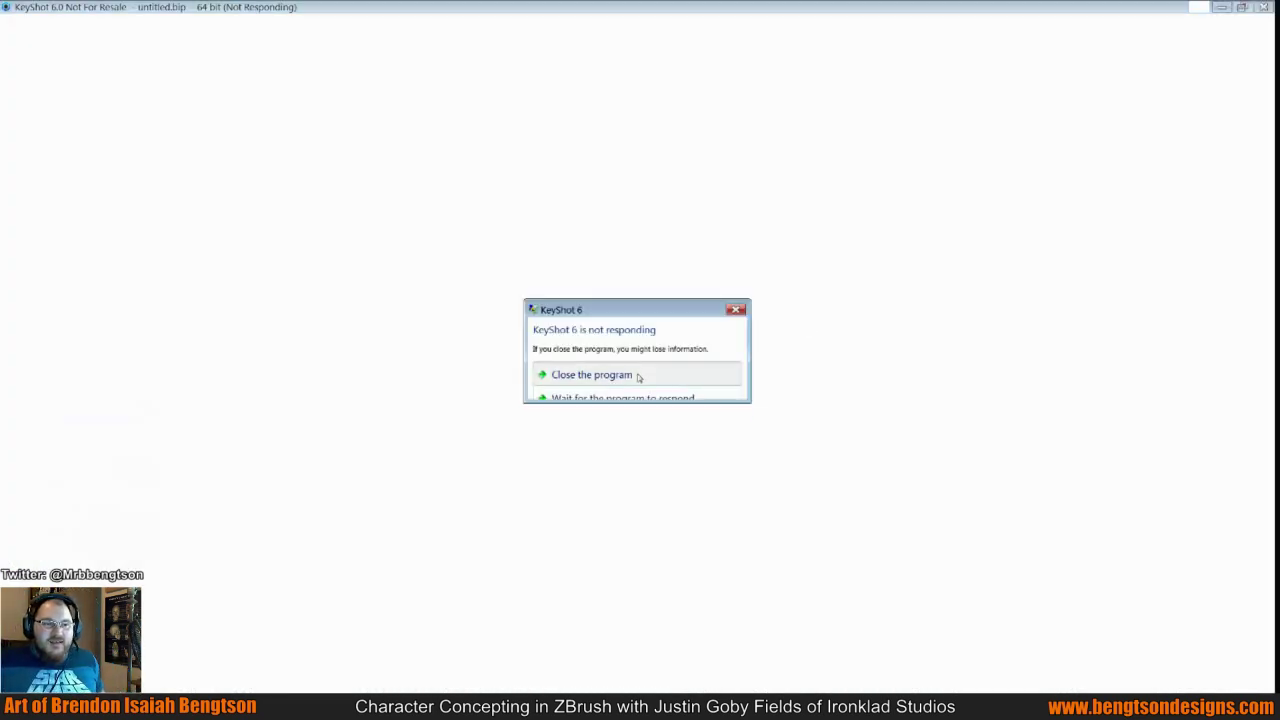
left_click(638, 376)
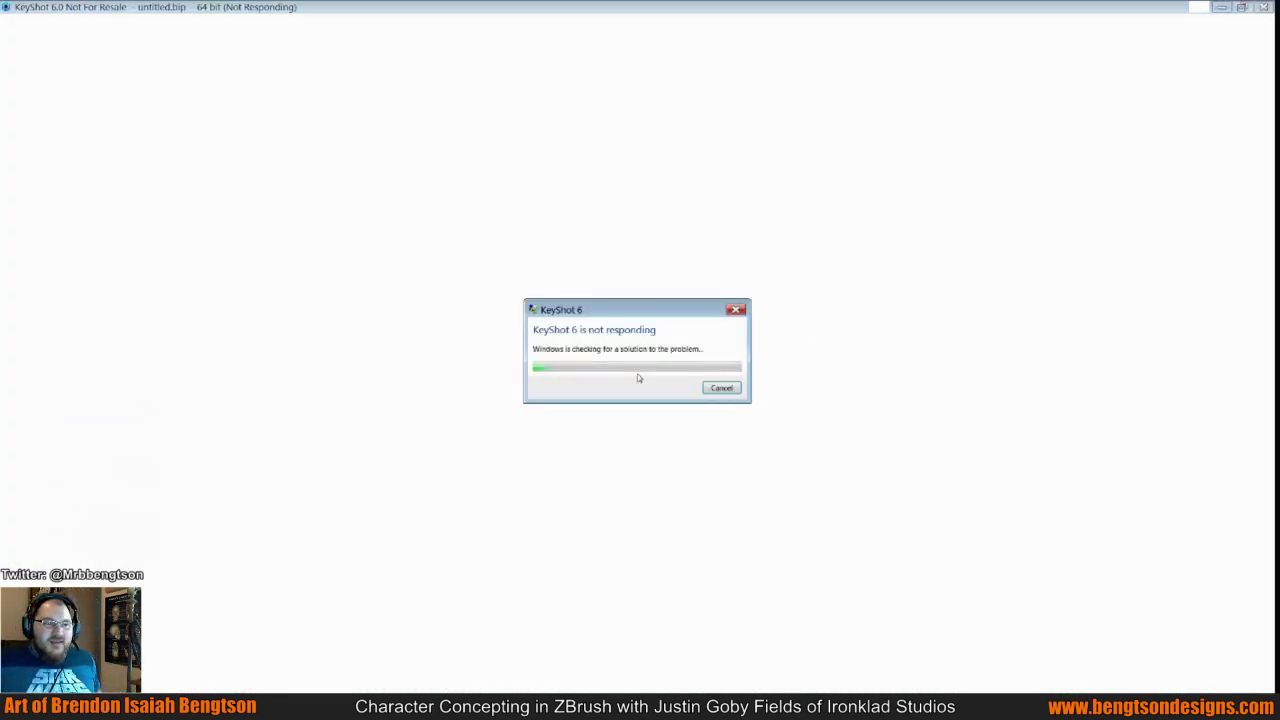
left_click(722, 389)
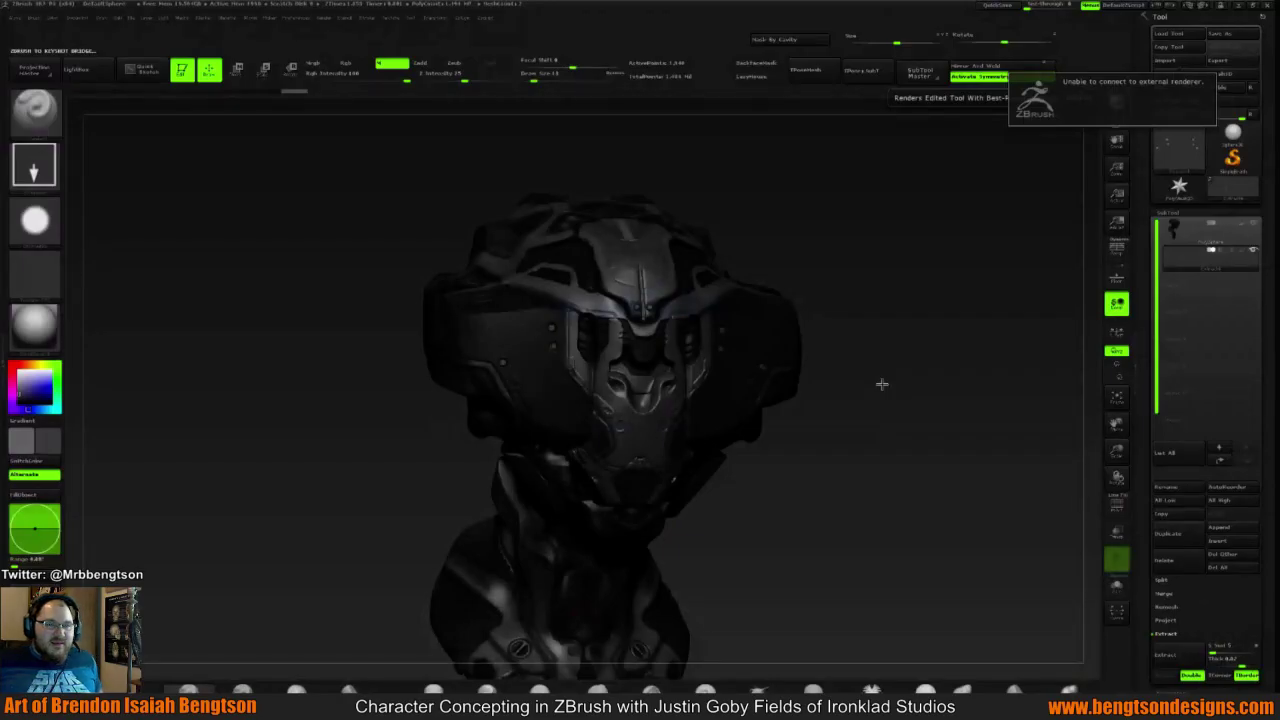
key("shift+r")
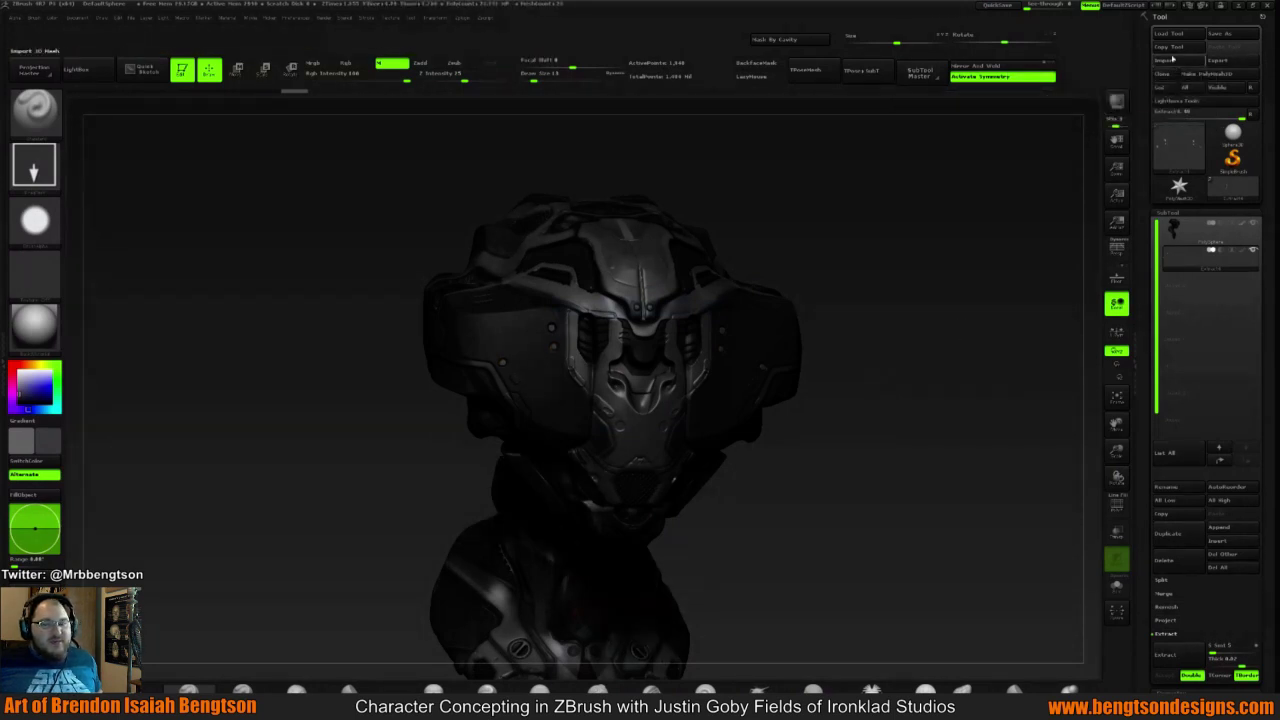
Save the bust as a ZTool named pray on the Desktop
left_click(1212, 38)
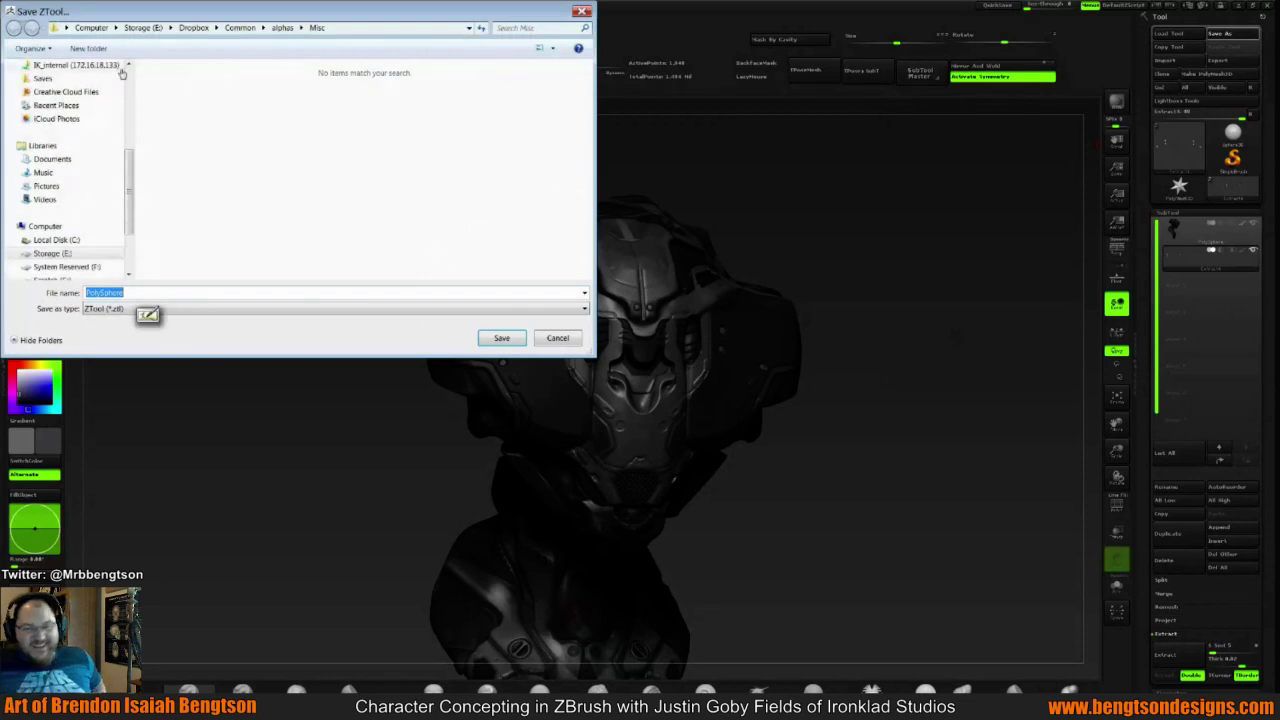
scroll(90, 176, "up", 5)
left_click(100, 83)
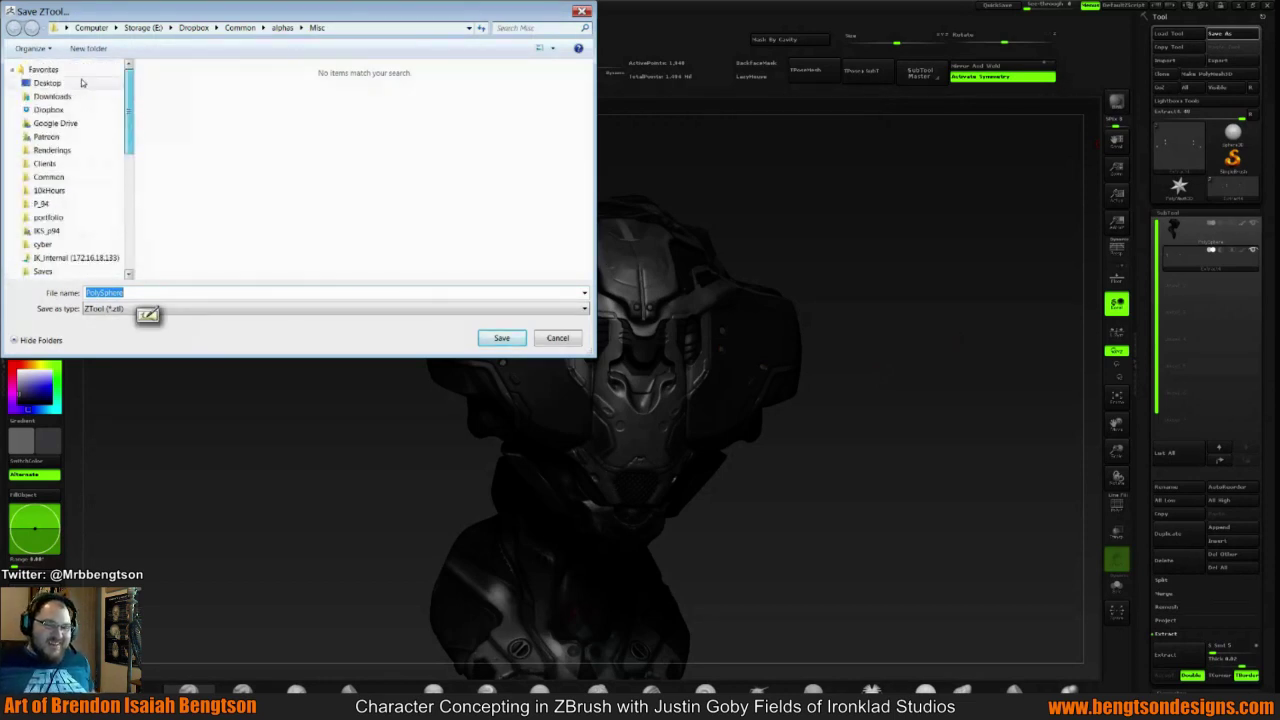
double_click(132, 289)
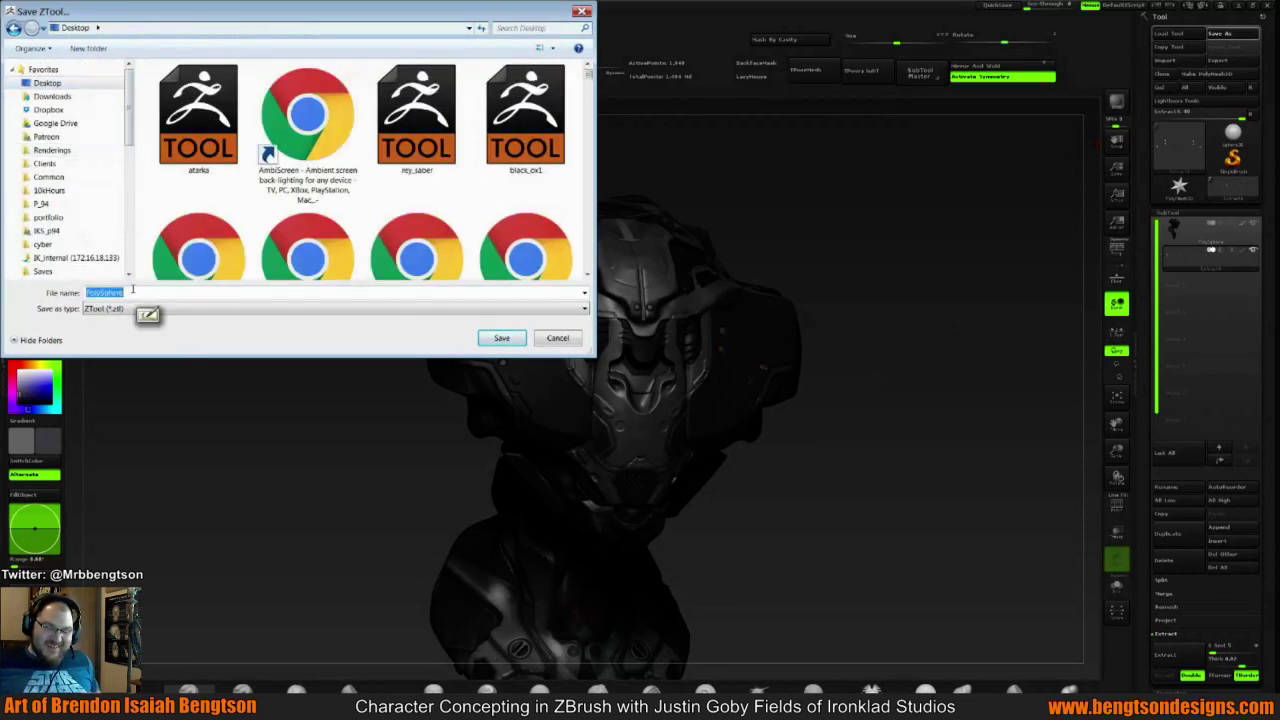
type("argh")
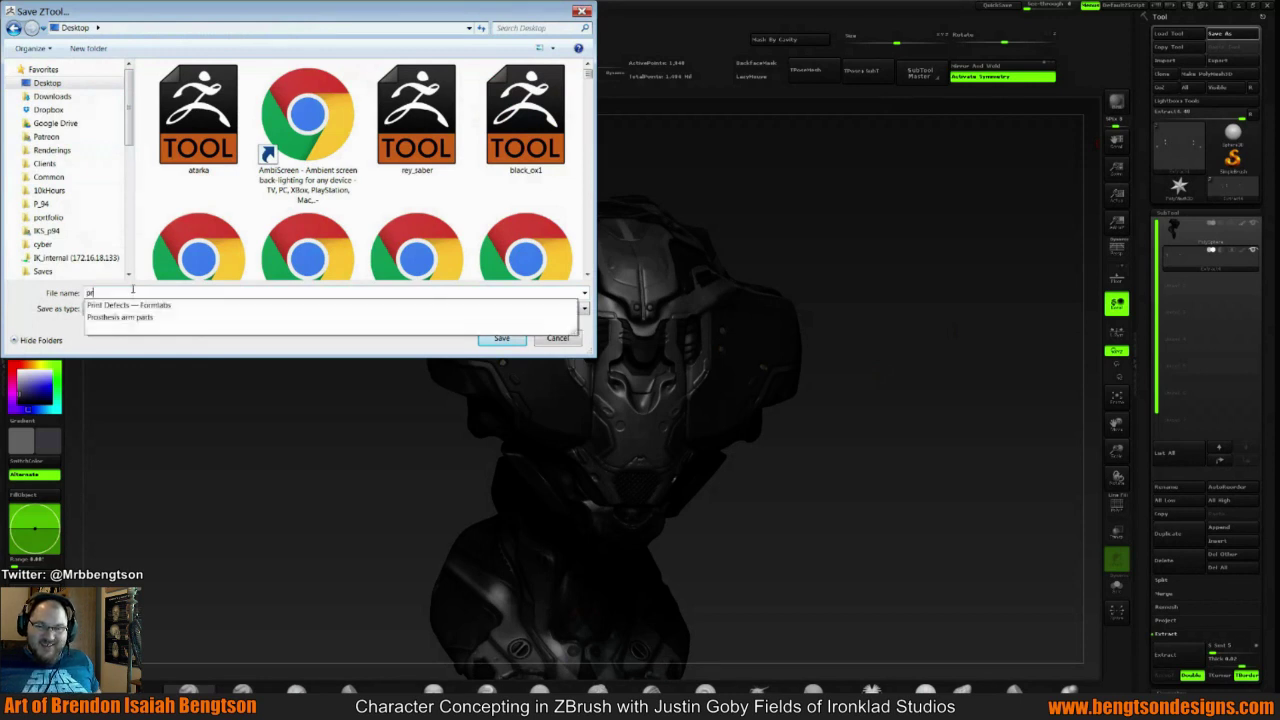
key("Return")
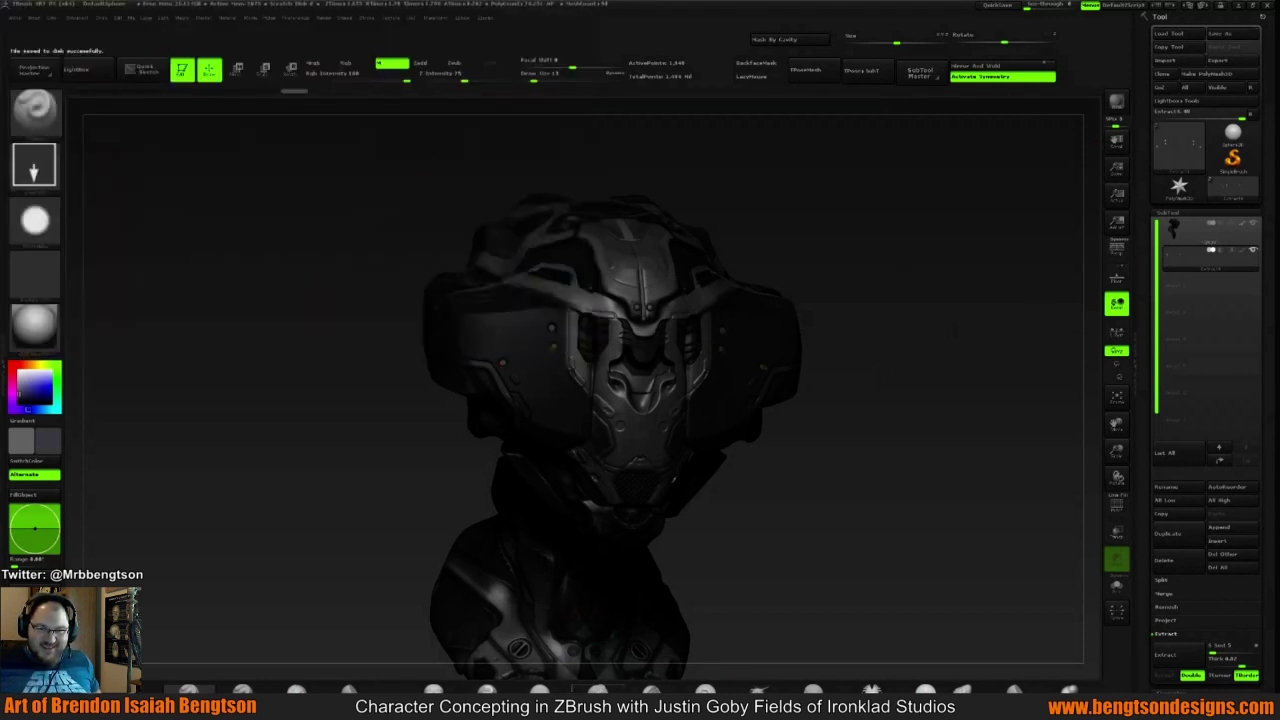
Launch KeyShot and decline the 5.3.6 software update
key("super")
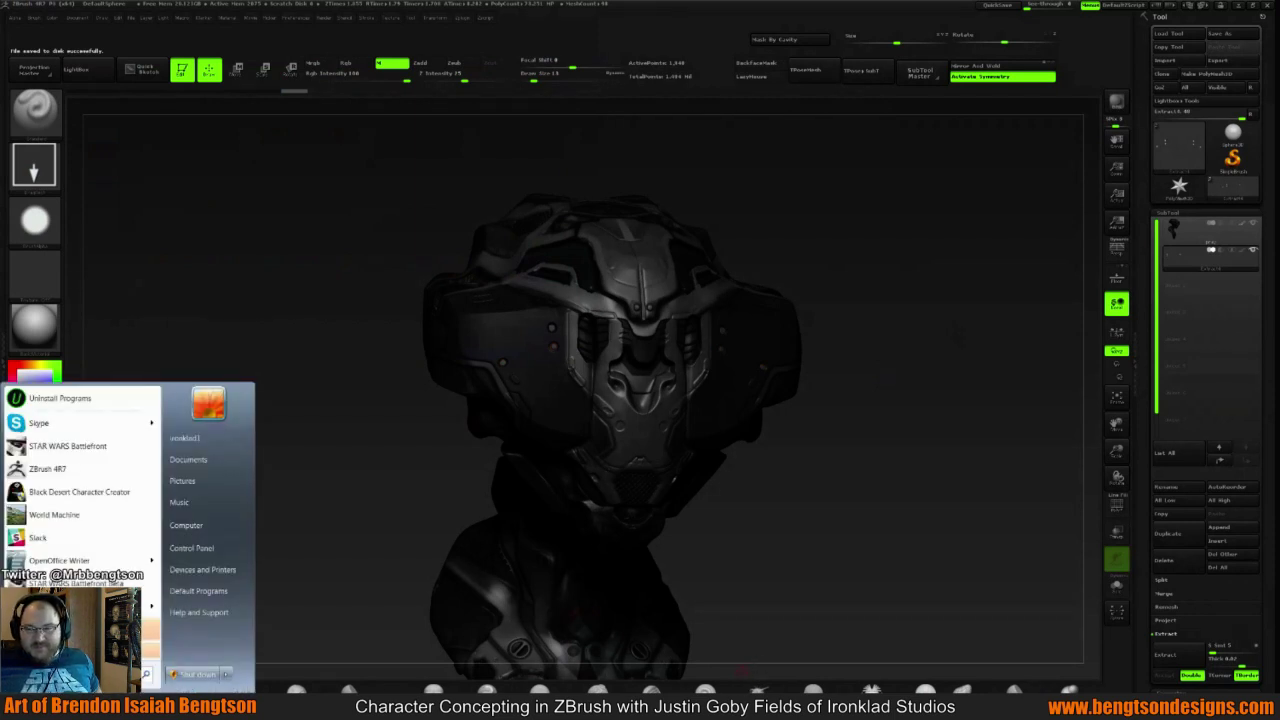
key("super")
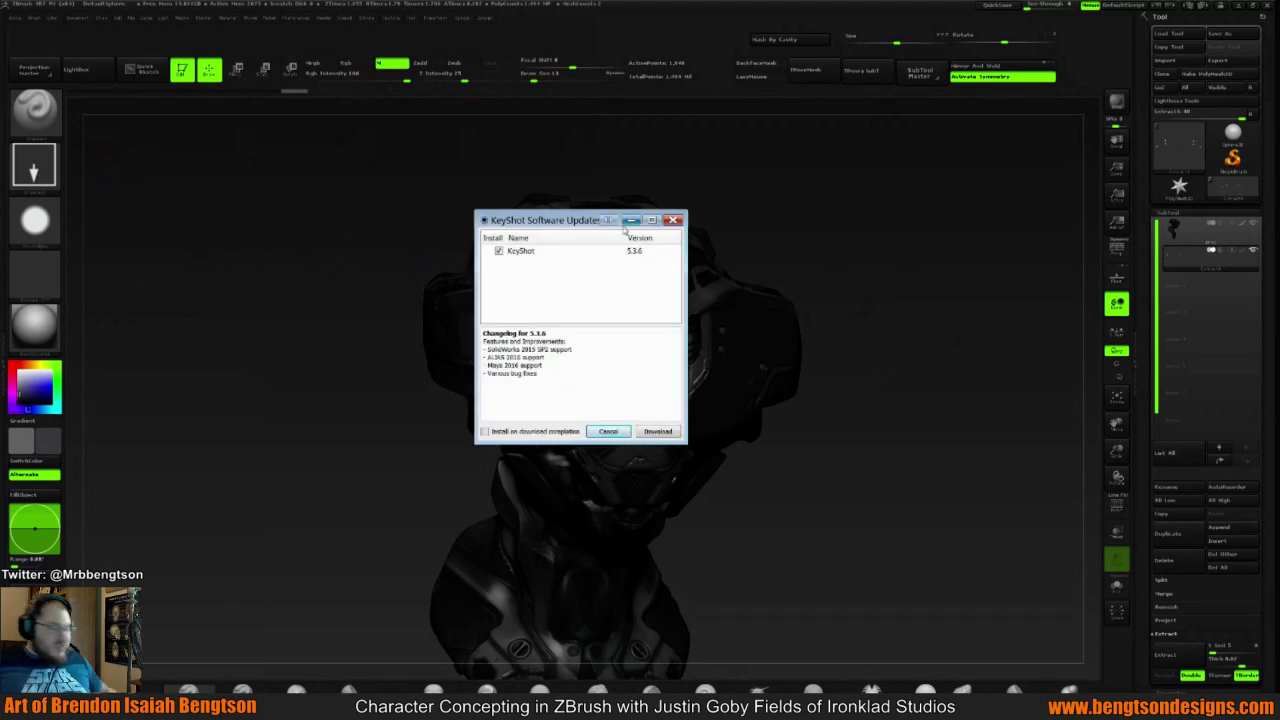
left_click(620, 433)
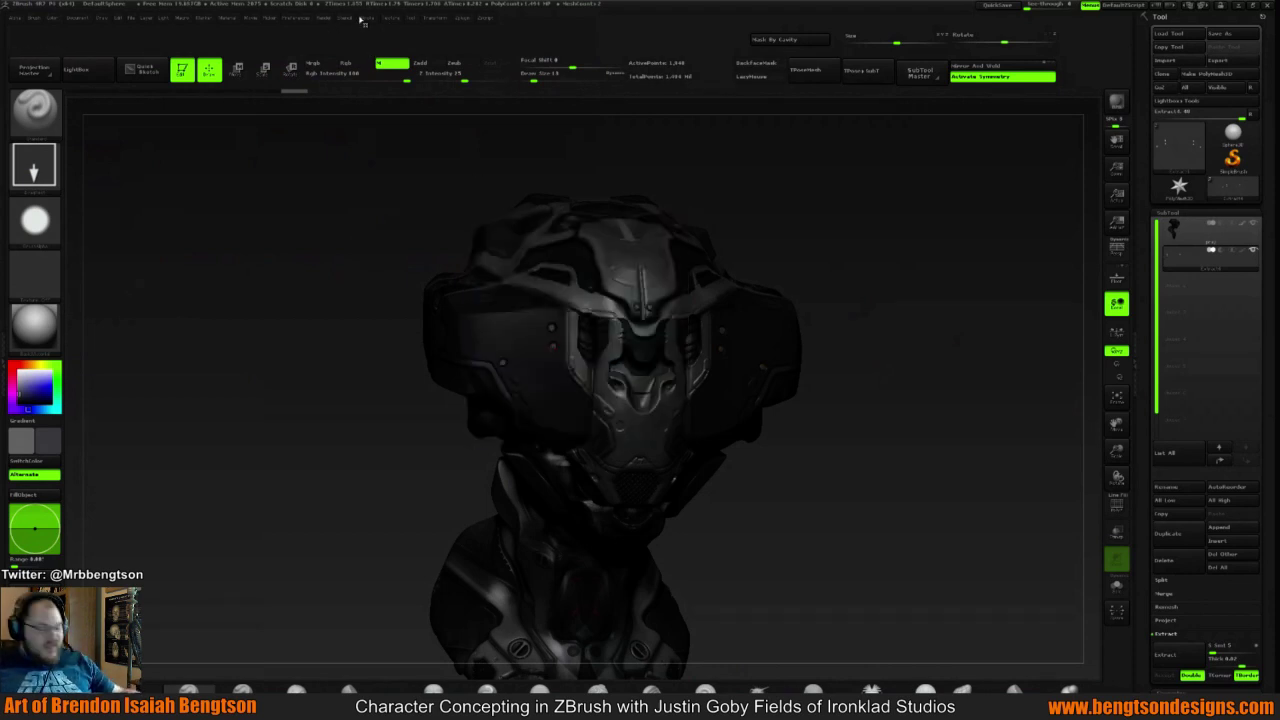
left_click(321, 22)
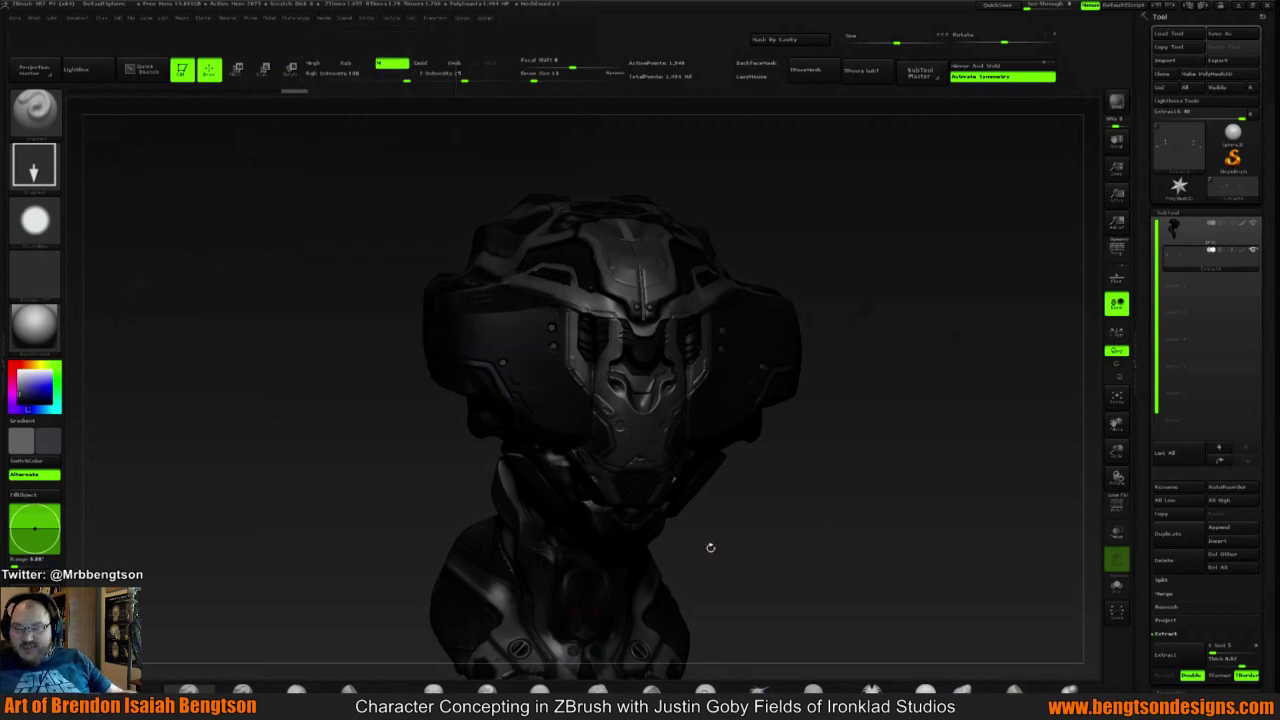
key("super")
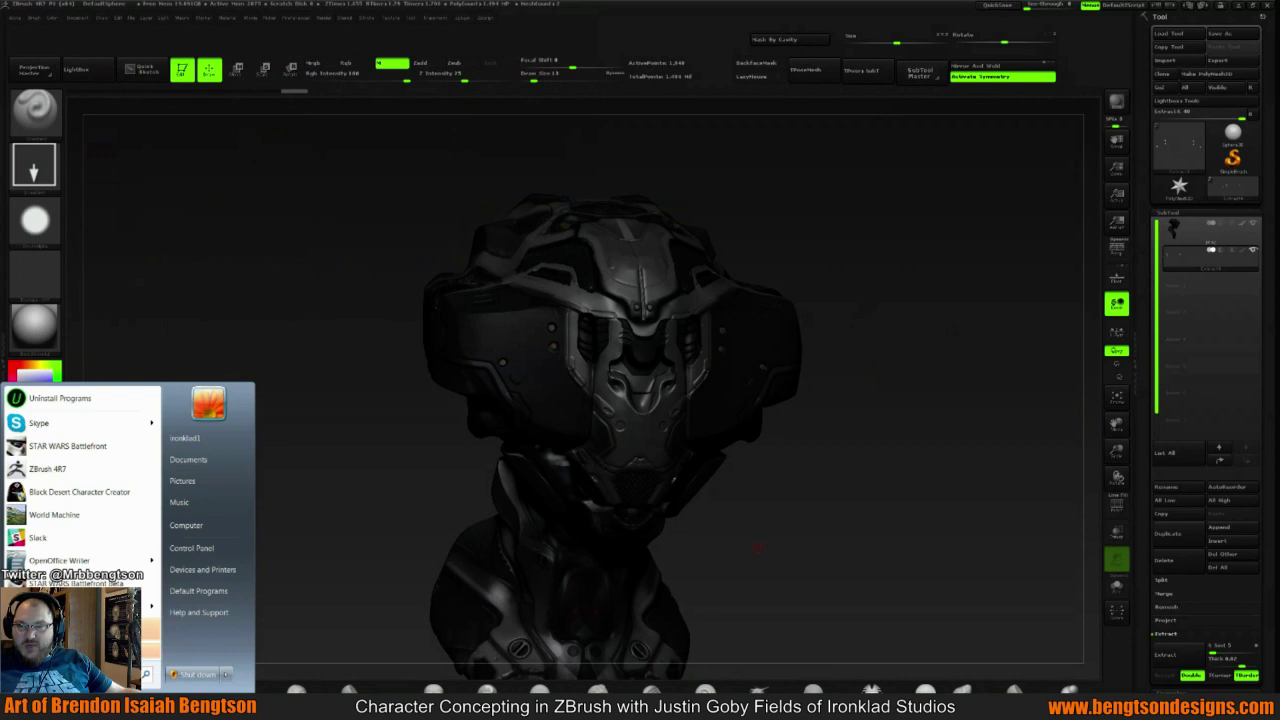
key("super")
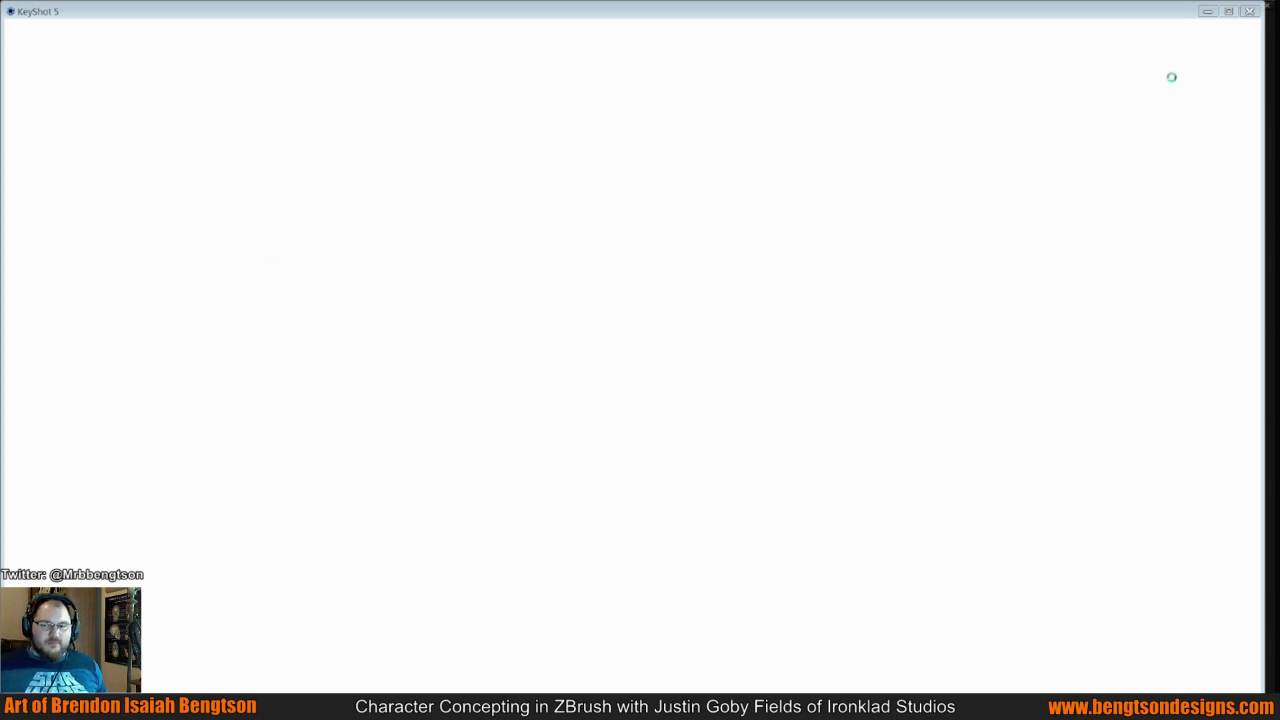
Force-close the frozen KeyShot 5 and dismiss the welcome window in KeyShot 6
left_click(1250, 11)
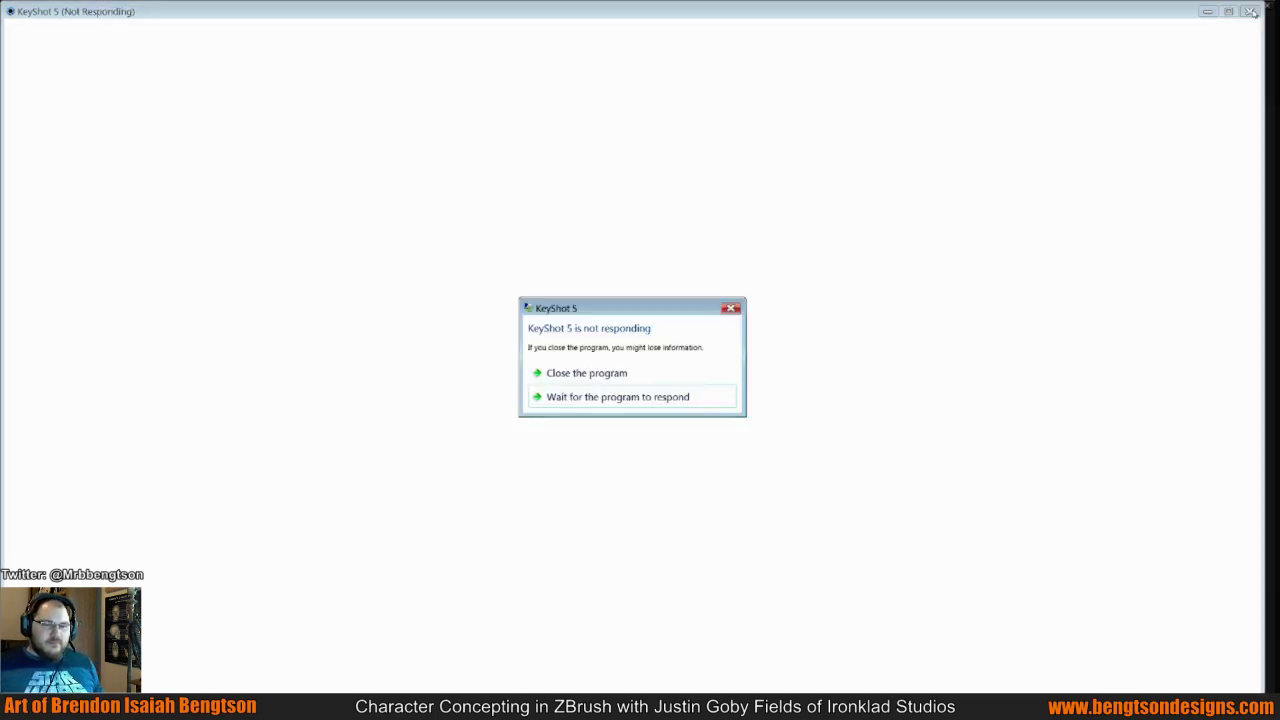
left_click(624, 374)
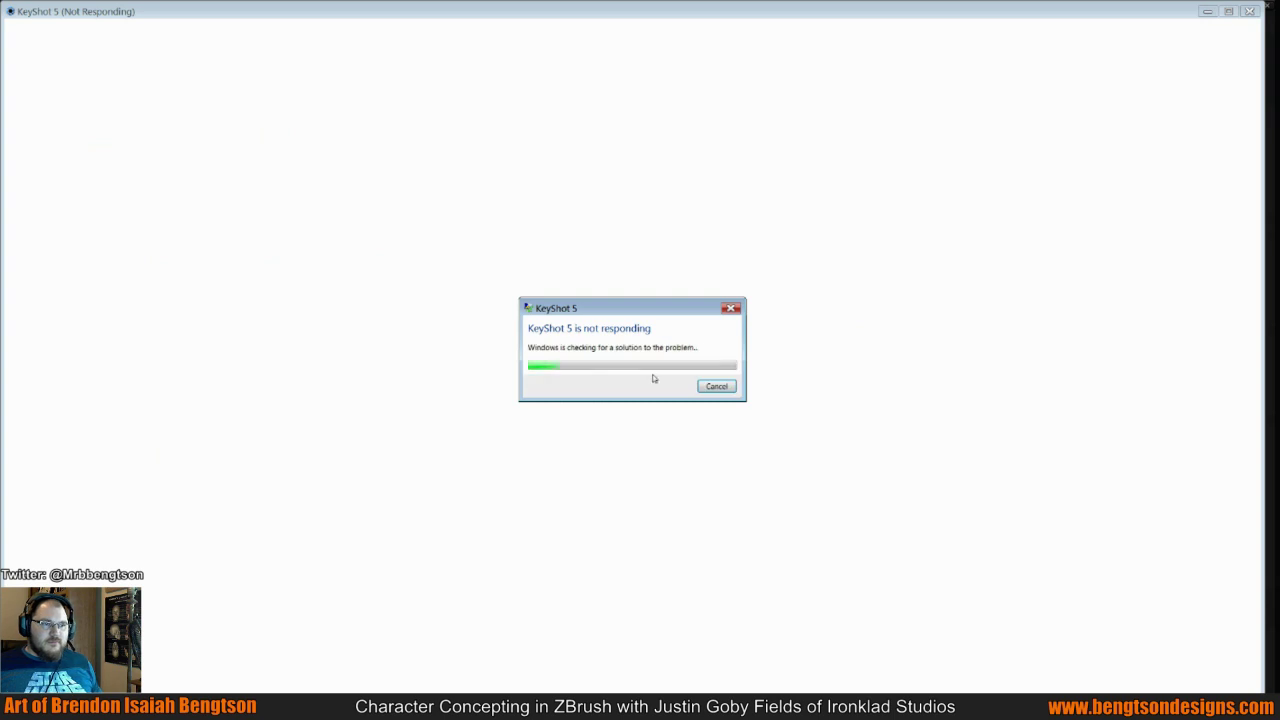
left_click(728, 389)
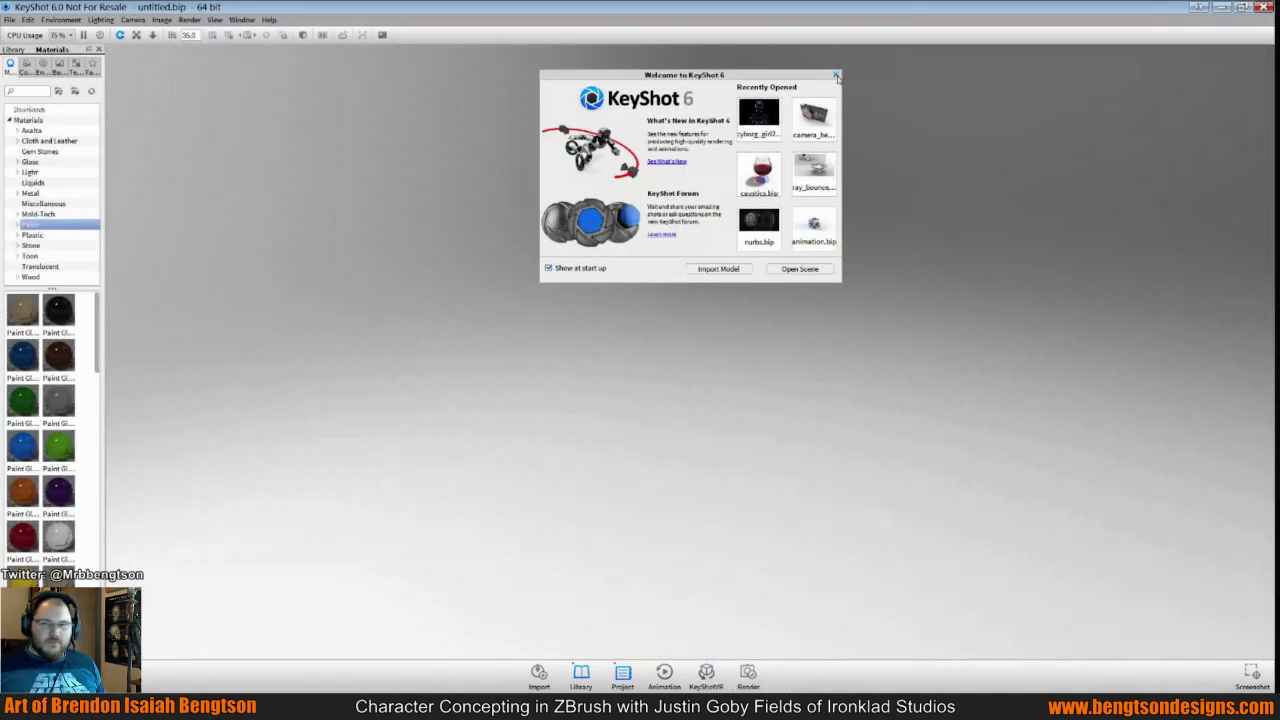
left_click(836, 76)
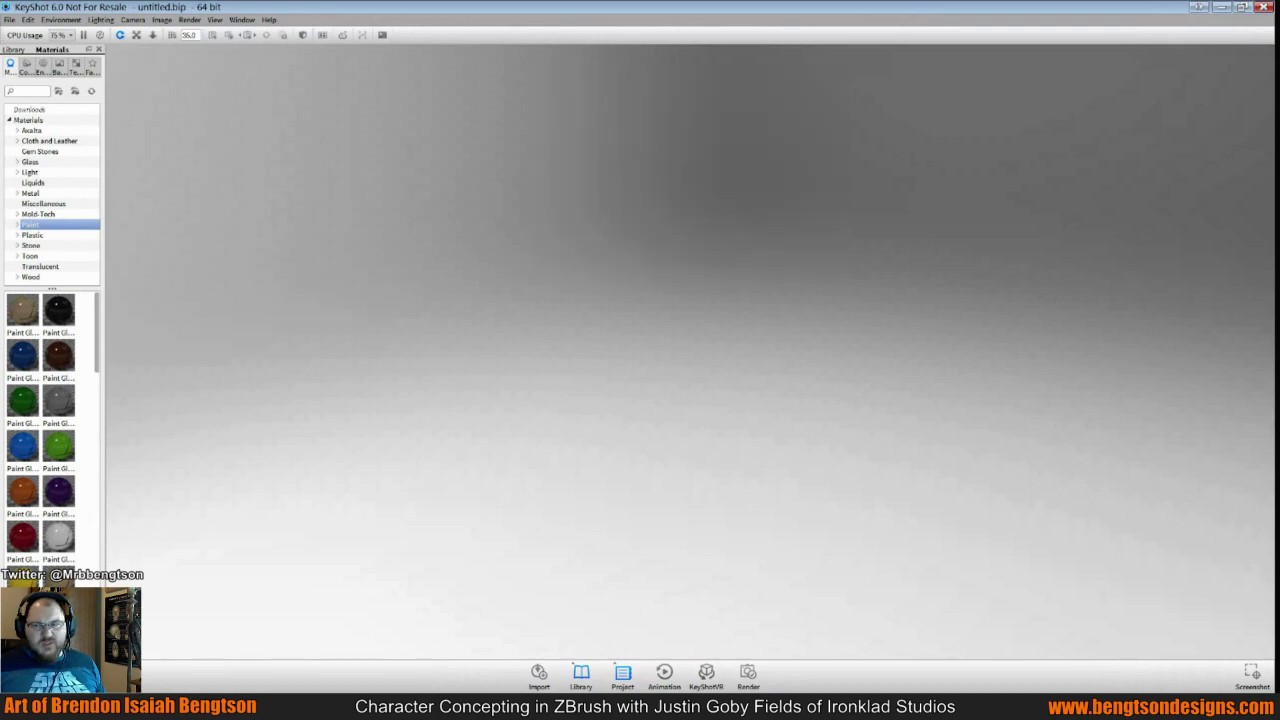
Switch to ZBrush, send the bust to KeyShot 6 with a BPR render, and return to KeyShot
key("alt+Tab")
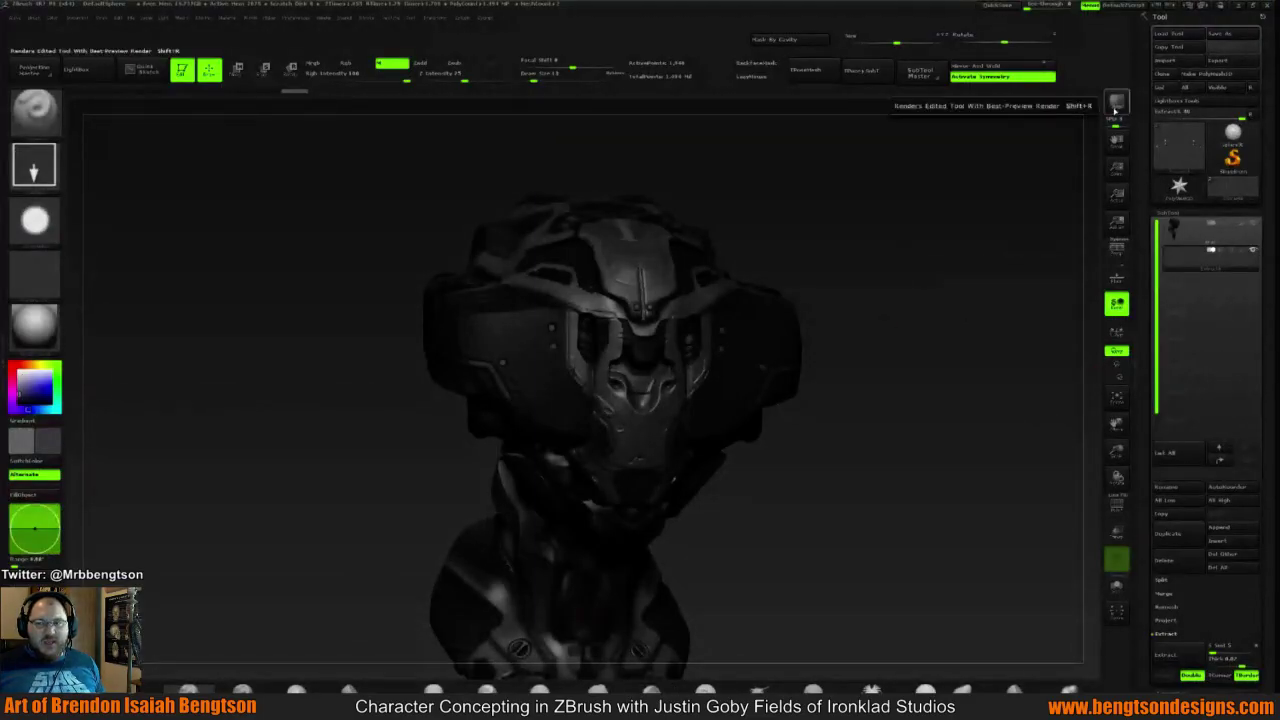
left_click(1116, 104)
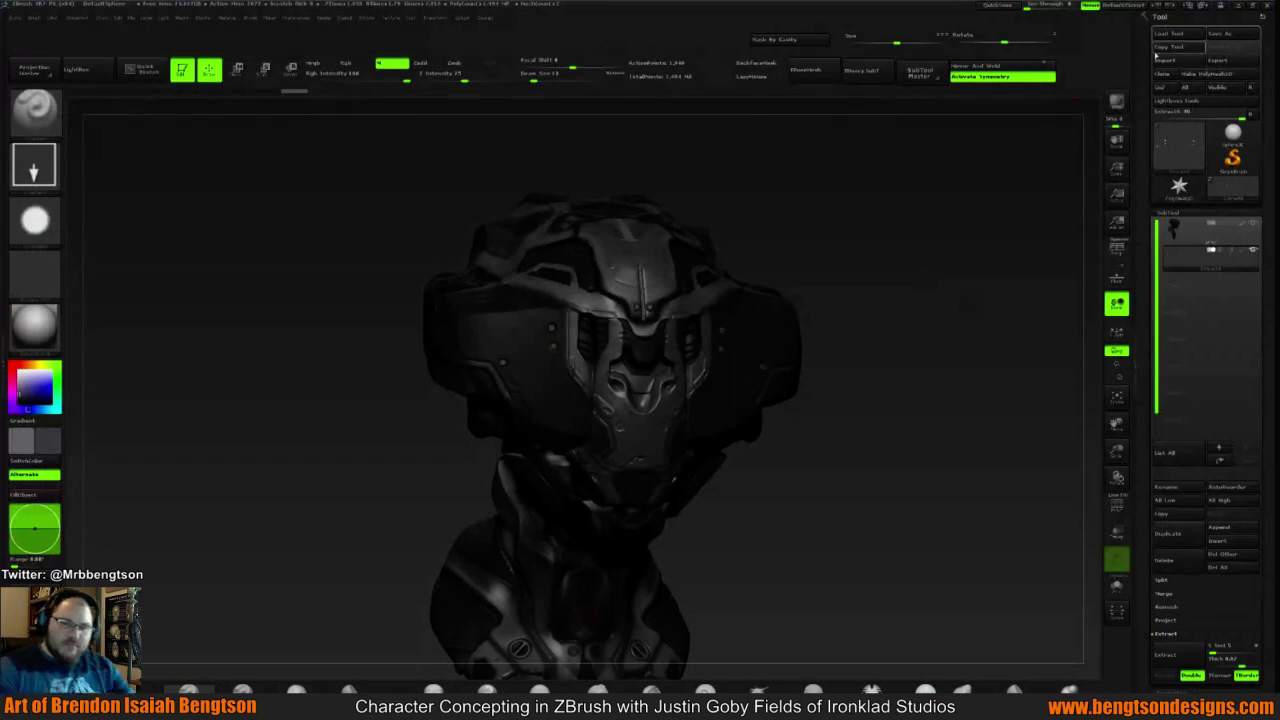
left_click(1237, 6)
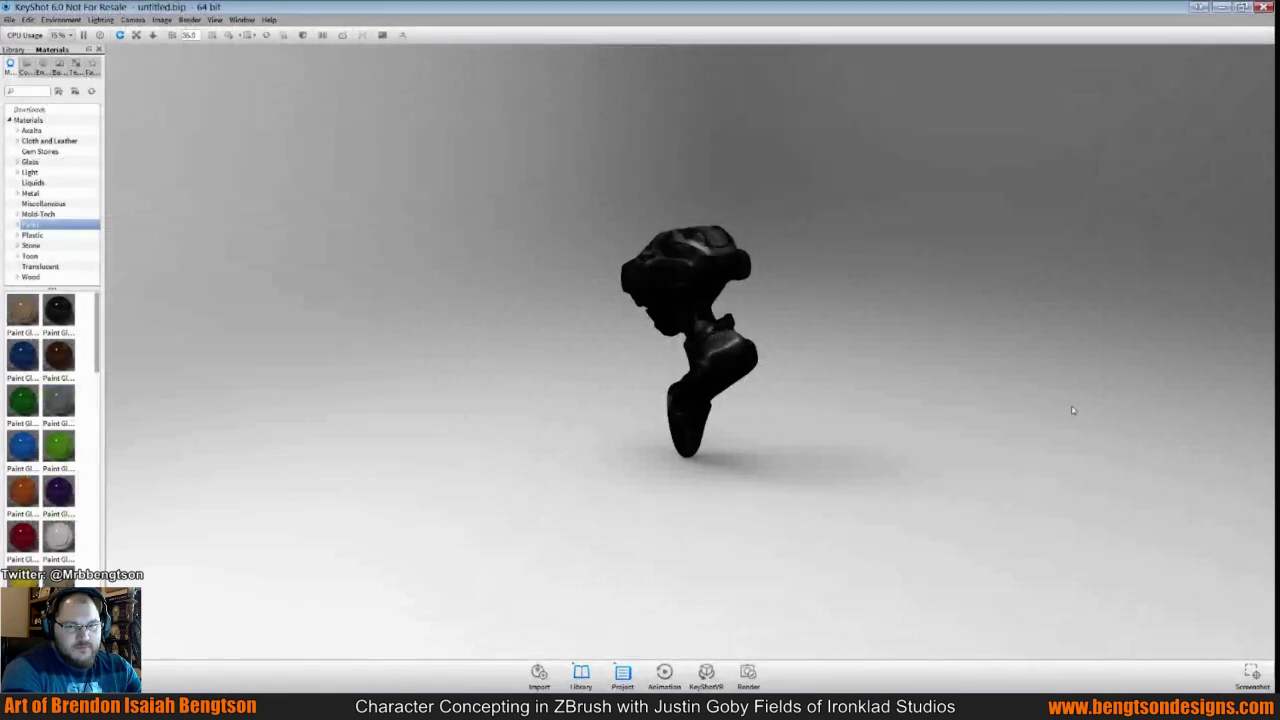
Frame the imported bust large in a three-quarter front view
mouse_move(1072, 410)
left_mouse_down()
mouse_move(939, 433)
mouse_move(1006, 431)
mouse_move(1022, 428)
mouse_move(870, 440)
mouse_move(1079, 425)
mouse_move(1114, 502)
left_mouse_up()
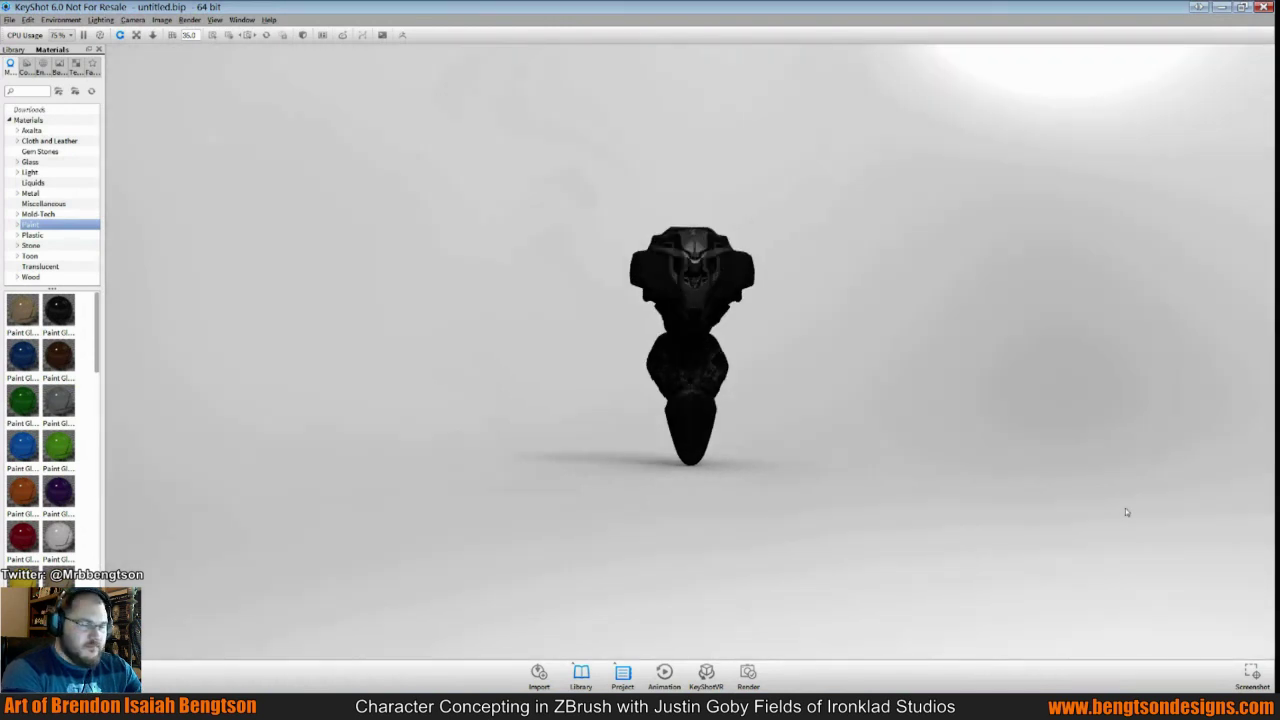
scroll(827, 428, "up", 2)
scroll(916, 462, "up", 1)
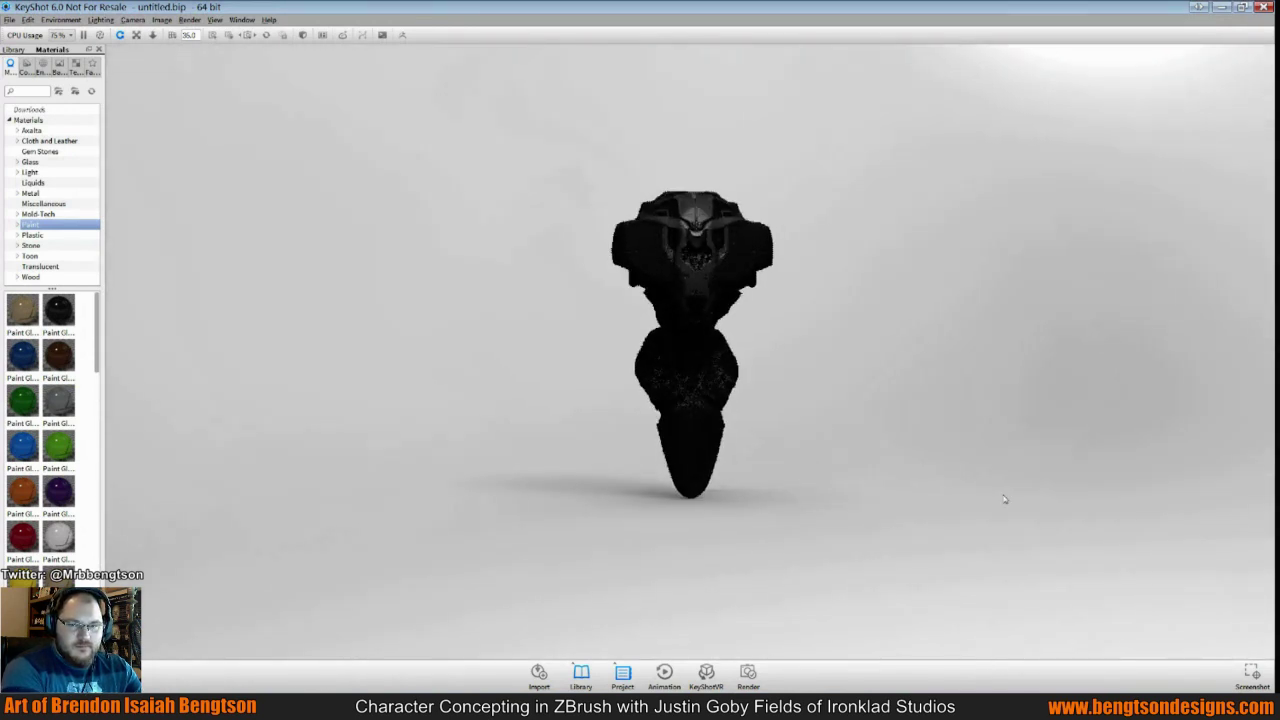
scroll(1005, 498, "up", 3)
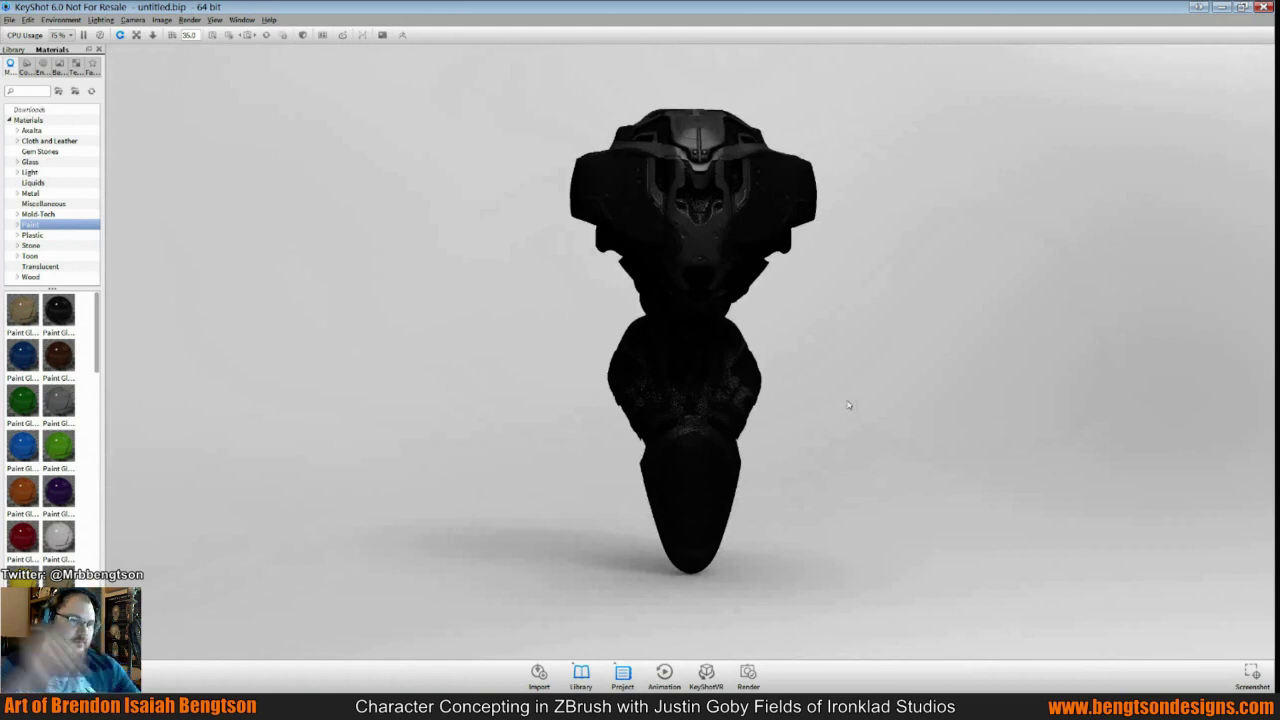
left_click_drag(848, 405, 922, 435)
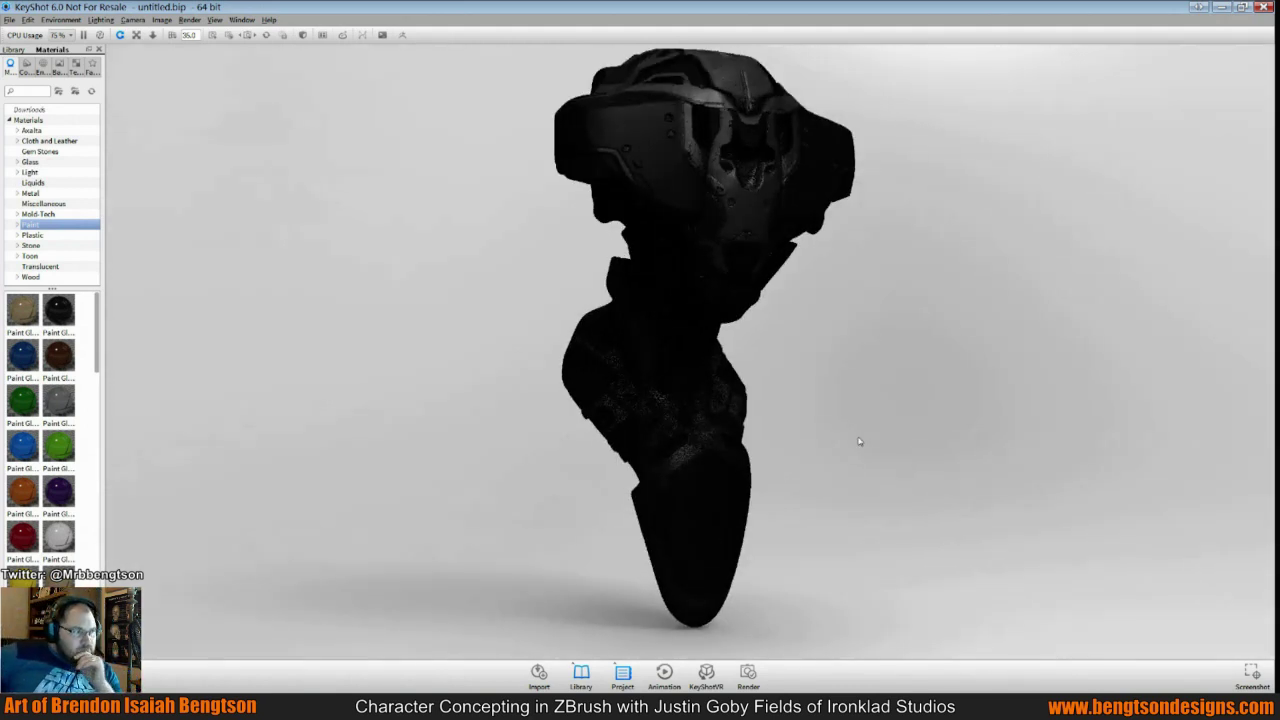
middle_click_drag(858, 441, 799, 481)
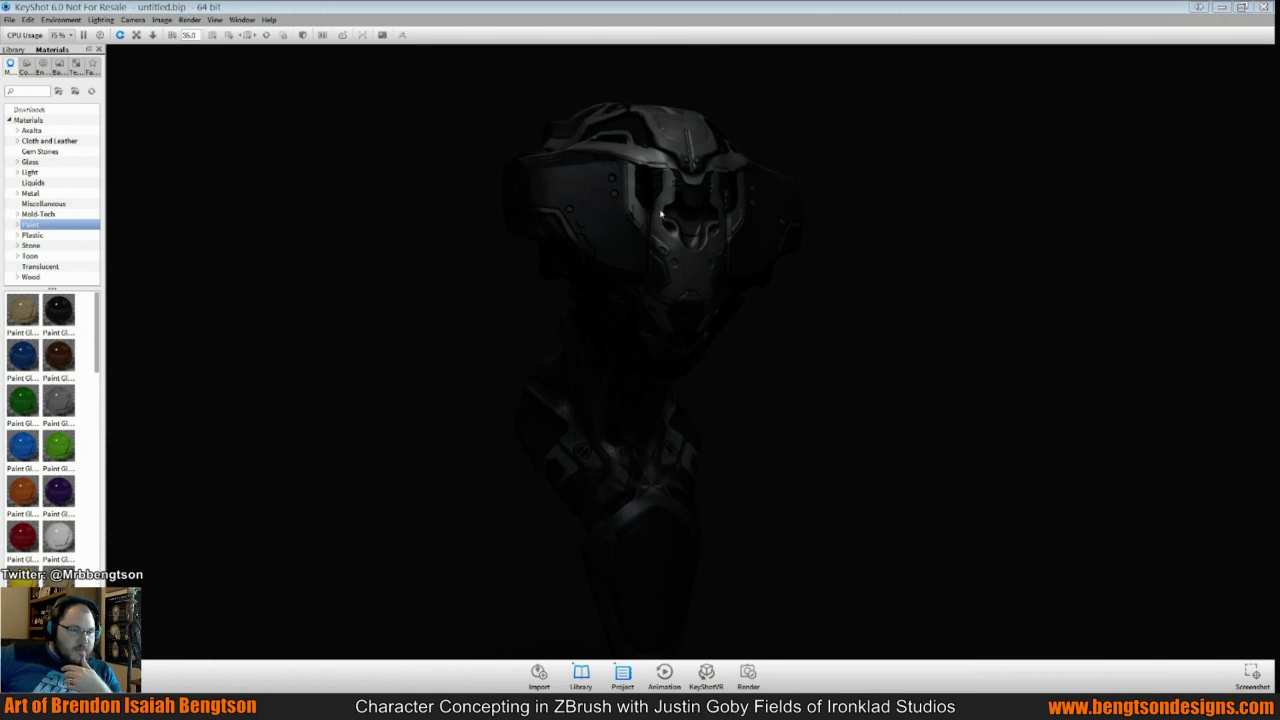
Give the extracted lights on the side plates an orange Emissive material and check their glow from the side
left_click(616, 198)
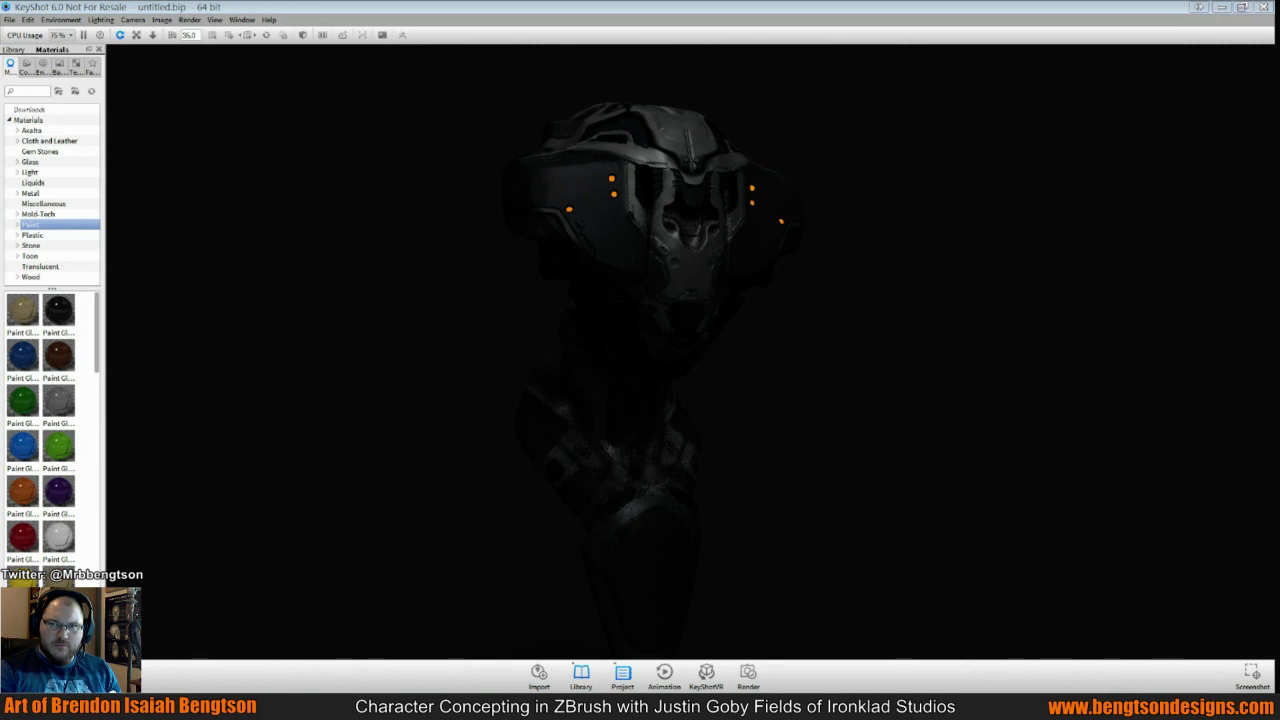
left_click(1218, 212)
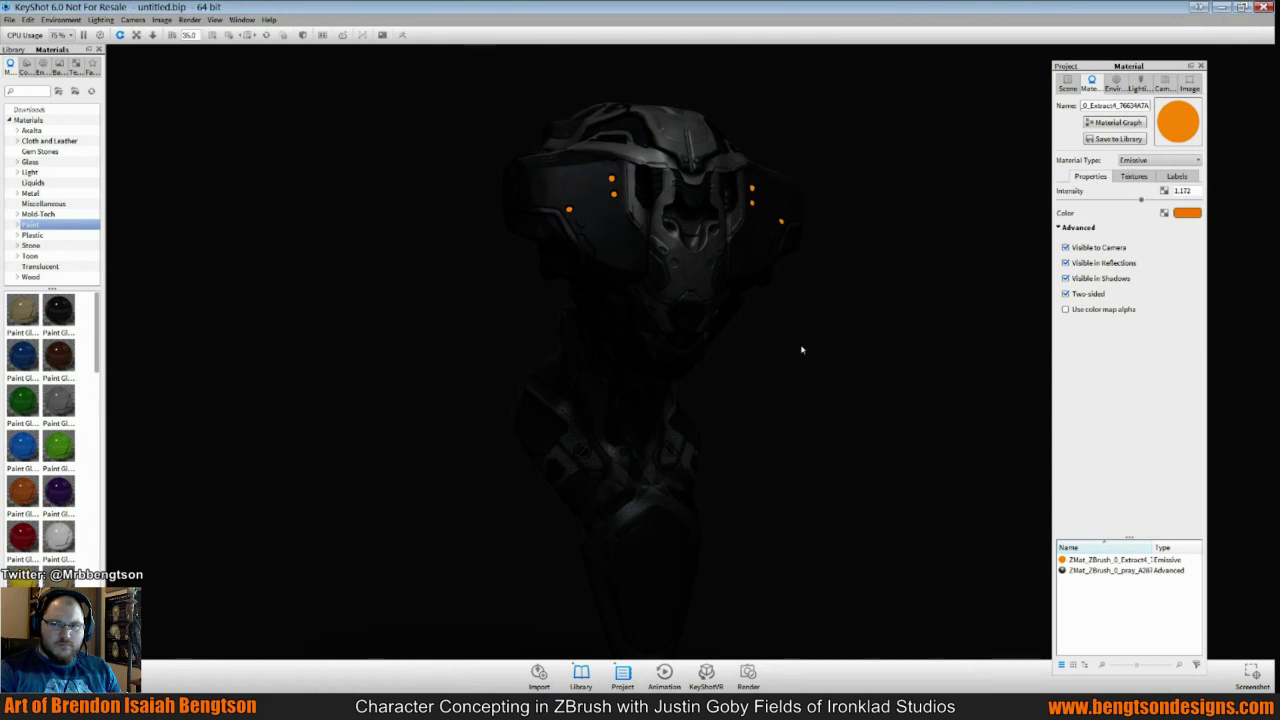
left_click_drag(803, 349, 397, 308)
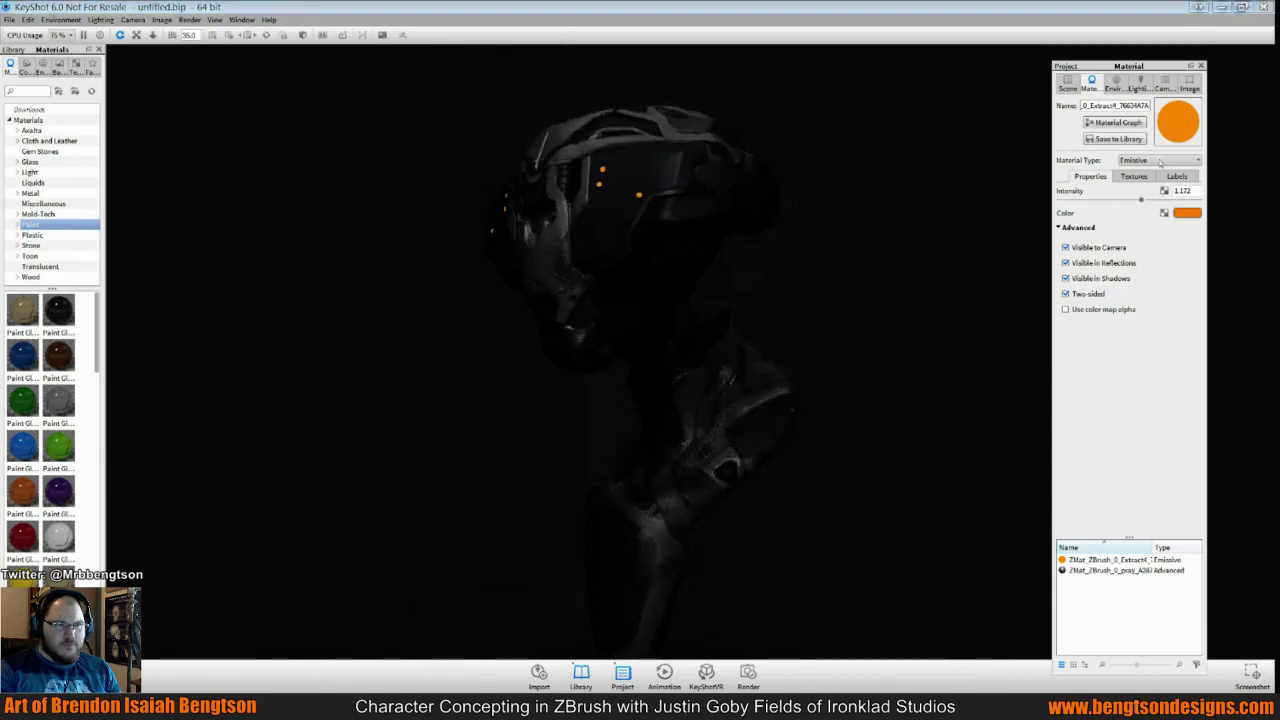
Change the material type of the extracted lights to Point Light Diffuse
left_click(1160, 161)
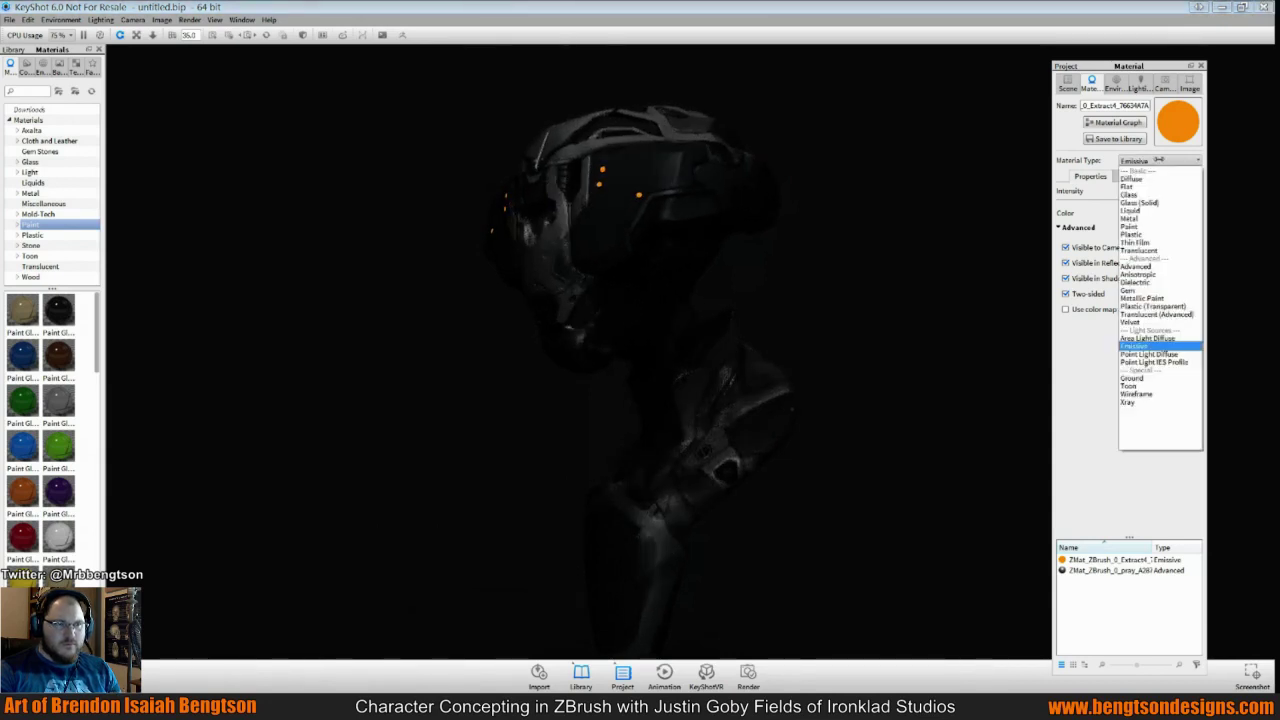
left_click(1170, 355)
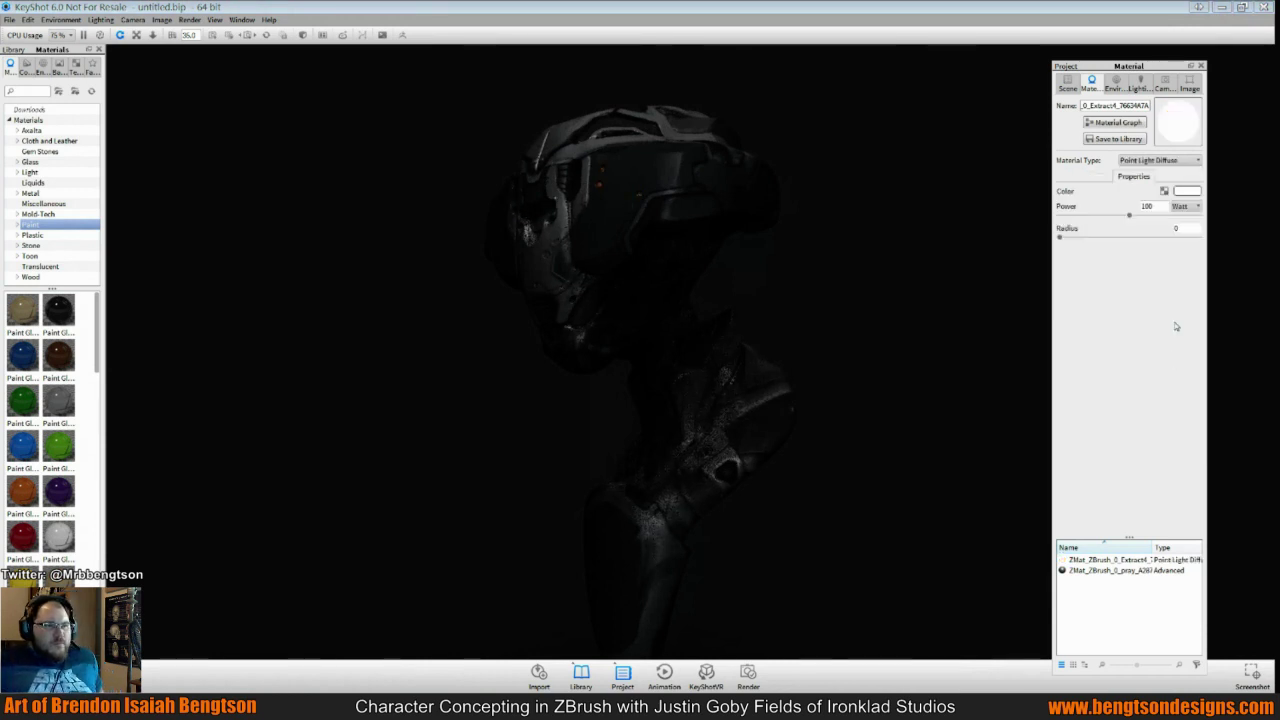
Change the extracted lights' material type to Area Light Diffuse and give it an orange color
left_click(1165, 161)
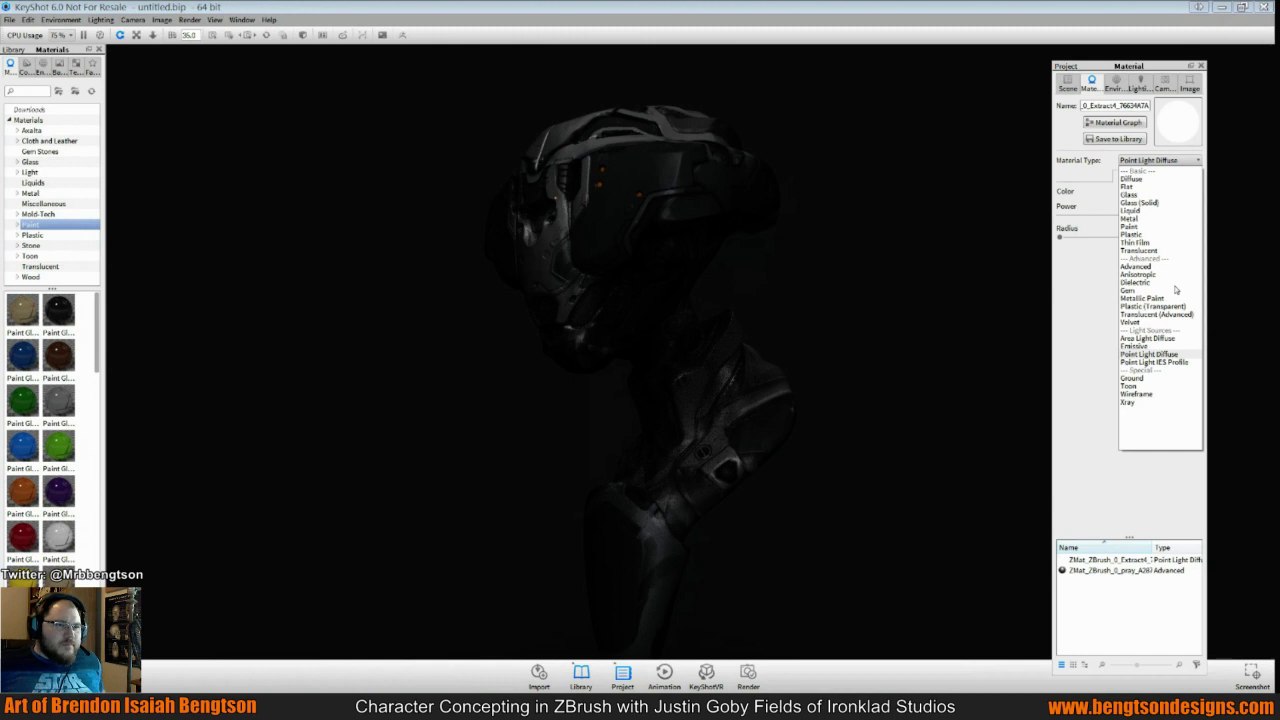
left_click(1172, 340)
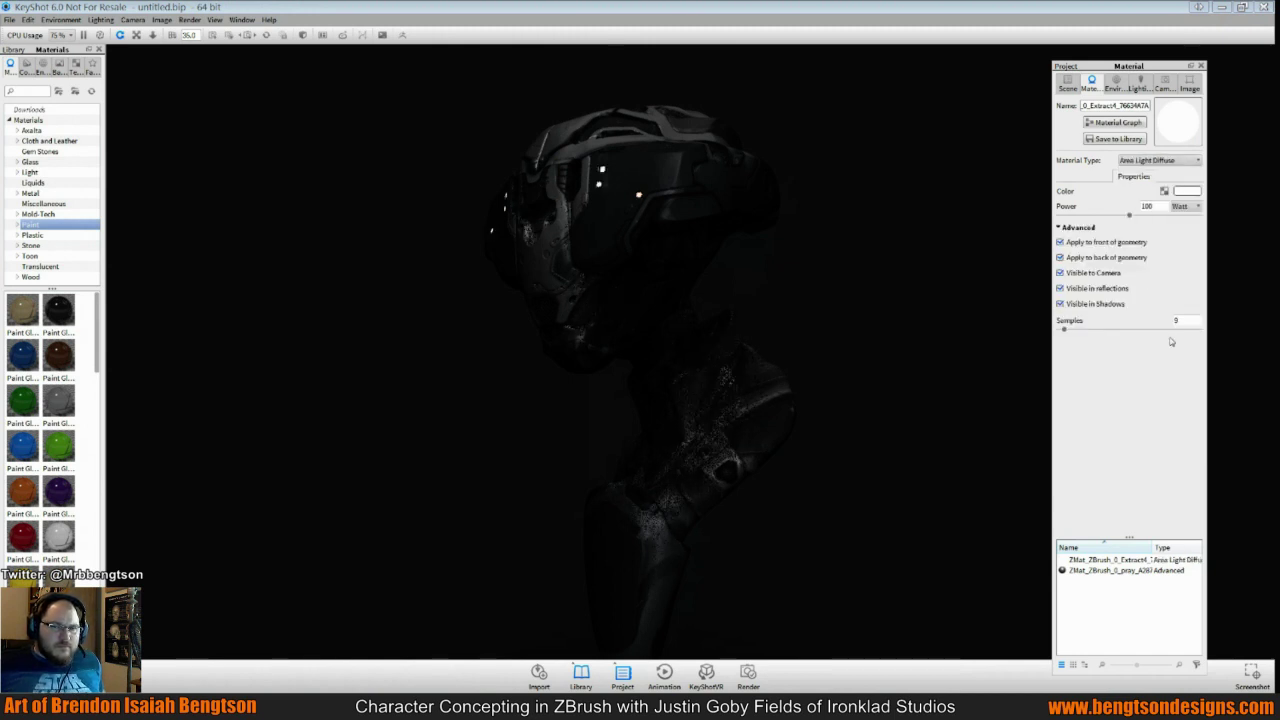
left_click(1184, 190)
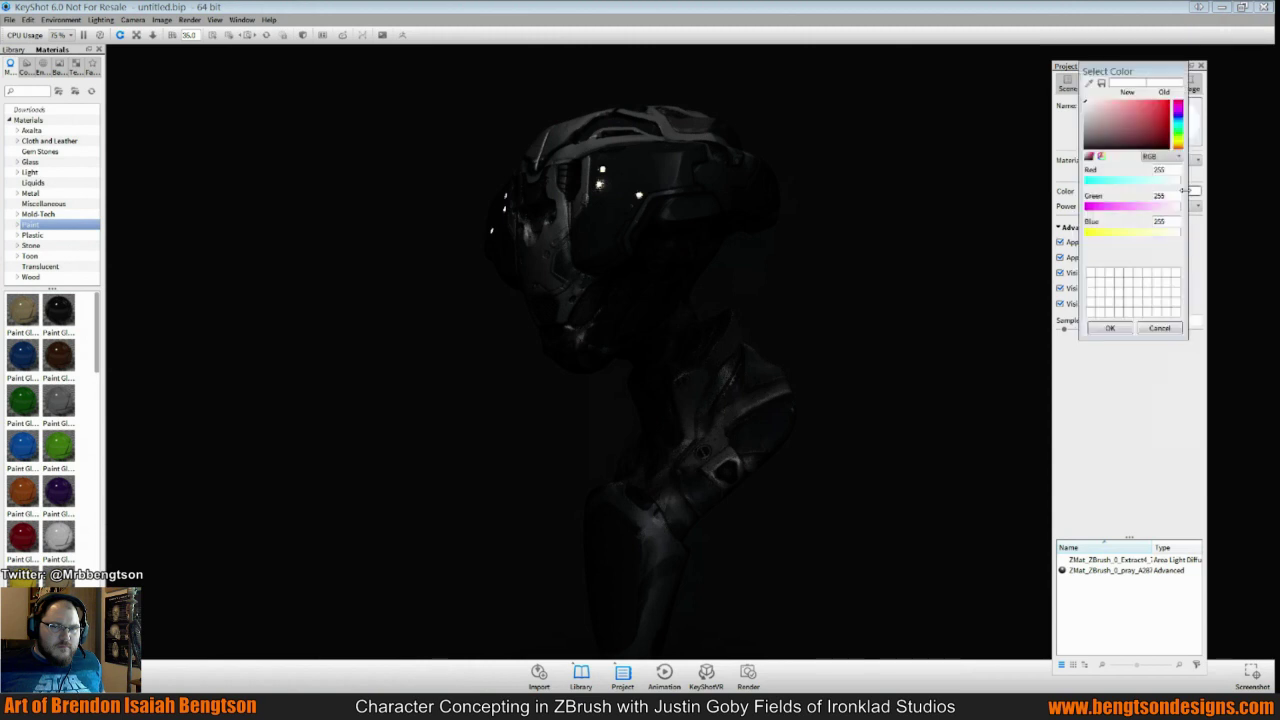
left_click(1166, 103)
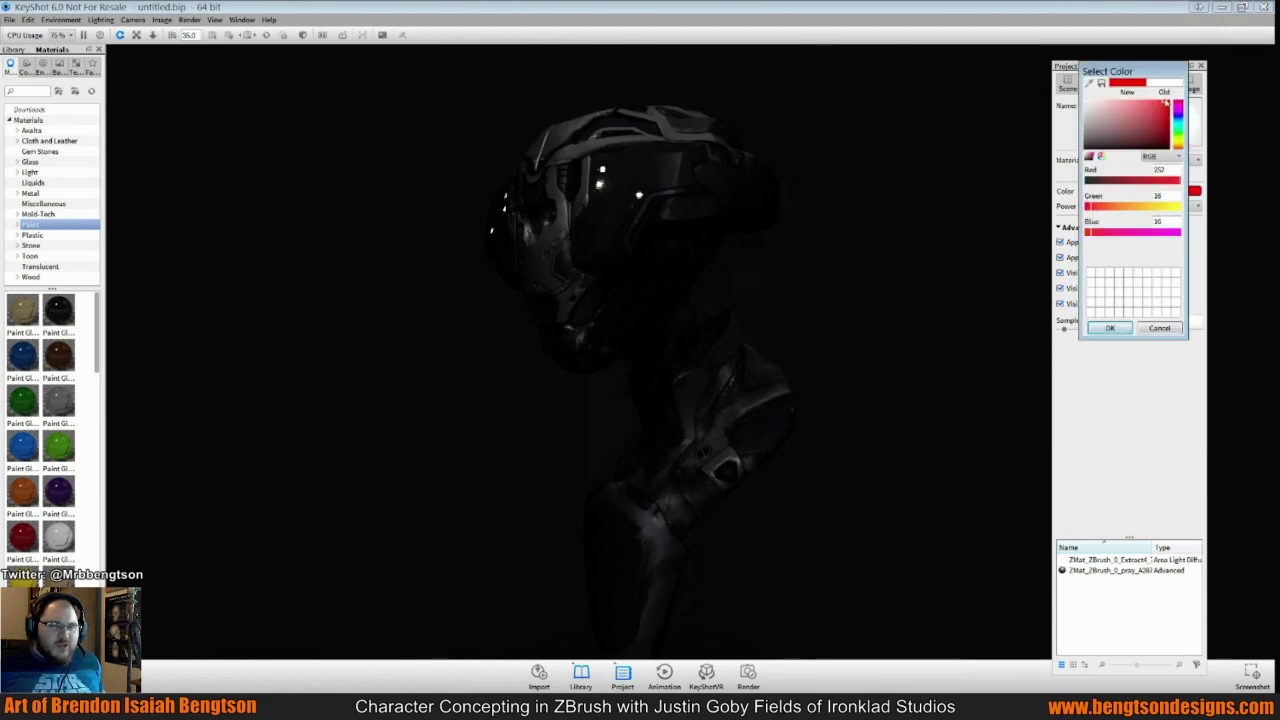
left_click(1167, 105)
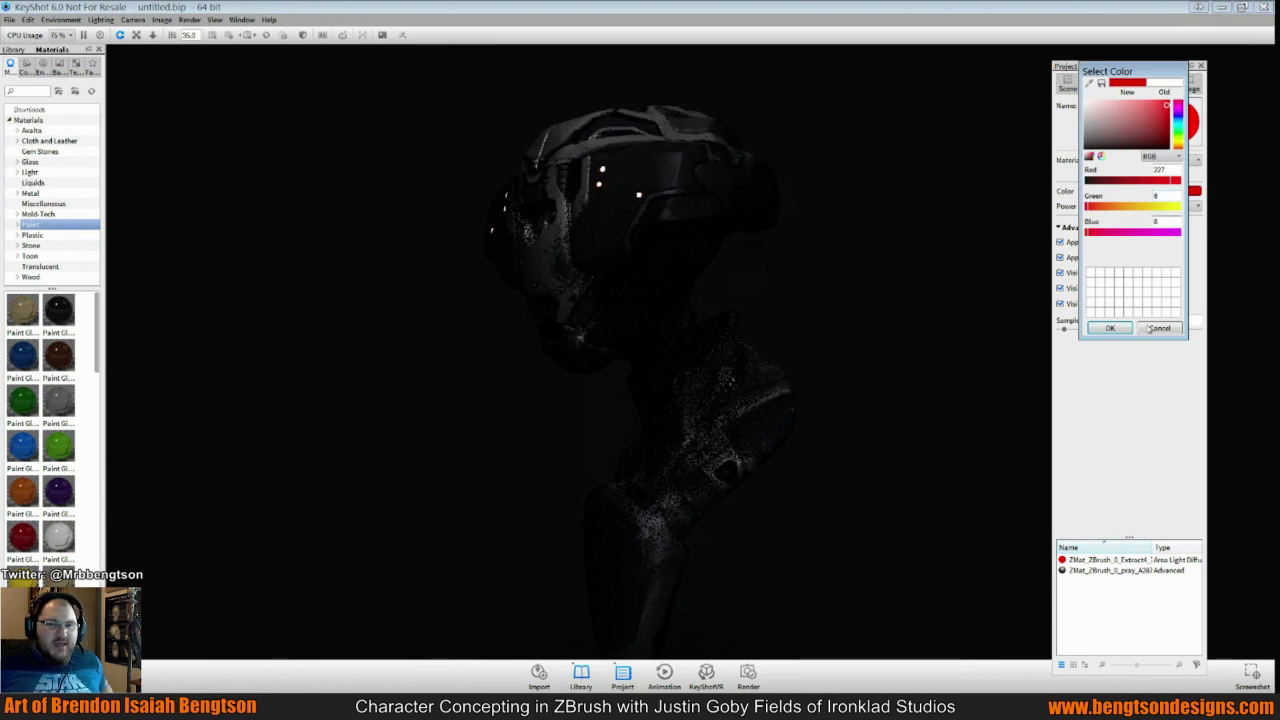
left_click(1149, 329)
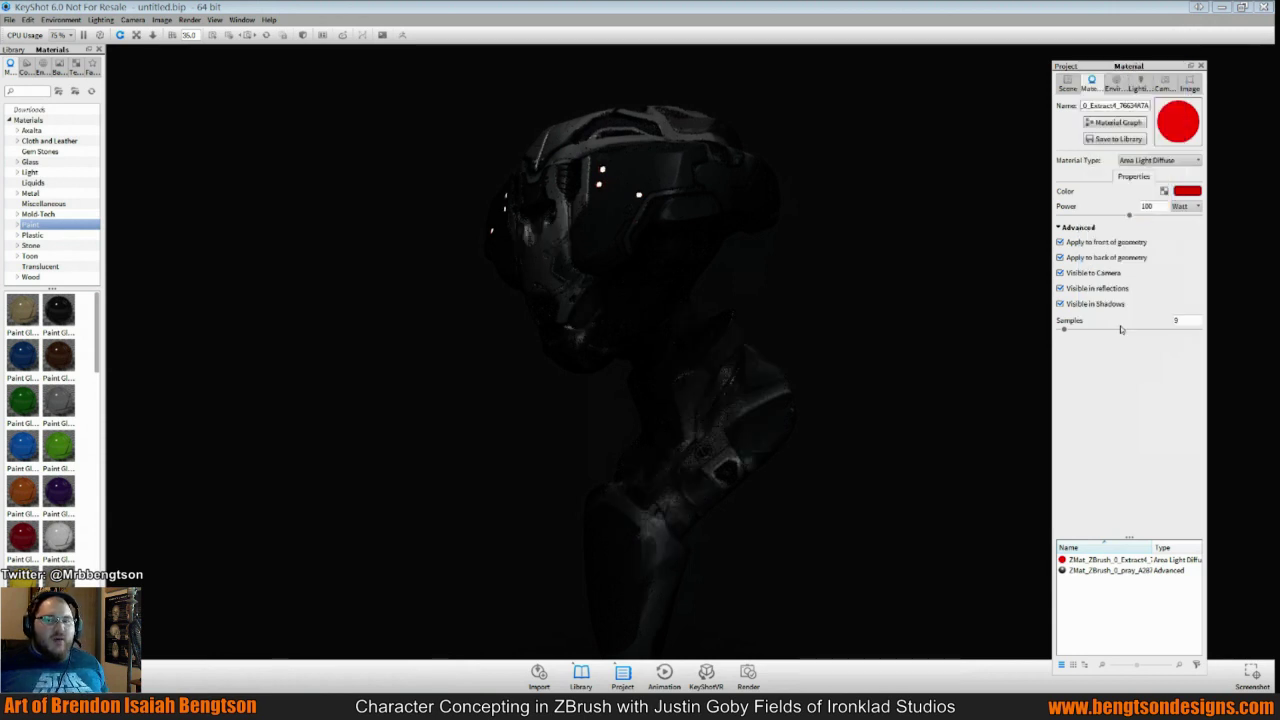
left_click(1185, 193)
left_click(1178, 149)
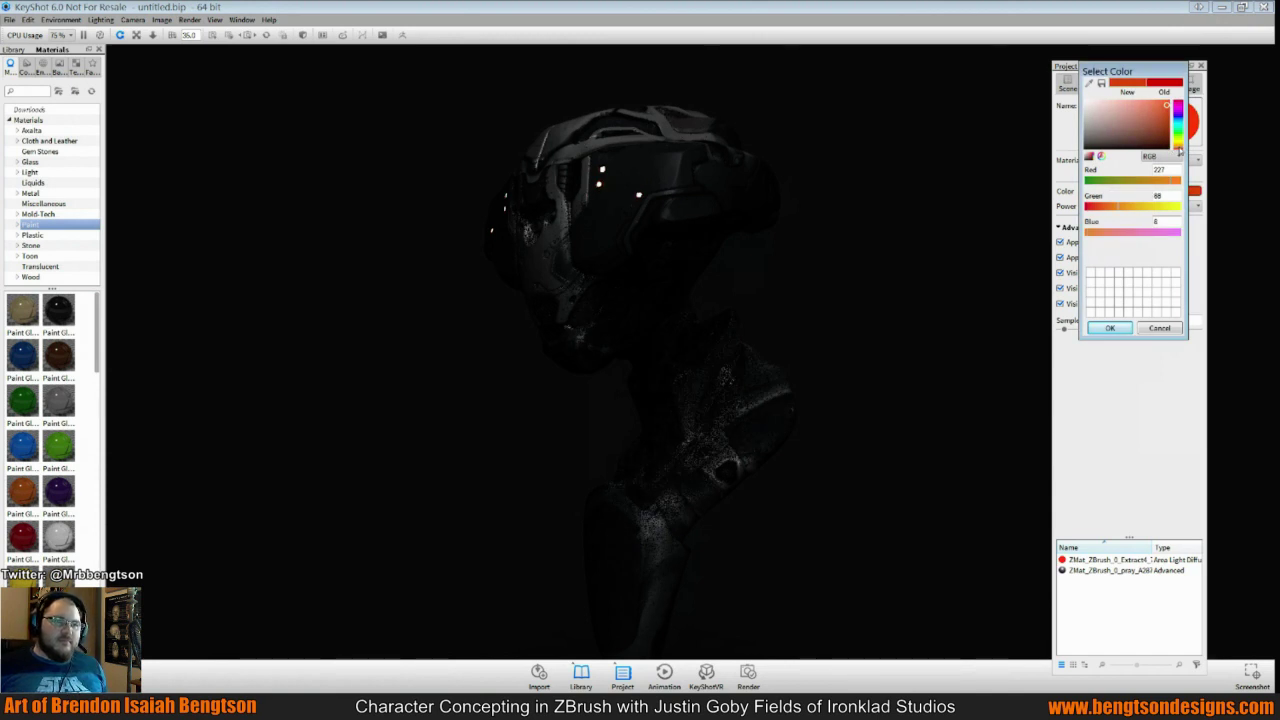
left_click(1162, 144)
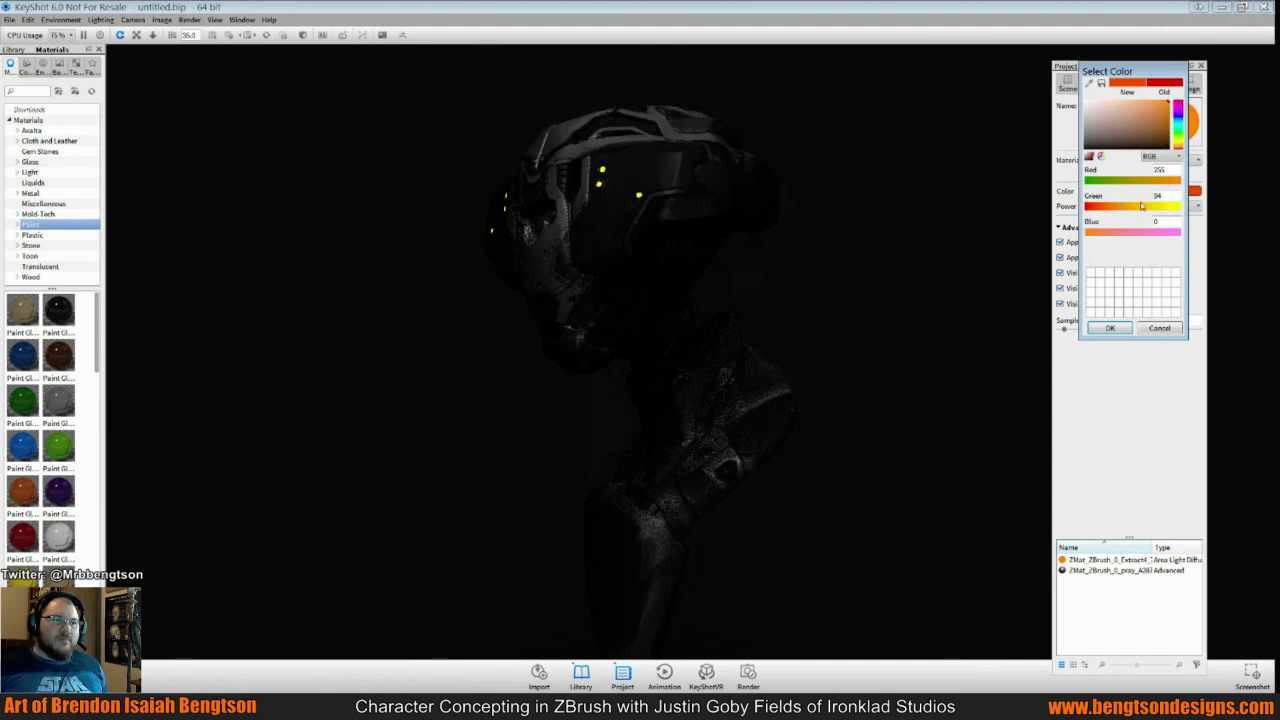
left_click(1119, 330)
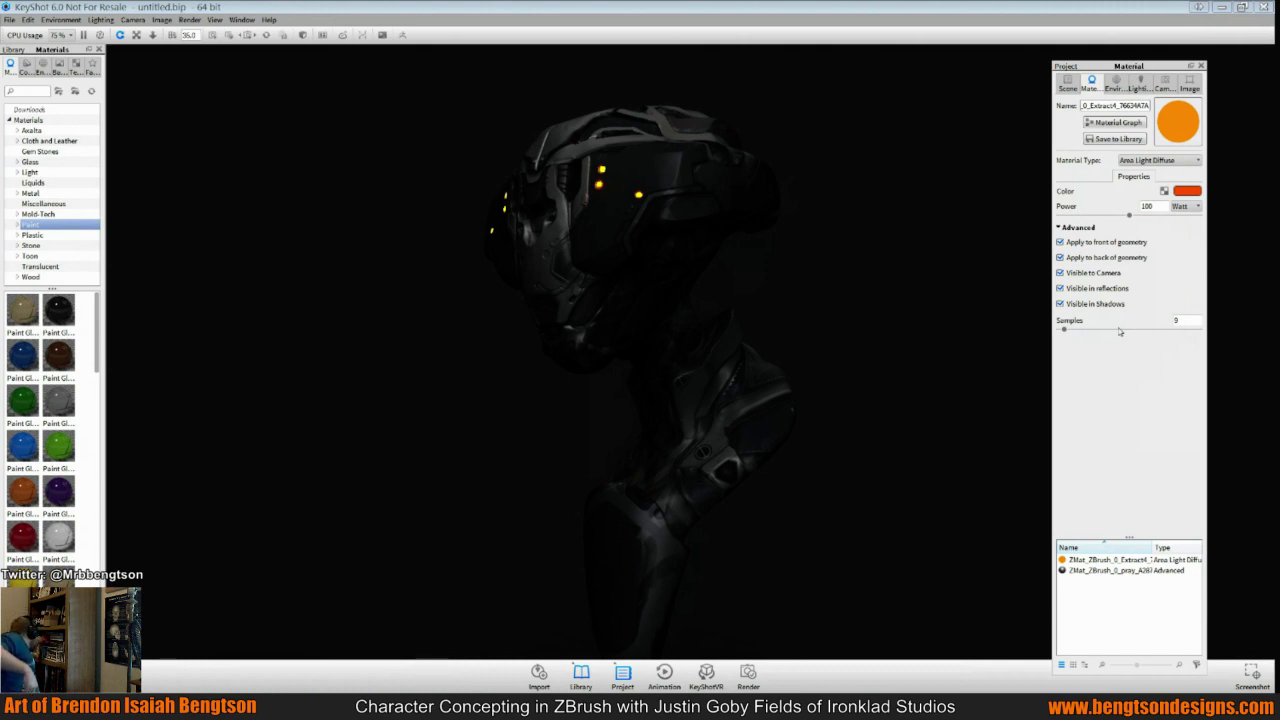
Set the area light's samples to 30, raise its power to about 108 Watt, and check the glow from the front
left_click(1076, 330)
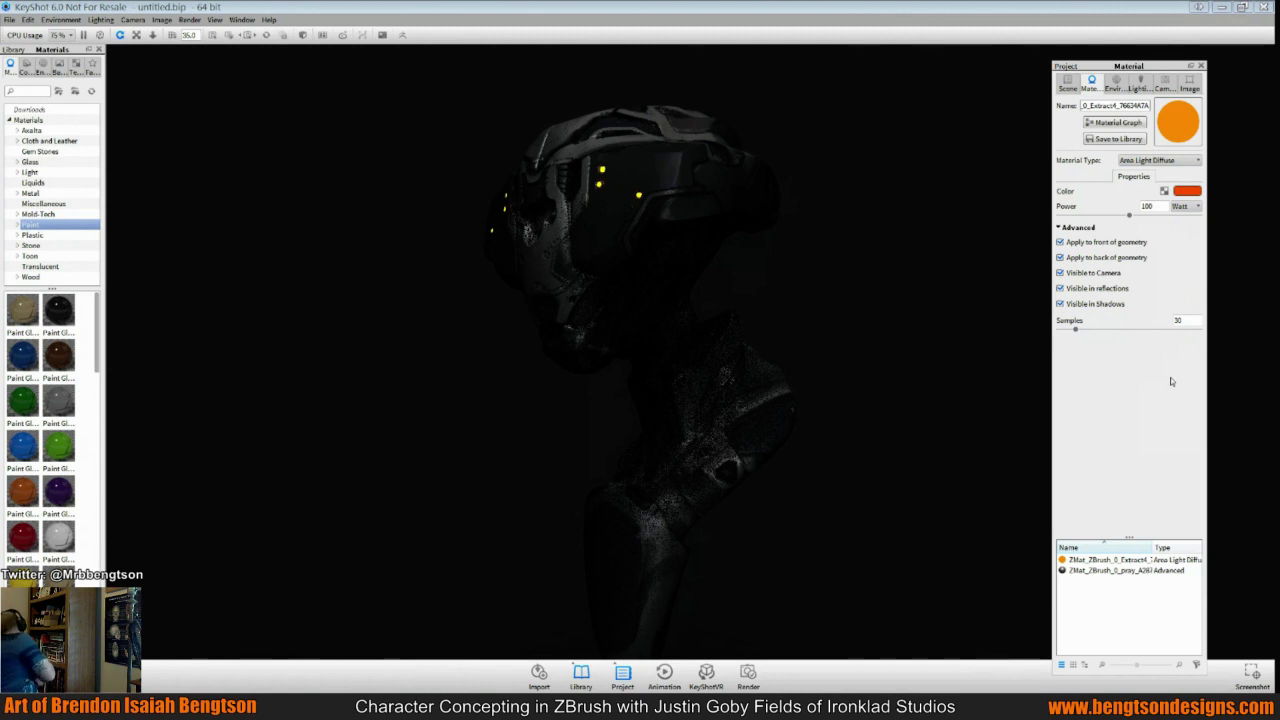
left_click_drag(1129, 215, 1137, 218)
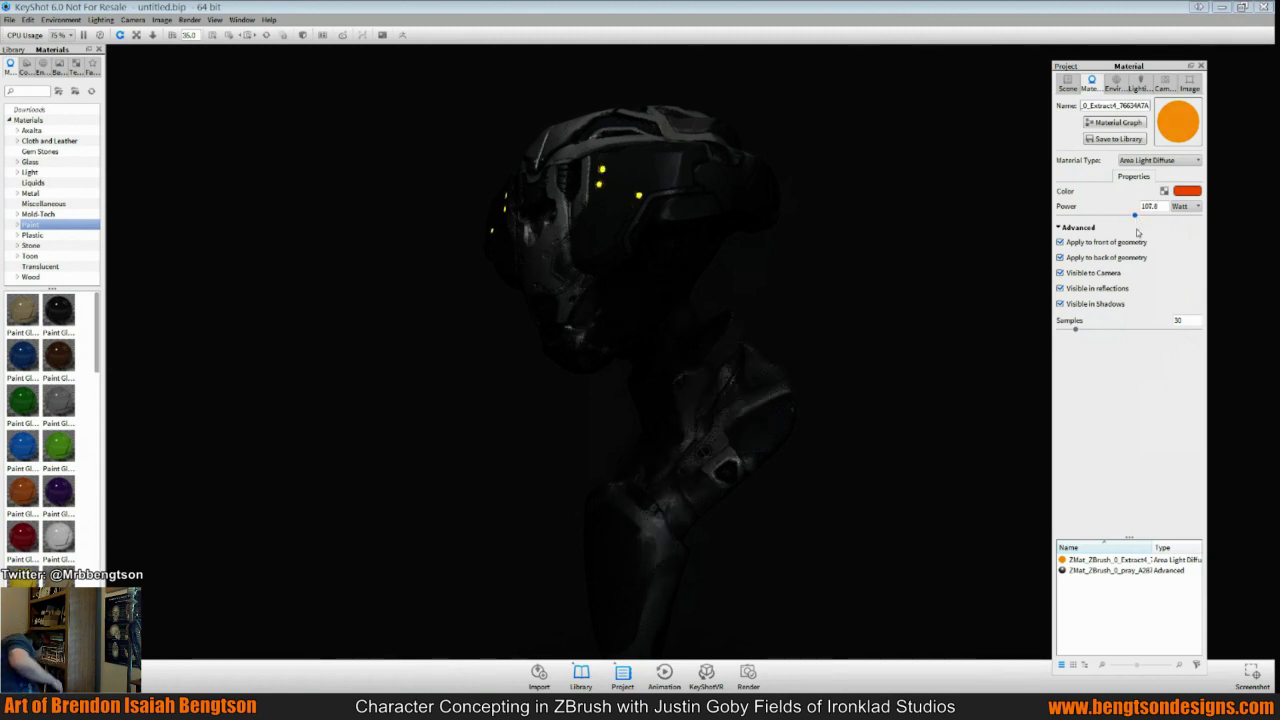
left_click_drag(830, 329, 1126, 385)
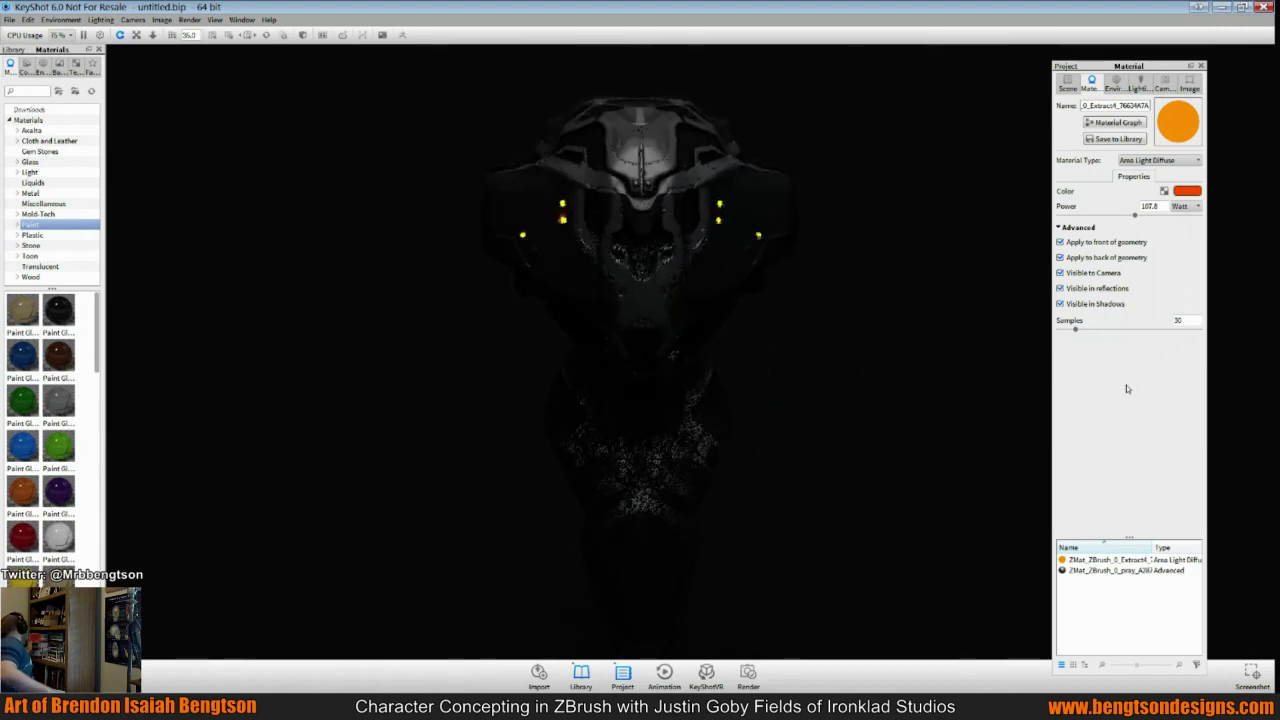
left_click_drag(1126, 388, 932, 417)
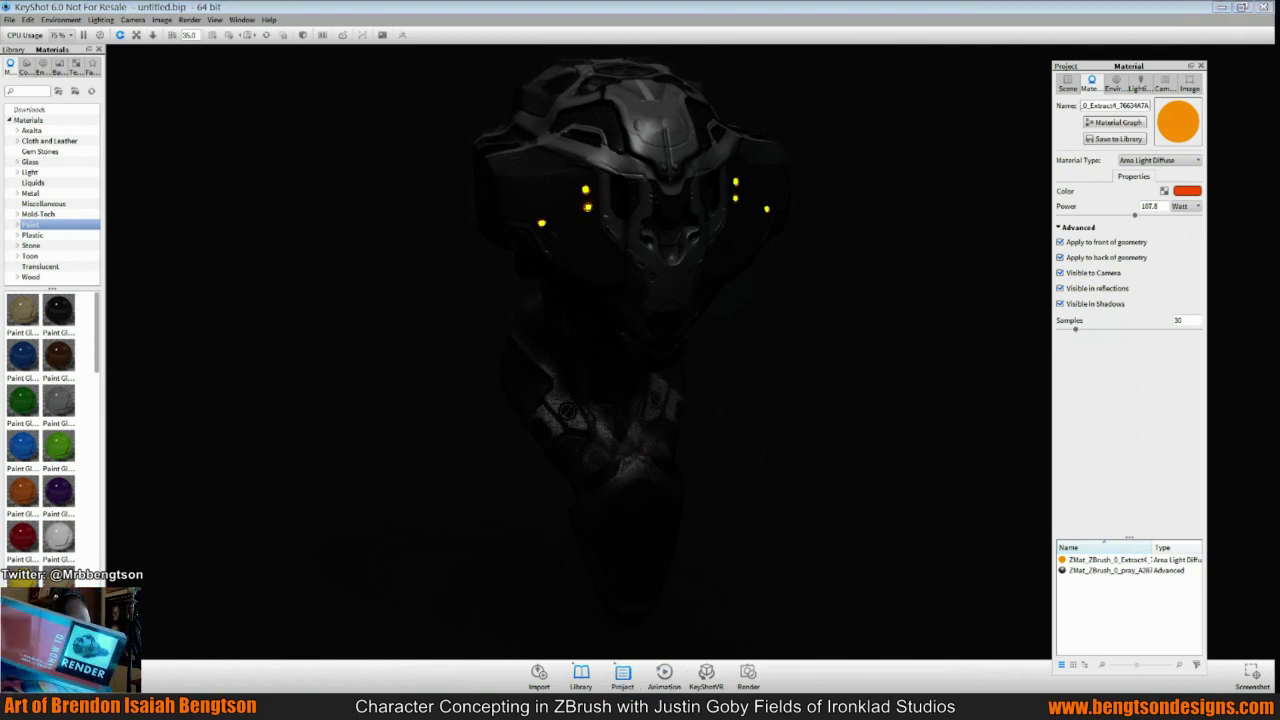
Switch to ZBrush, turn the bust to a three-quarter view and enlarge the material-painting brush
key("alt+Tab")
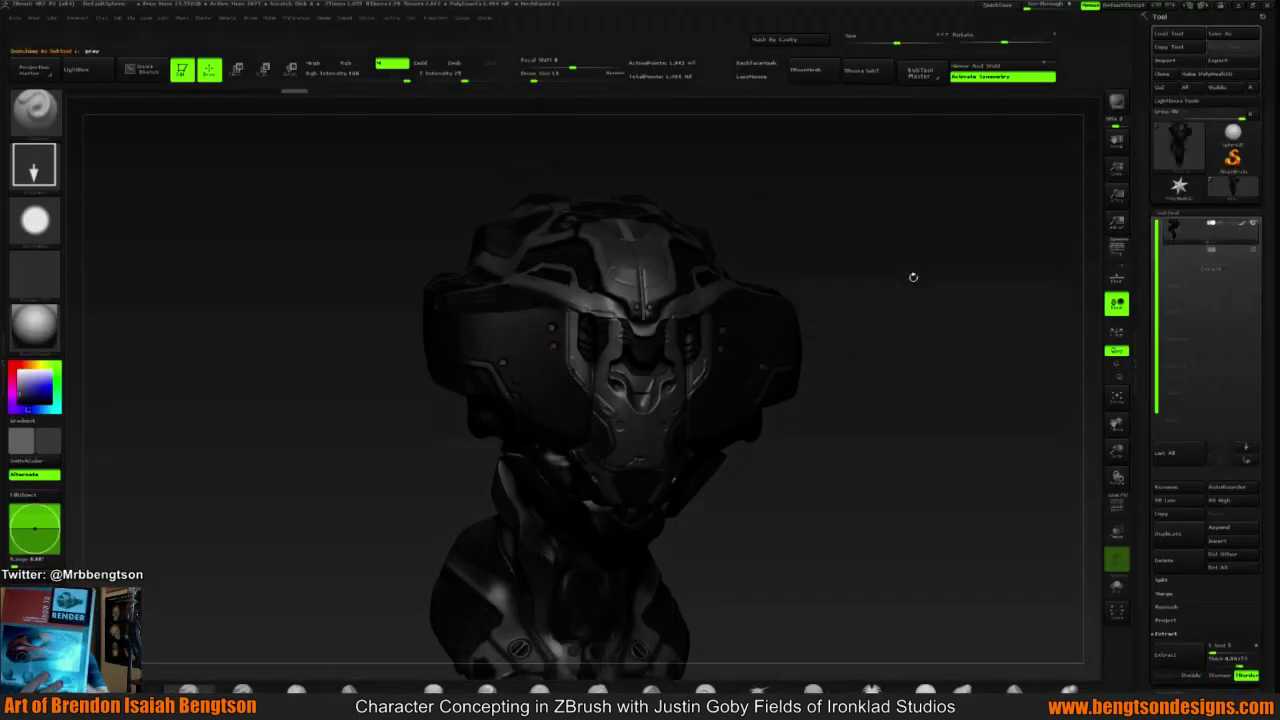
left_click_drag(913, 277, 923, 291)
key("ctrl")
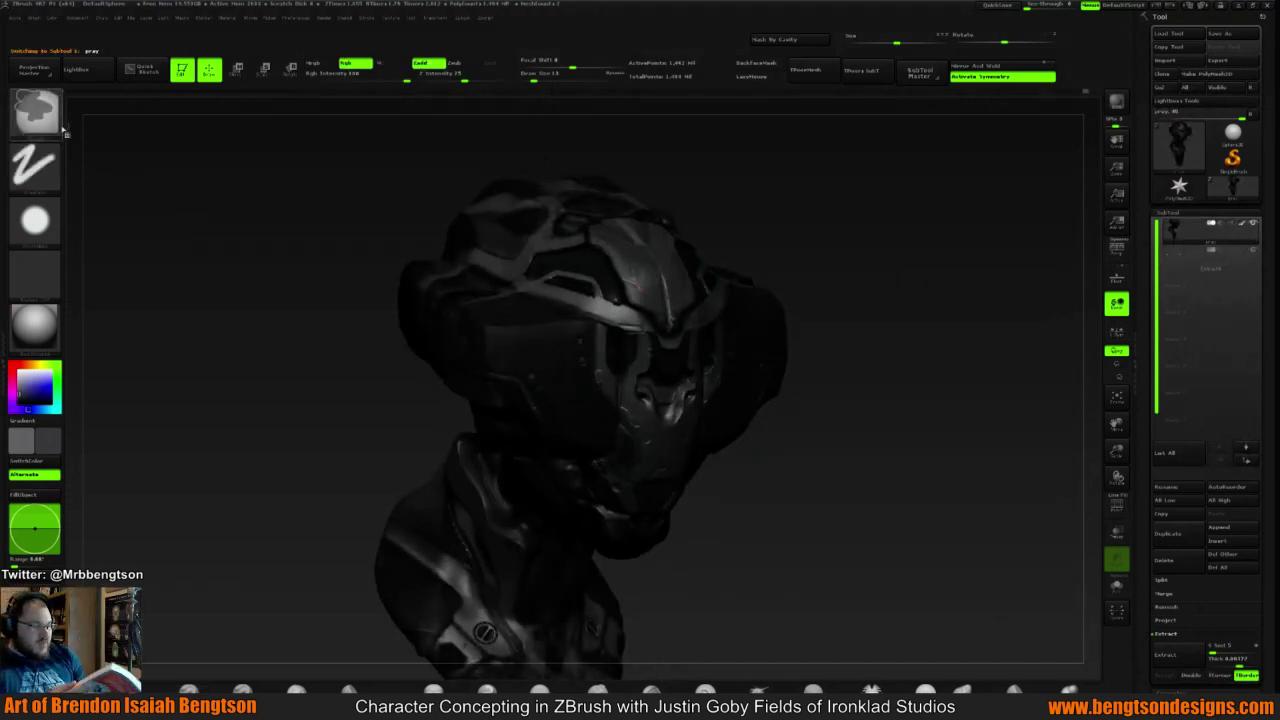
key("space")
left_click(530, 354)
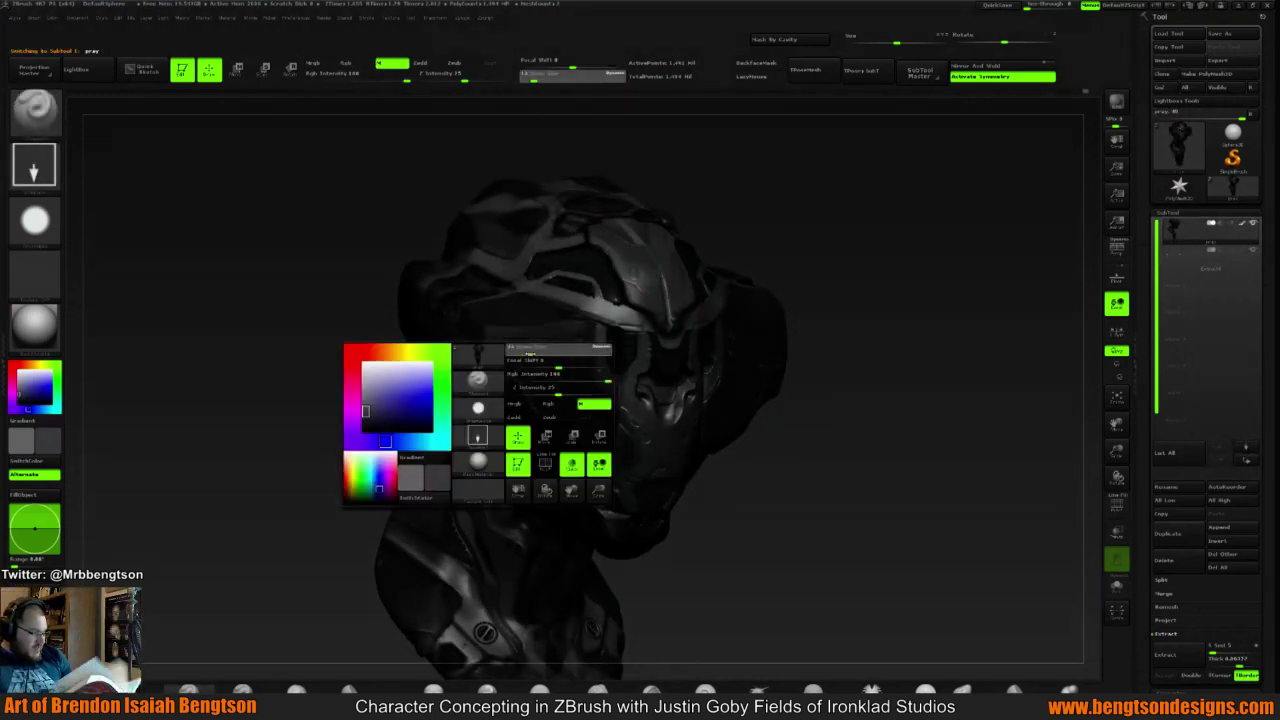
key("ctrl")
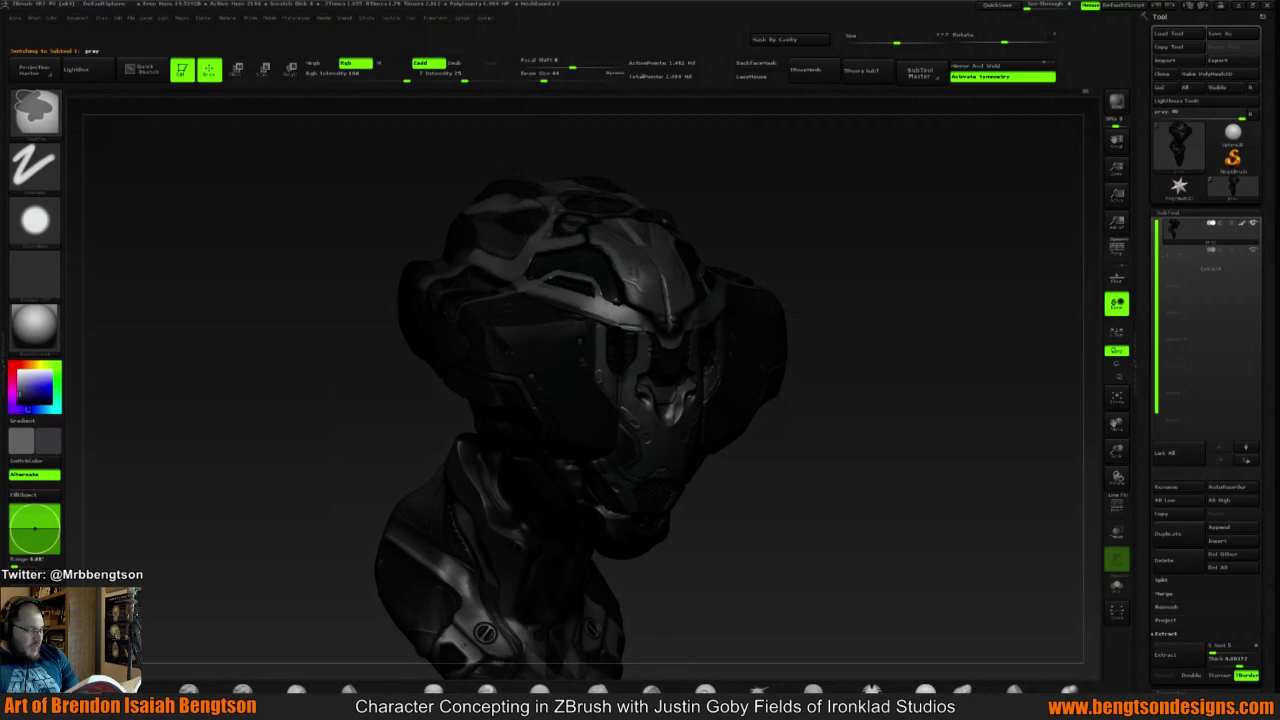
key("ctrl")
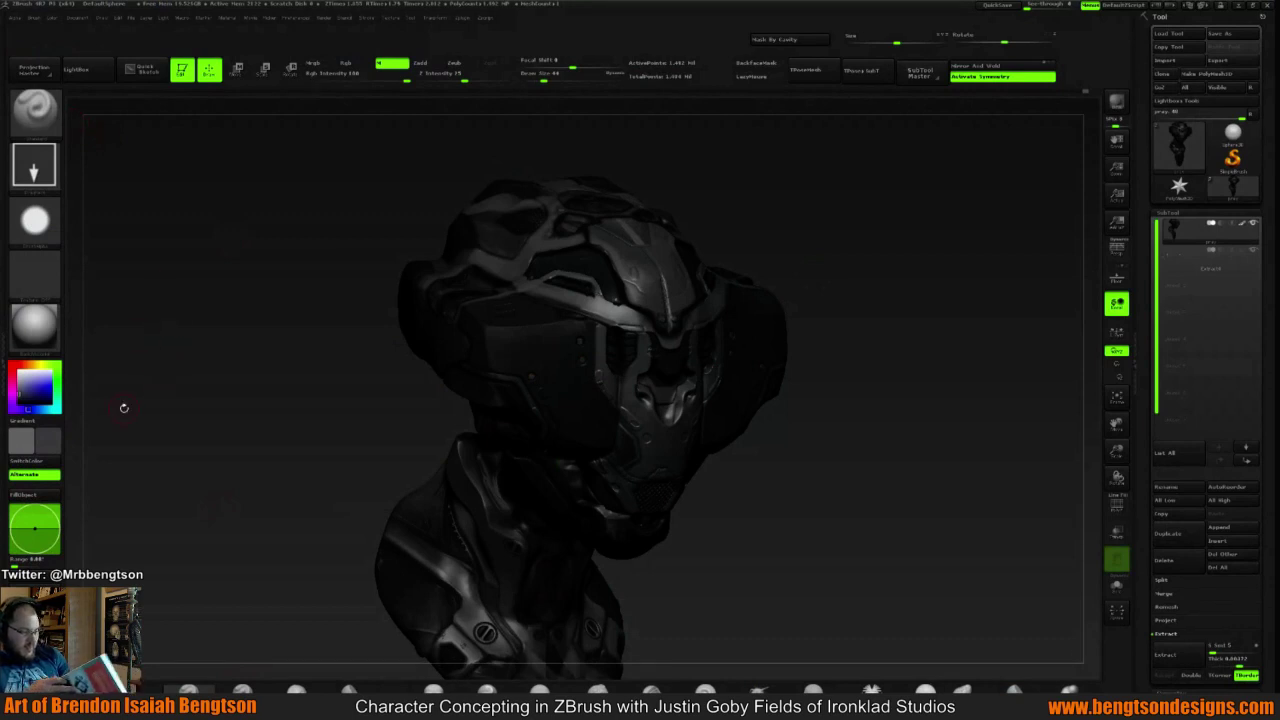
Set the material-painting brush to the Dots stroke with a solid white square alpha
left_click(34, 165)
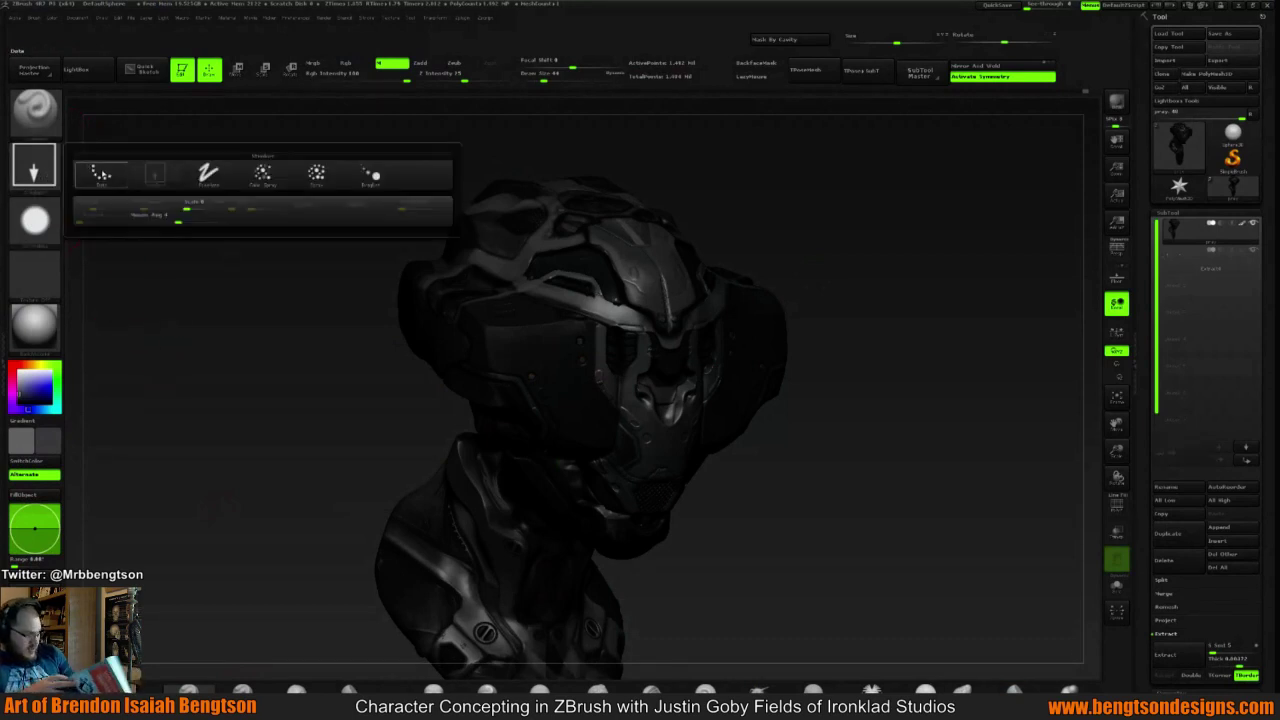
left_click(101, 173)
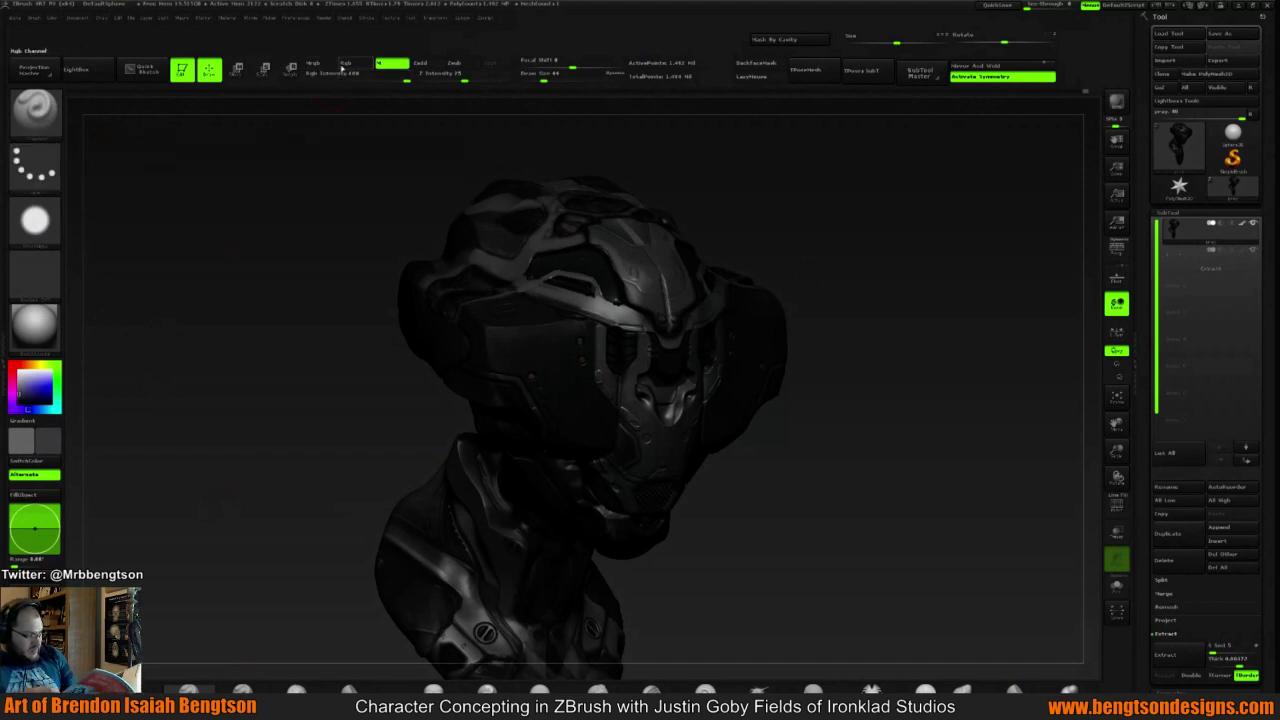
mouse_move(48, 237)
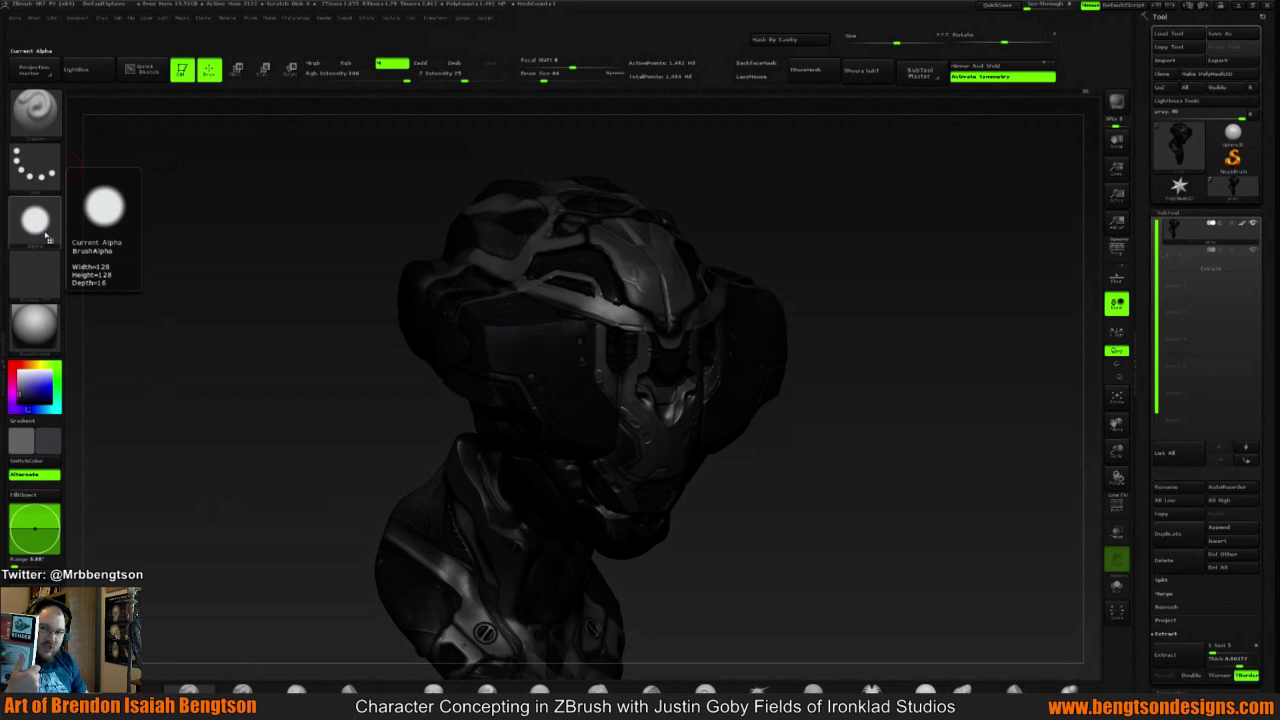
left_click(46, 235)
left_click(263, 228)
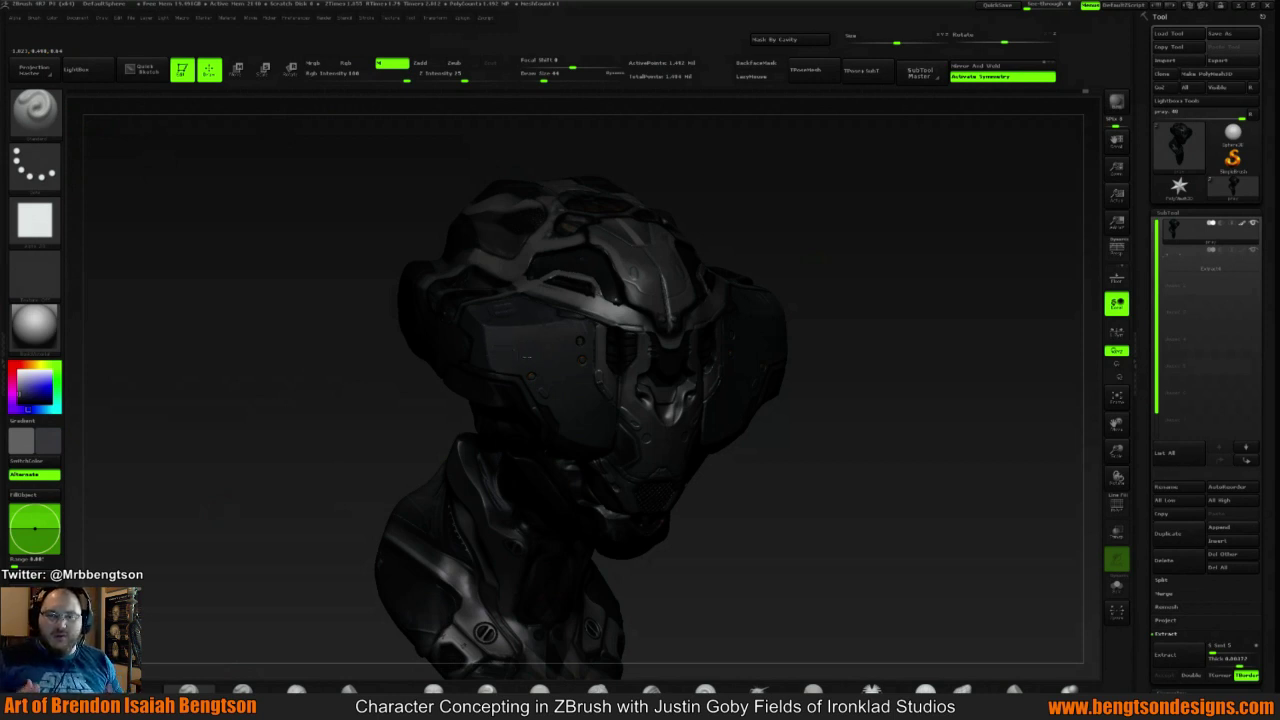
Paint the separate material over both side plates of the head symmetrically, covering them from the front, above and the side
left_click_drag(874, 283, 732, 330, "shift")
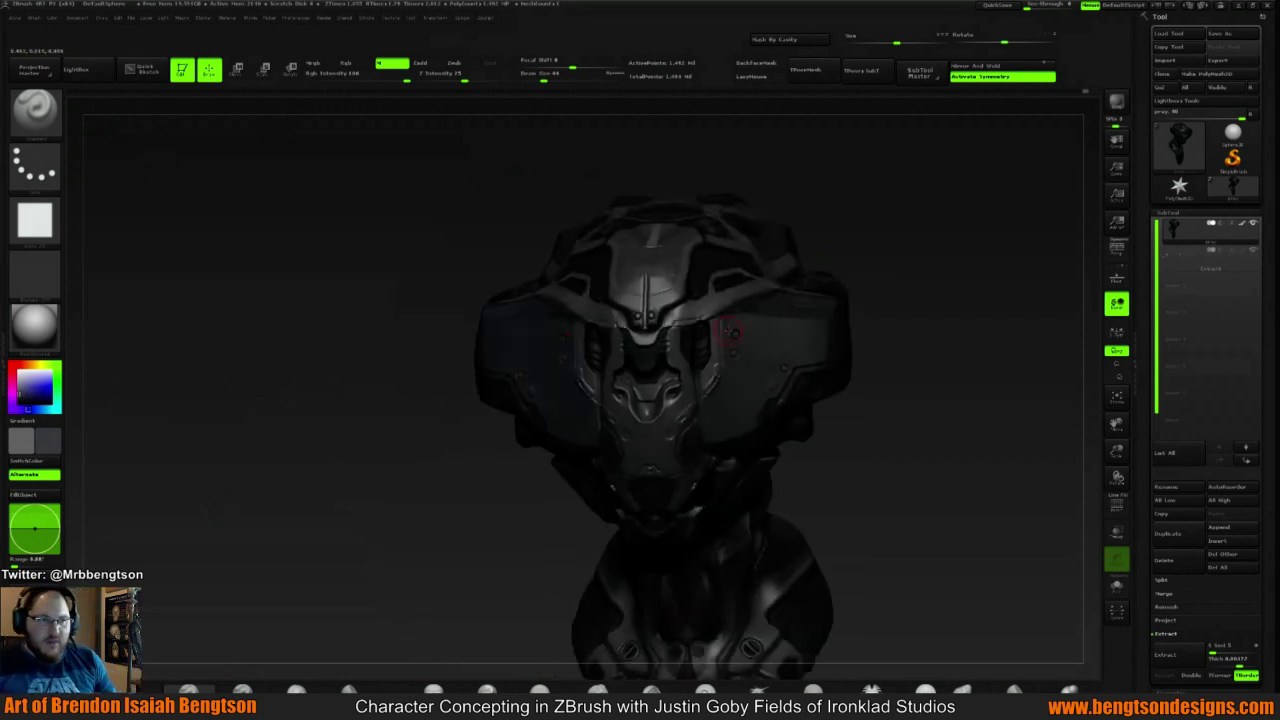
key("space")
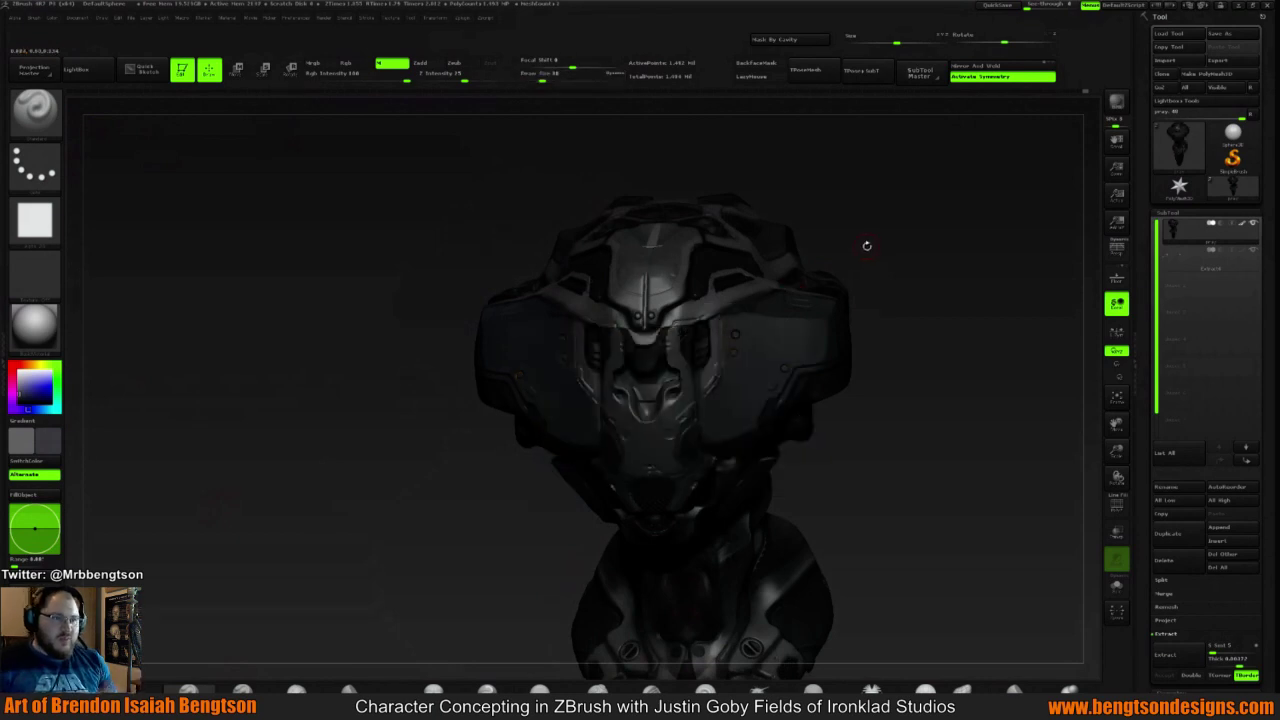
left_click_drag(866, 245, 900, 238)
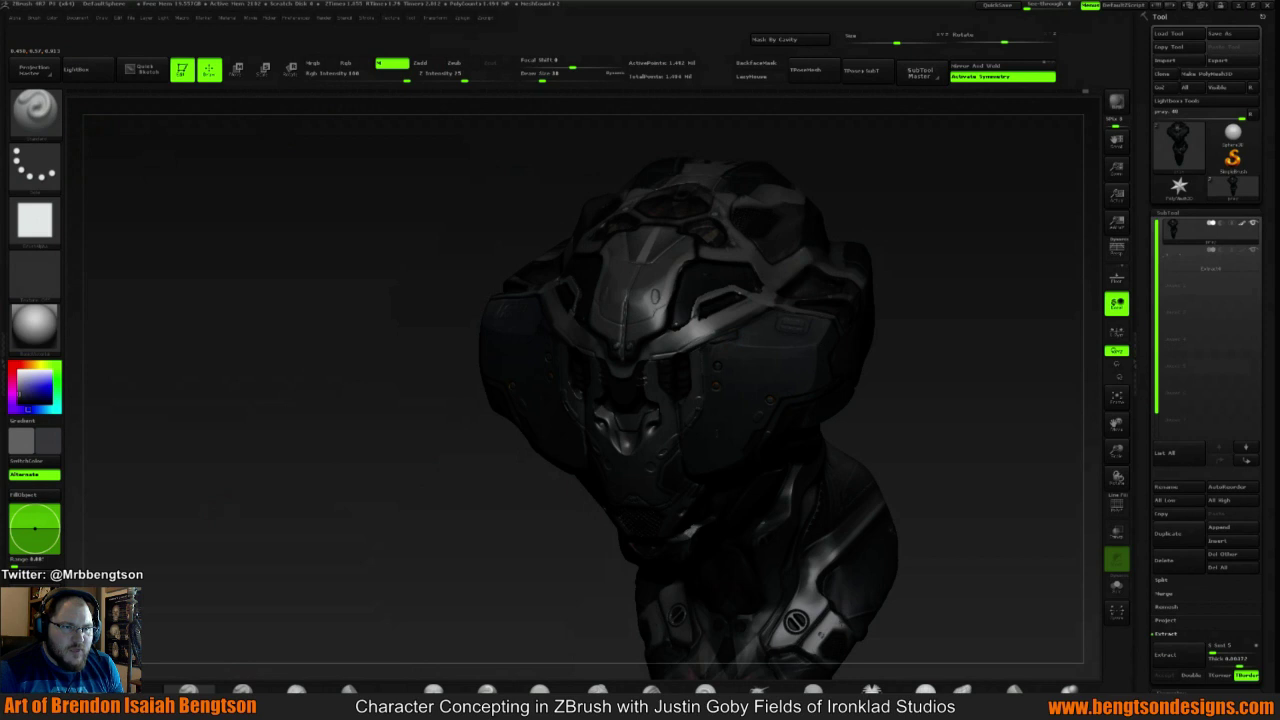
left_click_drag(971, 319, 713, 314)
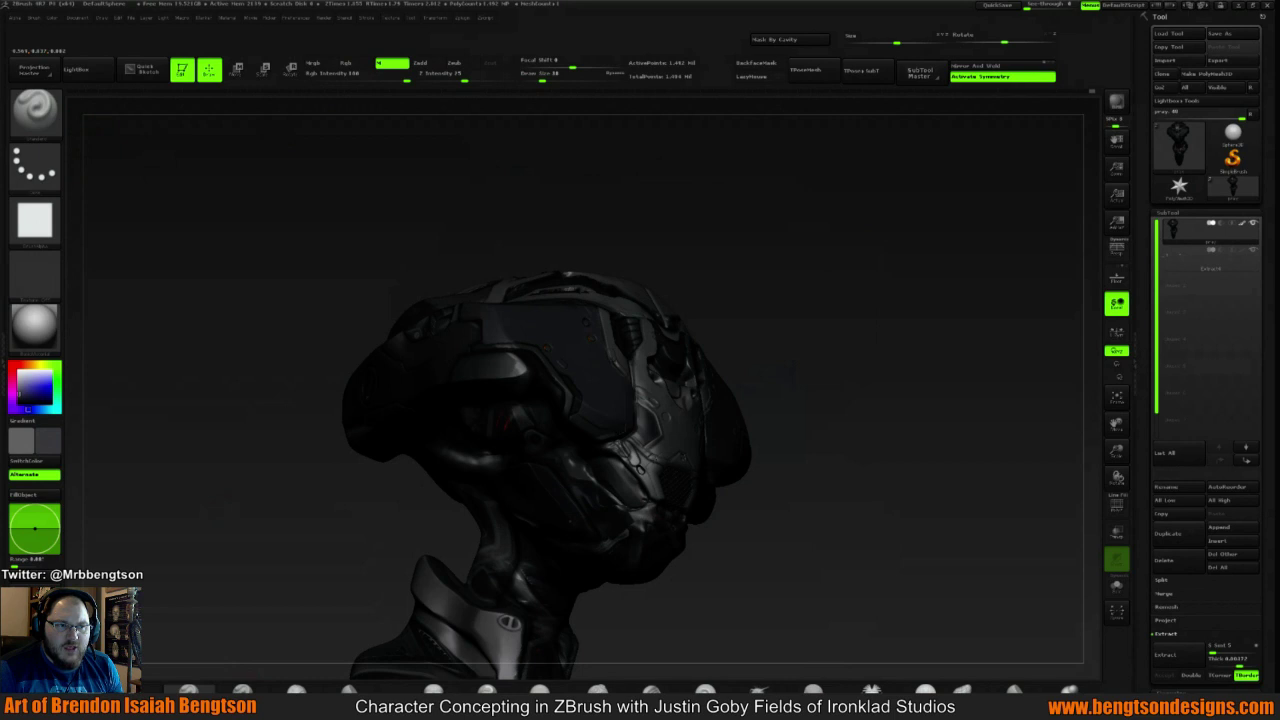
left_click_drag(914, 306, 818, 234, "shift")
Send the repainted bust to KeyShot with a BPR render and switch back to KeyShot
left_click(1113, 105)
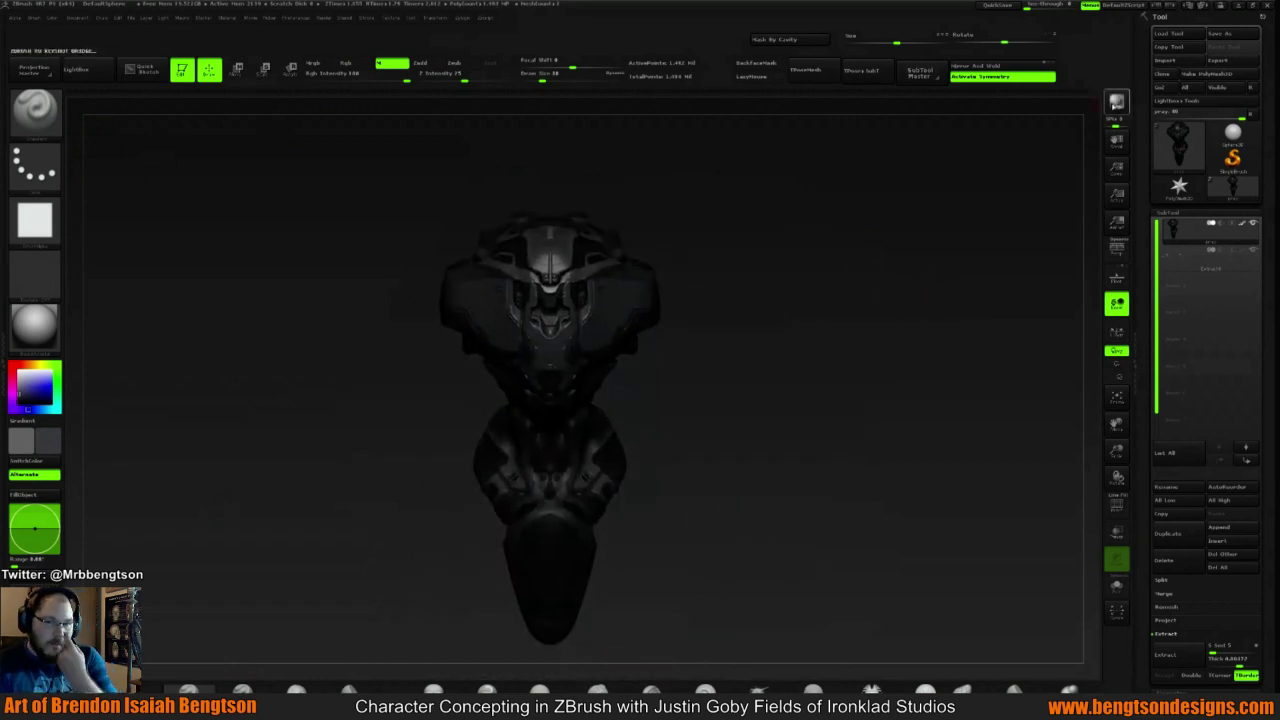
left_click(1117, 102)
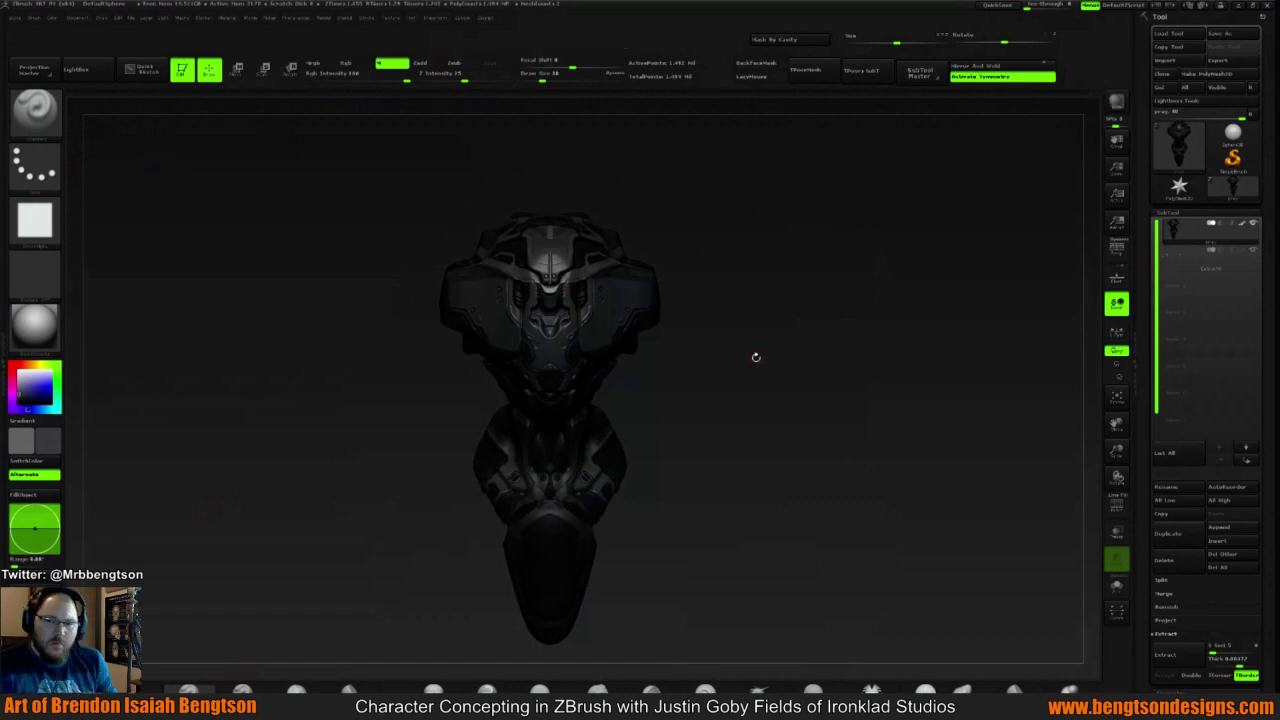
key("super")
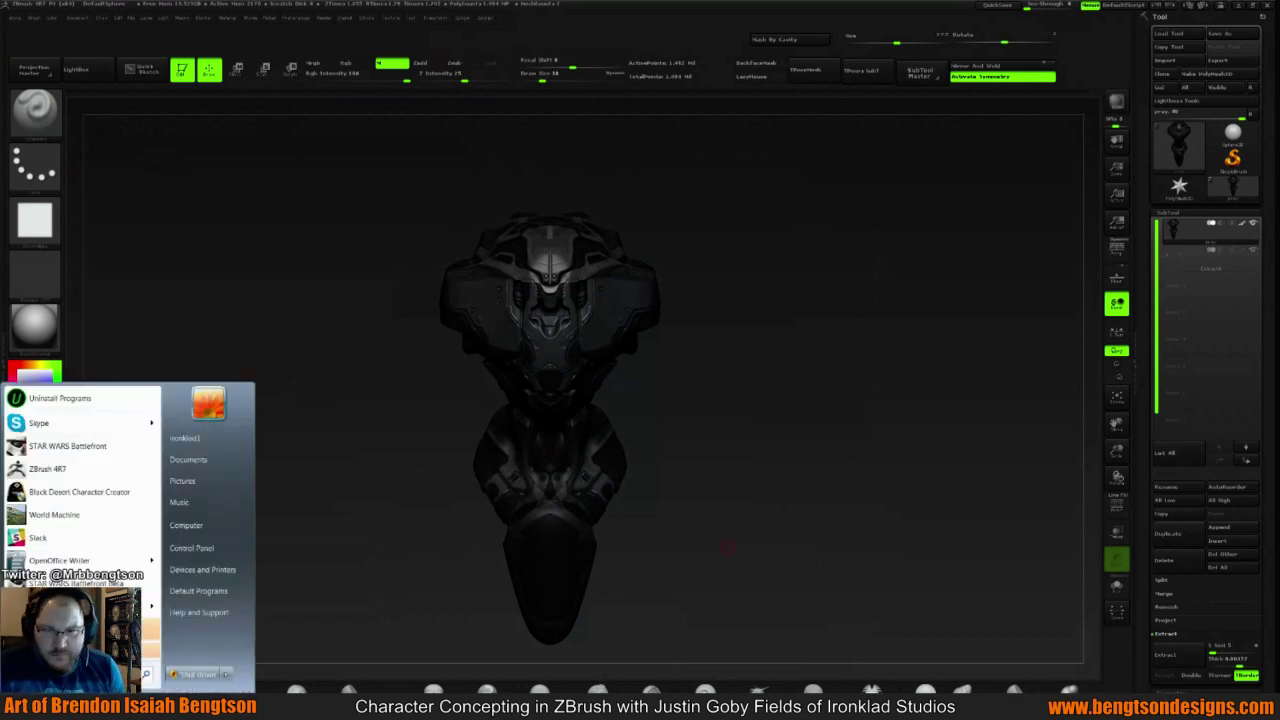
key("Escape")
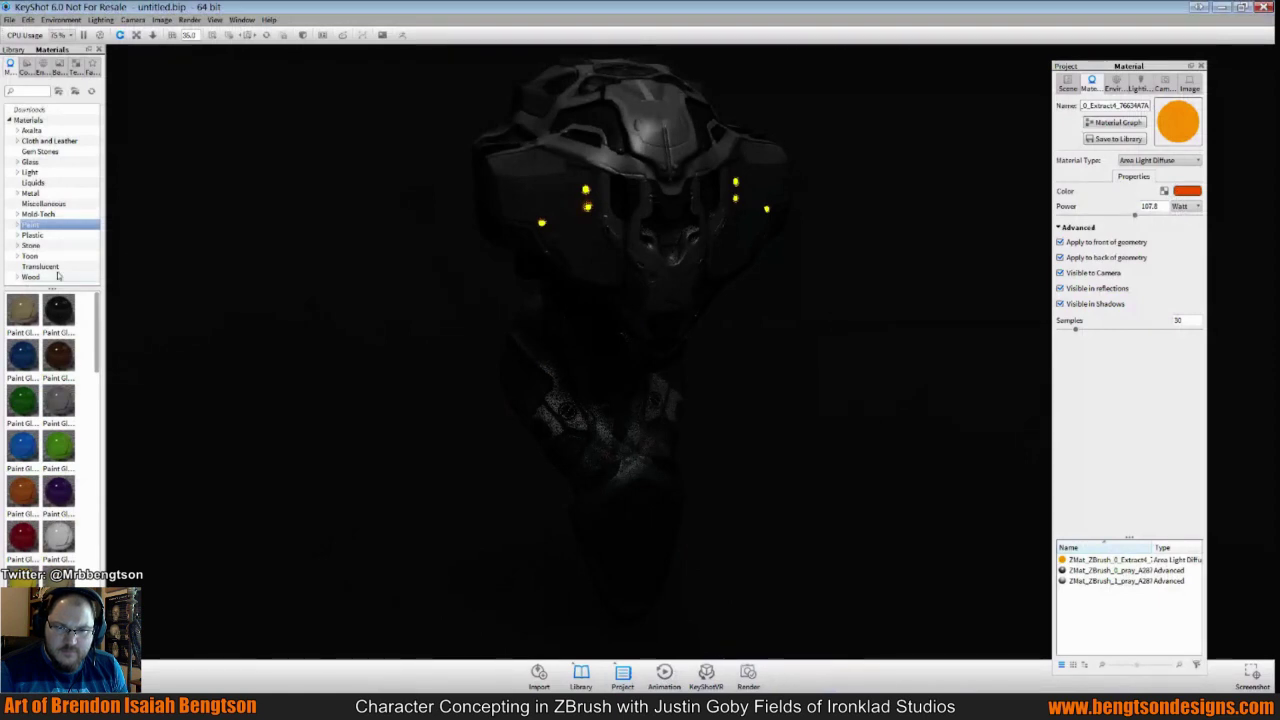
Try the Paint Gloss Black material on the head's side plates and inspect them in a three-quarter view
mouse_move(58, 310)
left_mouse_down()
mouse_move(155, 278)
mouse_move(548, 207)
left_mouse_up()
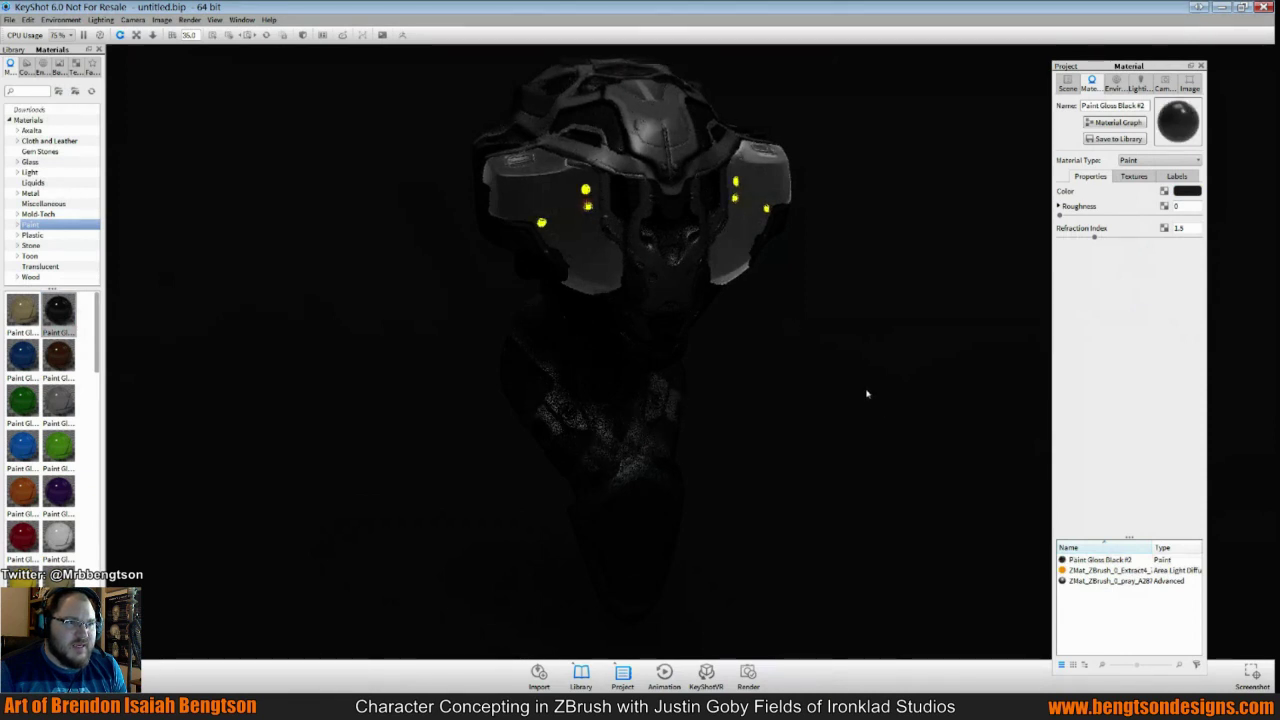
left_click_drag(866, 417, 496, 430)
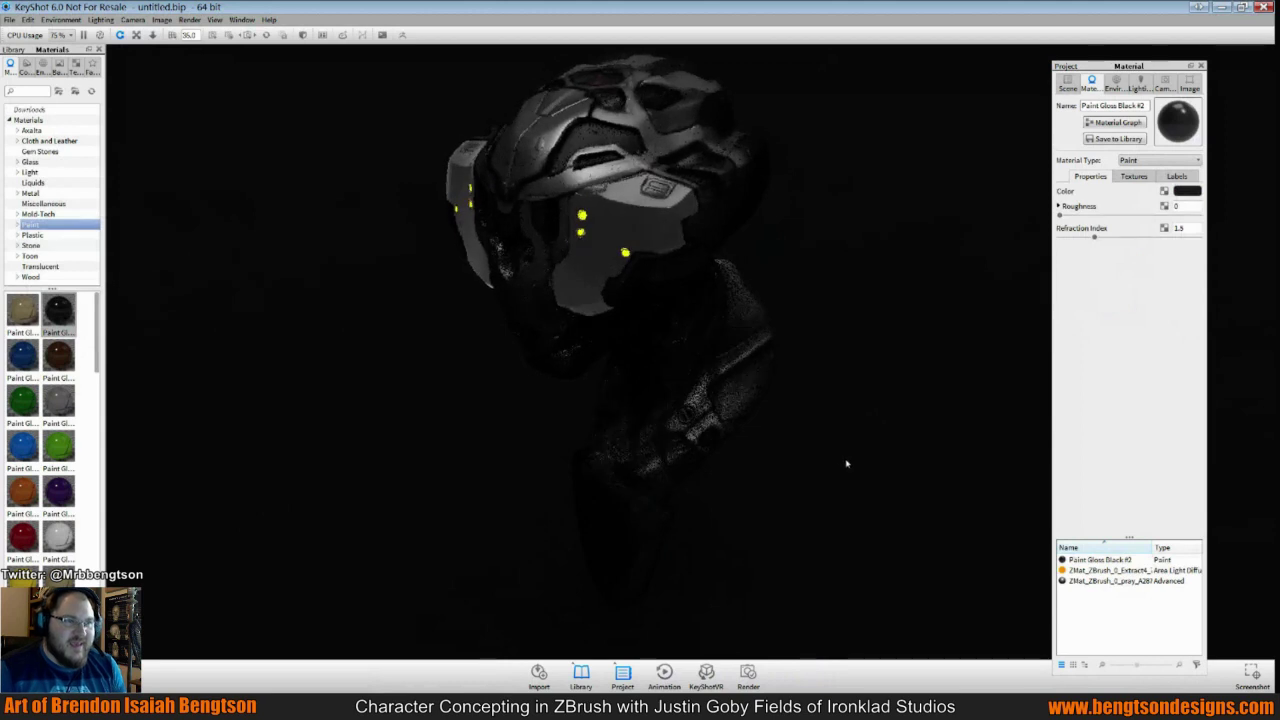
left_click_drag(846, 463, 800, 440)
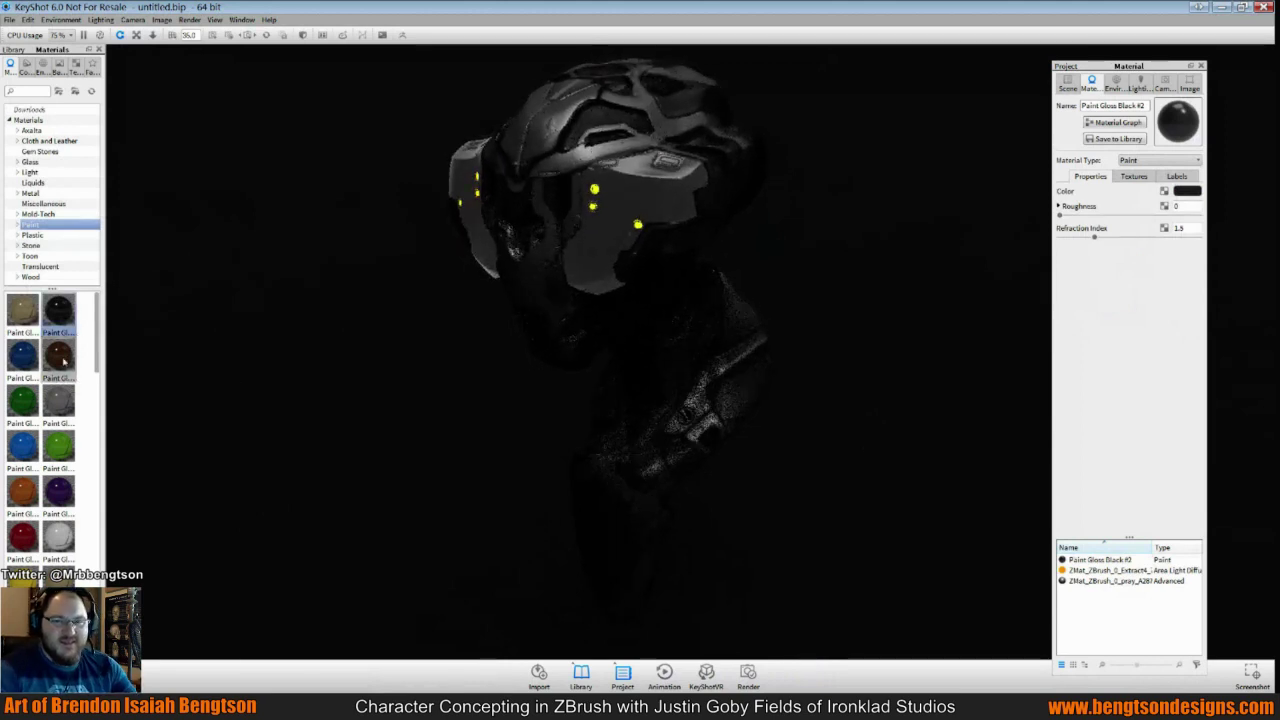
Apply the Paint Metallic Dark Umber material to the head's side plates
scroll(50, 398, "down", 3)
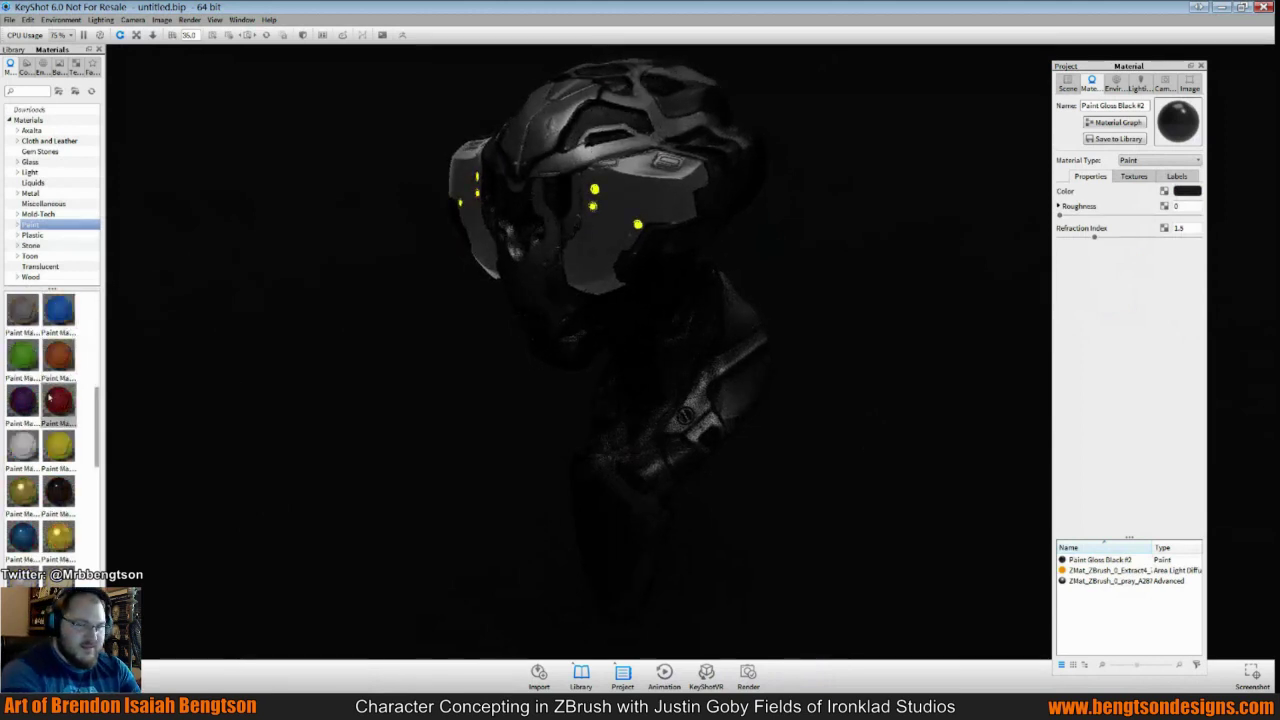
scroll(50, 400, "down", 3)
mouse_move(53, 458)
left_mouse_down()
mouse_move(319, 422)
mouse_move(613, 226)
left_mouse_up()
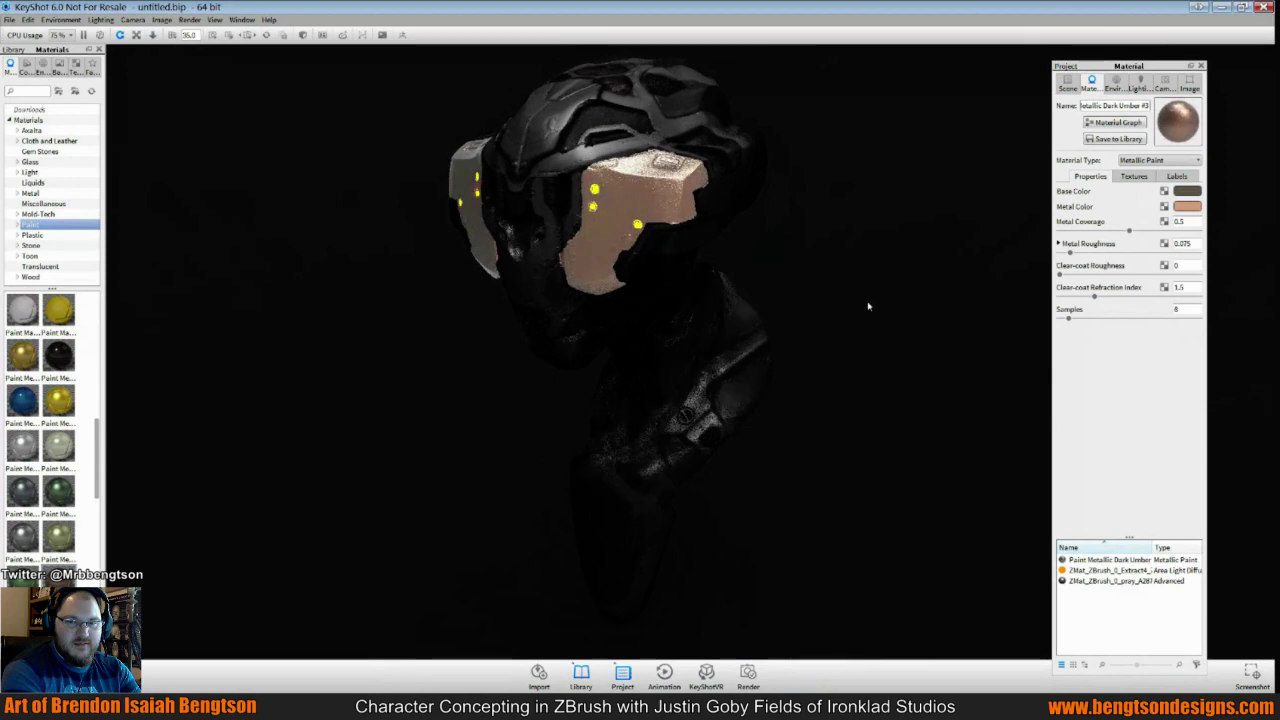
Inspect the head's side plates from several angles and try the Paint Metallic Jet Black material on them
left_click_drag(857, 306, 903, 431)
left_click_drag(1034, 405, 1043, 400)
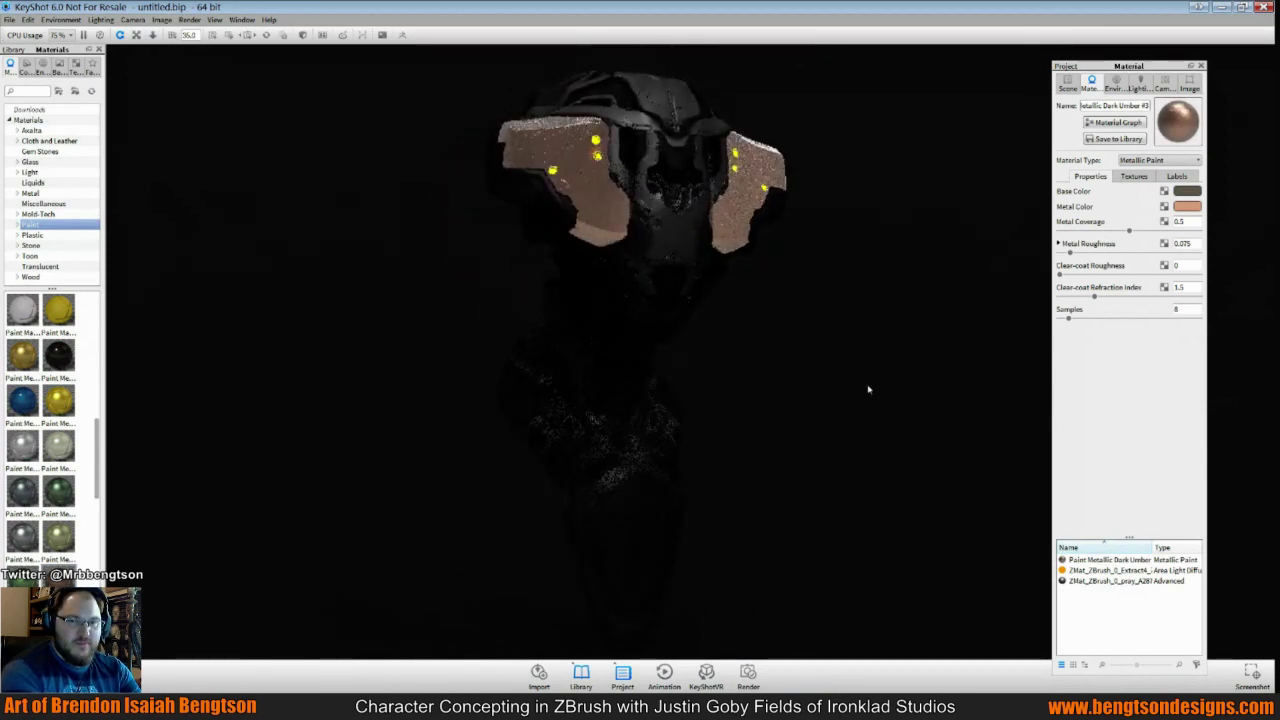
left_click_drag(869, 389, 866, 446)
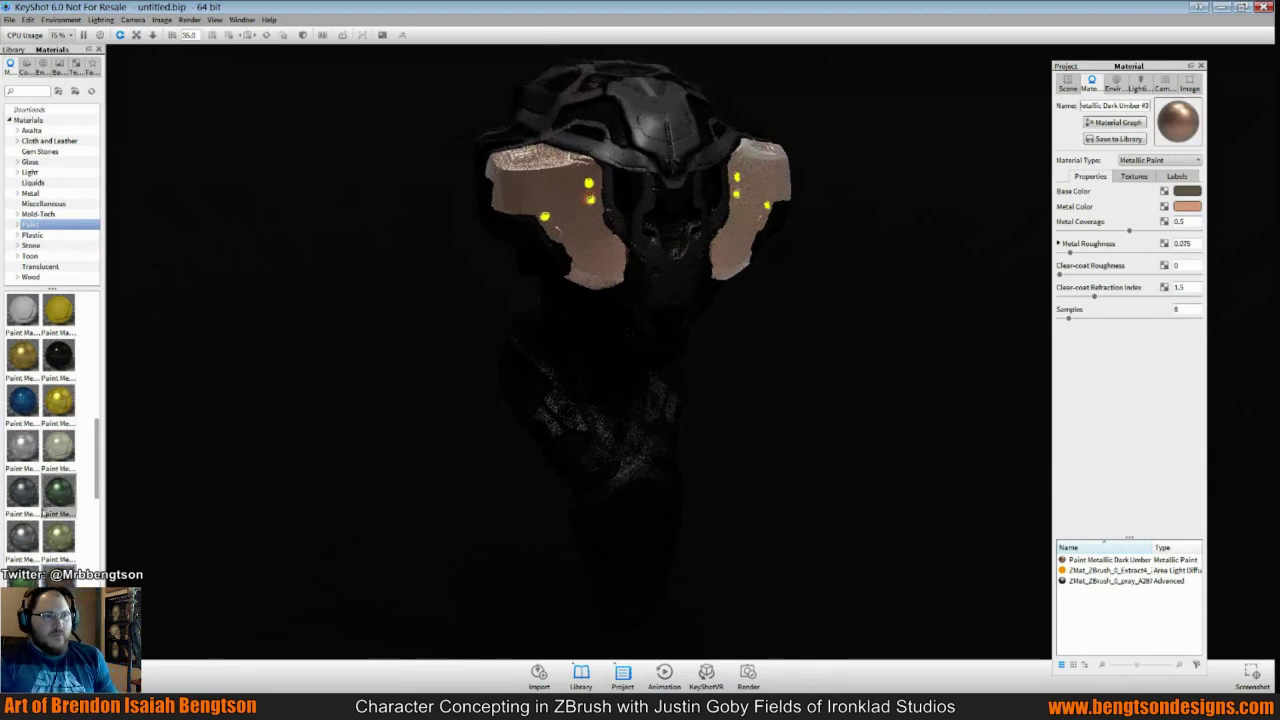
scroll(44, 512, "down", 3)
mouse_move(24, 490)
left_mouse_down()
mouse_move(105, 474)
mouse_move(556, 206)
mouse_move(538, 171)
left_mouse_up()
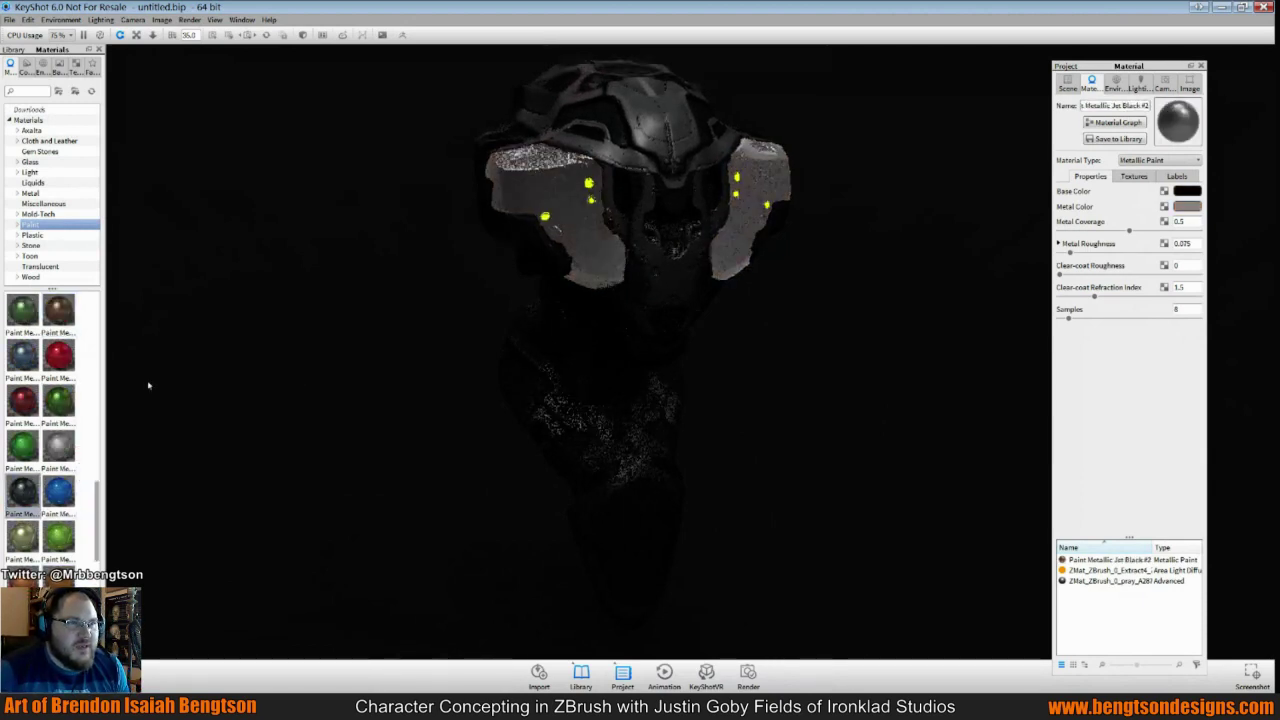
Try the Paint Metallic Scarlett material on the head's side plates and inspect them from the front
scroll(50, 420, "down", 3)
left_click_drag(58, 430, 573, 204)
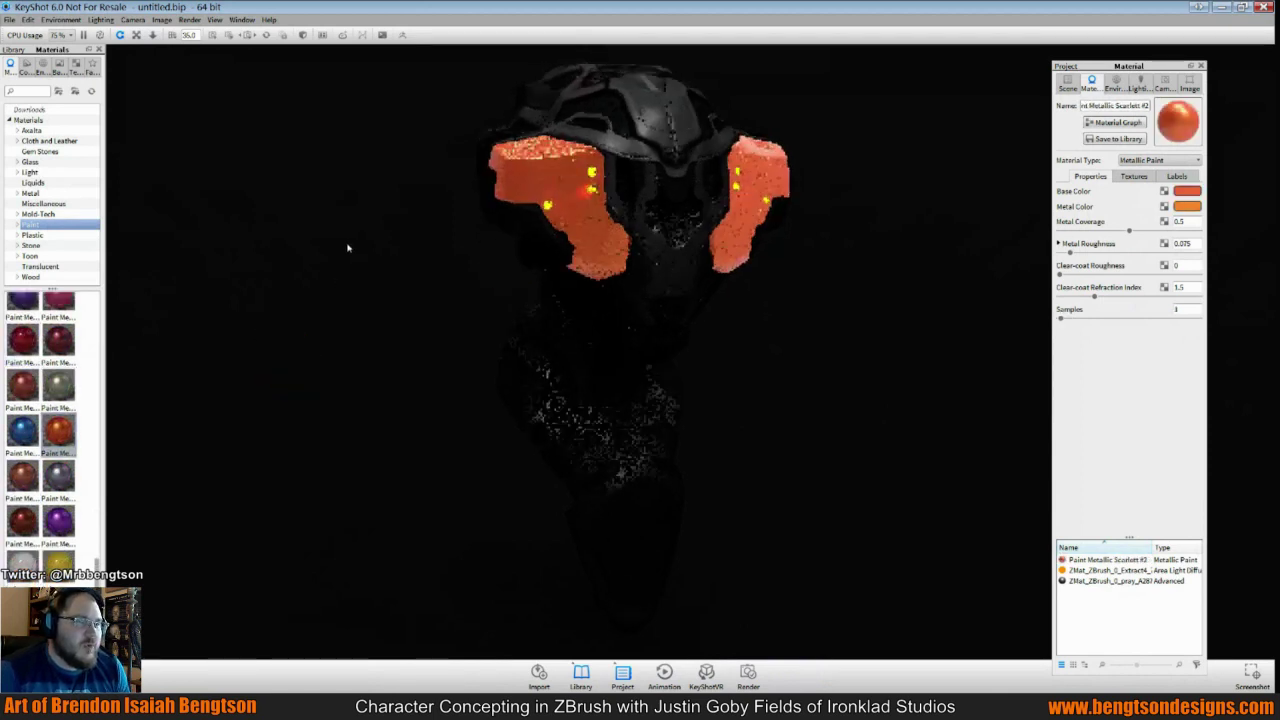
left_click_drag(348, 248, 262, 290)
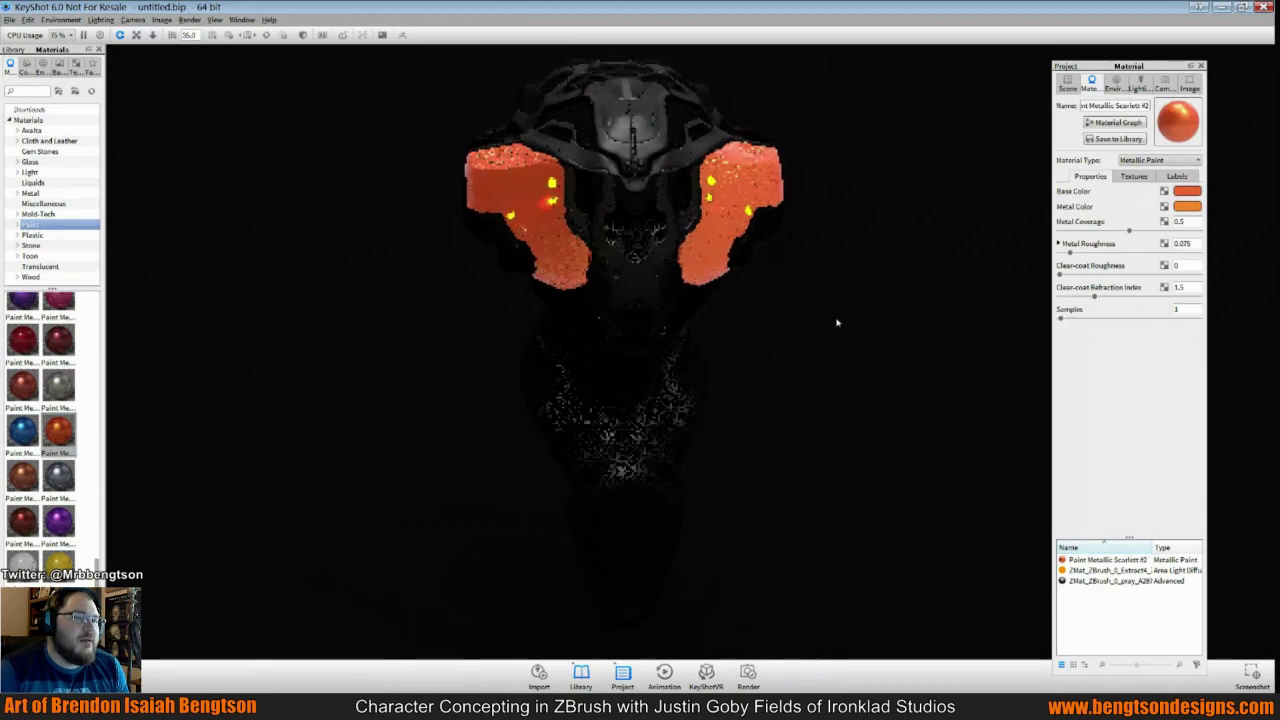
left_click_drag(837, 322, 846, 354)
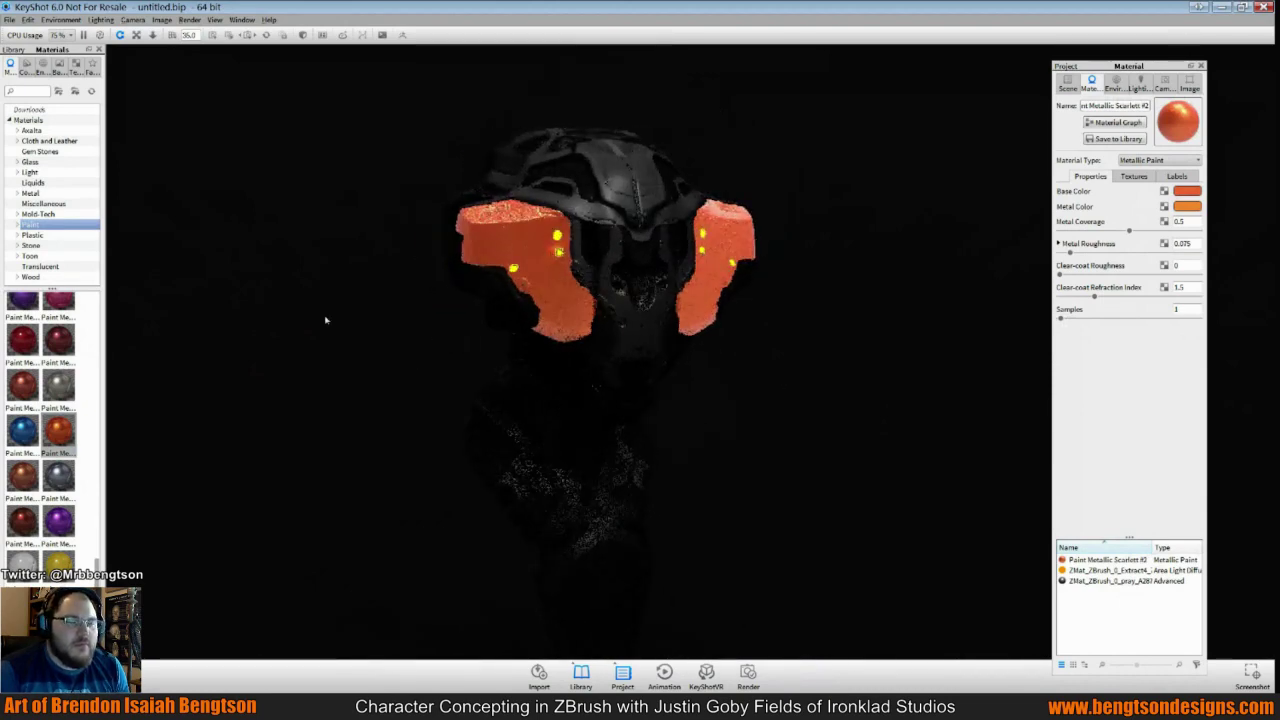
Try the Rubber material from the plastics on the head's side plates and inspect them in a three-quarter view
scroll(45, 390, "down", 3)
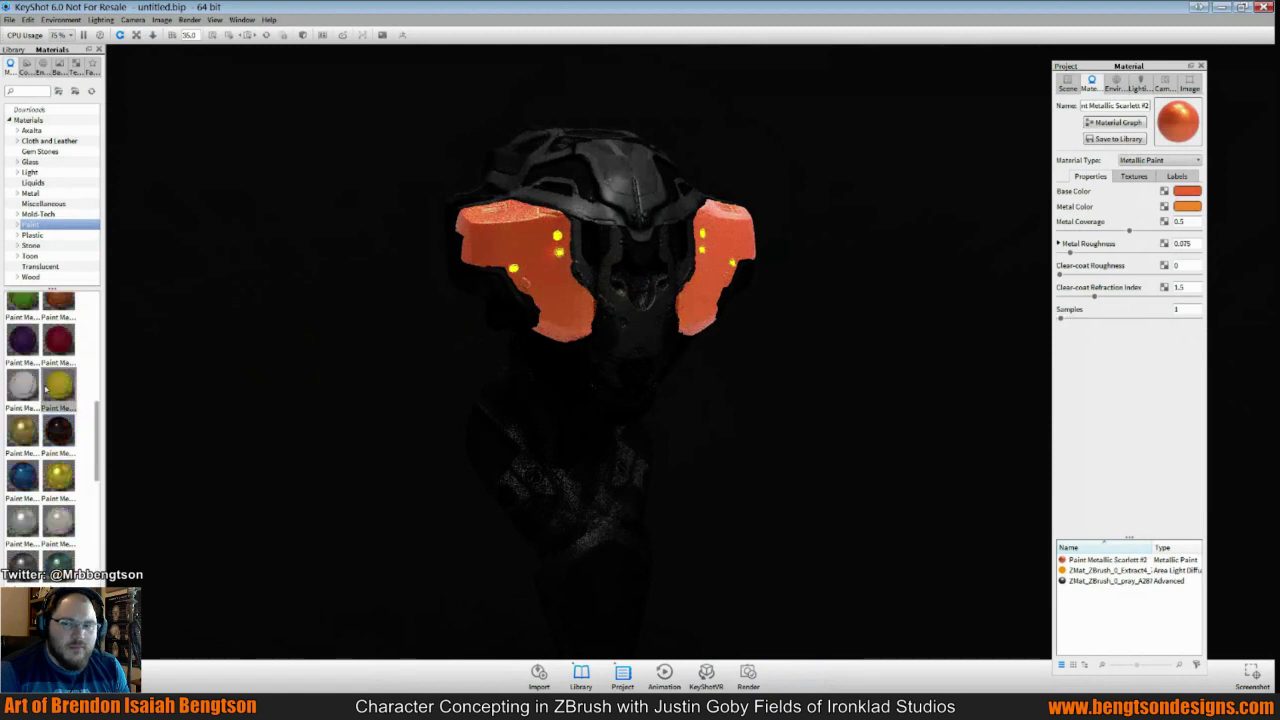
scroll(45, 390, "up", 3)
scroll(45, 390, "up", 2)
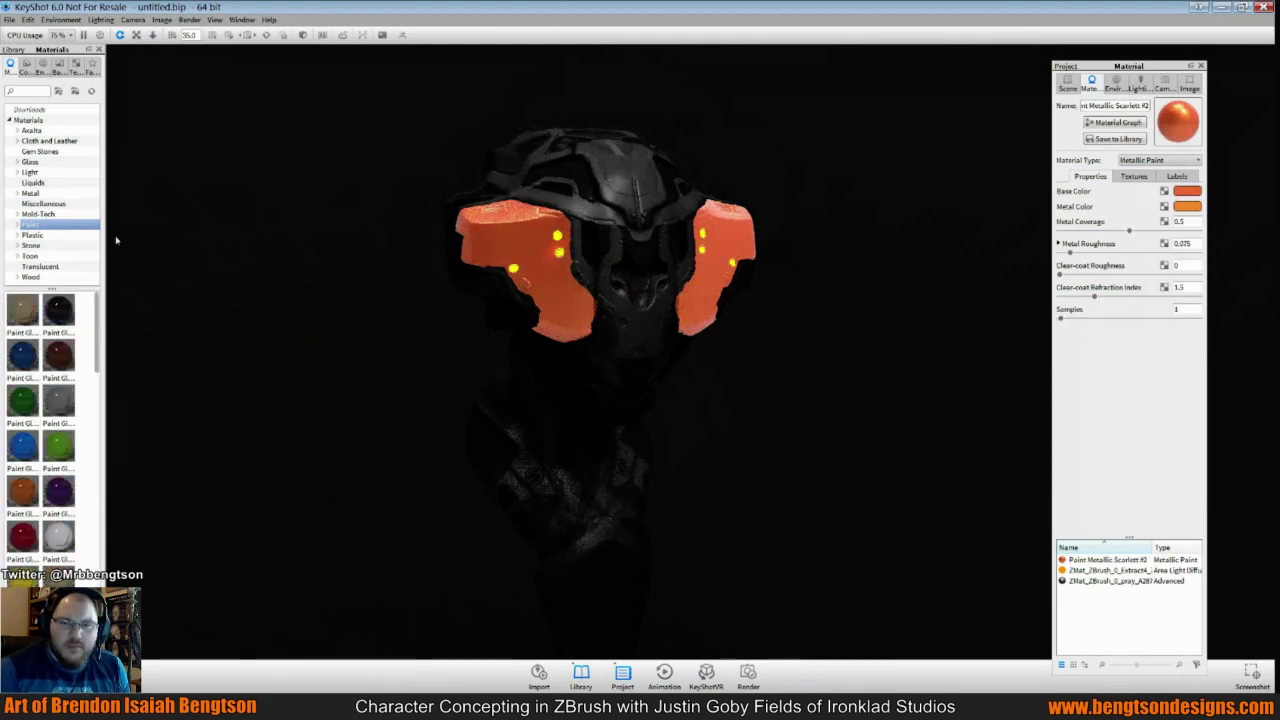
left_click(55, 235)
scroll(50, 420, "down", 3)
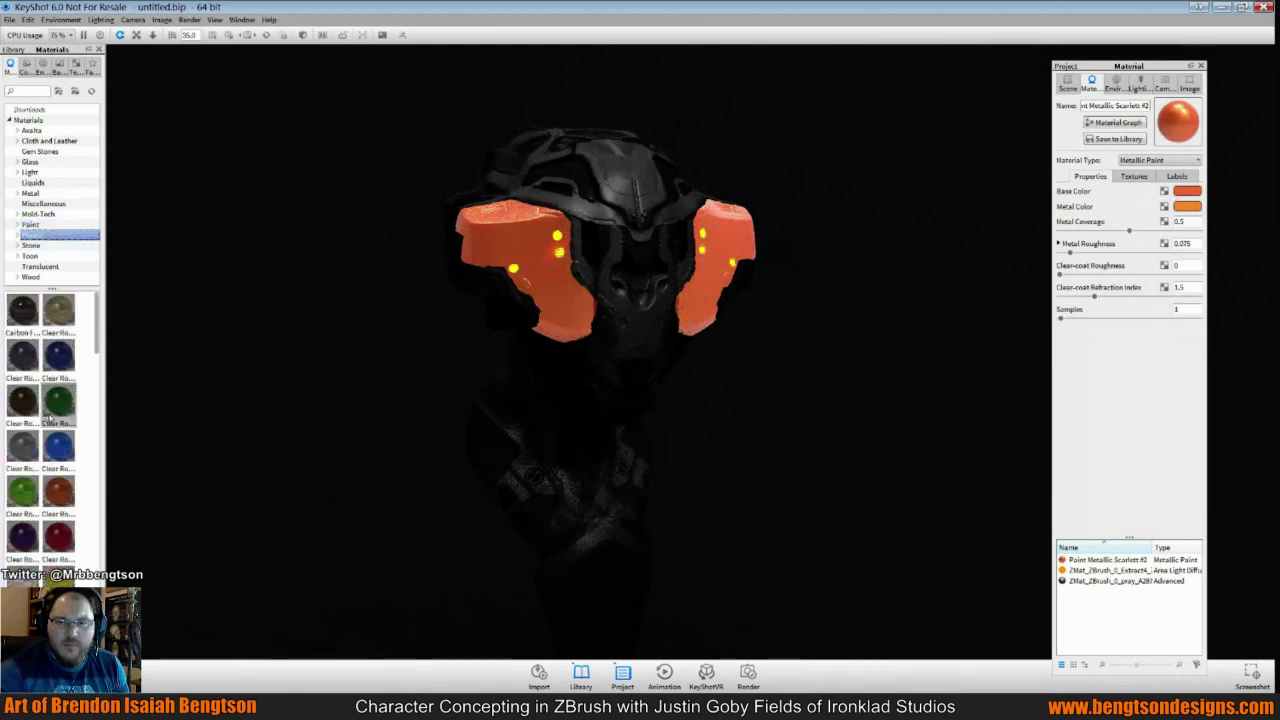
scroll(52, 429, "down", 6)
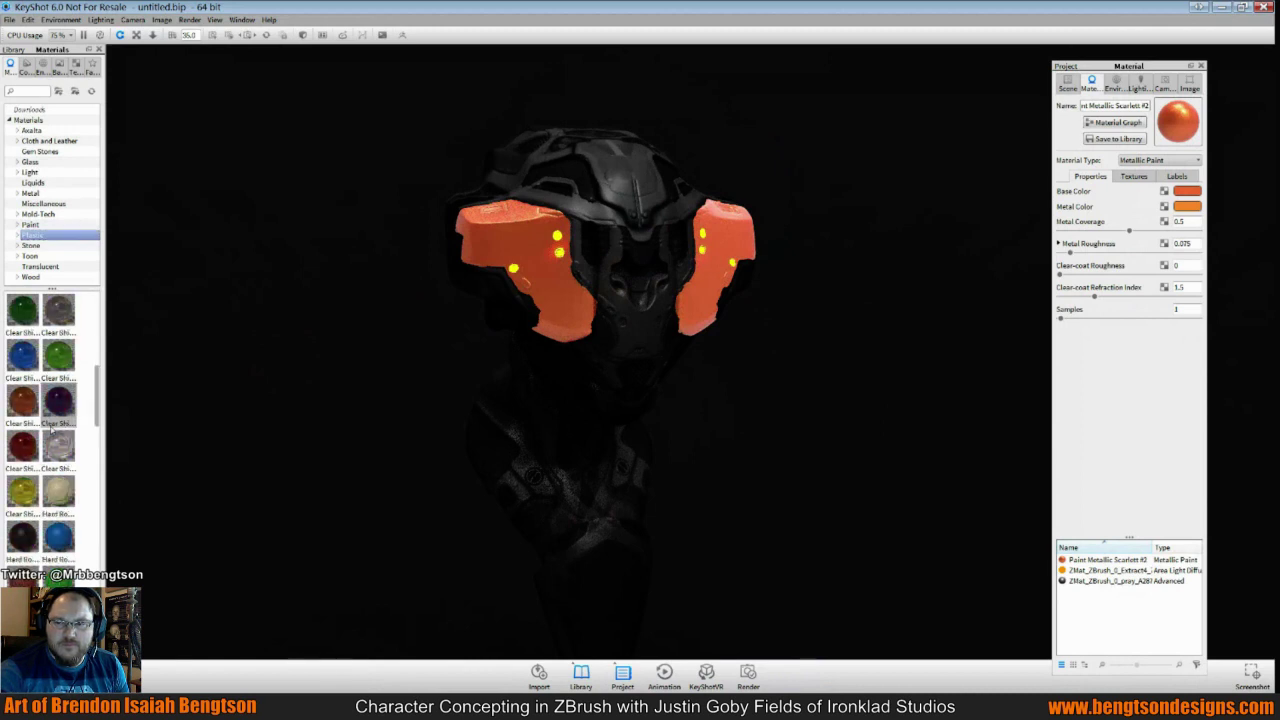
scroll(52, 429, "down", 3)
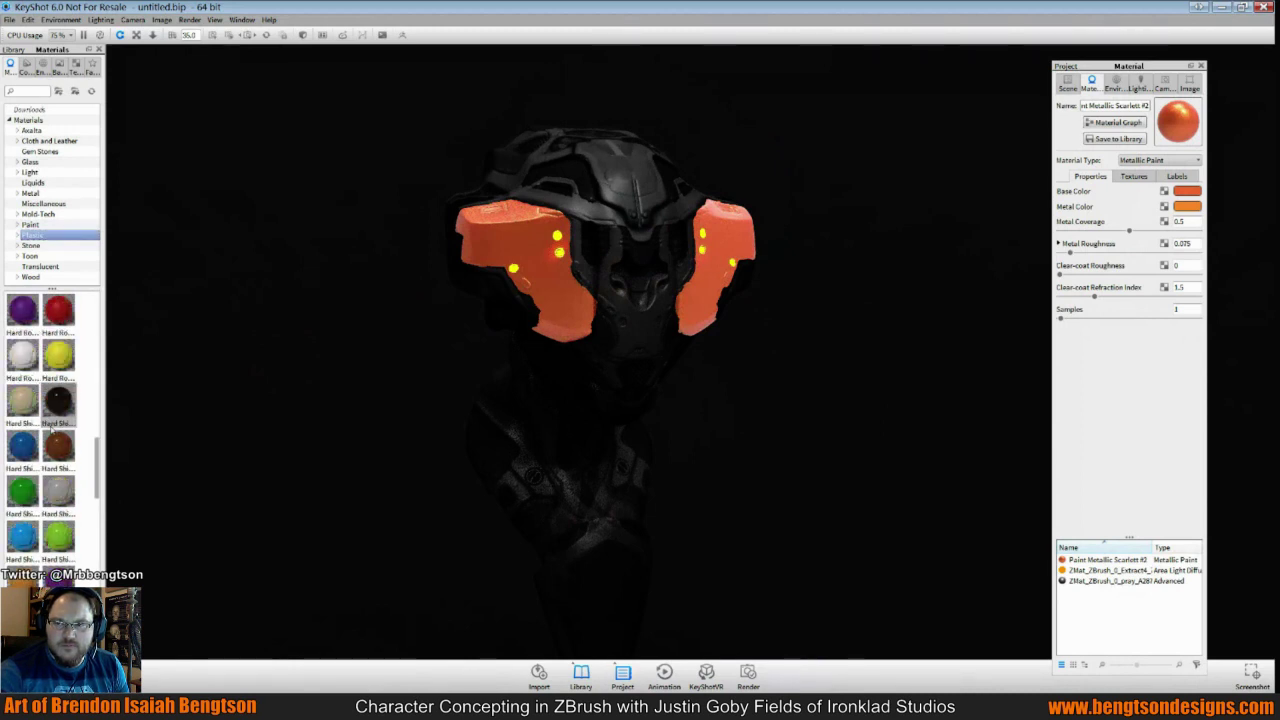
scroll(52, 428, "down", 3)
left_click_drag(57, 532, 508, 246)
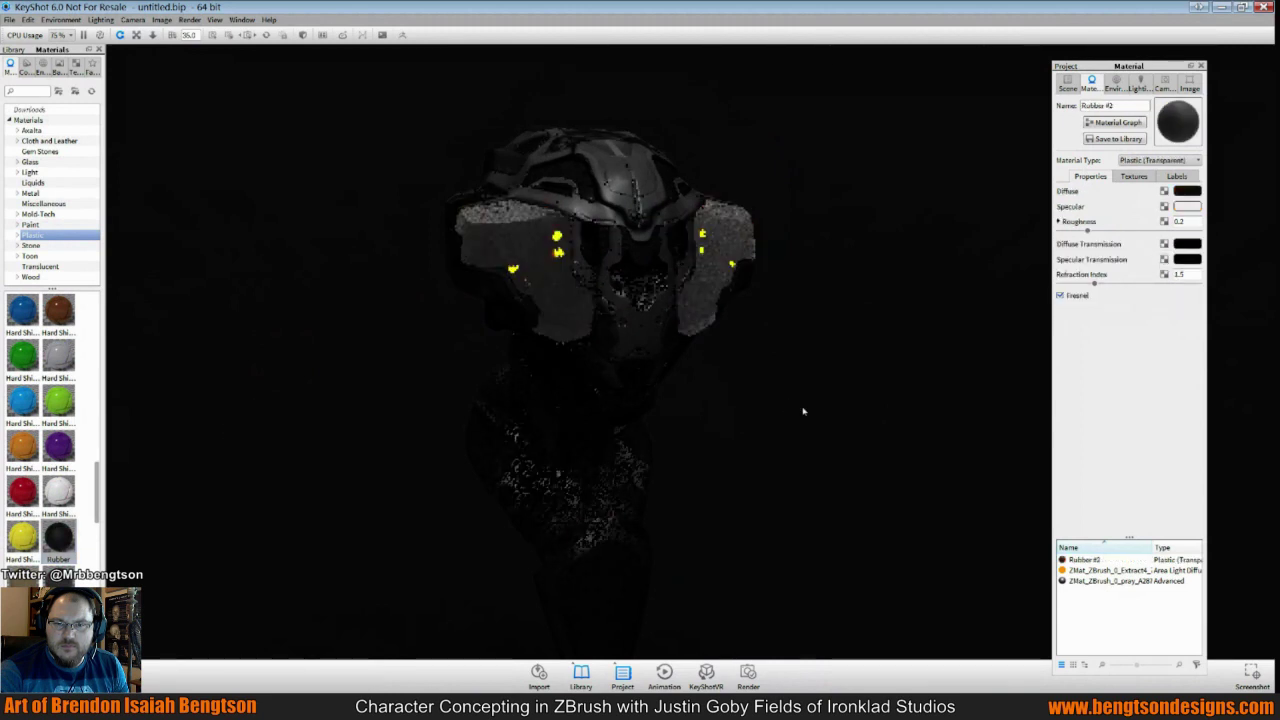
left_click_drag(829, 394, 767, 327)
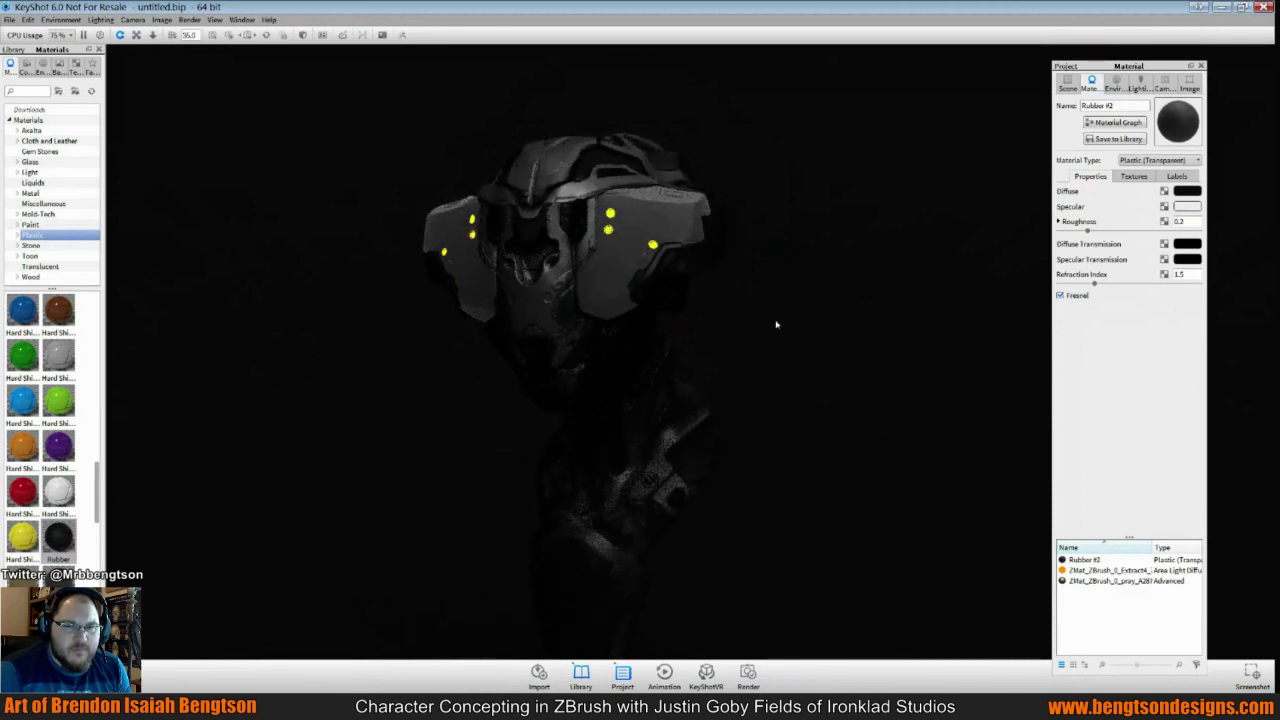
Try the Glass Refractive Black material on the head's side plates and inspect it from the opposite side
left_click(59, 163)
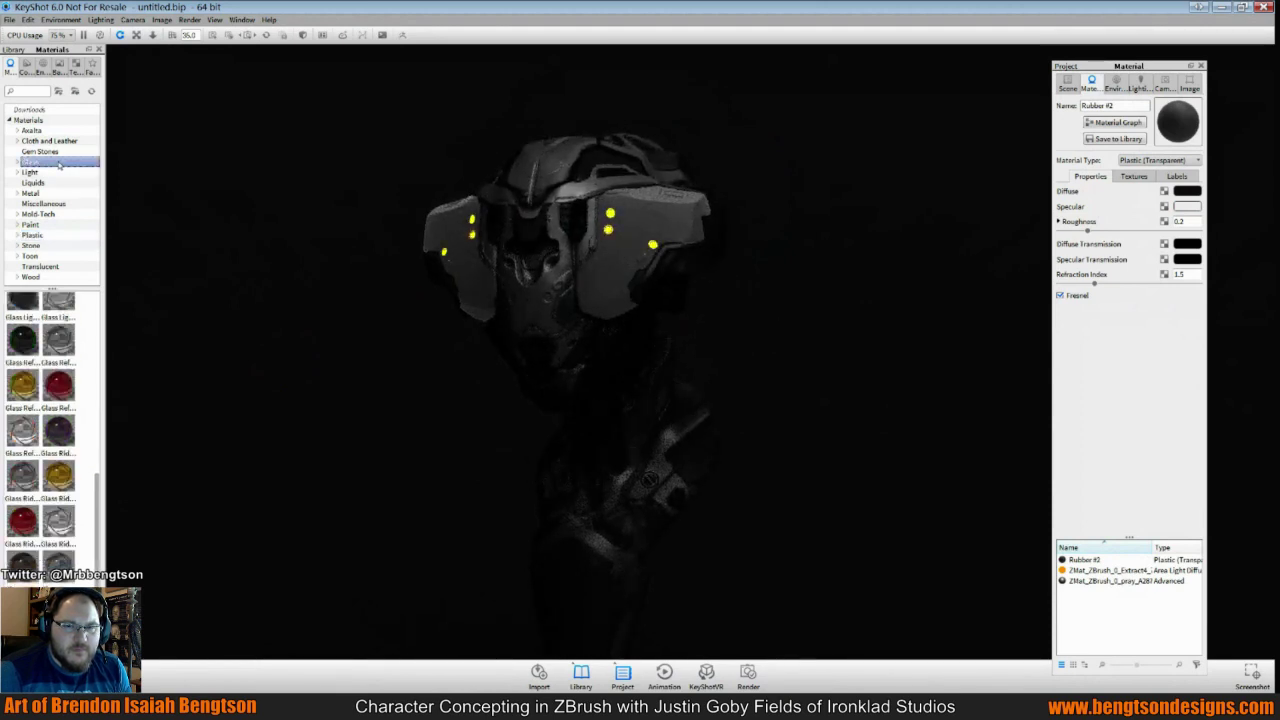
mouse_move(31, 339)
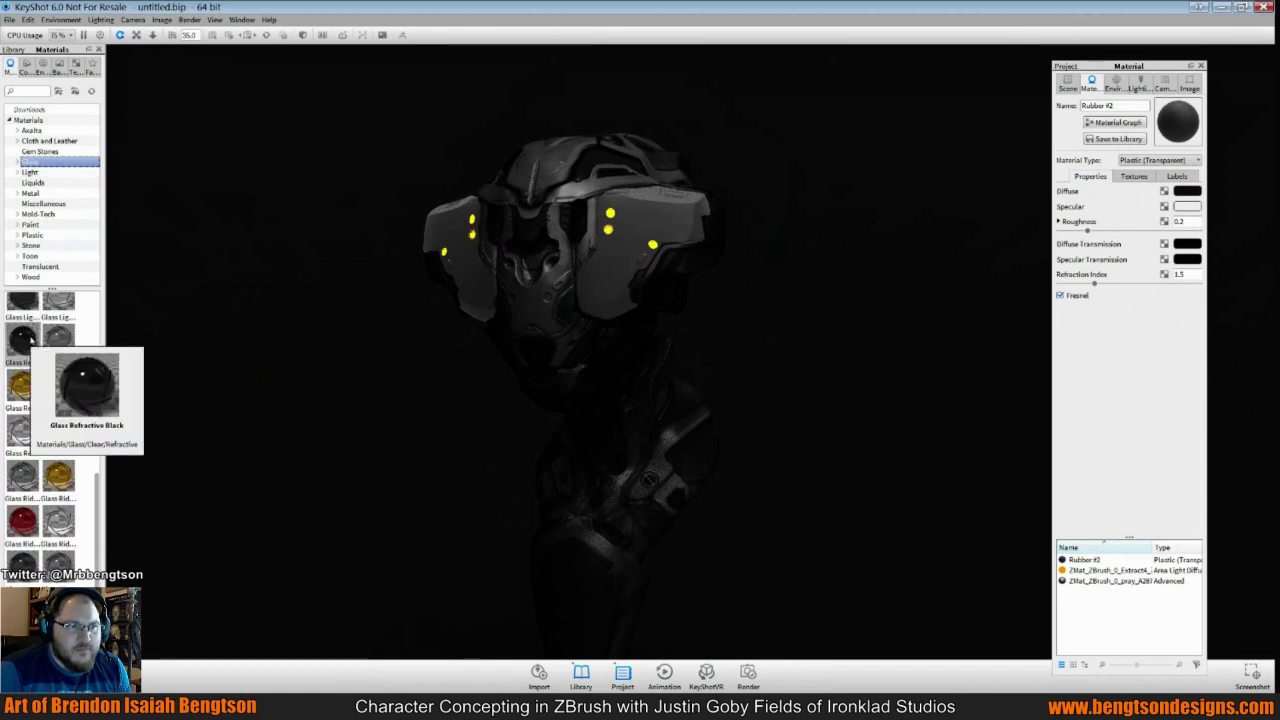
left_click_drag(31, 339, 625, 277)
left_click_drag(760, 300, 923, 337)
Try the Glass Cubes Black material on the head's side plates with its bump texture scale reduced to 0.142
scroll(30, 380, "up", 5)
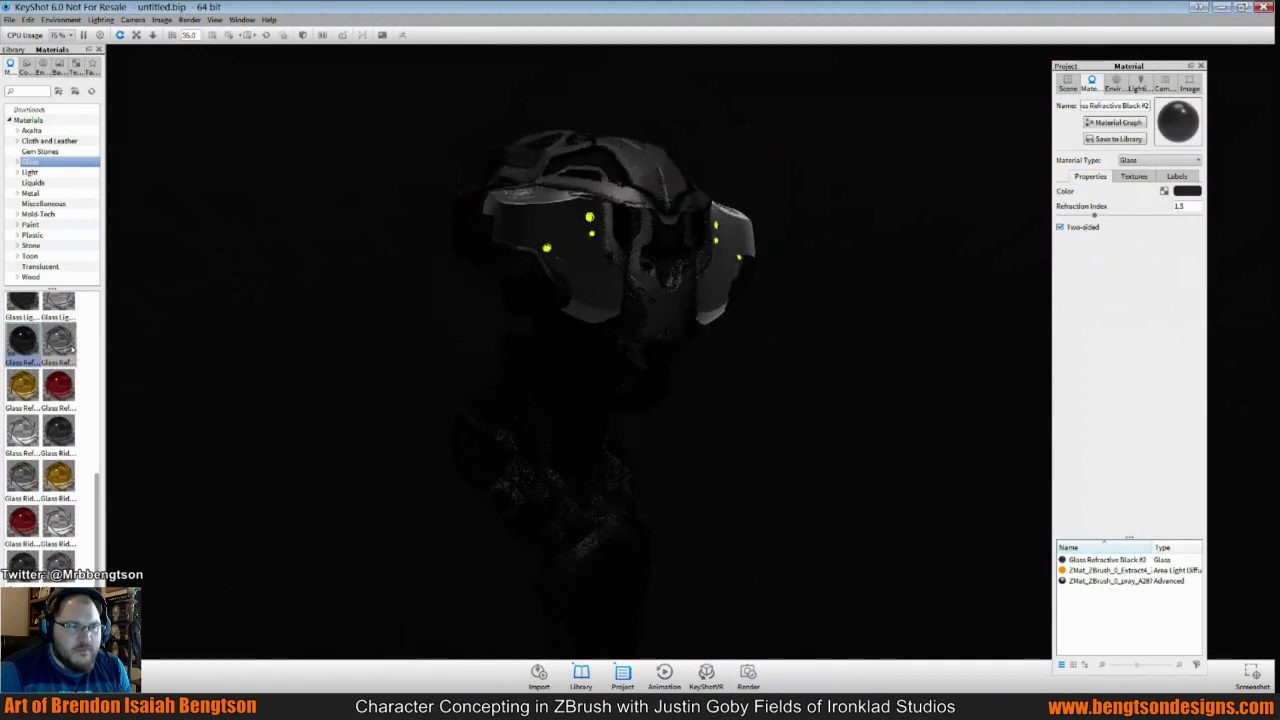
scroll(40, 430, "up", 3)
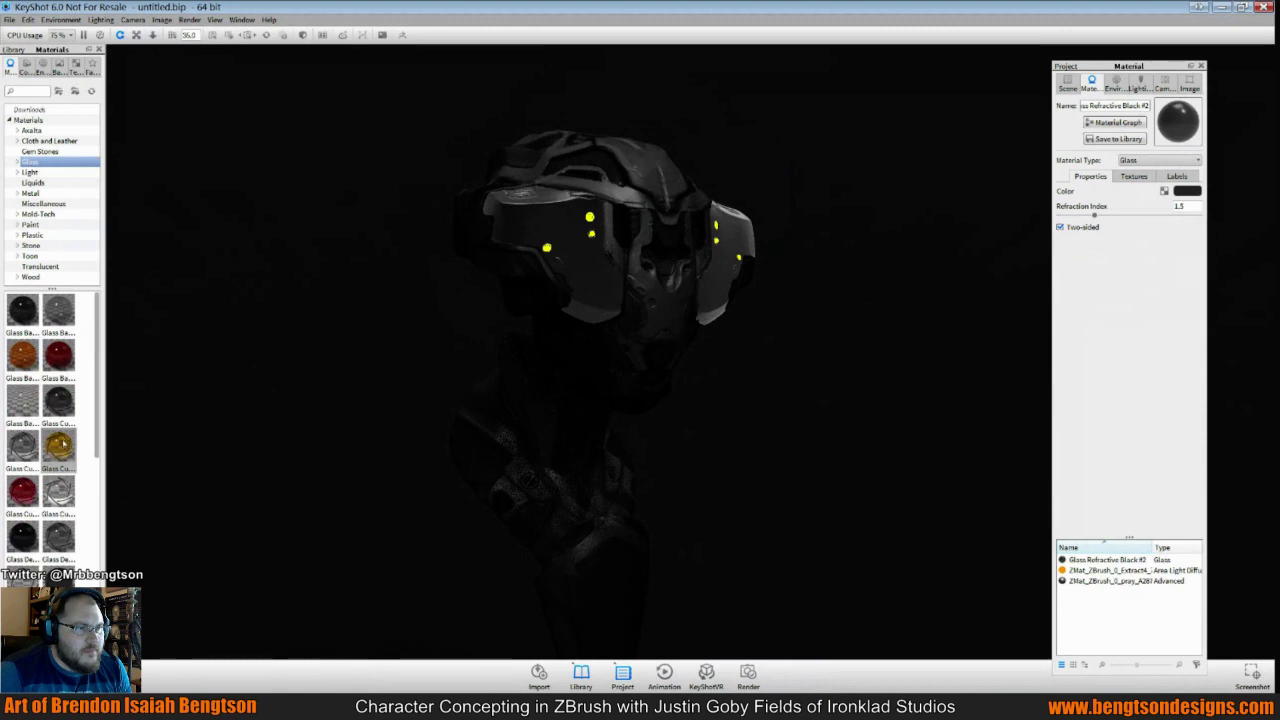
mouse_move(63, 405)
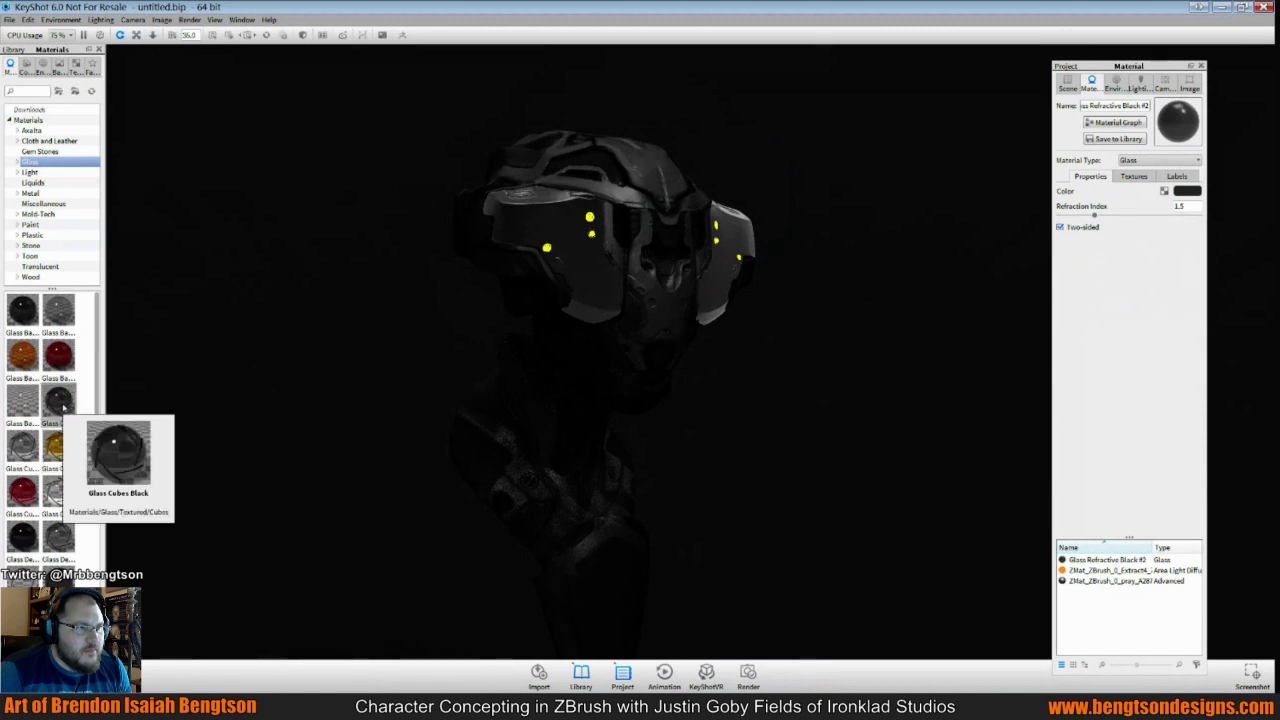
left_click_drag(63, 405, 552, 220)
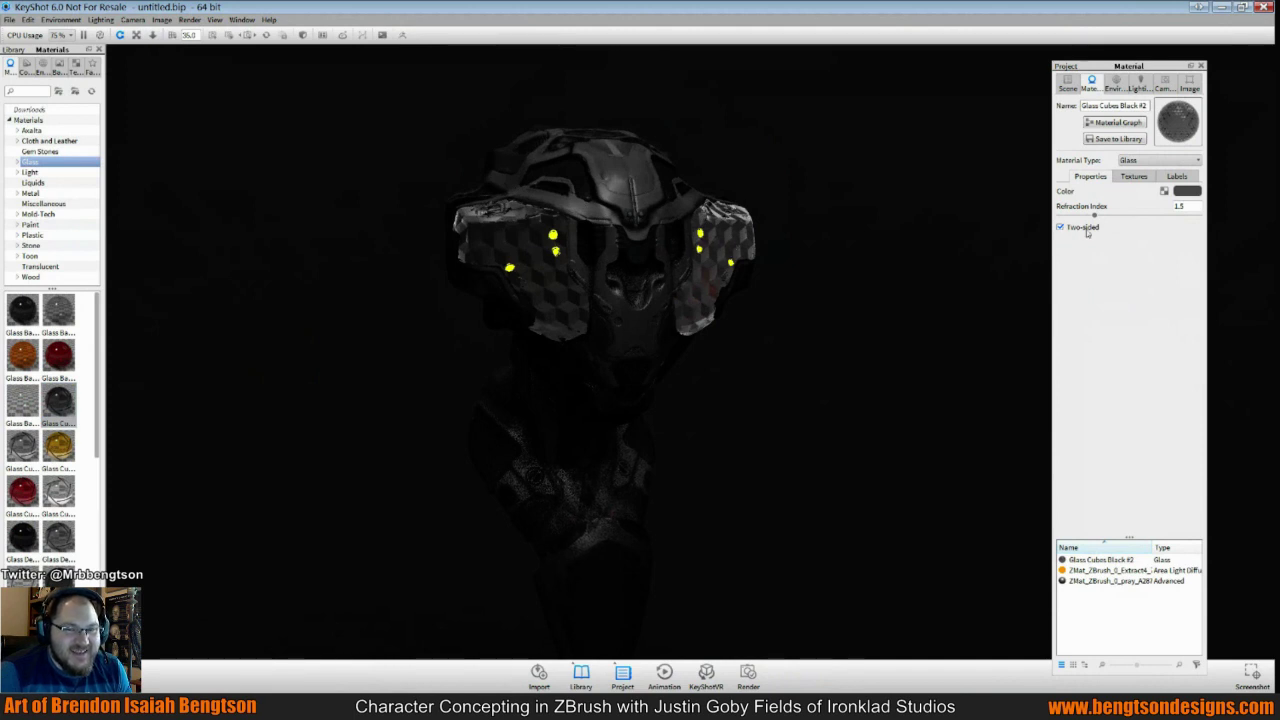
left_click(1138, 178)
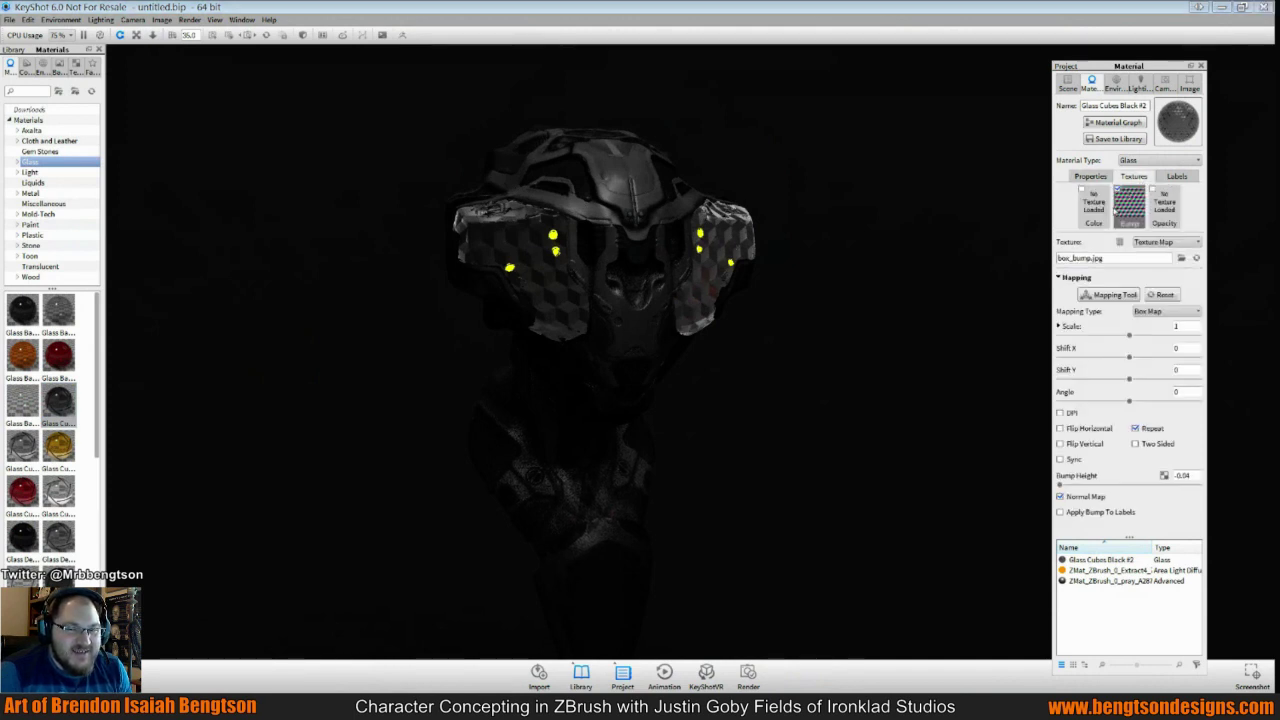
left_click_drag(1130, 338, 1070, 338)
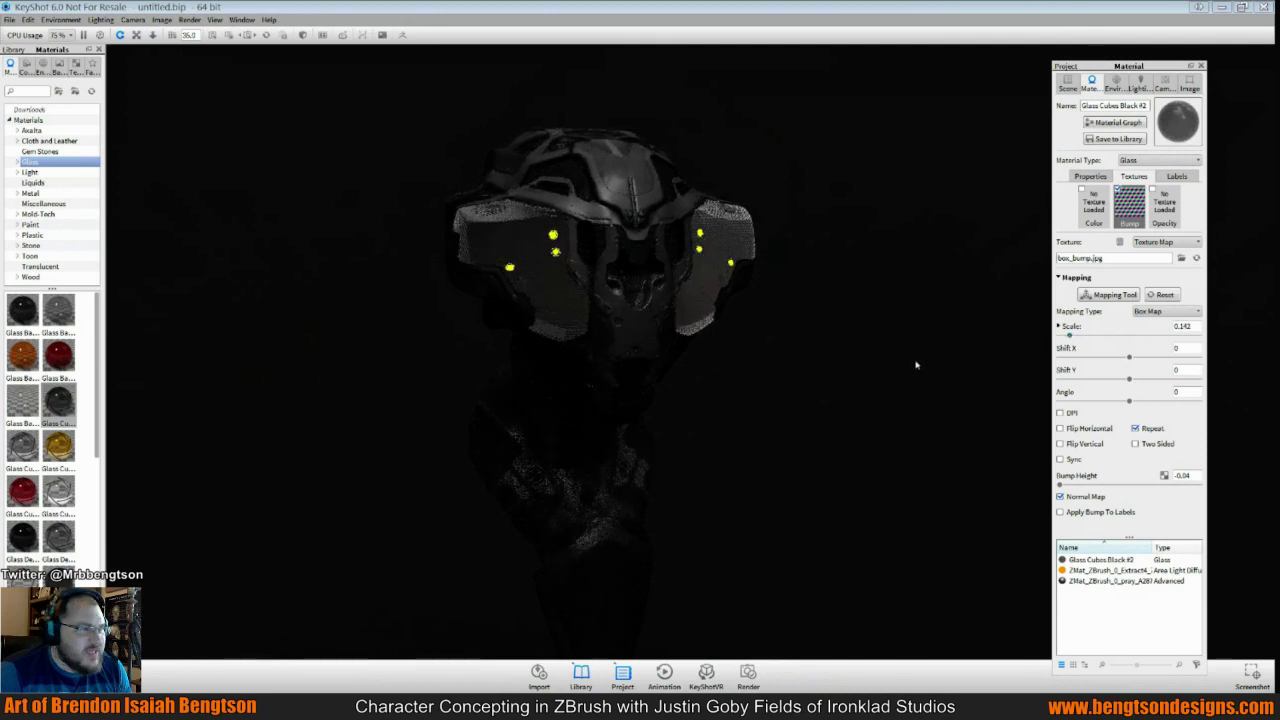
mouse_move(915, 365)
left_mouse_down()
mouse_move(743, 380)
mouse_move(571, 366)
mouse_move(1007, 341)
mouse_move(820, 346)
mouse_move(823, 334)
mouse_move(879, 337)
mouse_move(817, 329)
mouse_move(934, 277)
mouse_move(894, 400)
mouse_move(897, 380)
left_mouse_up()
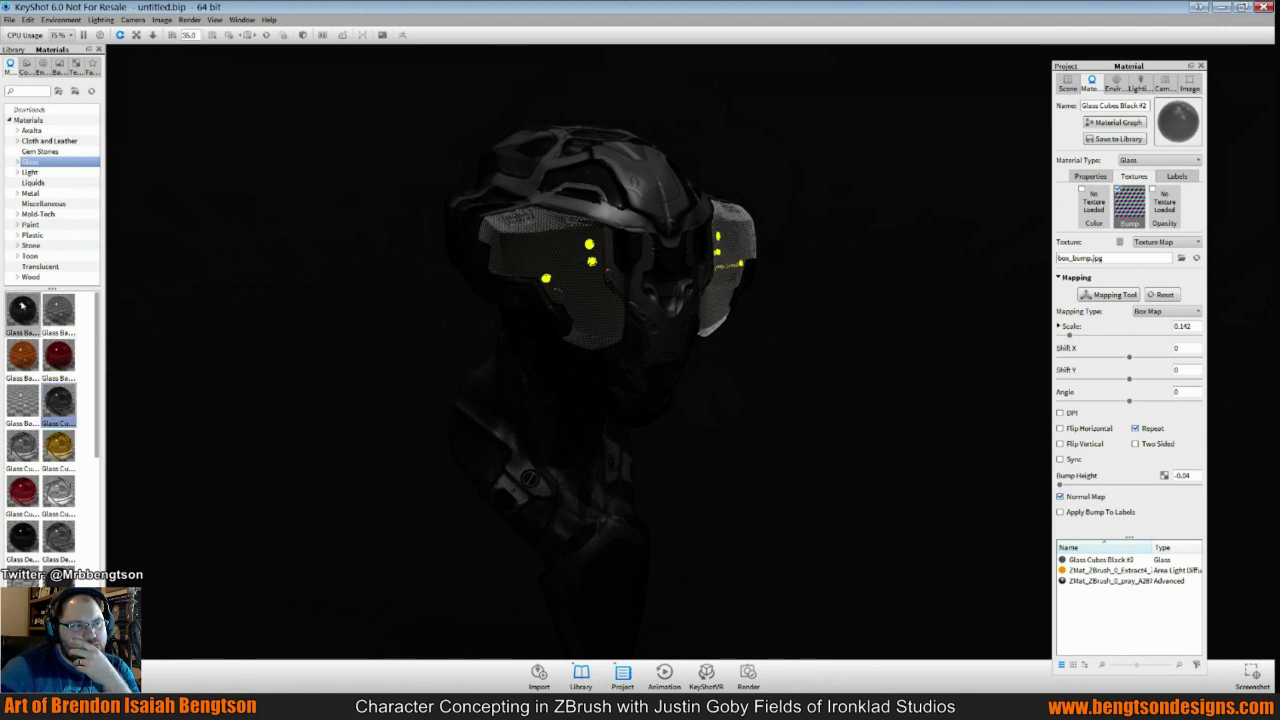
Try the Glass Basic Black material on the head's side plates and inspect it from the front and both sides
mouse_move(22, 307)
left_click_drag(22, 307, 519, 251)
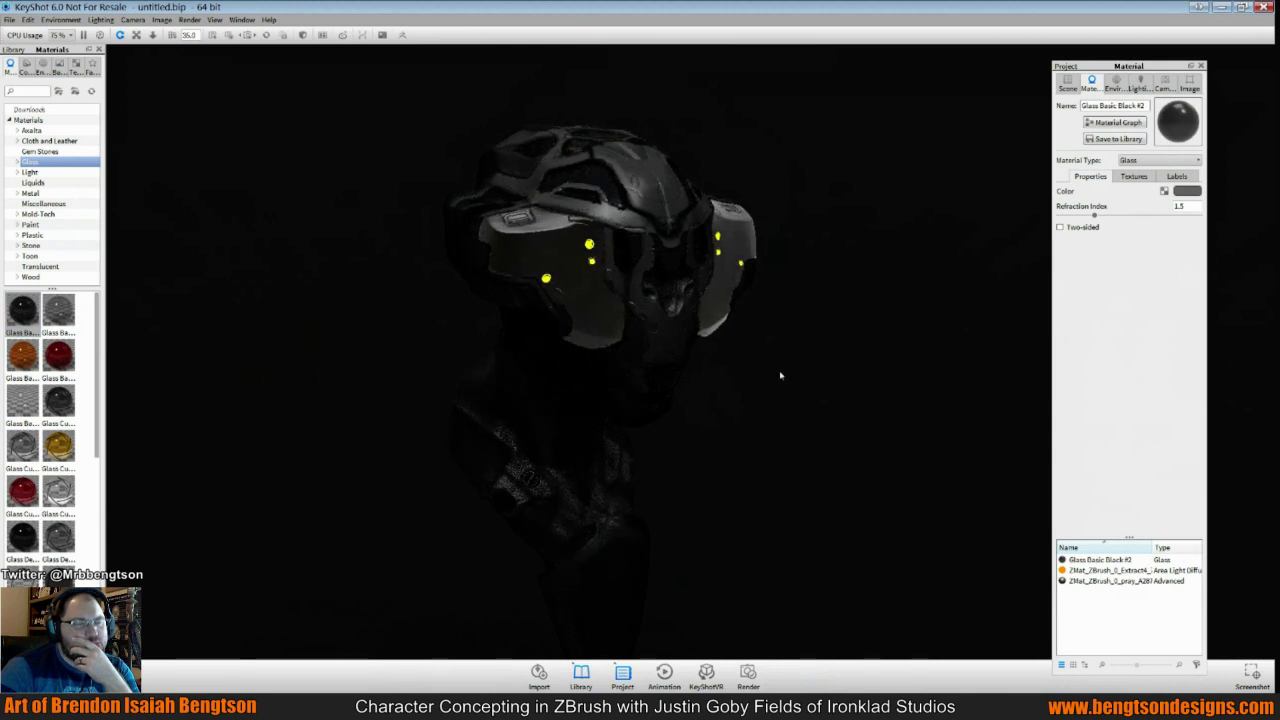
left_click_drag(780, 375, 666, 371)
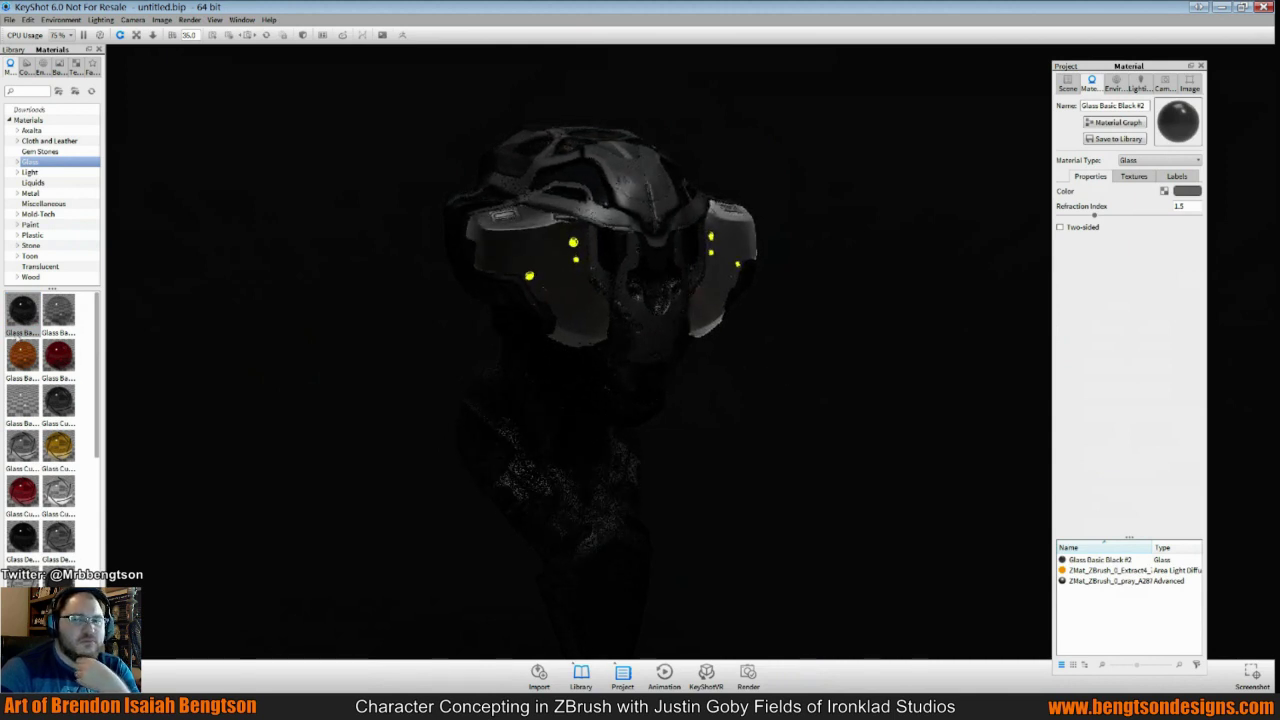
left_click_drag(804, 376, 735, 295)
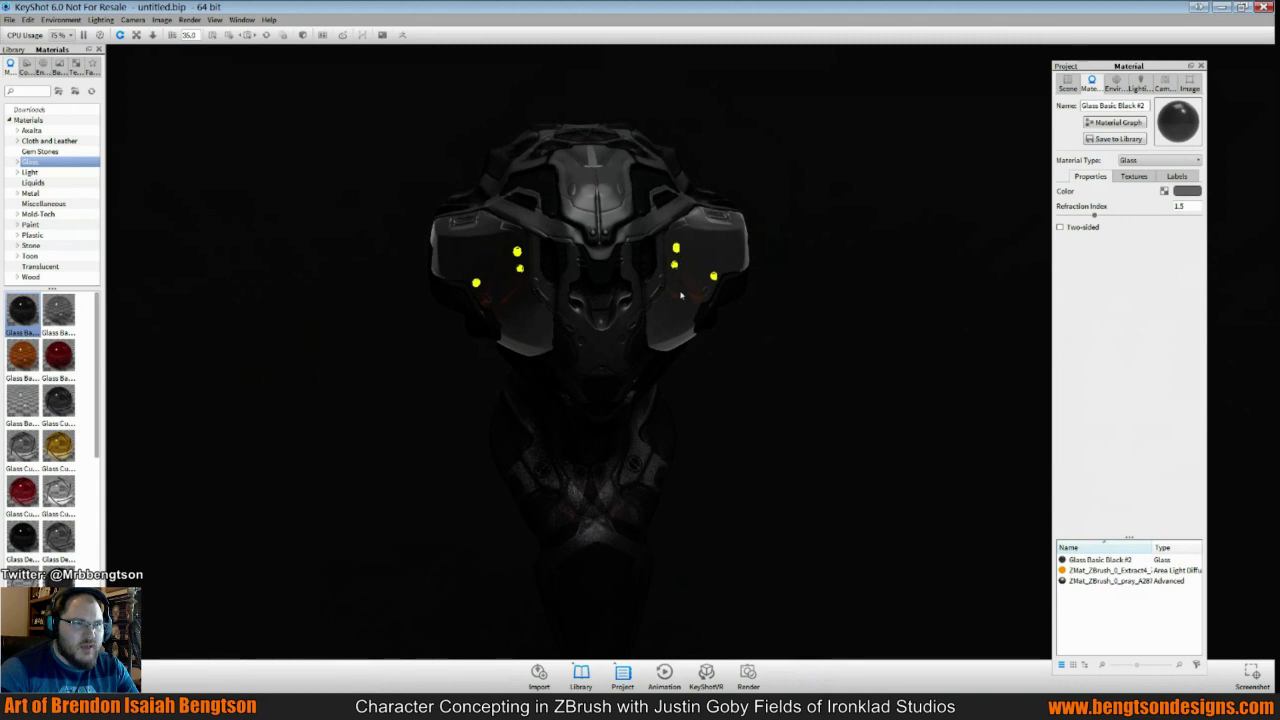
left_click_drag(803, 346, 720, 306)
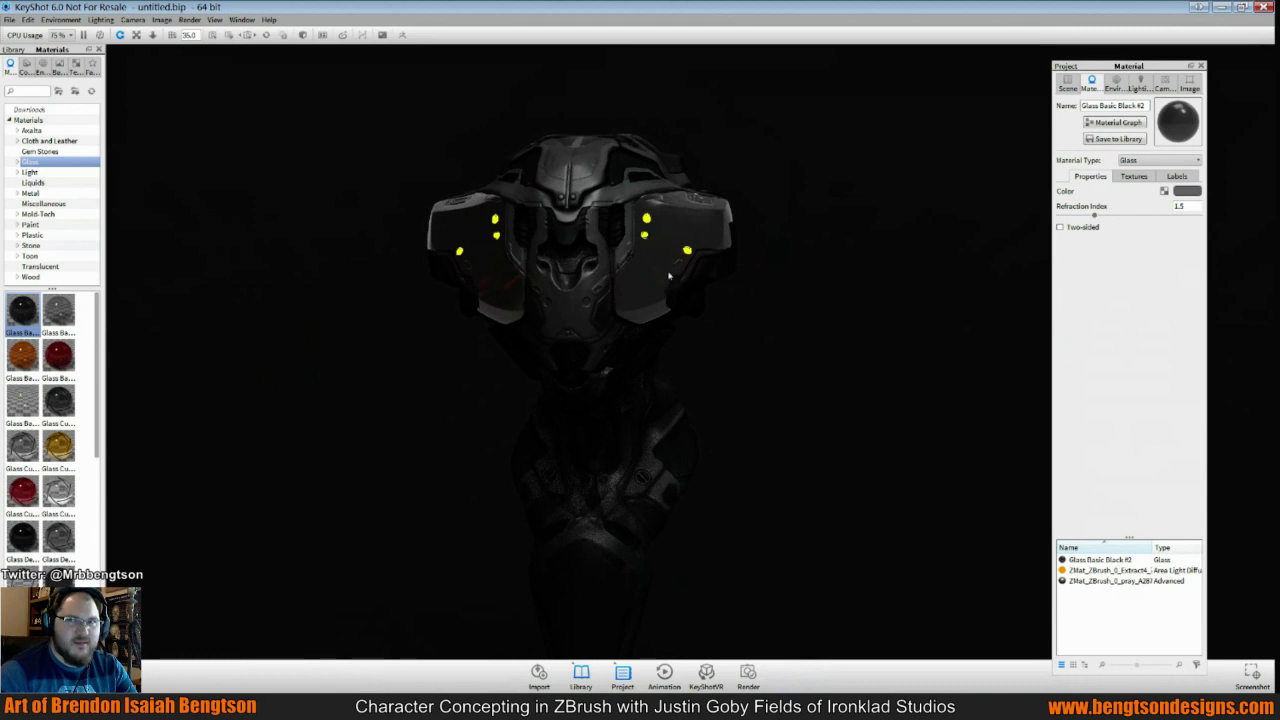
left_click_drag(840, 358, 334, 417)
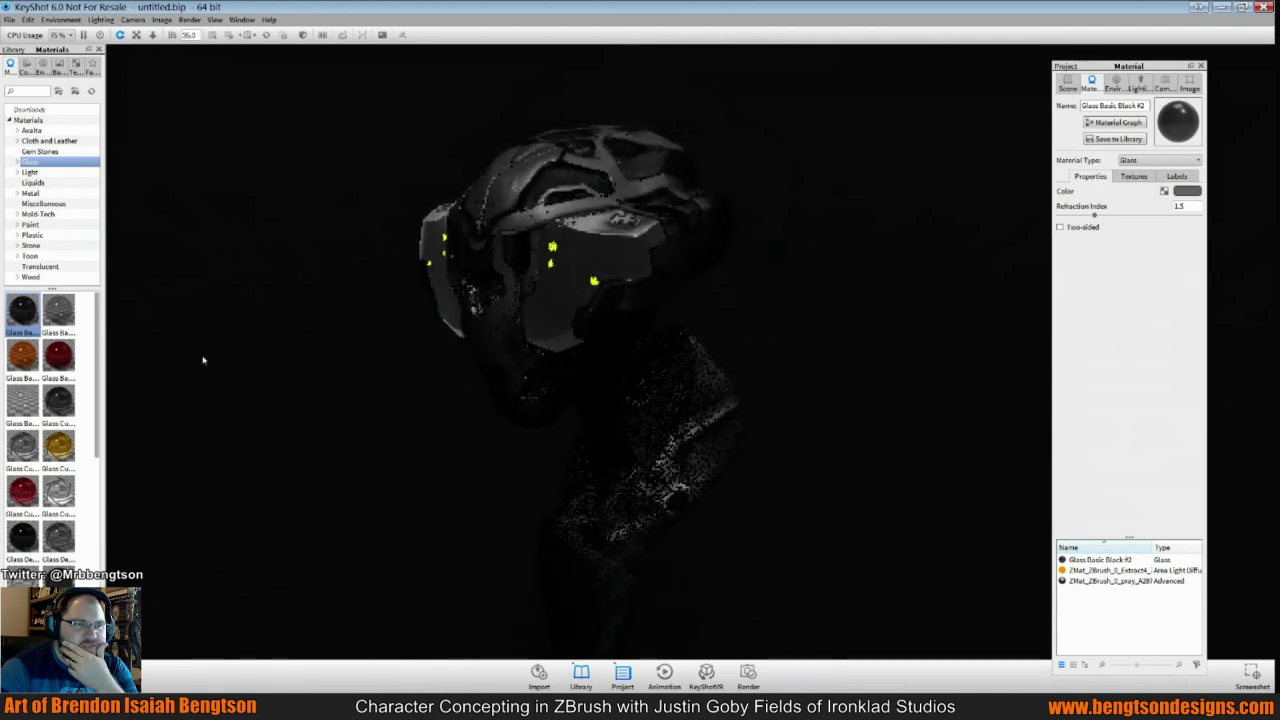
Try the Glass Basic Red and Glass Refractive Red materials on the head's side plates in a front view
left_click_drag(58, 355, 565, 282)
left_click_drag(810, 303, 823, 418)
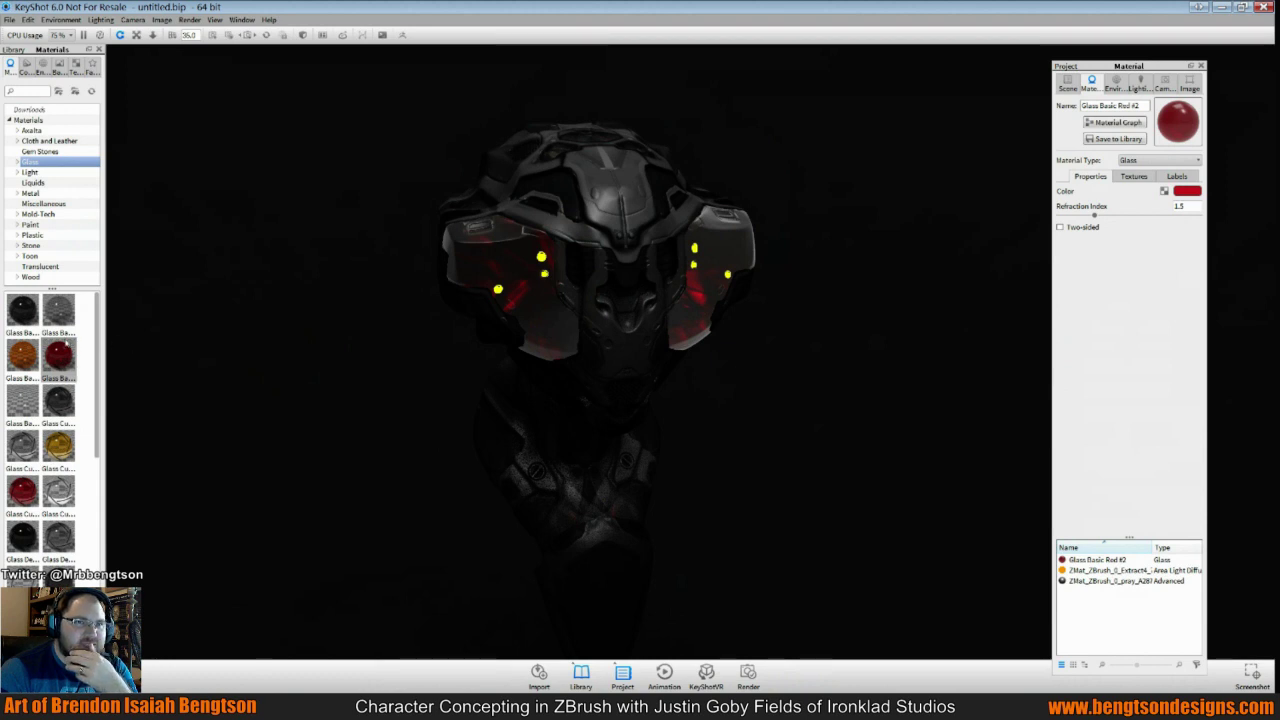
scroll(66, 343, "down", 3)
mouse_move(66, 344)
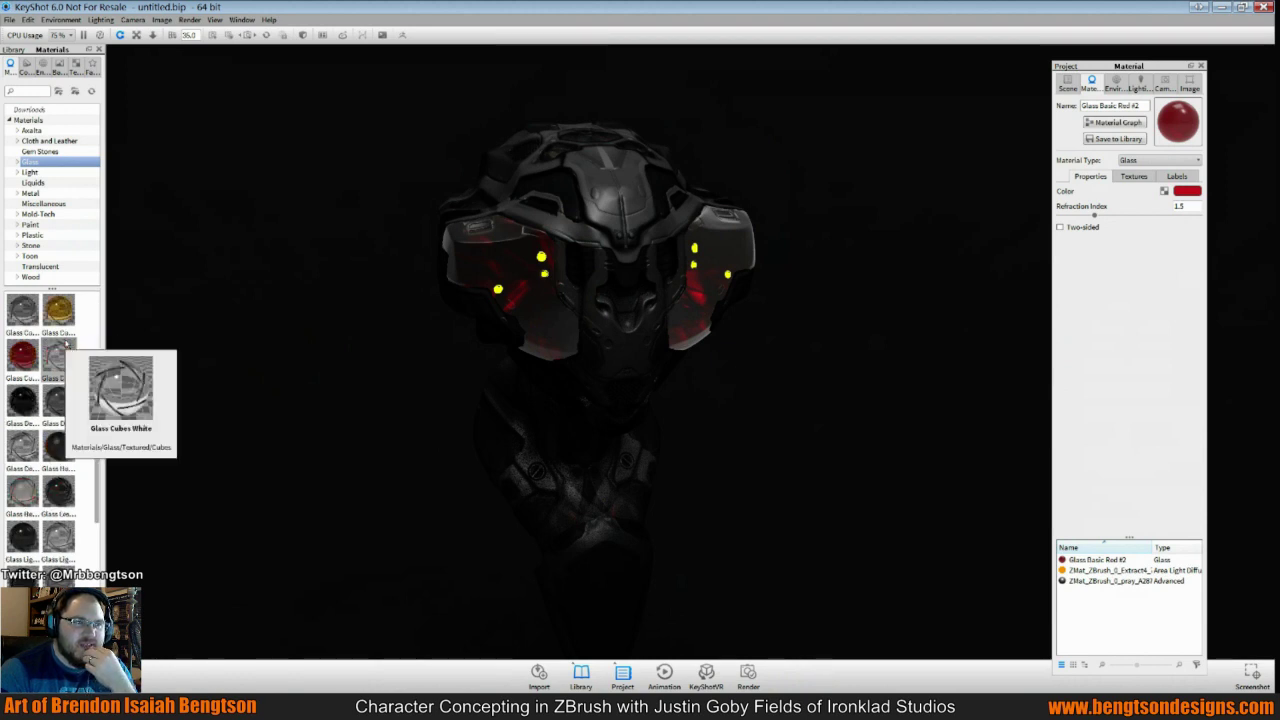
scroll(66, 344, "up", 3)
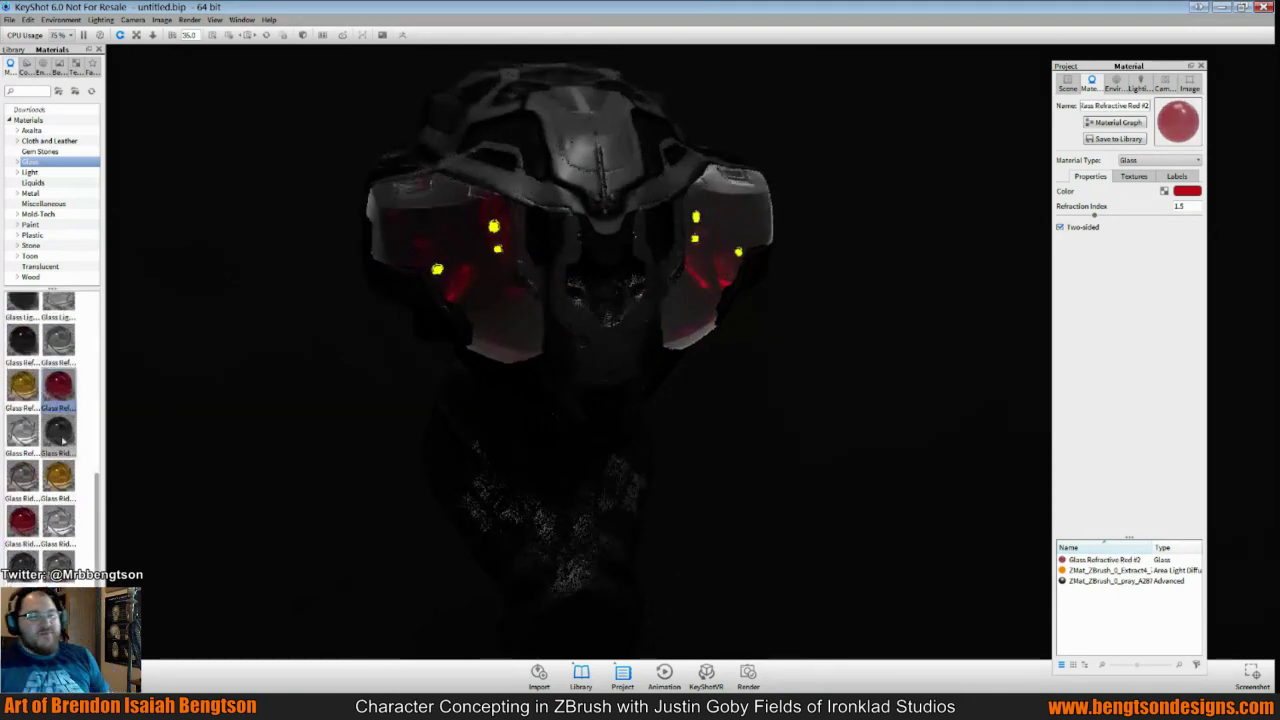
Apply the Carbon Fiber Gloss material to the head's side plates and set its diffuse Fiber Weave texture scale to 0.022
scroll(55, 420, "up", 5)
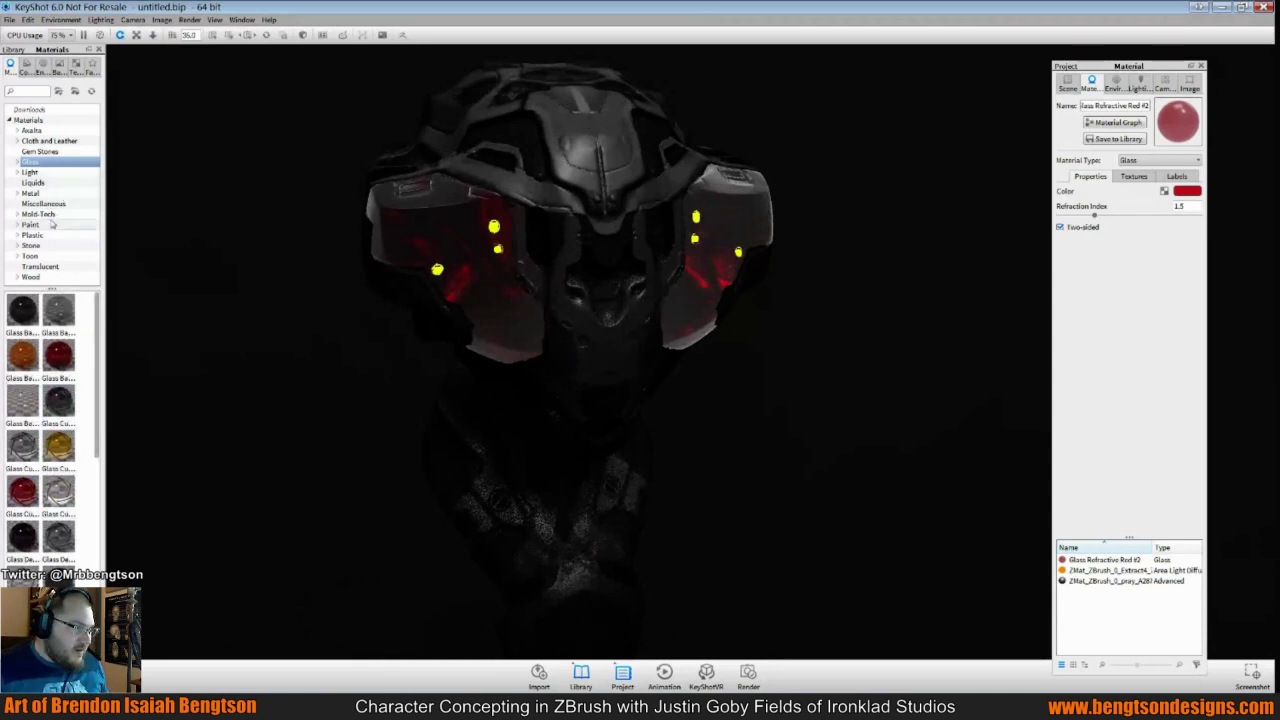
left_click(53, 236)
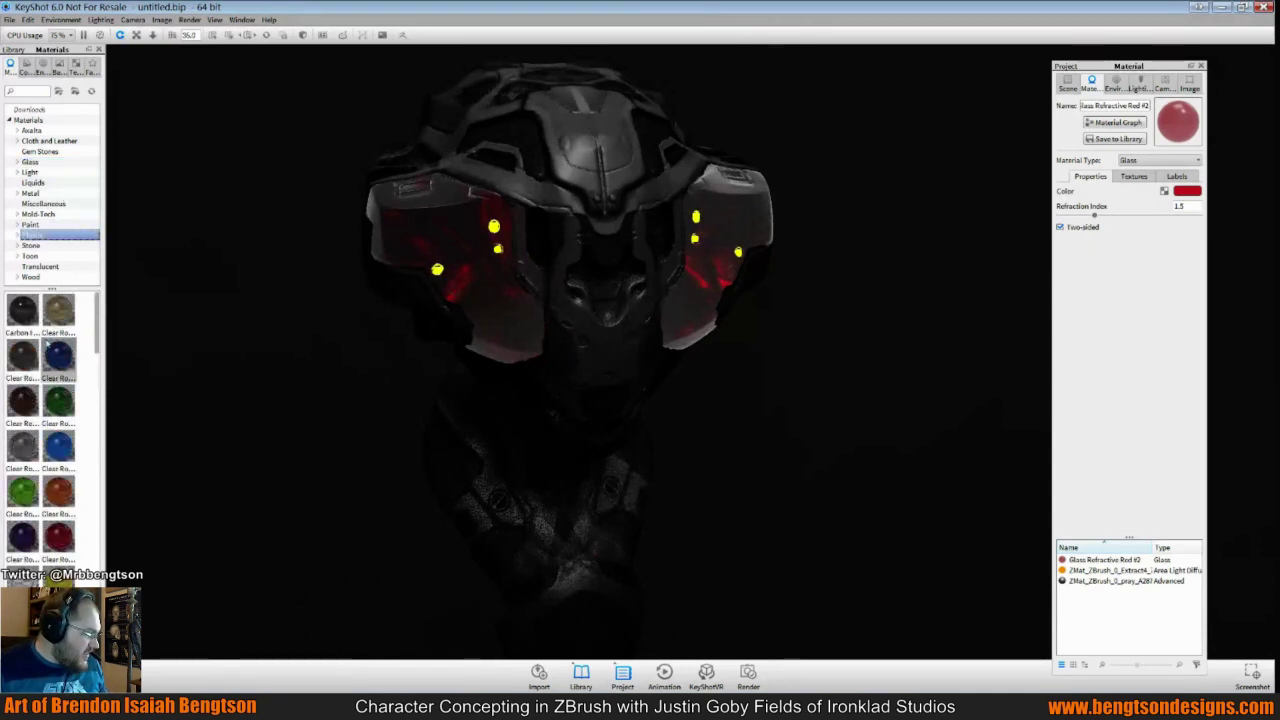
left_click_drag(30, 316, 466, 255)
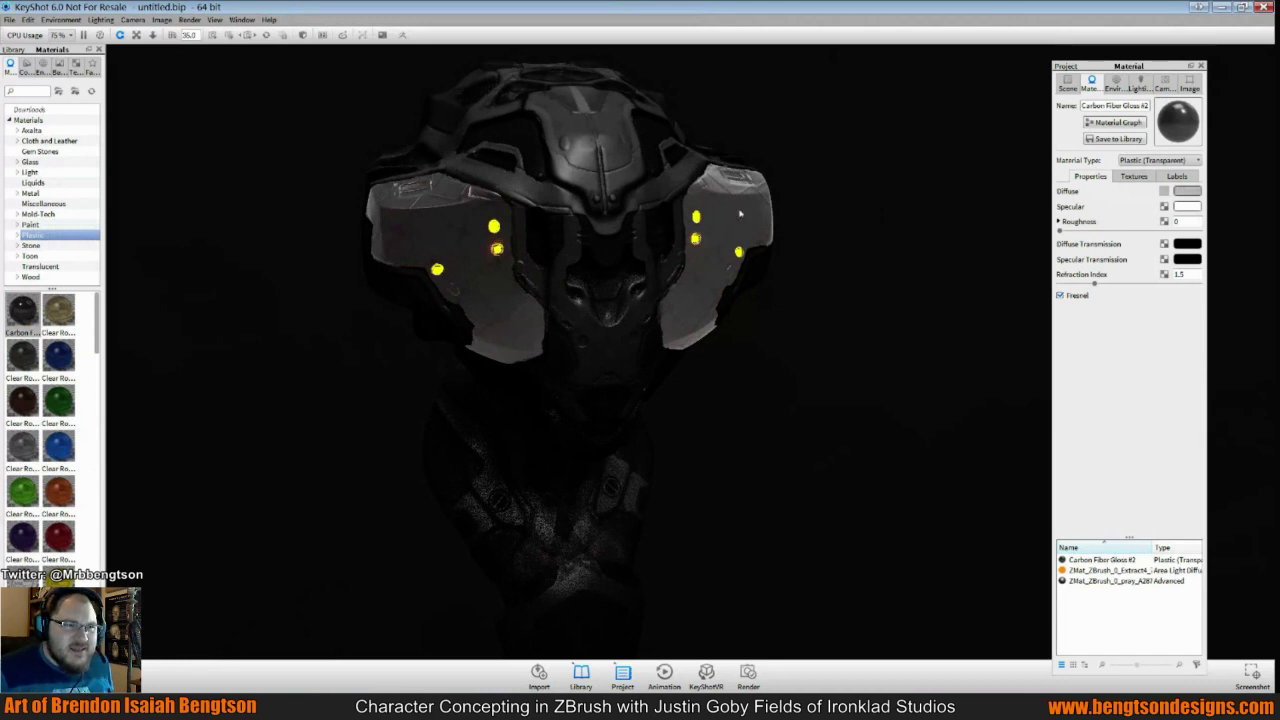
left_click(1133, 177)
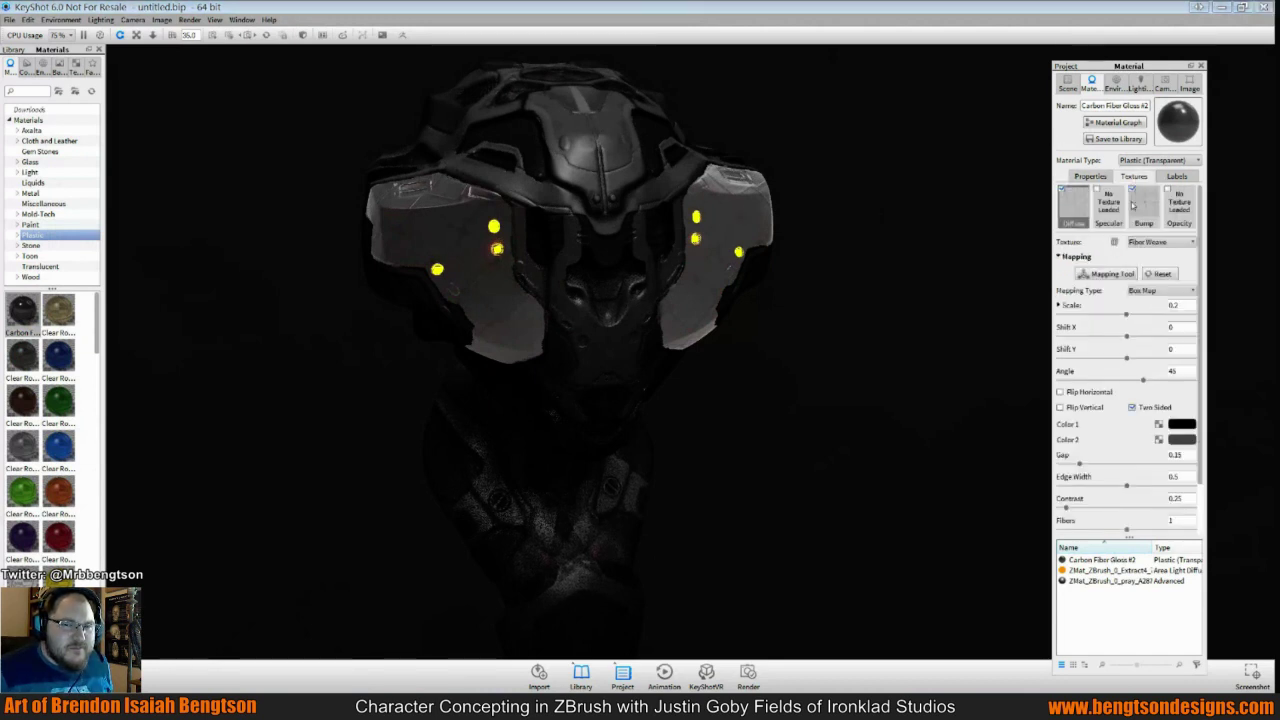
left_click_drag(1127, 315, 1067, 323)
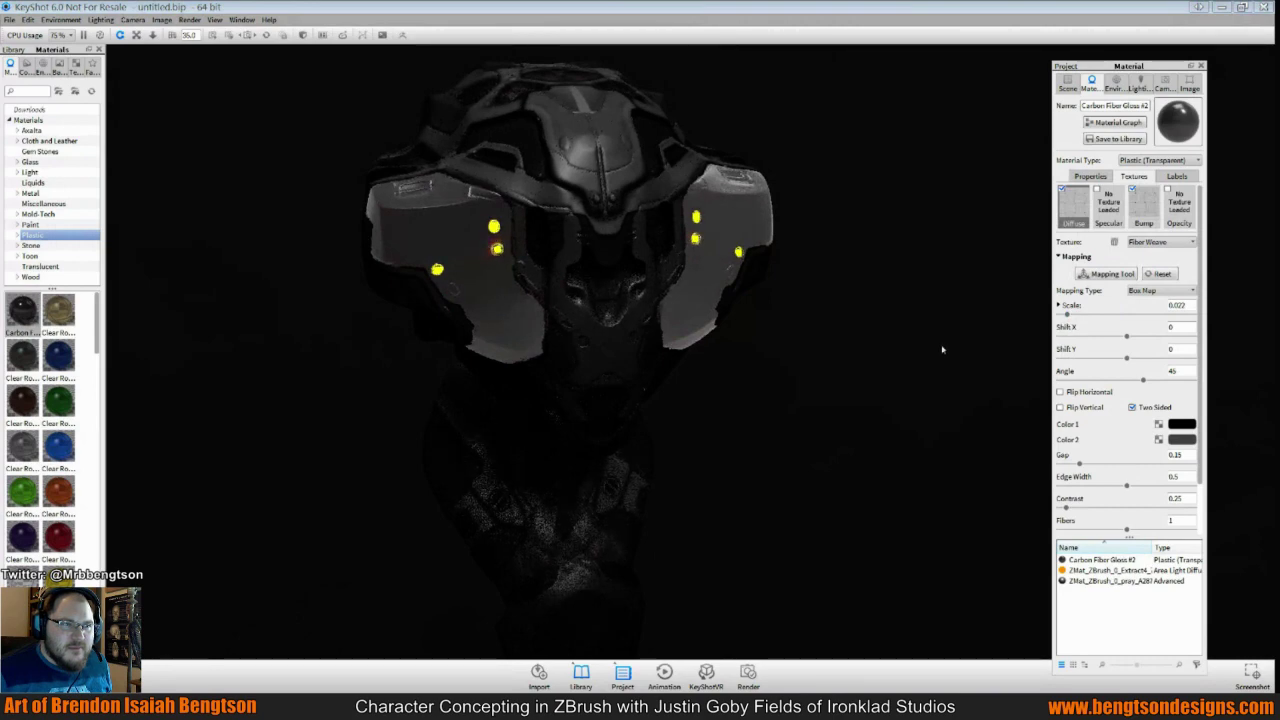
Raise the bump height of the side plates' Carbon Fiber Gloss Fiber Weave texture to 0.68 and inspect the plates from several angles
left_click_drag(846, 357, 567, 361)
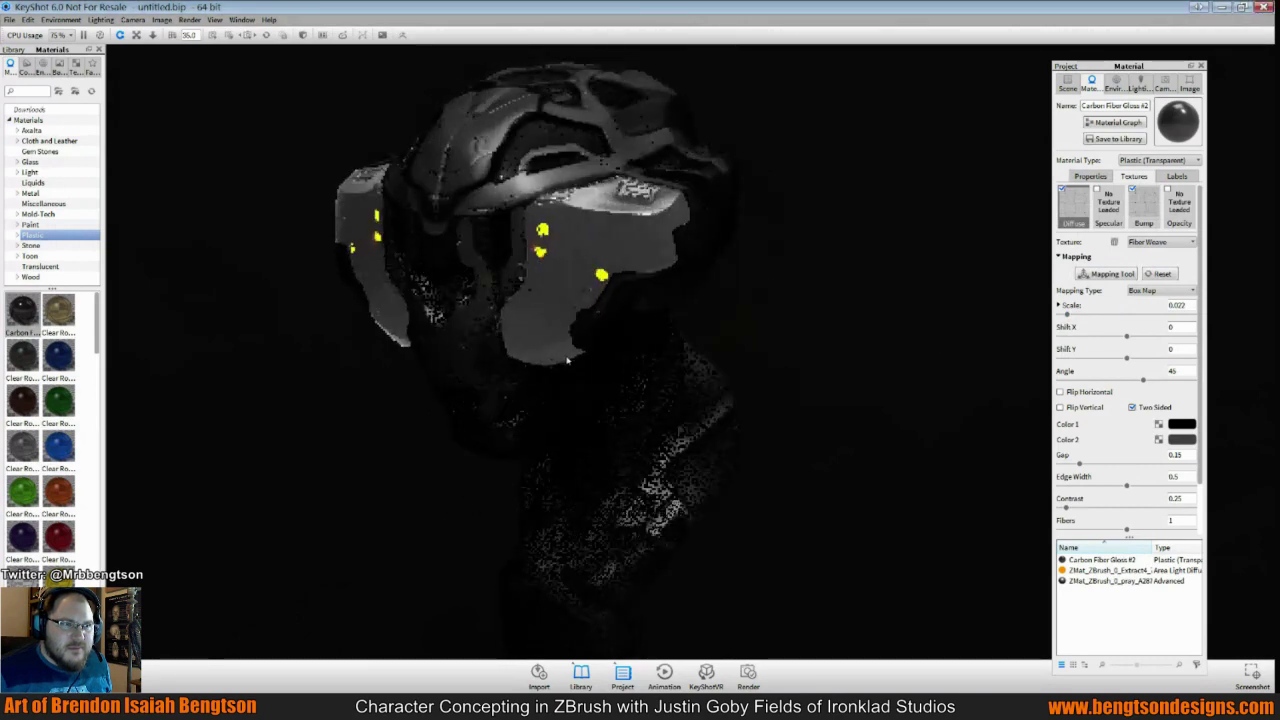
left_click_drag(823, 354, 1000, 360)
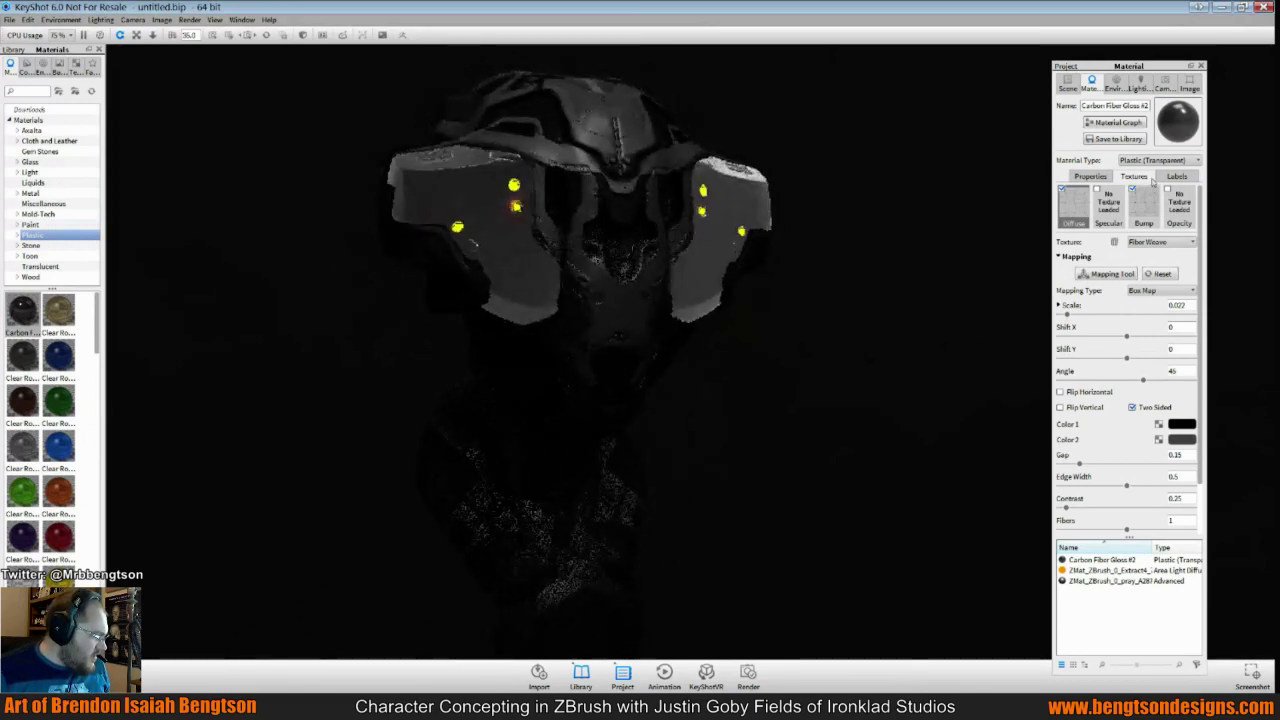
left_click(1148, 210)
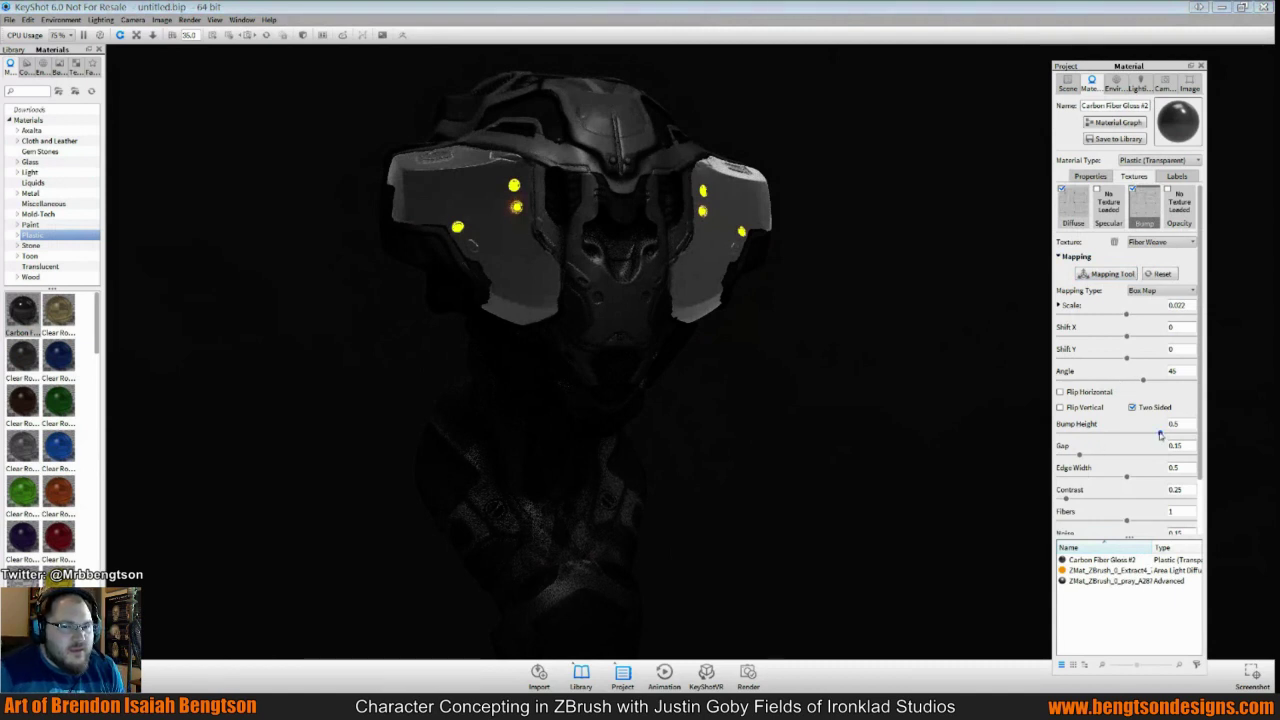
left_click_drag(1160, 434, 1175, 434)
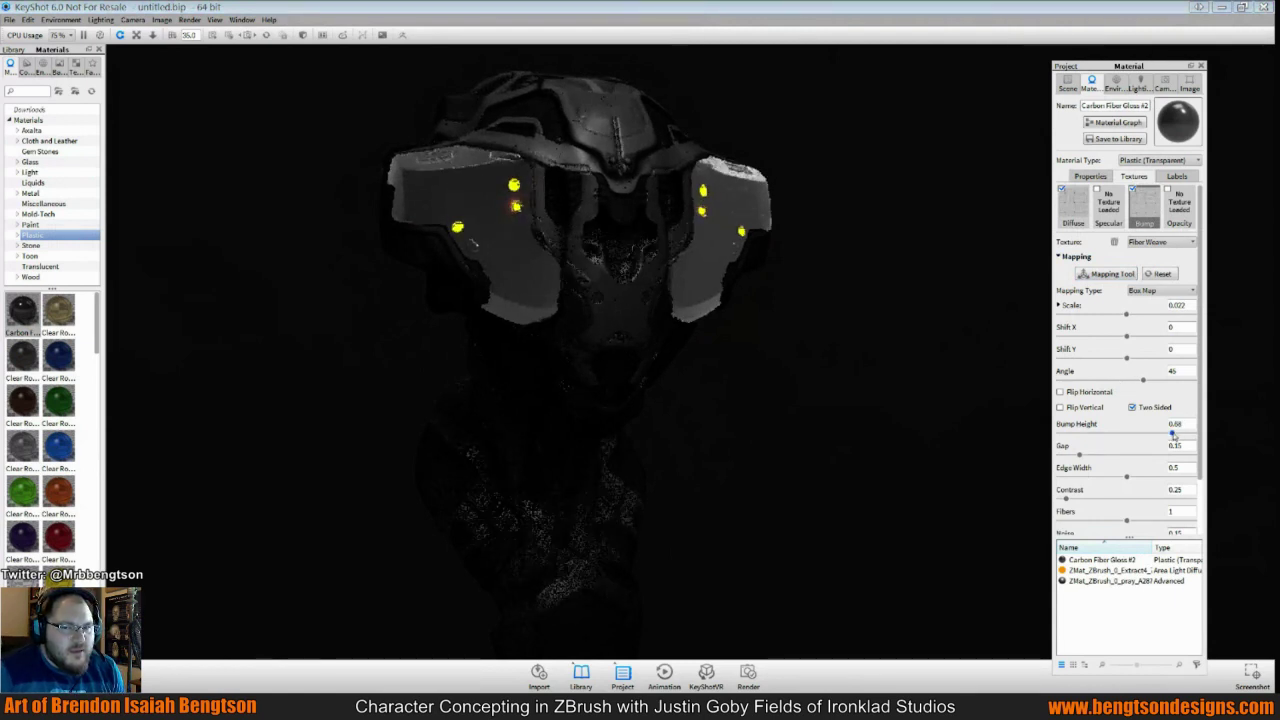
left_click_drag(734, 391, 865, 326)
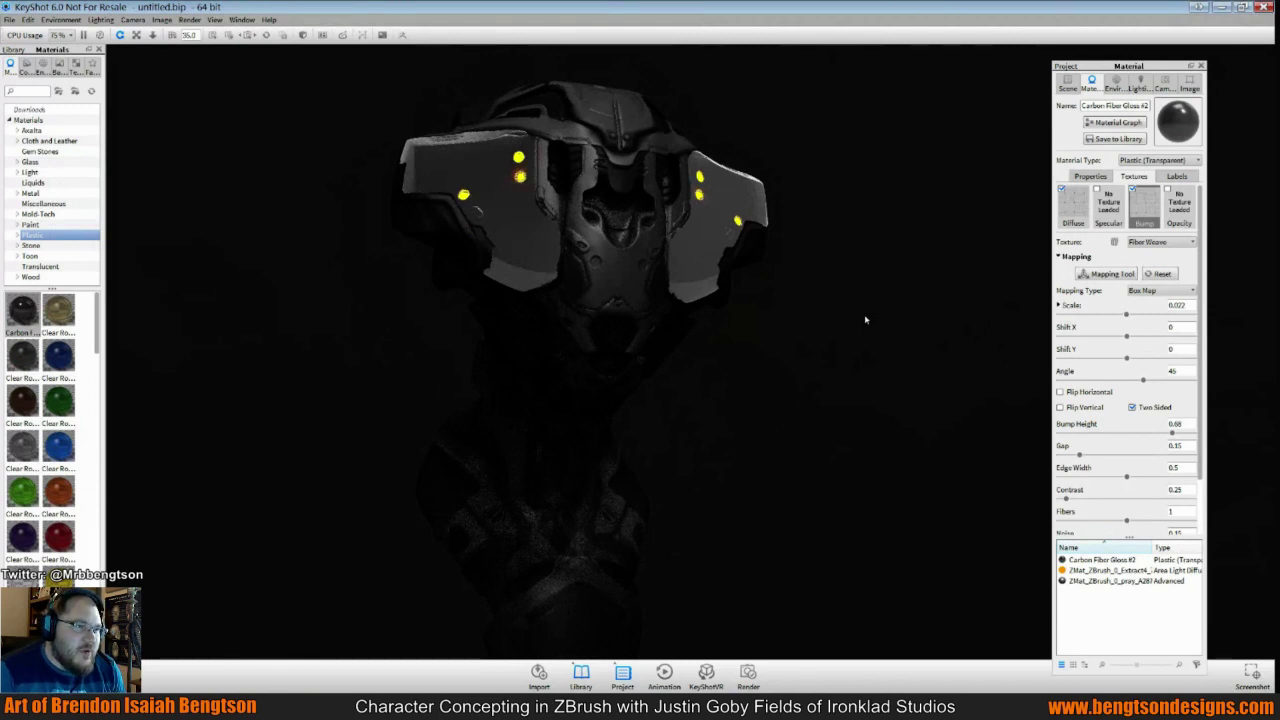
left_click_drag(845, 332, 686, 389)
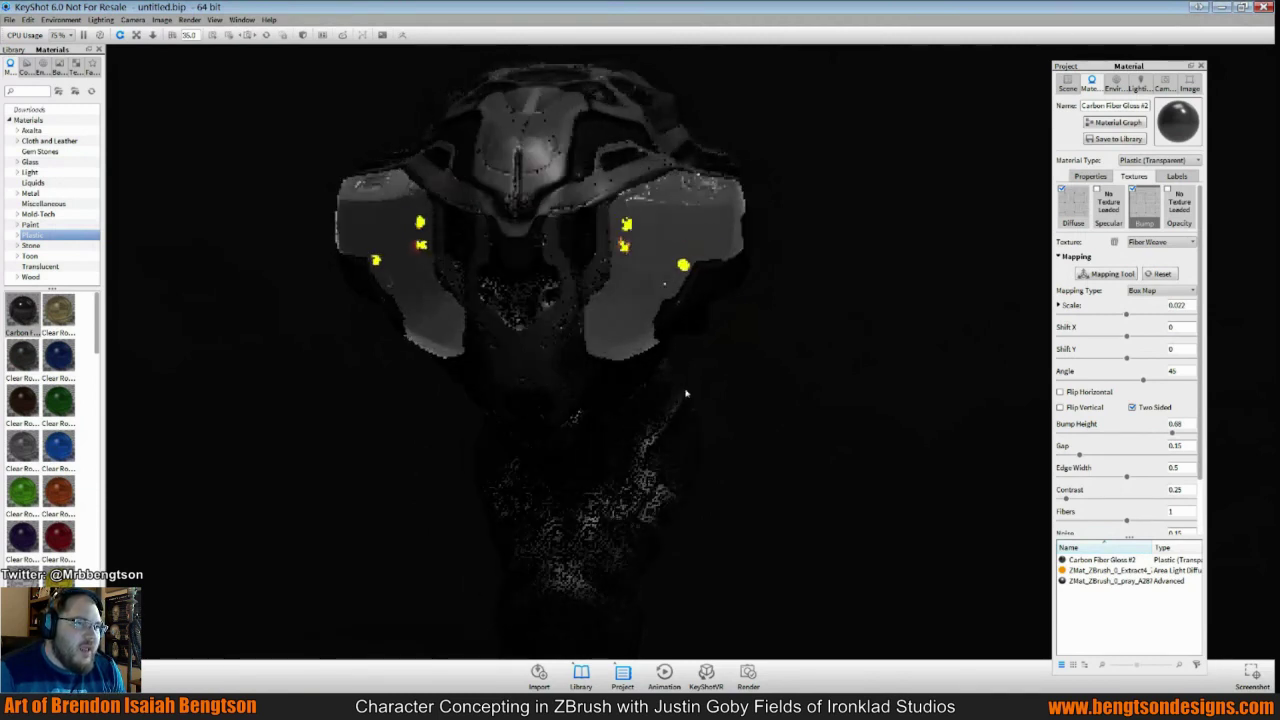
left_click_drag(862, 407, 755, 320)
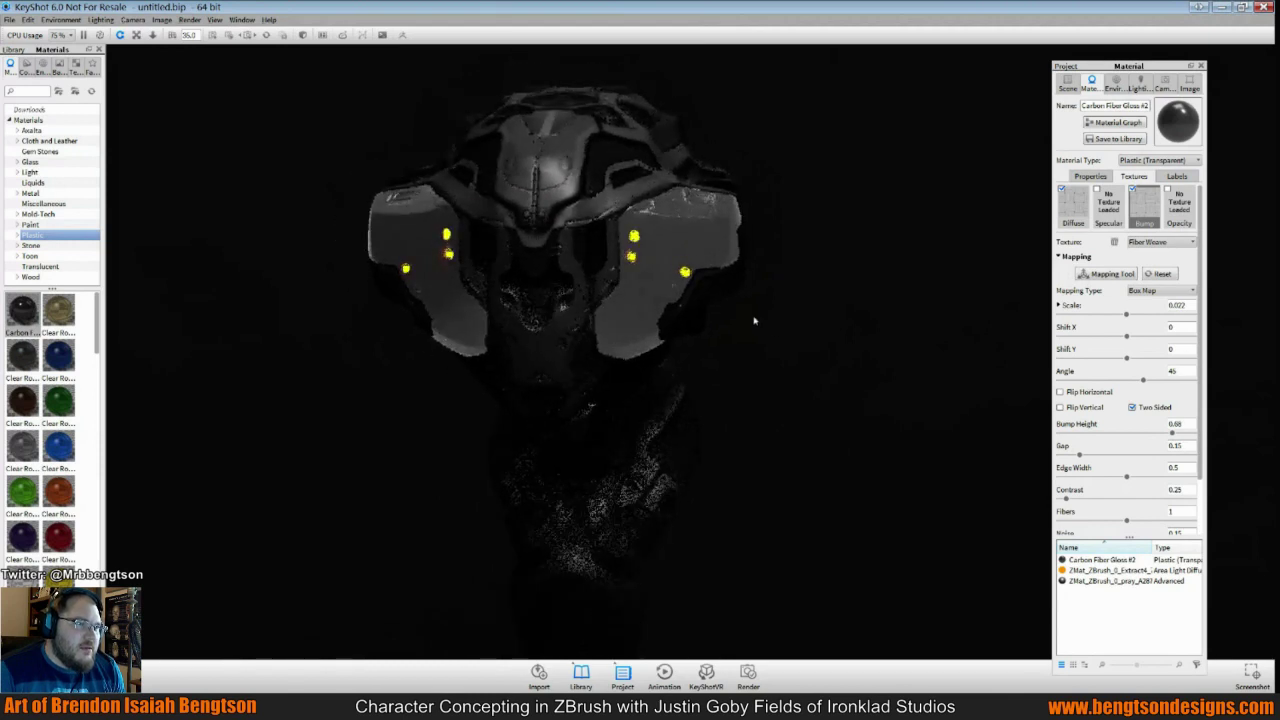
left_click_drag(806, 374, 785, 352)
Try the Clear Shiny Plastic Black material on the head's side plates and inspect it from the side
scroll(62, 505, "down", 1)
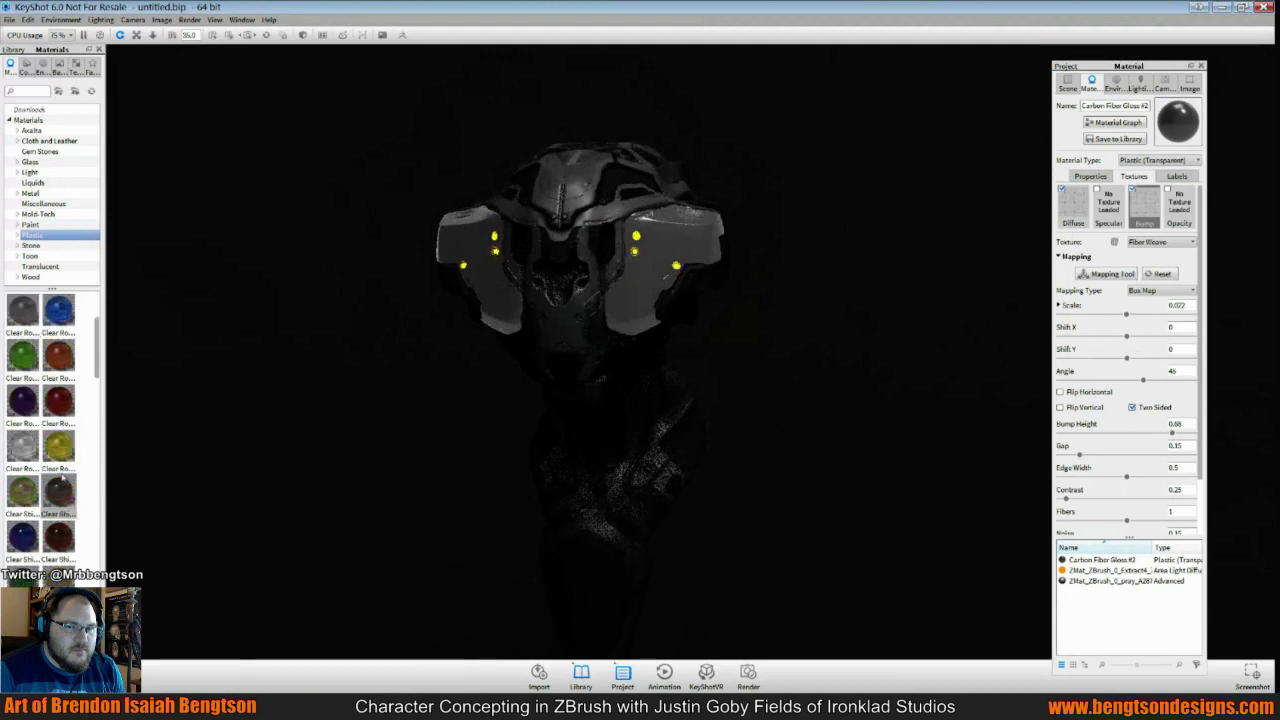
left_click_drag(60, 487, 490, 302)
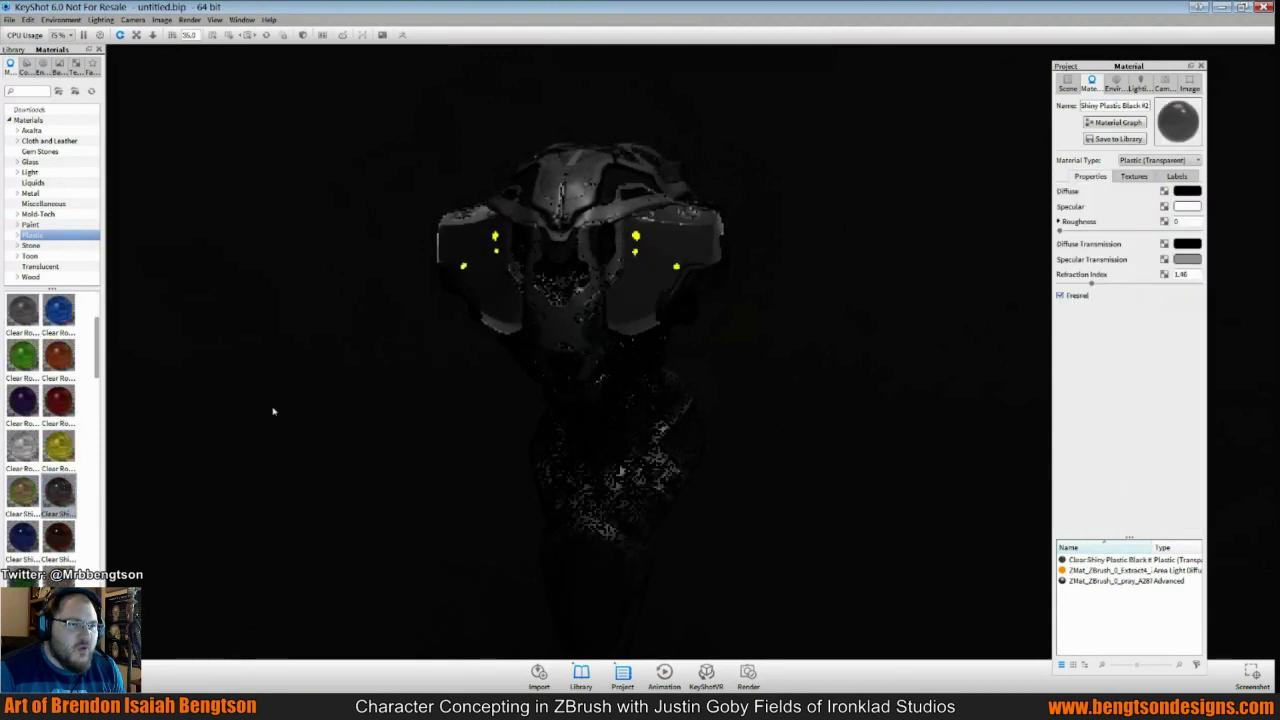
left_click_drag(271, 409, 537, 455)
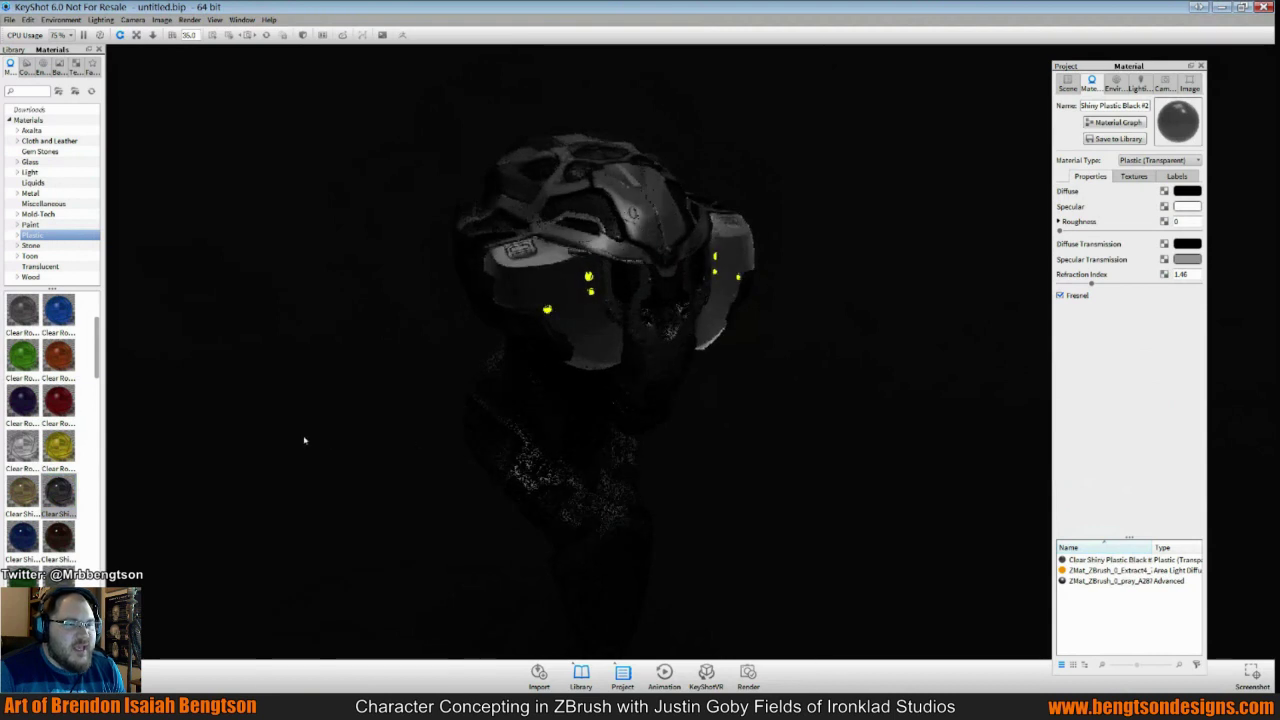
left_click(58, 490)
Try the Mold-Tech 14200 material on the head's side plates with its bump texture scale at 1.984 and two-sided mapping off
left_click(38, 214)
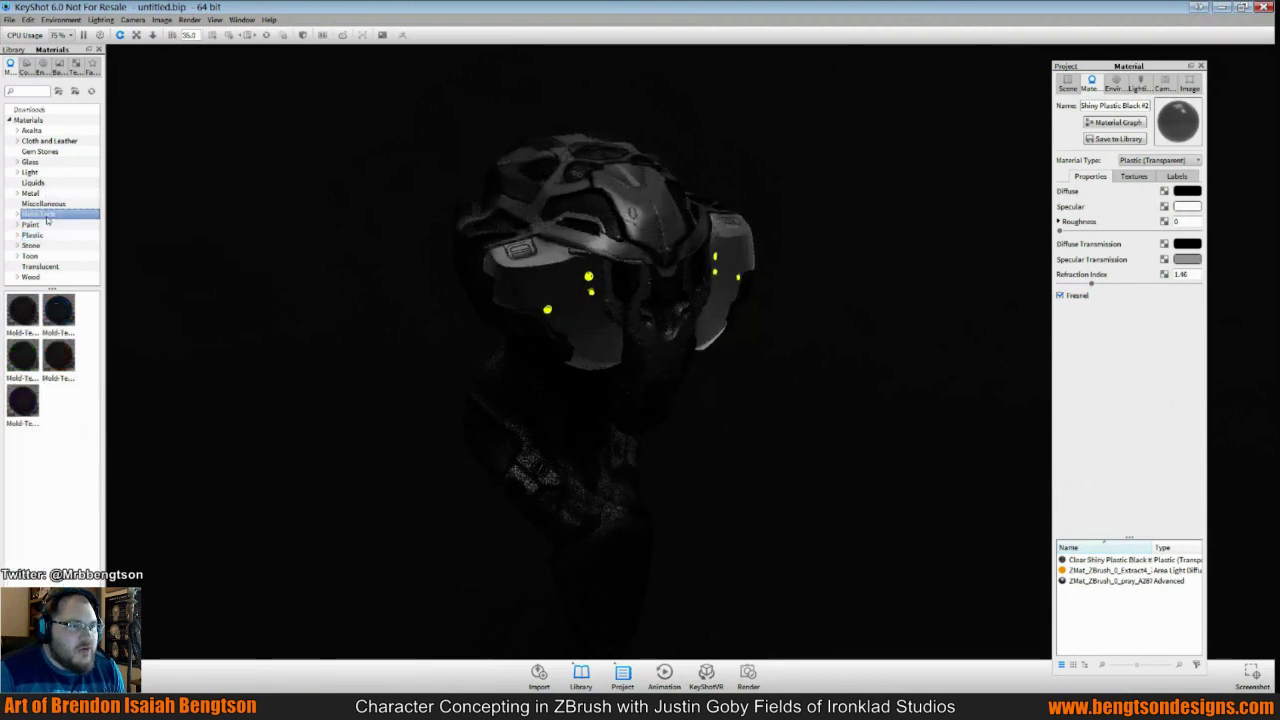
left_click_drag(58, 310, 550, 285)
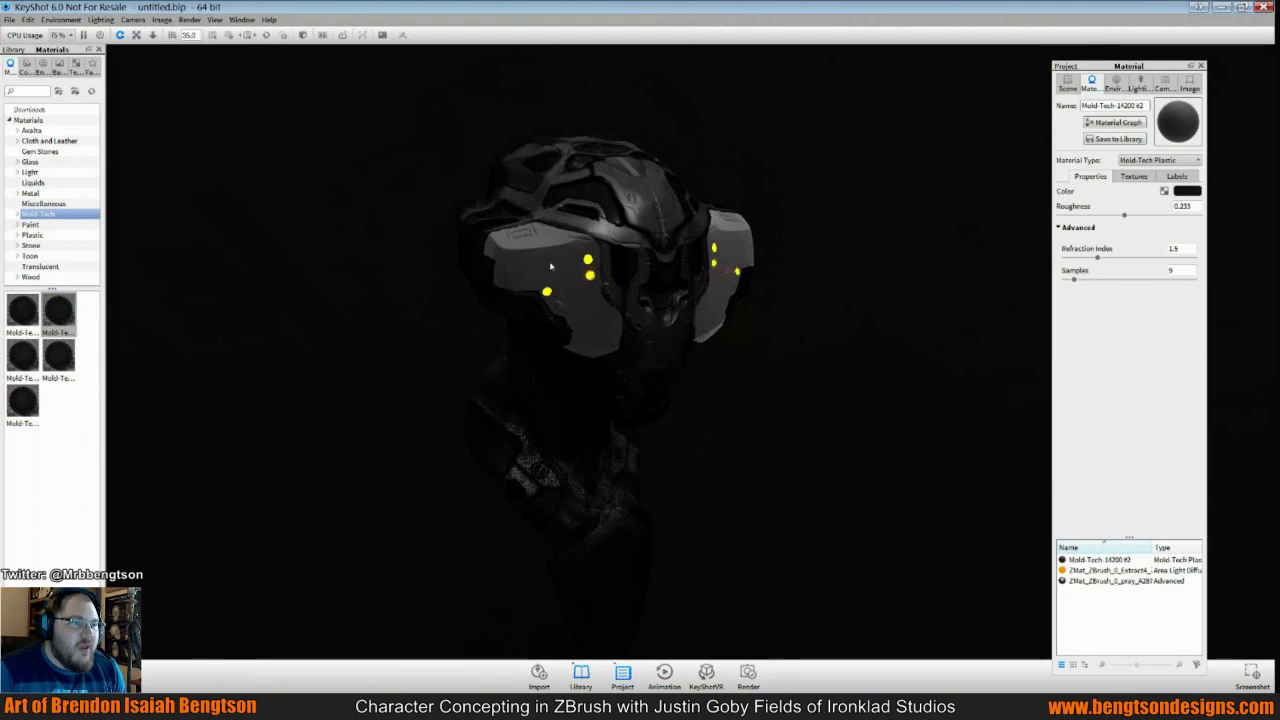
left_click(1133, 177)
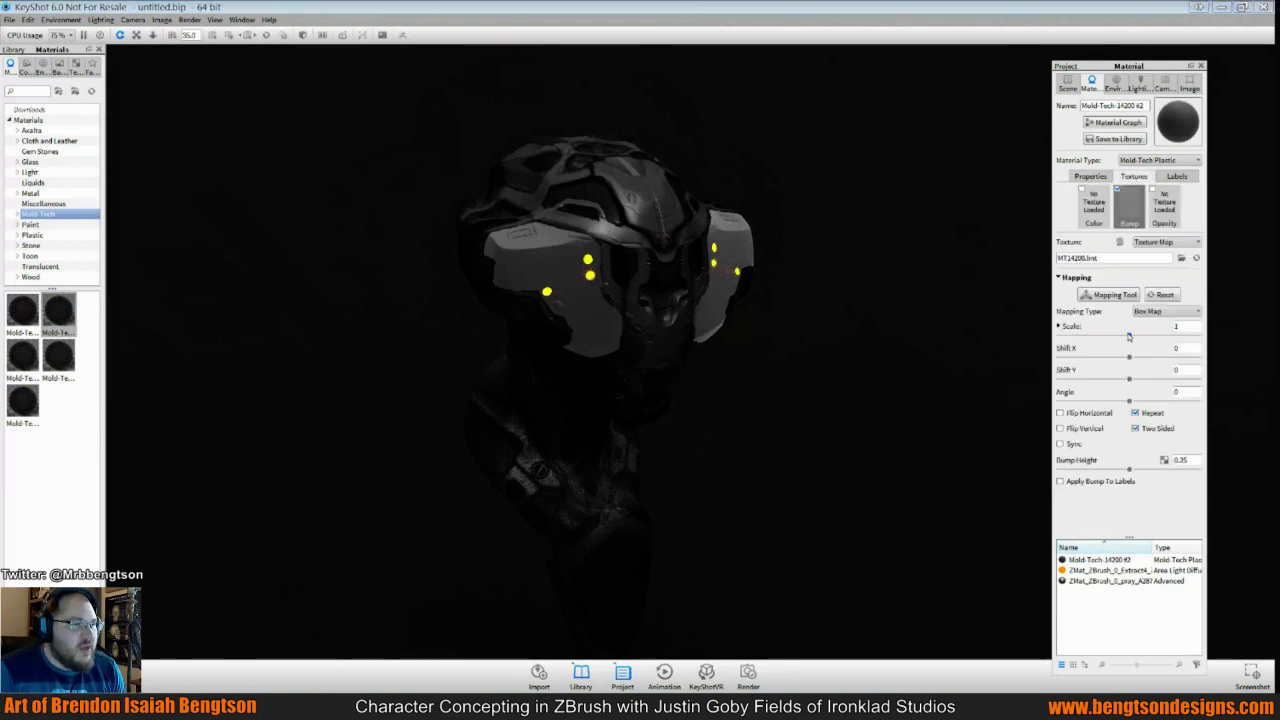
left_click_drag(1131, 337, 1183, 337)
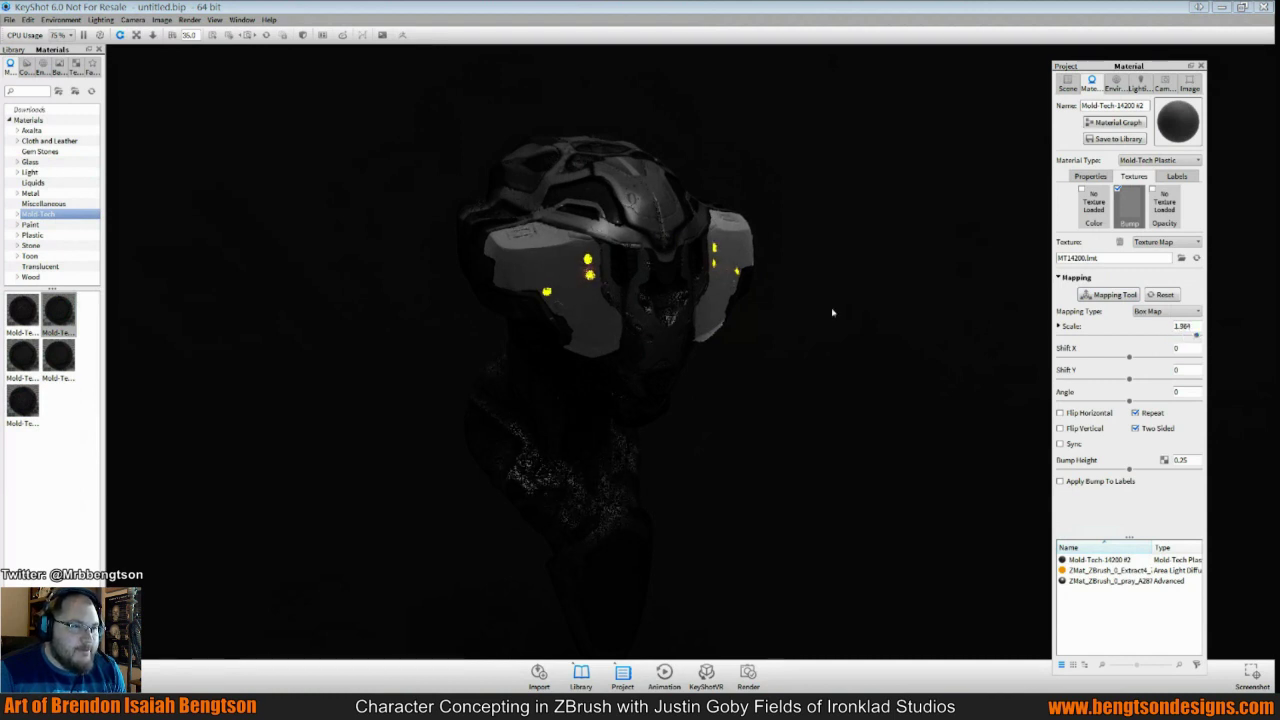
left_click_drag(833, 316, 851, 400)
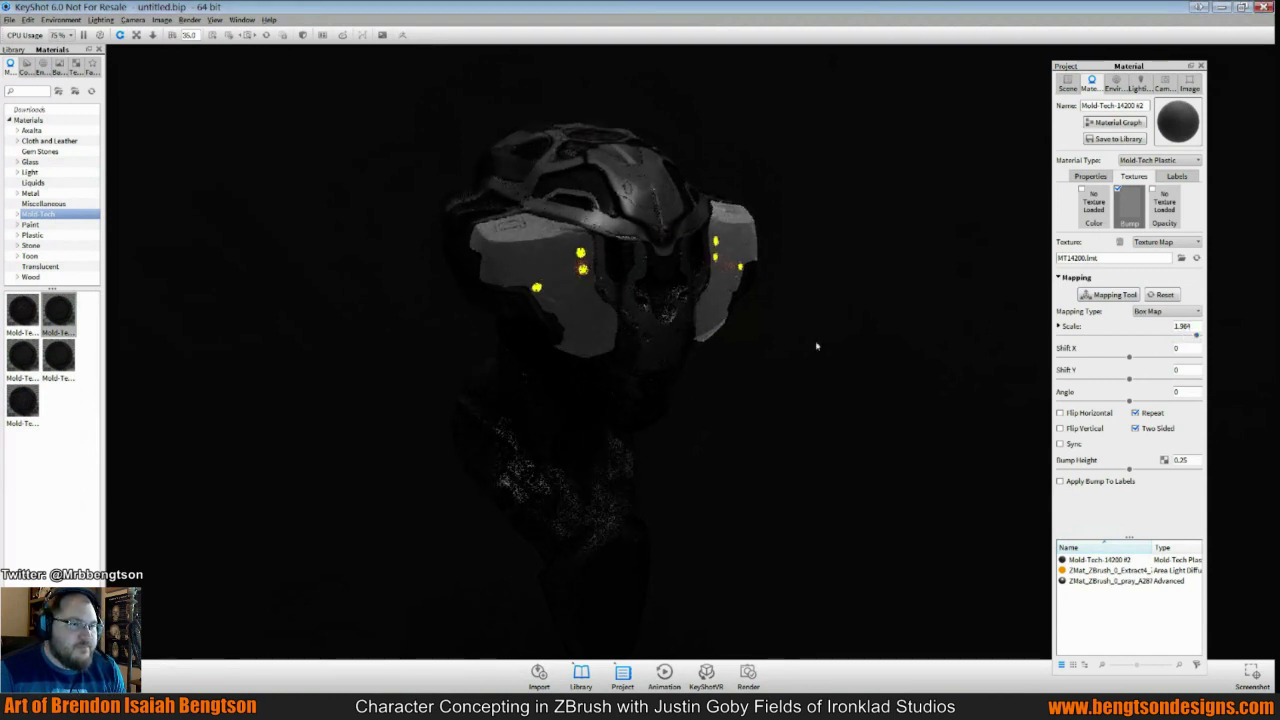
left_click_drag(816, 346, 840, 316)
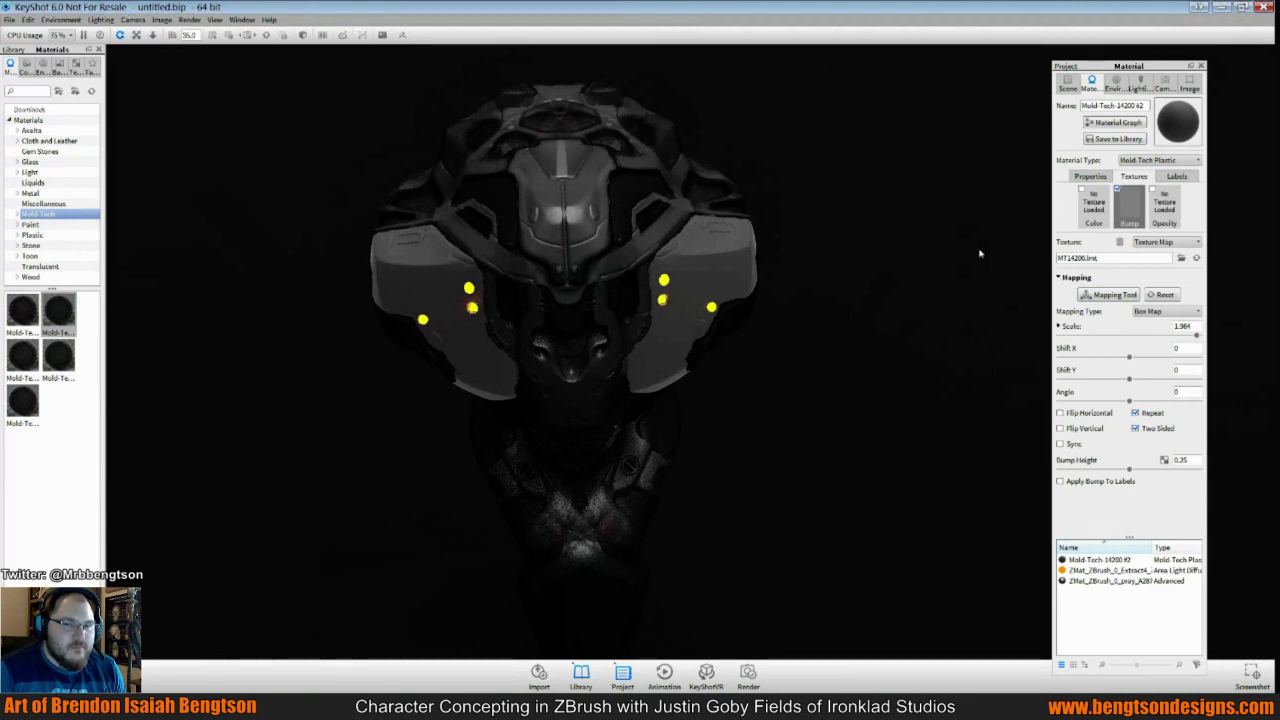
left_click(1136, 428)
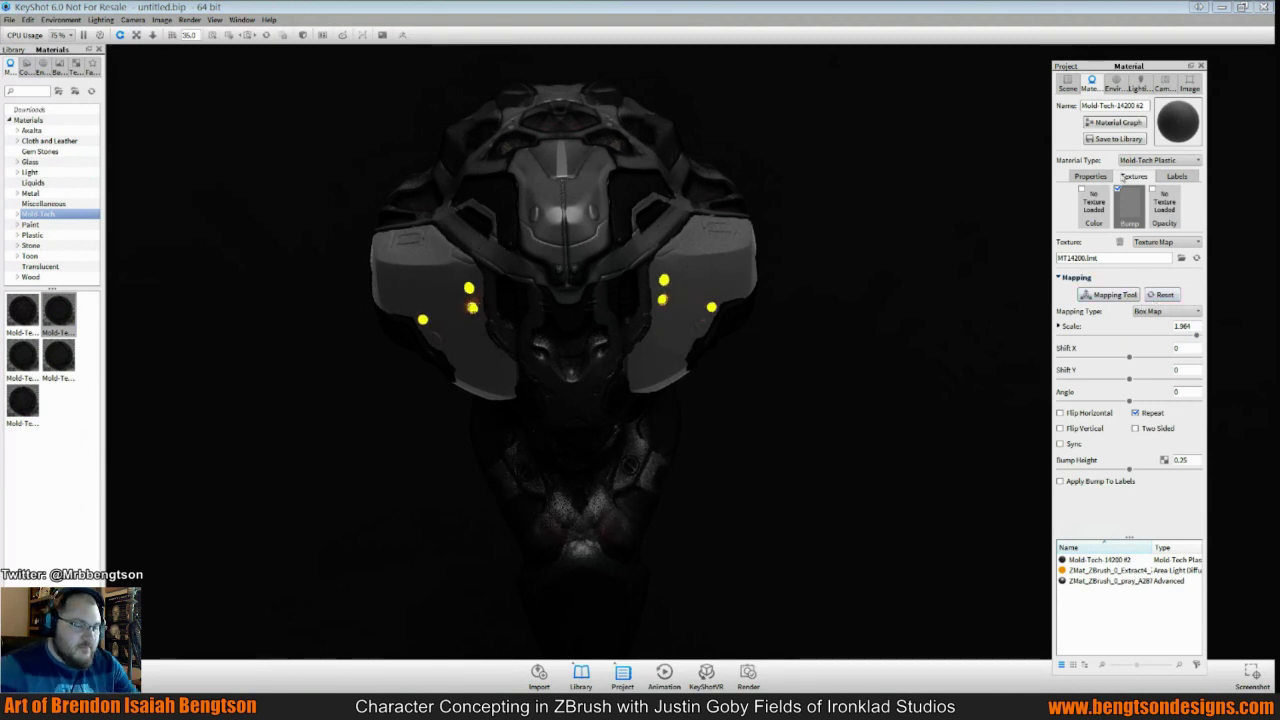
Set the Mold-Tech material's samples to 19, refraction index to 1.202 and roughness to 0.303, and inspect the side plates
left_click(1092, 177)
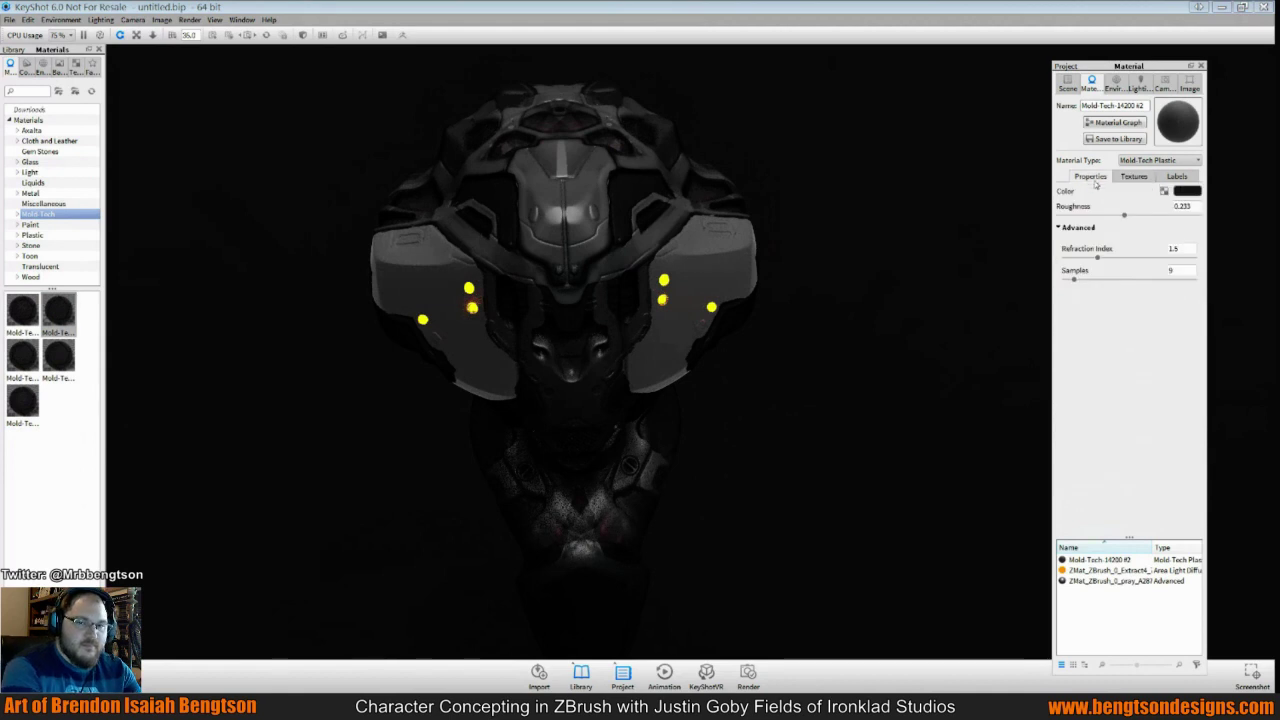
left_click(1084, 280)
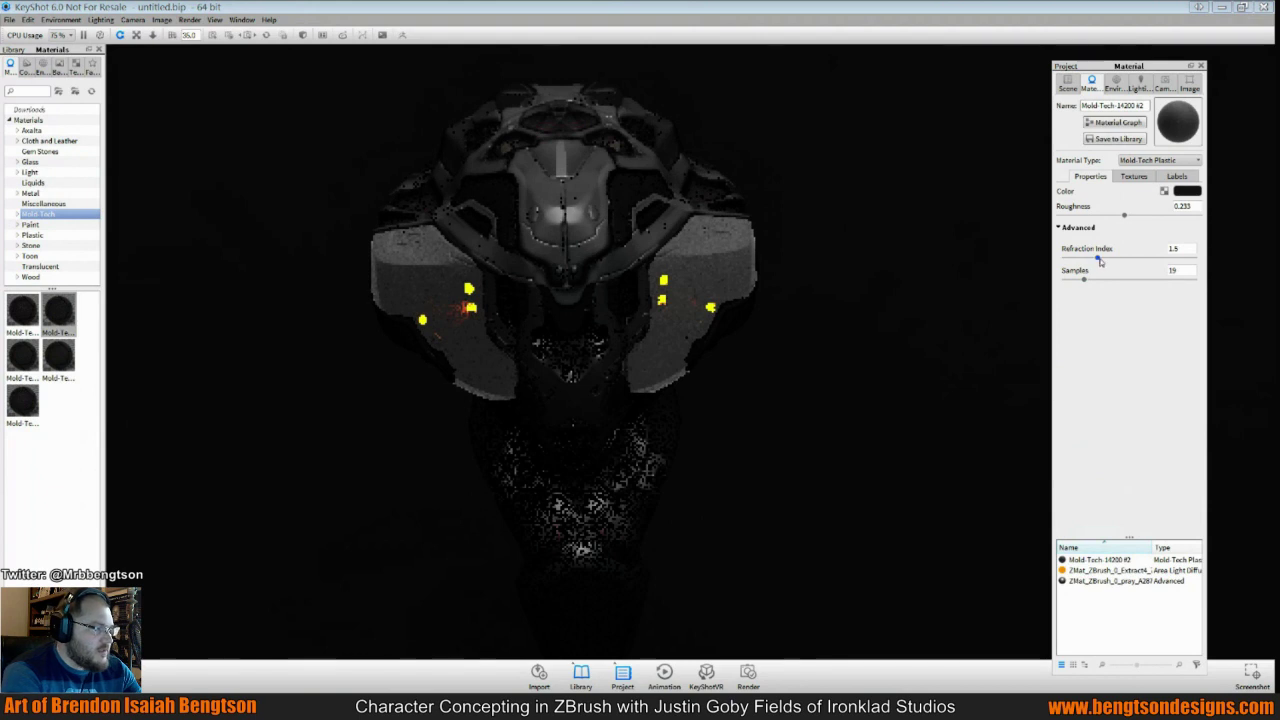
left_click(1098, 258)
left_click_drag(1085, 260, 1080, 272)
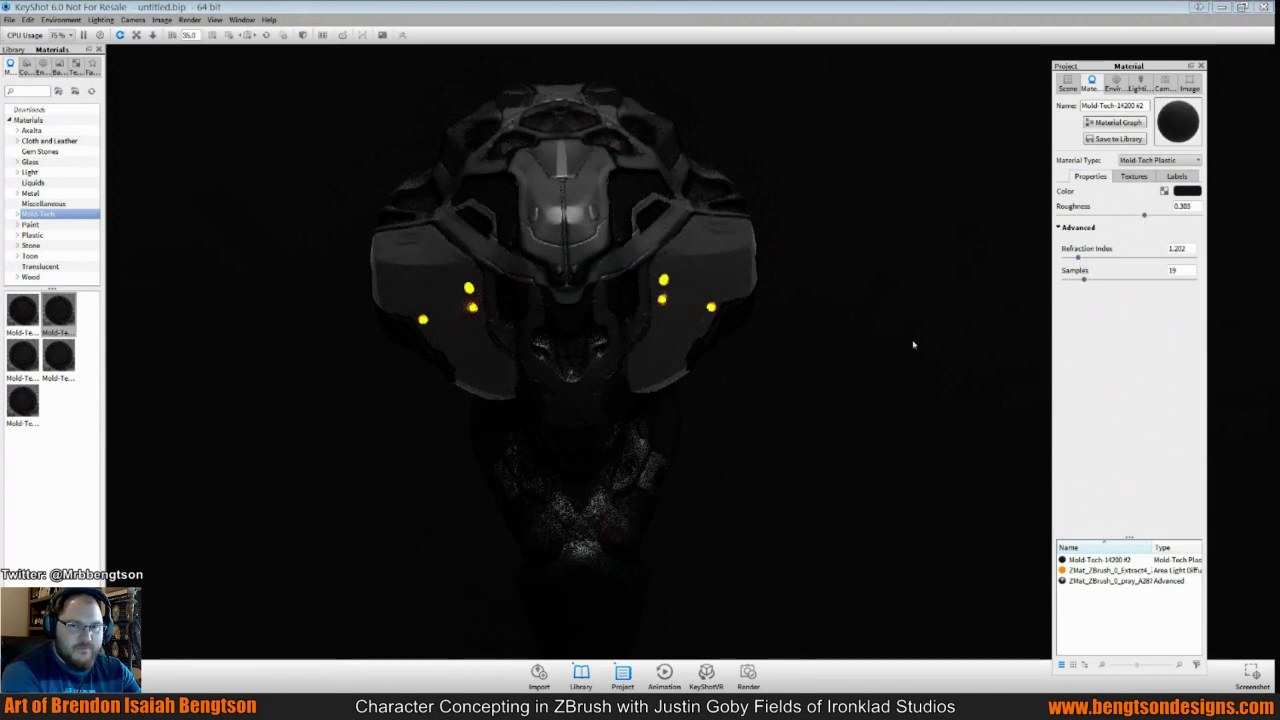
left_click_drag(911, 343, 713, 314)
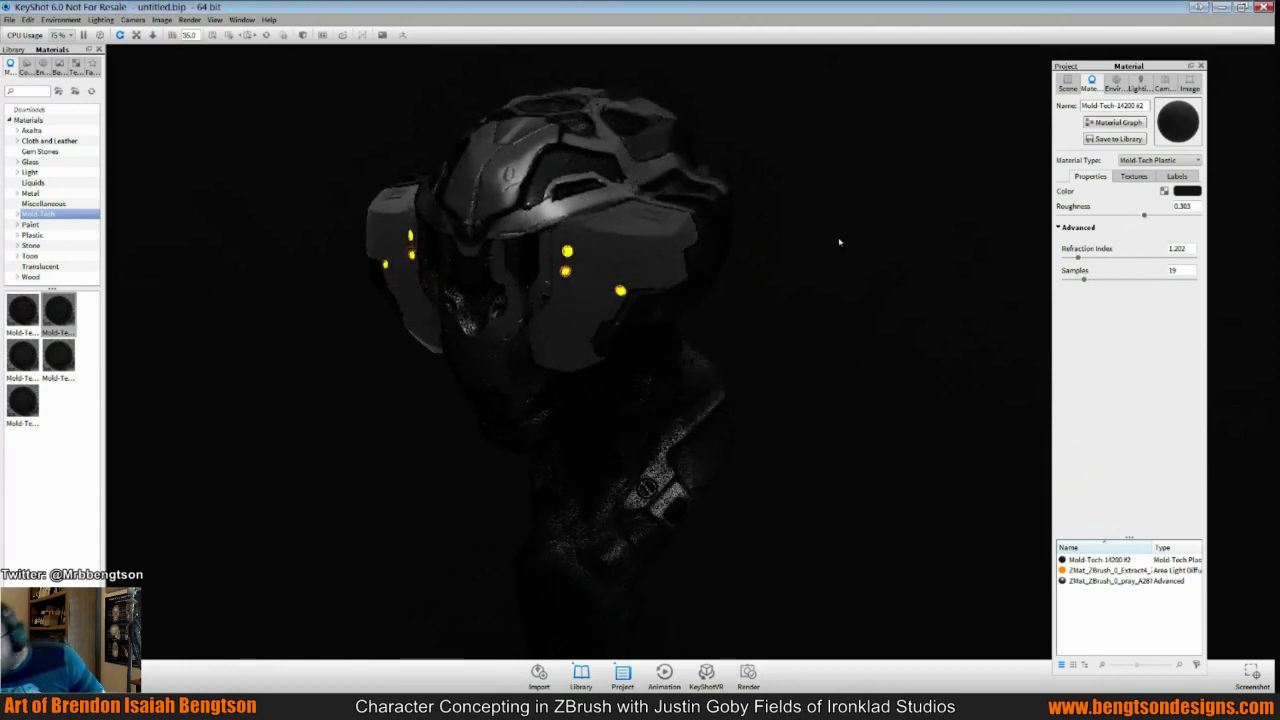
left_click_drag(837, 243, 792, 174)
left_click_drag(791, 220, 1040, 242)
left_click_drag(811, 254, 763, 291)
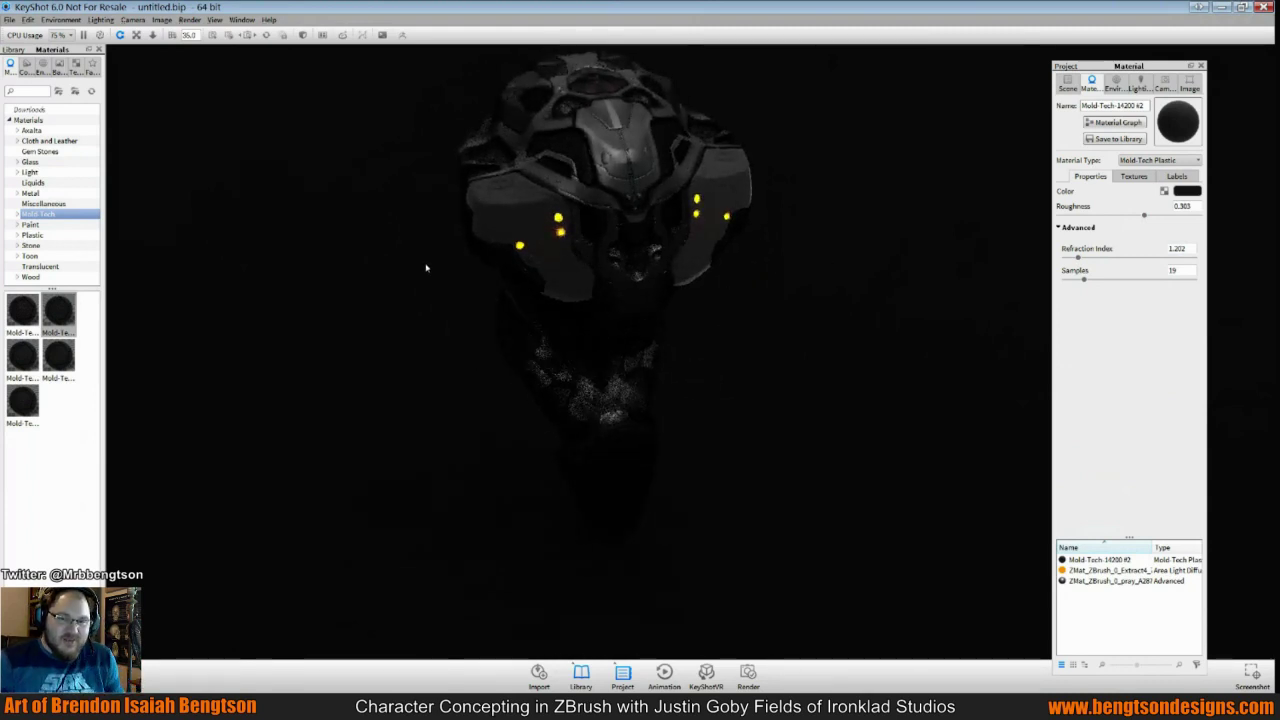
left_click_drag(355, 332, 371, 292)
Try the Clear Rough Plastic Orange and Clear Rough Plastic Red materials on the head's side plates
left_click(32, 224)
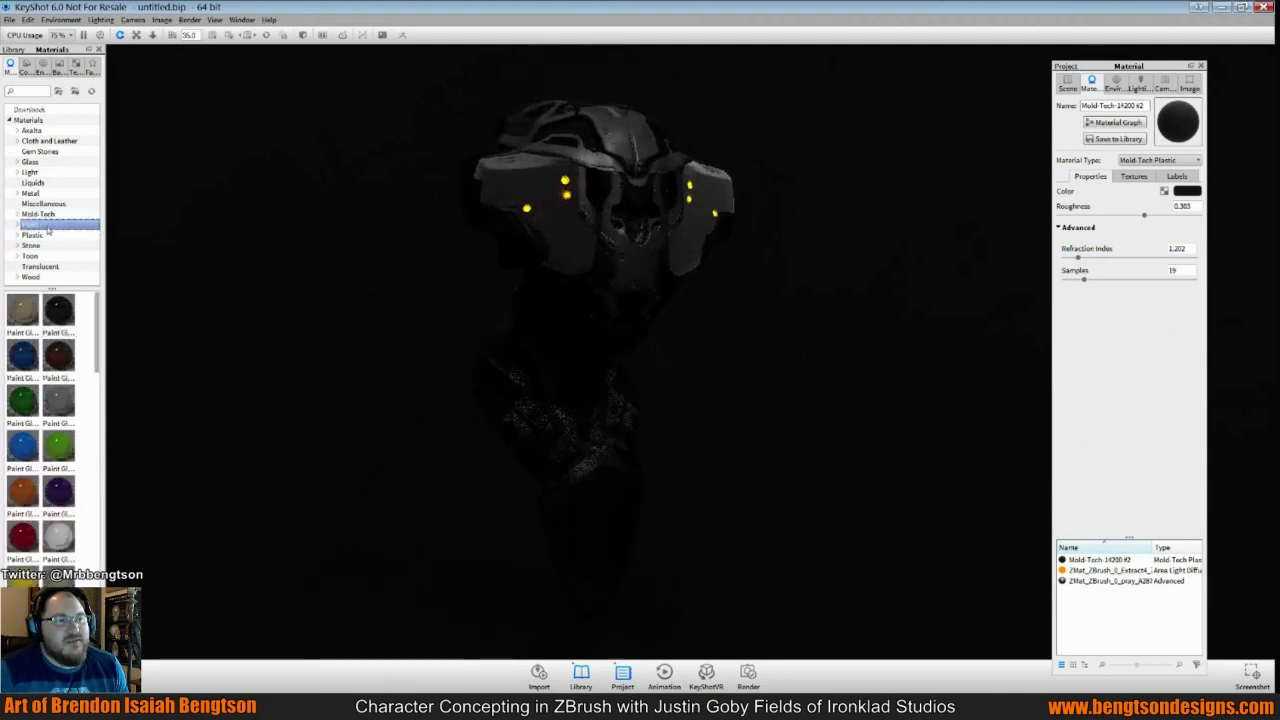
left_click(45, 236)
scroll(36, 348, "down", 3)
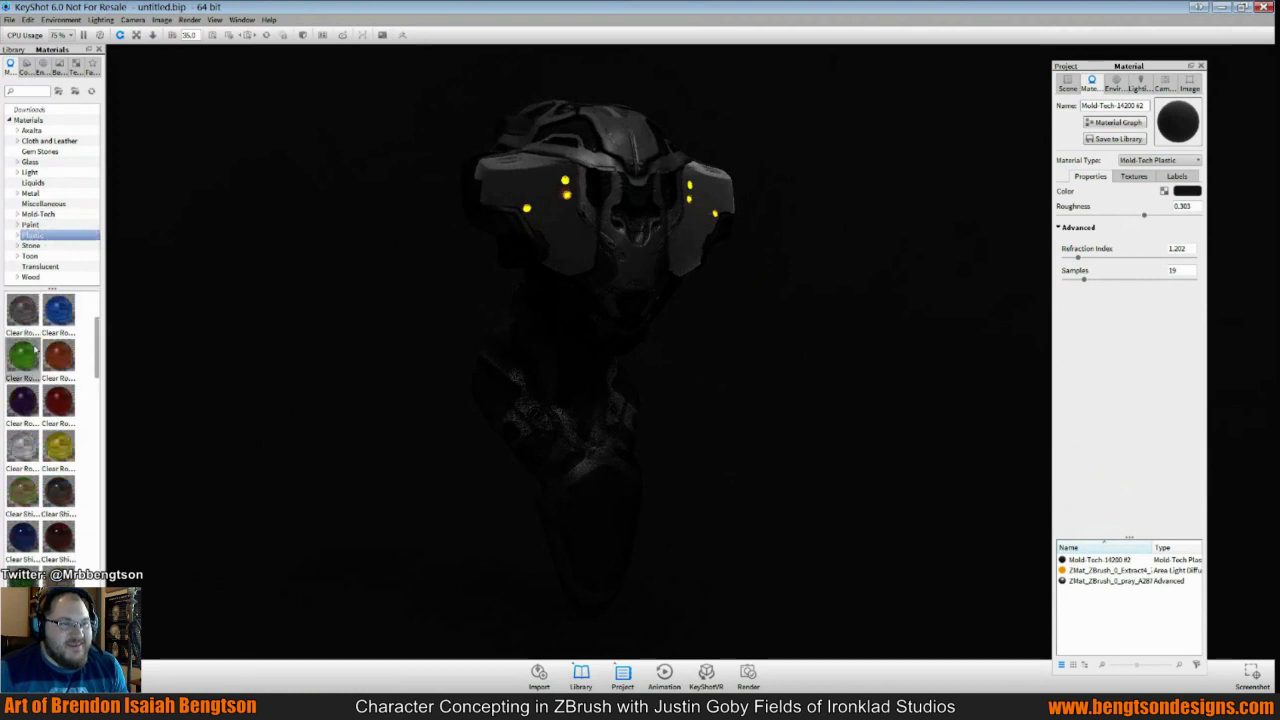
left_click_drag(58, 355, 588, 203)
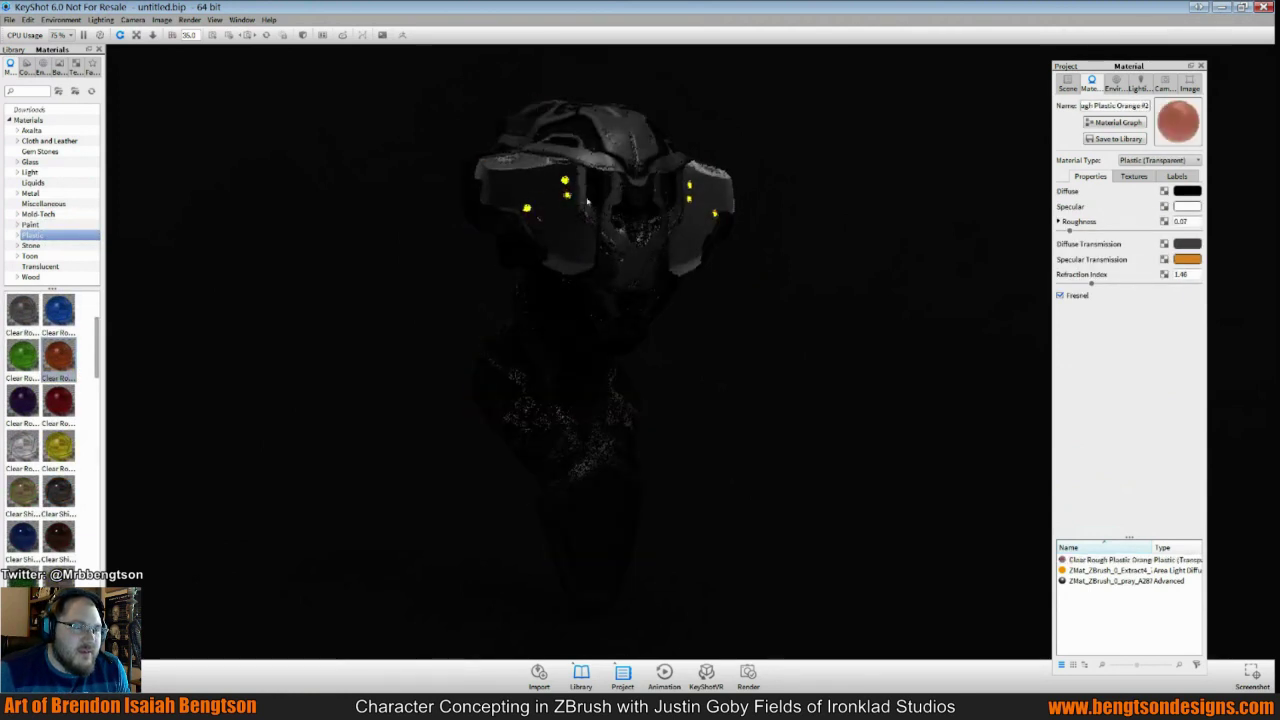
left_click_drag(829, 251, 791, 289)
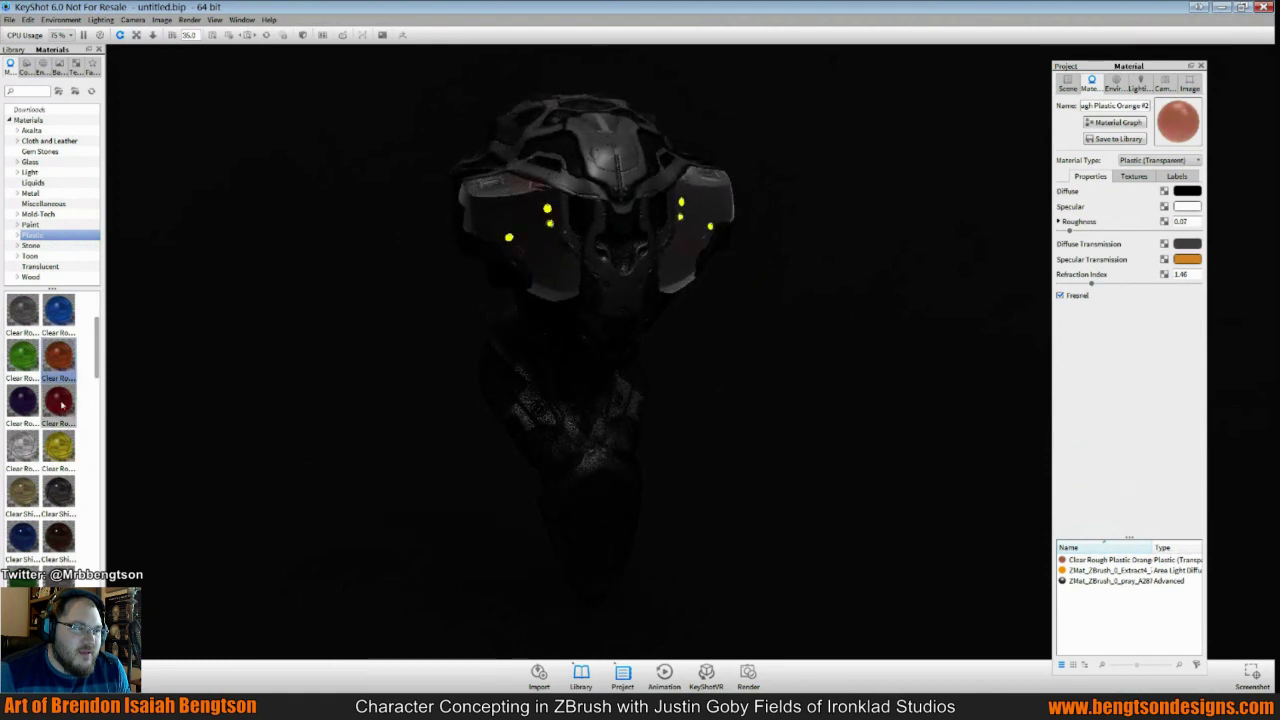
left_click_drag(62, 402, 530, 226)
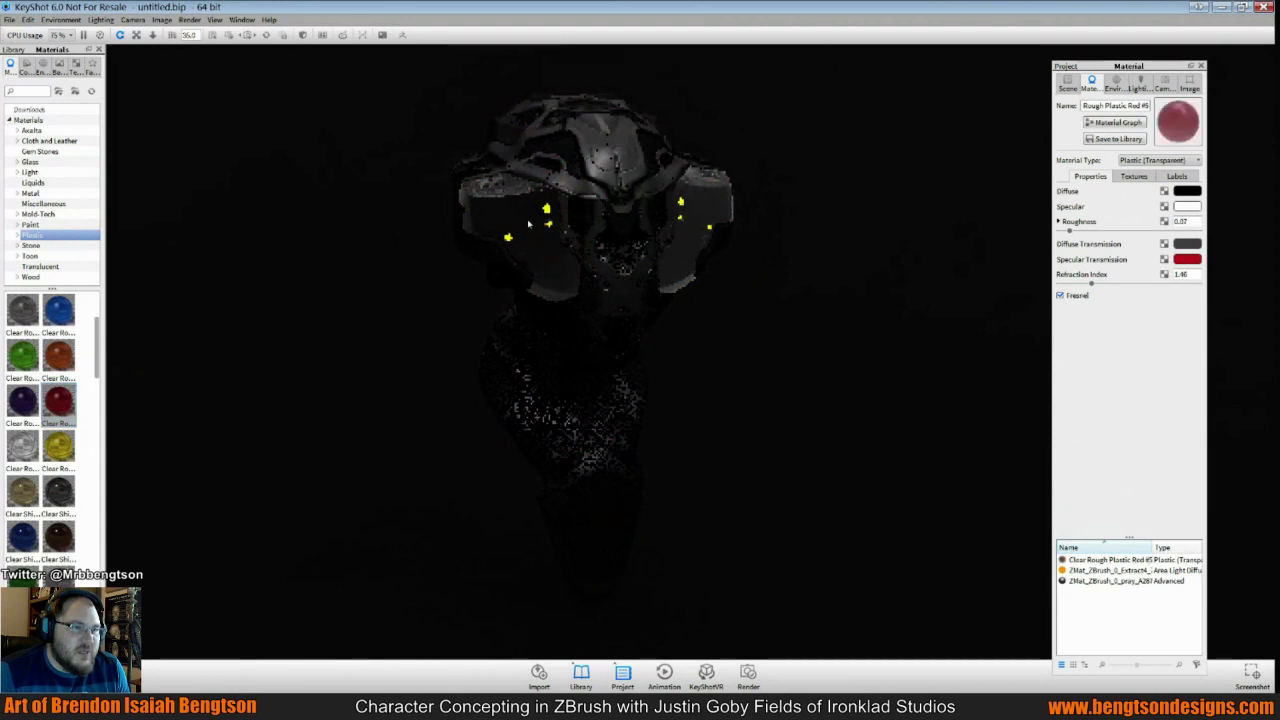
left_click_drag(780, 297, 720, 295)
Apply the Hard Rough Plastic Black material to the head's side plates and inspect it from the front and both sides
scroll(64, 497, "down", 5)
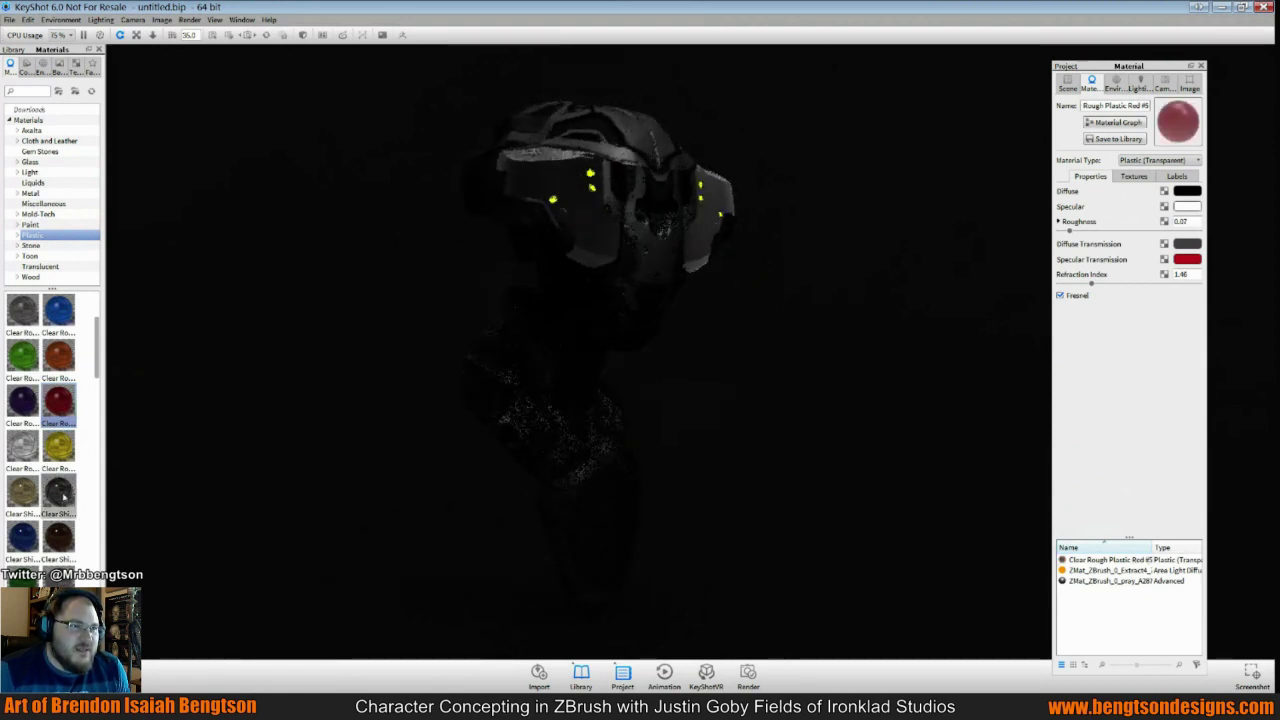
scroll(64, 497, "down", 3)
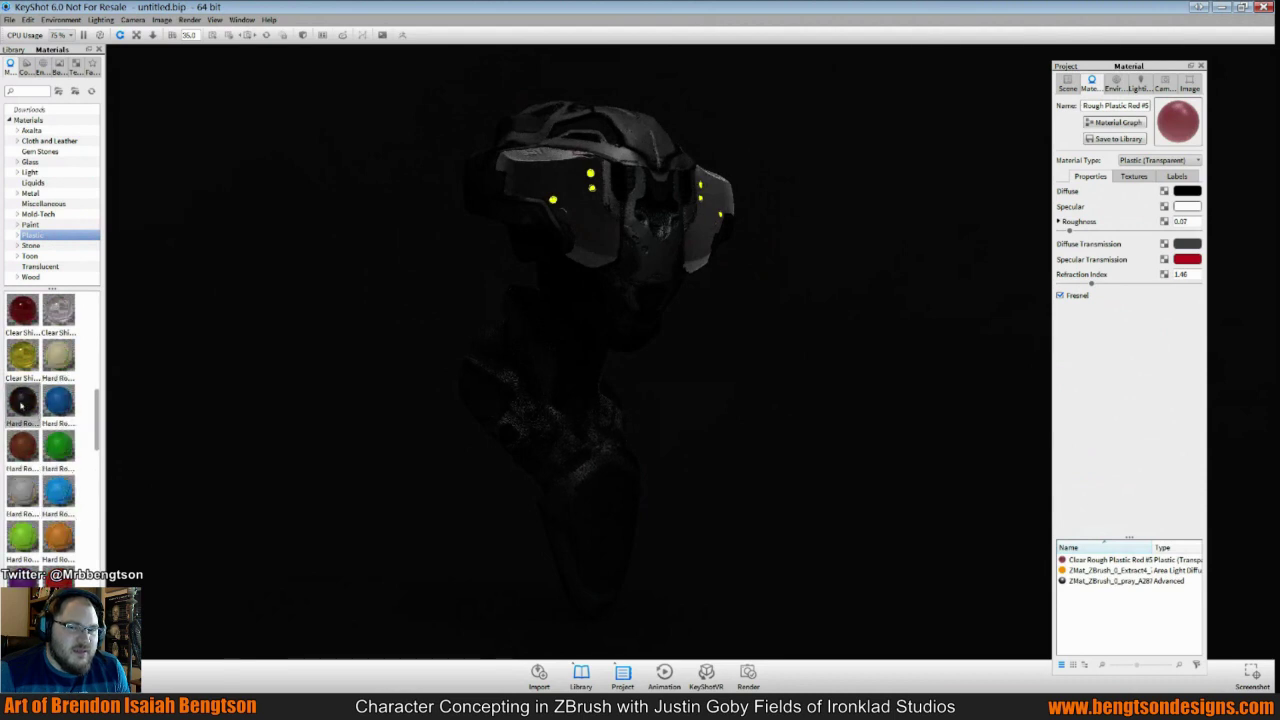
left_click_drag(22, 403, 578, 210)
left_click_drag(786, 346, 600, 372)
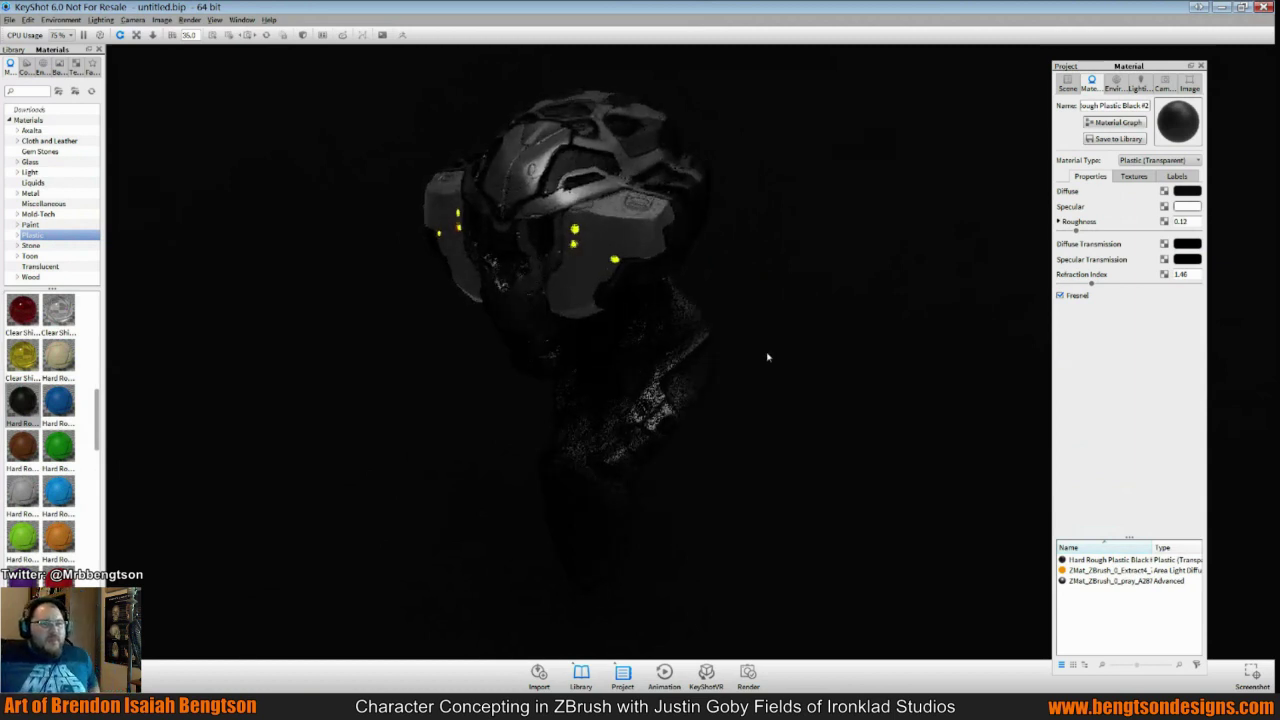
middle_click_drag(769, 357, 601, 356)
left_click_drag(651, 403, 801, 352)
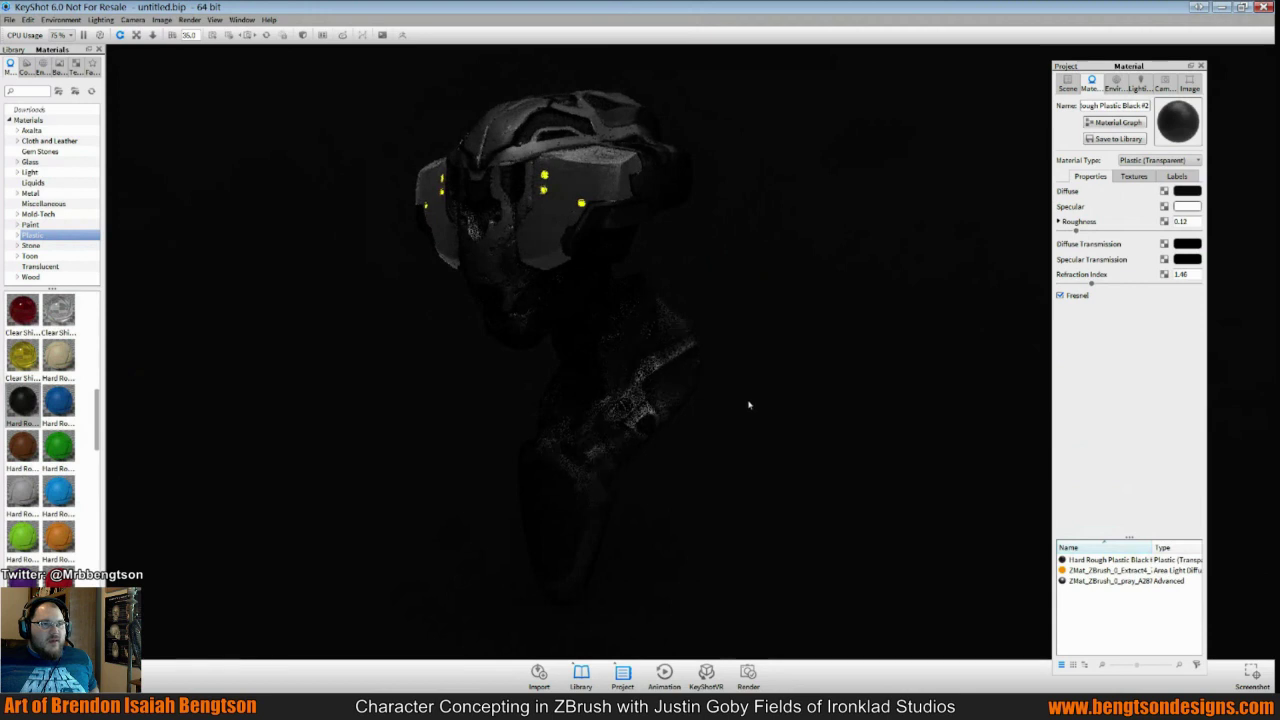
left_click_drag(749, 403, 891, 451)
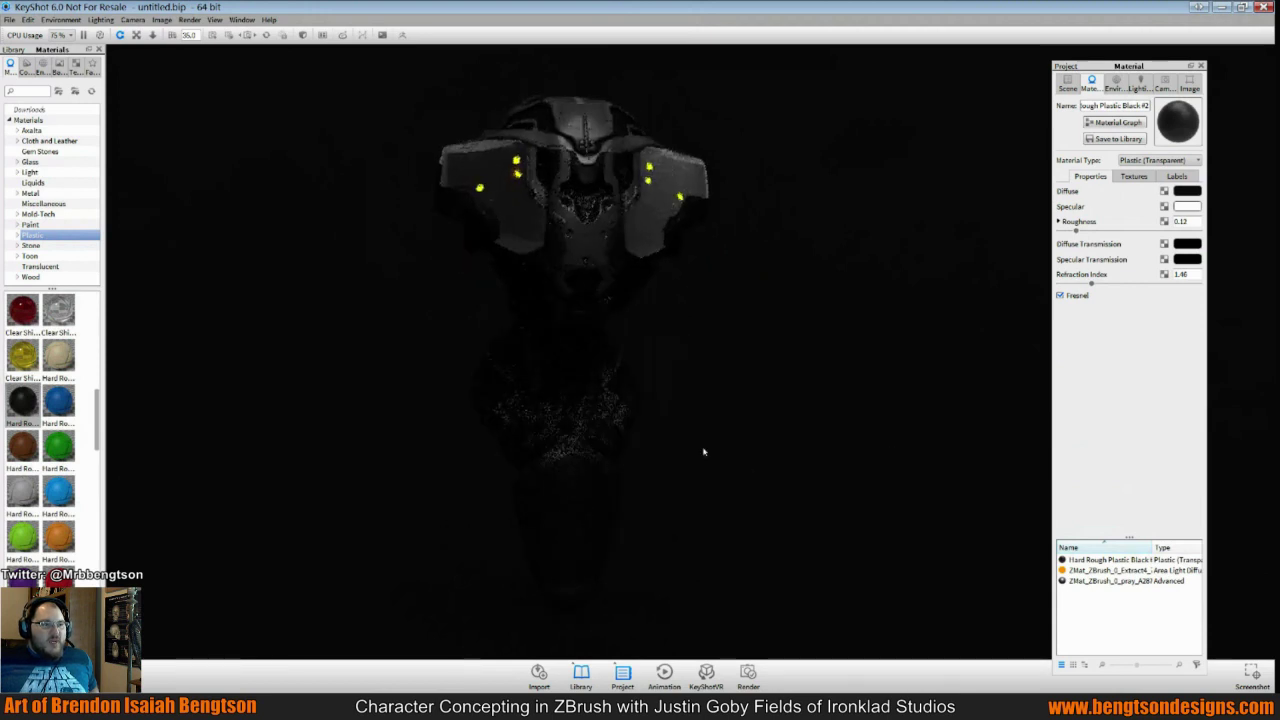
left_click_drag(661, 426, 814, 463)
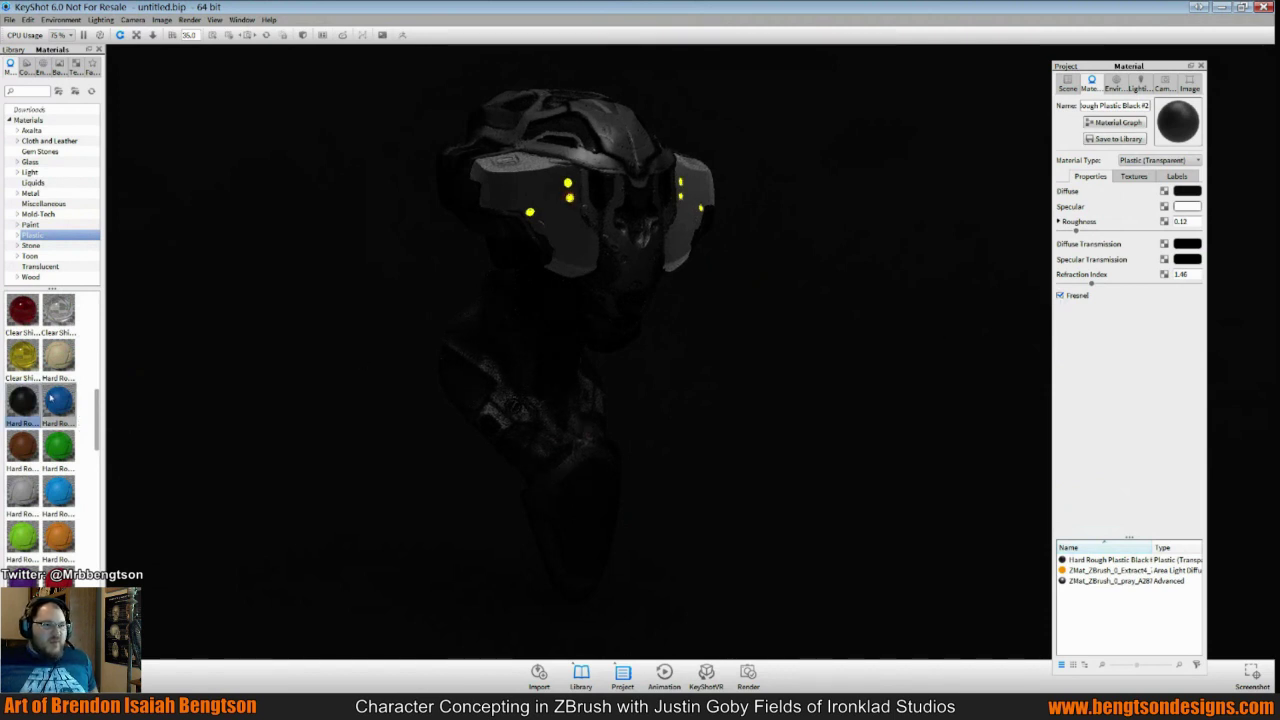
Try the Shiny Cloudy Plastic Black material on the head's side plates and inspect it from the front and the side
scroll(50, 398, "down", 5)
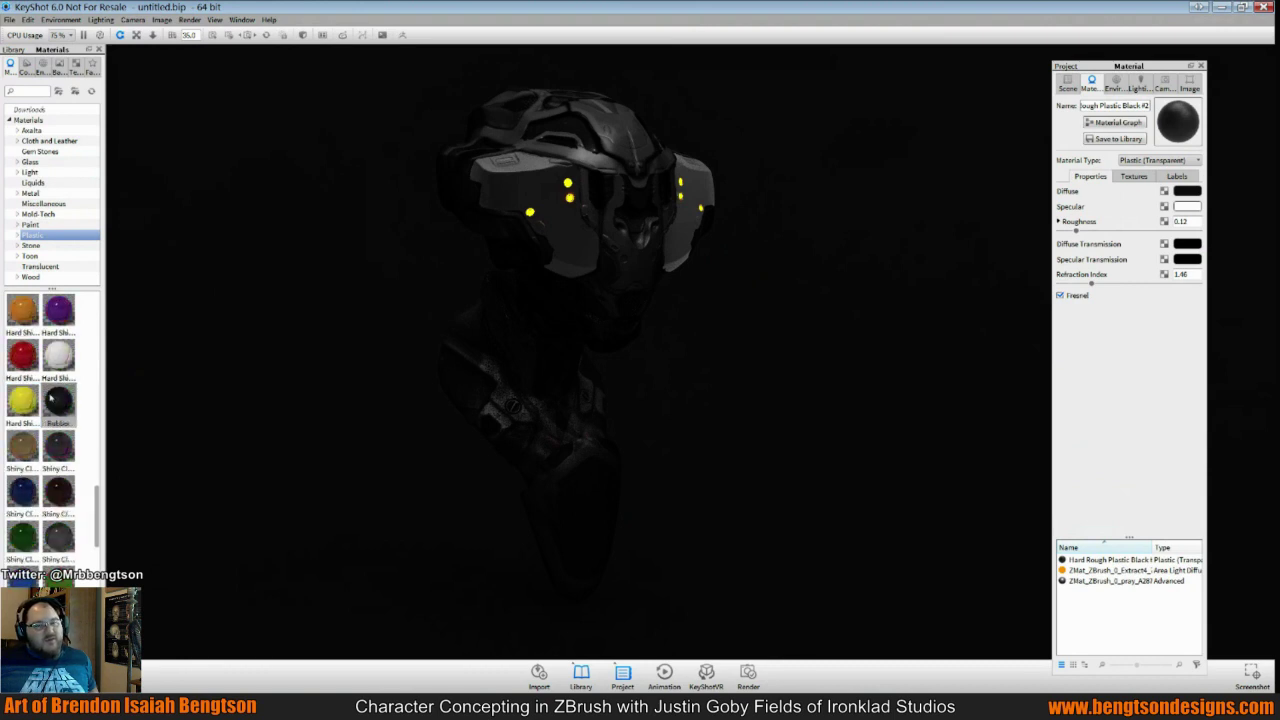
mouse_move(71, 418)
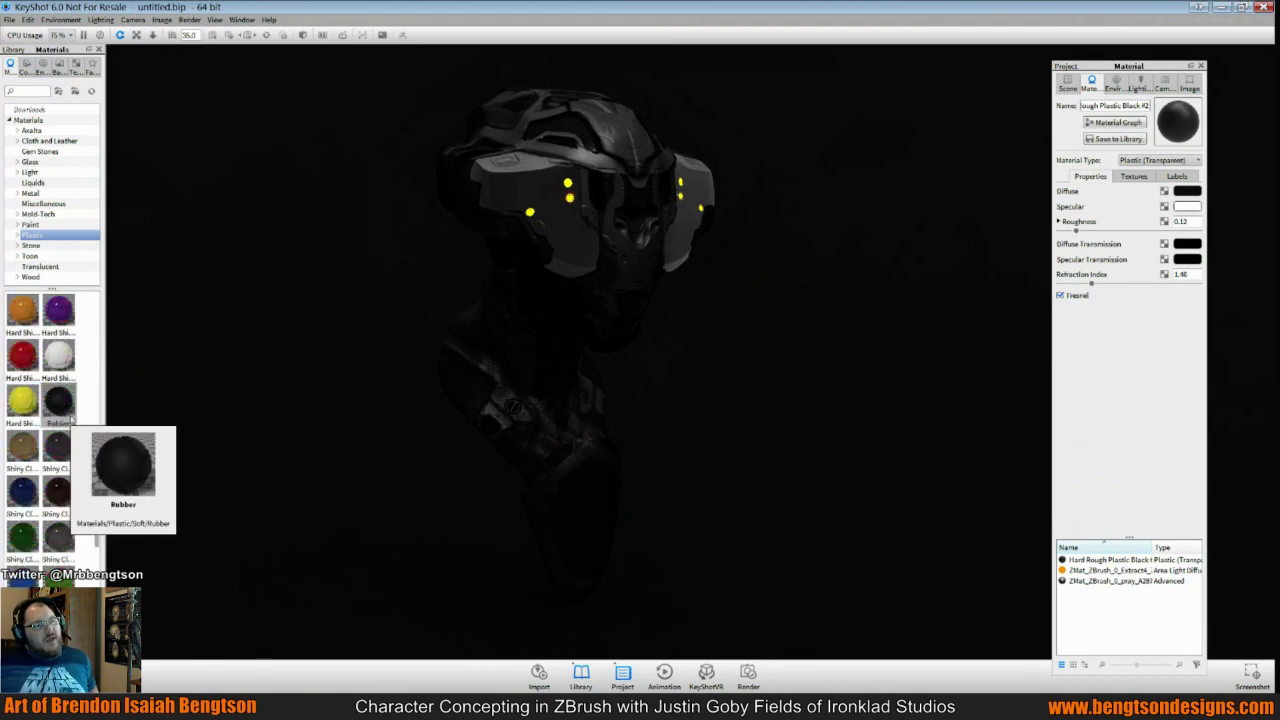
mouse_move(58, 441)
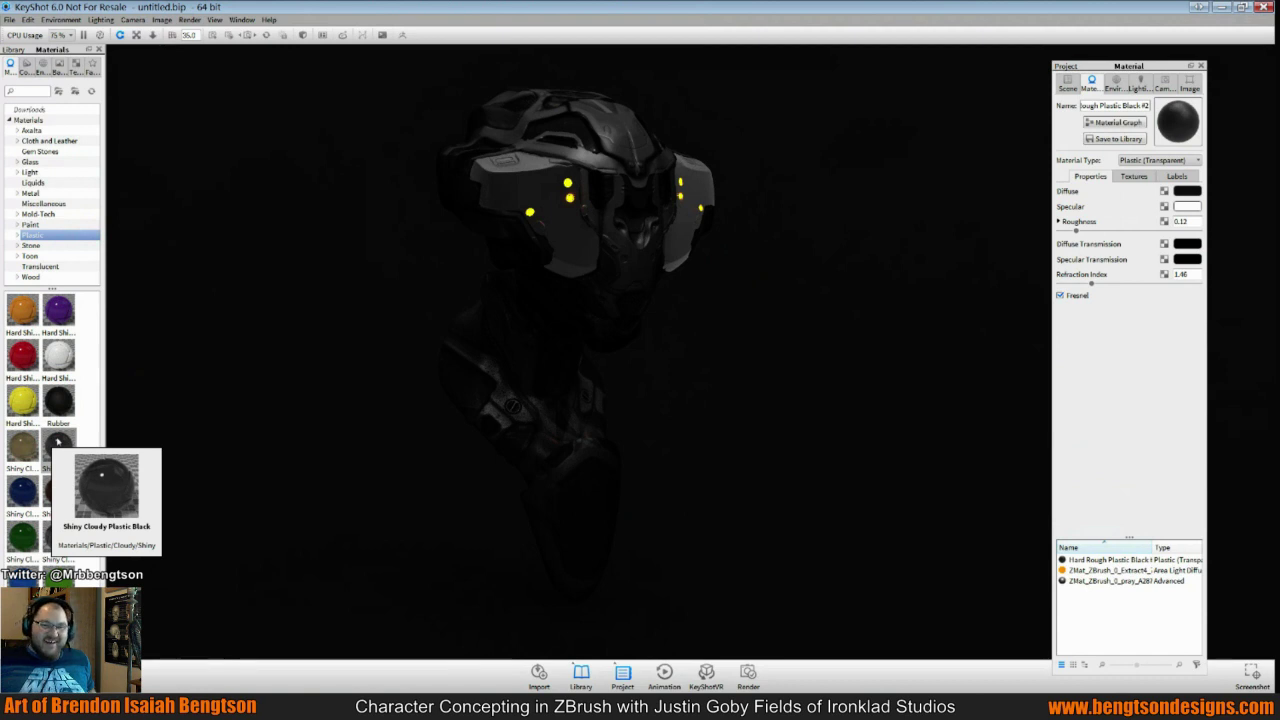
left_click_drag(58, 441, 530, 198)
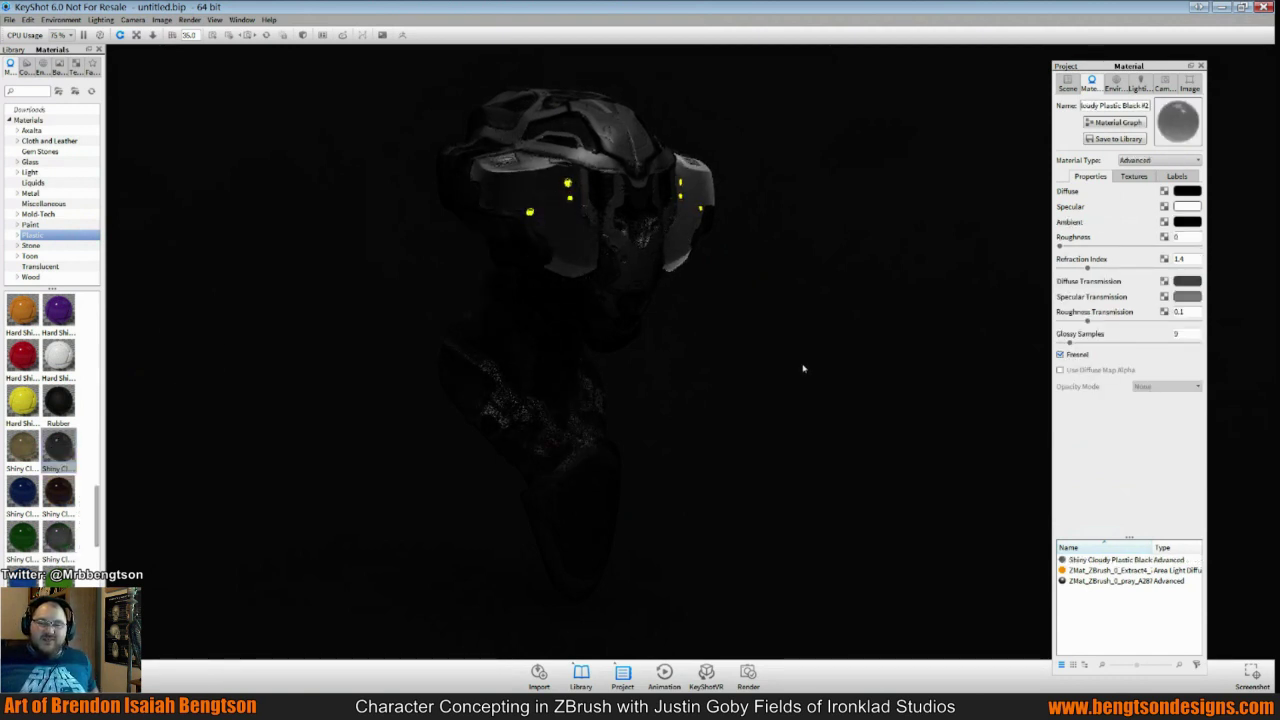
left_click_drag(802, 369, 674, 373)
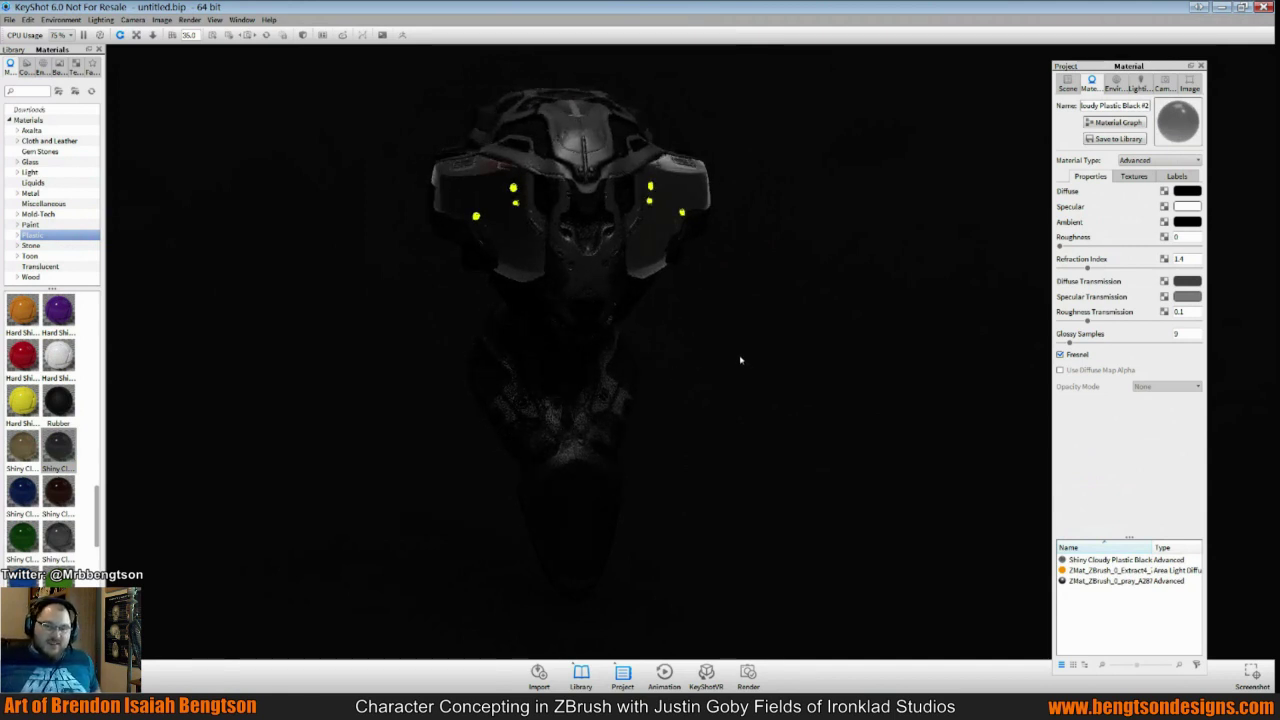
left_click_drag(689, 407, 817, 383)
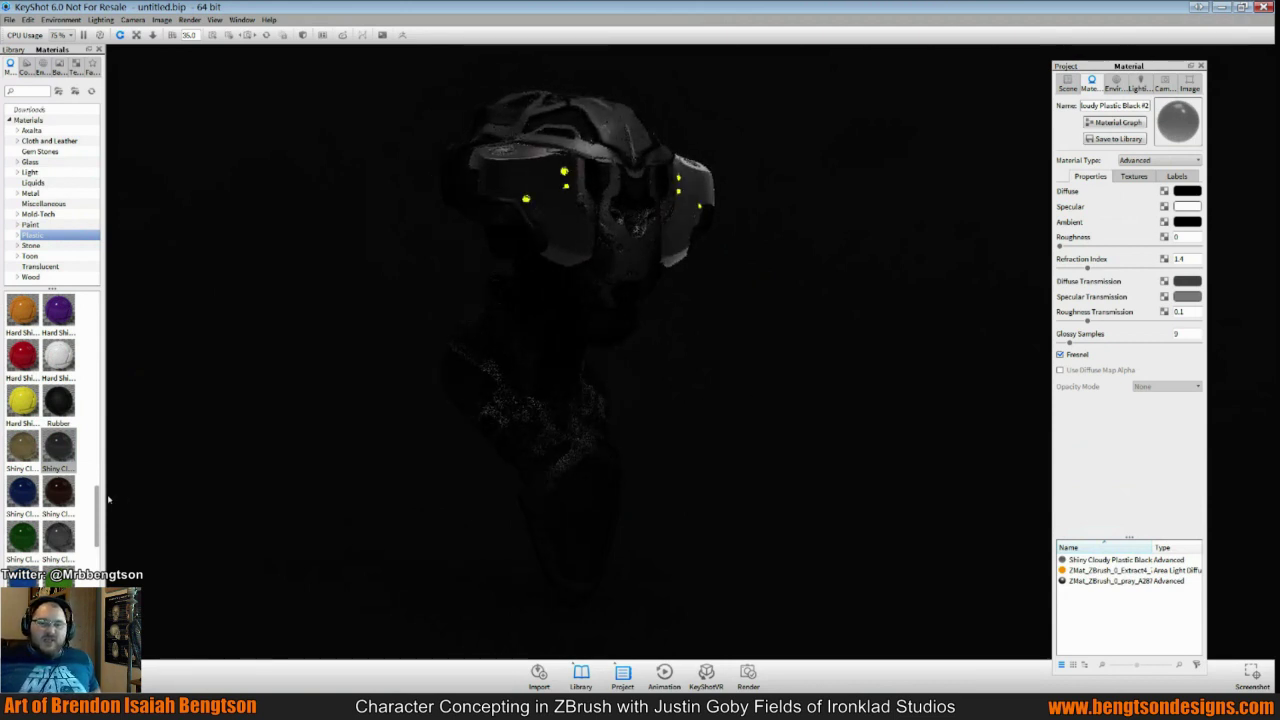
Try the C_MANDORLATA and cast-steel materials from the Downloads folder on the head's side plates
mouse_move(68, 458)
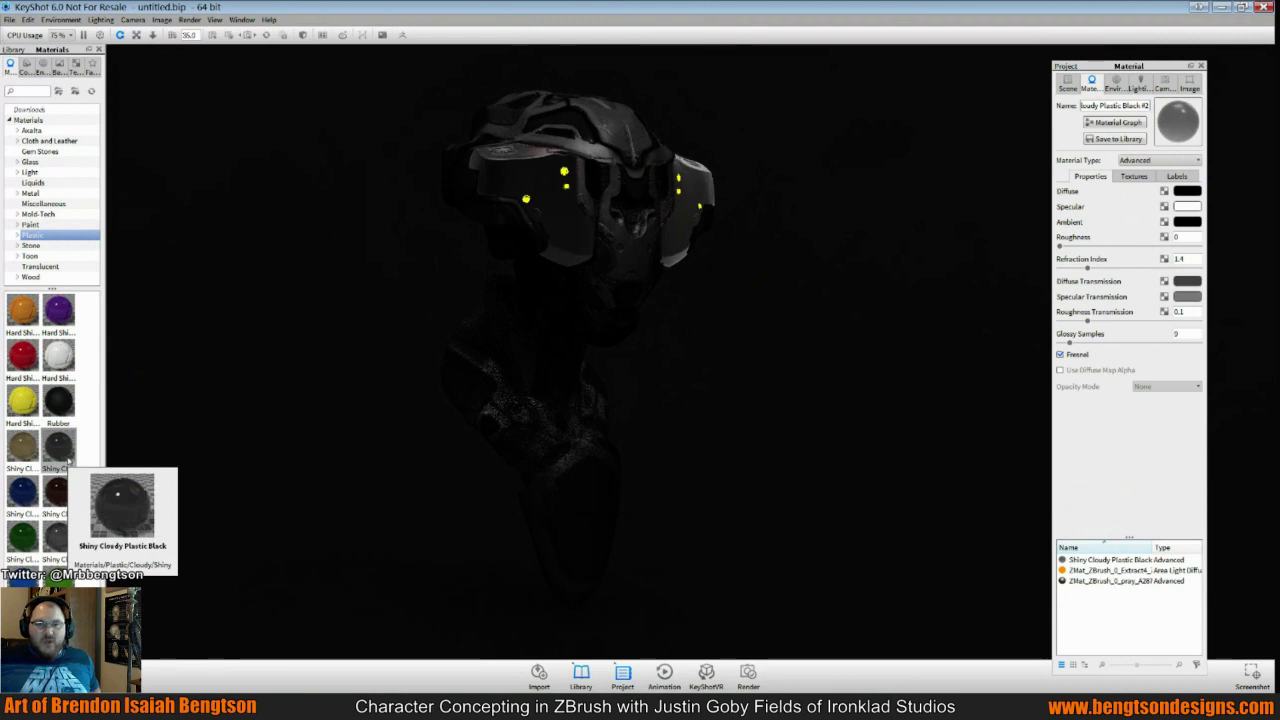
scroll(68, 458, "down", 5)
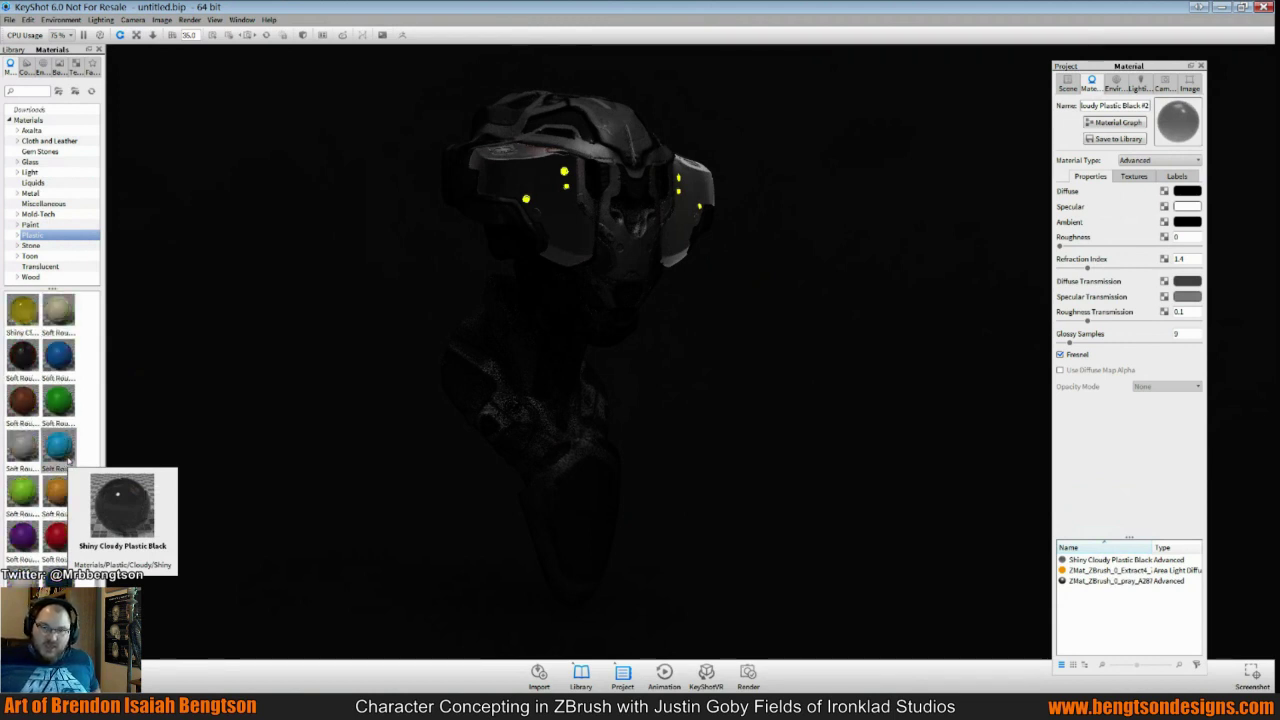
scroll(68, 461, "down", 2)
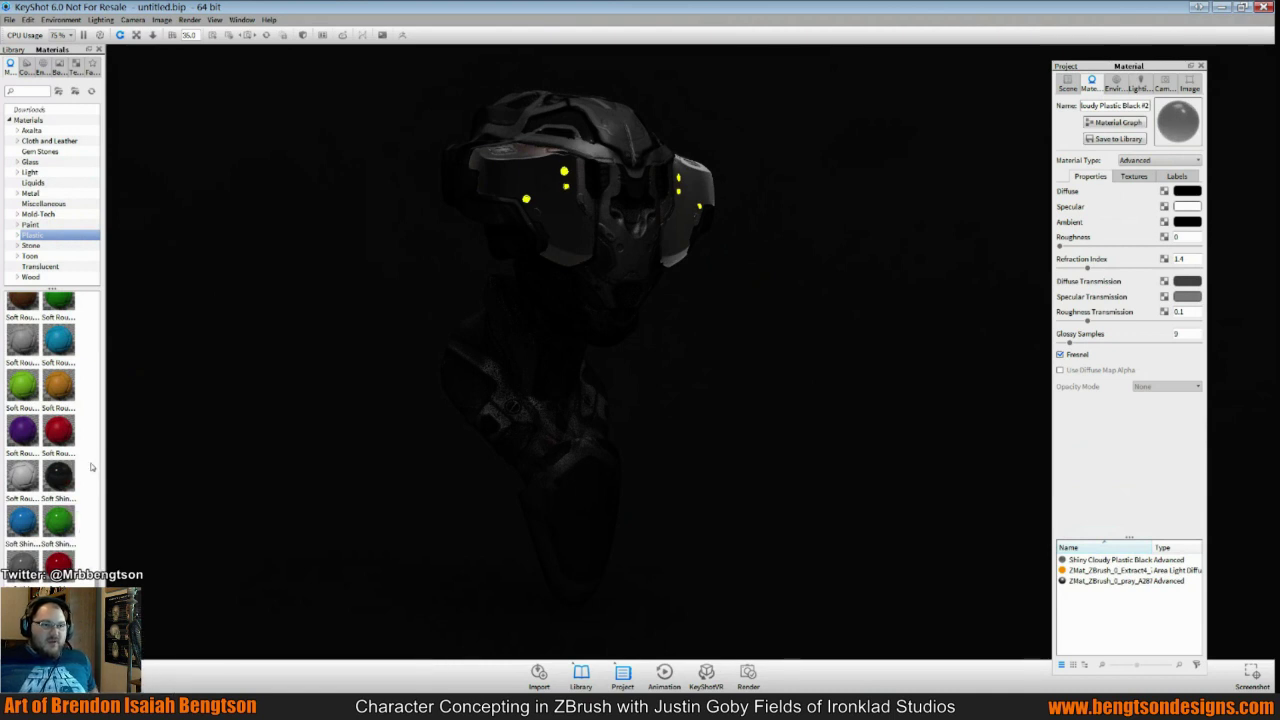
scroll(90, 466, "up", 5)
left_click(67, 110)
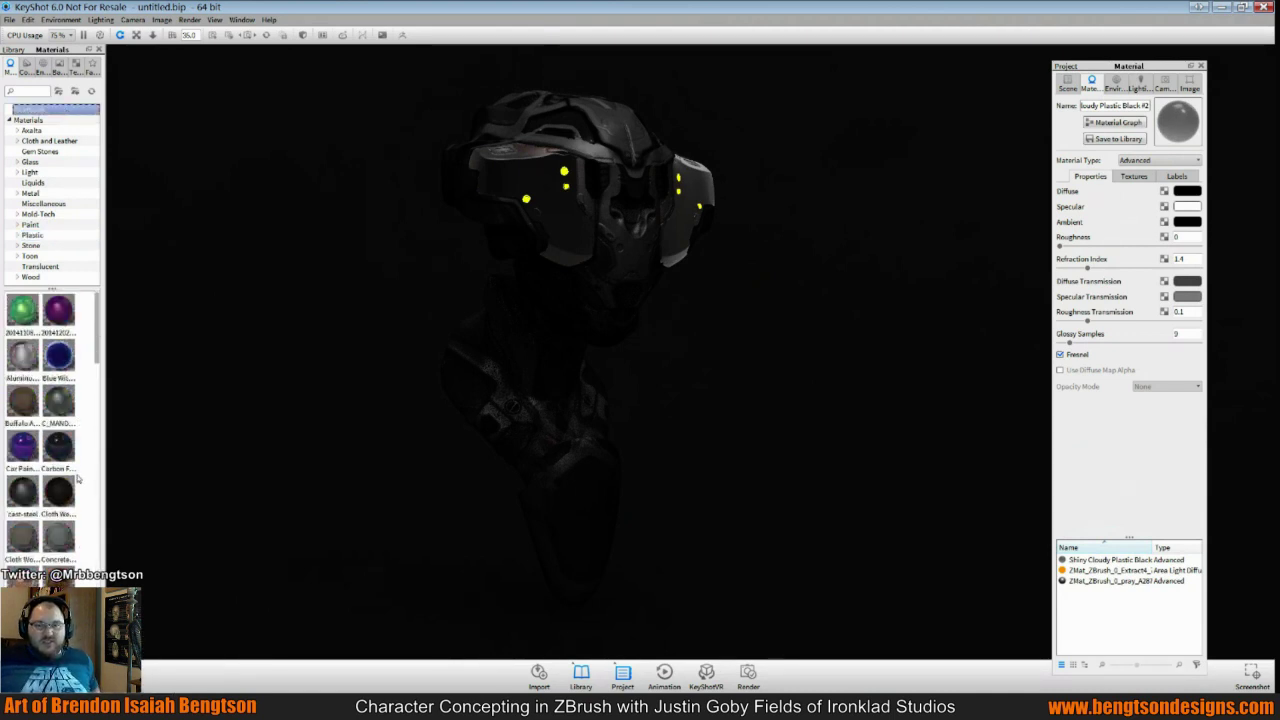
mouse_move(66, 404)
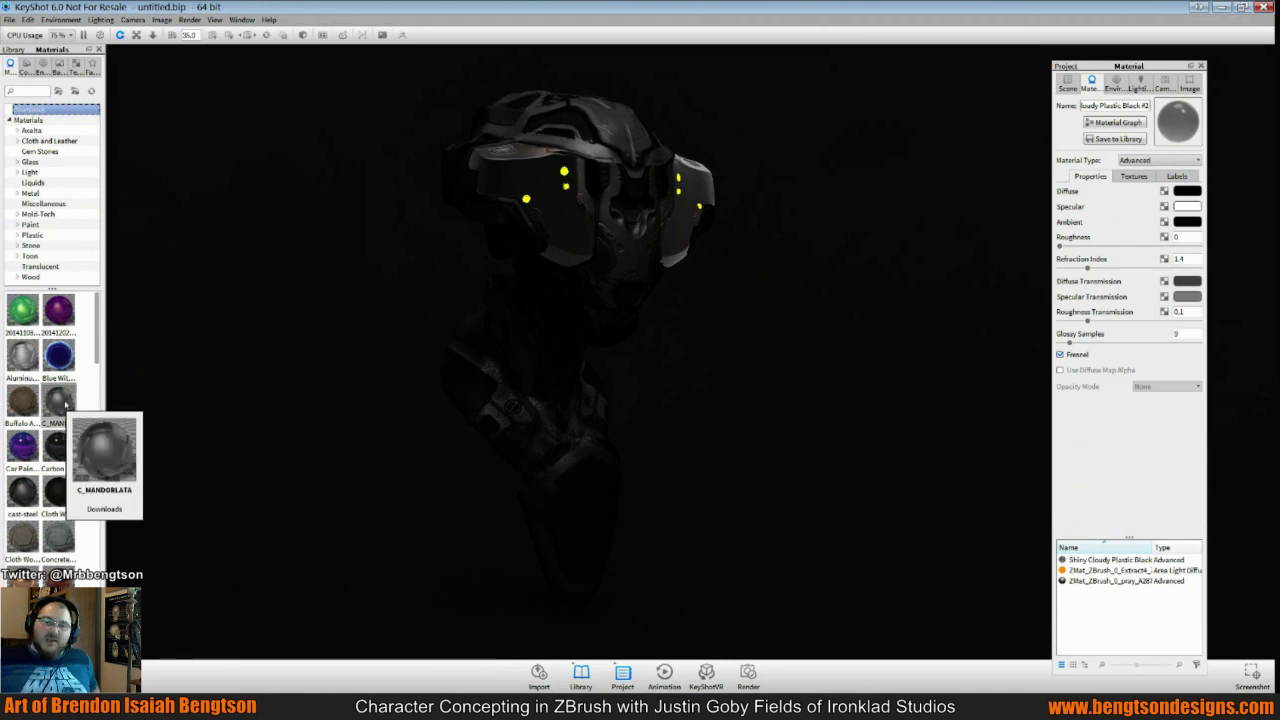
left_click_drag(62, 402, 512, 185)
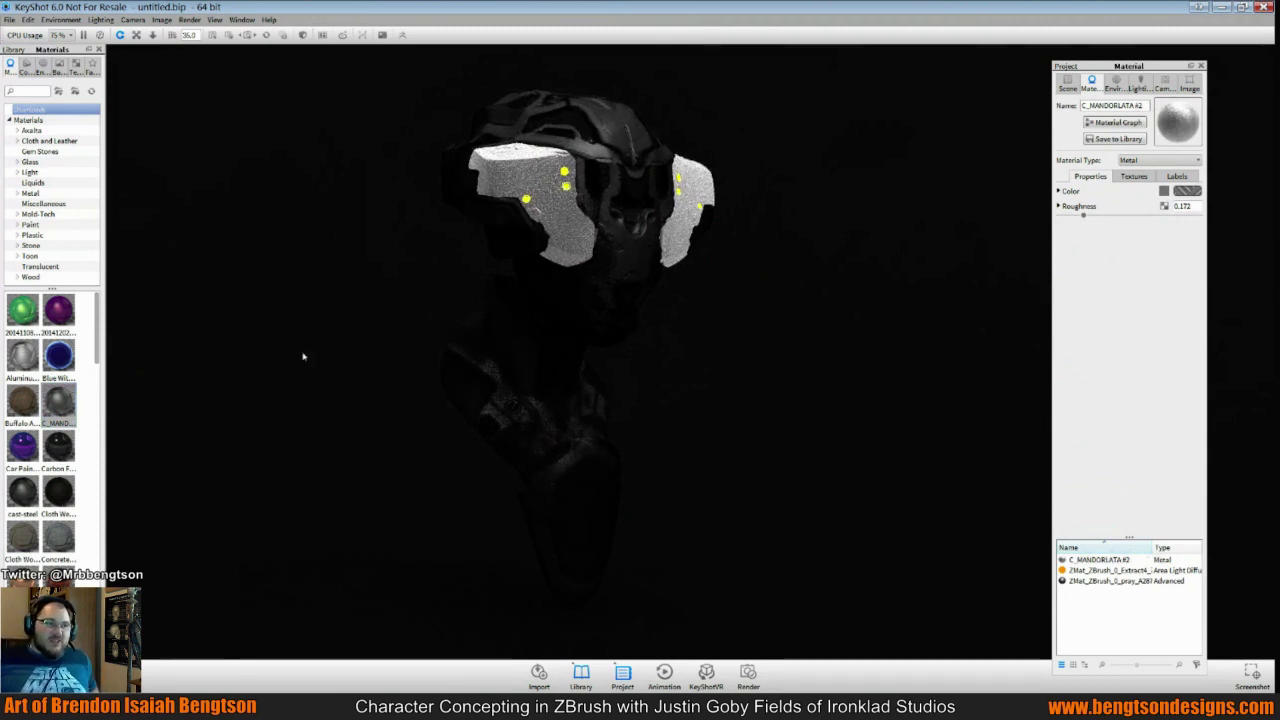
left_click(64, 408)
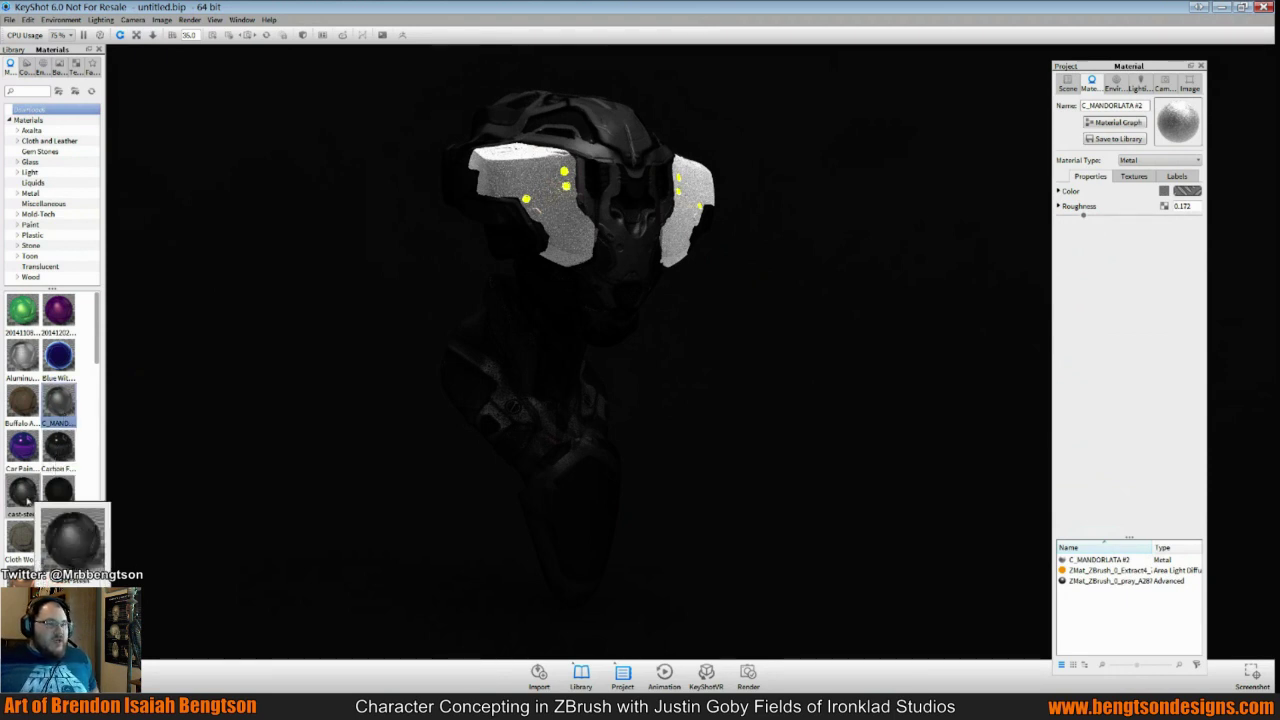
left_click_drag(28, 500, 552, 216)
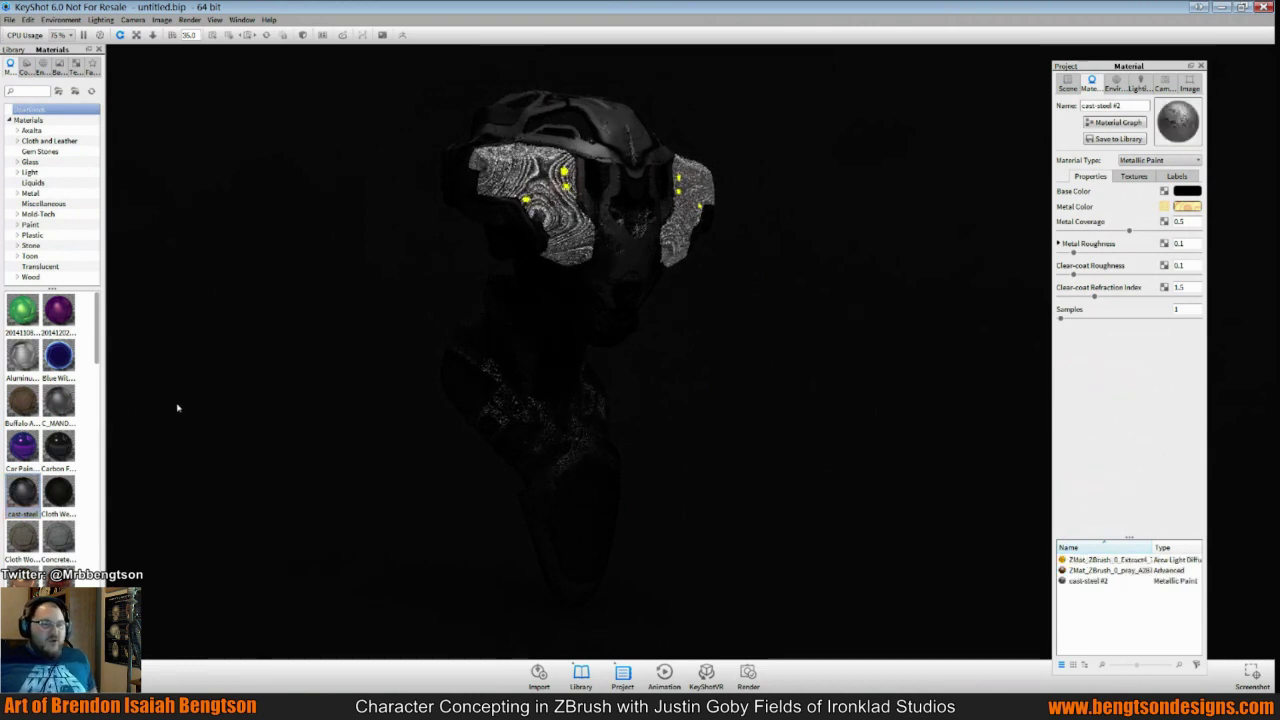
Try the downloaded Damascus Steel and orange DS Design 070 materials on the head's side plates
scroll(70, 452, "down", 3)
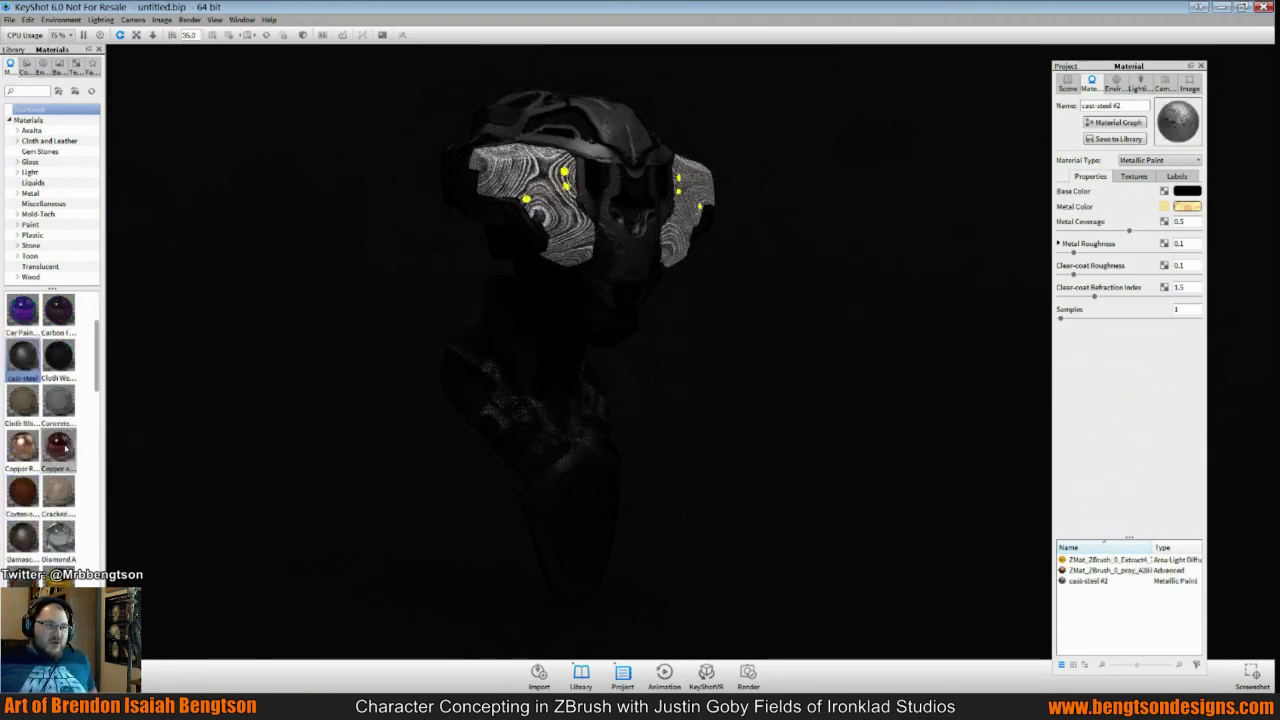
scroll(62, 452, "down", 3)
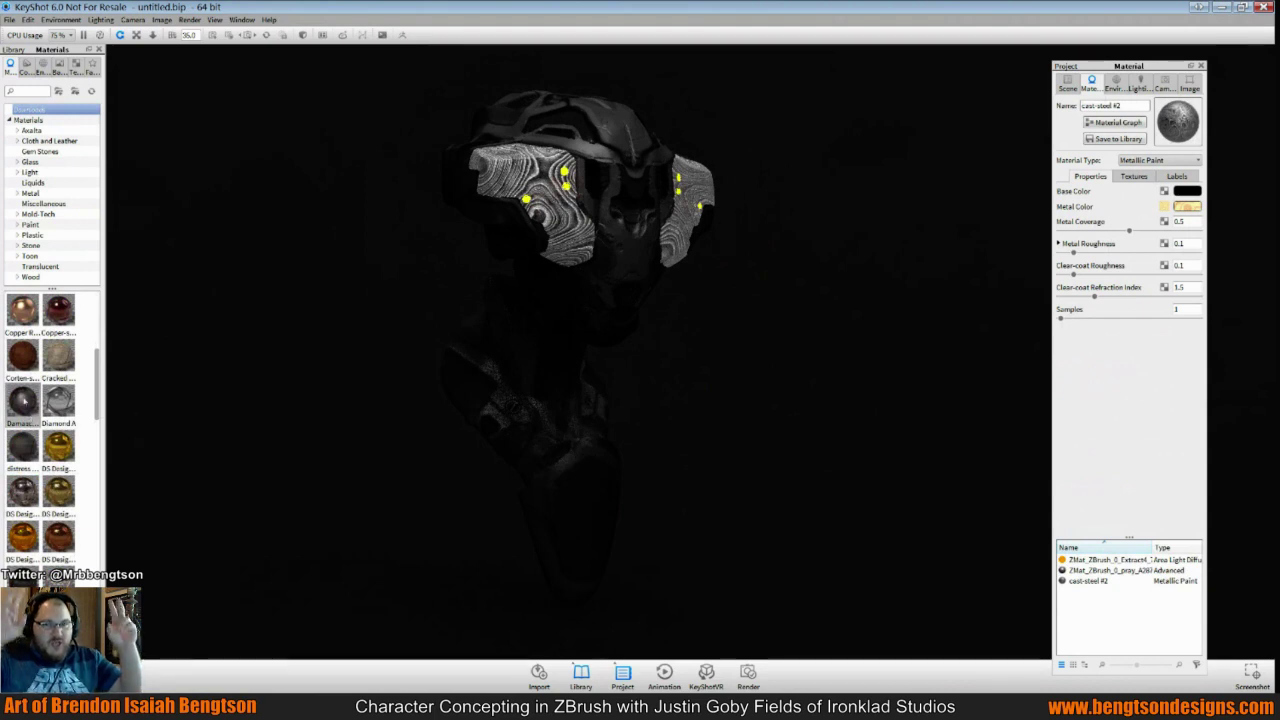
left_click_drag(22, 400, 580, 232)
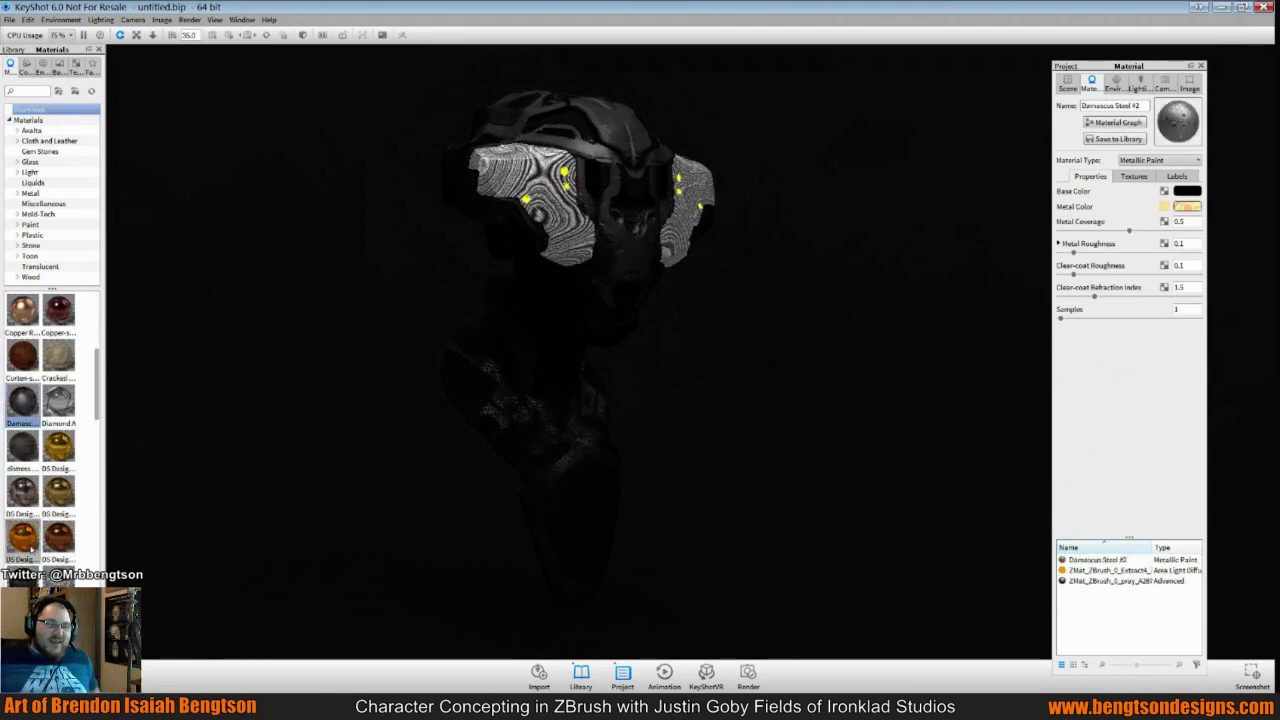
left_click_drag(30, 548, 547, 197)
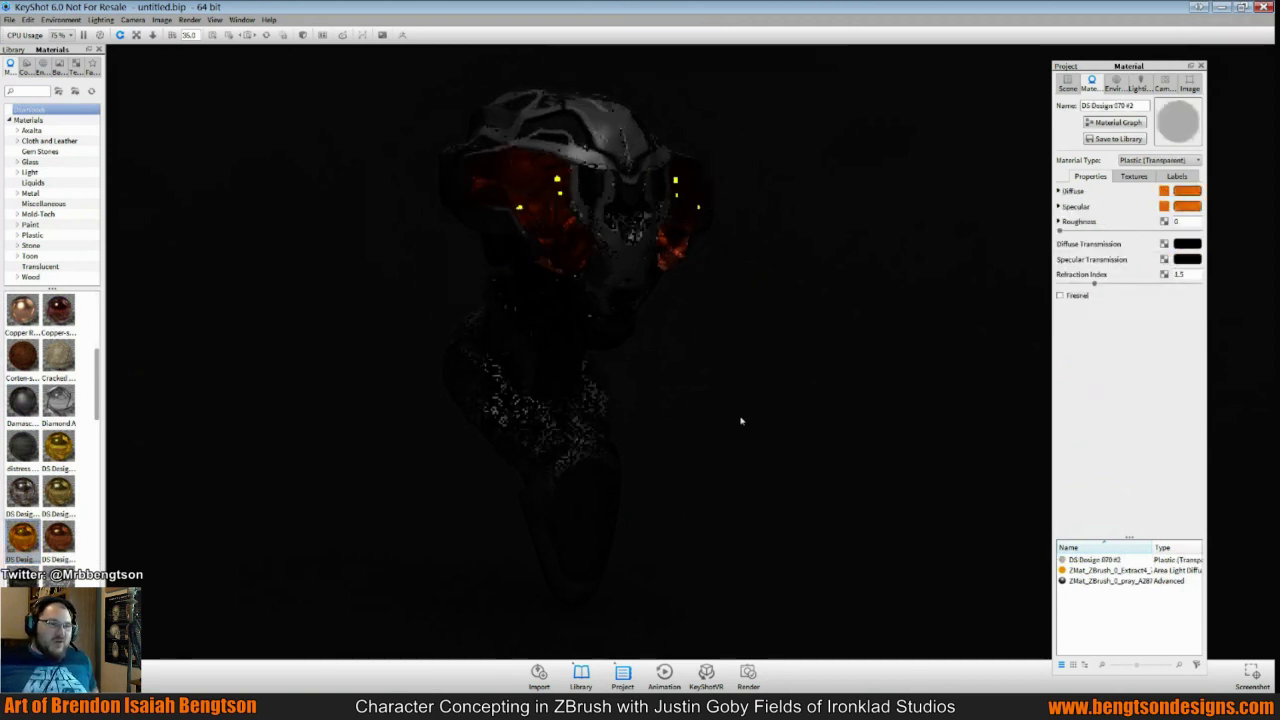
left_click_drag(680, 421, 243, 484)
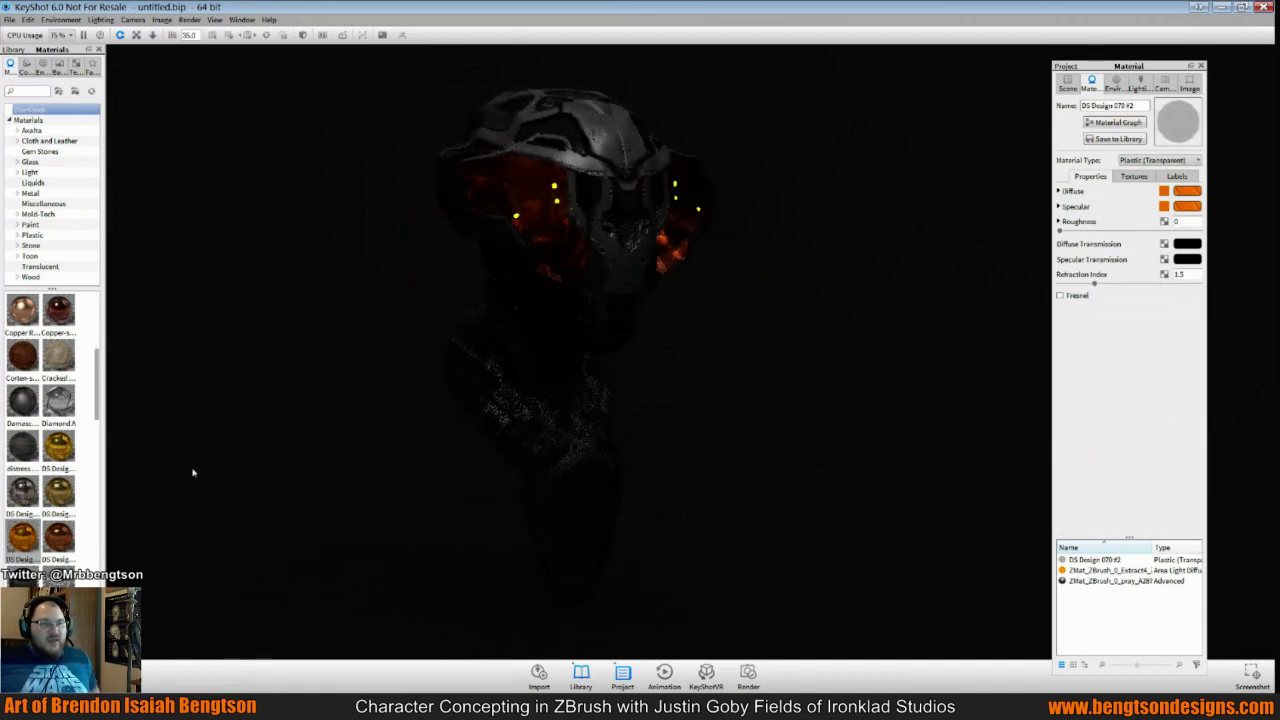
Try the downloaded DS Design 112 and Gold bump materials on the head's side plates
left_click_drag(68, 543, 532, 206)
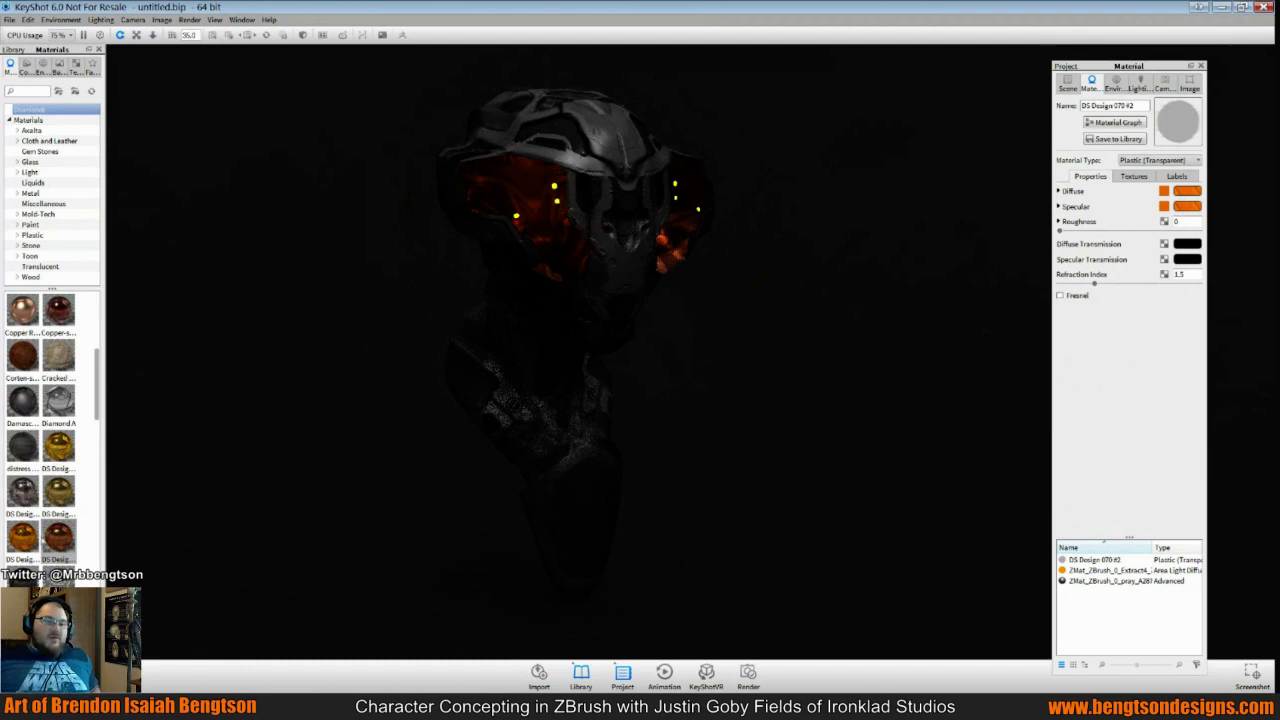
left_click_drag(22, 580, 514, 200)
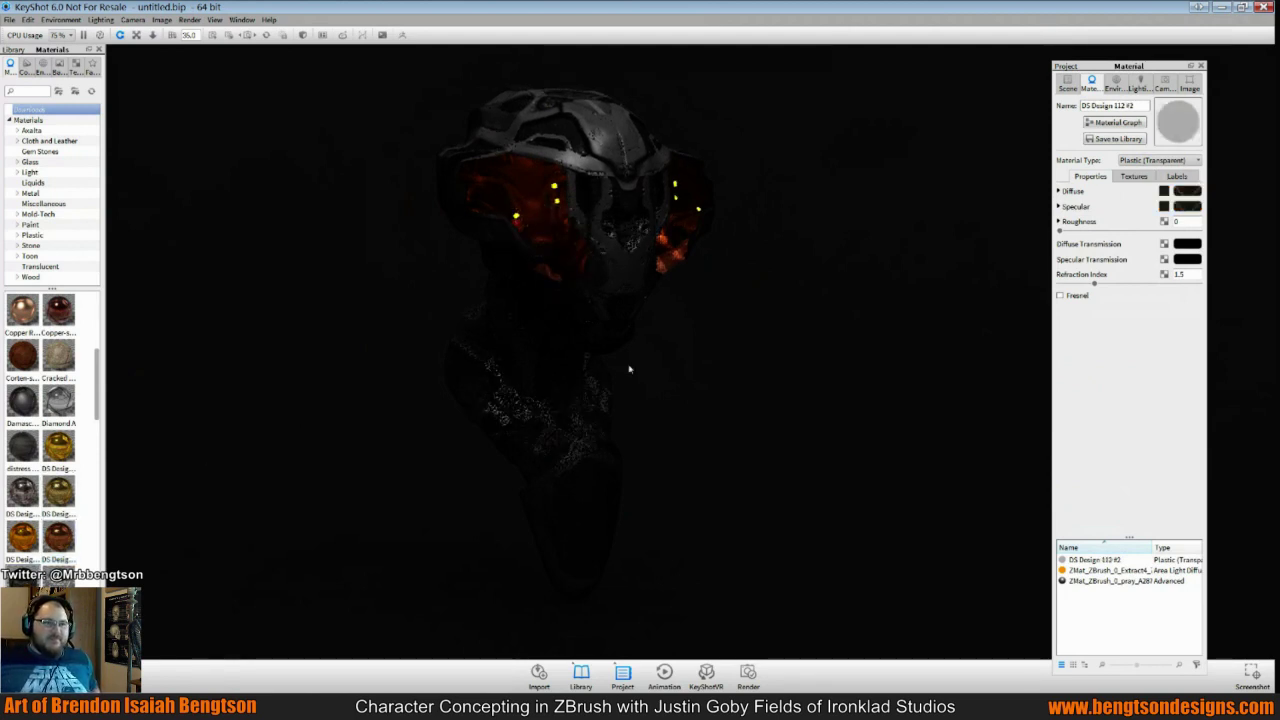
scroll(633, 350, "up", 3)
scroll(40, 420, "down", 3)
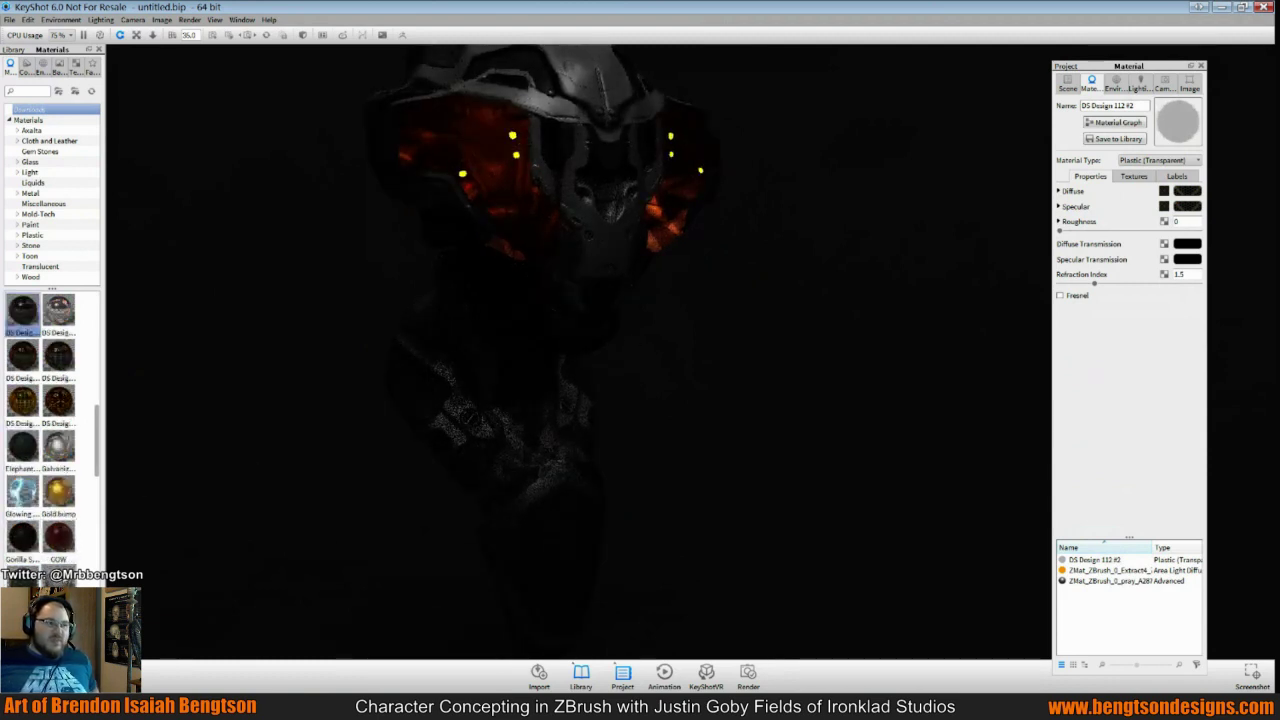
scroll(58, 515, "down", 2)
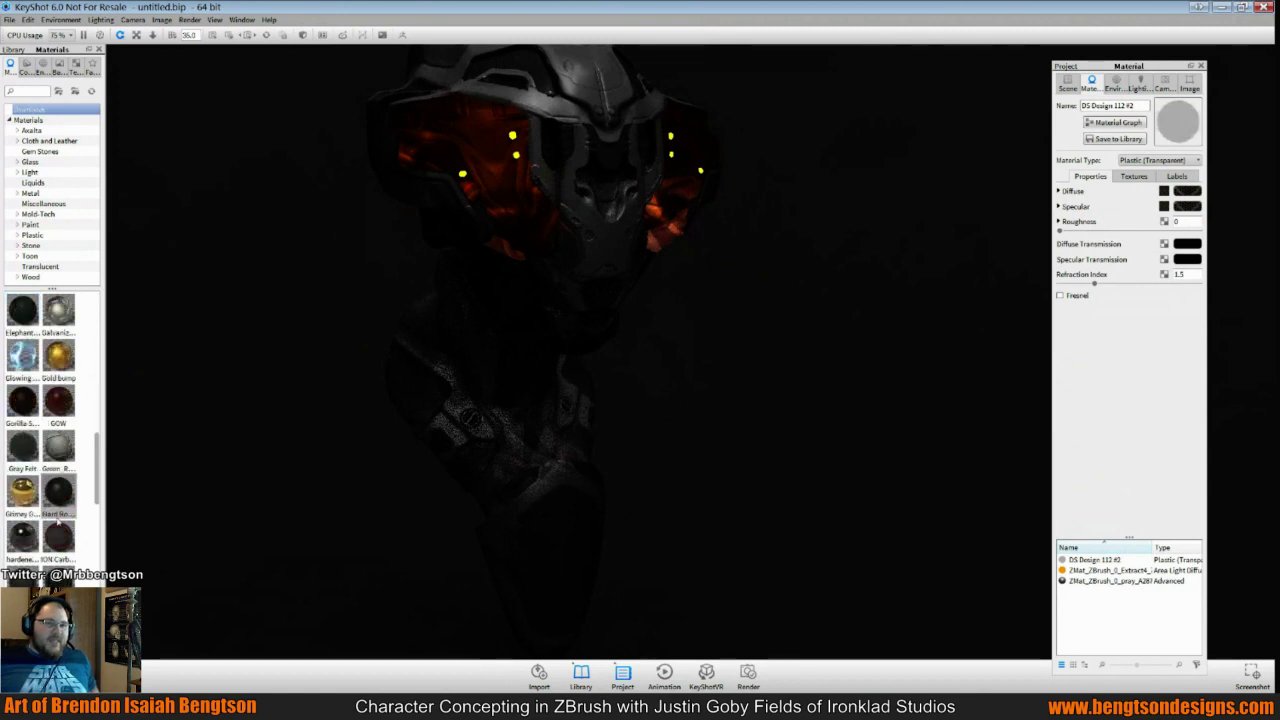
left_click_drag(60, 355, 493, 165)
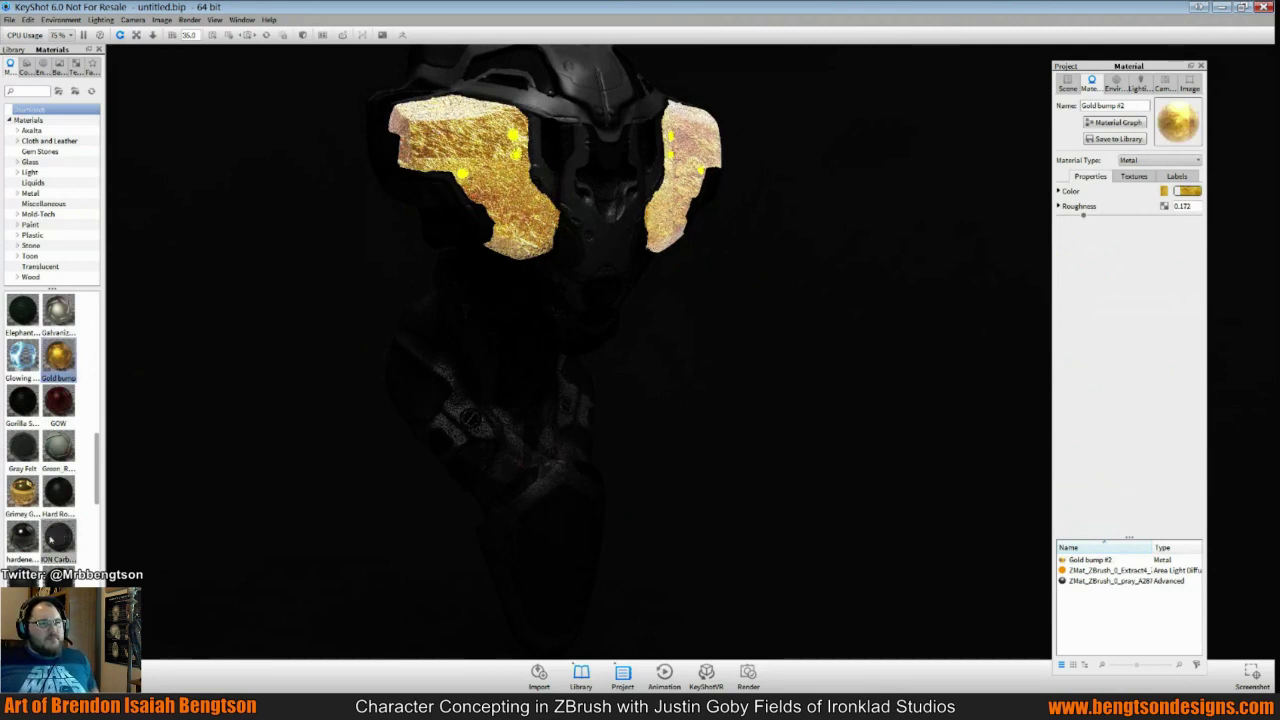
Try the hardened-used-steel material on the head's side plates and inspect the bust from both sides
left_click_drag(25, 537, 507, 152)
scroll(68, 556, "down", 3)
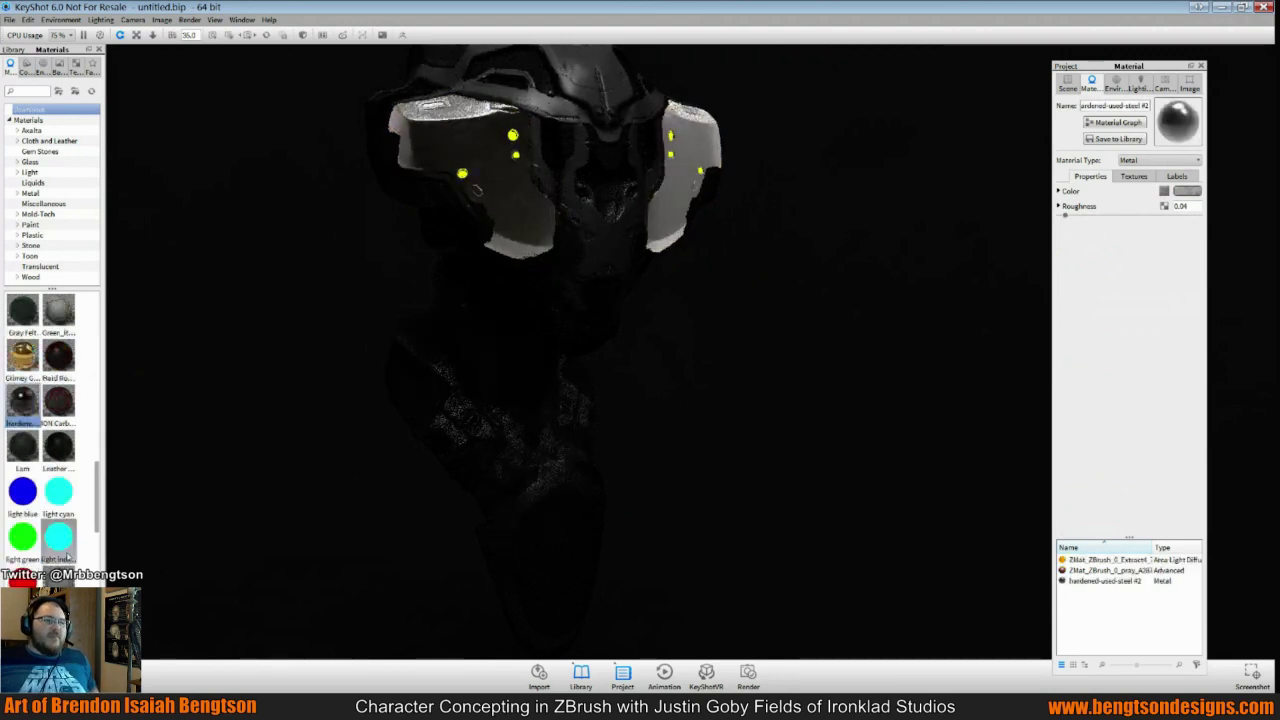
scroll(68, 557, "down", 3)
scroll(68, 557, "down", 3)
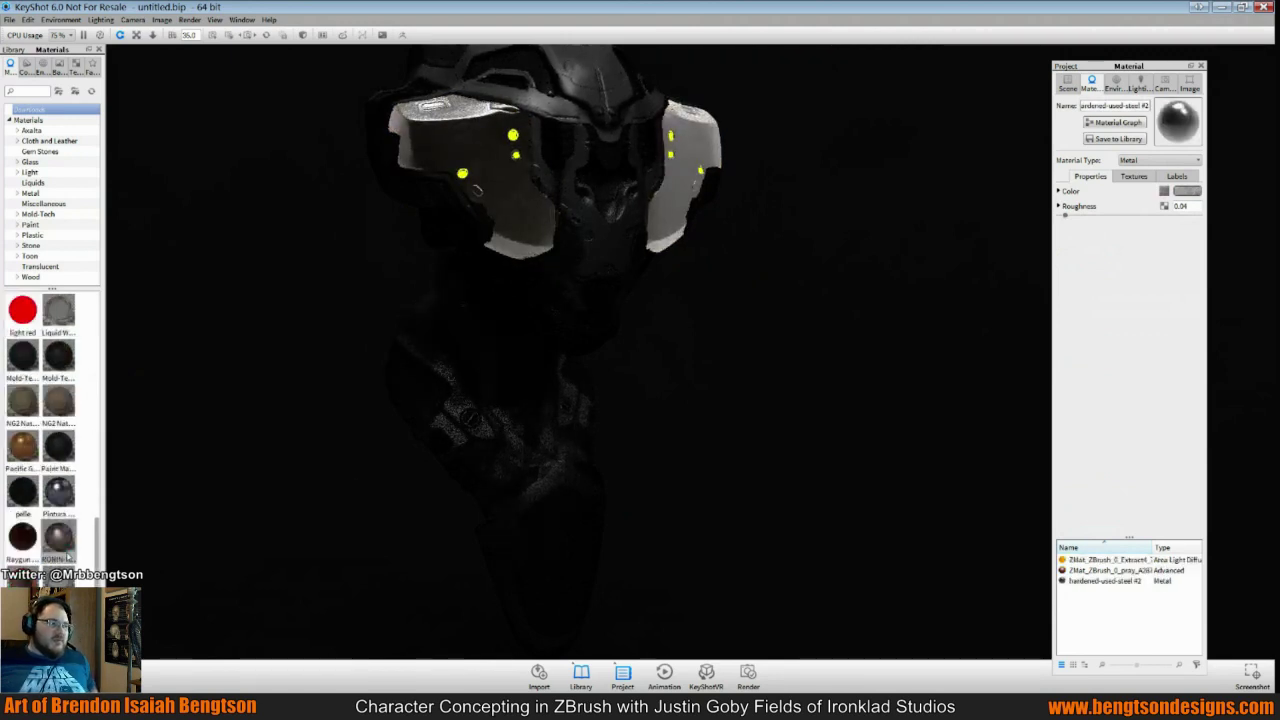
mouse_move(58, 537)
left_mouse_down()
mouse_move(363, 202)
mouse_move(473, 145)
mouse_move(460, 195)
mouse_move(411, 212)
mouse_move(45, 505)
mouse_move(90, 515)
left_mouse_up()
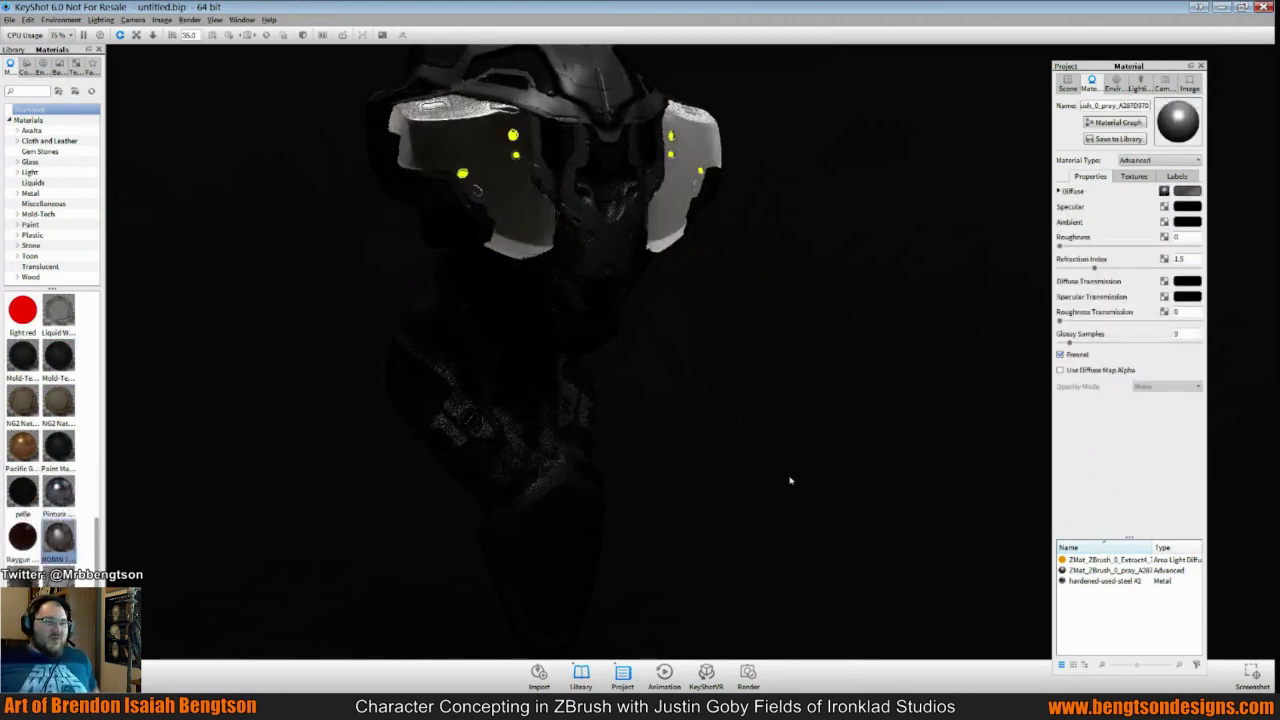
left_click_drag(827, 494, 686, 443)
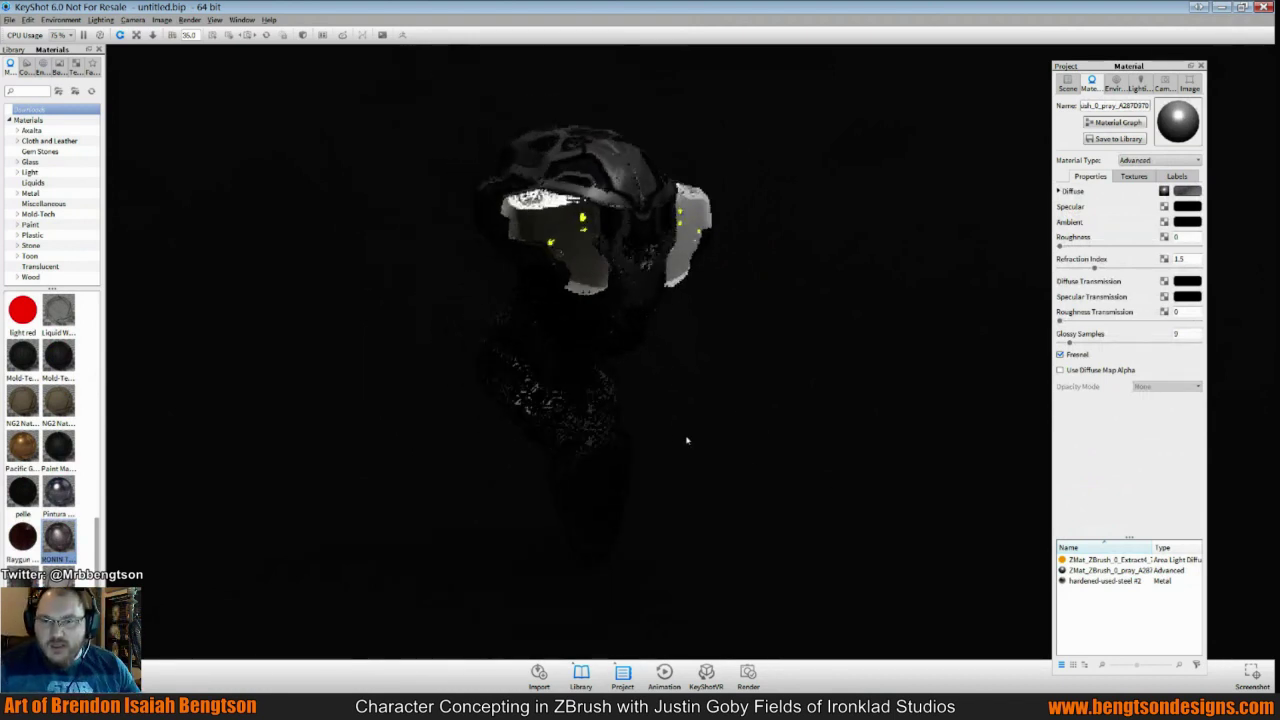
mouse_move(737, 478)
left_mouse_down()
mouse_move(711, 506)
mouse_move(566, 500)
mouse_move(836, 470)
mouse_move(491, 446)
mouse_move(755, 462)
left_mouse_up()
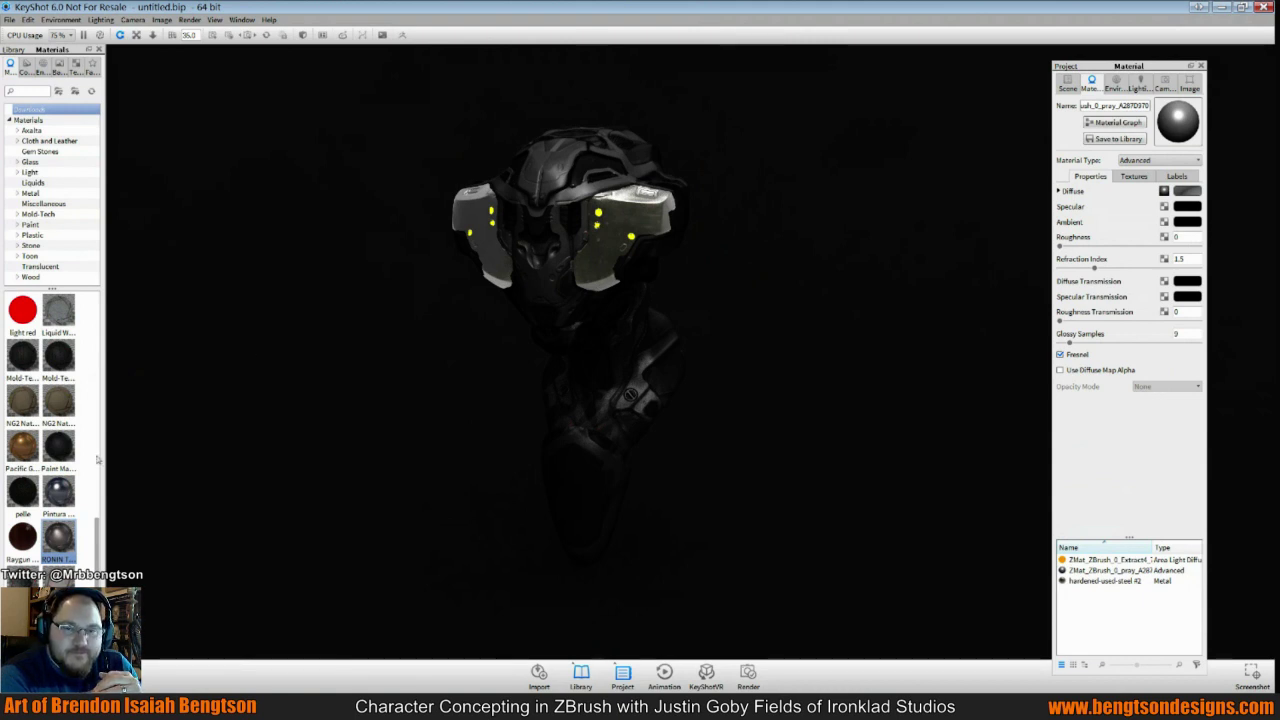
Apply the downloaded Slate Grey material to the head's side plates
scroll(97, 524, "down", 5)
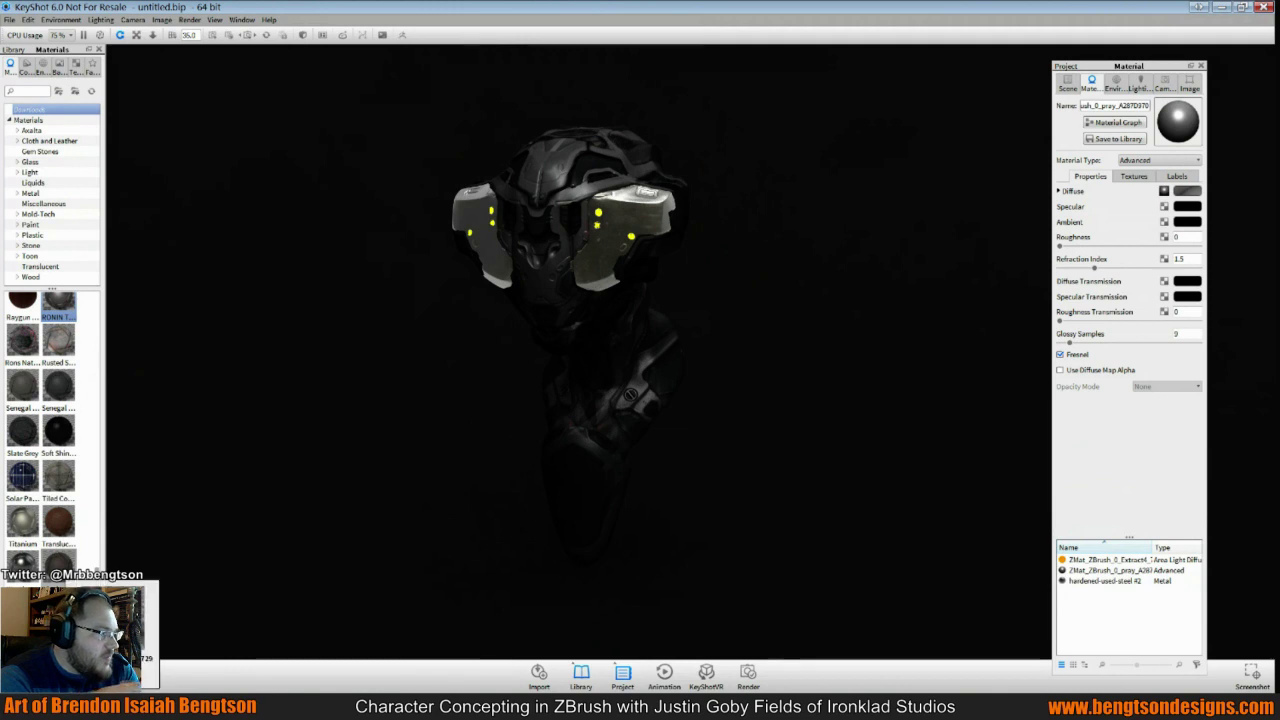
left_click_drag(59, 308, 60, 518)
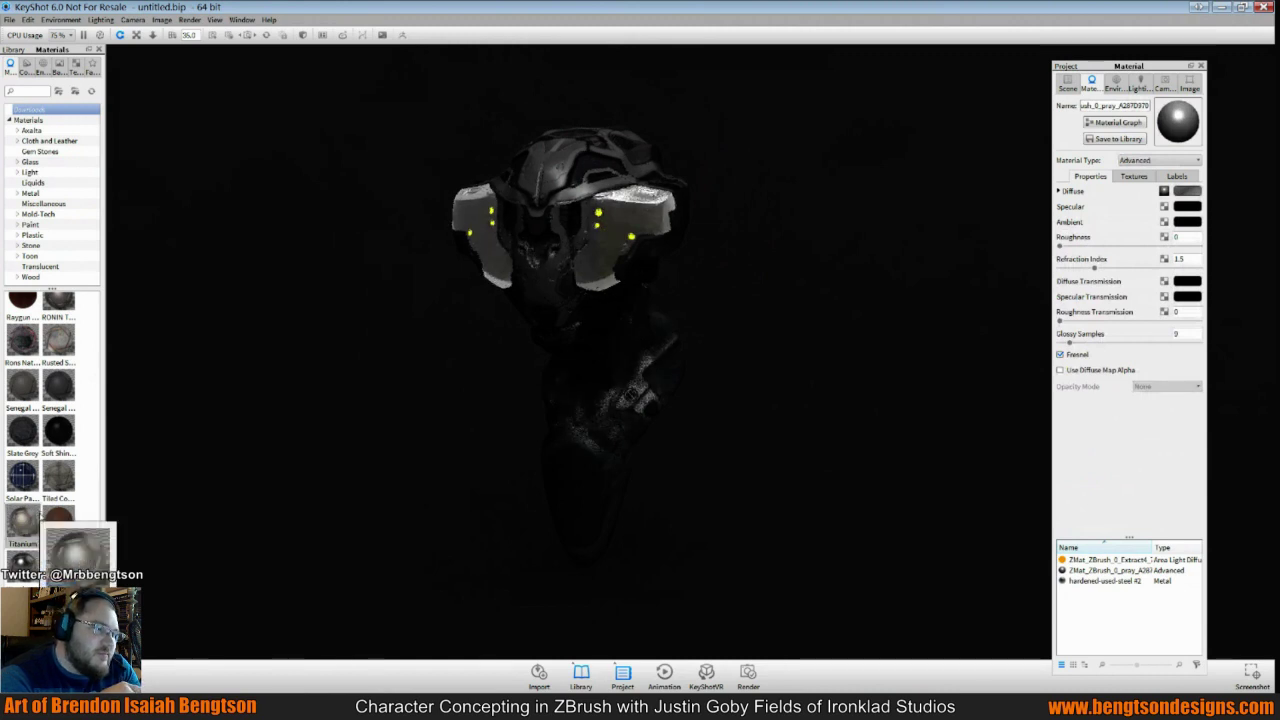
mouse_move(74, 520)
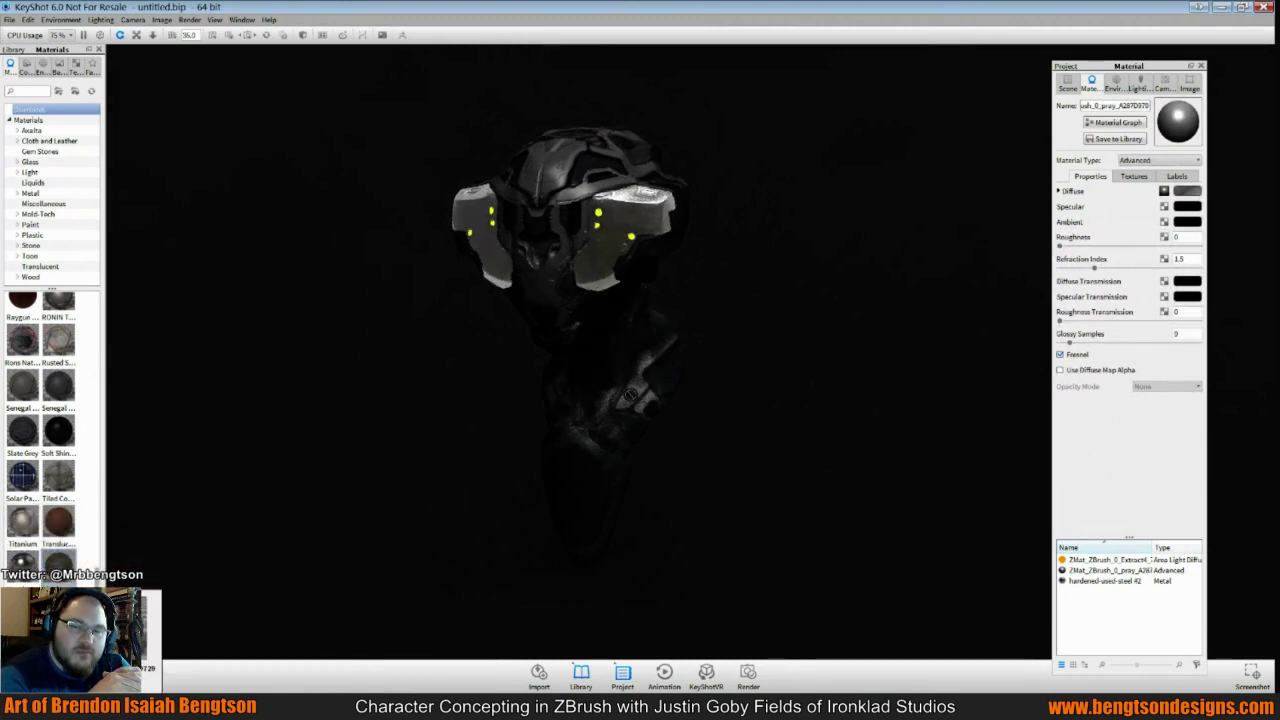
scroll(50, 420, "up", 3)
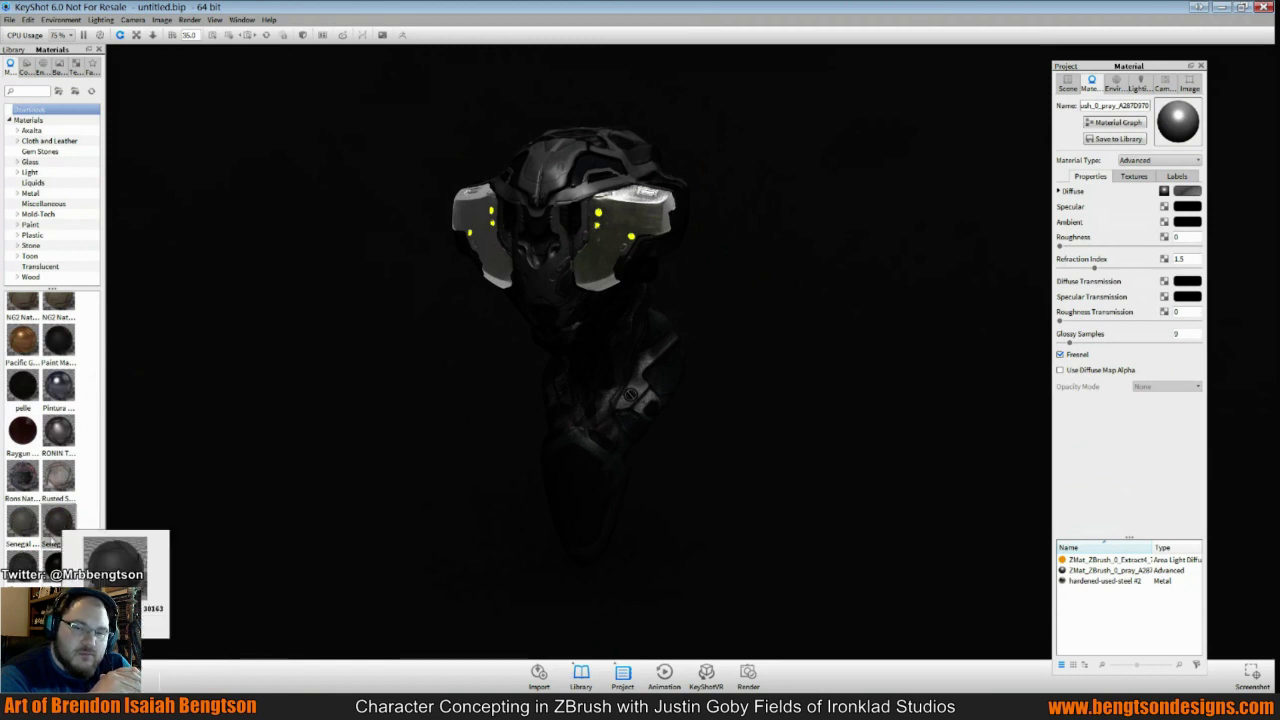
left_click_drag(630, 394, 660, 243)
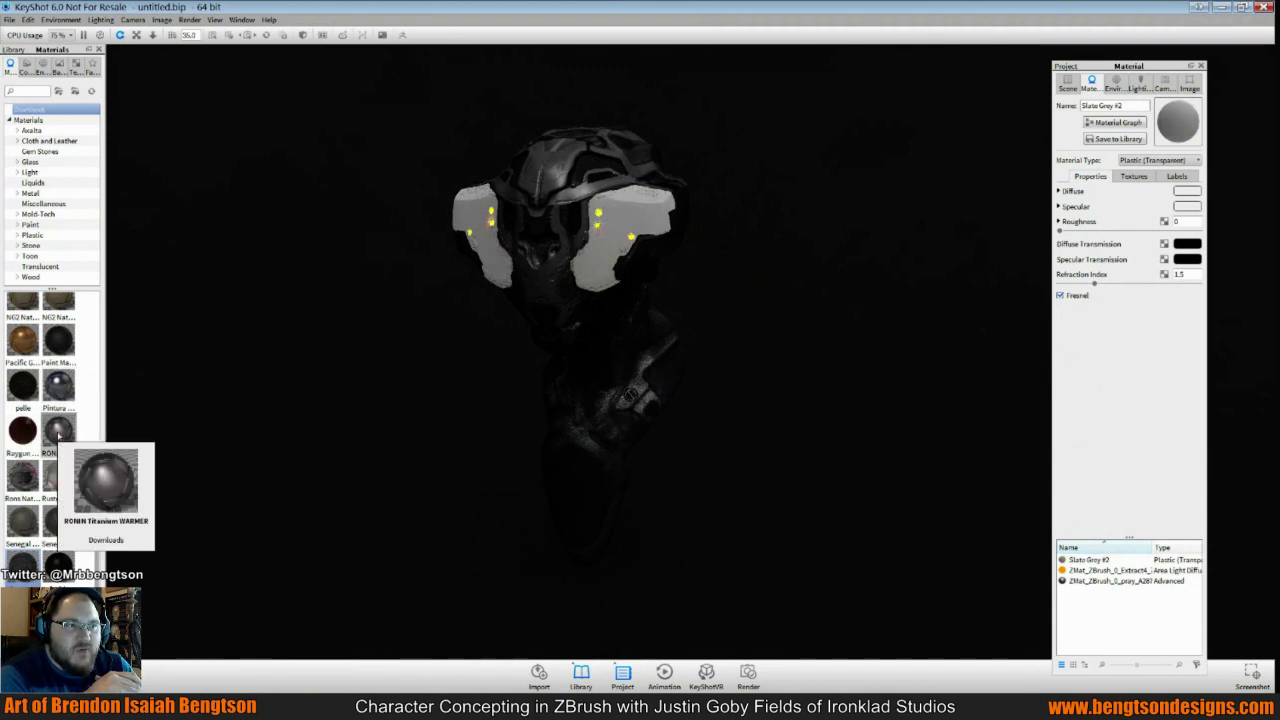
scroll(58, 435, "up", 3)
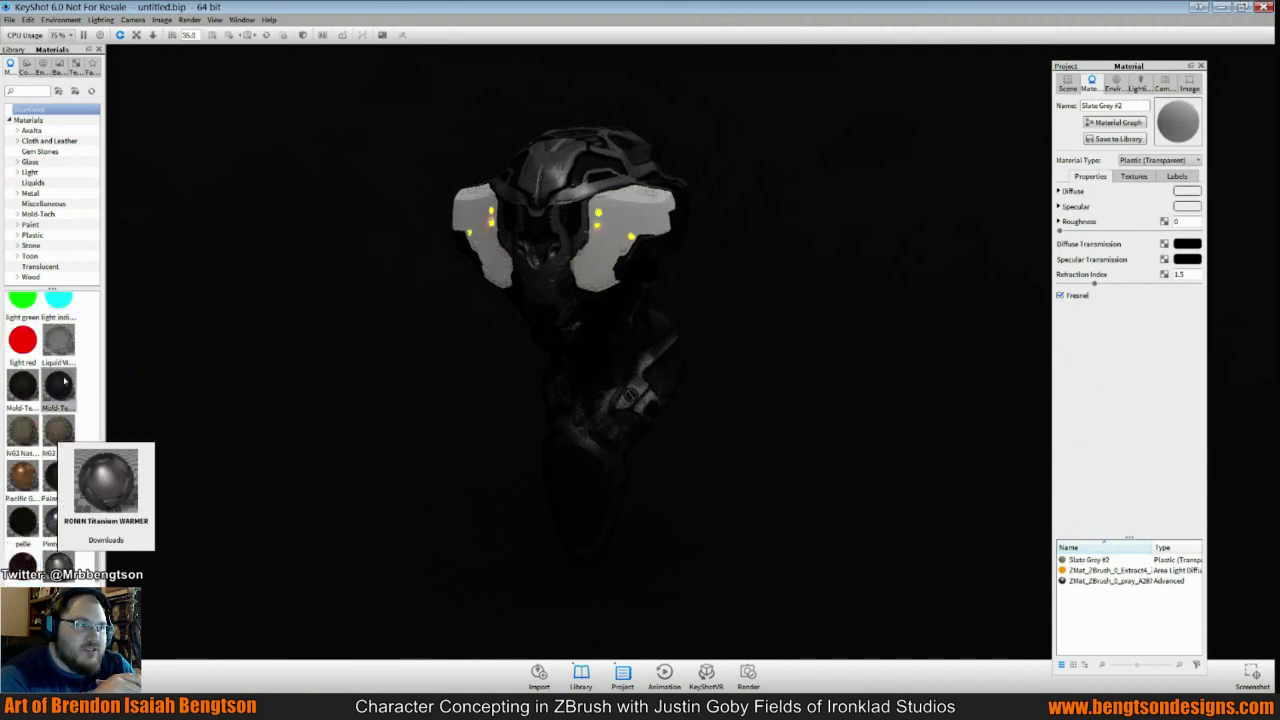
Try the downloaded Mold-Tech-7171 material on the head's side plates and the light cyan material on the bust
left_click_drag(63, 380, 615, 214)
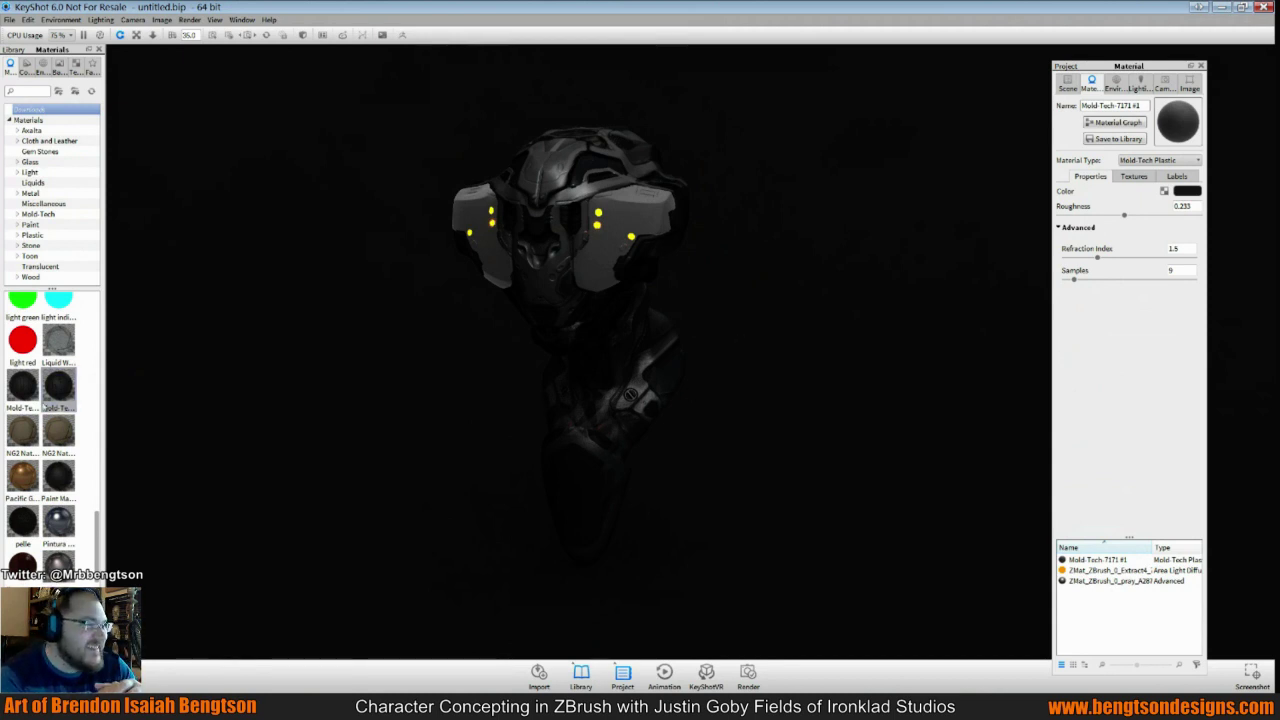
scroll(50, 400, "up", 3)
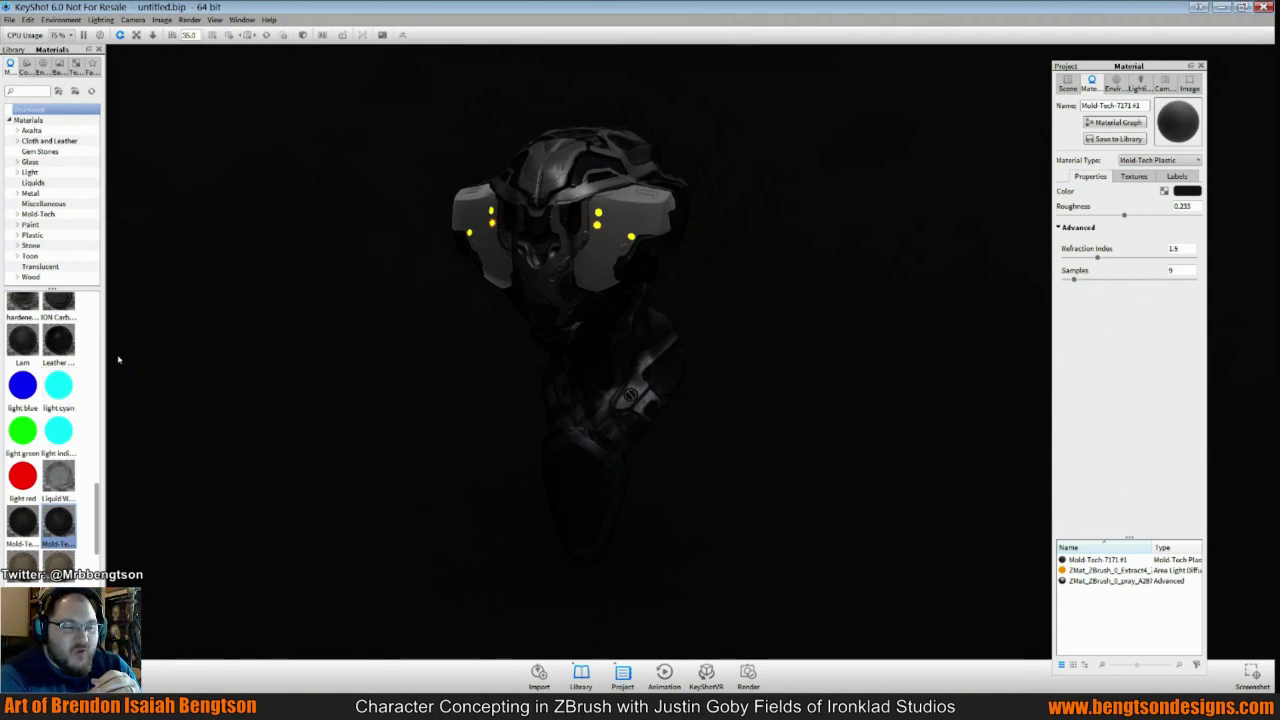
left_click_drag(58, 385, 20, 375)
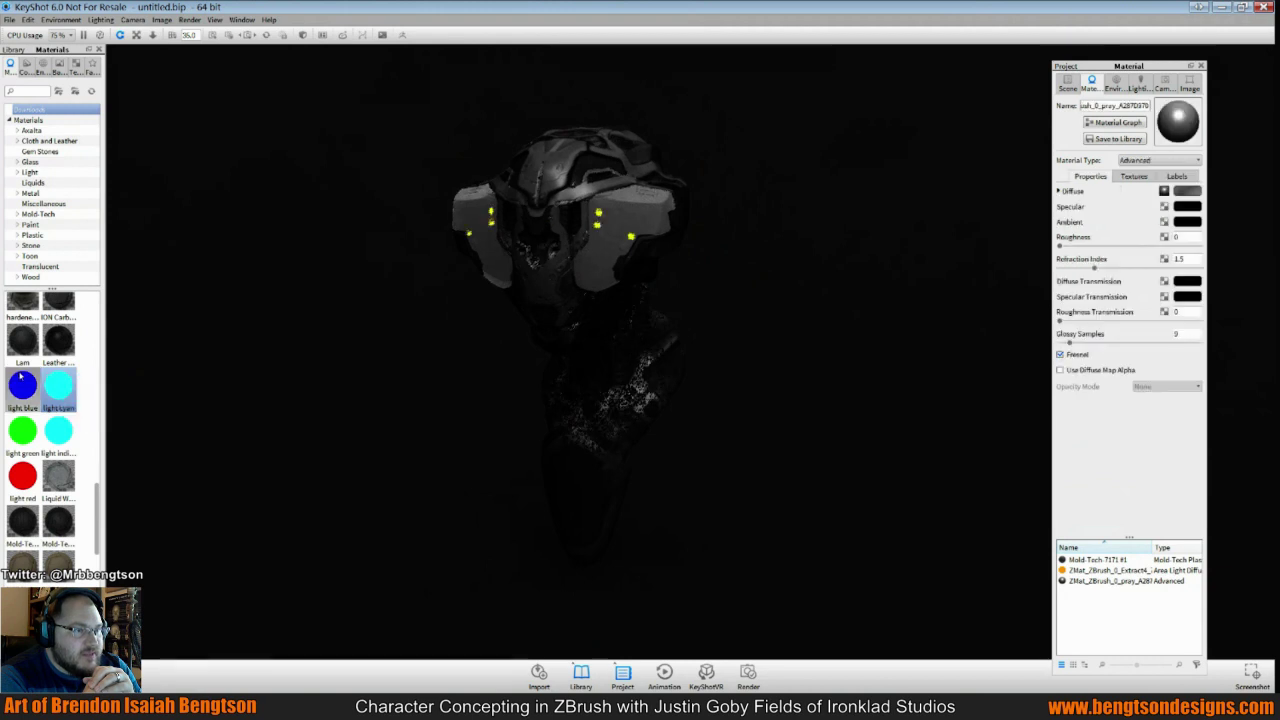
scroll(20, 375, "up", 3)
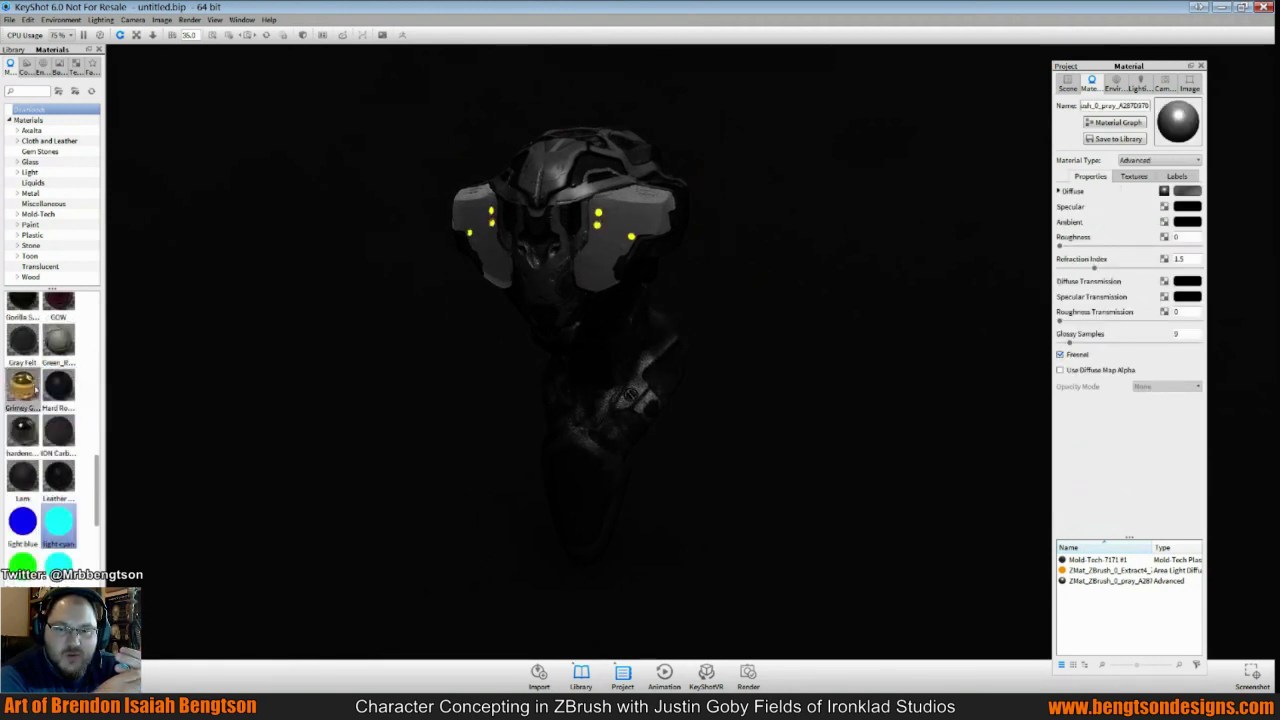
Try the downloaded Grimey Gold material on the head's side plates and inspect the bust from the other side
mouse_move(36, 392)
left_click_drag(36, 392, 636, 207)
left_click_drag(714, 314, 844, 401)
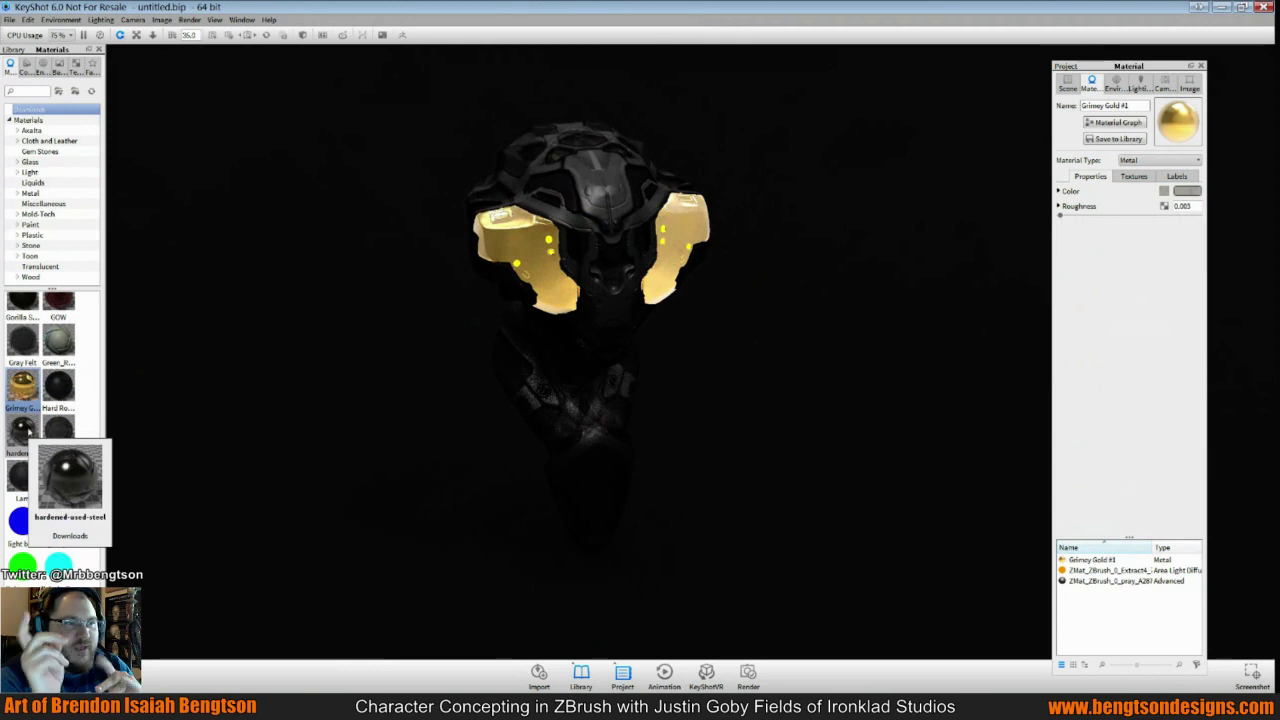
Try the hardened-used-steel and Glowing Blue Arcs materials on the head's side plates, undoing the glowing one
left_click_drag(22, 430, 498, 240)
scroll(60, 383, "up", 3)
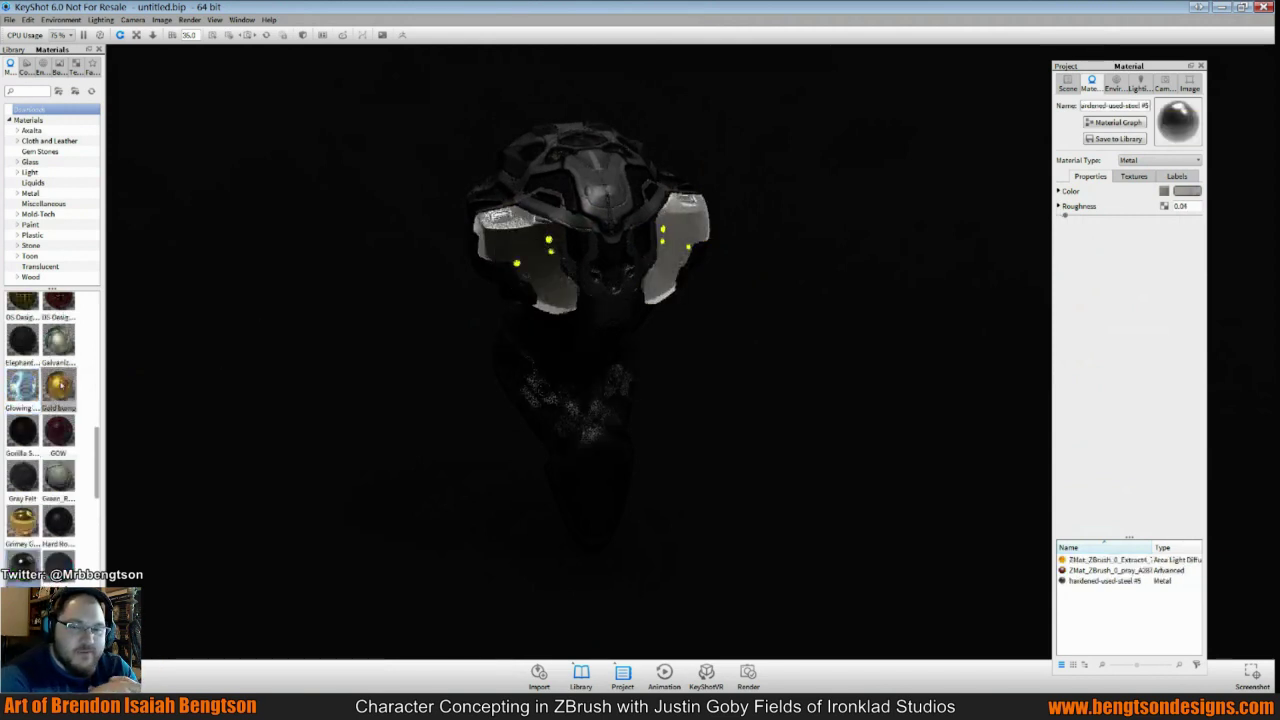
left_click_drag(22, 385, 512, 234)
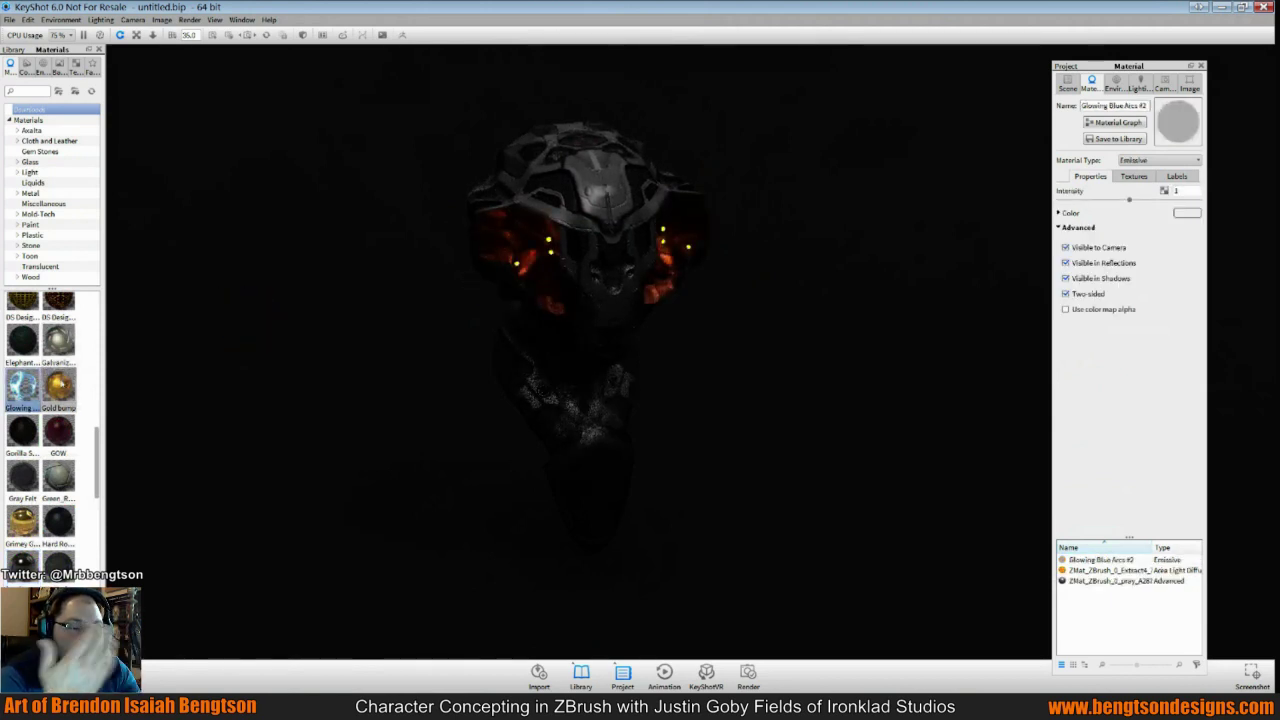
key("ctrl+z")
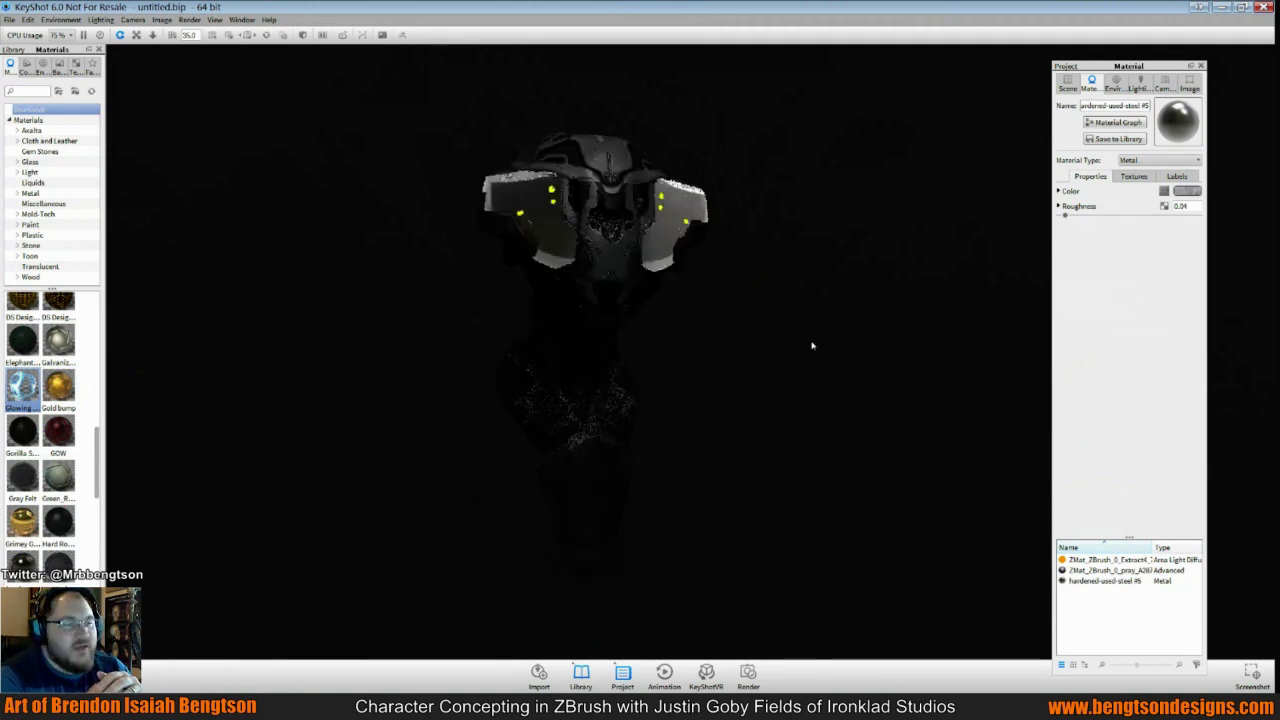
Try the purple 20141202-(3) metallic paint and the C_MANDORLATA metal on the head's side plates
left_click_drag(98, 462, 99, 330)
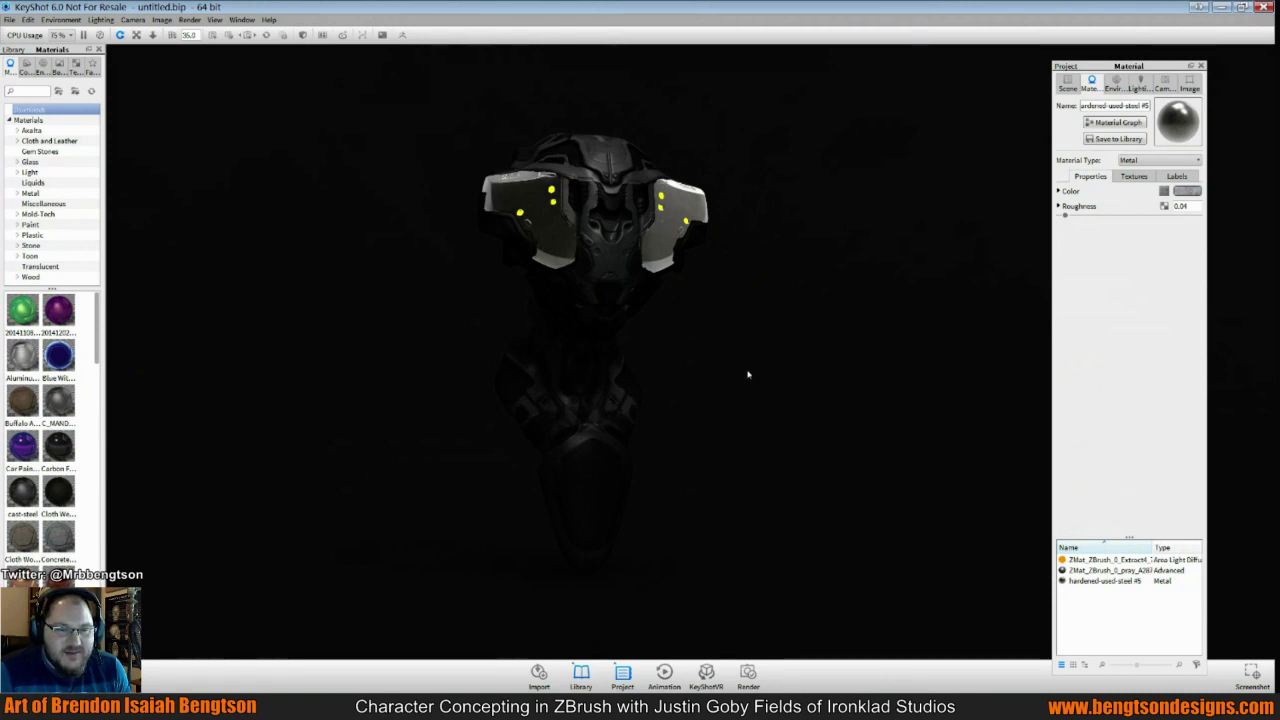
left_click_drag(748, 375, 640, 420)
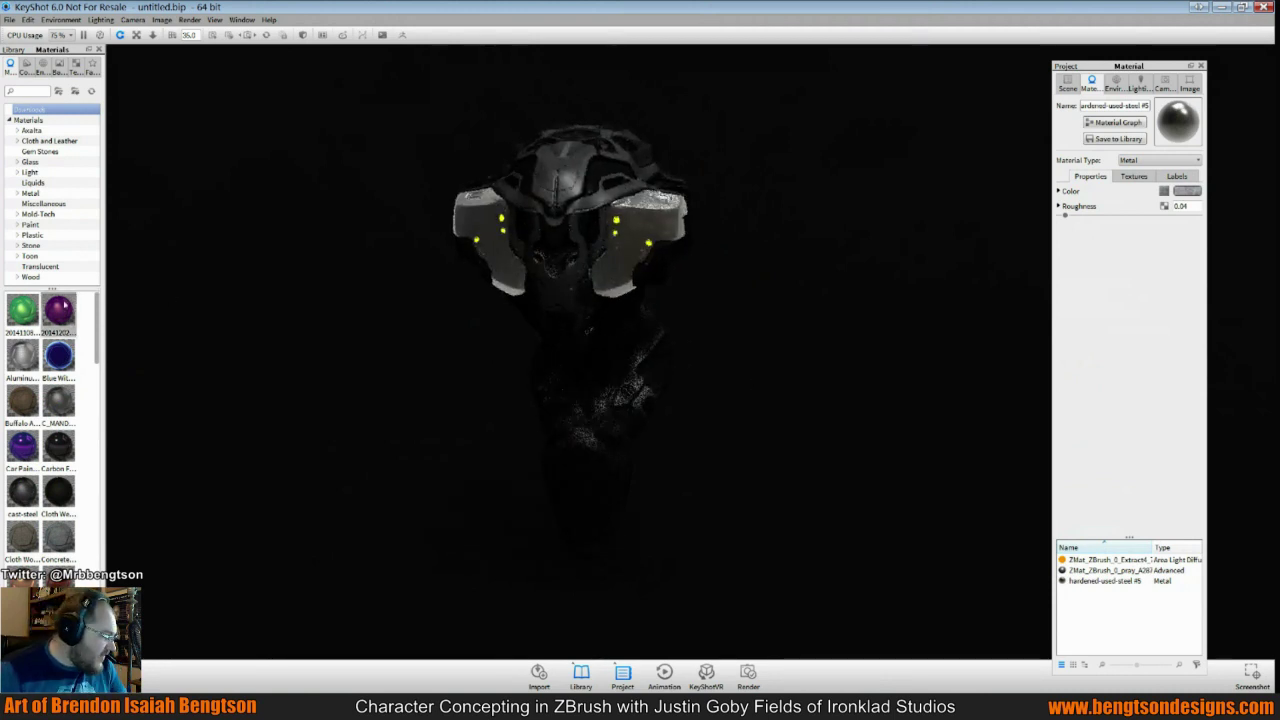
mouse_move(62, 306)
left_mouse_down()
mouse_move(64, 292)
mouse_move(710, 263)
mouse_move(637, 229)
left_mouse_up()
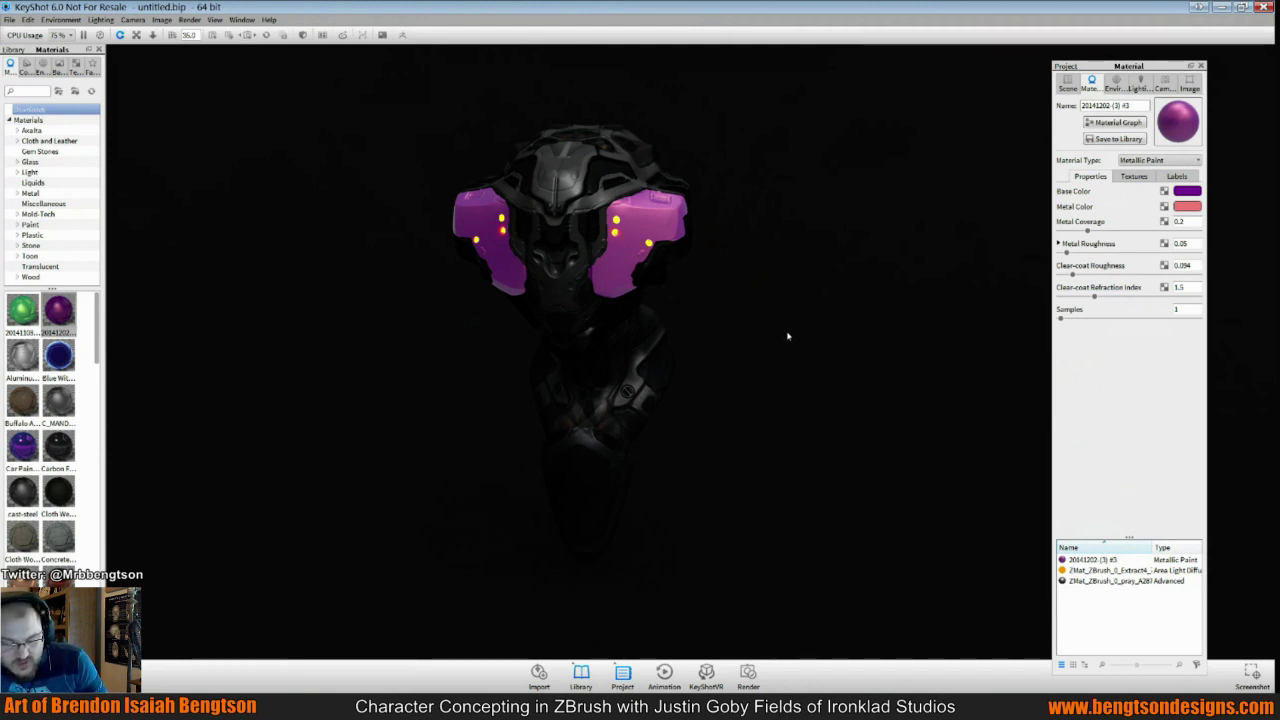
left_click_drag(788, 336, 856, 321)
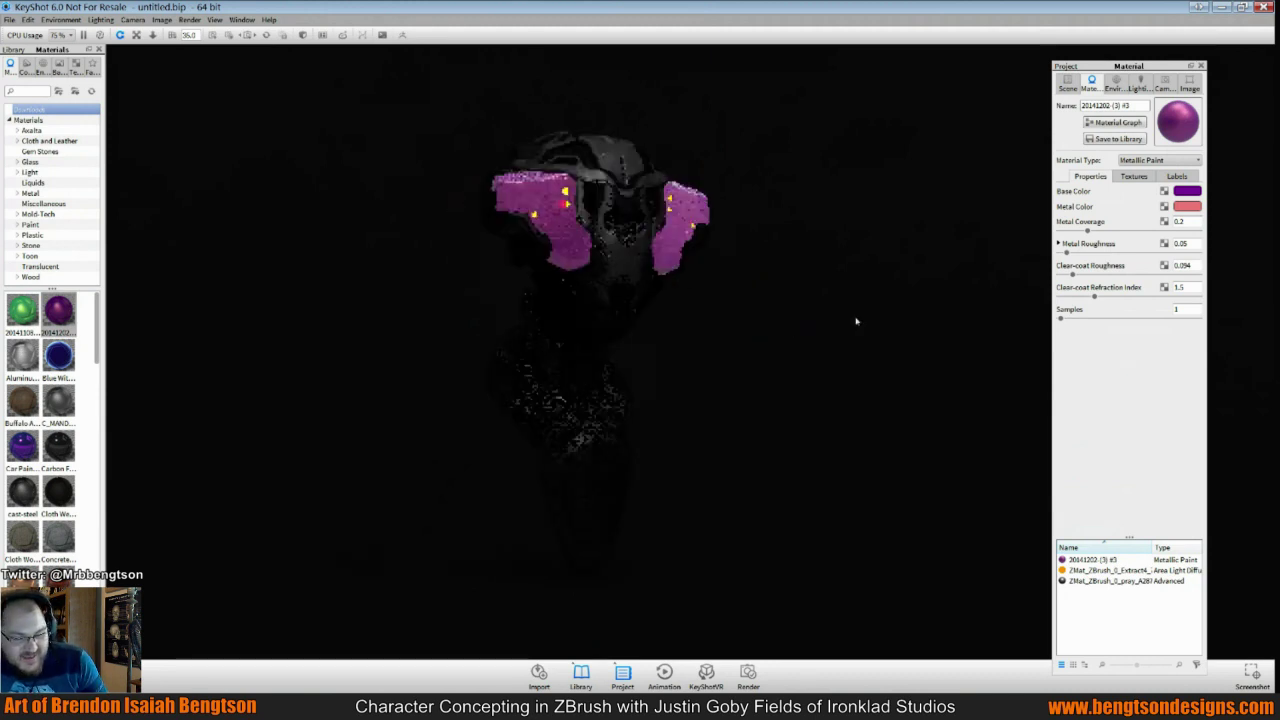
mouse_move(64, 405)
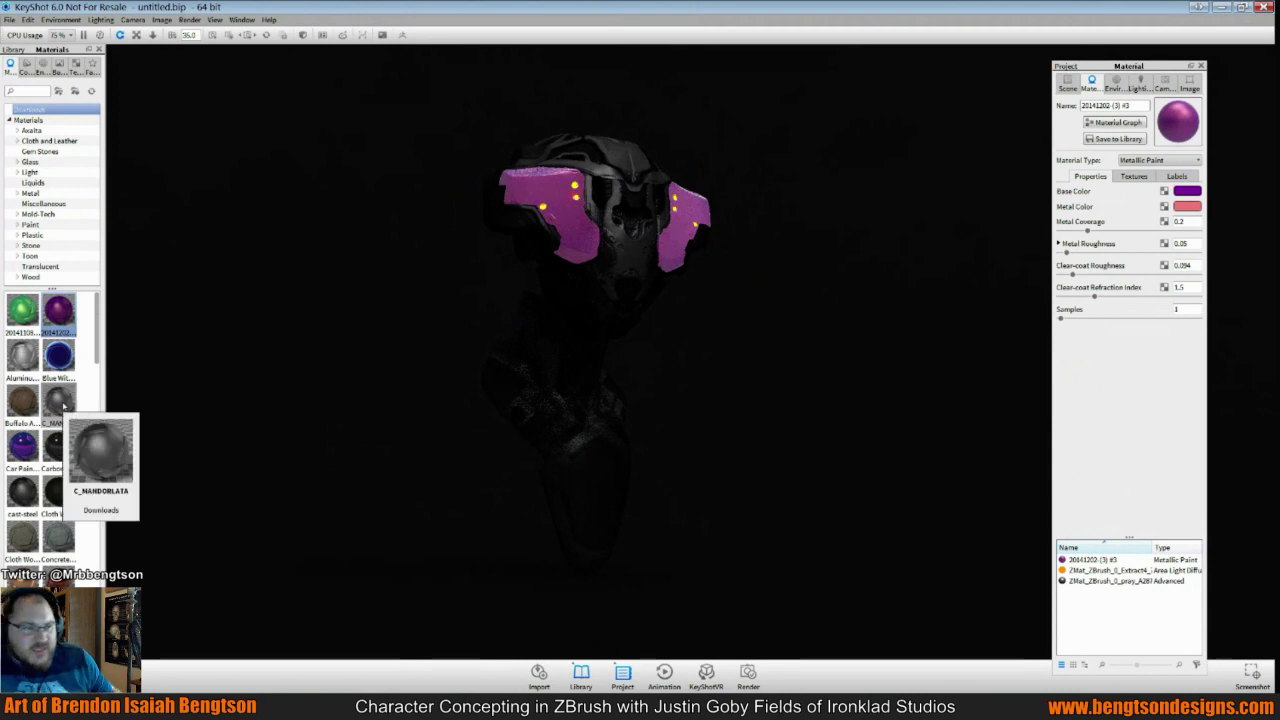
left_click_drag(64, 405, 576, 214)
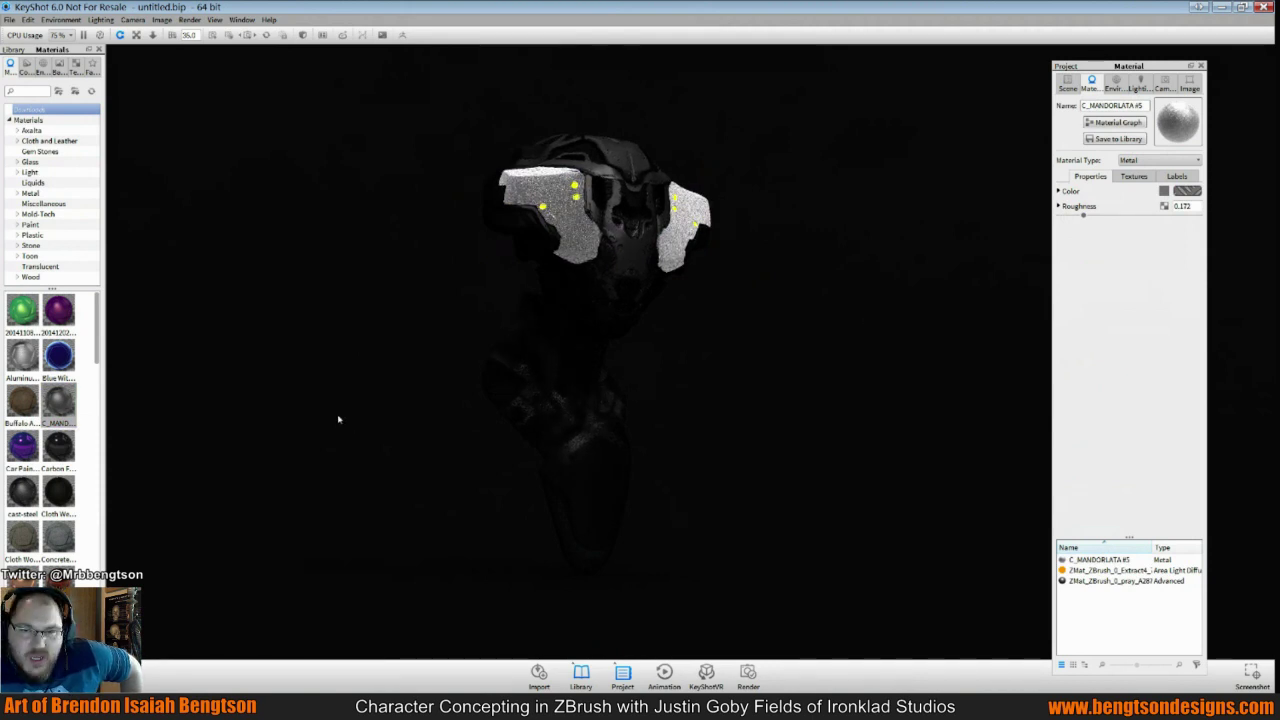
Light the bust with a different environment from the library and inspect the new lighting from the side and front
left_click(42, 63)
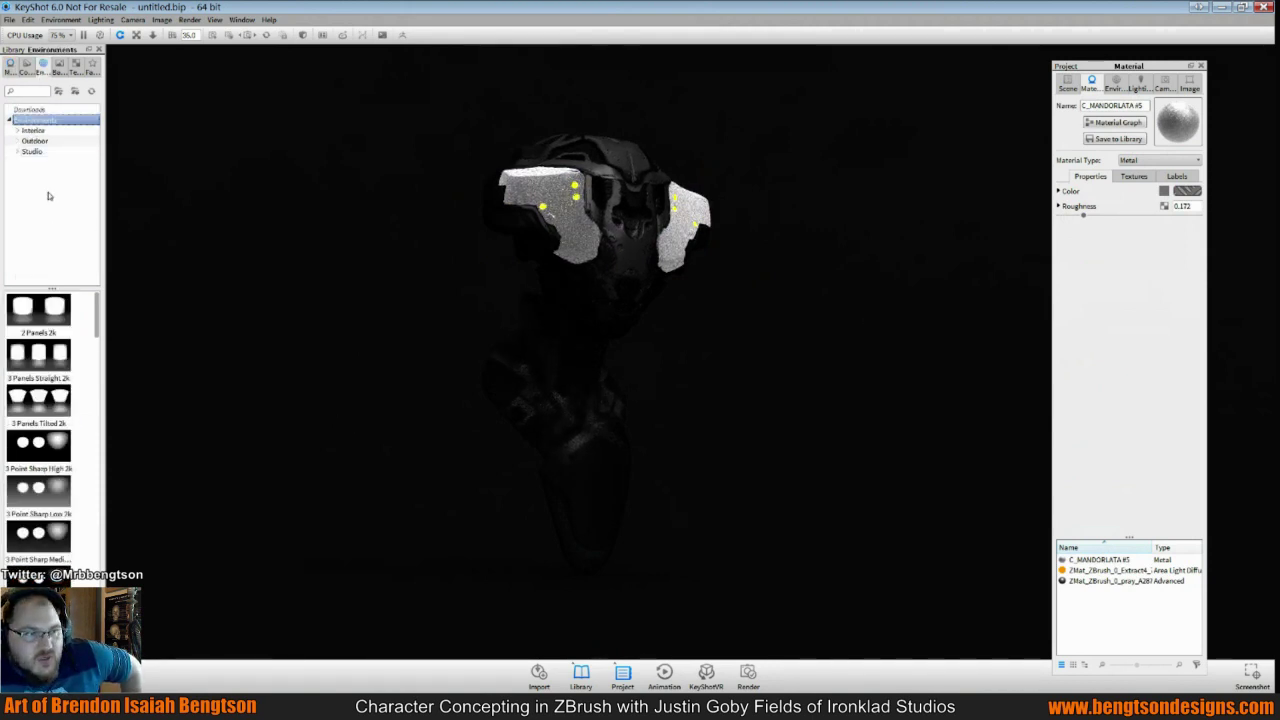
scroll(56, 334, "down", 3)
scroll(56, 334, "down", 5)
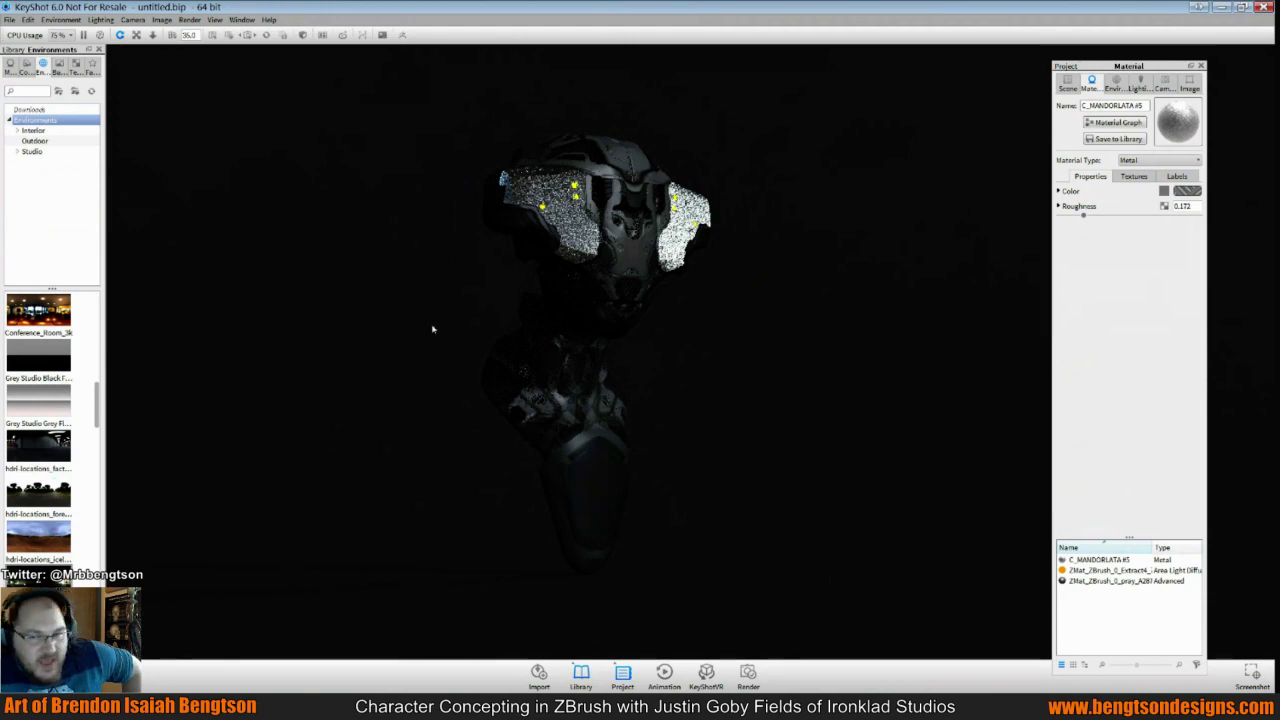
left_click_drag(674, 334, 377, 374)
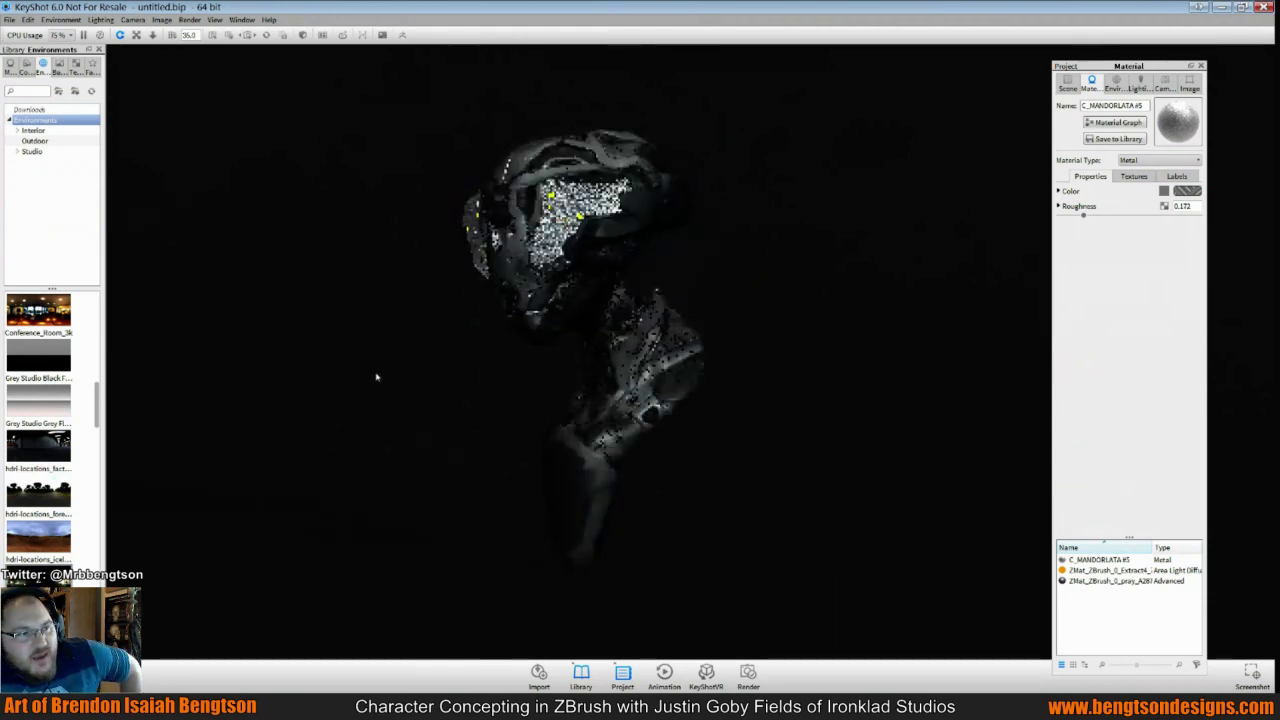
left_click_drag(880, 277, 894, 397)
left_click(33, 131)
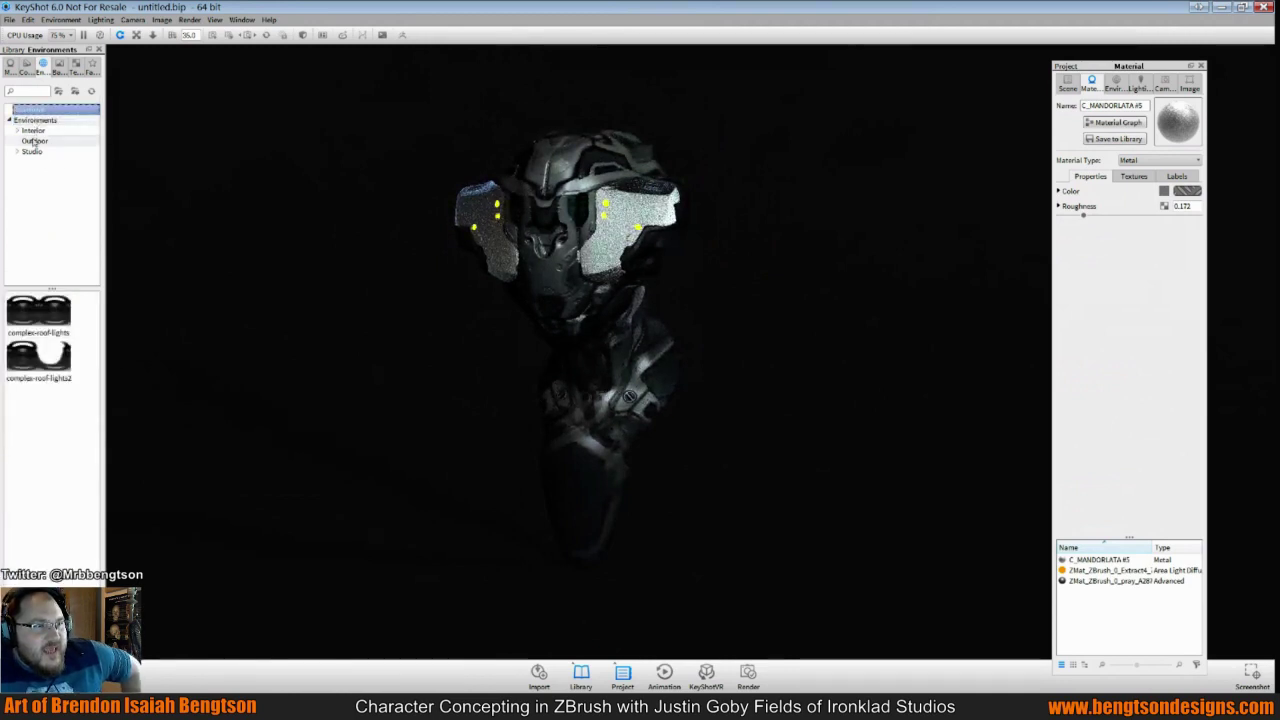
left_click(34, 141)
Try the downloaded Carbon Fiber Gloss material on the head's side plates and inspect it from several angles
left_click(10, 64)
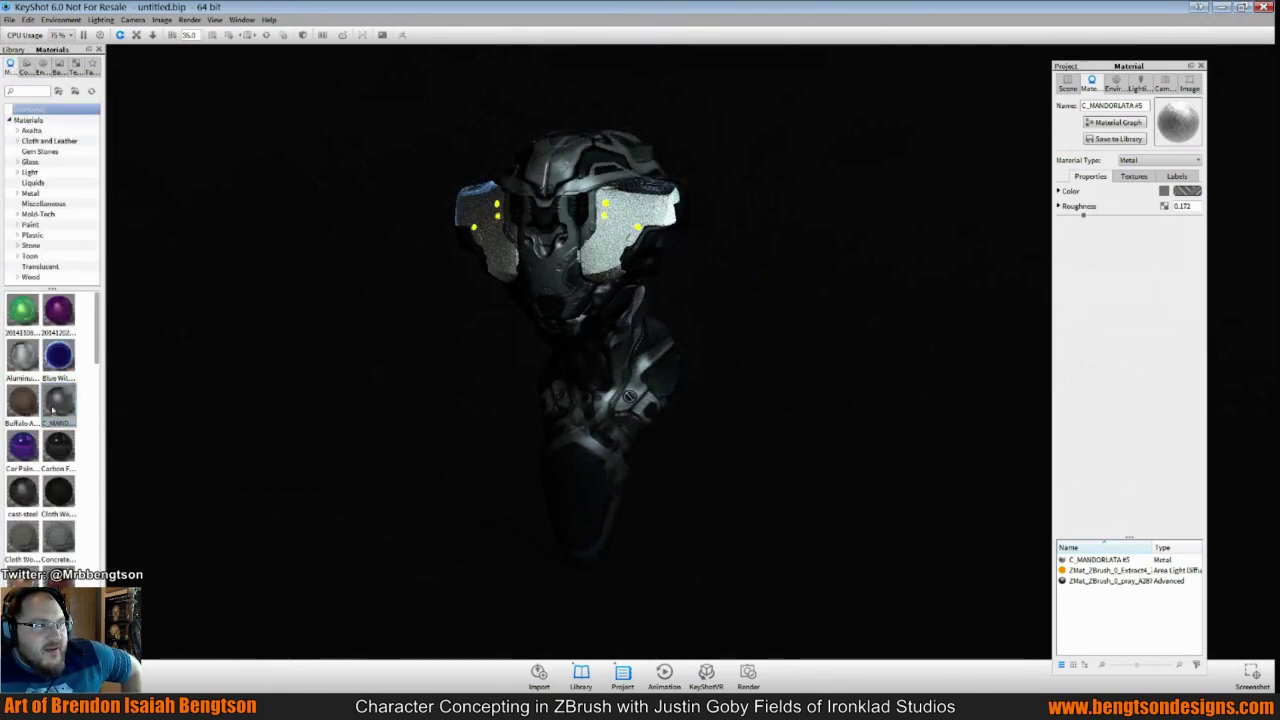
mouse_move(68, 379)
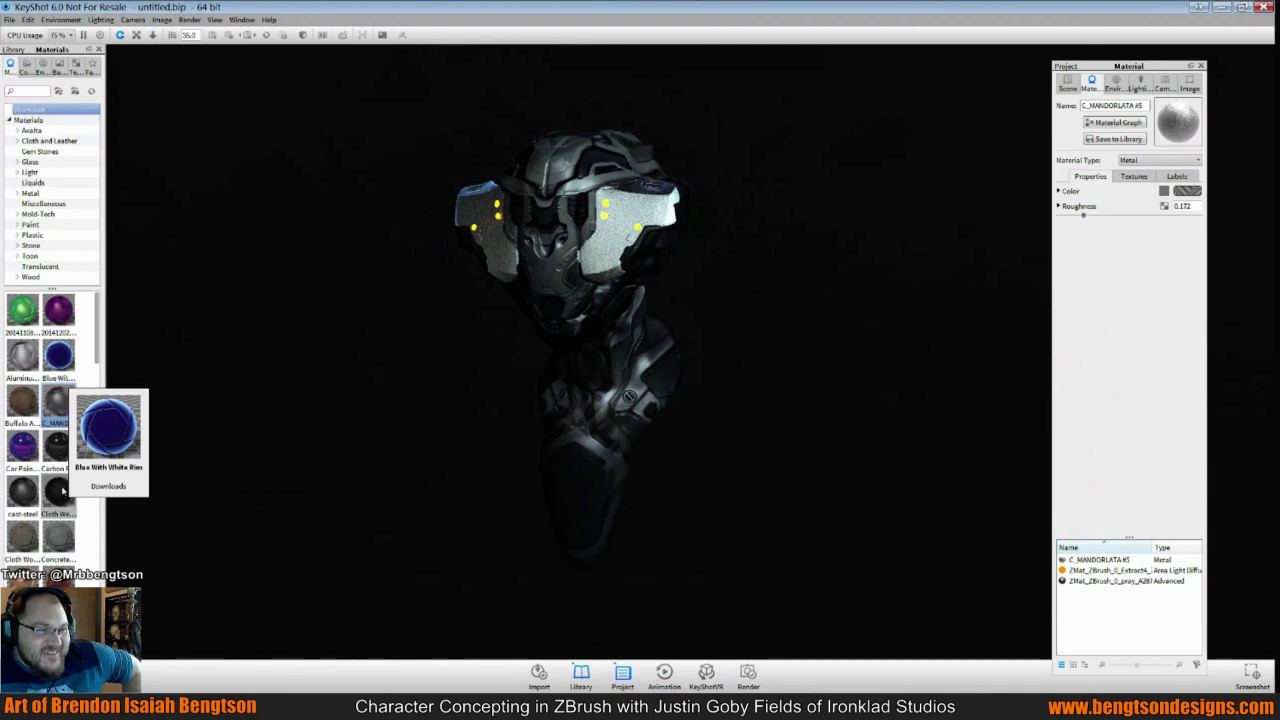
mouse_move(63, 490)
mouse_move(58, 445)
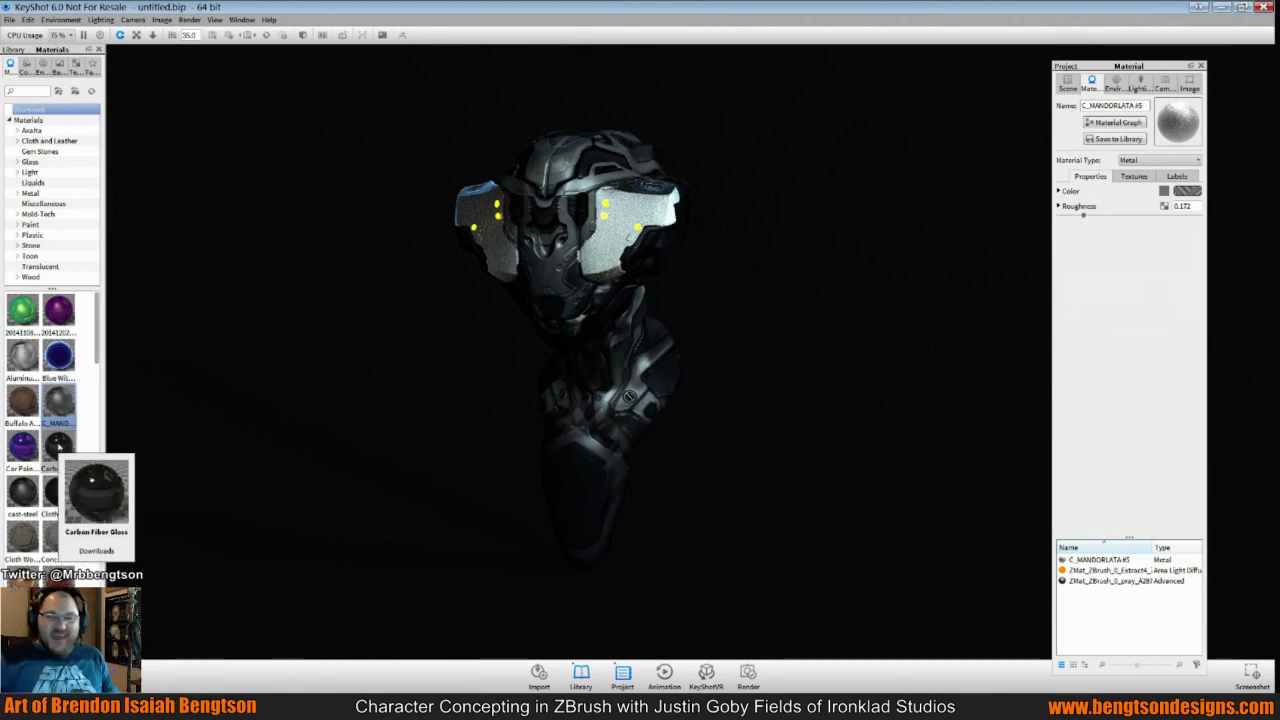
left_click_drag(58, 445, 630, 258)
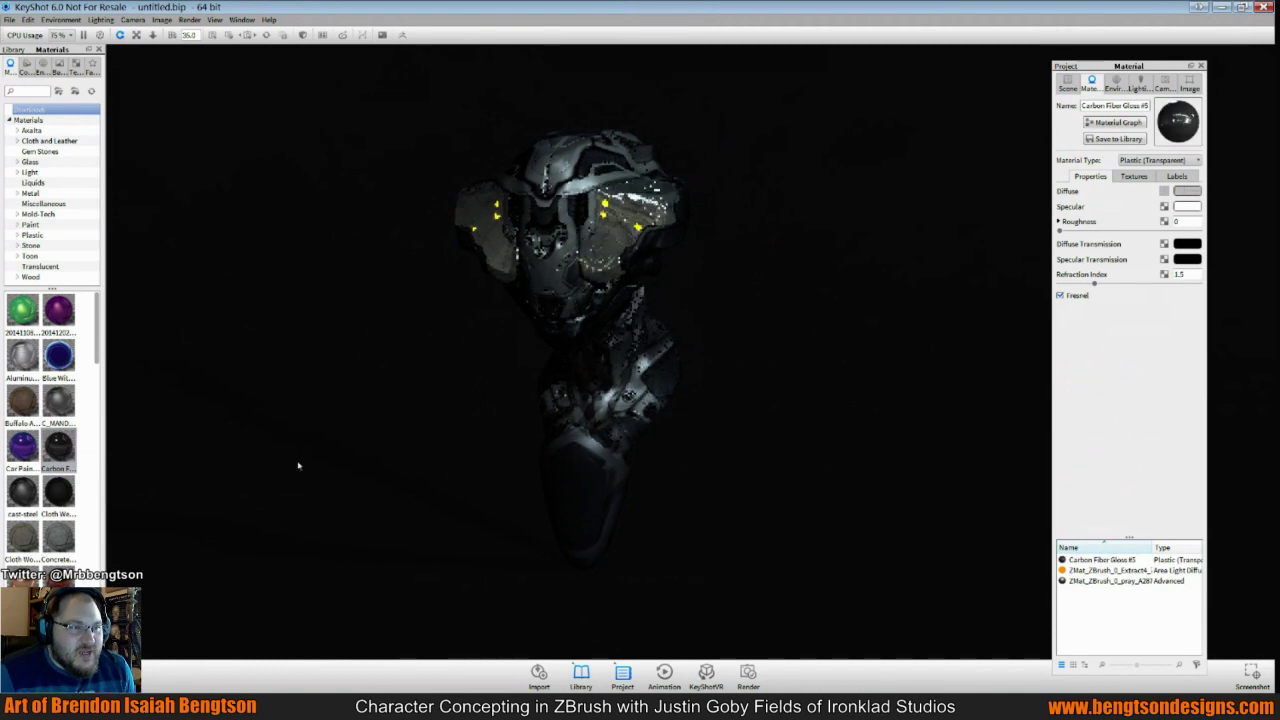
left_click_drag(297, 463, 702, 475)
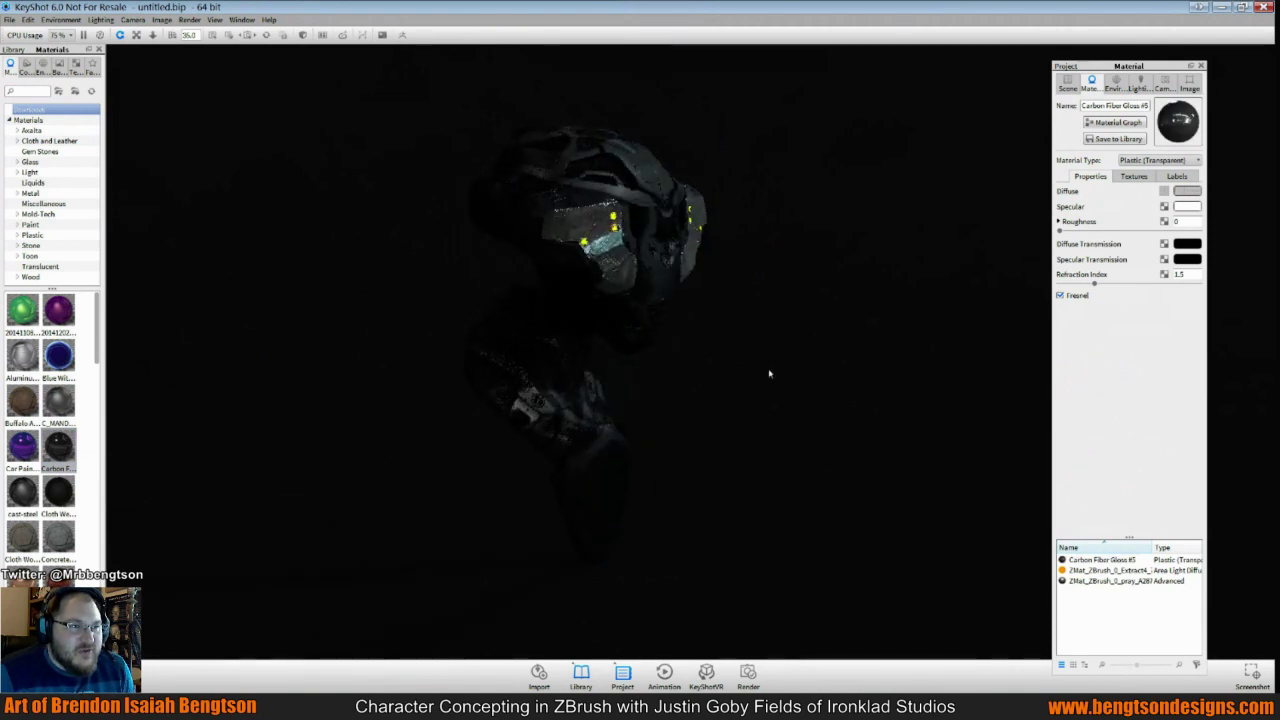
left_click_drag(768, 374, 562, 410)
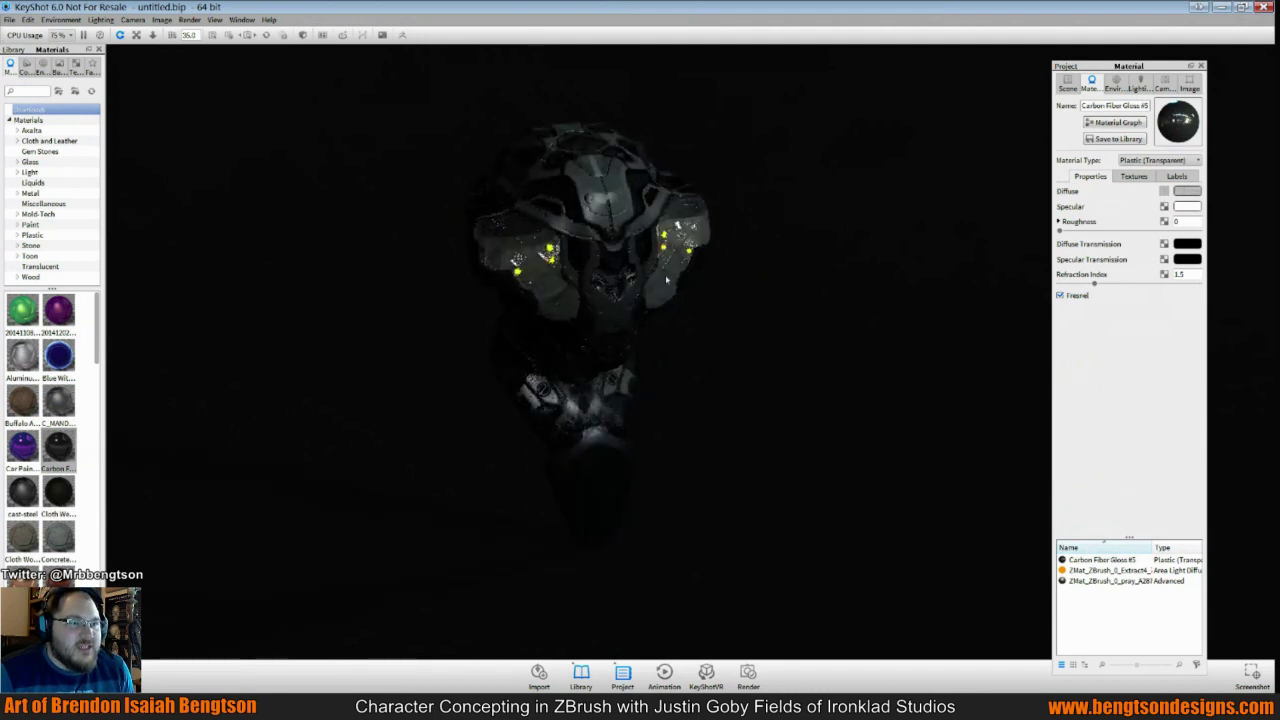
Reduce the carbon fiber weave texture's scale to 0.018 and inspect the side plates from an angle
left_click(1140, 177)
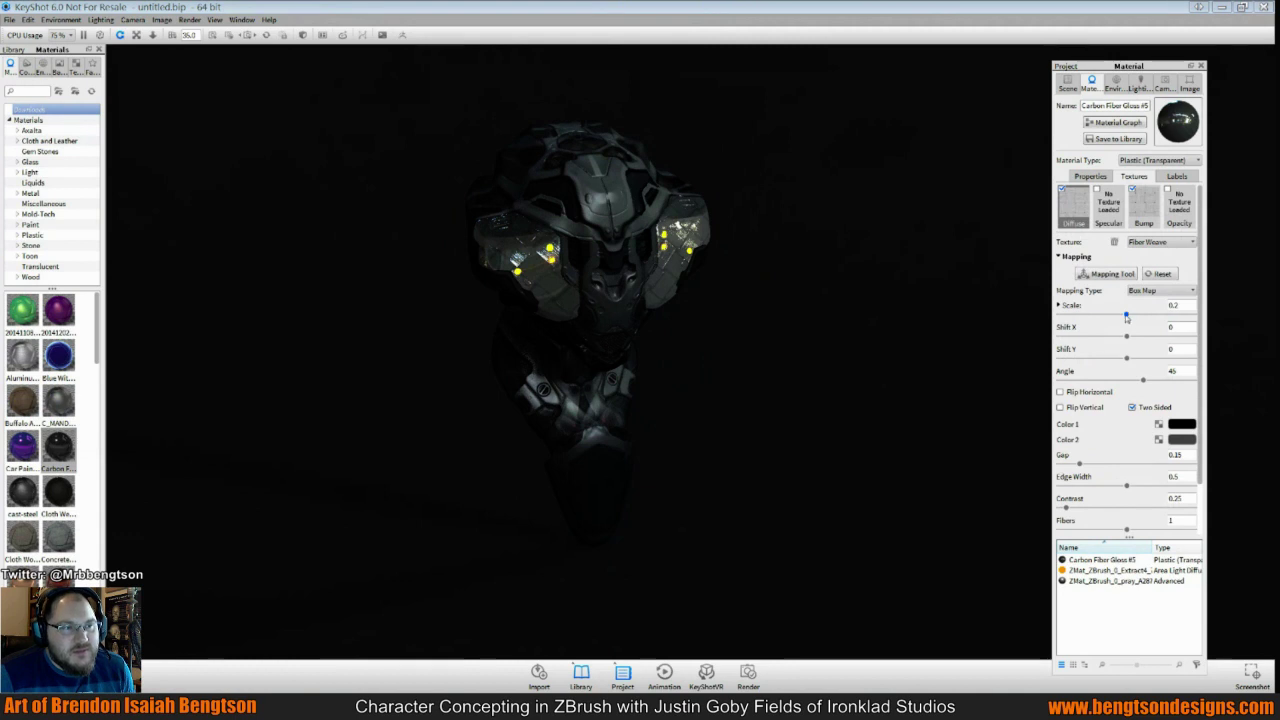
left_click_drag(1126, 314, 1065, 318)
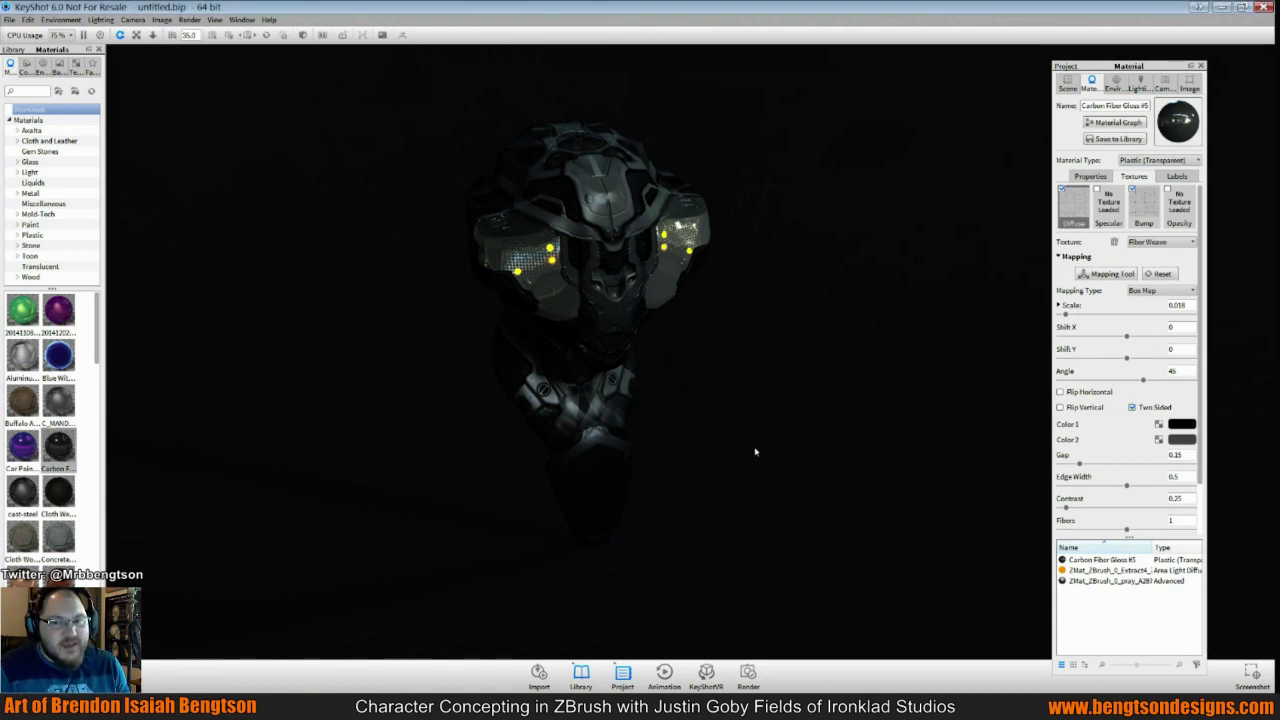
left_click_drag(754, 449, 477, 343)
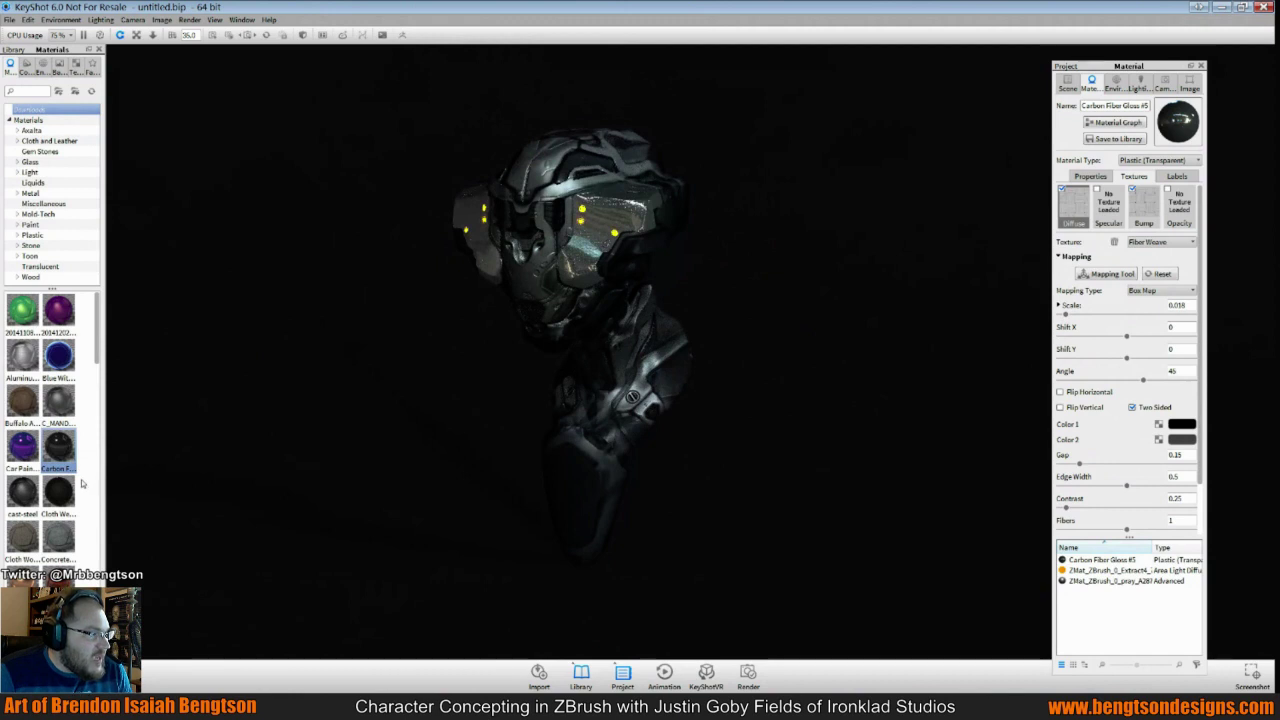
Apply the Clear Rough Plastic Grey material to the head's side plates and inspect the bust from both sides
scroll(81, 479, "down", 3)
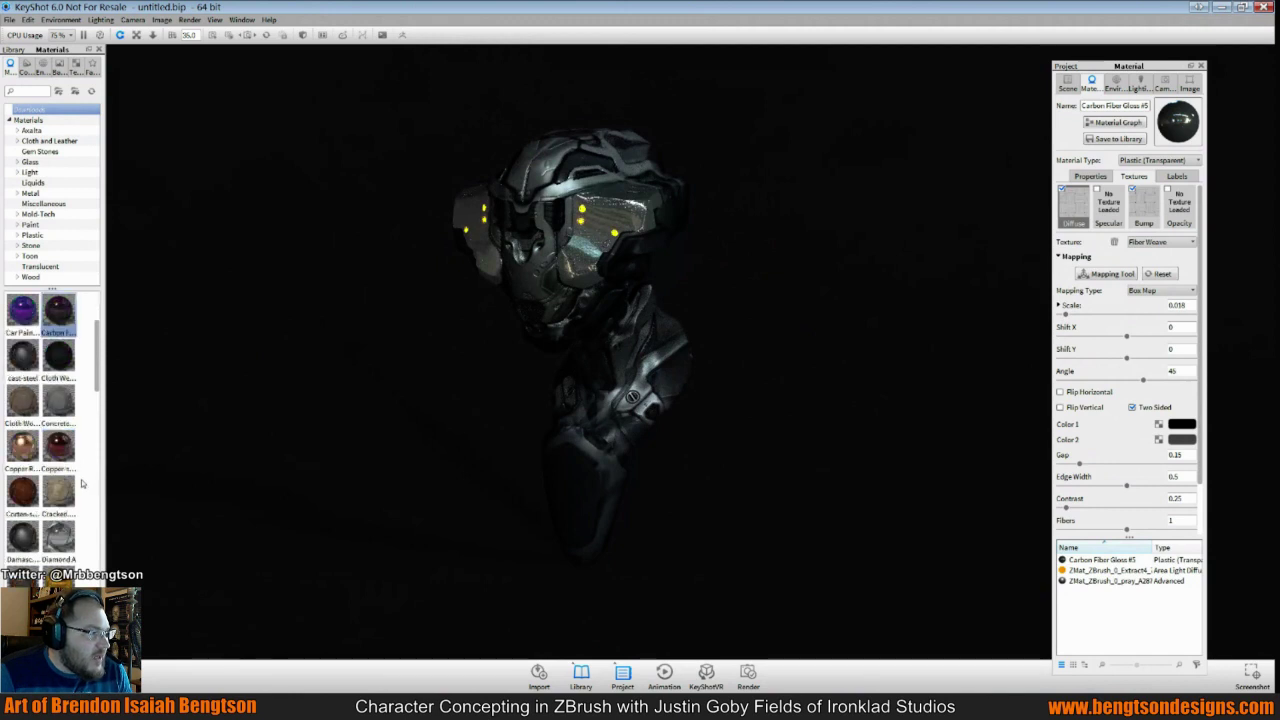
left_click(32, 235)
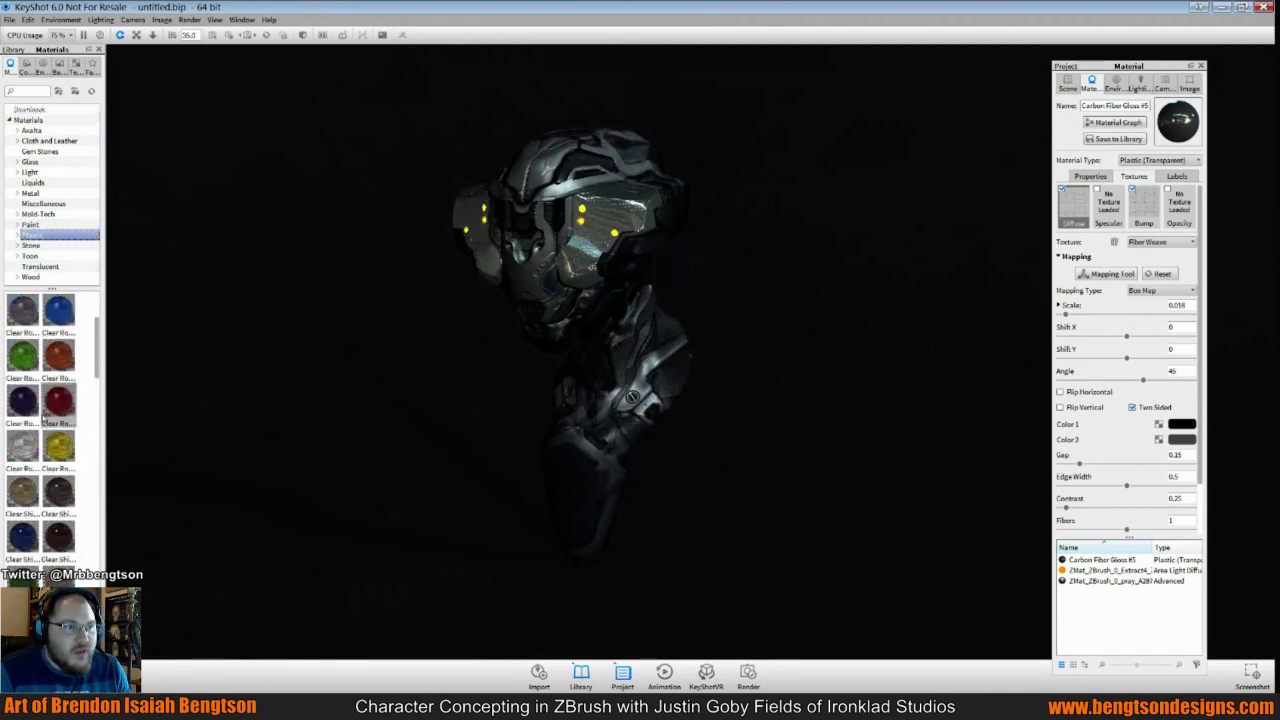
mouse_move(17, 320)
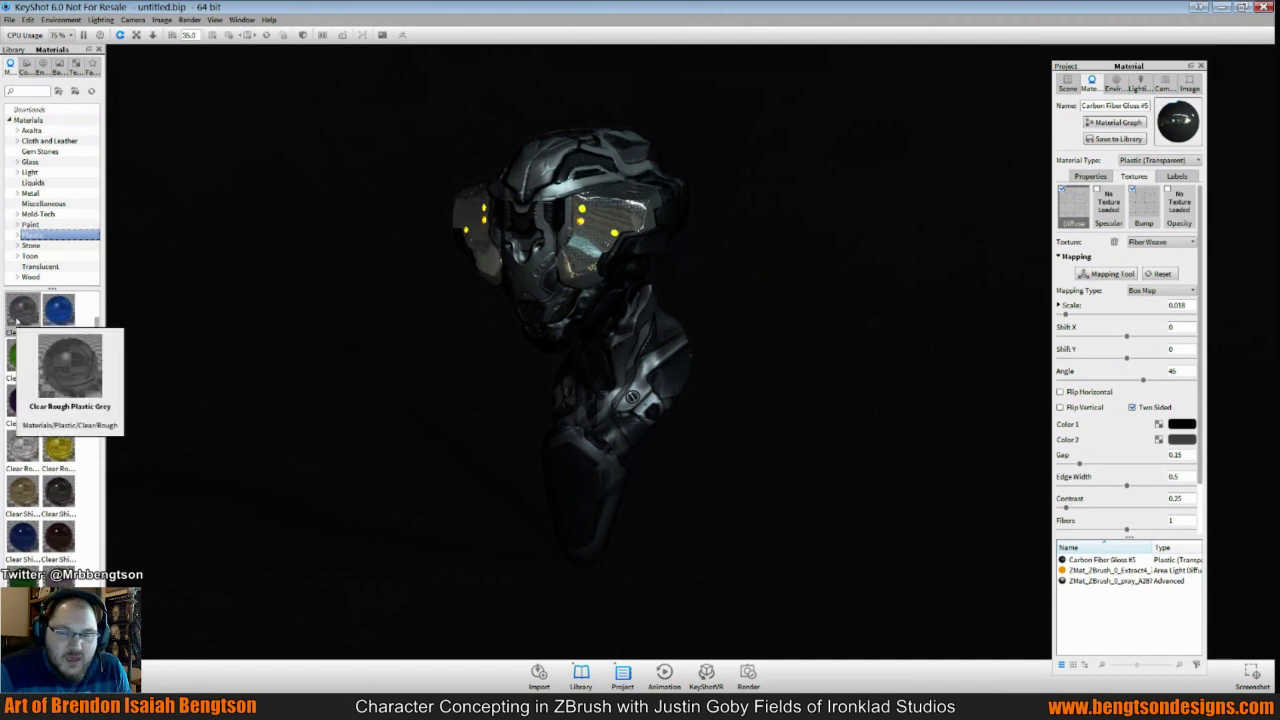
left_click_drag(17, 320, 575, 253)
left_click_drag(771, 337, 888, 375)
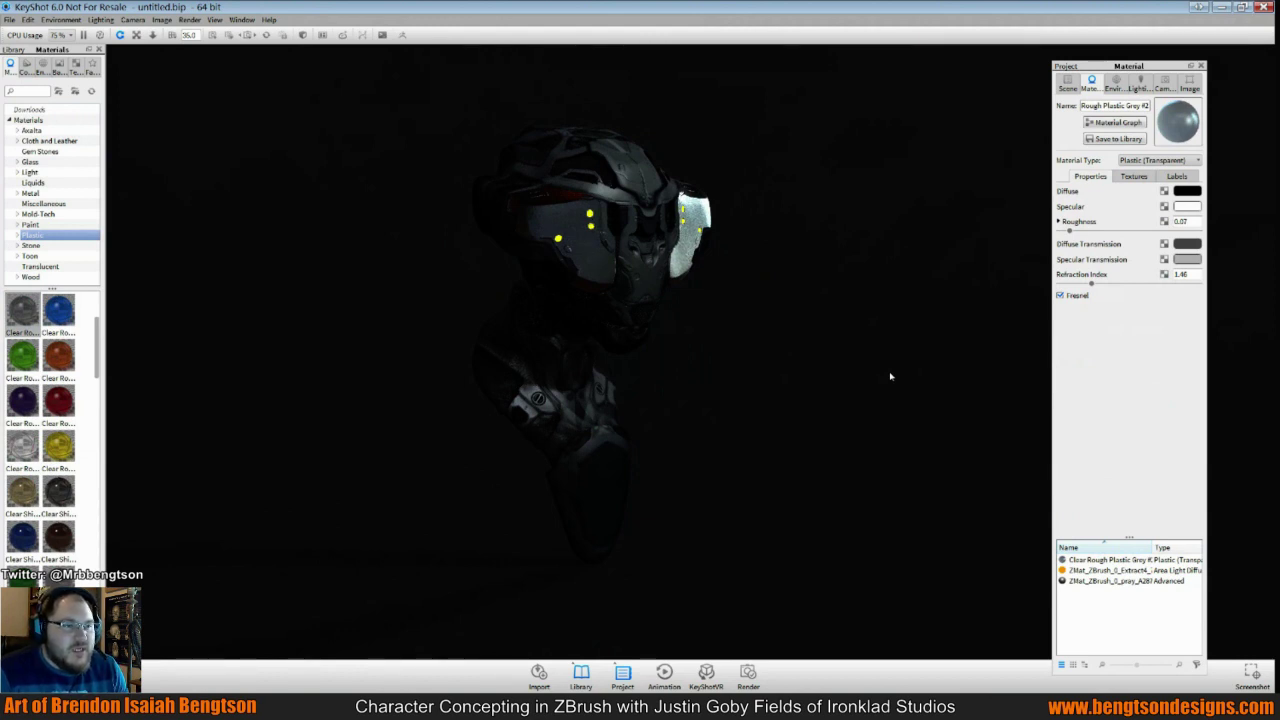
left_click_drag(811, 374, 726, 471)
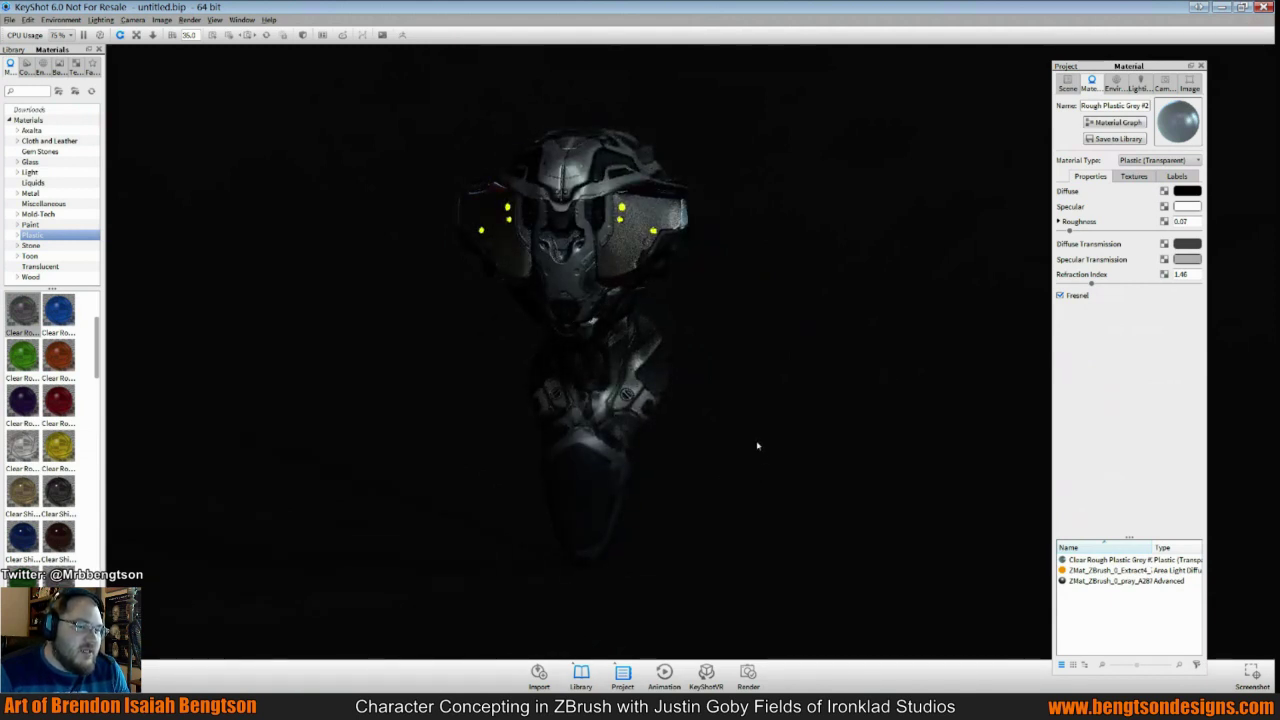
left_click_drag(757, 446, 1034, 371)
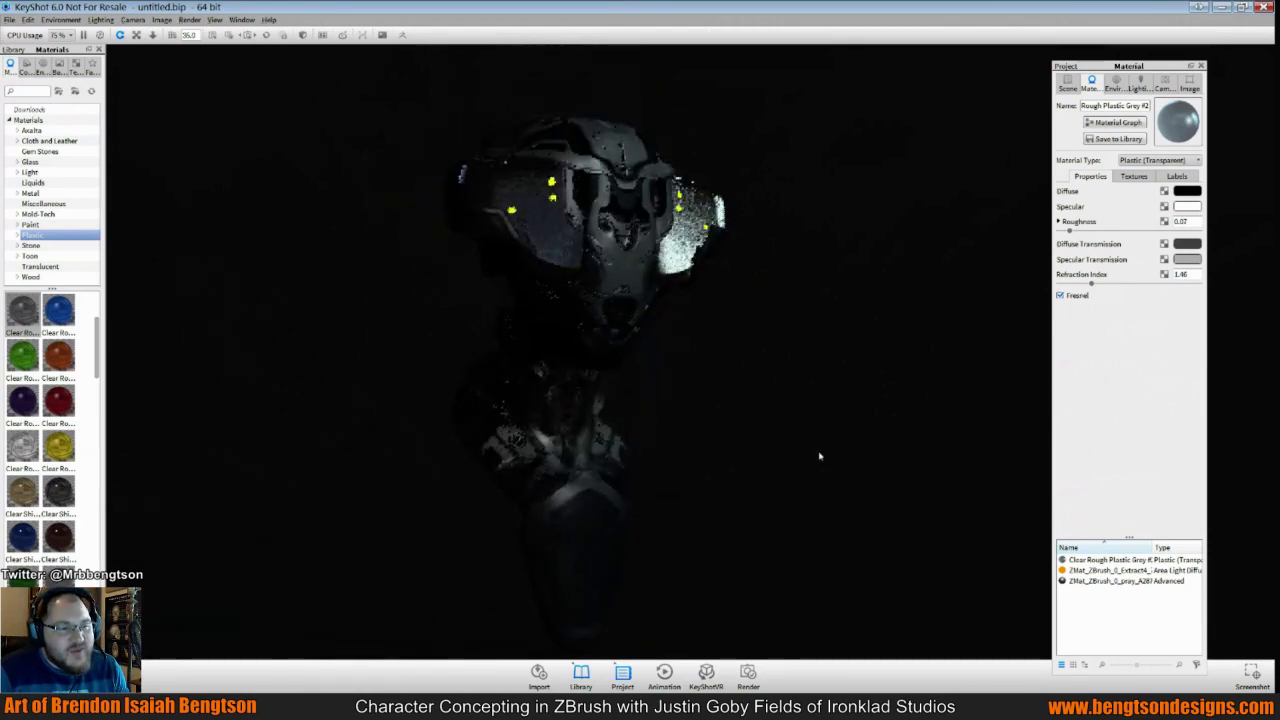